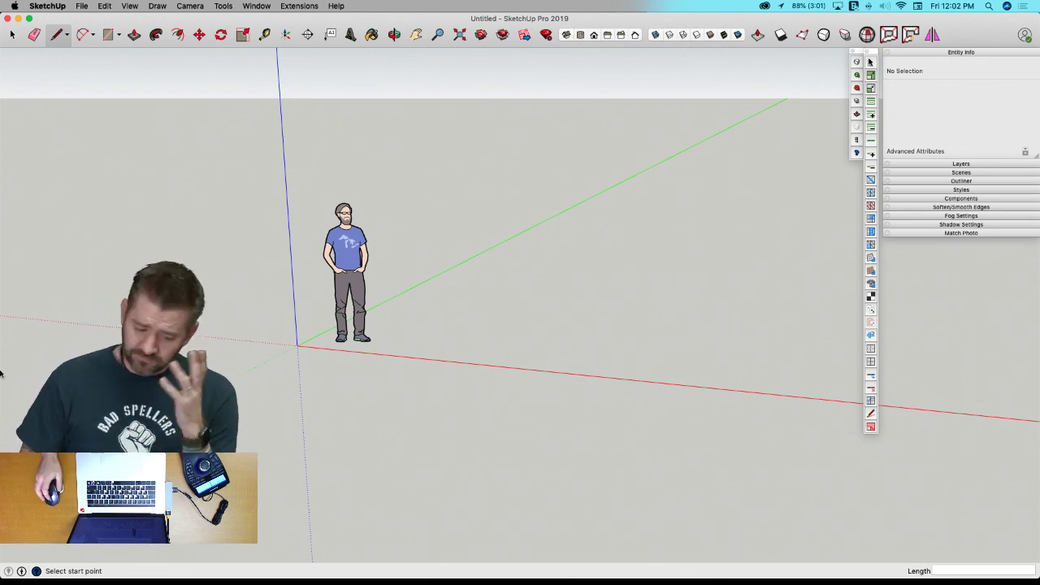
Switch to Google Chrome, look at the forum topic "Modeling Olaf from Frozen 2 Live!", and return to SketchUp.
{"action": "mouse_move", "coordinate": [4, 327]}
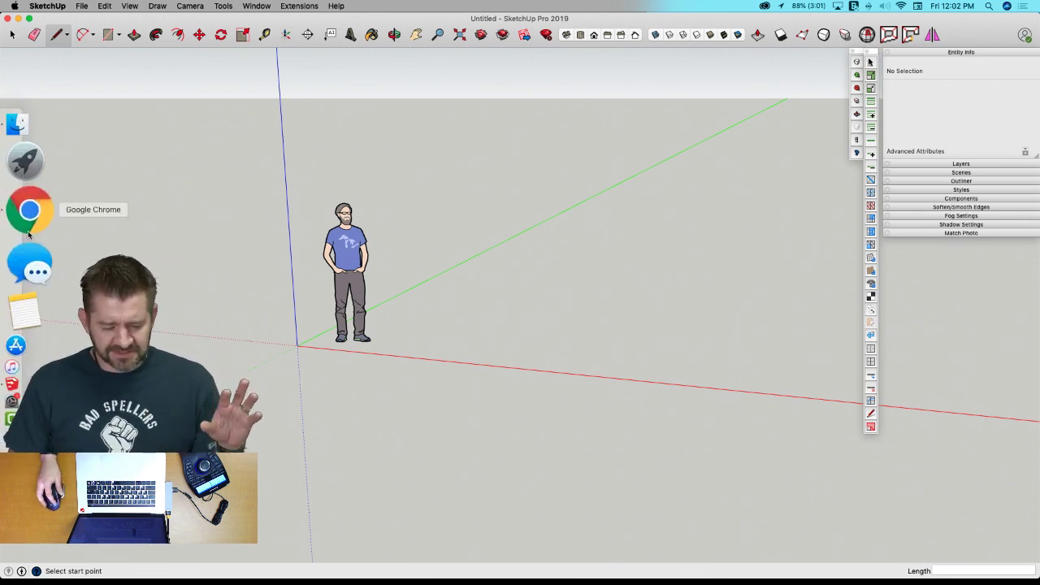
{"action": "left_click", "coordinate": [12, 209]}
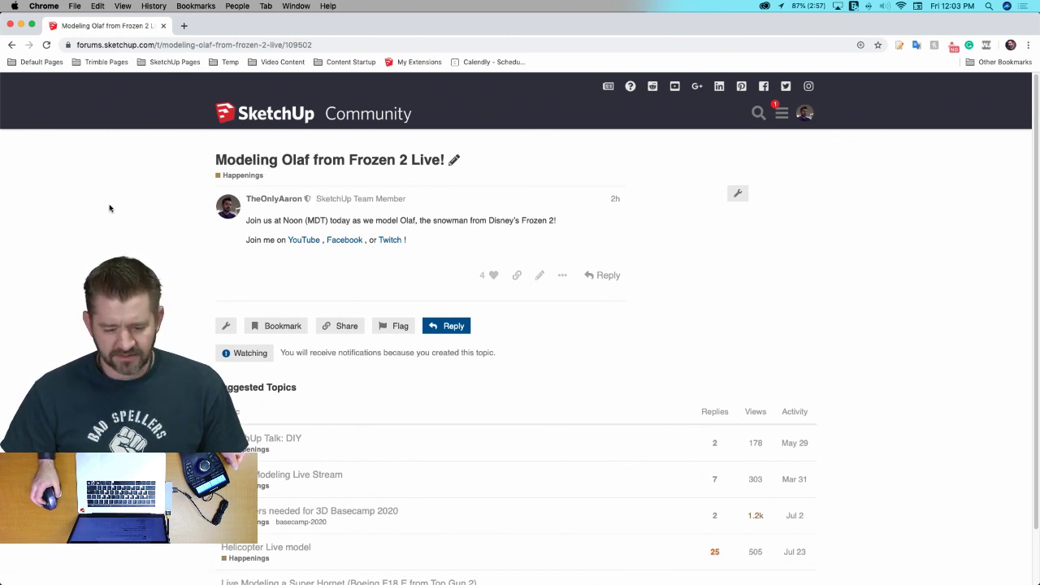
{"action": "left_click", "coordinate": [21, 26]}
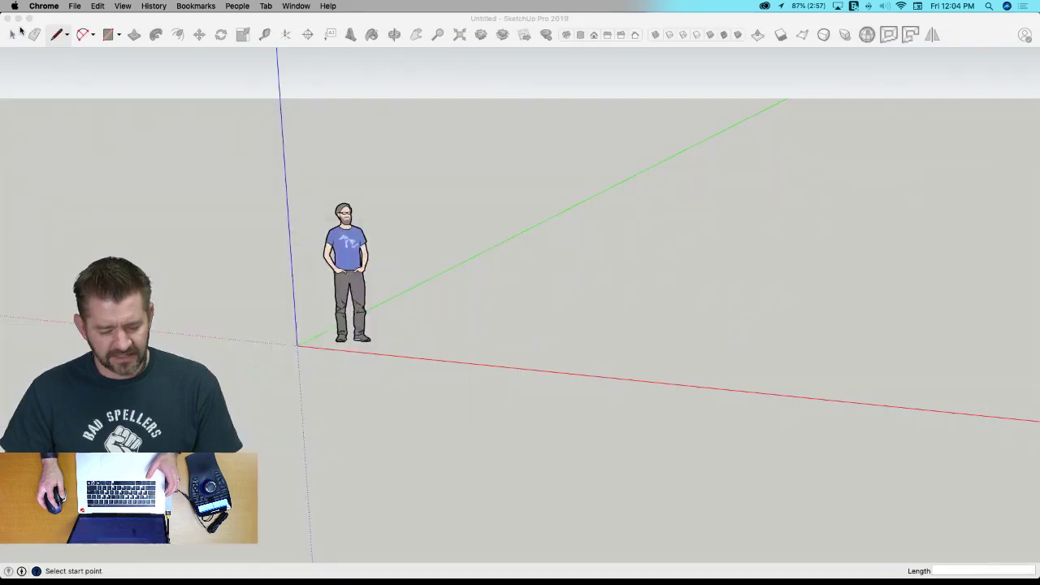
{"action": "left_click", "coordinate": [59, 84]}
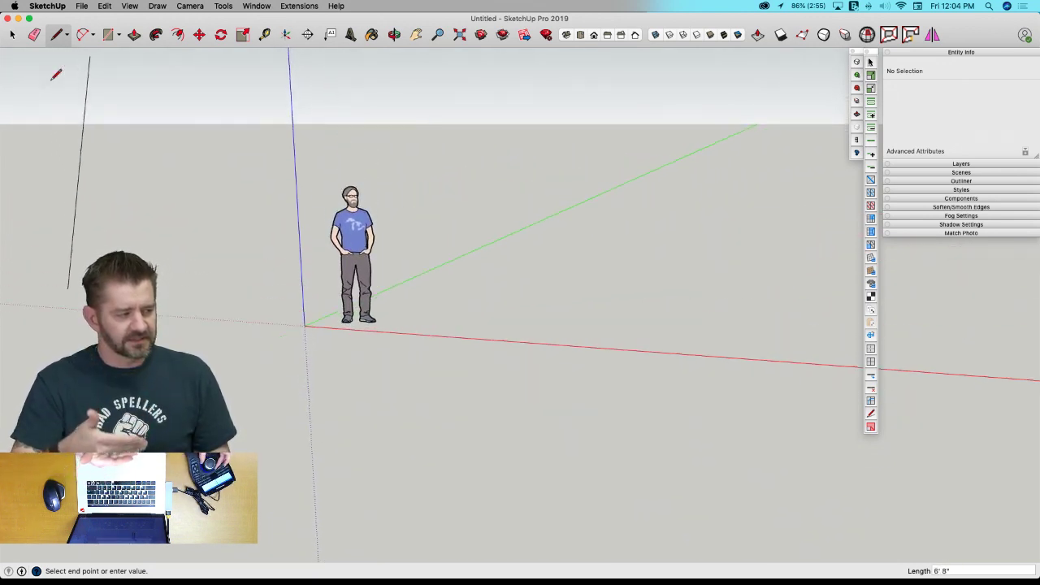
{"action": "middle_click_drag", "start_coordinate": [56, 75], "coordinate": [56, 74]}
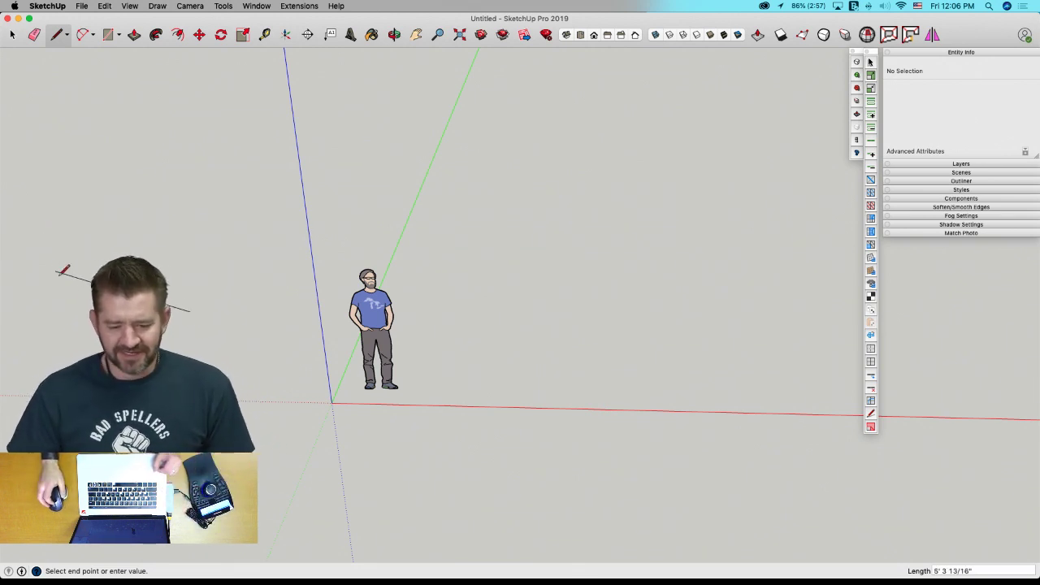
{"action": "key", "text": "space"}
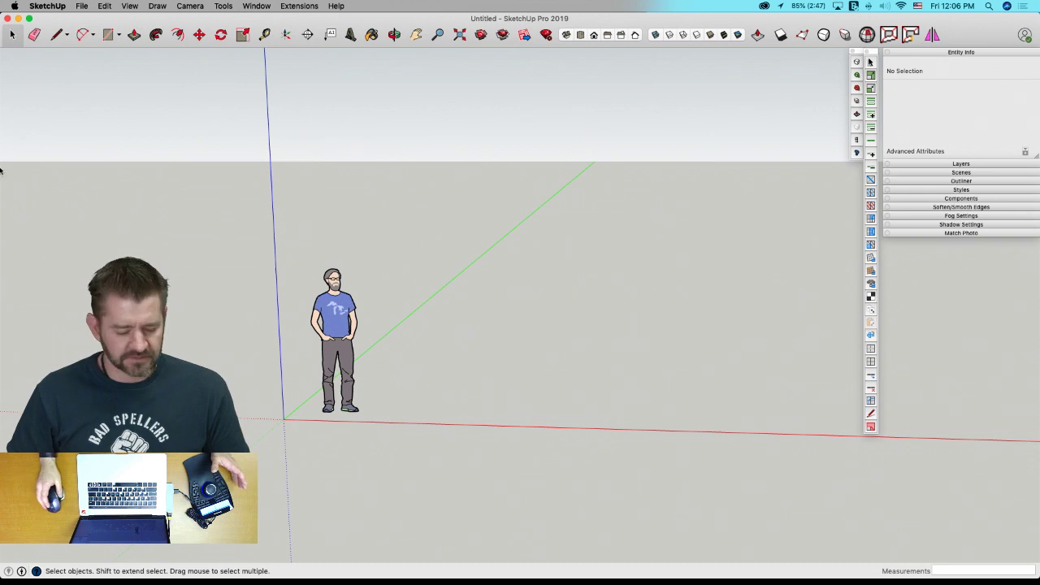
{"action": "left_click", "coordinate": [80, 6]}
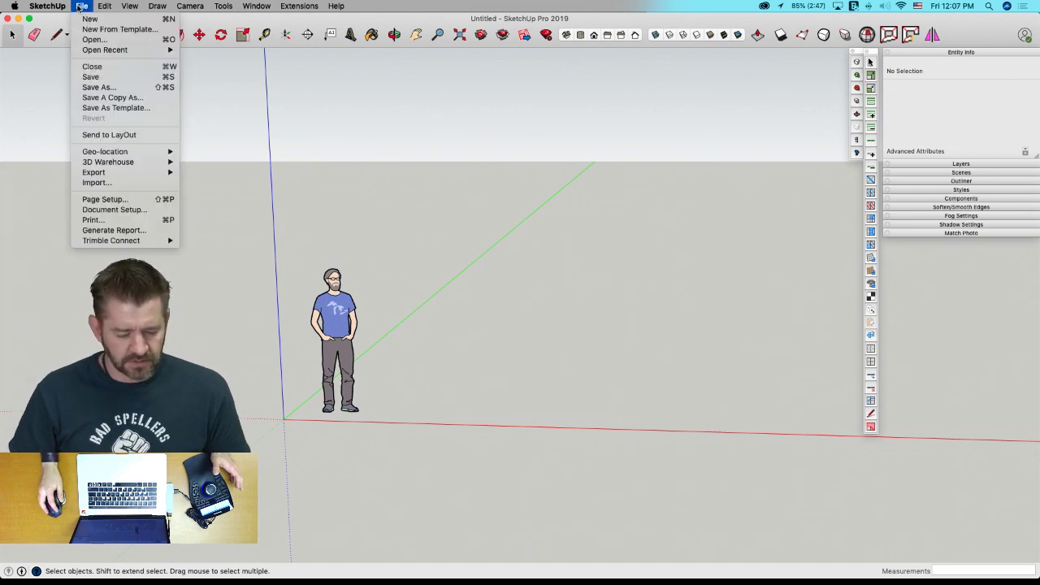
{"action": "left_click", "coordinate": [127, 182]}
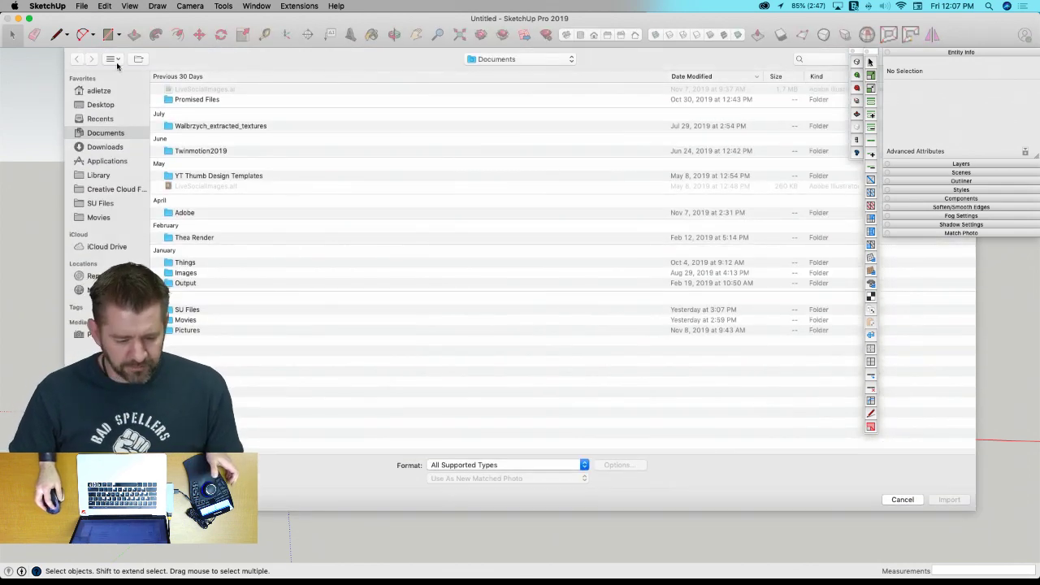
{"action": "left_click", "coordinate": [903, 499]}
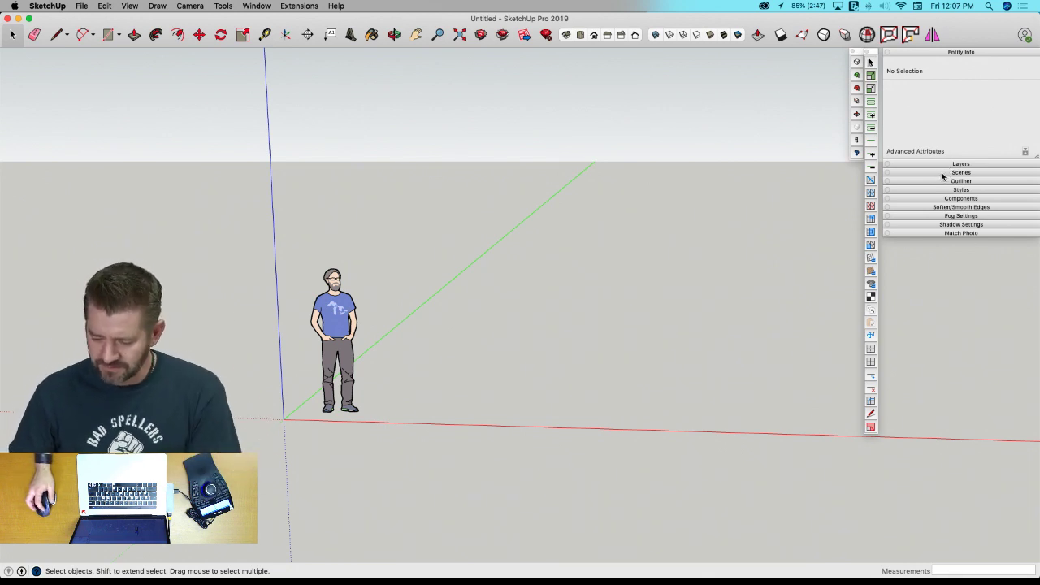
Add a watermark to the current style using the image Olaf.png from the Desktop folder.
{"action": "left_click", "coordinate": [961, 190]}
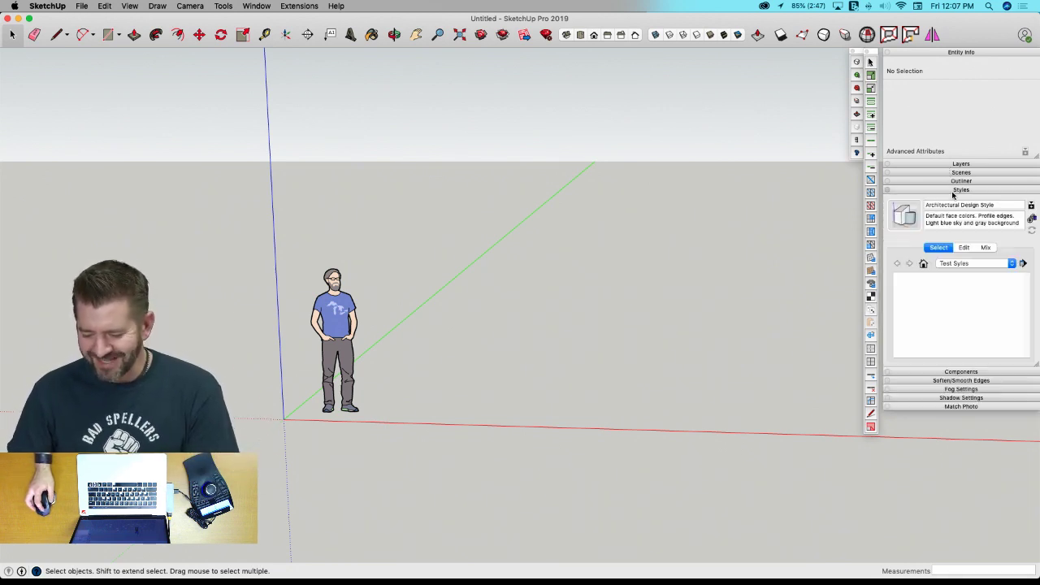
{"action": "left_click", "coordinate": [965, 248]}
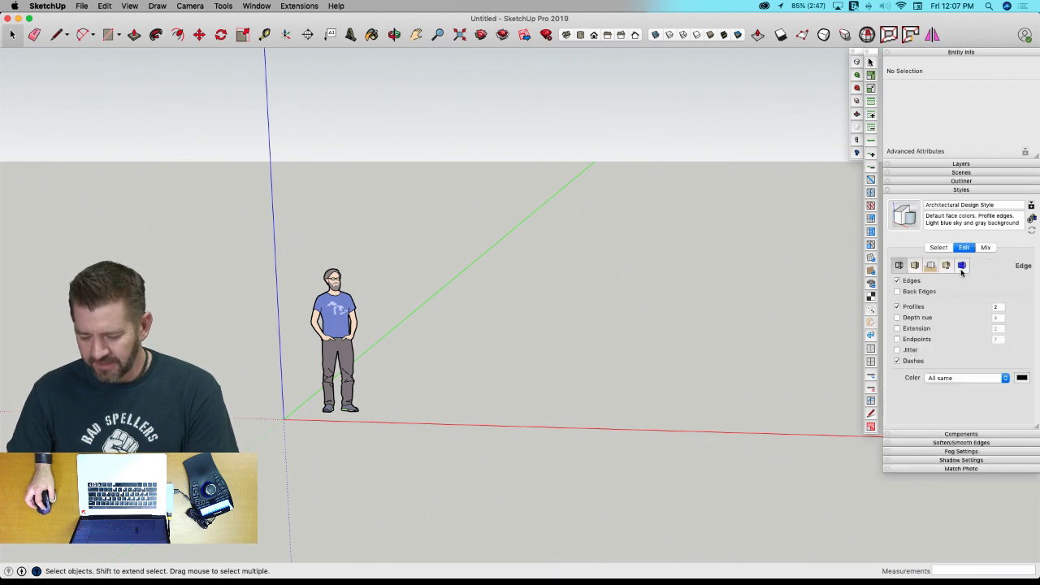
{"action": "left_click", "coordinate": [946, 267]}
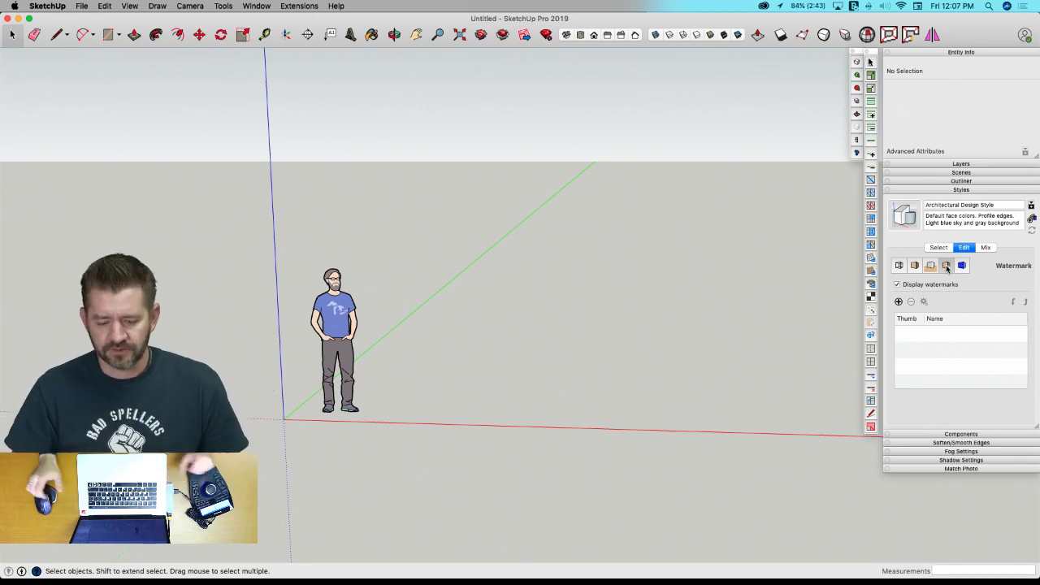
{"action": "left_click", "coordinate": [899, 301]}
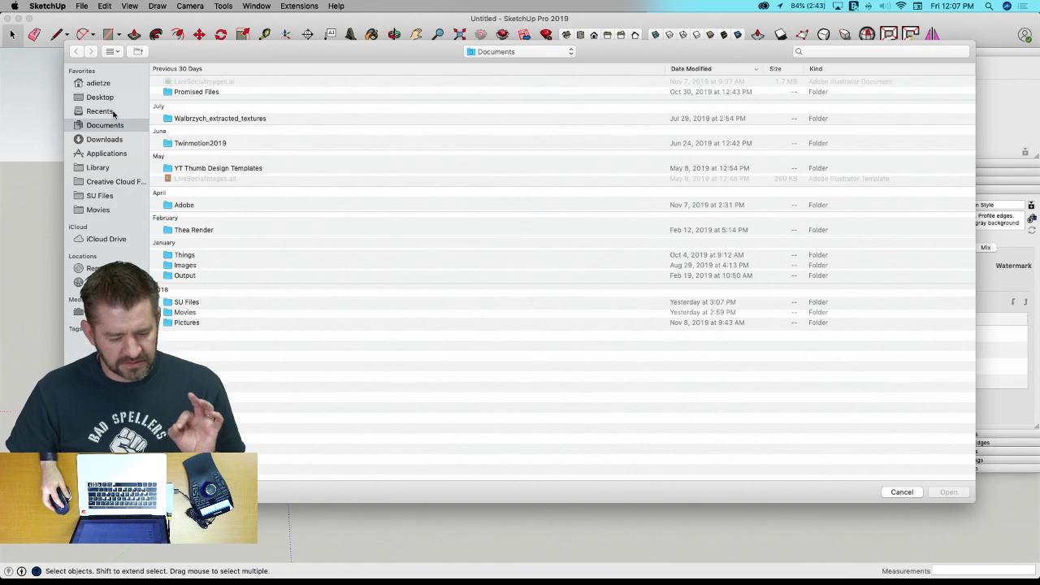
{"action": "left_click", "coordinate": [98, 98]}
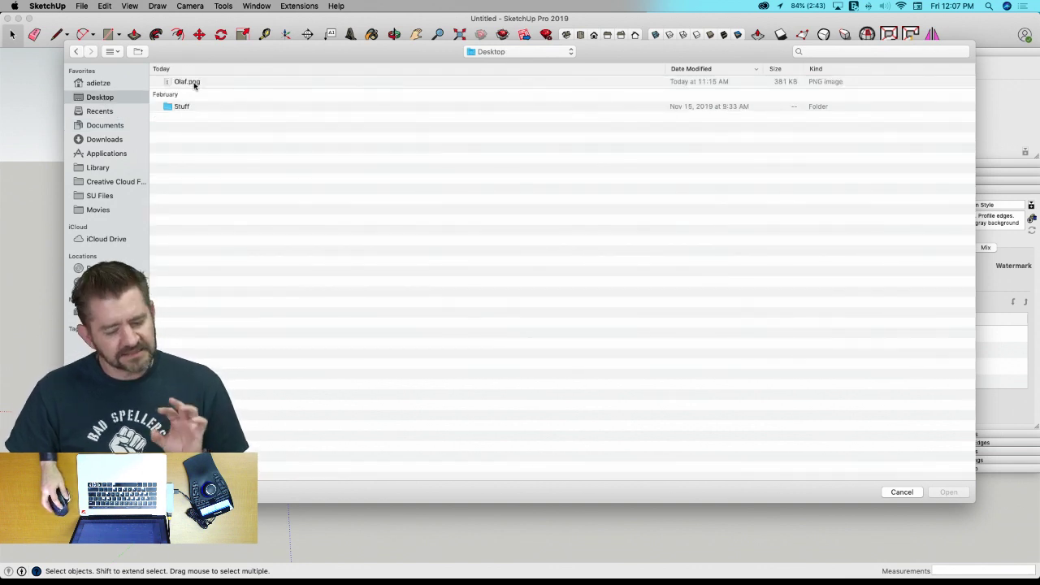
{"action": "left_click", "coordinate": [195, 83]}
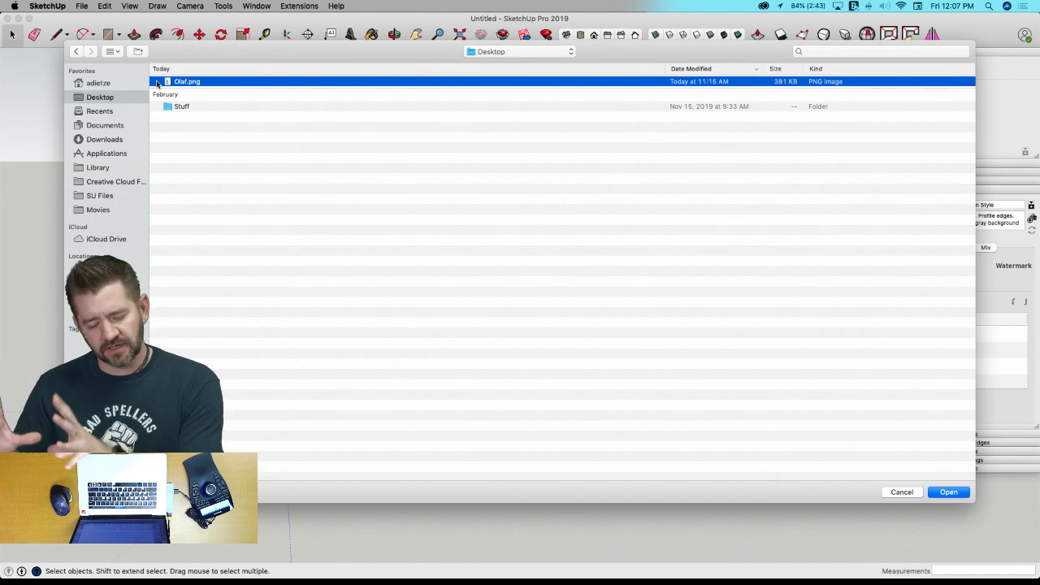
{"action": "left_click", "coordinate": [947, 492]}
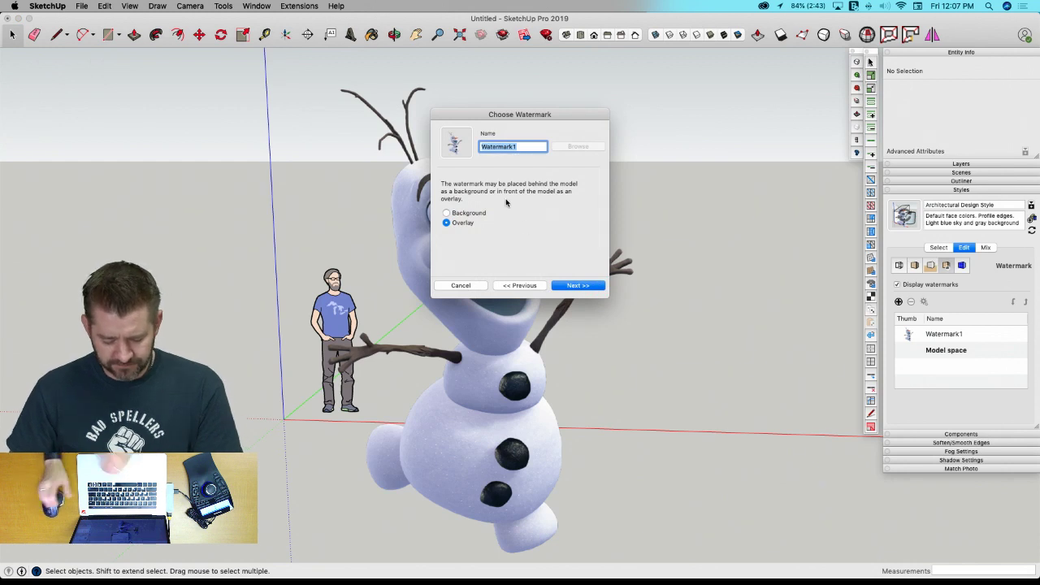
Name the watermark Olaf and set it as a background behind the model without a mask.
{"action": "type", "text": "Olaf"}
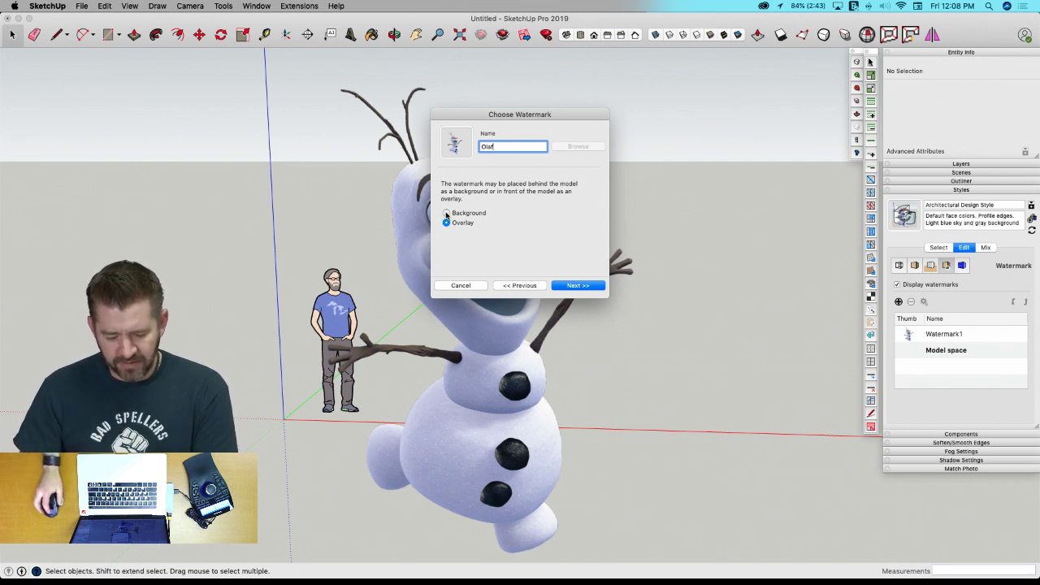
{"action": "left_click", "coordinate": [447, 213]}
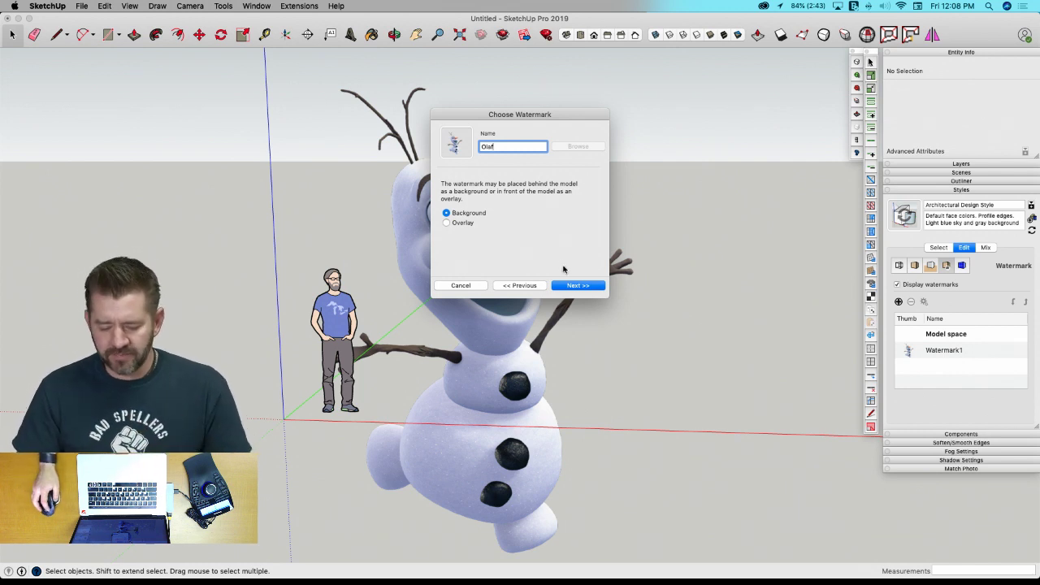
{"action": "left_click", "coordinate": [578, 286]}
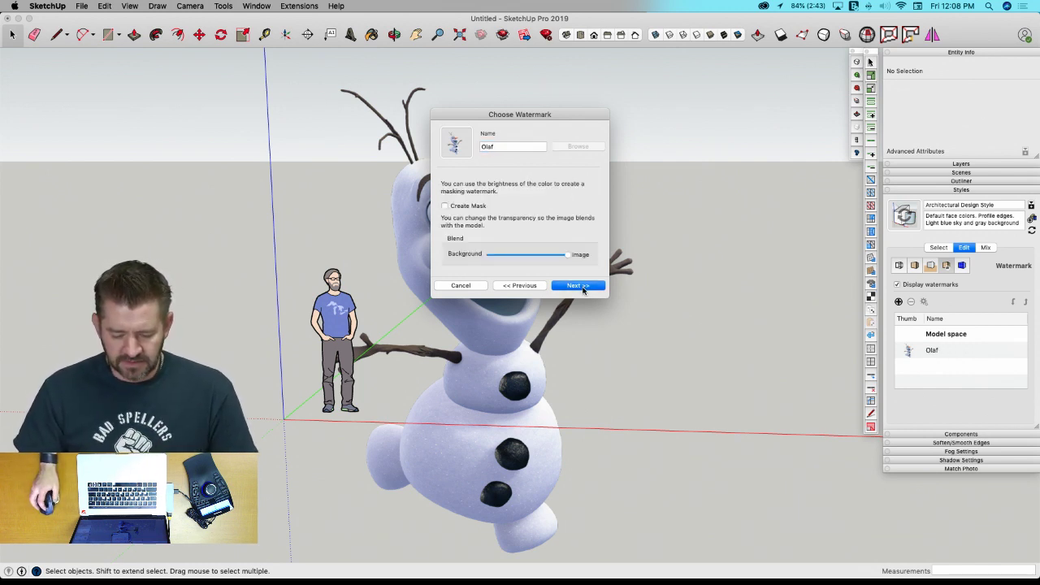
{"action": "left_click", "coordinate": [579, 286]}
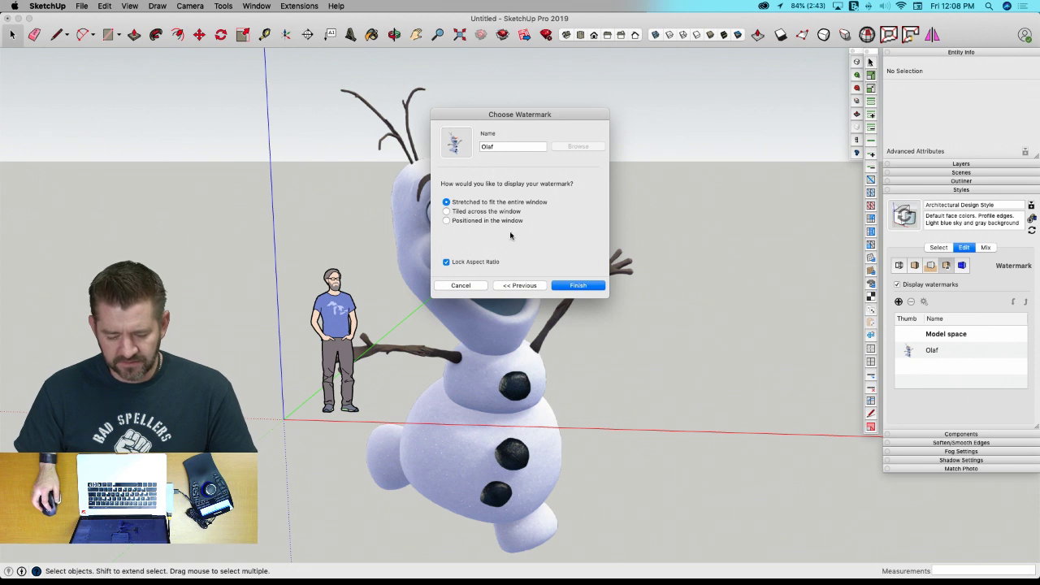
Position the Olaf watermark in the lower-right corner of the model view, enlarge it slightly and finish the watermark.
{"action": "left_click", "coordinate": [448, 221]}
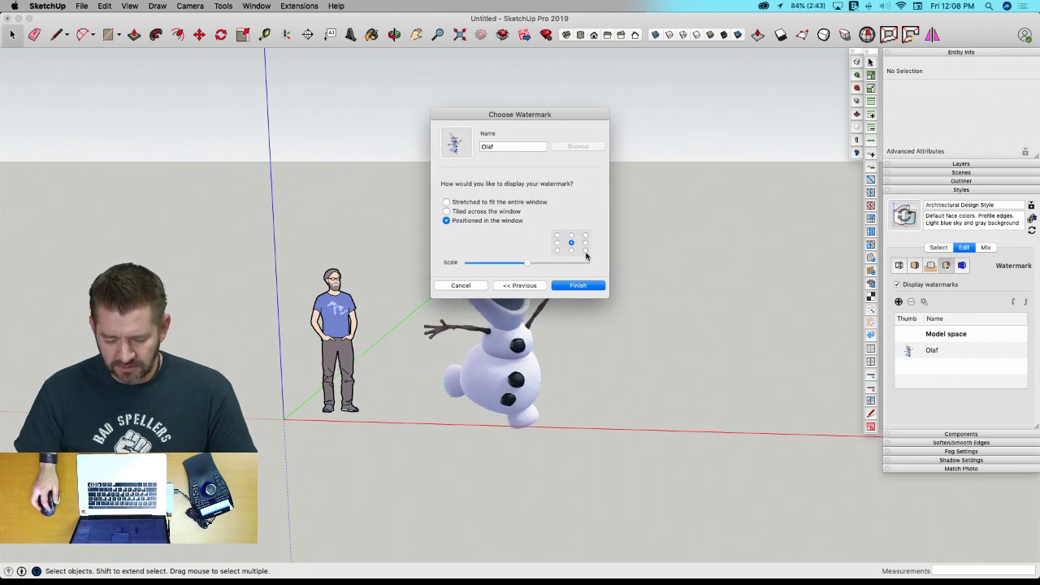
{"action": "left_click", "coordinate": [585, 251]}
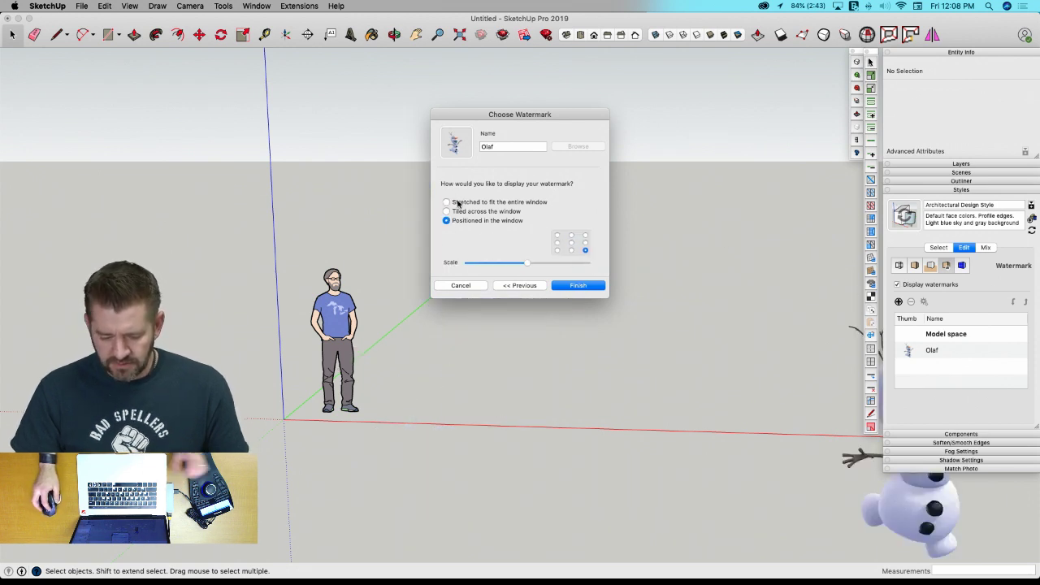
{"action": "left_click_drag", "start_coordinate": [527, 263], "coordinate": [531, 269]}
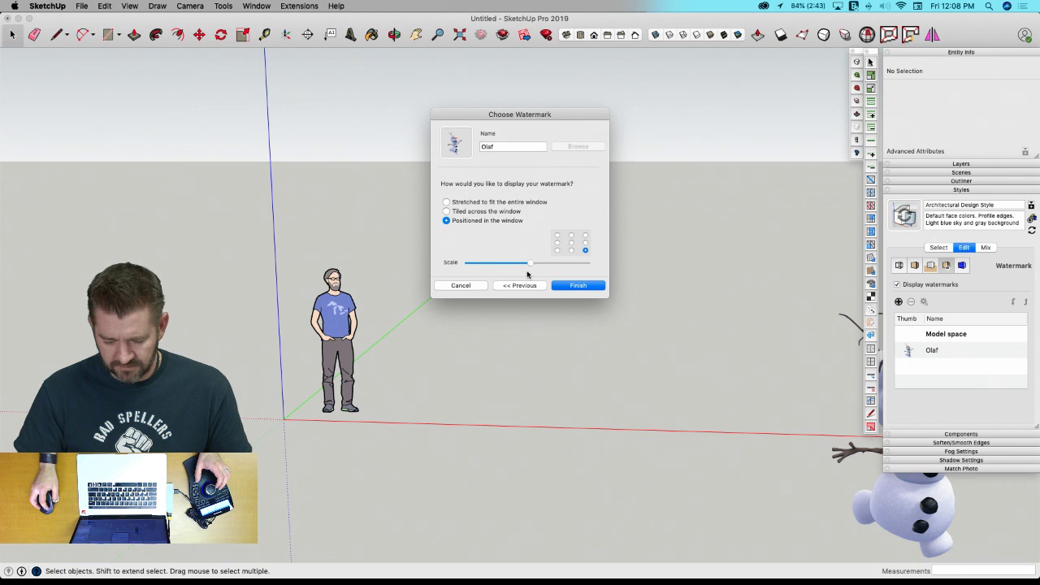
{"action": "left_click", "coordinate": [580, 286]}
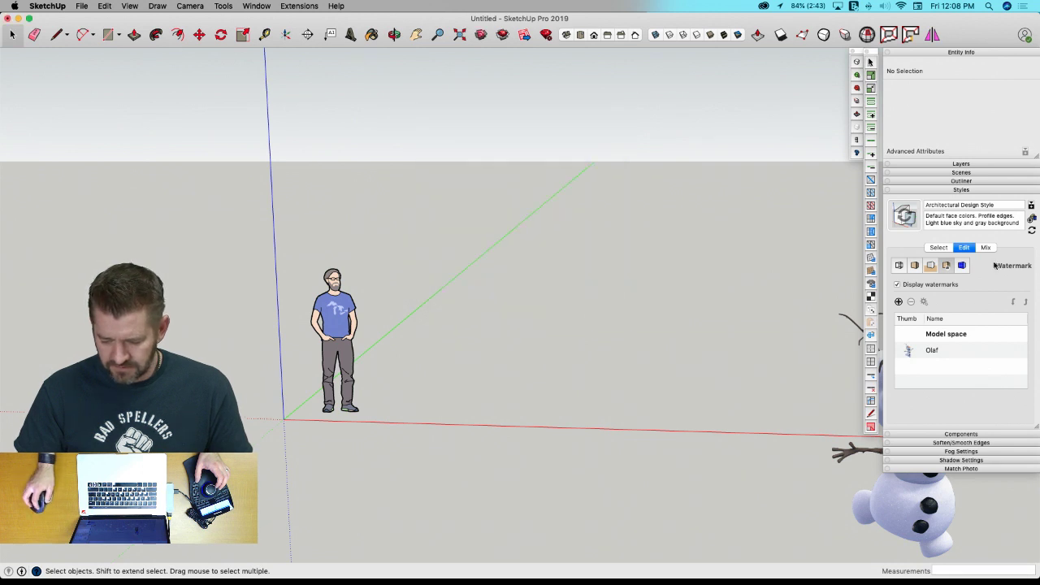
Collapse the Styles settings and move the floating toolbars clear of the Olaf reference image.
{"action": "left_click", "coordinate": [961, 190]}
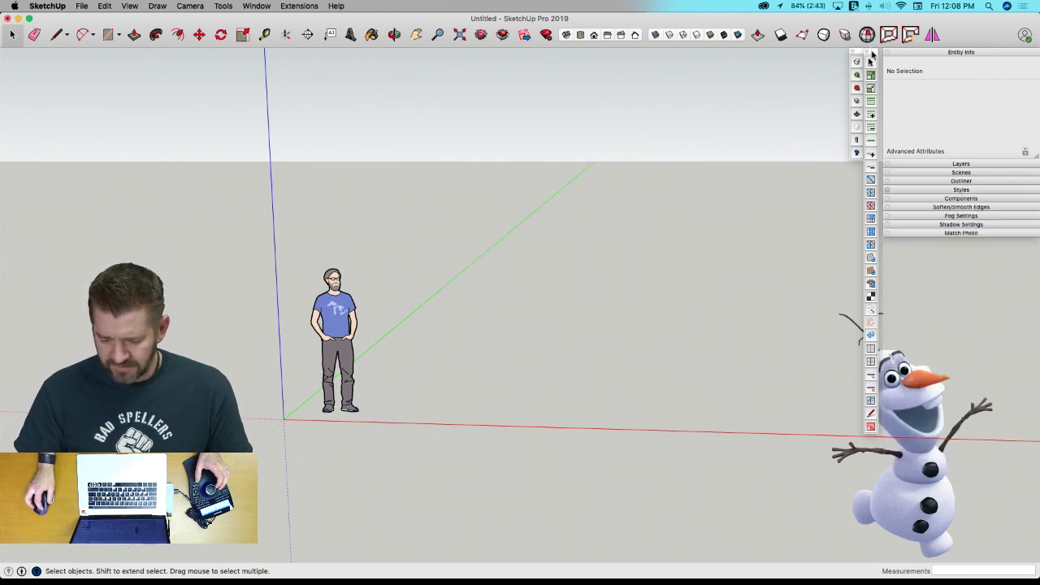
{"action": "left_click_drag", "start_coordinate": [859, 54], "coordinate": [808, 53]}
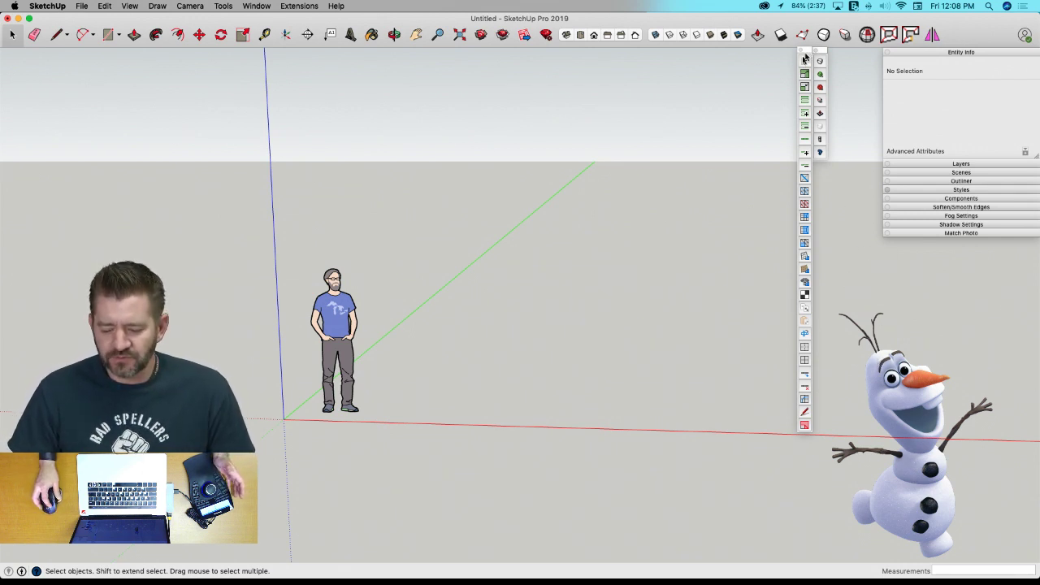
{"action": "mouse_move", "coordinate": [804, 56]}
{"action": "left_mouse_down"}
{"action": "mouse_move", "coordinate": [106, 86]}
{"action": "mouse_move", "coordinate": [12, 52]}
{"action": "mouse_move", "coordinate": [86, 98]}
{"action": "mouse_move", "coordinate": [813, 65]}
{"action": "mouse_move", "coordinate": [805, 53]}
{"action": "left_mouse_up"}
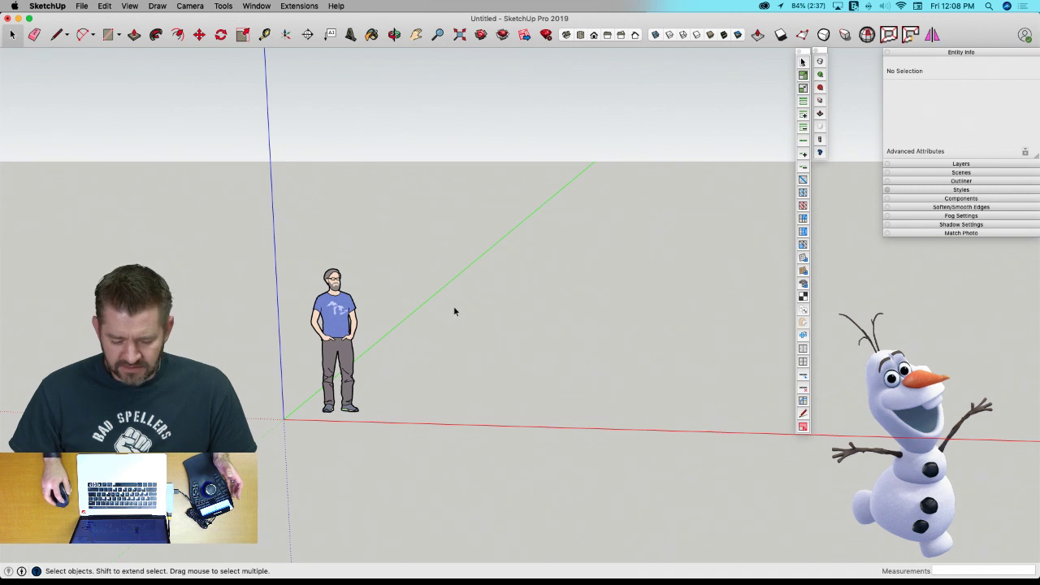
Draw a rectangle about 3' 6" by 6' 10" on the ground beside the figure and extrude it upward into a box.
{"action": "key", "text": "r"}
{"action": "left_click", "coordinate": [450, 360]}
{"action": "left_click", "coordinate": [548, 326]}
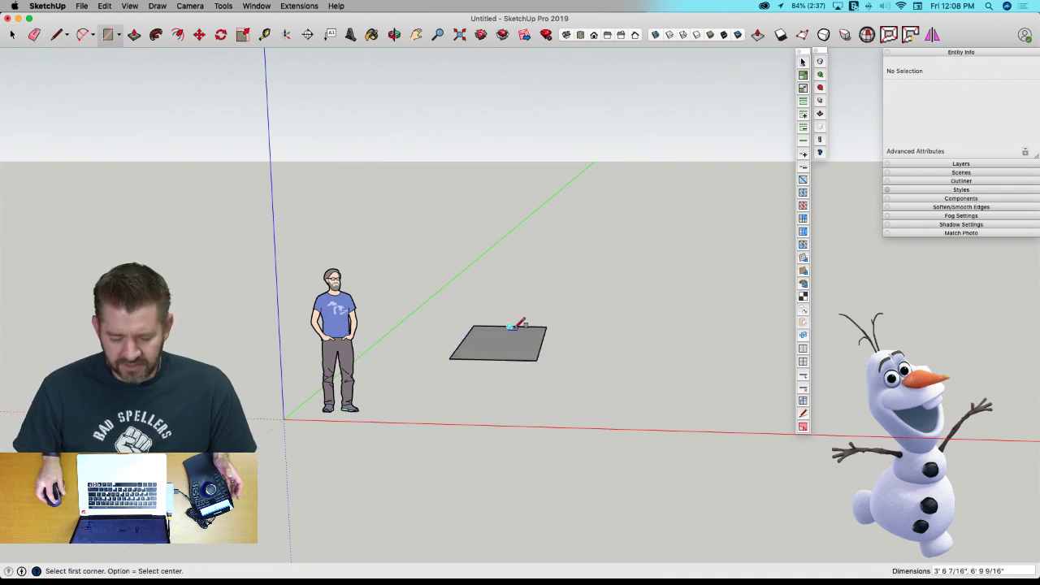
{"action": "key", "text": "p"}
{"action": "left_click", "coordinate": [488, 355]}
{"action": "left_click", "coordinate": [488, 308]}
Select the box's front face with its bounding edges and start vertex editing on its four corners.
{"action": "key", "text": "space"}
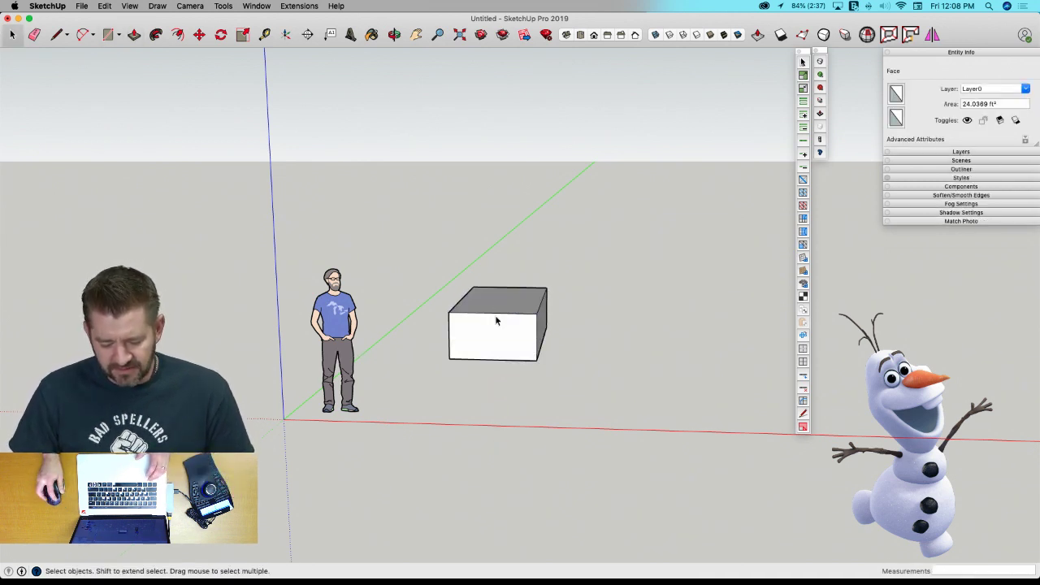
{"action": "double_click", "coordinate": [496, 321]}
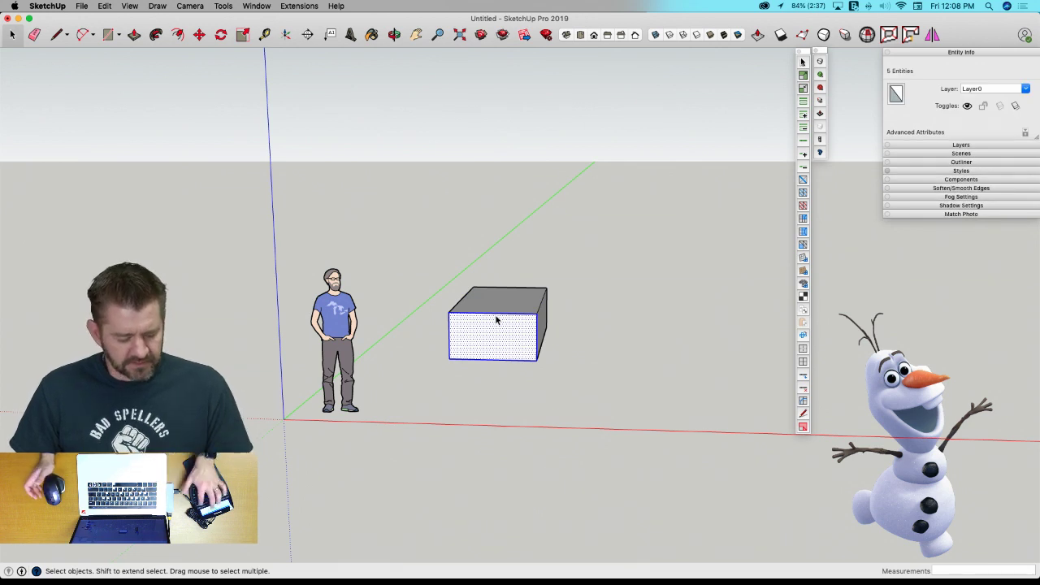
{"action": "key", "text": "v"}
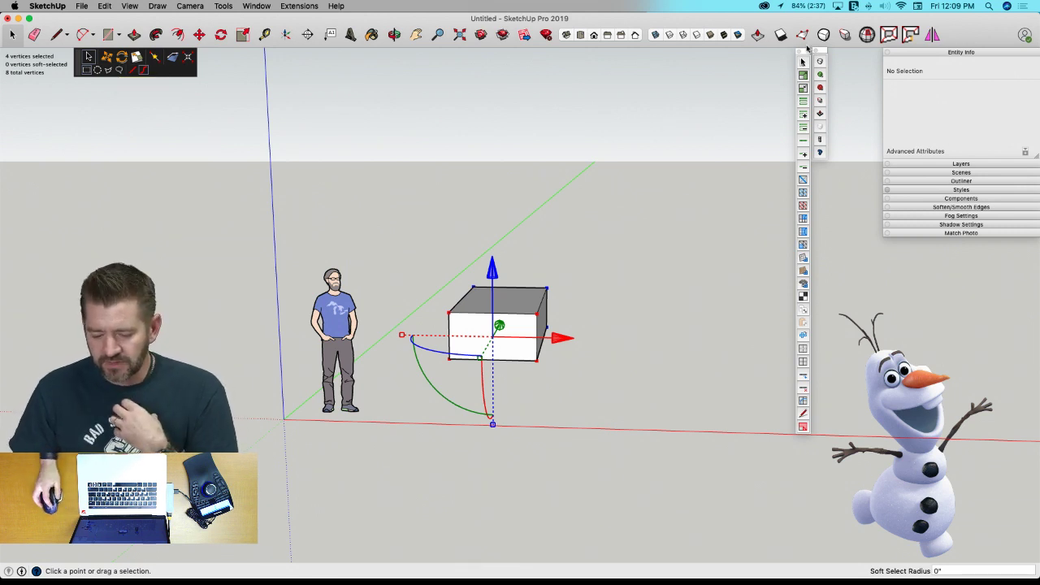
Rearrange the floating toolbars, placing the short one below the vertex editing controls and the long one near the Entity Info tray.
{"action": "left_click_drag", "start_coordinate": [807, 54], "coordinate": [10, 81]}
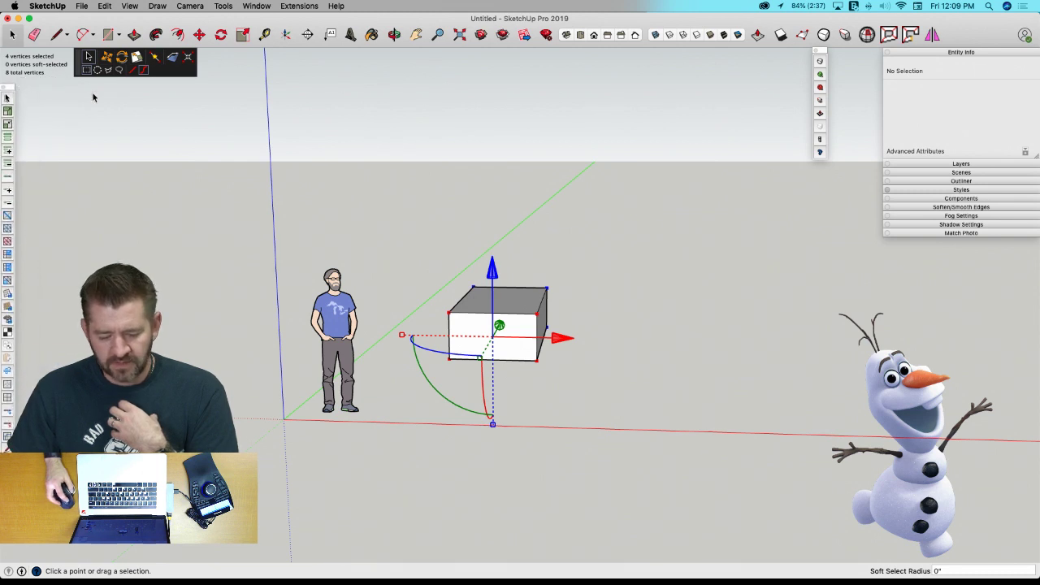
{"action": "left_click_drag", "start_coordinate": [819, 53], "coordinate": [27, 90]}
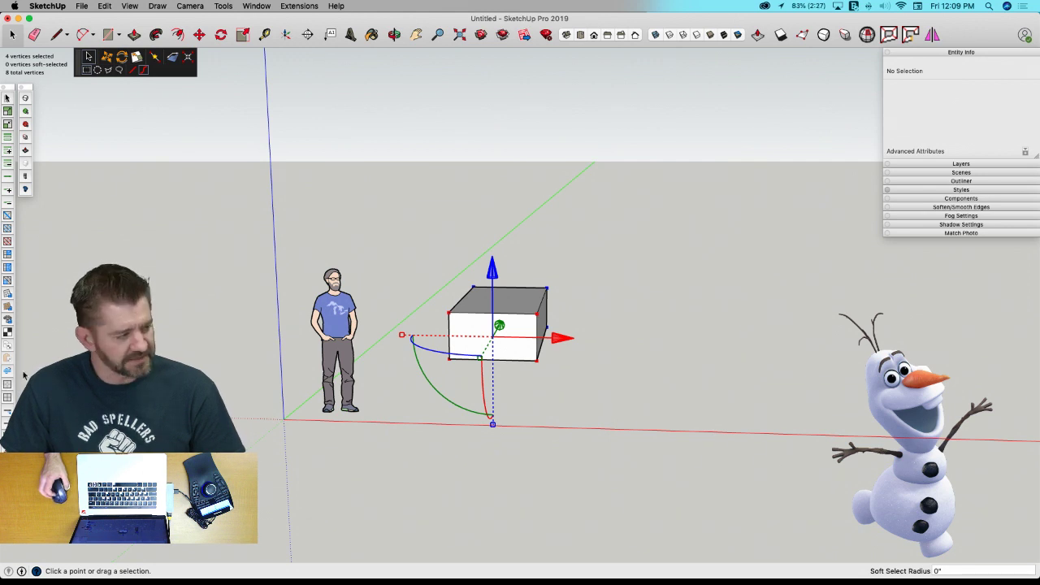
{"action": "left_click_drag", "start_coordinate": [11, 87], "coordinate": [831, 54]}
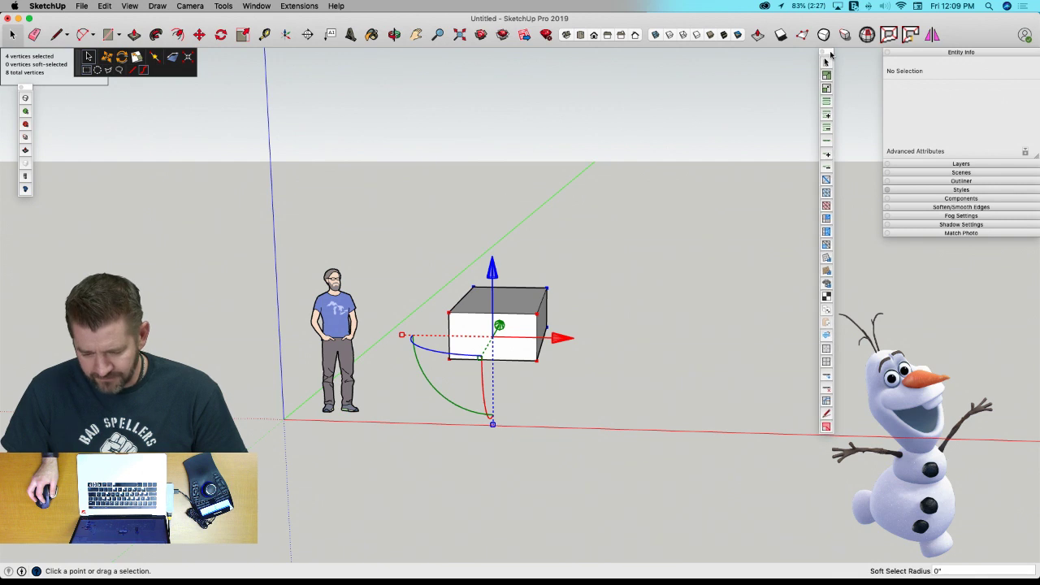
{"action": "mouse_move", "coordinate": [29, 76]}
{"action": "left_mouse_down"}
{"action": "mouse_move", "coordinate": [712, 105]}
{"action": "mouse_move", "coordinate": [77, 85]}
{"action": "mouse_move", "coordinate": [25, 74]}
{"action": "mouse_move", "coordinate": [174, 89]}
{"action": "mouse_move", "coordinate": [326, 128]}
{"action": "mouse_move", "coordinate": [225, 82]}
{"action": "mouse_move", "coordinate": [100, 99]}
{"action": "mouse_move", "coordinate": [15, 84]}
{"action": "left_mouse_up"}
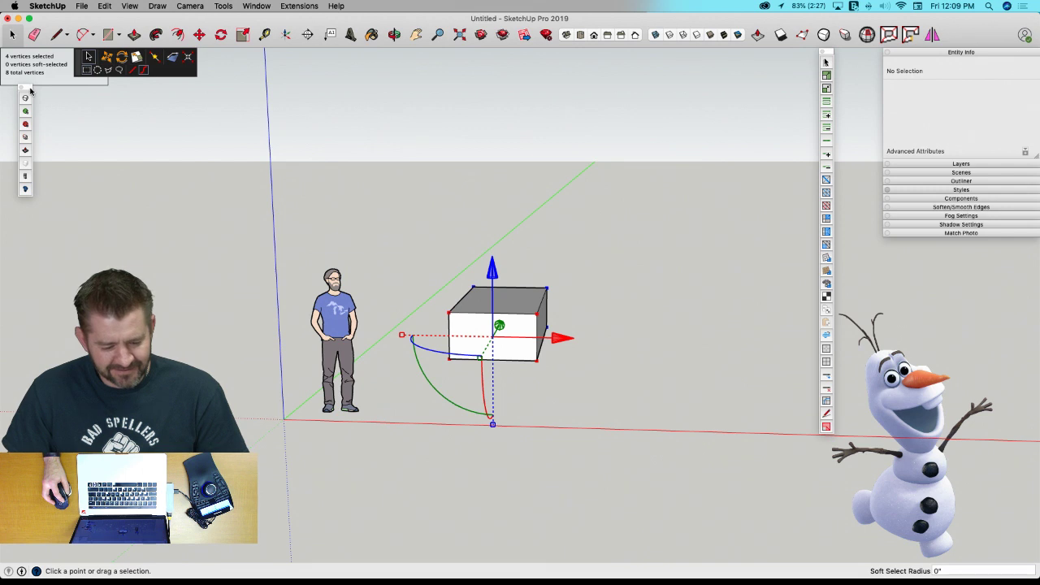
Place the short floating toolbar directly beside the long vertical toolbar.
{"action": "left_click_drag", "start_coordinate": [30, 91], "coordinate": [817, 53]}
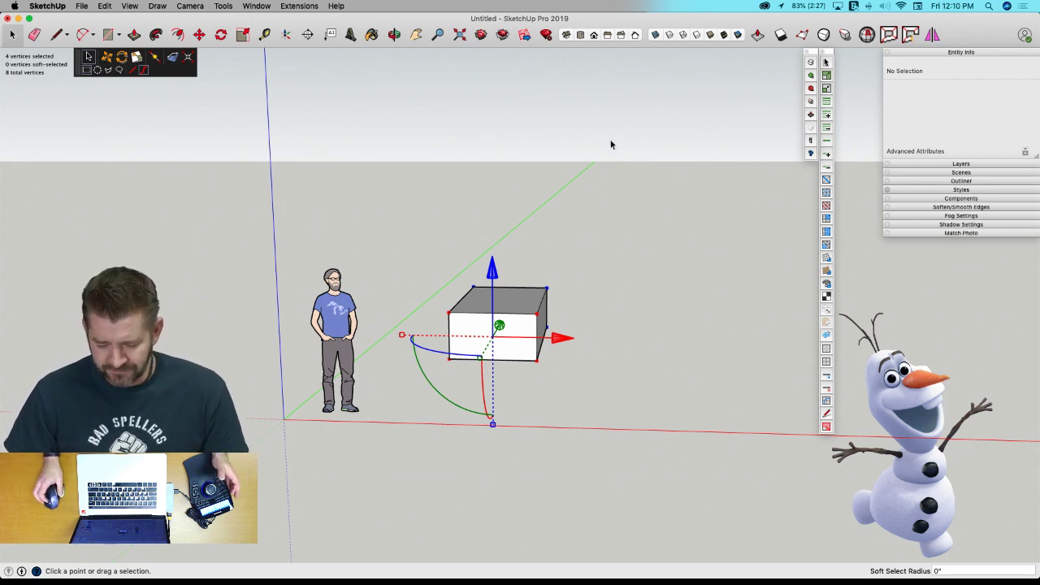
Exit vertex editing and delete the whole test box beside the figure.
{"action": "left_click", "coordinate": [589, 243]}
{"action": "left_click_drag", "start_coordinate": [407, 225], "coordinate": [643, 430]}
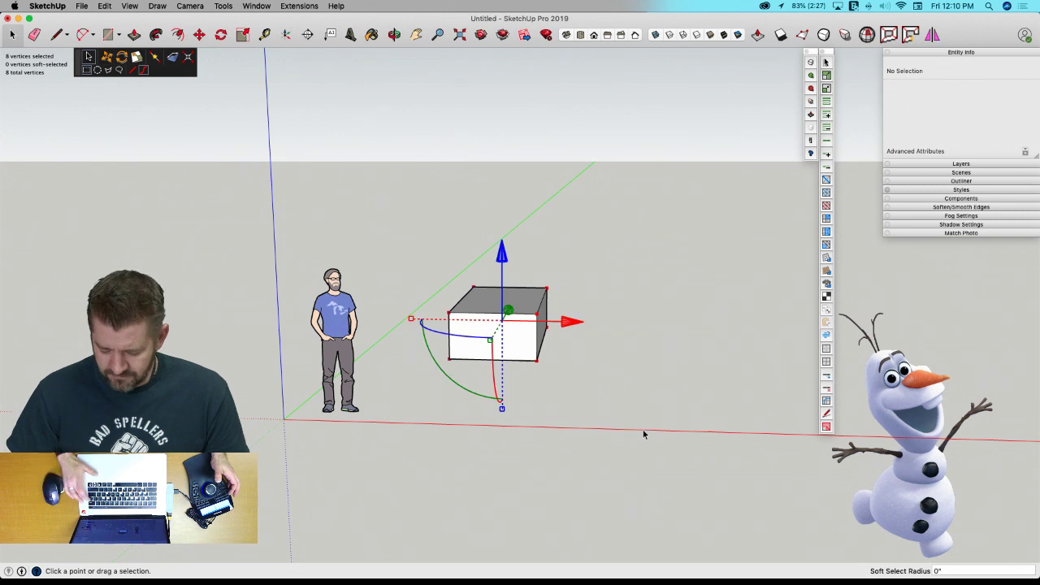
{"action": "key", "text": "space"}
{"action": "left_click", "coordinate": [618, 282]}
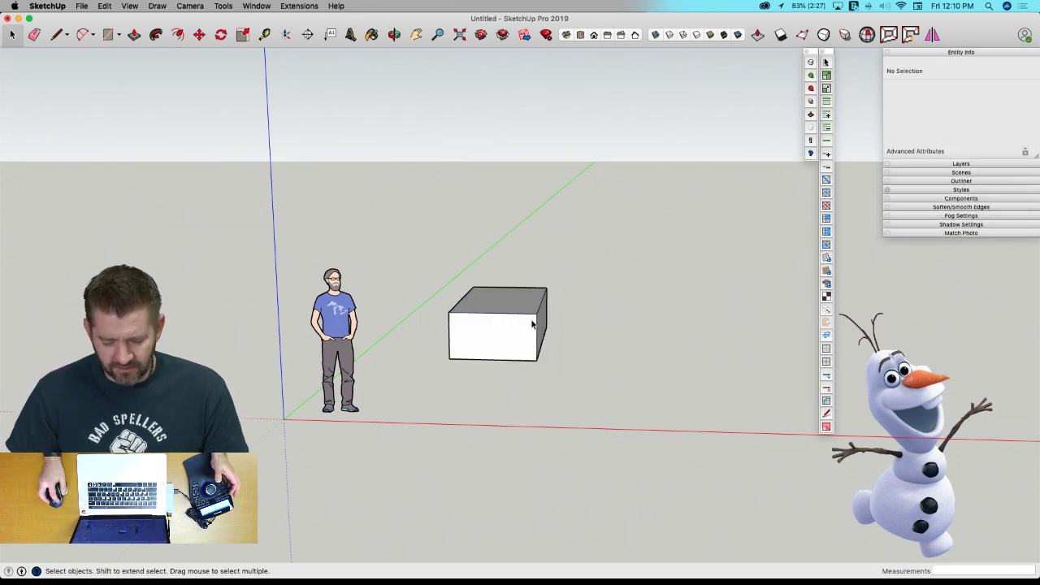
{"action": "triple_click", "coordinate": [531, 320]}
{"action": "key", "text": "Delete"}
{"action": "left_click", "coordinate": [533, 322]}
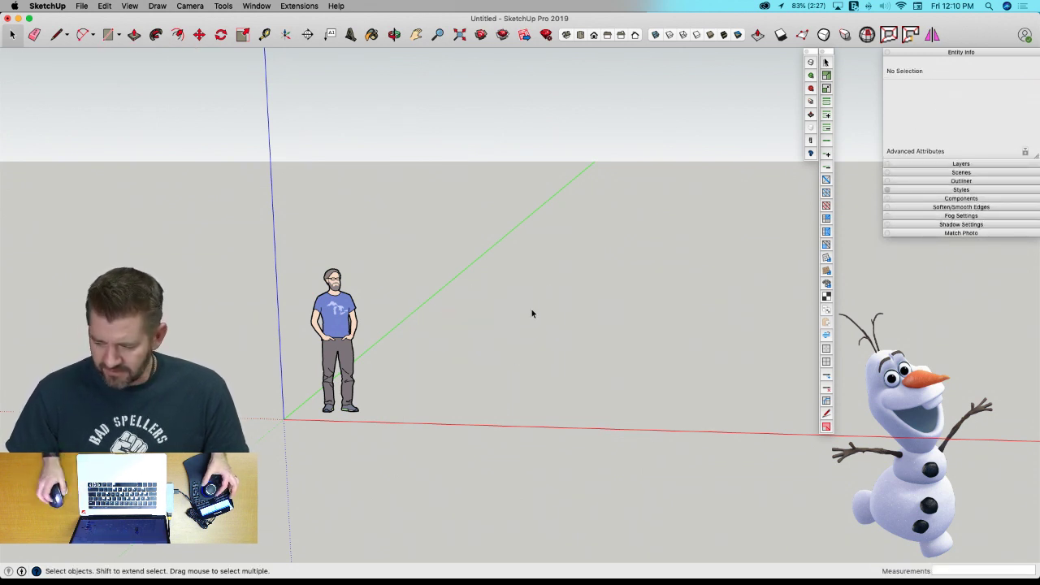
Launch KeyCastr and close its preferences window.
{"action": "mouse_move", "coordinate": [2, 274]}
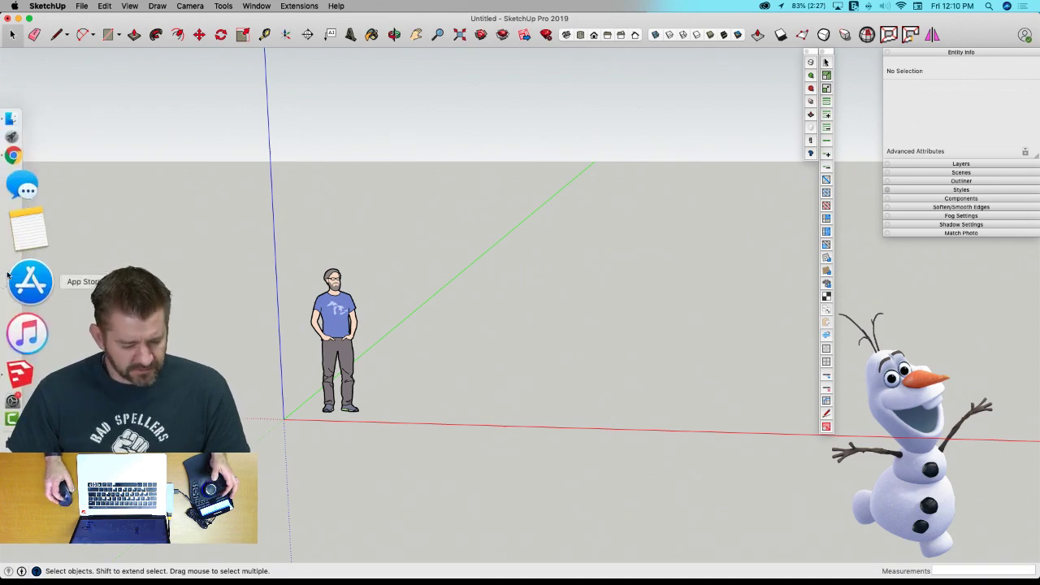
{"action": "left_click", "coordinate": [26, 208]}
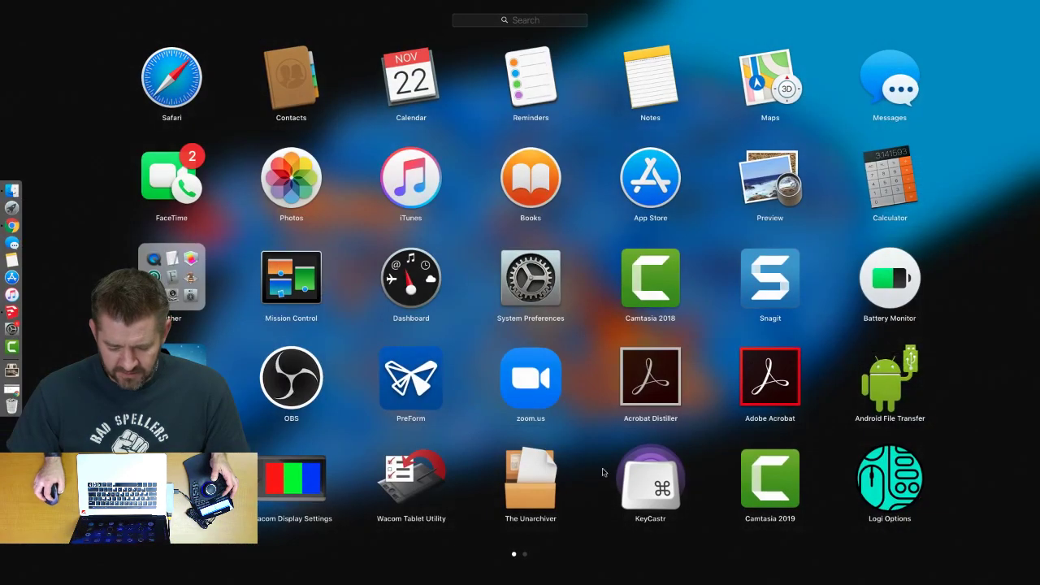
{"action": "left_click", "coordinate": [27, 209]}
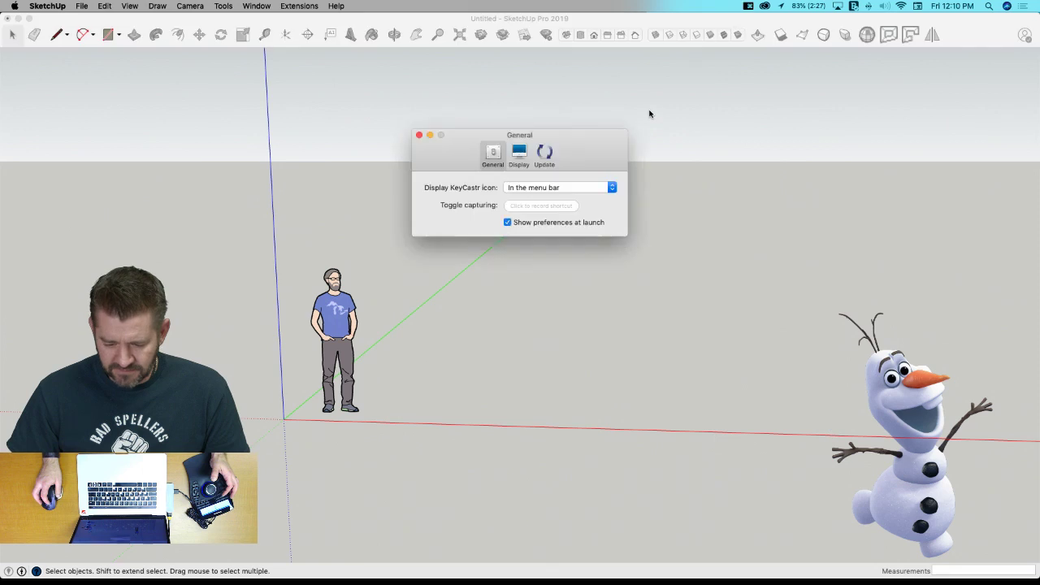
{"action": "left_click", "coordinate": [420, 136]}
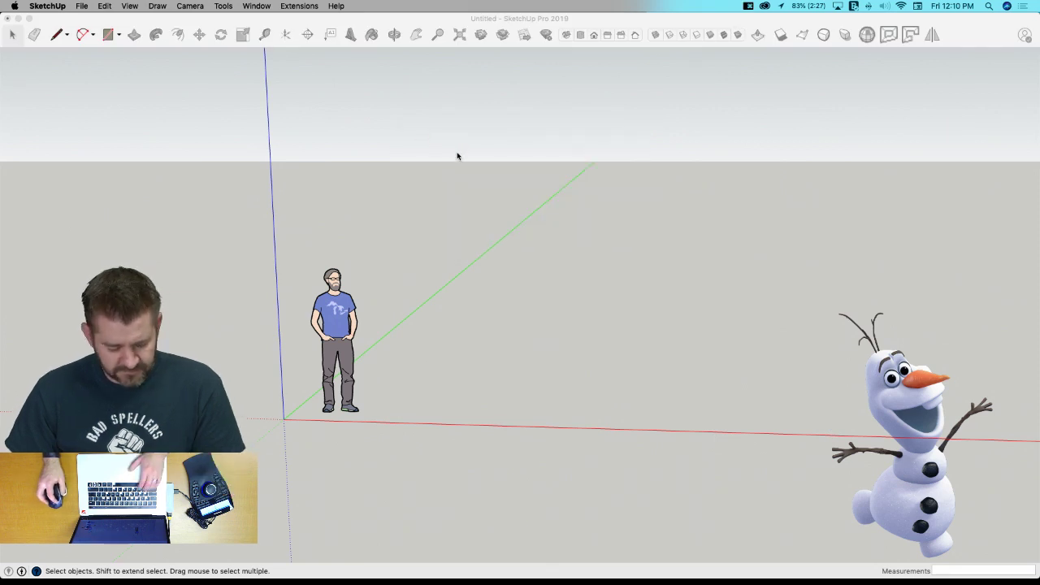
Return to SketchUp and test the on-screen keystroke display with a repeated "asd" sequence, ending in the Select tool.
{"action": "key", "text": "a"}
{"action": "key", "text": "s"}
{"action": "key", "text": "d"}
{"action": "key", "text": "a"}
{"action": "key", "text": "s"}
{"action": "key", "text": "d"}
{"action": "key", "text": "a"}
{"action": "key", "text": "s"}
{"action": "key", "text": "d"}
{"action": "key", "text": "a"}
{"action": "key", "text": "s"}
{"action": "key", "text": "d"}
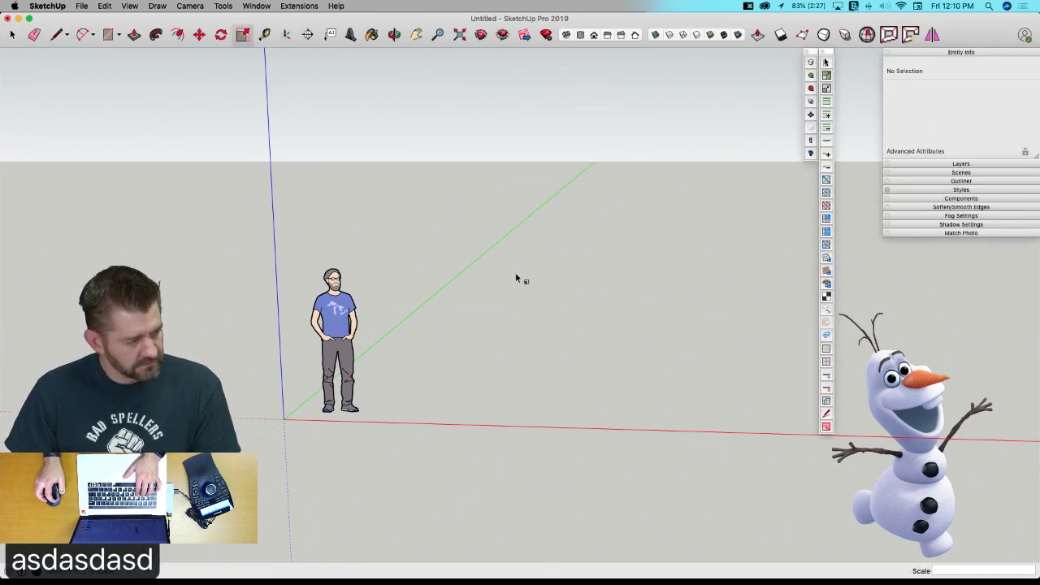
{"action": "key", "text": "space"}
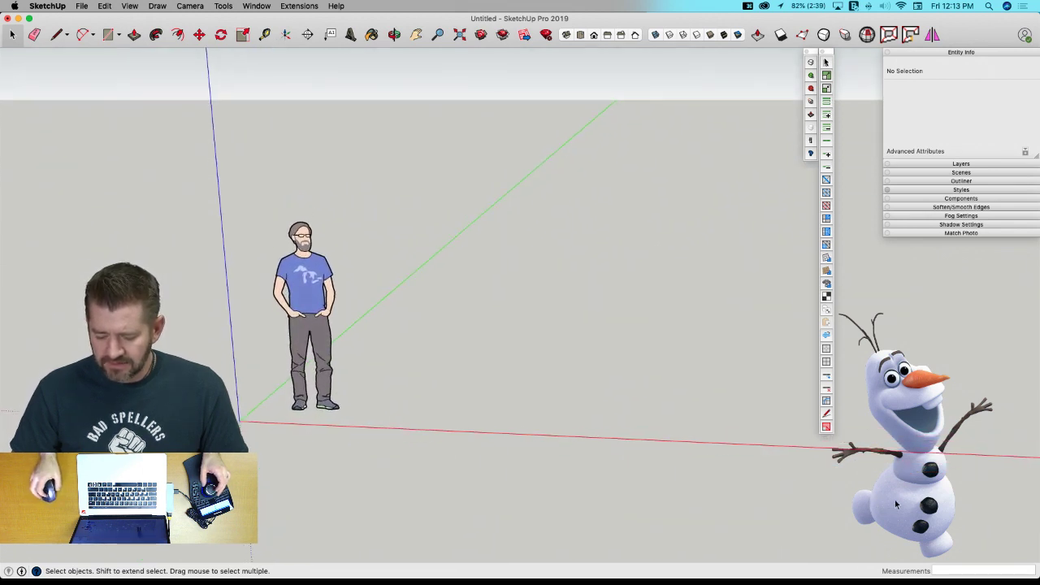
{"action": "mouse_move", "coordinate": [465, 345]}
{"action": "middle_mouse_down"}
{"action": "mouse_move", "coordinate": [427, 358]}
{"action": "mouse_move", "coordinate": [465, 345]}
{"action": "middle_mouse_up"}
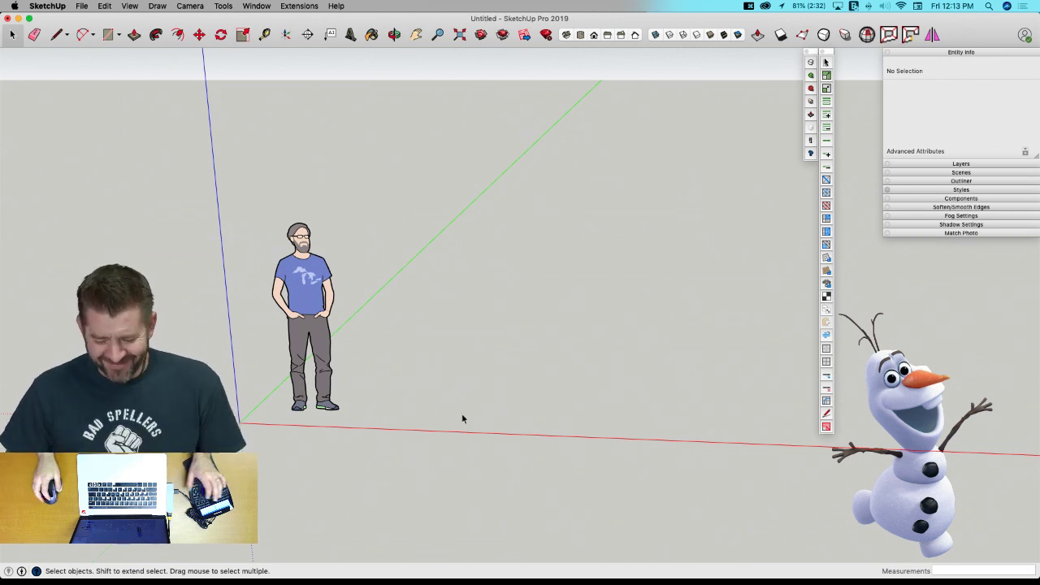
{"action": "middle_click_drag", "start_coordinate": [505, 401], "coordinate": [505, 400]}
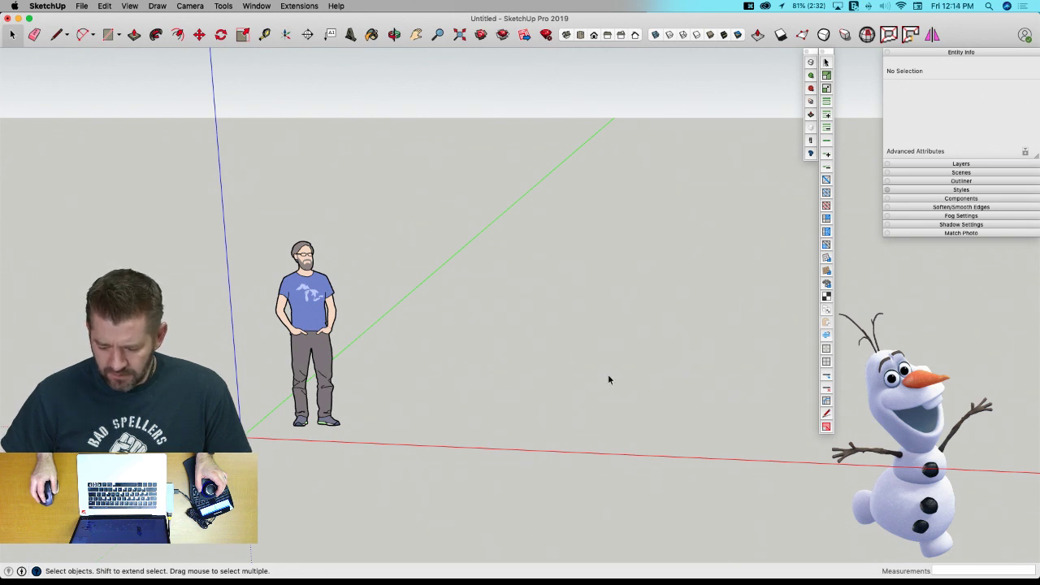
{"action": "middle_click_drag", "start_coordinate": [606, 379], "coordinate": [565, 377]}
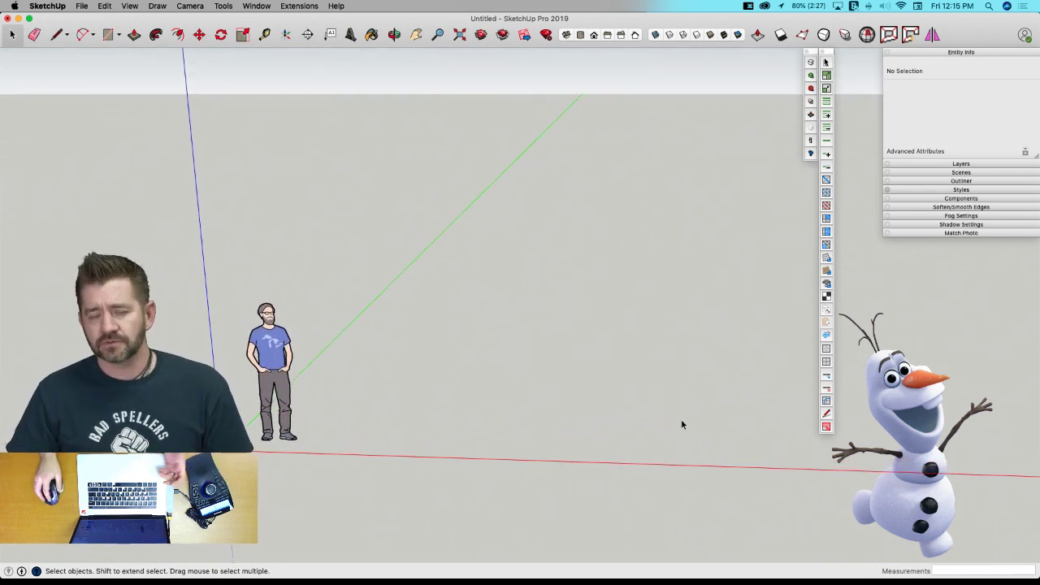
{"action": "middle_click_drag", "start_coordinate": [646, 464], "coordinate": [648, 514]}
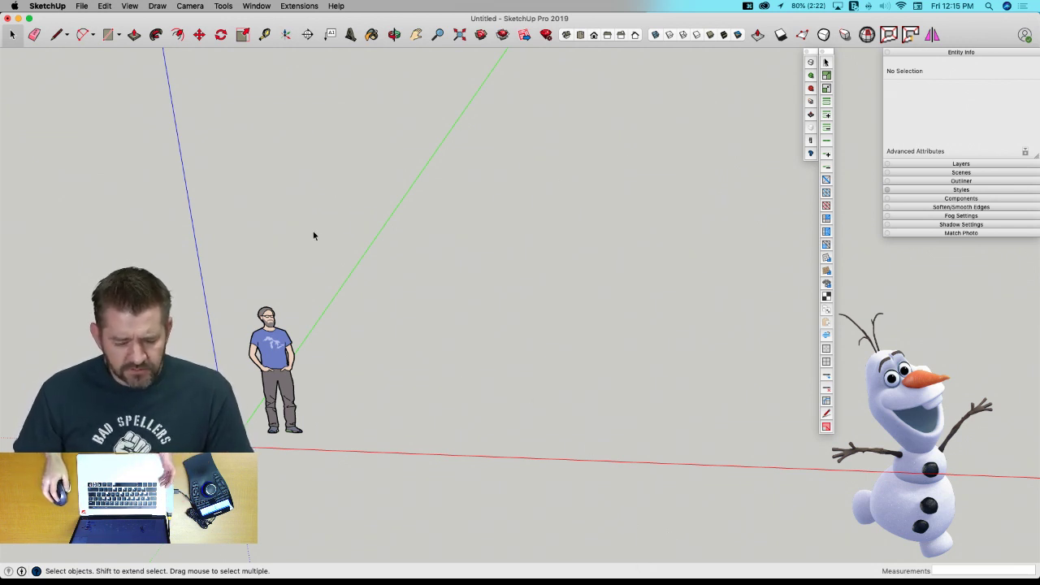
Draw a six-sided polygon with an inscribed radius of about 1' 10" on the ground beside the figure.
{"action": "left_click", "coordinate": [106, 38]}
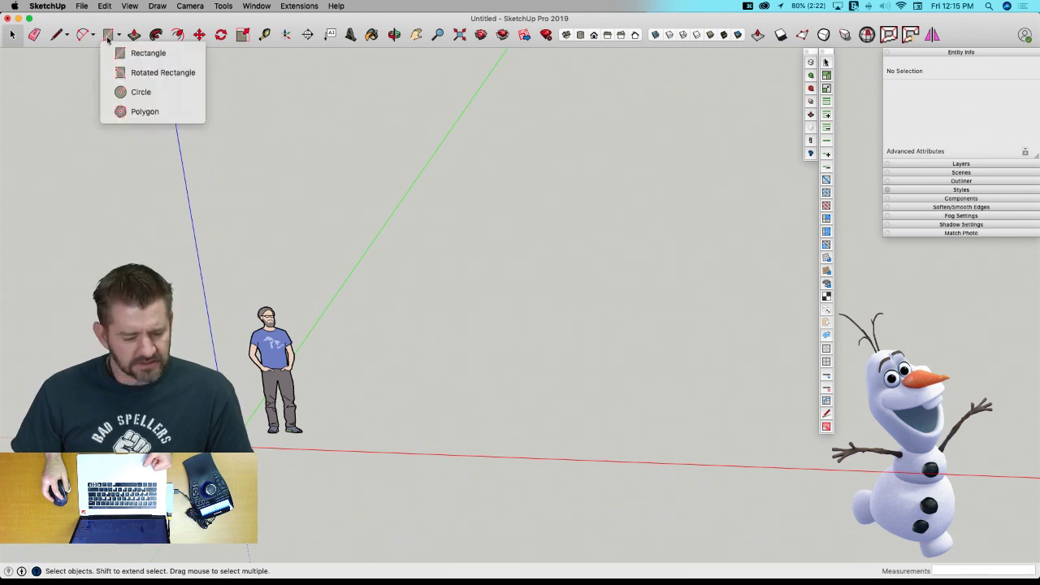
{"action": "left_click", "coordinate": [130, 111]}
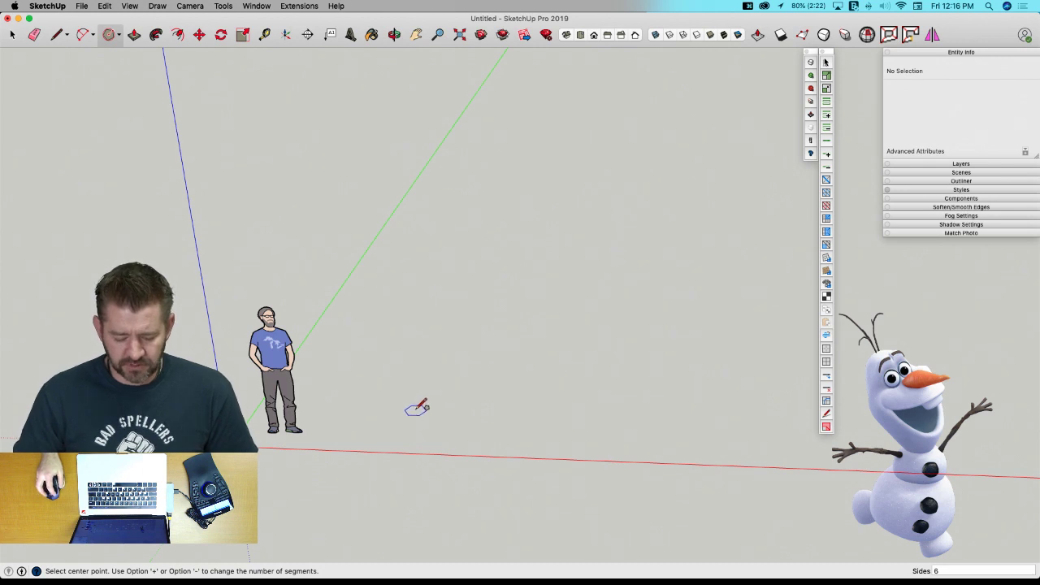
{"action": "left_click", "coordinate": [412, 416]}
{"action": "left_click", "coordinate": [455, 417]}
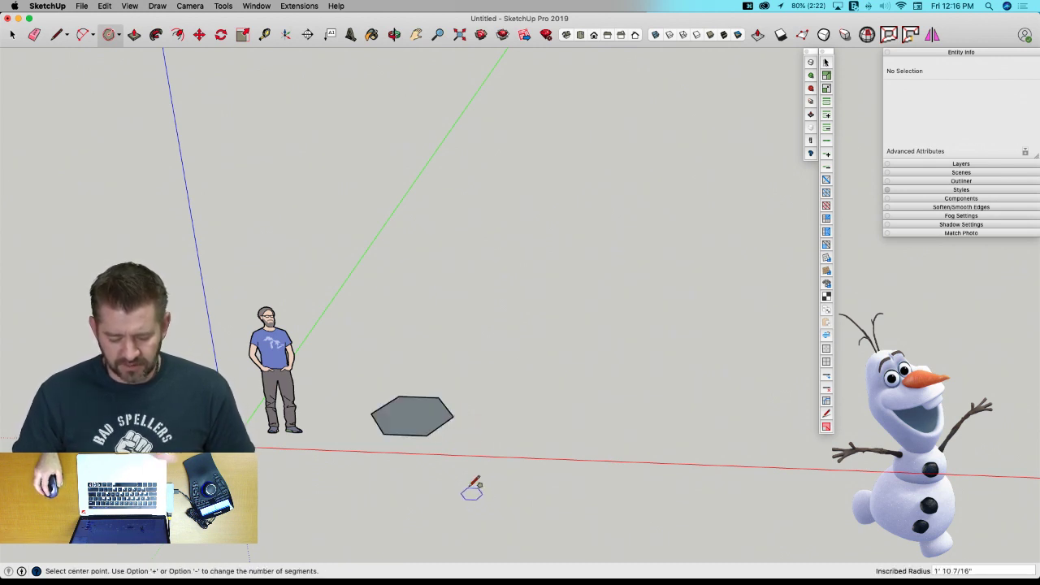
Extrude the hexagon upward about 3' 8" into a prism with Push/Pull.
{"action": "middle_click_drag", "start_coordinate": [472, 491], "coordinate": [429, 557]}
{"action": "middle_click_drag", "start_coordinate": [443, 425], "coordinate": [422, 371]}
{"action": "key", "text": "p"}
{"action": "left_click_drag", "start_coordinate": [437, 392], "coordinate": [423, 252]}
{"action": "left_click", "coordinate": [423, 252]}
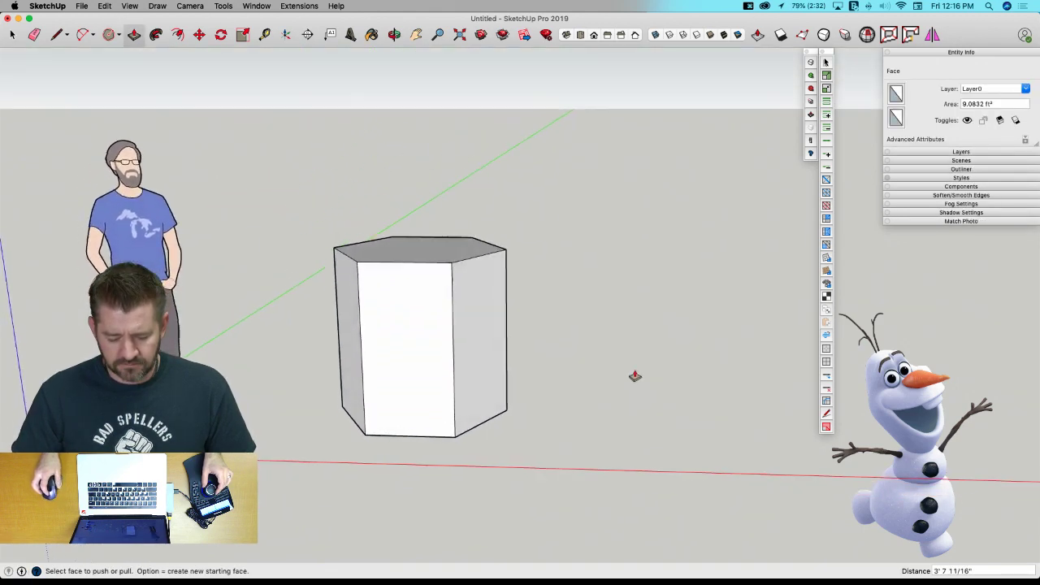
Select the entire hexagonal prism and make it a component with the definition name Leg.
{"action": "key", "text": "space"}
{"action": "triple_click", "coordinate": [459, 380]}
{"action": "middle_click_drag", "start_coordinate": [458, 377], "coordinate": [411, 317]}
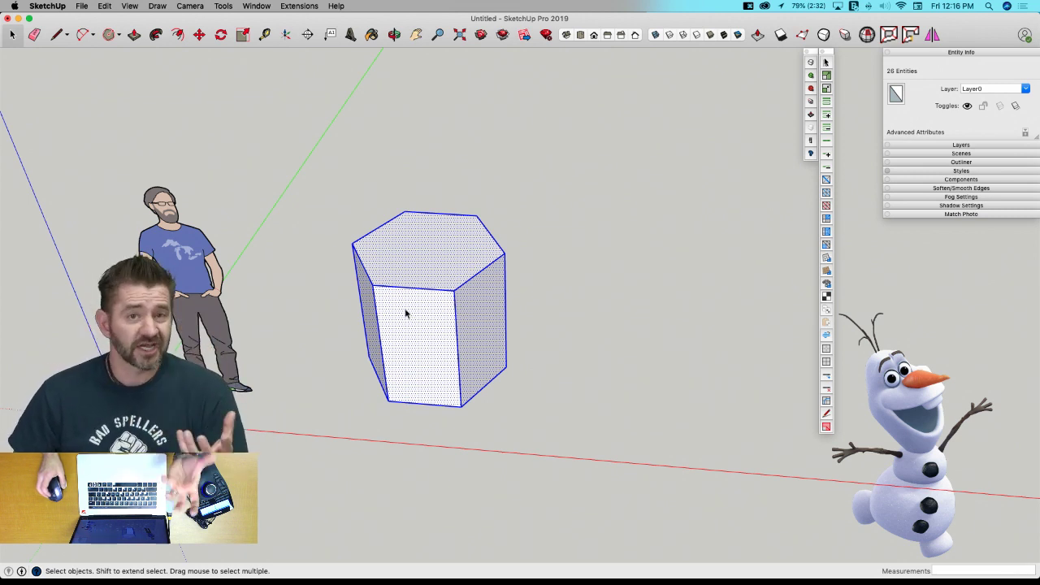
{"action": "right_click", "coordinate": [409, 268]}
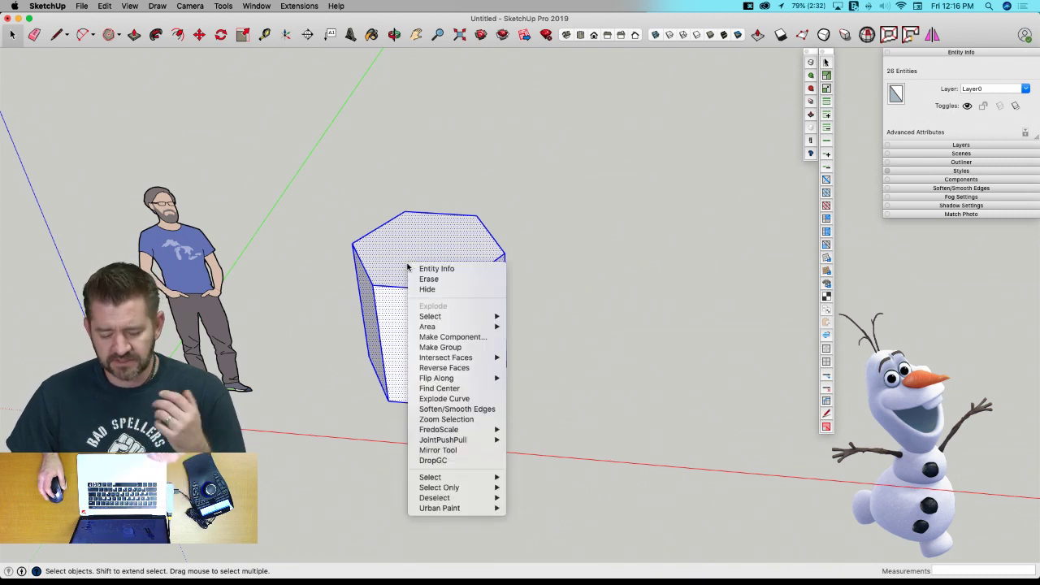
{"action": "left_click", "coordinate": [474, 343]}
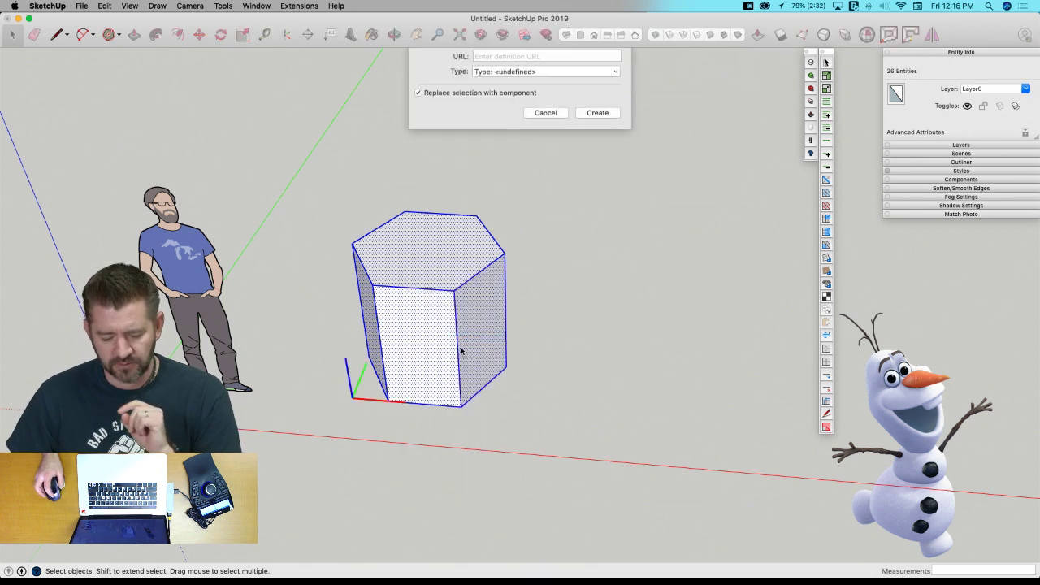
{"action": "type", "text": "Leg"}
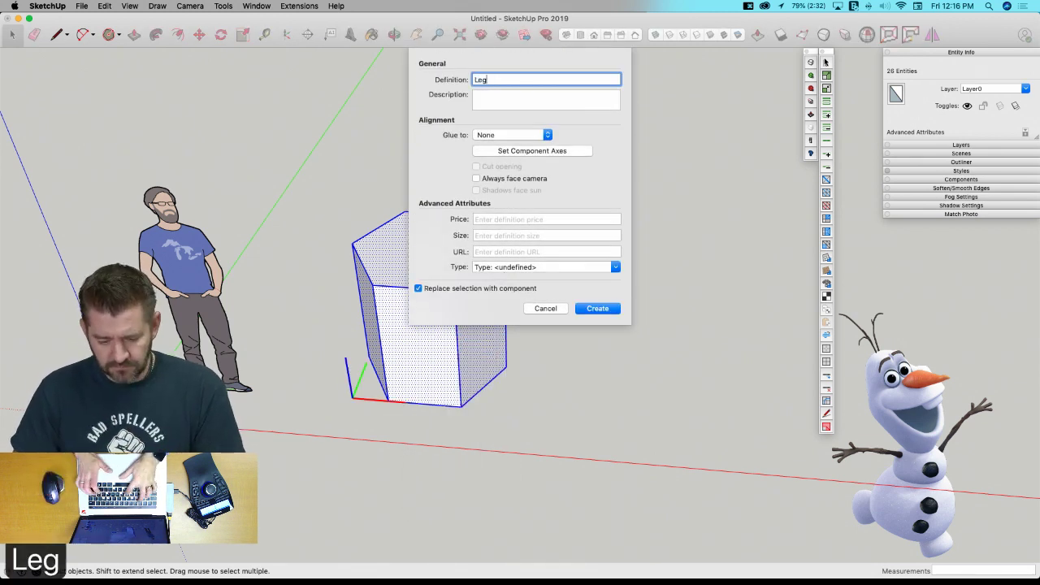
{"action": "key", "text": "Return"}
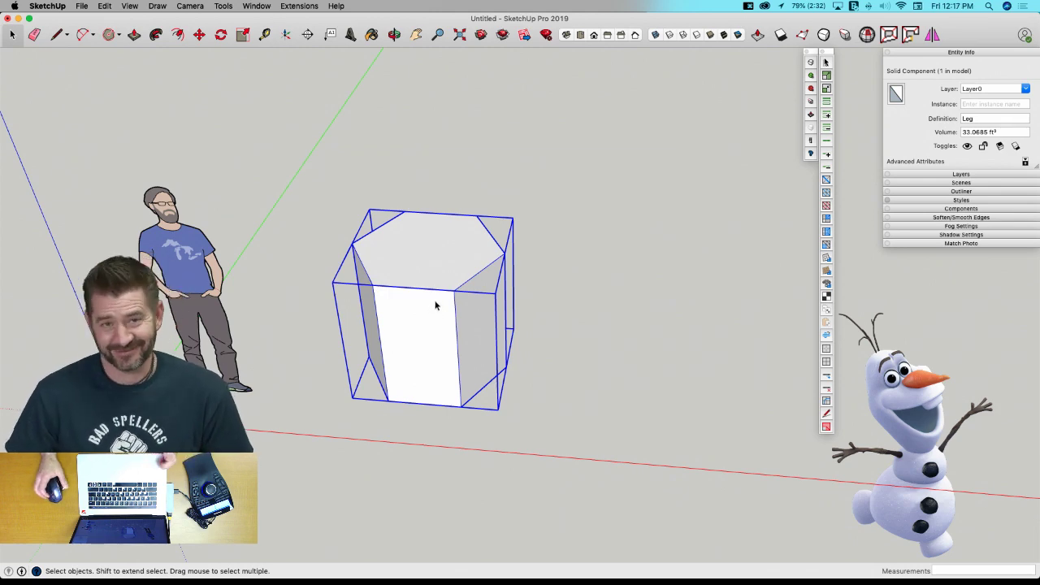
Open the Leg component for editing and split its bottom hexagonal face with two parallel edges joining opposite corners.
{"action": "mouse_move", "coordinate": [459, 296]}
{"action": "middle_mouse_down"}
{"action": "mouse_move", "coordinate": [389, 300]}
{"action": "mouse_move", "coordinate": [462, 277]}
{"action": "middle_mouse_up"}
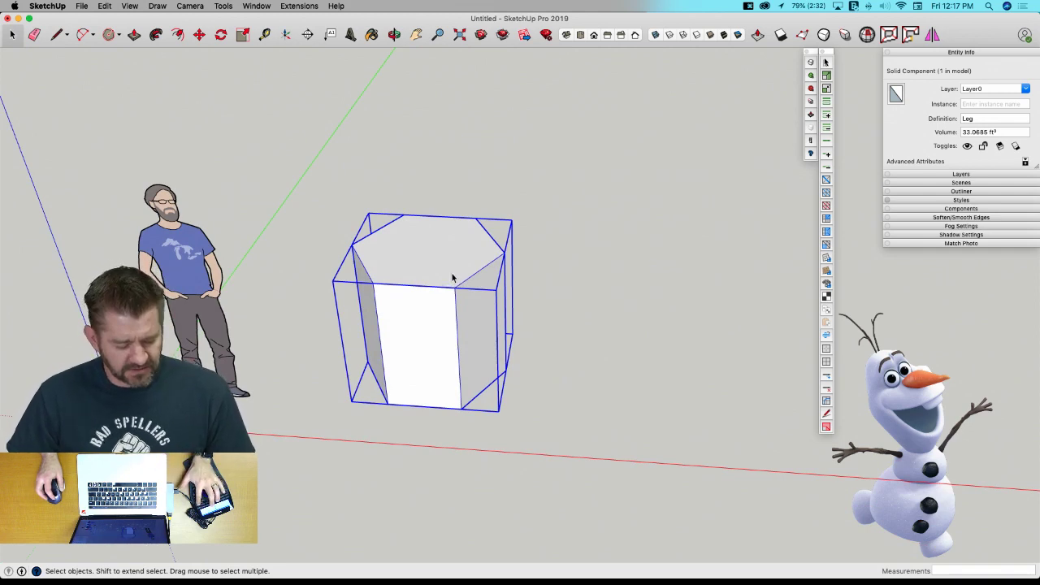
{"action": "double_click", "coordinate": [450, 278]}
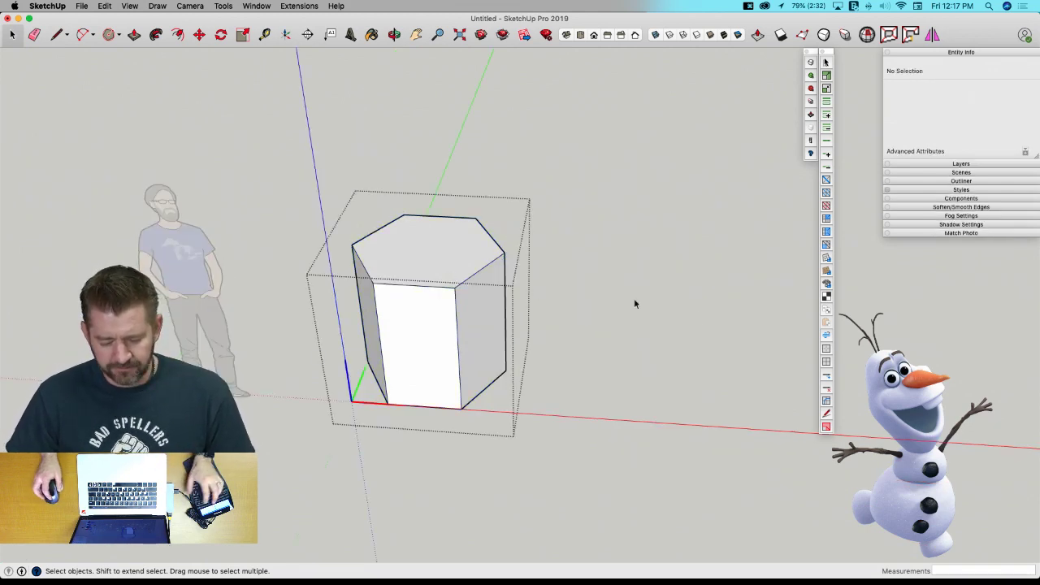
{"action": "middle_click_drag", "start_coordinate": [634, 301], "coordinate": [459, 222]}
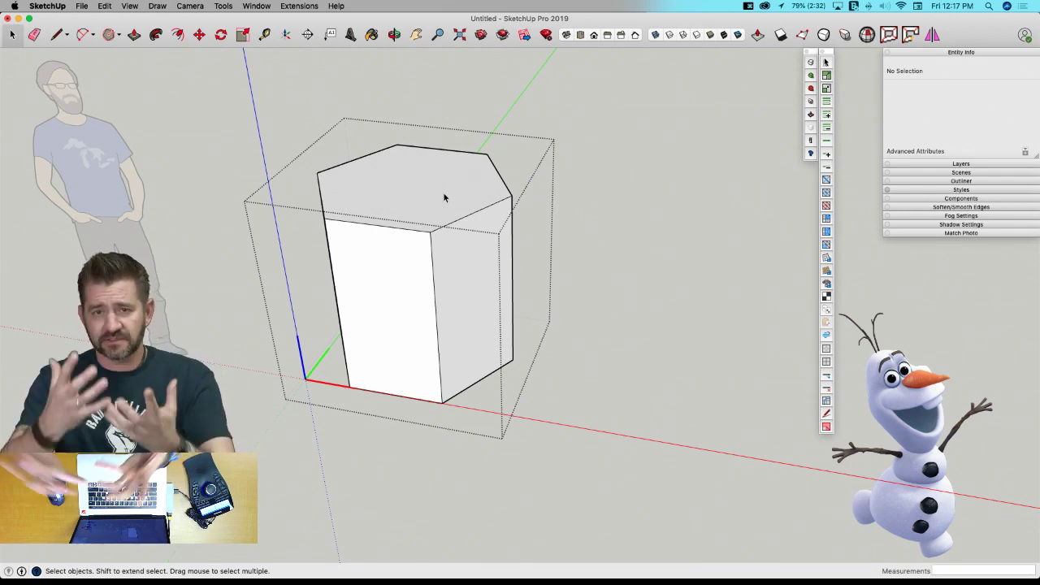
{"action": "middle_click_drag", "start_coordinate": [443, 192], "coordinate": [378, 249]}
{"action": "left_click", "coordinate": [427, 334]}
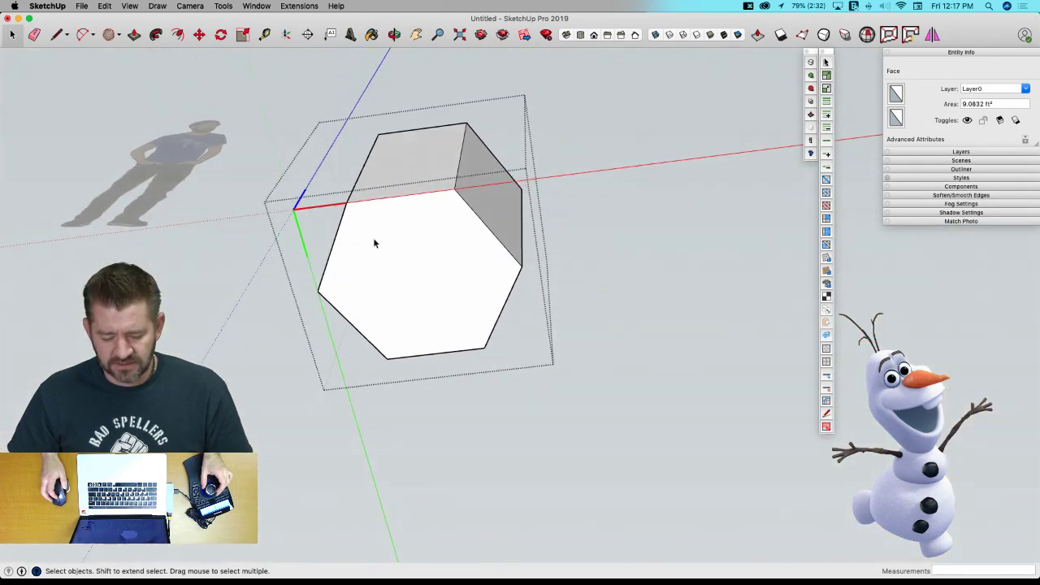
{"action": "key", "text": "l"}
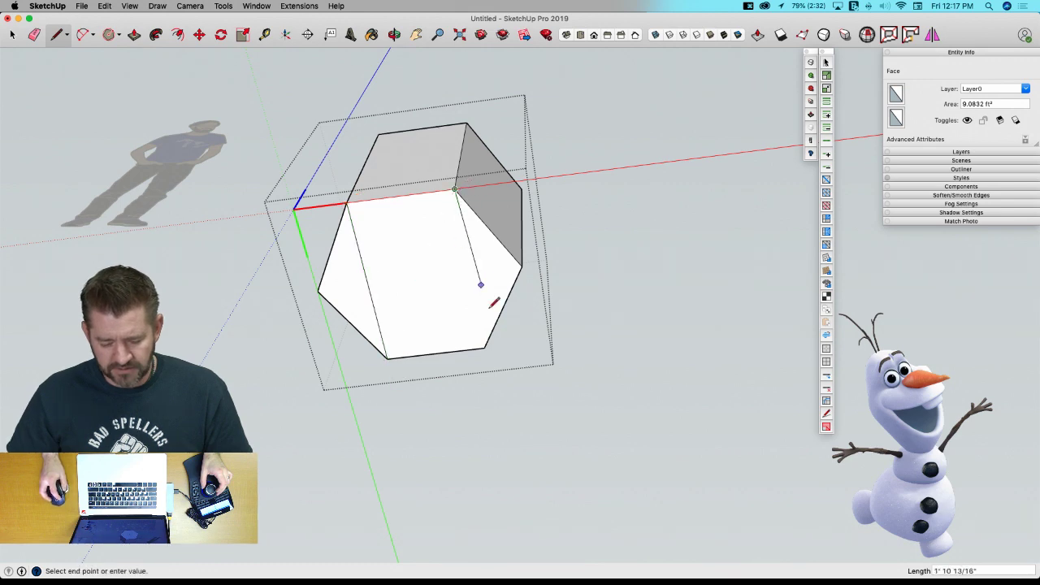
{"action": "key", "text": "space"}
Try subdividing the Leg prism, inspect the rounded form from below and above, and undo the subdivision.
{"action": "middle_click_drag", "start_coordinate": [577, 274], "coordinate": [406, 219]}
{"action": "left_click", "coordinate": [345, 148]}
{"action": "middle_click_drag", "start_coordinate": [345, 148], "coordinate": [230, 133]}
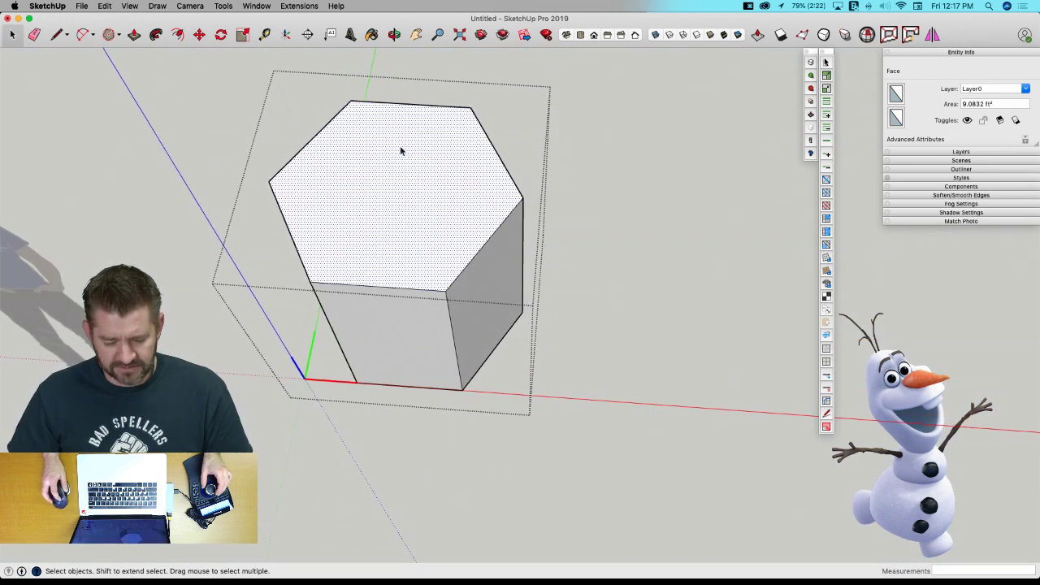
{"action": "middle_click_drag", "start_coordinate": [381, 157], "coordinate": [389, 264]}
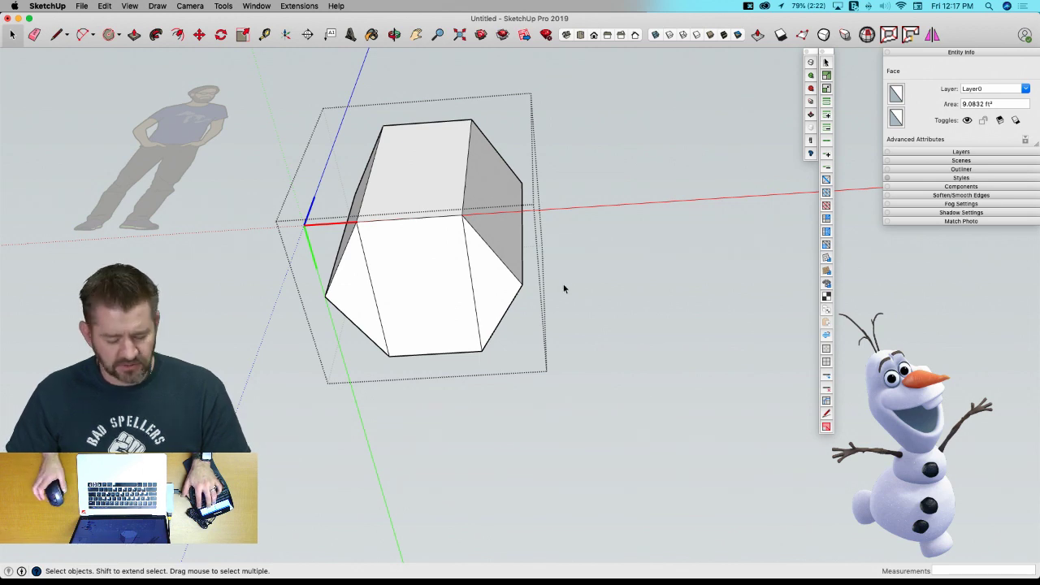
{"action": "key", "text": "u"}
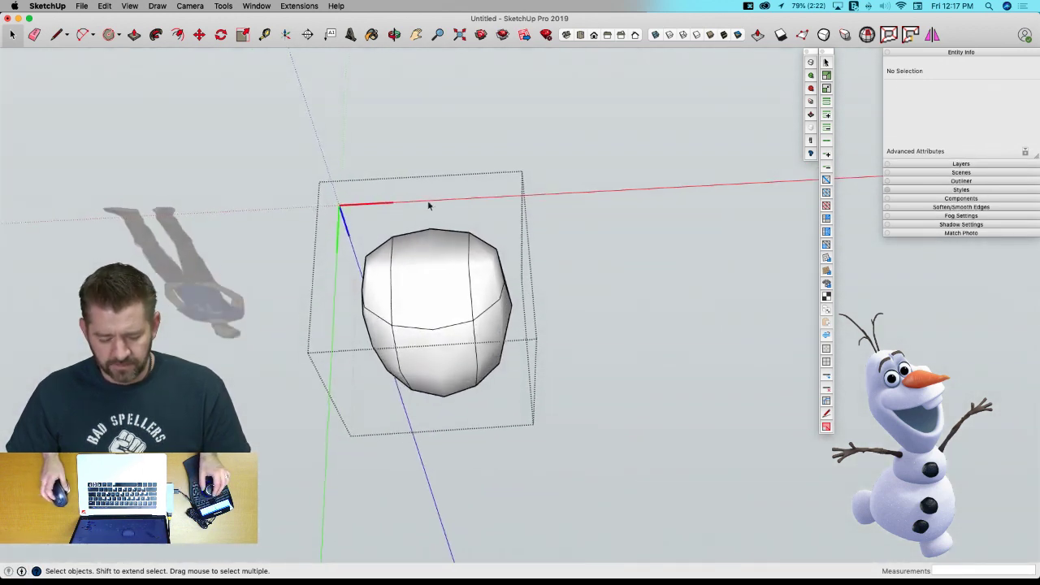
{"action": "middle_click_drag", "start_coordinate": [465, 360], "coordinate": [443, 180]}
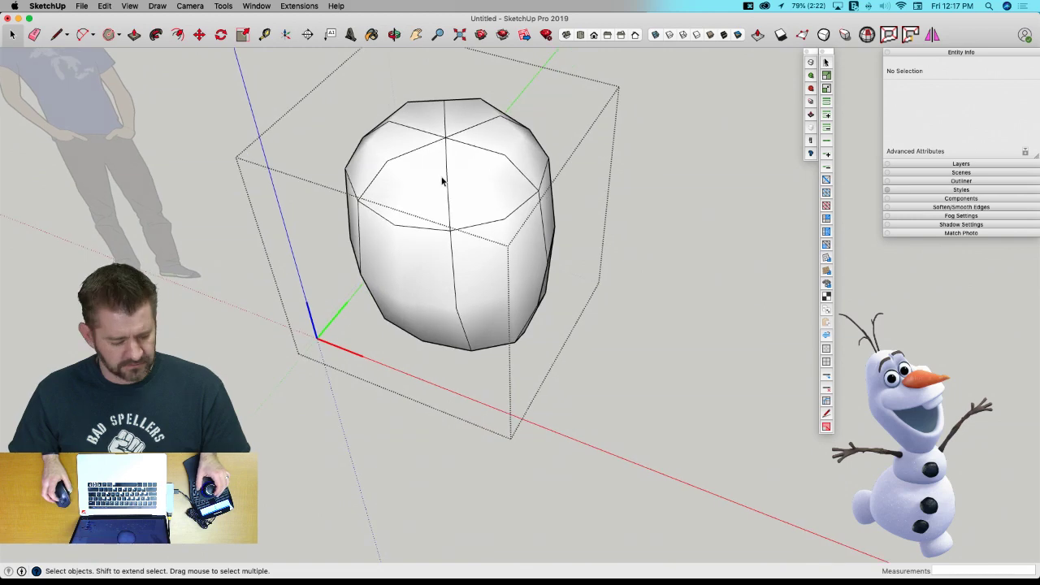
{"action": "key", "text": "super+z"}
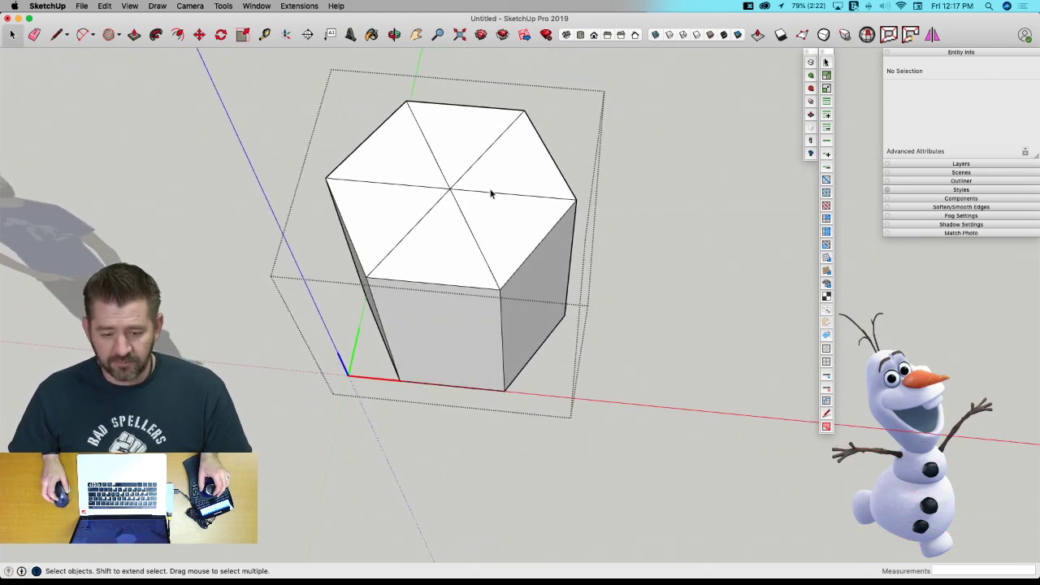
Subdivide the Leg prism again and increase its subdivision level for a smoother rounded form.
{"action": "middle_click_drag", "start_coordinate": [448, 201], "coordinate": [498, 285]}
{"action": "key", "text": "u"}
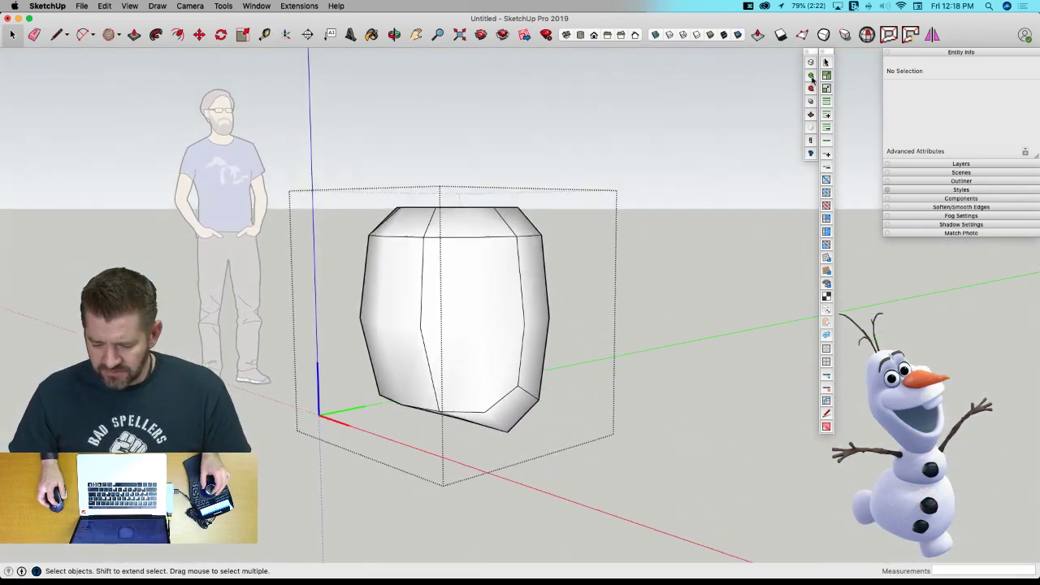
{"action": "left_click", "coordinate": [812, 79]}
{"action": "left_click", "coordinate": [812, 79]}
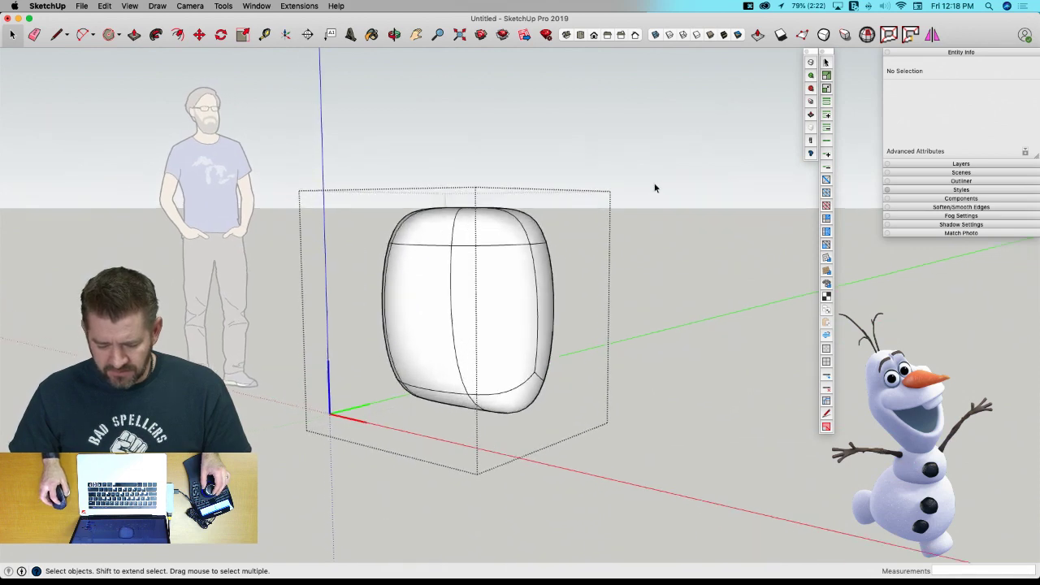
Examine the rounded Leg form from above, below and the sides, comparing how its top and bottom ends smooth.
{"action": "key", "text": "super+z"}
{"action": "key", "text": "super+z"}
{"action": "key", "text": "super+z"}
{"action": "key", "text": "super+z"}
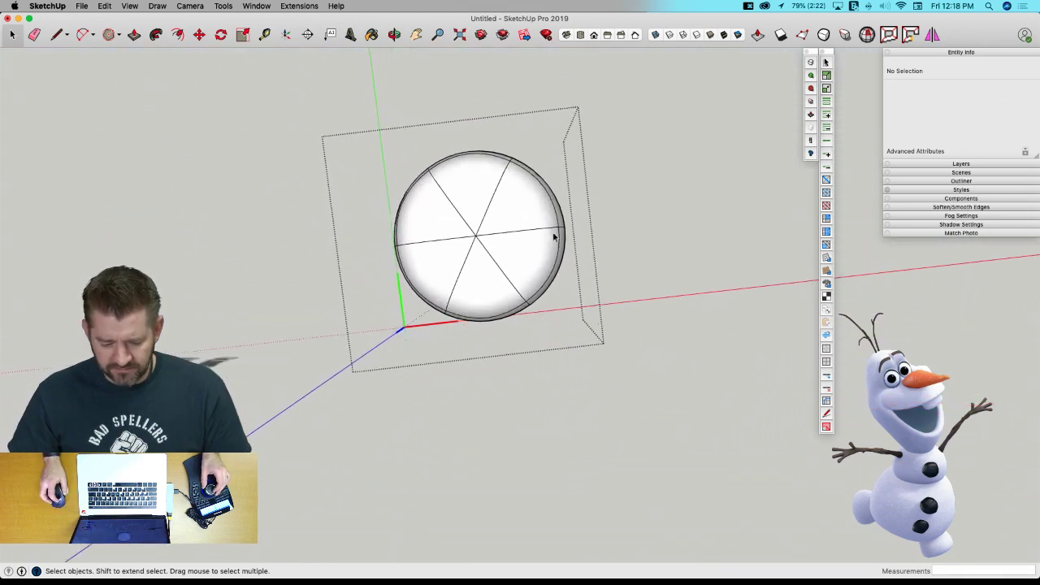
{"action": "key", "text": "super+z"}
{"action": "key", "text": "super+z"}
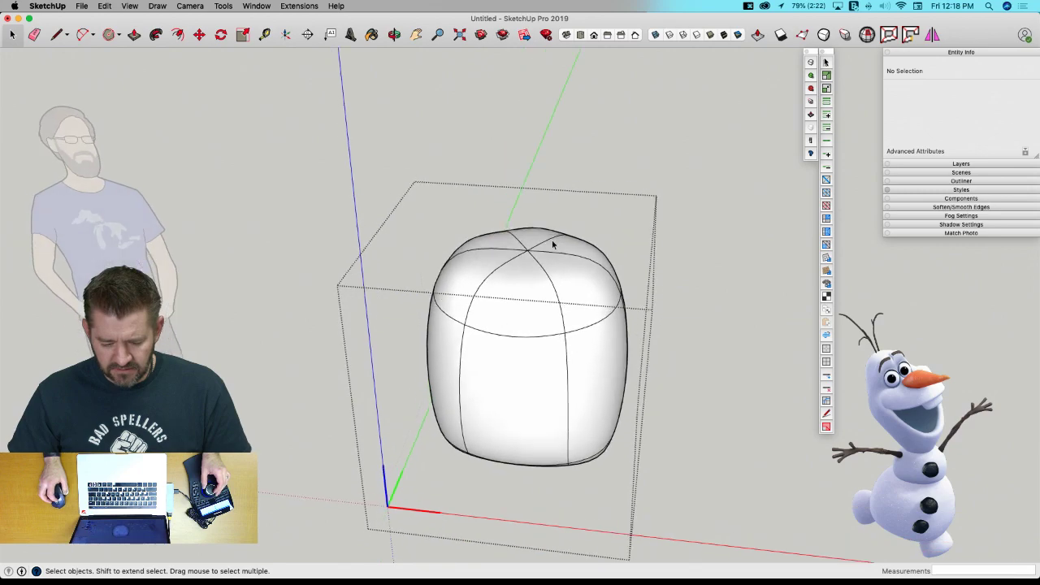
{"action": "key", "text": "super+shift+z"}
{"action": "key", "text": "super+shift+z"}
{"action": "key", "text": "super+shift+z"}
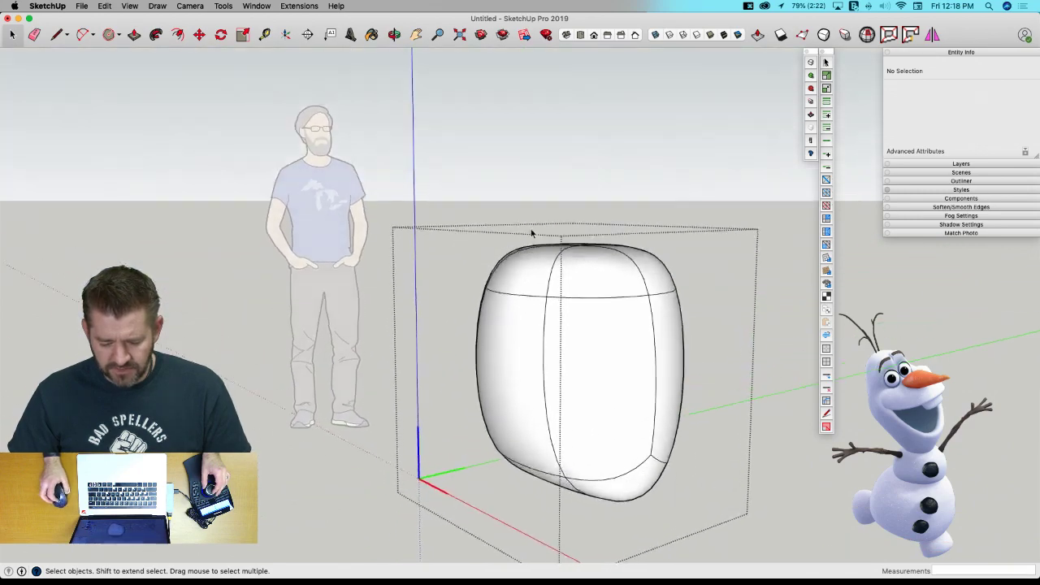
{"action": "key", "text": "super+z"}
{"action": "key", "text": "super+z"}
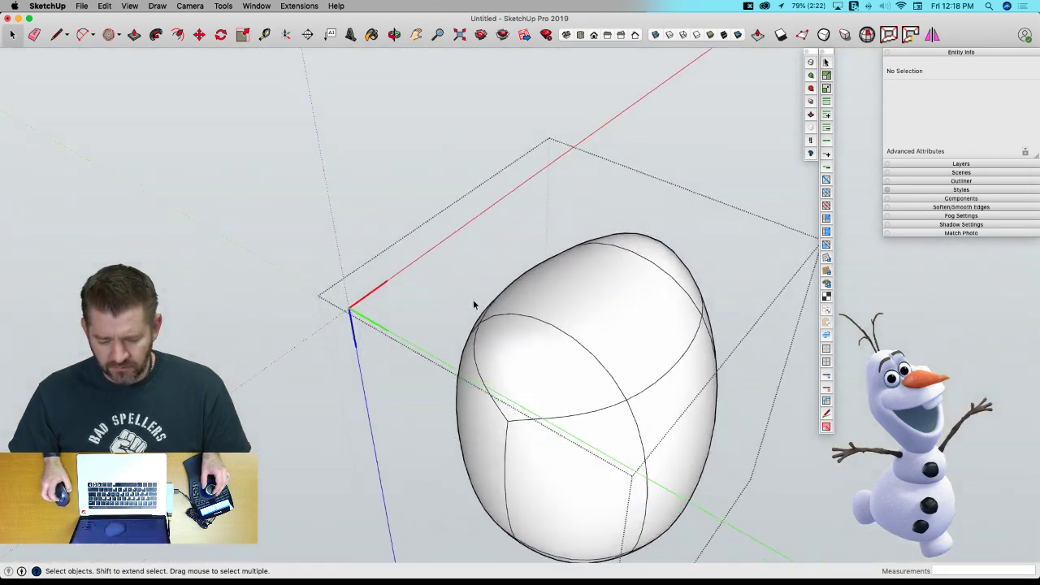
{"action": "key", "text": "super+z"}
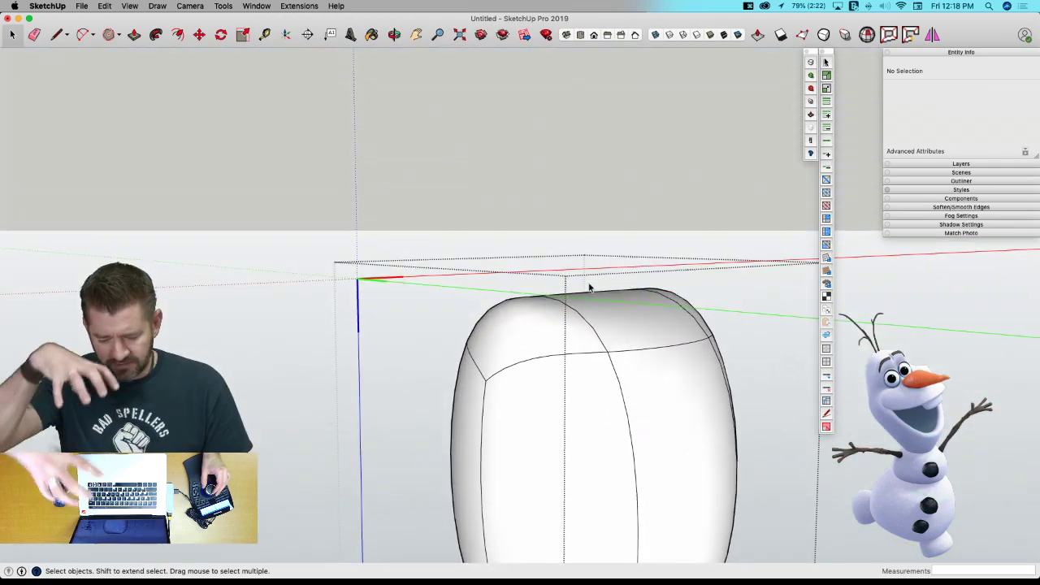
{"action": "key", "text": "super+shift+z"}
{"action": "key", "text": "super+shift+z"}
{"action": "key", "text": "super+shift+z"}
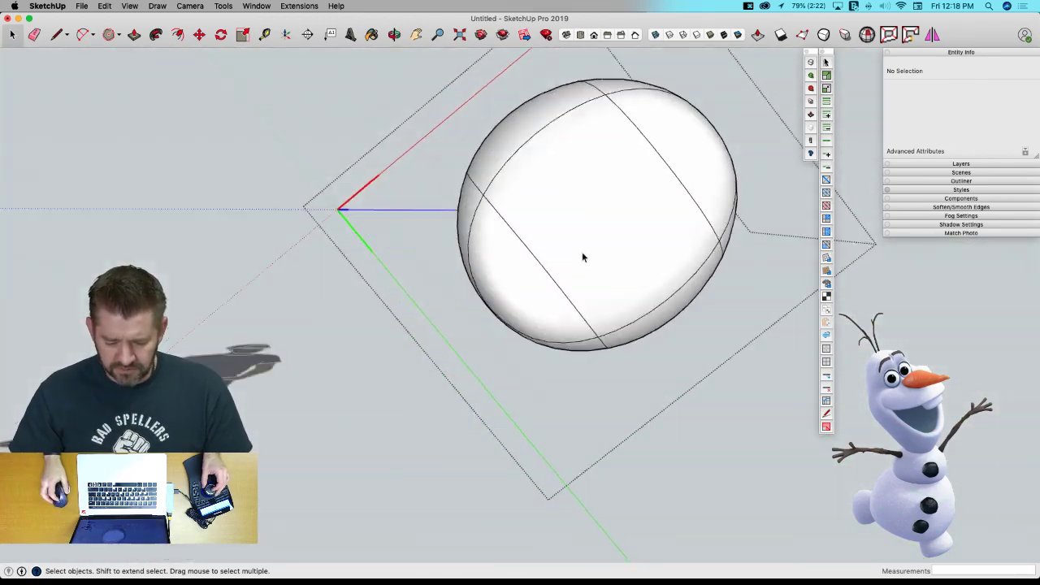
{"action": "key", "text": "super+z"}
{"action": "key", "text": "super+z"}
{"action": "key", "text": "super+shift+z"}
{"action": "key", "text": "super+shift+z"}
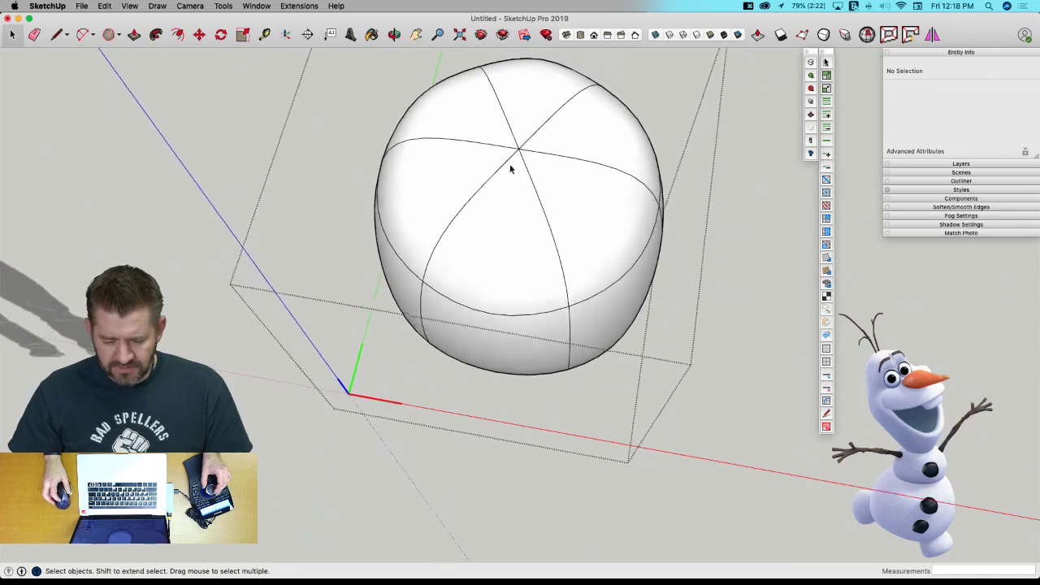
{"action": "key", "text": "super+z"}
{"action": "key", "text": "super+z"}
{"action": "key", "text": "super+z"}
{"action": "key", "text": "super+z"}
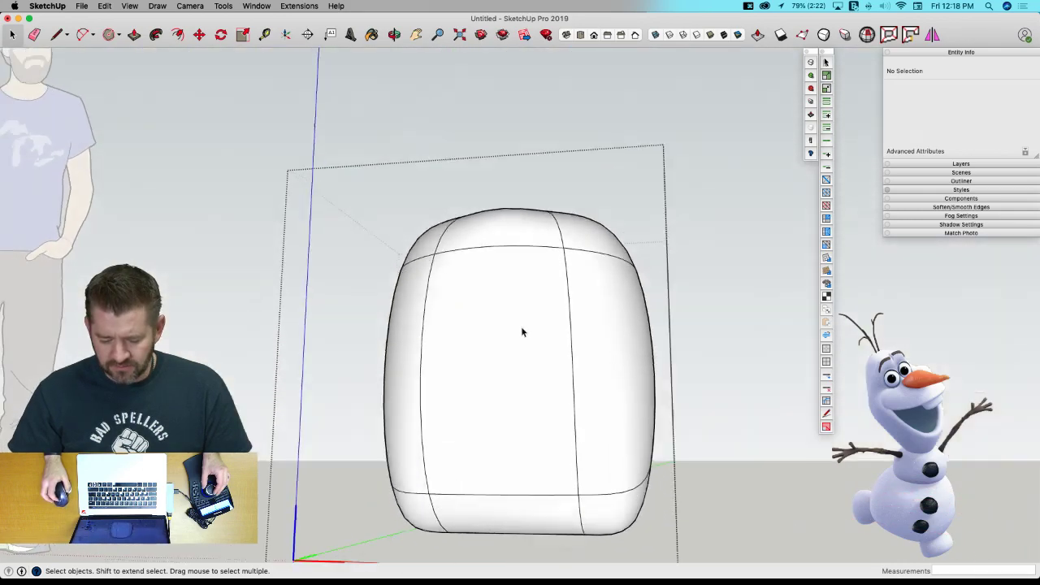
{"action": "key", "text": "super+z"}
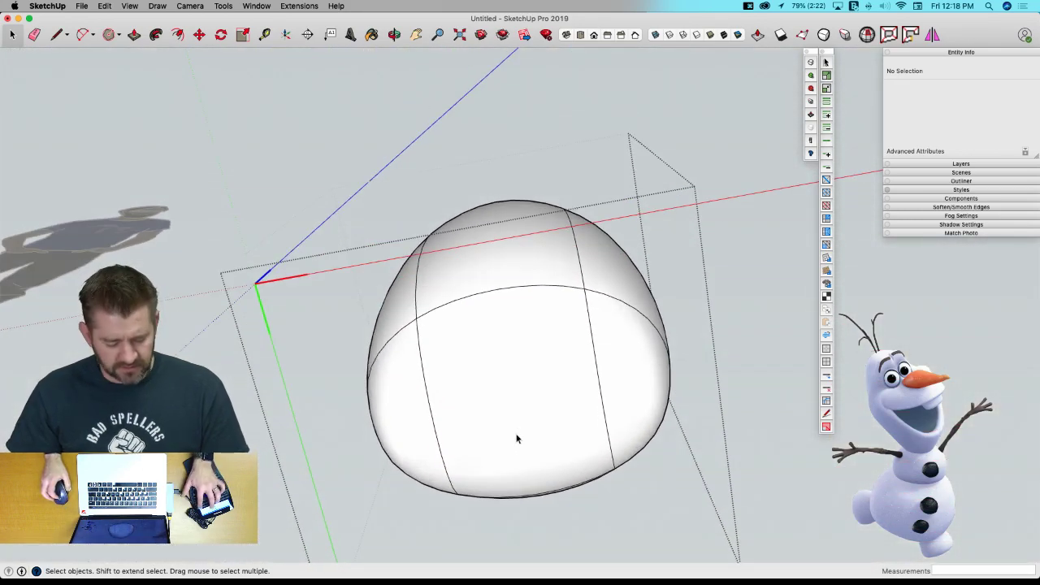
Revert the Leg to its plain prism and replace the bottom face's two parallel edges with three diagonals joining opposite corners.
{"action": "key", "text": "super+z"}
{"action": "key", "text": "super+z"}
{"action": "key", "text": "e"}
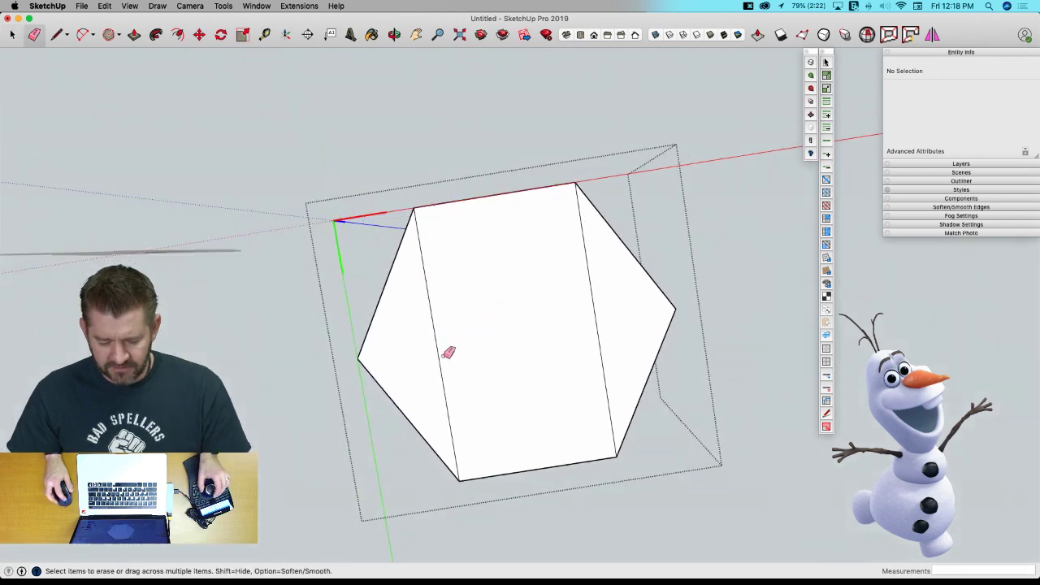
{"action": "left_click_drag", "start_coordinate": [441, 348], "coordinate": [597, 317]}
{"action": "key", "text": "l"}
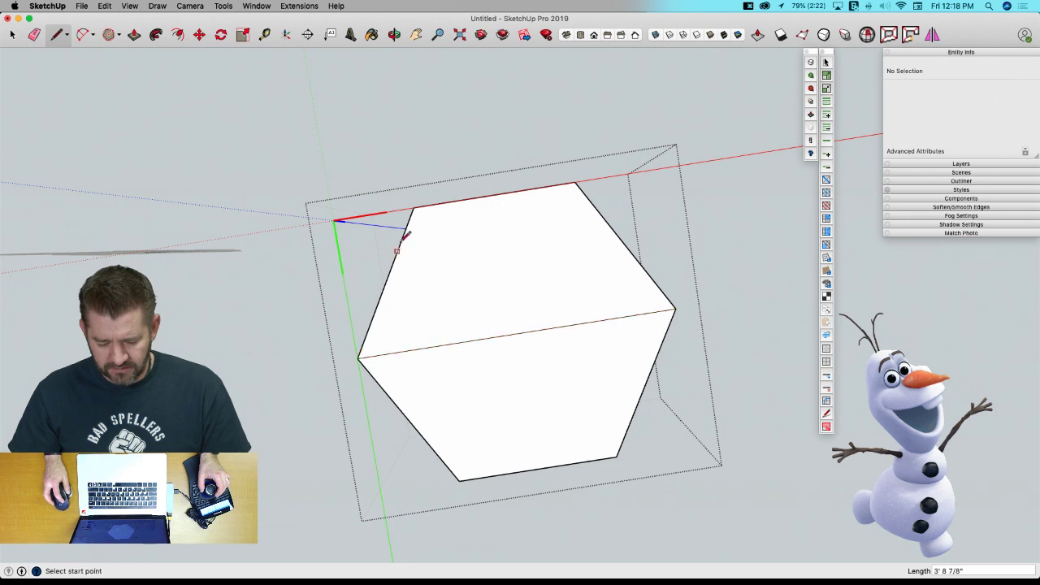
{"action": "key", "text": "super+z"}
{"action": "left_click", "coordinate": [620, 456]}
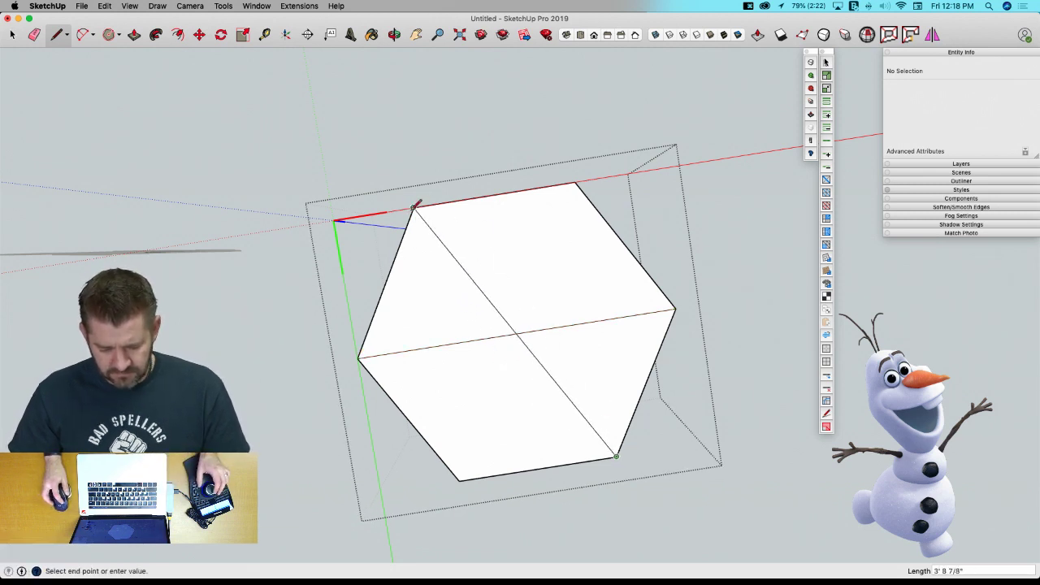
{"action": "left_click", "coordinate": [581, 187]}
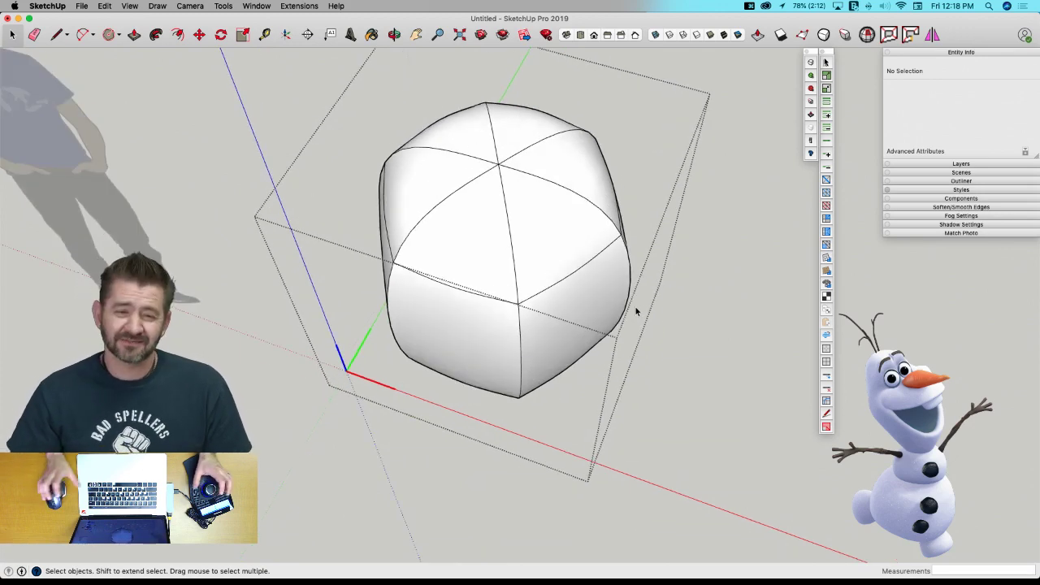
Turn off the Leg's subdivision and examine the inside of the prism in X-ray view.
{"action": "middle_click_drag", "start_coordinate": [636, 311], "coordinate": [552, 295]}
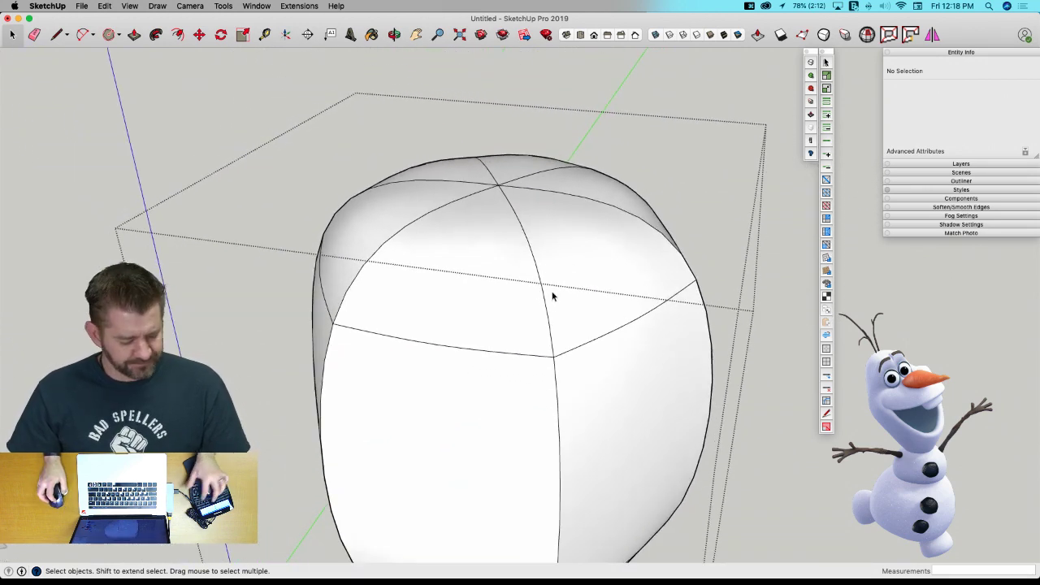
{"action": "key", "text": "u"}
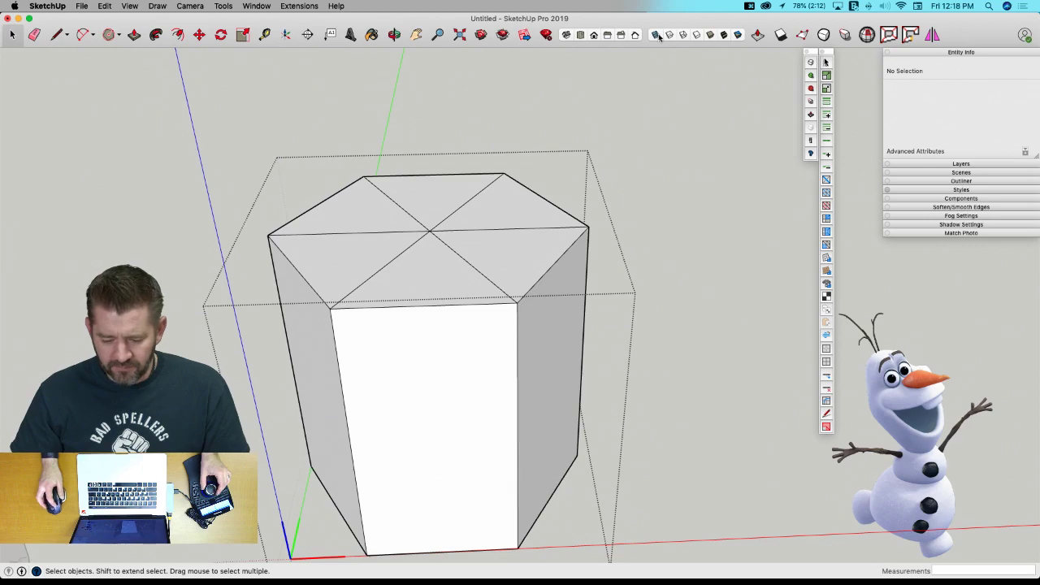
{"action": "left_click", "coordinate": [657, 35]}
{"action": "middle_click_drag", "start_coordinate": [548, 297], "coordinate": [495, 342]}
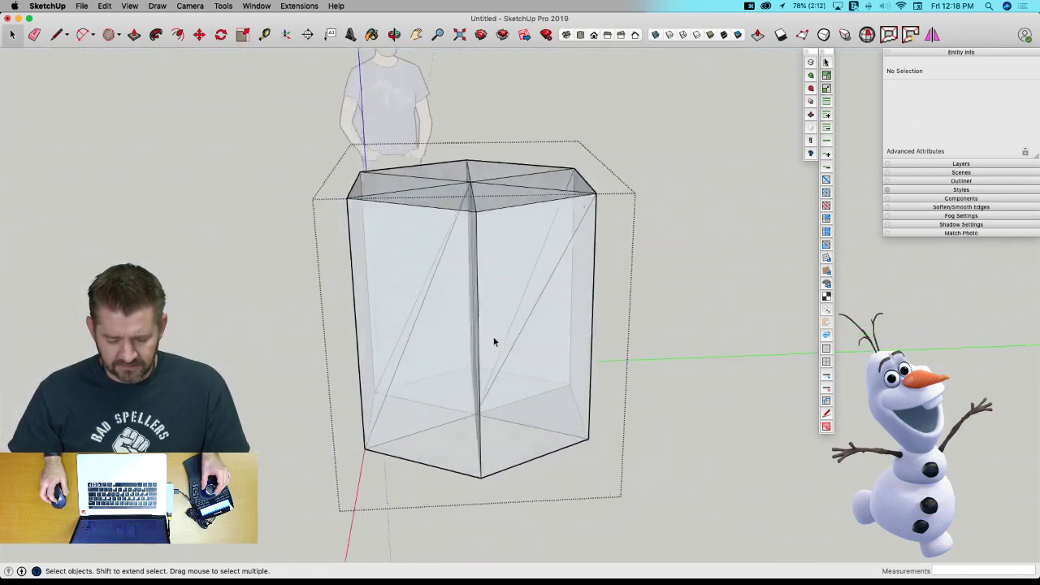
{"action": "key", "text": "super+2"}
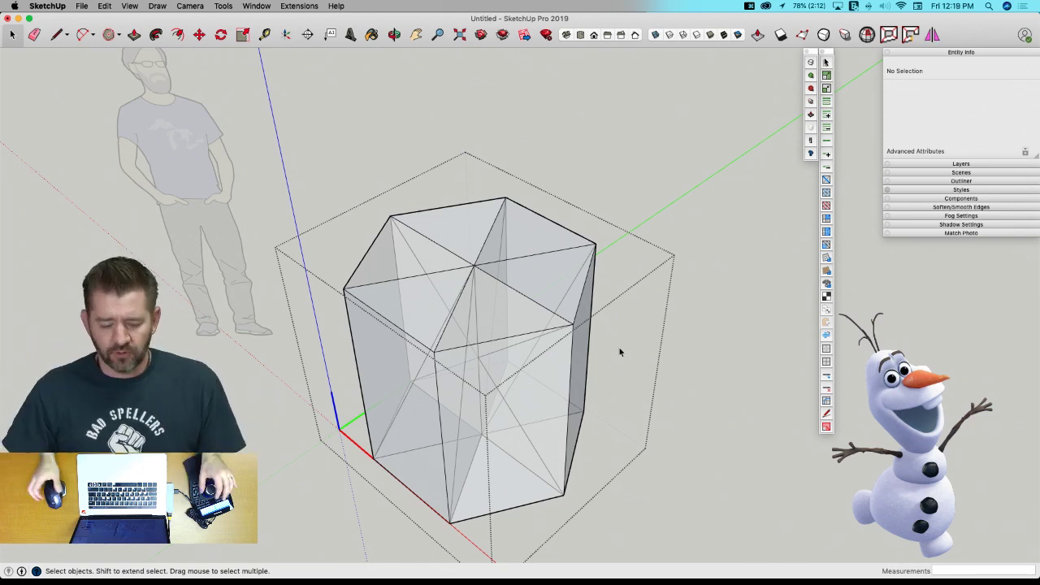
{"action": "middle_click_drag", "start_coordinate": [620, 352], "coordinate": [402, 303]}
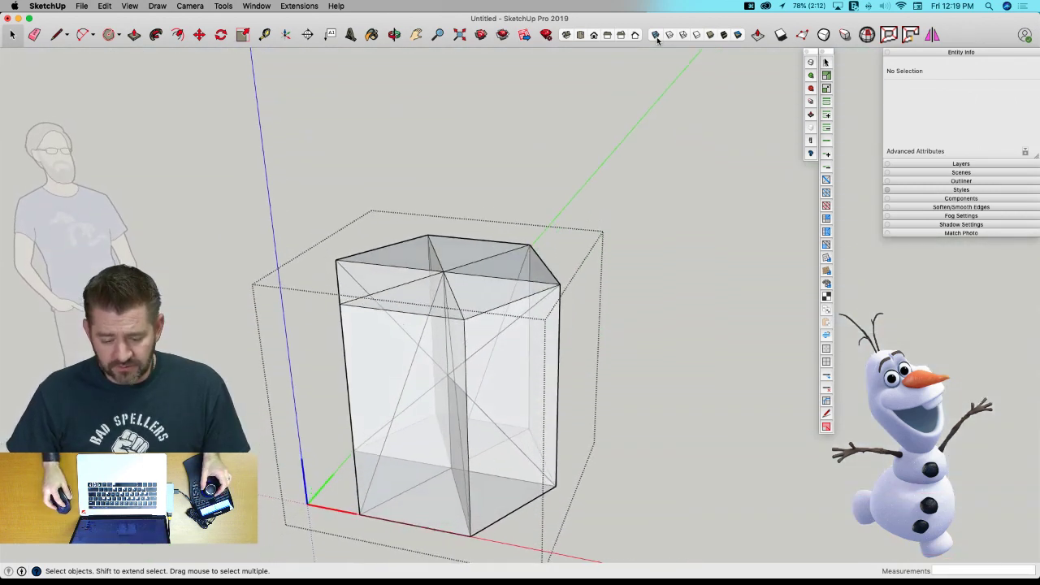
{"action": "left_click", "coordinate": [655, 36]}
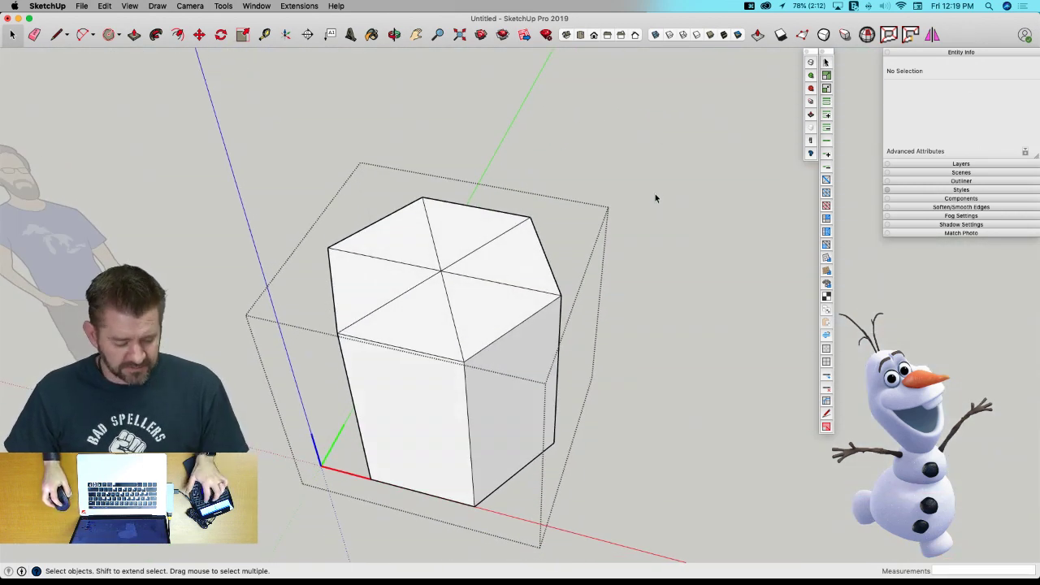
Preview the Leg's subdivision again, check the corners from below and above, and return to the unsubdivided prism.
{"action": "key", "text": "u"}
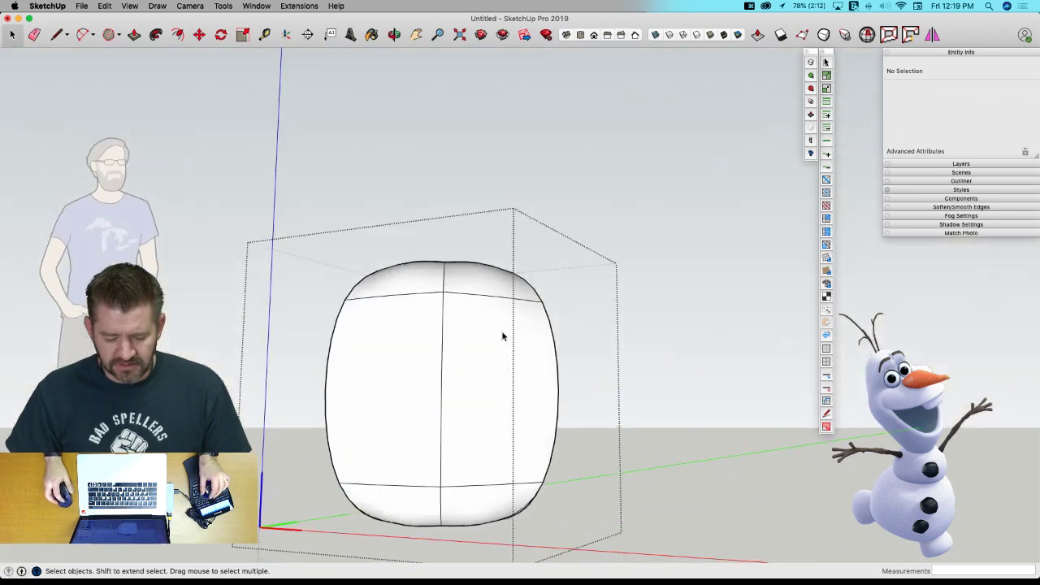
{"action": "middle_click_drag", "start_coordinate": [502, 336], "coordinate": [501, 261]}
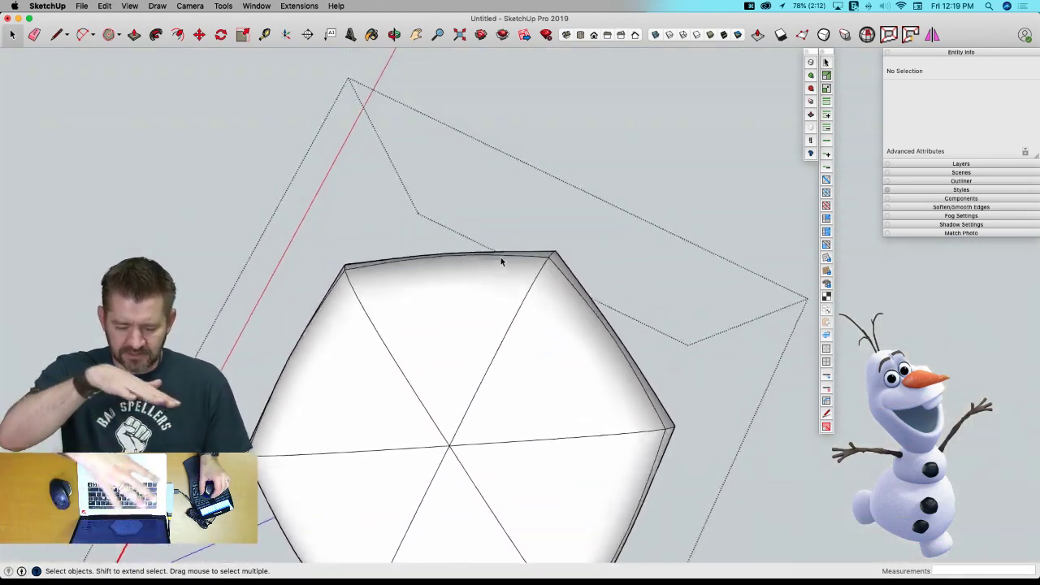
{"action": "mouse_move", "coordinate": [501, 257]}
{"action": "middle_mouse_down"}
{"action": "mouse_move", "coordinate": [534, 214]}
{"action": "mouse_move", "coordinate": [409, 162]}
{"action": "mouse_move", "coordinate": [518, 228]}
{"action": "mouse_move", "coordinate": [506, 216]}
{"action": "mouse_move", "coordinate": [484, 259]}
{"action": "middle_mouse_up"}
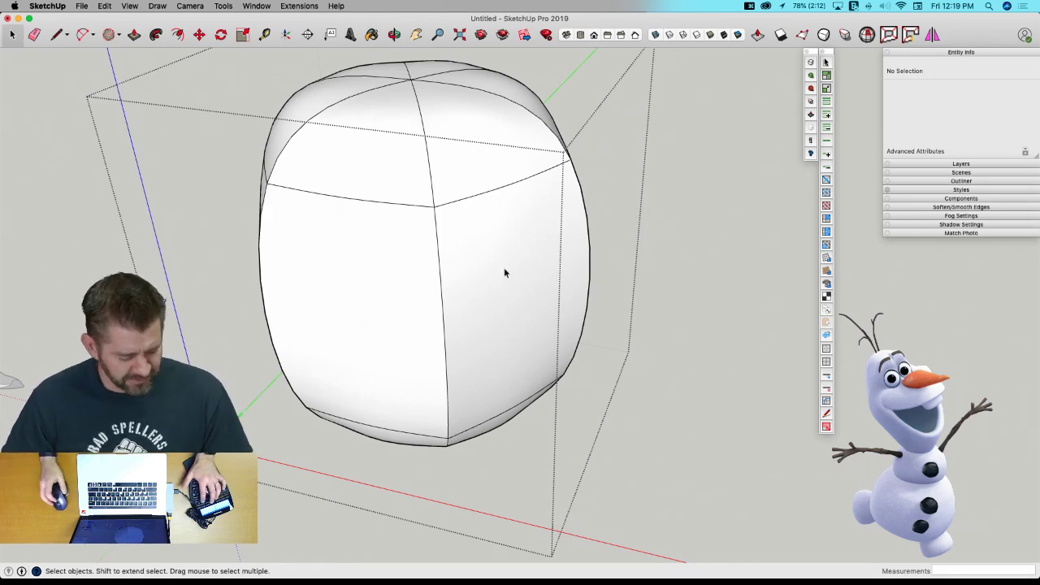
{"action": "key", "text": "u"}
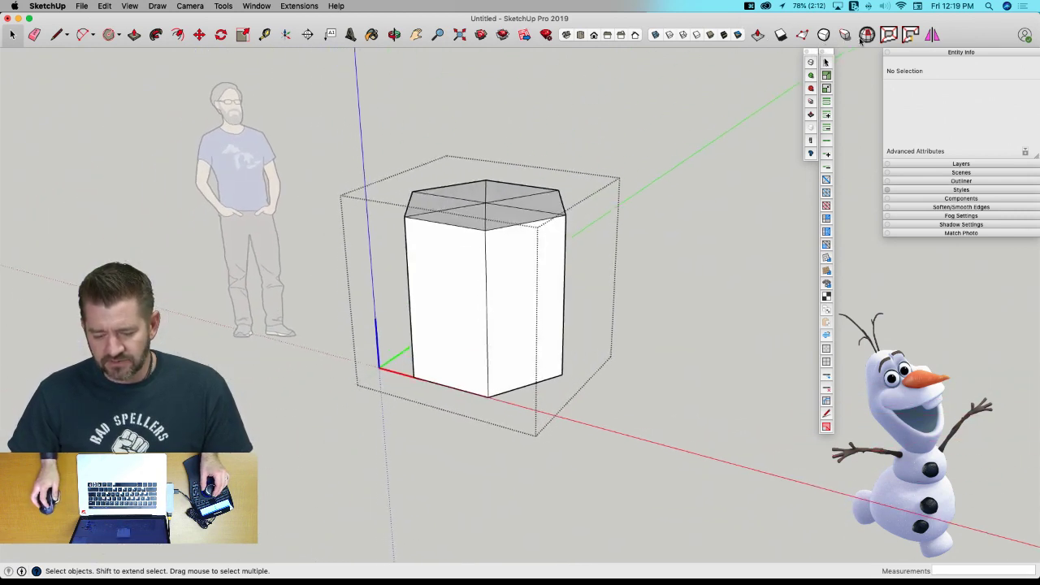
Check the Leg prism with Solid Inspector² and fix its internal faces, using X-ray view to see them.
{"action": "middle_click_drag", "start_coordinate": [861, 41], "coordinate": [868, 39]}
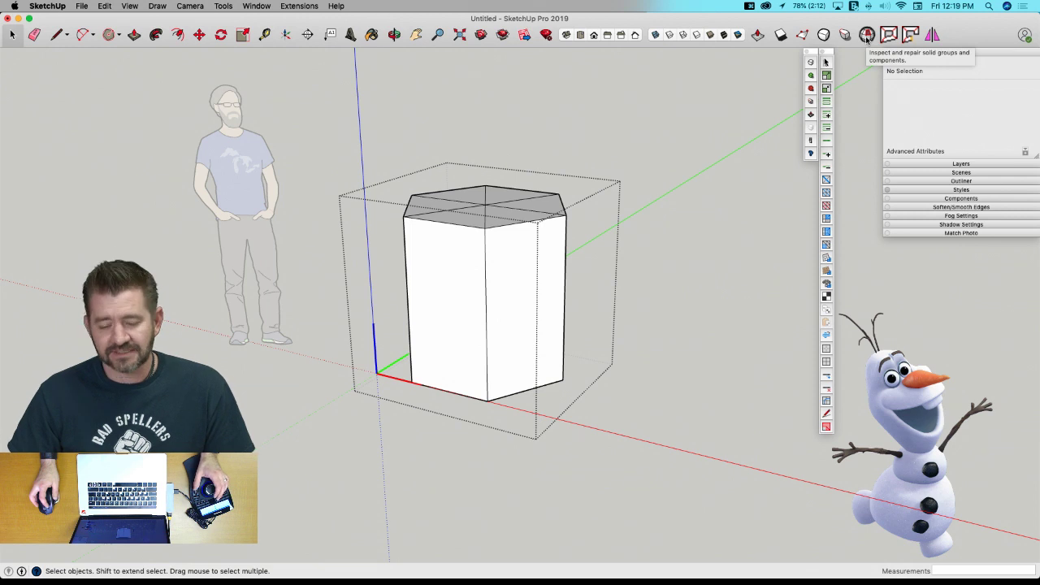
{"action": "left_click", "coordinate": [866, 34]}
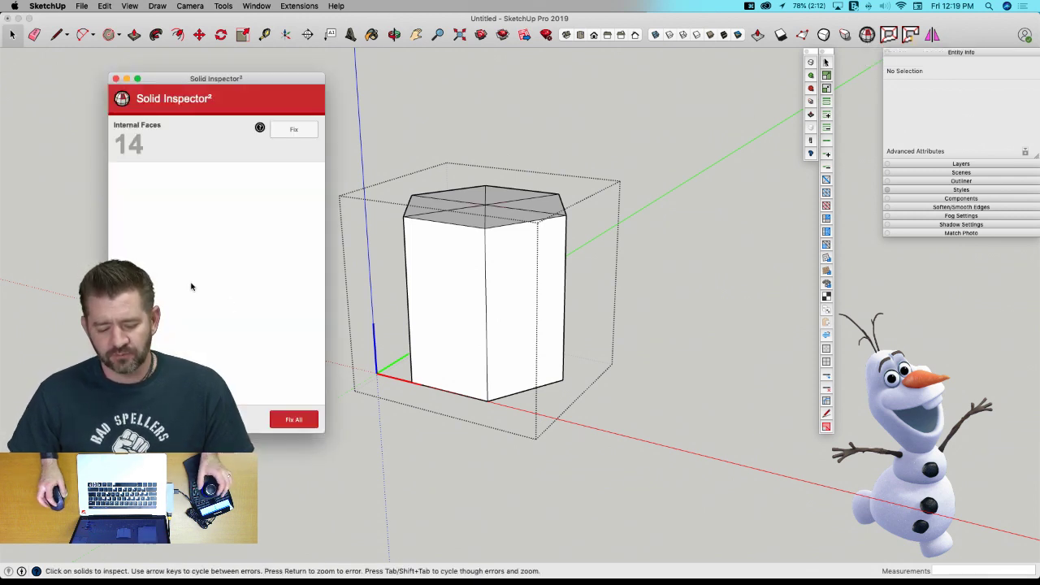
{"action": "middle_click_drag", "start_coordinate": [341, 260], "coordinate": [486, 216]}
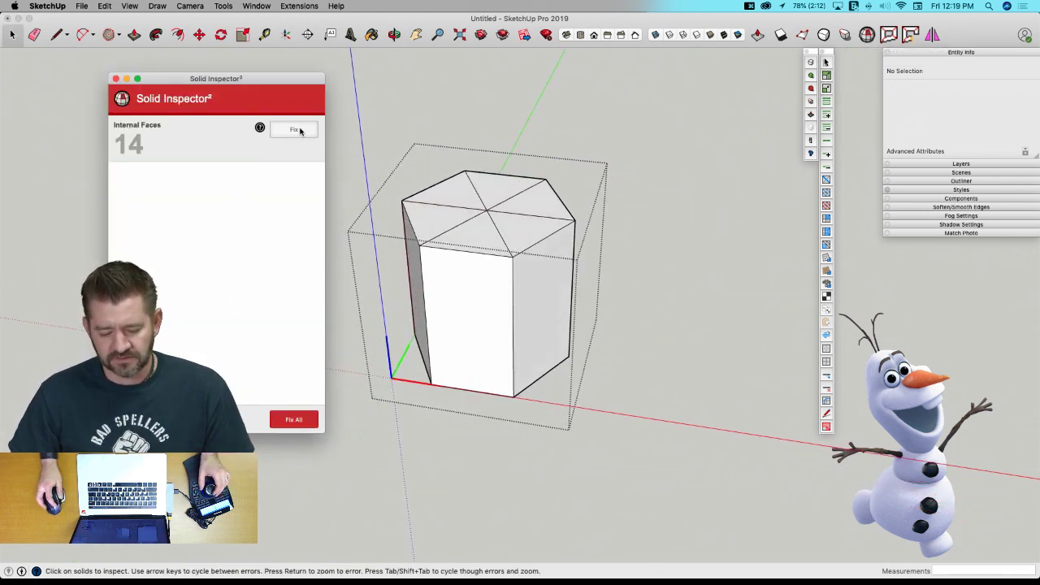
{"action": "left_click", "coordinate": [657, 35]}
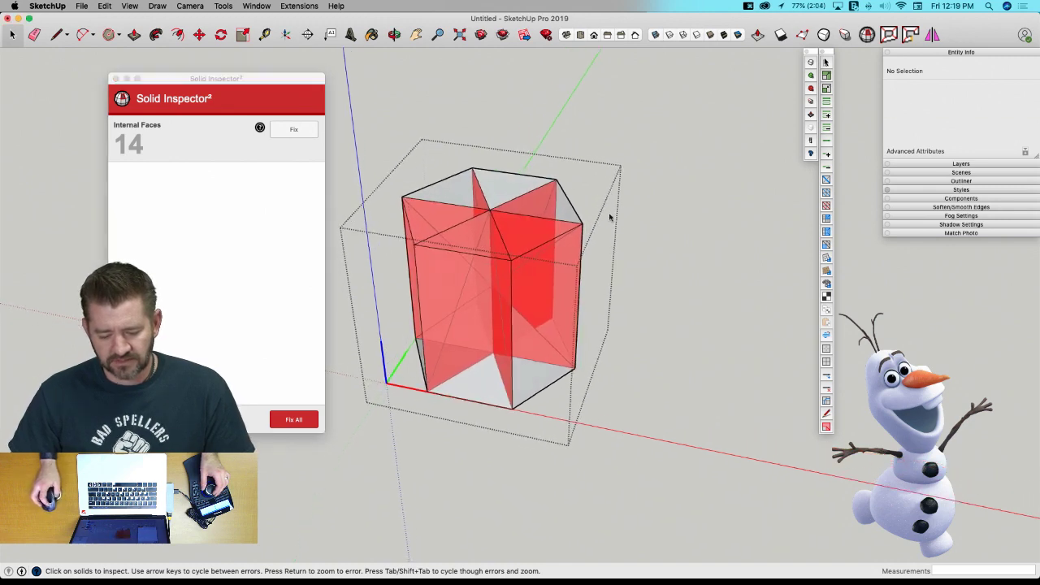
{"action": "middle_click_drag", "start_coordinate": [609, 216], "coordinate": [240, 166]}
{"action": "left_click", "coordinate": [299, 136]}
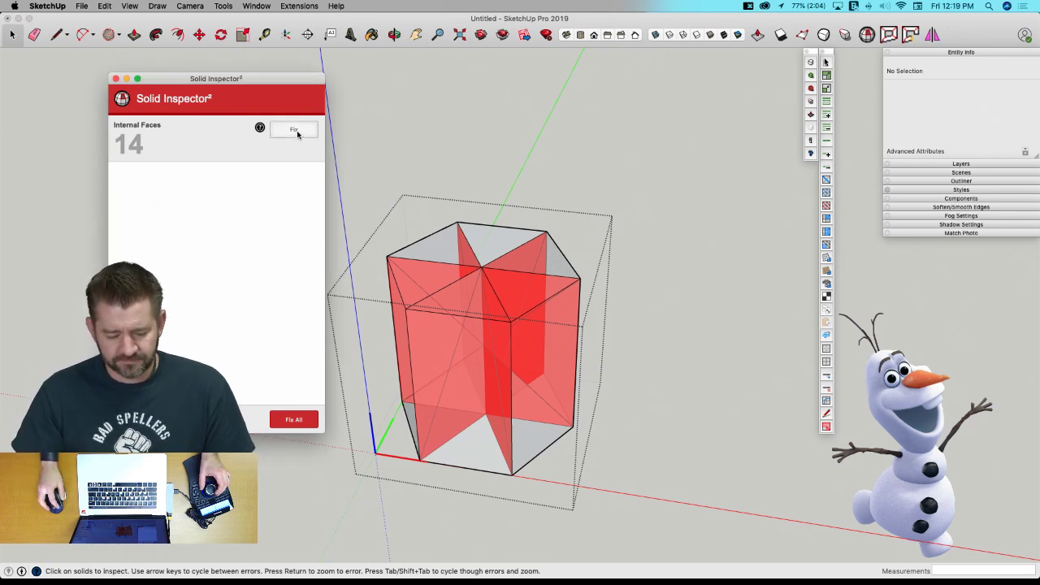
{"action": "left_click", "coordinate": [296, 131]}
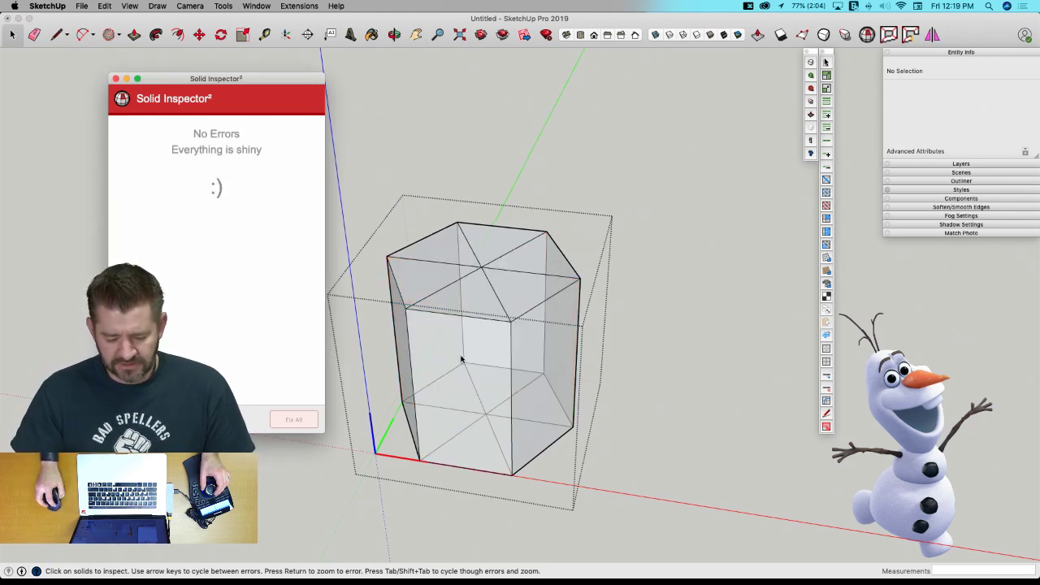
{"action": "middle_click_drag", "start_coordinate": [461, 359], "coordinate": [460, 280]}
{"action": "left_click", "coordinate": [115, 79]}
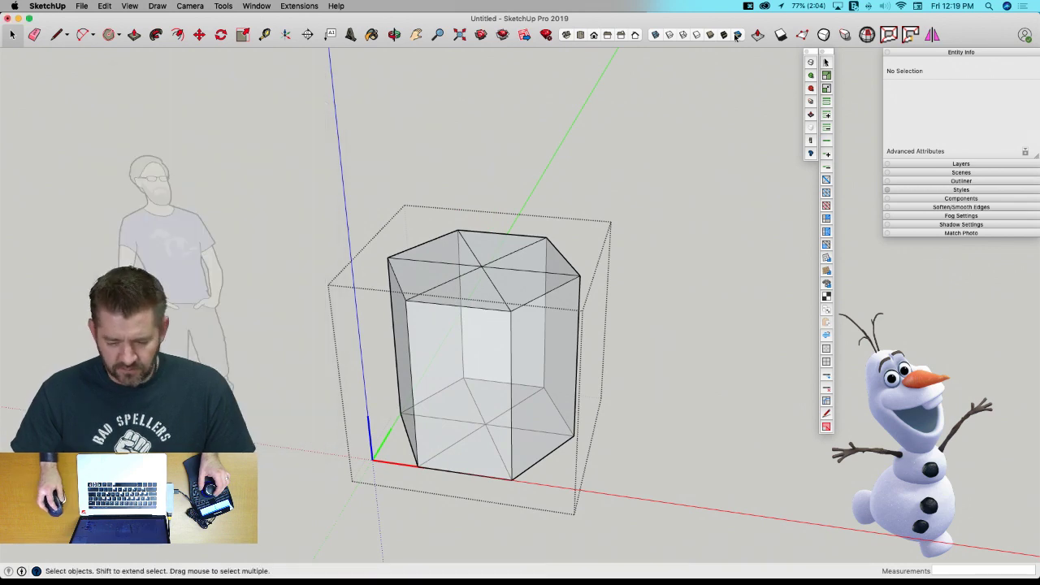
{"action": "left_click", "coordinate": [660, 35]}
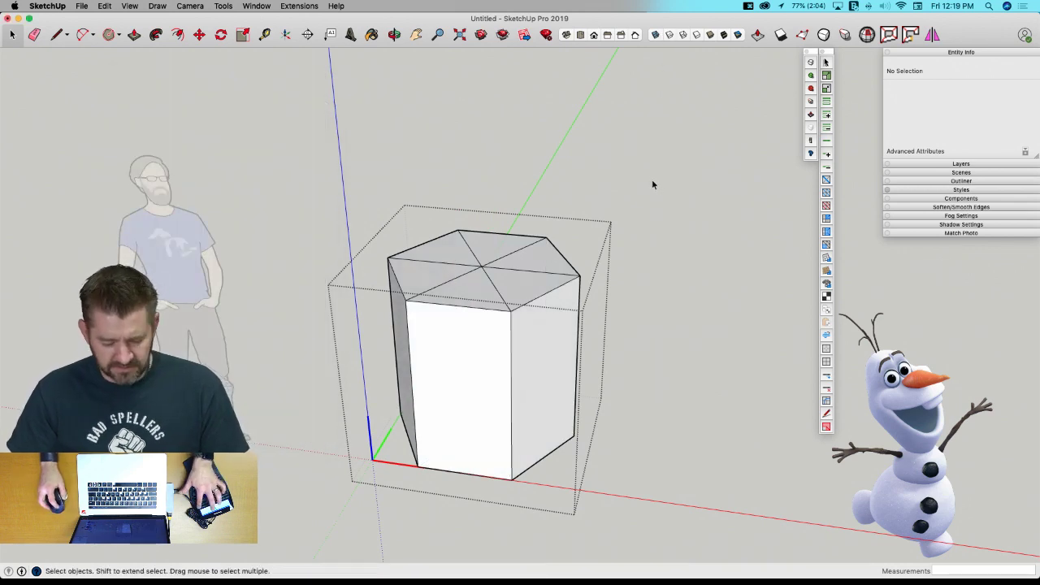
Preview the repaired Leg subdivided to a smoother level, inspect its roundness from all sides, and switch the subdivision off.
{"action": "key", "text": "u"}
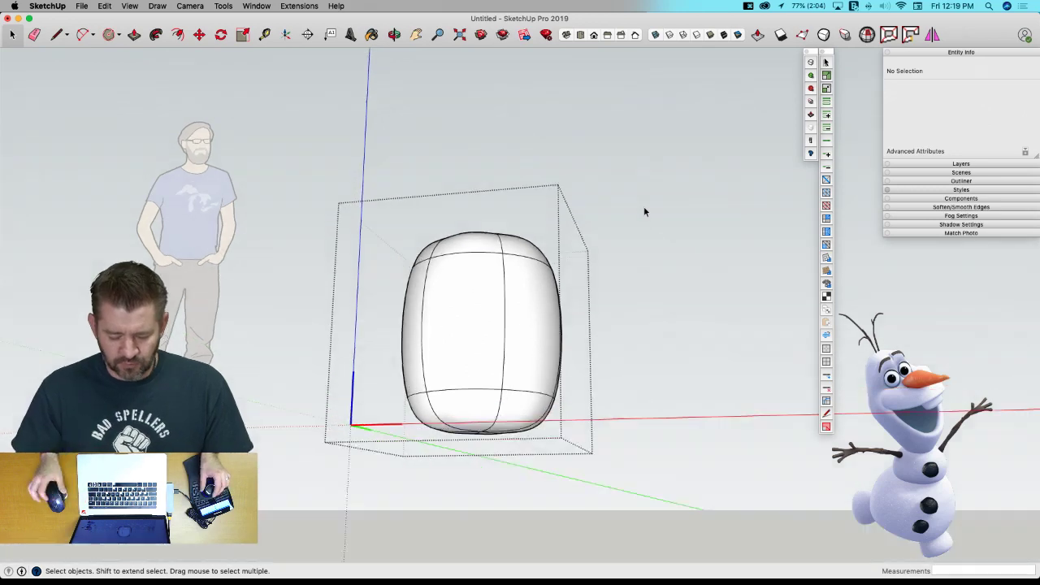
{"action": "key", "text": "super+3"}
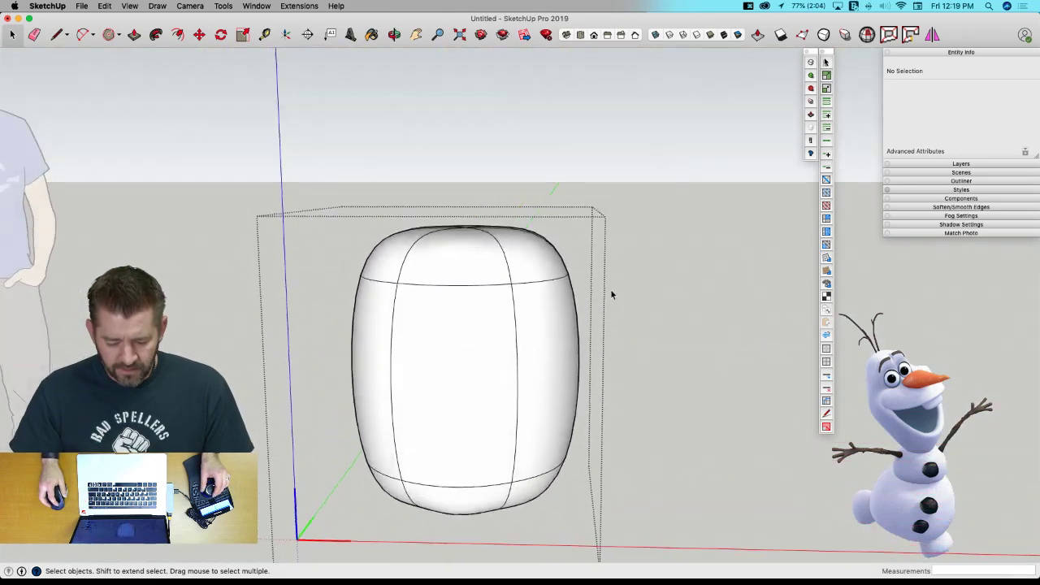
{"action": "middle_click_drag", "start_coordinate": [966, 552], "coordinate": [298, 167]}
{"action": "key", "text": "u"}
Scale the vertices of the Leg prism's top face uniformly to about 0.56 with Vertex Tools.
{"action": "left_click_drag", "start_coordinate": [292, 201], "coordinate": [604, 328]}
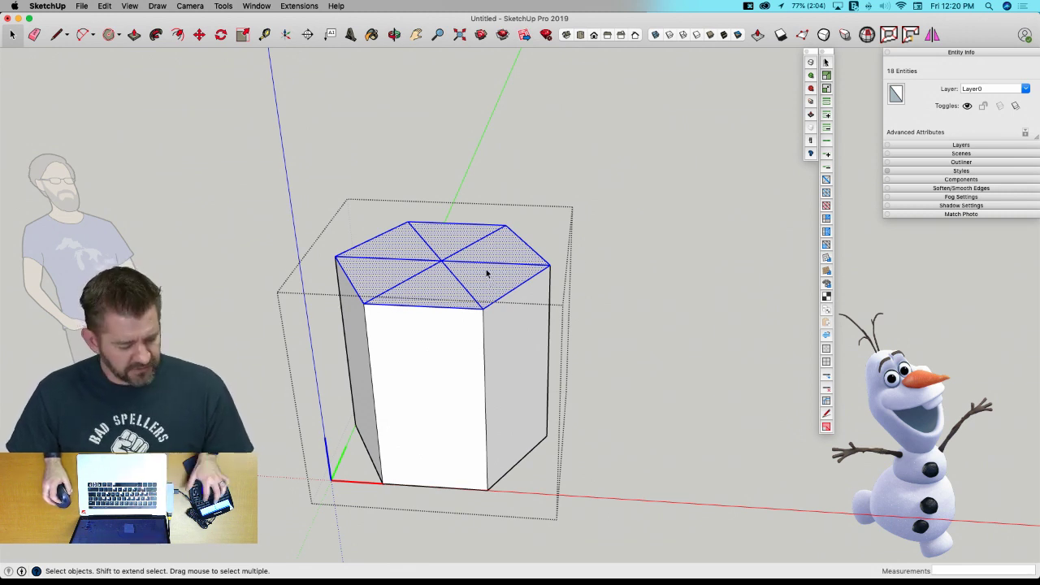
{"action": "key", "text": "v"}
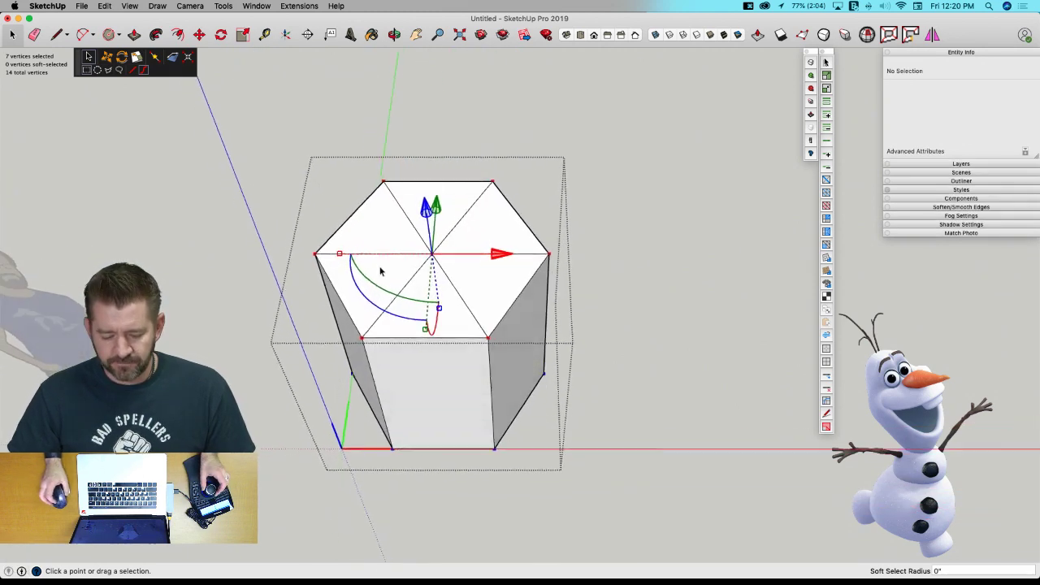
{"action": "middle_click_drag", "start_coordinate": [347, 241], "coordinate": [339, 260]}
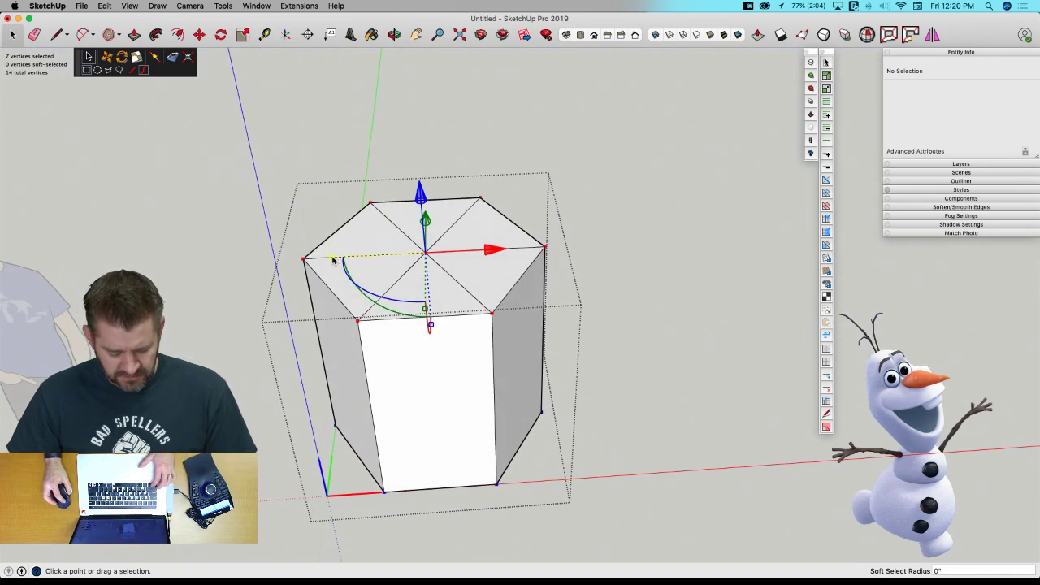
{"action": "left_click_drag", "start_coordinate": [332, 260], "coordinate": [375, 262]}
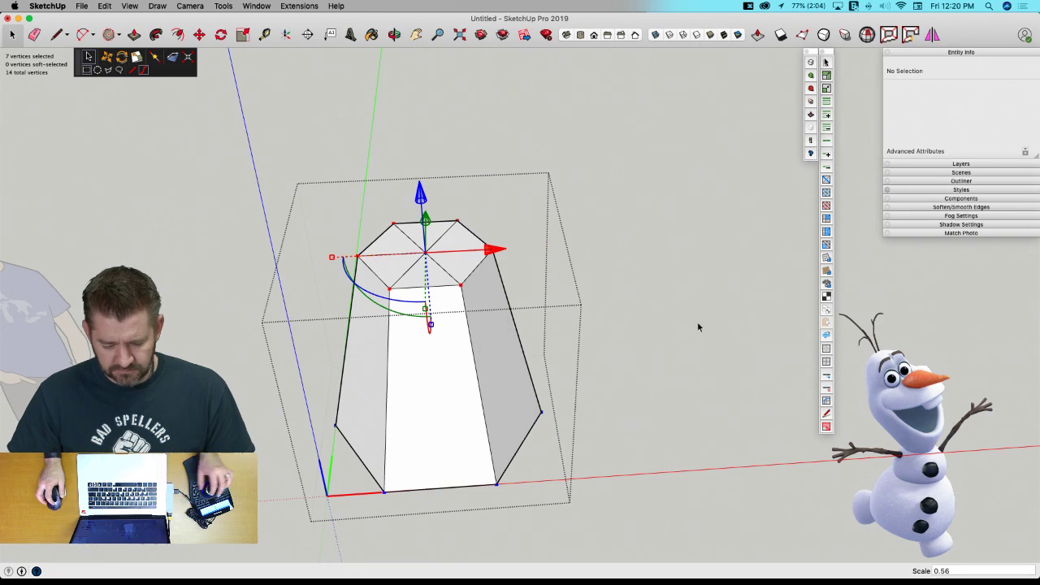
Preview the tapered Leg subdivided, switch the subdivision off, and leave vertex editing, dismissing the Vertex Tools error report.
{"action": "middle_click_drag", "start_coordinate": [699, 327], "coordinate": [660, 320]}
{"action": "key", "text": "u"}
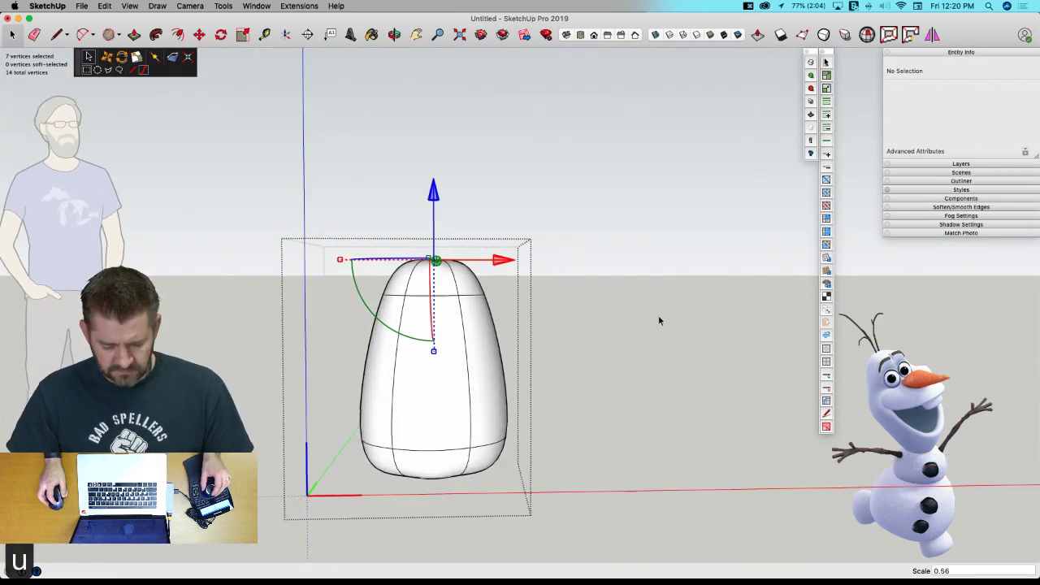
{"action": "middle_click_drag", "start_coordinate": [845, 561], "coordinate": [587, 406]}
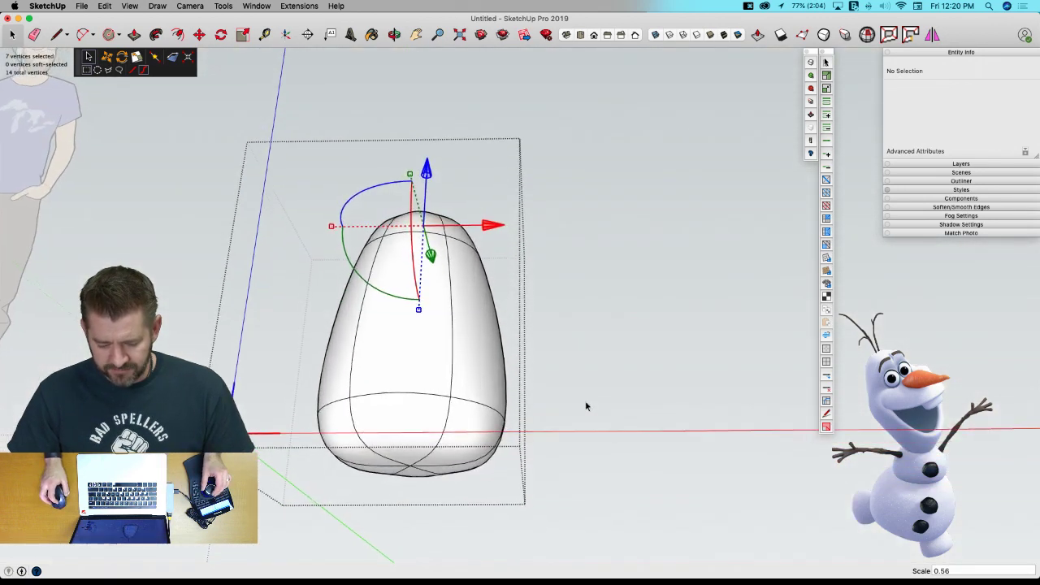
{"action": "scroll", "coordinate": [582, 404], "scroll_direction": "up", "scroll_amount": 3}
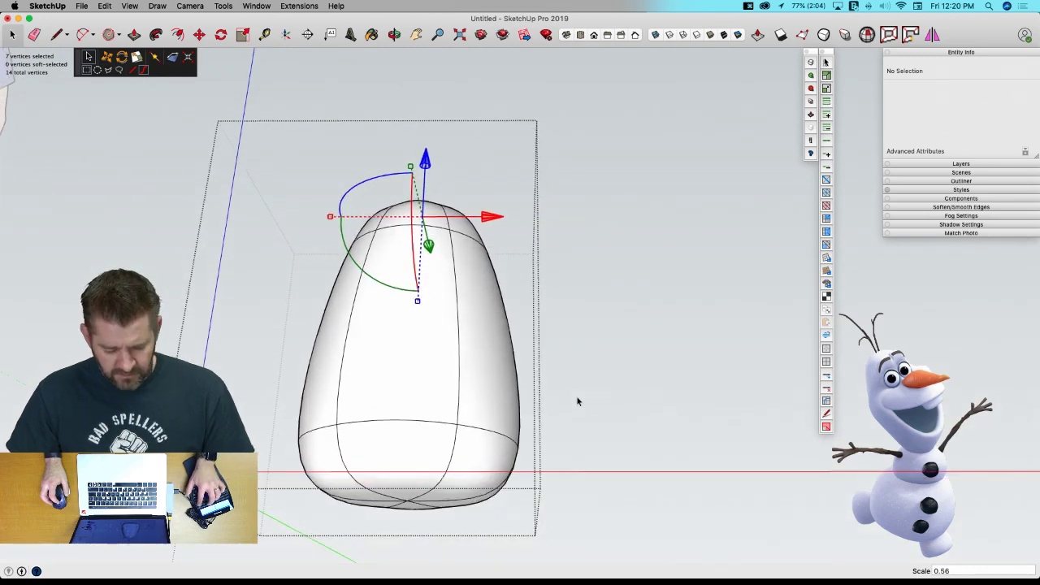
{"action": "key", "text": "u"}
{"action": "key", "text": "space"}
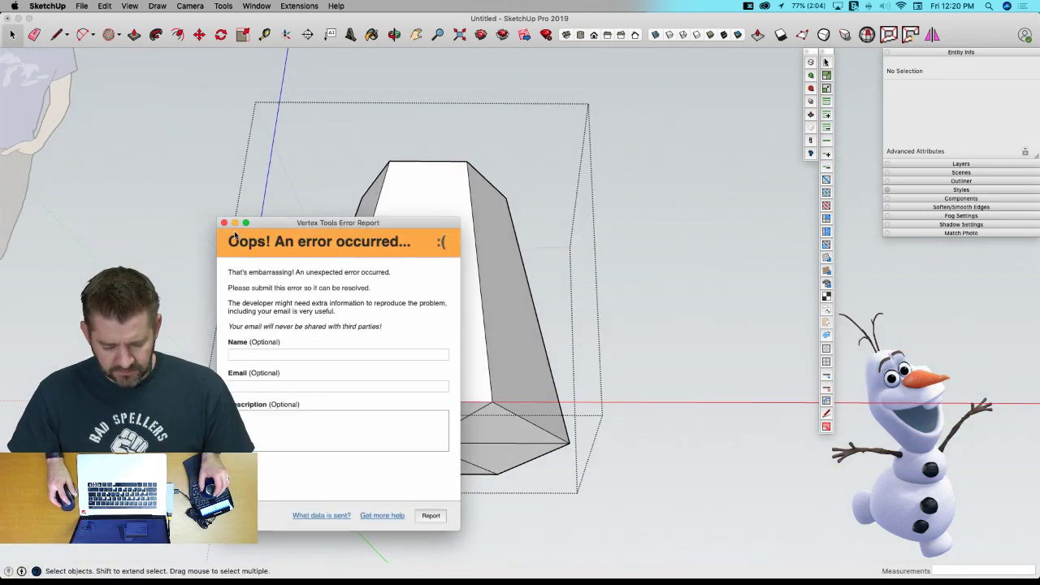
{"action": "left_click", "coordinate": [224, 222]}
Scale the vertices of the Leg's bottom face uniformly to about 1.29 with Vertex Tools.
{"action": "left_click_drag", "start_coordinate": [261, 325], "coordinate": [669, 525]}
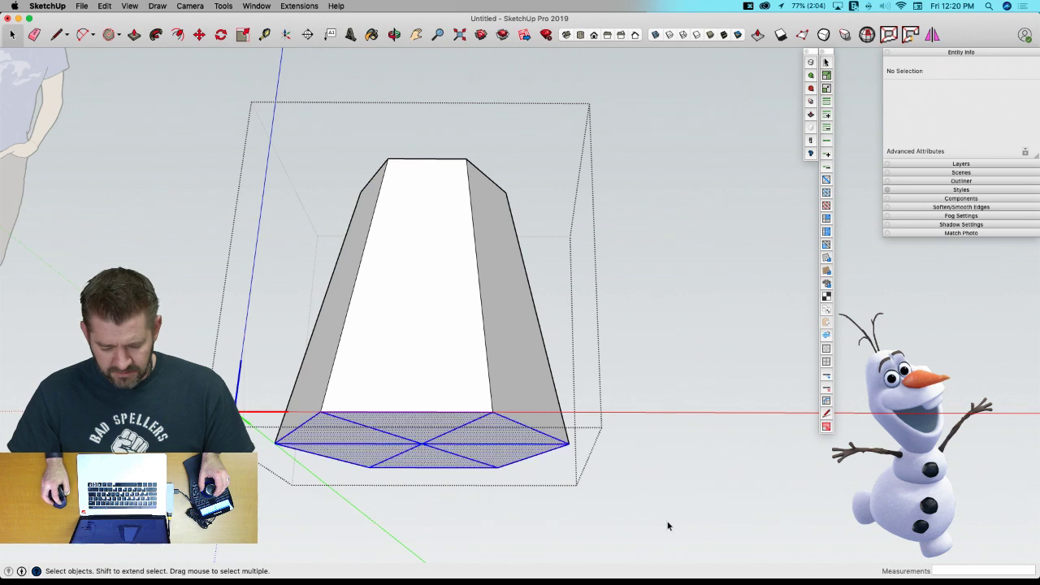
{"action": "middle_click_drag", "start_coordinate": [669, 525], "coordinate": [574, 478]}
{"action": "key", "text": "u"}
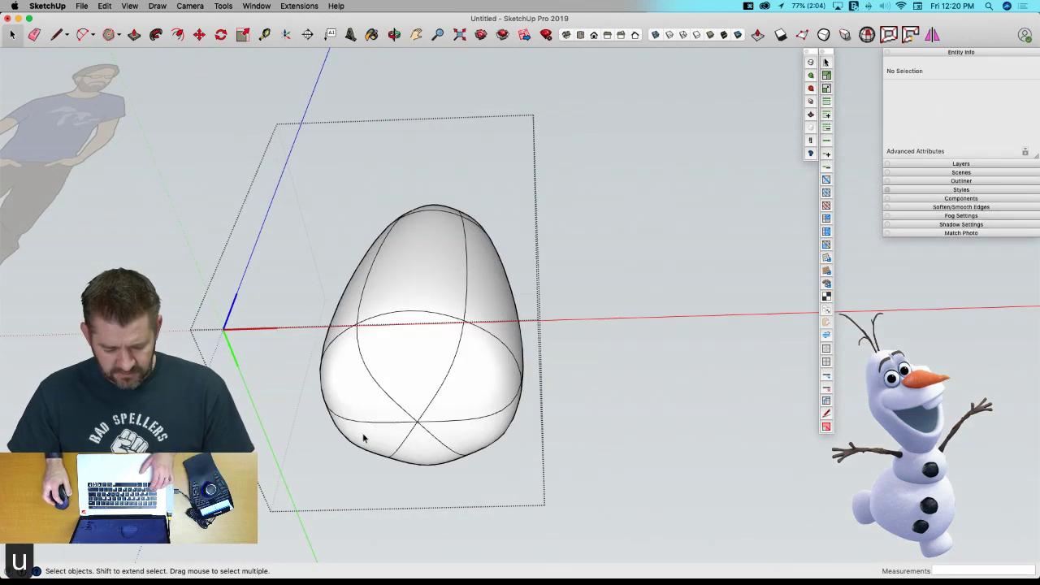
{"action": "key", "text": "u"}
{"action": "left_click_drag", "start_coordinate": [228, 323], "coordinate": [660, 514]}
{"action": "key", "text": "v"}
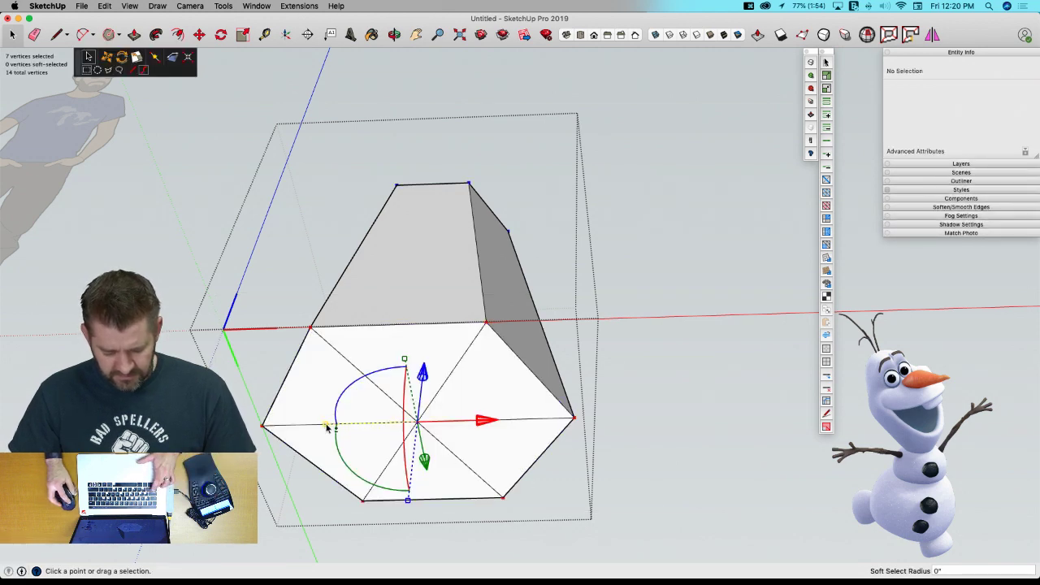
{"action": "mouse_move", "coordinate": [326, 429]}
{"action": "left_mouse_down"}
{"action": "mouse_move", "coordinate": [283, 427]}
{"action": "mouse_move", "coordinate": [321, 429]}
{"action": "left_mouse_up"}
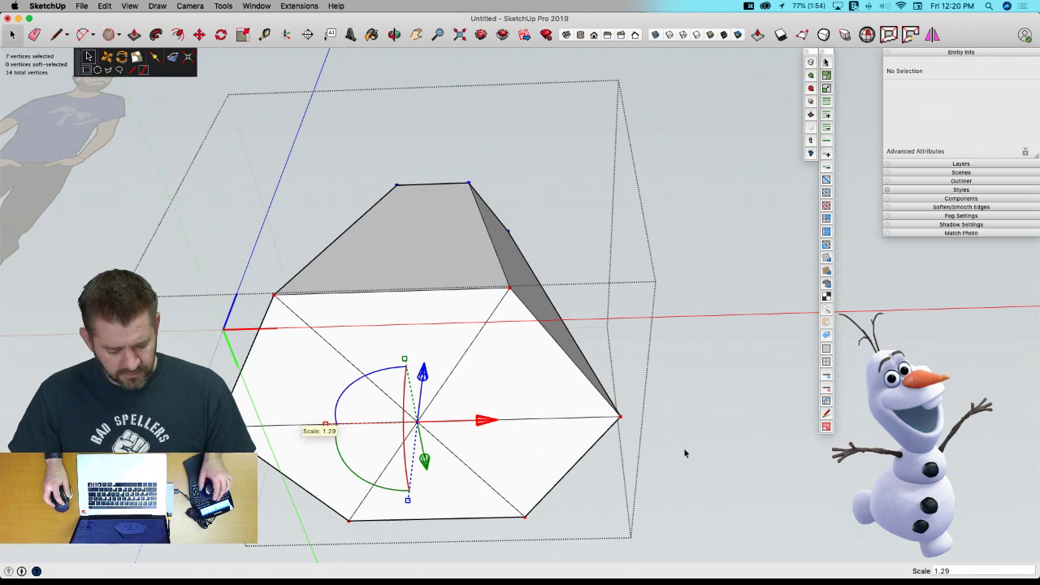
Preview the widened Leg subdivided, and exit vertex editing and the component to inspect its overall shape against the reference.
{"action": "key", "text": "u"}
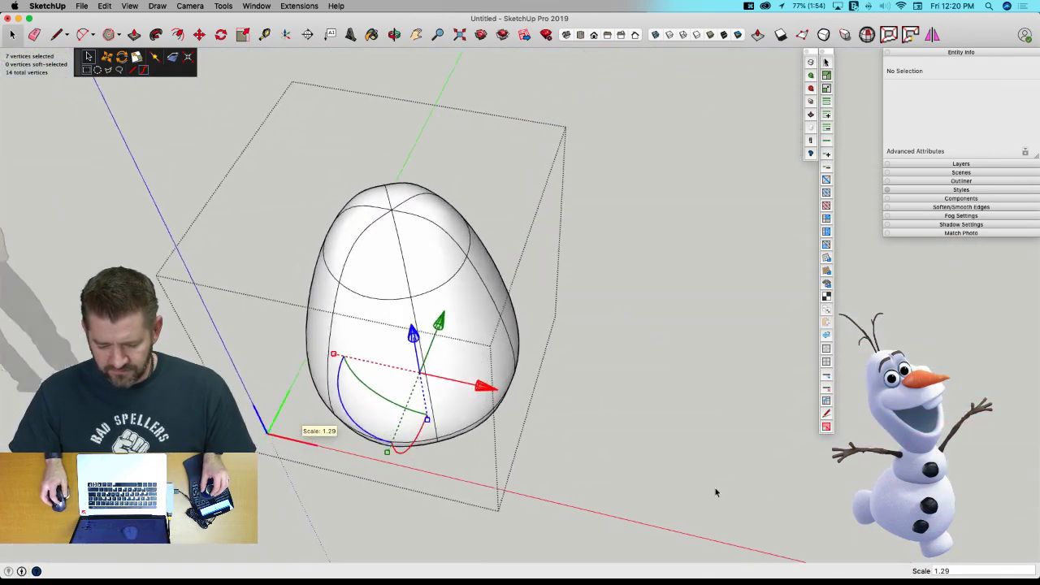
{"action": "left_click", "coordinate": [611, 457]}
{"action": "key", "text": "space"}
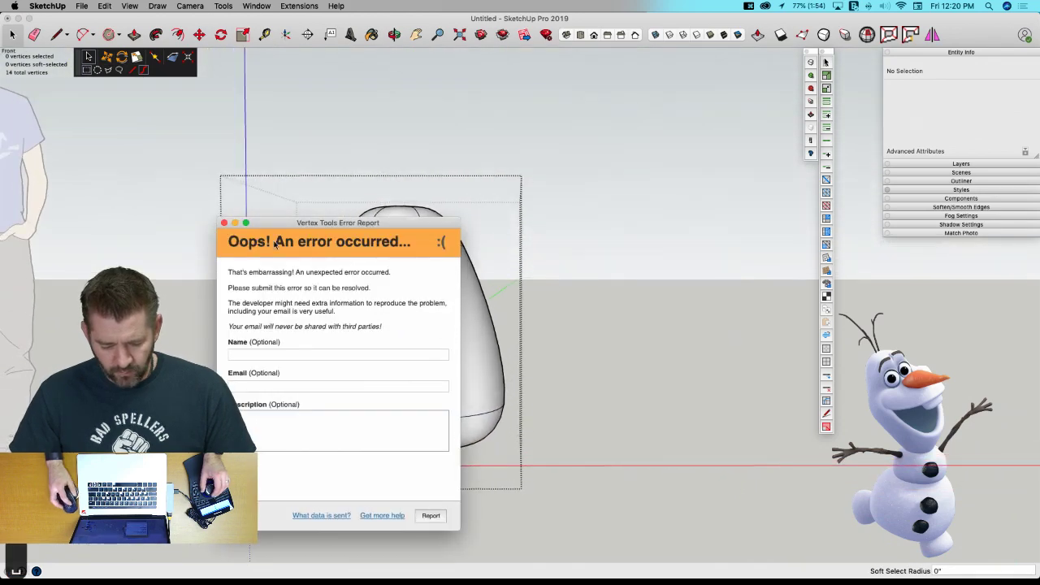
{"action": "left_click", "coordinate": [224, 222]}
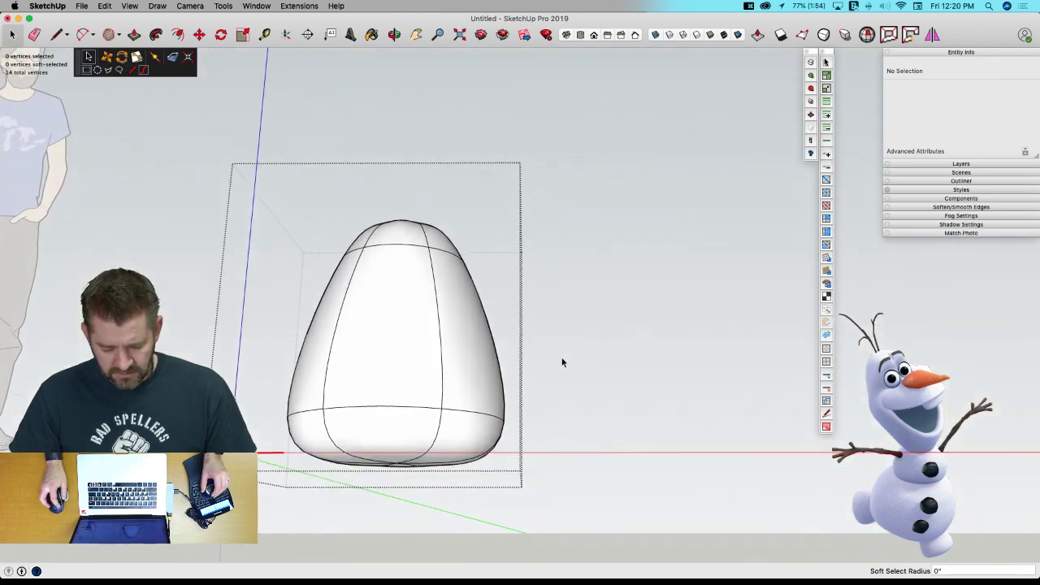
{"action": "left_click", "coordinate": [562, 362]}
{"action": "left_click", "coordinate": [224, 223]}
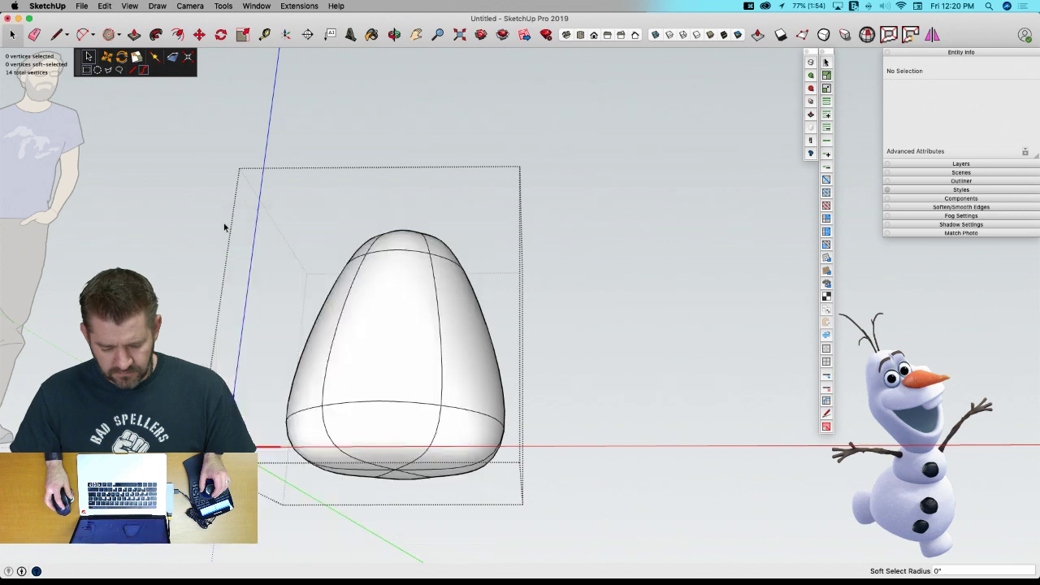
{"action": "key", "text": "space"}
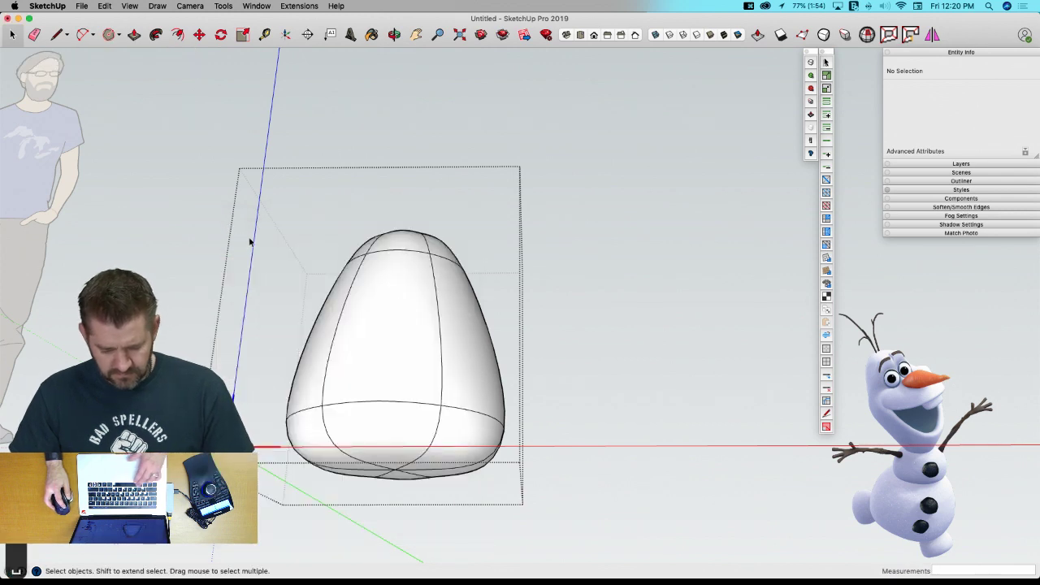
{"action": "left_click", "coordinate": [187, 241]}
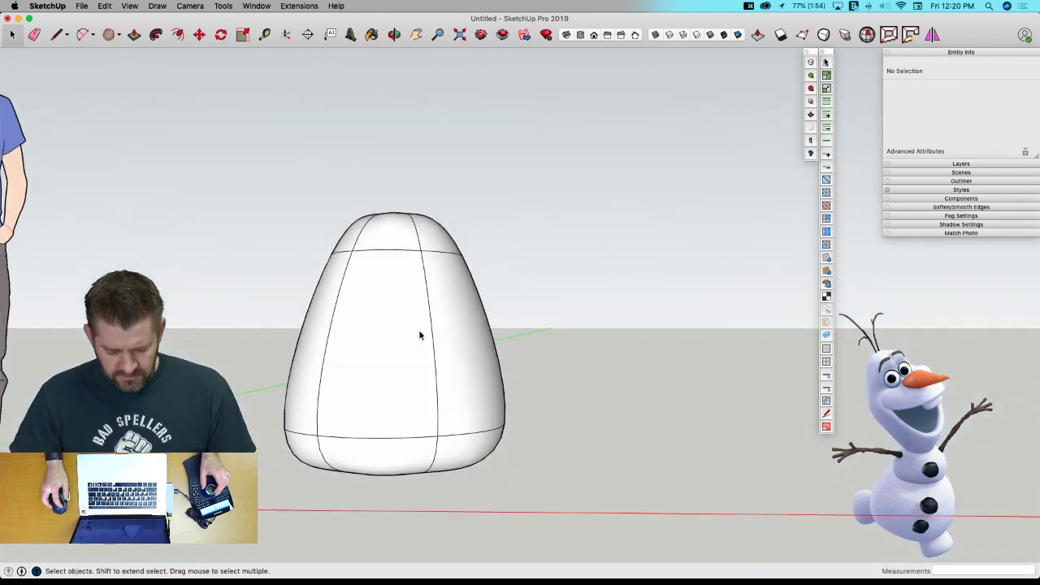
{"action": "left_click", "coordinate": [413, 324]}
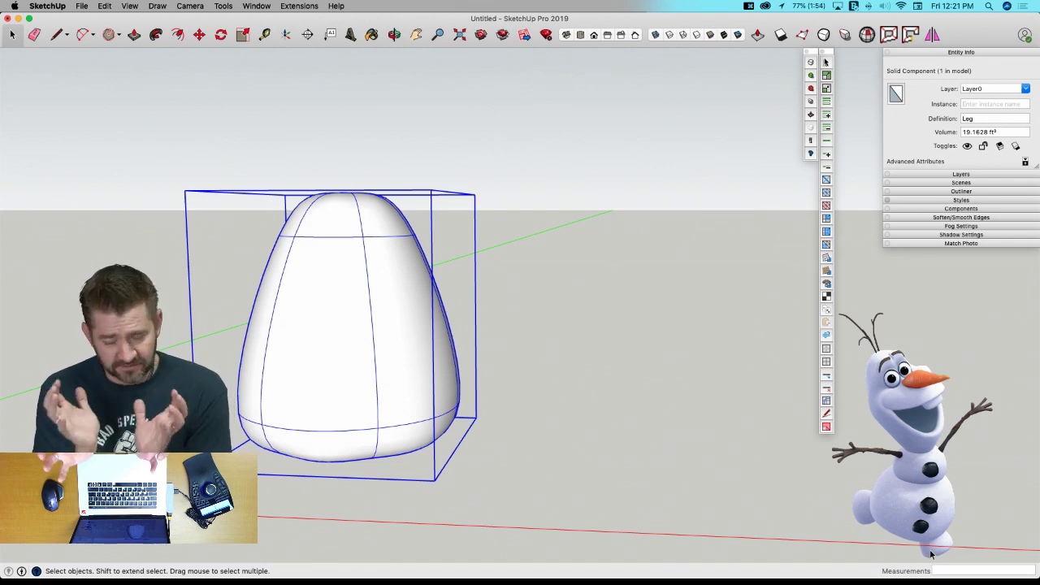
{"action": "middle_click_drag", "start_coordinate": [932, 554], "coordinate": [397, 463]}
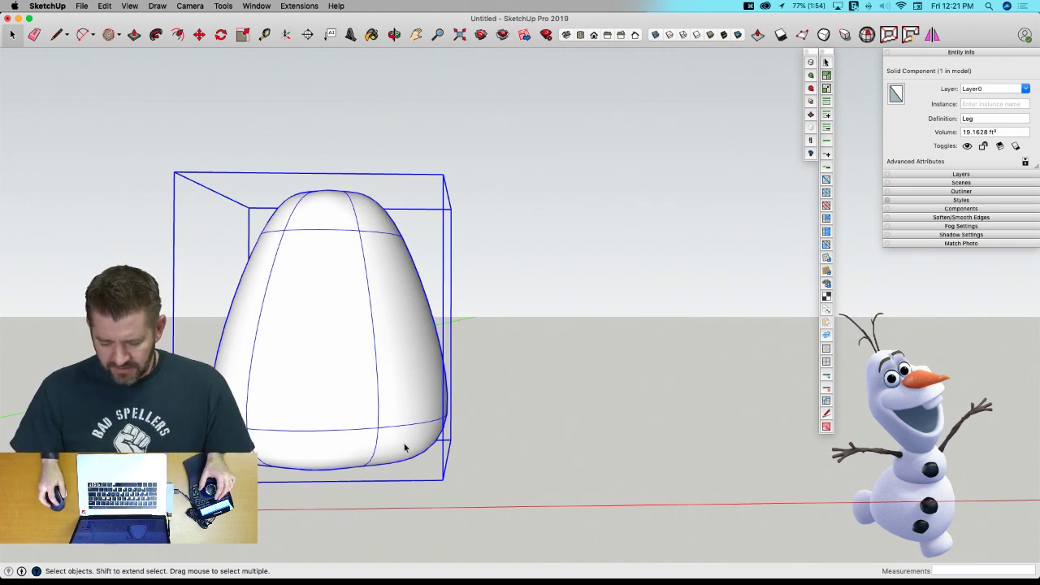
Turn off the Leg's subdivision and open the component for editing with its underside in view.
{"action": "middle_click_drag", "start_coordinate": [422, 455], "coordinate": [307, 310]}
{"action": "key", "text": "u"}
{"action": "double_click", "coordinate": [352, 405]}
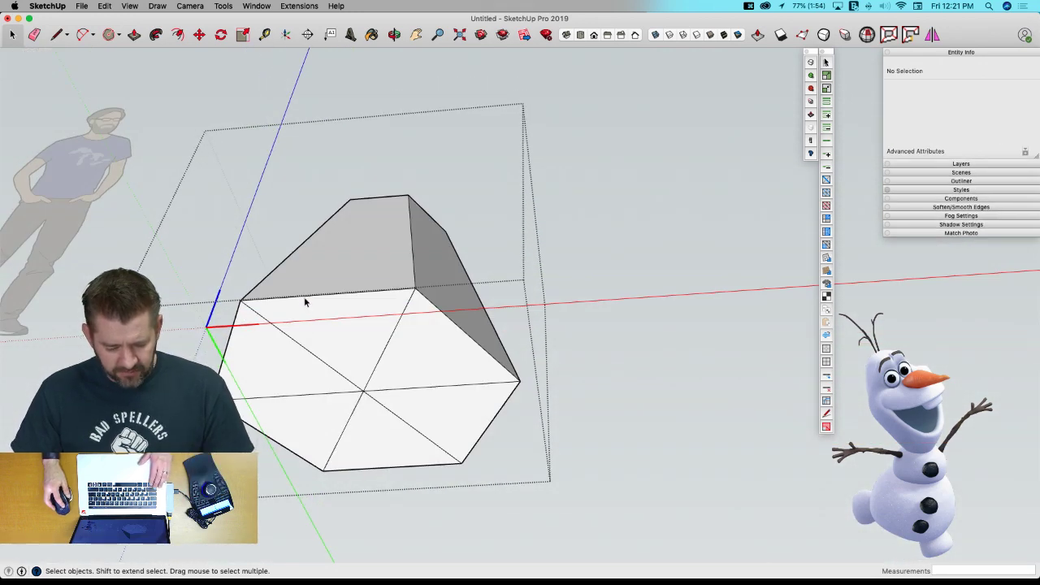
Crease the six outer edges of the Leg's bottom face, trying a sharpness of 1.00 and settling on 0.75.
{"action": "left_click", "coordinate": [306, 301]}
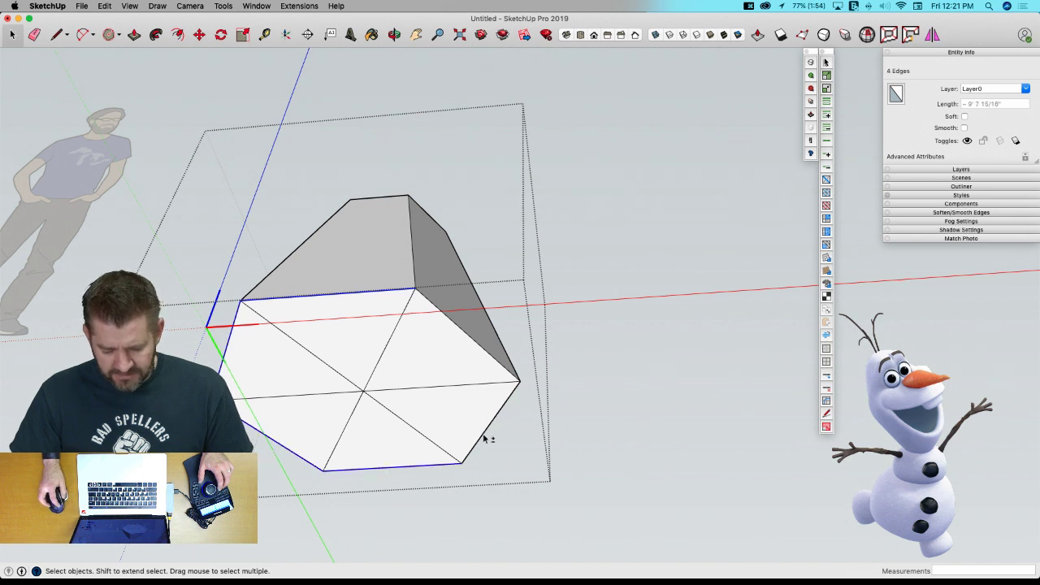
{"action": "left_click", "coordinate": [477, 348], "text": "shift"}
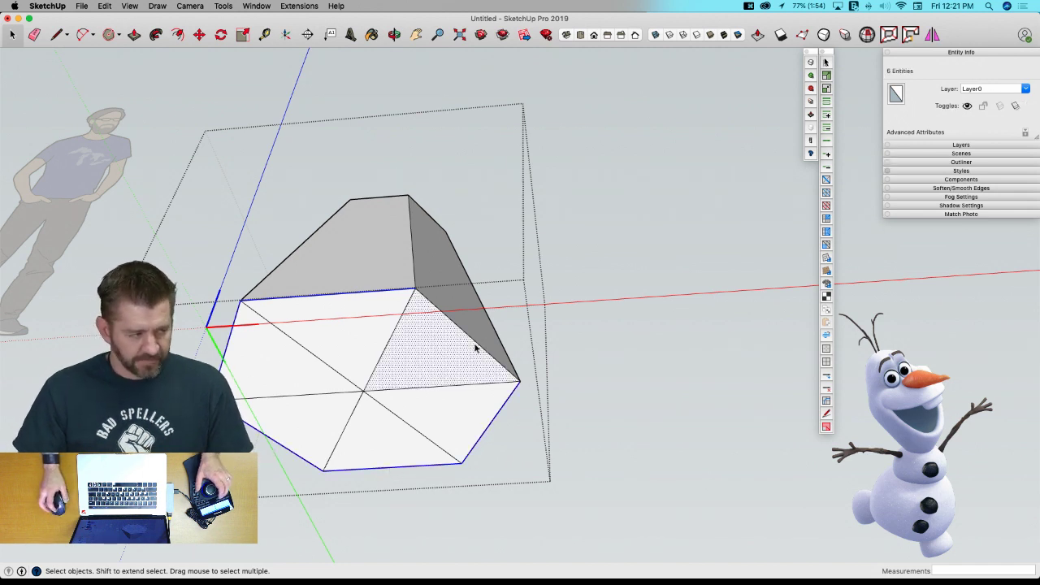
{"action": "left_click", "coordinate": [447, 370], "text": "shift"}
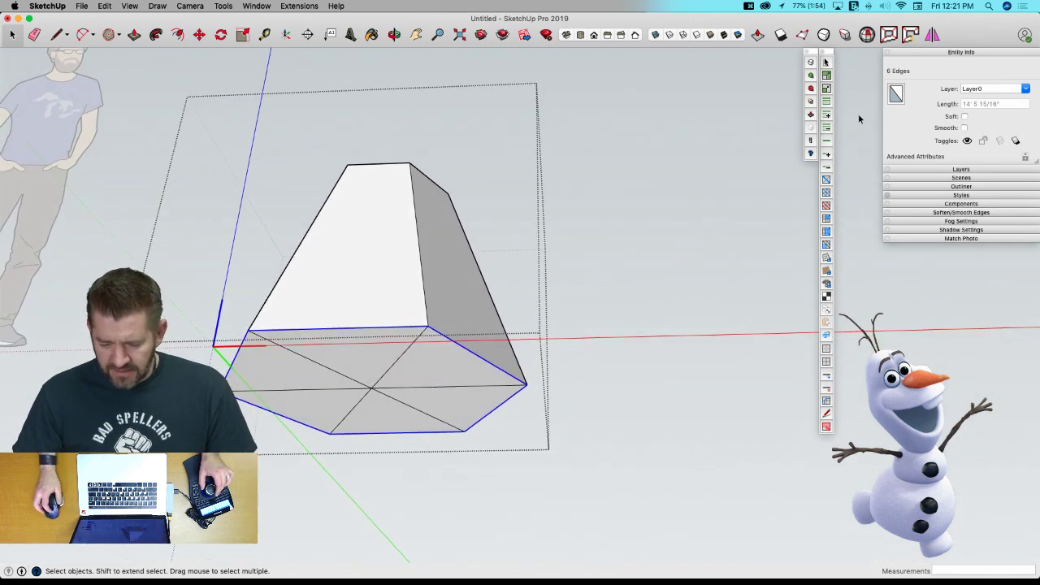
{"action": "left_click", "coordinate": [812, 102]}
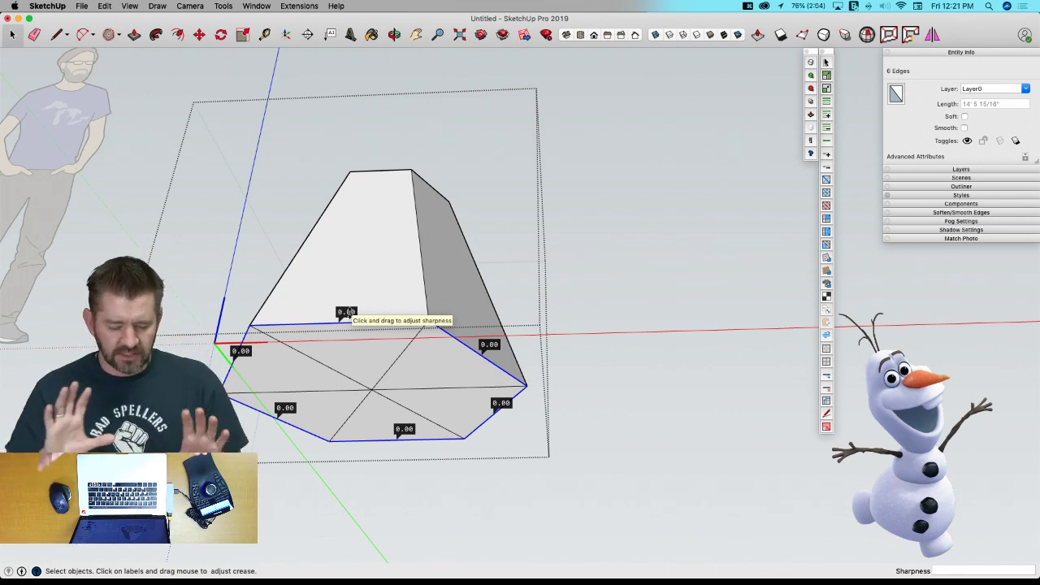
{"action": "middle_click_drag", "start_coordinate": [381, 382], "coordinate": [359, 290]}
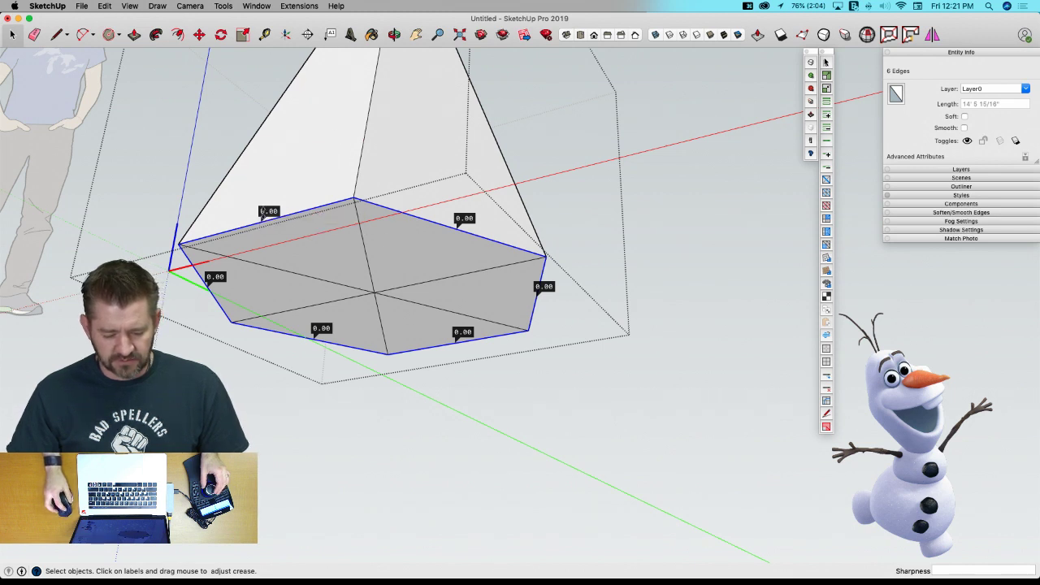
{"action": "left_click", "coordinate": [266, 211]}
{"action": "left_click", "coordinate": [252, 85]}
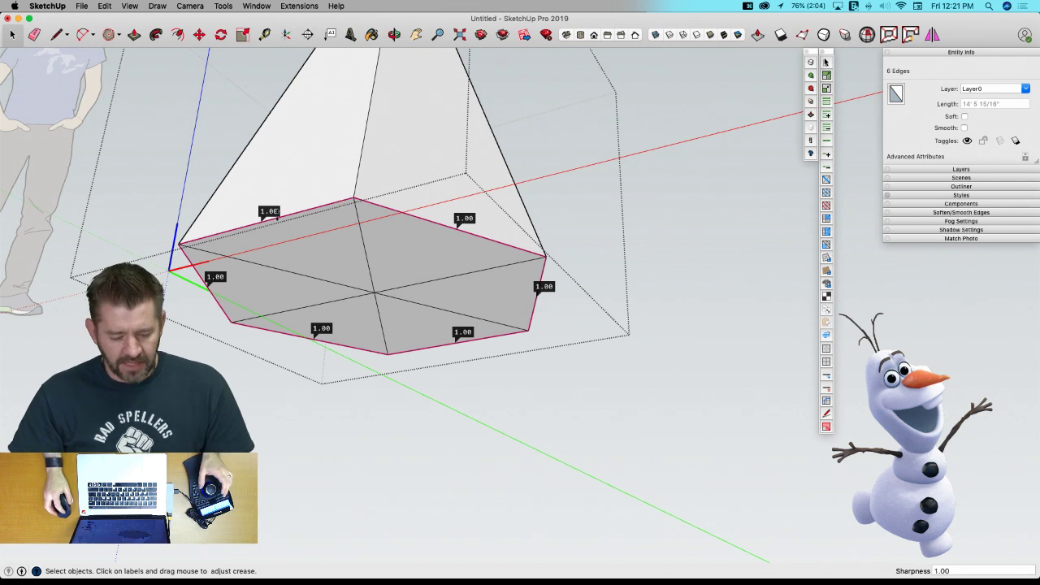
{"action": "left_click", "coordinate": [269, 213]}
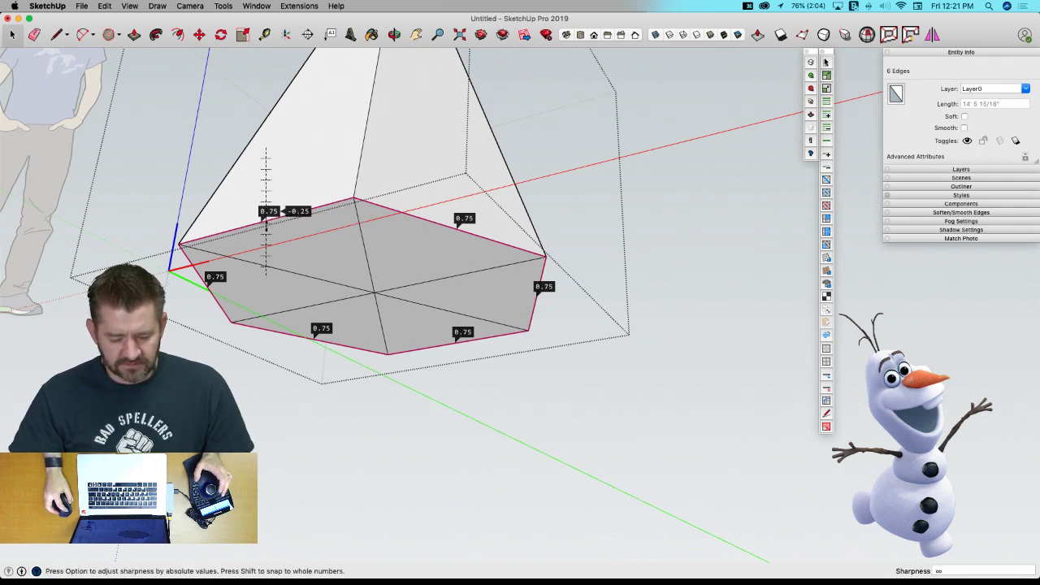
{"action": "left_click", "coordinate": [266, 228]}
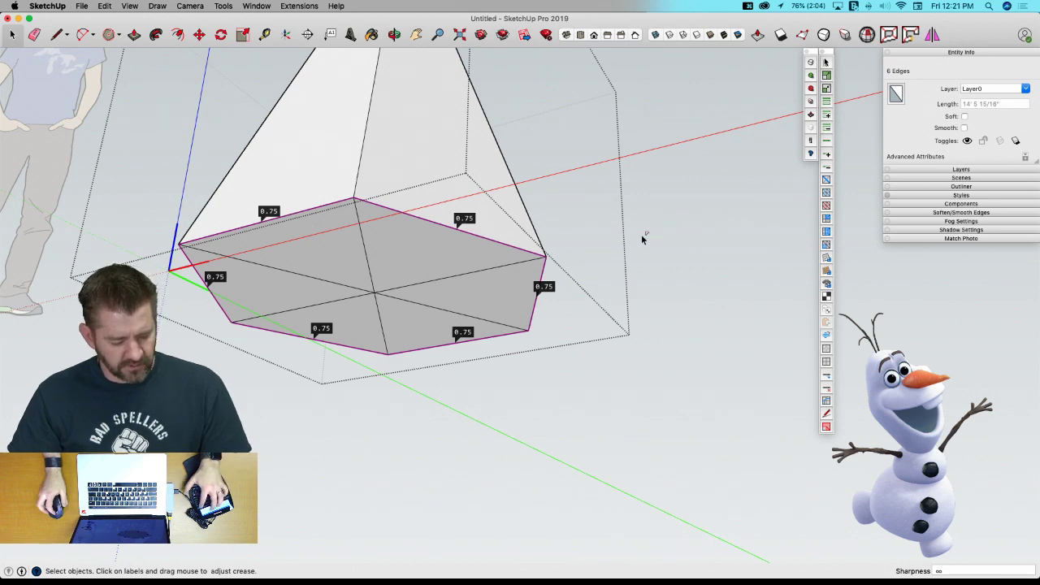
Preview the creased Leg subdivided and examine its bottom rim up close, including in X-ray view.
{"action": "key", "text": "u"}
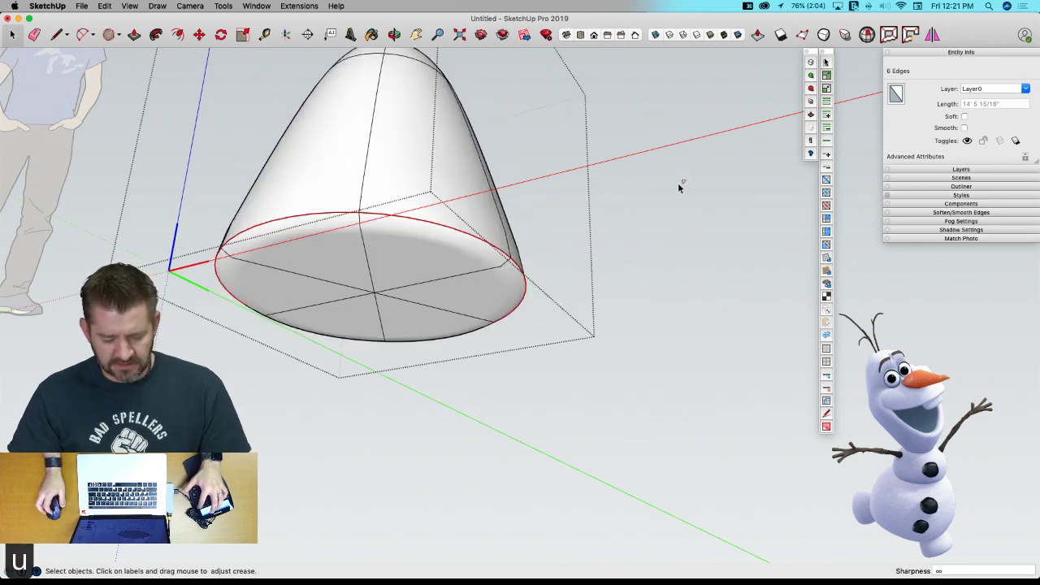
{"action": "left_click", "coordinate": [679, 184]}
{"action": "middle_click_drag", "start_coordinate": [678, 182], "coordinate": [585, 330]}
{"action": "scroll", "coordinate": [587, 331], "scroll_direction": "up", "scroll_amount": 3}
{"action": "scroll", "coordinate": [587, 331], "scroll_direction": "down", "scroll_amount": 5}
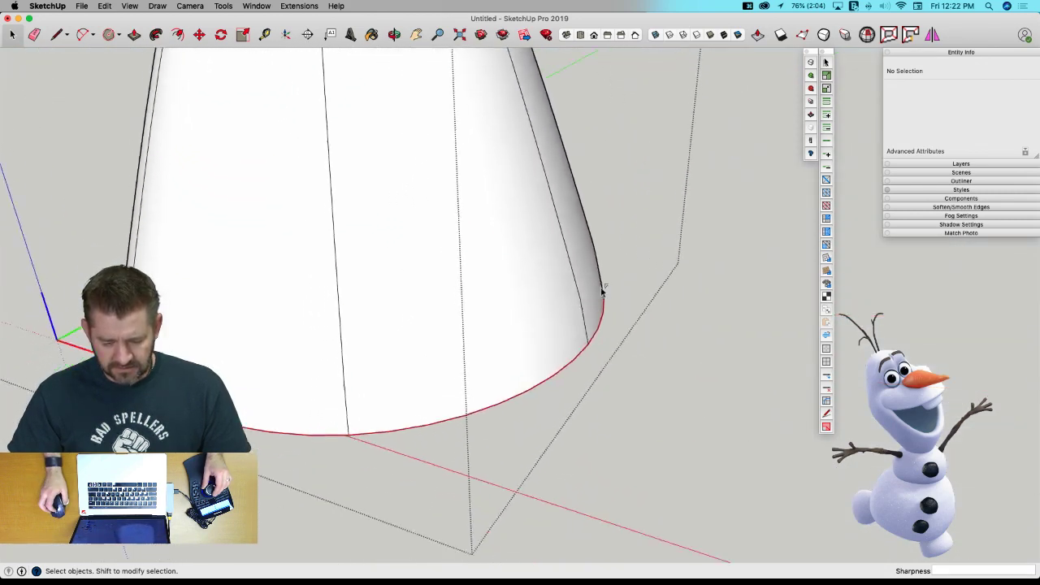
{"action": "scroll", "coordinate": [587, 331], "scroll_direction": "up", "scroll_amount": 4}
{"action": "left_click", "coordinate": [656, 35]}
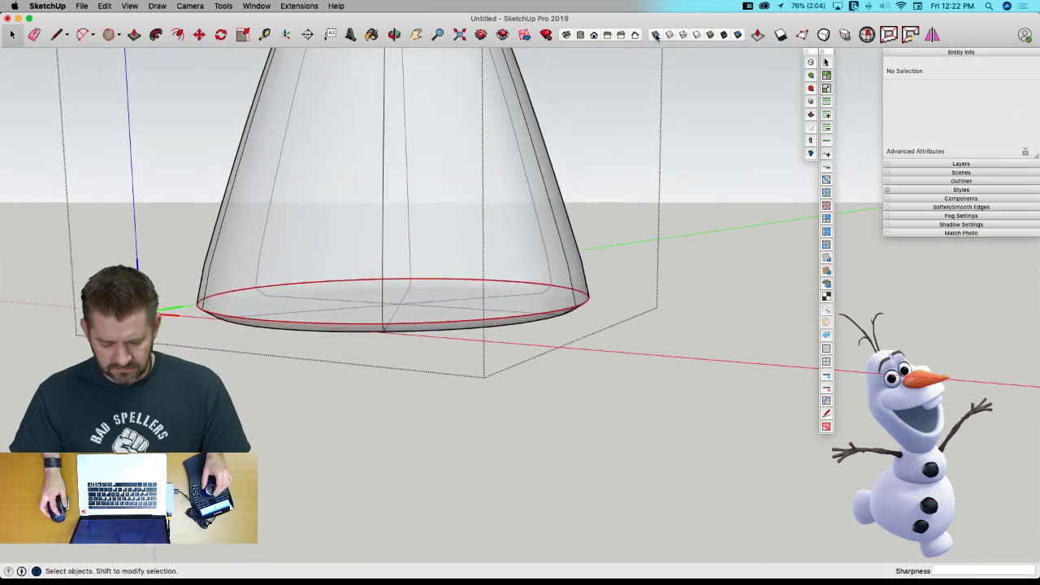
{"action": "left_click", "coordinate": [656, 35]}
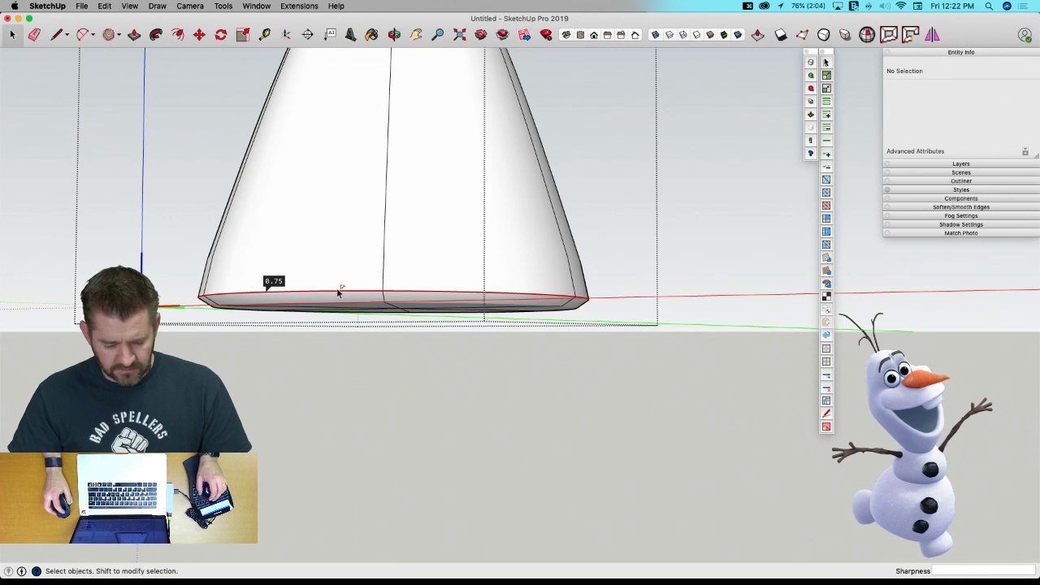
Reduce the crease sharpness of a single section of the subdivided Leg's bottom rim to about 0.66.
{"action": "double_click", "coordinate": [282, 292]}
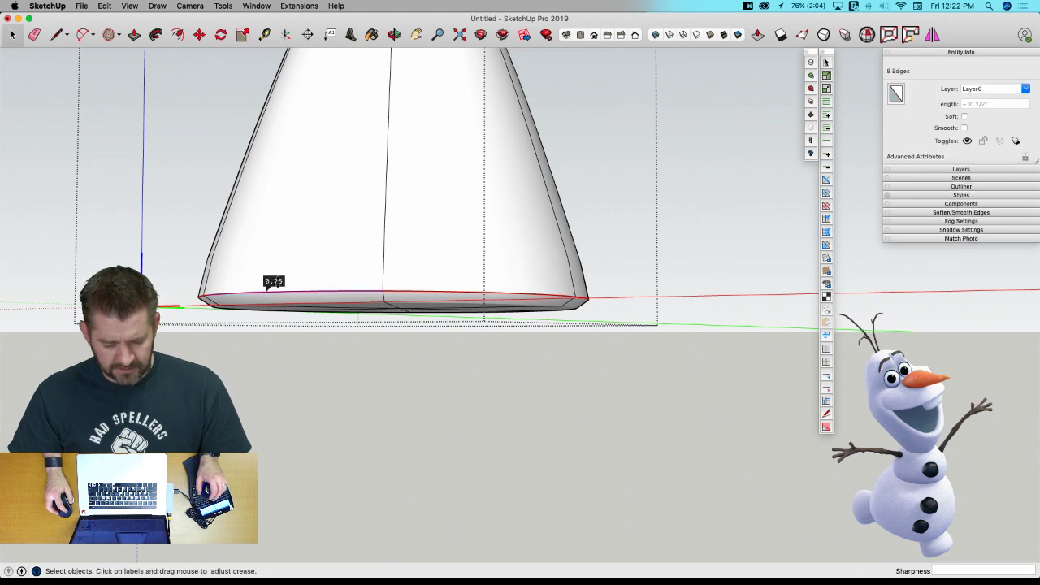
{"action": "mouse_move", "coordinate": [277, 282]}
{"action": "left_mouse_down"}
{"action": "mouse_move", "coordinate": [276, 272]}
{"action": "mouse_move", "coordinate": [278, 291]}
{"action": "mouse_move", "coordinate": [274, 281]}
{"action": "left_mouse_up"}
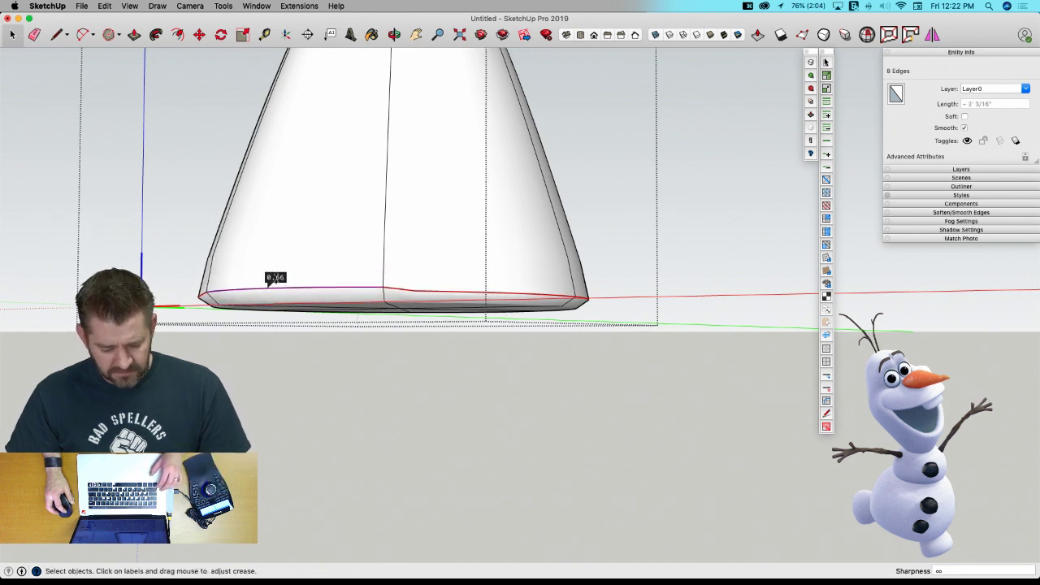
Turn off the Leg's subdivision and select all six outer edges of its bottom face.
{"action": "key", "text": "u"}
{"action": "key", "text": "space"}
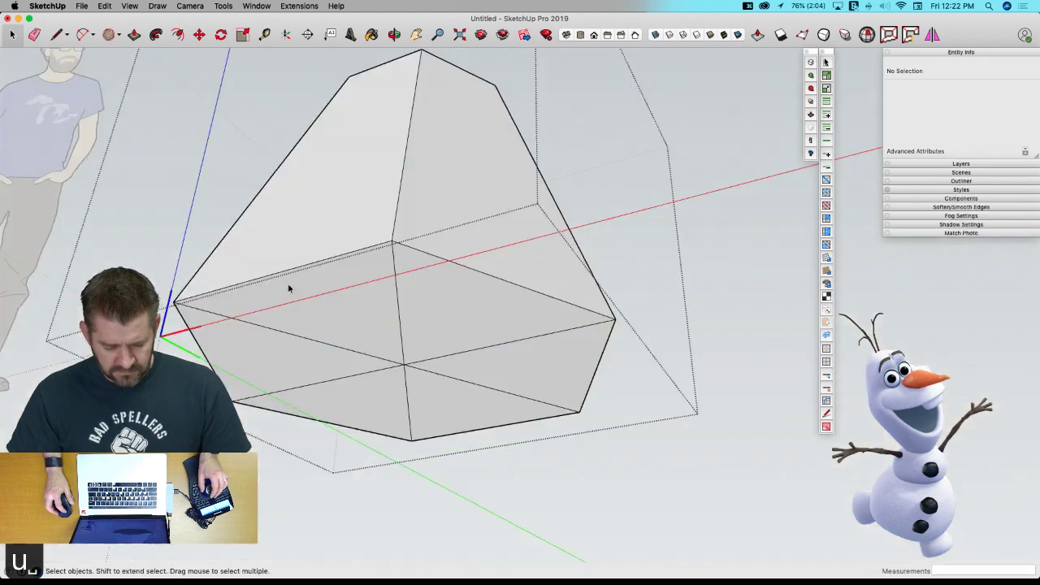
{"action": "left_click", "coordinate": [303, 257]}
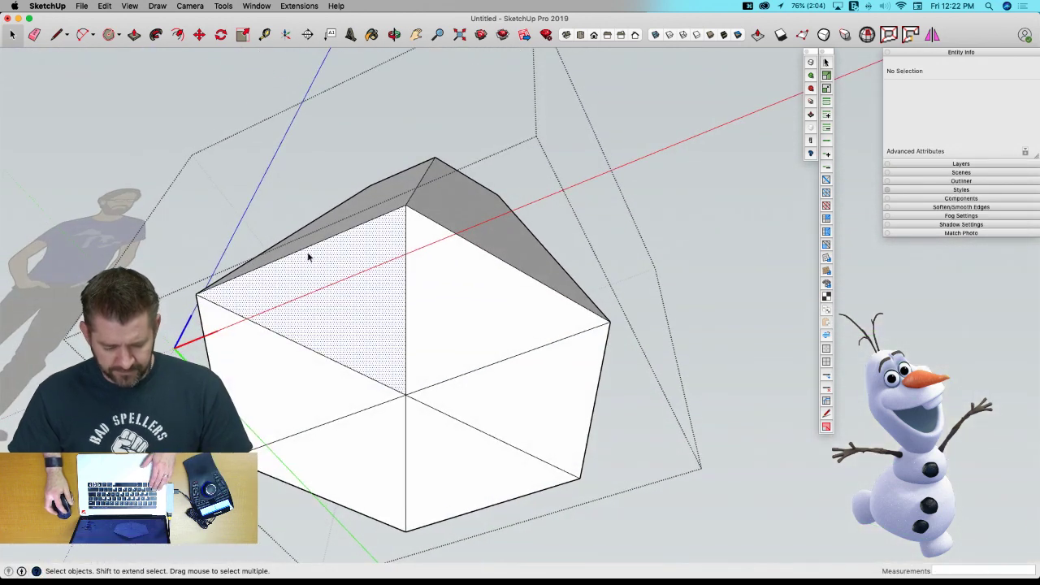
{"action": "left_click", "coordinate": [438, 226]}
{"action": "left_click", "coordinate": [370, 222], "text": "shift"}
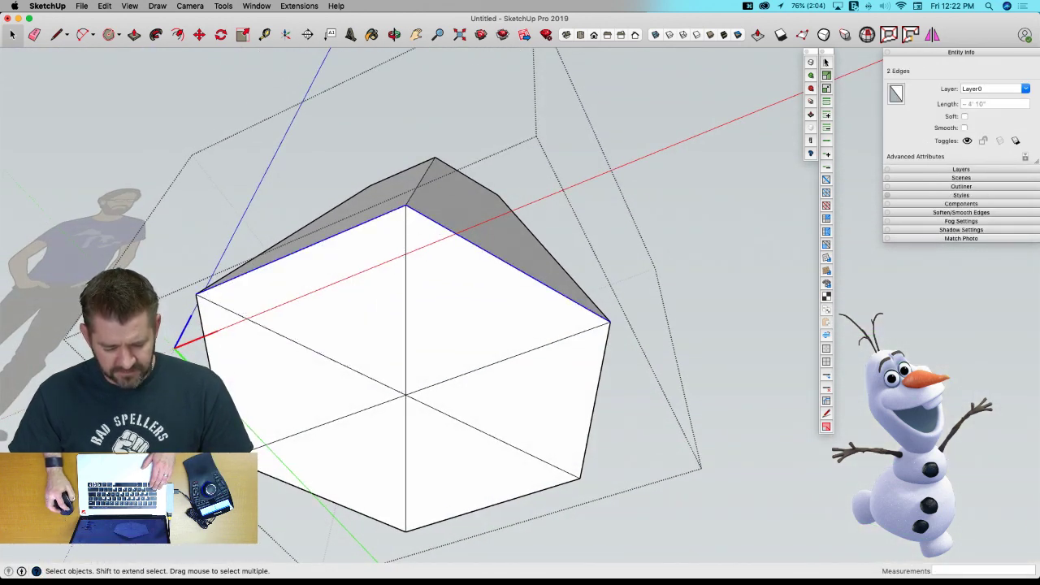
{"action": "left_click", "coordinate": [346, 509], "text": "shift"}
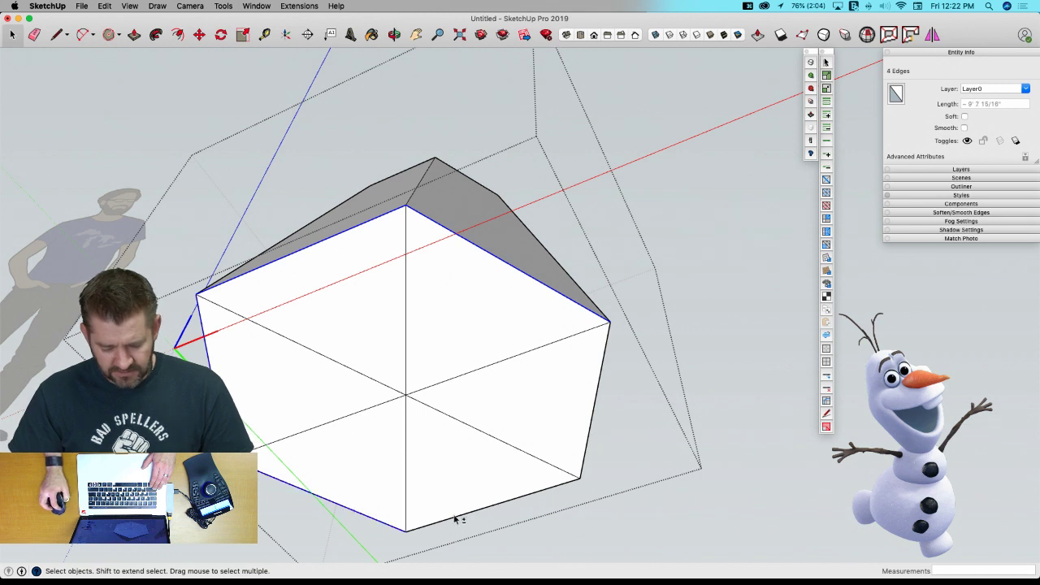
{"action": "double_click", "coordinate": [454, 516], "text": "shift"}
{"action": "left_click", "coordinate": [456, 501], "text": "shift"}
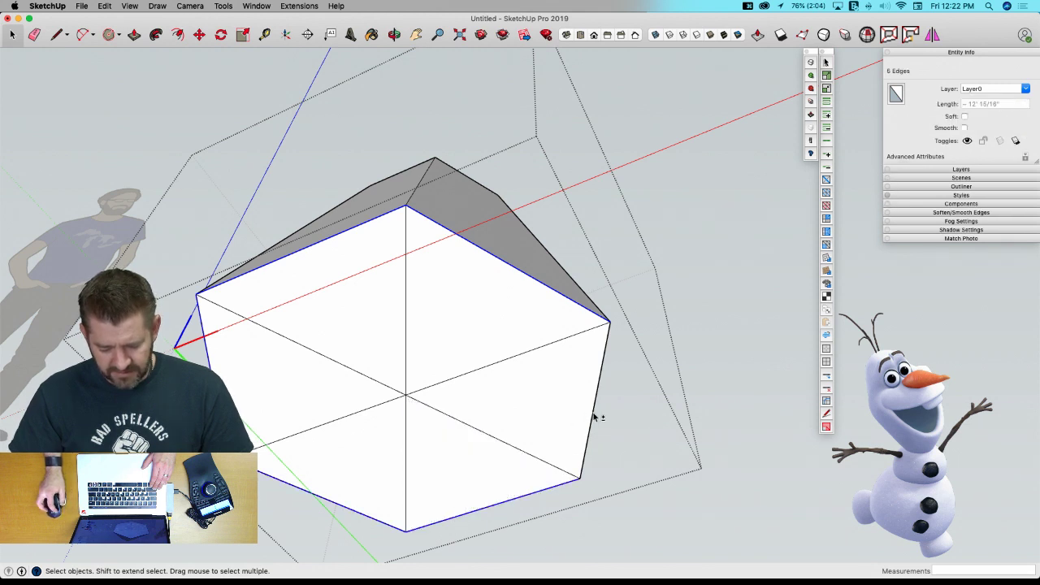
{"action": "left_click", "coordinate": [594, 416], "text": "shift"}
Lower the crease sharpness of the selected bottom edges to 0.50, bringing the one mismatched edge to 0.50 separately.
{"action": "left_click", "coordinate": [812, 103]}
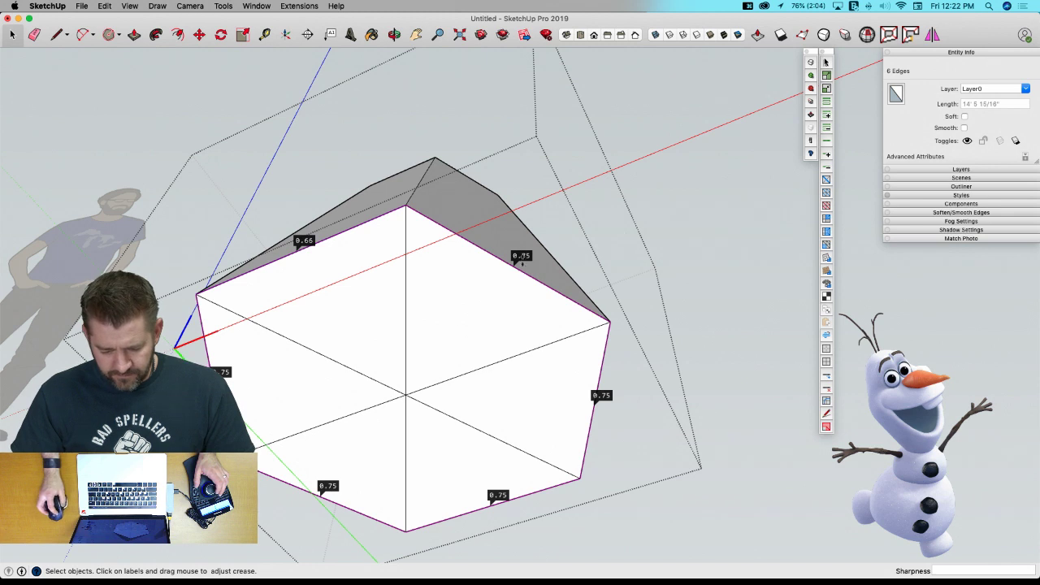
{"action": "left_click_drag", "start_coordinate": [521, 257], "coordinate": [522, 258]}
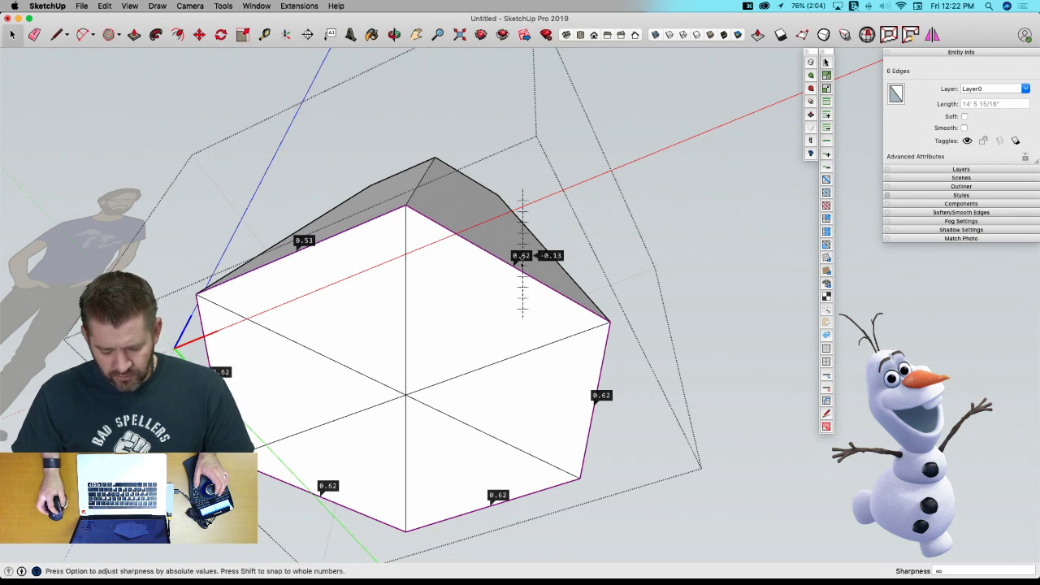
{"action": "left_click_drag", "start_coordinate": [522, 258], "coordinate": [521, 261]}
{"action": "type", "text": ".5"}
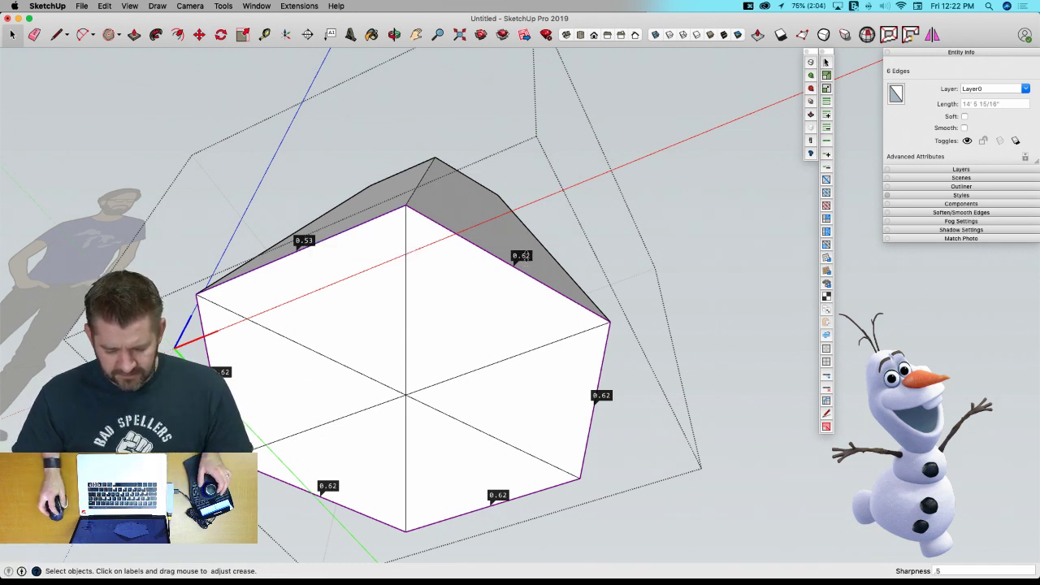
{"action": "left_click_drag", "start_coordinate": [521, 256], "coordinate": [526, 269]}
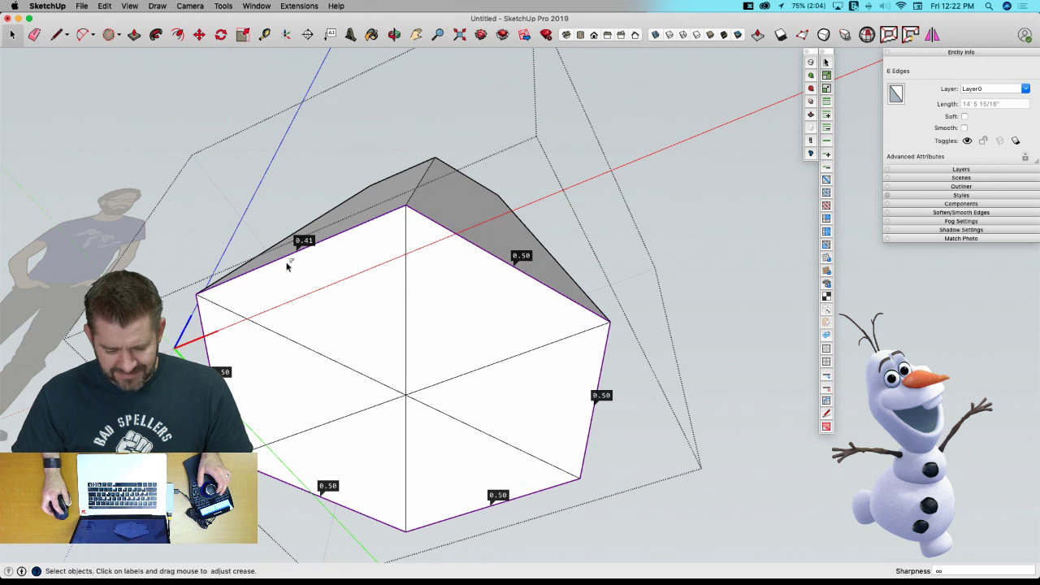
{"action": "left_click", "coordinate": [327, 264]}
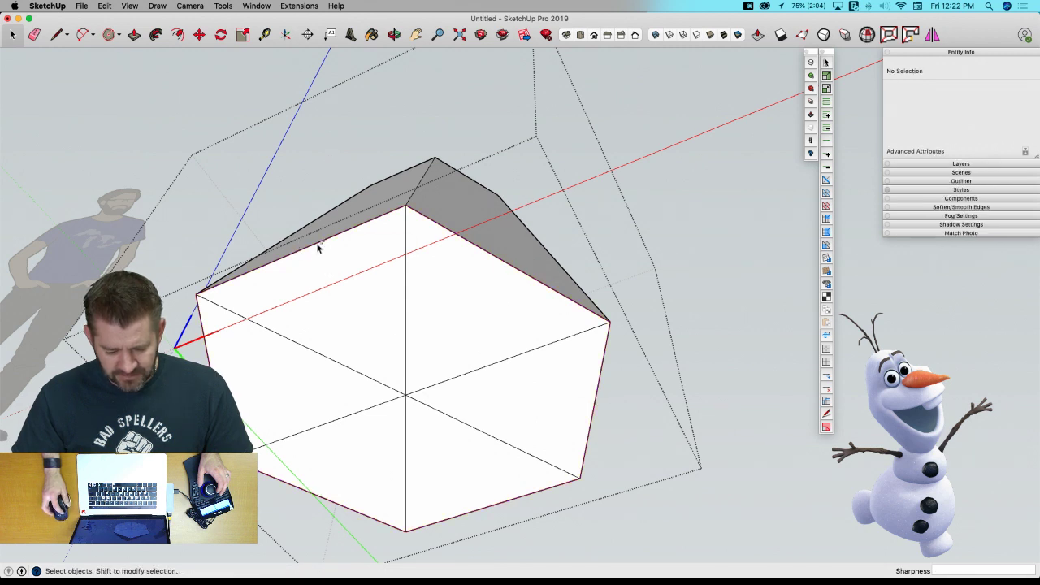
{"action": "left_click_drag", "start_coordinate": [316, 243], "coordinate": [301, 234]}
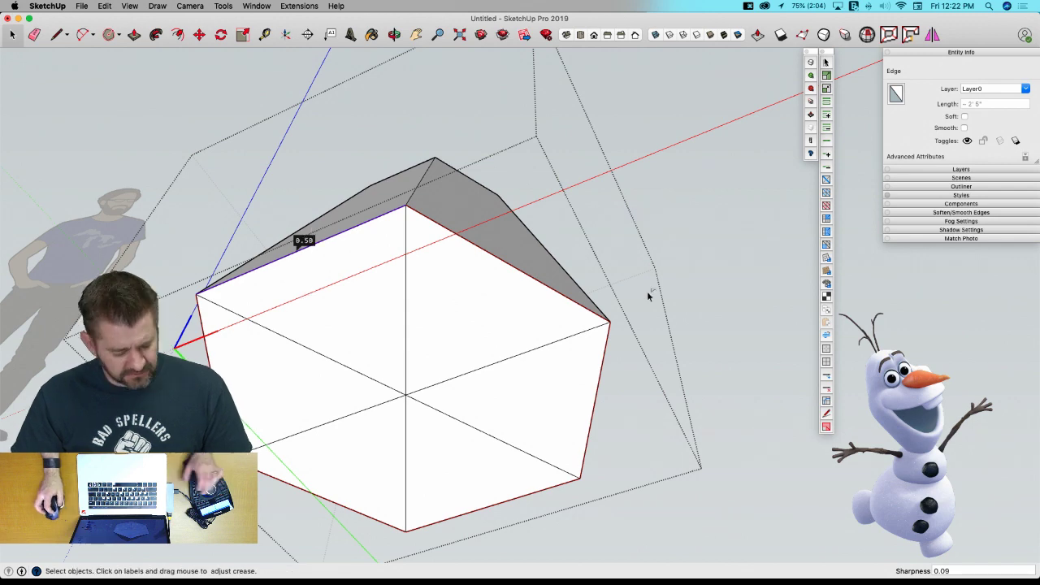
Turn the Leg's subdivision back on to inspect the softened base, and close the component.
{"action": "key", "text": "u"}
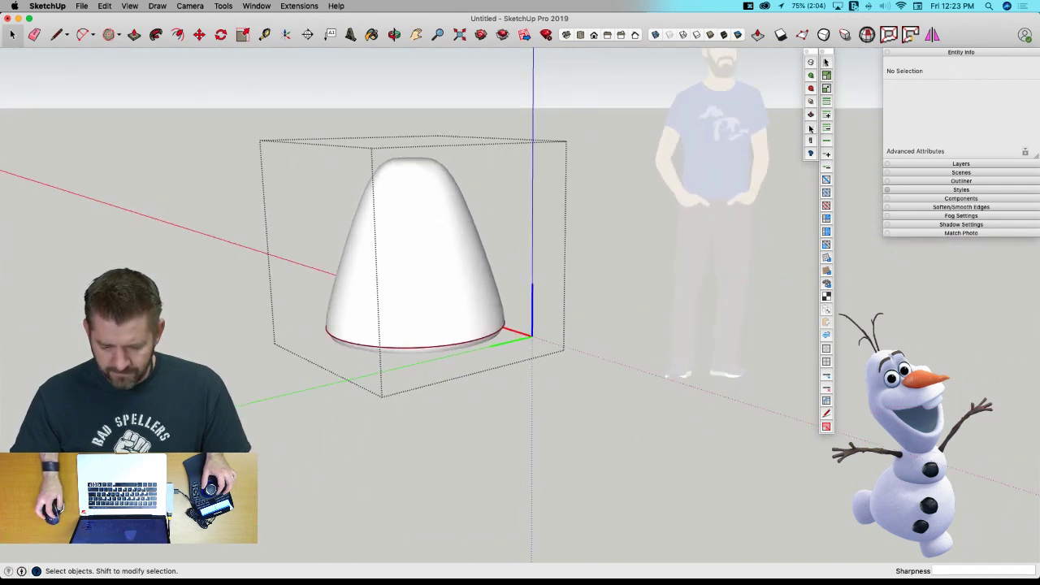
{"action": "key", "text": "space"}
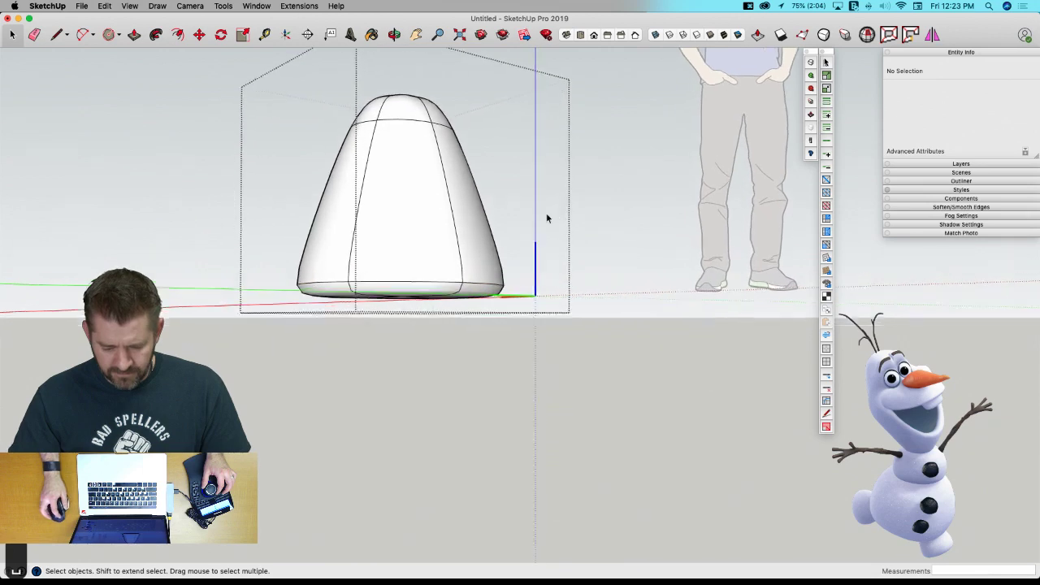
{"action": "left_click", "coordinate": [448, 251]}
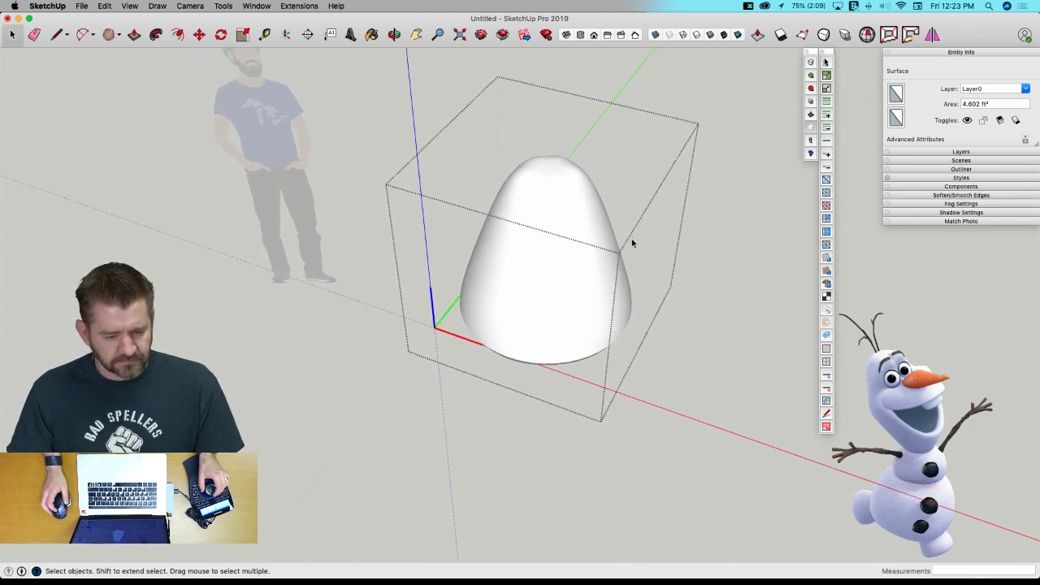
{"action": "left_click", "coordinate": [723, 230]}
{"action": "middle_click_drag", "start_coordinate": [683, 242], "coordinate": [616, 309]}
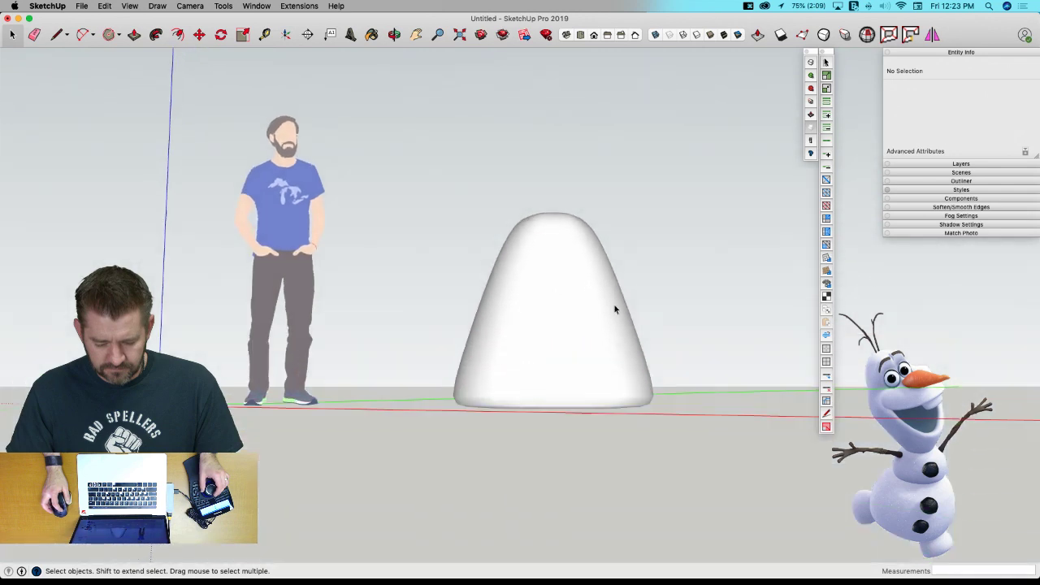
Reopen the subdivided Leg for editing with its edges displayed and its underside in view.
{"action": "left_click", "coordinate": [615, 309]}
{"action": "scroll", "coordinate": [614, 308], "scroll_direction": "up", "scroll_amount": 2}
{"action": "double_click", "coordinate": [611, 309]}
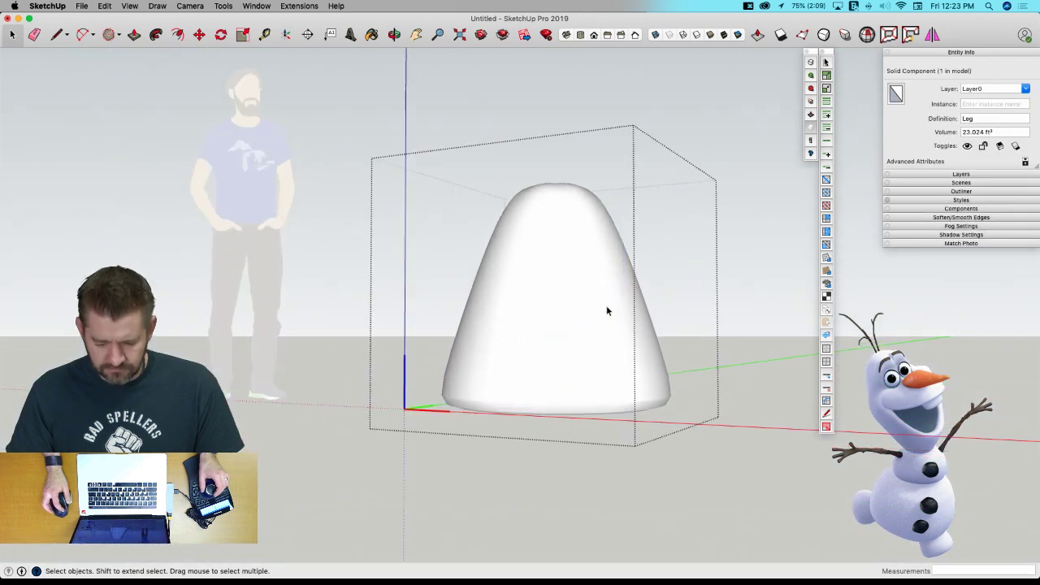
{"action": "scroll", "coordinate": [609, 313], "scroll_direction": "up", "scroll_amount": 2}
{"action": "middle_click_drag", "start_coordinate": [609, 317], "coordinate": [673, 230]}
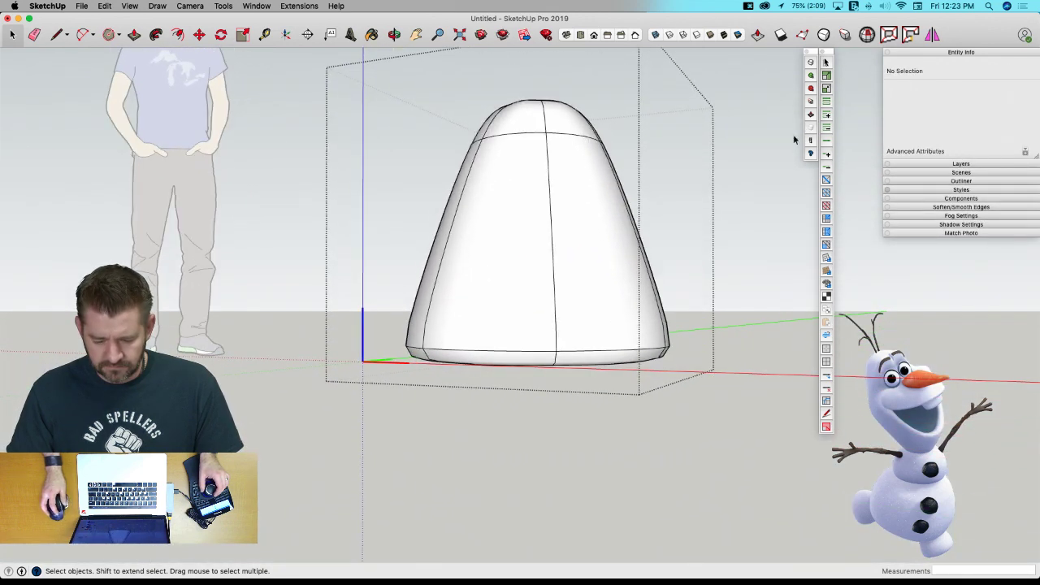
{"action": "middle_click_drag", "start_coordinate": [794, 134], "coordinate": [607, 282]}
Select the complete loop of rim edges around the bottom of the subdivided Leg, leaving out its faces.
{"action": "double_click", "coordinate": [607, 270]}
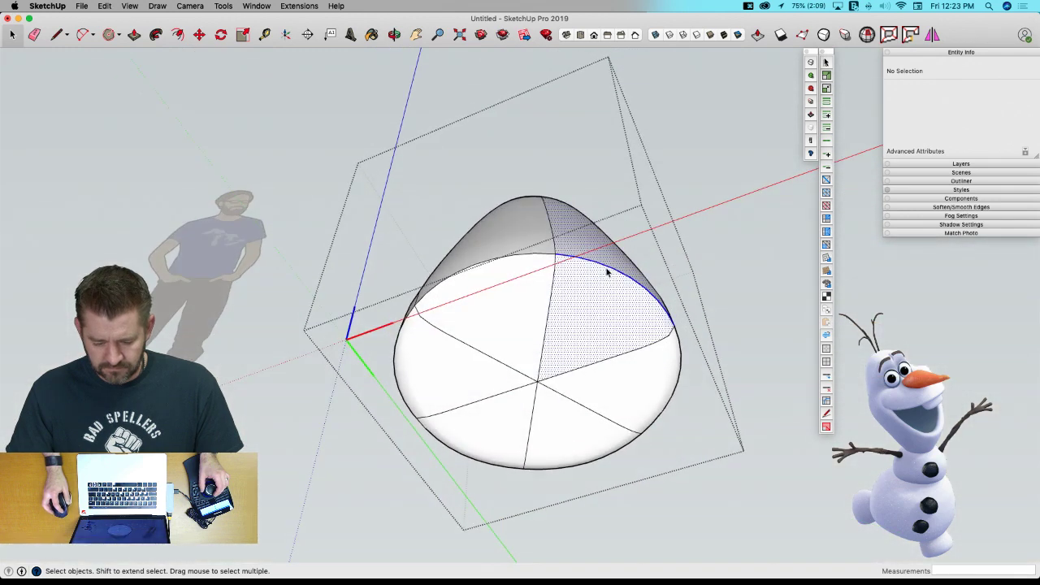
{"action": "left_click", "coordinate": [607, 270]}
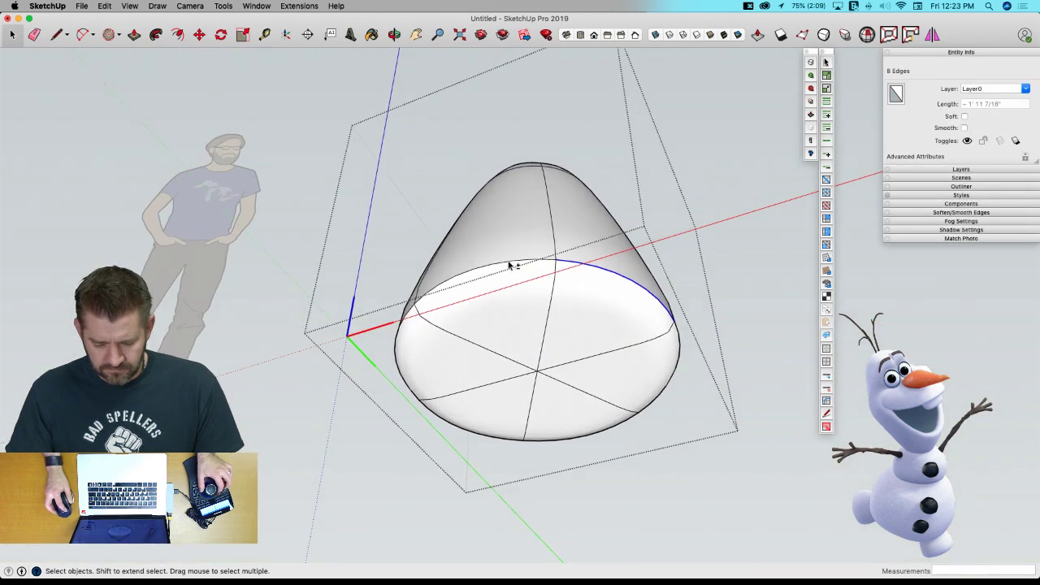
{"action": "left_click", "coordinate": [509, 264], "text": "shift"}
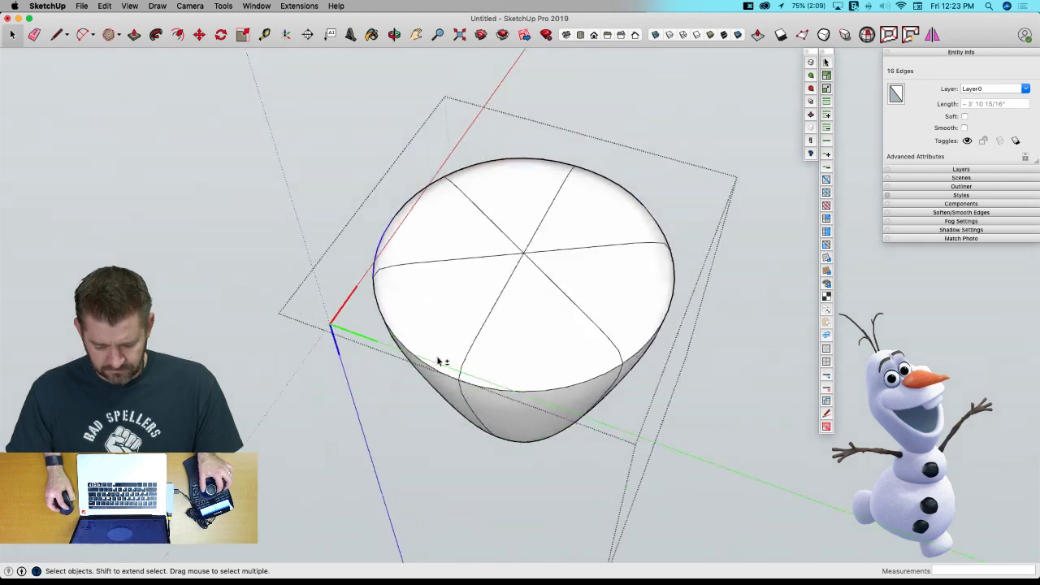
{"action": "middle_click_drag", "start_coordinate": [439, 361], "coordinate": [434, 372]}
{"action": "left_click", "coordinate": [436, 363], "text": "shift"}
{"action": "left_click", "coordinate": [463, 373], "text": "shift"}
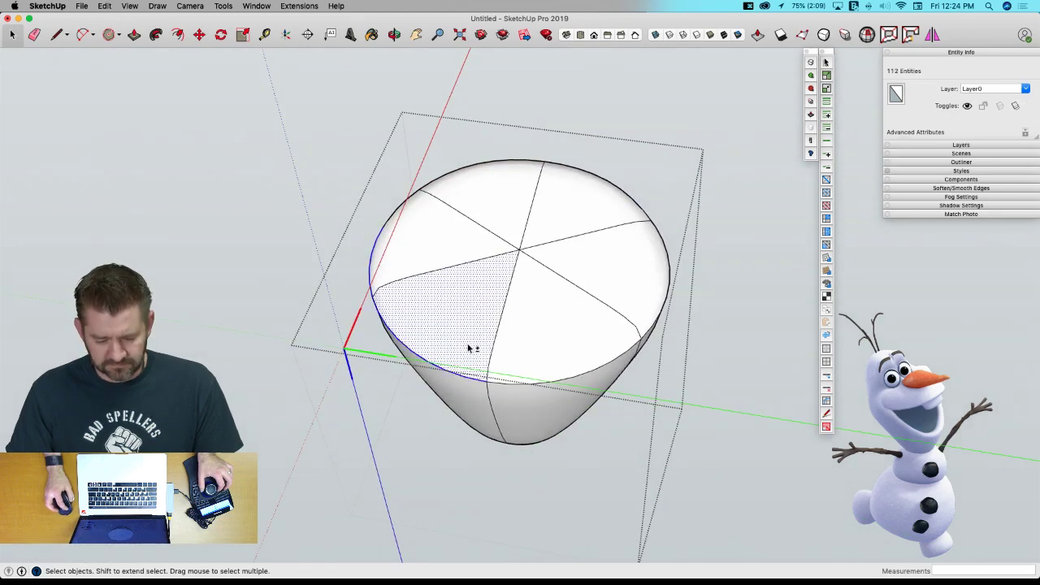
{"action": "left_click", "coordinate": [469, 348], "text": "shift"}
{"action": "middle_click_drag", "start_coordinate": [529, 387], "coordinate": [588, 431]}
{"action": "left_click", "coordinate": [578, 414], "text": "shift"}
{"action": "left_click", "coordinate": [603, 430], "text": "shift"}
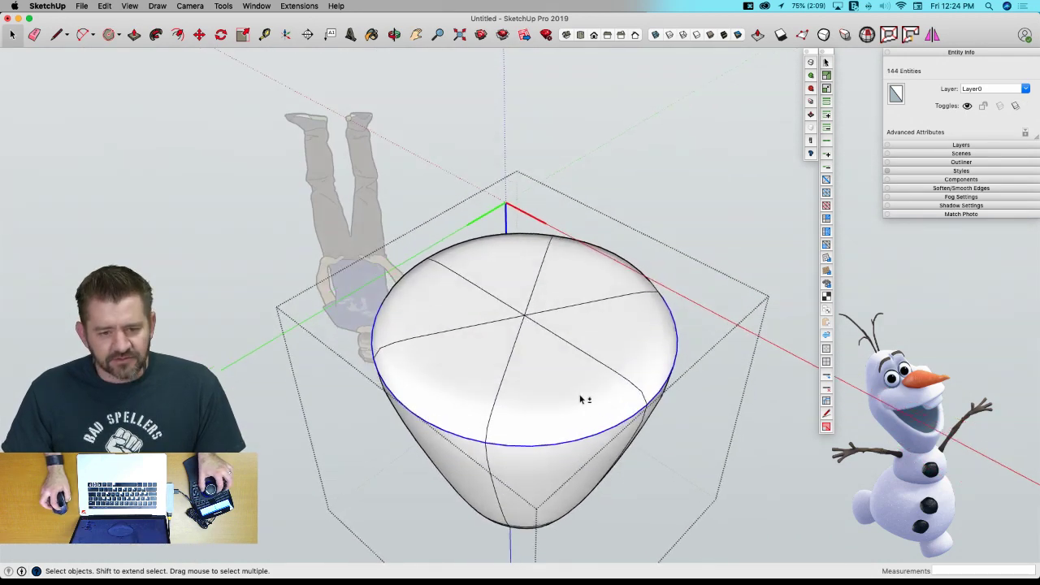
{"action": "left_click", "coordinate": [581, 397], "text": "shift"}
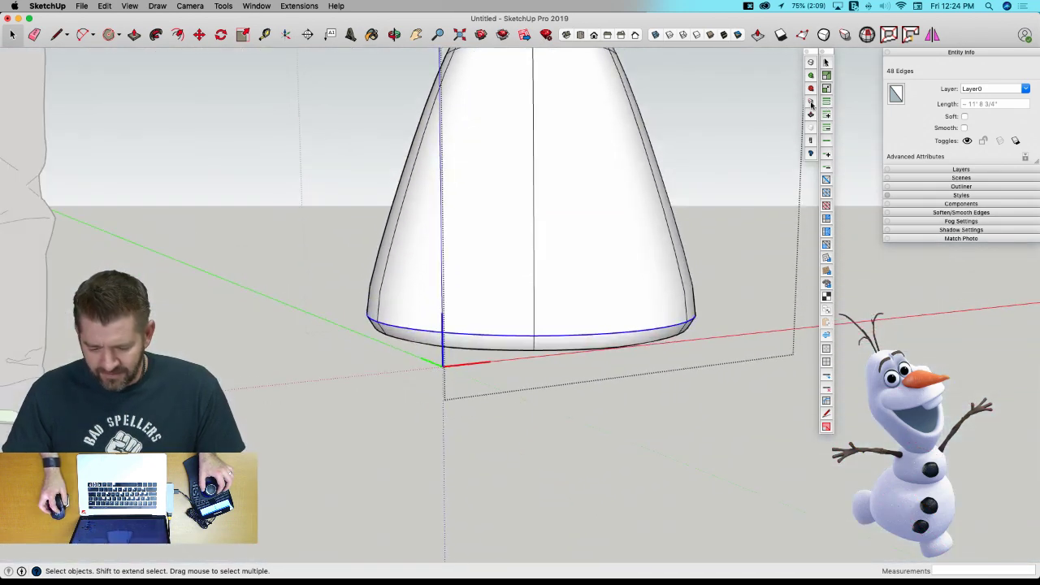
Reduce the crease sharpness of the whole bottom rim for a rounder base, and close the Leg component.
{"action": "left_click", "coordinate": [810, 100]}
{"action": "mouse_move", "coordinate": [610, 286]}
{"action": "left_mouse_down"}
{"action": "mouse_move", "coordinate": [609, 296]}
{"action": "mouse_move", "coordinate": [636, 308]}
{"action": "left_mouse_up"}
{"action": "key", "text": "space"}
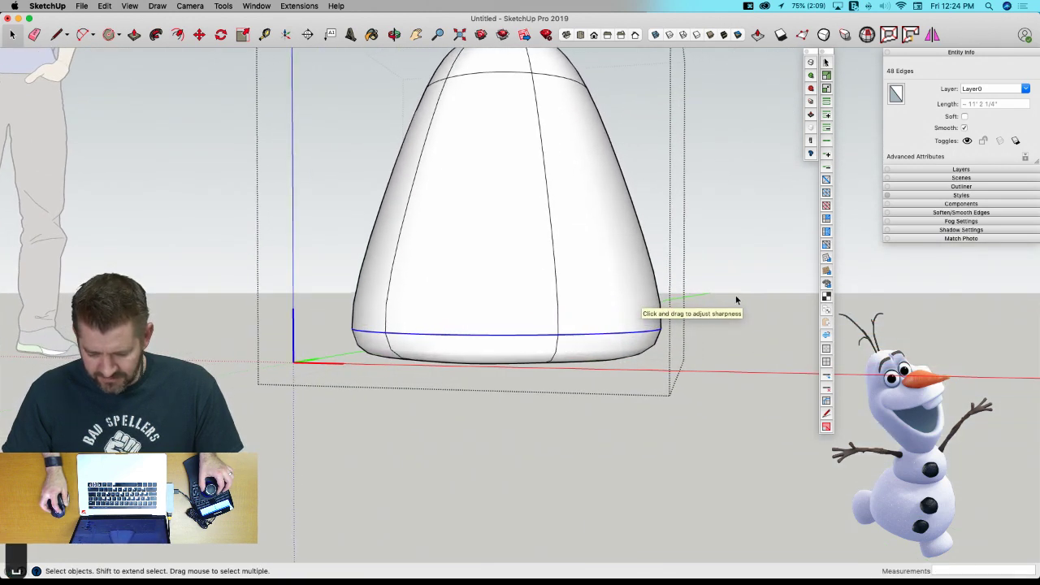
{"action": "left_click", "coordinate": [734, 297]}
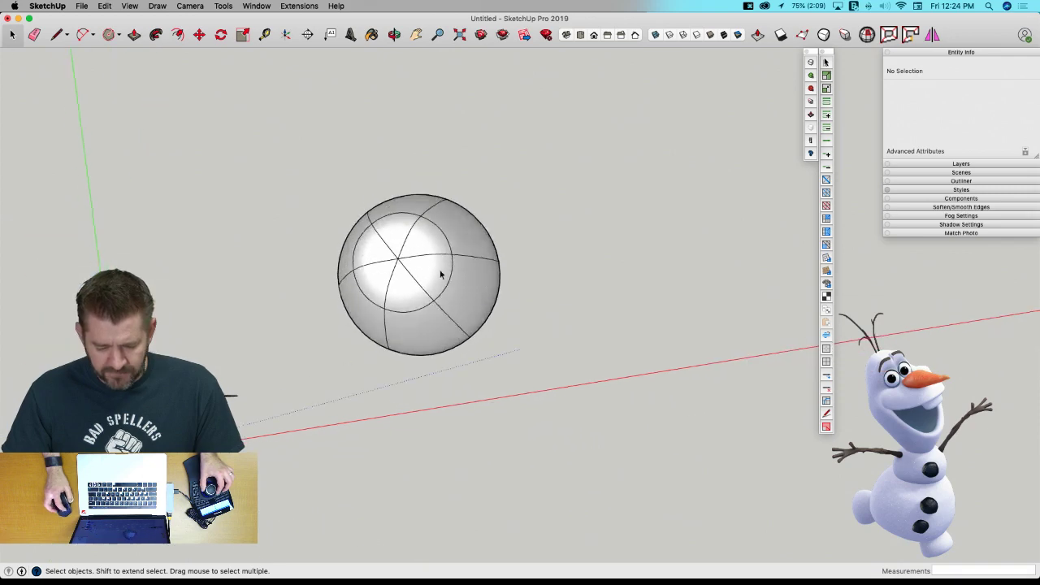
Copy the Leg component about 5' 2" along the red axis to make a second leg.
{"action": "left_click", "coordinate": [440, 275]}
{"action": "key", "text": "m"}
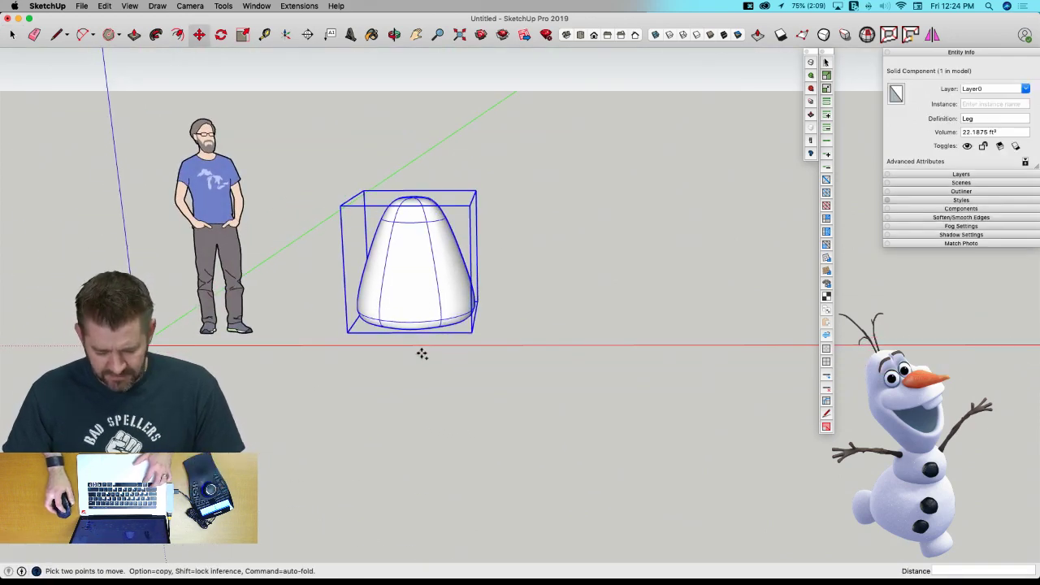
{"action": "key", "text": "alt"}
{"action": "left_click", "coordinate": [422, 354]}
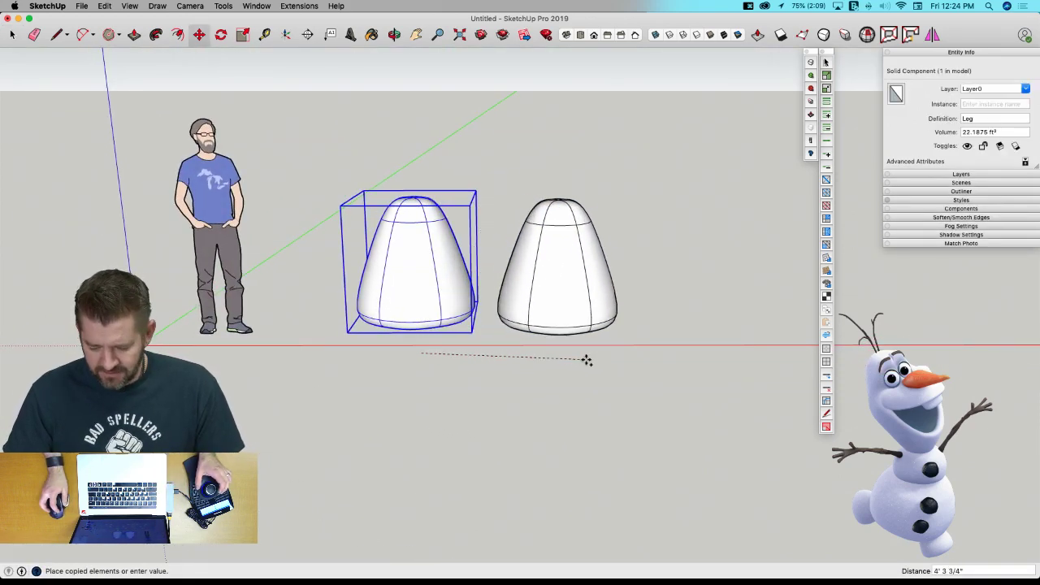
{"action": "left_click", "coordinate": [617, 355]}
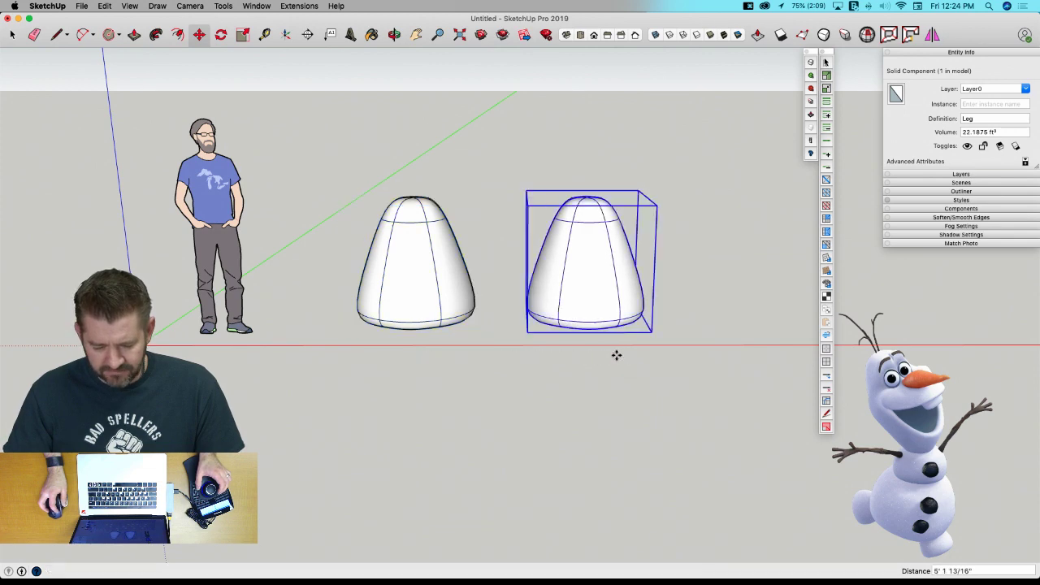
{"action": "key", "text": "space"}
{"action": "left_click", "coordinate": [549, 460]}
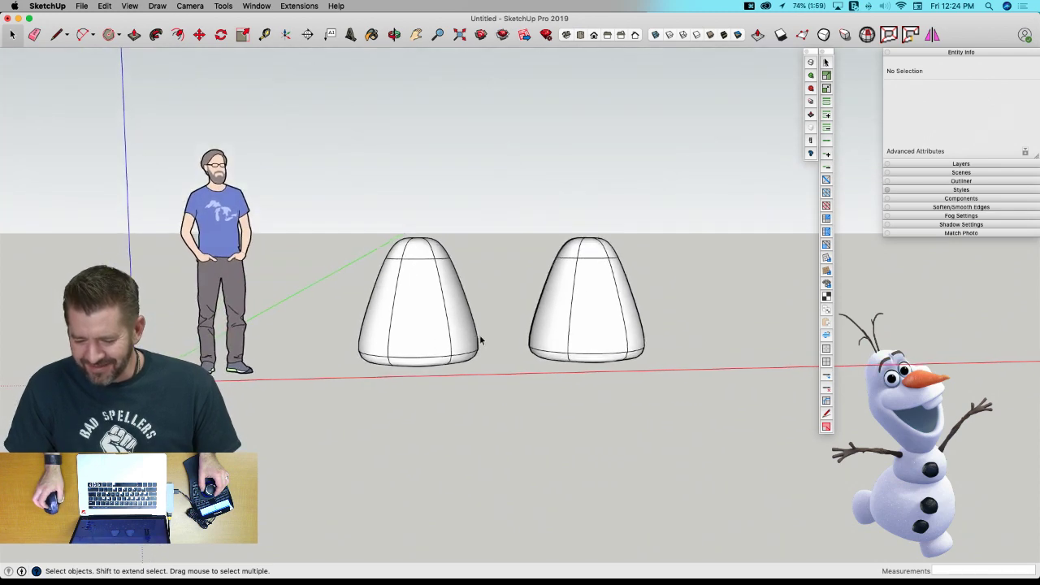
Save the model to the Desktop as Olaf.skp.
{"action": "middle_click_drag", "start_coordinate": [480, 341], "coordinate": [222, 102]}
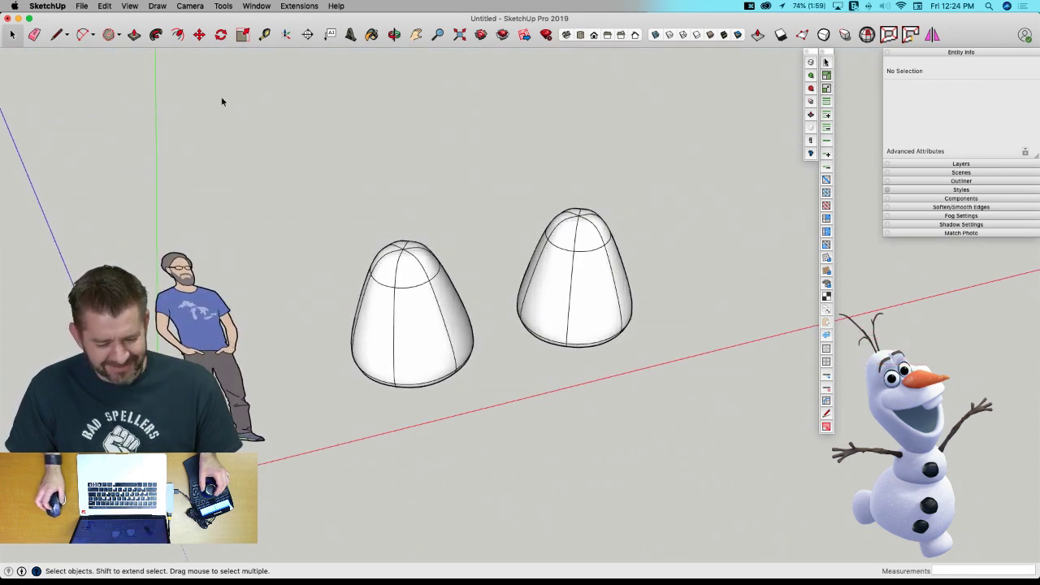
{"action": "left_click", "coordinate": [82, 7]}
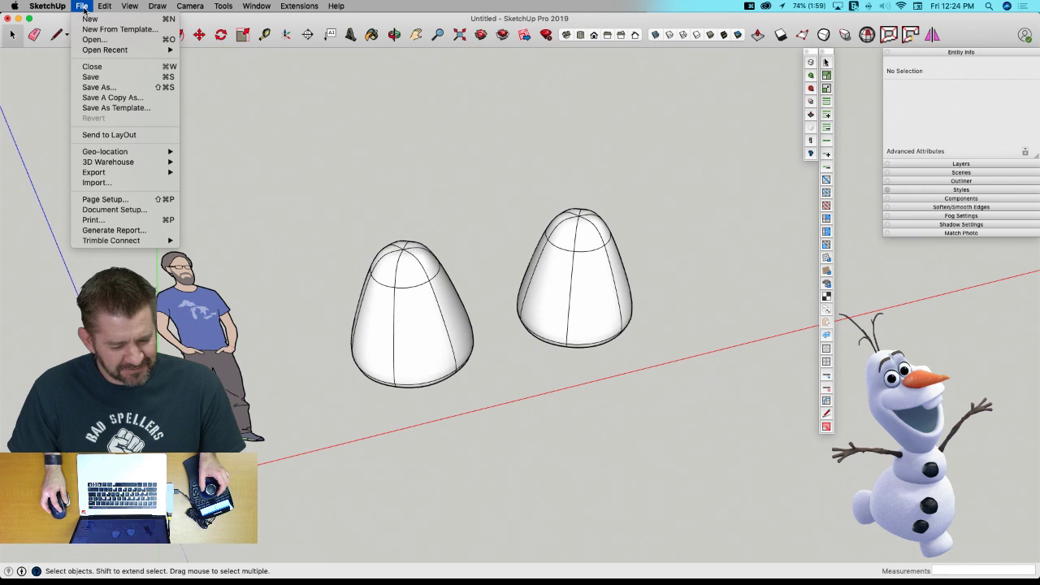
{"action": "left_click", "coordinate": [107, 78]}
{"action": "left_click", "coordinate": [330, 148]}
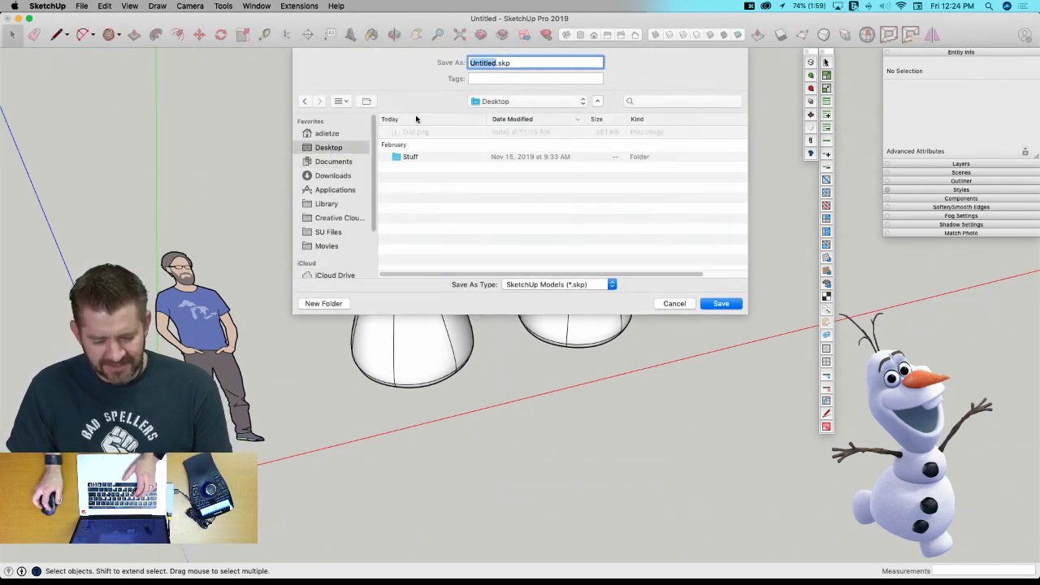
{"action": "type", "text": "Olaf"}
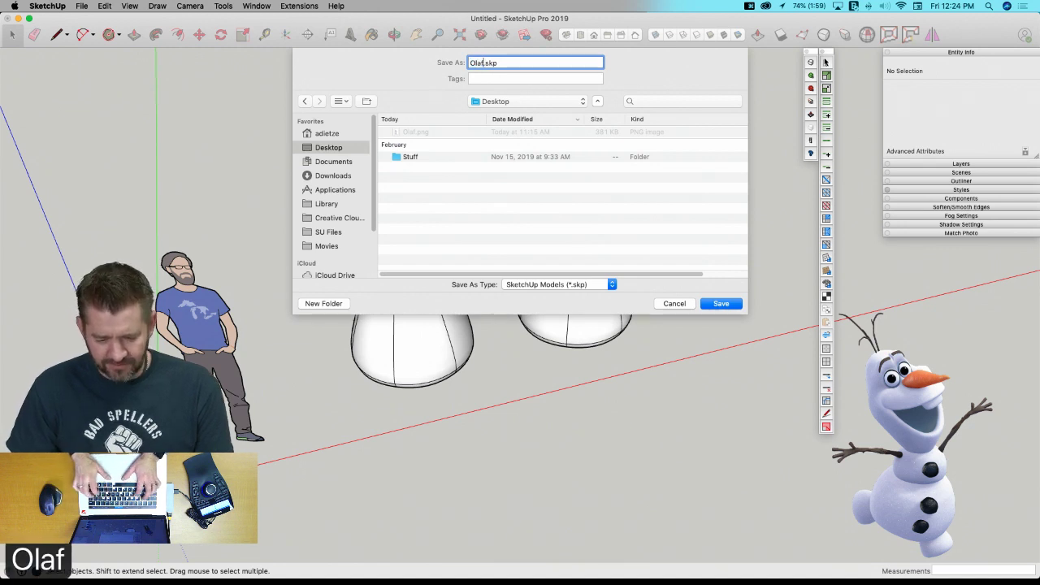
{"action": "key", "text": "Return"}
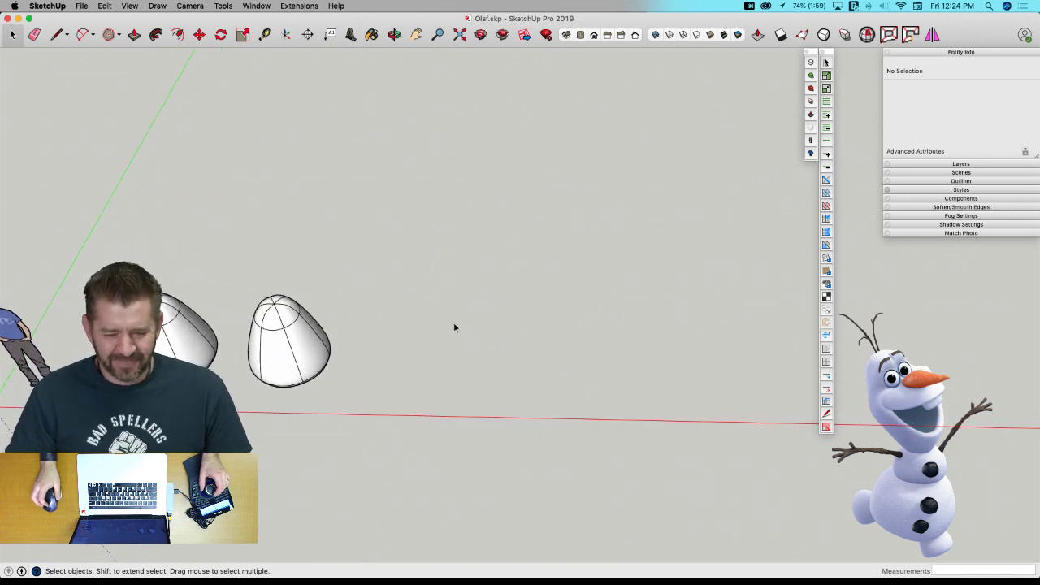
{"action": "middle_click_drag", "start_coordinate": [443, 329], "coordinate": [443, 329]}
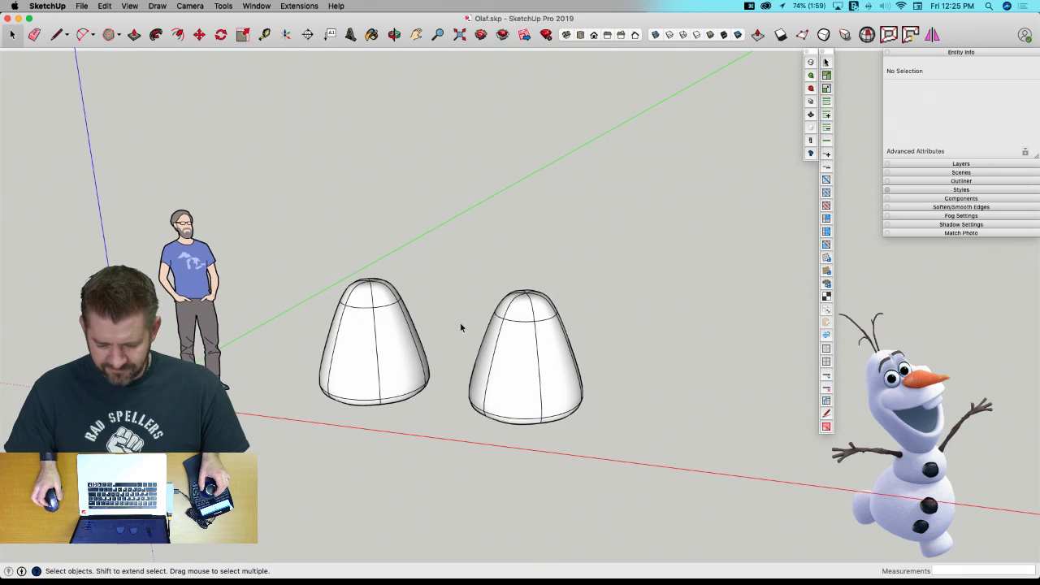
Draw an eight-sided polygon with a radius of about 5' 1" on the ground beside the two legs.
{"action": "middle_click_drag", "start_coordinate": [461, 323], "coordinate": [491, 328]}
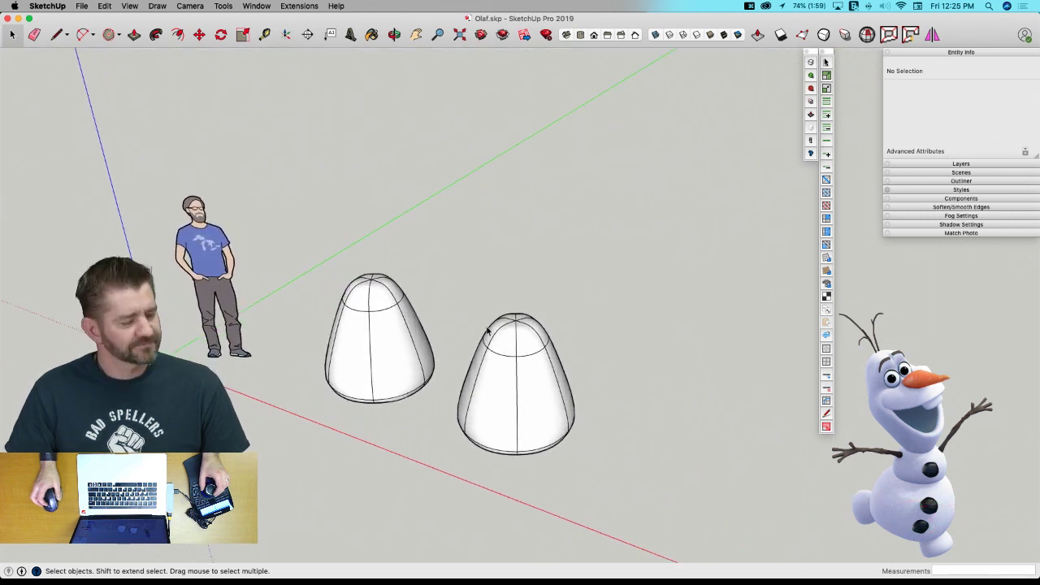
{"action": "middle_click_drag", "start_coordinate": [474, 321], "coordinate": [476, 326]}
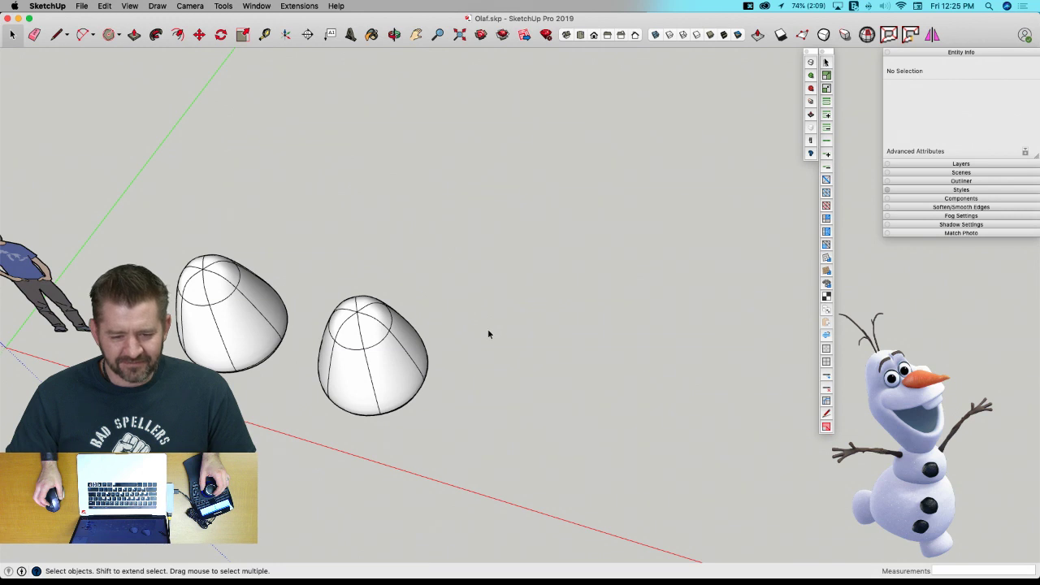
{"action": "middle_click_drag", "start_coordinate": [488, 333], "coordinate": [473, 331]}
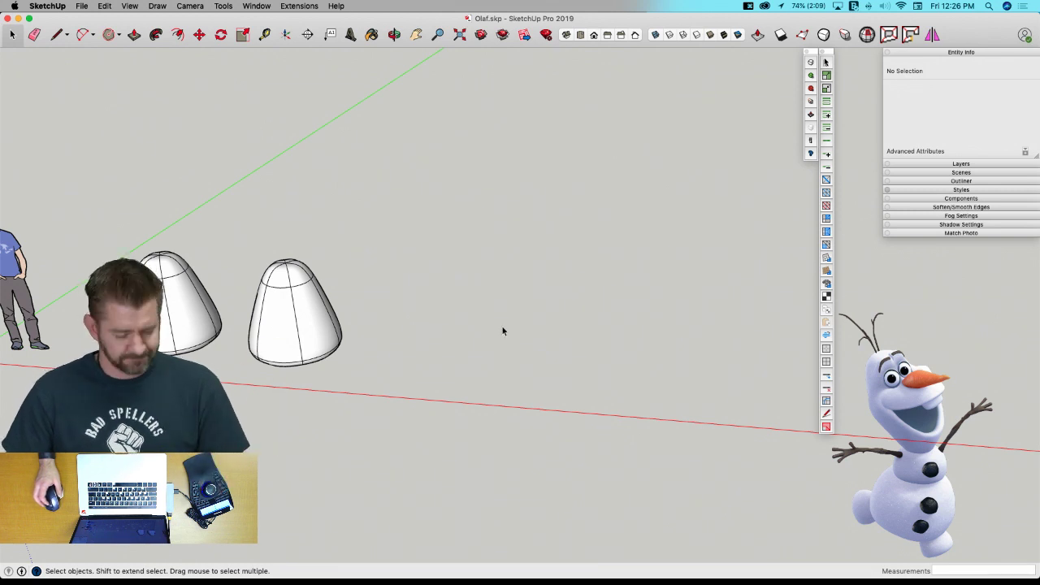
{"action": "middle_click_drag", "start_coordinate": [464, 302], "coordinate": [430, 417]}
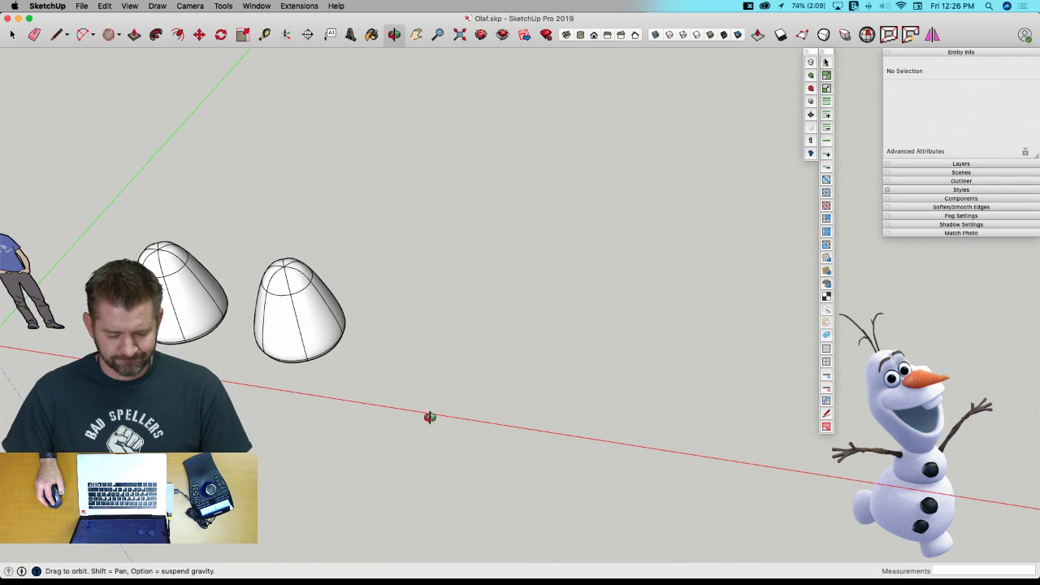
{"action": "left_click", "coordinate": [108, 34]}
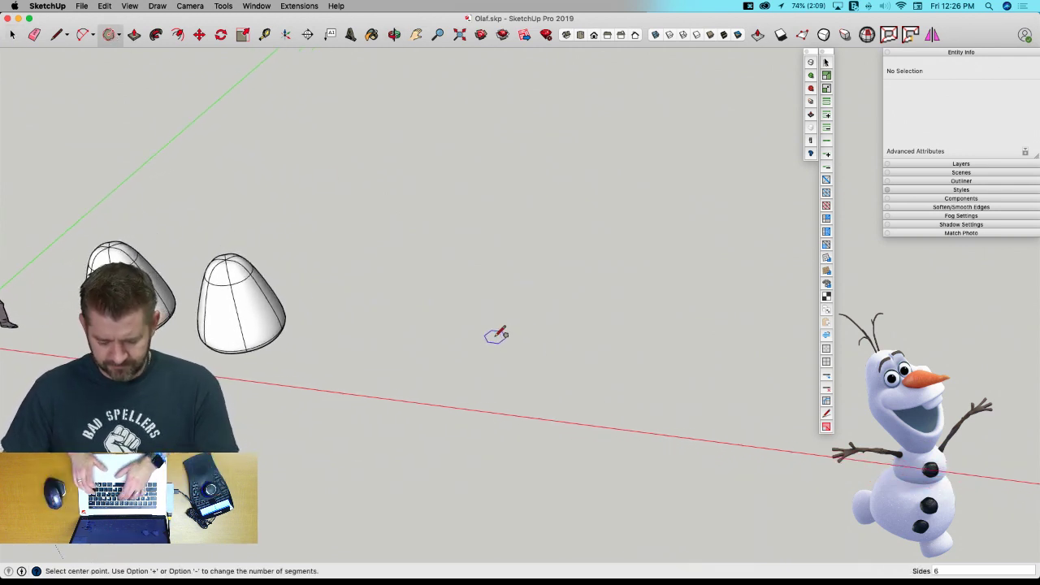
{"action": "type", "text": "8"}
{"action": "key", "text": "Return"}
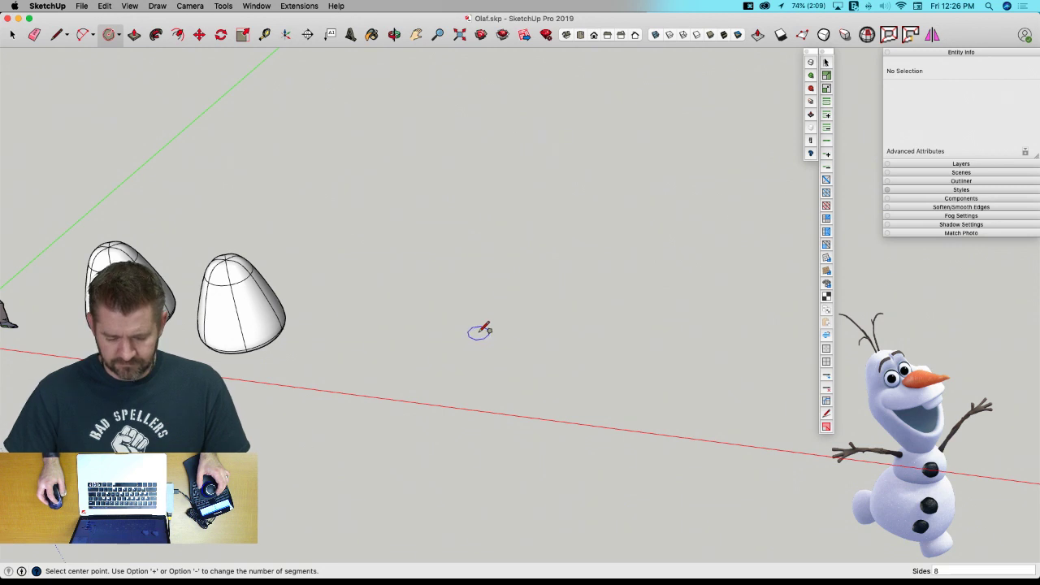
{"action": "left_click", "coordinate": [479, 333]}
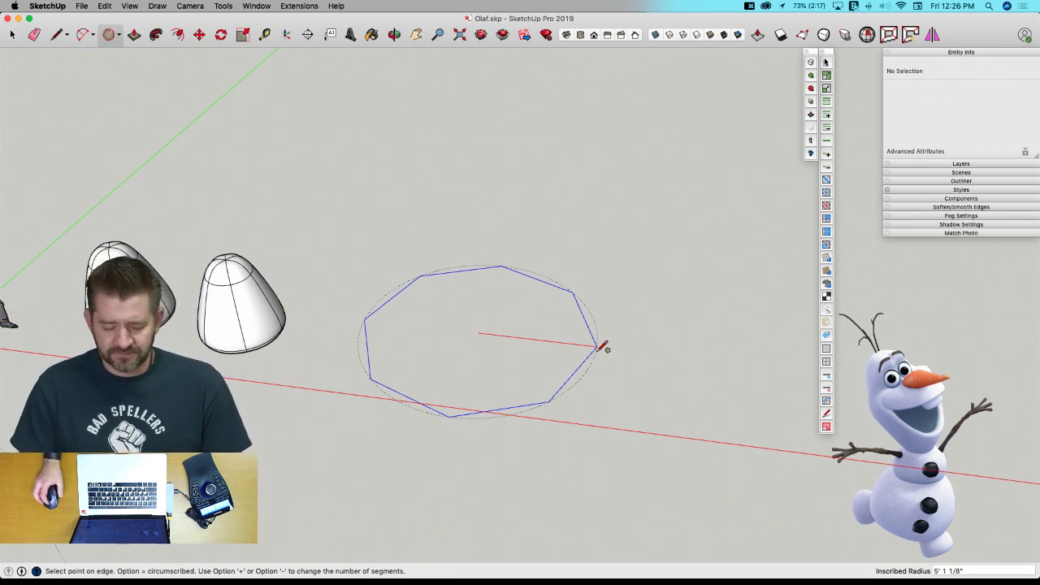
{"action": "left_click", "coordinate": [602, 347]}
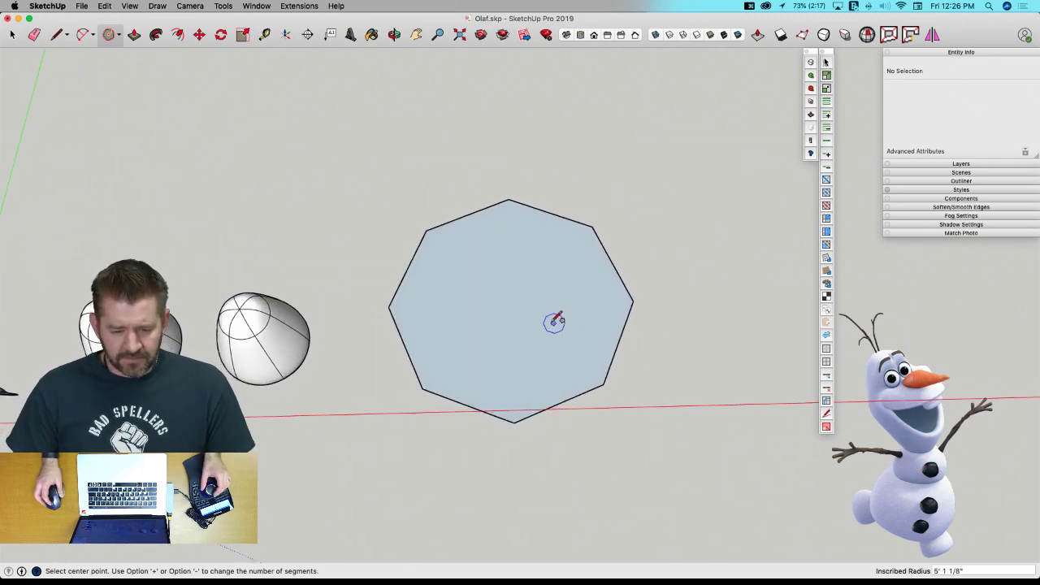
Push/Pull the octagon face up about 2' 4" to form a block.
{"action": "key", "text": "space"}
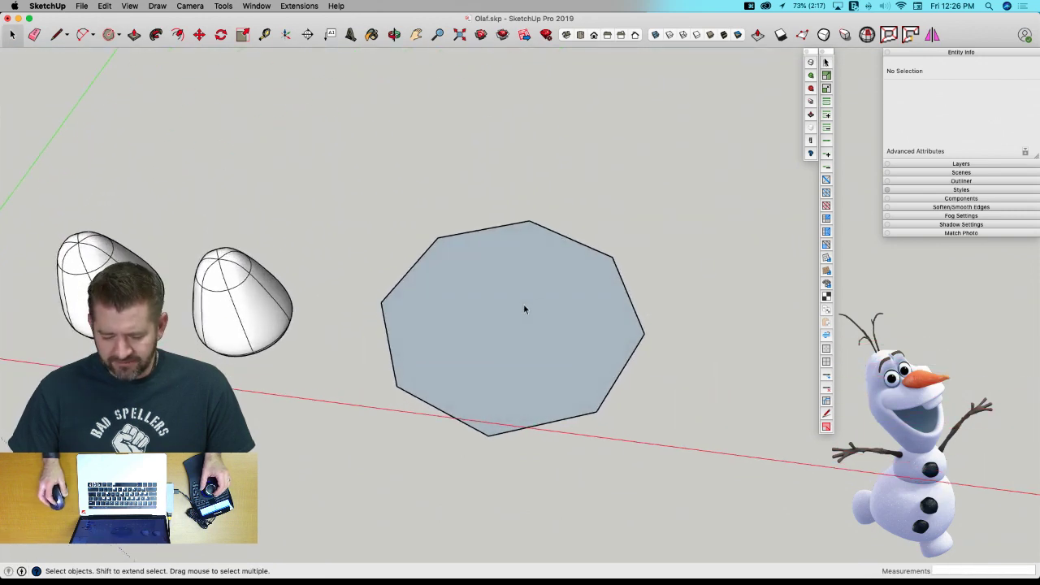
{"action": "left_click", "coordinate": [521, 304]}
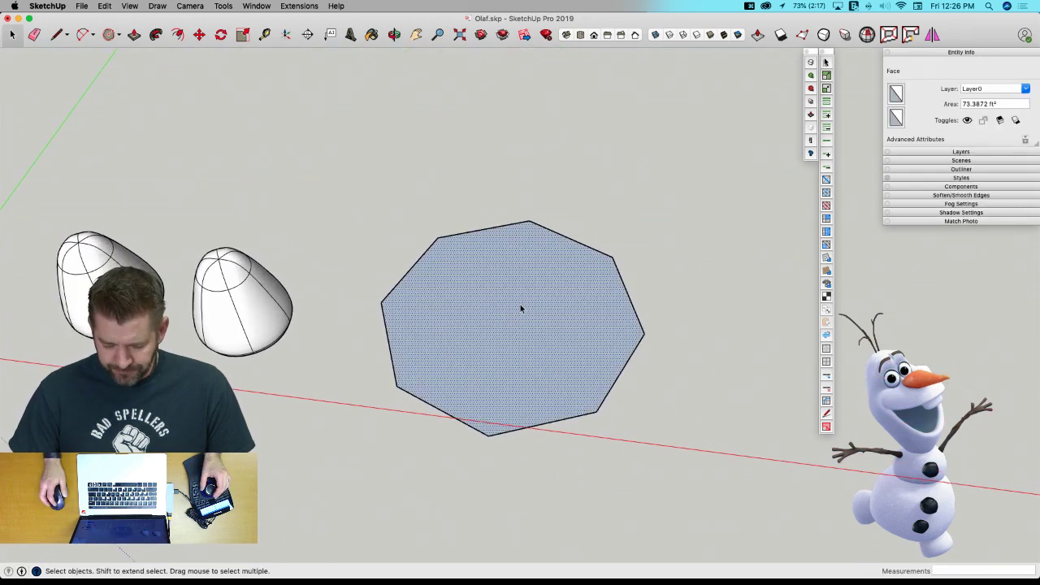
{"action": "key", "text": "p"}
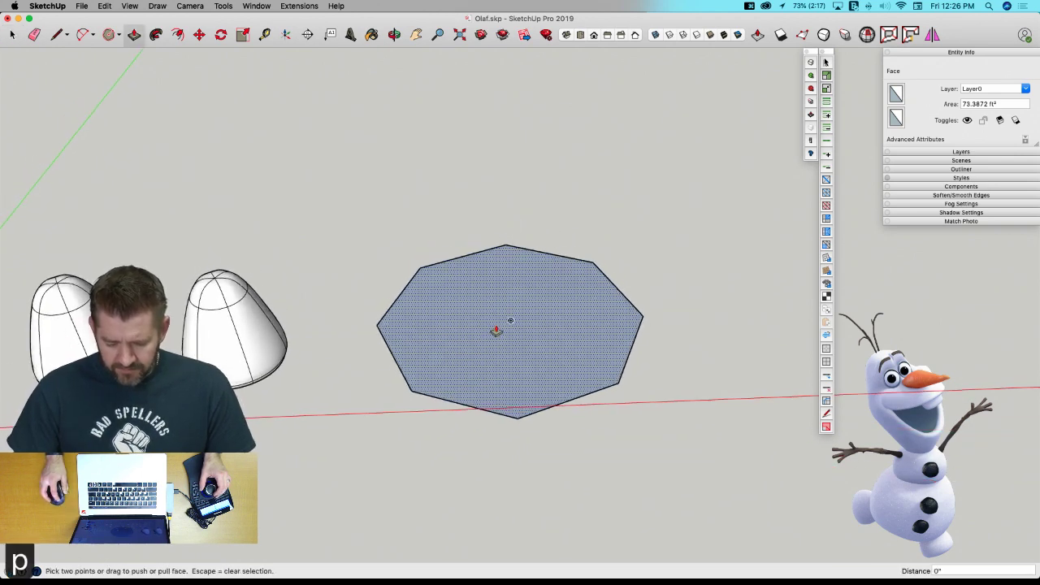
{"action": "left_click", "coordinate": [495, 330]}
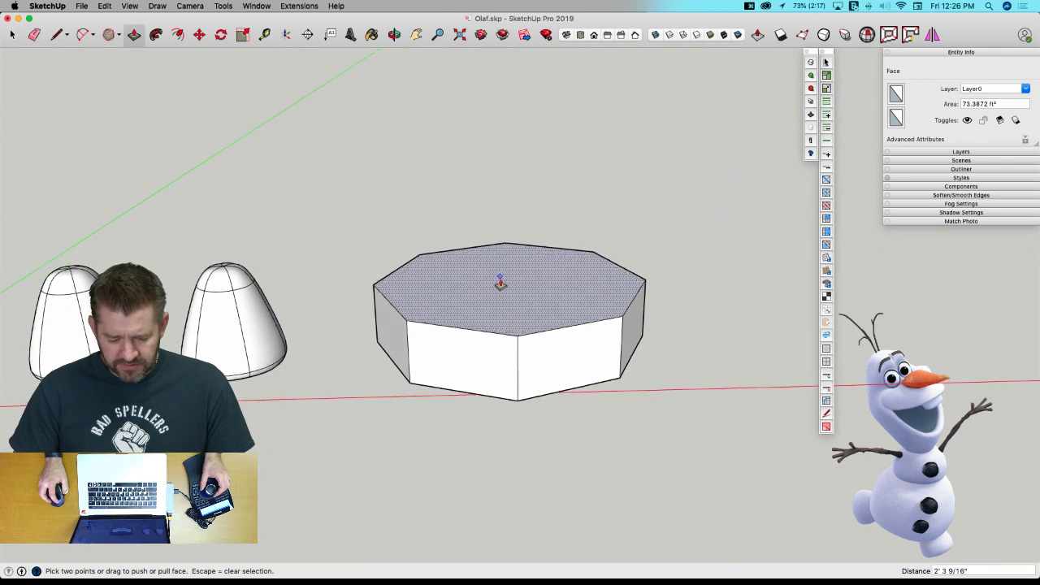
Stack two more separate sections on the octagonal block with Push/Pull, making the first about 2' 10" high.
{"action": "left_click", "coordinate": [500, 282]}
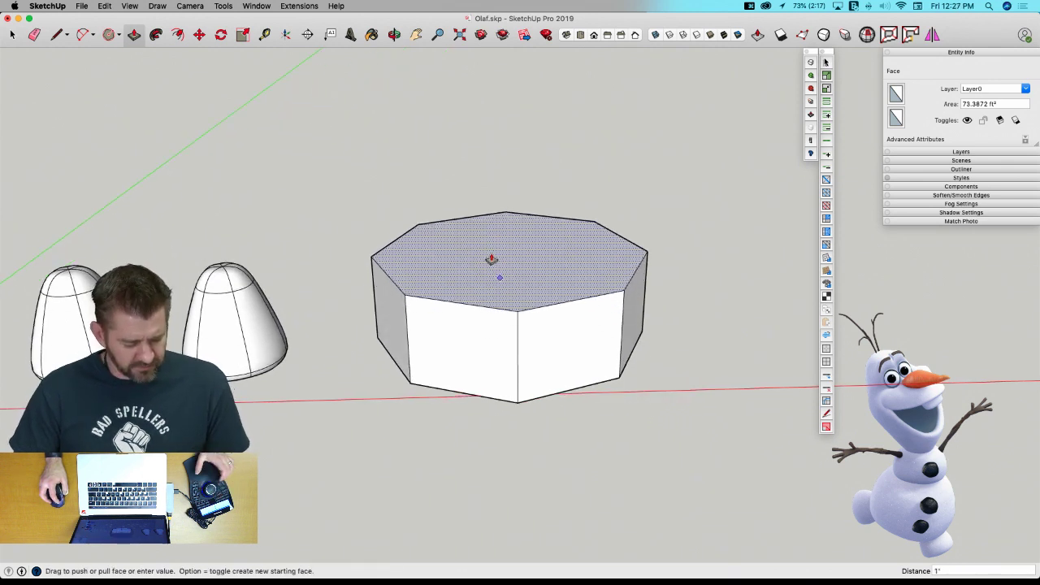
{"action": "key", "text": "alt"}
{"action": "left_click", "coordinate": [494, 221]}
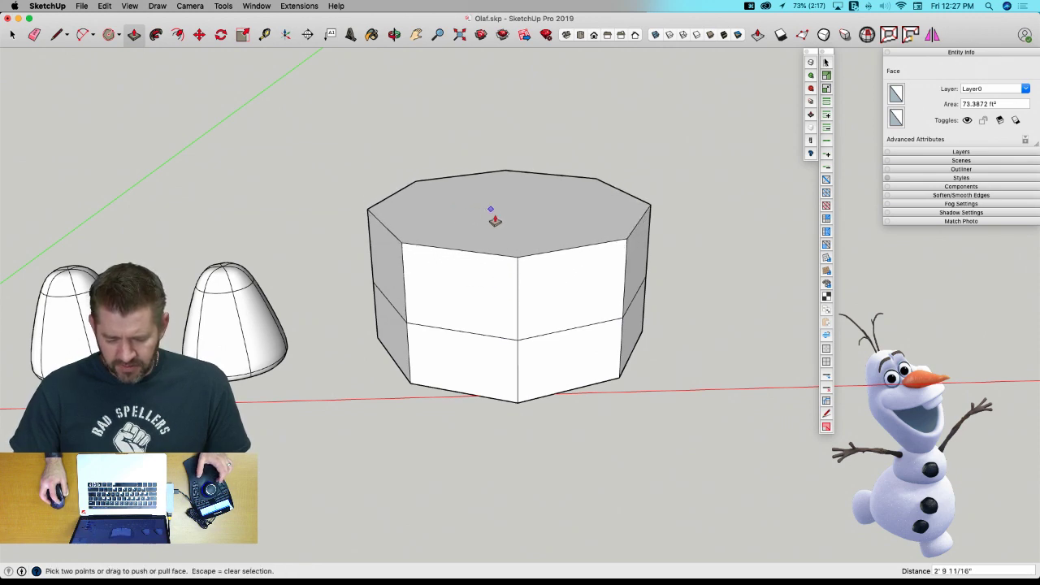
{"action": "left_click", "coordinate": [501, 224]}
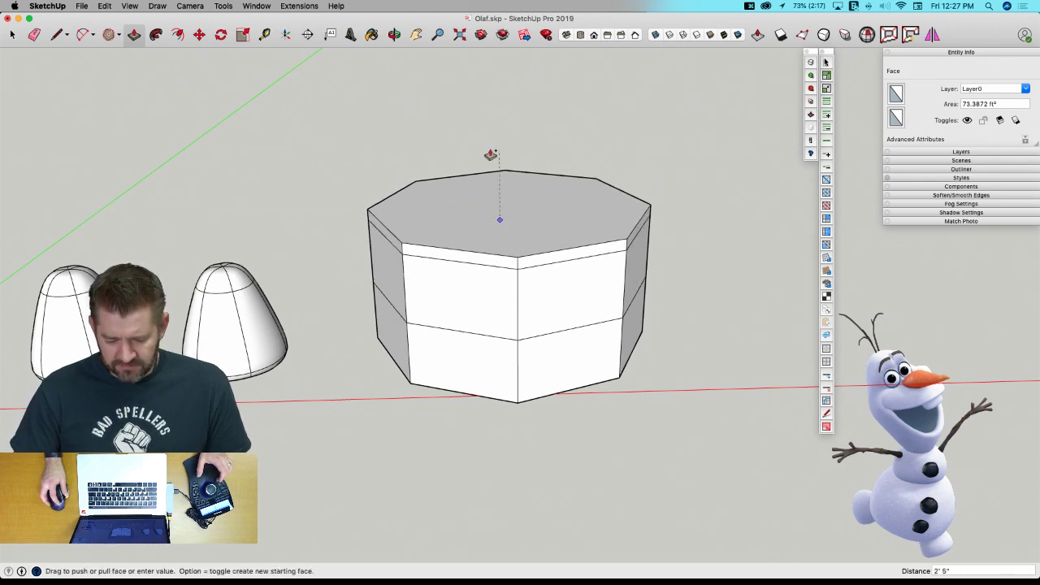
{"action": "left_click", "coordinate": [475, 73]}
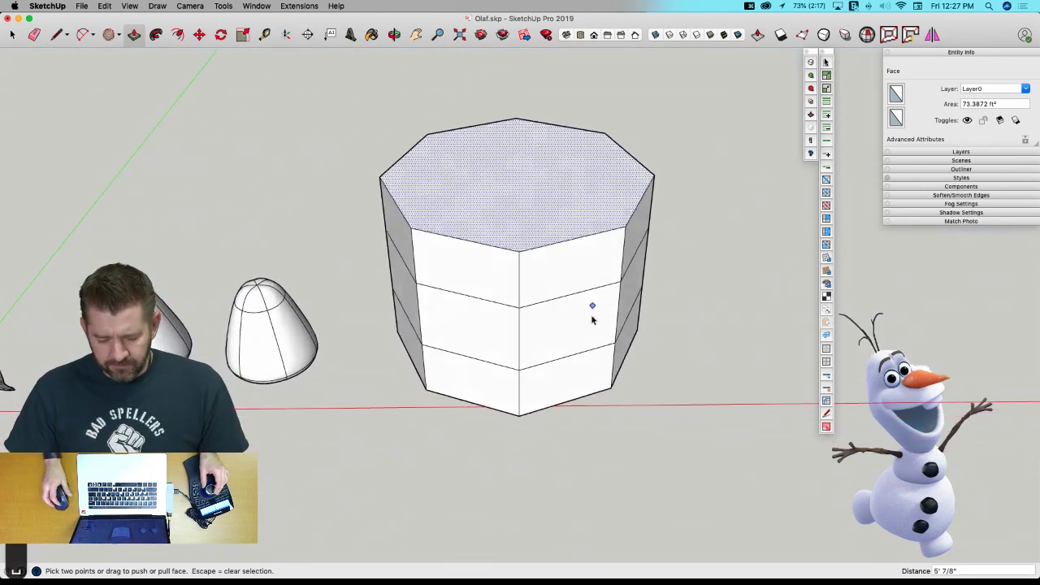
Check the octagonal block's inside with X-ray and delete the horizontal faces that divide its interior.
{"action": "key", "text": "space"}
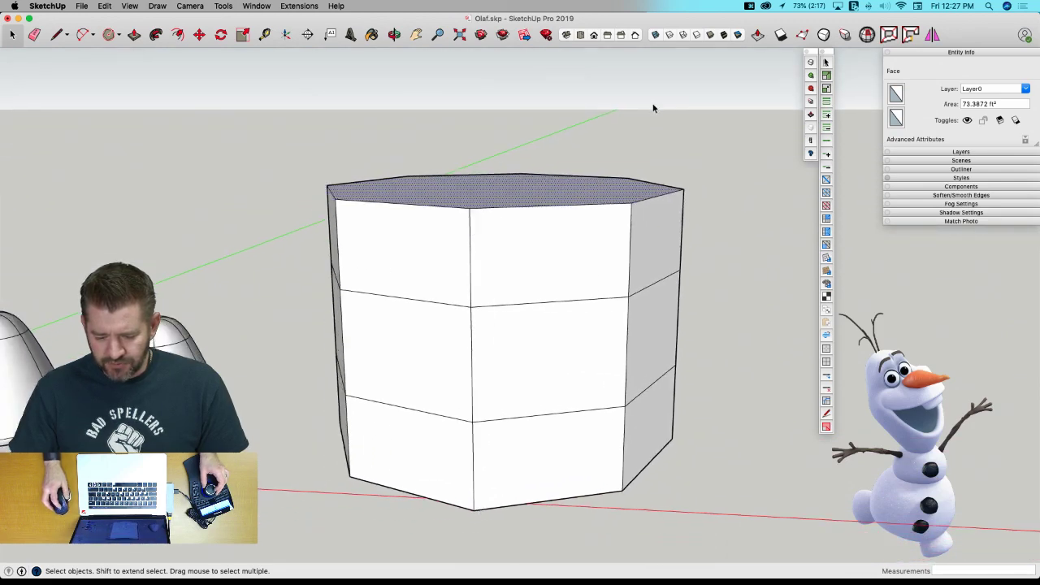
{"action": "left_click", "coordinate": [655, 35]}
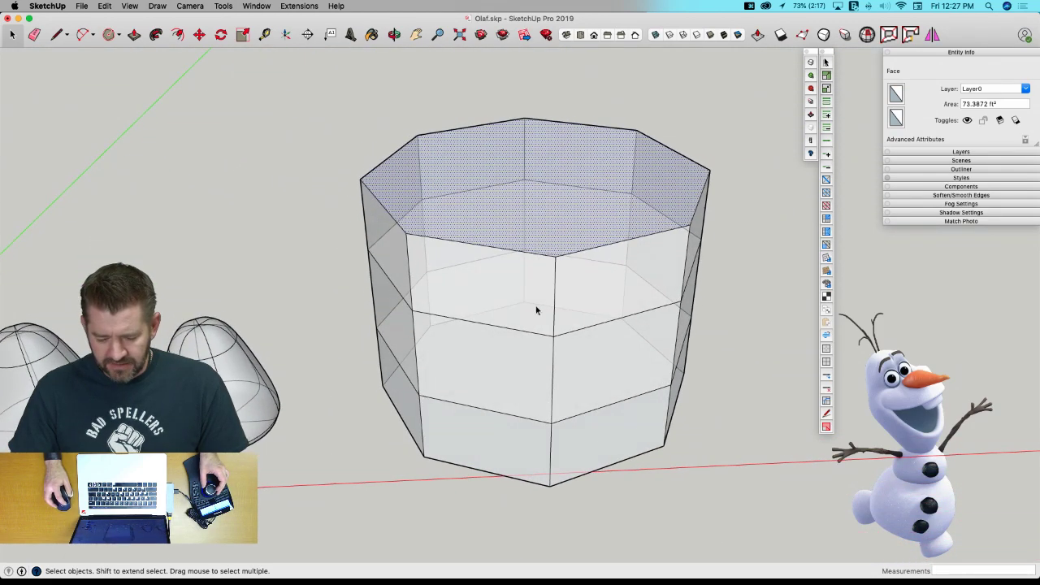
{"action": "middle_click_drag", "start_coordinate": [523, 307], "coordinate": [760, 43]}
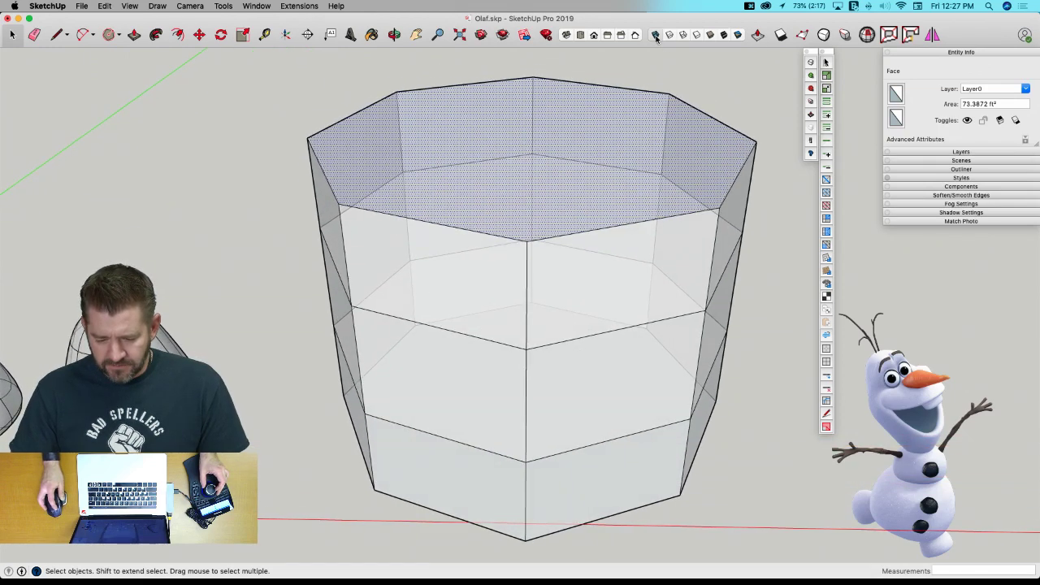
{"action": "scroll", "coordinate": [604, 190], "scroll_direction": "up", "scroll_amount": 10}
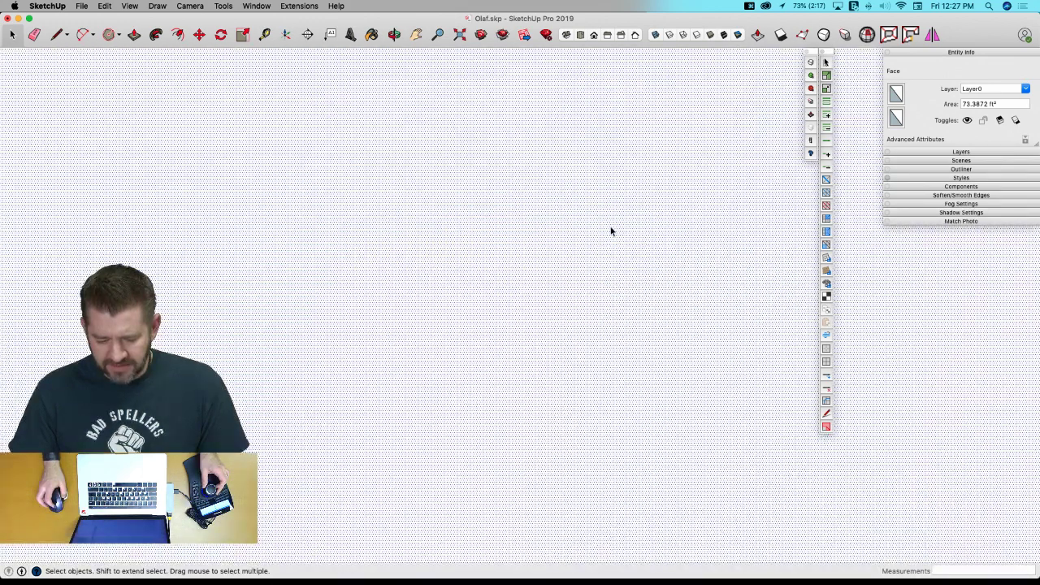
{"action": "scroll", "coordinate": [611, 231], "scroll_direction": "up", "scroll_amount": 2}
{"action": "scroll", "coordinate": [552, 274], "scroll_direction": "down", "scroll_amount": 2}
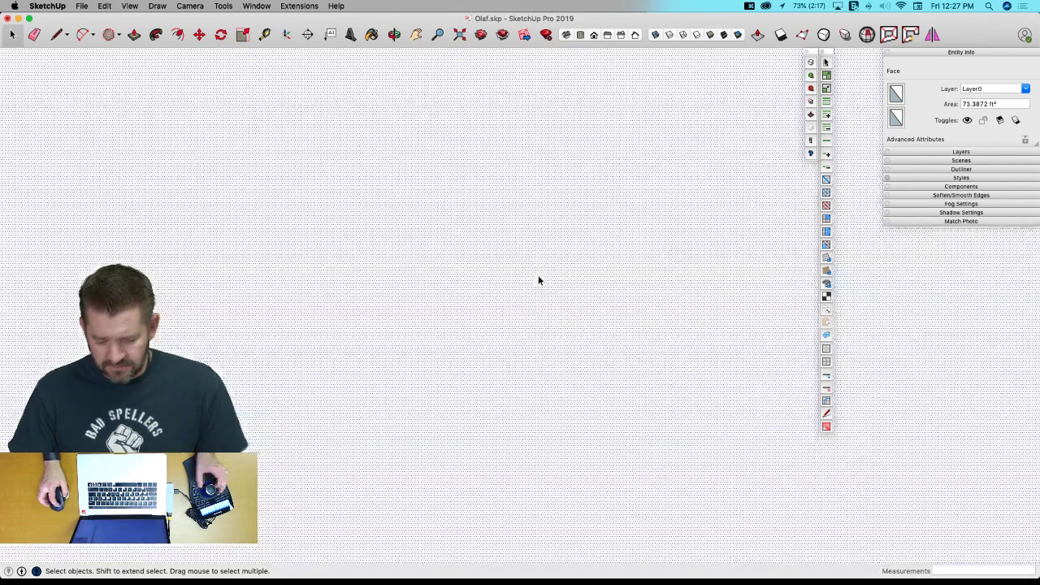
{"action": "key", "text": "BackSpace"}
{"action": "left_click", "coordinate": [515, 277]}
{"action": "key", "text": "BackSpace"}
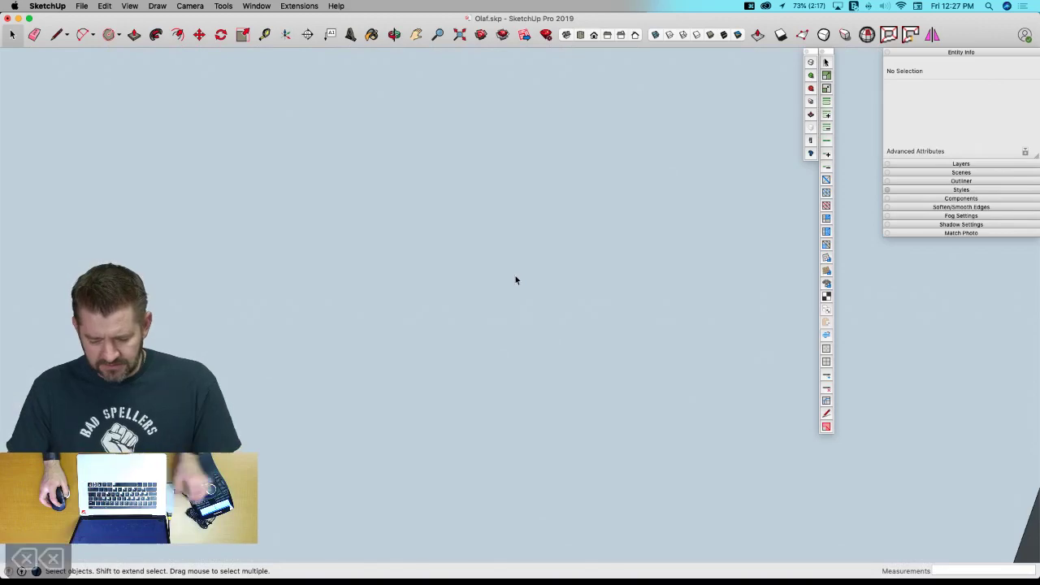
{"action": "scroll", "coordinate": [515, 281], "scroll_direction": "up", "scroll_amount": 10}
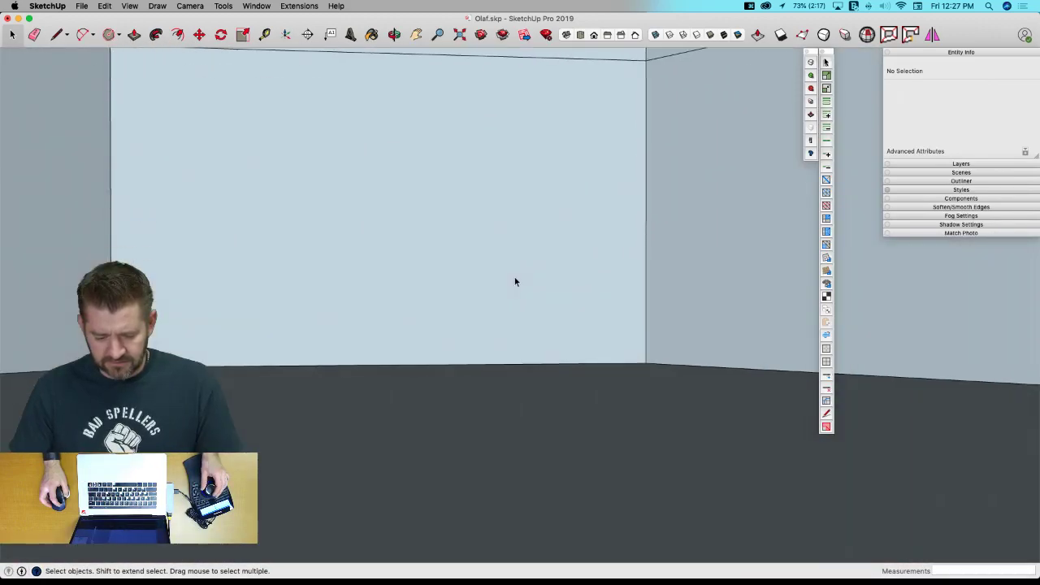
{"action": "scroll", "coordinate": [515, 281], "scroll_direction": "up", "scroll_amount": 8}
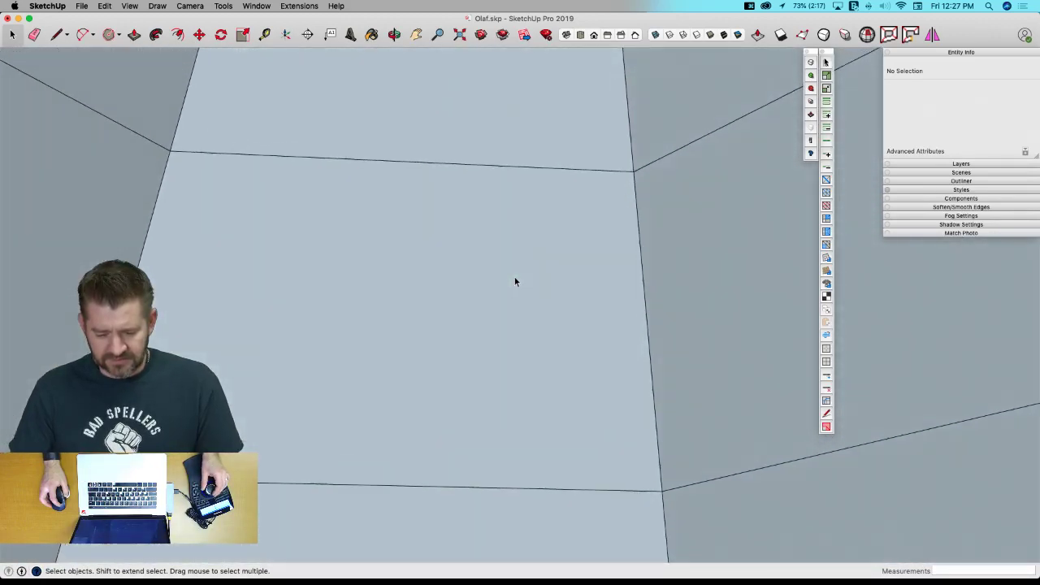
{"action": "scroll", "coordinate": [514, 282], "scroll_direction": "up", "scroll_amount": 6}
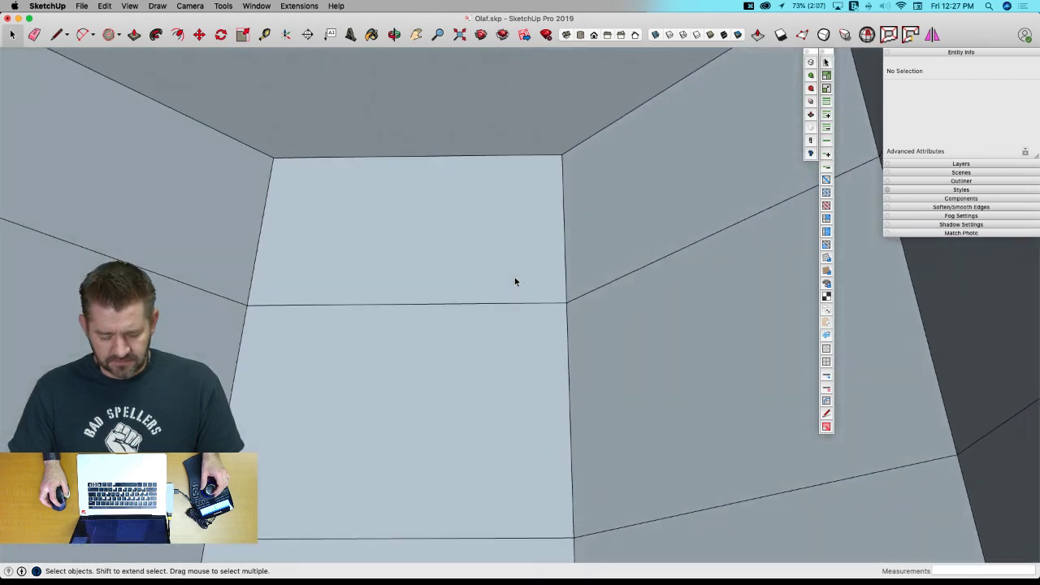
{"action": "scroll", "coordinate": [514, 282], "scroll_direction": "down", "scroll_amount": 15}
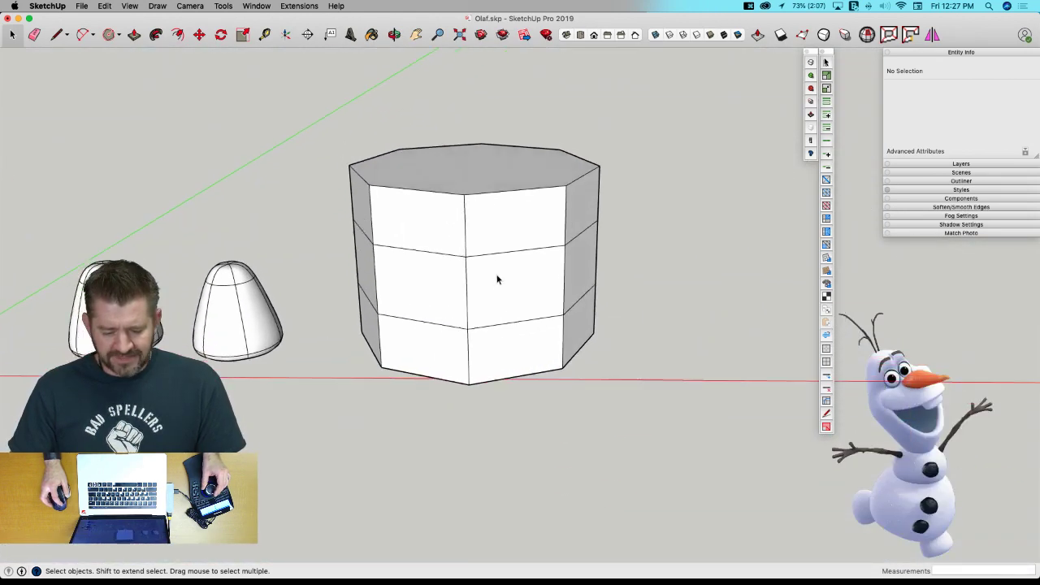
Make the whole octagonal block a component named Lower Body.
{"action": "left_click", "coordinate": [499, 278]}
{"action": "triple_click", "coordinate": [550, 260]}
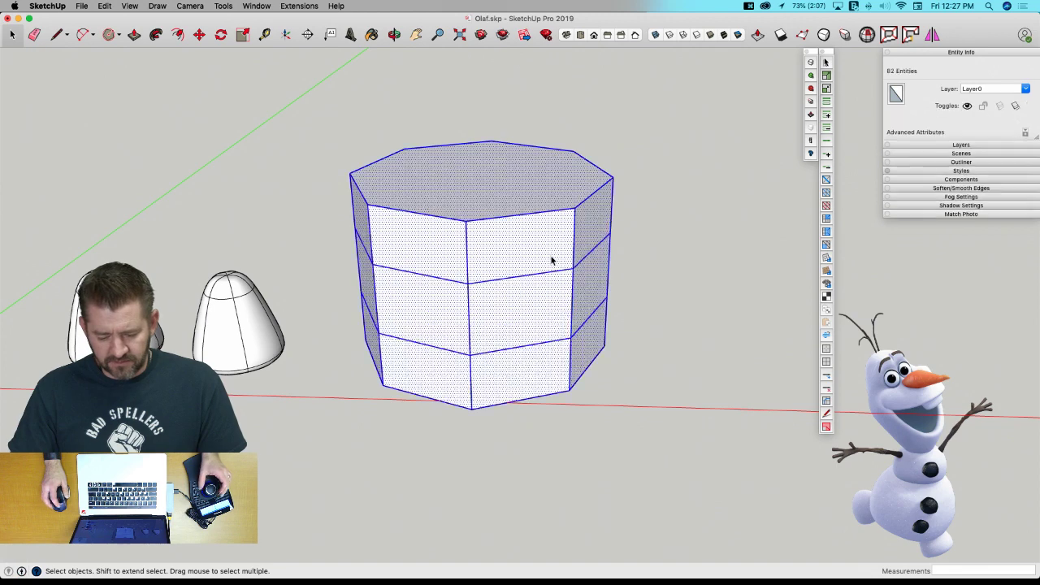
{"action": "right_click", "coordinate": [552, 258]}
{"action": "left_click", "coordinate": [595, 329]}
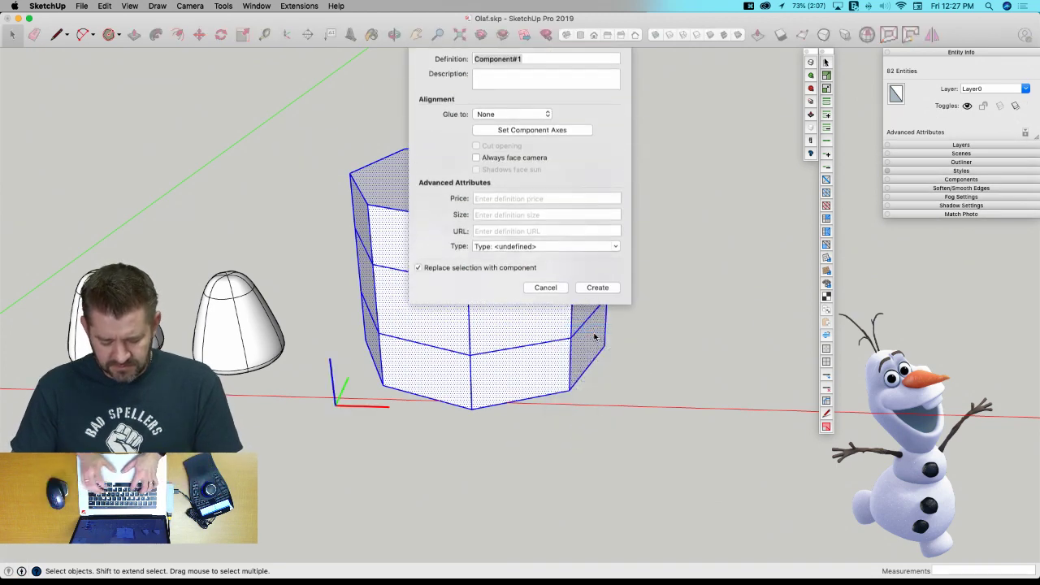
{"action": "type", "text": "Lower Body"}
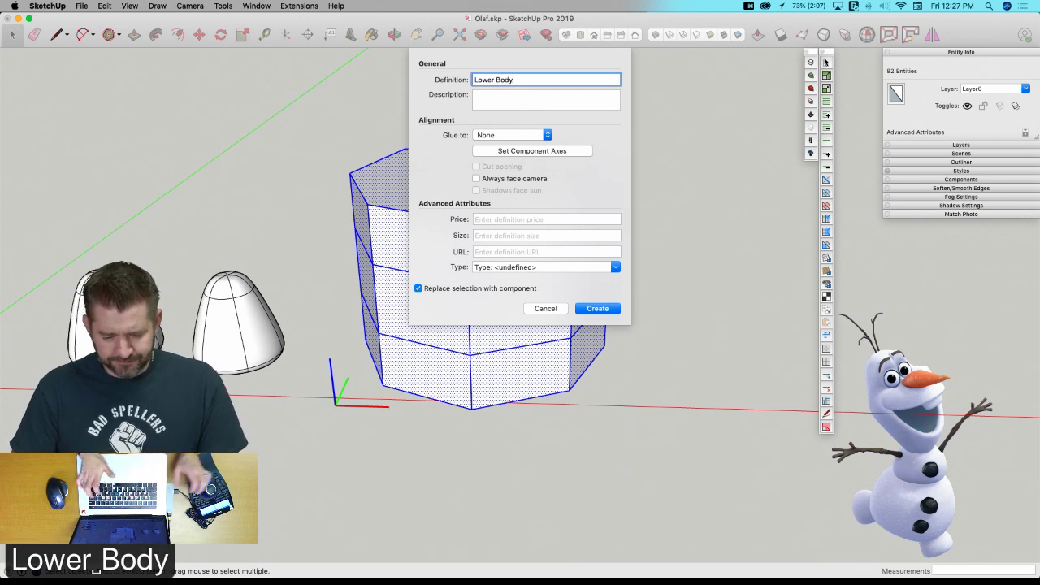
{"action": "key", "text": "Return"}
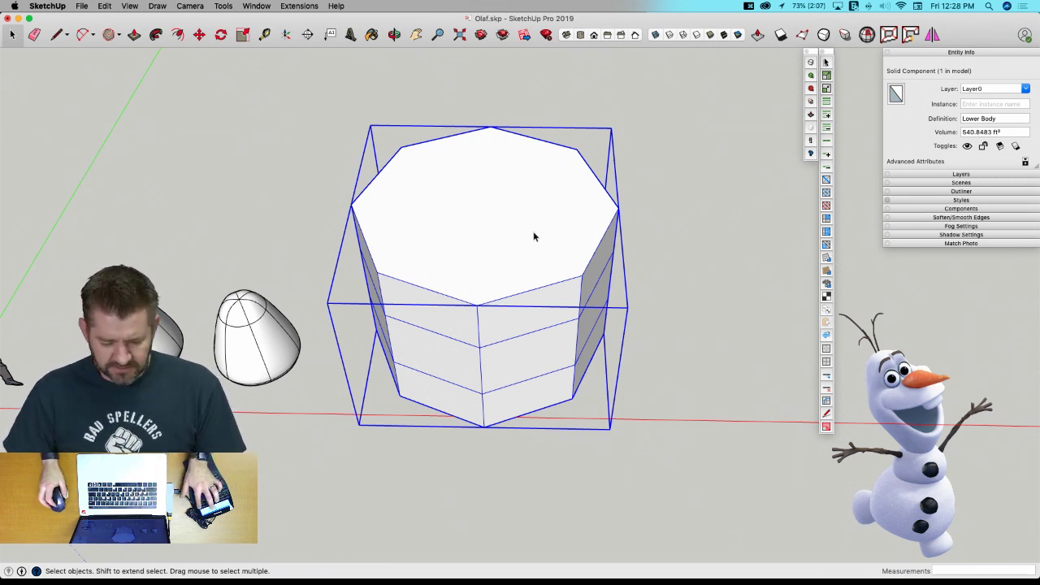
Try two rounds of subdivision on the Lower Body component and undo them.
{"action": "key", "text": "u"}
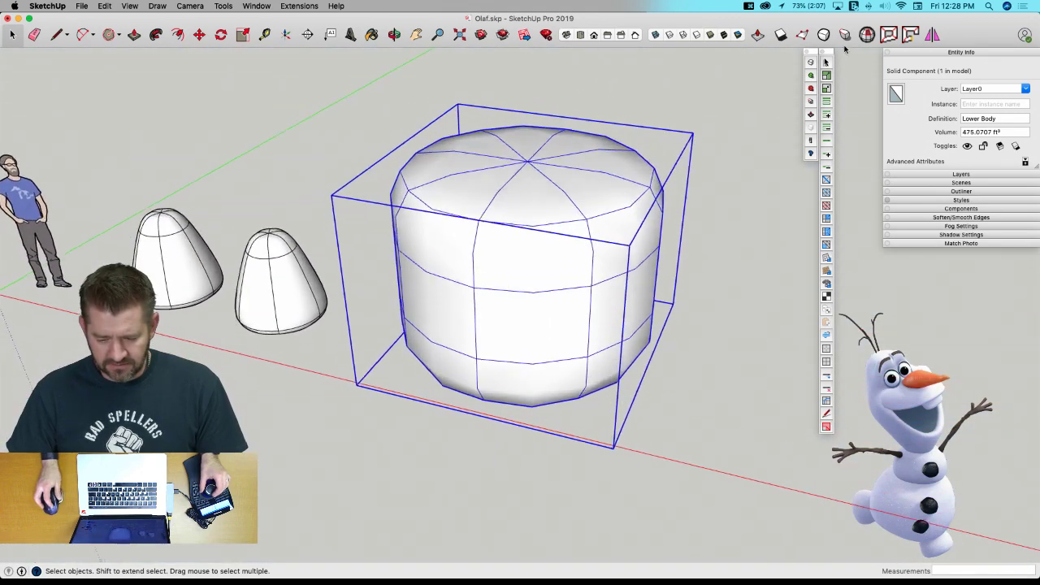
{"action": "left_click", "coordinate": [812, 76]}
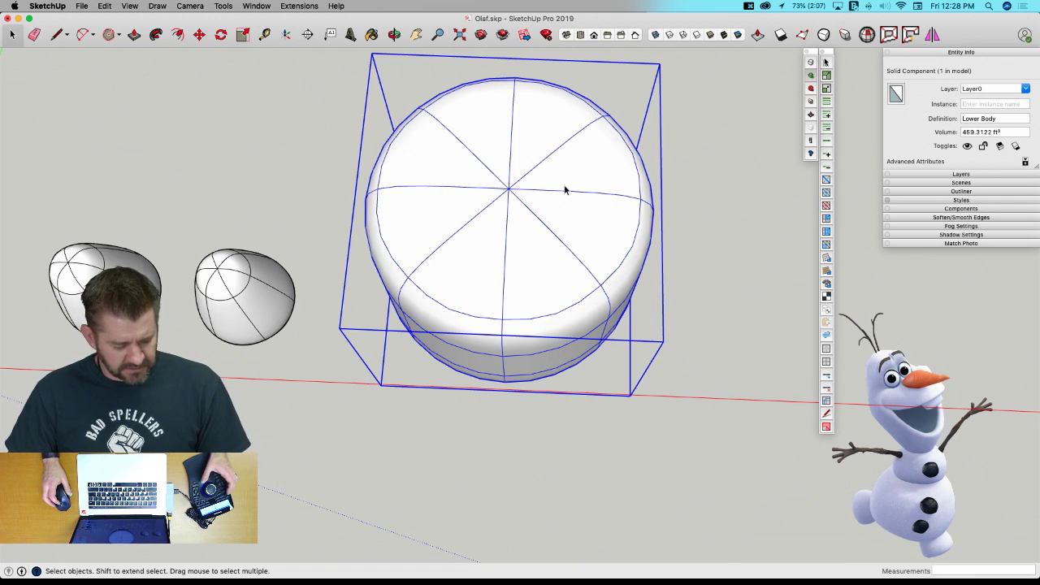
{"action": "key", "text": "super+z"}
{"action": "key", "text": "super+z"}
{"action": "key", "text": "super+z"}
{"action": "key", "text": "super+z"}
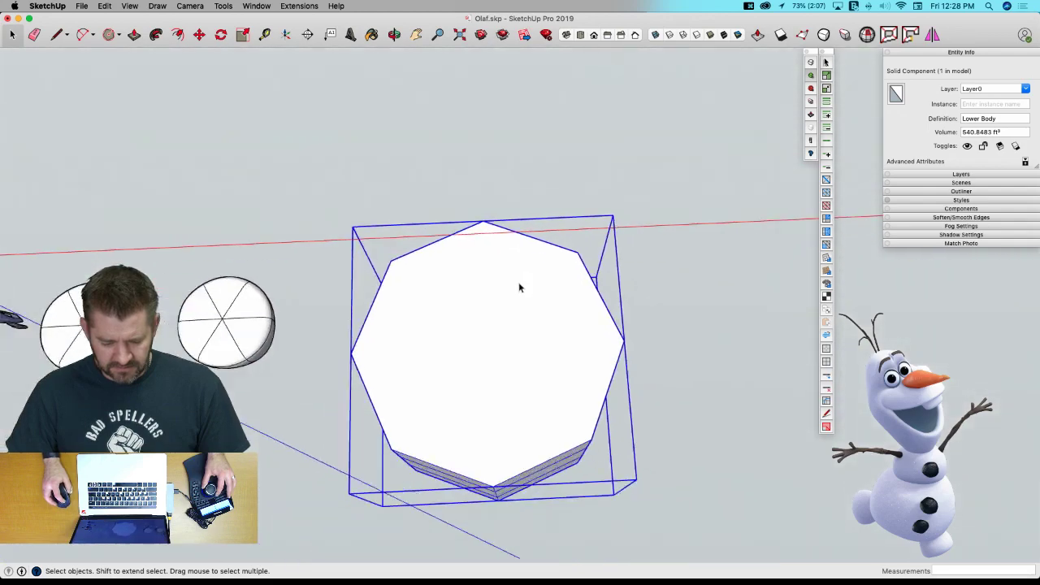
Open the Lower Body component for editing and toggle its subdivision on and back off.
{"action": "double_click", "coordinate": [514, 274]}
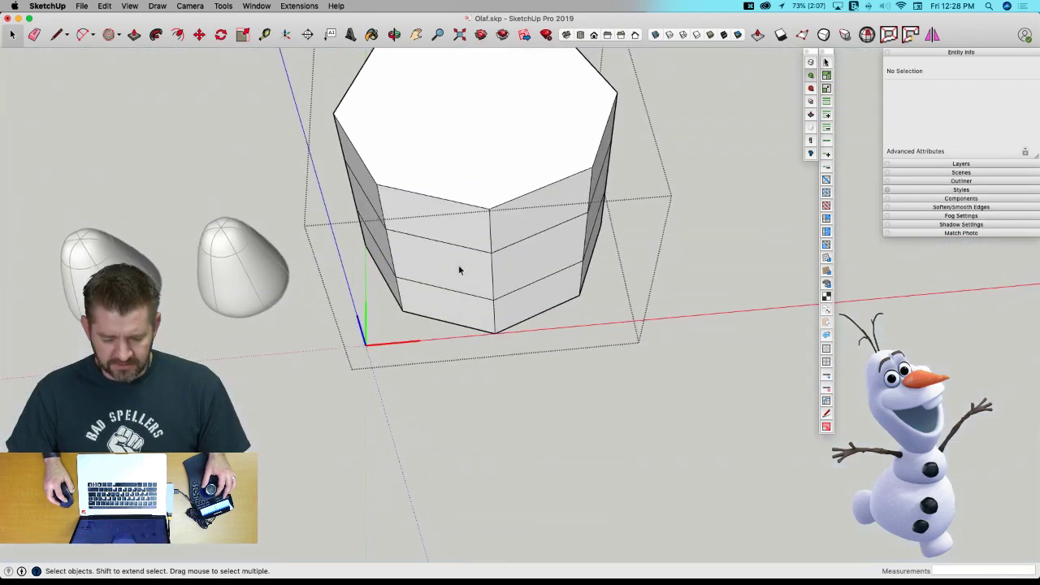
{"action": "middle_click_drag", "start_coordinate": [459, 271], "coordinate": [466, 244]}
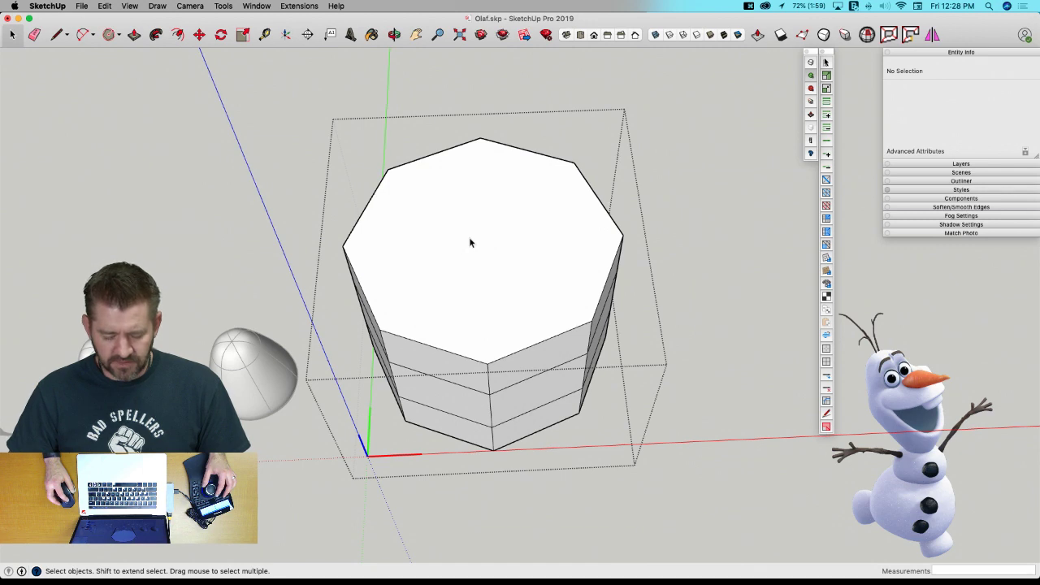
{"action": "left_click", "coordinate": [470, 242]}
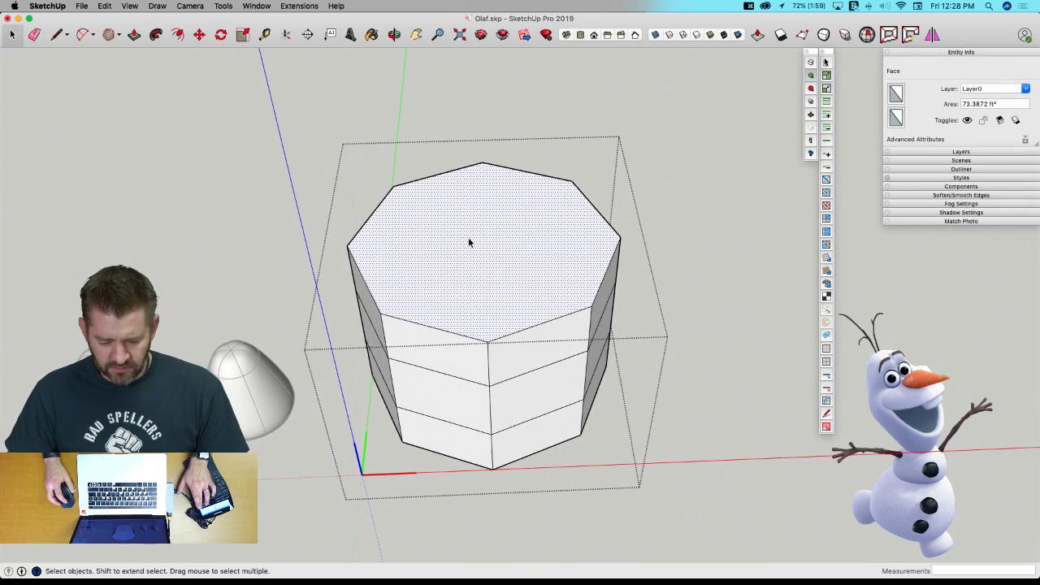
{"action": "key", "text": "u"}
{"action": "key", "text": "u"}
{"action": "mouse_move", "coordinate": [621, 283]}
{"action": "middle_mouse_down"}
{"action": "mouse_move", "coordinate": [620, 266]}
{"action": "mouse_move", "coordinate": [610, 265]}
{"action": "mouse_move", "coordinate": [457, 292]}
{"action": "mouse_move", "coordinate": [615, 388]}
{"action": "middle_mouse_up"}
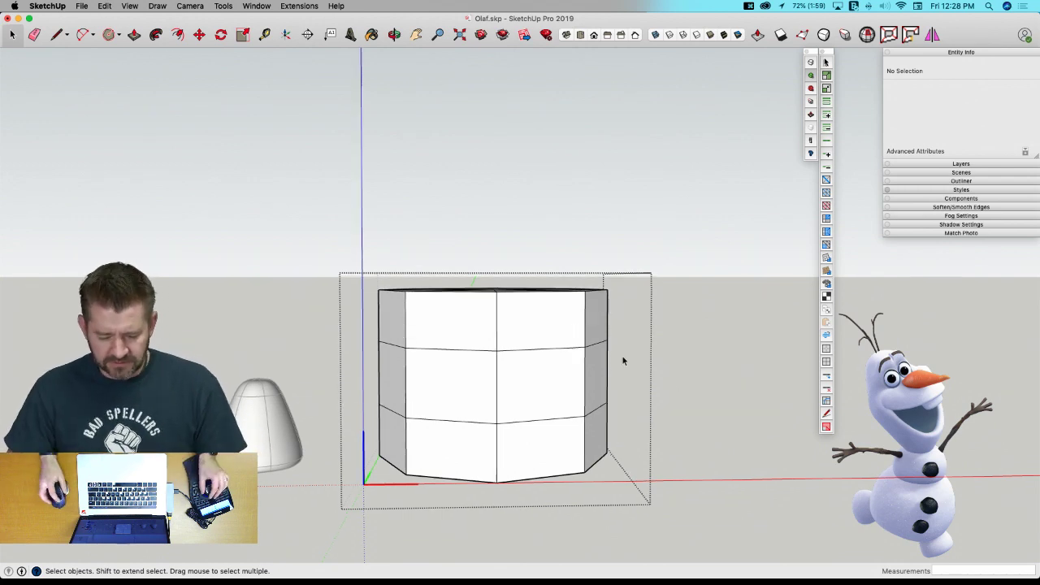
Select the top ring of the Lower Body and scale its vertices inward uniformly with Vertex Tools.
{"action": "left_click_drag", "start_coordinate": [339, 254], "coordinate": [642, 317]}
{"action": "middle_click_drag", "start_coordinate": [642, 318], "coordinate": [709, 389]}
{"action": "key", "text": "v"}
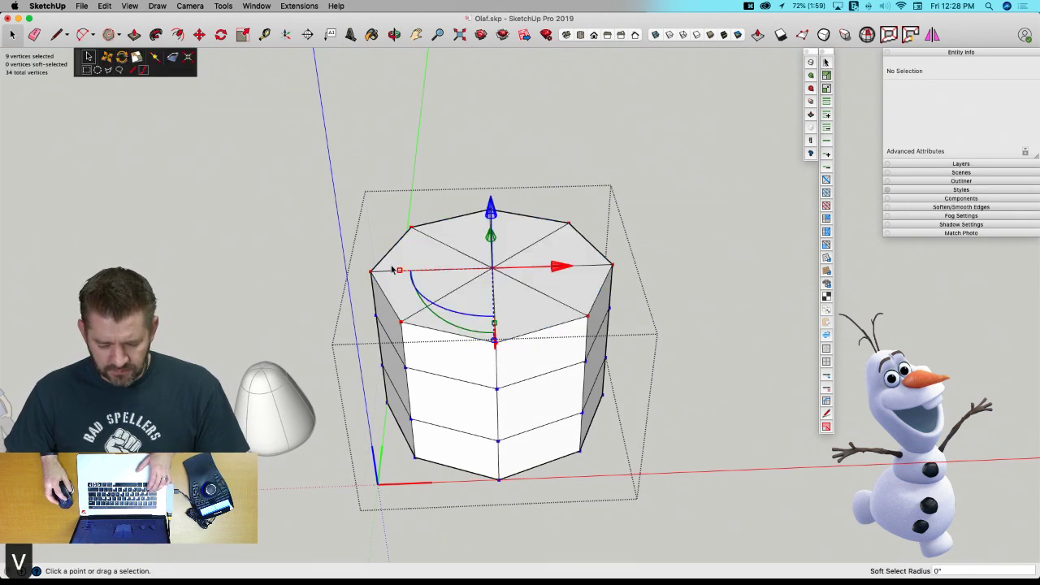
{"action": "left_click_drag", "start_coordinate": [400, 272], "coordinate": [425, 272], "text": "shift"}
Select the vertices of the Lower Body's bottom face and scale them inward uniformly to about 0.82.
{"action": "middle_click_drag", "start_coordinate": [710, 420], "coordinate": [377, 401]}
{"action": "left_click_drag", "start_coordinate": [376, 401], "coordinate": [674, 467]}
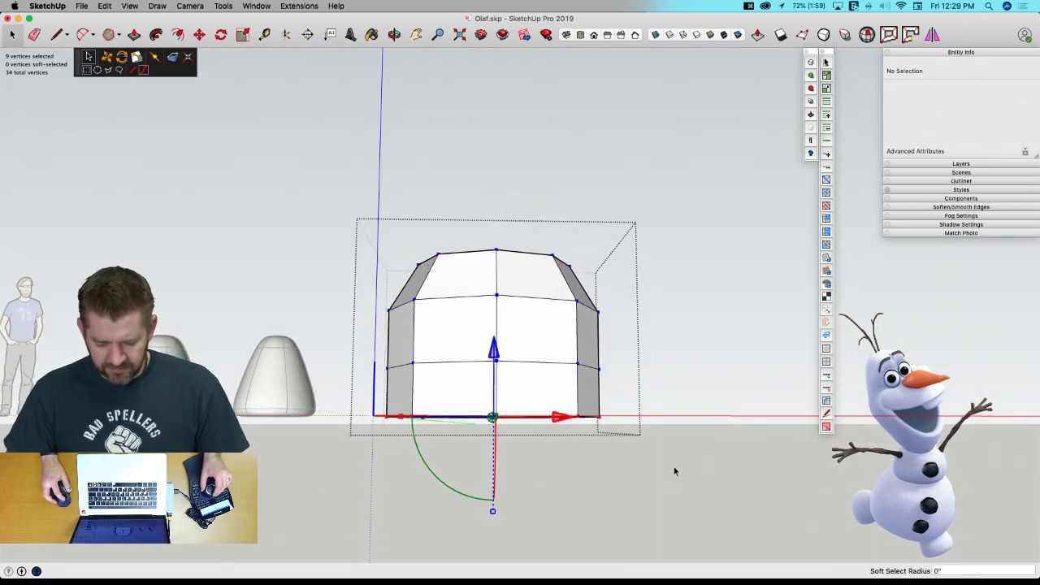
{"action": "middle_click_drag", "start_coordinate": [674, 466], "coordinate": [620, 467]}
{"action": "left_click", "coordinate": [522, 460]}
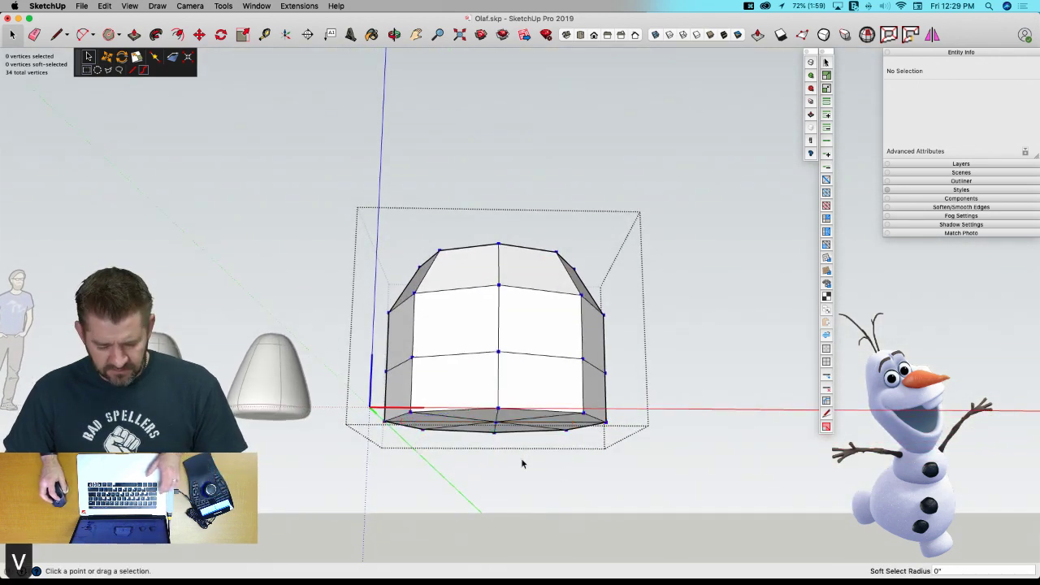
{"action": "left_click_drag", "start_coordinate": [367, 399], "coordinate": [648, 499]}
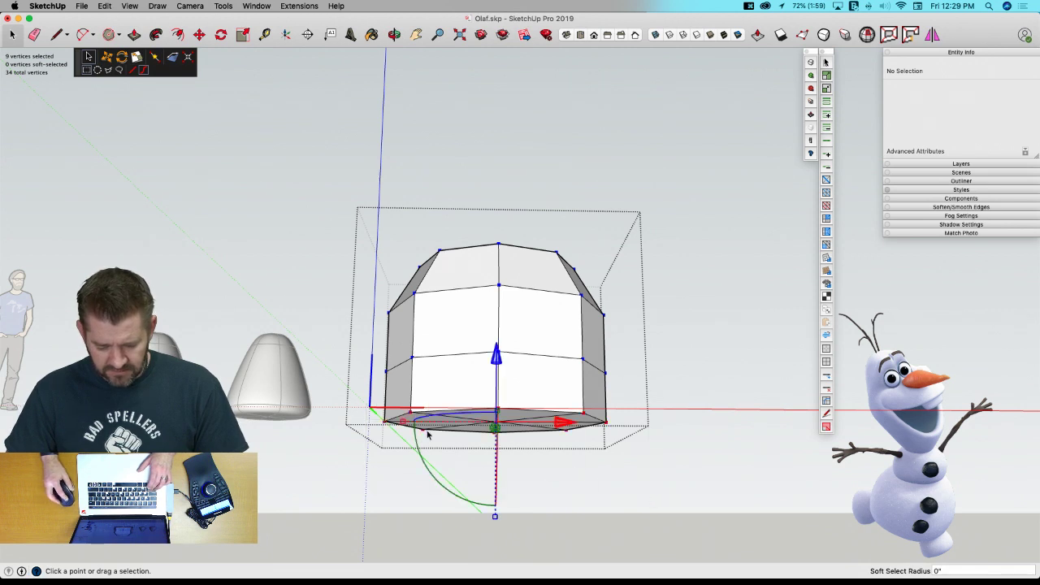
{"action": "left_click_drag", "start_coordinate": [404, 426], "coordinate": [528, 453]}
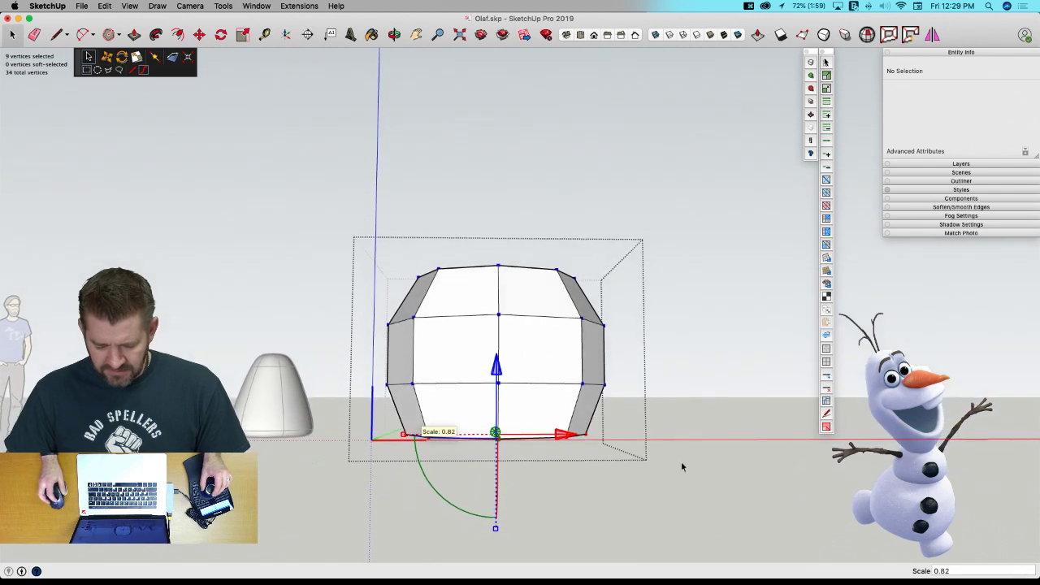
Lower the ring above the base by about 10 7/16", scale it outward to about 1.05, and turn subdivision on.
{"action": "left_click_drag", "start_coordinate": [366, 363], "coordinate": [649, 419]}
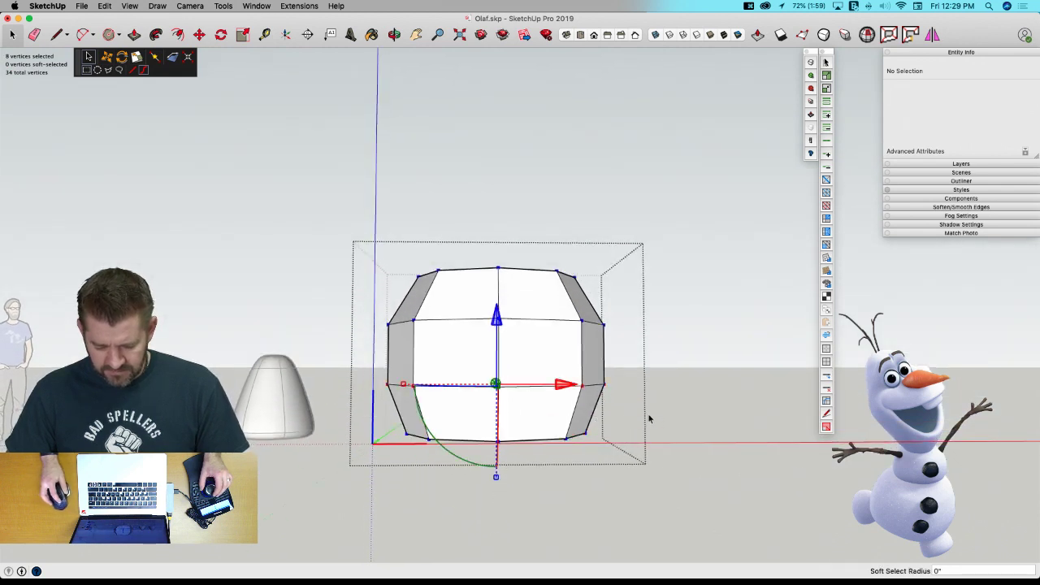
{"action": "left_click_drag", "start_coordinate": [499, 321], "coordinate": [494, 342]}
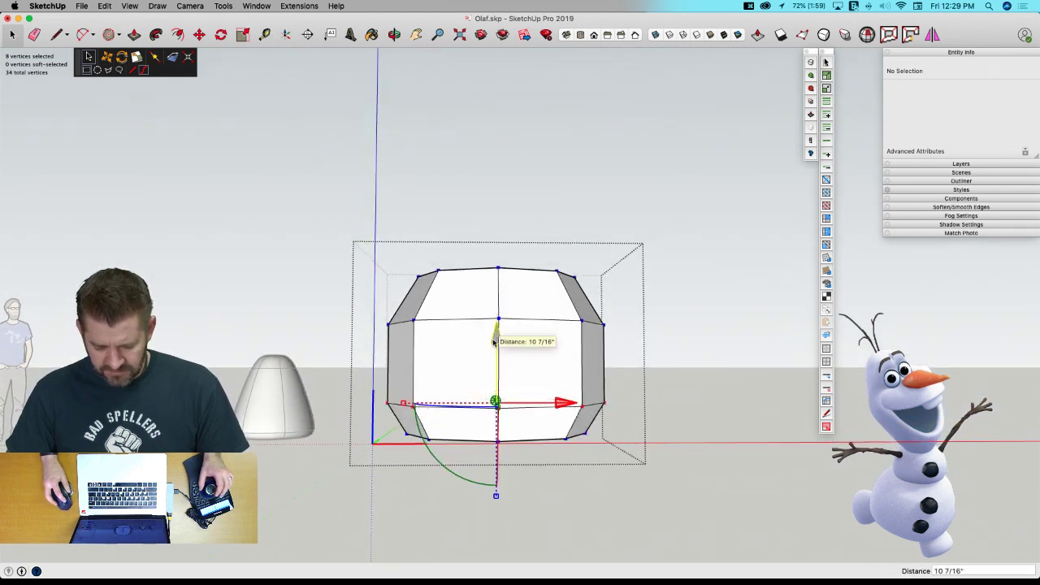
{"action": "left_click_drag", "start_coordinate": [407, 406], "coordinate": [402, 407]}
{"action": "middle_click_drag", "start_coordinate": [722, 466], "coordinate": [640, 532]}
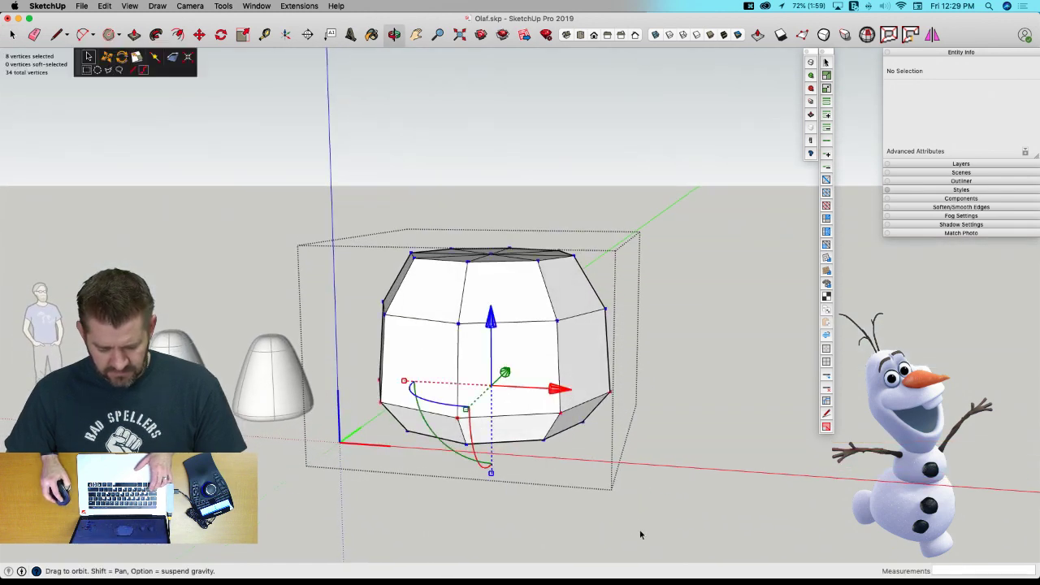
{"action": "key", "text": "u"}
{"action": "middle_click_drag", "start_coordinate": [693, 452], "coordinate": [353, 254]}
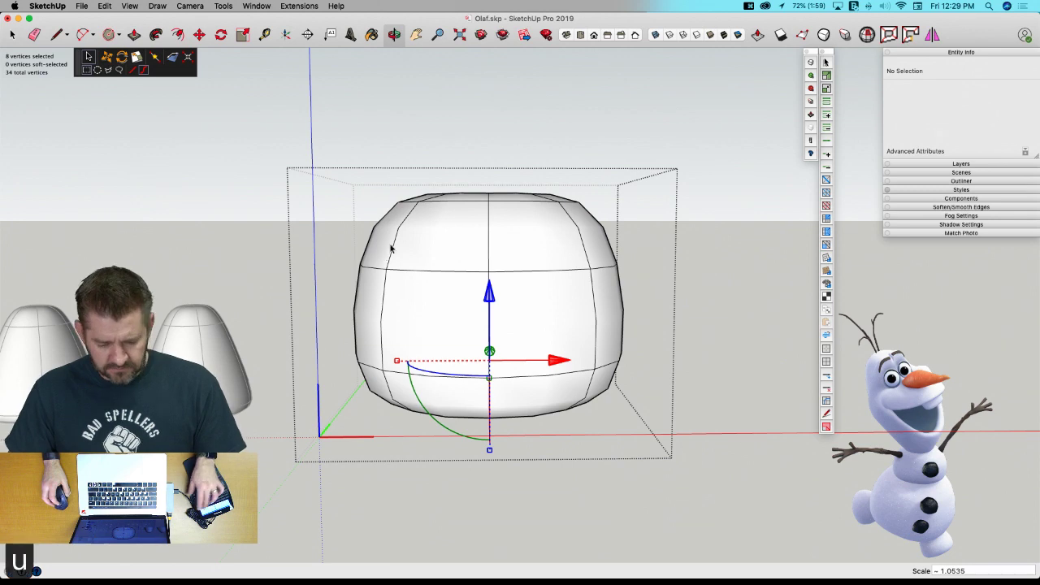
Turn subdivision off, close the Vertex Tools error reports, and return to the Select tool.
{"action": "key", "text": "s"}
{"action": "left_click_drag", "start_coordinate": [348, 167], "coordinate": [650, 230]}
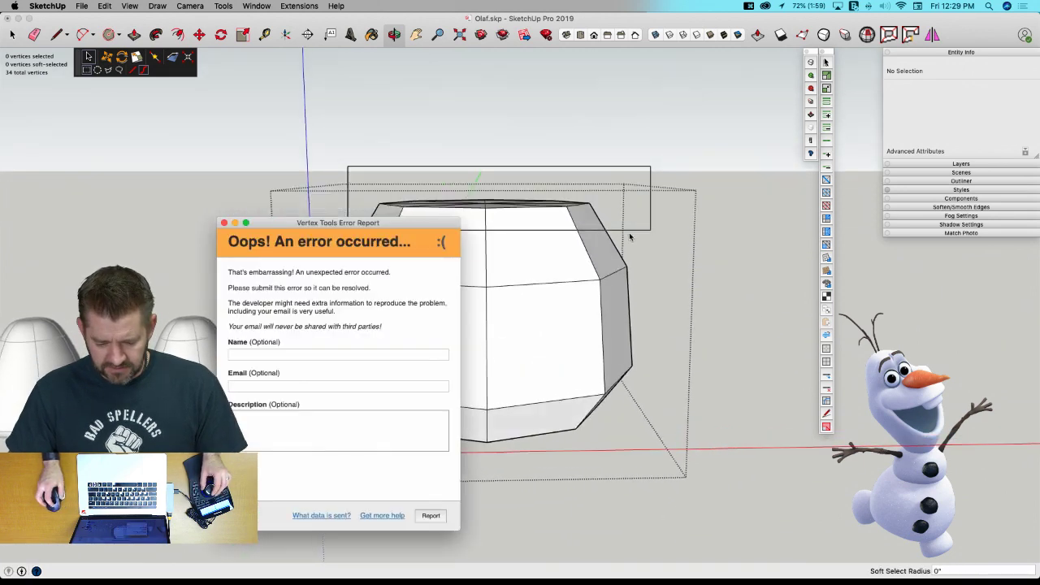
{"action": "left_click", "coordinate": [224, 223]}
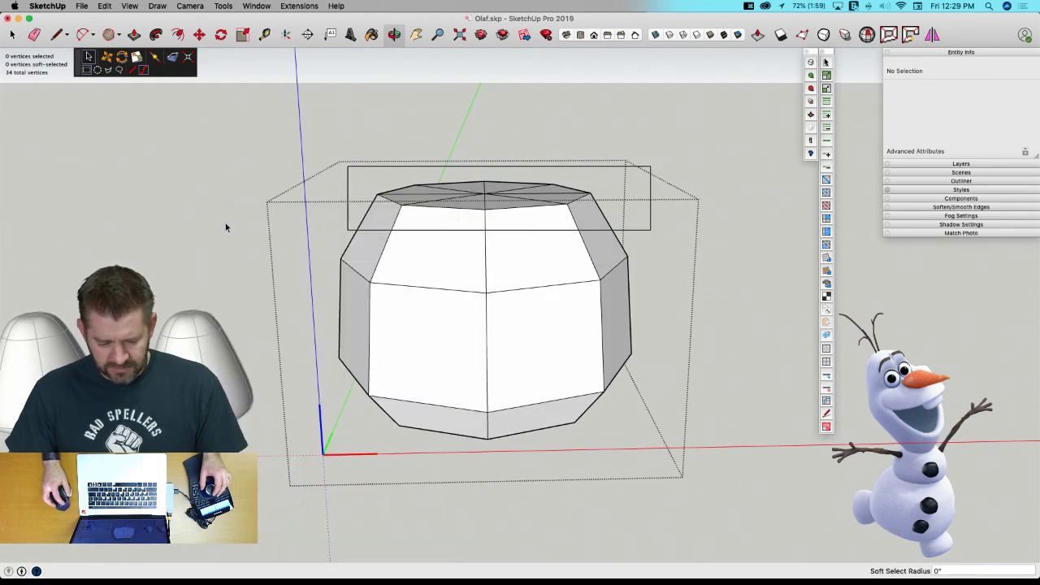
{"action": "left_click", "coordinate": [312, 164]}
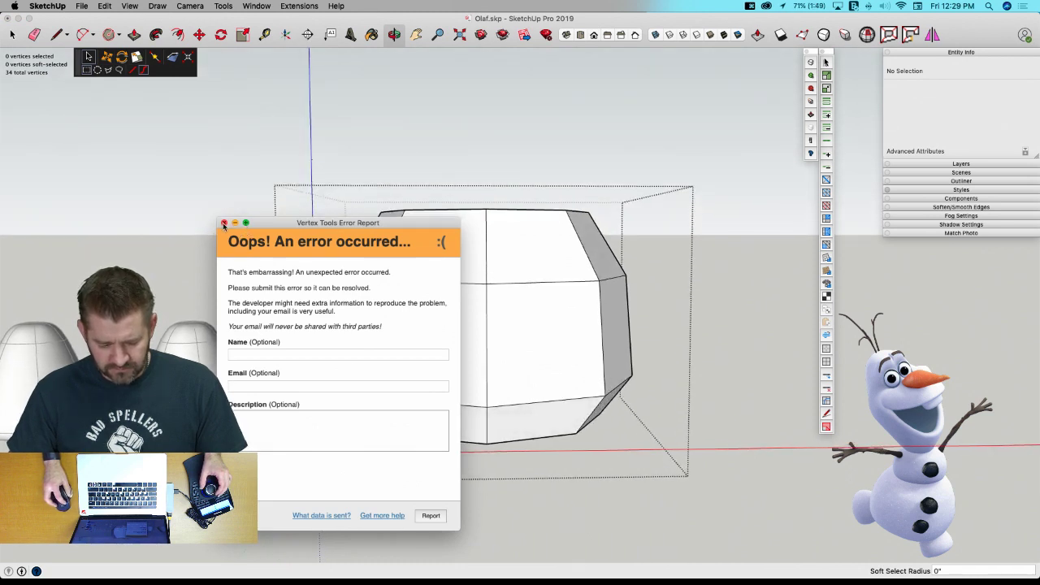
{"action": "left_click", "coordinate": [224, 223]}
{"action": "key", "text": "Escape"}
{"action": "key", "text": "Escape"}
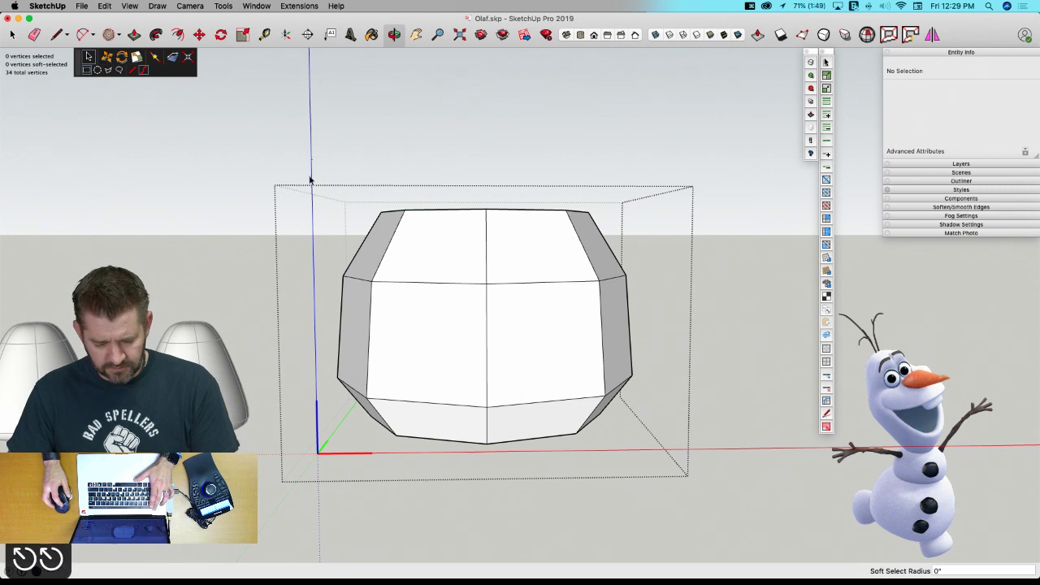
{"action": "left_click", "coordinate": [300, 170]}
{"action": "key", "text": "Escape"}
{"action": "key", "text": "space"}
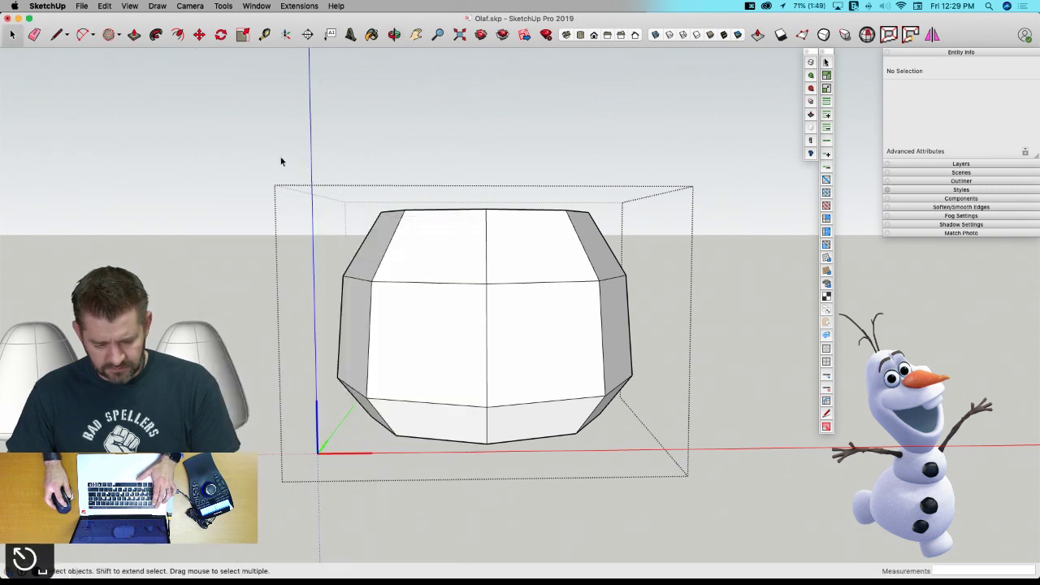
Select the top faces of the Lower Body and scale their vertices further inward with Vertex Tools.
{"action": "left_click_drag", "start_coordinate": [378, 199], "coordinate": [626, 244]}
{"action": "middle_click_drag", "start_coordinate": [627, 244], "coordinate": [606, 250]}
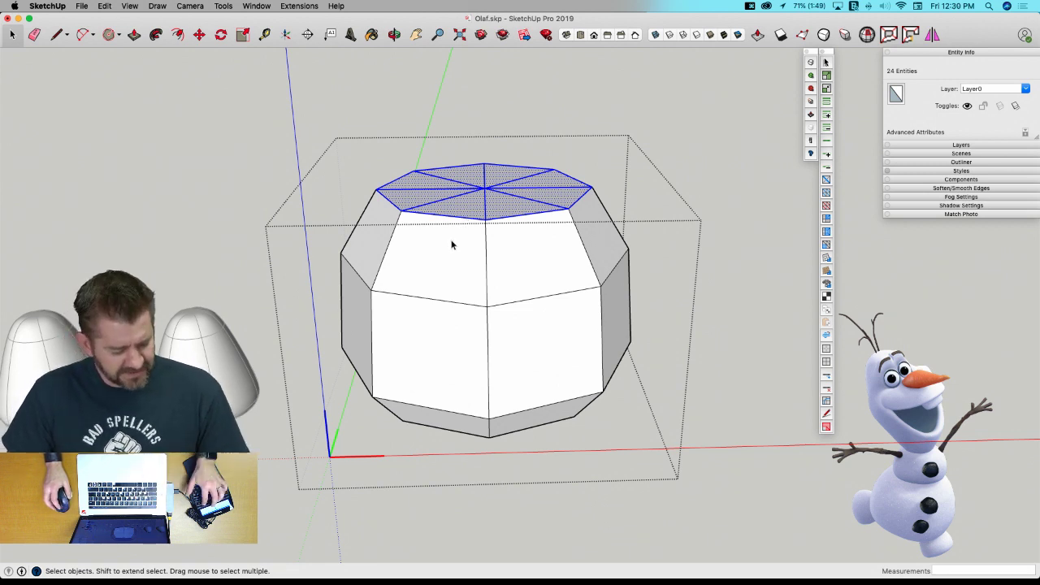
{"action": "key", "text": "v"}
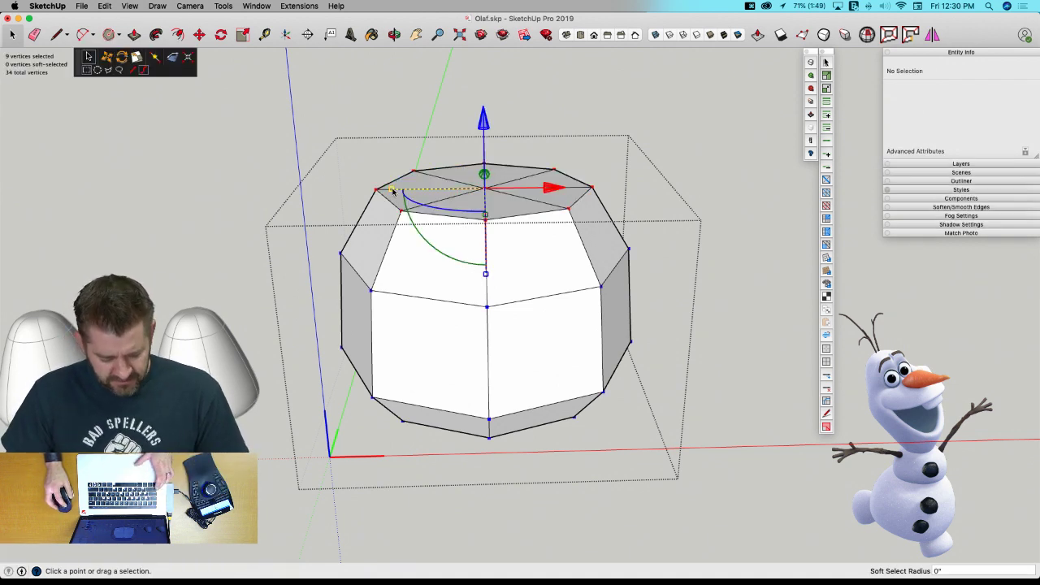
{"action": "left_click_drag", "start_coordinate": [393, 191], "coordinate": [466, 266]}
{"action": "middle_click_drag", "start_coordinate": [465, 266], "coordinate": [339, 261]}
Scale the ring below the top to about 0.90, check the subdivided body and close the error report, leaving subdivision off.
{"action": "left_click_drag", "start_coordinate": [321, 252], "coordinate": [691, 301]}
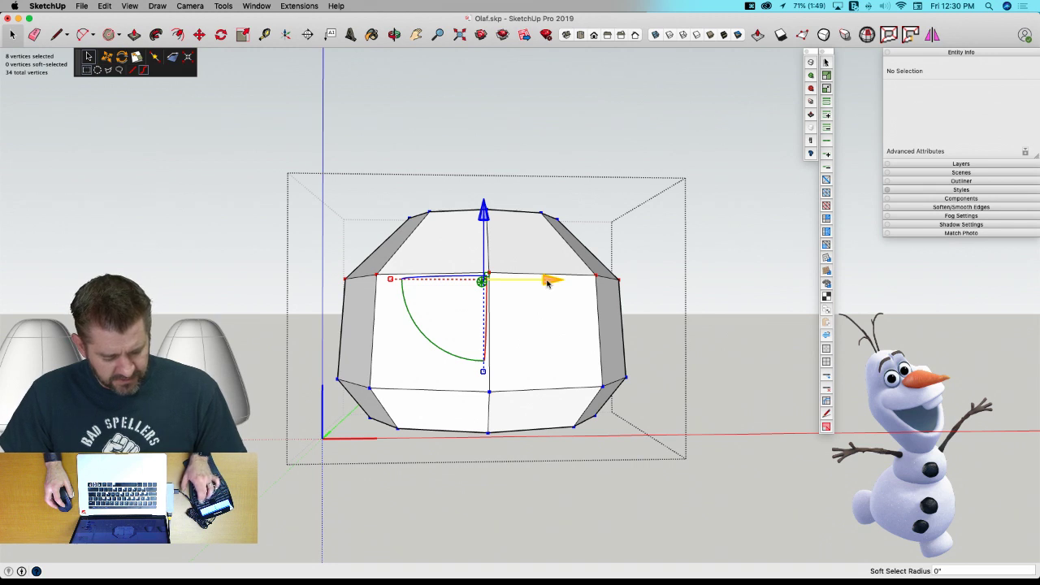
{"action": "key", "text": "v"}
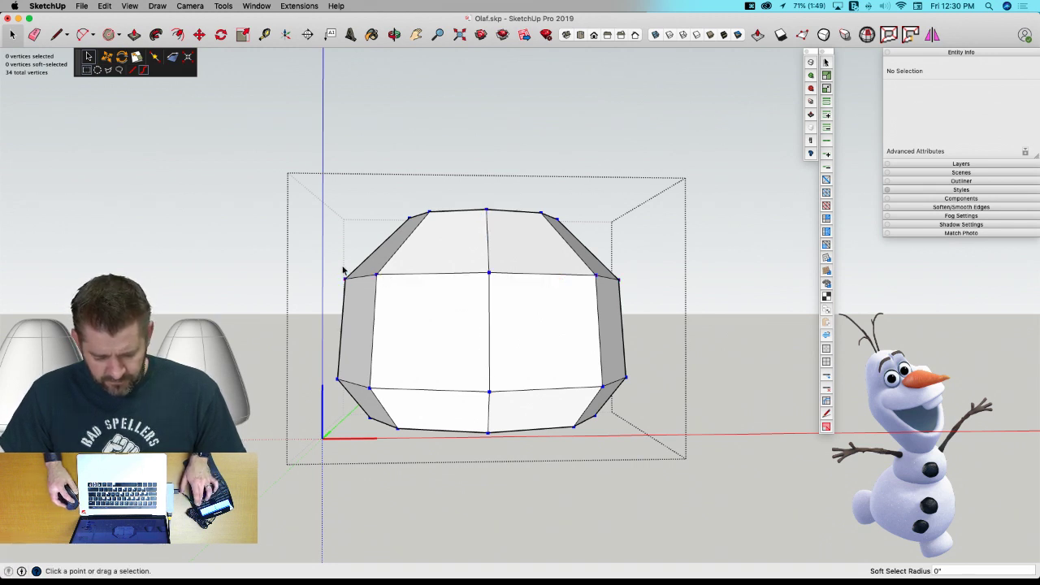
{"action": "left_click_drag", "start_coordinate": [308, 252], "coordinate": [730, 342]}
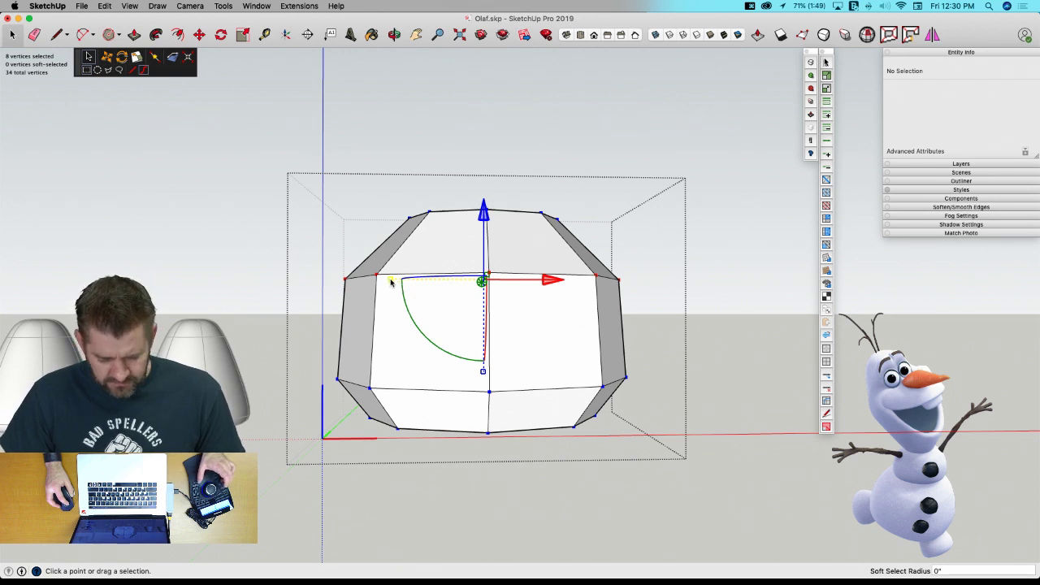
{"action": "left_click_drag", "start_coordinate": [391, 281], "coordinate": [401, 282]}
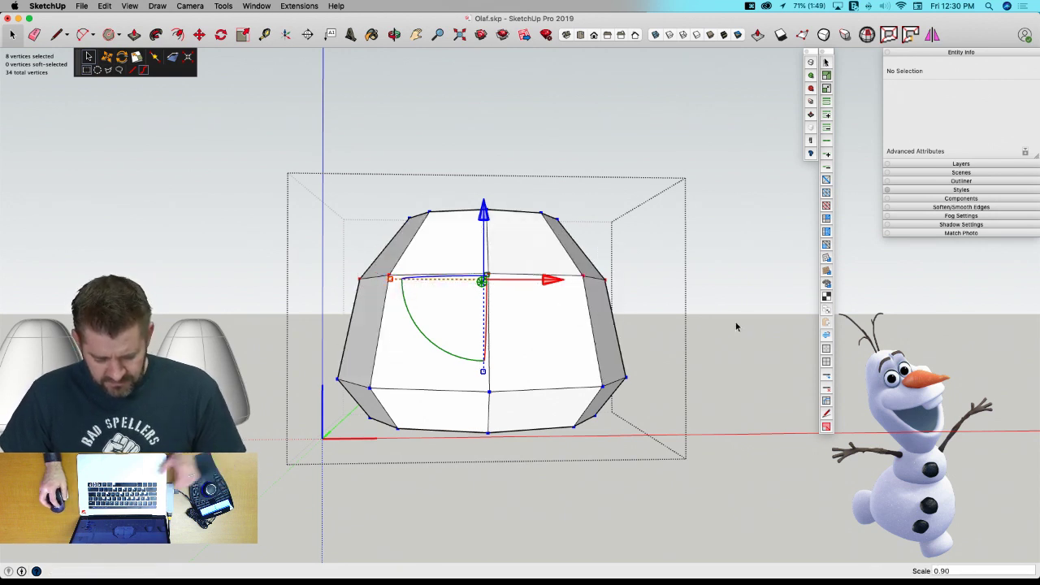
{"action": "key", "text": "u"}
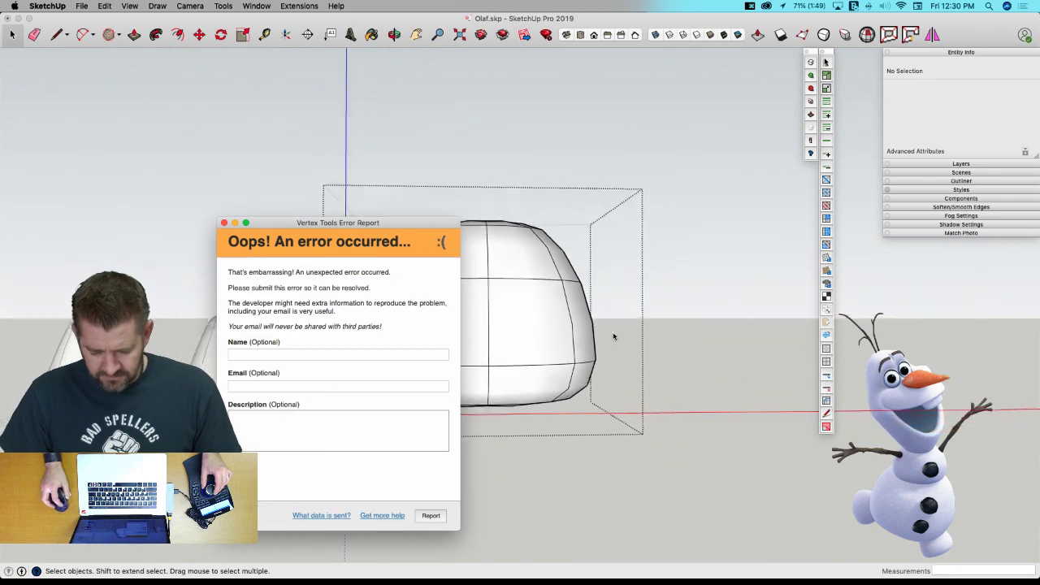
{"action": "left_click", "coordinate": [224, 223]}
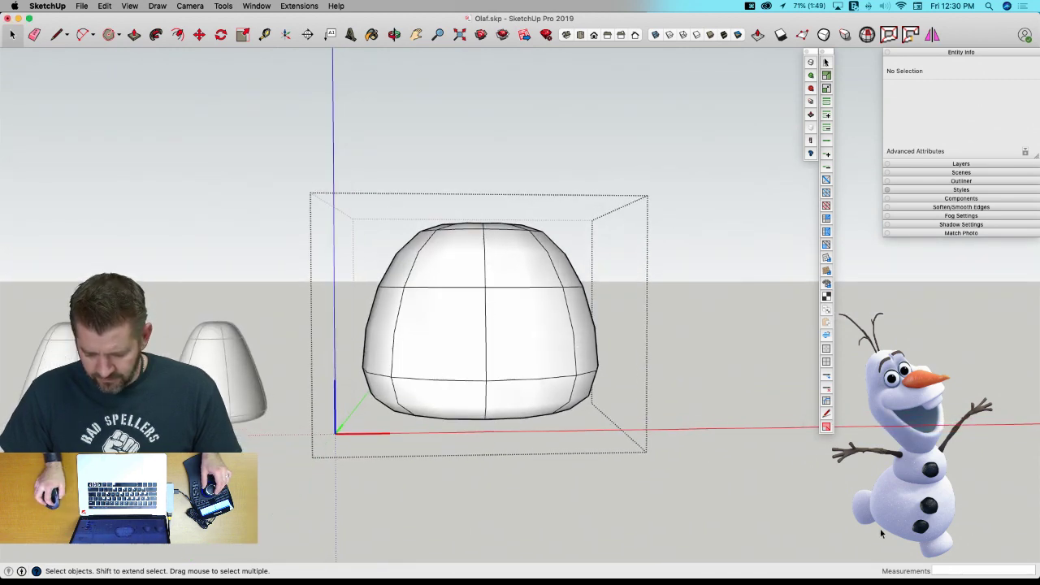
{"action": "middle_click_drag", "start_coordinate": [564, 302], "coordinate": [500, 225]}
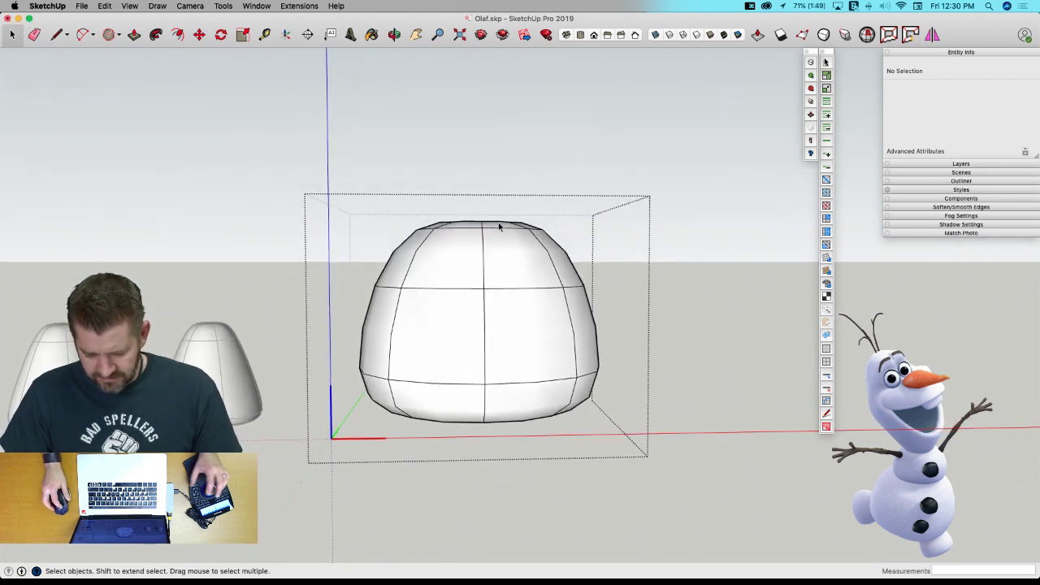
{"action": "middle_click_drag", "start_coordinate": [590, 320], "coordinate": [211, 265]}
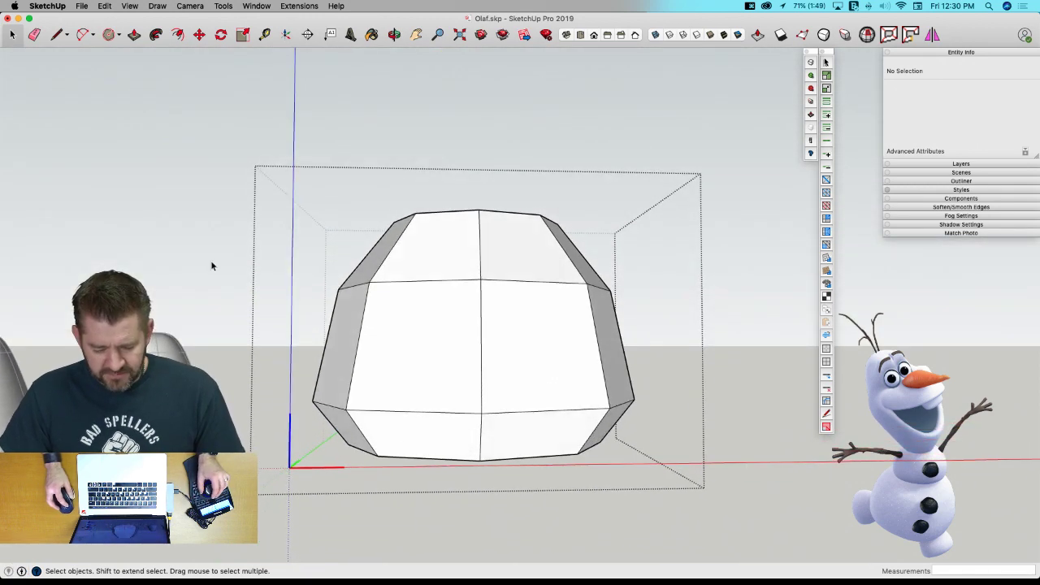
Select the edge ring below the top and raise its vertices about 9 9/16" with Vertex Tools.
{"action": "left_click_drag", "start_coordinate": [303, 265], "coordinate": [630, 335]}
{"action": "middle_click_drag", "start_coordinate": [674, 336], "coordinate": [585, 337]}
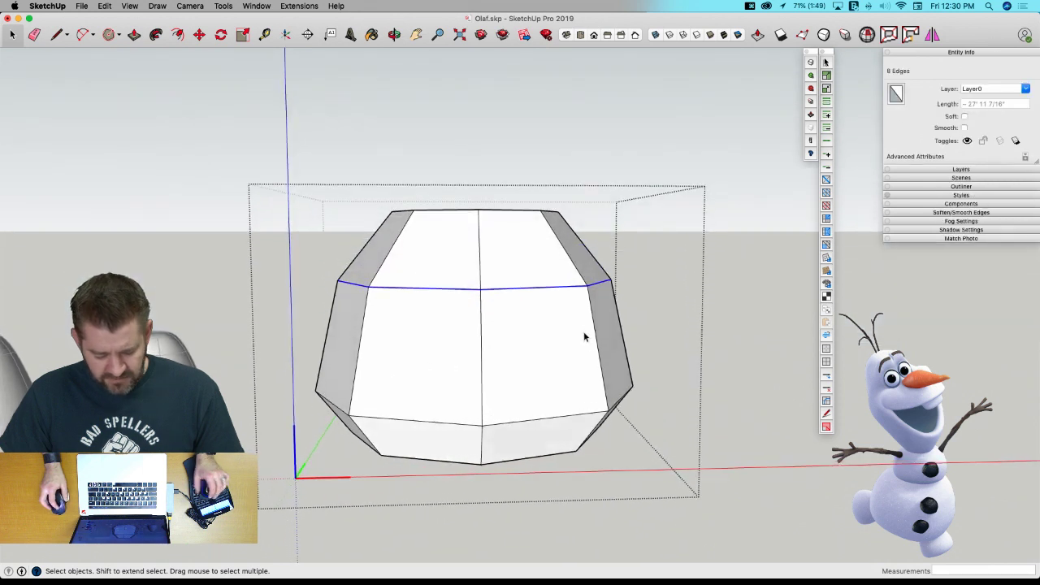
{"action": "key", "text": "v"}
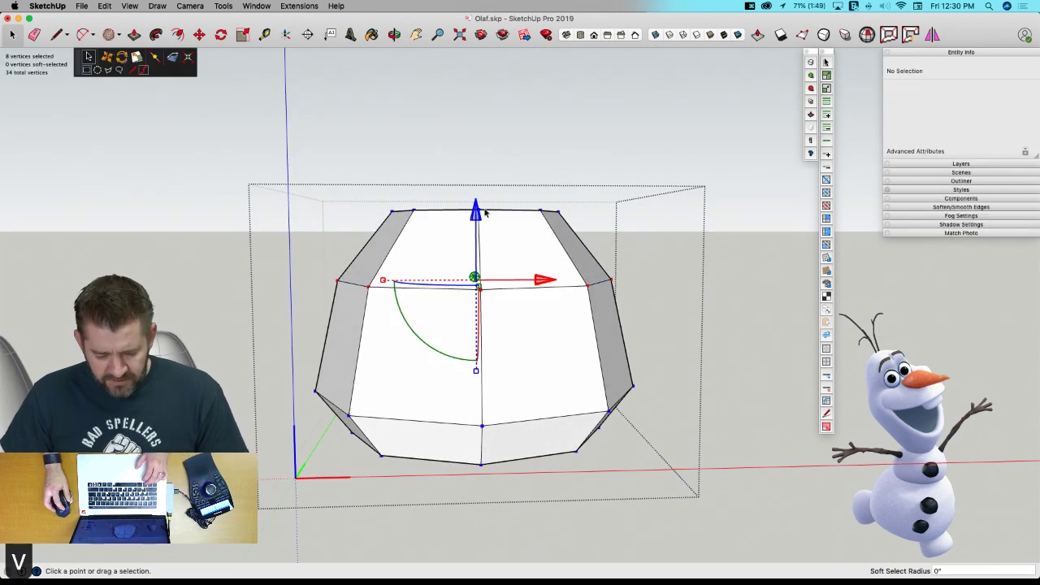
{"action": "left_click_drag", "start_coordinate": [474, 210], "coordinate": [474, 189]}
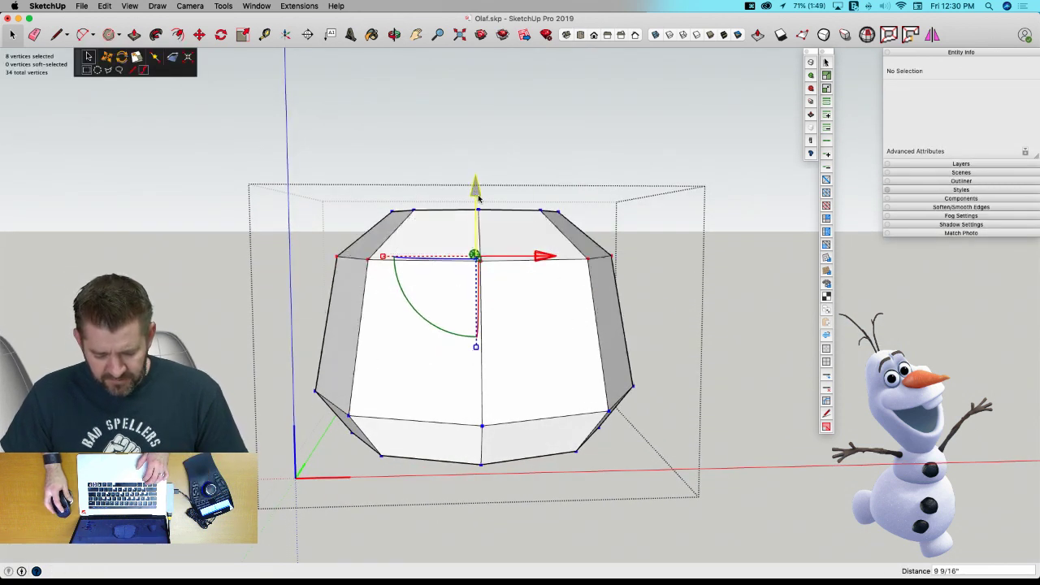
Subdivide the reshaped body, close the error report, leave component editing, and select the Lower Body component.
{"action": "key", "text": "u"}
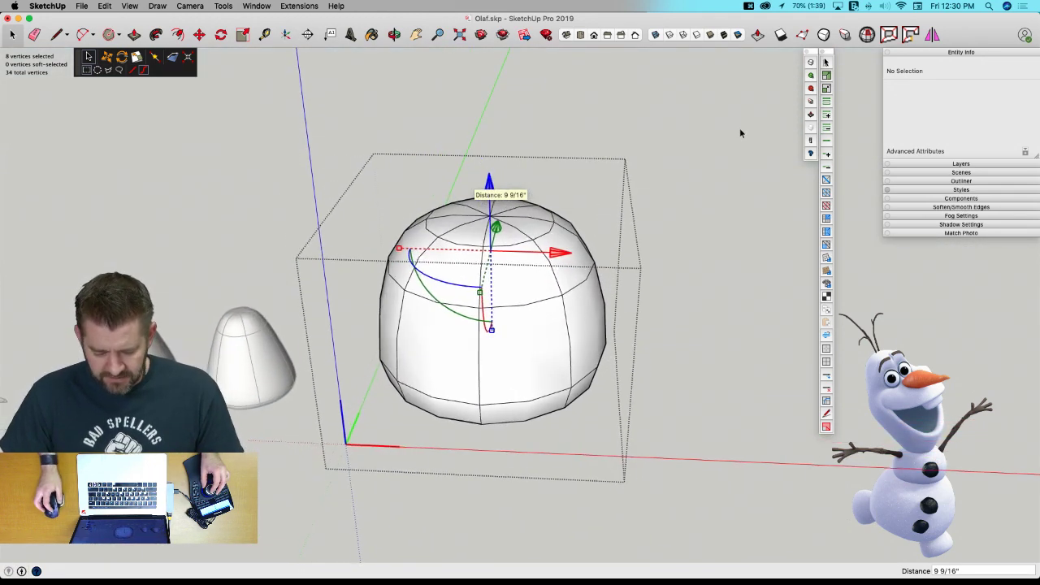
{"action": "left_click", "coordinate": [700, 175]}
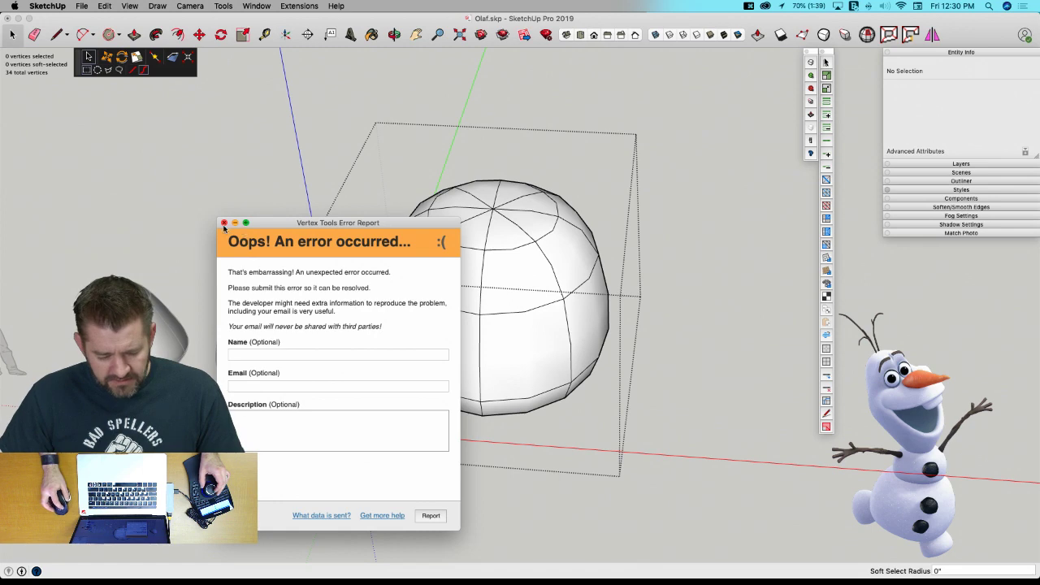
{"action": "left_click", "coordinate": [223, 223]}
{"action": "key", "text": "space"}
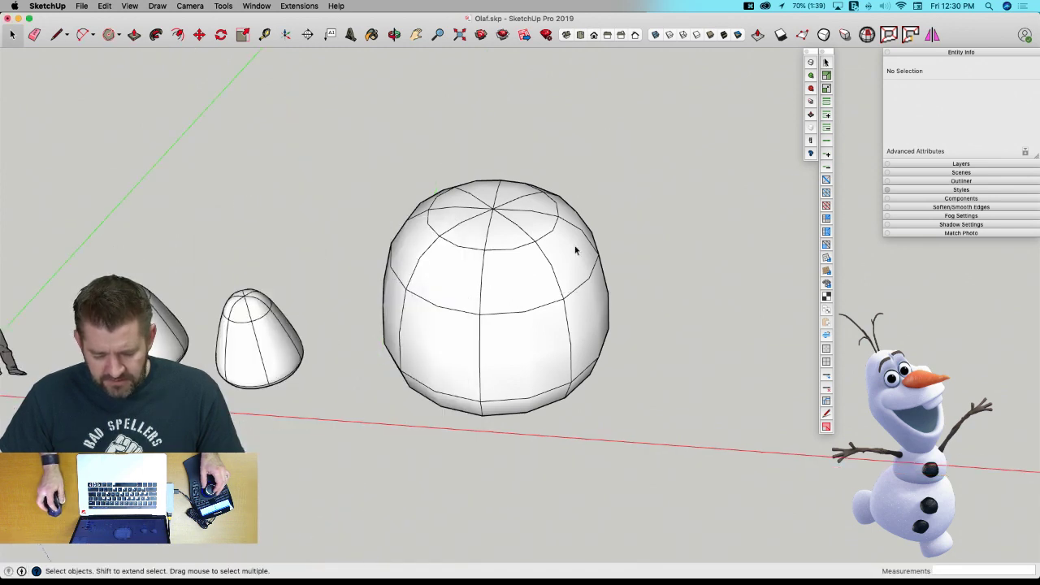
{"action": "left_click", "coordinate": [571, 276]}
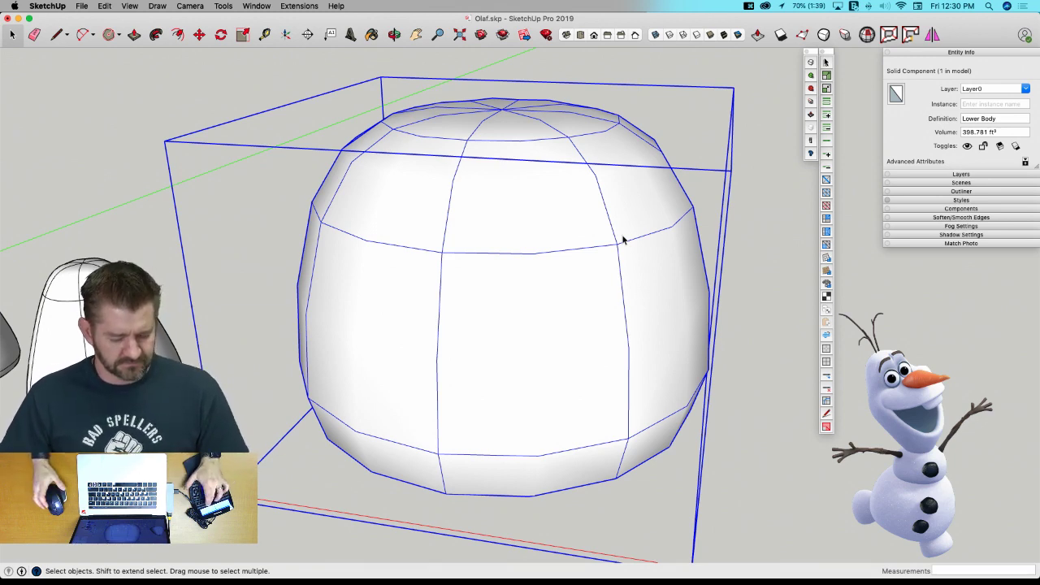
Show hidden geometry and compare the Lower Body with subdivision switched off and back on.
{"action": "key", "text": "alt+h"}
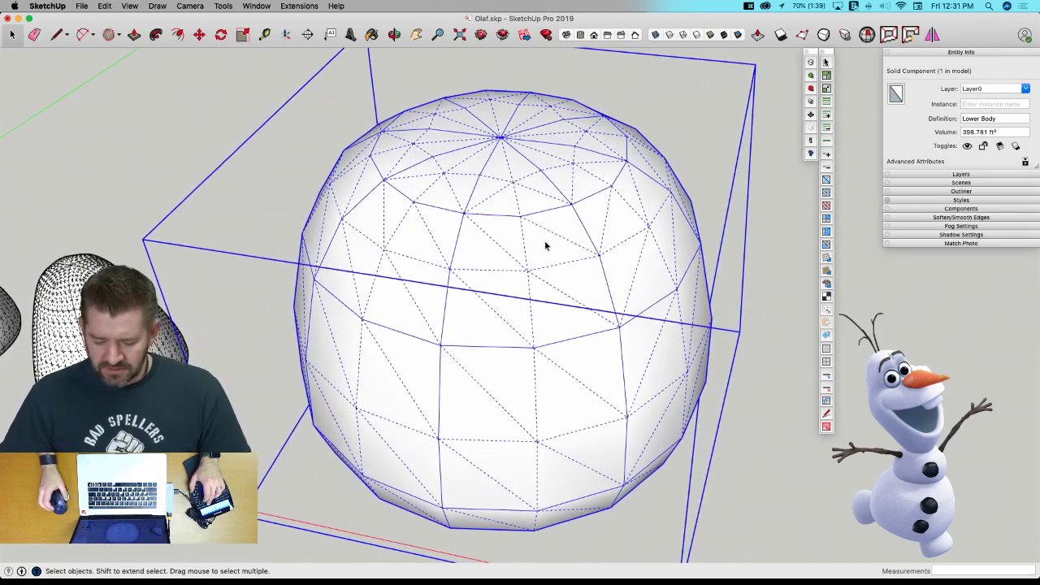
{"action": "middle_click_drag", "start_coordinate": [555, 220], "coordinate": [547, 311]}
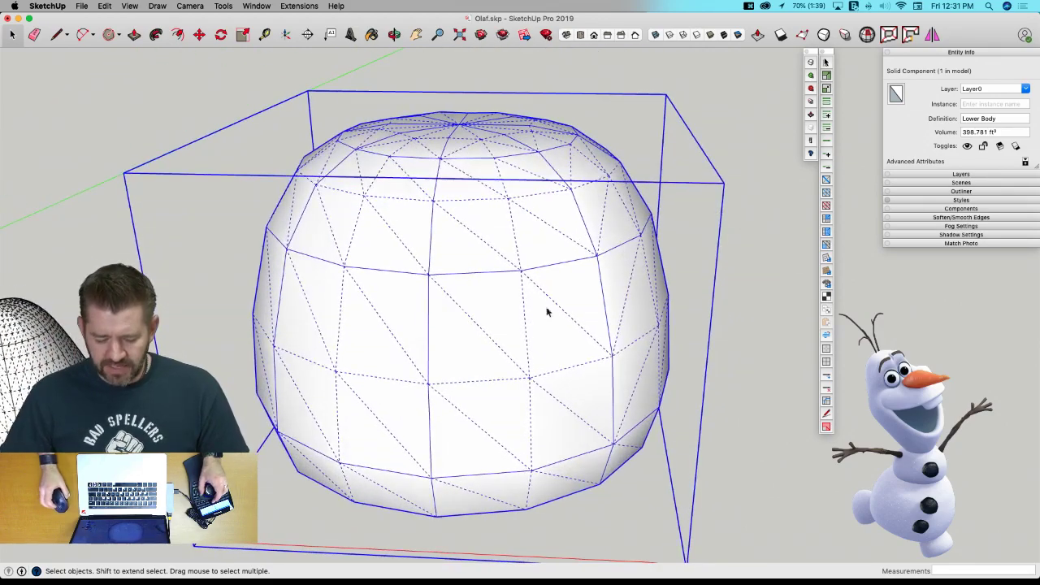
{"action": "key", "text": "u"}
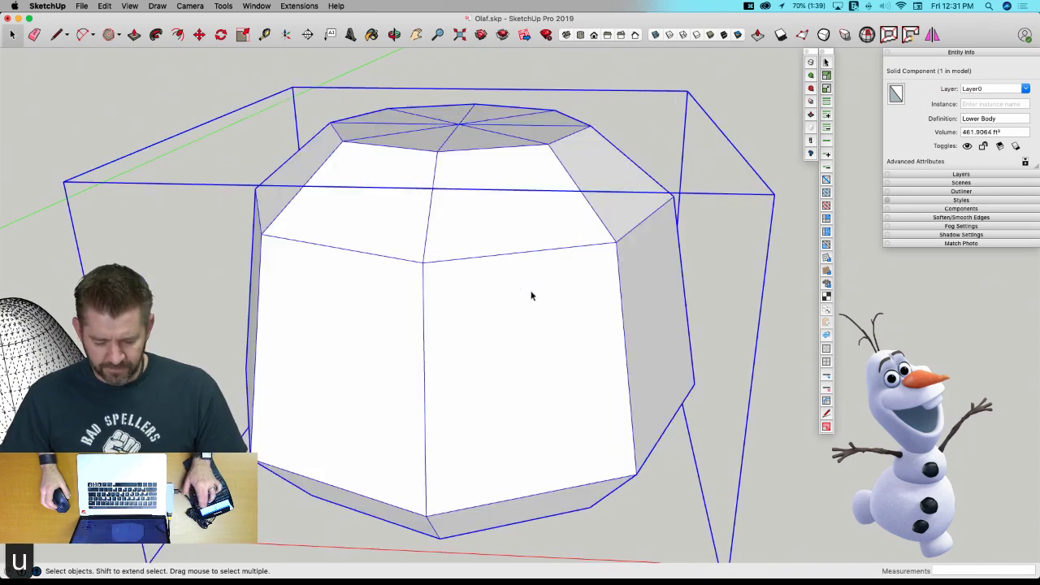
{"action": "middle_click_drag", "start_coordinate": [444, 213], "coordinate": [550, 235]}
{"action": "key", "text": "super+shift+z"}
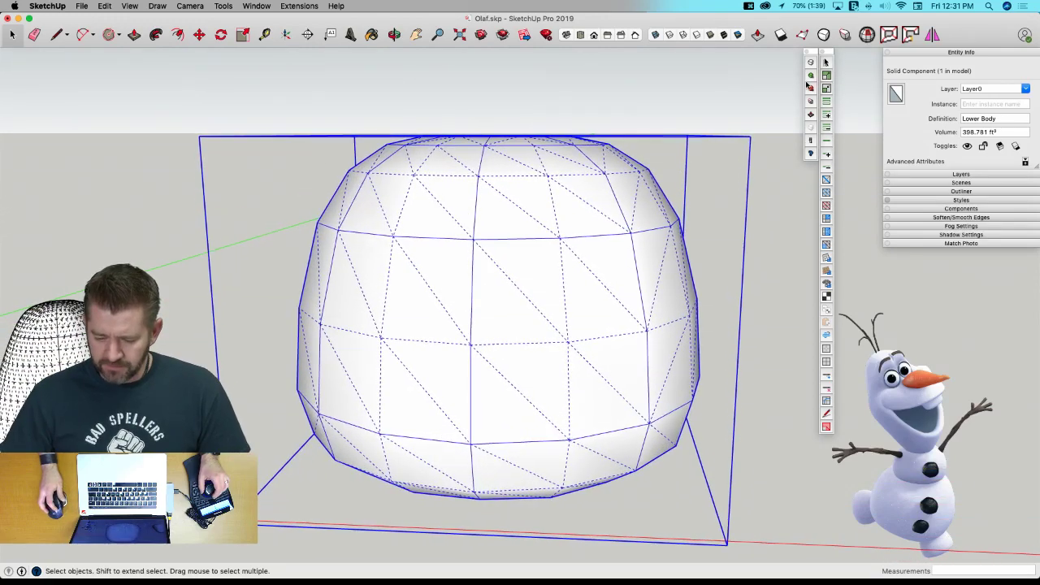
Increase the Lower Body's subdivisions by two levels to preview the smoother form, then reduce them to the coarse level again.
{"action": "left_click", "coordinate": [810, 77]}
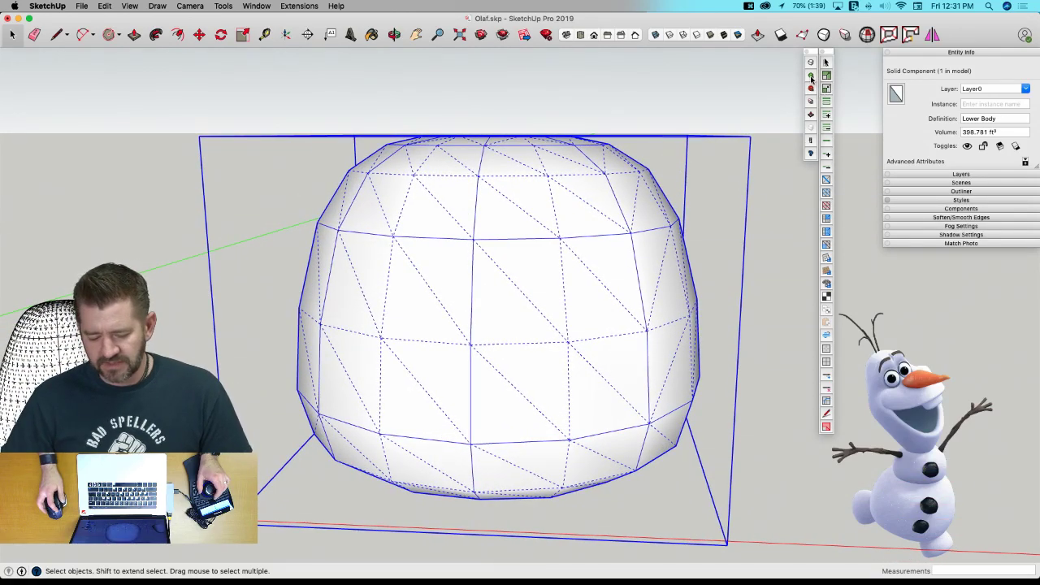
{"action": "middle_click_drag", "start_coordinate": [585, 268], "coordinate": [811, 79]}
{"action": "left_click", "coordinate": [811, 79]}
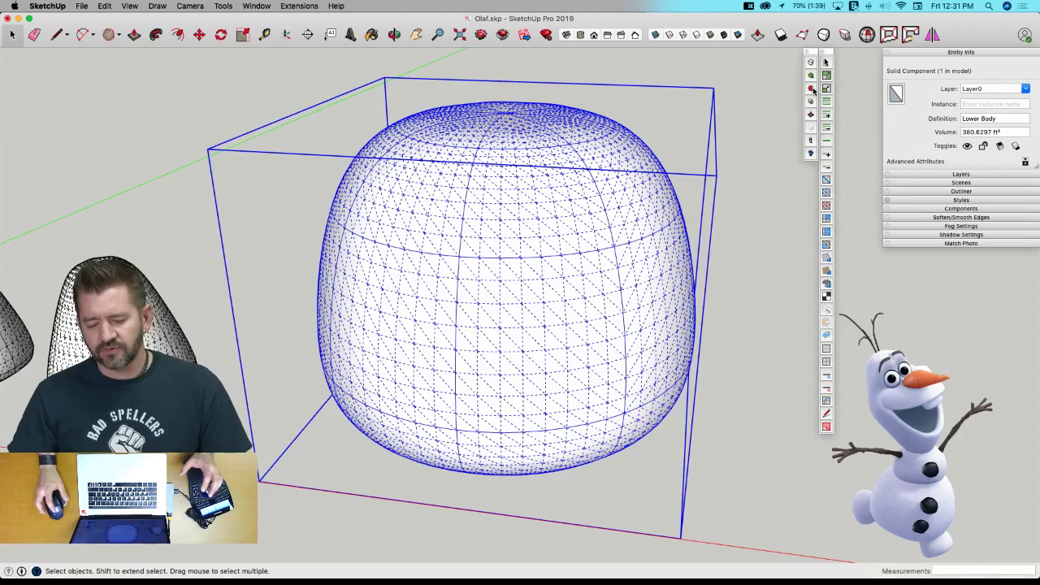
{"action": "left_click", "coordinate": [812, 89]}
{"action": "left_click", "coordinate": [813, 91]}
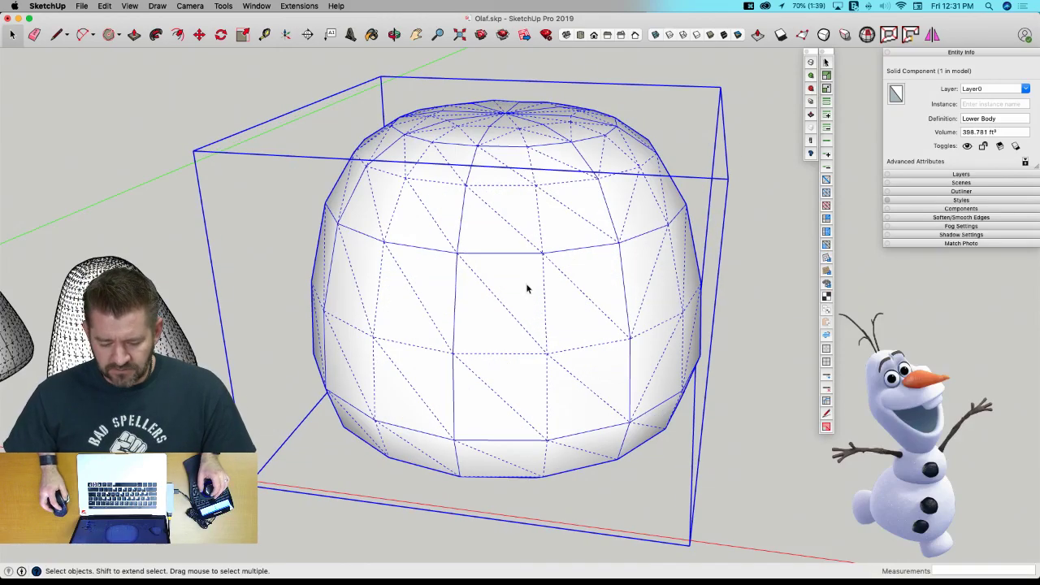
Raise the subdivisions one level at a time while examining the mesh up close, then lower them again.
{"action": "scroll", "coordinate": [527, 287], "scroll_direction": "up", "scroll_amount": 10}
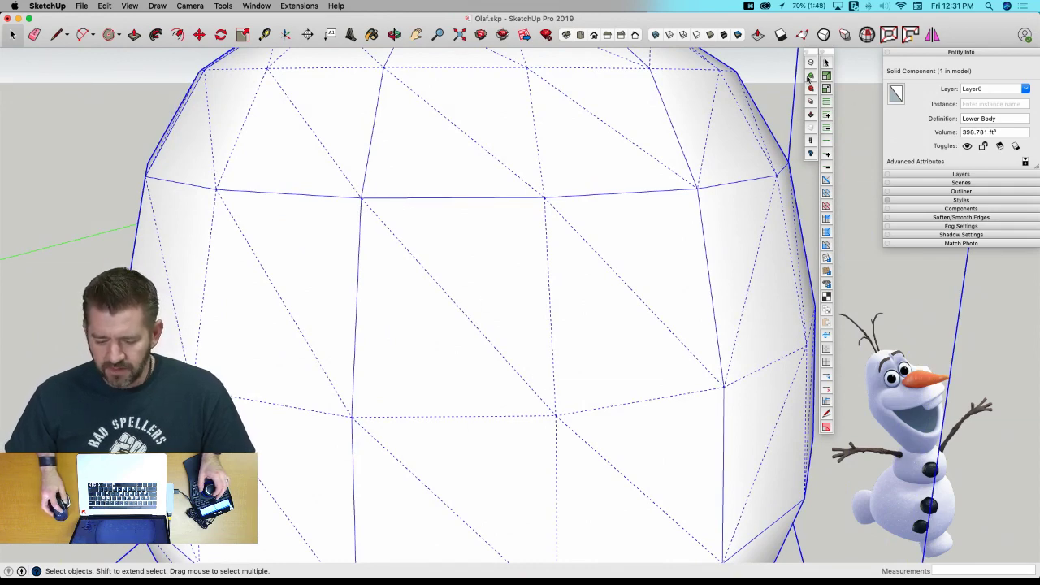
{"action": "left_click", "coordinate": [810, 76]}
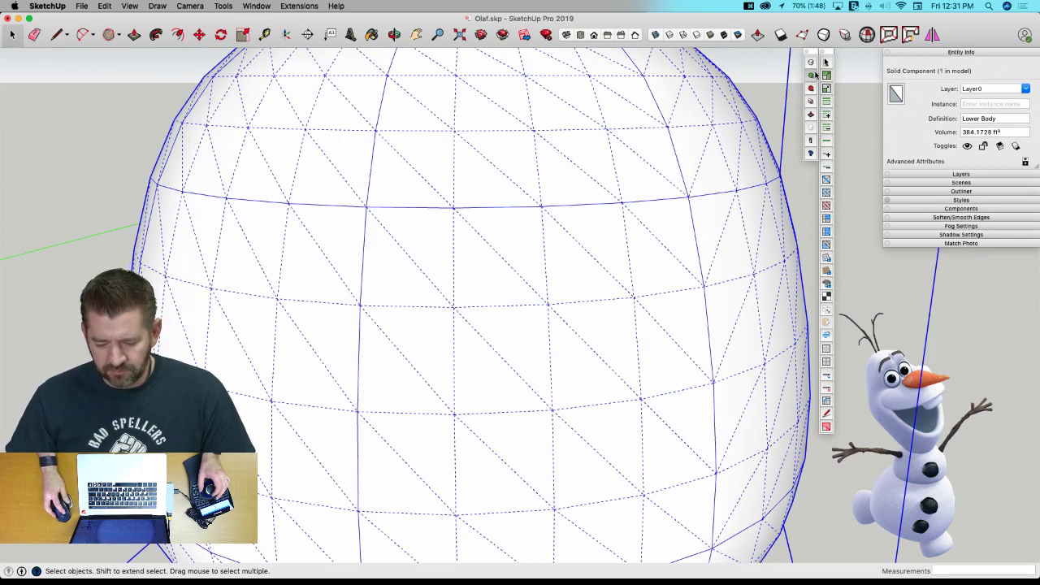
{"action": "left_click", "coordinate": [810, 76]}
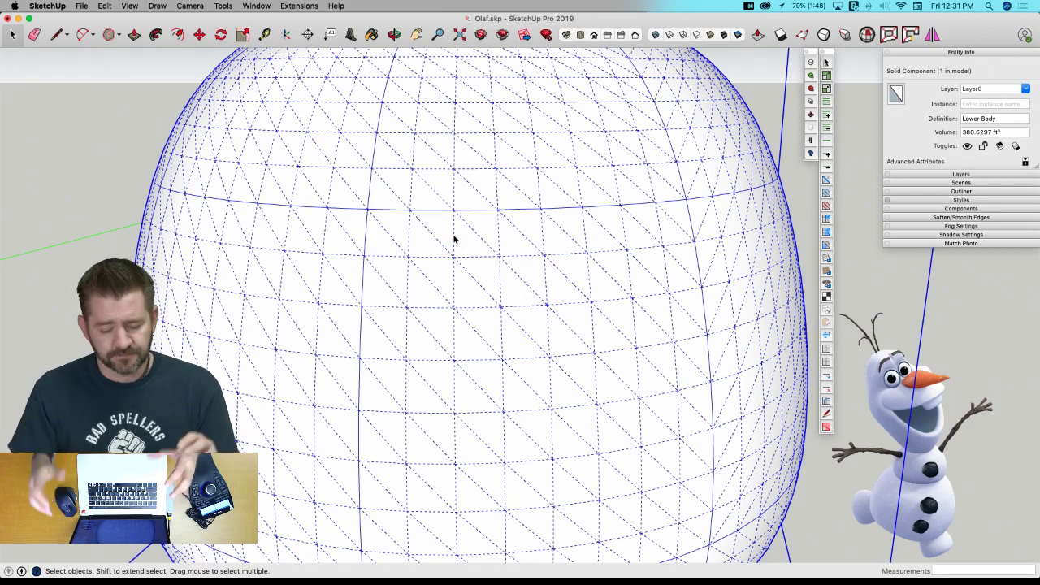
{"action": "left_click", "coordinate": [811, 89]}
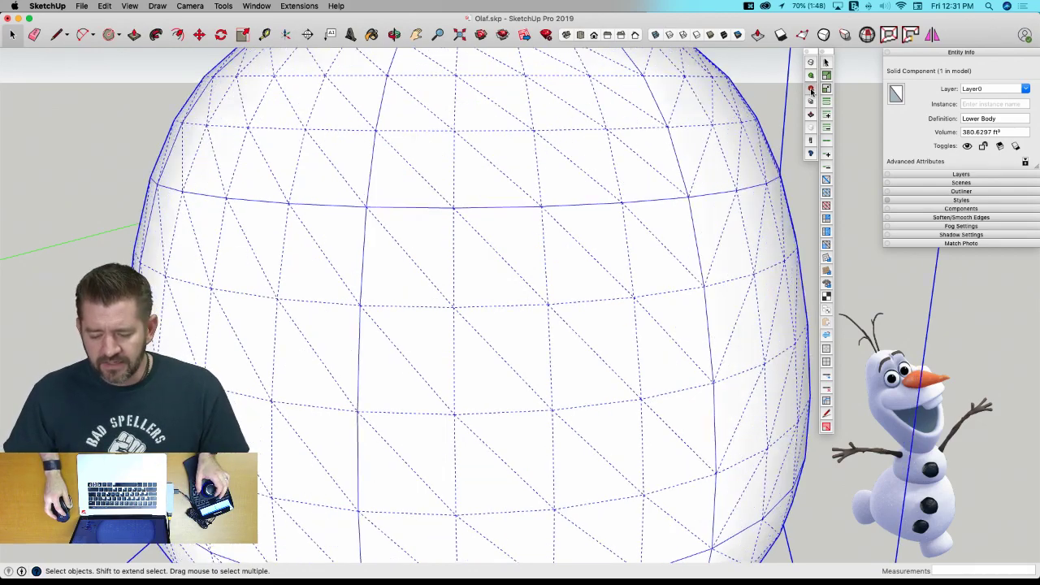
{"action": "left_click", "coordinate": [811, 89]}
{"action": "scroll", "coordinate": [795, 100], "scroll_direction": "down", "scroll_amount": 8}
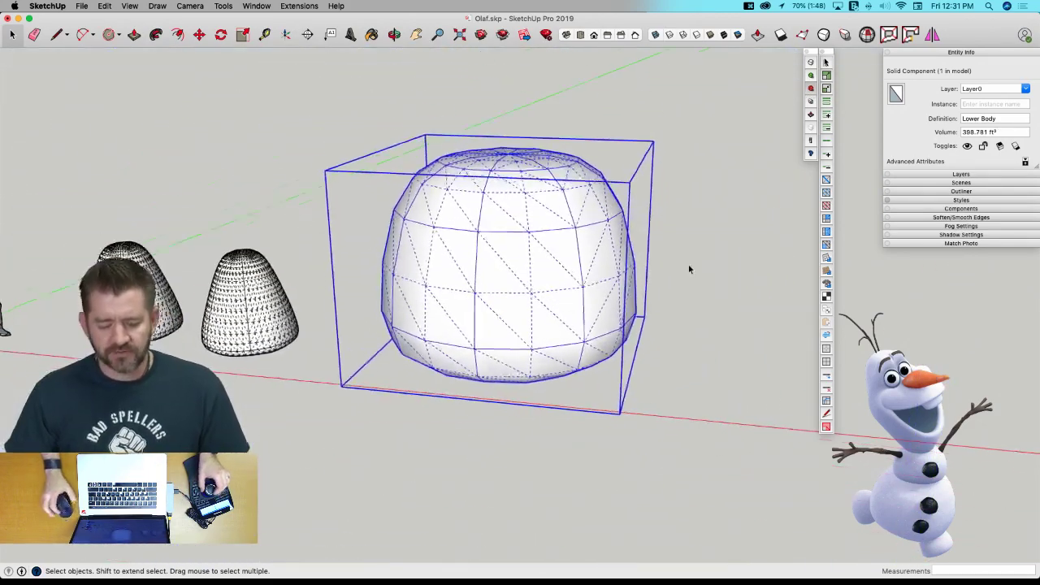
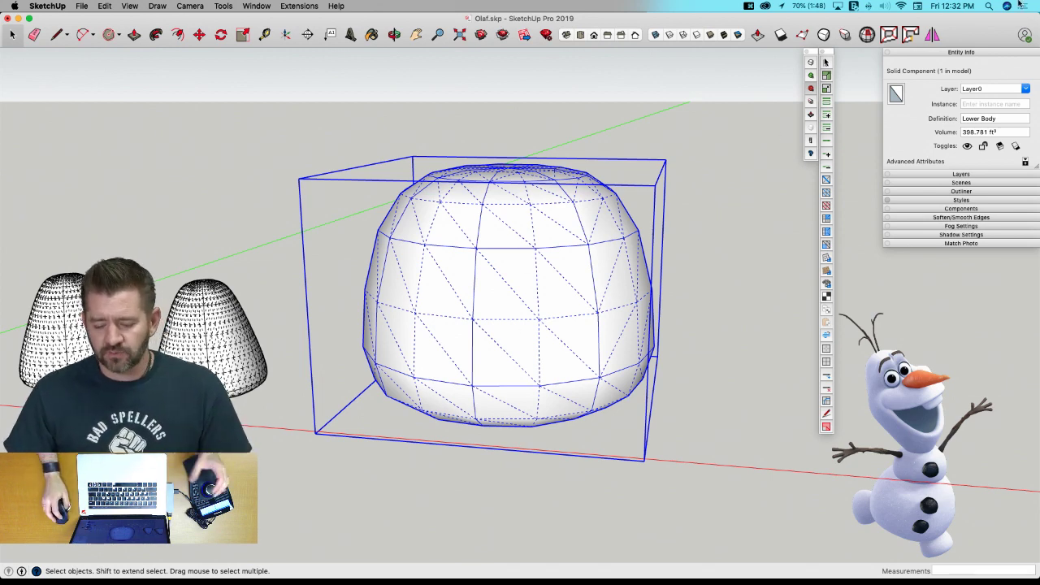
Increase the Lower Body to 4 iterations, then set it back to 1 iteration in SUbD Entity Info.
{"action": "left_click", "coordinate": [811, 75]}
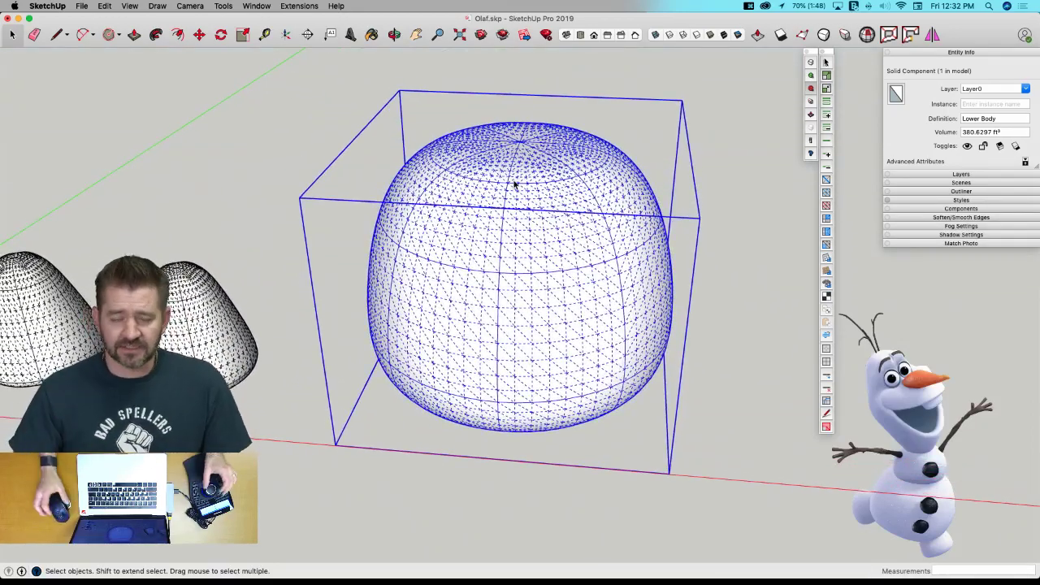
{"action": "left_click", "coordinate": [812, 102]}
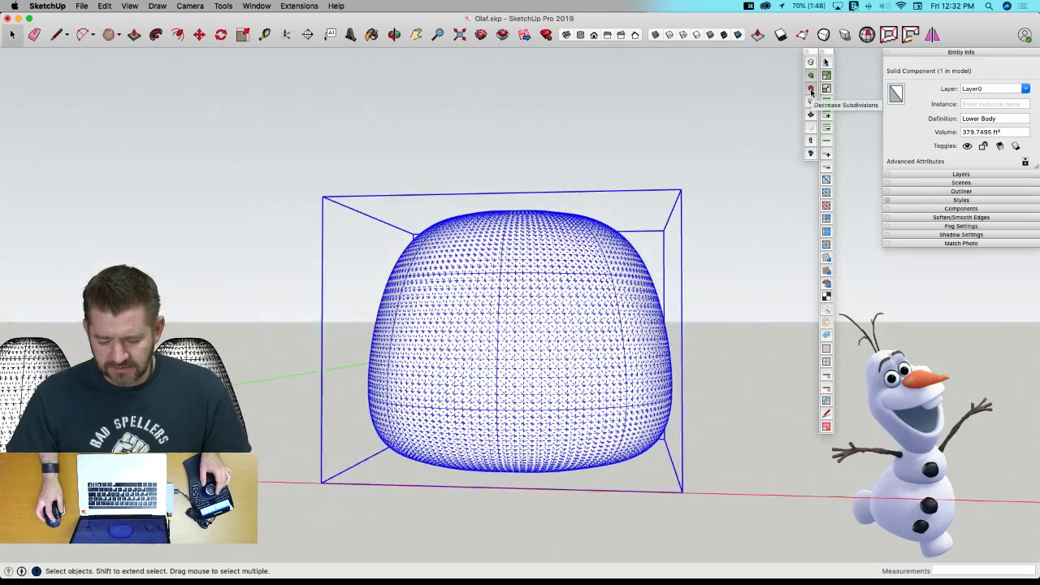
{"action": "left_click", "coordinate": [810, 153]}
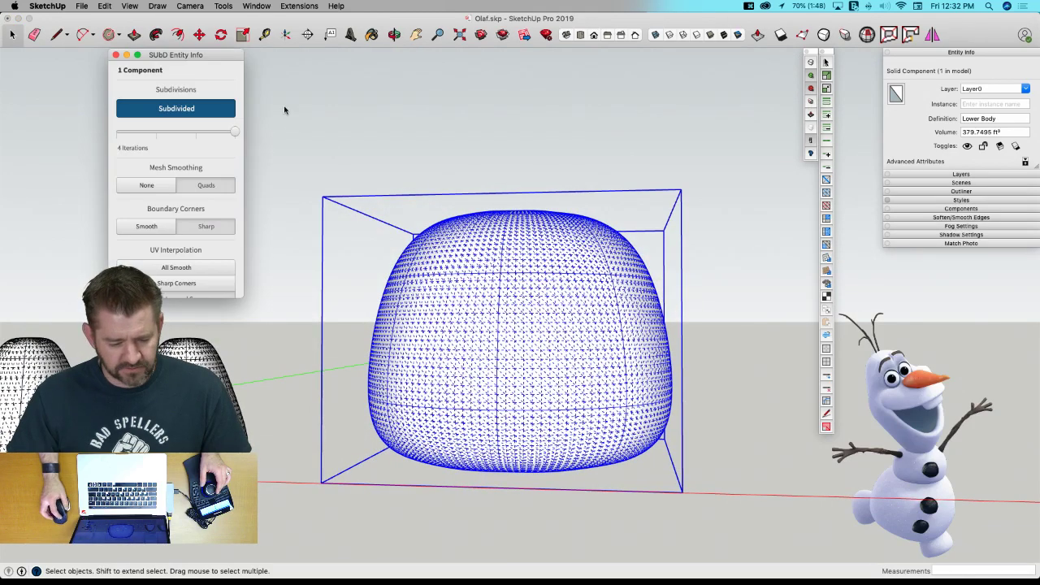
{"action": "left_click_drag", "start_coordinate": [193, 56], "coordinate": [752, 52]}
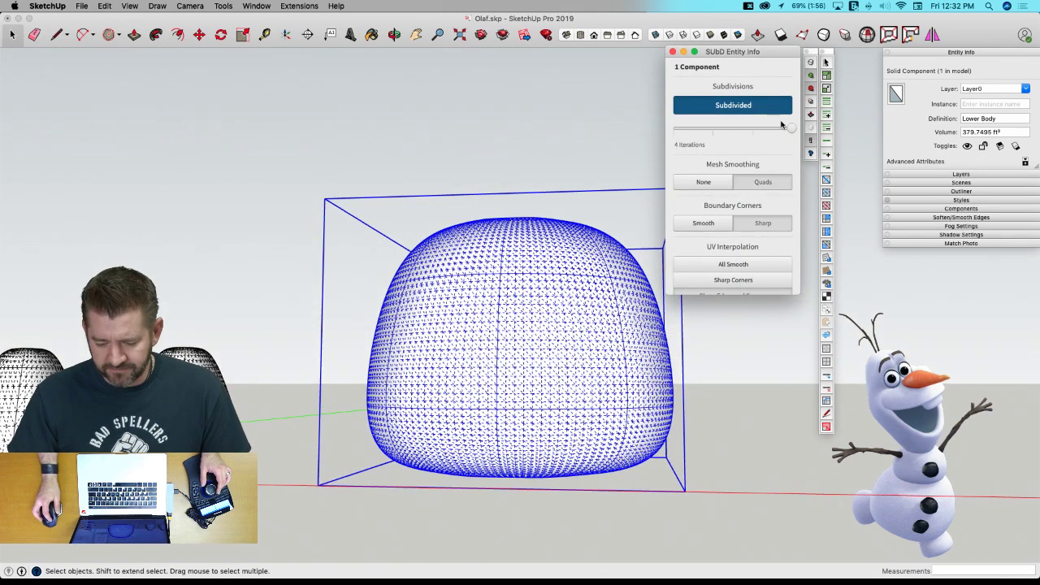
{"action": "left_click_drag", "start_coordinate": [794, 131], "coordinate": [675, 130]}
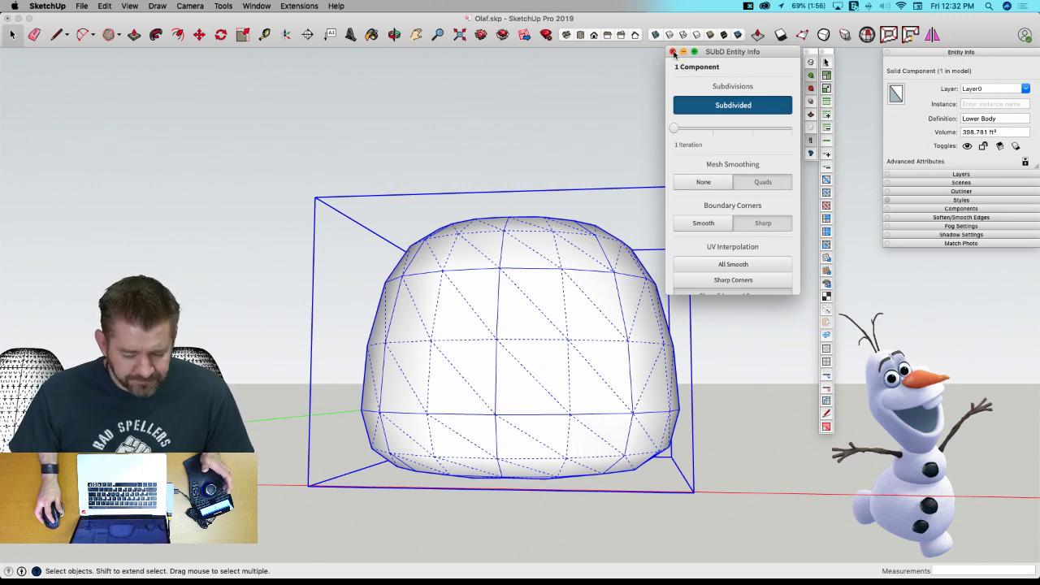
{"action": "left_click", "coordinate": [674, 52]}
Reduce the Leg component's subdivisions to the coarse level and reselect the Lower Body.
{"action": "middle_click_drag", "start_coordinate": [531, 349], "coordinate": [280, 382]}
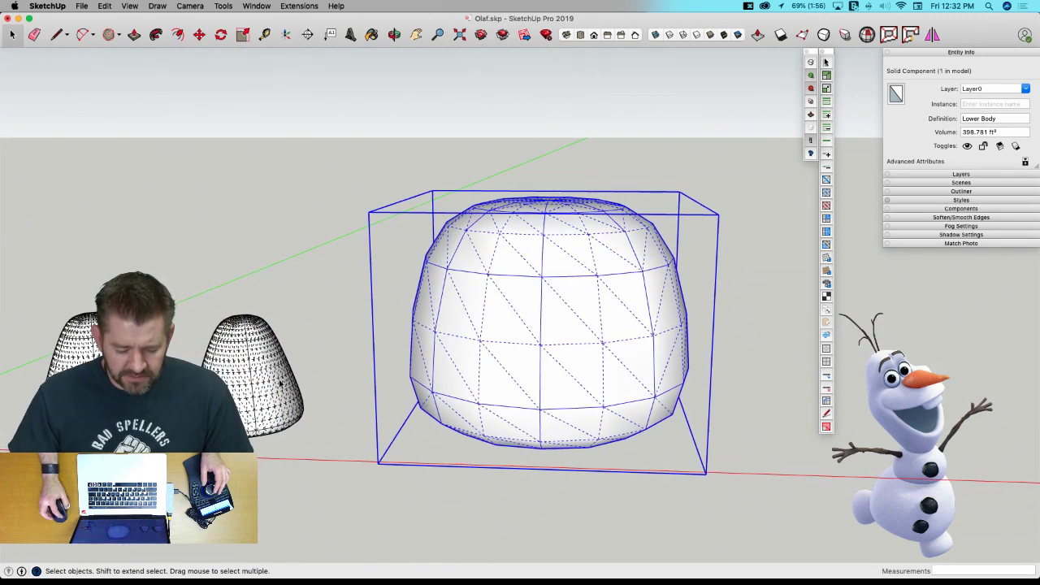
{"action": "left_click", "coordinate": [278, 384]}
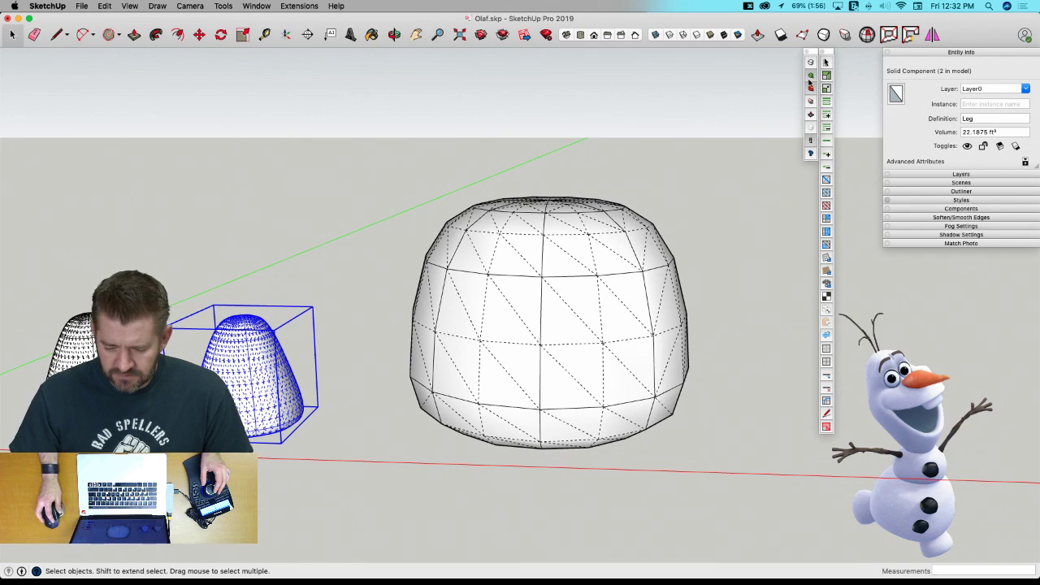
{"action": "left_click", "coordinate": [811, 89]}
{"action": "middle_click_drag", "start_coordinate": [743, 122], "coordinate": [621, 280]}
{"action": "left_click", "coordinate": [687, 237]}
{"action": "left_click", "coordinate": [621, 279]}
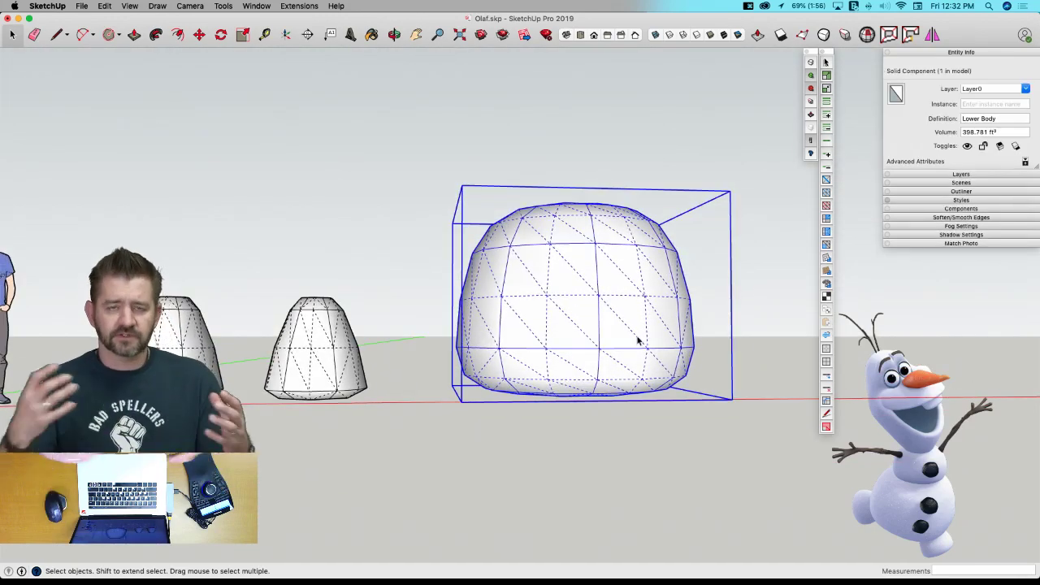
Move the Lower Body by its bottom center point to midway between the two legs, about 12' 6 13/16".
{"action": "middle_click_drag", "start_coordinate": [705, 368], "coordinate": [590, 365]}
{"action": "key", "text": "m"}
{"action": "left_click", "coordinate": [580, 357]}
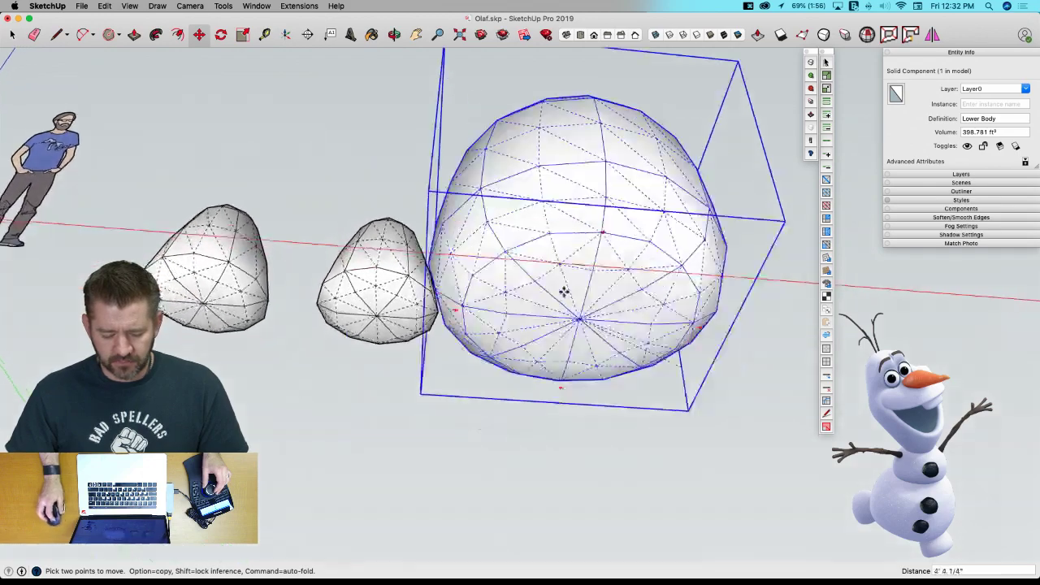
{"action": "left_click", "coordinate": [335, 283]}
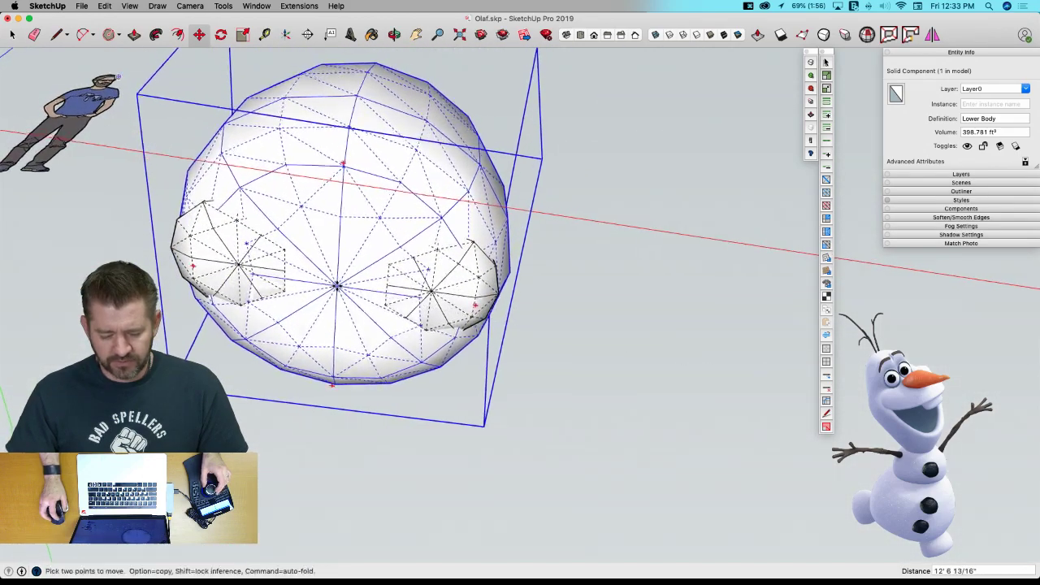
Raise the Lower Body vertically about 1' 3 9/16" so that it sits on the legs, and clear the selection.
{"action": "key", "text": "m"}
{"action": "left_click", "coordinate": [494, 493]}
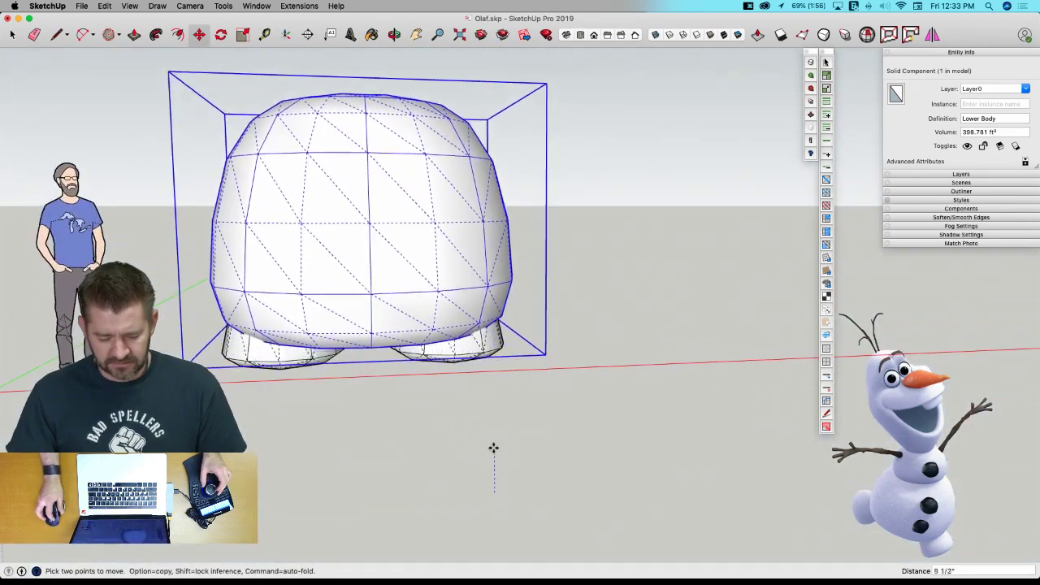
{"action": "middle_click_drag", "start_coordinate": [493, 418], "coordinate": [571, 426]}
{"action": "scroll", "coordinate": [381, 567], "scroll_direction": "down", "scroll_amount": 6}
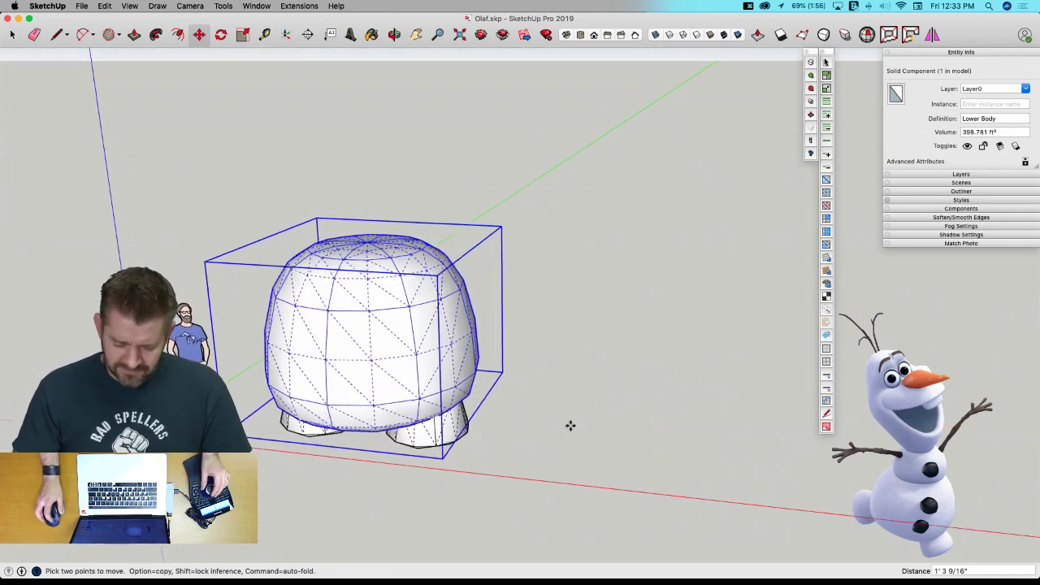
{"action": "key", "text": "space"}
{"action": "left_click", "coordinate": [570, 425]}
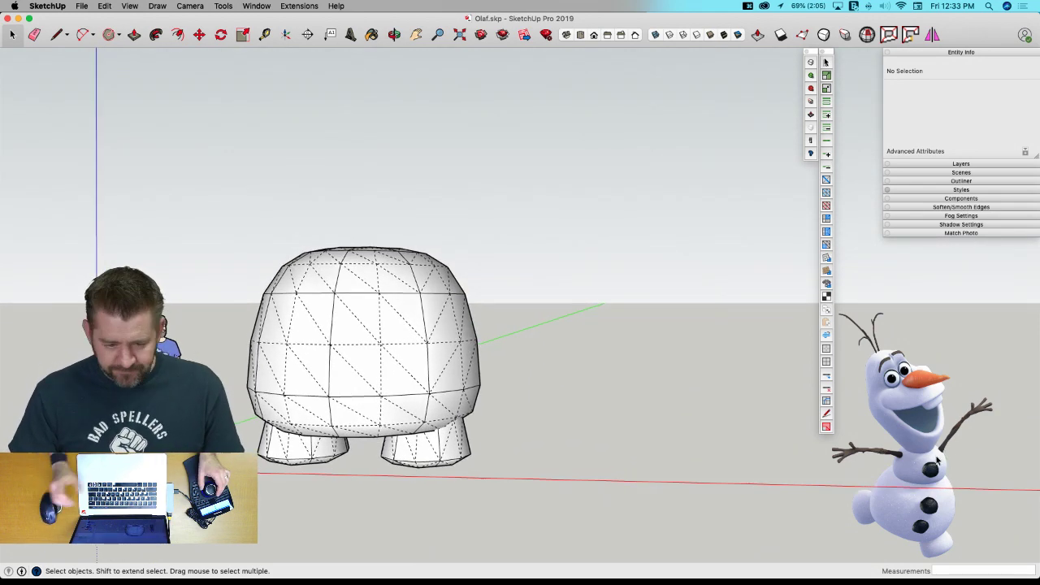
Turn off hidden geometry and copy the Lower Body straight up about 5' 6 5/16" with the Move tool.
{"action": "middle_click_drag", "start_coordinate": [937, 461], "coordinate": [398, 343]}
{"action": "middle_click_drag", "start_coordinate": [300, 259], "coordinate": [353, 312]}
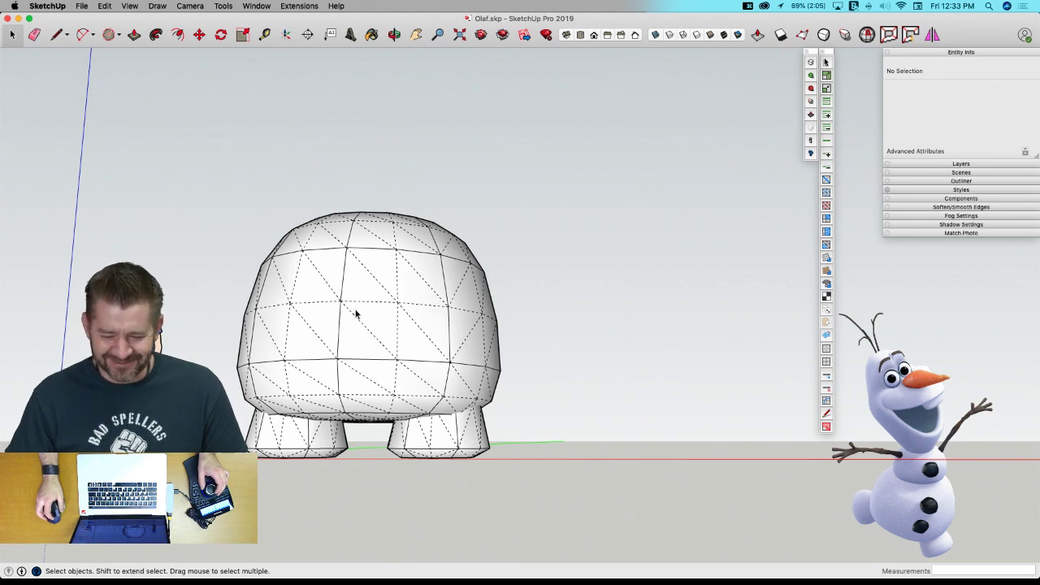
{"action": "middle_click_drag", "start_coordinate": [356, 313], "coordinate": [385, 369]}
{"action": "left_click", "coordinate": [378, 402]}
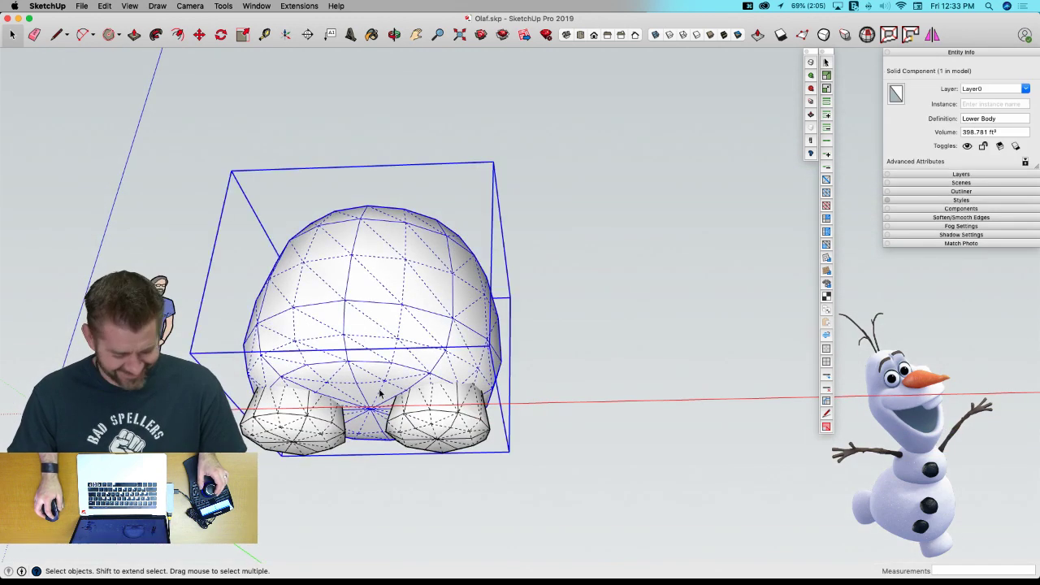
{"action": "key", "text": "alt+h"}
{"action": "key", "text": "m"}
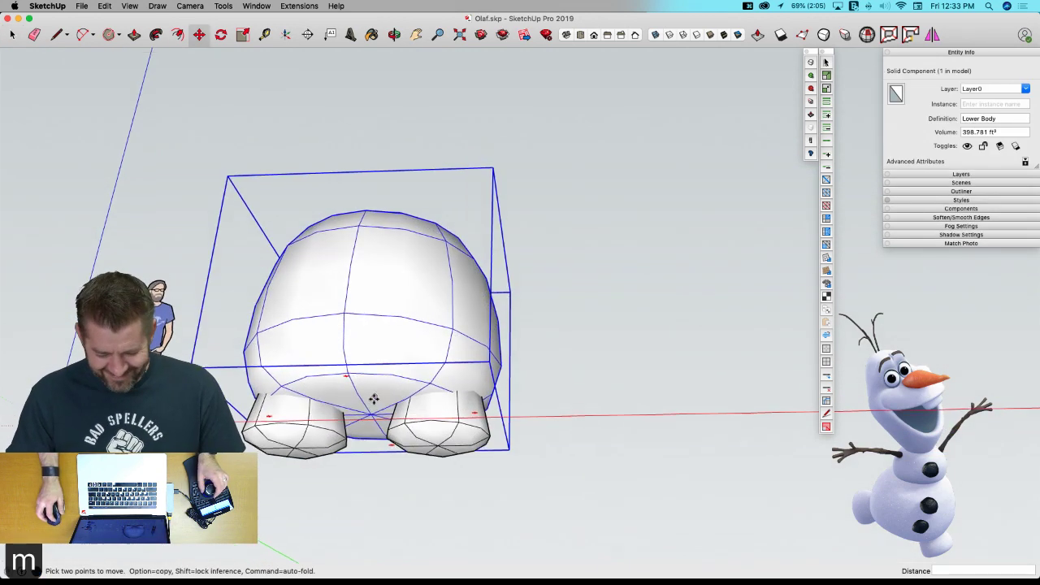
{"action": "left_click", "coordinate": [370, 417]}
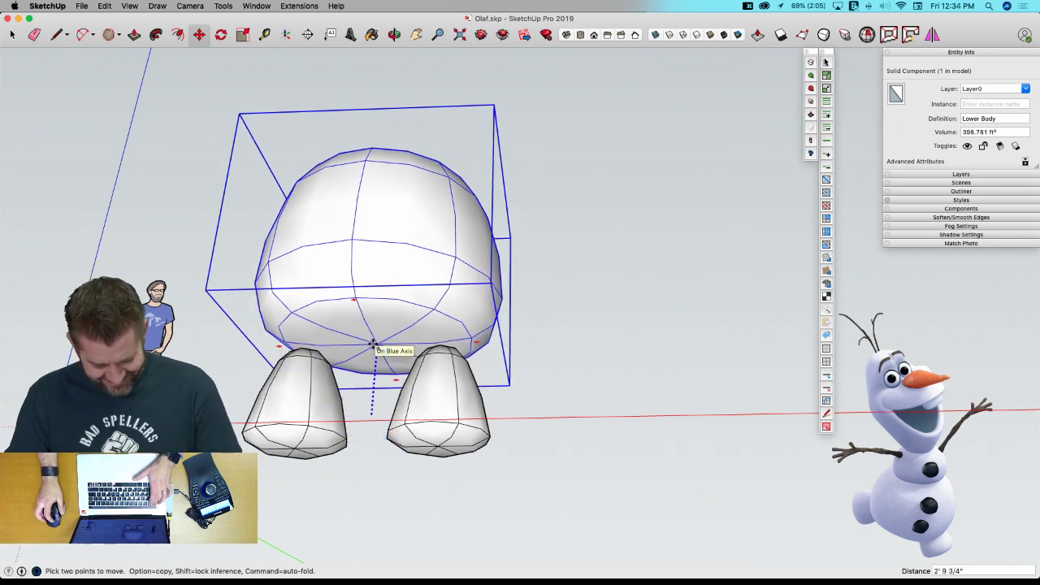
{"action": "key", "text": "alt"}
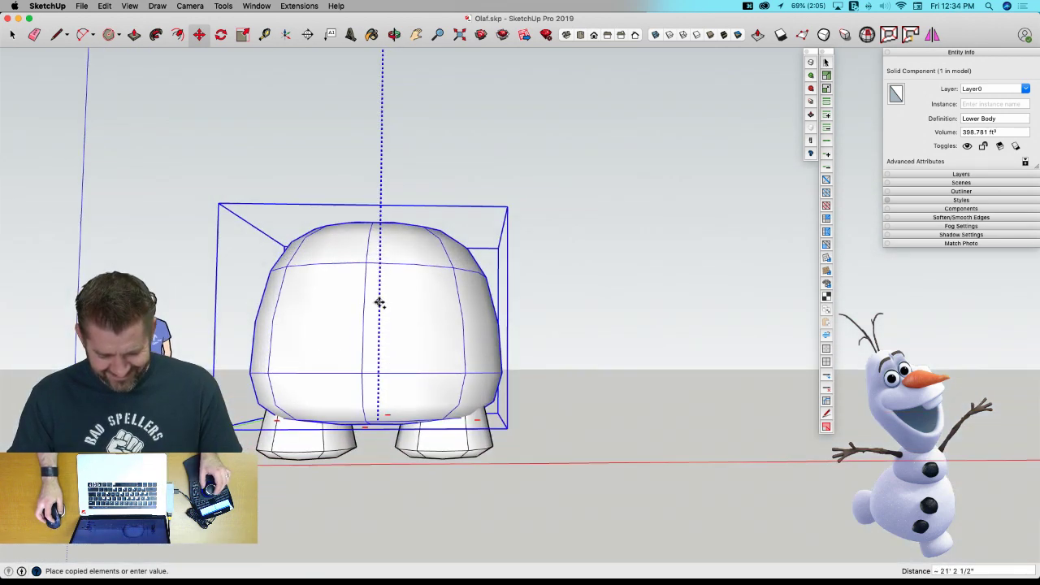
{"action": "left_click", "coordinate": [380, 261]}
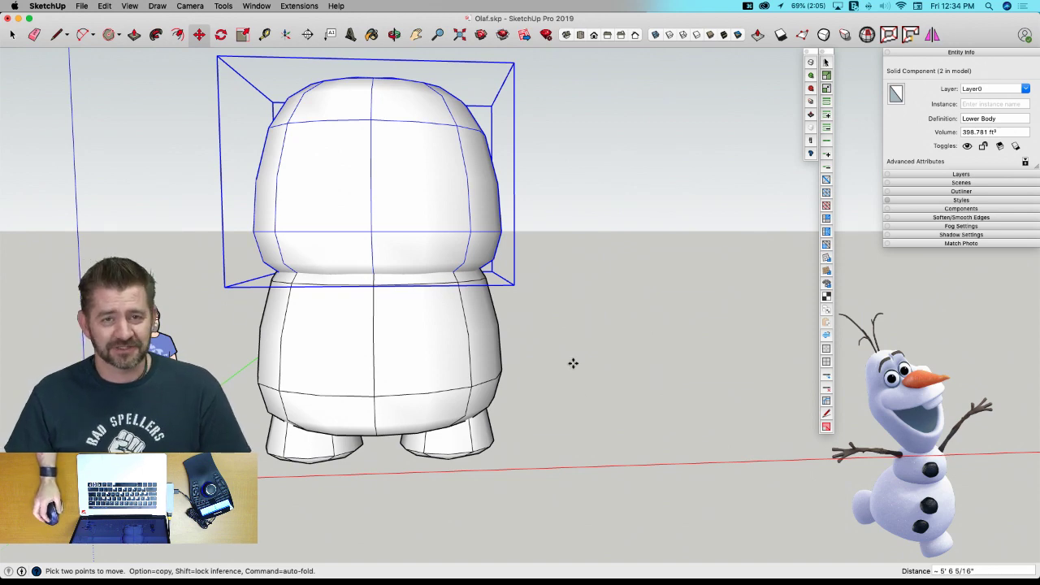
{"action": "middle_click_drag", "start_coordinate": [637, 343], "coordinate": [606, 424]}
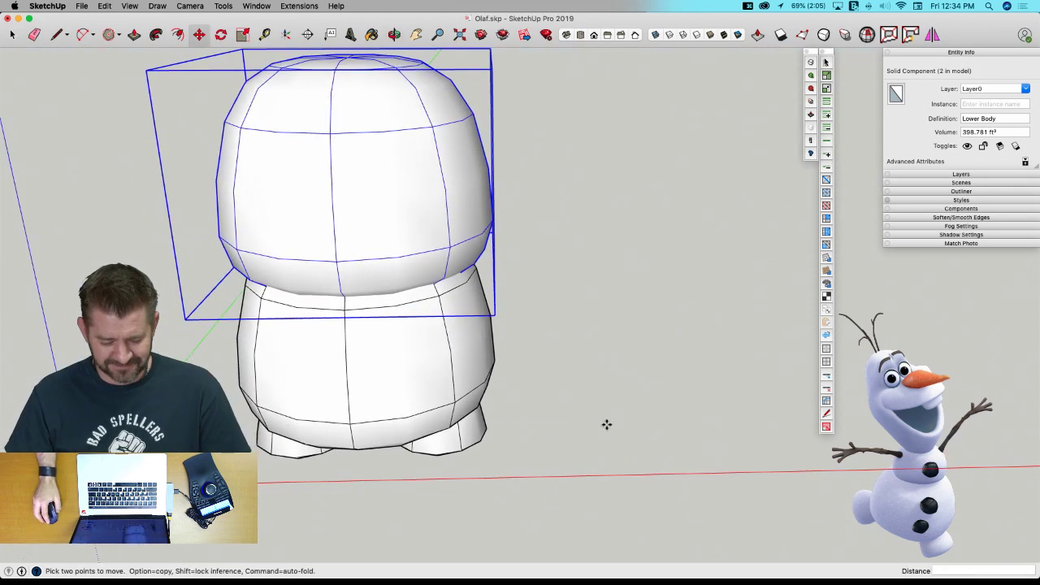
{"action": "middle_click_drag", "start_coordinate": [593, 476], "coordinate": [556, 341]}
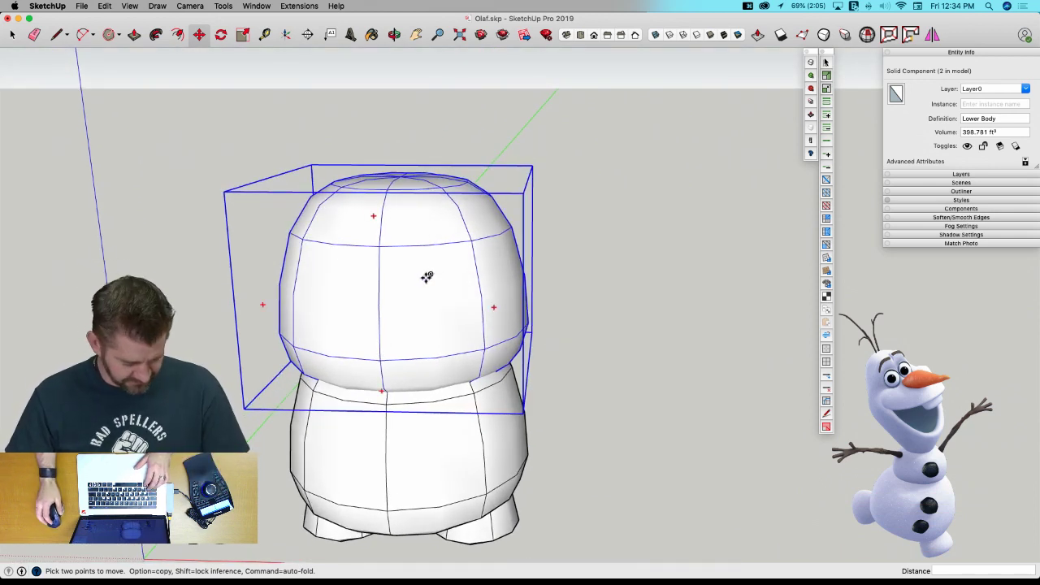
{"action": "key", "text": "super+3"}
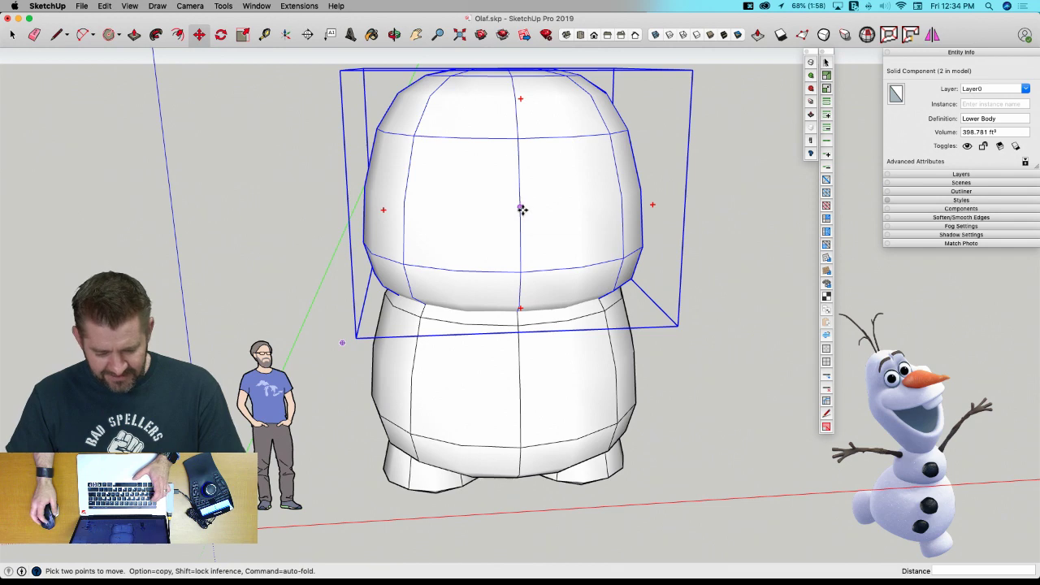
Toggle the stacked bodies to the coarse mesh and back to smooth, and make the upper body a unique component.
{"action": "key", "text": "u"}
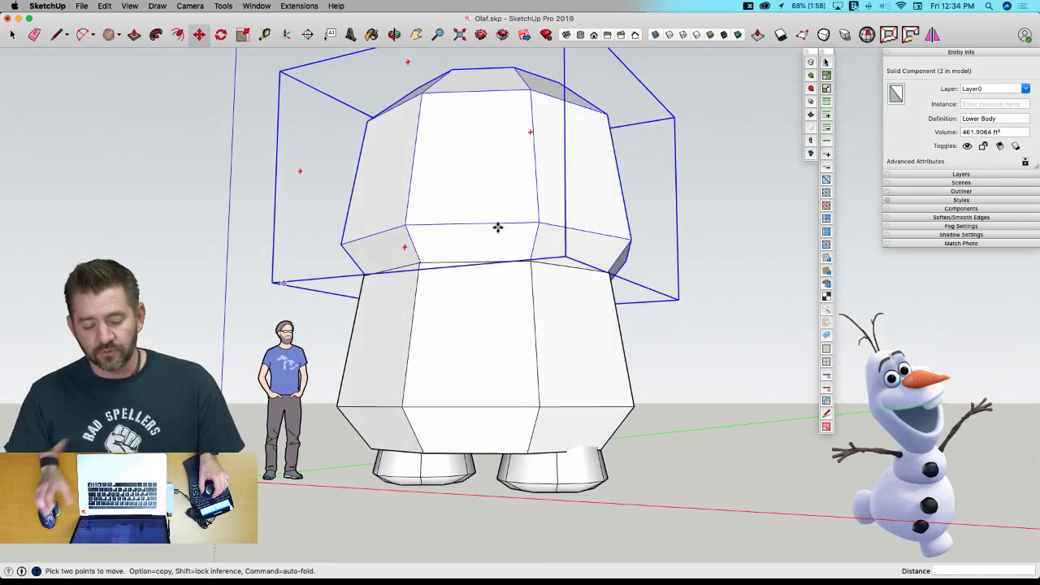
{"action": "key", "text": "super+shift+z"}
{"action": "right_click", "coordinate": [476, 170]}
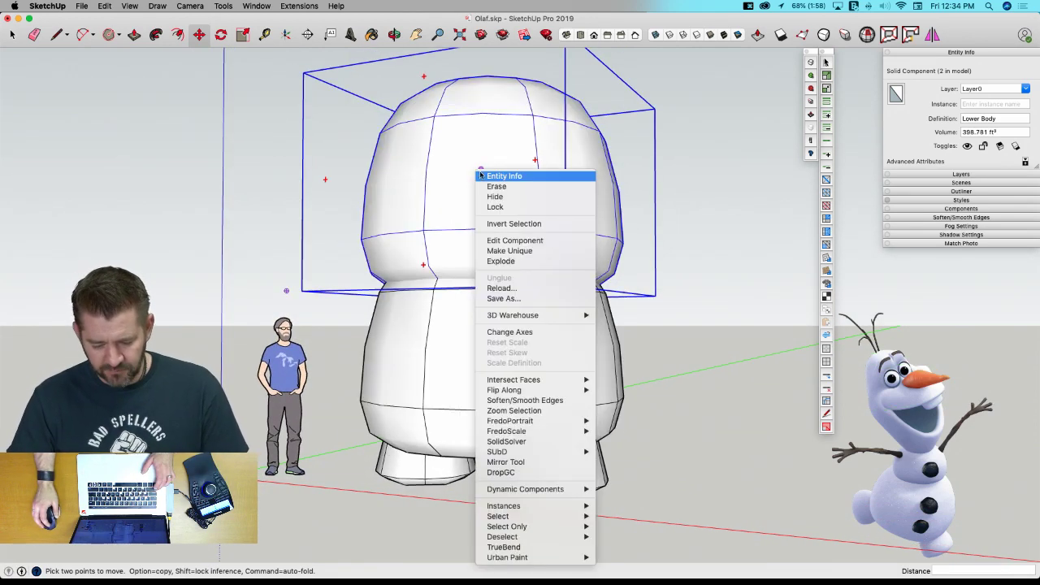
{"action": "left_click", "coordinate": [530, 250]}
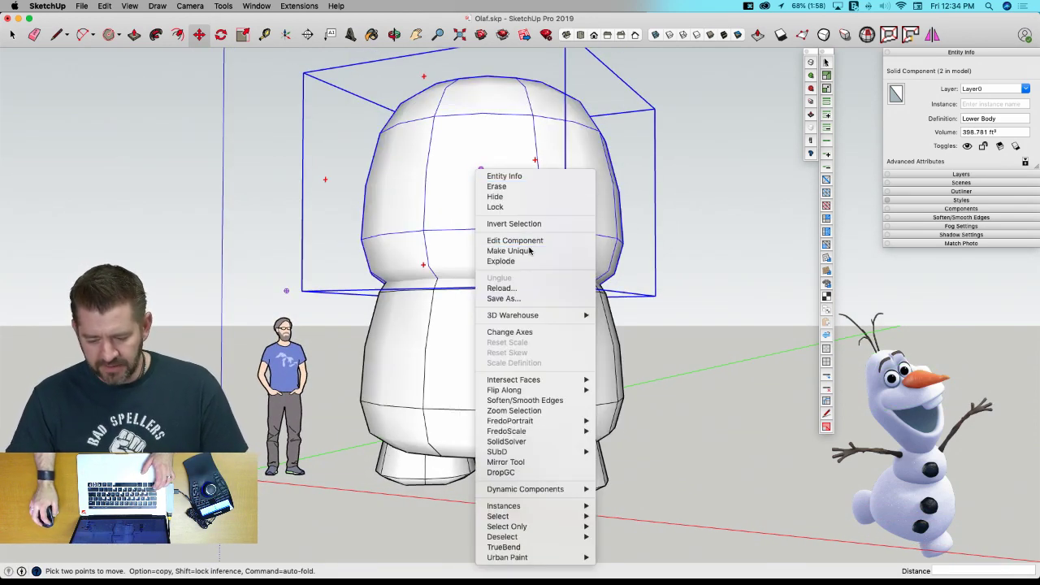
Rename the upper component's definition to Upper Body.
{"action": "left_click", "coordinate": [1000, 118]}
{"action": "key", "text": "BackSpace"}
{"action": "key", "text": "BackSpace"}
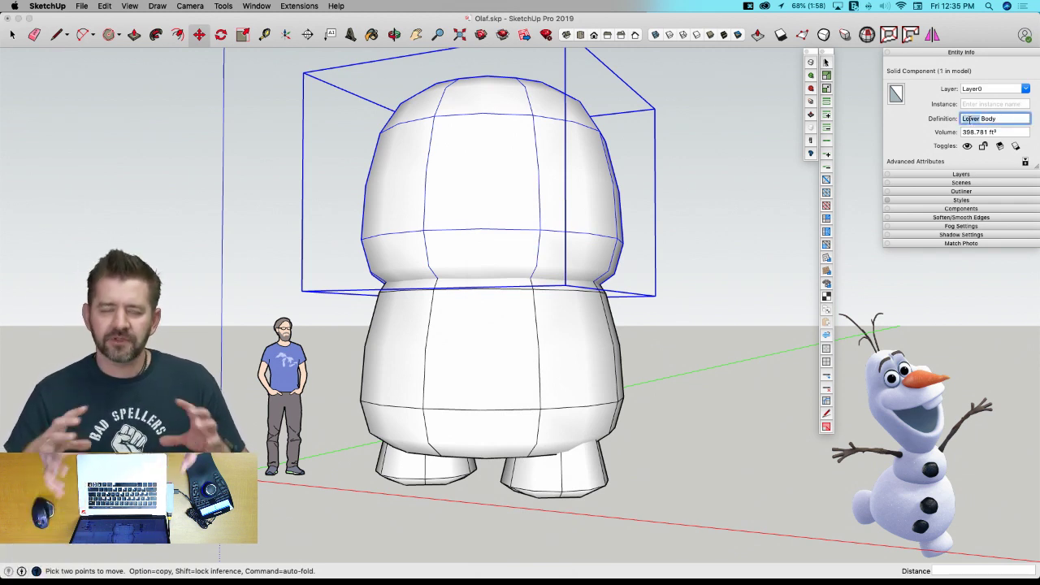
{"action": "type", "text": "Upper"}
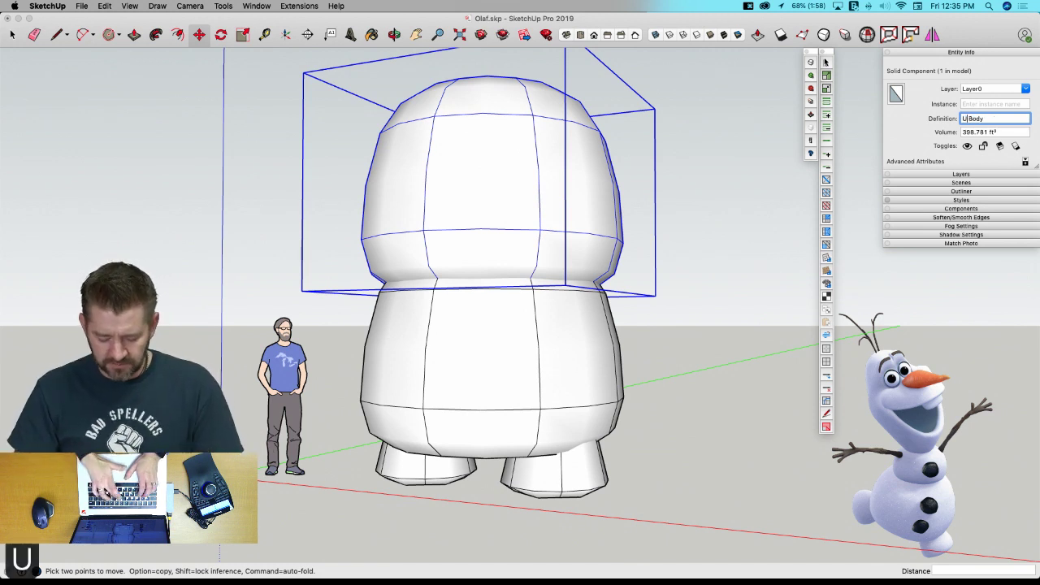
{"action": "key", "text": "Return"}
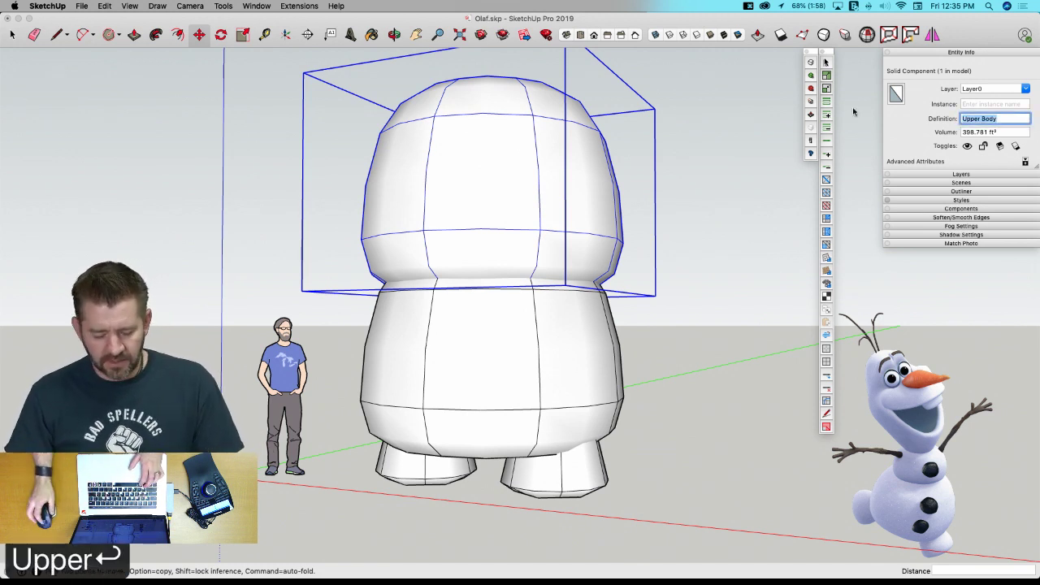
{"action": "type", "text": "u"}
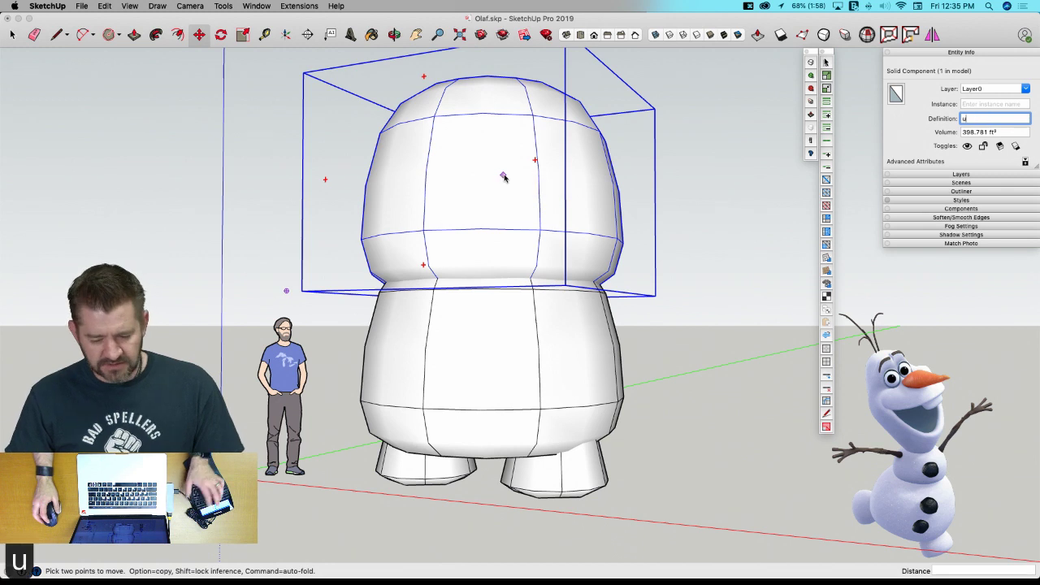
{"action": "left_click", "coordinate": [502, 177]}
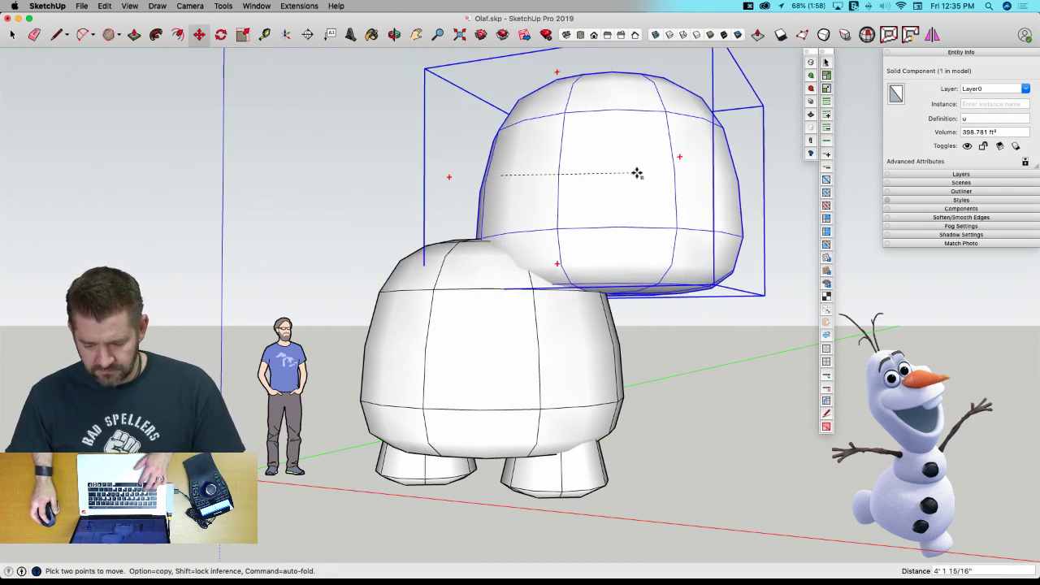
{"action": "key", "text": "super+z"}
{"action": "key", "text": "space"}
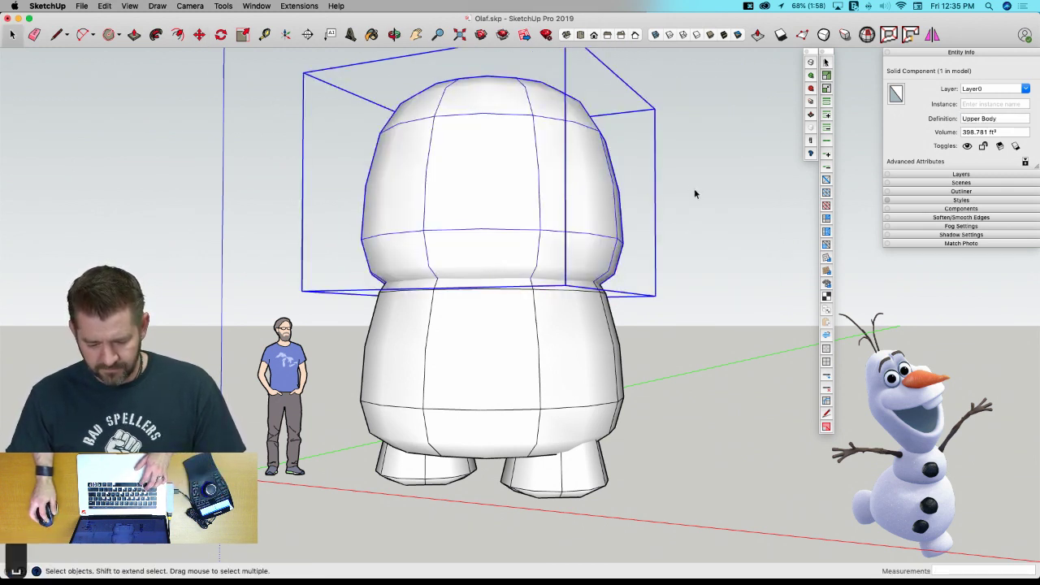
Reselect the Upper Body component and turn off its subdivision to show the coarse control mesh.
{"action": "left_click", "coordinate": [694, 188]}
{"action": "left_click", "coordinate": [511, 177]}
{"action": "key", "text": "u"}
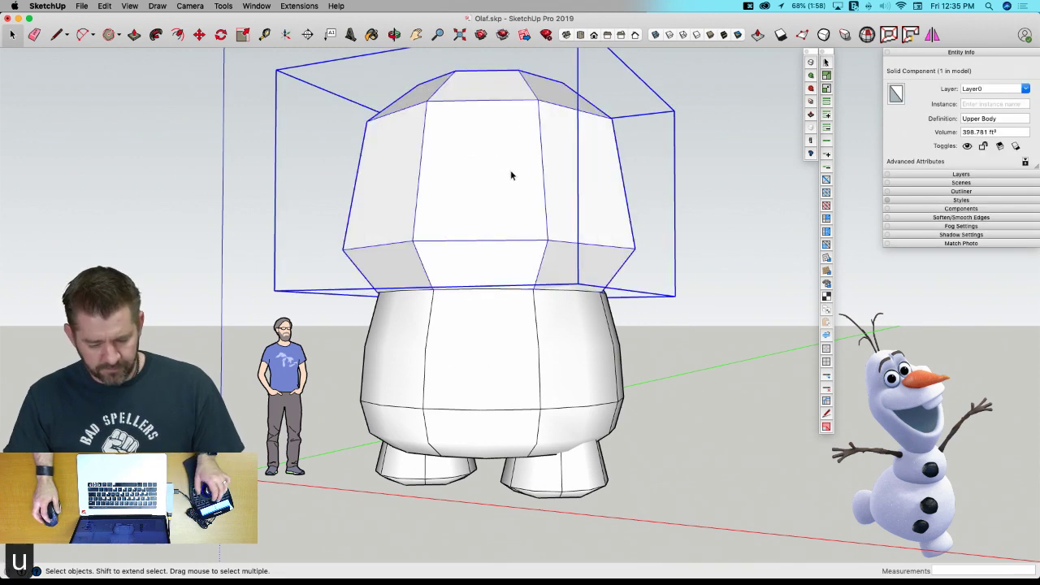
{"action": "scroll", "coordinate": [530, 356], "scroll_direction": "down", "scroll_amount": 1}
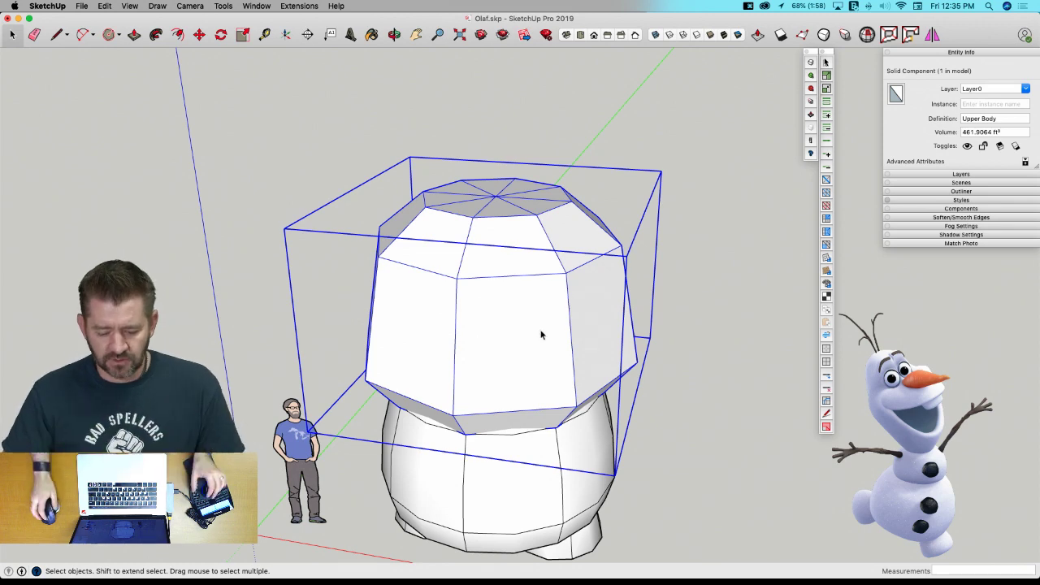
{"action": "middle_click_drag", "start_coordinate": [543, 335], "coordinate": [501, 331]}
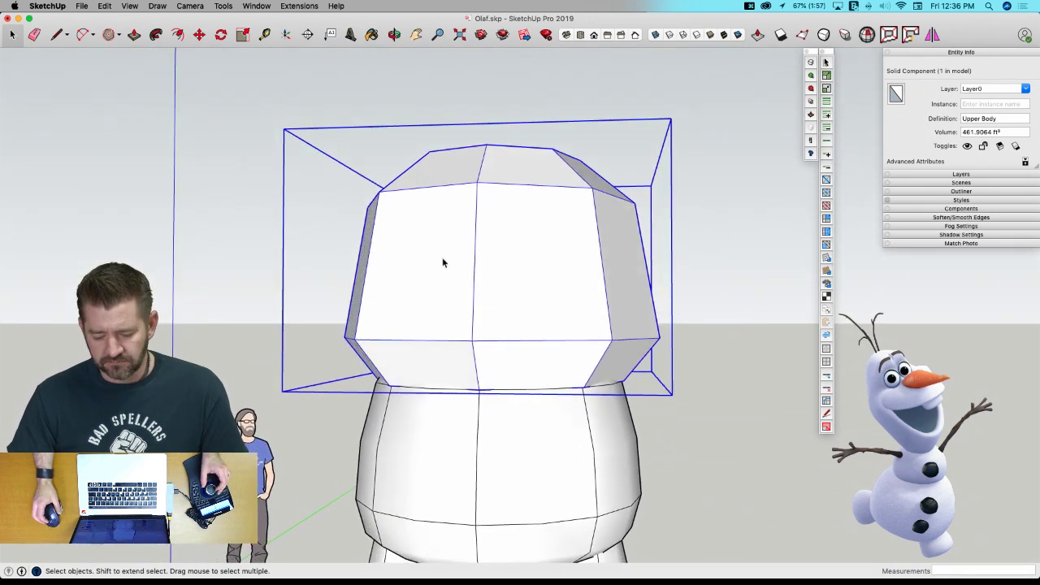
Draw a demonstration rectangle about 12' 10 3/16" by 14' 8" on the ground away from the figure.
{"action": "key", "text": "r"}
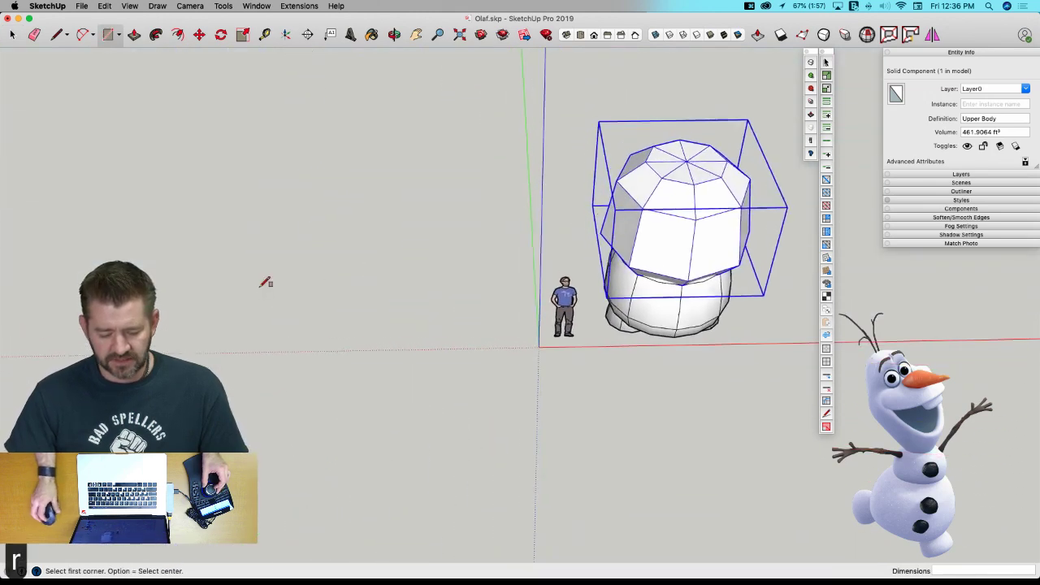
{"action": "left_click", "coordinate": [197, 199]}
{"action": "left_click", "coordinate": [314, 303]}
{"action": "left_click", "coordinate": [251, 248]}
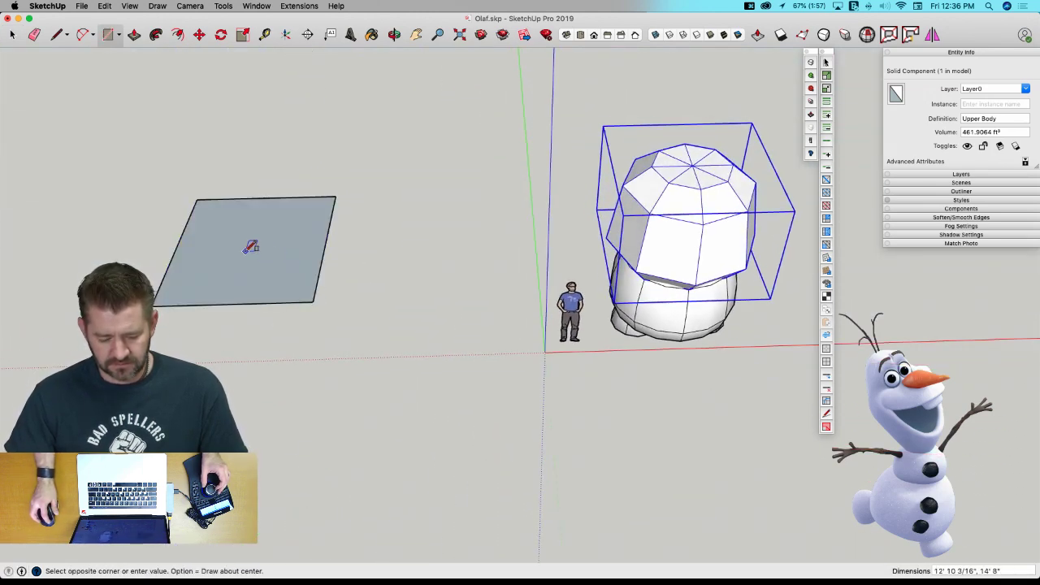
Group the rectangle with its edges and toggle the group's subdivision on and off.
{"action": "key", "text": "space"}
{"action": "double_click", "coordinate": [244, 254]}
{"action": "right_click", "coordinate": [244, 258]}
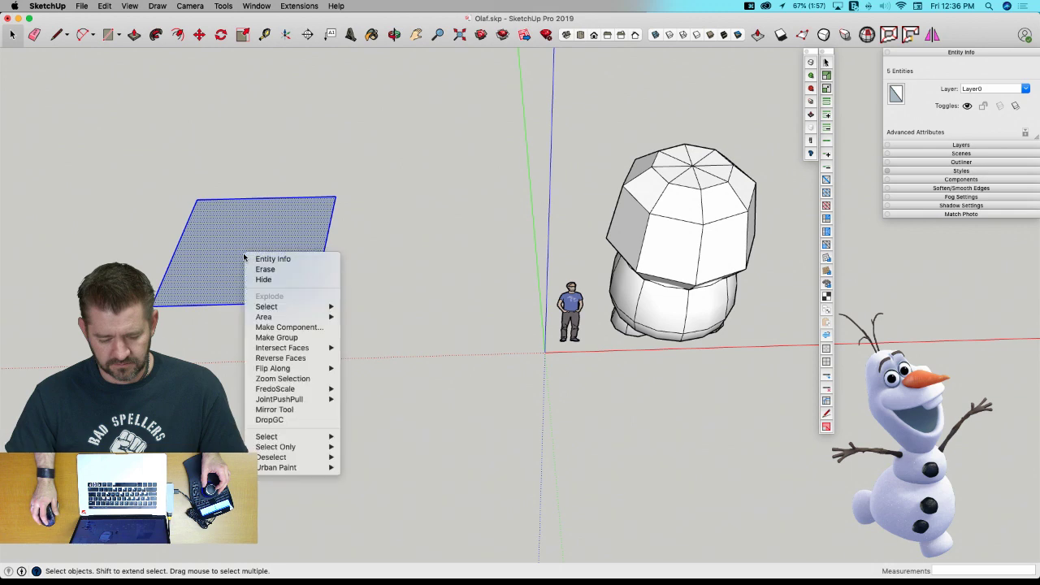
{"action": "left_click", "coordinate": [272, 339]}
{"action": "key", "text": "u"}
{"action": "key", "text": "u"}
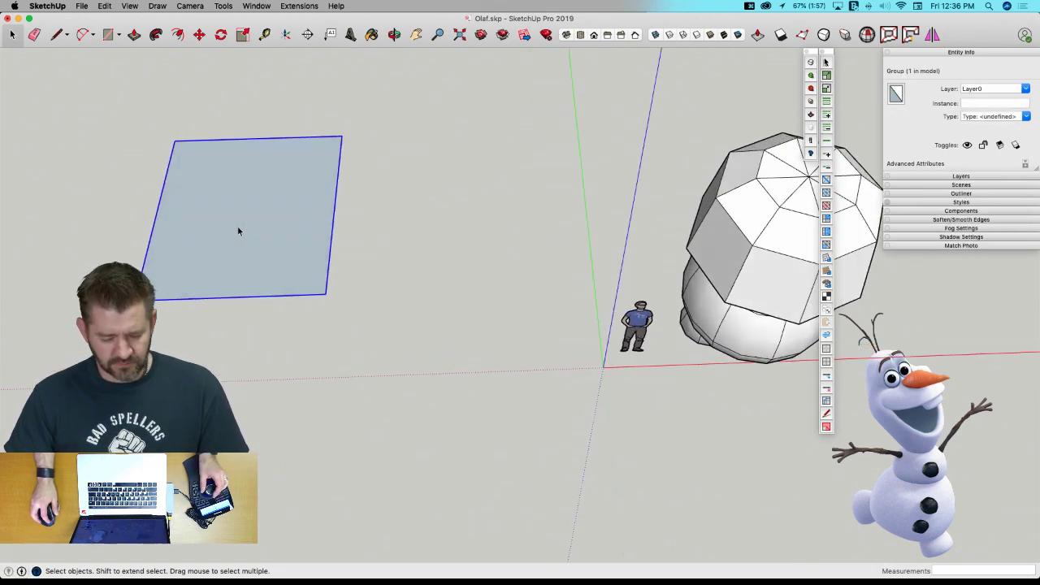
Inside the rectangle's group, draw an adjoining rectangle 14' 8" by about 11' 9 5/16" that shares one full edge.
{"action": "key", "text": "r"}
{"action": "key", "text": "space"}
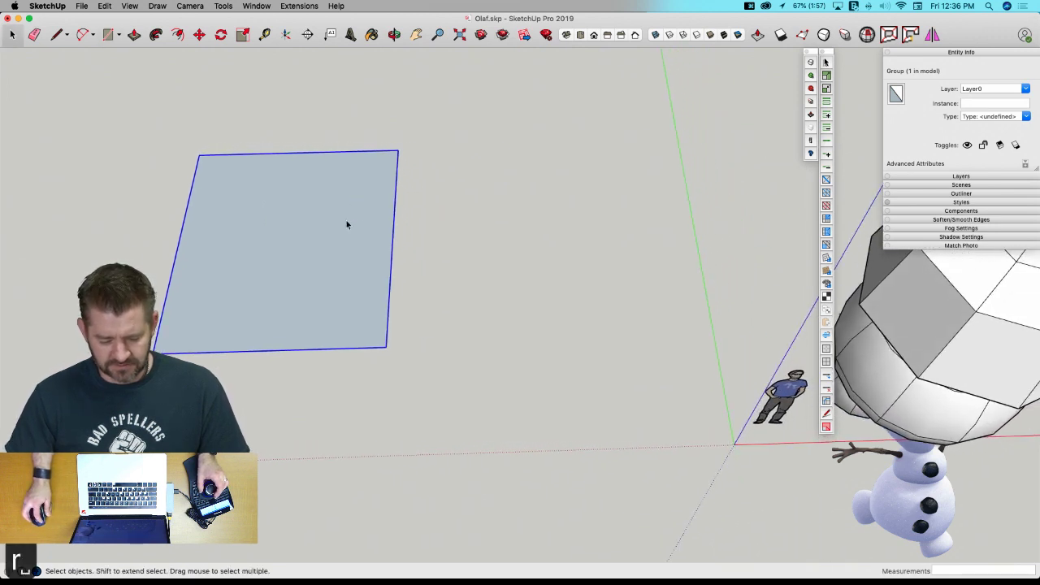
{"action": "double_click", "coordinate": [346, 221]}
{"action": "key", "text": "r"}
{"action": "left_click", "coordinate": [398, 149]}
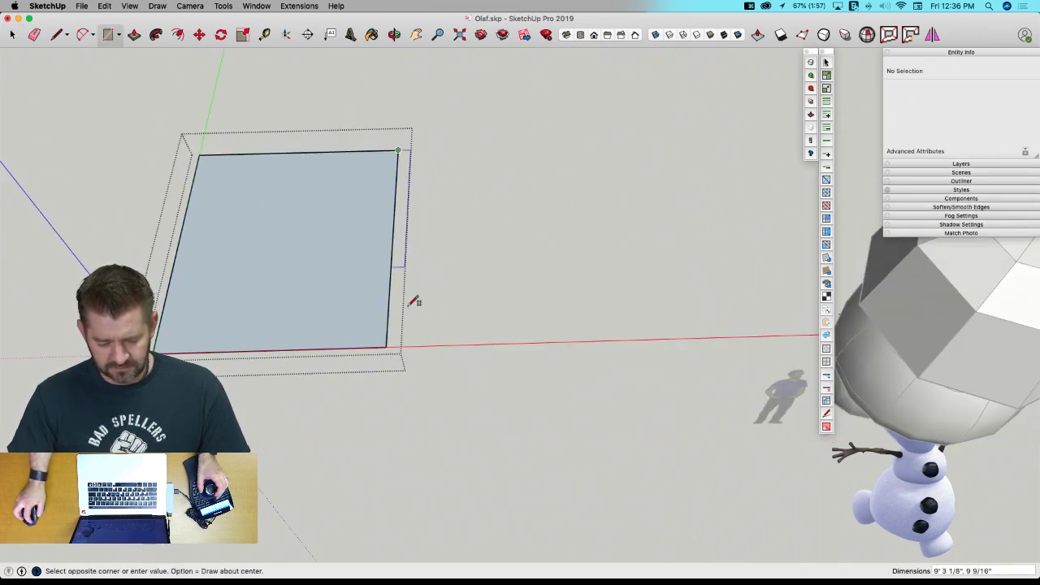
{"action": "left_click", "coordinate": [598, 340]}
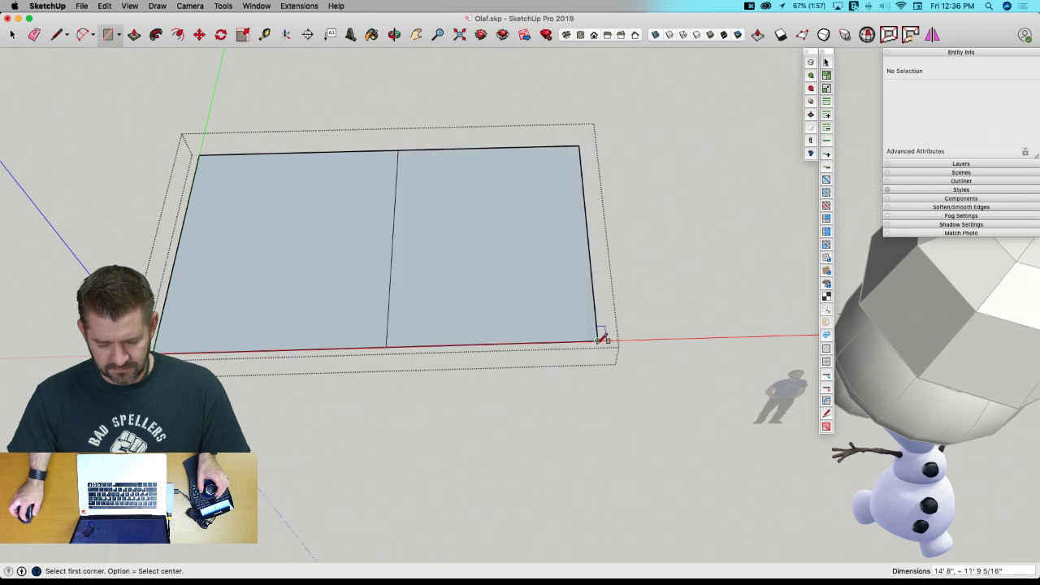
Close the two-face group, reselect it and toggle its subdivision.
{"action": "key", "text": "space"}
{"action": "left_click", "coordinate": [555, 337]}
{"action": "left_click", "coordinate": [538, 423]}
{"action": "left_click", "coordinate": [509, 298]}
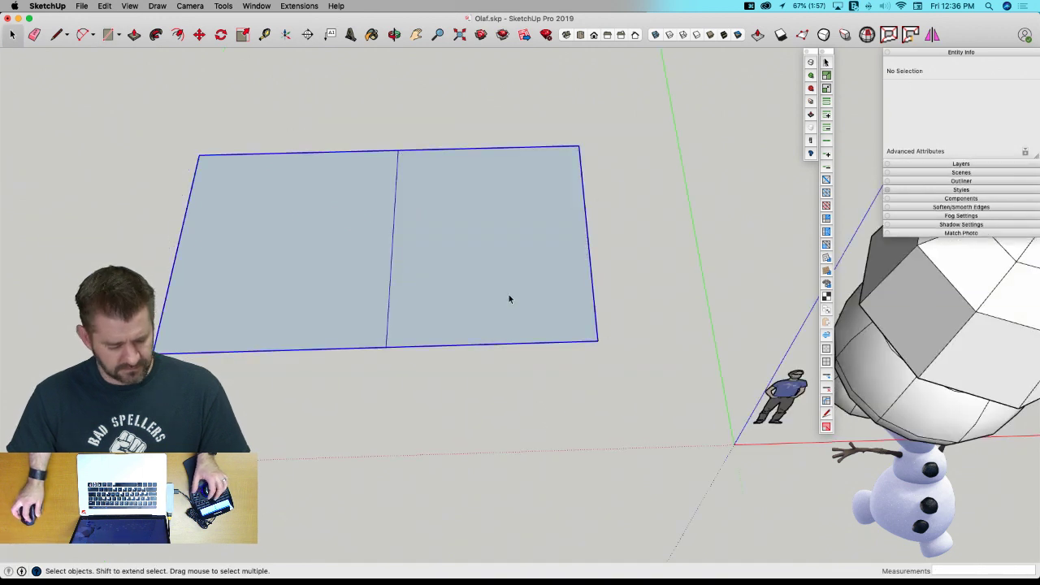
{"action": "key", "text": "u"}
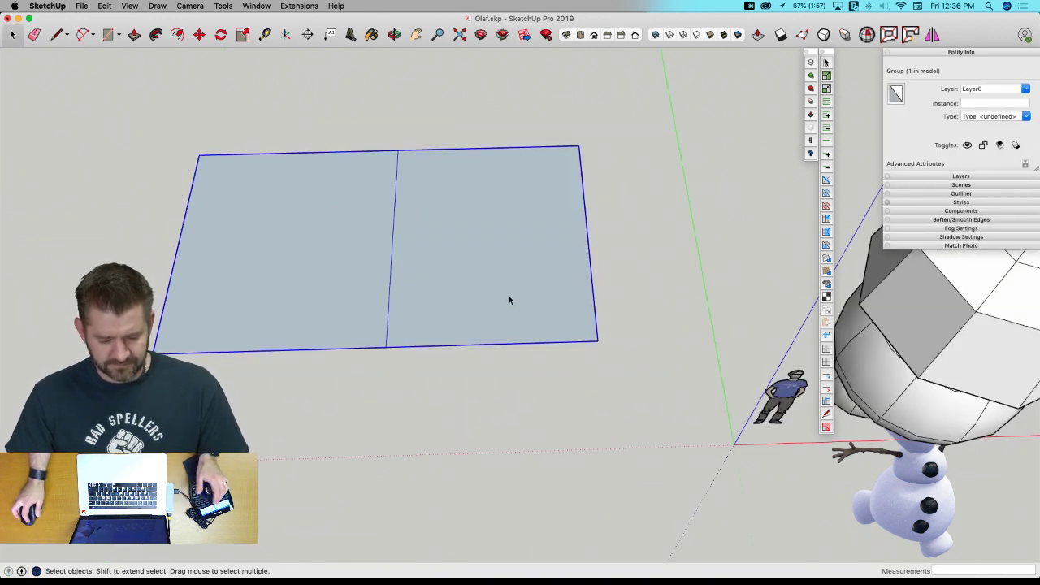
Inside the group, copy both faces and their dividing edge onto the adjacent side to form a two-by-two grid.
{"action": "middle_click_drag", "start_coordinate": [509, 297], "coordinate": [400, 344]}
{"action": "double_click", "coordinate": [442, 378]}
{"action": "left_click_drag", "start_coordinate": [504, 350], "coordinate": [341, 375]}
{"action": "key", "text": "m"}
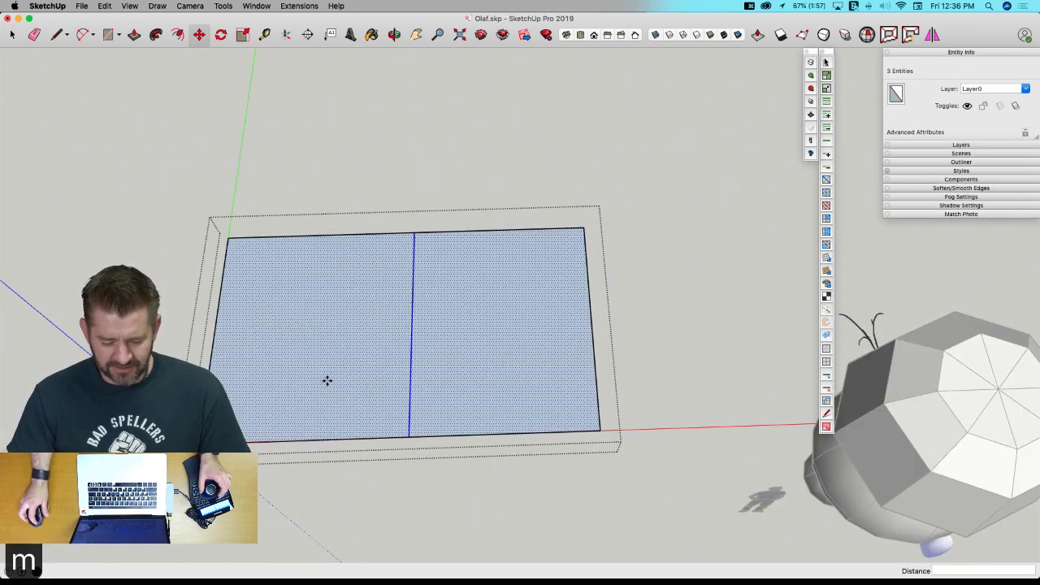
{"action": "left_click", "coordinate": [412, 440]}
{"action": "key", "text": "alt"}
{"action": "left_click", "coordinate": [414, 233]}
{"action": "key", "text": "m"}
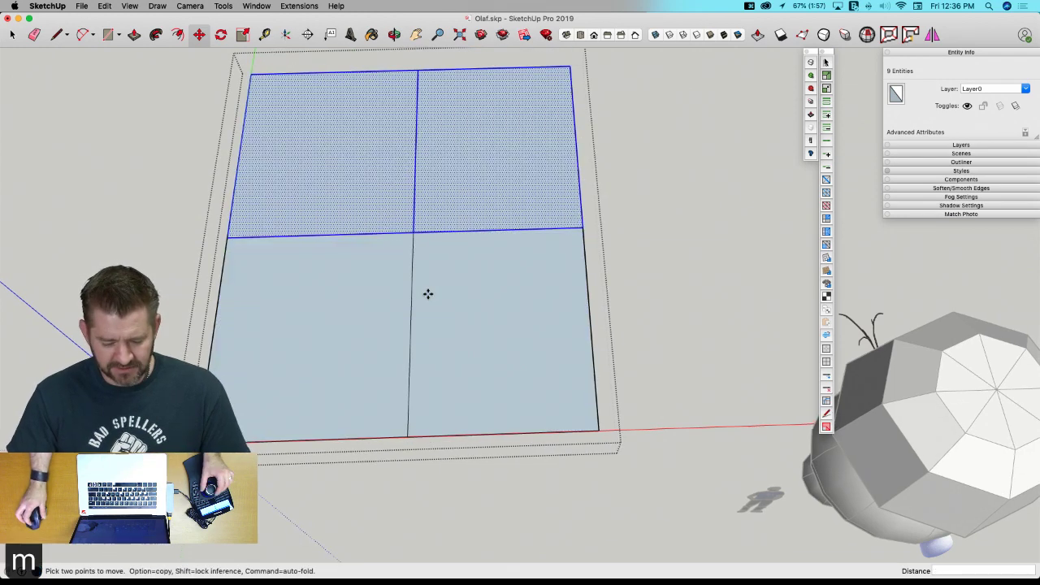
Raise the grid's center vertex vertically about 5' 3 5/8" within the group to form a pyramid.
{"action": "middle_click_drag", "start_coordinate": [428, 294], "coordinate": [434, 267]}
{"action": "key", "text": "super+4"}
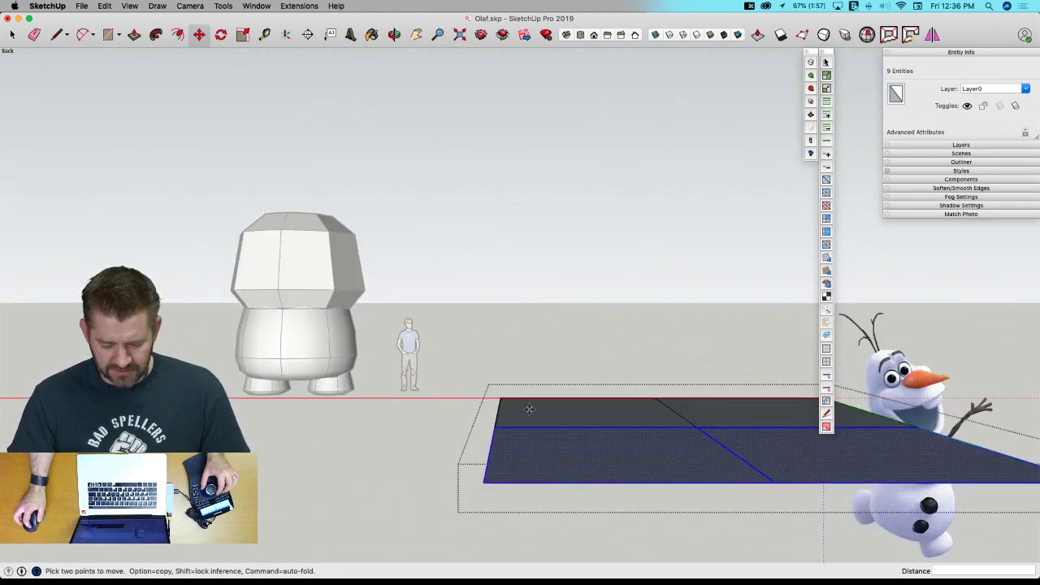
{"action": "middle_click_drag", "start_coordinate": [529, 409], "coordinate": [547, 377]}
{"action": "key", "text": "space"}
{"action": "left_click", "coordinate": [685, 314]}
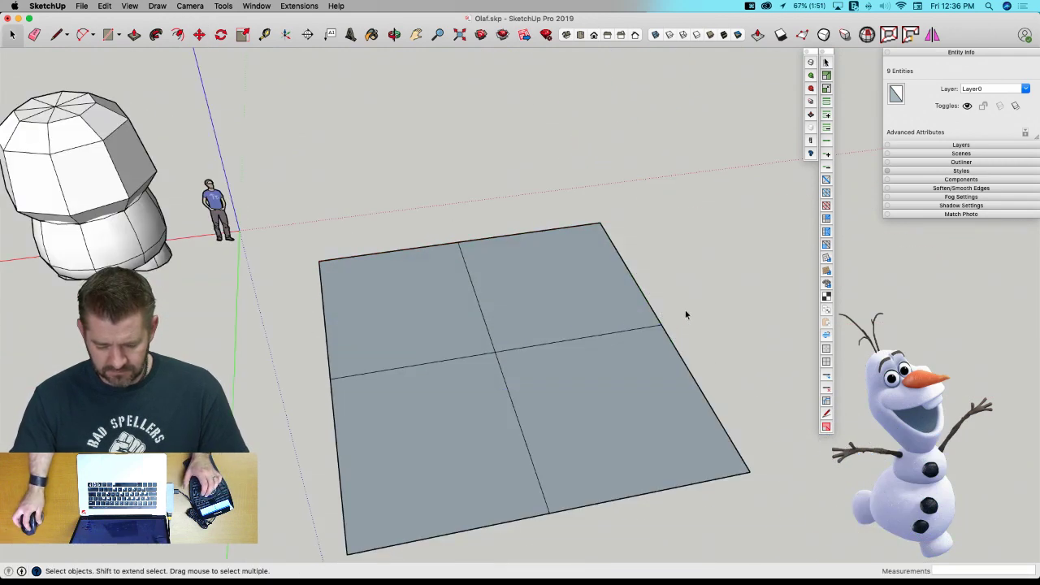
{"action": "double_click", "coordinate": [528, 352]}
{"action": "key", "text": "m"}
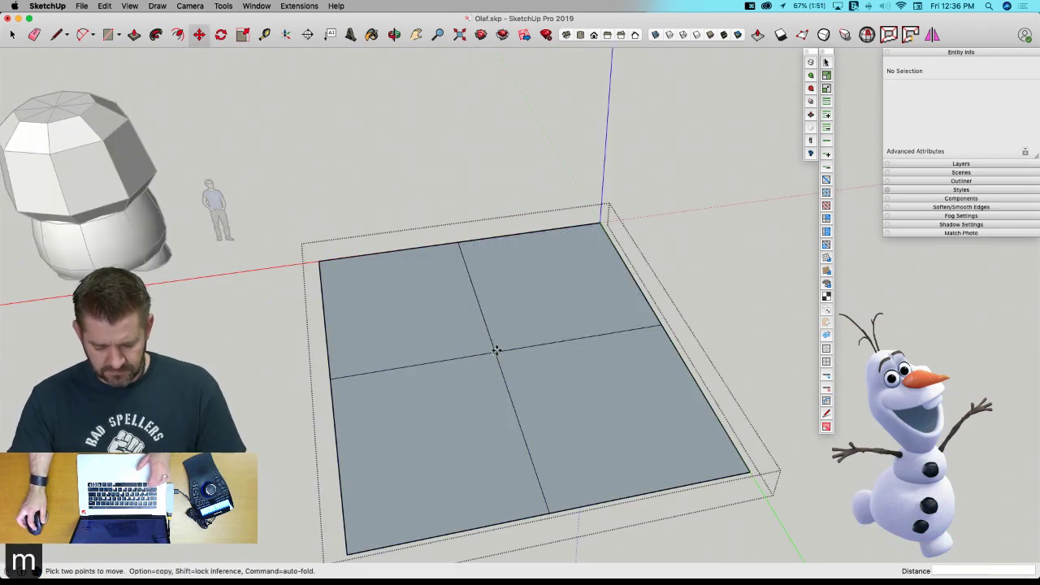
{"action": "left_click", "coordinate": [496, 350]}
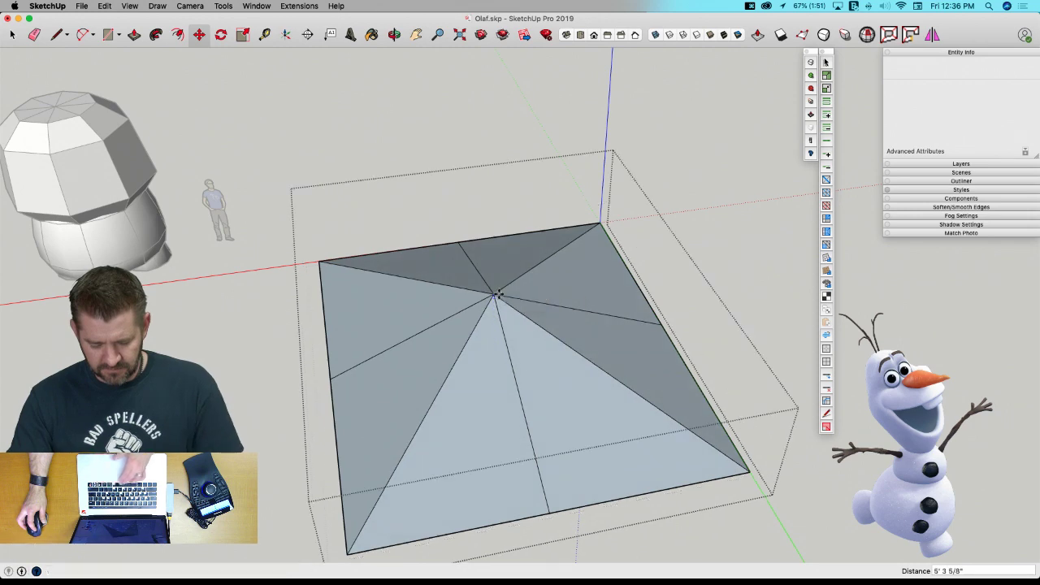
{"action": "left_click", "coordinate": [498, 294]}
Subdivide the pyramid-shaped mesh to smooth it and close the group.
{"action": "key", "text": "space"}
{"action": "key", "text": "u"}
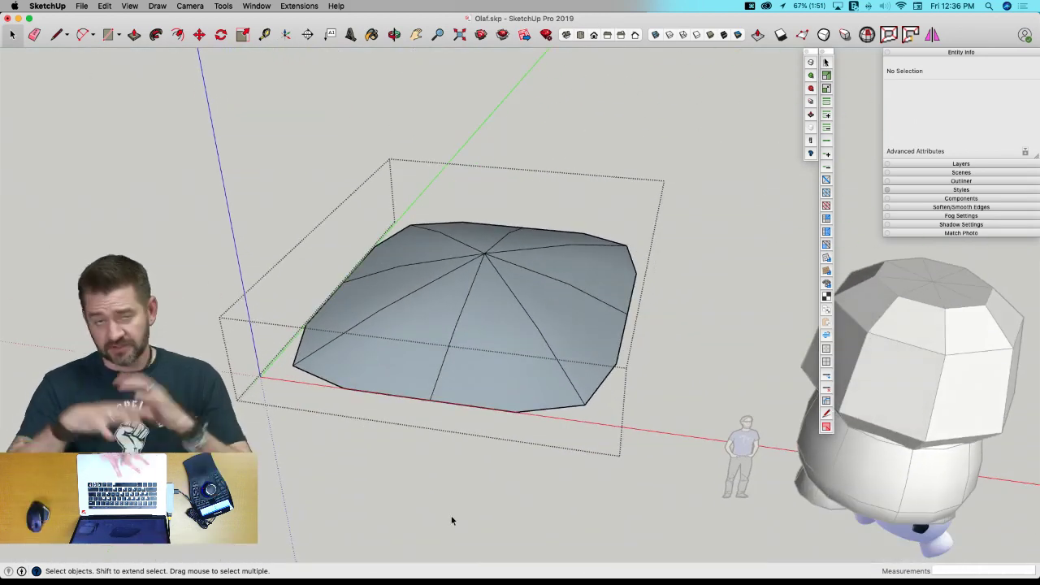
{"action": "left_click", "coordinate": [356, 495]}
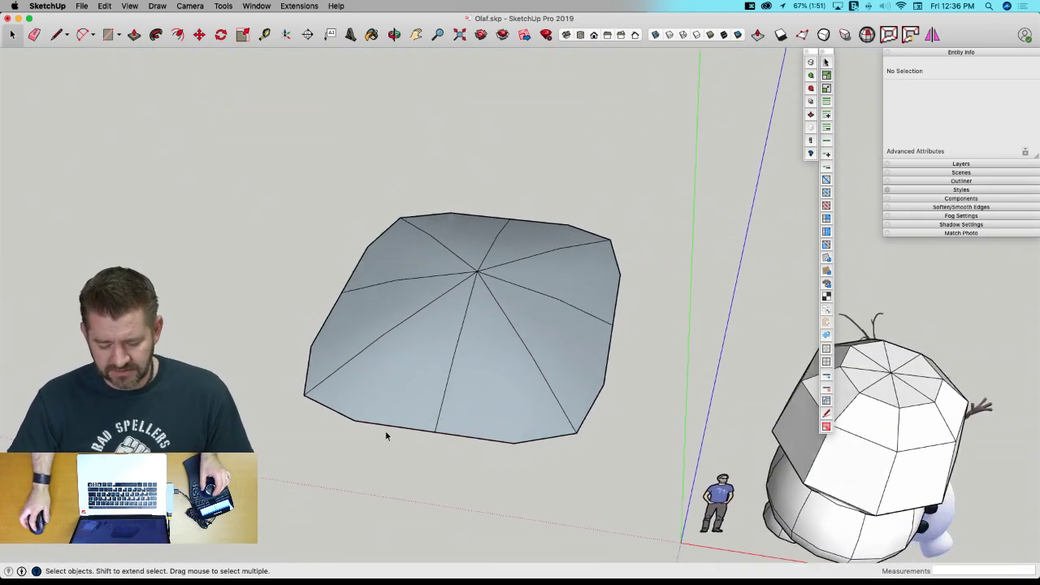
Delete the demonstration mesh group from the model.
{"action": "key", "text": "space"}
{"action": "left_click", "coordinate": [440, 415]}
{"action": "key", "text": "Delete"}
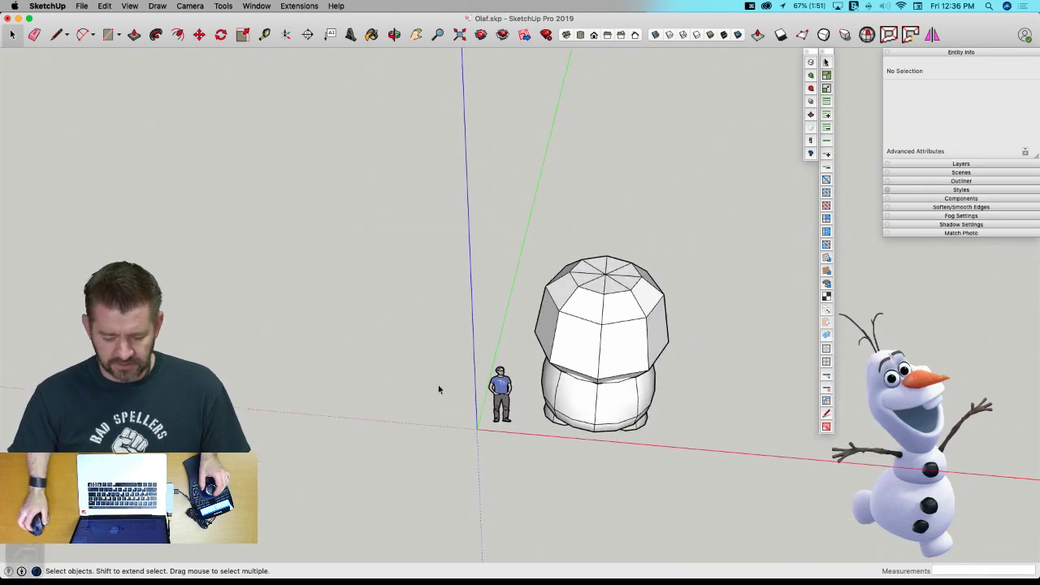
Open the Upper Body component for vertex editing and lower the vertices of its upper half by about 1' 9 3/4".
{"action": "left_click", "coordinate": [548, 294]}
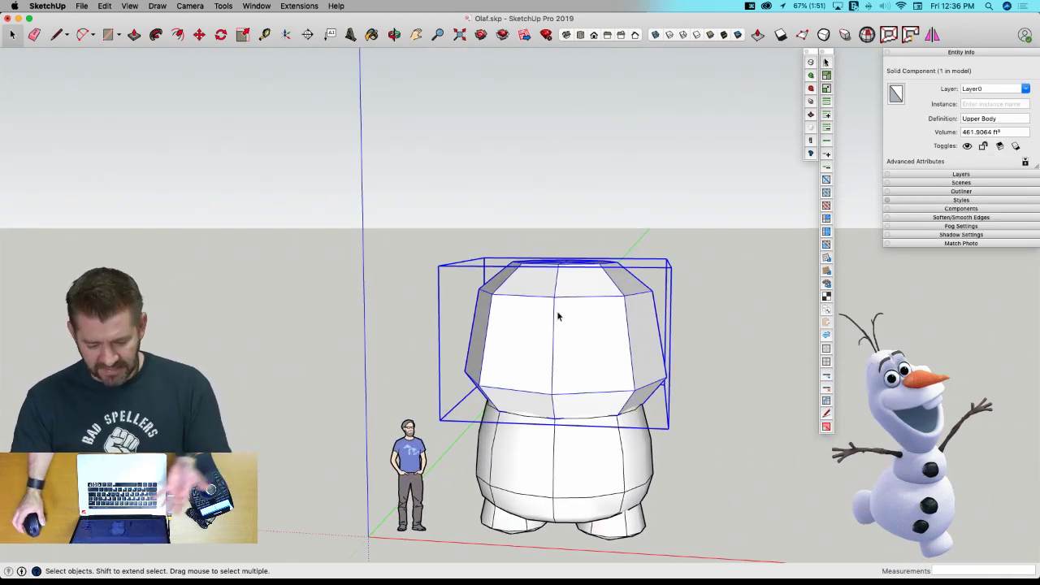
{"action": "middle_click_drag", "start_coordinate": [699, 378], "coordinate": [724, 434]}
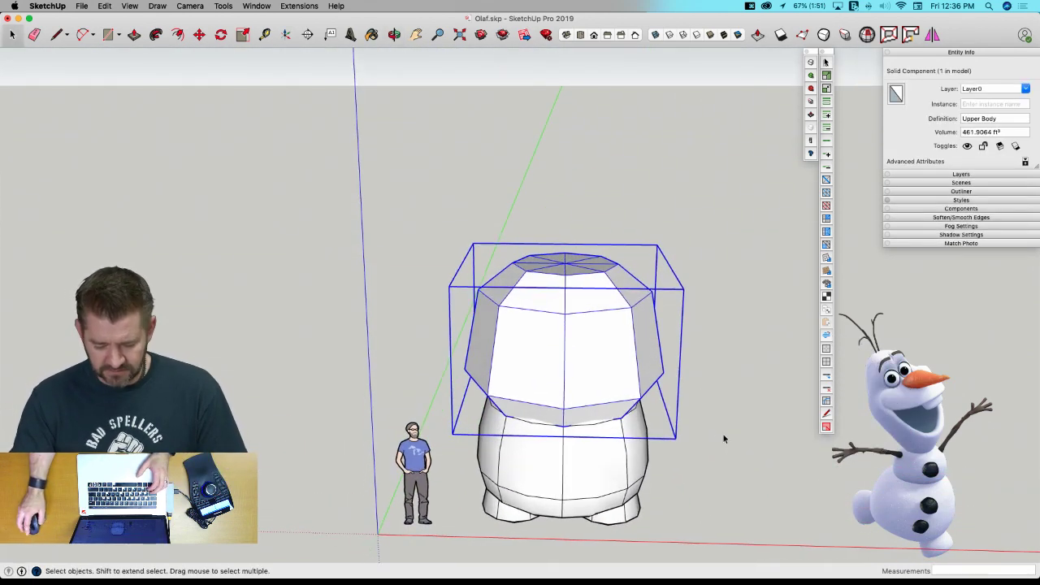
{"action": "scroll", "coordinate": [698, 348], "scroll_direction": "up", "scroll_amount": 3}
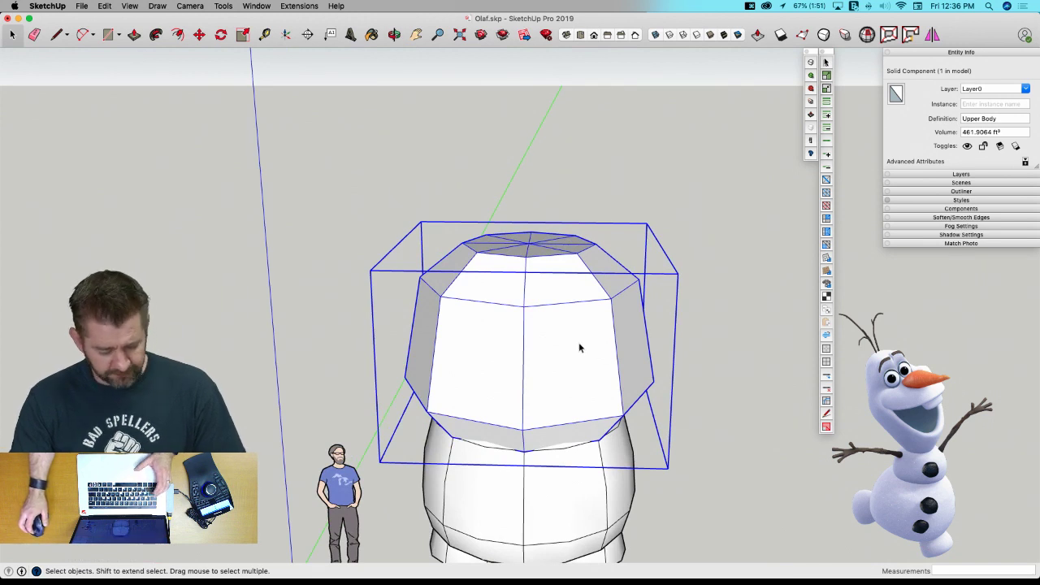
{"action": "double_click", "coordinate": [550, 312]}
{"action": "key", "text": "super+3"}
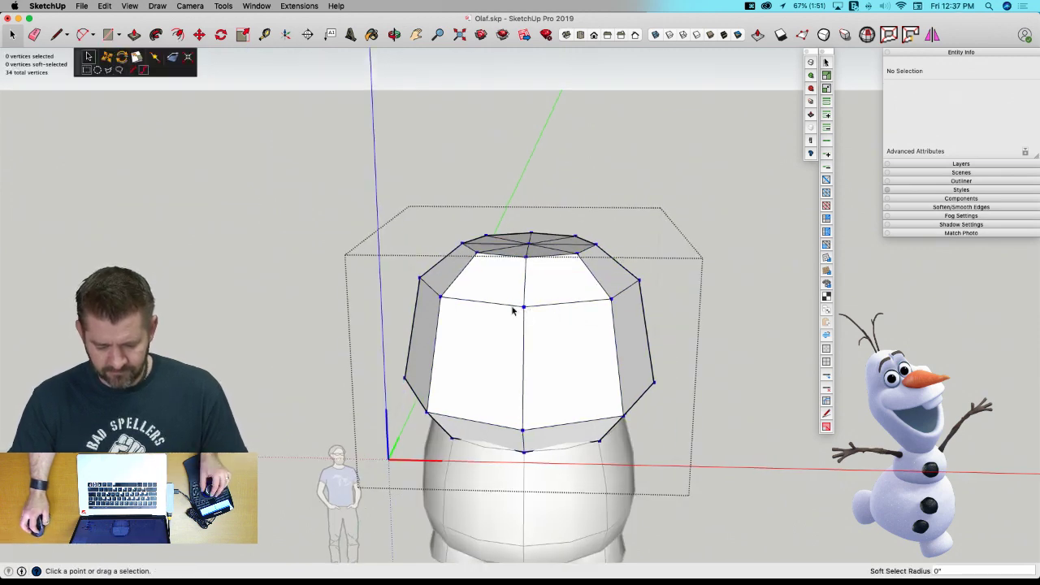
{"action": "left_click_drag", "start_coordinate": [390, 217], "coordinate": [701, 370]}
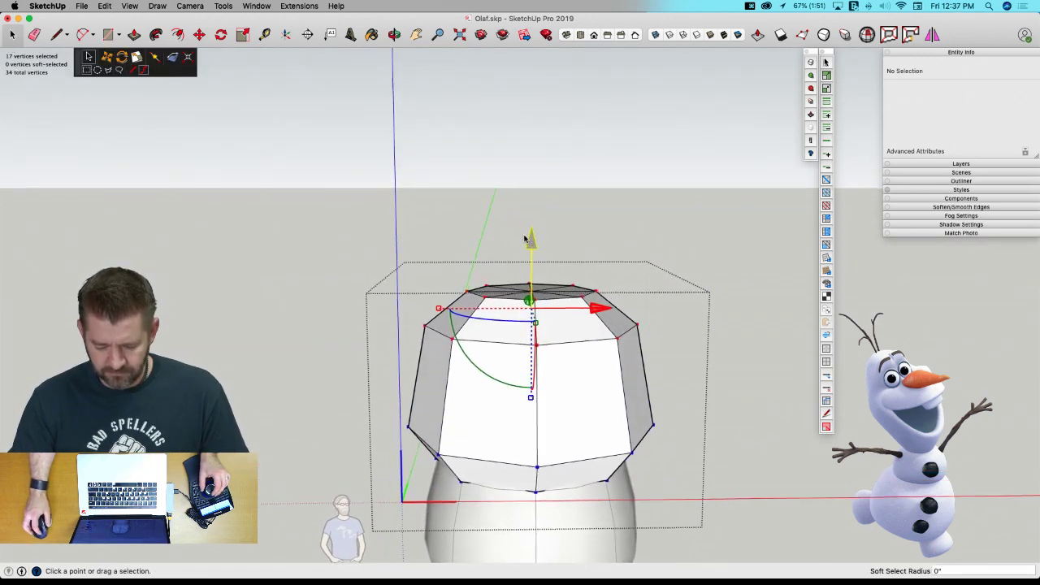
{"action": "left_click_drag", "start_coordinate": [531, 241], "coordinate": [531, 281]}
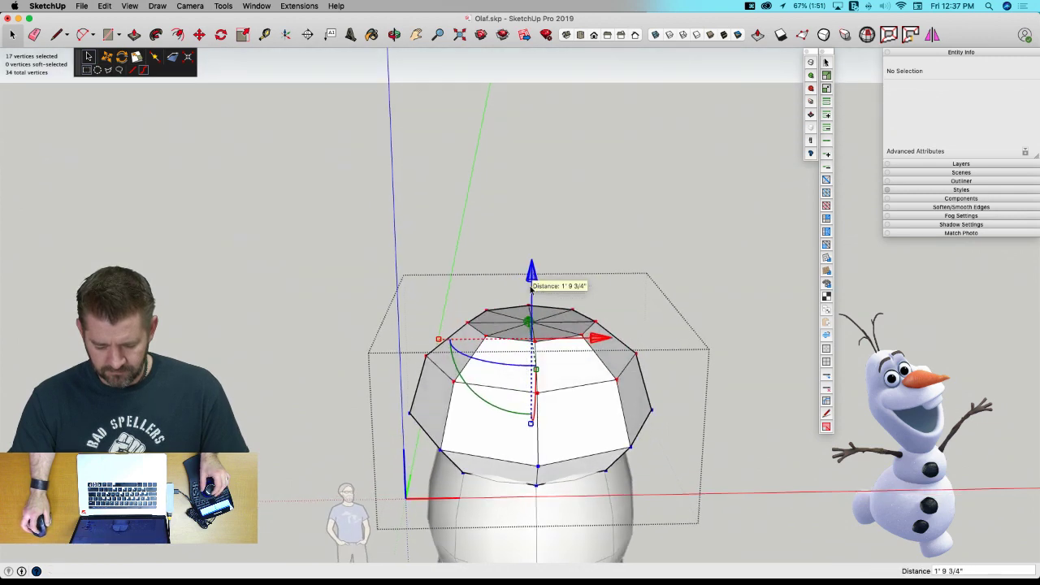
Narrow the whole Upper Body mesh by scaling all vertices to about 0.67 along the red axis and 0.59 along green.
{"action": "left_click_drag", "start_coordinate": [389, 166], "coordinate": [639, 366]}
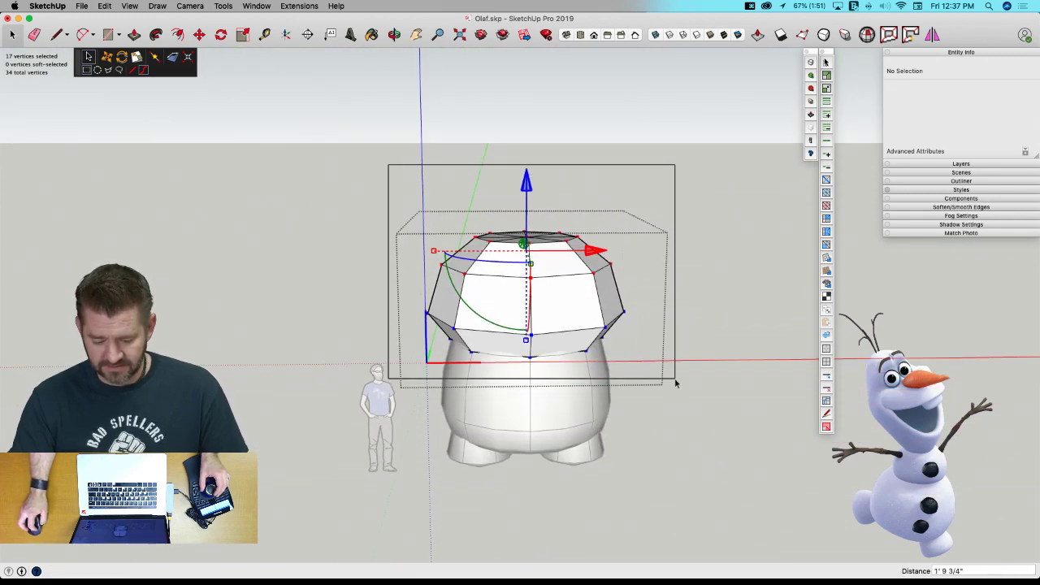
{"action": "key", "text": "super+a"}
{"action": "middle_click_drag", "start_coordinate": [674, 379], "coordinate": [435, 345]}
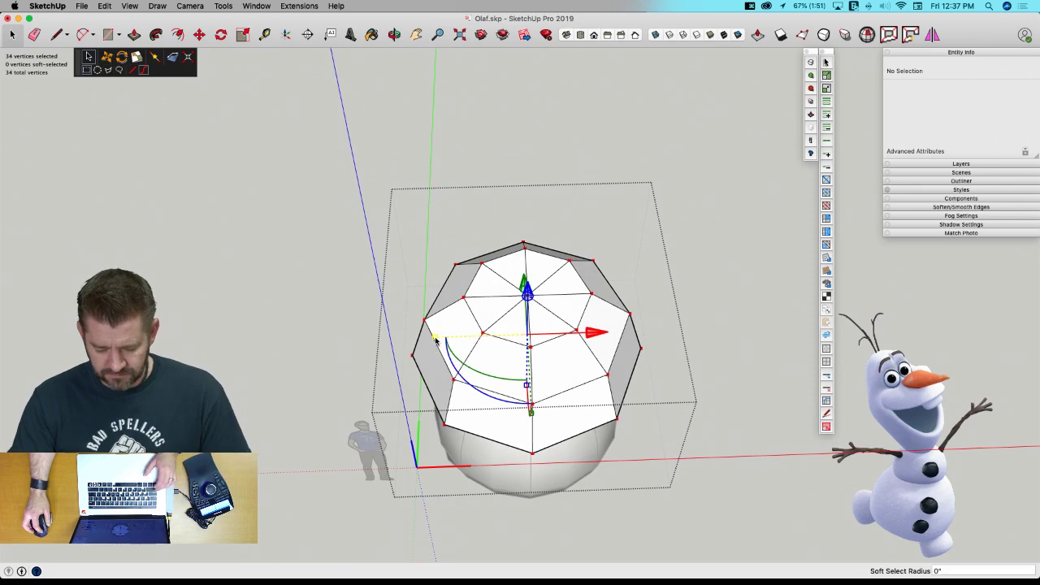
{"action": "left_click_drag", "start_coordinate": [436, 339], "coordinate": [466, 342]}
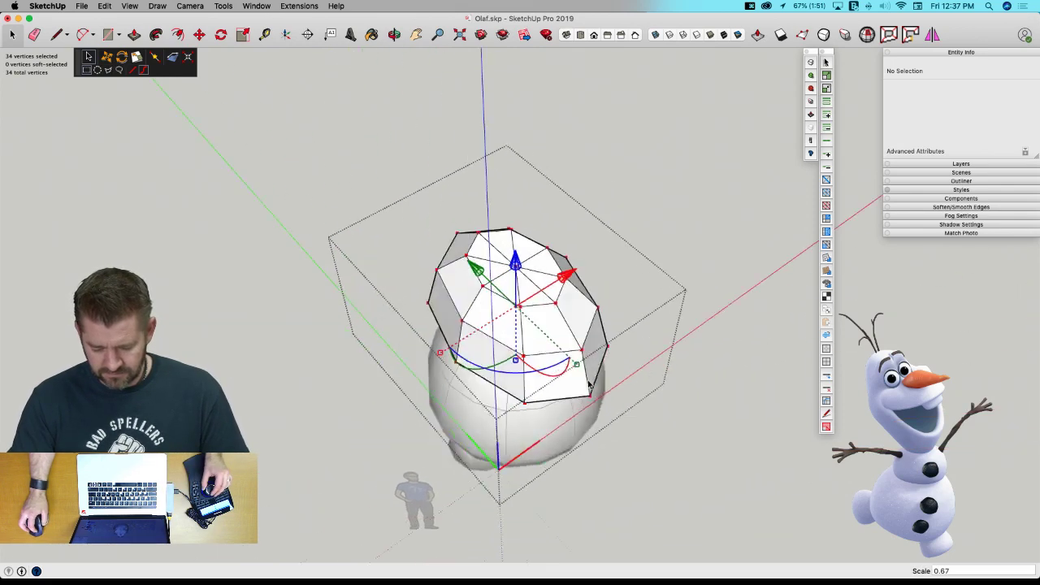
{"action": "middle_click_drag", "start_coordinate": [590, 386], "coordinate": [558, 321]}
{"action": "left_click_drag", "start_coordinate": [569, 294], "coordinate": [533, 295]}
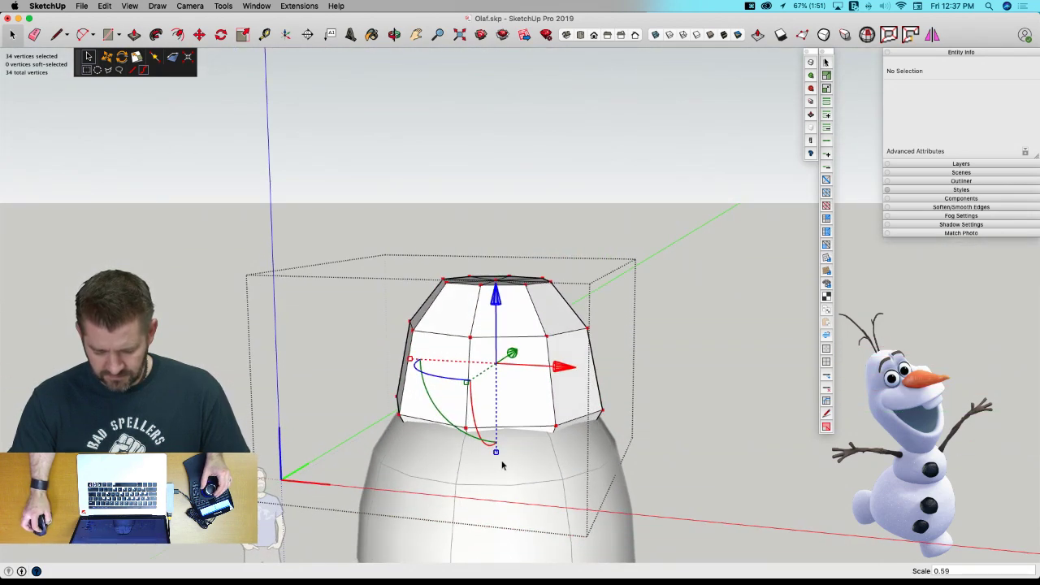
Scale all Upper Body vertices to about 0.80 vertically and 0.87 along the red axis, and finish vertex editing.
{"action": "left_click_drag", "start_coordinate": [498, 456], "coordinate": [492, 437]}
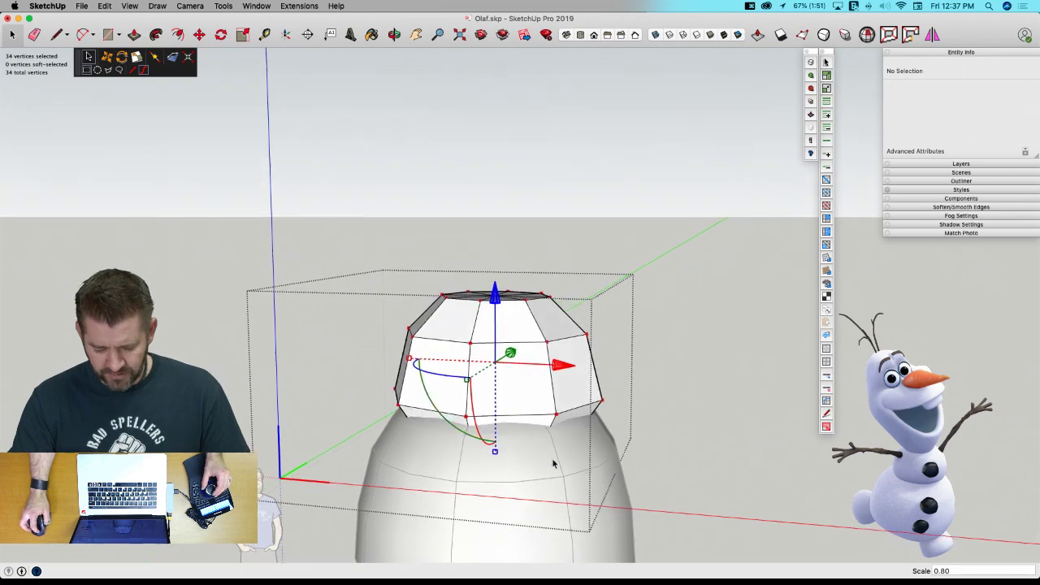
{"action": "middle_click_drag", "start_coordinate": [631, 482], "coordinate": [437, 390]}
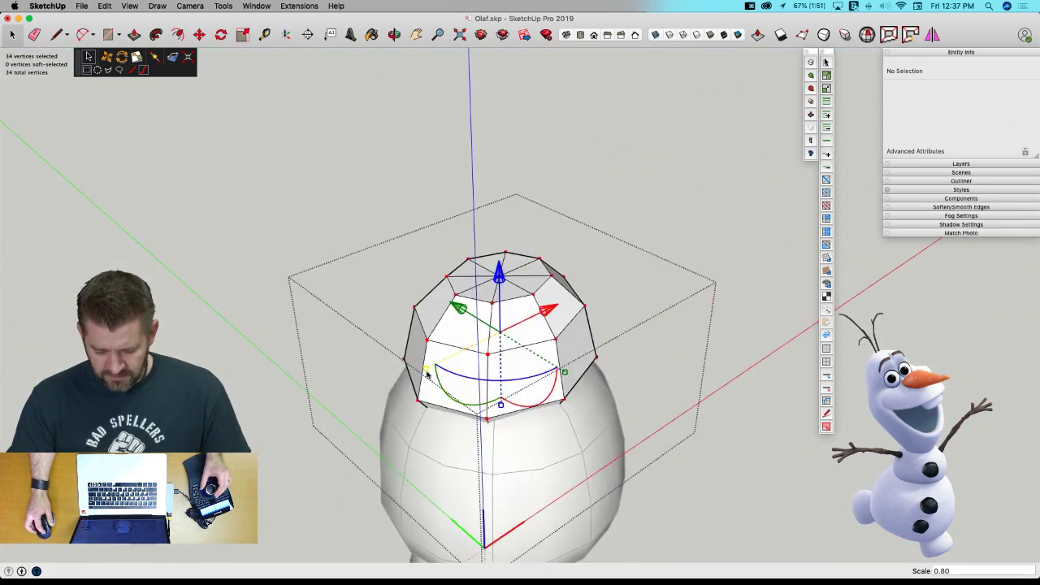
{"action": "left_click_drag", "start_coordinate": [427, 372], "coordinate": [437, 369]}
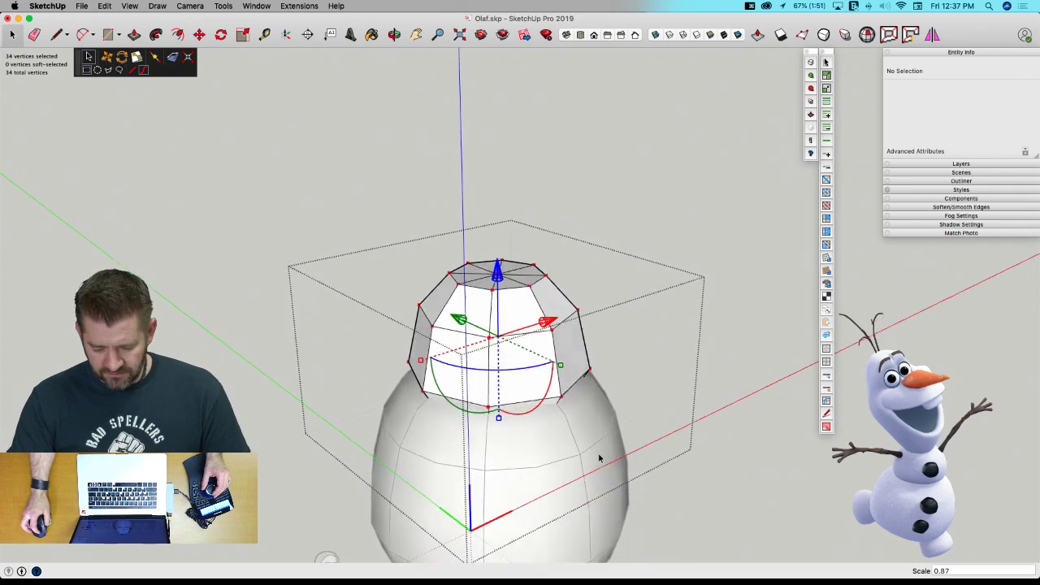
{"action": "middle_click_drag", "start_coordinate": [600, 460], "coordinate": [672, 422]}
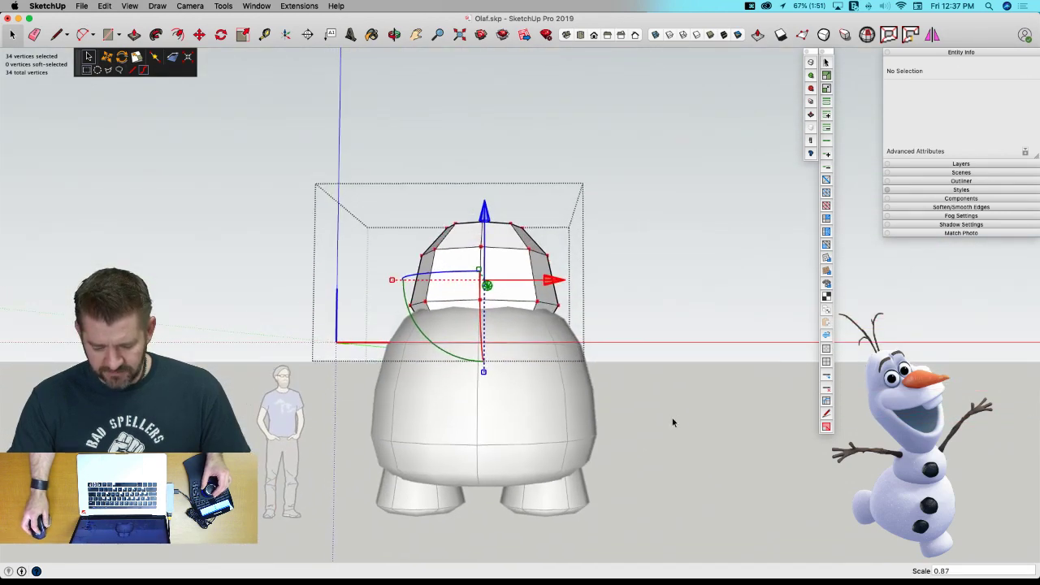
{"action": "left_click", "coordinate": [673, 419]}
{"action": "key", "text": "space"}
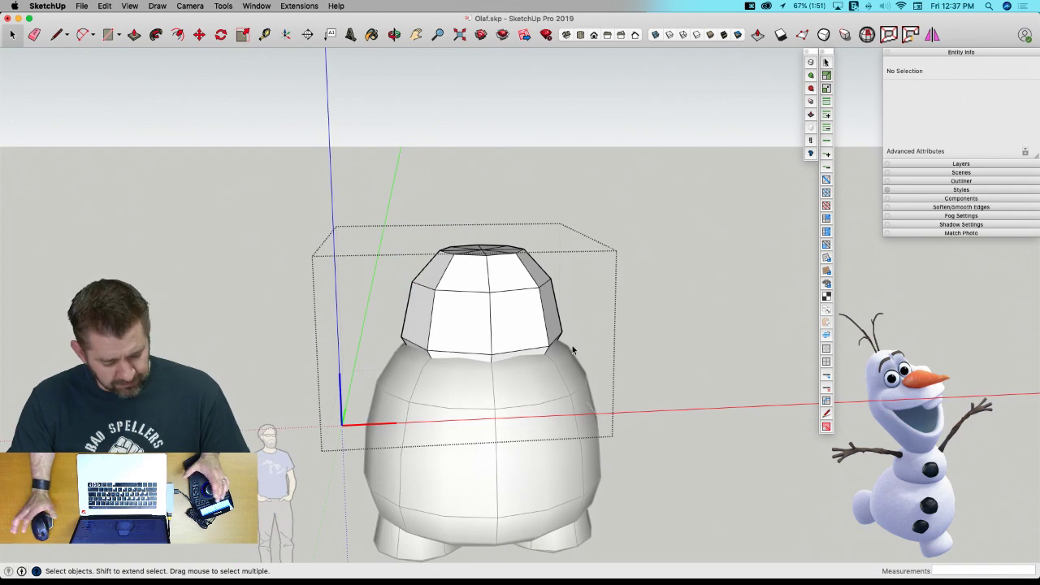
Turn subdivision back on for the Upper Body and close the component.
{"action": "key", "text": "u"}
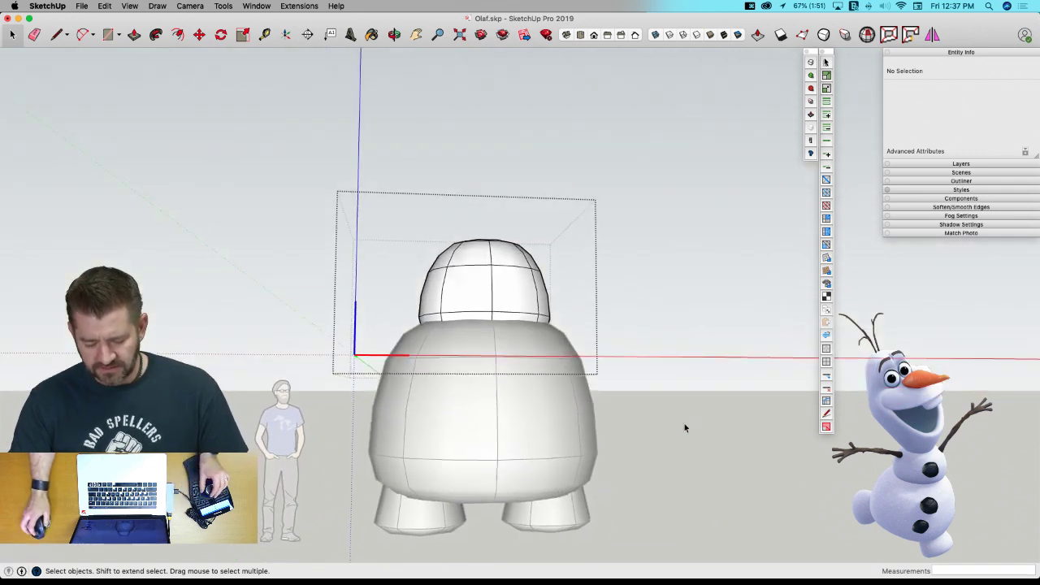
{"action": "middle_click_drag", "start_coordinate": [710, 485], "coordinate": [853, 420]}
{"action": "scroll", "coordinate": [485, 304], "scroll_direction": "up", "scroll_amount": 5}
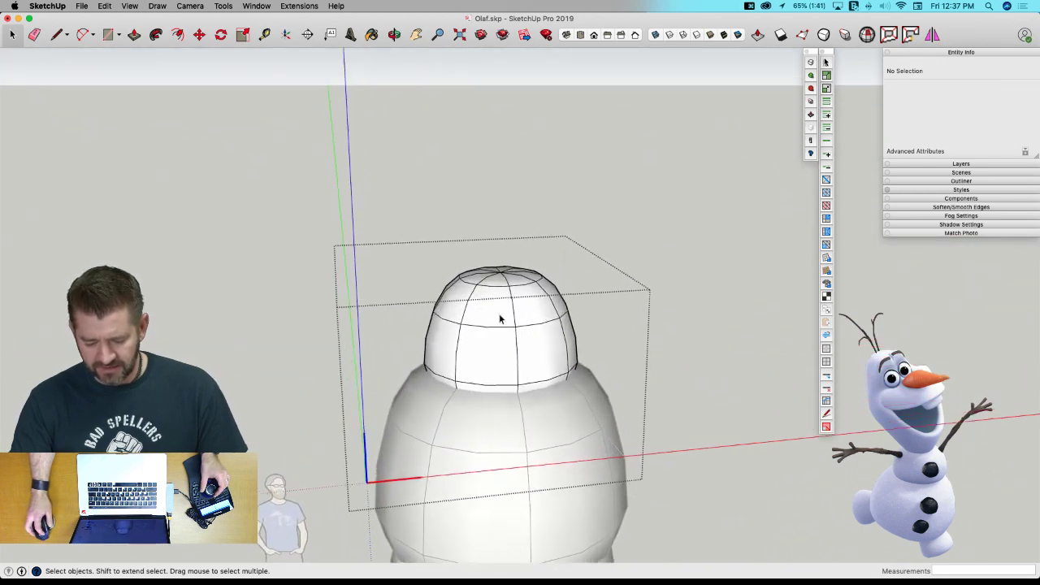
{"action": "left_click", "coordinate": [499, 318]}
{"action": "left_click", "coordinate": [716, 333]}
{"action": "left_click", "coordinate": [516, 326]}
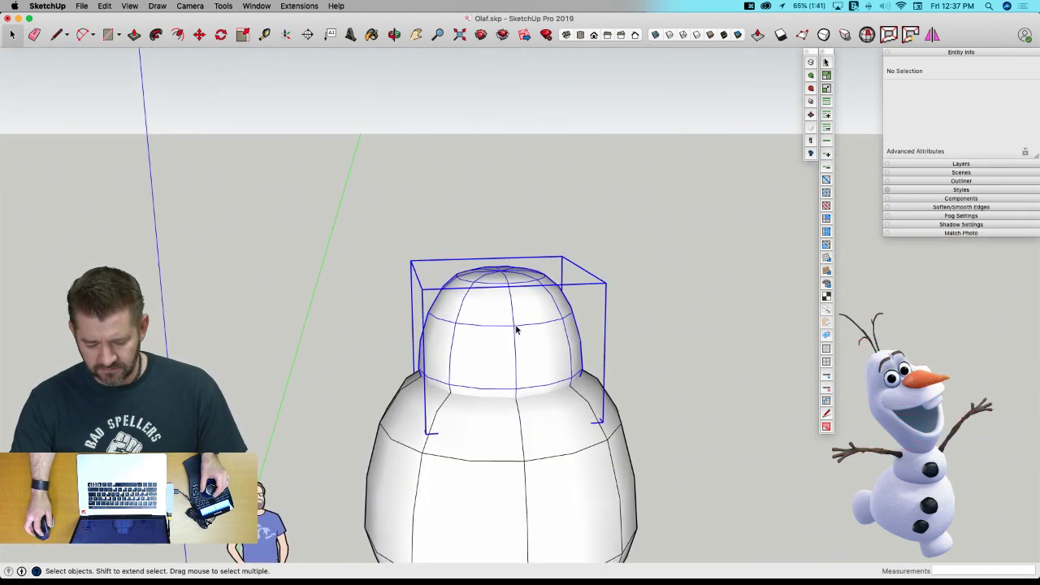
Reopen the Upper Body without subdivision, widen all its vertices along the red axis by about 1.06, and return to the smoothed model.
{"action": "double_click", "coordinate": [521, 334]}
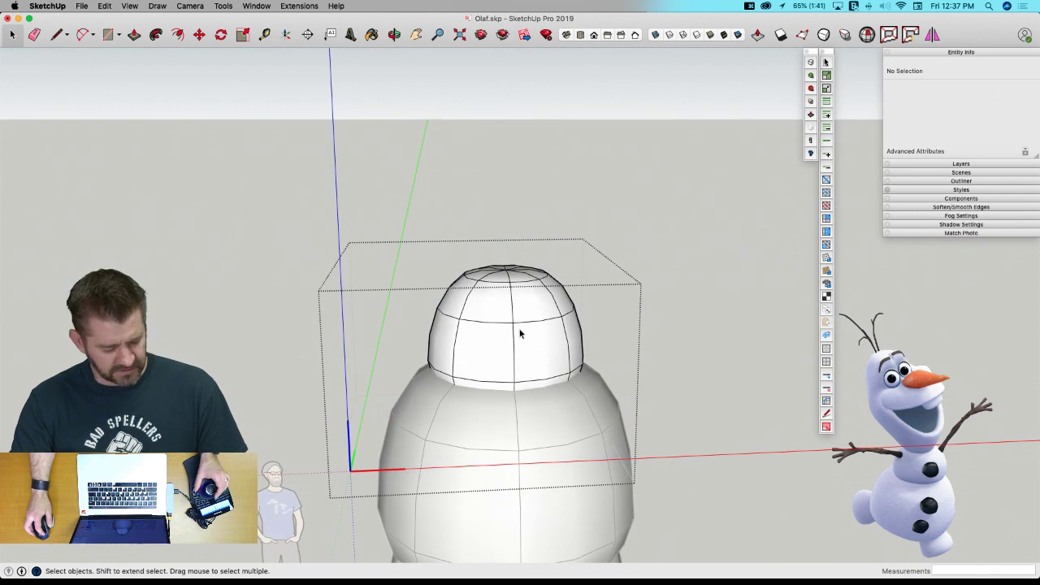
{"action": "key", "text": "u"}
{"action": "left_click", "coordinate": [488, 327]}
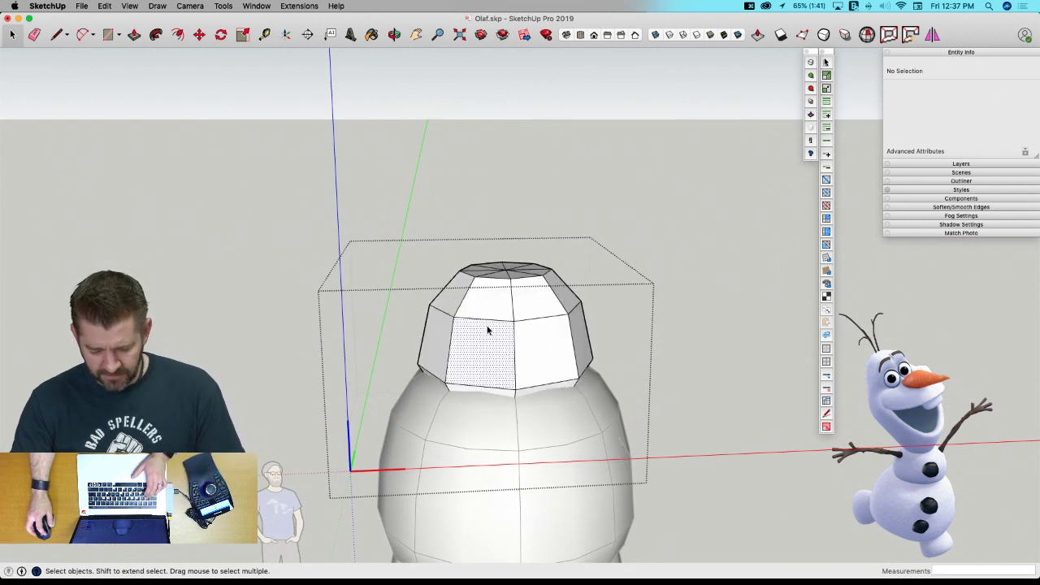
{"action": "key", "text": "super+a"}
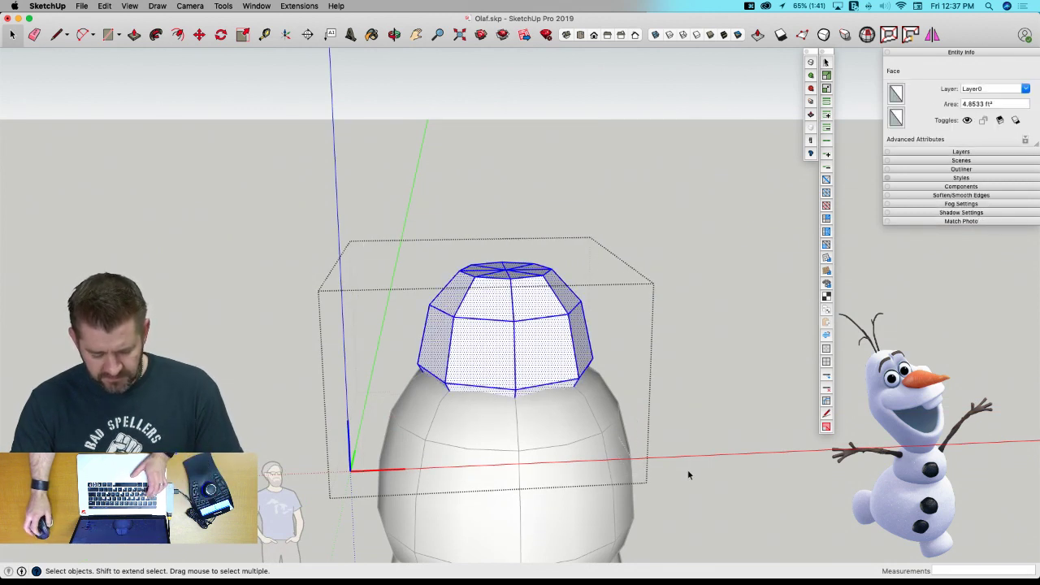
{"action": "key", "text": "v"}
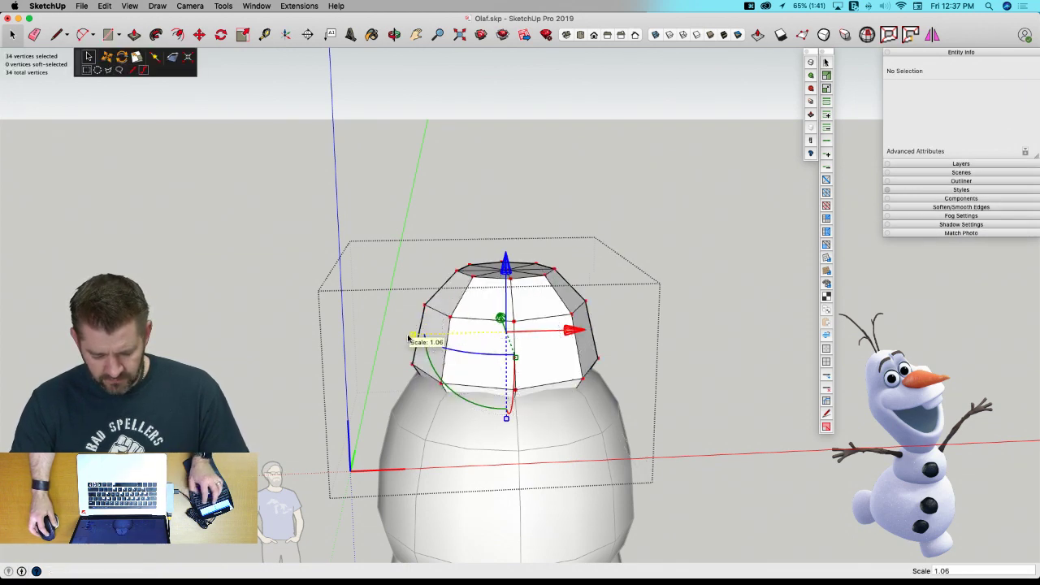
{"action": "middle_click_drag", "start_coordinate": [425, 339], "coordinate": [645, 419]}
{"action": "key", "text": "space"}
{"action": "left_click", "coordinate": [623, 411]}
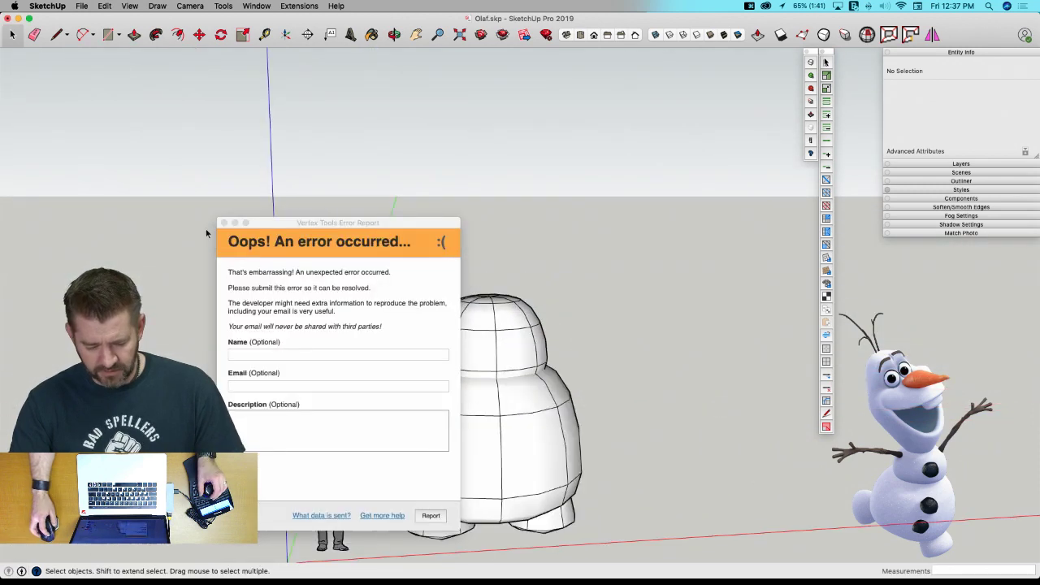
Dismiss the Vertex Tools error report and save the model.
{"action": "left_click", "coordinate": [224, 224]}
{"action": "middle_click_drag", "start_coordinate": [366, 223], "coordinate": [379, 233]}
{"action": "key", "text": "super+s"}
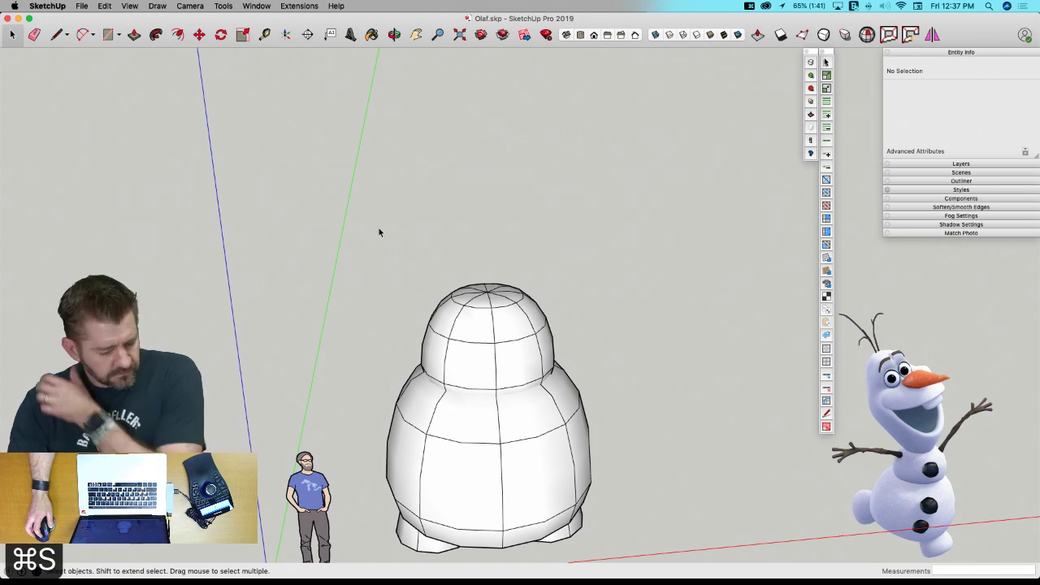
Beside the scale figure, draw an eight-sided polygon with a radius of about 2' 10 1/8" and a vertical triangle from its center to a corner.
{"action": "middle_click_drag", "start_coordinate": [585, 282], "coordinate": [606, 306]}
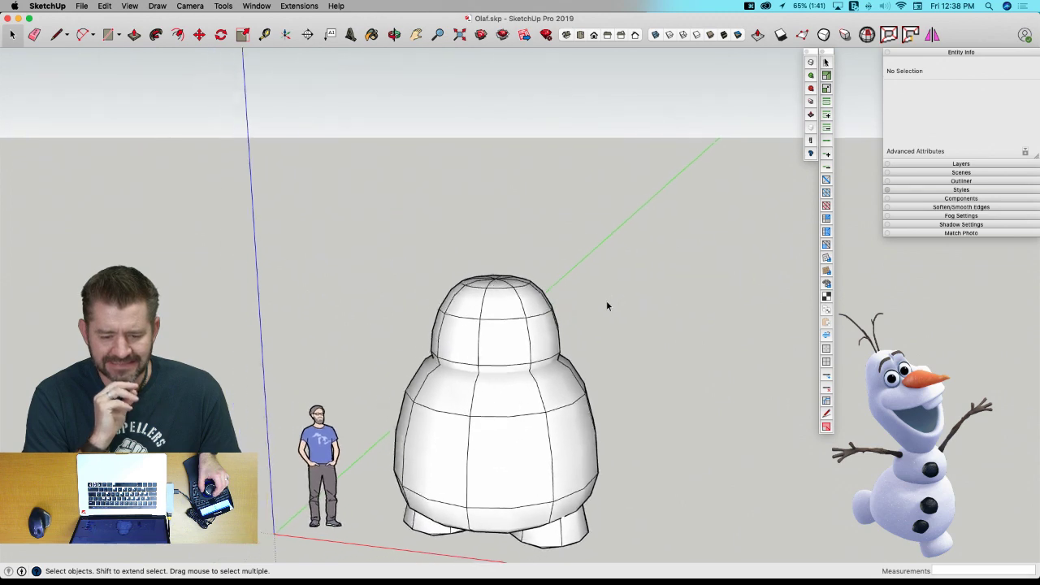
{"action": "middle_click_drag", "start_coordinate": [607, 306], "coordinate": [606, 306]}
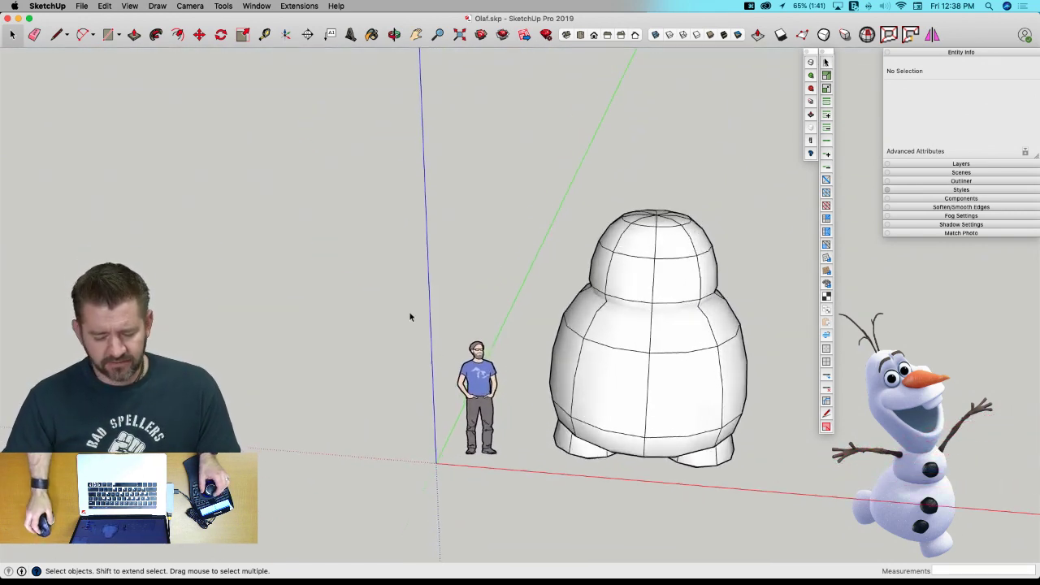
{"action": "middle_click_drag", "start_coordinate": [410, 317], "coordinate": [349, 364]}
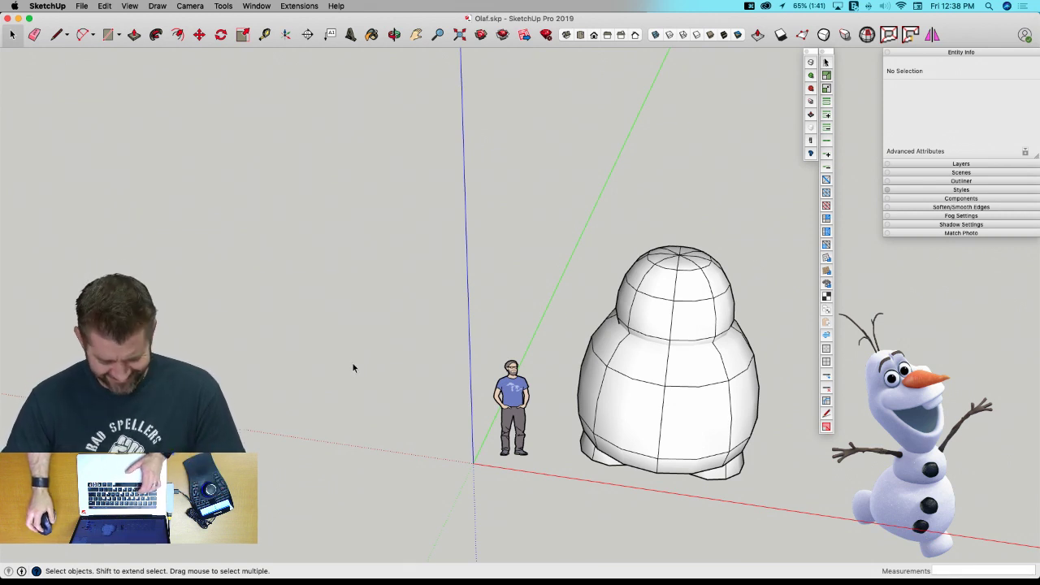
{"action": "left_click", "coordinate": [112, 38]}
{"action": "left_click", "coordinate": [142, 109]}
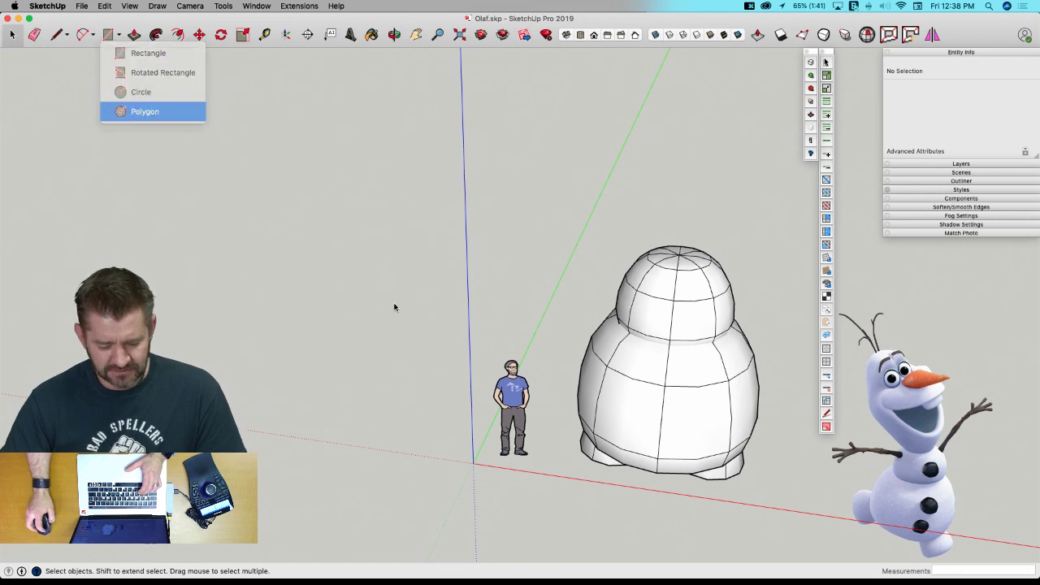
{"action": "left_click", "coordinate": [406, 344]}
{"action": "left_click", "coordinate": [450, 346]}
{"action": "key", "text": "l"}
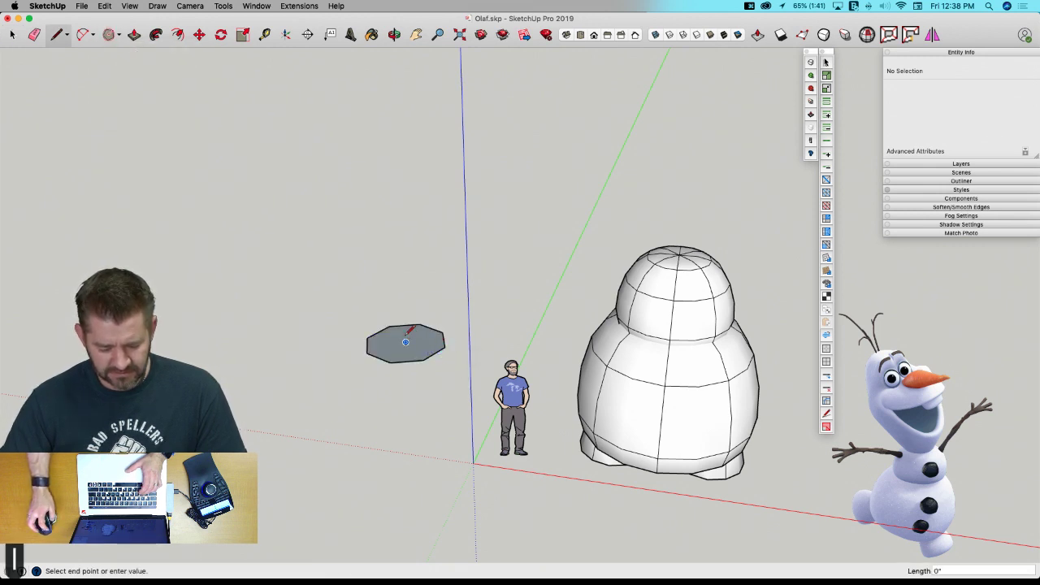
{"action": "left_click", "coordinate": [411, 335]}
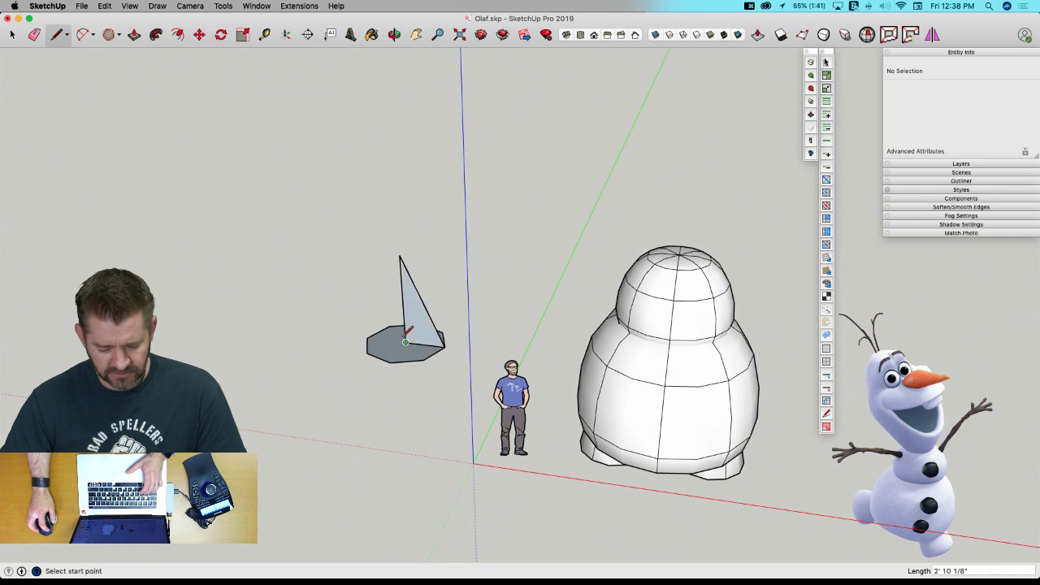
Sweep the vertical triangle around the octagon's perimeter with Follow Me to form an eight-sided cone.
{"action": "key", "text": "space"}
{"action": "left_click", "coordinate": [412, 367]}
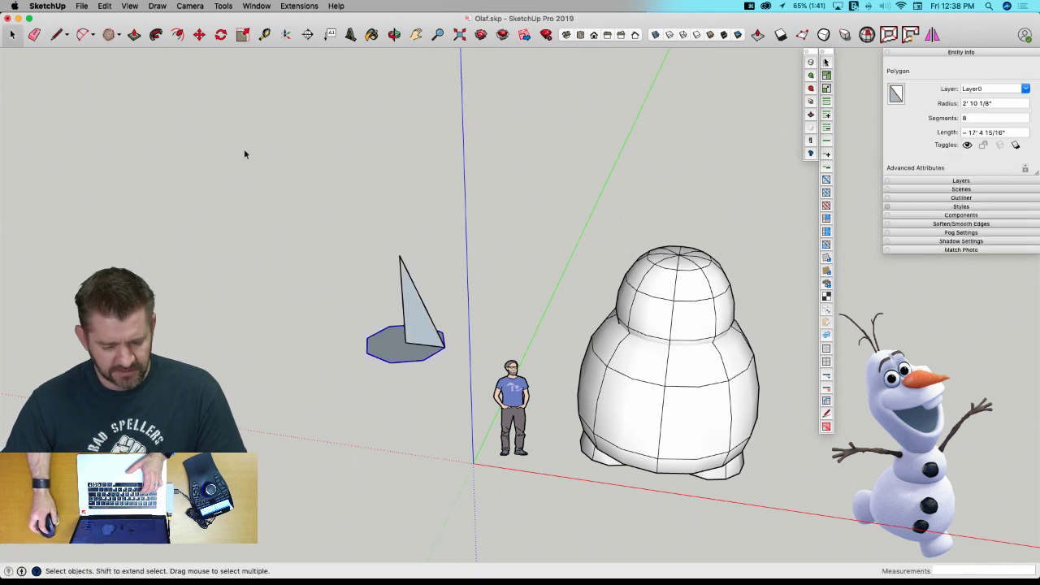
{"action": "left_click", "coordinate": [156, 34]}
{"action": "left_click", "coordinate": [428, 297]}
{"action": "key", "text": "space"}
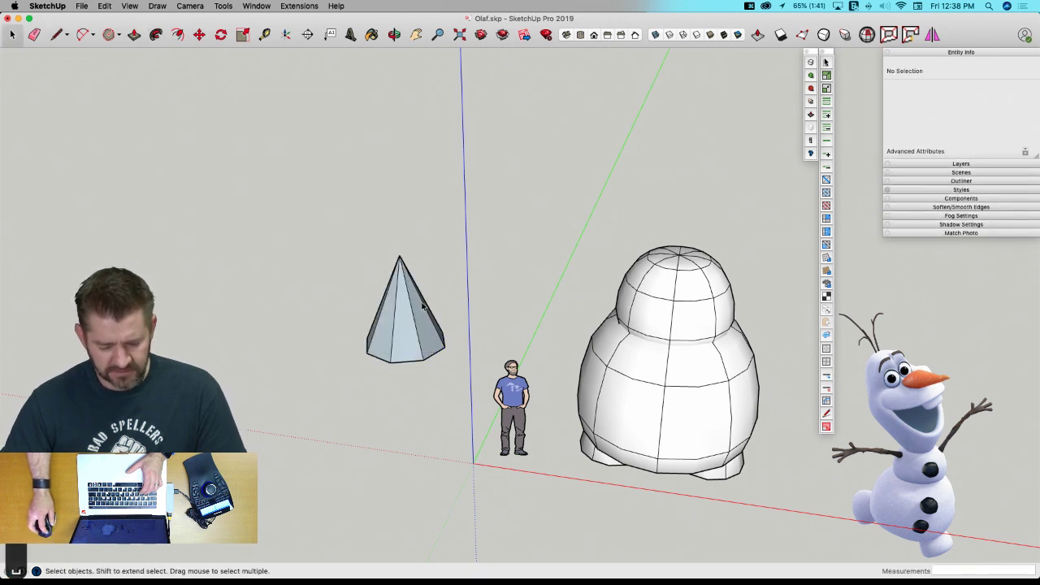
Group the entire cone, subdivide it, and increase its subdivision level.
{"action": "middle_click_drag", "start_coordinate": [422, 299], "coordinate": [401, 266]}
{"action": "scroll", "coordinate": [380, 273], "scroll_direction": "up", "scroll_amount": 2}
{"action": "scroll", "coordinate": [380, 270], "scroll_direction": "up", "scroll_amount": 3}
{"action": "triple_click", "coordinate": [401, 266]}
{"action": "right_click", "coordinate": [400, 265]}
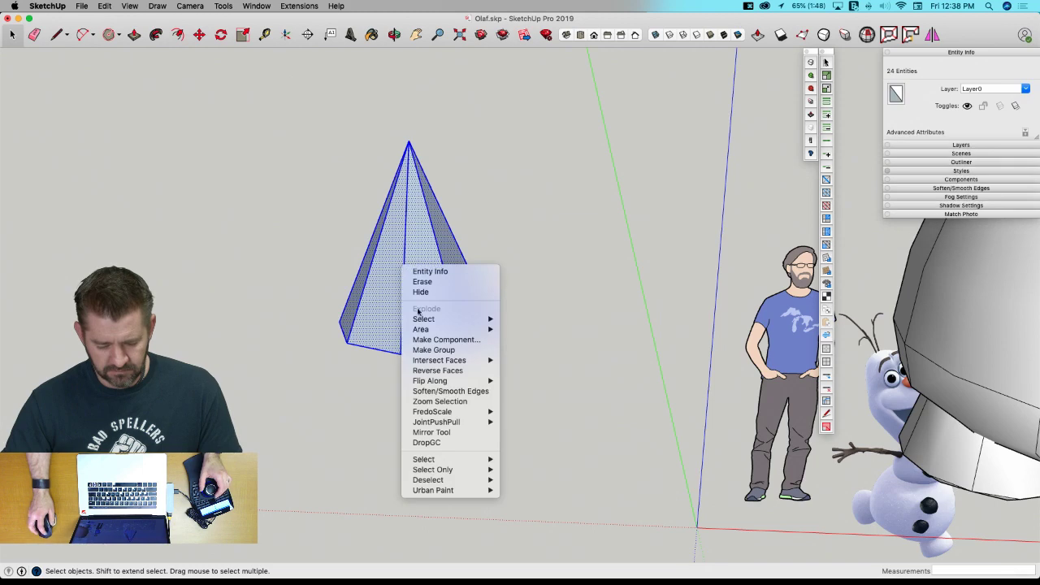
{"action": "left_click", "coordinate": [432, 350]}
{"action": "key", "text": "u"}
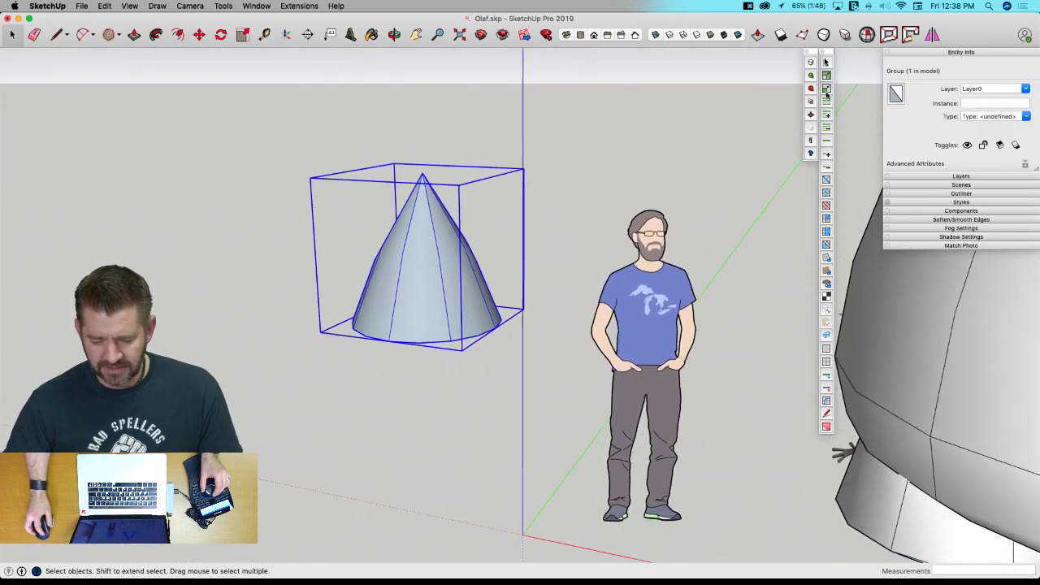
{"action": "left_click", "coordinate": [811, 76]}
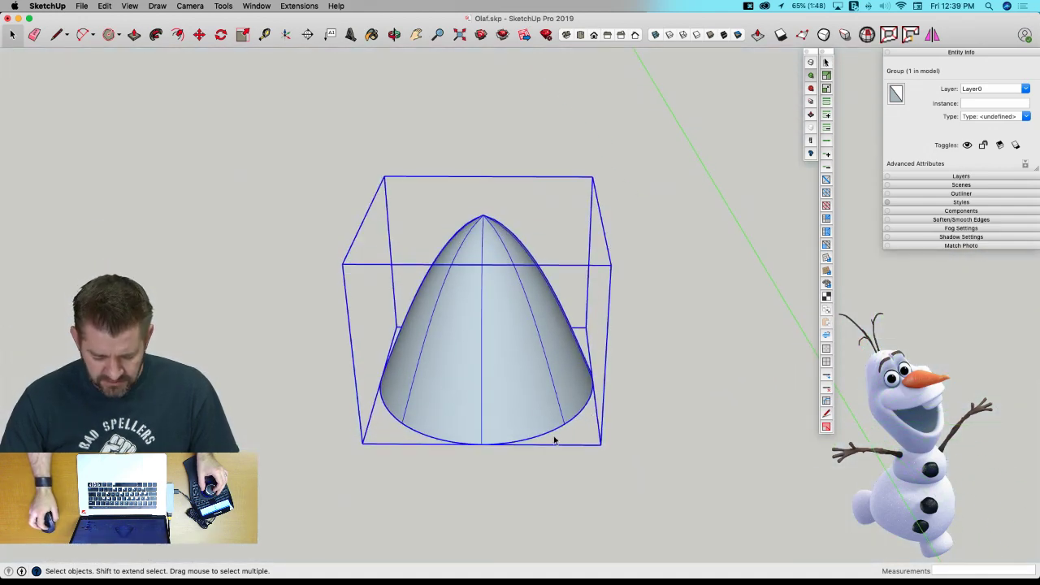
Lower the grouped cone's subdivision by one level and raise it again.
{"action": "left_click", "coordinate": [811, 89]}
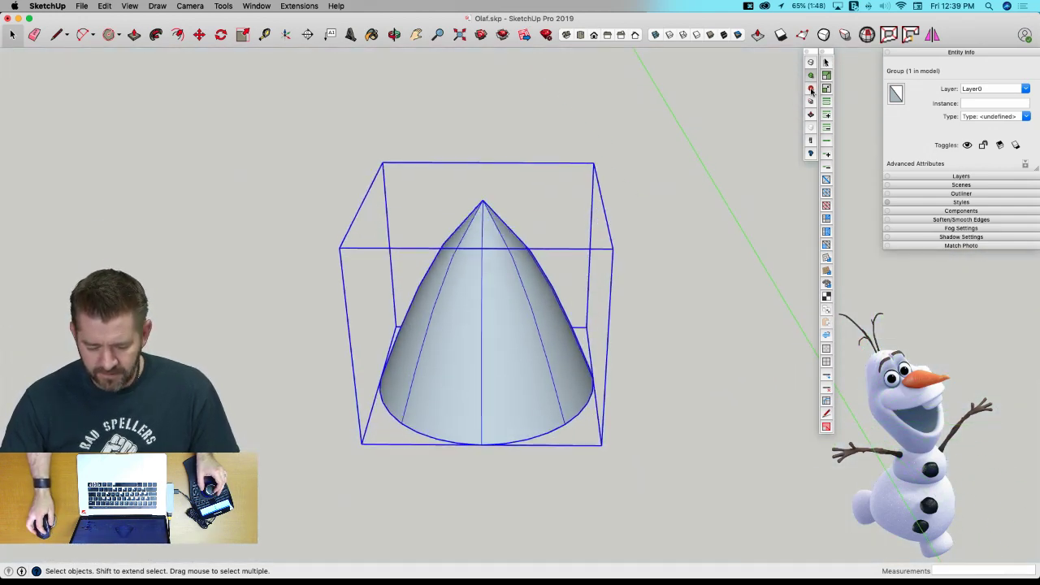
{"action": "left_click", "coordinate": [811, 76]}
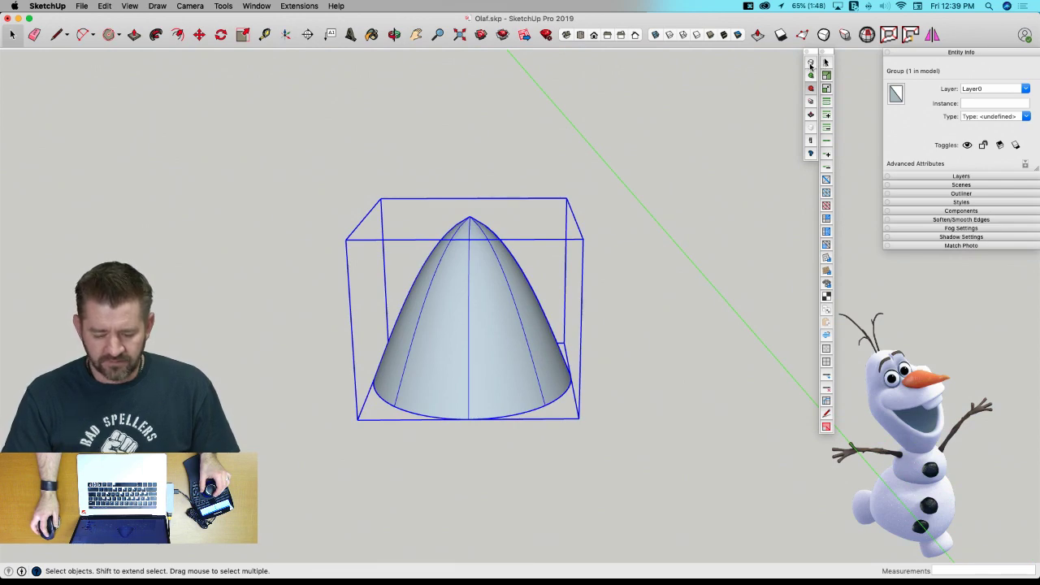
Inside the unsubdivided cone group, close the open underside with an edge between two adjacent base corners, and switch subdivision back on.
{"action": "key", "text": "l"}
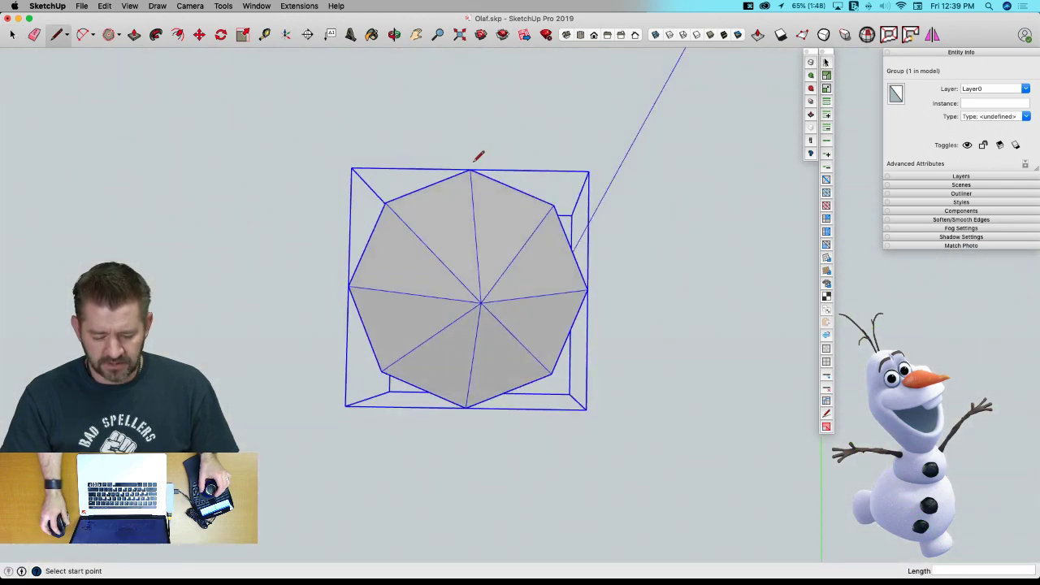
{"action": "key", "text": "space"}
{"action": "double_click", "coordinate": [486, 199]}
{"action": "key", "text": "l"}
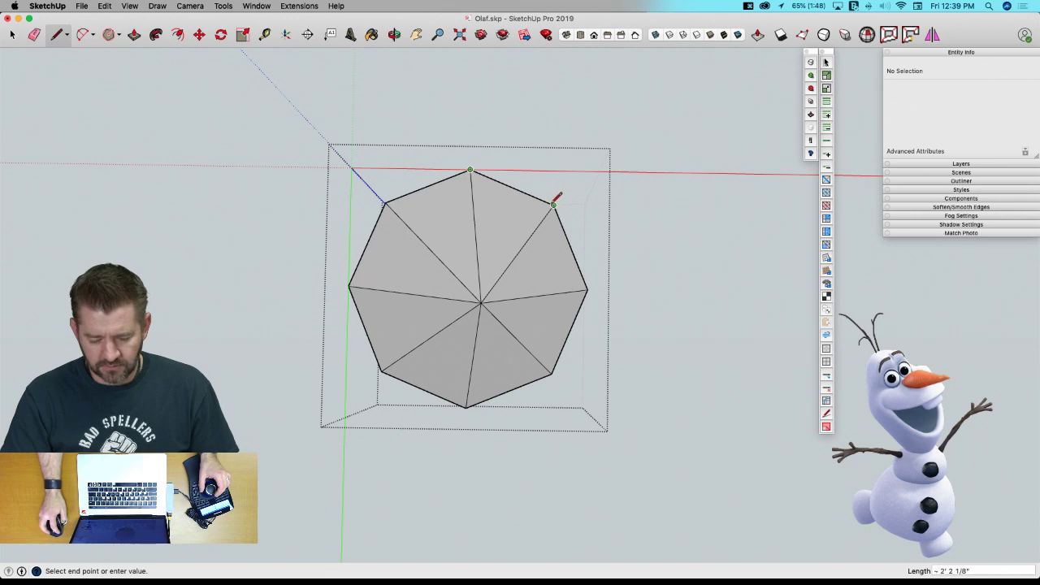
{"action": "left_click", "coordinate": [553, 205]}
{"action": "key", "text": "space"}
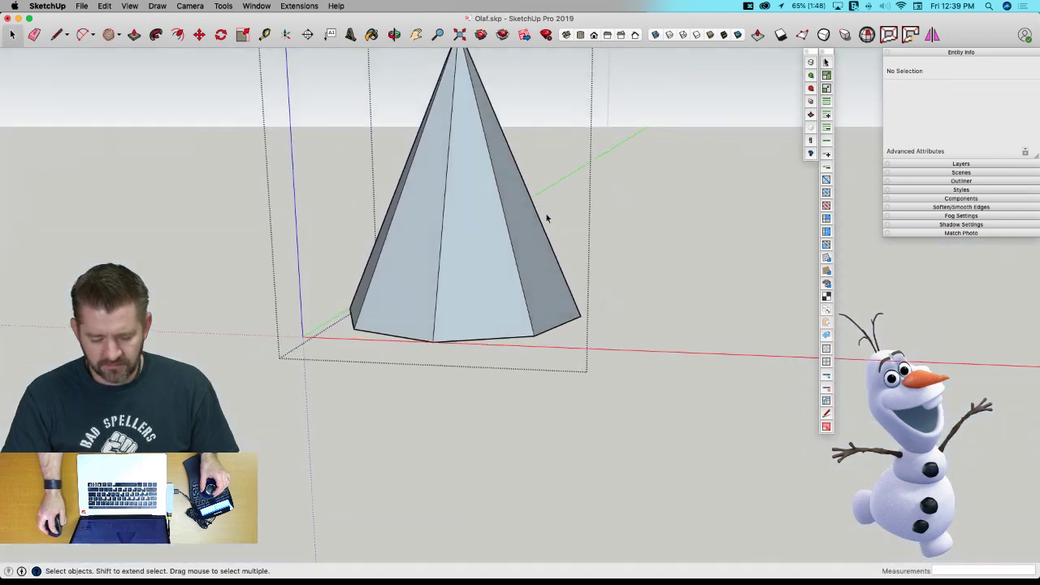
{"action": "left_click", "coordinate": [810, 63]}
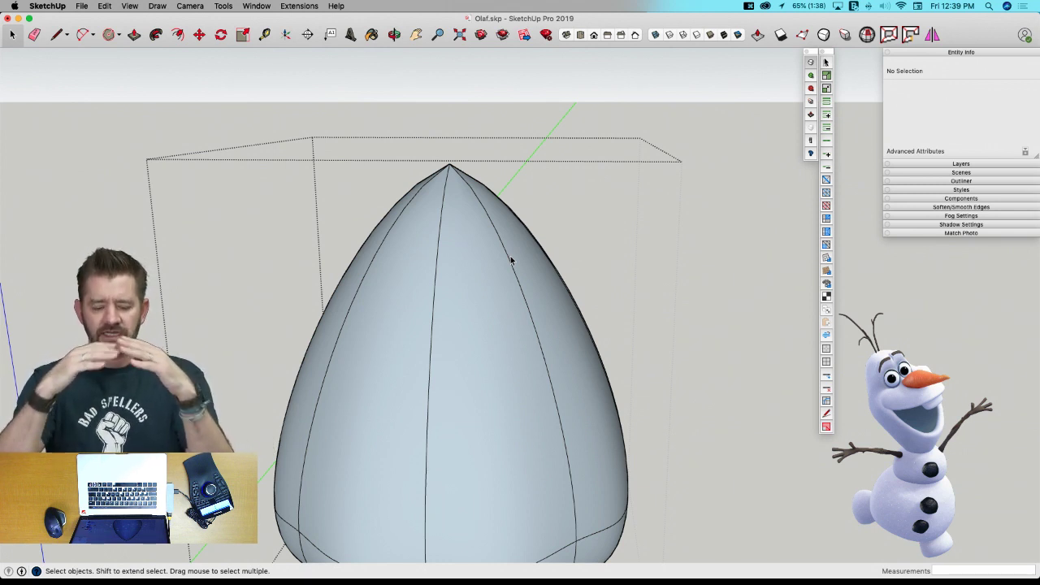
Toggle the cone's subdivision off and on to compare the closed-base shape with its faceted control mesh.
{"action": "left_click", "coordinate": [810, 63]}
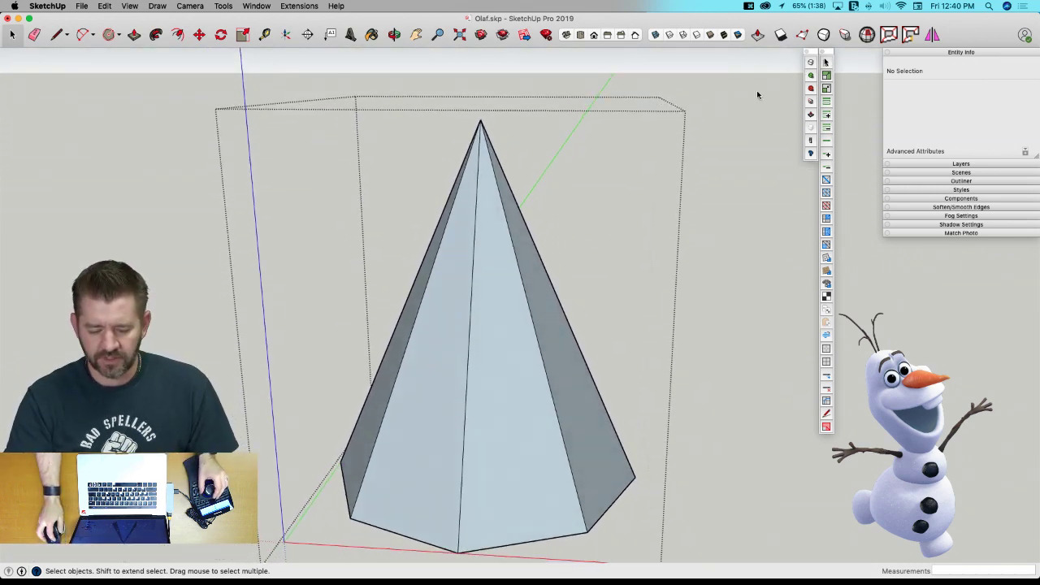
{"action": "left_click", "coordinate": [811, 63]}
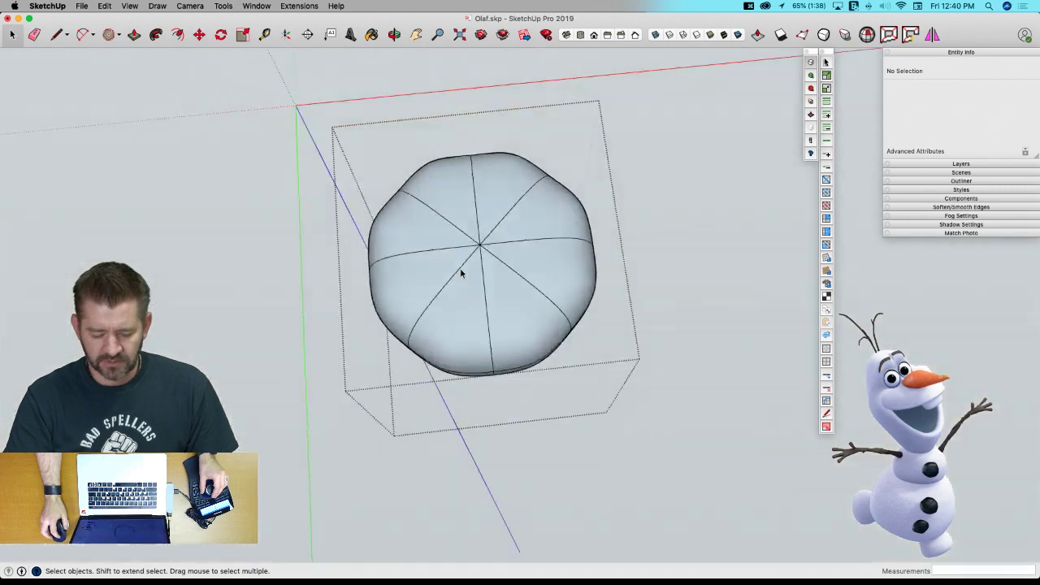
{"action": "middle_click_drag", "start_coordinate": [460, 269], "coordinate": [496, 278]}
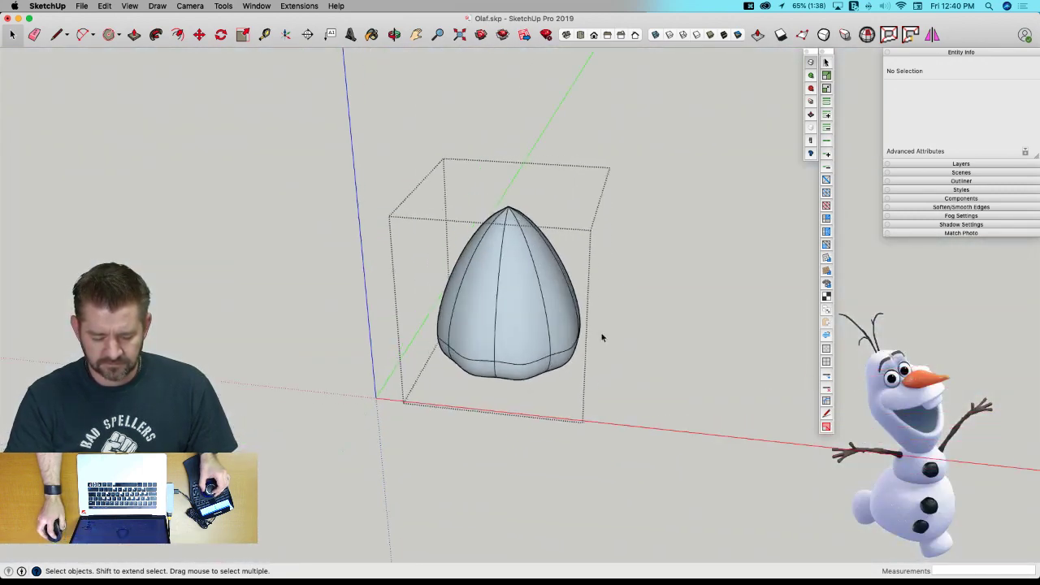
Leave the cone group, delete the test cone, and save the model.
{"action": "left_click", "coordinate": [651, 303]}
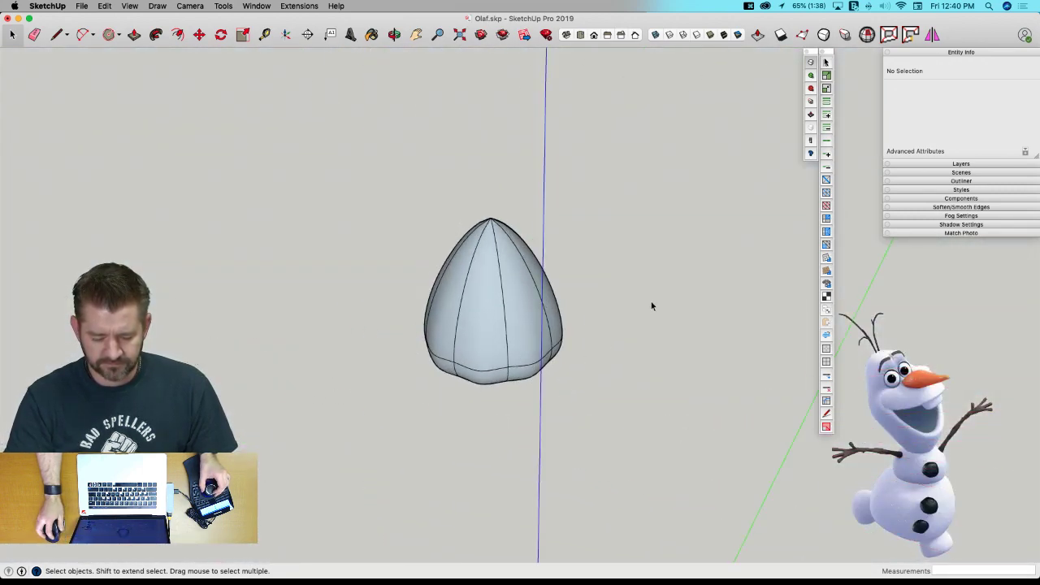
{"action": "middle_click_drag", "start_coordinate": [651, 305], "coordinate": [683, 306]}
{"action": "left_click", "coordinate": [471, 292]}
{"action": "key", "text": "BackSpace"}
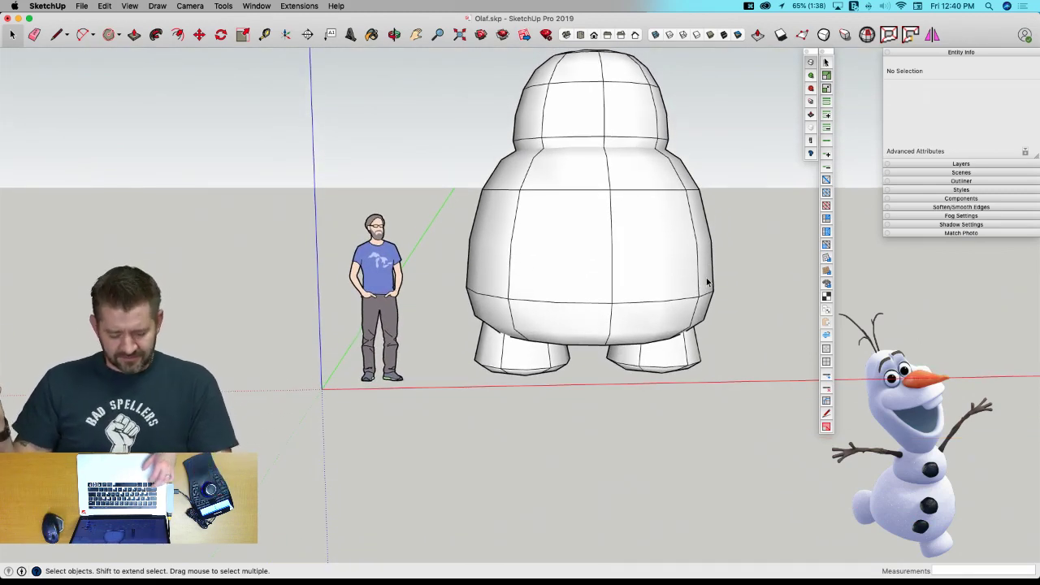
{"action": "key", "text": "super+s"}
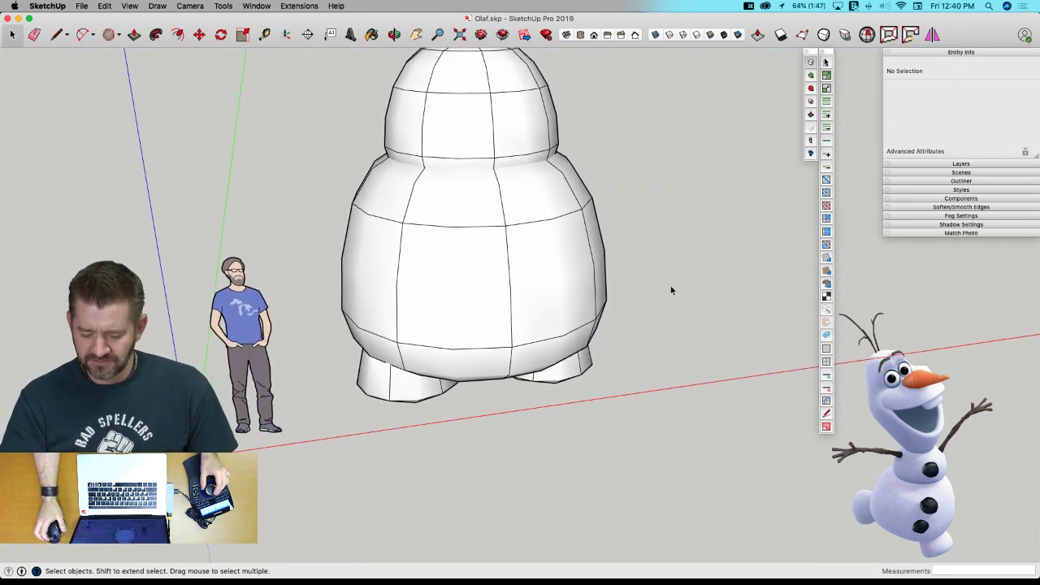
In the Upper Body component's control mesh, move the top and upper ring vertices down about 3 3/4" with Vertex Tools and restore subdivision.
{"action": "middle_click_drag", "start_coordinate": [671, 285], "coordinate": [487, 179]}
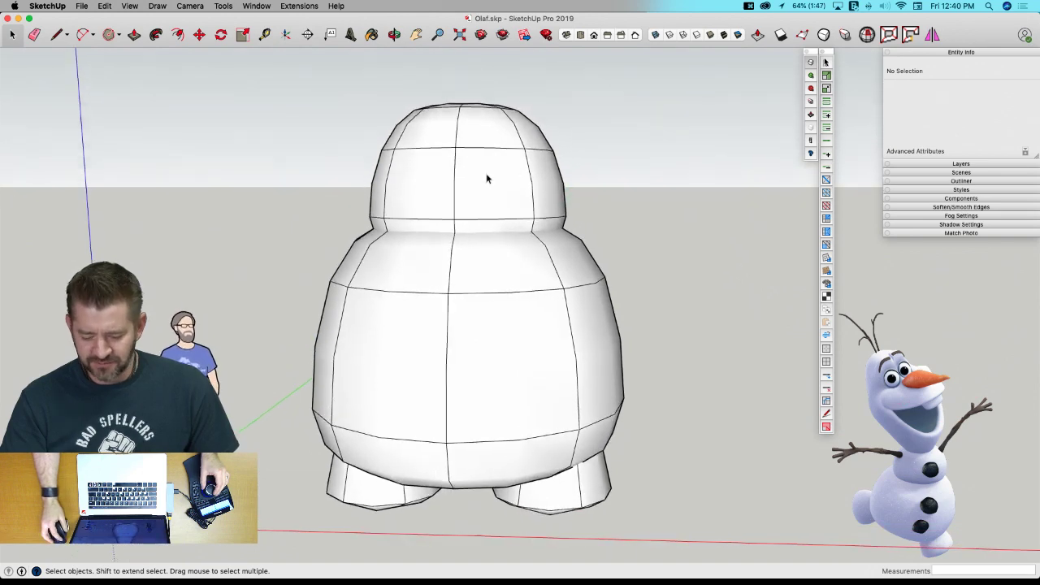
{"action": "left_click", "coordinate": [489, 182]}
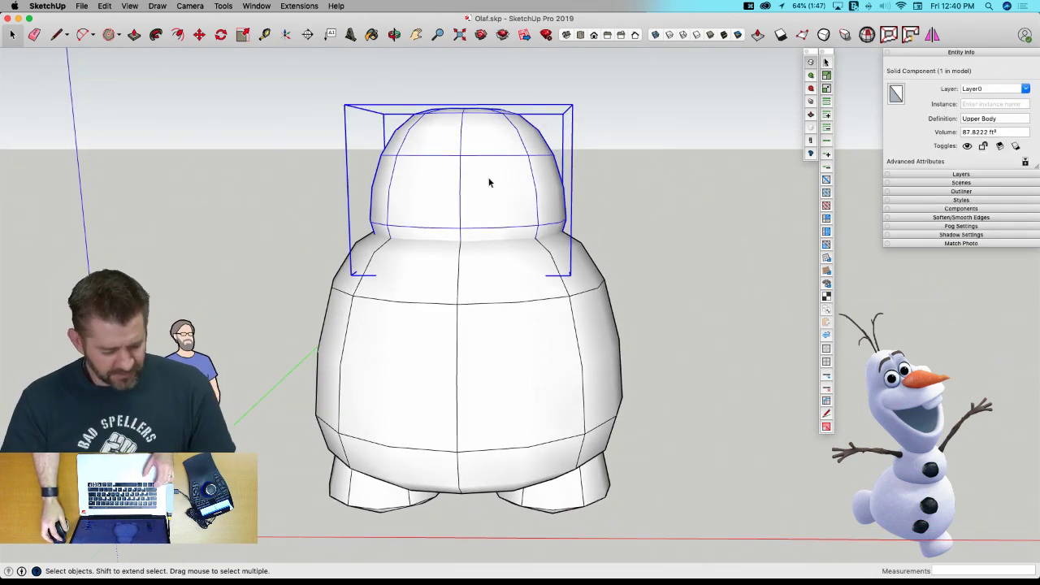
{"action": "double_click", "coordinate": [487, 182]}
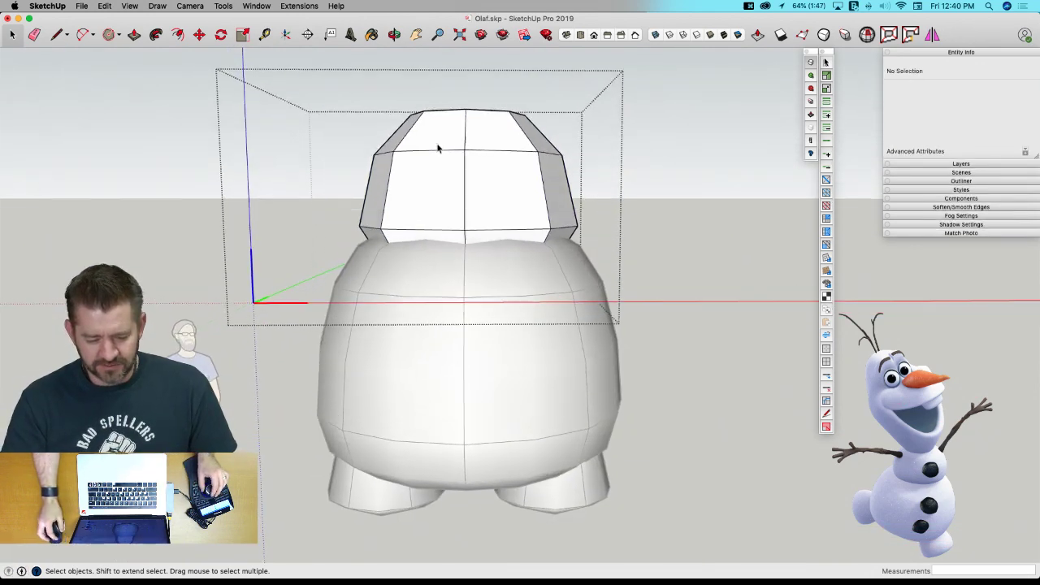
{"action": "left_click_drag", "start_coordinate": [584, 202], "coordinate": [643, 214]}
{"action": "middle_click_drag", "start_coordinate": [643, 213], "coordinate": [533, 161]}
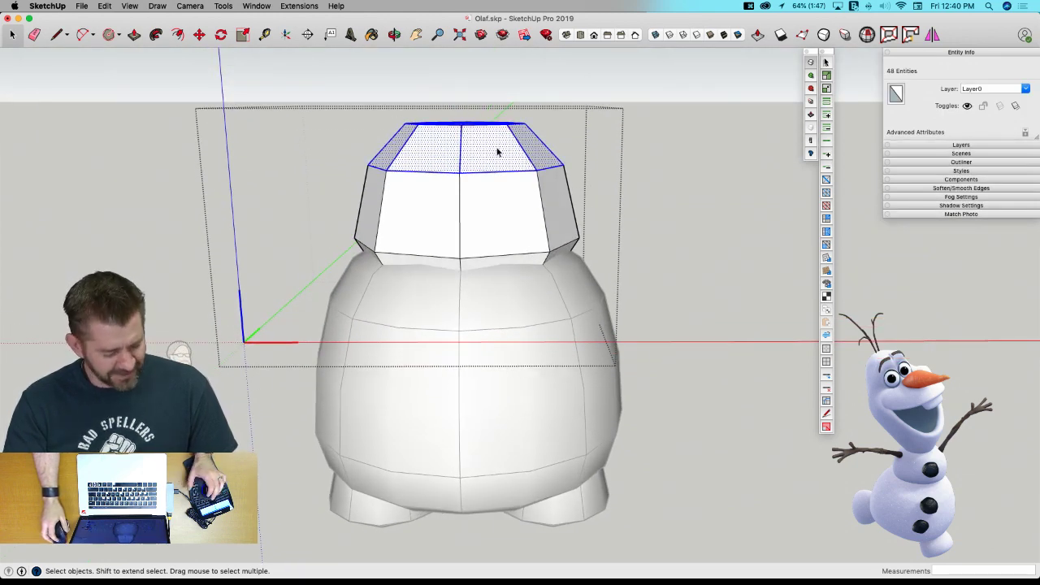
{"action": "key", "text": "v"}
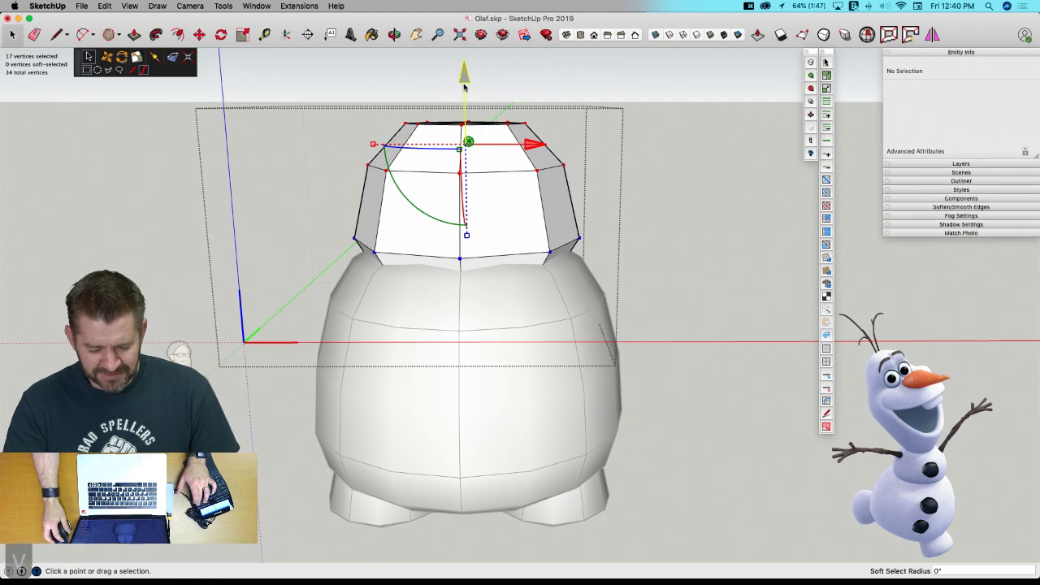
{"action": "left_click_drag", "start_coordinate": [467, 236], "coordinate": [464, 214]}
{"action": "left_click_drag", "start_coordinate": [461, 79], "coordinate": [703, 204]}
{"action": "key", "text": "u"}
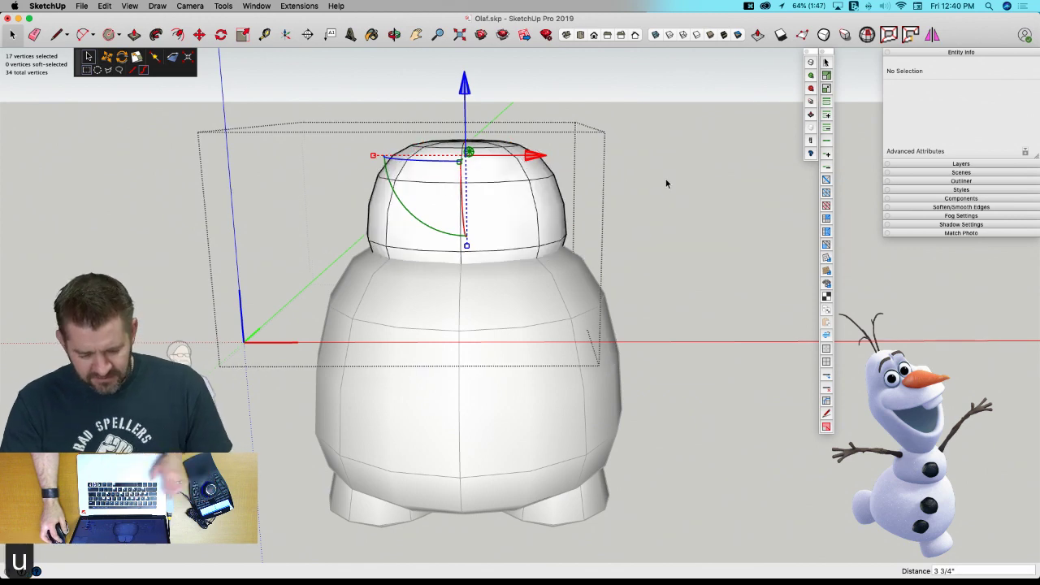
Deselect the vertices, dismiss the Vertex Tools error report, and close the Upper Body component.
{"action": "left_click", "coordinate": [665, 179]}
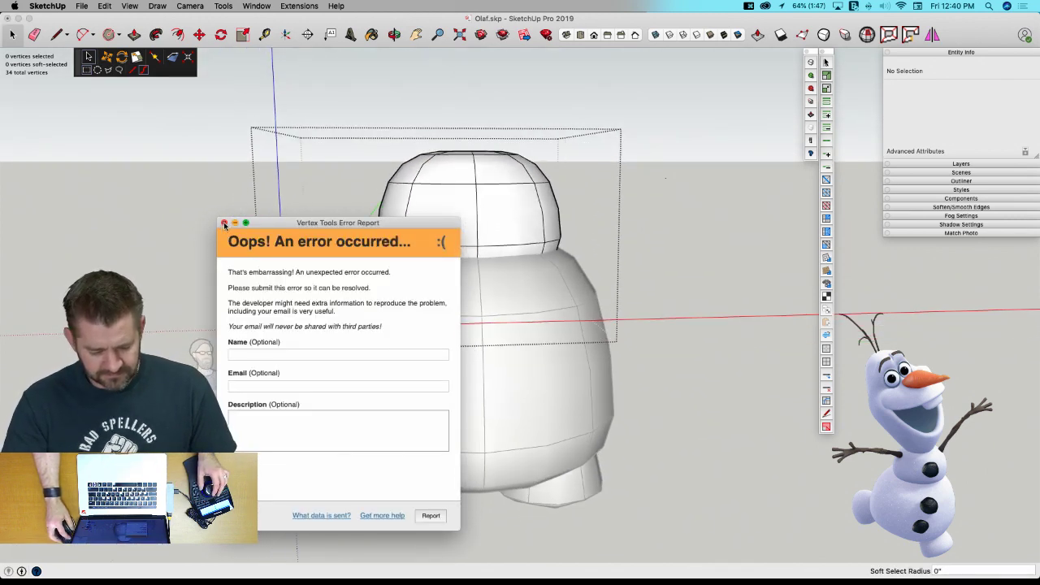
{"action": "left_click", "coordinate": [225, 224]}
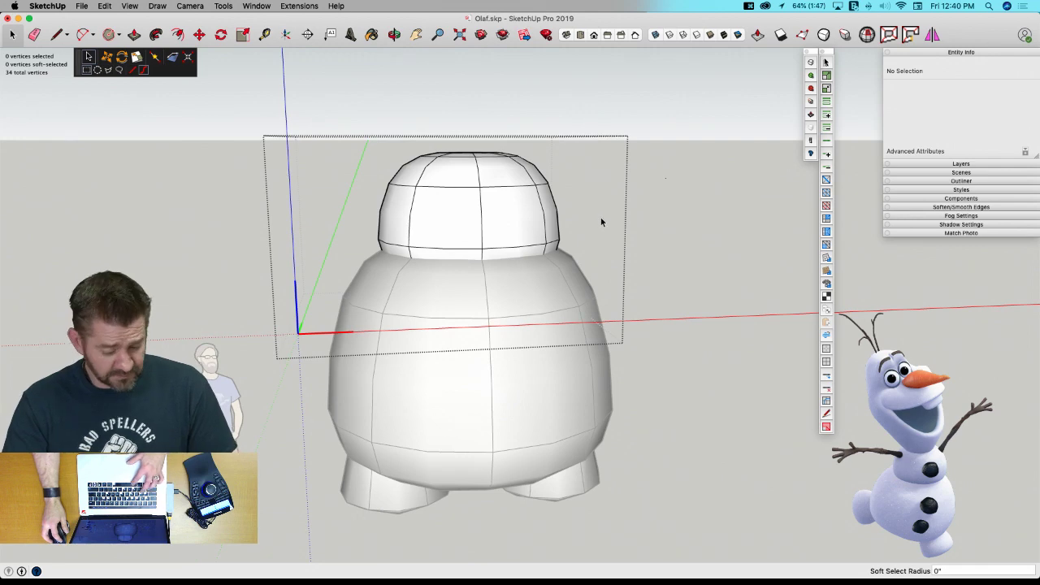
{"action": "key", "text": "space"}
{"action": "left_click", "coordinate": [684, 222]}
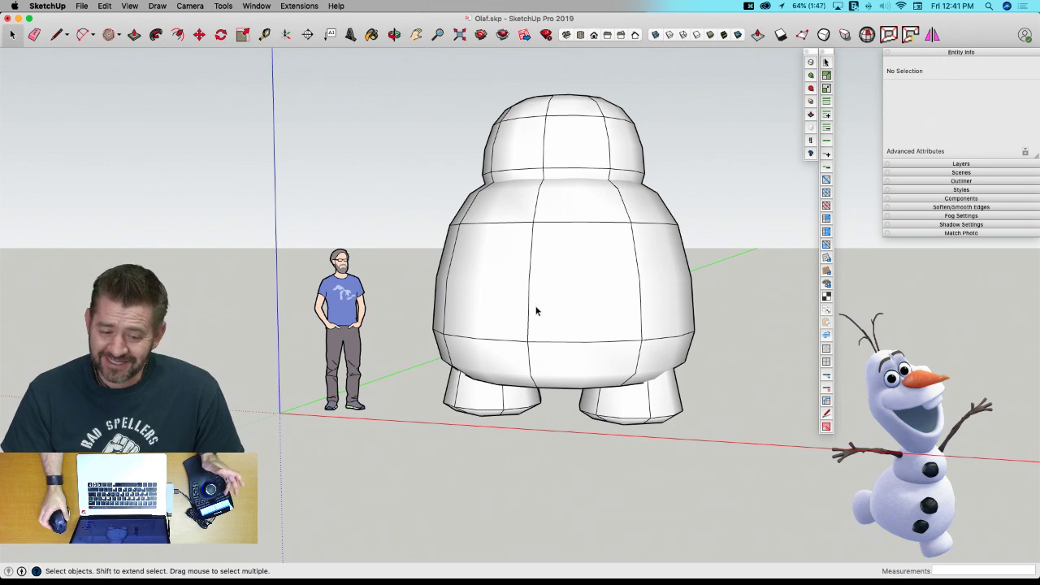
{"action": "middle_click_drag", "start_coordinate": [501, 288], "coordinate": [407, 317]}
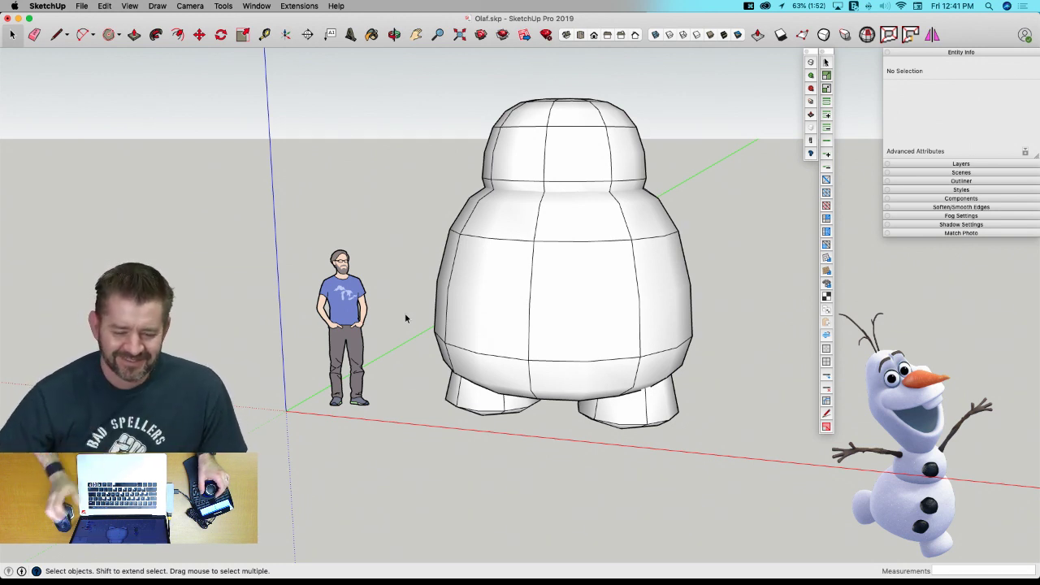
{"action": "middle_click_drag", "start_coordinate": [521, 334], "coordinate": [711, 371]}
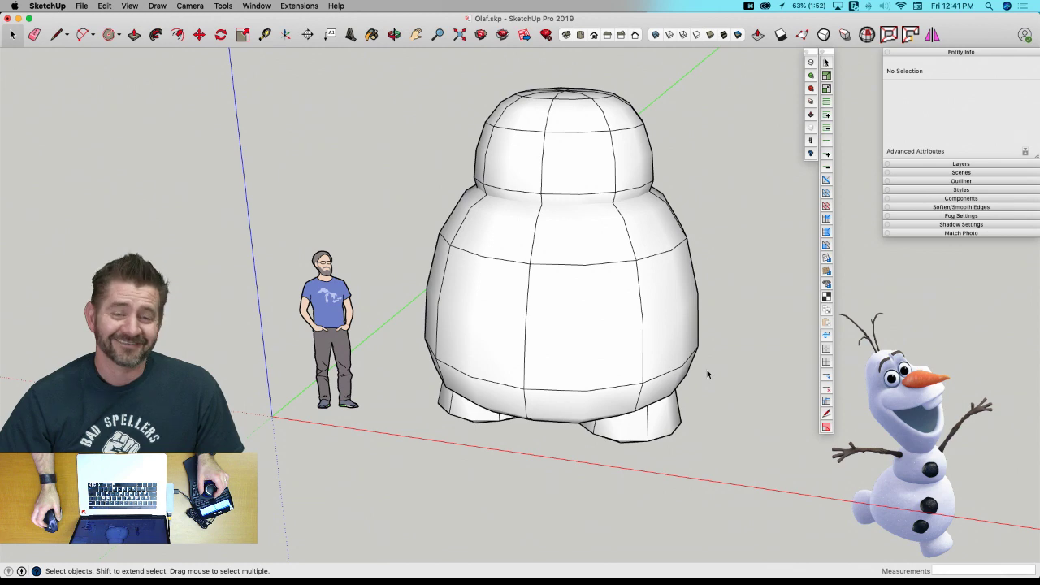
{"action": "scroll", "coordinate": [706, 371], "scroll_direction": "up", "scroll_amount": 5}
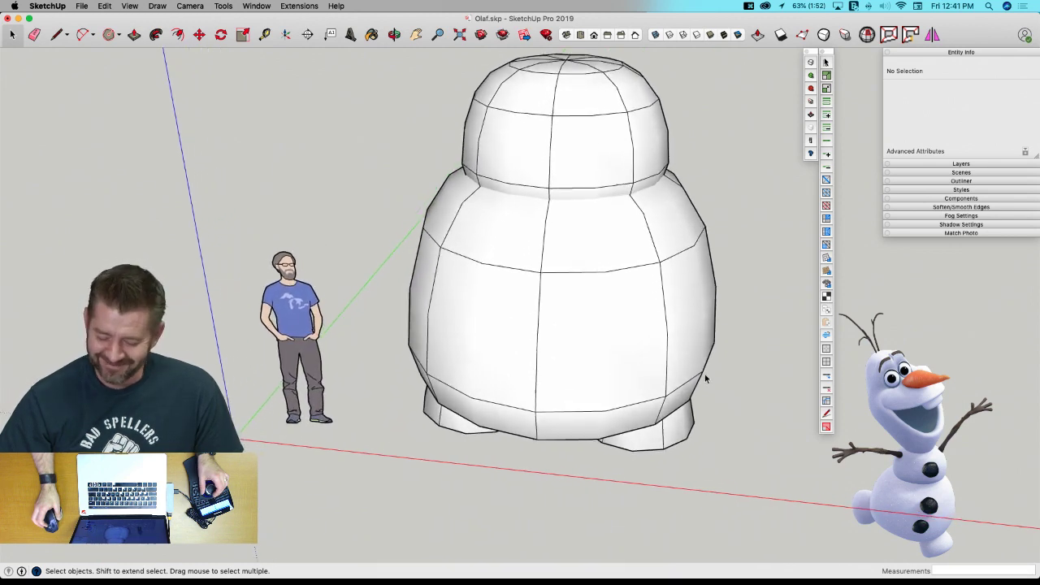
{"action": "middle_click_drag", "start_coordinate": [712, 367], "coordinate": [741, 339]}
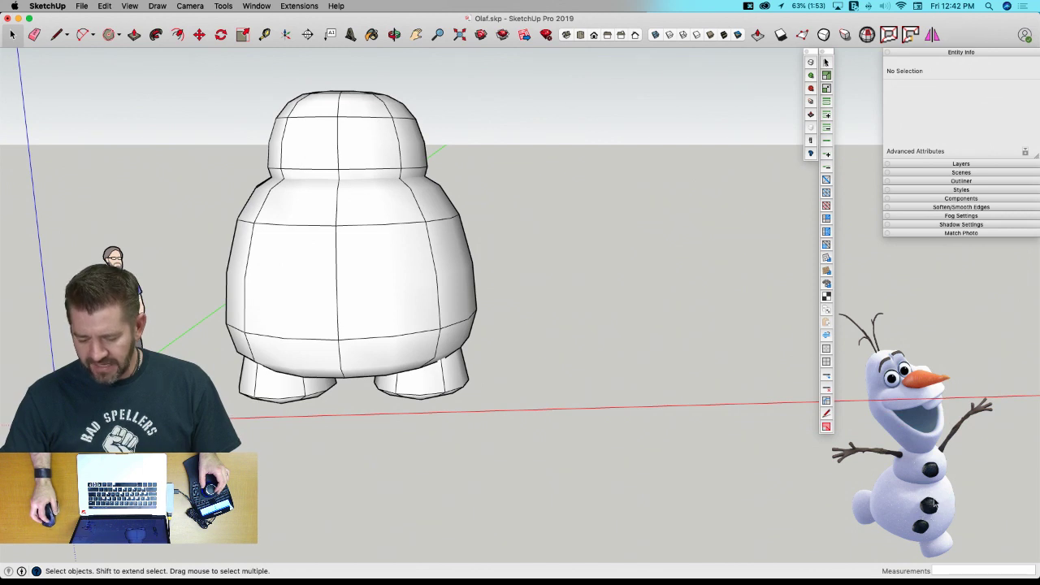
Draw an eight-sided polygon of about 3.85 sq ft on the ground beside the snowman's body and begin extruding its face.
{"action": "left_click", "coordinate": [110, 36]}
{"action": "left_click", "coordinate": [608, 389]}
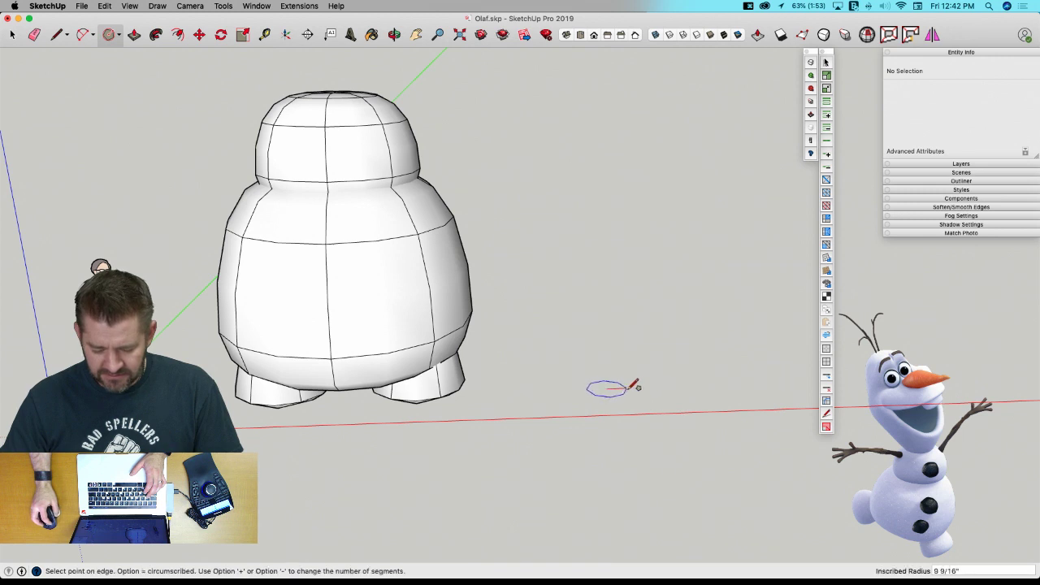
{"action": "left_click", "coordinate": [644, 385]}
{"action": "key", "text": "p"}
{"action": "left_click", "coordinate": [610, 389]}
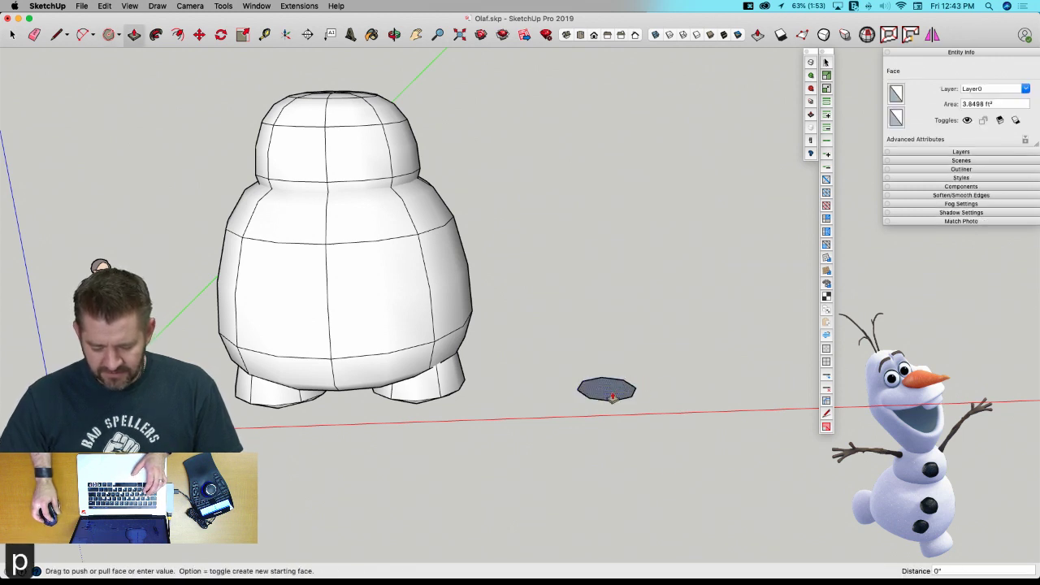
Extrude the small octagon beside the snowman upward 9 1/2" and make the resulting solid a group.
{"action": "left_click", "coordinate": [610, 377]}
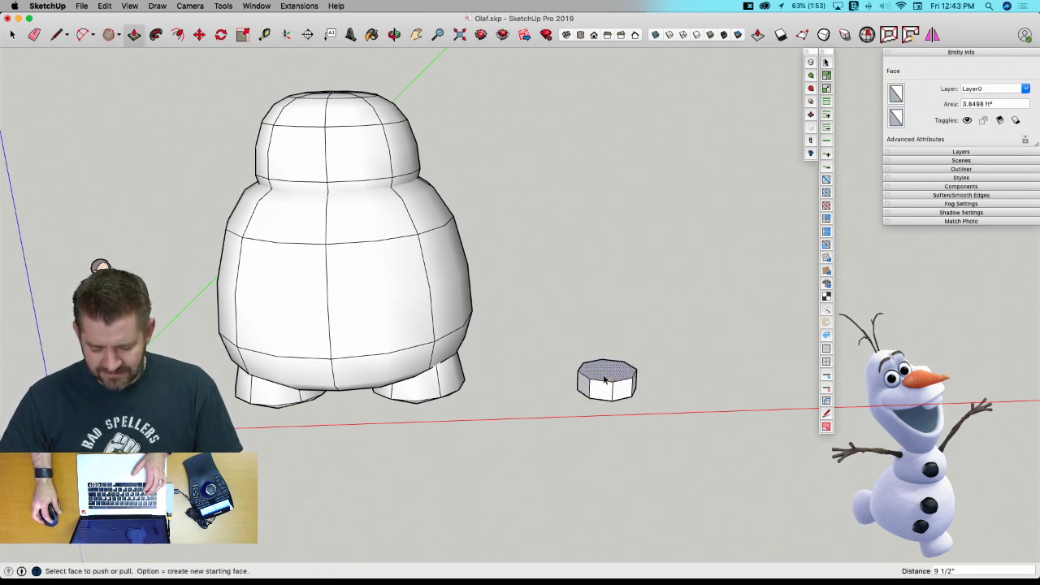
{"action": "key", "text": "space"}
{"action": "triple_click", "coordinate": [610, 377]}
{"action": "right_click", "coordinate": [611, 376]}
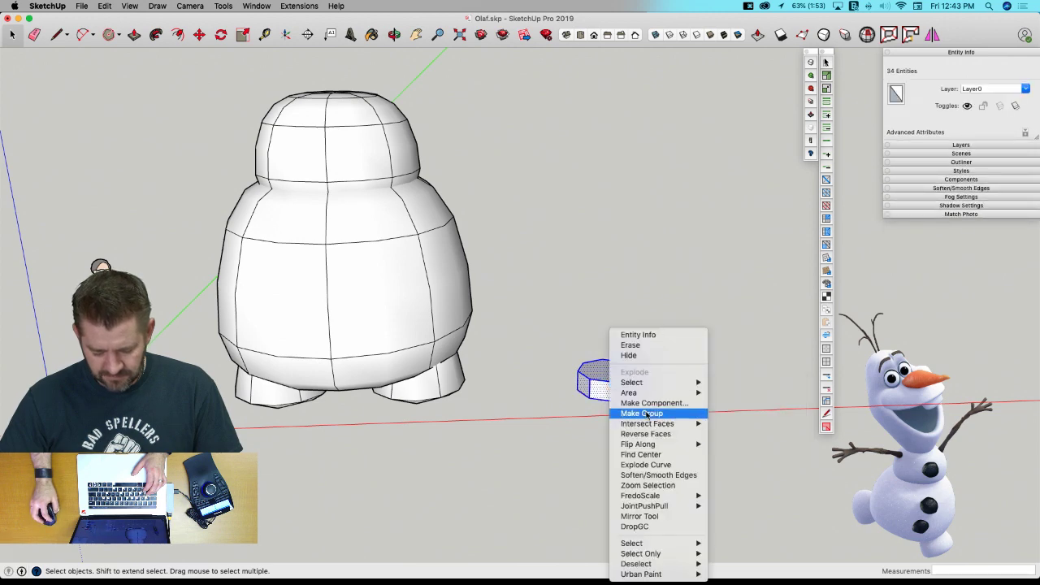
{"action": "left_click", "coordinate": [646, 412]}
Subdivide the octagonal group into a rounded button and rotate it 90° so it stands upright on its edge.
{"action": "key", "text": "g"}
{"action": "key", "text": "u"}
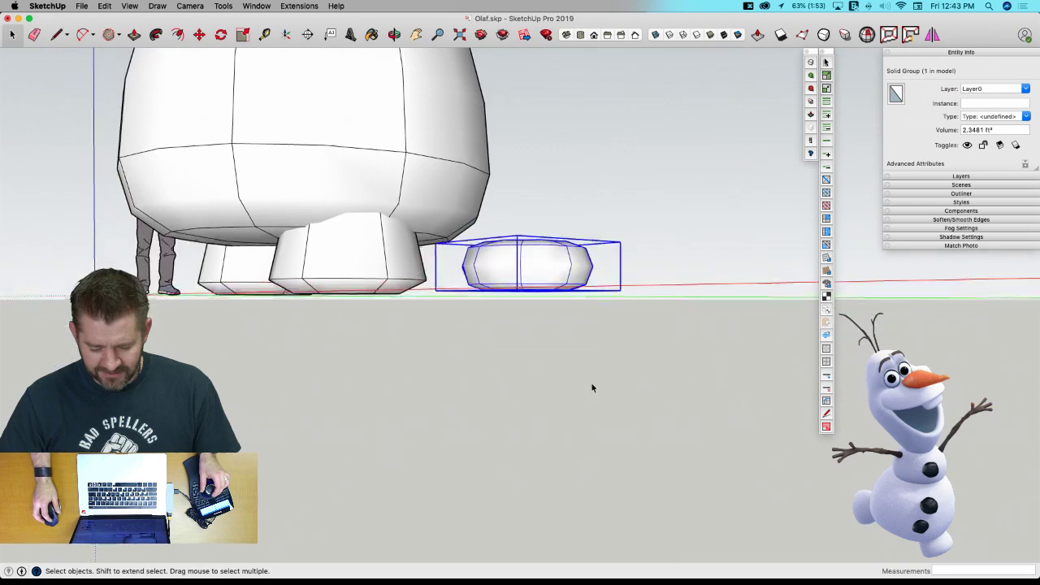
{"action": "middle_click_drag", "start_coordinate": [592, 388], "coordinate": [553, 411]}
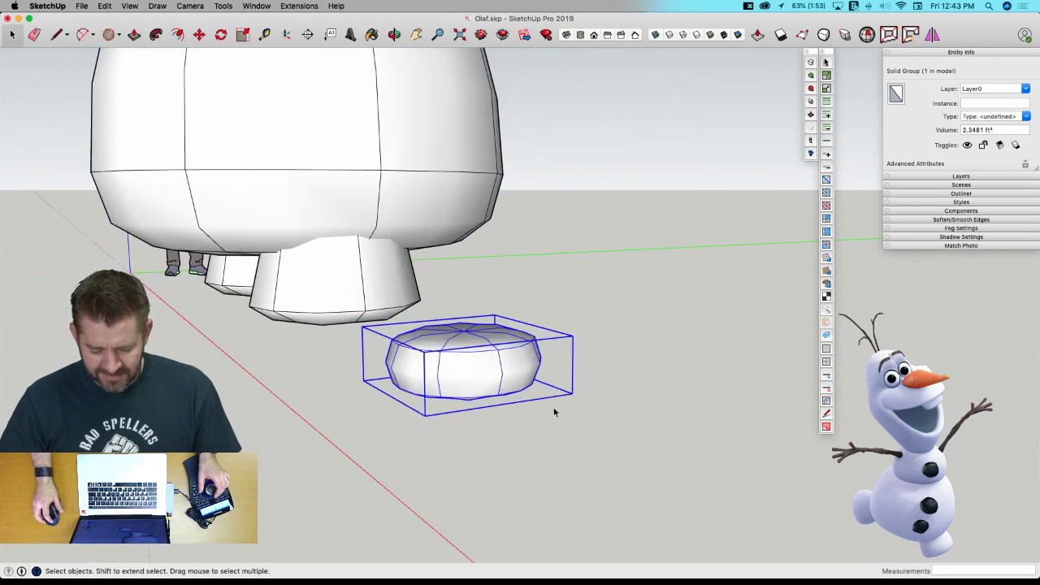
{"action": "key", "text": "m"}
{"action": "left_click", "coordinate": [559, 368]}
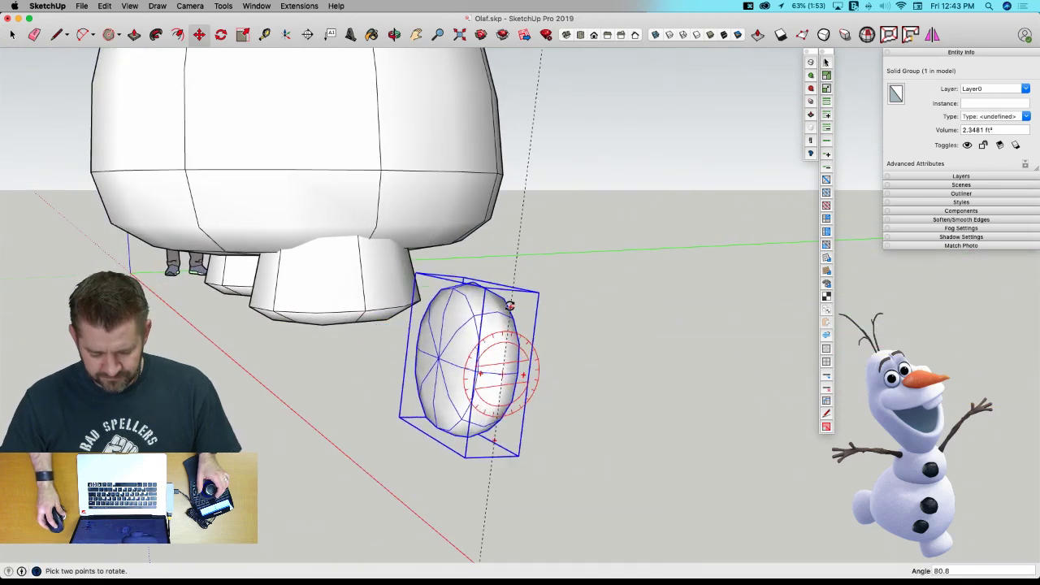
{"action": "left_click", "coordinate": [501, 306]}
{"action": "middle_click_drag", "start_coordinate": [494, 366], "coordinate": [597, 417]}
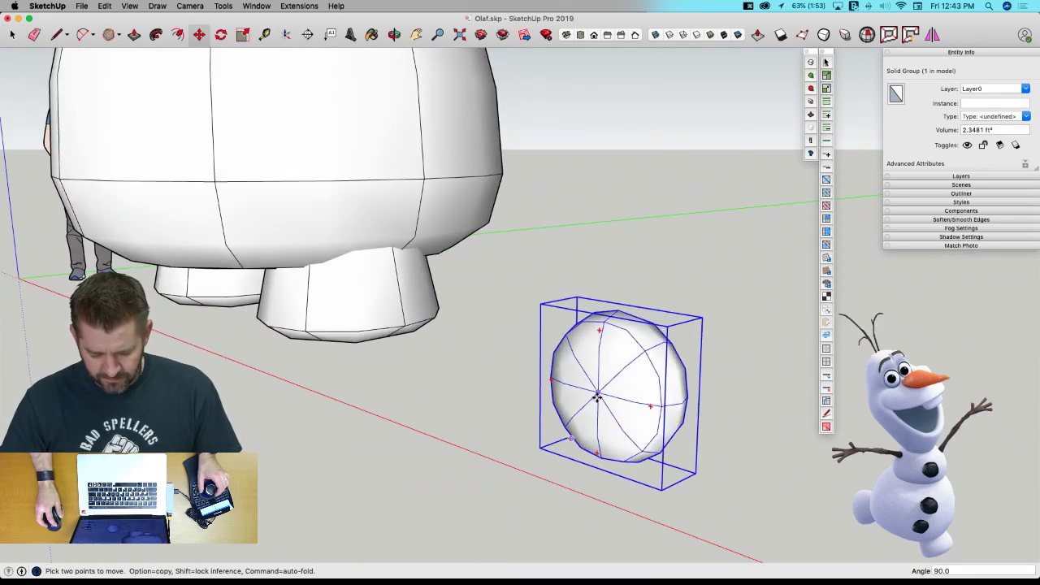
Move the button by its centre onto the front centreline of the upper body, then shift it about 5 13/16".
{"action": "left_click", "coordinate": [598, 394]}
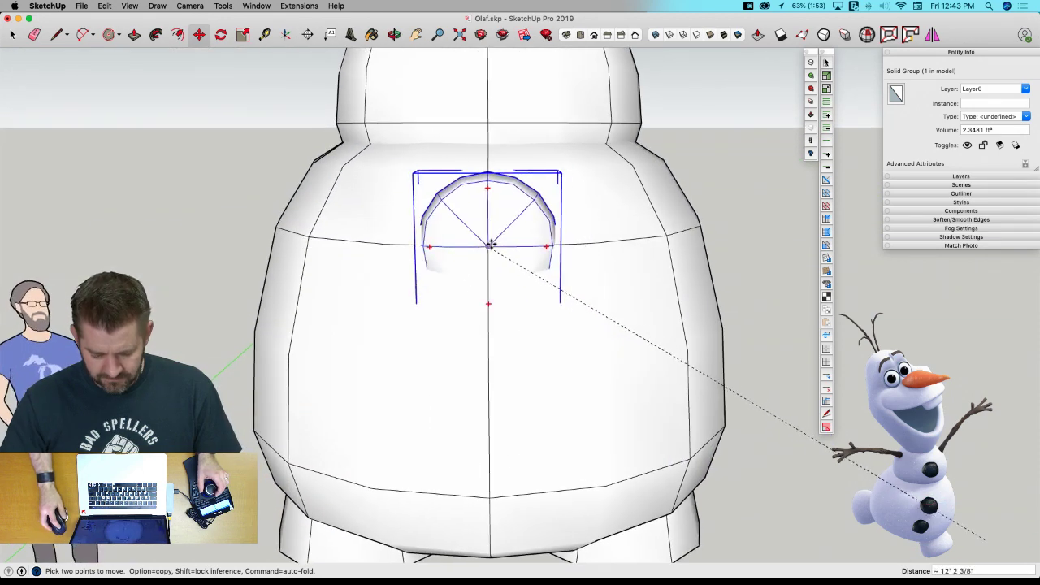
{"action": "left_click", "coordinate": [490, 241]}
{"action": "middle_click_drag", "start_coordinate": [490, 242], "coordinate": [680, 390]}
{"action": "key", "text": "m"}
{"action": "left_click", "coordinate": [679, 391]}
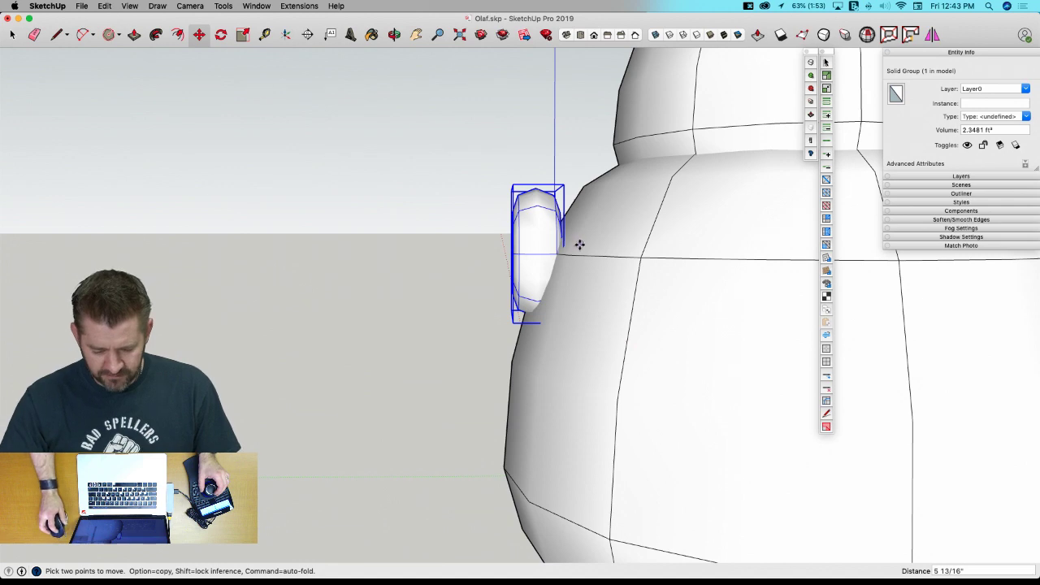
Tilt the button to follow the slope of the chest, nudge it against the body, and deselect it.
{"action": "key", "text": "q"}
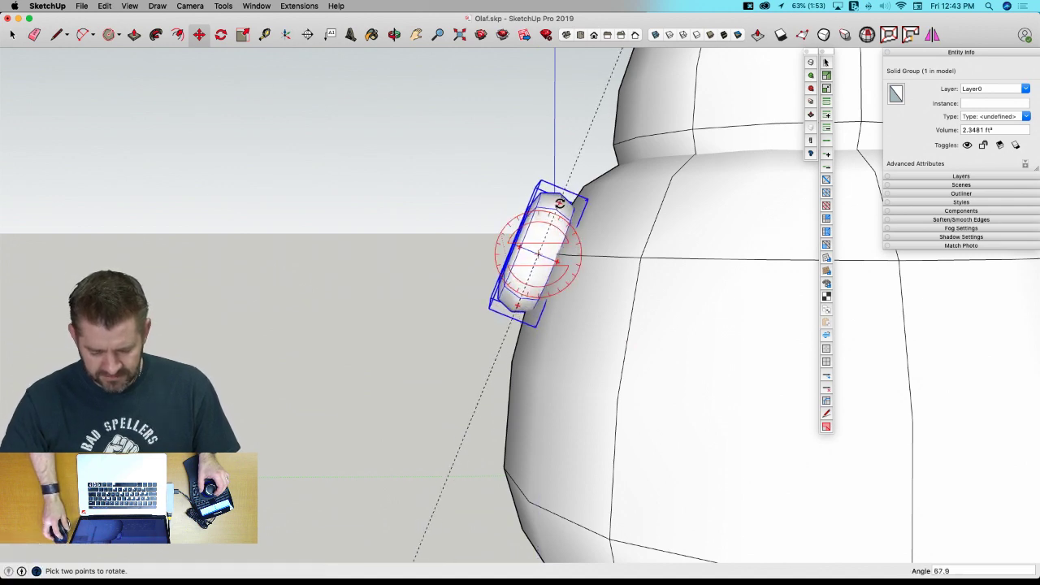
{"action": "left_click", "coordinate": [557, 203]}
{"action": "middle_click_drag", "start_coordinate": [565, 454], "coordinate": [644, 244]}
{"action": "key", "text": "m"}
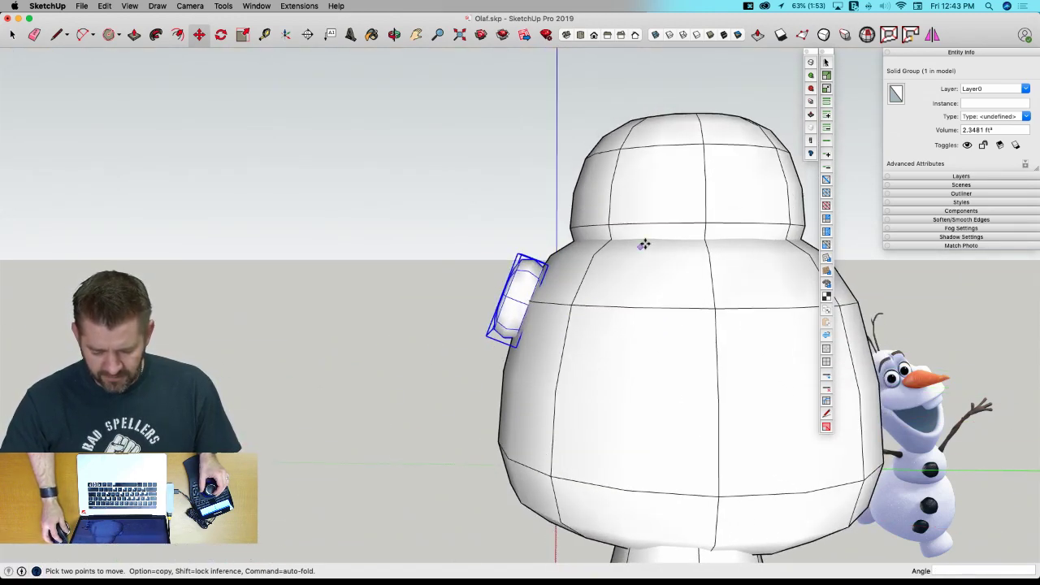
{"action": "left_click", "coordinate": [364, 297]}
{"action": "left_click", "coordinate": [369, 297]}
{"action": "middle_click_drag", "start_coordinate": [368, 343], "coordinate": [675, 533]}
{"action": "key", "text": "space"}
{"action": "left_click", "coordinate": [674, 533]}
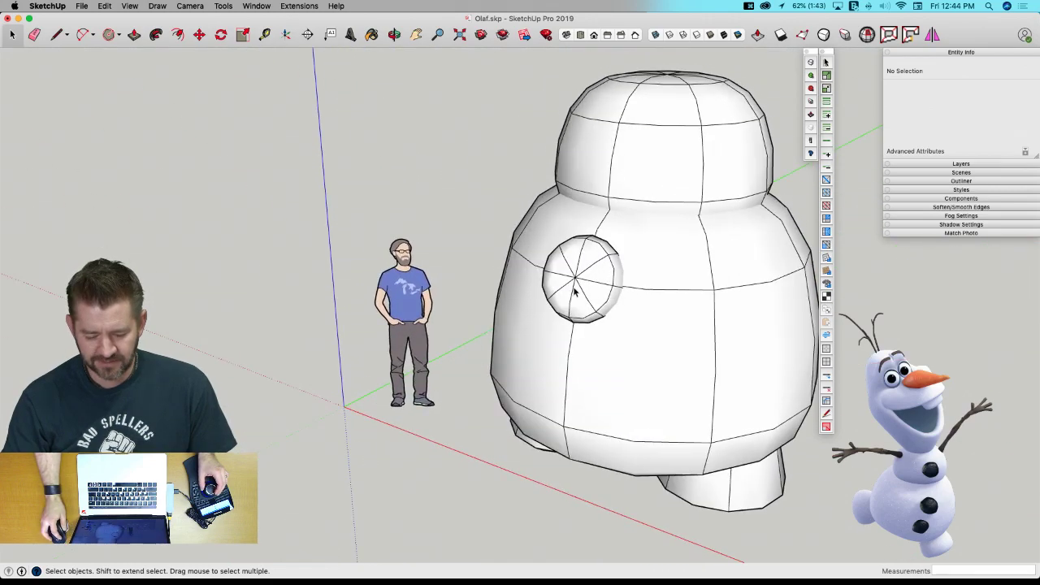
Raise the chest button's subdivision level twice to preview a smoother surface, and lower it again.
{"action": "left_click", "coordinate": [528, 272]}
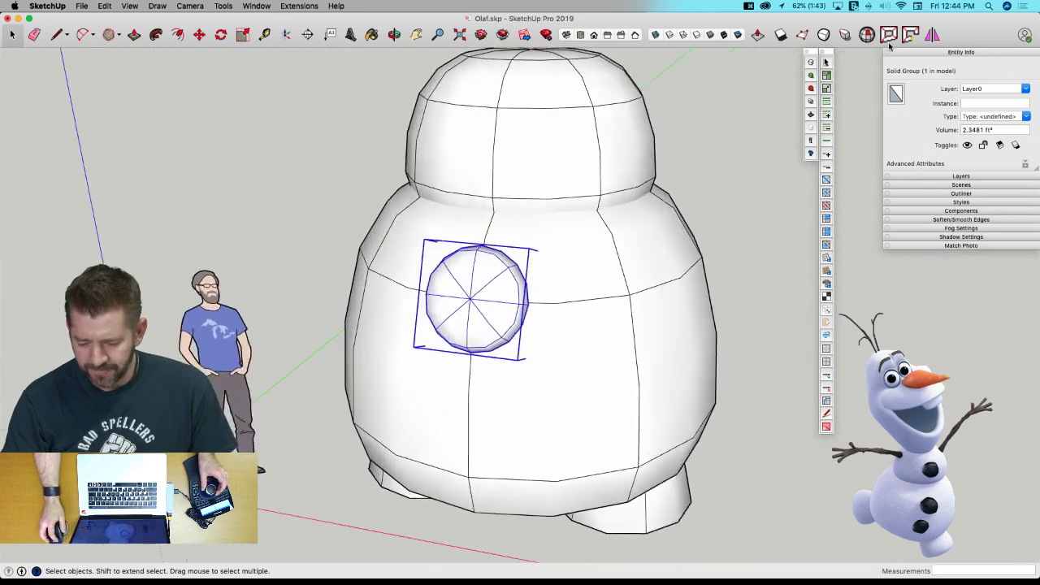
{"action": "left_click", "coordinate": [811, 76]}
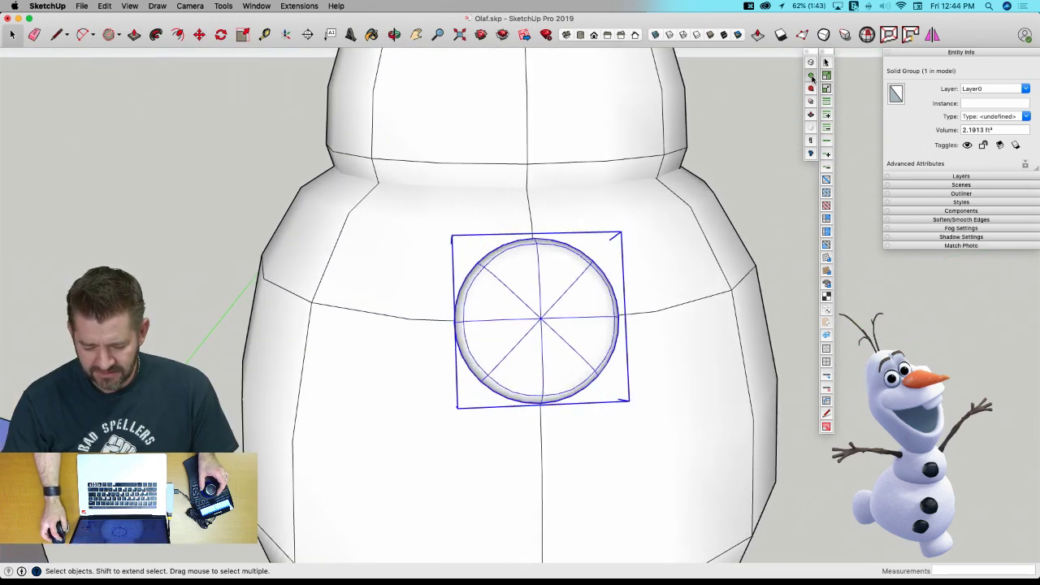
{"action": "left_click", "coordinate": [811, 76]}
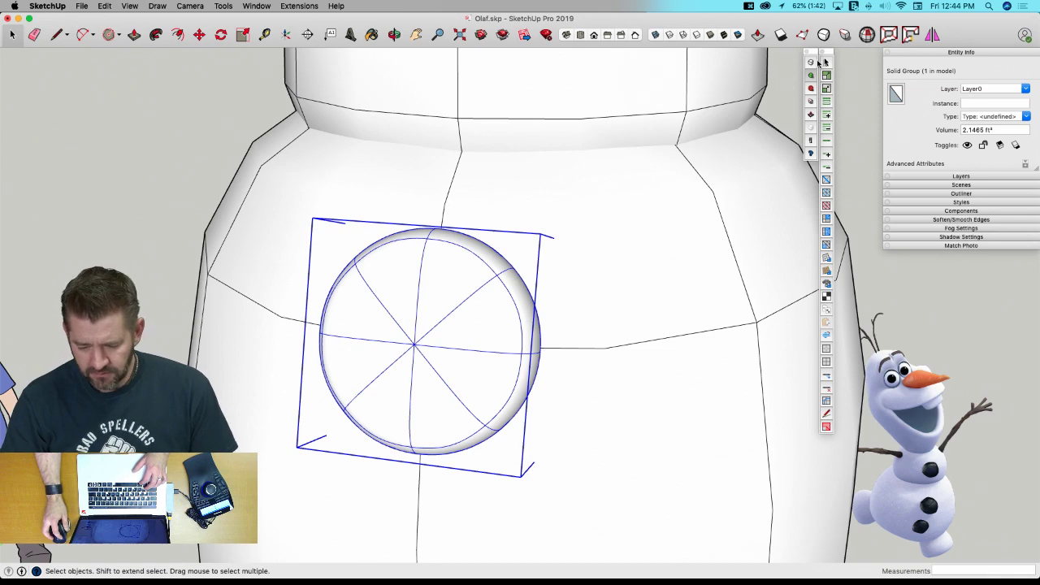
{"action": "left_click", "coordinate": [811, 91]}
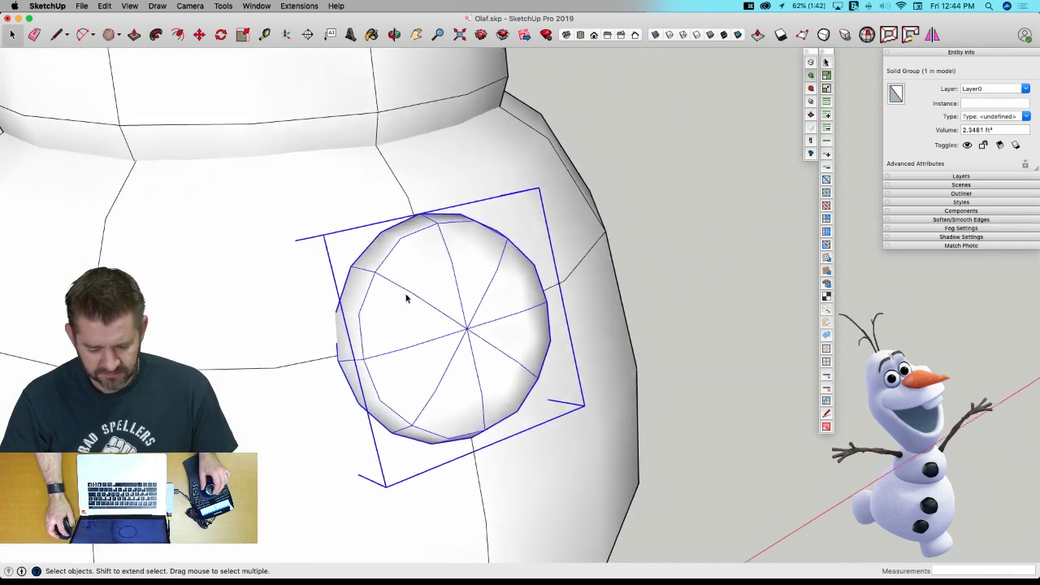
Turn off the button's subdivision and open its group for vertex editing of the octagonal control mesh.
{"action": "left_click", "coordinate": [811, 62]}
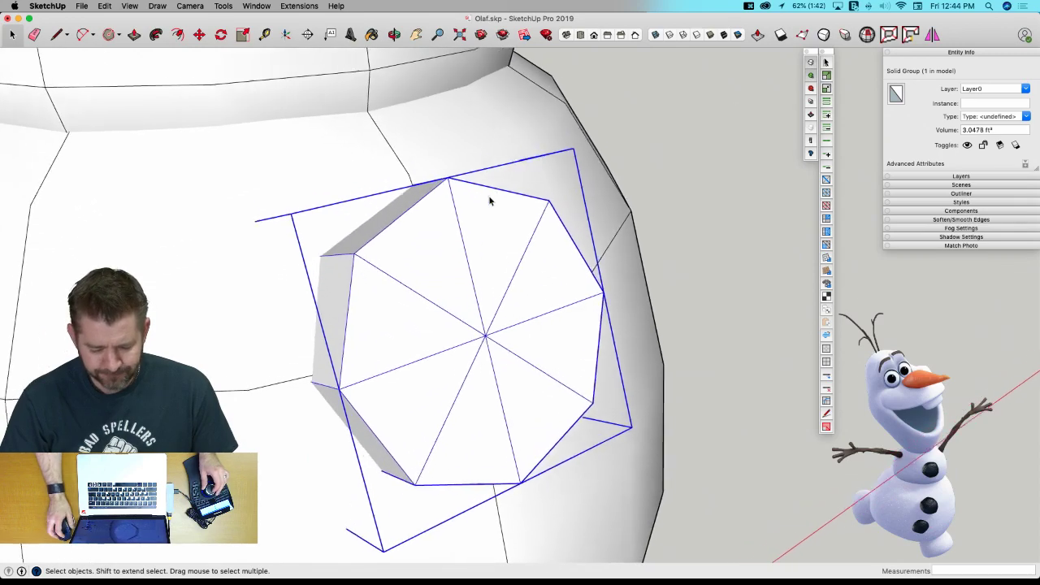
{"action": "key", "text": "space"}
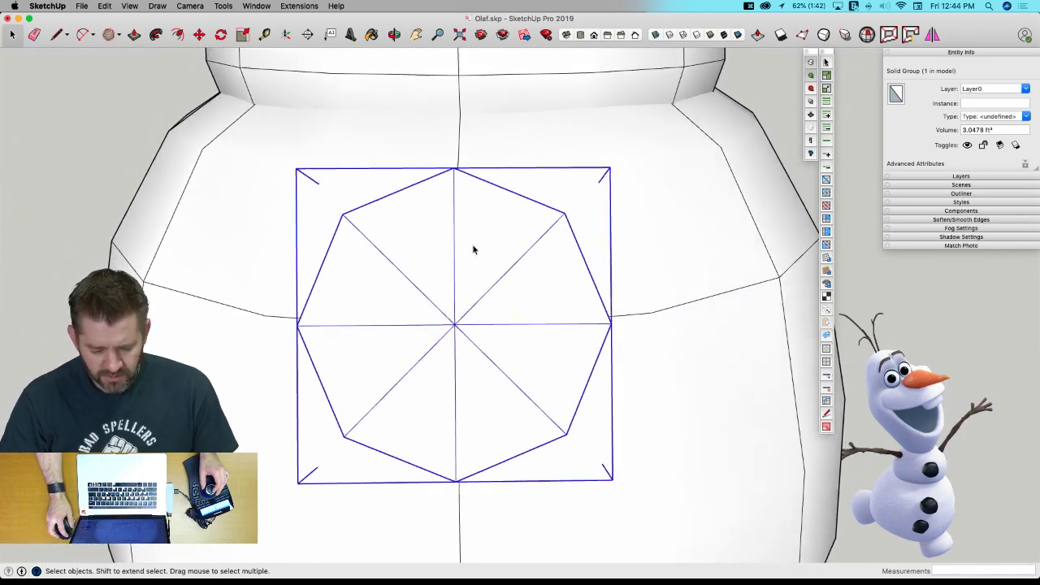
{"action": "double_click", "coordinate": [451, 277]}
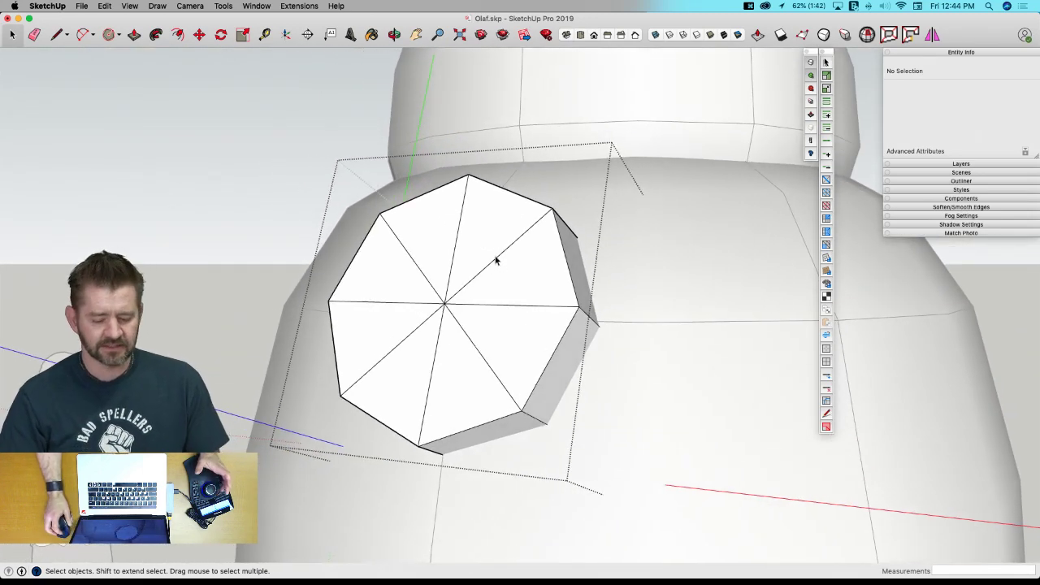
{"action": "middle_click_drag", "start_coordinate": [476, 210], "coordinate": [464, 198]}
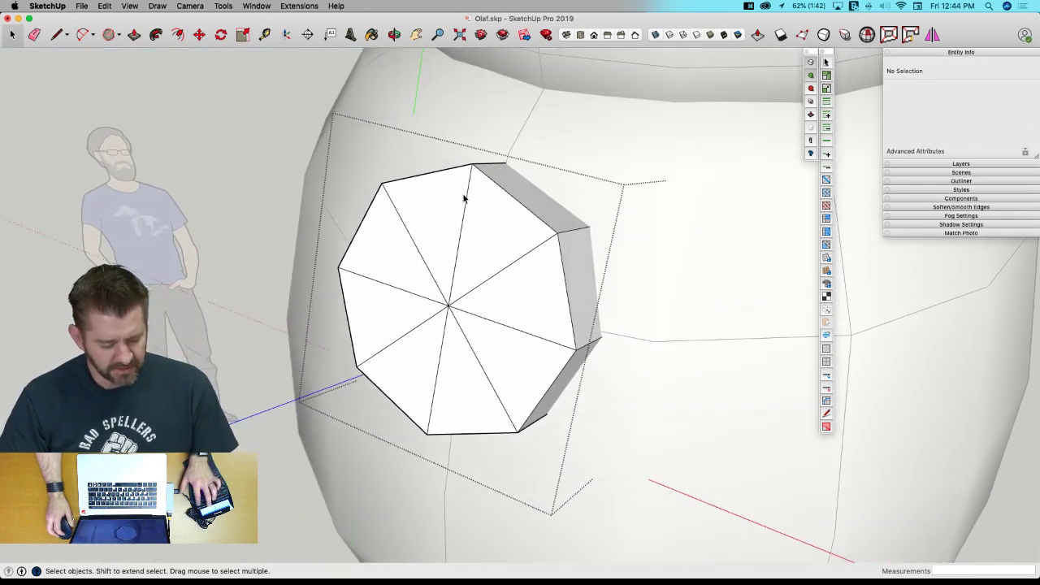
{"action": "key", "text": "v"}
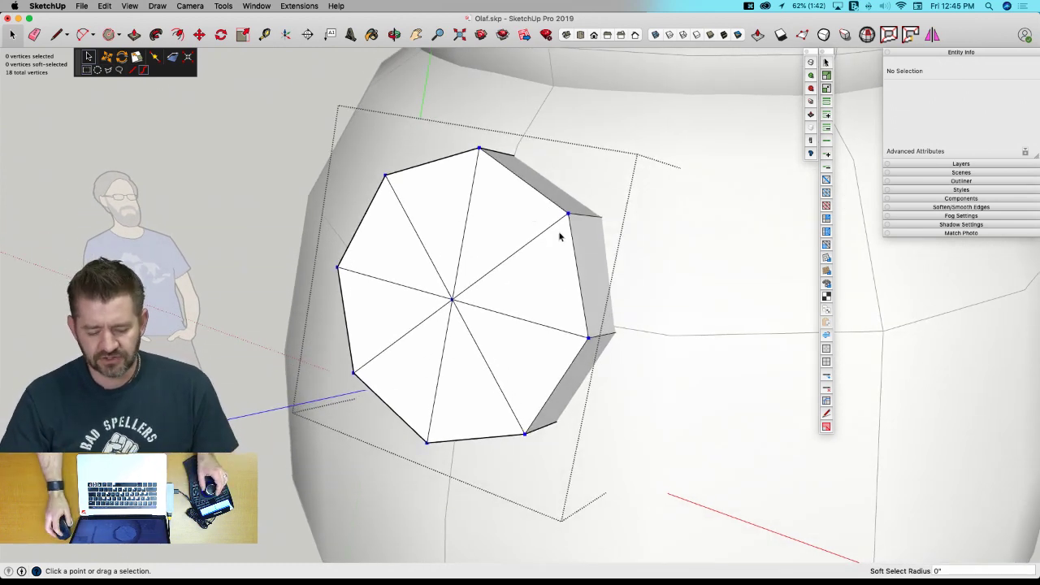
Move the upper-right front vertex of the octagon inward and down about 1 1/2" to break its symmetry.
{"action": "middle_click_drag", "start_coordinate": [532, 216], "coordinate": [627, 214]}
{"action": "left_click", "coordinate": [569, 216]}
{"action": "left_click_drag", "start_coordinate": [615, 207], "coordinate": [606, 208]}
{"action": "left_click_drag", "start_coordinate": [540, 144], "coordinate": [540, 162]}
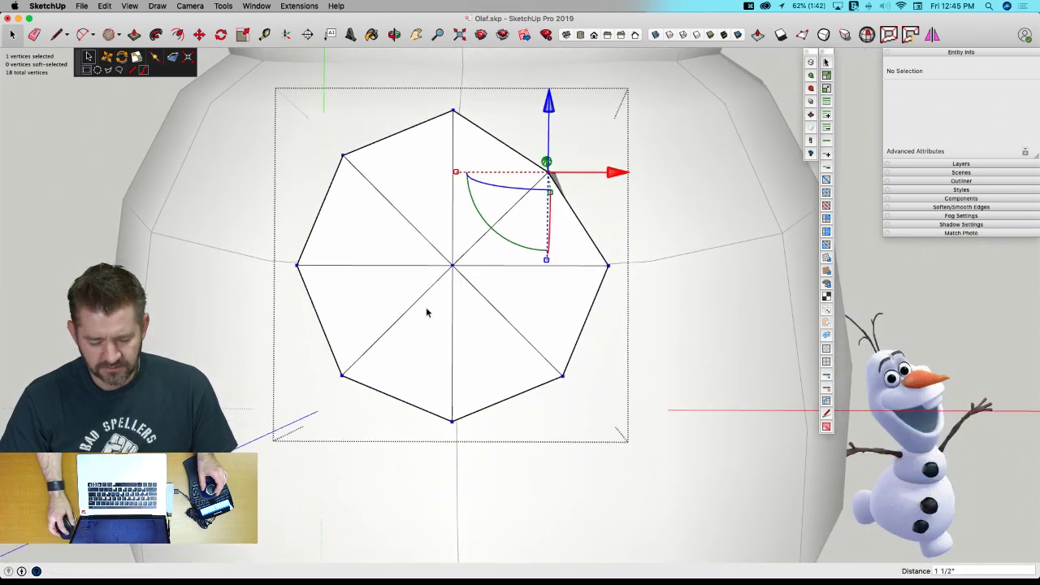
Shift the button's front centre vertex off-centre and adjust its depth by about 7/16".
{"action": "left_click", "coordinate": [456, 259]}
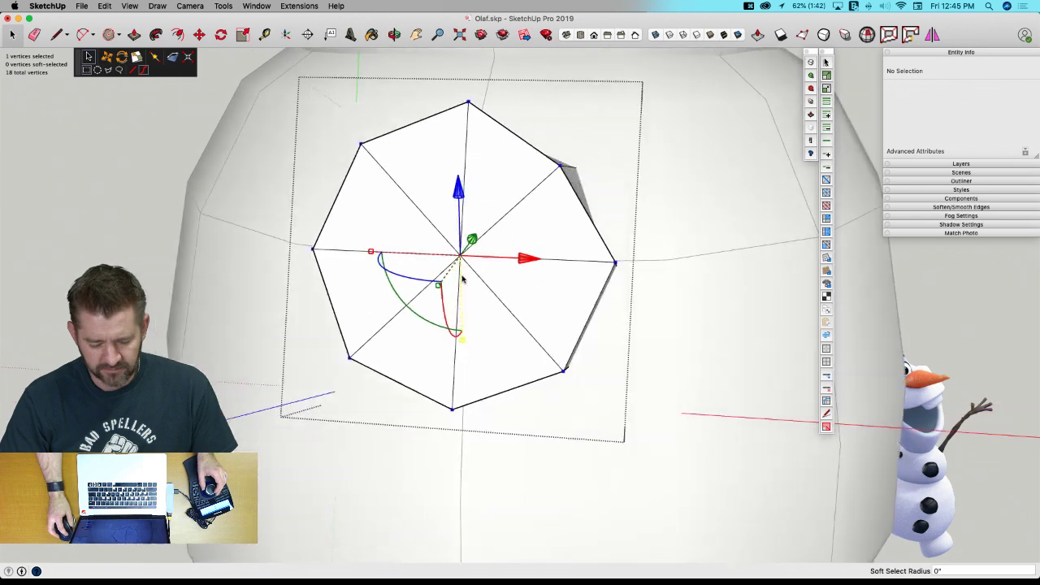
{"action": "left_click_drag", "start_coordinate": [465, 184], "coordinate": [460, 233]}
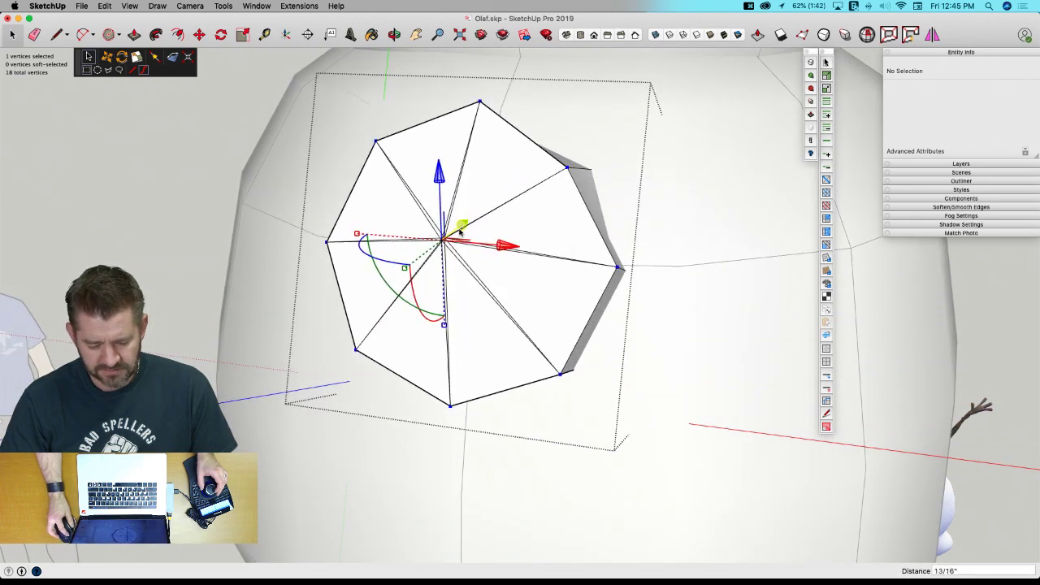
{"action": "middle_click_drag", "start_coordinate": [461, 232], "coordinate": [582, 239]}
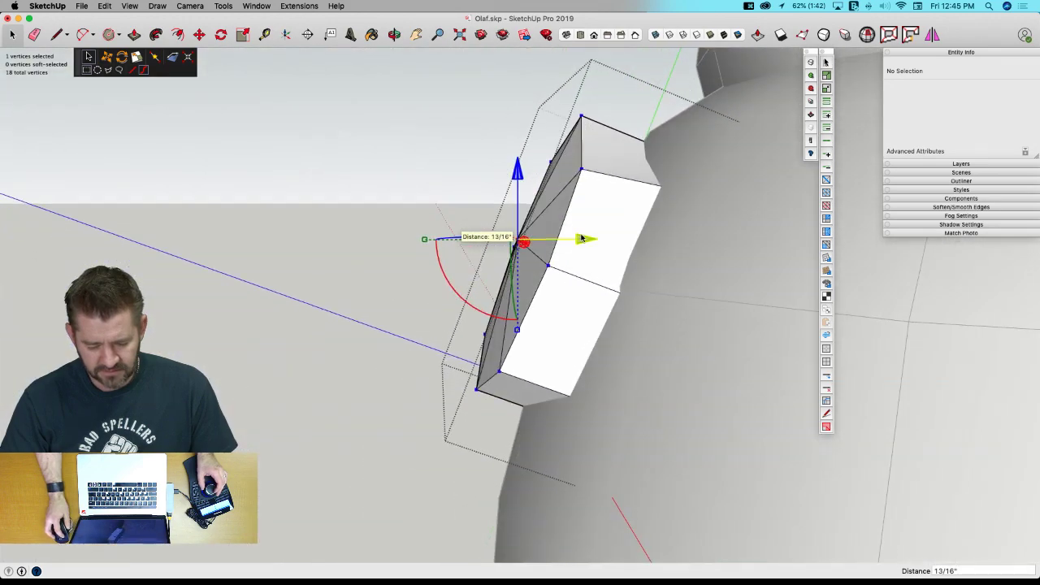
{"action": "left_click_drag", "start_coordinate": [580, 243], "coordinate": [576, 245]}
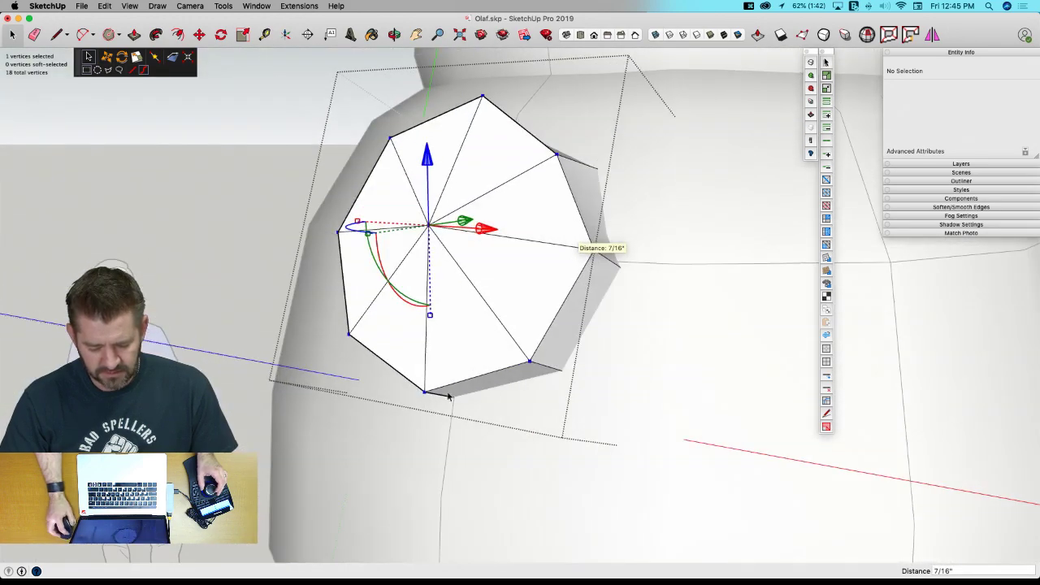
Move the octagon's bottom front vertex about 2 1/4" sideways and its leftmost front vertex about 2 15/16" down.
{"action": "middle_click_drag", "start_coordinate": [449, 396], "coordinate": [492, 411]}
{"action": "left_click_drag", "start_coordinate": [491, 410], "coordinate": [520, 409]}
{"action": "middle_click_drag", "start_coordinate": [520, 409], "coordinate": [314, 257]}
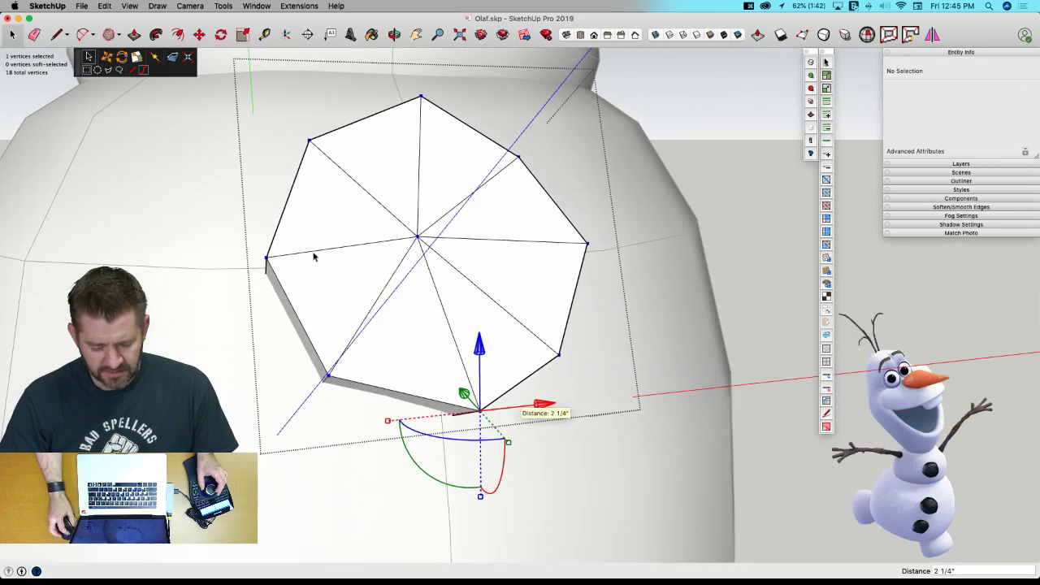
{"action": "key", "text": "Escape"}
{"action": "left_click", "coordinate": [265, 257]}
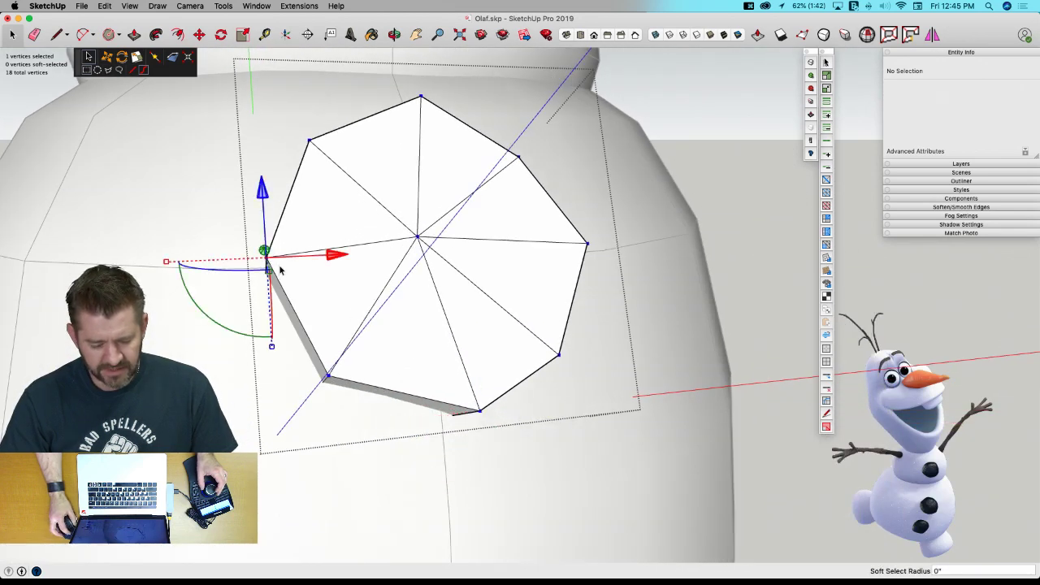
{"action": "left_click_drag", "start_coordinate": [262, 192], "coordinate": [265, 226]}
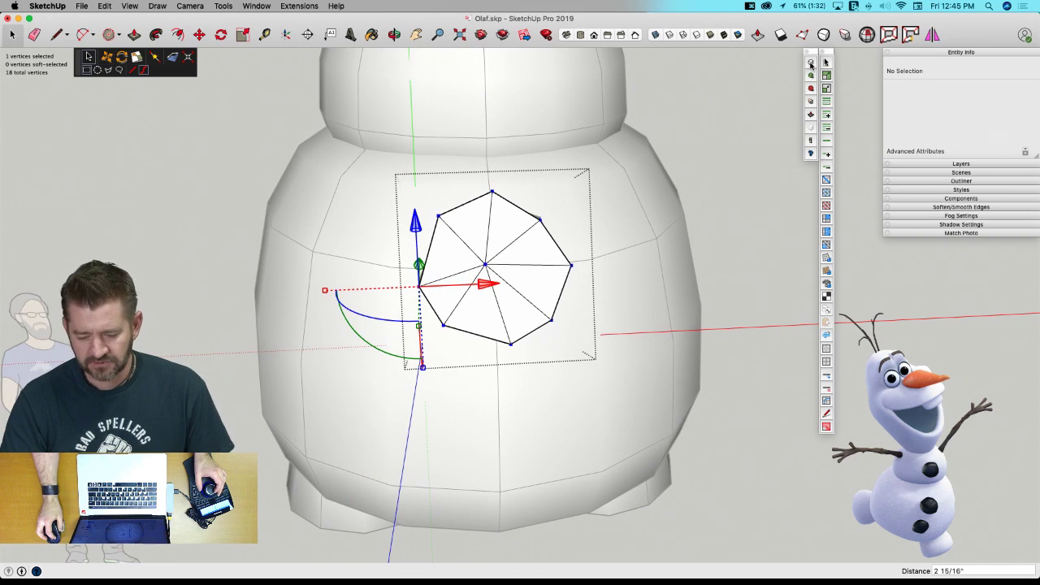
Turn subdivision back on for the reshaped button, dismiss the error report, and hide the mesh edges.
{"action": "left_click", "coordinate": [811, 64]}
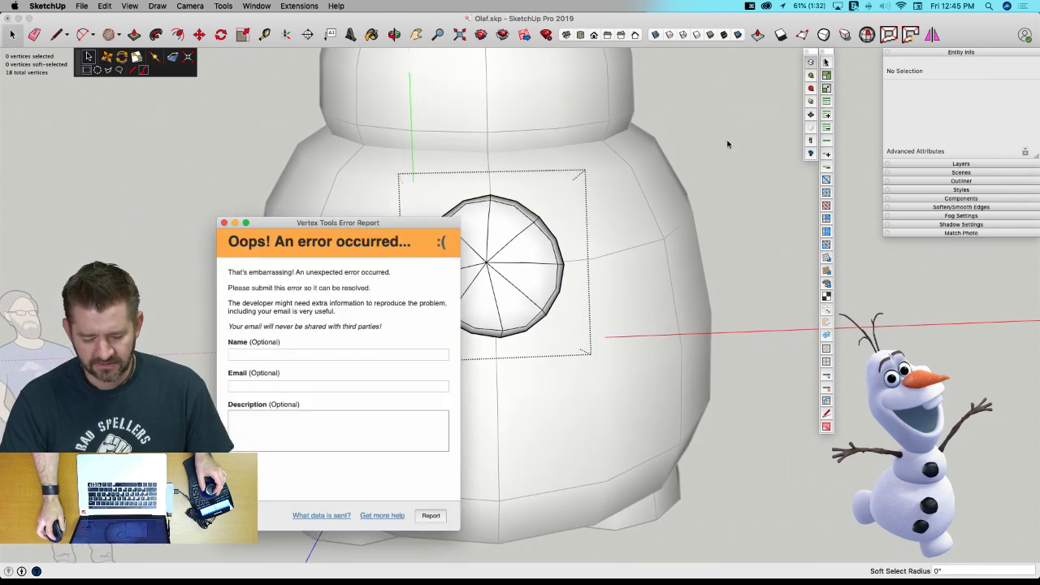
{"action": "left_click", "coordinate": [223, 223]}
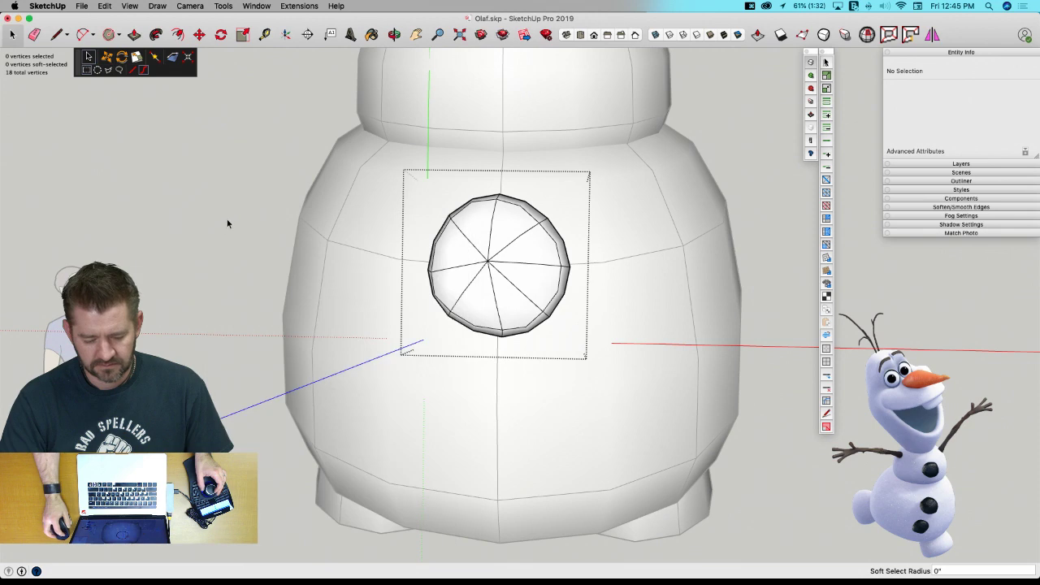
{"action": "left_click", "coordinate": [811, 131]}
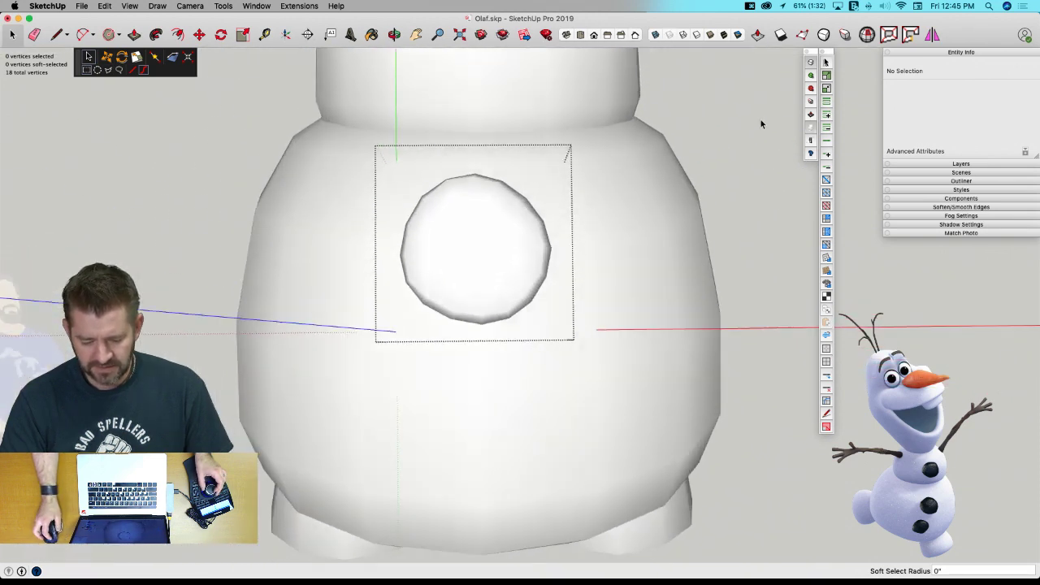
Raise the reshaped button's subdivision level two steps to inspect its smoothness, and lower it again.
{"action": "left_click", "coordinate": [811, 78]}
{"action": "left_click", "coordinate": [812, 79]}
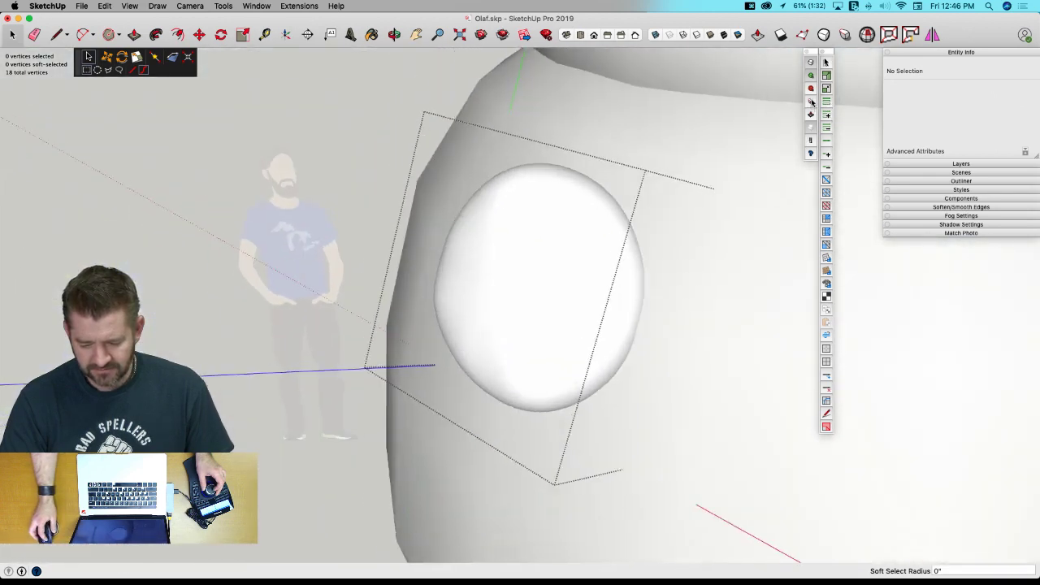
{"action": "left_click", "coordinate": [810, 89]}
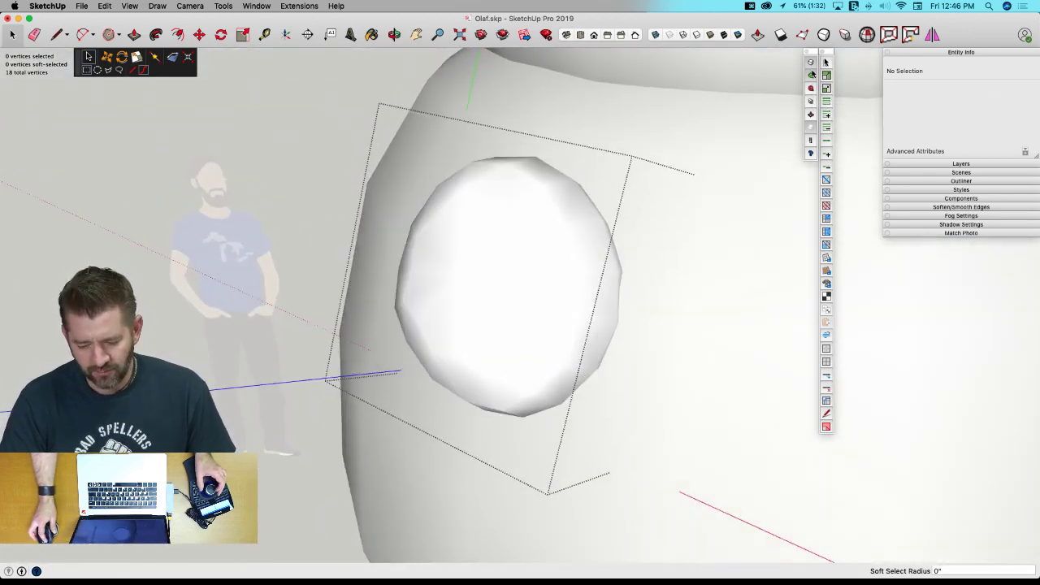
Return the button to its unsubdivided control mesh, dismiss the error report, and select the upper-right triangular front face.
{"action": "left_click", "coordinate": [810, 62]}
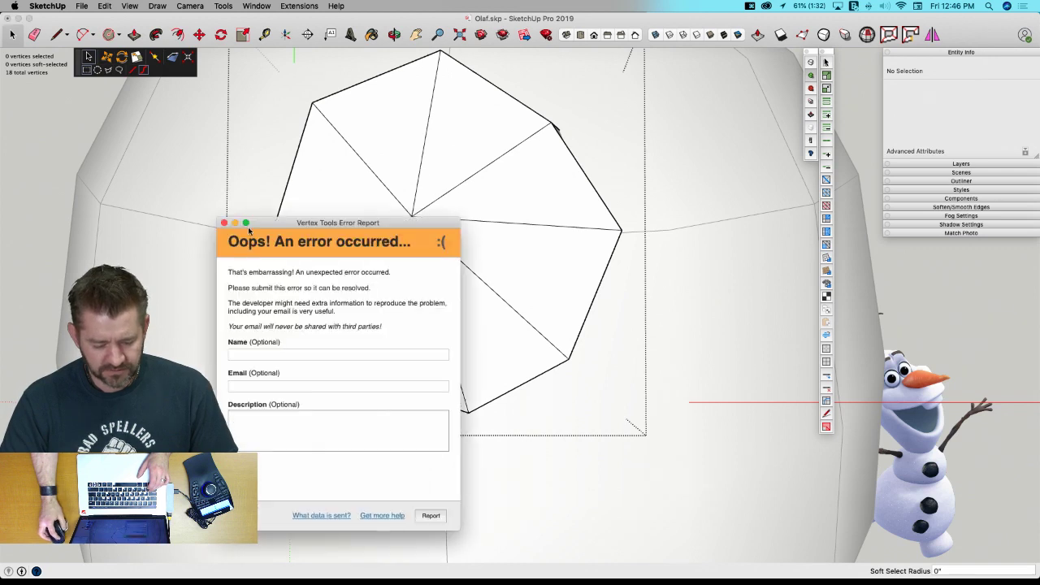
{"action": "left_click", "coordinate": [224, 223]}
{"action": "left_click", "coordinate": [420, 184]}
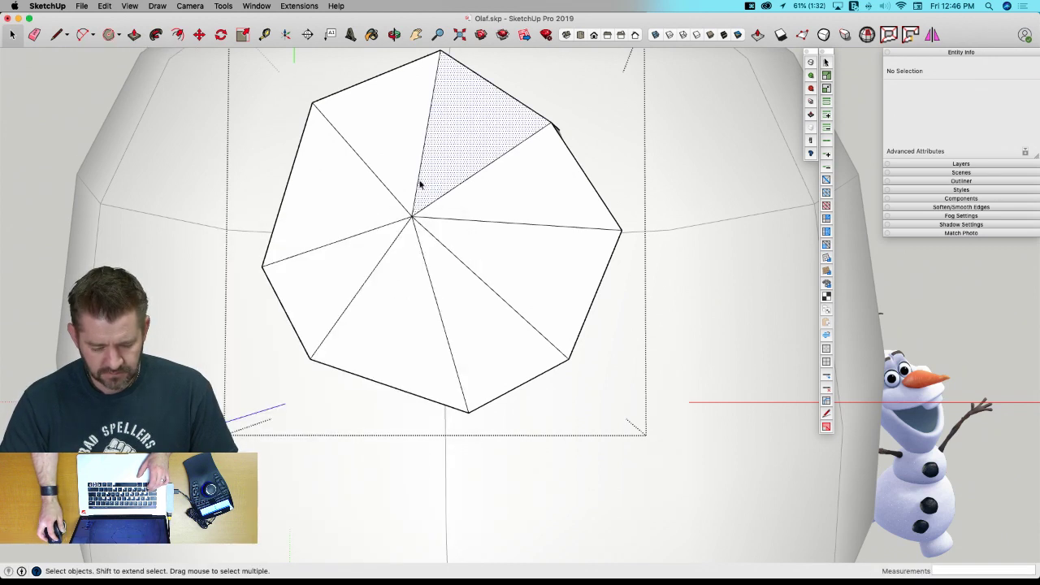
Try to insert loops across the eight radial edges of the button's front face, with 1 segment.
{"action": "left_click", "coordinate": [423, 189]}
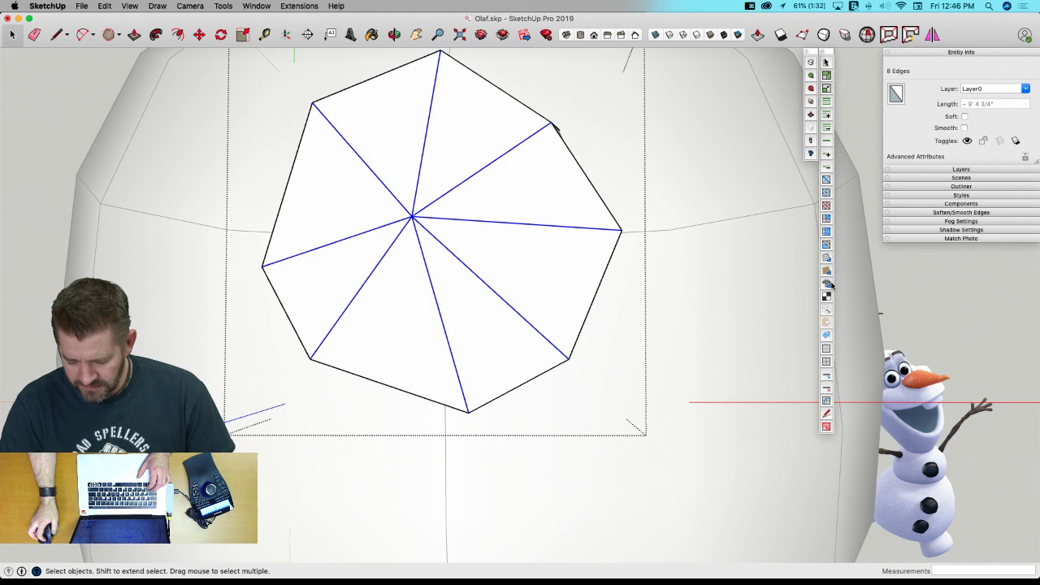
{"action": "left_click", "coordinate": [828, 404]}
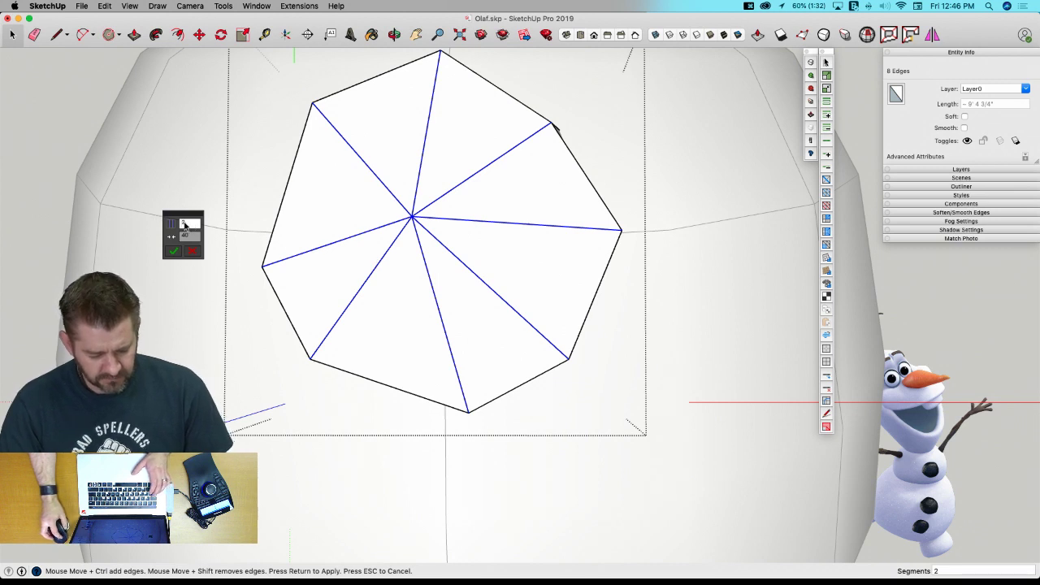
{"action": "type", "text": "1"}
{"action": "key", "text": "Return"}
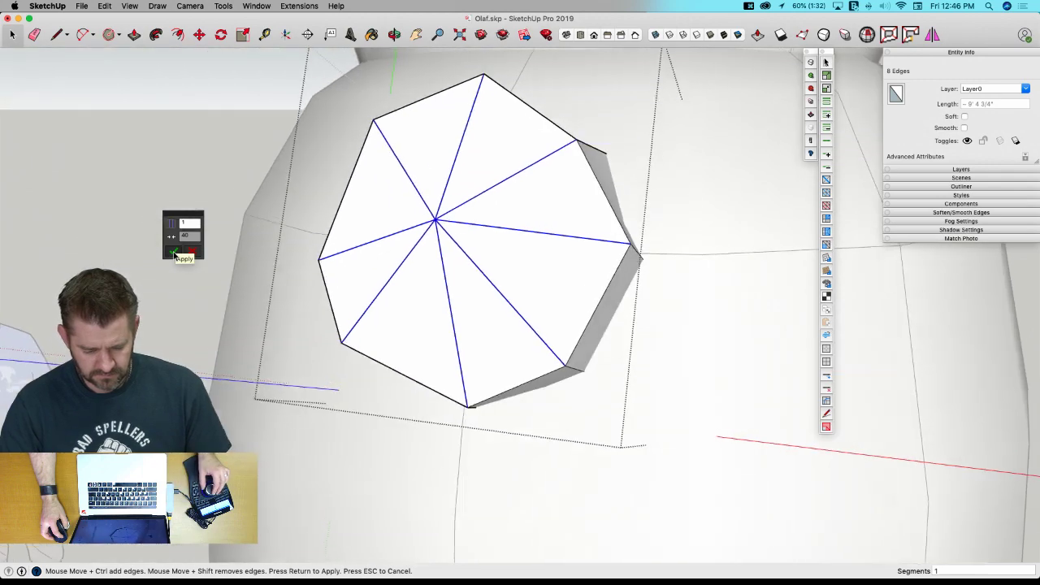
{"action": "left_click", "coordinate": [175, 255]}
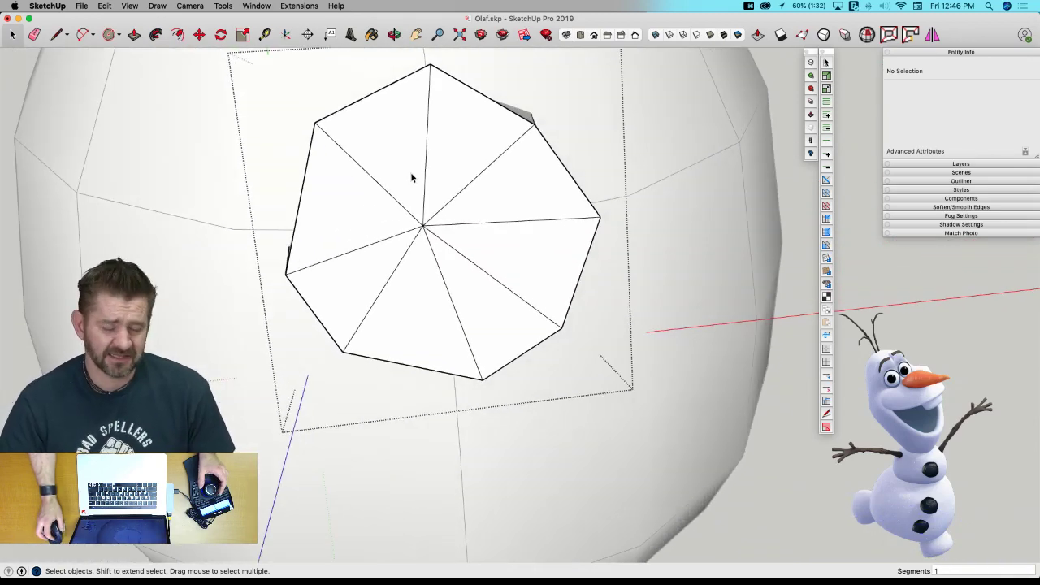
Move the two vertices of the button's upper-left corner edge about 2 1/2" inward along the red axis and about 1 5/16" down.
{"action": "left_click_drag", "start_coordinate": [426, 216], "coordinate": [426, 213]}
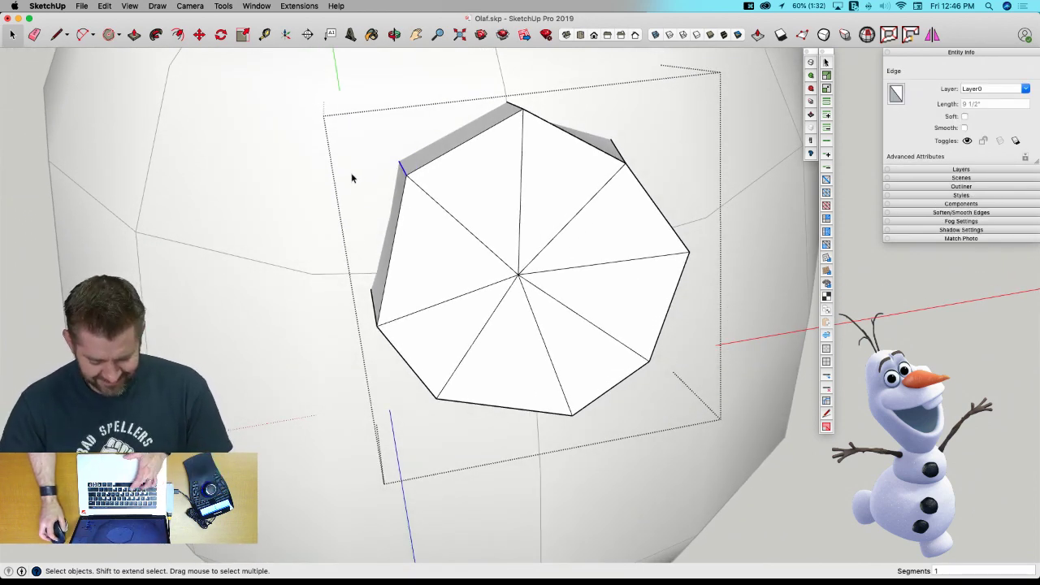
{"action": "key", "text": "v"}
{"action": "left_click_drag", "start_coordinate": [472, 161], "coordinate": [499, 160]}
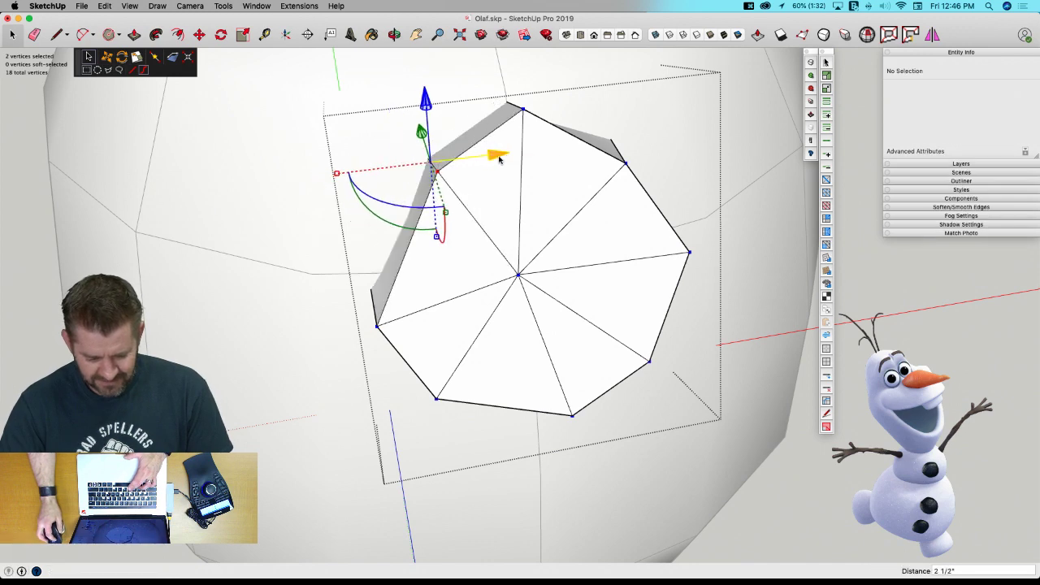
{"action": "left_click_drag", "start_coordinate": [426, 107], "coordinate": [426, 119]}
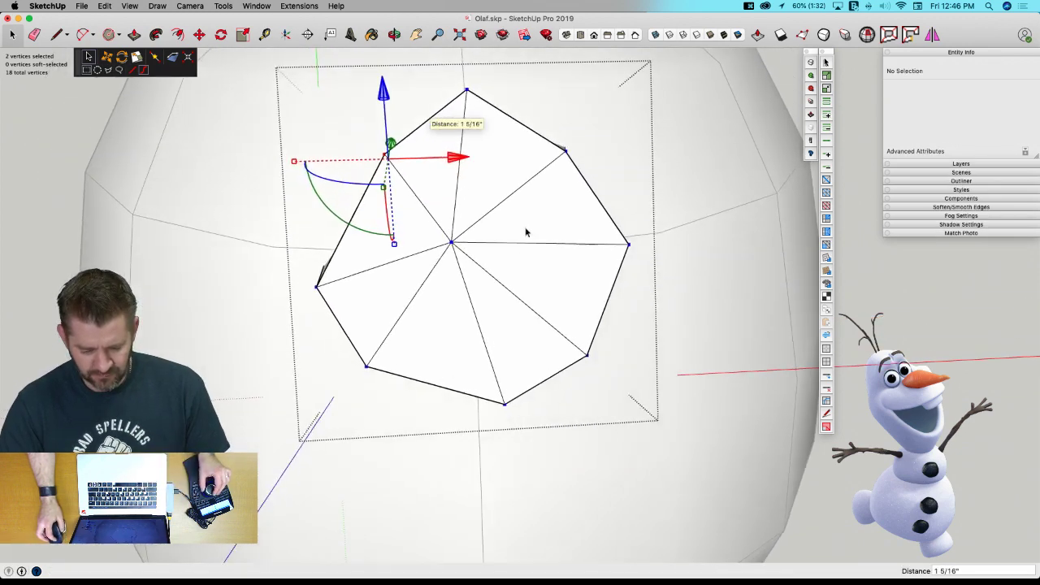
Move the two vertices at the button's lower-right corner about 2 1/4" outward along the red axis and about 1 13/16" up.
{"action": "middle_click_drag", "start_coordinate": [525, 232], "coordinate": [451, 208]}
{"action": "left_click_drag", "start_coordinate": [517, 257], "coordinate": [568, 322]}
{"action": "left_click_drag", "start_coordinate": [614, 295], "coordinate": [640, 296]}
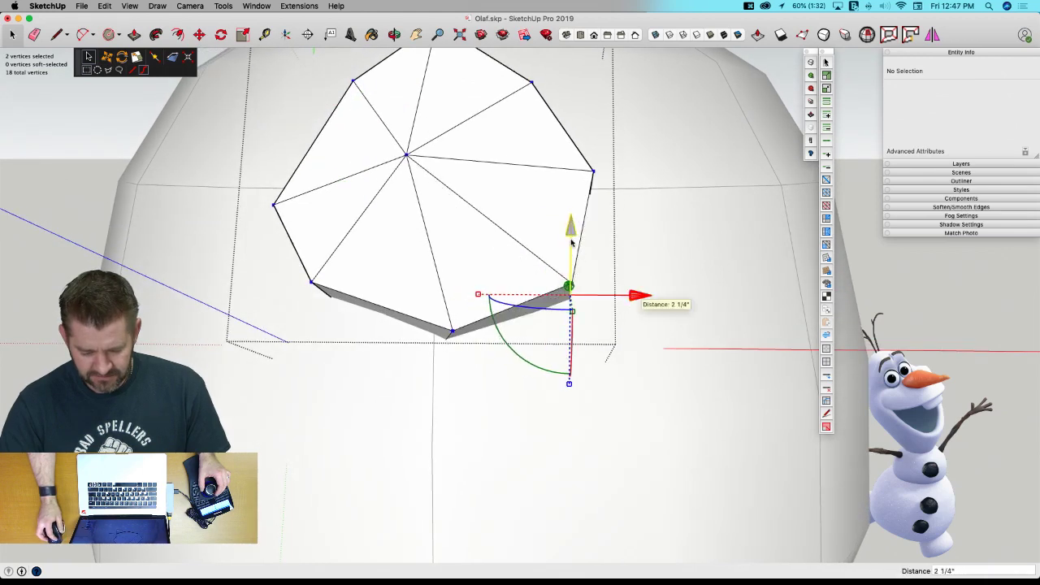
{"action": "left_click_drag", "start_coordinate": [571, 234], "coordinate": [572, 213]}
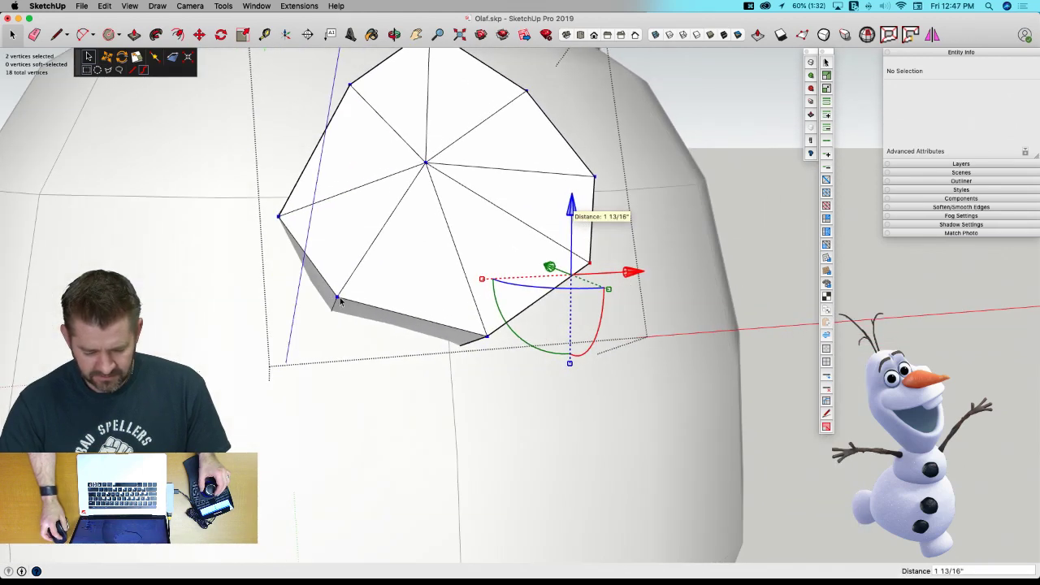
Move the single front vertex at the button's lower-left corner upward and about 3 1/16" inward along the red axis.
{"action": "left_click_drag", "start_coordinate": [330, 288], "coordinate": [346, 307]}
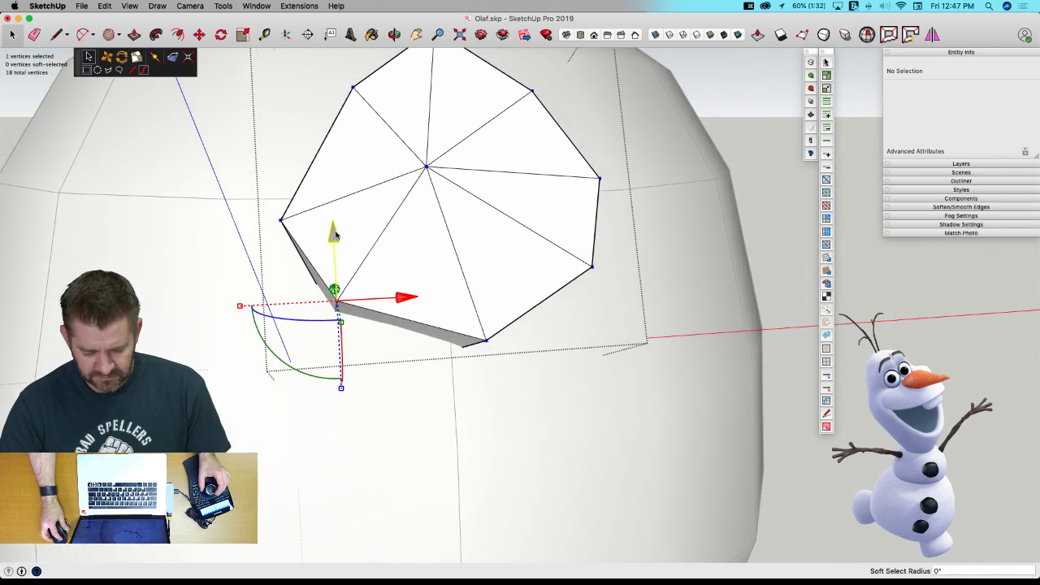
{"action": "left_click_drag", "start_coordinate": [336, 235], "coordinate": [334, 194]}
{"action": "left_click_drag", "start_coordinate": [412, 253], "coordinate": [448, 250]}
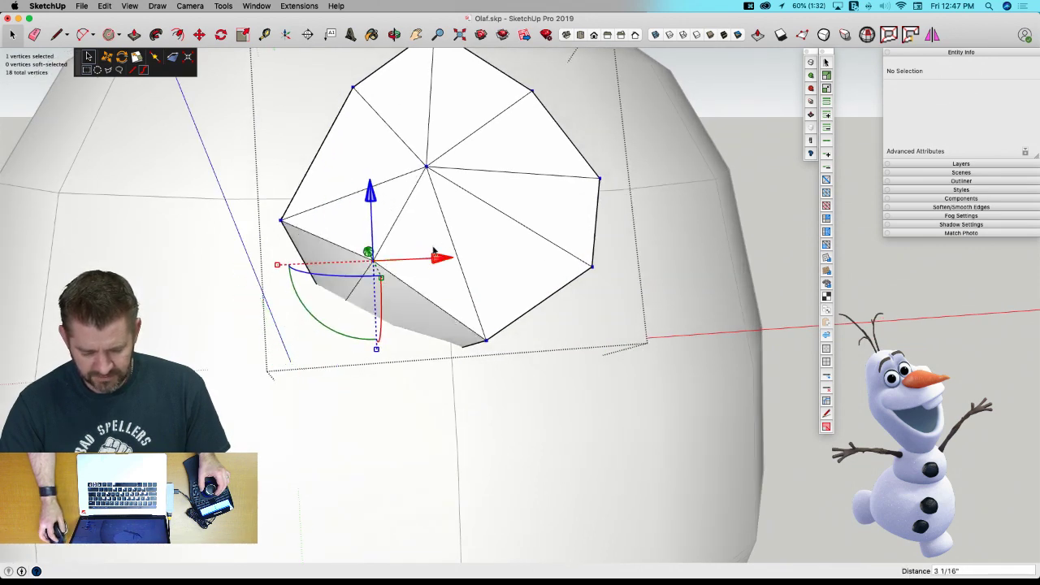
Turn subdivision on for the newly adjusted button, clear the vertex selection, and dismiss the error report.
{"action": "key", "text": "u"}
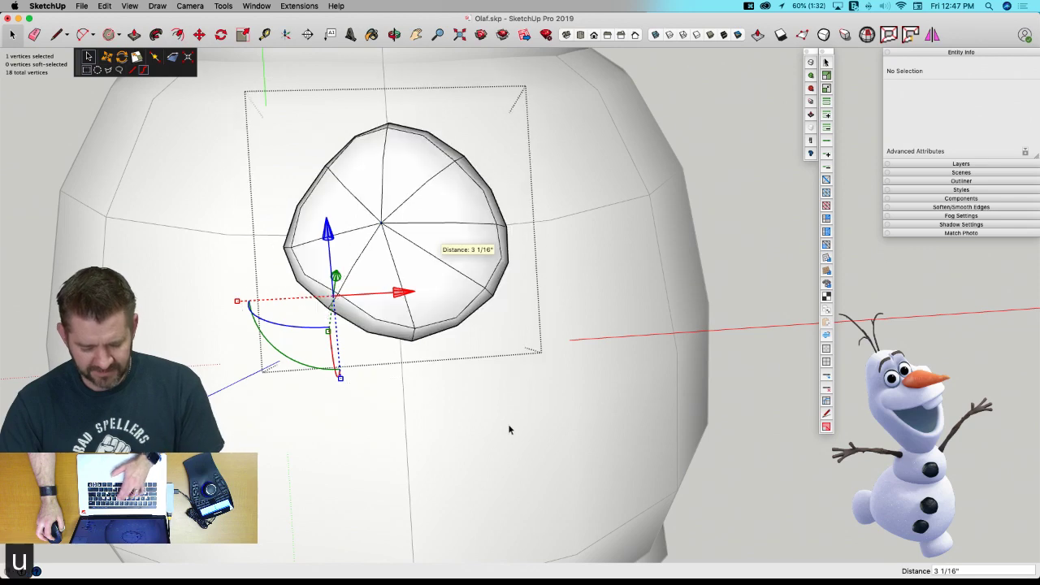
{"action": "left_click", "coordinate": [694, 405]}
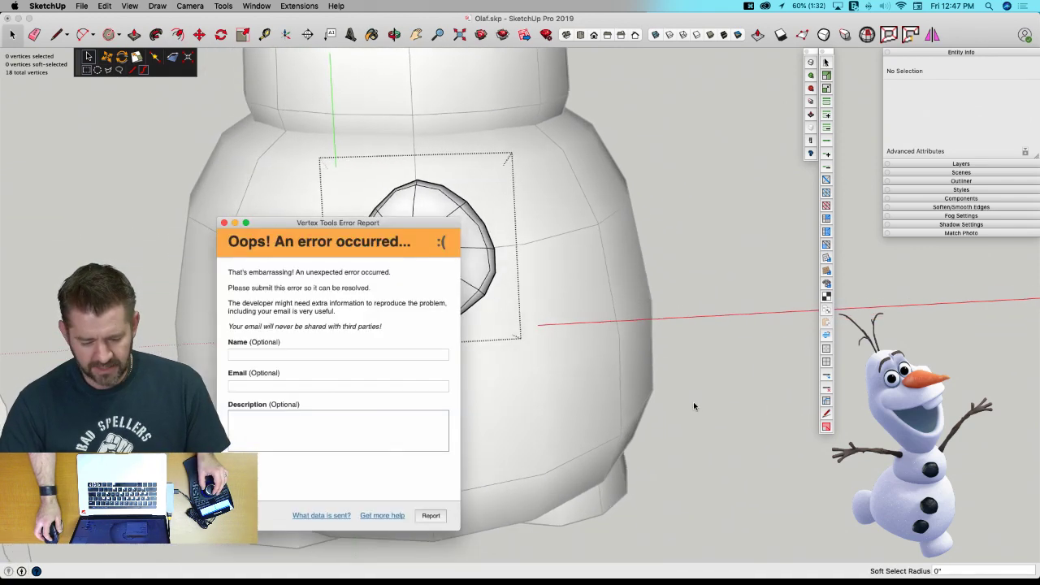
{"action": "left_click", "coordinate": [224, 223]}
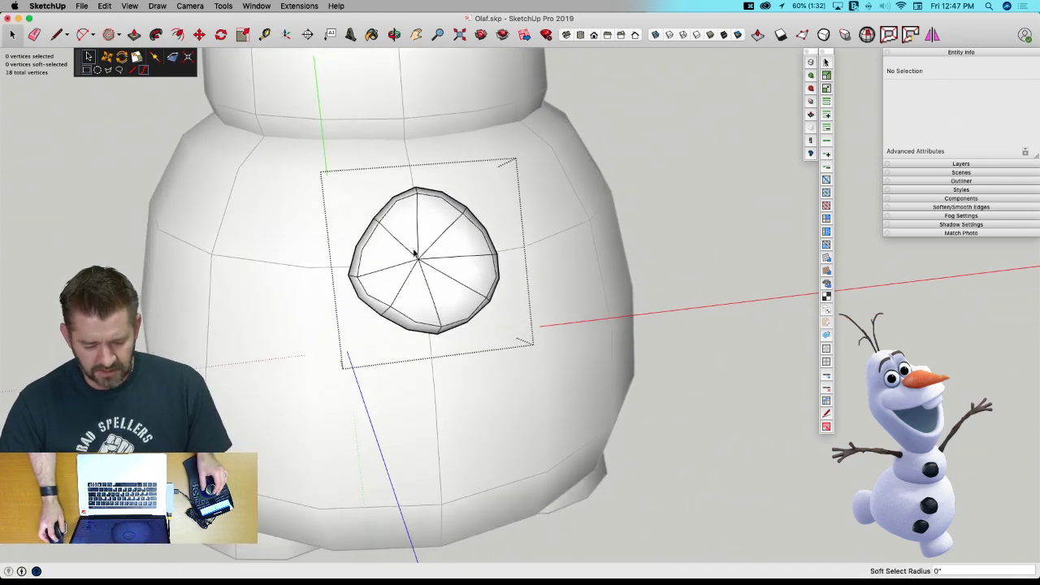
Raise the button's subdivision level, compare its shape with the reference Olaf's buttons, and lower the level again.
{"action": "middle_click_drag", "start_coordinate": [423, 244], "coordinate": [805, 70]}
{"action": "left_click", "coordinate": [811, 77]}
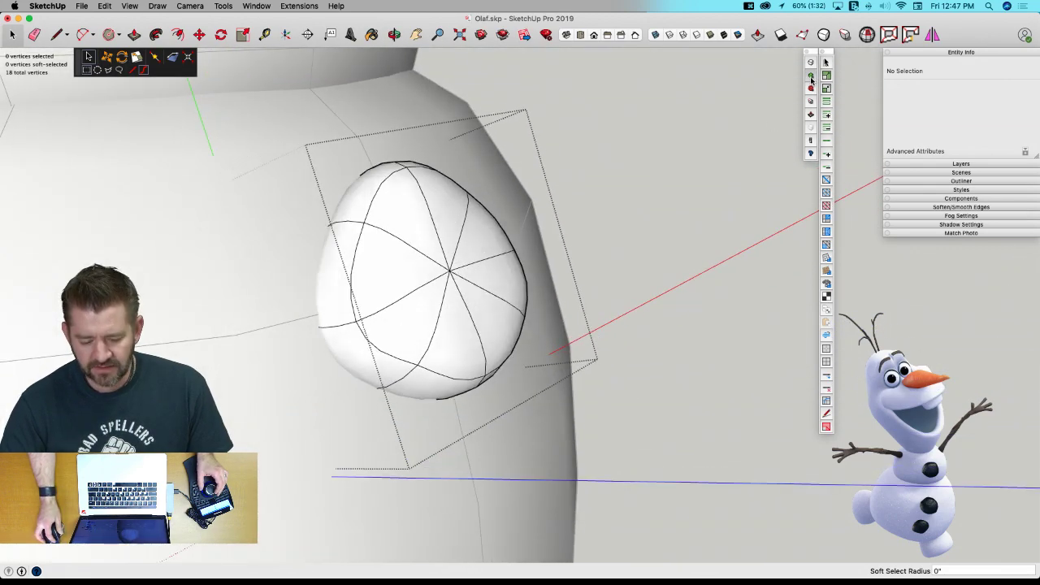
{"action": "middle_click_drag", "start_coordinate": [731, 114], "coordinate": [933, 473]}
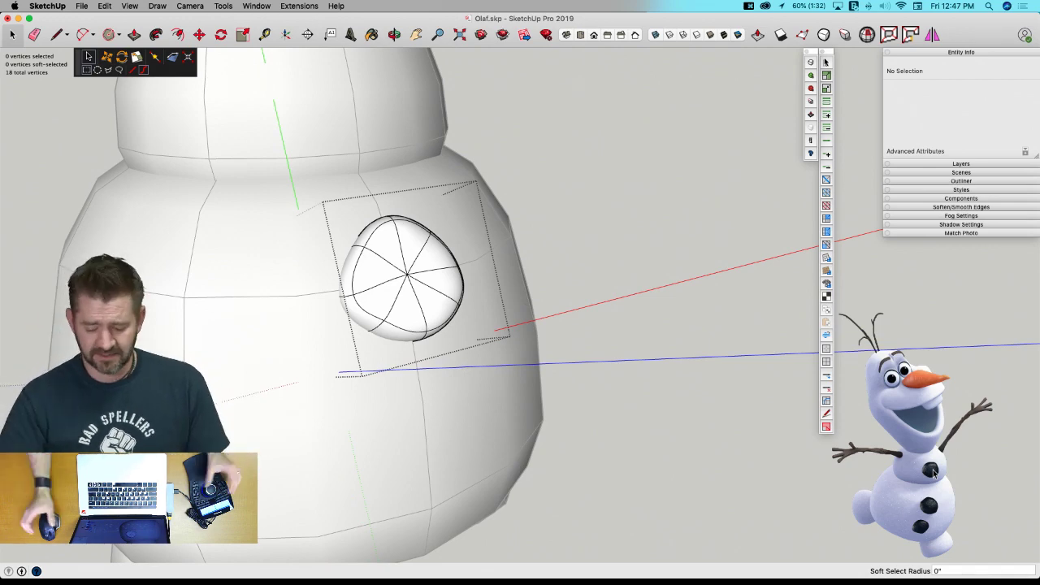
{"action": "middle_click_drag", "start_coordinate": [933, 473], "coordinate": [931, 504]}
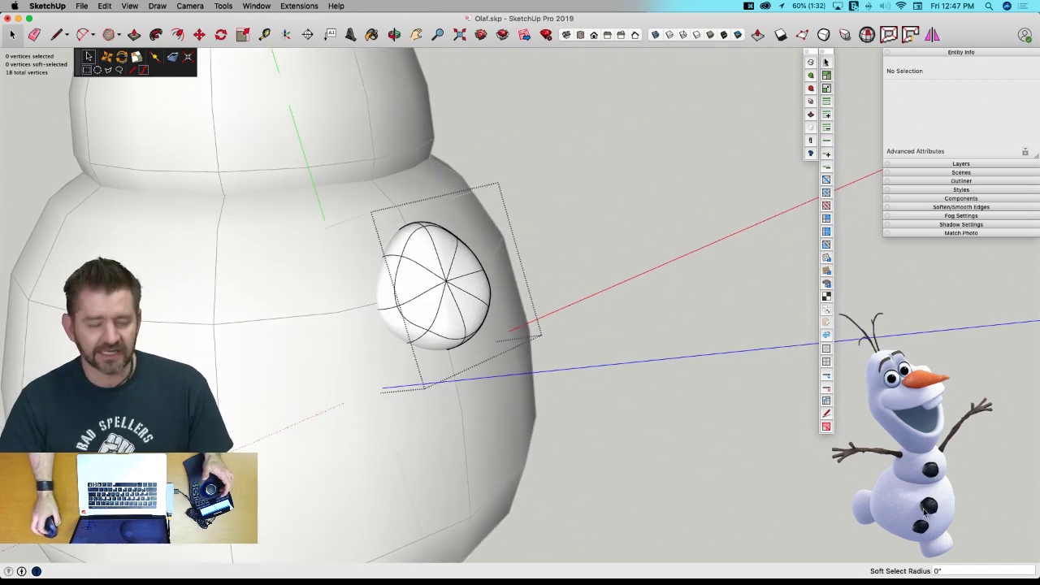
{"action": "middle_click_drag", "start_coordinate": [534, 285], "coordinate": [829, 68]}
{"action": "left_click", "coordinate": [811, 92]}
{"action": "left_click", "coordinate": [811, 92]}
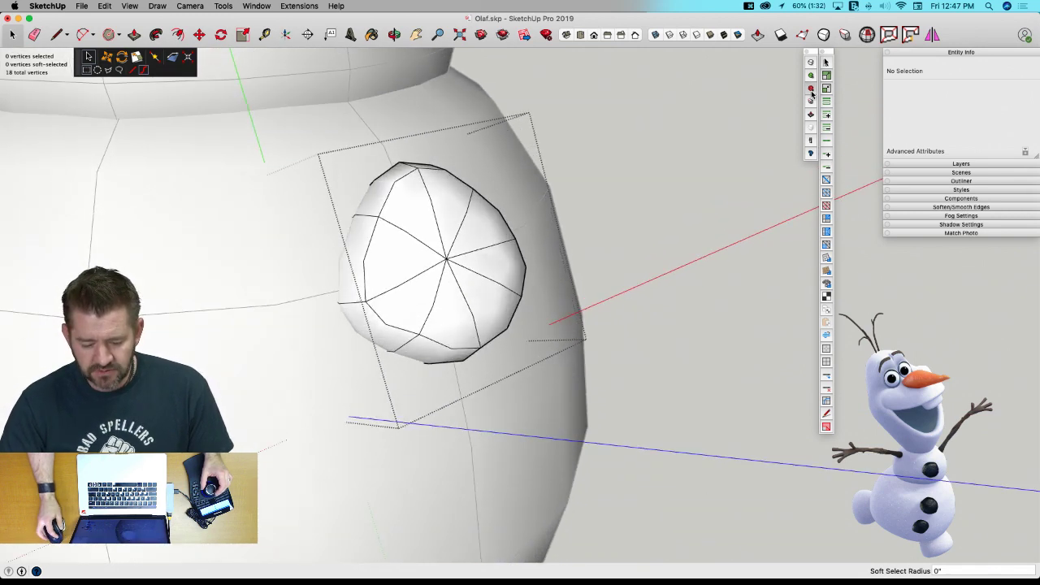
Return the button to its control mesh, crease six scattered edges to a sharpness of about 0.32, and turn subdivision back on.
{"action": "left_click", "coordinate": [811, 63]}
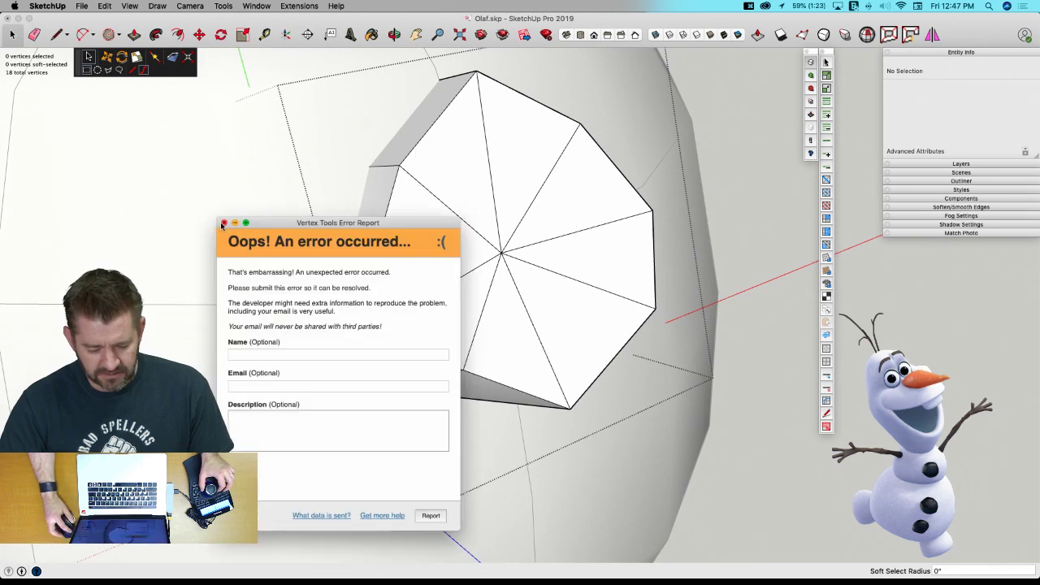
{"action": "left_click", "coordinate": [223, 224]}
{"action": "left_click", "coordinate": [417, 146]}
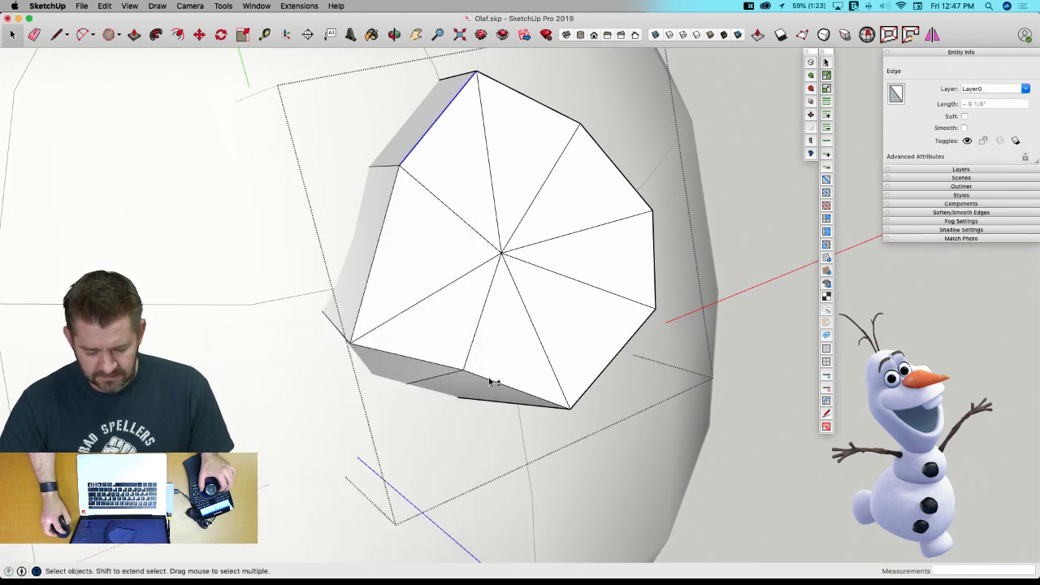
{"action": "left_click", "coordinate": [655, 243], "text": "shift"}
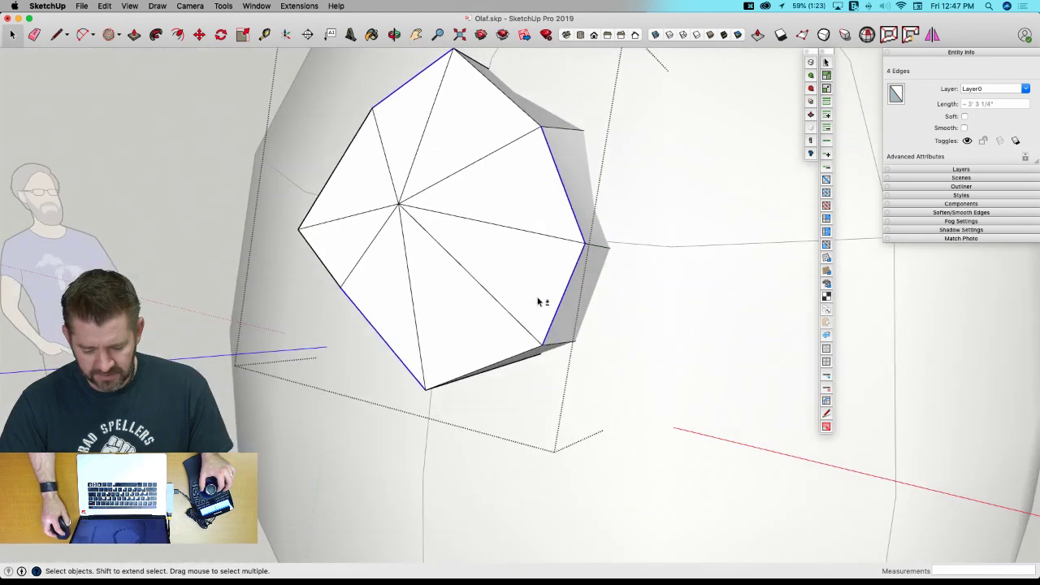
{"action": "left_click", "coordinate": [557, 348], "text": "shift"}
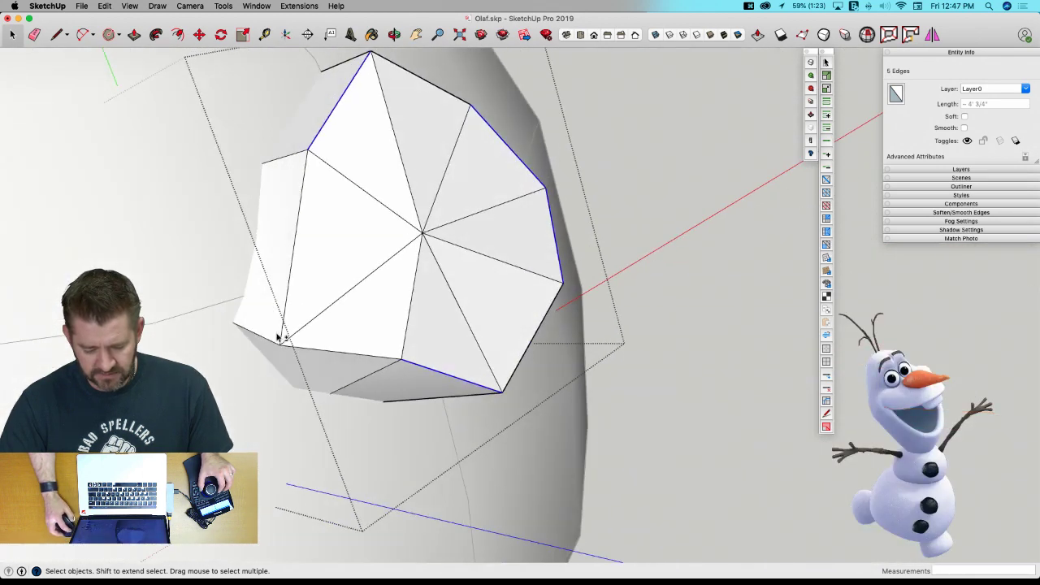
{"action": "scroll", "coordinate": [370, 327], "scroll_direction": "down", "scroll_amount": 5}
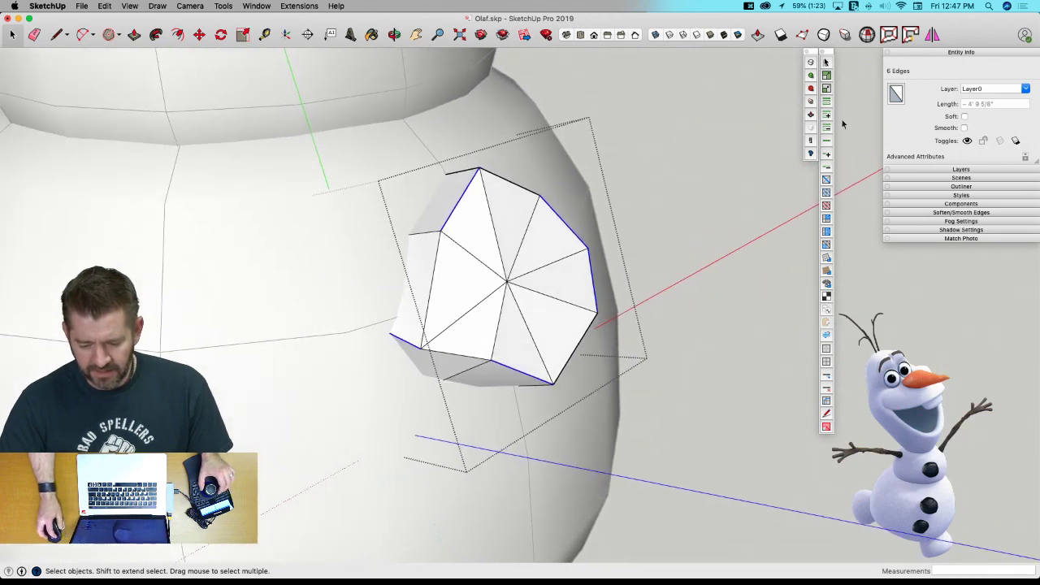
{"action": "left_click", "coordinate": [811, 103]}
{"action": "left_click_drag", "start_coordinate": [573, 210], "coordinate": [571, 190]}
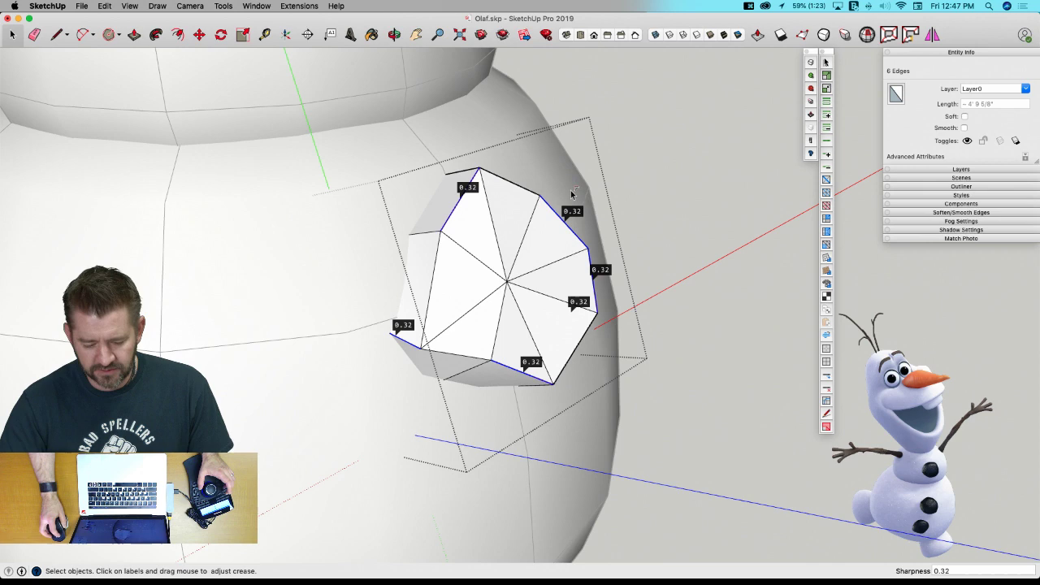
{"action": "left_click", "coordinate": [703, 212]}
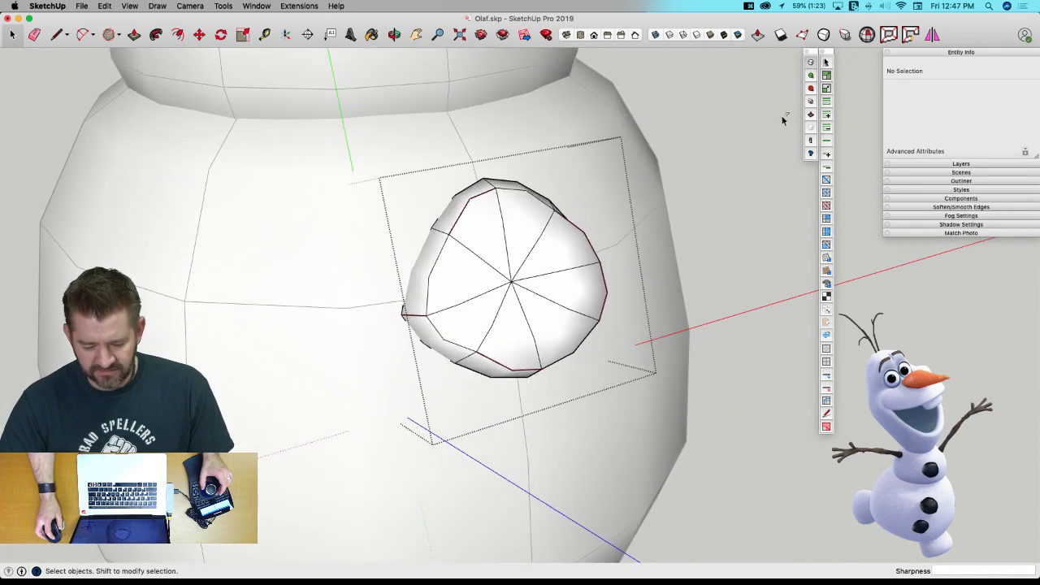
Raise the creased button's subdivision level, inspect its irregular shape from several angles, and close the button group.
{"action": "middle_click_drag", "start_coordinate": [812, 65], "coordinate": [810, 98]}
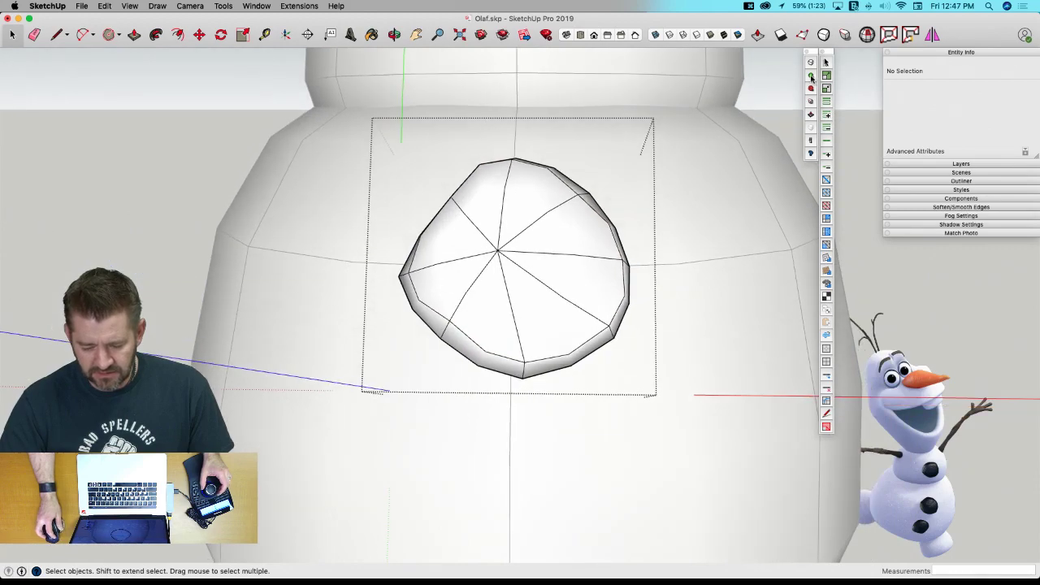
{"action": "left_click", "coordinate": [811, 77]}
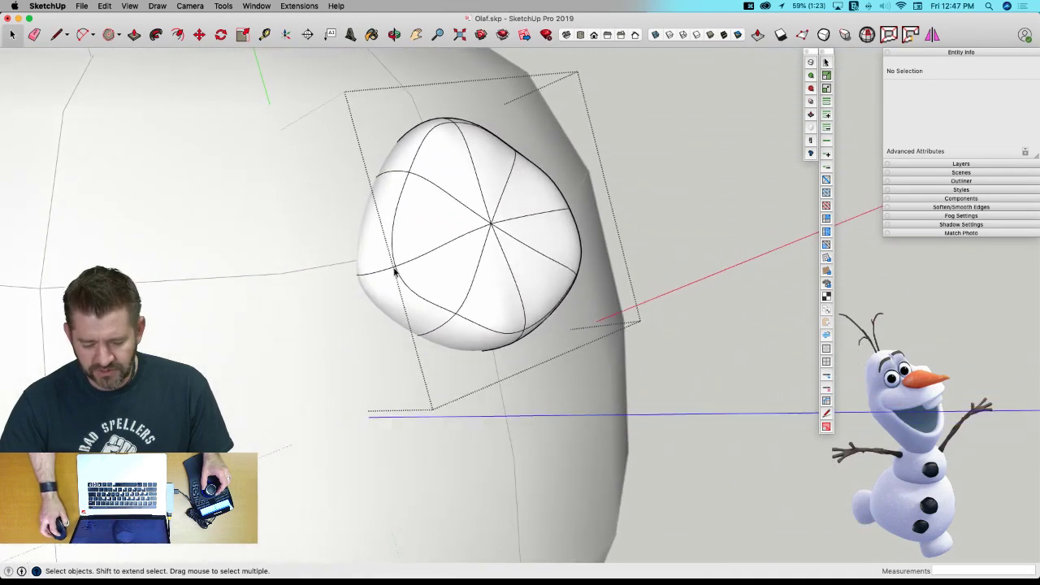
{"action": "middle_click_drag", "start_coordinate": [396, 271], "coordinate": [486, 339]}
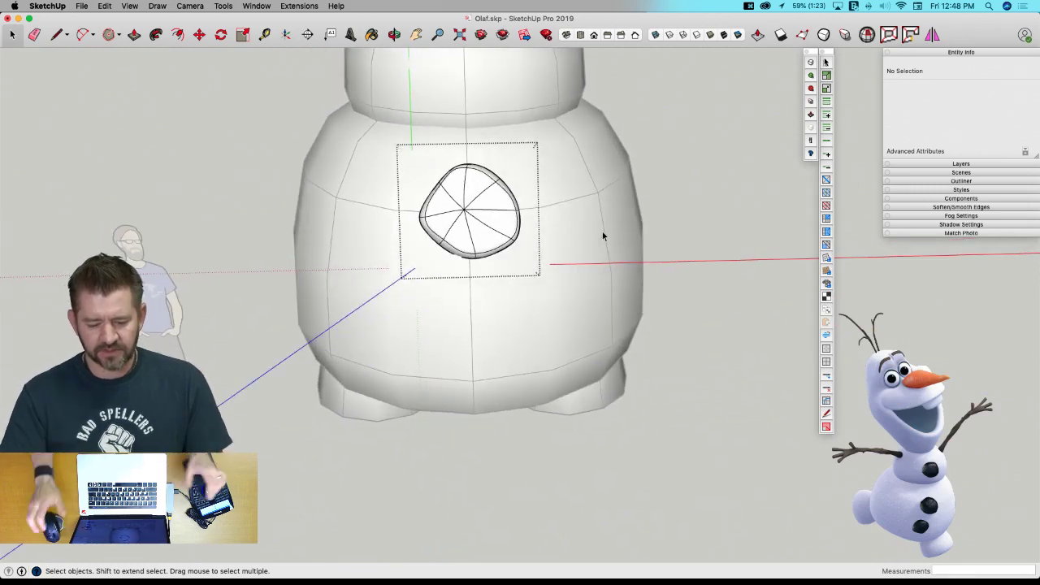
{"action": "middle_click_drag", "start_coordinate": [602, 231], "coordinate": [517, 317]}
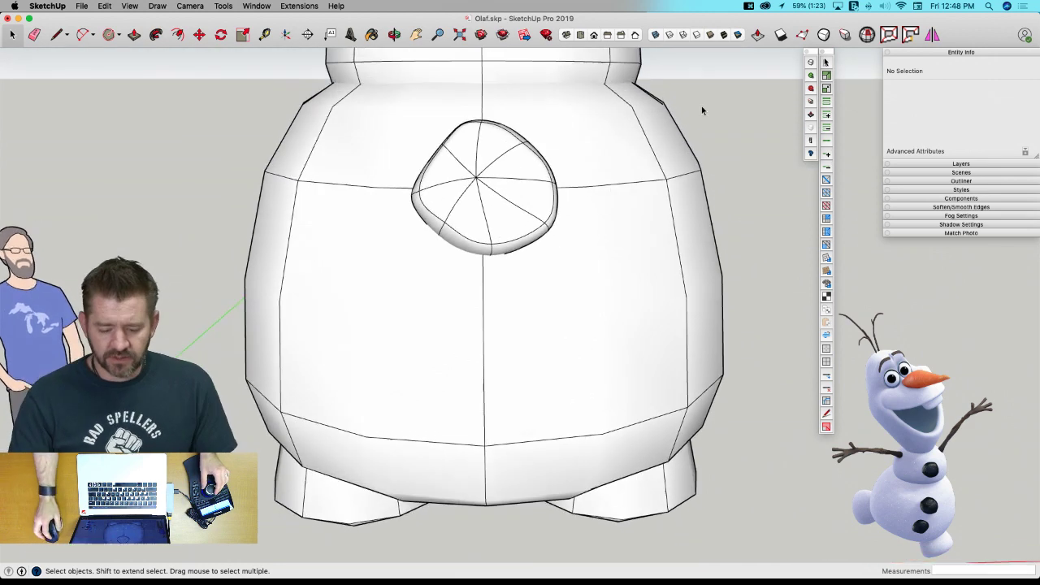
Lower the closed button group's subdivision level by one step and deselect it.
{"action": "left_click", "coordinate": [441, 236]}
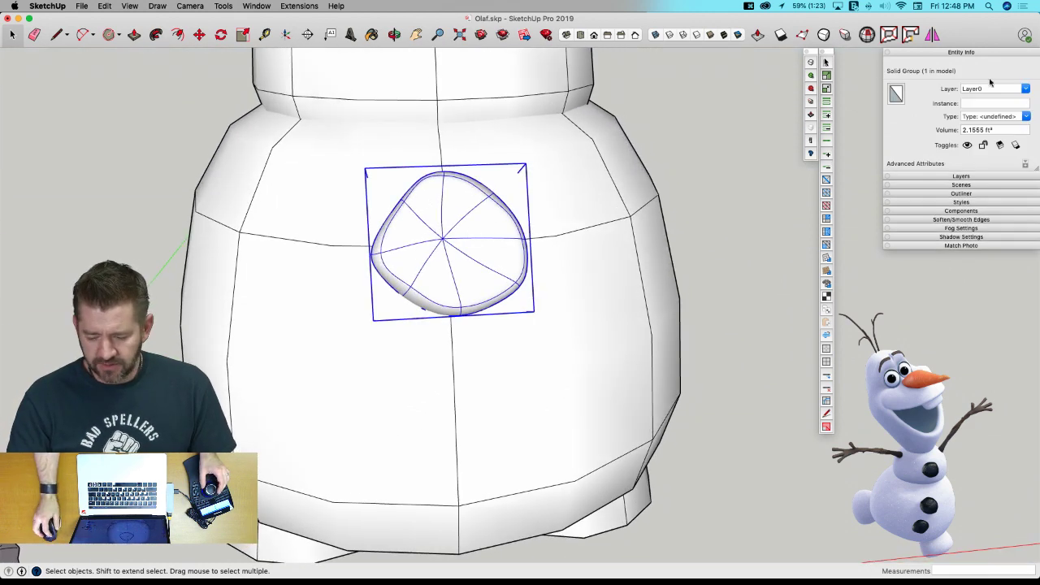
{"action": "left_click", "coordinate": [811, 89]}
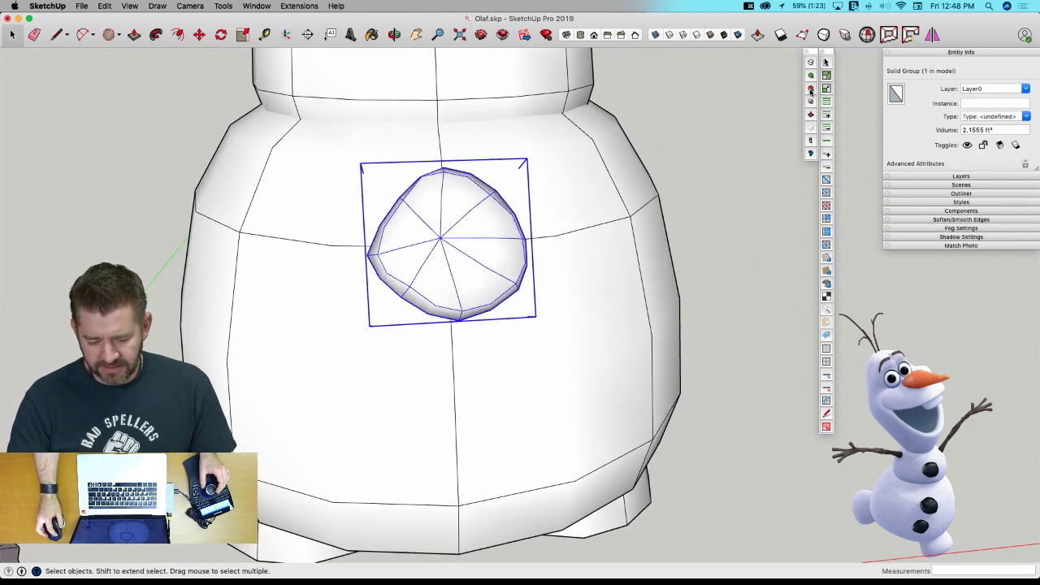
{"action": "left_click", "coordinate": [685, 165]}
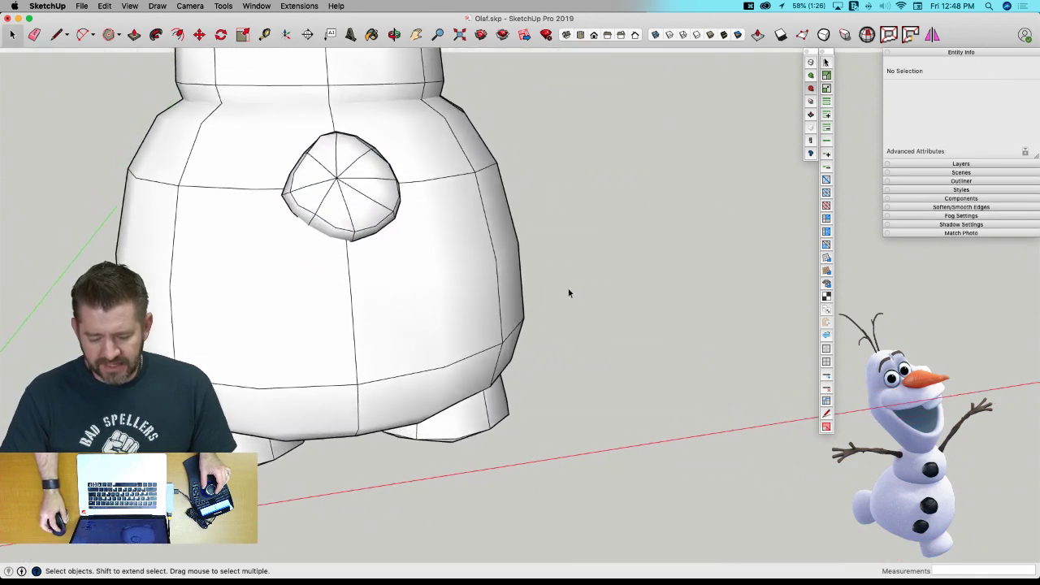
Draw a rectangle about 5' 1 13/16" by 7' 7 11/16" on the ground beside Olaf and start editing its vertices.
{"action": "key", "text": "r"}
{"action": "left_click", "coordinate": [542, 286]}
{"action": "left_click", "coordinate": [702, 439]}
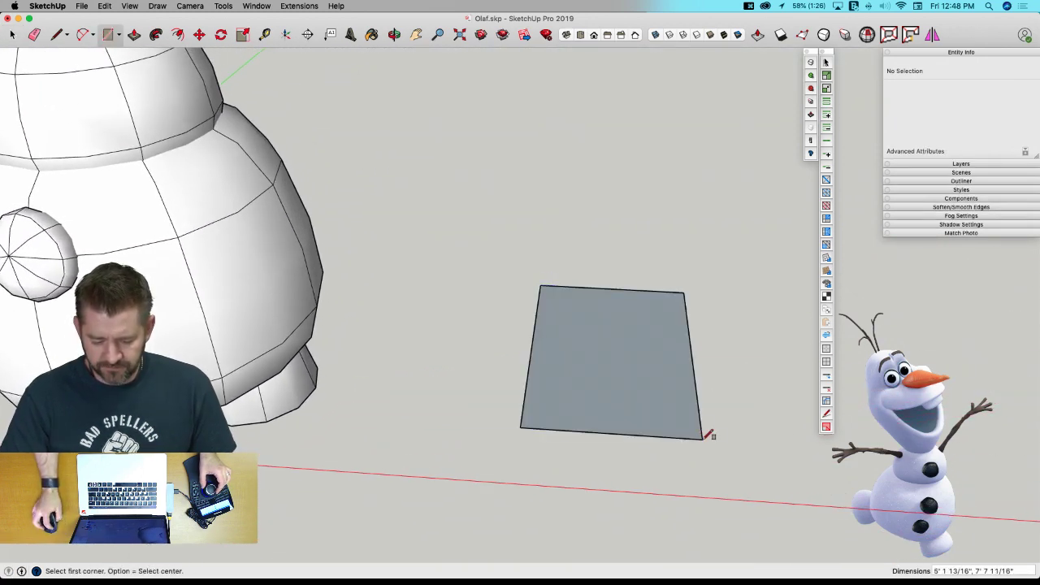
{"action": "key", "text": "space"}
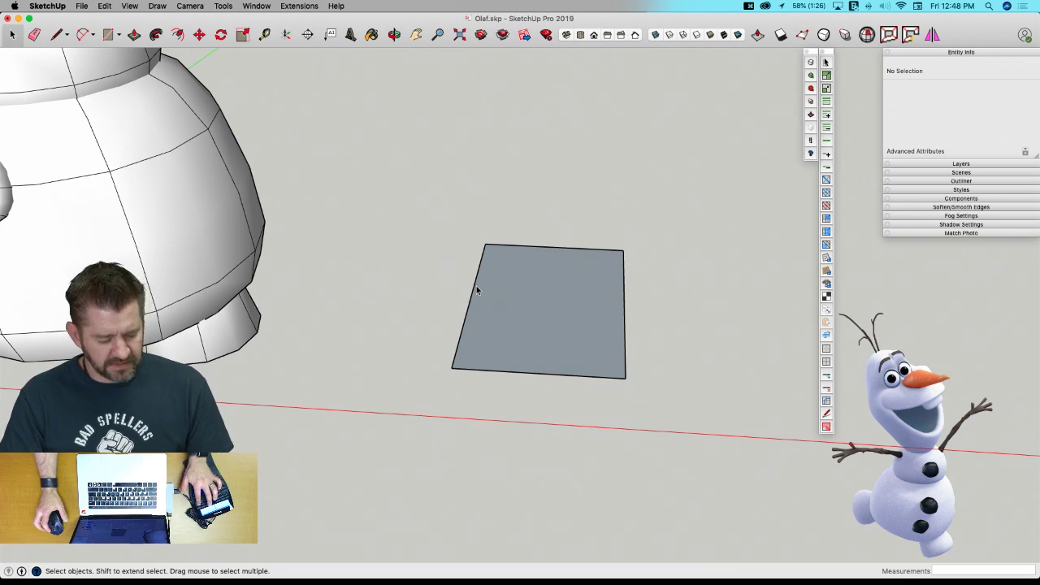
{"action": "key", "text": "v"}
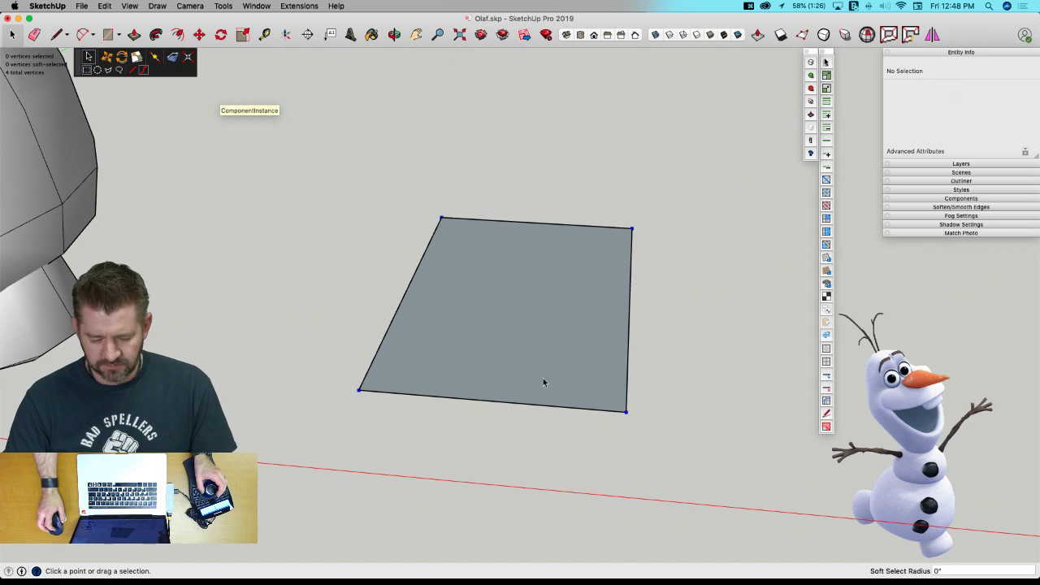
Try selecting the rectangle's corner vertices, then rotating and moving them with the vertex gizmo to twist the face.
{"action": "left_click_drag", "start_coordinate": [529, 355], "coordinate": [703, 450]}
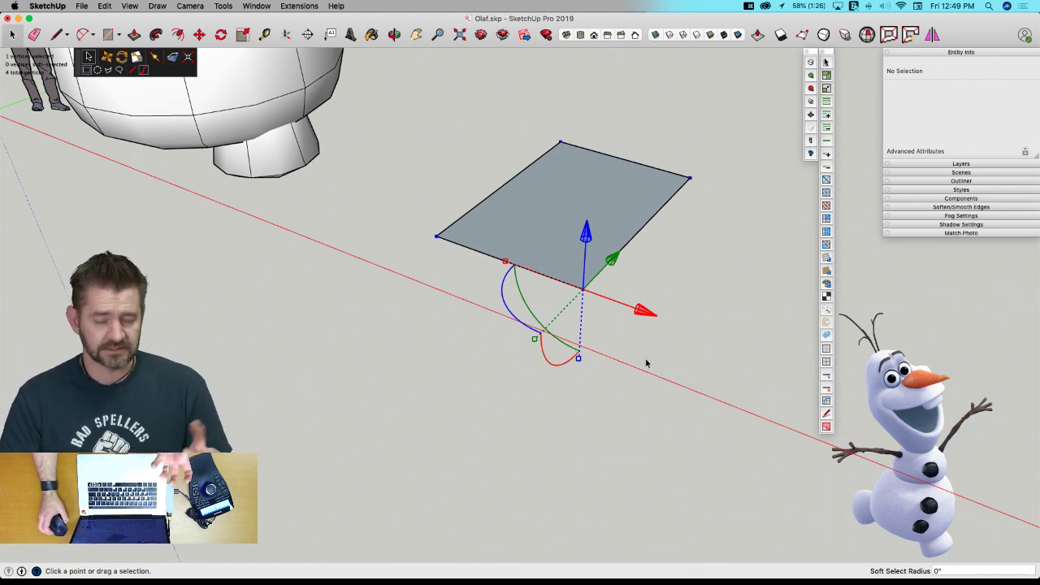
{"action": "left_click_drag", "start_coordinate": [399, 217], "coordinate": [639, 351]}
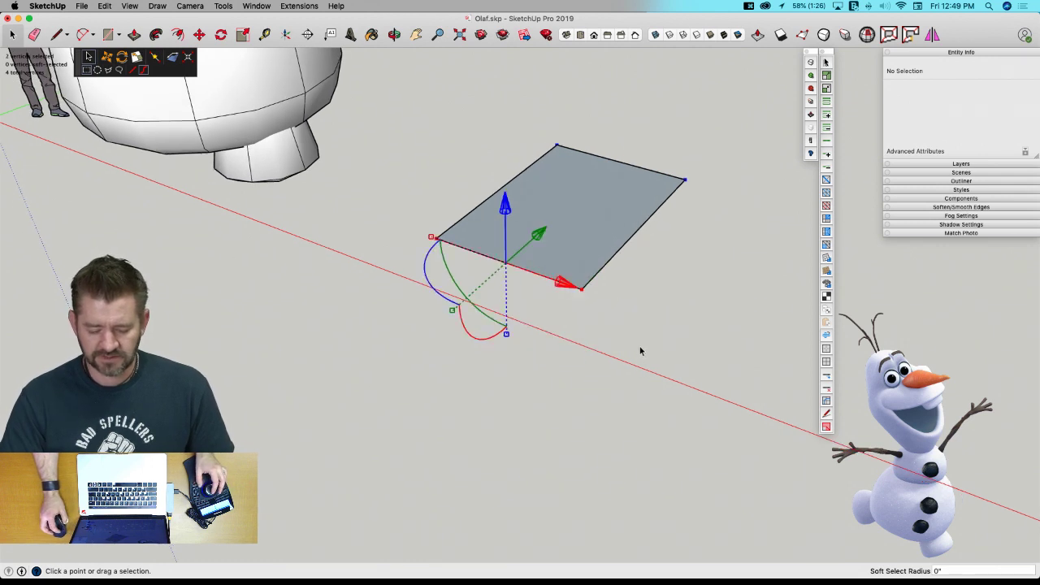
{"action": "left_click_drag", "start_coordinate": [421, 282], "coordinate": [539, 311]}
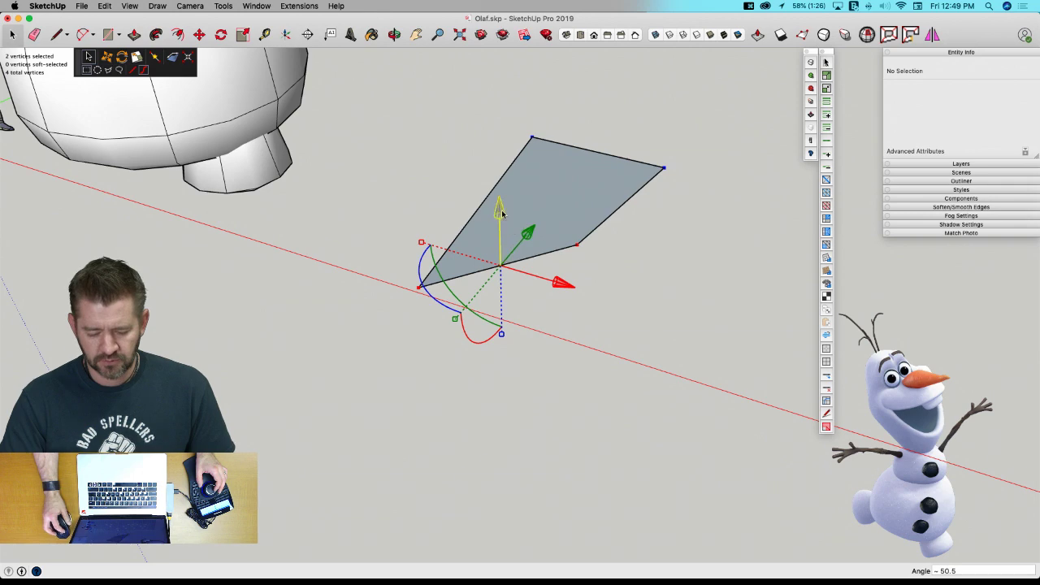
{"action": "left_click_drag", "start_coordinate": [502, 213], "coordinate": [513, 238]}
{"action": "left_click_drag", "start_coordinate": [452, 253], "coordinate": [398, 319]}
{"action": "middle_click_drag", "start_coordinate": [688, 308], "coordinate": [529, 244]}
{"action": "left_click", "coordinate": [367, 114]}
{"action": "key", "text": "space"}
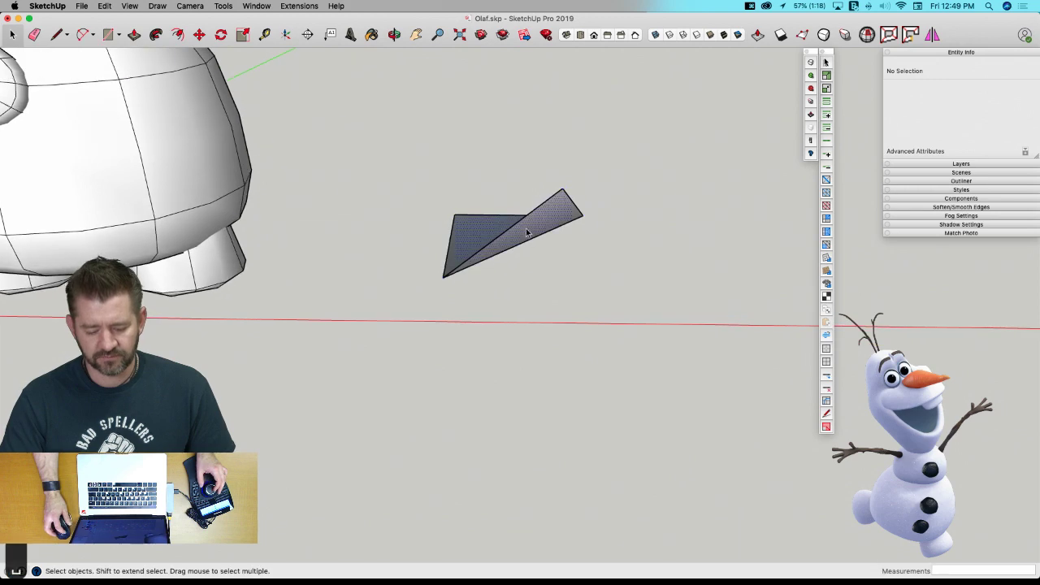
Delete the twisted practice rectangle beside Olaf.
{"action": "left_click", "coordinate": [526, 231]}
{"action": "key", "text": "BackSpace"}
{"action": "scroll", "coordinate": [527, 233], "scroll_direction": "down", "scroll_amount": 5}
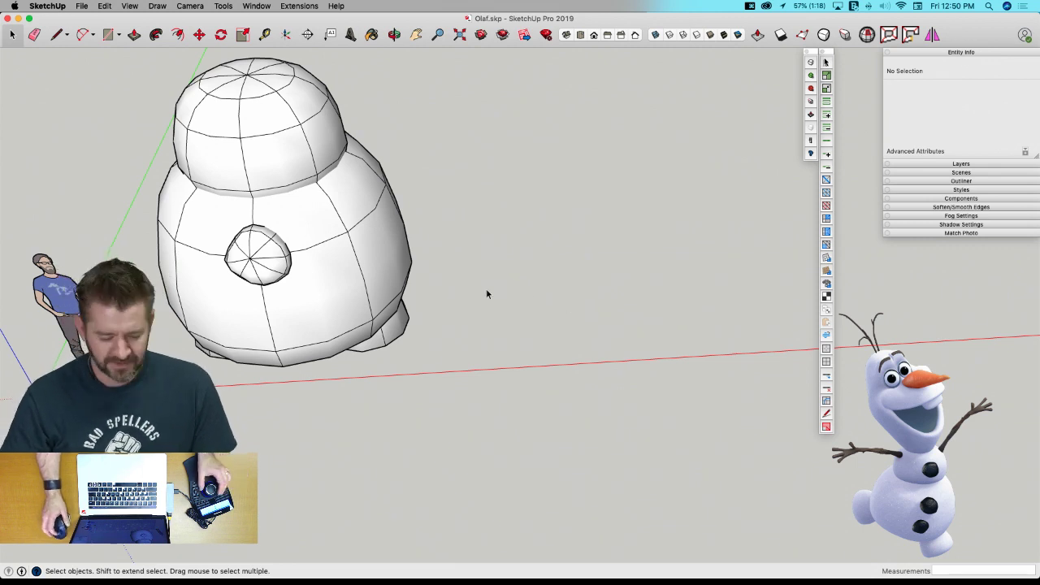
Draw an eight-sided polygon on the ground beside Olaf and push/pull it up into a short prism.
{"action": "left_click", "coordinate": [104, 39]}
{"action": "left_click", "coordinate": [117, 109]}
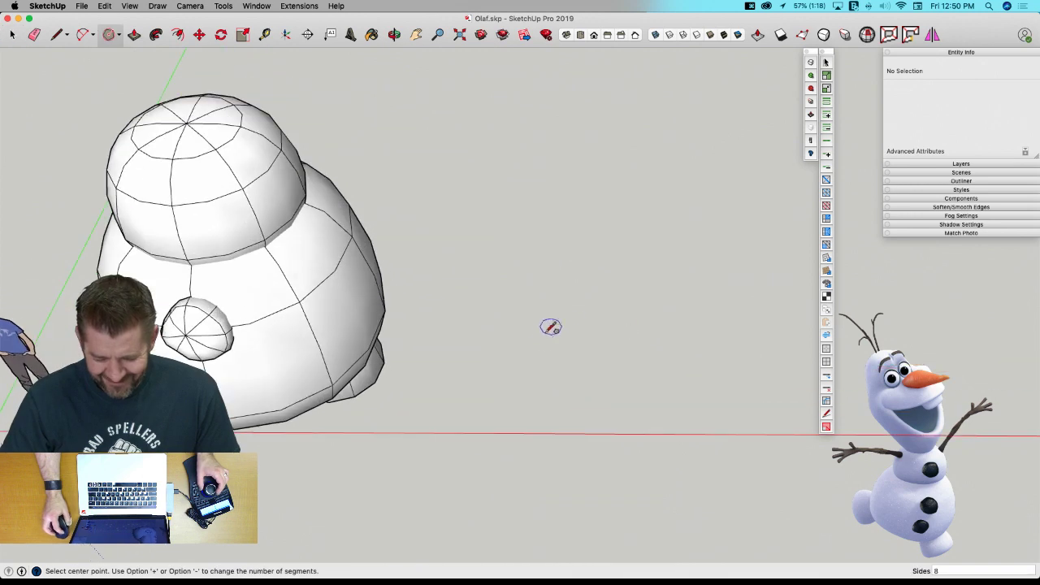
{"action": "left_click", "coordinate": [543, 345]}
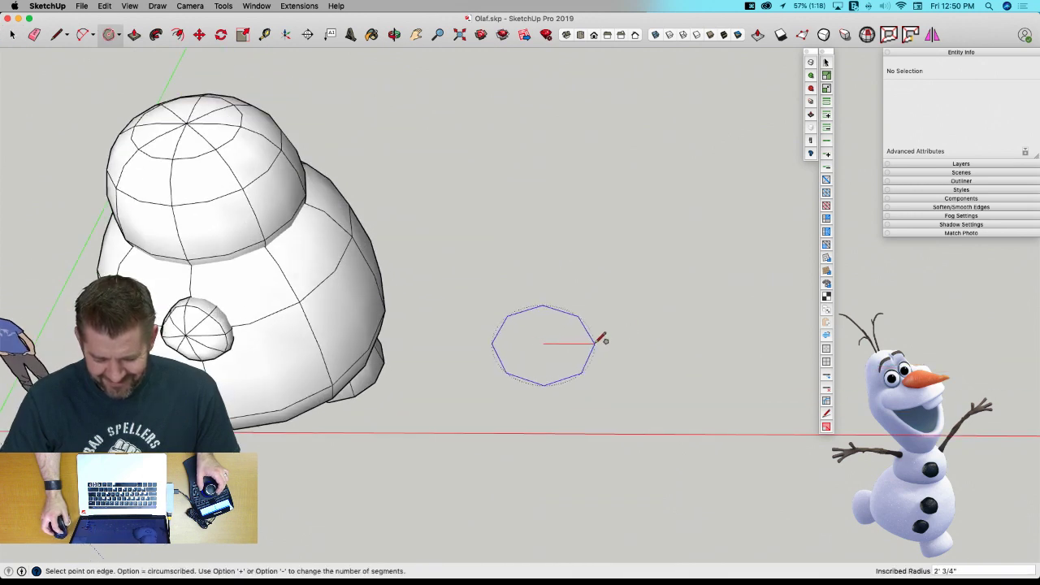
{"action": "left_click", "coordinate": [592, 337]}
{"action": "key", "text": "p"}
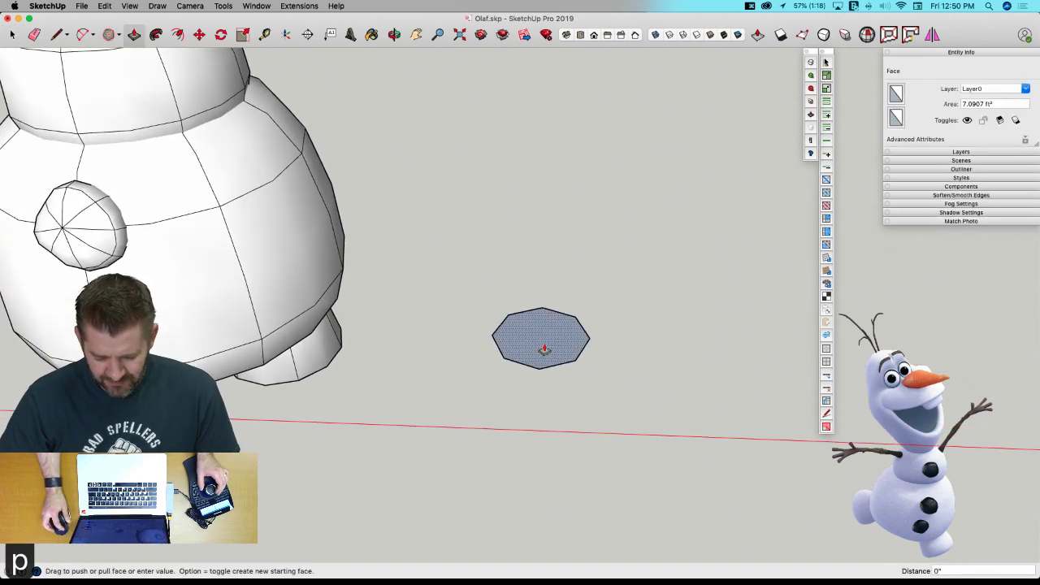
{"action": "left_click_drag", "start_coordinate": [544, 350], "coordinate": [542, 329]}
{"action": "left_click", "coordinate": [542, 328]}
{"action": "key", "text": "space"}
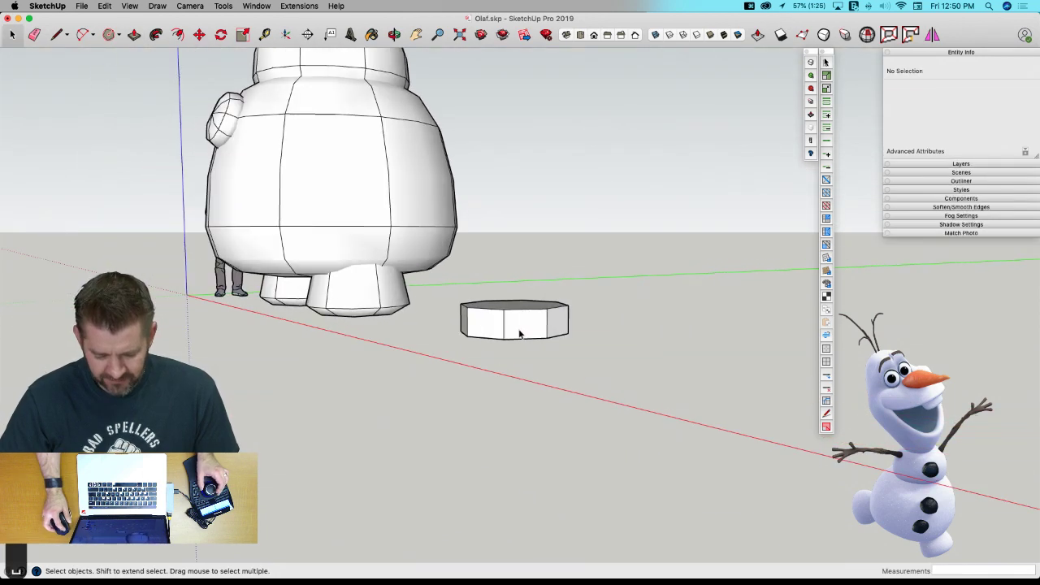
Group the eight-sided prism and rotate the group upright so it stands on its edge.
{"action": "right_click", "coordinate": [520, 333]}
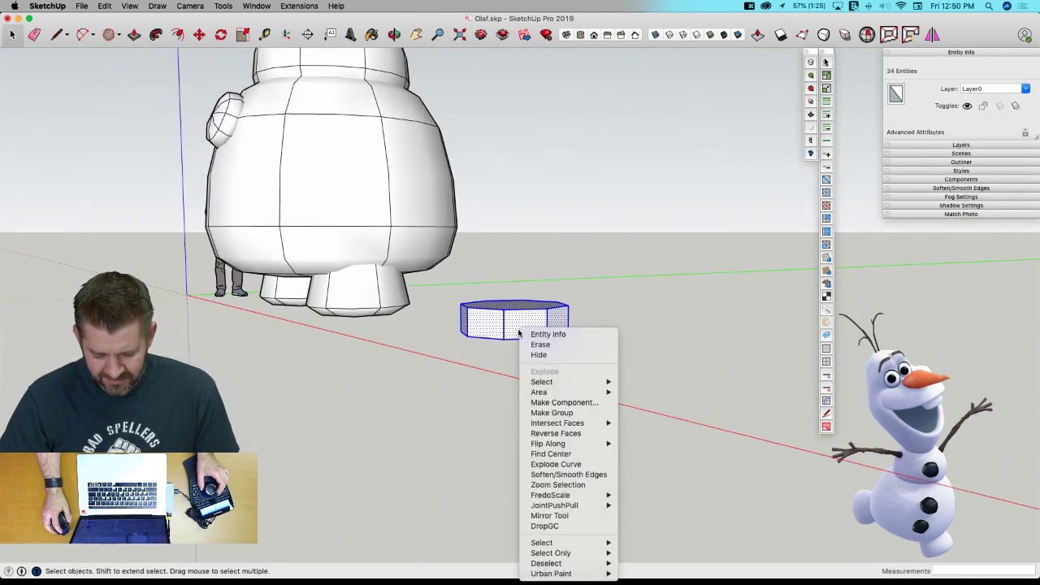
{"action": "left_click", "coordinate": [551, 413]}
{"action": "key", "text": "m"}
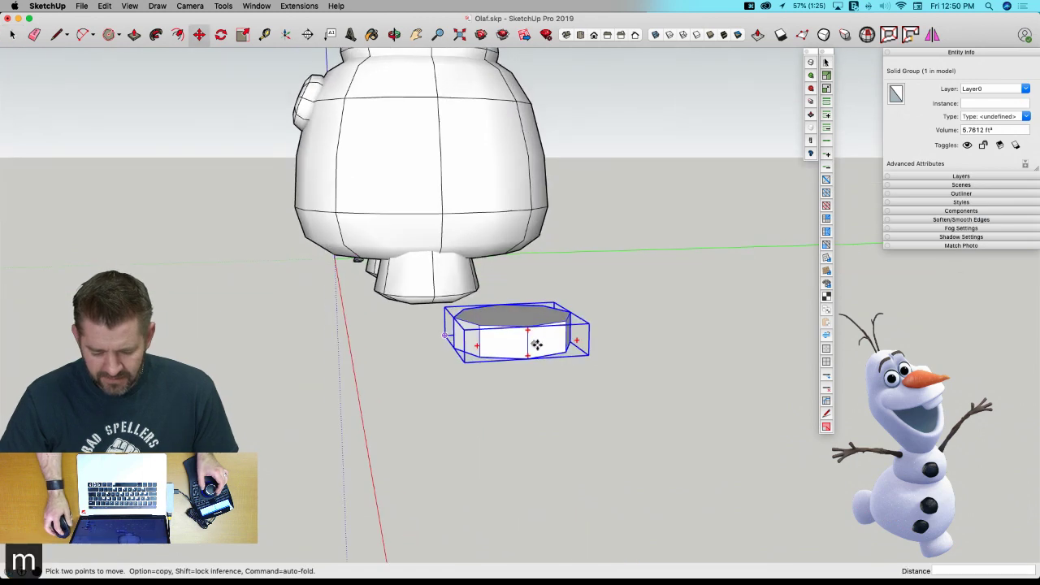
{"action": "left_click", "coordinate": [578, 341]}
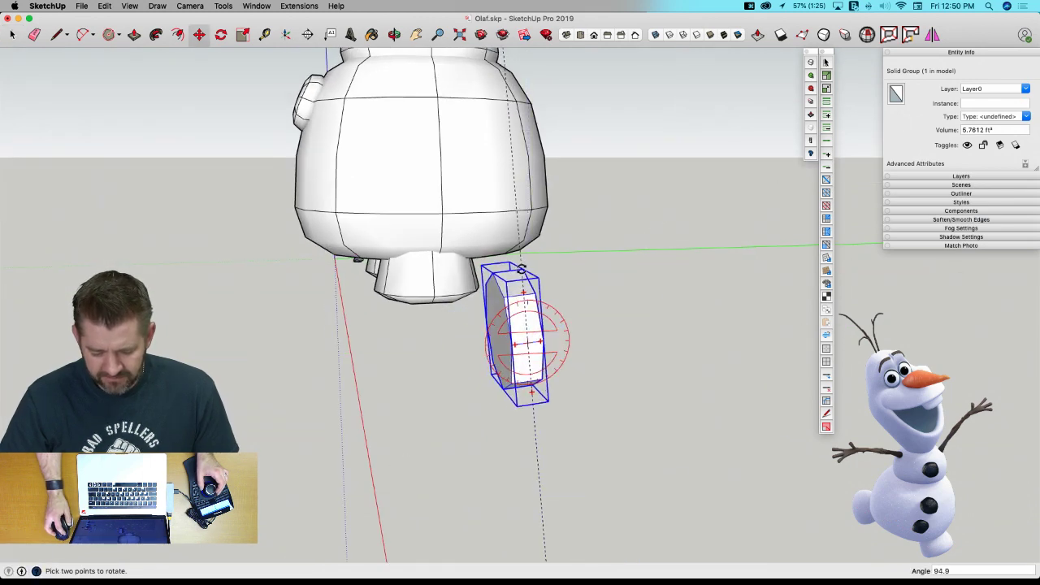
{"action": "key", "text": "m"}
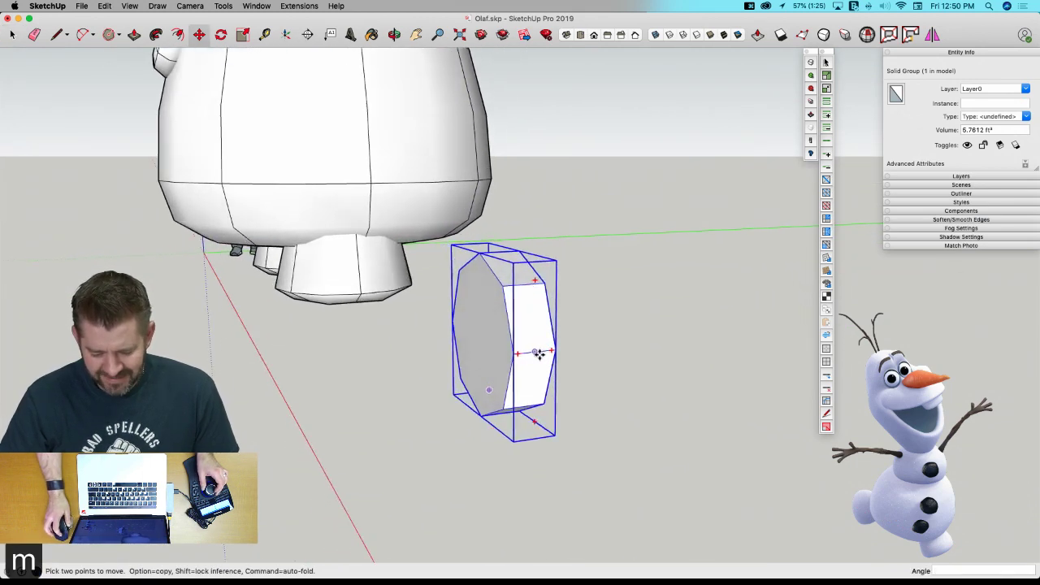
Subdivide the upright group, return it to its control mesh, and move it onto Olaf's belly below the existing button.
{"action": "key", "text": "u"}
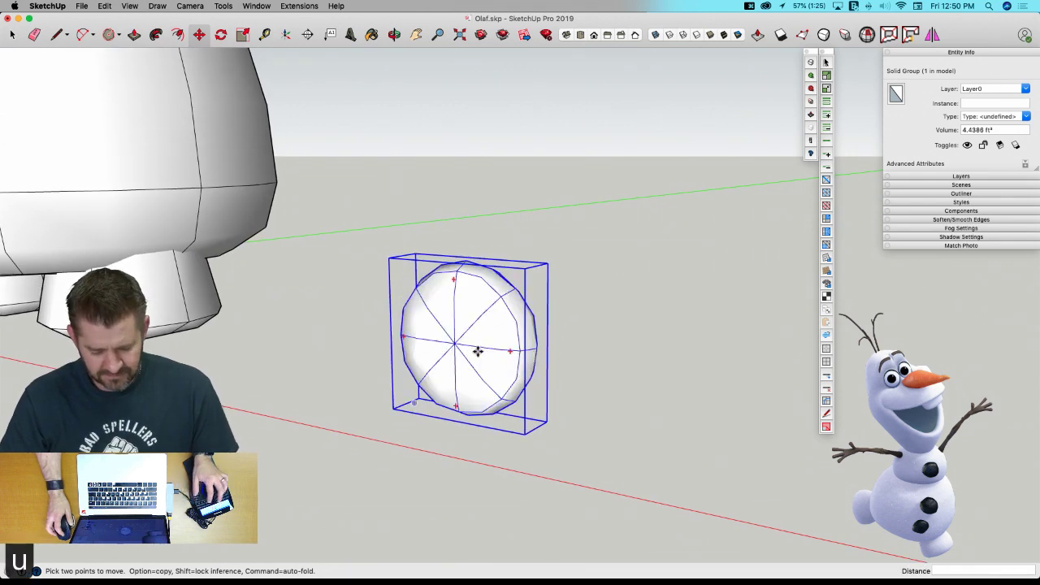
{"action": "key", "text": "u"}
{"action": "left_click", "coordinate": [456, 346]}
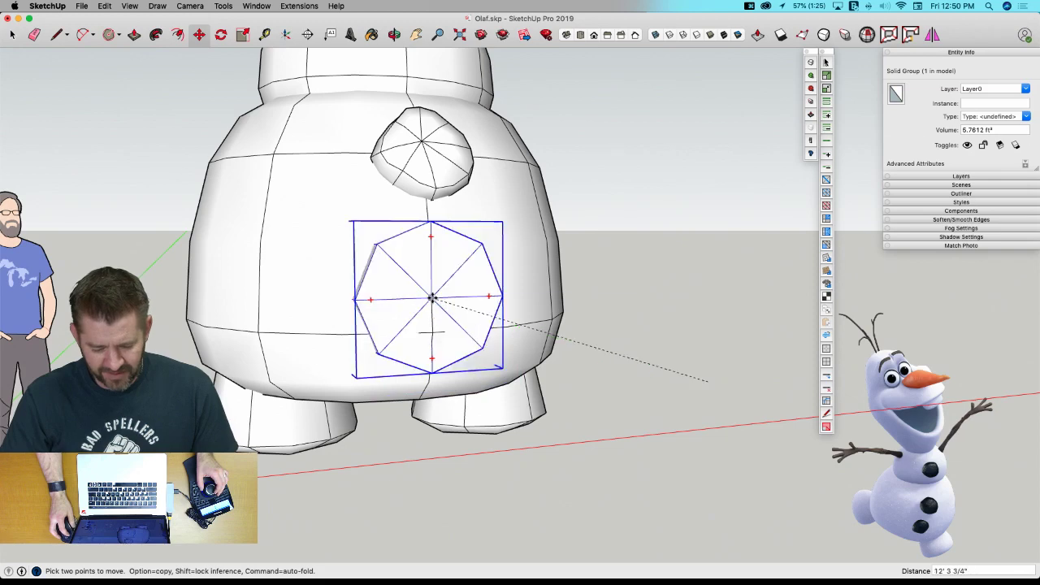
{"action": "left_click", "coordinate": [433, 291]}
{"action": "middle_click_drag", "start_coordinate": [433, 291], "coordinate": [474, 500]}
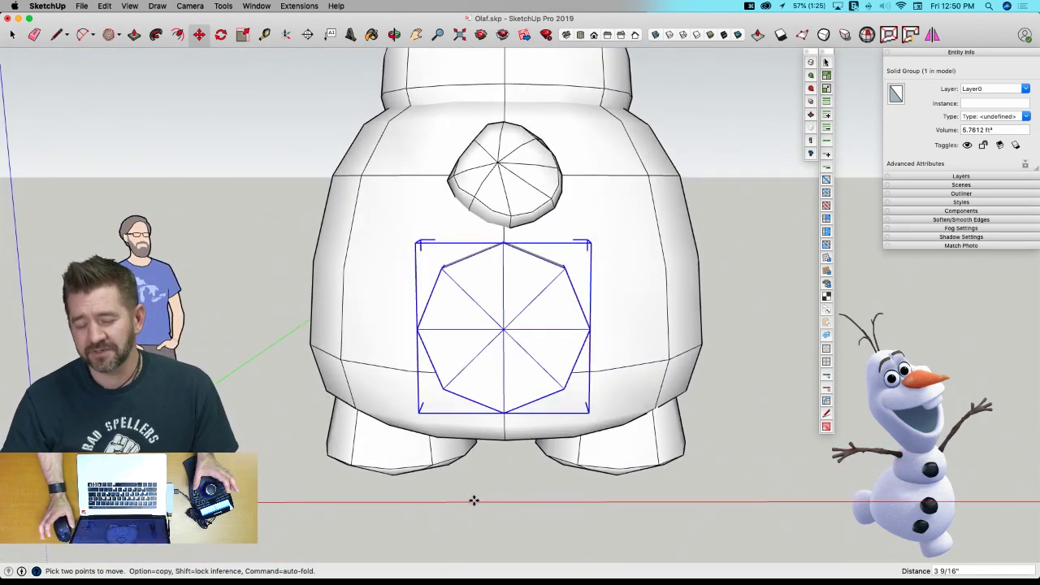
{"action": "middle_click_drag", "start_coordinate": [468, 503], "coordinate": [787, 558]}
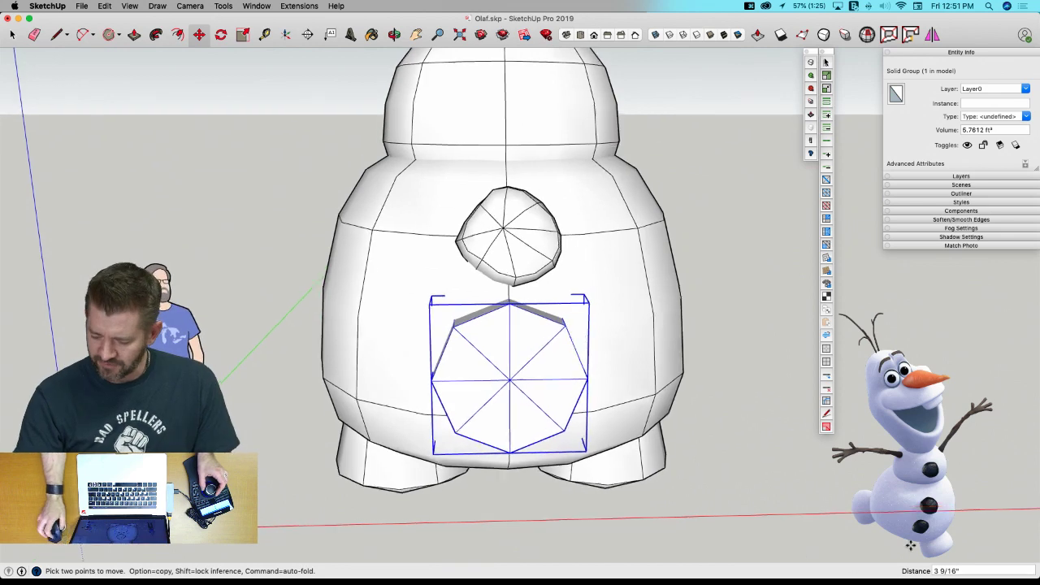
Open the new button group, select all its vertices, and scale the mesh to about 0.73 in width with a similarly reduced height.
{"action": "key", "text": "space"}
{"action": "double_click", "coordinate": [485, 406]}
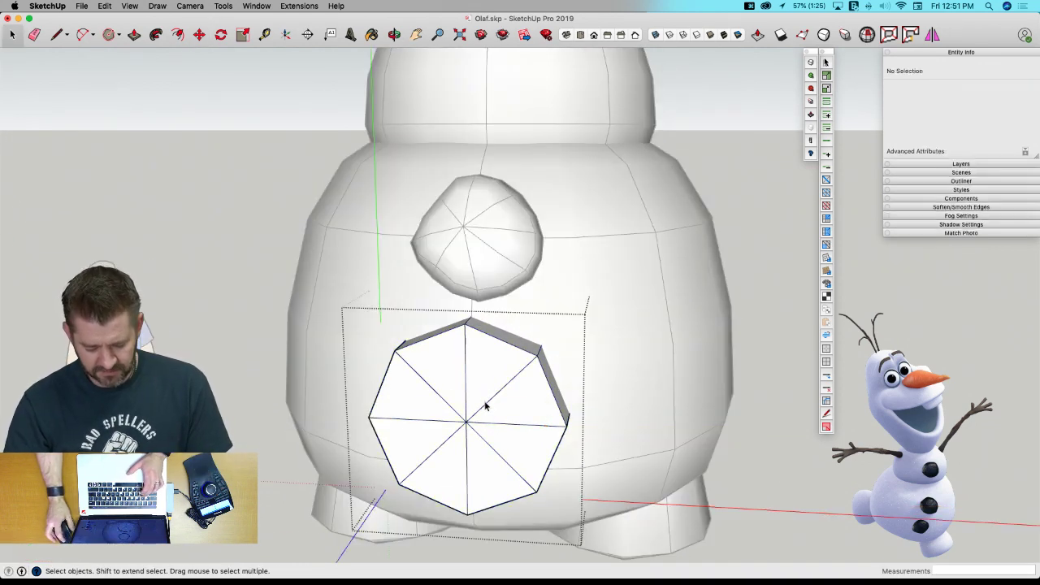
{"action": "key", "text": "super+a"}
{"action": "key", "text": "v"}
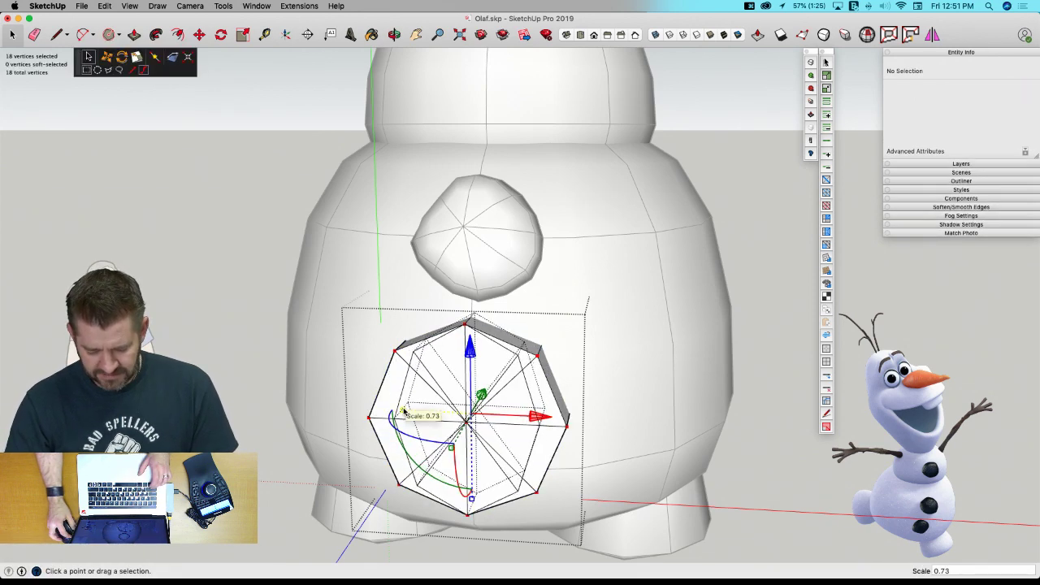
{"action": "left_click", "coordinate": [404, 412]}
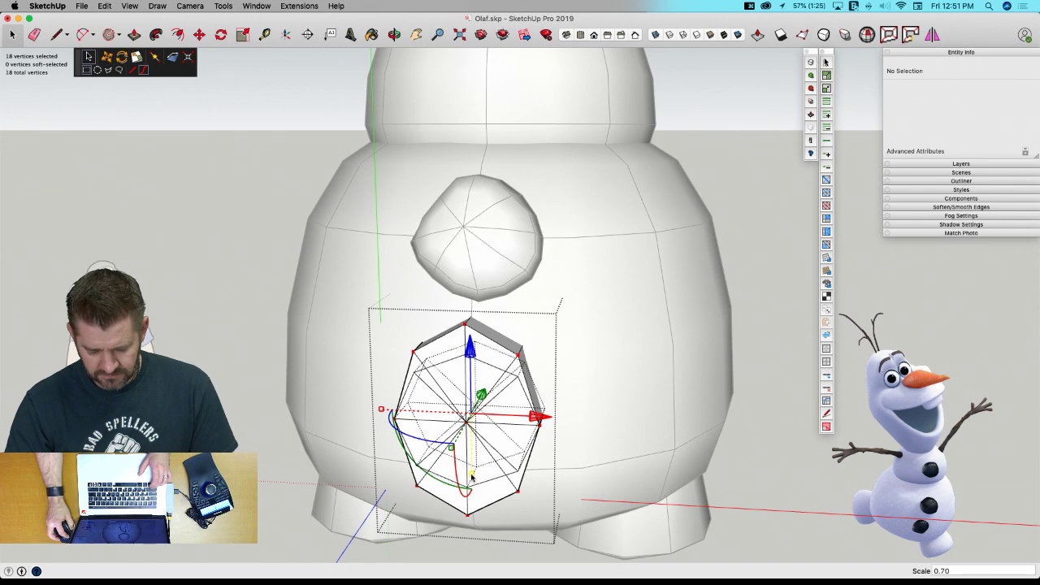
{"action": "left_click_drag", "start_coordinate": [471, 475], "coordinate": [472, 476]}
{"action": "key", "text": "super+3"}
{"action": "left_click_drag", "start_coordinate": [388, 381], "coordinate": [404, 381]}
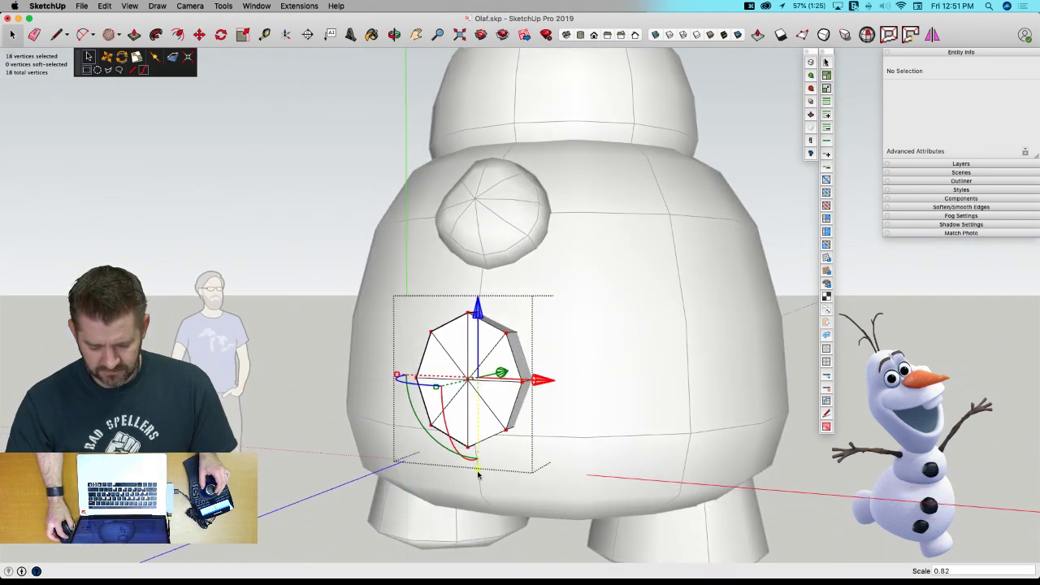
{"action": "left_click_drag", "start_coordinate": [477, 462], "coordinate": [477, 464]}
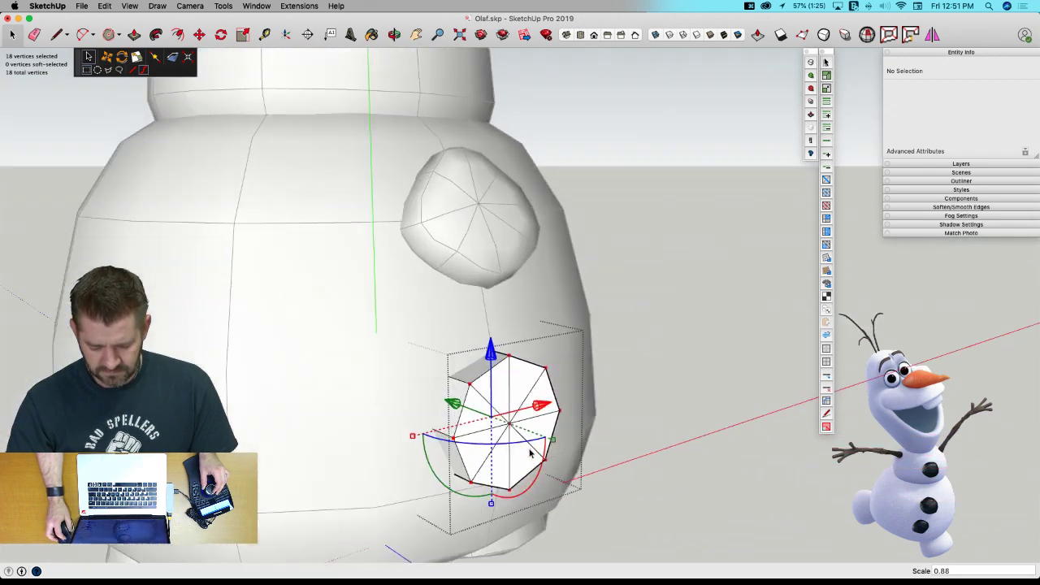
Scale the new button's depth to about 0.79 and deselect its vertices.
{"action": "middle_click_drag", "start_coordinate": [530, 454], "coordinate": [617, 446]}
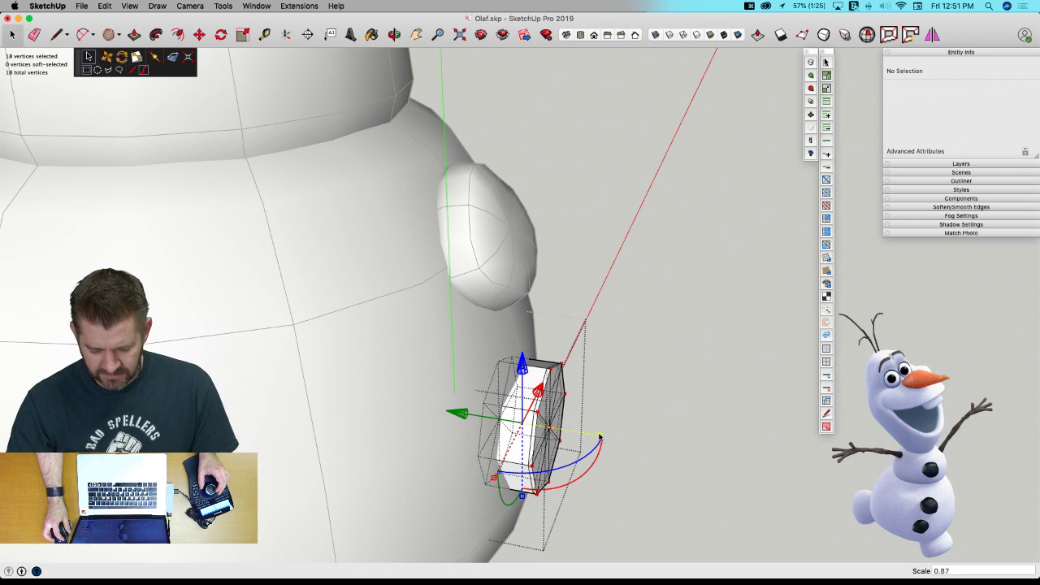
{"action": "left_click_drag", "start_coordinate": [592, 435], "coordinate": [589, 435]}
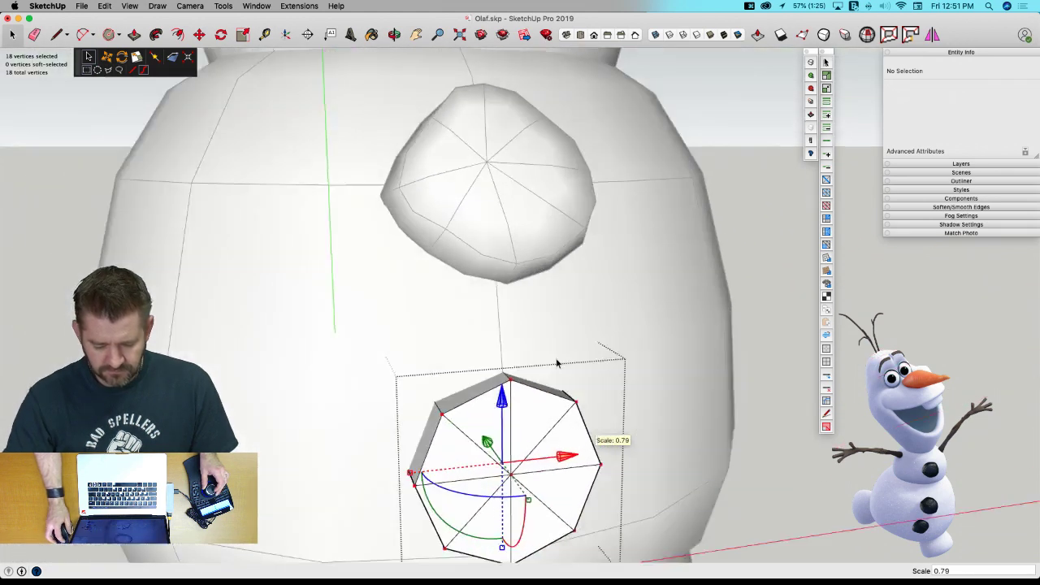
{"action": "left_click", "coordinate": [671, 350]}
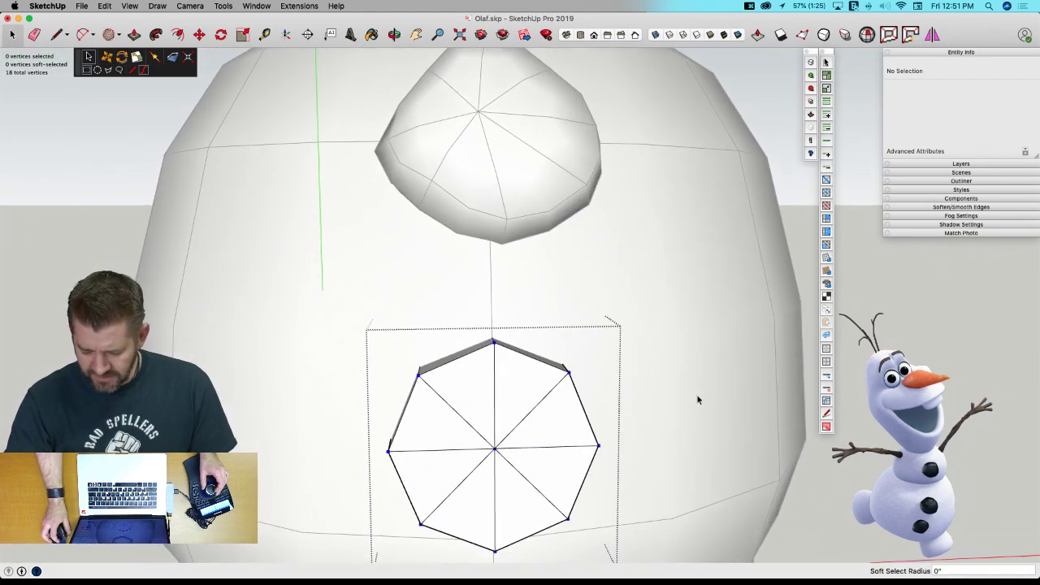
Move the button's lower corner edge outward about 2 13/16" and slightly down, and shift the neighbouring front side vertex inward about 1 9/16".
{"action": "key", "text": "space"}
{"action": "middle_click_drag", "start_coordinate": [454, 409], "coordinate": [441, 351]}
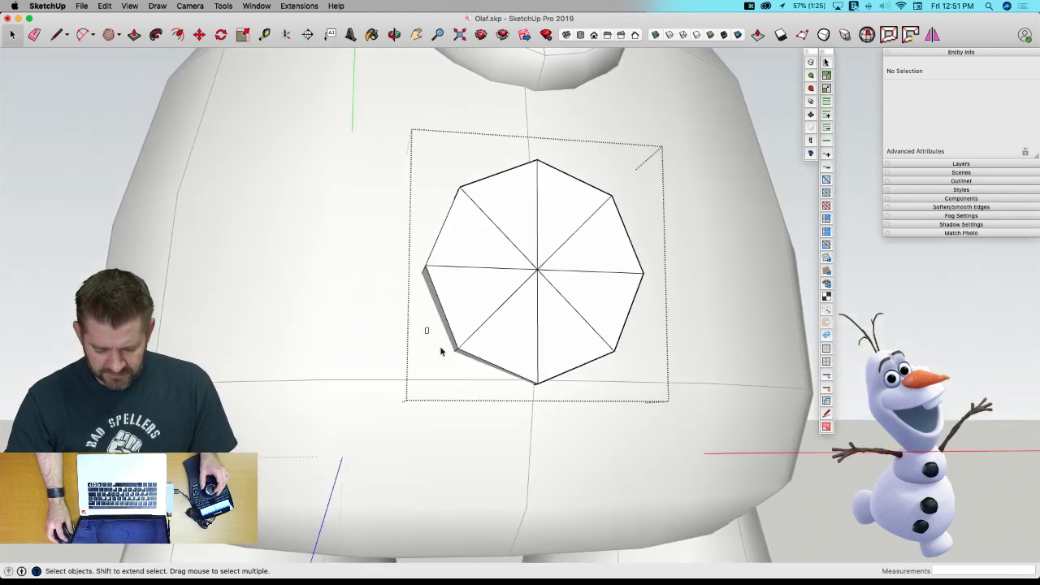
{"action": "left_click", "coordinate": [477, 387]}
{"action": "key", "text": "v"}
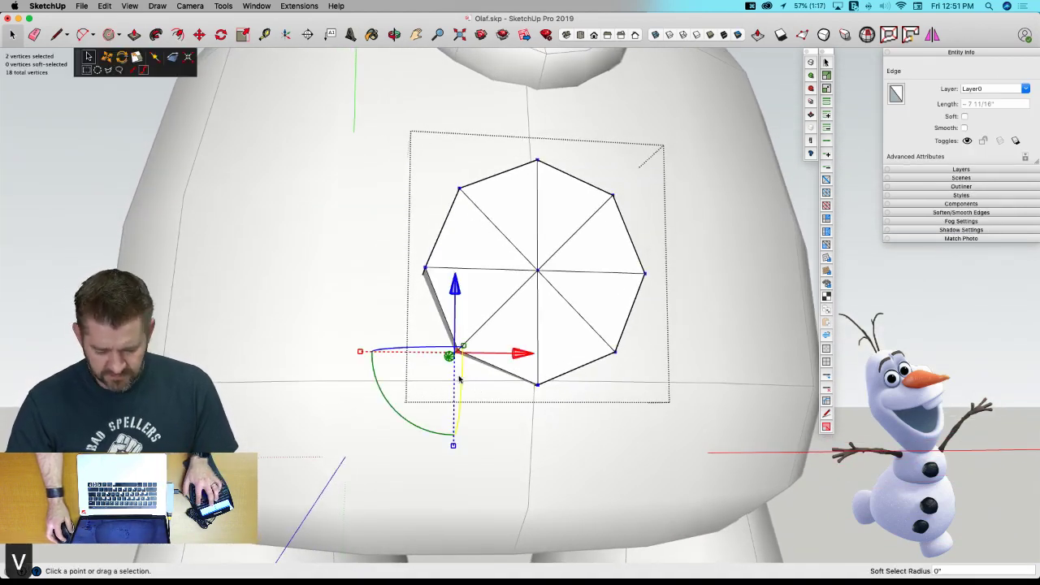
{"action": "left_click_drag", "start_coordinate": [517, 360], "coordinate": [490, 361]}
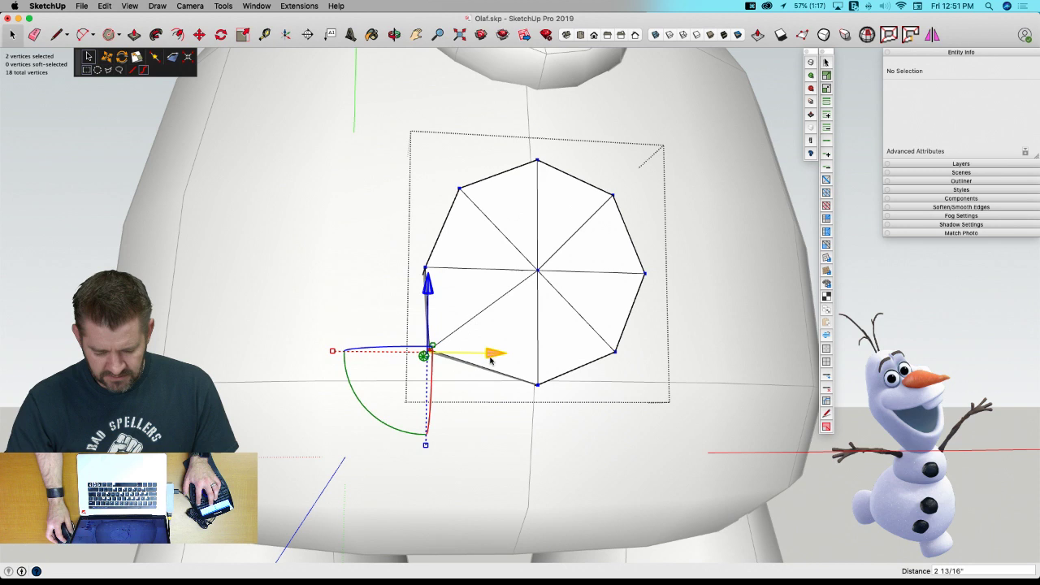
{"action": "left_click_drag", "start_coordinate": [431, 290], "coordinate": [422, 270]}
{"action": "left_click", "coordinate": [430, 276]}
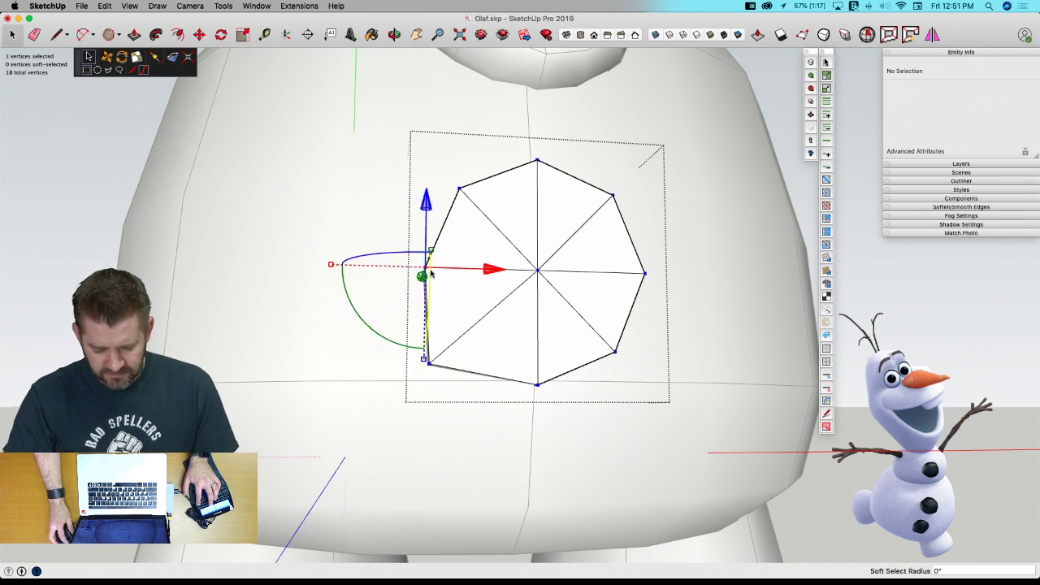
{"action": "left_click_drag", "start_coordinate": [488, 271], "coordinate": [548, 201]}
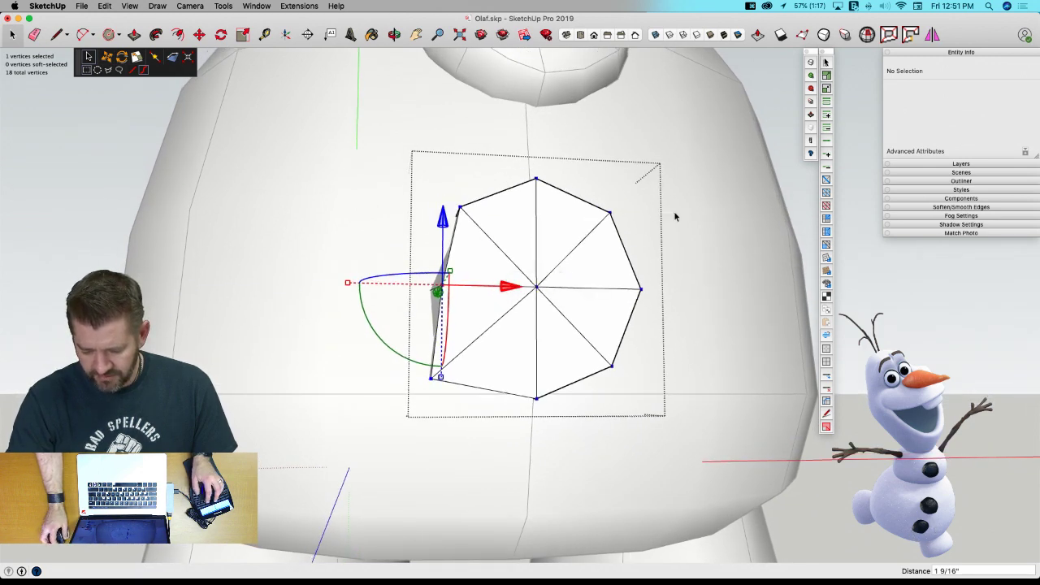
Select the four vertices at the button's opposite upper side and move them up about 1 7/8" and outward about 1 1/16".
{"action": "middle_click_drag", "start_coordinate": [675, 217], "coordinate": [591, 213]}
{"action": "left_click_drag", "start_coordinate": [663, 330], "coordinate": [664, 330]}
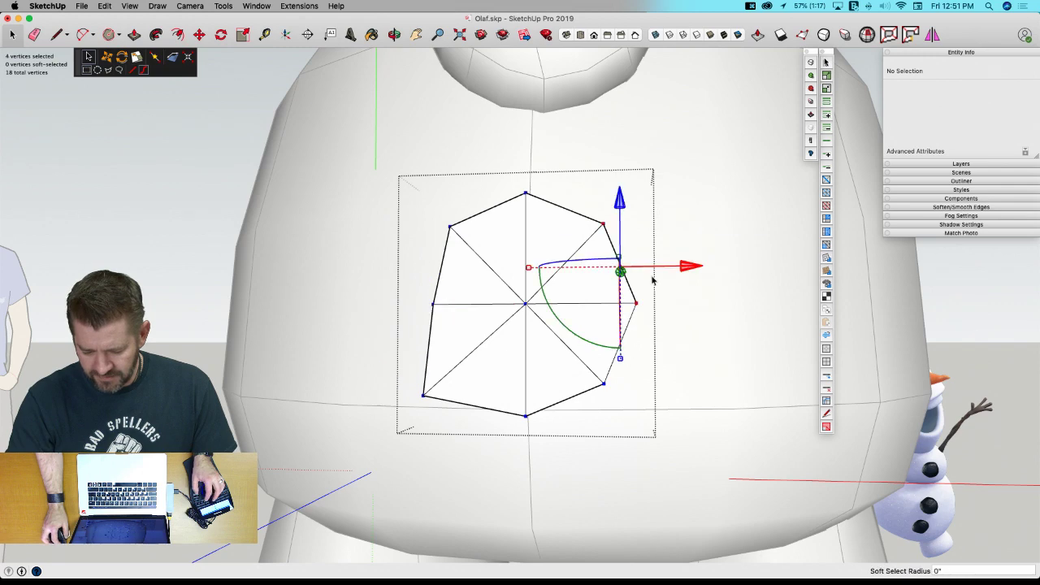
{"action": "left_click_drag", "start_coordinate": [627, 203], "coordinate": [634, 199]}
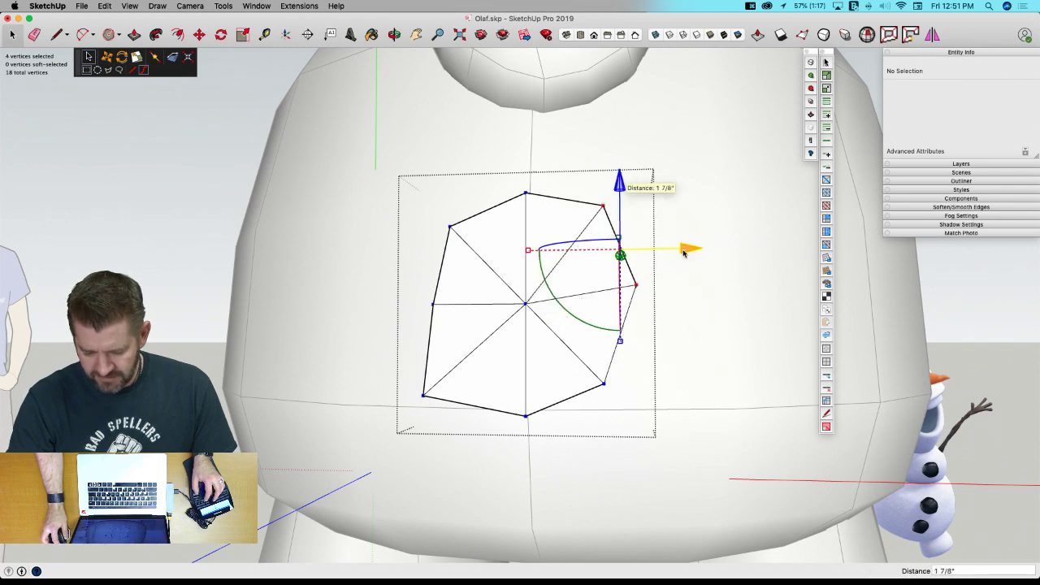
{"action": "left_click_drag", "start_coordinate": [684, 253], "coordinate": [692, 257]}
Select the centre vertex of the button's front face and pull it outward, away from Olaf's body.
{"action": "middle_click_drag", "start_coordinate": [599, 420], "coordinate": [489, 328]}
{"action": "scroll", "coordinate": [553, 356], "scroll_direction": "down", "scroll_amount": 5}
{"action": "middle_click_drag", "start_coordinate": [383, 262], "coordinate": [388, 288]}
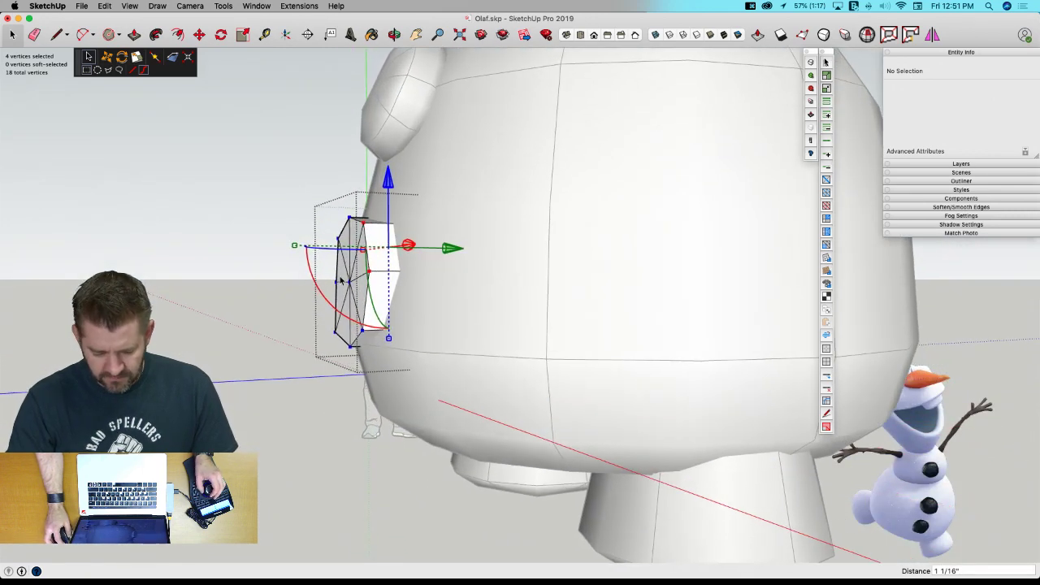
{"action": "left_click_drag", "start_coordinate": [368, 295], "coordinate": [369, 295]}
{"action": "middle_click_drag", "start_coordinate": [382, 295], "coordinate": [336, 295]}
{"action": "left_click_drag", "start_coordinate": [486, 288], "coordinate": [472, 290]}
Push the button's lower corner vertex about 1 3/4" toward the belly, move two opposite side vertices inward too, and deselect.
{"action": "middle_click_drag", "start_coordinate": [473, 291], "coordinate": [453, 277]}
{"action": "left_click_drag", "start_coordinate": [460, 267], "coordinate": [471, 267]}
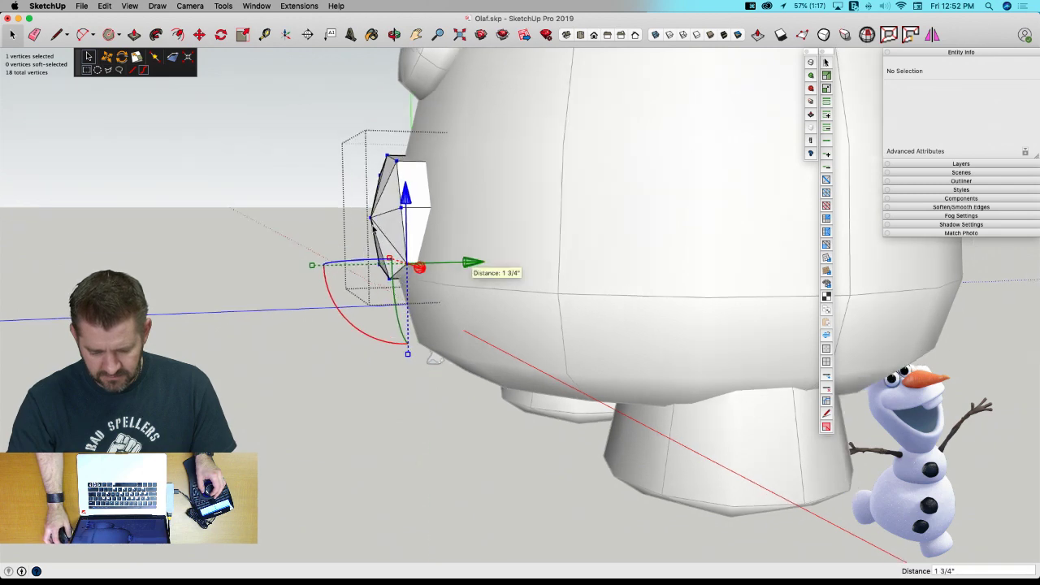
{"action": "middle_click_drag", "start_coordinate": [397, 195], "coordinate": [466, 226]}
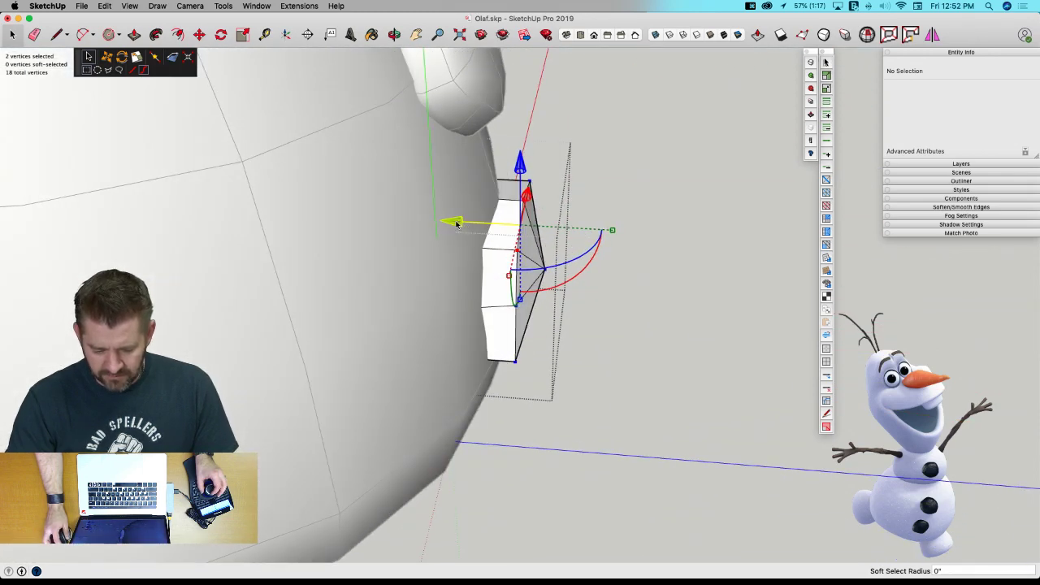
{"action": "left_click_drag", "start_coordinate": [457, 225], "coordinate": [445, 224]}
{"action": "left_click", "coordinate": [647, 342]}
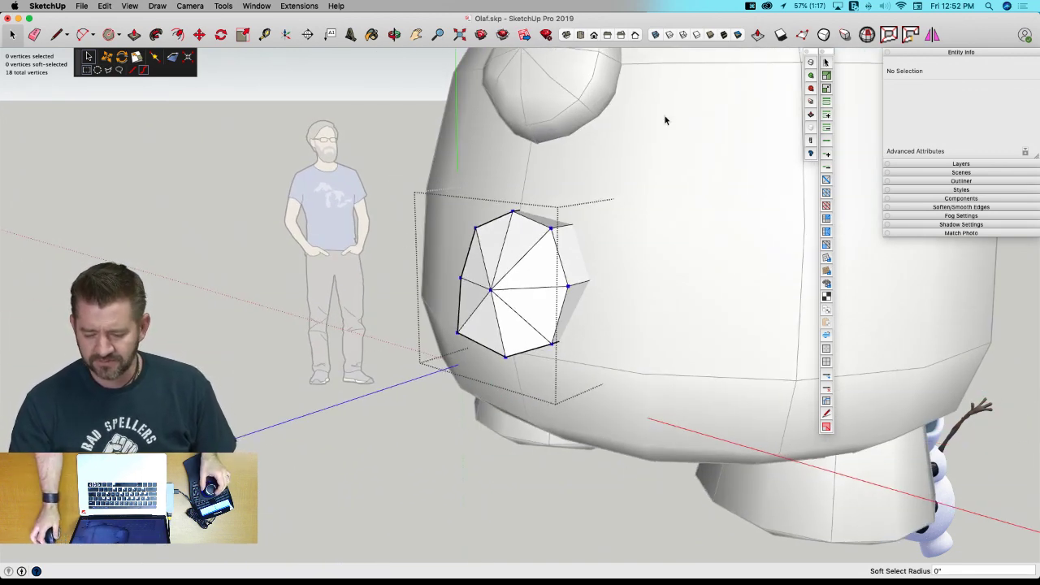
Preview the button's smoothed shape against its control mesh and lower its subdivision level.
{"action": "left_click", "coordinate": [810, 63]}
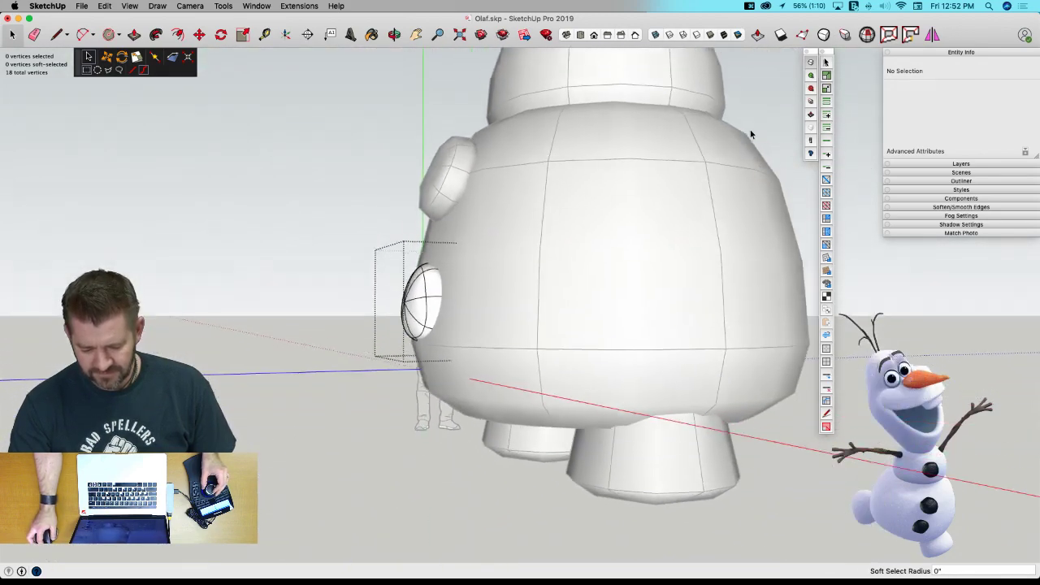
{"action": "left_click", "coordinate": [811, 63]}
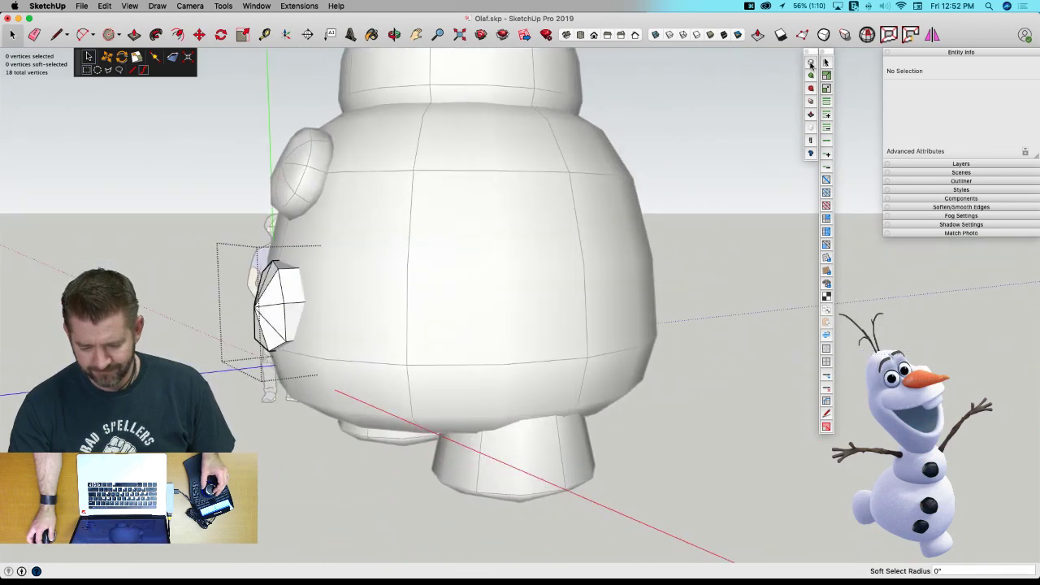
{"action": "left_click", "coordinate": [811, 64]}
{"action": "left_click", "coordinate": [812, 90]}
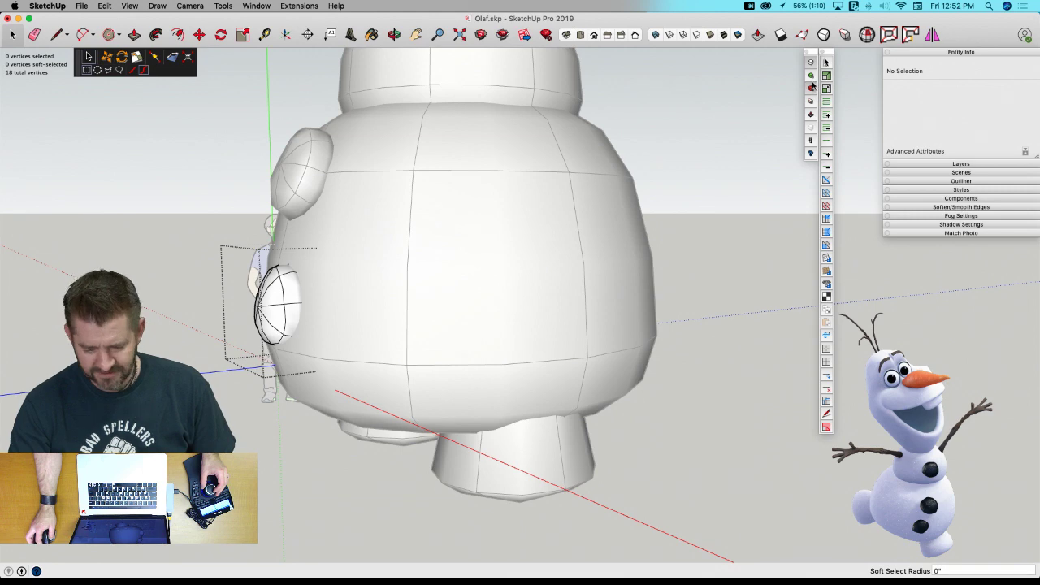
On the unsmoothed button, select two adjacent upper side vertices and the opposite lower corner vertex, and move them about 1 9/16" toward the belly.
{"action": "left_click", "coordinate": [811, 63]}
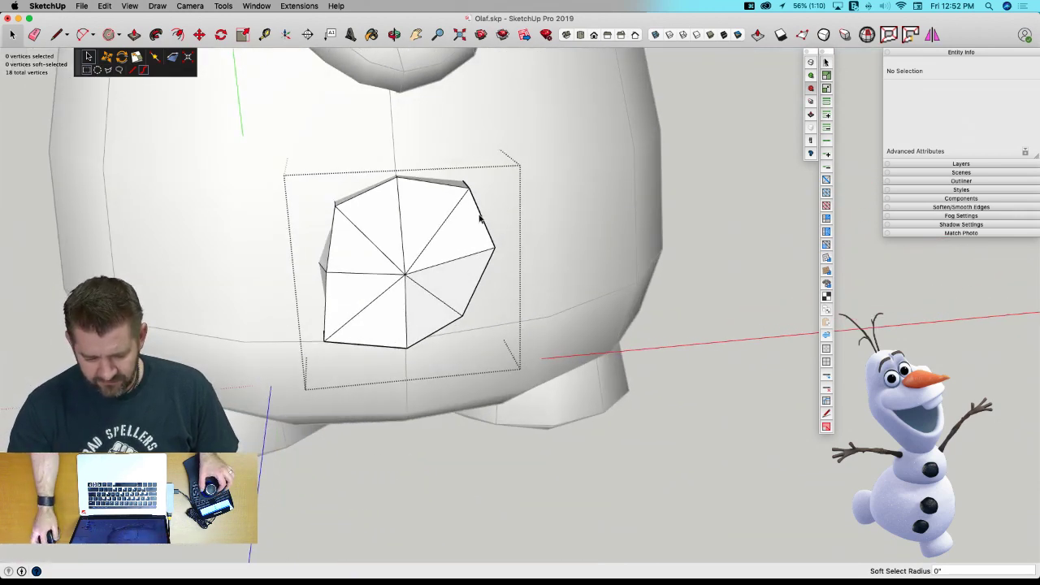
{"action": "left_click", "coordinate": [223, 222]}
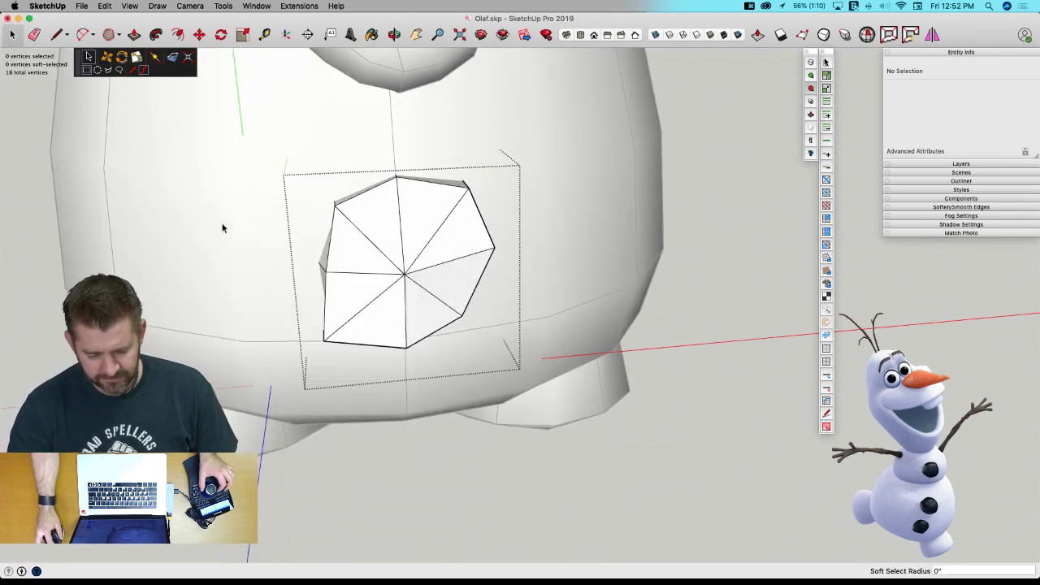
{"action": "key", "text": "space"}
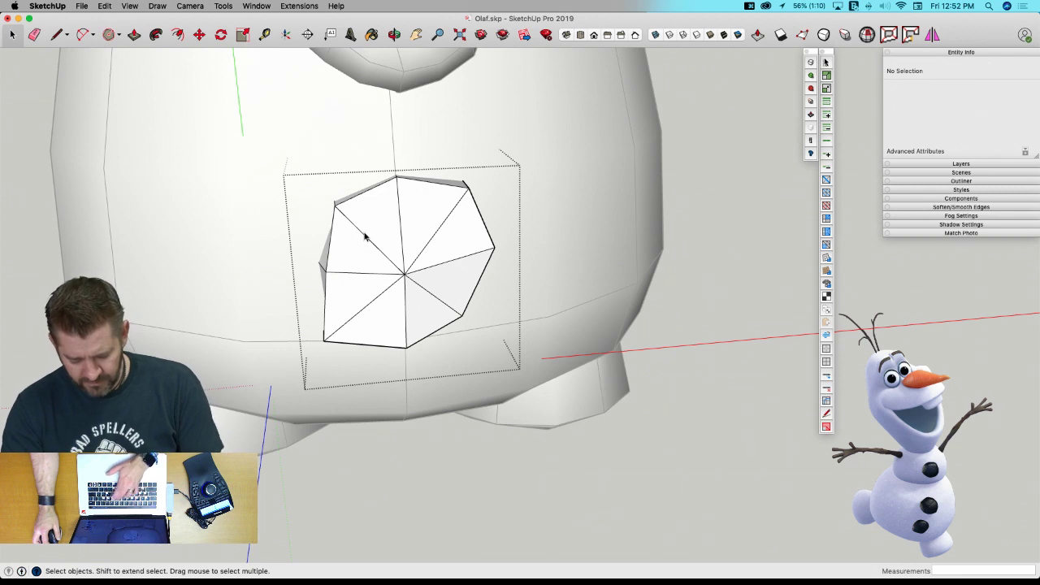
{"action": "key", "text": "v"}
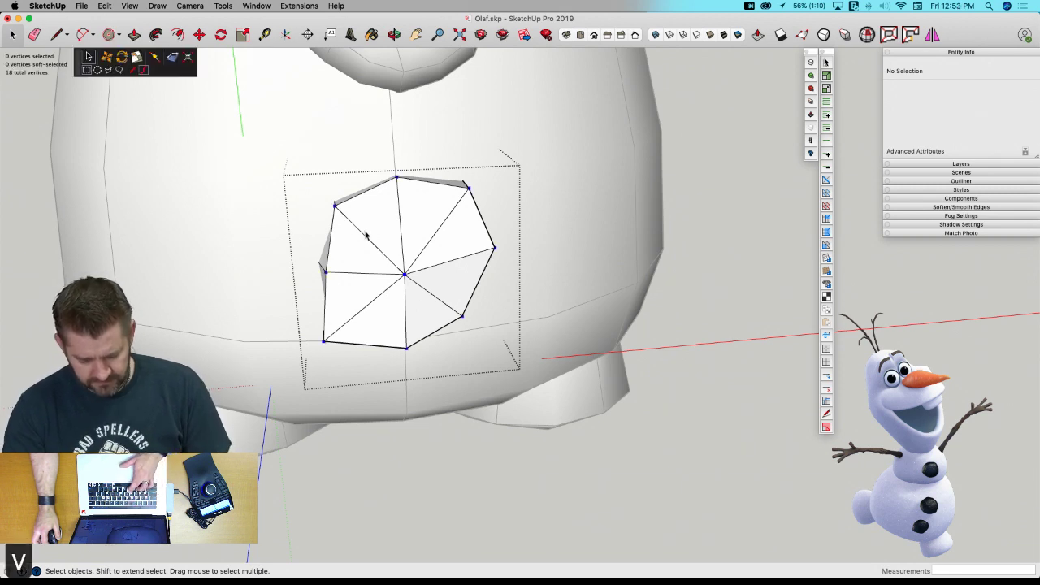
{"action": "left_click", "coordinate": [497, 249], "text": "shift"}
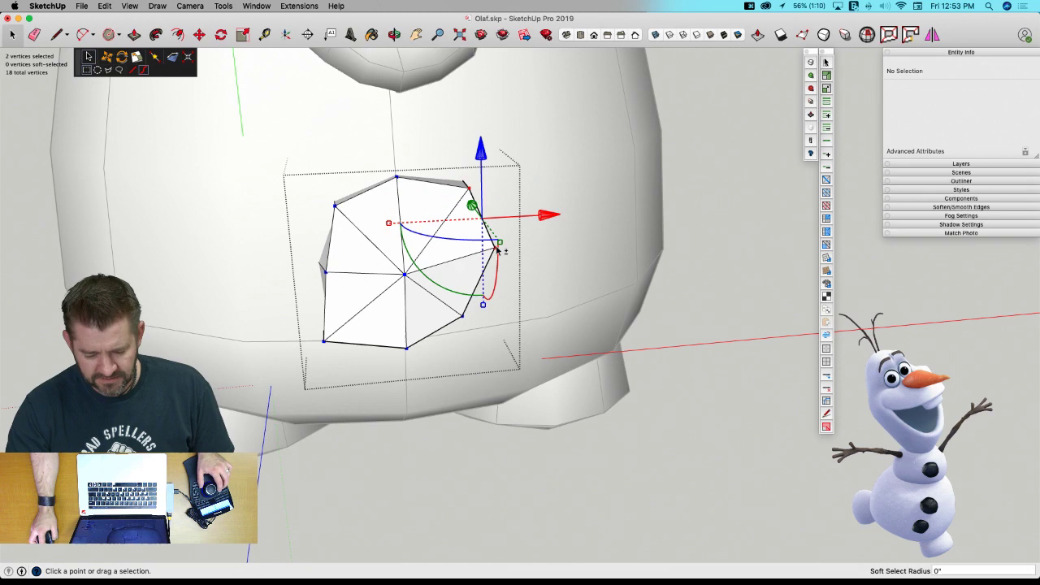
{"action": "left_click", "coordinate": [324, 341], "text": "shift"}
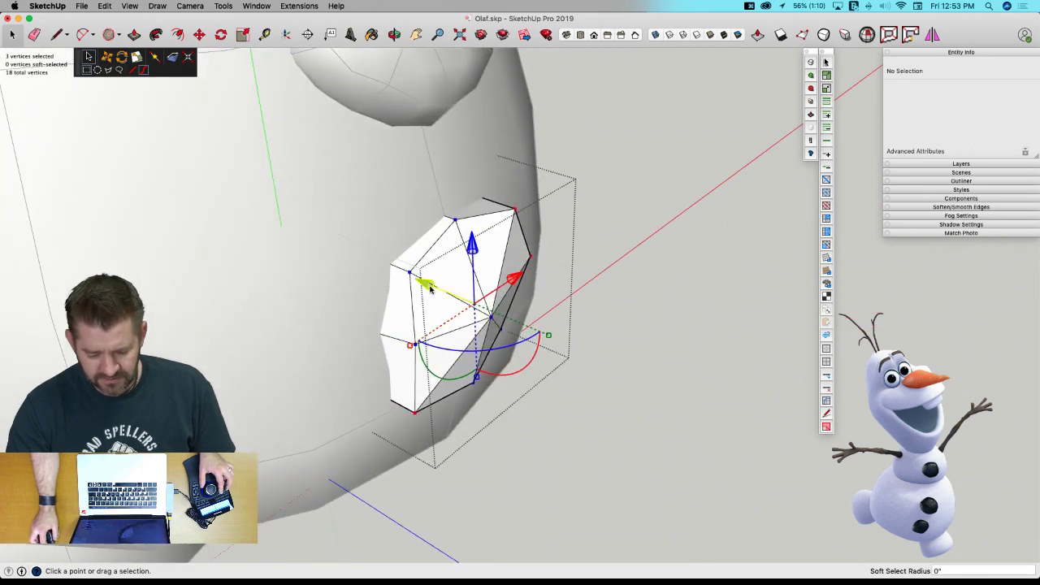
{"action": "left_click_drag", "start_coordinate": [430, 289], "coordinate": [444, 296]}
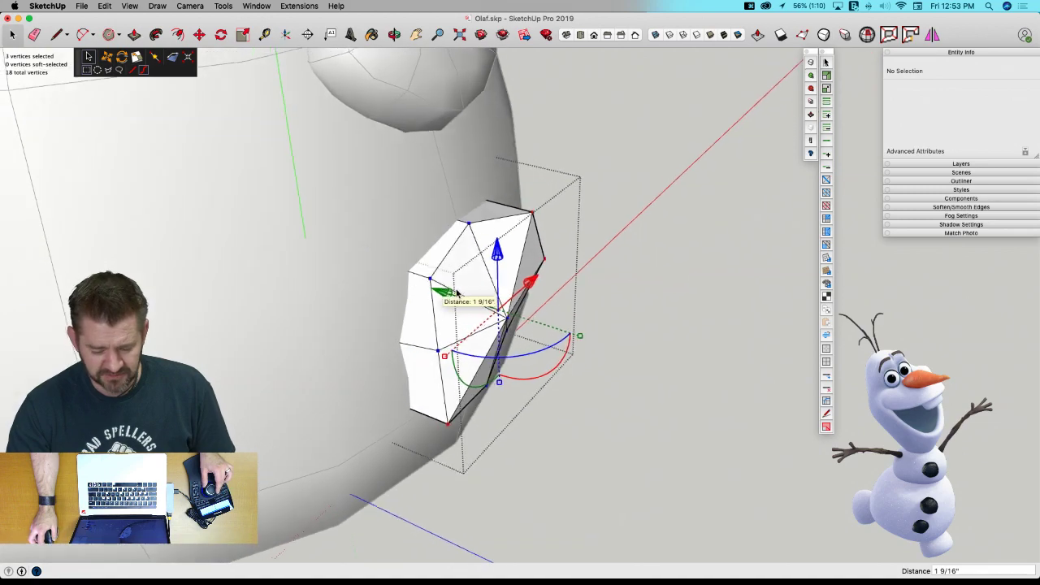
{"action": "middle_click_drag", "start_coordinate": [458, 293], "coordinate": [389, 242]}
{"action": "left_click_drag", "start_coordinate": [368, 231], "coordinate": [388, 253]}
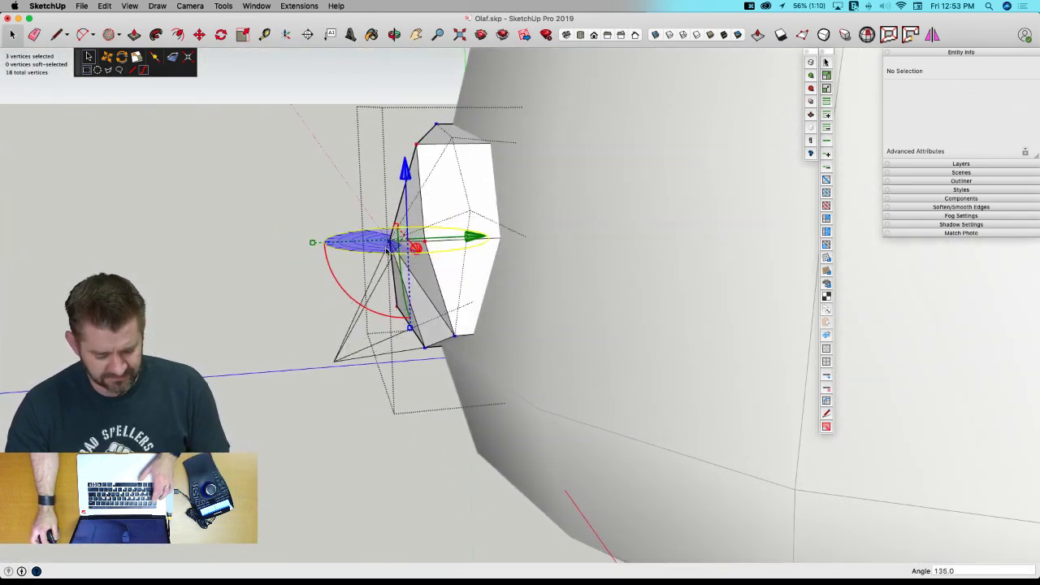
{"action": "type", "text": "120"}
{"action": "key", "text": "Return"}
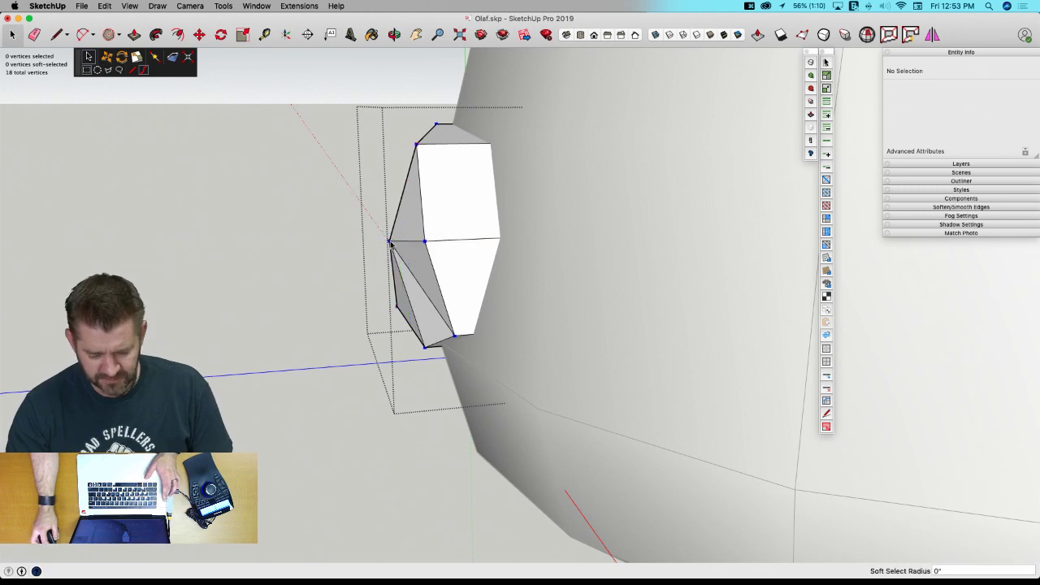
Push the button's centre front vertex toward the belly, smooth the button, and leave vertex editing after dismissing the error report.
{"action": "left_click_drag", "start_coordinate": [462, 239], "coordinate": [472, 238]}
{"action": "middle_click_drag", "start_coordinate": [309, 310], "coordinate": [544, 339]}
{"action": "key", "text": "u"}
{"action": "left_click", "coordinate": [674, 326]}
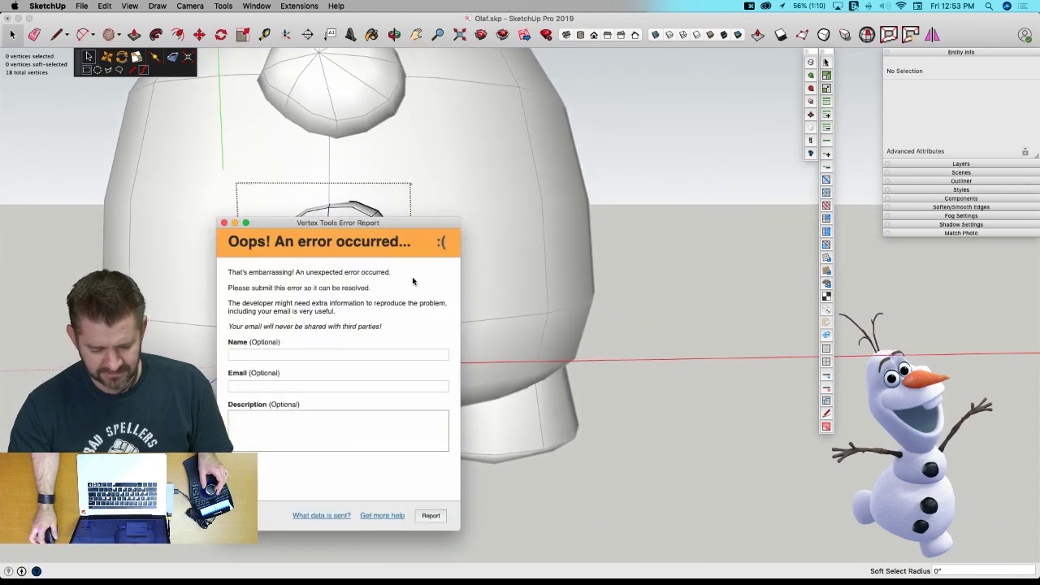
{"action": "left_click", "coordinate": [225, 223]}
{"action": "key", "text": "space"}
Return the lower button to its control mesh and scale it uniformly about its centre to about 0.81.
{"action": "middle_click_drag", "start_coordinate": [341, 422], "coordinate": [354, 391]}
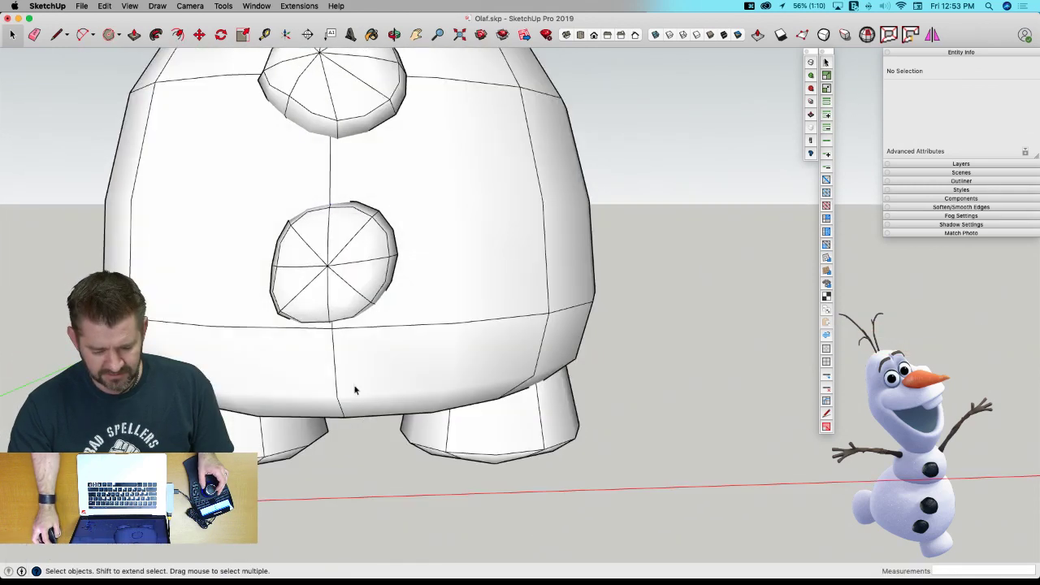
{"action": "left_click", "coordinate": [333, 302]}
{"action": "key", "text": "s"}
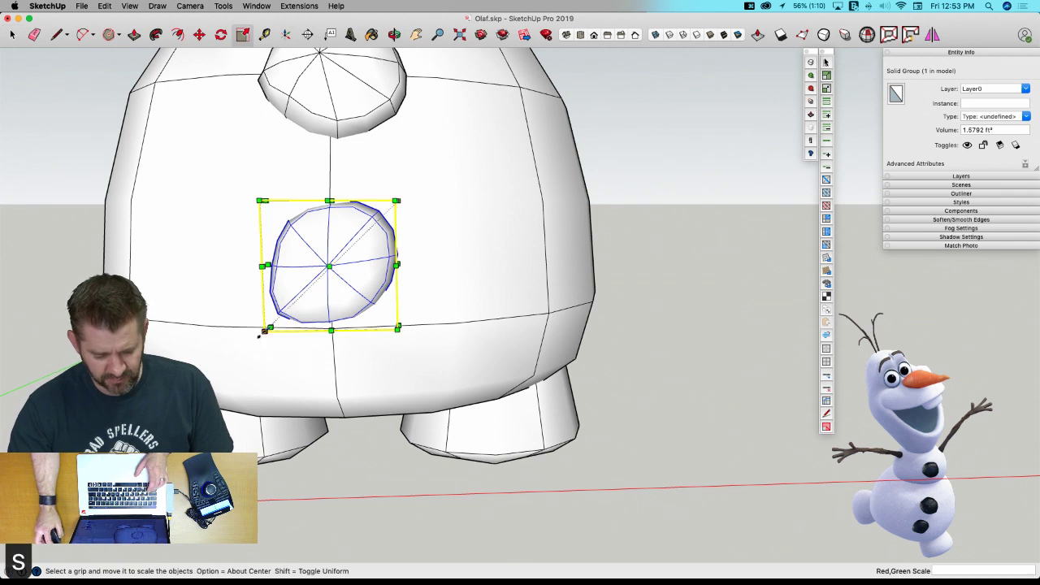
{"action": "left_click", "coordinate": [811, 64]}
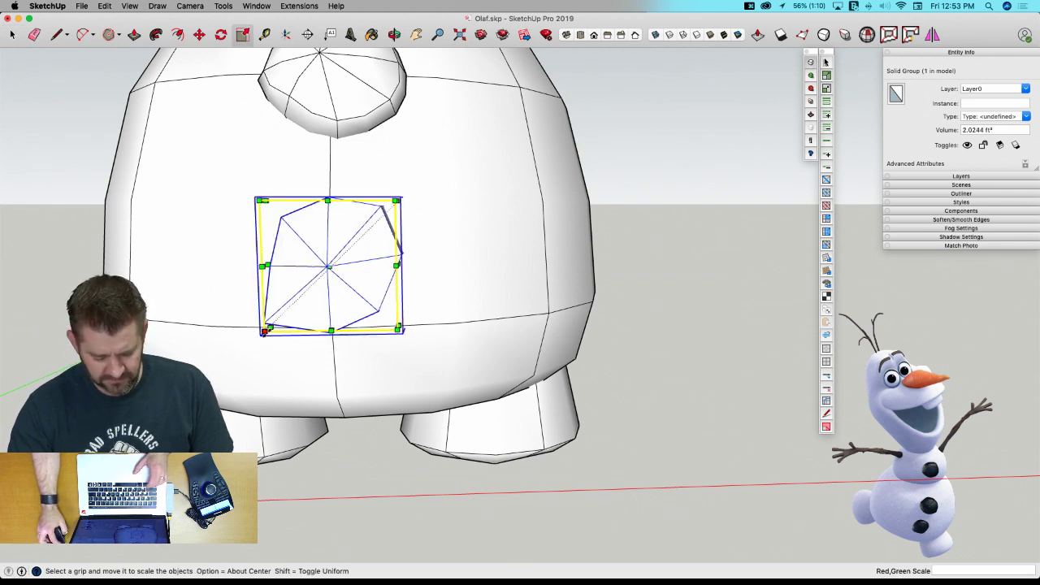
{"action": "left_click_drag", "start_coordinate": [264, 331], "coordinate": [271, 324]}
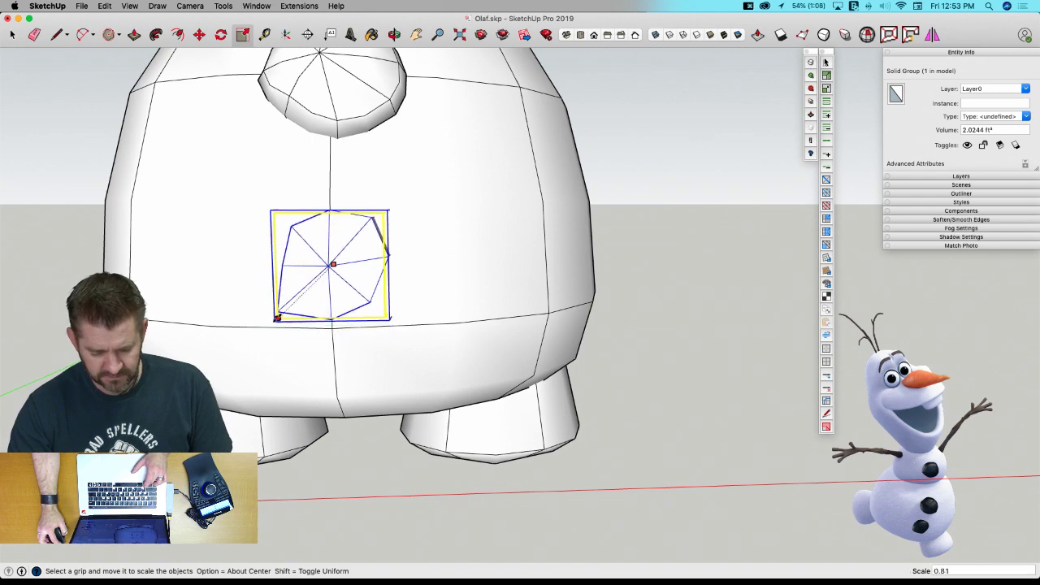
Move the lower button up about 5 5/16" on the belly, then smooth and deselect it.
{"action": "key", "text": "m"}
{"action": "middle_click_drag", "start_coordinate": [347, 286], "coordinate": [378, 444]}
{"action": "key", "text": "F1"}
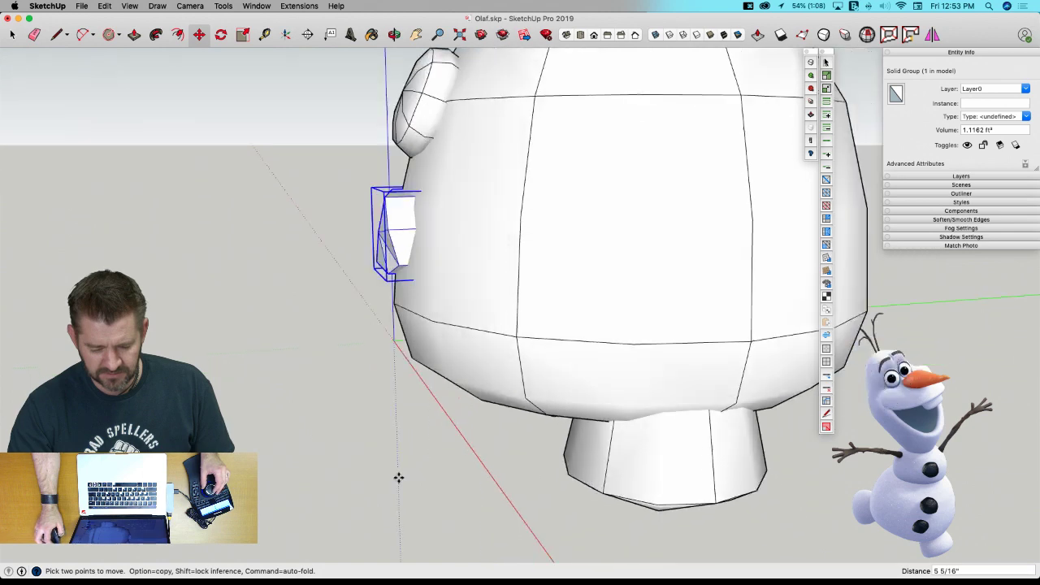
{"action": "left_click", "coordinate": [810, 65]}
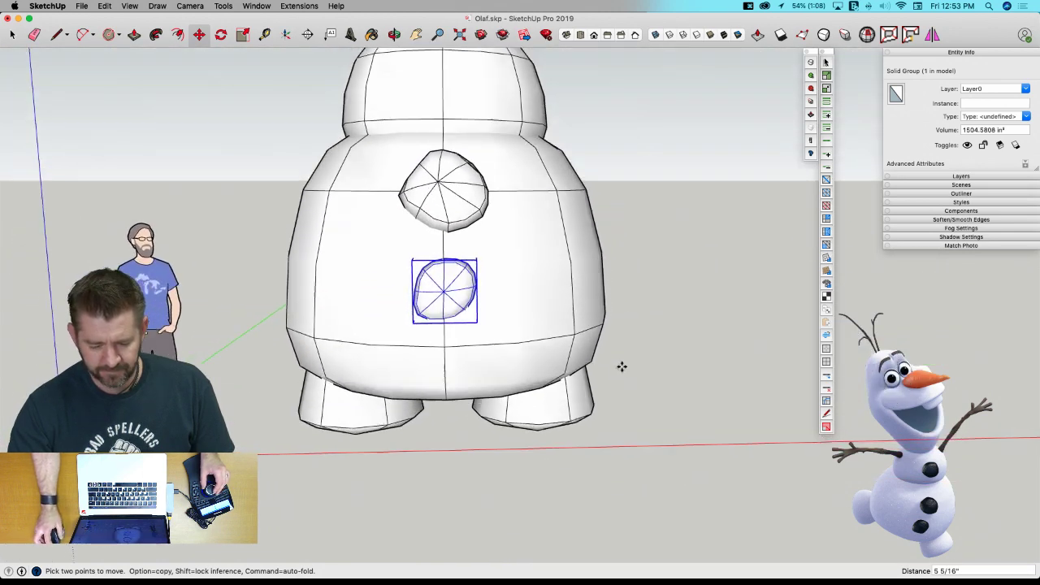
{"action": "key", "text": "space"}
{"action": "left_click", "coordinate": [633, 362]}
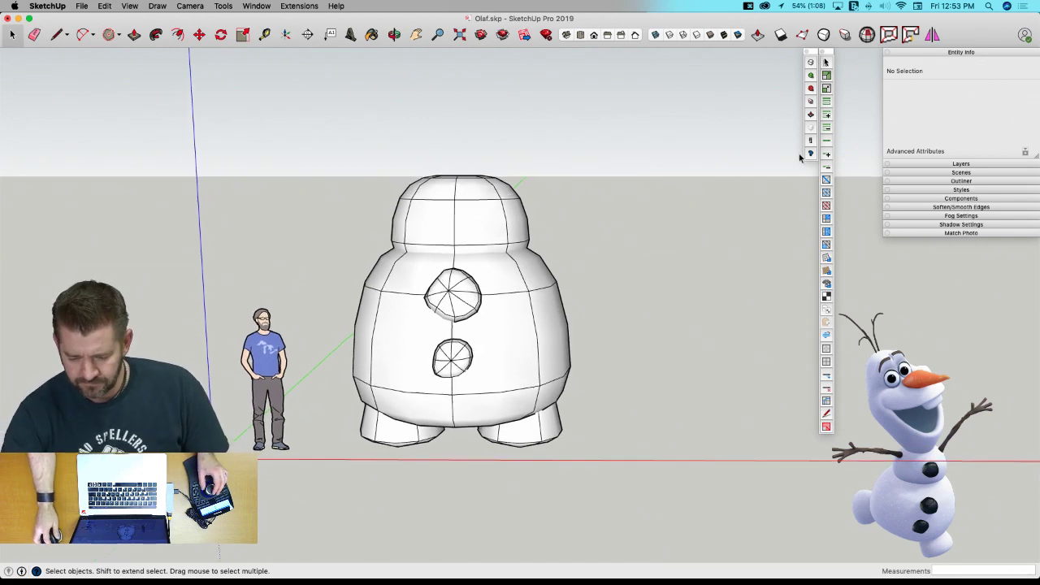
Hide the mesh edges and compare the smoothed snowman's two buttons with the reference picture.
{"action": "left_click", "coordinate": [810, 130]}
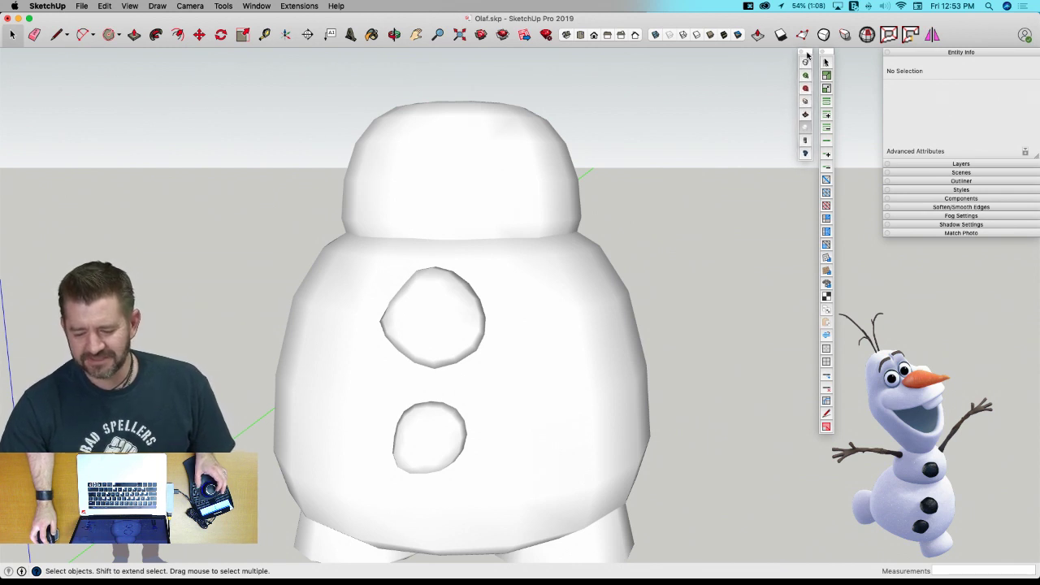
{"action": "mouse_move", "coordinate": [812, 54]}
{"action": "left_mouse_down"}
{"action": "mouse_move", "coordinate": [840, 55]}
{"action": "mouse_move", "coordinate": [830, 55]}
{"action": "left_mouse_up"}
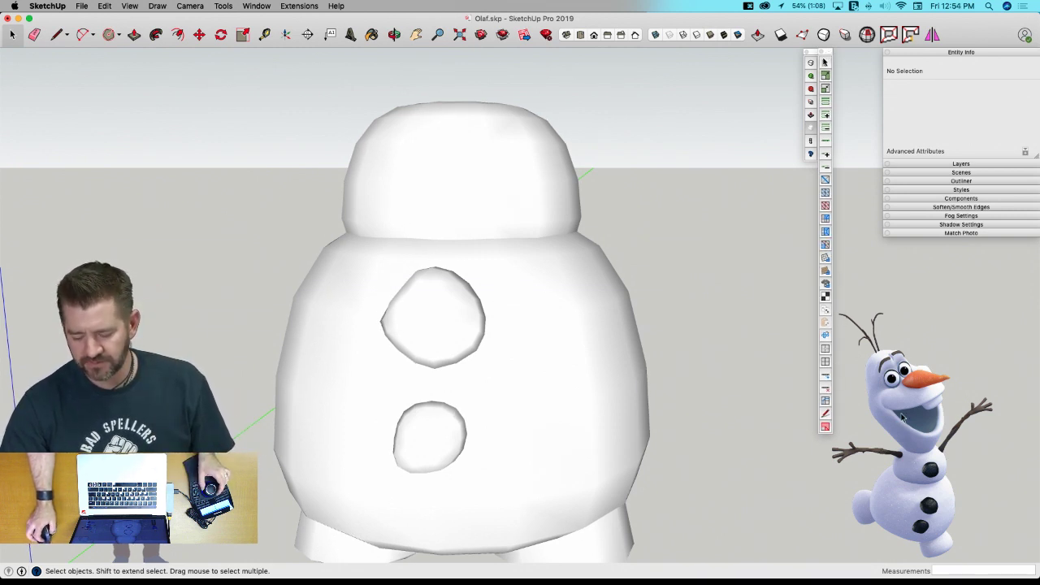
{"action": "scroll", "coordinate": [672, 219], "scroll_direction": "down", "scroll_amount": 3}
{"action": "scroll", "coordinate": [739, 292], "scroll_direction": "up", "scroll_amount": 5}
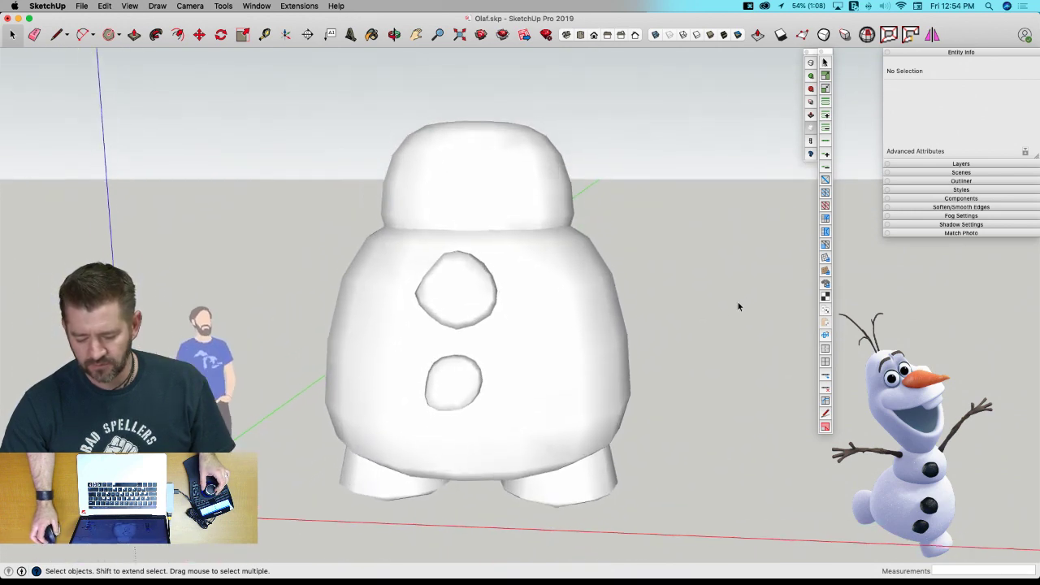
Unsmooth the lower button, scale its control mesh to 1.19 by 1.18 in width and height, then smooth and deselect it.
{"action": "left_click", "coordinate": [444, 384]}
{"action": "scroll", "coordinate": [445, 384], "scroll_direction": "up", "scroll_amount": 4}
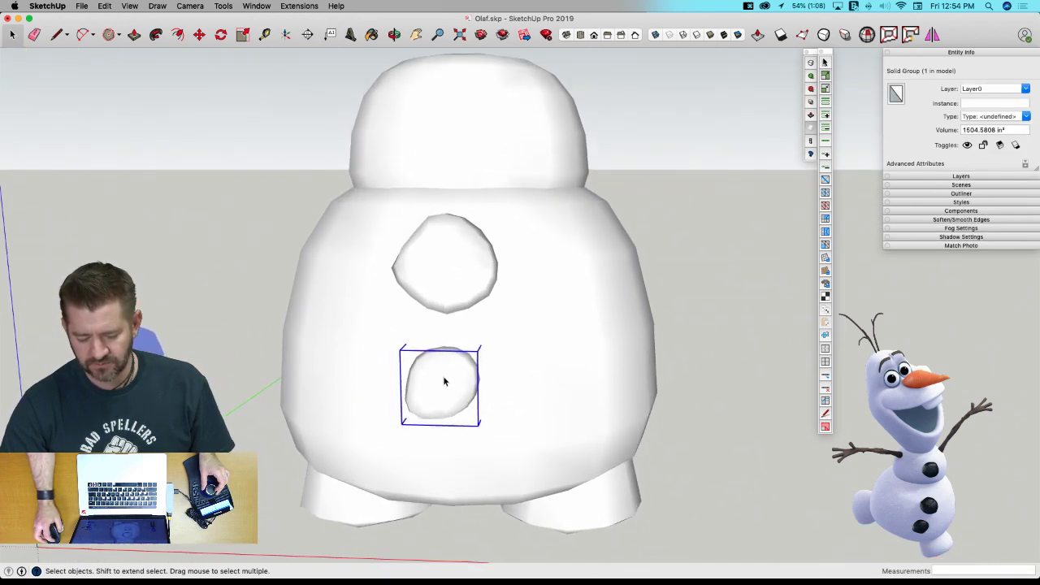
{"action": "left_click", "coordinate": [812, 62]}
{"action": "key", "text": "s"}
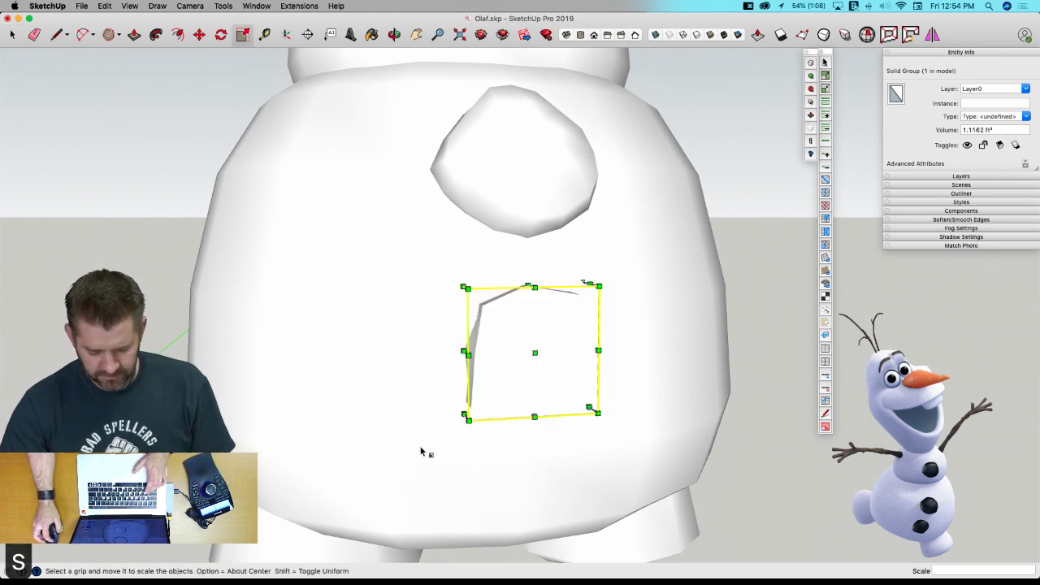
{"action": "left_click_drag", "start_coordinate": [464, 417], "coordinate": [452, 429]}
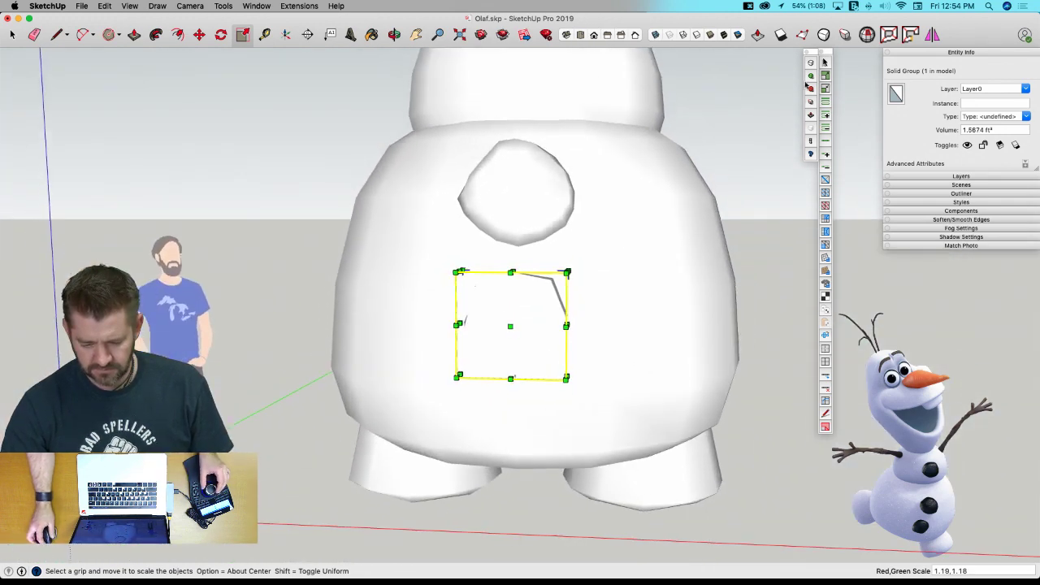
{"action": "left_click", "coordinate": [809, 64]}
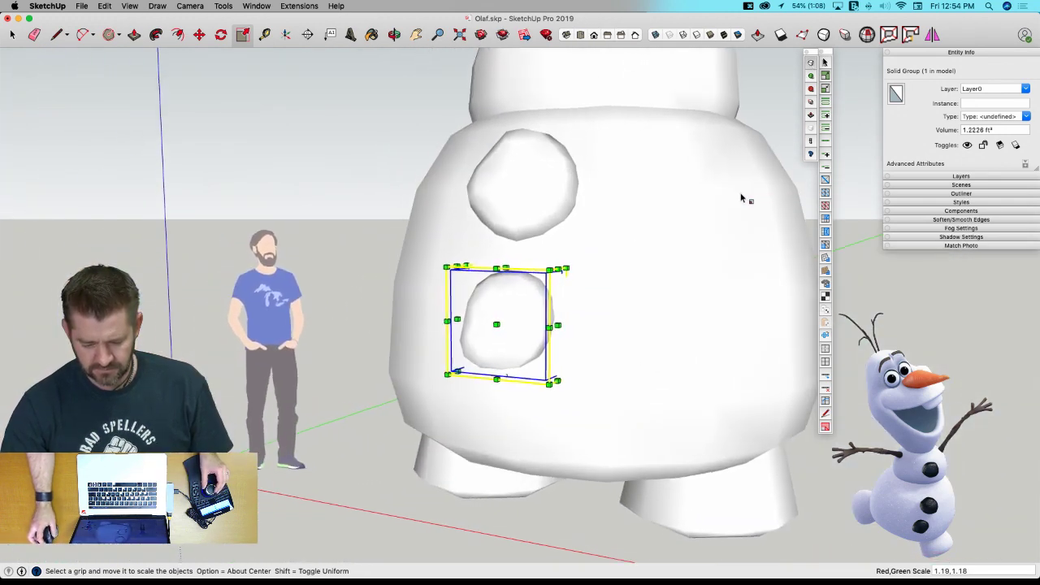
{"action": "key", "text": "space"}
{"action": "left_click", "coordinate": [345, 144]}
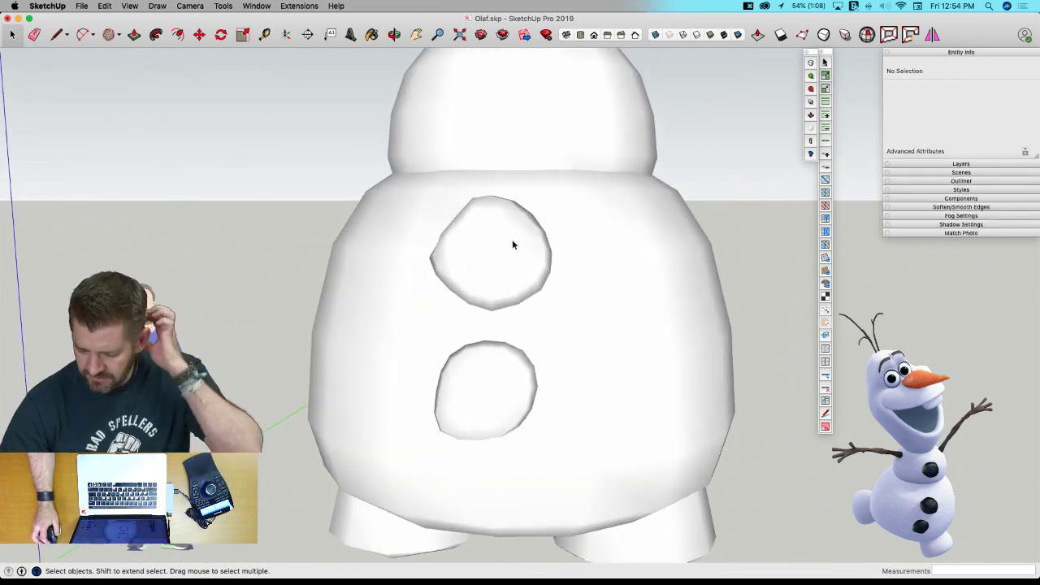
Return the lower button to its control mesh and show the model's edges again.
{"action": "left_click", "coordinate": [467, 396]}
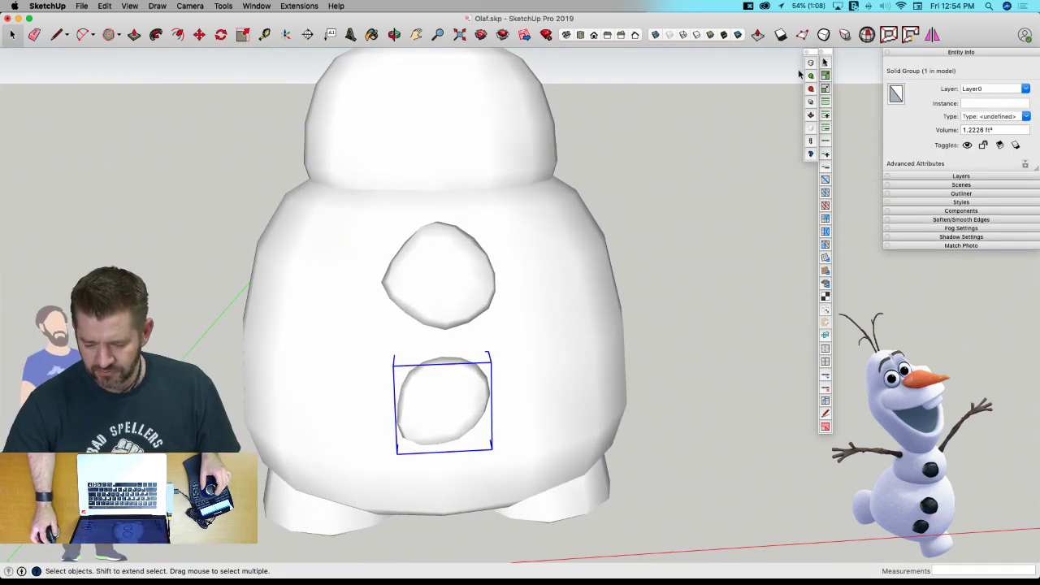
{"action": "left_click", "coordinate": [811, 64]}
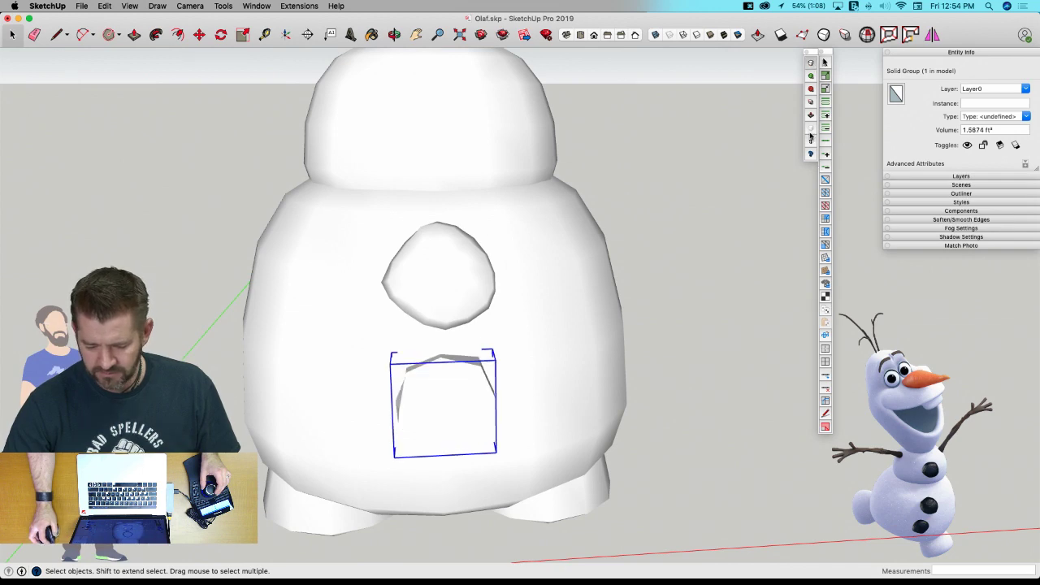
{"action": "left_click", "coordinate": [810, 136]}
Copy the lower button's control mesh straight up about 5' 6" onto the body ball above the belly.
{"action": "key", "text": "m"}
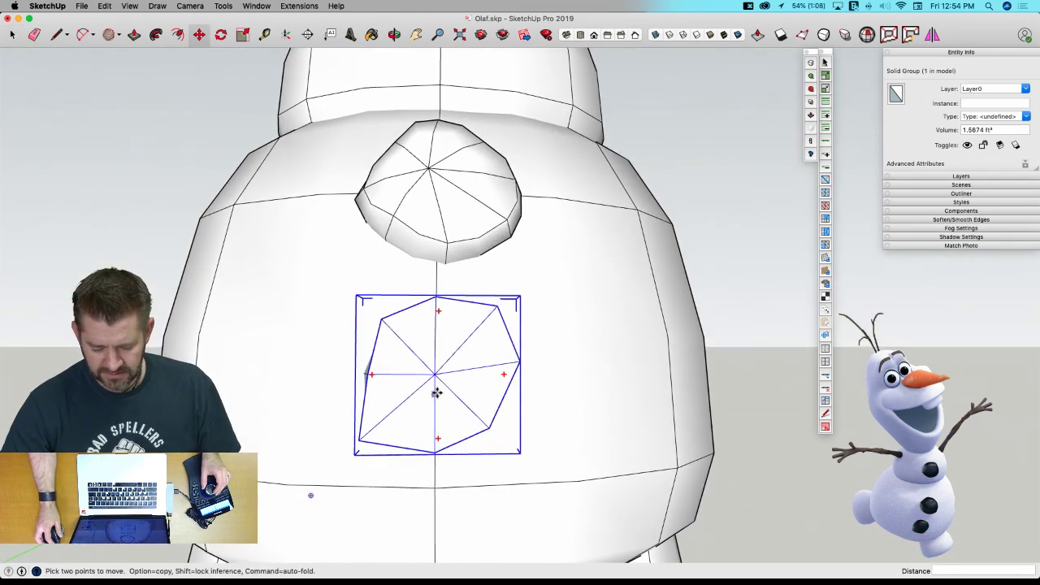
{"action": "left_click", "coordinate": [435, 376]}
{"action": "key", "text": "alt"}
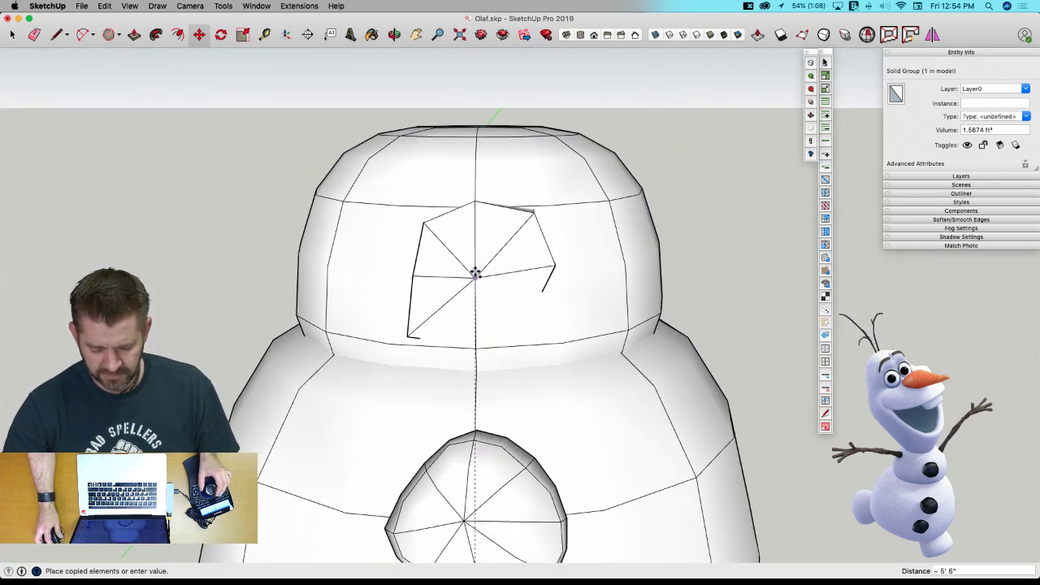
{"action": "left_click", "coordinate": [478, 277]}
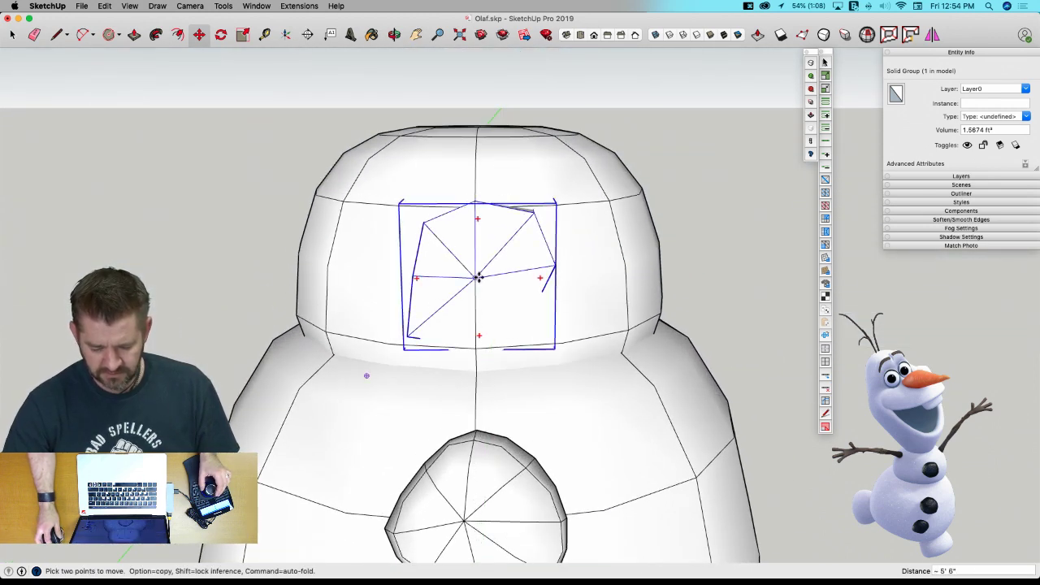
Rotate the copied button about half a turn around its centre so its outline differs from the original.
{"action": "key", "text": "q"}
{"action": "left_click", "coordinate": [479, 277]}
{"action": "left_click", "coordinate": [539, 279]}
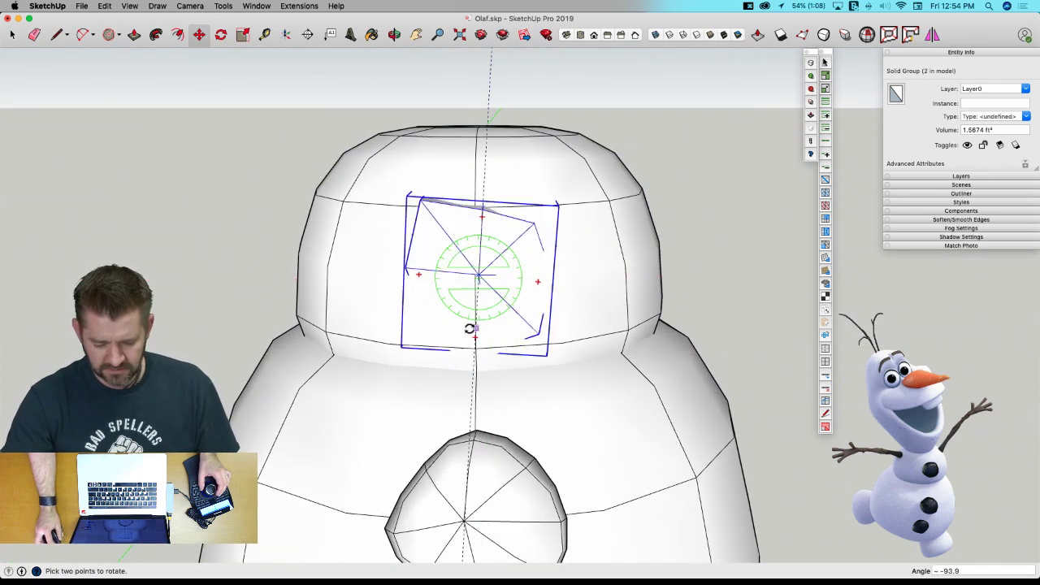
{"action": "left_click", "coordinate": [359, 275]}
Move the copied button about 5 3/4" toward the upper body ball and tilt it to follow the surface.
{"action": "key", "text": "m"}
{"action": "middle_click_drag", "start_coordinate": [458, 395], "coordinate": [569, 114]}
{"action": "left_click", "coordinate": [571, 115]}
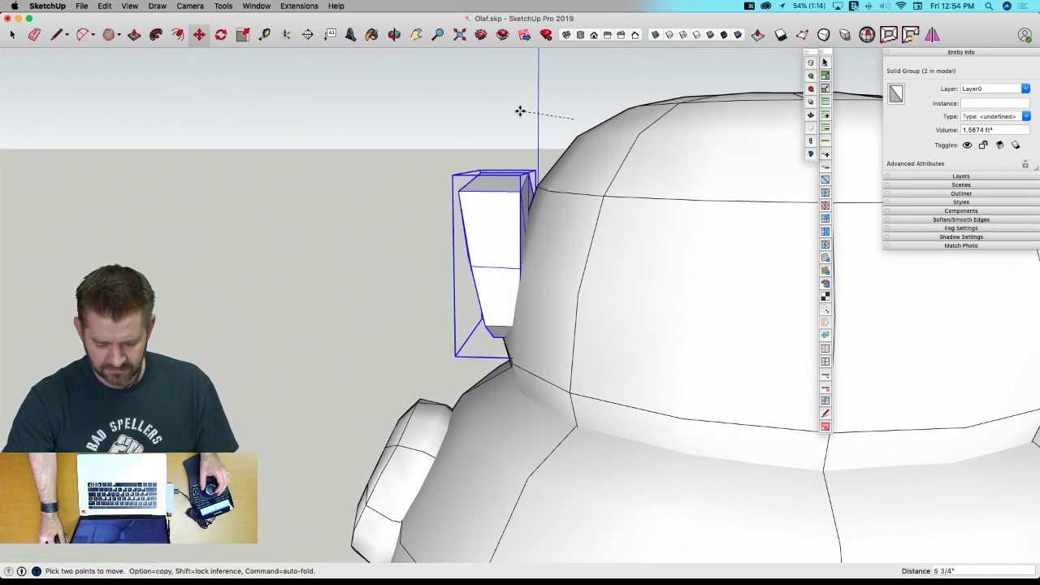
{"action": "left_click", "coordinate": [520, 110]}
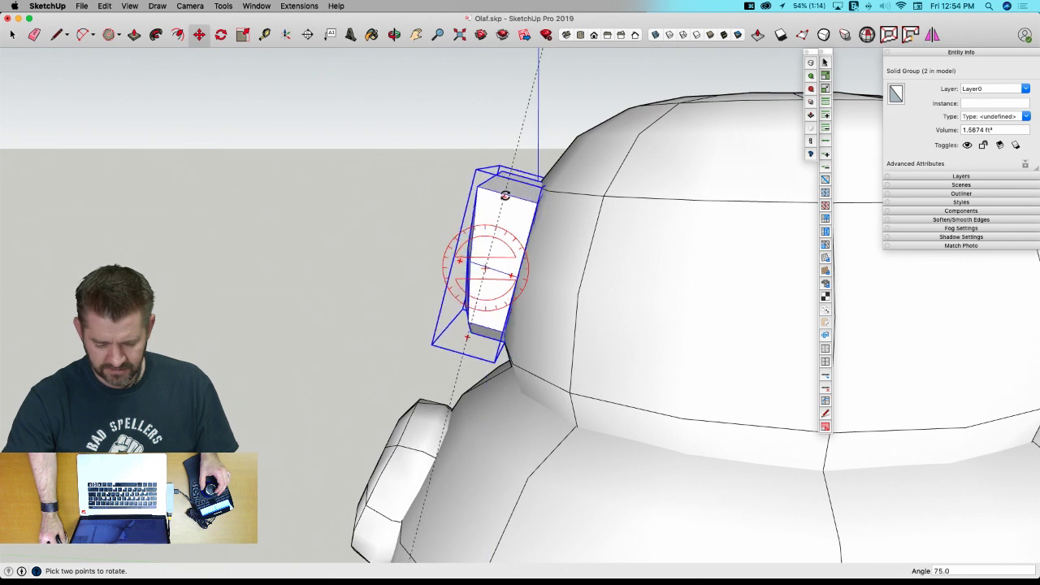
Nudge the tilted button into the upper body ball, finishing with a move of about 1 9/16", and return to selecting.
{"action": "key", "text": "m"}
{"action": "middle_click_drag", "start_coordinate": [486, 267], "coordinate": [388, 251]}
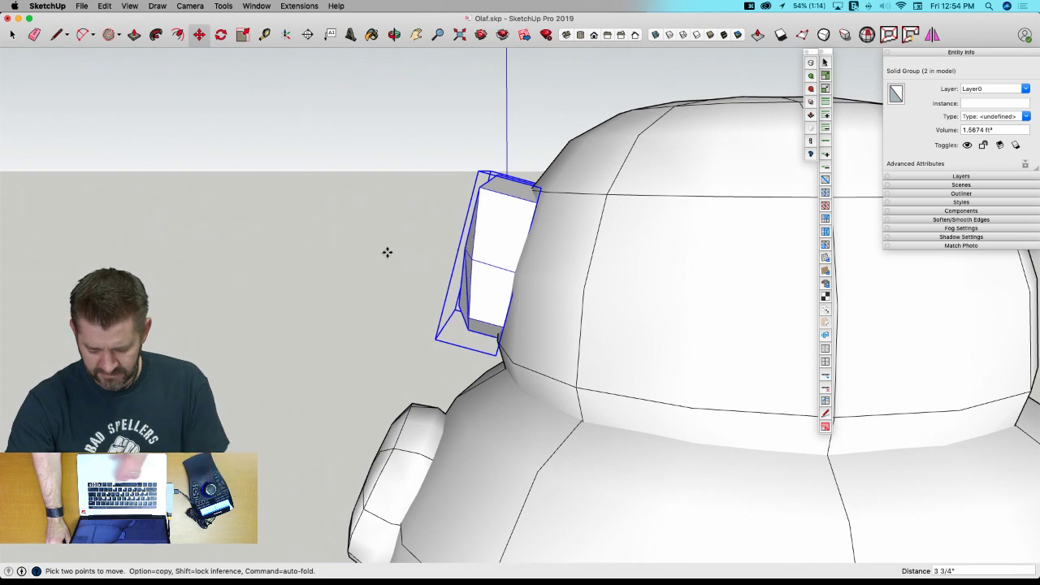
{"action": "left_click", "coordinate": [388, 252]}
{"action": "key", "text": "Right"}
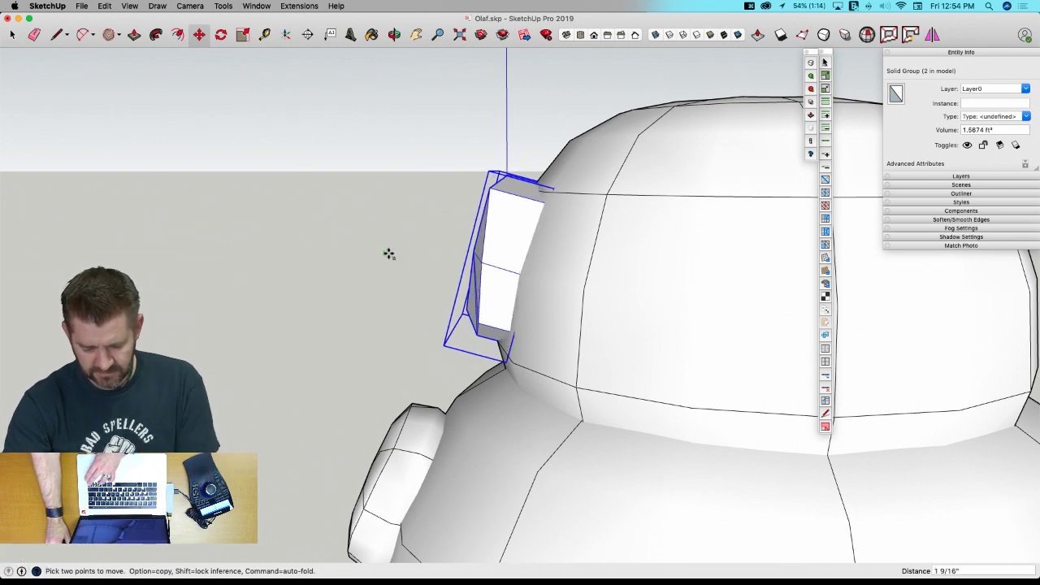
{"action": "left_click", "coordinate": [392, 254]}
{"action": "key", "text": "space"}
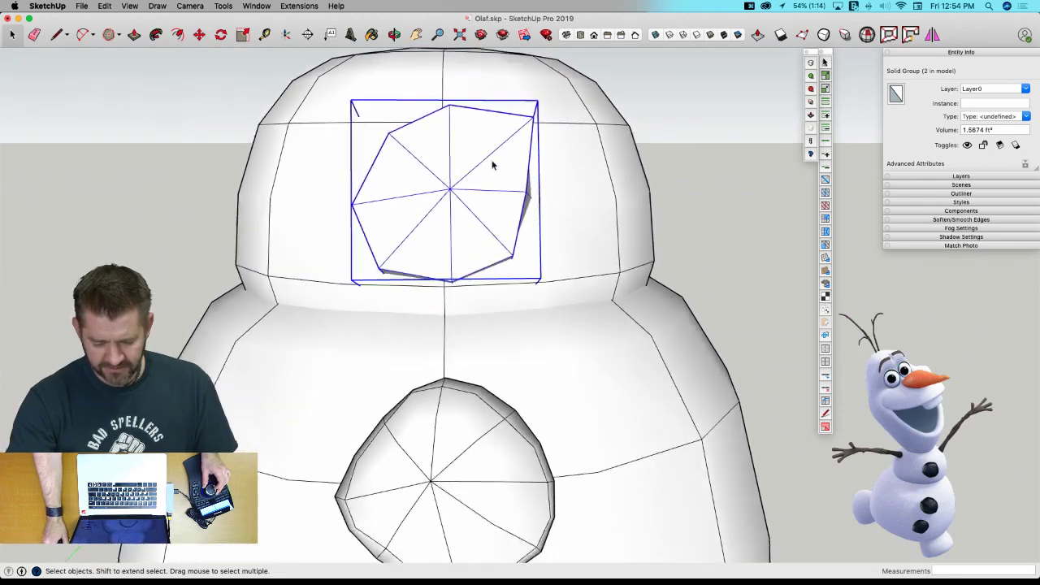
Open the top button's group and shift its upper-right corner vertices about 2 3/8" inward with Vertex Tools.
{"action": "scroll", "coordinate": [471, 329], "scroll_direction": "down", "scroll_amount": 3}
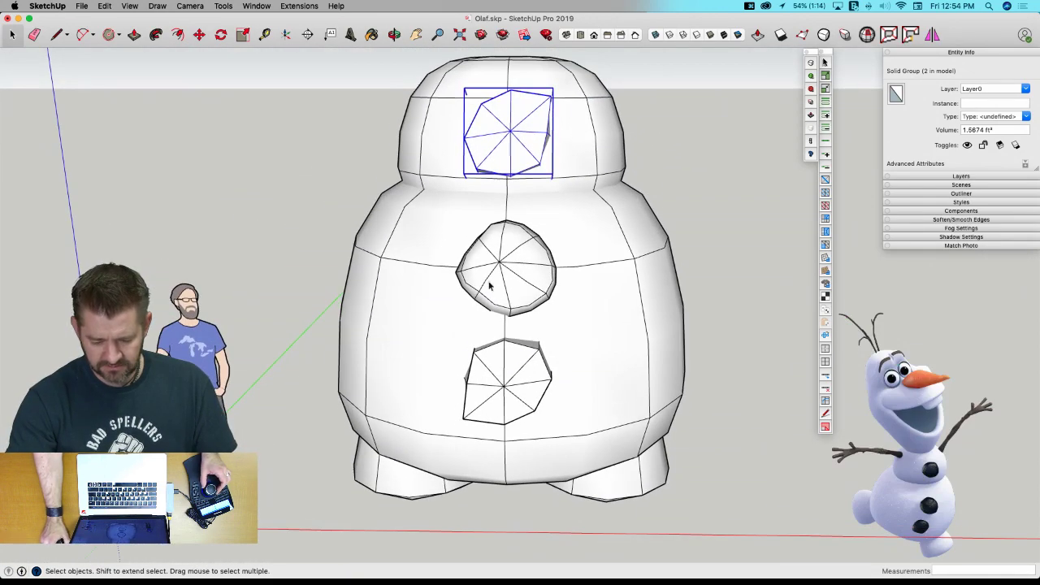
{"action": "double_click", "coordinate": [483, 203]}
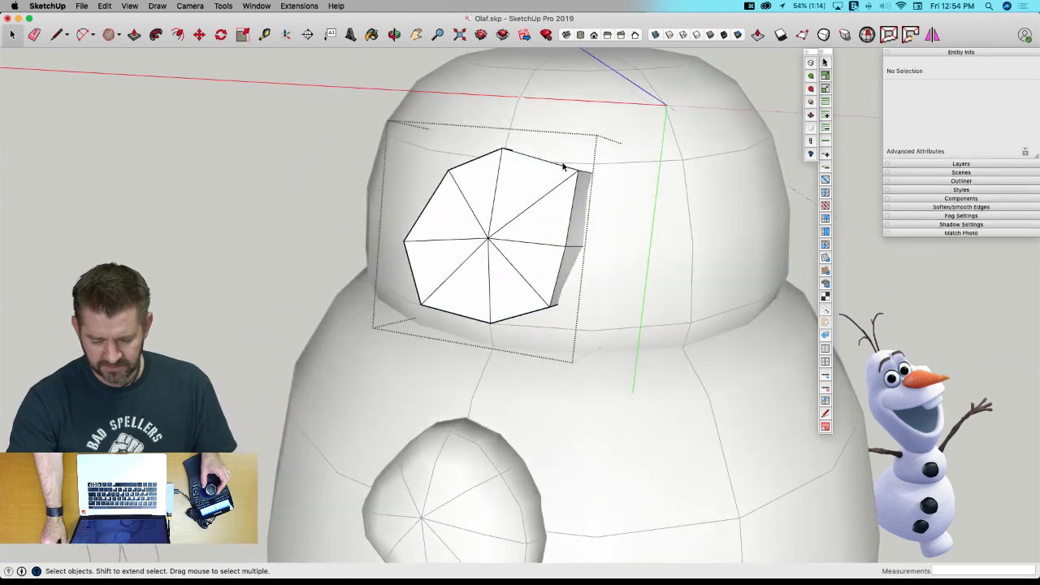
{"action": "middle_click_drag", "start_coordinate": [608, 203], "coordinate": [588, 153]}
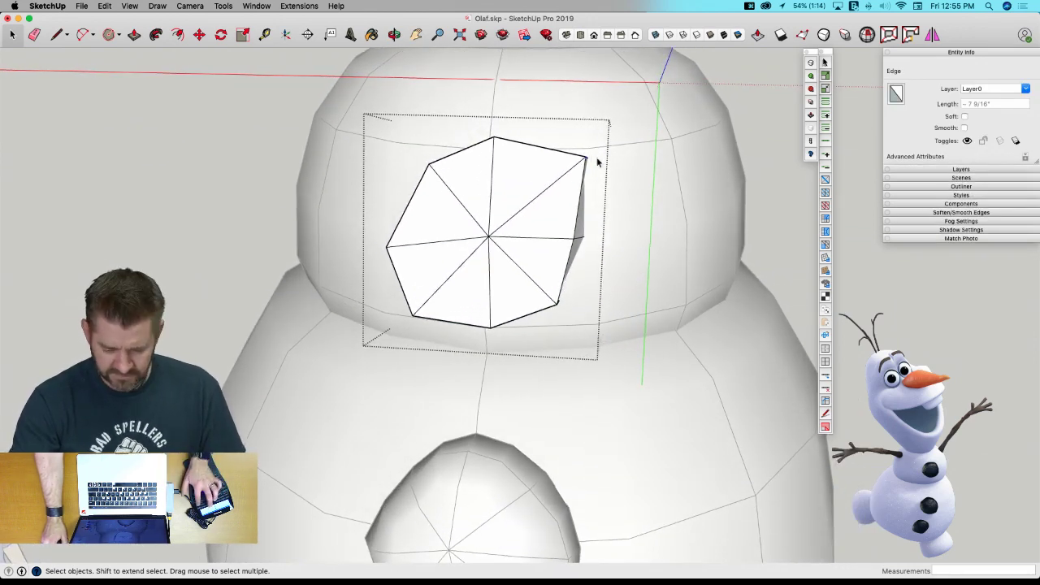
{"action": "key", "text": "v"}
{"action": "left_click_drag", "start_coordinate": [648, 162], "coordinate": [630, 161]}
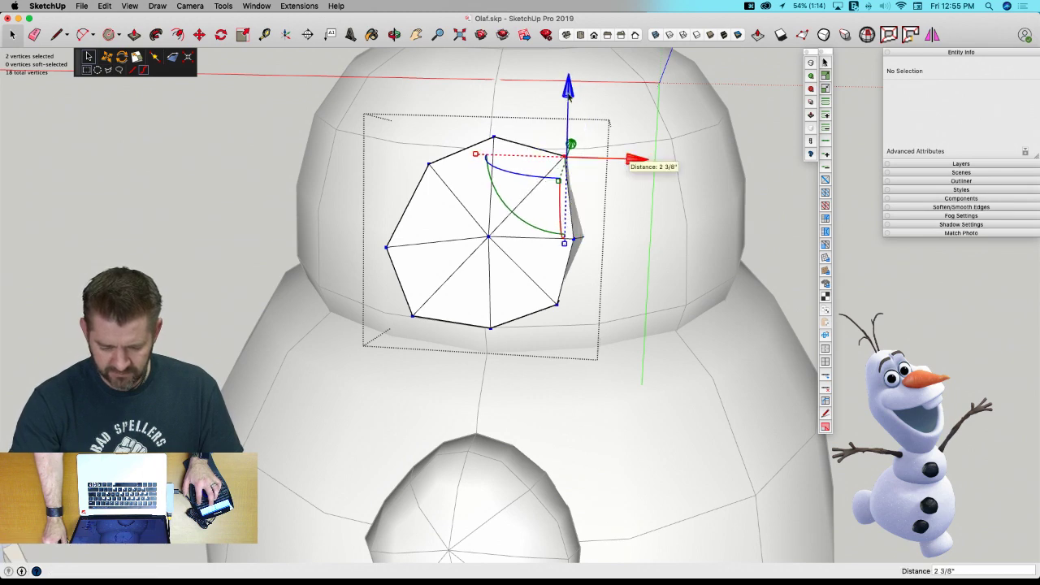
{"action": "left_click_drag", "start_coordinate": [566, 102], "coordinate": [567, 104]}
Push the top button's protruding side vertex back toward the body and raise the upper-left vertex about 1 1/16".
{"action": "middle_click_drag", "start_coordinate": [509, 239], "coordinate": [403, 249]}
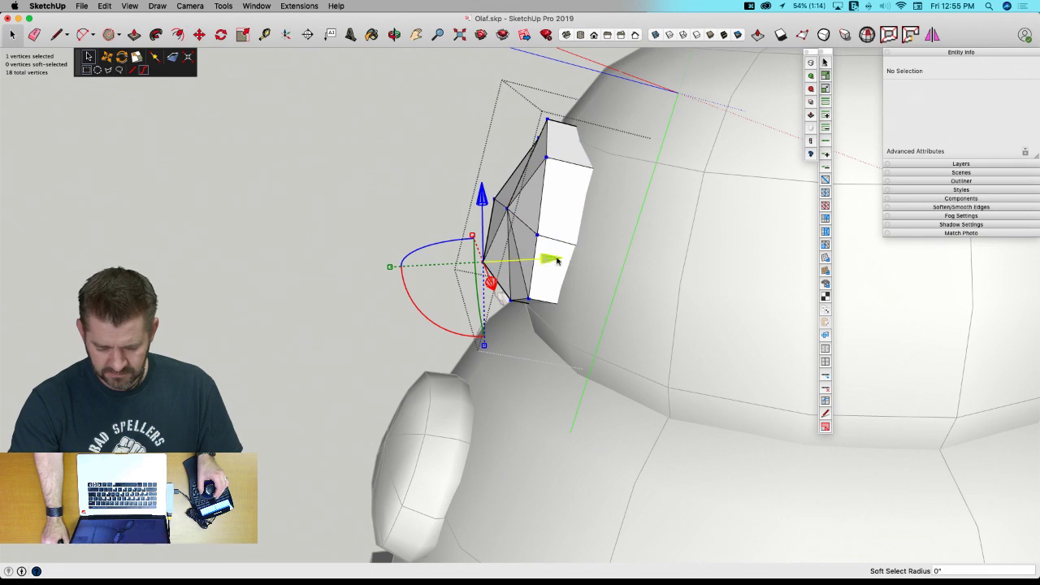
{"action": "left_click_drag", "start_coordinate": [558, 260], "coordinate": [567, 260]}
{"action": "middle_click_drag", "start_coordinate": [542, 294], "coordinate": [522, 141]}
{"action": "left_click", "coordinate": [543, 149]}
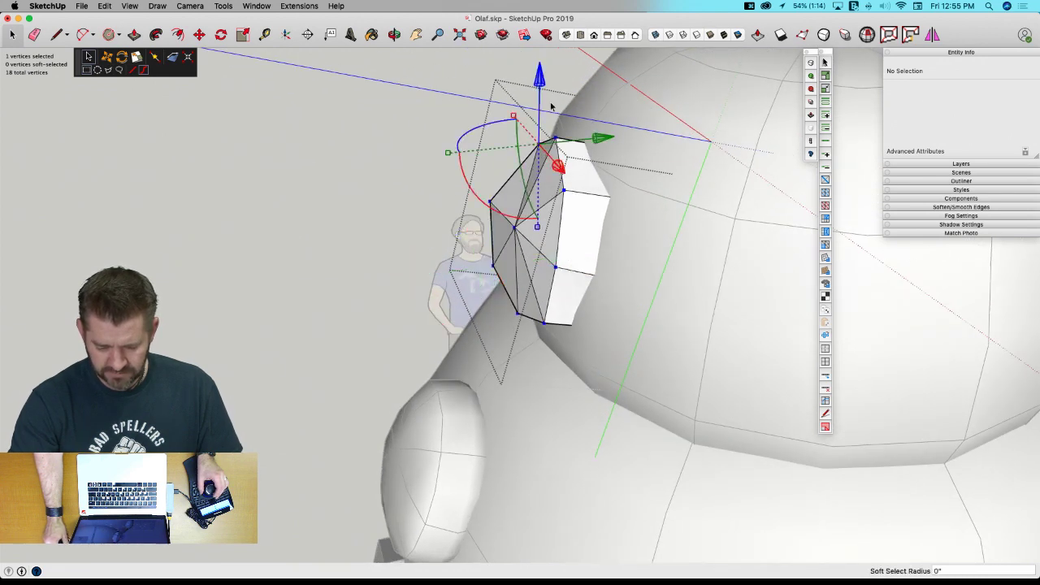
{"action": "middle_click_drag", "start_coordinate": [488, 137], "coordinate": [579, 266]}
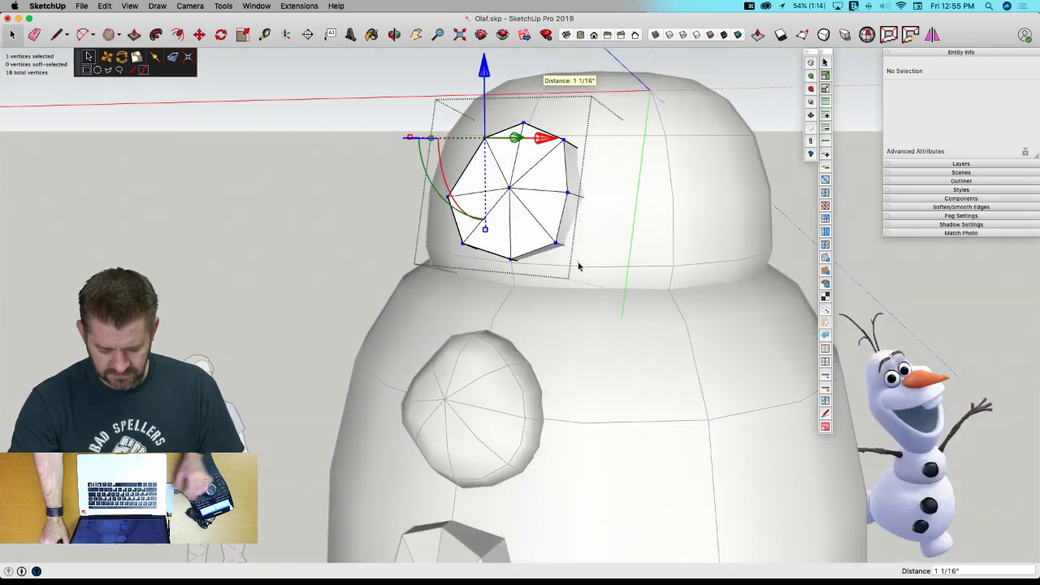
Smooth the top button, leave its group and dismiss the Vertex Tools error report.
{"action": "key", "text": "u"}
{"action": "key", "text": "space"}
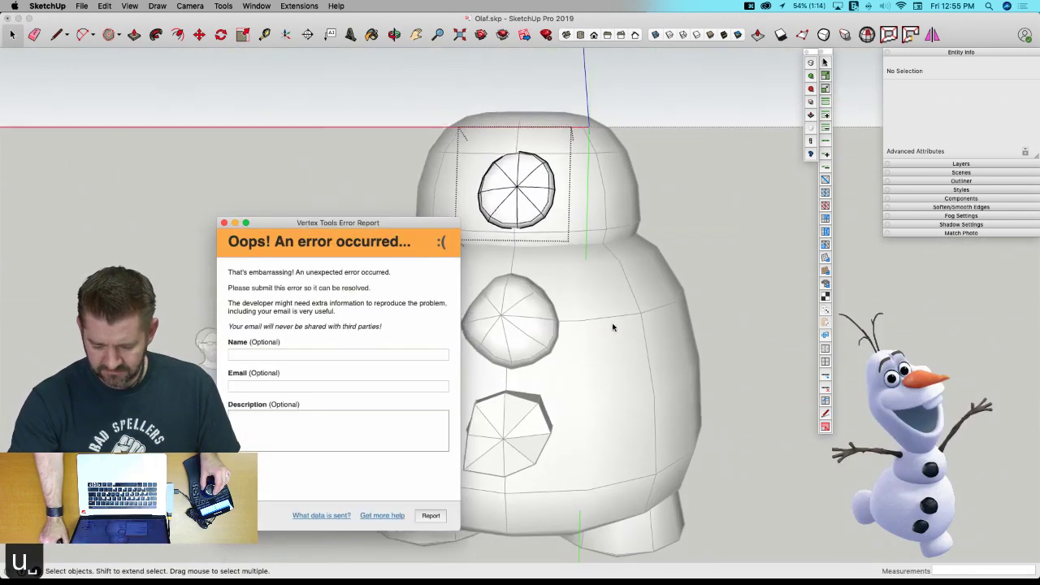
{"action": "left_click", "coordinate": [731, 246]}
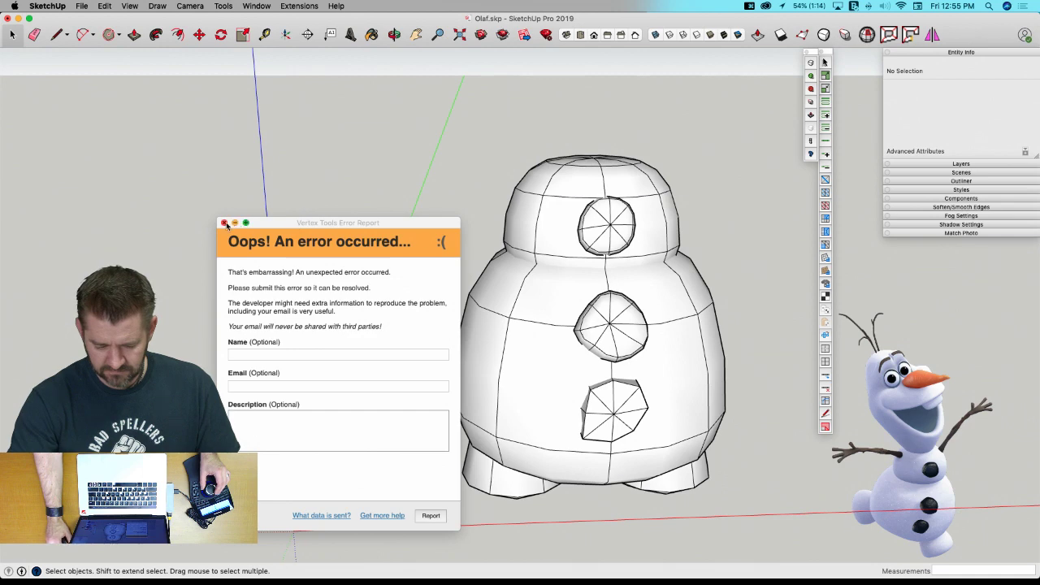
{"action": "left_click", "coordinate": [225, 223]}
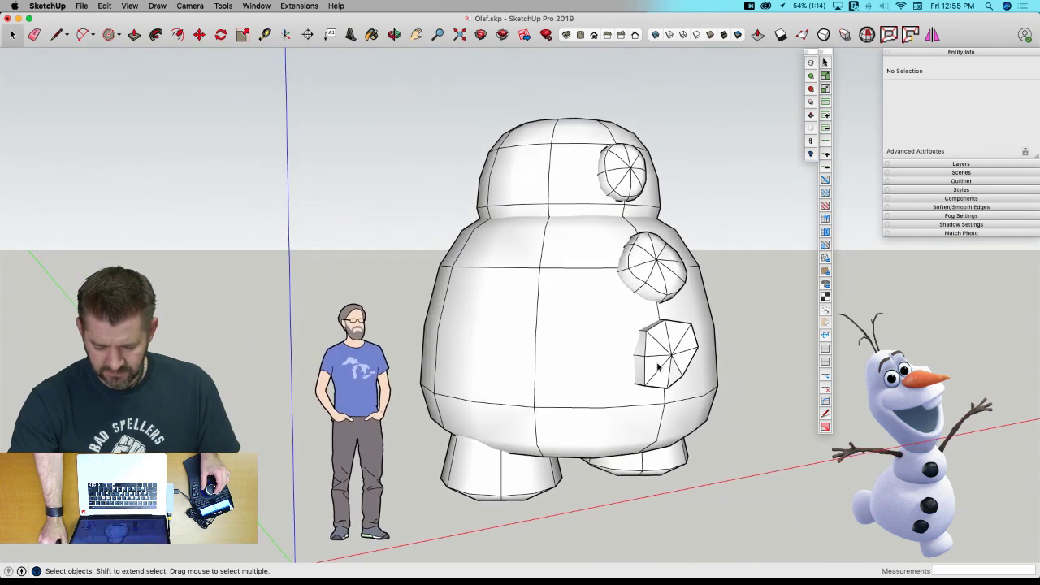
Smooth the lower button, deselect it and hide the model's mesh edges.
{"action": "left_click", "coordinate": [658, 368]}
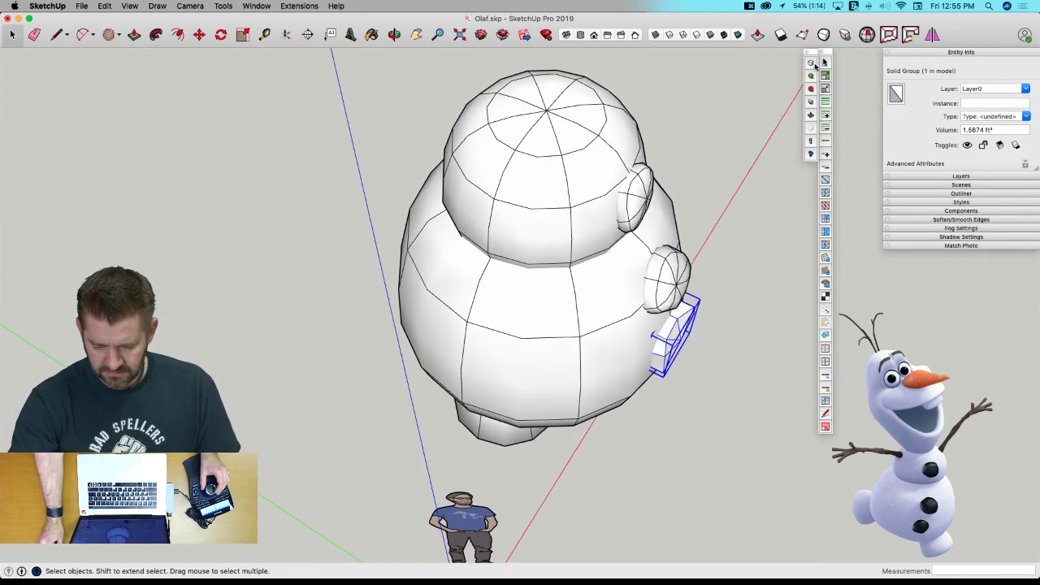
{"action": "left_click", "coordinate": [811, 64]}
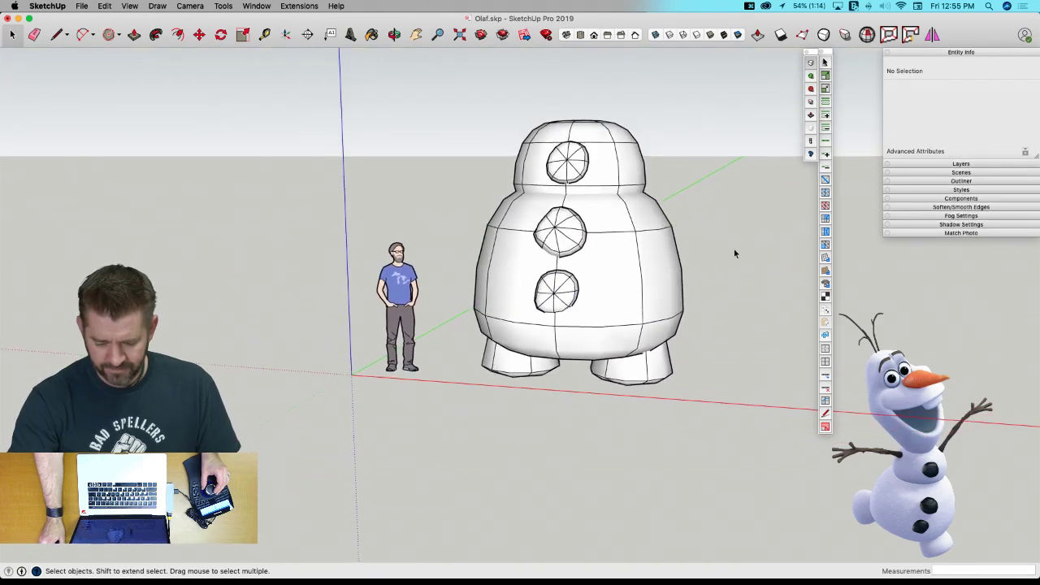
{"action": "left_click", "coordinate": [810, 129]}
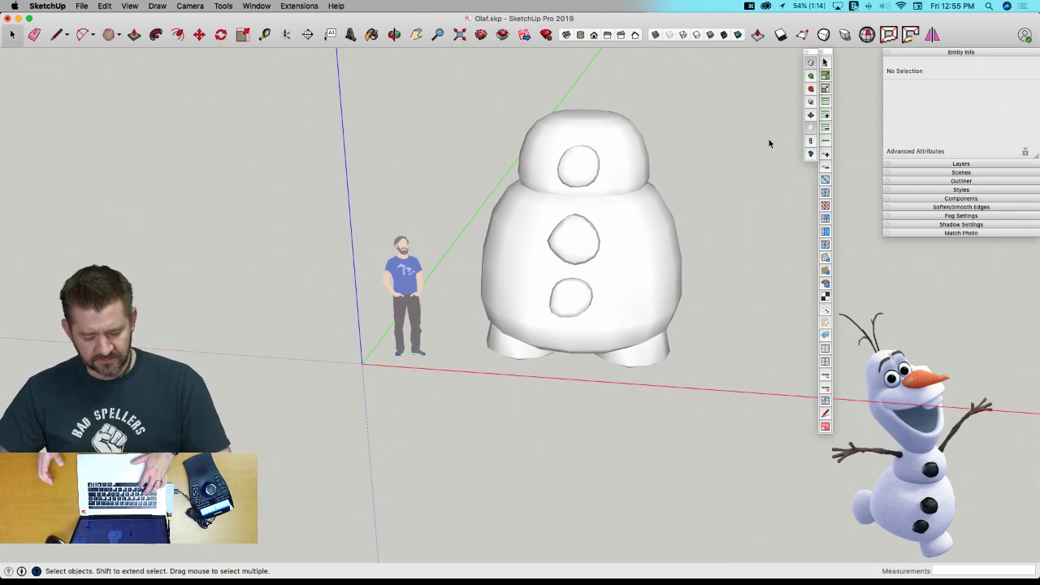
Save the model and compare the three smoothed buttons with the reference picture.
{"action": "key", "text": "super+s"}
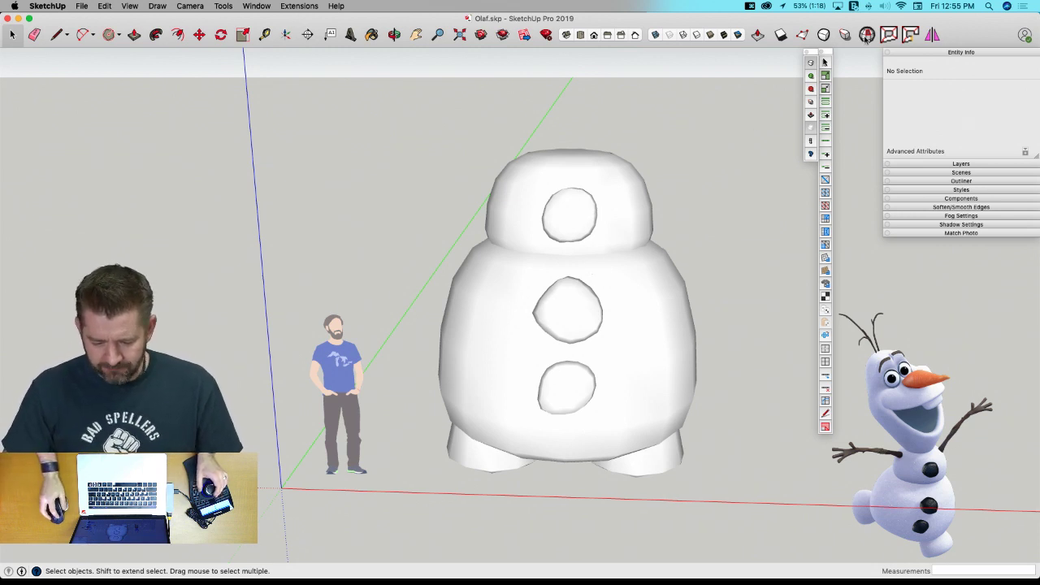
{"action": "left_click_drag", "start_coordinate": [812, 54], "coordinate": [812, 54]}
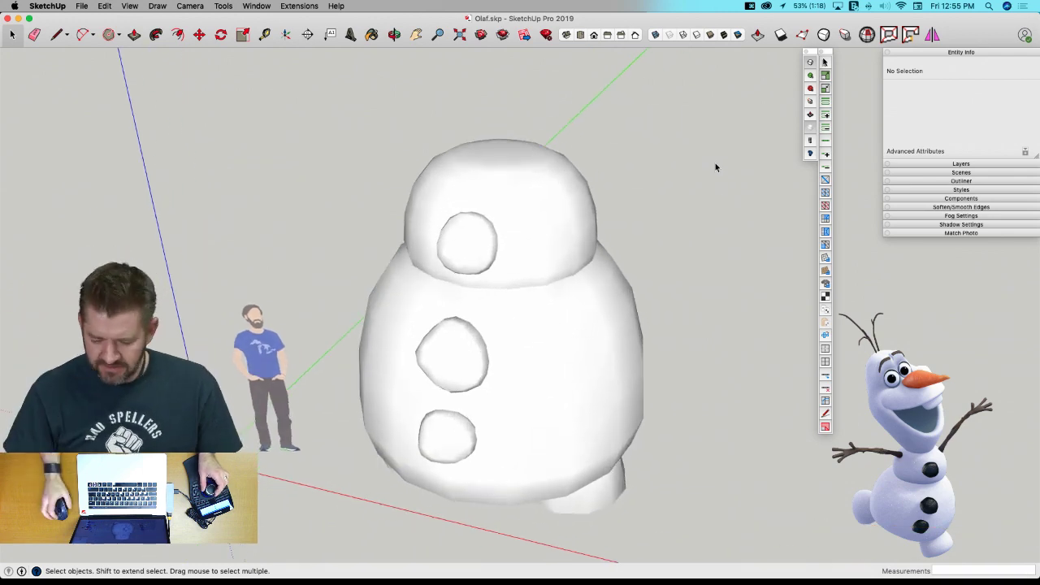
{"action": "middle_click_drag", "start_coordinate": [722, 161], "coordinate": [691, 182]}
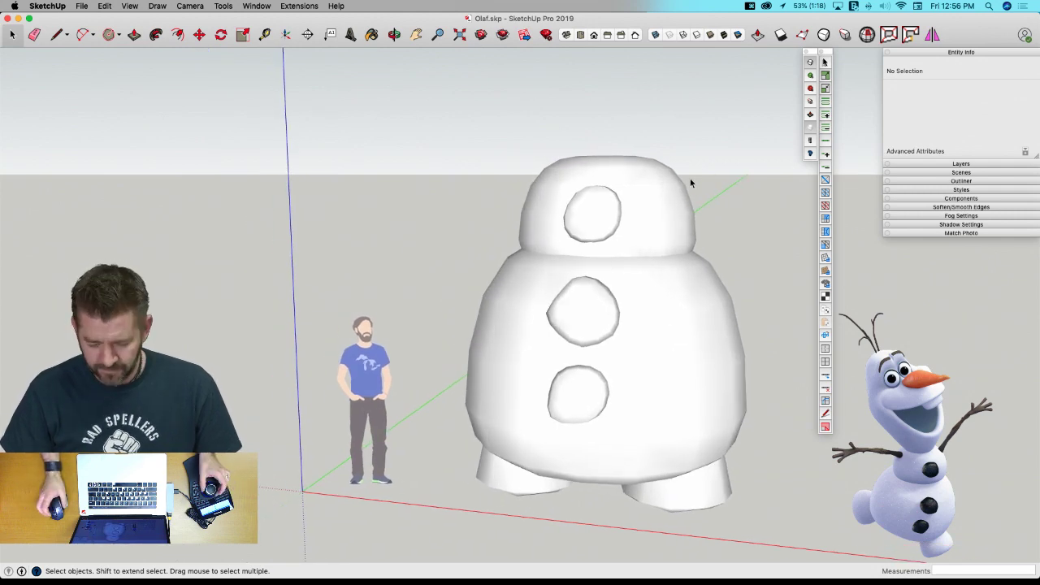
Open the top button's group, show the mesh edges again and return the button to its control mesh.
{"action": "scroll", "coordinate": [616, 216], "scroll_direction": "up", "scroll_amount": 3}
{"action": "double_click", "coordinate": [604, 223]}
{"action": "scroll", "coordinate": [602, 207], "scroll_direction": "up", "scroll_amount": 3}
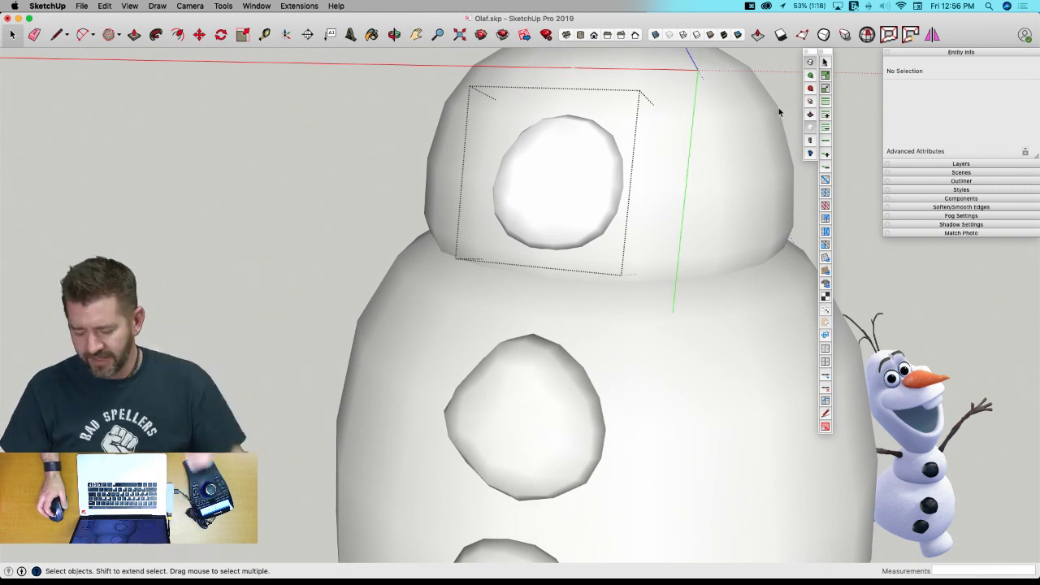
{"action": "middle_click_drag", "start_coordinate": [778, 111], "coordinate": [810, 127]}
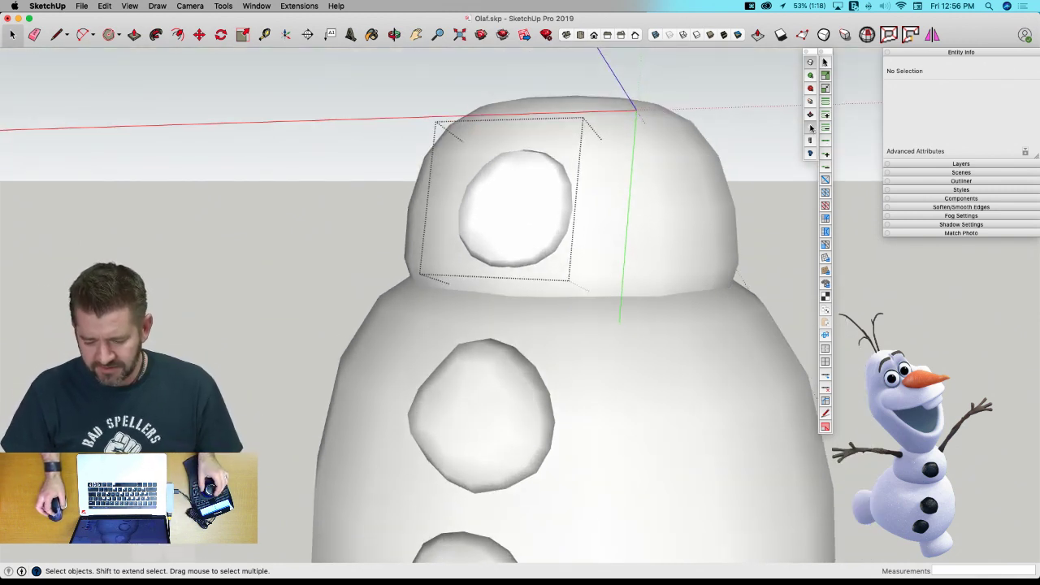
{"action": "left_click", "coordinate": [811, 130]}
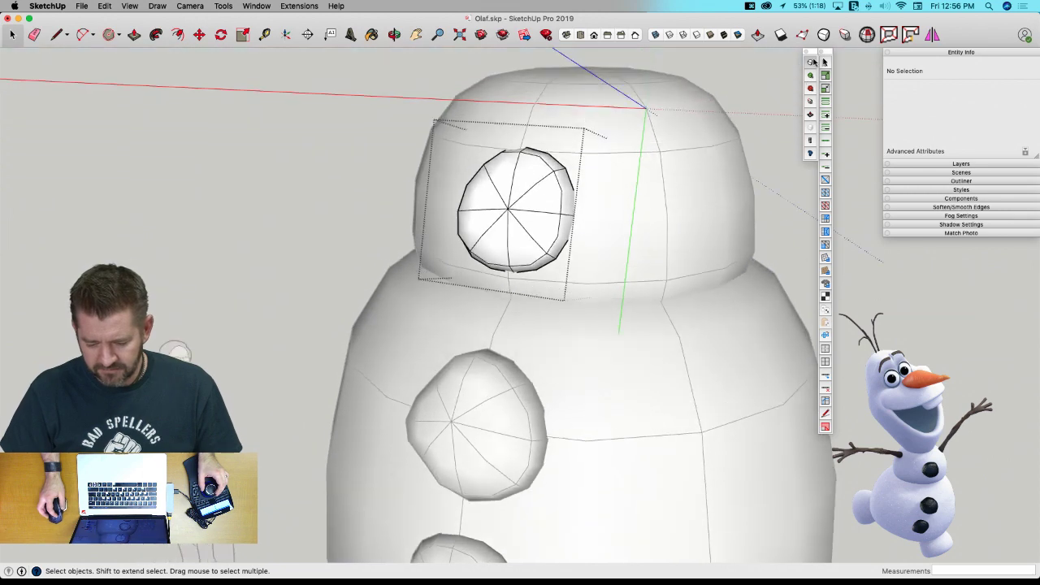
{"action": "left_click", "coordinate": [810, 75]}
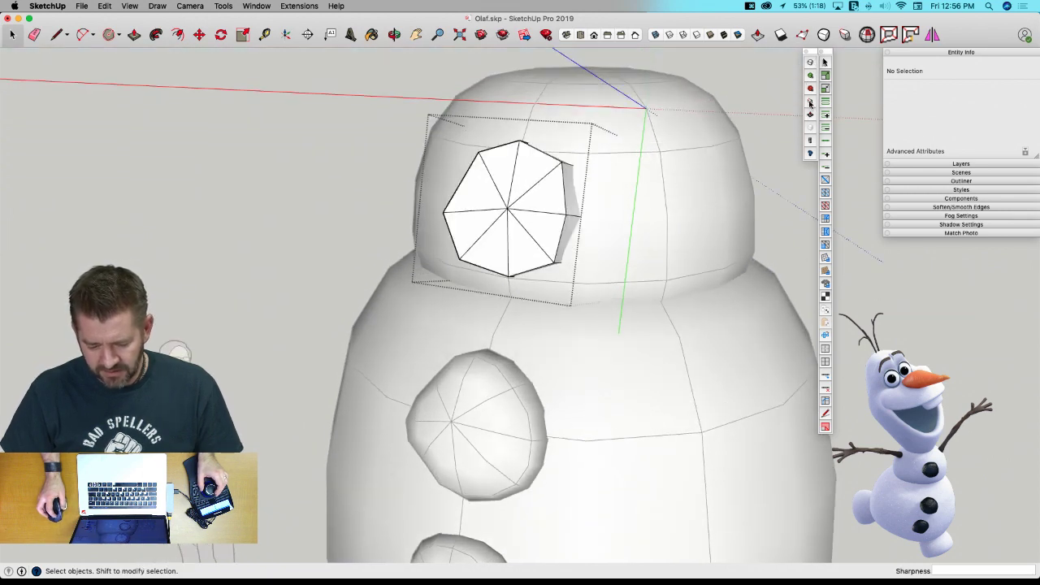
Crease four edges on the front of the top button with a sharpness of 0.40 and leave its group.
{"action": "scroll", "coordinate": [541, 170], "scroll_direction": "up", "scroll_amount": 3}
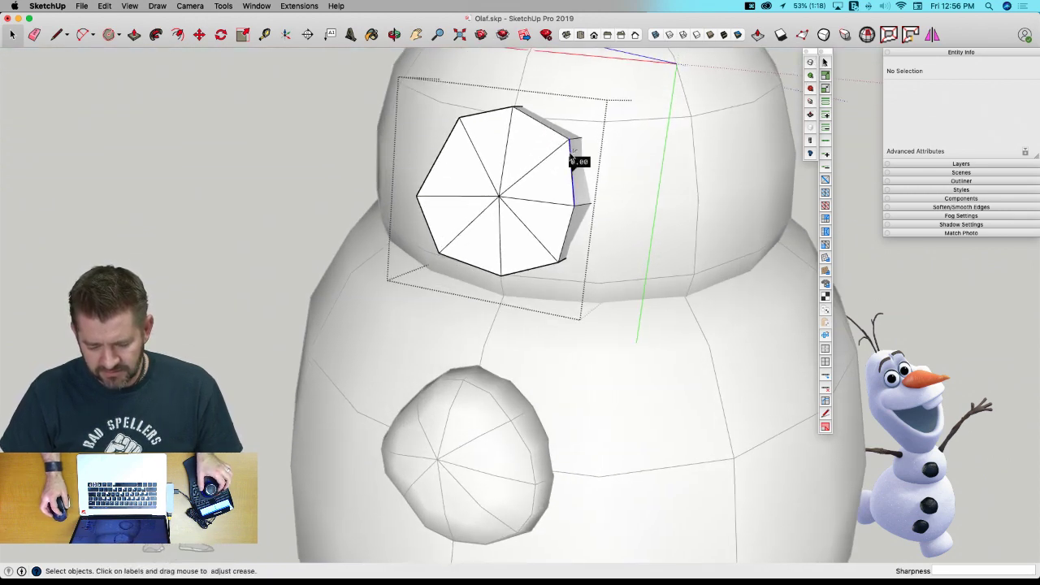
{"action": "left_click", "coordinate": [572, 156]}
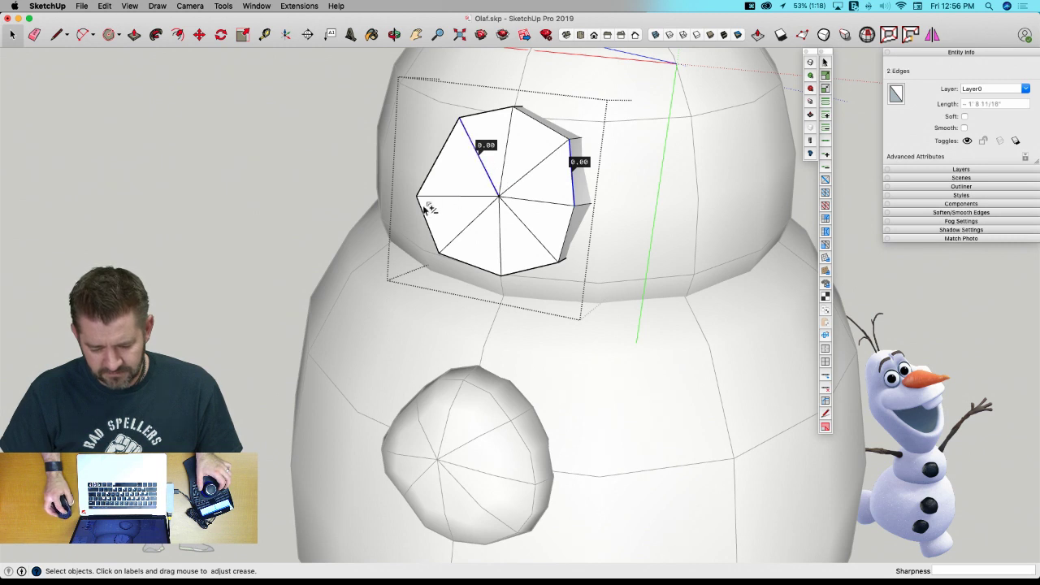
{"action": "left_click", "coordinate": [460, 262], "text": "shift"}
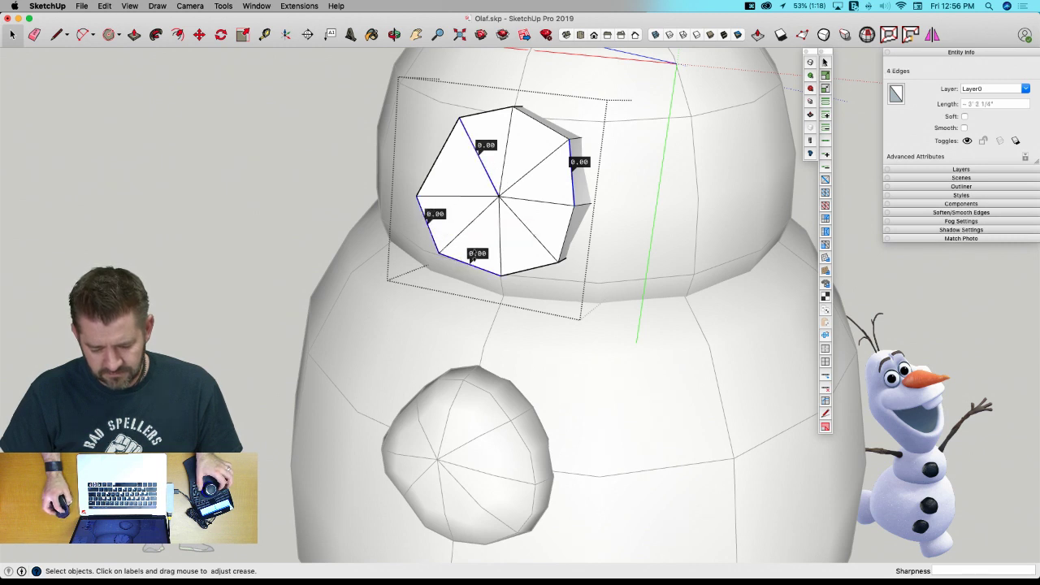
{"action": "left_click_drag", "start_coordinate": [471, 258], "coordinate": [474, 236]}
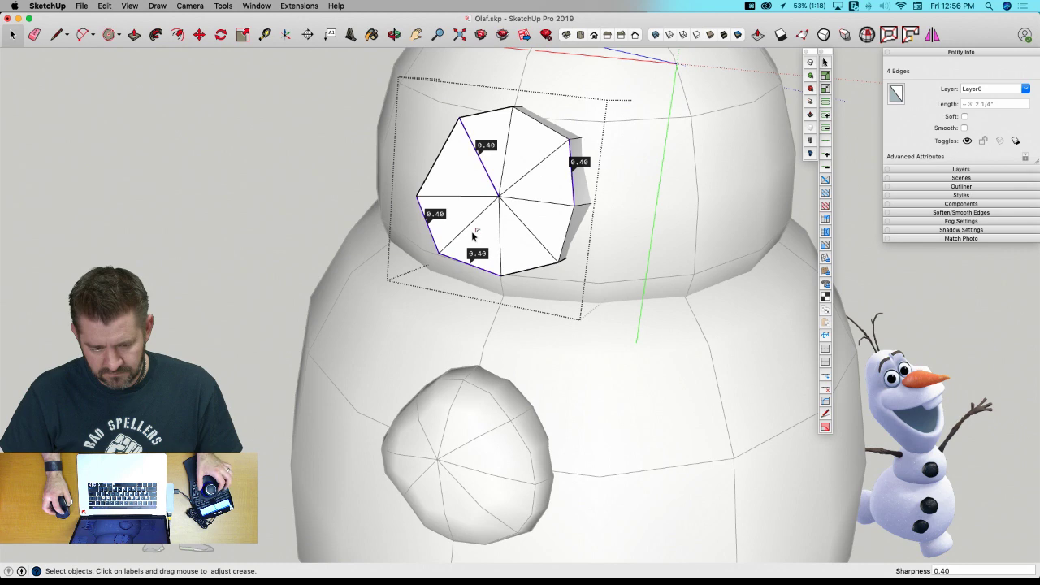
{"action": "left_click", "coordinate": [314, 189]}
{"action": "key", "text": "space"}
{"action": "left_click", "coordinate": [314, 189]}
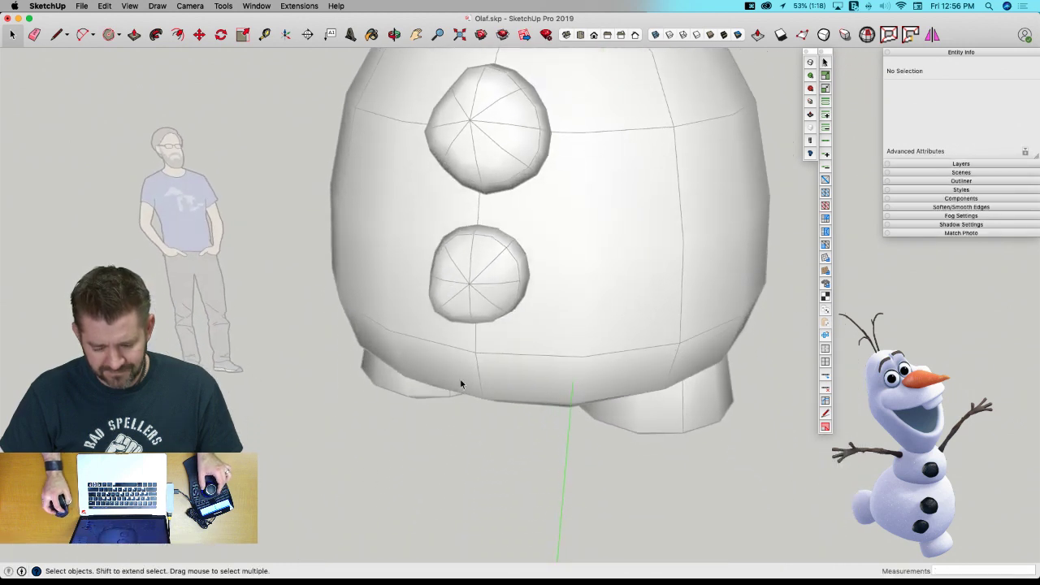
Return the lower button to its control mesh and open its group for editing.
{"action": "left_click", "coordinate": [498, 363]}
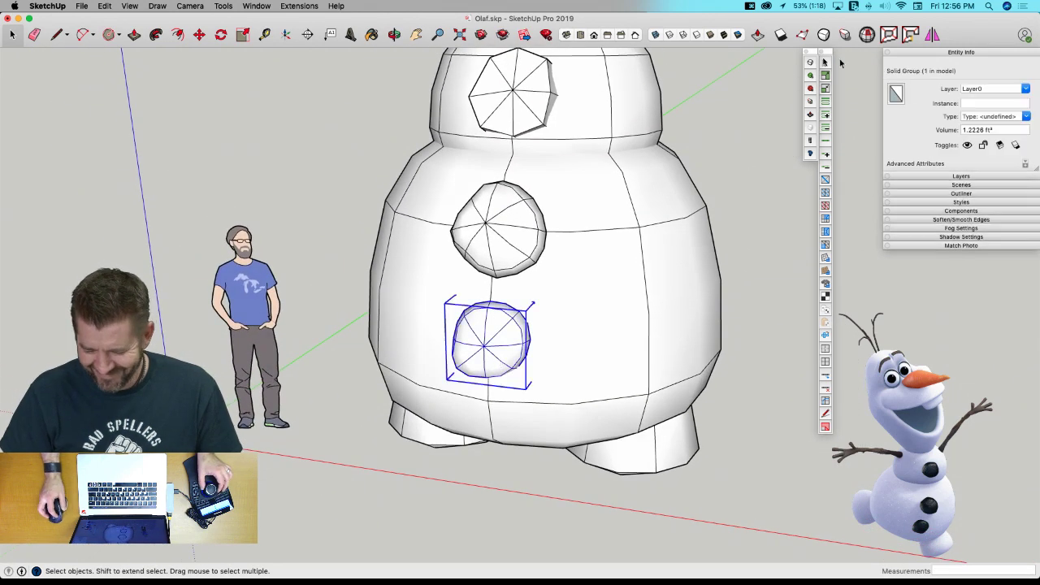
{"action": "left_click", "coordinate": [811, 65]}
{"action": "double_click", "coordinate": [490, 372]}
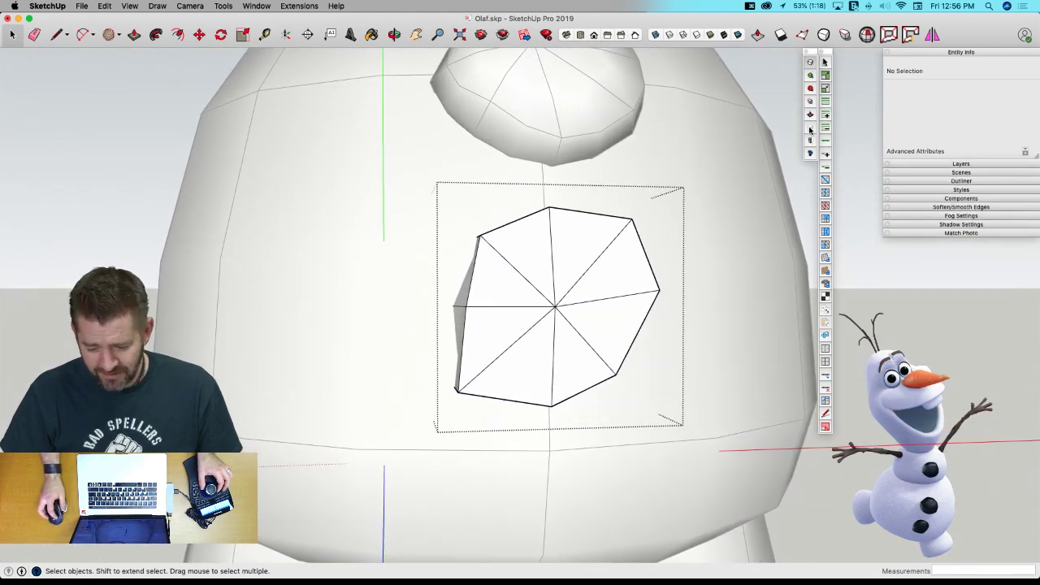
Crease six edges of the lower button with a sharpness of about 0.33 and clear the selection.
{"action": "left_click", "coordinate": [520, 221]}
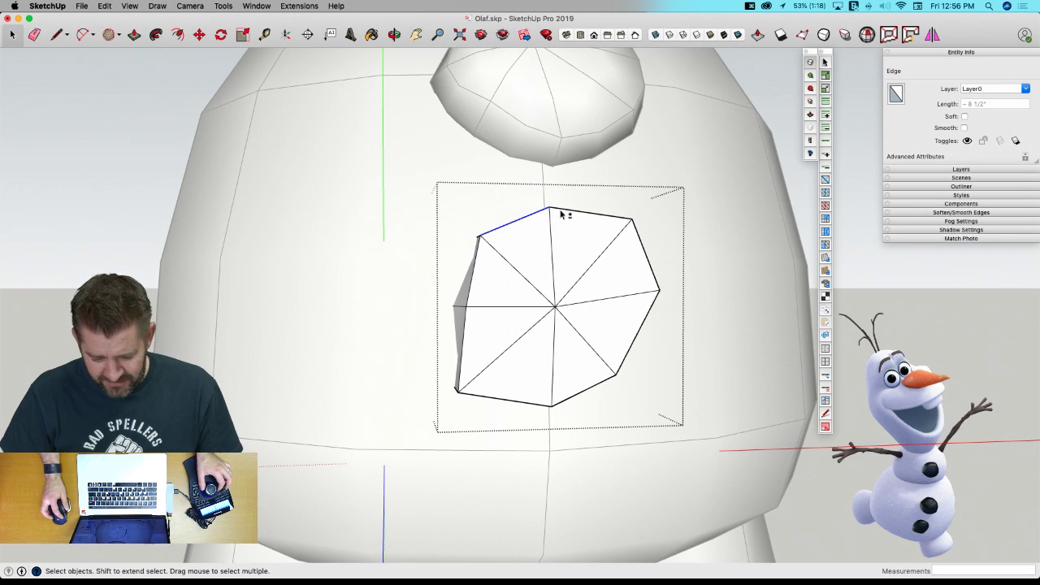
{"action": "left_click", "coordinate": [574, 404], "text": "shift"}
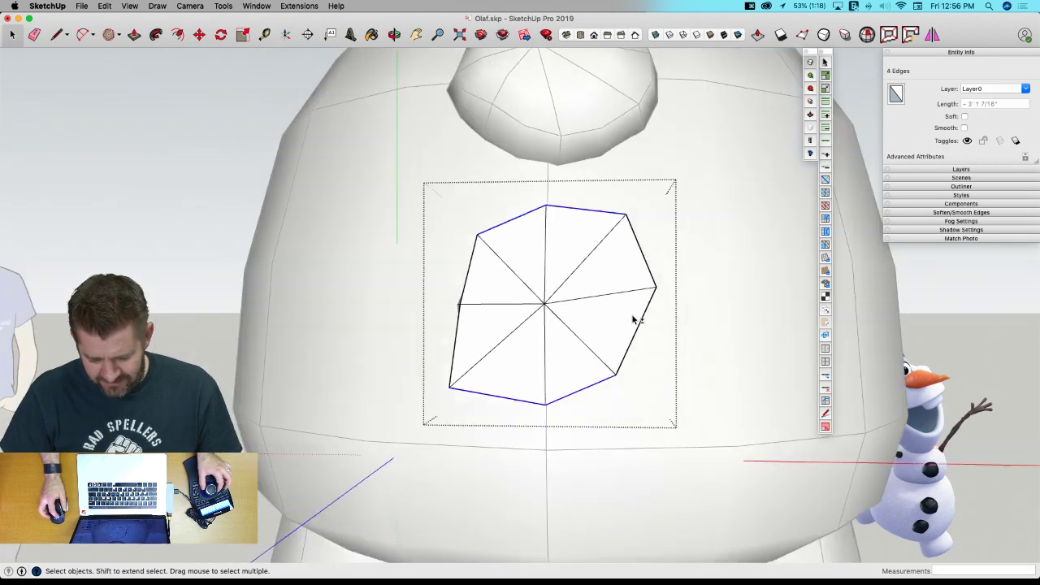
{"action": "middle_click_drag", "start_coordinate": [634, 323], "coordinate": [628, 297]}
{"action": "left_click", "coordinate": [621, 287], "text": "shift"}
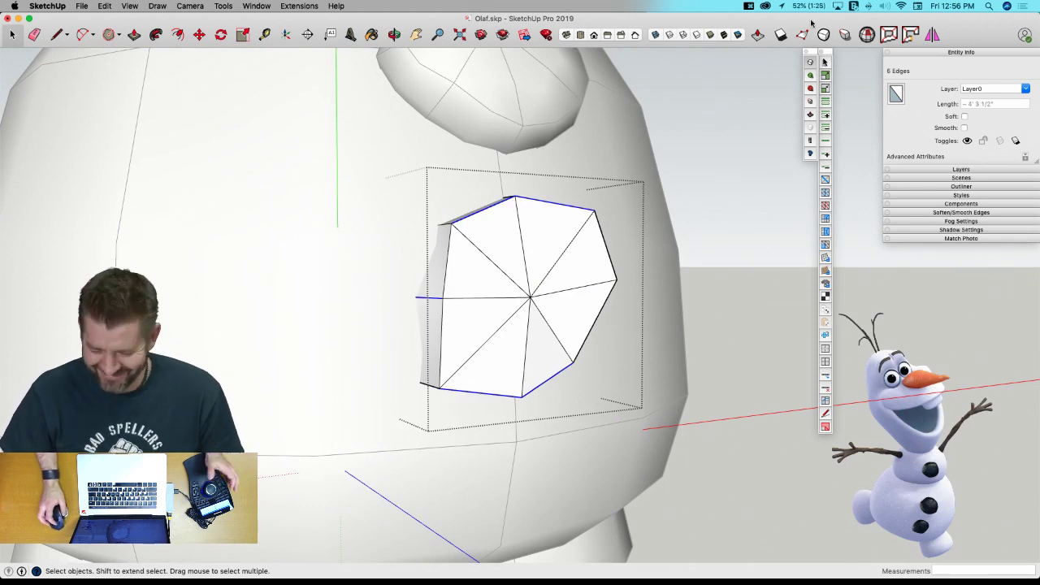
{"action": "left_click", "coordinate": [811, 102]}
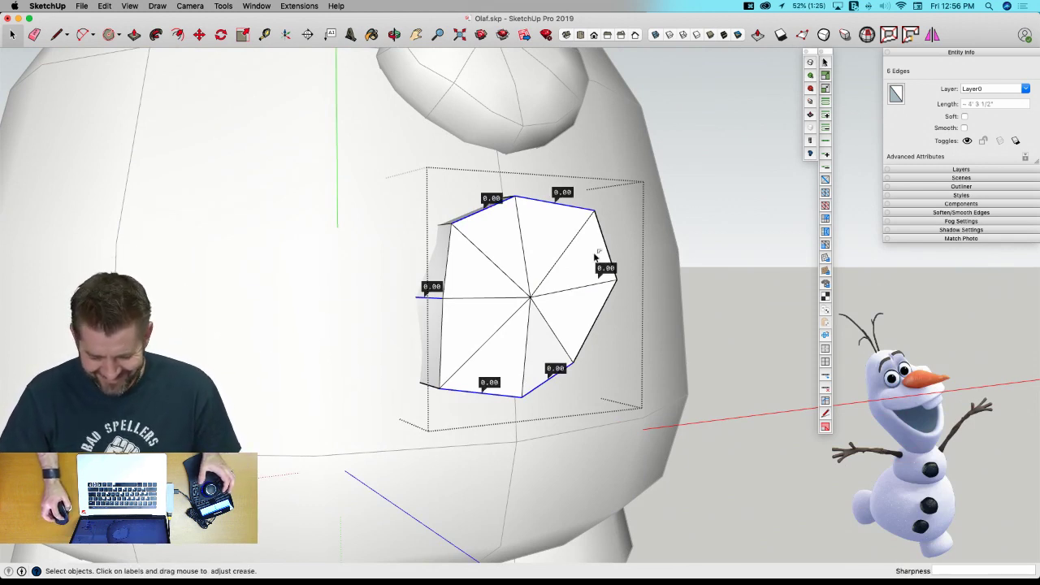
{"action": "left_click_drag", "start_coordinate": [606, 268], "coordinate": [607, 243]}
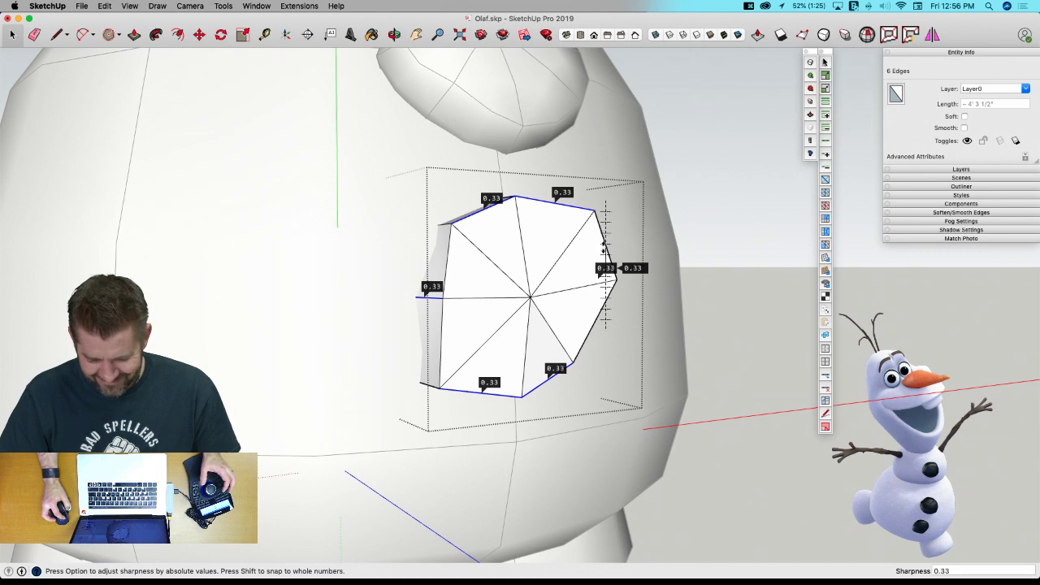
{"action": "key", "text": "space"}
{"action": "left_click", "coordinate": [729, 213]}
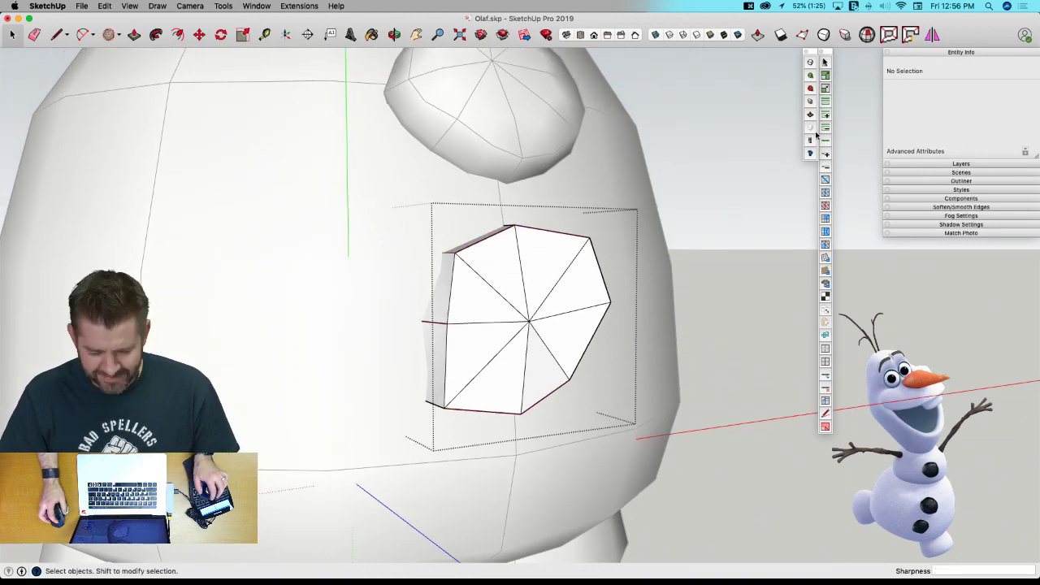
Smooth the lower and top buttons with subdivision and leave nothing selected.
{"action": "left_click", "coordinate": [811, 63]}
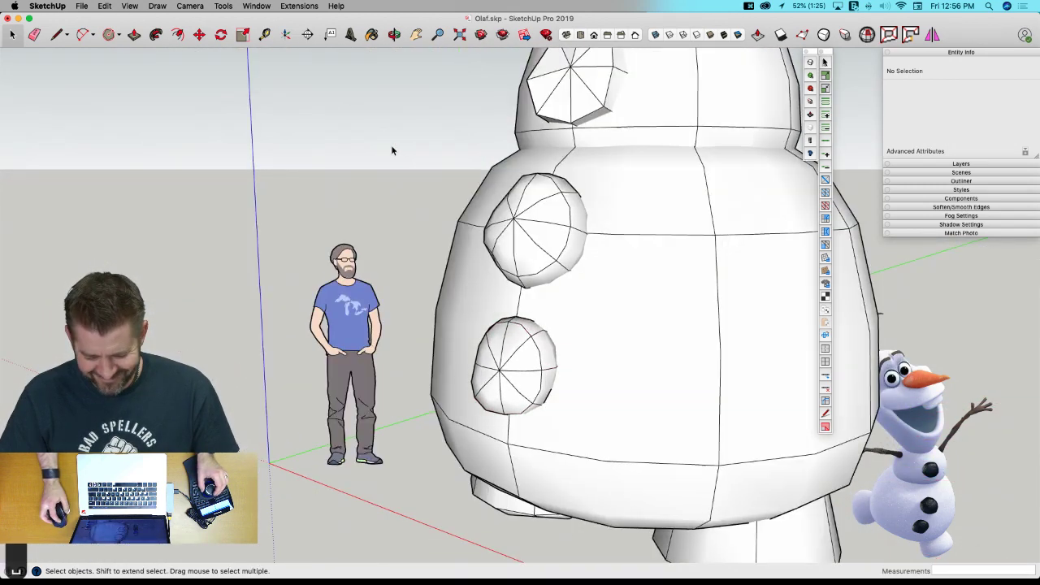
{"action": "left_click", "coordinate": [551, 170]}
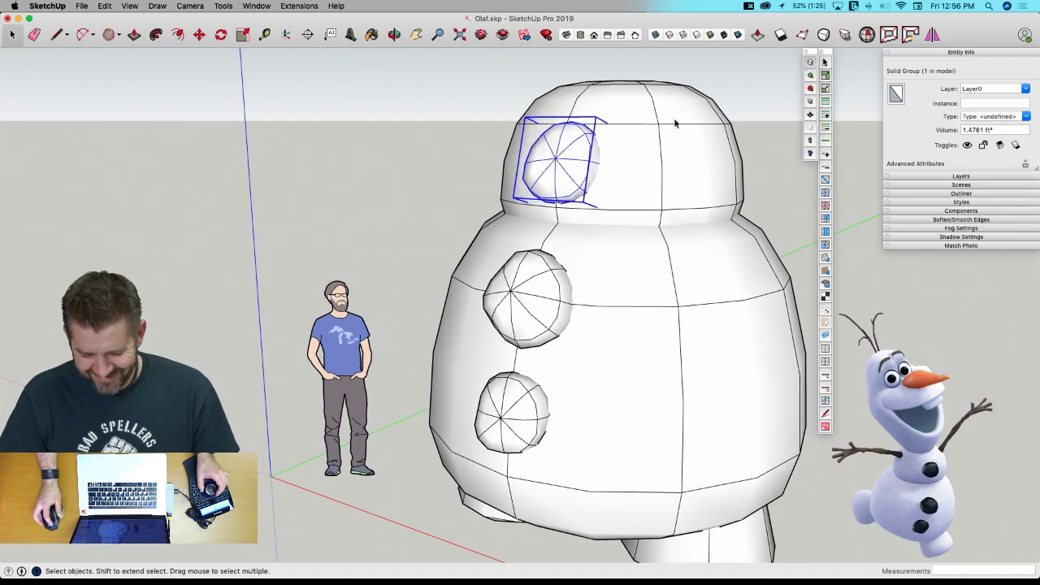
{"action": "left_click", "coordinate": [343, 131]}
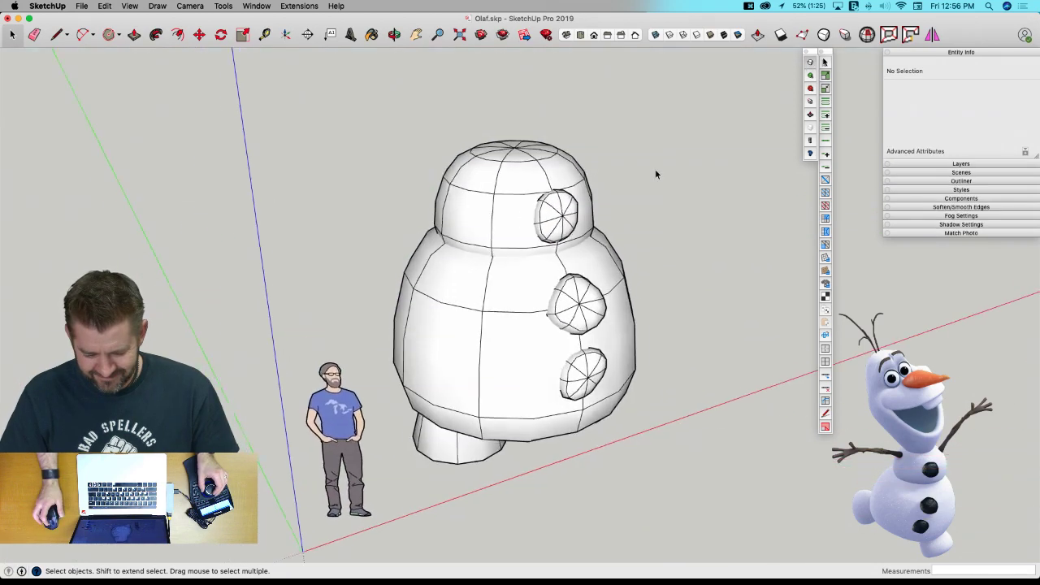
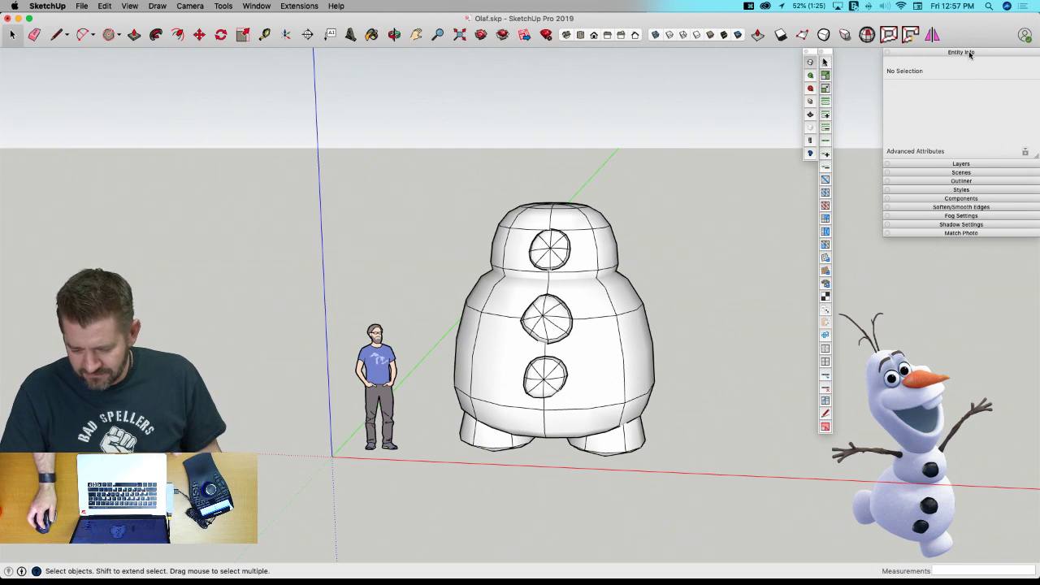
{"action": "left_click_drag", "start_coordinate": [970, 55], "coordinate": [933, 267]}
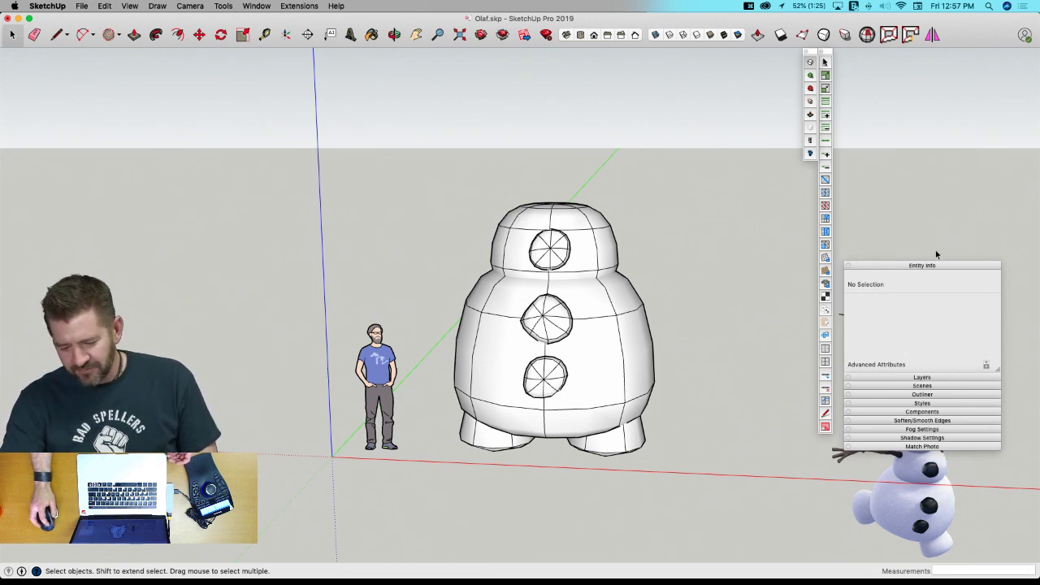
{"action": "left_click_drag", "start_coordinate": [935, 266], "coordinate": [972, 53]}
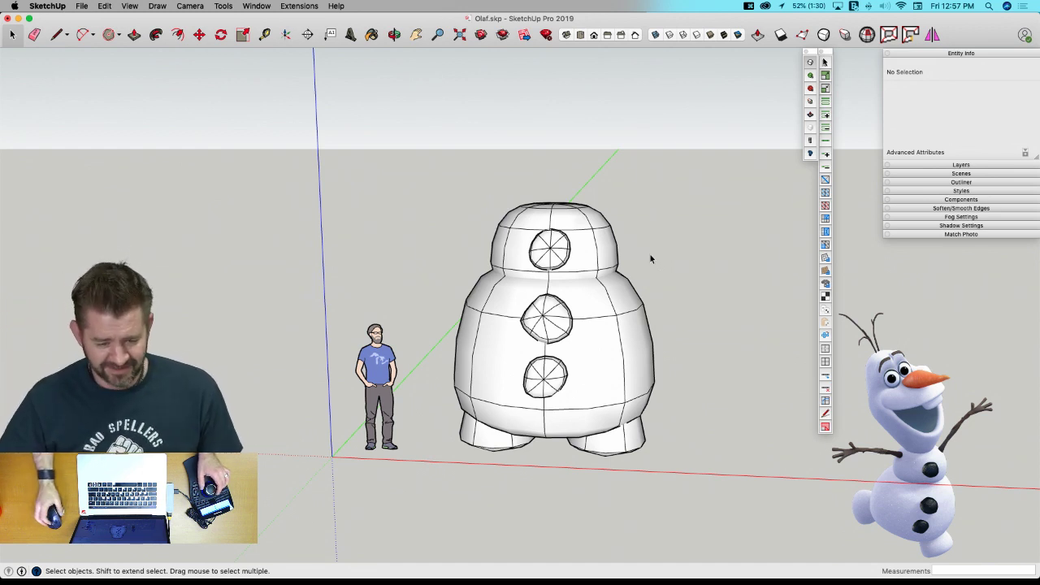
Save the model with the three creased buttons.
{"action": "middle_click_drag", "start_coordinate": [609, 301], "coordinate": [713, 256]}
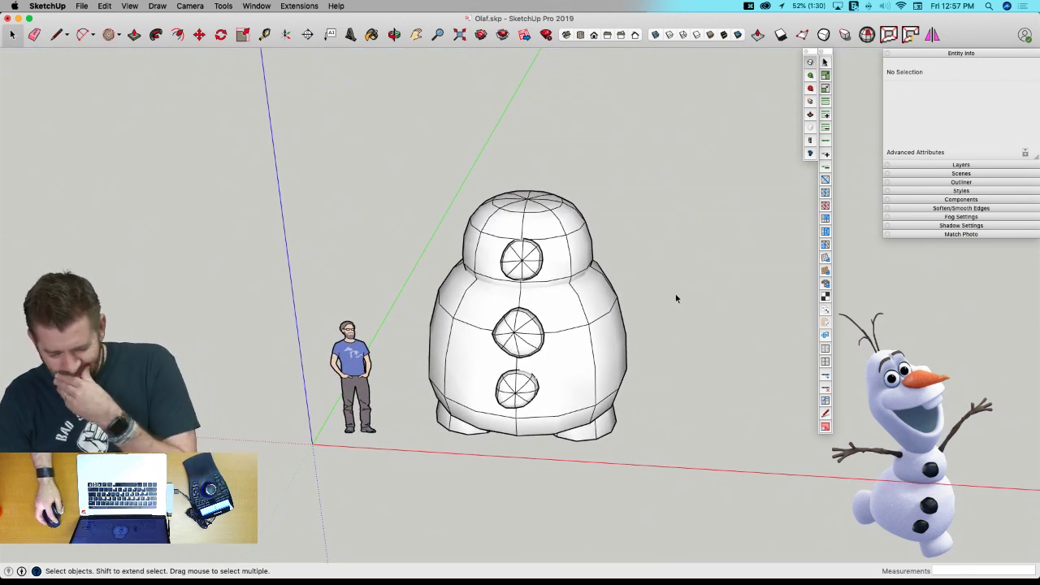
{"action": "key", "text": "super+s"}
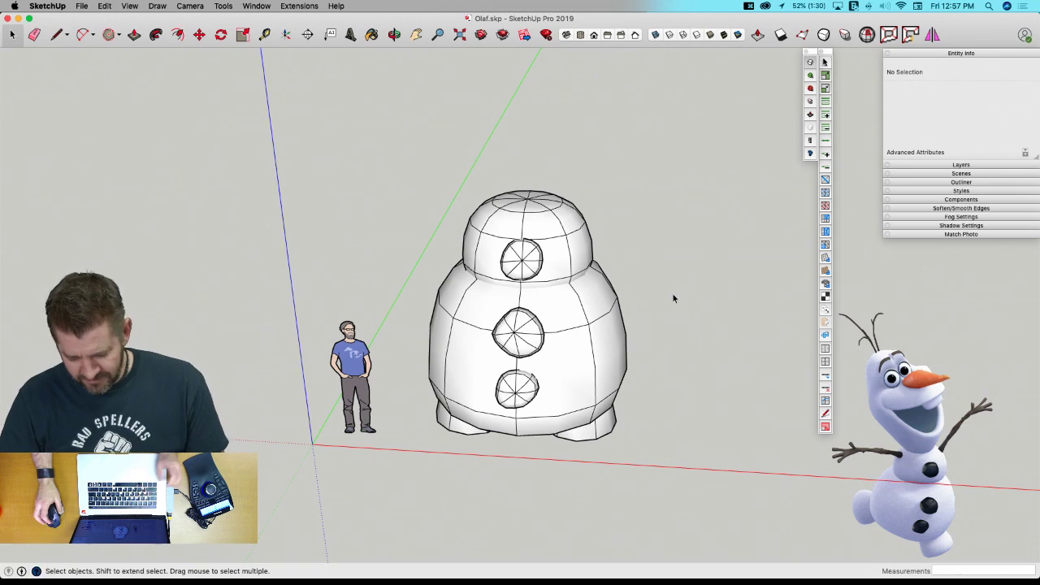
Draw an eight-sided polygon on the ground beside the snowman with an inscribed radius of about 1' 4 1/4".
{"action": "middle_click_drag", "start_coordinate": [719, 332], "coordinate": [226, 358]}
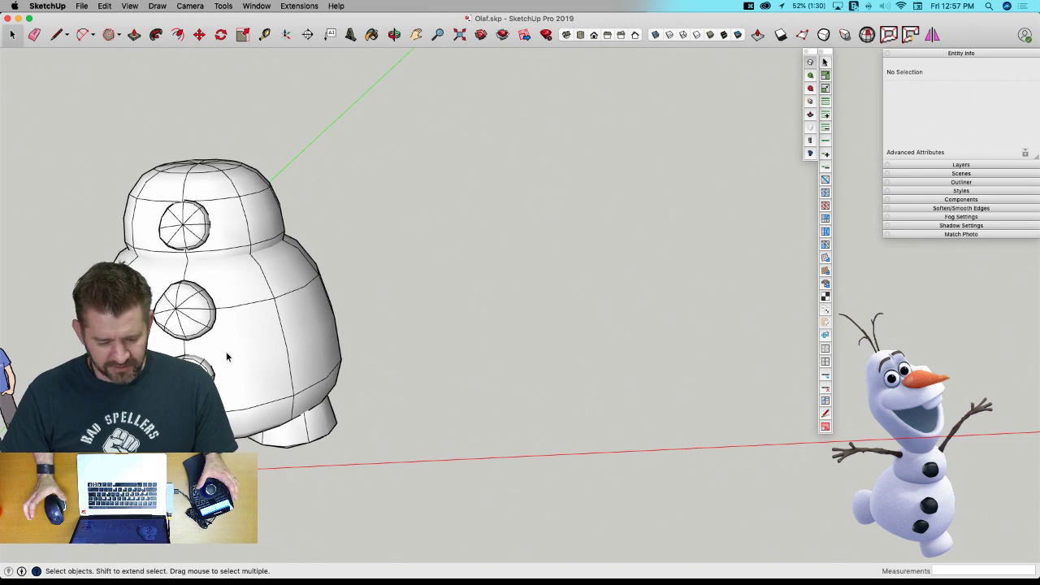
{"action": "key", "text": "c"}
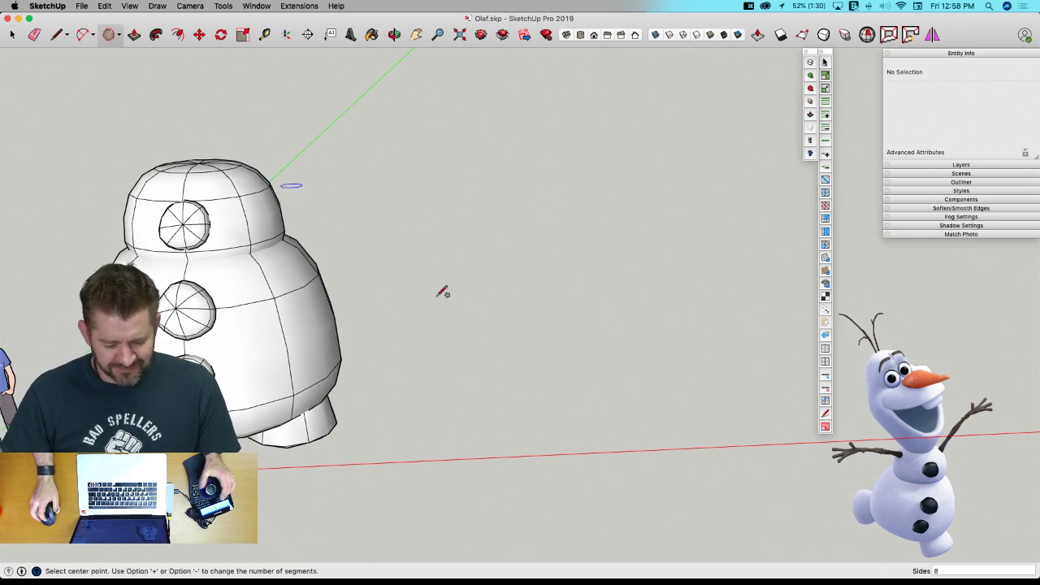
{"action": "middle_click_drag", "start_coordinate": [442, 290], "coordinate": [426, 248]}
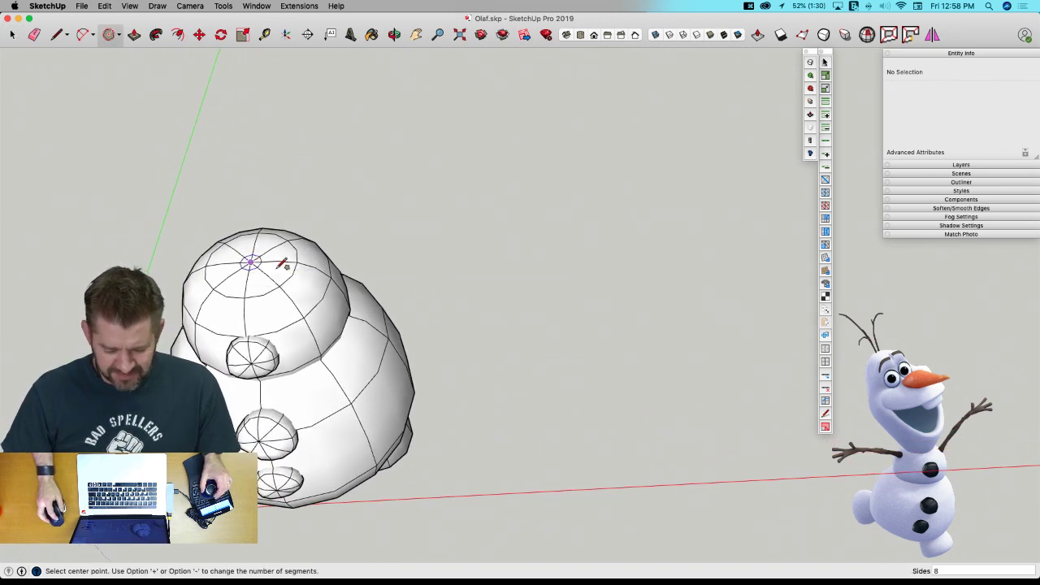
{"action": "left_click", "coordinate": [533, 421]}
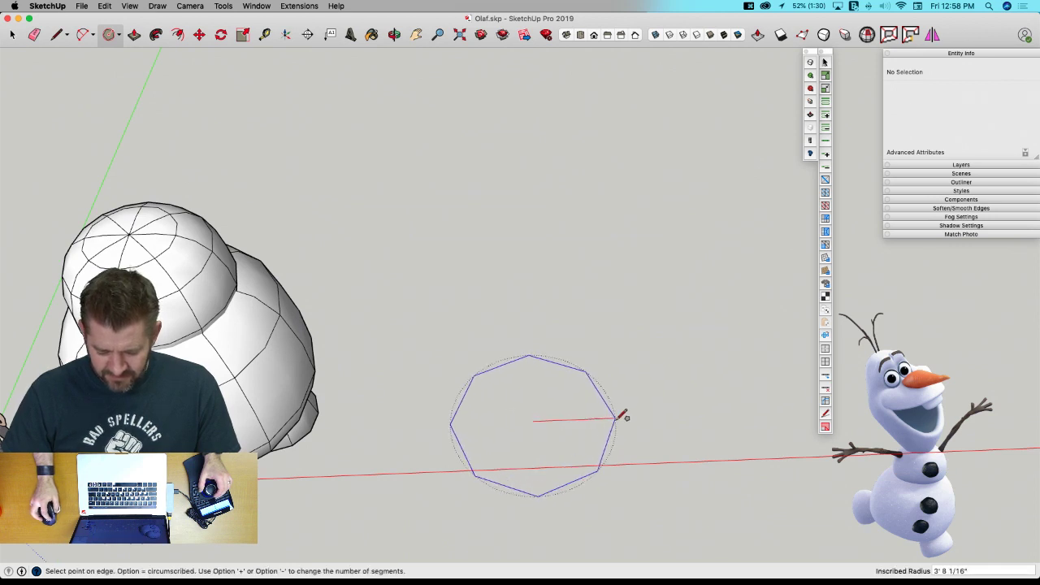
{"action": "left_click", "coordinate": [565, 419]}
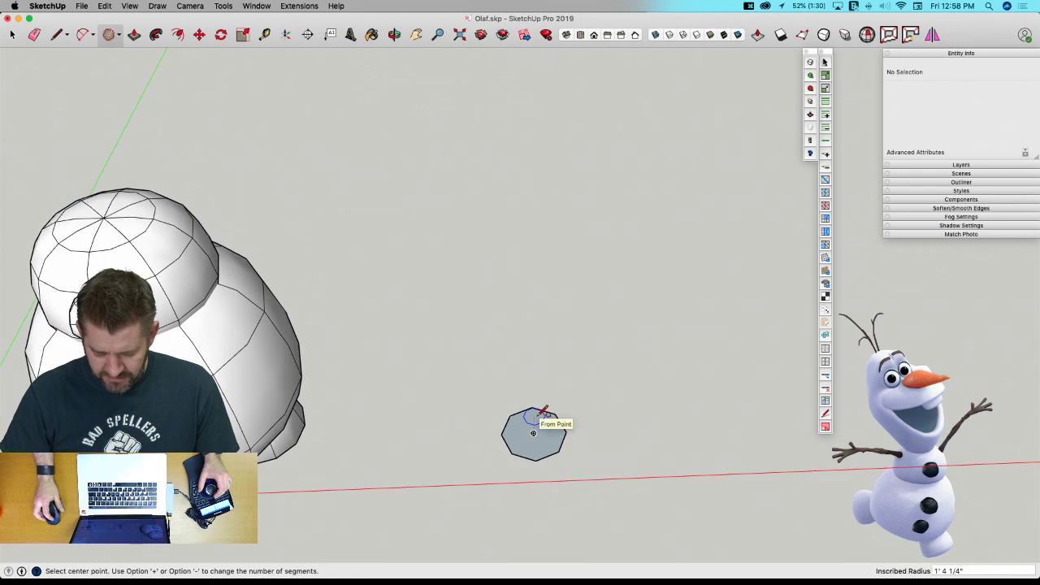
Push/Pull the octagon upward into a prism and stack a second segment about 8 3/4" tall on it from a new starting face.
{"action": "key", "text": "p"}
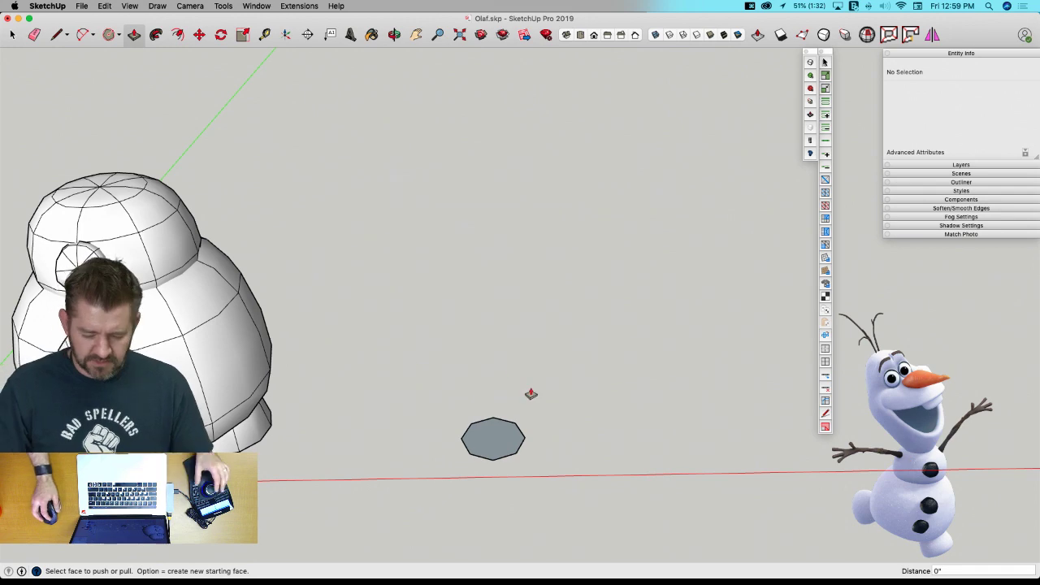
{"action": "scroll", "coordinate": [483, 455], "scroll_direction": "up", "scroll_amount": 3}
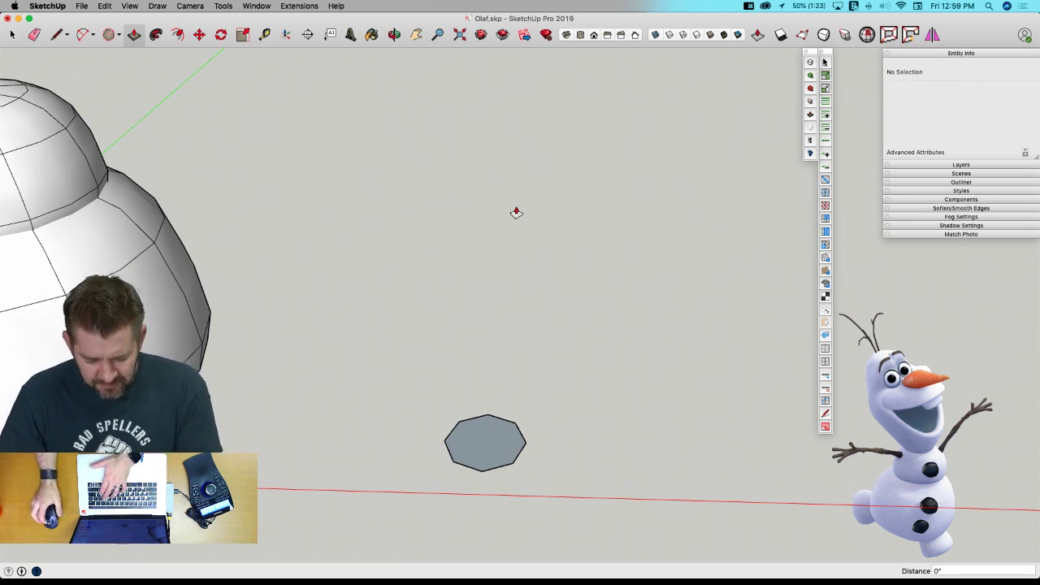
{"action": "key", "text": "p"}
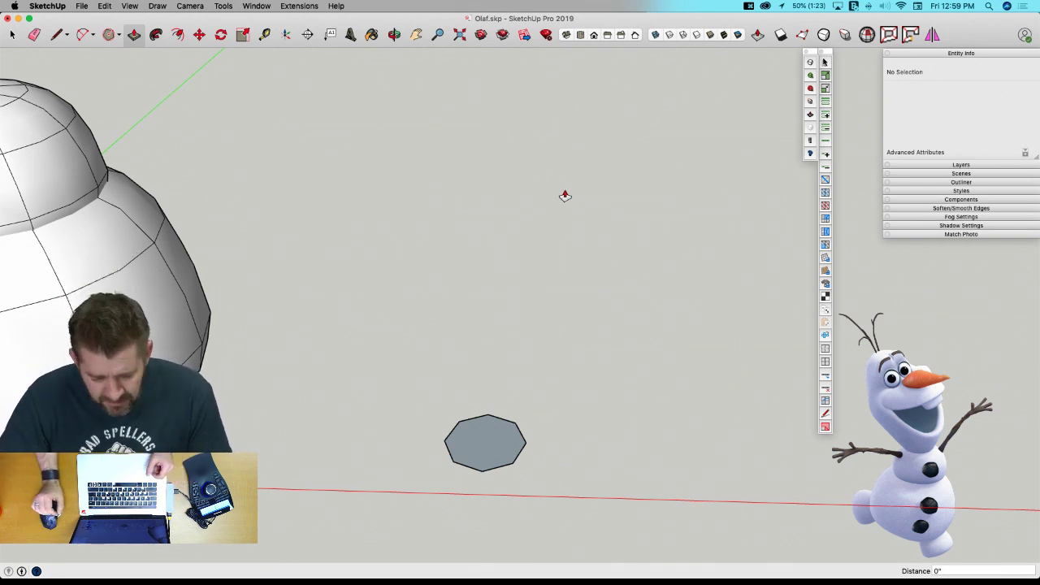
{"action": "left_click", "coordinate": [500, 445]}
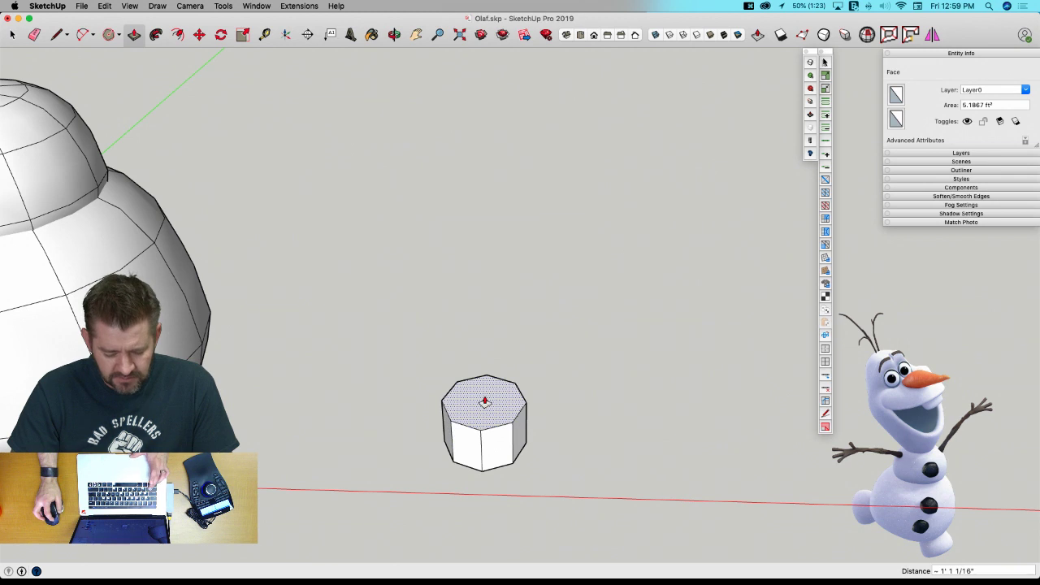
{"action": "key", "text": "alt"}
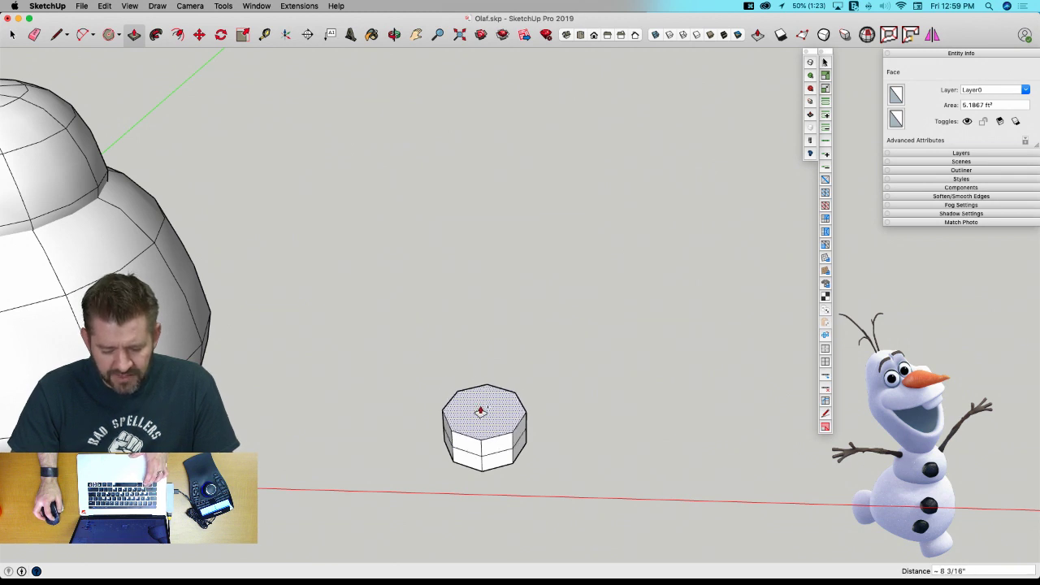
{"action": "left_click", "coordinate": [480, 412]}
Turn on X-ray display and stack two more segments on the octagonal prism, the topmost about 7 7/8" tall.
{"action": "left_click", "coordinate": [655, 34]}
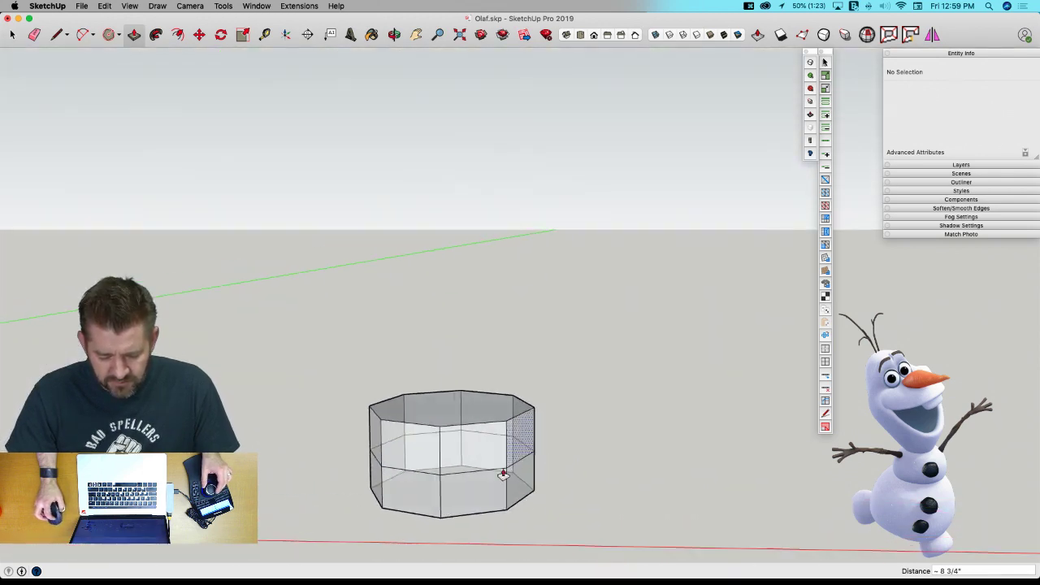
{"action": "left_click", "coordinate": [445, 394]}
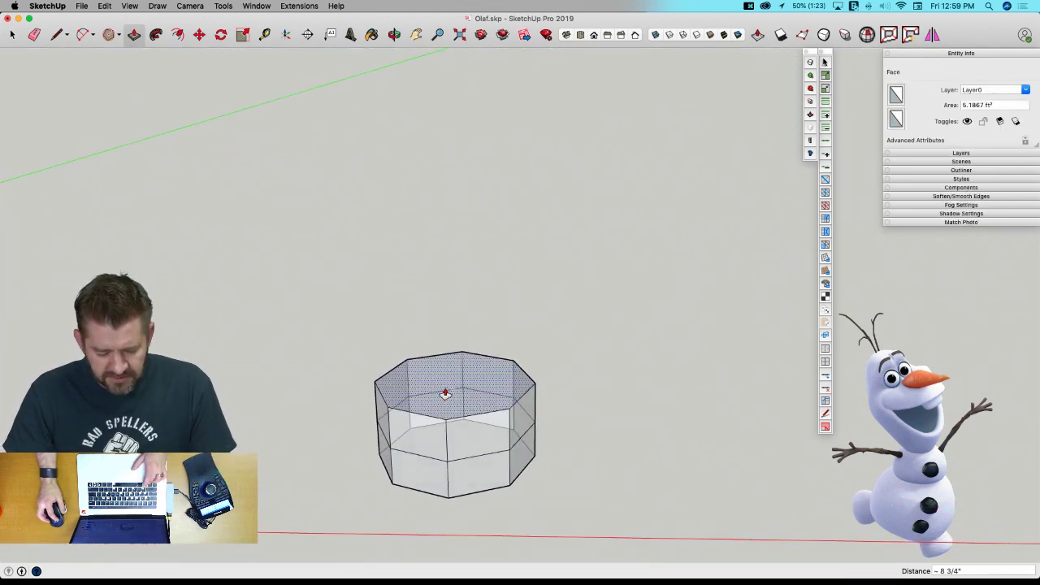
{"action": "double_click", "coordinate": [452, 381], "text": "alt"}
{"action": "left_click", "coordinate": [453, 348]}
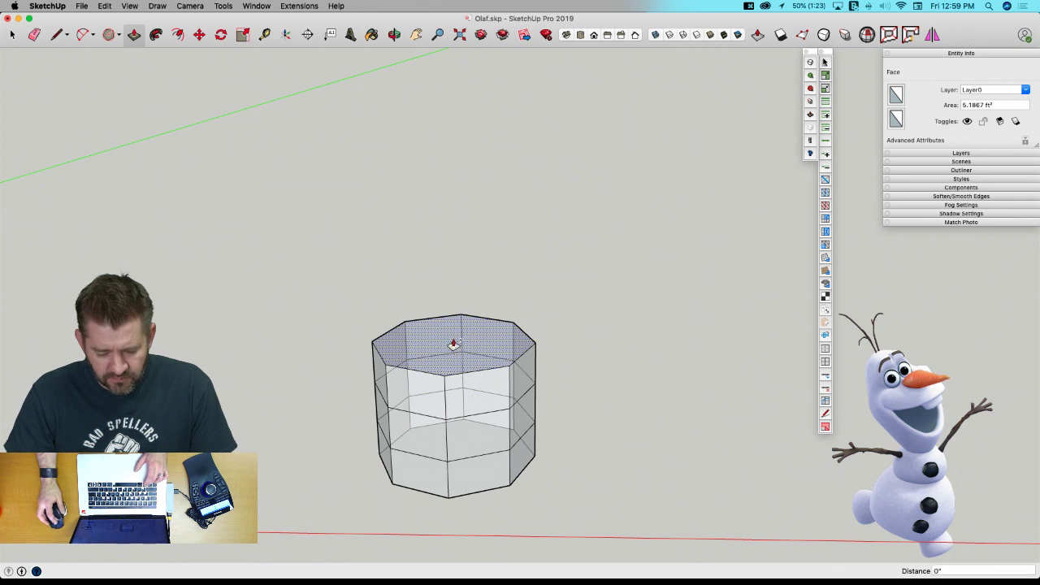
{"action": "left_click", "coordinate": [448, 312]}
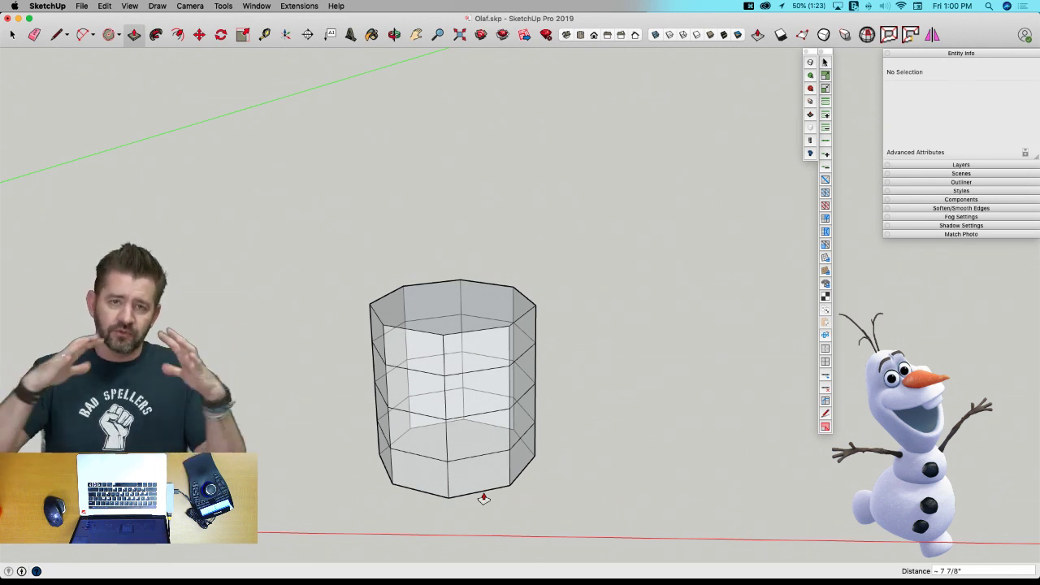
Extend the octagonal column upward with three more stacked segments, for seven in all, and turn off X-ray display.
{"action": "middle_click_drag", "start_coordinate": [448, 442], "coordinate": [452, 501]}
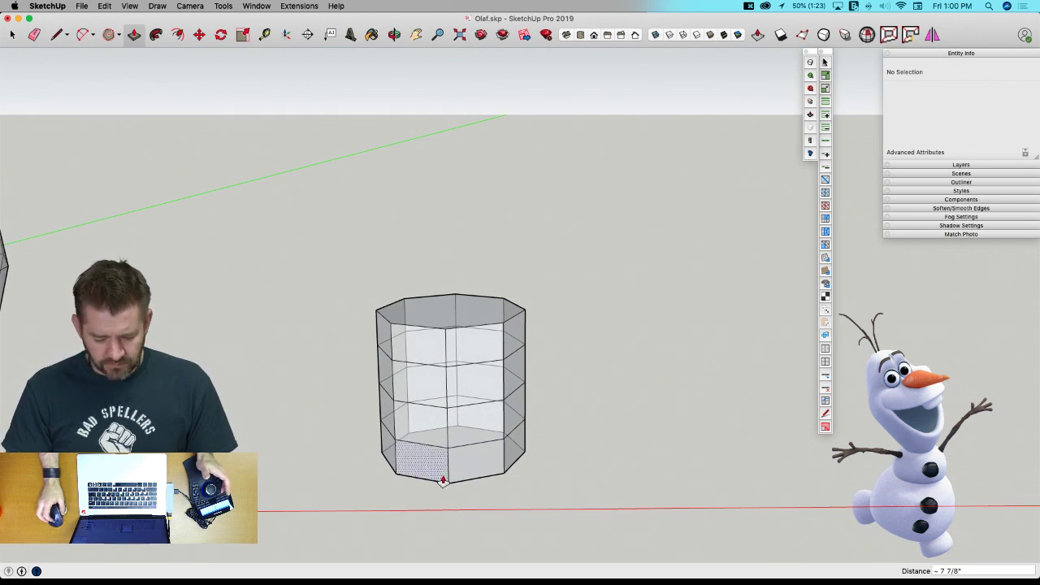
{"action": "left_click", "coordinate": [440, 324]}
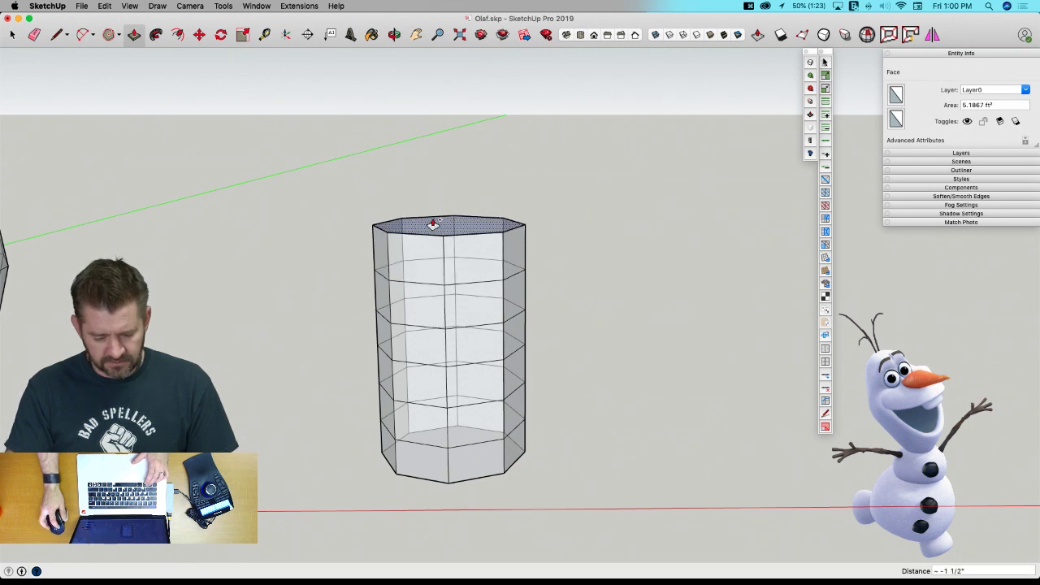
{"action": "key", "text": "super+z"}
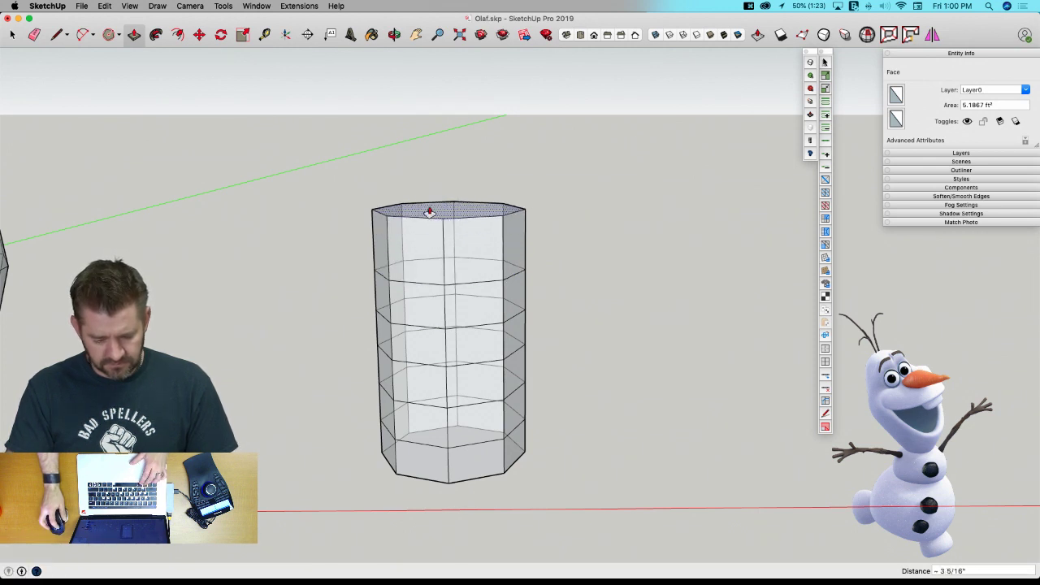
{"action": "left_click", "coordinate": [428, 180]}
{"action": "key", "text": "space"}
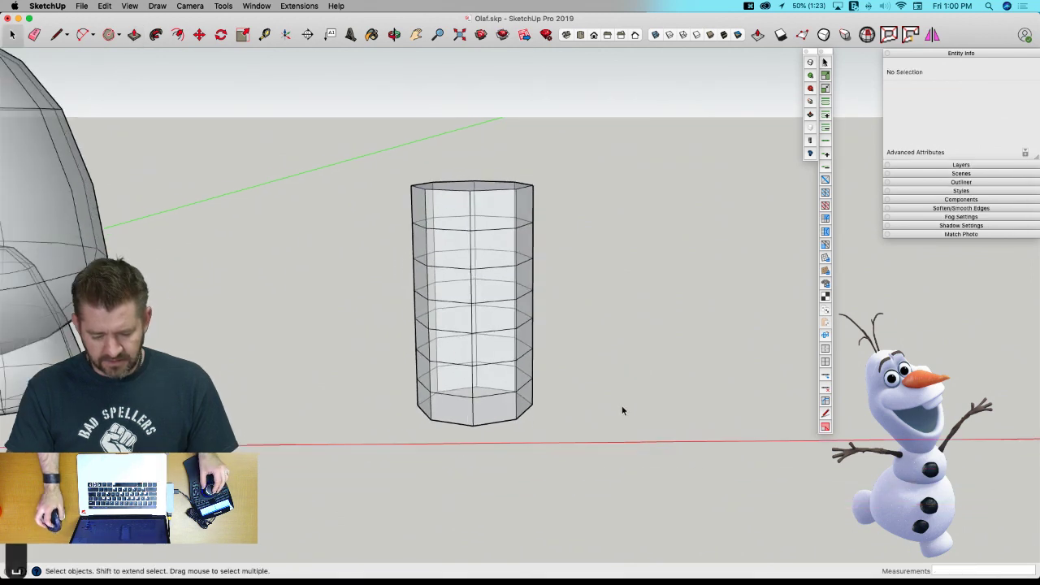
{"action": "left_click", "coordinate": [657, 35]}
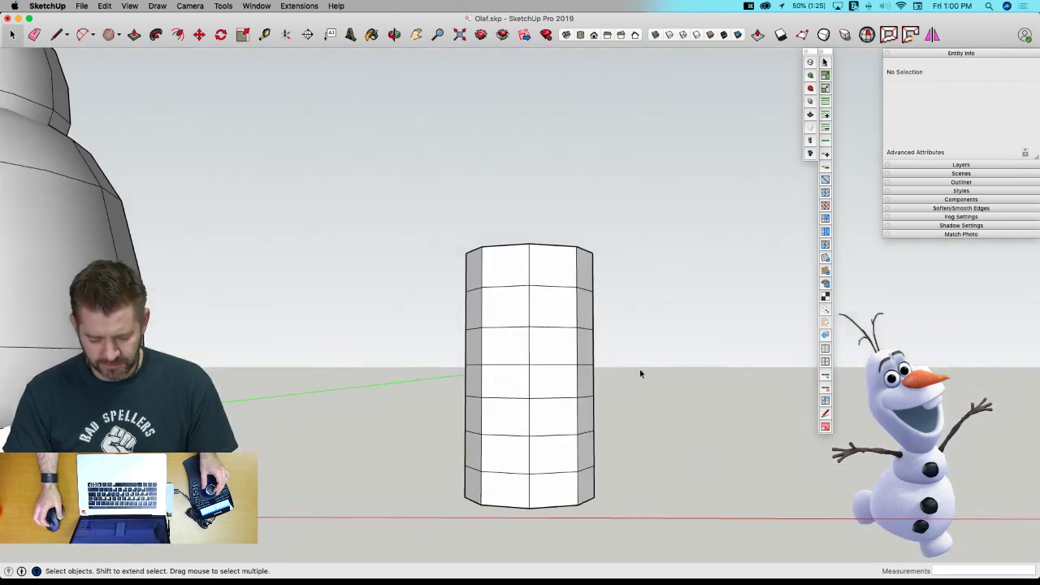
Make the whole octagonal column a component named Head and open it for editing.
{"action": "left_click_drag", "start_coordinate": [388, 167], "coordinate": [716, 564]}
{"action": "right_click", "coordinate": [521, 329]}
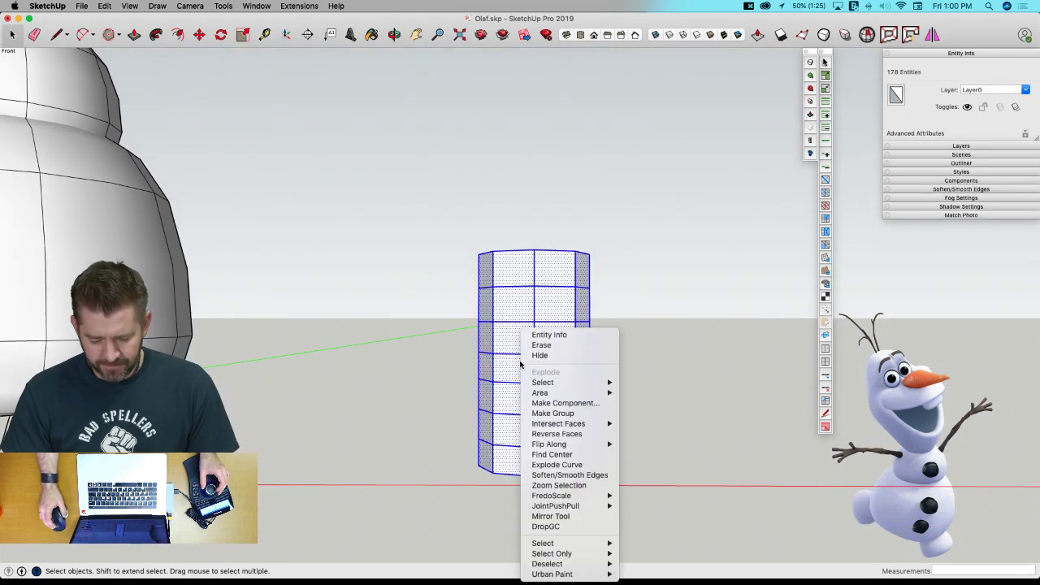
{"action": "left_click", "coordinate": [569, 401]}
{"action": "type", "text": "Head"}
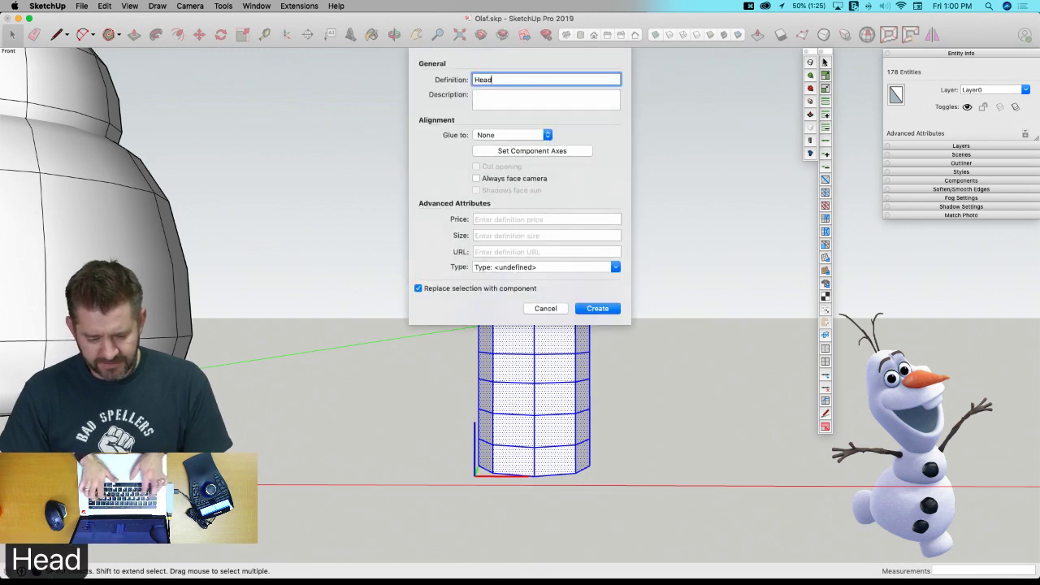
{"action": "key", "text": "Return"}
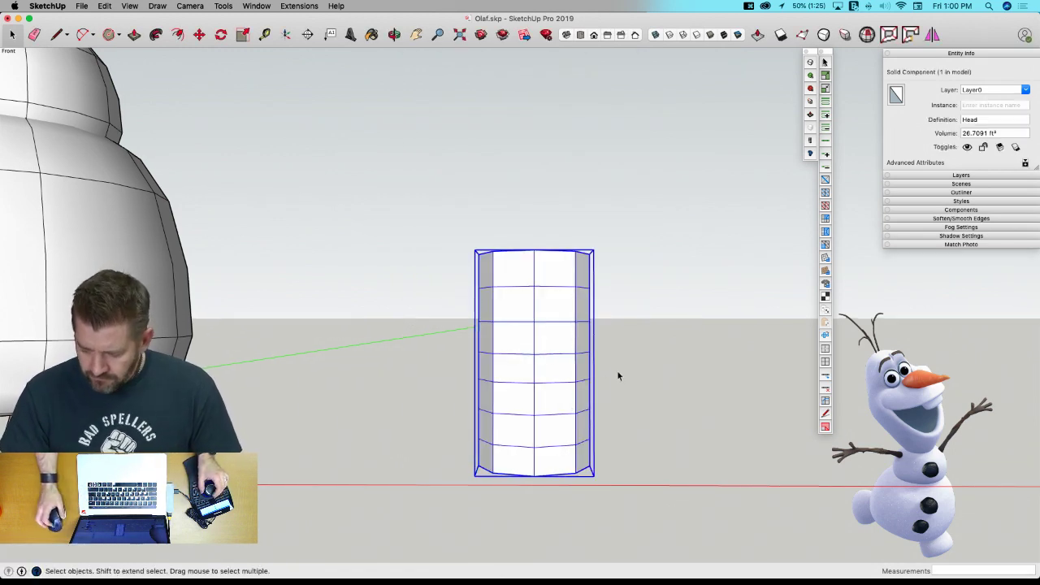
{"action": "double_click", "coordinate": [553, 356]}
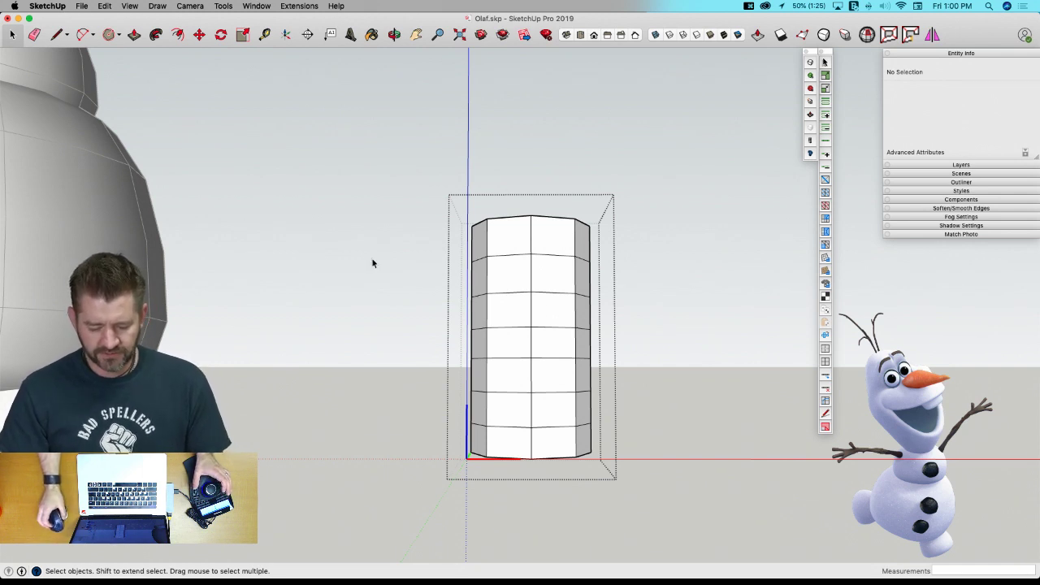
Widen the lowest inner edge ring slightly along the red axis with vertex editing, and raise all rings above it.
{"action": "left_click_drag", "start_coordinate": [389, 174], "coordinate": [630, 440]}
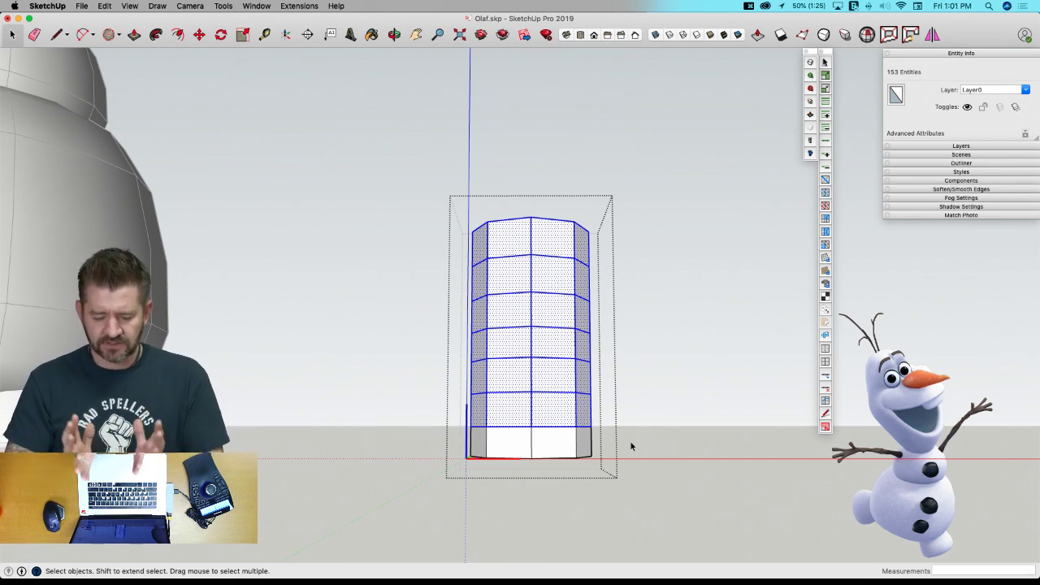
{"action": "left_click_drag", "start_coordinate": [424, 412], "coordinate": [636, 445]}
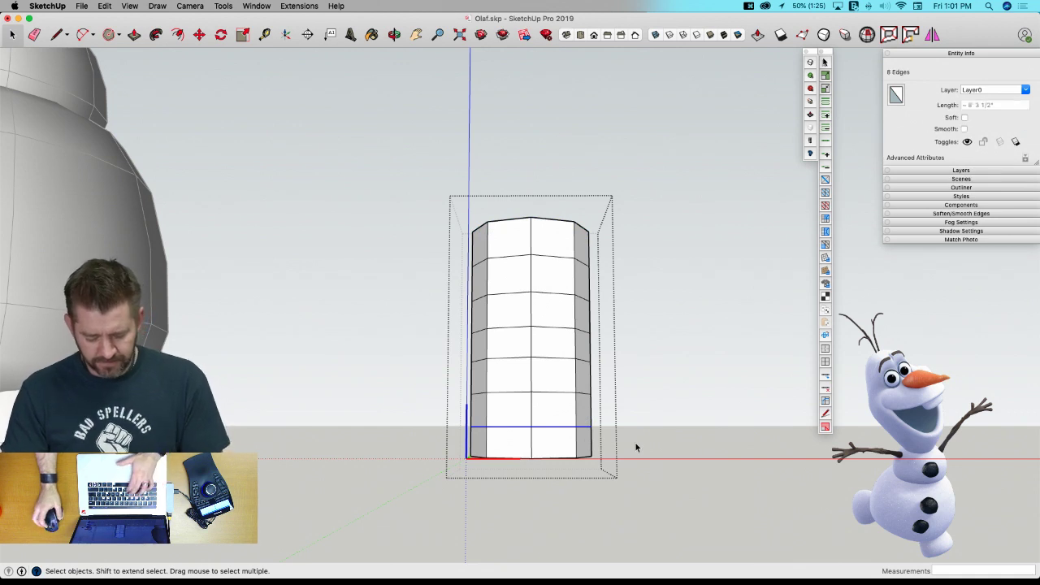
{"action": "key", "text": "v"}
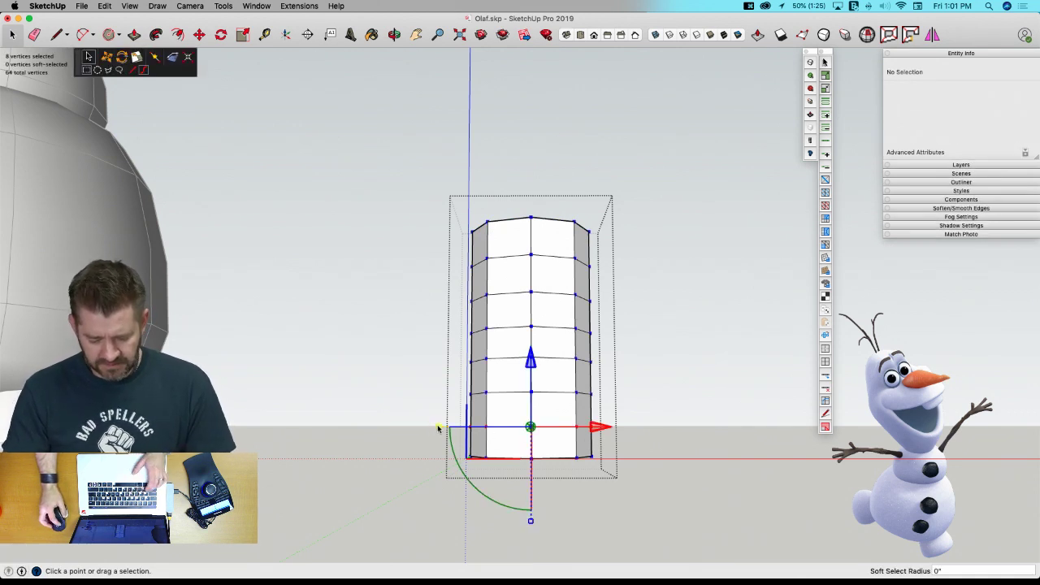
{"action": "left_click_drag", "start_coordinate": [439, 429], "coordinate": [431, 429]}
{"action": "left_click_drag", "start_coordinate": [396, 209], "coordinate": [668, 419]}
{"action": "left_click_drag", "start_coordinate": [531, 248], "coordinate": [531, 204]}
{"action": "left_click", "coordinate": [674, 399]}
Scale the third ring from the base by 1.36 in width and the ring above it by 1.52.
{"action": "left_click_drag", "start_coordinate": [425, 333], "coordinate": [643, 385]}
{"action": "left_click_drag", "start_coordinate": [438, 355], "coordinate": [411, 352]}
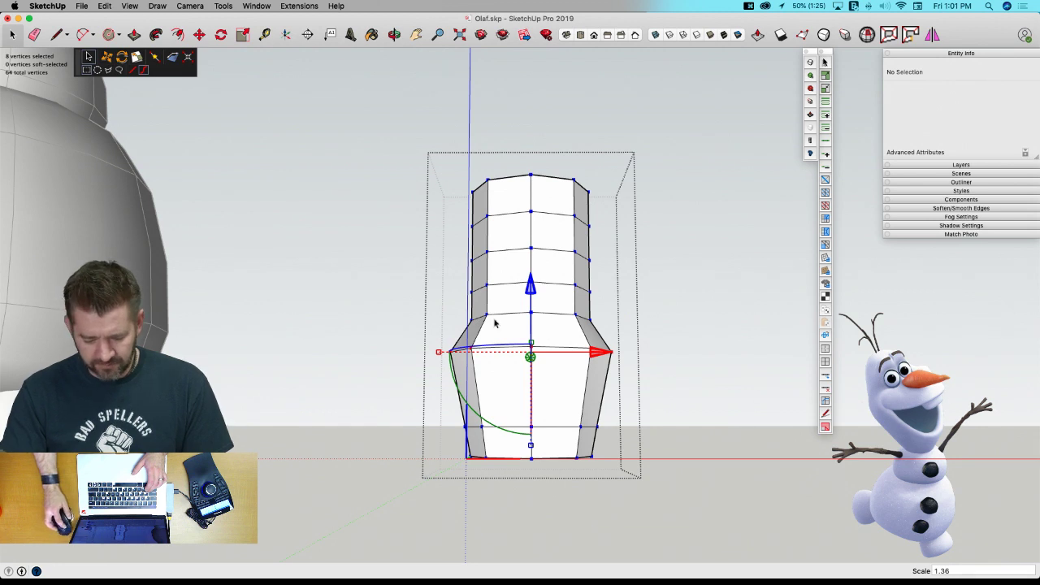
{"action": "left_click_drag", "start_coordinate": [432, 297], "coordinate": [669, 342]}
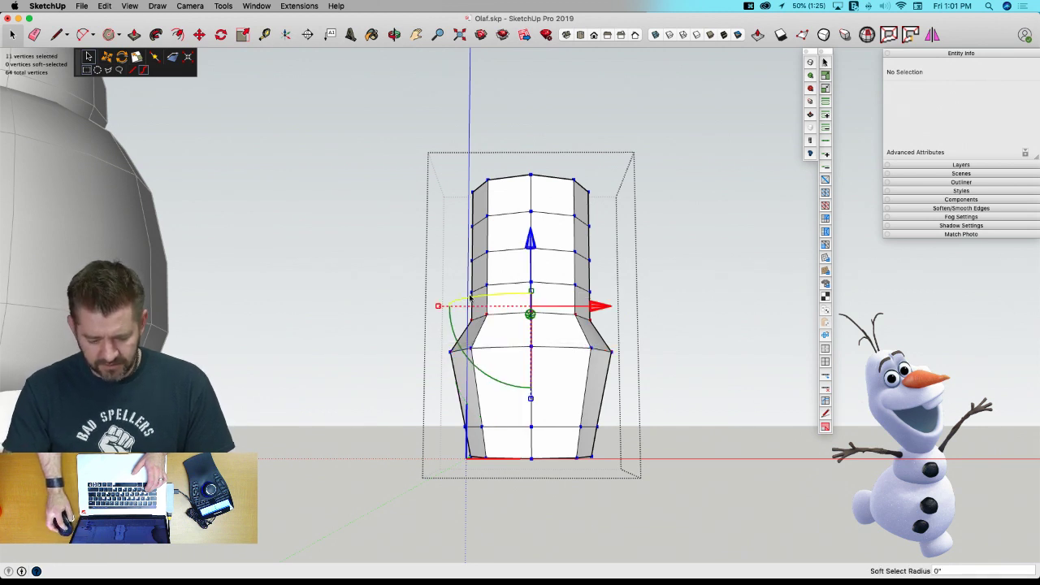
{"action": "left_click", "coordinate": [436, 307]}
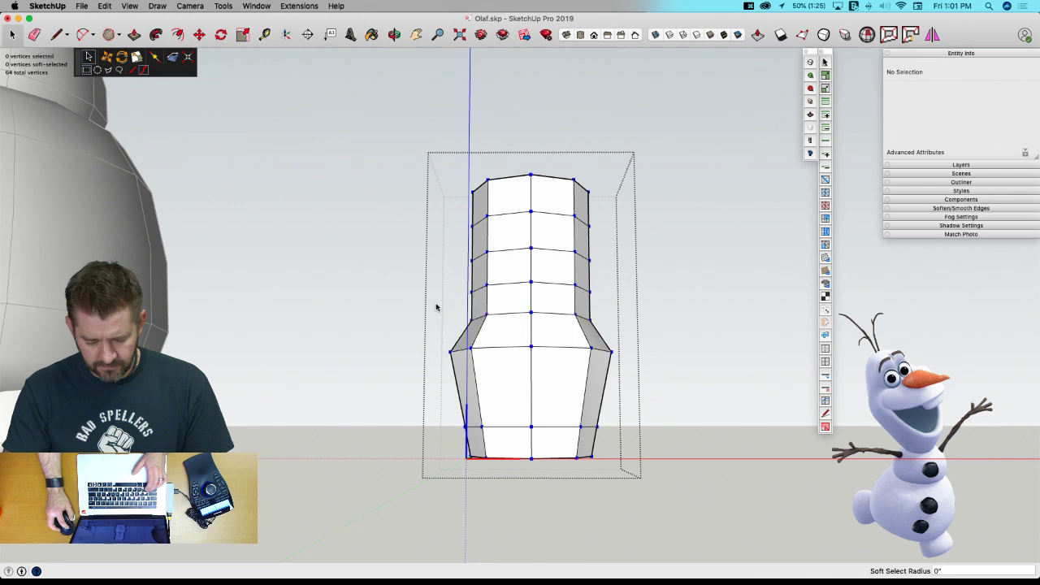
{"action": "left_click_drag", "start_coordinate": [437, 304], "coordinate": [627, 335]}
{"action": "left_click_drag", "start_coordinate": [437, 314], "coordinate": [388, 303]}
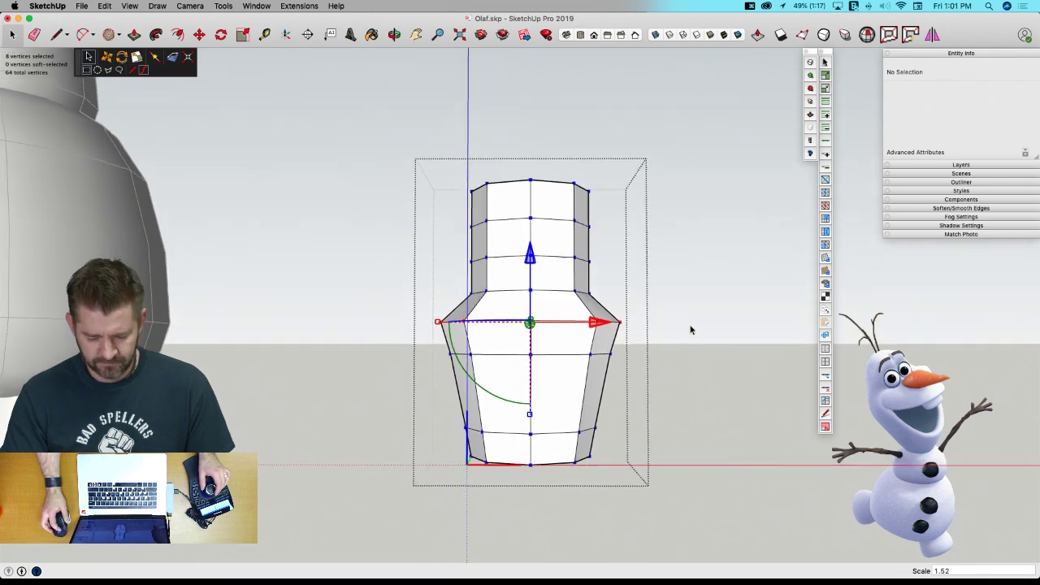
Scale the ring above the widest one by 1.26 in width and narrow the topmost ring to 0.48.
{"action": "left_click_drag", "start_coordinate": [447, 276], "coordinate": [624, 308]}
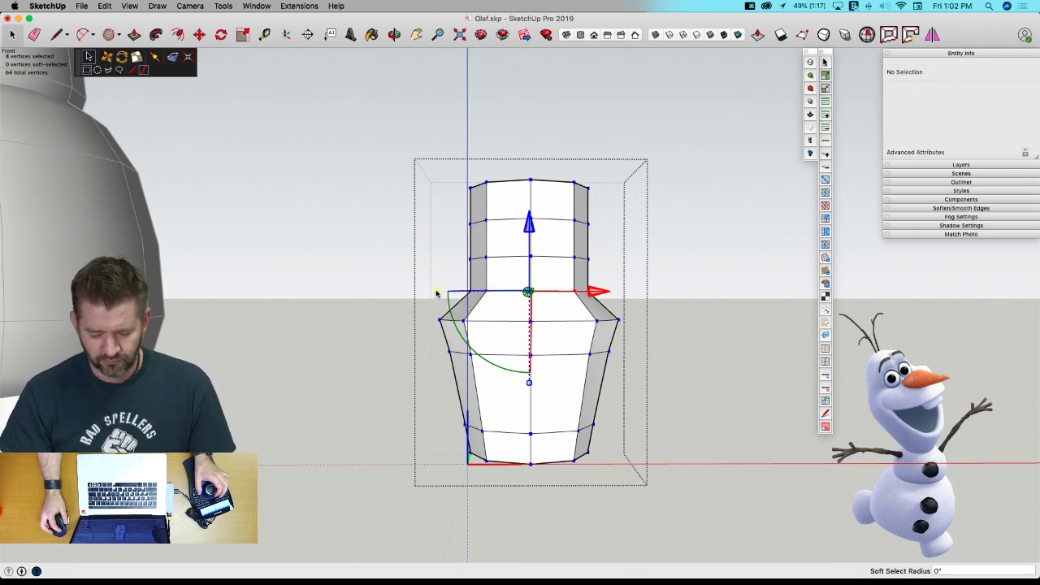
{"action": "left_click_drag", "start_coordinate": [436, 294], "coordinate": [413, 291]}
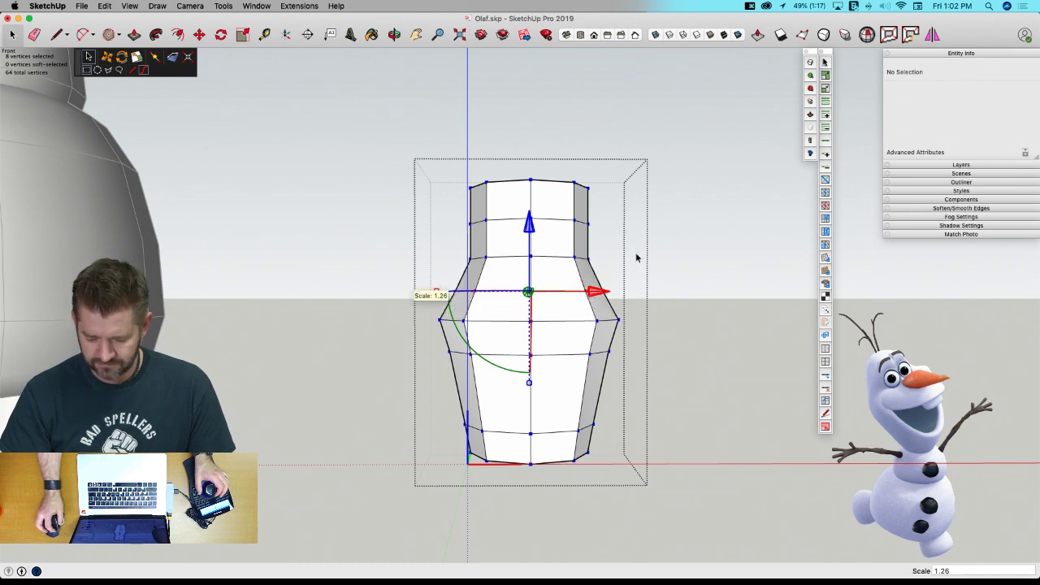
{"action": "left_click_drag", "start_coordinate": [416, 143], "coordinate": [634, 204]}
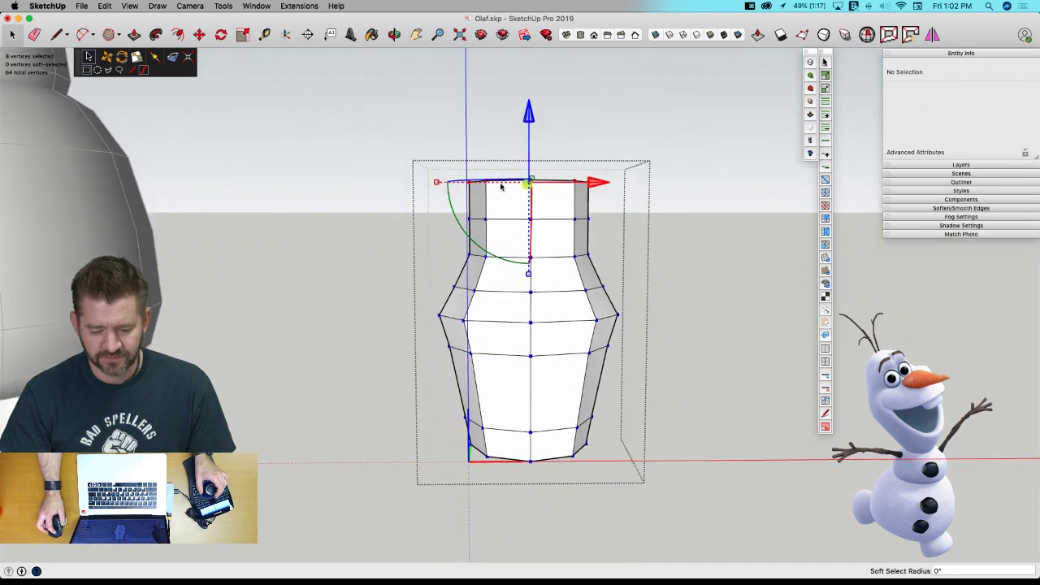
{"action": "left_click_drag", "start_coordinate": [435, 184], "coordinate": [487, 182]}
{"action": "key", "text": "super+3"}
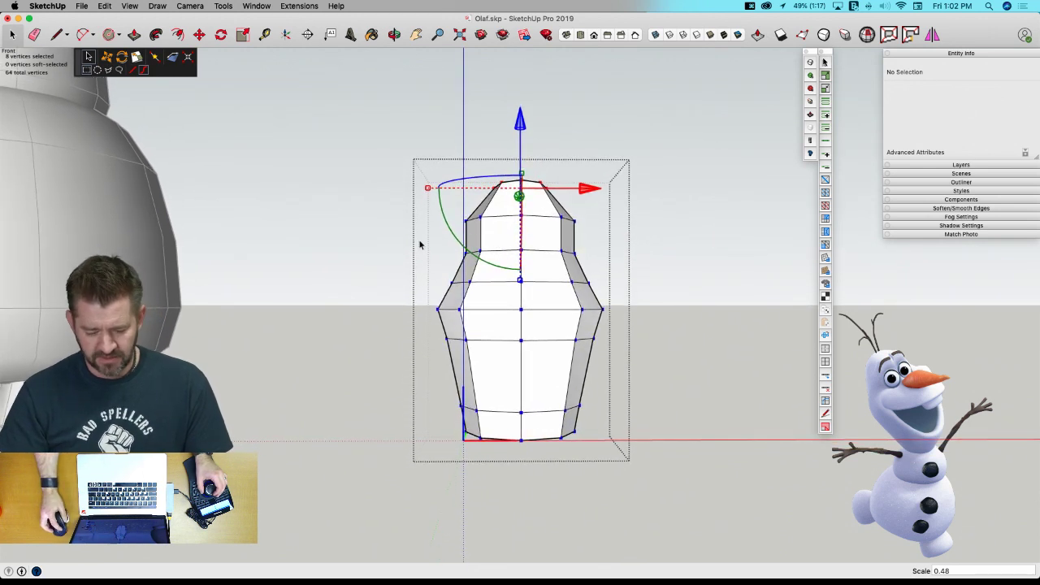
Widen the third ring from the top slightly and scale the second ring from the top to 0.88 in width.
{"action": "left_click_drag", "start_coordinate": [425, 237], "coordinate": [651, 268]}
{"action": "left_click_drag", "start_coordinate": [430, 255], "coordinate": [419, 256]}
{"action": "left_click", "coordinate": [697, 244]}
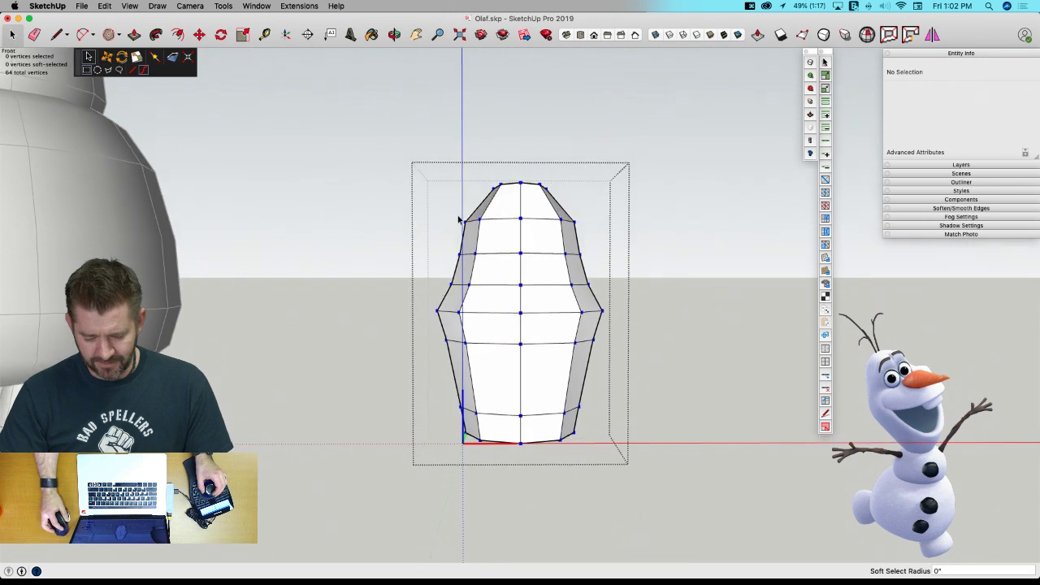
{"action": "left_click_drag", "start_coordinate": [434, 204], "coordinate": [623, 244]}
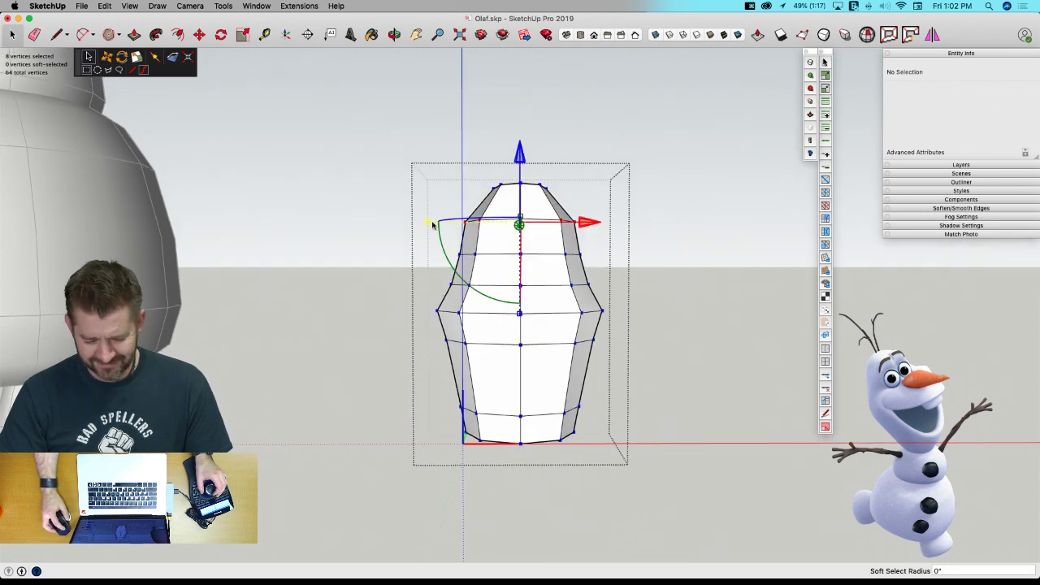
{"action": "left_click_drag", "start_coordinate": [425, 207], "coordinate": [639, 241]}
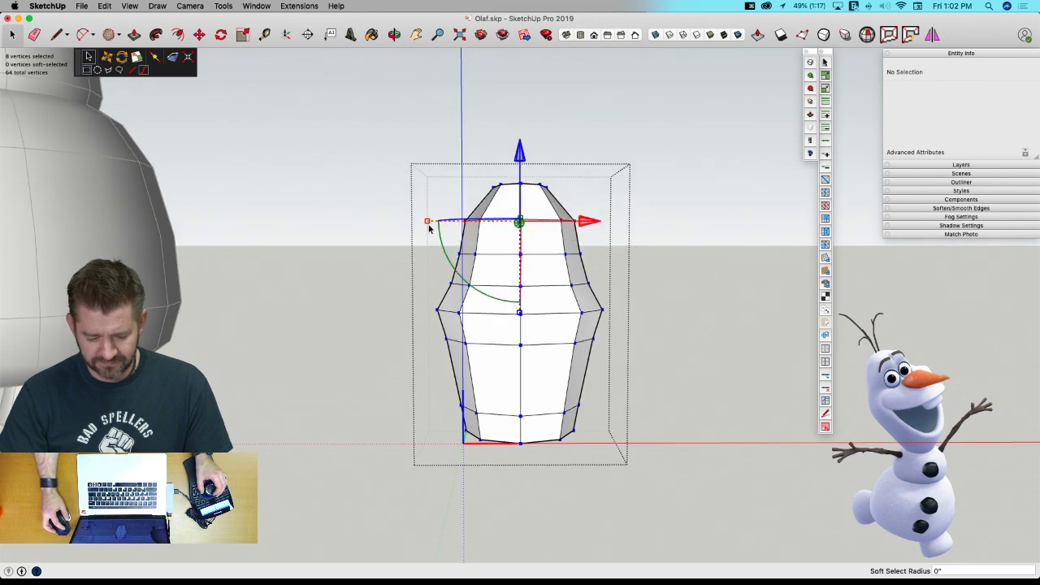
{"action": "left_click_drag", "start_coordinate": [428, 222], "coordinate": [438, 224]}
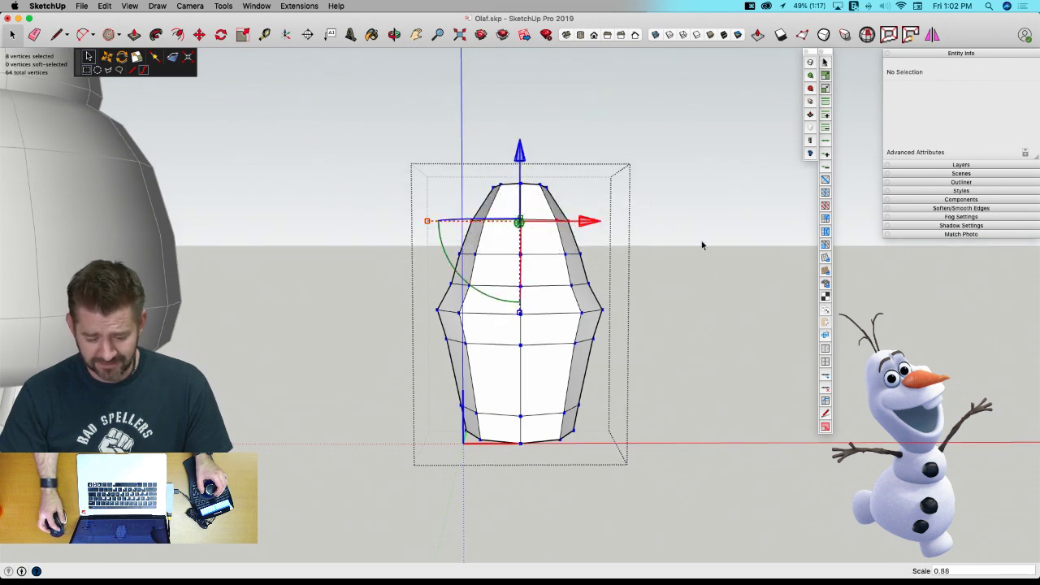
{"action": "left_click", "coordinate": [702, 243]}
Lower the head's topmost ring slightly along the blue axis.
{"action": "left_click_drag", "start_coordinate": [420, 152], "coordinate": [608, 204]}
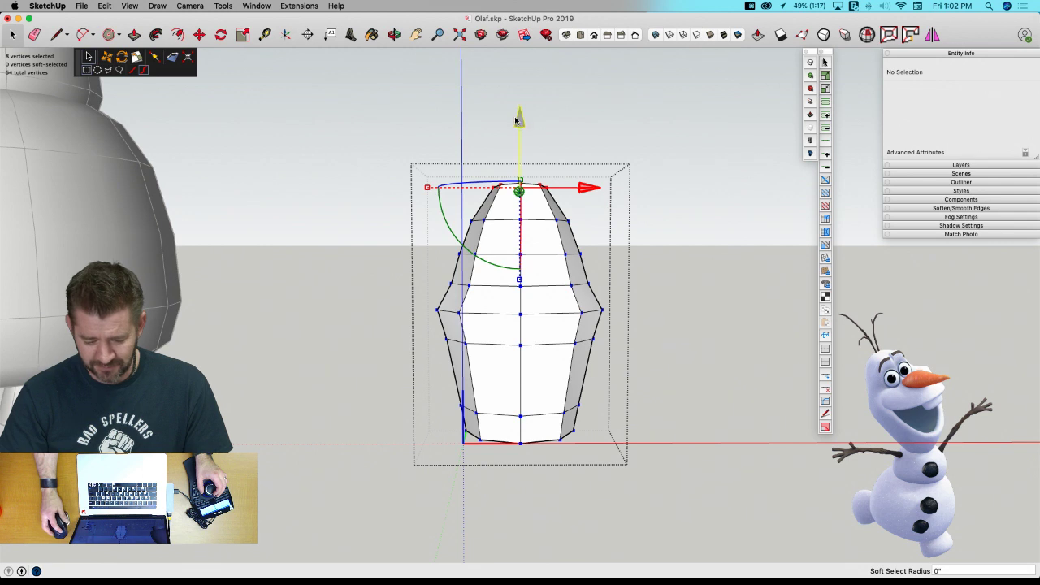
{"action": "left_click_drag", "start_coordinate": [521, 123], "coordinate": [525, 136]}
{"action": "left_click", "coordinate": [665, 229]}
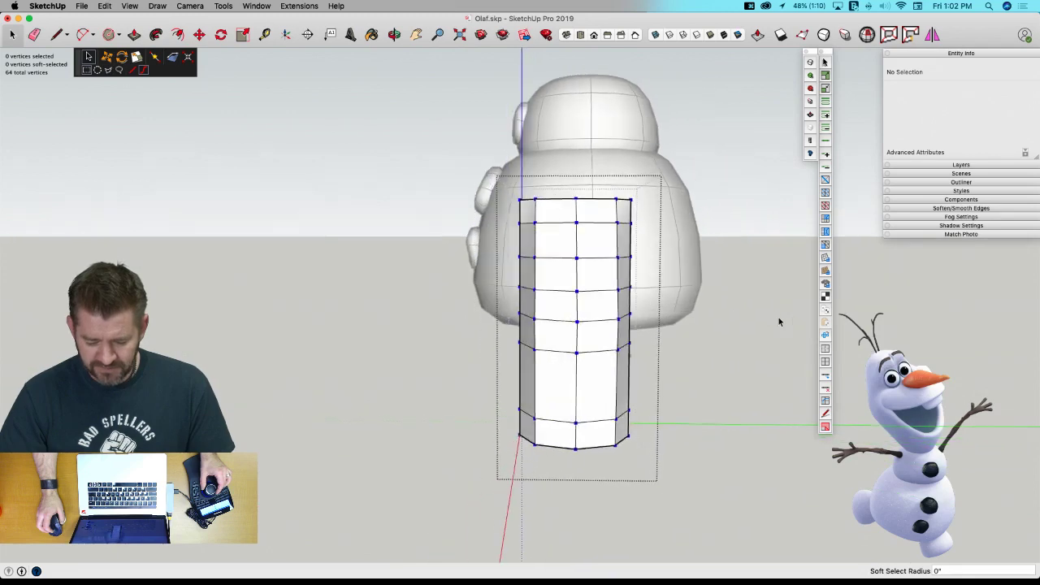
From the right side, scale the two widest middle rings of the head by 1.32 along the green axis.
{"action": "key", "text": "super+3"}
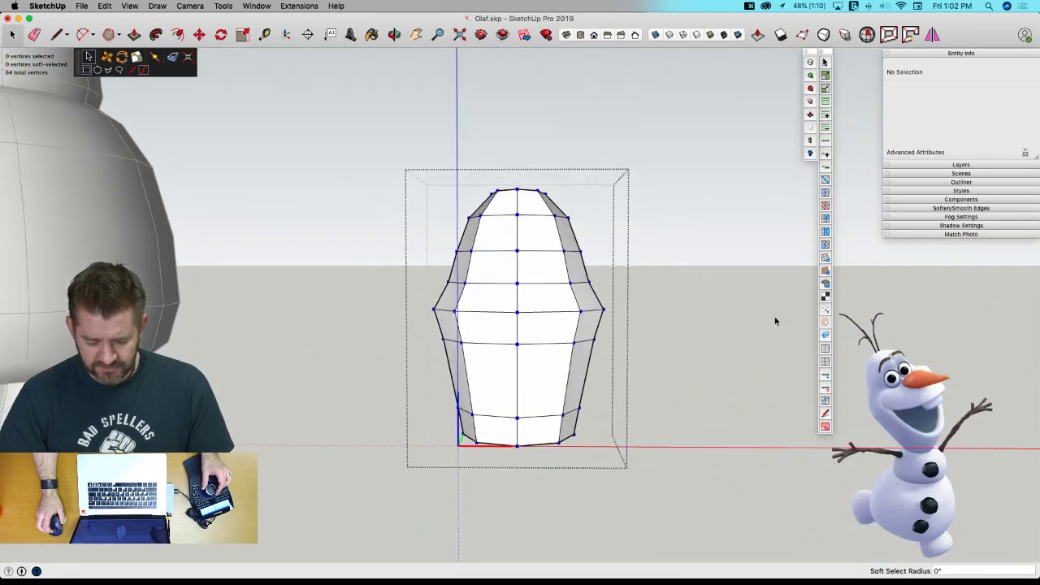
{"action": "middle_click_drag", "start_coordinate": [925, 472], "coordinate": [925, 476], "text": "shift"}
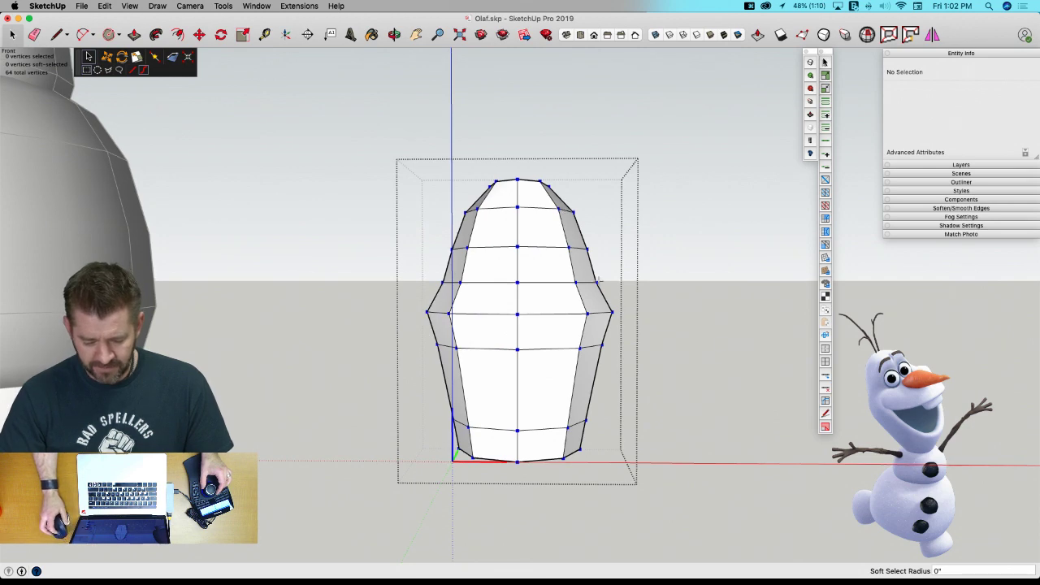
{"action": "middle_click_drag", "start_coordinate": [563, 209], "coordinate": [565, 417]}
{"action": "key", "text": "super+4"}
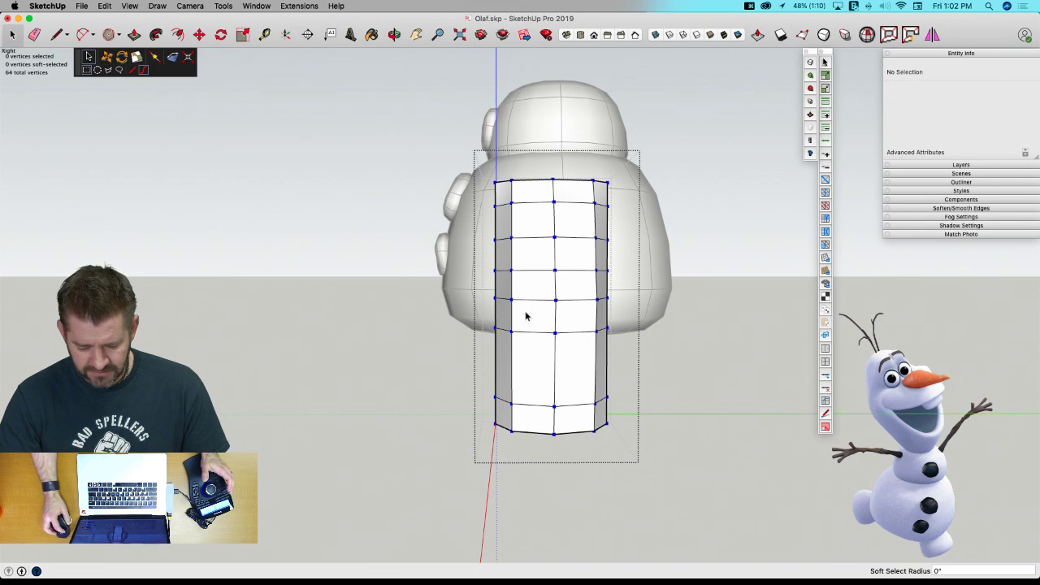
{"action": "left_click_drag", "start_coordinate": [475, 284], "coordinate": [684, 362]}
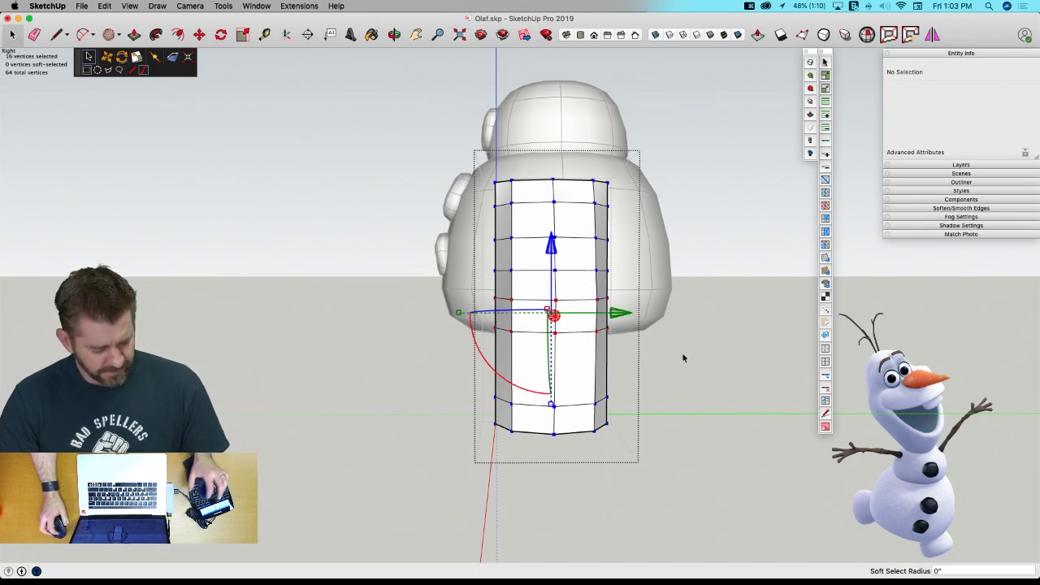
{"action": "key", "text": "v"}
{"action": "left_click_drag", "start_coordinate": [473, 284], "coordinate": [682, 357]}
{"action": "left_click_drag", "start_coordinate": [457, 315], "coordinate": [429, 310]}
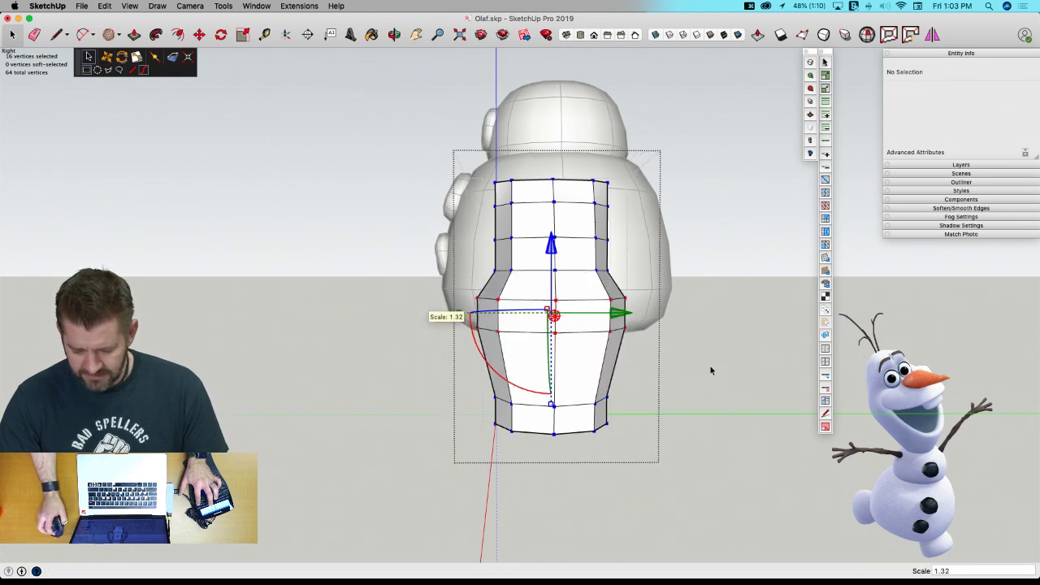
Narrow the two upper rings of the head in depth, scale the topmost one further to 0.51, and save the model.
{"action": "left_click_drag", "start_coordinate": [477, 180], "coordinate": [643, 231]}
{"action": "left_click_drag", "start_coordinate": [457, 195], "coordinate": [612, 195]}
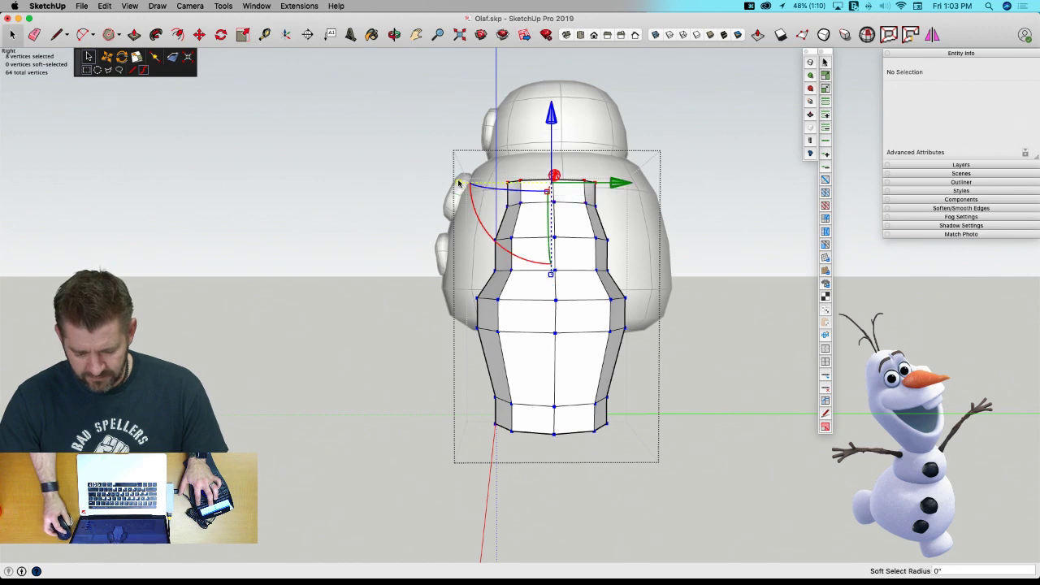
{"action": "left_click_drag", "start_coordinate": [458, 183], "coordinate": [504, 186]}
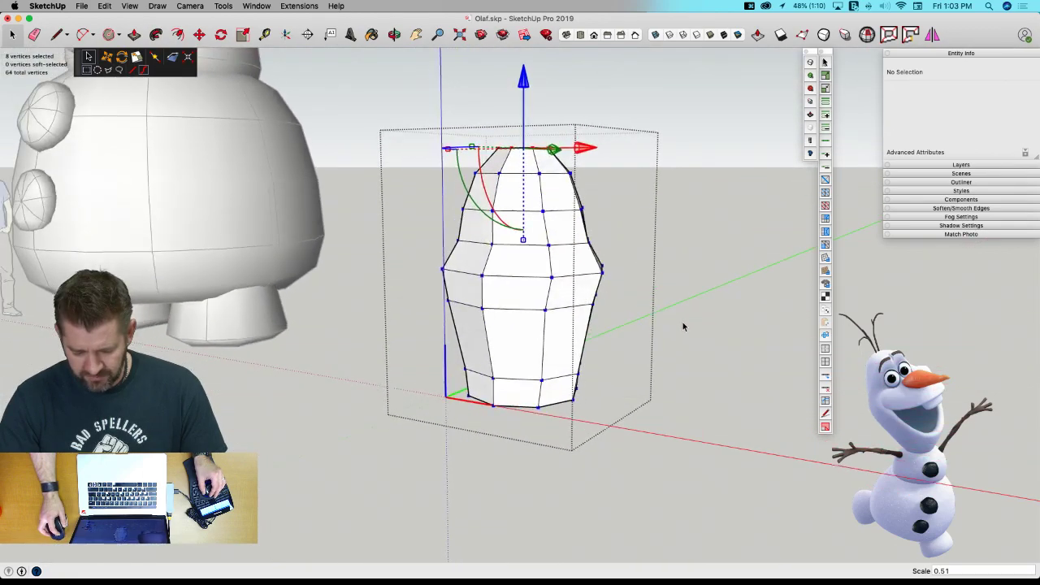
{"action": "key", "text": "super+s"}
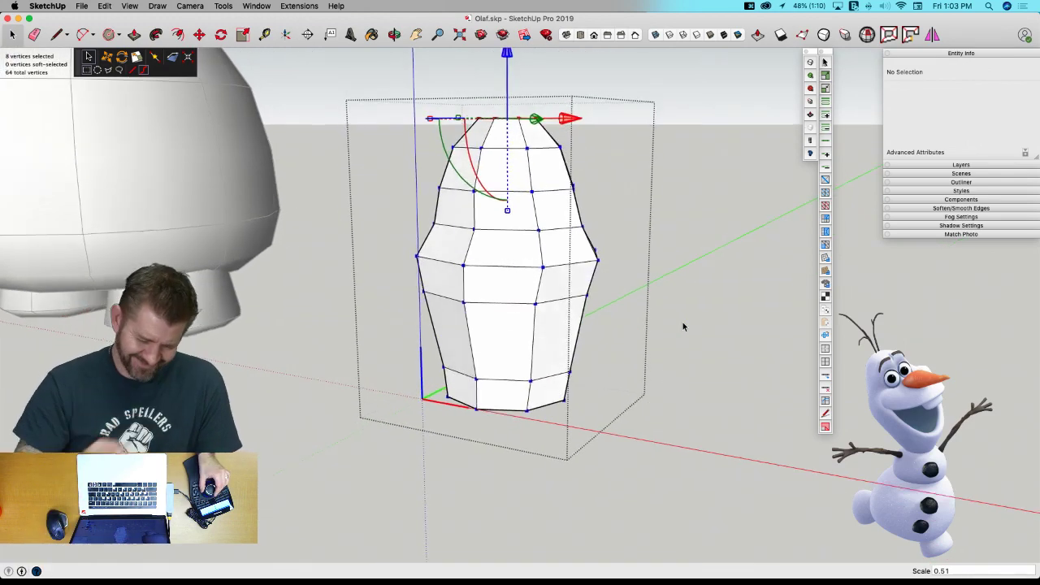
{"action": "left_click", "coordinate": [676, 326]}
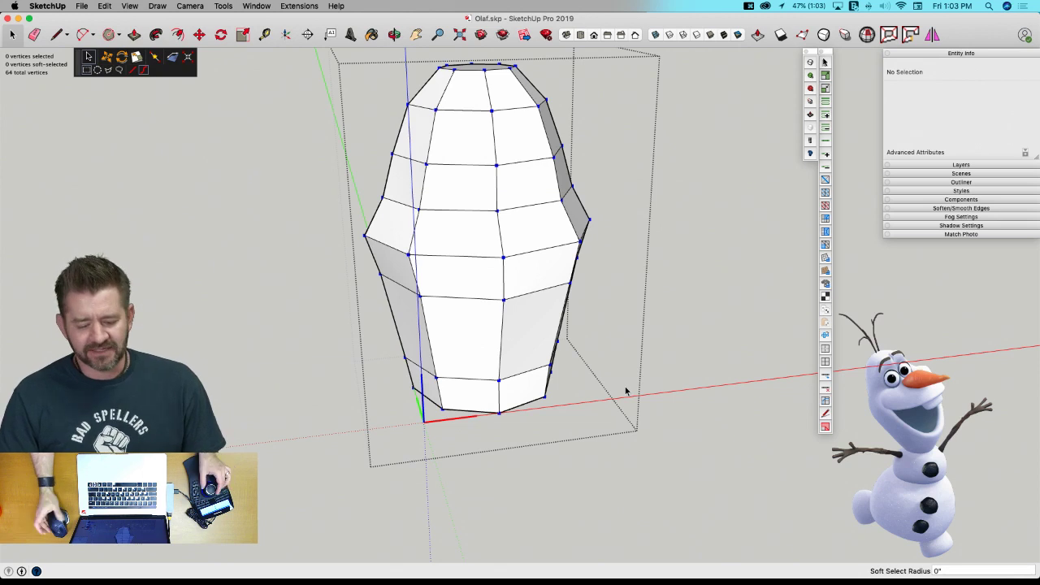
{"action": "middle_click_drag", "start_coordinate": [626, 391], "coordinate": [620, 392]}
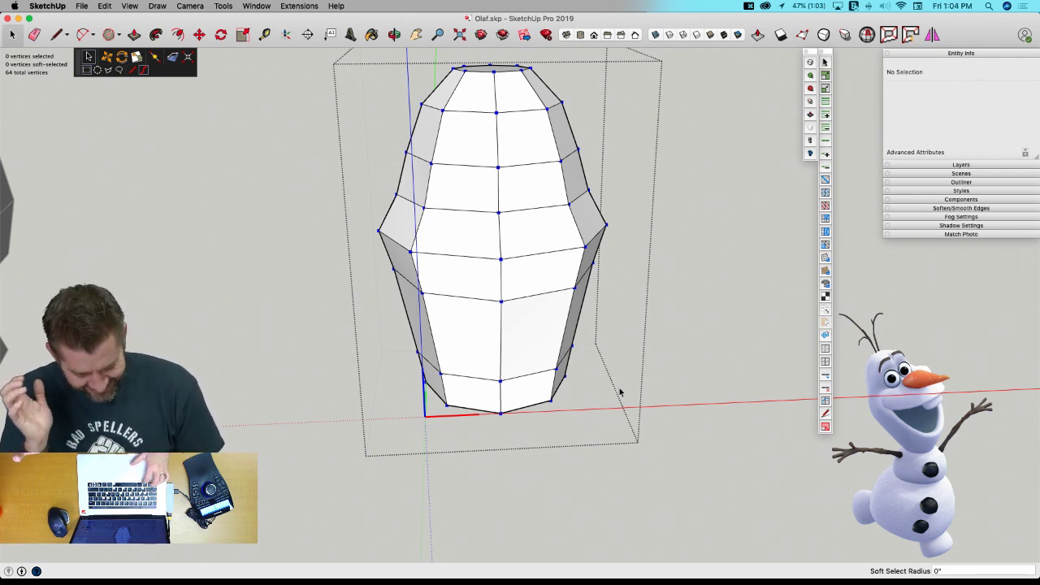
{"action": "key", "text": "super+s"}
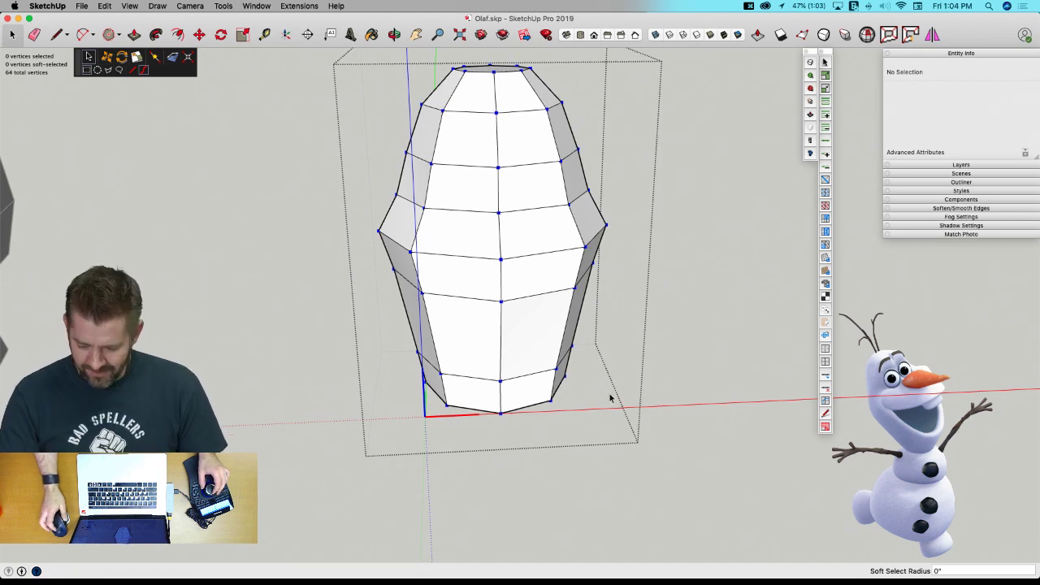
Draw edges between opposite vertices along the green axis to split the head's top and bottom caps in half.
{"action": "middle_click_drag", "start_coordinate": [599, 420], "coordinate": [531, 374]}
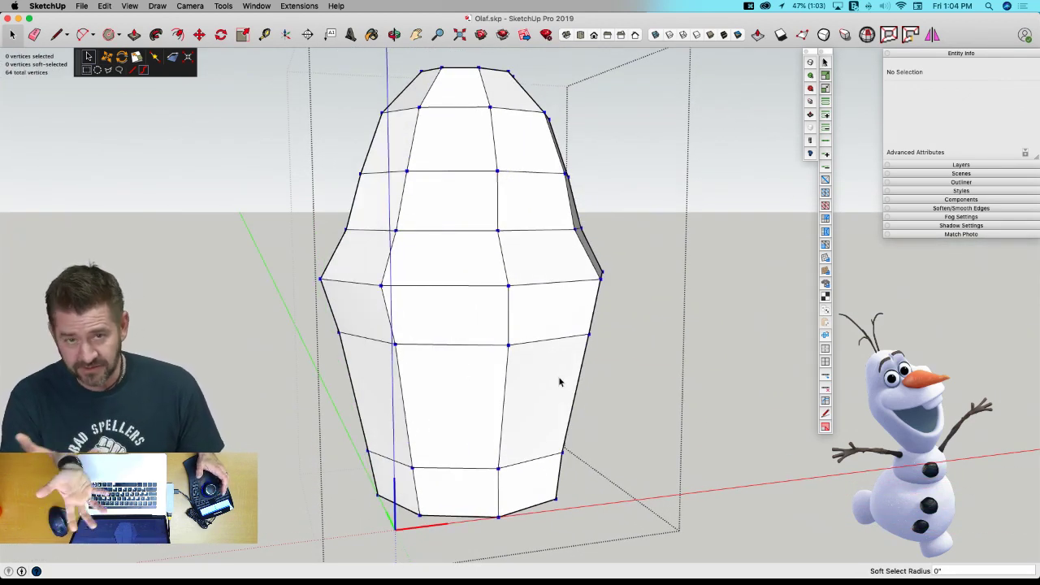
{"action": "key", "text": "super+3"}
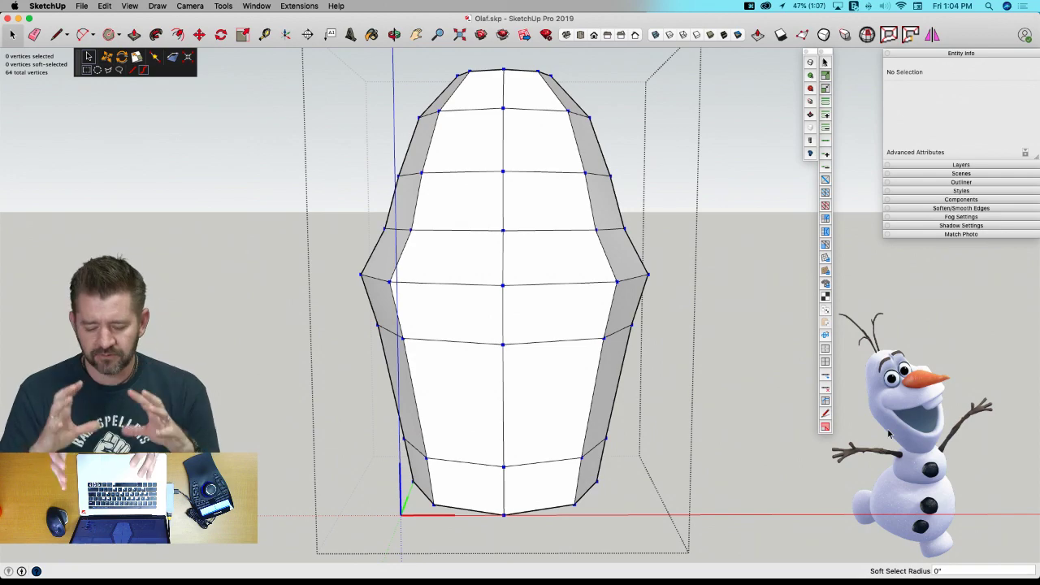
{"action": "middle_click_drag", "start_coordinate": [778, 330], "coordinate": [515, 127]}
{"action": "key", "text": "l"}
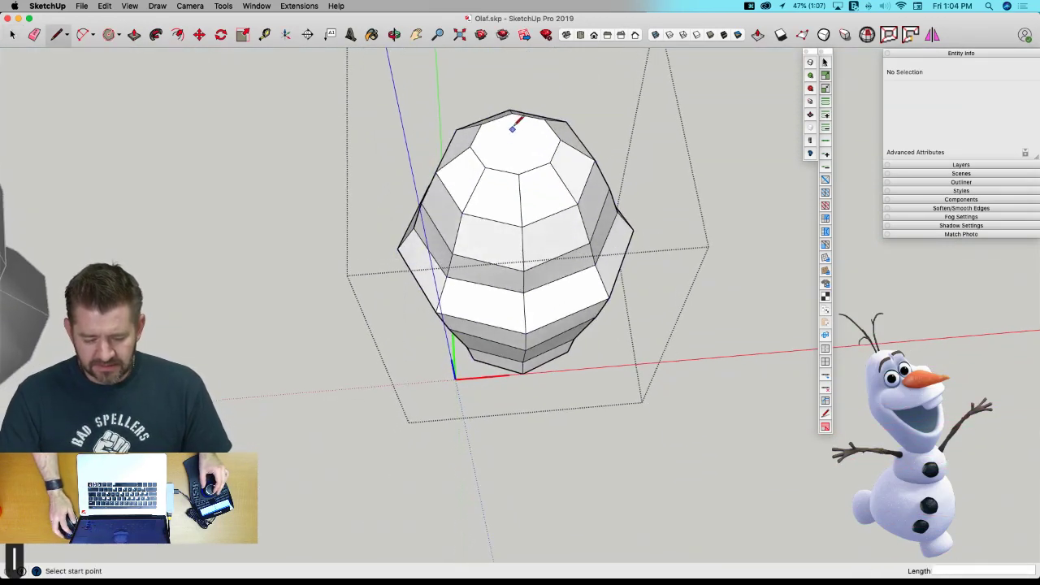
{"action": "left_click", "coordinate": [512, 112]}
{"action": "left_click", "coordinate": [518, 174]}
{"action": "mouse_move", "coordinate": [517, 173]}
{"action": "middle_mouse_down"}
{"action": "mouse_move", "coordinate": [489, 215]}
{"action": "mouse_move", "coordinate": [502, 336]}
{"action": "middle_mouse_up"}
{"action": "left_click", "coordinate": [474, 394]}
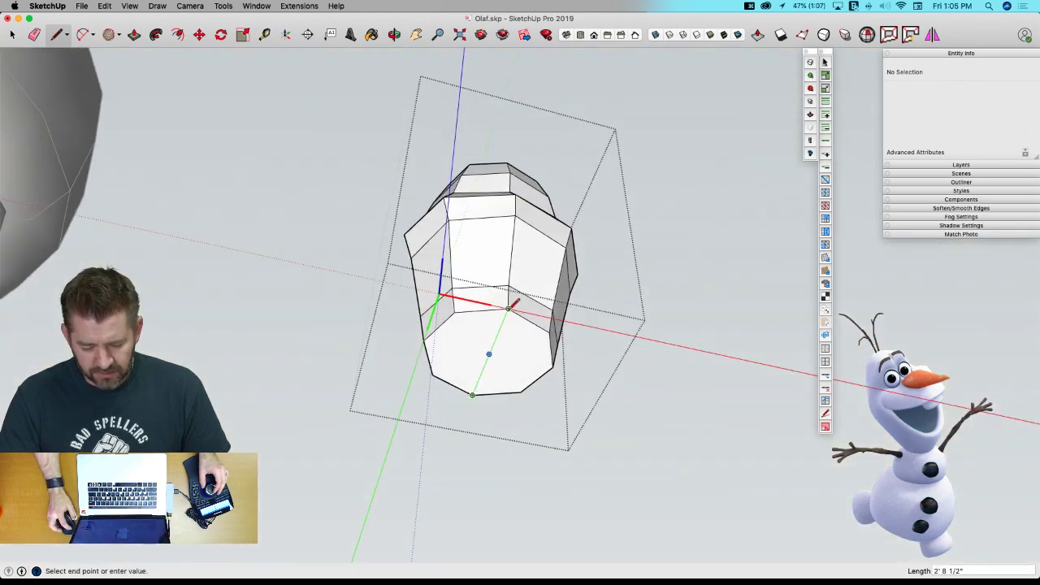
{"action": "left_click", "coordinate": [509, 309]}
{"action": "key", "text": "space"}
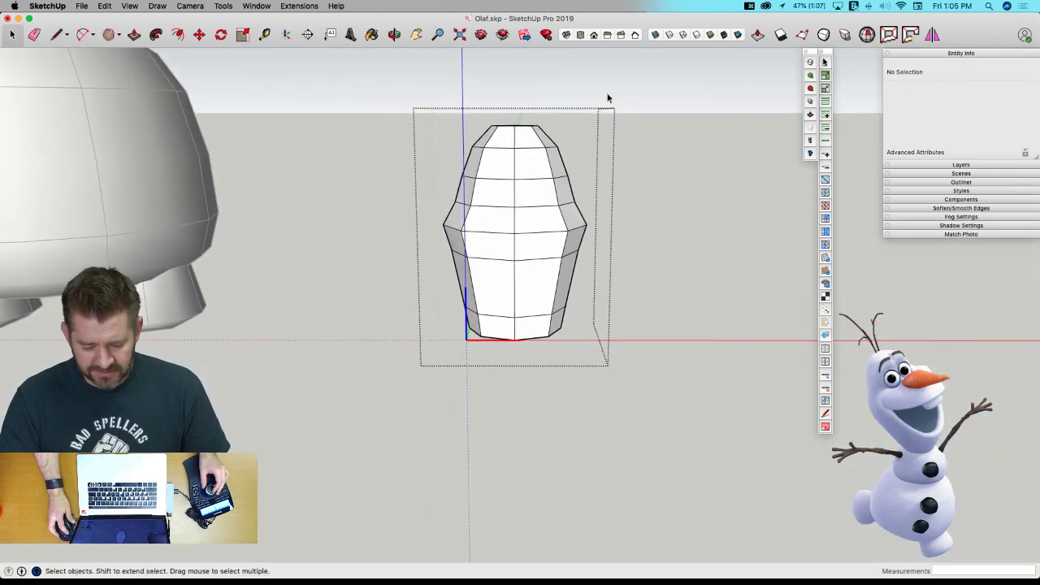
Delete the half of the head on the positive red side and the flat face closing the cut.
{"action": "left_click_drag", "start_coordinate": [607, 94], "coordinate": [527, 372]}
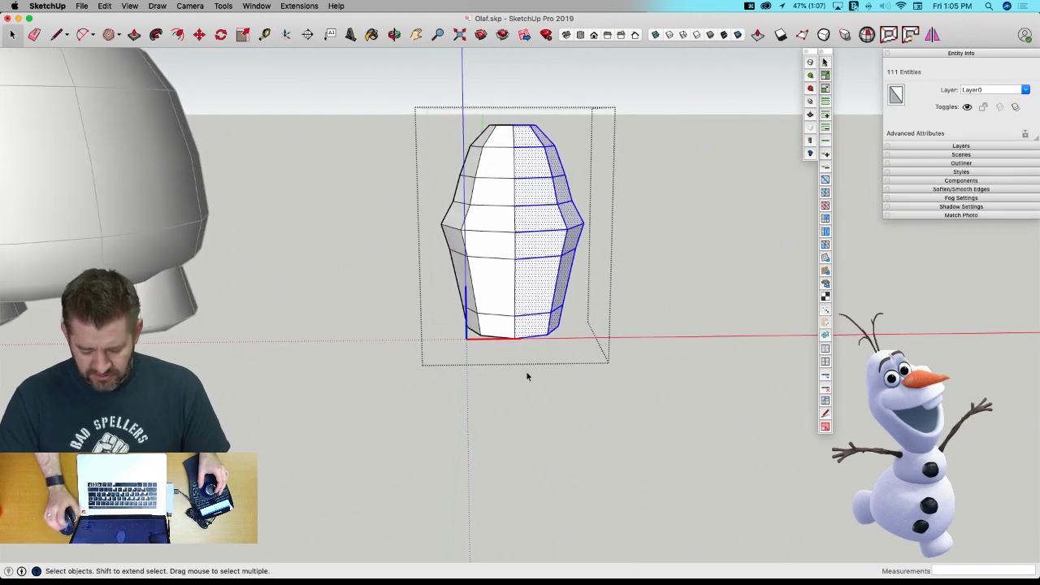
{"action": "key", "text": "BackSpace"}
{"action": "left_click", "coordinate": [543, 309]}
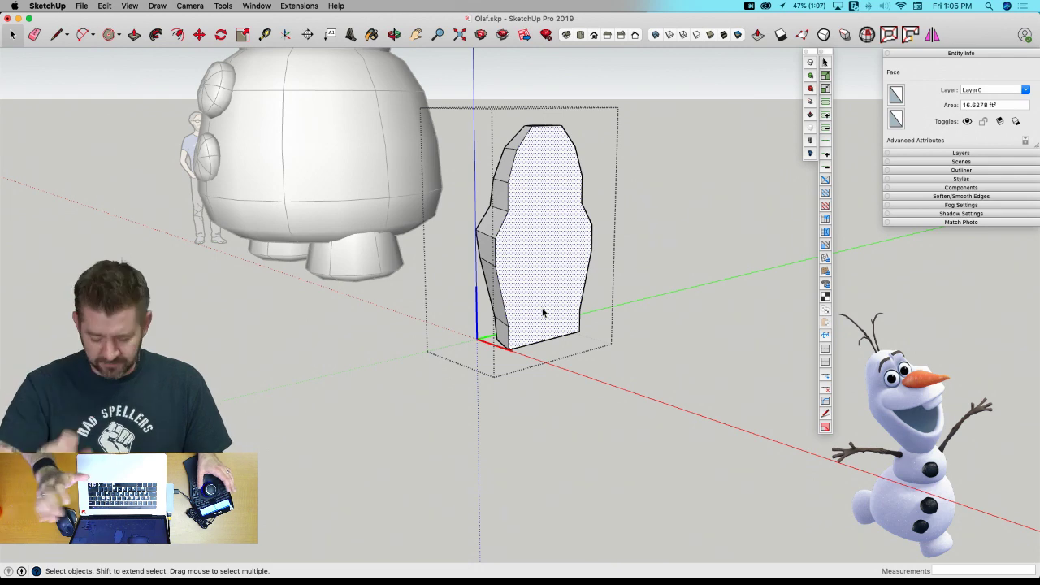
{"action": "key", "text": "BackSpace"}
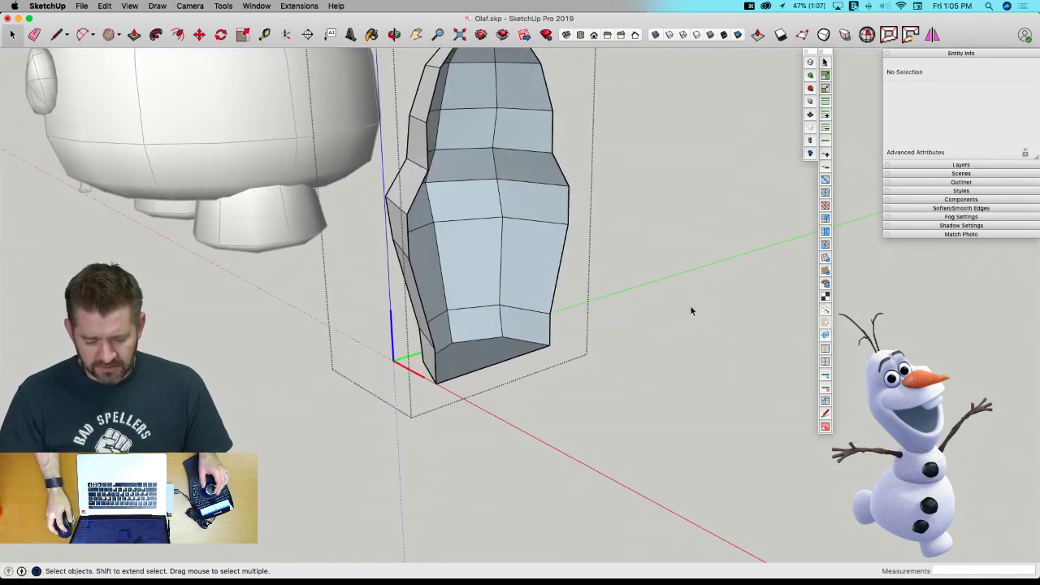
Close the head component and copy it about 3' 2 1/8" in the positive red direction.
{"action": "middle_click_drag", "start_coordinate": [685, 303], "coordinate": [533, 306]}
{"action": "left_click", "coordinate": [533, 306]}
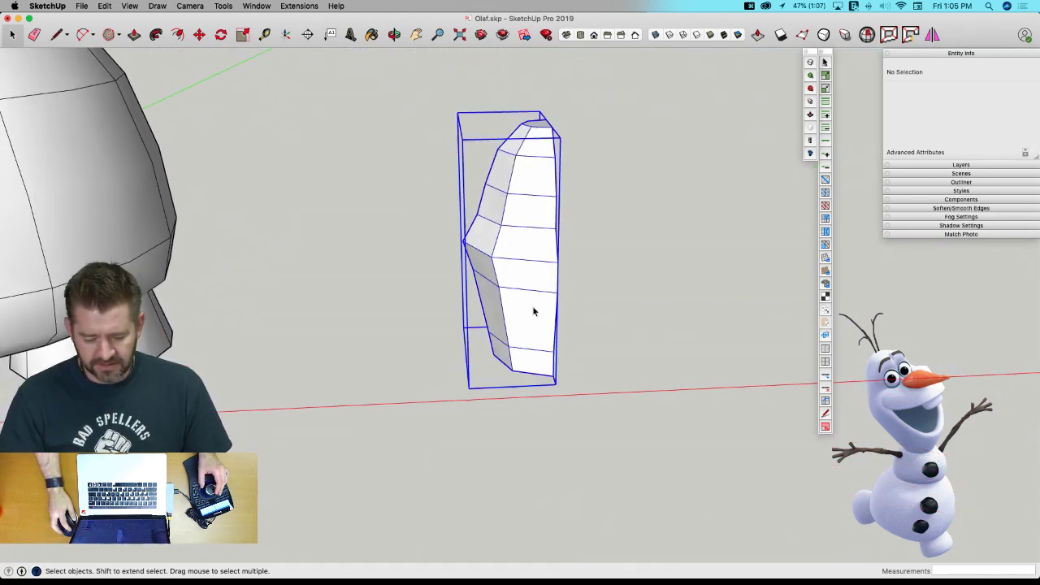
{"action": "key", "text": "m"}
{"action": "left_click", "coordinate": [524, 393]}
{"action": "key", "text": "alt"}
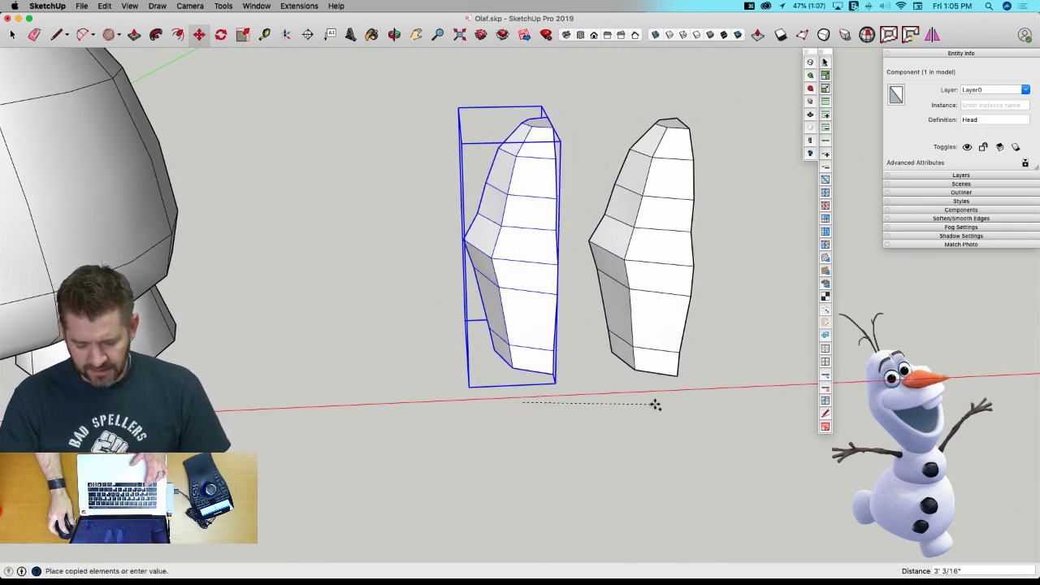
{"action": "left_click", "coordinate": [659, 393]}
Flip the copied half along the component's red axis and move it by its bottom corner to meet the original half.
{"action": "right_click", "coordinate": [648, 329]}
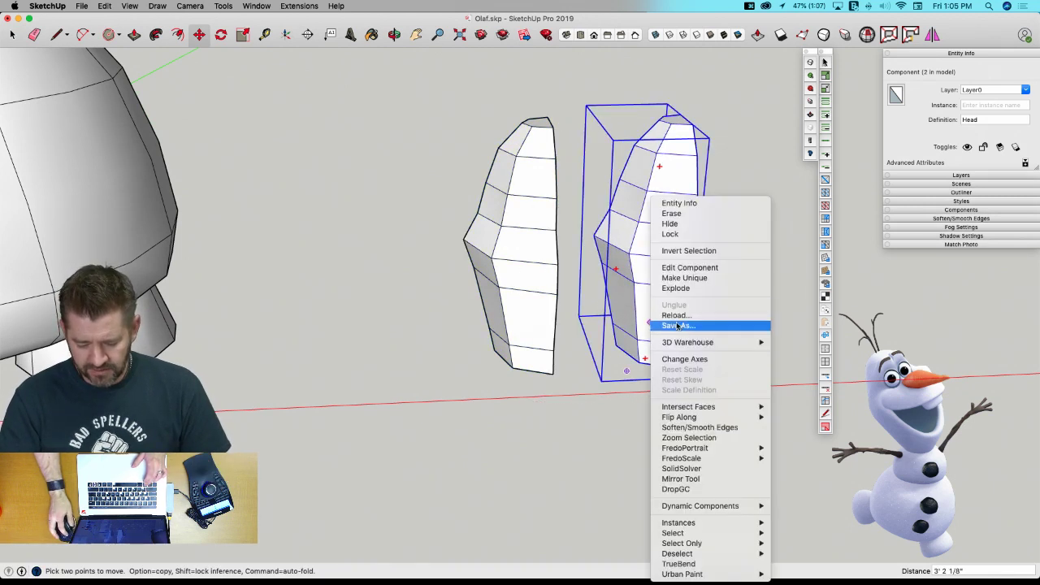
{"action": "mouse_move", "coordinate": [712, 418]}
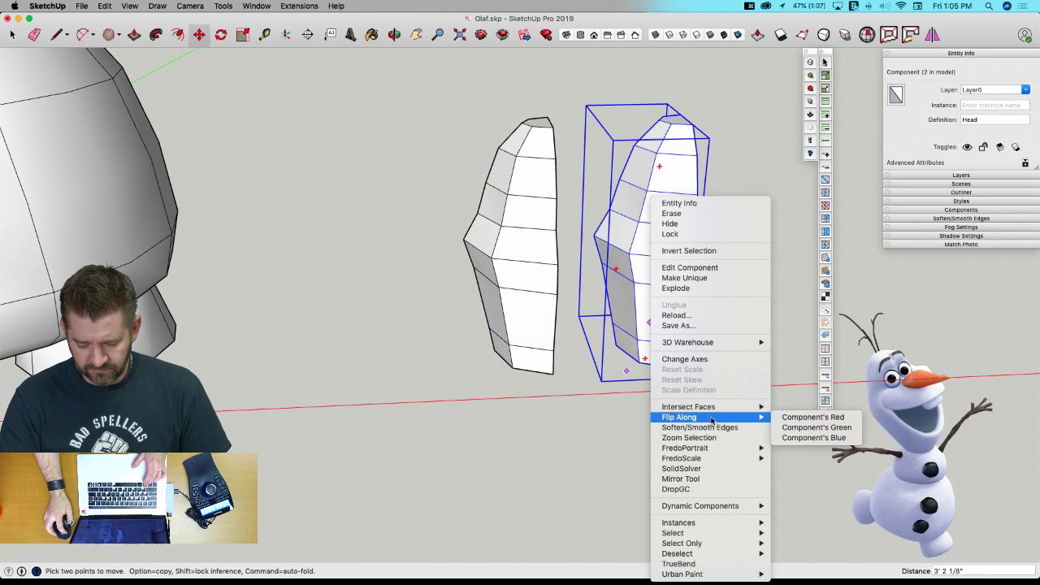
{"action": "left_click", "coordinate": [785, 420]}
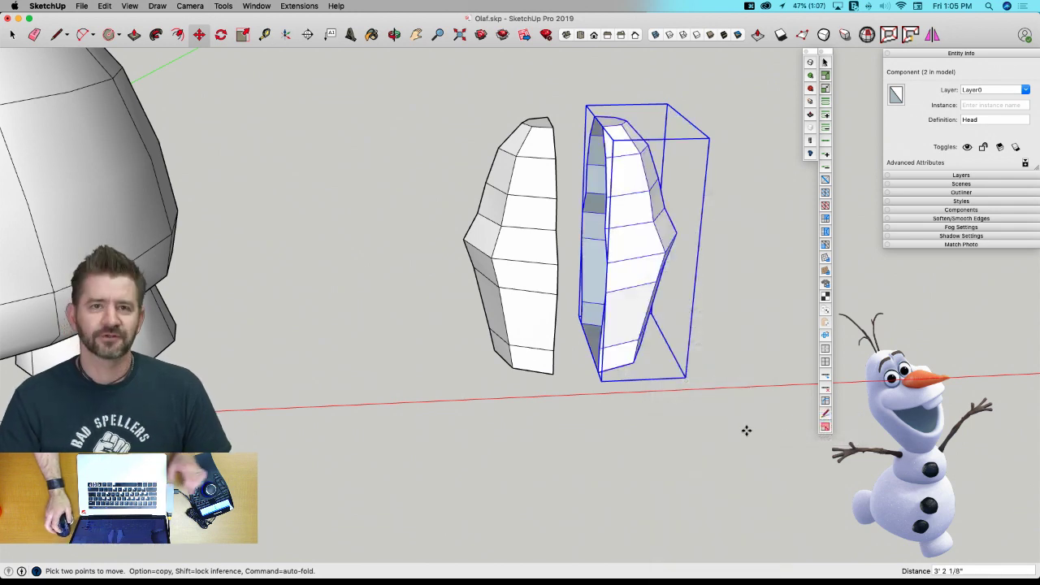
{"action": "key", "text": "m"}
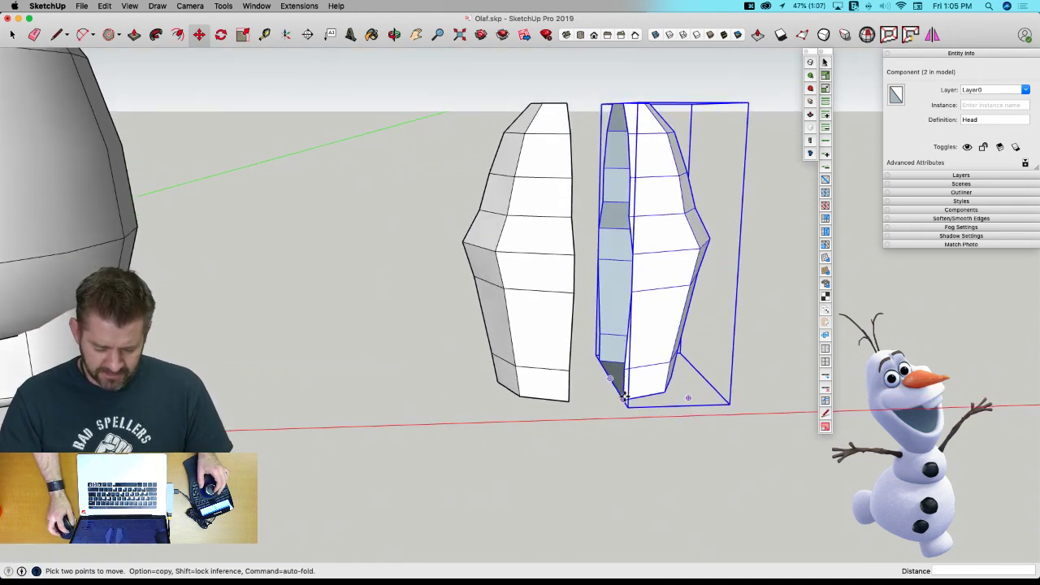
{"action": "left_click", "coordinate": [623, 399]}
{"action": "left_click", "coordinate": [570, 400]}
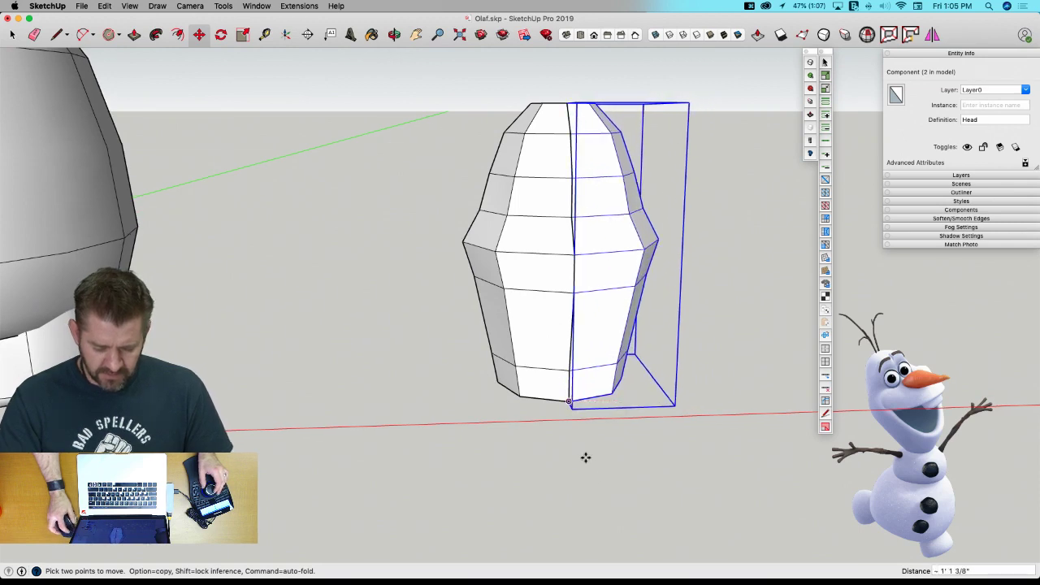
{"action": "key", "text": "space"}
Open the original head half for editing and draw edges along the red axis across its top and bottom caps.
{"action": "middle_click_drag", "start_coordinate": [581, 473], "coordinate": [618, 467]}
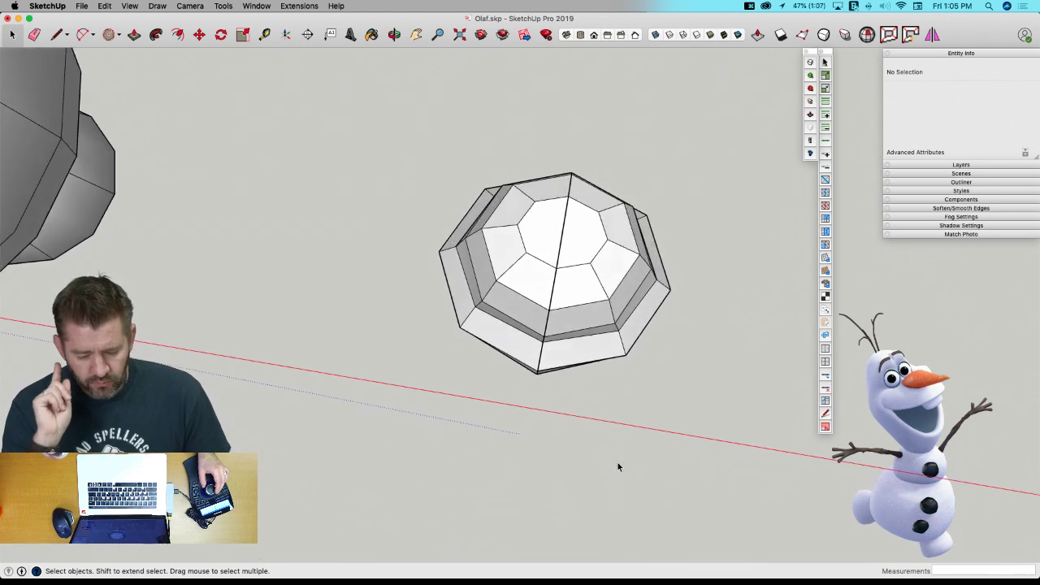
{"action": "middle_click_drag", "start_coordinate": [618, 467], "coordinate": [554, 302]}
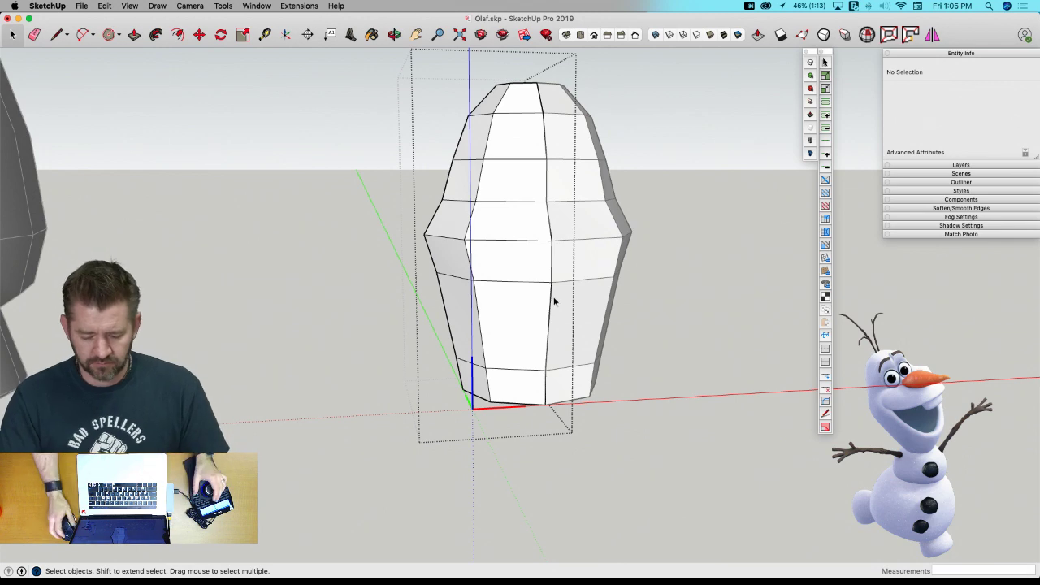
{"action": "scroll", "coordinate": [551, 297], "scroll_direction": "up", "scroll_amount": 5}
{"action": "scroll", "coordinate": [560, 301], "scroll_direction": "down", "scroll_amount": 2}
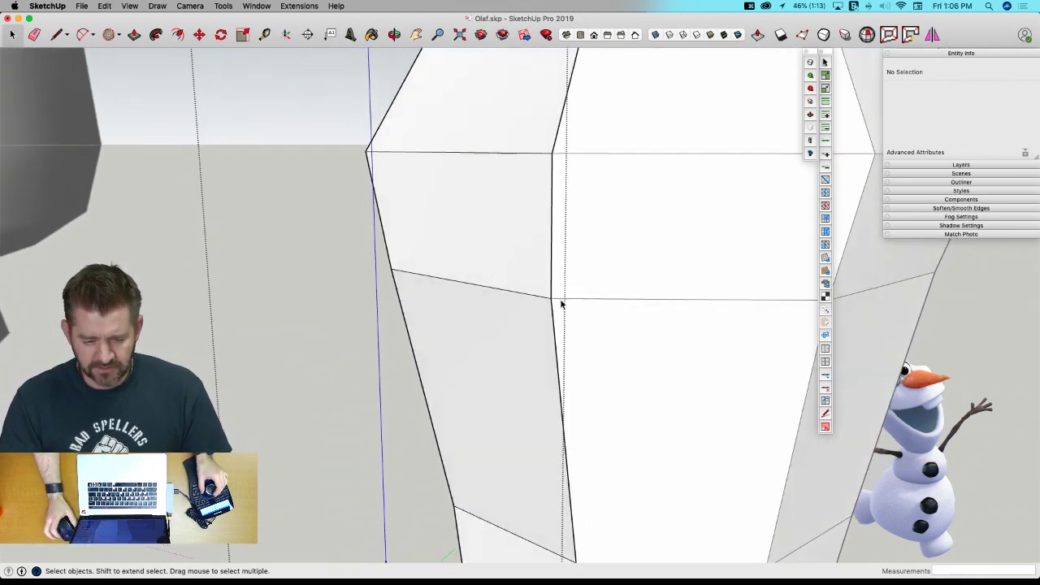
{"action": "scroll", "coordinate": [560, 302], "scroll_direction": "up", "scroll_amount": 1}
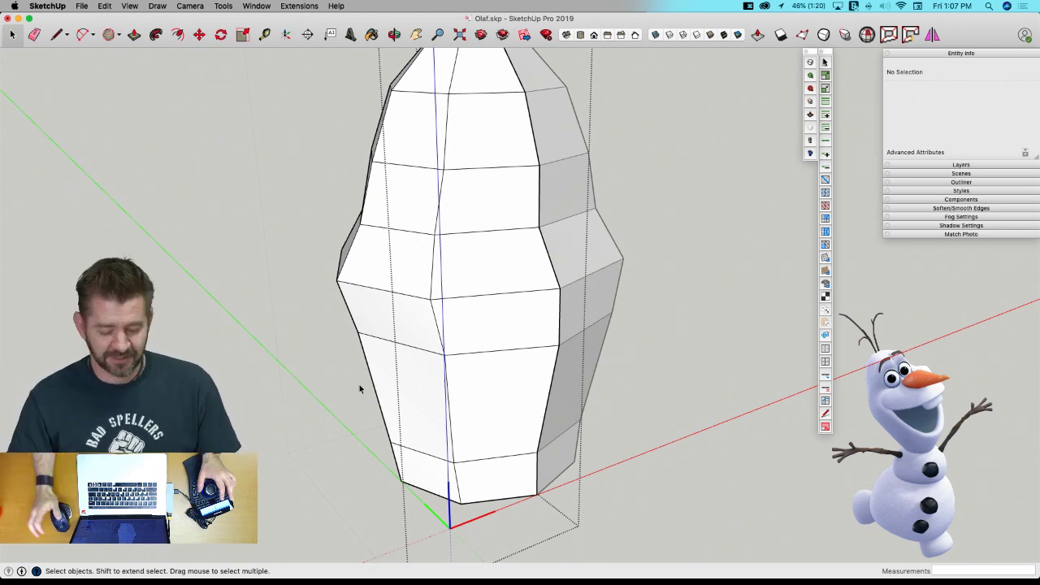
{"action": "middle_click_drag", "start_coordinate": [360, 385], "coordinate": [399, 395]}
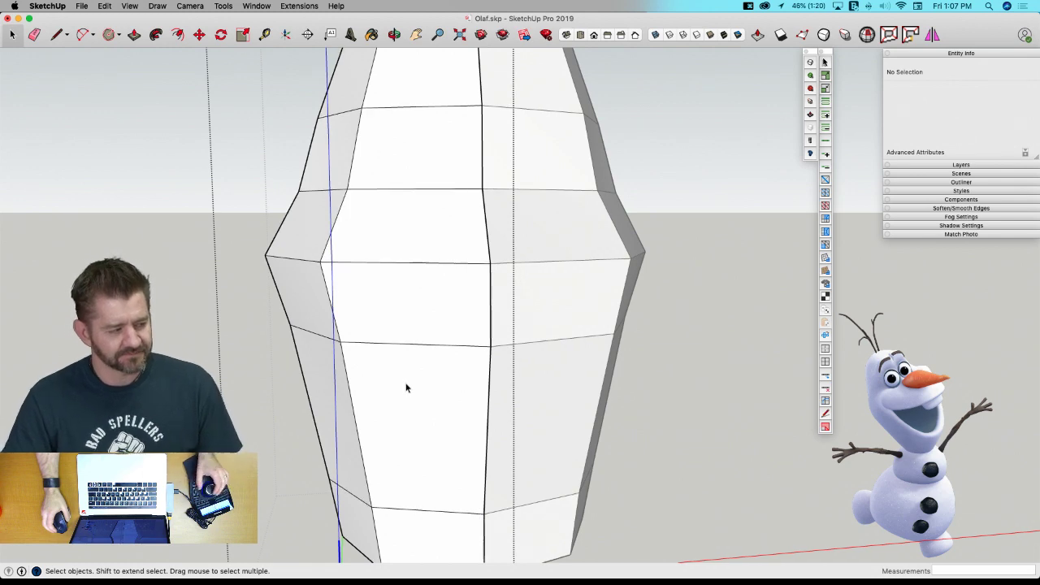
{"action": "middle_click_drag", "start_coordinate": [406, 388], "coordinate": [449, 492]}
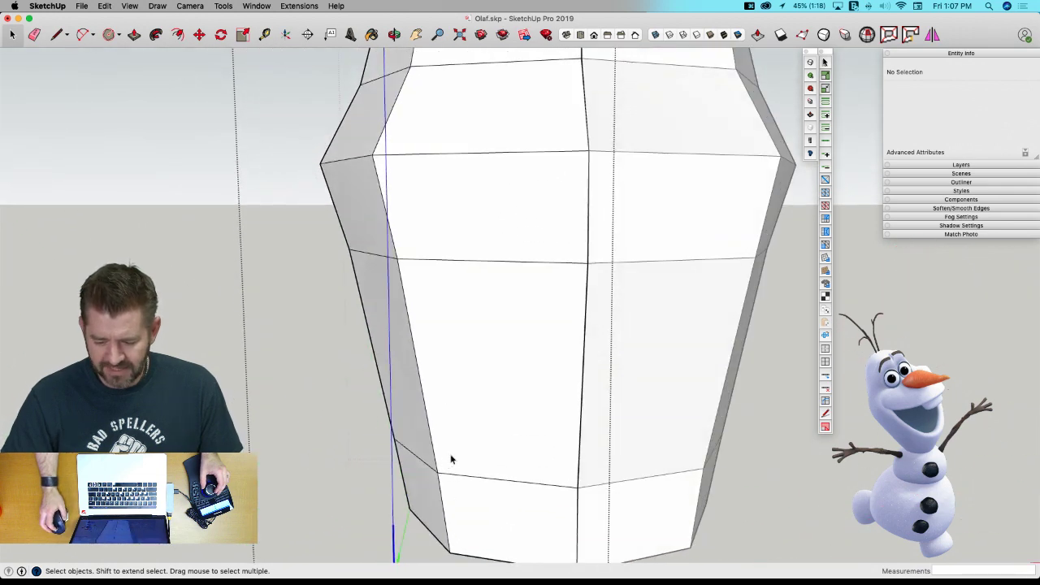
{"action": "mouse_move", "coordinate": [768, 428]}
{"action": "middle_mouse_down"}
{"action": "mouse_move", "coordinate": [548, 363]}
{"action": "mouse_move", "coordinate": [555, 425]}
{"action": "mouse_move", "coordinate": [553, 411]}
{"action": "mouse_move", "coordinate": [482, 399]}
{"action": "mouse_move", "coordinate": [481, 174]}
{"action": "middle_mouse_up"}
{"action": "key", "text": "l"}
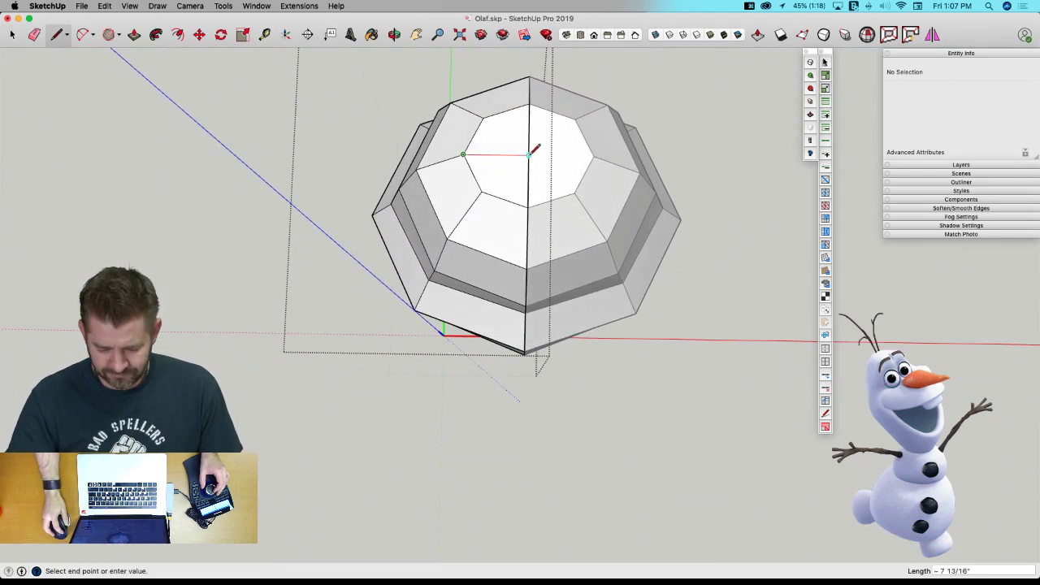
{"action": "middle_click_drag", "start_coordinate": [555, 230], "coordinate": [482, 204]}
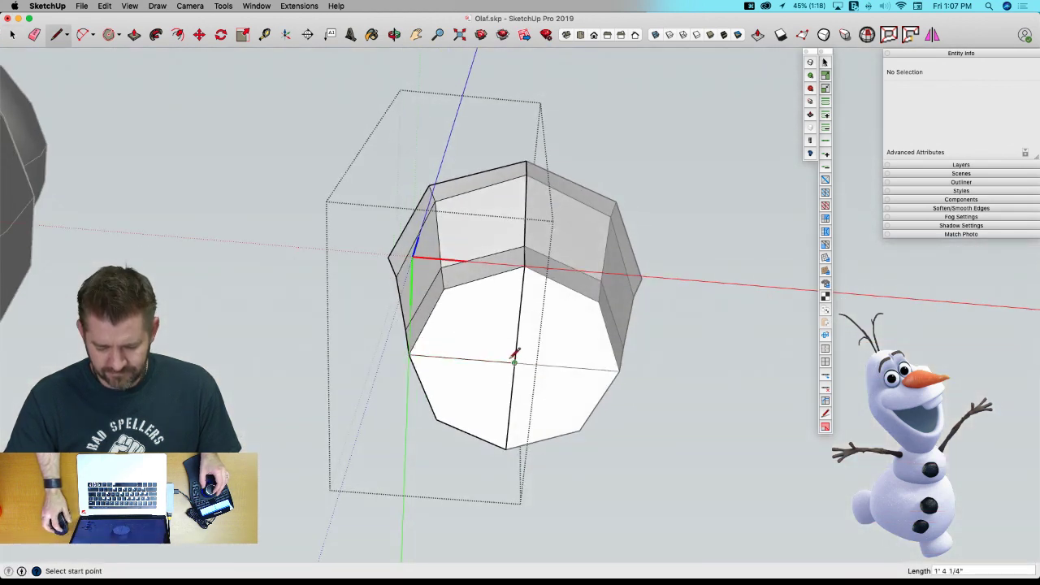
{"action": "key", "text": "space"}
Preview the mirrored head with subdivision smoothing, then return to the faceted control mesh.
{"action": "middle_click_drag", "start_coordinate": [515, 356], "coordinate": [564, 379]}
{"action": "key", "text": "u"}
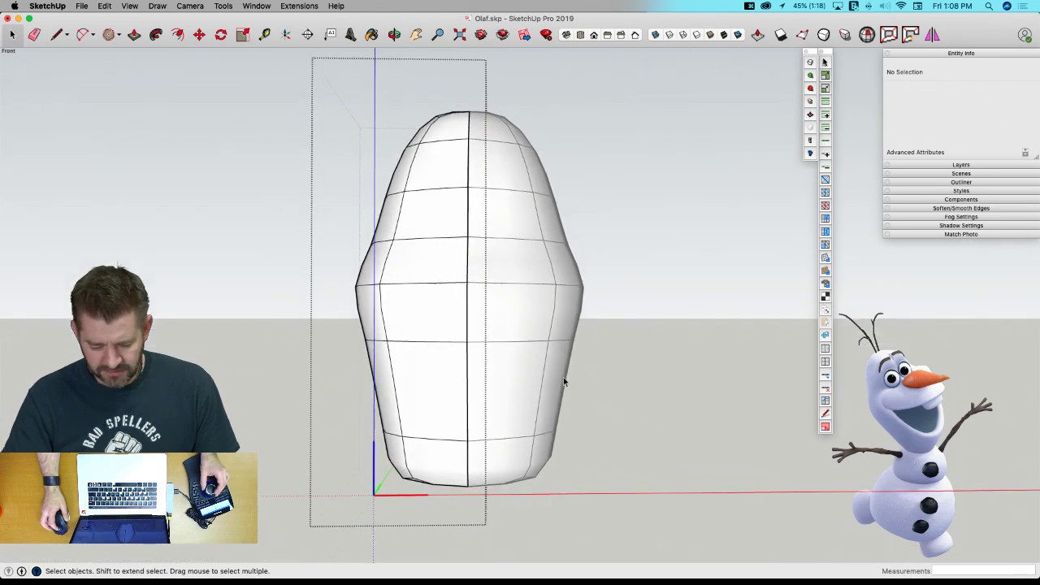
{"action": "key", "text": "q"}
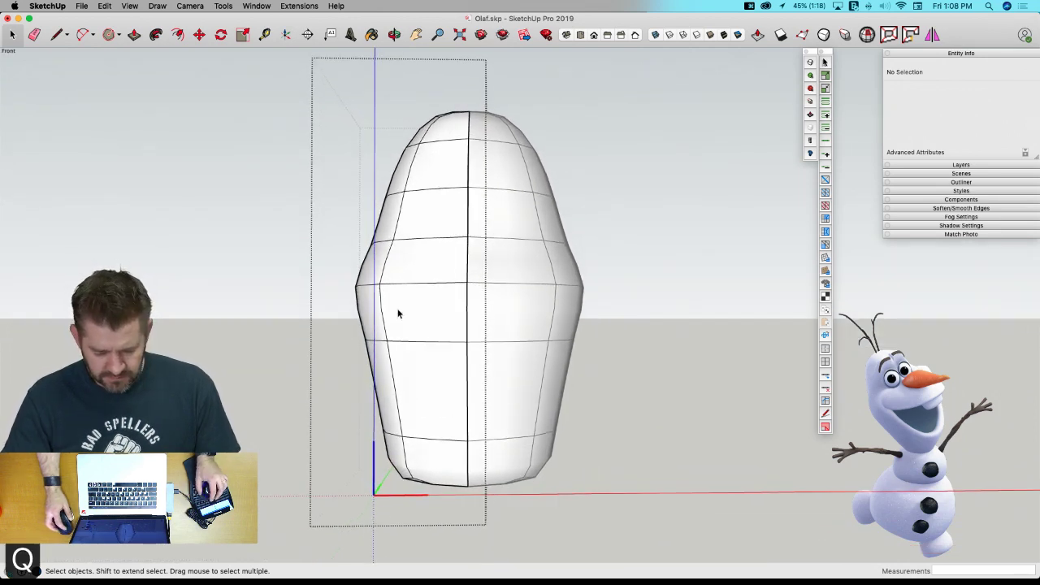
{"action": "key", "text": "u"}
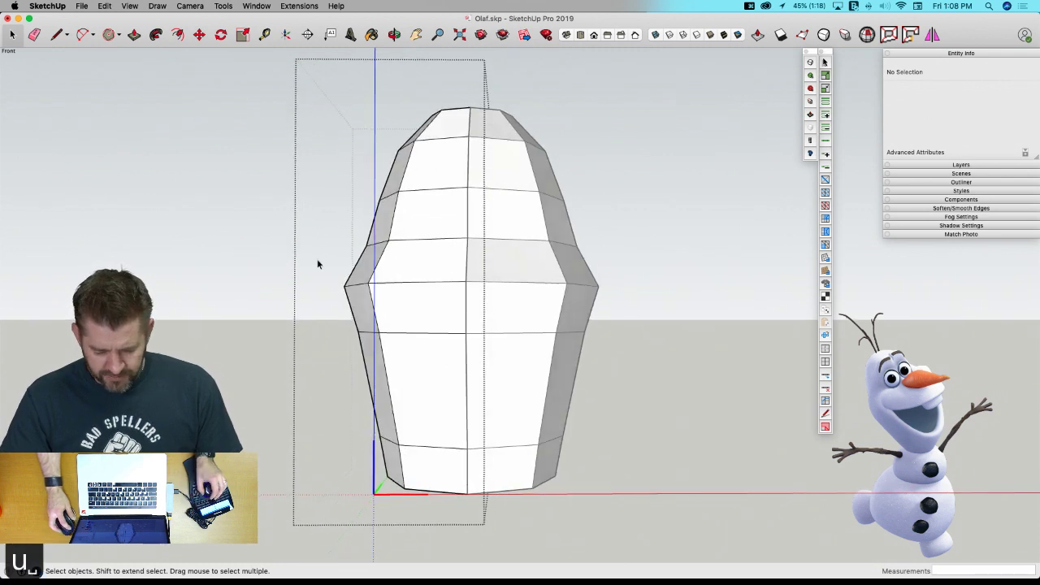
With vertex editing, move the six outer side vertices of the widest band outward 3 1/4" along the red axis.
{"action": "left_click_drag", "start_coordinate": [411, 373], "coordinate": [410, 369]}
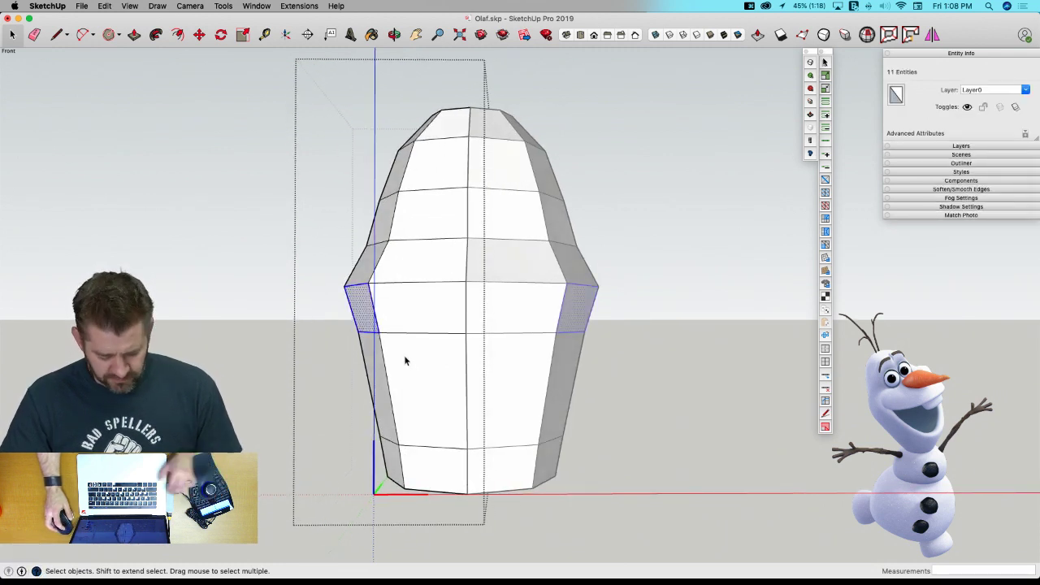
{"action": "key", "text": "v"}
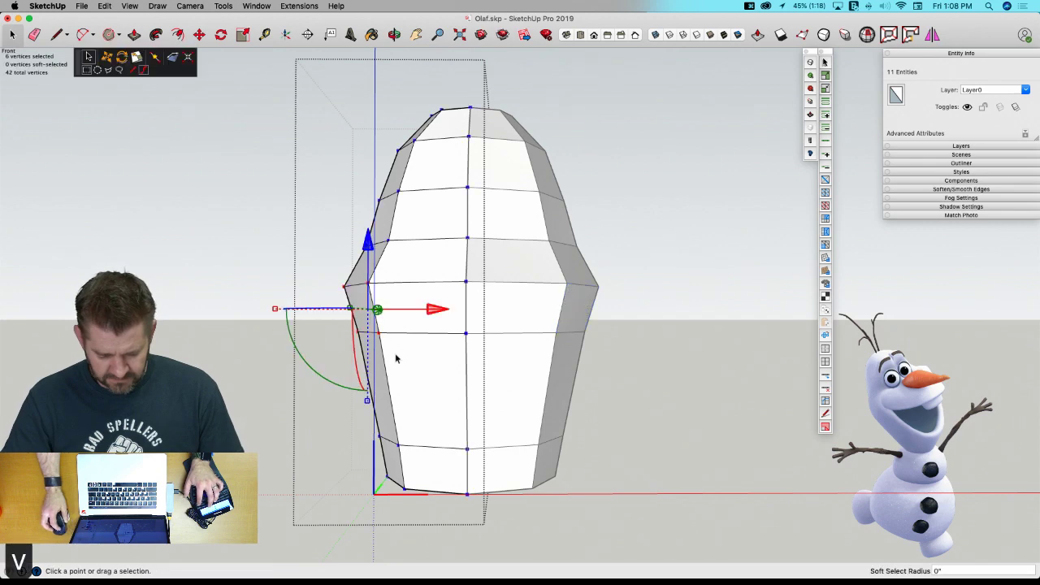
{"action": "left_click_drag", "start_coordinate": [435, 311], "coordinate": [418, 315]}
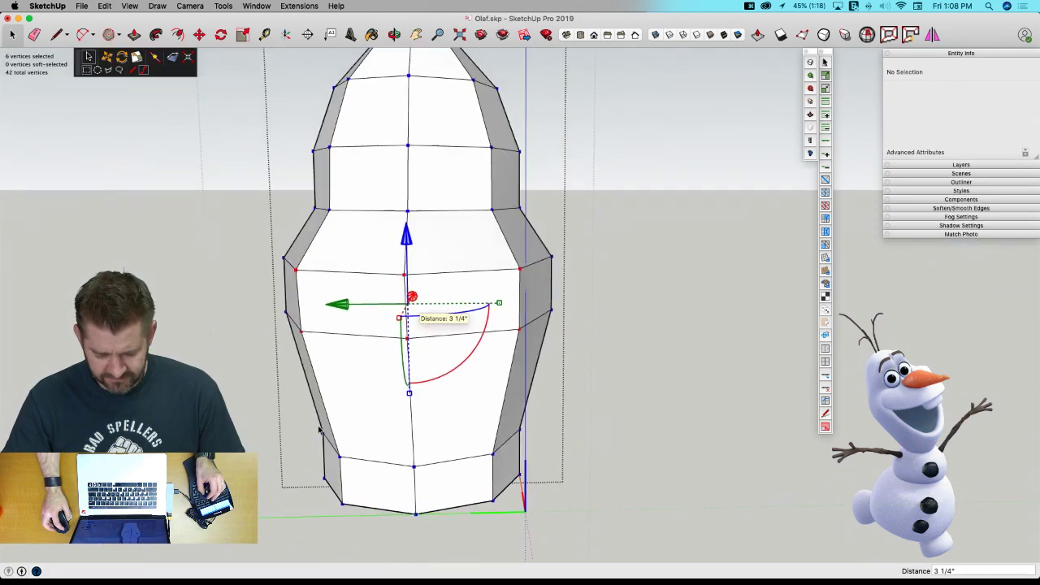
Move the four rear vertices of the third and fourth rings from the top backward 2 5/8", and the second ring's rear pair slightly.
{"action": "middle_click_drag", "start_coordinate": [319, 400], "coordinate": [375, 253]}
{"action": "left_click_drag", "start_coordinate": [407, 266], "coordinate": [407, 264]}
{"action": "left_click_drag", "start_coordinate": [324, 218], "coordinate": [305, 217]}
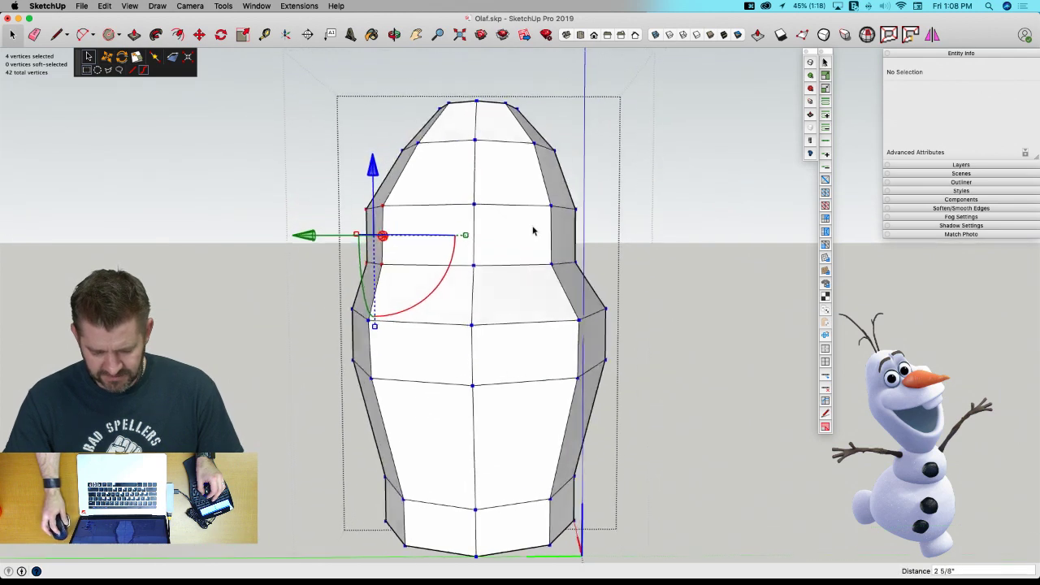
{"action": "left_click_drag", "start_coordinate": [380, 152], "coordinate": [433, 187]}
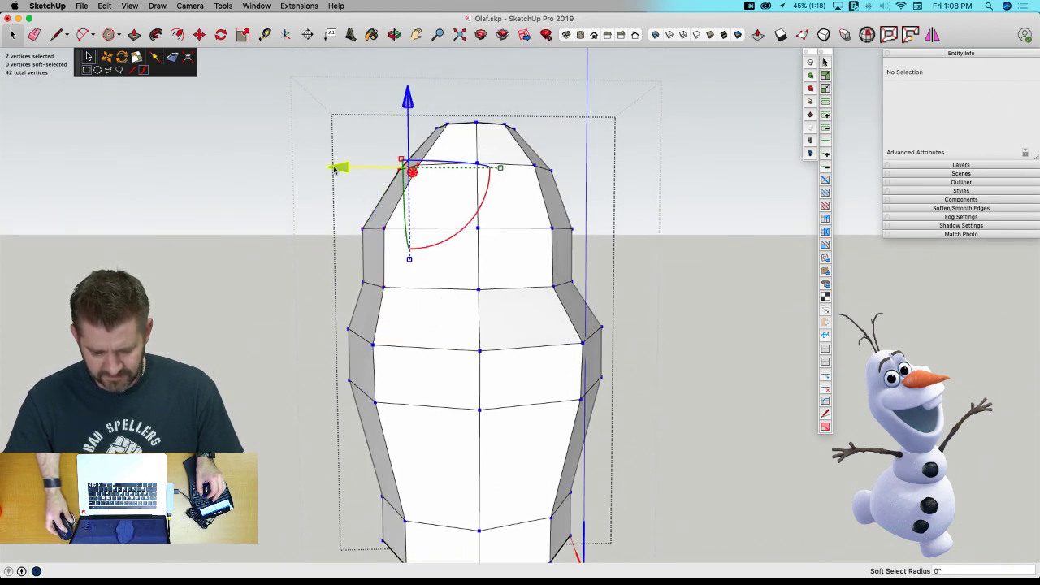
{"action": "left_click_drag", "start_coordinate": [334, 169], "coordinate": [328, 169]}
Move the six rear vertices around the widest band backward 1 1/4" along the green axis, and adjust three of the head's vertices by 11/16".
{"action": "middle_click_drag", "start_coordinate": [614, 271], "coordinate": [308, 217]}
{"action": "left_click_drag", "start_coordinate": [309, 216], "coordinate": [397, 347]}
{"action": "left_click_drag", "start_coordinate": [288, 267], "coordinate": [261, 370]}
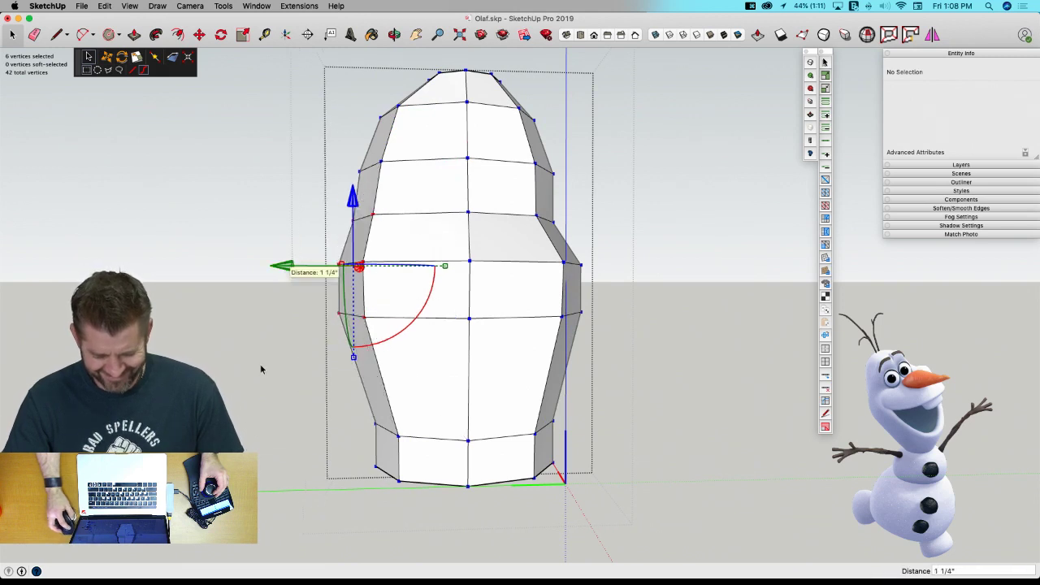
{"action": "left_click_drag", "start_coordinate": [392, 352], "coordinate": [396, 351]}
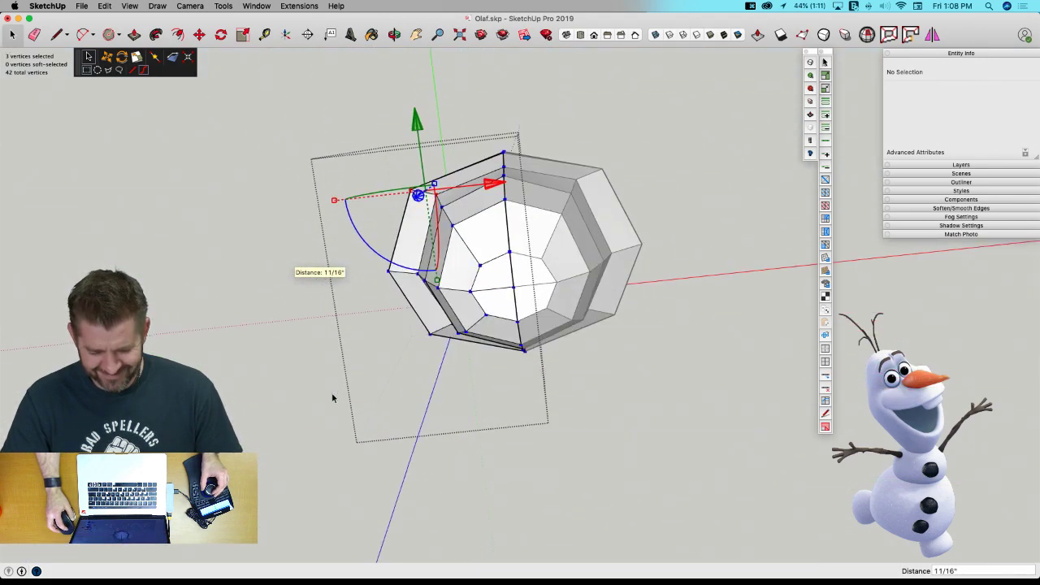
{"action": "left_click", "coordinate": [704, 425]}
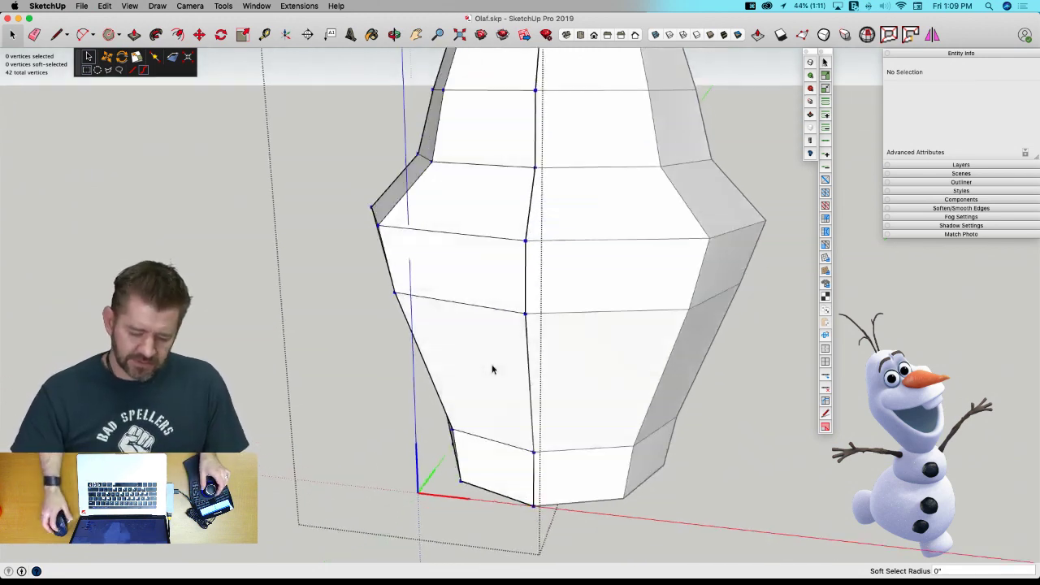
Erase the front center face of the head's tall lower ring to open the mouth, and preview the result with subdivision smoothing.
{"action": "key", "text": "space"}
{"action": "left_click", "coordinate": [480, 359]}
{"action": "left_click", "coordinate": [480, 362]}
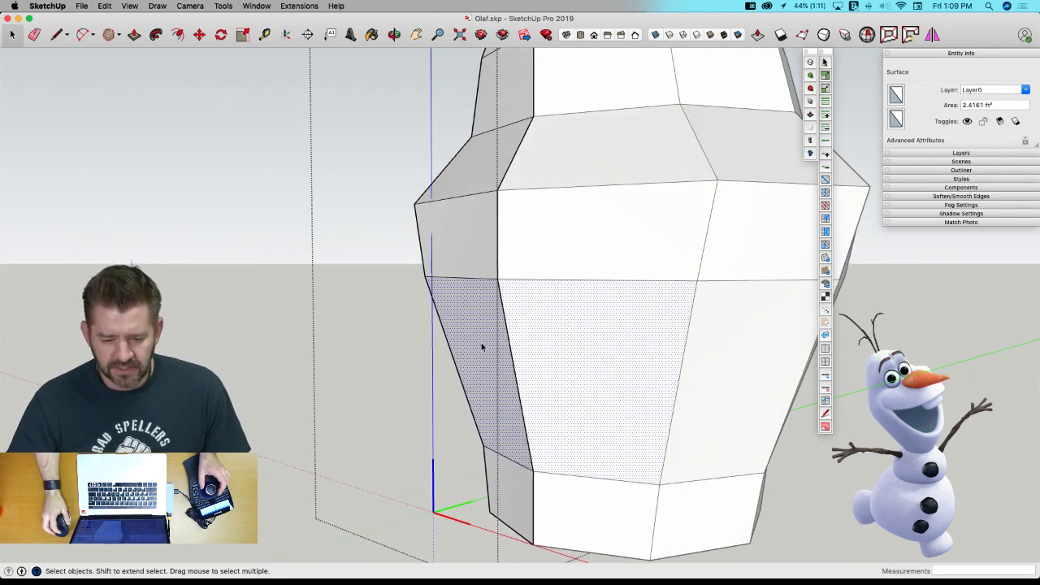
{"action": "key", "text": "e"}
{"action": "mouse_move", "coordinate": [486, 321]}
{"action": "left_mouse_down"}
{"action": "mouse_move", "coordinate": [521, 329]}
{"action": "mouse_move", "coordinate": [501, 322]}
{"action": "left_mouse_up"}
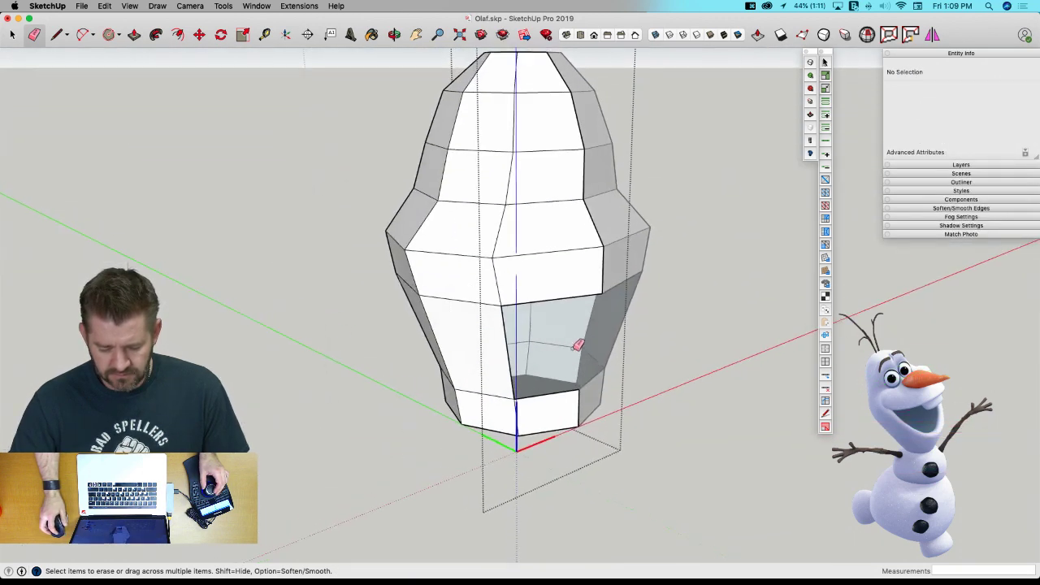
{"action": "key", "text": "u"}
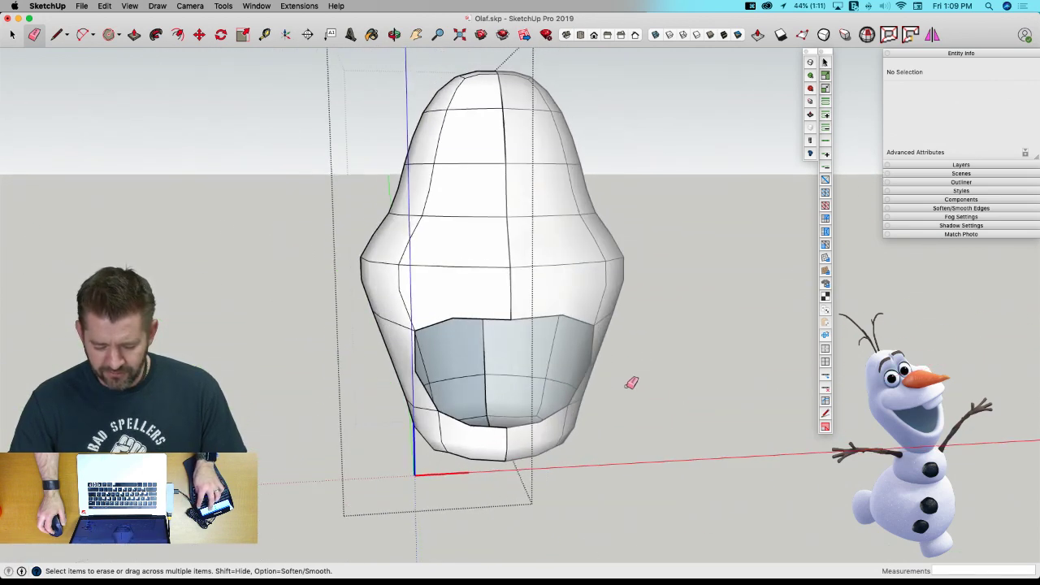
{"action": "key", "text": "u"}
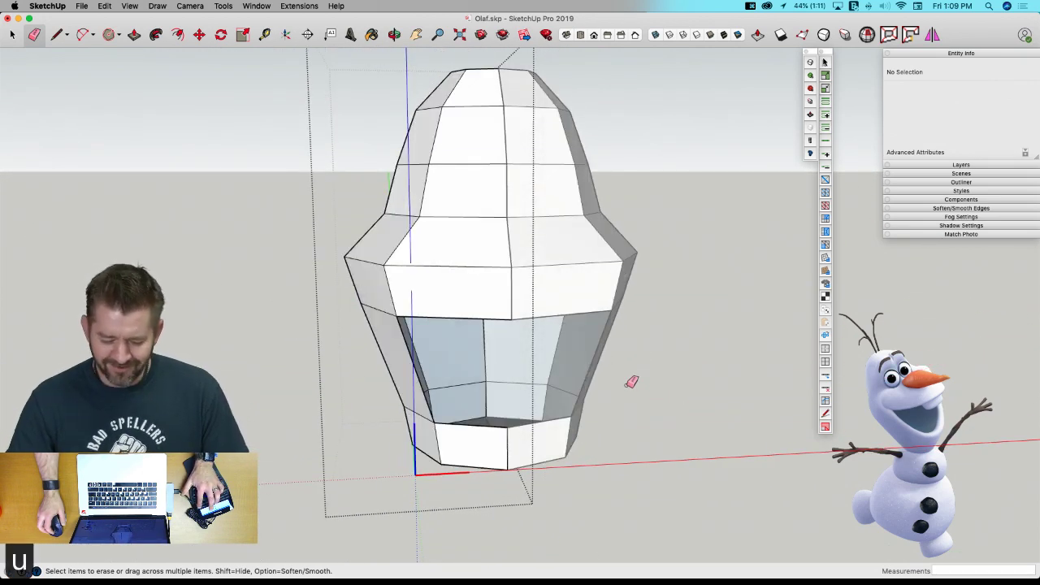
Examine the rim of the mouth opening and the inside of the head from several angles.
{"action": "scroll", "coordinate": [431, 282], "scroll_direction": "up", "scroll_amount": 8}
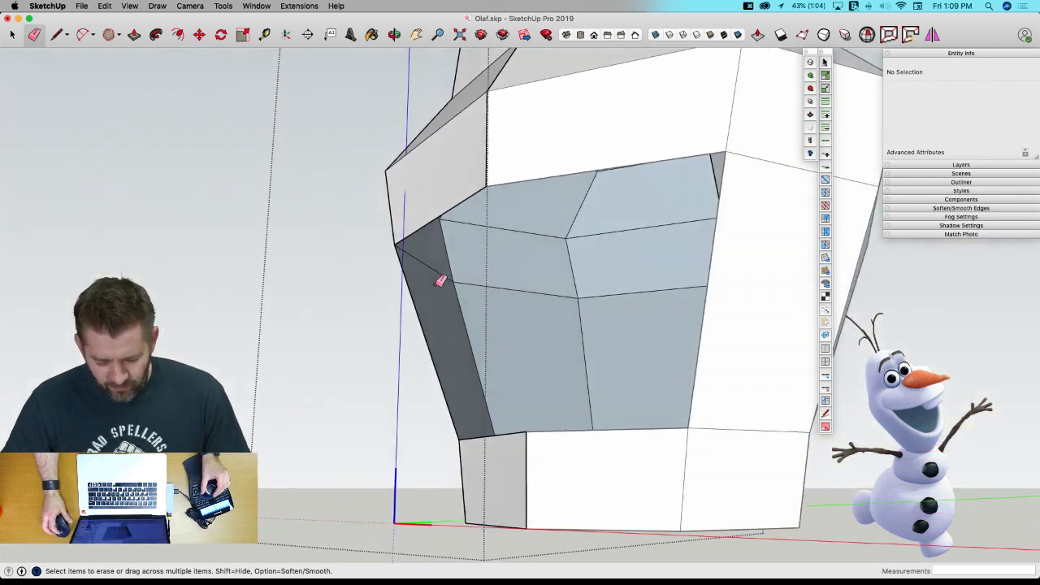
{"action": "key", "text": "space"}
{"action": "mouse_move", "coordinate": [401, 254]}
{"action": "middle_mouse_down"}
{"action": "mouse_move", "coordinate": [509, 366]}
{"action": "mouse_move", "coordinate": [493, 344]}
{"action": "middle_mouse_up"}
{"action": "key", "text": "l"}
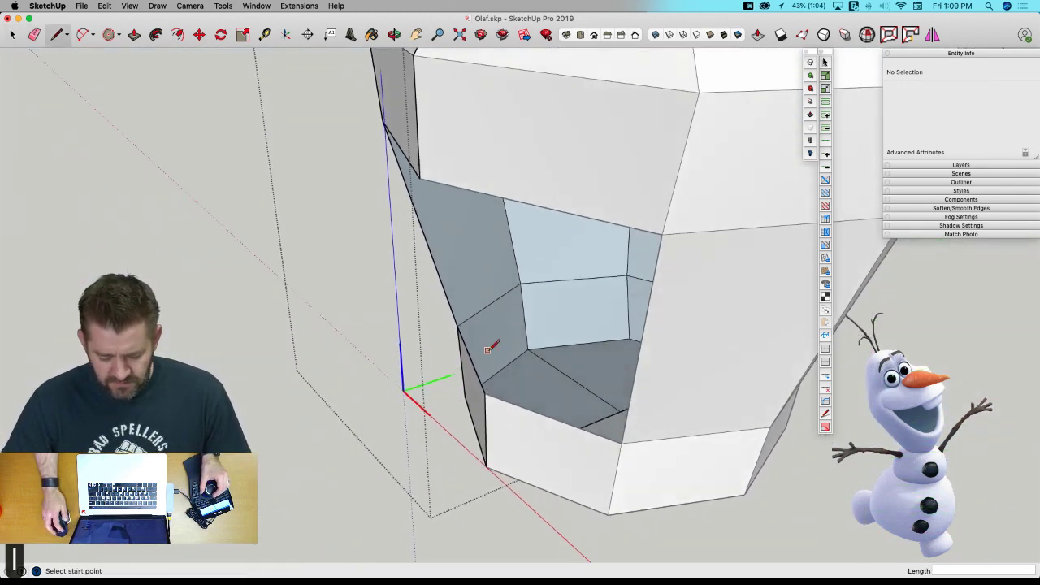
{"action": "mouse_move", "coordinate": [487, 383]}
{"action": "middle_mouse_down"}
{"action": "mouse_move", "coordinate": [479, 393]}
{"action": "mouse_move", "coordinate": [488, 369]}
{"action": "mouse_move", "coordinate": [489, 389]}
{"action": "middle_mouse_up"}
{"action": "key", "text": "space"}
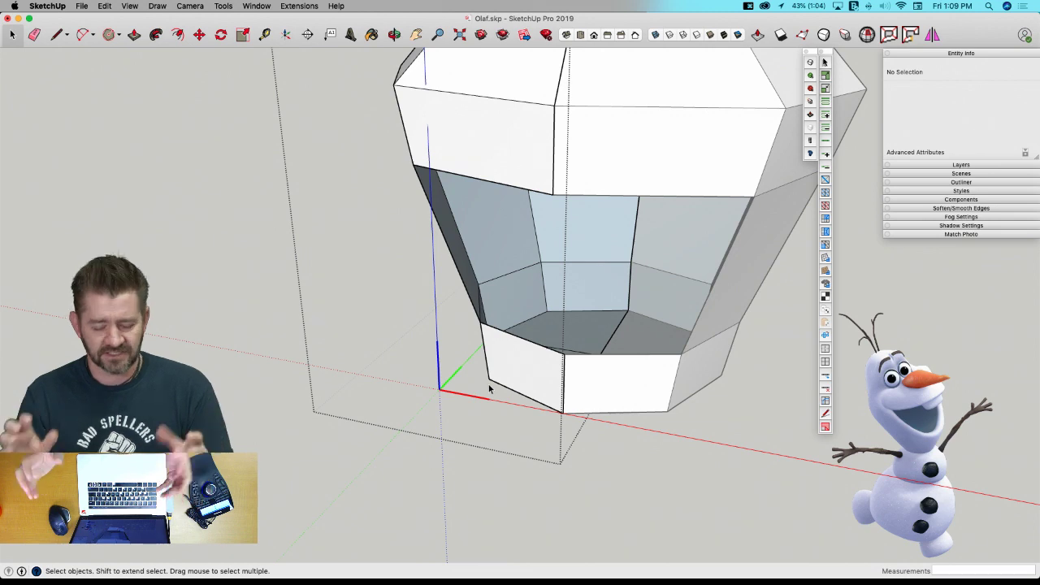
{"action": "scroll", "coordinate": [490, 391], "scroll_direction": "up", "scroll_amount": 10}
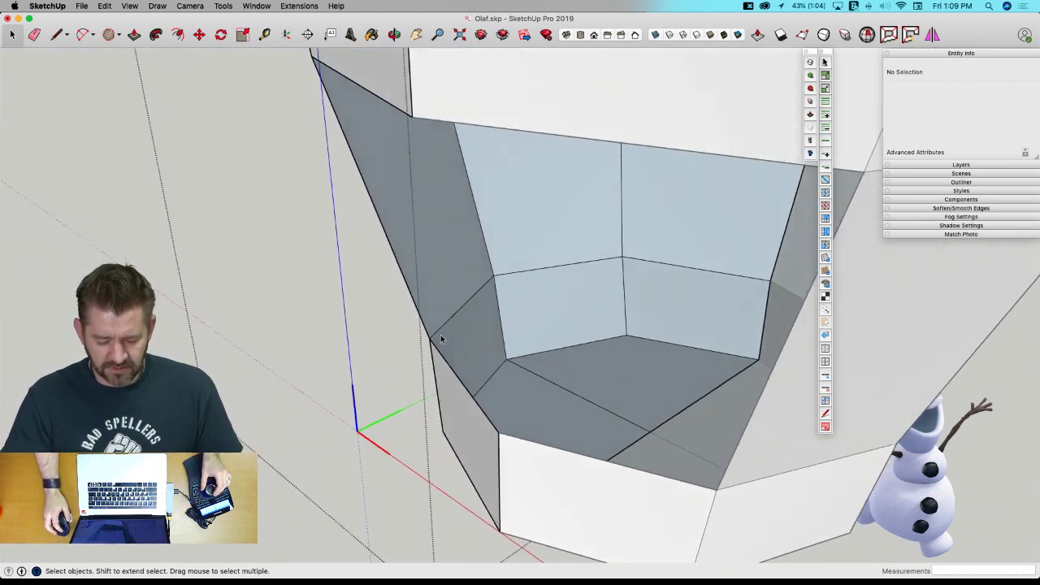
{"action": "key", "text": "l"}
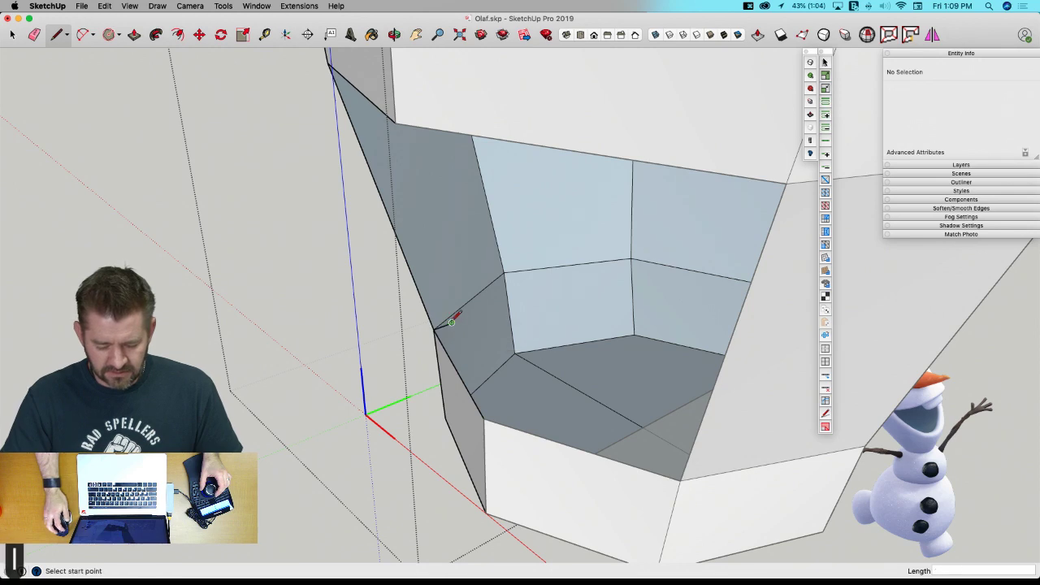
{"action": "key", "text": "space"}
{"action": "middle_click_drag", "start_coordinate": [442, 329], "coordinate": [512, 386]}
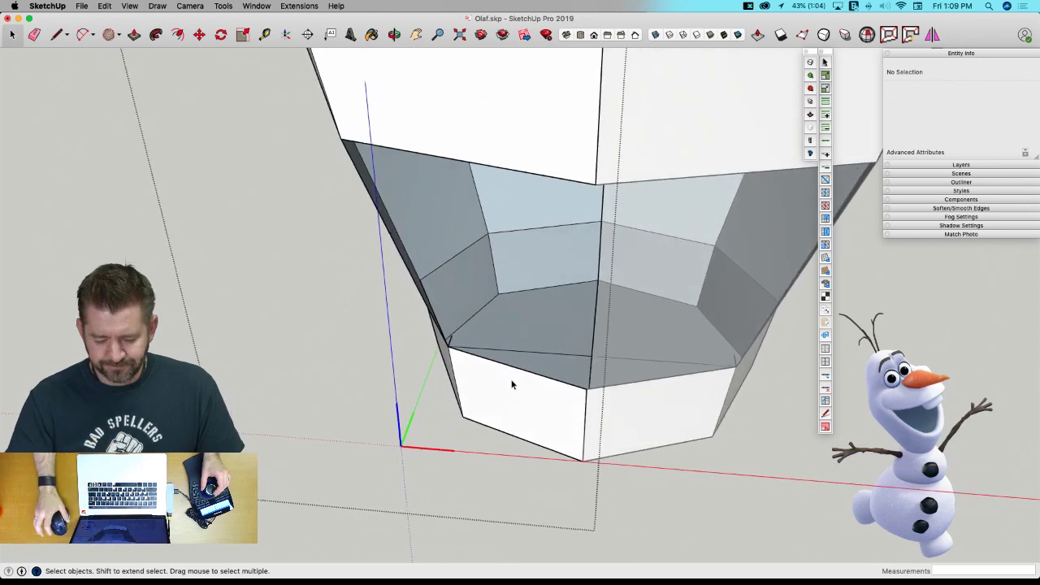
{"action": "middle_click_drag", "start_coordinate": [503, 333], "coordinate": [508, 387]}
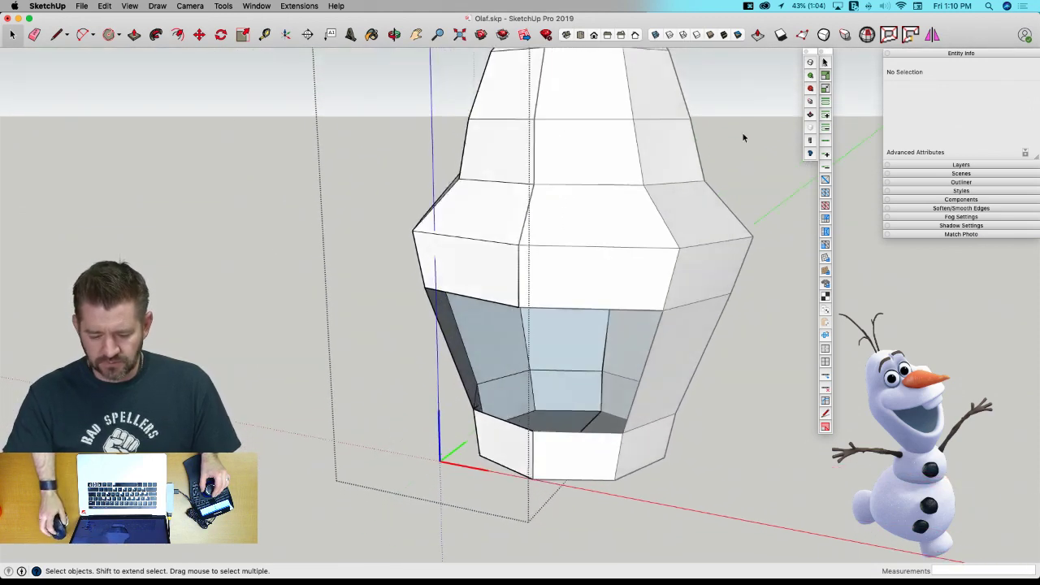
{"action": "middle_click_drag", "start_coordinate": [743, 138], "coordinate": [686, 221]}
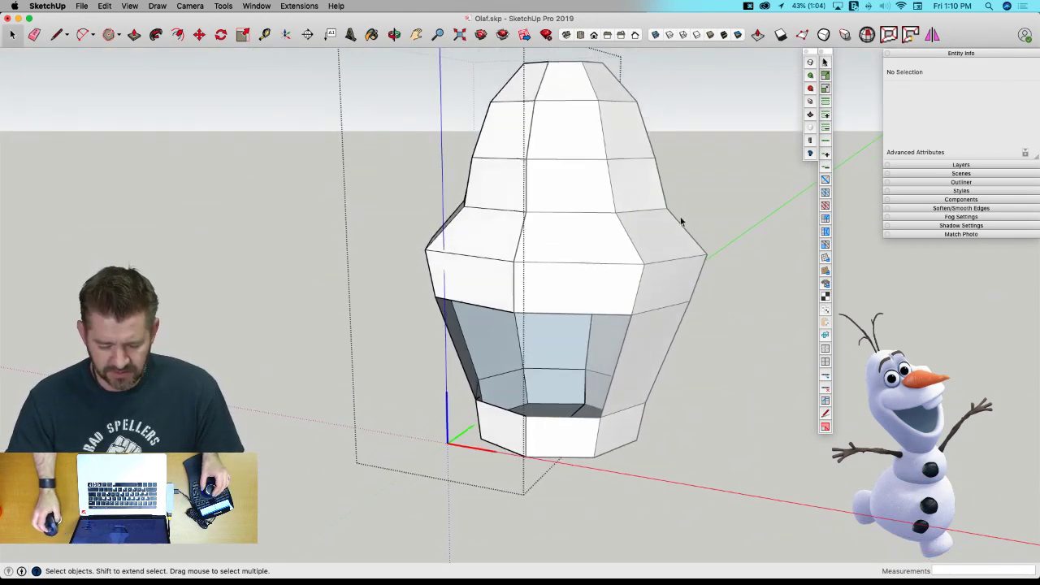
Hide similar components during component editing so that only the head's edited half is displayed.
{"action": "left_click", "coordinate": [128, 7]}
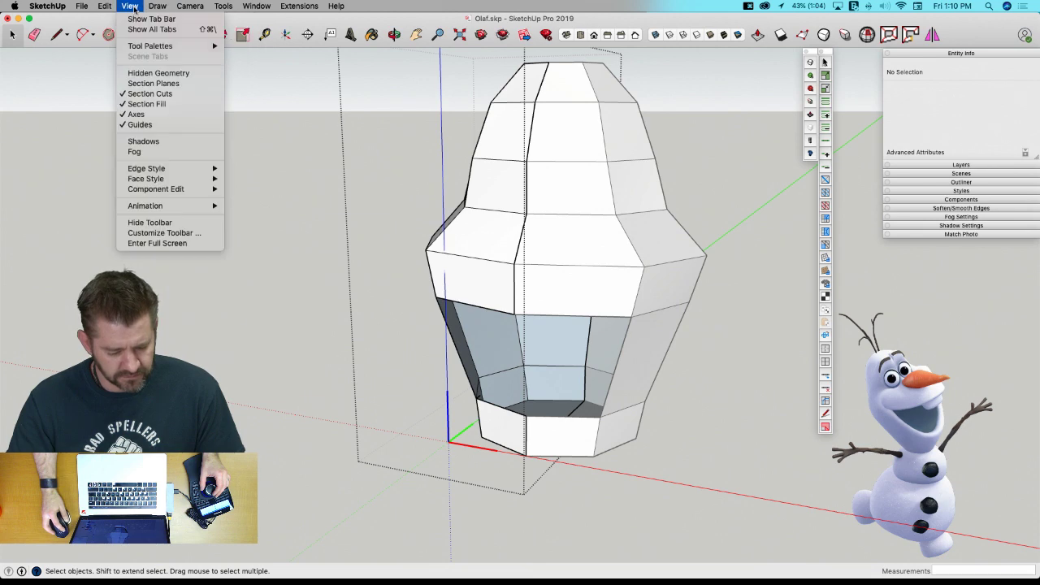
{"action": "mouse_move", "coordinate": [168, 192]}
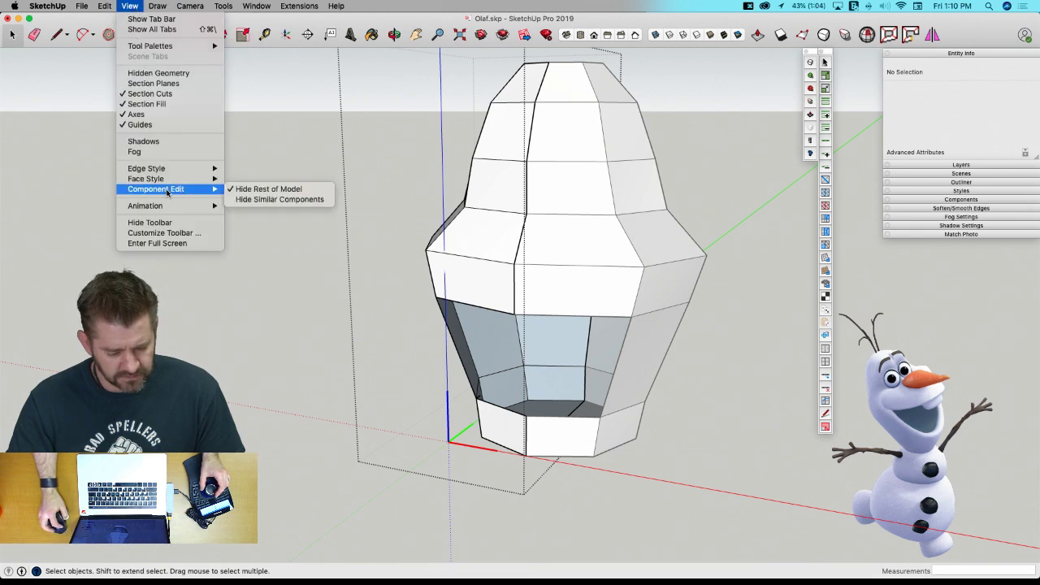
{"action": "left_click", "coordinate": [255, 200]}
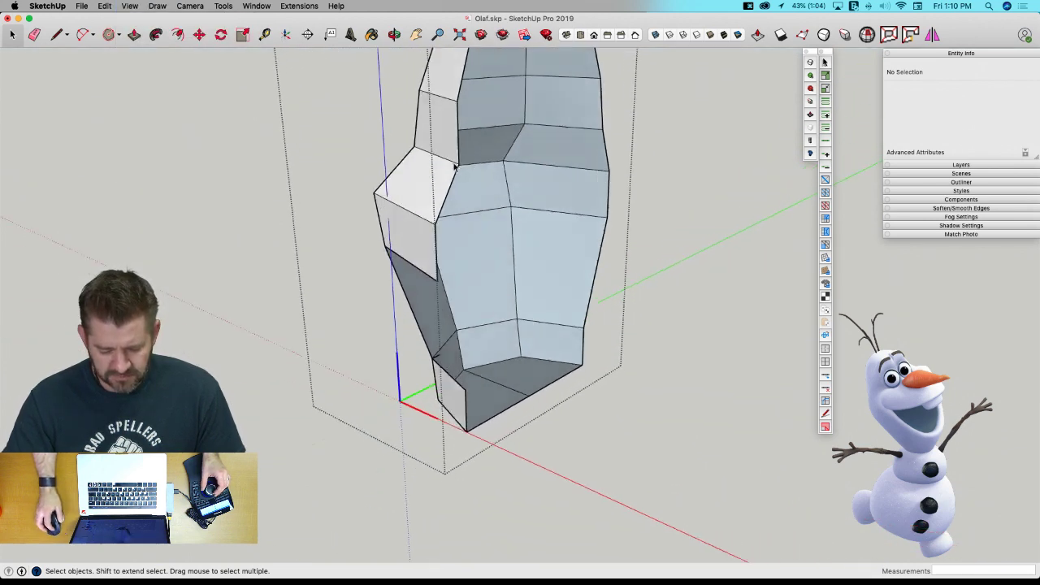
{"action": "mouse_move", "coordinate": [365, 185]}
{"action": "middle_mouse_down"}
{"action": "mouse_move", "coordinate": [439, 142]}
{"action": "mouse_move", "coordinate": [461, 147]}
{"action": "mouse_move", "coordinate": [493, 208]}
{"action": "mouse_move", "coordinate": [632, 214]}
{"action": "mouse_move", "coordinate": [565, 204]}
{"action": "middle_mouse_up"}
{"action": "key", "text": "e"}
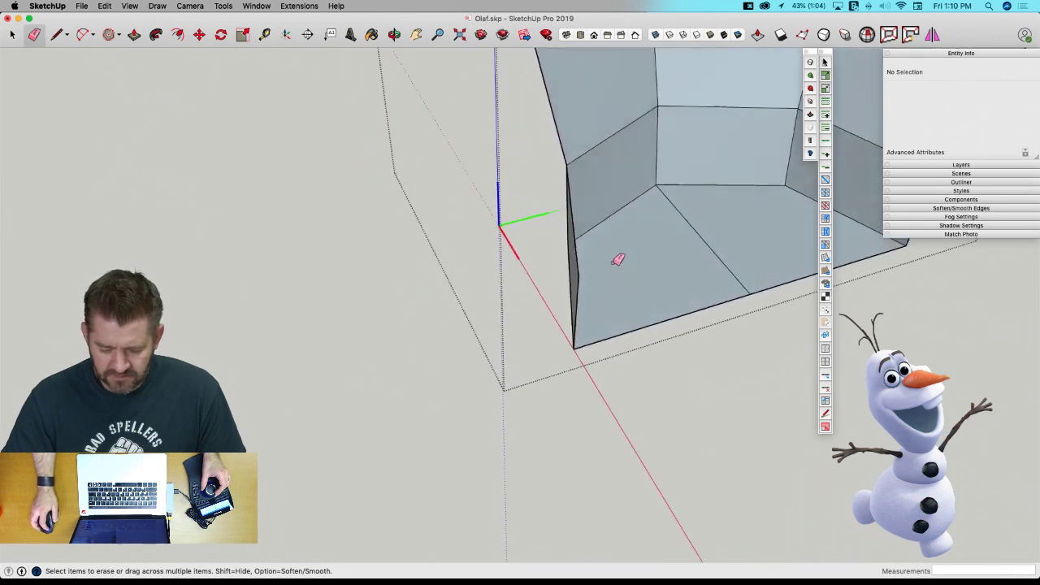
{"action": "key", "text": "l"}
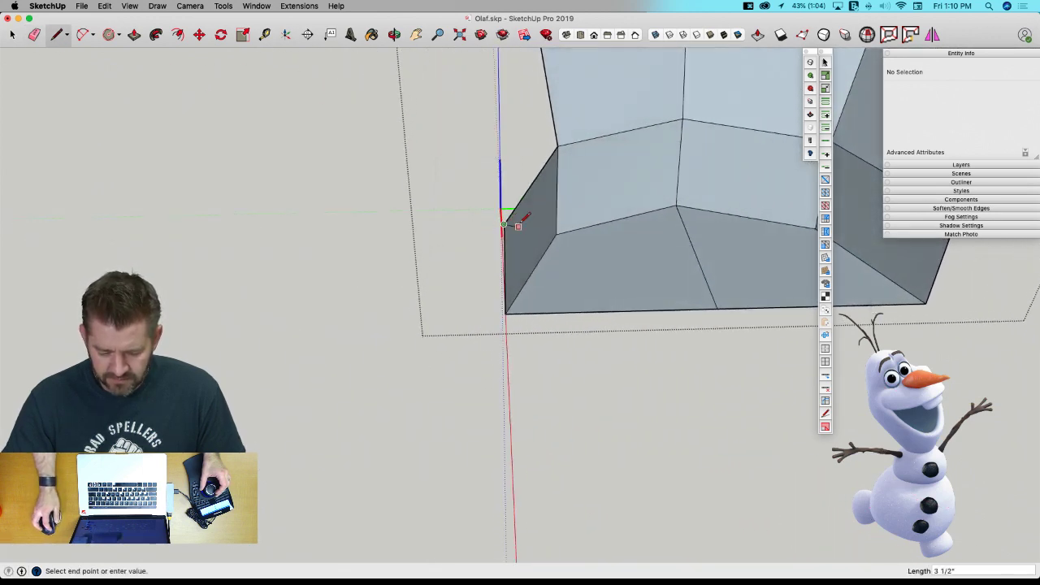
{"action": "key", "text": "space"}
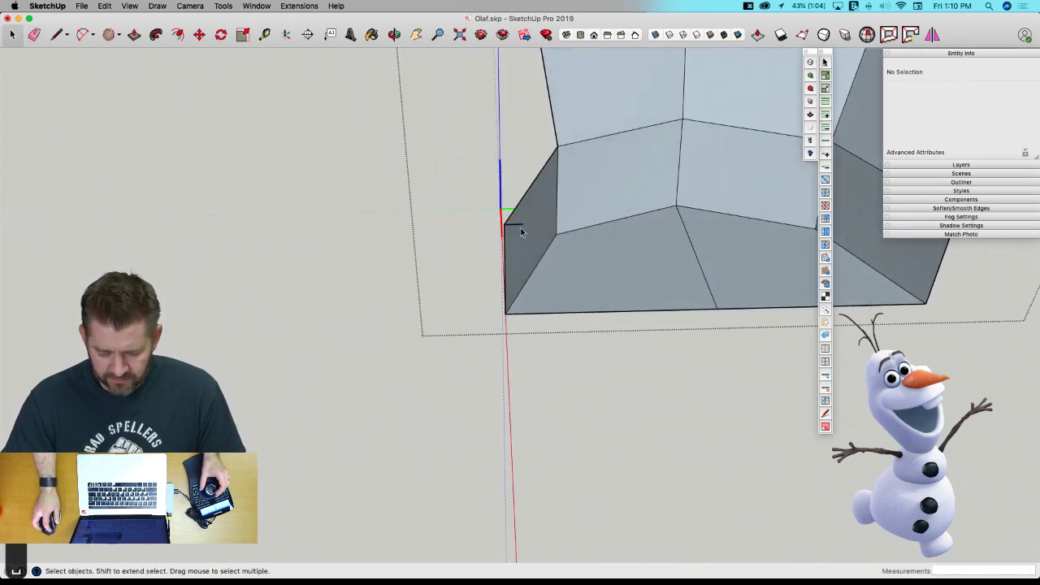
{"action": "left_click", "coordinate": [515, 228]}
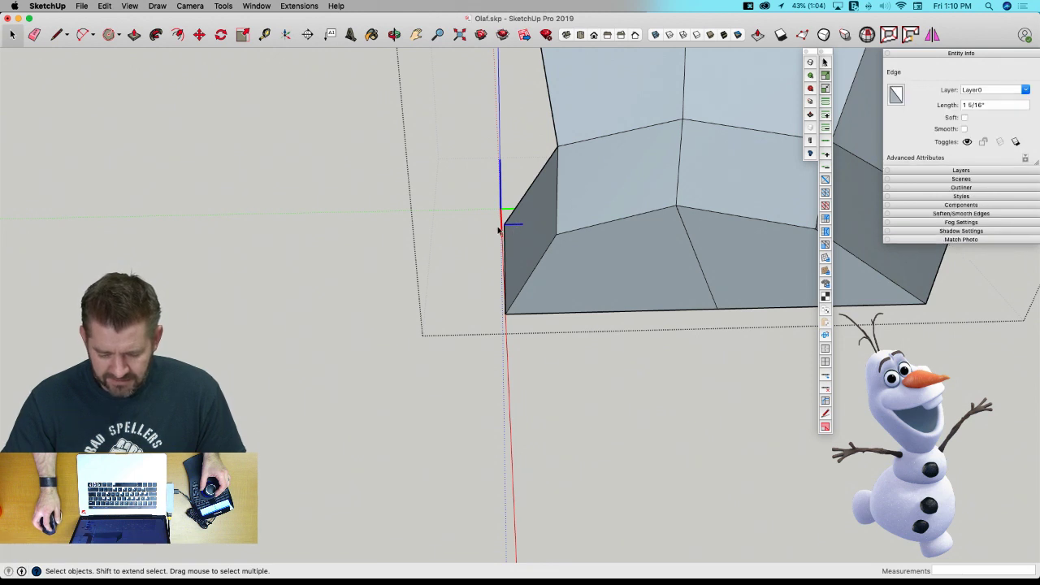
{"action": "key", "text": "super+z"}
Draw 1" edges inward along the green axis from the mouth opening's lower center and lower outer corners.
{"action": "key", "text": "l"}
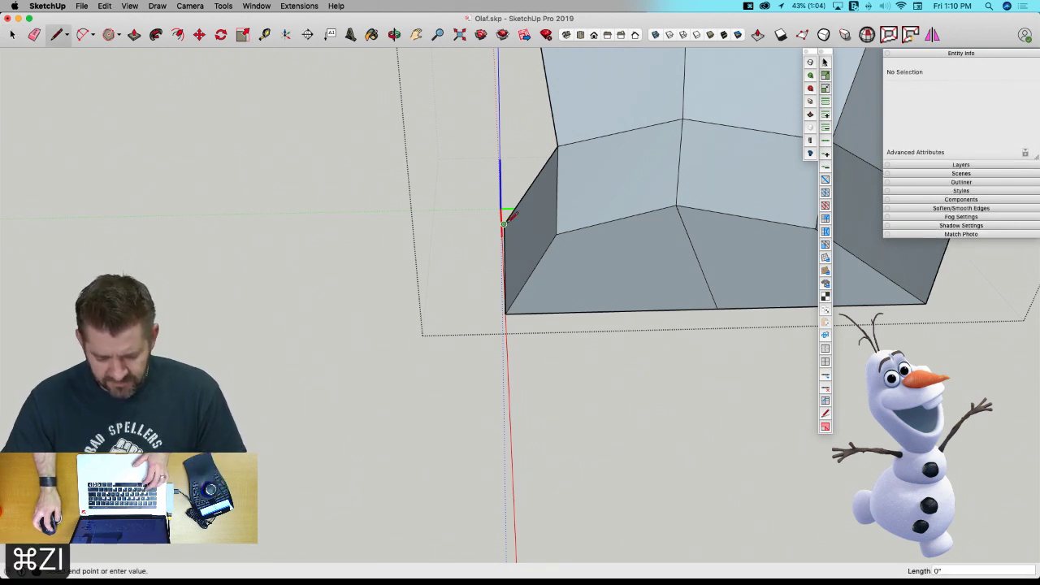
{"action": "type", "text": "1"}
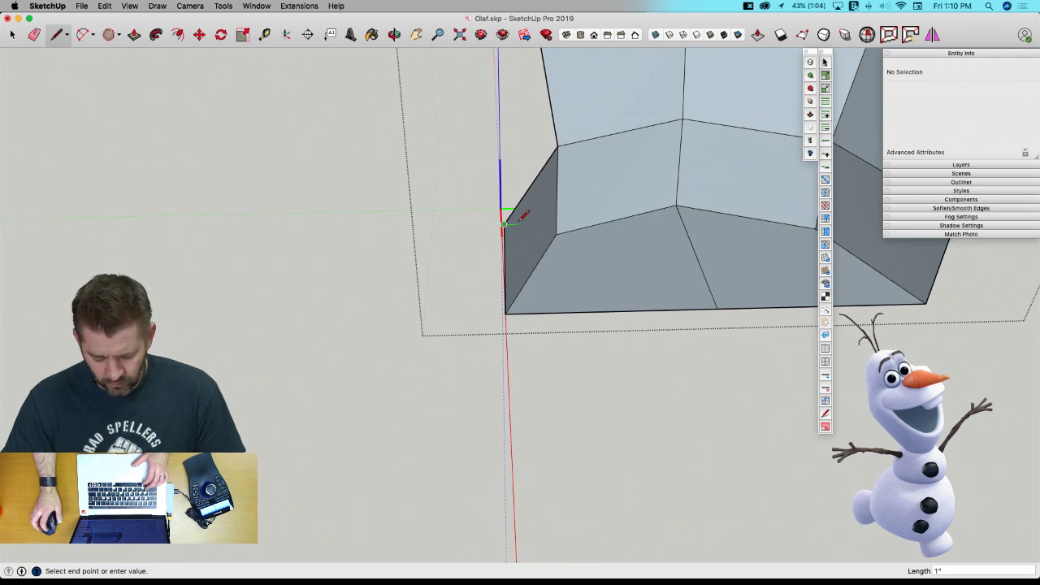
{"action": "key", "text": "Return"}
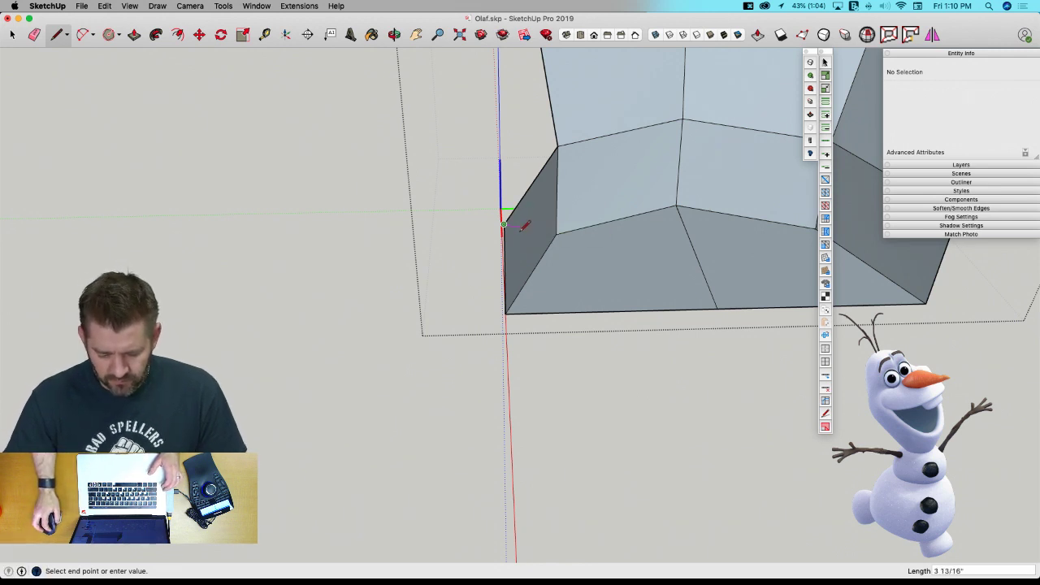
{"action": "type", "text": "1"}
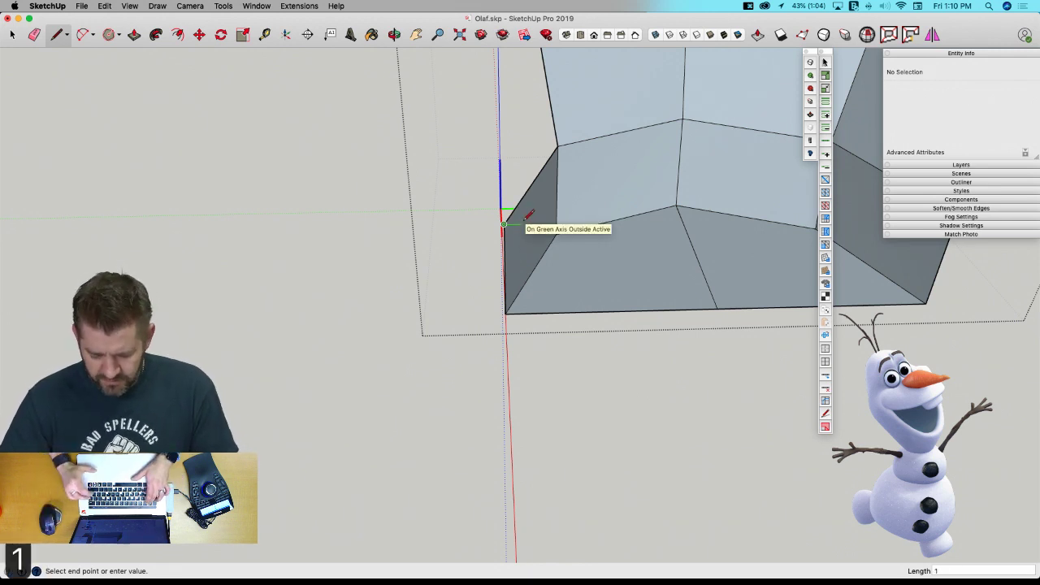
{"action": "key", "text": "Return"}
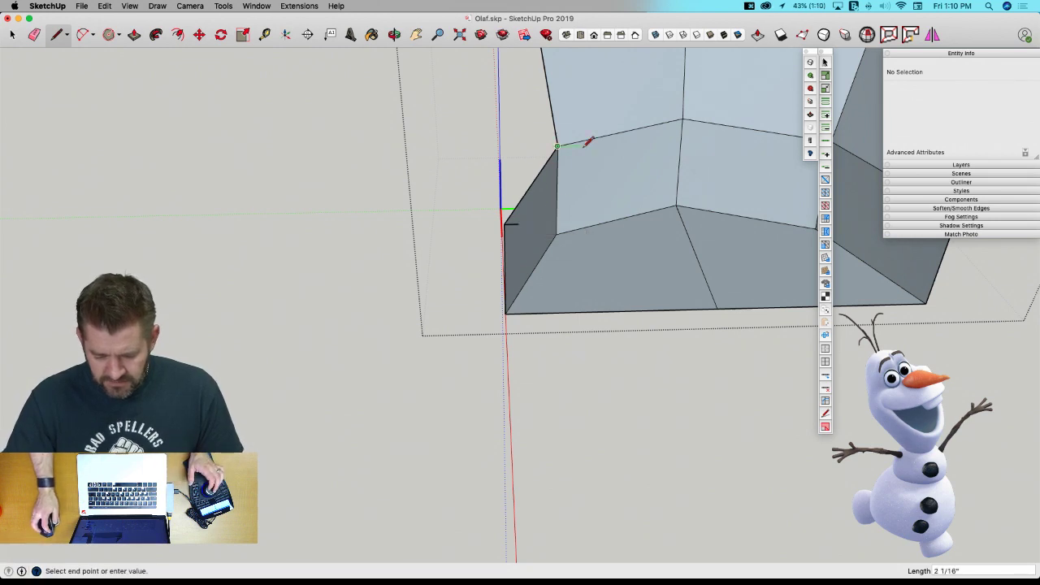
{"action": "type", "text": "1"}
{"action": "key", "text": "Return"}
Draw 1" edges inward along the green axis from the mouth opening's upper outer and upper center corners.
{"action": "middle_click_drag", "start_coordinate": [569, 140], "coordinate": [550, 133]}
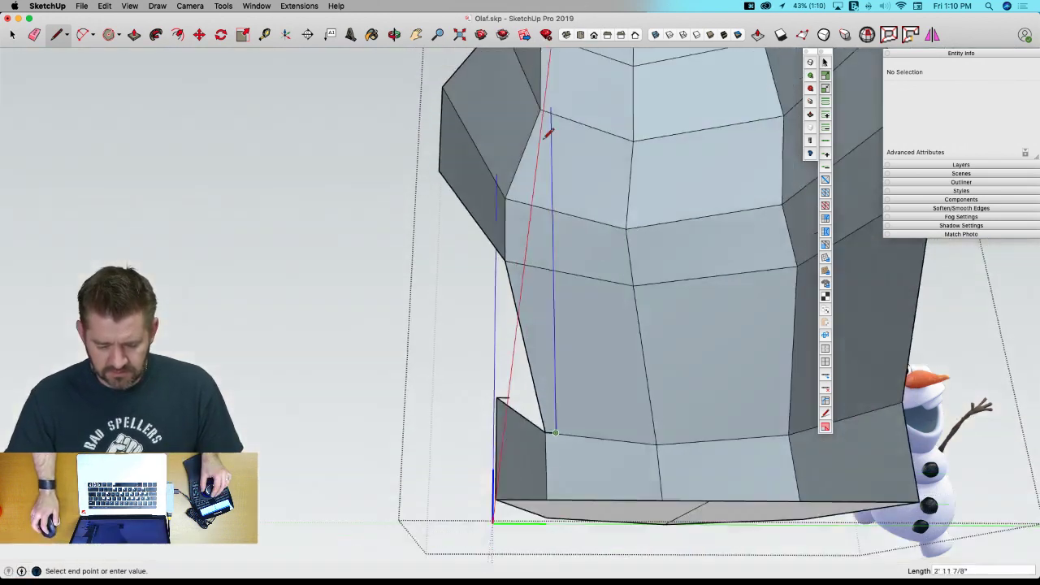
{"action": "key", "text": "l"}
{"action": "left_click", "coordinate": [513, 273]}
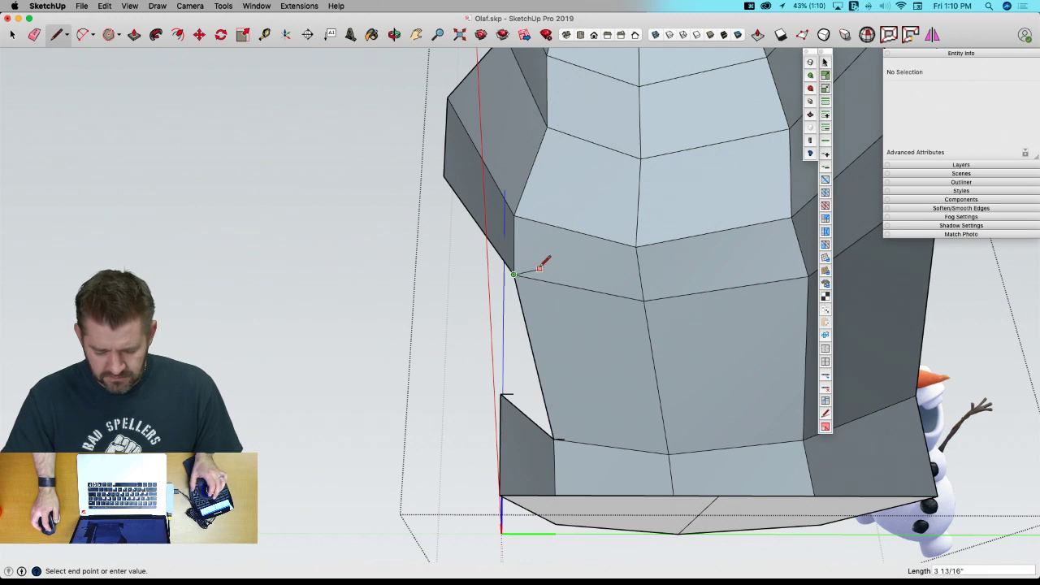
{"action": "type", "text": "1"}
{"action": "key", "text": "Return"}
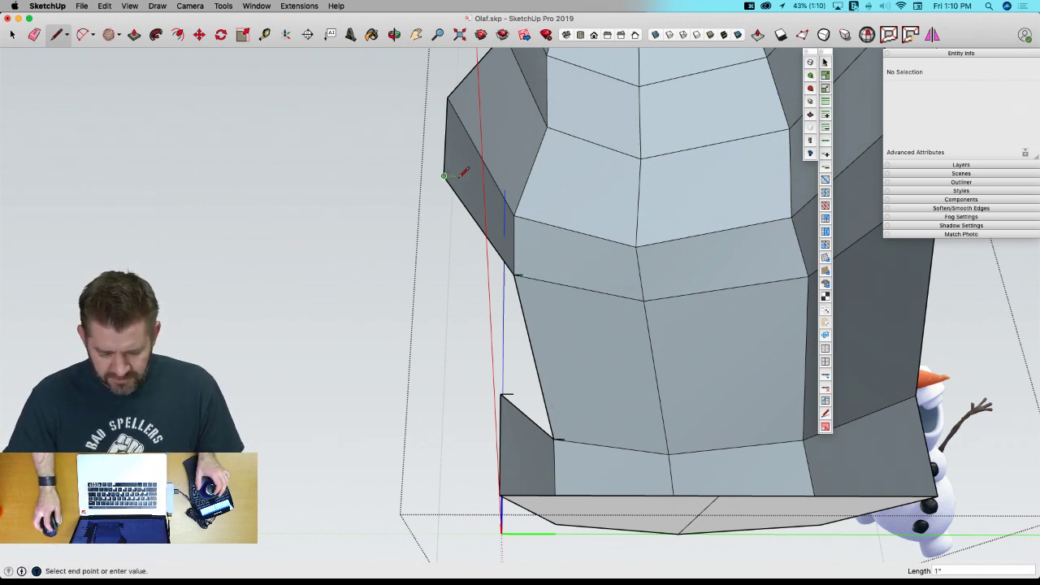
Connect the inner ends of the four short edges to form a narrow lip of faces around the mouth opening.
{"action": "left_click", "coordinate": [523, 274]}
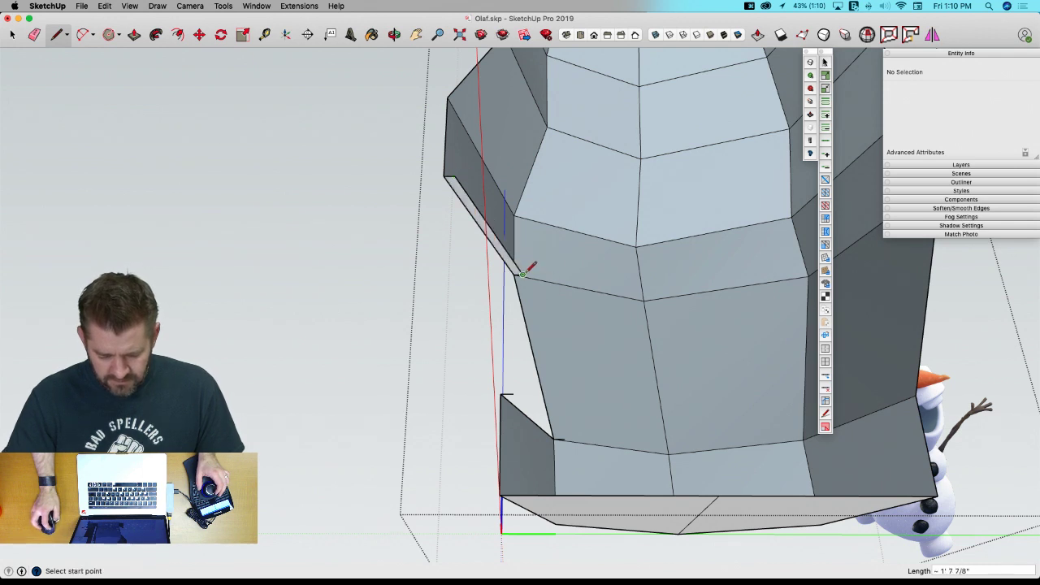
{"action": "left_click", "coordinate": [559, 439]}
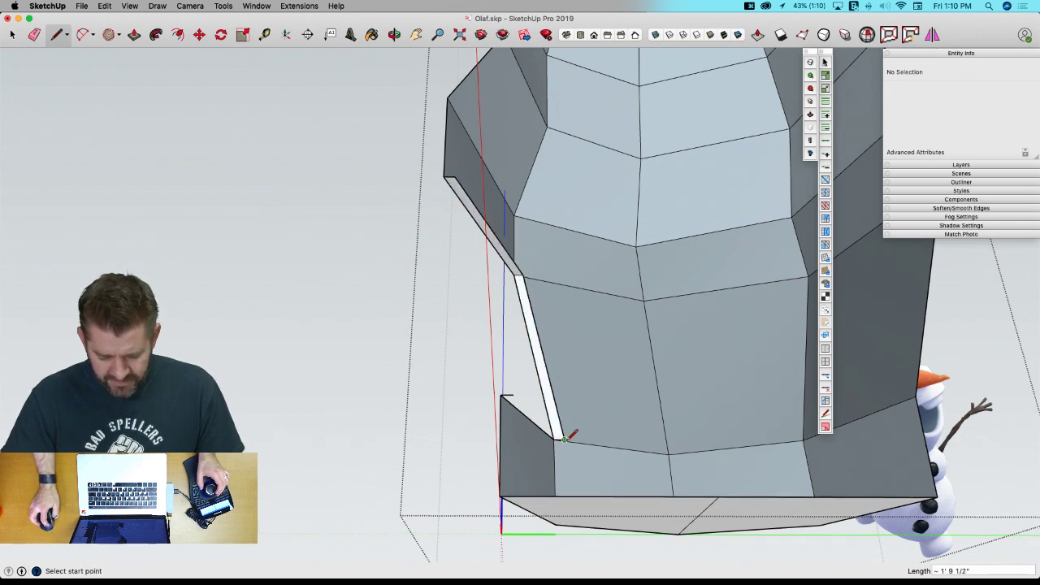
{"action": "left_click", "coordinate": [513, 395]}
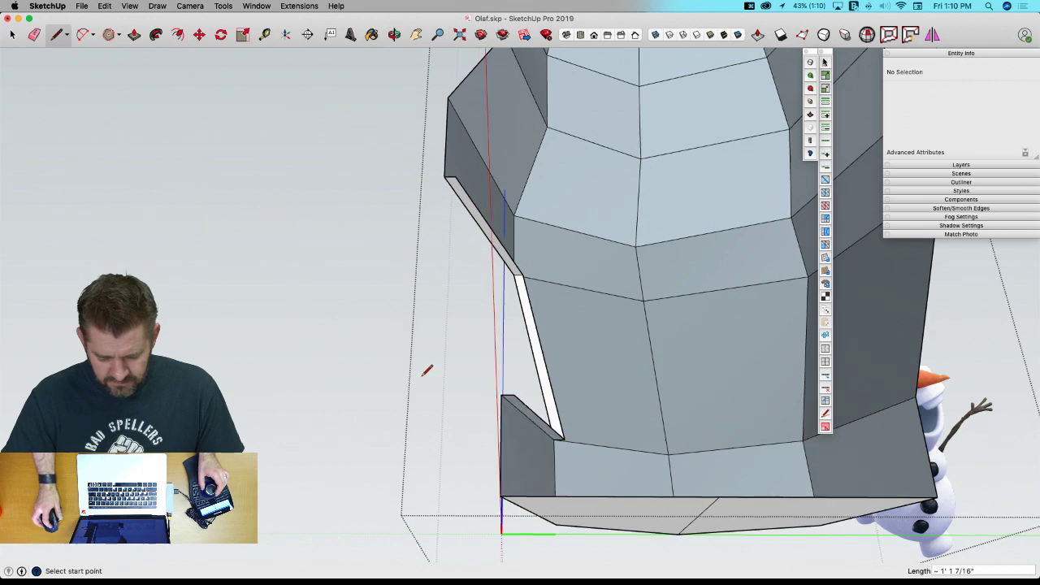
{"action": "key", "text": "space"}
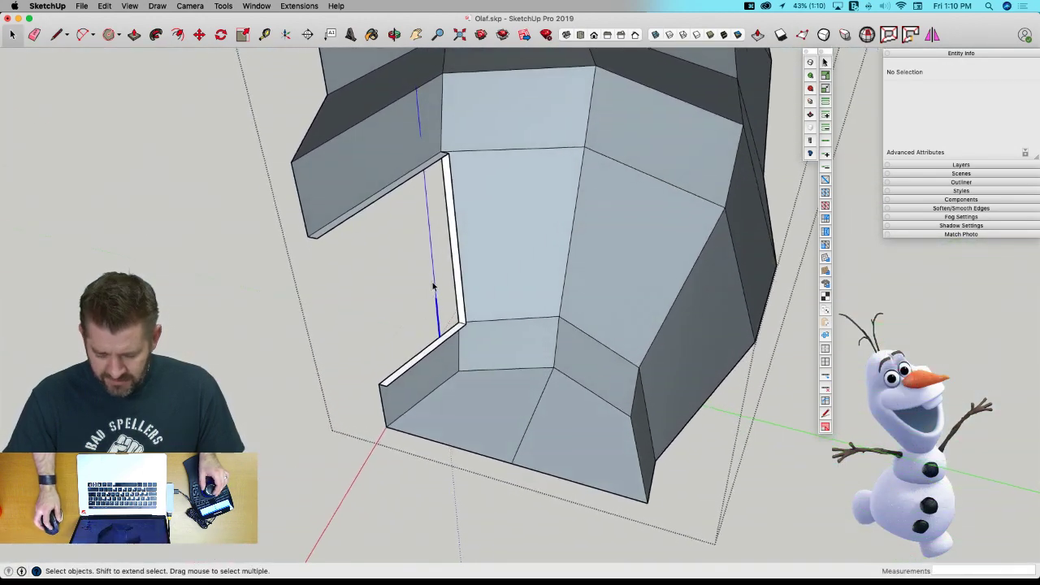
Draw a 4" vertical edge down from the lower lip's inner center corner and complete a face below the lip, its bottom edge parallel to the lip.
{"action": "mouse_move", "coordinate": [445, 299]}
{"action": "middle_mouse_down"}
{"action": "mouse_move", "coordinate": [442, 325]}
{"action": "mouse_move", "coordinate": [434, 309]}
{"action": "mouse_move", "coordinate": [413, 325]}
{"action": "mouse_move", "coordinate": [398, 302]}
{"action": "mouse_move", "coordinate": [485, 315]}
{"action": "middle_mouse_up"}
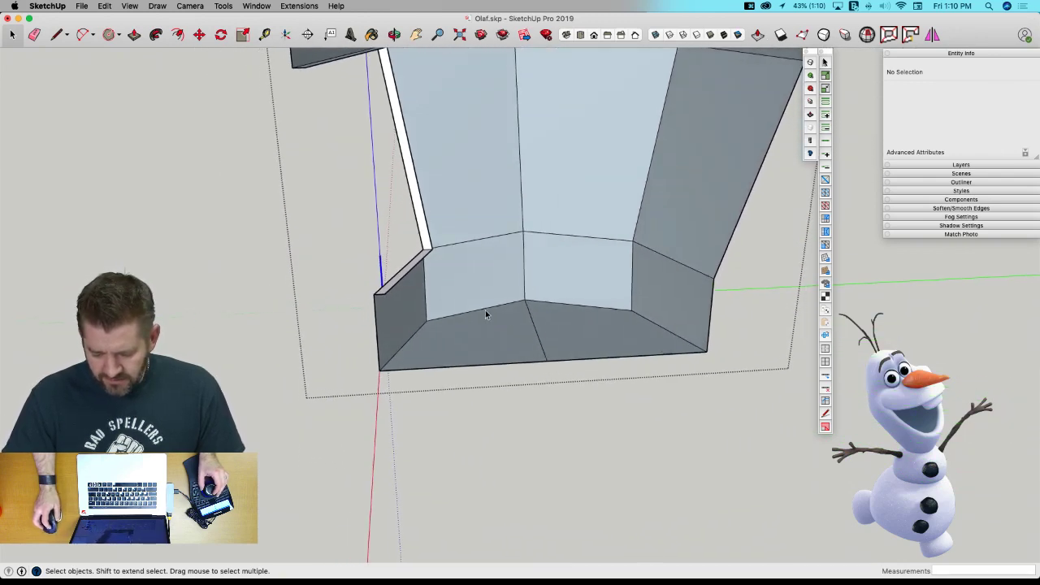
{"action": "middle_click_drag", "start_coordinate": [561, 204], "coordinate": [998, 465]}
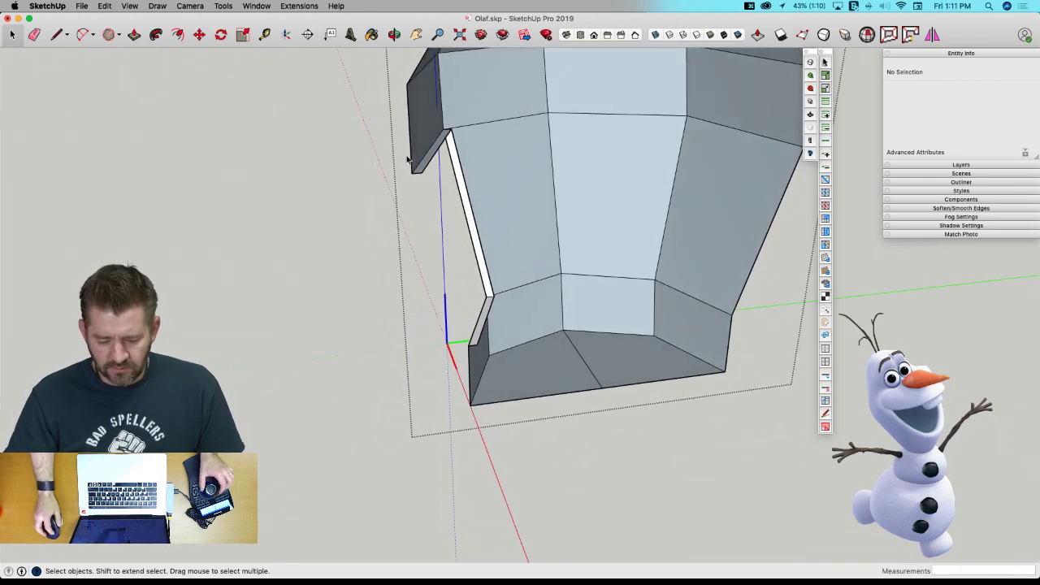
{"action": "left_click", "coordinate": [433, 159]}
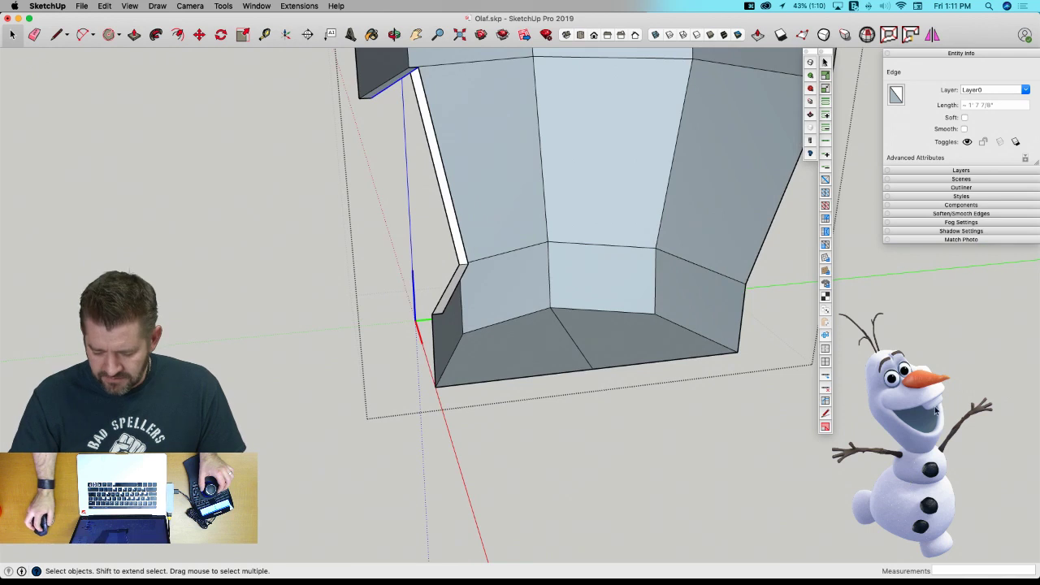
{"action": "key", "text": "l"}
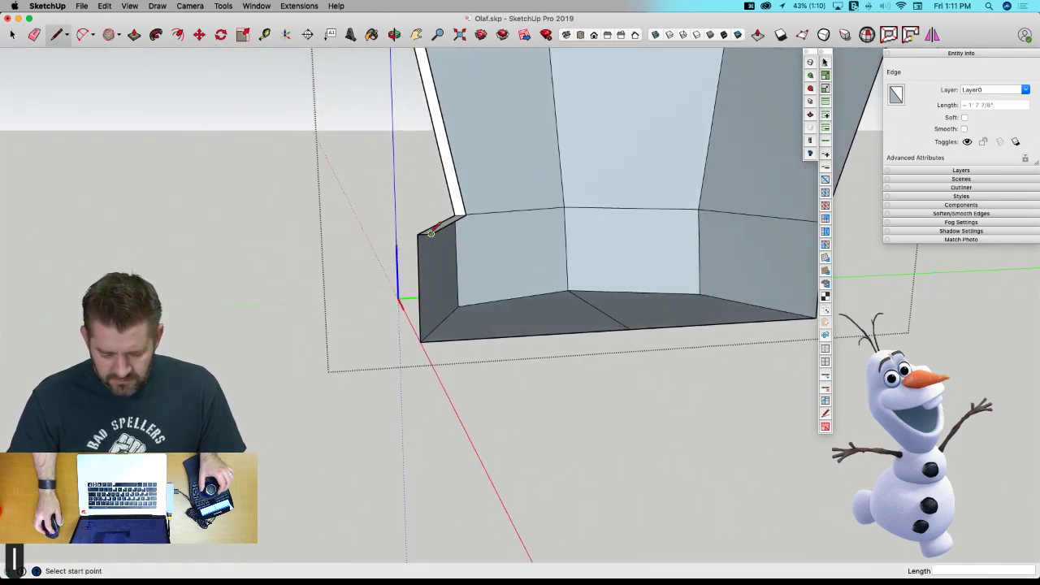
{"action": "left_click", "coordinate": [431, 235]}
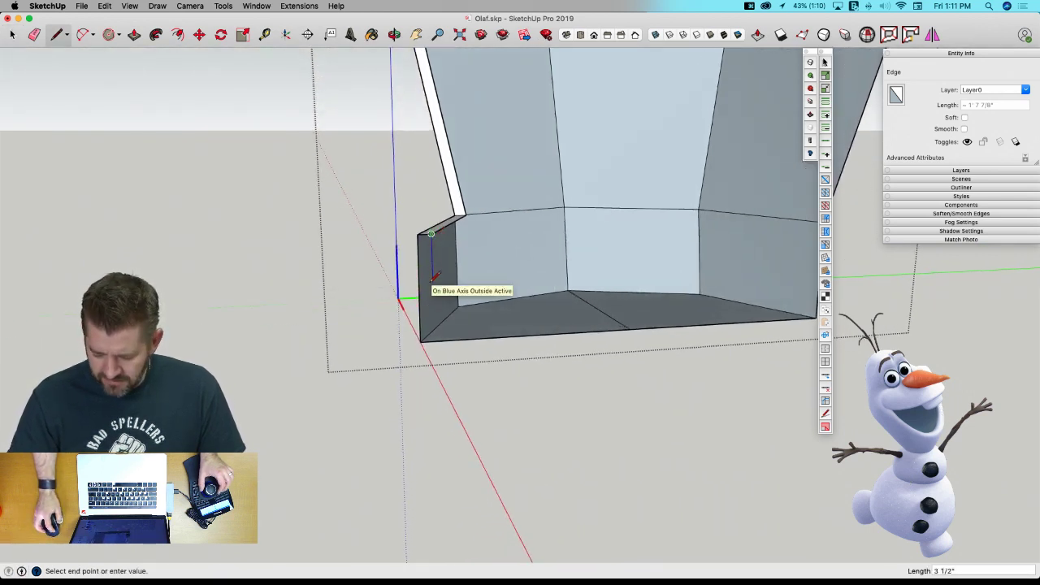
{"action": "type", "text": "4"}
{"action": "key", "text": "Return"}
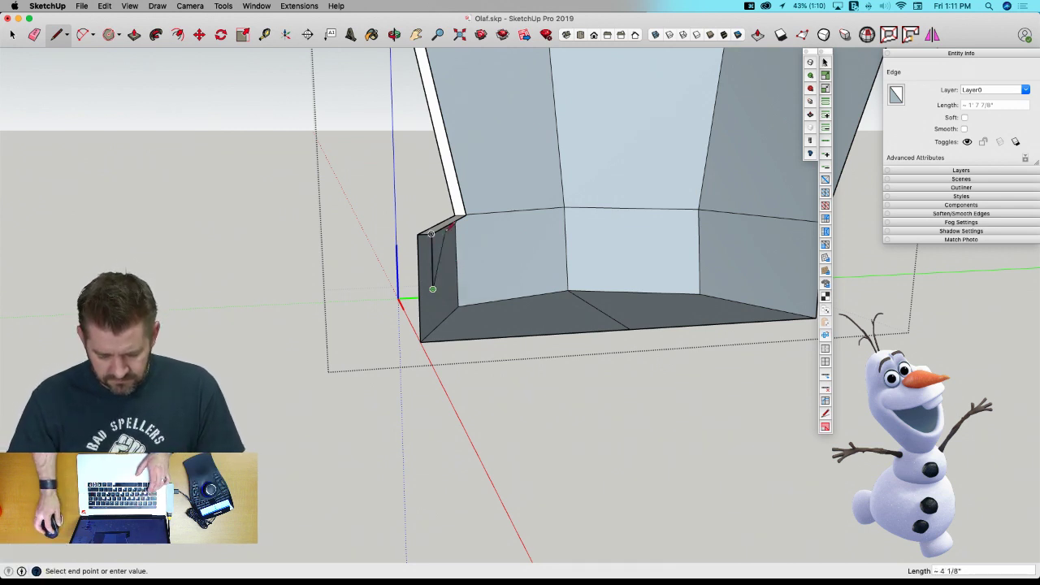
{"action": "scroll", "coordinate": [455, 253], "scroll_direction": "up", "scroll_amount": 5}
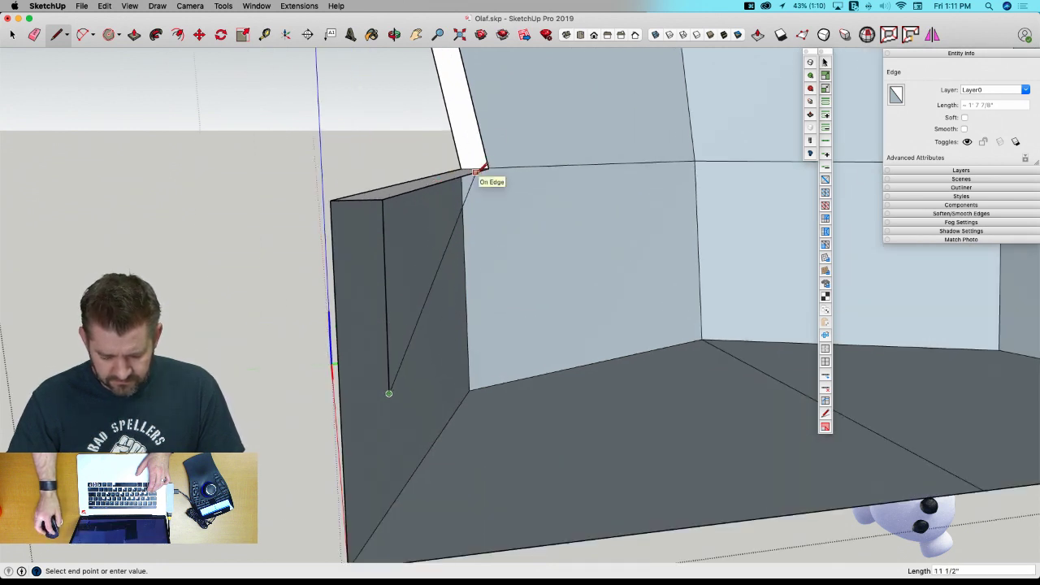
{"action": "key", "text": "Down"}
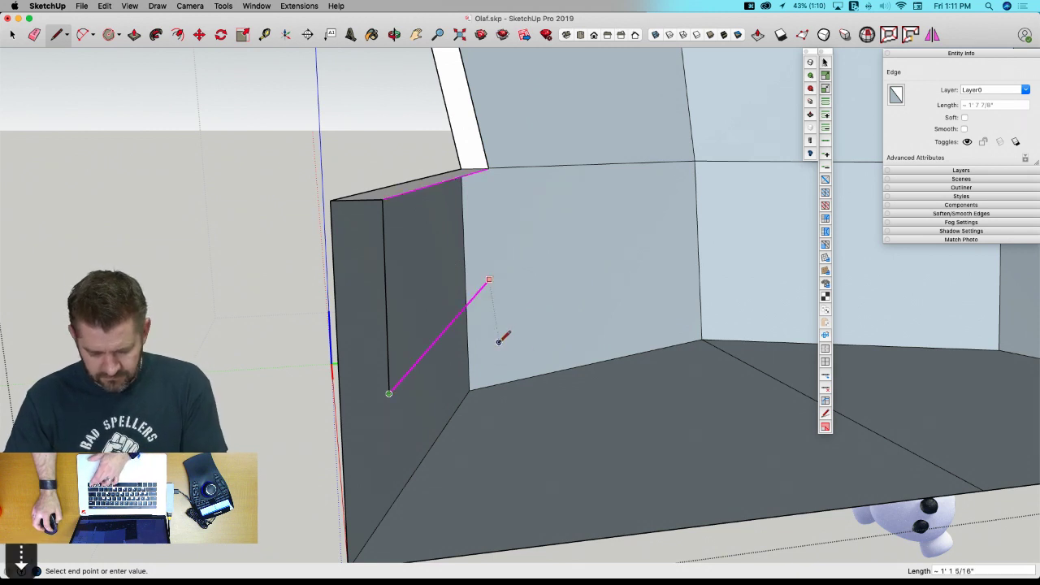
{"action": "left_click", "coordinate": [490, 168]}
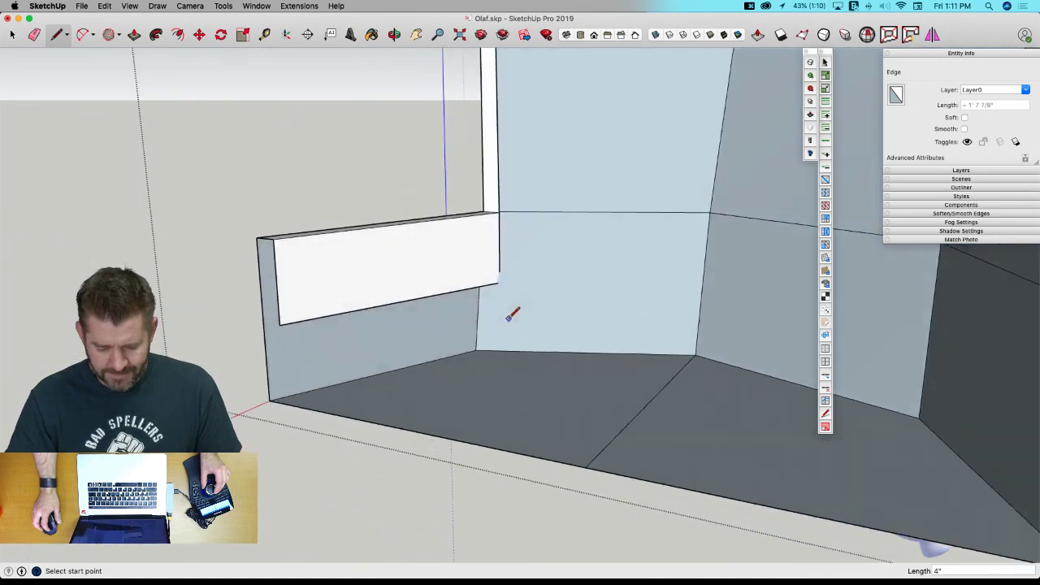
{"action": "key", "text": "space"}
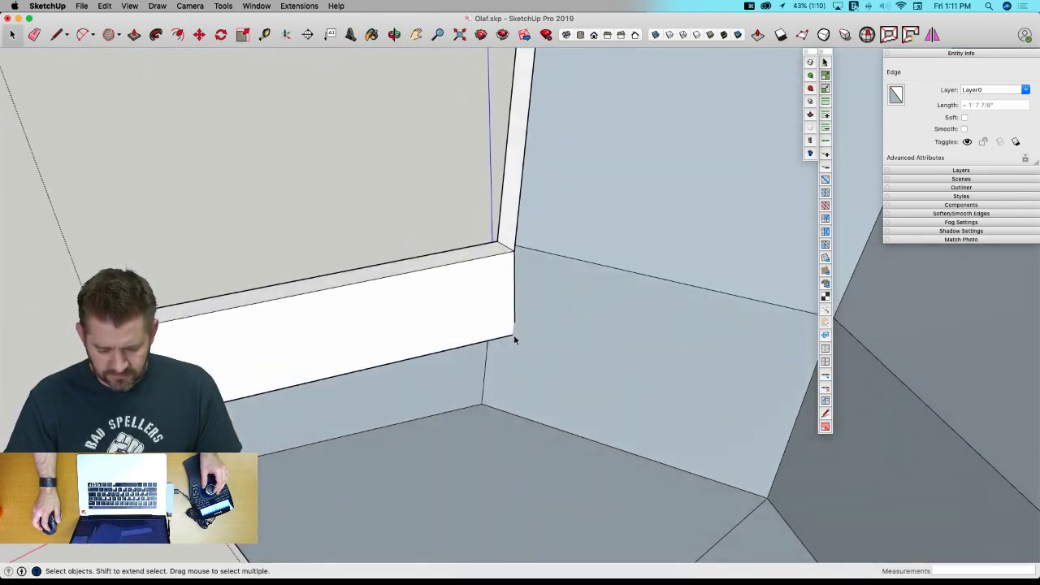
{"action": "key", "text": "m"}
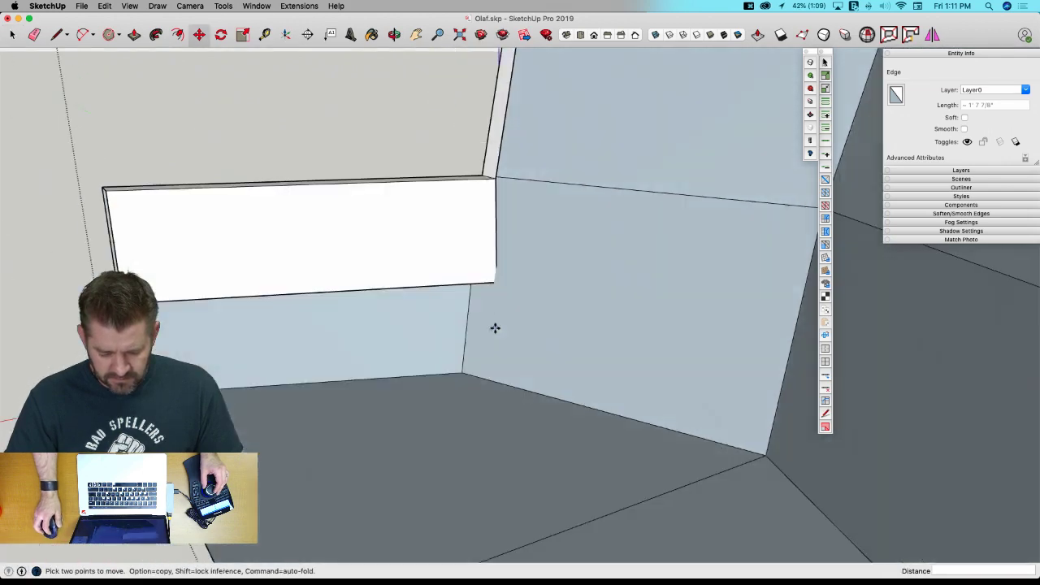
{"action": "key", "text": "space"}
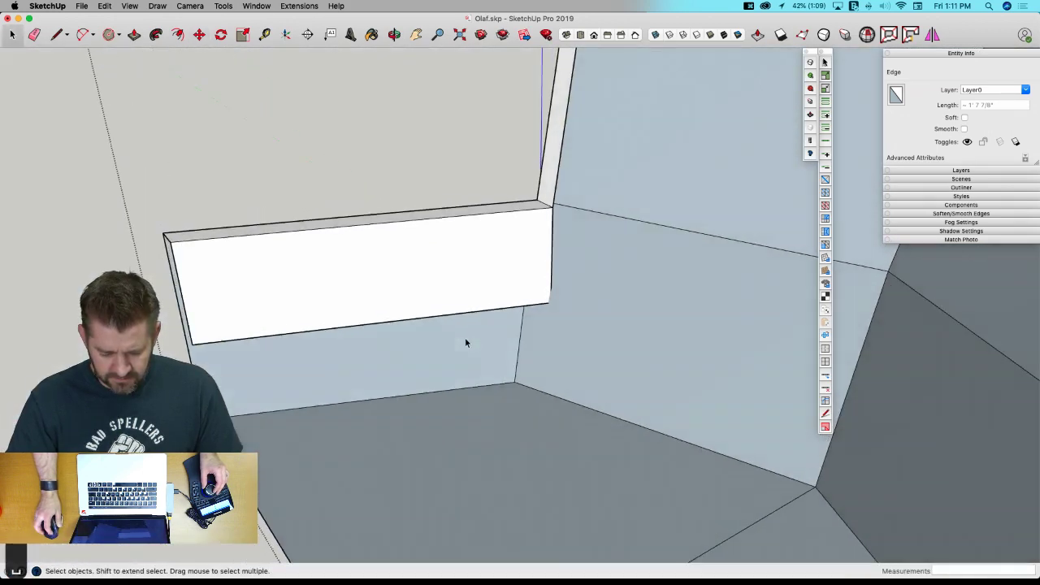
{"action": "key", "text": "m"}
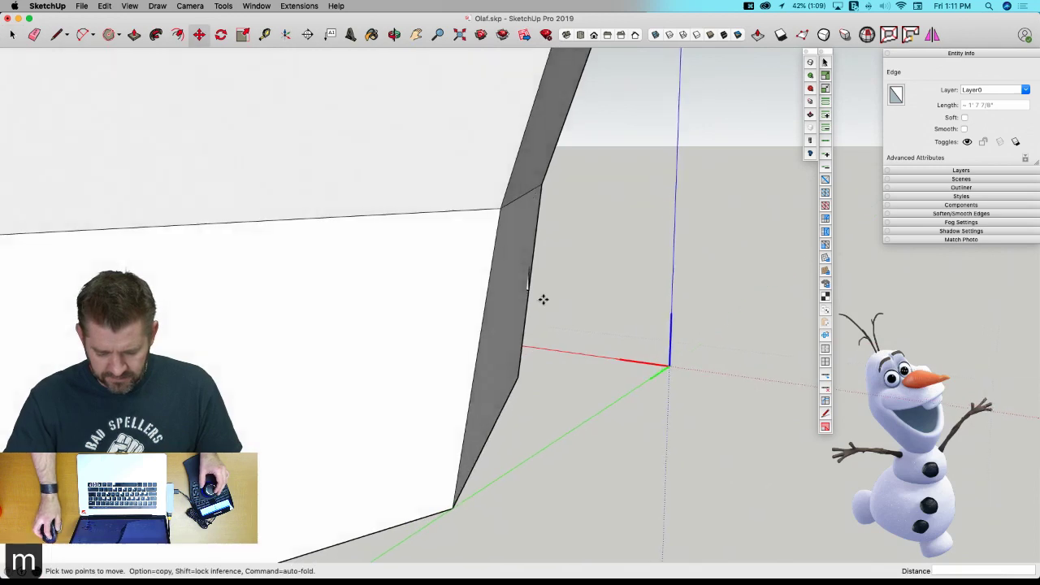
{"action": "left_click", "coordinate": [530, 292]}
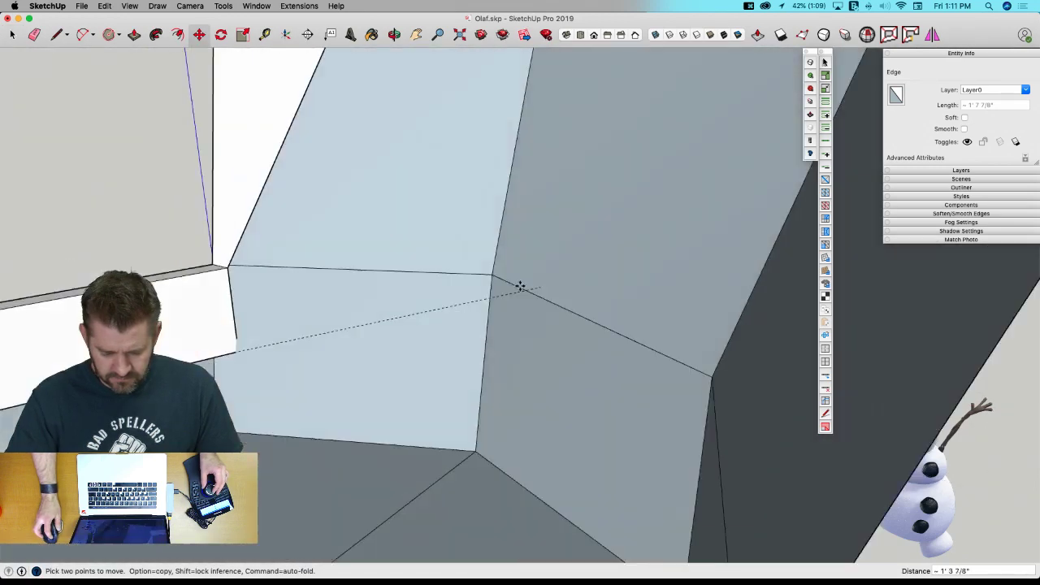
{"action": "key", "text": "space"}
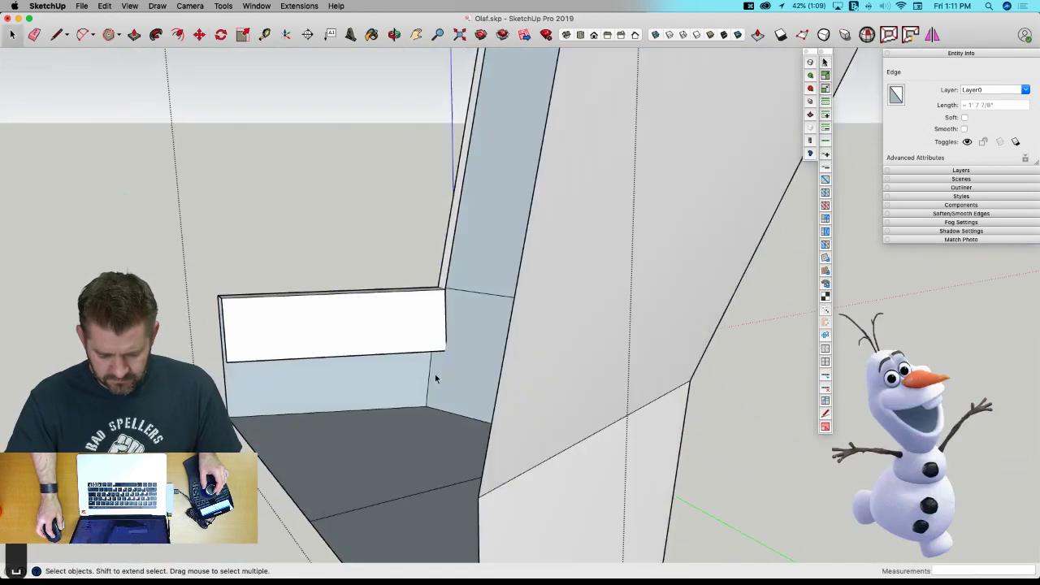
Move the lower outer corner of the face below the lip 2 1/4" toward the mouth's center, parallel to the lip edge.
{"action": "key", "text": "m"}
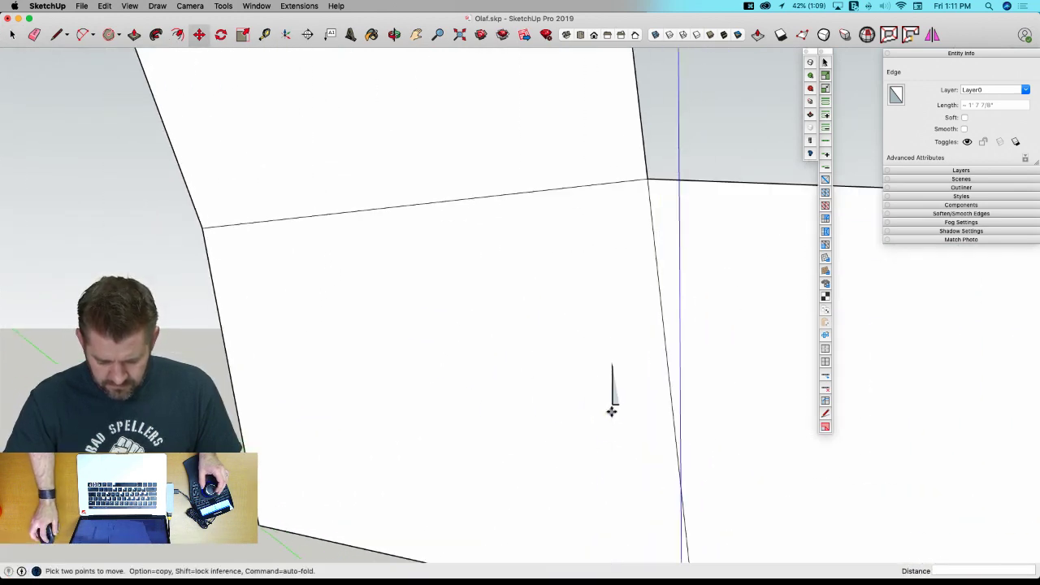
{"action": "left_click", "coordinate": [613, 404]}
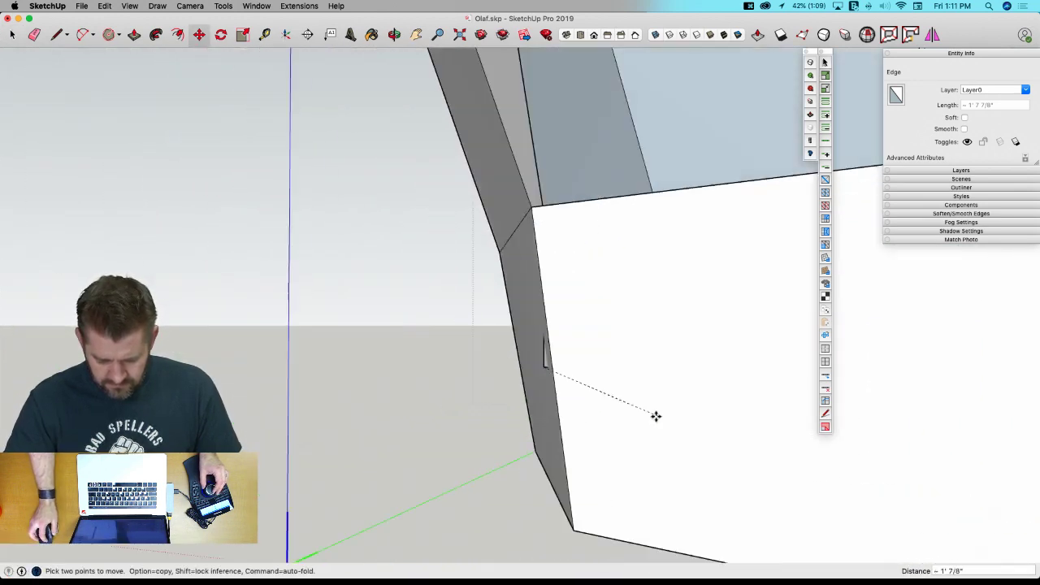
{"action": "key", "text": "Escape"}
{"action": "key", "text": "Escape"}
{"action": "key", "text": "Escape"}
{"action": "key", "text": "Escape"}
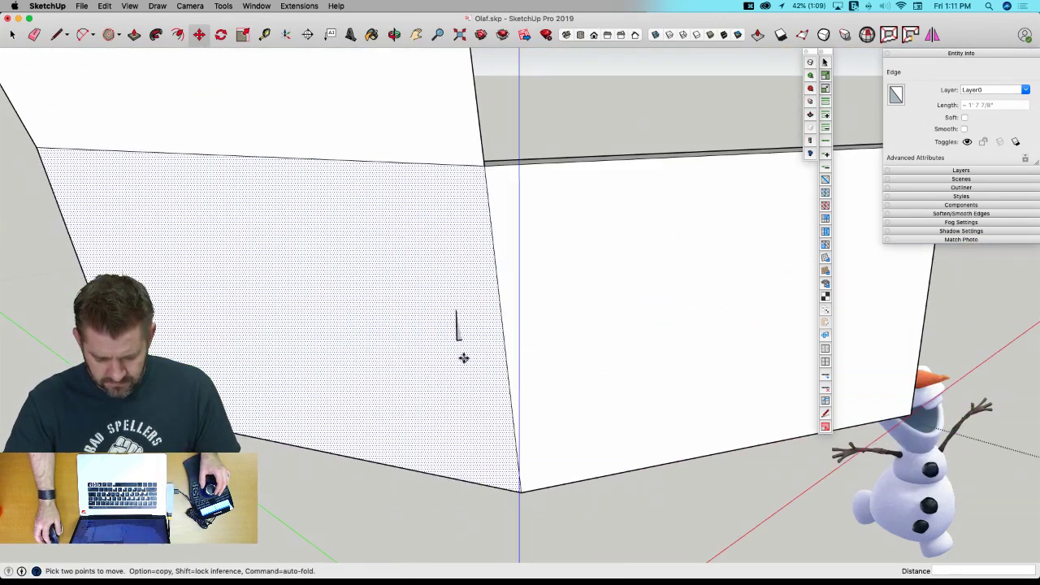
{"action": "left_click", "coordinate": [457, 341]}
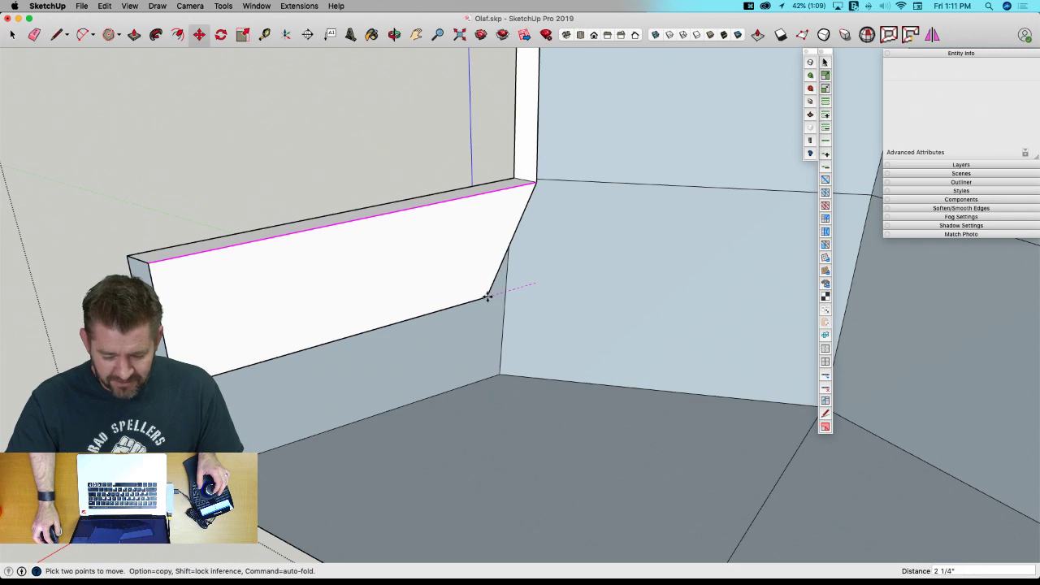
{"action": "left_click", "coordinate": [488, 297]}
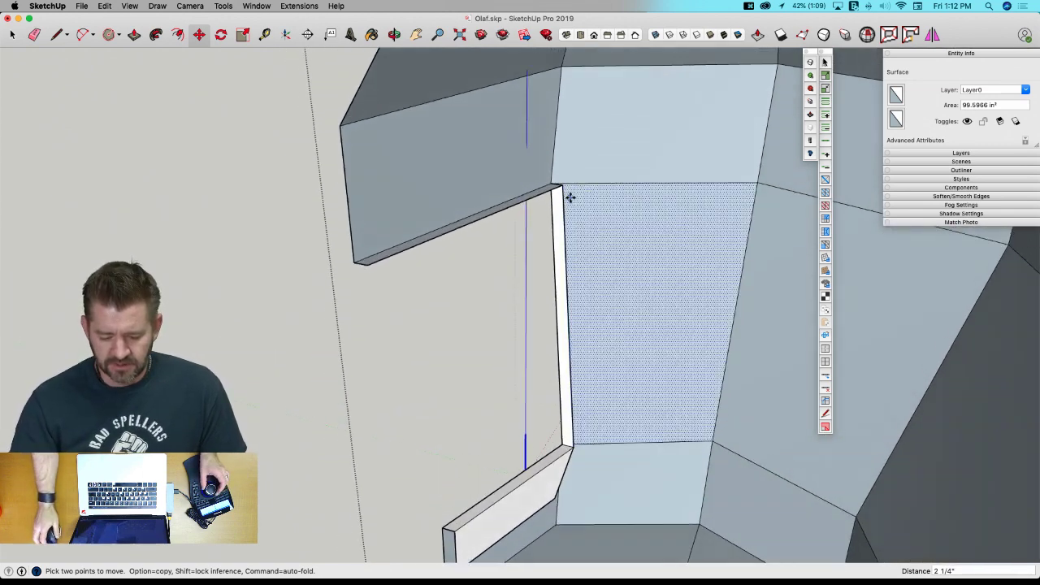
Build the mouth's inner side wall about 5" deep from the outer lip corners, split it with a diagonal, and add the adjoining face below it.
{"action": "key", "text": "l"}
{"action": "left_click", "coordinate": [540, 211]}
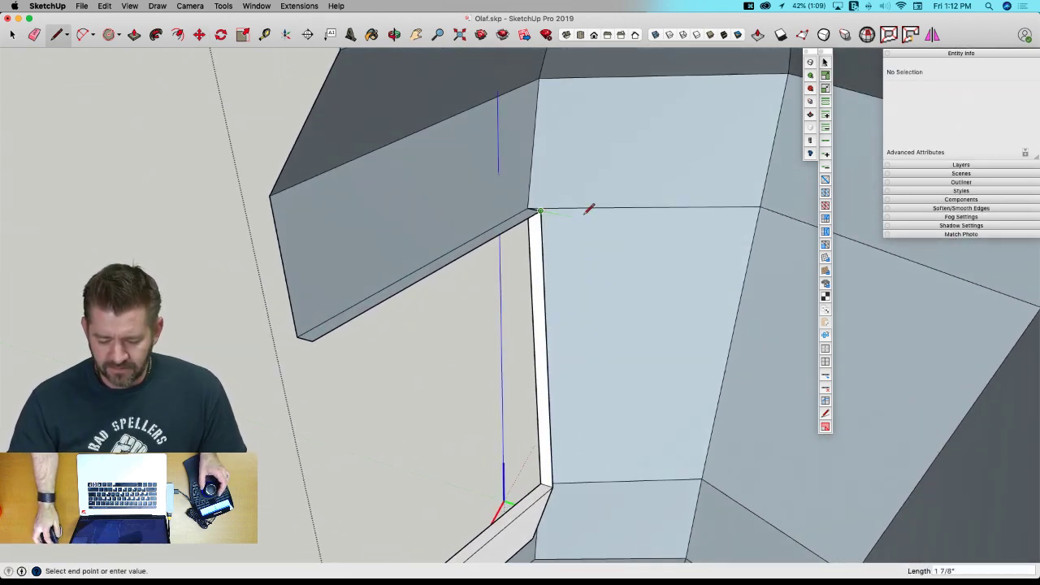
{"action": "left_click", "coordinate": [632, 209]}
{"action": "key", "text": "Escape"}
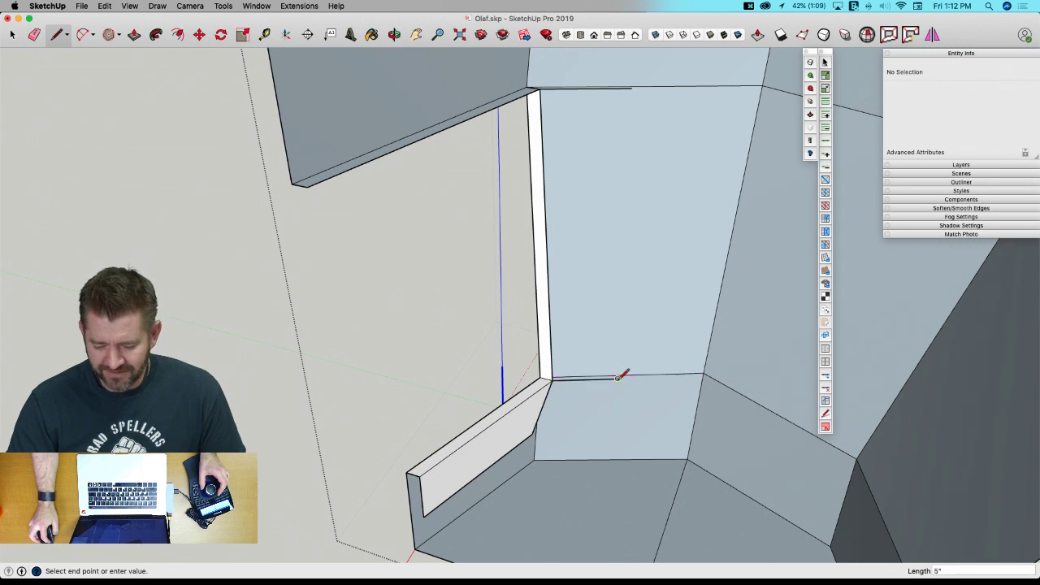
{"action": "left_click", "coordinate": [619, 377]}
{"action": "left_click", "coordinate": [639, 90]}
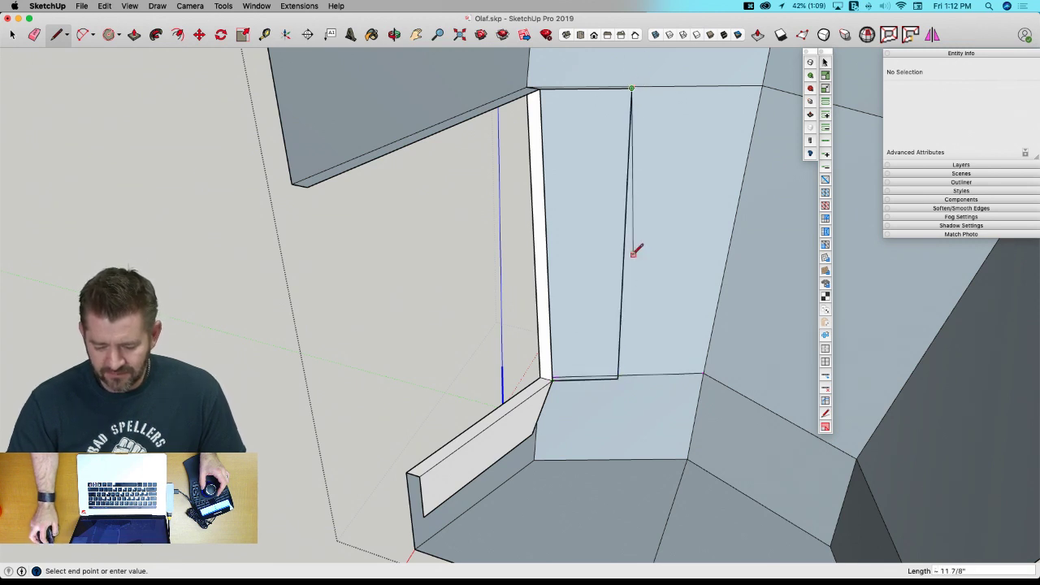
{"action": "left_click", "coordinate": [577, 391]}
{"action": "middle_click_drag", "start_coordinate": [577, 390], "coordinate": [520, 324]}
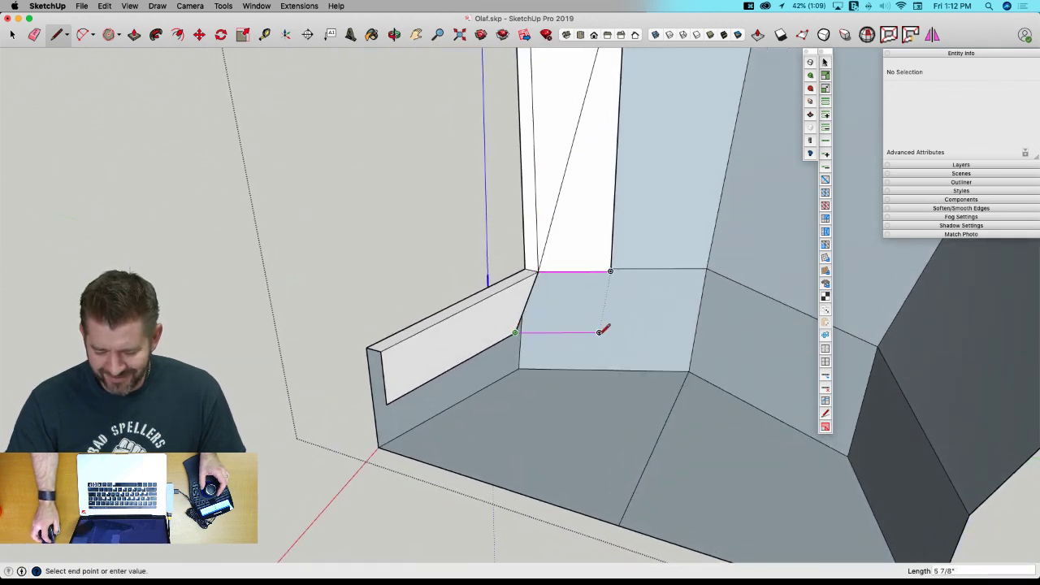
{"action": "left_click", "coordinate": [611, 272]}
Build a face about 6 11/16" high upward from the upper lip's inner edge and add the adjoining face above the side wall.
{"action": "mouse_move", "coordinate": [592, 283]}
{"action": "middle_mouse_down"}
{"action": "mouse_move", "coordinate": [554, 268]}
{"action": "mouse_move", "coordinate": [552, 254]}
{"action": "mouse_move", "coordinate": [519, 296]}
{"action": "middle_mouse_up"}
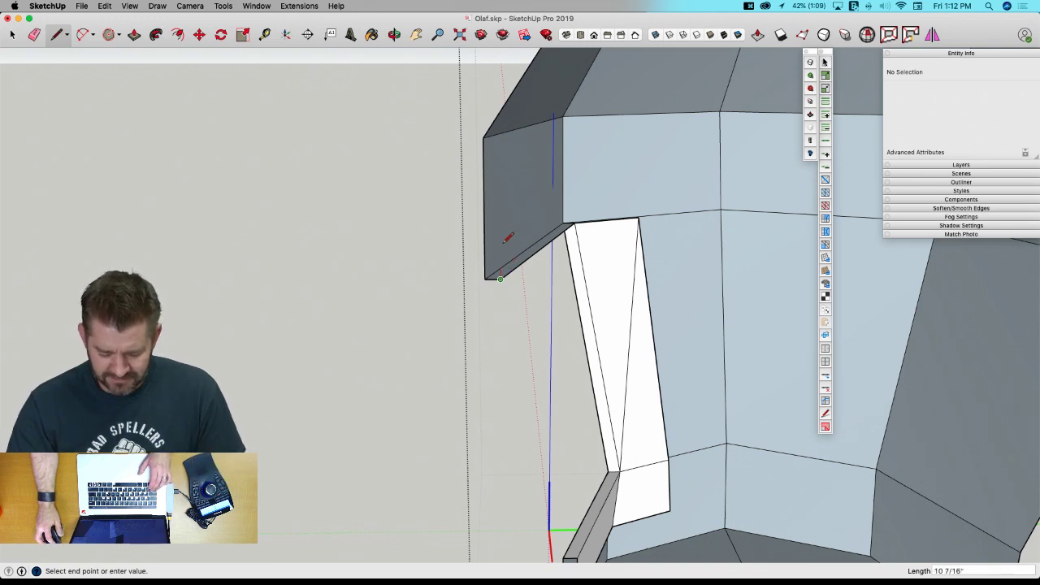
{"action": "key", "text": "Up"}
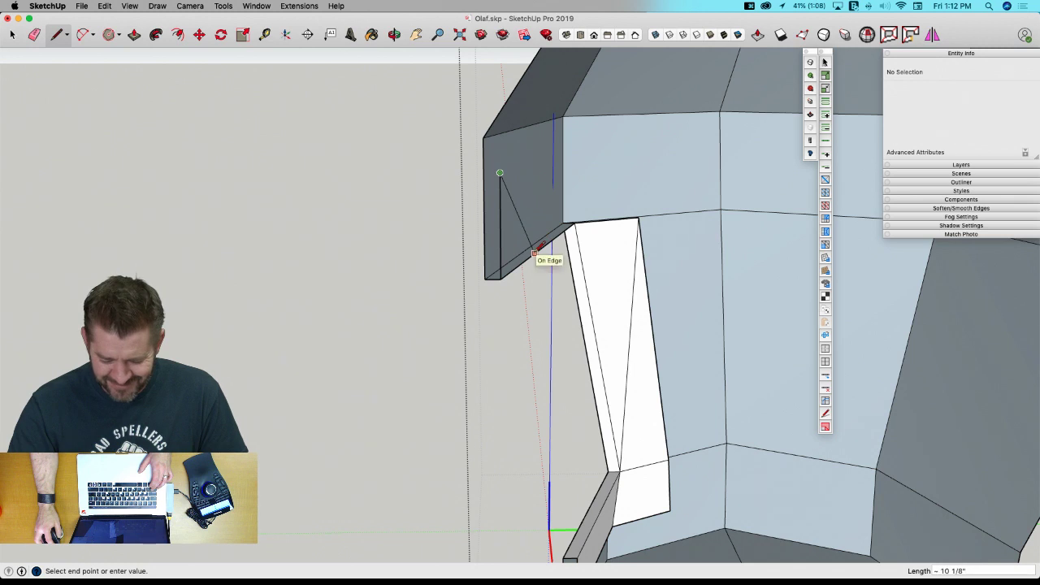
{"action": "key", "text": "Down"}
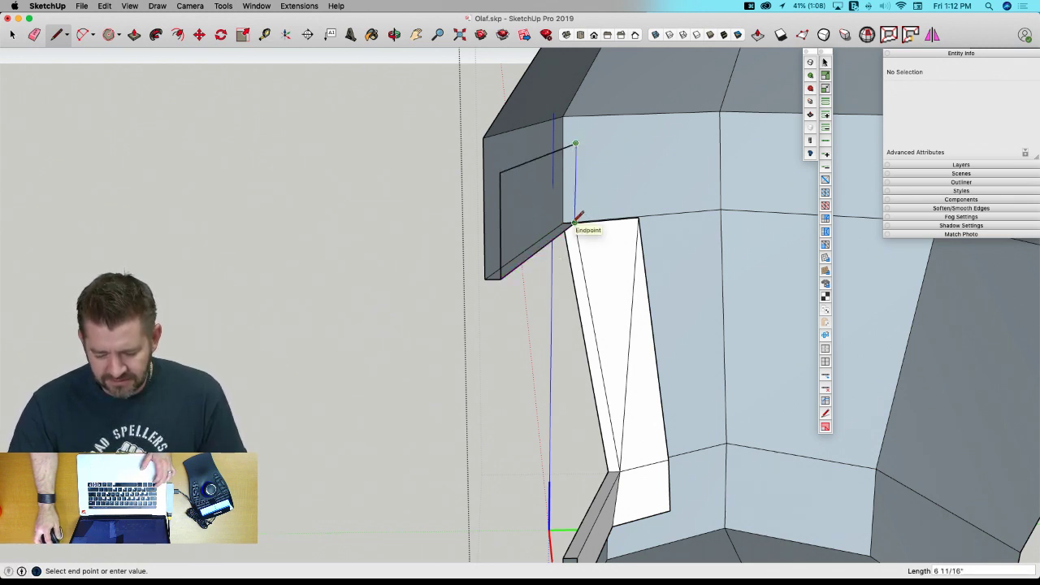
{"action": "left_click", "coordinate": [576, 221]}
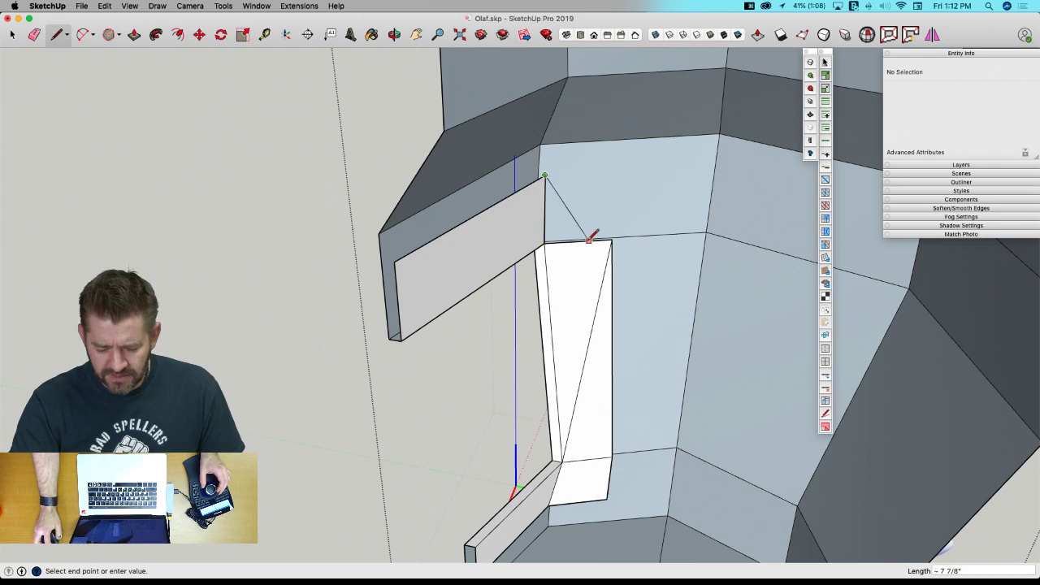
{"action": "left_click", "coordinate": [615, 172]}
{"action": "left_click", "coordinate": [612, 240]}
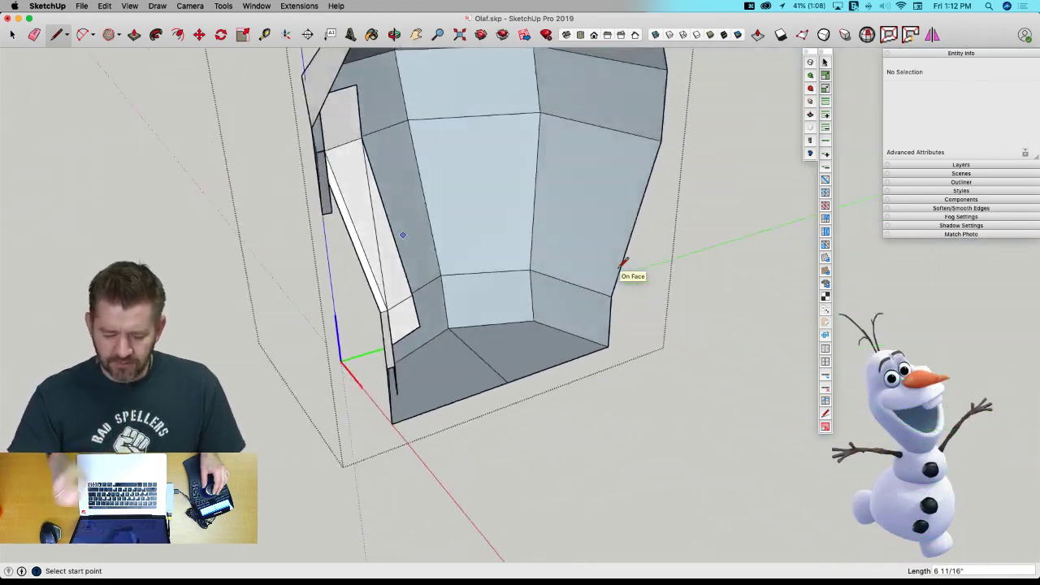
Draw a green-axis edge about 1' 9 3/4" back from the upper face's center corner, then a vertical edge down to the lower face's bottom height.
{"action": "scroll", "coordinate": [597, 301], "scroll_direction": "up", "scroll_amount": 10}
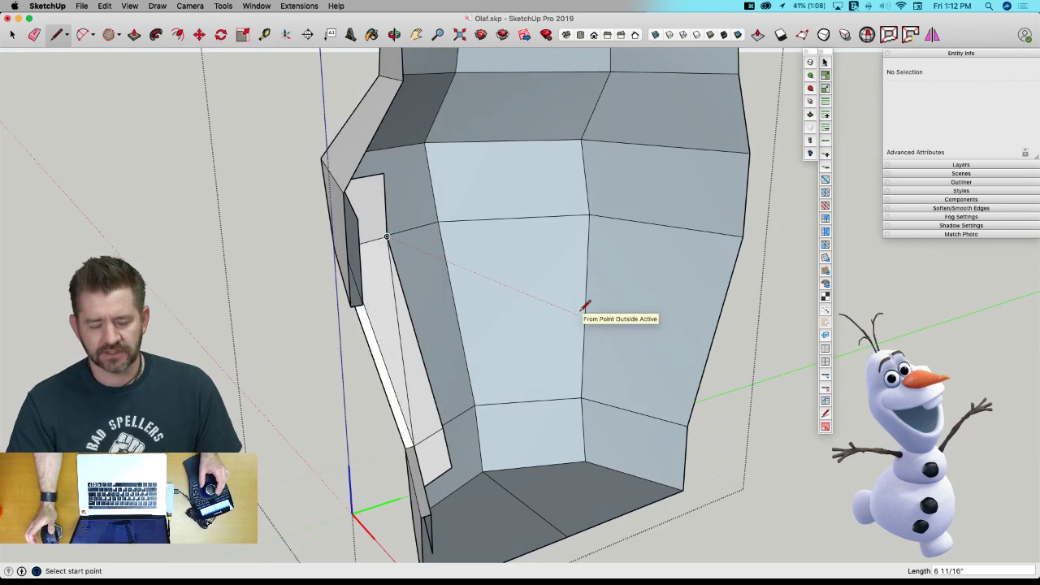
{"action": "middle_click_drag", "start_coordinate": [414, 279], "coordinate": [386, 206]}
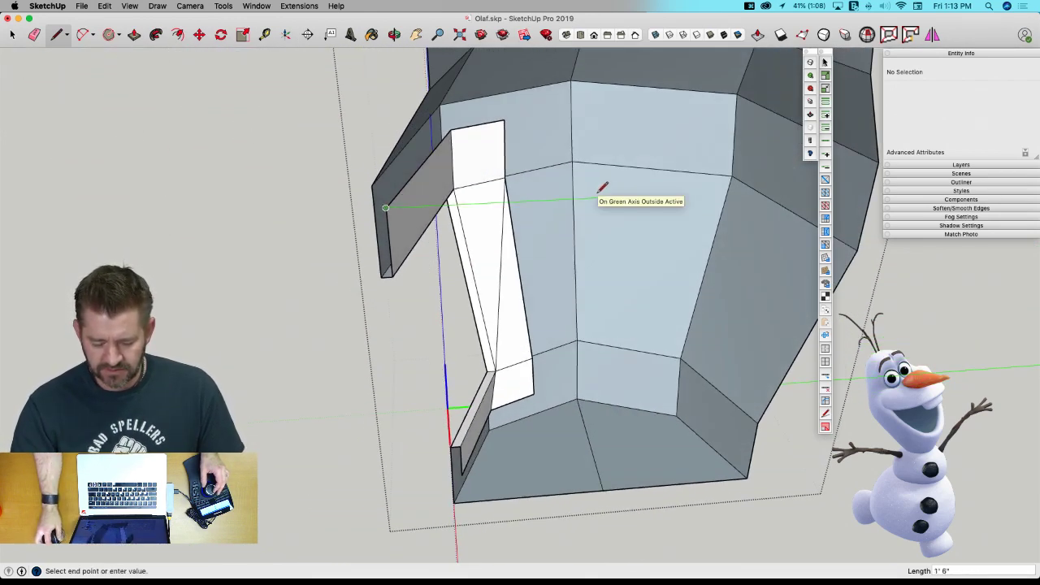
{"action": "left_click", "coordinate": [646, 188]}
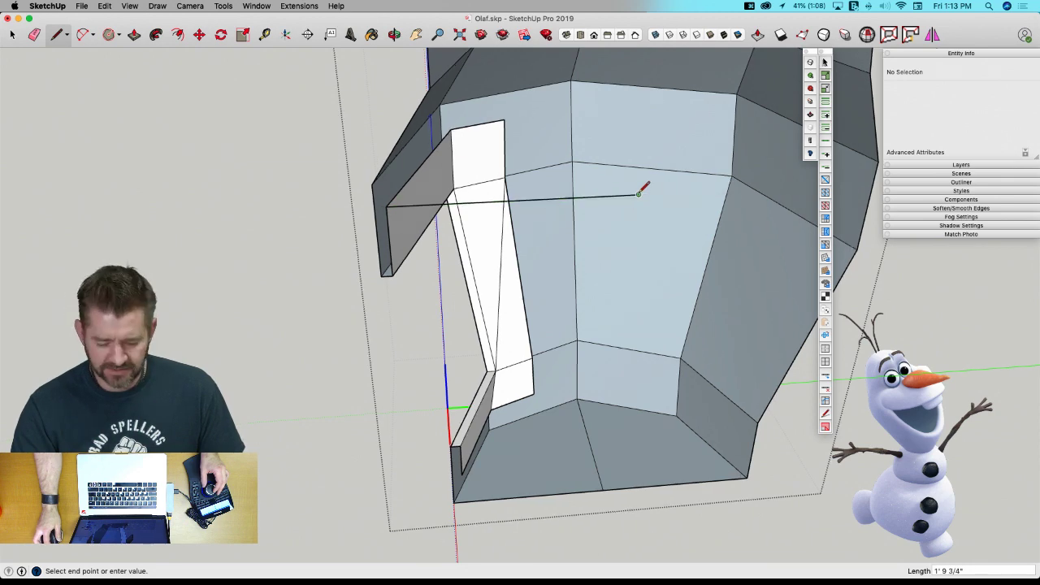
{"action": "middle_click_drag", "start_coordinate": [646, 188], "coordinate": [627, 290]}
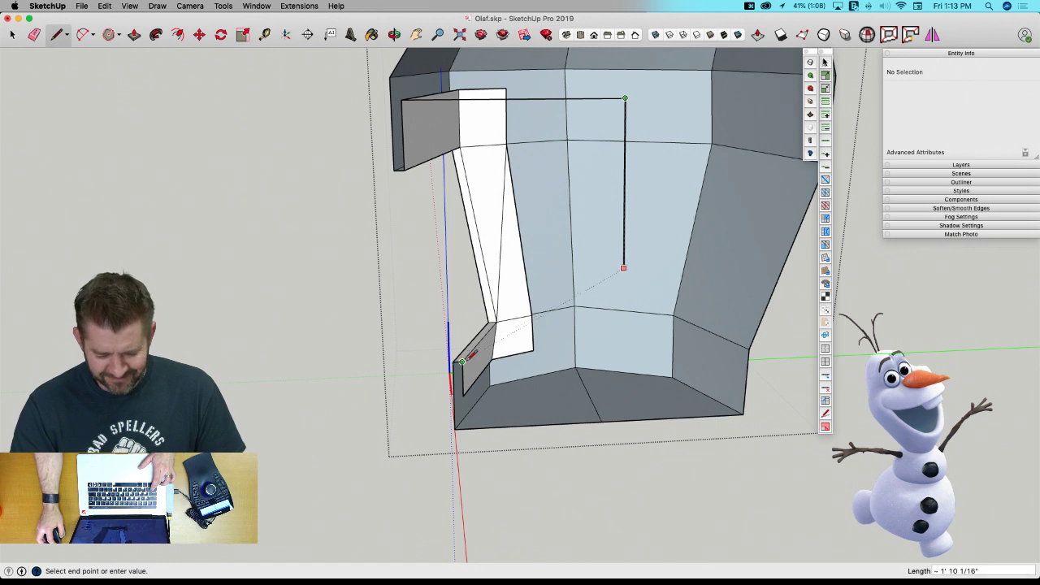
{"action": "key", "text": "Up"}
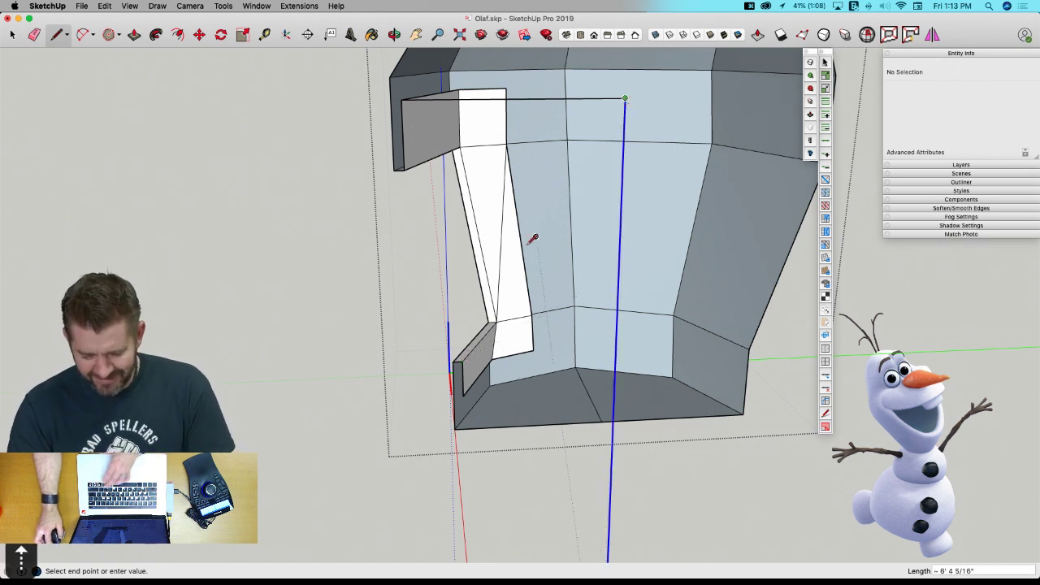
{"action": "left_click", "coordinate": [463, 395]}
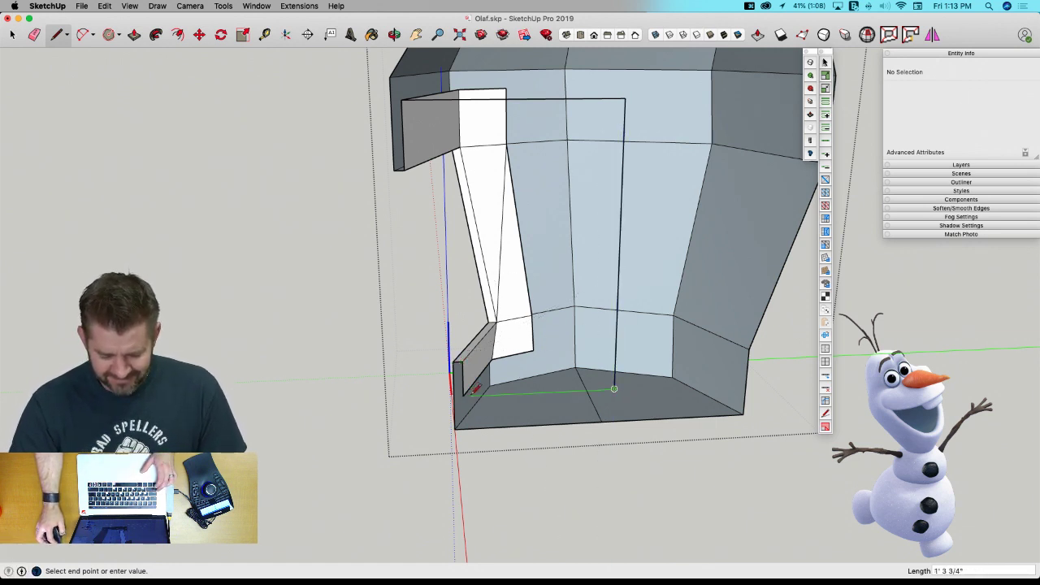
Close the mouth's center-plane outline with a green-axis edge to the lower lip's inner corner, and delete the face filling the outline.
{"action": "left_click", "coordinate": [464, 396]}
{"action": "key", "text": "space"}
{"action": "mouse_move", "coordinate": [537, 336]}
{"action": "middle_mouse_down"}
{"action": "mouse_move", "coordinate": [627, 313]}
{"action": "mouse_move", "coordinate": [650, 223]}
{"action": "middle_mouse_up"}
{"action": "left_click", "coordinate": [650, 221]}
{"action": "key", "text": "BackSpace"}
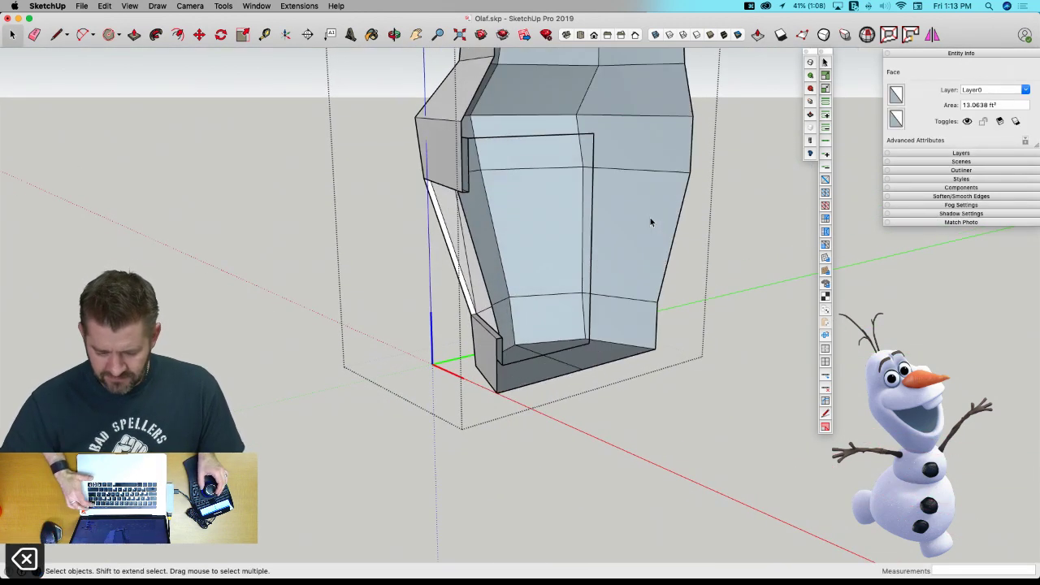
Build the mouth cavity's floor back from the side wall's lower corner to the lower rear corner of the center outline.
{"action": "key", "text": "l"}
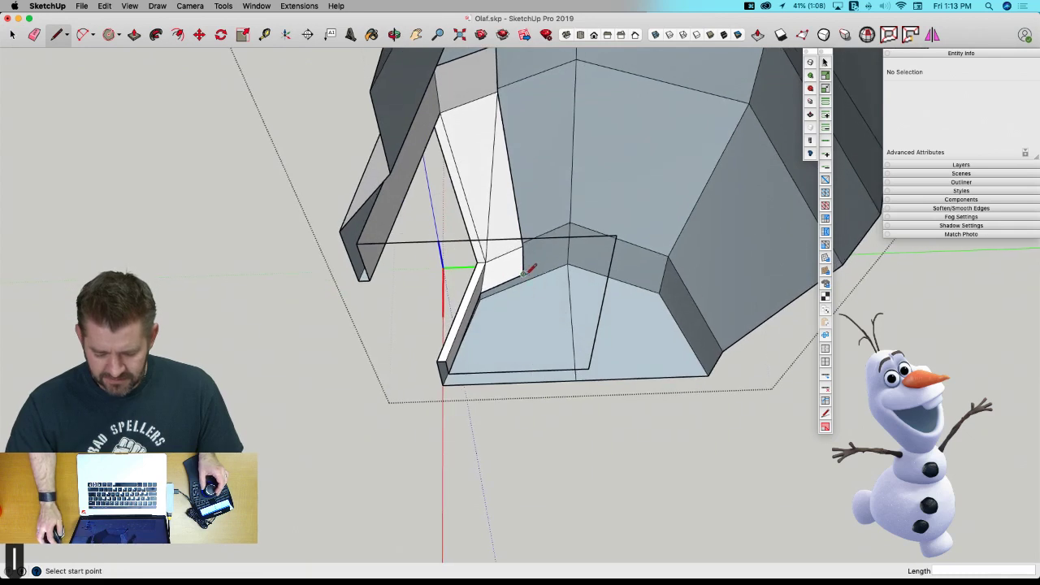
{"action": "left_click", "coordinate": [522, 274]}
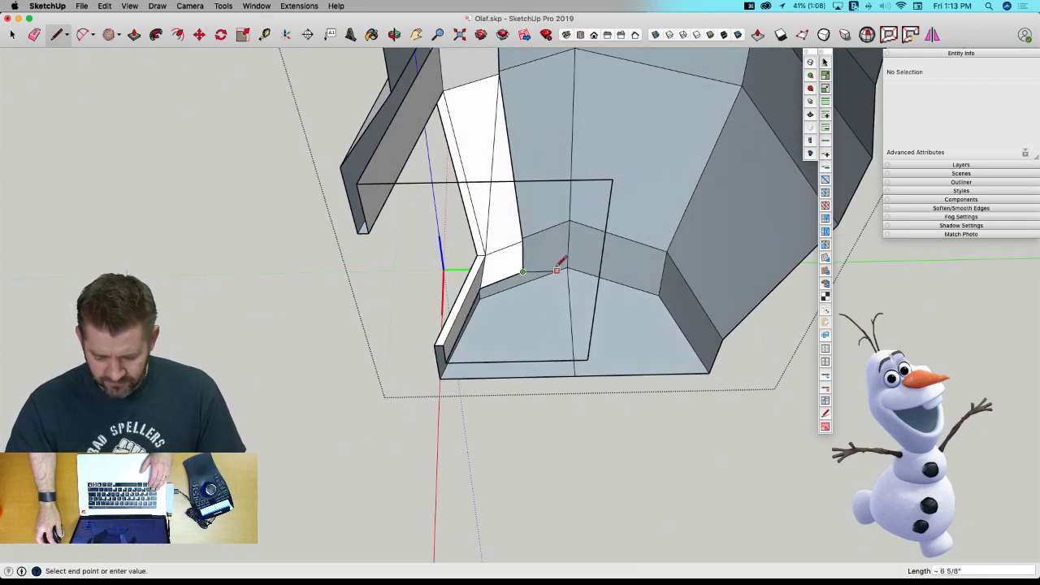
{"action": "left_click", "coordinate": [587, 358]}
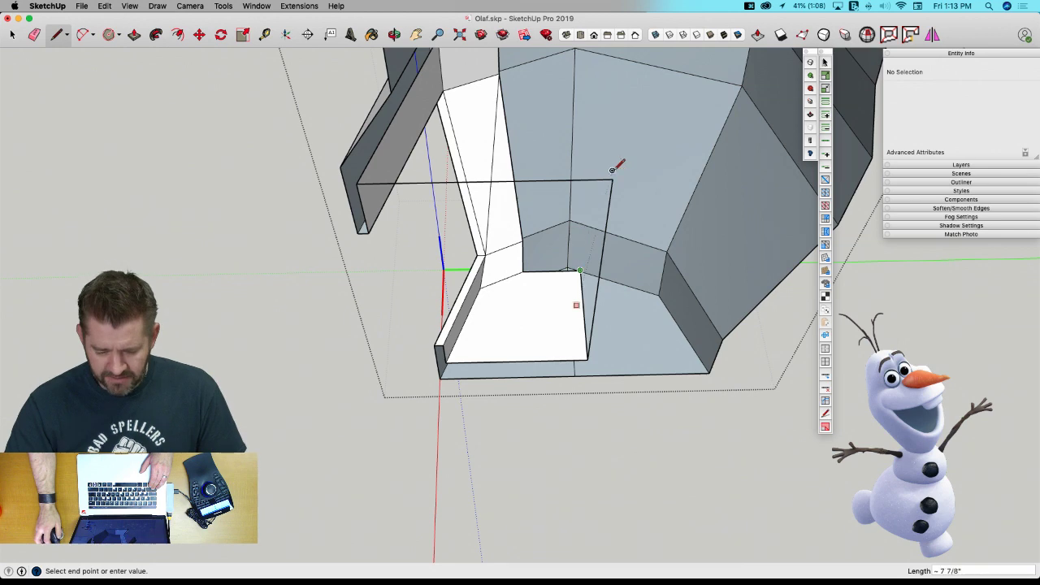
Draw the cavity's vertical rear corner edge and add the upper side face, about 1' 3/4" long, between it and the existing wall.
{"action": "middle_click_drag", "start_coordinate": [525, 82], "coordinate": [496, 152]}
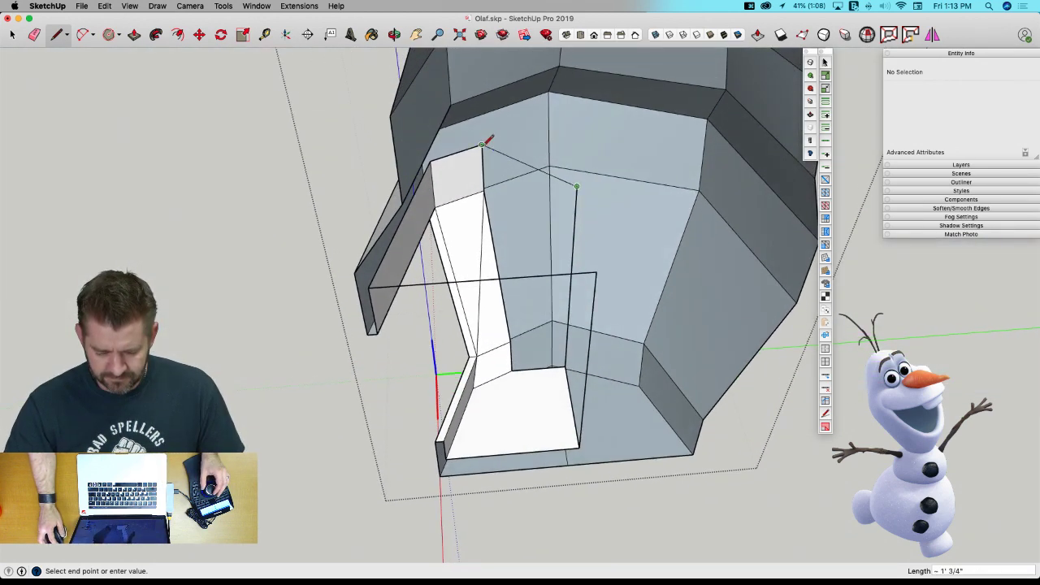
{"action": "key", "text": "Escape"}
{"action": "left_click", "coordinate": [467, 185]}
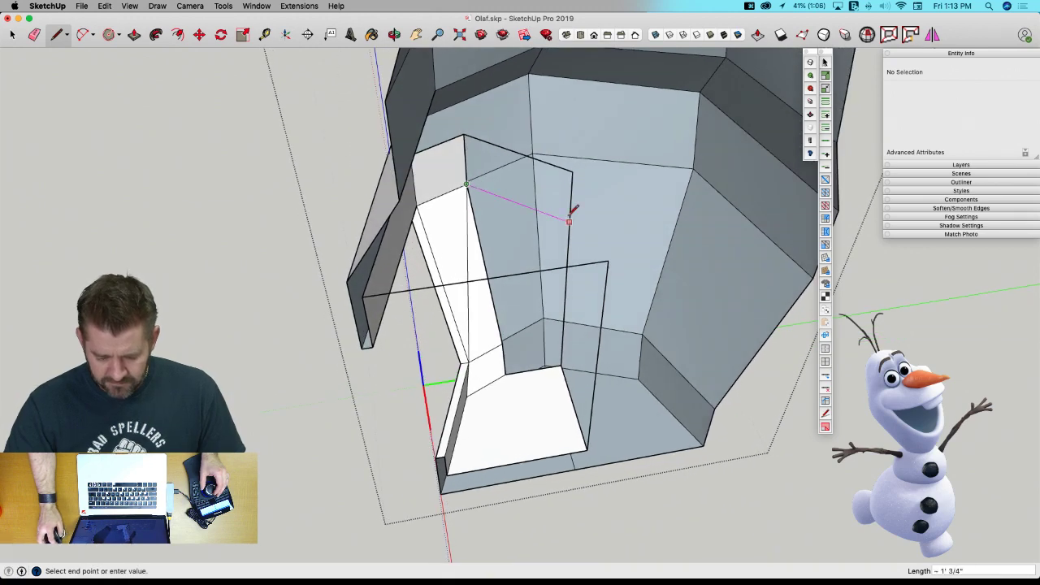
{"action": "left_click", "coordinate": [572, 213]}
{"action": "middle_click_drag", "start_coordinate": [571, 213], "coordinate": [417, 168]}
Extend the side wall's lower seam back to the rear corner edge and across to the center, forming the lower back-wall face.
{"action": "left_click", "coordinate": [499, 249]}
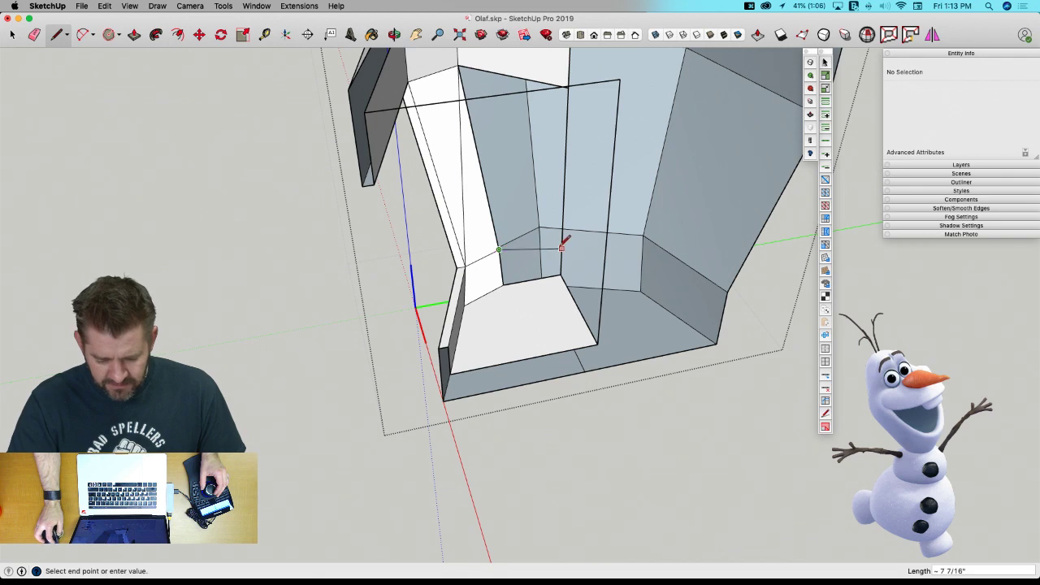
{"action": "mouse_move", "coordinate": [566, 230]}
{"action": "middle_mouse_down"}
{"action": "mouse_move", "coordinate": [555, 228]}
{"action": "mouse_move", "coordinate": [577, 260]}
{"action": "mouse_move", "coordinate": [544, 246]}
{"action": "mouse_move", "coordinate": [524, 221]}
{"action": "middle_mouse_up"}
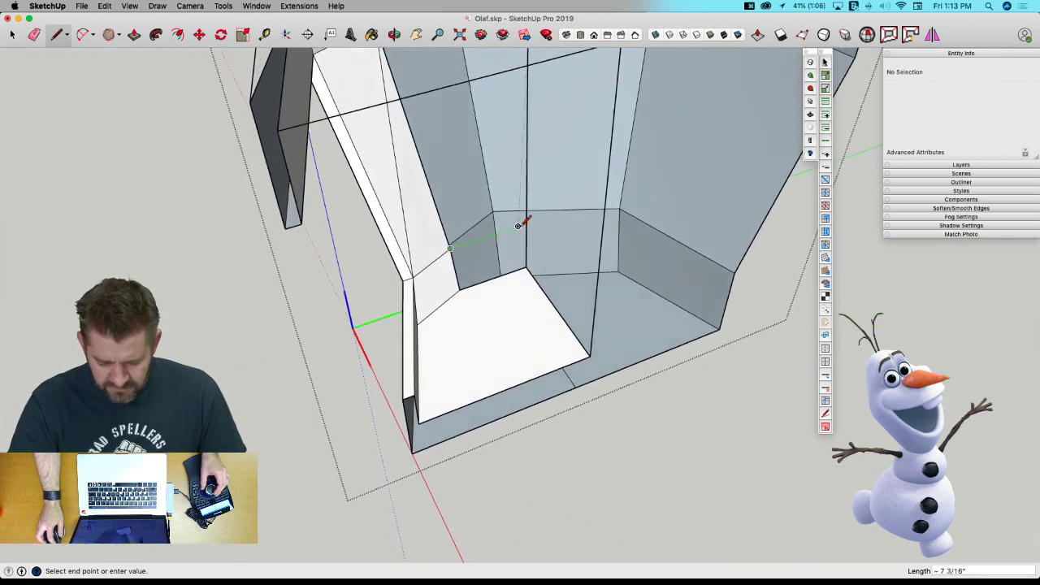
{"action": "left_click", "coordinate": [596, 308]}
{"action": "middle_click_drag", "start_coordinate": [596, 307], "coordinate": [480, 290]}
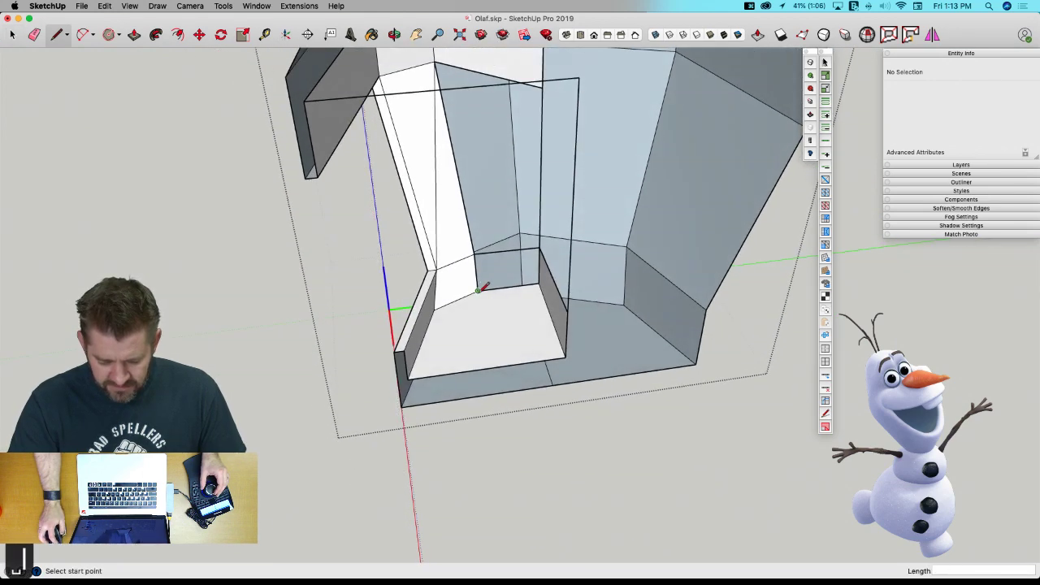
Split the cavity floor with an edge from the side wall's lower corner across to the center edge.
{"action": "left_click", "coordinate": [478, 291]}
{"action": "key", "text": "space"}
{"action": "middle_click_drag", "start_coordinate": [490, 338], "coordinate": [418, 361]}
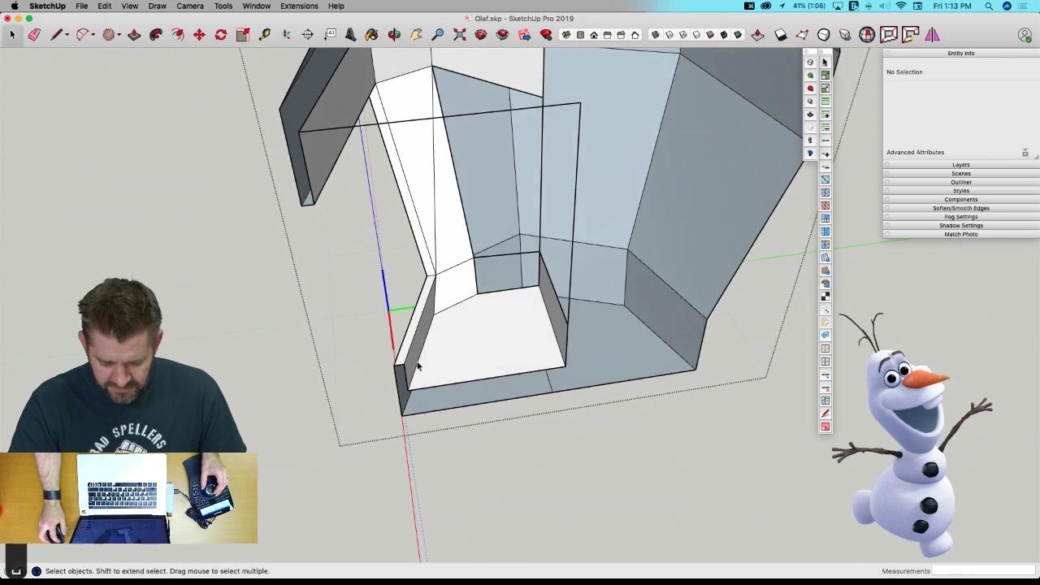
{"action": "key", "text": "l"}
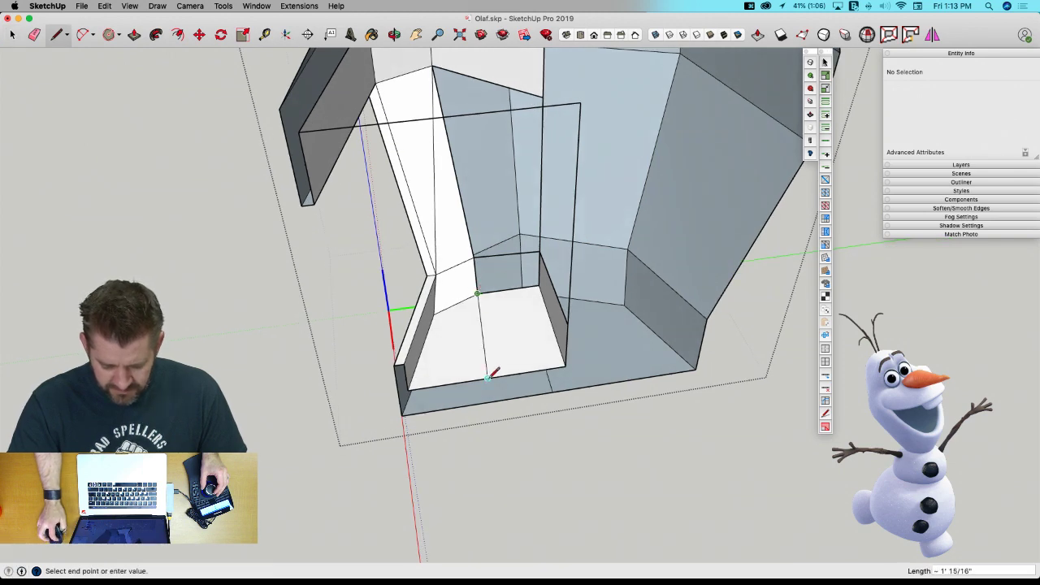
{"action": "left_click", "coordinate": [499, 372]}
Complete the cavity's back wall and ceiling, and split the ceiling with a red-axis edge from the side wall's corner to the center edge.
{"action": "middle_click_drag", "start_coordinate": [499, 373], "coordinate": [549, 206]}
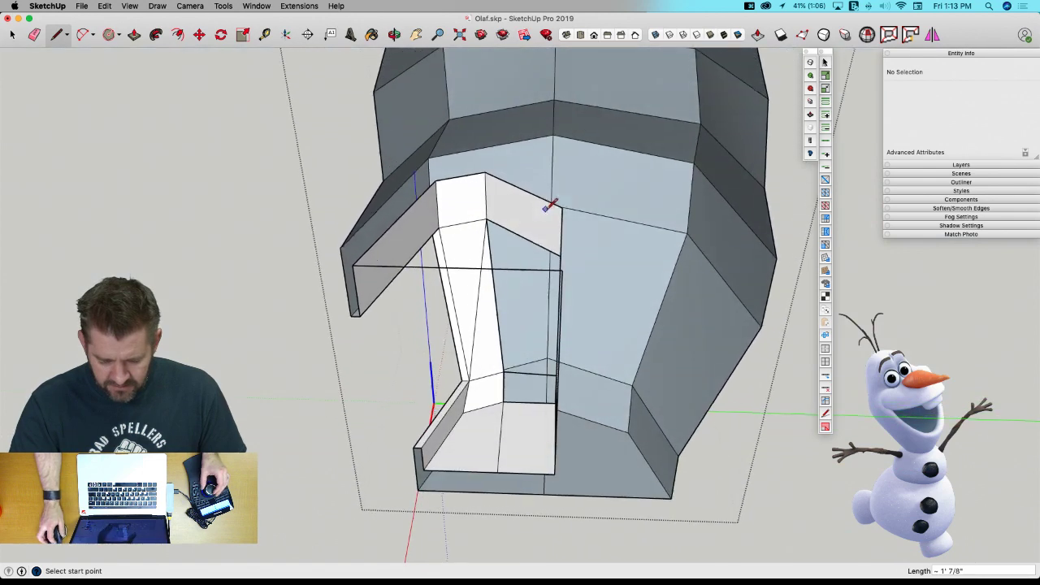
{"action": "left_click", "coordinate": [562, 271]}
{"action": "middle_click_drag", "start_coordinate": [562, 271], "coordinate": [498, 233]}
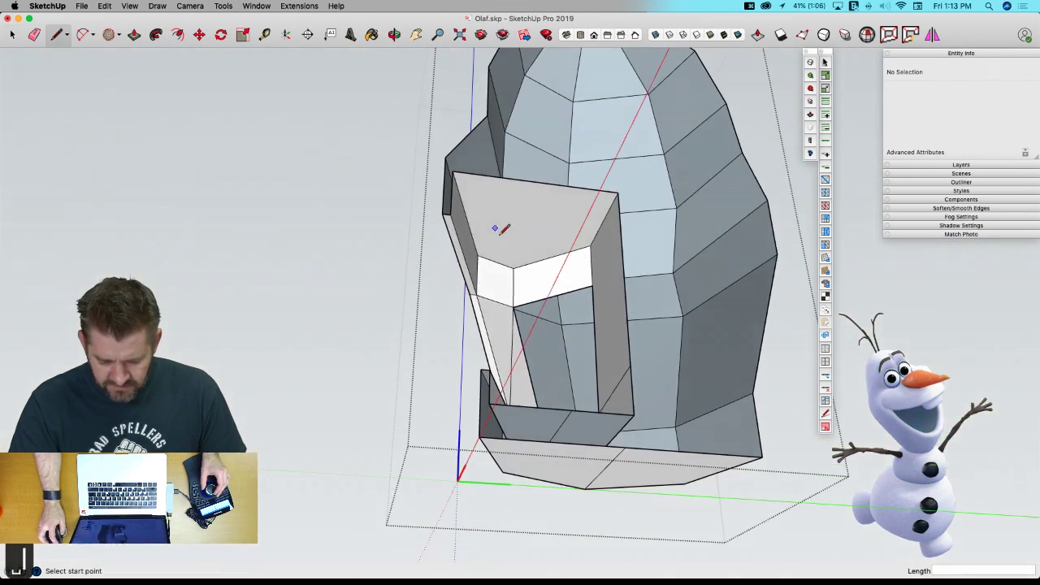
{"action": "left_click", "coordinate": [514, 267]}
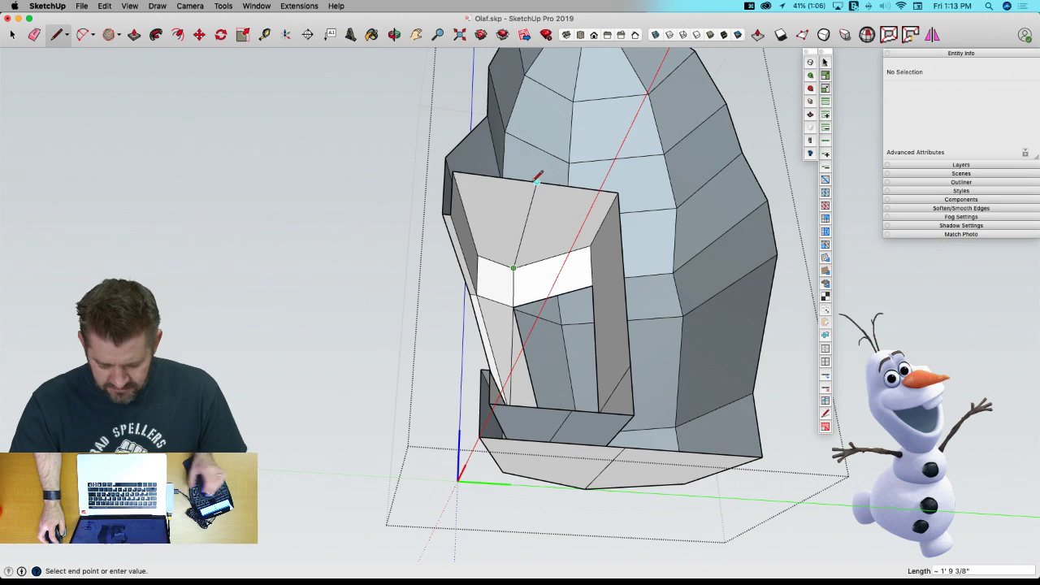
{"action": "key", "text": "Right"}
{"action": "left_click", "coordinate": [542, 183]}
{"action": "key", "text": "space"}
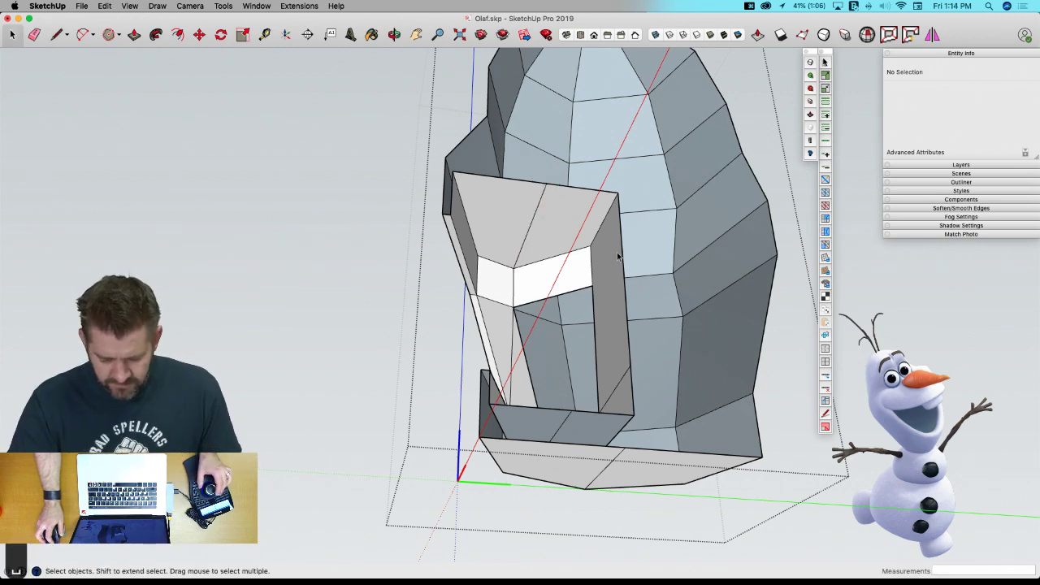
Fill the middle and lower openings in the cavity's rear side wall with triangular faces by drawing a diagonal across each.
{"action": "scroll", "coordinate": [569, 280], "scroll_direction": "up", "scroll_amount": 10}
{"action": "key", "text": "l"}
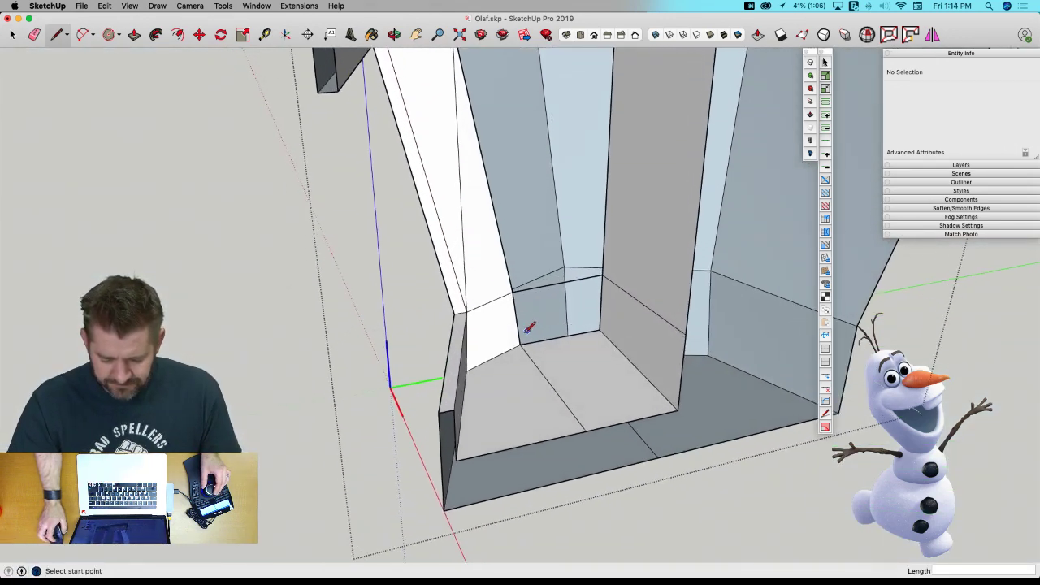
{"action": "middle_click_drag", "start_coordinate": [517, 281], "coordinate": [561, 309]}
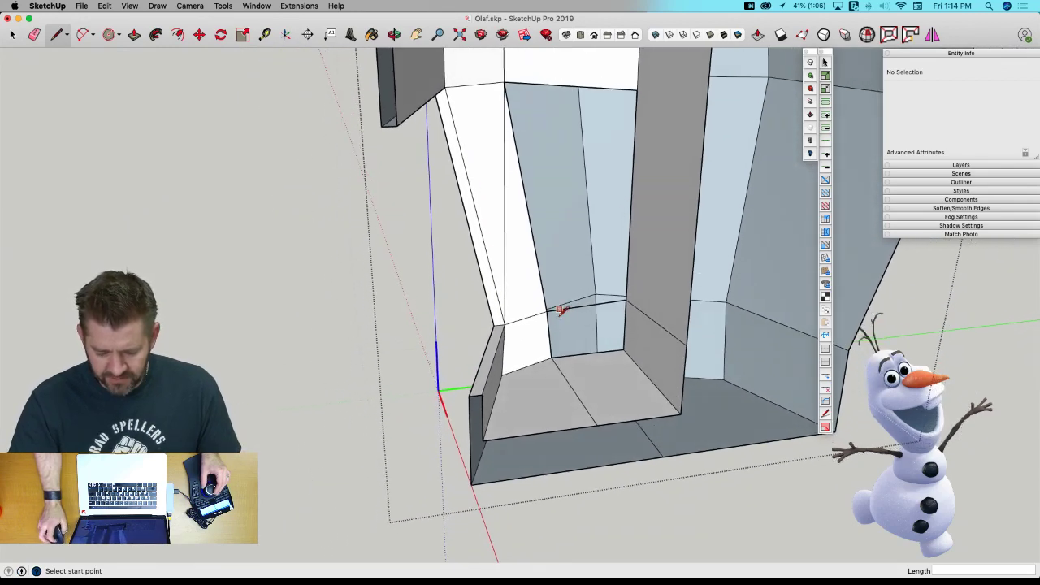
{"action": "left_click", "coordinate": [637, 89]}
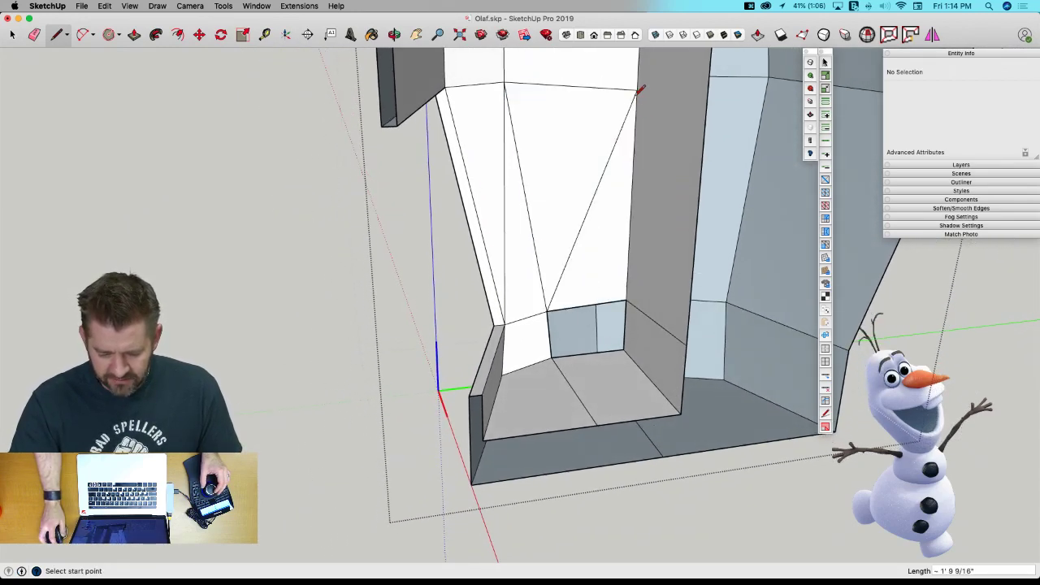
{"action": "left_click", "coordinate": [627, 300]}
{"action": "key", "text": "space"}
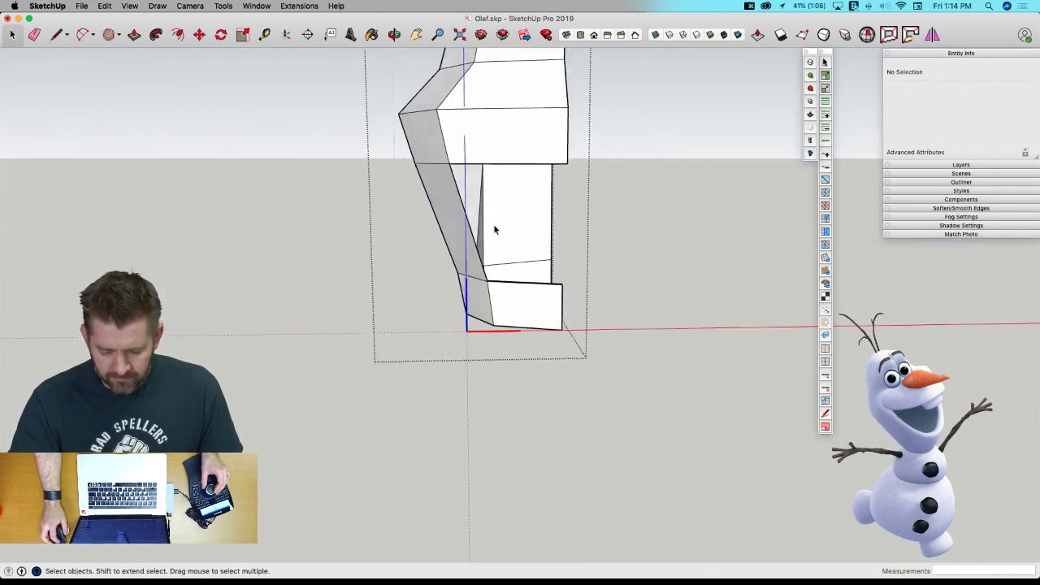
Replace the middle side panel's diagonal with one running from its upper front corner to its lower rear corner.
{"action": "middle_click_drag", "start_coordinate": [493, 230], "coordinate": [553, 214]}
{"action": "key", "text": "e"}
{"action": "key", "text": "l"}
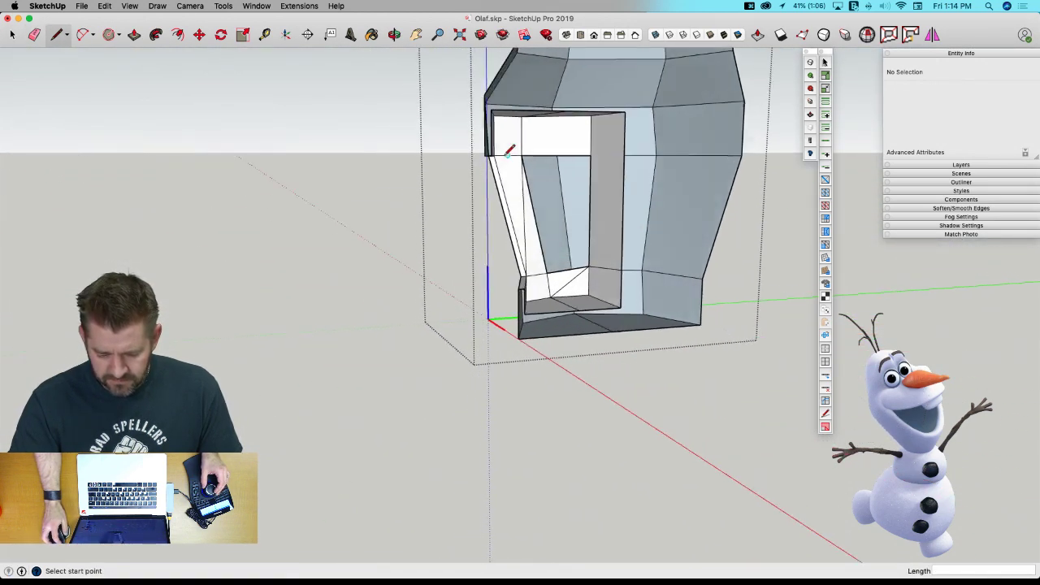
{"action": "middle_click_drag", "start_coordinate": [509, 151], "coordinate": [528, 153]}
{"action": "left_click", "coordinate": [594, 264]}
{"action": "key", "text": "space"}
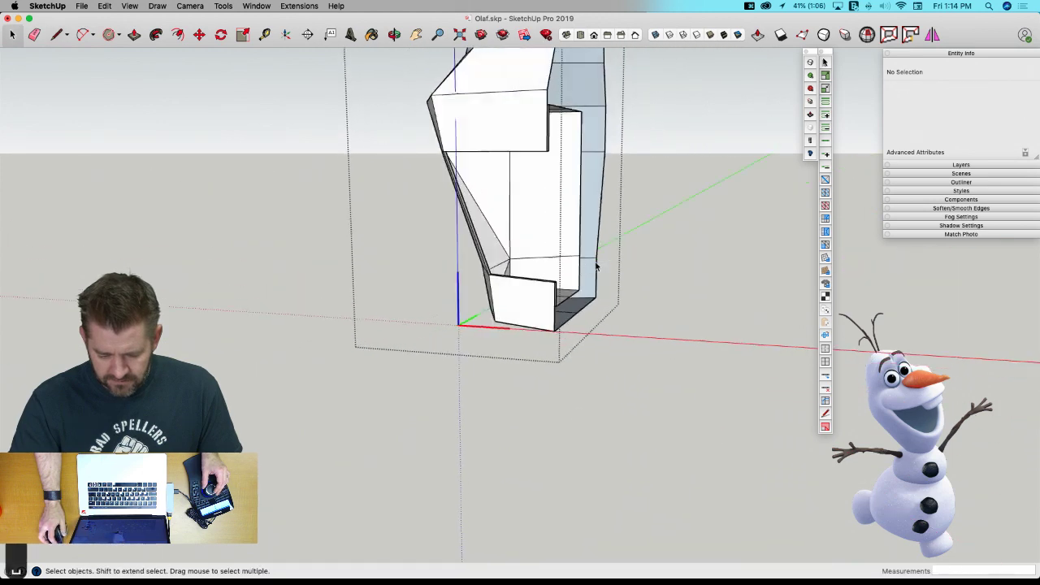
Show hidden geometry, check a soft diagonal on the outer head, and soften and smooth the inner side wall's three diagonals.
{"action": "middle_click_drag", "start_coordinate": [594, 264], "coordinate": [592, 251]}
{"action": "scroll", "coordinate": [596, 268], "scroll_direction": "up", "scroll_amount": 6}
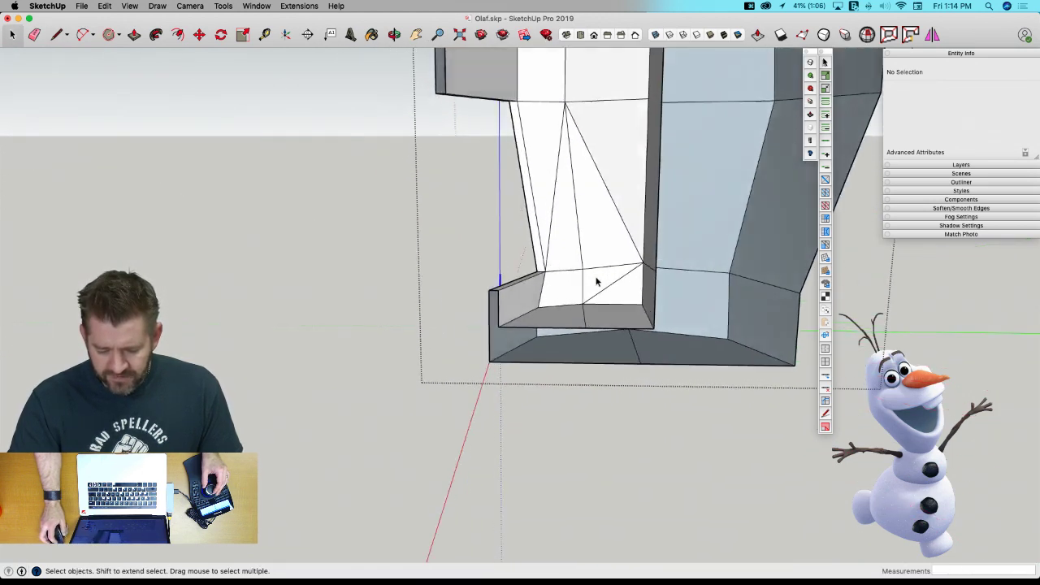
{"action": "middle_click_drag", "start_coordinate": [634, 359], "coordinate": [604, 300]}
{"action": "scroll", "coordinate": [604, 300], "scroll_direction": "down", "scroll_amount": 2}
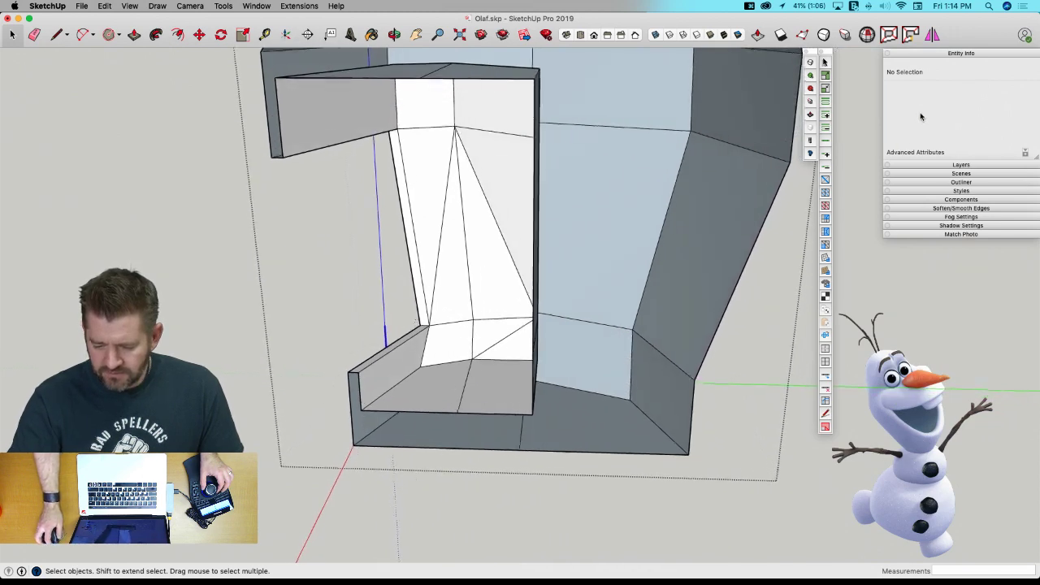
{"action": "middle_click_drag", "start_coordinate": [497, 343], "coordinate": [477, 293]}
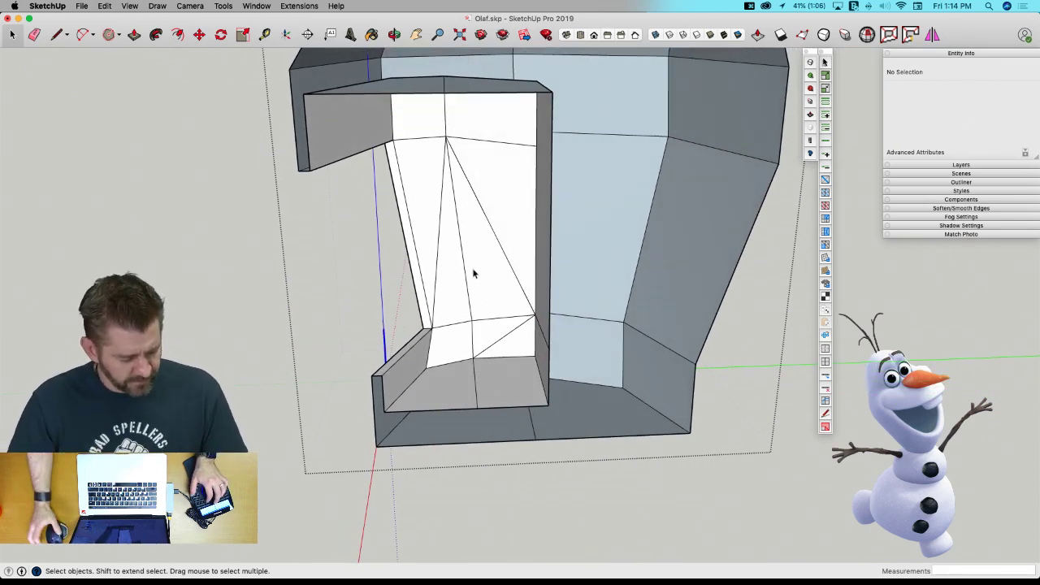
{"action": "scroll", "coordinate": [540, 322], "scroll_direction": "down", "scroll_amount": 1}
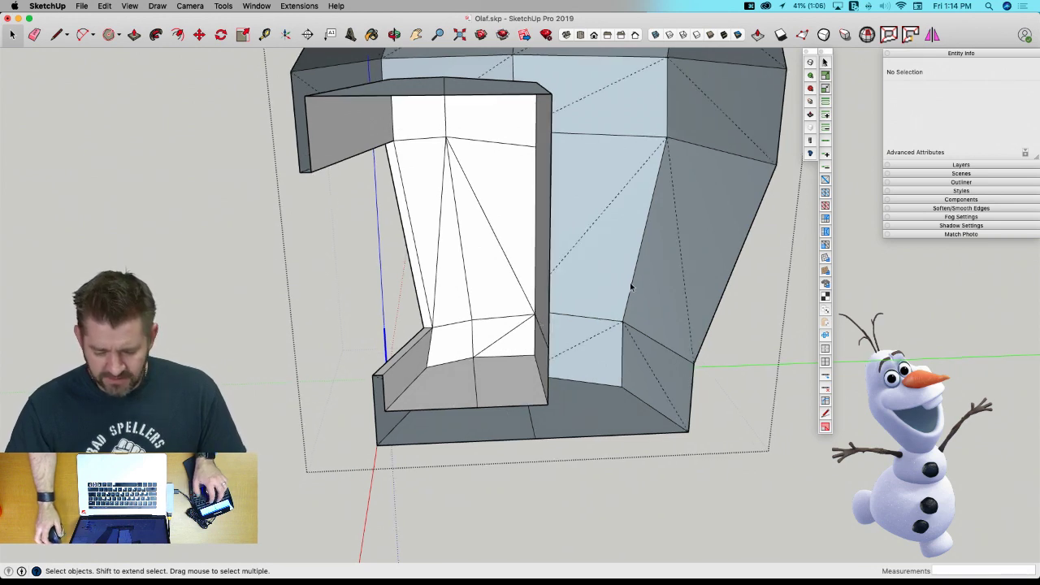
{"action": "middle_click_drag", "start_coordinate": [631, 286], "coordinate": [549, 254]}
{"action": "left_click", "coordinate": [578, 204]}
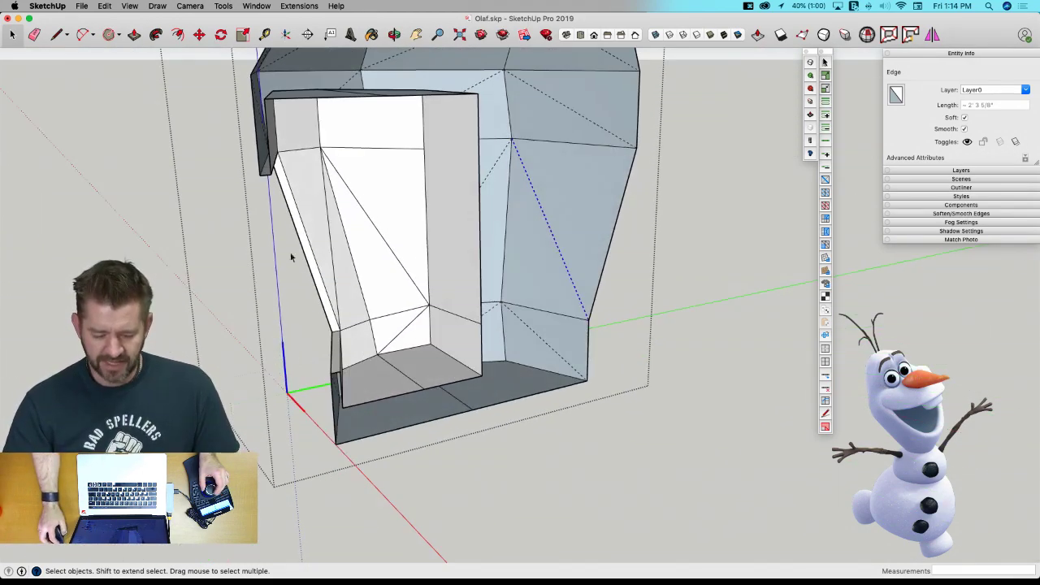
{"action": "middle_click_drag", "start_coordinate": [371, 222], "coordinate": [332, 225]}
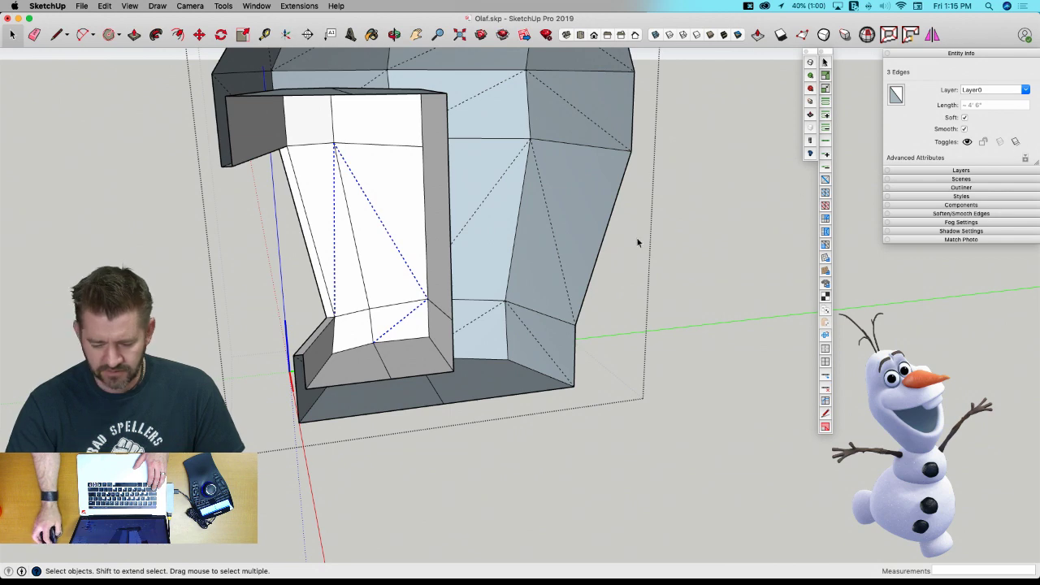
{"action": "left_click", "coordinate": [700, 237]}
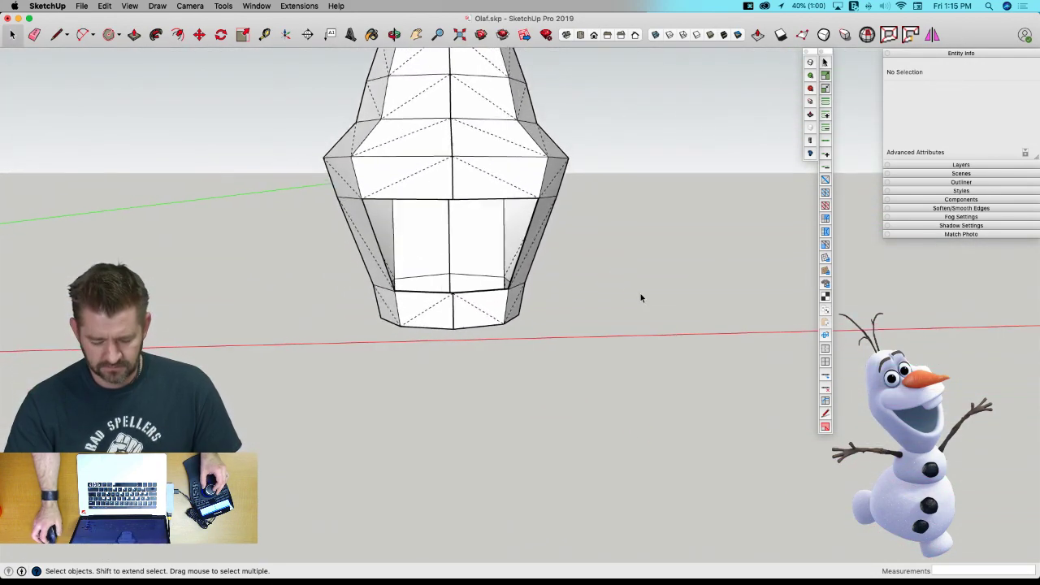
Select the Head component and apply subdivision to smooth it with its new mouth cavity.
{"action": "key", "text": "u"}
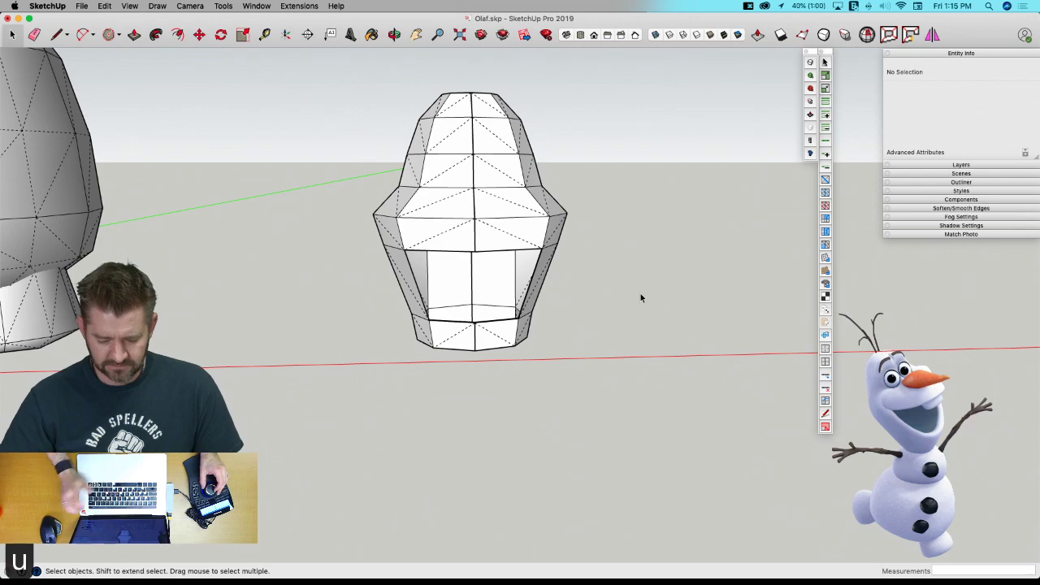
{"action": "left_click", "coordinate": [446, 216]}
{"action": "key", "text": "u"}
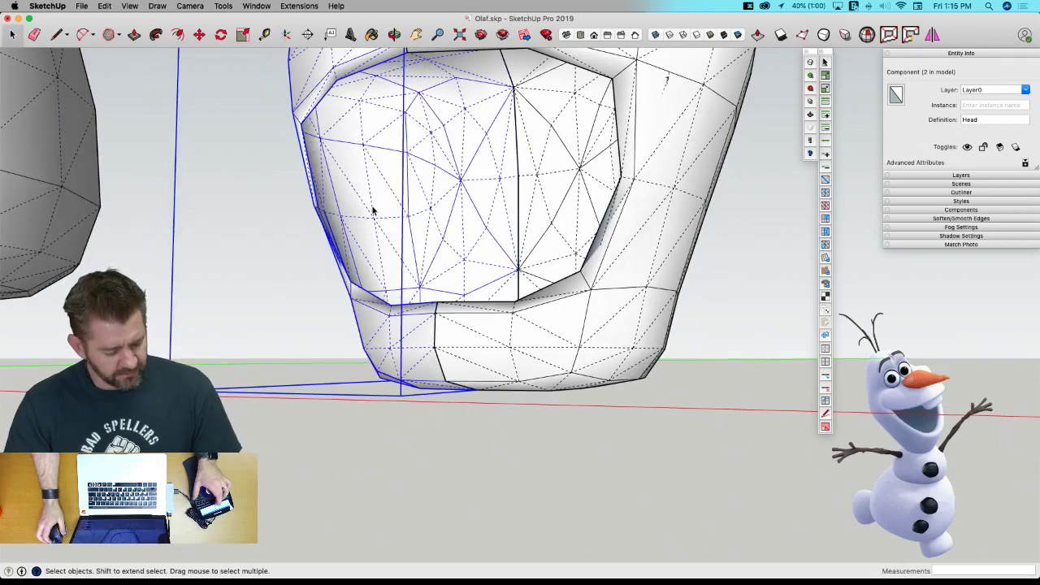
Show the head as its unsubdivided mesh without hidden geometry and undo the diagonal edges across the back of the mouth.
{"action": "key", "text": "alt+h"}
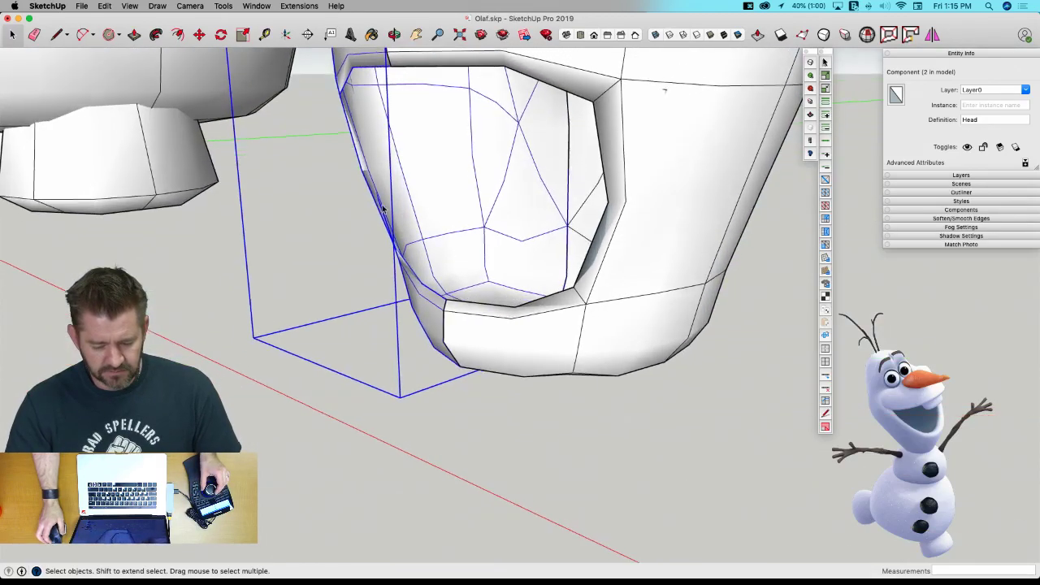
{"action": "key", "text": "alt+e"}
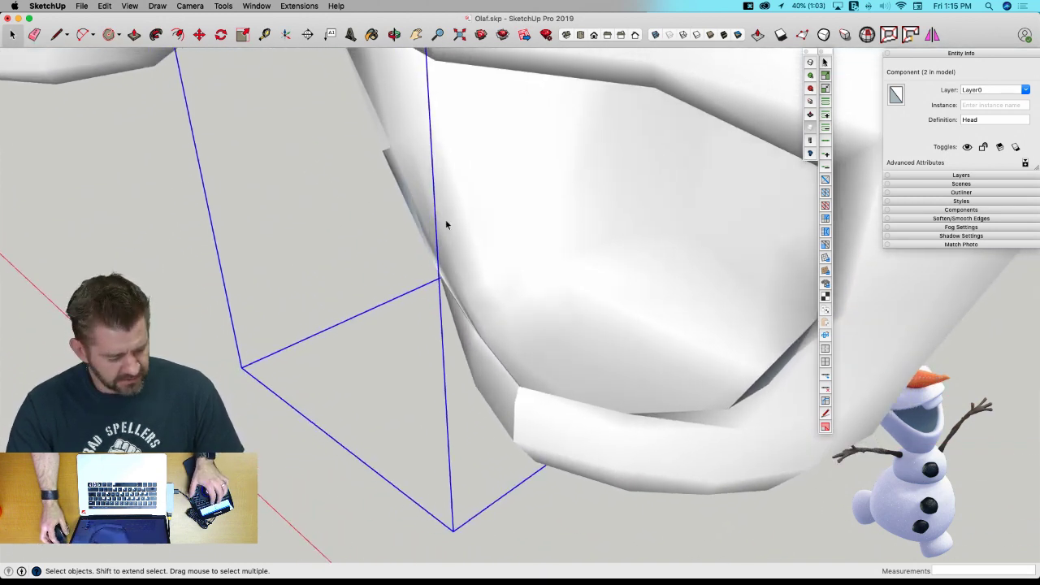
{"action": "key", "text": "u"}
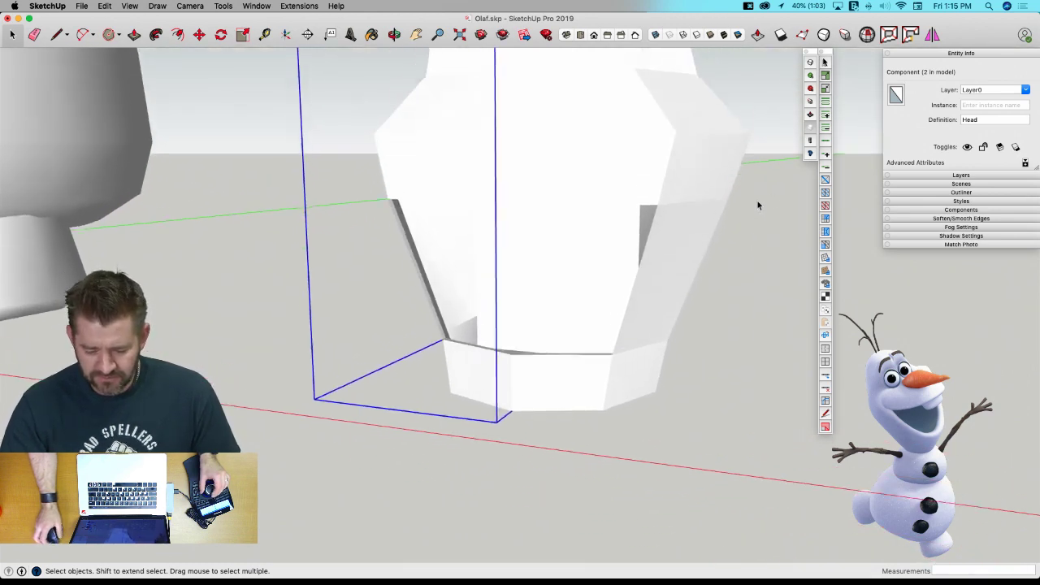
{"action": "left_click", "coordinate": [809, 132]}
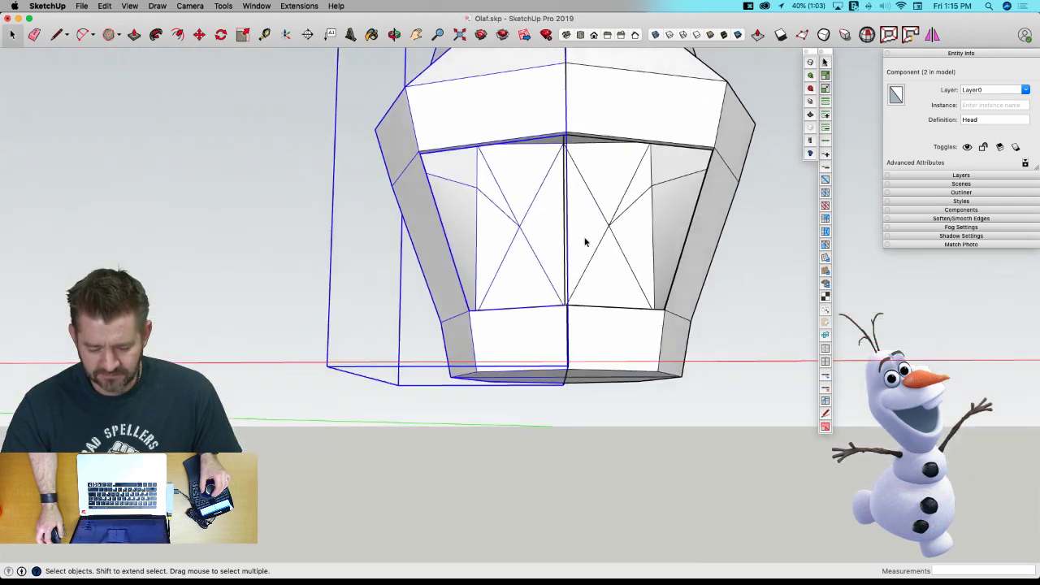
{"action": "key", "text": "super+z"}
{"action": "key", "text": "super+z"}
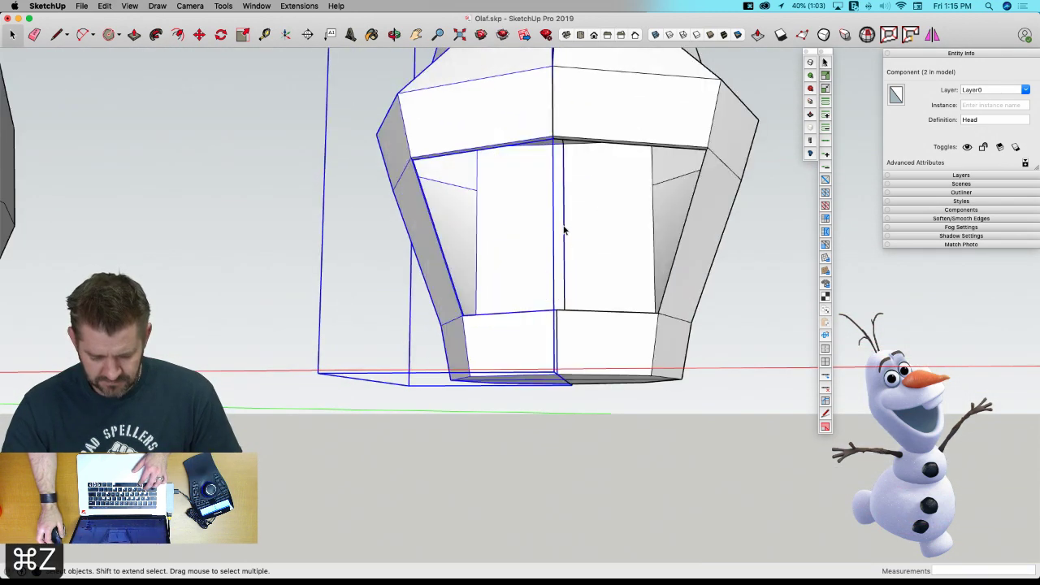
Inside the head component, move the three connected inner edges of the mouth opening's lip about 1 9/16" deeper into the head.
{"action": "key", "text": "l"}
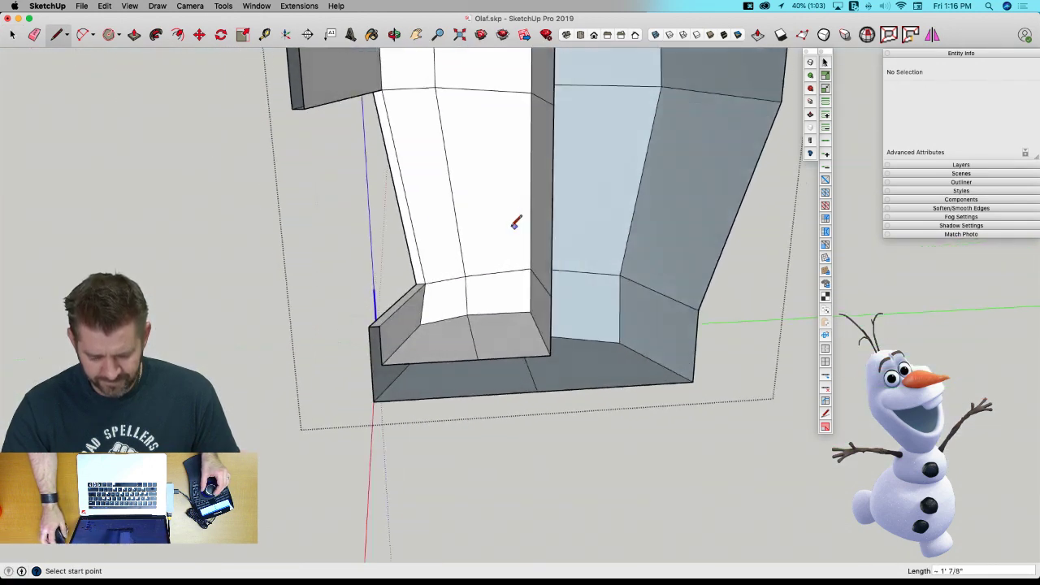
{"action": "key", "text": "space"}
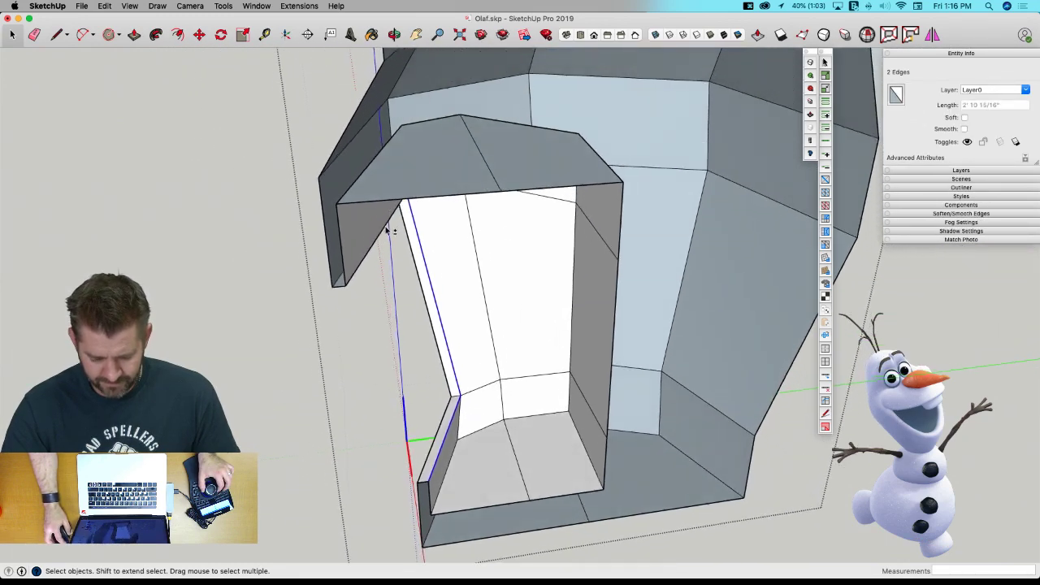
{"action": "key", "text": "m"}
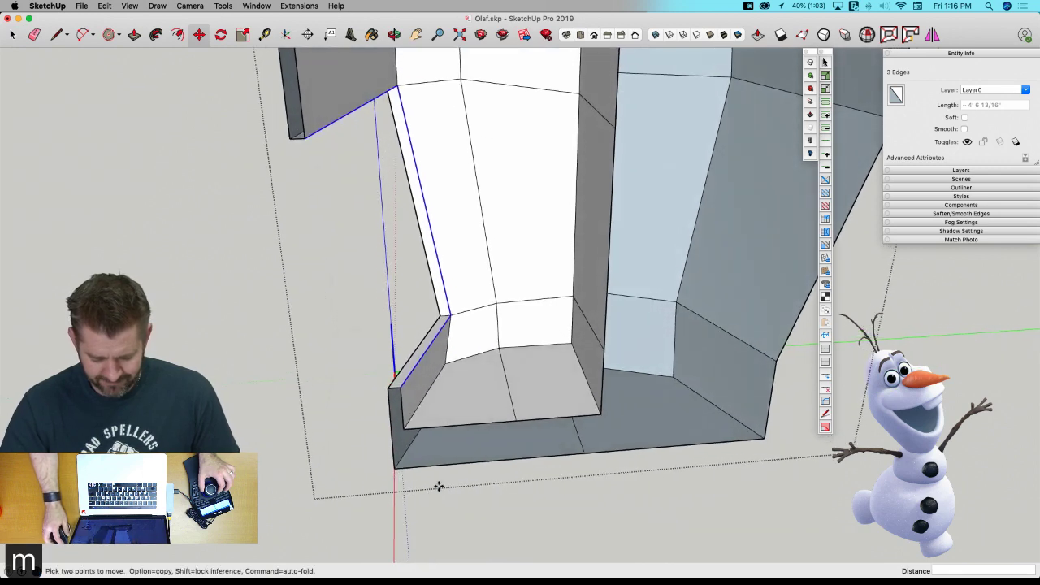
{"action": "left_click", "coordinate": [442, 466]}
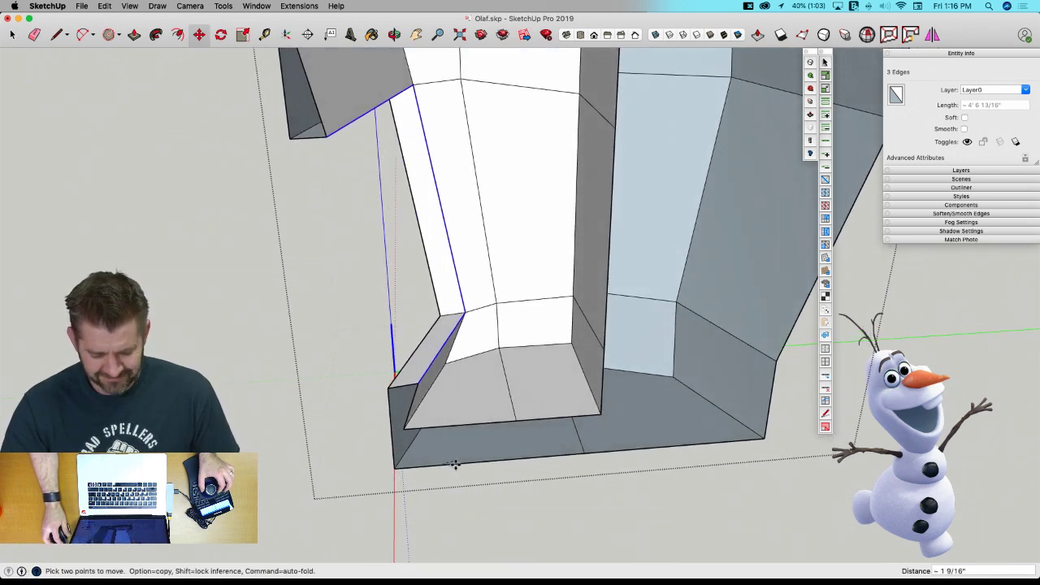
{"action": "left_click", "coordinate": [457, 466]}
{"action": "key", "text": "space"}
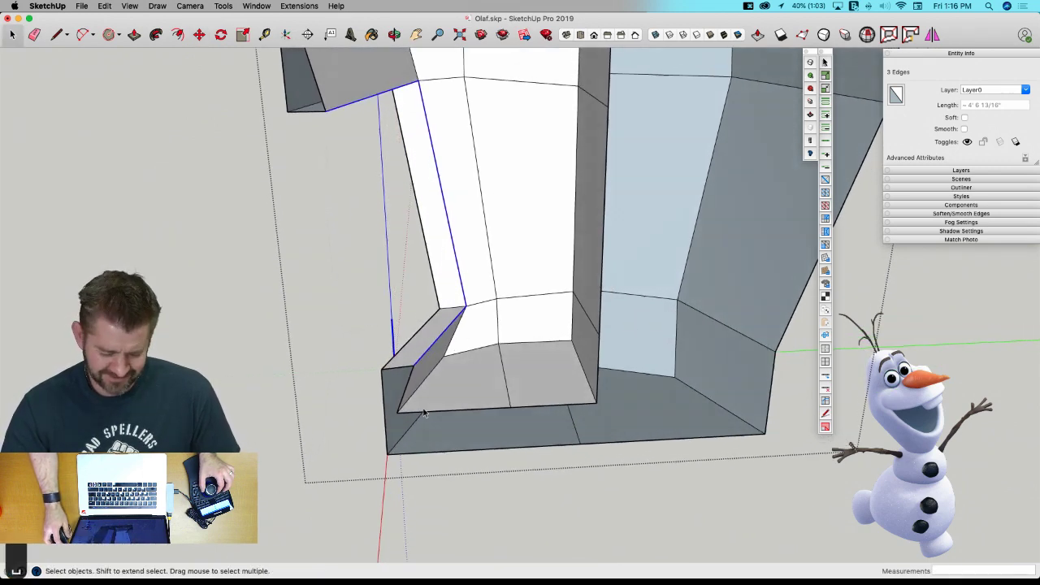
Try to move the upper and lower edges just inside the mouth lip about 1 15/16" deeper into the head.
{"action": "middle_click_drag", "start_coordinate": [393, 143], "coordinate": [401, 121]}
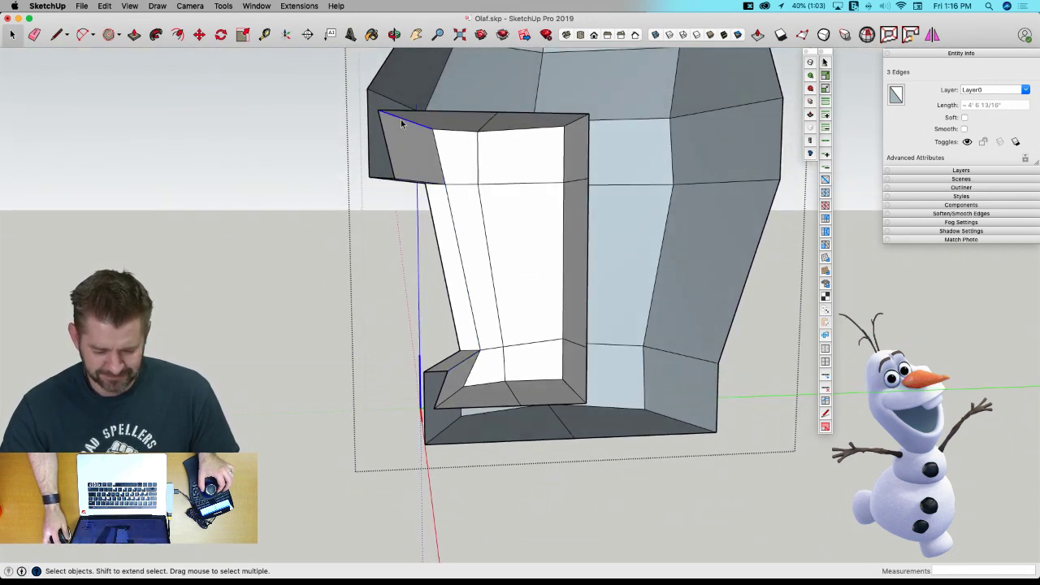
{"action": "left_click", "coordinate": [451, 404], "text": "shift"}
{"action": "key", "text": "m"}
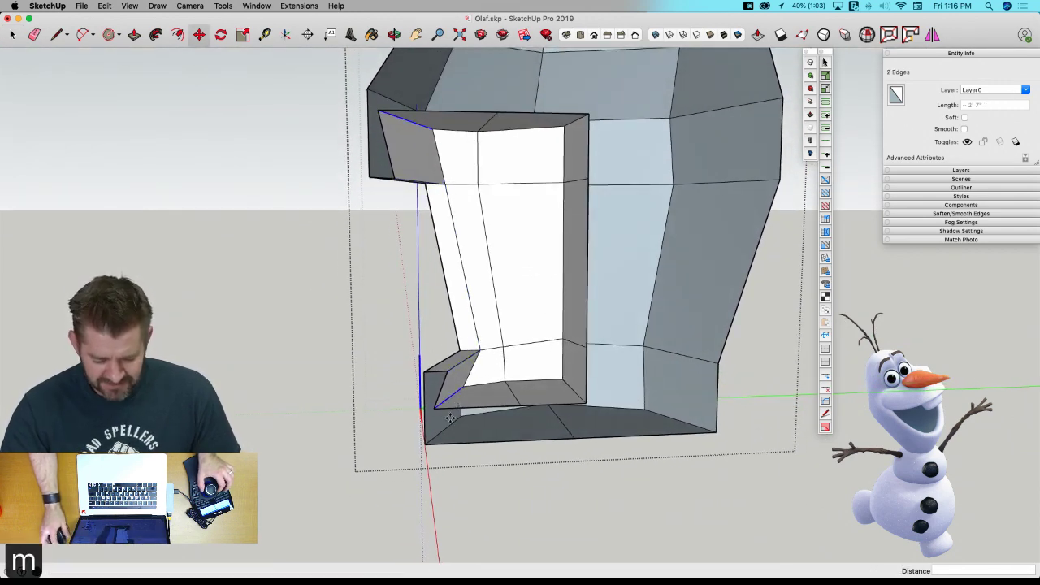
{"action": "left_click_drag", "start_coordinate": [457, 432], "coordinate": [480, 441]}
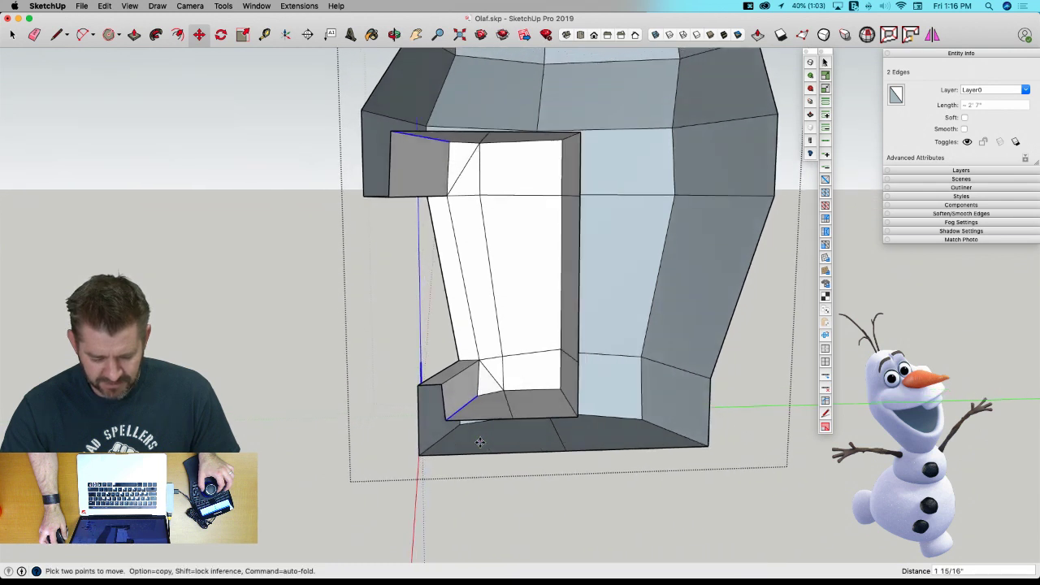
{"action": "key", "text": "super+z"}
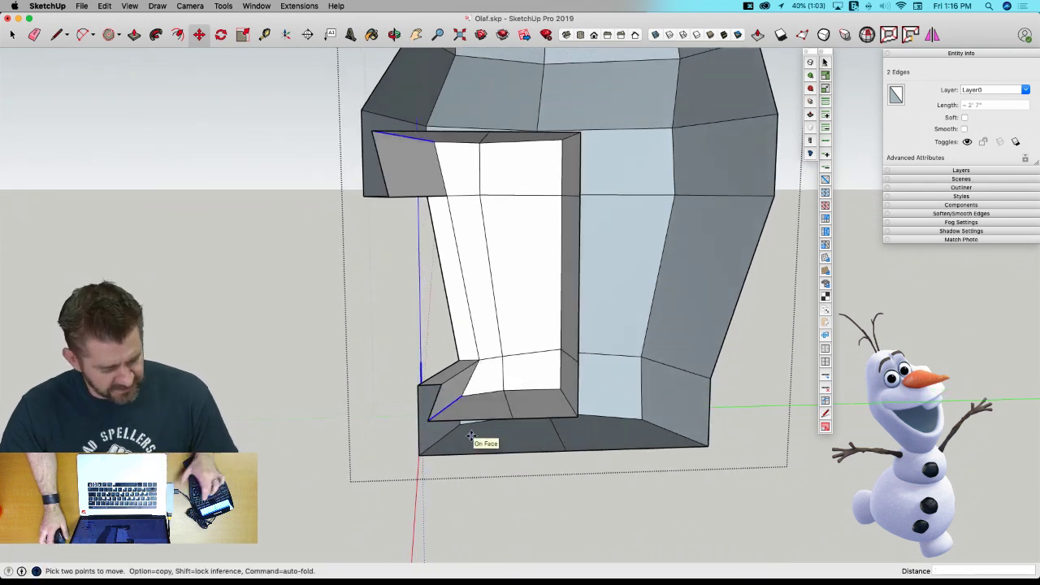
With Vertex Tools, move the four vertices of the upper and lower edges inside the lip about 2 13/16" inward along the green axis.
{"action": "key", "text": "v"}
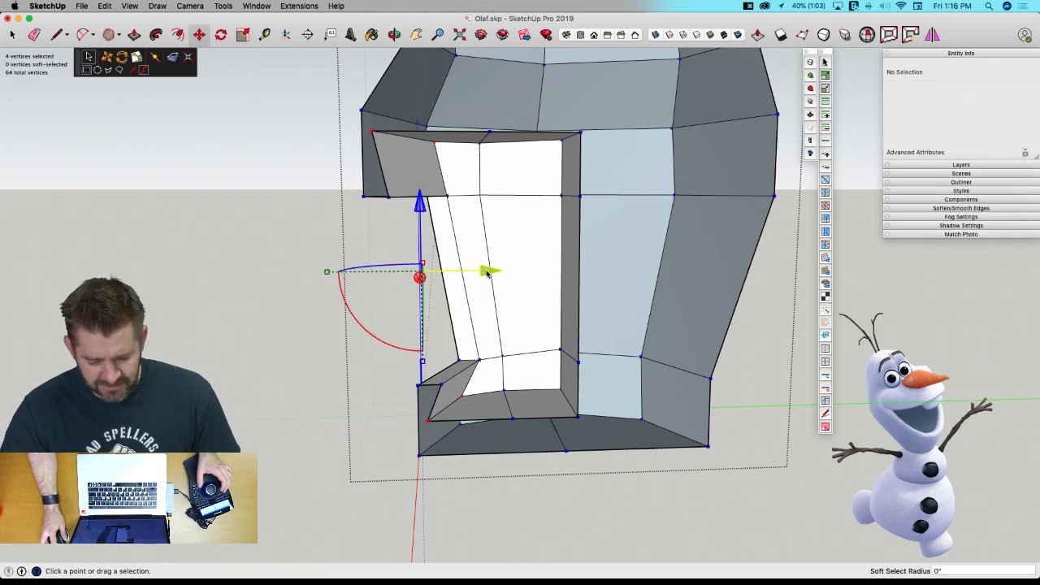
{"action": "left_click_drag", "start_coordinate": [487, 274], "coordinate": [500, 302]}
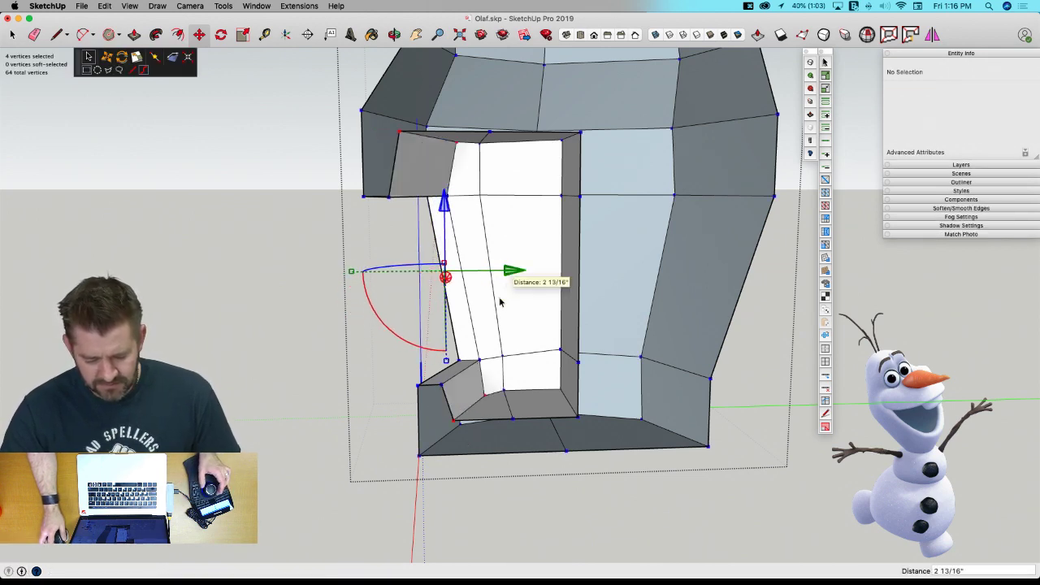
{"action": "middle_click_drag", "start_coordinate": [500, 303], "coordinate": [533, 163]}
{"action": "left_click_drag", "start_coordinate": [538, 122], "coordinate": [554, 358]}
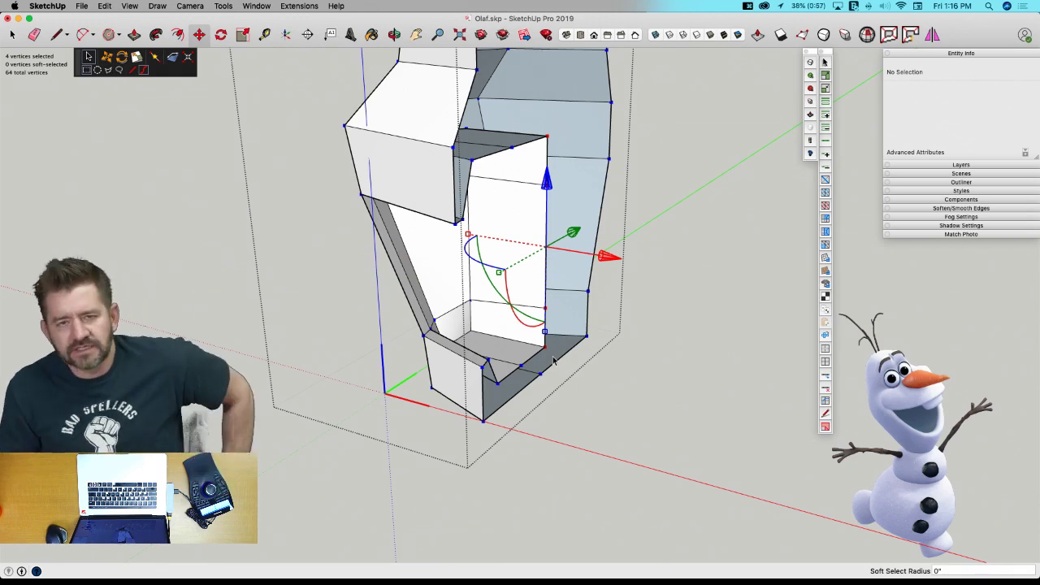
{"action": "middle_click_drag", "start_coordinate": [554, 361], "coordinate": [515, 131]}
{"action": "left_click_drag", "start_coordinate": [551, 321], "coordinate": [591, 215]}
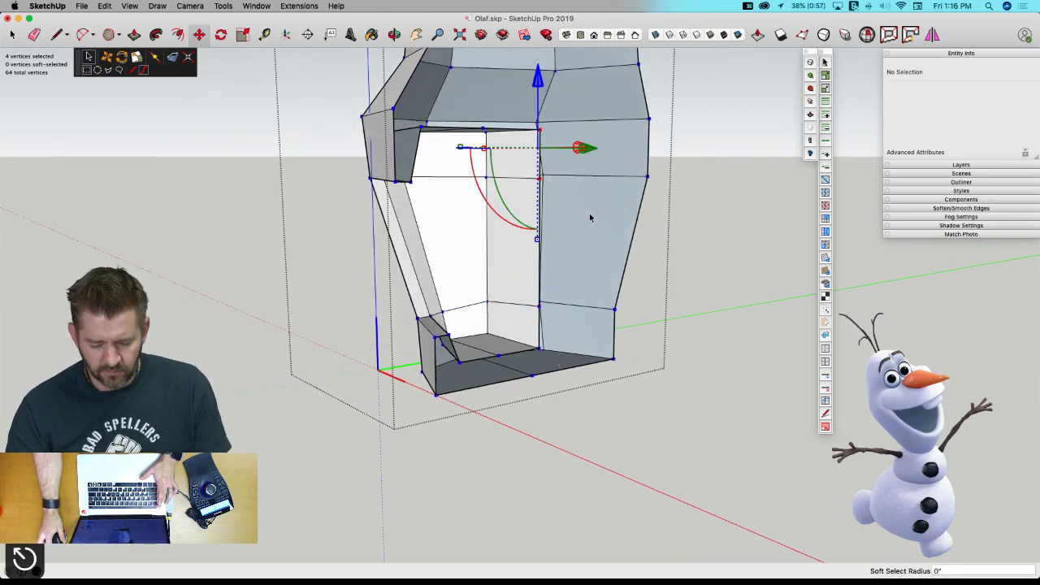
{"action": "key", "text": "space"}
{"action": "key", "text": "super+grave"}
{"action": "left_click", "coordinate": [715, 253]}
{"action": "key", "text": "super+grave"}
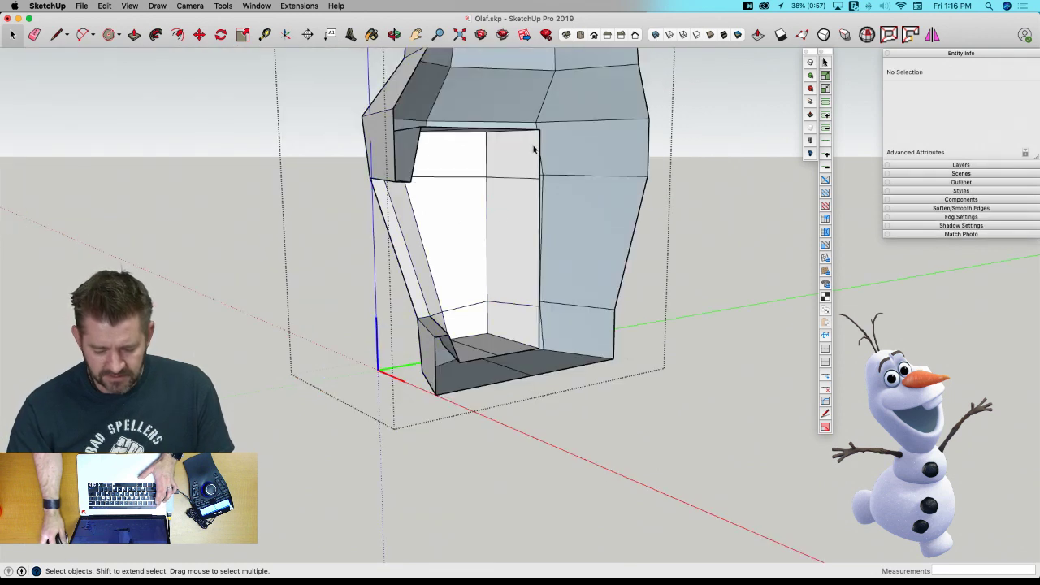
Select only the four vertices along the mouth cavity's rear midline edge with Vertex Tools and move them along the green axis.
{"action": "key", "text": "v"}
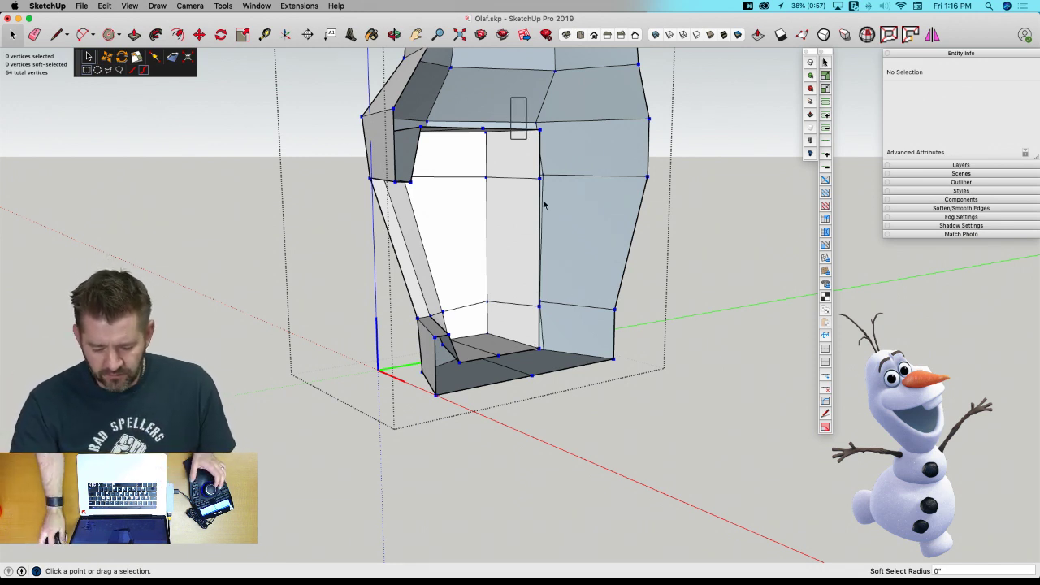
{"action": "left_click_drag", "start_coordinate": [520, 96], "coordinate": [573, 366]}
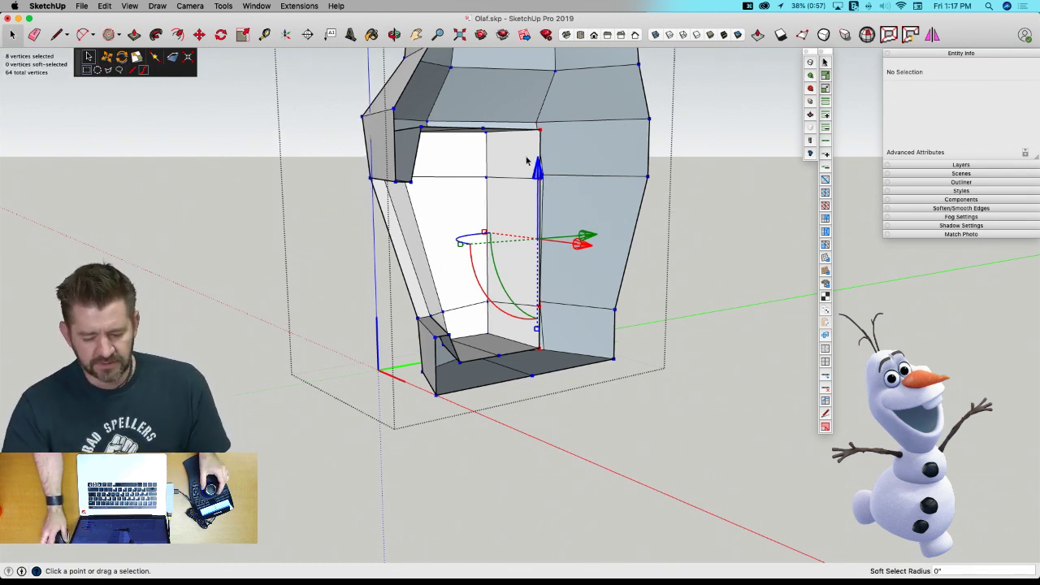
{"action": "middle_click_drag", "start_coordinate": [445, 217], "coordinate": [553, 262]}
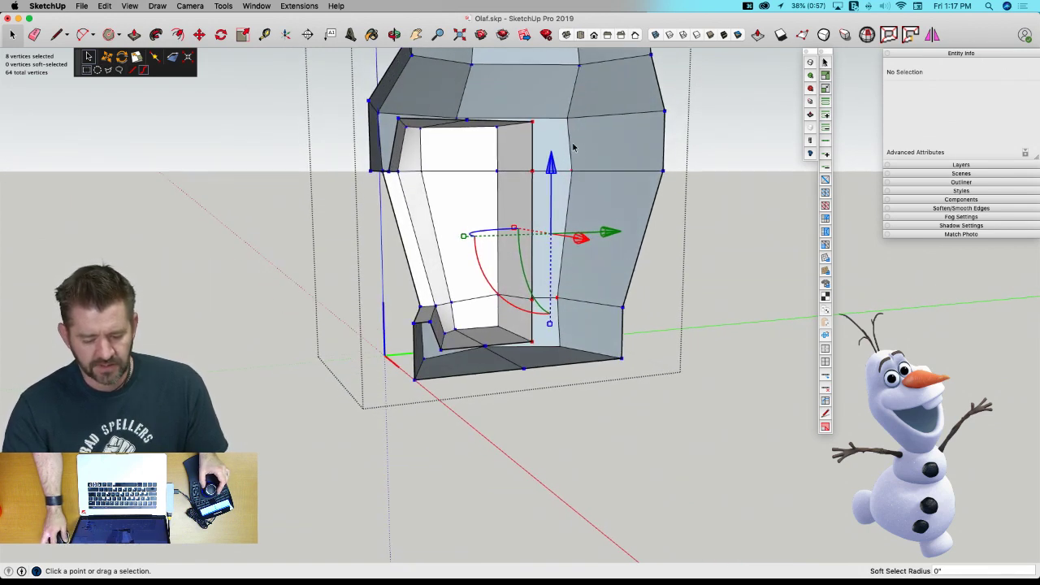
{"action": "middle_click_drag", "start_coordinate": [717, 264], "coordinate": [540, 147]}
{"action": "left_click", "coordinate": [694, 302]}
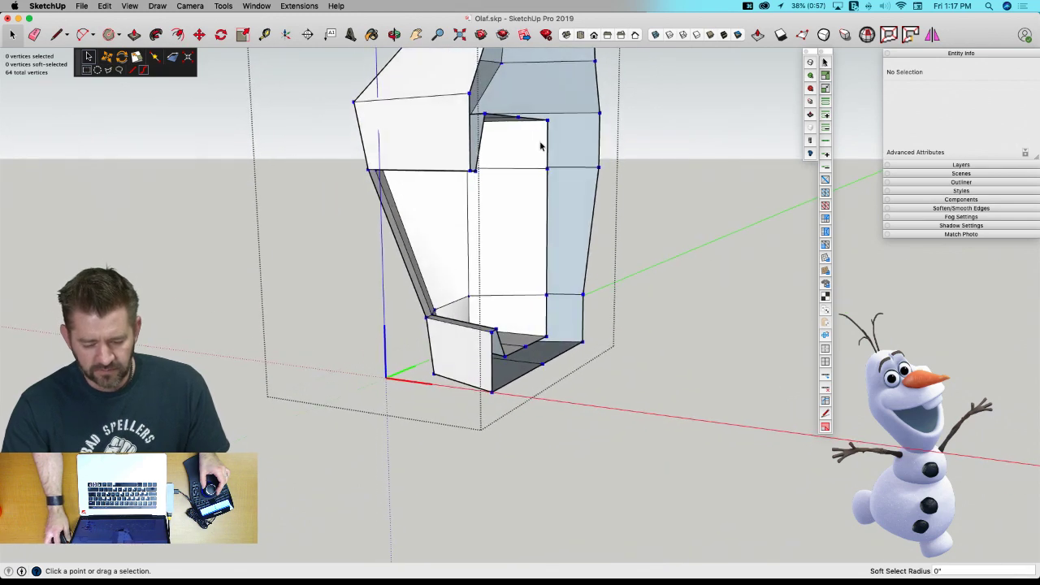
{"action": "left_click", "coordinate": [554, 343]}
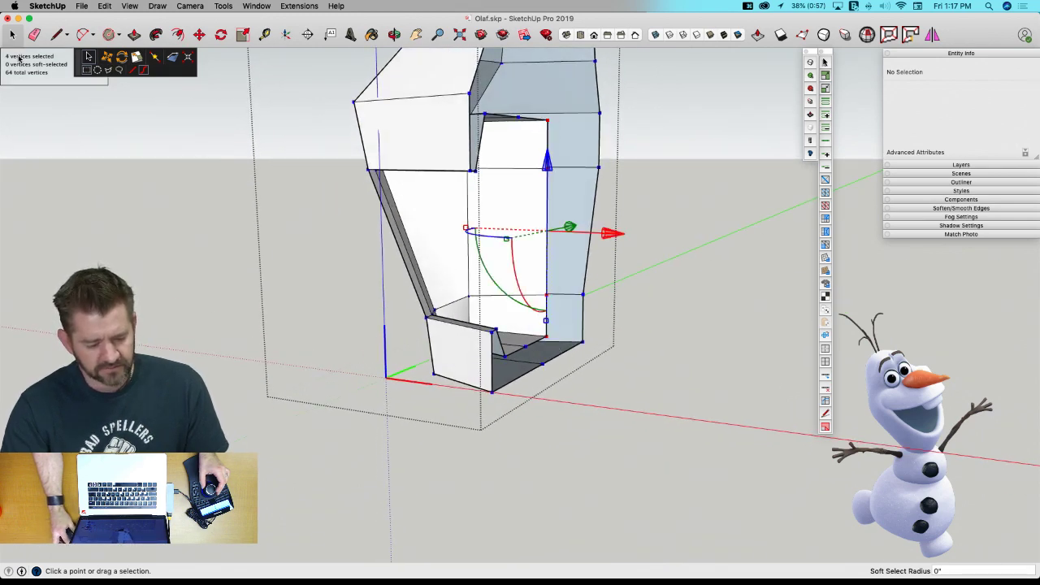
{"action": "middle_click_drag", "start_coordinate": [14, 59], "coordinate": [586, 238]}
{"action": "left_click_drag", "start_coordinate": [582, 237], "coordinate": [618, 237]}
{"action": "left_click", "coordinate": [599, 459]}
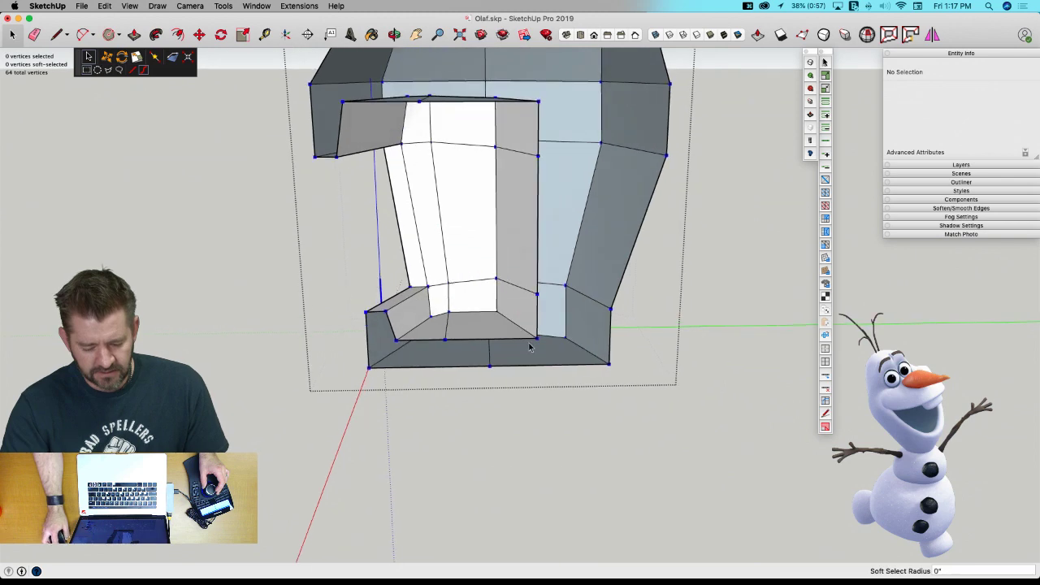
Raise the four lower rear vertices of the mouth cavity about 7 9/16" along the blue axis.
{"action": "left_click_drag", "start_coordinate": [545, 346], "coordinate": [545, 343]}
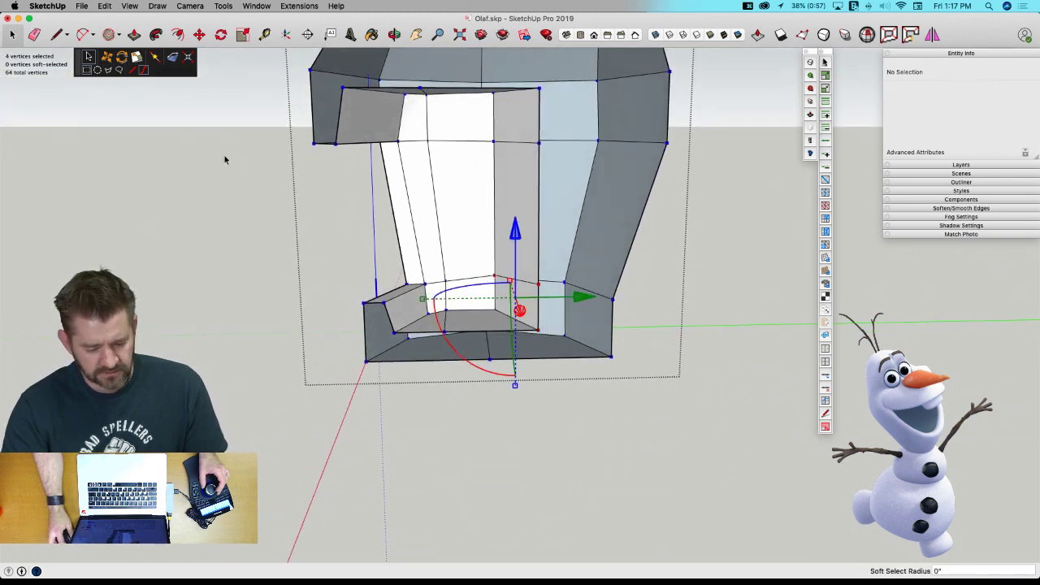
{"action": "left_click_drag", "start_coordinate": [517, 227], "coordinate": [516, 171]}
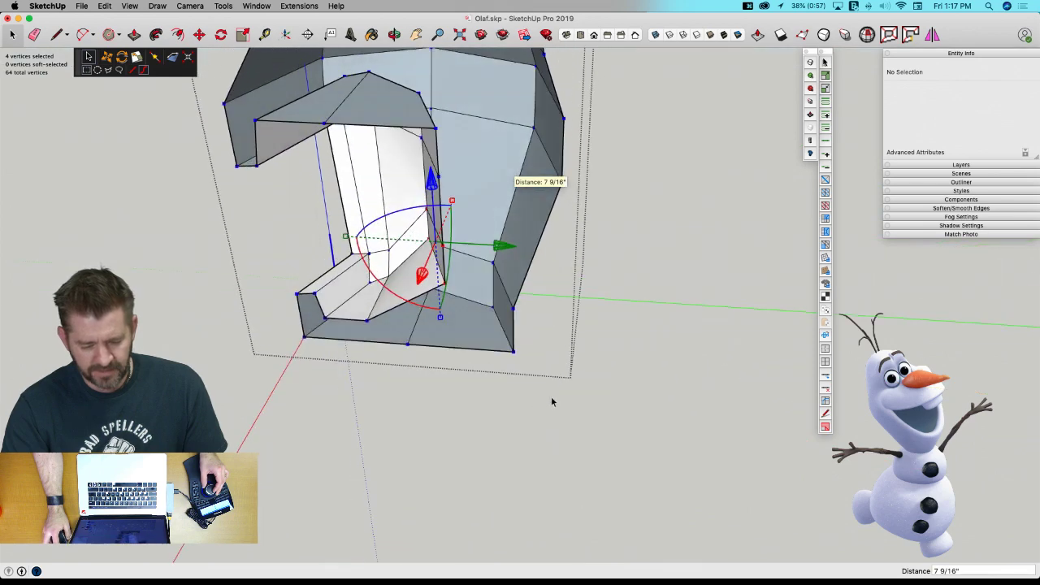
{"action": "left_click", "coordinate": [551, 395]}
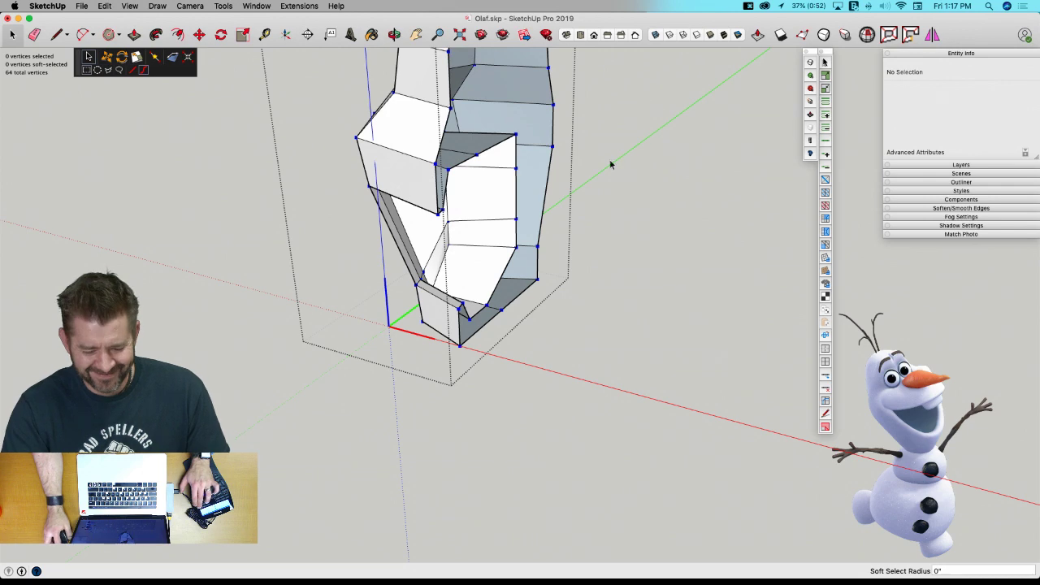
Preview the subdivided head with its edges hidden, dismiss the error report, and examine the smoothed mouth and midline seam.
{"action": "key", "text": "u"}
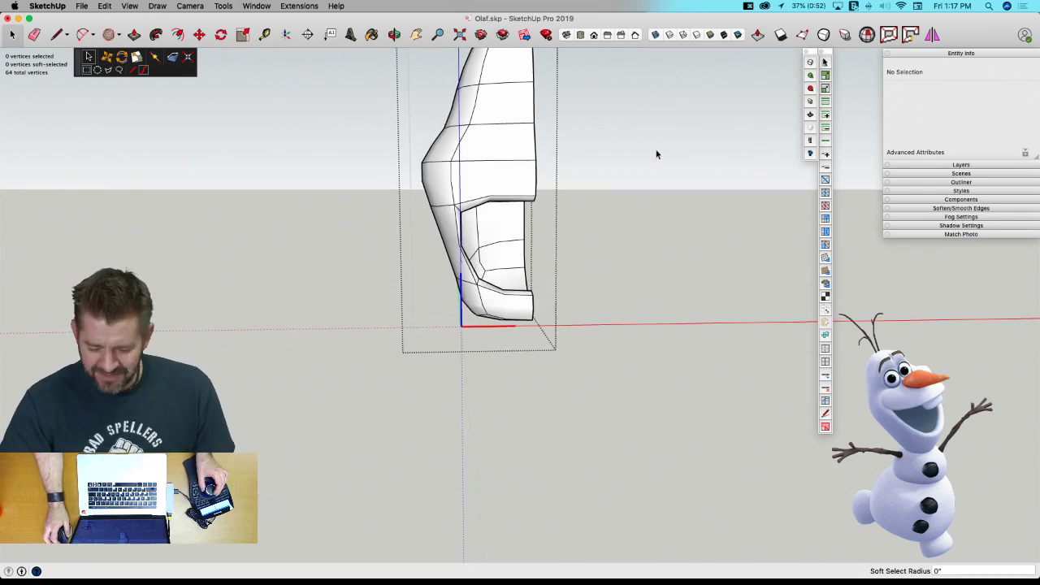
{"action": "middle_click_drag", "start_coordinate": [805, 124], "coordinate": [492, 169]}
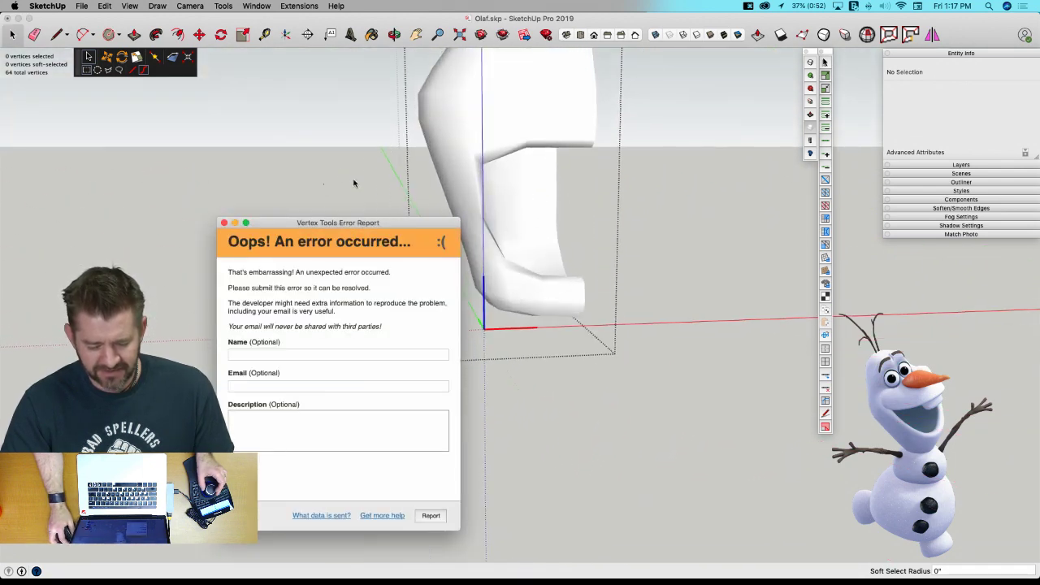
{"action": "left_click", "coordinate": [225, 223]}
{"action": "key", "text": "space"}
{"action": "left_click", "coordinate": [305, 204]}
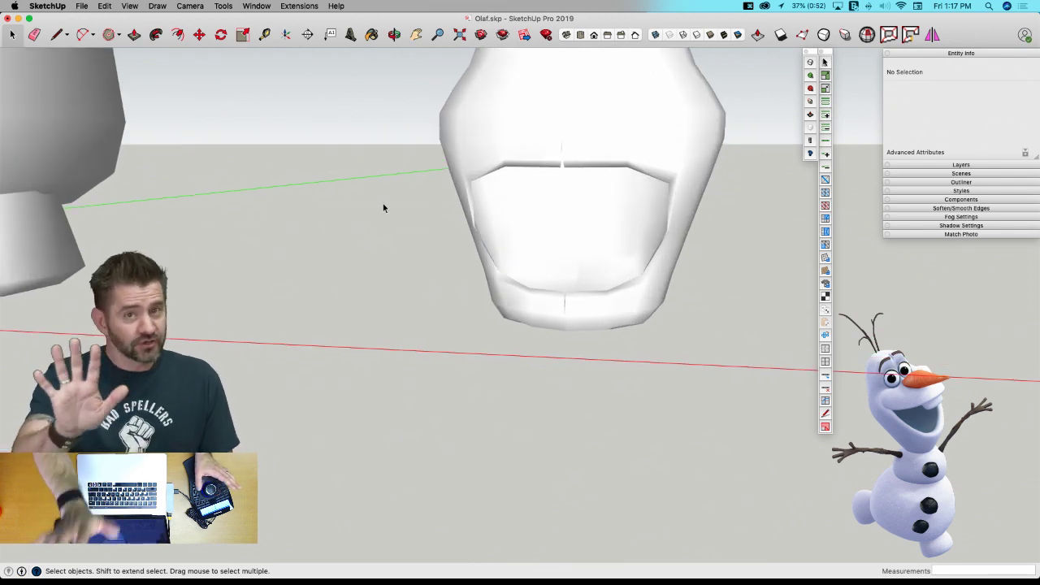
{"action": "middle_click_drag", "start_coordinate": [383, 208], "coordinate": [513, 438]}
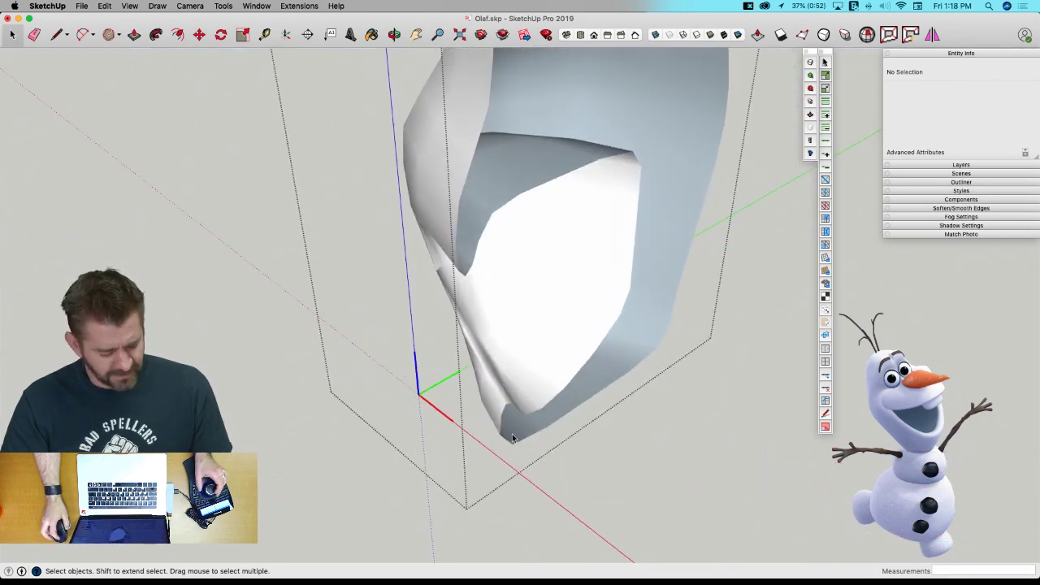
{"action": "left_click", "coordinate": [814, 132]}
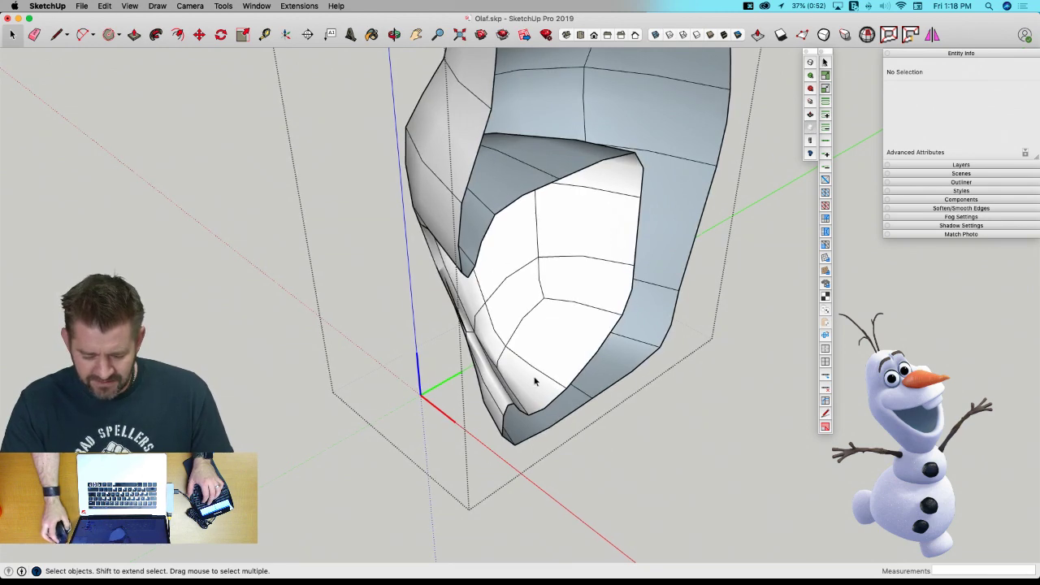
Turn off subdivision and draw test lines from the lower lip's midline corners, the outer one about 6 1/16" along the green axis.
{"action": "middle_click_drag", "start_coordinate": [534, 382], "coordinate": [610, 355]}
{"action": "key", "text": "u"}
{"action": "key", "text": "m"}
{"action": "left_click", "coordinate": [603, 313]}
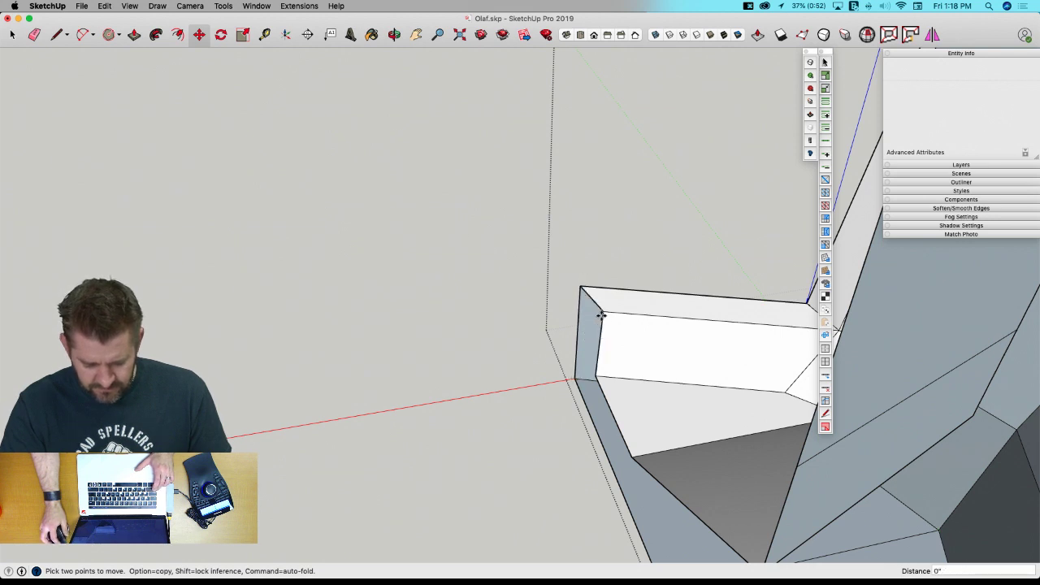
{"action": "key", "text": "l"}
{"action": "left_click", "coordinate": [581, 286]}
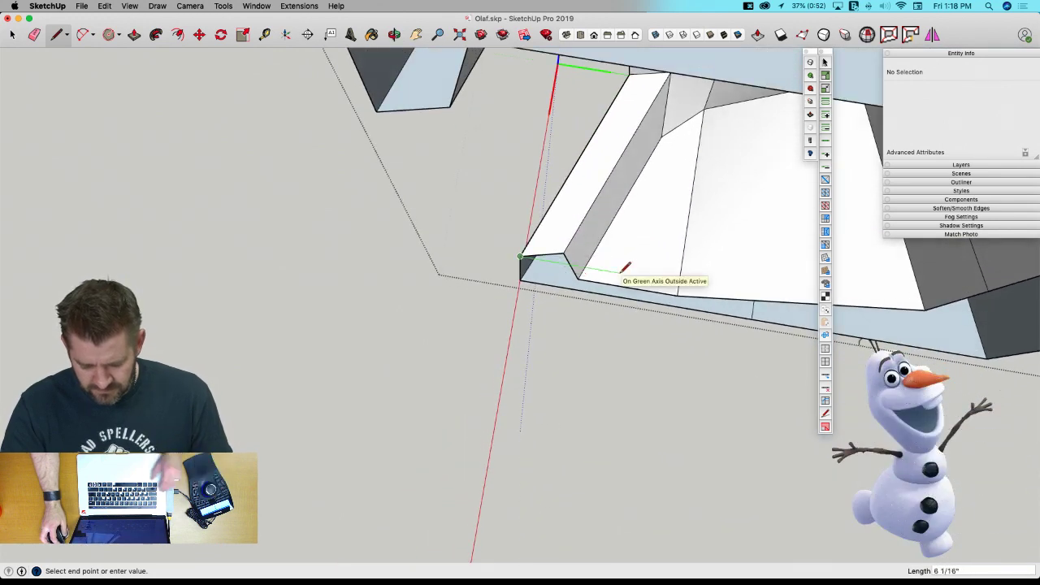
{"action": "left_click", "coordinate": [621, 272]}
{"action": "key", "text": "l"}
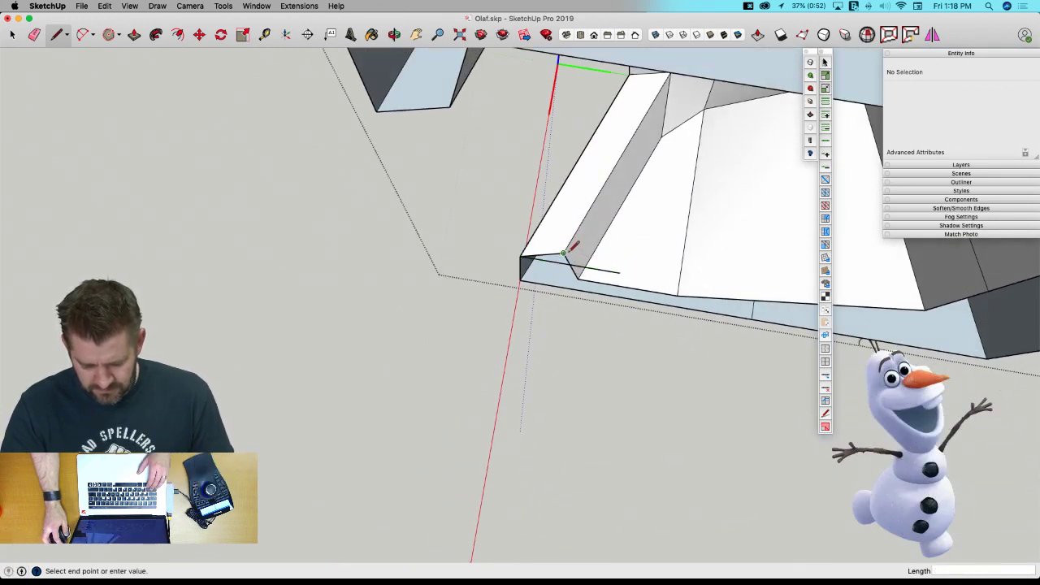
{"action": "left_click", "coordinate": [502, 355]}
Erase the test lines at the lower lip's midline corners.
{"action": "key", "text": "e"}
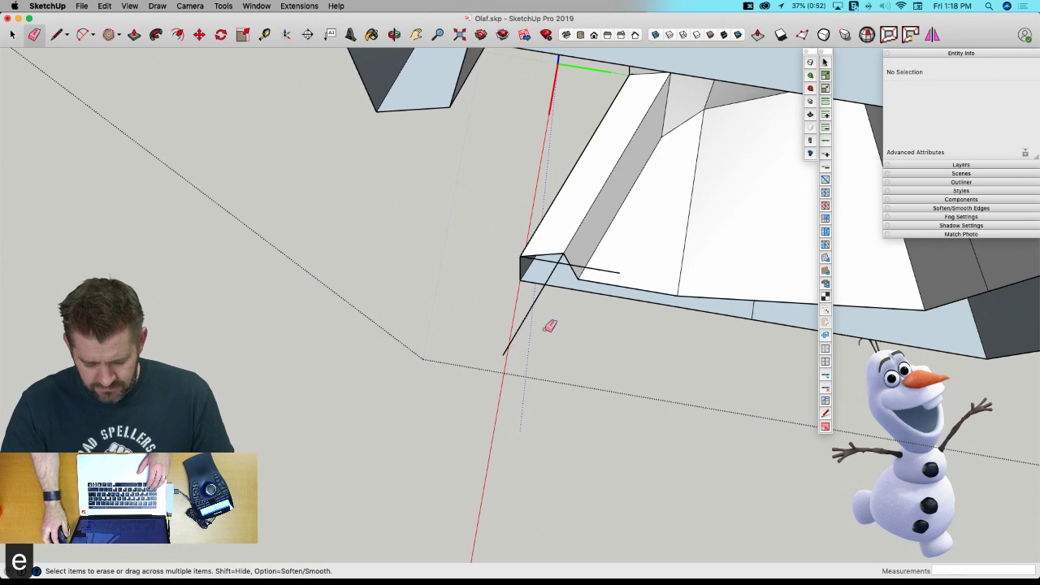
{"action": "middle_click_drag", "start_coordinate": [551, 326], "coordinate": [326, 52]}
{"action": "scroll", "coordinate": [528, 179], "scroll_direction": "up", "scroll_amount": 8}
{"action": "mouse_move", "coordinate": [732, 302]}
{"action": "middle_mouse_down"}
{"action": "mouse_move", "coordinate": [744, 301]}
{"action": "mouse_move", "coordinate": [639, 330]}
{"action": "mouse_move", "coordinate": [719, 360]}
{"action": "middle_mouse_up"}
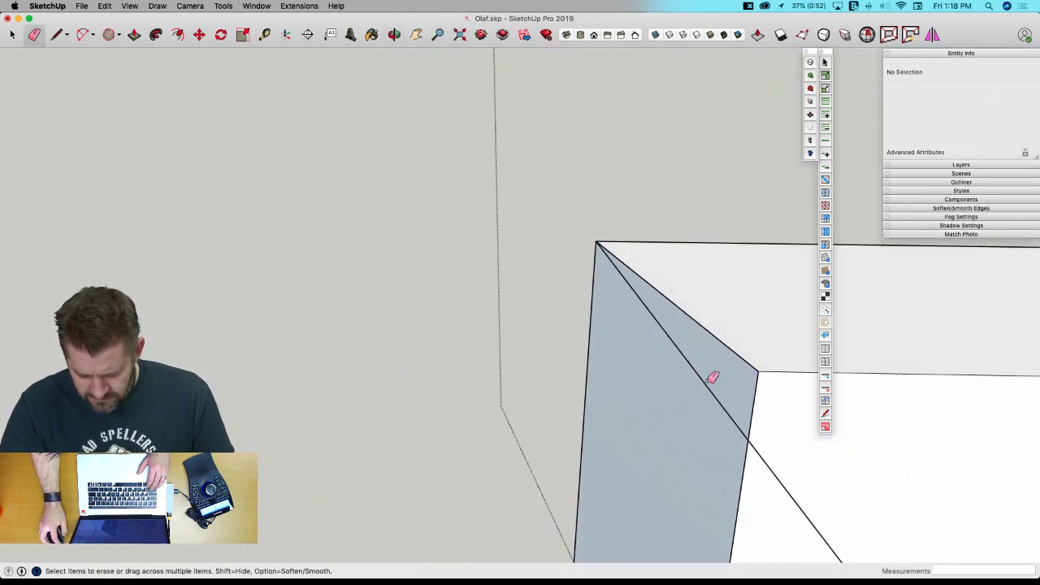
{"action": "left_click", "coordinate": [706, 376]}
Draw temporary lines through the lower lip's outer corner to form a flat face on the midline plane.
{"action": "key", "text": "l"}
{"action": "mouse_move", "coordinate": [639, 290]}
{"action": "middle_mouse_down"}
{"action": "mouse_move", "coordinate": [617, 258]}
{"action": "mouse_move", "coordinate": [846, 244]}
{"action": "mouse_move", "coordinate": [774, 254]}
{"action": "mouse_move", "coordinate": [636, 208]}
{"action": "mouse_move", "coordinate": [697, 242]}
{"action": "mouse_move", "coordinate": [557, 225]}
{"action": "mouse_move", "coordinate": [409, 301]}
{"action": "mouse_move", "coordinate": [495, 232]}
{"action": "mouse_move", "coordinate": [569, 215]}
{"action": "mouse_move", "coordinate": [558, 226]}
{"action": "mouse_move", "coordinate": [590, 264]}
{"action": "mouse_move", "coordinate": [583, 270]}
{"action": "mouse_move", "coordinate": [595, 260]}
{"action": "mouse_move", "coordinate": [495, 219]}
{"action": "mouse_move", "coordinate": [483, 228]}
{"action": "mouse_move", "coordinate": [527, 349]}
{"action": "mouse_move", "coordinate": [513, 379]}
{"action": "mouse_move", "coordinate": [703, 198]}
{"action": "middle_mouse_up"}
{"action": "left_click", "coordinate": [835, 250]}
{"action": "left_click", "coordinate": [665, 215]}
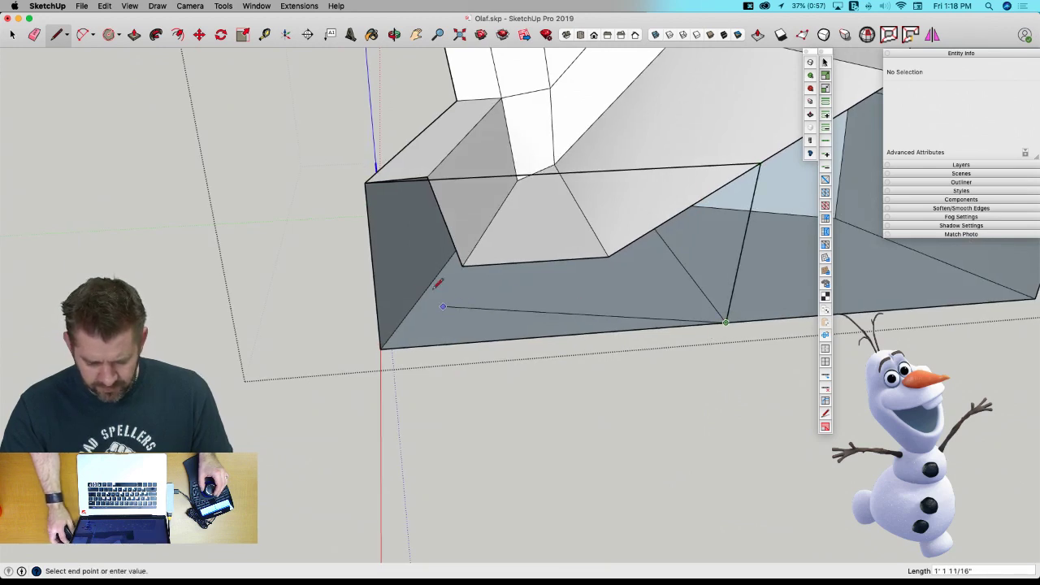
{"action": "left_click", "coordinate": [365, 183]}
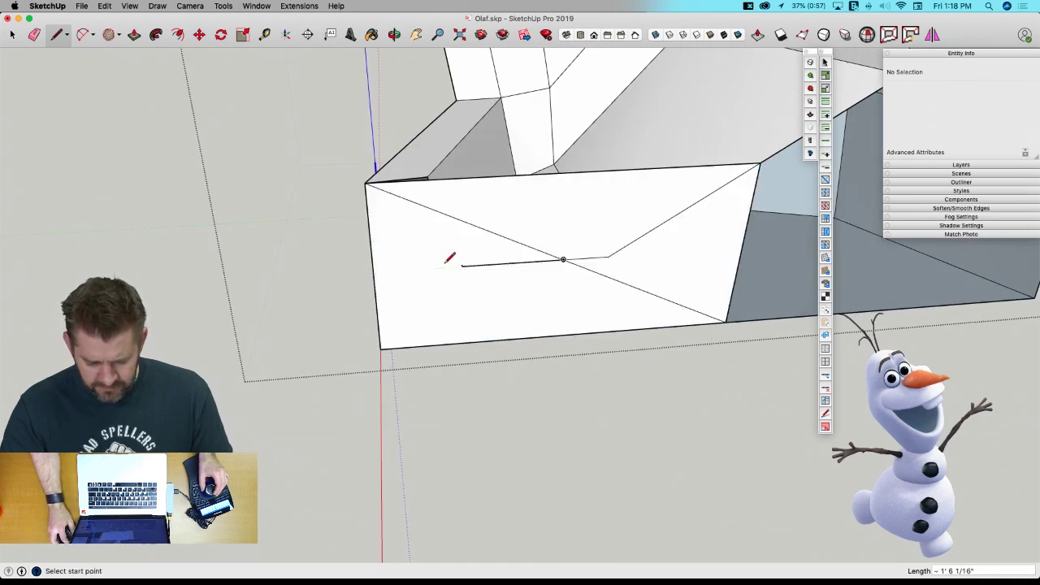
Extend the lower lip's inner edge to the midline face, replacing its short end edge with one drawn to the outer corner.
{"action": "key", "text": "space"}
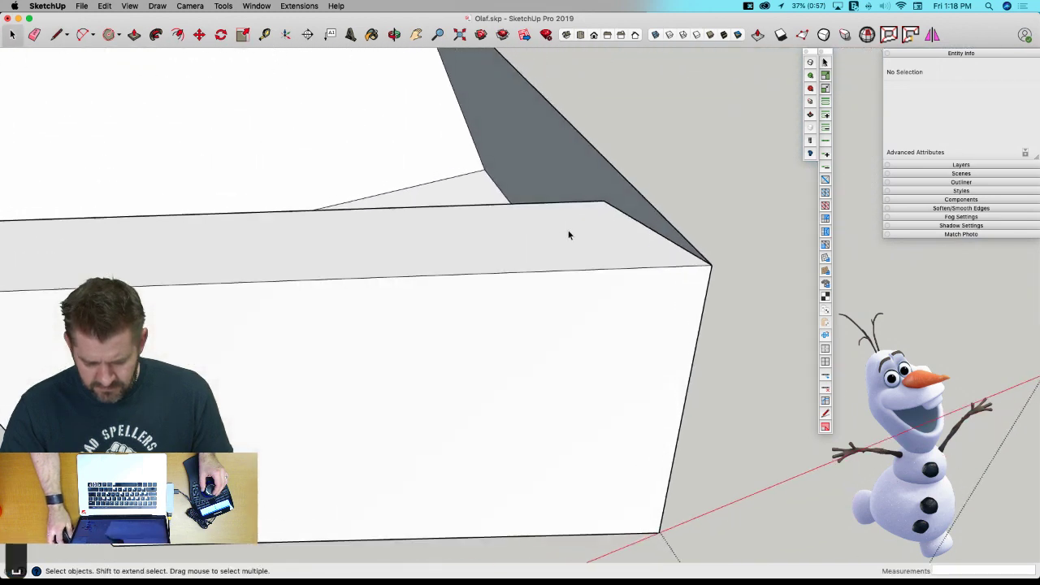
{"action": "key", "text": "l"}
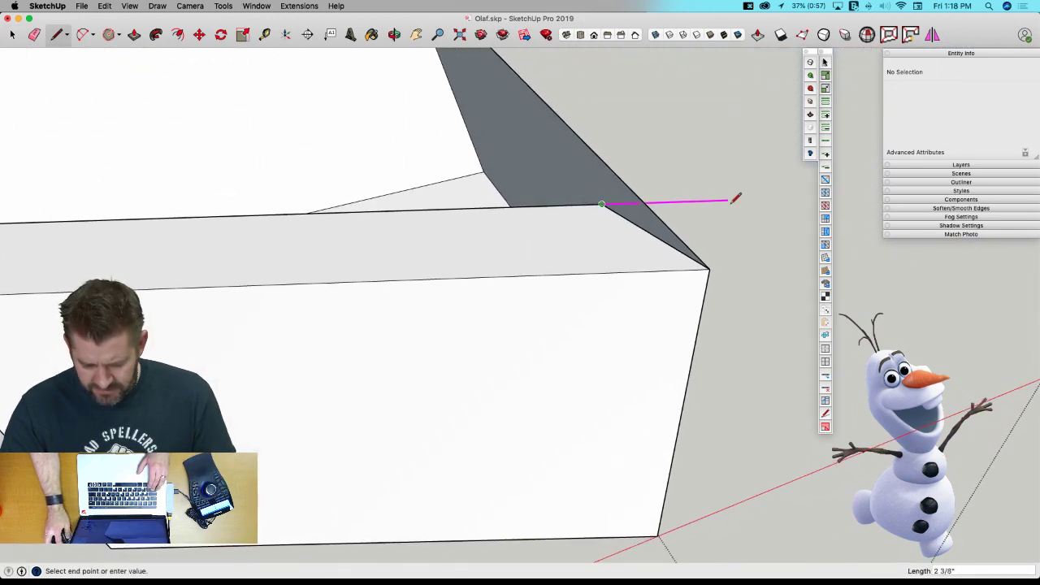
{"action": "scroll", "coordinate": [685, 198], "scroll_direction": "up", "scroll_amount": 3}
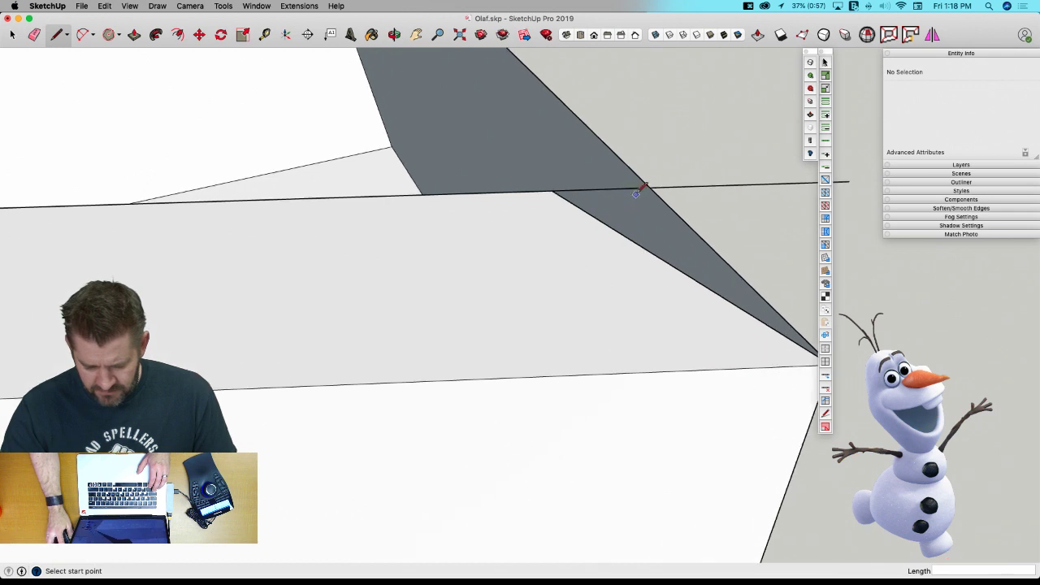
{"action": "scroll", "coordinate": [469, 254], "scroll_direction": "down", "scroll_amount": 2}
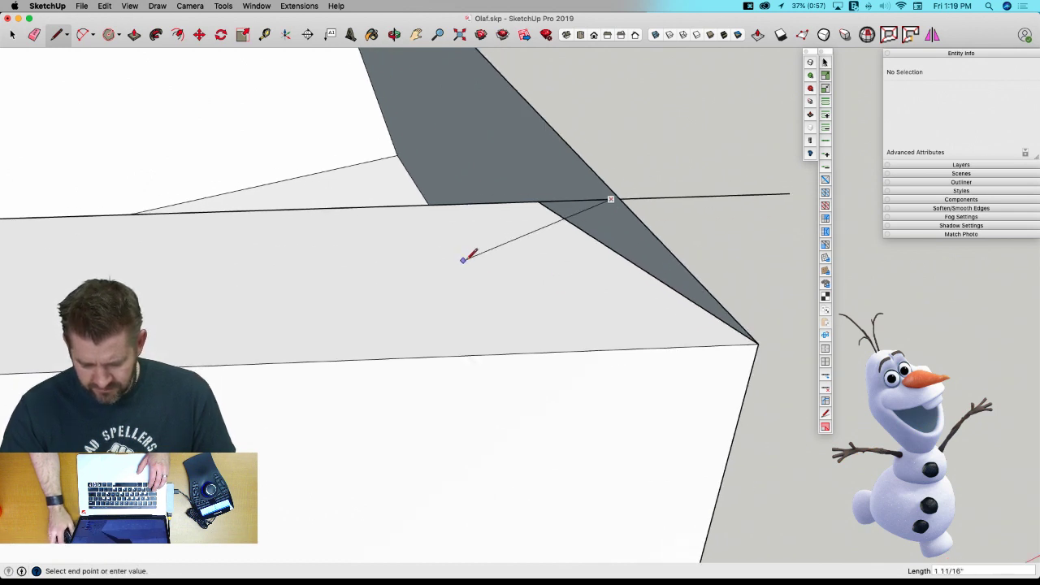
{"action": "left_click", "coordinate": [758, 343]}
{"action": "key", "text": "e"}
{"action": "left_click_drag", "start_coordinate": [600, 224], "coordinate": [579, 245]}
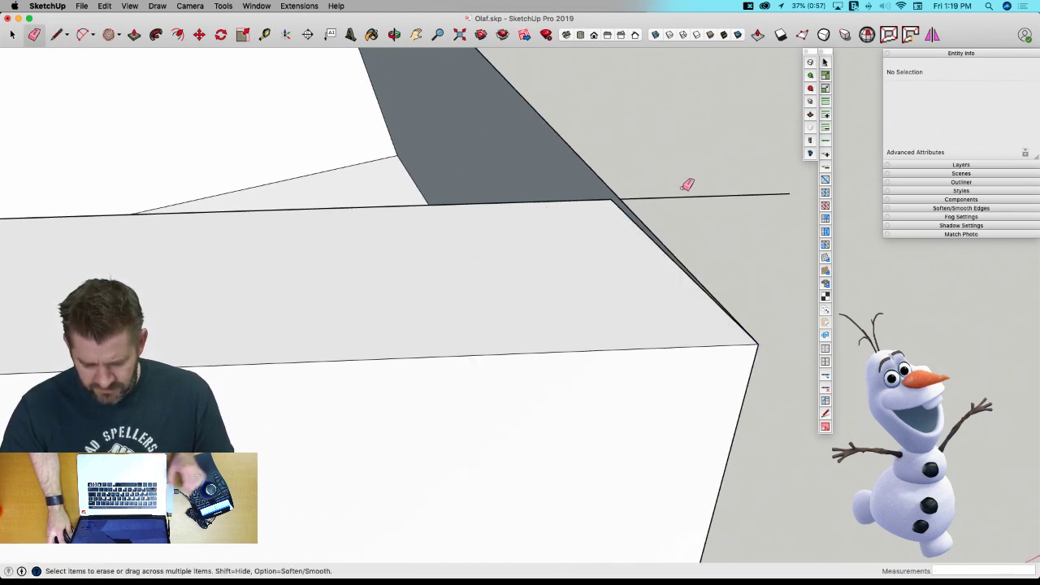
{"action": "left_click_drag", "start_coordinate": [681, 188], "coordinate": [676, 215]}
Connect the lower lip's new inner corner to the mouth cavity's front lower midline corner.
{"action": "mouse_move", "coordinate": [667, 317]}
{"action": "middle_mouse_down"}
{"action": "mouse_move", "coordinate": [632, 279]}
{"action": "mouse_move", "coordinate": [639, 268]}
{"action": "mouse_move", "coordinate": [627, 252]}
{"action": "middle_mouse_up"}
{"action": "key", "text": "l"}
{"action": "left_click", "coordinate": [612, 223]}
{"action": "left_click", "coordinate": [675, 404]}
Erase the temporary midline edges and the stray lip edge around the lower lip.
{"action": "key", "text": "e"}
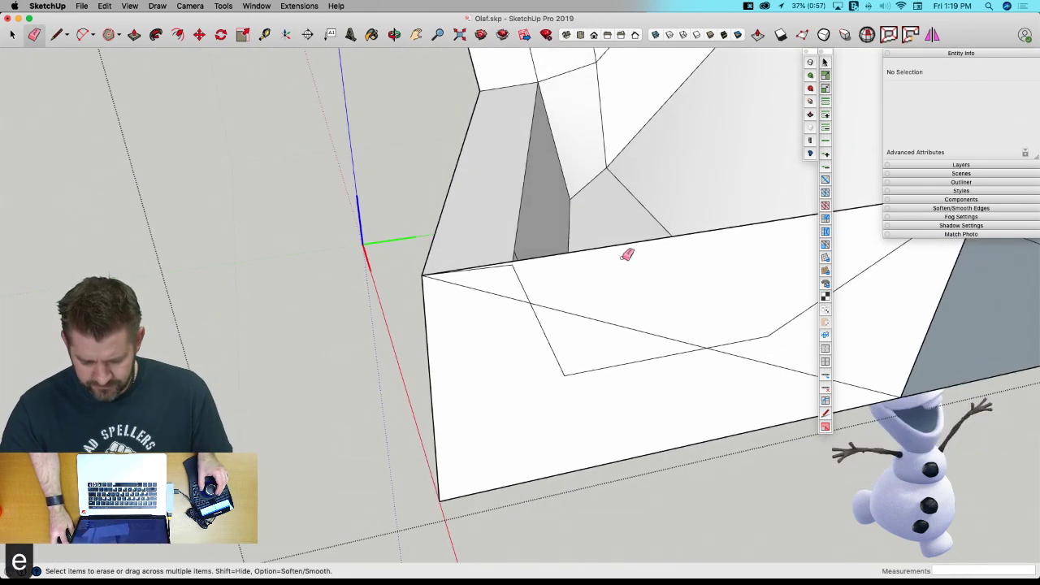
{"action": "left_click_drag", "start_coordinate": [608, 310], "coordinate": [522, 300]}
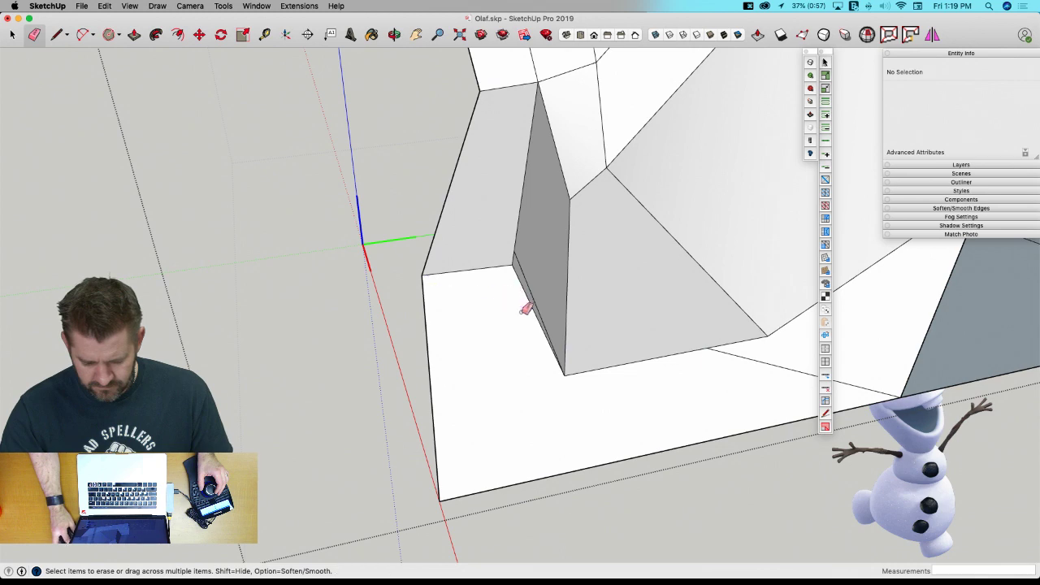
{"action": "left_click", "coordinate": [768, 368]}
{"action": "left_click", "coordinate": [613, 321]}
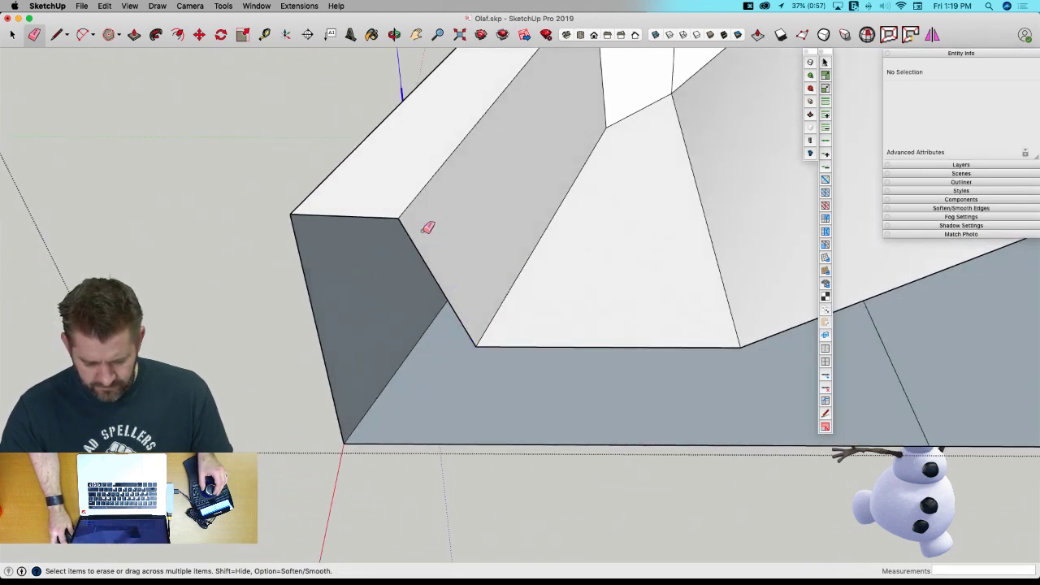
Preview the subdivided head, restore the low-poly form, and reopen the head half component for editing.
{"action": "mouse_move", "coordinate": [427, 227]}
{"action": "middle_mouse_down"}
{"action": "mouse_move", "coordinate": [669, 406]}
{"action": "mouse_move", "coordinate": [646, 371]}
{"action": "mouse_move", "coordinate": [636, 393]}
{"action": "mouse_move", "coordinate": [769, 105]}
{"action": "mouse_move", "coordinate": [698, 162]}
{"action": "mouse_move", "coordinate": [609, 274]}
{"action": "mouse_move", "coordinate": [529, 155]}
{"action": "mouse_move", "coordinate": [500, 291]}
{"action": "mouse_move", "coordinate": [494, 277]}
{"action": "middle_mouse_up"}
{"action": "key", "text": "space"}
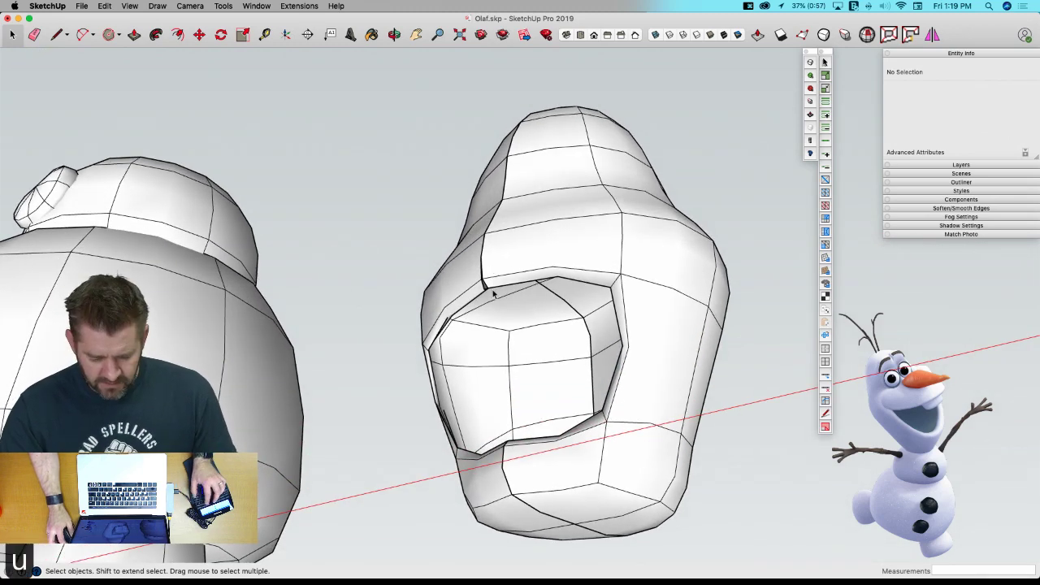
{"action": "left_click", "coordinate": [459, 286]}
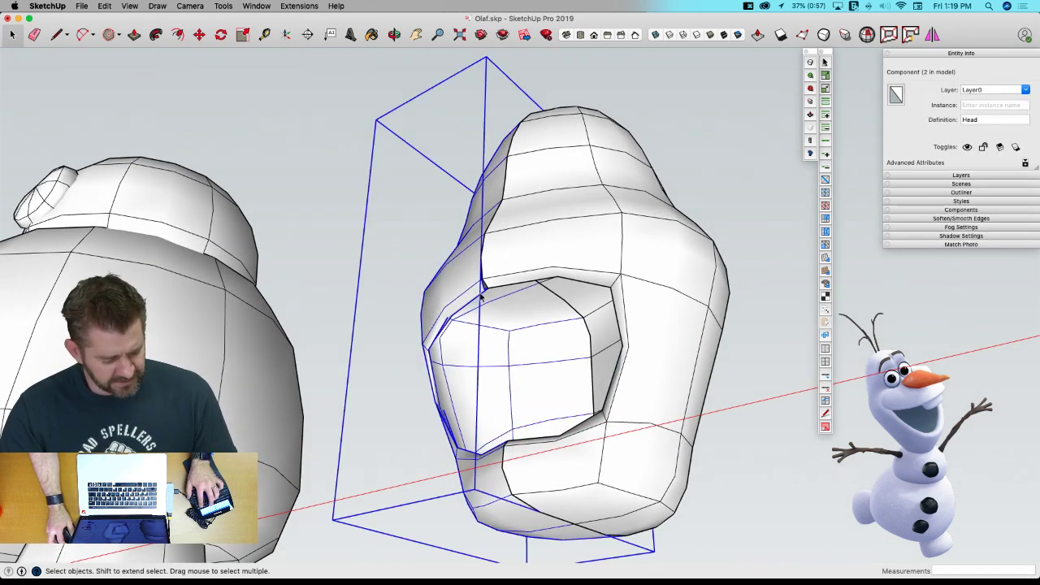
{"action": "key", "text": "u"}
{"action": "double_click", "coordinate": [466, 290]}
Draw temporary lines through the upper lip's outer corner to form a flat face on the midline plane.
{"action": "middle_click_drag", "start_coordinate": [466, 290], "coordinate": [485, 309]}
{"action": "key", "text": "l"}
{"action": "left_click", "coordinate": [514, 340]}
{"action": "left_click", "coordinate": [642, 234]}
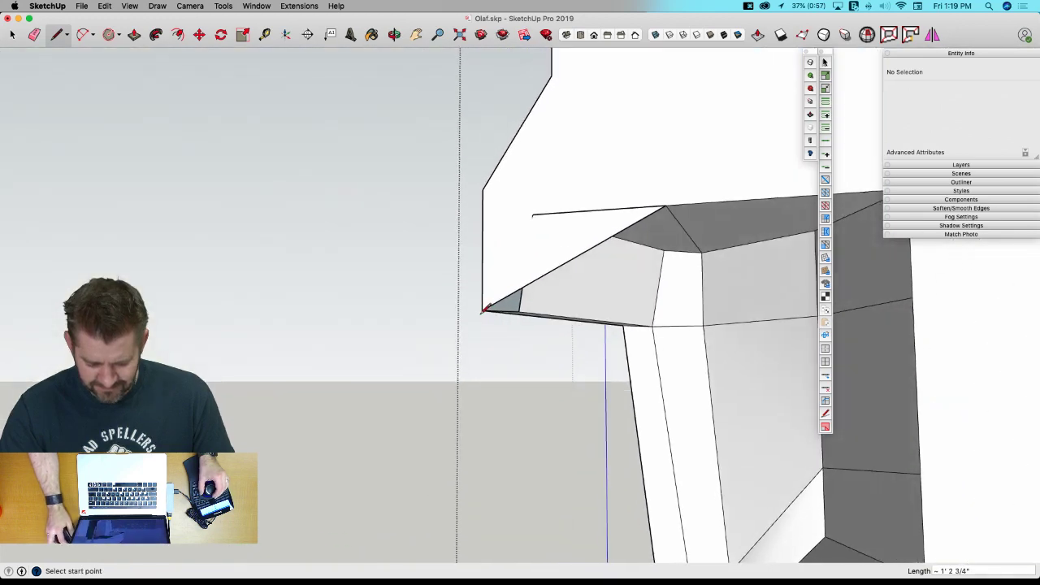
{"action": "left_click", "coordinate": [916, 365]}
Extend the upper lip's inner edge to the midline face, replacing its short end edge with one drawn to the outer corner.
{"action": "key", "text": "space"}
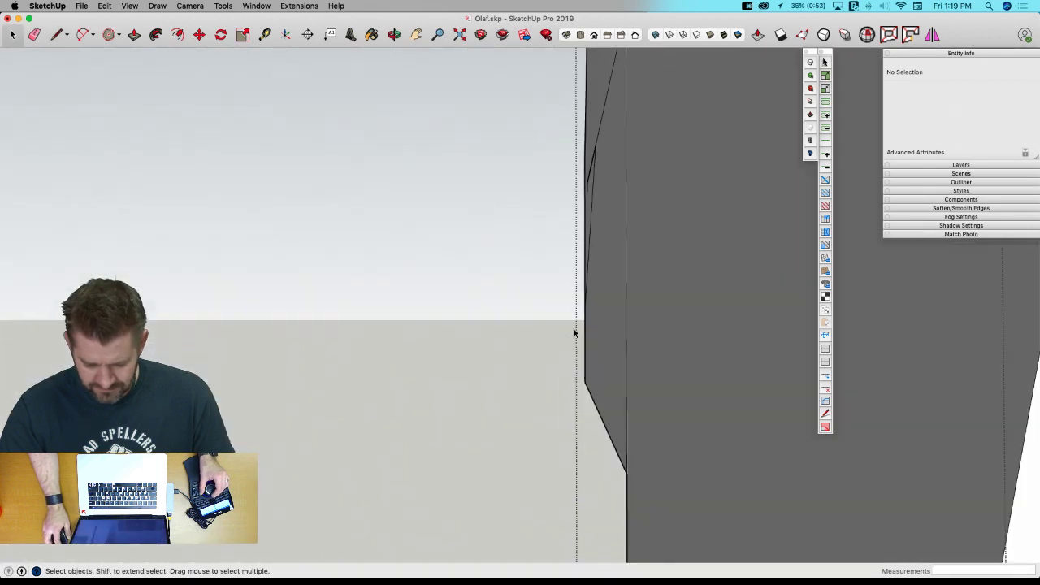
{"action": "scroll", "coordinate": [574, 332], "scroll_direction": "down", "scroll_amount": 6}
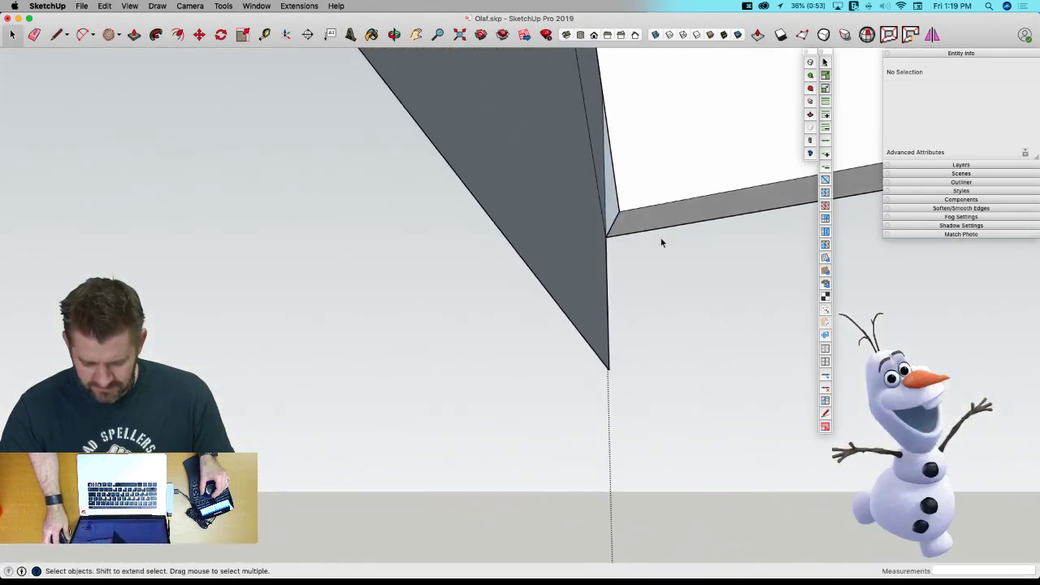
{"action": "key", "text": "l"}
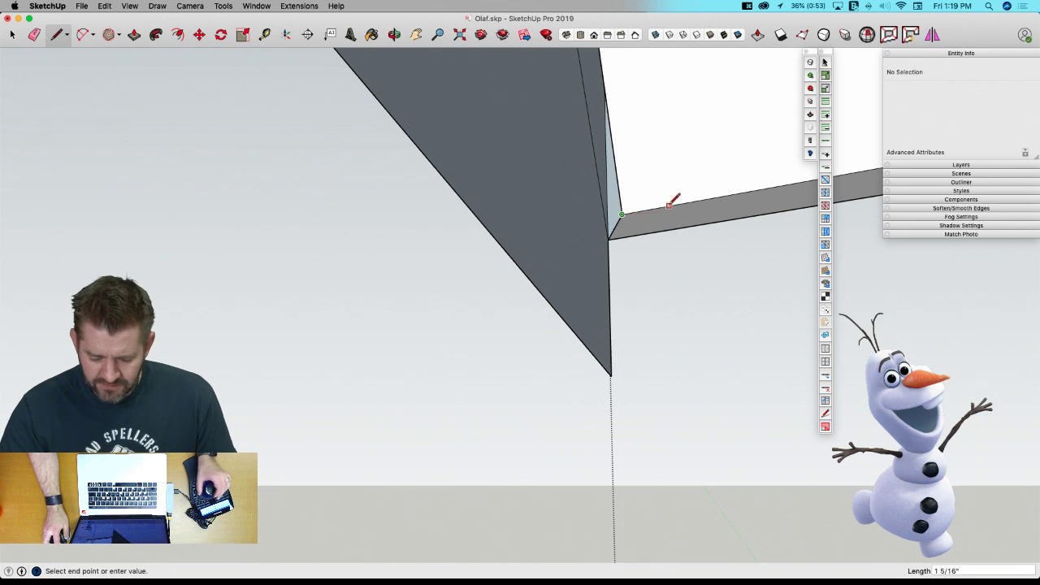
{"action": "left_click", "coordinate": [468, 241]}
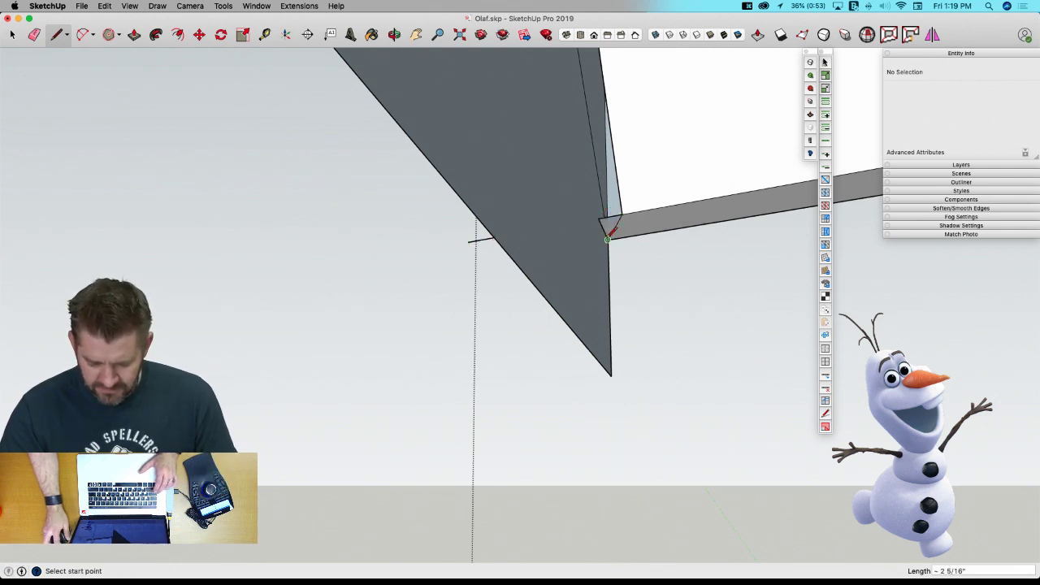
{"action": "key", "text": "e"}
Connect the upper lip's new inner corner to the cavity's upper front corner and erase the overhanging and temporary edges.
{"action": "key", "text": "l"}
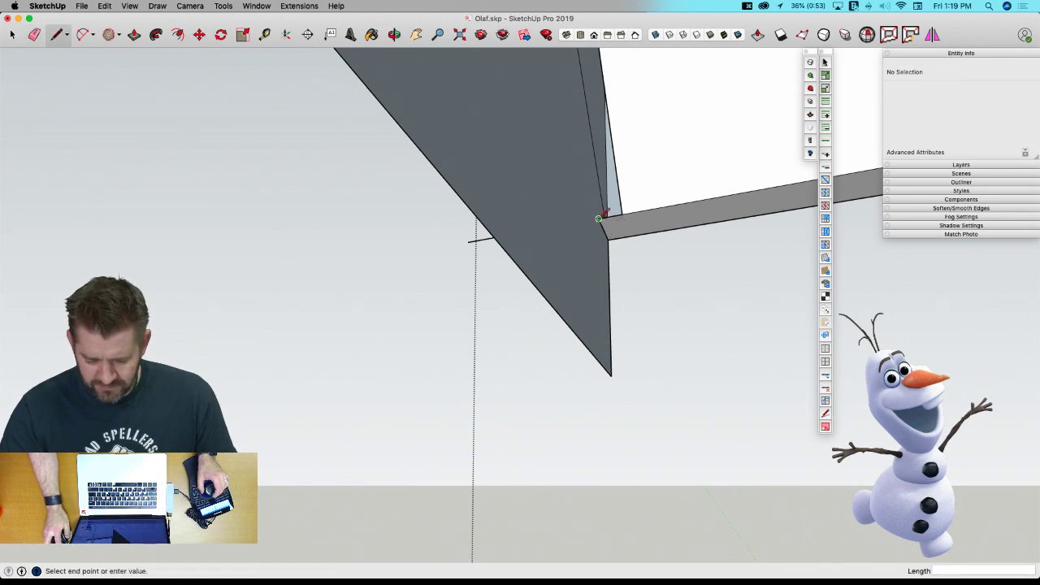
{"action": "middle_click_drag", "start_coordinate": [599, 219], "coordinate": [622, 247]}
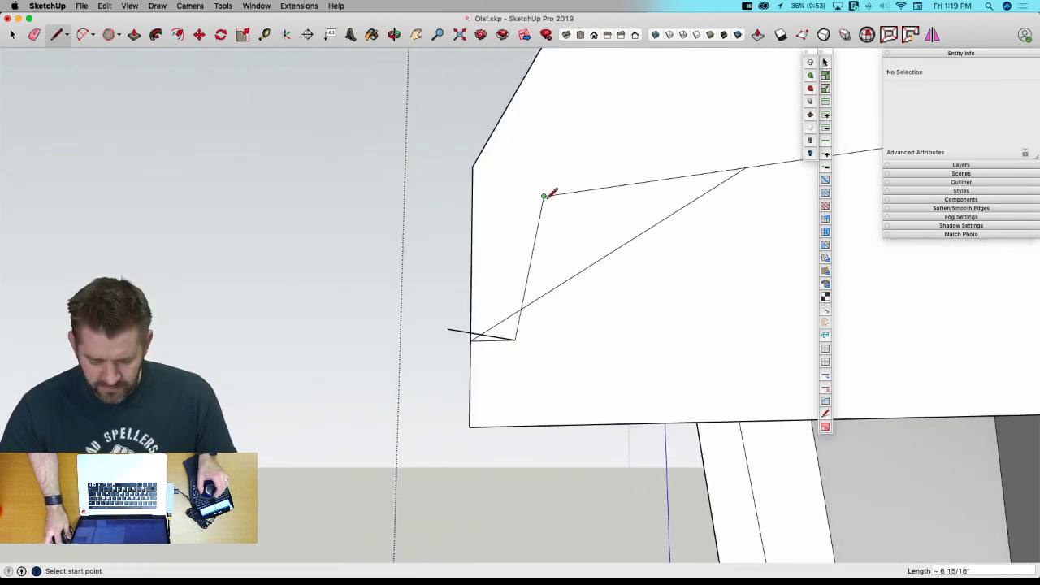
{"action": "key", "text": "e"}
{"action": "left_click", "coordinate": [452, 329]}
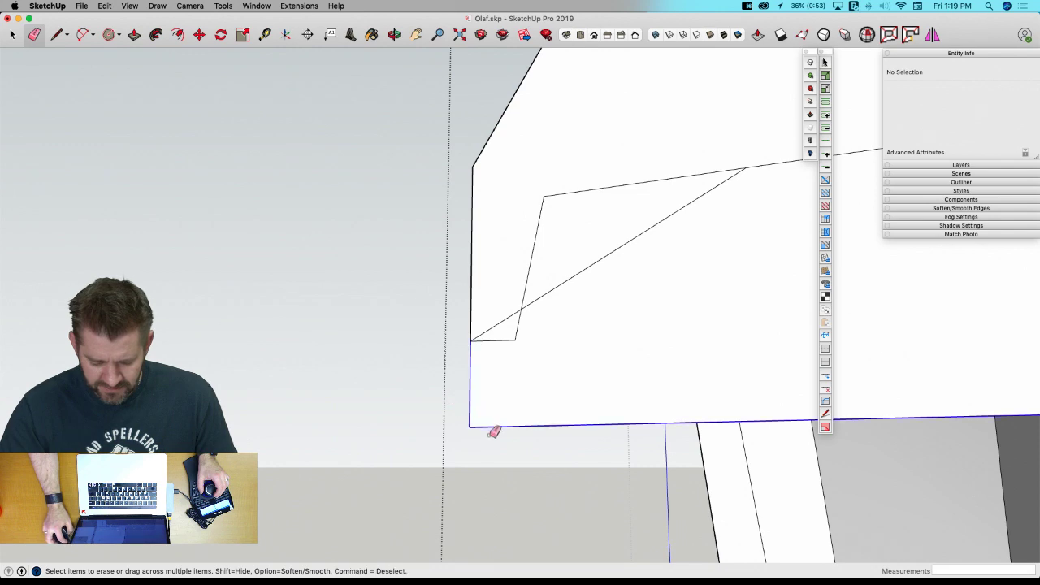
{"action": "left_click_drag", "start_coordinate": [493, 431], "coordinate": [493, 336]}
{"action": "scroll", "coordinate": [566, 286], "scroll_direction": "down", "scroll_amount": 10}
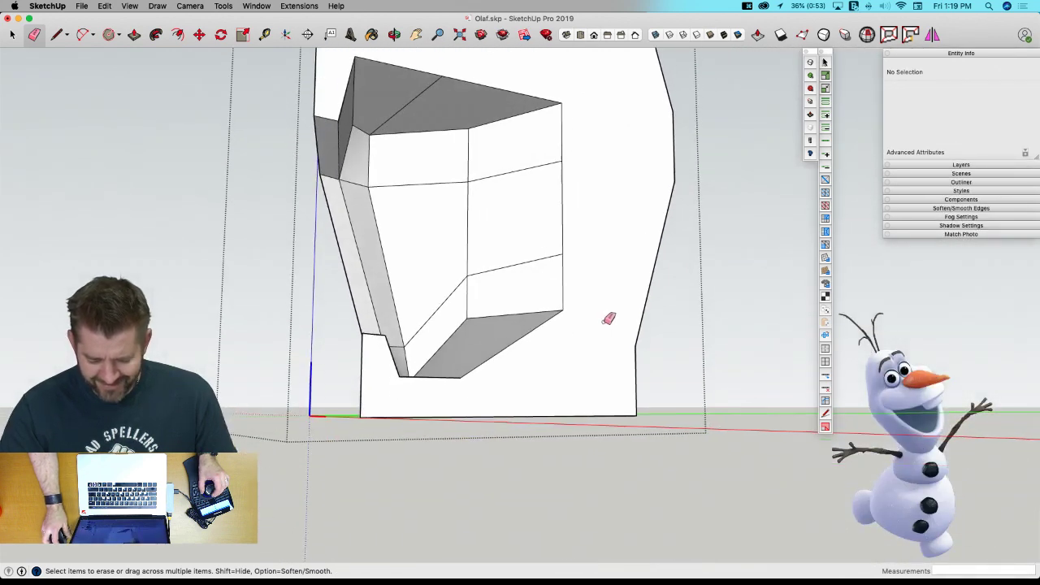
Erase the leftover edge beside the upper lip and delete the flat face covering the head's midline section.
{"action": "key", "text": "space"}
{"action": "mouse_move", "coordinate": [607, 325]}
{"action": "middle_mouse_down"}
{"action": "mouse_move", "coordinate": [578, 274]}
{"action": "mouse_move", "coordinate": [383, 204]}
{"action": "mouse_move", "coordinate": [404, 227]}
{"action": "middle_mouse_up"}
{"action": "key", "text": "e"}
{"action": "left_click_drag", "start_coordinate": [404, 227], "coordinate": [423, 237]}
{"action": "key", "text": "space"}
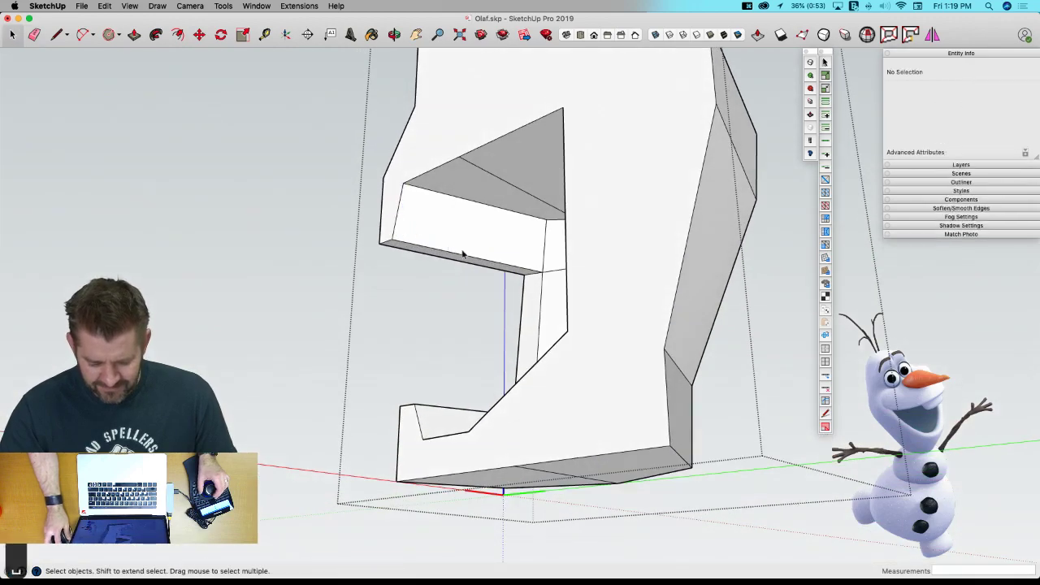
{"action": "left_click", "coordinate": [602, 253]}
{"action": "key", "text": "BackSpace"}
{"action": "middle_click_drag", "start_coordinate": [602, 257], "coordinate": [666, 259]}
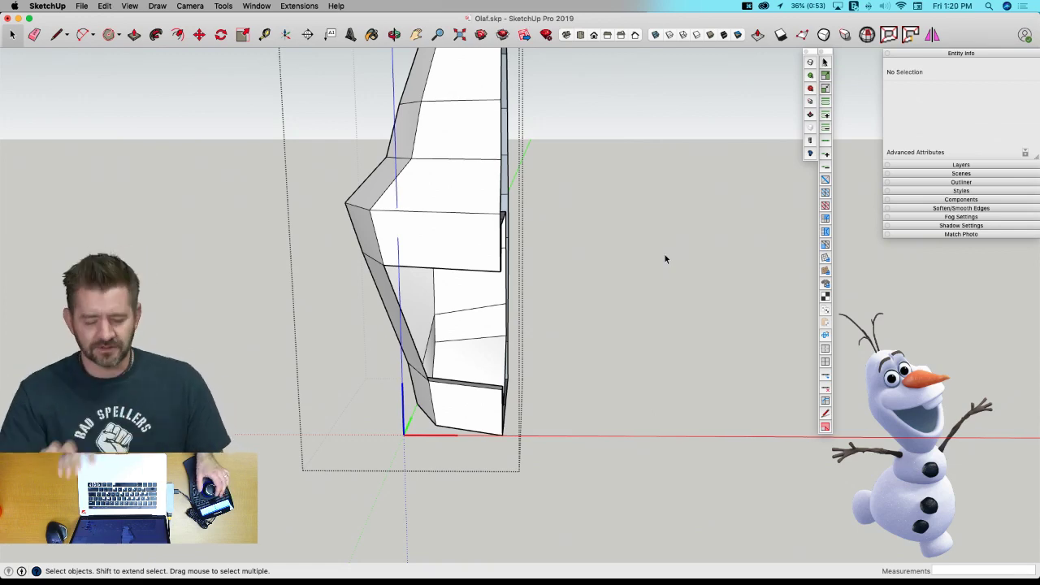
Examine the corrected upper and lower lips and the mouth cavity from the front, inside and midline side.
{"action": "middle_click_drag", "start_coordinate": [667, 259], "coordinate": [530, 317]}
{"action": "scroll", "coordinate": [529, 316], "scroll_direction": "up", "scroll_amount": 10}
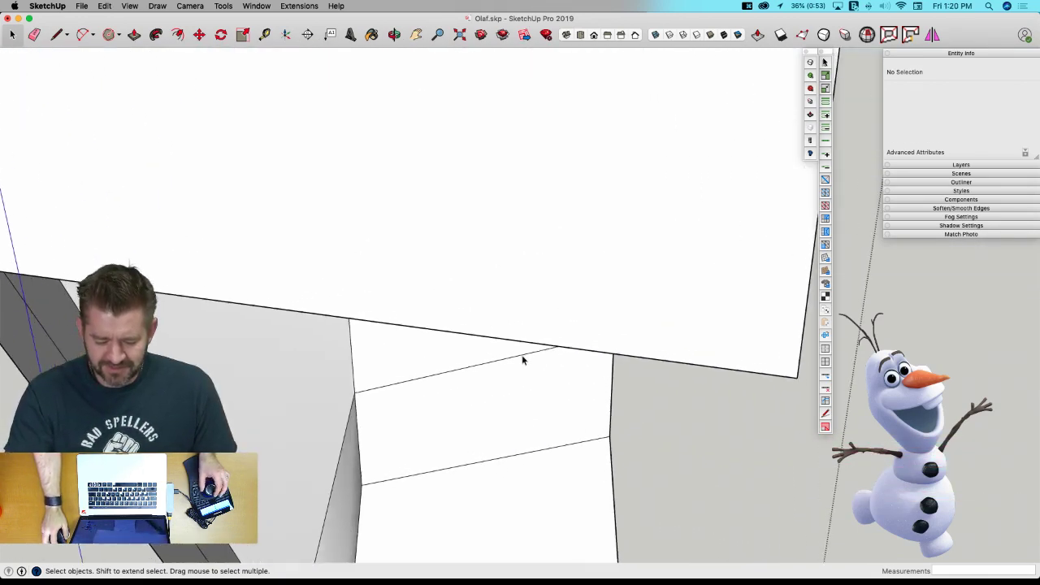
{"action": "middle_click_drag", "start_coordinate": [523, 357], "coordinate": [557, 304]}
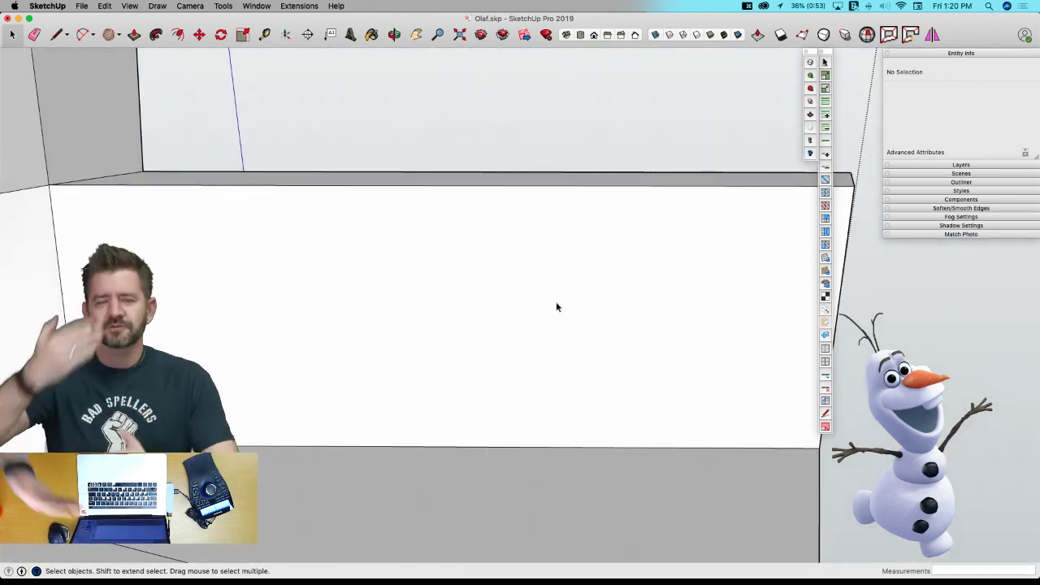
{"action": "middle_click_drag", "start_coordinate": [557, 304], "coordinate": [328, 302]}
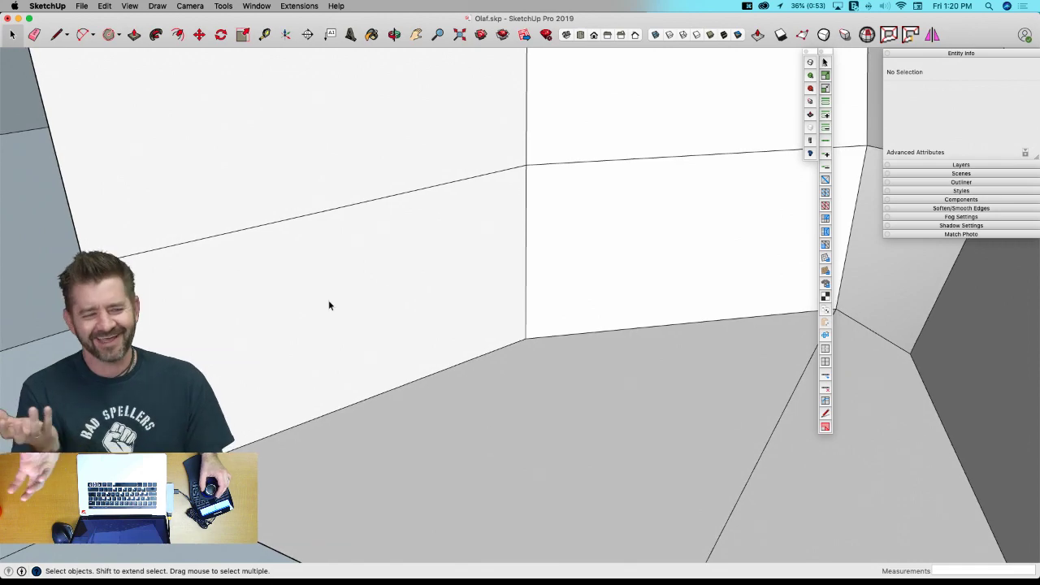
{"action": "scroll", "coordinate": [329, 305], "scroll_direction": "up", "scroll_amount": 5}
{"action": "scroll", "coordinate": [329, 306], "scroll_direction": "down", "scroll_amount": 5}
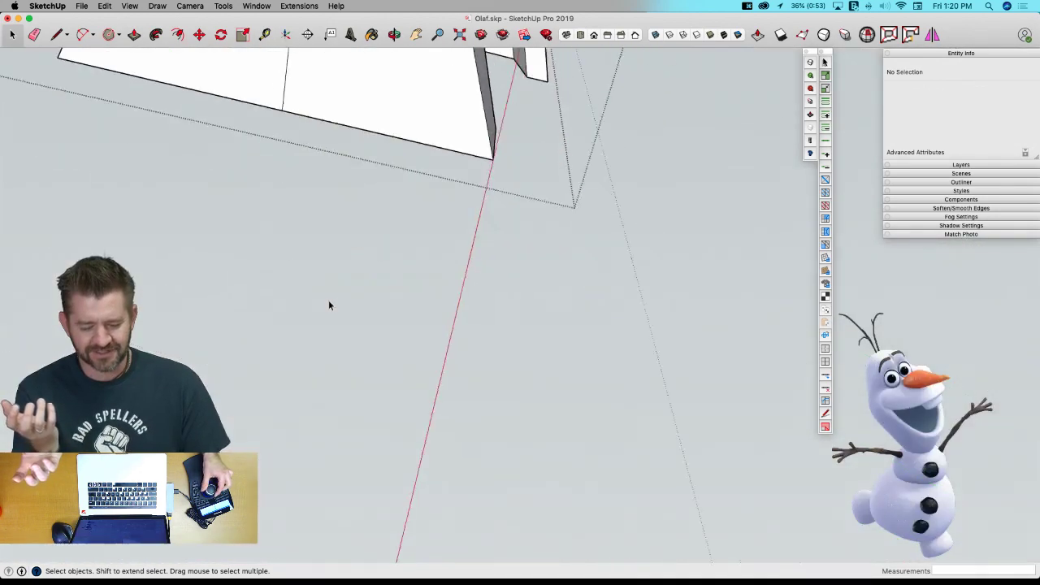
{"action": "scroll", "coordinate": [329, 306], "scroll_direction": "up", "scroll_amount": 3}
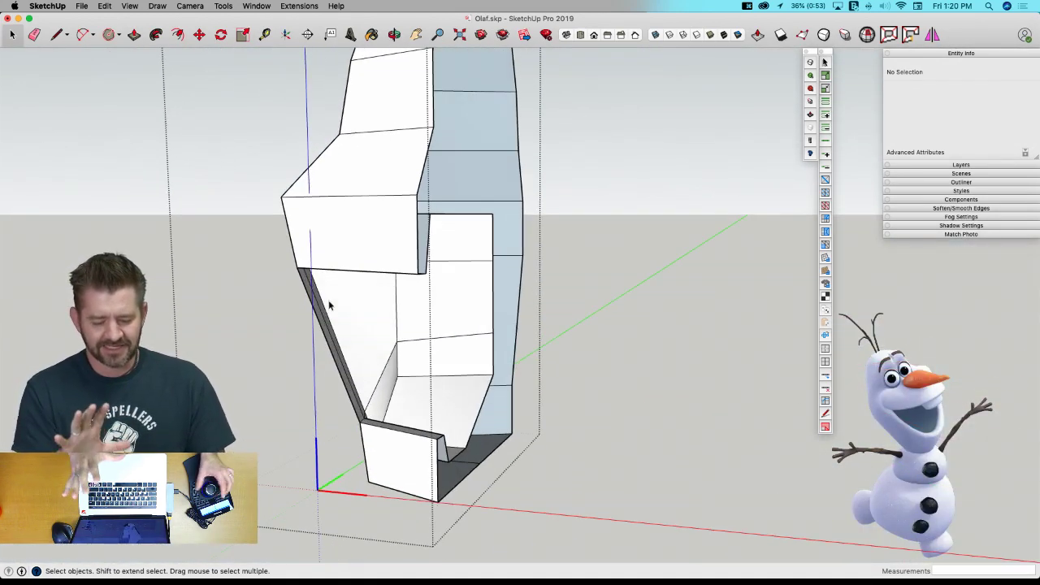
{"action": "scroll", "coordinate": [329, 306], "scroll_direction": "up", "scroll_amount": 4}
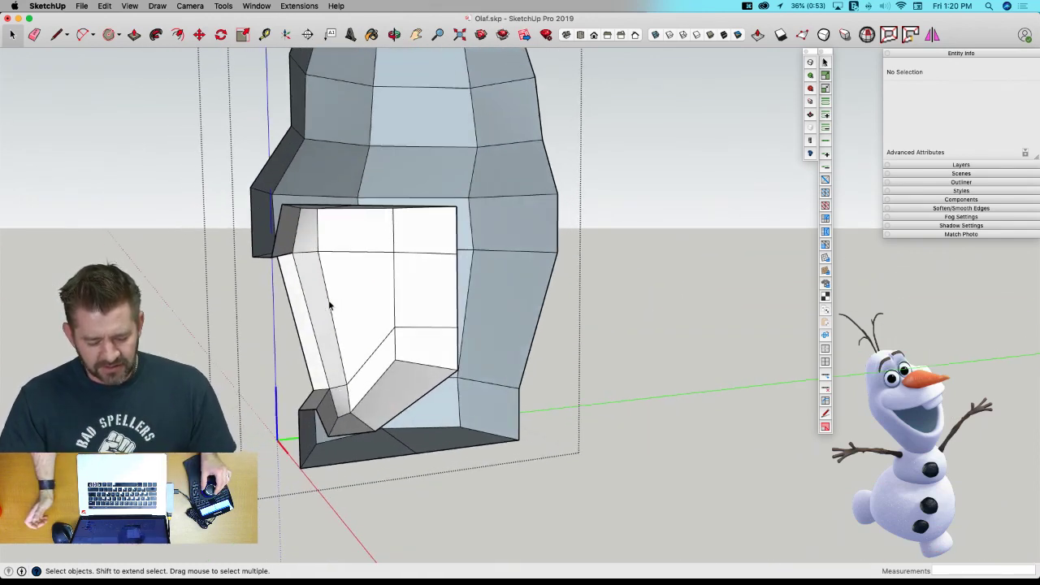
{"action": "scroll", "coordinate": [329, 306], "scroll_direction": "up", "scroll_amount": 2}
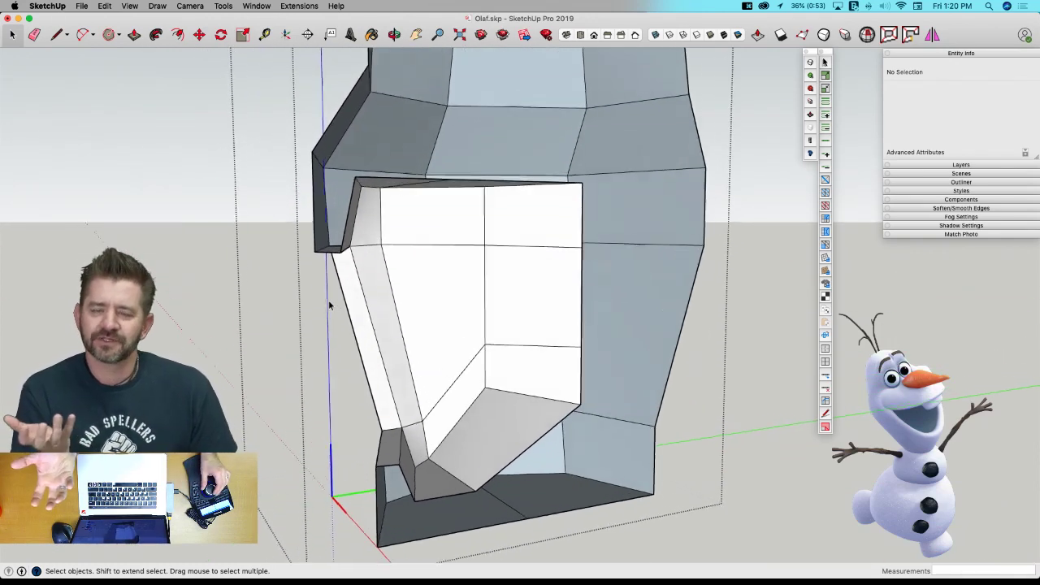
Turn on subdivision for the head half and close the component to show both mirrored halves.
{"action": "scroll", "coordinate": [329, 305], "scroll_direction": "down", "scroll_amount": 3}
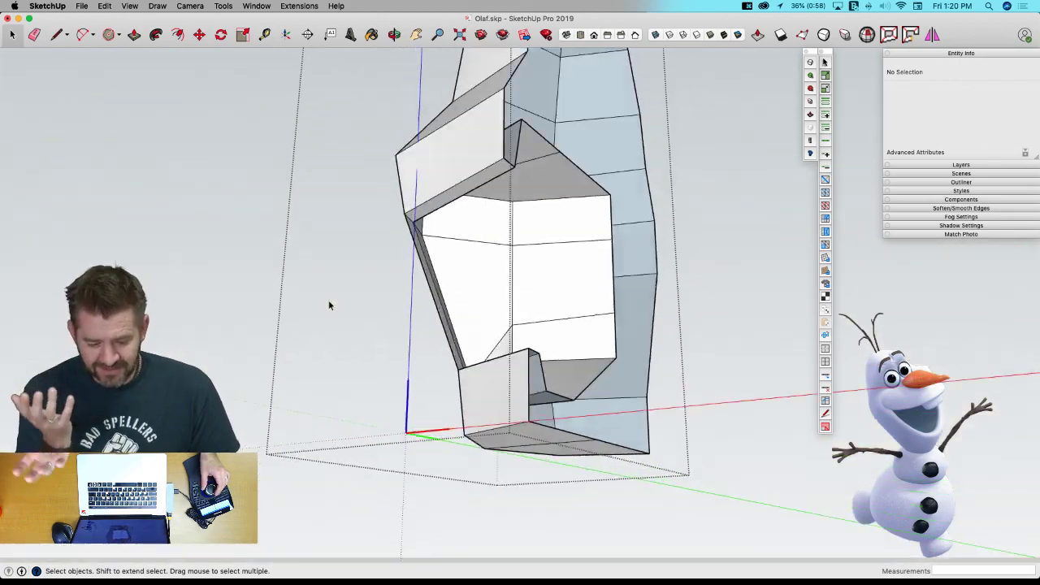
{"action": "middle_click_drag", "start_coordinate": [330, 306], "coordinate": [814, 119]}
{"action": "key", "text": "u"}
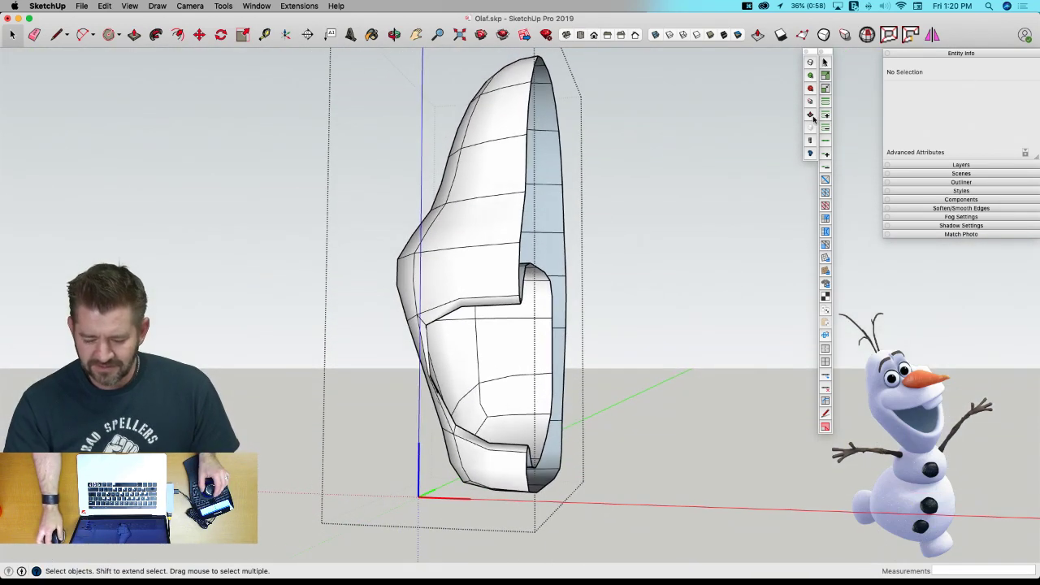
{"action": "left_click", "coordinate": [731, 177]}
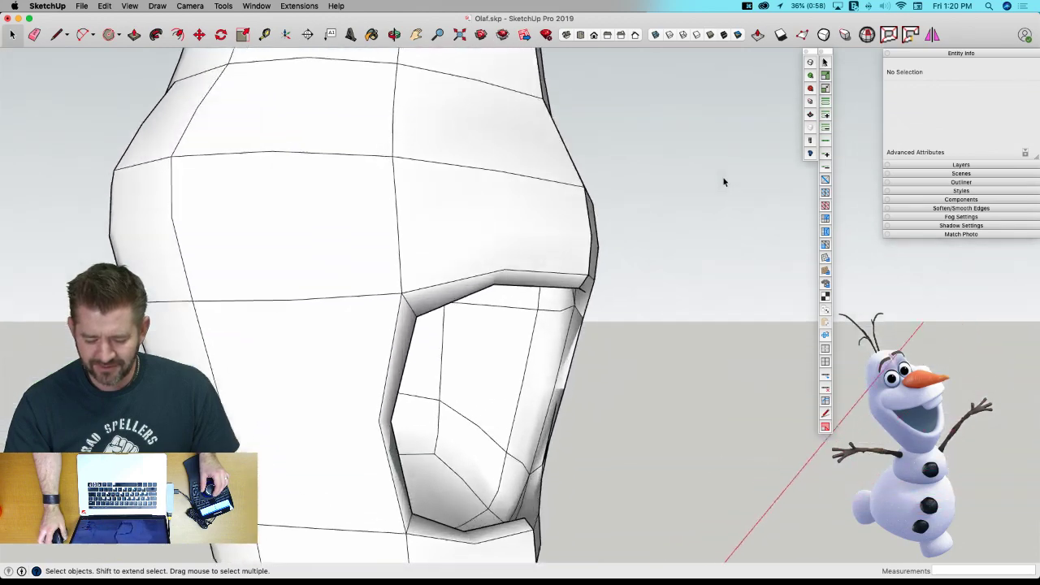
{"action": "middle_click_drag", "start_coordinate": [724, 182], "coordinate": [800, 135]}
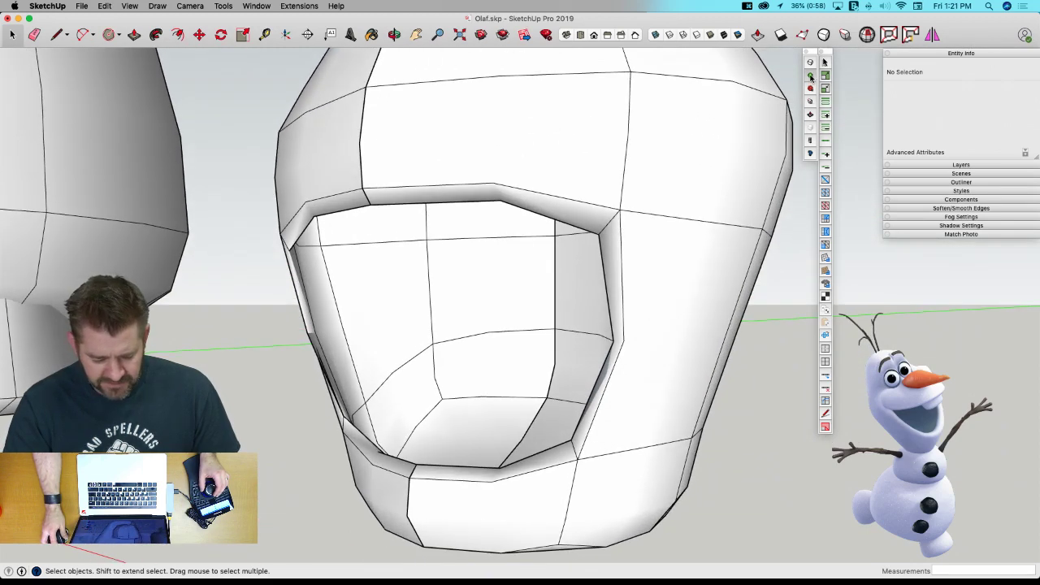
Increase the subdivision level of the Head component by two.
{"action": "left_click", "coordinate": [350, 128]}
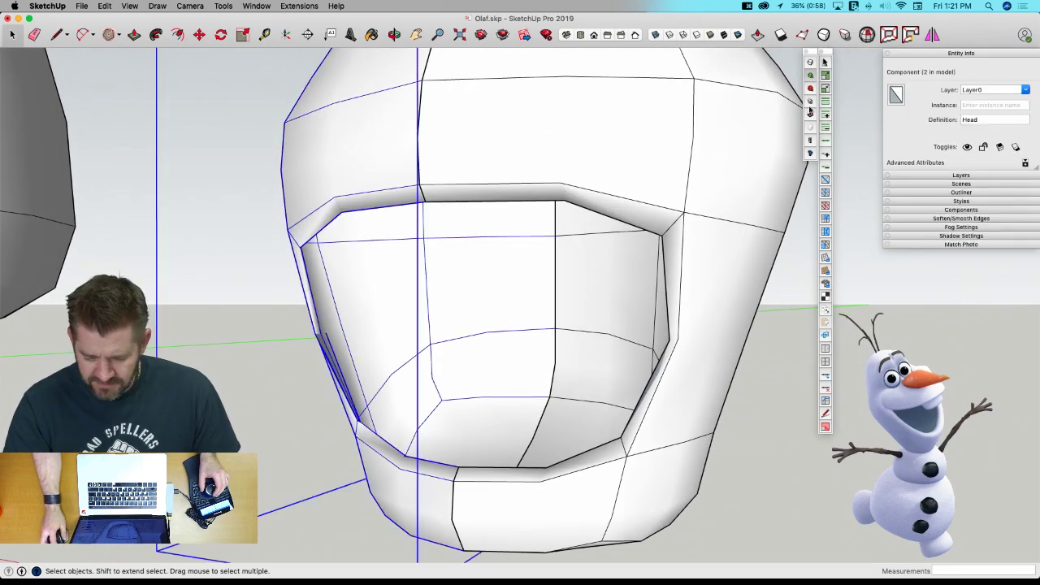
{"action": "left_click", "coordinate": [812, 78]}
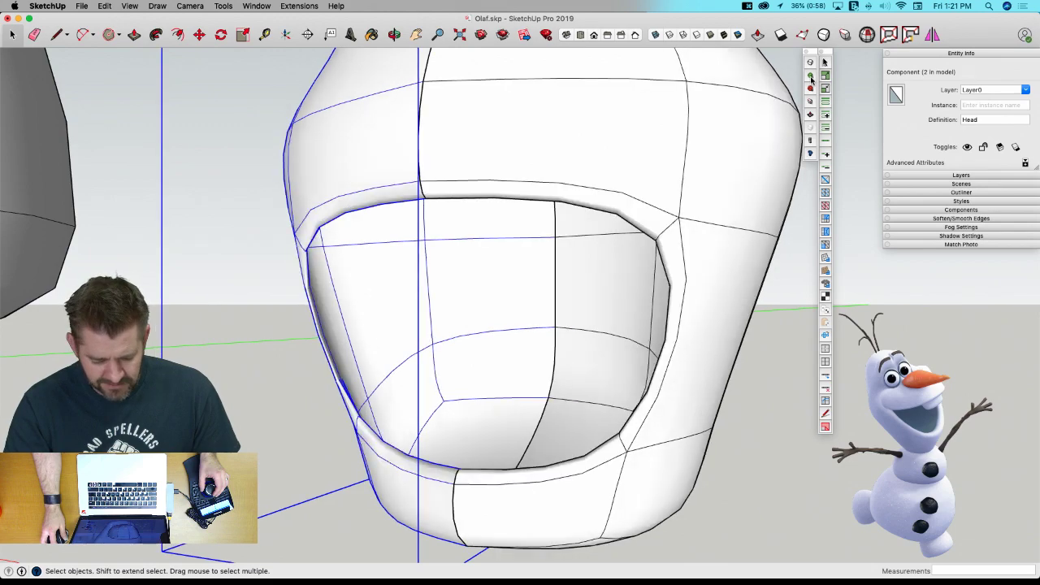
{"action": "left_click", "coordinate": [811, 78]}
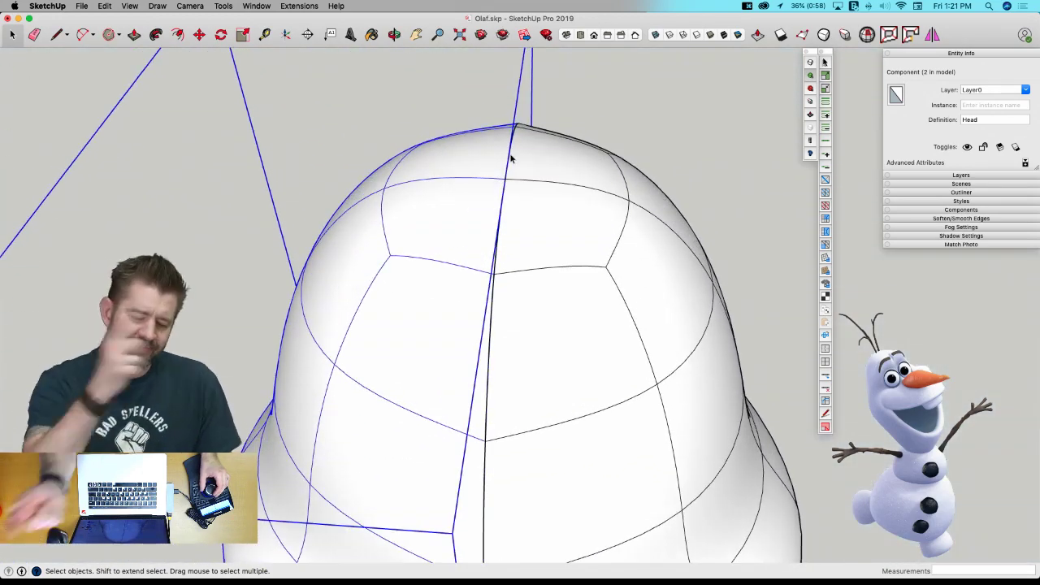
Examine the smoothed head from above and the front, checking the midline seam on both halves and the open half's section.
{"action": "scroll", "coordinate": [510, 157], "scroll_direction": "down", "scroll_amount": 6}
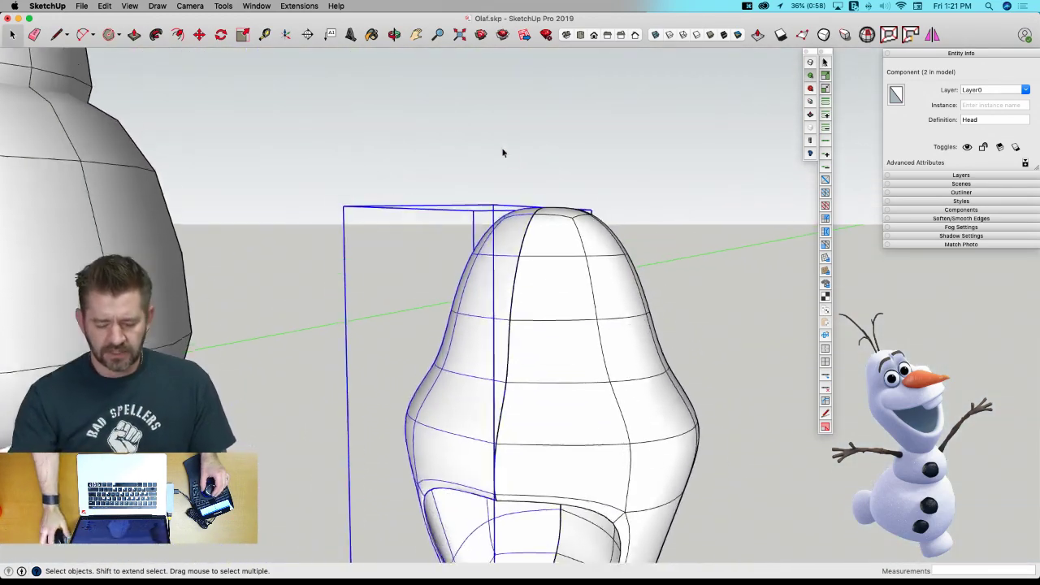
{"action": "scroll", "coordinate": [497, 134], "scroll_direction": "down", "scroll_amount": 2}
{"action": "left_click", "coordinate": [653, 196]}
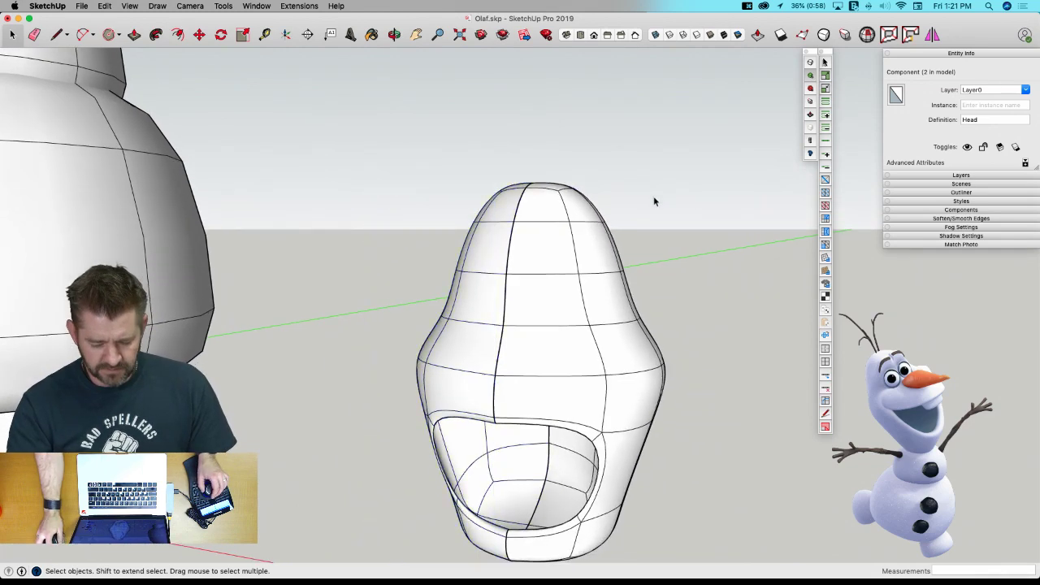
{"action": "left_click", "coordinate": [564, 274]}
{"action": "middle_click_drag", "start_coordinate": [565, 276], "coordinate": [469, 273]}
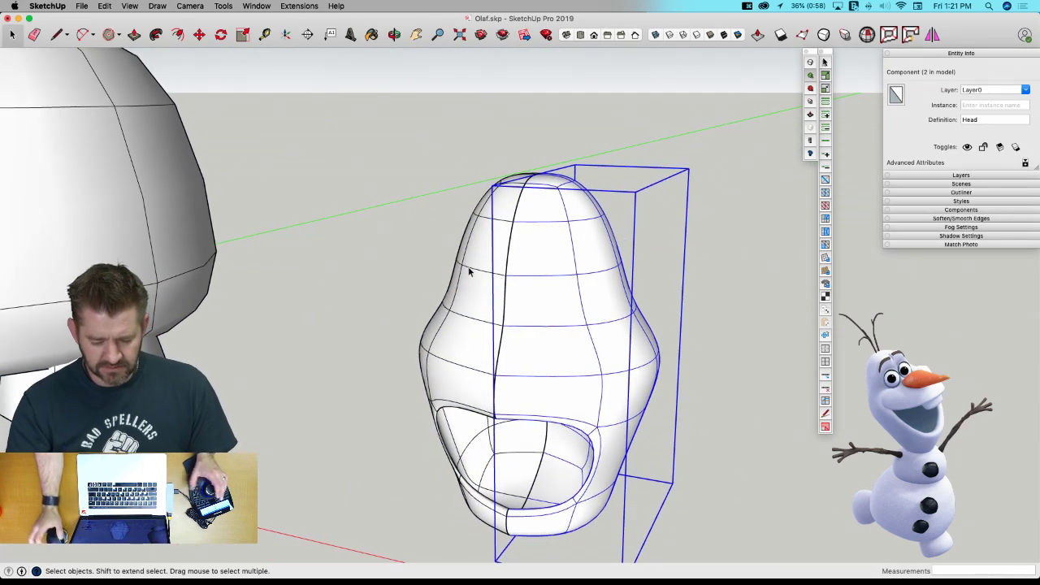
{"action": "left_click", "coordinate": [492, 302]}
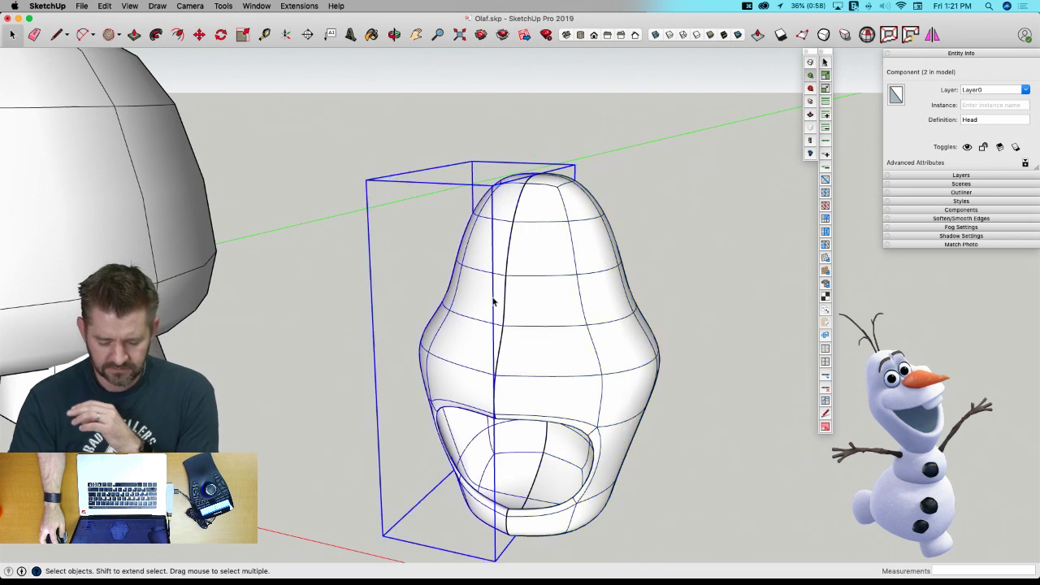
{"action": "double_click", "coordinate": [493, 301]}
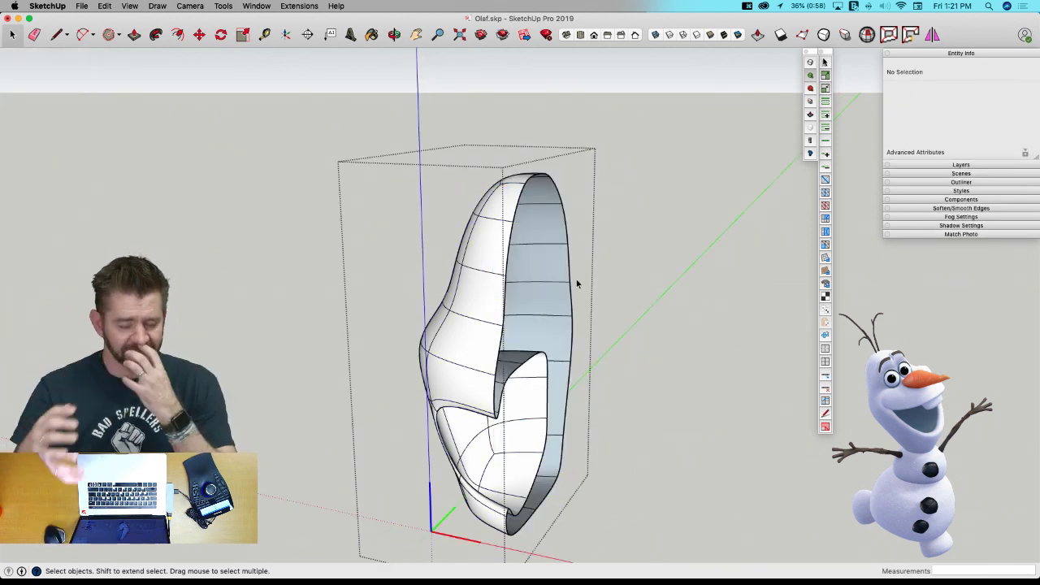
{"action": "left_click", "coordinate": [618, 234]}
{"action": "left_click", "coordinate": [621, 309]}
{"action": "left_click", "coordinate": [489, 302]}
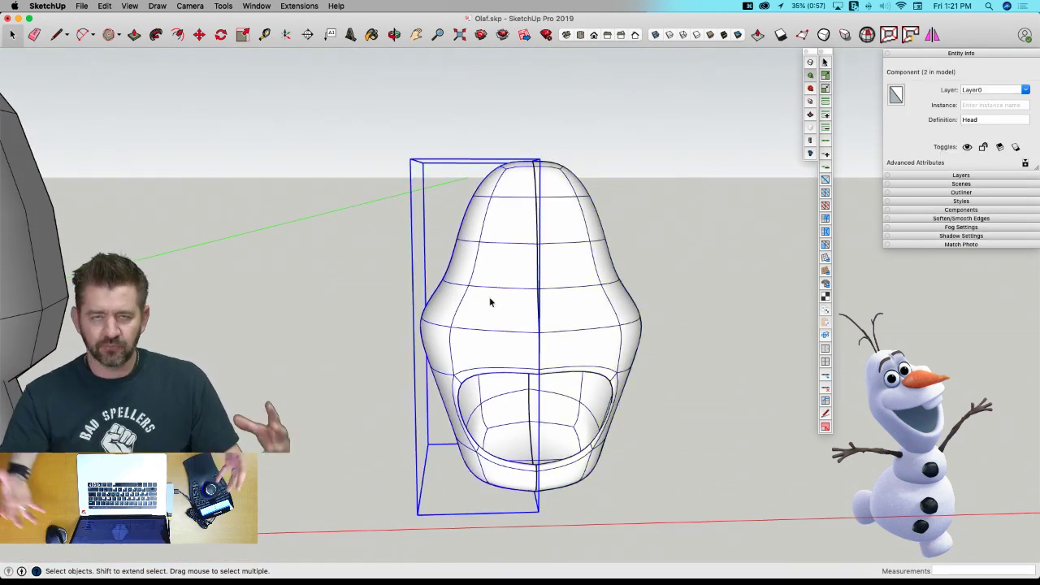
{"action": "mouse_move", "coordinate": [489, 303]}
{"action": "middle_mouse_down"}
{"action": "mouse_move", "coordinate": [476, 290]}
{"action": "mouse_move", "coordinate": [520, 365]}
{"action": "mouse_move", "coordinate": [511, 371]}
{"action": "mouse_move", "coordinate": [534, 377]}
{"action": "mouse_move", "coordinate": [507, 344]}
{"action": "mouse_move", "coordinate": [520, 181]}
{"action": "mouse_move", "coordinate": [495, 307]}
{"action": "mouse_move", "coordinate": [481, 281]}
{"action": "mouse_move", "coordinate": [461, 287]}
{"action": "mouse_move", "coordinate": [459, 242]}
{"action": "mouse_move", "coordinate": [495, 271]}
{"action": "mouse_move", "coordinate": [495, 297]}
{"action": "mouse_move", "coordinate": [499, 276]}
{"action": "mouse_move", "coordinate": [478, 236]}
{"action": "mouse_move", "coordinate": [469, 295]}
{"action": "mouse_move", "coordinate": [487, 294]}
{"action": "middle_mouse_up"}
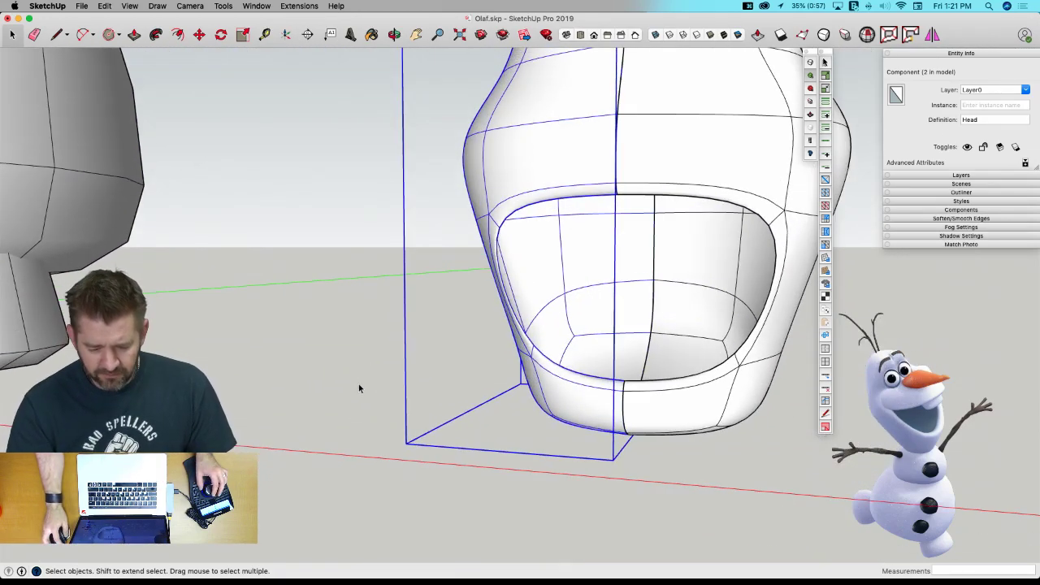
Turn off subdivision for the head half and open the component for editing.
{"action": "left_click", "coordinate": [360, 384]}
{"action": "left_click", "coordinate": [482, 187]}
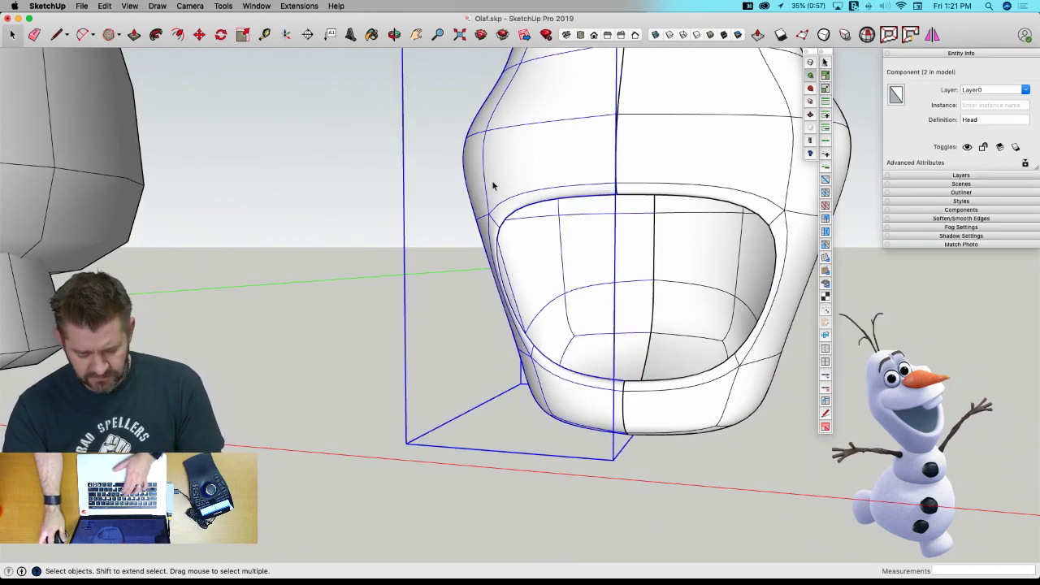
{"action": "key", "text": "u"}
{"action": "double_click", "coordinate": [527, 175]}
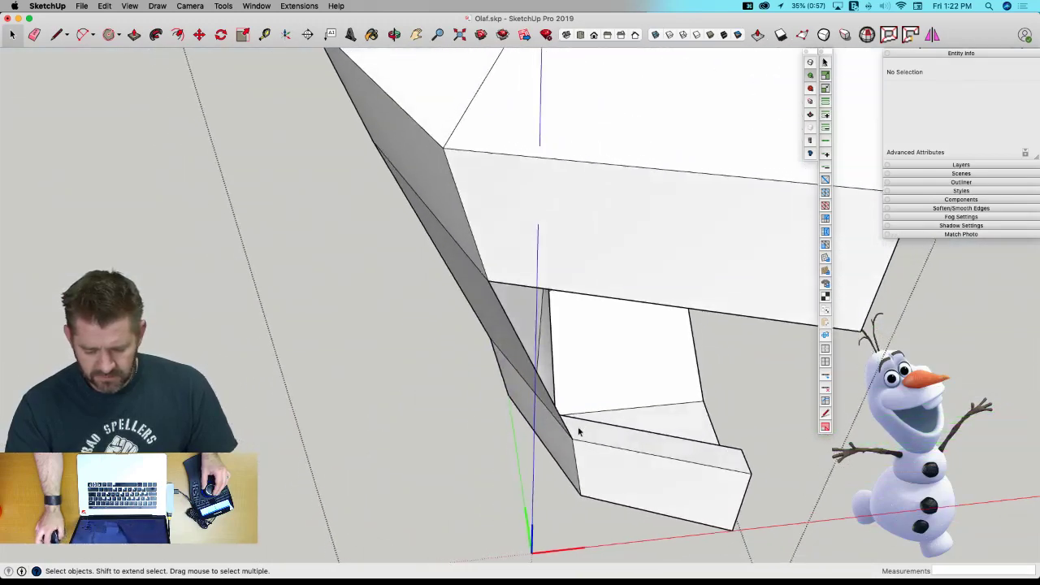
Move the two inner vertices of the mouth's side lip along the red axis, by about 1 5/16" and 7/8" in two moves.
{"action": "middle_click_drag", "start_coordinate": [579, 432], "coordinate": [548, 253]}
{"action": "left_click", "coordinate": [583, 309]}
{"action": "scroll", "coordinate": [587, 336], "scroll_direction": "up", "scroll_amount": 4}
{"action": "key", "text": "v"}
{"action": "left_click_drag", "start_coordinate": [551, 243], "coordinate": [559, 244]}
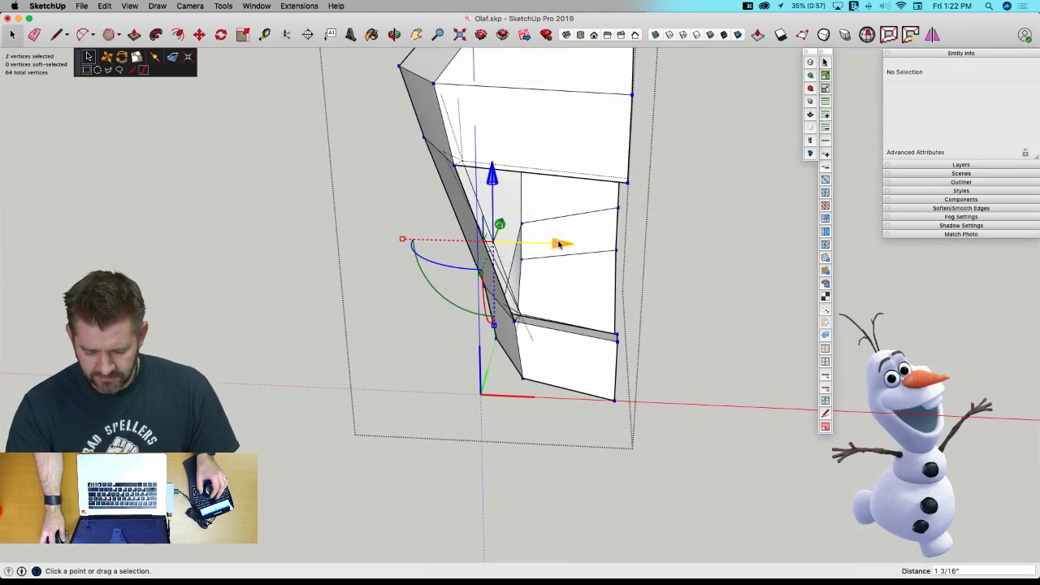
{"action": "middle_click_drag", "start_coordinate": [534, 279], "coordinate": [586, 248]}
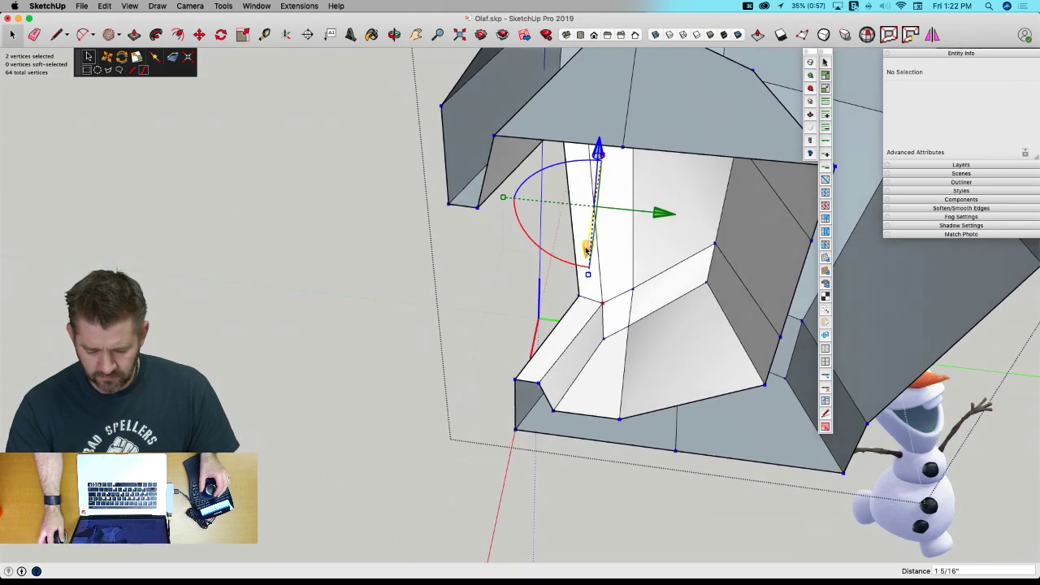
{"action": "left_click_drag", "start_coordinate": [579, 264], "coordinate": [579, 267]}
{"action": "middle_click_drag", "start_coordinate": [579, 267], "coordinate": [711, 369]}
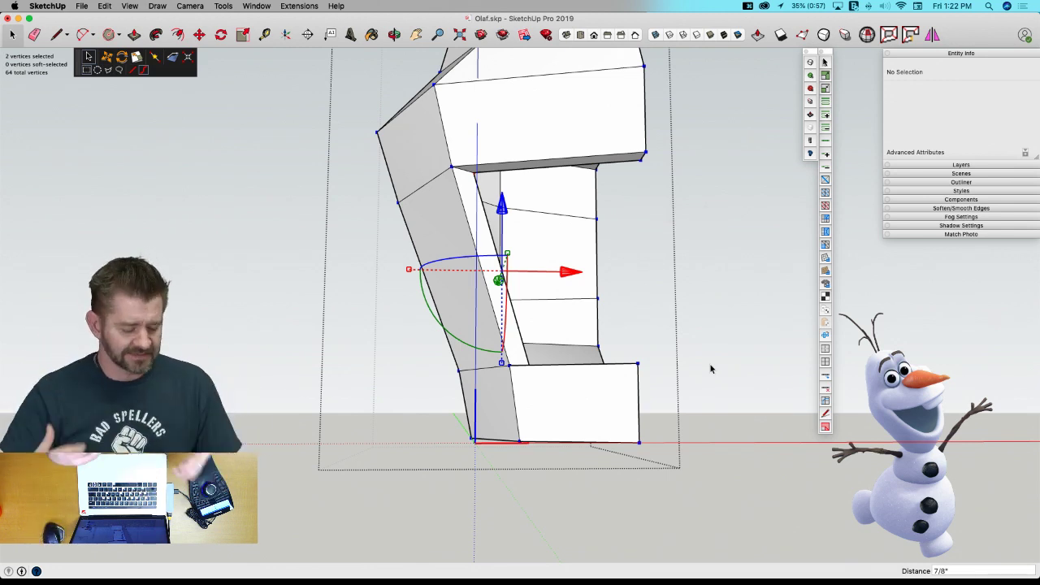
Turn subdivision back on and check the widened side of the lip from around the mouth.
{"action": "key", "text": "u"}
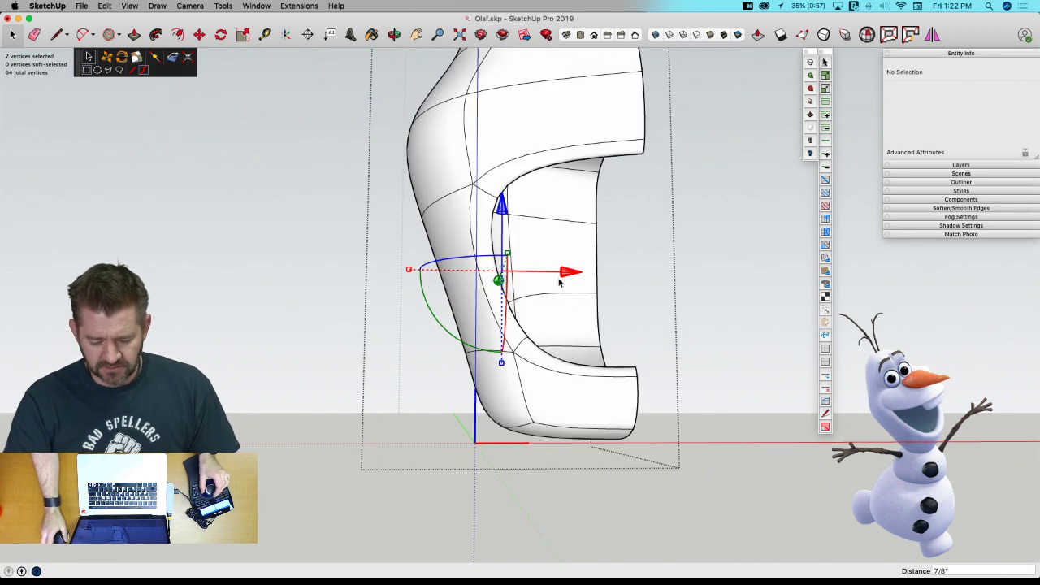
{"action": "middle_click_drag", "start_coordinate": [559, 281], "coordinate": [446, 409]}
{"action": "middle_click_drag", "start_coordinate": [876, 421], "coordinate": [718, 280]}
Dismiss the Vertex Tools error reports and return to the Select tool.
{"action": "left_click", "coordinate": [718, 280]}
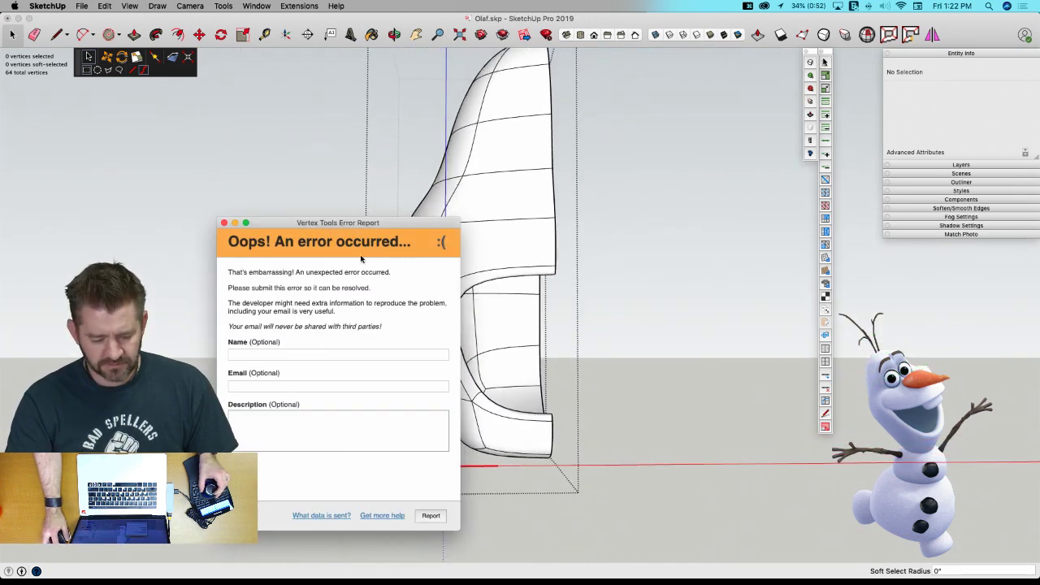
{"action": "left_click", "coordinate": [224, 225]}
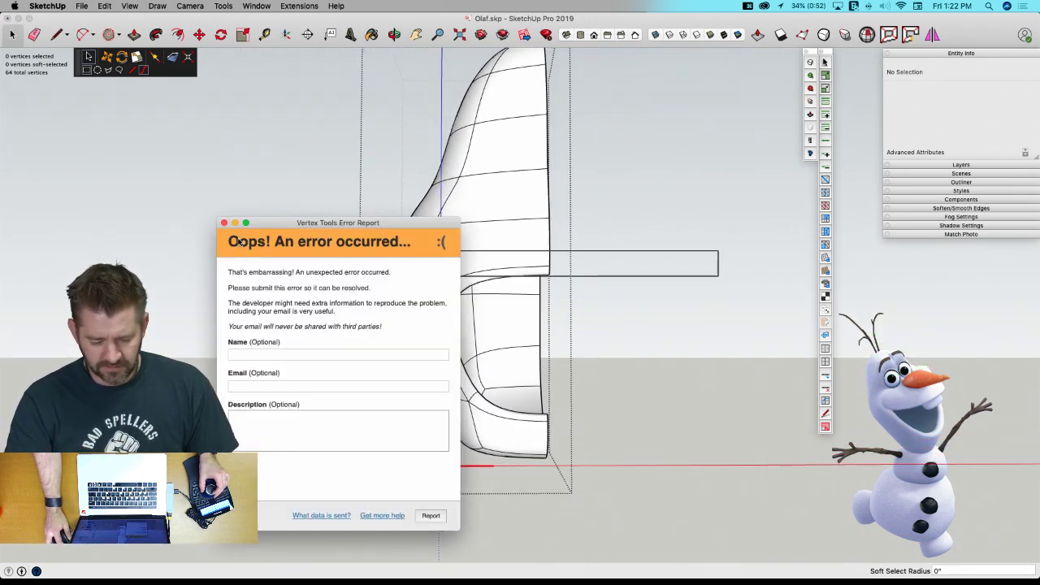
{"action": "left_click", "coordinate": [225, 223]}
{"action": "key", "text": "space"}
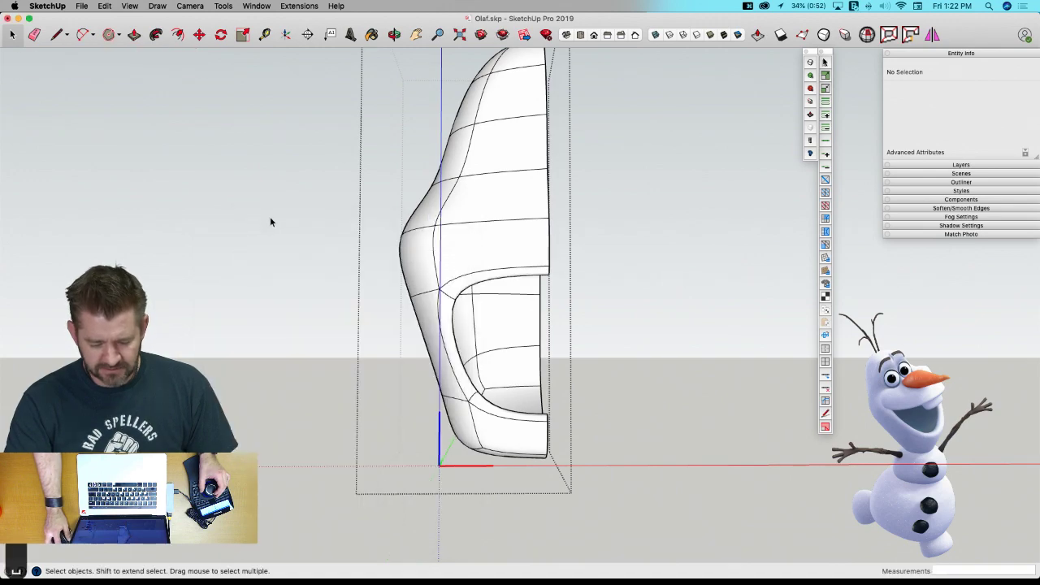
Crease the short edge across the lip at the mouth's upper outer corner to a sharpness of 0.44.
{"action": "left_click", "coordinate": [270, 216]}
{"action": "scroll", "coordinate": [601, 295], "scroll_direction": "down", "scroll_amount": 5}
{"action": "mouse_move", "coordinate": [602, 295]}
{"action": "middle_mouse_down"}
{"action": "mouse_move", "coordinate": [564, 344]}
{"action": "mouse_move", "coordinate": [532, 312]}
{"action": "mouse_move", "coordinate": [545, 330]}
{"action": "mouse_move", "coordinate": [411, 274]}
{"action": "mouse_move", "coordinate": [421, 297]}
{"action": "middle_mouse_up"}
{"action": "scroll", "coordinate": [532, 312], "scroll_direction": "up", "scroll_amount": 5}
{"action": "double_click", "coordinate": [427, 277]}
{"action": "double_click", "coordinate": [426, 278]}
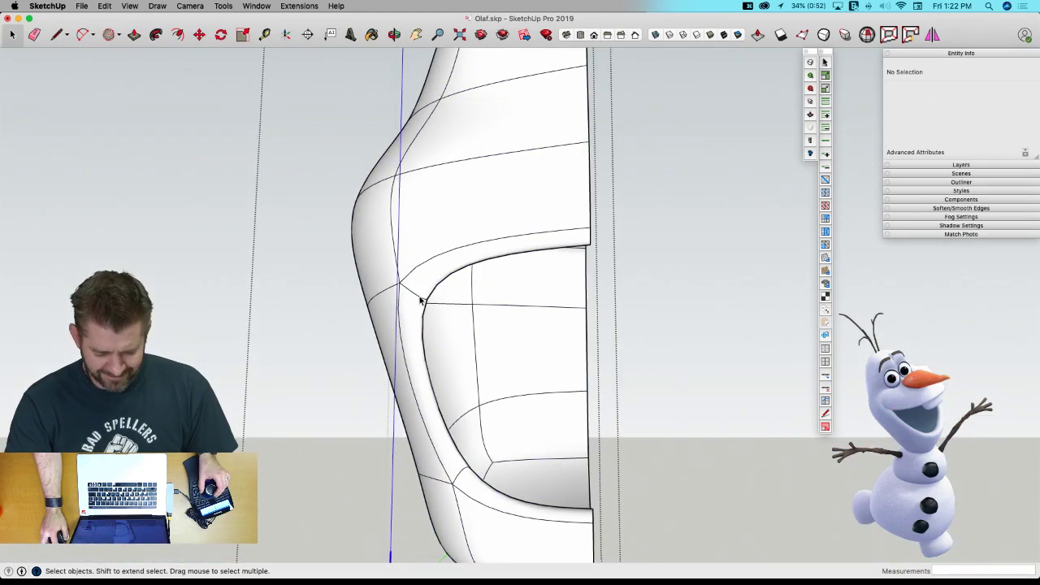
{"action": "left_click", "coordinate": [422, 299]}
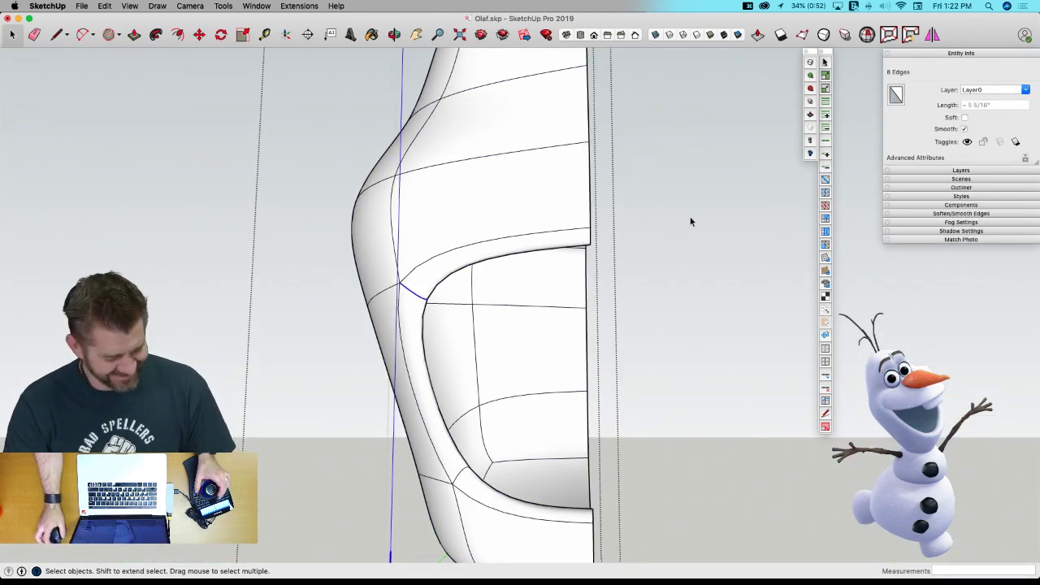
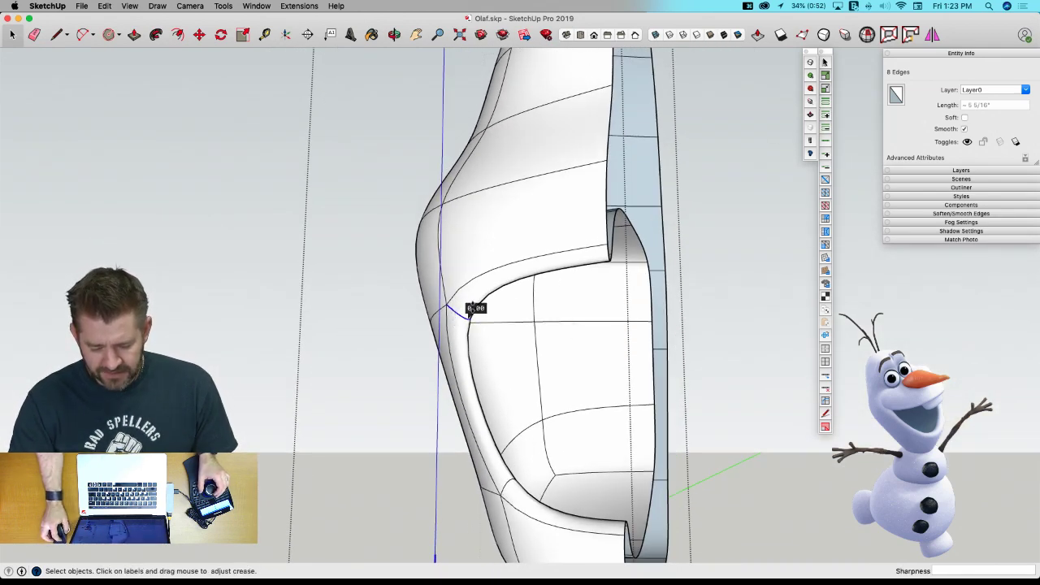
{"action": "left_click_drag", "start_coordinate": [466, 310], "coordinate": [446, 294]}
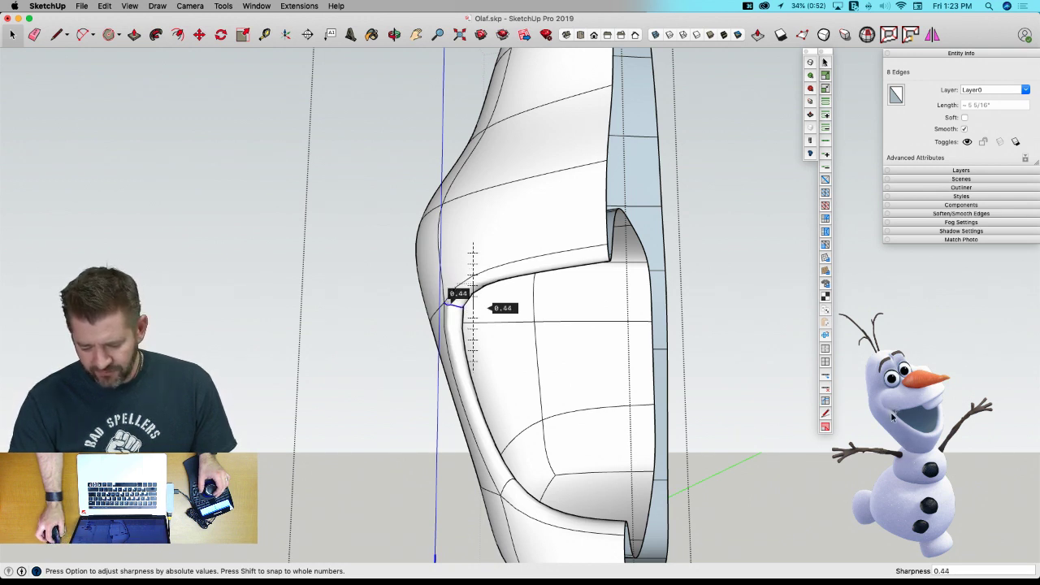
{"action": "middle_click_drag", "start_coordinate": [449, 301], "coordinate": [576, 307]}
{"action": "scroll", "coordinate": [576, 307], "scroll_direction": "up", "scroll_amount": 10}
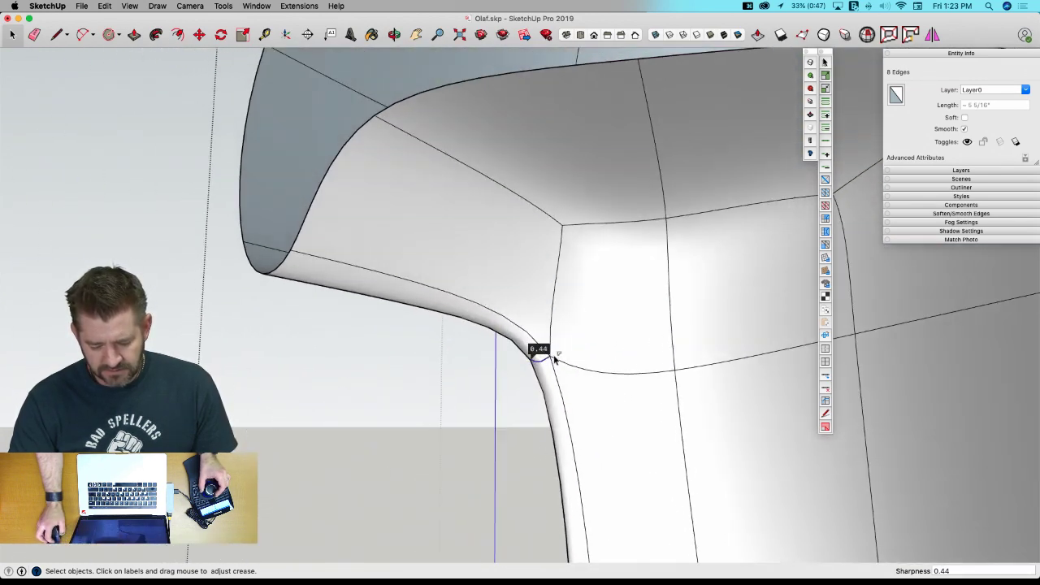
{"action": "middle_click_drag", "start_coordinate": [555, 360], "coordinate": [472, 296]}
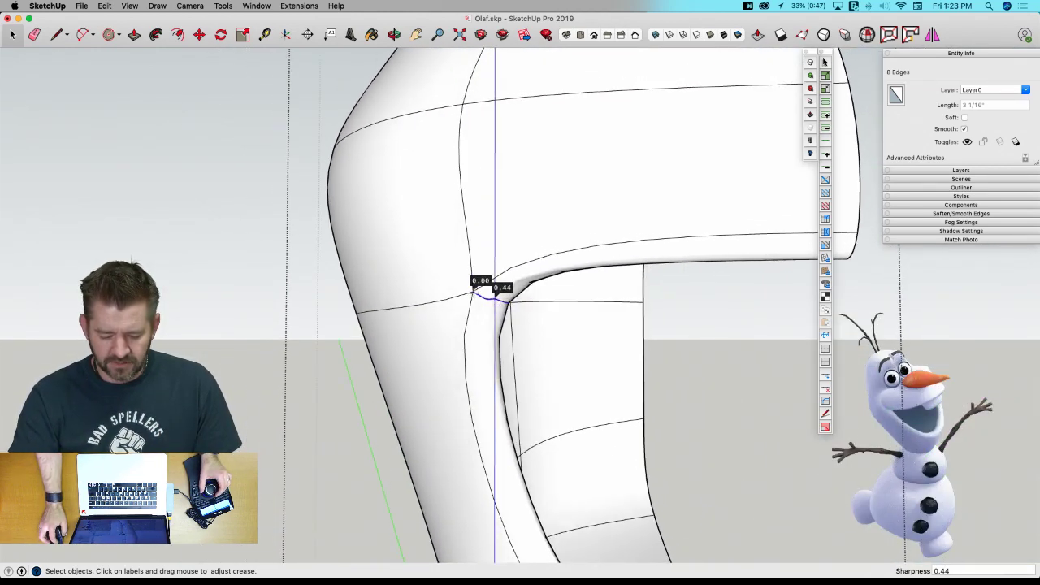
Crease the vertex at the outer end of the lip's upper corner edge to a sharpness of 1.00.
{"action": "left_click", "coordinate": [469, 292]}
{"action": "mouse_move", "coordinate": [476, 306]}
{"action": "middle_mouse_down"}
{"action": "mouse_move", "coordinate": [490, 302]}
{"action": "mouse_move", "coordinate": [469, 298]}
{"action": "middle_mouse_up"}
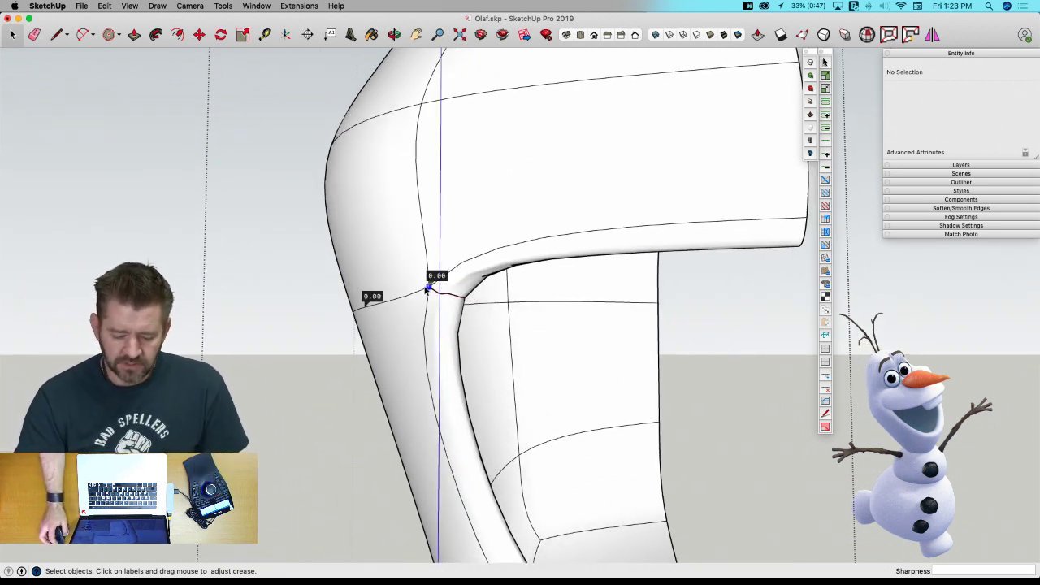
{"action": "left_click", "coordinate": [436, 275]}
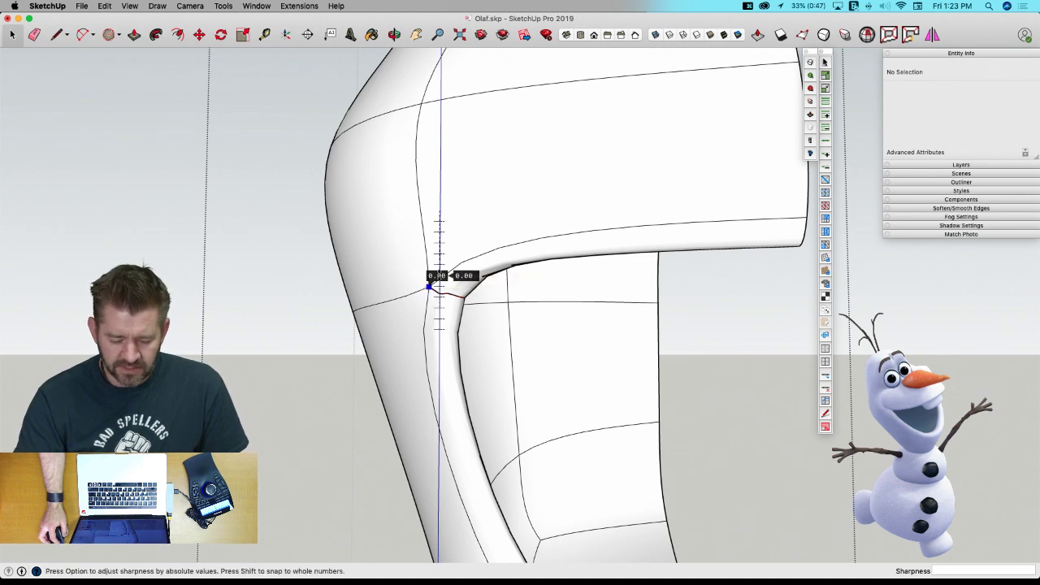
{"action": "left_click_drag", "start_coordinate": [435, 267], "coordinate": [393, 205]}
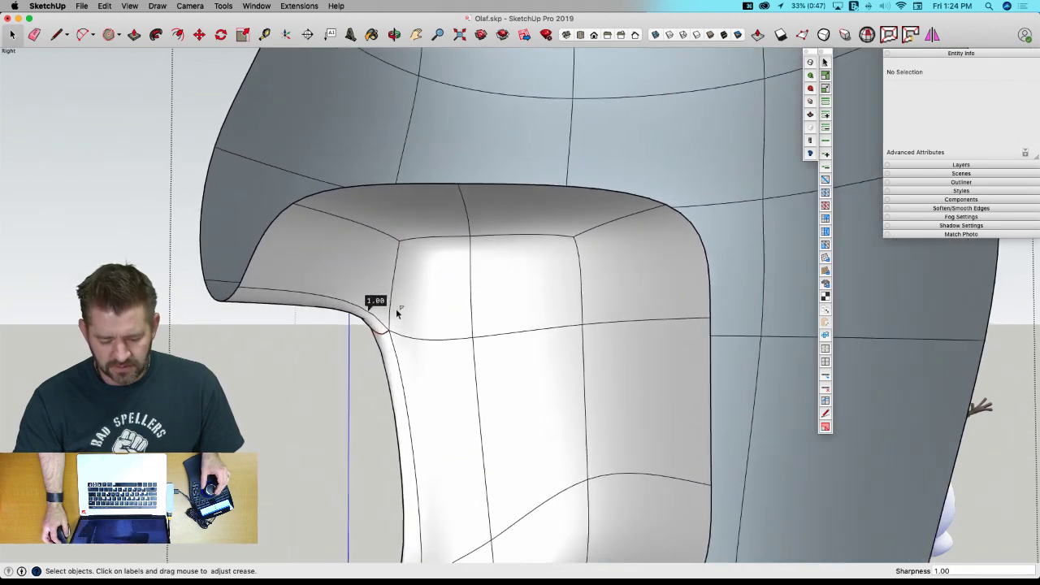
Crease the vertex on the cavity side of the lip's upper corner to a sharpness of 1.00.
{"action": "left_click", "coordinate": [391, 322]}
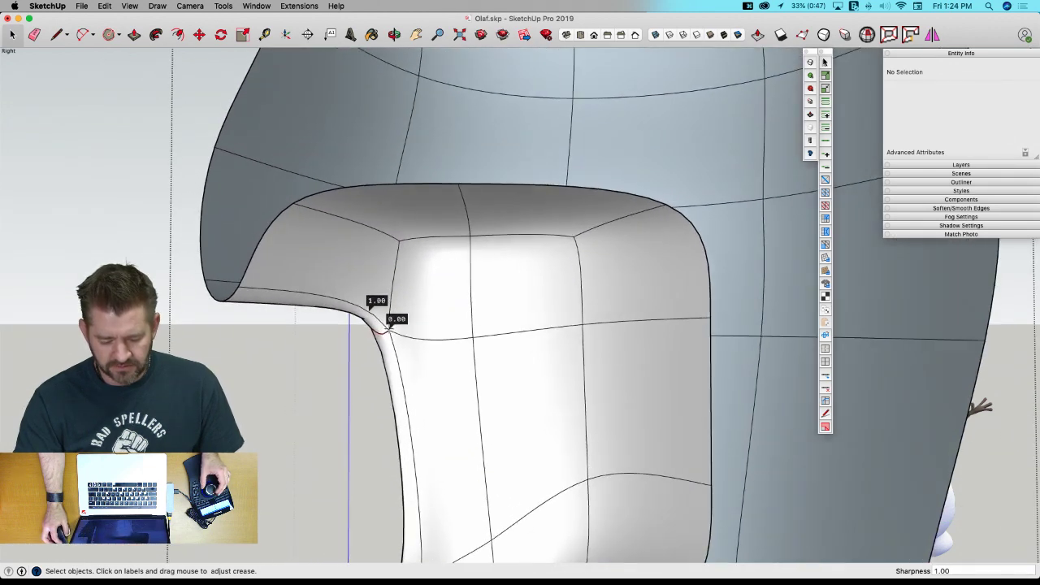
{"action": "left_click", "coordinate": [396, 319]}
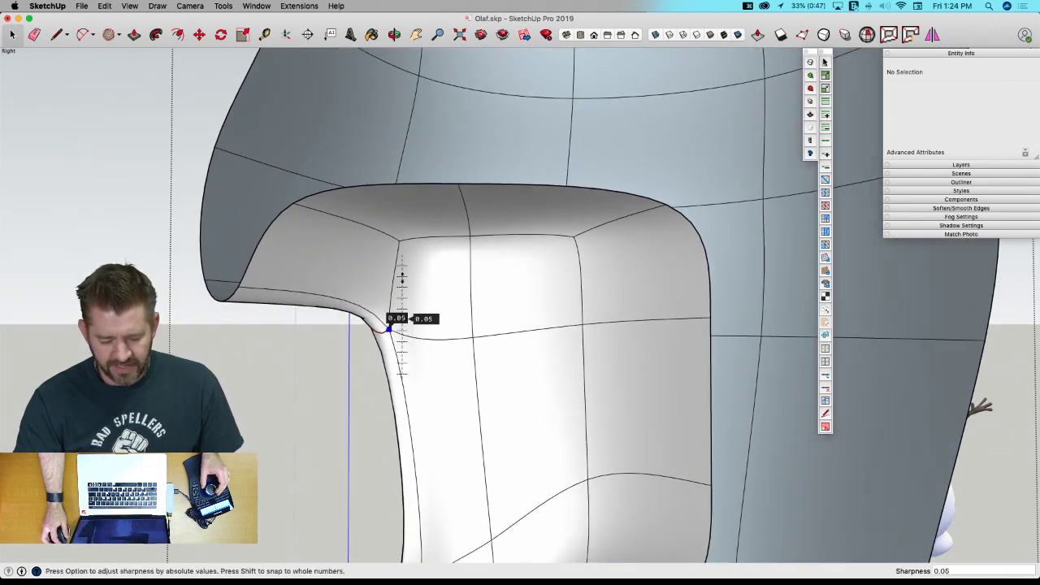
{"action": "left_click_drag", "start_coordinate": [389, 328], "coordinate": [387, 312]}
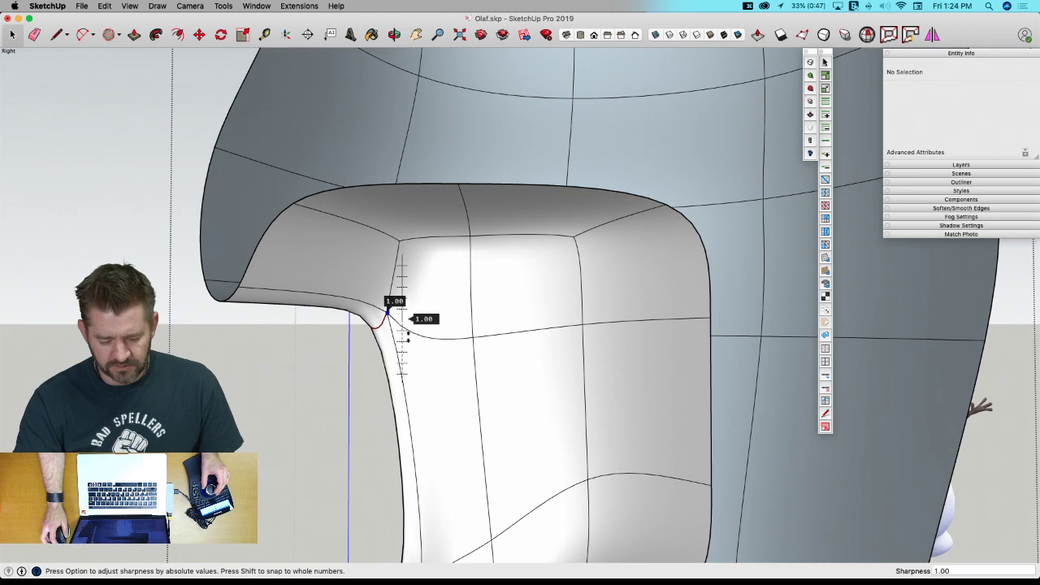
Raise the crease of the short edge across the lip at the mouth's upper outer corner to a sharpness of 0.88.
{"action": "left_click", "coordinate": [317, 354]}
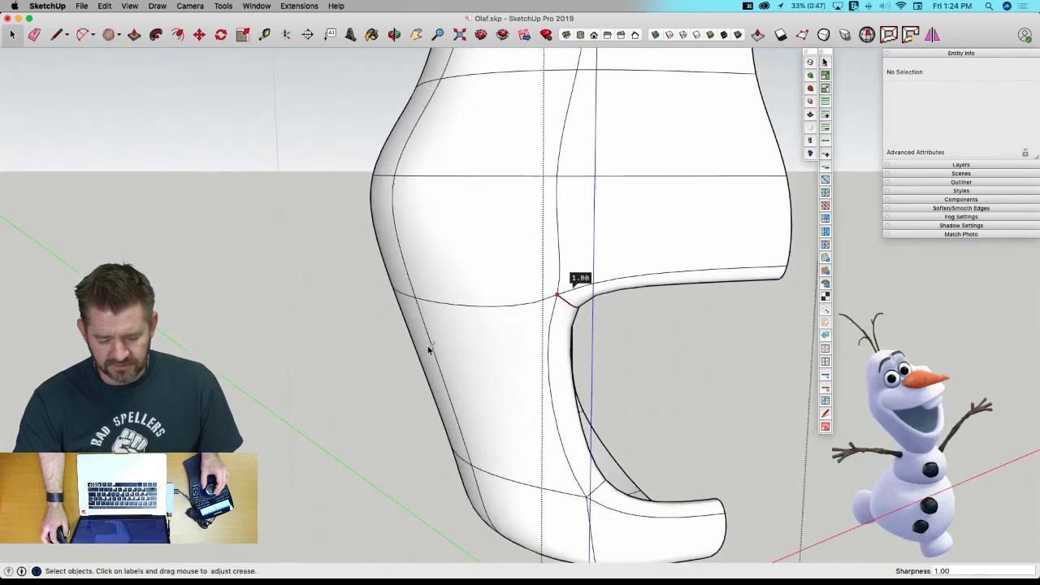
{"action": "middle_click_drag", "start_coordinate": [485, 323], "coordinate": [504, 317]}
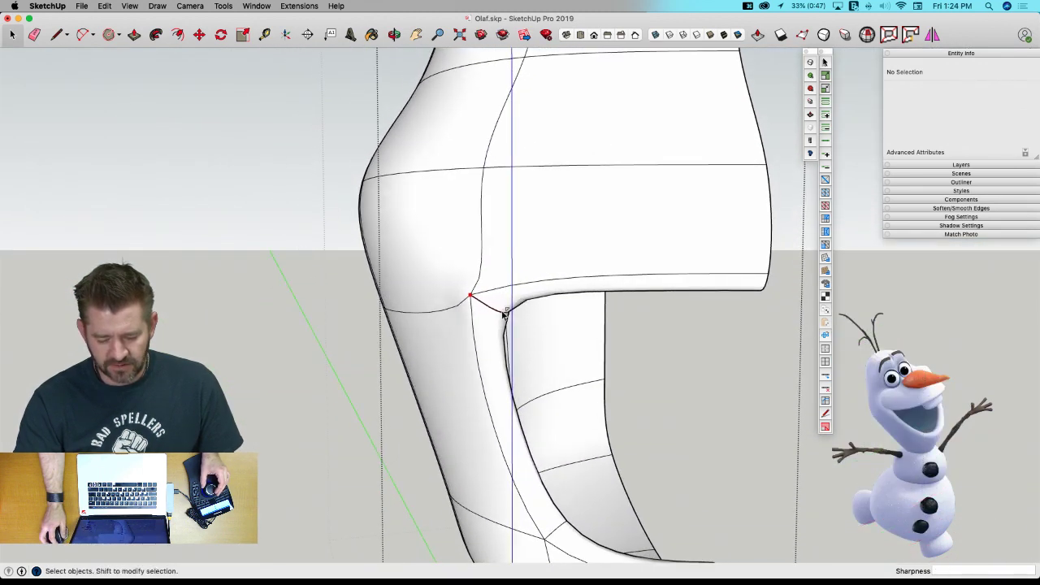
{"action": "left_click", "coordinate": [504, 312]}
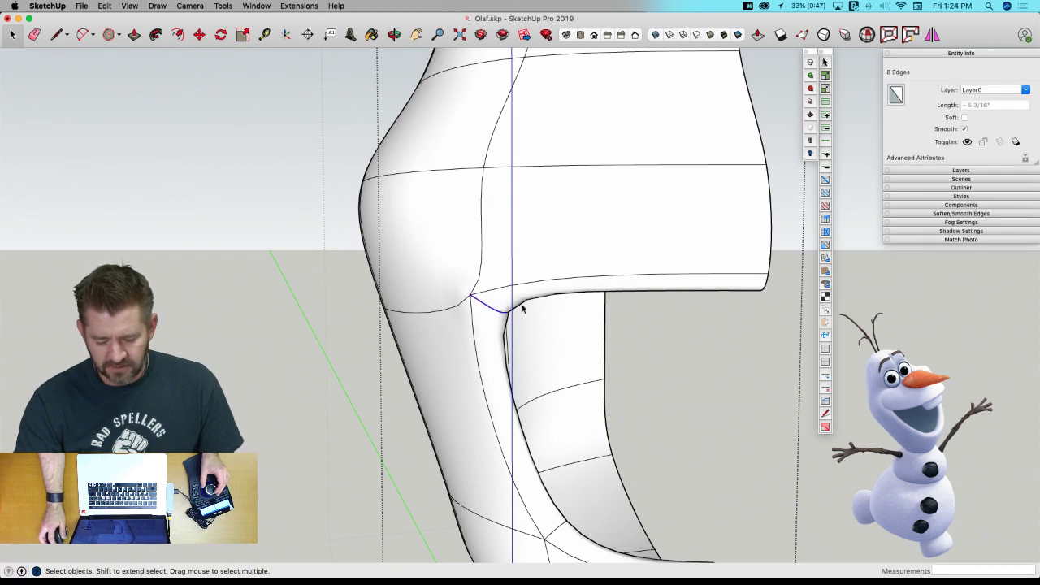
{"action": "left_click", "coordinate": [811, 102]}
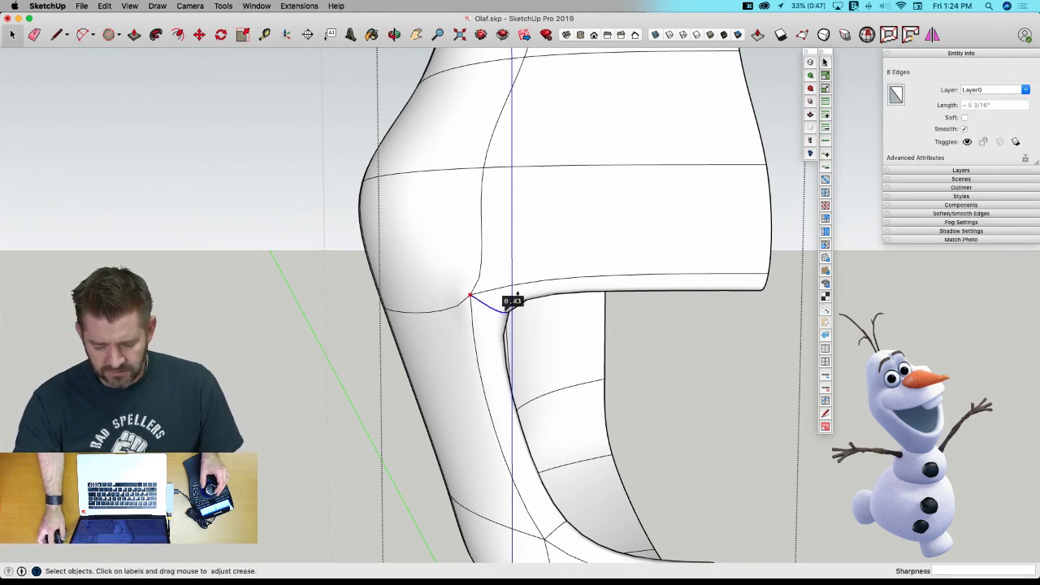
{"action": "left_click_drag", "start_coordinate": [517, 296], "coordinate": [507, 276]}
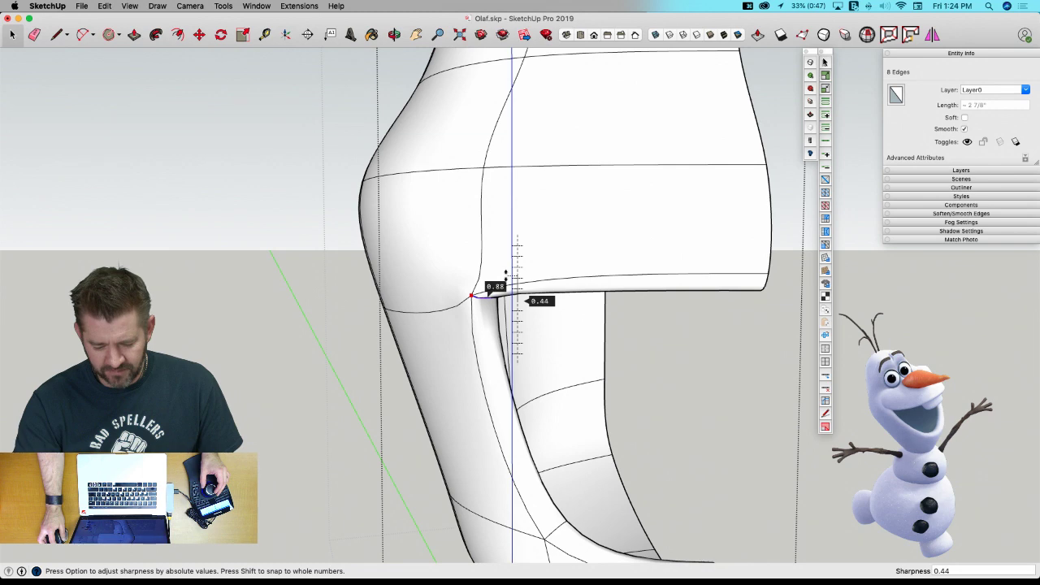
{"action": "key", "text": "space"}
{"action": "scroll", "coordinate": [356, 449], "scroll_direction": "down", "scroll_amount": 10}
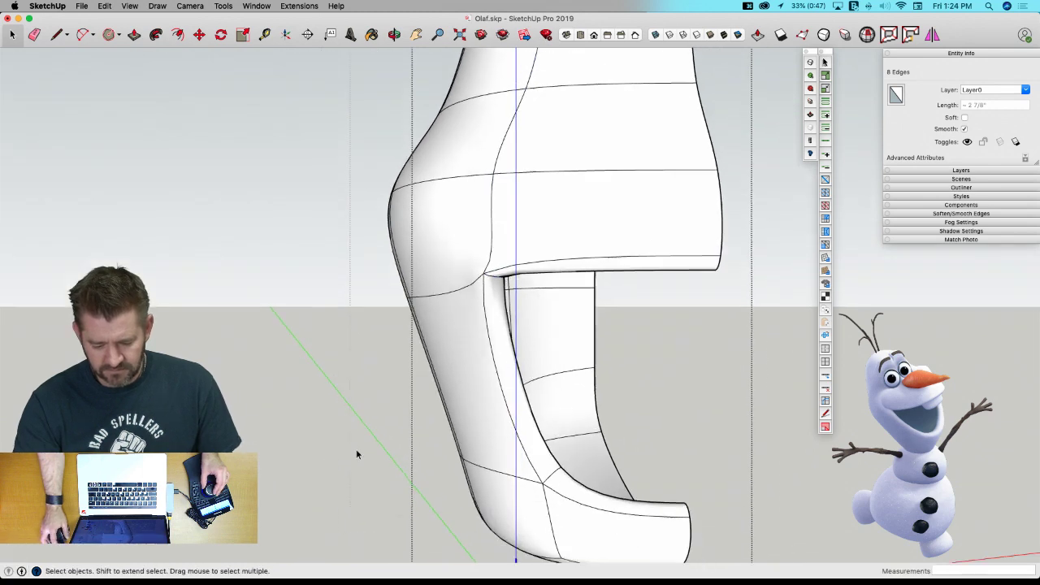
{"action": "left_click", "coordinate": [356, 448]}
{"action": "scroll", "coordinate": [356, 455], "scroll_direction": "up", "scroll_amount": 10}
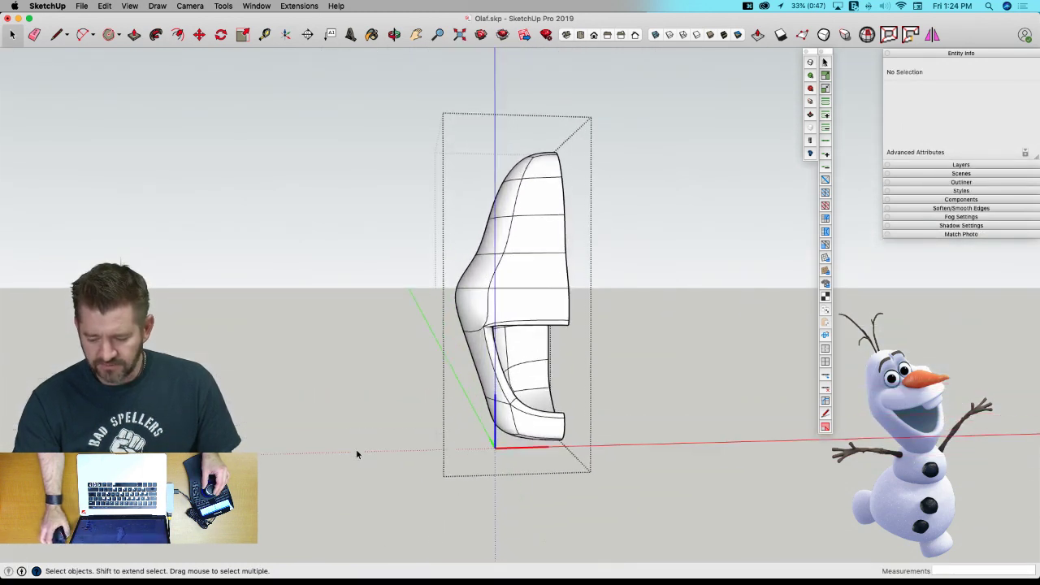
With subdivision off, move the two vertices of the lip's upper outer corner edge up about 1 7/16" and outward about 2 1/16".
{"action": "mouse_move", "coordinate": [386, 419]}
{"action": "middle_mouse_down"}
{"action": "mouse_move", "coordinate": [355, 467]}
{"action": "mouse_move", "coordinate": [429, 447]}
{"action": "mouse_move", "coordinate": [481, 453]}
{"action": "mouse_move", "coordinate": [511, 420]}
{"action": "mouse_move", "coordinate": [567, 454]}
{"action": "mouse_move", "coordinate": [456, 432]}
{"action": "mouse_move", "coordinate": [437, 448]}
{"action": "middle_mouse_up"}
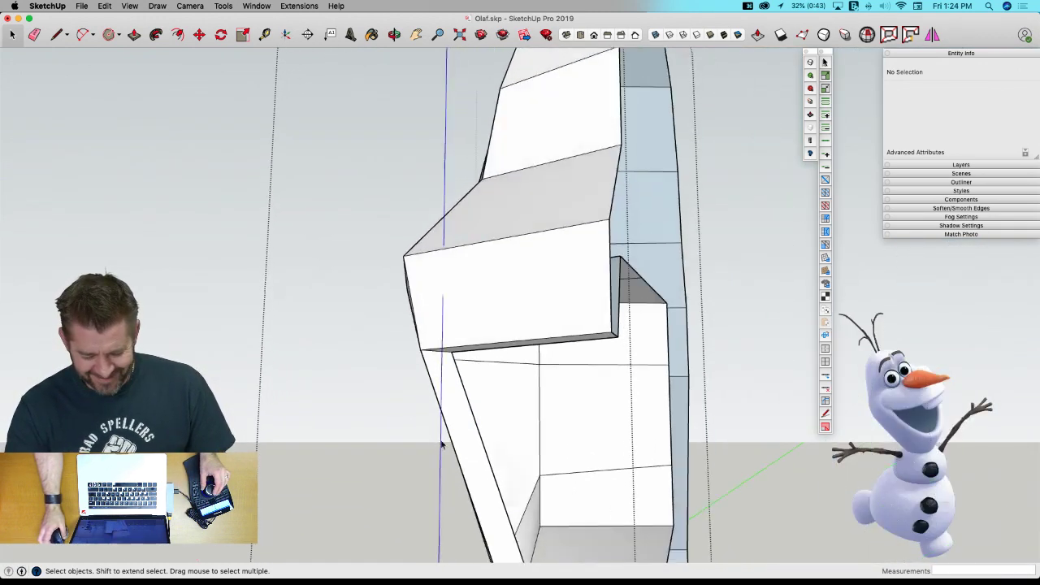
{"action": "mouse_move", "coordinate": [441, 442]}
{"action": "middle_mouse_down"}
{"action": "mouse_move", "coordinate": [402, 352]}
{"action": "mouse_move", "coordinate": [412, 362]}
{"action": "middle_mouse_up"}
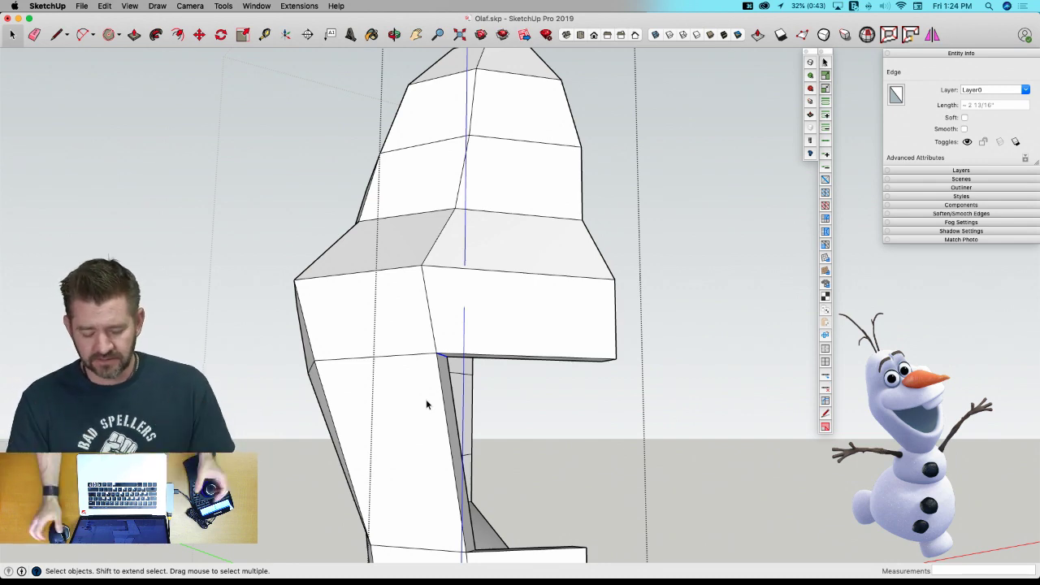
{"action": "middle_click_drag", "start_coordinate": [365, 365], "coordinate": [633, 337]}
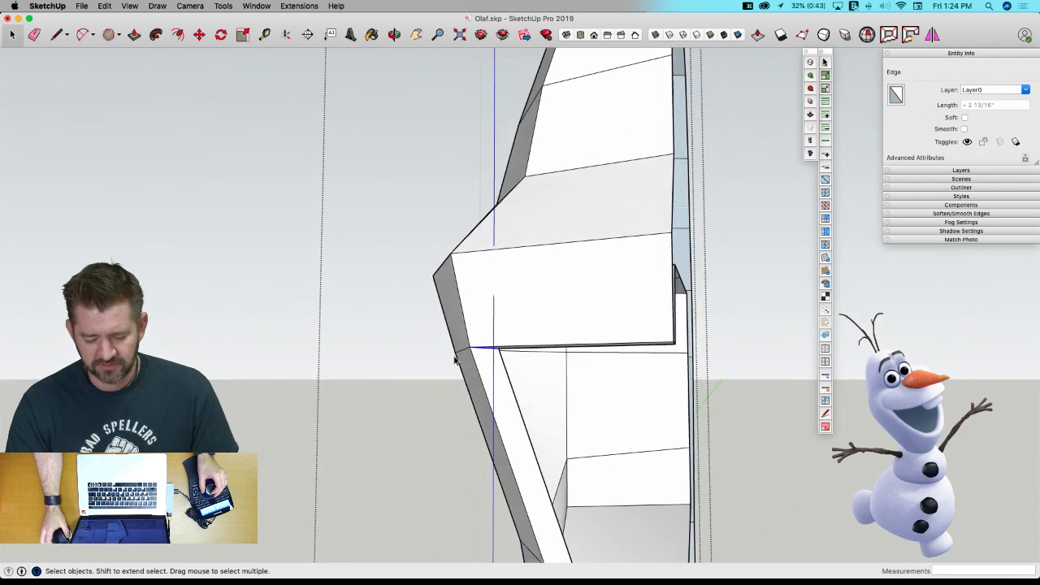
{"action": "key", "text": "super+3"}
{"action": "middle_click_drag", "start_coordinate": [455, 361], "coordinate": [489, 384]}
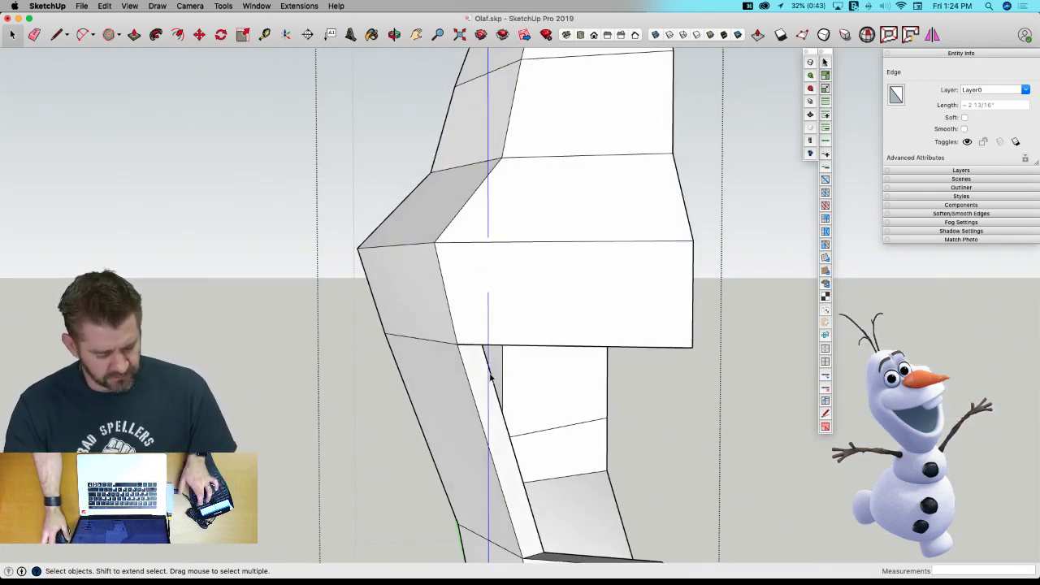
{"action": "key", "text": "v"}
{"action": "left_click_drag", "start_coordinate": [468, 282], "coordinate": [467, 267]}
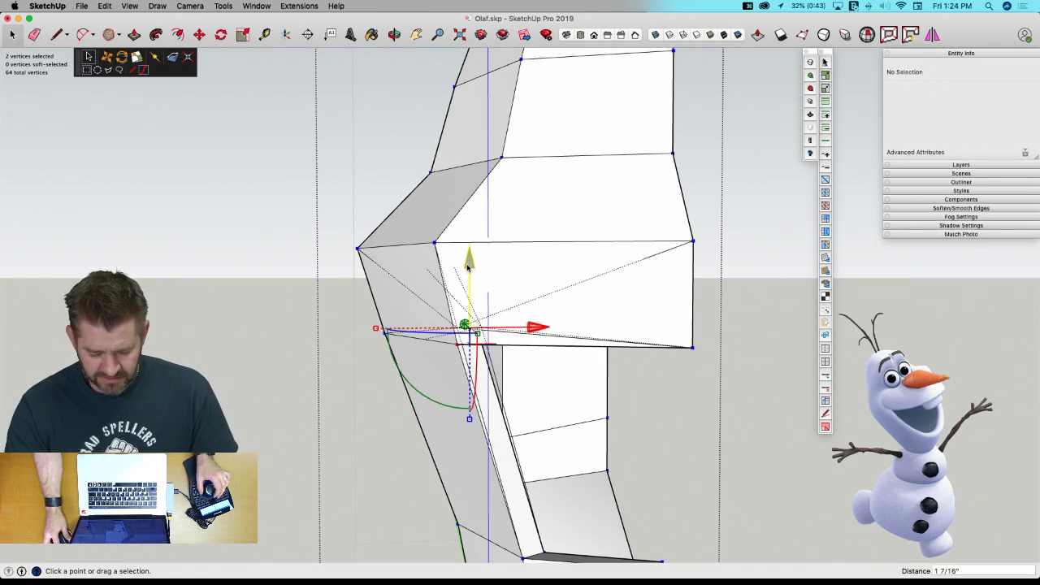
{"action": "left_click_drag", "start_coordinate": [534, 326], "coordinate": [521, 329]}
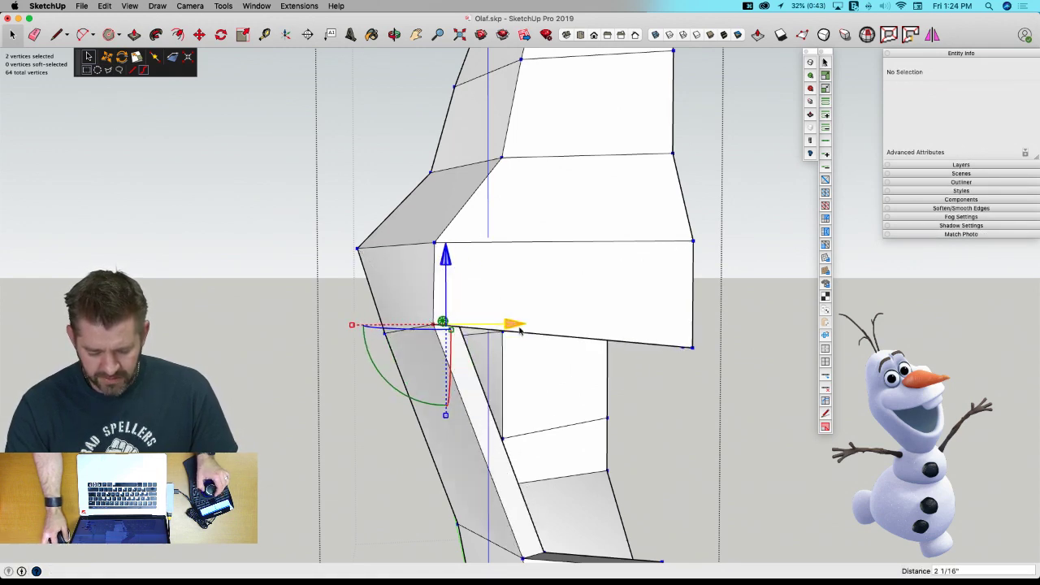
Move the two lip corner vertices about 2 3/4" toward the back of the head and turn subdivision back on.
{"action": "middle_click_drag", "start_coordinate": [520, 330], "coordinate": [449, 415]}
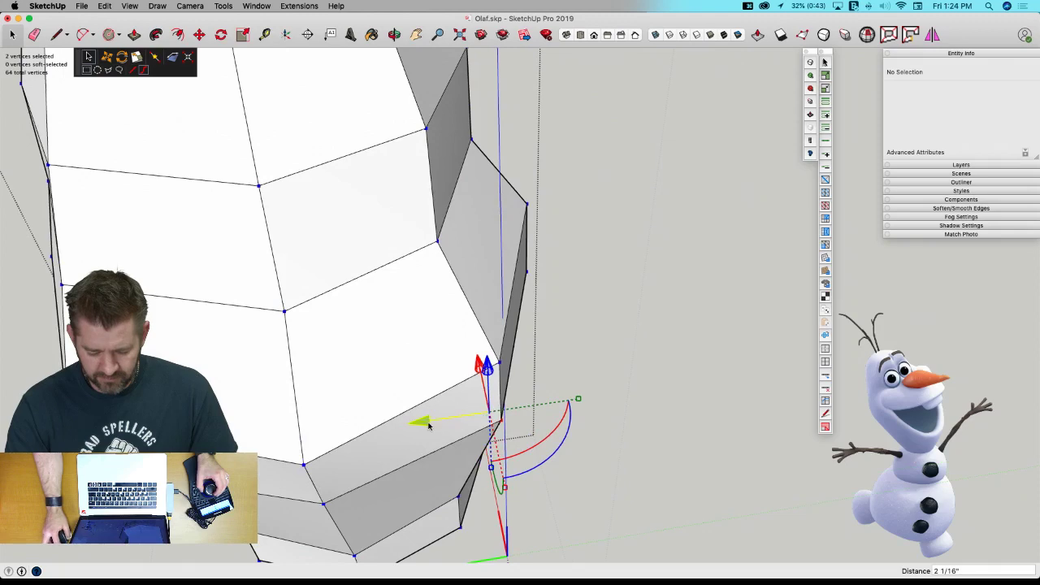
{"action": "left_click_drag", "start_coordinate": [429, 425], "coordinate": [395, 430]}
{"action": "middle_click_drag", "start_coordinate": [395, 430], "coordinate": [539, 365]}
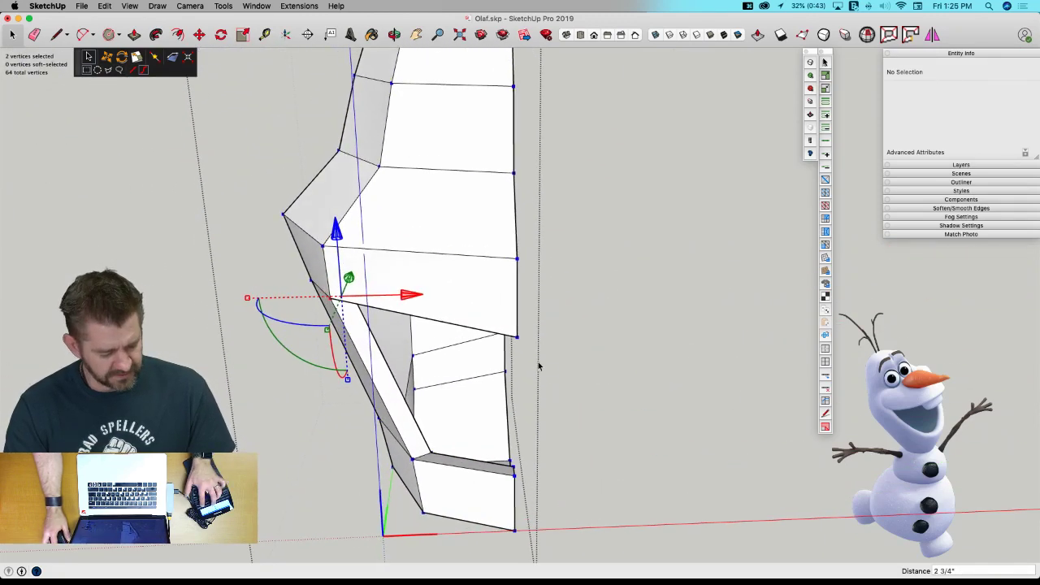
{"action": "key", "text": "u"}
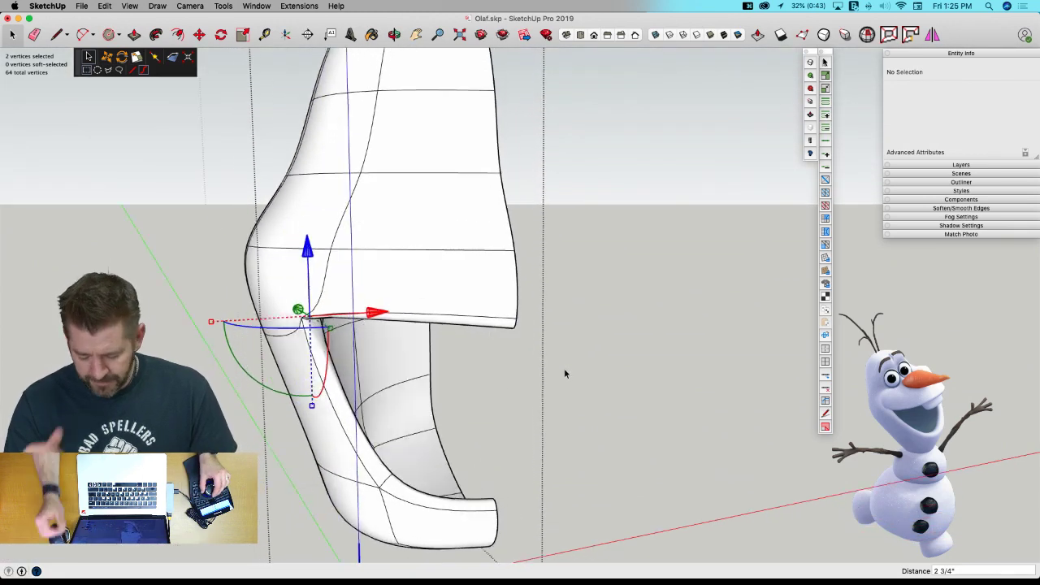
{"action": "mouse_move", "coordinate": [565, 371]}
{"action": "middle_mouse_down"}
{"action": "mouse_move", "coordinate": [558, 352]}
{"action": "mouse_move", "coordinate": [567, 358]}
{"action": "middle_mouse_up"}
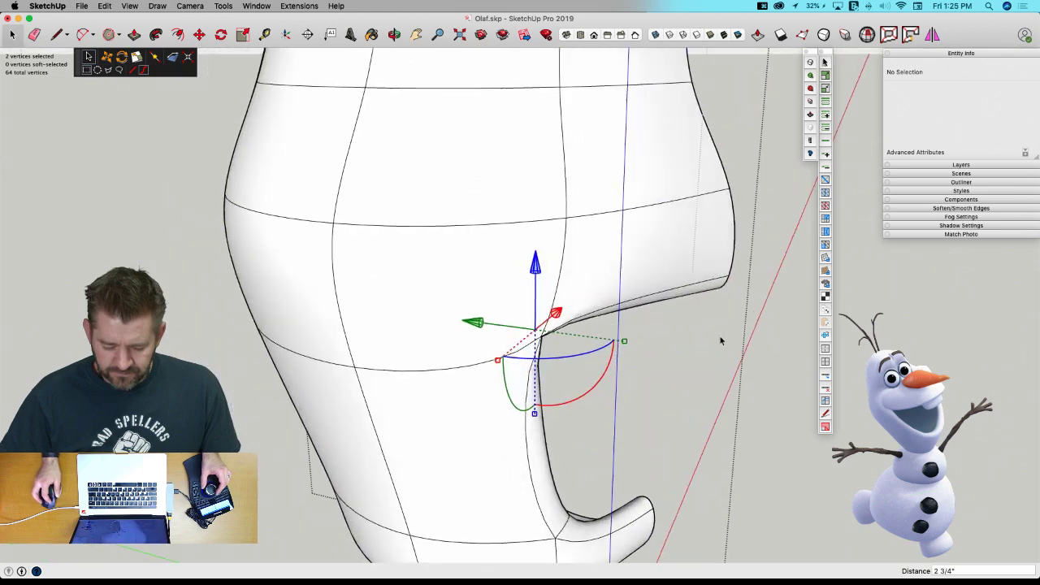
Leave vertex editing, turn off subdivision on the head component, and reopen its half for editing.
{"action": "left_click", "coordinate": [222, 223]}
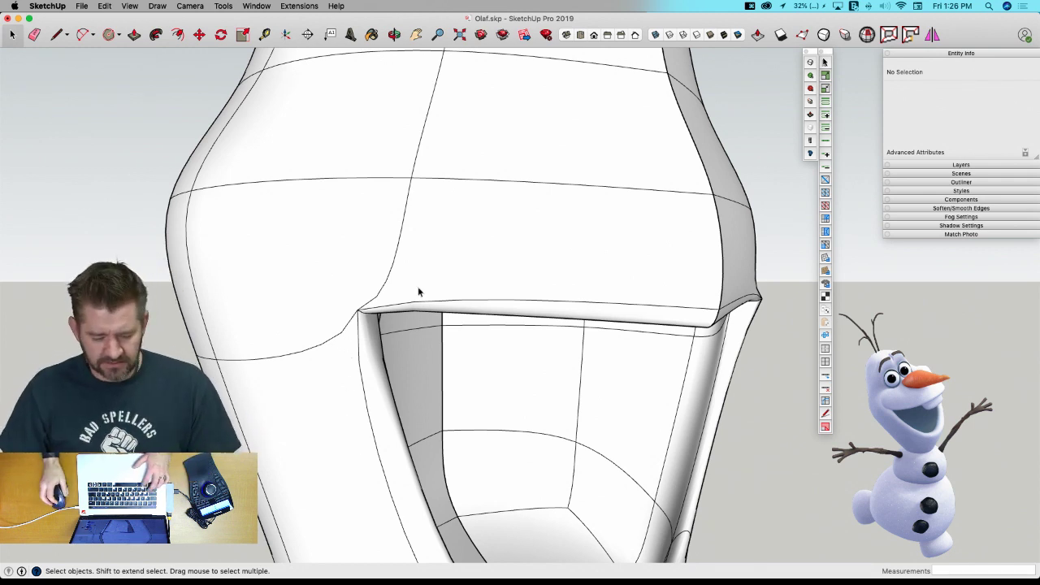
{"action": "left_click", "coordinate": [399, 271]}
{"action": "key", "text": "u"}
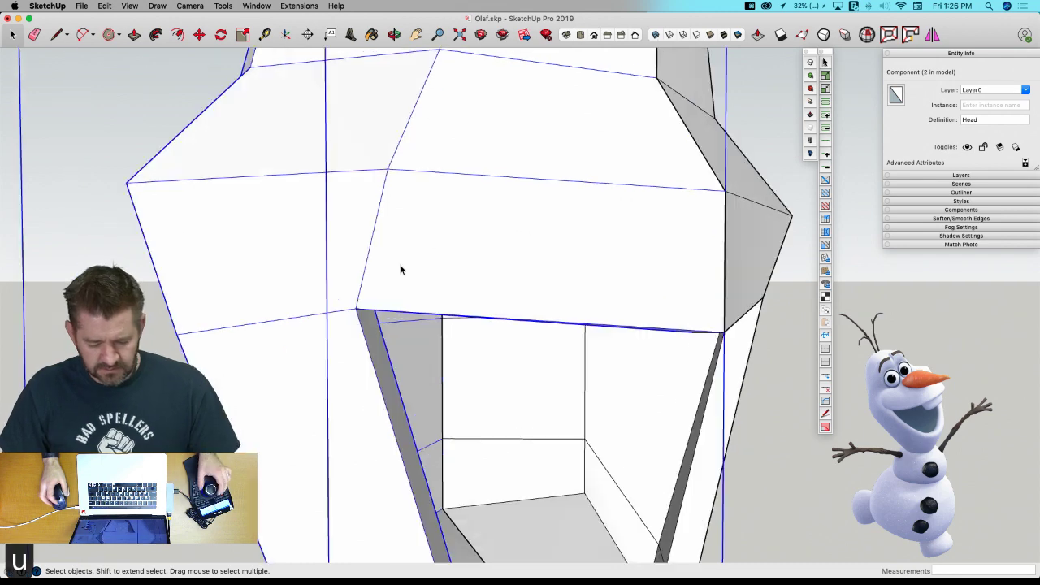
{"action": "scroll", "coordinate": [400, 302], "scroll_direction": "down", "scroll_amount": 3}
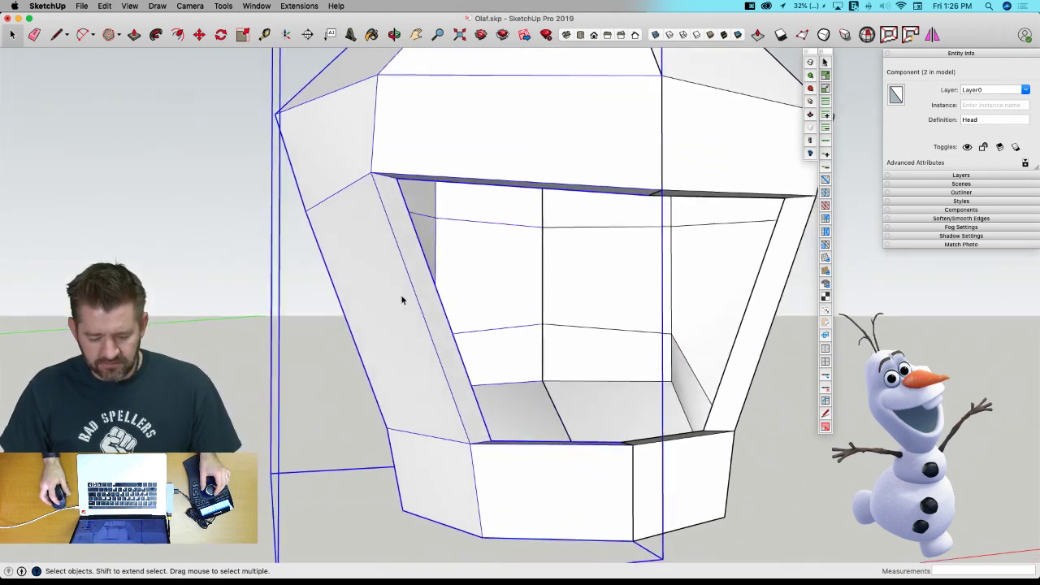
{"action": "double_click", "coordinate": [558, 448]}
{"action": "middle_click_drag", "start_coordinate": [558, 448], "coordinate": [554, 462]}
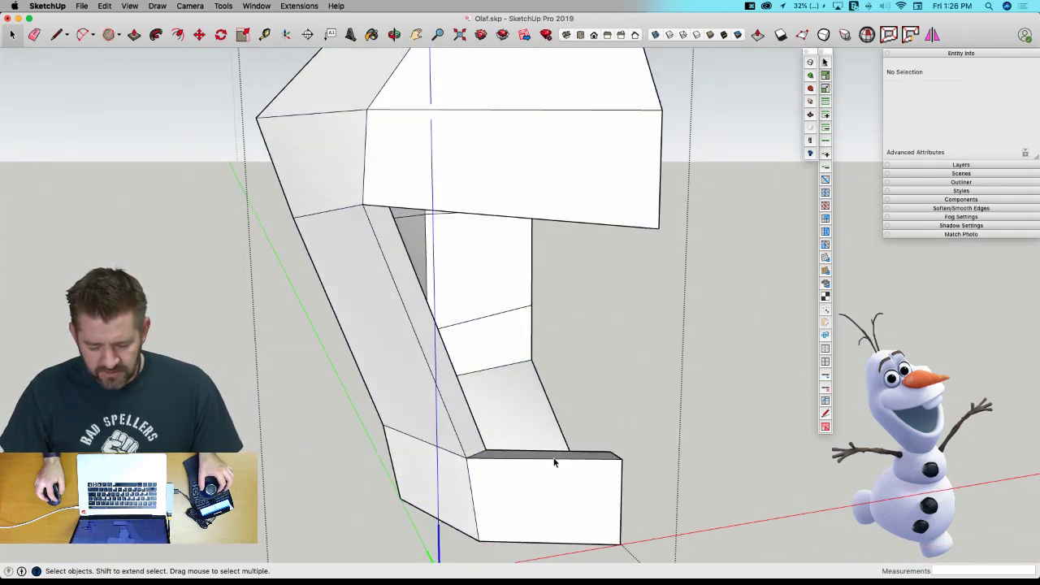
{"action": "left_click", "coordinate": [555, 461]}
{"action": "left_click", "coordinate": [412, 323], "text": "shift"}
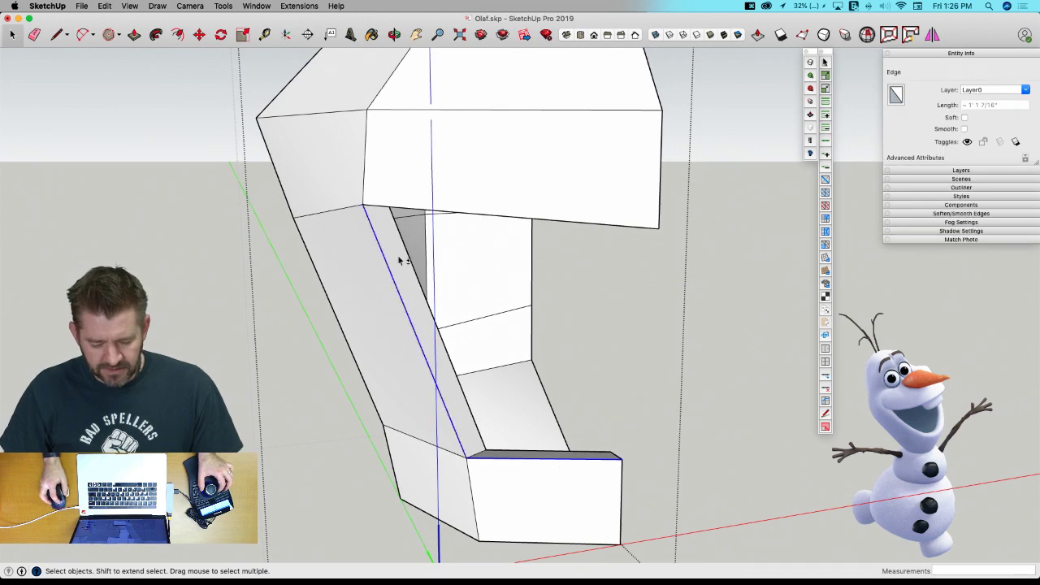
{"action": "middle_click_drag", "start_coordinate": [401, 210], "coordinate": [431, 219]}
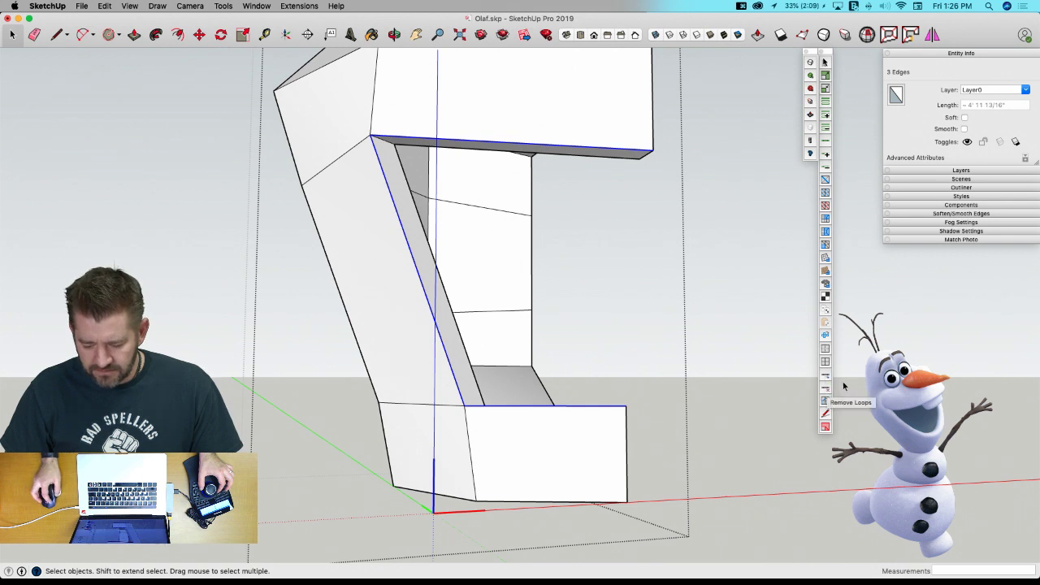
{"action": "left_click", "coordinate": [826, 401]}
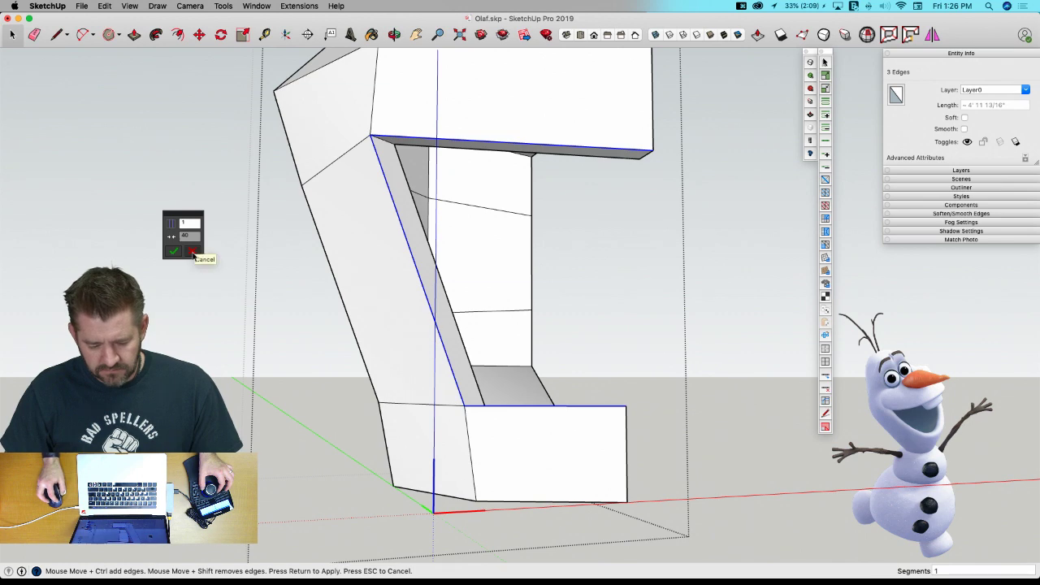
{"action": "key", "text": "Escape"}
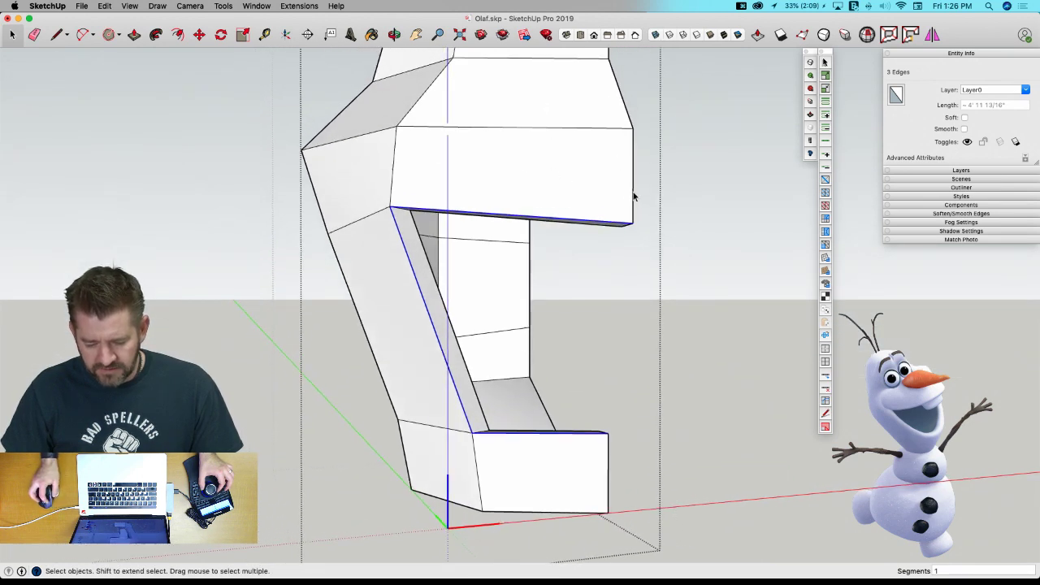
Insert one edge loop around the outside of the mouth across the six surrounding edges with a pinch of 80, and restore subdivision.
{"action": "left_click", "coordinate": [633, 195]}
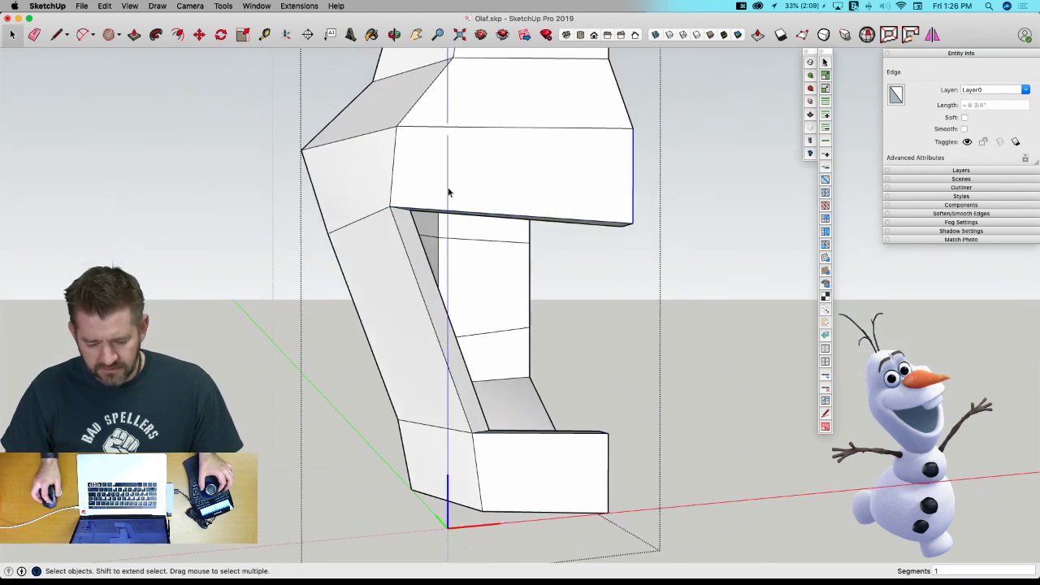
{"action": "left_click", "coordinate": [378, 216], "text": "shift"}
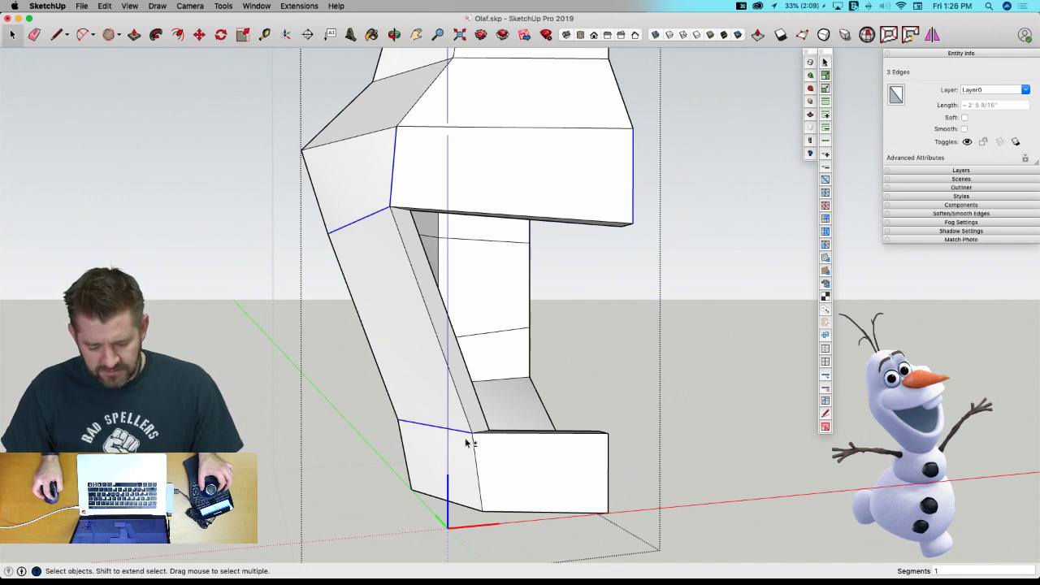
{"action": "left_click", "coordinate": [638, 450], "text": "shift"}
{"action": "left_click", "coordinate": [825, 403]}
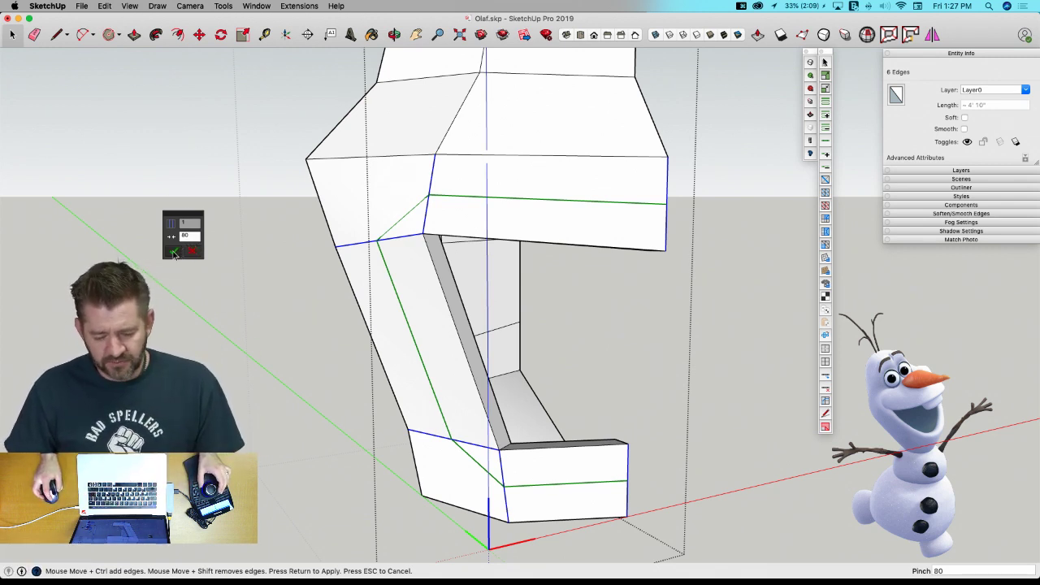
{"action": "left_click", "coordinate": [174, 252]}
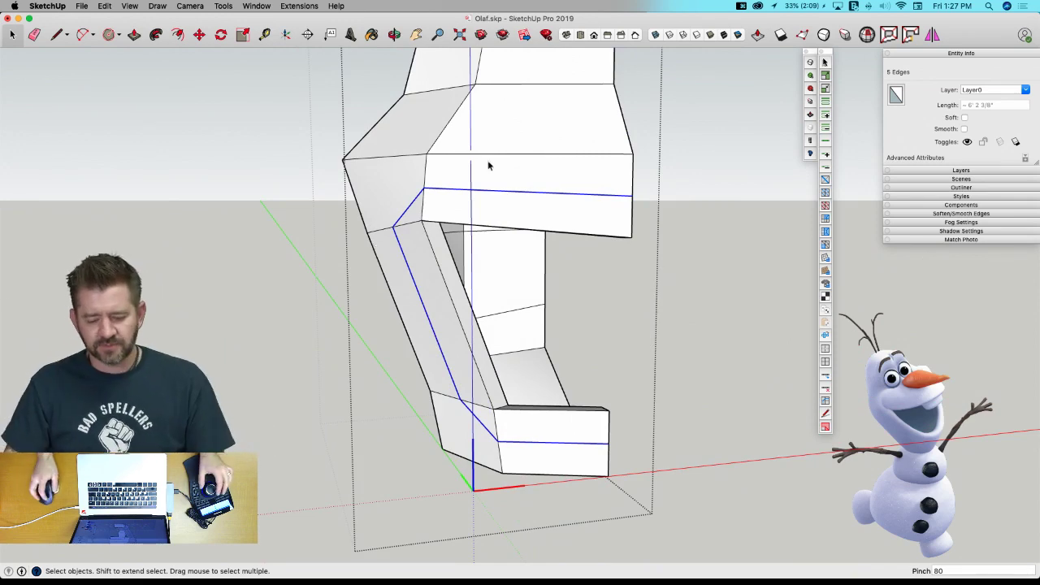
{"action": "middle_click_drag", "start_coordinate": [488, 165], "coordinate": [660, 193]}
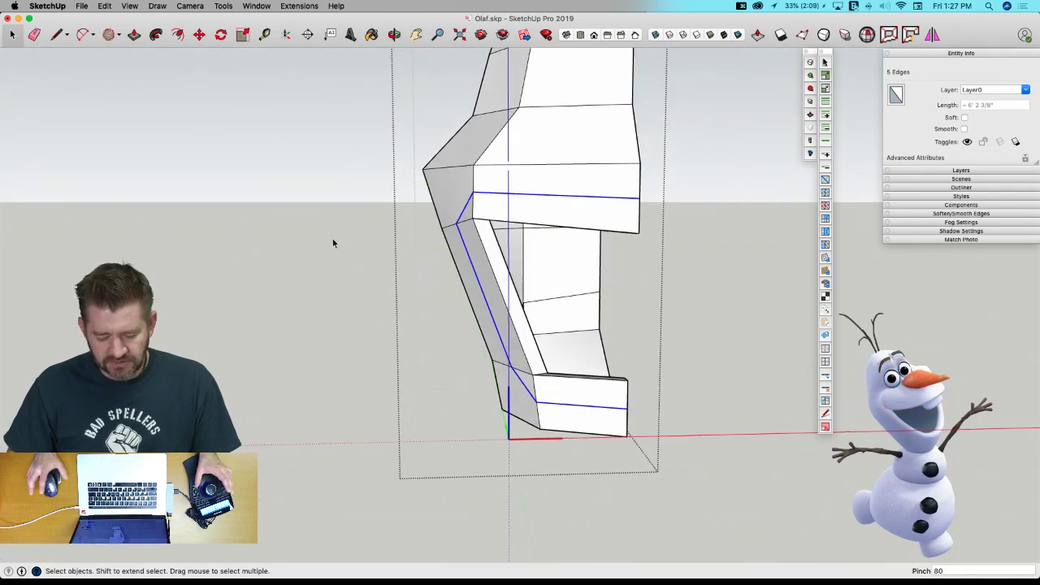
{"action": "key", "text": "u"}
{"action": "left_click", "coordinate": [329, 237]}
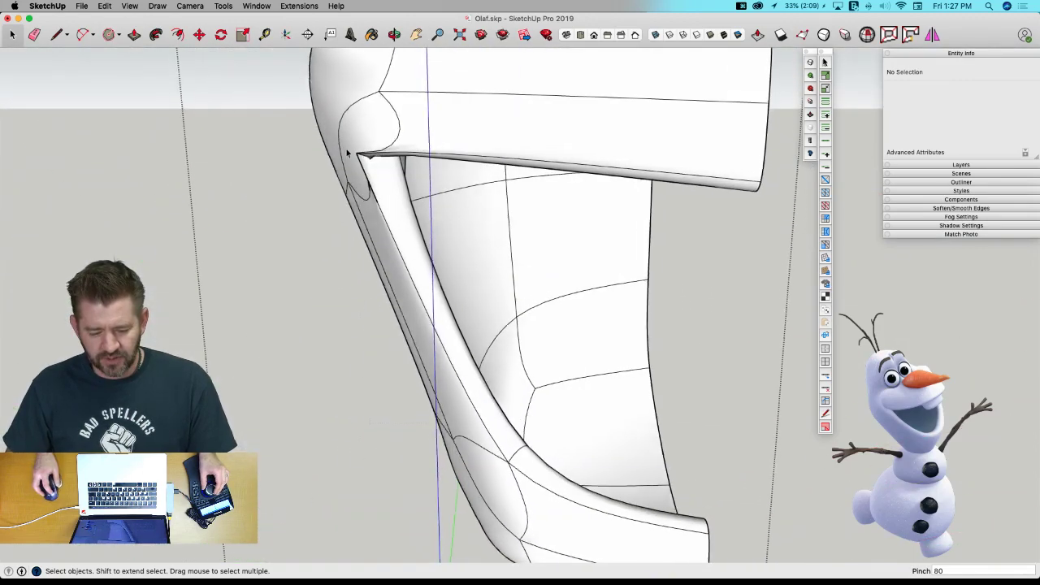
Reduce the crease of the vertex at the outer end of the lip's upper corner edge to a sharpness of about 0.57.
{"action": "middle_click_drag", "start_coordinate": [347, 153], "coordinate": [478, 155]}
{"action": "scroll", "coordinate": [480, 157], "scroll_direction": "up", "scroll_amount": 6}
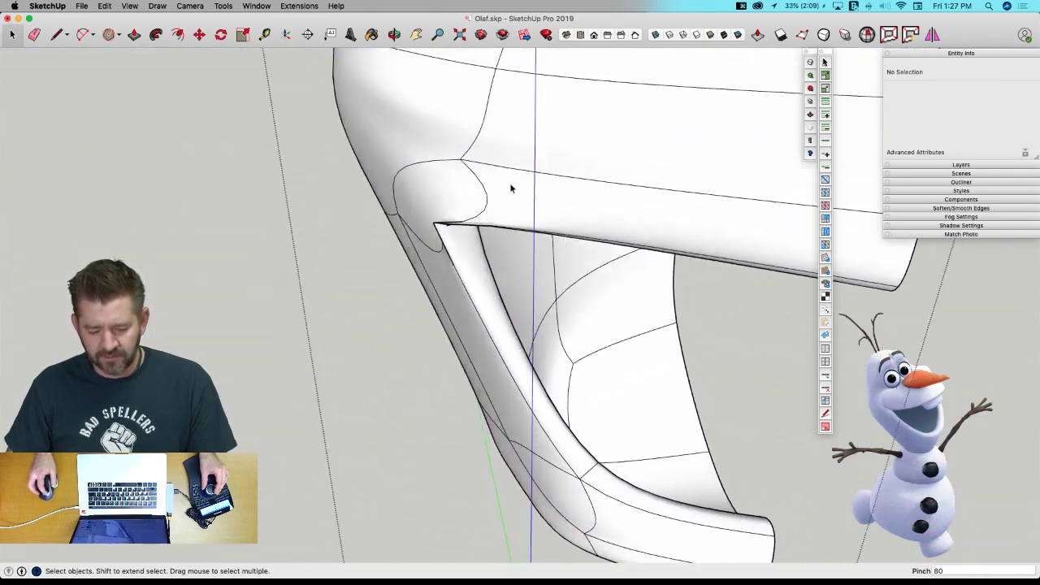
{"action": "scroll", "coordinate": [433, 217], "scroll_direction": "up", "scroll_amount": 1}
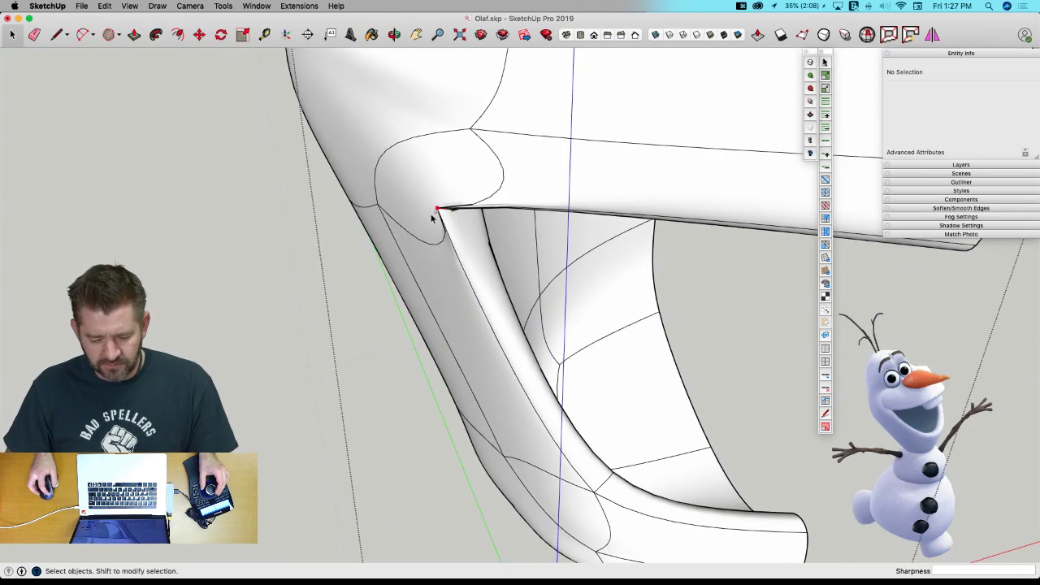
{"action": "middle_click_drag", "start_coordinate": [437, 208], "coordinate": [416, 169]}
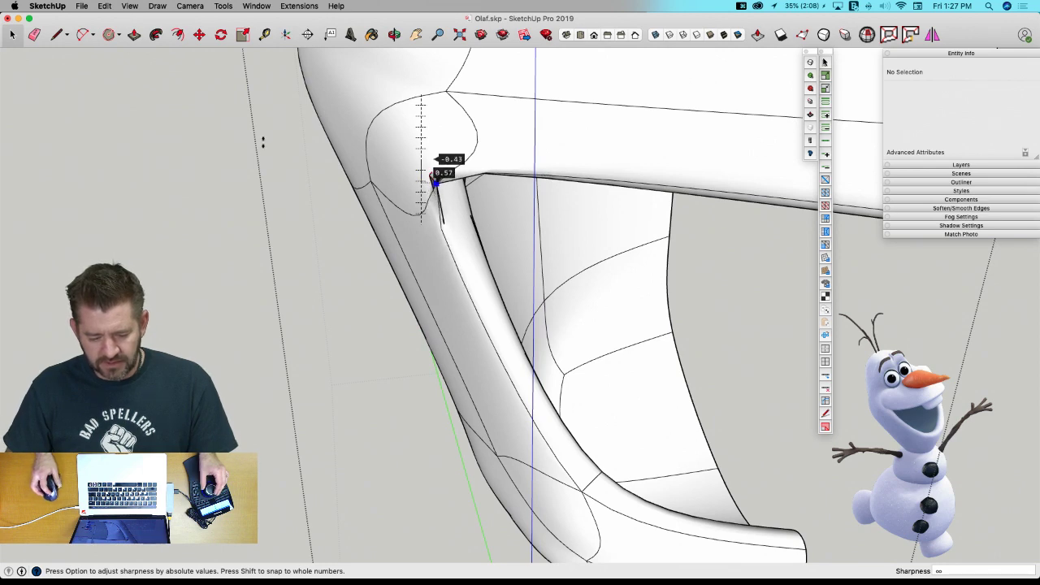
{"action": "left_click_drag", "start_coordinate": [263, 143], "coordinate": [269, 150]}
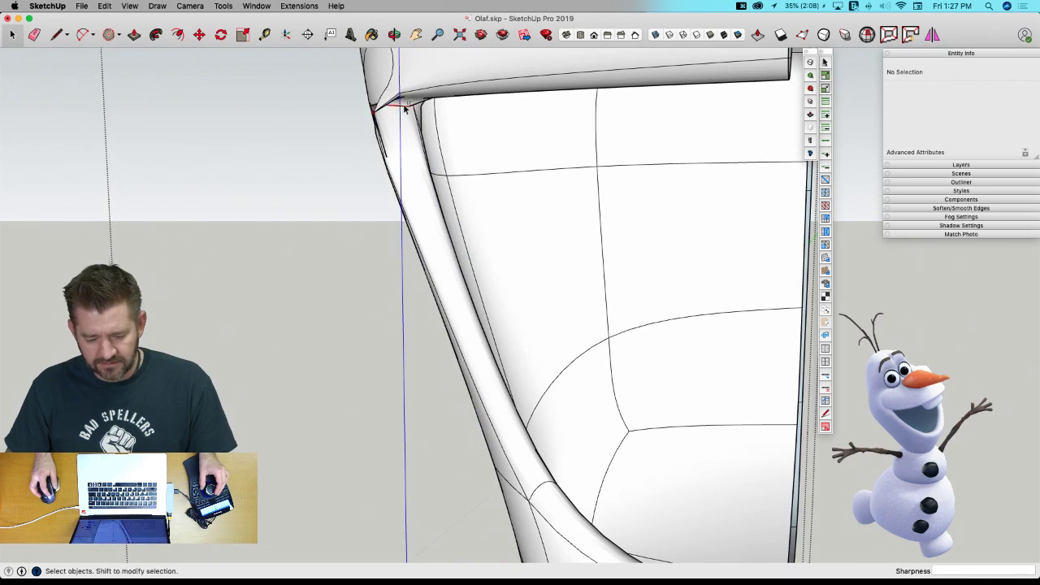
Lower the crease of the short edge across the lip's upper corner to a sharpness of about 0.68.
{"action": "left_click", "coordinate": [404, 109]}
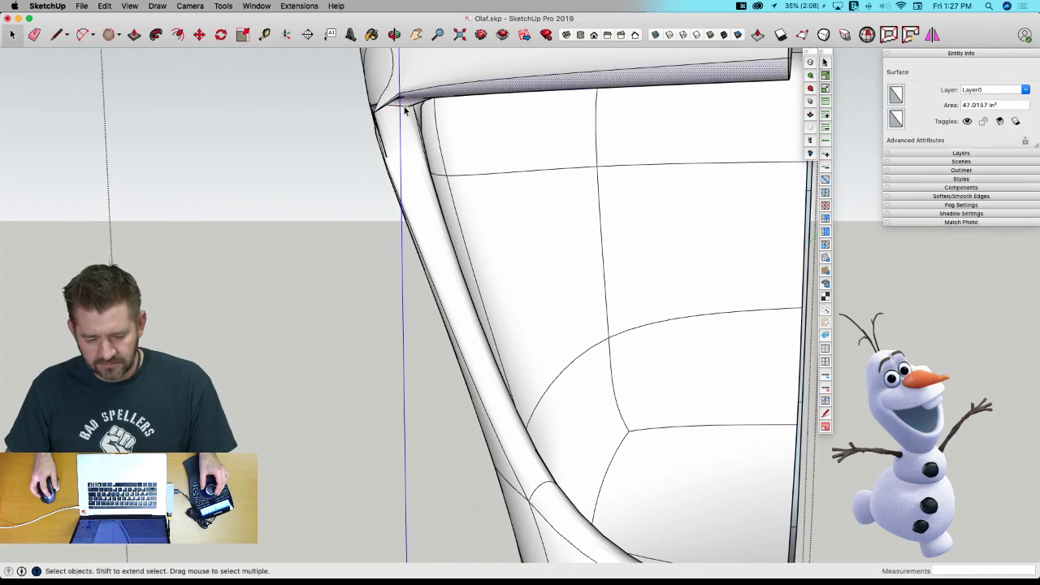
{"action": "left_click", "coordinate": [405, 110], "text": "shift"}
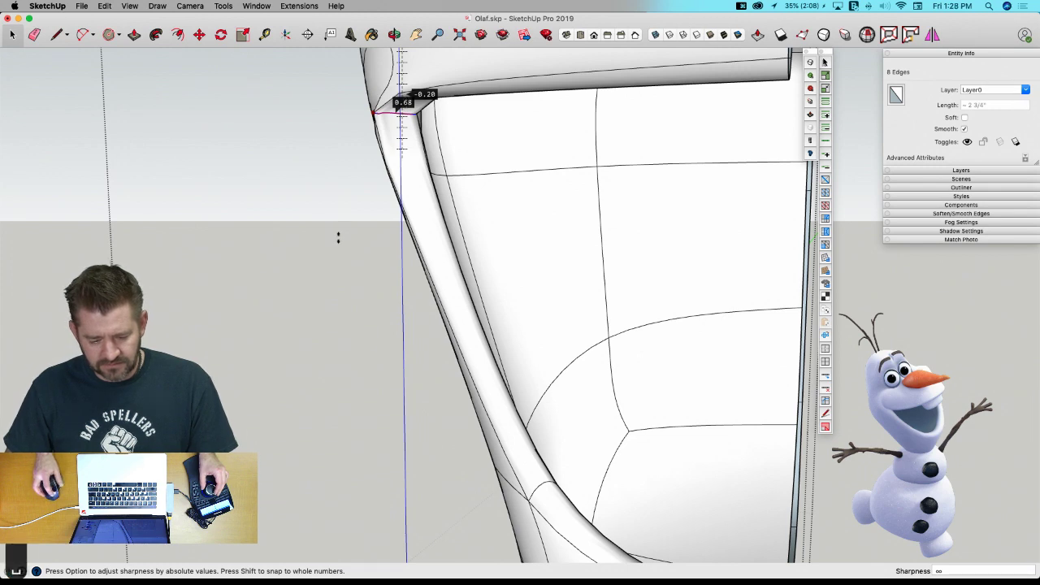
{"action": "key", "text": "space"}
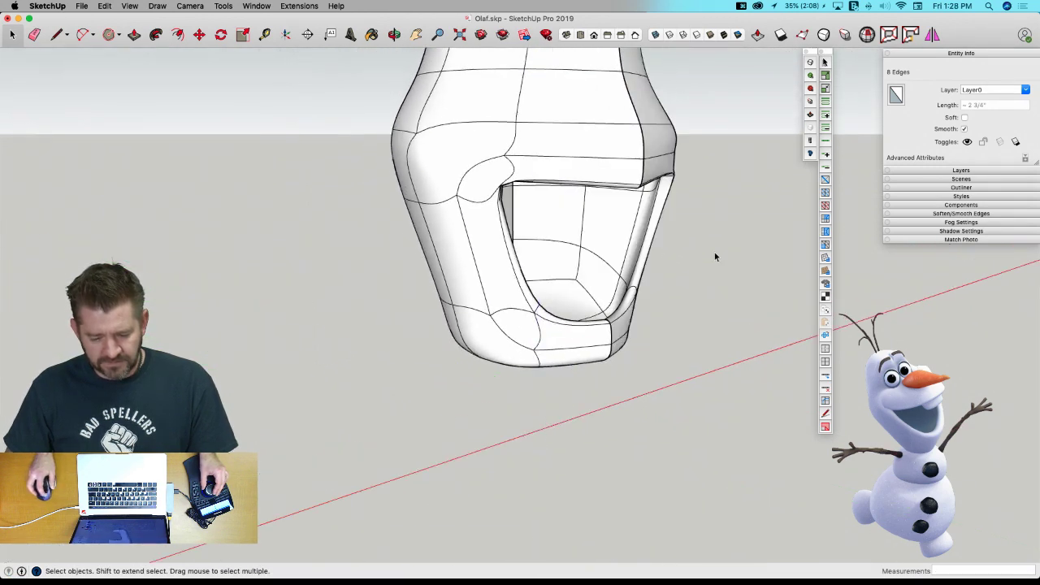
{"action": "left_click", "coordinate": [715, 252]}
{"action": "middle_click_drag", "start_coordinate": [663, 257], "coordinate": [541, 210]}
{"action": "scroll", "coordinate": [387, 123], "scroll_direction": "up", "scroll_amount": 4}
{"action": "scroll", "coordinate": [390, 118], "scroll_direction": "down", "scroll_amount": 4}
{"action": "middle_click_drag", "start_coordinate": [711, 193], "coordinate": [516, 131]}
{"action": "scroll", "coordinate": [474, 223], "scroll_direction": "up", "scroll_amount": 4}
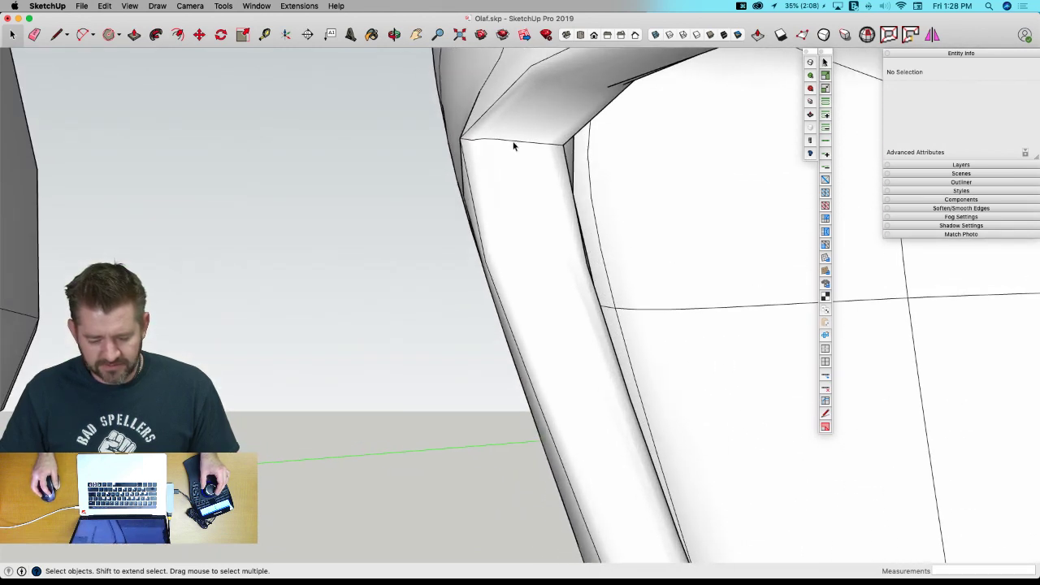
Reopen the head's half for editing and remove the crease from the short edge across the lip's upper corner.
{"action": "scroll", "coordinate": [513, 146], "scroll_direction": "down", "scroll_amount": 3}
{"action": "key", "text": "space"}
{"action": "left_click", "coordinate": [517, 219]}
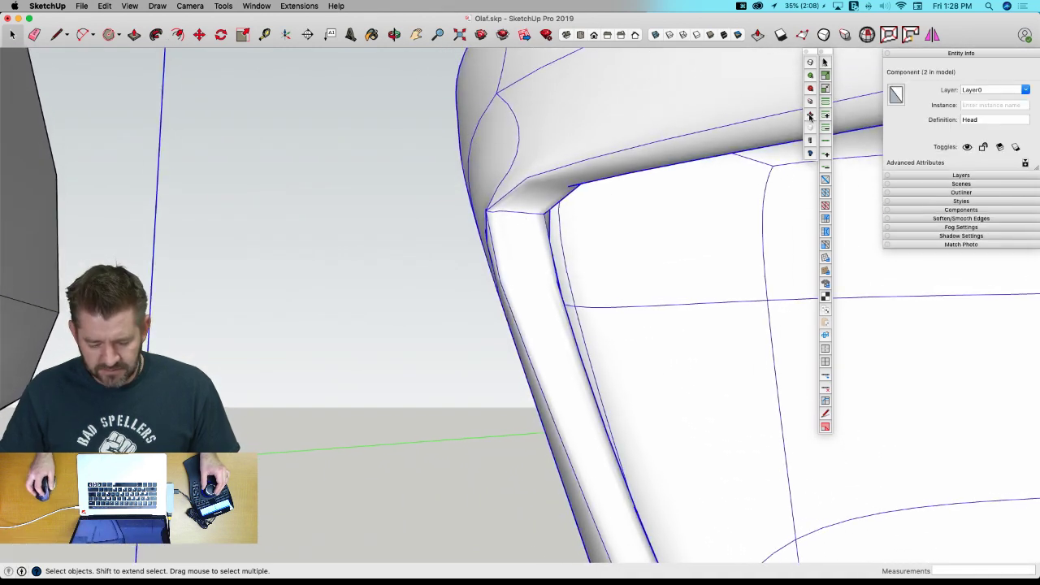
{"action": "scroll", "coordinate": [512, 216], "scroll_direction": "up", "scroll_amount": 1}
{"action": "double_click", "coordinate": [510, 193]}
{"action": "left_click", "coordinate": [510, 196]}
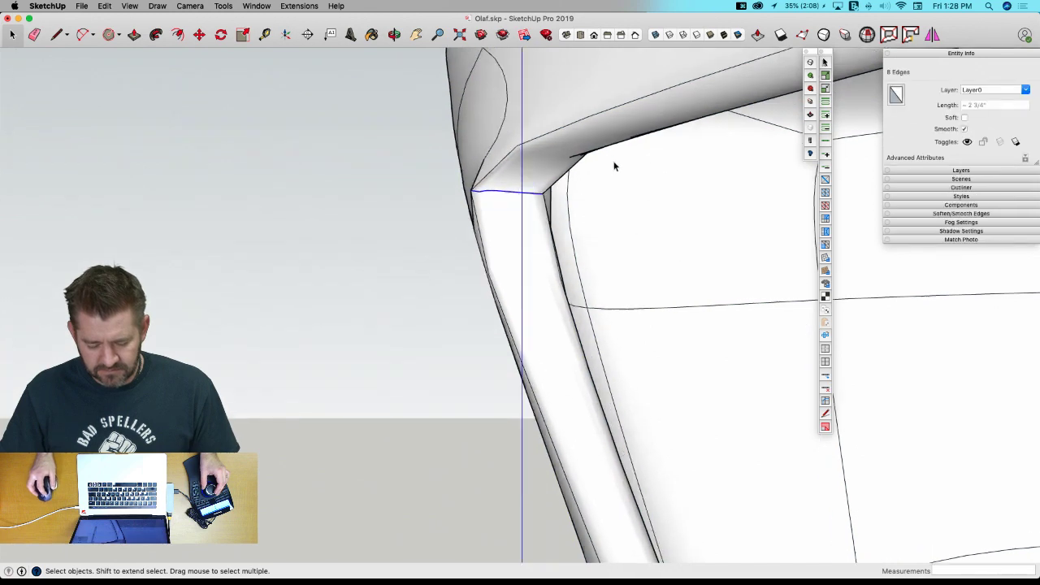
{"action": "middle_click_drag", "start_coordinate": [556, 132], "coordinate": [618, 150]}
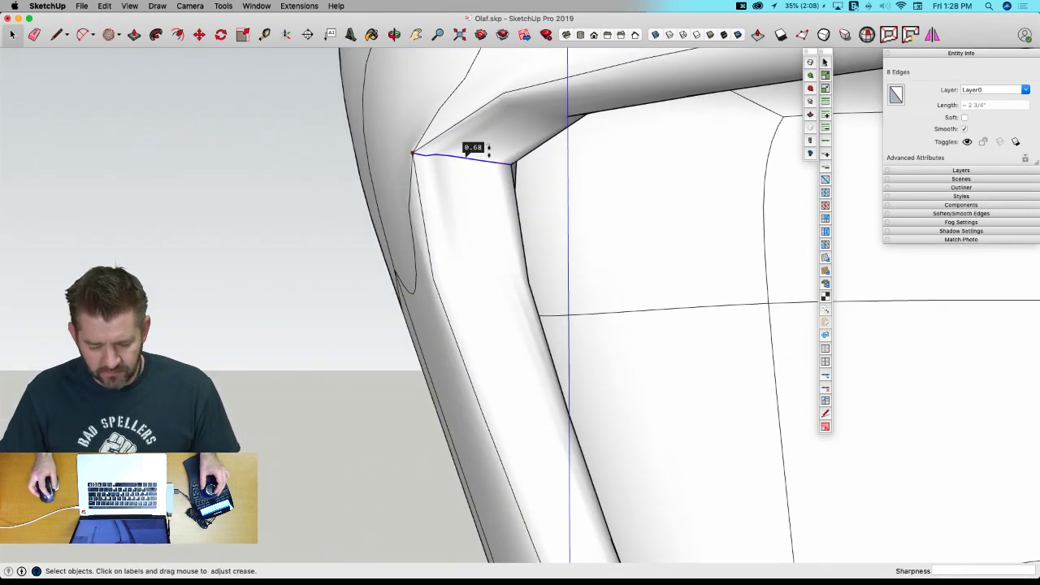
{"action": "mouse_move", "coordinate": [473, 147]}
{"action": "left_mouse_down"}
{"action": "mouse_move", "coordinate": [478, 163]}
{"action": "mouse_move", "coordinate": [468, 166]}
{"action": "left_mouse_up"}
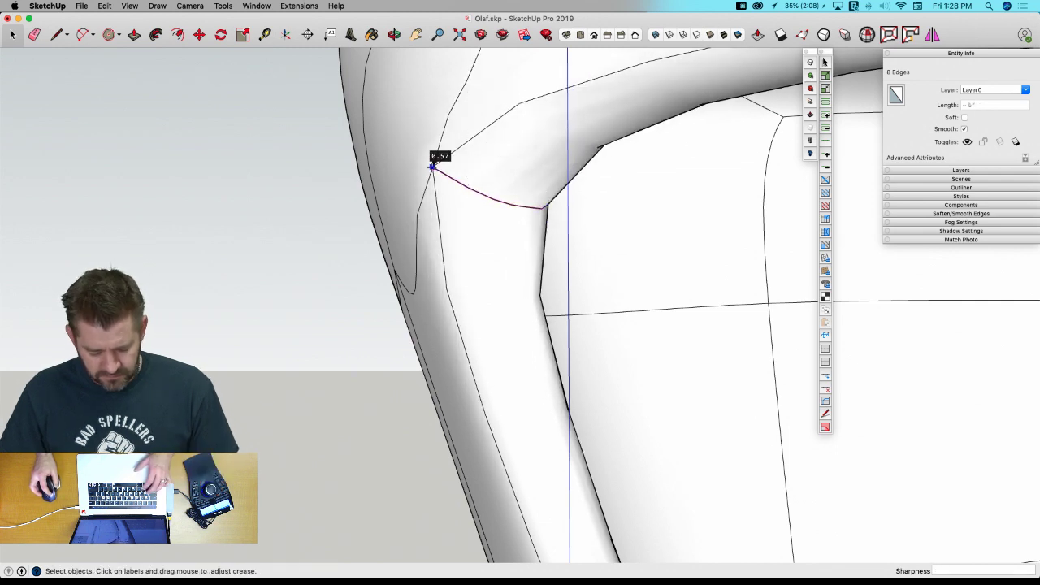
{"action": "key", "text": "Escape"}
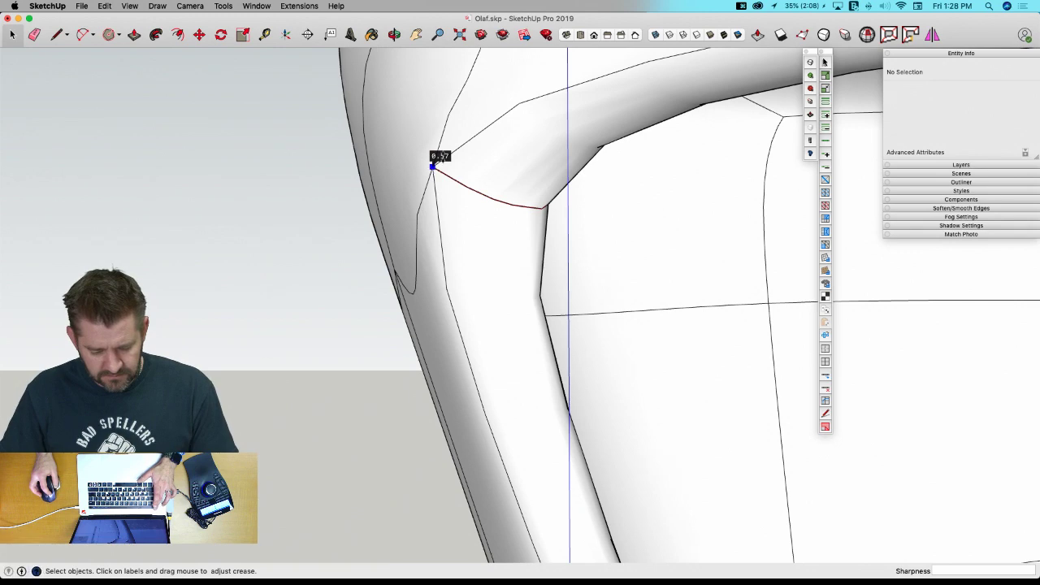
Lower the crease of the vertex at the outer end of the lip's upper corner edge to about 0.42.
{"action": "left_click_drag", "start_coordinate": [433, 164], "coordinate": [443, 172]}
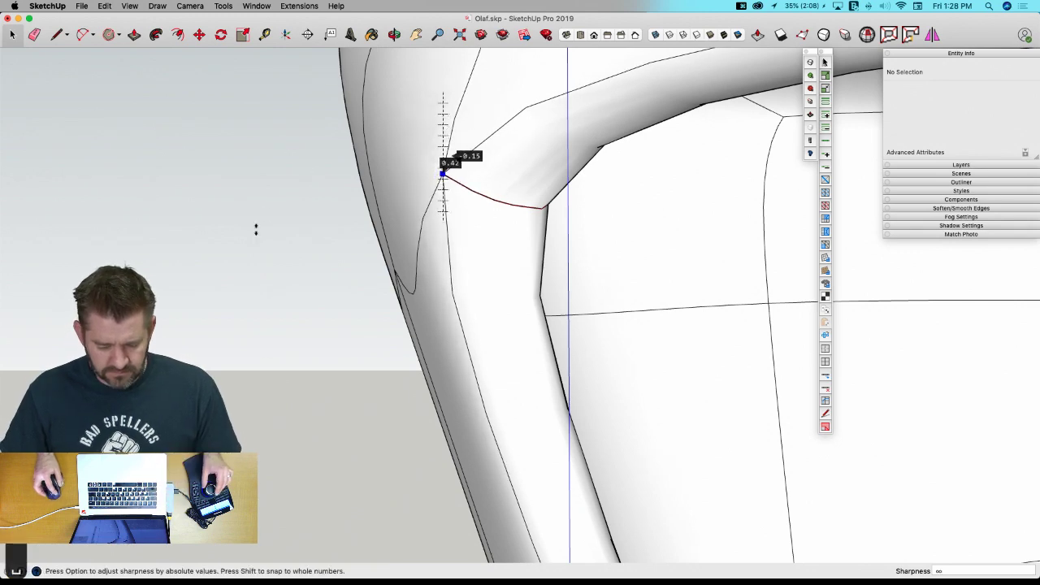
{"action": "key", "text": "space"}
{"action": "scroll", "coordinate": [262, 225], "scroll_direction": "down", "scroll_amount": 10}
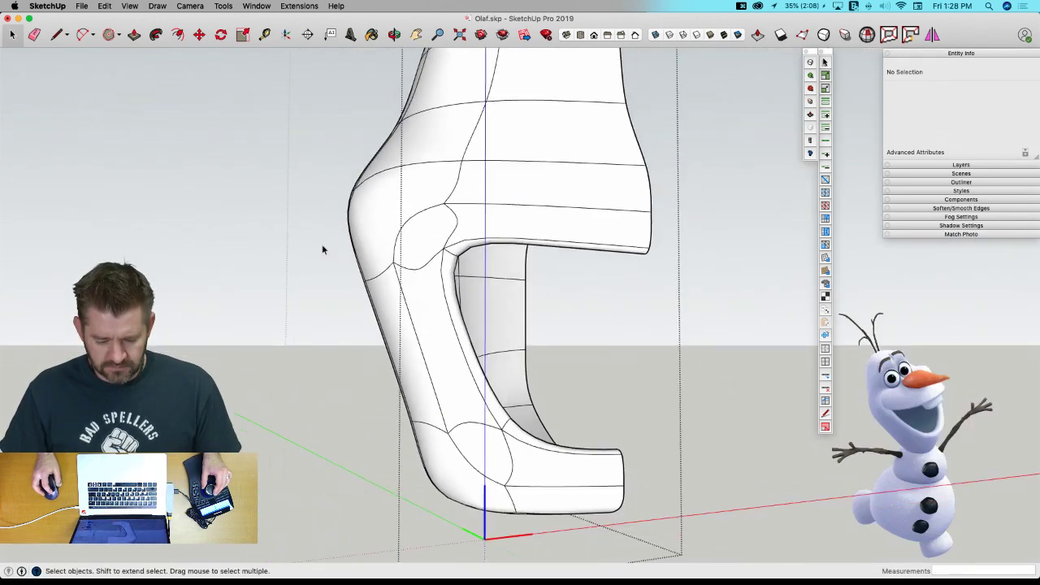
{"action": "middle_click_drag", "start_coordinate": [736, 186], "coordinate": [453, 255]}
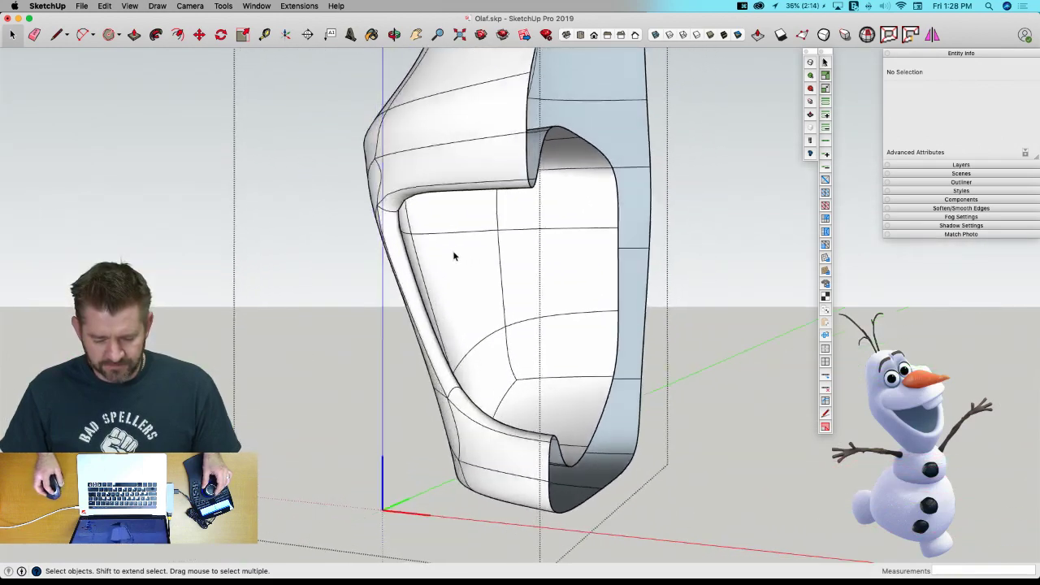
Turn off subdivision, open the lip's upper corner edge for vertex editing, and move its outer vertex 1" along the red axis.
{"action": "scroll", "coordinate": [455, 252], "scroll_direction": "up", "scroll_amount": 3}
{"action": "key", "text": "u"}
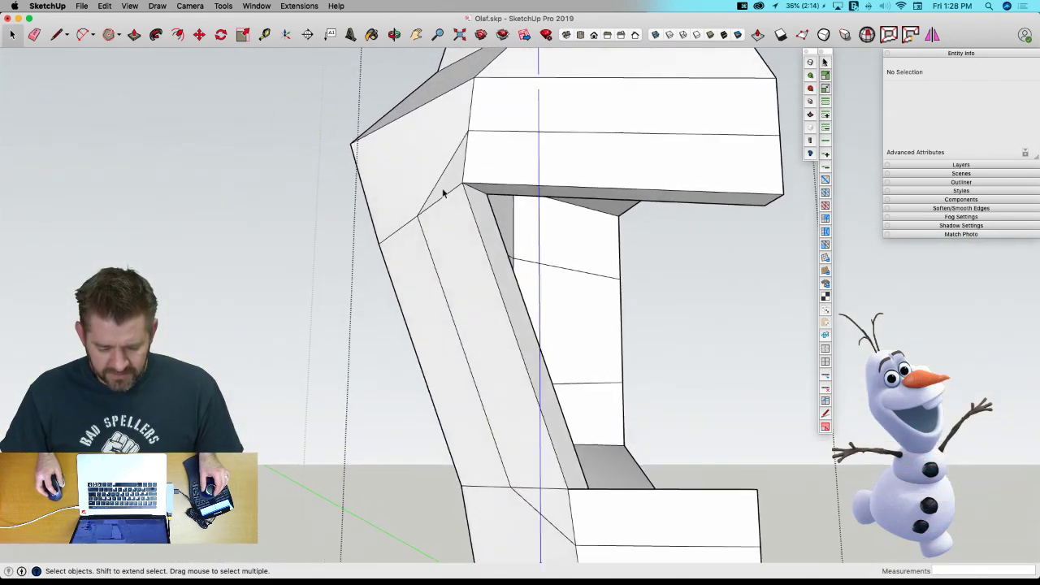
{"action": "middle_click_drag", "start_coordinate": [443, 192], "coordinate": [798, 191]}
{"action": "left_click", "coordinate": [468, 194]}
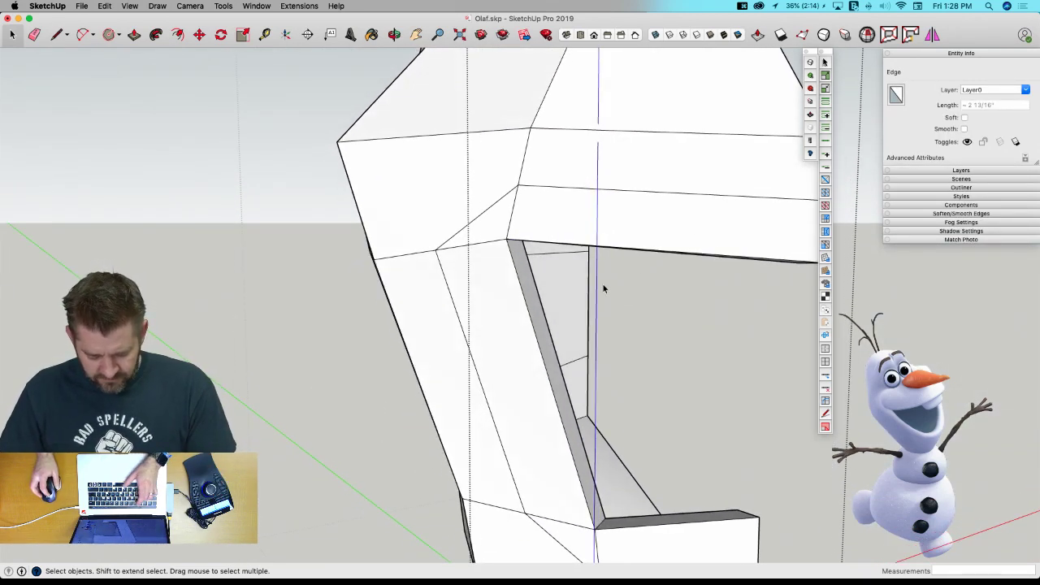
{"action": "key", "text": "v"}
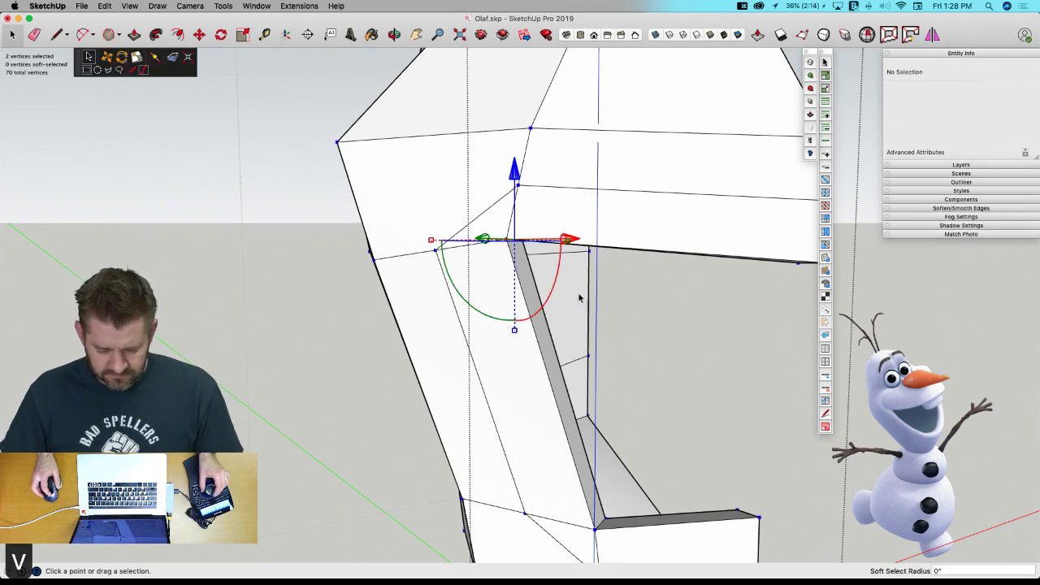
{"action": "left_click_drag", "start_coordinate": [593, 256], "coordinate": [575, 256]}
{"action": "middle_click_drag", "start_coordinate": [574, 255], "coordinate": [506, 288]}
{"action": "left_click_drag", "start_coordinate": [507, 288], "coordinate": [502, 286]}
{"action": "middle_click_drag", "start_coordinate": [495, 286], "coordinate": [520, 294]}
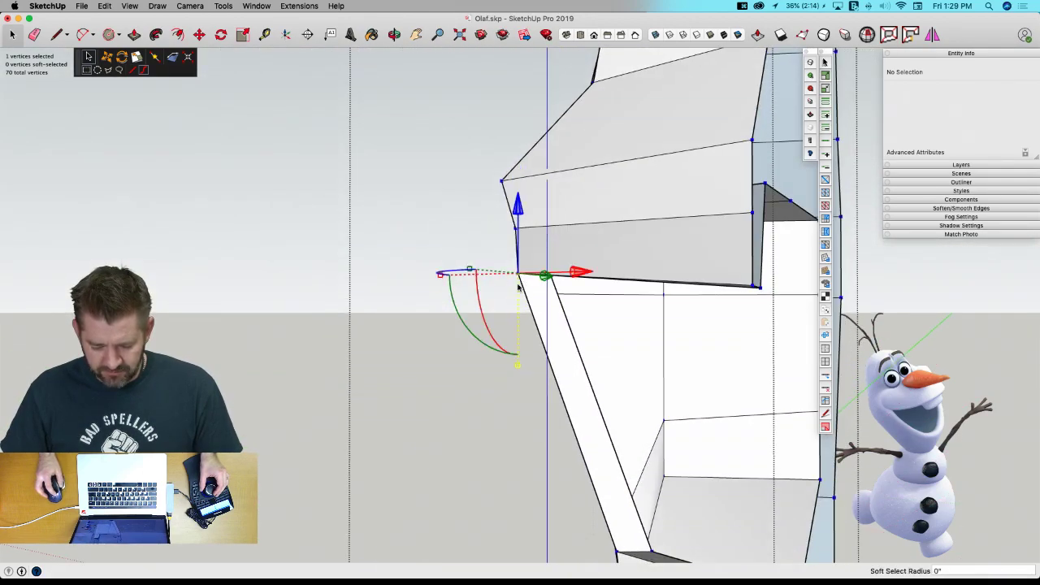
{"action": "left_click_drag", "start_coordinate": [594, 275], "coordinate": [596, 274]}
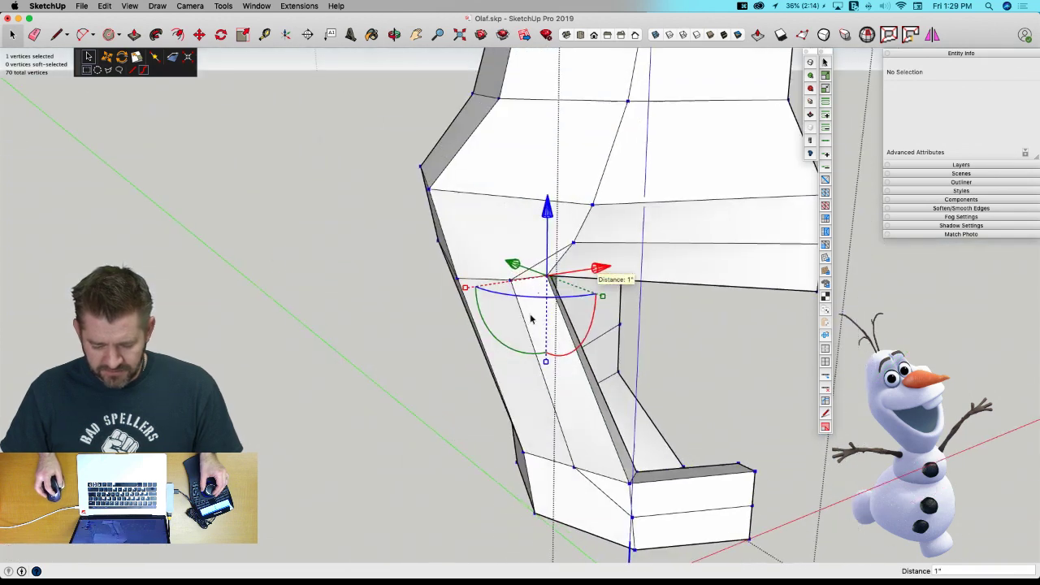
{"action": "left_click", "coordinate": [788, 376]}
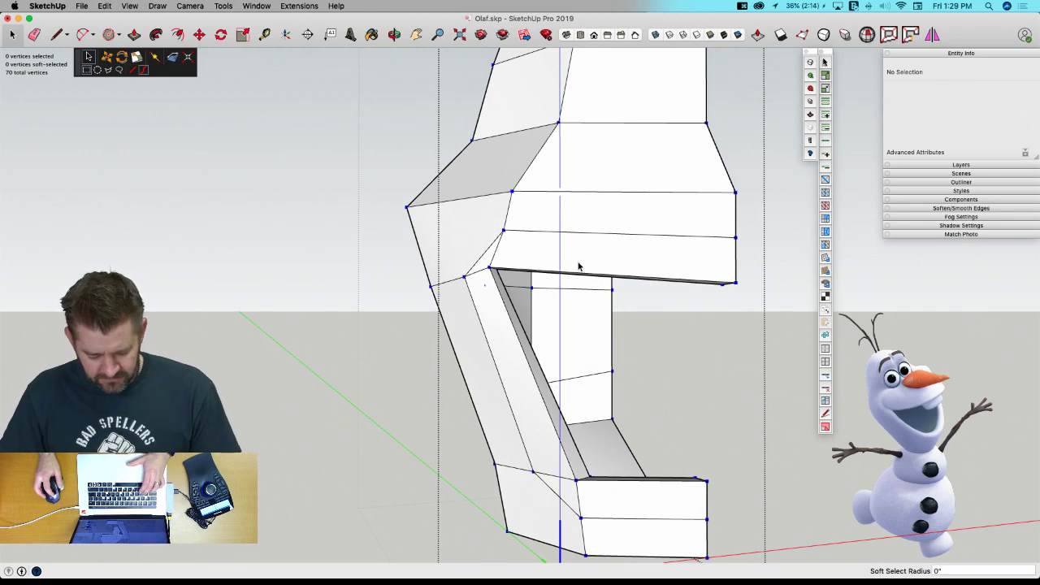
With subdivision restored, lower the crease of the vertex at the lip corner edge's inner end to about 0.40, and turn subdivision off again.
{"action": "key", "text": "u"}
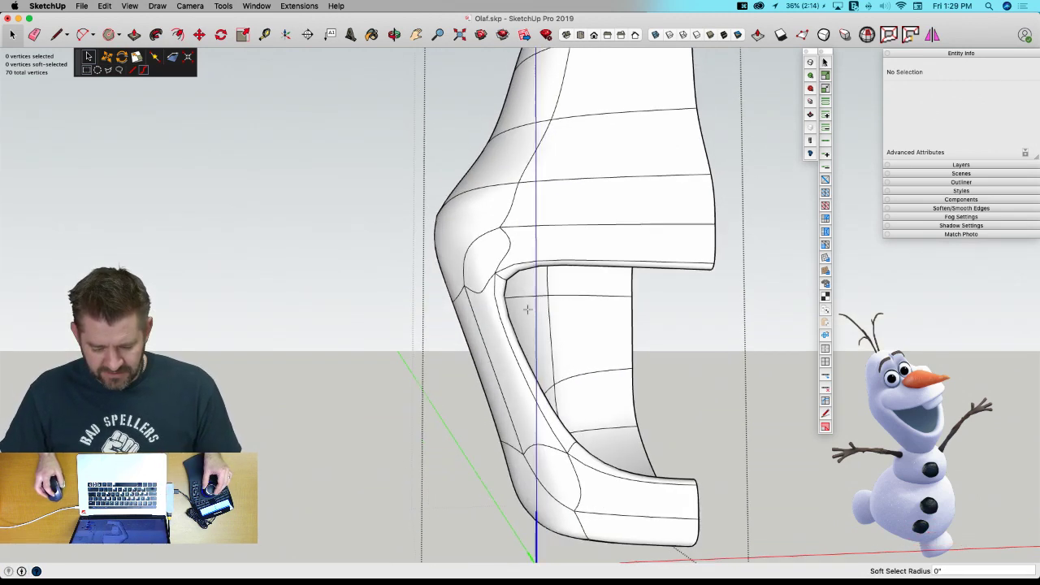
{"action": "middle_click_drag", "start_coordinate": [416, 353], "coordinate": [490, 369]}
{"action": "scroll", "coordinate": [447, 293], "scroll_direction": "up", "scroll_amount": 5}
{"action": "scroll", "coordinate": [432, 343], "scroll_direction": "up", "scroll_amount": 4}
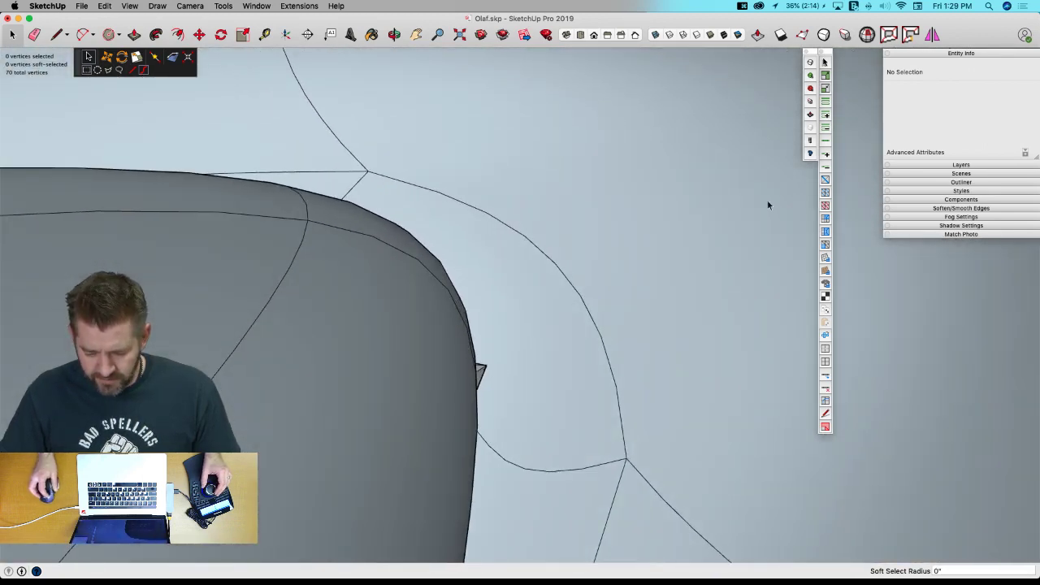
{"action": "key", "text": "space"}
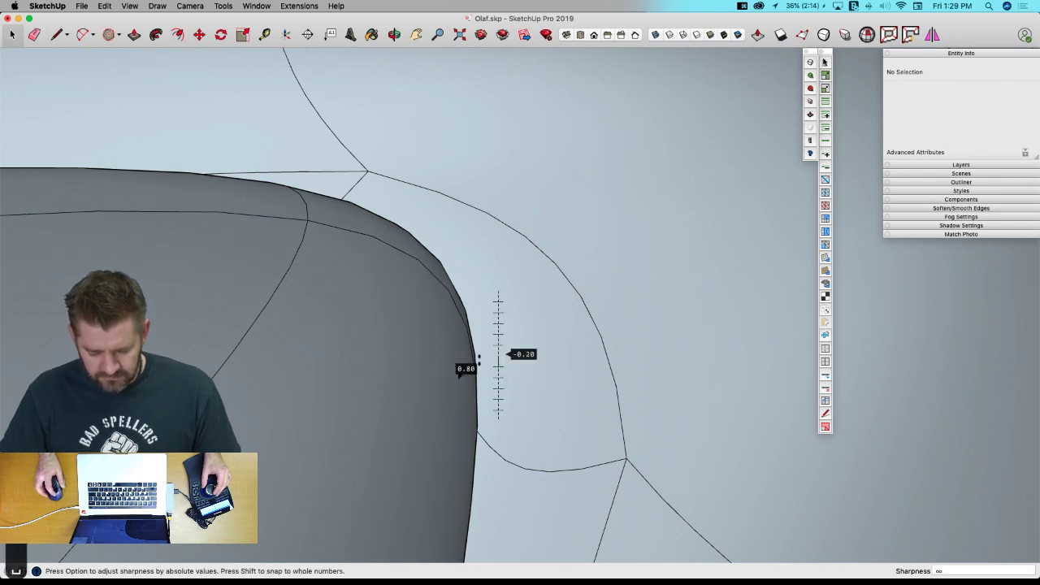
{"action": "key", "text": "space"}
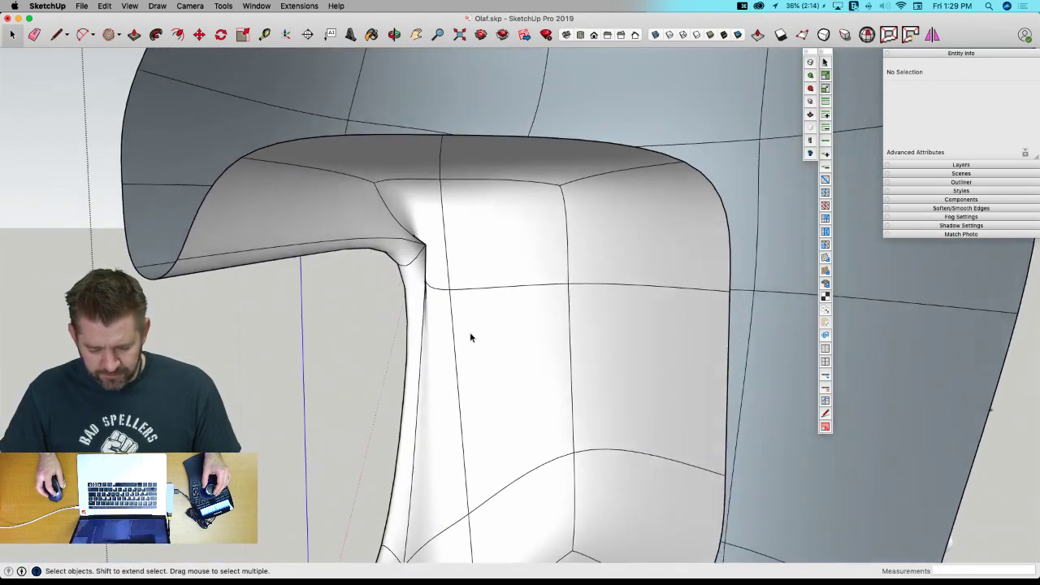
{"action": "scroll", "coordinate": [432, 244], "scroll_direction": "up", "scroll_amount": 3}
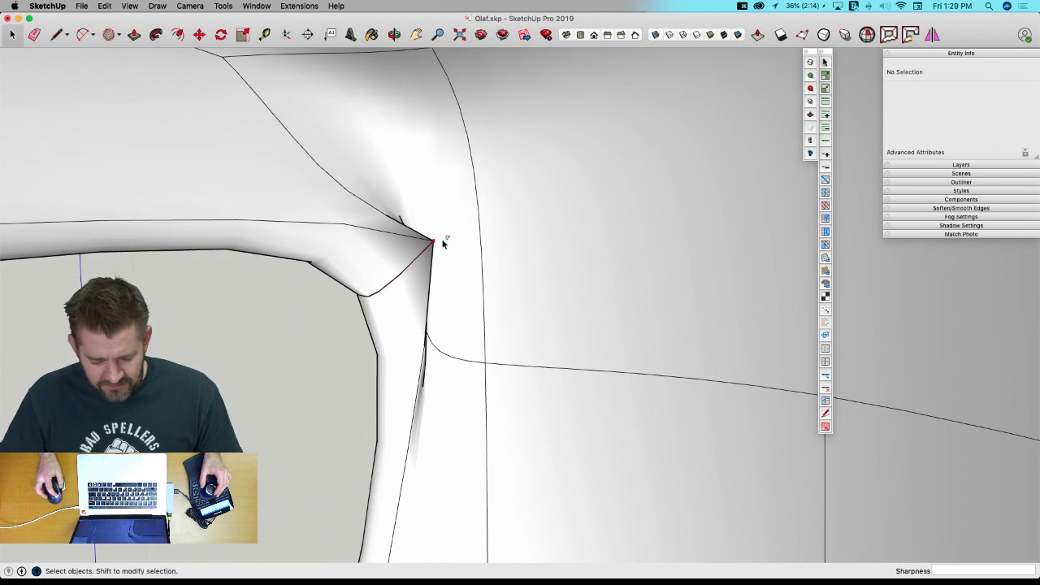
{"action": "left_click_drag", "start_coordinate": [440, 232], "coordinate": [437, 255]}
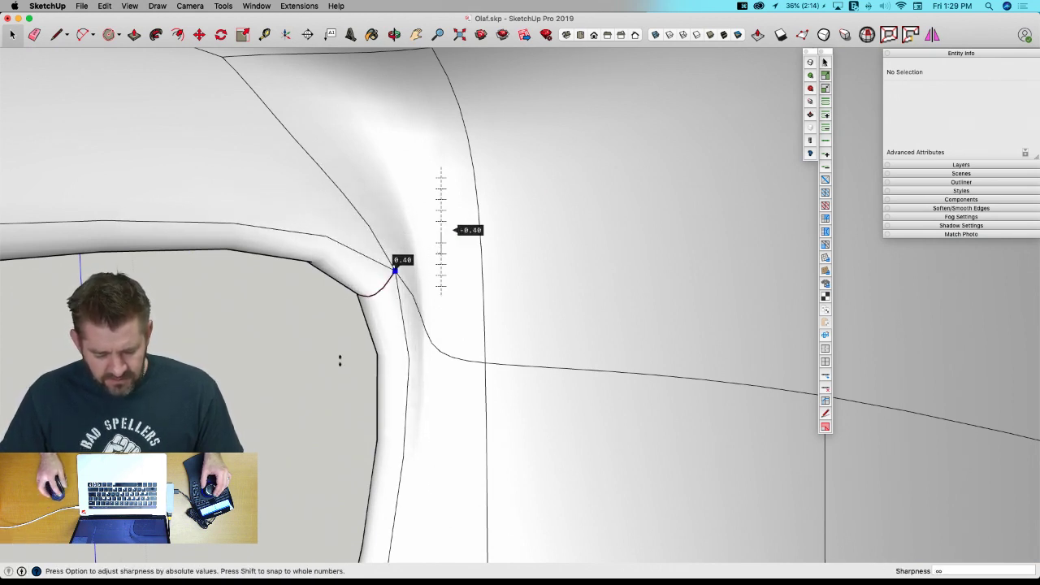
{"action": "key", "text": "space"}
{"action": "scroll", "coordinate": [337, 363], "scroll_direction": "down", "scroll_amount": 5}
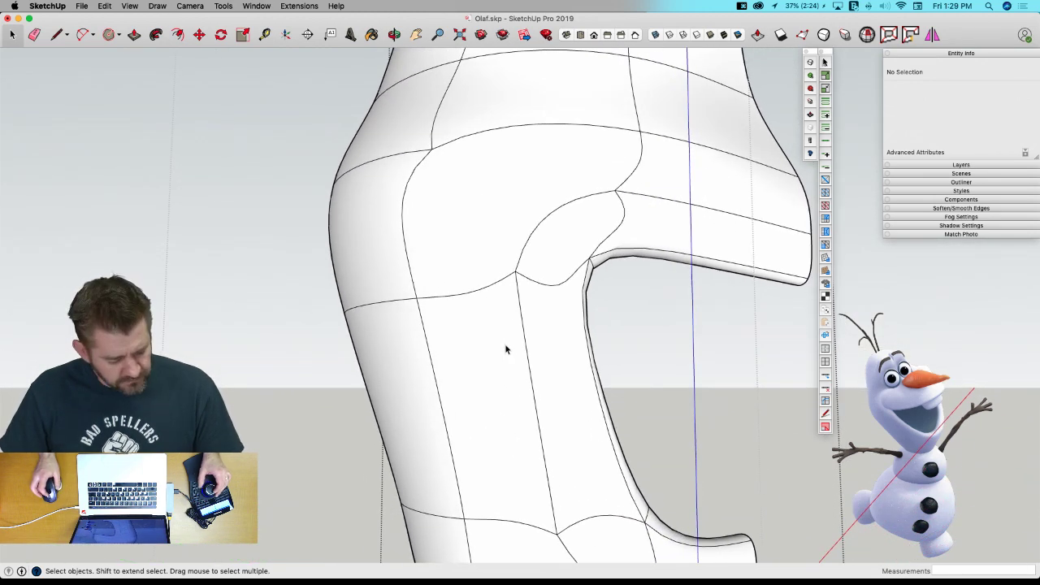
{"action": "key", "text": "u"}
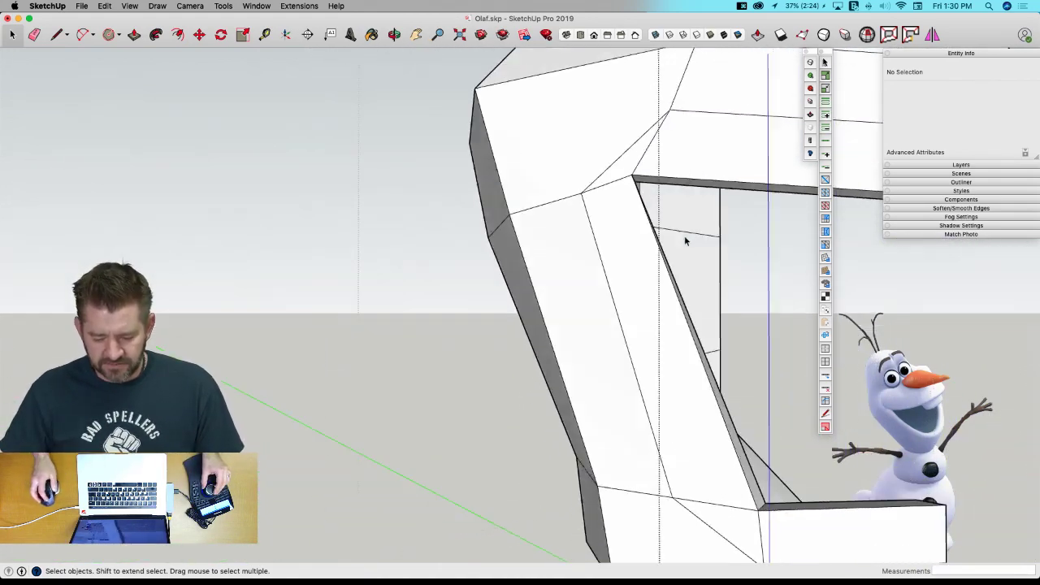
{"action": "key", "text": "l"}
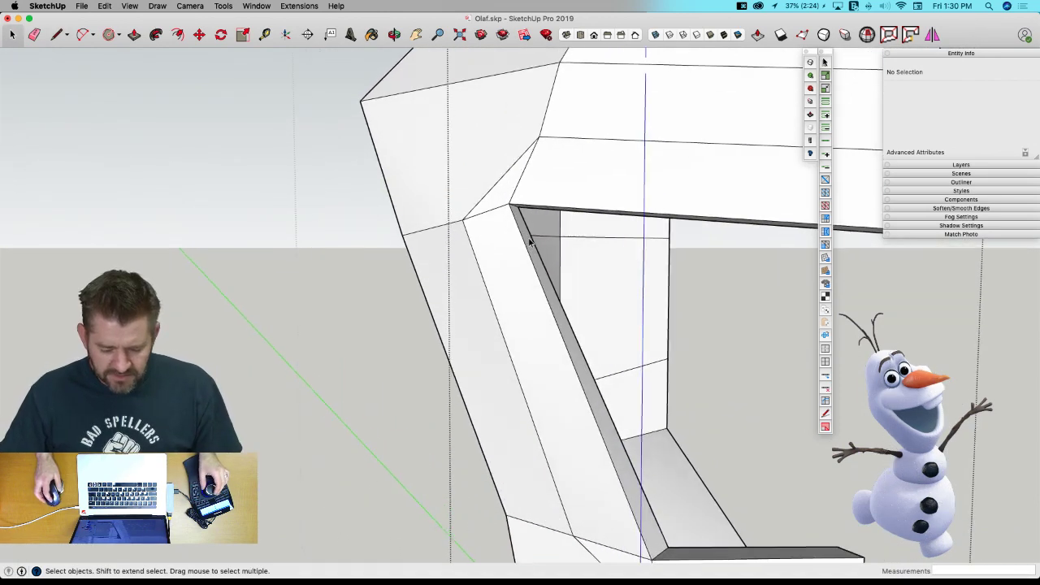
{"action": "key", "text": "l"}
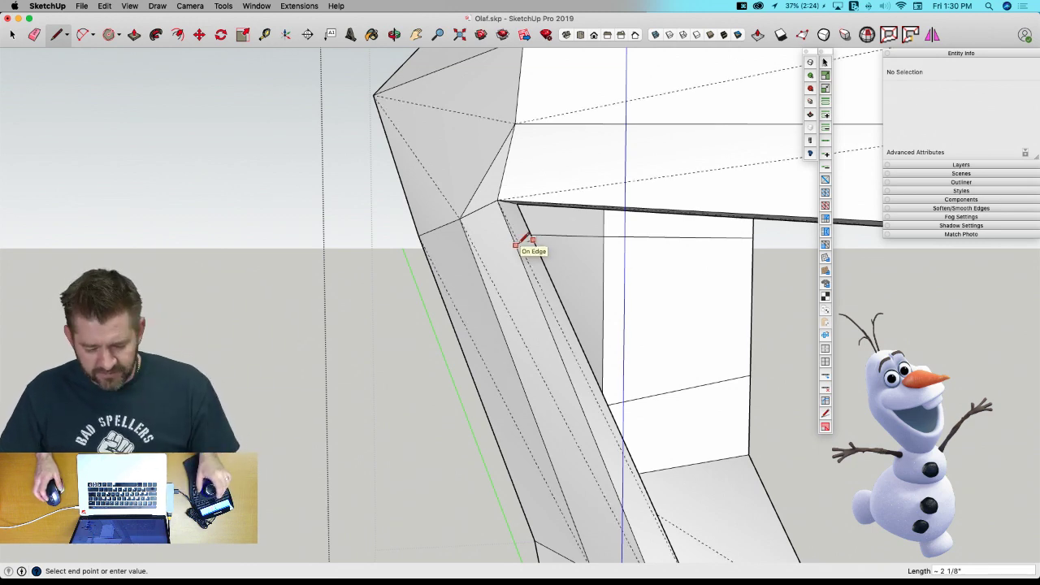
{"action": "key", "text": "space"}
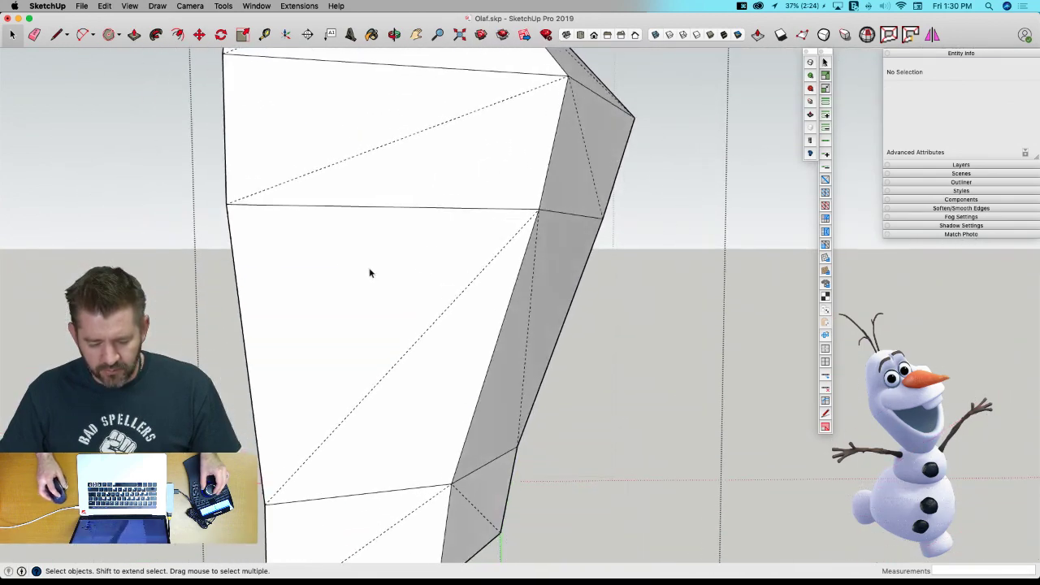
{"action": "key", "text": "l"}
{"action": "left_click", "coordinate": [233, 254]}
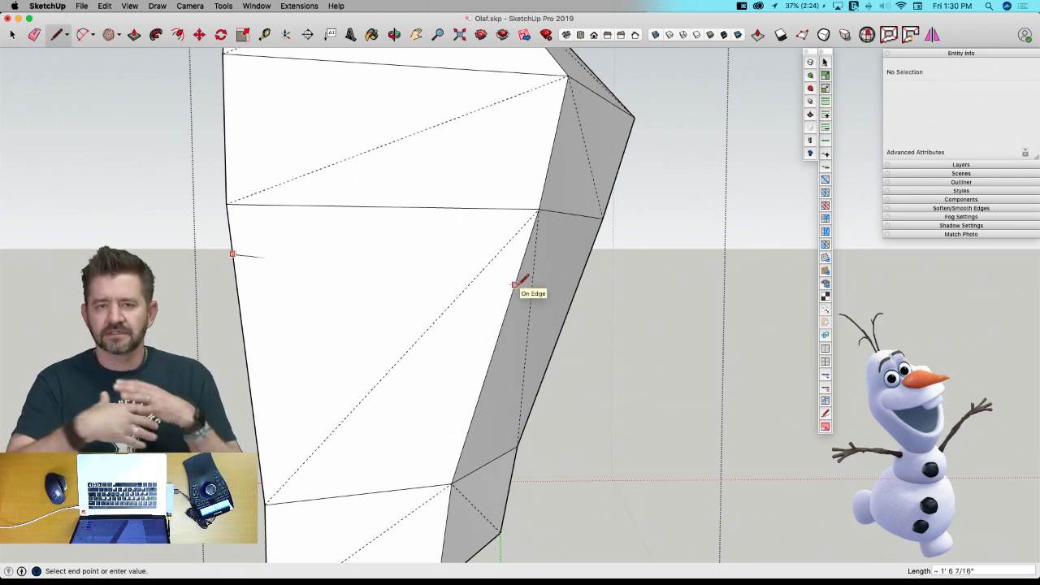
{"action": "key", "text": "space"}
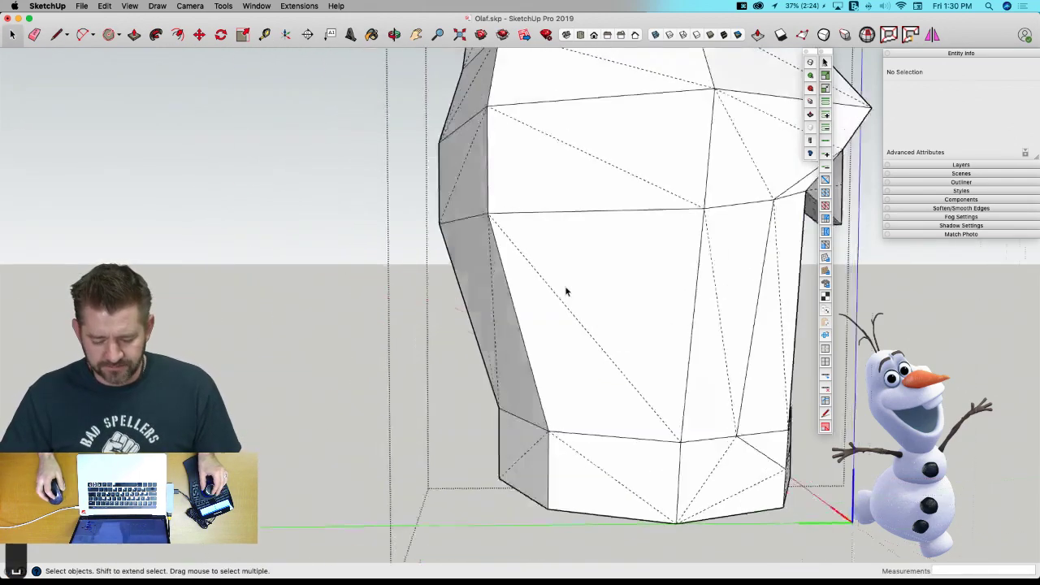
{"action": "middle_click_drag", "start_coordinate": [533, 238], "coordinate": [423, 240]}
{"action": "key", "text": "q"}
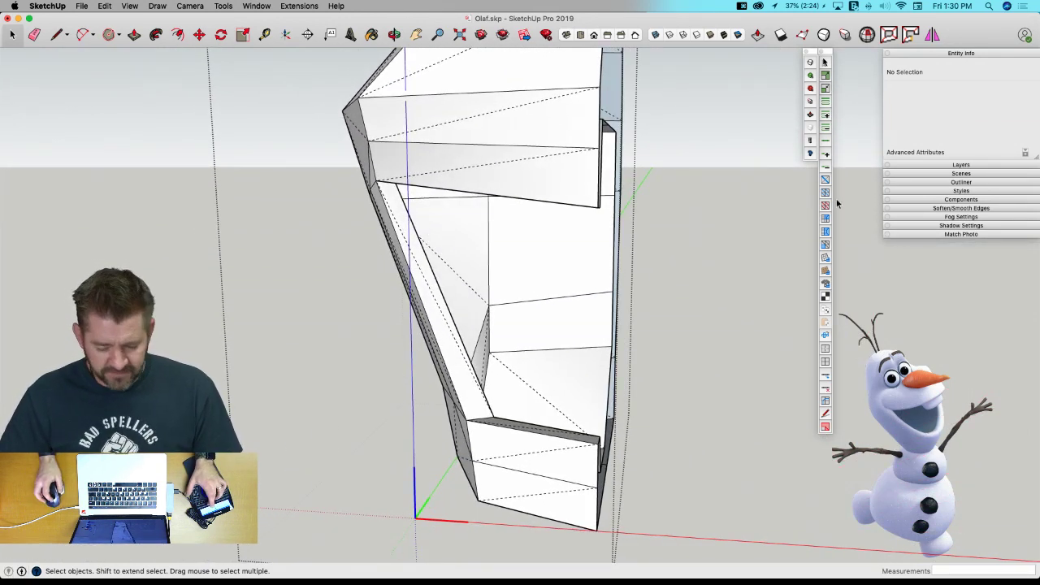
Try to insert a single loop across the ring of long edges beside the mouth opening, and undo it.
{"action": "middle_click_drag", "start_coordinate": [569, 213], "coordinate": [476, 241]}
{"action": "left_click", "coordinate": [588, 214]}
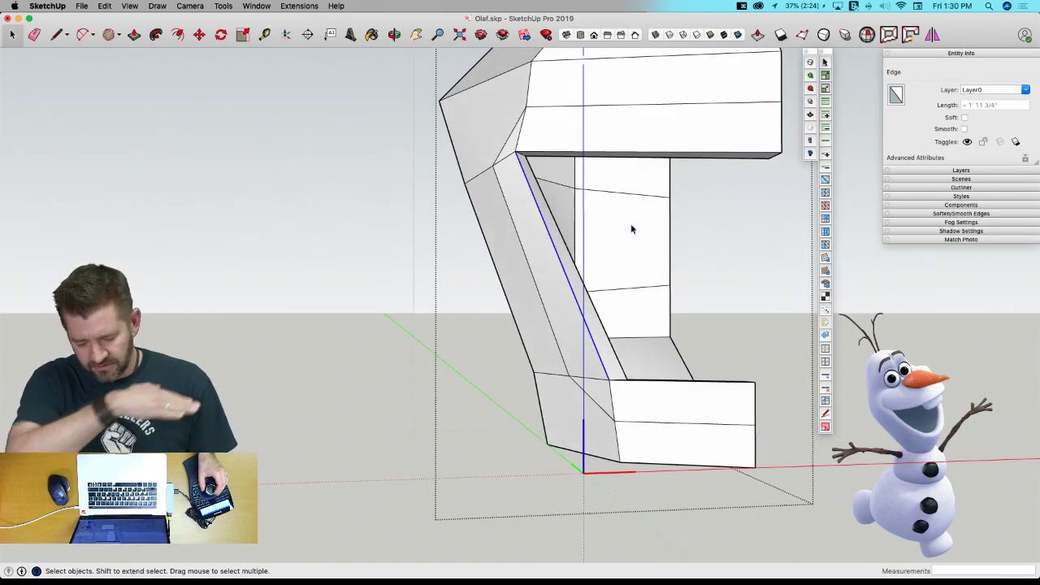
{"action": "middle_click_drag", "start_coordinate": [632, 230], "coordinate": [546, 213]}
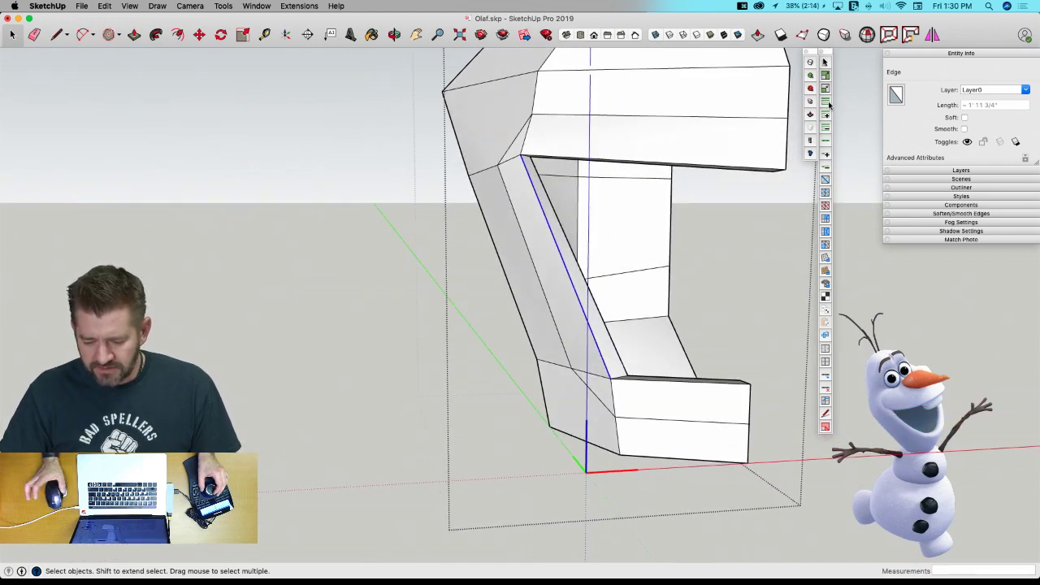
{"action": "left_click", "coordinate": [826, 102]}
{"action": "middle_click_drag", "start_coordinate": [805, 187], "coordinate": [596, 215]}
{"action": "scroll", "coordinate": [596, 215], "scroll_direction": "up", "scroll_amount": 5}
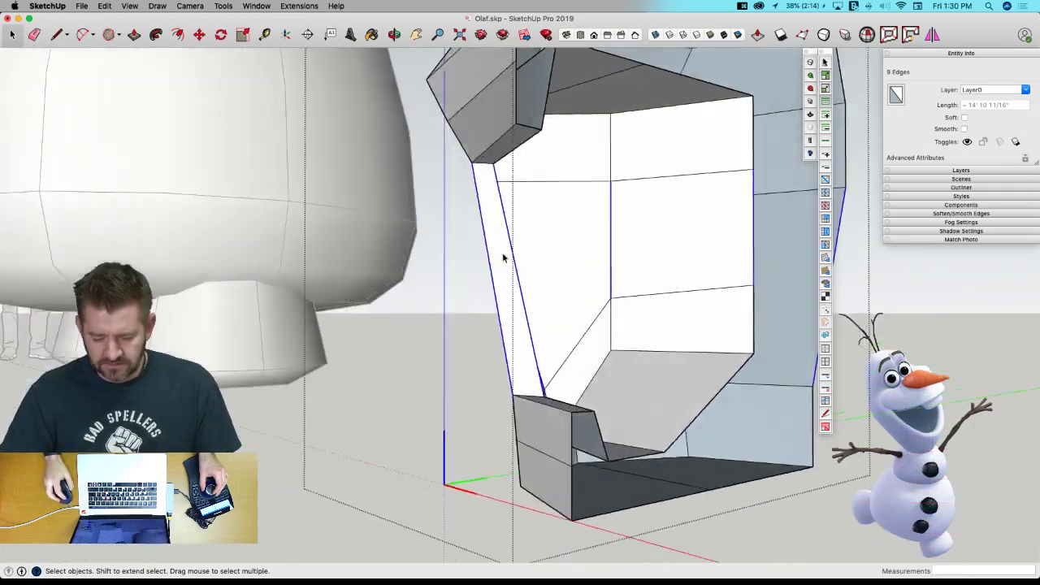
{"action": "middle_click_drag", "start_coordinate": [504, 258], "coordinate": [647, 233]}
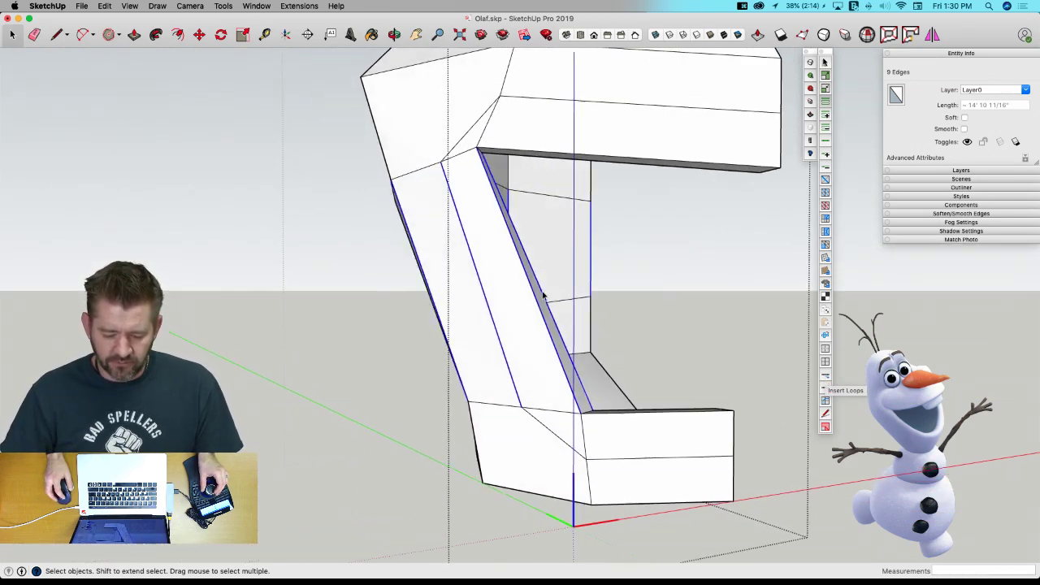
{"action": "left_click", "coordinate": [826, 377]}
{"action": "middle_click_drag", "start_coordinate": [455, 260], "coordinate": [755, 232]}
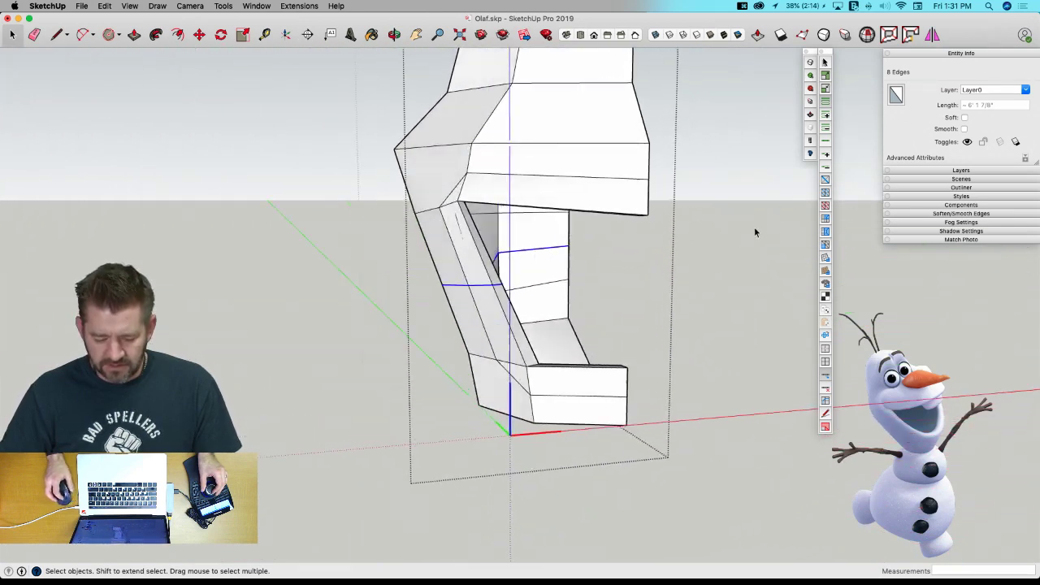
{"action": "key", "text": "super+z"}
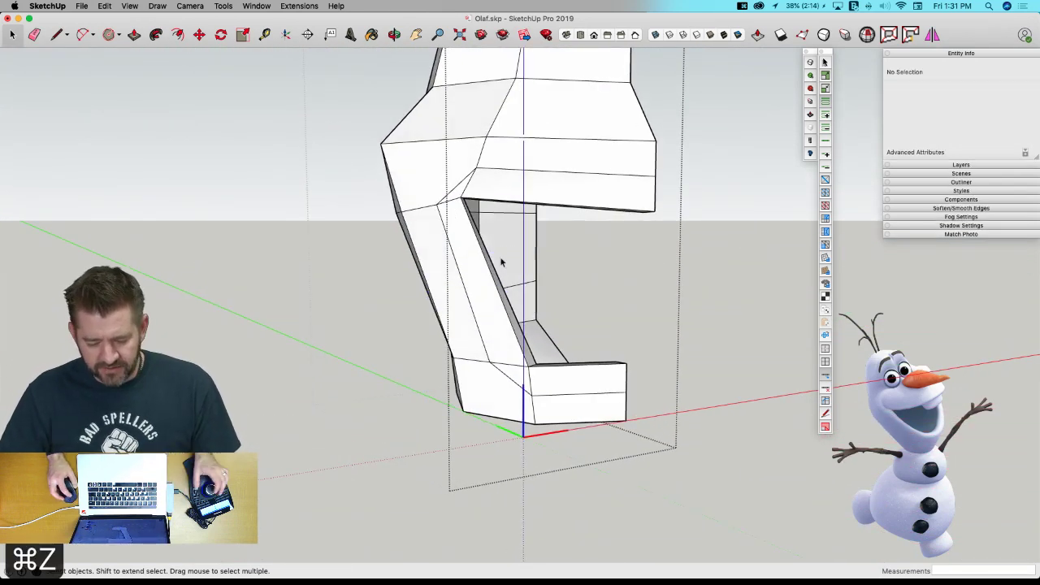
{"action": "left_click", "coordinate": [491, 272]}
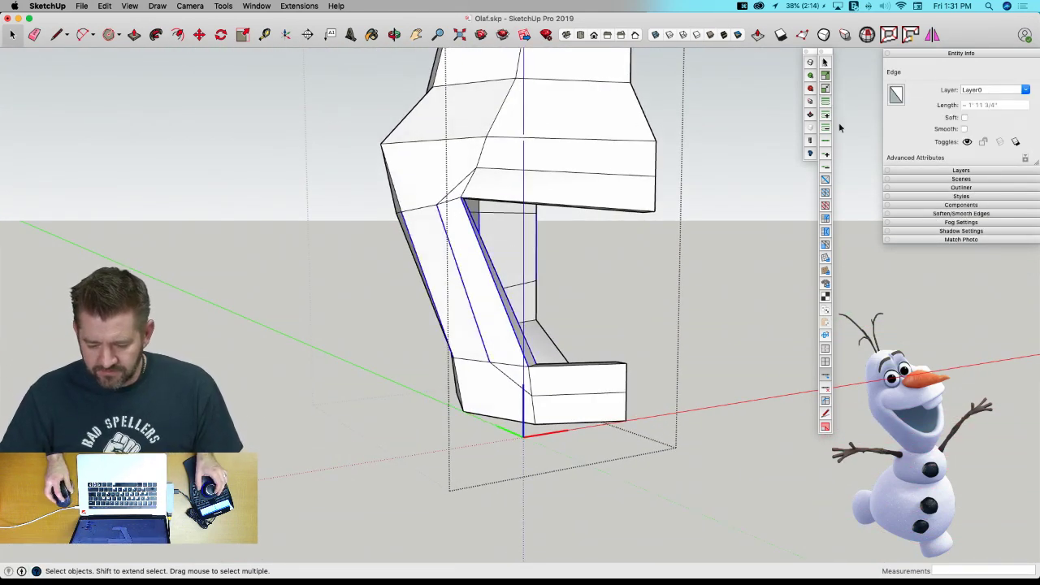
{"action": "left_click", "coordinate": [826, 403]}
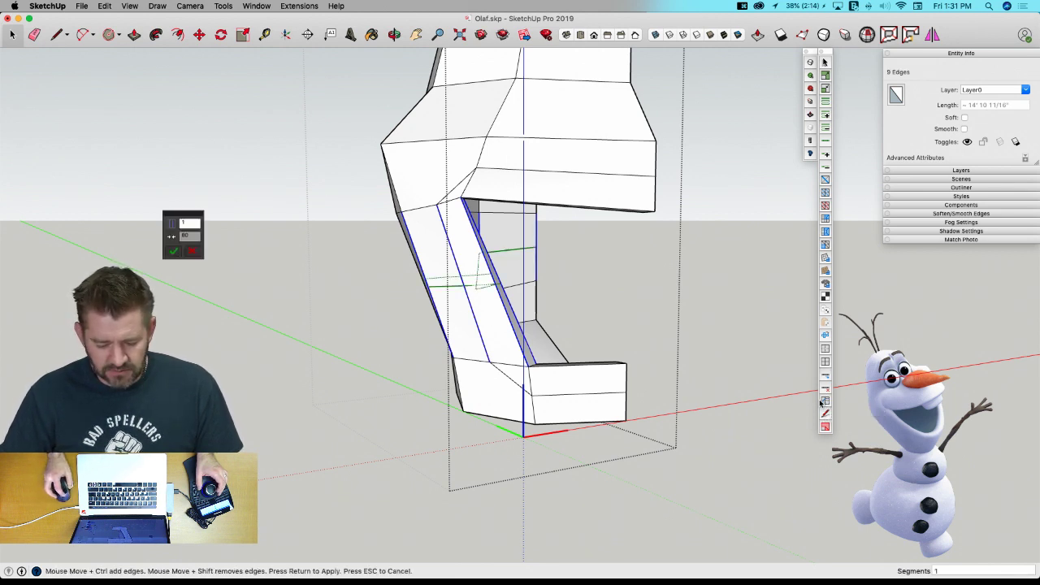
{"action": "left_click", "coordinate": [189, 236]}
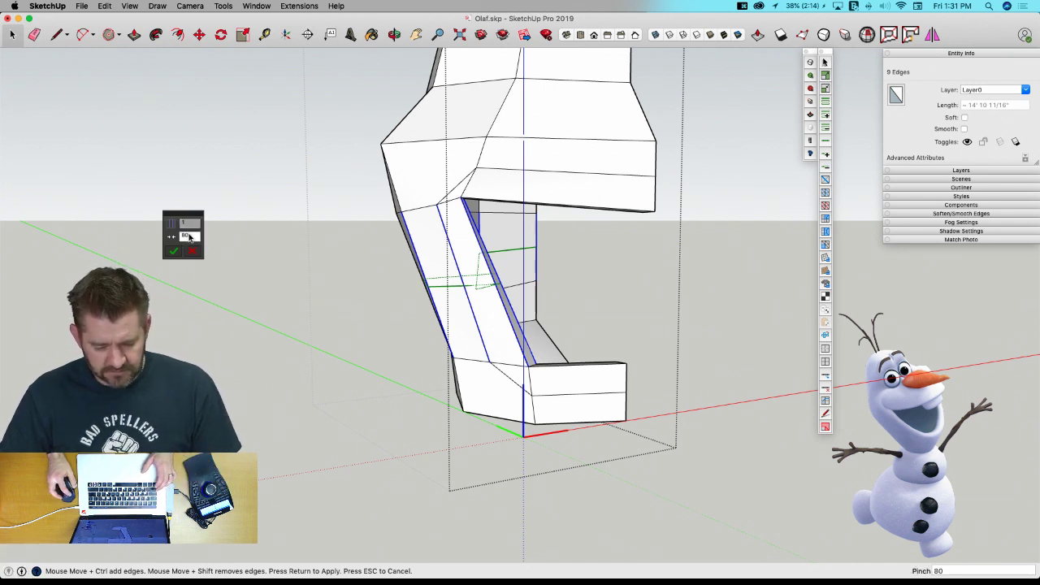
{"action": "left_click", "coordinate": [195, 225]}
{"action": "type", "text": "22"}
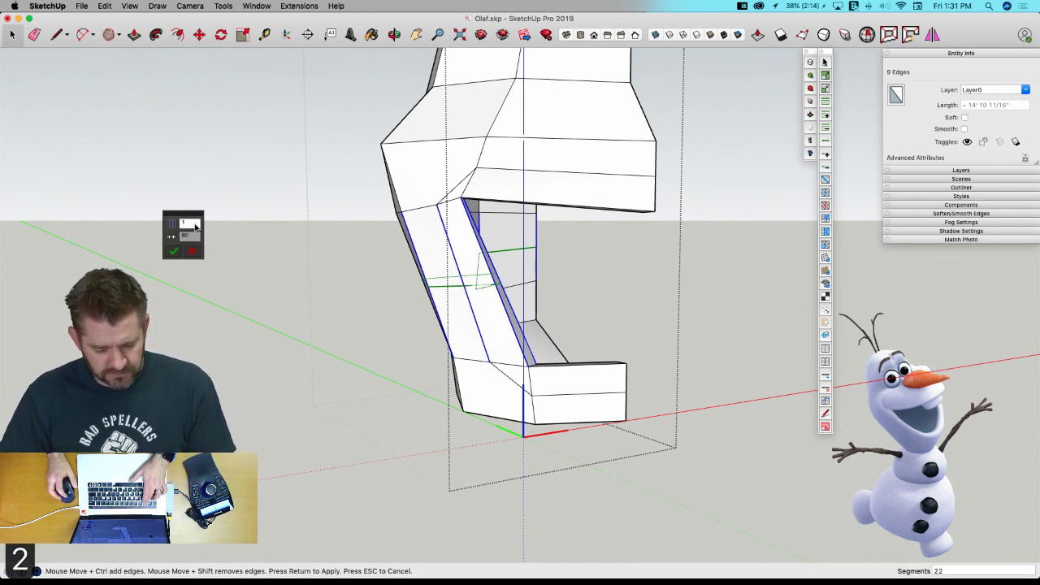
{"action": "type", "text": "222"}
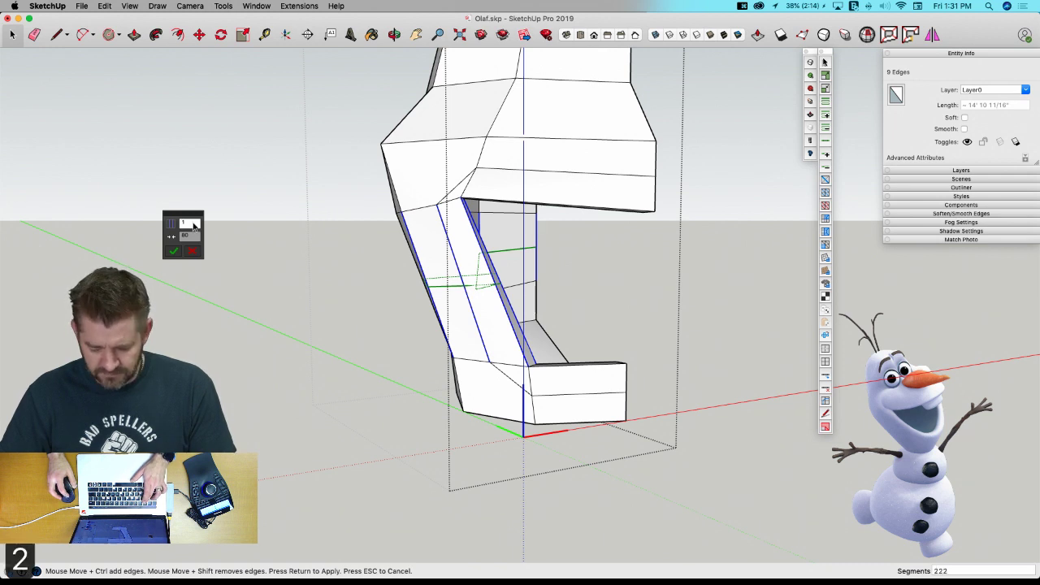
{"action": "key", "text": "BackSpace"}
{"action": "key", "text": "BackSpace"}
{"action": "key", "text": "BackSpace"}
{"action": "key", "text": "BackSpace"}
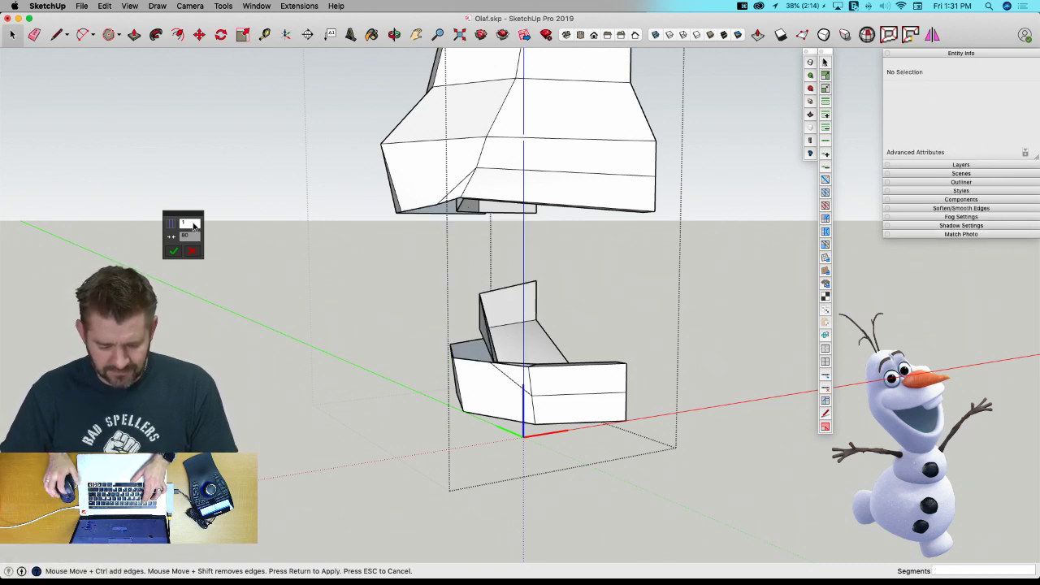
{"action": "key", "text": "super+z"}
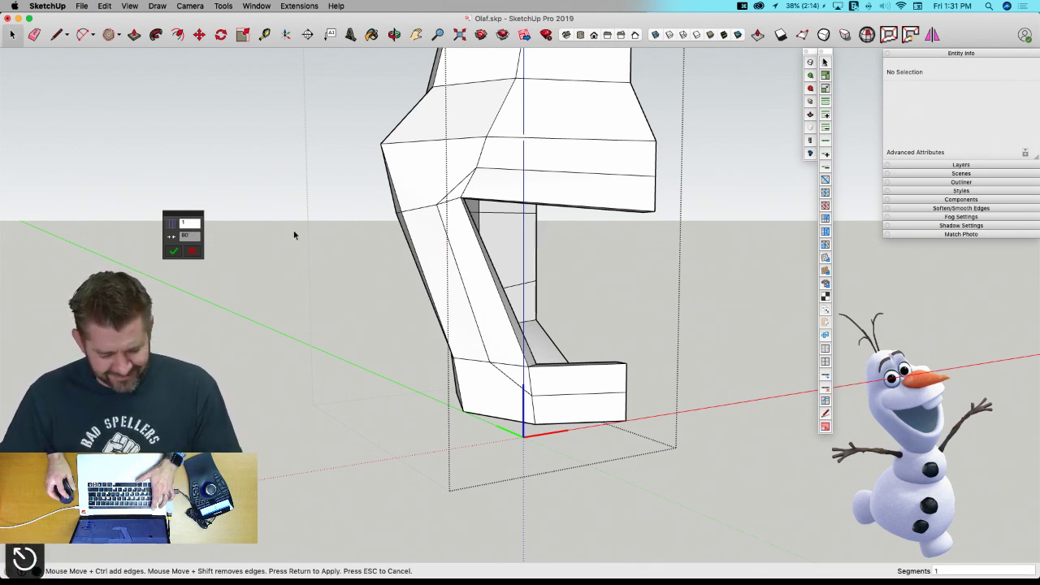
{"action": "left_click", "coordinate": [192, 252]}
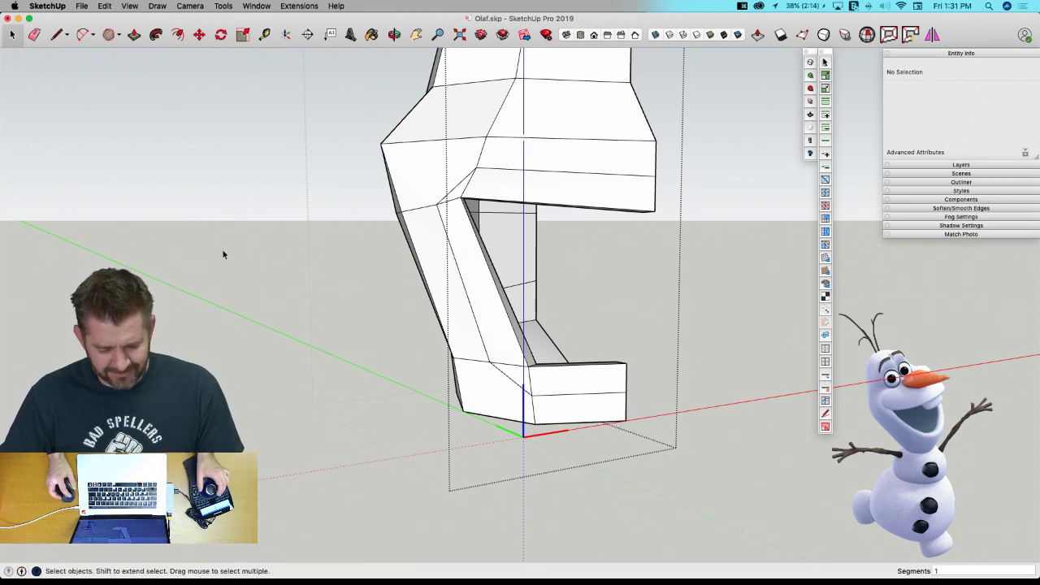
Select the ring of long edges beside the mouth opening and connect them with 2 segments.
{"action": "left_click", "coordinate": [459, 260]}
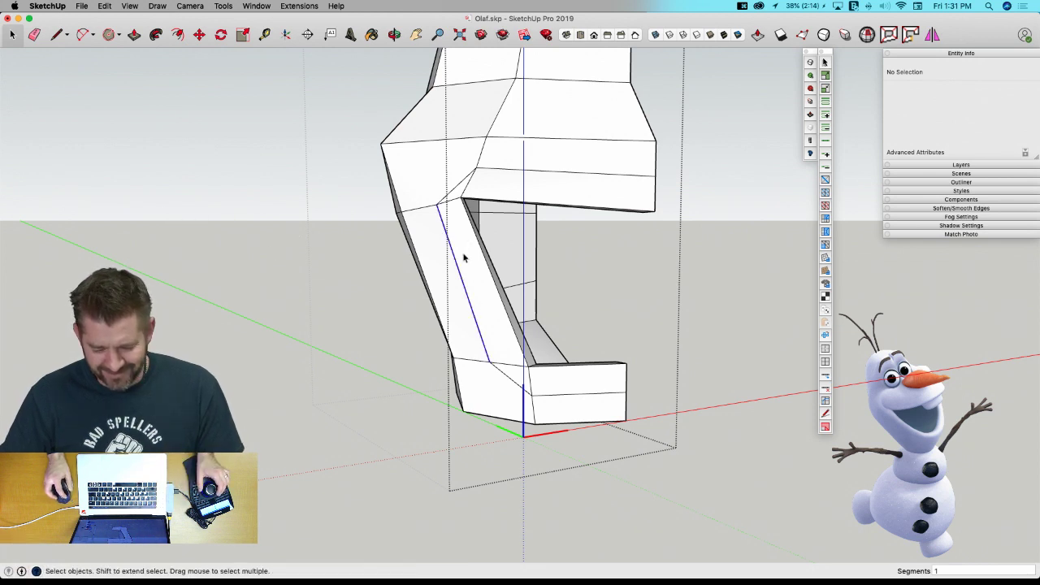
{"action": "left_click", "coordinate": [827, 104]}
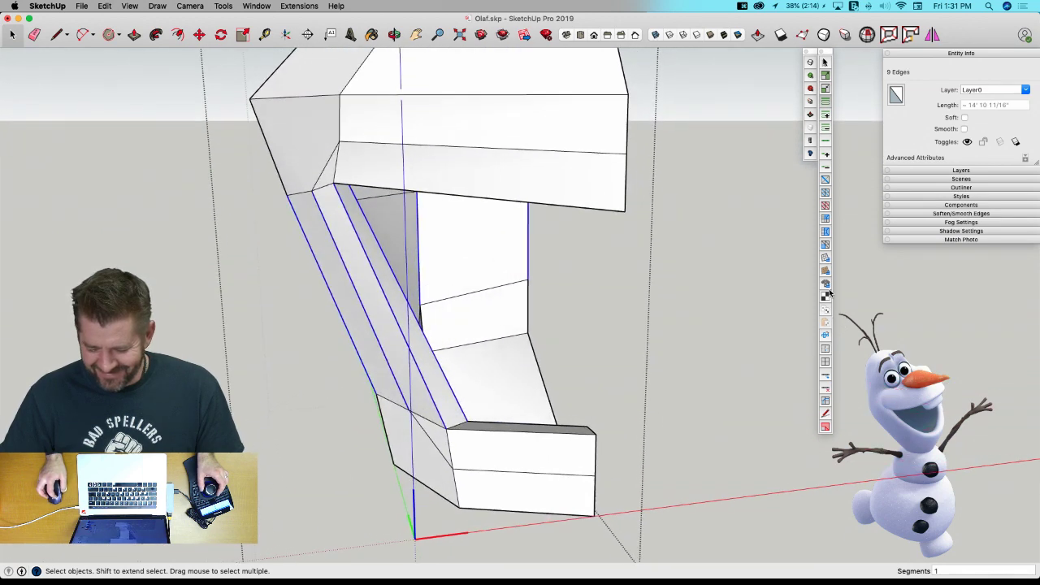
{"action": "left_click", "coordinate": [826, 412]}
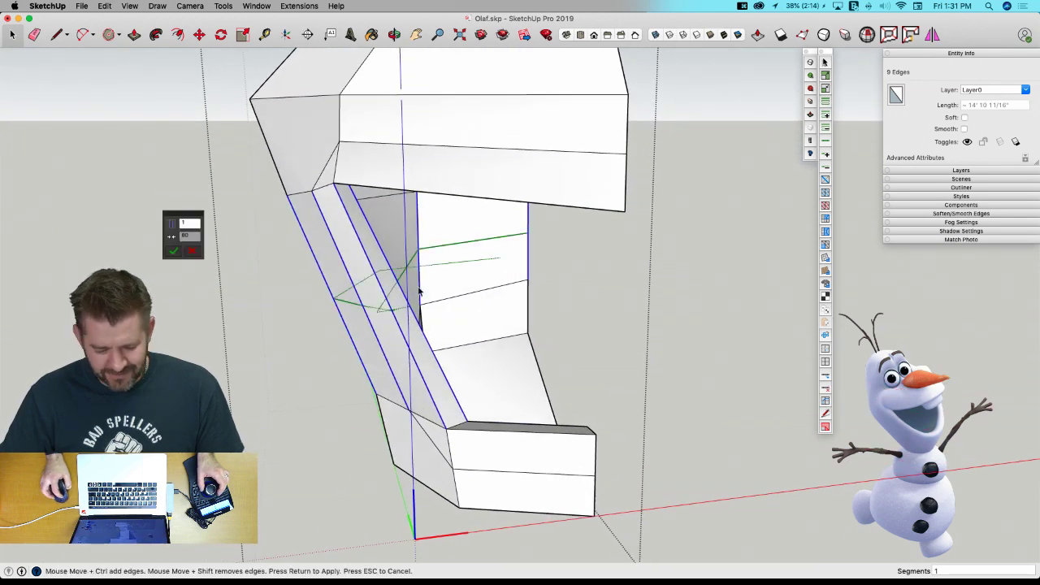
{"action": "key", "text": "2"}
{"action": "key", "text": "Return"}
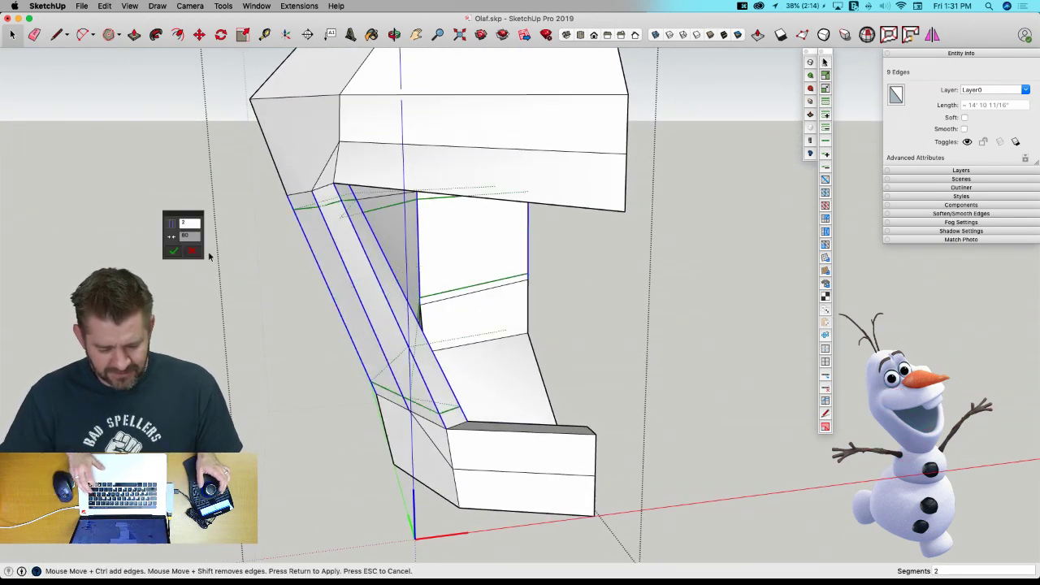
{"action": "middle_click_drag", "start_coordinate": [413, 264], "coordinate": [471, 374]}
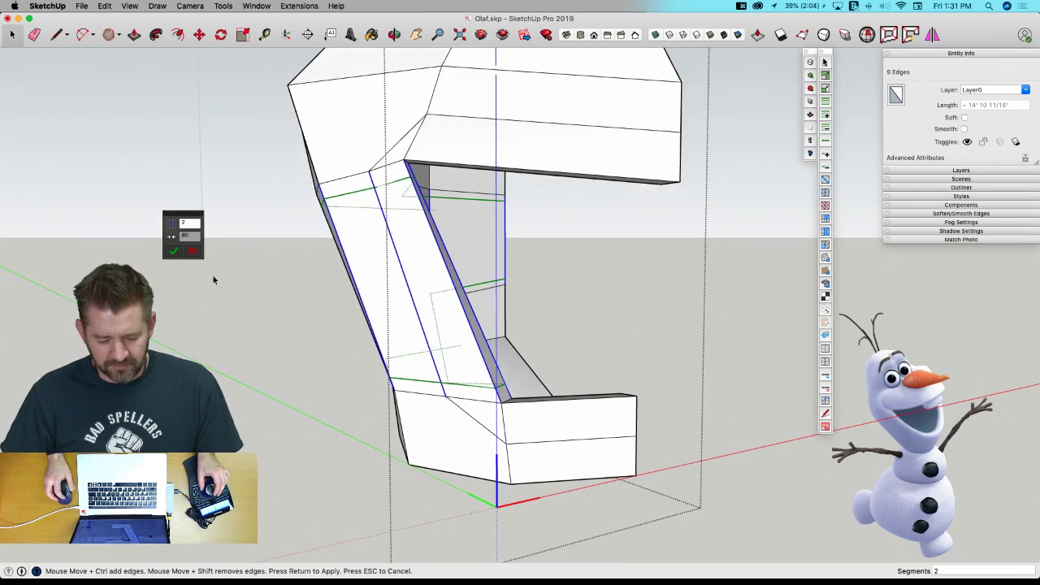
{"action": "left_click", "coordinate": [174, 252]}
Remove the lower of the two new edge loops, near the bottom of the mouth.
{"action": "middle_click_drag", "start_coordinate": [633, 331], "coordinate": [466, 355]}
{"action": "left_click", "coordinate": [496, 360]}
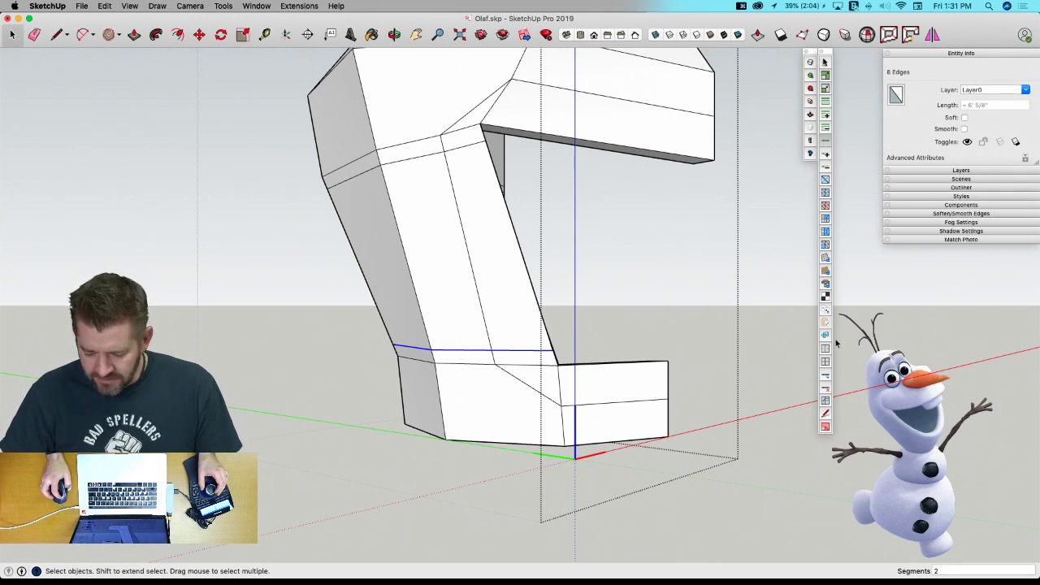
{"action": "left_click", "coordinate": [826, 387]}
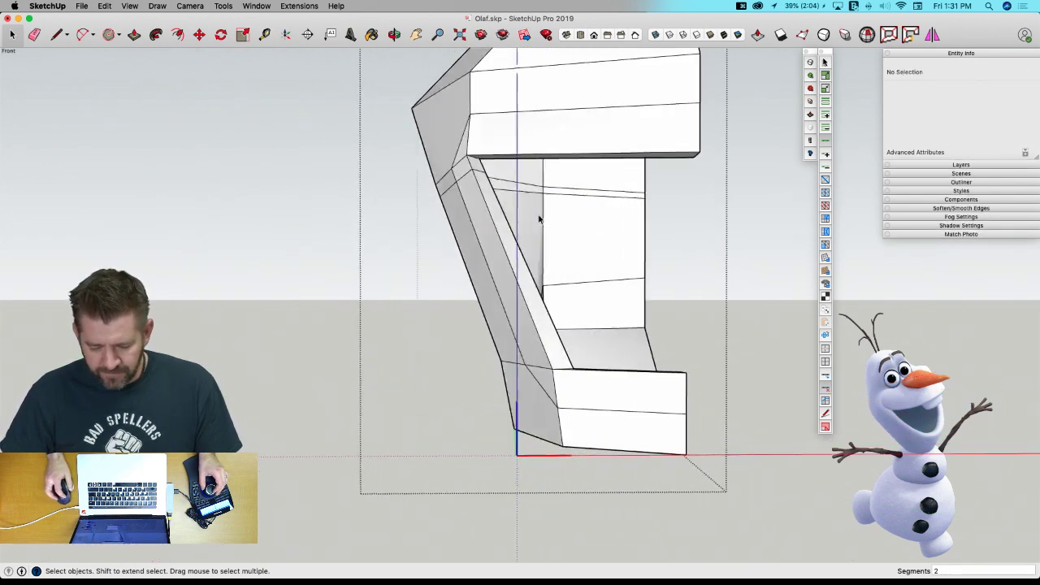
Select the new loop's three edges around the lip, open them for vertex editing, and move their vertices down about 1 9/16" along the blue axis.
{"action": "scroll", "coordinate": [480, 189], "scroll_direction": "up", "scroll_amount": 5}
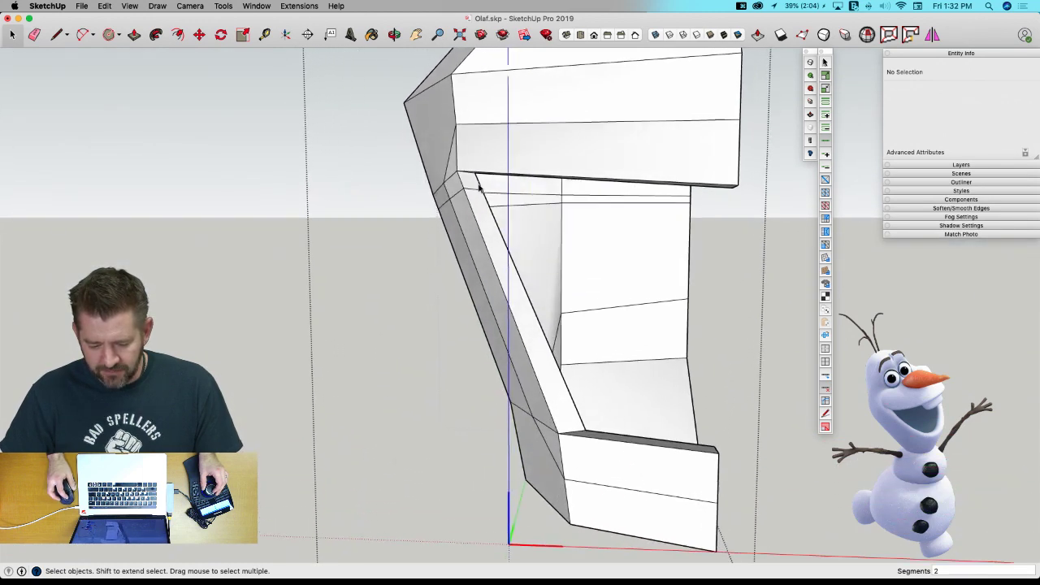
{"action": "scroll", "coordinate": [465, 187], "scroll_direction": "up", "scroll_amount": 2}
{"action": "left_click", "coordinate": [465, 179]}
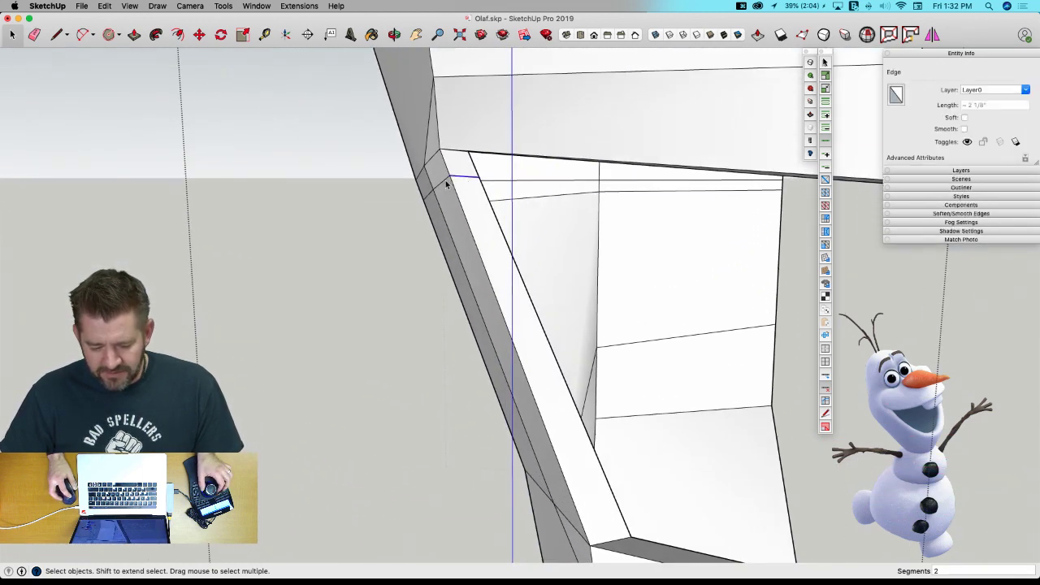
{"action": "left_click", "coordinate": [464, 178], "text": "shift"}
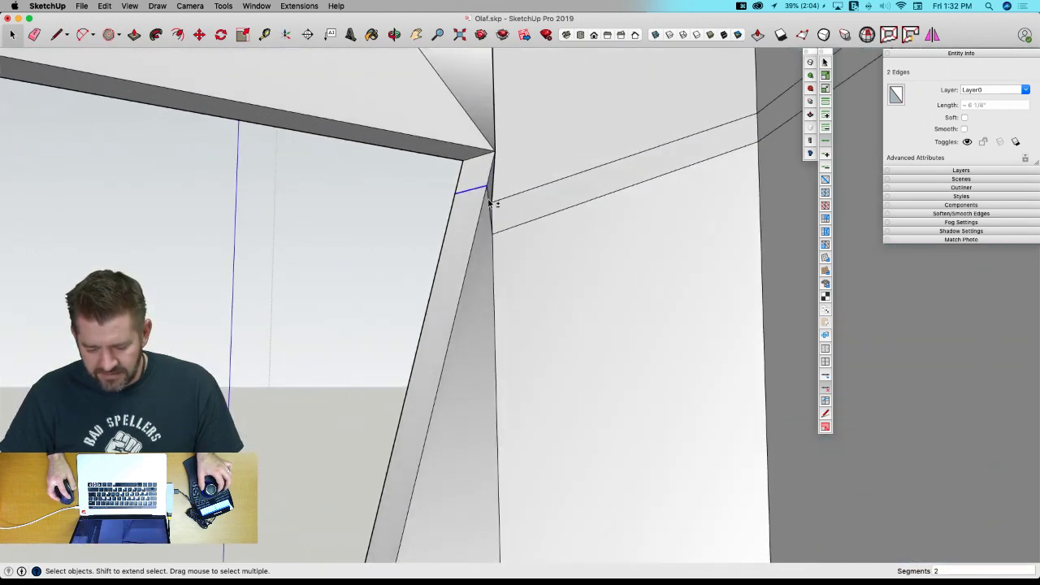
{"action": "left_click", "coordinate": [490, 203], "text": "shift"}
{"action": "scroll", "coordinate": [509, 209], "scroll_direction": "down", "scroll_amount": 5}
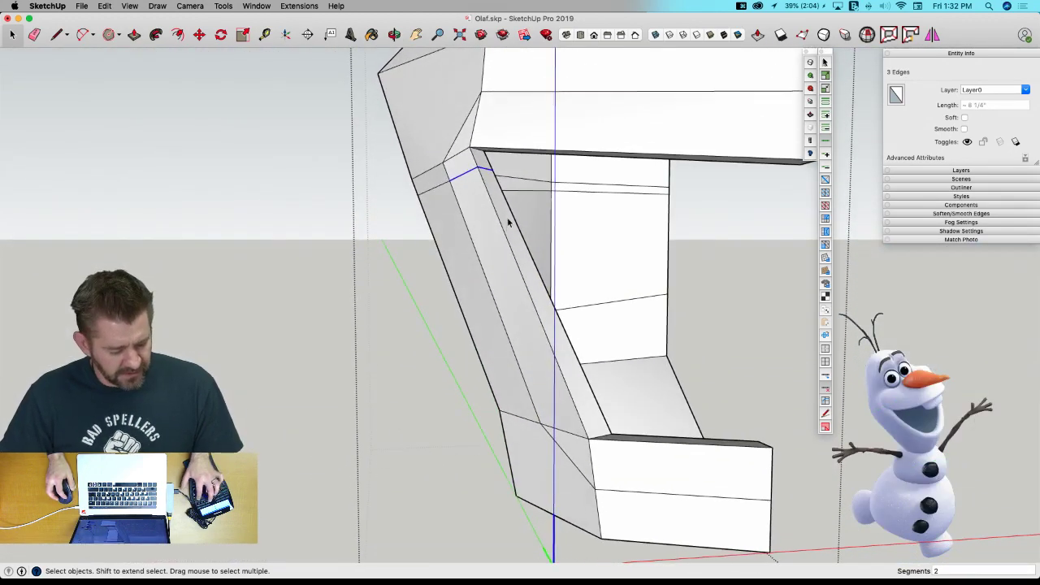
{"action": "key", "text": "v"}
{"action": "left_click_drag", "start_coordinate": [471, 106], "coordinate": [475, 158]}
{"action": "middle_click_drag", "start_coordinate": [504, 235], "coordinate": [561, 250]}
{"action": "middle_click_drag", "start_coordinate": [659, 217], "coordinate": [659, 235]}
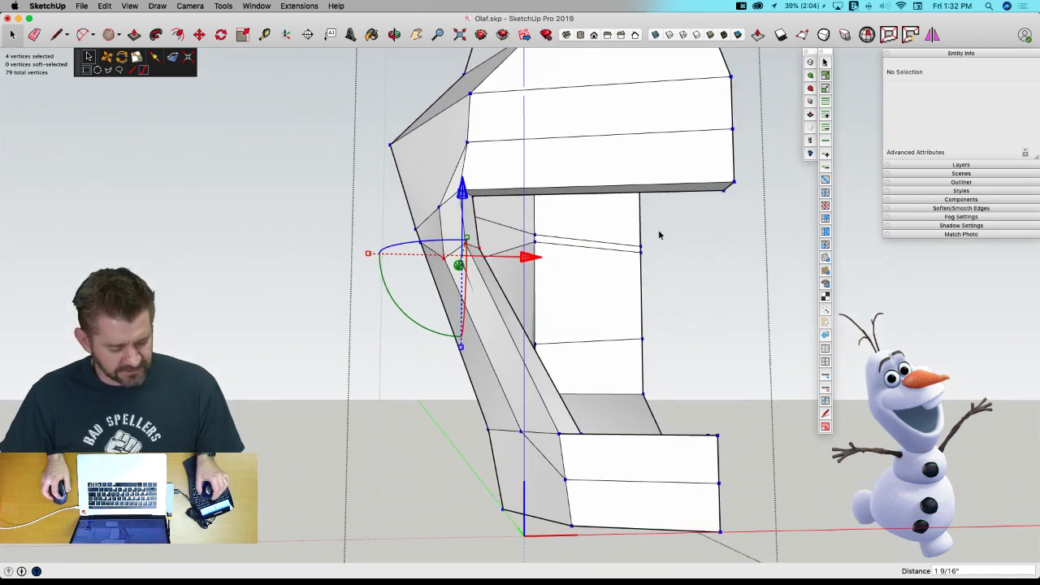
Turn subdivision back on to check the reshaped mouth corner, and leave vertex editing, dismissing the error report.
{"action": "middle_click_drag", "start_coordinate": [582, 219], "coordinate": [703, 283]}
{"action": "key", "text": "u"}
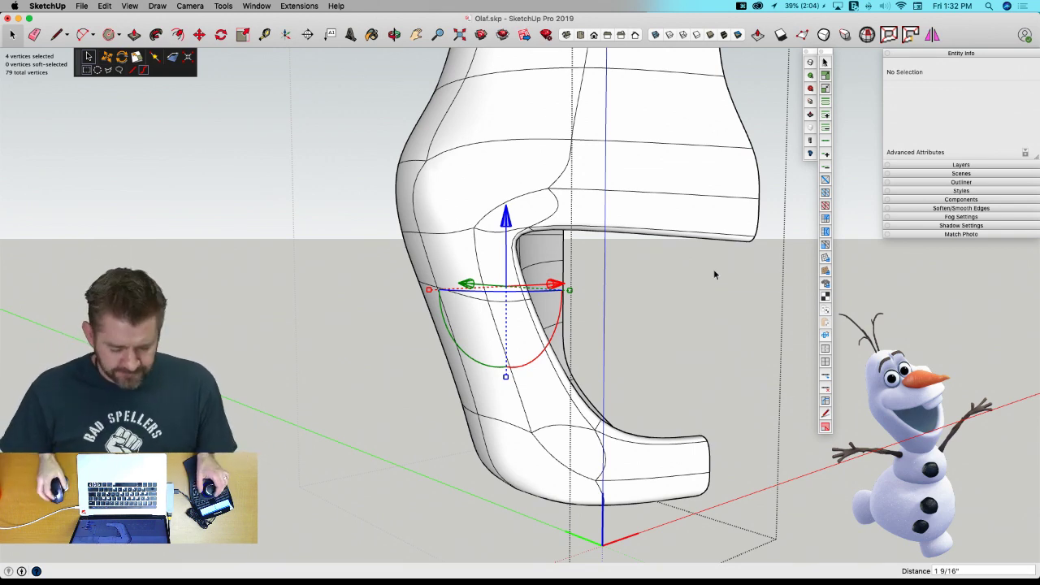
{"action": "middle_click_drag", "start_coordinate": [679, 292], "coordinate": [744, 304]}
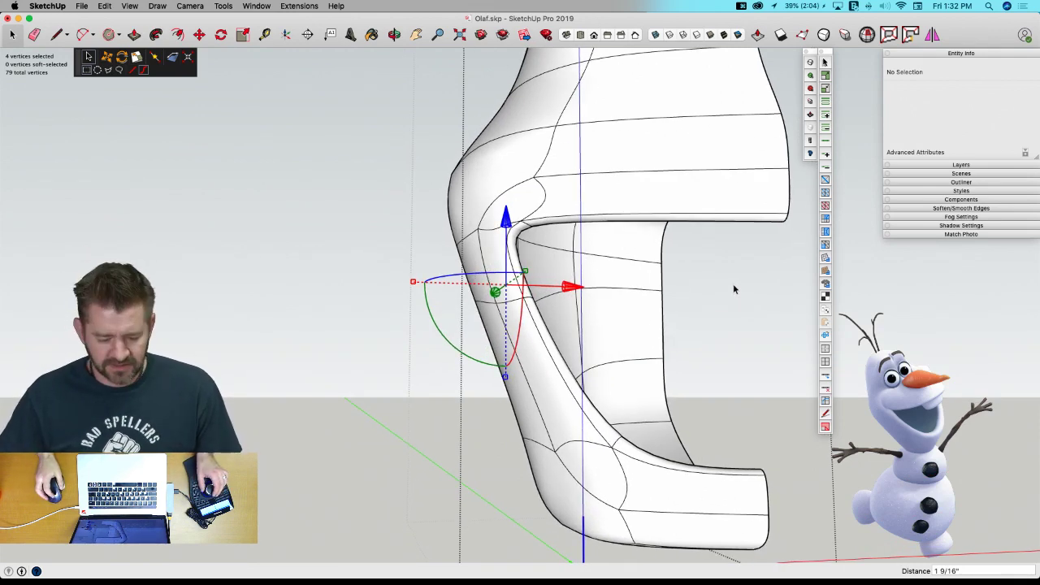
{"action": "middle_click_drag", "start_coordinate": [733, 289], "coordinate": [659, 292]}
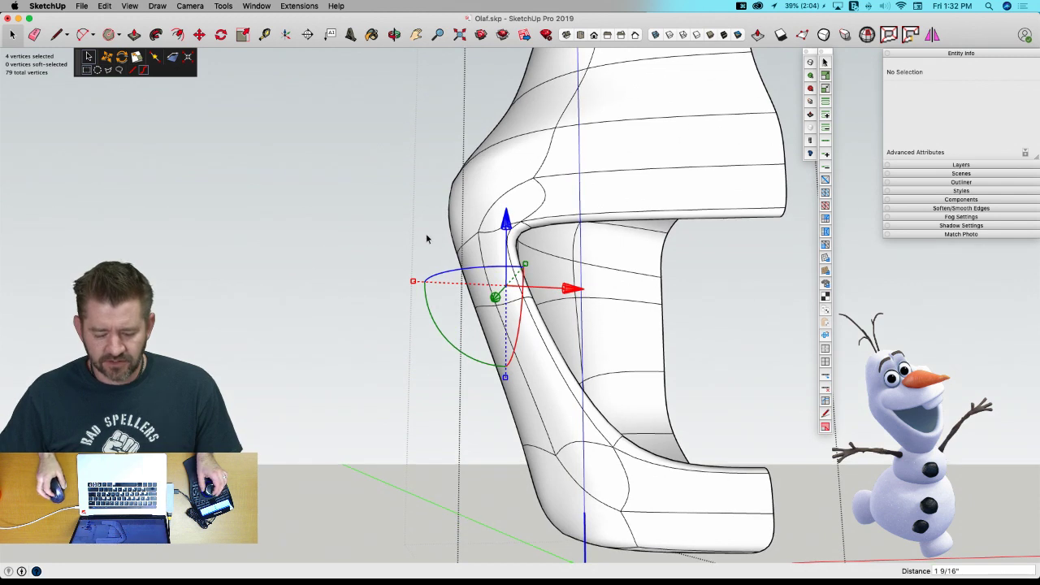
{"action": "middle_click_drag", "start_coordinate": [426, 238], "coordinate": [419, 238]}
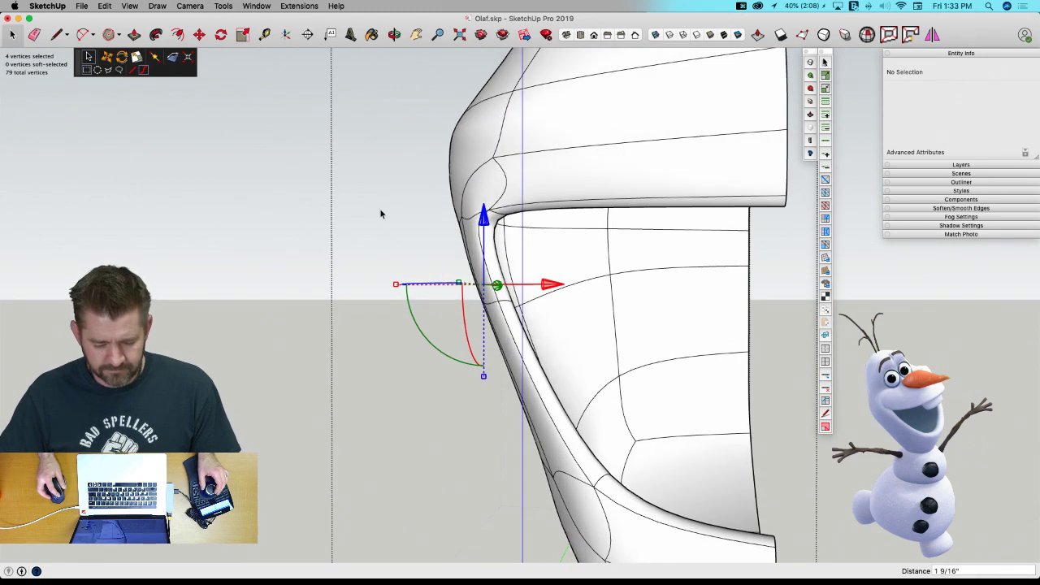
{"action": "key", "text": "space"}
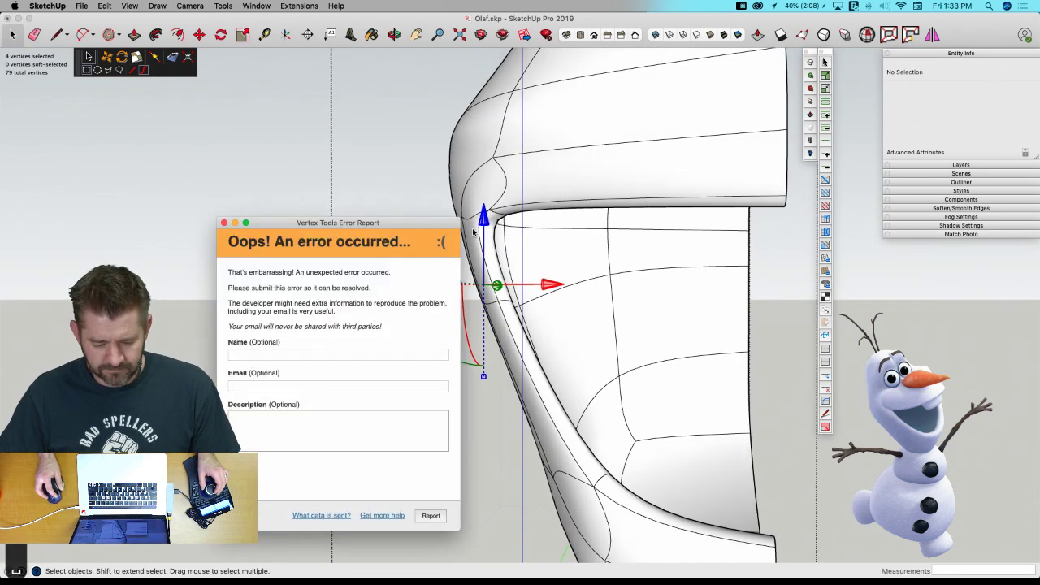
{"action": "left_click", "coordinate": [226, 223]}
Examine the lip surface and the short edge at the mouth's upper corner up close, and clear the selection.
{"action": "left_click", "coordinate": [514, 224]}
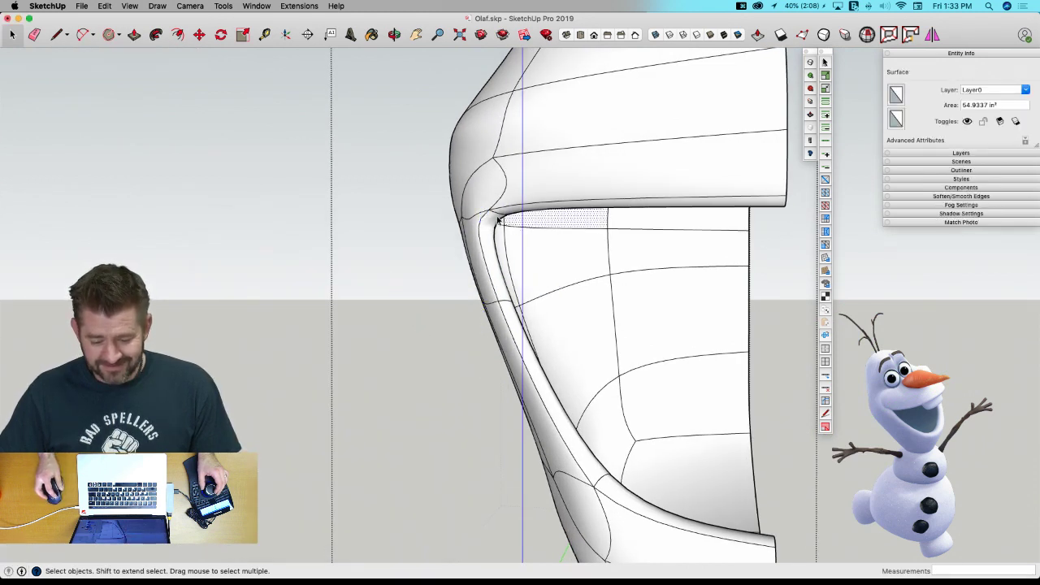
{"action": "double_click", "coordinate": [496, 221]}
{"action": "scroll", "coordinate": [427, 275], "scroll_direction": "up", "scroll_amount": 5}
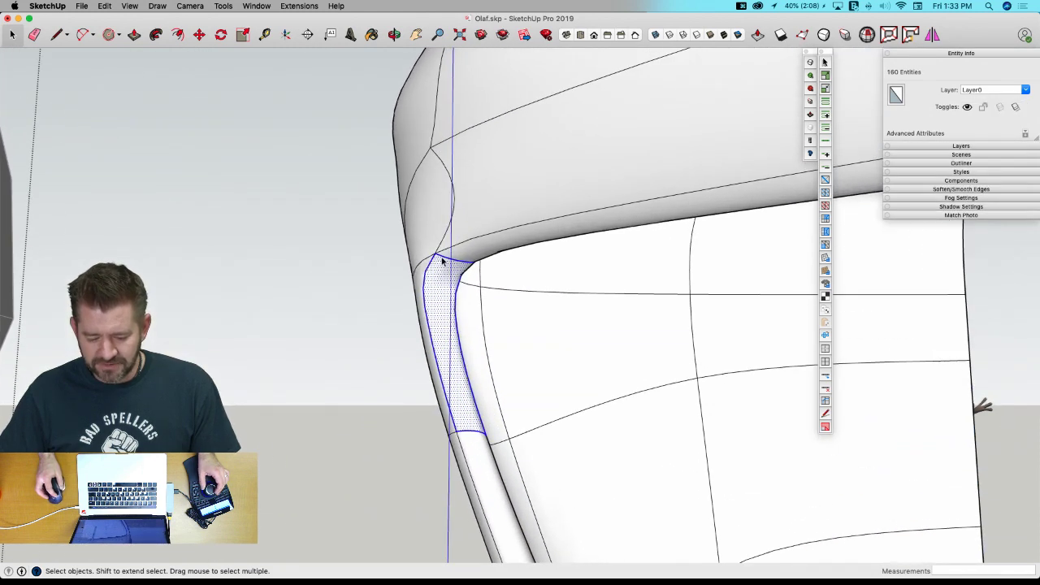
{"action": "left_click", "coordinate": [443, 261]}
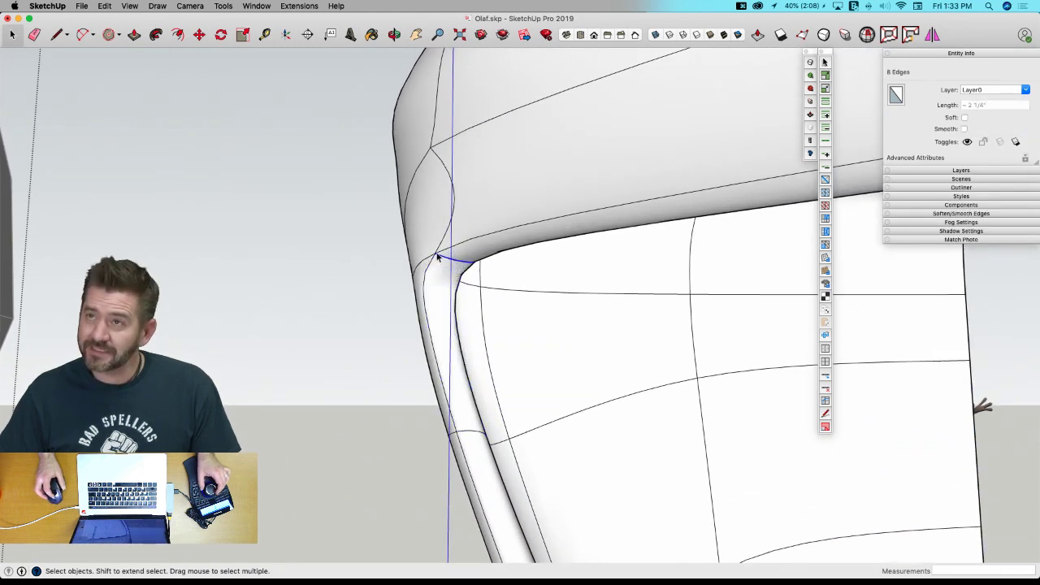
{"action": "left_click", "coordinate": [374, 257]}
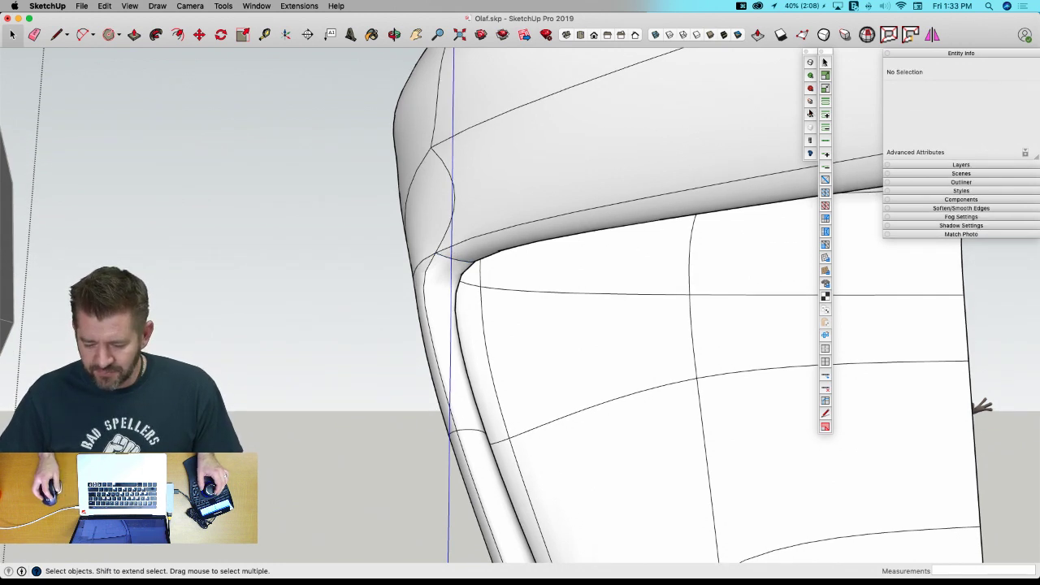
Raise the crease sharpness of the vertex at the outer end of the short edge in the mouth's upper corner.
{"action": "left_click", "coordinate": [812, 103]}
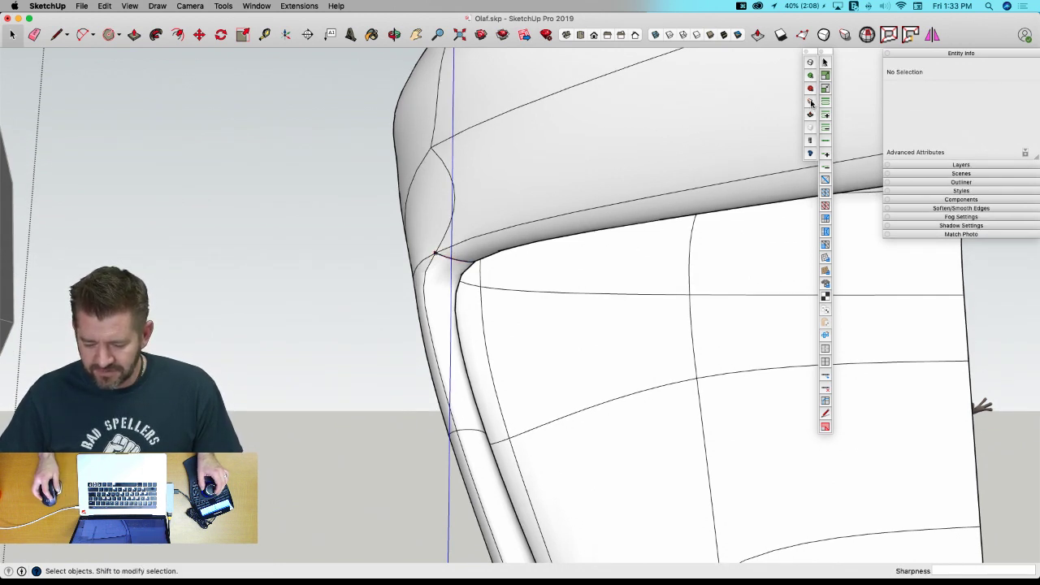
{"action": "left_click", "coordinate": [436, 253]}
{"action": "mouse_move", "coordinate": [437, 245]}
{"action": "left_mouse_down"}
{"action": "mouse_move", "coordinate": [430, 224]}
{"action": "mouse_move", "coordinate": [439, 239]}
{"action": "left_mouse_up"}
{"action": "key", "text": "space"}
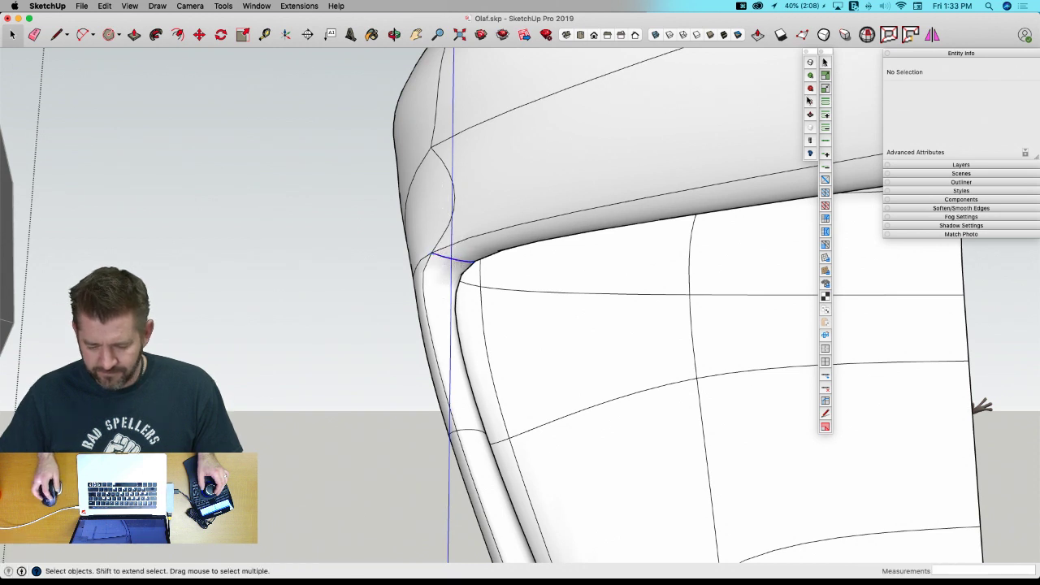
Set the crease sharpness of the short edge at the mouth's upper corner to about 0.80.
{"action": "left_click", "coordinate": [811, 114]}
{"action": "left_click", "coordinate": [808, 108]}
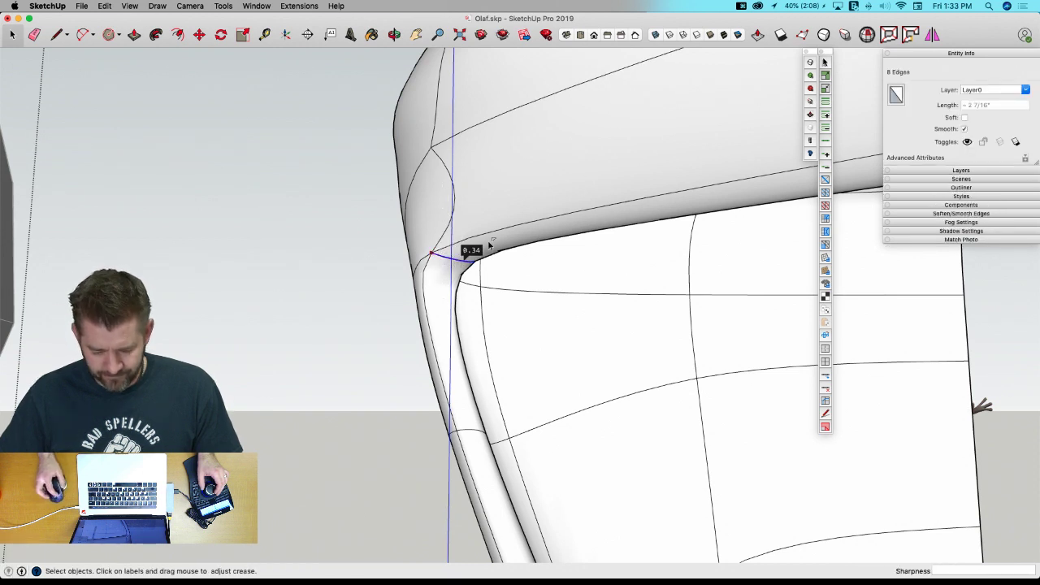
{"action": "left_click_drag", "start_coordinate": [468, 250], "coordinate": [457, 225]}
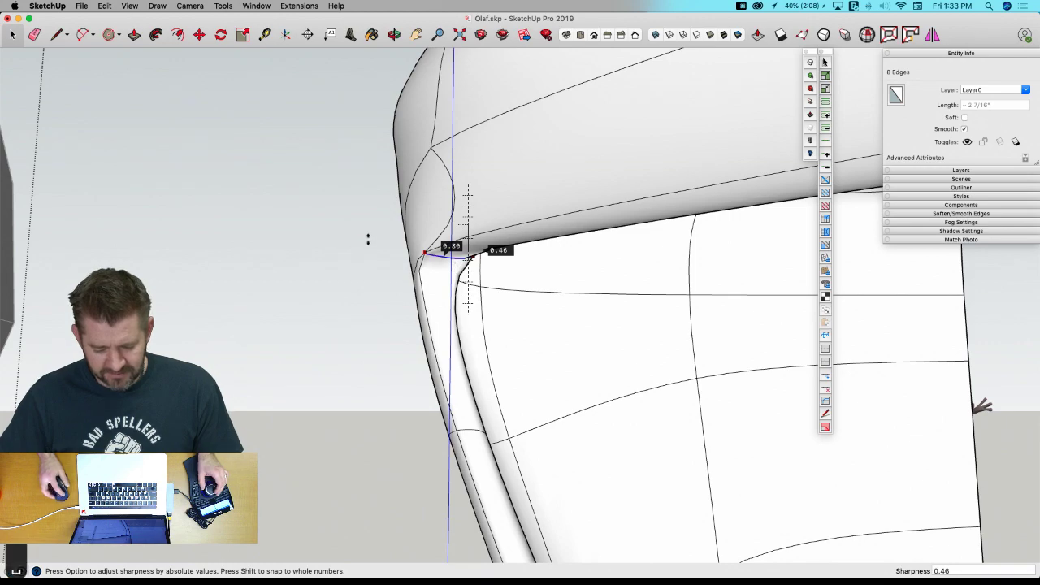
{"action": "key", "text": "space"}
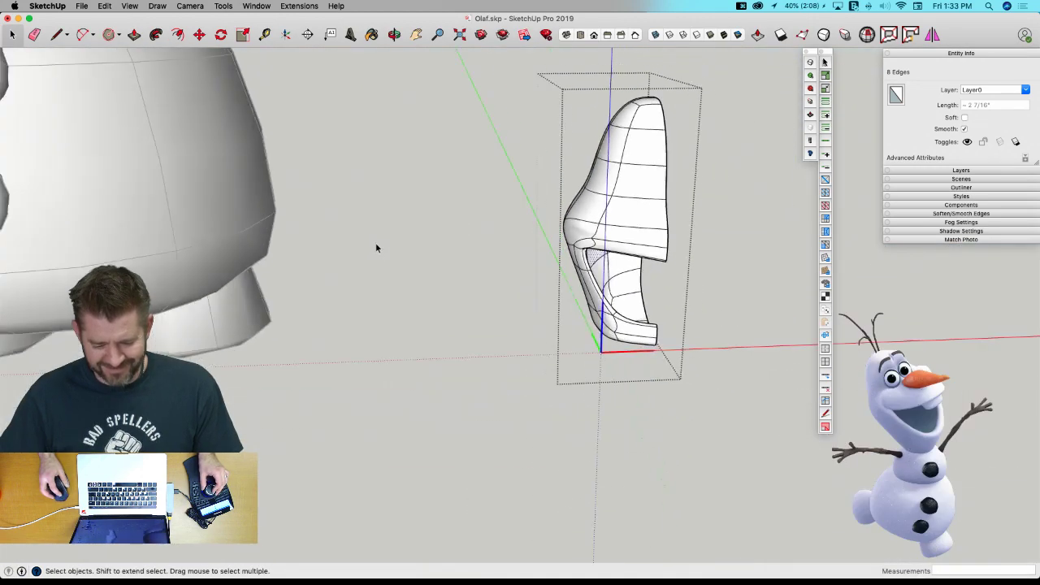
Adjust the vertex crease at the mouth's upper corner to about 0.40, working from close up.
{"action": "left_click", "coordinate": [633, 314]}
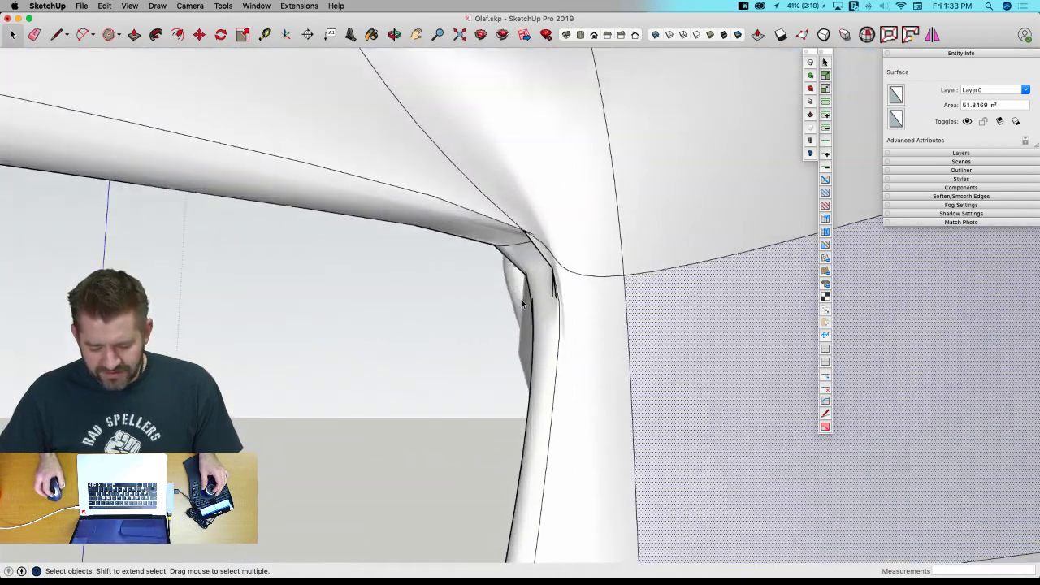
{"action": "middle_click_drag", "start_coordinate": [523, 304], "coordinate": [329, 235]}
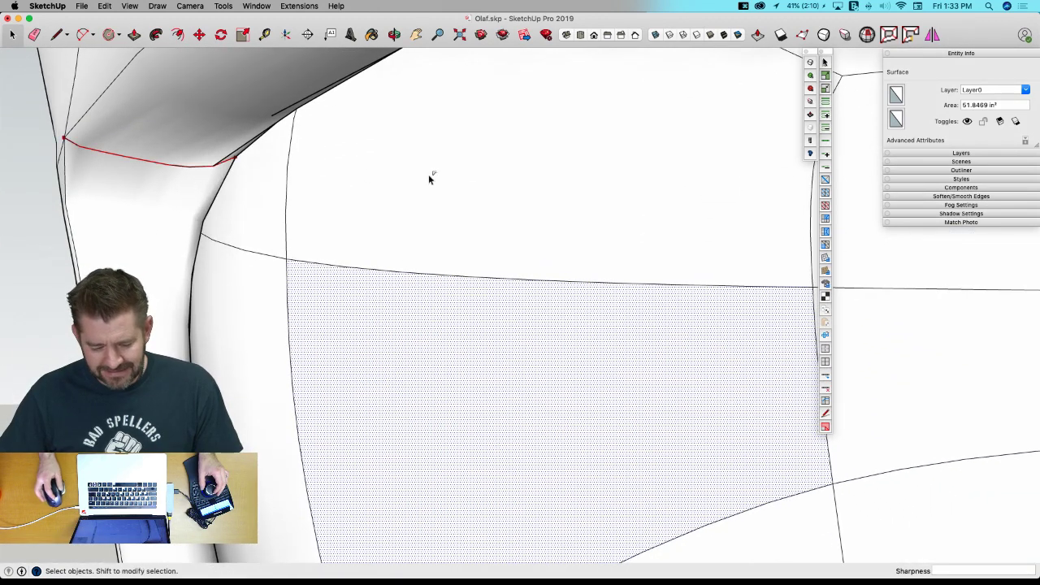
{"action": "middle_click_drag", "start_coordinate": [236, 158], "coordinate": [376, 218]}
{"action": "mouse_move", "coordinate": [374, 213]}
{"action": "left_mouse_down"}
{"action": "mouse_move", "coordinate": [396, 227]}
{"action": "mouse_move", "coordinate": [333, 213]}
{"action": "mouse_move", "coordinate": [391, 218]}
{"action": "mouse_move", "coordinate": [374, 216]}
{"action": "left_mouse_up"}
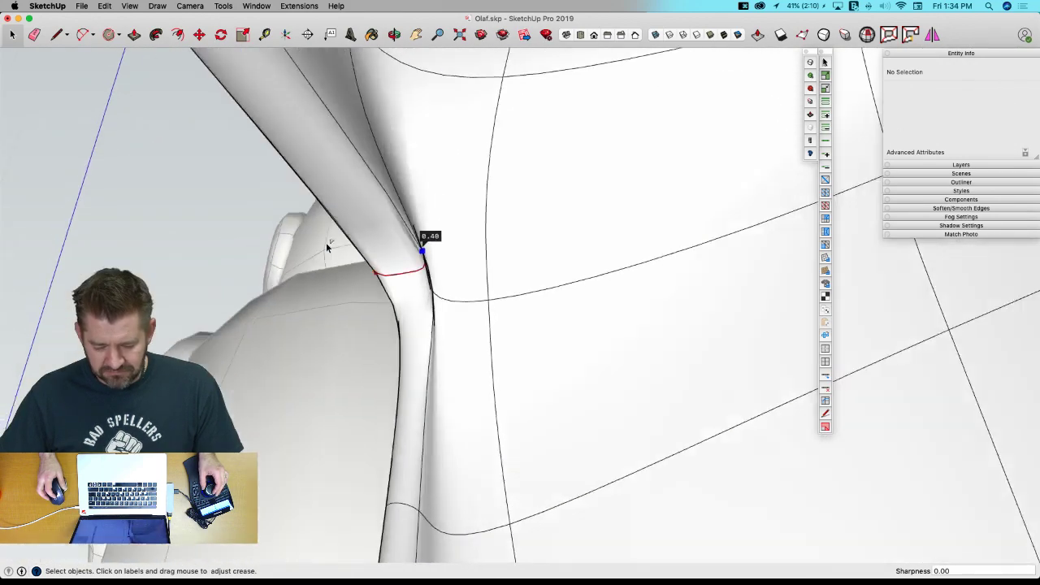
{"action": "key", "text": "space"}
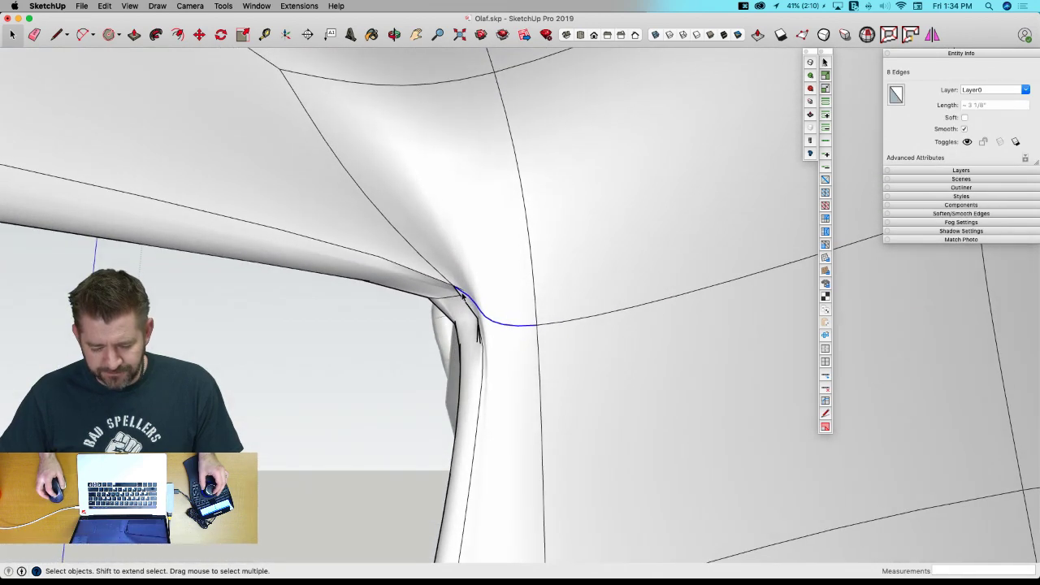
Set the crease of the edge running from the mouth's upper corner onto the cheek to about 0.63.
{"action": "scroll", "coordinate": [462, 294], "scroll_direction": "down", "scroll_amount": 10}
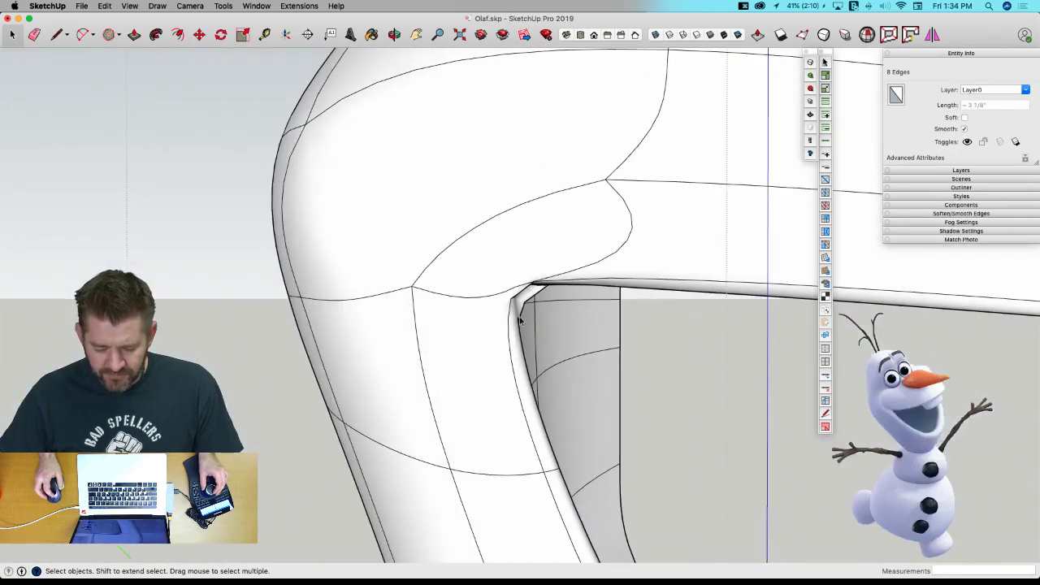
{"action": "scroll", "coordinate": [517, 271], "scroll_direction": "down", "scroll_amount": 10}
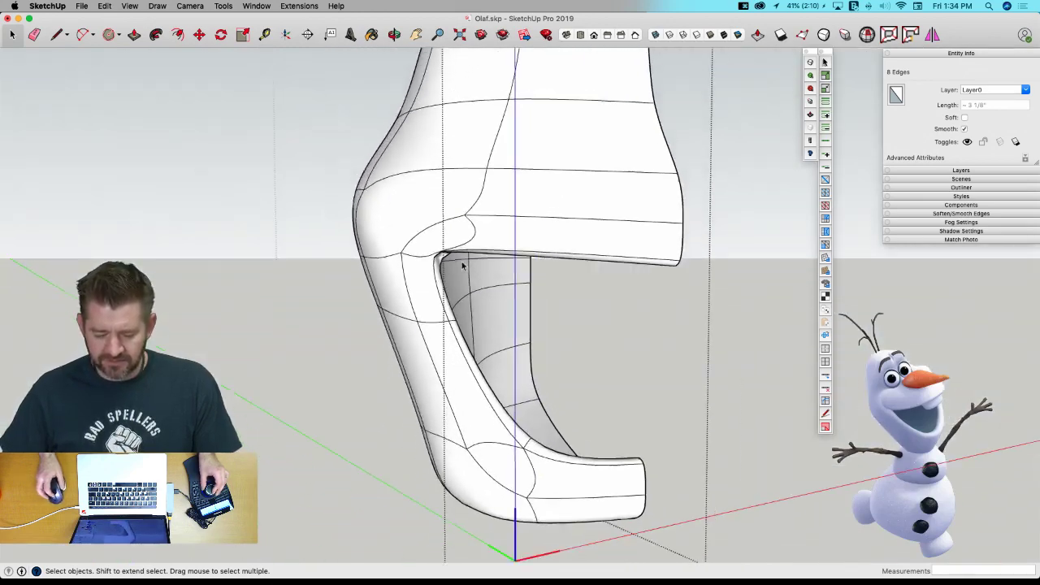
{"action": "mouse_move", "coordinate": [443, 248]}
{"action": "middle_mouse_down"}
{"action": "mouse_move", "coordinate": [425, 232]}
{"action": "mouse_move", "coordinate": [444, 202]}
{"action": "mouse_move", "coordinate": [568, 205]}
{"action": "mouse_move", "coordinate": [423, 208]}
{"action": "mouse_move", "coordinate": [437, 274]}
{"action": "mouse_move", "coordinate": [559, 274]}
{"action": "mouse_move", "coordinate": [576, 262]}
{"action": "mouse_move", "coordinate": [531, 325]}
{"action": "middle_mouse_up"}
{"action": "scroll", "coordinate": [460, 263], "scroll_direction": "up", "scroll_amount": 10}
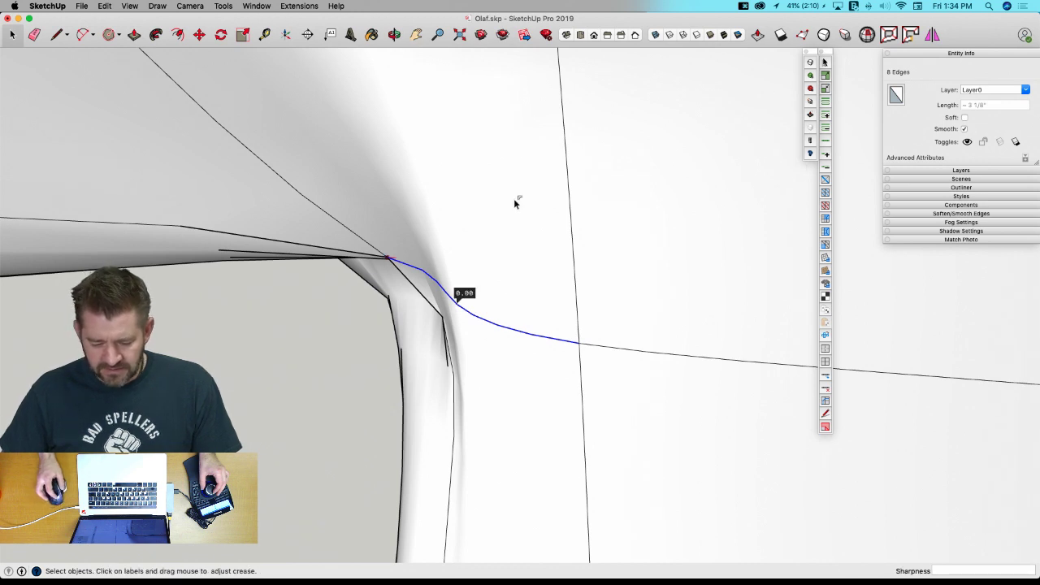
{"action": "mouse_move", "coordinate": [464, 270]}
{"action": "left_mouse_down"}
{"action": "mouse_move", "coordinate": [466, 225]}
{"action": "mouse_move", "coordinate": [458, 258]}
{"action": "left_mouse_up"}
{"action": "left_click_drag", "start_coordinate": [481, 300], "coordinate": [476, 302]}
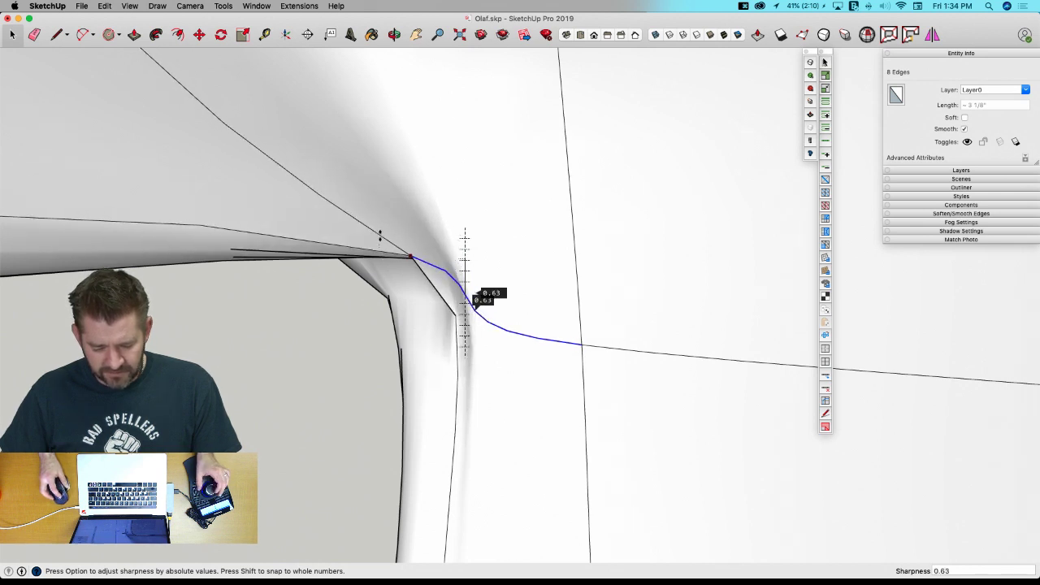
{"action": "key", "text": "space"}
Set the crease of the edge running up from the mouth corner to about 0.67, and clear the selection.
{"action": "left_click", "coordinate": [381, 239]}
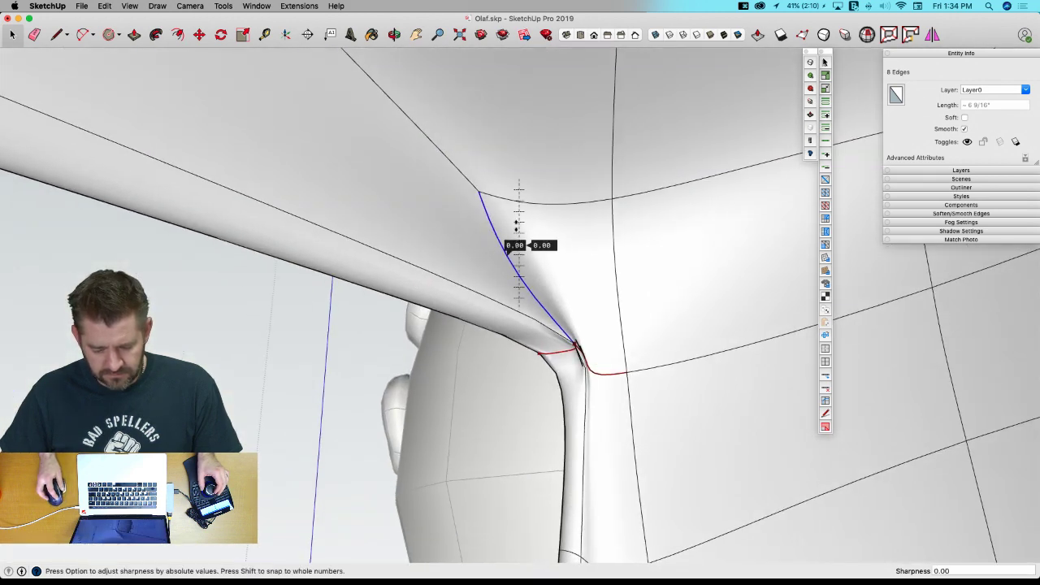
{"action": "left_click_drag", "start_coordinate": [509, 251], "coordinate": [533, 263]}
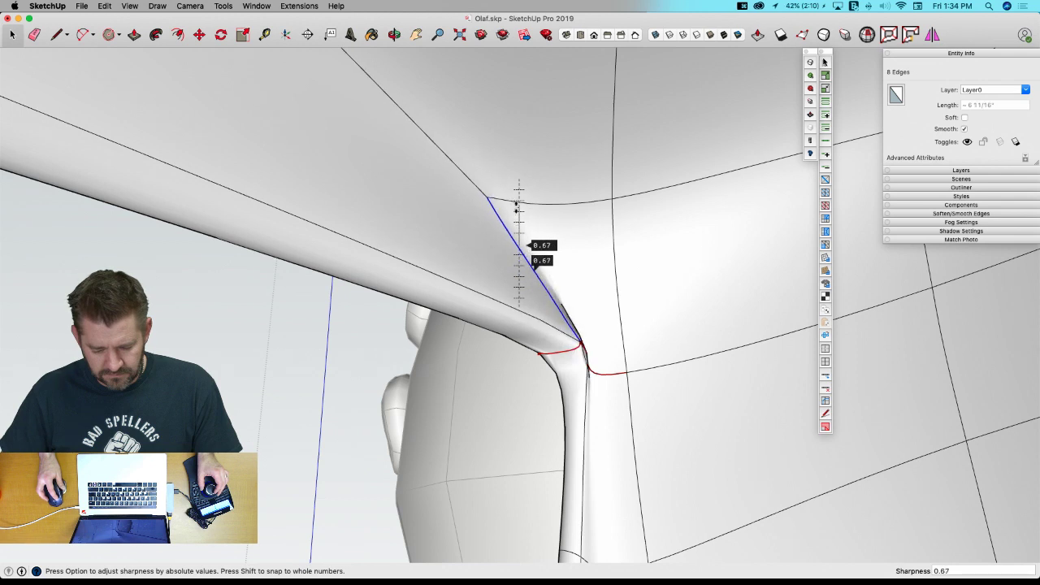
{"action": "key", "text": "space"}
{"action": "left_click", "coordinate": [302, 332]}
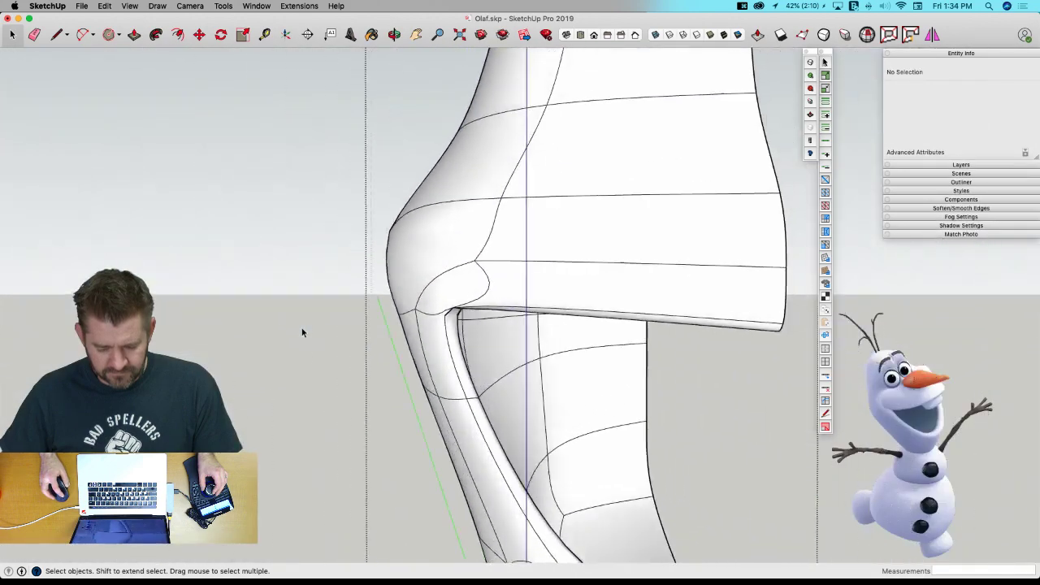
Examine the smoothed head and mouth corner from several angles with the mesh lines hidden, and show the lines again.
{"action": "left_click", "coordinate": [685, 367]}
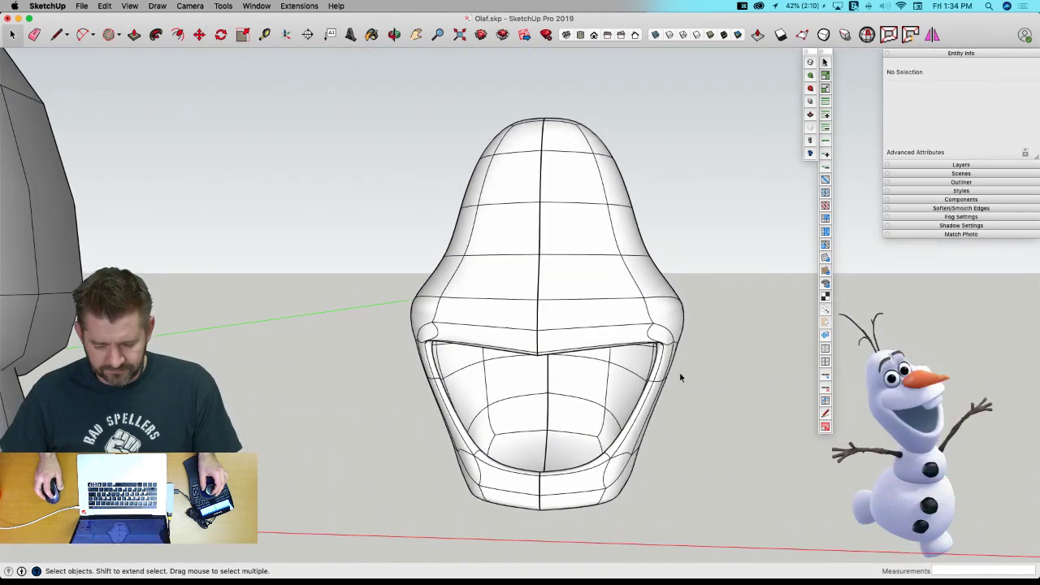
{"action": "left_click", "coordinate": [810, 130]}
{"action": "key", "text": "super+1"}
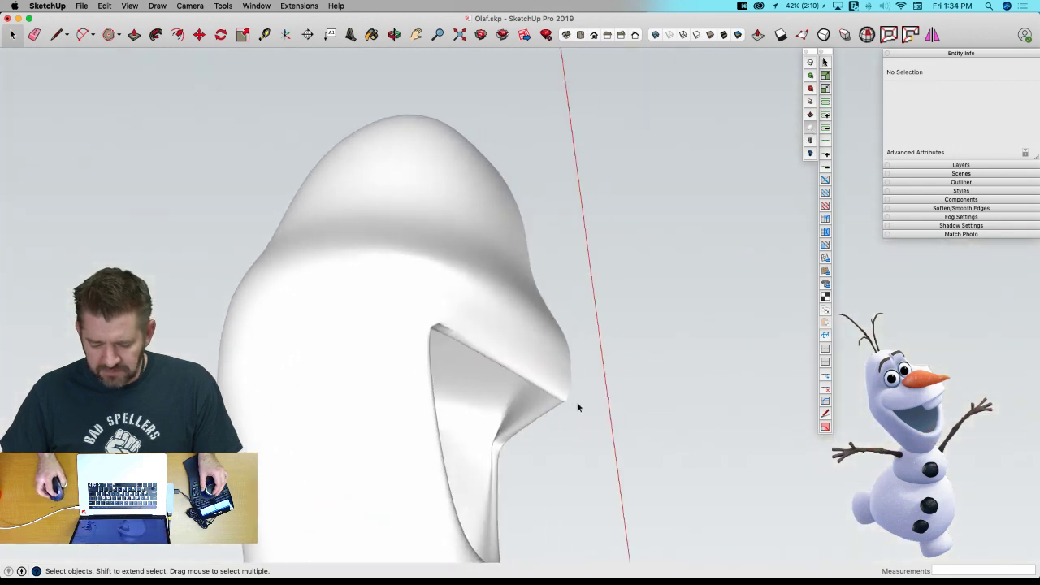
{"action": "key", "text": "super+3"}
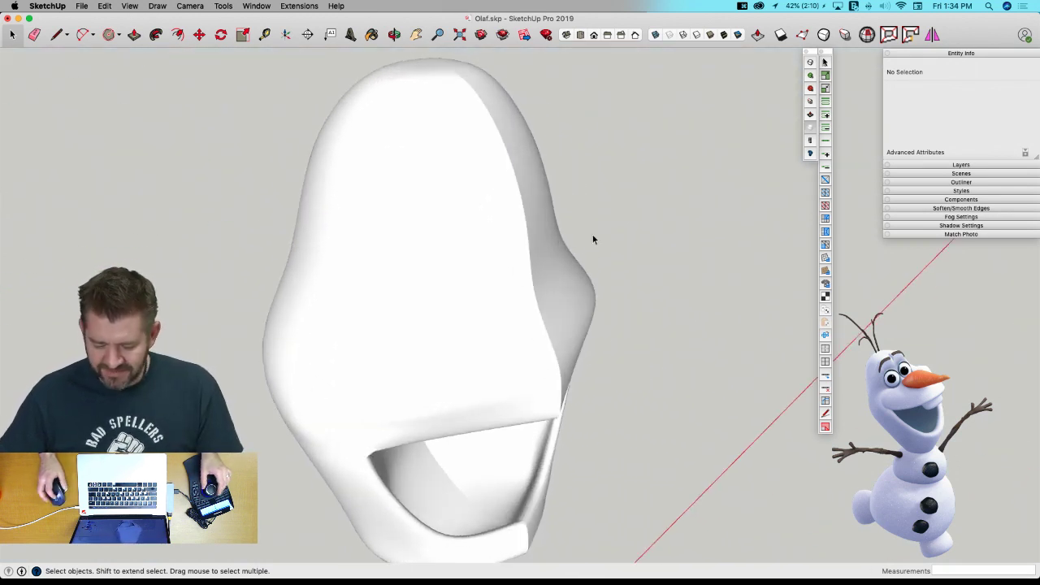
{"action": "left_click", "coordinate": [809, 128]}
Turn subdivision off, select the front edge where the forehead meets the muzzle, and save the file.
{"action": "scroll", "coordinate": [415, 344], "scroll_direction": "up", "scroll_amount": 10}
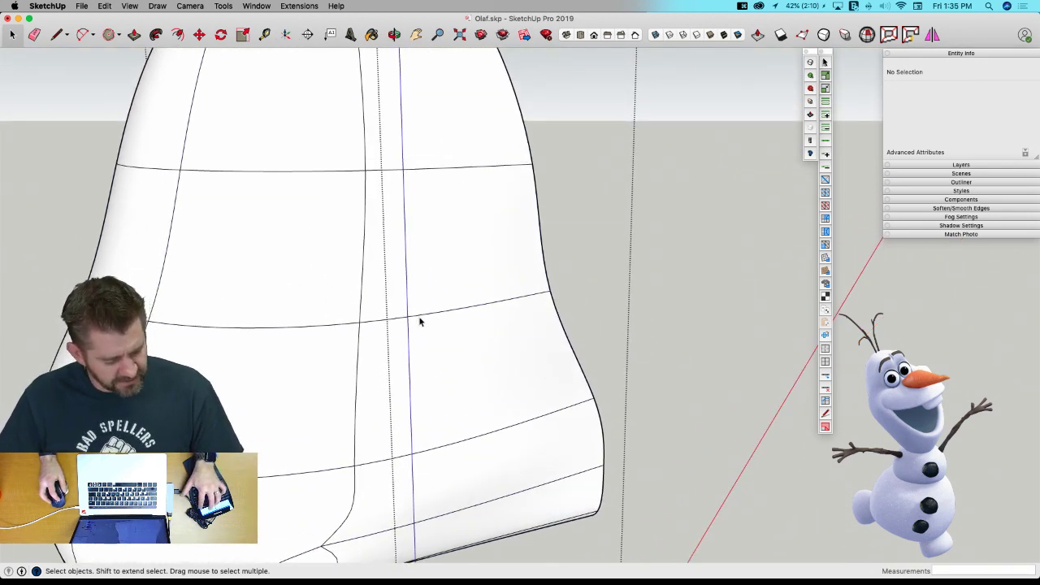
{"action": "scroll", "coordinate": [419, 327], "scroll_direction": "up", "scroll_amount": 10}
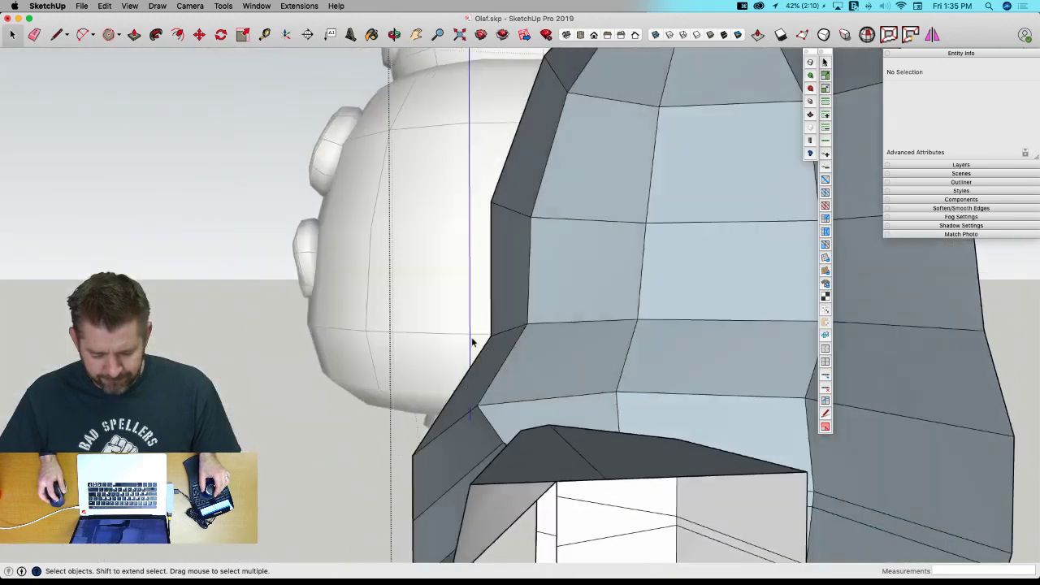
{"action": "middle_click_drag", "start_coordinate": [474, 342], "coordinate": [334, 332]}
{"action": "left_click", "coordinate": [527, 332]}
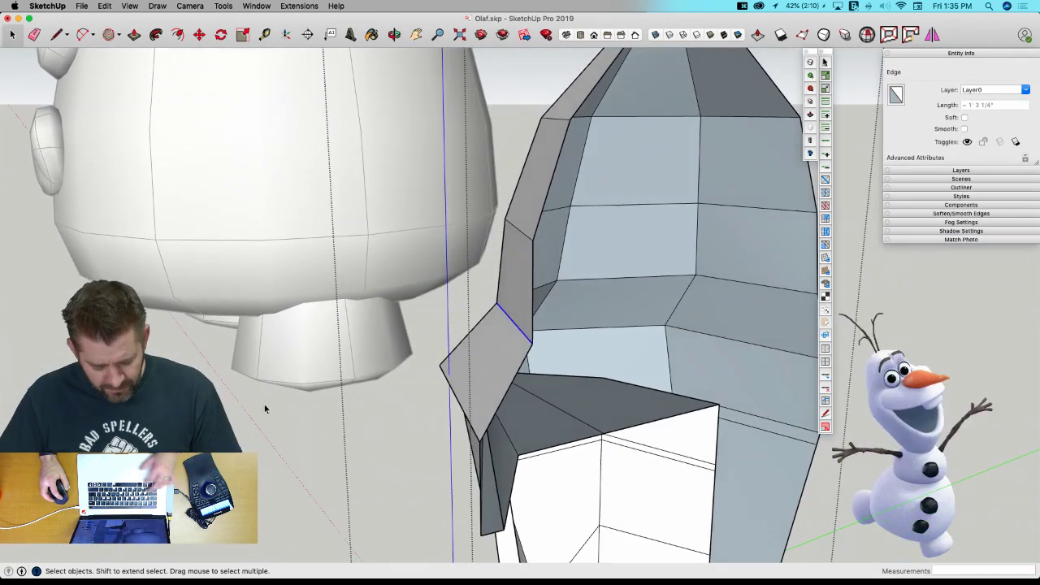
{"action": "key", "text": "super+s"}
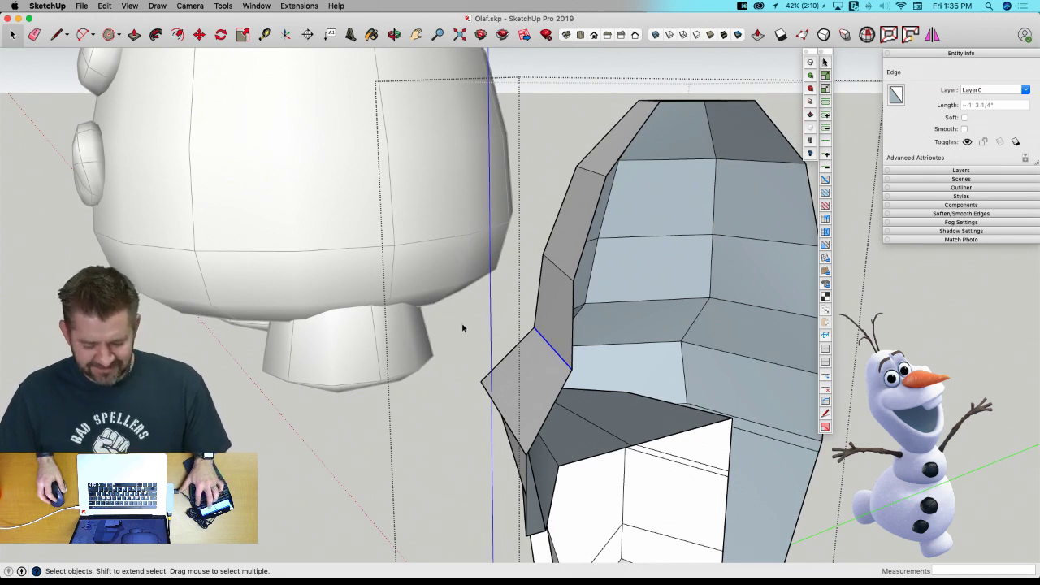
Open the selected edge for vertex editing, move its two vertices about 1 15/16" along the green axis, and dismiss the error report.
{"action": "key", "text": "v"}
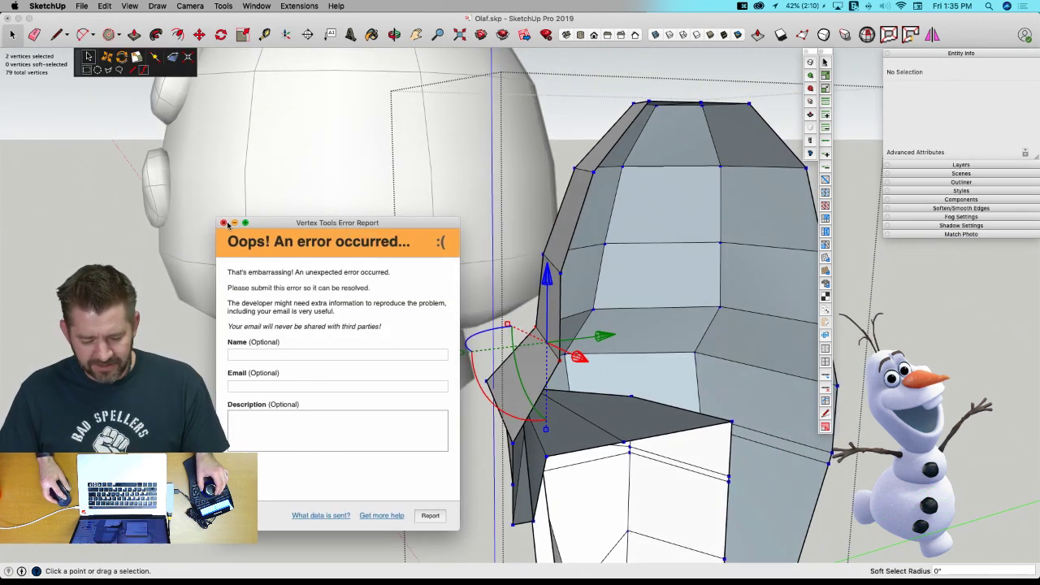
{"action": "left_click_drag", "start_coordinate": [608, 338], "coordinate": [626, 338]}
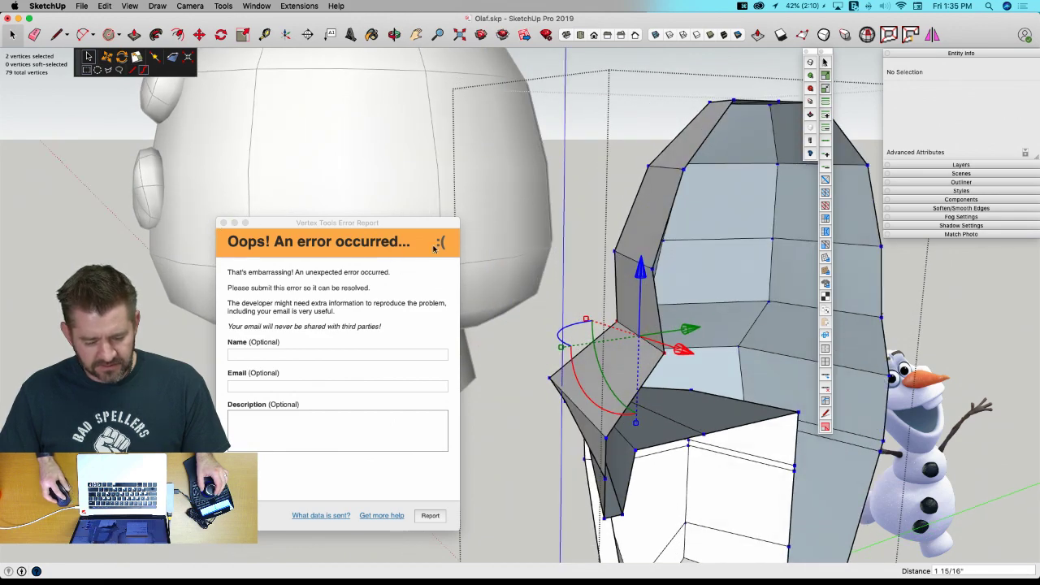
{"action": "left_click", "coordinate": [223, 223]}
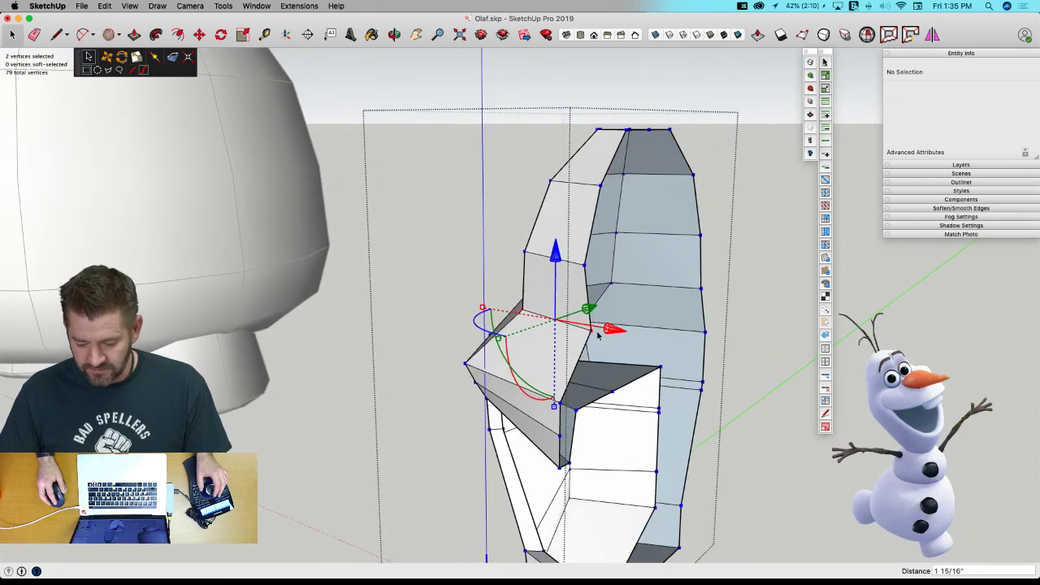
Move the forehead vertex above that edge about 2 3/4" along the green axis, and shift its neighbour in the same row the same way.
{"action": "middle_click_drag", "start_coordinate": [598, 334], "coordinate": [626, 335]}
{"action": "scroll", "coordinate": [626, 336], "scroll_direction": "down", "scroll_amount": 2}
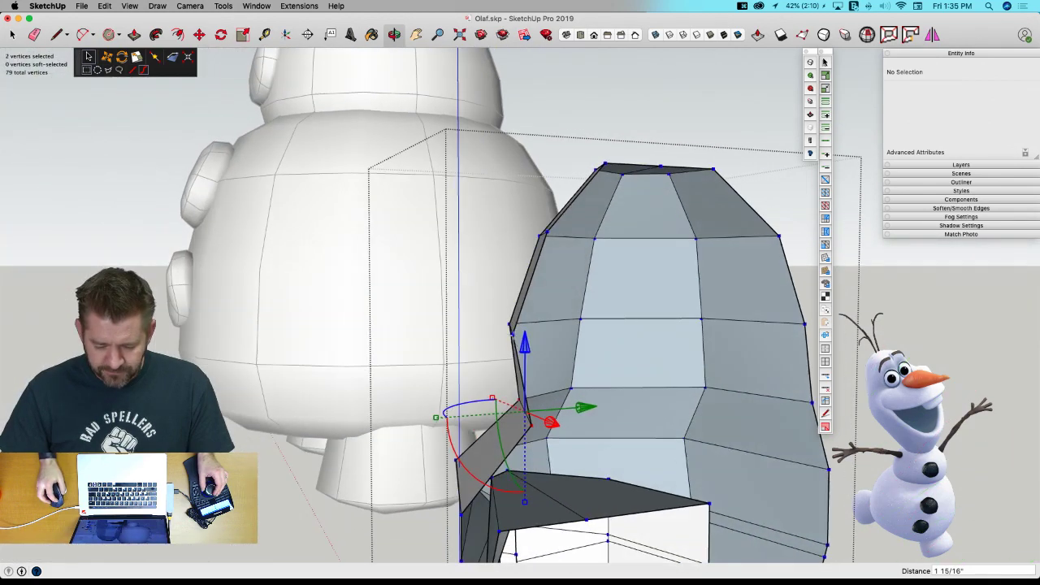
{"action": "left_click", "coordinate": [512, 333]}
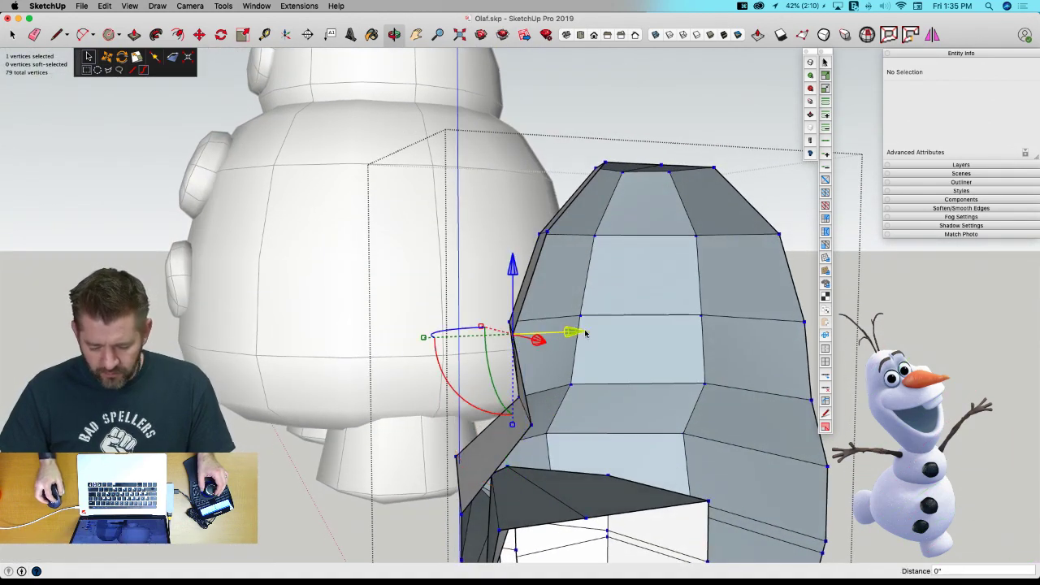
{"action": "left_click_drag", "start_coordinate": [585, 332], "coordinate": [601, 332]}
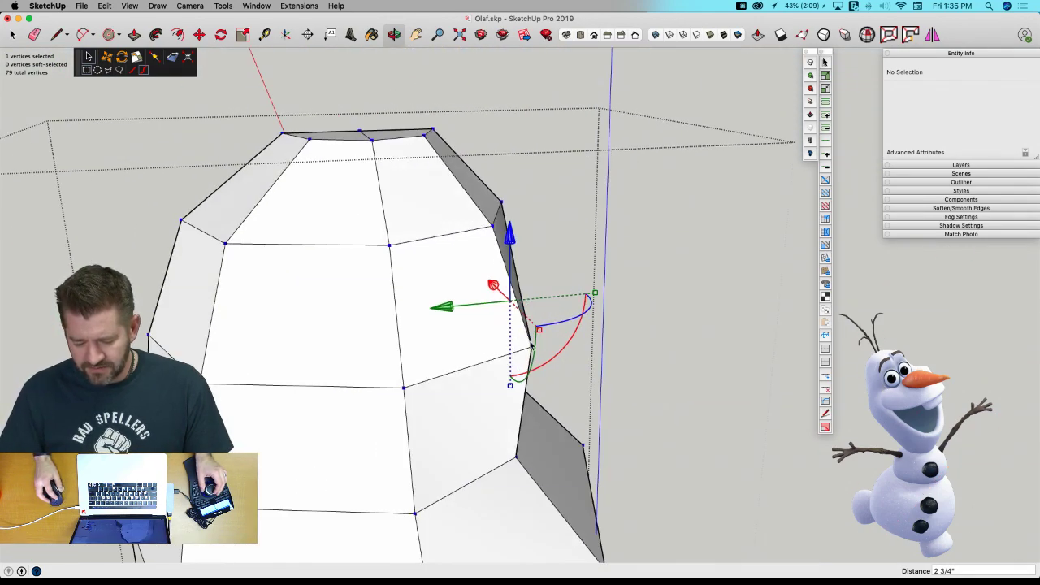
{"action": "left_click", "coordinate": [535, 343]}
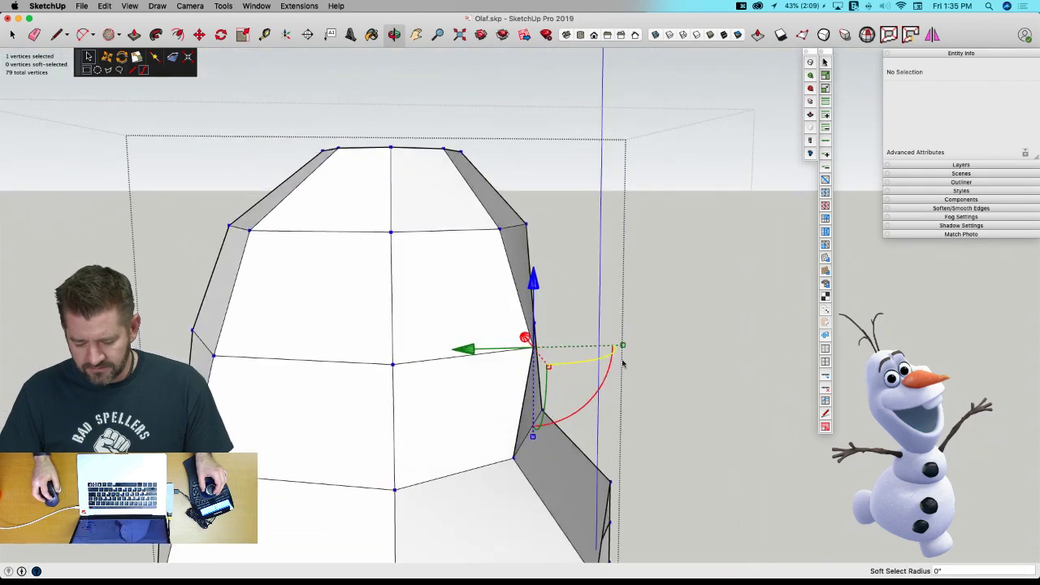
{"action": "left_click_drag", "start_coordinate": [464, 350], "coordinate": [435, 348]}
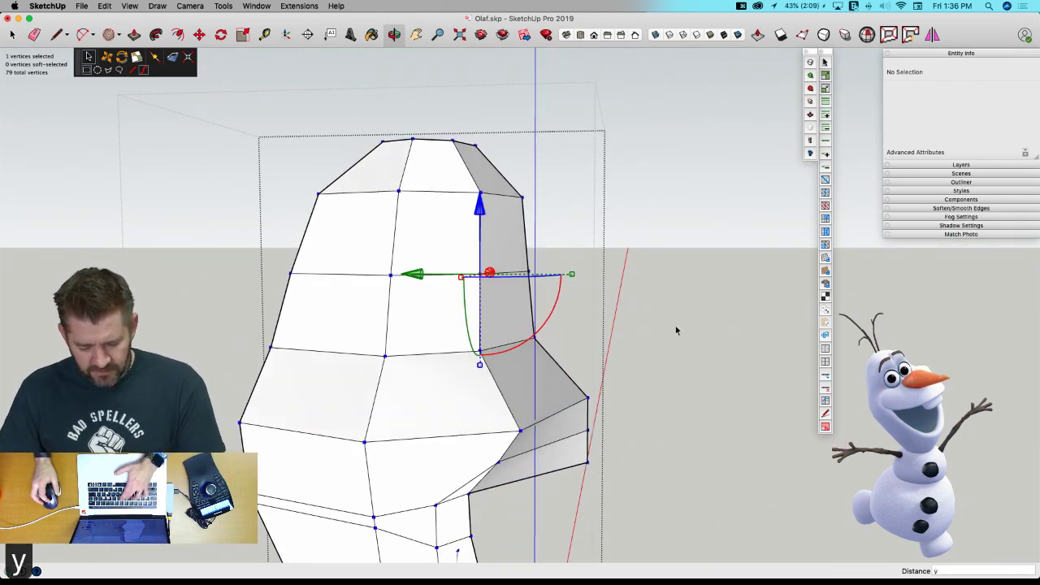
Check the reshaped forehead with subdivision on, switch back to the unsmoothed mesh, and clear the vertex selection.
{"action": "key", "text": "u"}
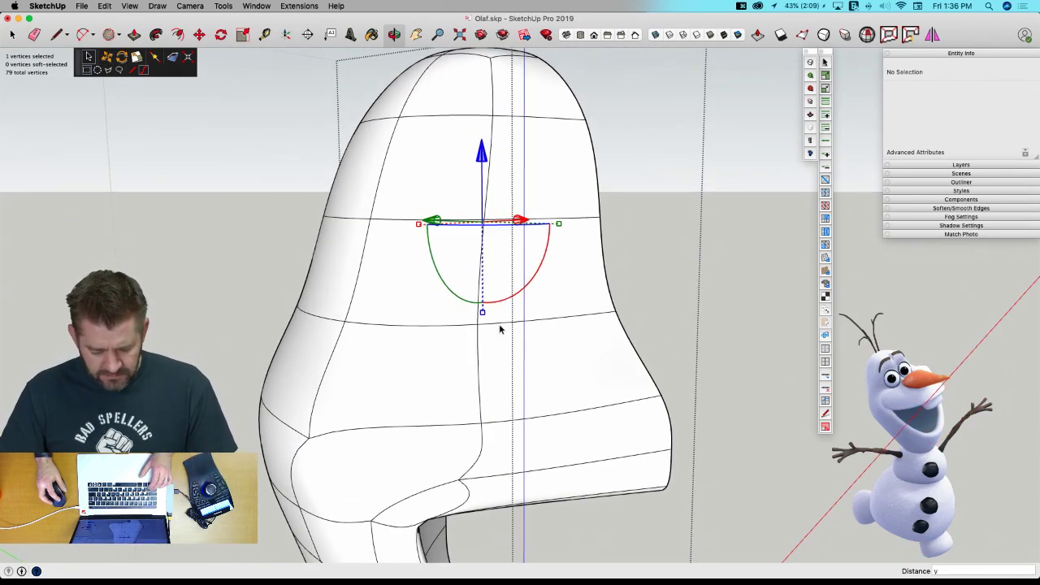
{"action": "key", "text": "u"}
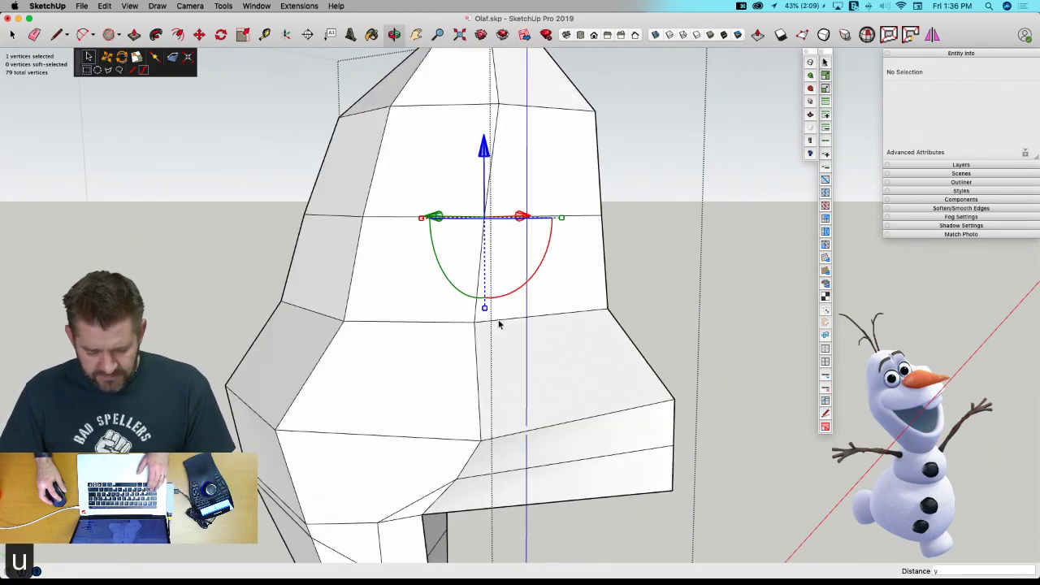
{"action": "left_click", "coordinate": [224, 222]}
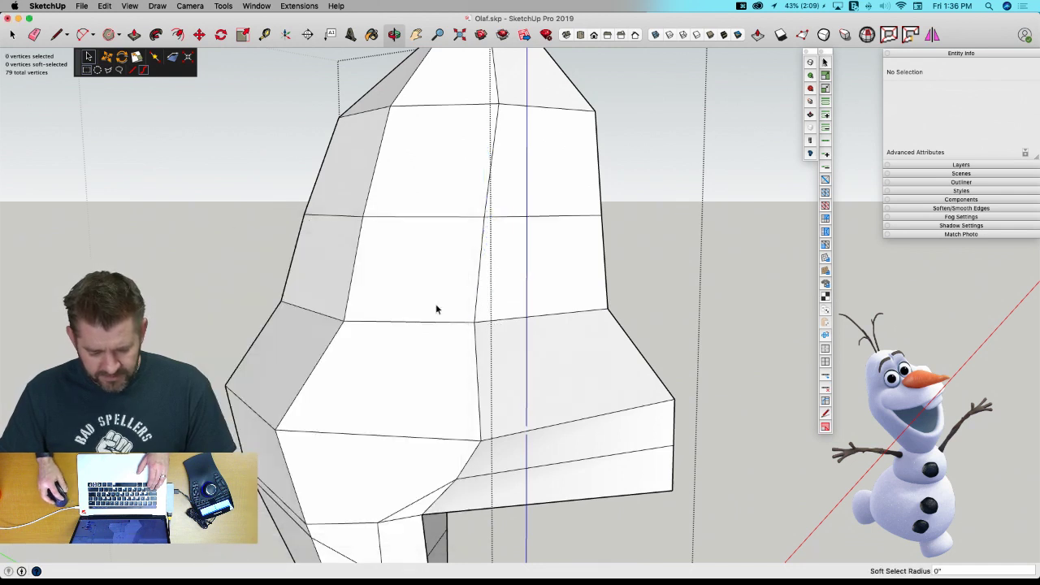
{"action": "key", "text": "Escape"}
{"action": "key", "text": "Escape"}
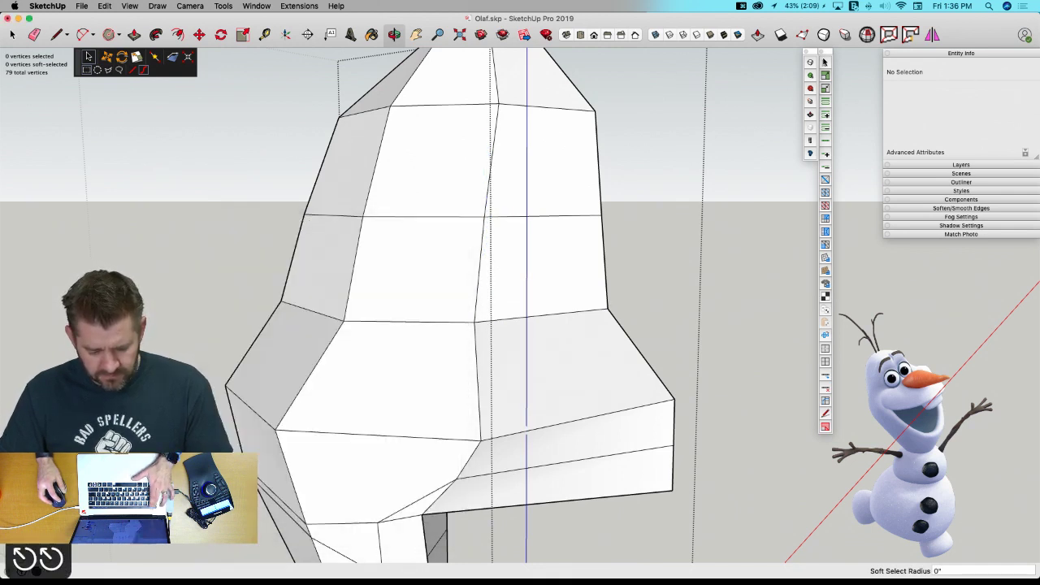
Crease the front forehead edge above the muzzle to sharpness 0.80 and its neighbour to 0.40, and check the result with subdivision on.
{"action": "left_click", "coordinate": [499, 323]}
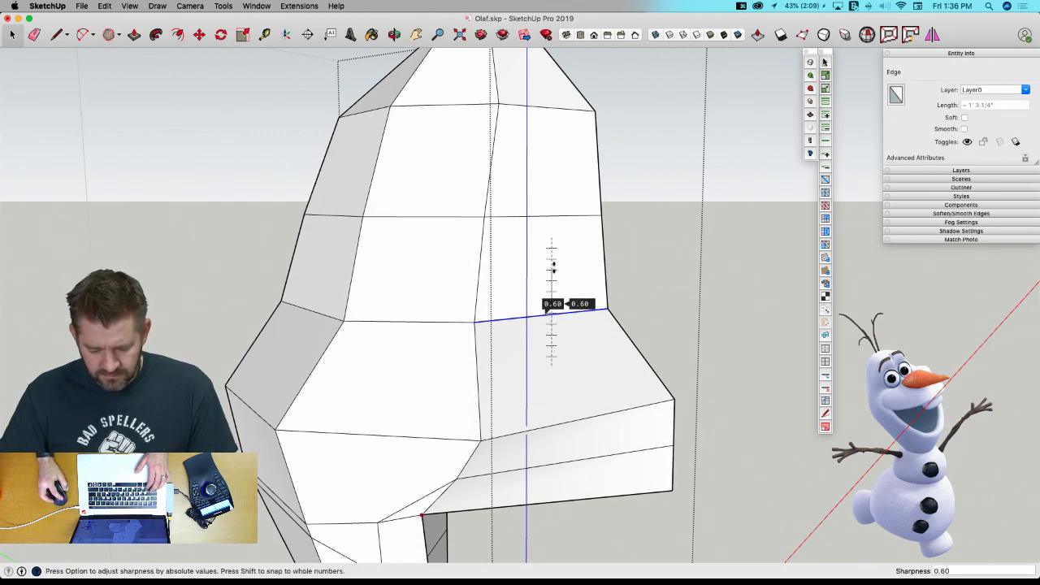
{"action": "left_click_drag", "start_coordinate": [552, 303], "coordinate": [522, 301]}
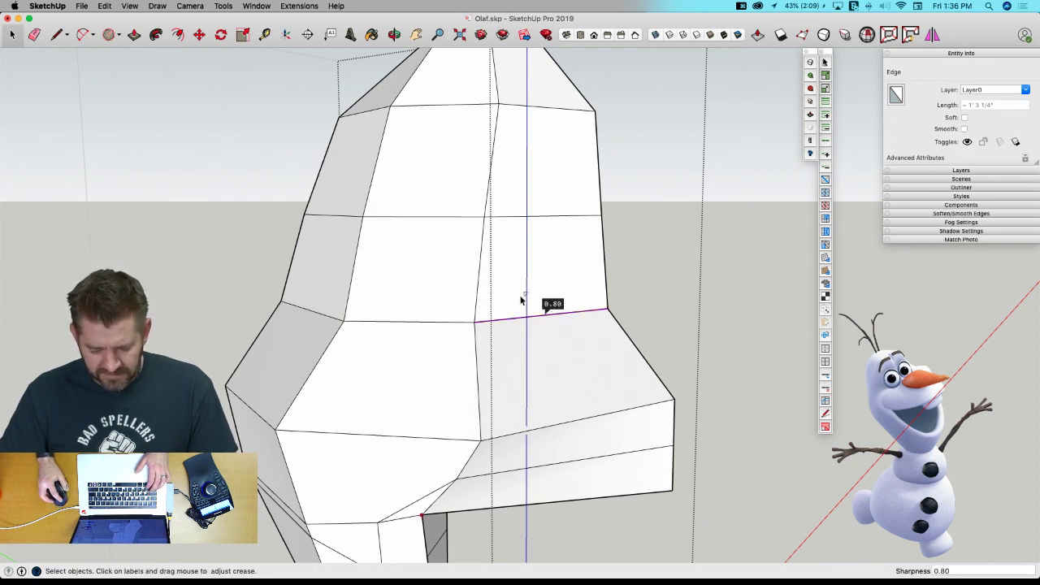
{"action": "left_click", "coordinate": [435, 322]}
{"action": "left_click_drag", "start_coordinate": [416, 311], "coordinate": [415, 294]}
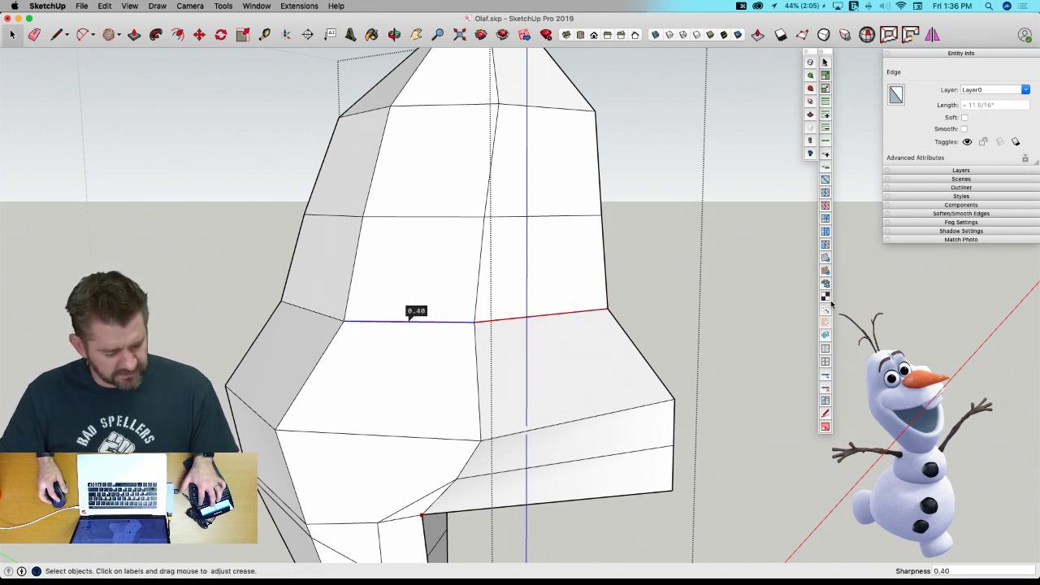
{"action": "key", "text": "u"}
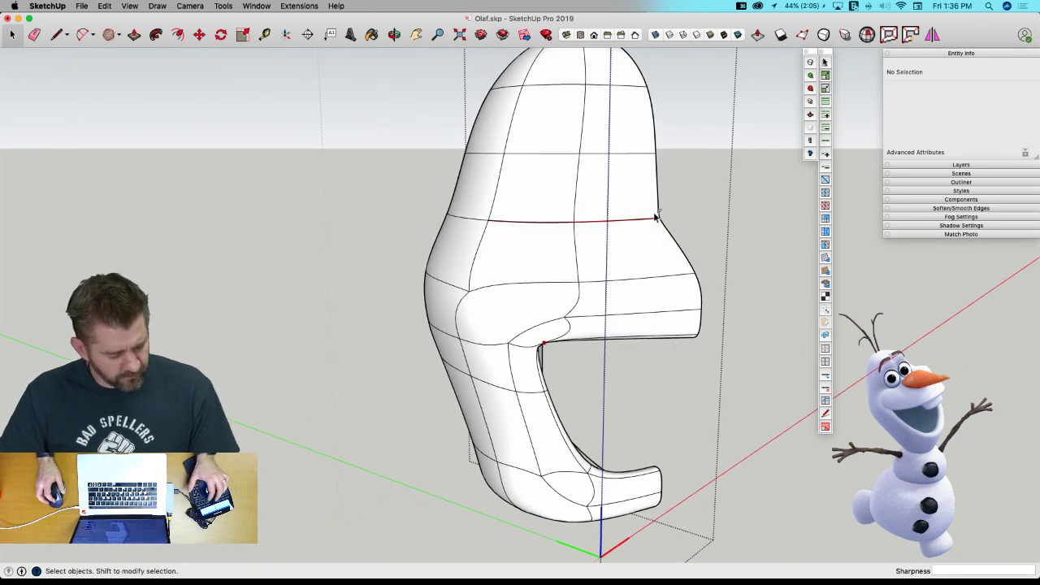
{"action": "key", "text": "u"}
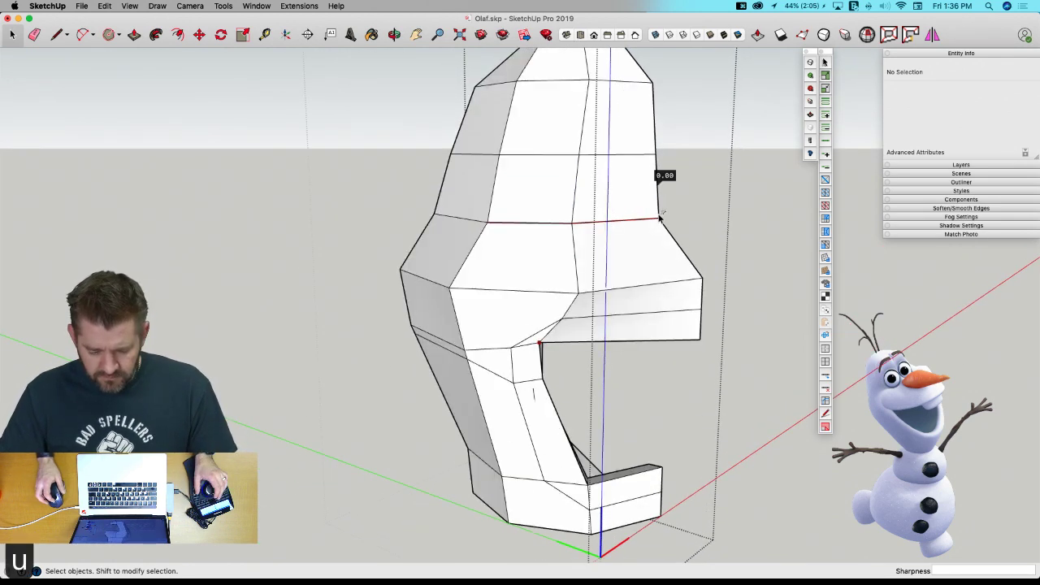
Select the nine edges running from the brow slope around the cheek to the chin, and connect them with one segment as an edge loop.
{"action": "key", "text": "space"}
{"action": "middle_click_drag", "start_coordinate": [631, 241], "coordinate": [579, 232]}
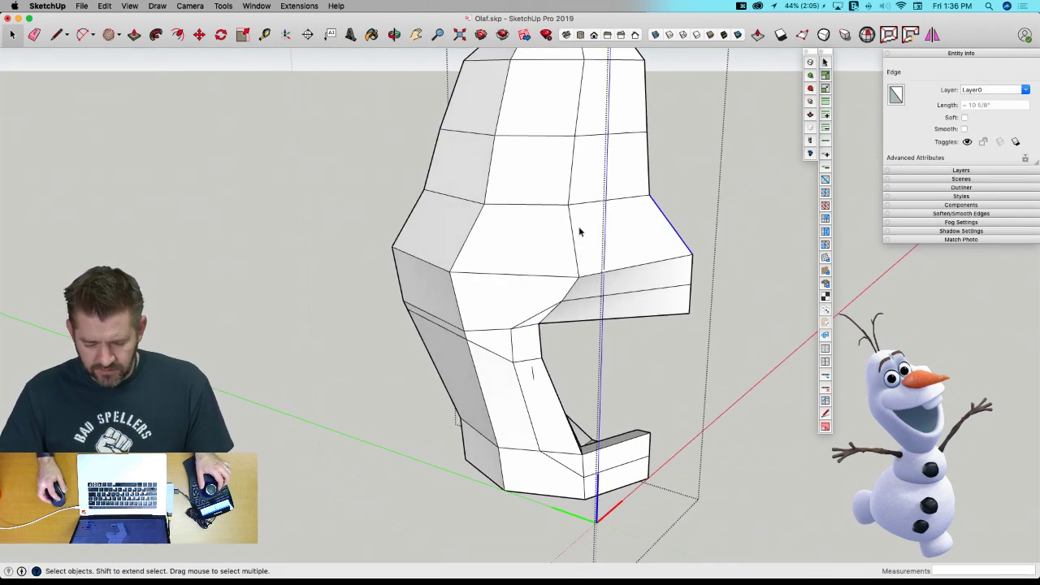
{"action": "left_click", "coordinate": [469, 238], "text": "shift"}
{"action": "middle_click_drag", "start_coordinate": [469, 238], "coordinate": [445, 239]}
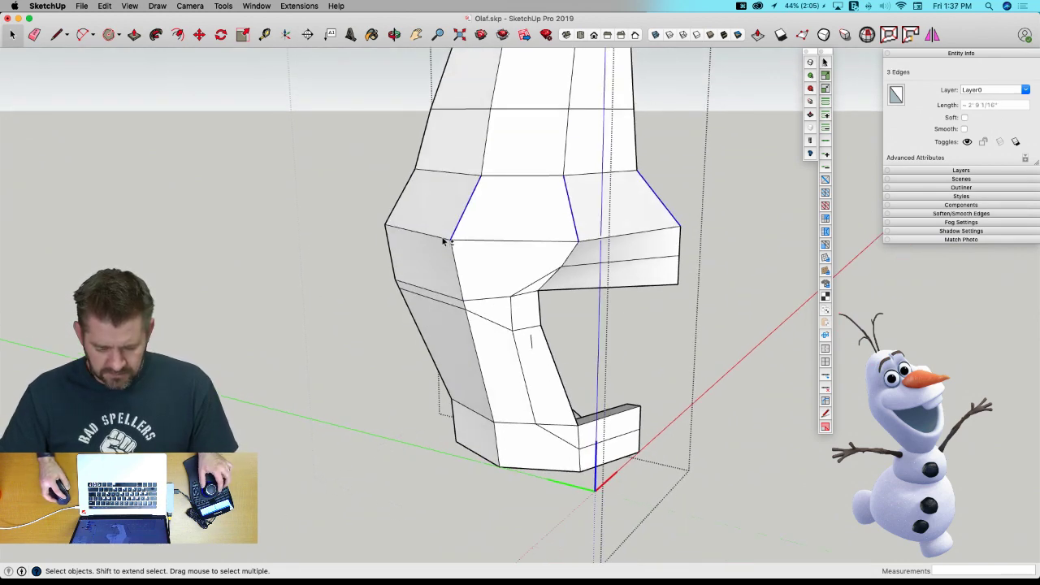
{"action": "left_click", "coordinate": [452, 309], "text": "shift"}
{"action": "middle_click_drag", "start_coordinate": [452, 308], "coordinate": [478, 413]}
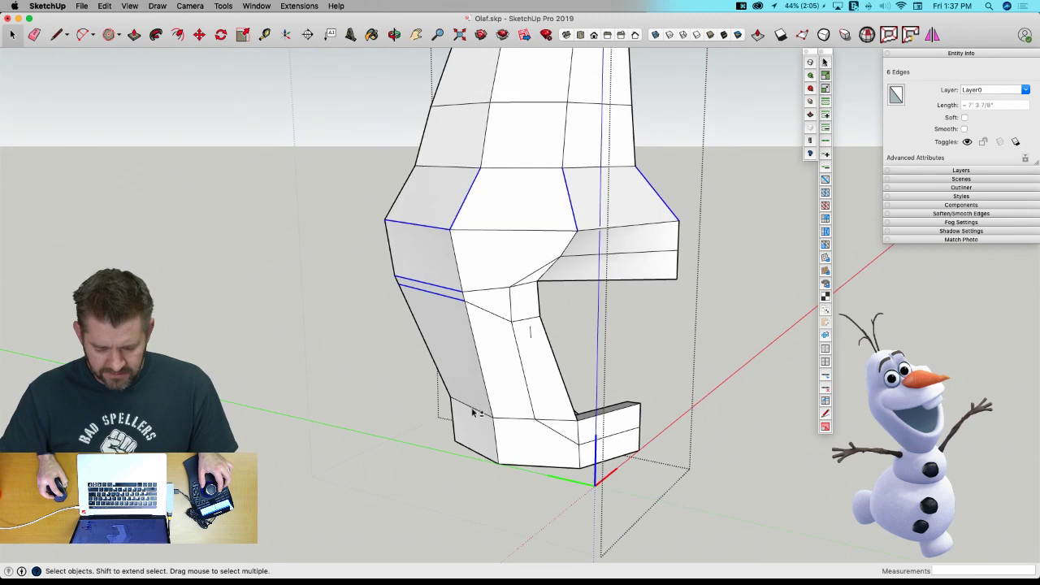
{"action": "left_click", "coordinate": [484, 459], "text": "shift"}
{"action": "middle_click_drag", "start_coordinate": [484, 459], "coordinate": [824, 297]}
{"action": "left_click", "coordinate": [513, 532], "text": "shift"}
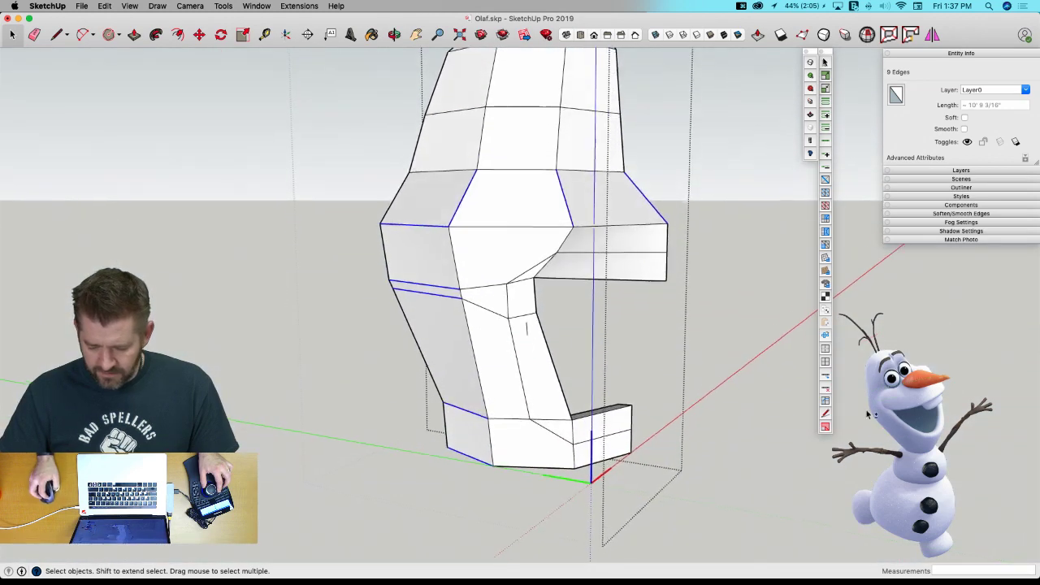
{"action": "left_click", "coordinate": [825, 402]}
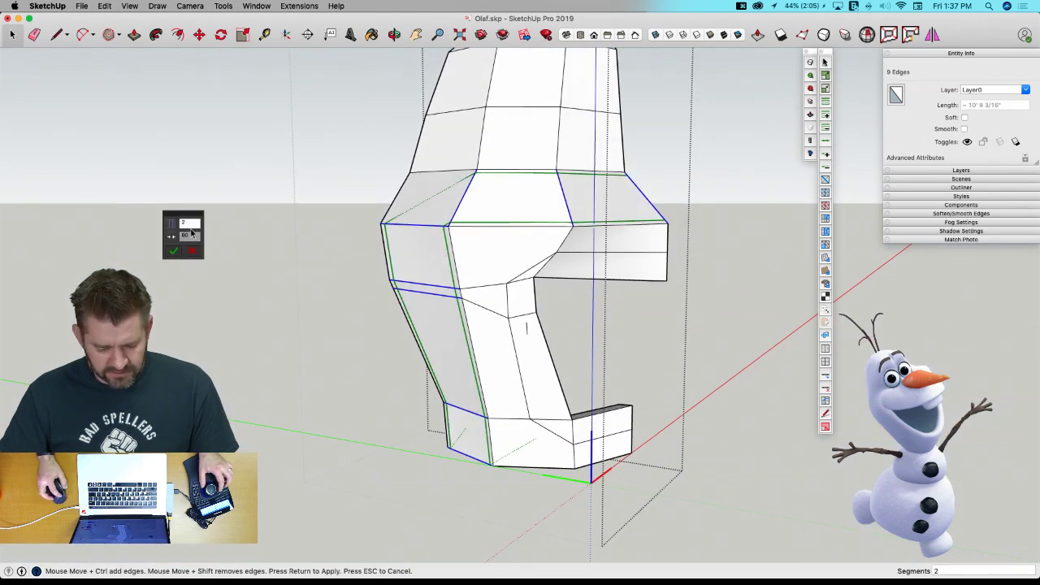
{"action": "type", "text": "1"}
{"action": "key", "text": "Return"}
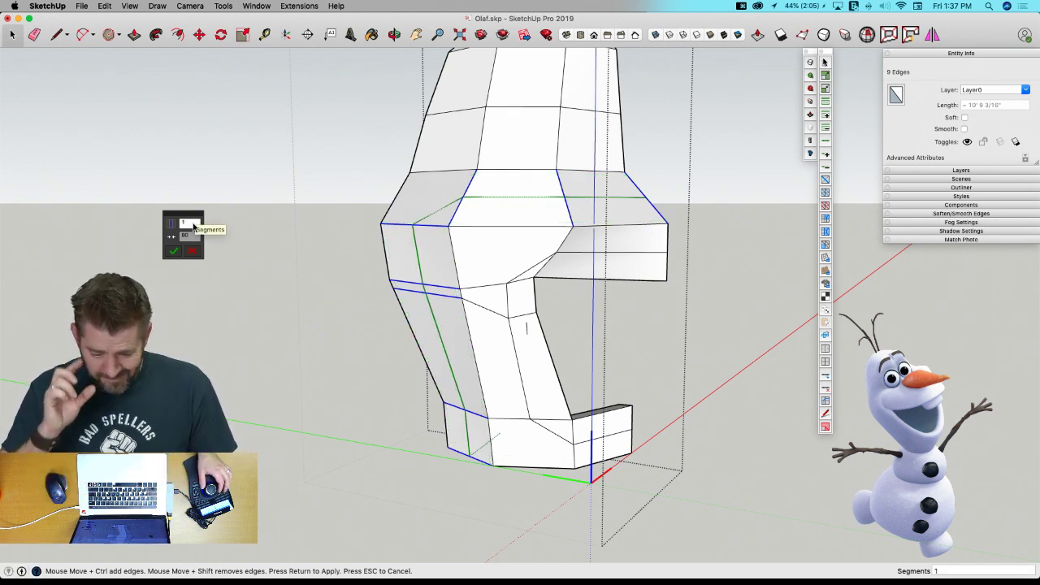
{"action": "key", "text": "Return"}
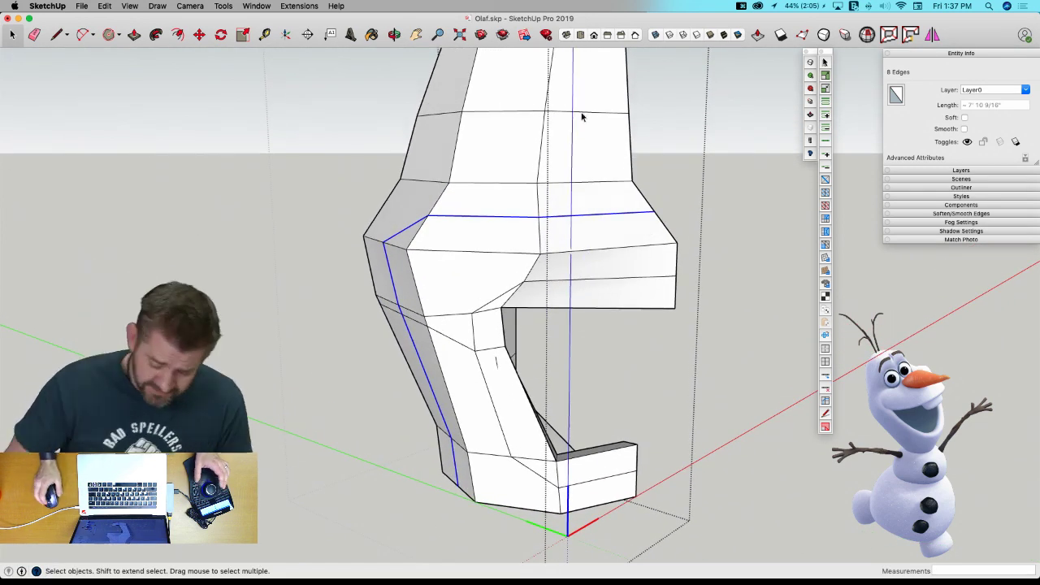
Remove the crease sharpness from the two forehead edges above the new loop and clear the selection.
{"action": "middle_click_drag", "start_coordinate": [395, 228], "coordinate": [520, 234]}
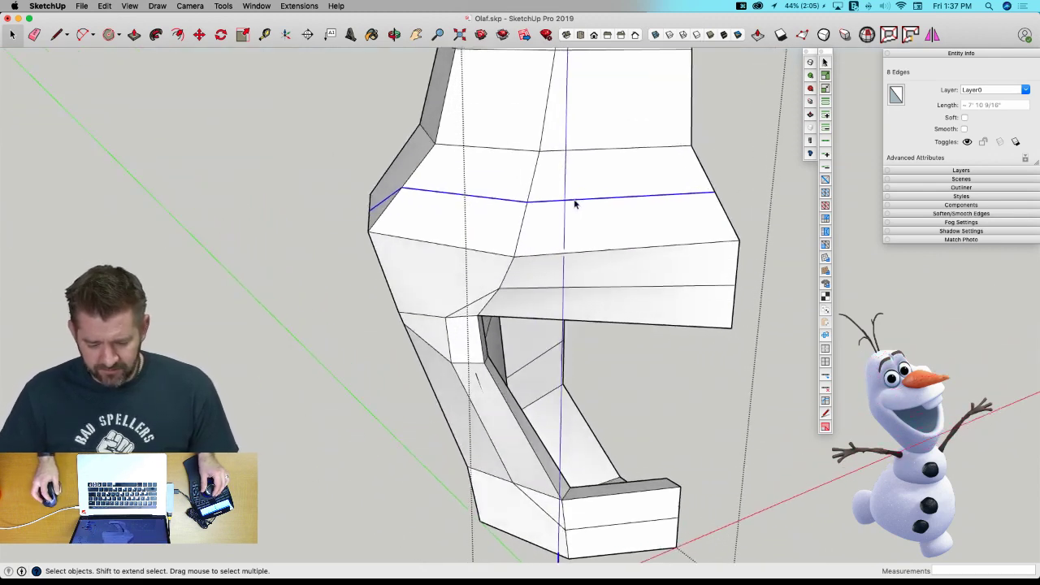
{"action": "left_click", "coordinate": [585, 148]}
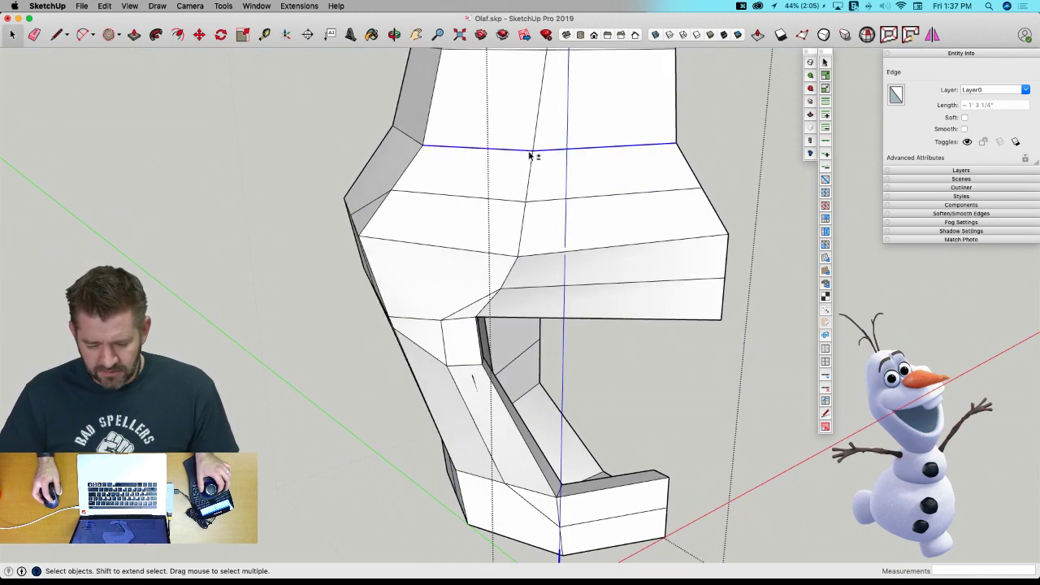
{"action": "left_click", "coordinate": [811, 102]}
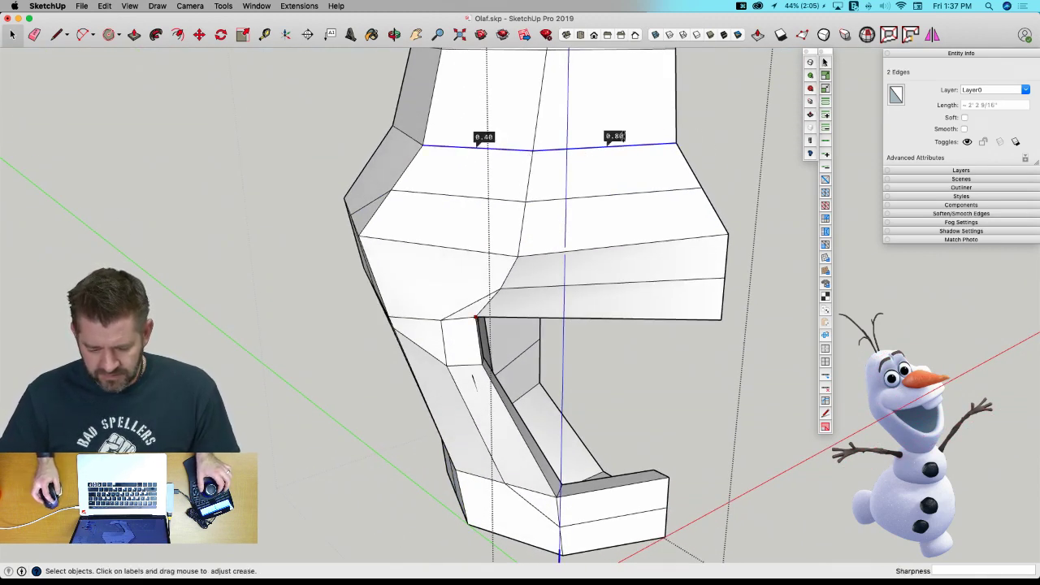
{"action": "left_click_drag", "start_coordinate": [624, 137], "coordinate": [607, 322]}
{"action": "left_click", "coordinate": [782, 186]}
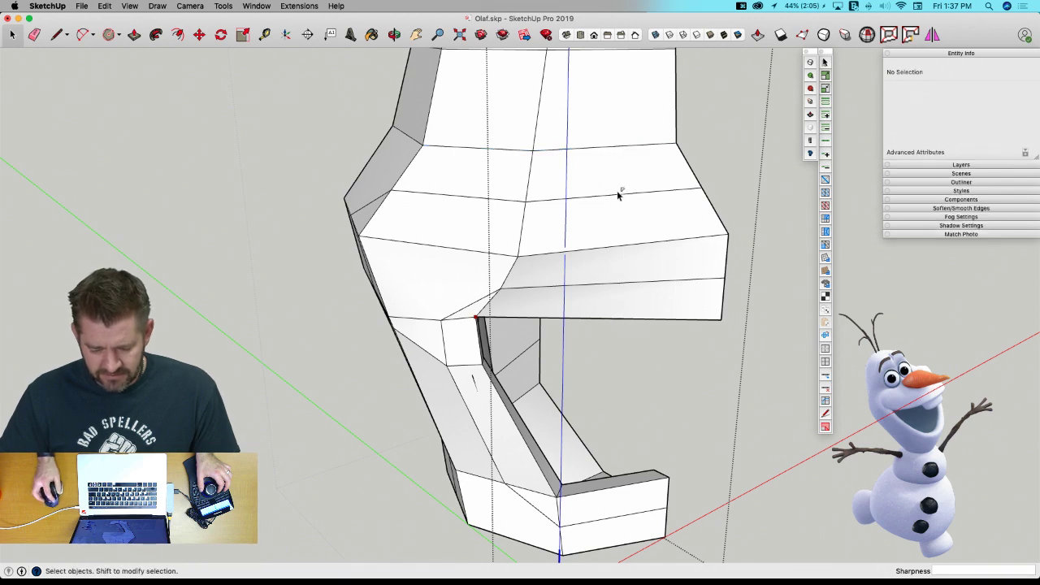
Crease three edges across the muzzle slope and down the cheek corner, four in all with the loop's front edges, to sharpness 1.00, and check with subdivision.
{"action": "left_click", "coordinate": [472, 197], "text": "shift"}
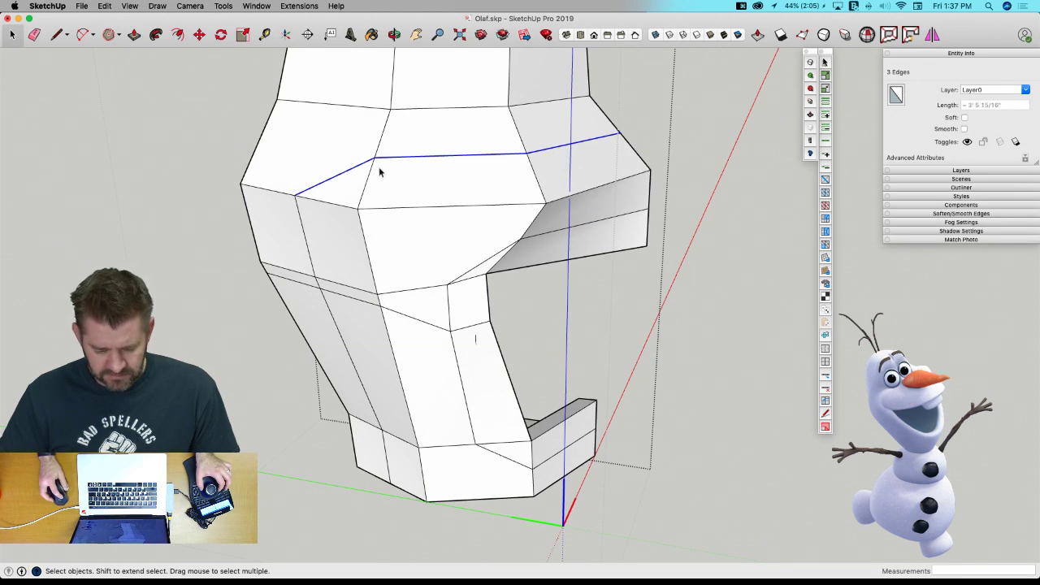
{"action": "left_click", "coordinate": [368, 236], "text": "shift"}
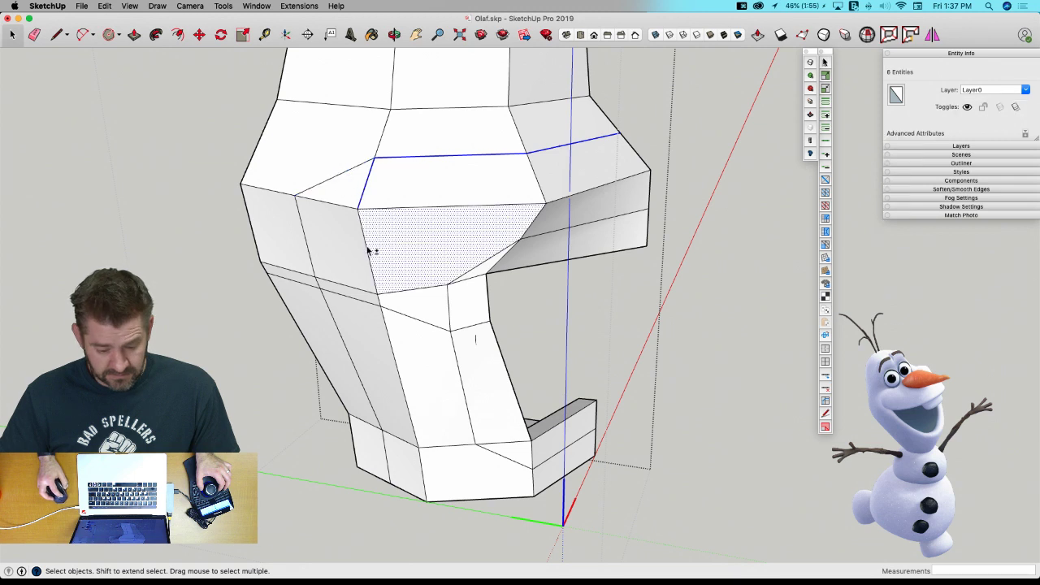
{"action": "left_click", "coordinate": [439, 253], "text": "shift"}
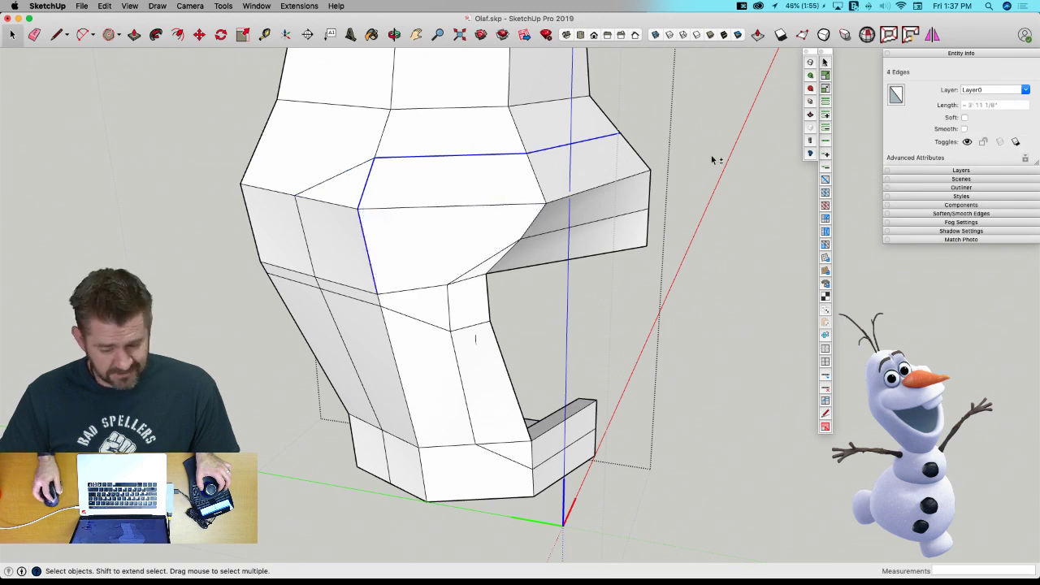
{"action": "left_click", "coordinate": [810, 98]}
{"action": "left_click_drag", "start_coordinate": [587, 124], "coordinate": [583, 102]}
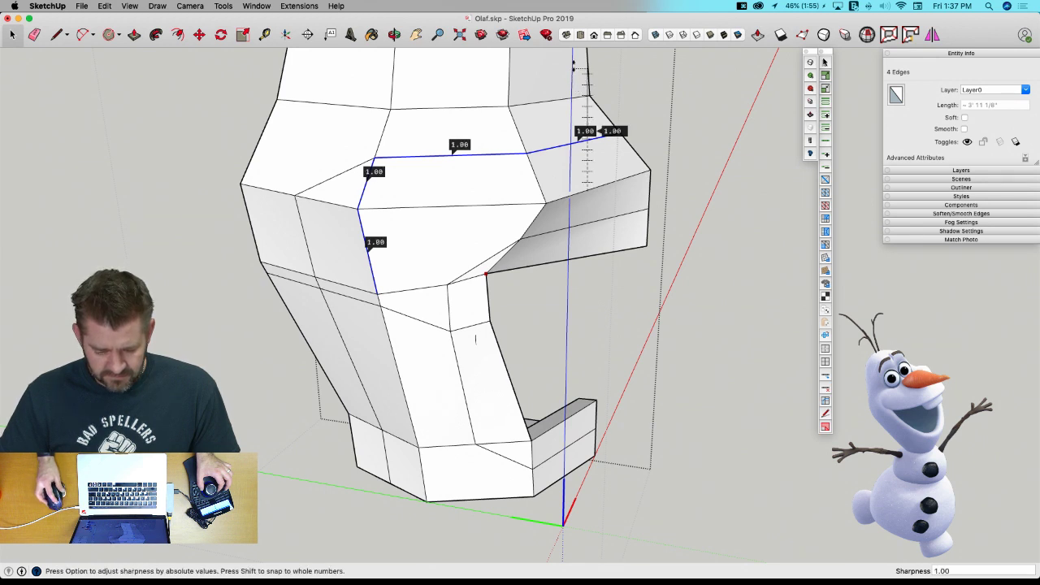
{"action": "left_click_drag", "start_coordinate": [573, 65], "coordinate": [671, 152]}
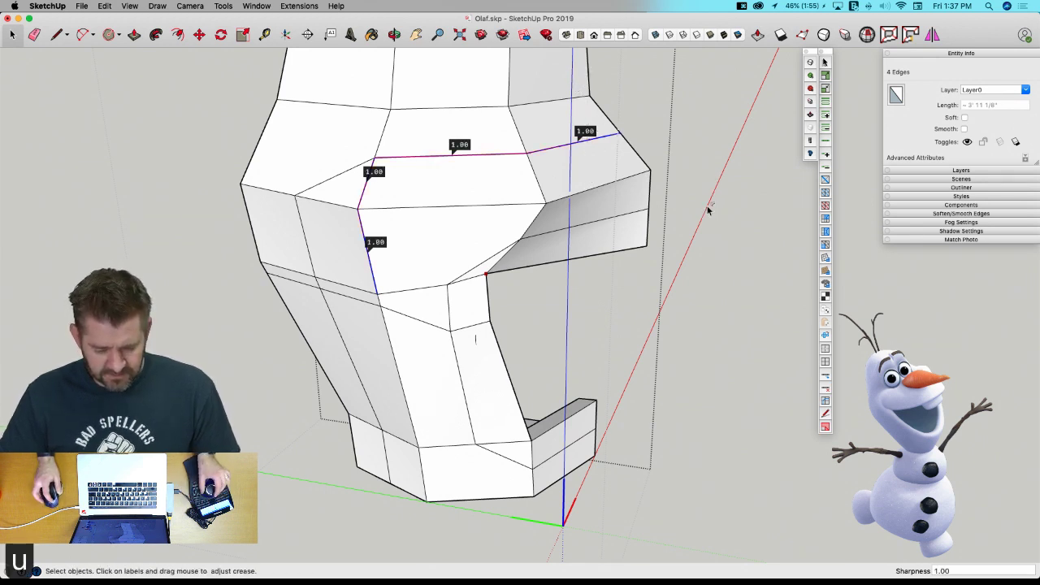
{"action": "key", "text": "u"}
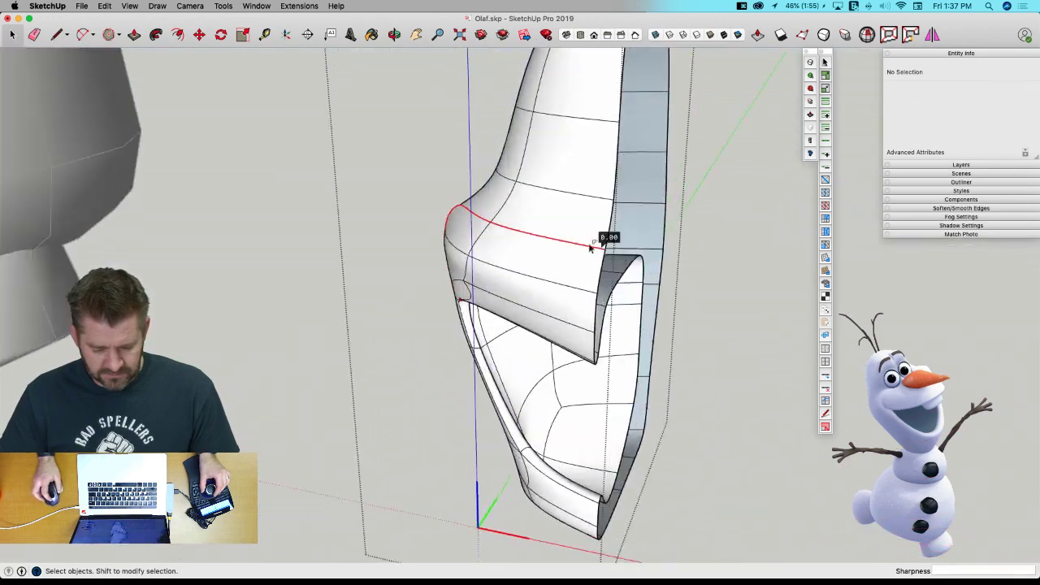
{"action": "middle_click_drag", "start_coordinate": [591, 248], "coordinate": [479, 223]}
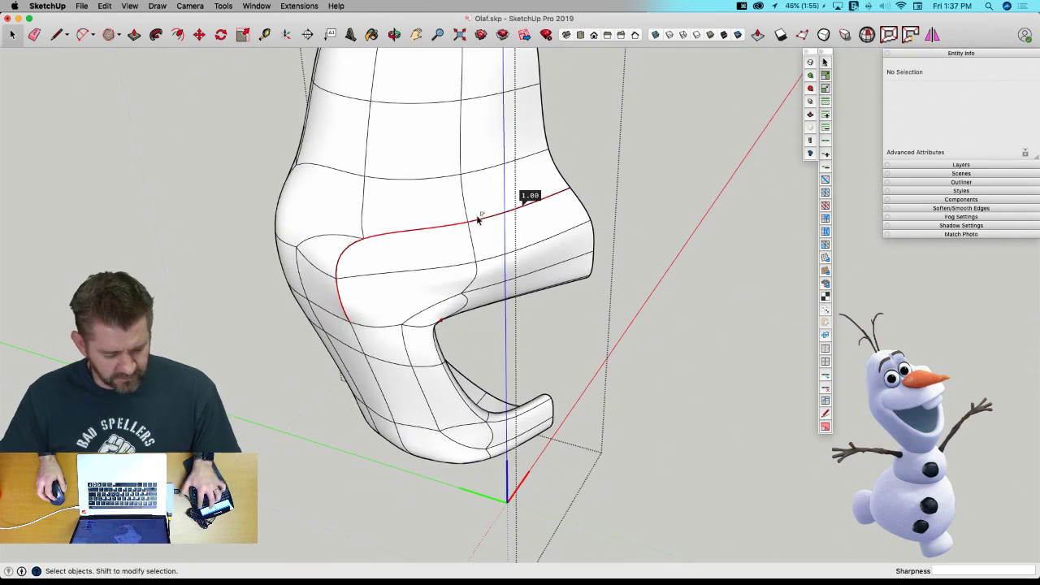
{"action": "key", "text": "u"}
Open the new loop's front edge for vertex editing and move it about 2 15/16" along the green axis and about 2 1/8" up.
{"action": "key", "text": "space"}
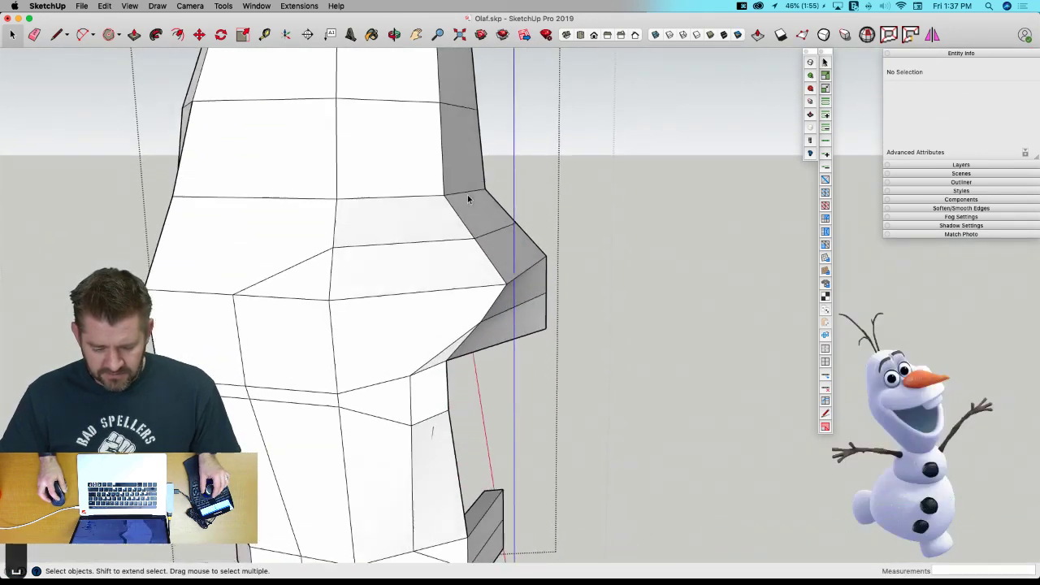
{"action": "middle_click_drag", "start_coordinate": [493, 234], "coordinate": [529, 240]}
{"action": "left_click", "coordinate": [508, 257]}
{"action": "key", "text": "v"}
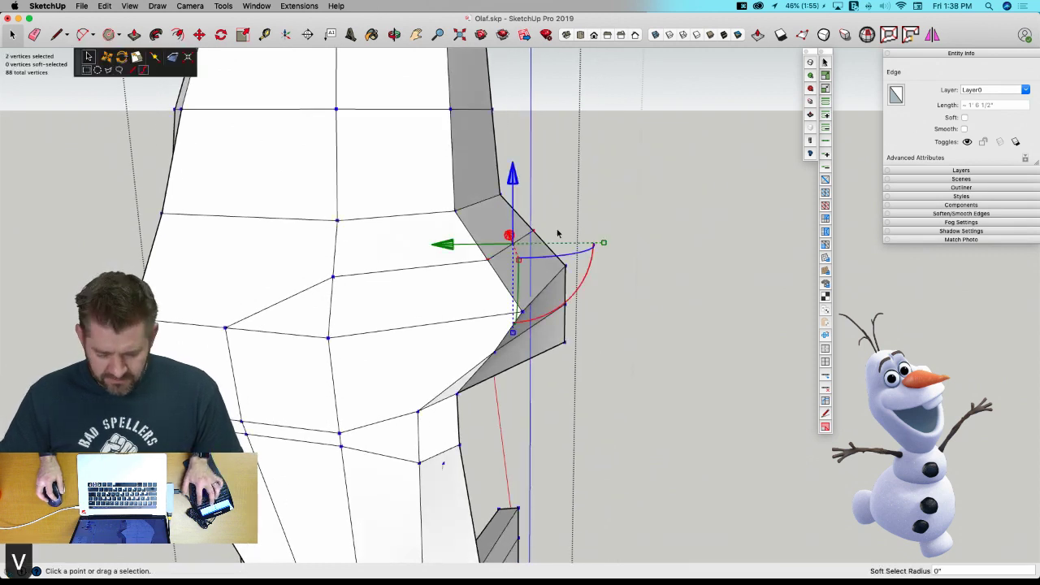
{"action": "left_click_drag", "start_coordinate": [445, 247], "coordinate": [418, 244]}
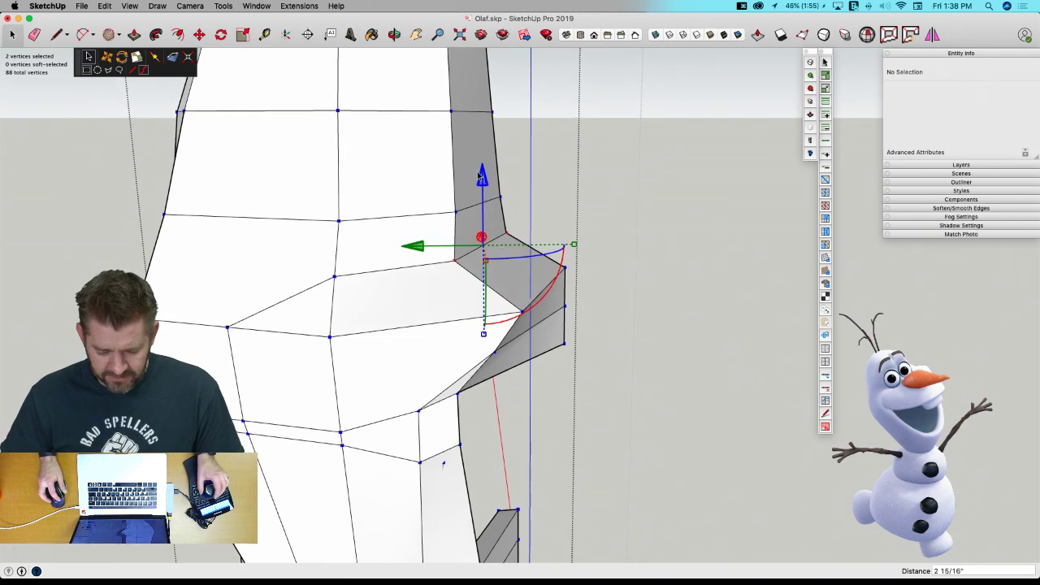
{"action": "left_click_drag", "start_coordinate": [480, 177], "coordinate": [481, 155]}
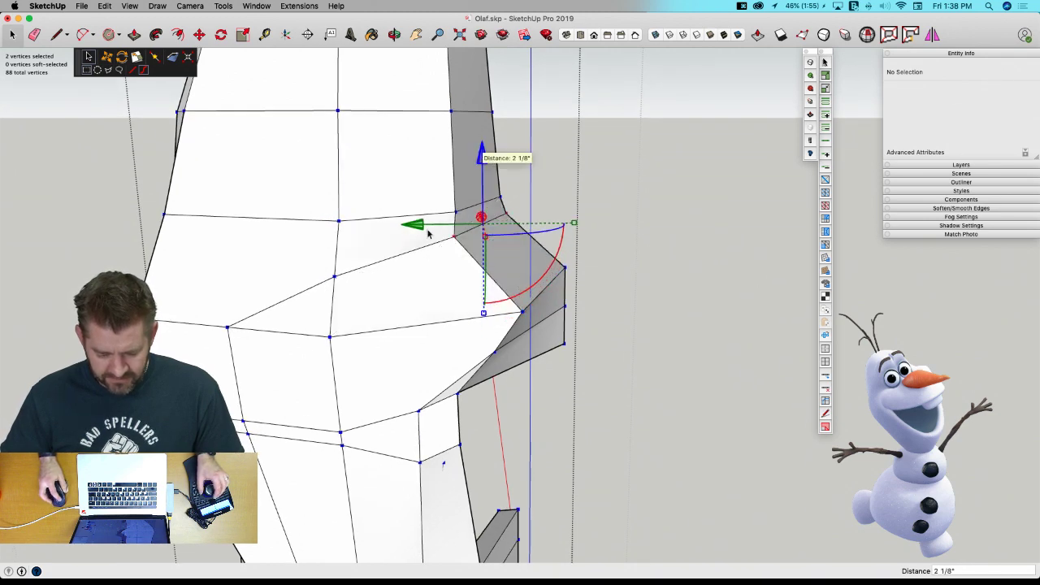
Move the inner vertex of the loop's front edge about 1 3/16" along the red axis.
{"action": "middle_click_drag", "start_coordinate": [412, 225], "coordinate": [523, 247]}
{"action": "left_click", "coordinate": [541, 226]}
{"action": "left_click_drag", "start_coordinate": [523, 247], "coordinate": [533, 248]}
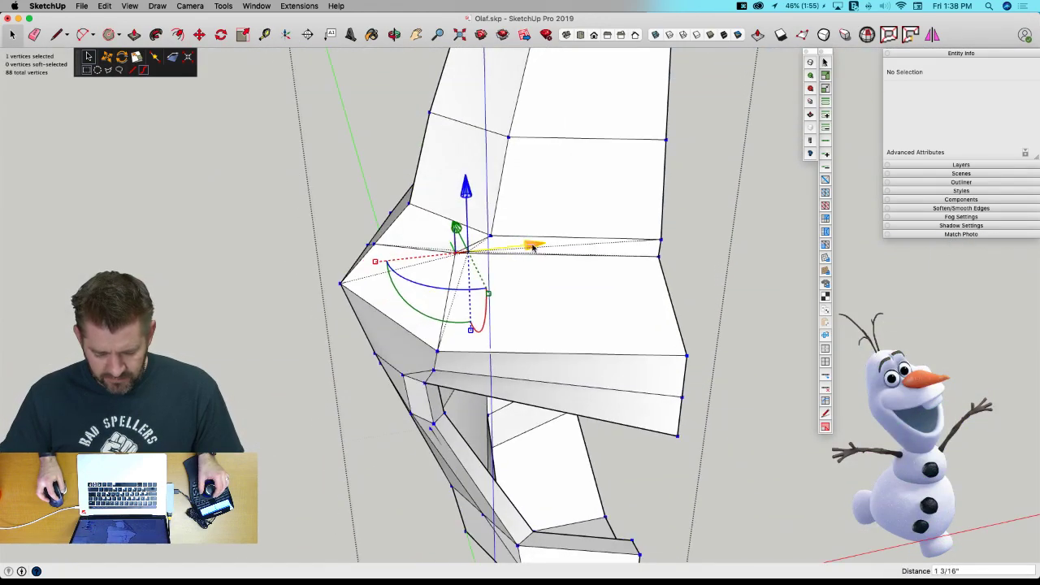
Move the loop's side vertex about 1 5/8" along the red axis, and shift the cheek corner vertex below it about 3" inward.
{"action": "middle_click_drag", "start_coordinate": [534, 248], "coordinate": [460, 282]}
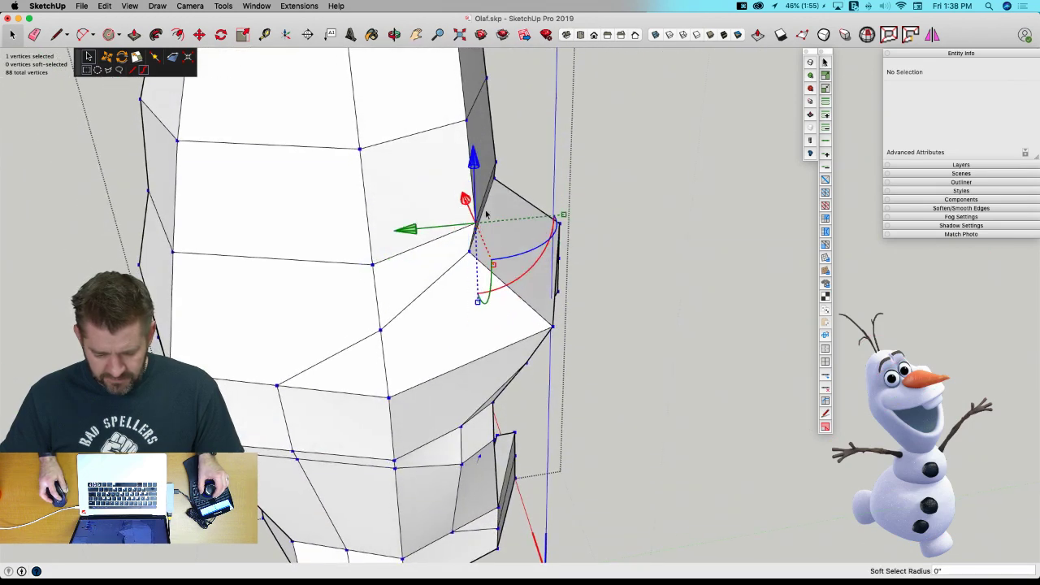
{"action": "middle_click_drag", "start_coordinate": [390, 253], "coordinate": [569, 232]}
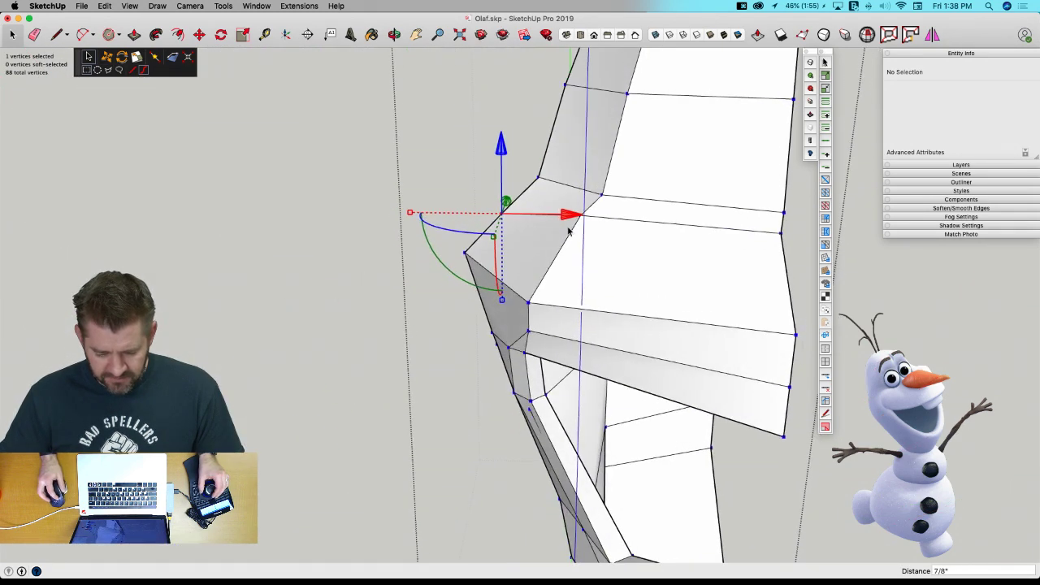
{"action": "left_click_drag", "start_coordinate": [571, 218], "coordinate": [587, 218]}
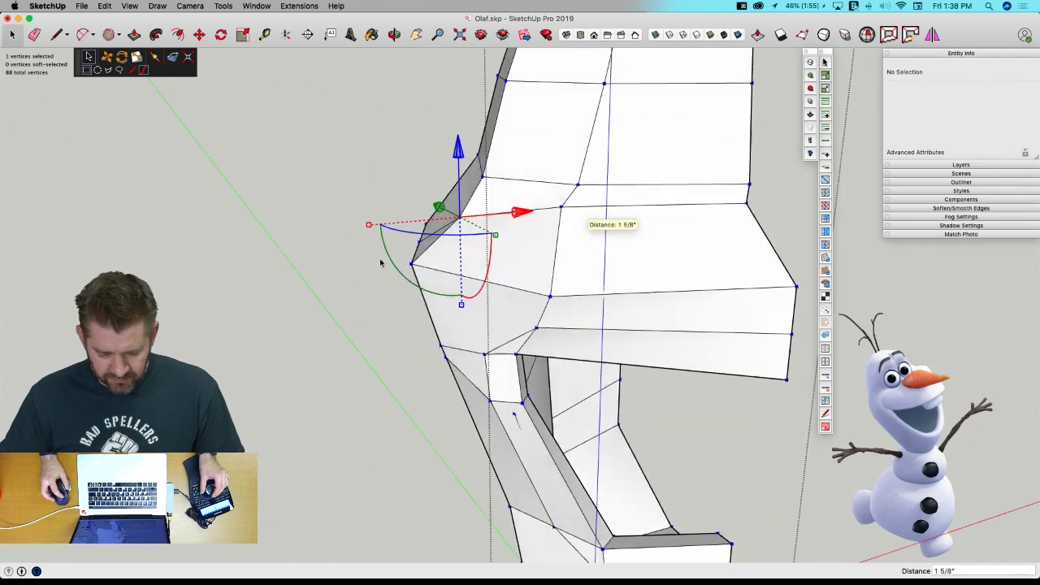
{"action": "middle_click_drag", "start_coordinate": [524, 398], "coordinate": [527, 211]}
{"action": "left_click_drag", "start_coordinate": [527, 199], "coordinate": [543, 198]}
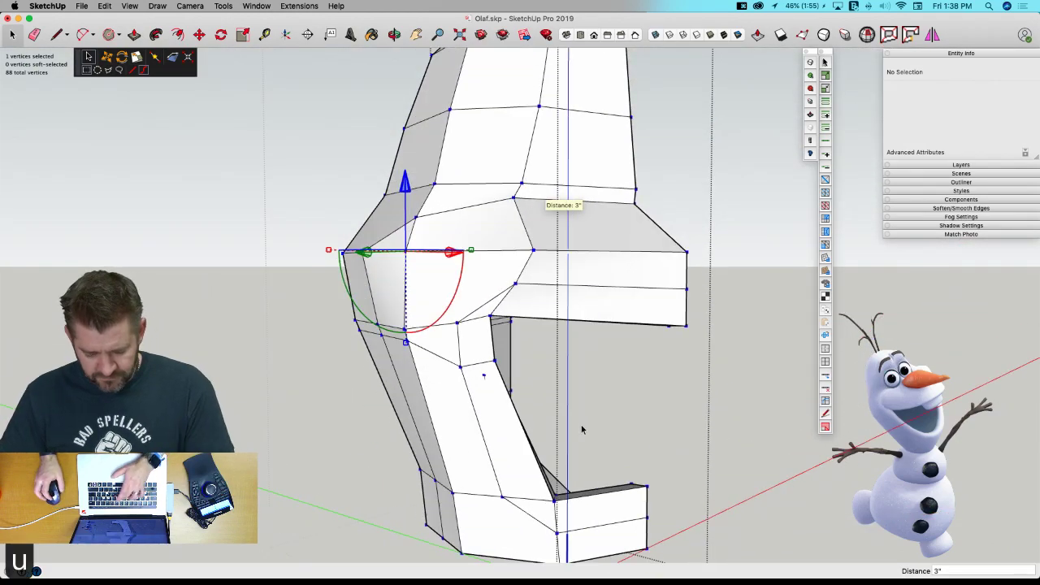
Check the reshaped muzzle and cheek with subdivision on, return to the unsmoothed mesh, and clear the vertex selection.
{"action": "key", "text": "s"}
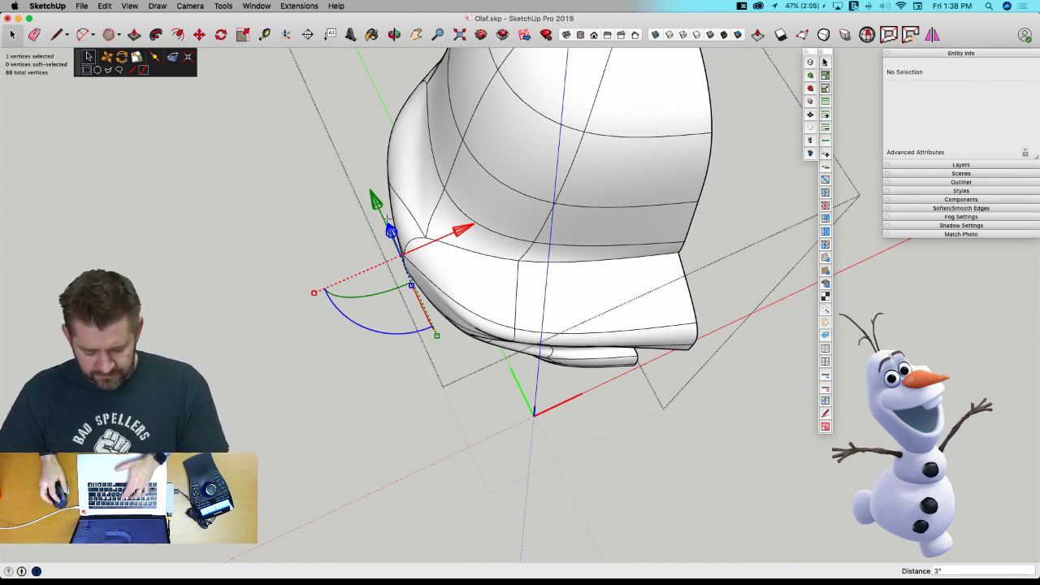
{"action": "key", "text": "u"}
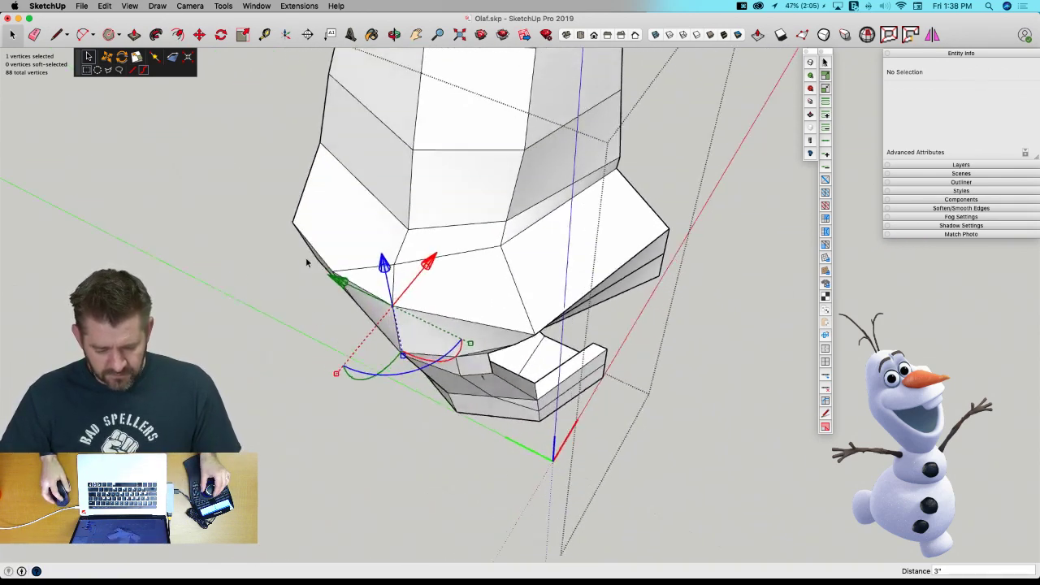
{"action": "left_click", "coordinate": [363, 305]}
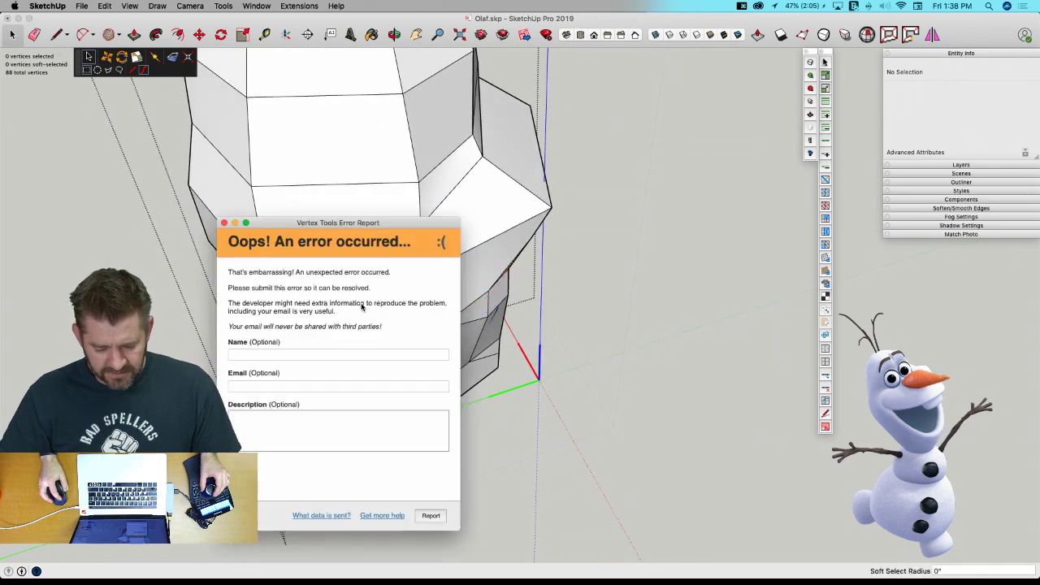
Dismiss the Vertex Tools error reports and leave vertex editing.
{"action": "left_click", "coordinate": [225, 223]}
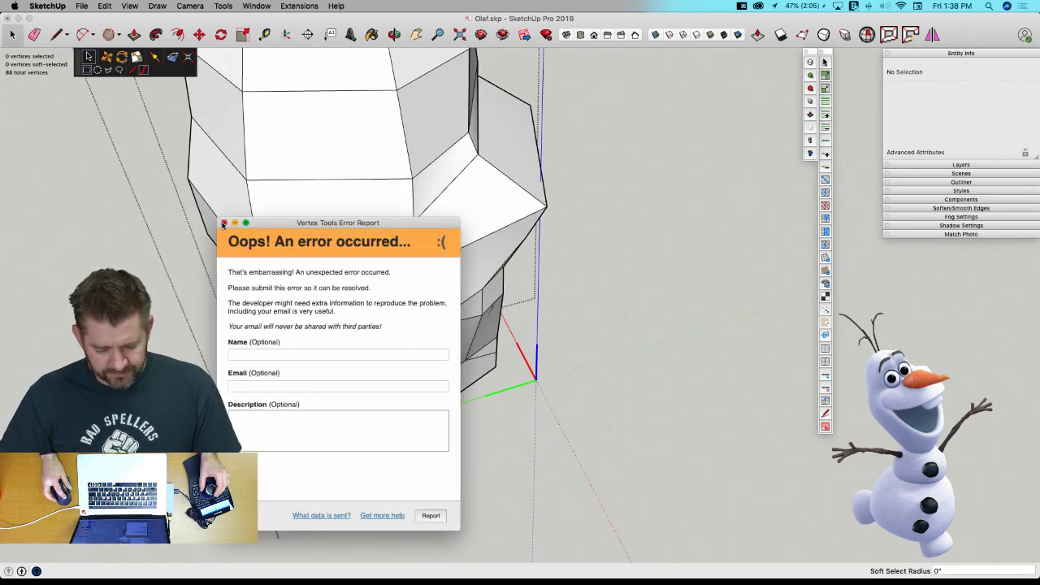
{"action": "left_click", "coordinate": [223, 224]}
{"action": "key", "text": "space"}
{"action": "left_click", "coordinate": [351, 309]}
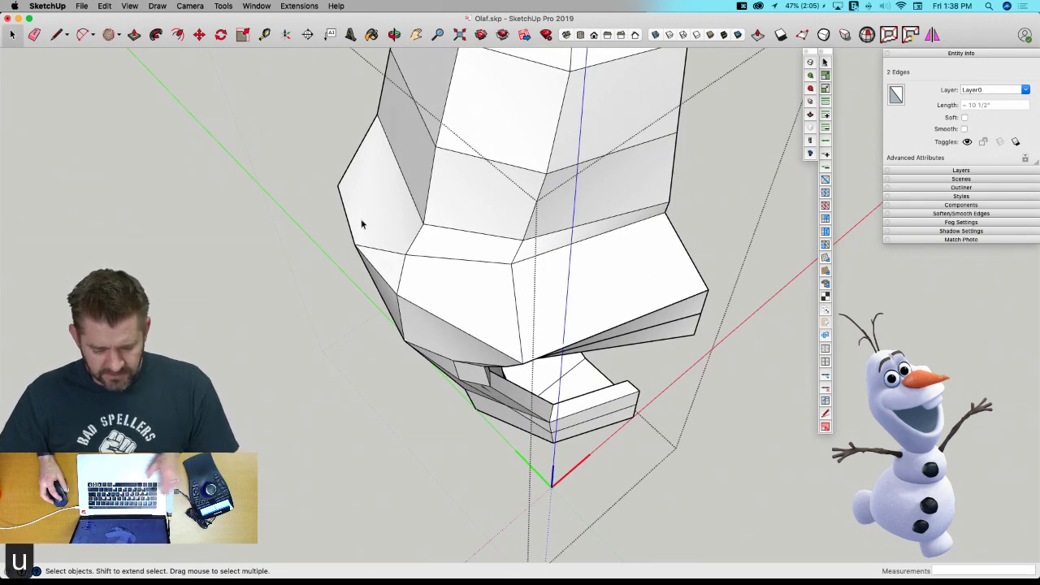
{"action": "key", "text": "u"}
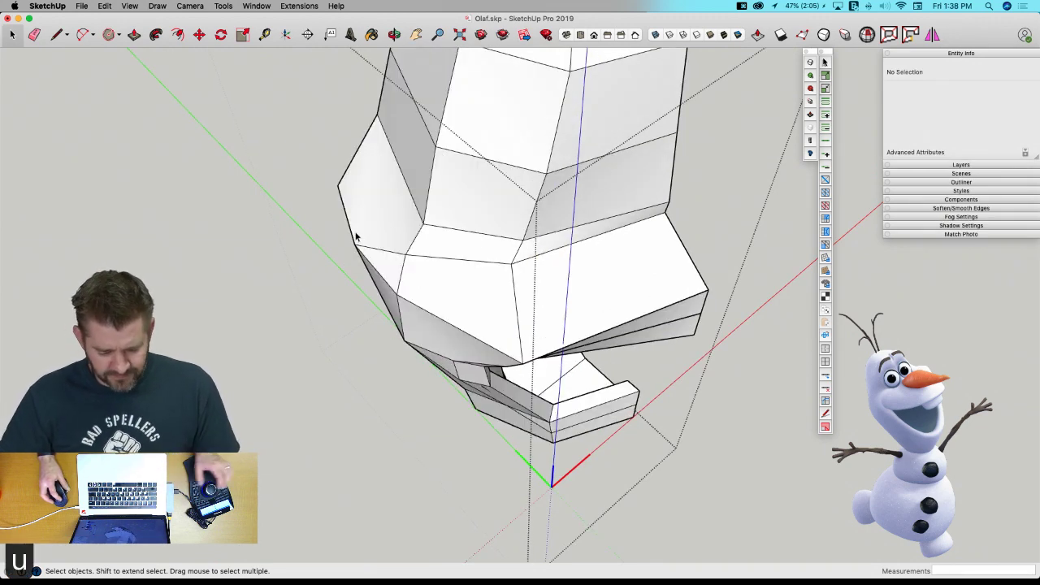
Open the vertical cheek edge and the short edge below it for vertex editing and move them about 2 1/16" along the red axis.
{"action": "left_click", "coordinate": [329, 343]}
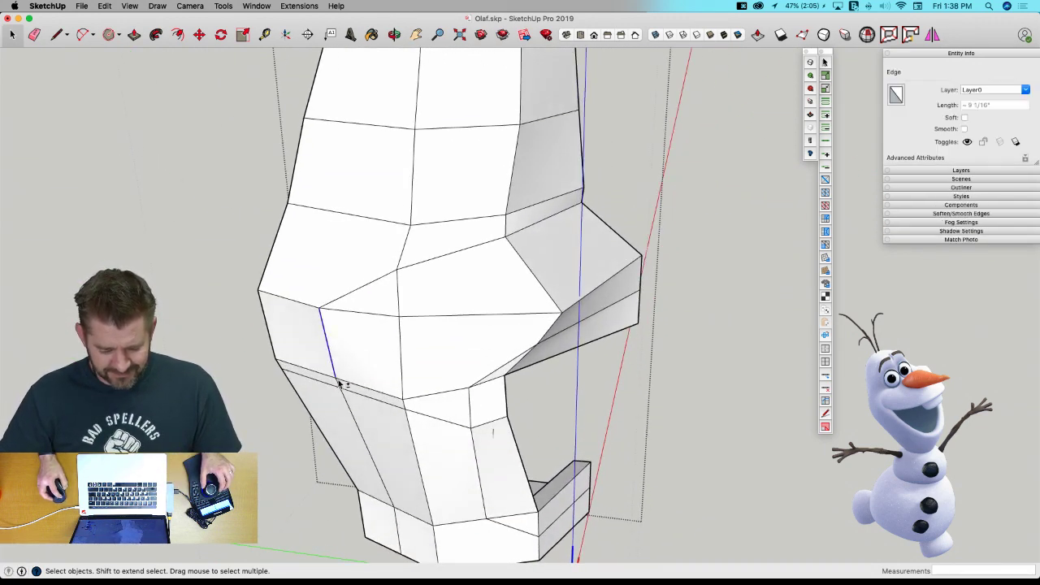
{"action": "left_click", "coordinate": [340, 386], "text": "shift"}
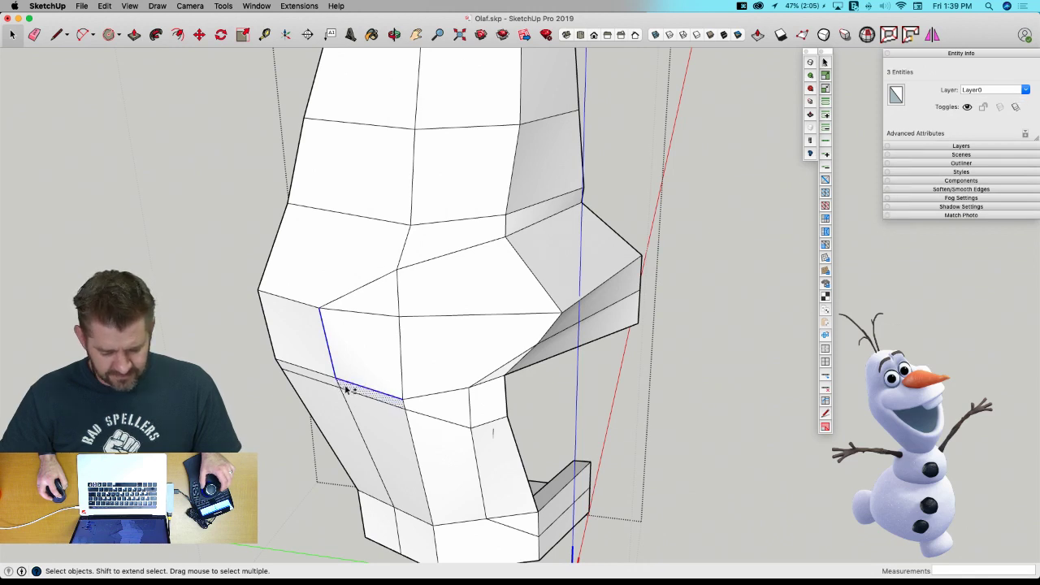
{"action": "left_click", "coordinate": [343, 390], "text": "shift"}
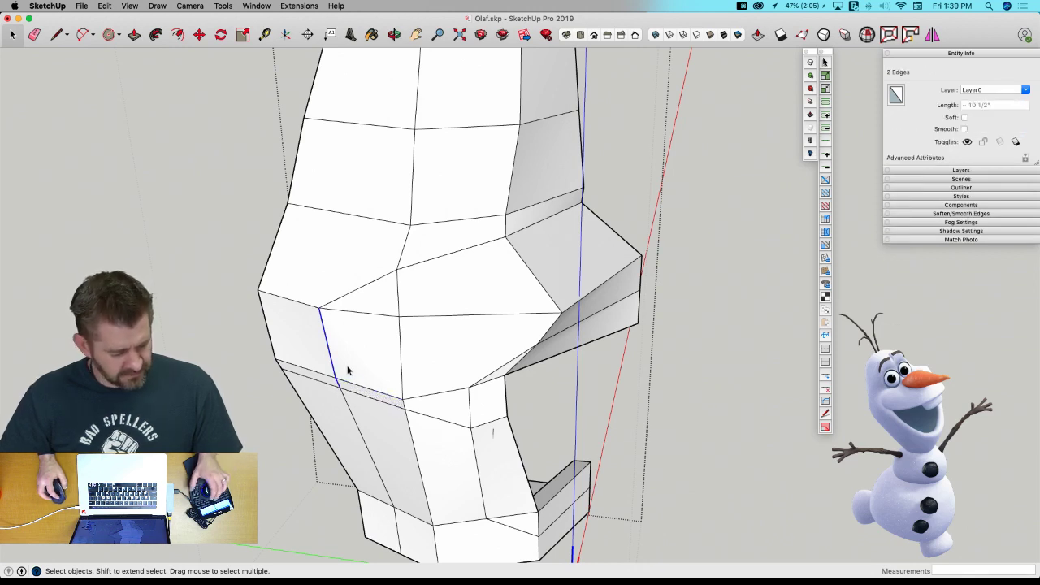
{"action": "key", "text": "v"}
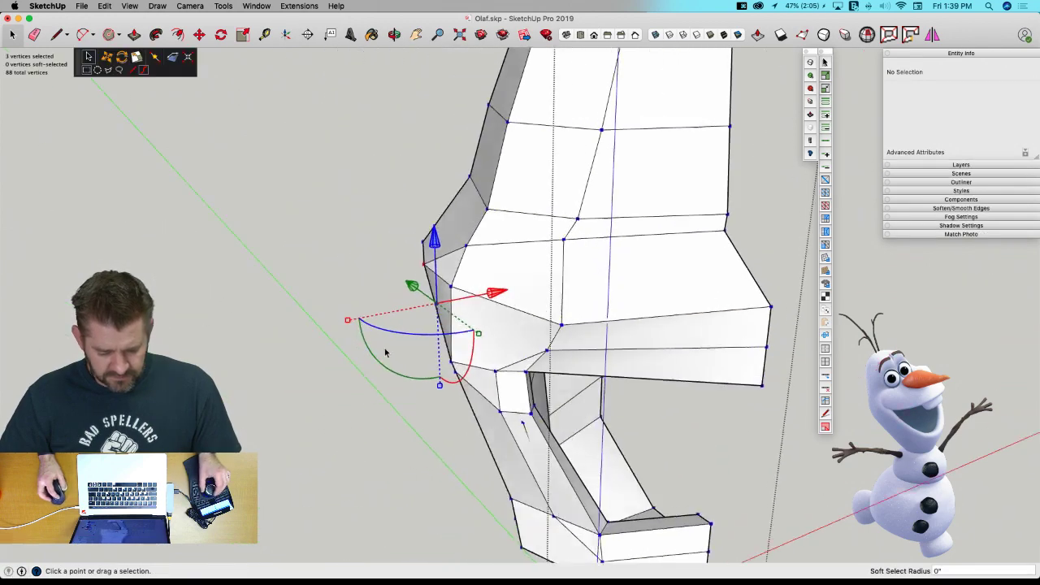
{"action": "left_click_drag", "start_coordinate": [500, 293], "coordinate": [494, 295]}
Select the two vertices above the cheek bulge and move them about 1 11/16" along the red axis.
{"action": "middle_click_drag", "start_coordinate": [494, 295], "coordinate": [433, 147]}
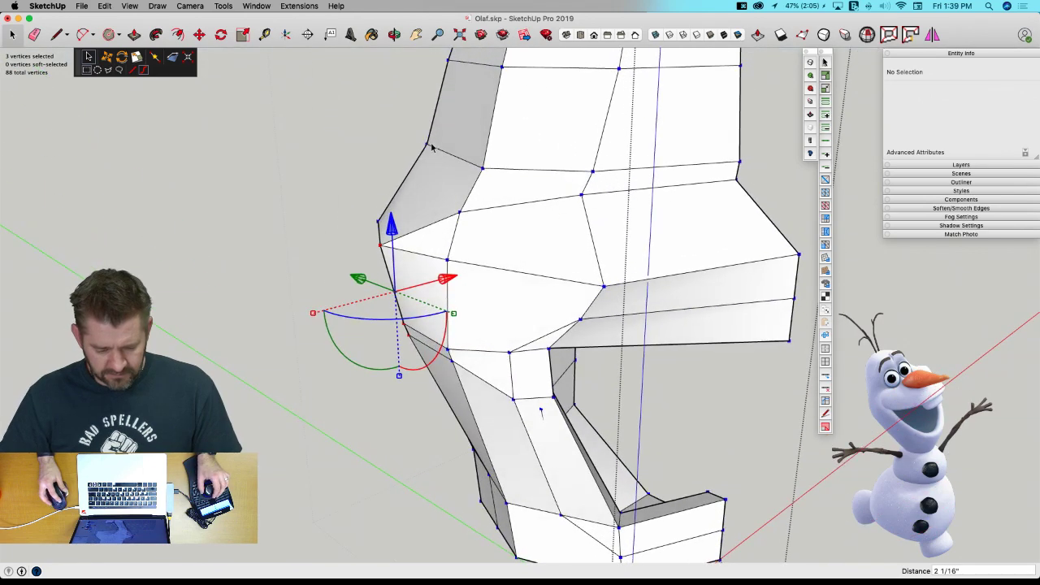
{"action": "left_click_drag", "start_coordinate": [490, 175], "coordinate": [487, 176]}
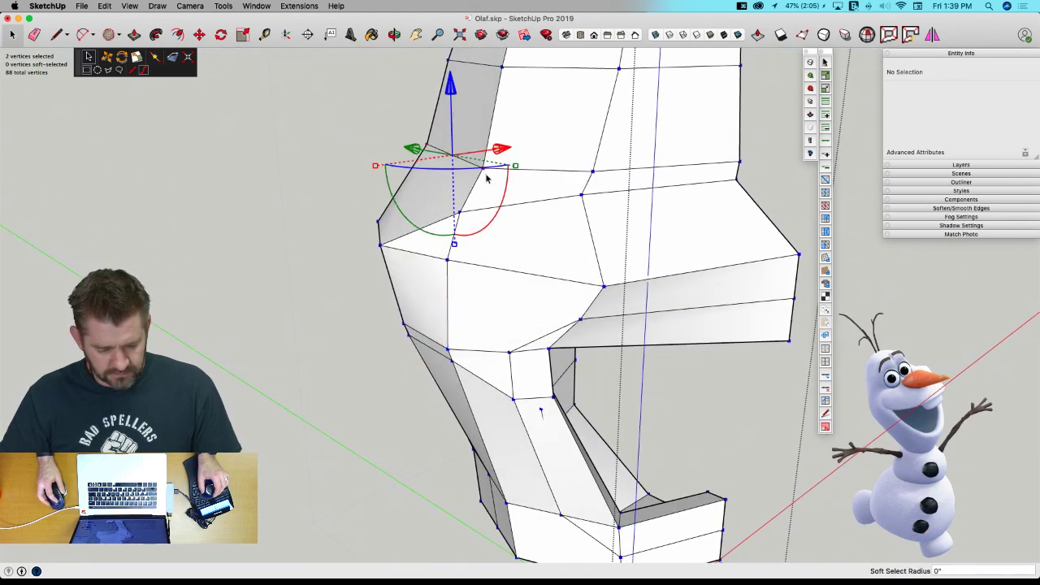
{"action": "middle_click_drag", "start_coordinate": [486, 174], "coordinate": [512, 165]}
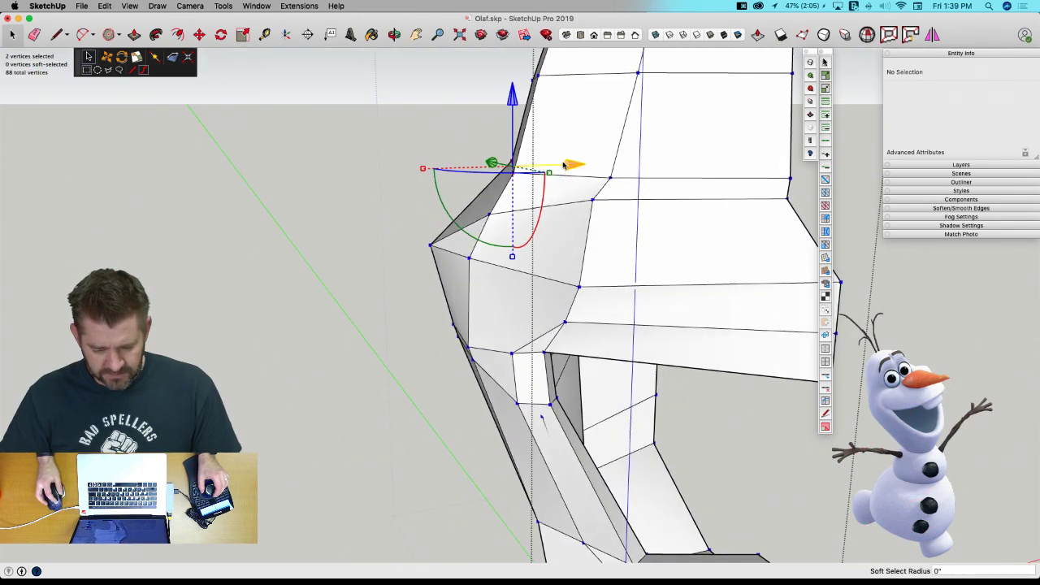
{"action": "left_click_drag", "start_coordinate": [563, 165], "coordinate": [492, 235]}
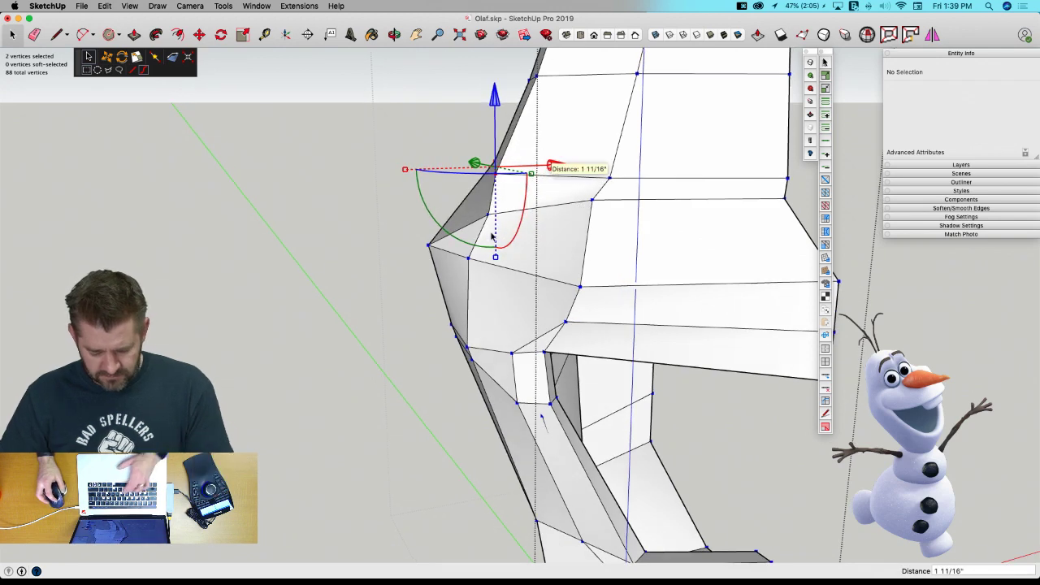
Check the reshaped cheek and brow with subdivision on, and return to the unsmoothed mesh.
{"action": "key", "text": "u"}
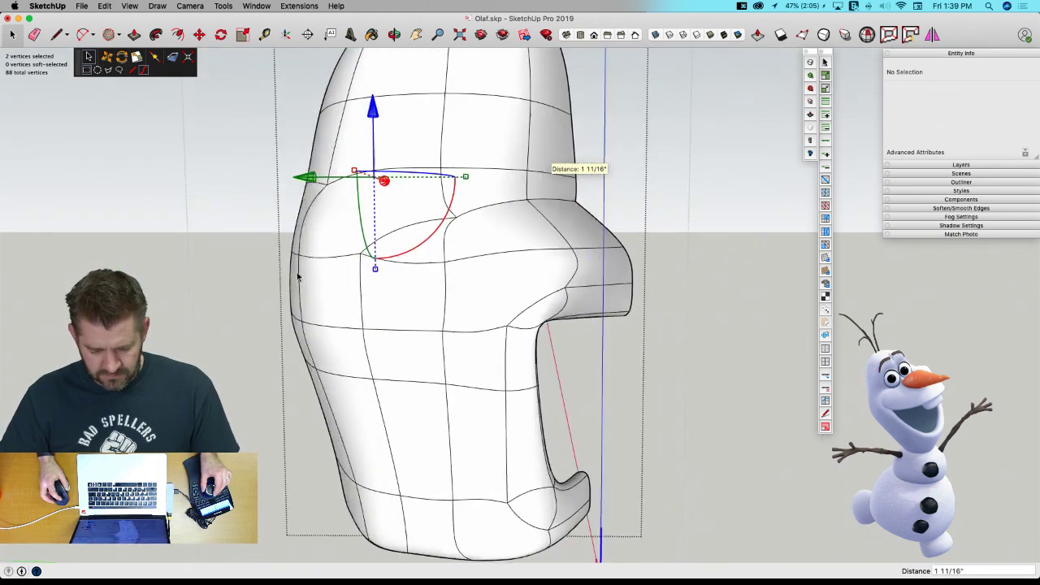
{"action": "middle_click_drag", "start_coordinate": [494, 279], "coordinate": [467, 263]}
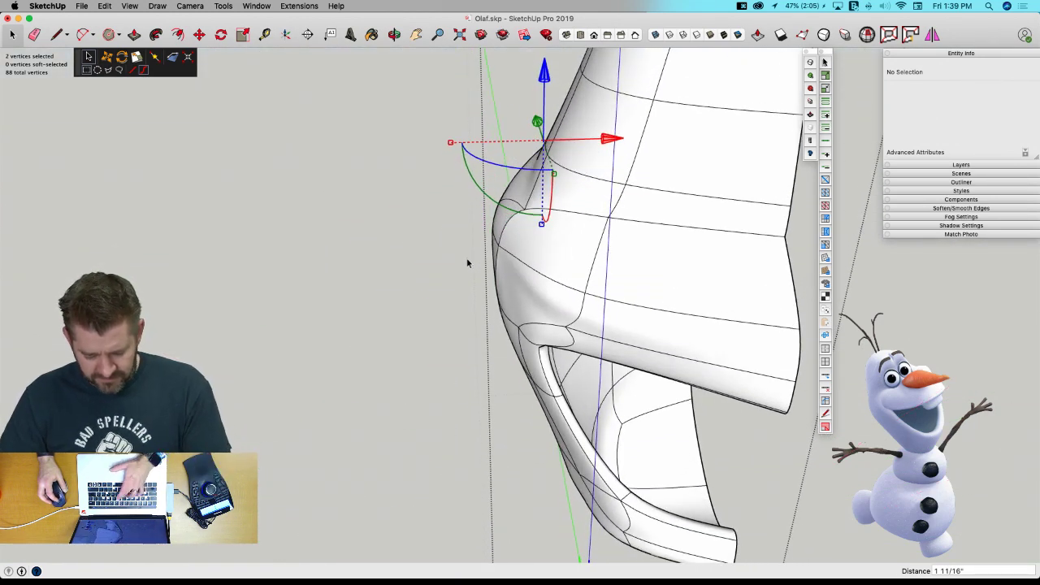
{"action": "key", "text": "u"}
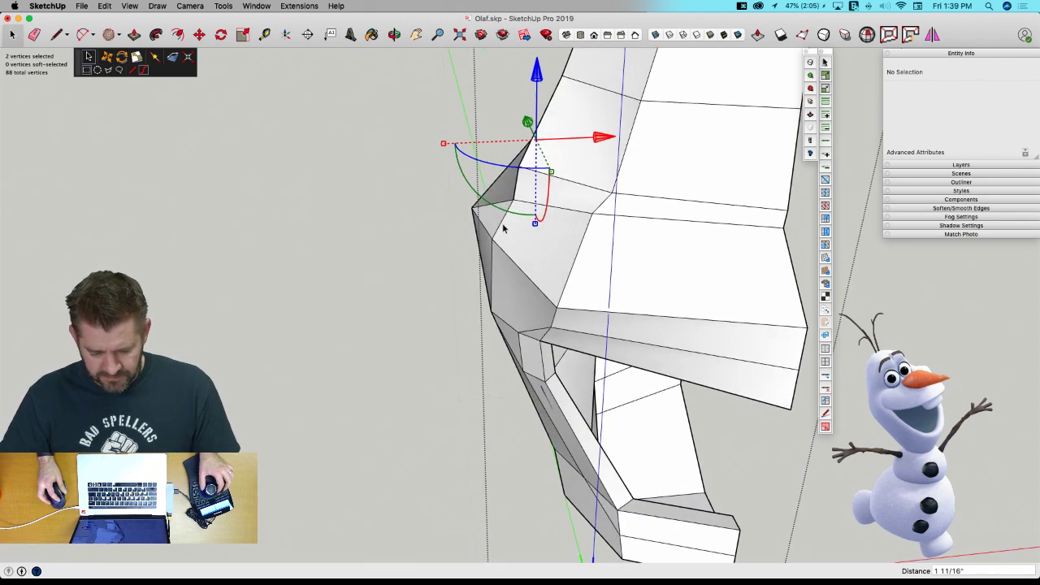
Clear the vertex selection, dismiss the resulting error reports, and return to normal object selection.
{"action": "left_click", "coordinate": [504, 228]}
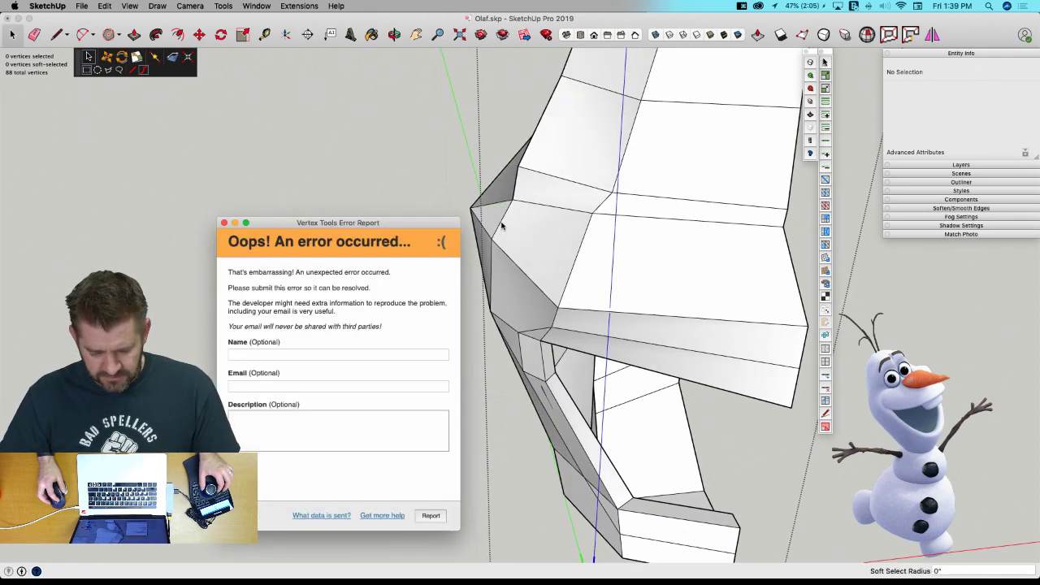
{"action": "left_click", "coordinate": [224, 223]}
{"action": "left_click", "coordinate": [504, 218]}
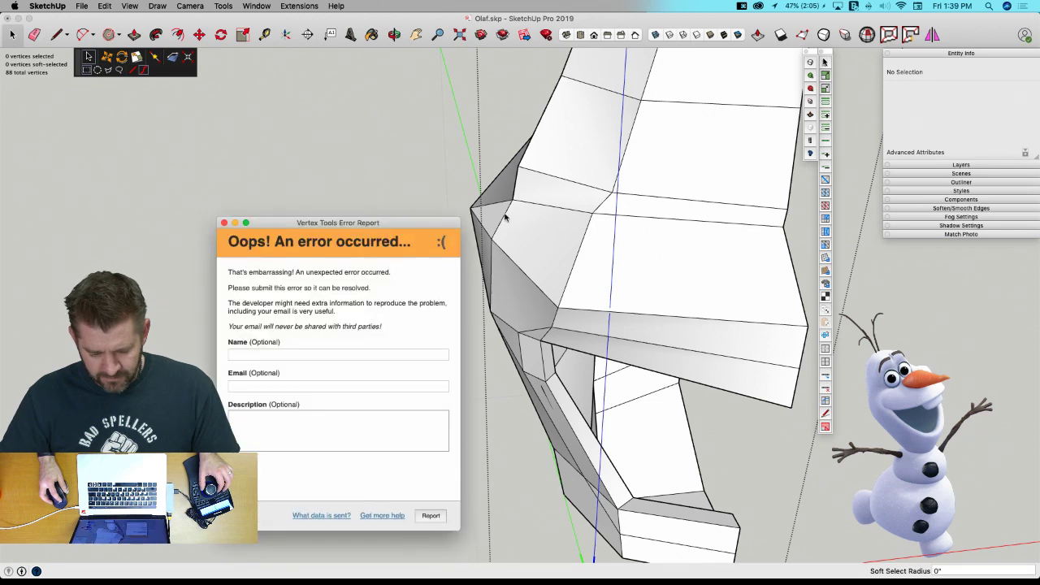
{"action": "left_click", "coordinate": [224, 223]}
{"action": "key", "text": "space"}
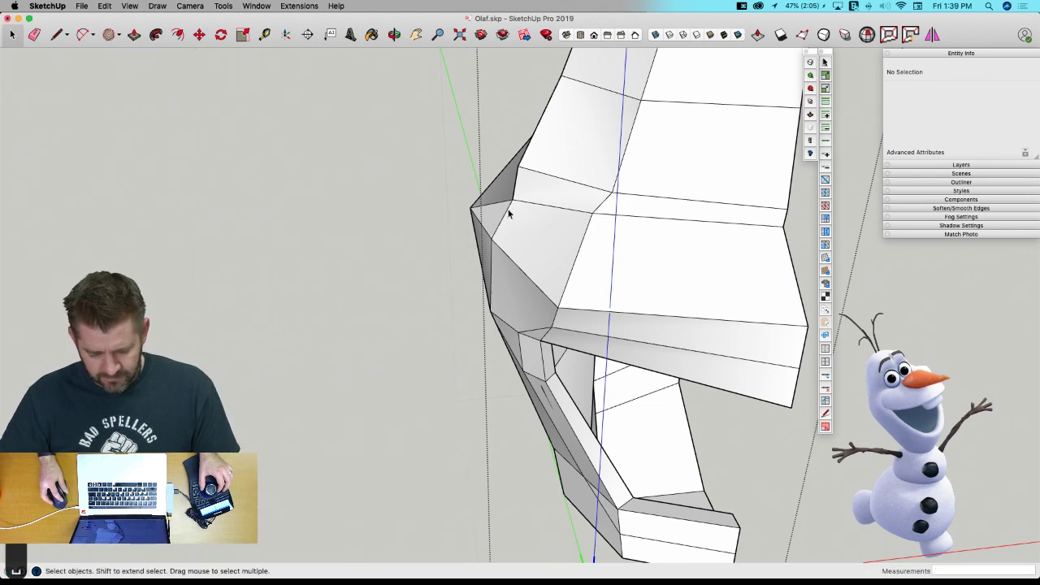
Open the short edge between cheek and muzzle for vertex editing and move it about 1/2" along the green axis and 1 1/4" along the red.
{"action": "left_click", "coordinate": [521, 210]}
{"action": "middle_click_drag", "start_coordinate": [521, 209], "coordinate": [537, 277]}
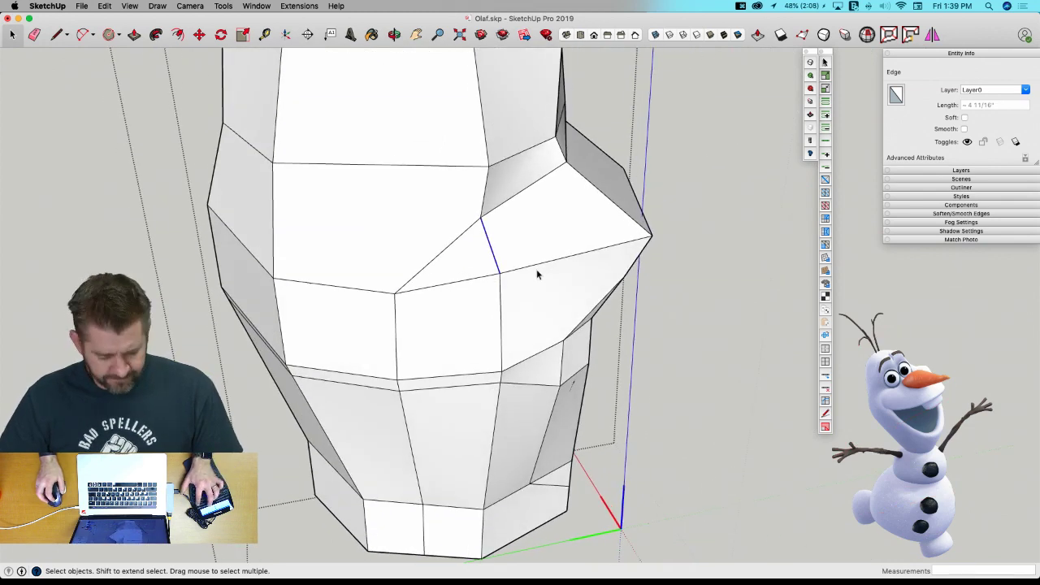
{"action": "key", "text": "v"}
{"action": "left_click_drag", "start_coordinate": [423, 248], "coordinate": [433, 246]}
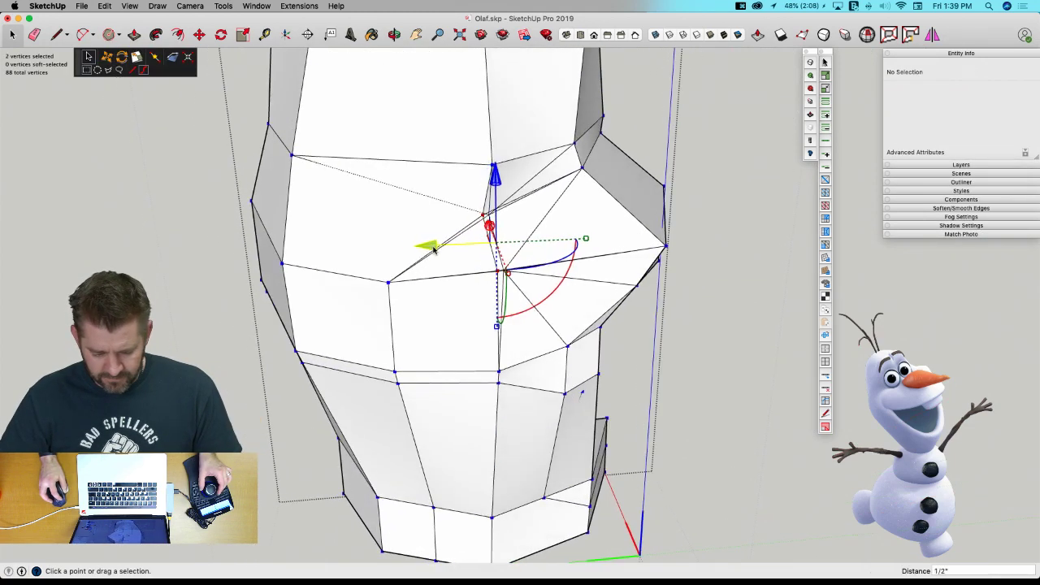
{"action": "middle_click_drag", "start_coordinate": [434, 250], "coordinate": [597, 236]}
{"action": "left_click_drag", "start_coordinate": [583, 225], "coordinate": [597, 226]}
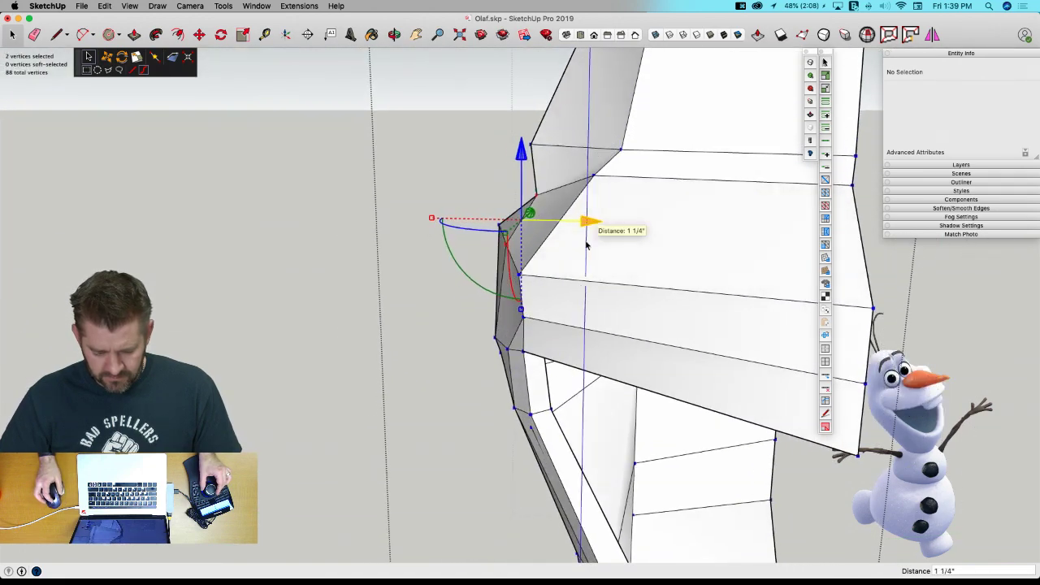
Show the hidden geometry and examine the diagonals of the cheek and muzzle faces from several angles.
{"action": "middle_click_drag", "start_coordinate": [588, 244], "coordinate": [495, 155]}
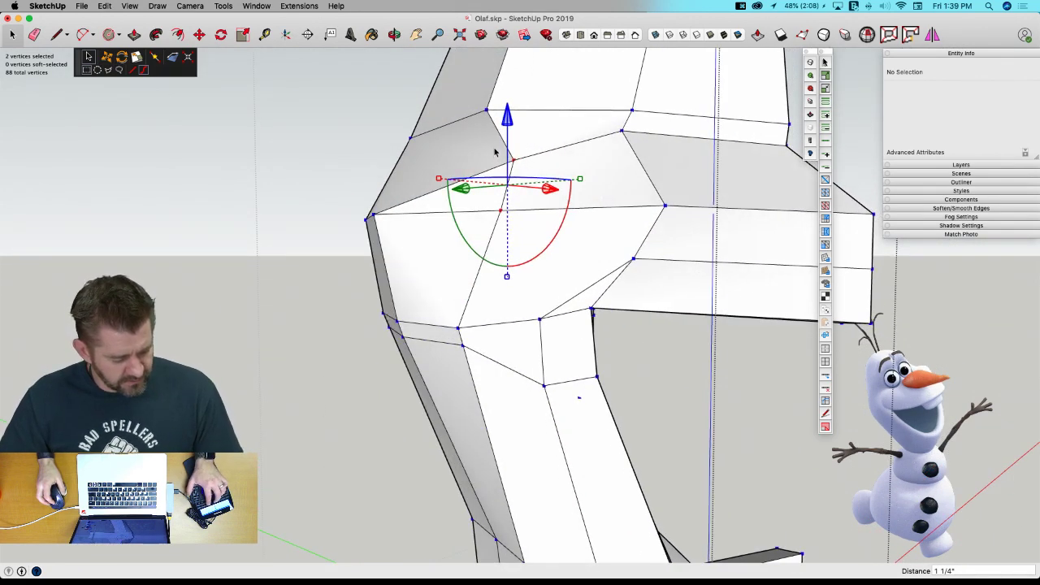
{"action": "left_click_drag", "start_coordinate": [496, 152], "coordinate": [497, 149]}
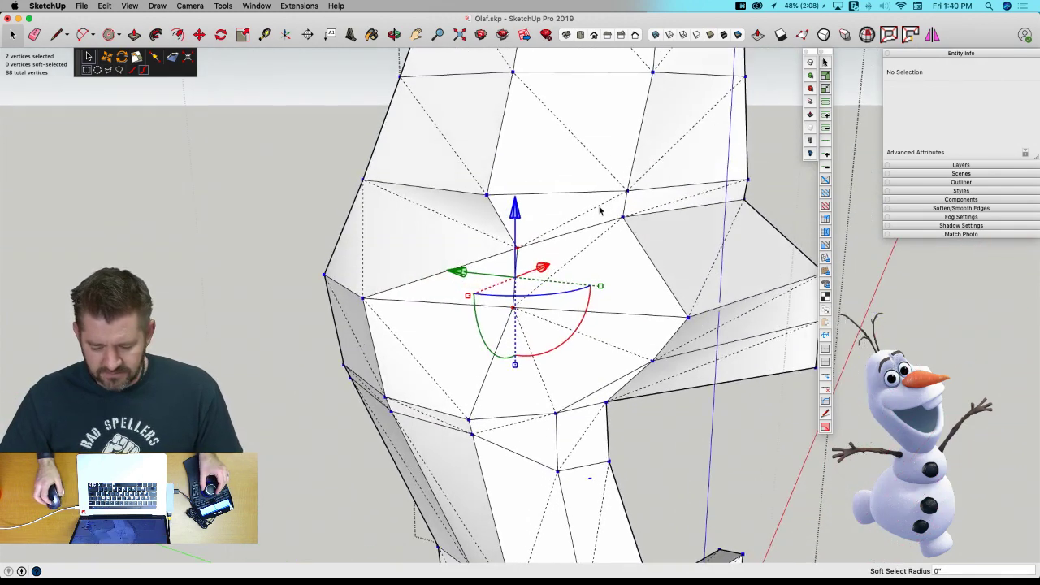
{"action": "middle_click_drag", "start_coordinate": [598, 185], "coordinate": [652, 209]}
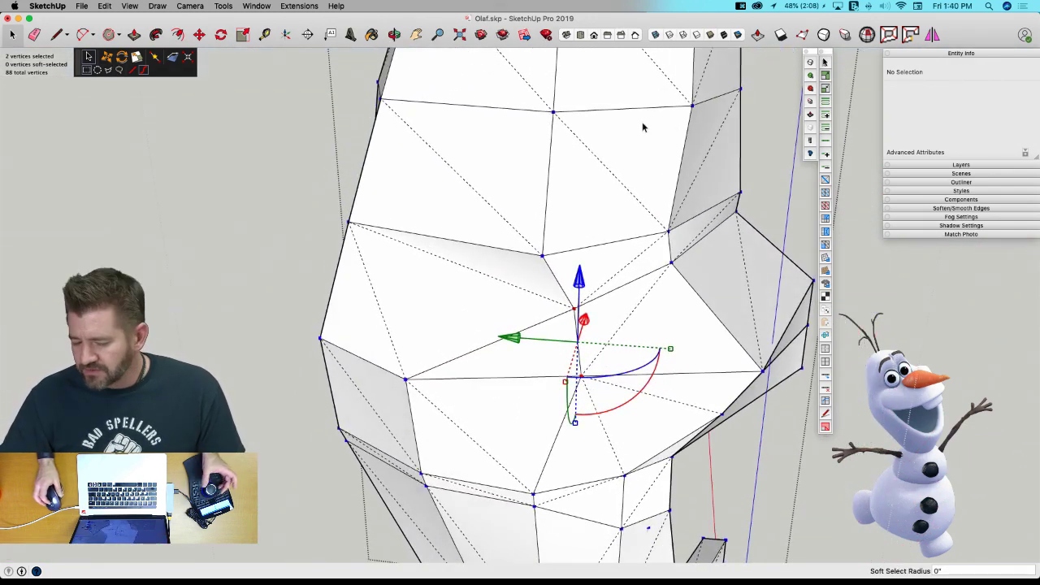
{"action": "middle_click_drag", "start_coordinate": [642, 127], "coordinate": [540, 289]}
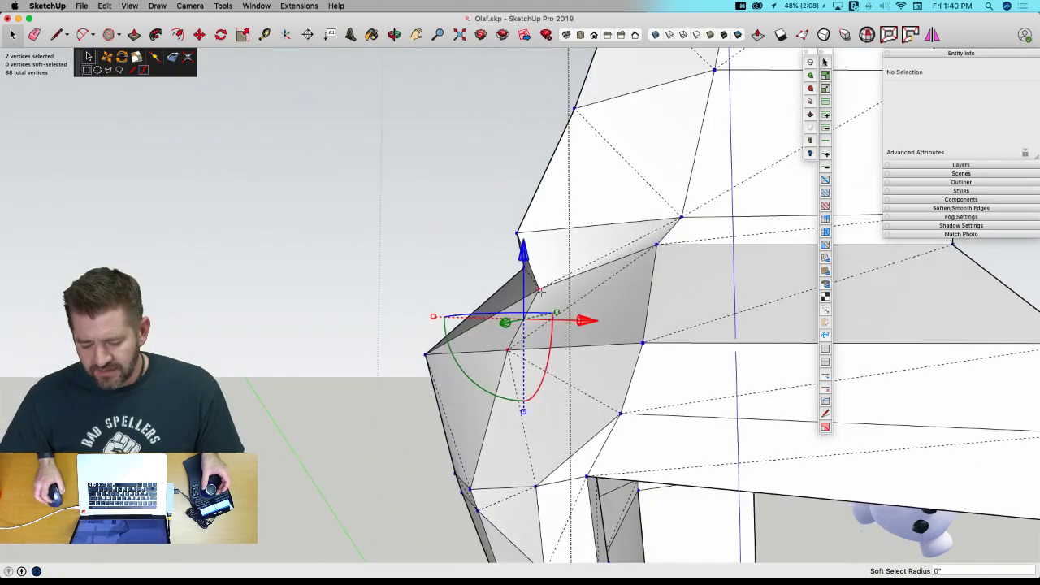
{"action": "left_click_drag", "start_coordinate": [521, 253], "coordinate": [522, 245]}
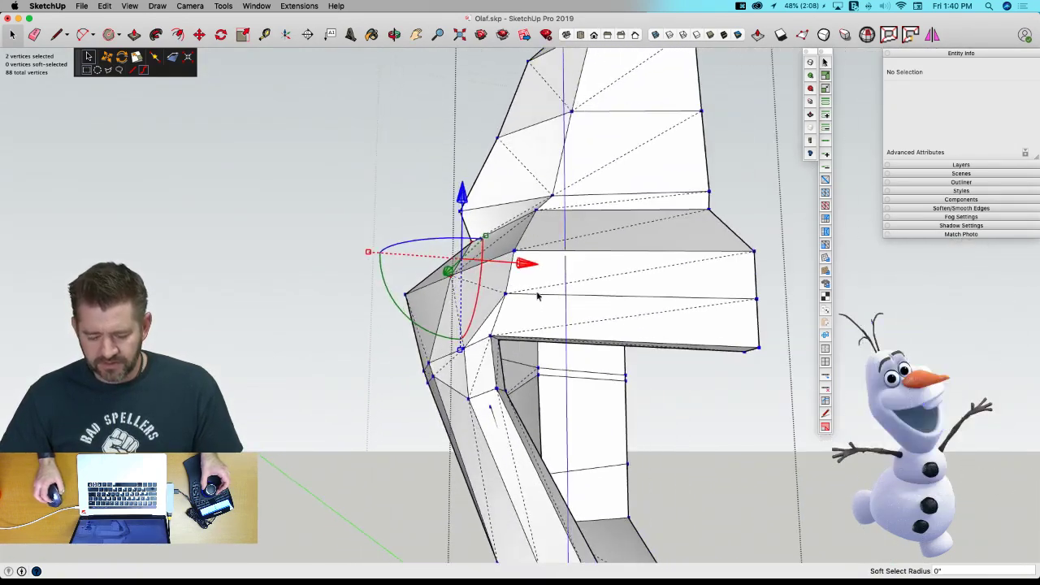
{"action": "middle_click_drag", "start_coordinate": [537, 297], "coordinate": [488, 221]}
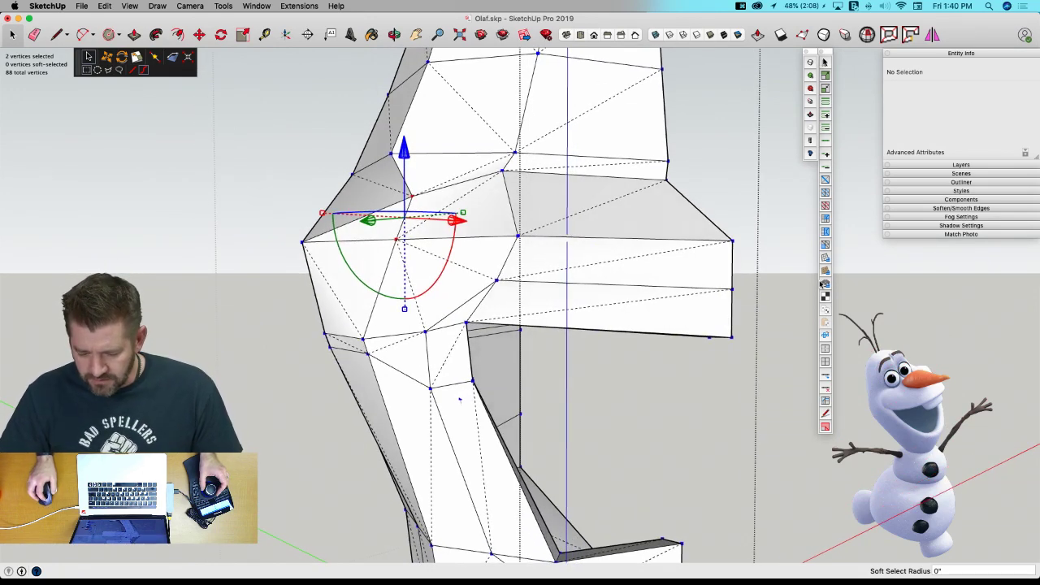
Leave vertex editing and try to flip the internal diagonal of the upper cheek face.
{"action": "left_click", "coordinate": [826, 180]}
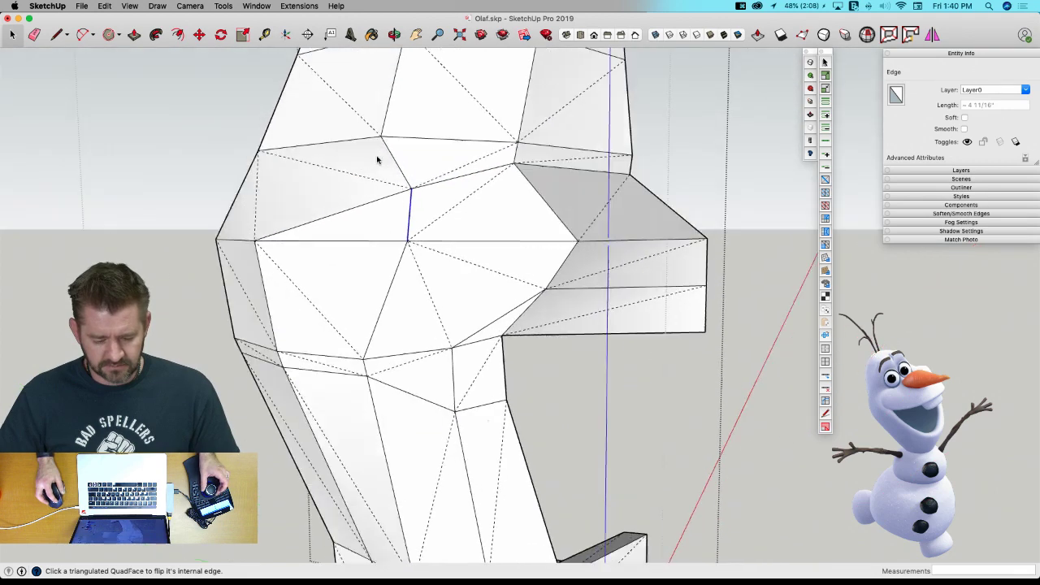
{"action": "key", "text": "space"}
{"action": "left_click", "coordinate": [207, 142]}
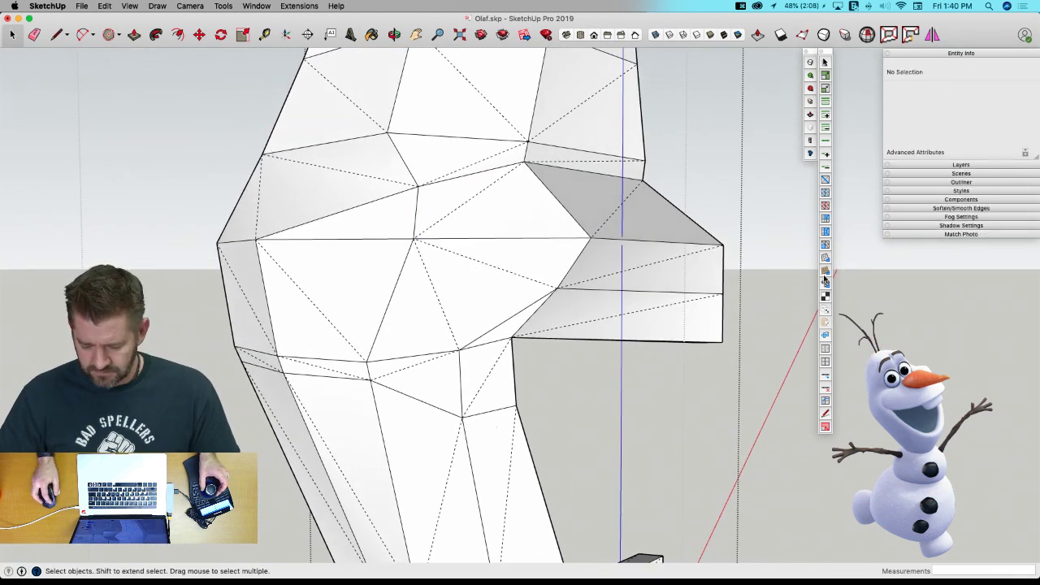
{"action": "left_click", "coordinate": [826, 181]}
{"action": "scroll", "coordinate": [344, 176], "scroll_direction": "up", "scroll_amount": 5}
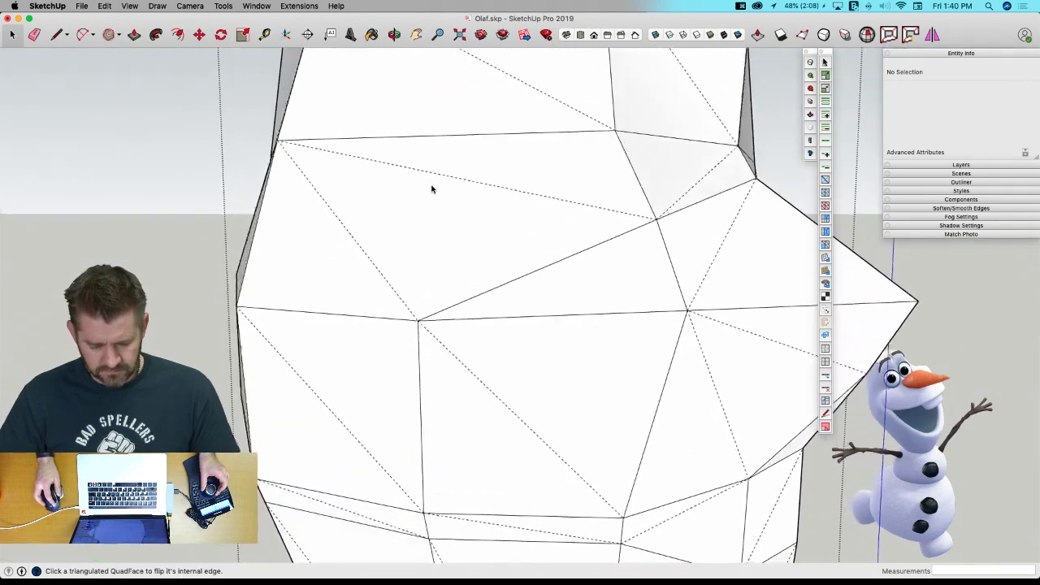
{"action": "scroll", "coordinate": [432, 188], "scroll_direction": "down", "scroll_amount": 6}
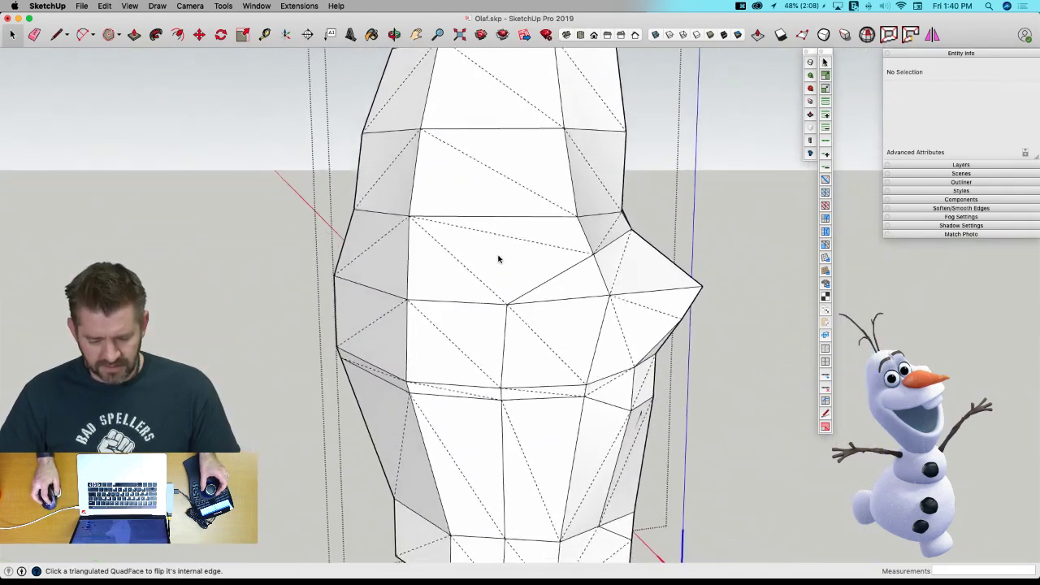
{"action": "scroll", "coordinate": [499, 259], "scroll_direction": "down", "scroll_amount": 2}
{"action": "scroll", "coordinate": [501, 261], "scroll_direction": "down", "scroll_amount": 2}
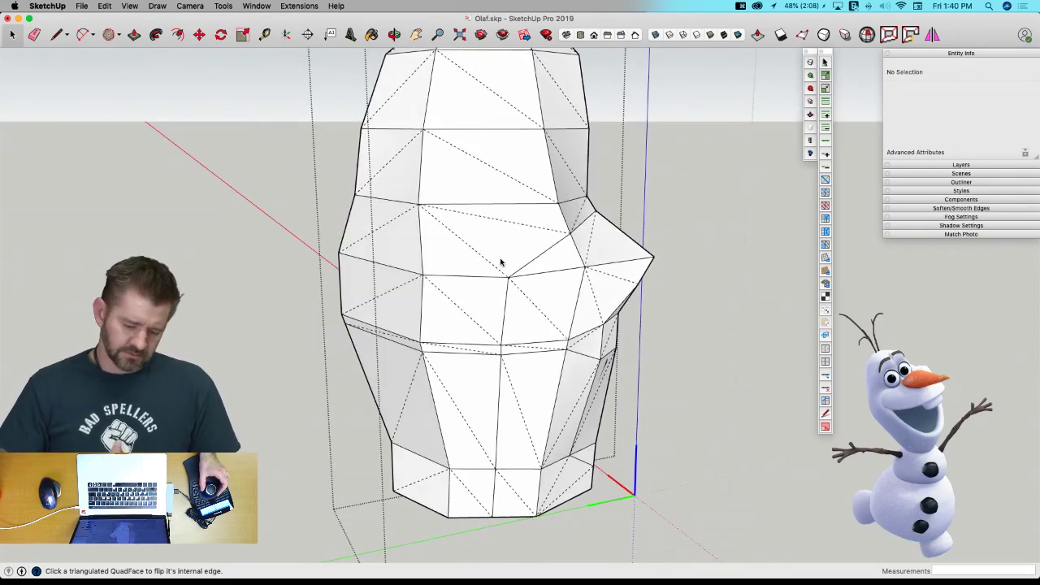
{"action": "scroll", "coordinate": [500, 262], "scroll_direction": "up", "scroll_amount": 4}
{"action": "key", "text": "l"}
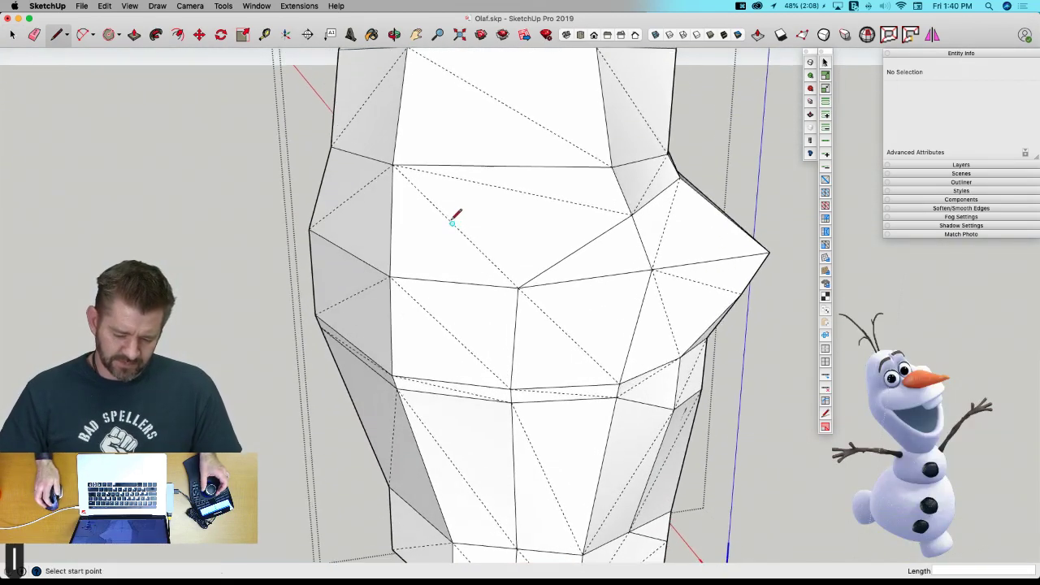
{"action": "left_click", "coordinate": [392, 165]}
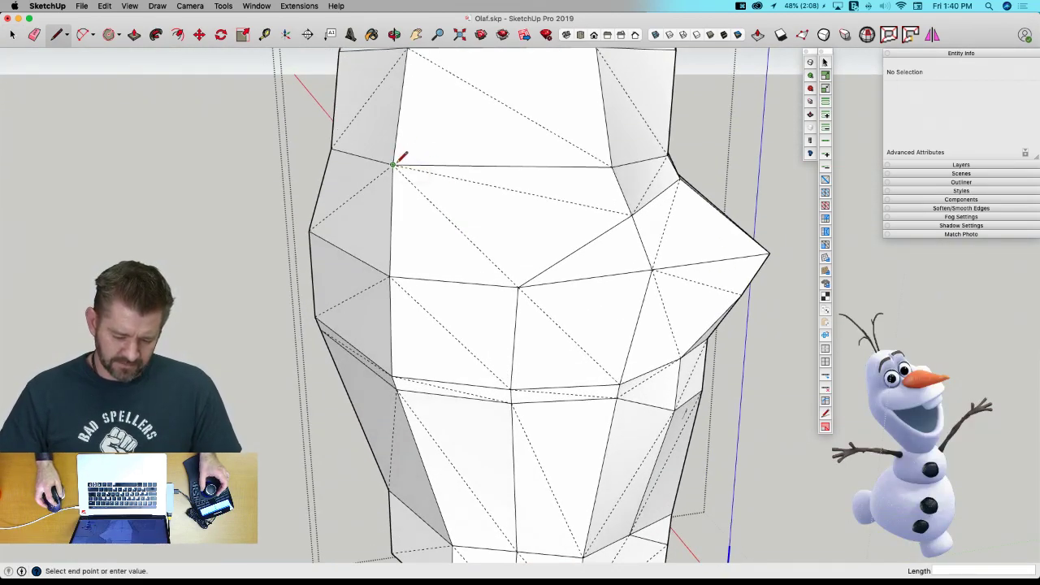
{"action": "key", "text": "Escape"}
Delete the hidden diagonal of the upper cheek face and redraw it as a line between the face's other two corners.
{"action": "middle_click_drag", "start_coordinate": [516, 242], "coordinate": [455, 228]}
{"action": "middle_click_drag", "start_coordinate": [498, 185], "coordinate": [532, 200]}
{"action": "key", "text": "space"}
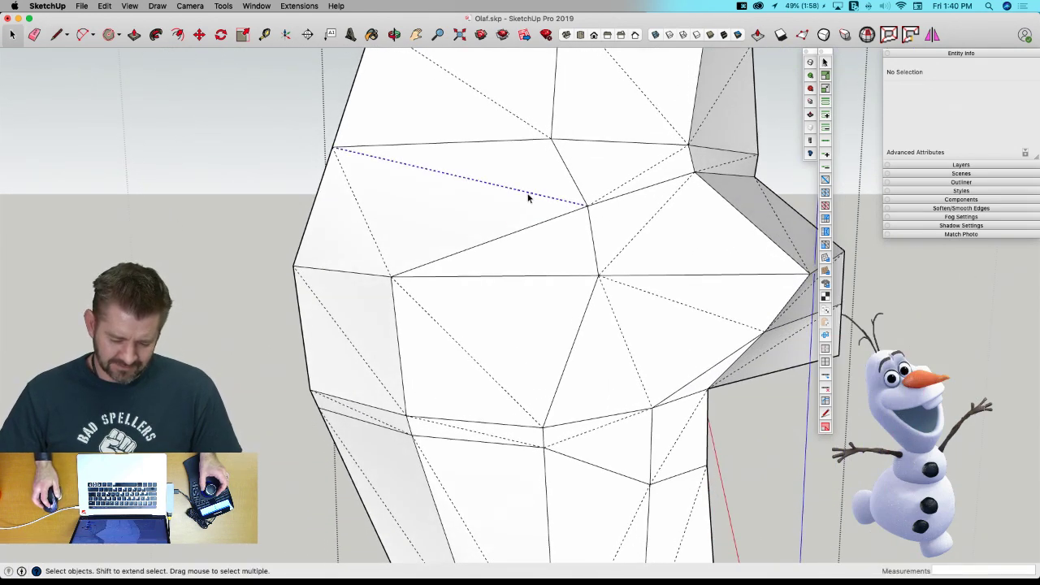
{"action": "left_click", "coordinate": [528, 198]}
{"action": "key", "text": "Delete"}
{"action": "key", "text": "l"}
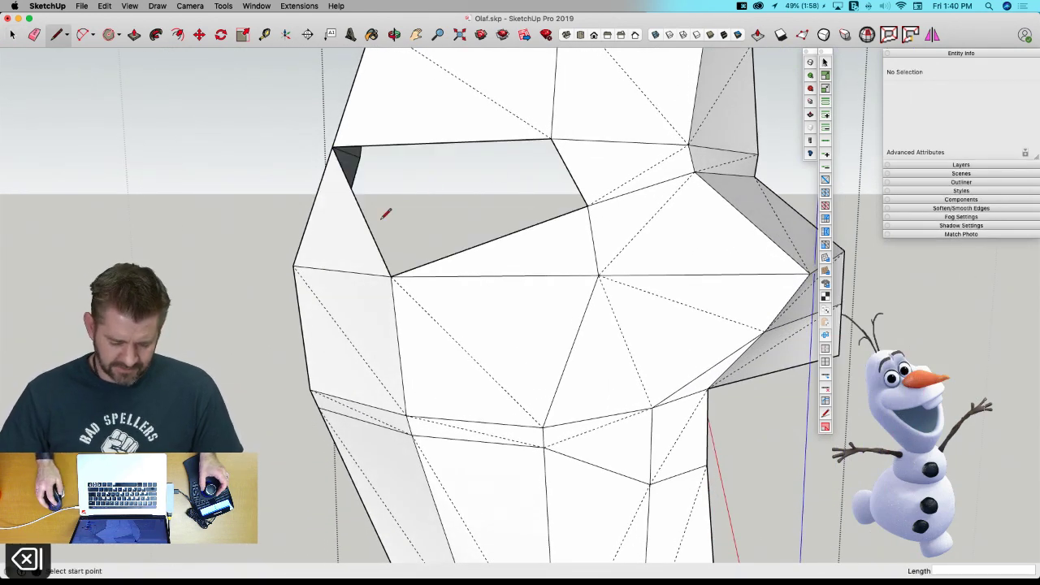
{"action": "left_click", "coordinate": [552, 141]}
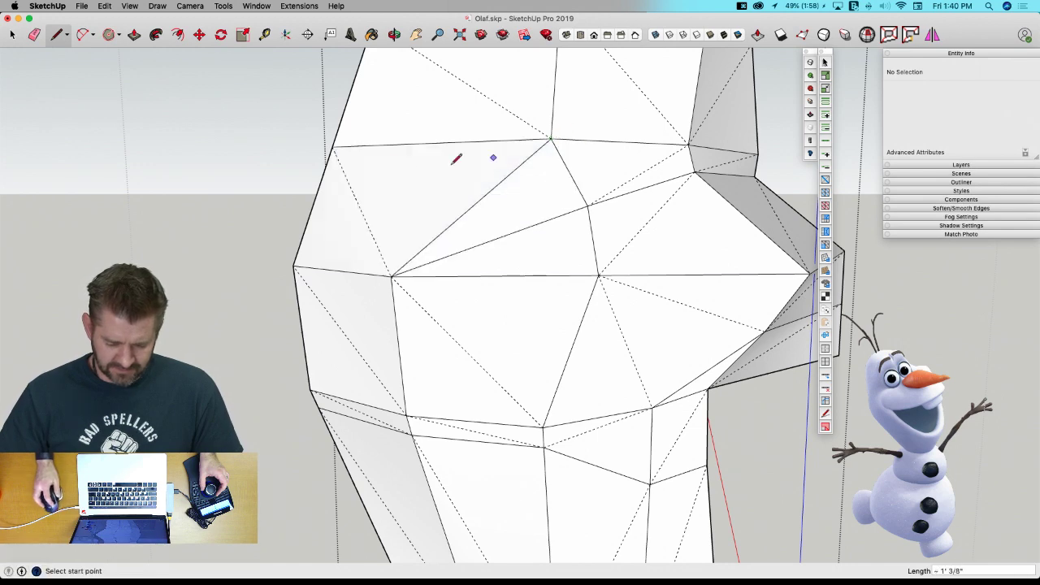
{"action": "key", "text": "space"}
{"action": "middle_click_drag", "start_coordinate": [488, 157], "coordinate": [420, 213]}
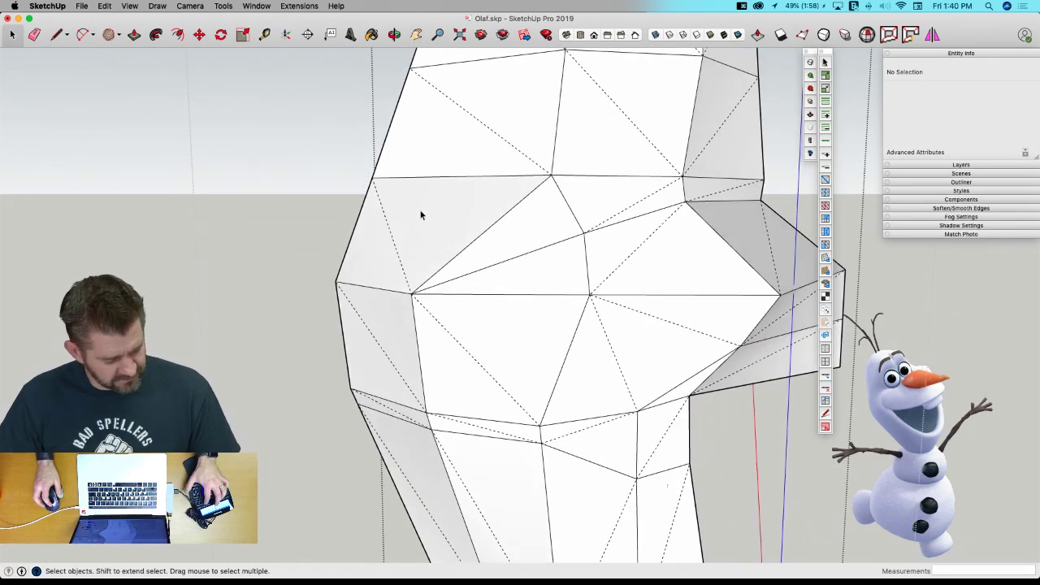
Turn on subdivision for the half head and lower the subdivision level.
{"action": "key", "text": "u"}
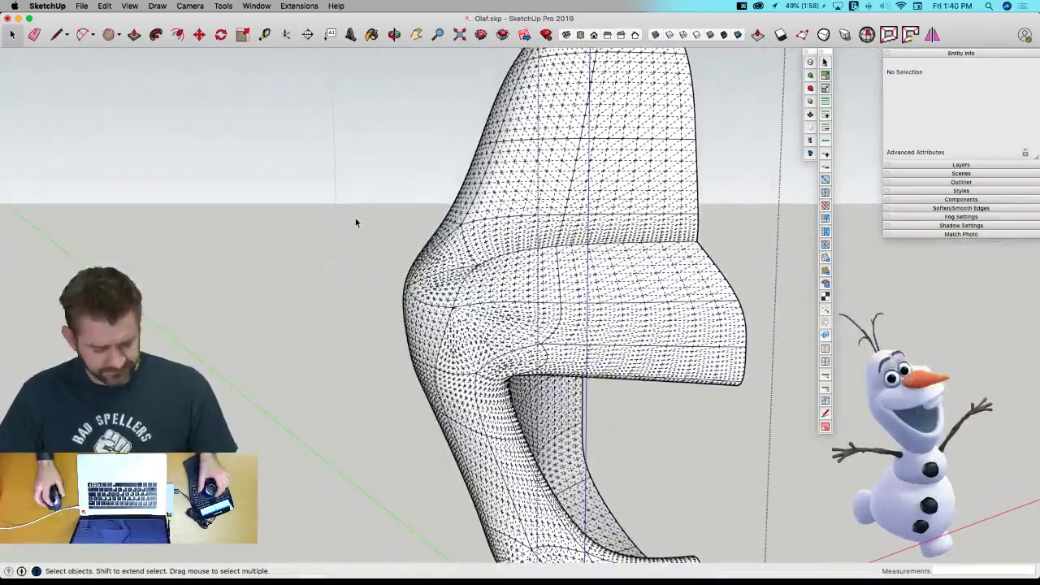
{"action": "left_click", "coordinate": [810, 91]}
{"action": "left_click", "coordinate": [810, 91]}
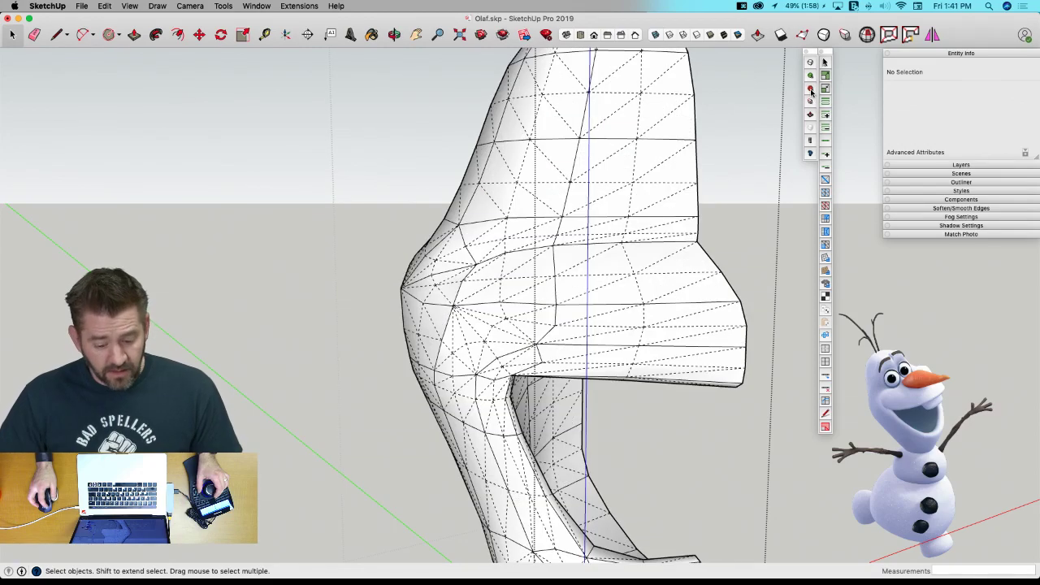
{"action": "middle_click_drag", "start_coordinate": [660, 156], "coordinate": [504, 178]}
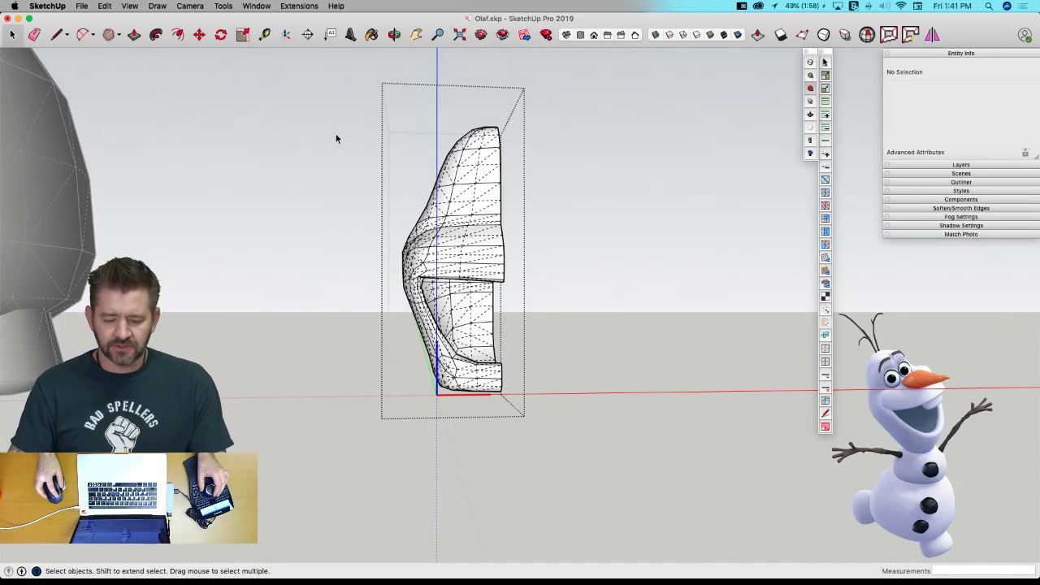
Turn off the hidden geometry display and close the half head for editing.
{"action": "key", "text": "alt+h"}
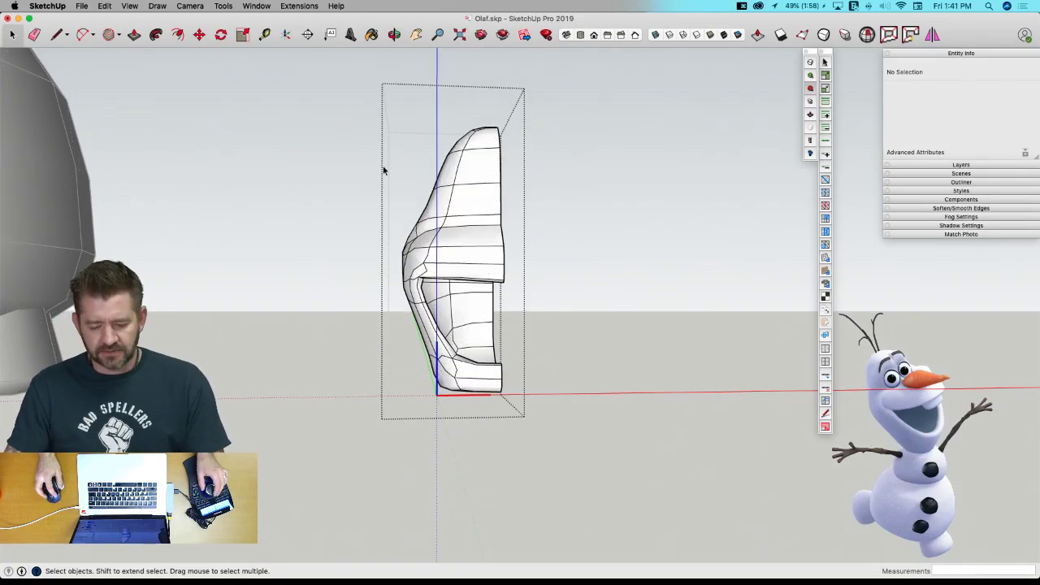
{"action": "key", "text": "space"}
{"action": "left_click", "coordinate": [310, 173]}
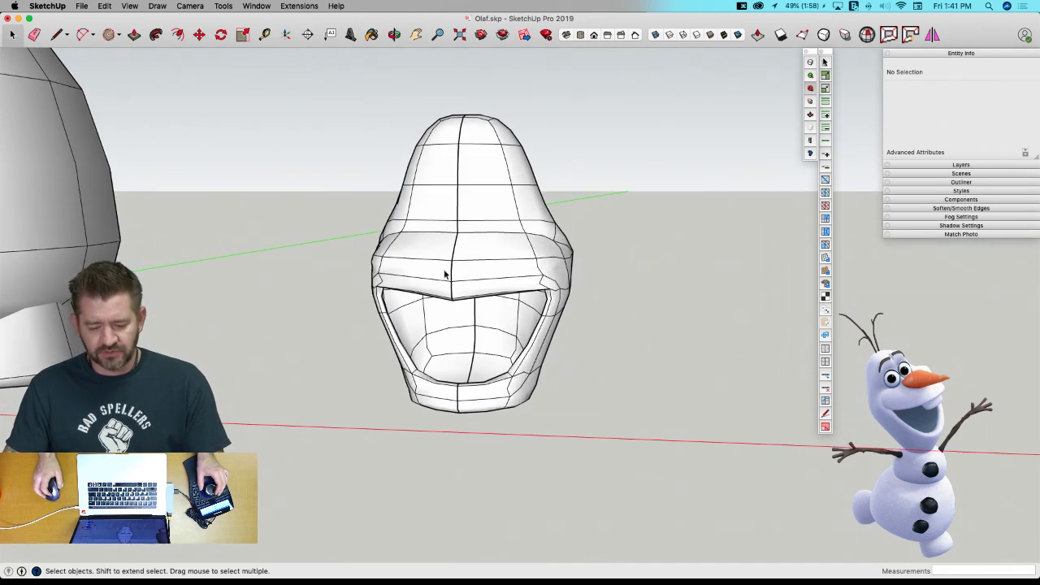
Examine the smoothed, mirrored head from the front, back and side, and compare it with the body.
{"action": "scroll", "coordinate": [435, 256], "scroll_direction": "up", "scroll_amount": 4}
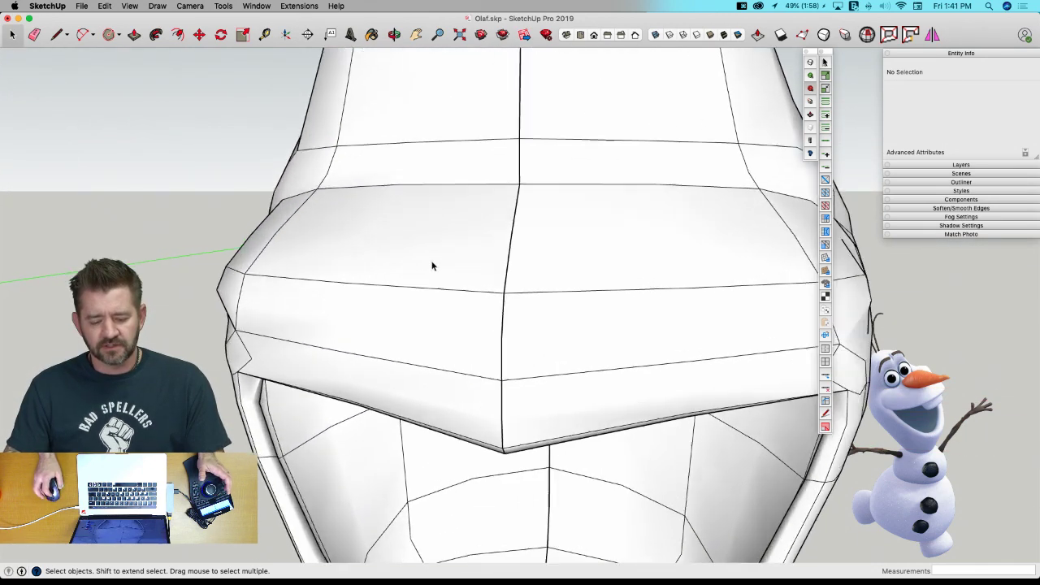
{"action": "scroll", "coordinate": [432, 260], "scroll_direction": "down", "scroll_amount": 6}
{"action": "scroll", "coordinate": [428, 262], "scroll_direction": "up", "scroll_amount": 5}
{"action": "scroll", "coordinate": [426, 264], "scroll_direction": "down", "scroll_amount": 4}
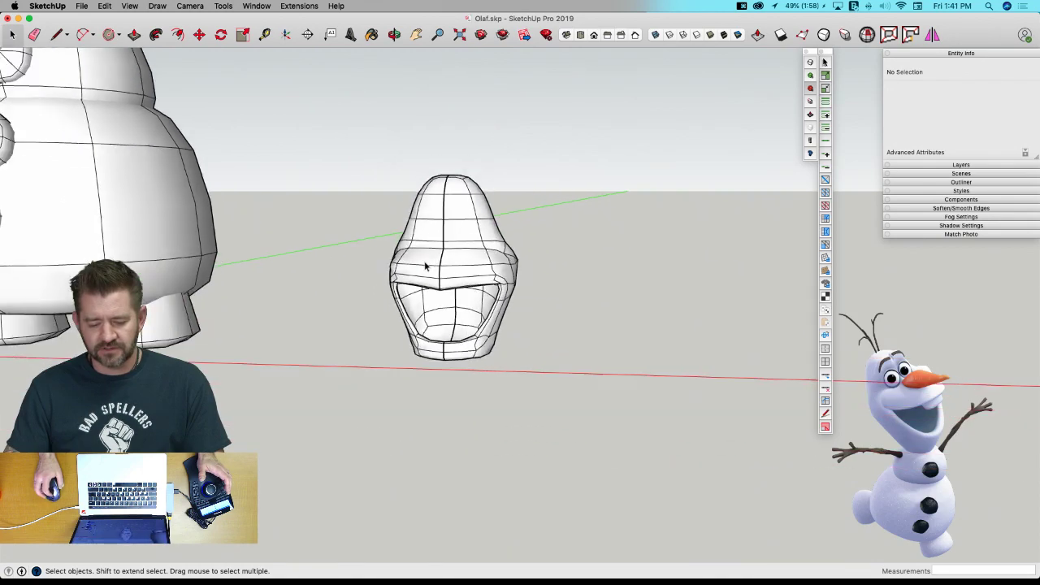
{"action": "middle_click_drag", "start_coordinate": [426, 264], "coordinate": [148, 250]}
{"action": "scroll", "coordinate": [167, 249], "scroll_direction": "up", "scroll_amount": 5}
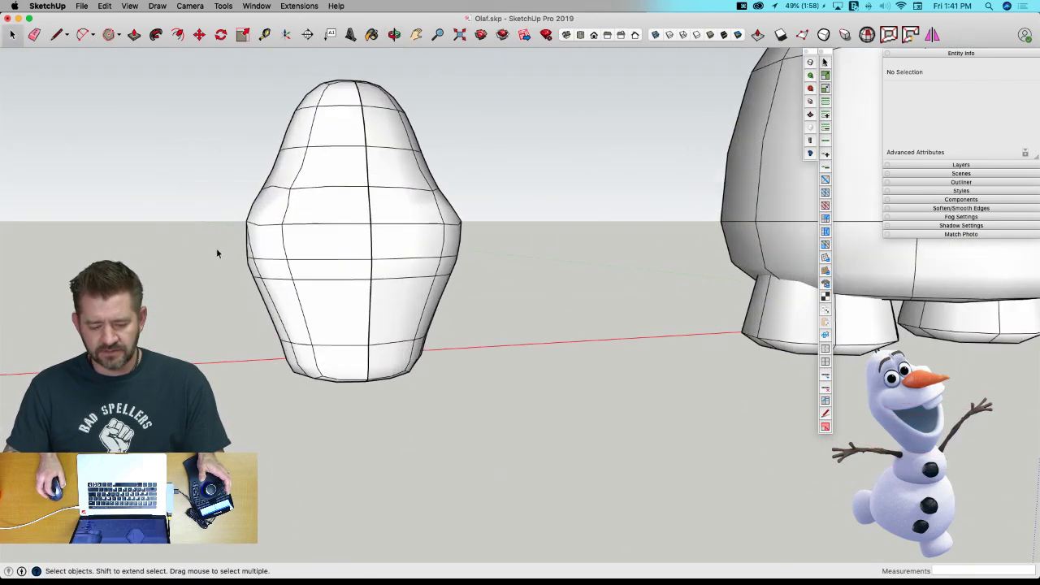
{"action": "middle_click_drag", "start_coordinate": [217, 250], "coordinate": [524, 289]}
{"action": "scroll", "coordinate": [390, 280], "scroll_direction": "down", "scroll_amount": 3}
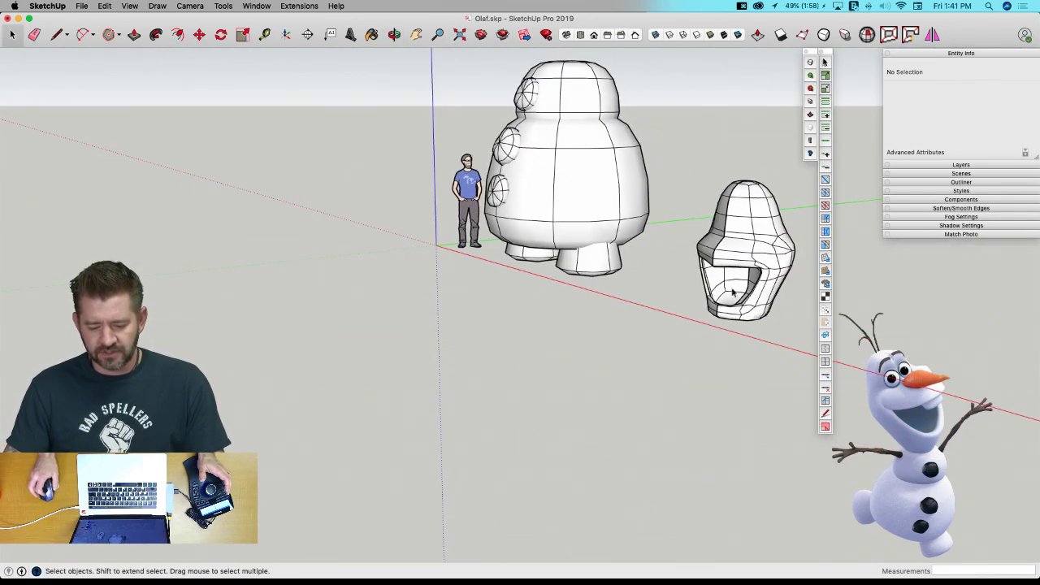
{"action": "scroll", "coordinate": [759, 257], "scroll_direction": "up", "scroll_amount": 5}
{"action": "scroll", "coordinate": [720, 232], "scroll_direction": "down", "scroll_amount": 3}
{"action": "scroll", "coordinate": [428, 275], "scroll_direction": "down", "scroll_amount": 3}
{"action": "scroll", "coordinate": [506, 382], "scroll_direction": "down", "scroll_amount": 4}
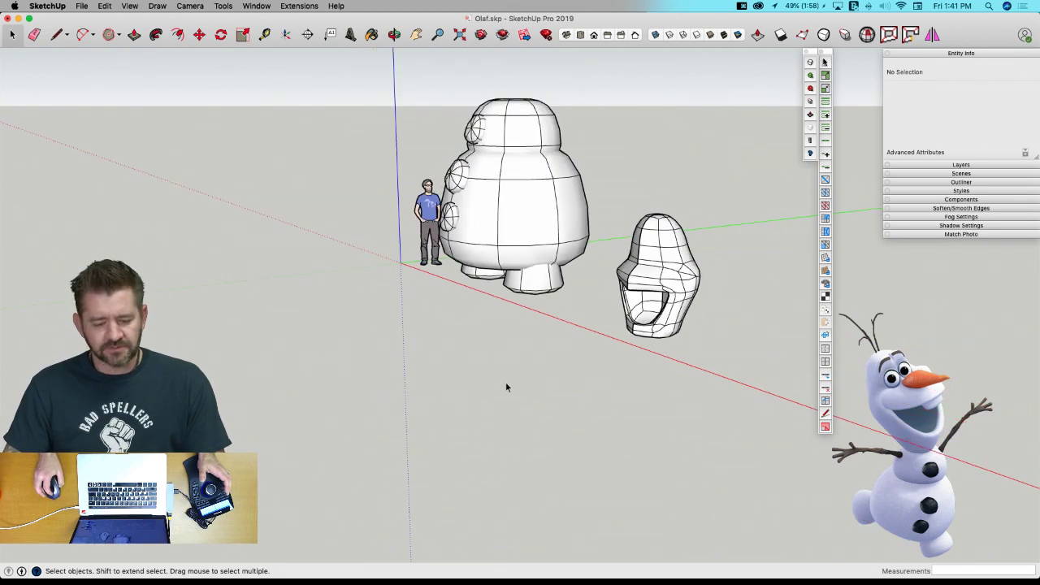
{"action": "middle_click_drag", "start_coordinate": [663, 242], "coordinate": [539, 139]}
{"action": "scroll", "coordinate": [598, 186], "scroll_direction": "up", "scroll_amount": 7}
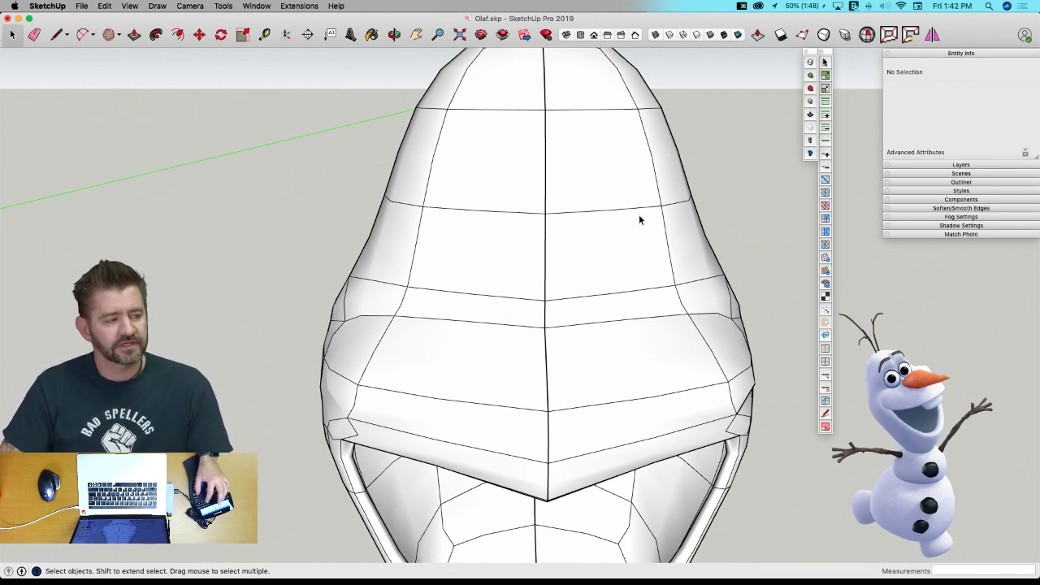
{"action": "key", "text": "super+shift+e"}
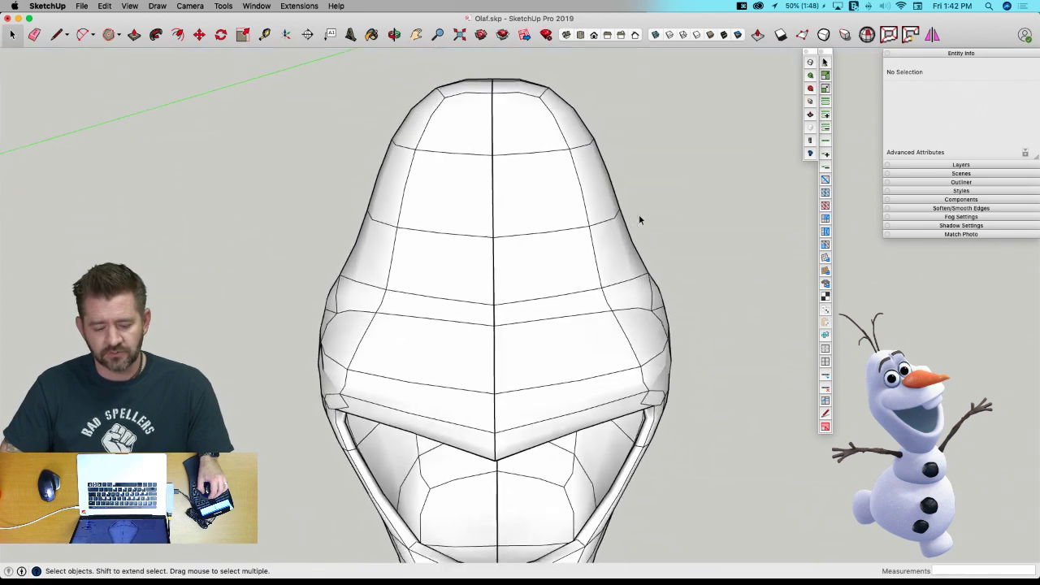
{"action": "key", "text": "super+shift+Left"}
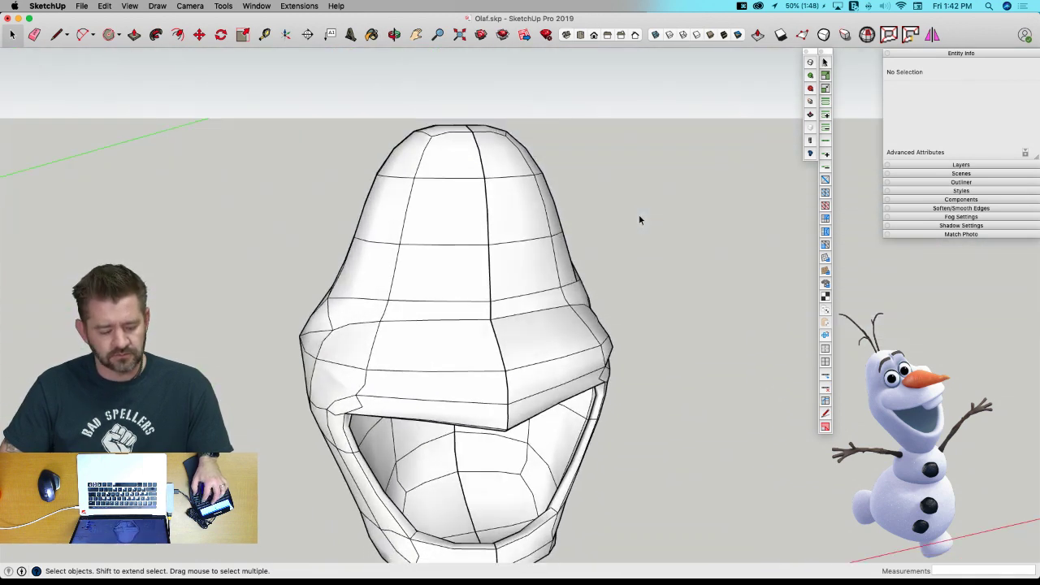
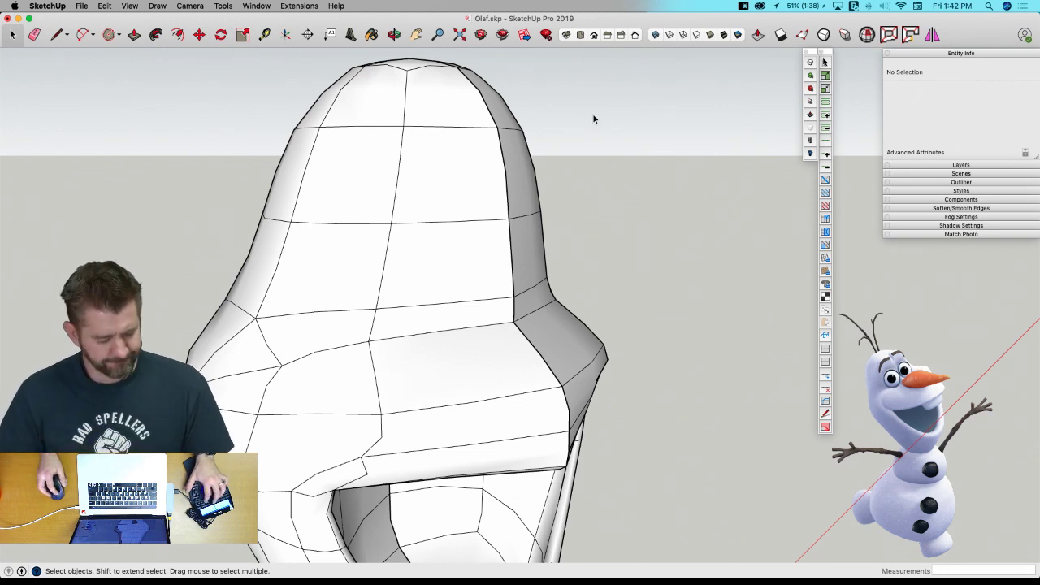
Open the half head for editing and show its unsubdivided control mesh.
{"action": "left_click", "coordinate": [435, 133]}
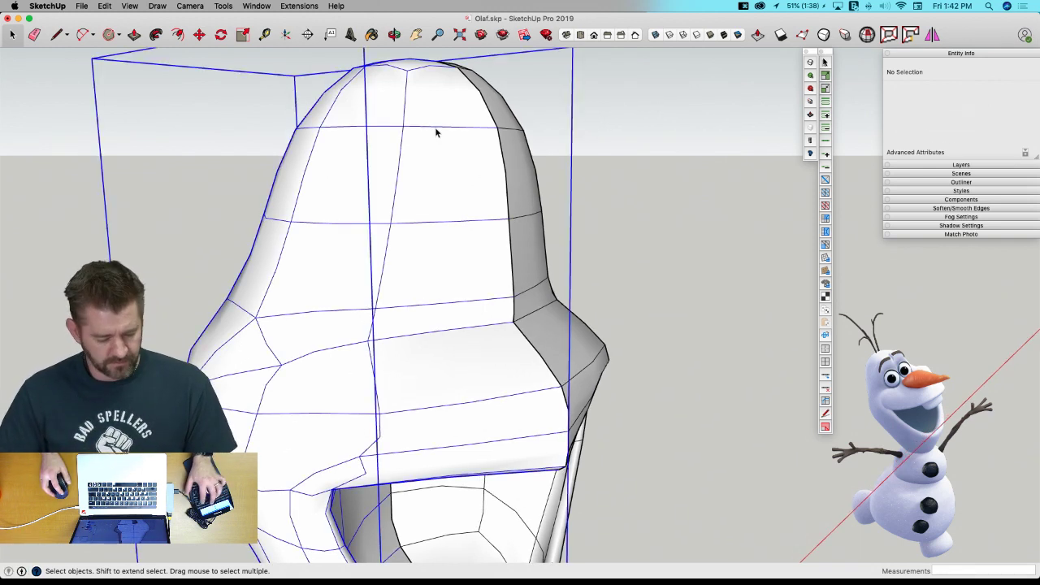
{"action": "double_click", "coordinate": [437, 135]}
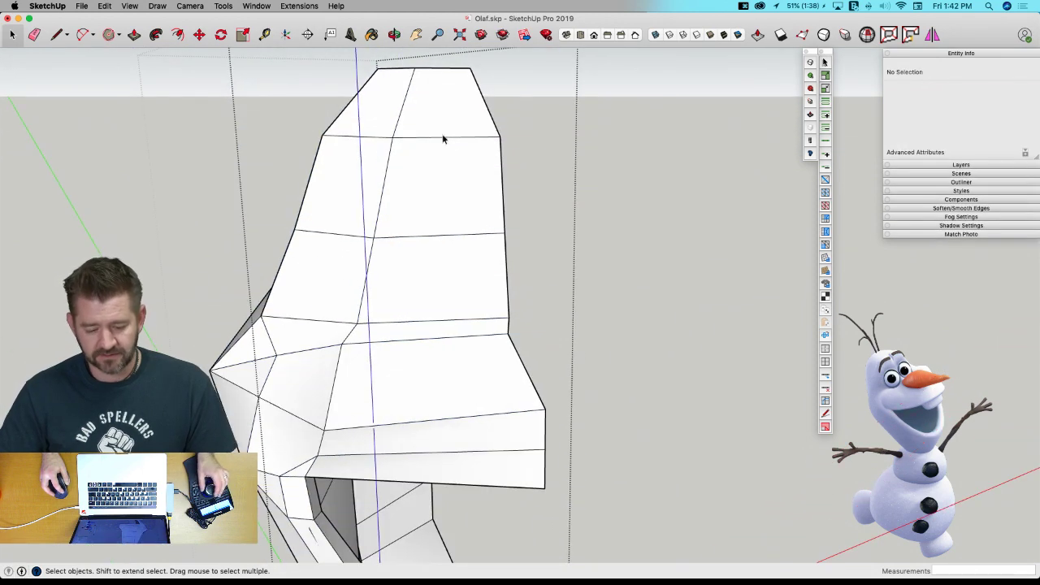
Try inserting a single loop through the ring of crosswise edges running along the face, forehead and mouth.
{"action": "left_click", "coordinate": [444, 143]}
{"action": "left_click", "coordinate": [395, 168], "text": "shift"}
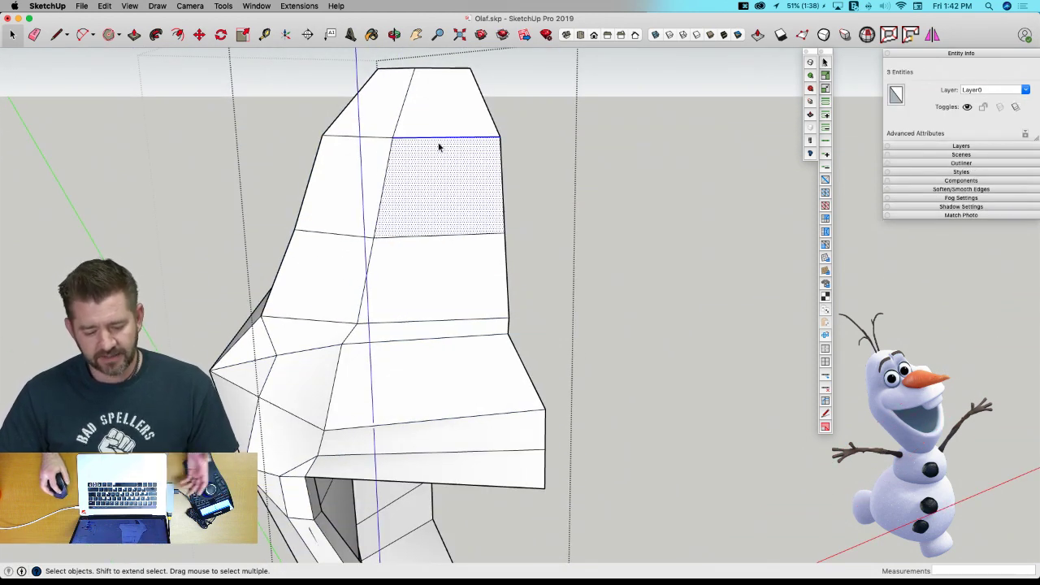
{"action": "left_click", "coordinate": [433, 167], "text": "shift"}
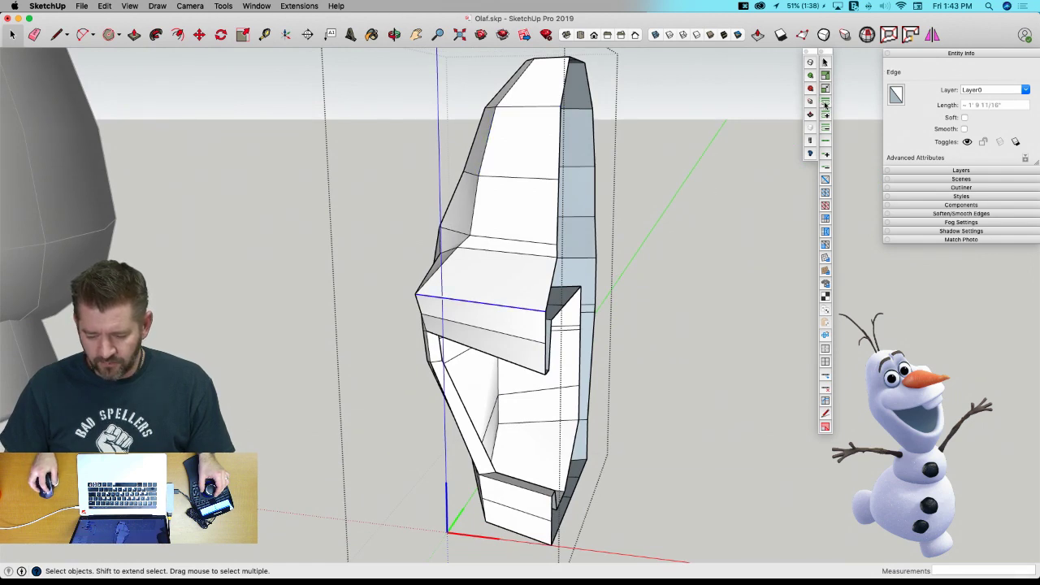
{"action": "middle_click_drag", "start_coordinate": [800, 131], "coordinate": [766, 278]}
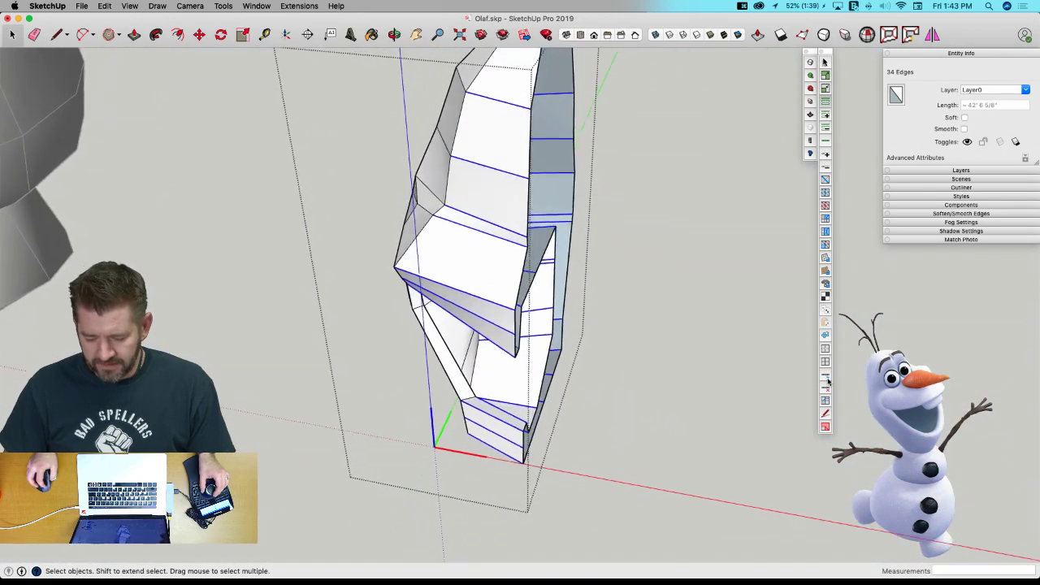
{"action": "left_click", "coordinate": [827, 376]}
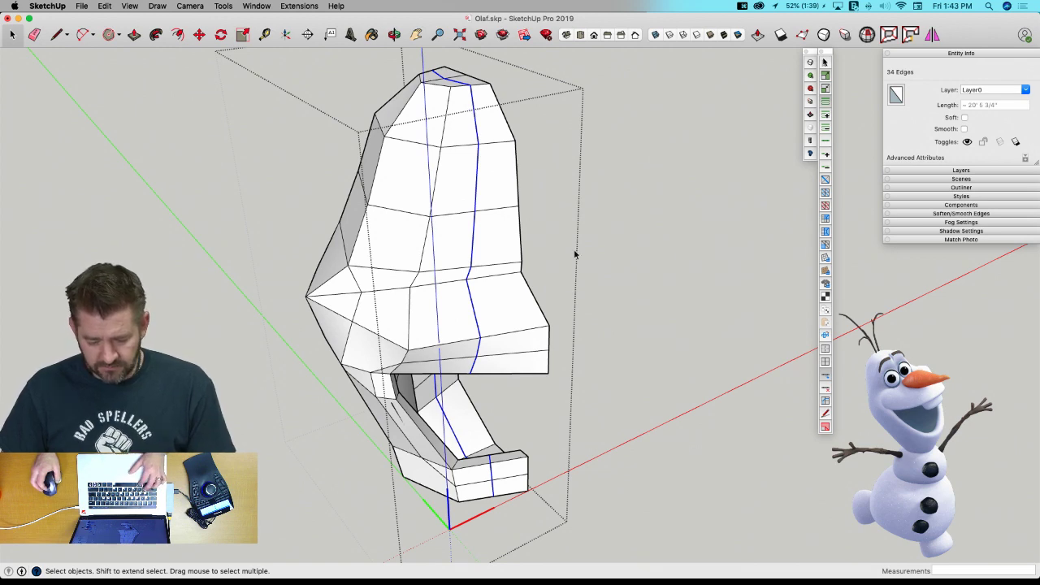
{"action": "key", "text": "super+z"}
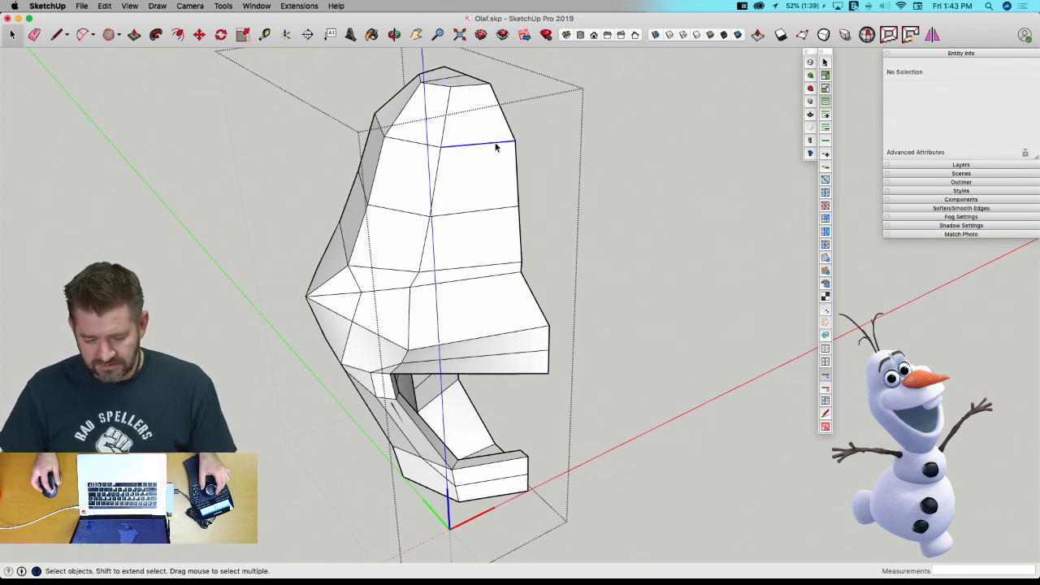
Select the ring of crosswise edges beside the symmetry plane and connect them with 2 segments.
{"action": "left_click", "coordinate": [828, 112]}
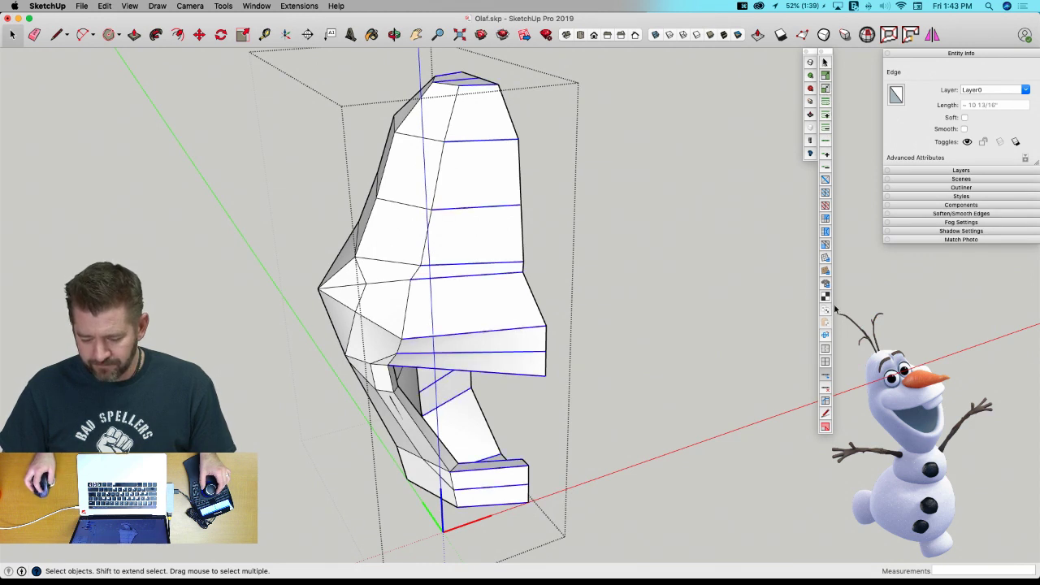
{"action": "left_click", "coordinate": [826, 401]}
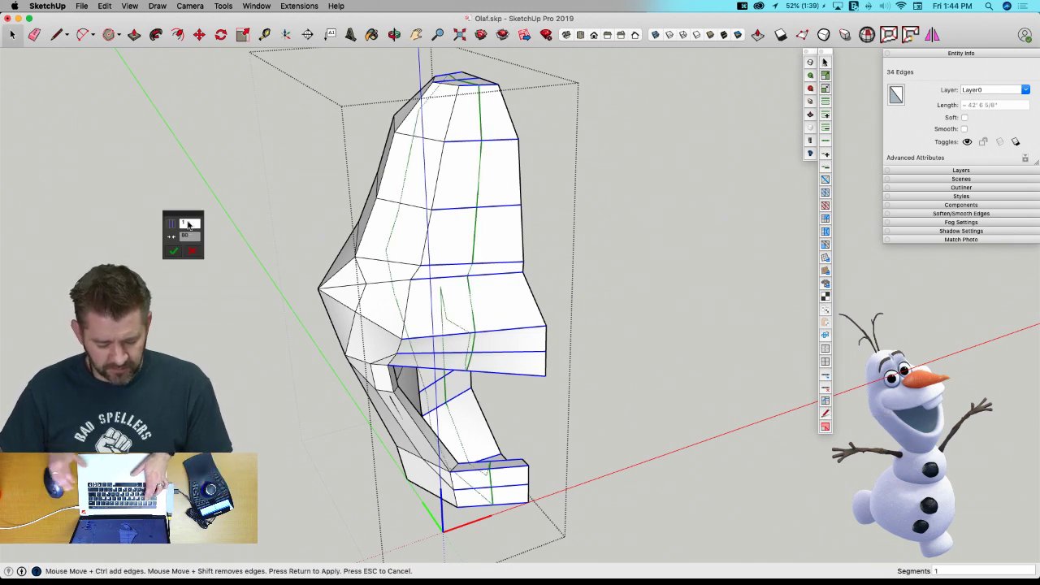
{"action": "type", "text": "2"}
{"action": "key", "text": "Return"}
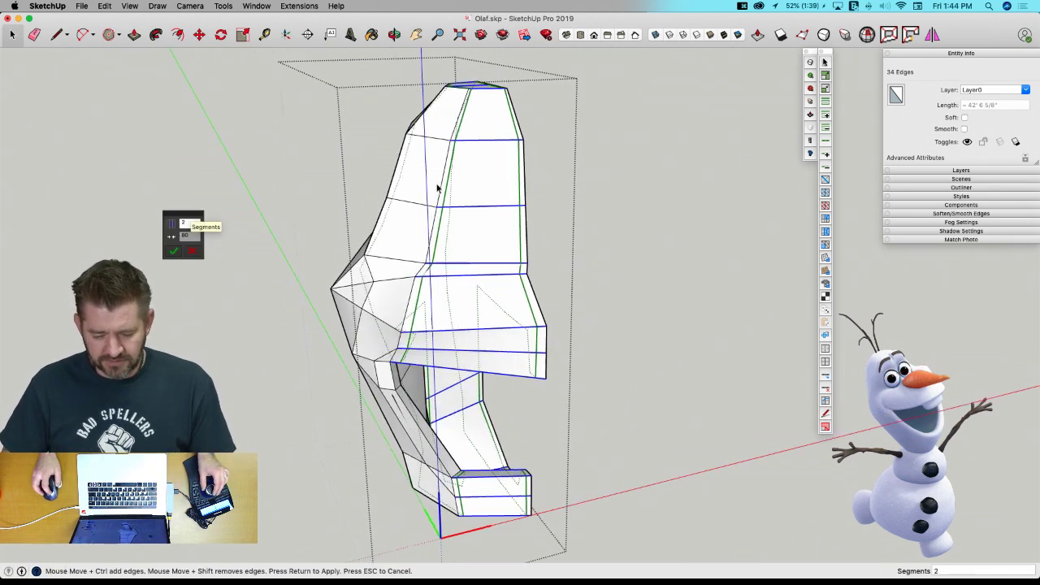
{"action": "middle_click_drag", "start_coordinate": [532, 183], "coordinate": [533, 151]}
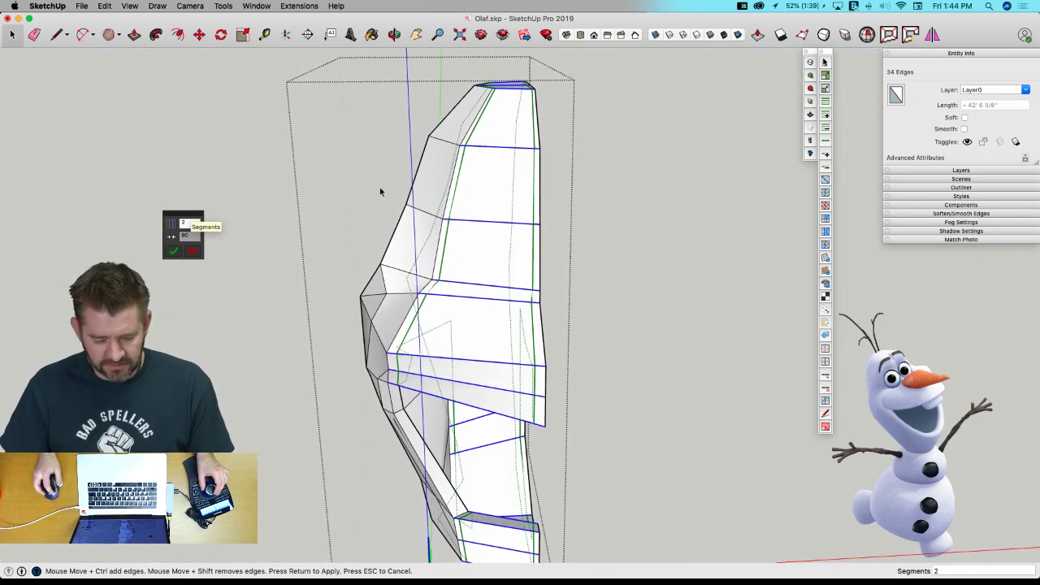
{"action": "left_click", "coordinate": [173, 251]}
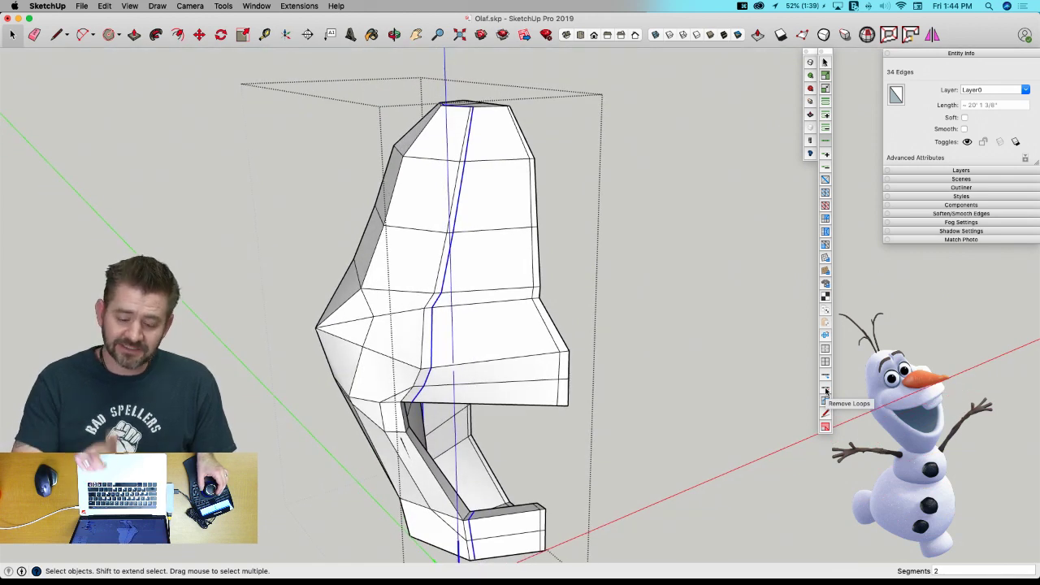
Undo a plain deletion of the new loop nearest the cheek and remove that loop with Remove Loops instead.
{"action": "key", "text": "BackSpace"}
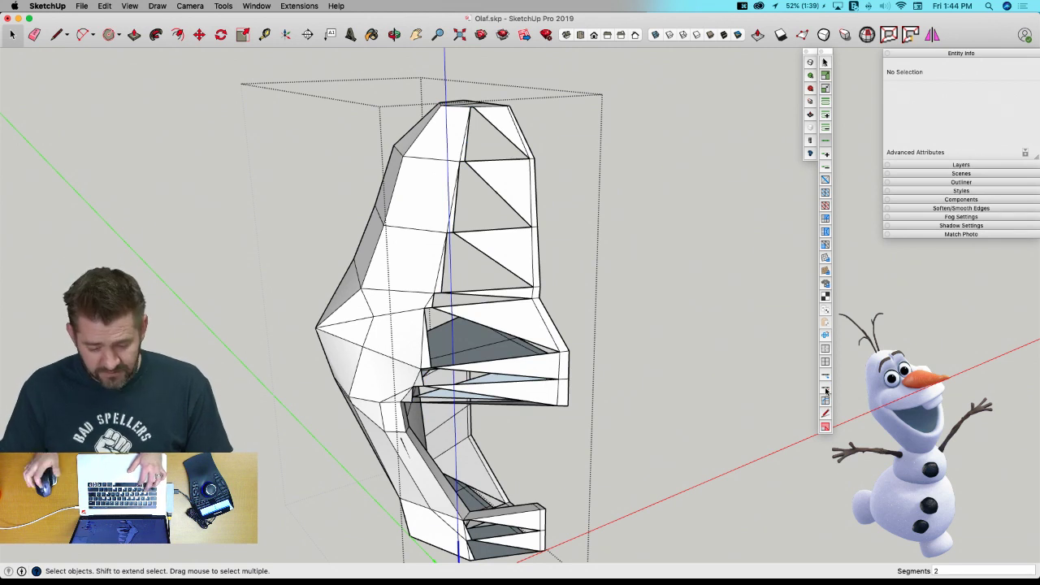
{"action": "key", "text": "super+z"}
{"action": "left_click", "coordinate": [457, 209]}
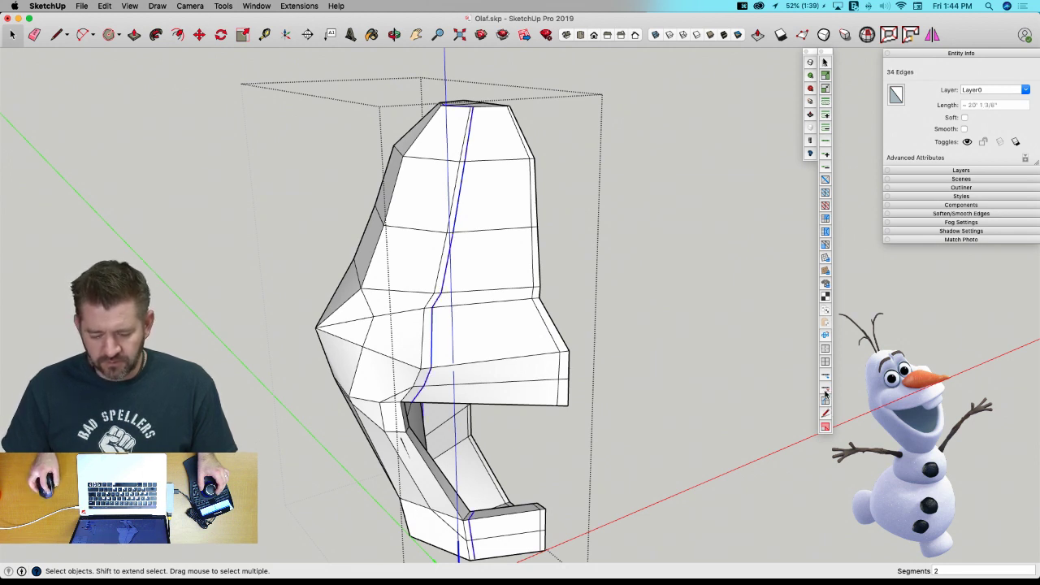
{"action": "left_click", "coordinate": [826, 391]}
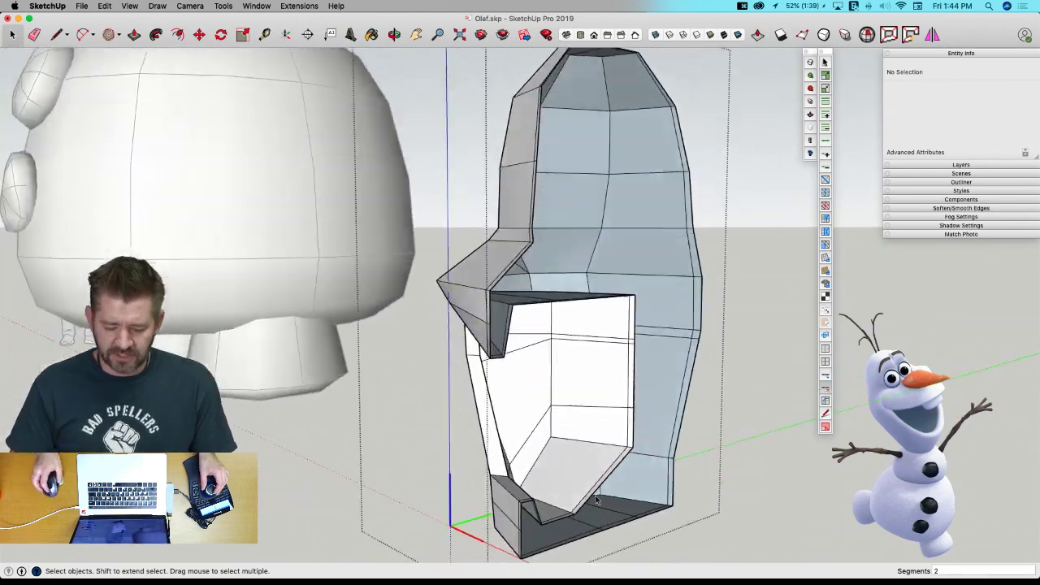
Move the short upright edge at the inner mouth corner about 1 7/16 inches and a further 3/4 inch with Vertex Tools.
{"action": "scroll", "coordinate": [620, 353], "scroll_direction": "up", "scroll_amount": 10}
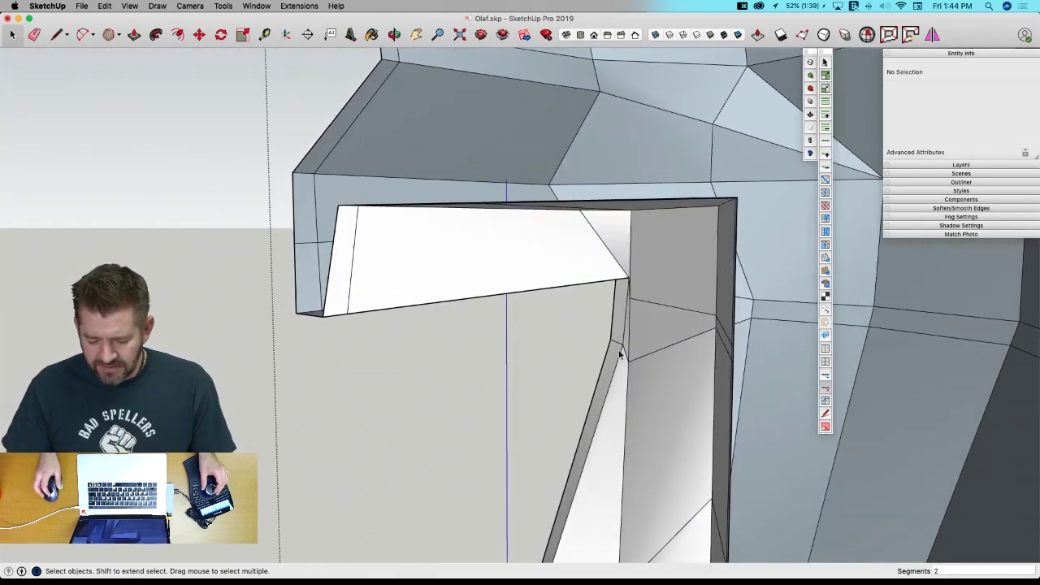
{"action": "middle_click_drag", "start_coordinate": [620, 354], "coordinate": [654, 218]}
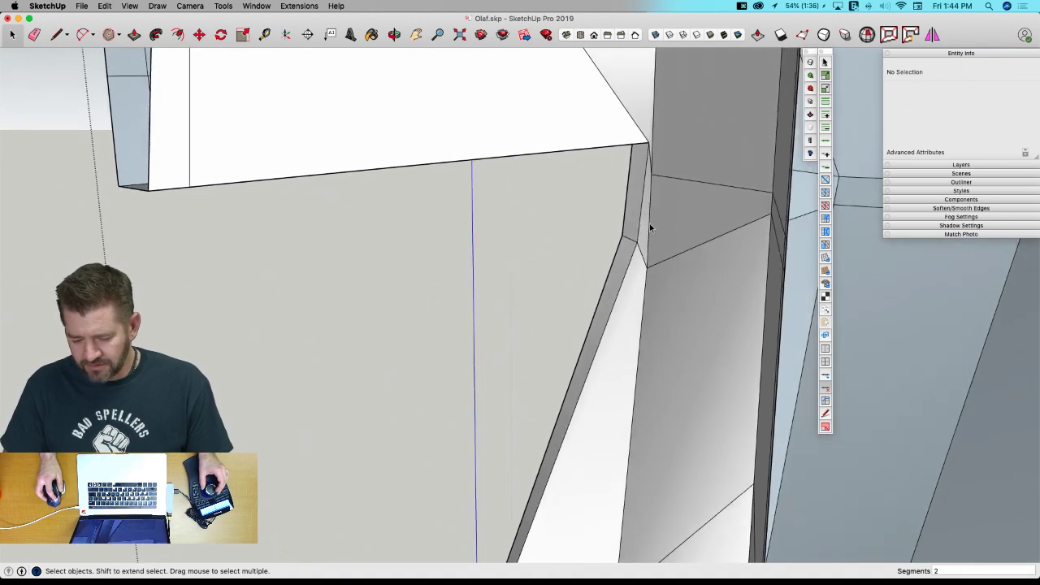
{"action": "left_click", "coordinate": [650, 224]}
{"action": "middle_click_drag", "start_coordinate": [657, 293], "coordinate": [622, 289]}
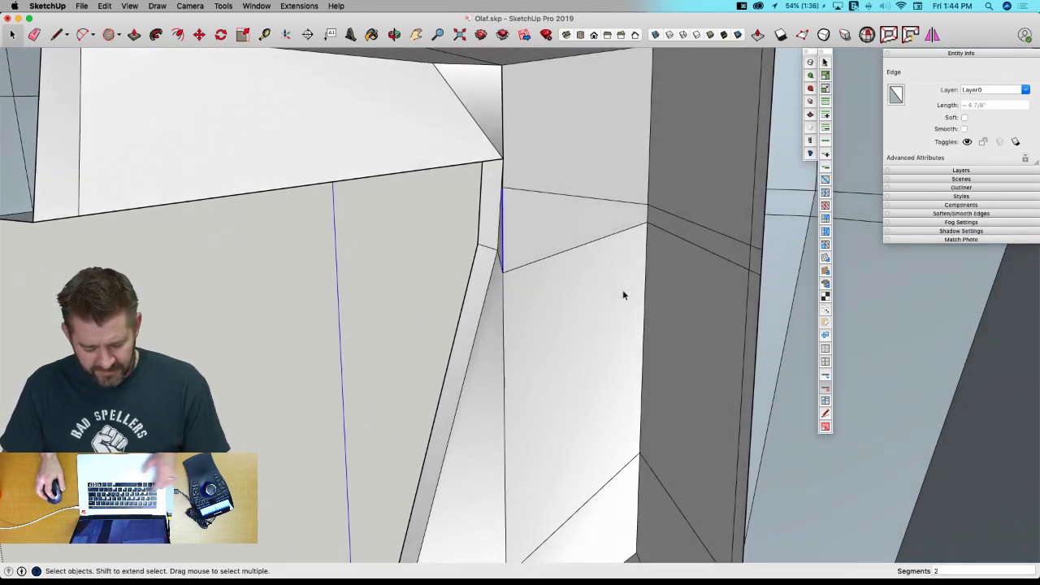
{"action": "key", "text": "v"}
{"action": "left_click_drag", "start_coordinate": [575, 236], "coordinate": [599, 236]}
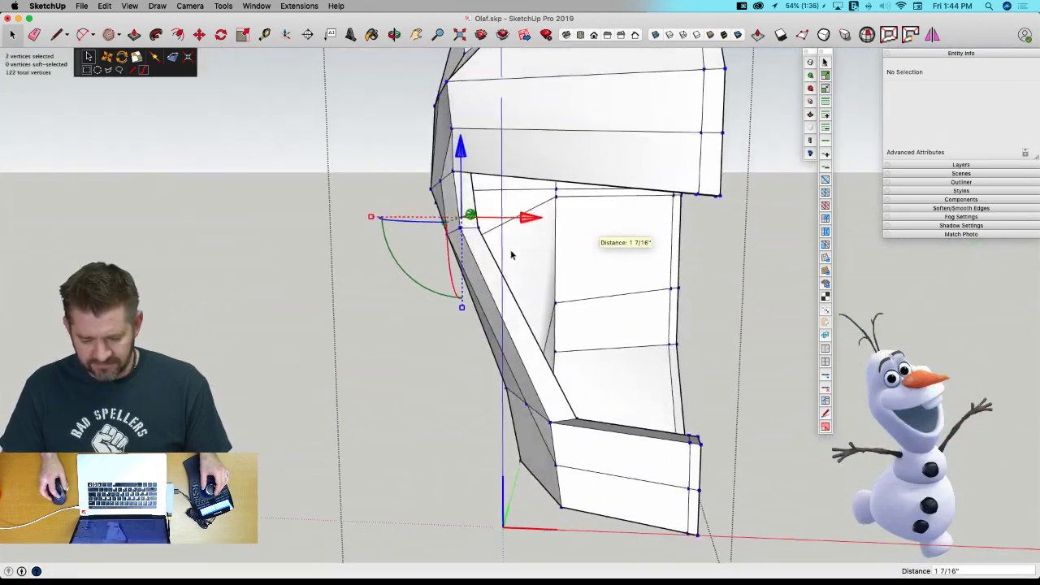
{"action": "left_click_drag", "start_coordinate": [530, 224], "coordinate": [591, 227]}
{"action": "key", "text": "space"}
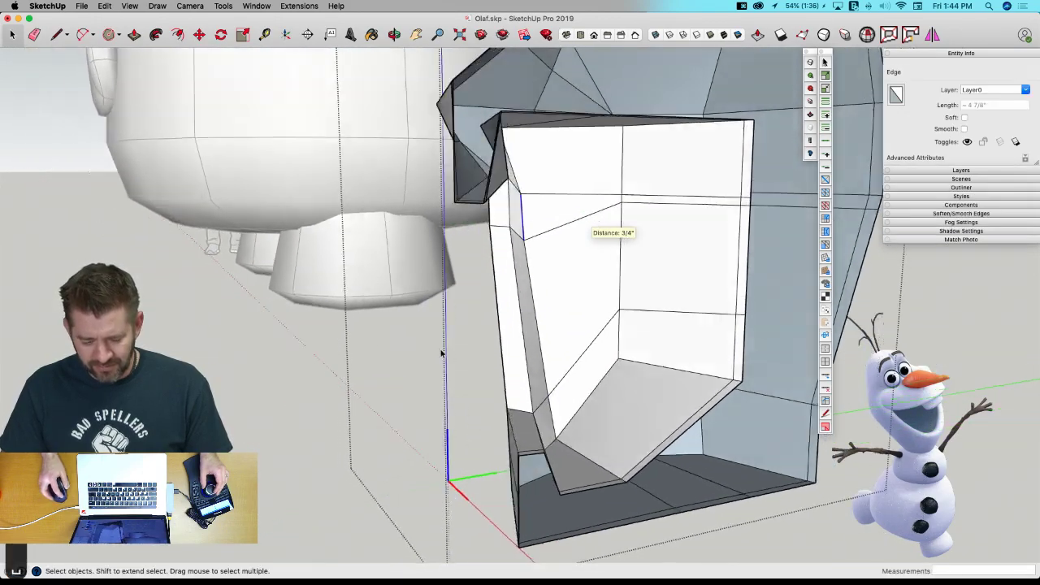
{"action": "left_click", "coordinate": [435, 339]}
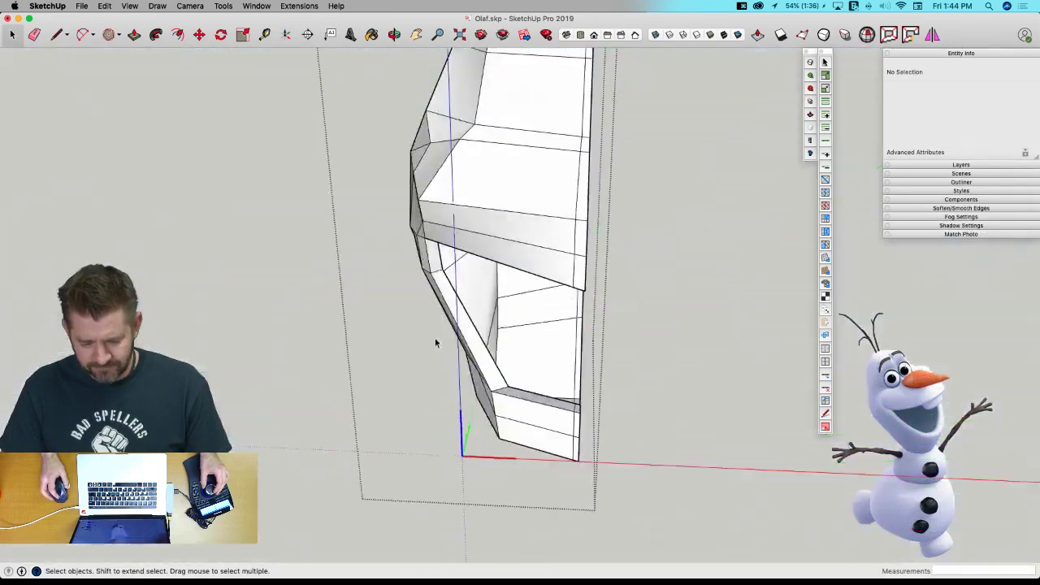
Adjust individual forehead vertices beside the symmetry plane, shifting one about 1/2 inch along red and the upper one about 3/4 inch along green.
{"action": "mouse_move", "coordinate": [560, 351]}
{"action": "middle_mouse_down"}
{"action": "mouse_move", "coordinate": [573, 341]}
{"action": "mouse_move", "coordinate": [557, 276]}
{"action": "middle_mouse_up"}
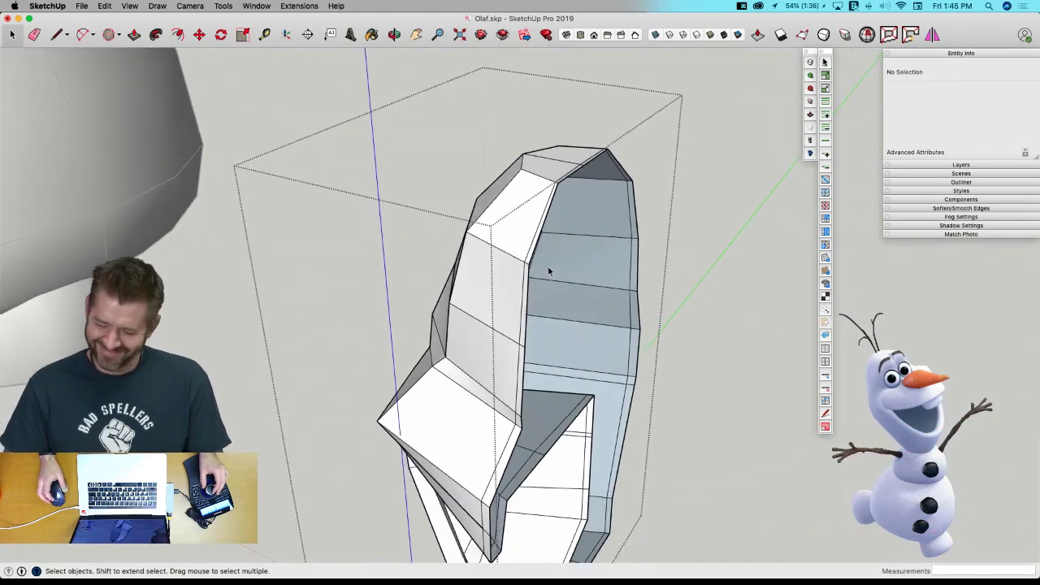
{"action": "scroll", "coordinate": [533, 268], "scroll_direction": "up", "scroll_amount": 4}
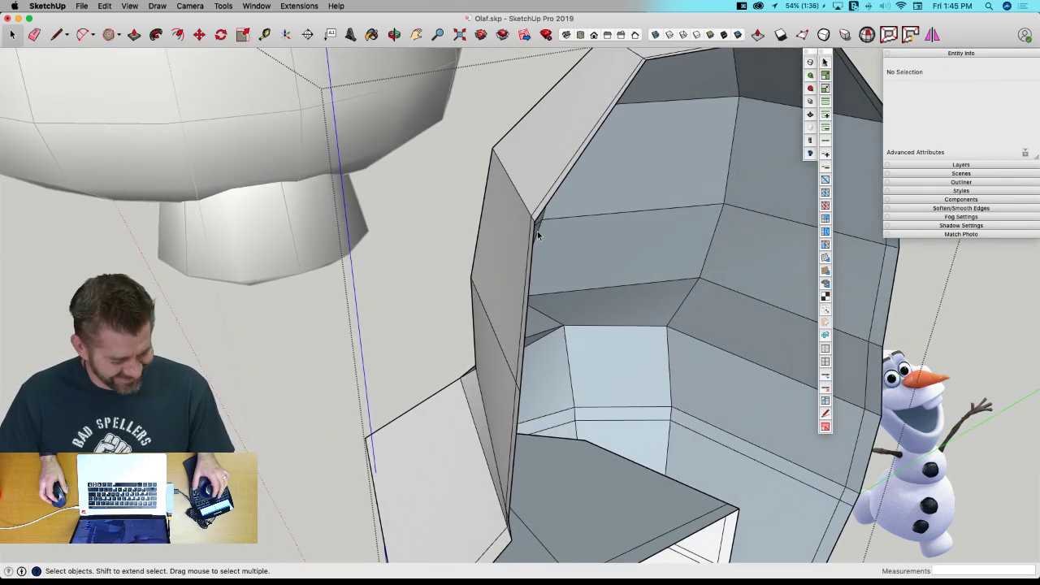
{"action": "key", "text": "v"}
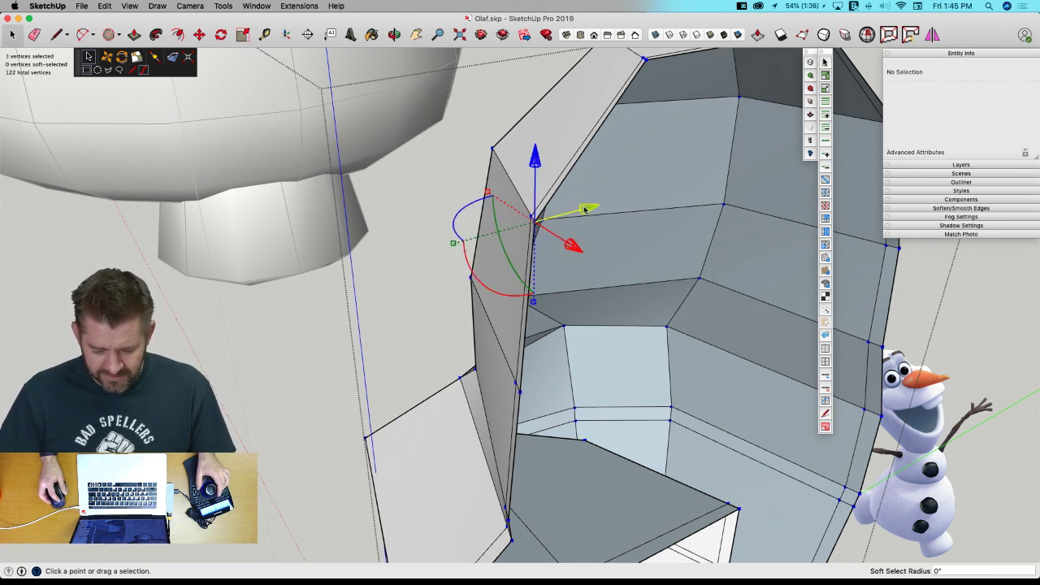
{"action": "left_click_drag", "start_coordinate": [584, 210], "coordinate": [584, 369]}
{"action": "left_click", "coordinate": [519, 392]}
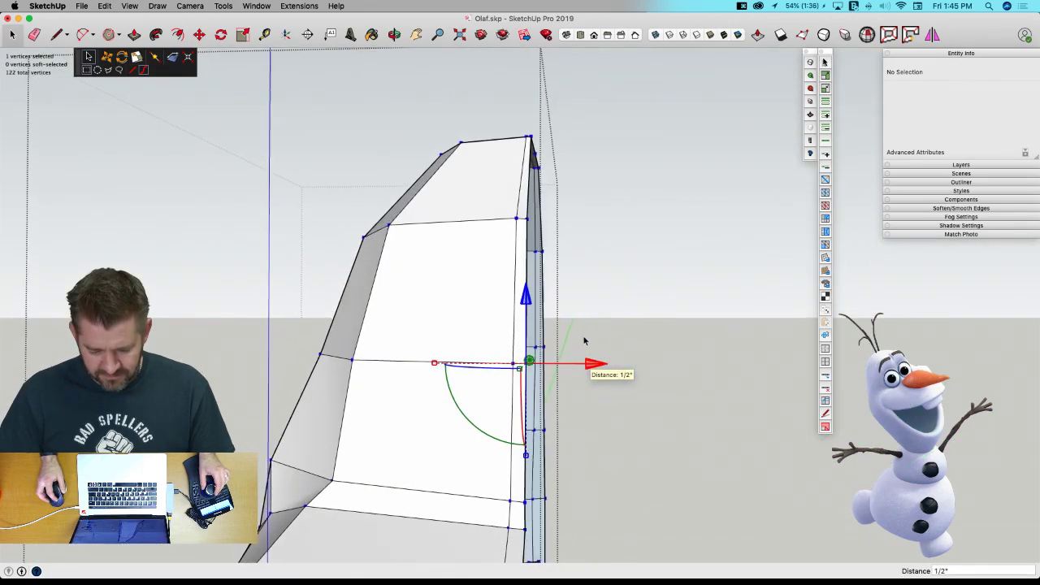
{"action": "middle_click_drag", "start_coordinate": [584, 341], "coordinate": [532, 360]}
{"action": "left_click", "coordinate": [527, 333]}
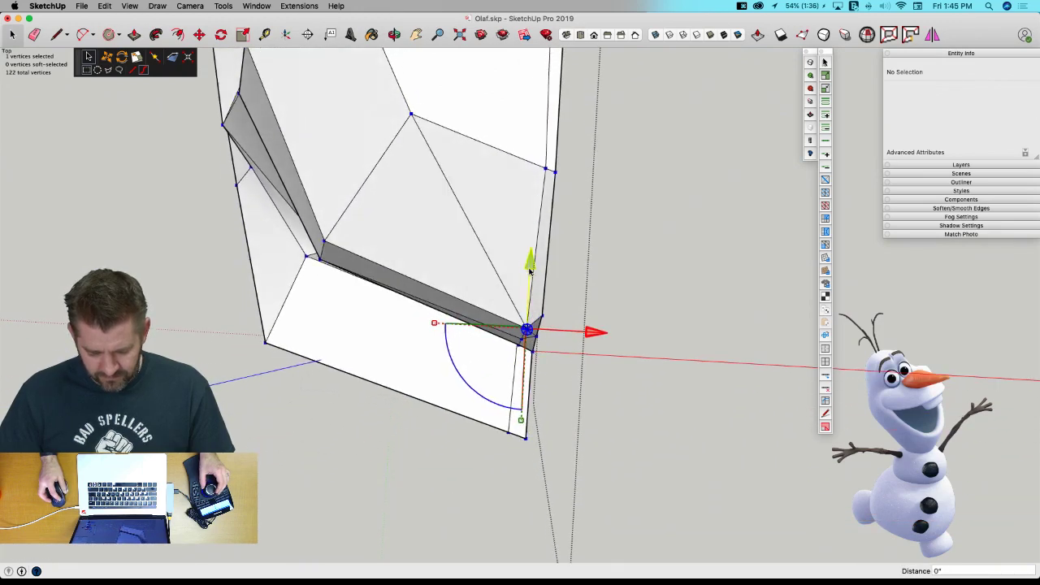
{"action": "left_click_drag", "start_coordinate": [530, 272], "coordinate": [530, 288]}
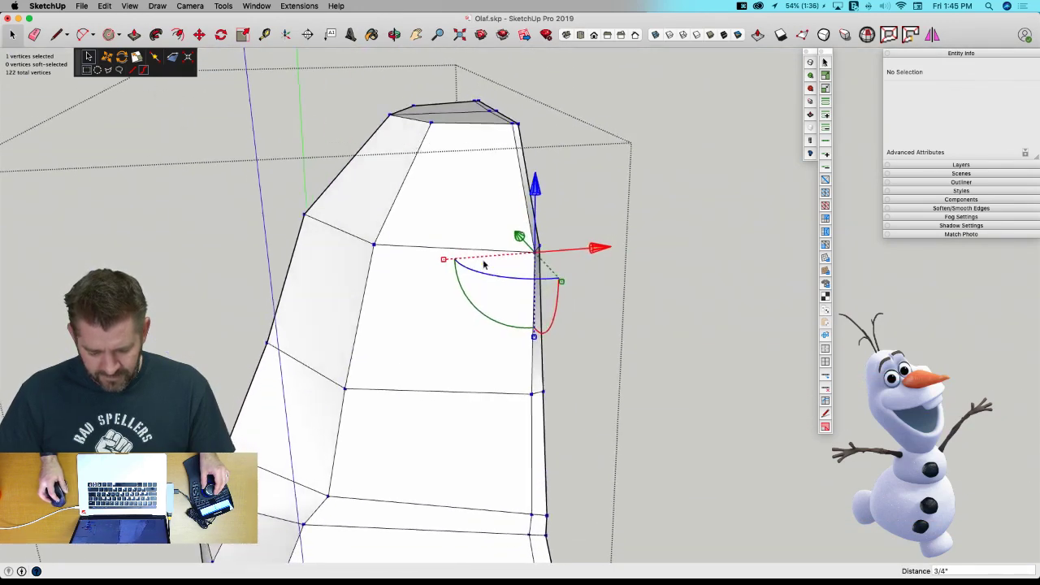
{"action": "middle_click_drag", "start_coordinate": [483, 264], "coordinate": [458, 249]}
{"action": "key", "text": "space"}
Crease the upper and outer edges of the eye-area face with sharpness 1.00 and show the subdivided surface.
{"action": "left_click", "coordinate": [459, 252]}
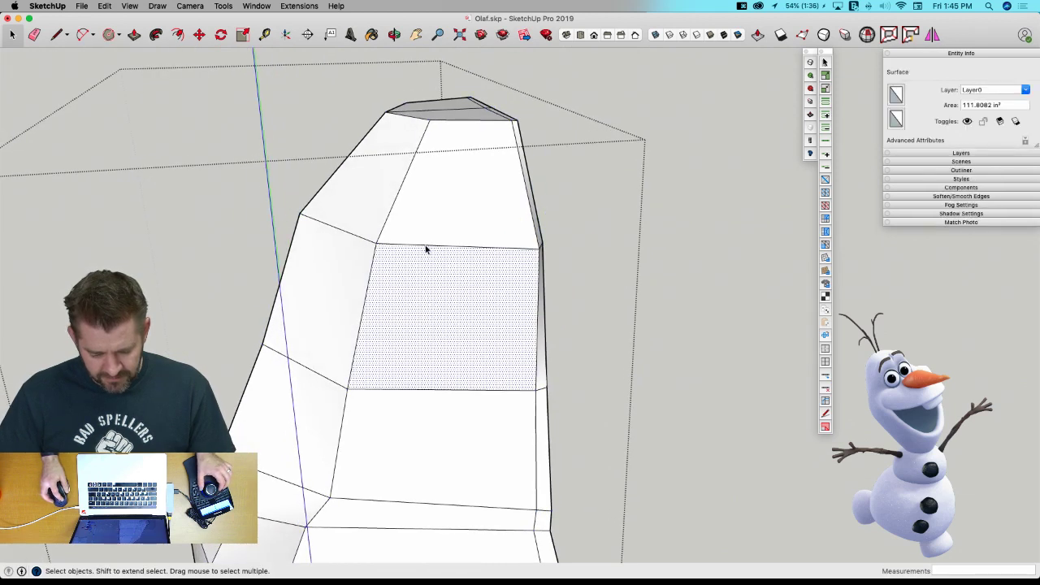
{"action": "left_click", "coordinate": [426, 247]}
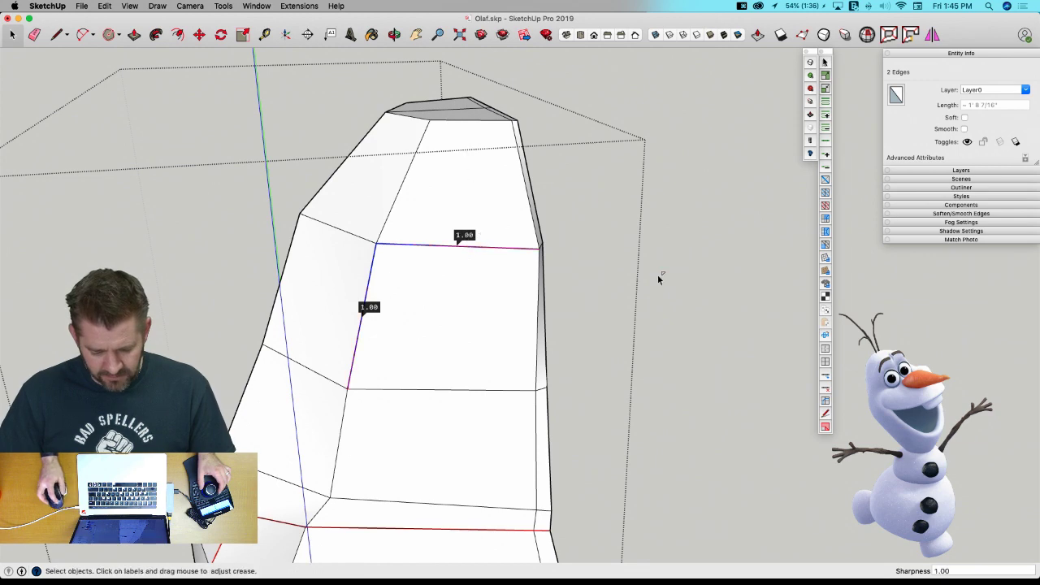
{"action": "key", "text": "u"}
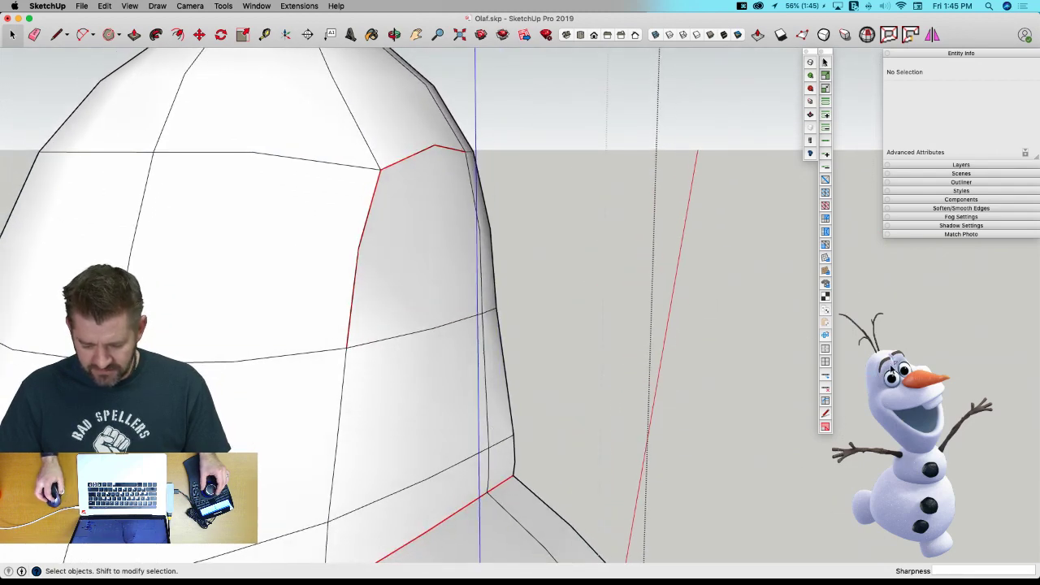
Crease the eye area's inner upright edge at sharpness 1.00 and the short edge below it at 0.40.
{"action": "left_click", "coordinate": [476, 156]}
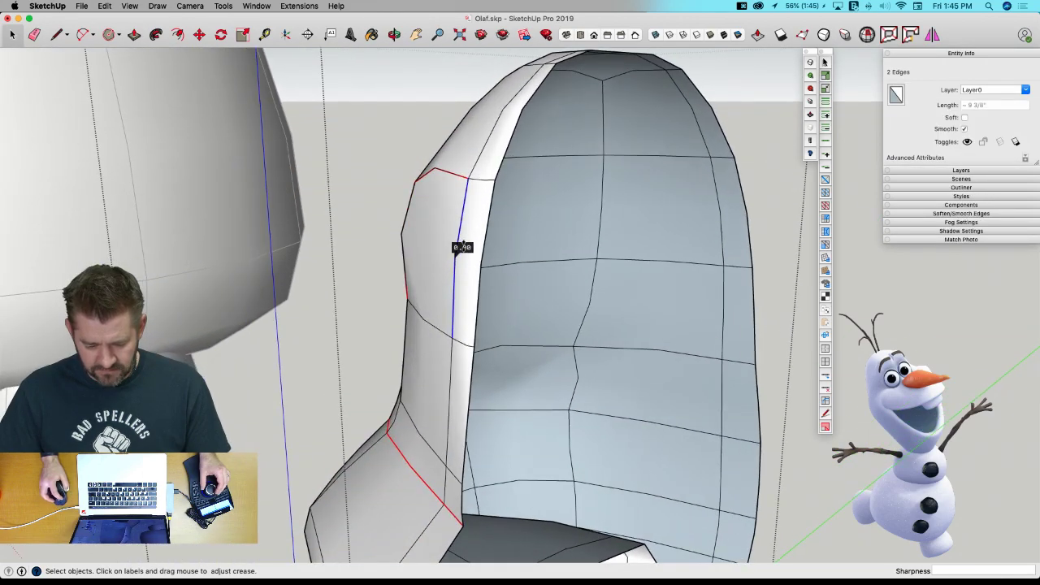
{"action": "left_click_drag", "start_coordinate": [453, 179], "coordinate": [453, 178]}
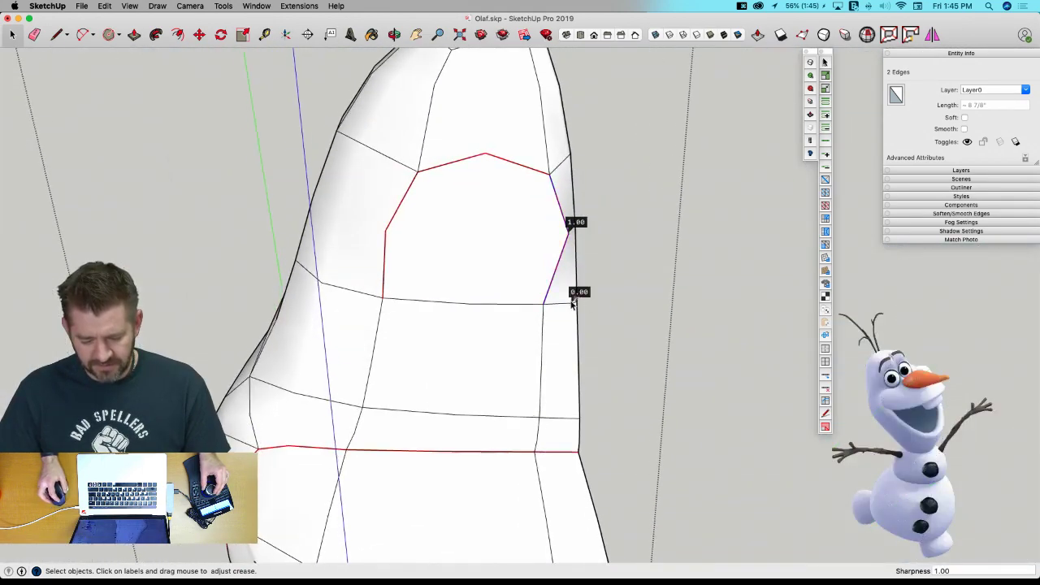
{"action": "left_click_drag", "start_coordinate": [579, 290], "coordinate": [610, 288]}
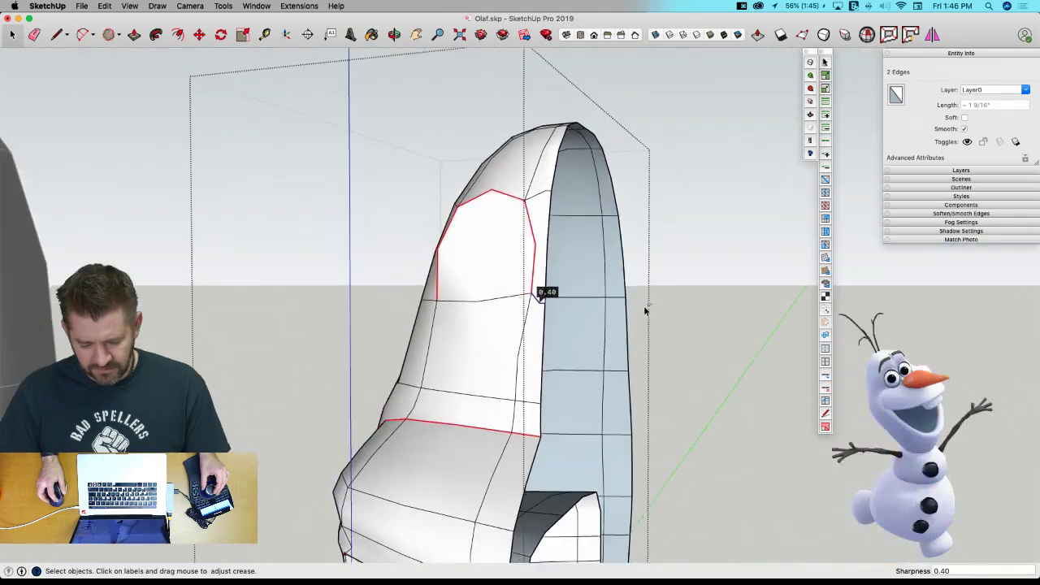
{"action": "key", "text": "space"}
{"action": "left_click", "coordinate": [649, 307]}
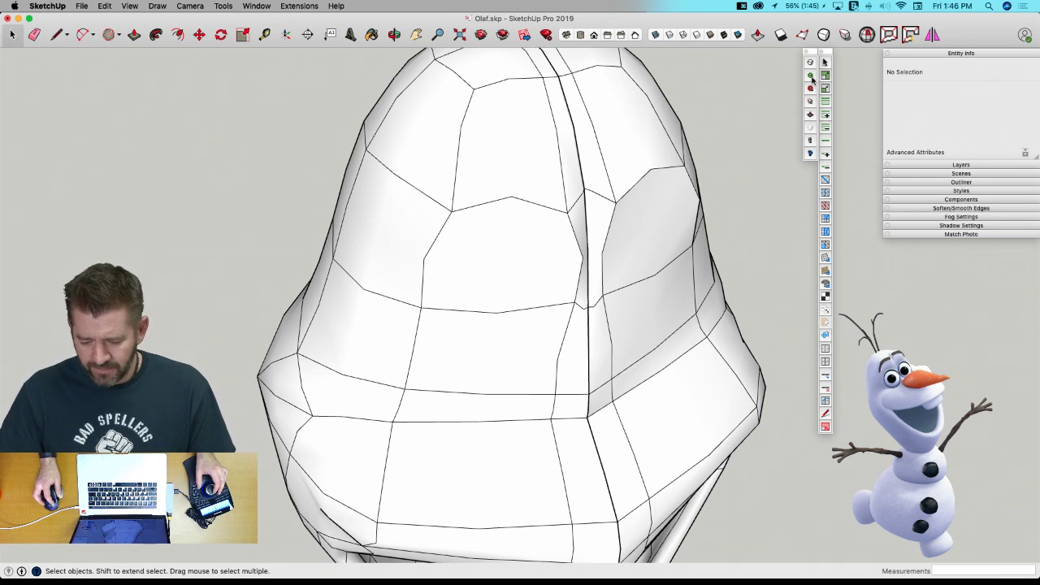
Raise the head's subdivision level, then reopen the half head and show its unsubdivided control mesh.
{"action": "left_click", "coordinate": [706, 126]}
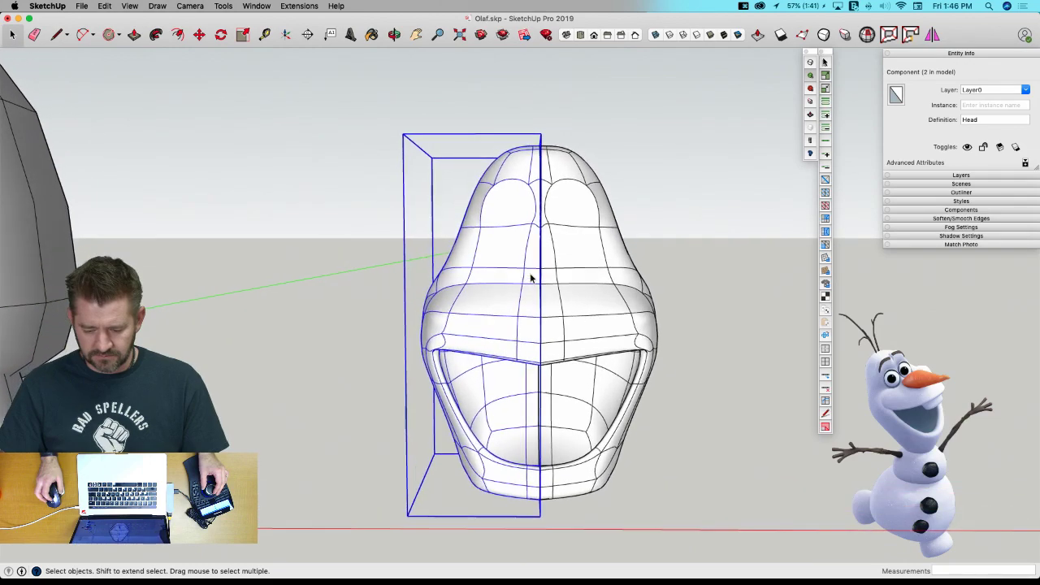
{"action": "double_click", "coordinate": [474, 269]}
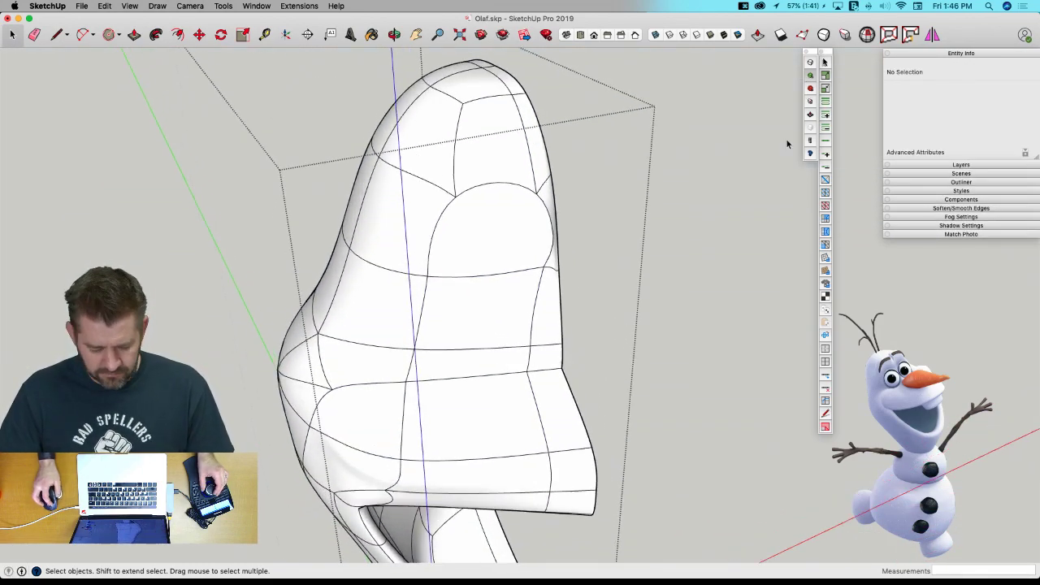
{"action": "key", "text": "u"}
Move the outer edges of the eye-area face and the face below it about 3 inches outward along the red axis.
{"action": "left_click", "coordinate": [476, 253]}
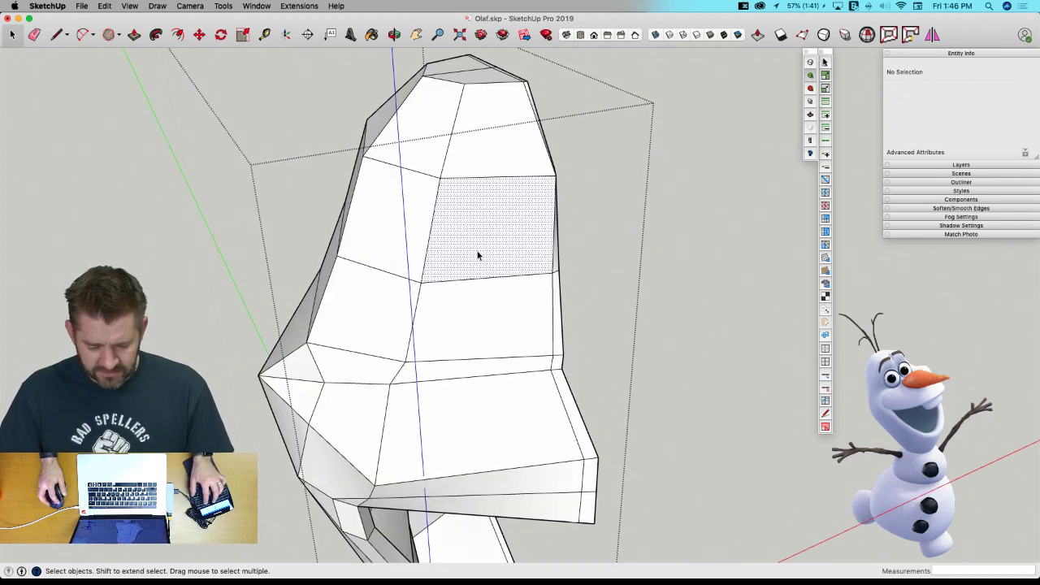
{"action": "left_click", "coordinate": [429, 248]}
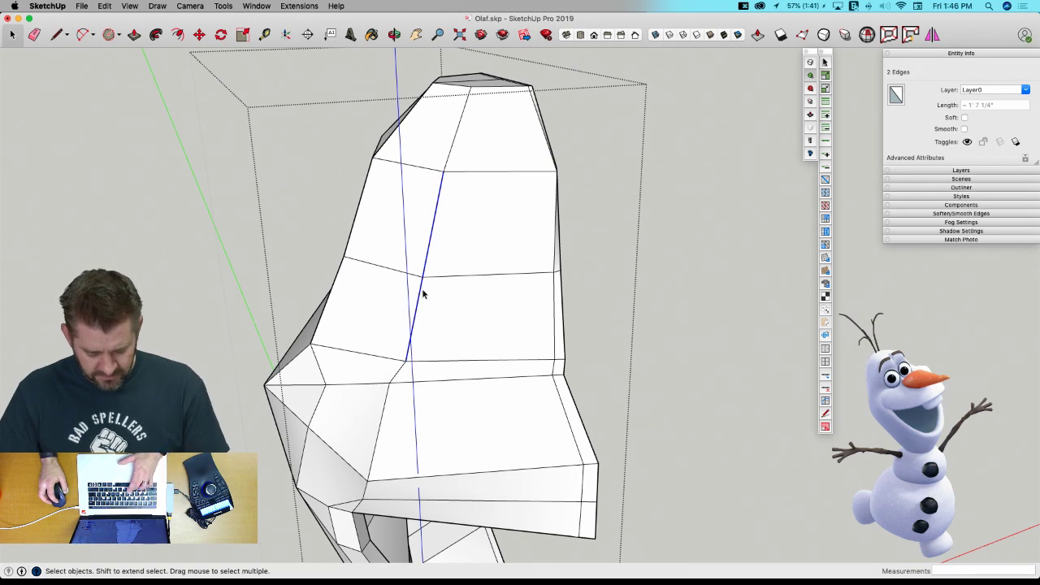
{"action": "key", "text": "v"}
{"action": "left_click_drag", "start_coordinate": [490, 265], "coordinate": [460, 267]}
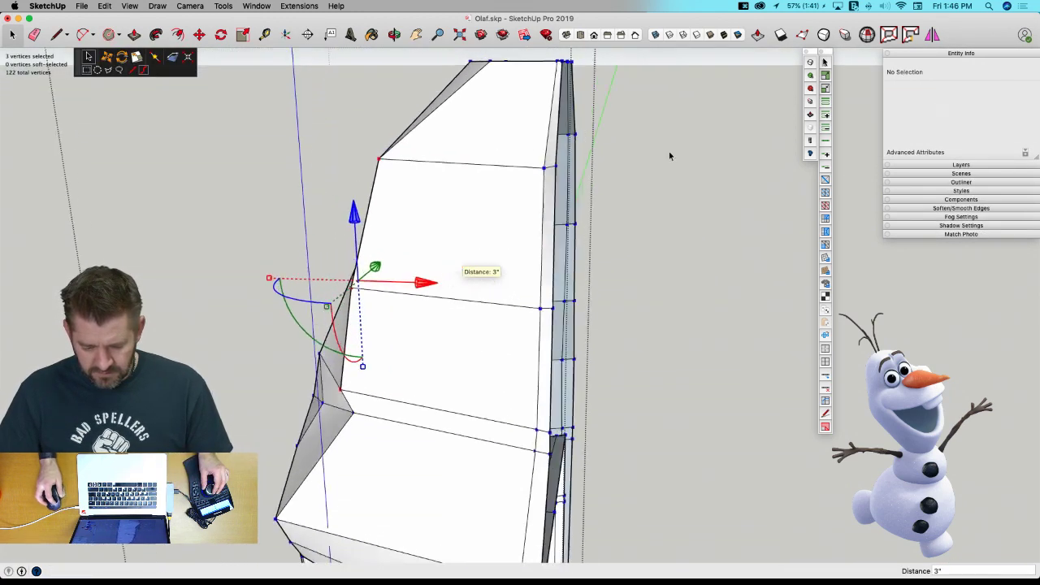
Reduce the crease sharpness of the eye area's inner upright edge to 0.45.
{"action": "left_click", "coordinate": [810, 101]}
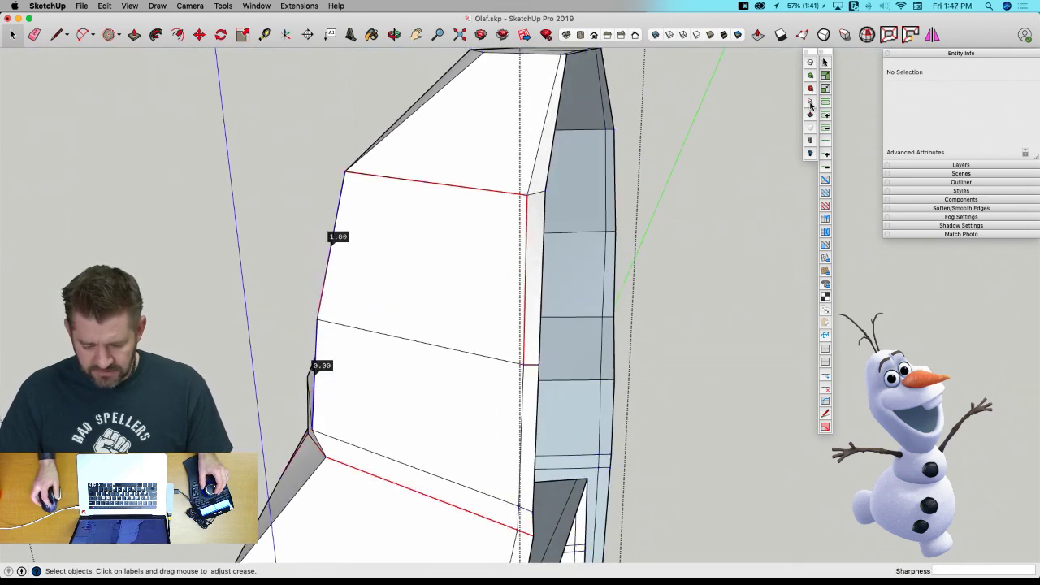
{"action": "left_click", "coordinate": [525, 291]}
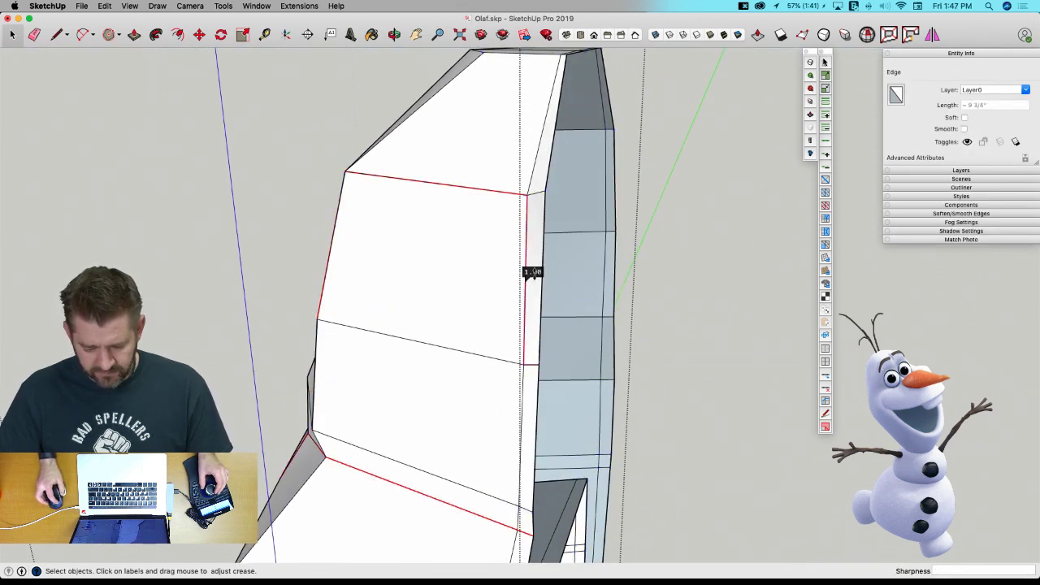
{"action": "left_click_drag", "start_coordinate": [532, 272], "coordinate": [534, 304]}
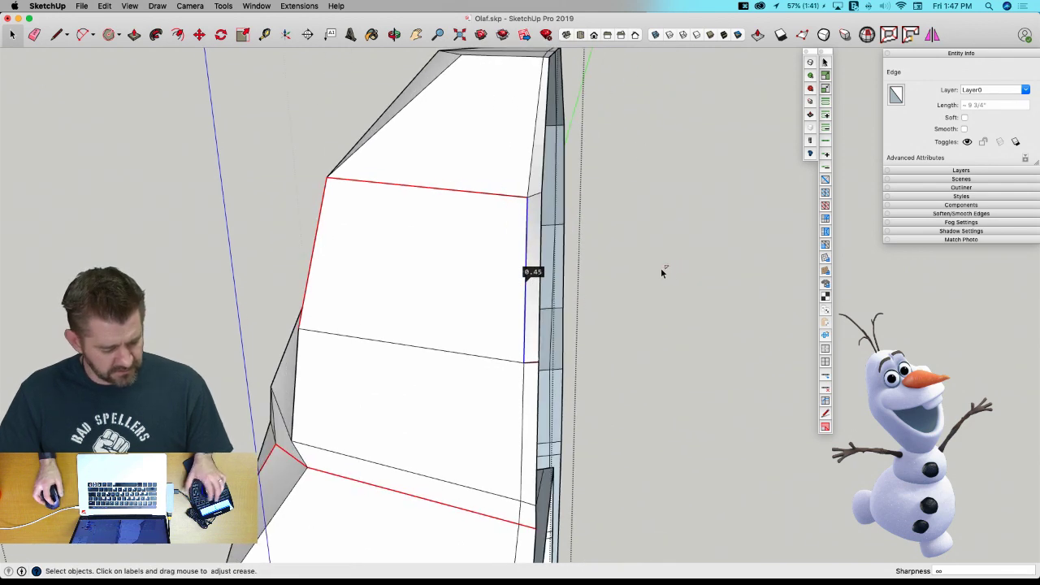
Turn on smooth subdivision for the half head after leaving the crease tool.
{"action": "middle_click_drag", "start_coordinate": [706, 194], "coordinate": [810, 77]}
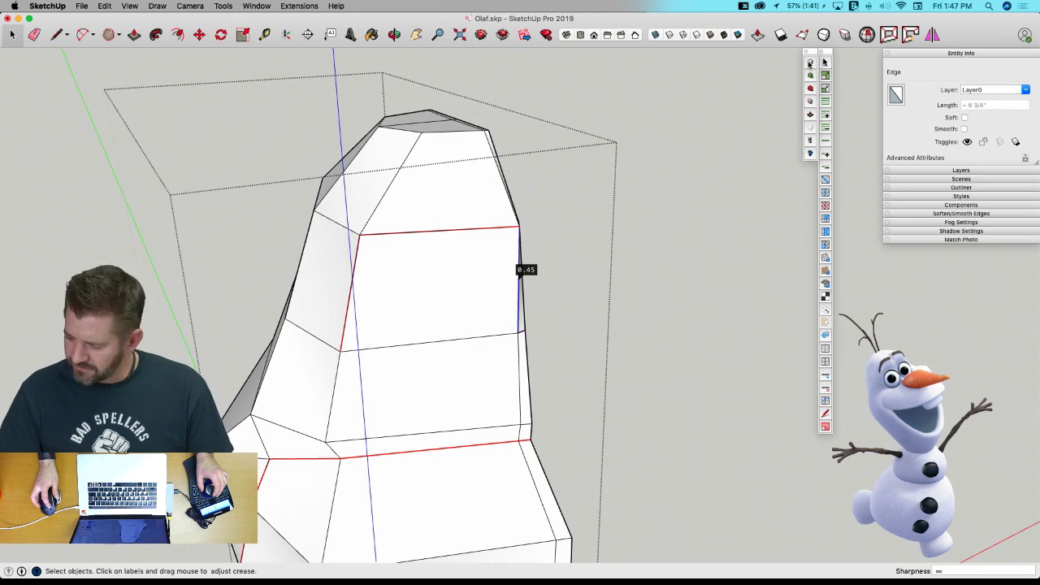
{"action": "left_click", "coordinate": [673, 195]}
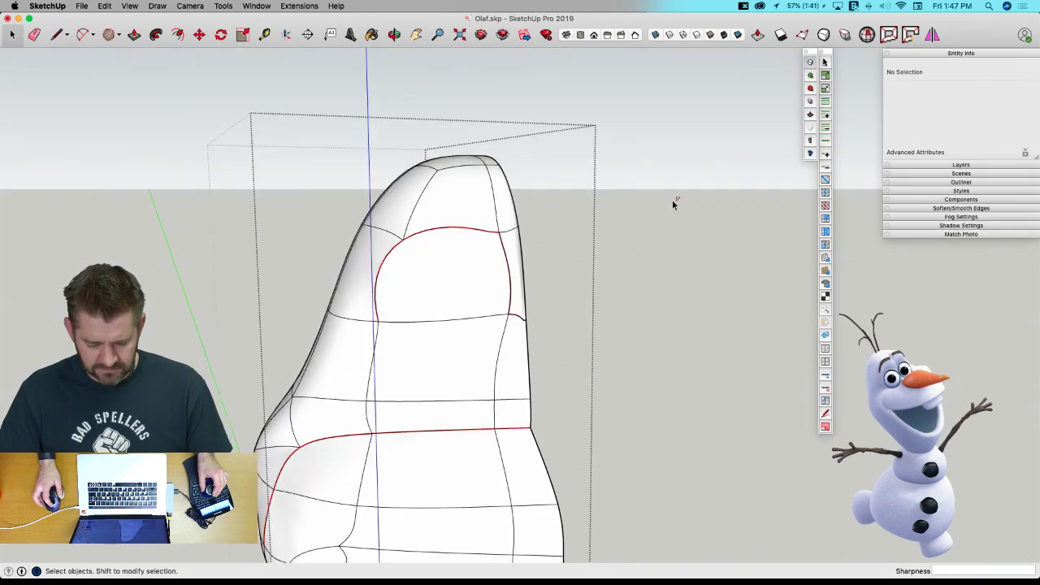
{"action": "key", "text": "space"}
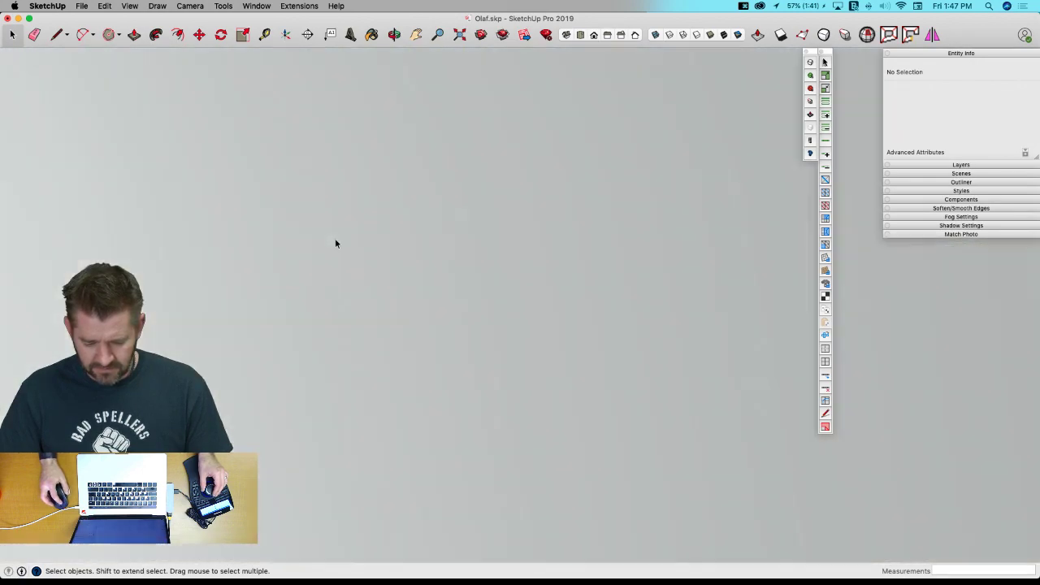
{"action": "middle_click_drag", "start_coordinate": [336, 243], "coordinate": [630, 181]}
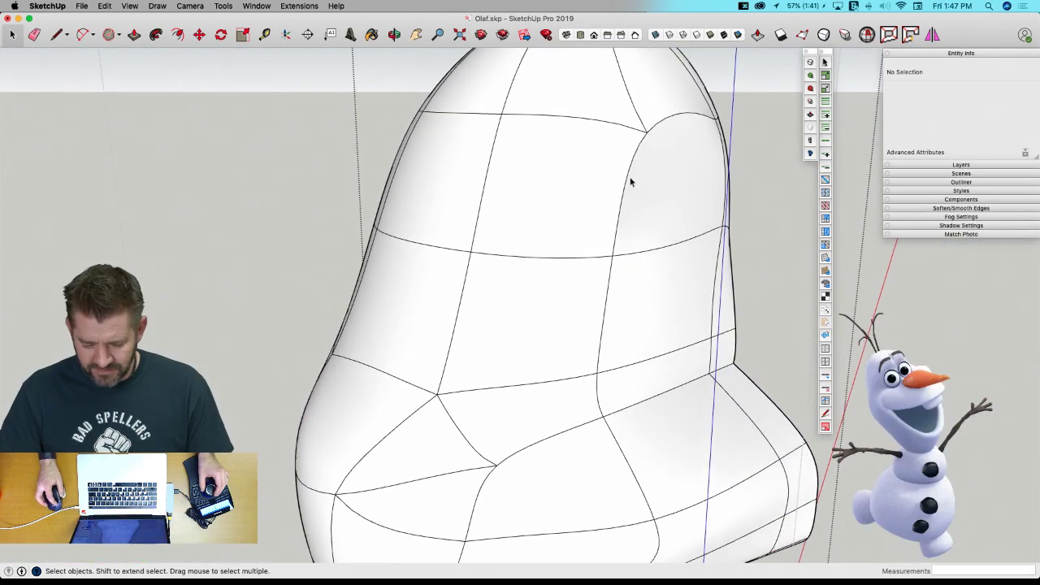
Reduce the crease sharpness of the eye area's outer curved edge on the half head, then finish editing the component.
{"action": "left_click", "coordinate": [627, 181]}
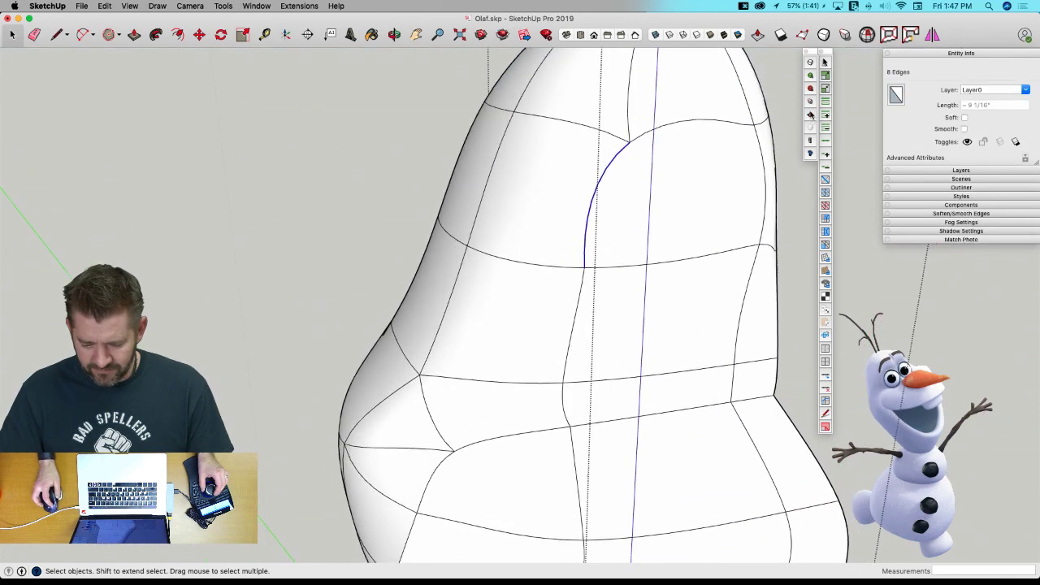
{"action": "left_click", "coordinate": [811, 102]}
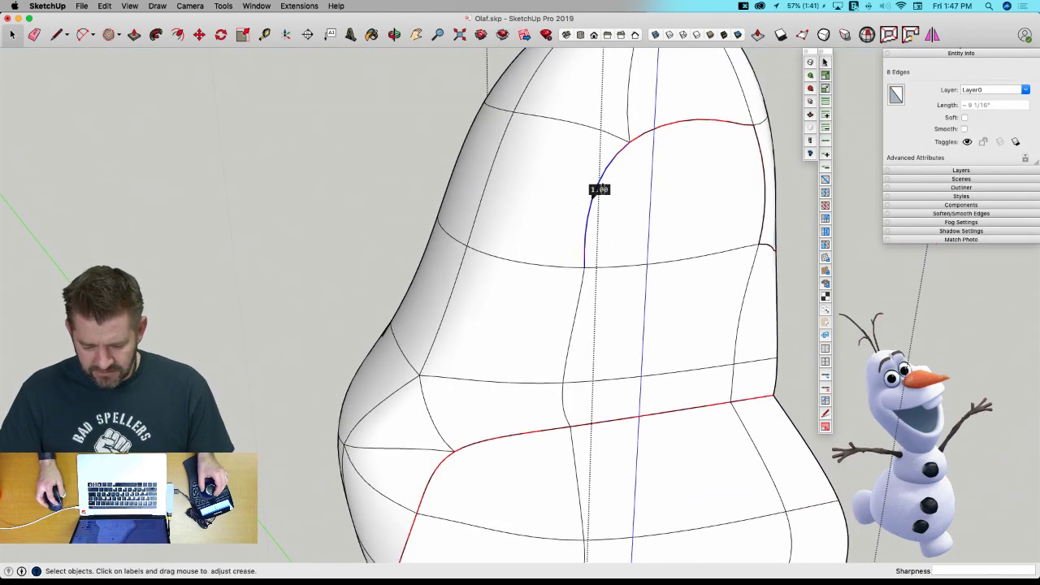
{"action": "left_click_drag", "start_coordinate": [603, 200], "coordinate": [603, 208]}
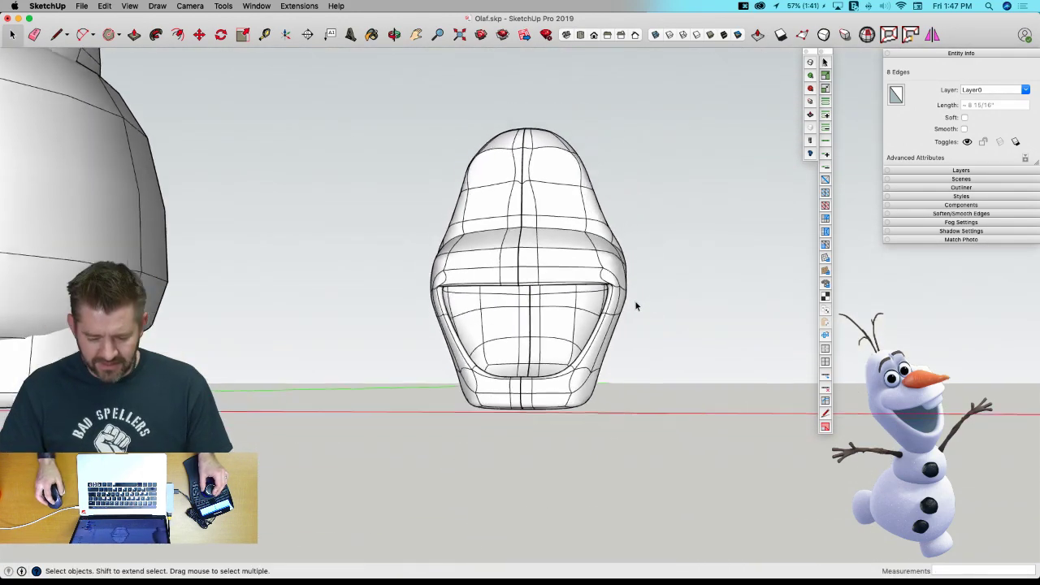
{"action": "left_click", "coordinate": [637, 299]}
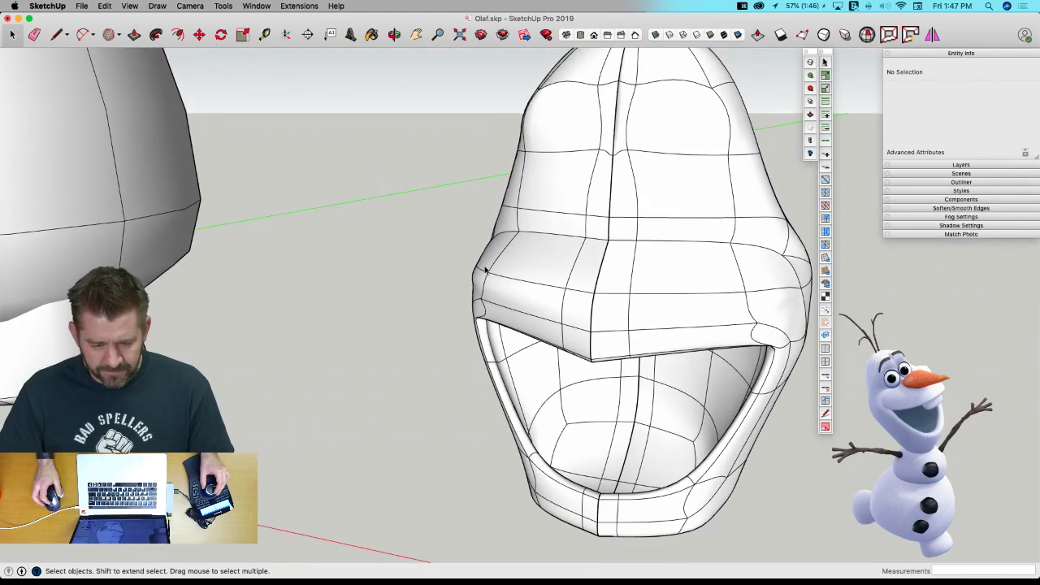
Reopen the half-head component without subdivision and slightly adjust the height of the brow line's two lower edges through their vertices.
{"action": "left_click", "coordinate": [512, 264]}
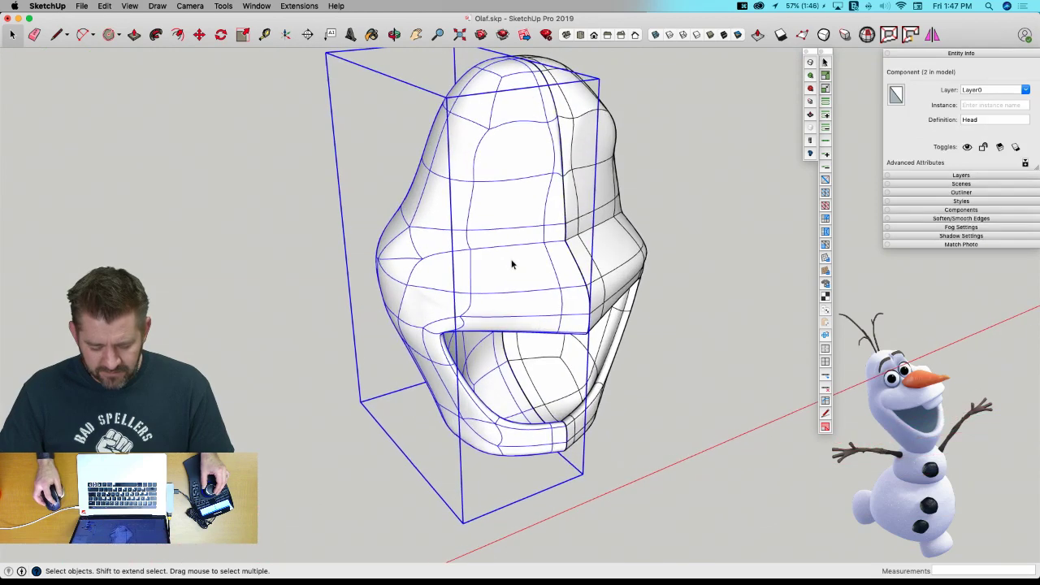
{"action": "double_click", "coordinate": [512, 260]}
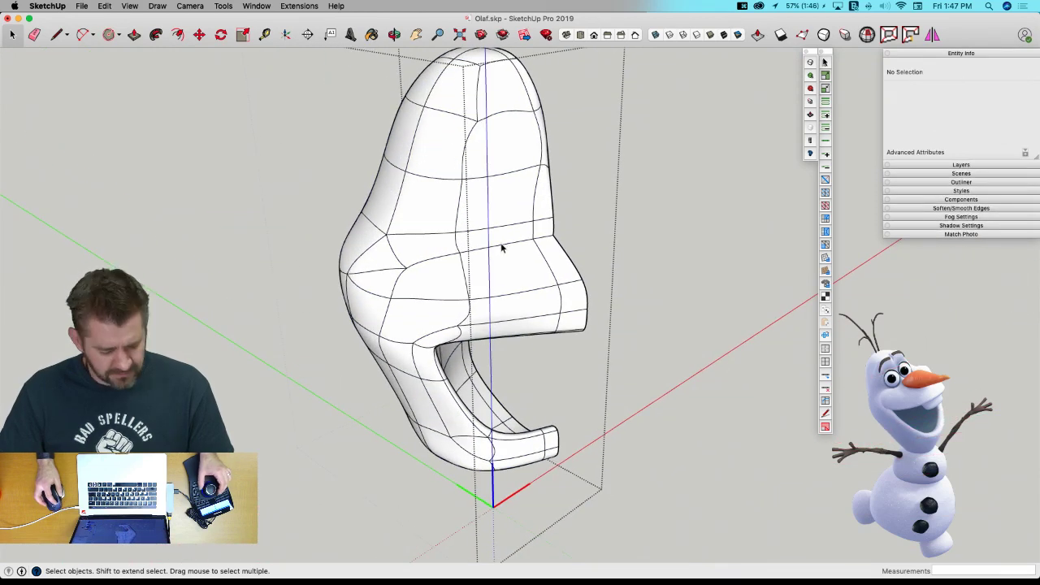
{"action": "key", "text": "u"}
{"action": "left_click", "coordinate": [500, 247]}
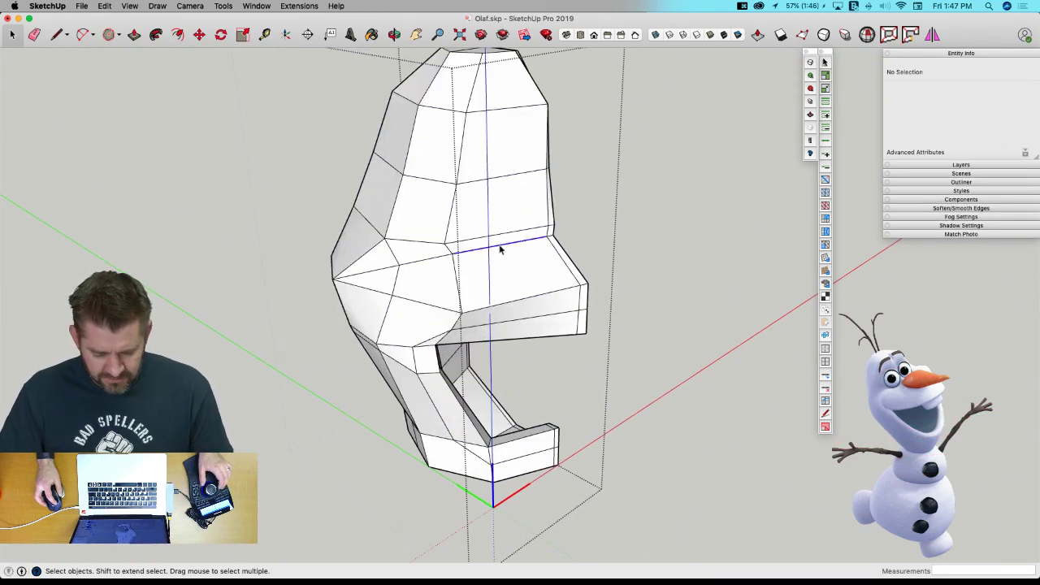
{"action": "left_click", "coordinate": [501, 248]}
{"action": "left_click", "coordinate": [438, 262], "text": "shift"}
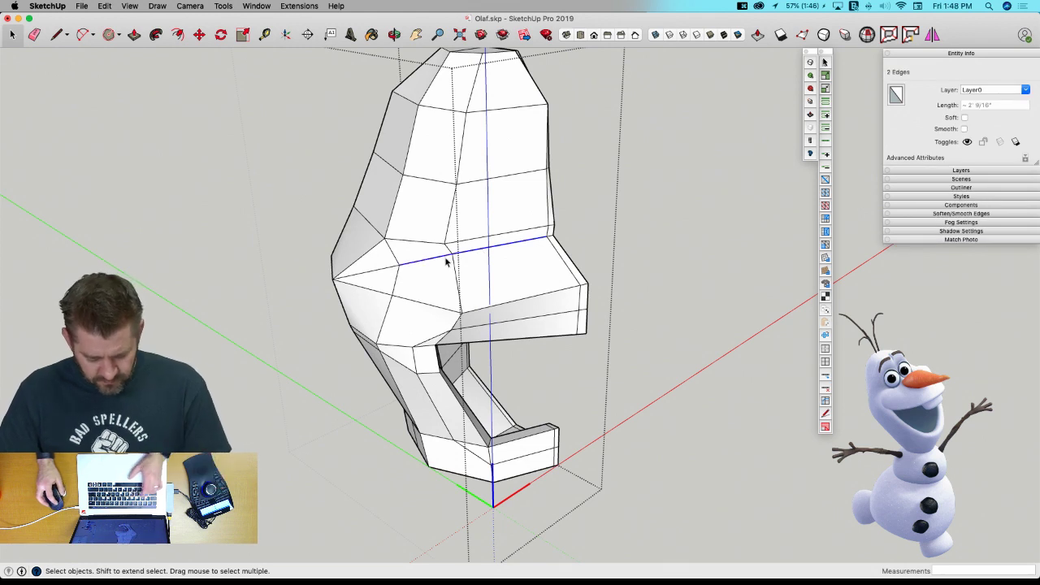
{"action": "key", "text": "v"}
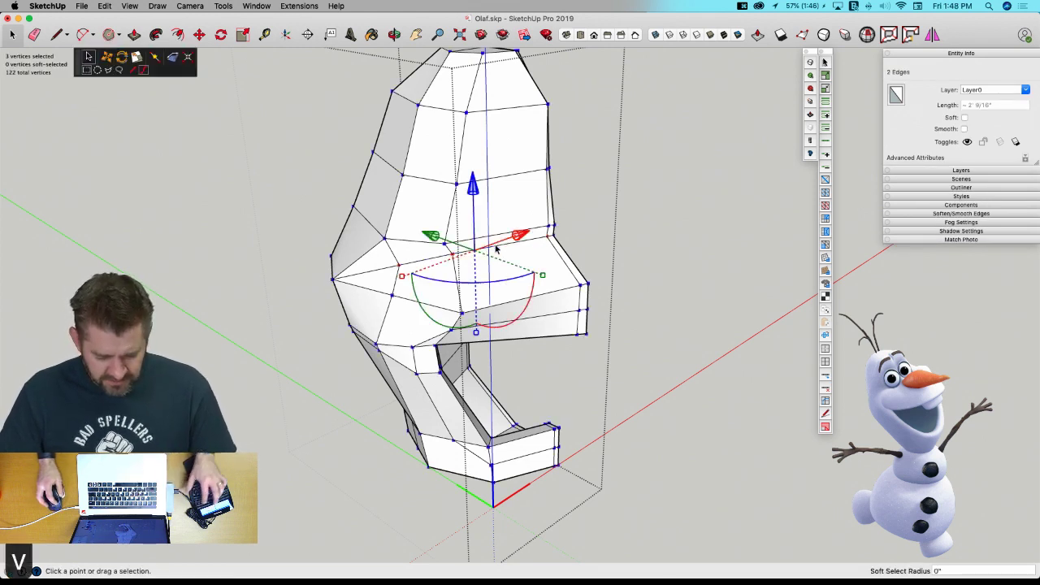
{"action": "left_click_drag", "start_coordinate": [475, 188], "coordinate": [477, 213]}
{"action": "key", "text": "space"}
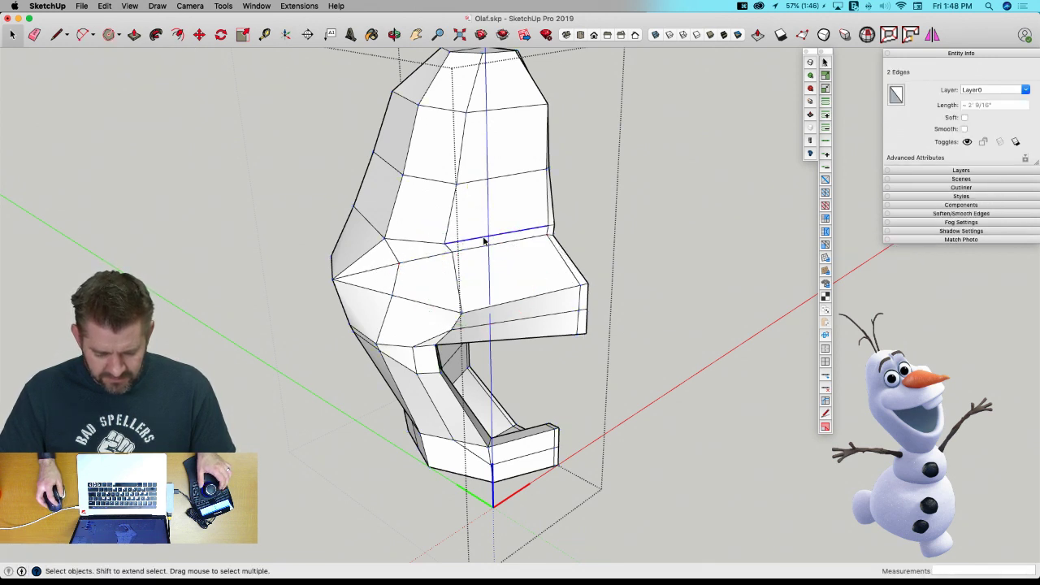
Select the two brow edge rows and check the head's subdivided shape.
{"action": "left_click", "coordinate": [442, 255], "text": "shift"}
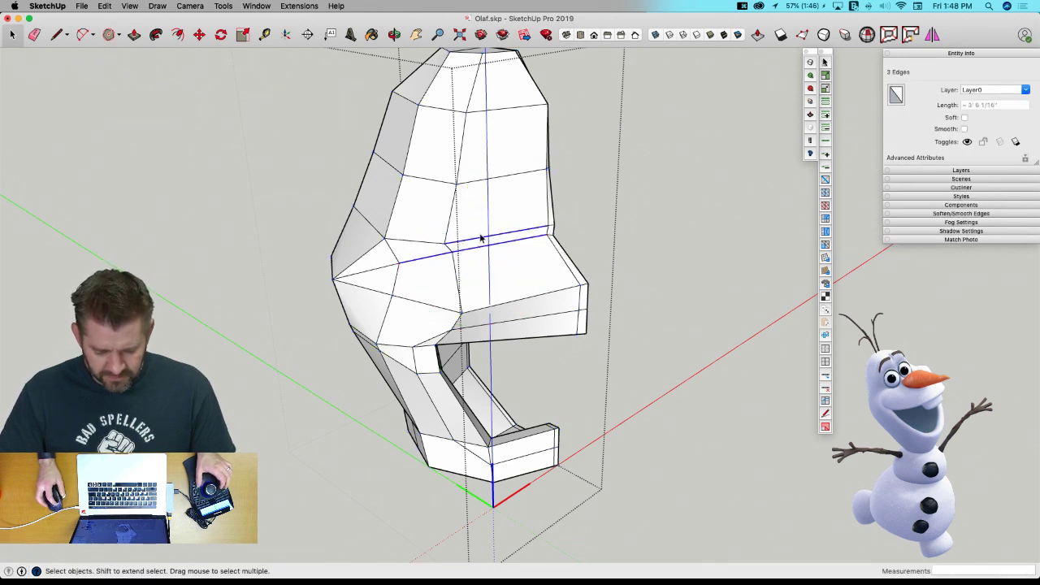
{"action": "left_click_drag", "start_coordinate": [567, 239], "coordinate": [565, 242], "text": "shift"}
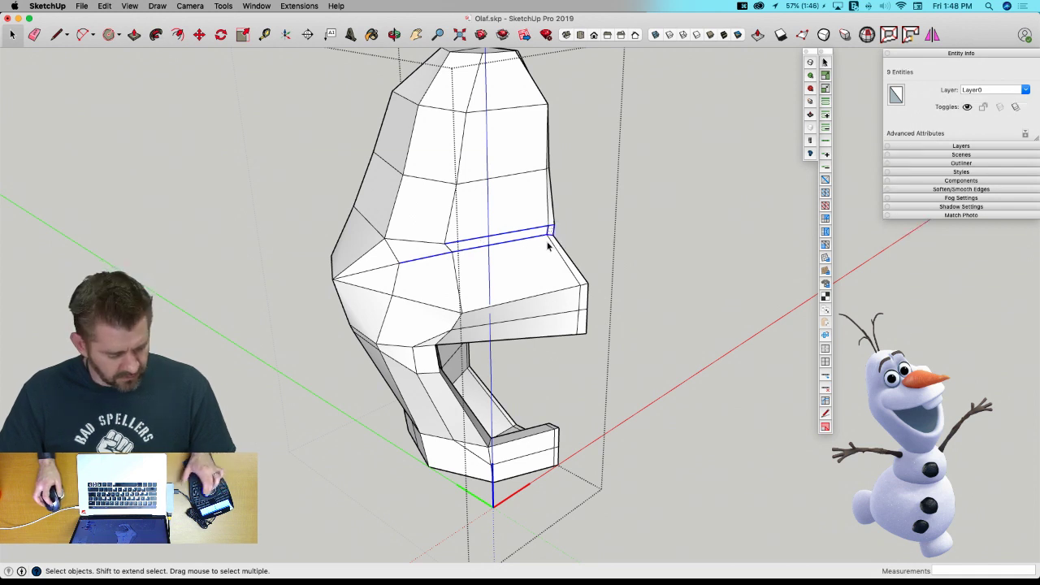
{"action": "key", "text": "u"}
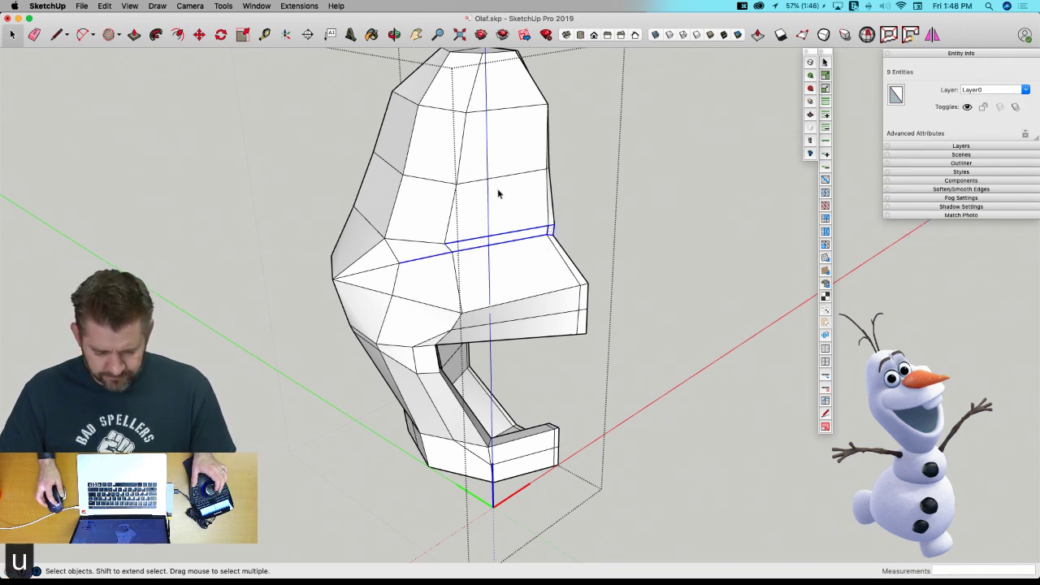
{"action": "key", "text": "u"}
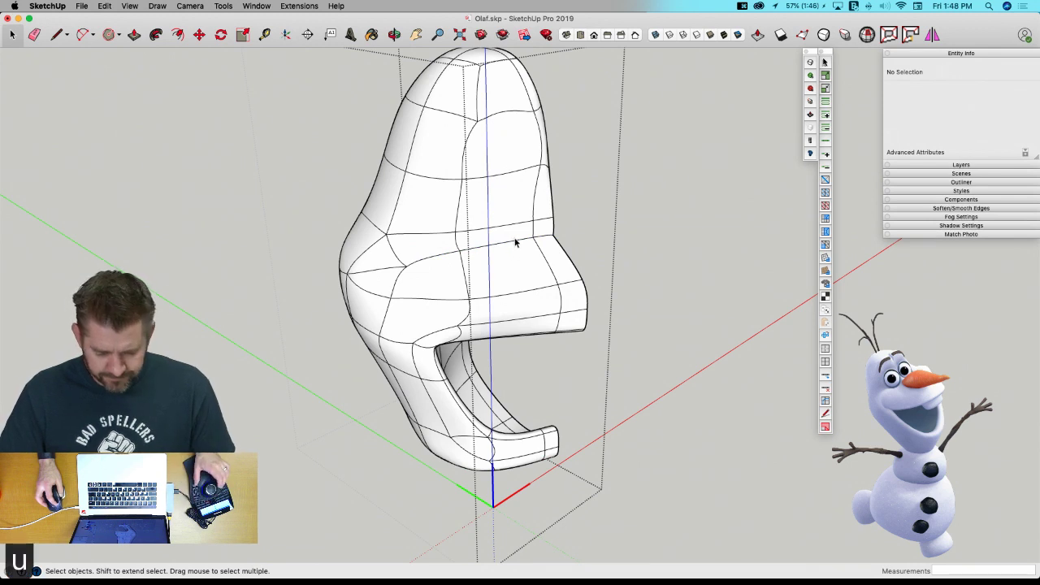
Reselect both brow edge rows in the unsubdivided mesh and raise their vertices vertically by about 2 13/16".
{"action": "left_click_drag", "start_coordinate": [564, 240], "coordinate": [566, 243]}
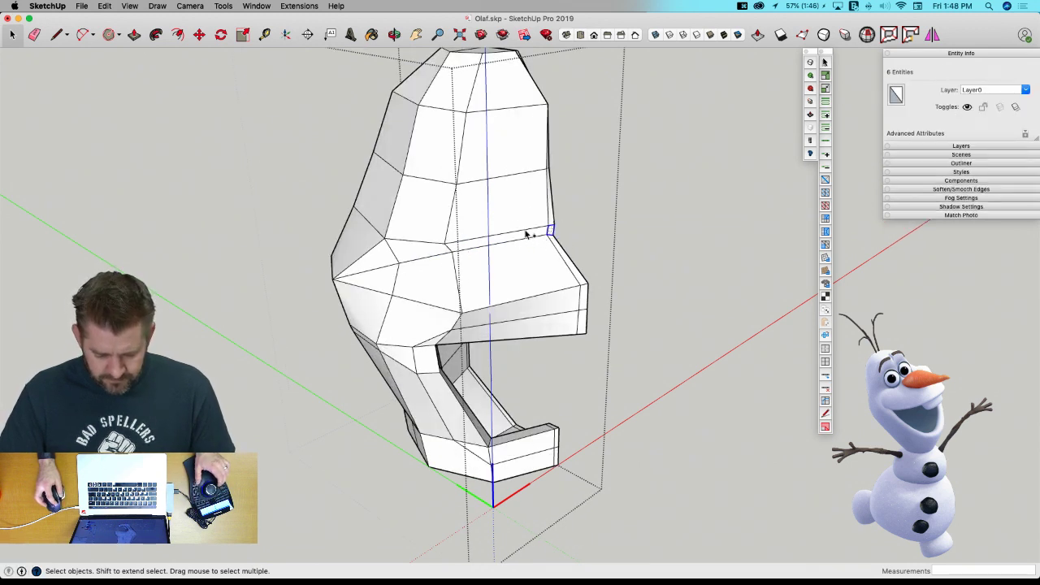
{"action": "left_click", "coordinate": [527, 235], "text": "alt"}
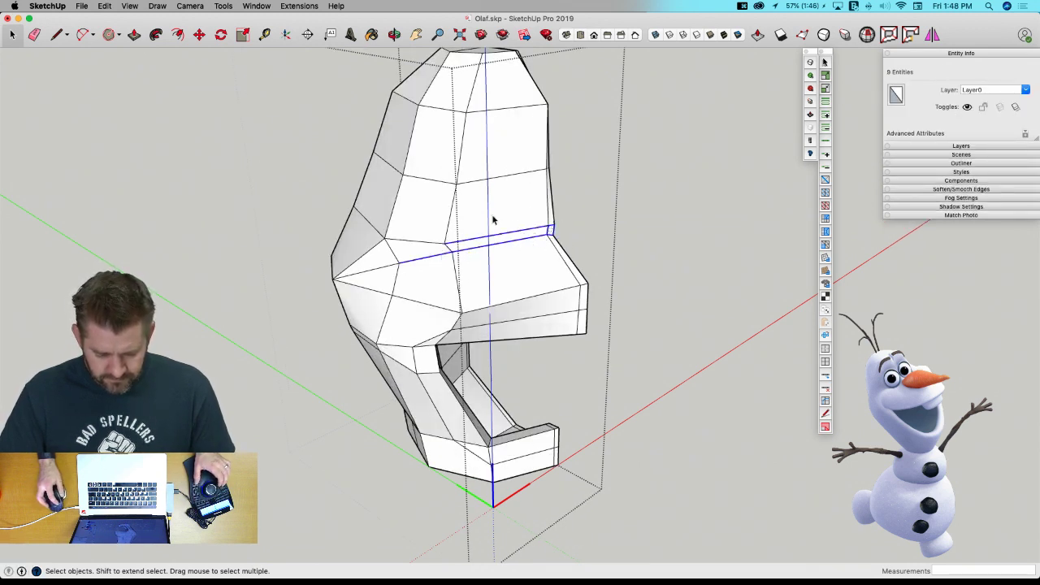
{"action": "key", "text": "v"}
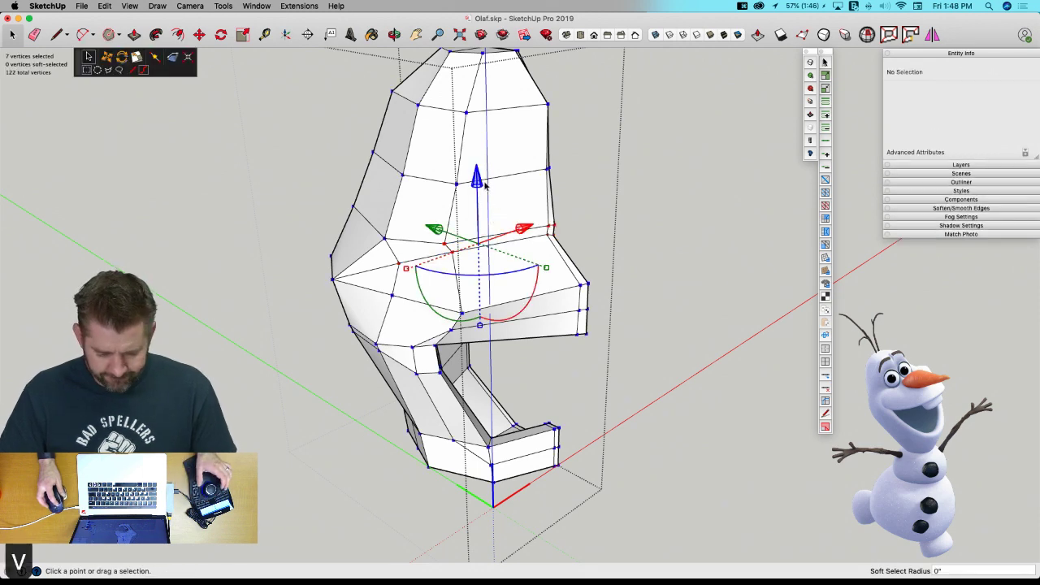
{"action": "left_click_drag", "start_coordinate": [485, 186], "coordinate": [478, 163]}
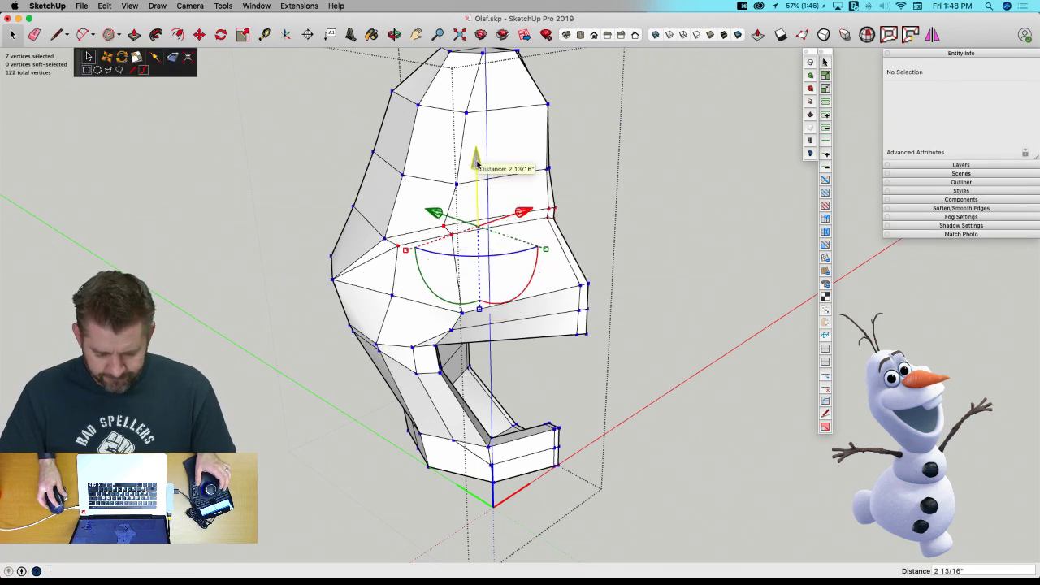
{"action": "left_click", "coordinate": [621, 278]}
{"action": "key", "text": "space"}
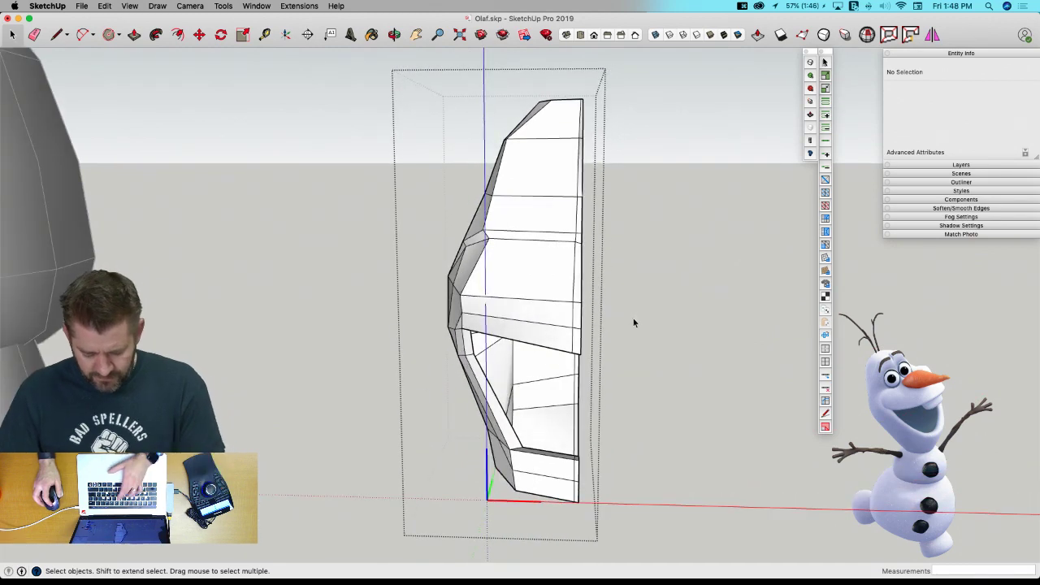
Turn smooth subdivision back on, inspect the brow and forehead, and finish editing the half-head component.
{"action": "key", "text": "u"}
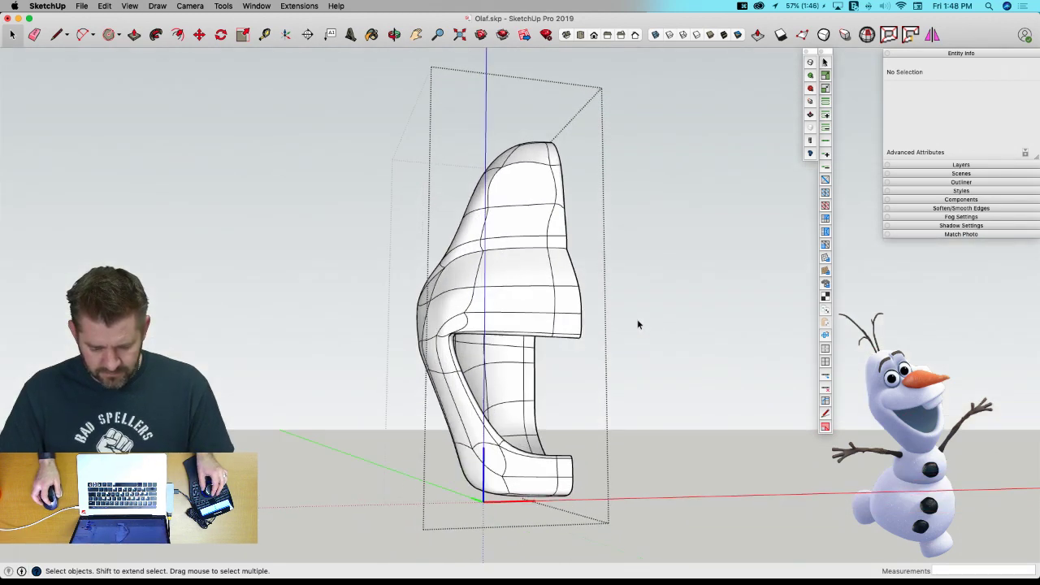
{"action": "scroll", "coordinate": [523, 292], "scroll_direction": "up", "scroll_amount": 5}
{"action": "scroll", "coordinate": [523, 291], "scroll_direction": "down", "scroll_amount": 3}
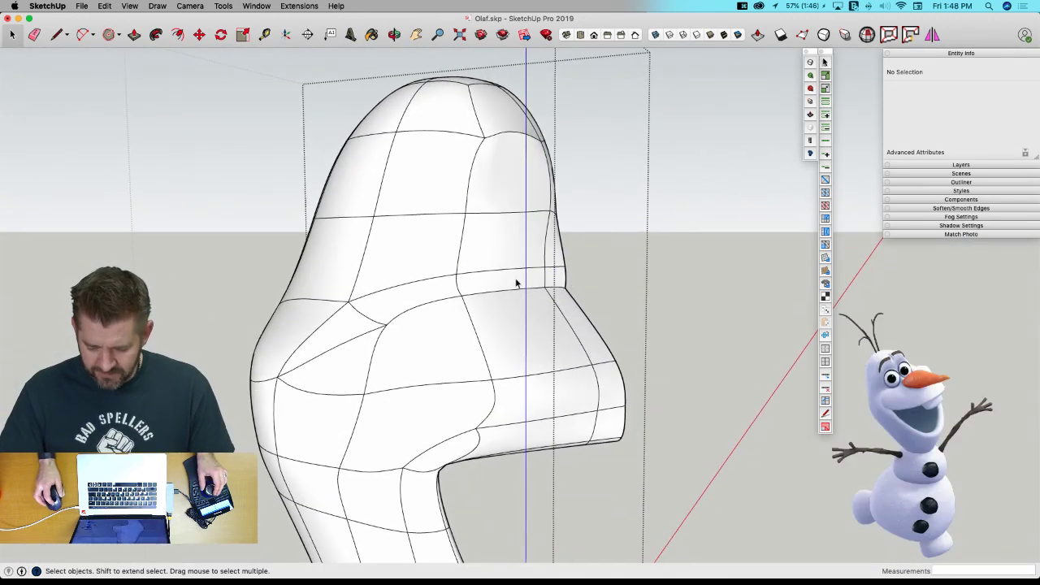
{"action": "middle_click_drag", "start_coordinate": [469, 290], "coordinate": [628, 327]}
{"action": "key", "text": "space"}
{"action": "left_click", "coordinate": [629, 325]}
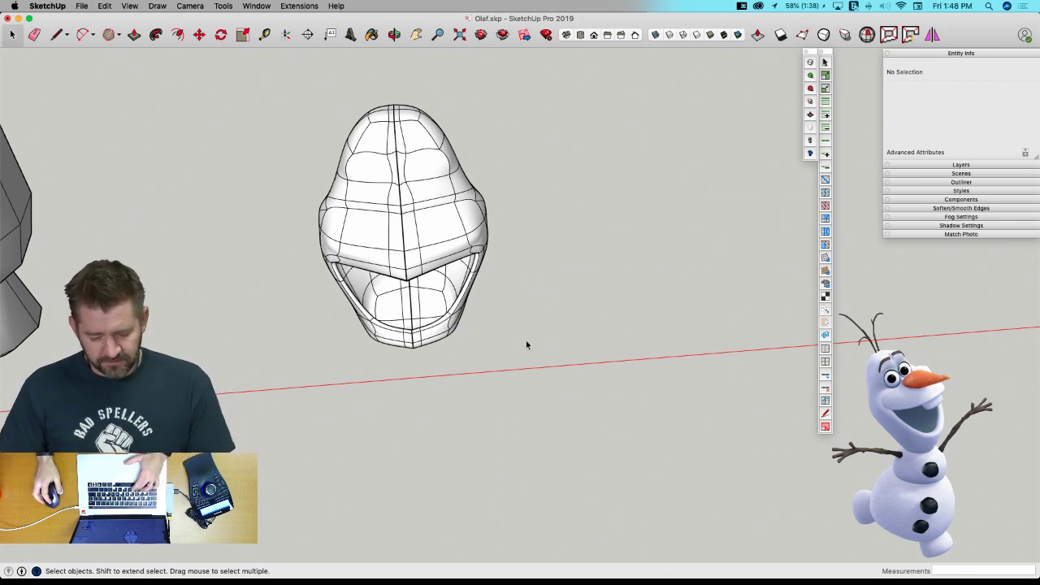
Draw a horizontal circle with a radius of about 3' 6" beside the head and a smaller upright circle on the same centre.
{"action": "key", "text": "c"}
{"action": "left_click", "coordinate": [473, 313]}
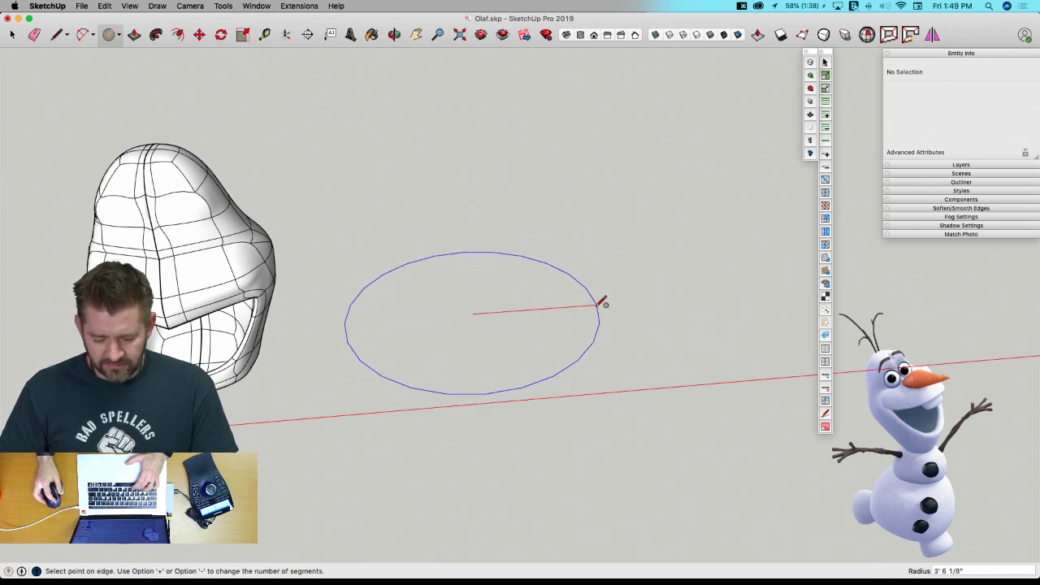
{"action": "left_click", "coordinate": [596, 303]}
{"action": "key", "text": "c"}
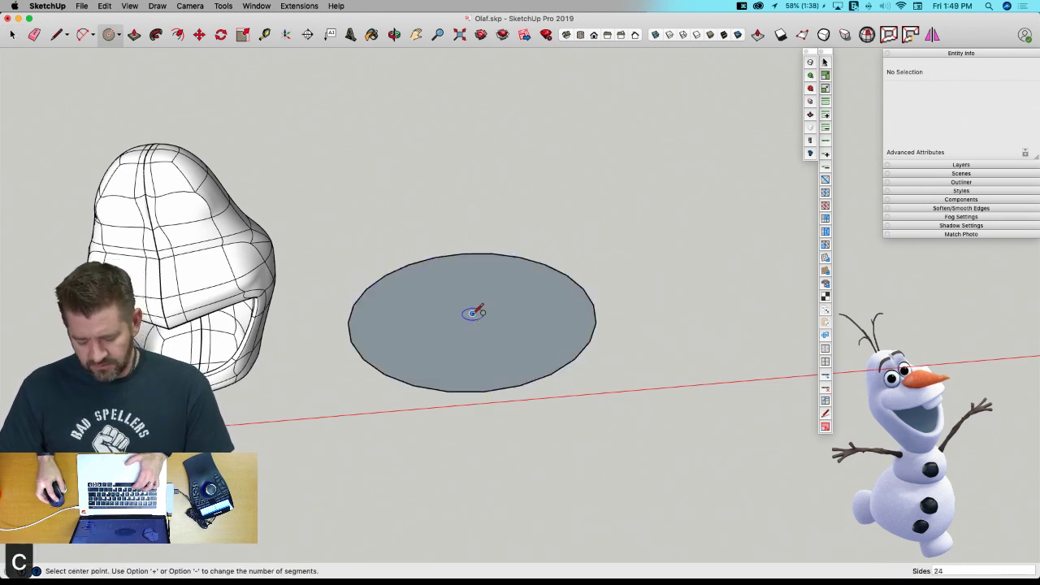
{"action": "left_click", "coordinate": [474, 312]}
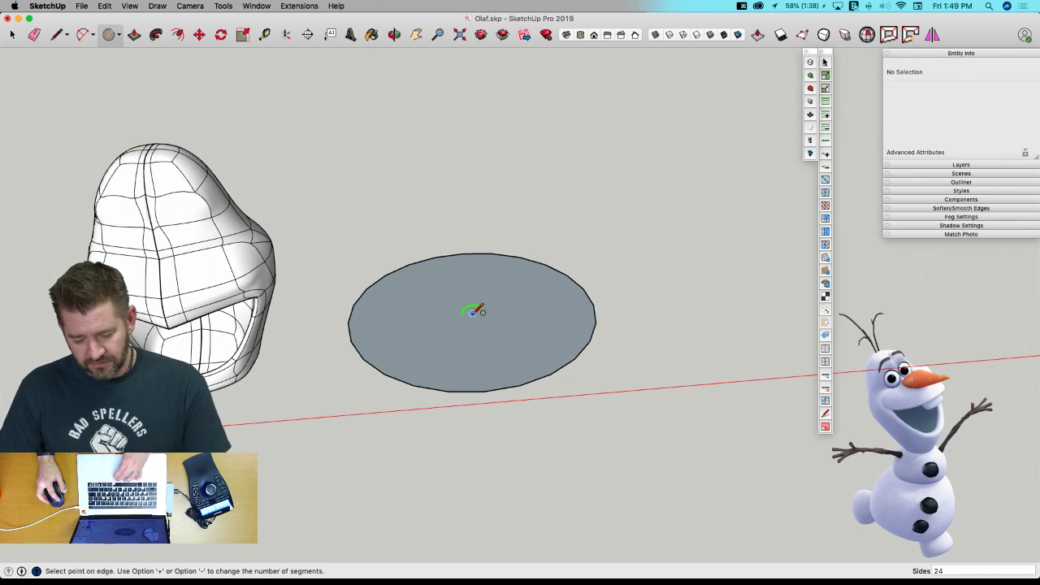
{"action": "left_click", "coordinate": [557, 308]}
Sweep the upright circle around the horizontal one with Follow Me to form a sphere, and erase the leftover flat disc.
{"action": "key", "text": "space"}
{"action": "left_click", "coordinate": [553, 337]}
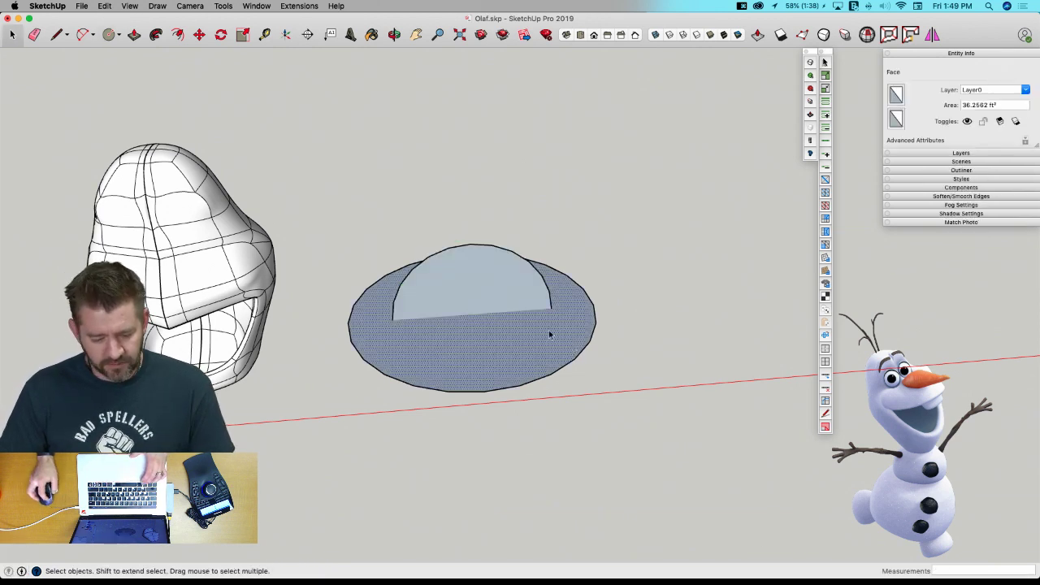
{"action": "left_click", "coordinate": [156, 34]}
{"action": "left_click", "coordinate": [453, 295]}
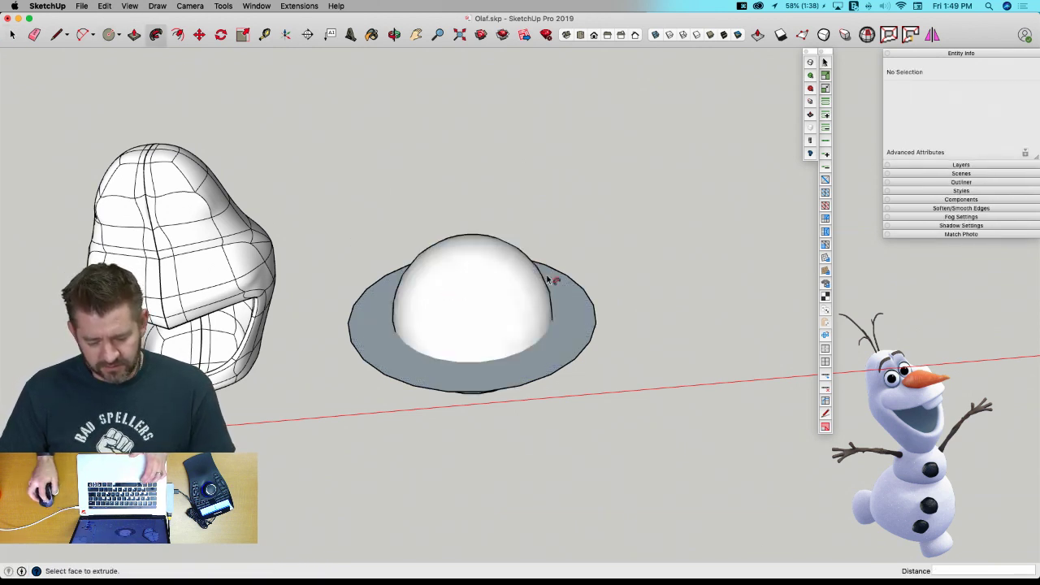
{"action": "key", "text": "e"}
{"action": "left_click_drag", "start_coordinate": [588, 263], "coordinate": [615, 391]}
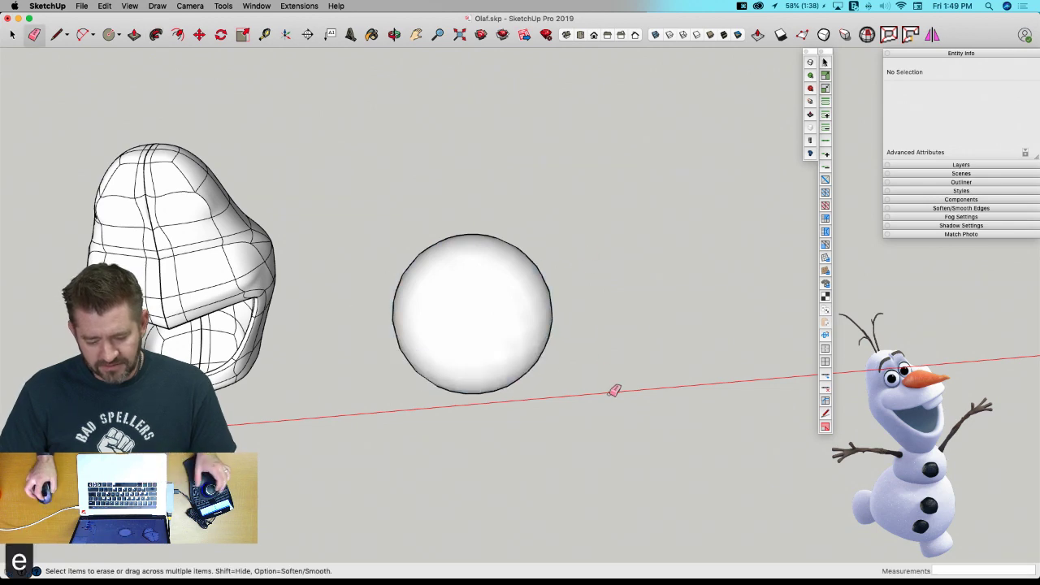
Select the whole sphere and make it a component with the definition name Eye.
{"action": "key", "text": "space"}
{"action": "left_click", "coordinate": [484, 313]}
{"action": "middle_click_drag", "start_coordinate": [484, 313], "coordinate": [506, 337]}
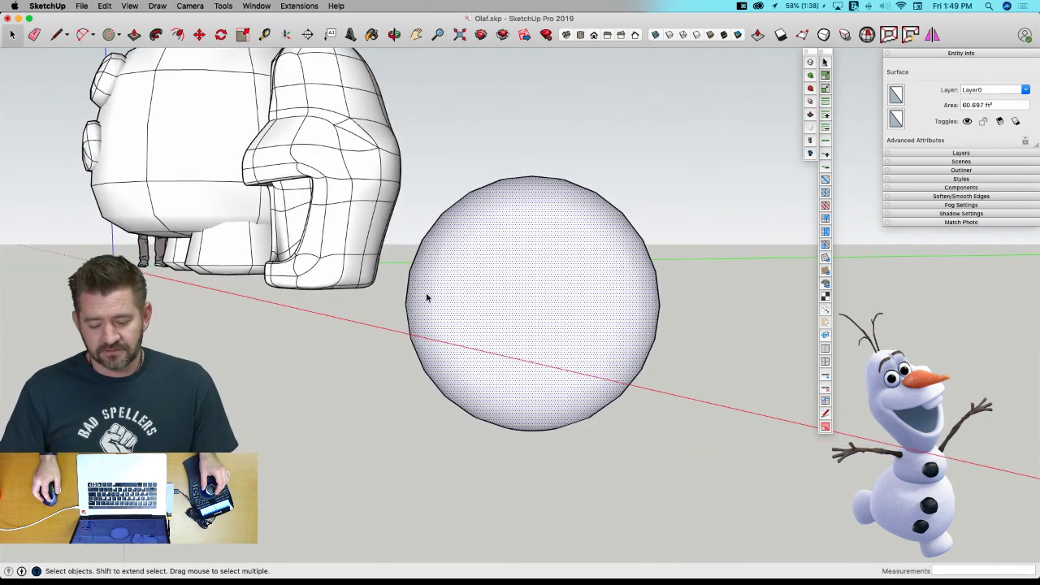
{"action": "middle_click_drag", "start_coordinate": [524, 304], "coordinate": [559, 298]}
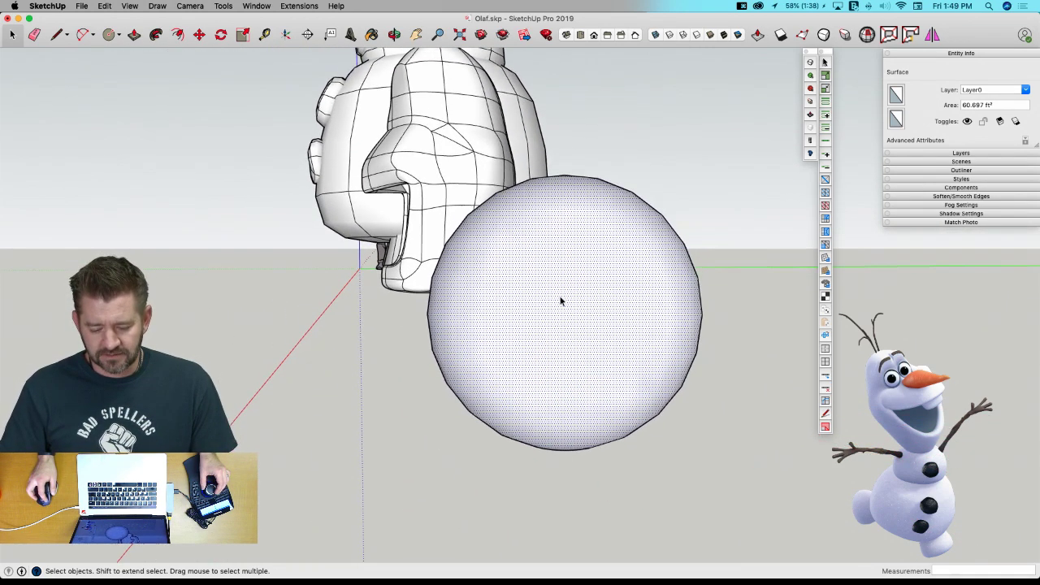
{"action": "left_click", "coordinate": [559, 297]}
{"action": "right_click", "coordinate": [559, 301]}
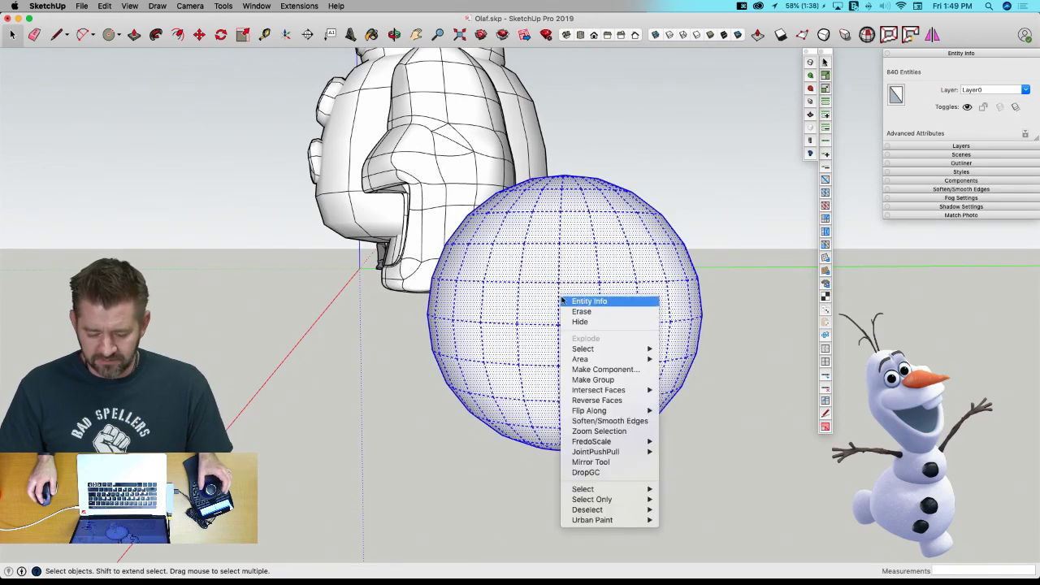
{"action": "left_click", "coordinate": [613, 370]}
{"action": "type", "text": "Eye"}
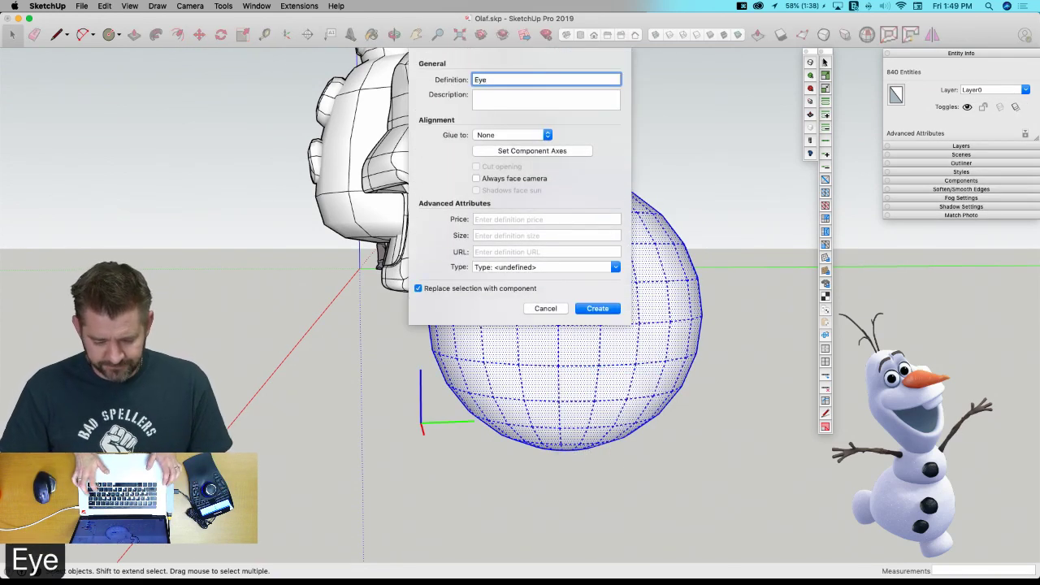
{"action": "key", "text": "Return"}
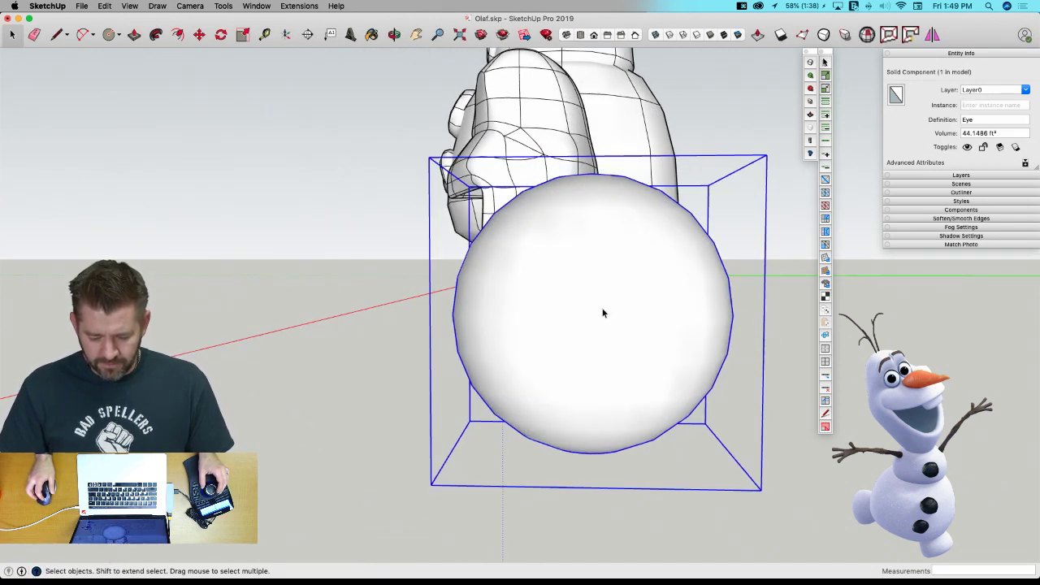
Rotate the Eye component 90° about the red axis so its pole faces forward, and show hidden geometry.
{"action": "key", "text": "m"}
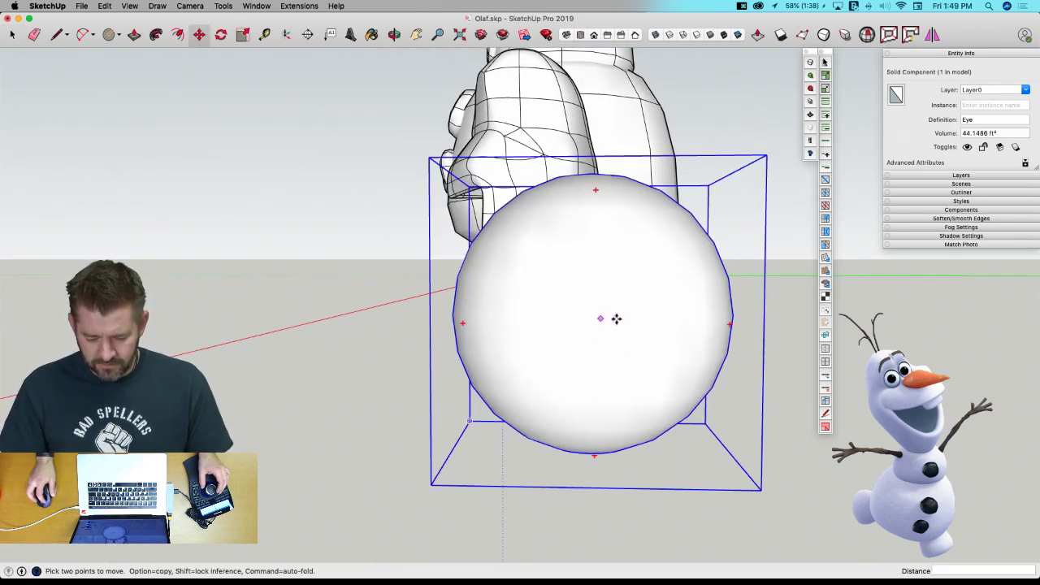
{"action": "left_click", "coordinate": [725, 323]}
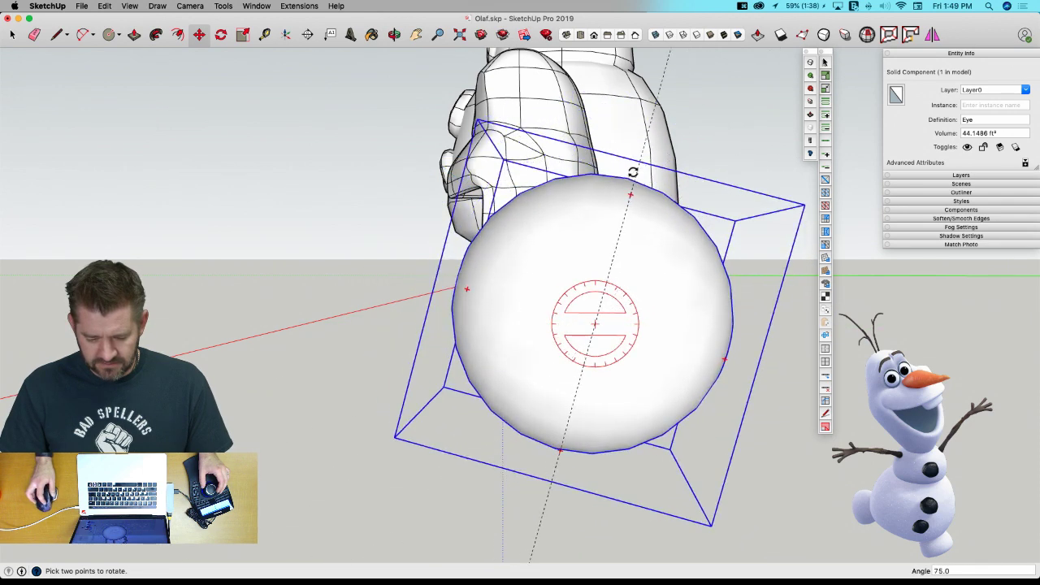
{"action": "scroll", "coordinate": [623, 101], "scroll_direction": "down", "scroll_amount": 5}
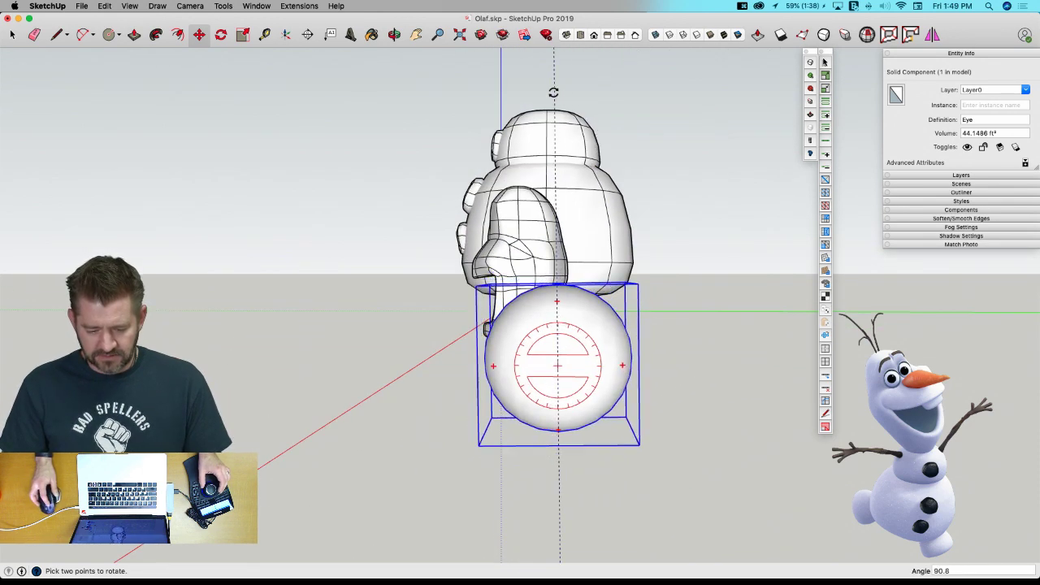
{"action": "left_click", "coordinate": [558, 91]}
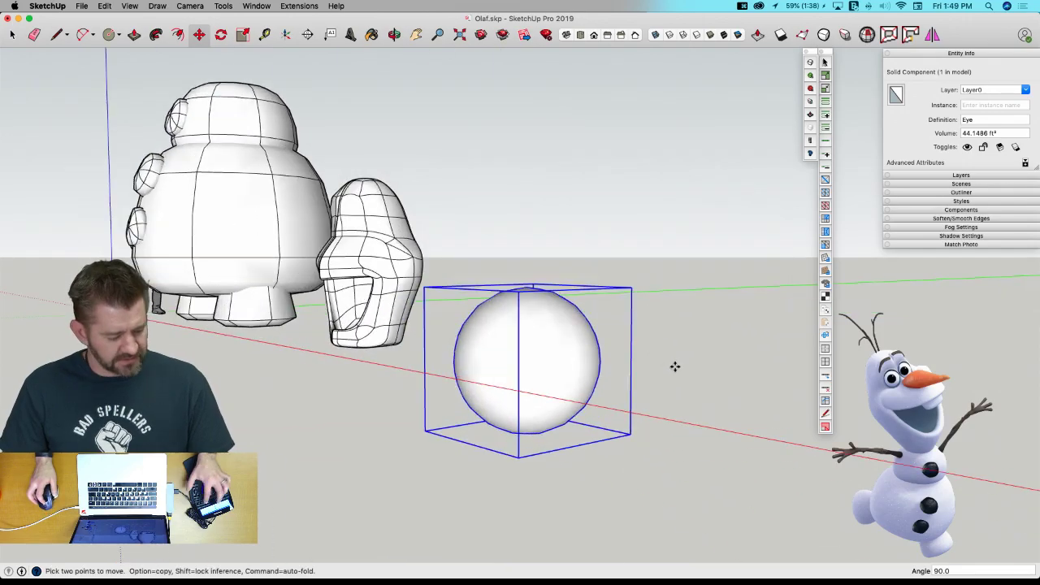
{"action": "key", "text": "q"}
{"action": "middle_click_drag", "start_coordinate": [569, 386], "coordinate": [535, 382]}
{"action": "key", "text": "space"}
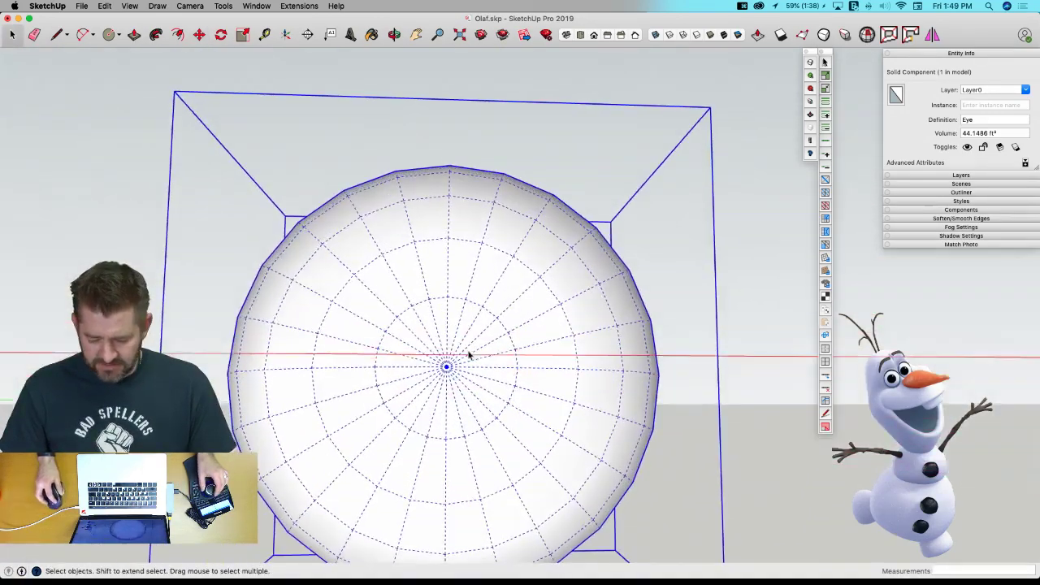
Open the Eye component for editing and select the rings of faces around its front pole.
{"action": "middle_click_drag", "start_coordinate": [439, 358], "coordinate": [441, 333]}
{"action": "double_click", "coordinate": [441, 334]}
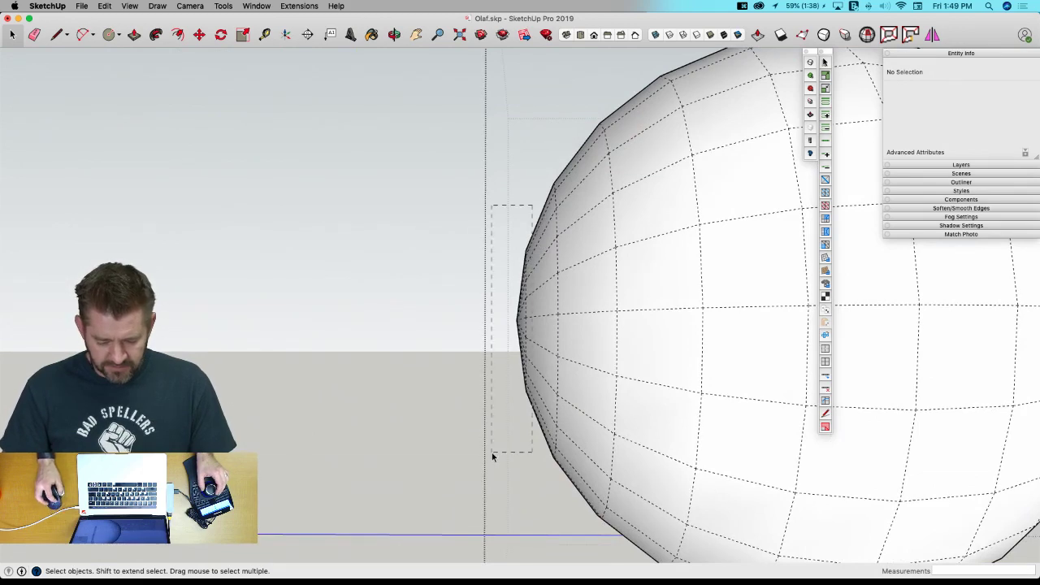
{"action": "left_click_drag", "start_coordinate": [492, 452], "coordinate": [492, 453]}
{"action": "middle_click_drag", "start_coordinate": [492, 453], "coordinate": [527, 432]}
Paint the selected pole faces black as the pupil, finish editing the component and close the colour picker.
{"action": "key", "text": "b"}
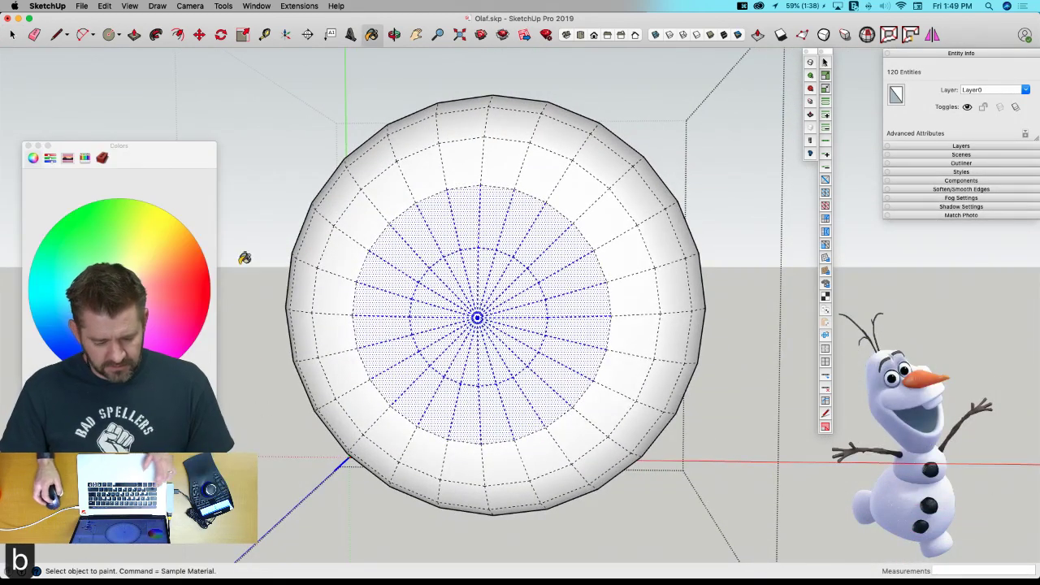
{"action": "left_click_drag", "start_coordinate": [39, 428], "coordinate": [265, 434]}
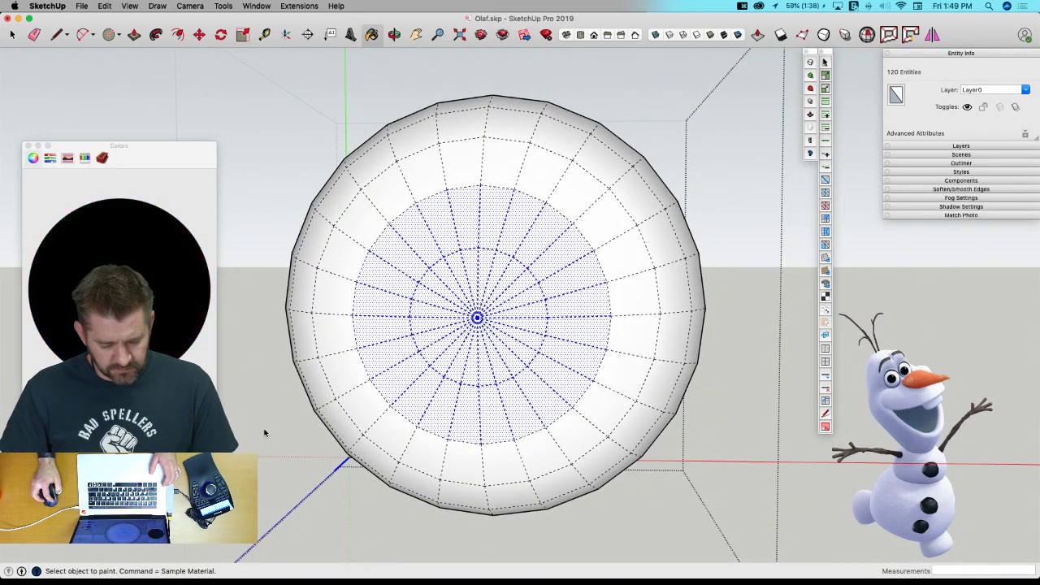
{"action": "left_click", "coordinate": [515, 292]}
{"action": "key", "text": "space"}
{"action": "left_click", "coordinate": [748, 333]}
{"action": "scroll", "coordinate": [731, 327], "scroll_direction": "down", "scroll_amount": 5}
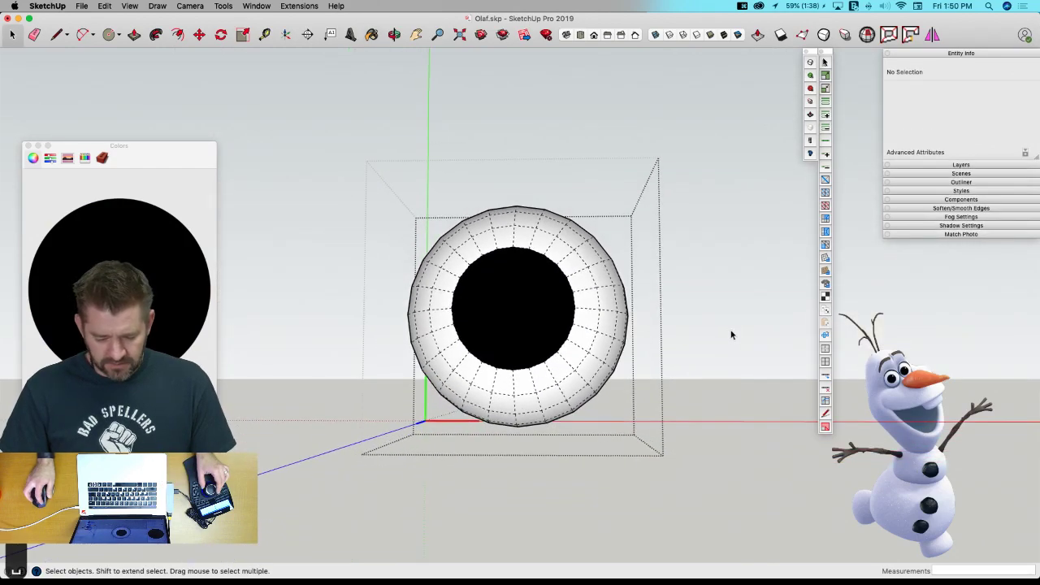
{"action": "left_click", "coordinate": [731, 334]}
{"action": "left_click", "coordinate": [29, 146]}
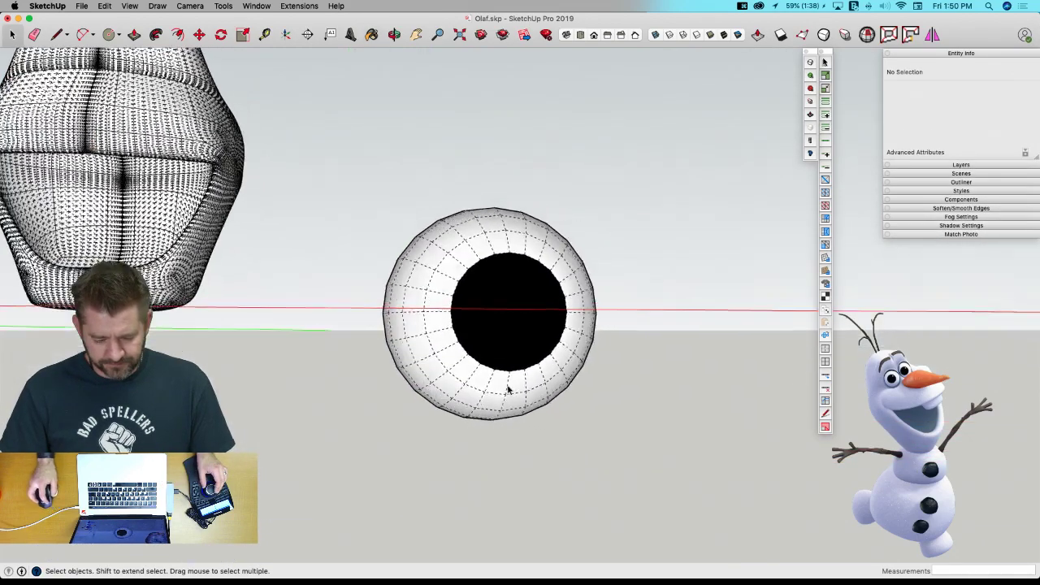
Lower the subdivision level of the half-head component to lighten its mesh.
{"action": "left_click", "coordinate": [509, 390]}
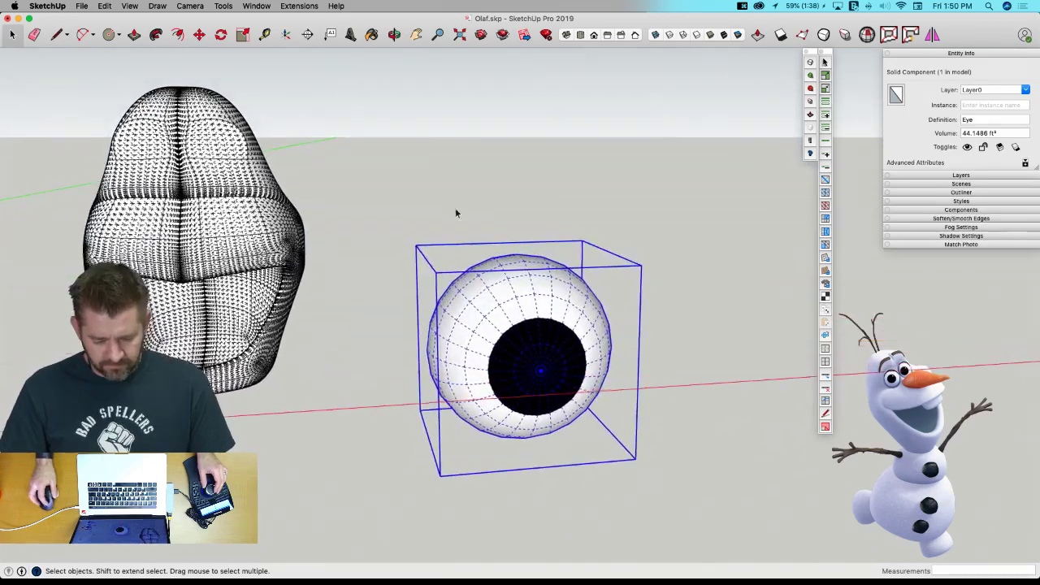
{"action": "left_click", "coordinate": [186, 225]}
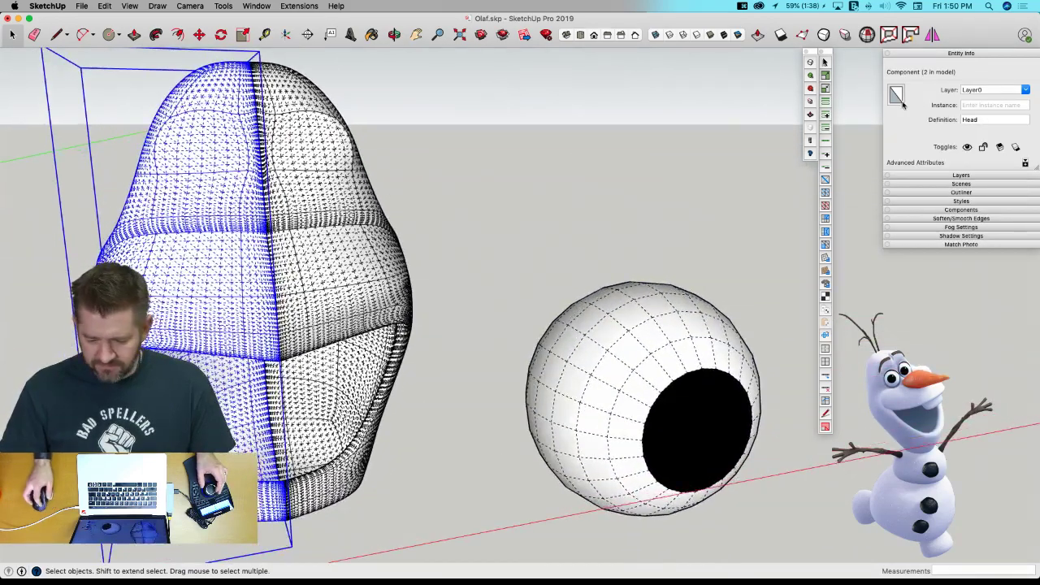
{"action": "left_click", "coordinate": [812, 90]}
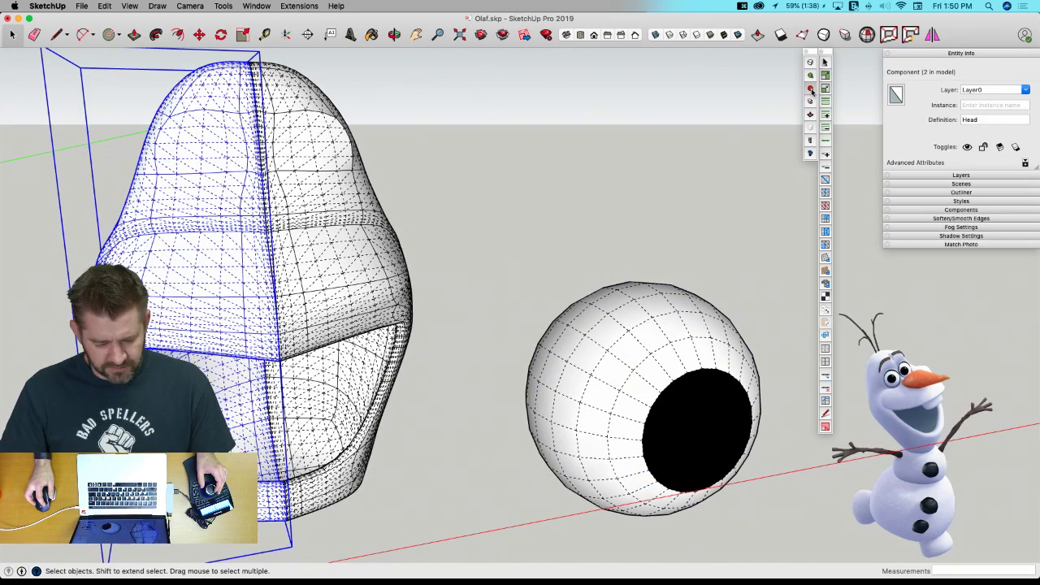
{"action": "left_click", "coordinate": [653, 269]}
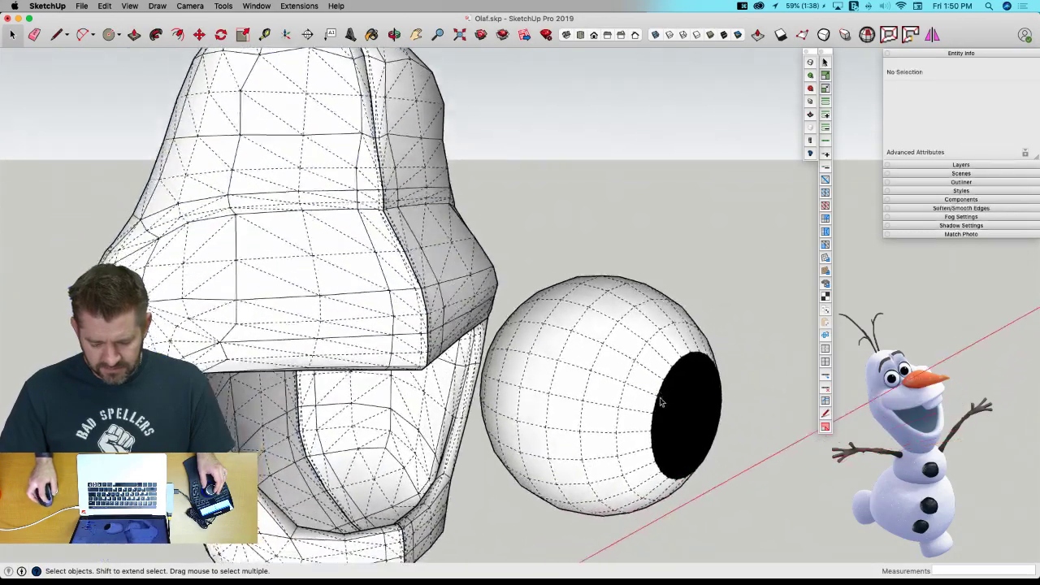
Move the Eye component by its pupil centre about 8' 8 1/2" onto the head's face above the mouth.
{"action": "left_click", "coordinate": [658, 402]}
{"action": "key", "text": "m"}
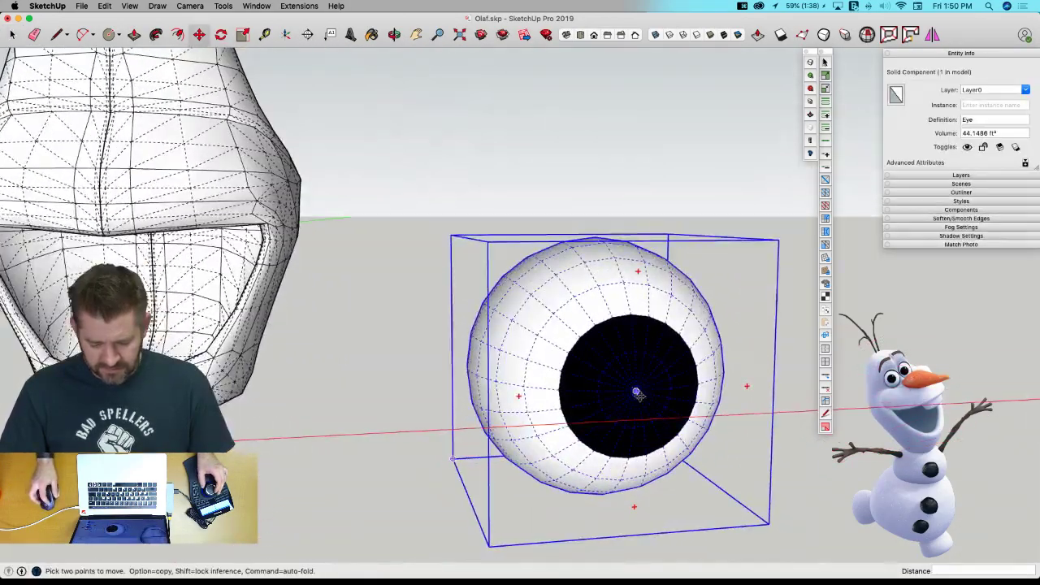
{"action": "left_click", "coordinate": [638, 394]}
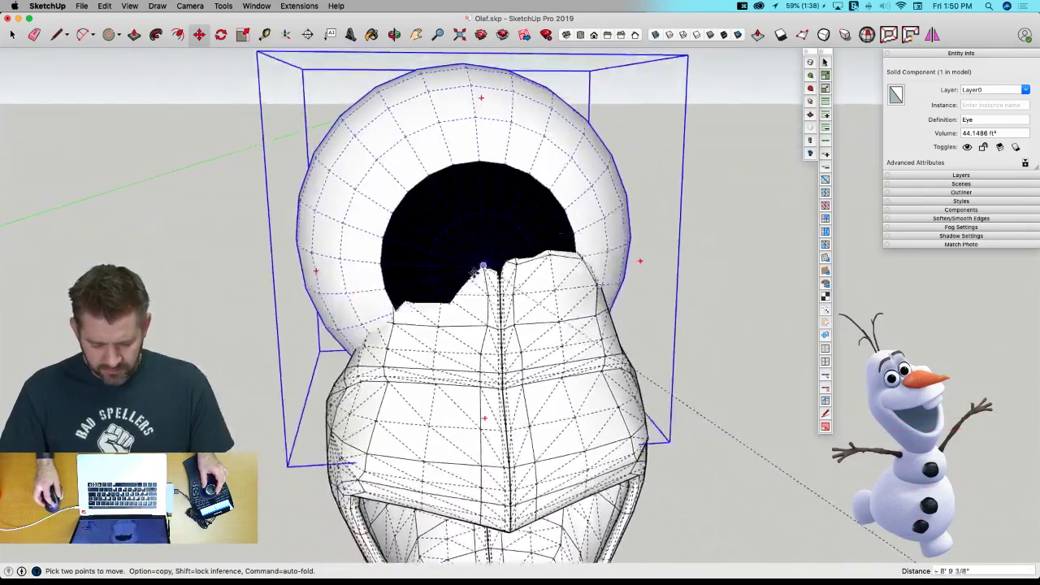
{"action": "left_click", "coordinate": [444, 350]}
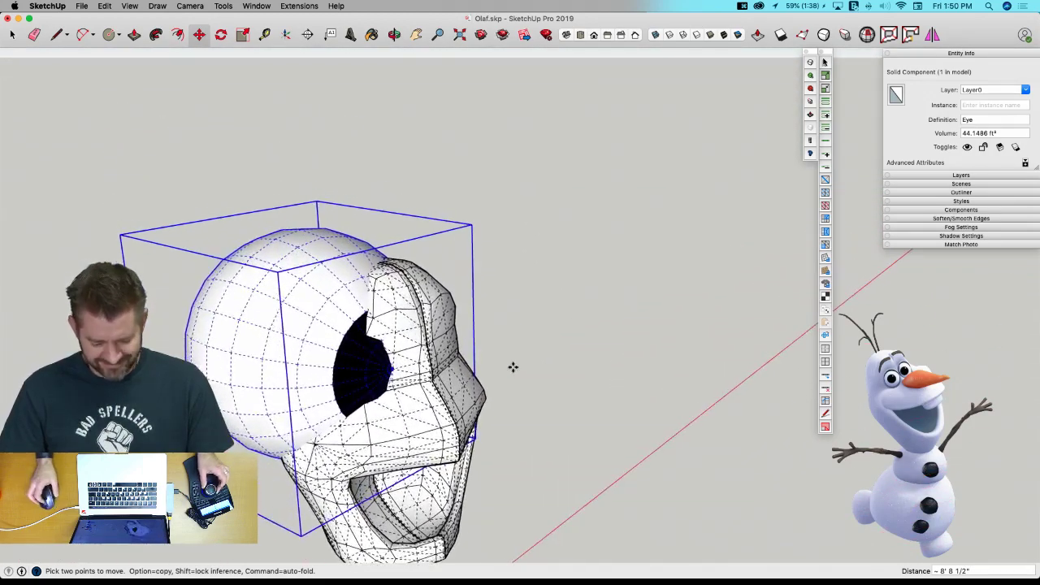
Move the eye forward along the green axis by about 8 3/8".
{"action": "key", "text": "m"}
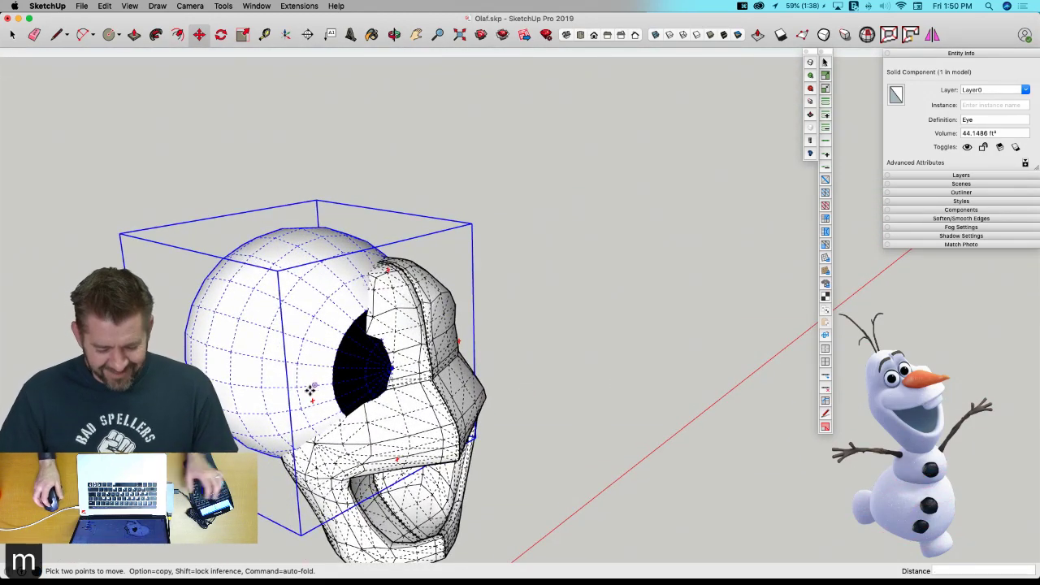
{"action": "left_click", "coordinate": [510, 432]}
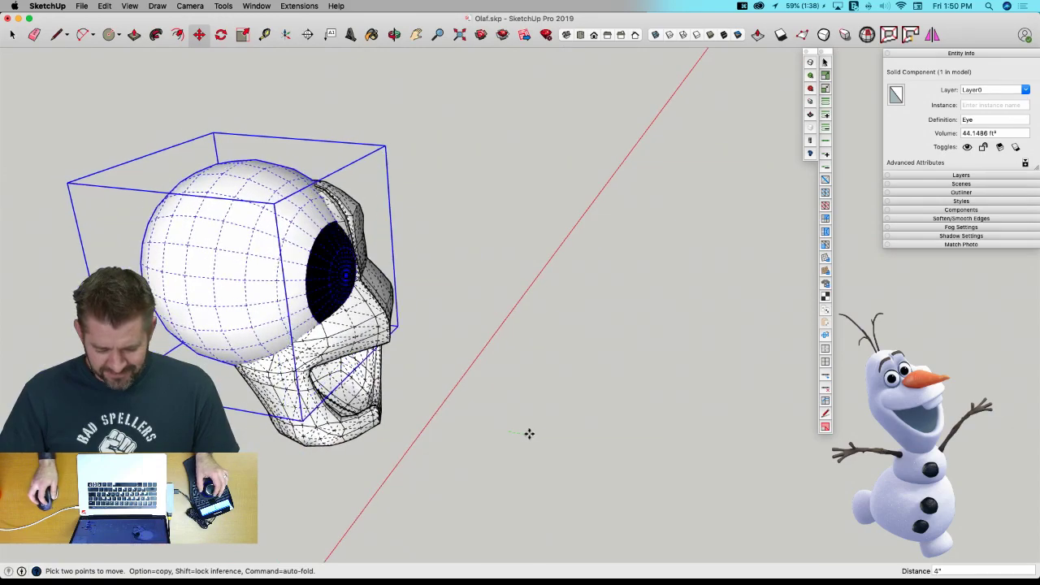
{"action": "left_click", "coordinate": [537, 435]}
Scale the eye down uniformly about its centre to about 0.37.
{"action": "key", "text": "shift+z"}
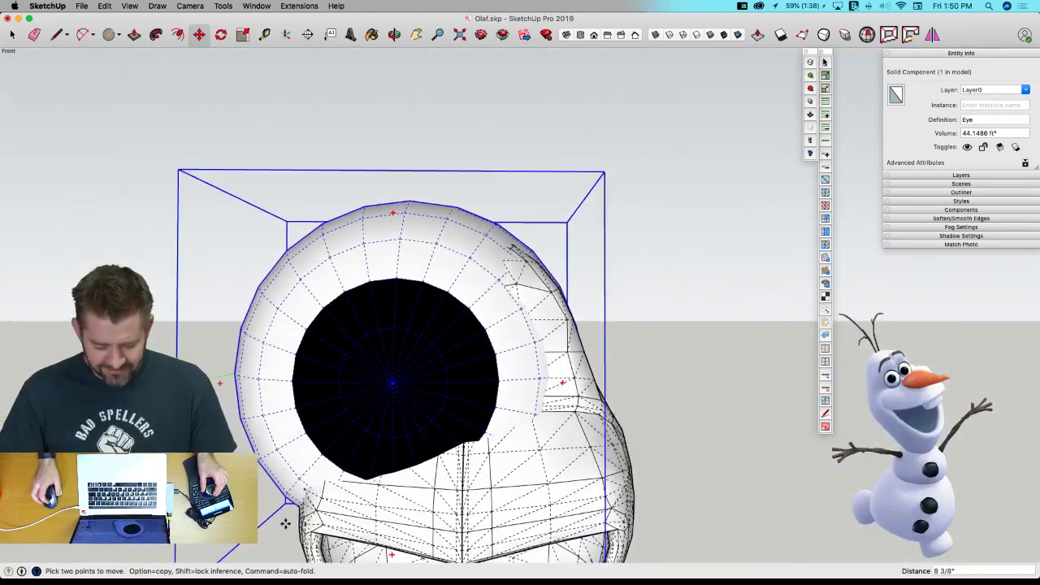
{"action": "key", "text": "s"}
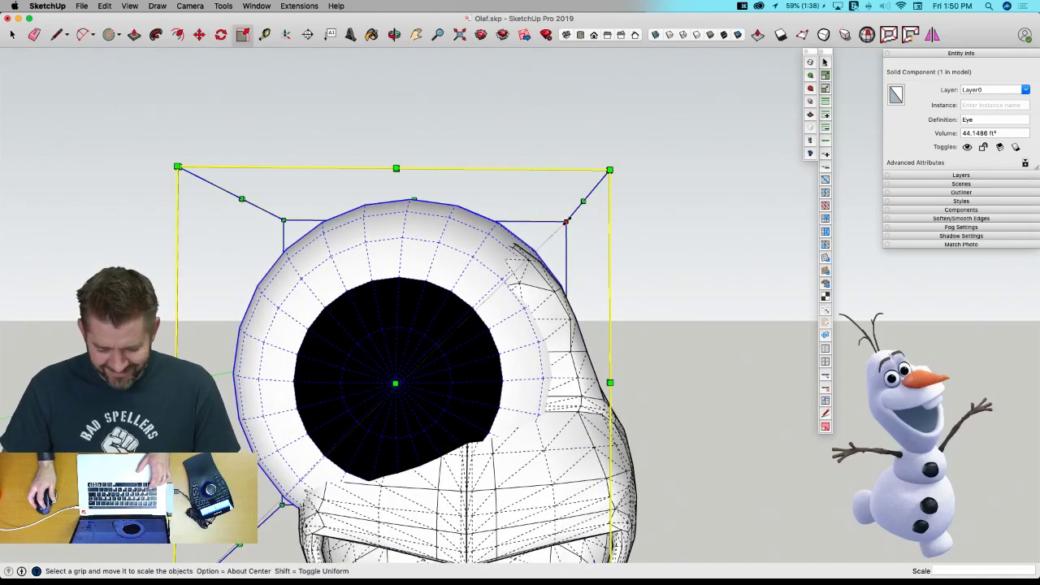
{"action": "left_click_drag", "start_coordinate": [567, 221], "coordinate": [477, 307]}
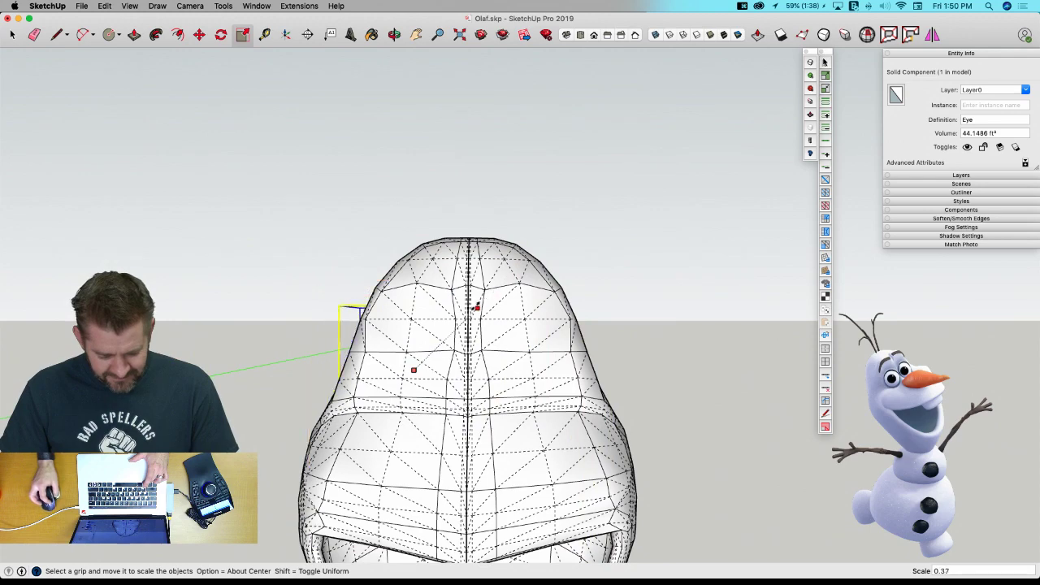
Move the reduced eye forward along the green axis by about 1' 1 7/16" so it emerges from the face.
{"action": "key", "text": "m"}
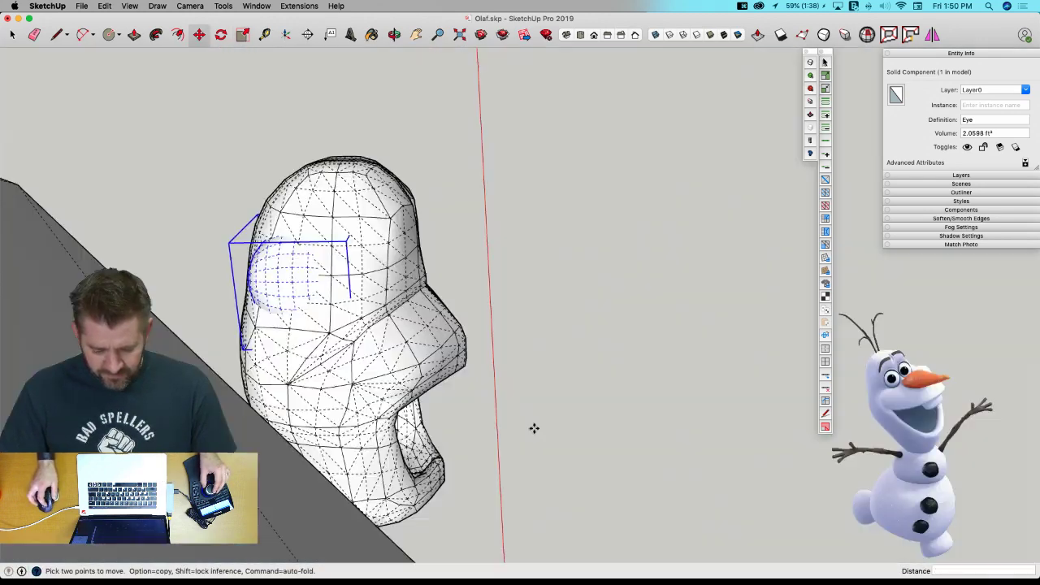
{"action": "left_click", "coordinate": [515, 427]}
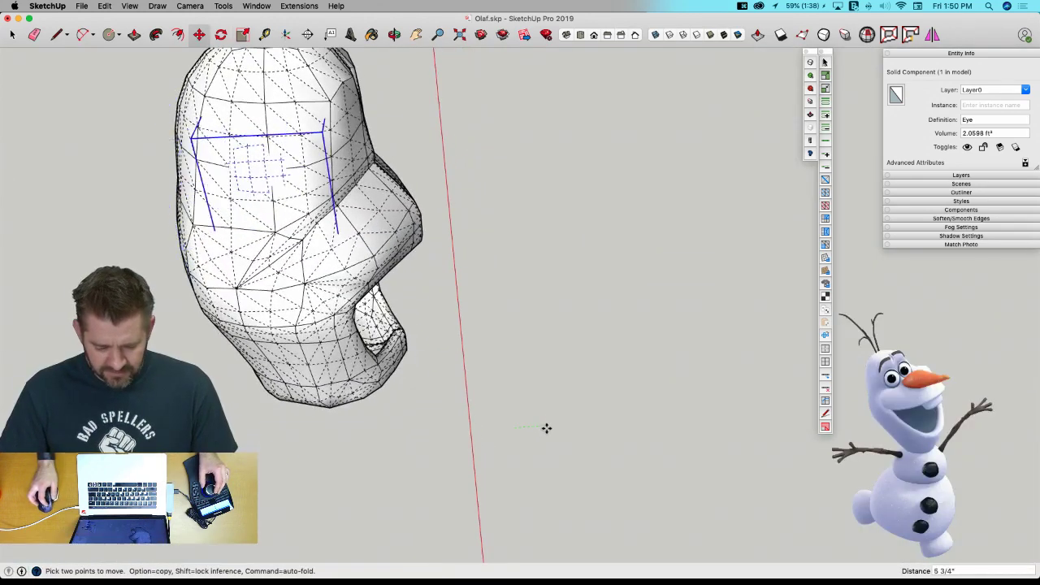
{"action": "middle_click_drag", "start_coordinate": [584, 426], "coordinate": [299, 413]}
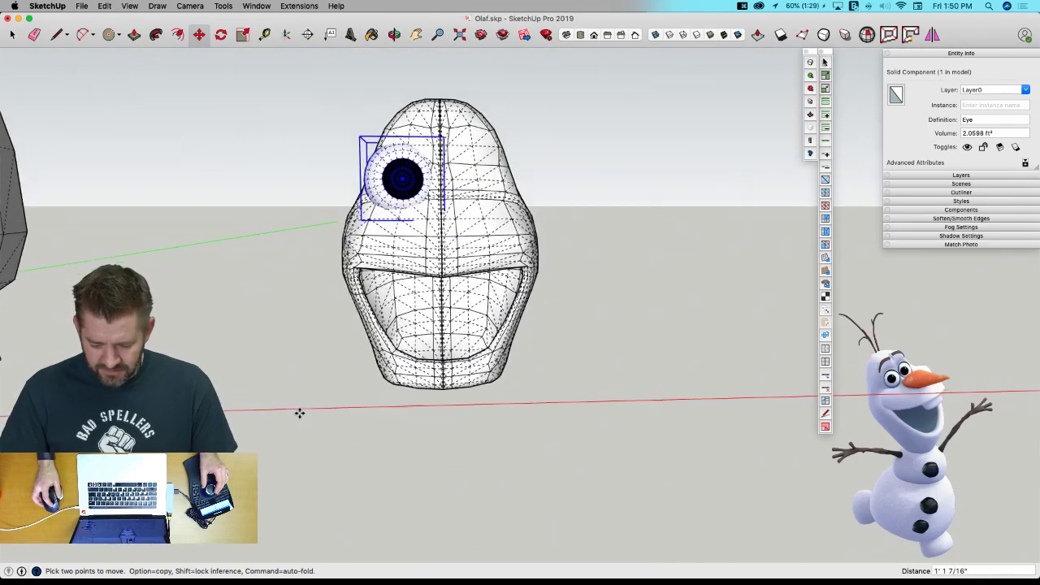
Scale the eye uniformly from its outer rear corner down to roughly three quarters of its size.
{"action": "key", "text": "s"}
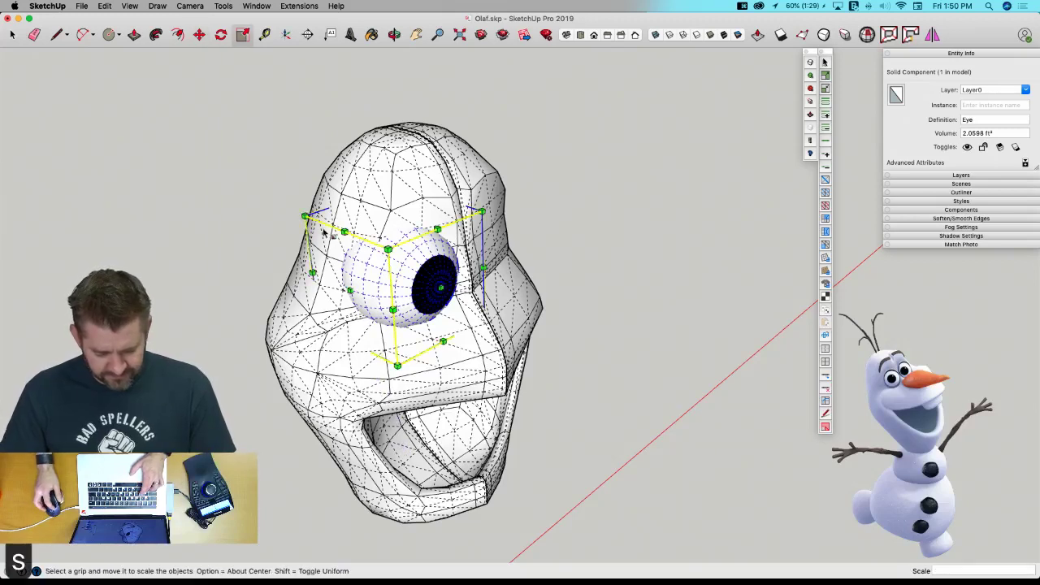
{"action": "left_click", "coordinate": [305, 217]}
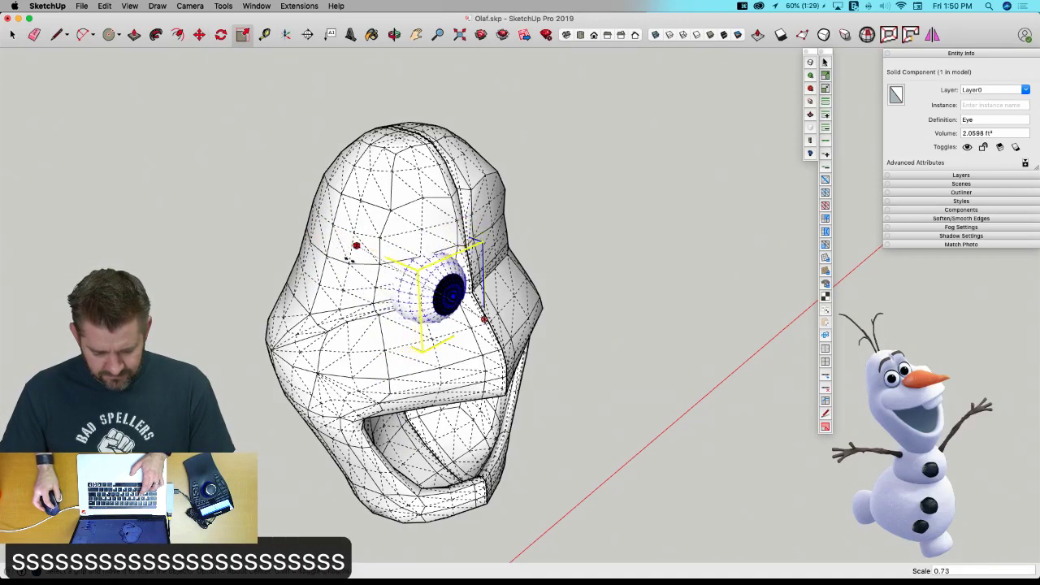
{"action": "left_click", "coordinate": [347, 255]}
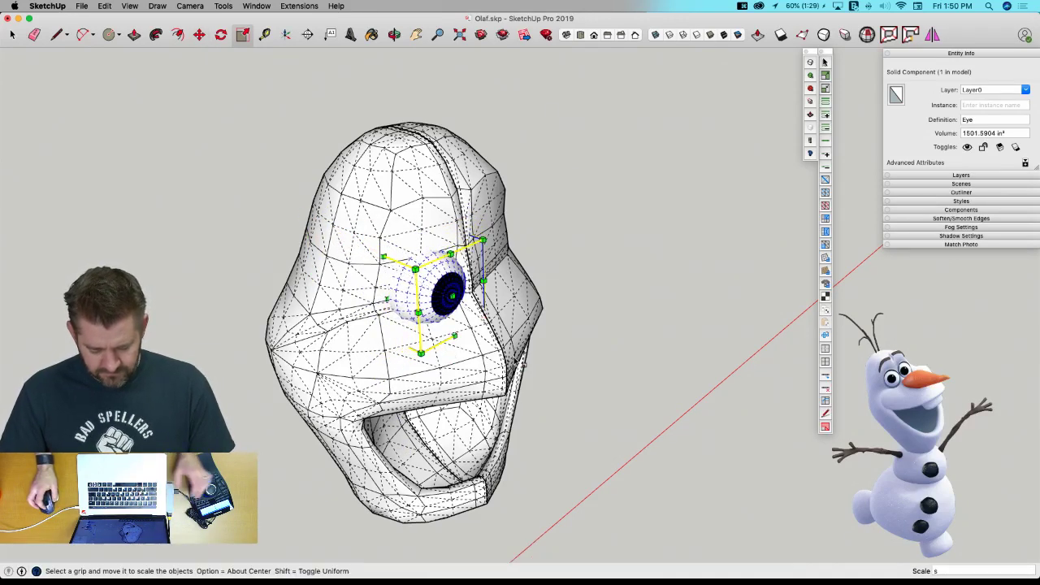
Move the eye about 1 1/8" sideways, away from the head's centreline, and check its fit from the side.
{"action": "middle_click_drag", "start_coordinate": [623, 422], "coordinate": [578, 526]}
{"action": "key", "text": "m"}
{"action": "left_click", "coordinate": [673, 526]}
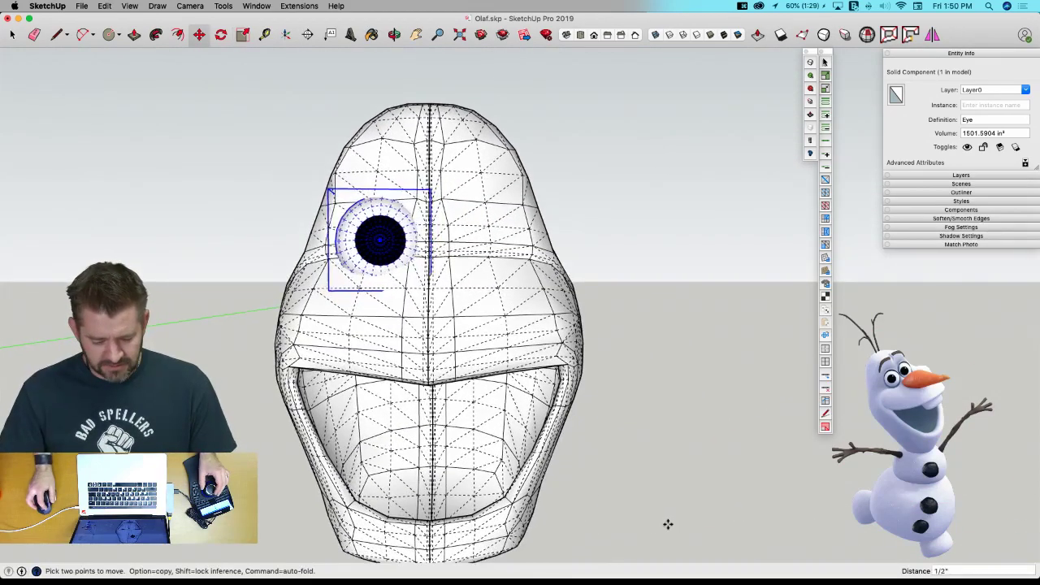
{"action": "left_click", "coordinate": [663, 525]}
{"action": "middle_click_drag", "start_coordinate": [663, 526], "coordinate": [638, 521]}
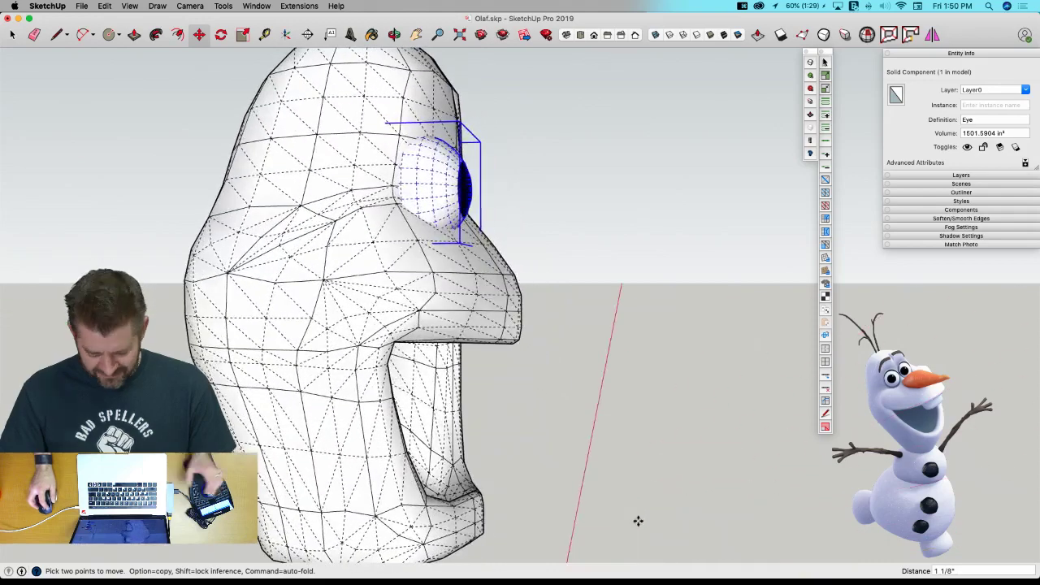
Raise the eye about 2 3/4" along the blue axis and fine-tune its position against the face.
{"action": "left_click", "coordinate": [638, 521]}
{"action": "key", "text": "Up"}
{"action": "left_click", "coordinate": [638, 511]}
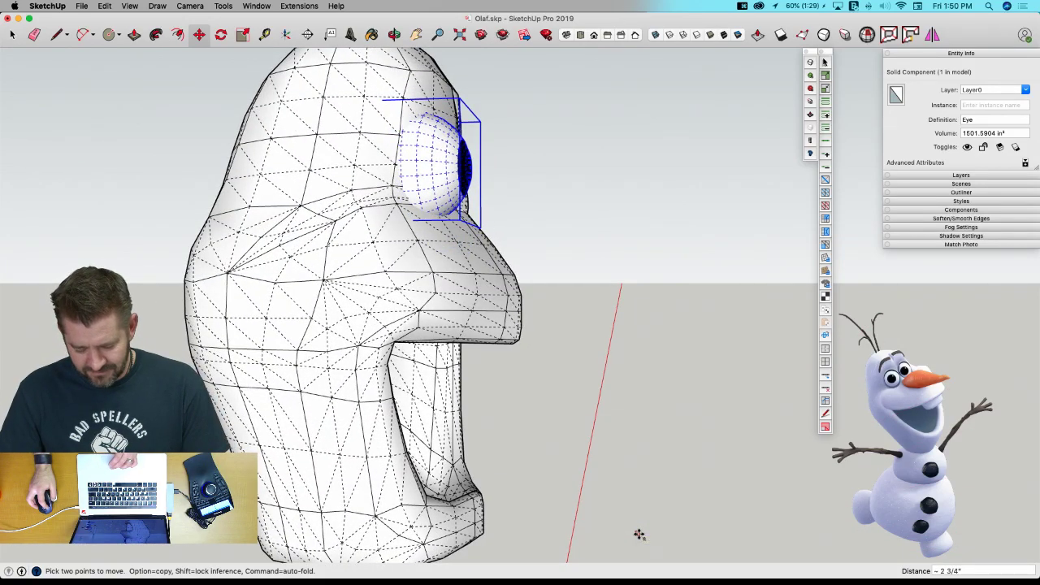
{"action": "left_click", "coordinate": [640, 534]}
{"action": "left_click", "coordinate": [615, 513]}
{"action": "key", "text": "space"}
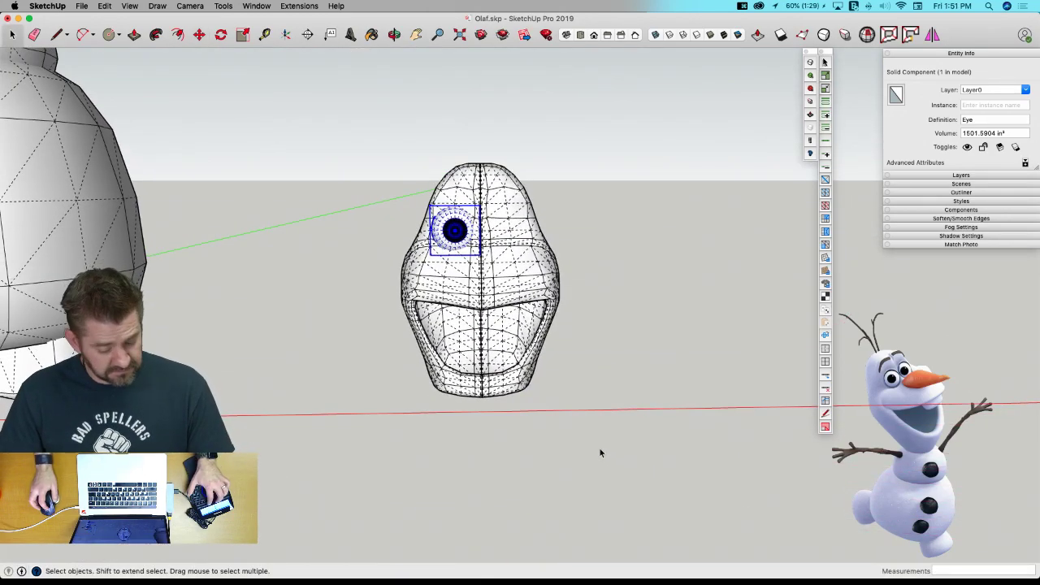
Hide the hidden geometry and the head's mesh edges, and move the eye 3/16" forward out of the face.
{"action": "key", "text": "alt+h"}
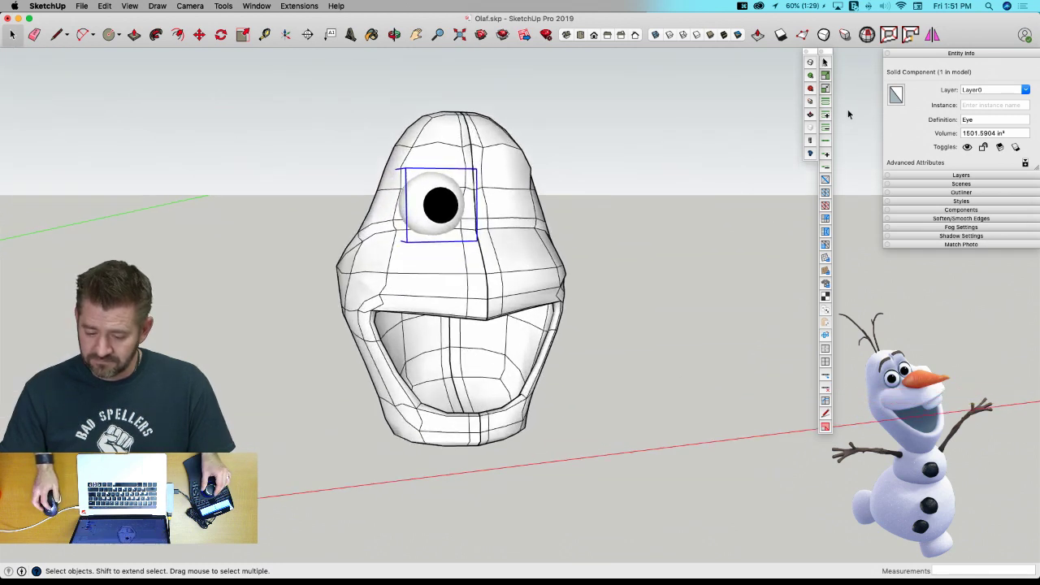
{"action": "left_click", "coordinate": [811, 129]}
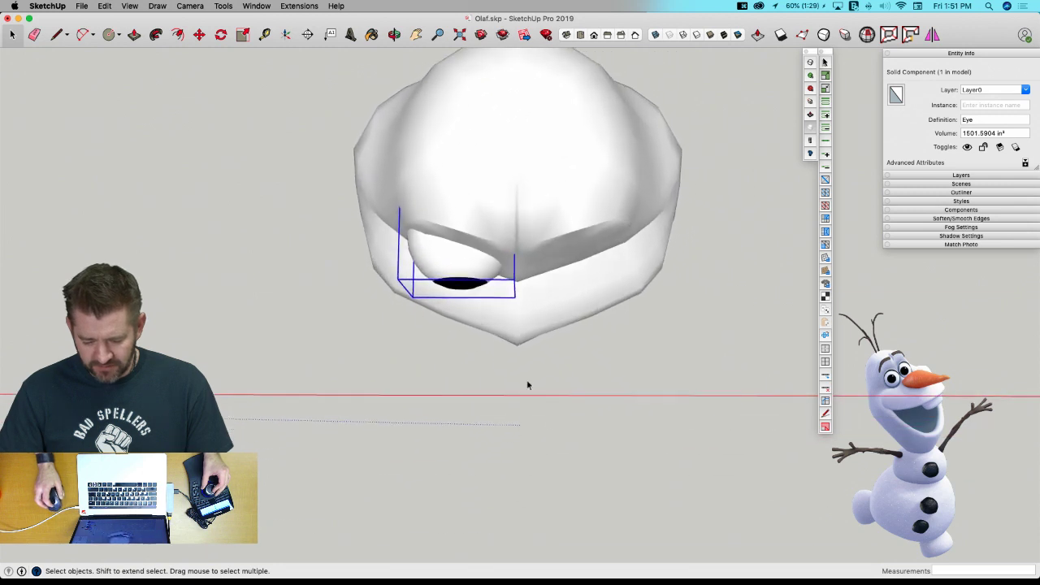
{"action": "key", "text": "m"}
{"action": "left_click", "coordinate": [570, 395]}
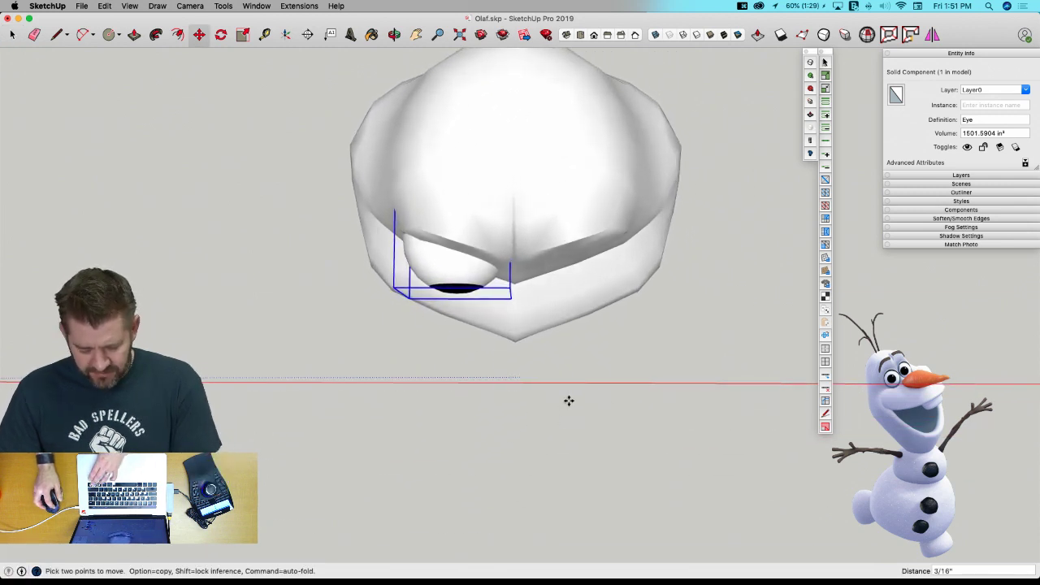
{"action": "key", "text": "space"}
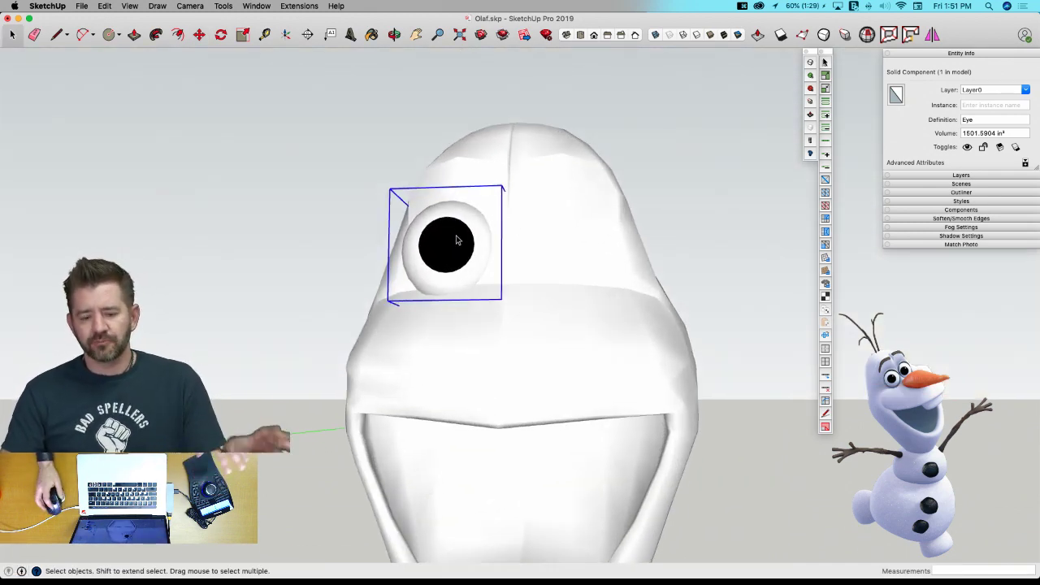
Select the head half with the eye and turn its mesh edges back on.
{"action": "left_click", "coordinate": [460, 167]}
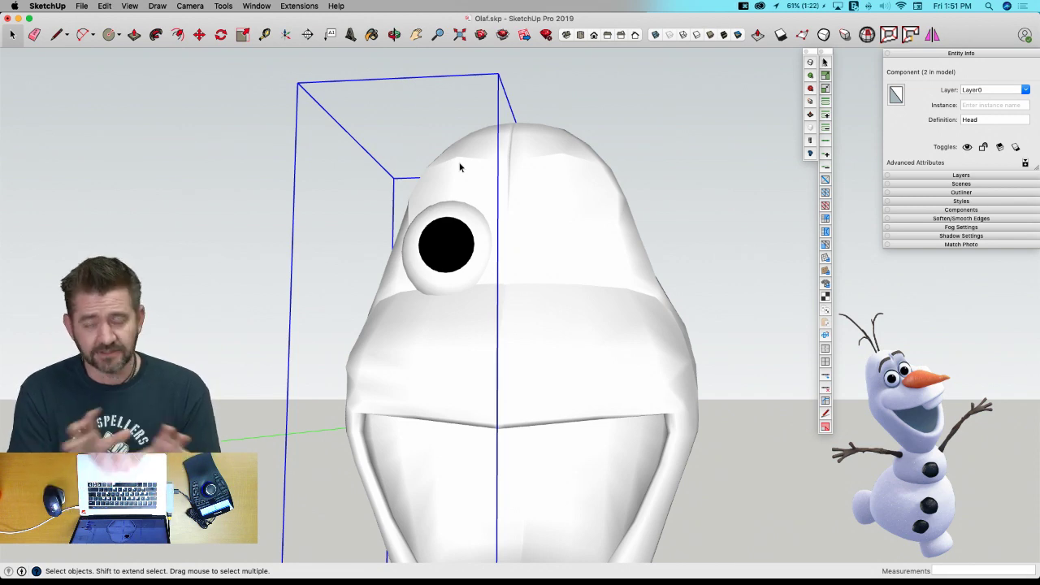
{"action": "middle_click_drag", "start_coordinate": [460, 163], "coordinate": [528, 261]}
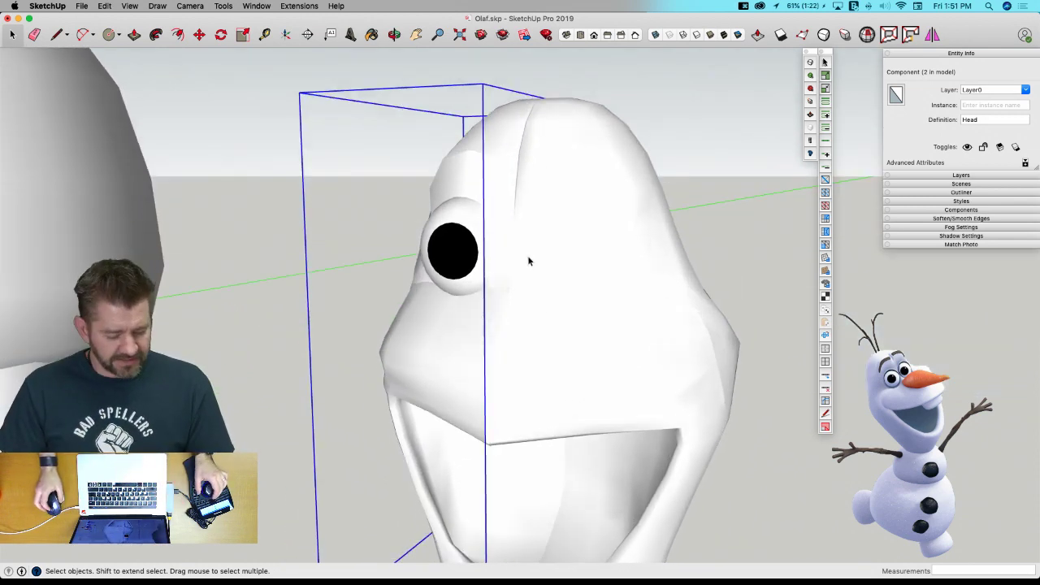
{"action": "left_click", "coordinate": [809, 128]}
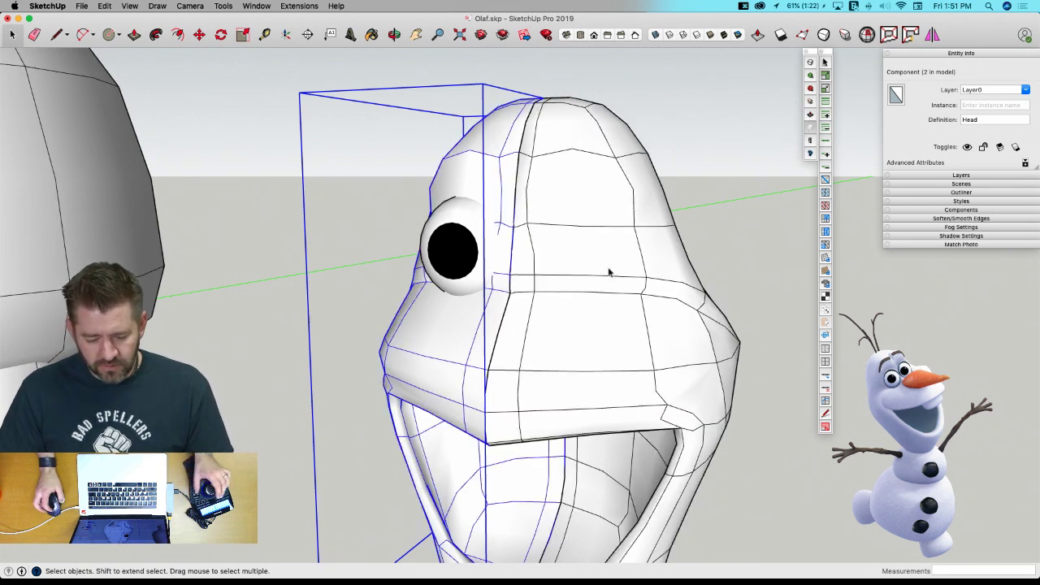
{"action": "middle_click_drag", "start_coordinate": [609, 273], "coordinate": [555, 344]}
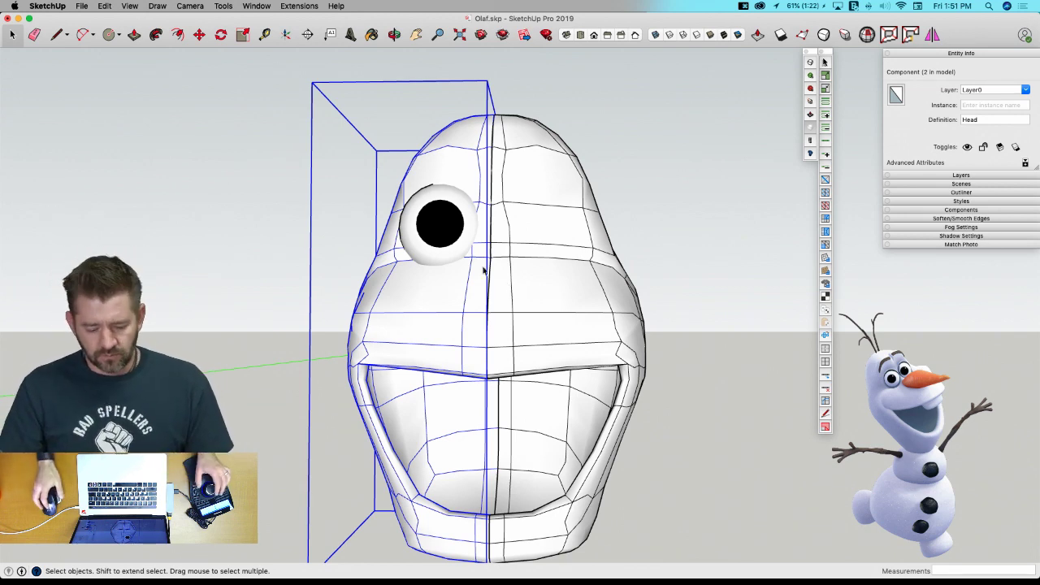
Turn off the head's subdivision and draw a vertical triangular reference face outward from the front of the snout on the centreline.
{"action": "key", "text": "l"}
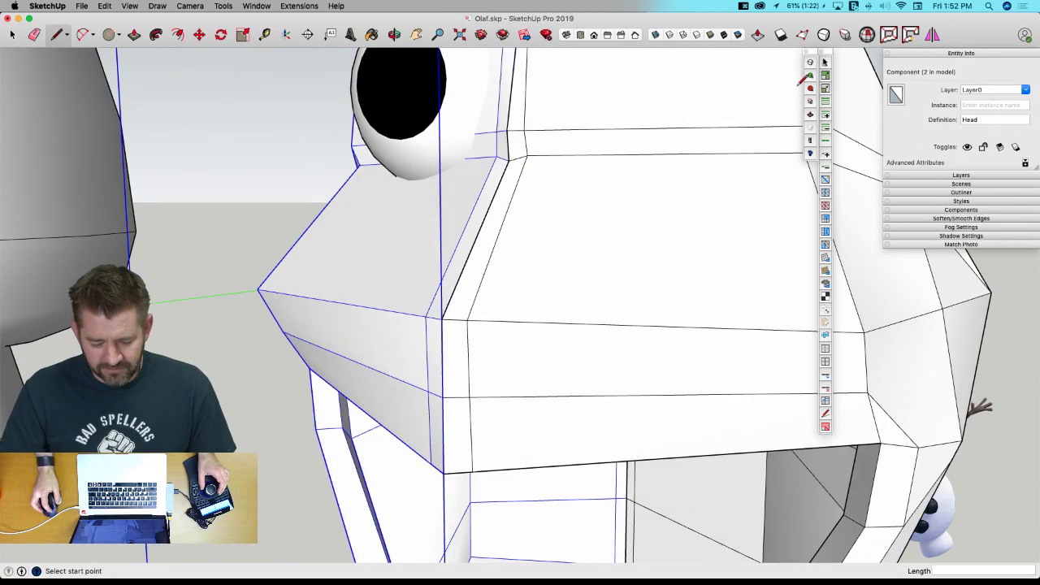
{"action": "middle_click_drag", "start_coordinate": [470, 252], "coordinate": [569, 241]}
{"action": "left_click", "coordinate": [479, 301]}
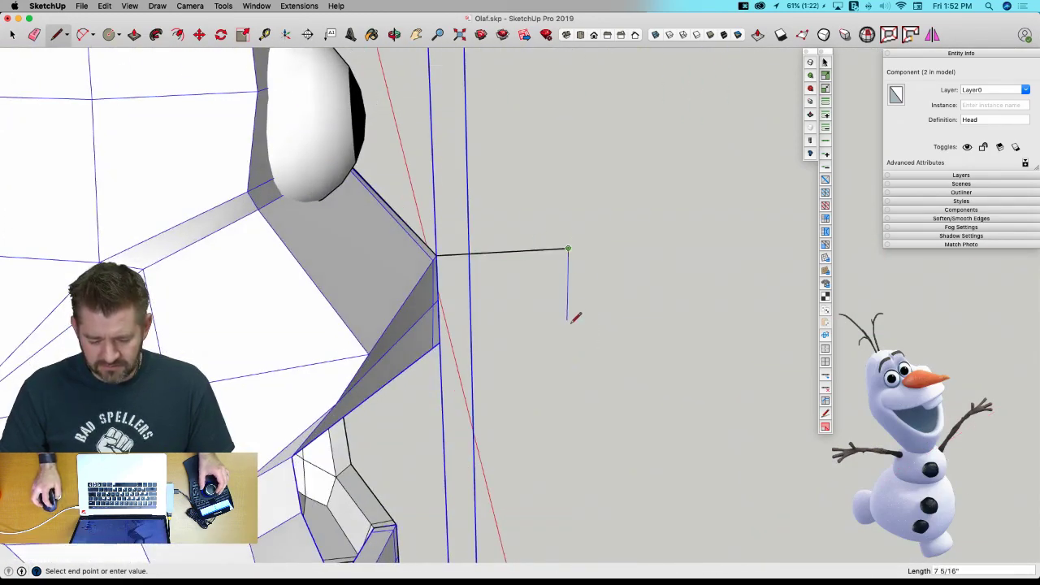
{"action": "left_click", "coordinate": [493, 251]}
Mirror a copy of the eye across the triangular reference face onto the other half of the head.
{"action": "key", "text": "space"}
{"action": "middle_click_drag", "start_coordinate": [492, 252], "coordinate": [362, 186]}
{"action": "left_click", "coordinate": [362, 186]}
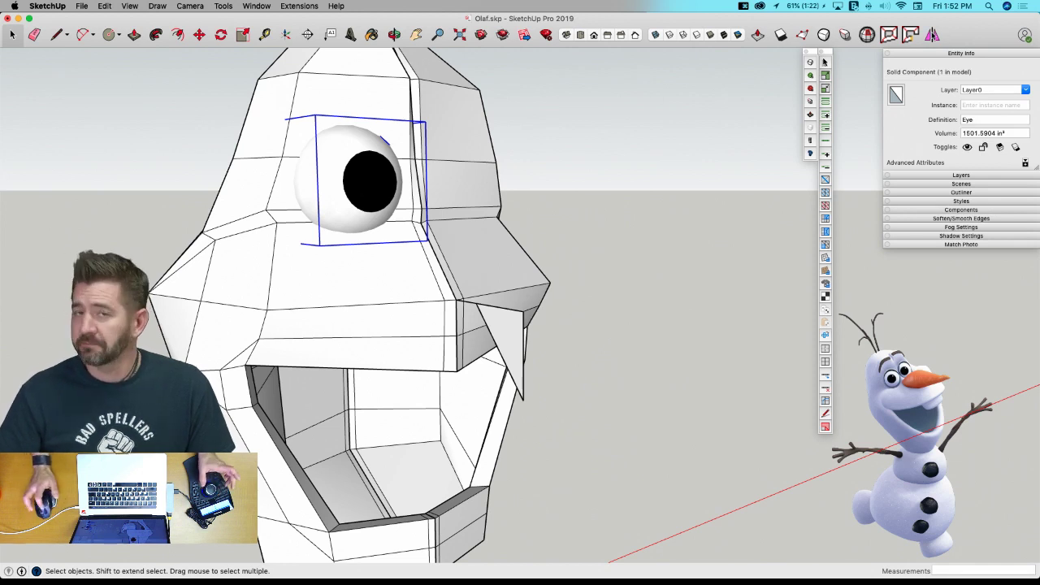
{"action": "left_click", "coordinate": [933, 34]}
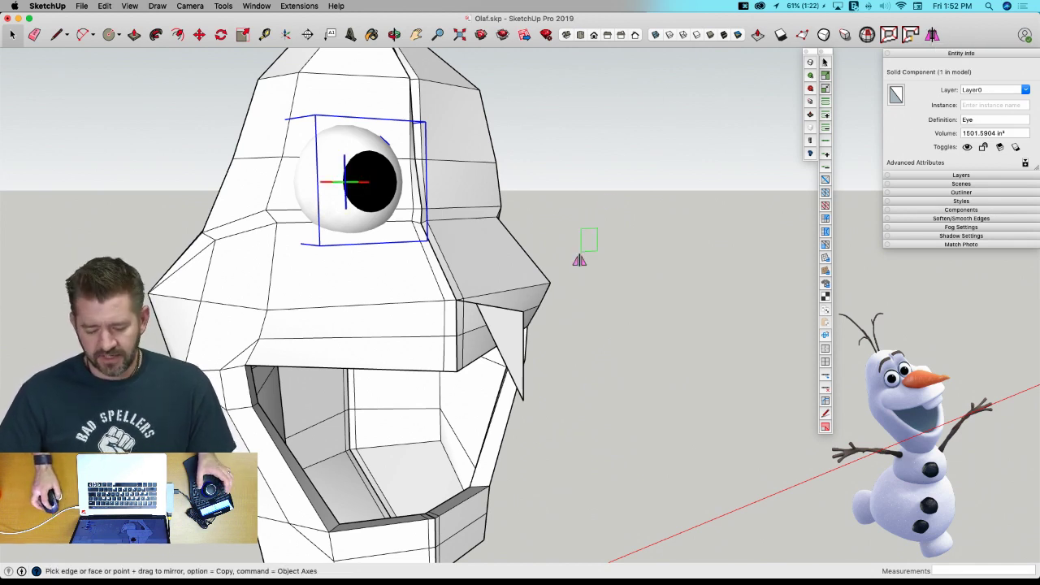
{"action": "left_click", "coordinate": [505, 336]}
Erase the triangular reference face in front of the snout and check both eyes from the front and side.
{"action": "key", "text": "e"}
{"action": "middle_click_drag", "start_coordinate": [655, 235], "coordinate": [573, 312]}
{"action": "mouse_move", "coordinate": [569, 313]}
{"action": "left_mouse_down"}
{"action": "mouse_move", "coordinate": [629, 350]}
{"action": "mouse_move", "coordinate": [605, 360]}
{"action": "left_mouse_up"}
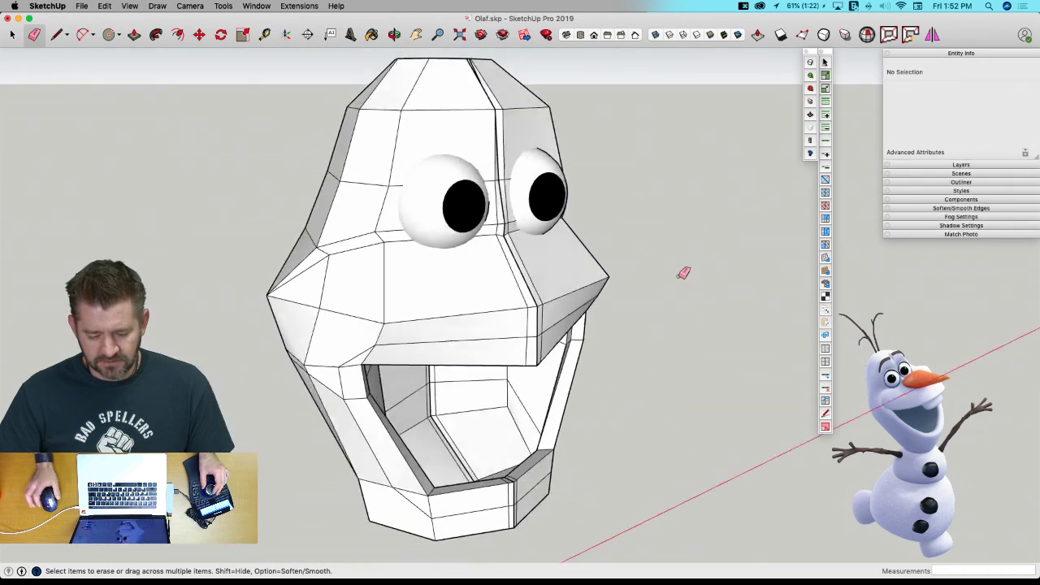
{"action": "middle_click_drag", "start_coordinate": [682, 261], "coordinate": [681, 253]}
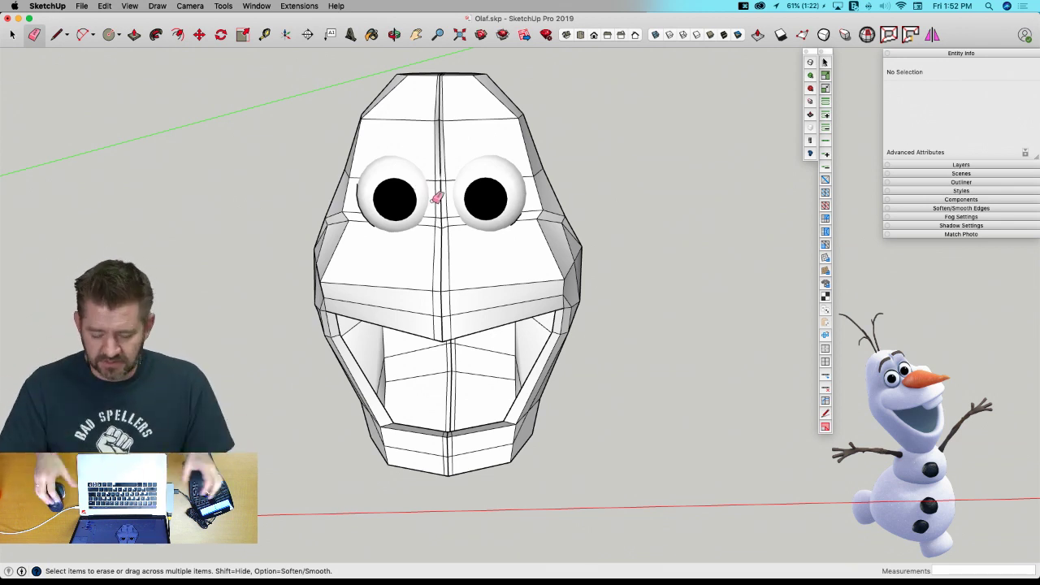
{"action": "mouse_move", "coordinate": [433, 201]}
{"action": "middle_mouse_down"}
{"action": "mouse_move", "coordinate": [426, 240]}
{"action": "mouse_move", "coordinate": [450, 243]}
{"action": "mouse_move", "coordinate": [434, 232]}
{"action": "mouse_move", "coordinate": [487, 244]}
{"action": "mouse_move", "coordinate": [669, 327]}
{"action": "middle_mouse_up"}
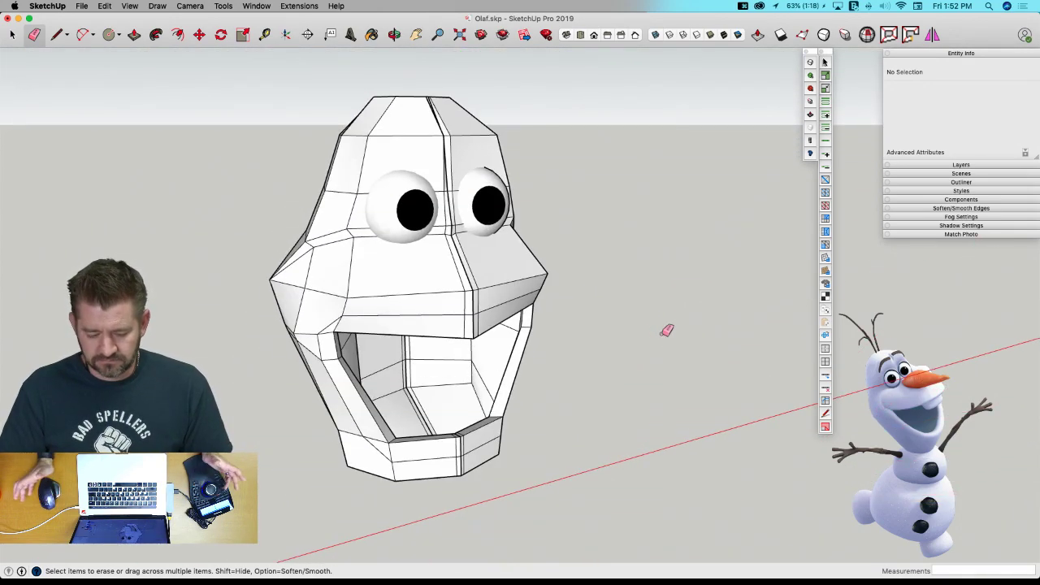
Turn subdivision back on for the head and check the smoothed face with both eyes.
{"action": "key", "text": "space"}
{"action": "left_click", "coordinate": [404, 293]}
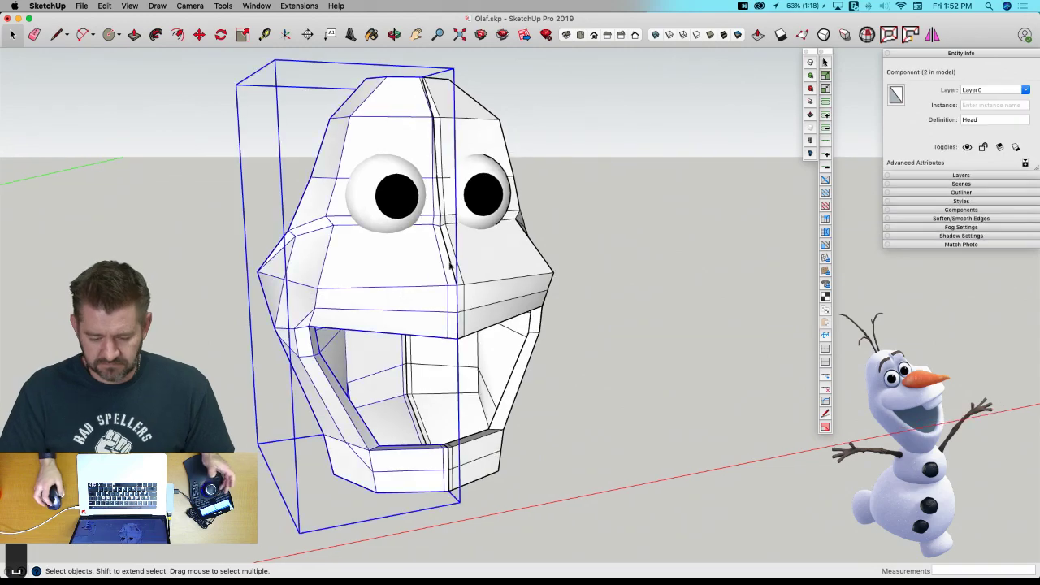
{"action": "left_click", "coordinate": [810, 63]}
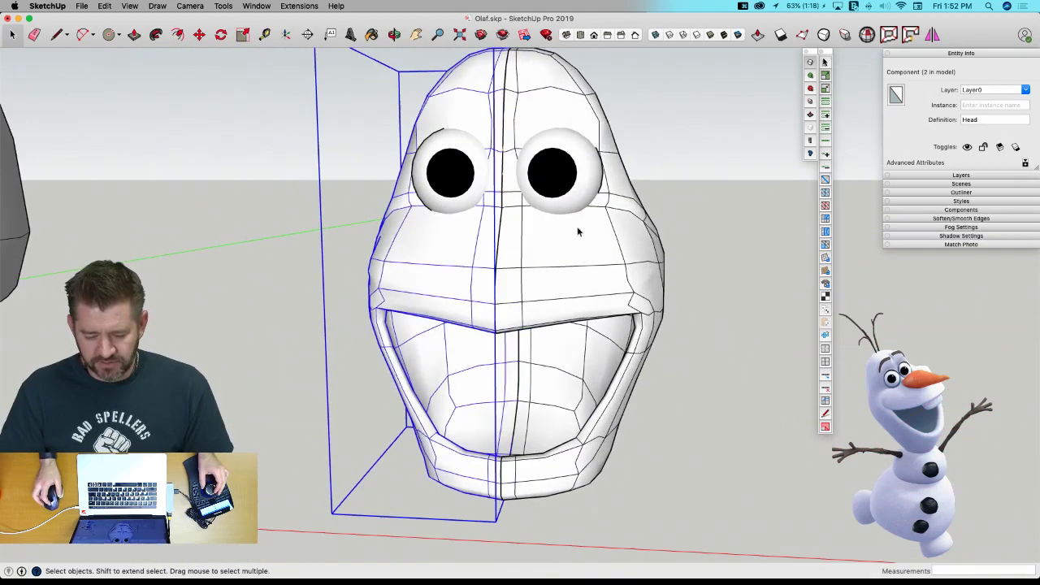
{"action": "middle_click_drag", "start_coordinate": [883, 402], "coordinate": [461, 261]}
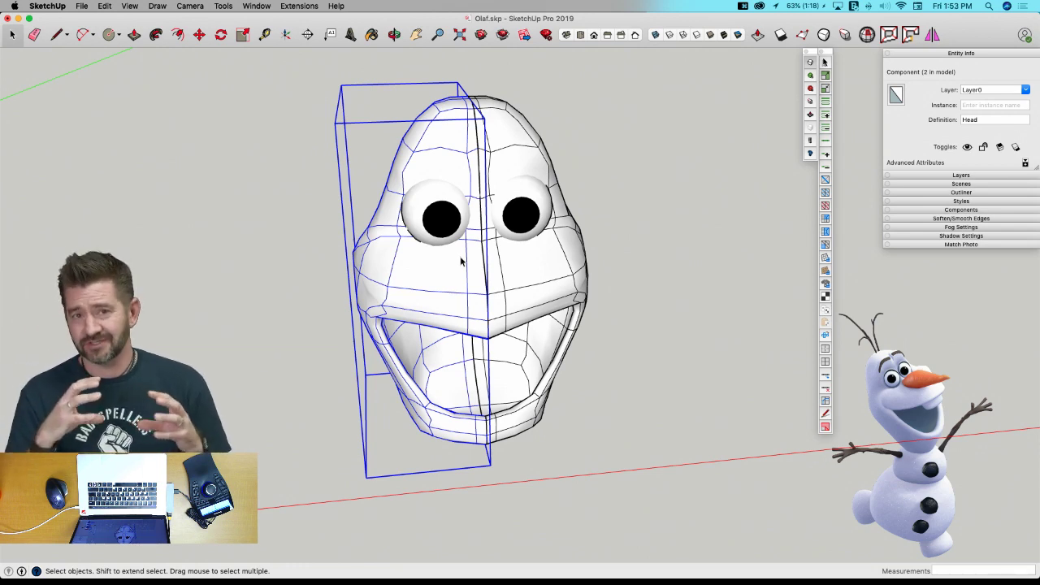
{"action": "middle_click_drag", "start_coordinate": [461, 261], "coordinate": [915, 387]}
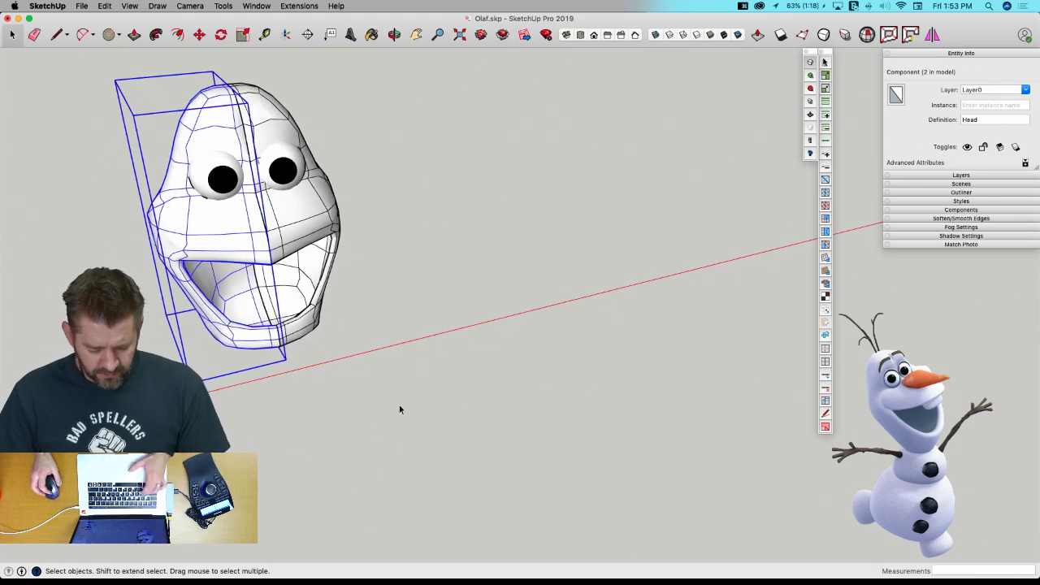
Draw an 8-sided polygon with a radius of about 4" on the ground beside the head.
{"action": "left_click", "coordinate": [108, 34]}
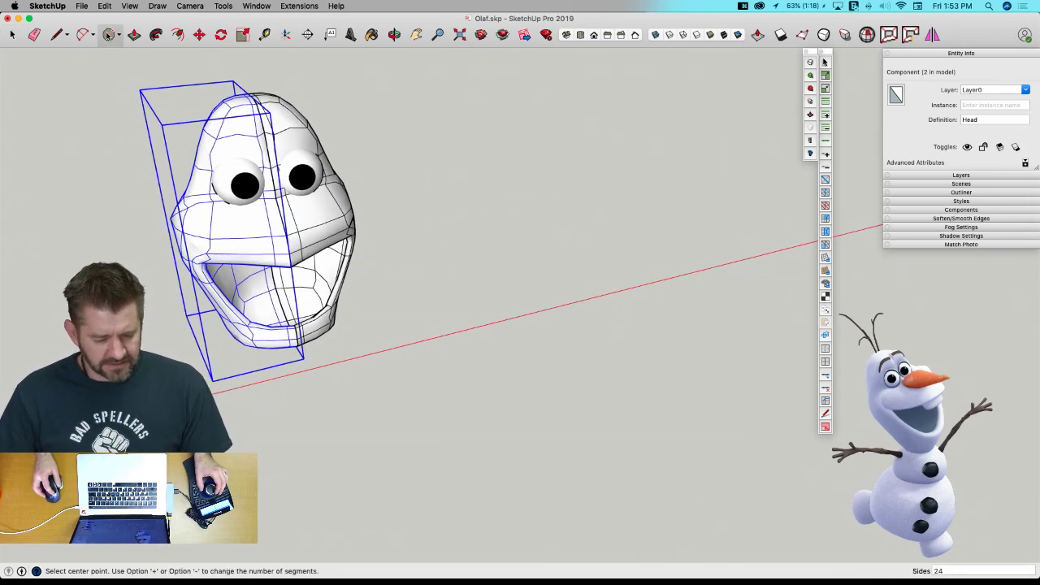
{"action": "left_click", "coordinate": [115, 36]}
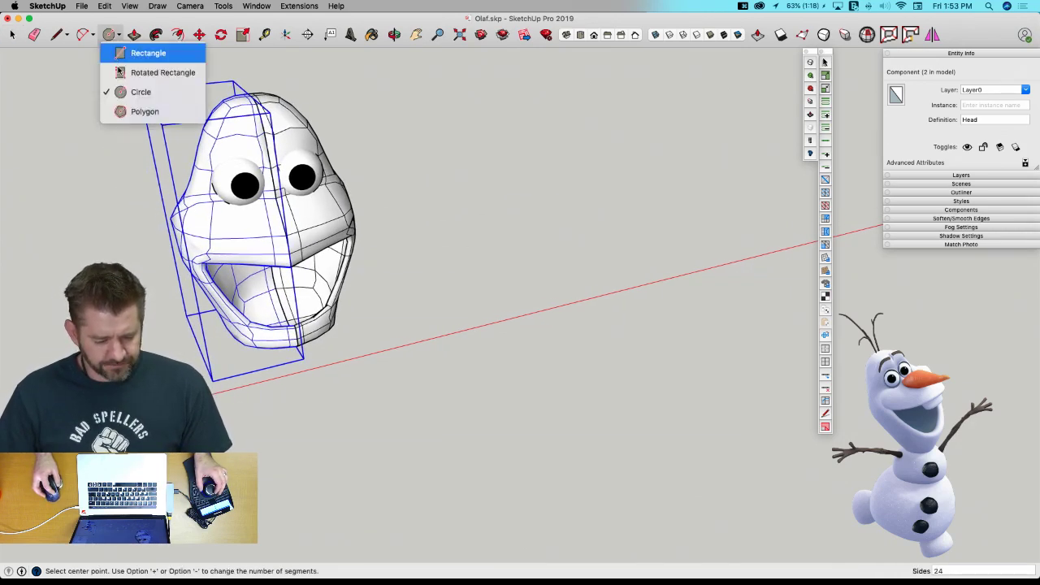
{"action": "left_click", "coordinate": [132, 111]}
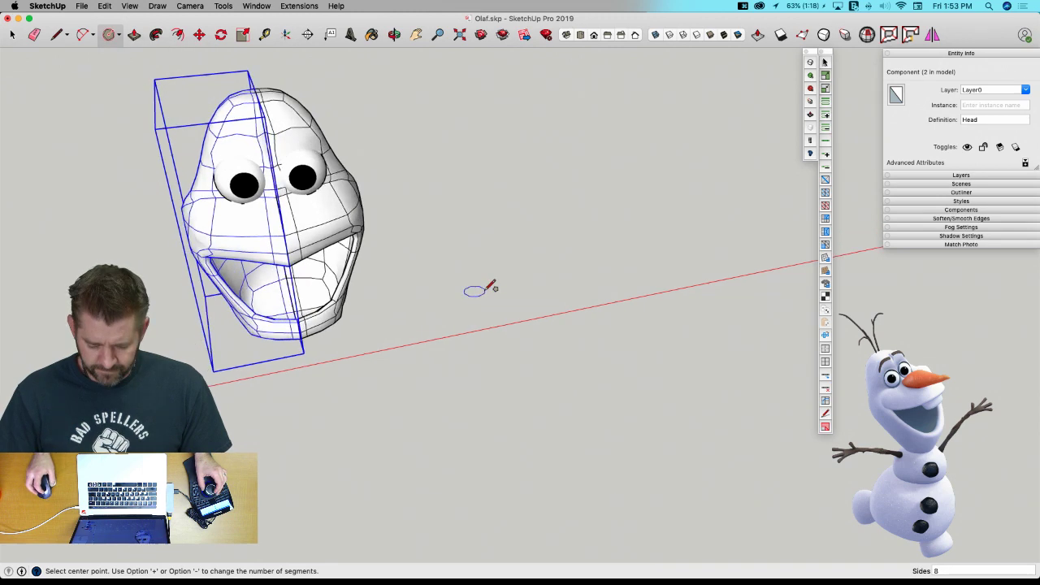
{"action": "left_click", "coordinate": [545, 383]}
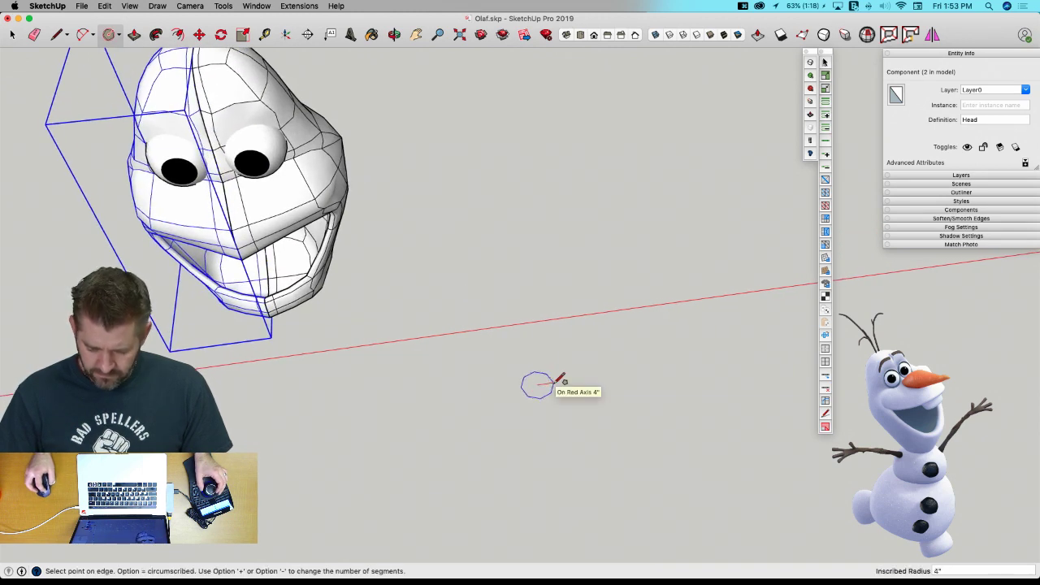
{"action": "left_click", "coordinate": [558, 381]}
Extrude the octagon upward into a column of six stacked segments, each about 3 1/2" to 4 1/2" high.
{"action": "key", "text": "p"}
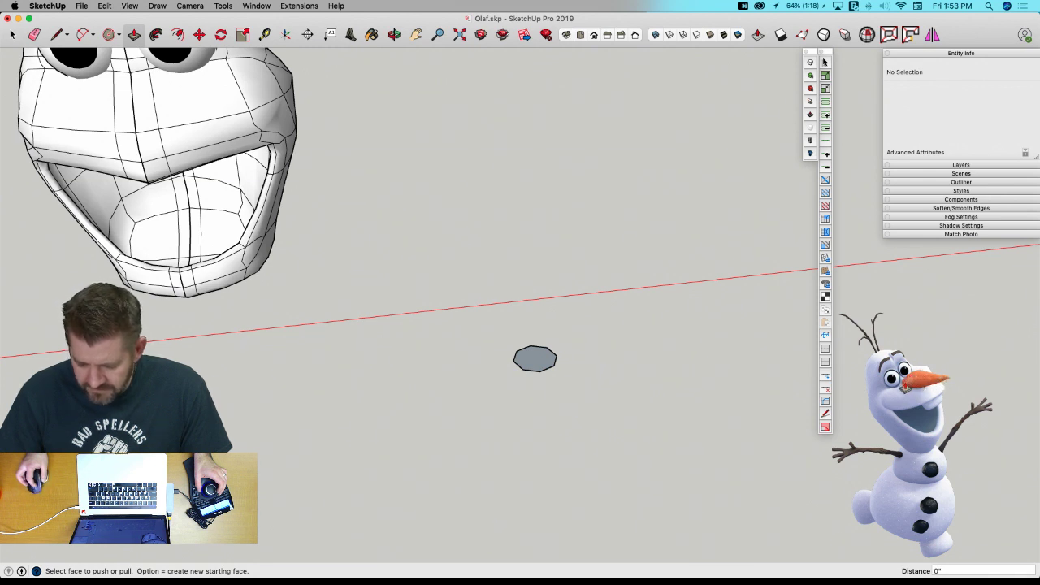
{"action": "left_click", "coordinate": [535, 366]}
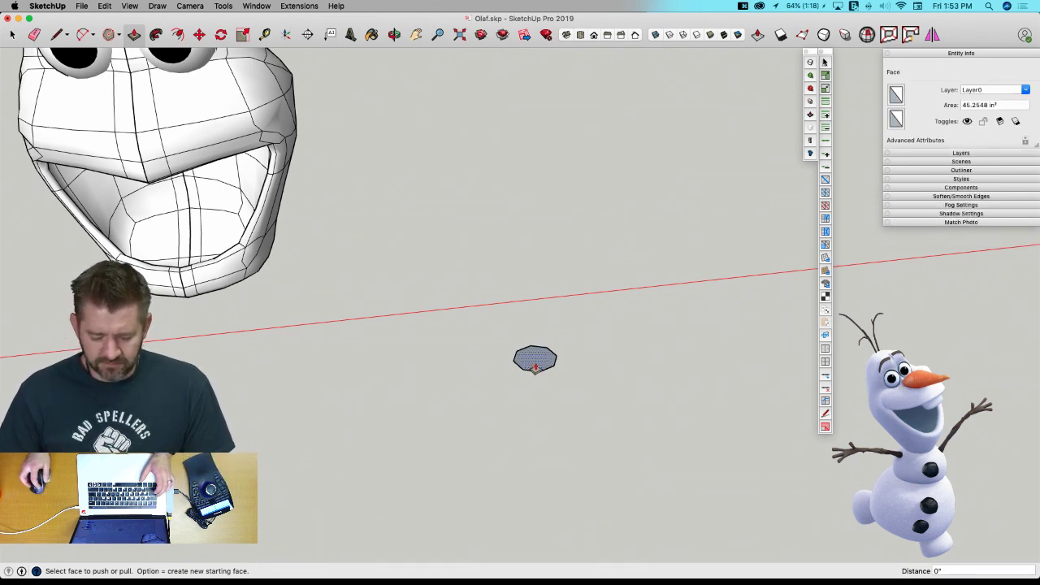
{"action": "key", "text": "space"}
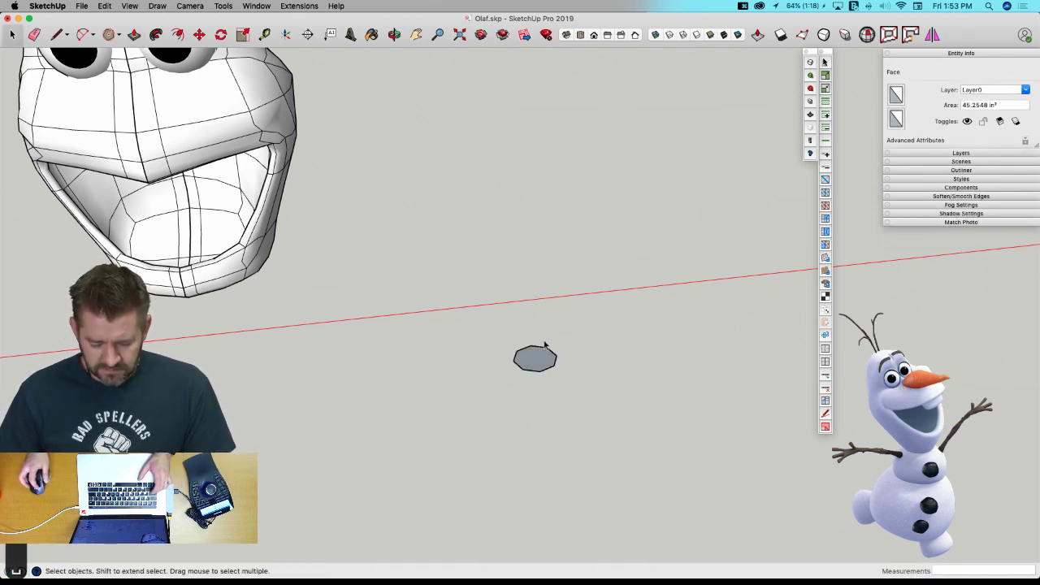
{"action": "left_click", "coordinate": [811, 115]}
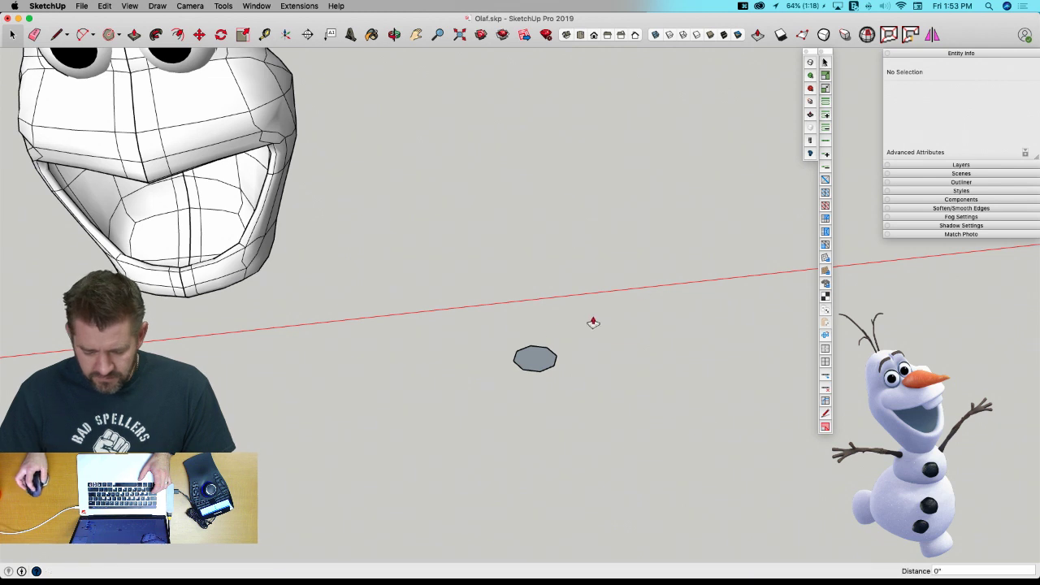
{"action": "left_click", "coordinate": [541, 370]}
{"action": "key", "text": "alt"}
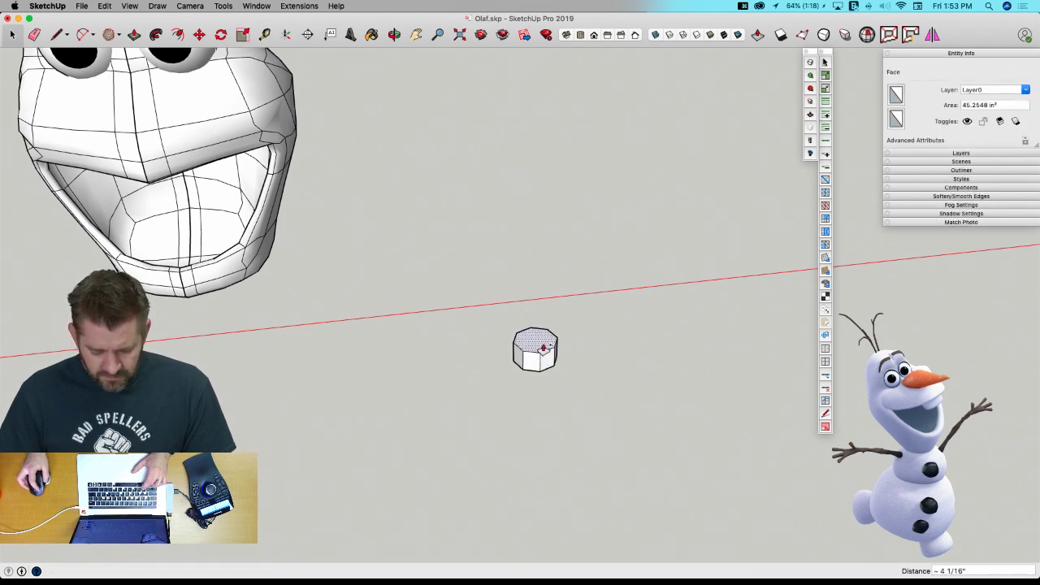
{"action": "left_click", "coordinate": [544, 347]}
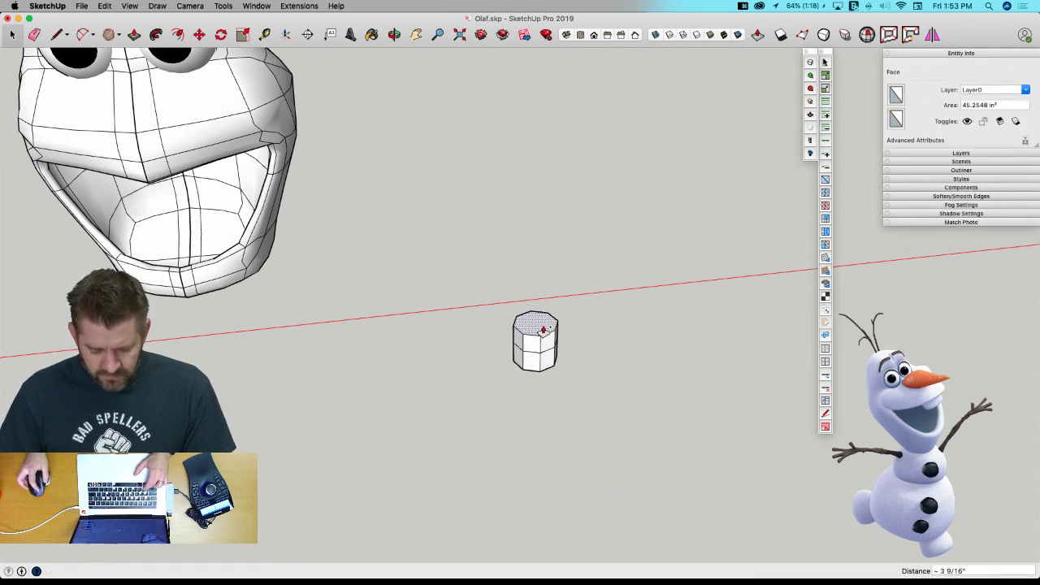
{"action": "double_click", "coordinate": [543, 310]}
{"action": "left_click", "coordinate": [541, 311]}
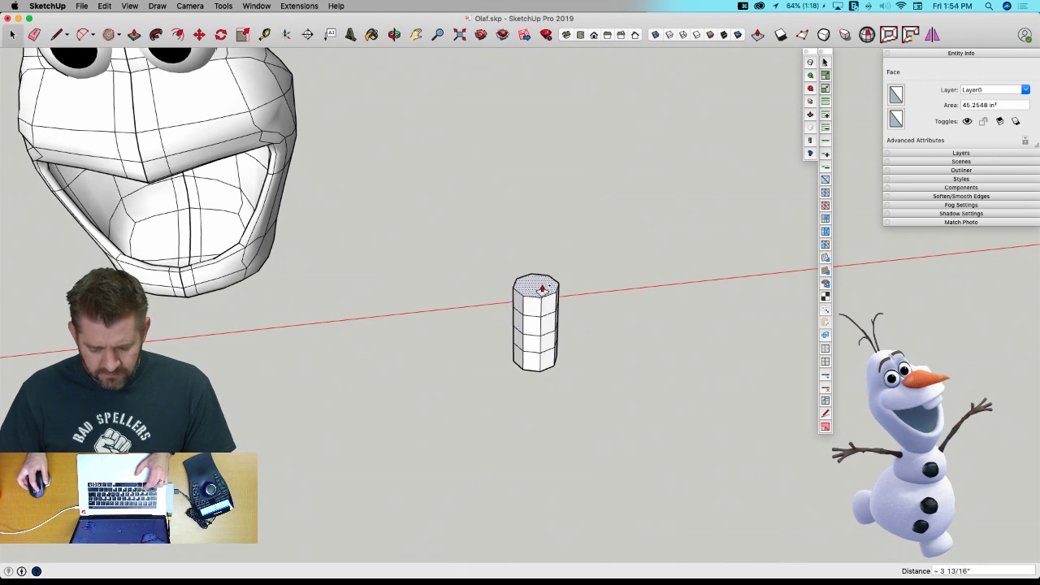
{"action": "double_click", "coordinate": [540, 293]}
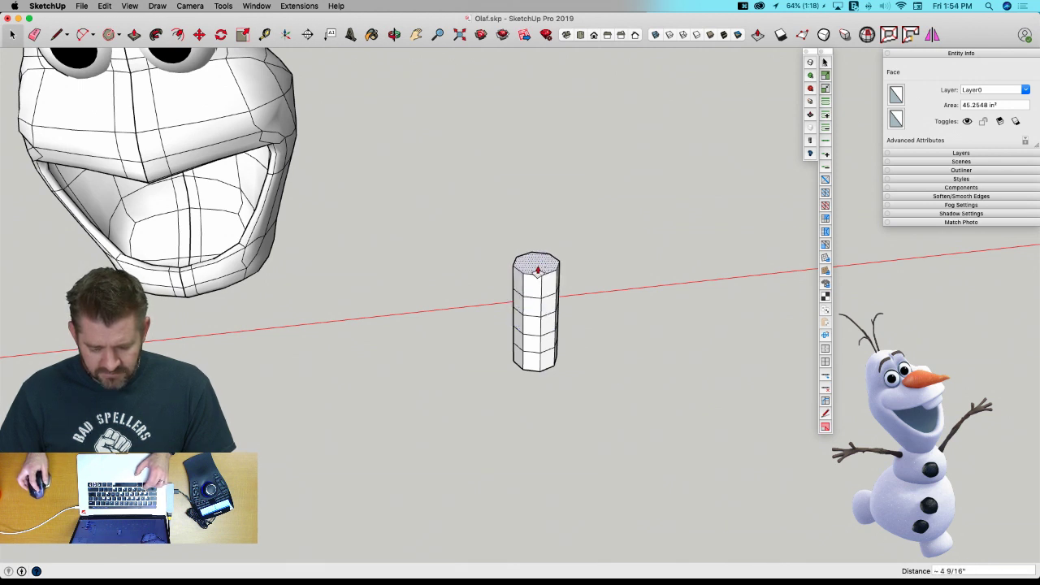
{"action": "double_click", "coordinate": [538, 274]}
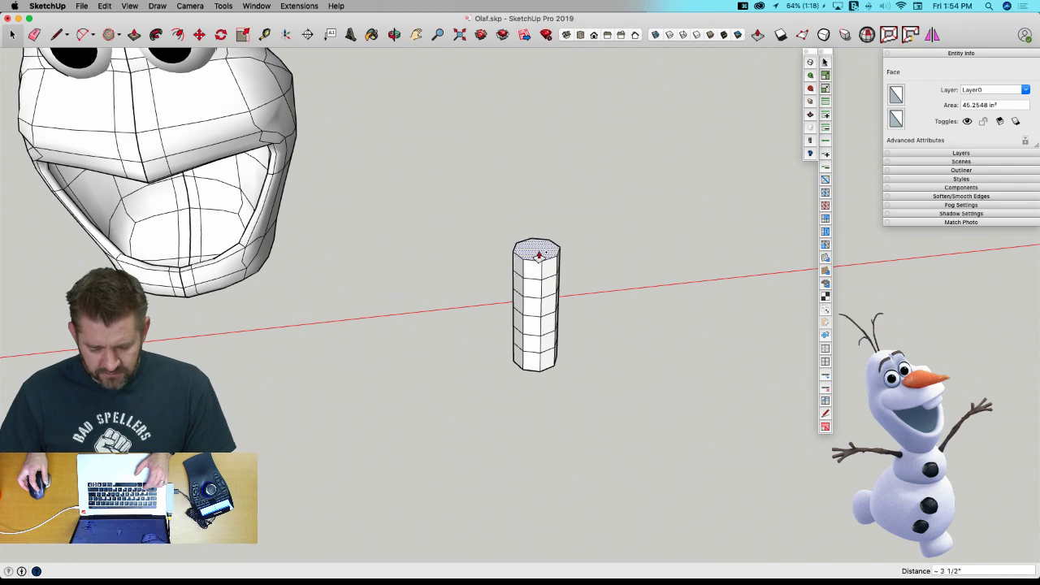
Divide the column's octagonal top with lines through its centre and raise the centre point about 5 13/16" to form a pointed tip.
{"action": "key", "text": "l"}
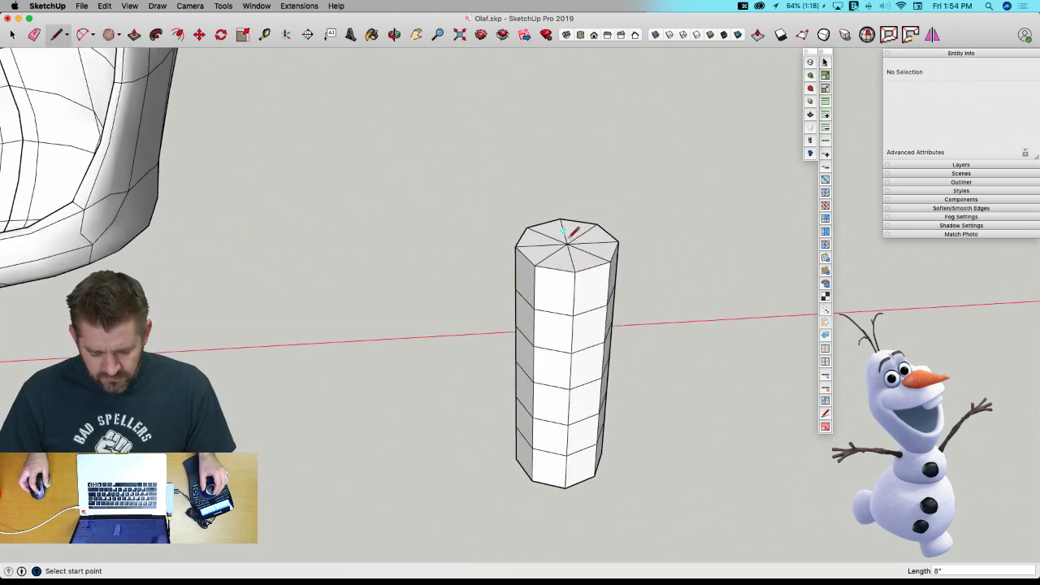
{"action": "key", "text": "m"}
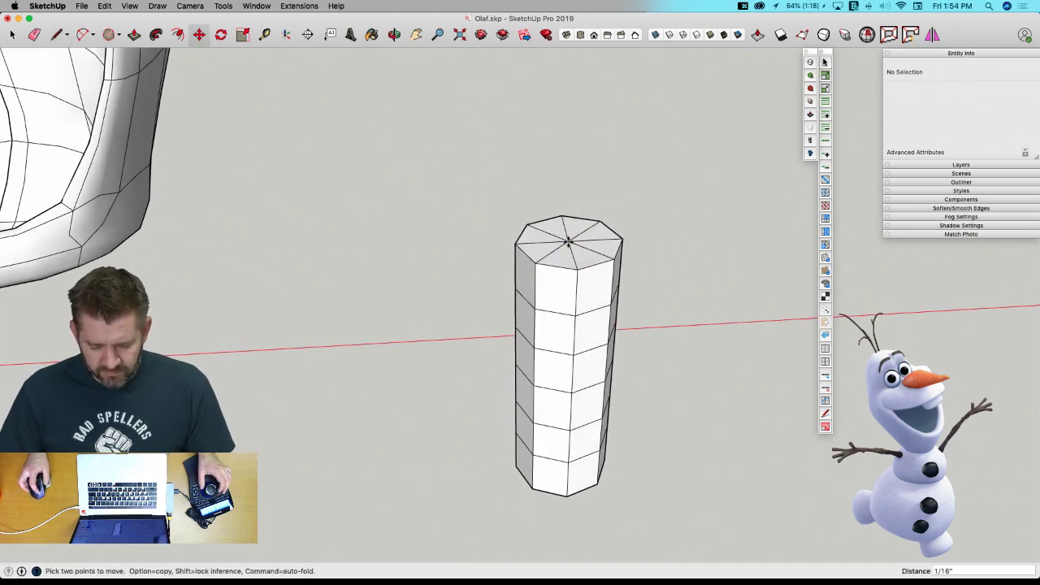
{"action": "left_click", "coordinate": [569, 242]}
{"action": "left_click", "coordinate": [574, 168]}
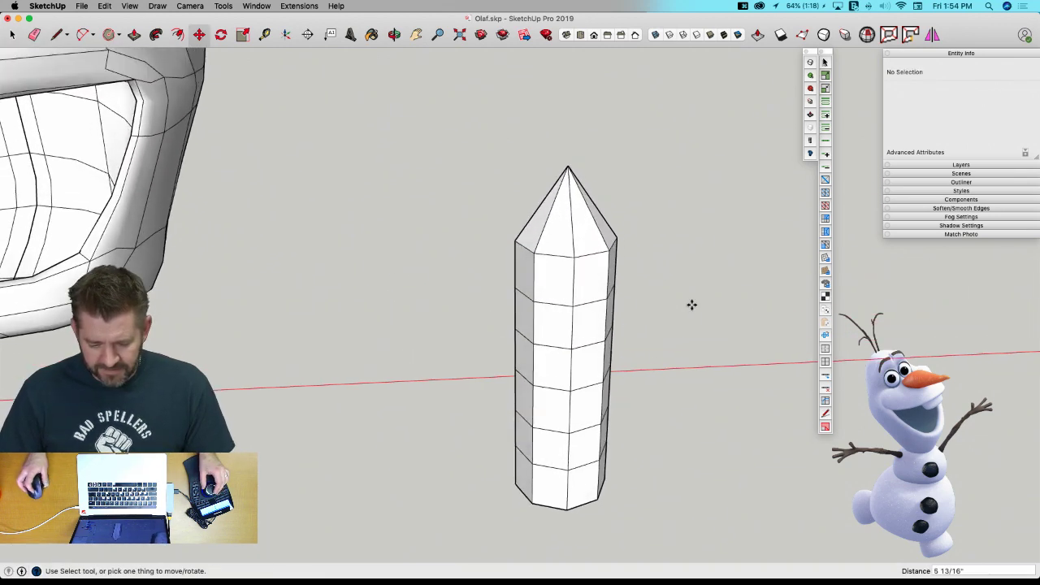
Select the edge ring at the base of the tip and scale its vertices inward to about 0.49 with vertex editing.
{"action": "key", "text": "space"}
{"action": "left_click_drag", "start_coordinate": [480, 252], "coordinate": [641, 284]}
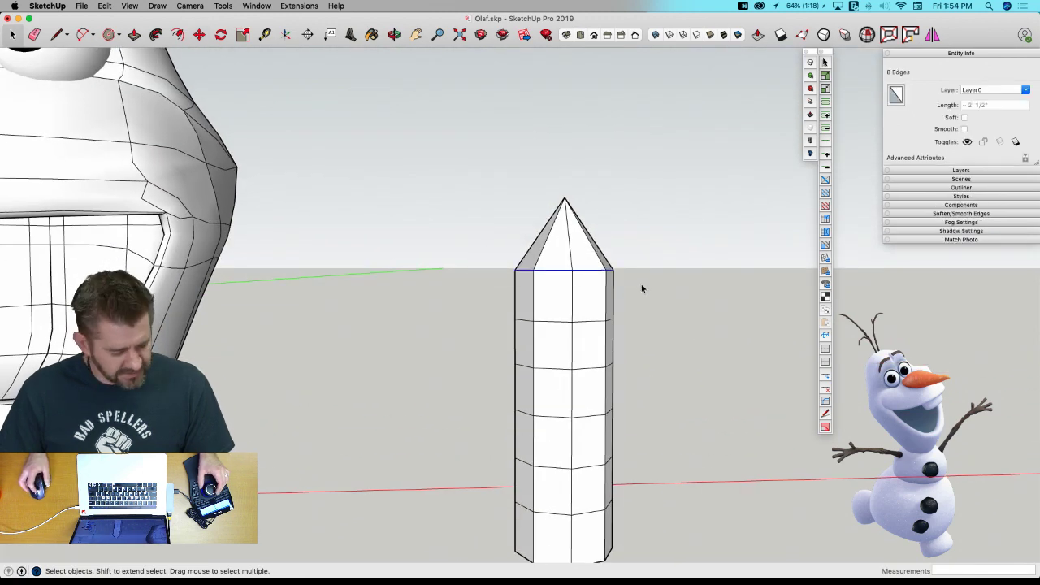
{"action": "middle_click_drag", "start_coordinate": [527, 264], "coordinate": [557, 303]}
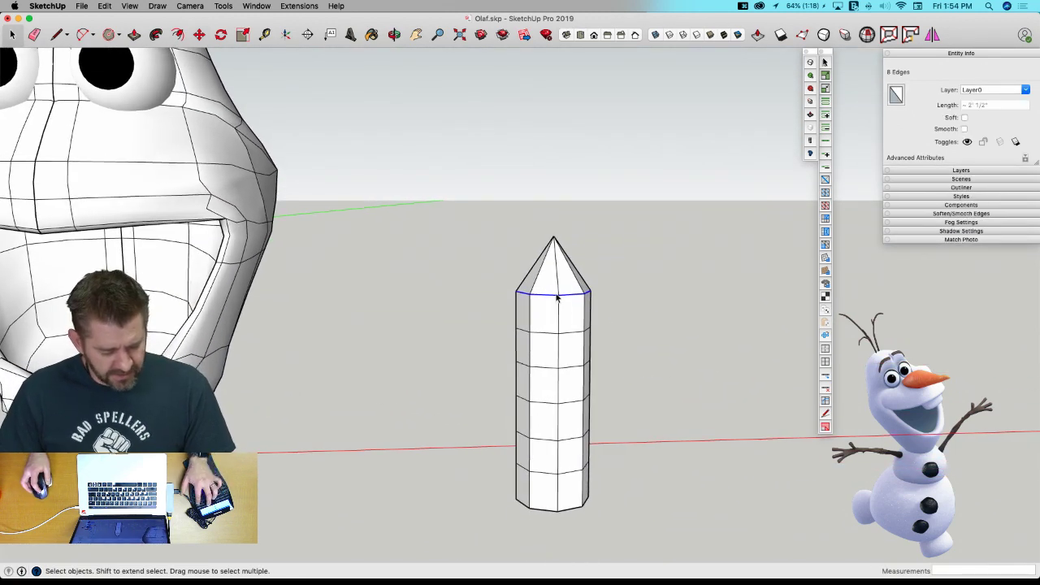
{"action": "key", "text": "v"}
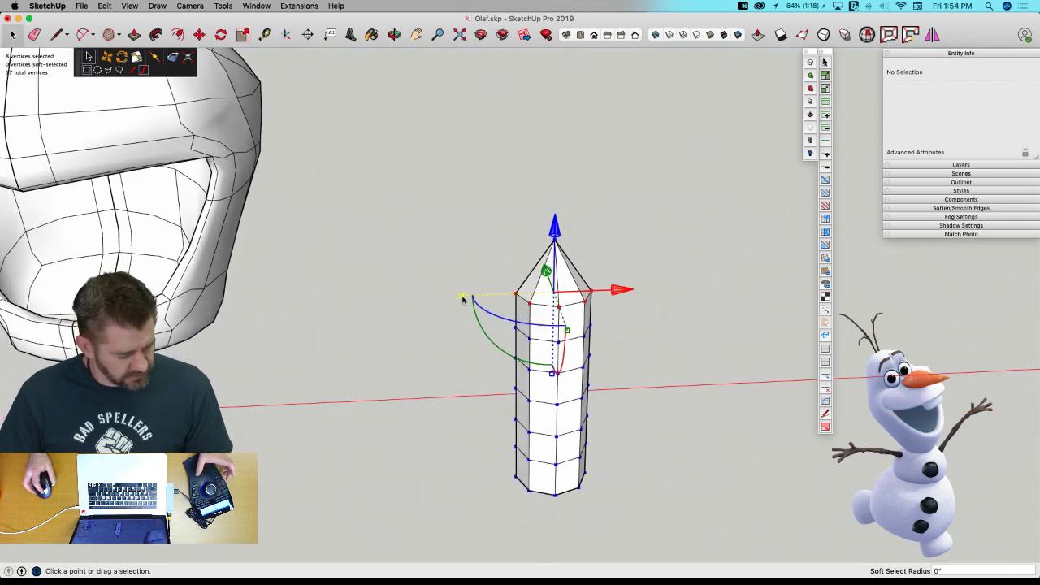
{"action": "left_click_drag", "start_coordinate": [469, 299], "coordinate": [482, 298]}
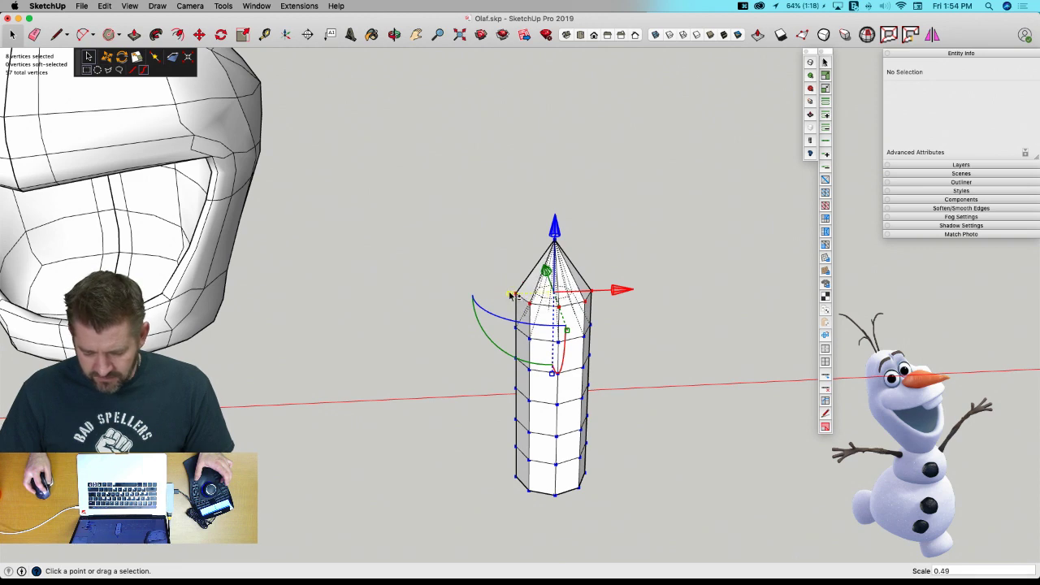
{"action": "left_click_drag", "start_coordinate": [511, 295], "coordinate": [510, 298]}
Scale the second vertex ring below the tip to about 0.50 and the third ring to about 0.91.
{"action": "middle_click_drag", "start_coordinate": [543, 348], "coordinate": [501, 293]}
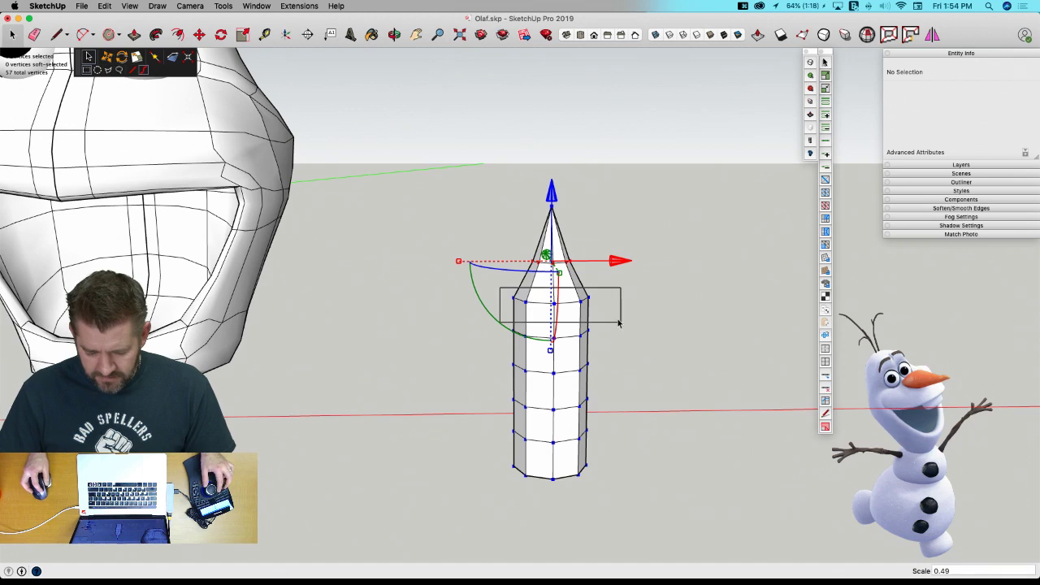
{"action": "left_click_drag", "start_coordinate": [618, 323], "coordinate": [616, 318]}
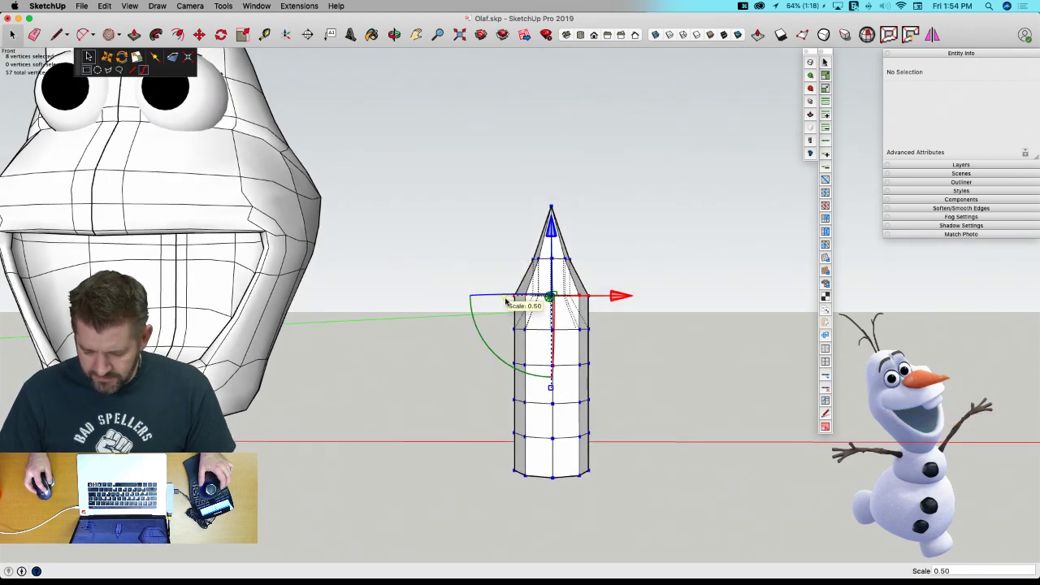
{"action": "left_click_drag", "start_coordinate": [505, 302], "coordinate": [616, 305]}
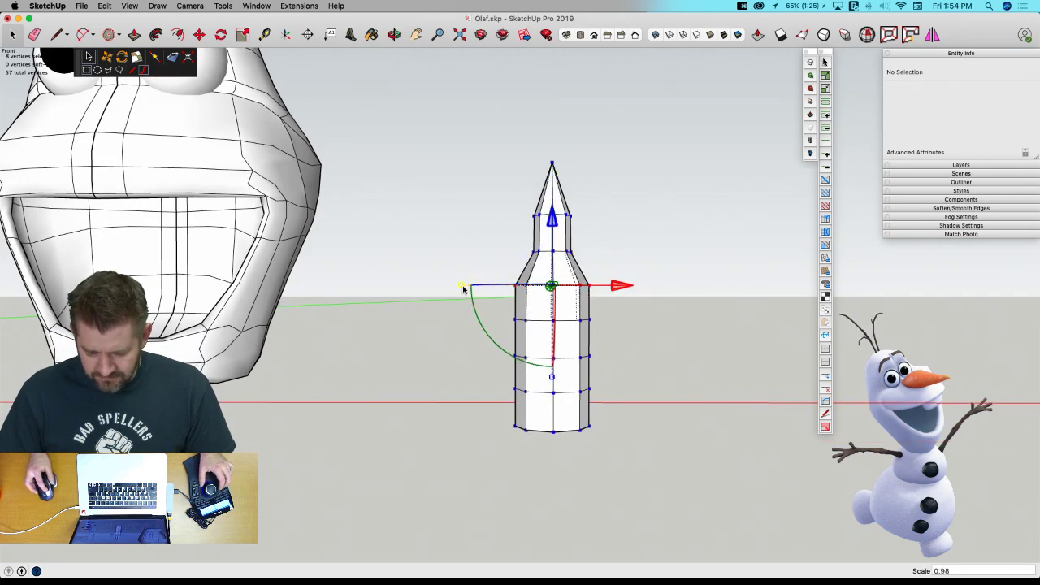
{"action": "left_click_drag", "start_coordinate": [469, 291], "coordinate": [468, 291]}
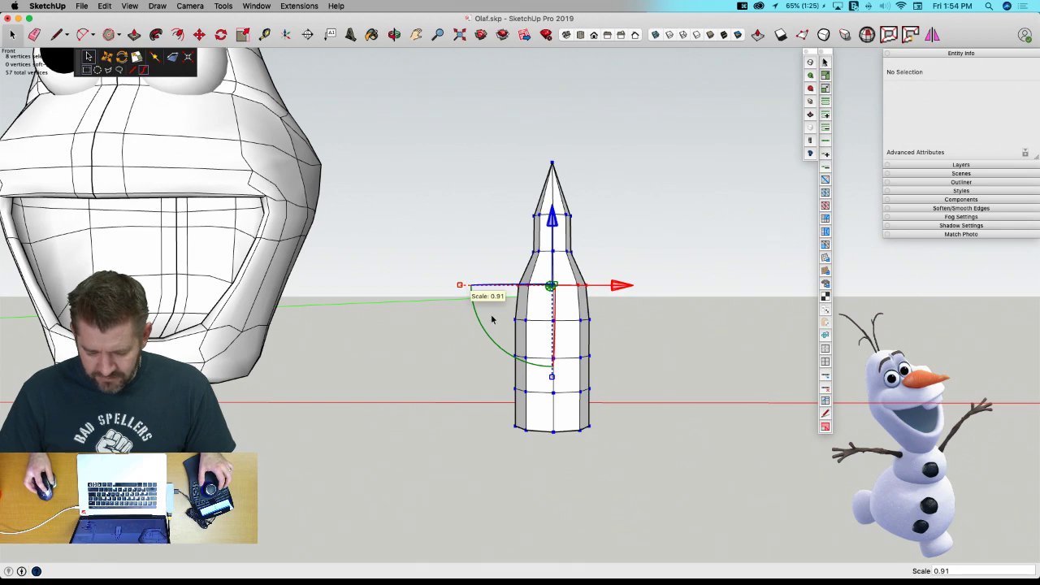
{"action": "left_click_drag", "start_coordinate": [512, 329], "coordinate": [513, 330]}
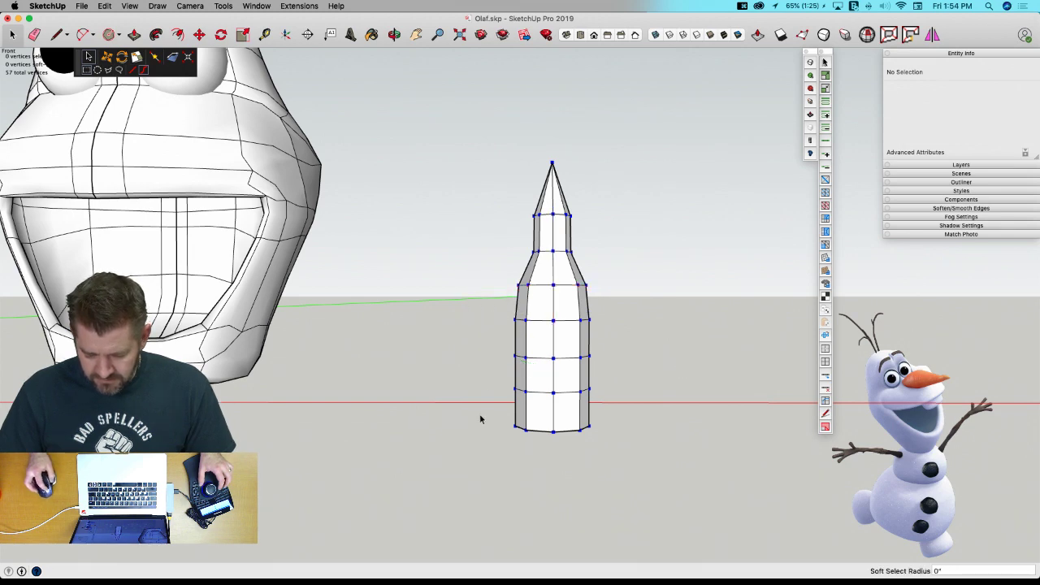
Scale the bottom vertex ring to about 0.44 and the ring just above it to about 0.88.
{"action": "left_click_drag", "start_coordinate": [640, 457], "coordinate": [634, 434]}
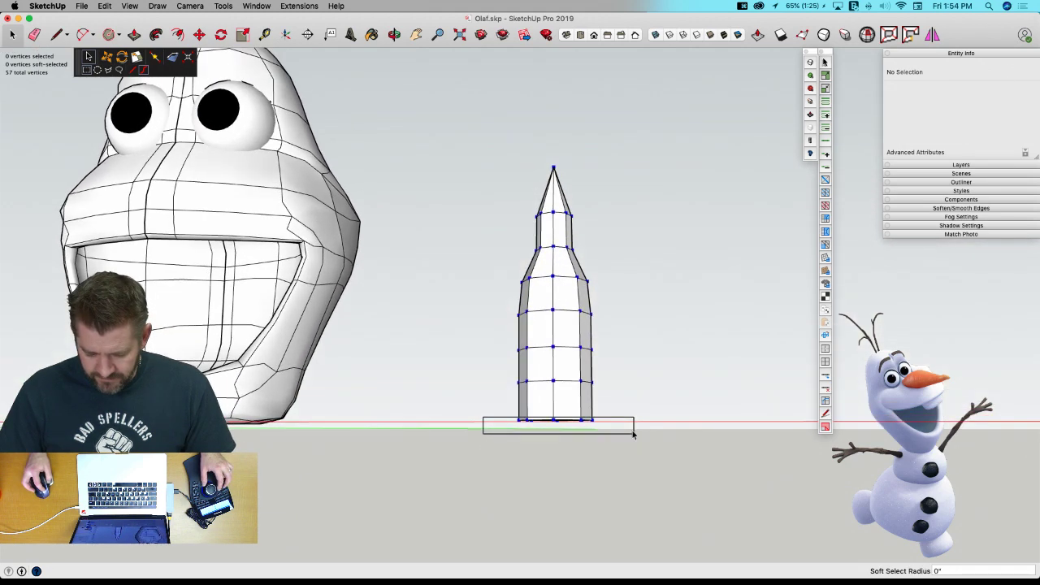
{"action": "left_click_drag", "start_coordinate": [468, 424], "coordinate": [503, 422]}
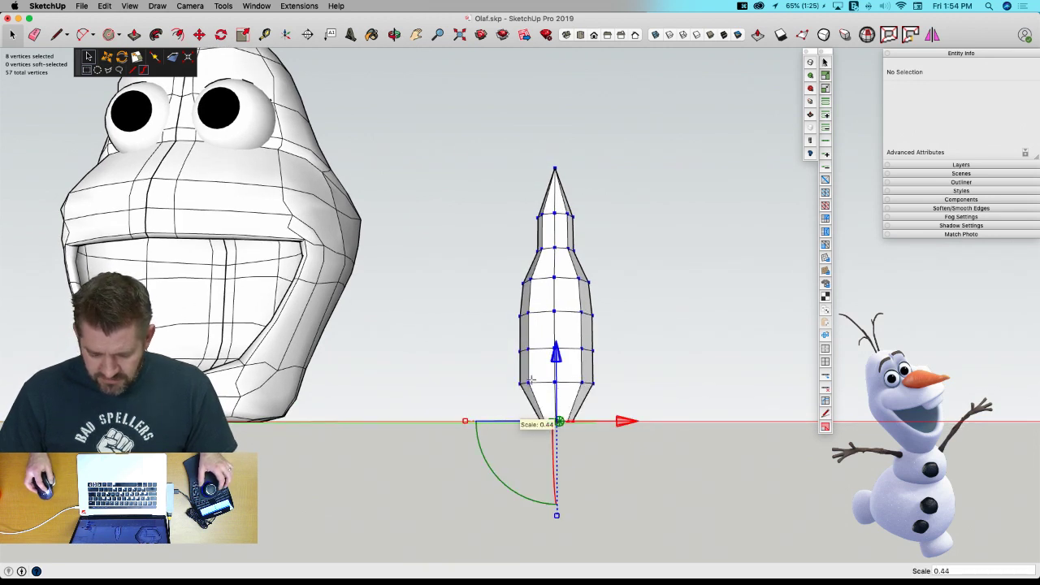
{"action": "left_click_drag", "start_coordinate": [500, 364], "coordinate": [612, 402]}
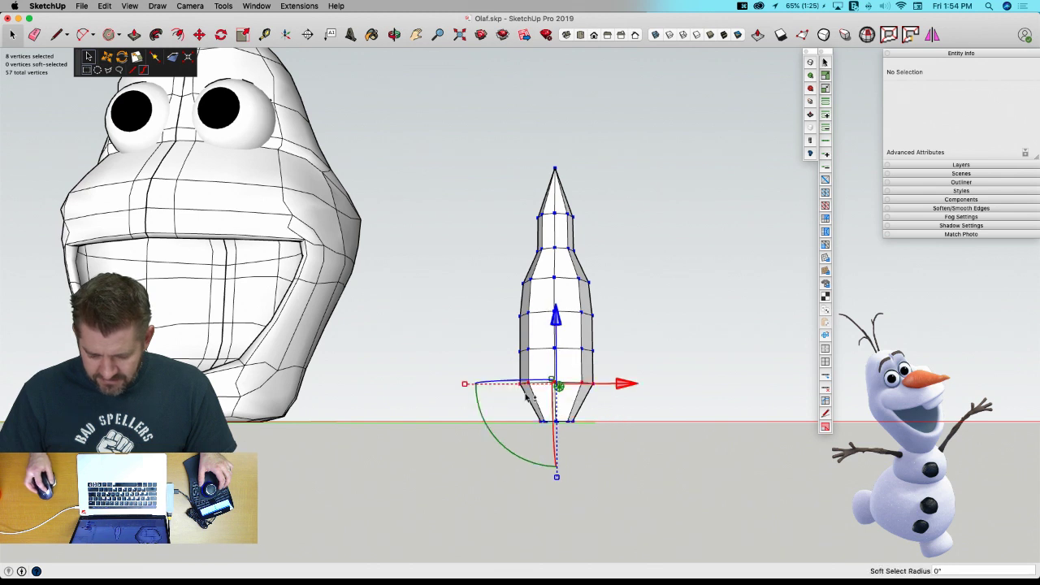
{"action": "left_click_drag", "start_coordinate": [468, 386], "coordinate": [477, 386]}
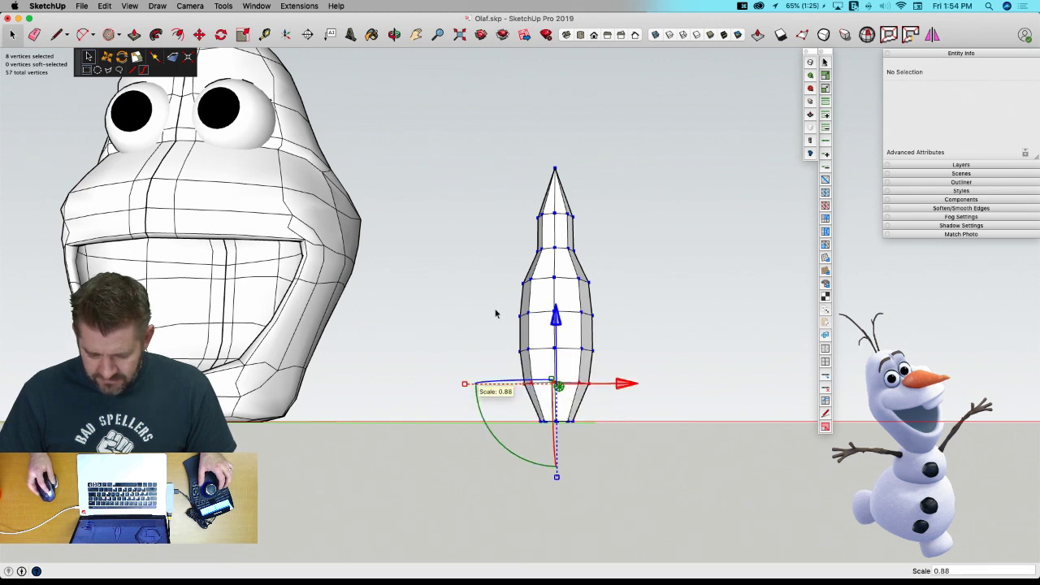
Widen the column's belly by scaling the fourth ring from the tip to about 1.12 and the ring below it to about 1.24.
{"action": "left_click_drag", "start_coordinate": [630, 330], "coordinate": [630, 336]}
{"action": "left_click_drag", "start_coordinate": [462, 324], "coordinate": [450, 324]}
{"action": "scroll", "coordinate": [680, 429], "scroll_direction": "up", "scroll_amount": 3}
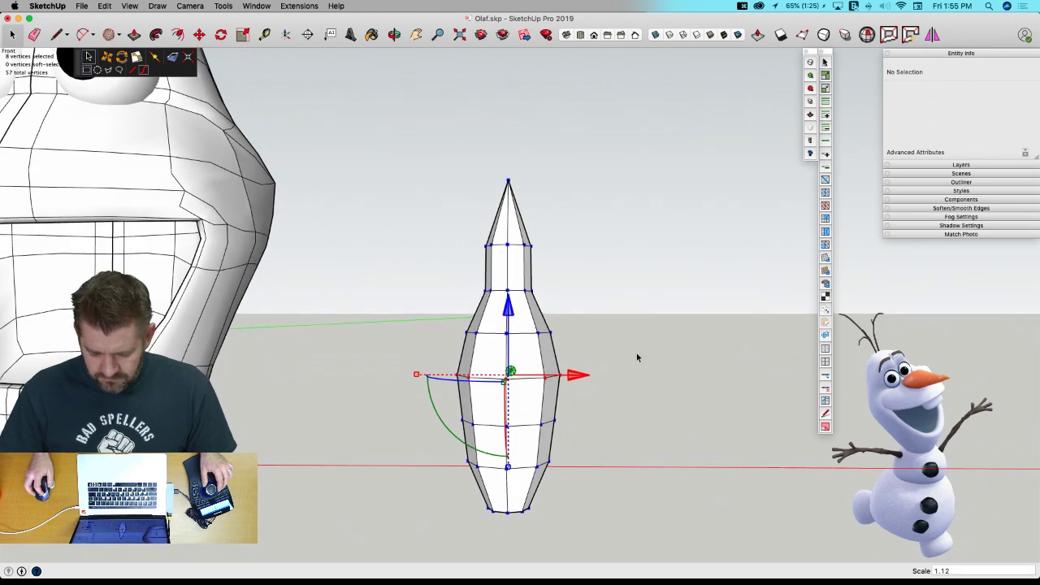
{"action": "middle_click_drag", "start_coordinate": [636, 355], "coordinate": [413, 371]}
{"action": "left_click", "coordinate": [502, 348]}
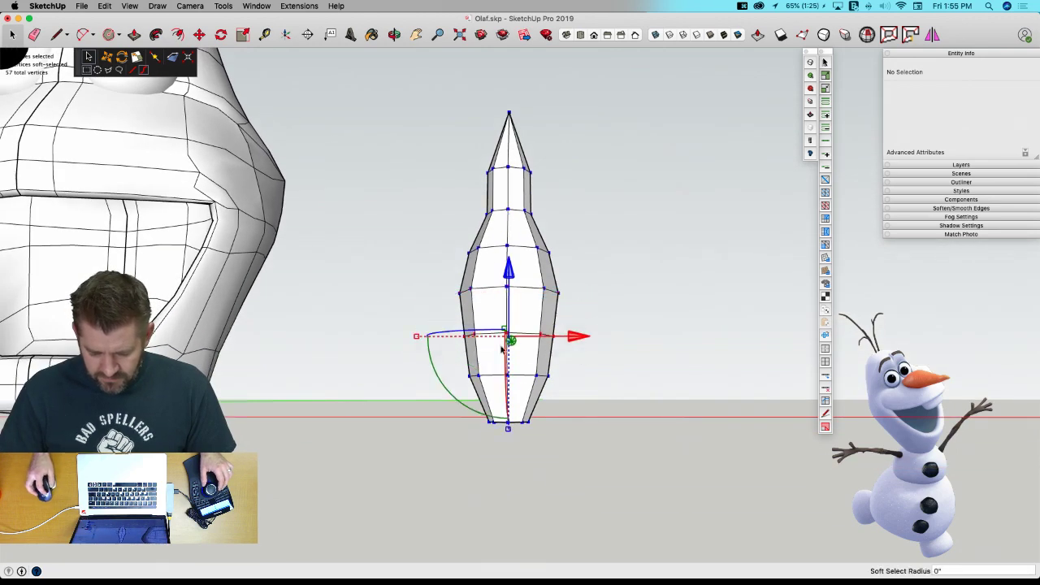
{"action": "left_click_drag", "start_coordinate": [416, 339], "coordinate": [392, 338]}
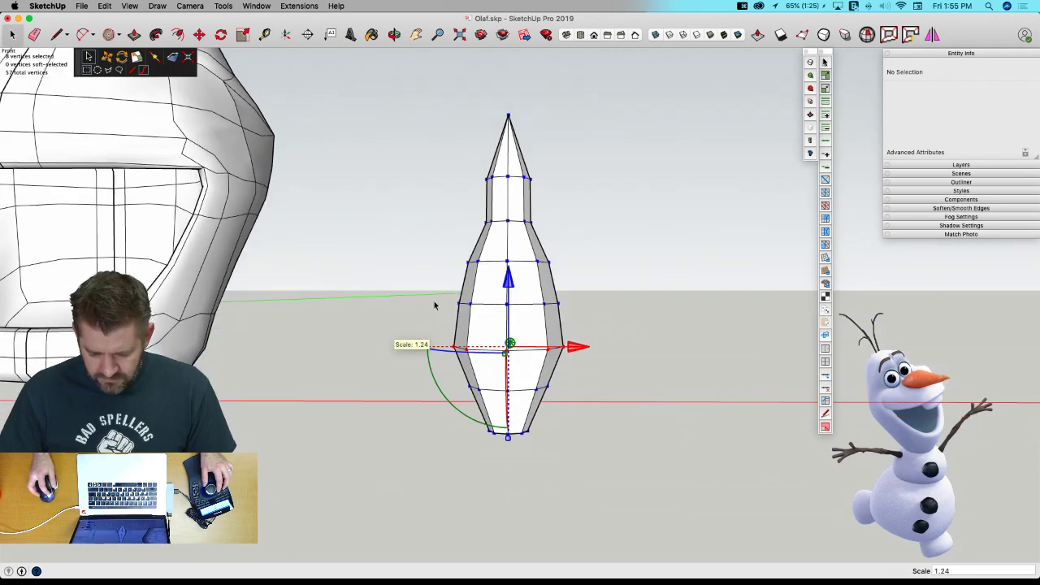
Select the tip point with the two rings below it and scale them inward to about 0.58 for a slimmer end.
{"action": "left_click_drag", "start_coordinate": [438, 293], "coordinate": [609, 333]}
{"action": "middle_click_drag", "start_coordinate": [609, 333], "coordinate": [557, 329]}
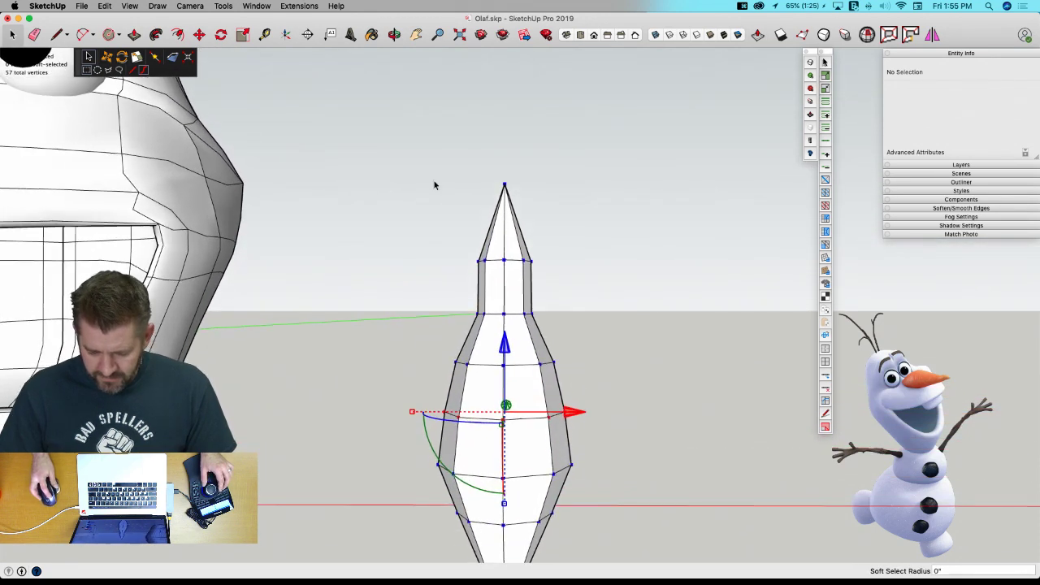
{"action": "left_click_drag", "start_coordinate": [434, 185], "coordinate": [582, 333]}
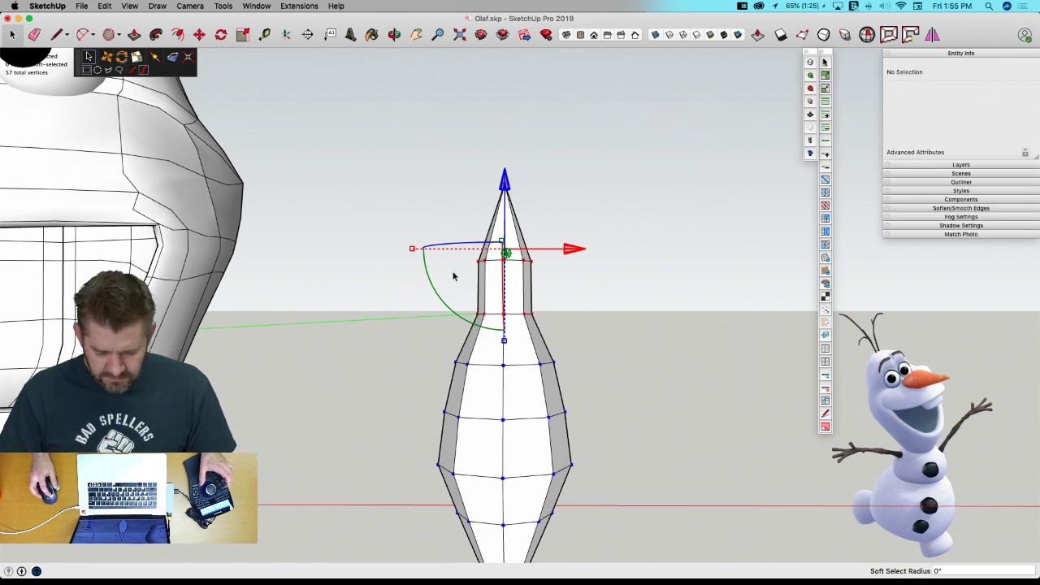
{"action": "left_click_drag", "start_coordinate": [413, 252], "coordinate": [453, 266]}
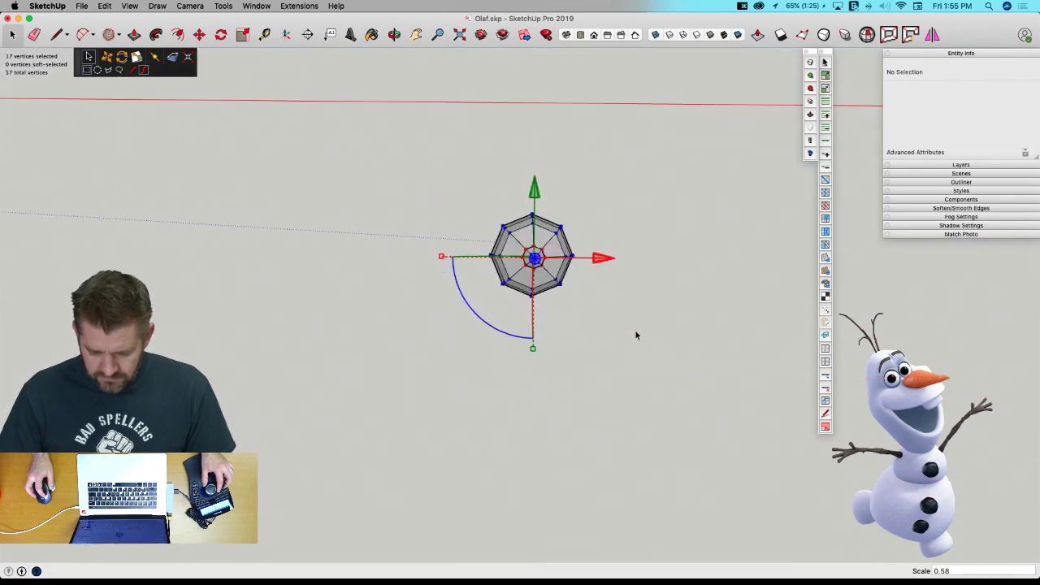
{"action": "key", "text": "super+1"}
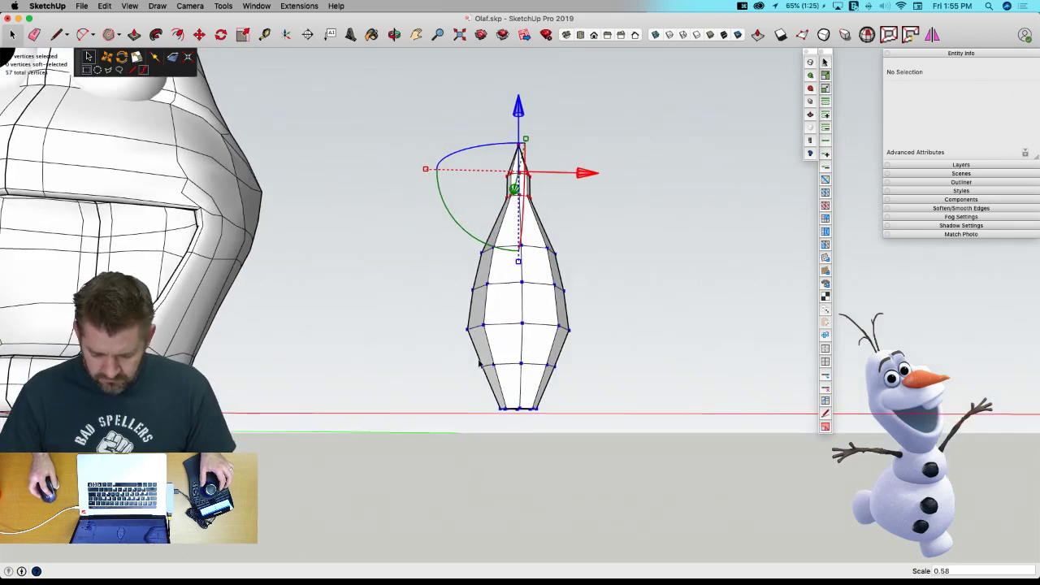
Scale the ring just above the base to about 1.04 and the shoulder ring below the neck to about 0.91.
{"action": "left_click_drag", "start_coordinate": [480, 364], "coordinate": [594, 393]}
{"action": "left_click_drag", "start_coordinate": [426, 368], "coordinate": [419, 369]}
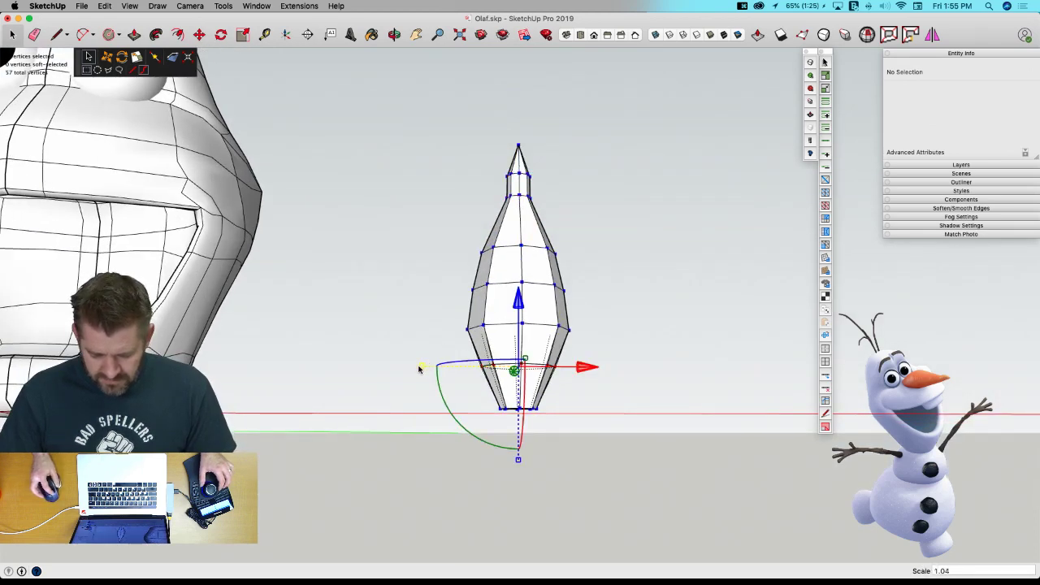
{"action": "middle_click_drag", "start_coordinate": [415, 370], "coordinate": [418, 249]}
{"action": "left_click_drag", "start_coordinate": [581, 298], "coordinate": [580, 299]}
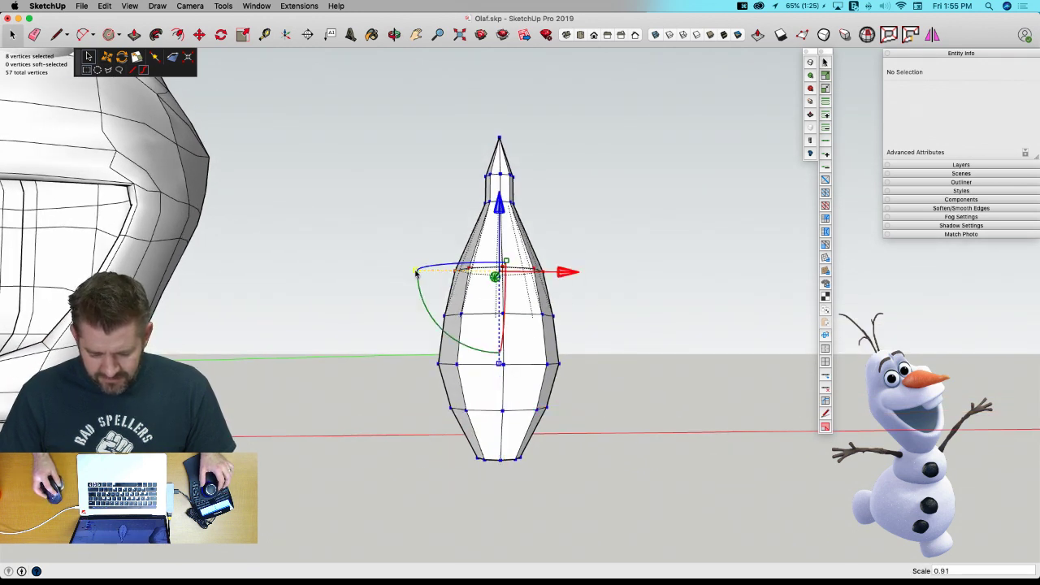
Scale the two widest middle rings slightly inward together and leave vertex editing.
{"action": "left_click_drag", "start_coordinate": [399, 301], "coordinate": [614, 394]}
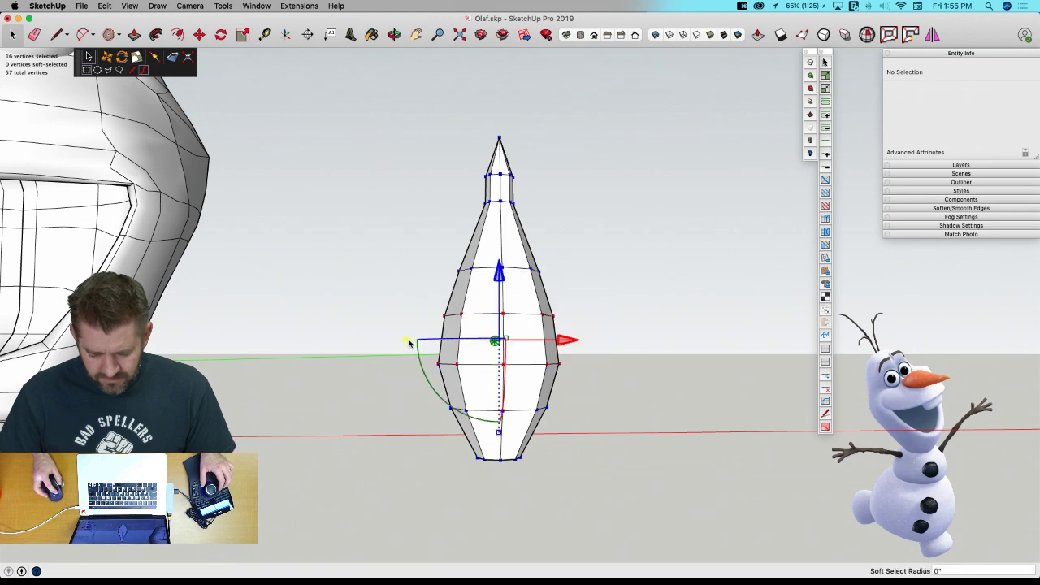
{"action": "left_click_drag", "start_coordinate": [408, 342], "coordinate": [418, 344]}
{"action": "key", "text": "space"}
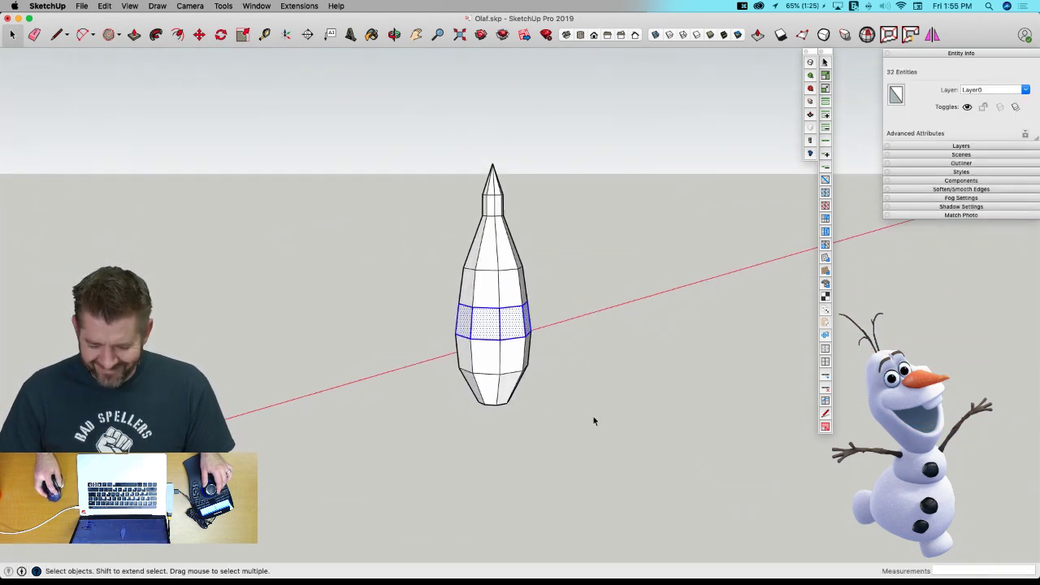
{"action": "left_click", "coordinate": [594, 420]}
{"action": "middle_click_drag", "start_coordinate": [594, 420], "coordinate": [618, 434]}
Make the whole carrot shape a component named "Carrot (Nose)" and smooth it with subdivision.
{"action": "triple_click", "coordinate": [477, 401]}
{"action": "right_click", "coordinate": [476, 402]}
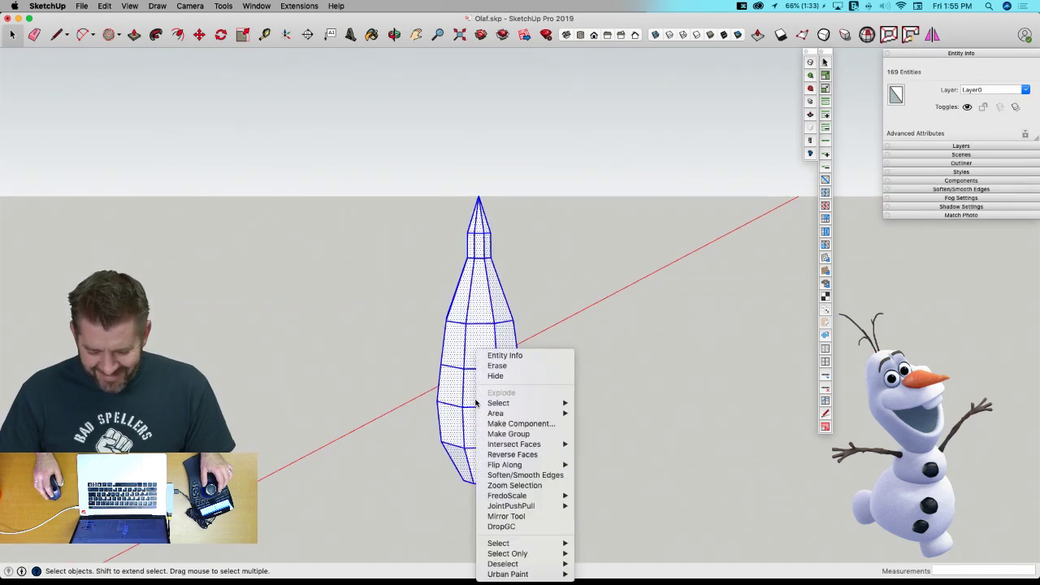
{"action": "left_click", "coordinate": [524, 425]}
{"action": "type", "text": "Ca"}
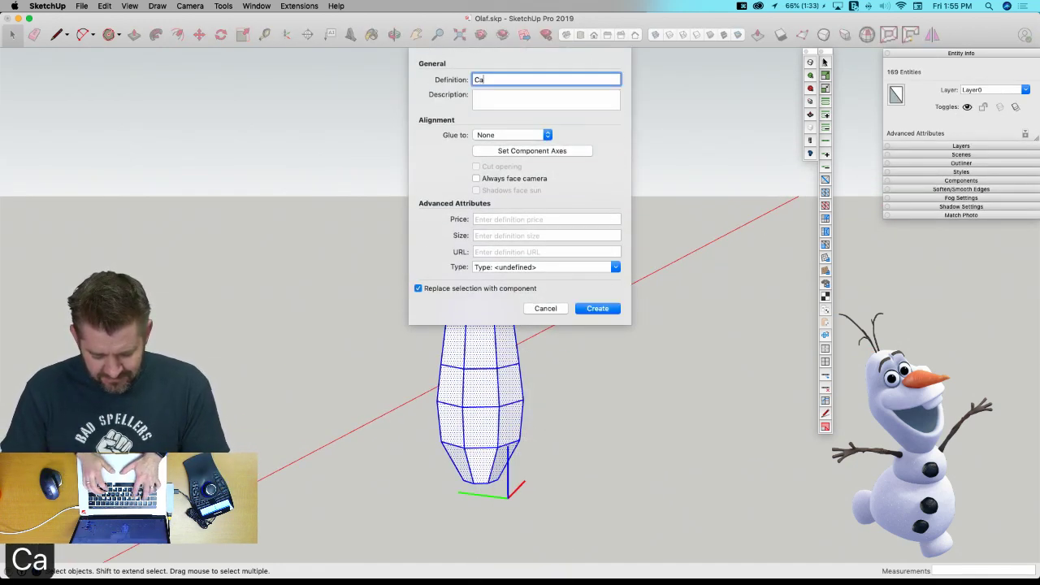
{"action": "type", "text": "rrot "}
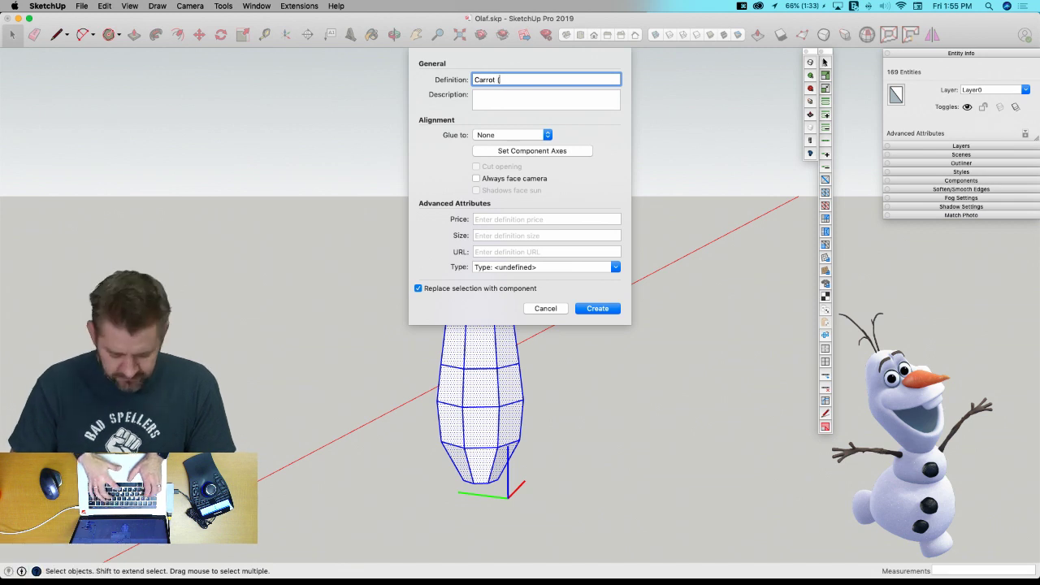
{"action": "type", "text": "(Nose)"}
{"action": "key", "text": "Return"}
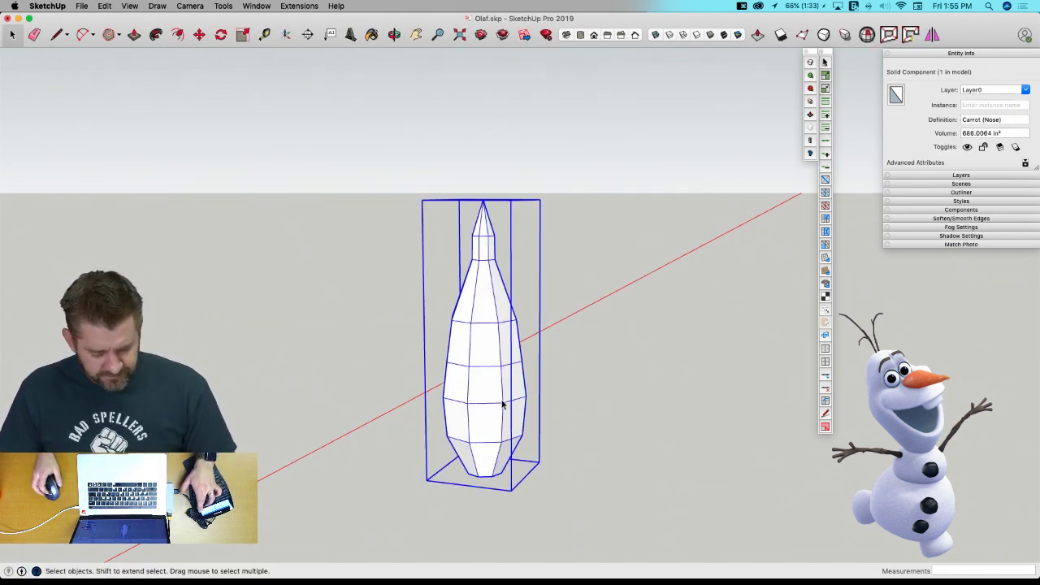
{"action": "key", "text": "u"}
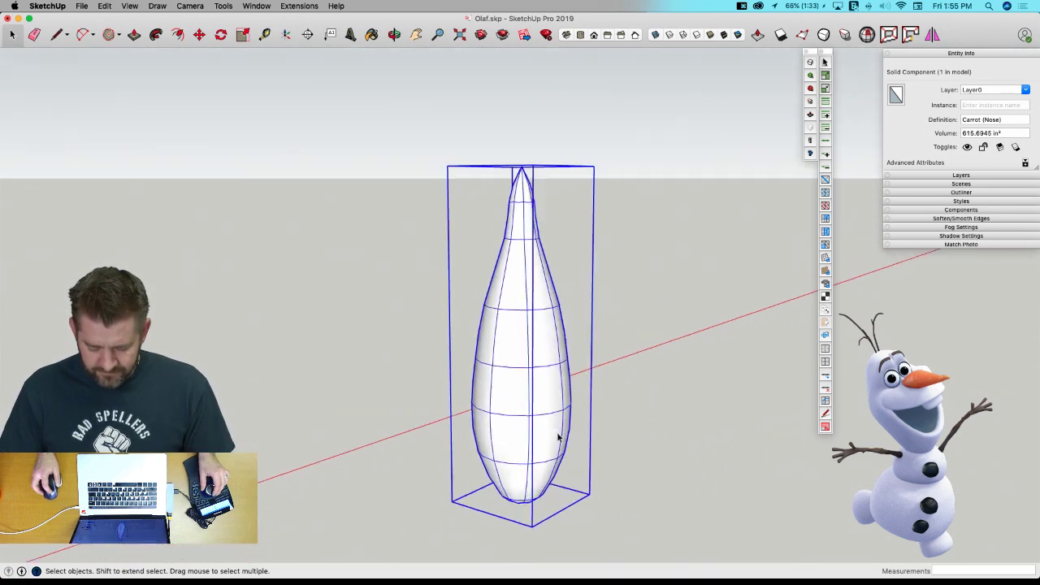
Rotate the carrot so it lies horizontally and raise it straight up about 6' 1 7/16" beside the head.
{"action": "key", "text": "m"}
{"action": "left_click", "coordinate": [495, 476]}
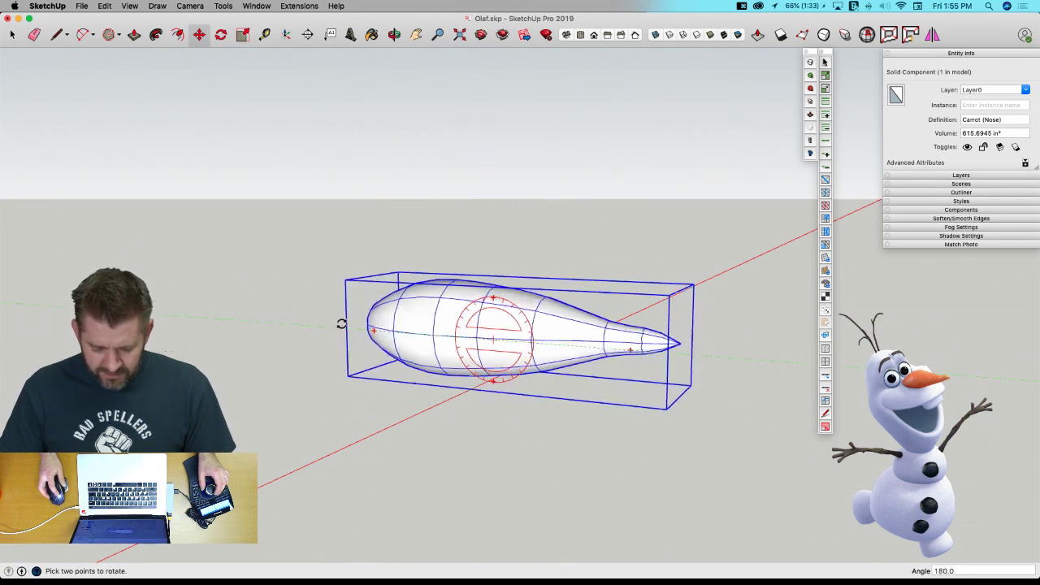
{"action": "left_click", "coordinate": [342, 322]}
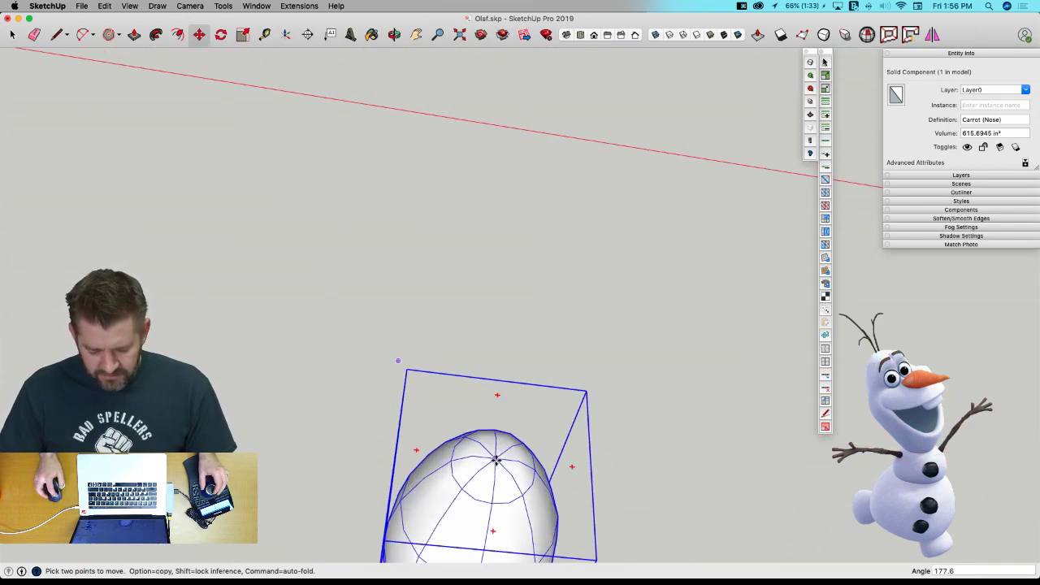
{"action": "left_click", "coordinate": [496, 461]}
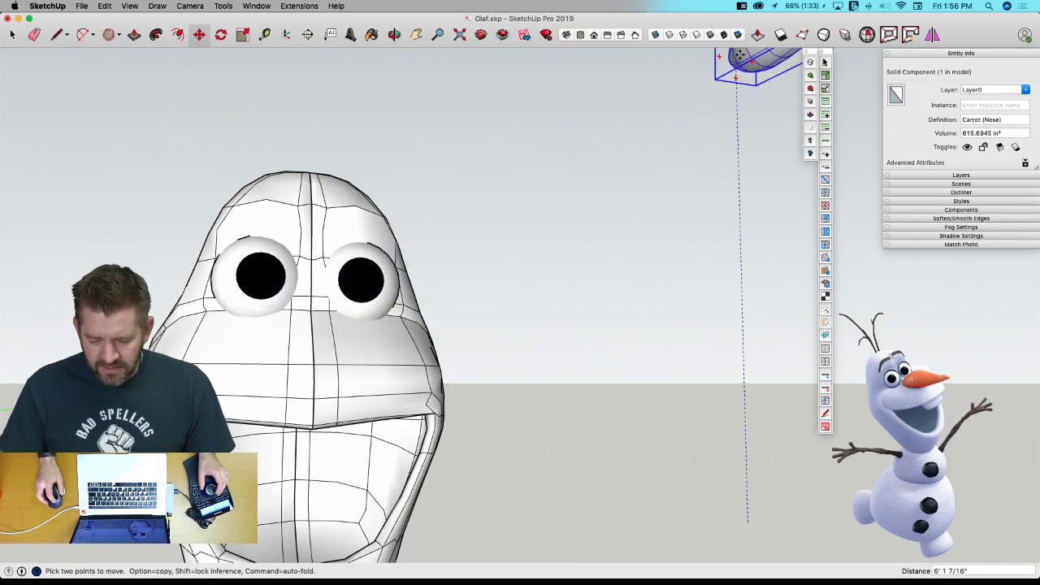
Turn on X-ray display and move the carrot nose onto the face, centred just below the eyes.
{"action": "left_click", "coordinate": [652, 37]}
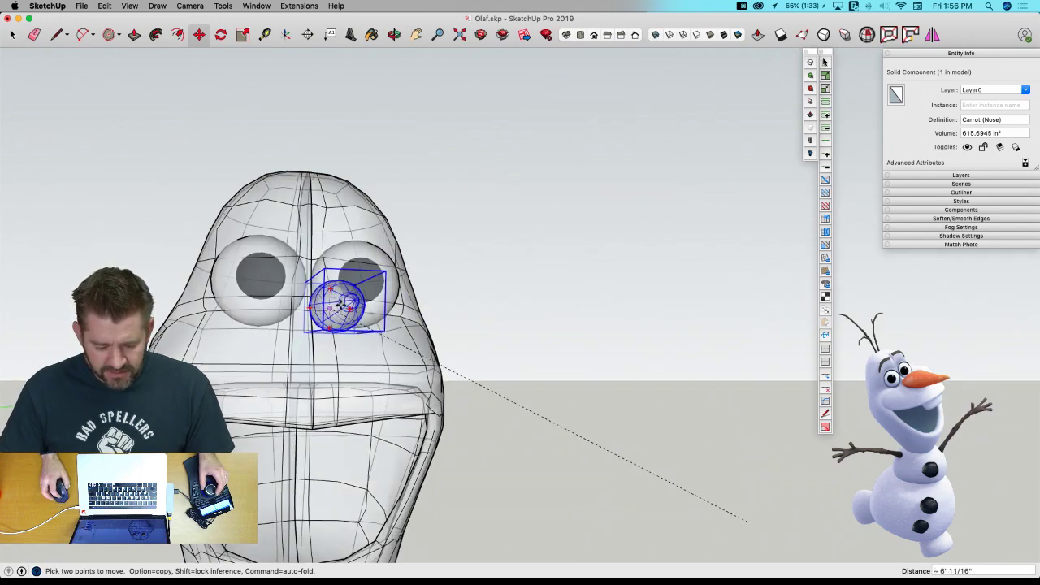
{"action": "scroll", "coordinate": [417, 352], "scroll_direction": "up", "scroll_amount": 10}
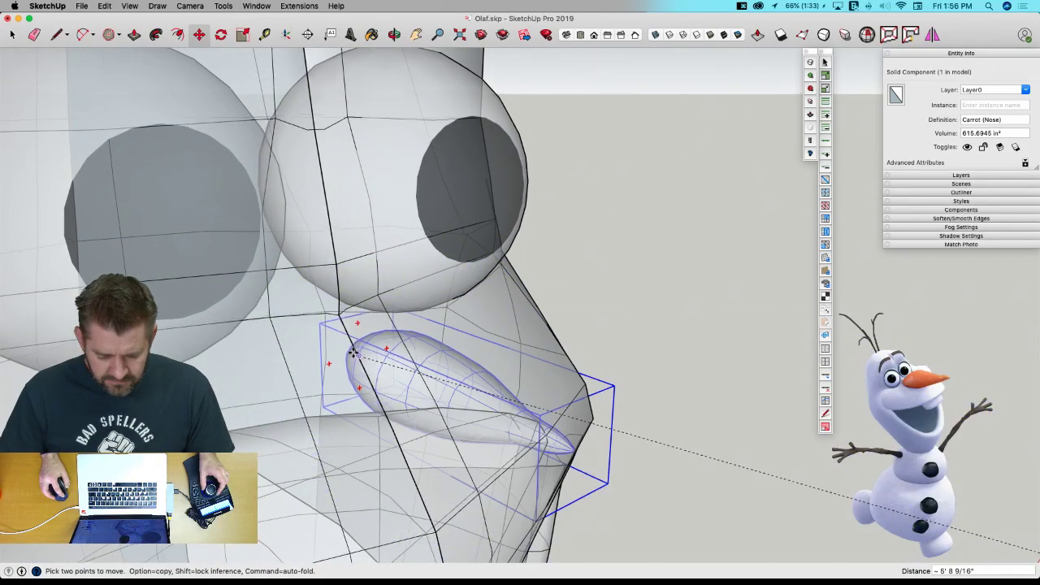
{"action": "scroll", "coordinate": [355, 352], "scroll_direction": "up", "scroll_amount": 5}
{"action": "scroll", "coordinate": [358, 325], "scroll_direction": "down", "scroll_amount": 4}
{"action": "scroll", "coordinate": [355, 309], "scroll_direction": "up", "scroll_amount": 3}
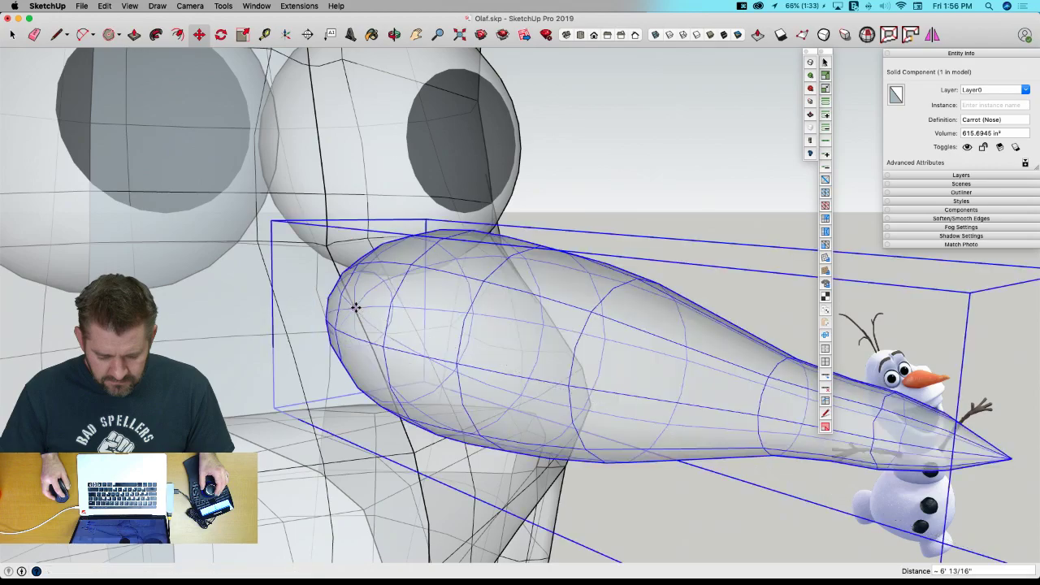
{"action": "scroll", "coordinate": [356, 307], "scroll_direction": "down", "scroll_amount": 8}
{"action": "left_click", "coordinate": [636, 366]}
{"action": "key", "text": "space"}
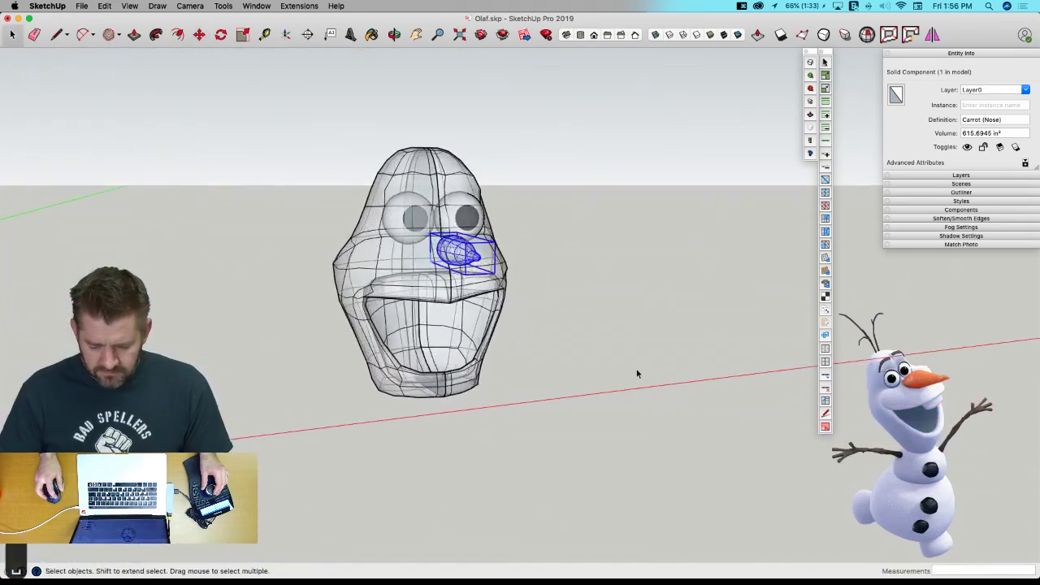
{"action": "left_click", "coordinate": [637, 369]}
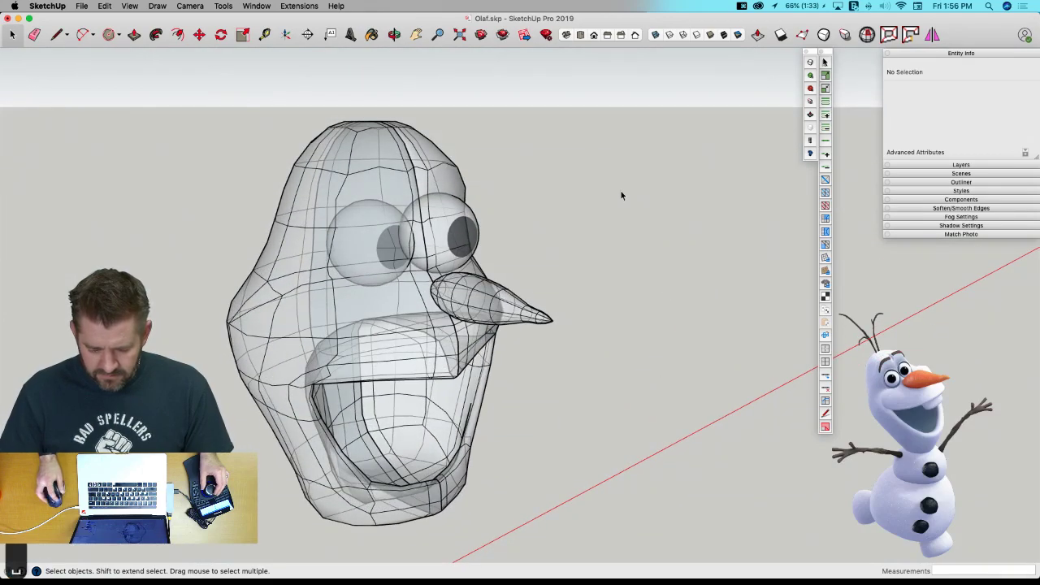
Turn X-ray display off and push the carrot nose about 2 3/8" back into the face.
{"action": "middle_click_drag", "start_coordinate": [621, 195], "coordinate": [717, 53]}
{"action": "left_click", "coordinate": [655, 35]}
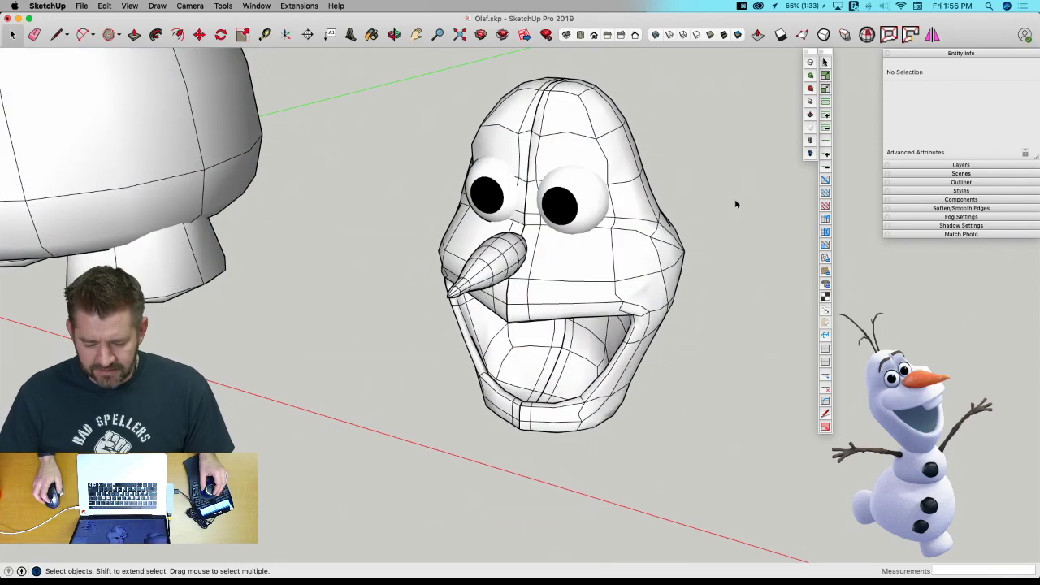
{"action": "scroll", "coordinate": [722, 348], "scroll_direction": "up", "scroll_amount": 5}
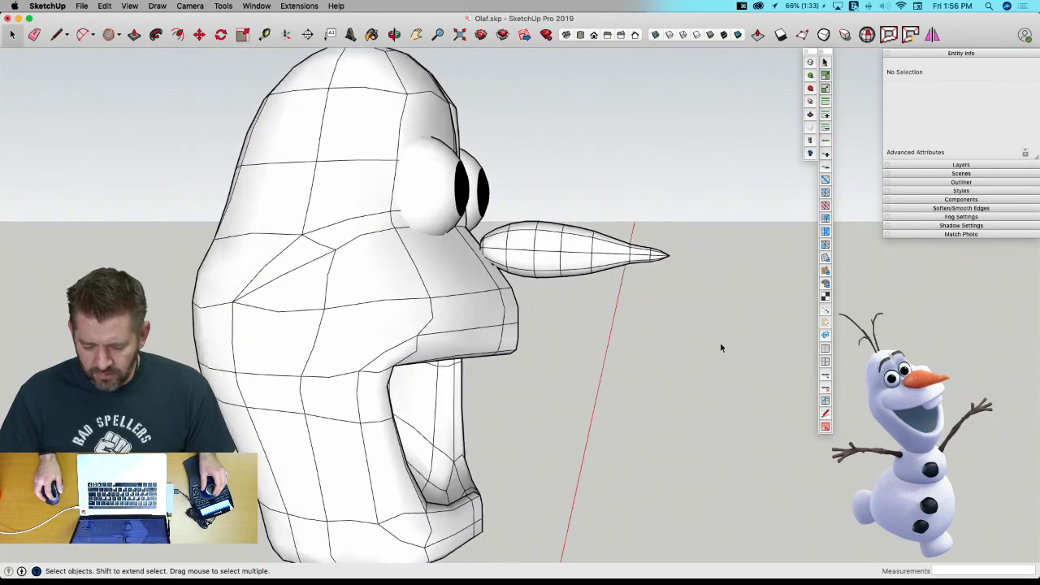
{"action": "key", "text": "m"}
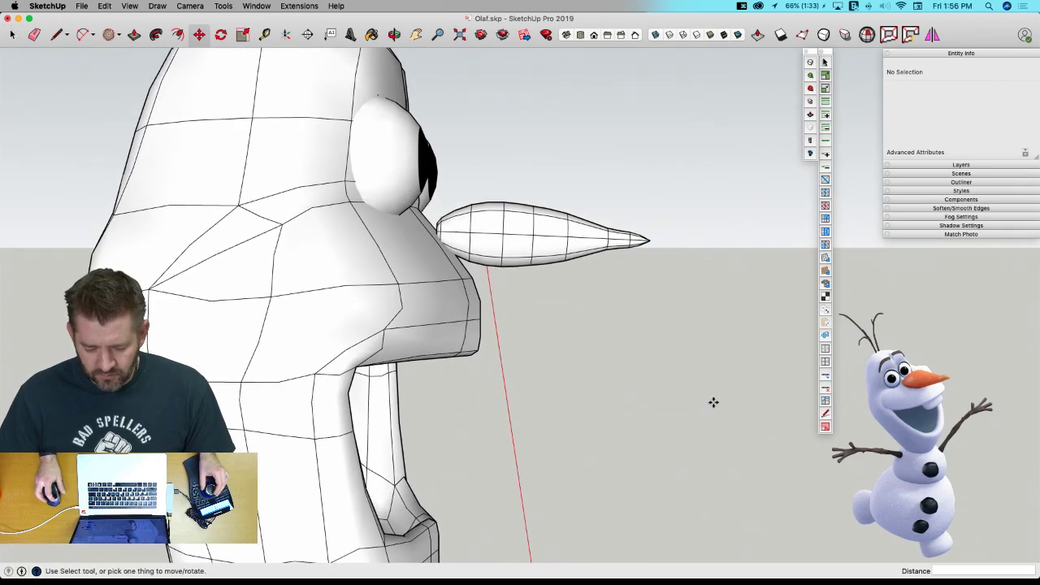
{"action": "key", "text": "space"}
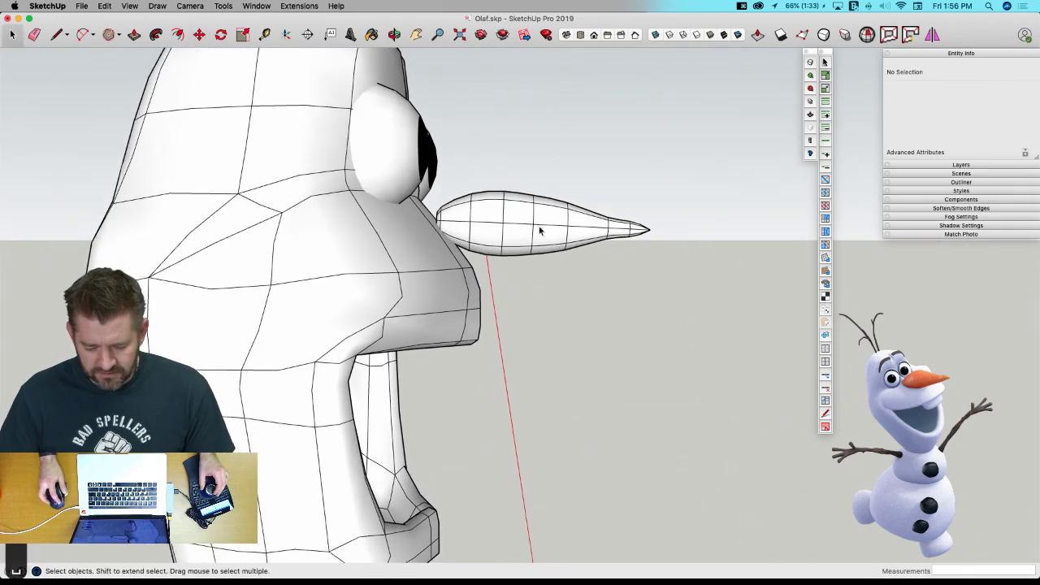
{"action": "left_click", "coordinate": [539, 227]}
{"action": "key", "text": "m"}
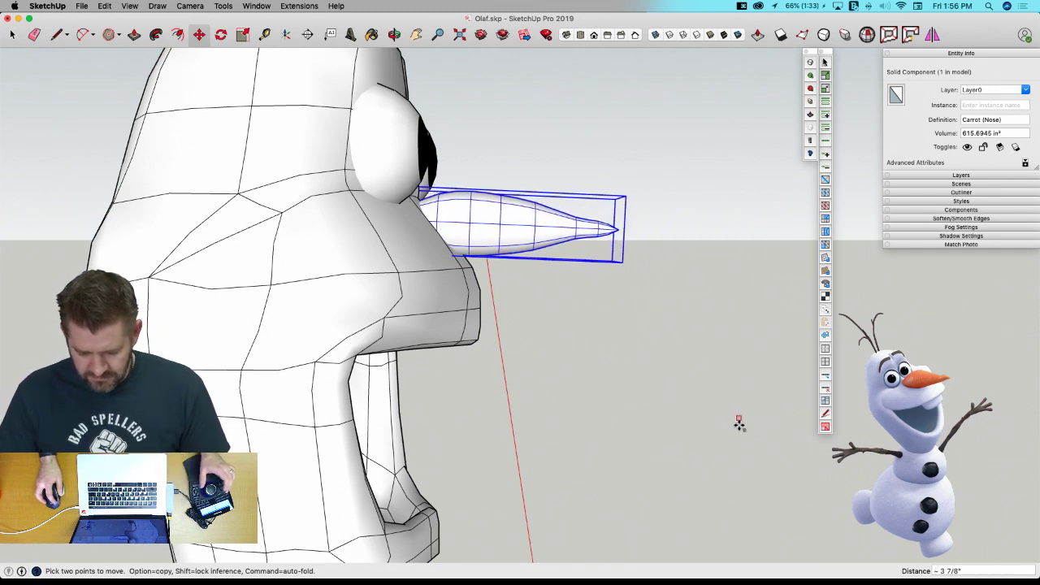
{"action": "left_click", "coordinate": [732, 423]}
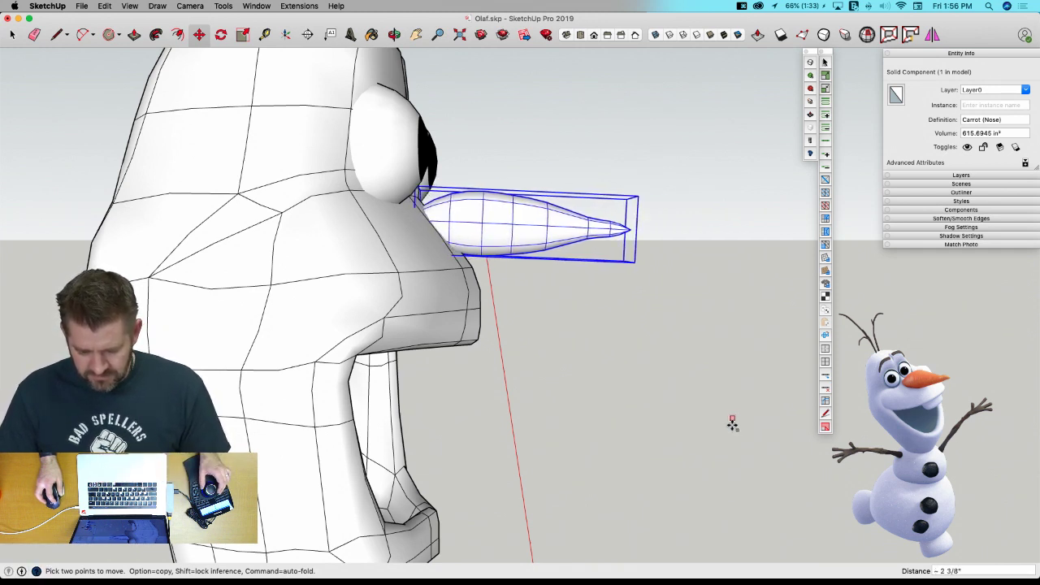
{"action": "key", "text": "space"}
Open the carrot with its smoothing off and raise the vertices of two adjacent upper faces near the base.
{"action": "scroll", "coordinate": [655, 483], "scroll_direction": "up", "scroll_amount": 10}
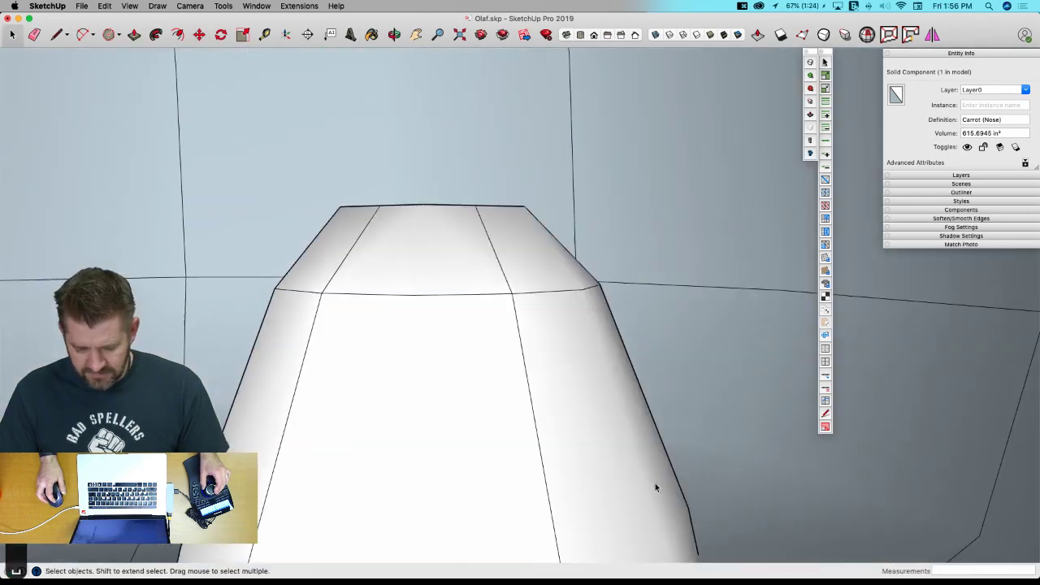
{"action": "scroll", "coordinate": [655, 483], "scroll_direction": "down", "scroll_amount": 10}
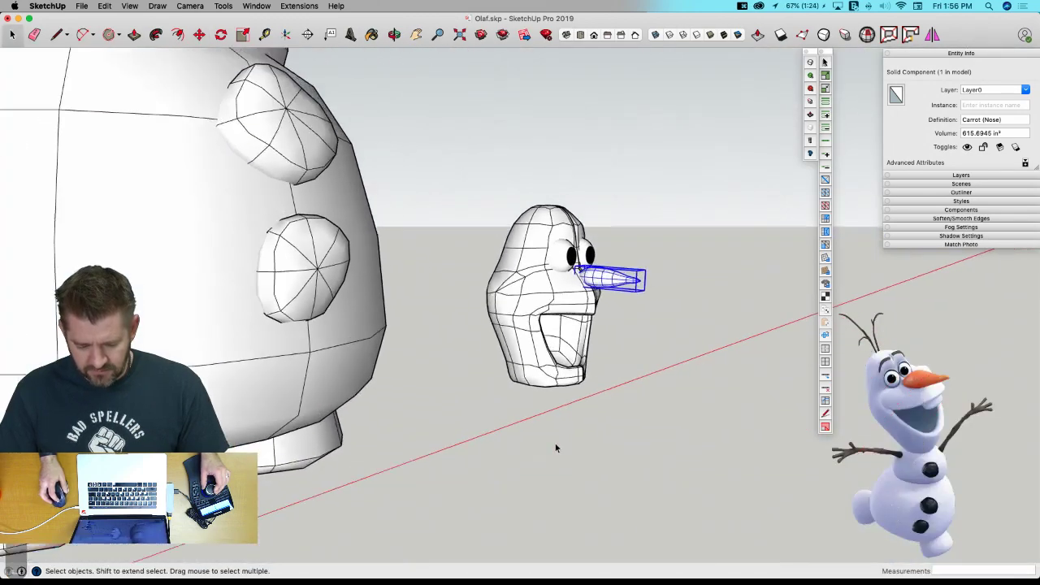
{"action": "middle_click_drag", "start_coordinate": [555, 446], "coordinate": [642, 278]}
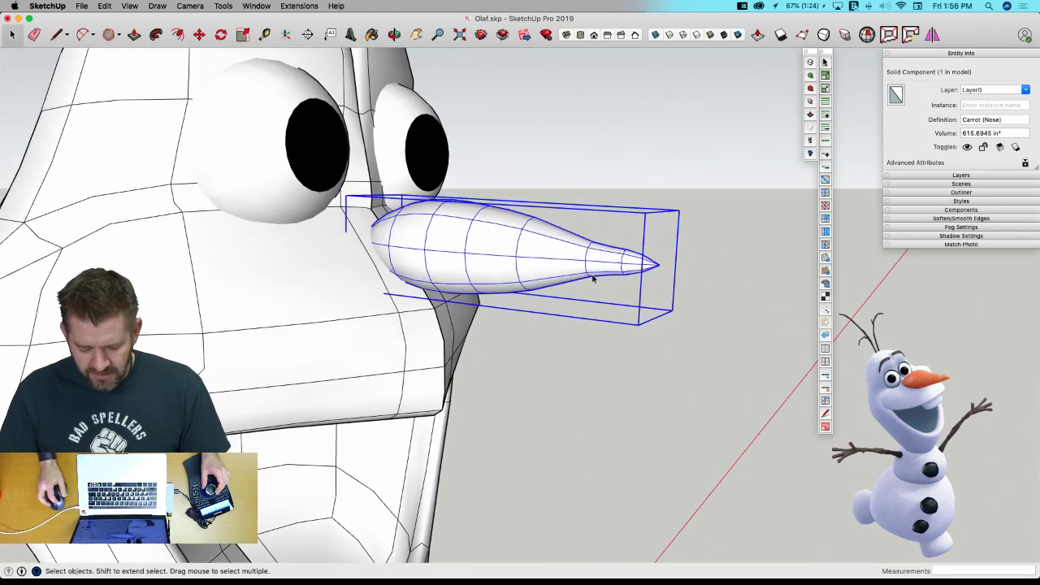
{"action": "double_click", "coordinate": [492, 235]}
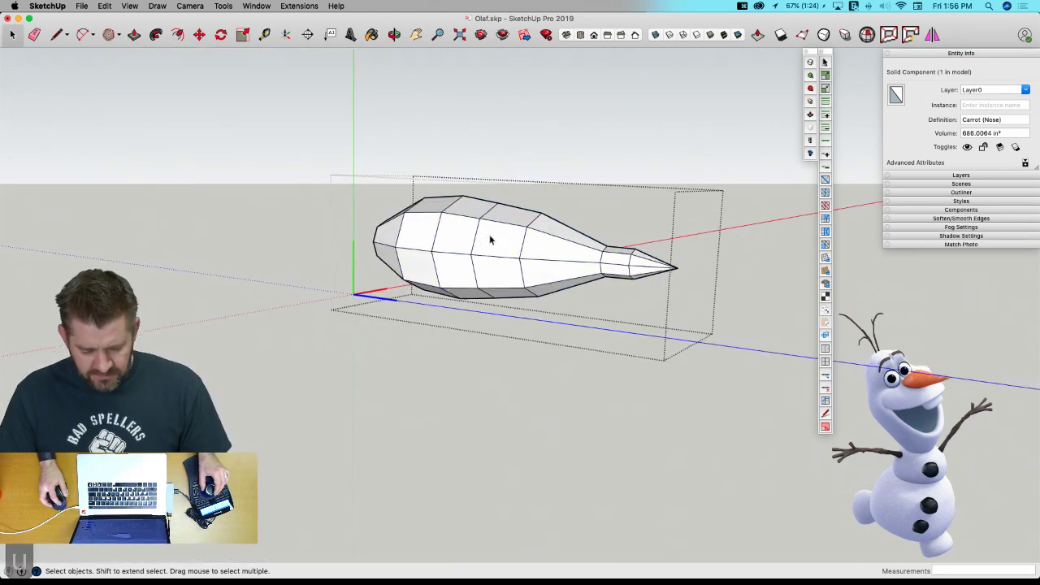
{"action": "left_click", "coordinate": [401, 278]}
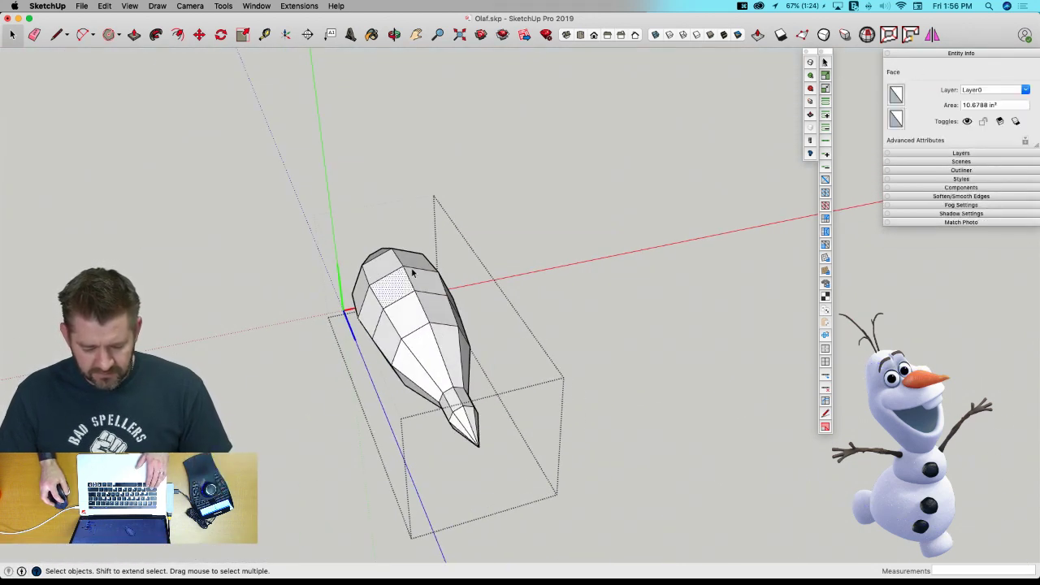
{"action": "left_click", "coordinate": [413, 276], "text": "shift"}
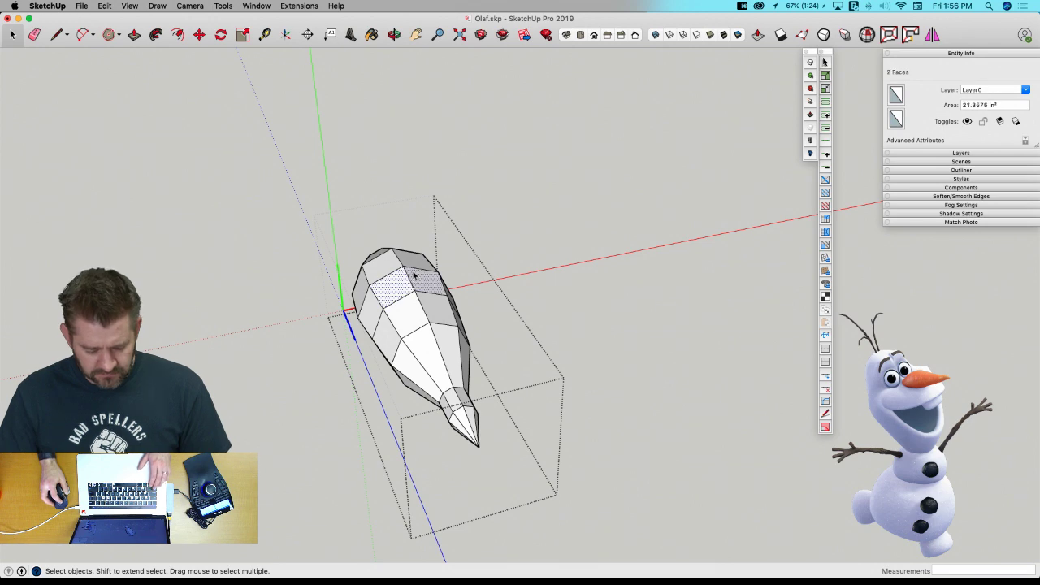
{"action": "key", "text": "v"}
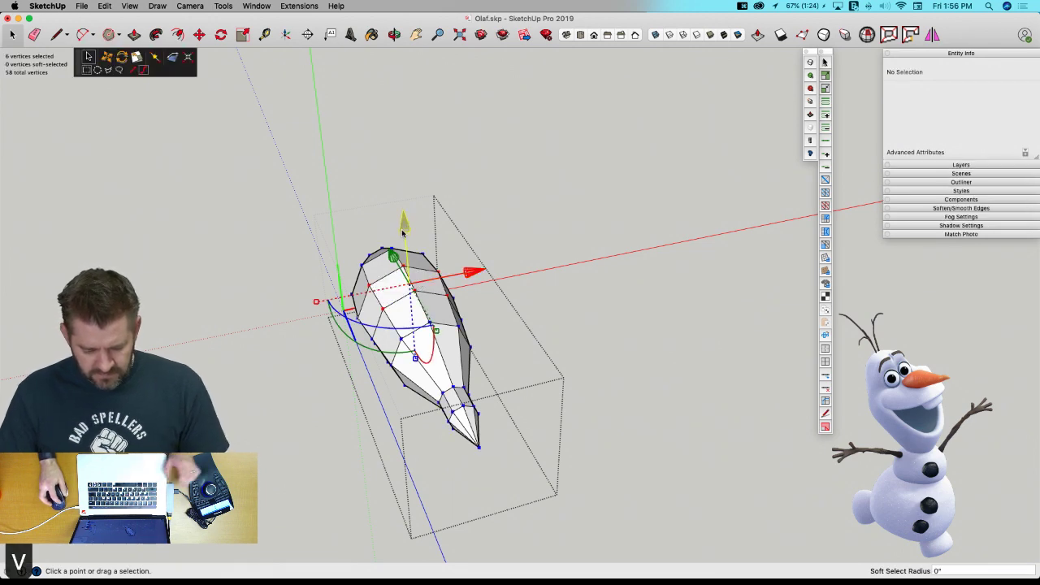
{"action": "left_click_drag", "start_coordinate": [403, 226], "coordinate": [402, 213]}
Lower the carrot's tip vertex about 11/16", raise the upper vertices of the ring behind it, and leave vertex editing.
{"action": "middle_click_drag", "start_coordinate": [412, 225], "coordinate": [650, 260]}
{"action": "left_click_drag", "start_coordinate": [680, 301], "coordinate": [680, 301]}
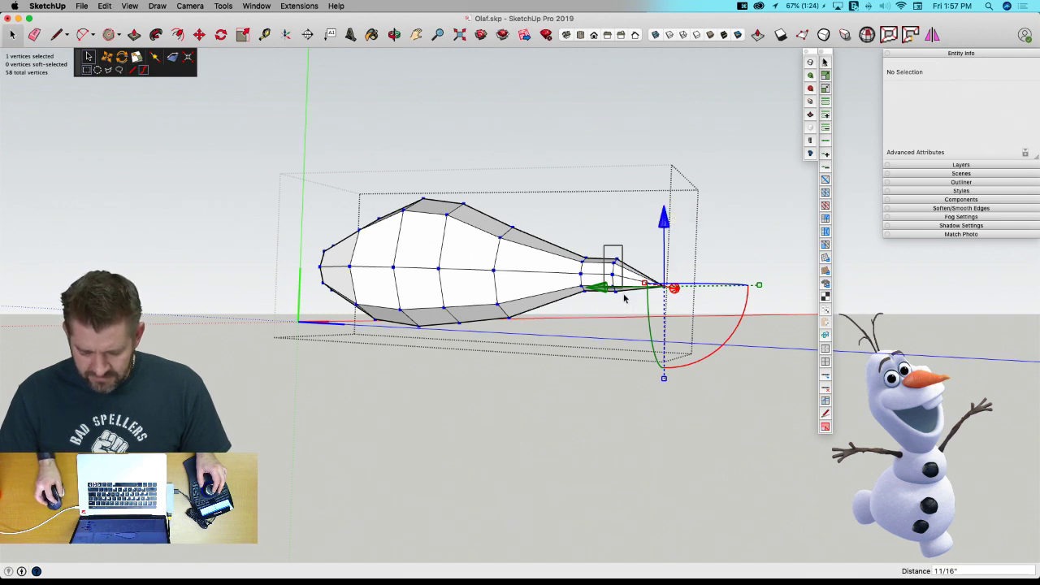
{"action": "left_click_drag", "start_coordinate": [626, 287], "coordinate": [625, 277]}
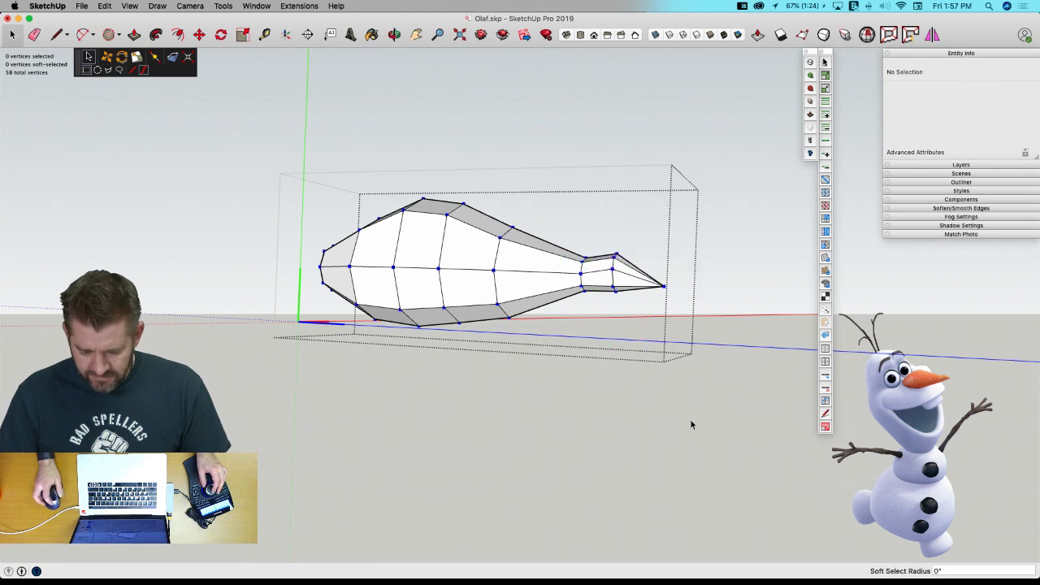
{"action": "key", "text": "space"}
Turn subdivision smoothing back on for the carrot and finish editing the component.
{"action": "middle_click_drag", "start_coordinate": [691, 425], "coordinate": [521, 299]}
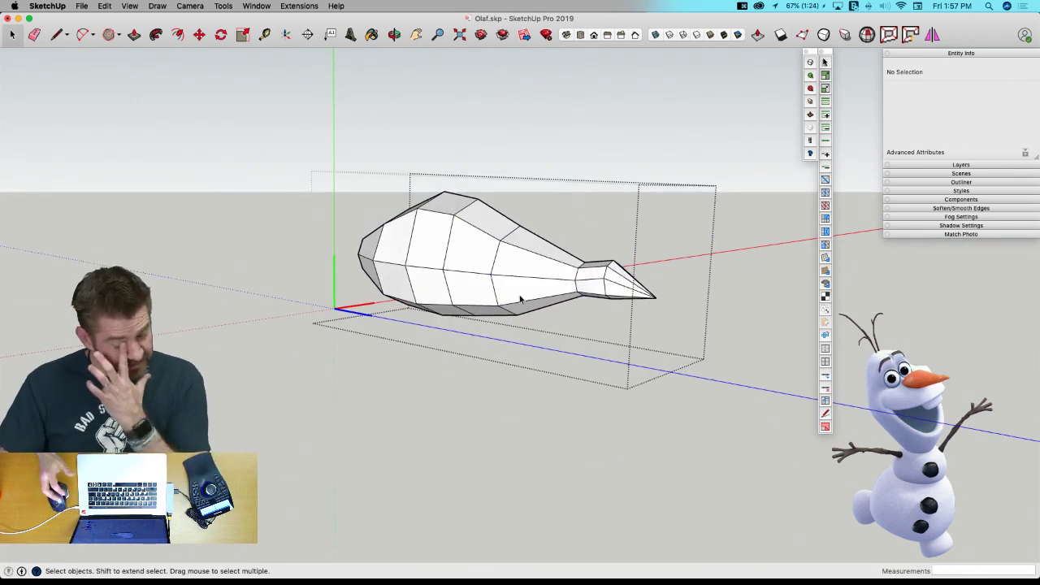
{"action": "key", "text": "u"}
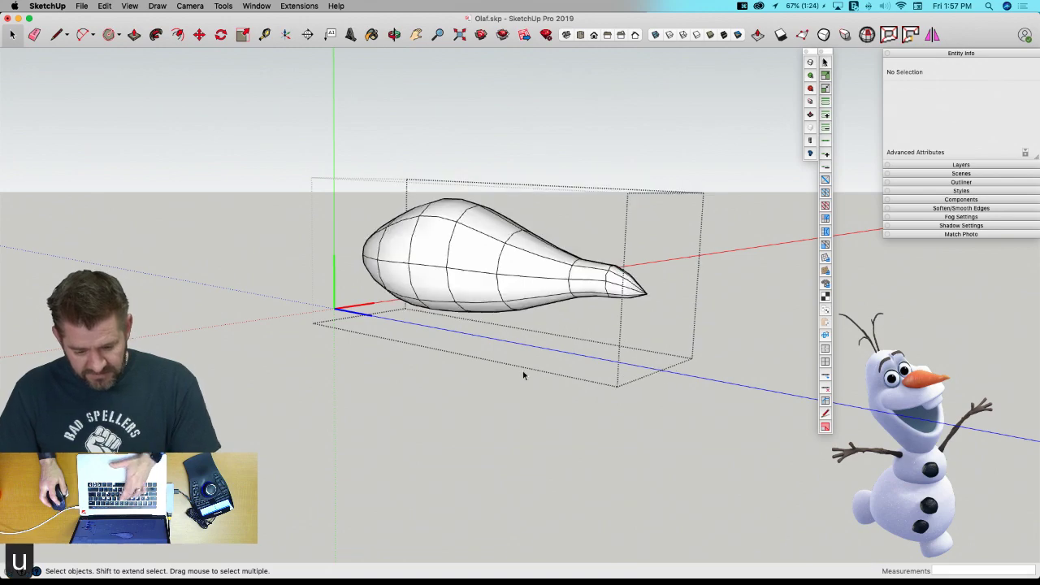
{"action": "left_click", "coordinate": [496, 420]}
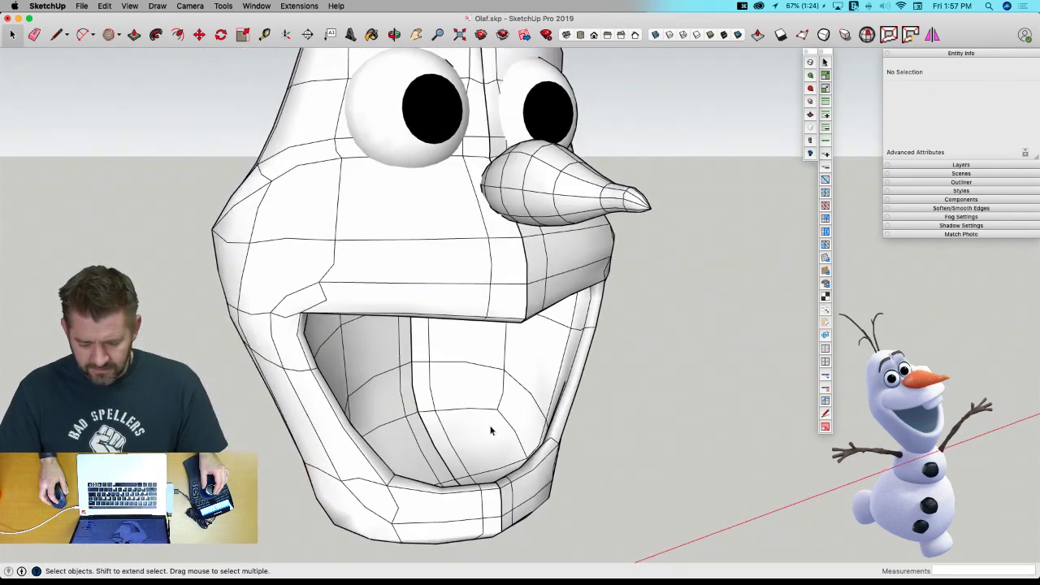
Push the carrot nose 2 1/2" further straight back into the face.
{"action": "key", "text": "m"}
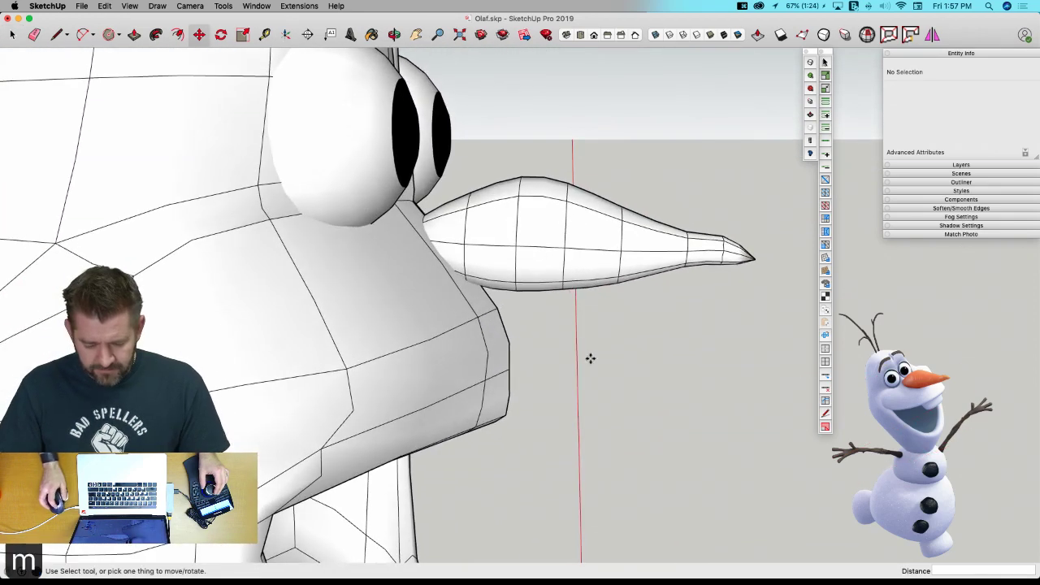
{"action": "key", "text": "Left"}
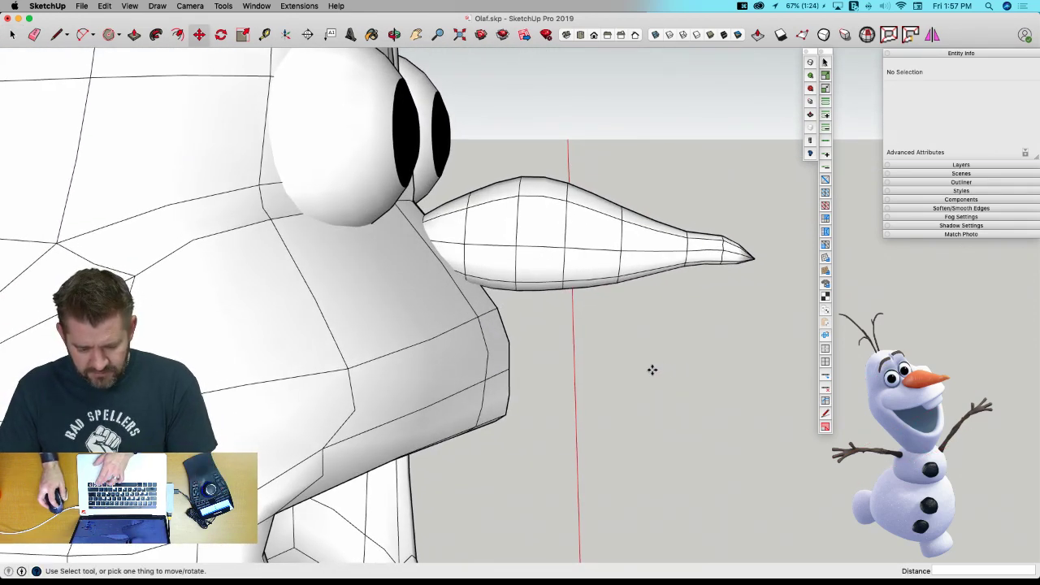
{"action": "left_click", "coordinate": [607, 276]}
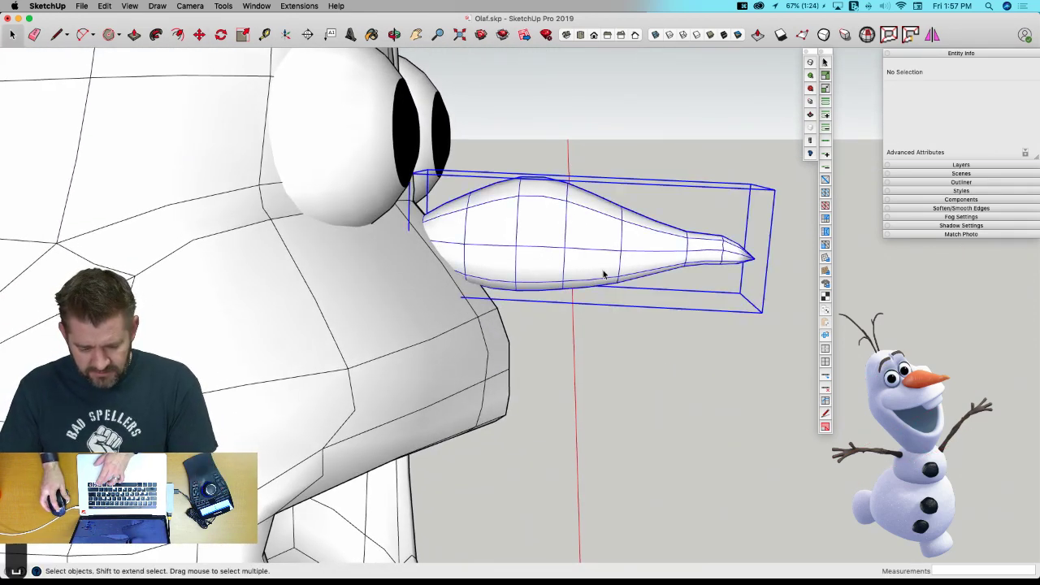
{"action": "left_click", "coordinate": [716, 414]}
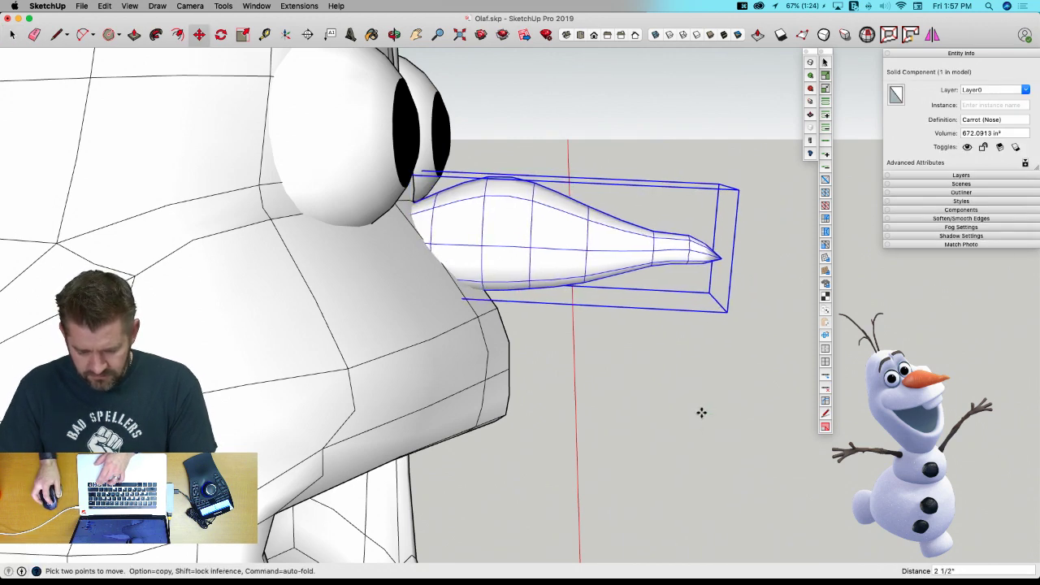
{"action": "key", "text": "space"}
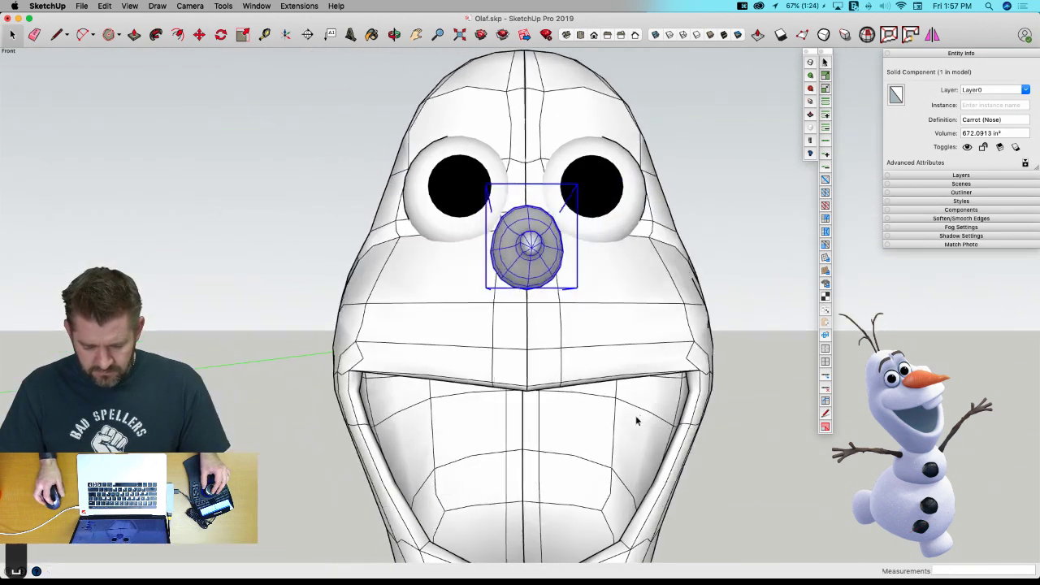
Reopen the carrot unsmoothed, widen all its vertices sideways to a scale of 1.29, and close the component.
{"action": "middle_click_drag", "start_coordinate": [631, 405], "coordinate": [561, 342]}
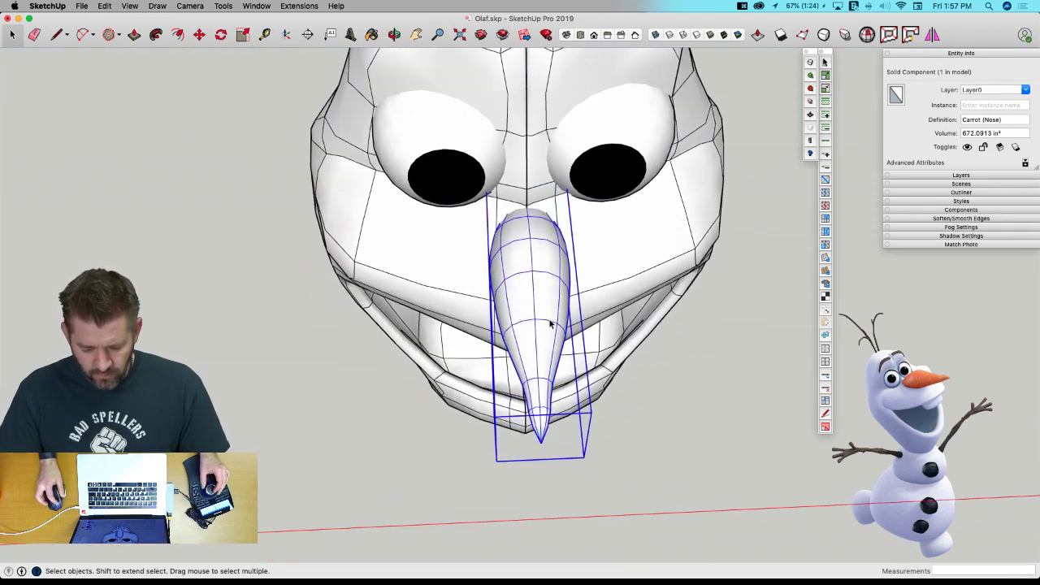
{"action": "double_click", "coordinate": [550, 324]}
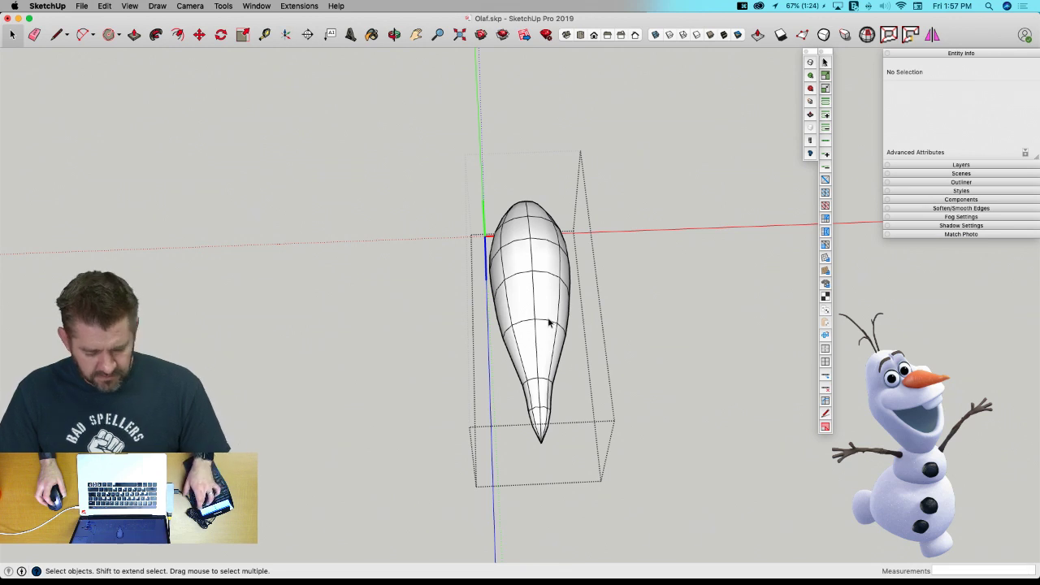
{"action": "key", "text": "u"}
{"action": "key", "text": "super+a"}
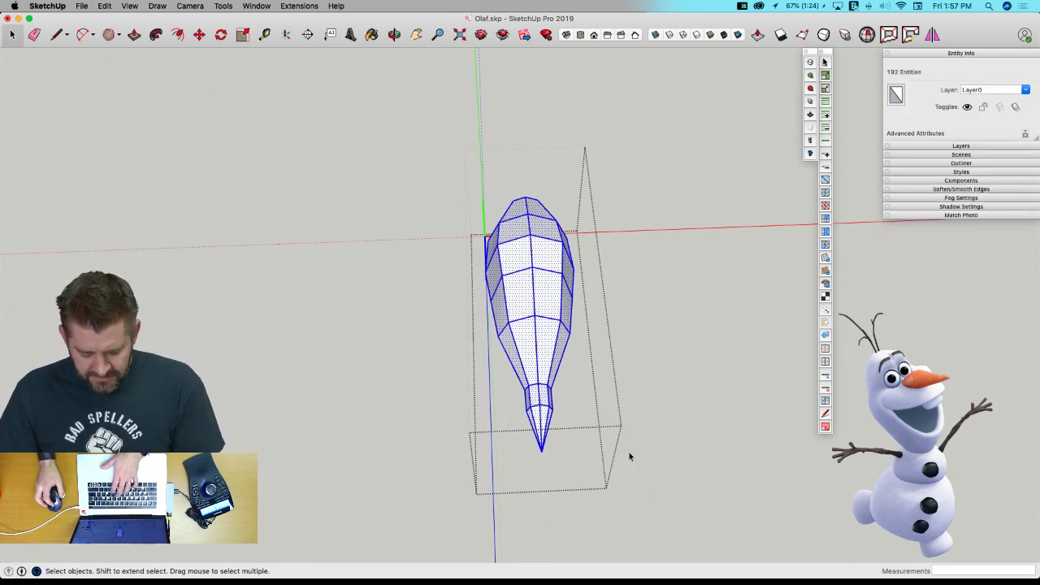
{"action": "key", "text": "v"}
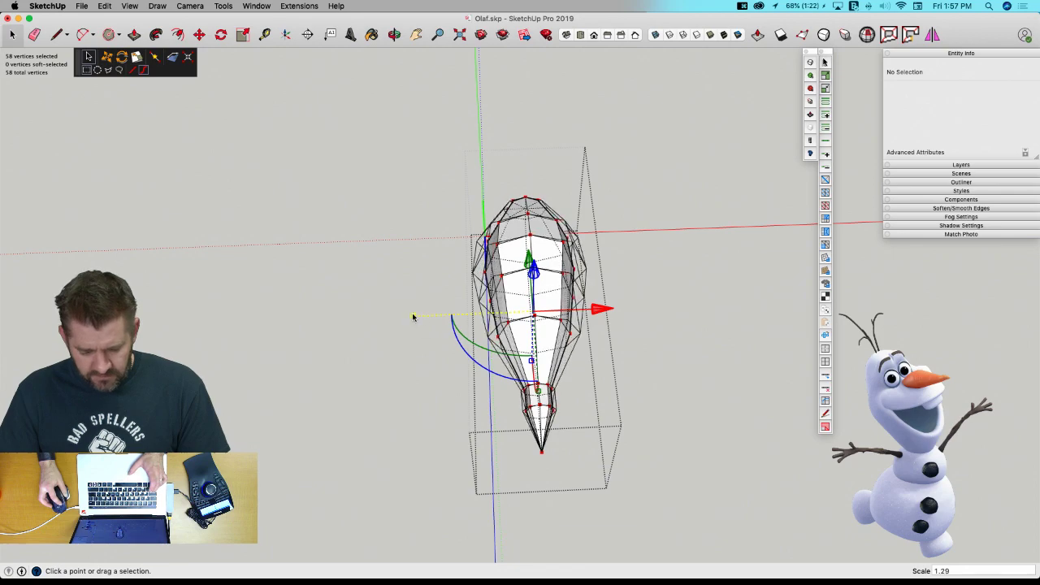
{"action": "left_click_drag", "start_coordinate": [414, 317], "coordinate": [414, 319]}
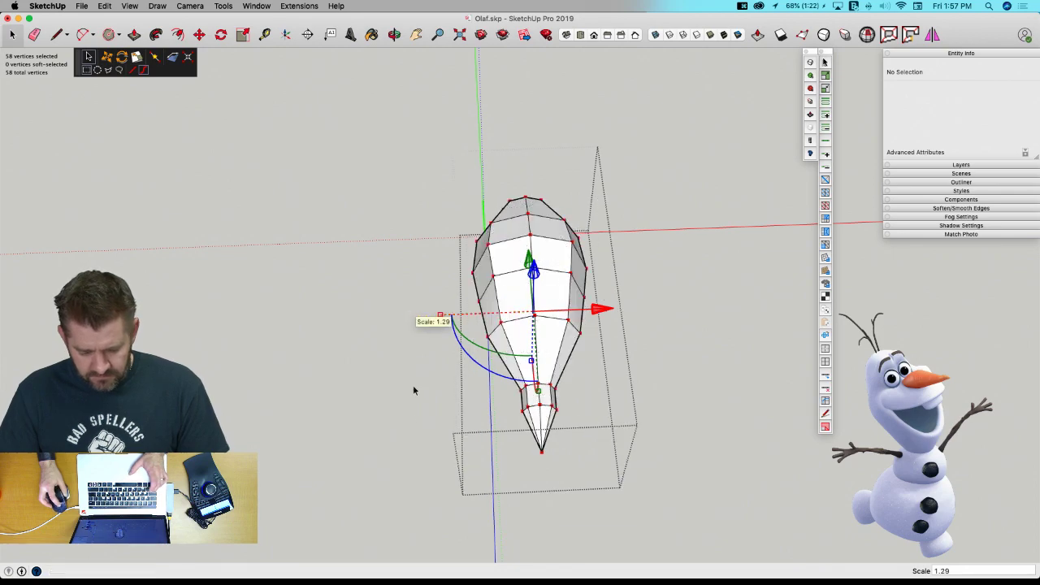
{"action": "key", "text": "space"}
{"action": "left_click", "coordinate": [390, 454]}
{"action": "left_click", "coordinate": [390, 454]}
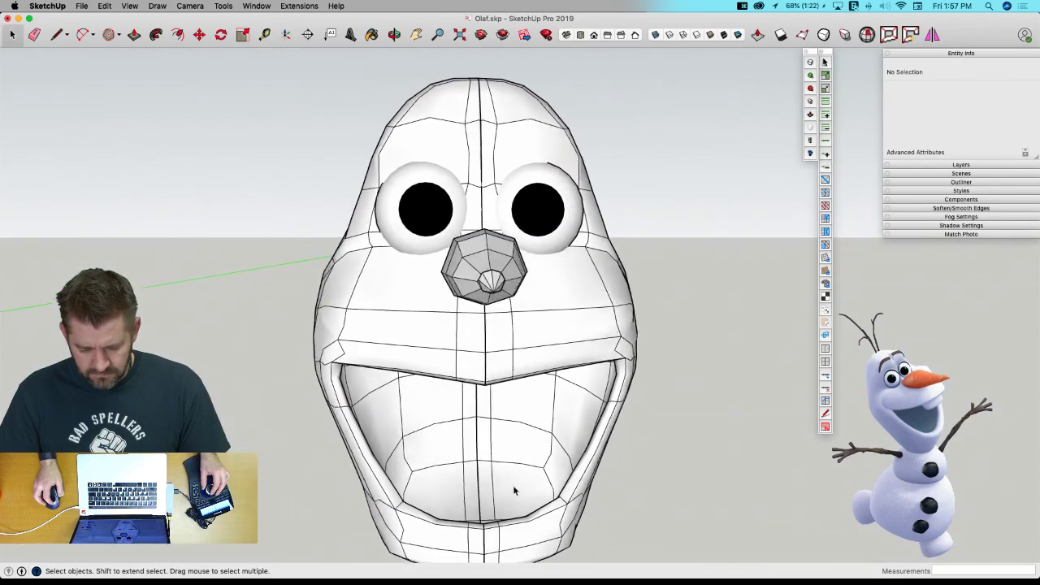
Turn subdivision smoothing back on for the widened carrot nose and deselect it.
{"action": "middle_click_drag", "start_coordinate": [514, 490], "coordinate": [505, 371]}
{"action": "key", "text": "space"}
{"action": "left_click", "coordinate": [504, 338]}
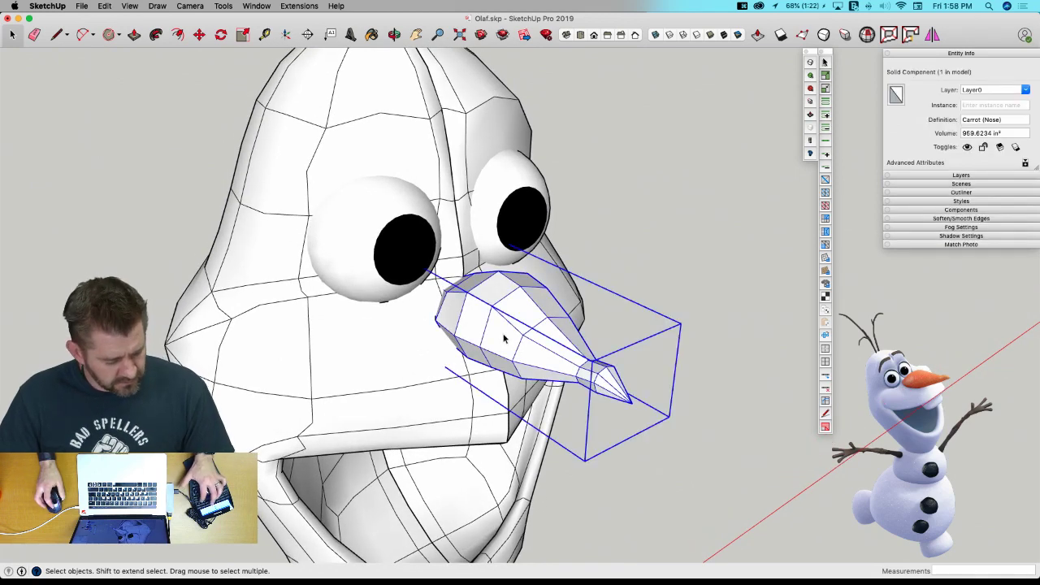
{"action": "scroll", "coordinate": [755, 367], "scroll_direction": "down", "scroll_amount": 10}
{"action": "left_click", "coordinate": [717, 386]}
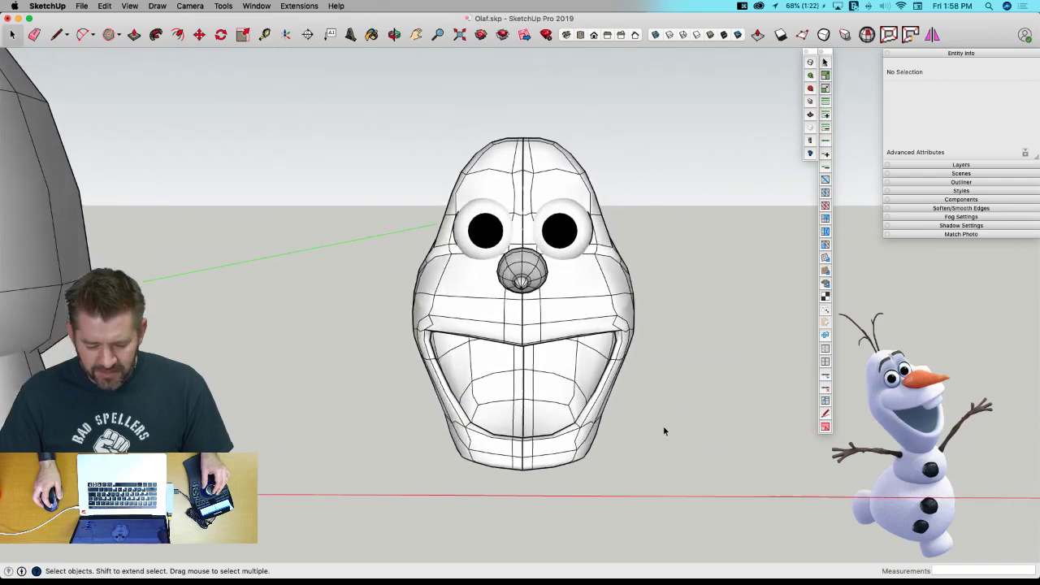
Tilt the carrot nose's tip down by about 9.4° and move the nose about 1 3/16" back into the face.
{"action": "middle_click_drag", "start_coordinate": [651, 408], "coordinate": [635, 344]}
{"action": "left_click", "coordinate": [569, 355]}
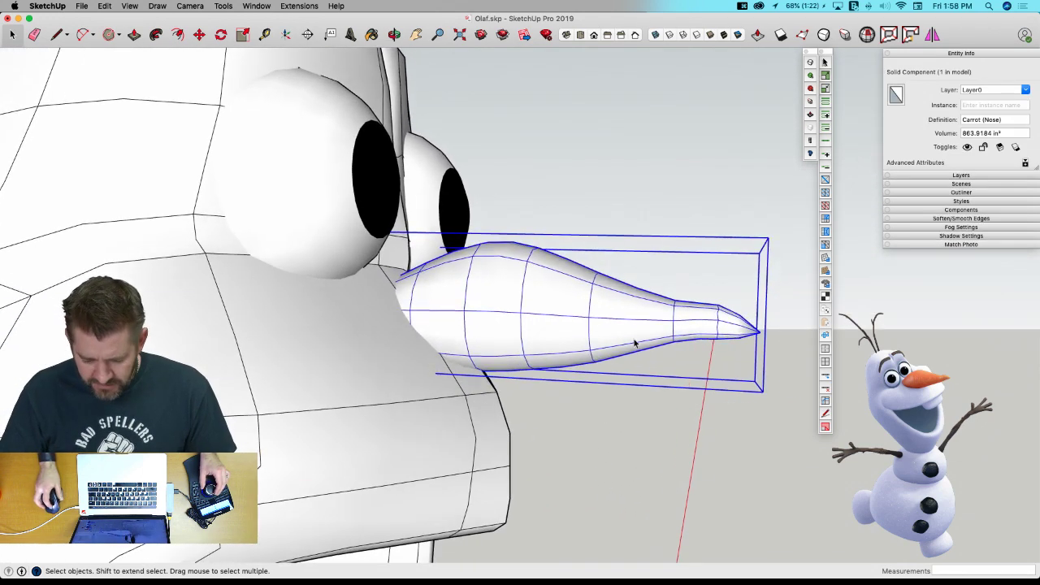
{"action": "left_click", "coordinate": [719, 313]}
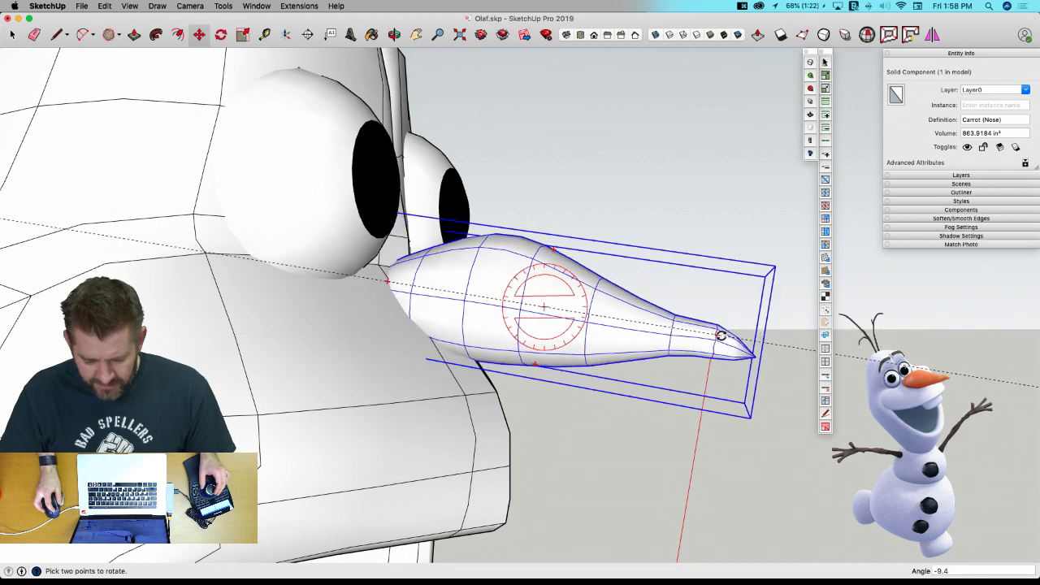
{"action": "left_click", "coordinate": [701, 437]}
{"action": "key", "text": "Up"}
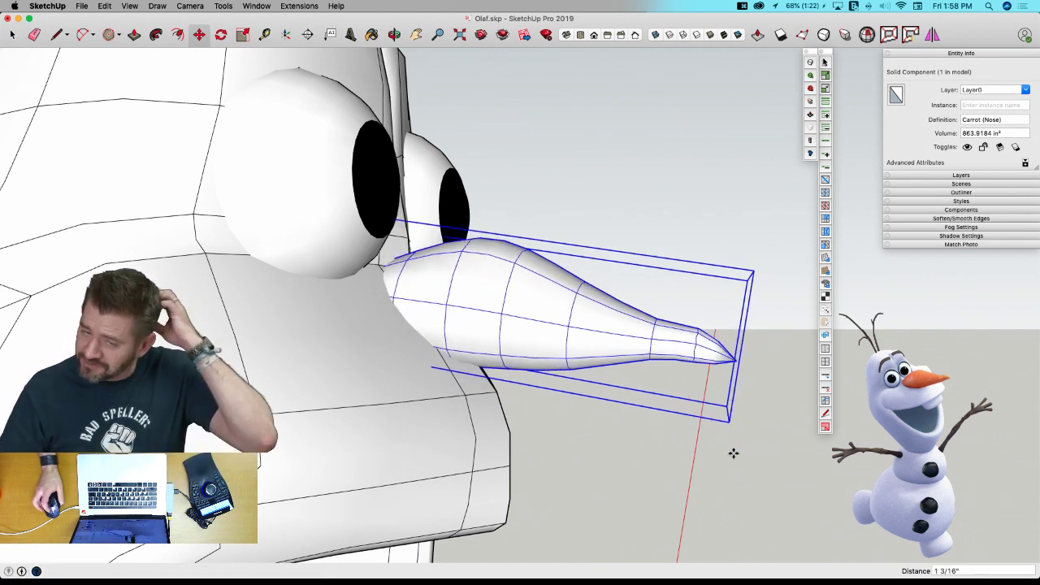
{"action": "left_click", "coordinate": [733, 453]}
{"action": "middle_click_drag", "start_coordinate": [733, 453], "coordinate": [569, 521]}
{"action": "key", "text": "space"}
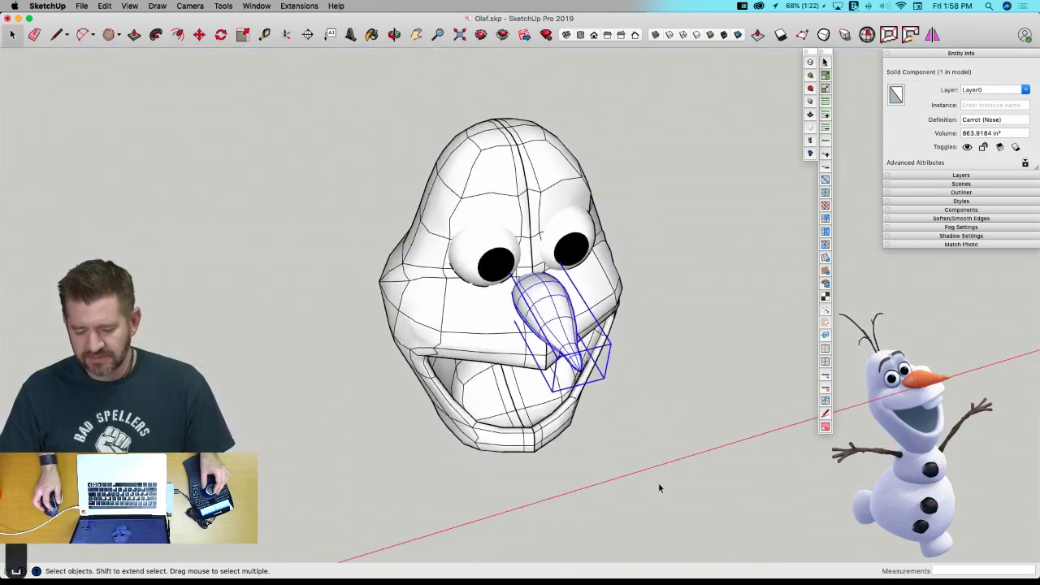
{"action": "left_click", "coordinate": [657, 485]}
Examine the tilted nose against the eyes, then check the body's buttons and the eye's fit in the head from the side.
{"action": "left_click", "coordinate": [546, 313]}
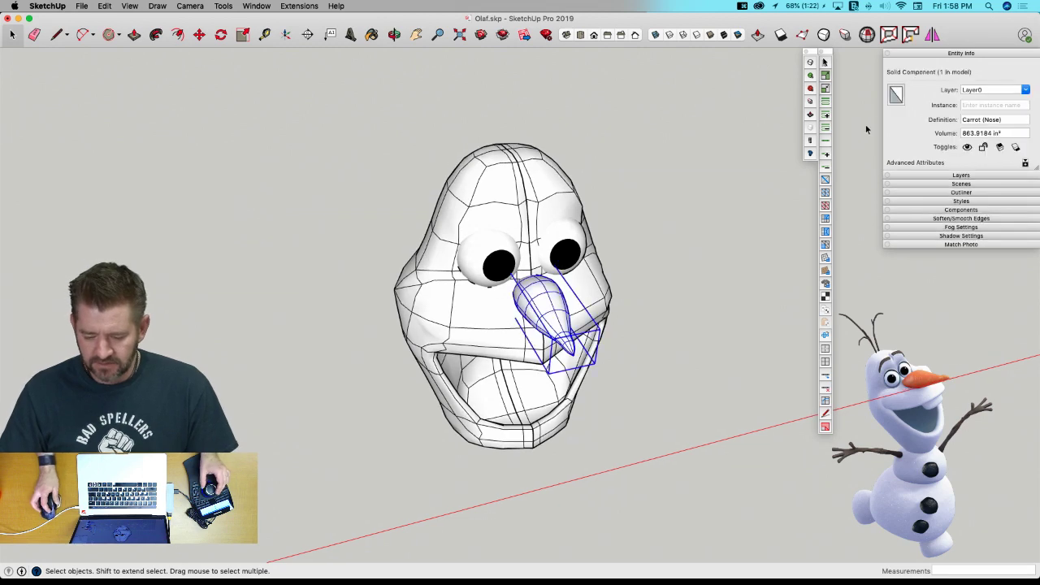
{"action": "scroll", "coordinate": [603, 247], "scroll_direction": "down", "scroll_amount": 6}
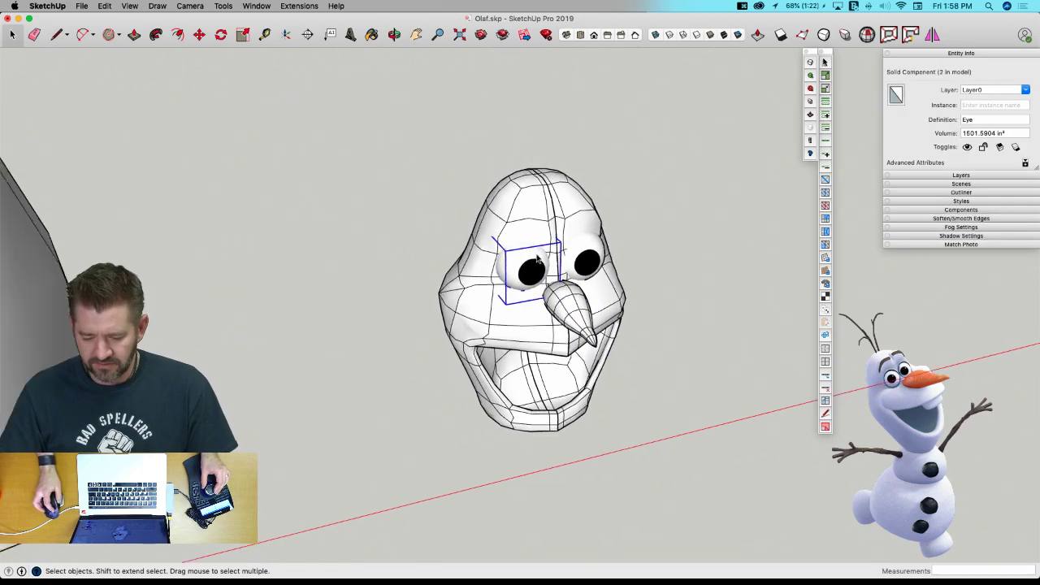
{"action": "left_click", "coordinate": [365, 330]}
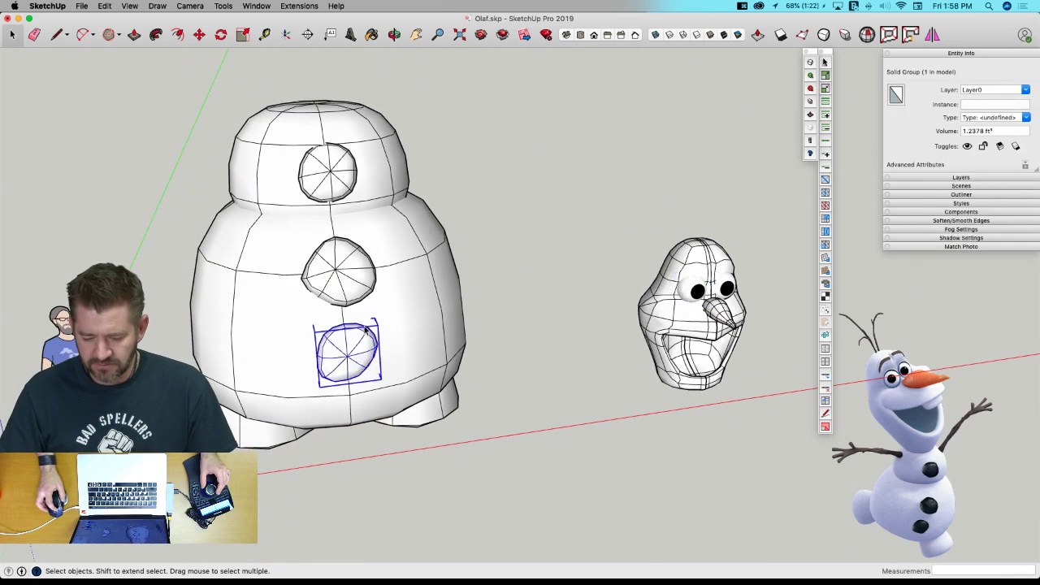
{"action": "left_click", "coordinate": [430, 293]}
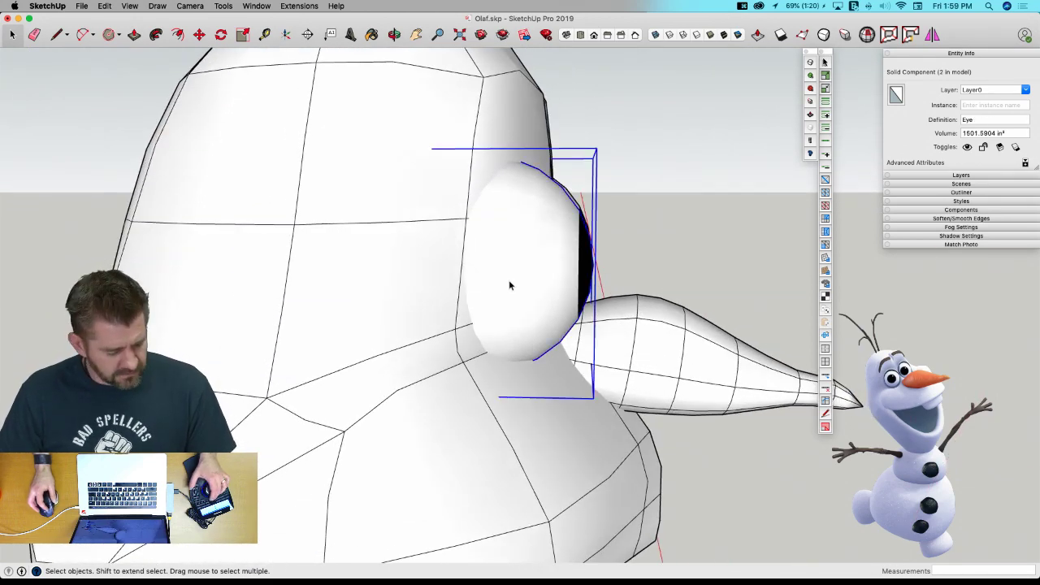
{"action": "key", "text": "alt+h"}
{"action": "key", "text": "alt+h"}
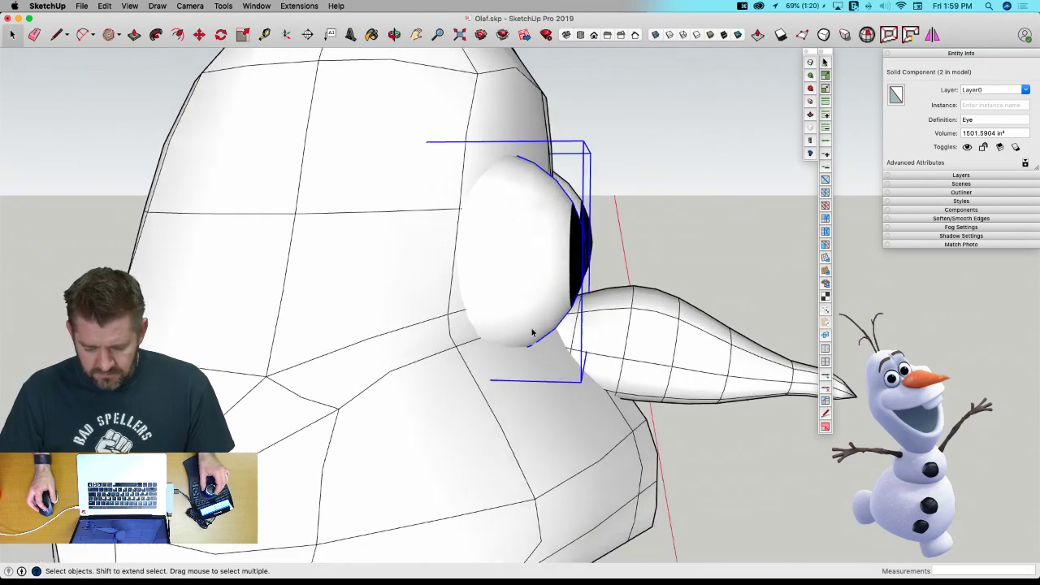
{"action": "left_click", "coordinate": [623, 431]}
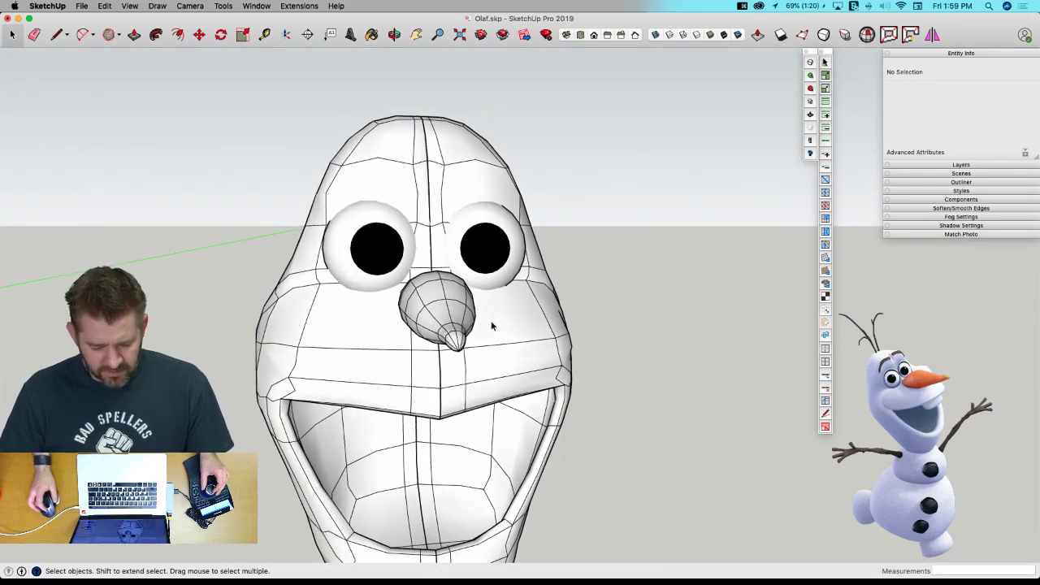
Open one head half unsmoothed and raise the two vertices of the outer cheek edge above the mouth corner by 3 1/2".
{"action": "double_click", "coordinate": [307, 331]}
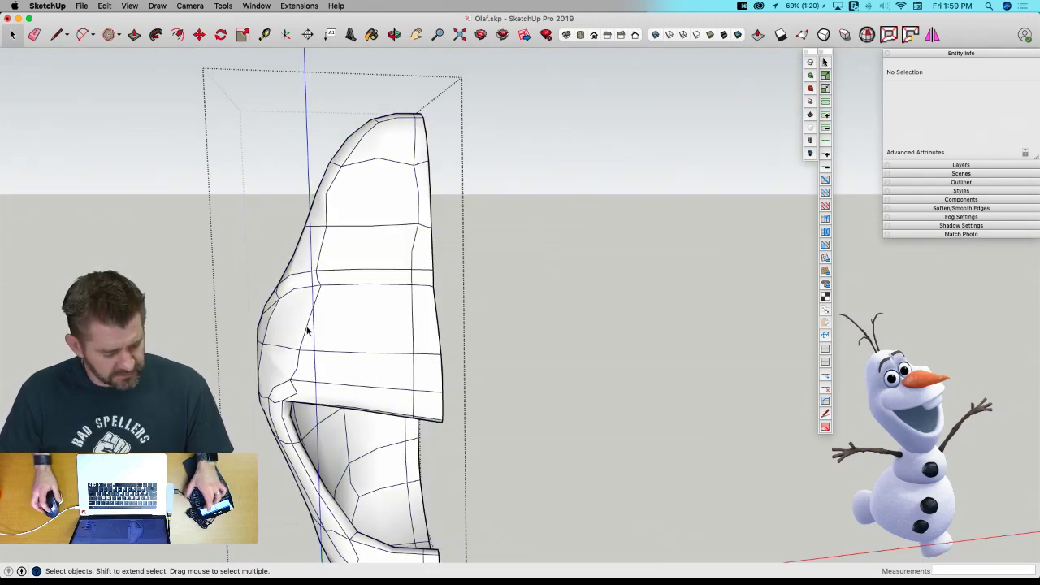
{"action": "key", "text": "u"}
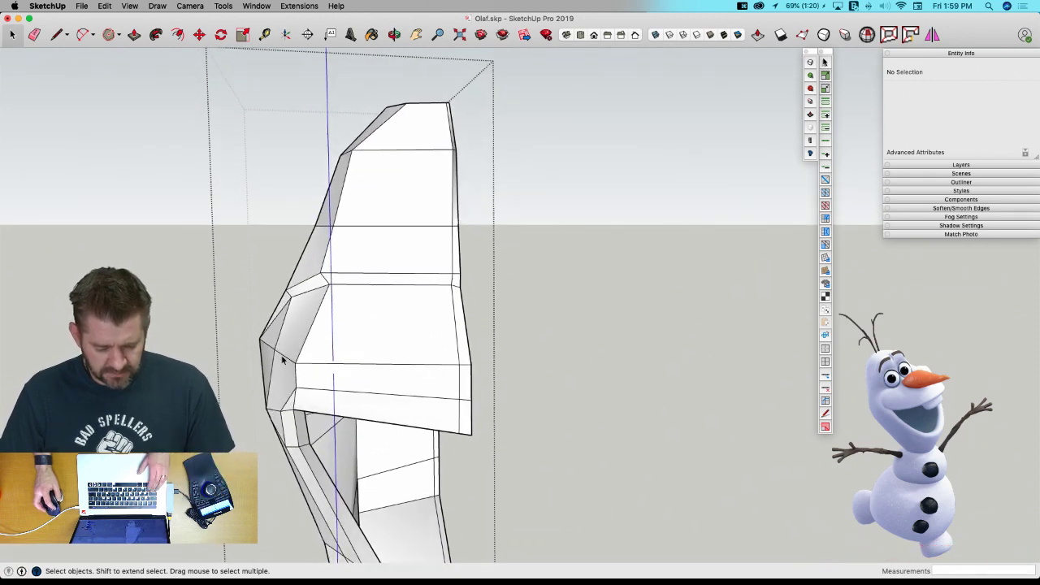
{"action": "left_click", "coordinate": [275, 352]}
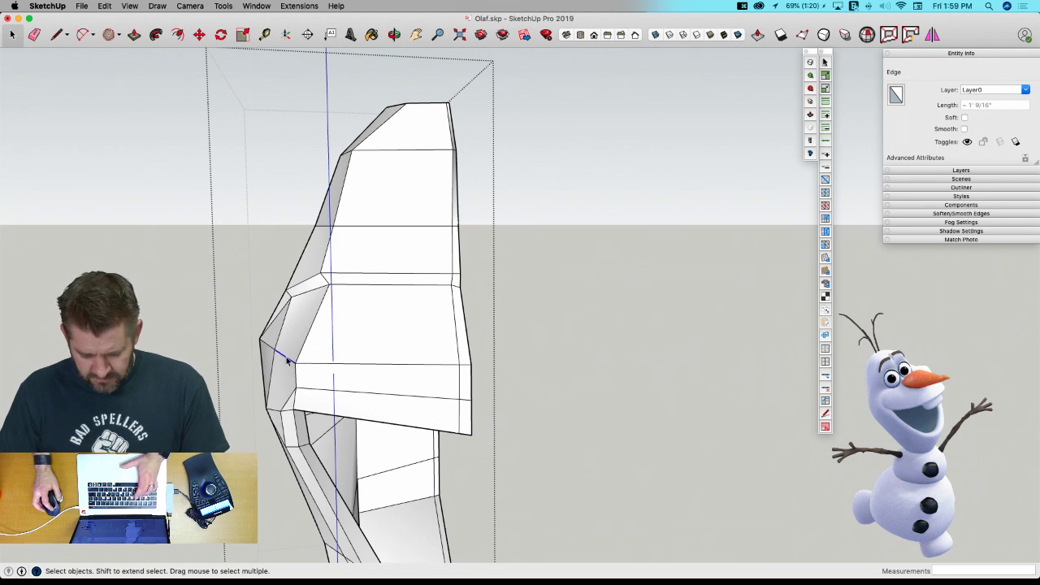
{"action": "key", "text": "v"}
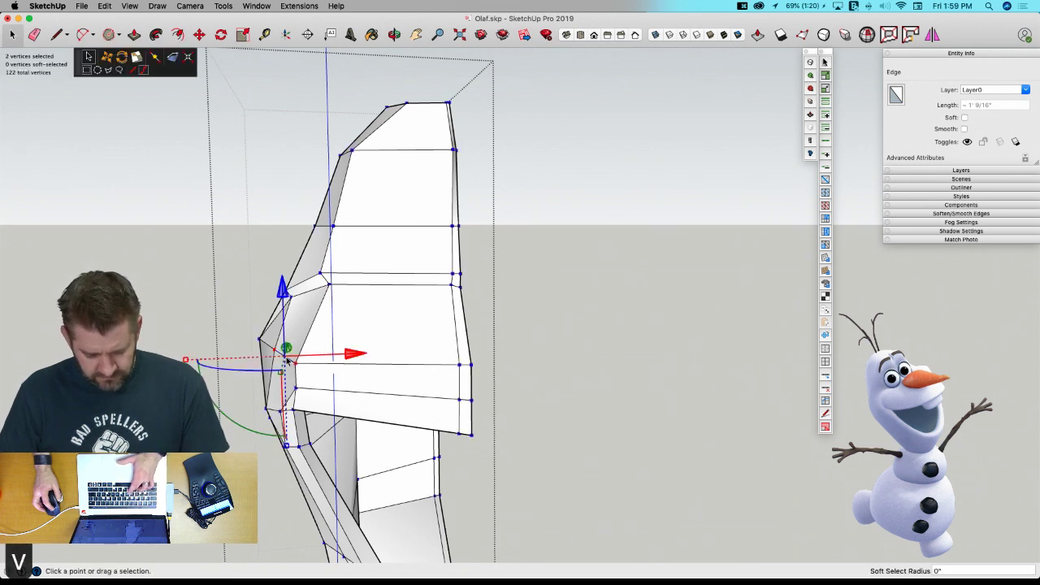
{"action": "left_click_drag", "start_coordinate": [281, 289], "coordinate": [281, 263]}
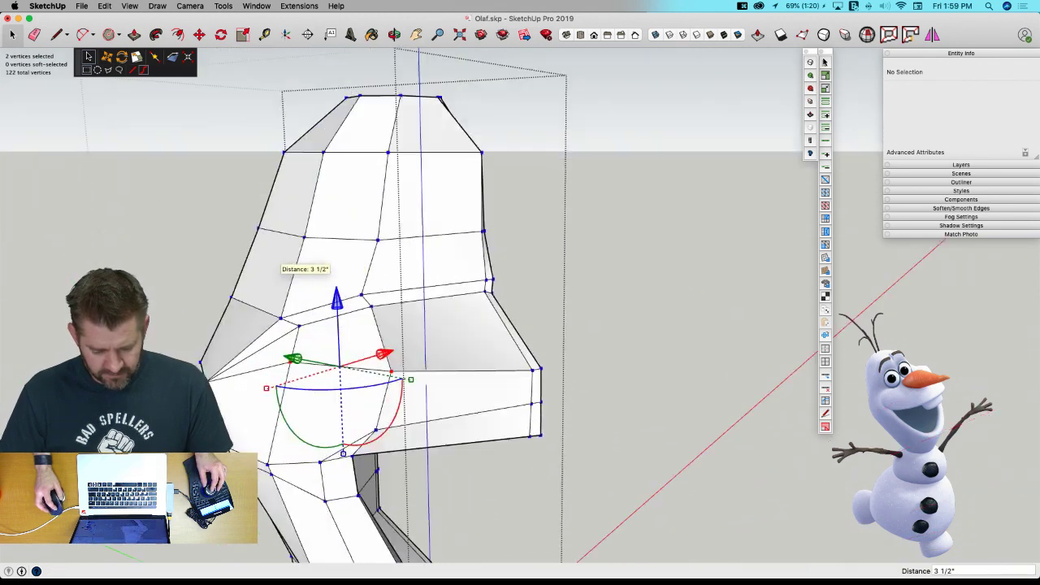
Turn subdivision smoothing back on for the head half, close the component, and dismiss the error report.
{"action": "key", "text": "u"}
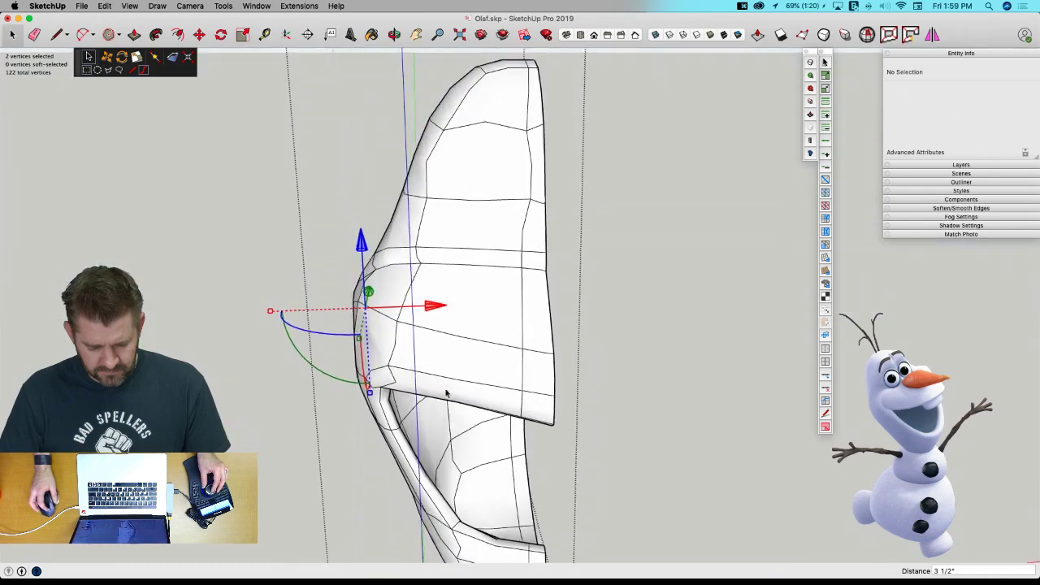
{"action": "middle_click_drag", "start_coordinate": [354, 283], "coordinate": [367, 384]}
{"action": "scroll", "coordinate": [368, 384], "scroll_direction": "down", "scroll_amount": 3}
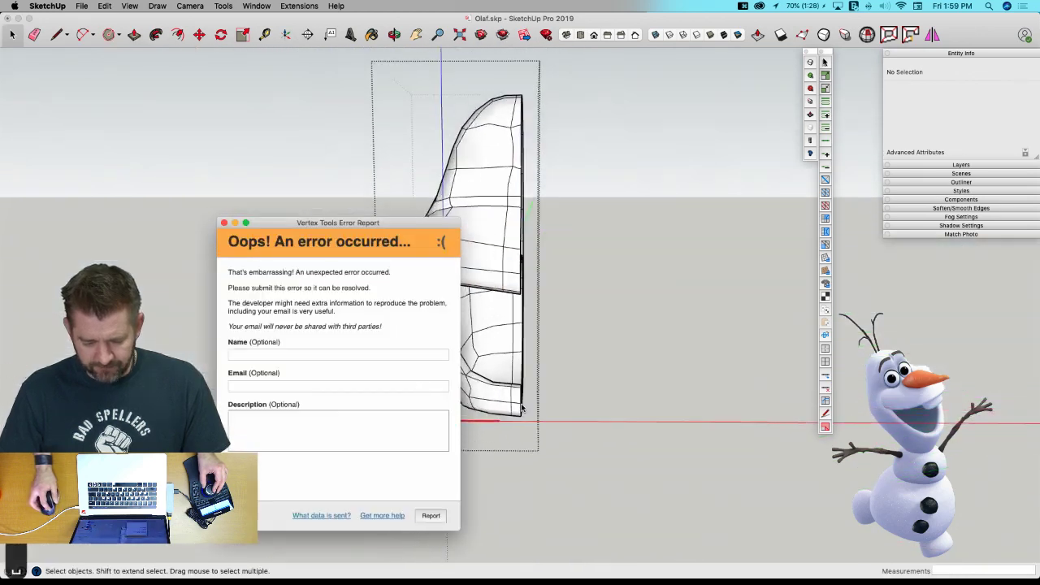
{"action": "left_click", "coordinate": [224, 223]}
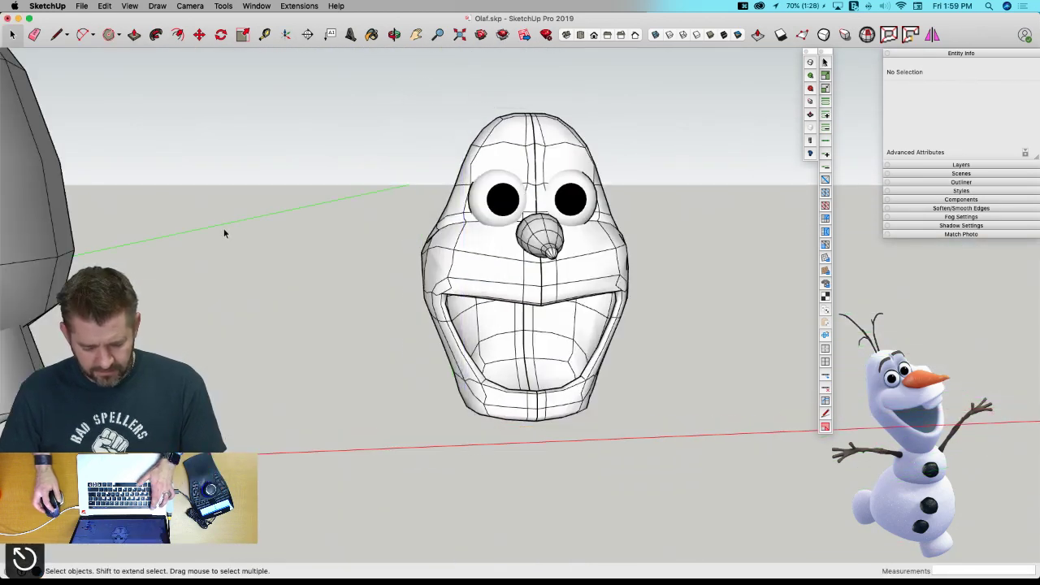
Inspect the reshaped cheek and mouth inside the head half, then close it and examine the whole face.
{"action": "middle_click_drag", "start_coordinate": [257, 293], "coordinate": [470, 288]}
{"action": "scroll", "coordinate": [469, 287], "scroll_direction": "up", "scroll_amount": 1}
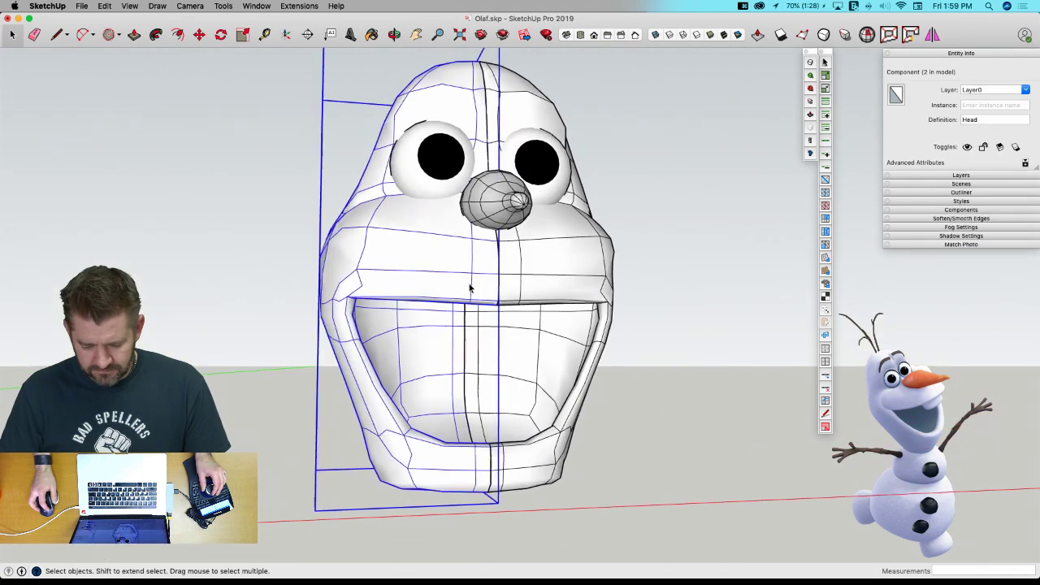
{"action": "double_click", "coordinate": [469, 286]}
{"action": "scroll", "coordinate": [415, 287], "scroll_direction": "up", "scroll_amount": 2}
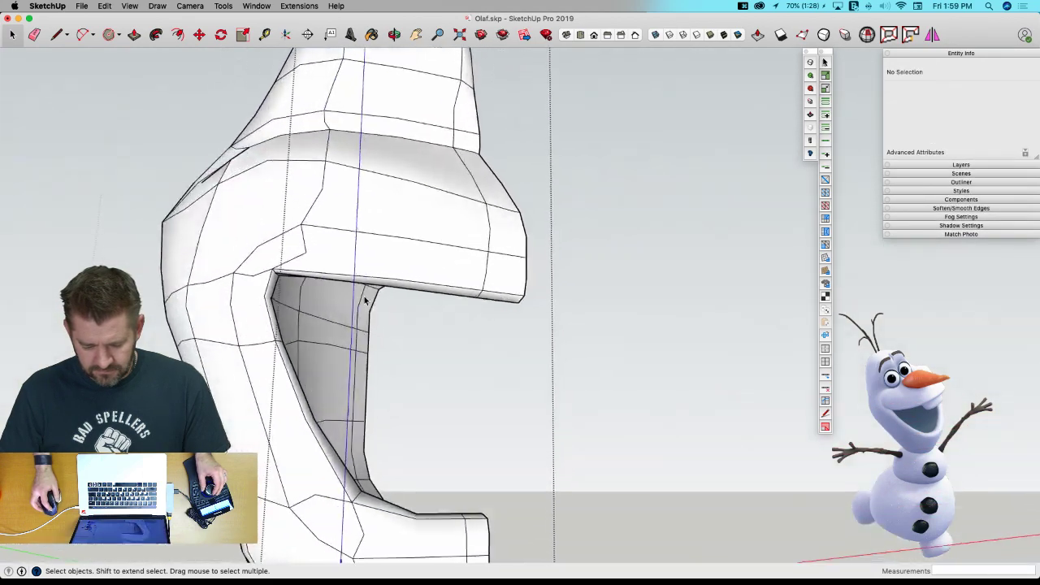
{"action": "left_click", "coordinate": [567, 338]}
{"action": "key", "text": "space"}
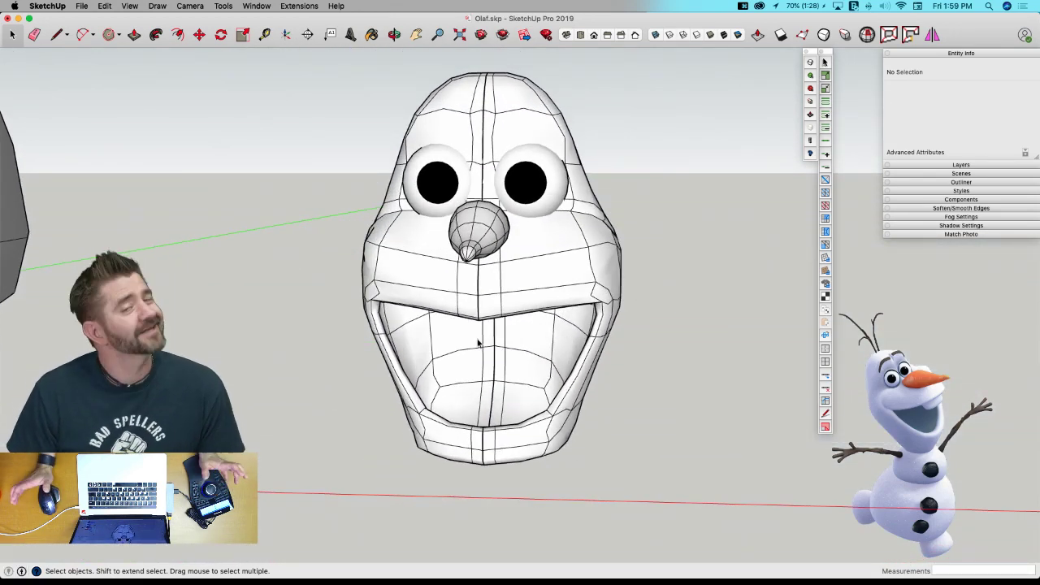
{"action": "middle_click_drag", "start_coordinate": [478, 343], "coordinate": [351, 300]}
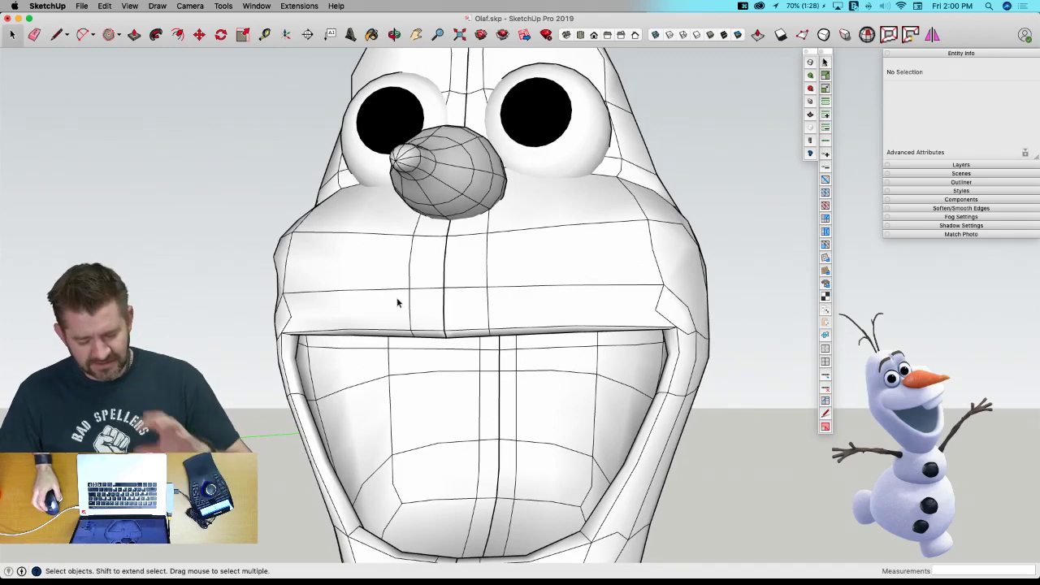
Combine the two head halves into one component with the definition name Whole Head.
{"action": "left_click", "coordinate": [488, 319]}
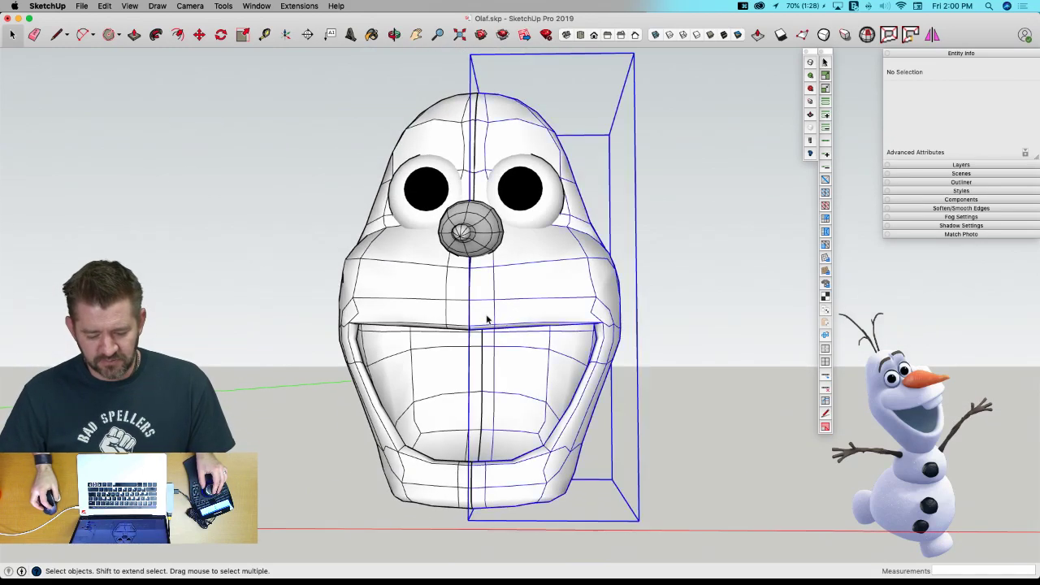
{"action": "left_click", "coordinate": [432, 302], "text": "shift"}
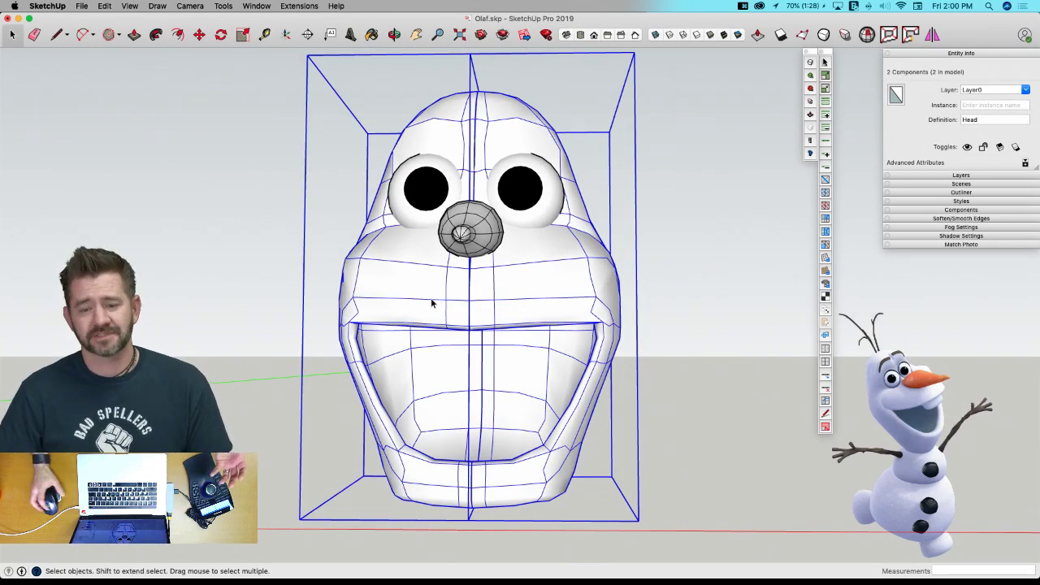
{"action": "right_click", "coordinate": [459, 311]}
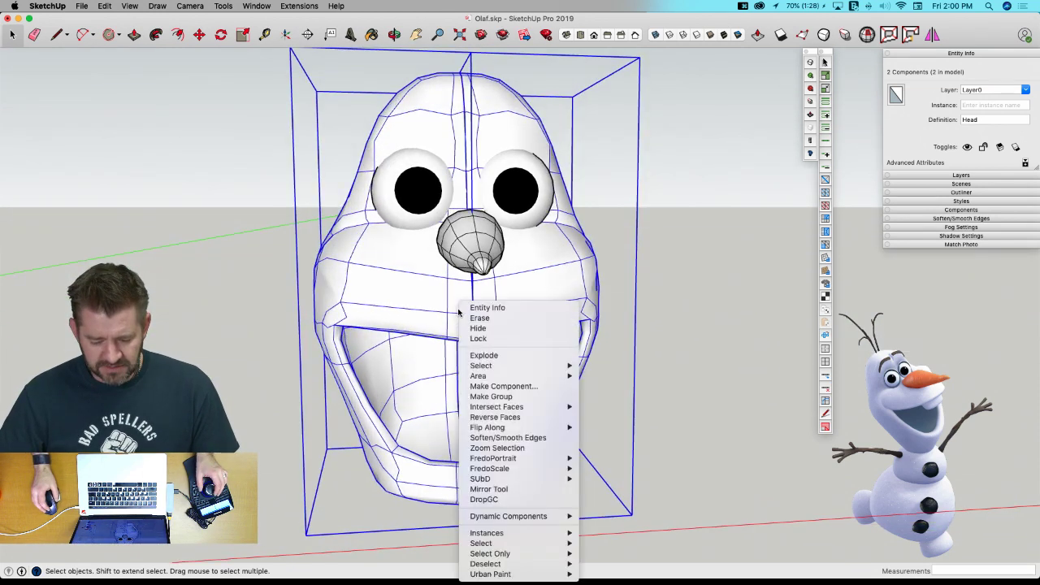
{"action": "left_click", "coordinate": [517, 387]}
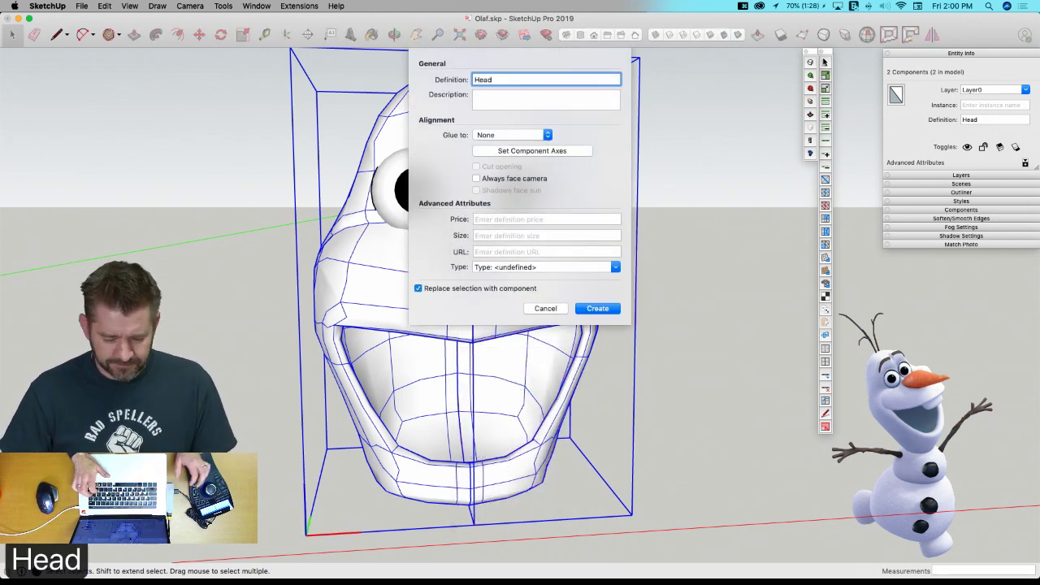
{"action": "key", "text": "Return"}
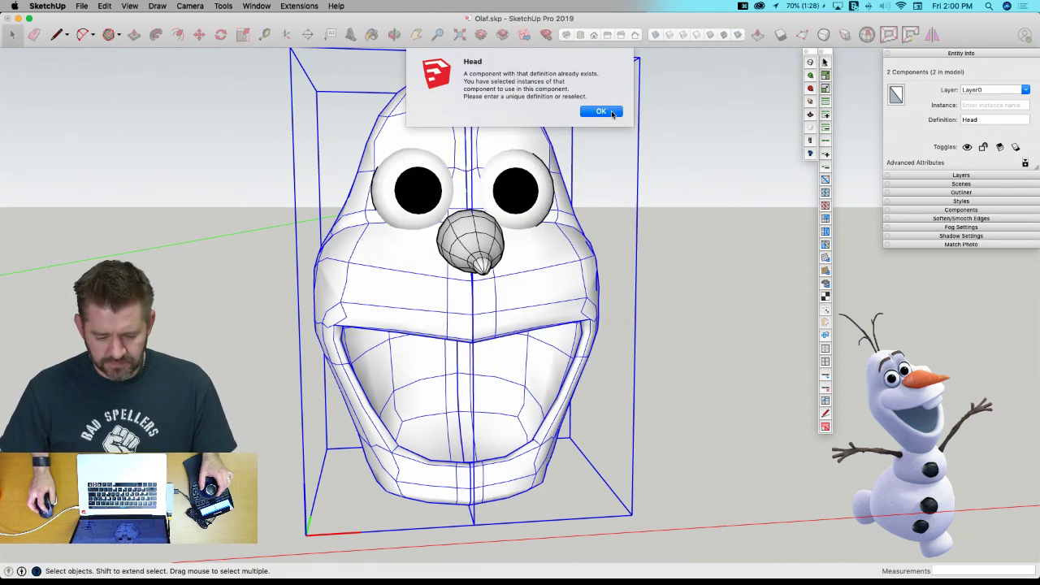
{"action": "left_click", "coordinate": [602, 112]}
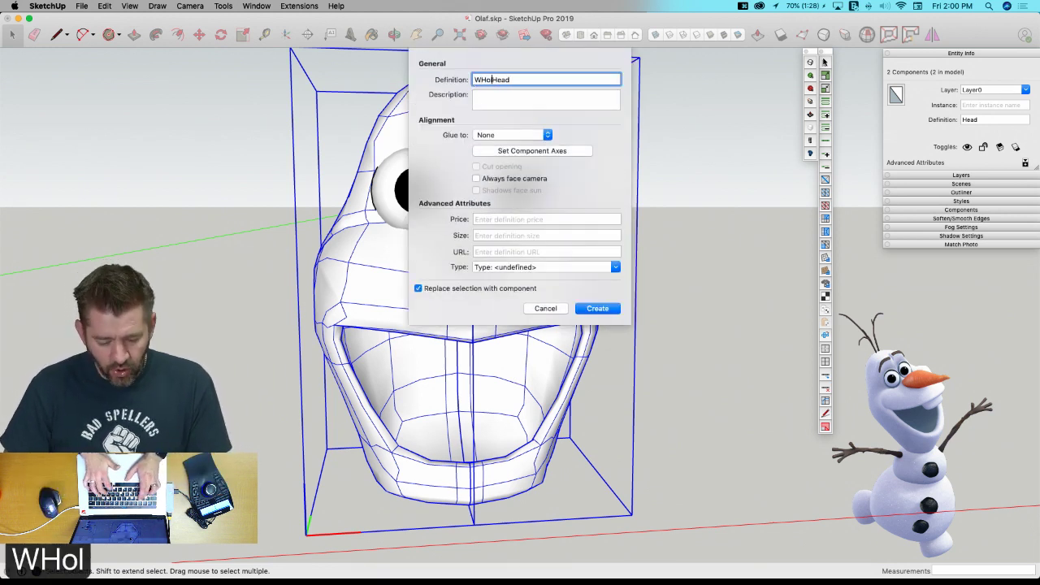
{"action": "type", "text": "W"}
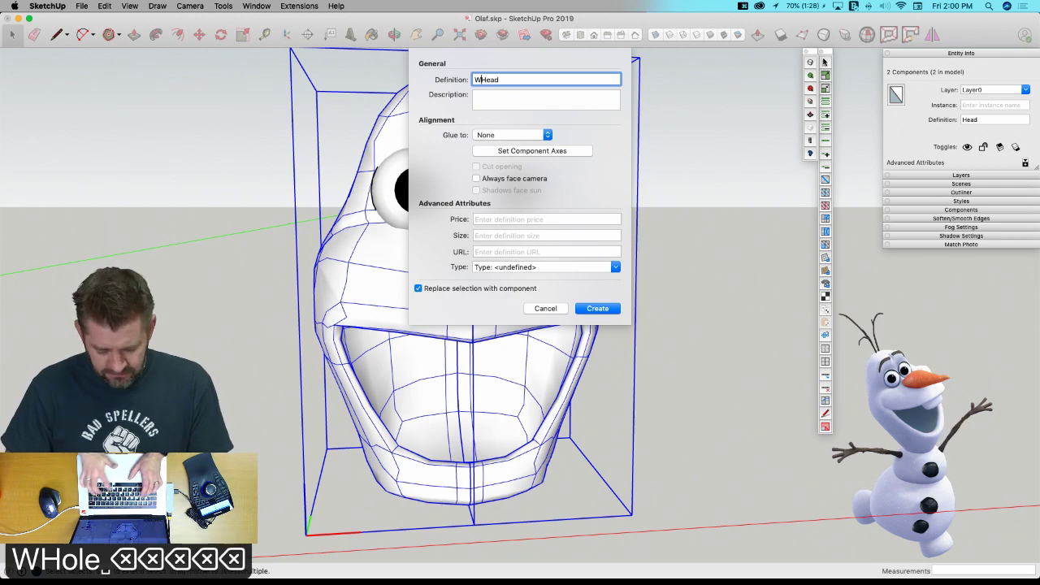
{"action": "type", "text": "hole"}
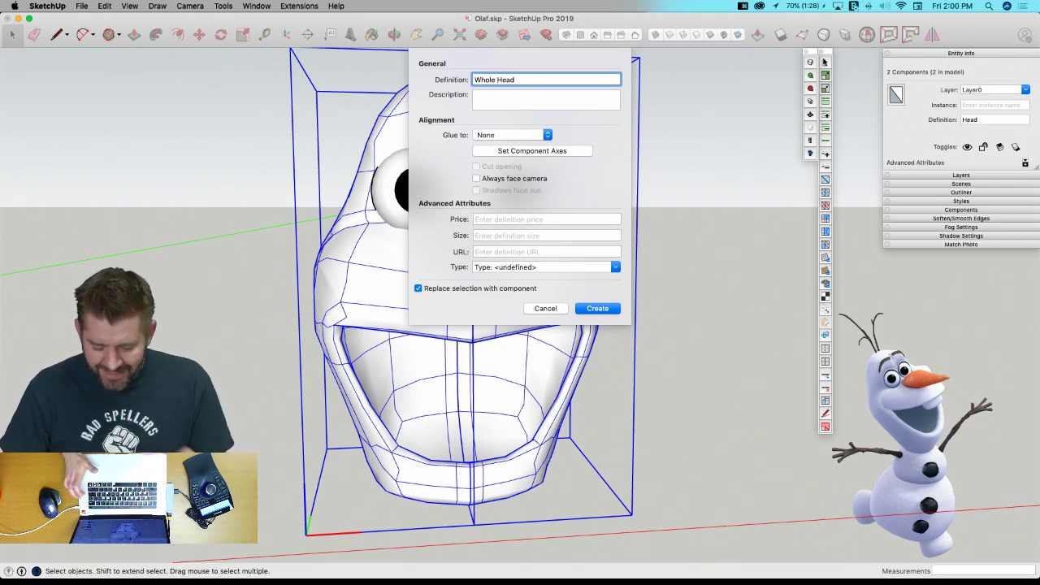
{"action": "key", "text": "Return"}
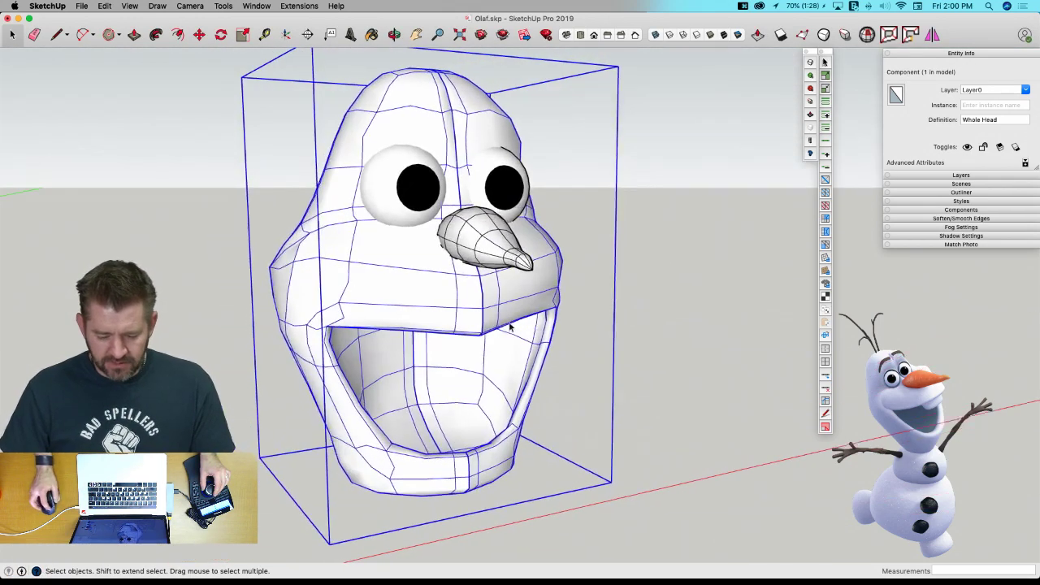
Open the Whole Head component and turn off subdivision smoothing for both head halves inside it.
{"action": "double_click", "coordinate": [509, 323]}
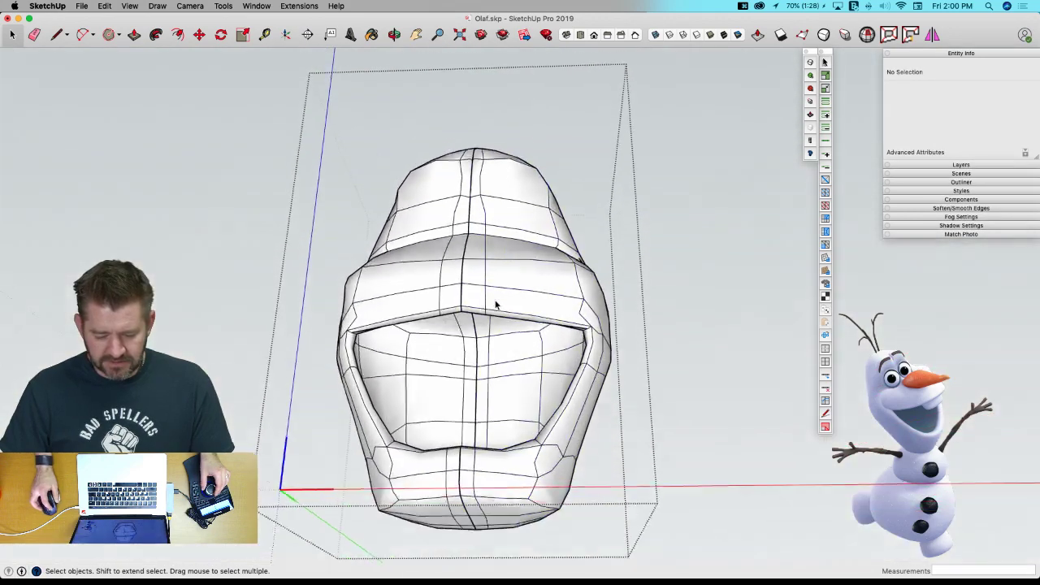
{"action": "left_click", "coordinate": [494, 304]}
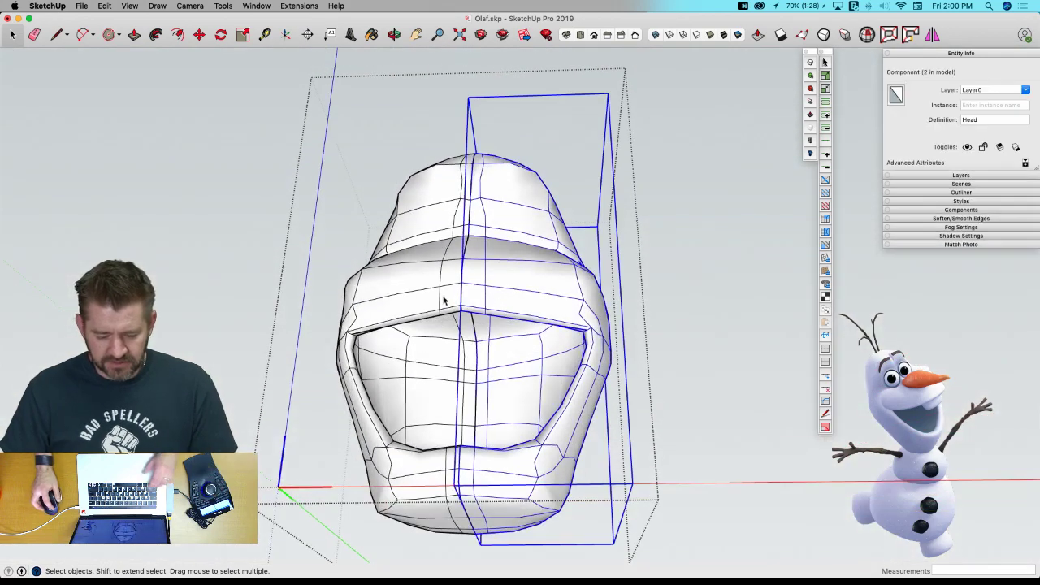
{"action": "left_click", "coordinate": [444, 300]}
{"action": "left_click", "coordinate": [550, 307], "text": "shift"}
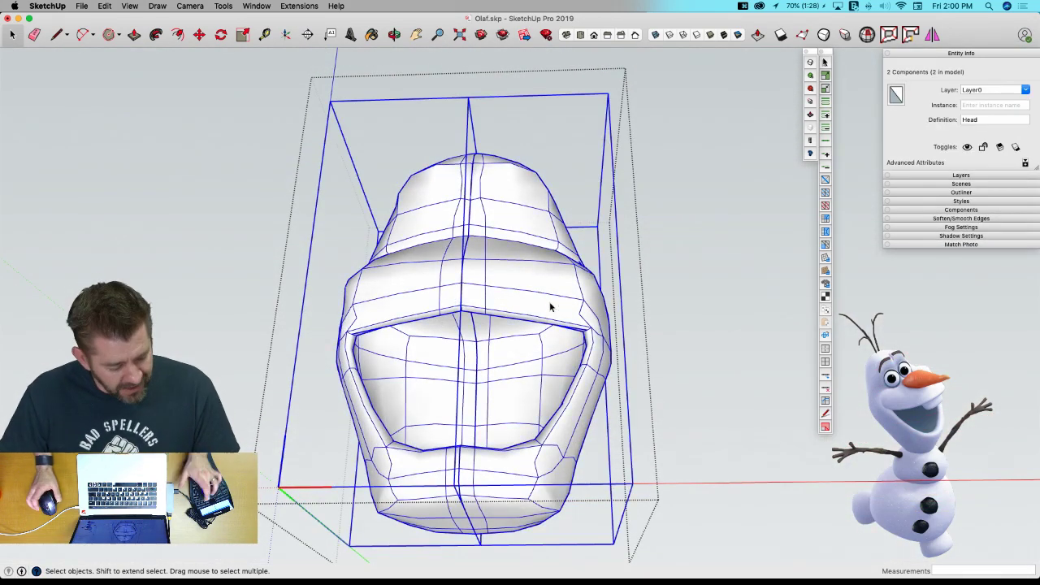
{"action": "key", "text": "u"}
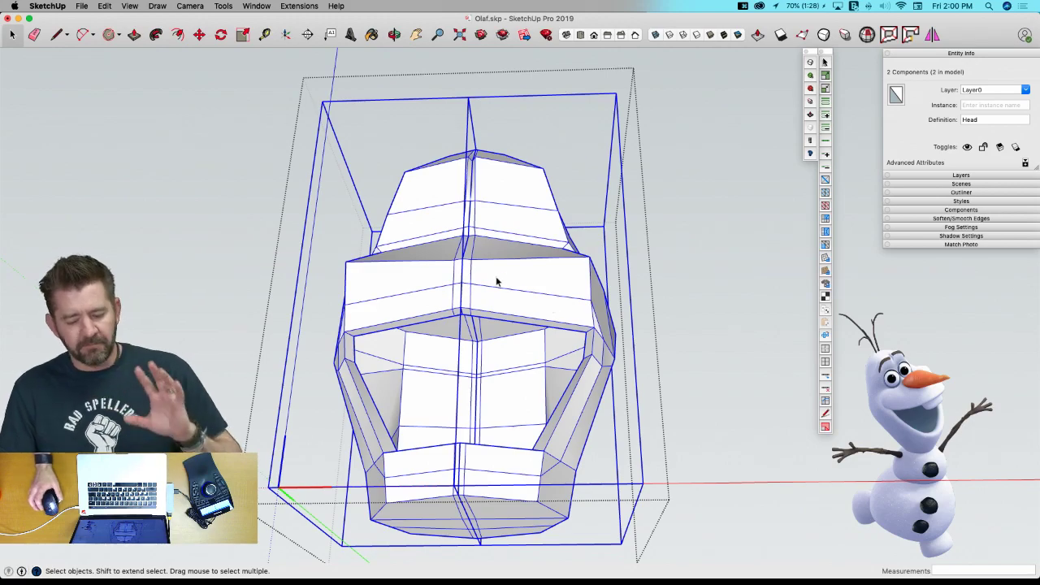
Explode both unsmoothed head halves so their geometry merges into a single mesh, and clear the selection.
{"action": "mouse_move", "coordinate": [488, 305]}
{"action": "middle_mouse_down"}
{"action": "mouse_move", "coordinate": [491, 316]}
{"action": "mouse_move", "coordinate": [469, 248]}
{"action": "mouse_move", "coordinate": [490, 179]}
{"action": "mouse_move", "coordinate": [485, 206]}
{"action": "mouse_move", "coordinate": [532, 301]}
{"action": "mouse_move", "coordinate": [547, 210]}
{"action": "mouse_move", "coordinate": [480, 204]}
{"action": "mouse_move", "coordinate": [425, 227]}
{"action": "mouse_move", "coordinate": [414, 244]}
{"action": "mouse_move", "coordinate": [483, 205]}
{"action": "mouse_move", "coordinate": [457, 246]}
{"action": "mouse_move", "coordinate": [442, 360]}
{"action": "mouse_move", "coordinate": [448, 388]}
{"action": "mouse_move", "coordinate": [385, 481]}
{"action": "mouse_move", "coordinate": [515, 344]}
{"action": "mouse_move", "coordinate": [501, 299]}
{"action": "middle_mouse_up"}
{"action": "scroll", "coordinate": [491, 316], "scroll_direction": "up", "scroll_amount": 10}
{"action": "scroll", "coordinate": [539, 204], "scroll_direction": "down", "scroll_amount": 5}
{"action": "scroll", "coordinate": [537, 204], "scroll_direction": "up", "scroll_amount": 8}
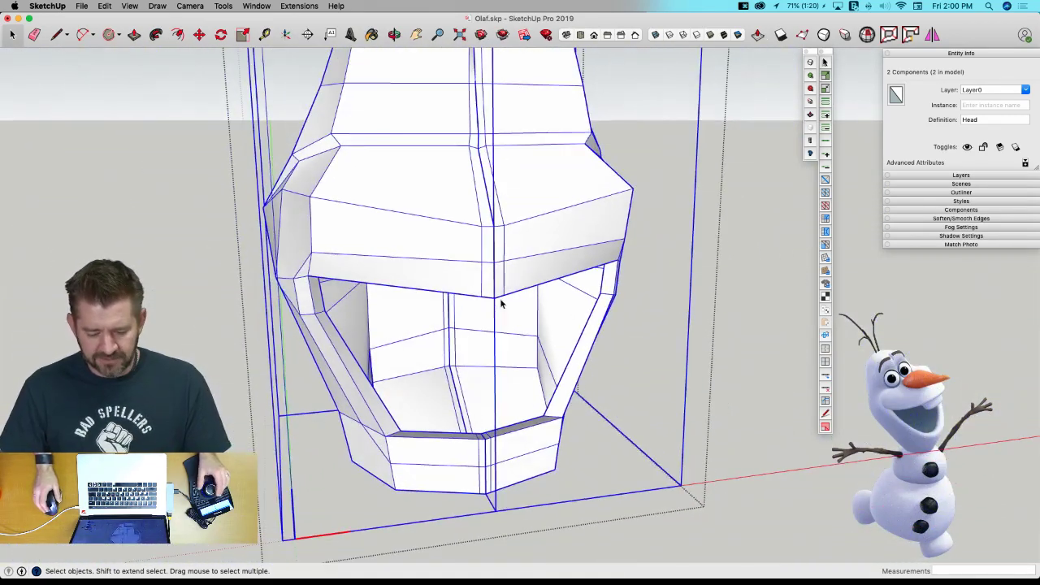
{"action": "right_click", "coordinate": [504, 298]}
{"action": "left_click", "coordinate": [526, 351]}
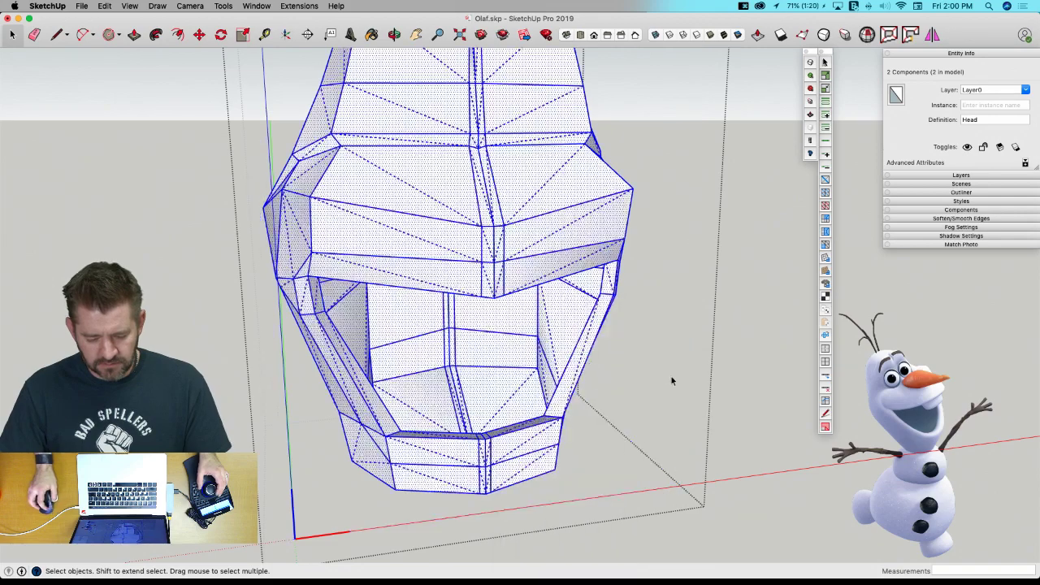
{"action": "left_click", "coordinate": [661, 362]}
Examine the merged head's centre seam under the chin and around the mouth, with subdivision smoothing on and off.
{"action": "middle_click_drag", "start_coordinate": [661, 361], "coordinate": [502, 286]}
{"action": "scroll", "coordinate": [500, 383], "scroll_direction": "up", "scroll_amount": 10}
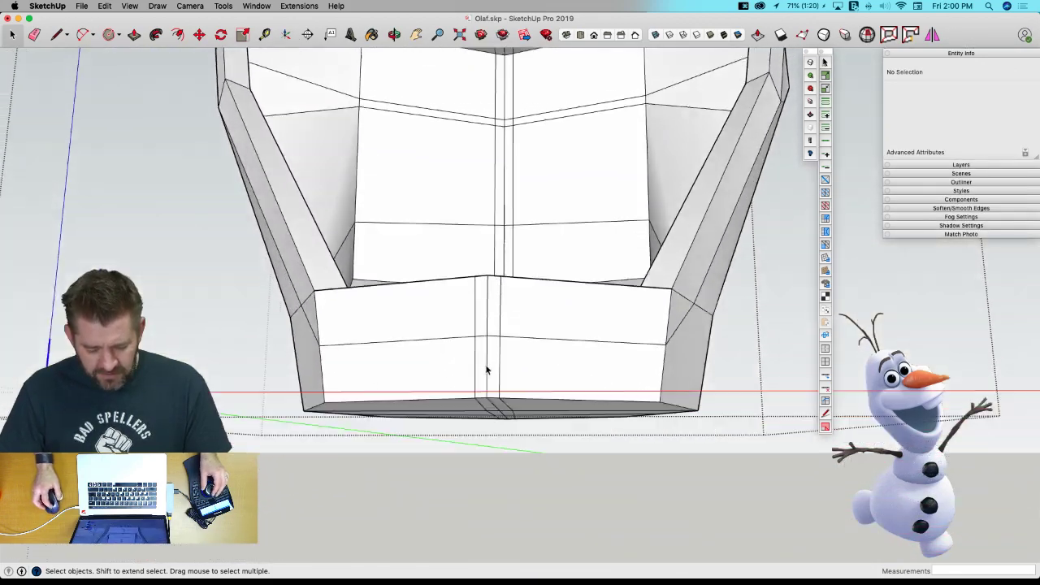
{"action": "middle_click_drag", "start_coordinate": [487, 371], "coordinate": [516, 347]}
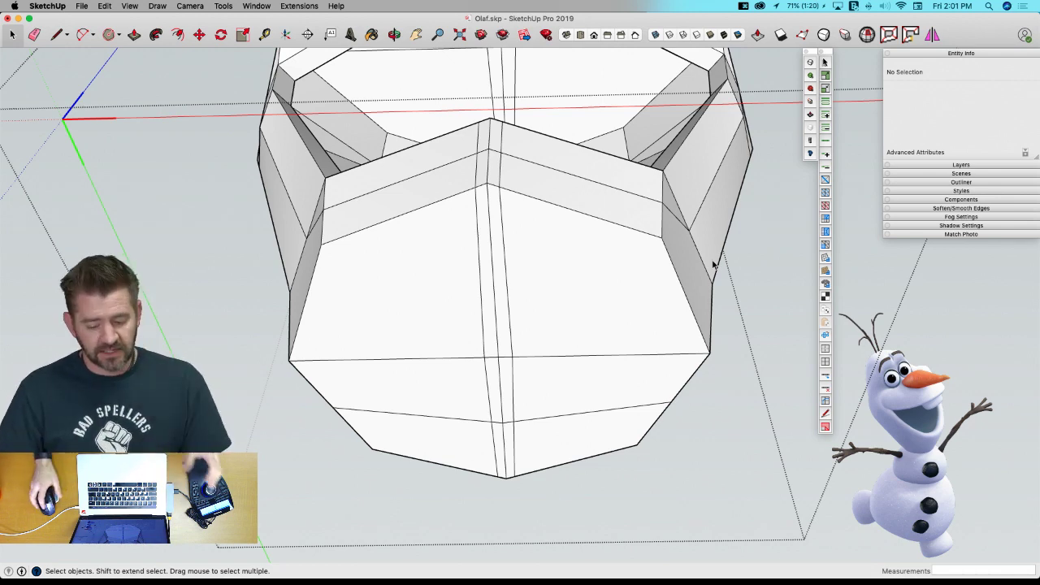
{"action": "scroll", "coordinate": [727, 286], "scroll_direction": "up", "scroll_amount": 5}
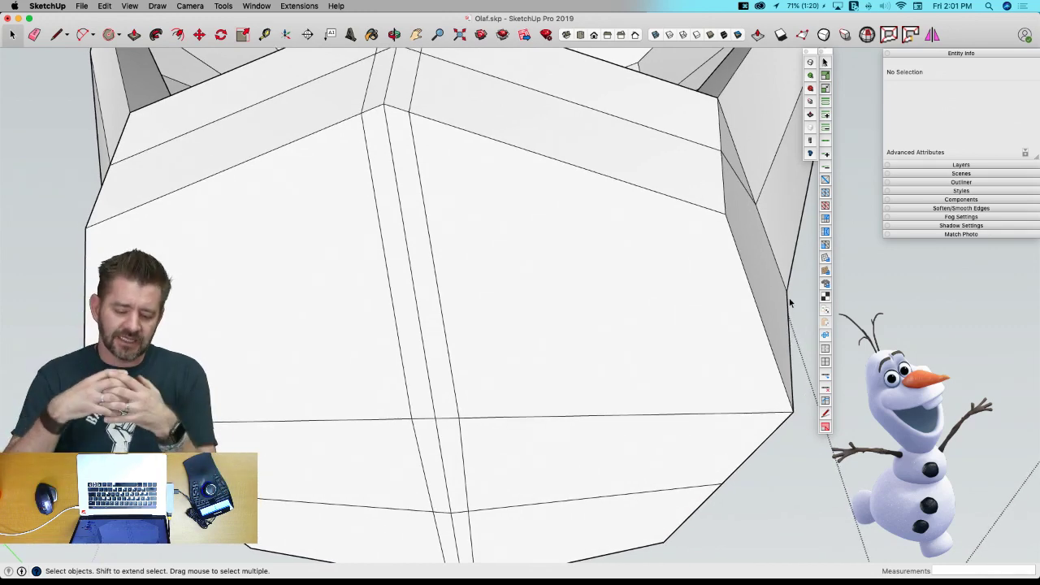
{"action": "scroll", "coordinate": [466, 404], "scroll_direction": "down", "scroll_amount": 4}
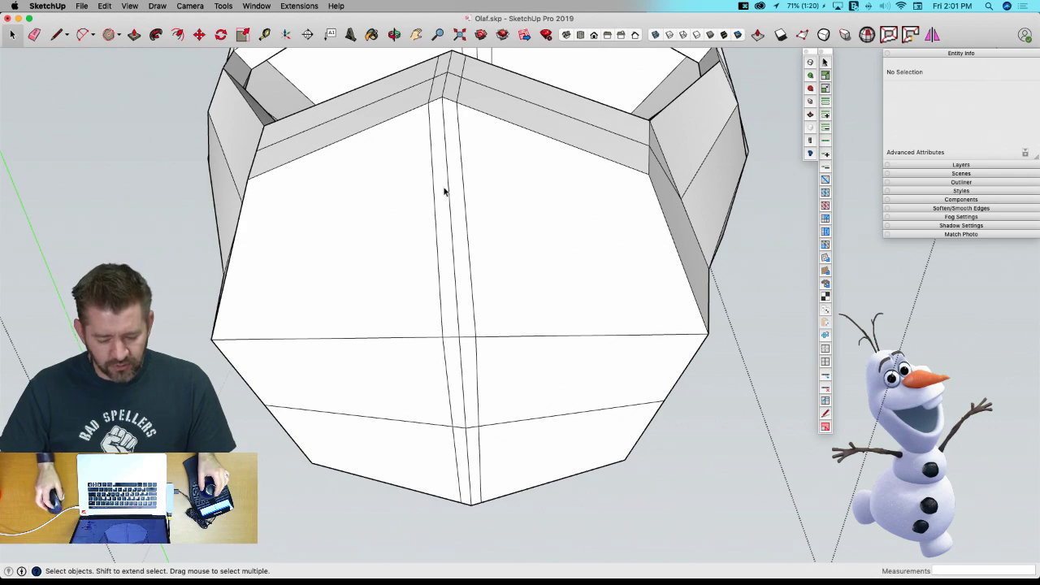
{"action": "middle_click_drag", "start_coordinate": [459, 329], "coordinate": [569, 289]}
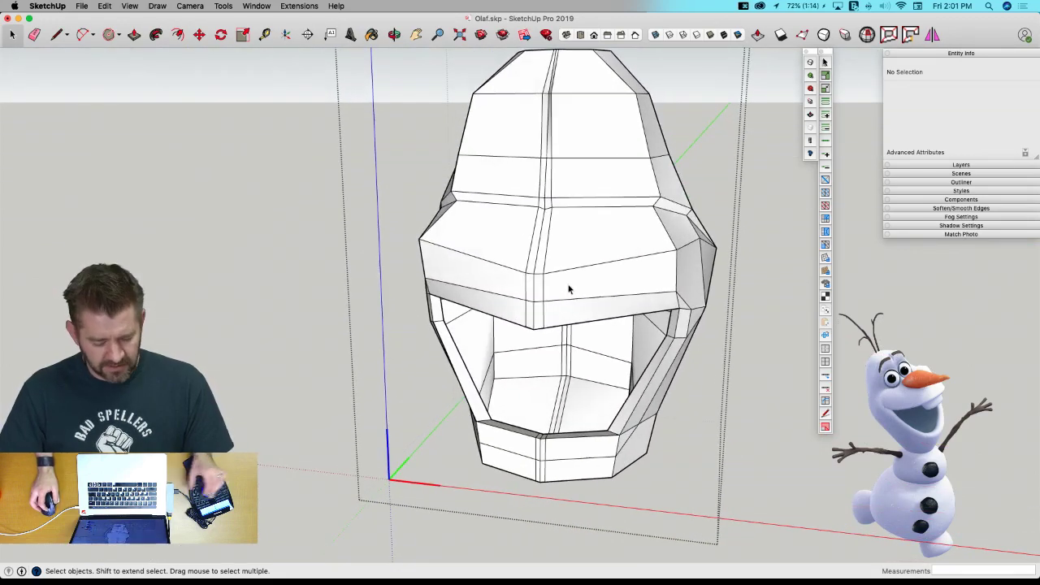
{"action": "key", "text": "u"}
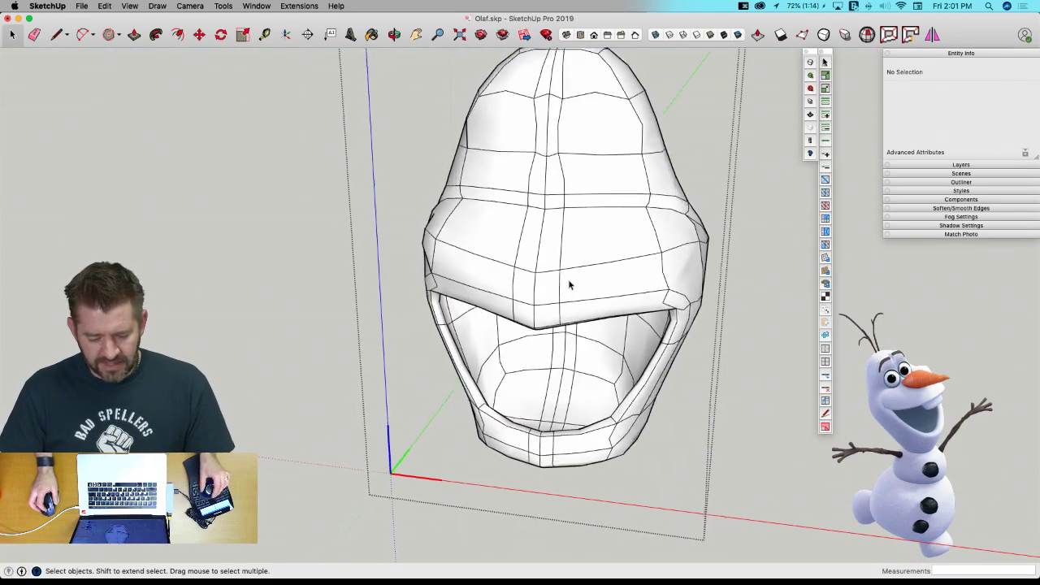
{"action": "middle_click_drag", "start_coordinate": [565, 302], "coordinate": [467, 175]}
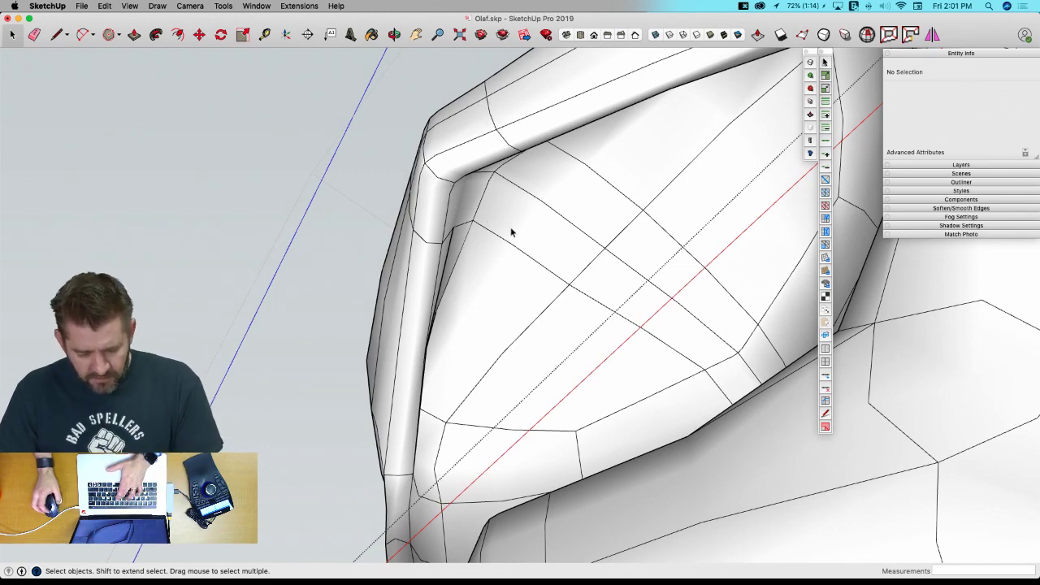
{"action": "key", "text": "u"}
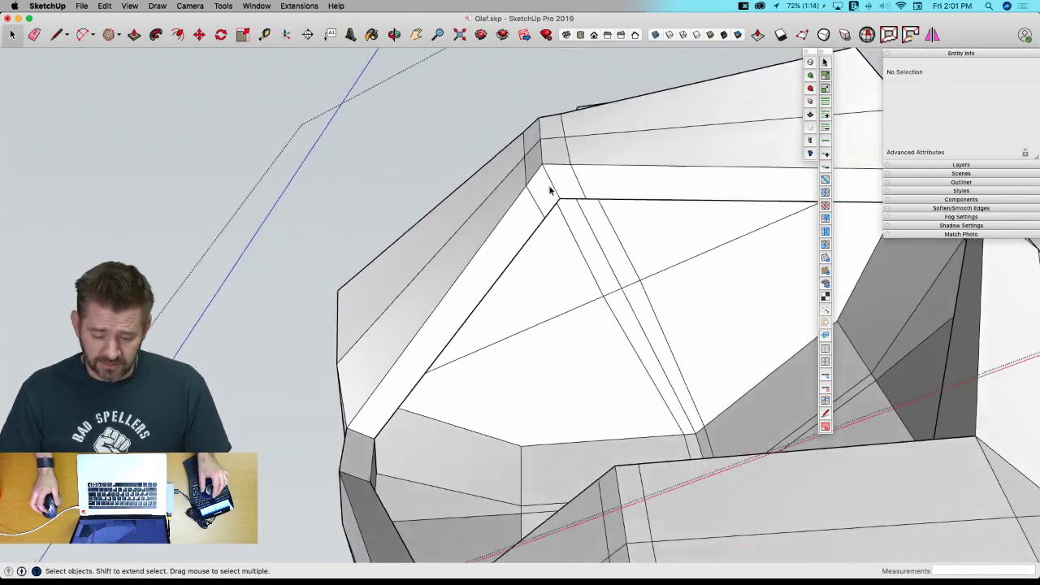
Spread the edge lines flanking the upper lip's centre seam, front and underside, by scaling their vertices along the red axis by about 3.96.
{"action": "middle_click_drag", "start_coordinate": [550, 191], "coordinate": [568, 160]}
{"action": "left_click", "coordinate": [566, 158]}
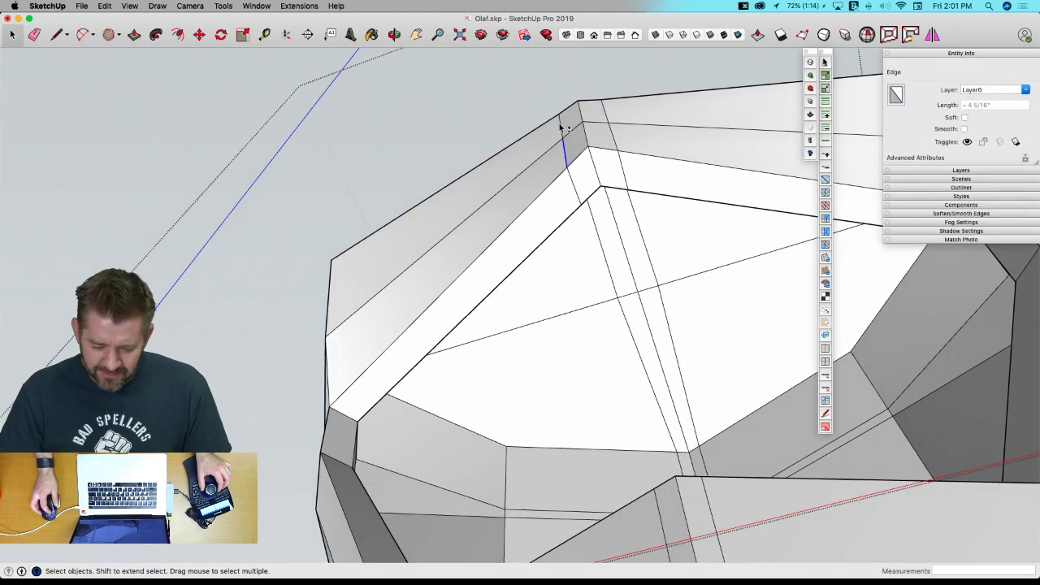
{"action": "left_click", "coordinate": [575, 190], "text": "shift"}
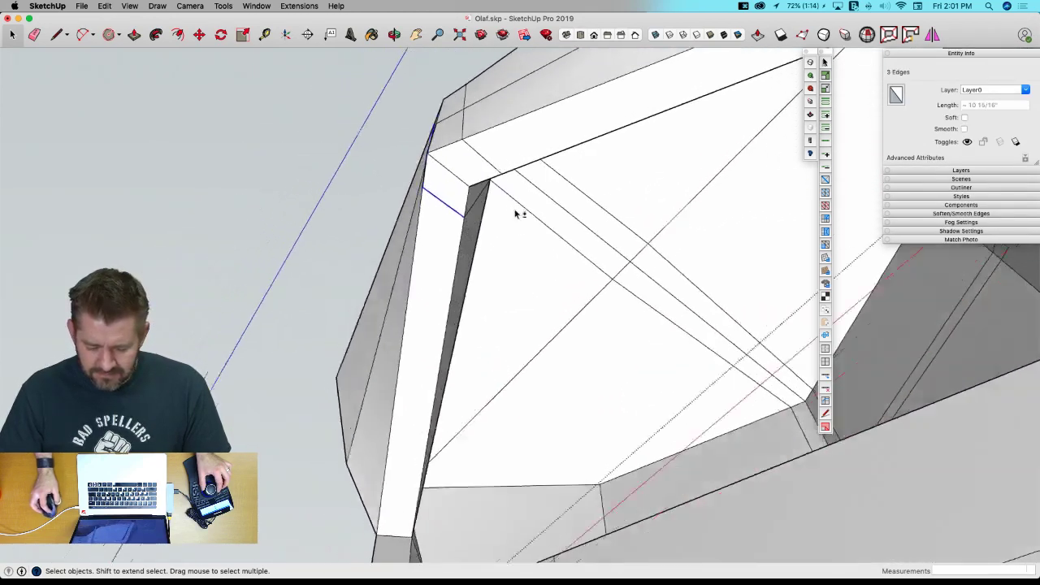
{"action": "left_click", "coordinate": [410, 252], "text": "shift"}
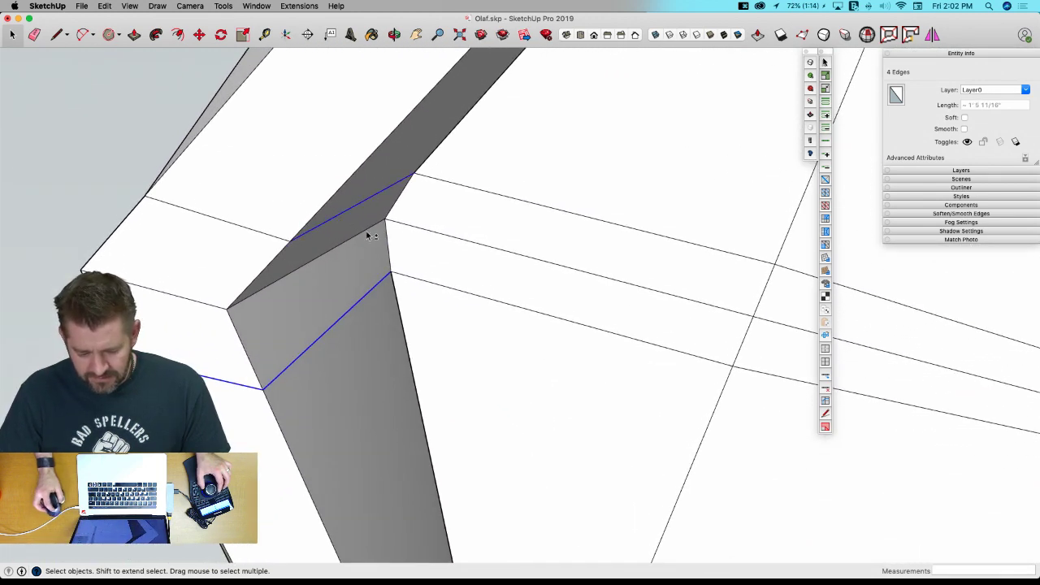
{"action": "left_click", "coordinate": [339, 216], "text": "shift"}
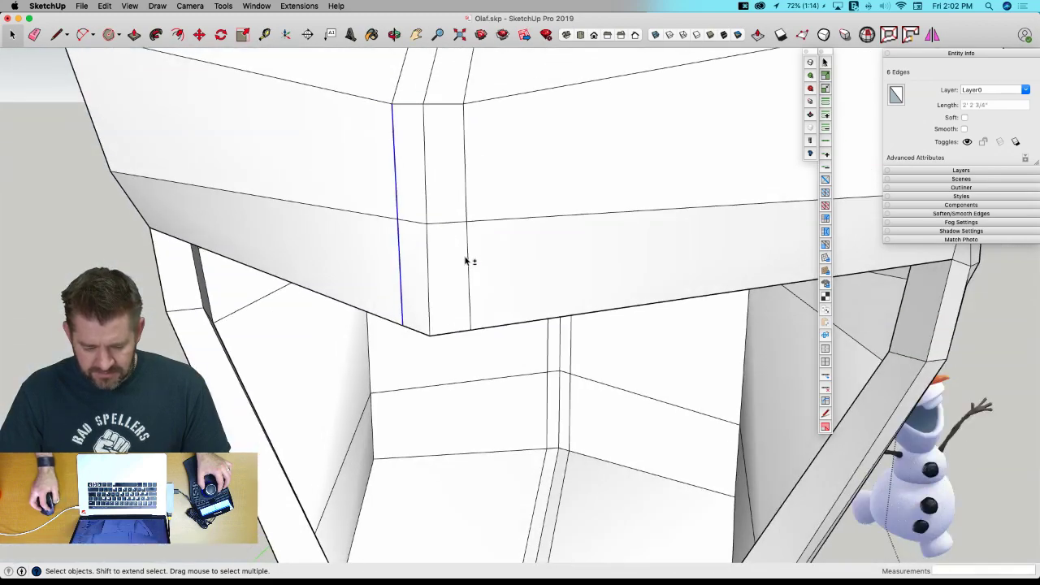
{"action": "left_click", "coordinate": [469, 189], "text": "shift"}
{"action": "left_click", "coordinate": [473, 192], "text": "shift"}
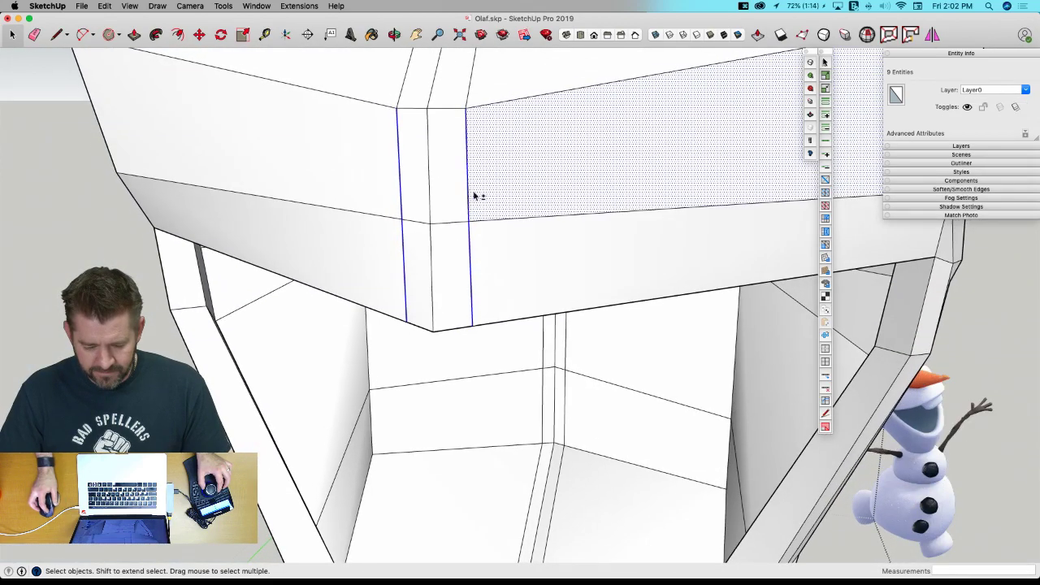
{"action": "left_click", "coordinate": [503, 187], "text": "shift"}
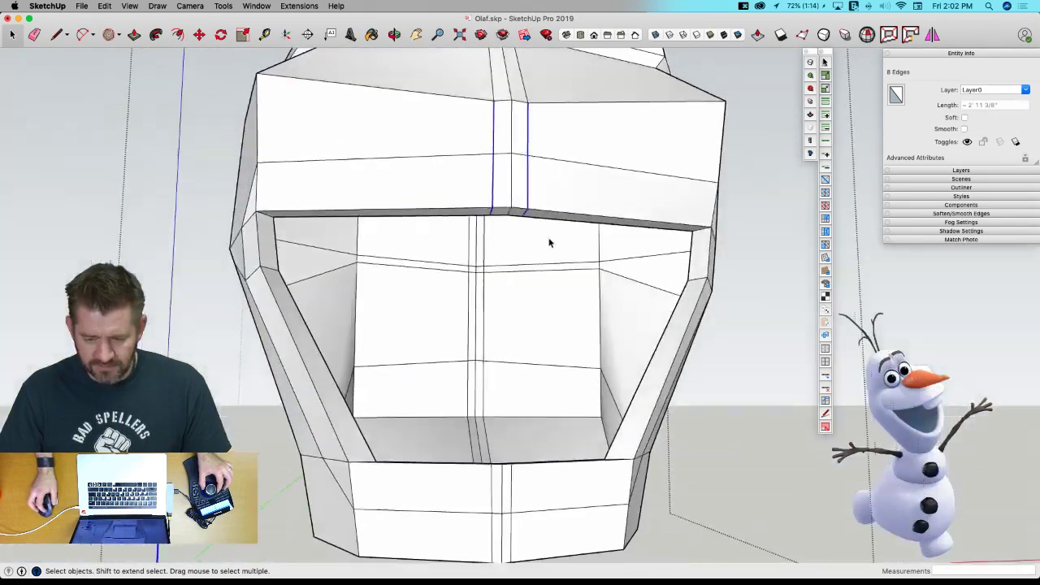
{"action": "scroll", "coordinate": [568, 271], "scroll_direction": "up", "scroll_amount": 1}
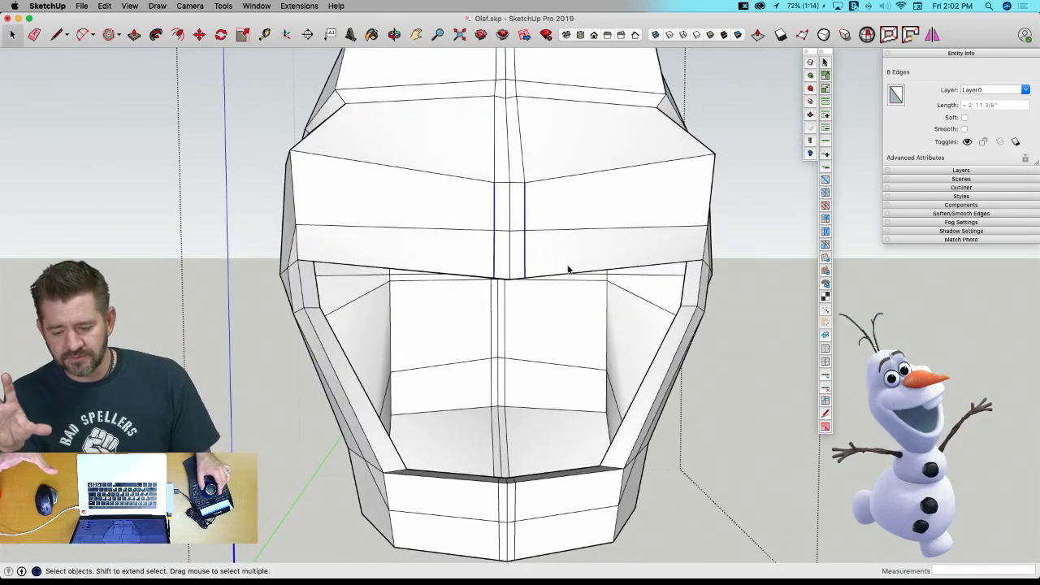
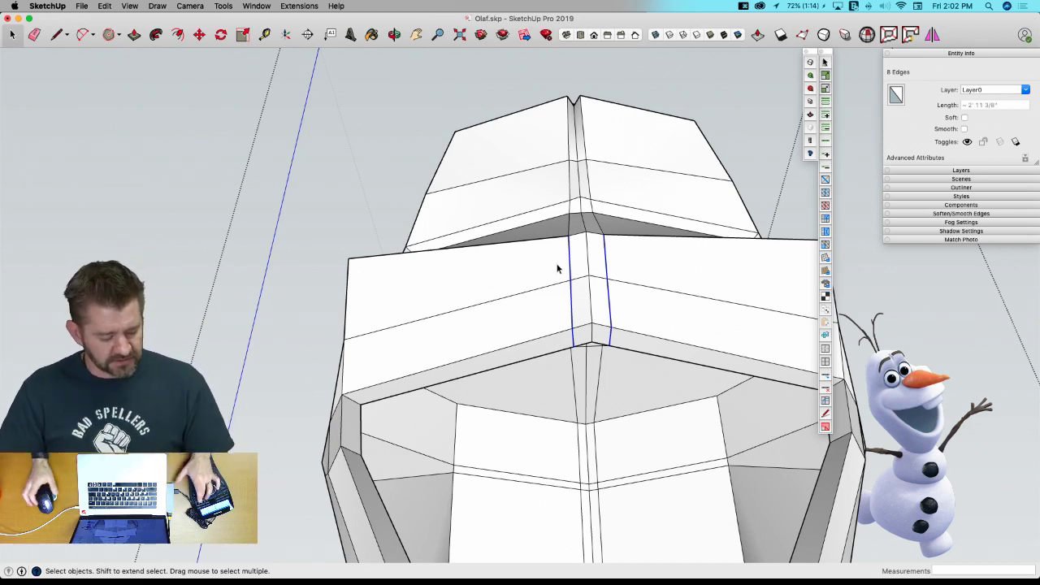
{"action": "key", "text": "v"}
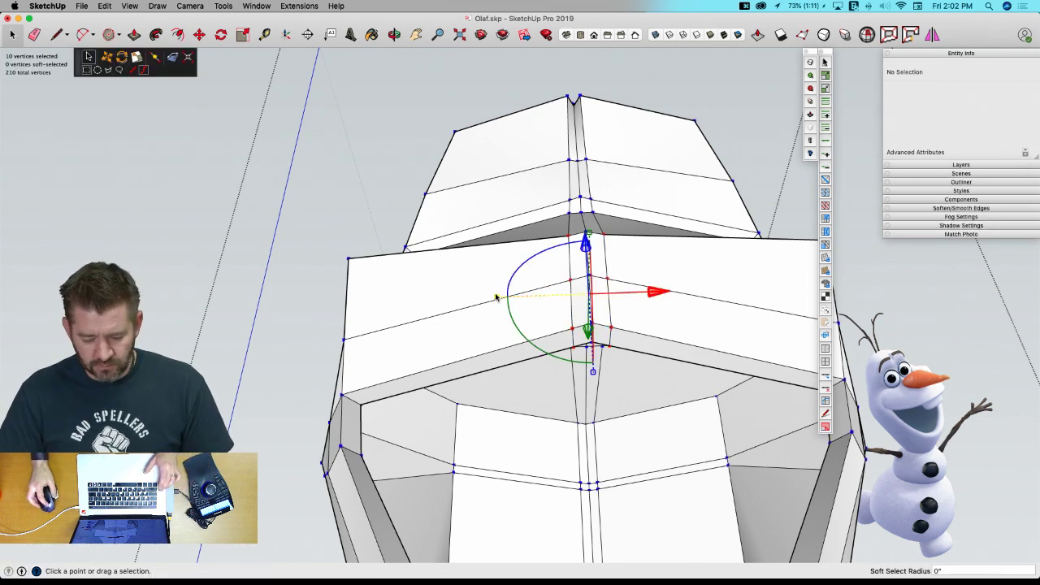
{"action": "left_click_drag", "start_coordinate": [497, 300], "coordinate": [231, 312]}
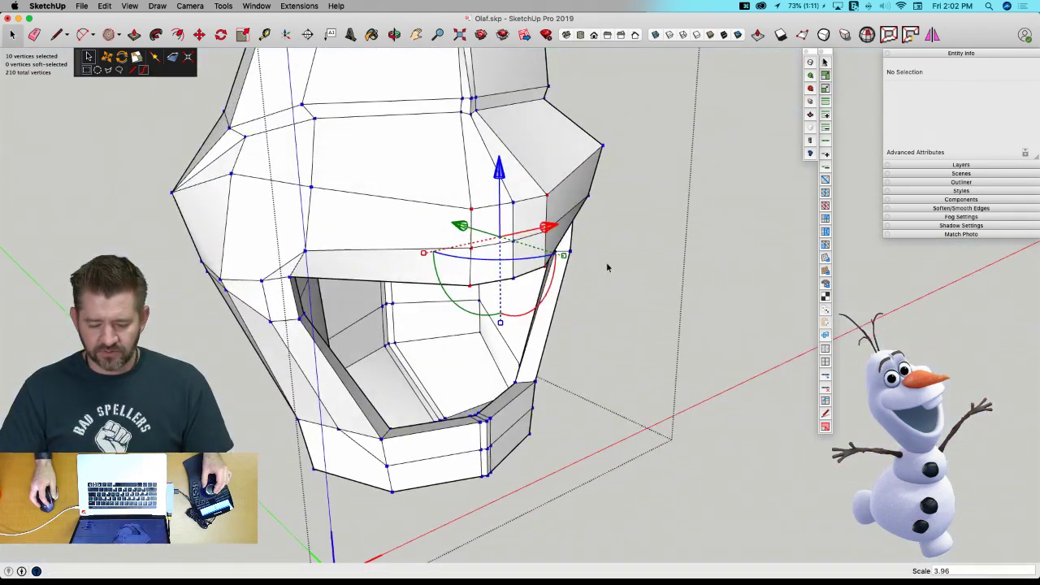
{"action": "left_click", "coordinate": [608, 268]}
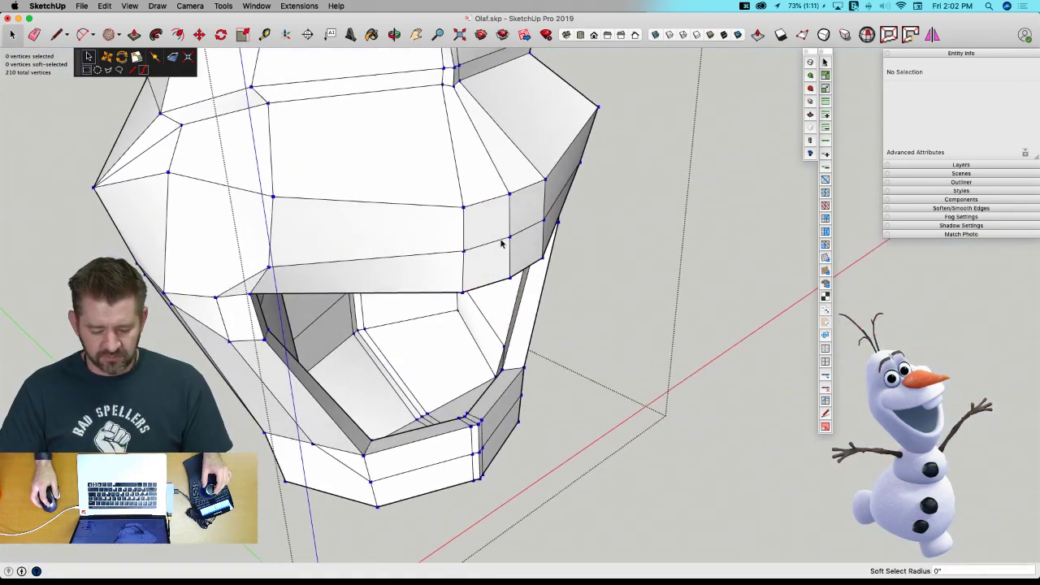
Preview the widened upper lip with subdivision smoothing on, return to the unsmoothed mesh, and close the error report.
{"action": "key", "text": "u"}
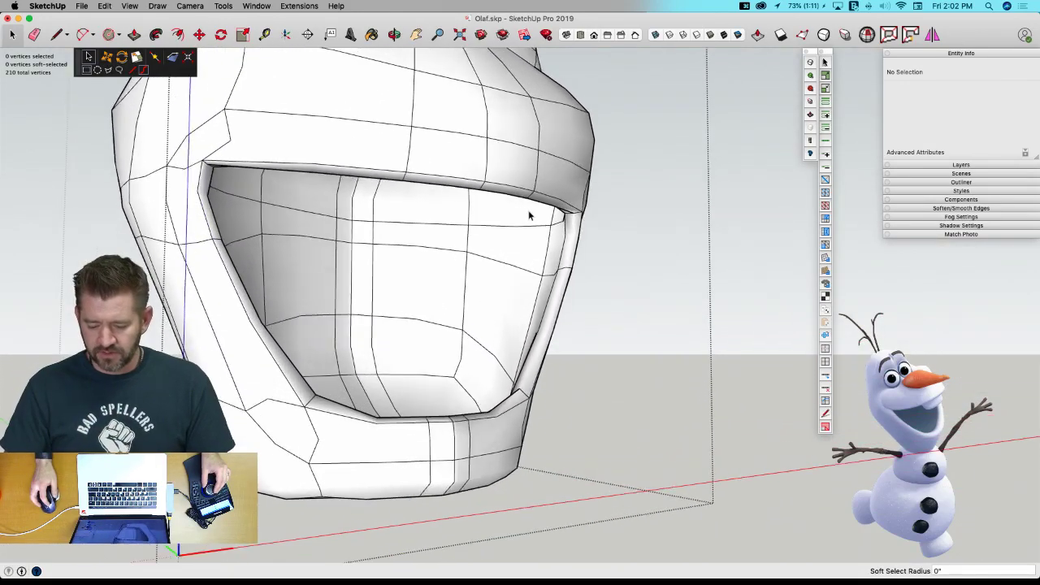
{"action": "middle_click_drag", "start_coordinate": [529, 215], "coordinate": [395, 459]}
{"action": "middle_click_drag", "start_coordinate": [420, 402], "coordinate": [423, 451]}
{"action": "scroll", "coordinate": [425, 451], "scroll_direction": "up", "scroll_amount": 10}
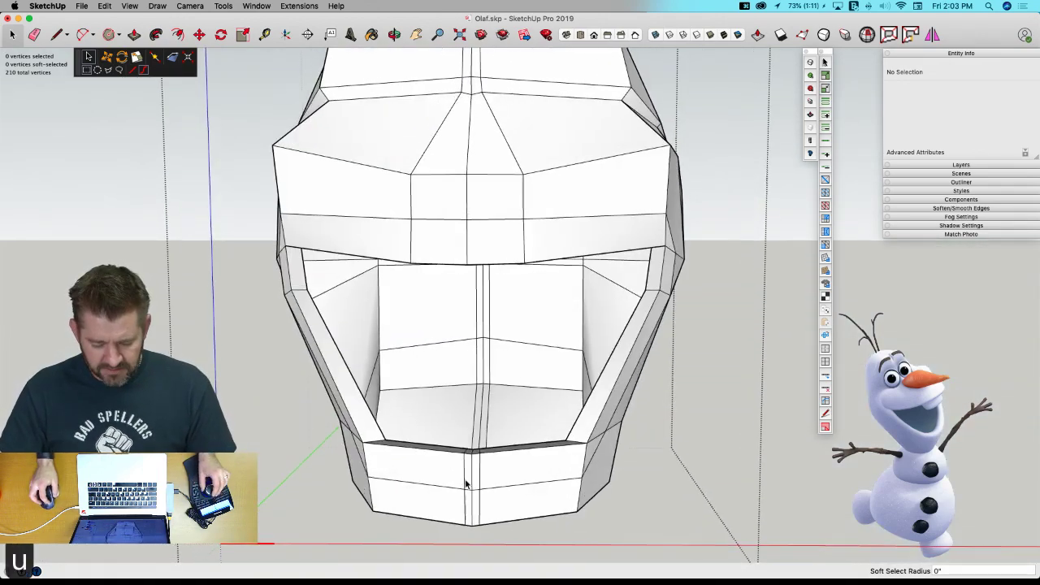
{"action": "left_click", "coordinate": [467, 385]}
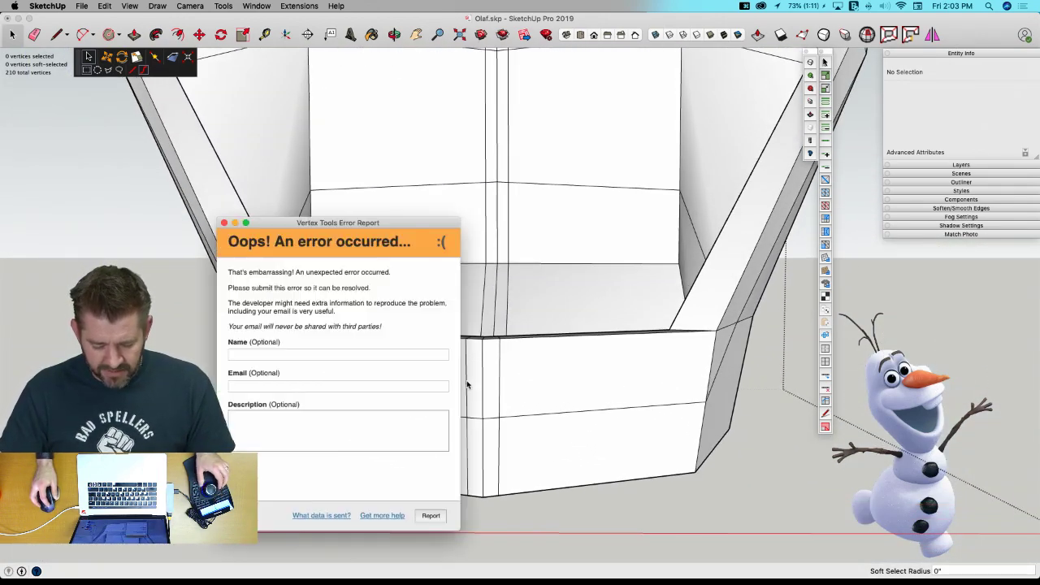
{"action": "left_click", "coordinate": [224, 223]}
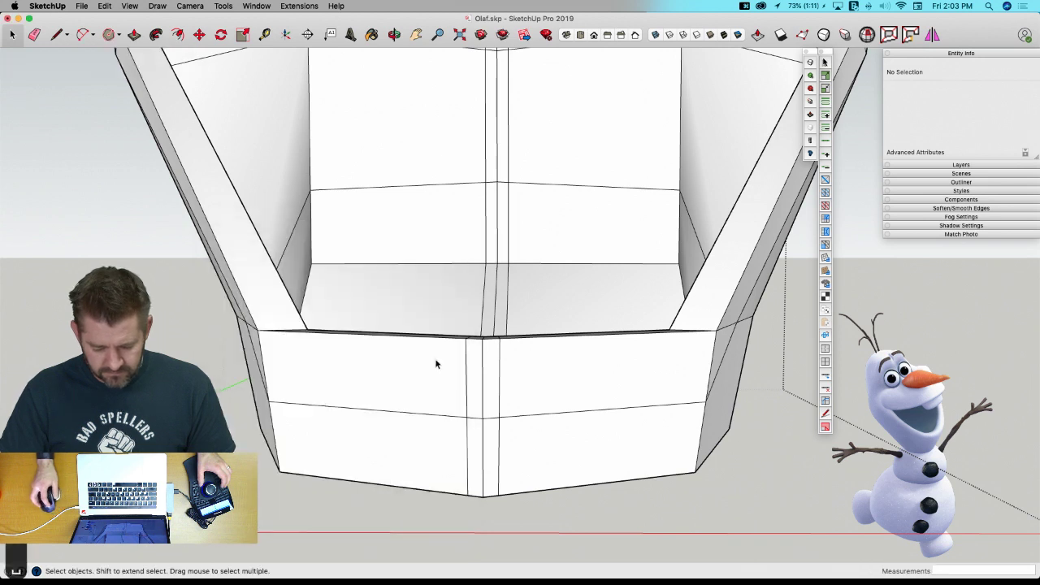
Spread the edge lines flanking the lower jaw's centre seam, front and lip, by scaling their vertices along the red axis by about 3.87.
{"action": "left_click", "coordinate": [468, 380]}
{"action": "left_click", "coordinate": [468, 393]}
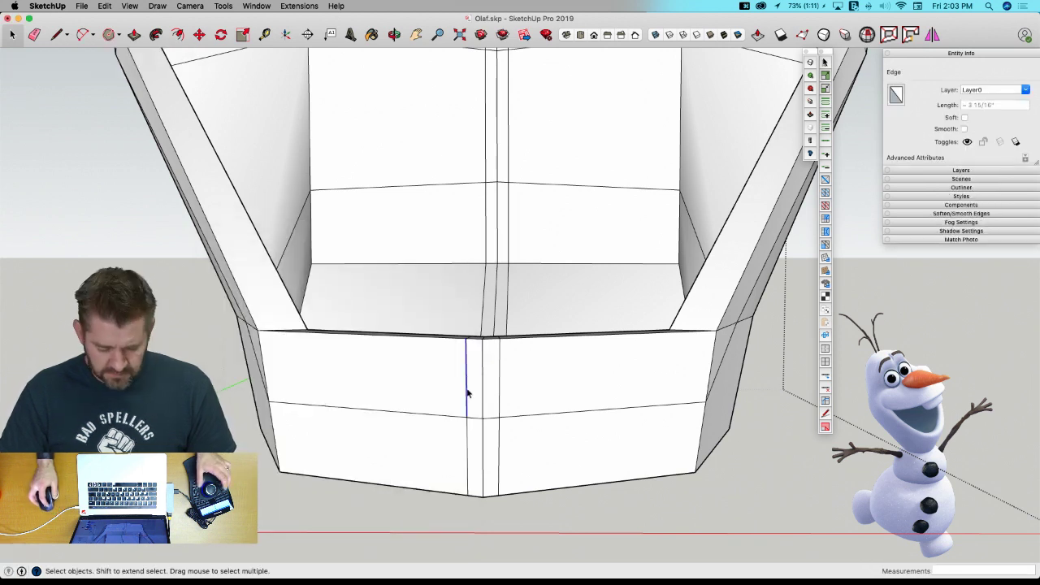
{"action": "left_click", "coordinate": [478, 446], "text": "shift"}
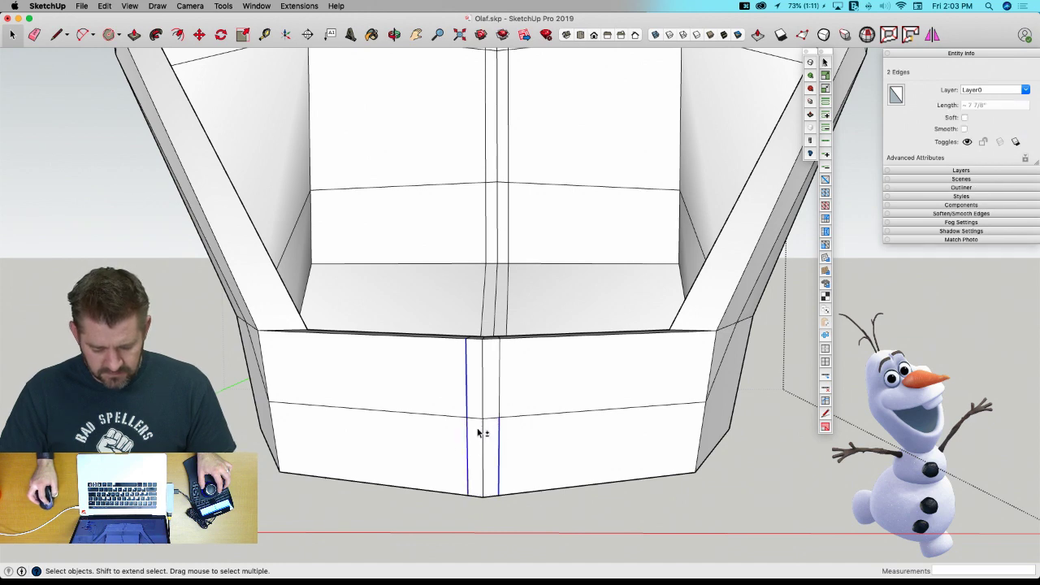
{"action": "left_click", "coordinate": [500, 384], "text": "shift"}
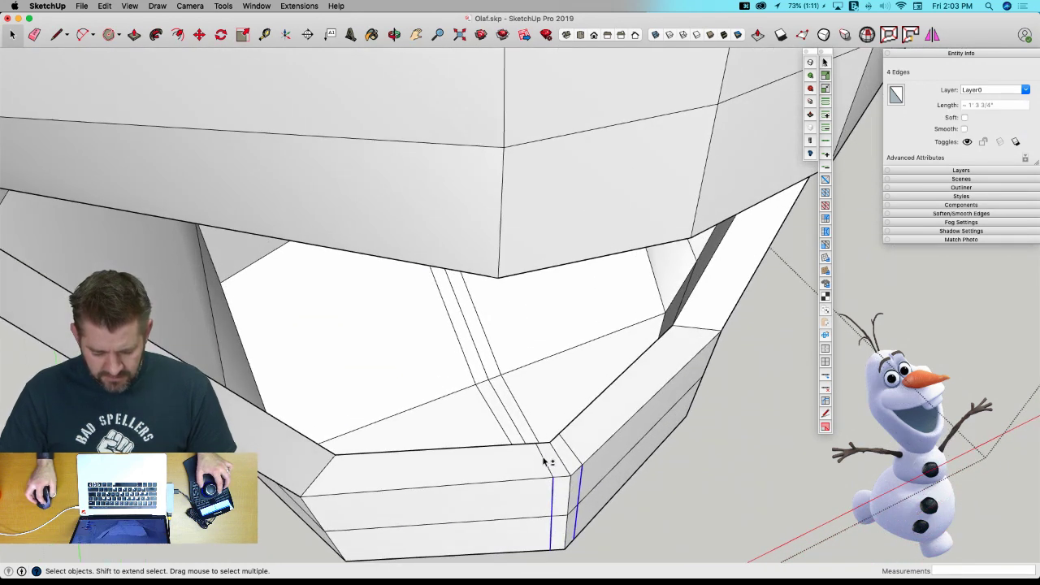
{"action": "left_click", "coordinate": [573, 454], "text": "shift"}
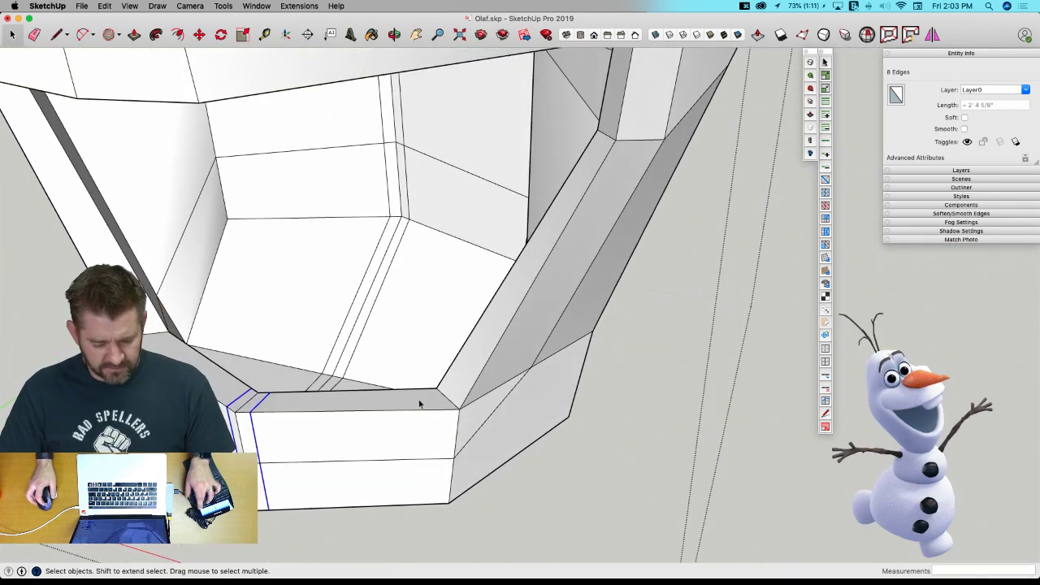
{"action": "key", "text": "v"}
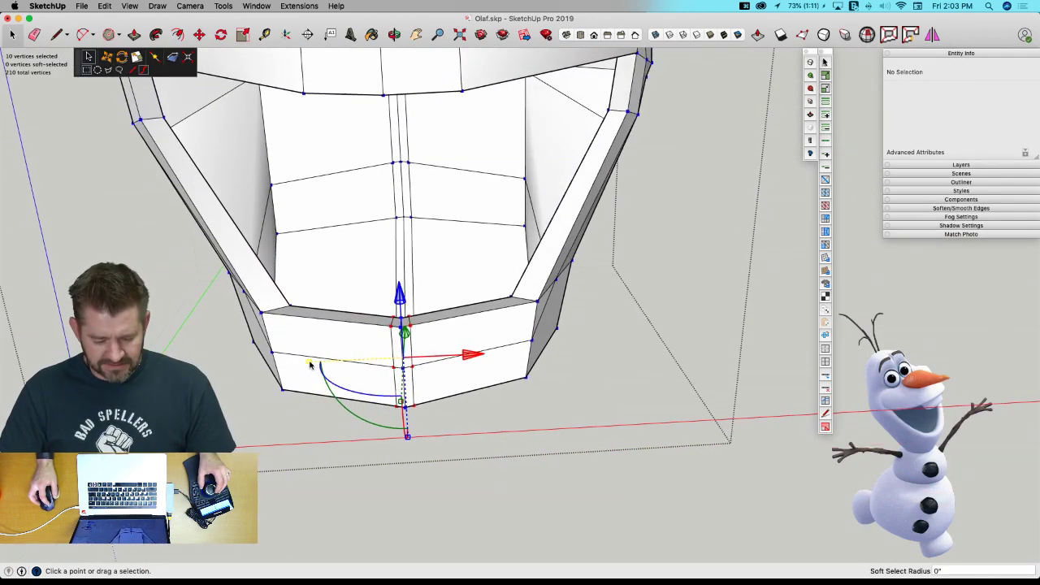
{"action": "left_click_drag", "start_coordinate": [310, 365], "coordinate": [63, 375]}
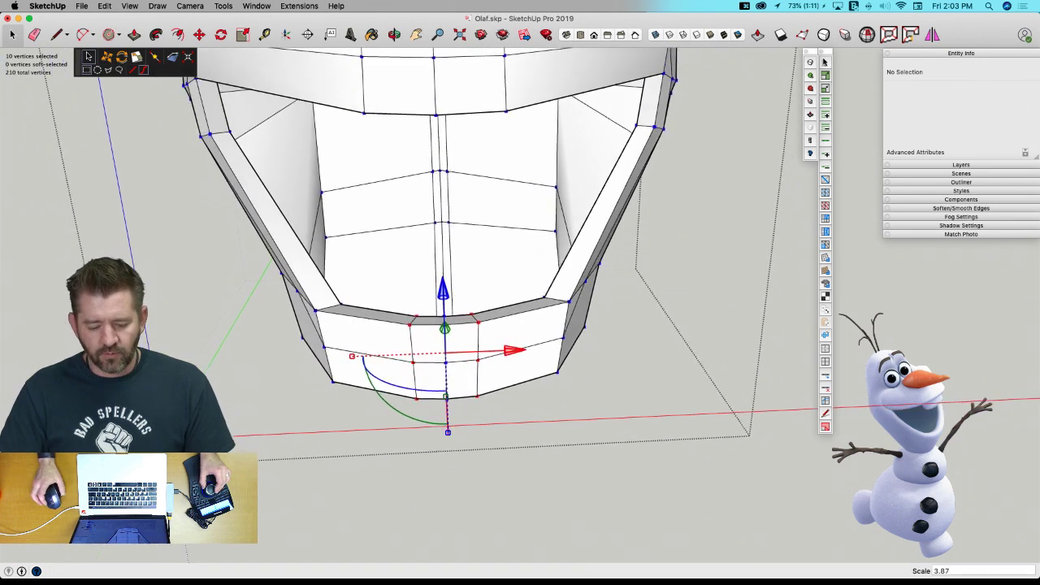
Widen the lower jaw's centre edge lines by a further 1.26 along the red axis, and preview them with subdivision smoothing.
{"action": "left_click_drag", "start_coordinate": [369, 354], "coordinate": [344, 393]}
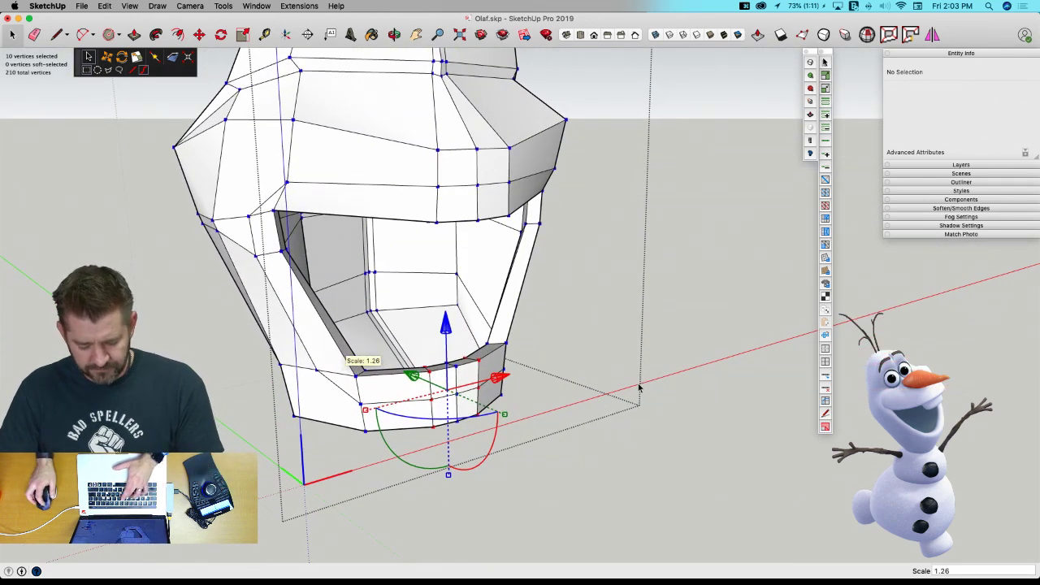
{"action": "key", "text": "u"}
{"action": "left_click", "coordinate": [582, 391]}
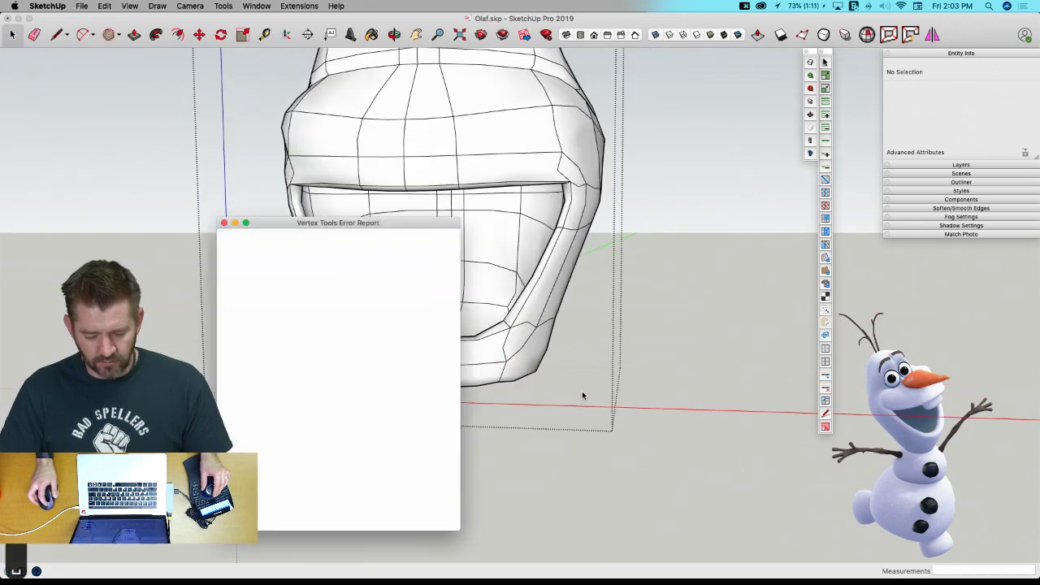
{"action": "left_click", "coordinate": [224, 223]}
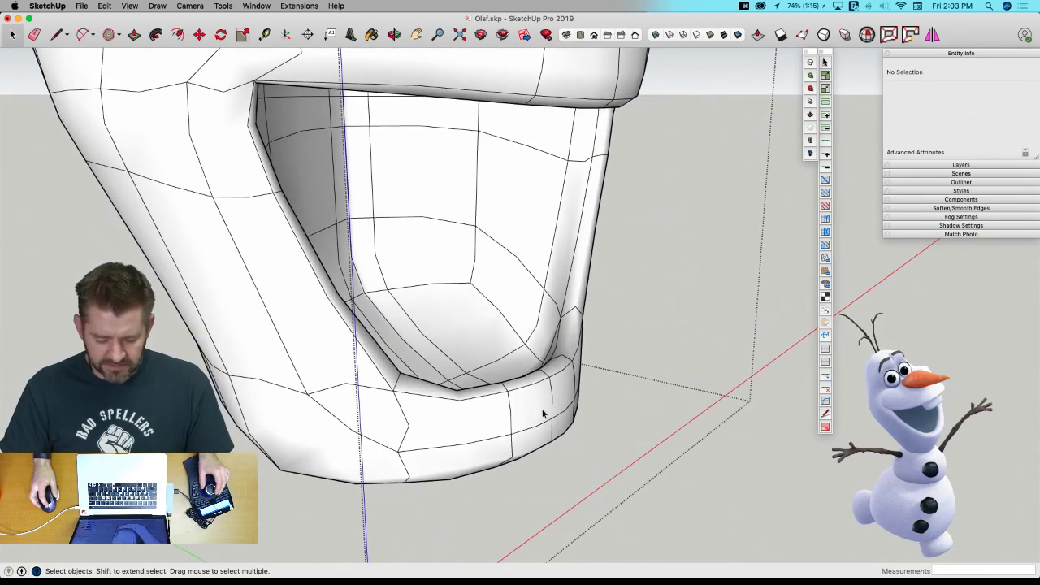
{"action": "mouse_move", "coordinate": [544, 414]}
{"action": "middle_mouse_down"}
{"action": "mouse_move", "coordinate": [523, 411]}
{"action": "mouse_move", "coordinate": [526, 422]}
{"action": "middle_mouse_up"}
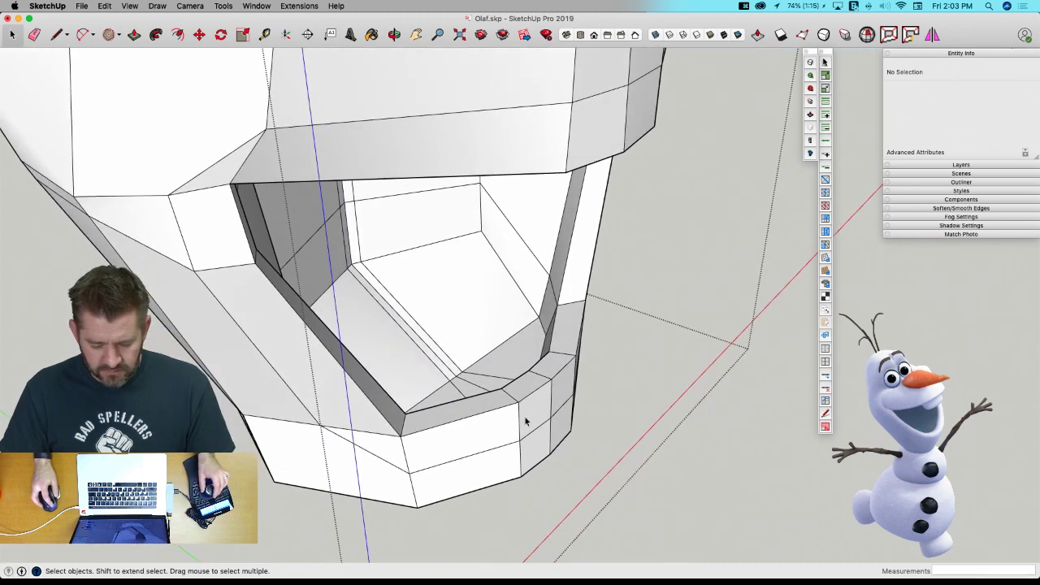
Compare the two faces on top of the lower lip's centre with subdivision smoothing on and off.
{"action": "left_click", "coordinate": [535, 384]}
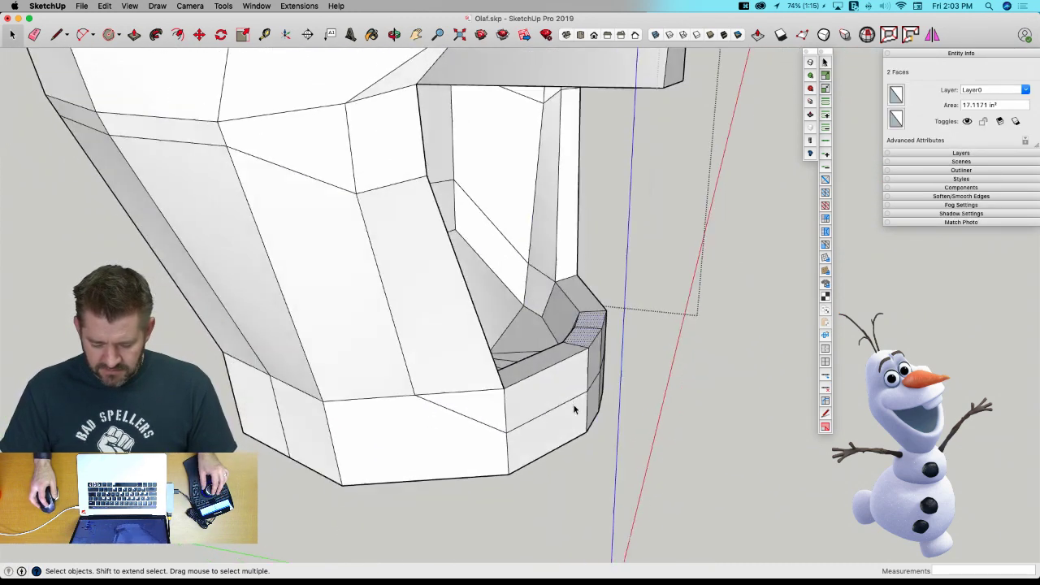
{"action": "middle_click_drag", "start_coordinate": [573, 406], "coordinate": [571, 407]}
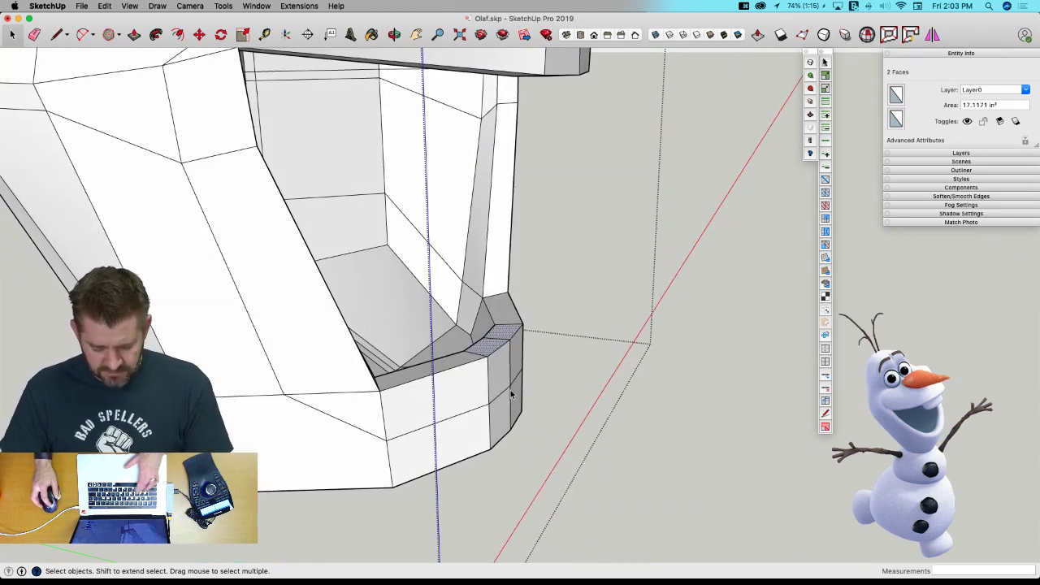
{"action": "key", "text": "u"}
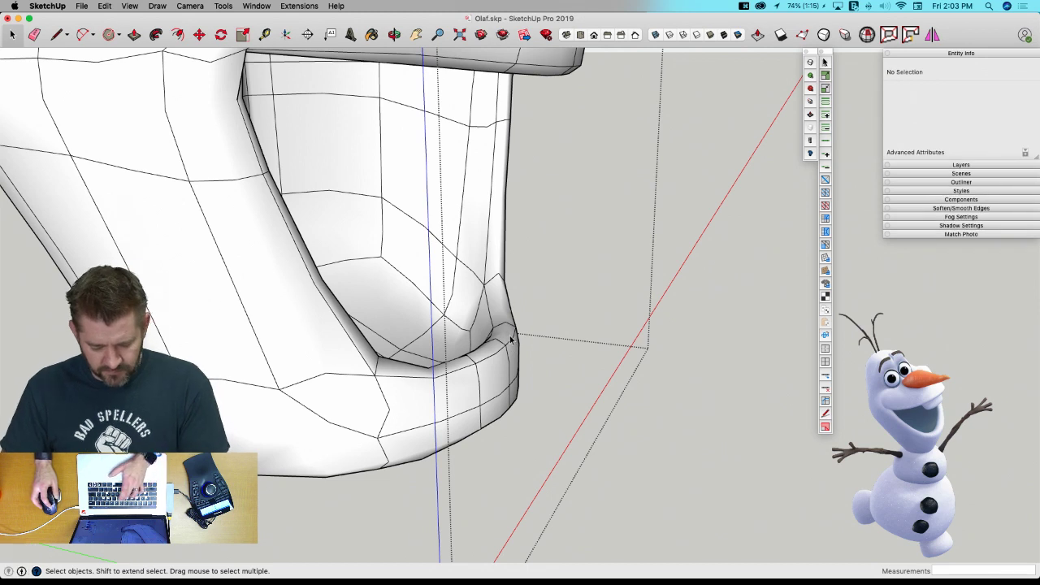
{"action": "key", "text": "u"}
{"action": "left_click", "coordinate": [507, 335]}
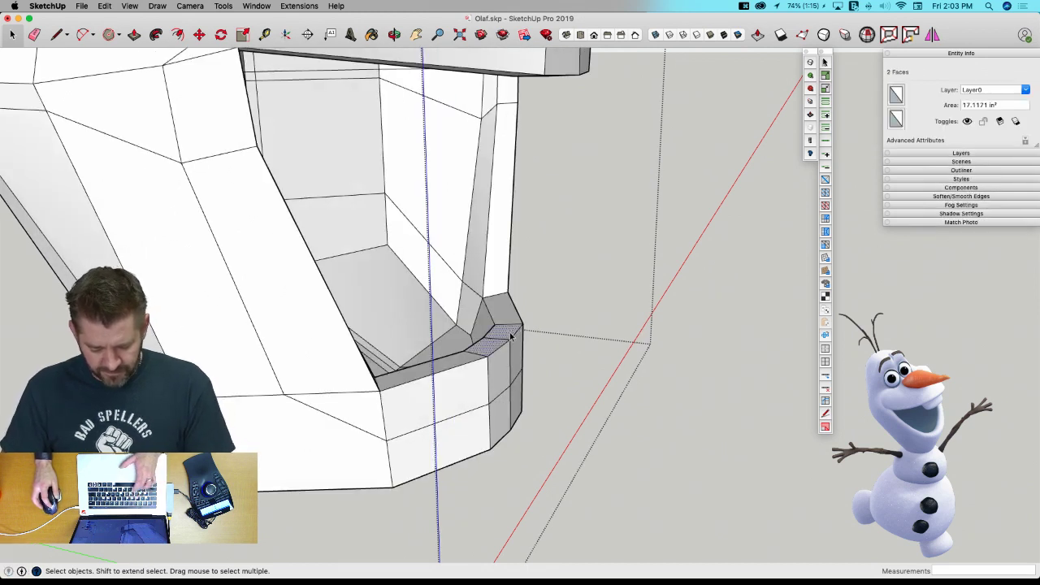
Move the three centre vertices on the chin's lower front edge back along the green axis by about 2 1/16".
{"action": "key", "text": "v"}
{"action": "left_click_drag", "start_coordinate": [437, 334], "coordinate": [614, 418]}
{"action": "middle_click_drag", "start_coordinate": [614, 419], "coordinate": [543, 443]}
{"action": "middle_click_drag", "start_coordinate": [486, 370], "coordinate": [485, 376]}
{"action": "middle_click_drag", "start_coordinate": [537, 422], "coordinate": [443, 361]}
{"action": "left_click_drag", "start_coordinate": [443, 361], "coordinate": [408, 355]}
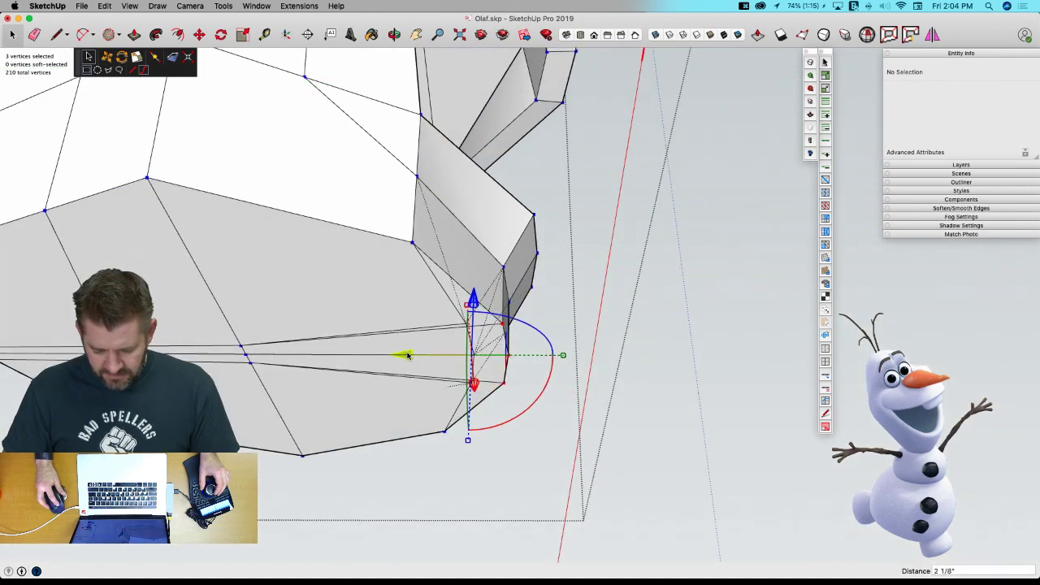
{"action": "middle_click_drag", "start_coordinate": [411, 355], "coordinate": [374, 341]}
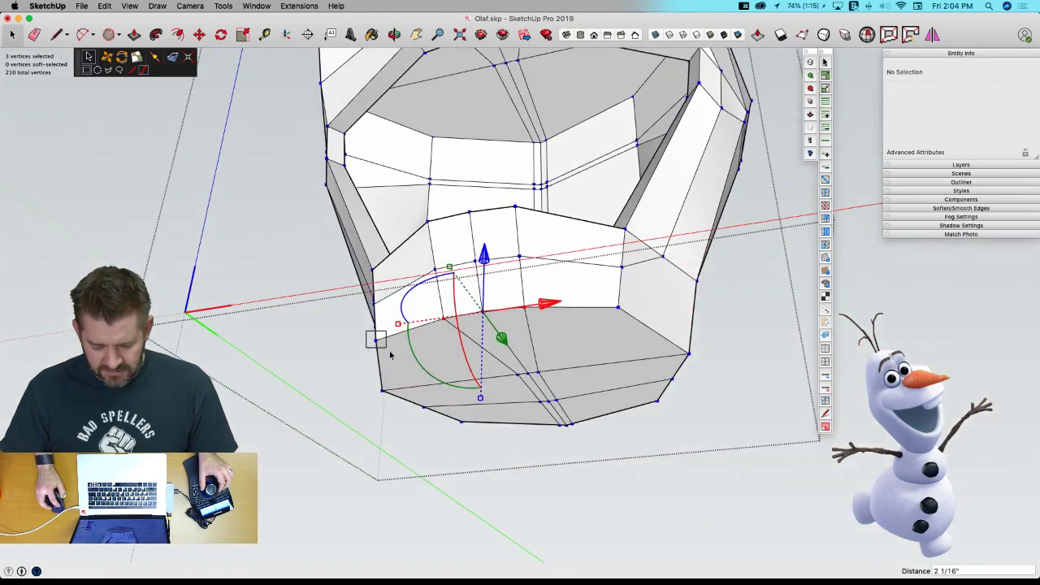
Scale the two outer vertices of the chin's lower front edge by about 0.78 along the red axis, and preview the smoothed head.
{"action": "left_click", "coordinate": [377, 340]}
{"action": "left_click", "coordinate": [618, 307], "text": "shift"}
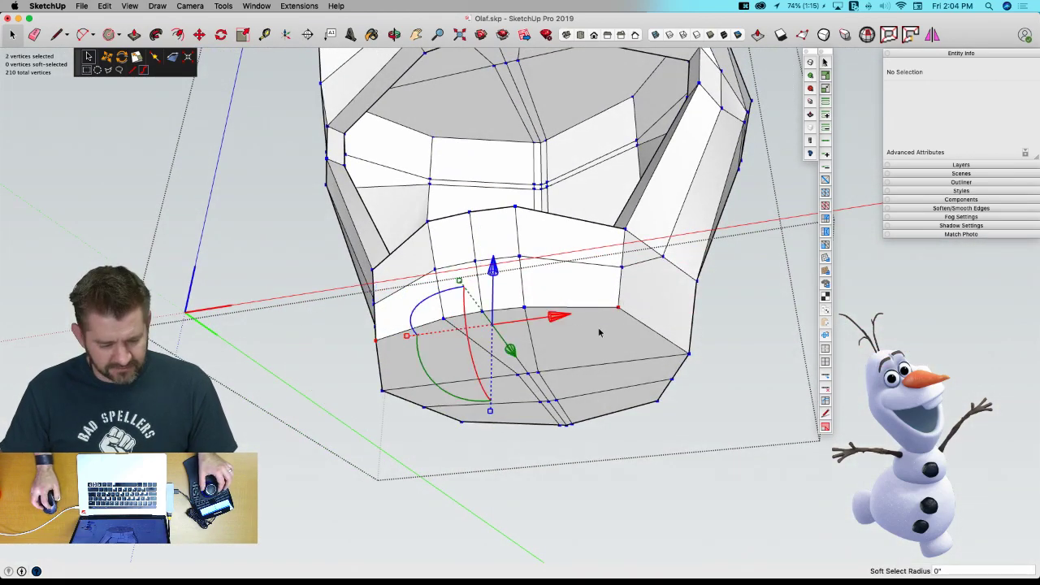
{"action": "middle_click_drag", "start_coordinate": [600, 331], "coordinate": [624, 364]}
{"action": "key", "text": "u"}
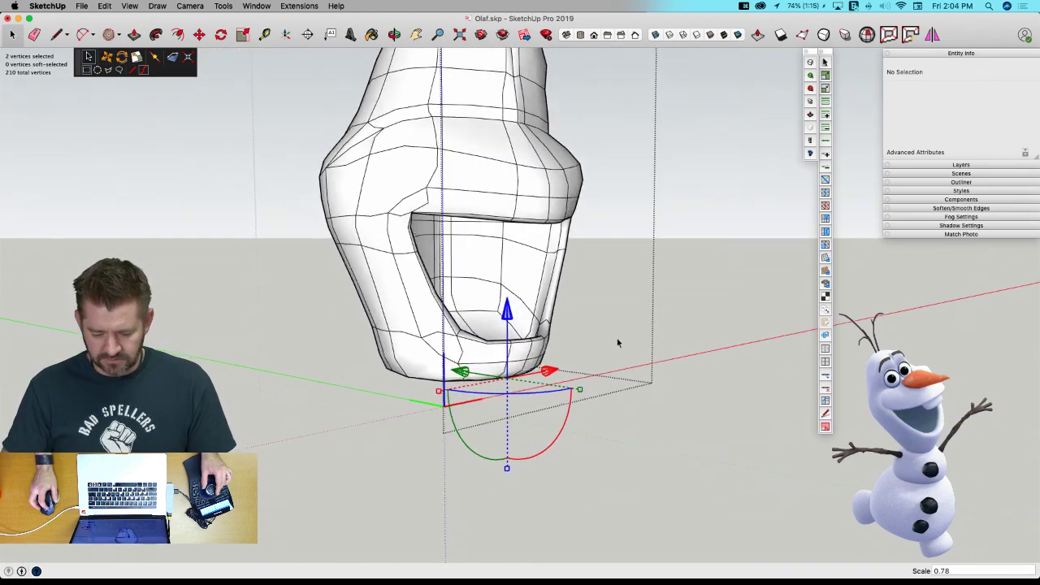
{"action": "key", "text": "space"}
{"action": "left_click", "coordinate": [221, 223]}
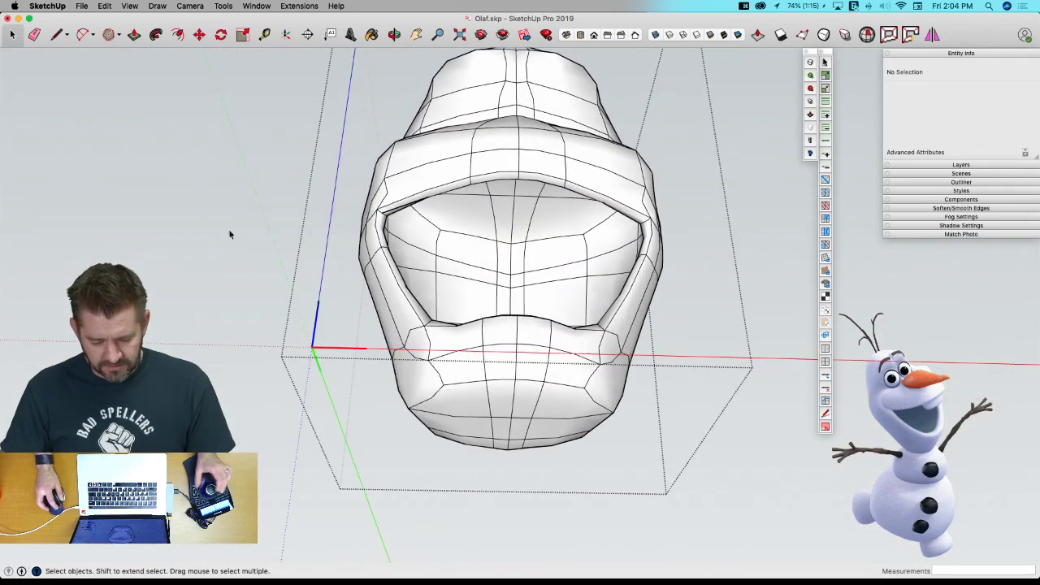
{"action": "middle_click_drag", "start_coordinate": [436, 375], "coordinate": [544, 317]}
Lower all the faces on the chin's underside by about 3 3/4" along the blue axis.
{"action": "left_click", "coordinate": [524, 297]}
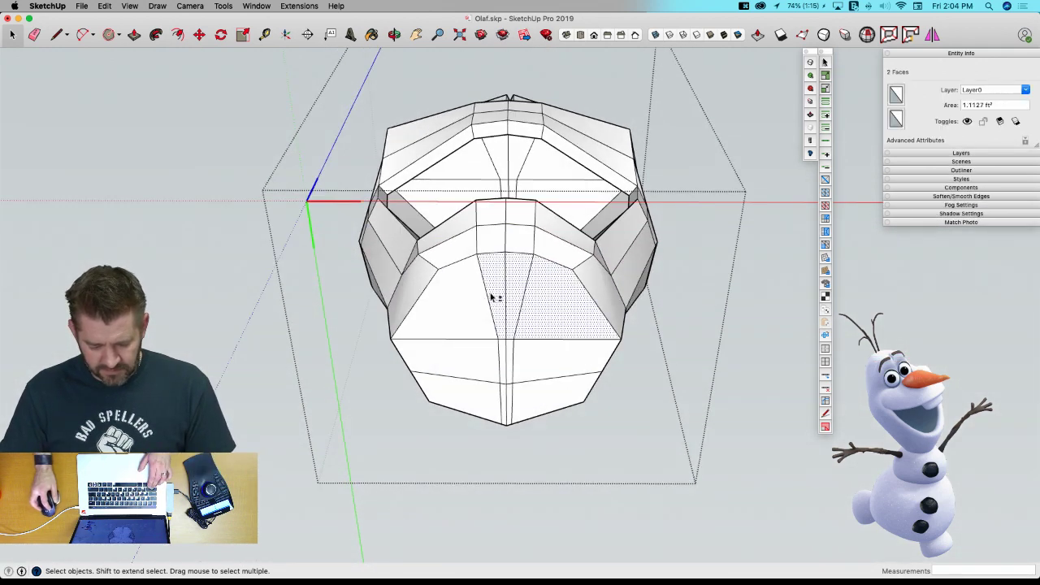
{"action": "left_click", "coordinate": [468, 313], "text": "shift"}
{"action": "left_click", "coordinate": [463, 356], "text": "shift"}
{"action": "left_click", "coordinate": [476, 392], "text": "shift"}
{"action": "left_click", "coordinate": [531, 398], "text": "shift"}
{"action": "left_click", "coordinate": [529, 368], "text": "shift"}
{"action": "scroll", "coordinate": [516, 388], "scroll_direction": "up", "scroll_amount": 2}
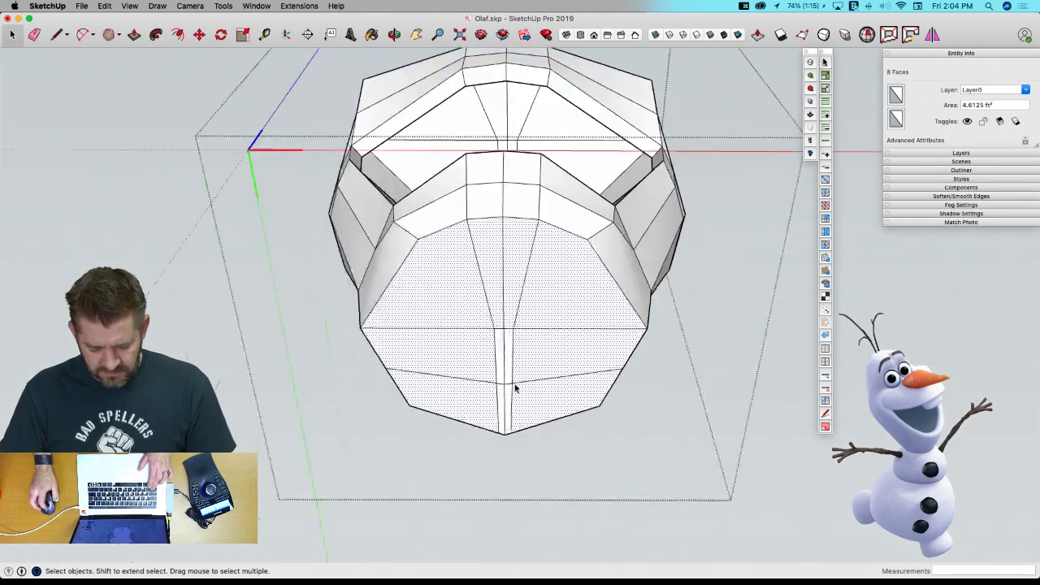
{"action": "scroll", "coordinate": [515, 388], "scroll_direction": "up", "scroll_amount": 3}
{"action": "left_click", "coordinate": [512, 355], "text": "shift"}
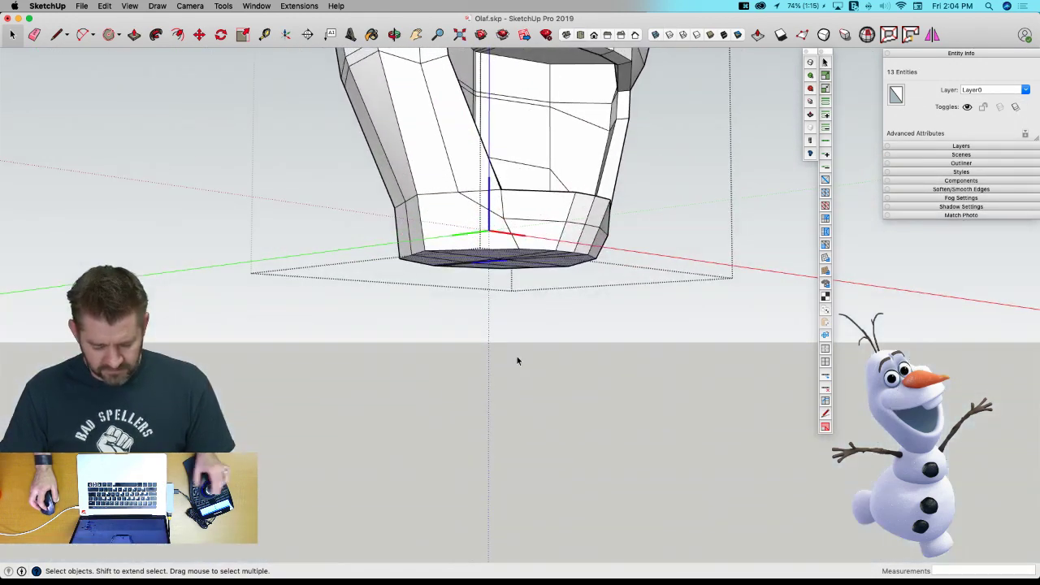
{"action": "key", "text": "v"}
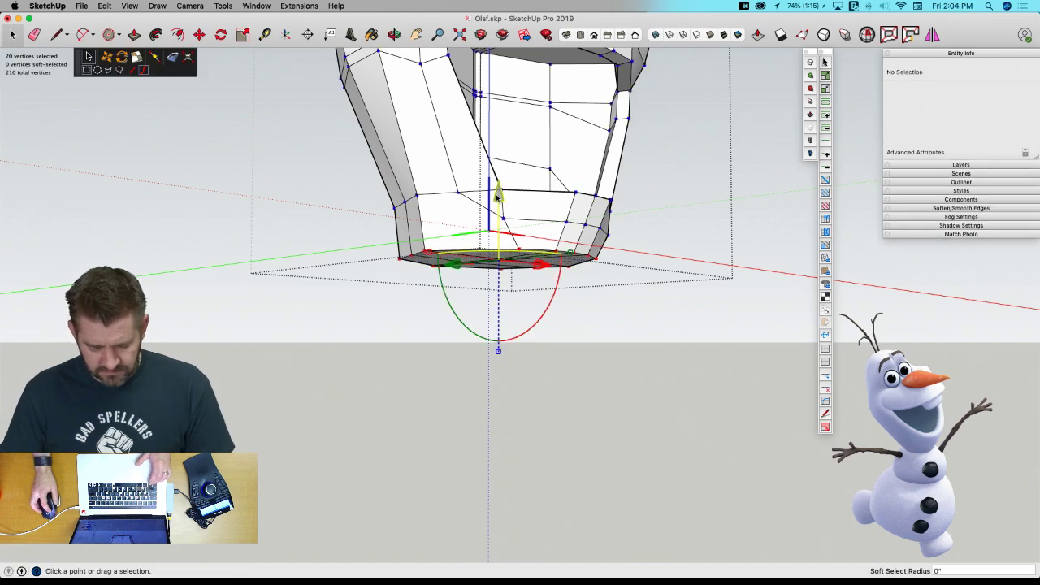
{"action": "left_click_drag", "start_coordinate": [494, 196], "coordinate": [495, 222]}
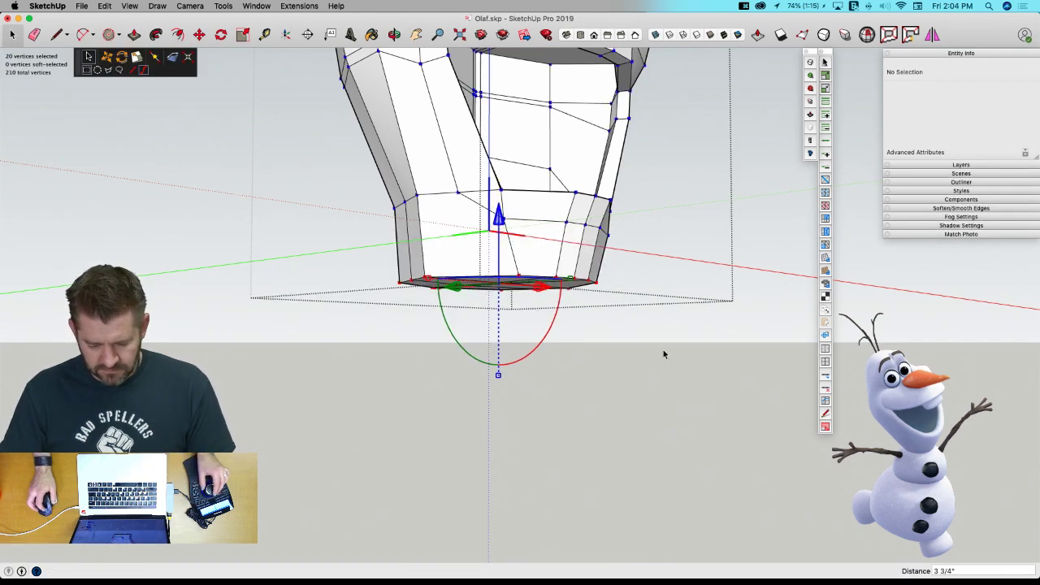
{"action": "middle_click_drag", "start_coordinate": [663, 355], "coordinate": [616, 356]}
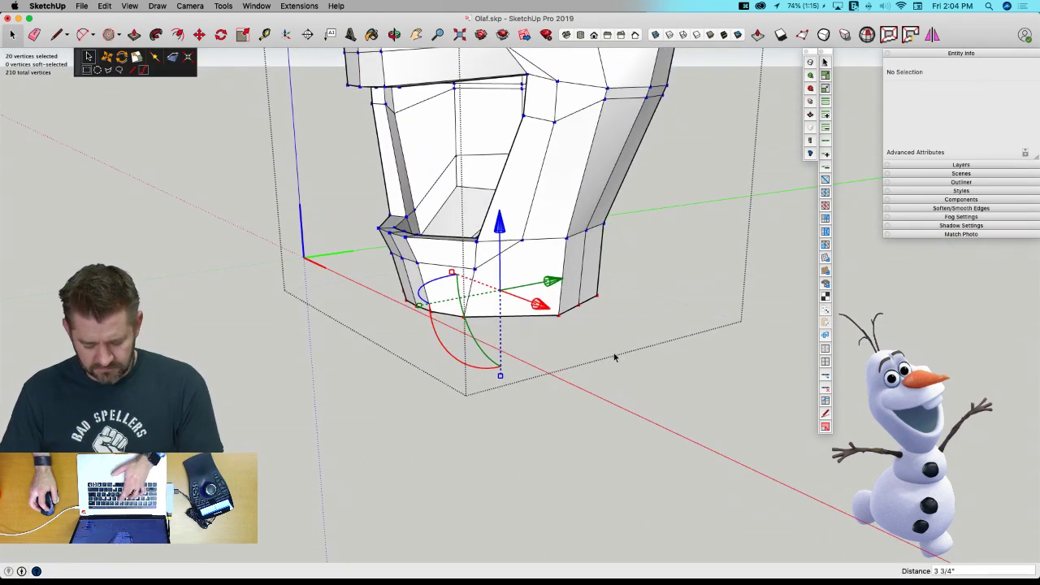
Preview the lengthened chin with subdivision smoothing on, return to the unsmoothed mesh, and close the error report.
{"action": "key", "text": "u"}
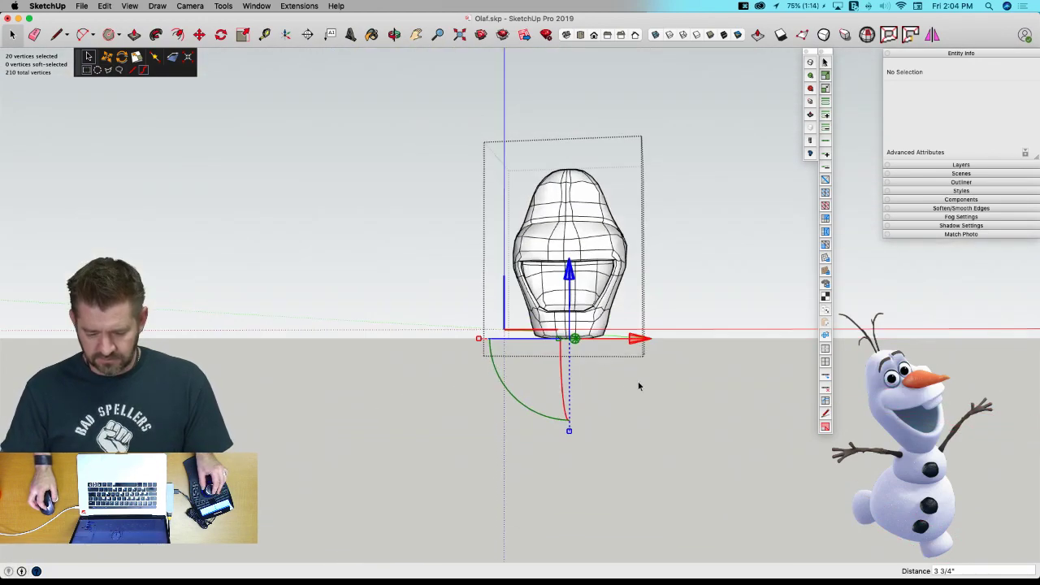
{"action": "mouse_move", "coordinate": [639, 387]}
{"action": "middle_mouse_down"}
{"action": "mouse_move", "coordinate": [623, 328]}
{"action": "mouse_move", "coordinate": [617, 365]}
{"action": "mouse_move", "coordinate": [551, 391]}
{"action": "mouse_move", "coordinate": [637, 394]}
{"action": "middle_mouse_up"}
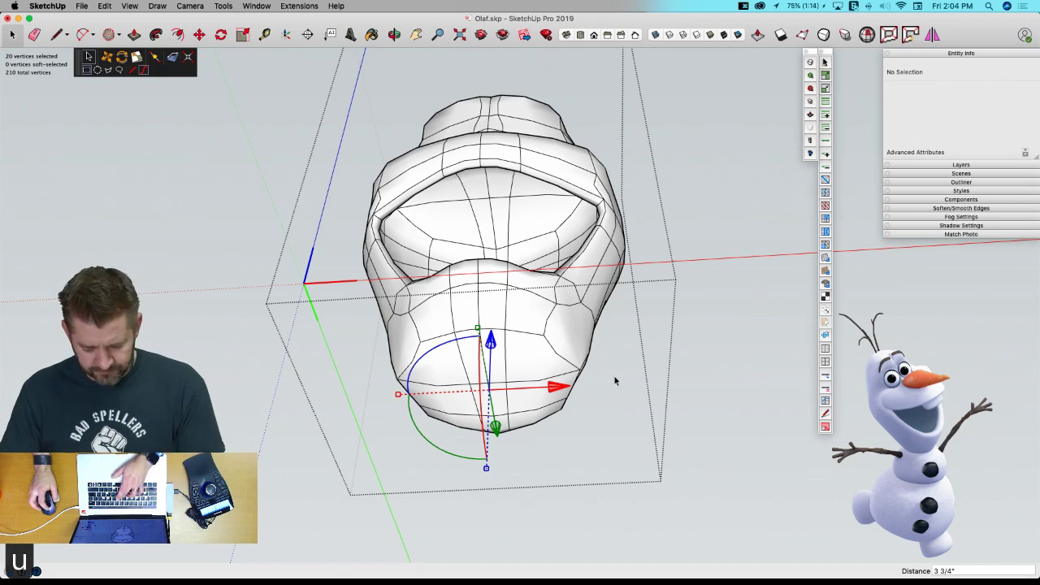
{"action": "key", "text": "u"}
{"action": "left_click", "coordinate": [534, 375]}
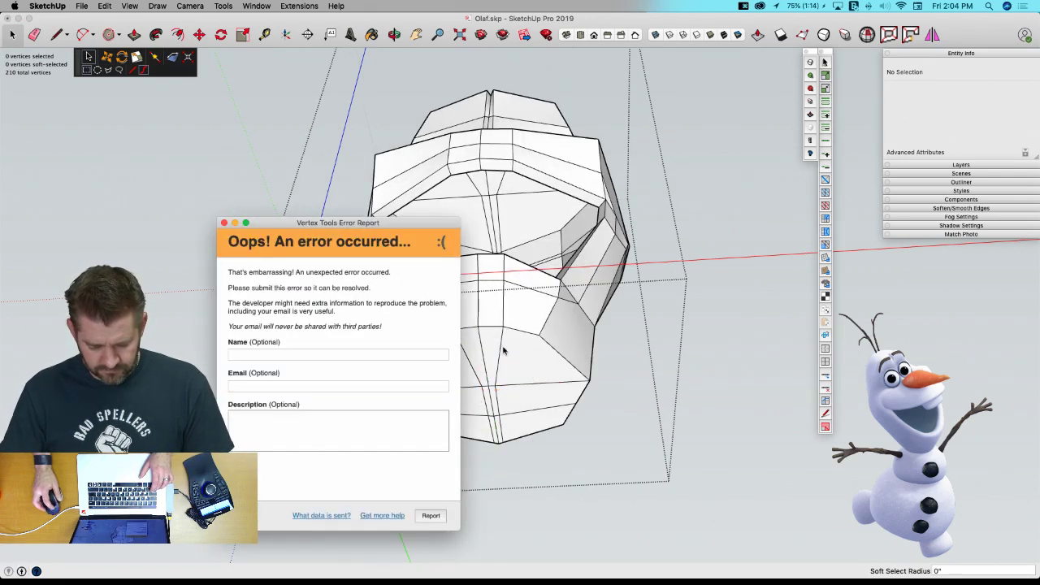
{"action": "left_click", "coordinate": [224, 223]}
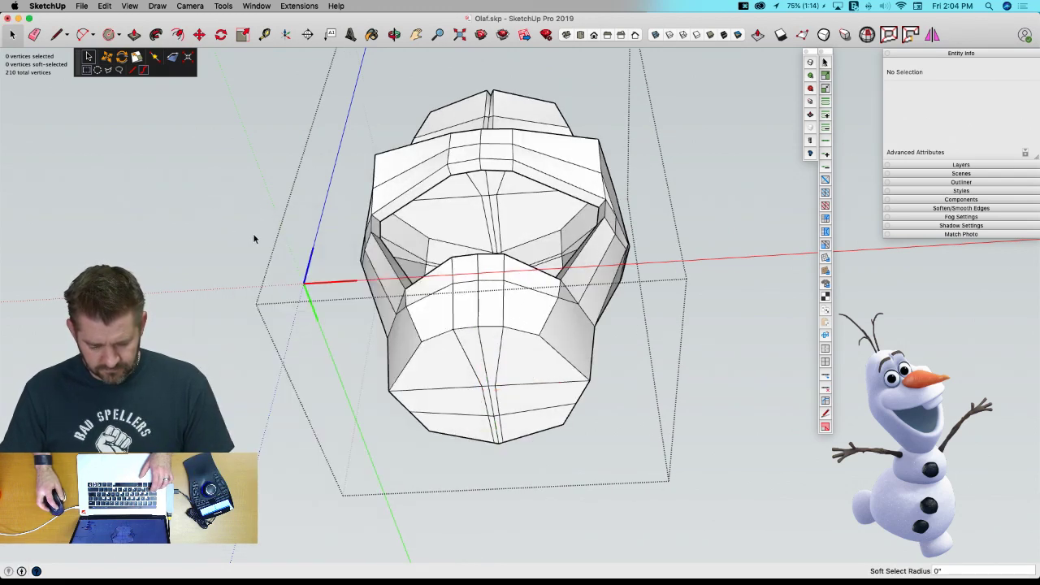
Shrink the chin's underside faces by scaling their vertices about 0.77 along the red axis and 0.79 along the green axis.
{"action": "left_click", "coordinate": [436, 375]}
{"action": "left_click", "coordinate": [455, 399], "text": "shift"}
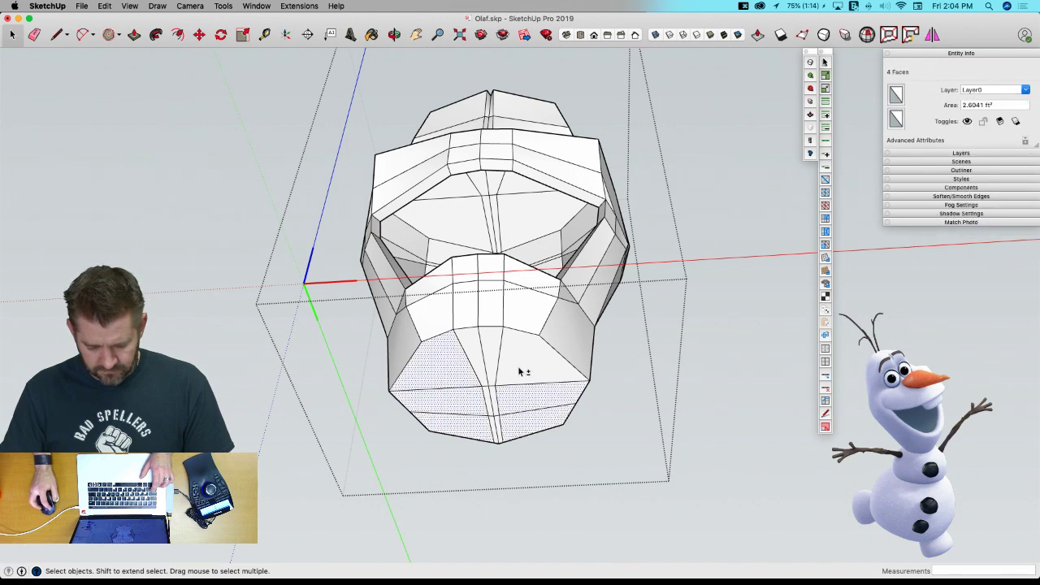
{"action": "left_click", "coordinate": [521, 371], "text": "shift"}
{"action": "left_click", "coordinate": [497, 356], "text": "shift"}
{"action": "left_click", "coordinate": [496, 408], "text": "shift"}
{"action": "scroll", "coordinate": [498, 410], "scroll_direction": "up", "scroll_amount": 3}
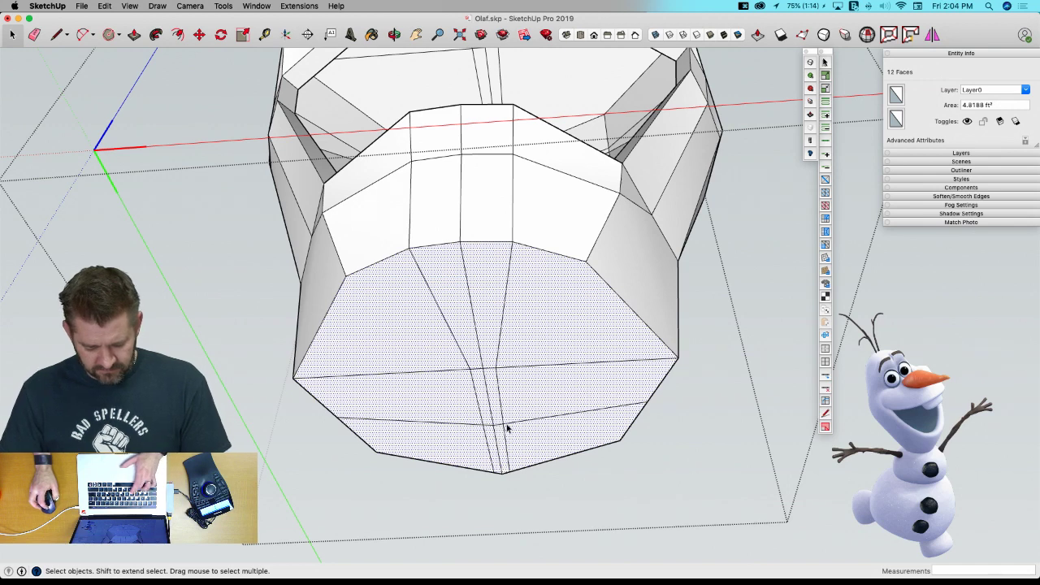
{"action": "key", "text": "v"}
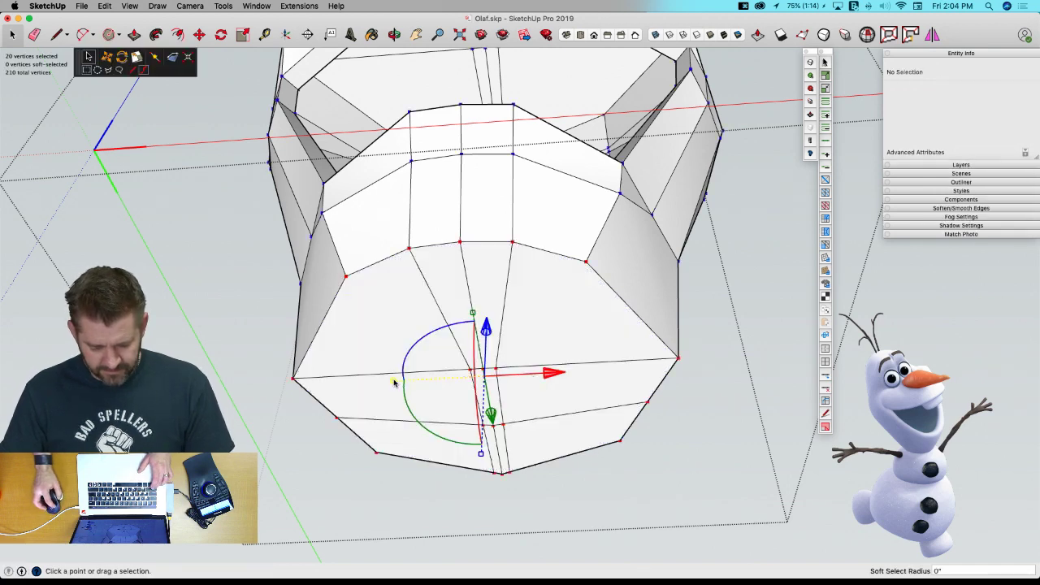
{"action": "left_click_drag", "start_coordinate": [394, 382], "coordinate": [475, 409]}
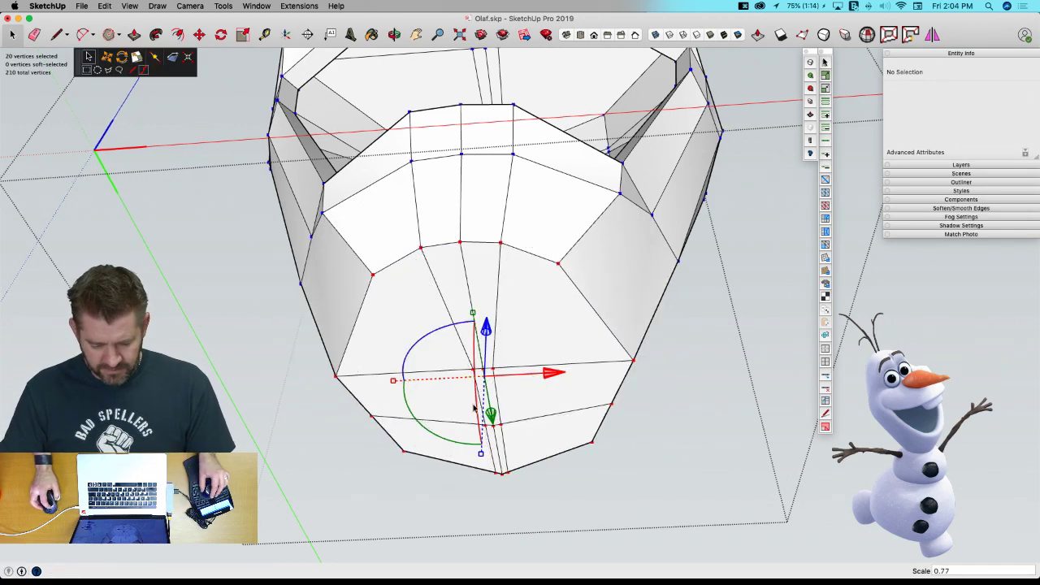
{"action": "middle_click_drag", "start_coordinate": [475, 409], "coordinate": [349, 317]}
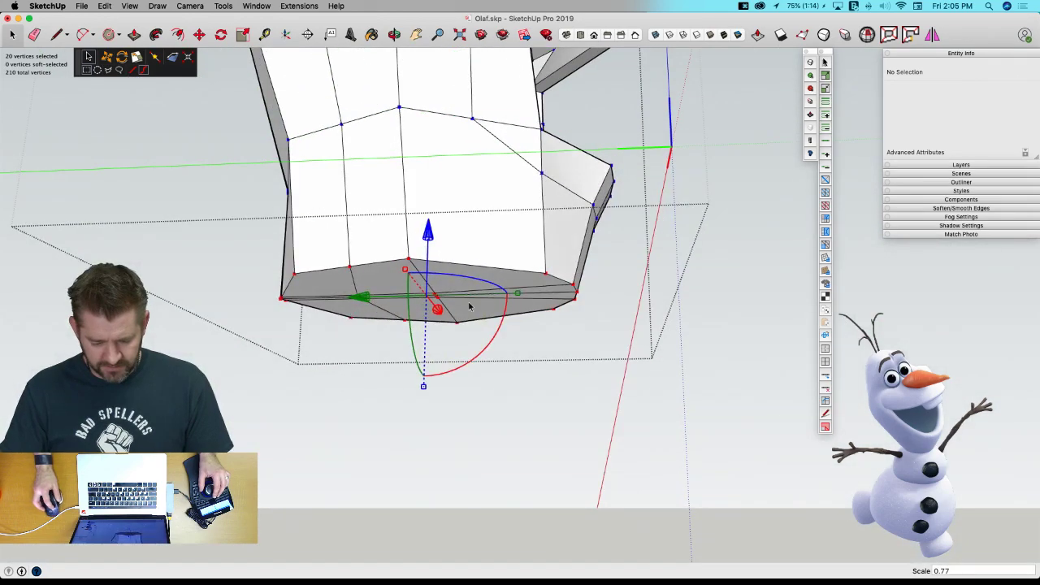
{"action": "left_click_drag", "start_coordinate": [520, 296], "coordinate": [501, 296]}
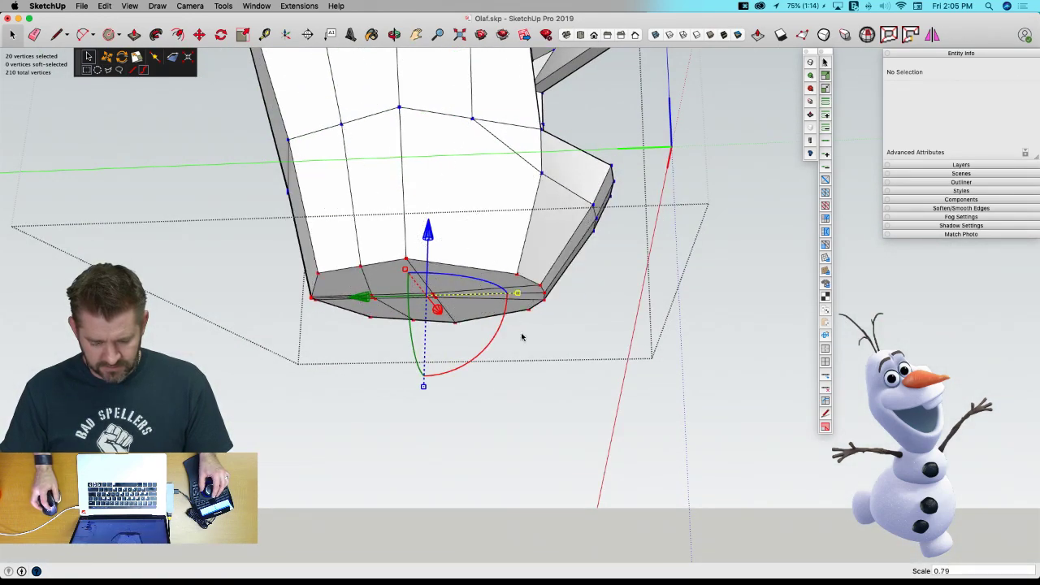
{"action": "middle_click_drag", "start_coordinate": [523, 337], "coordinate": [554, 440]}
Finish editing the head's mesh and turn on subdivision smoothing for the Whole Head component.
{"action": "key", "text": "space"}
{"action": "left_click", "coordinate": [559, 439]}
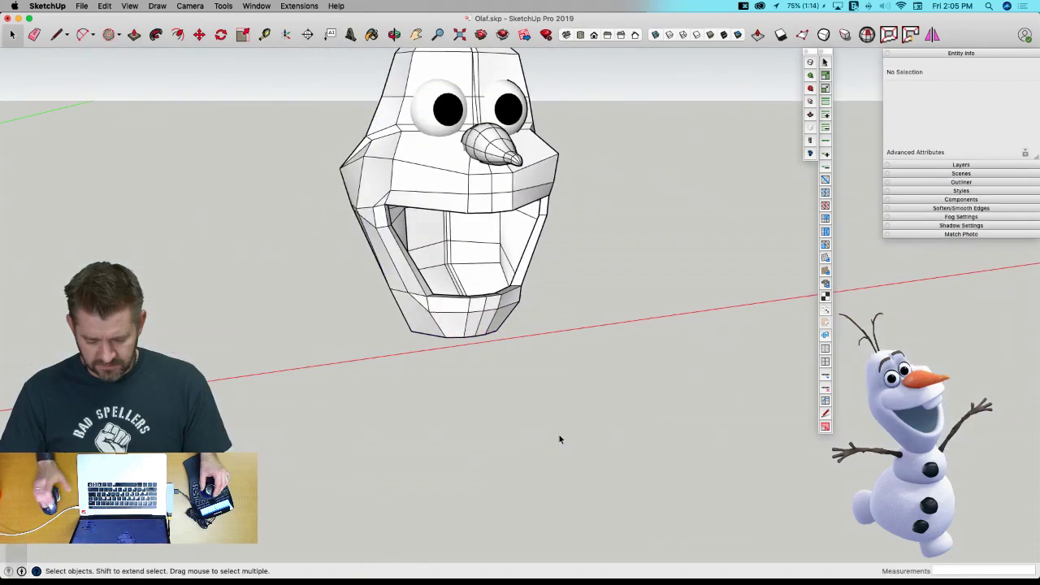
{"action": "key", "text": "u"}
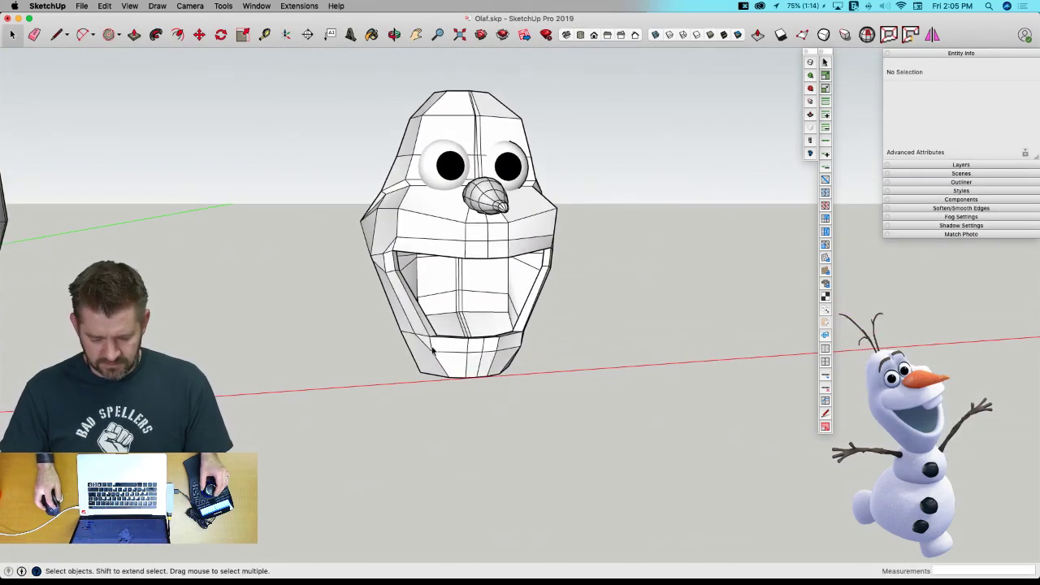
{"action": "left_click", "coordinate": [451, 355]}
{"action": "left_click", "coordinate": [452, 355]}
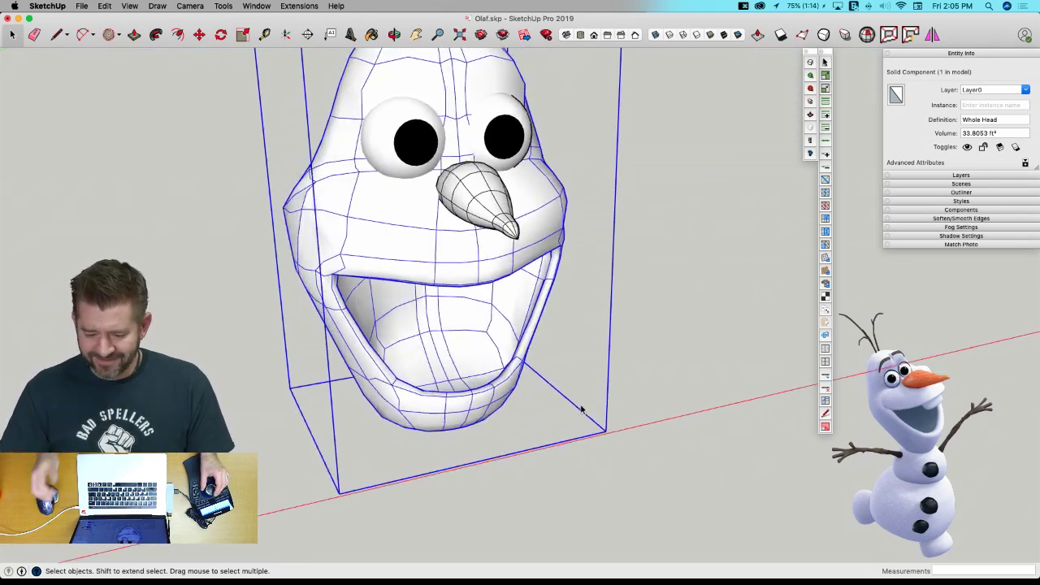
Inspect the smoothed head's profile around the mouth and upper lip, and select the Carrot (Nose) component.
{"action": "scroll", "coordinate": [567, 396], "scroll_direction": "up", "scroll_amount": 5}
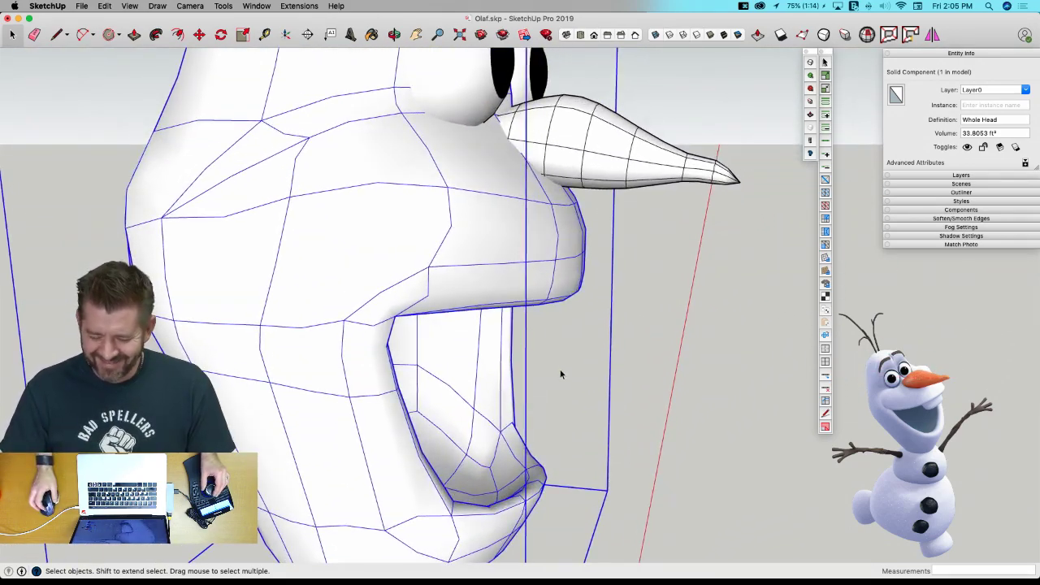
{"action": "middle_click_drag", "start_coordinate": [535, 359], "coordinate": [561, 366]}
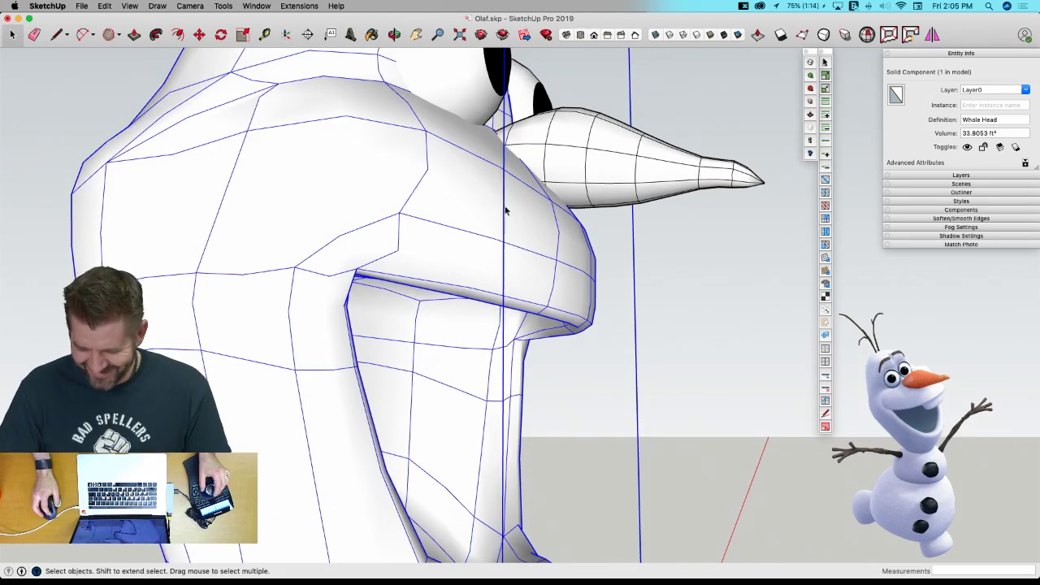
{"action": "middle_click_drag", "start_coordinate": [505, 210], "coordinate": [732, 259]}
{"action": "left_click", "coordinate": [633, 225]}
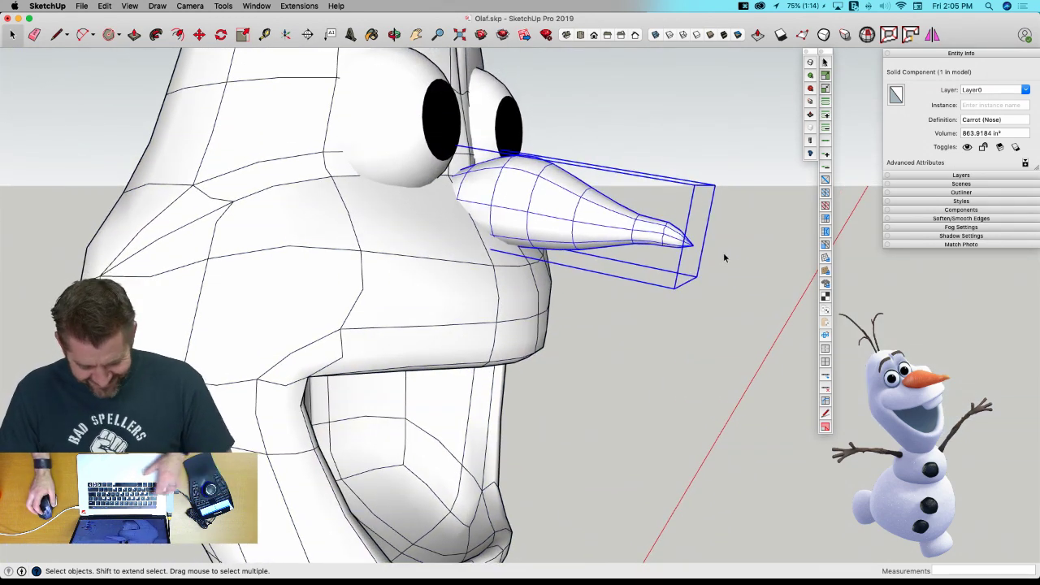
Unsmooth the Carrot (Nose) and scale all its vertices about 1.52 along the green axis and 1.22 along the blue axis.
{"action": "key", "text": "u"}
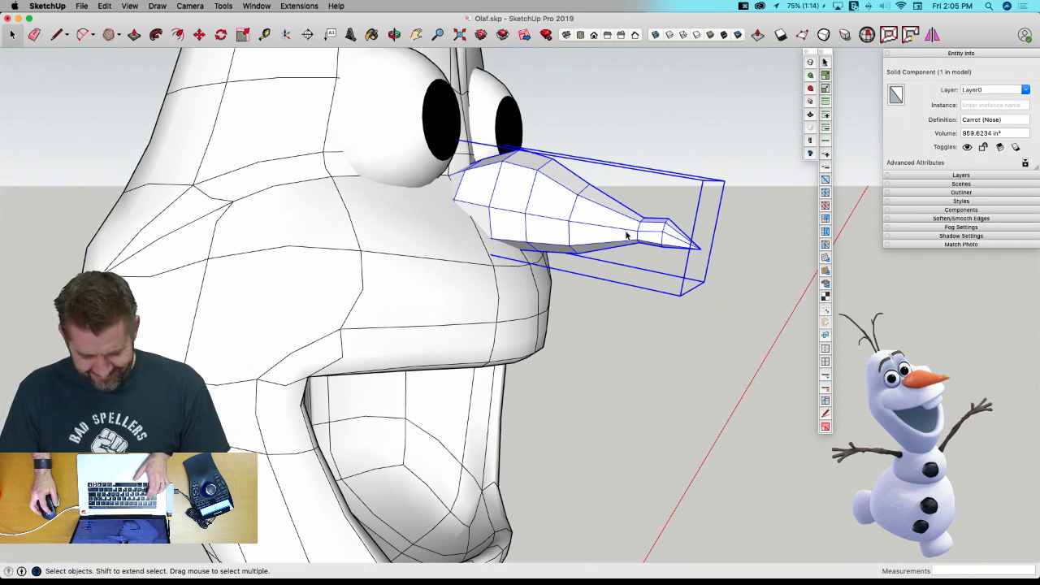
{"action": "triple_click", "coordinate": [626, 234]}
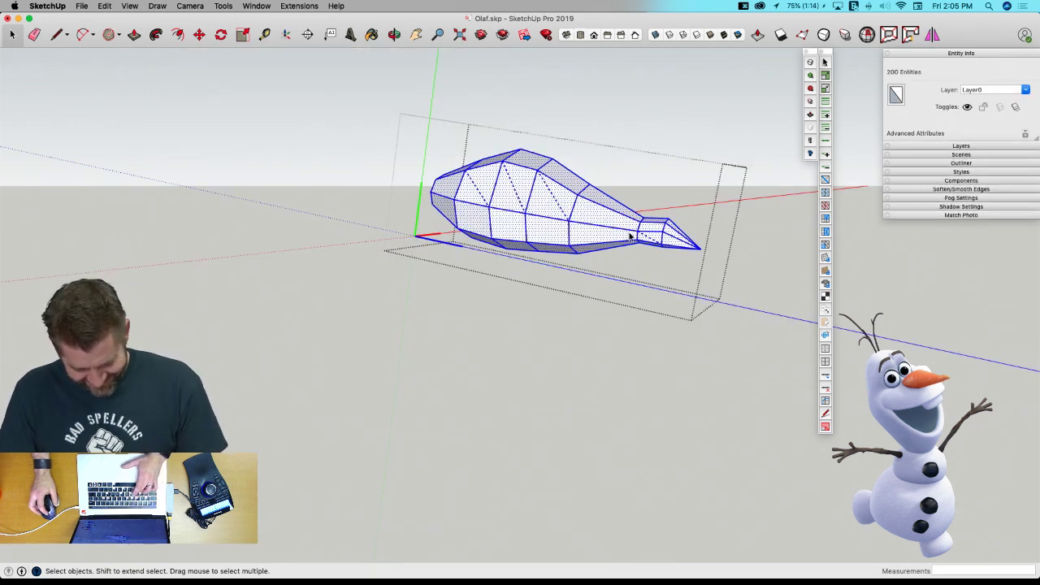
{"action": "key", "text": "v"}
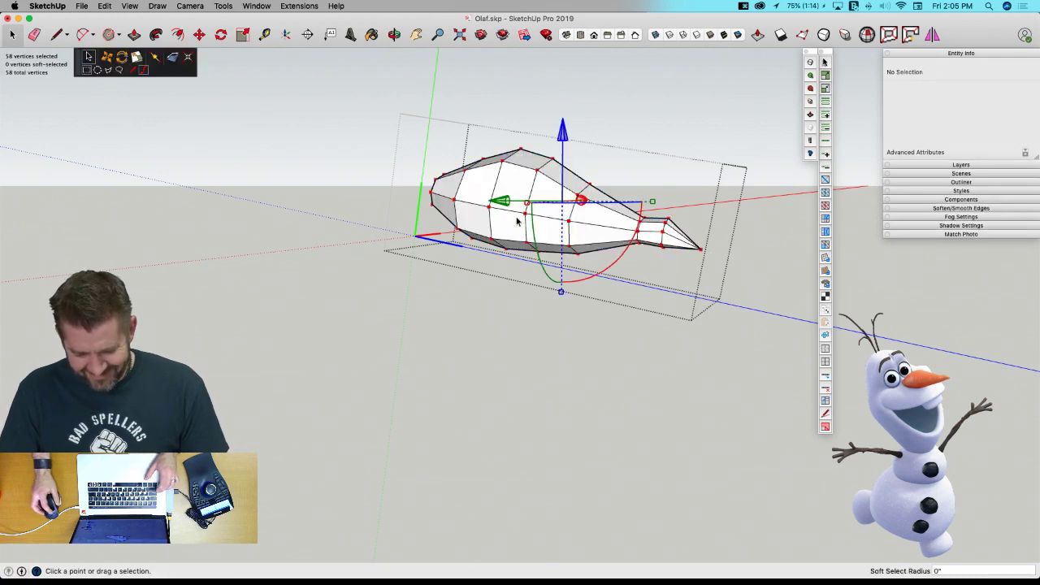
{"action": "left_click_drag", "start_coordinate": [654, 203], "coordinate": [704, 212]}
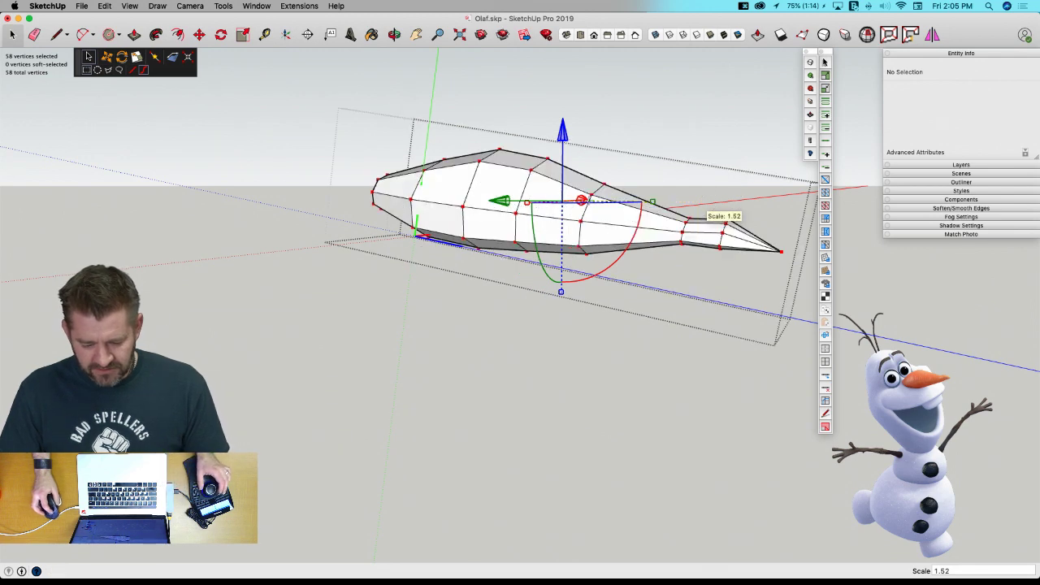
{"action": "left_click_drag", "start_coordinate": [565, 297], "coordinate": [564, 315]}
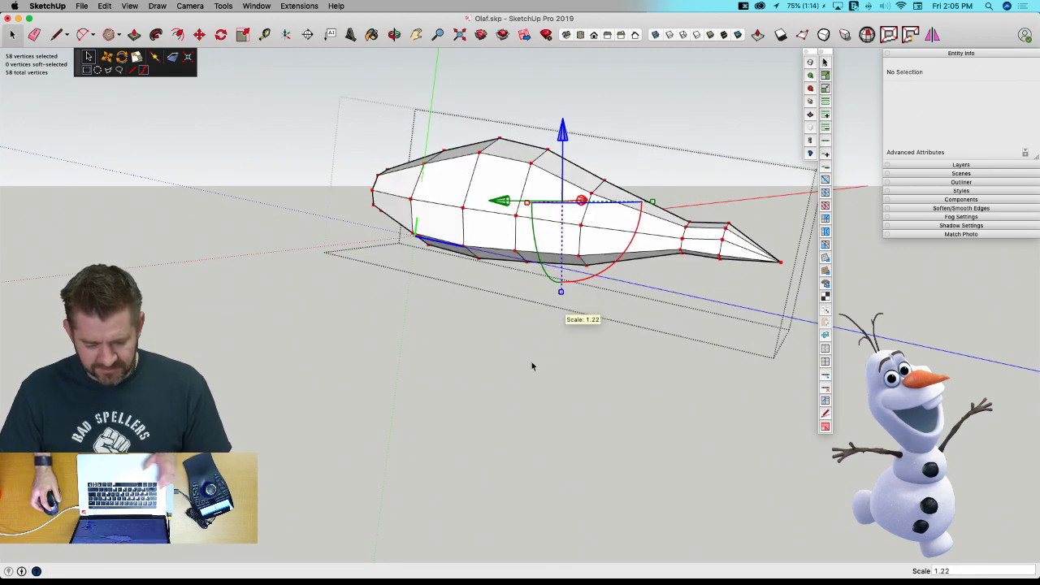
{"action": "key", "text": "space"}
{"action": "left_click", "coordinate": [508, 426]}
Move the Carrot (Nose) about 5 7/16" forward out of the face along the green axis.
{"action": "left_click", "coordinate": [534, 283]}
{"action": "key", "text": "m"}
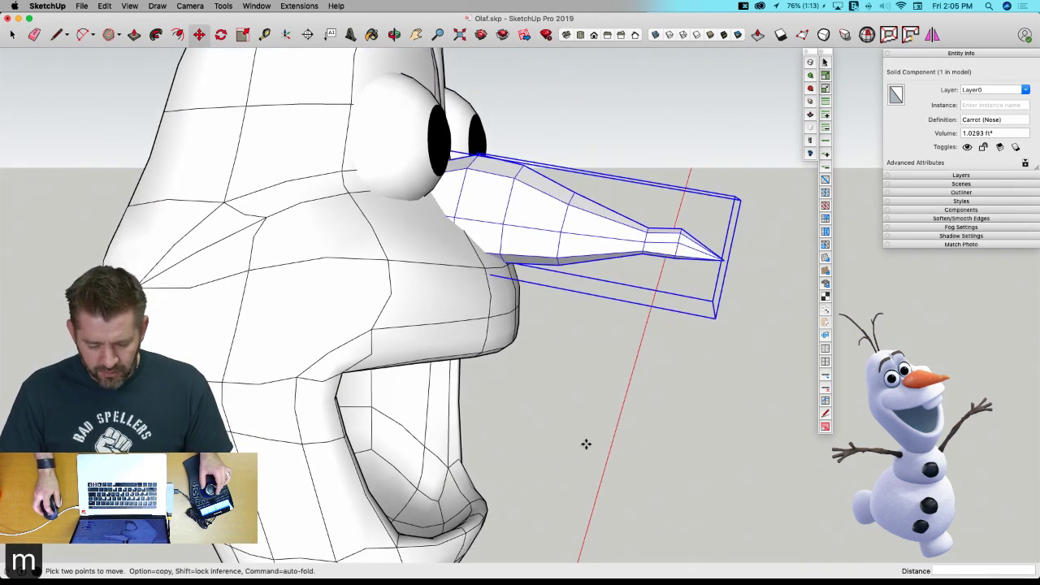
{"action": "left_click", "coordinate": [585, 442]}
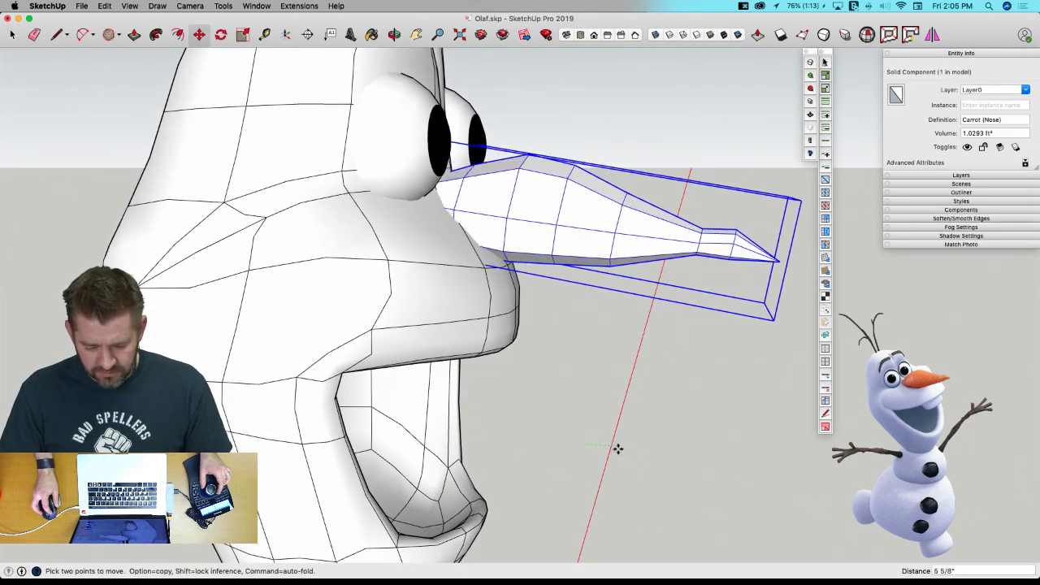
{"action": "middle_click_drag", "start_coordinate": [623, 482], "coordinate": [582, 478]}
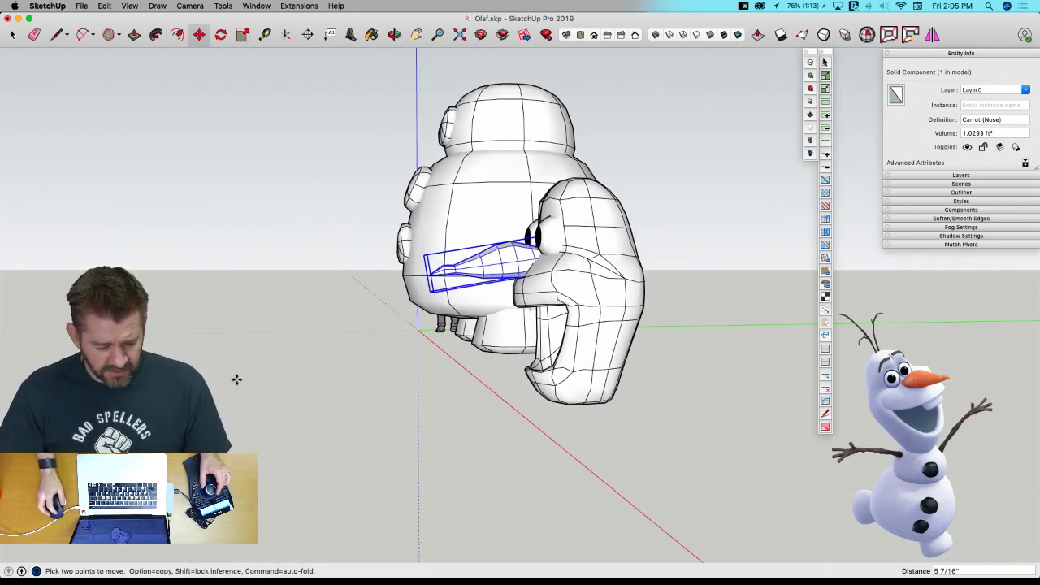
Switch to Google Chrome, examine the side-view picture of Olaf in the forum topic, and return to SketchUp.
{"action": "left_click", "coordinate": [28, 227]}
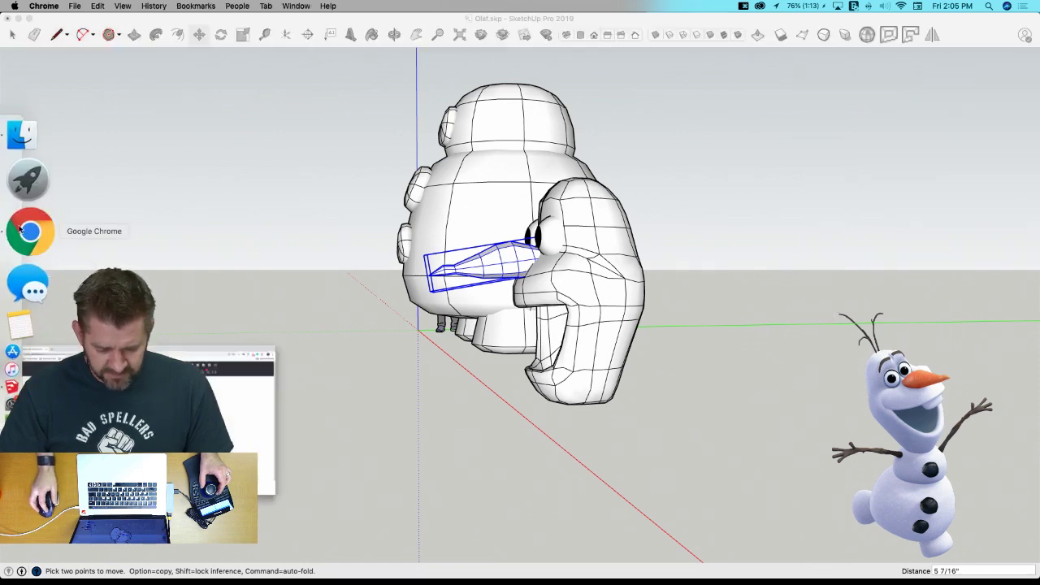
{"action": "scroll", "coordinate": [461, 270], "scroll_direction": "down", "scroll_amount": 10}
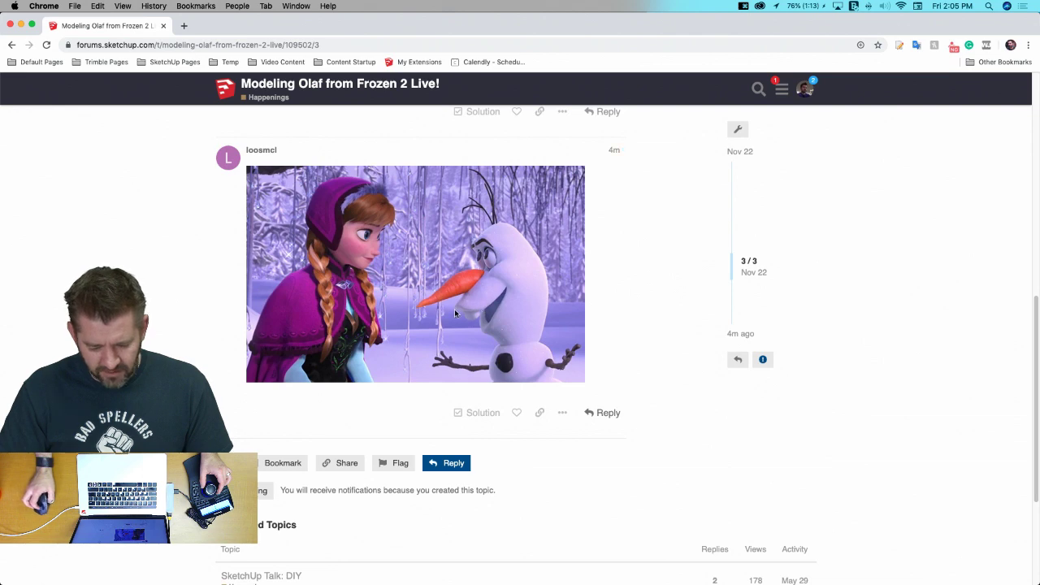
{"action": "left_click", "coordinate": [21, 25]}
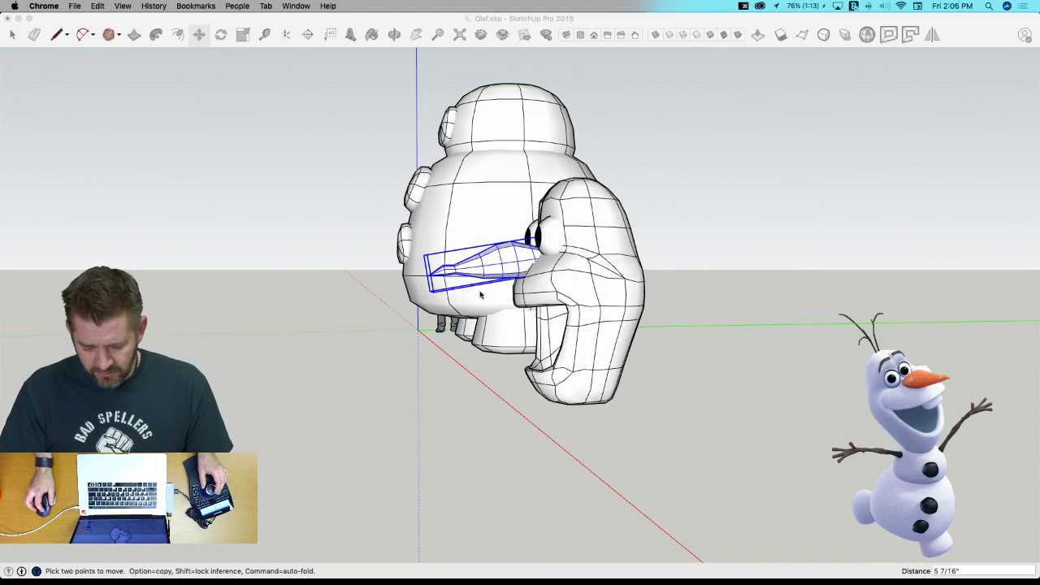
{"action": "left_click", "coordinate": [458, 367]}
Turn on subdivision smoothing for the Carrot (Nose) and check its fit on the head from the side.
{"action": "key", "text": "space"}
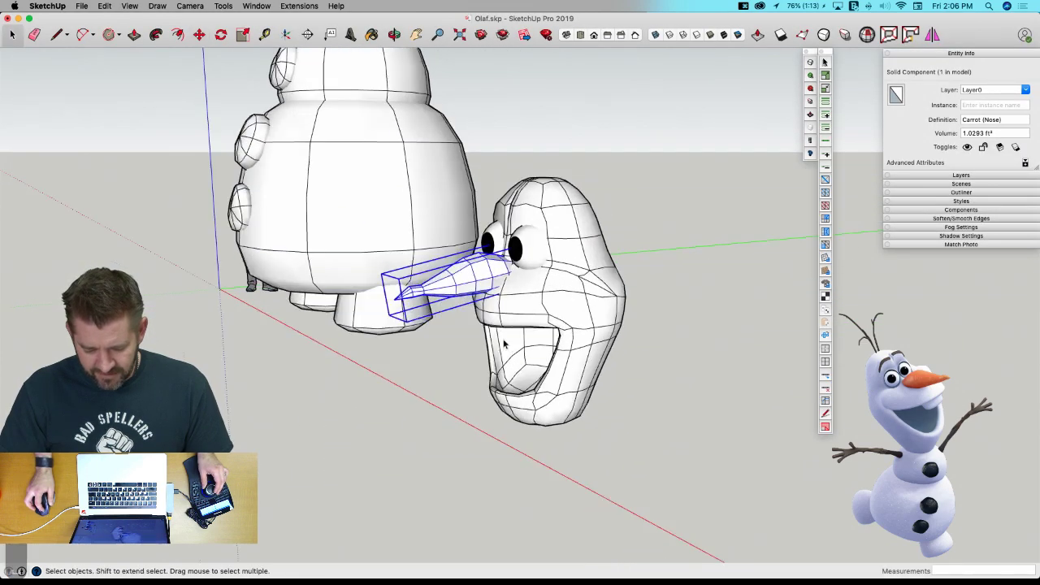
{"action": "middle_click_drag", "start_coordinate": [504, 345], "coordinate": [505, 347]}
{"action": "key", "text": "u"}
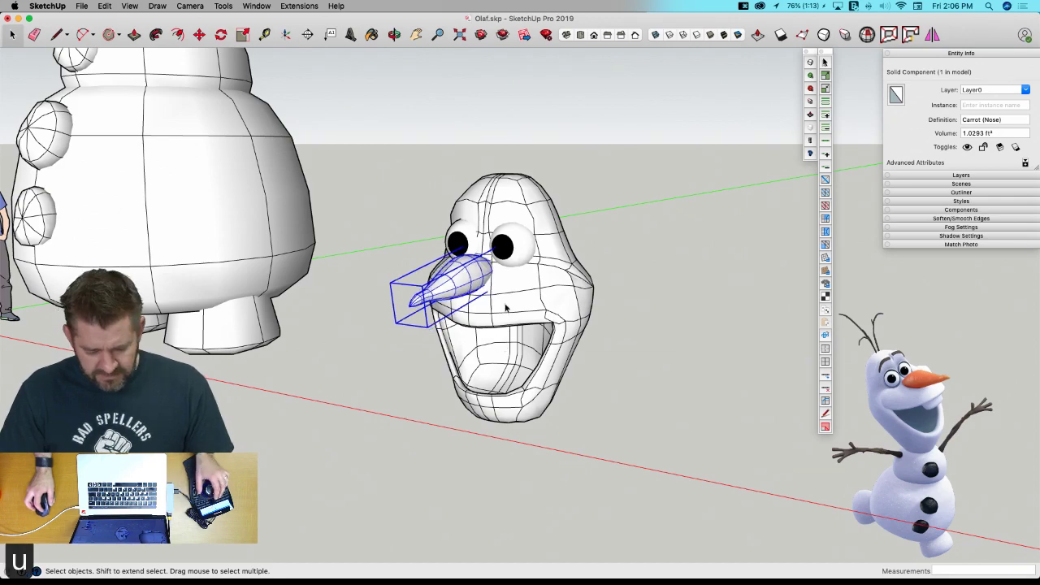
{"action": "middle_click_drag", "start_coordinate": [507, 307], "coordinate": [488, 301]}
{"action": "scroll", "coordinate": [415, 281], "scroll_direction": "up", "scroll_amount": 4}
{"action": "middle_click_drag", "start_coordinate": [391, 298], "coordinate": [394, 290]}
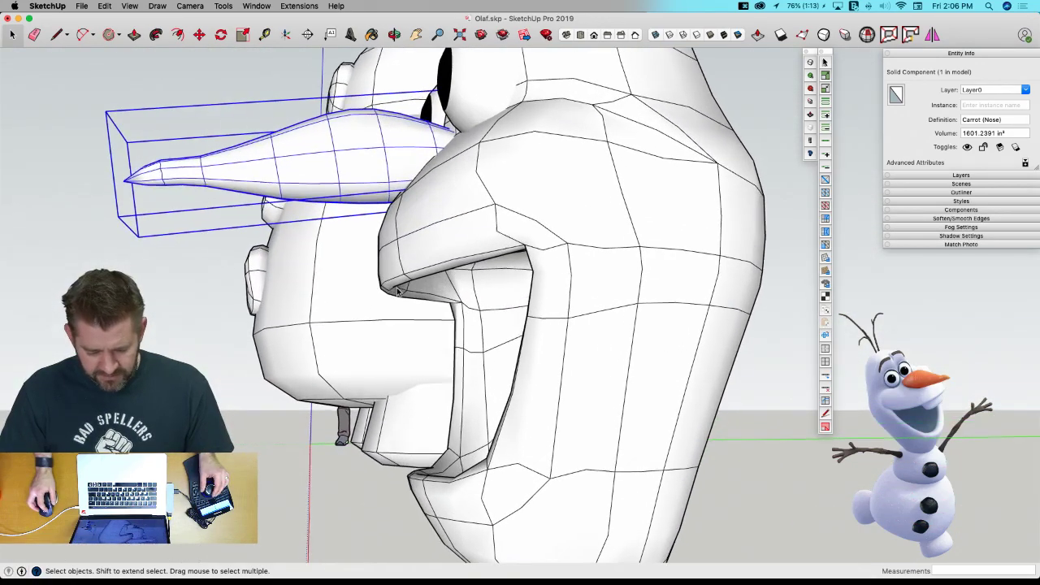
Unsmooth the Whole Head, select the four faces under the upper lip's front, and move their vertices forward along the green axis.
{"action": "left_click", "coordinate": [396, 285]}
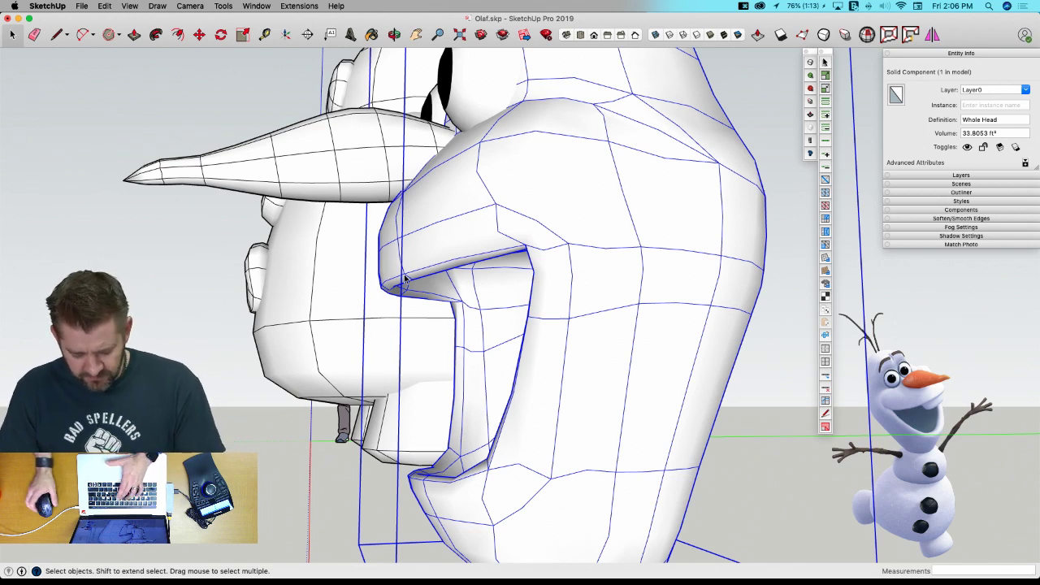
{"action": "key", "text": "u"}
{"action": "double_click", "coordinate": [406, 269]}
{"action": "middle_click_drag", "start_coordinate": [406, 269], "coordinate": [406, 294]}
{"action": "left_click", "coordinate": [388, 237]}
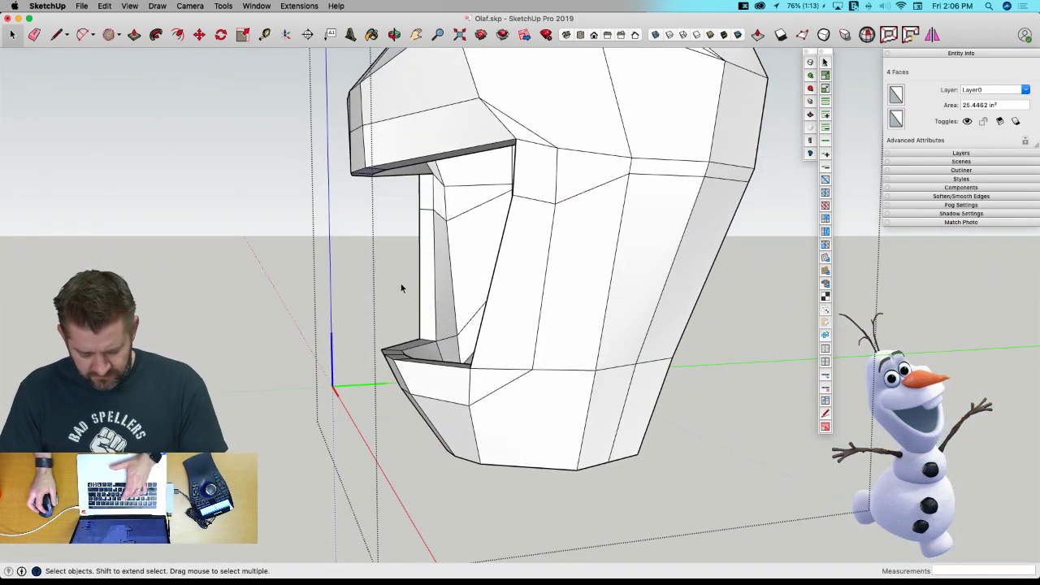
{"action": "key", "text": "v"}
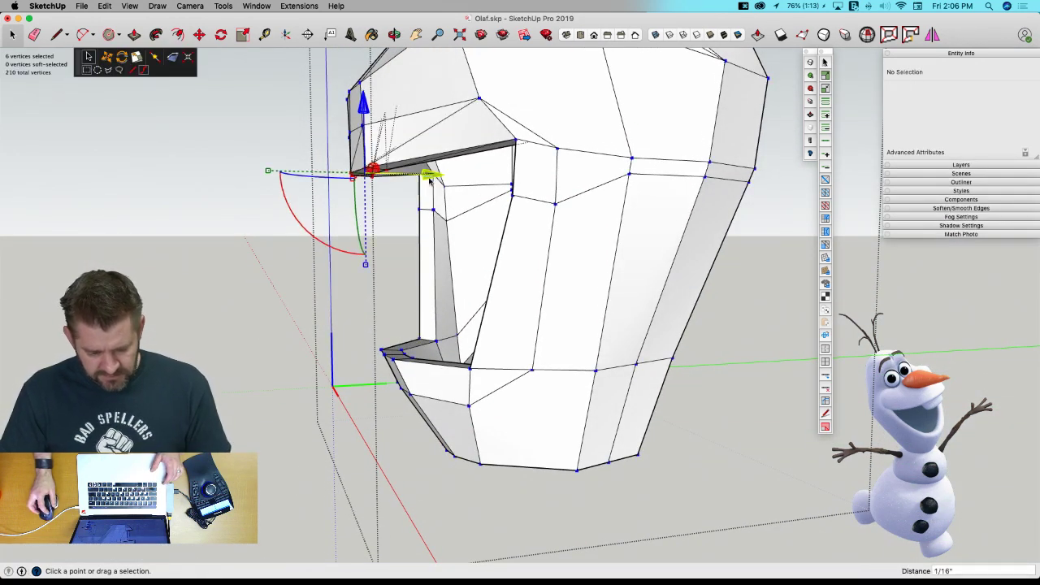
{"action": "left_click_drag", "start_coordinate": [430, 181], "coordinate": [386, 200]}
Move the three vertices just above the upper lip's front edge 4" forward along the green axis and turn on subdivision smoothing.
{"action": "middle_click_drag", "start_coordinate": [329, 242], "coordinate": [400, 160]}
{"action": "left_click", "coordinate": [433, 176]}
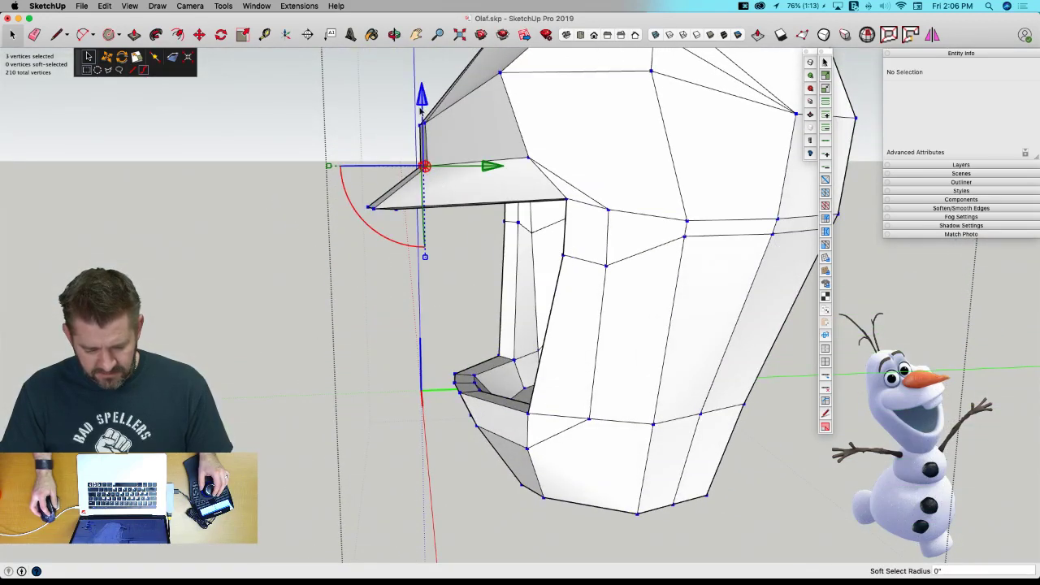
{"action": "left_click_drag", "start_coordinate": [486, 171], "coordinate": [452, 167]}
{"action": "middle_click_drag", "start_coordinate": [465, 264], "coordinate": [638, 297]}
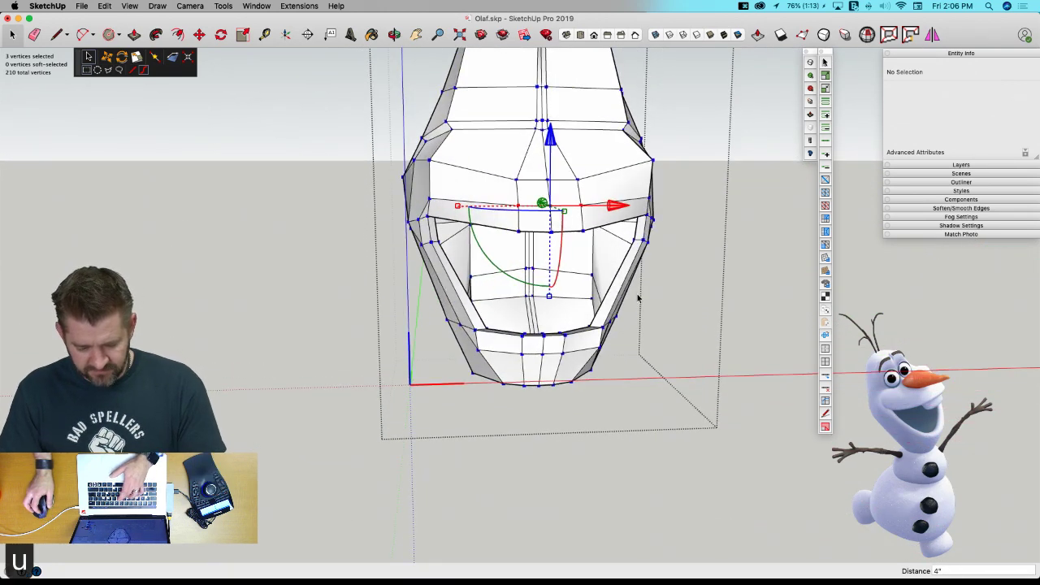
{"action": "key", "text": "u"}
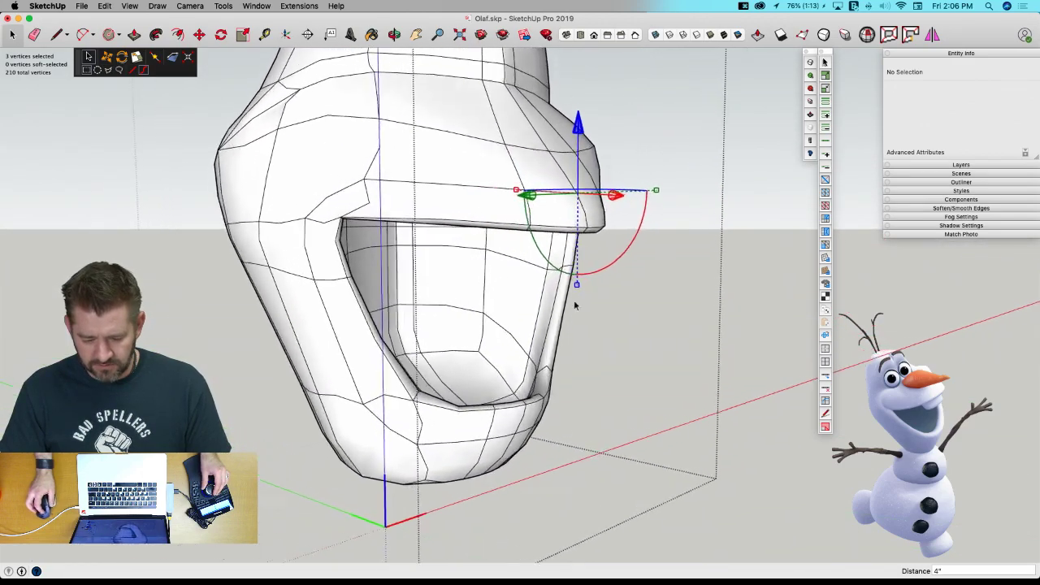
{"action": "middle_click_drag", "start_coordinate": [575, 305], "coordinate": [642, 308]}
Leave vertex editing, close the Vertex Tools error report, and finish editing the Whole Head component.
{"action": "left_click", "coordinate": [641, 307]}
{"action": "key", "text": "space"}
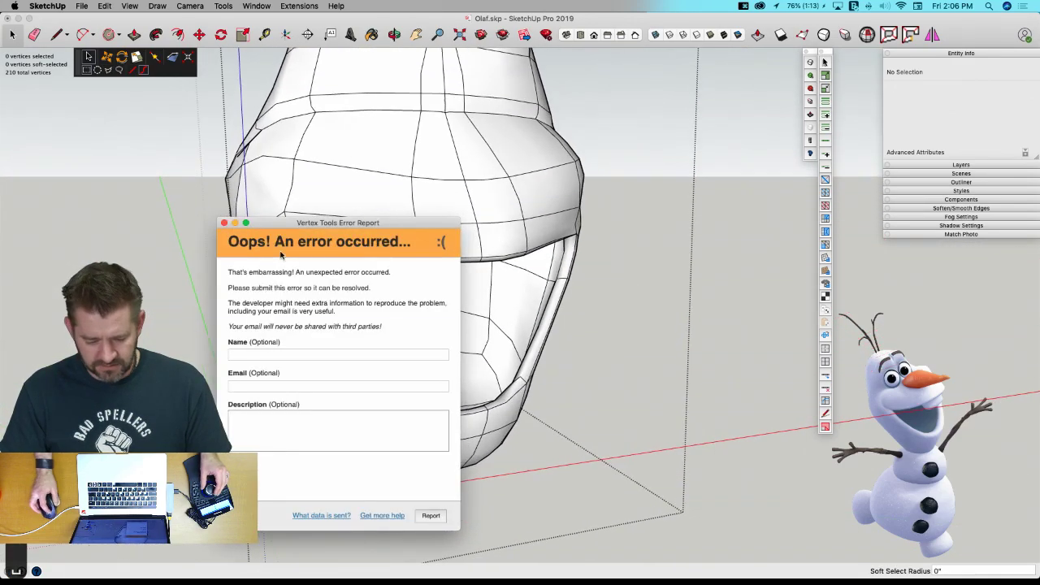
{"action": "left_click", "coordinate": [224, 222]}
{"action": "middle_click_drag", "start_coordinate": [221, 225], "coordinate": [613, 355]}
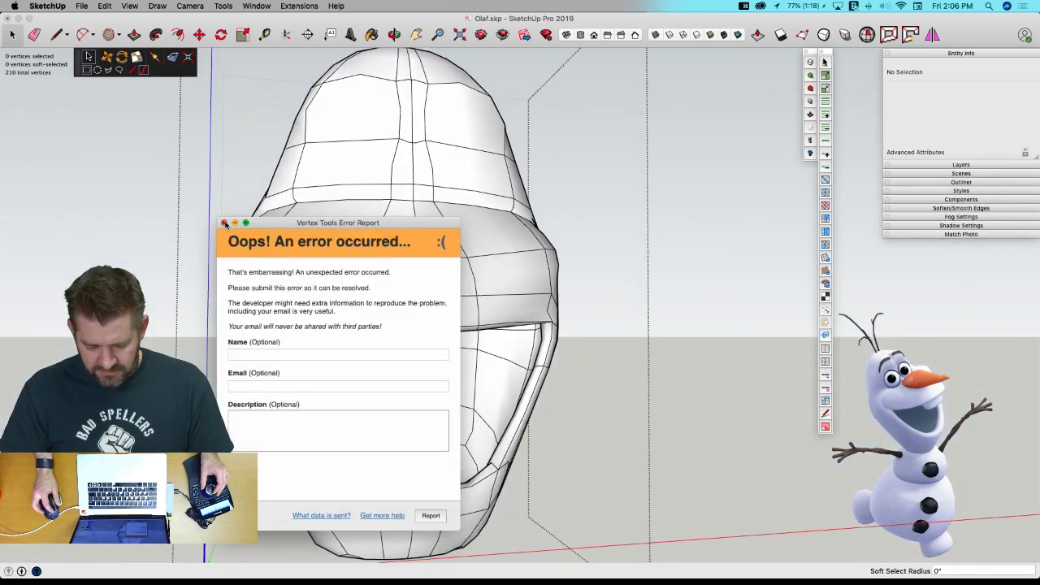
{"action": "left_click", "coordinate": [224, 223]}
{"action": "key", "text": "space"}
{"action": "left_click", "coordinate": [124, 235]}
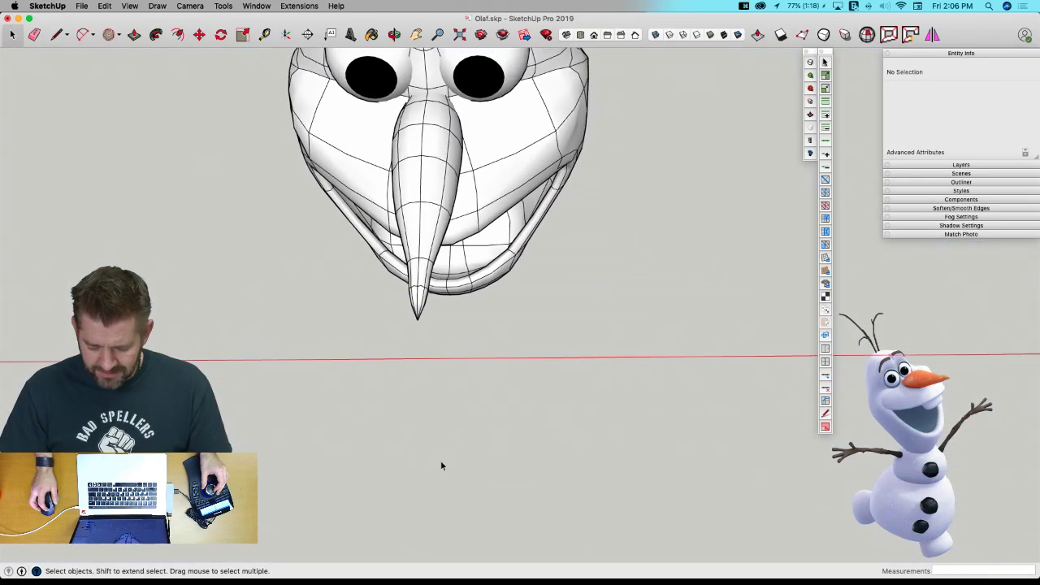
Draw a four-segment arc on the ground in front of the head with a bulge of about 4 1/16".
{"action": "key", "text": "a"}
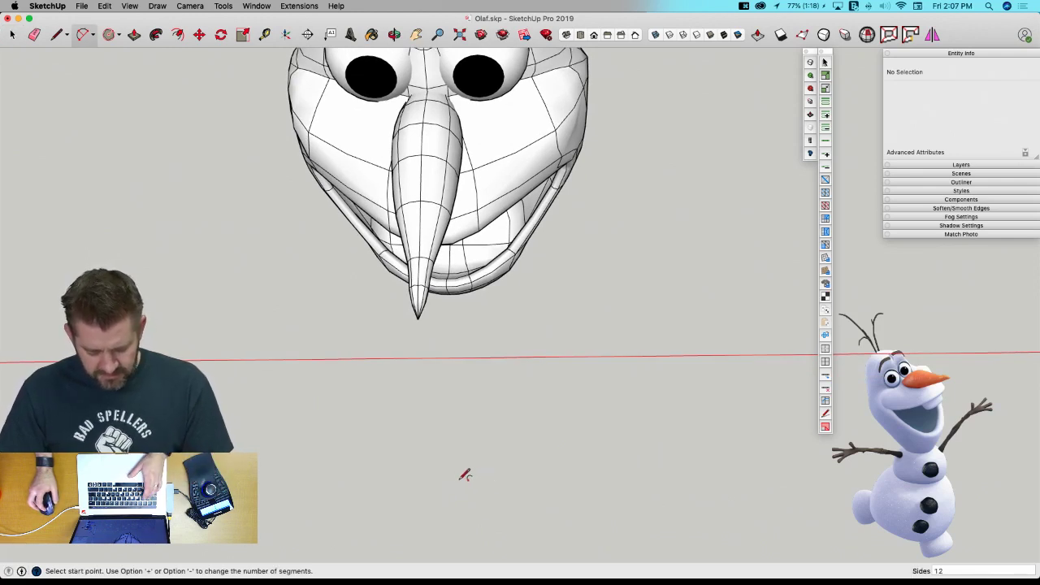
{"action": "type", "text": "4"}
{"action": "key", "text": "Return"}
{"action": "left_click", "coordinate": [447, 483]}
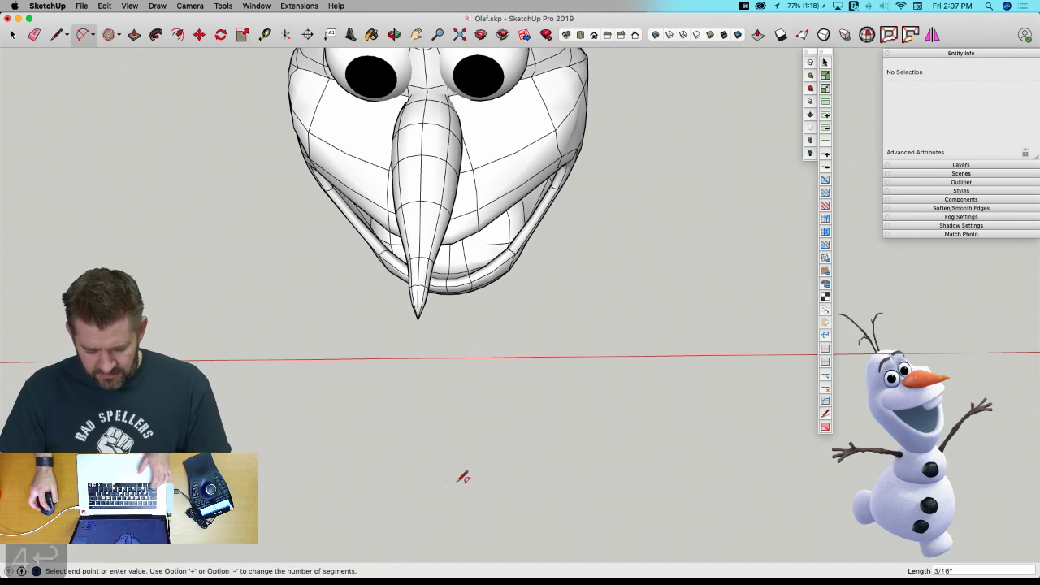
{"action": "left_click", "coordinate": [569, 481]}
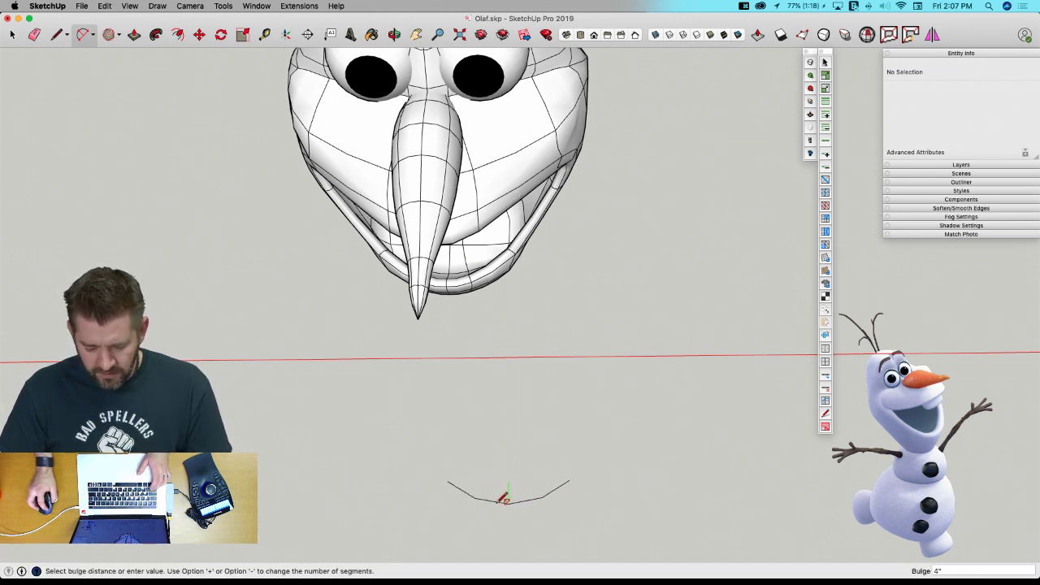
{"action": "left_click", "coordinate": [504, 499]}
{"action": "scroll", "coordinate": [525, 515], "scroll_direction": "up", "scroll_amount": 5}
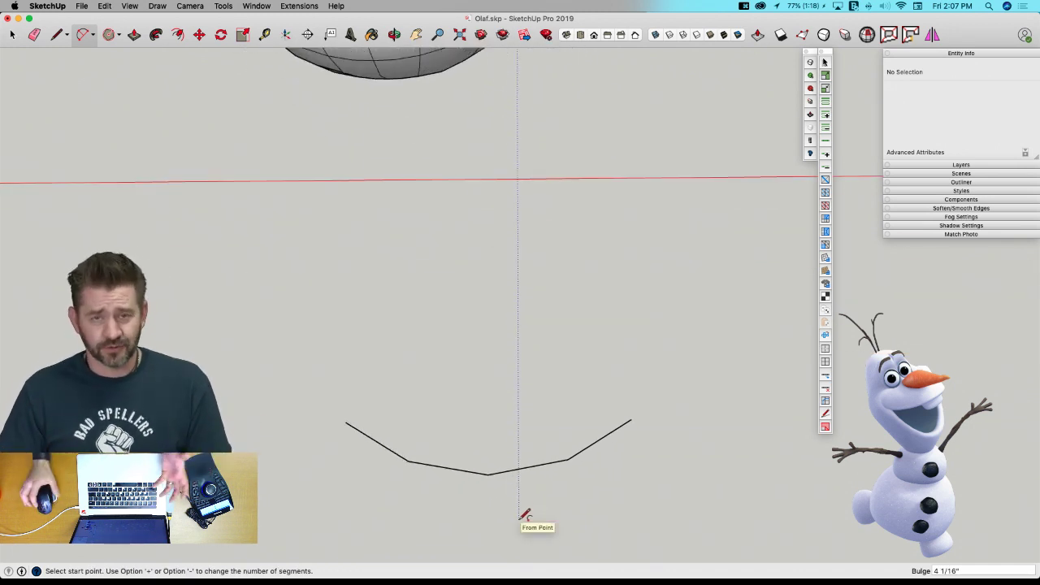
Offset the arc inward by about 4 1/8".
{"action": "key", "text": "space"}
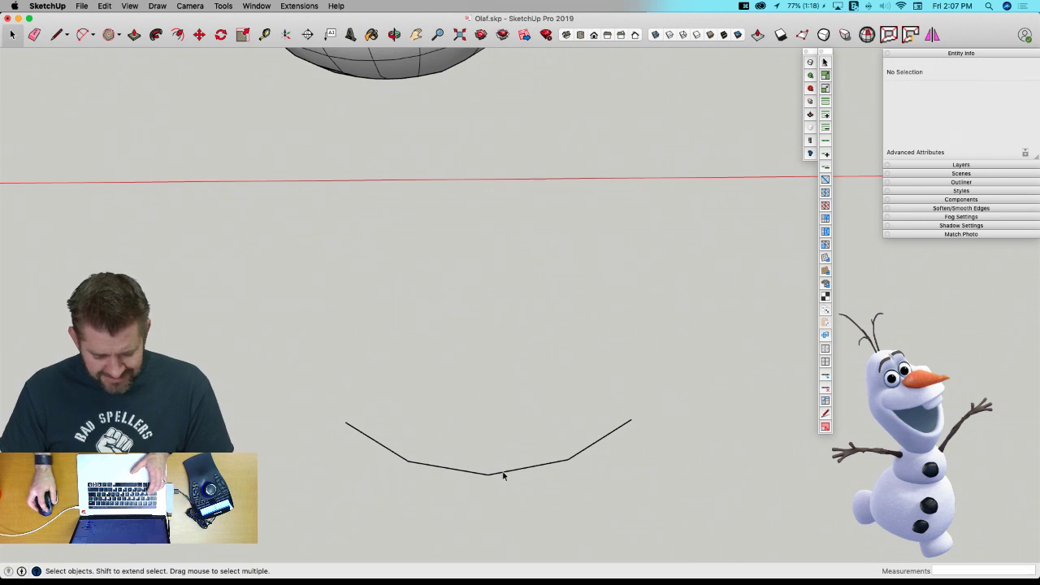
{"action": "left_click", "coordinate": [504, 477]}
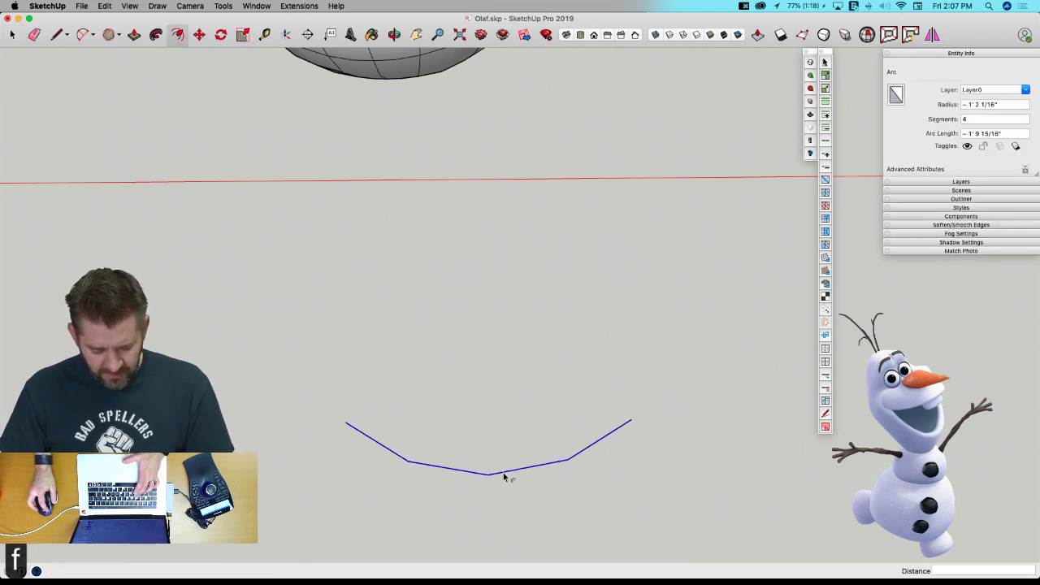
{"action": "key", "text": "f"}
{"action": "left_click", "coordinate": [502, 472]}
{"action": "left_click", "coordinate": [500, 422]}
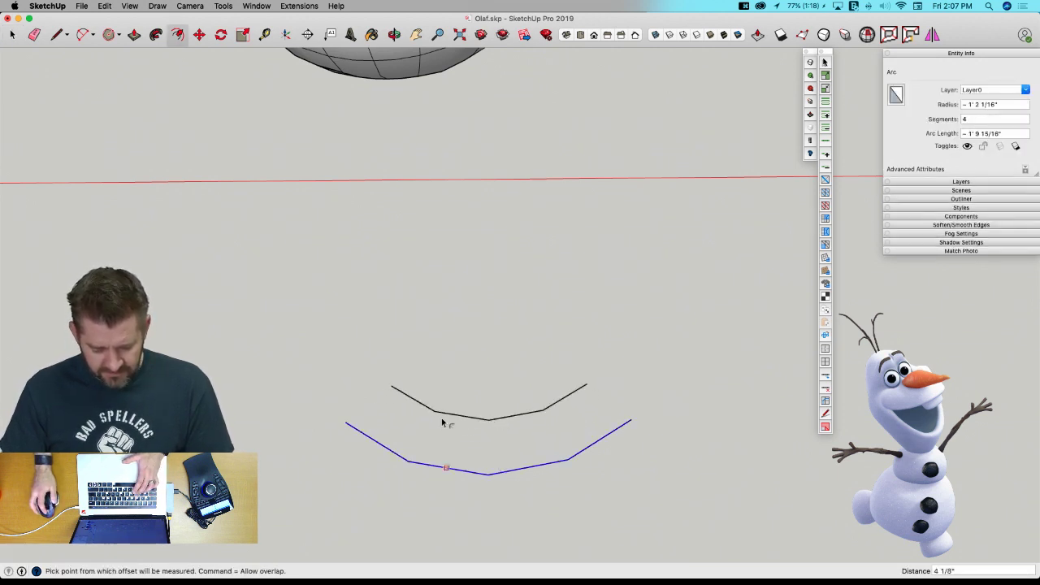
Connect both pairs of arc ends with straight lines to close the curved band into a face.
{"action": "key", "text": "l"}
{"action": "left_click", "coordinate": [392, 386]}
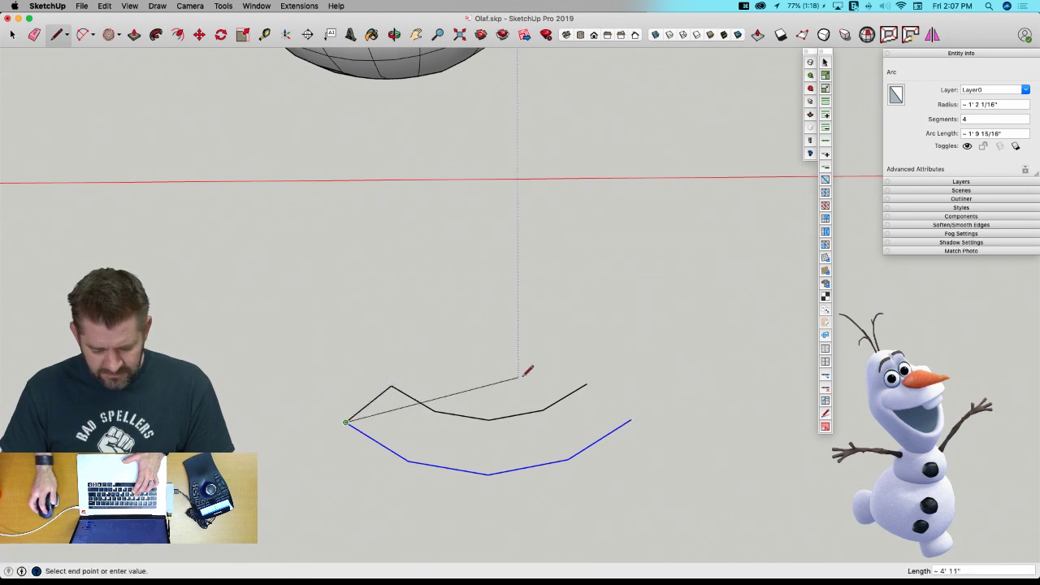
{"action": "key", "text": "Escape"}
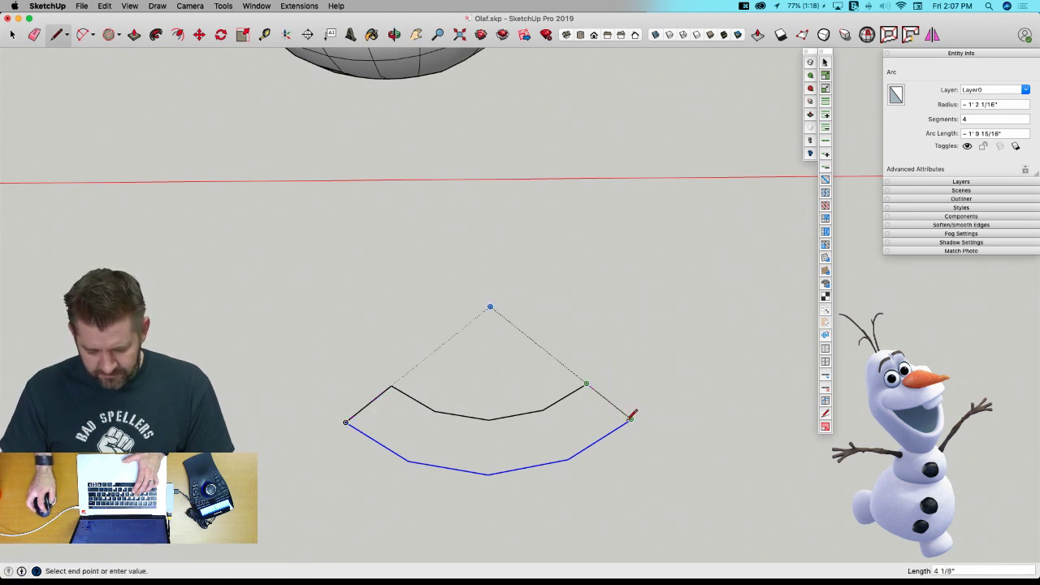
{"action": "left_click", "coordinate": [631, 416]}
Extrude the curved face upward about 11 13/16" into a block, and lower the block's top face.
{"action": "key", "text": "p"}
{"action": "left_click", "coordinate": [569, 437]}
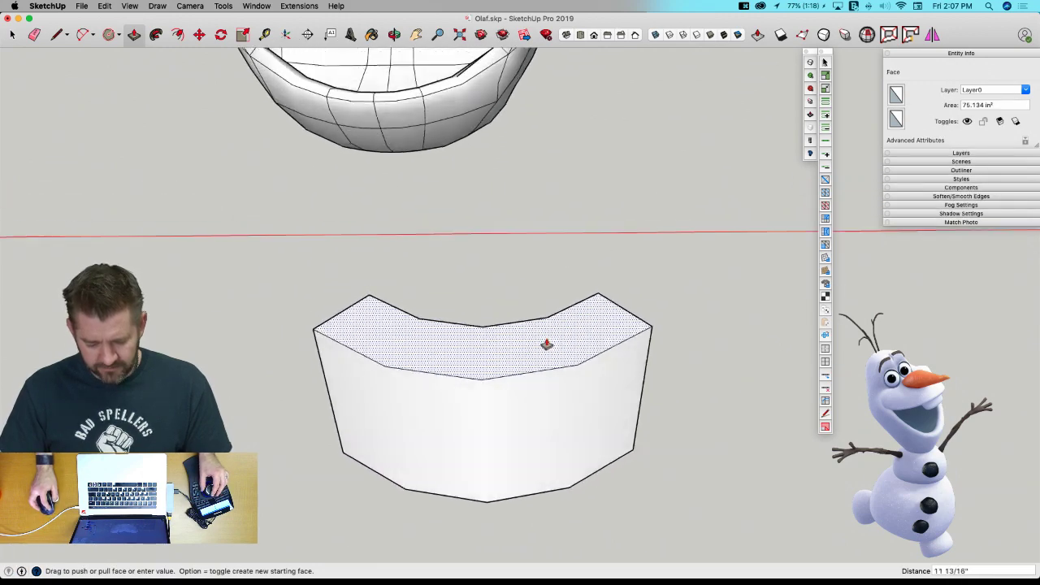
{"action": "left_click", "coordinate": [547, 344]}
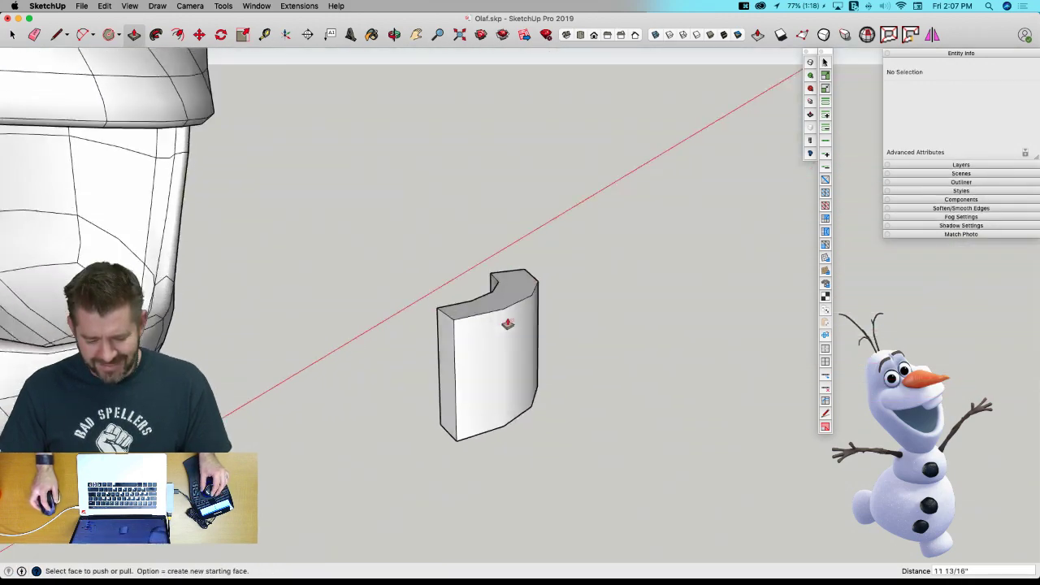
{"action": "left_click", "coordinate": [512, 312]}
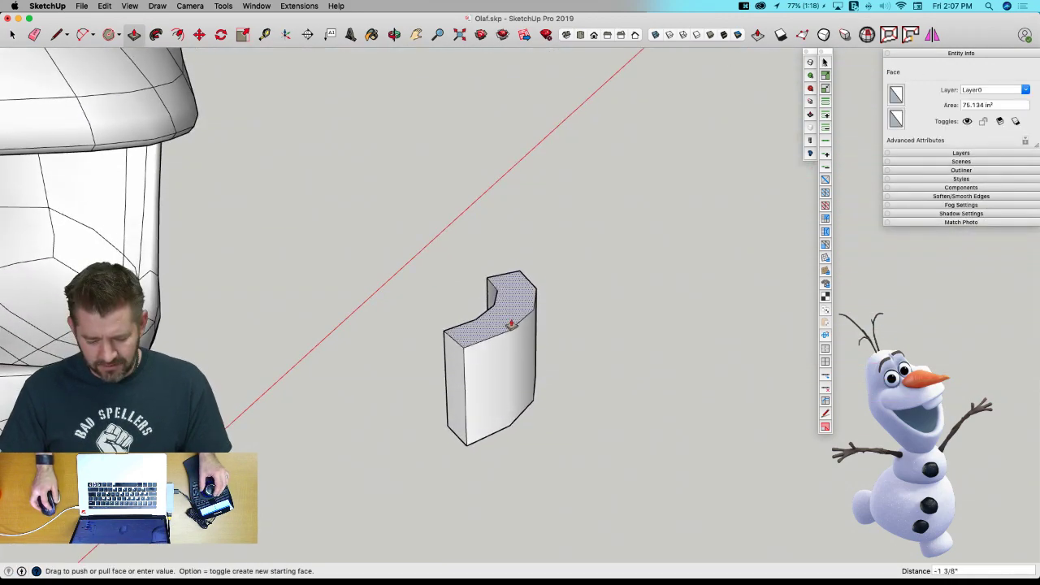
{"action": "left_click", "coordinate": [512, 345]}
Make the whole curved block a component named Teeth.
{"action": "key", "text": "space"}
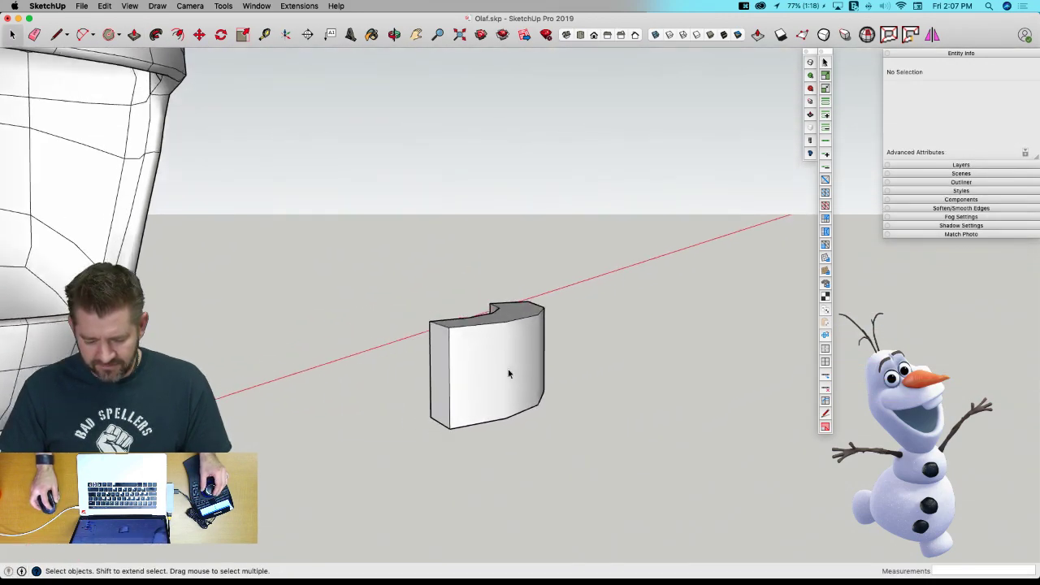
{"action": "triple_click", "coordinate": [508, 369]}
{"action": "right_click", "coordinate": [510, 319]}
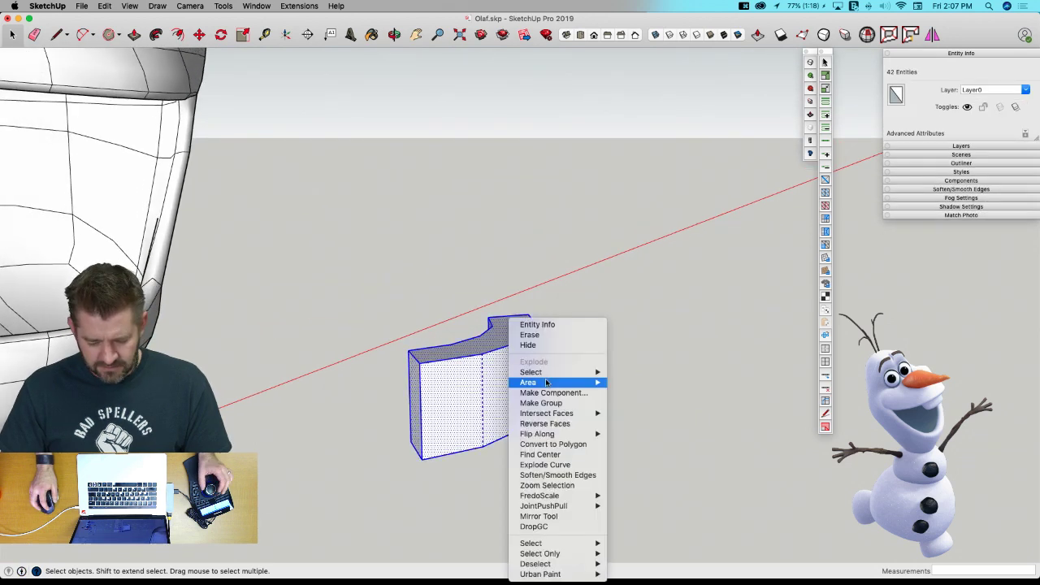
{"action": "left_click", "coordinate": [561, 393]}
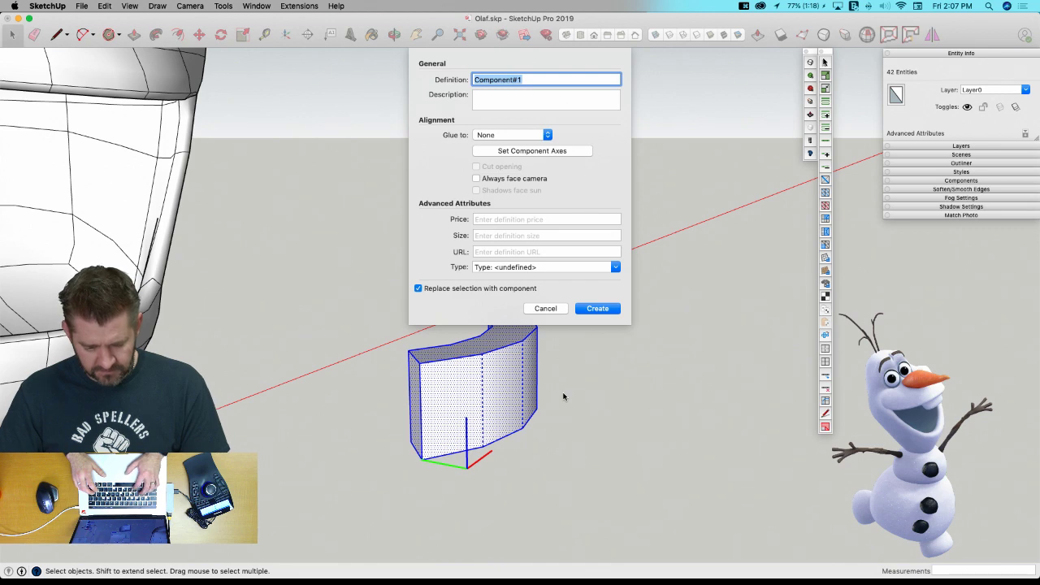
{"action": "type", "text": "Teeth"}
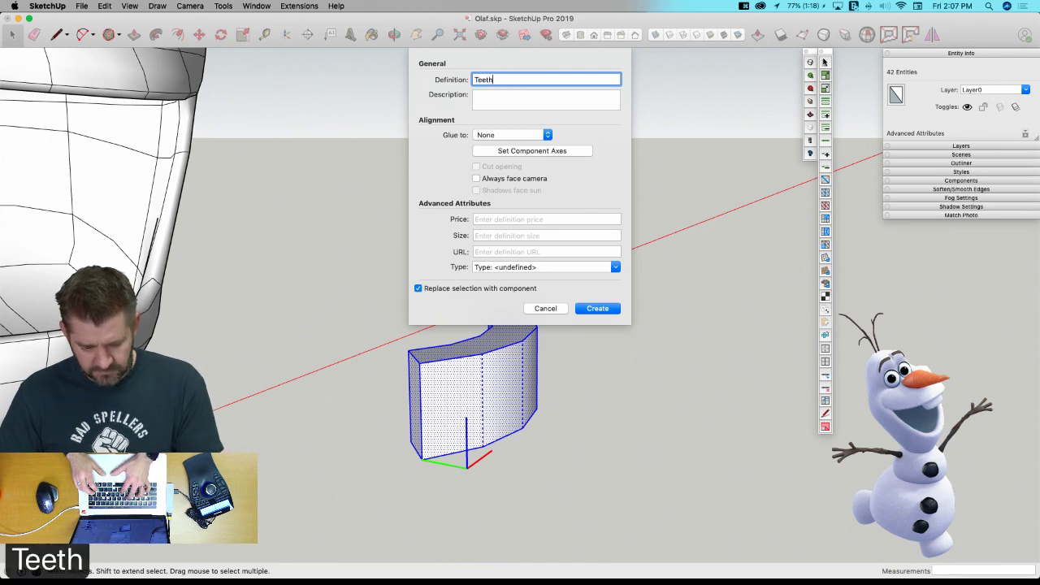
{"action": "key", "text": "Return"}
Inside the Teeth component, unsoften all edges of the block with a 0-degree angle between normals and no smoothed normals.
{"action": "double_click", "coordinate": [510, 388]}
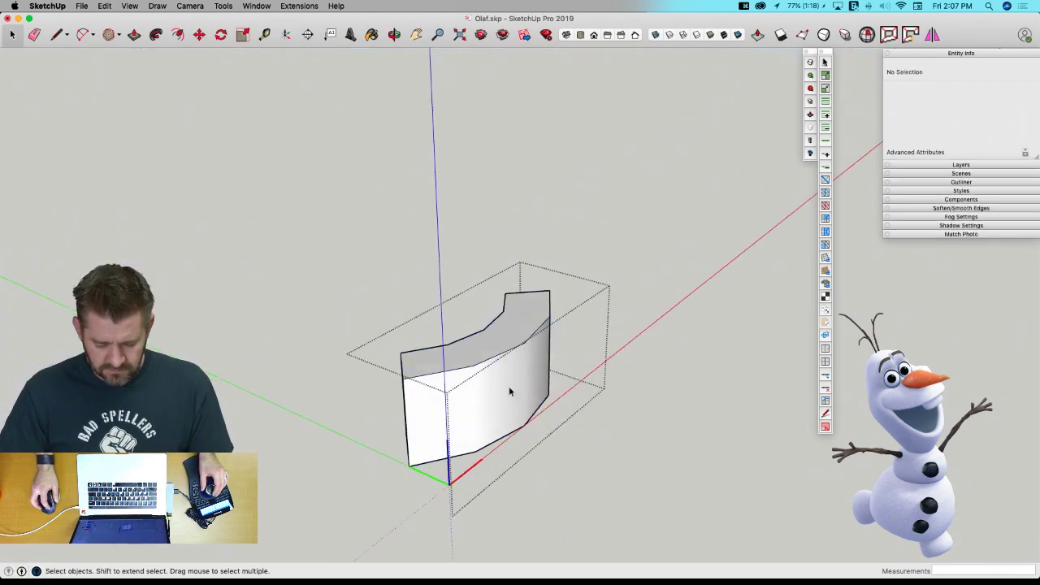
{"action": "triple_click", "coordinate": [486, 389]}
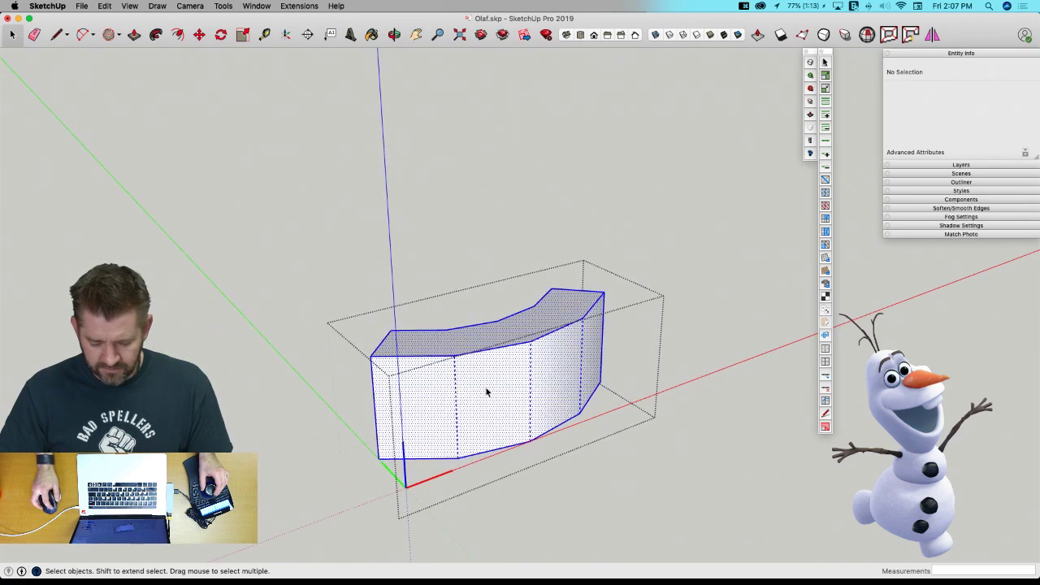
{"action": "left_click", "coordinate": [683, 400]}
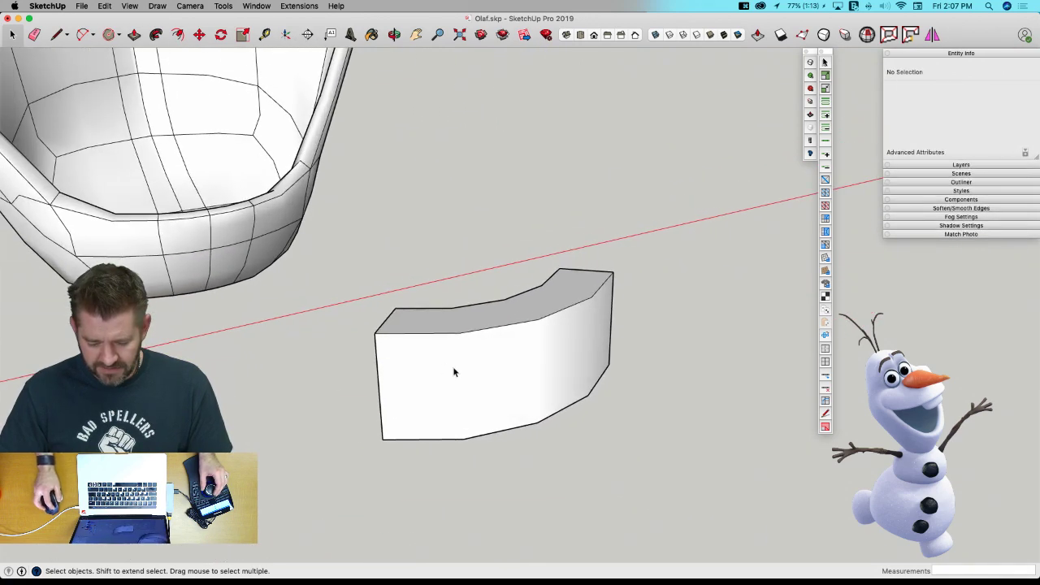
{"action": "triple_click", "coordinate": [551, 353]}
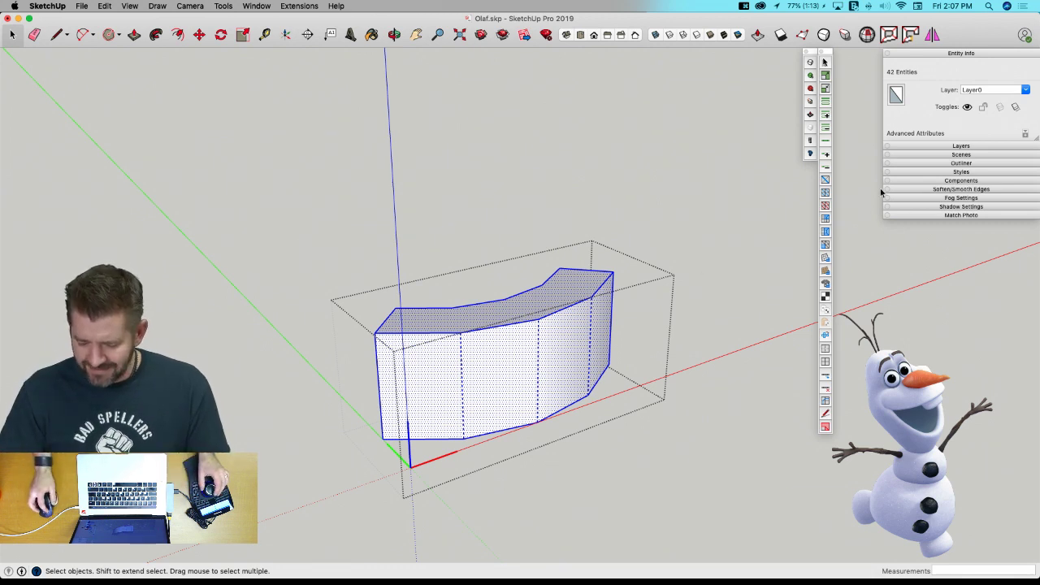
{"action": "left_click", "coordinate": [935, 189]}
{"action": "left_click", "coordinate": [896, 232]}
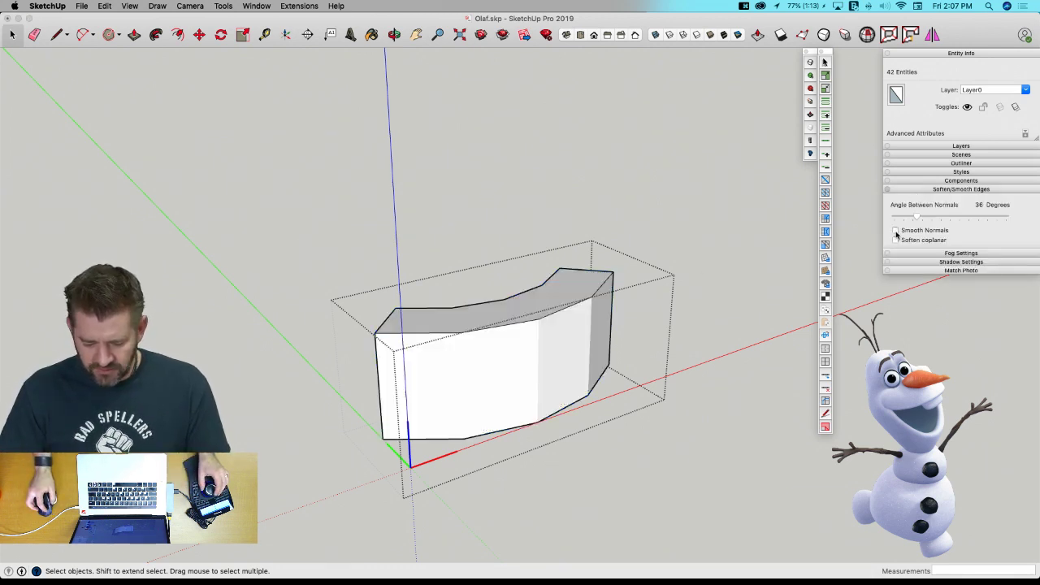
{"action": "left_click", "coordinate": [626, 251]}
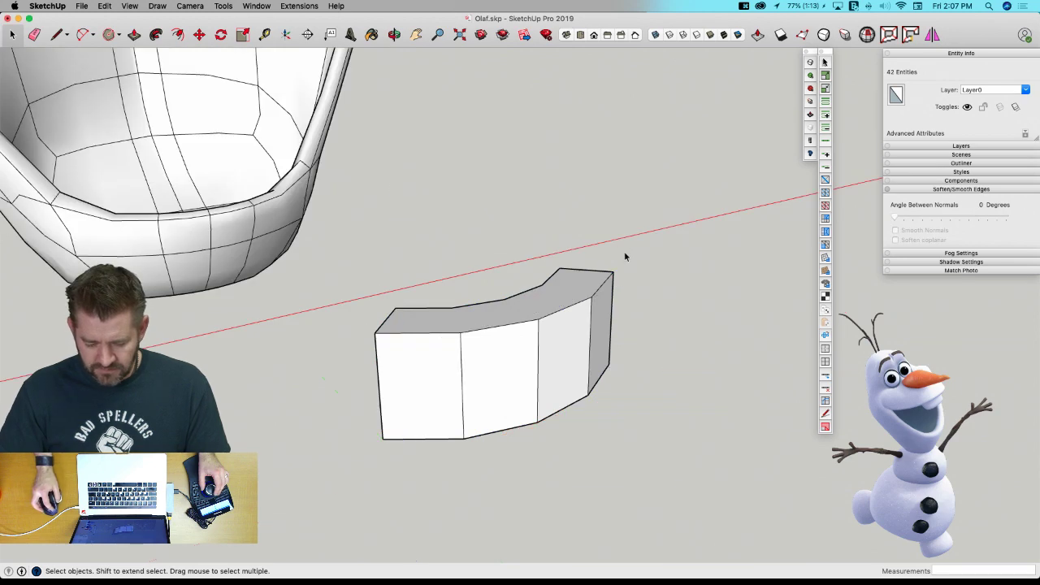
Inside the Teeth component, draw three lines across the top face joining the matching inner and outer arc vertices.
{"action": "middle_click_drag", "start_coordinate": [504, 391], "coordinate": [440, 307]}
{"action": "left_click", "coordinate": [524, 298]}
{"action": "double_click", "coordinate": [512, 295]}
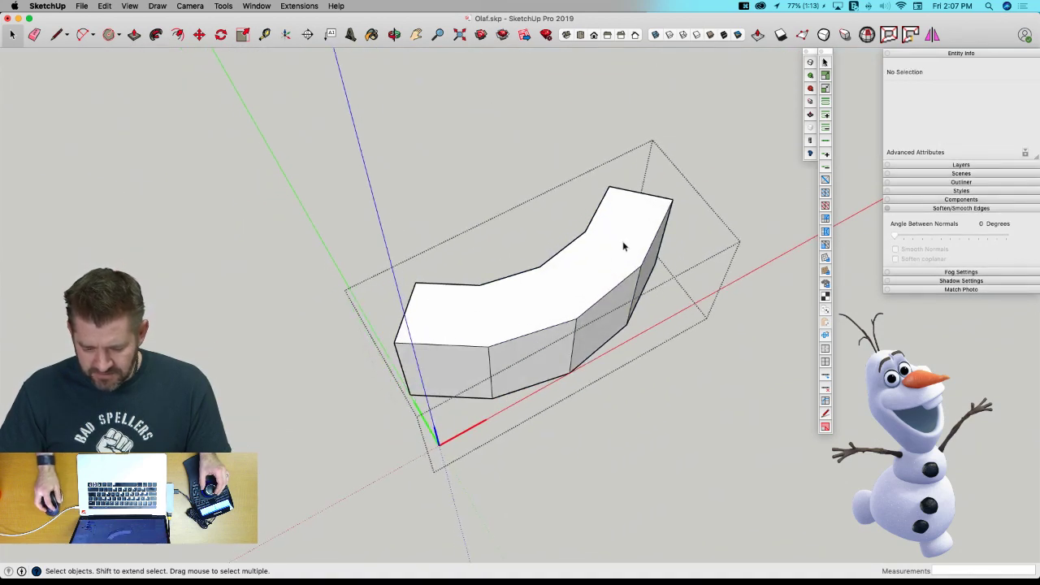
{"action": "key", "text": "l"}
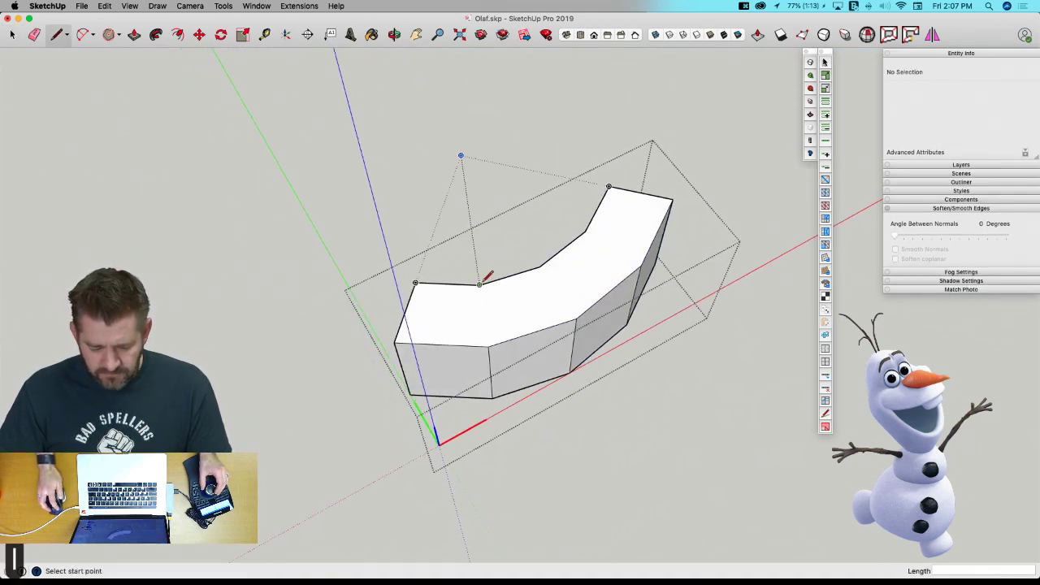
{"action": "left_click", "coordinate": [487, 347]}
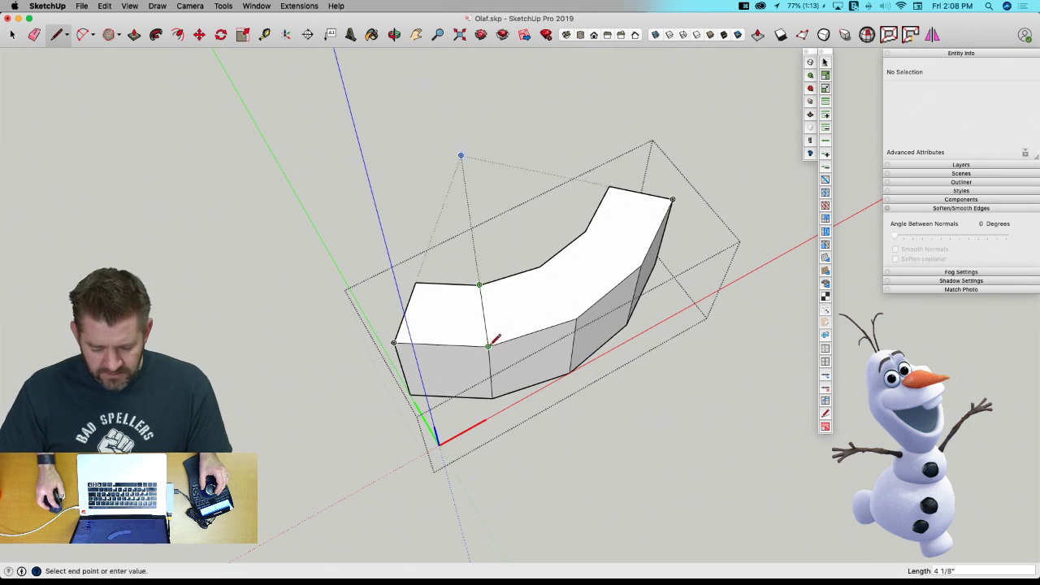
{"action": "left_click", "coordinate": [540, 266]}
{"action": "left_click", "coordinate": [576, 318]}
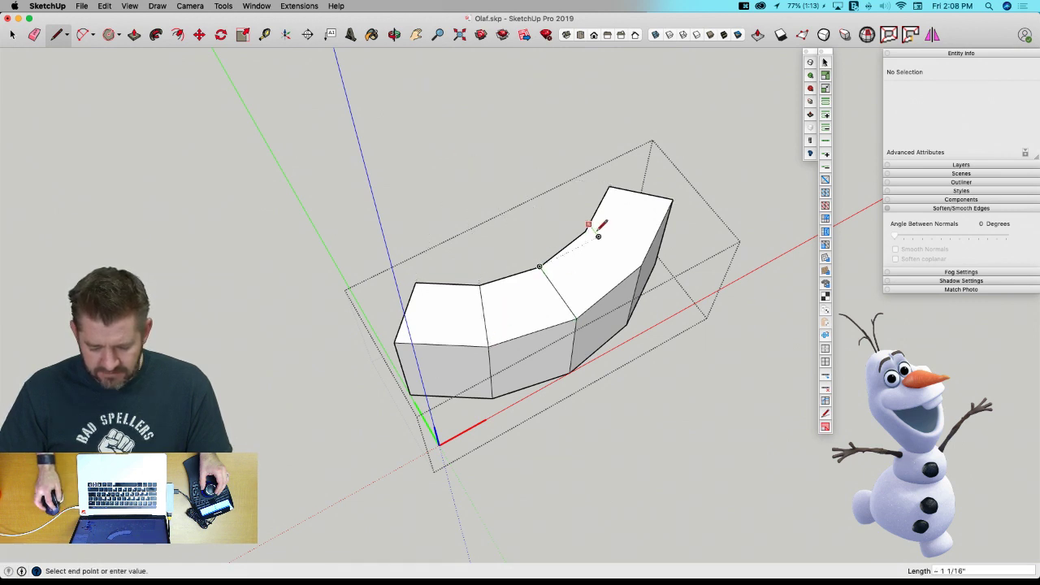
{"action": "key", "text": "l"}
{"action": "left_click", "coordinate": [641, 266]}
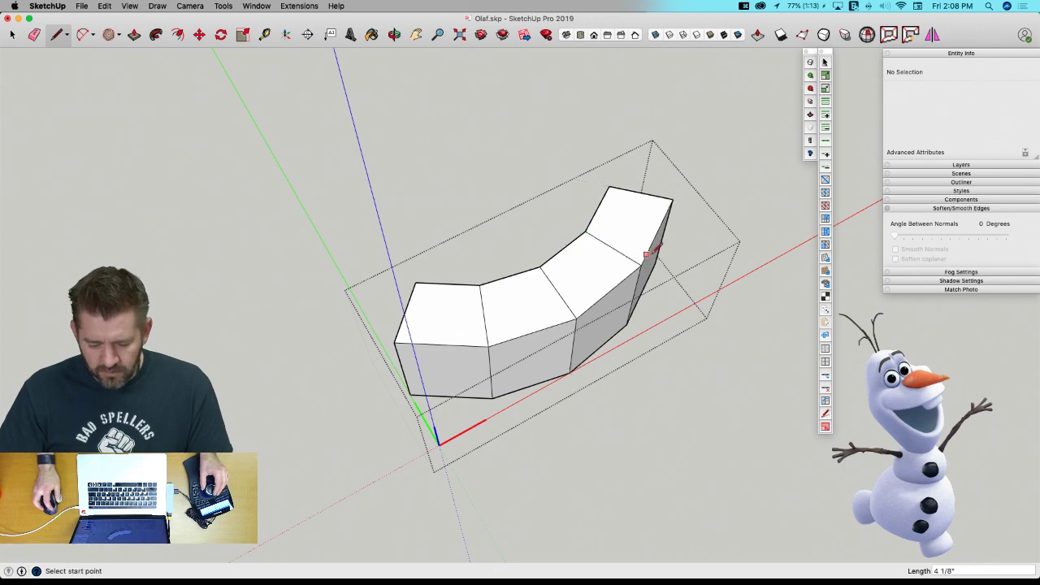
{"action": "key", "text": "space"}
Split the block's bottom face into quads, using the face and one of its end edges as the selection.
{"action": "left_click", "coordinate": [589, 349]}
{"action": "middle_click_drag", "start_coordinate": [590, 350], "coordinate": [683, 278]}
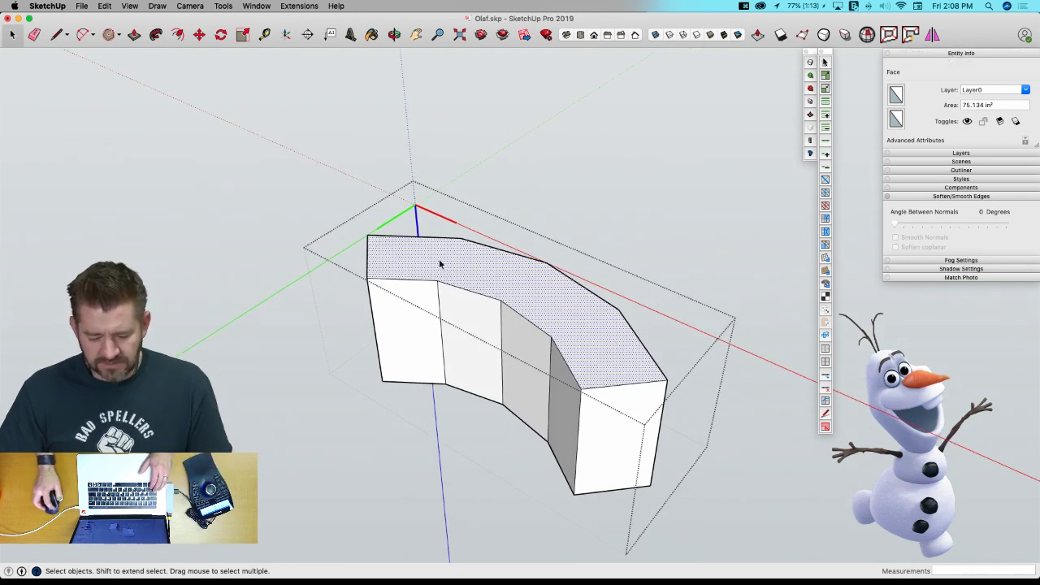
{"action": "left_click", "coordinate": [618, 387], "text": "shift"}
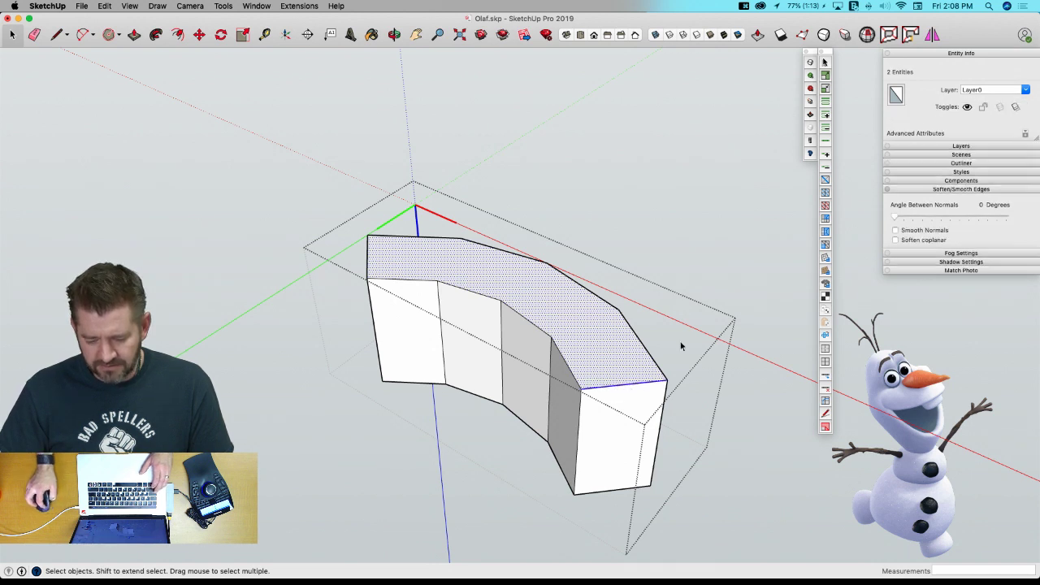
{"action": "left_click", "coordinate": [909, 36]}
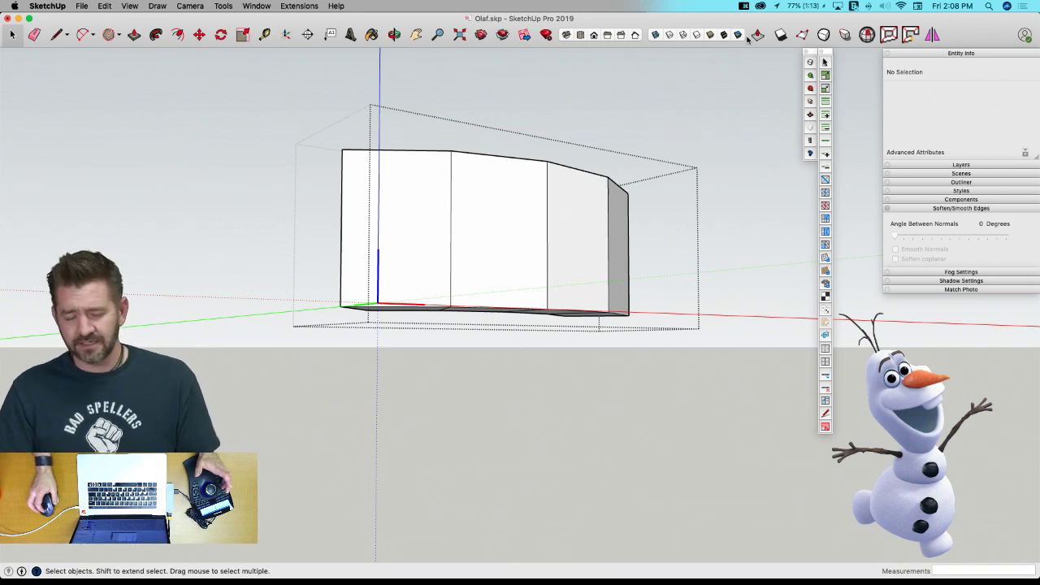
{"action": "middle_click_drag", "start_coordinate": [724, 52], "coordinate": [701, 119]}
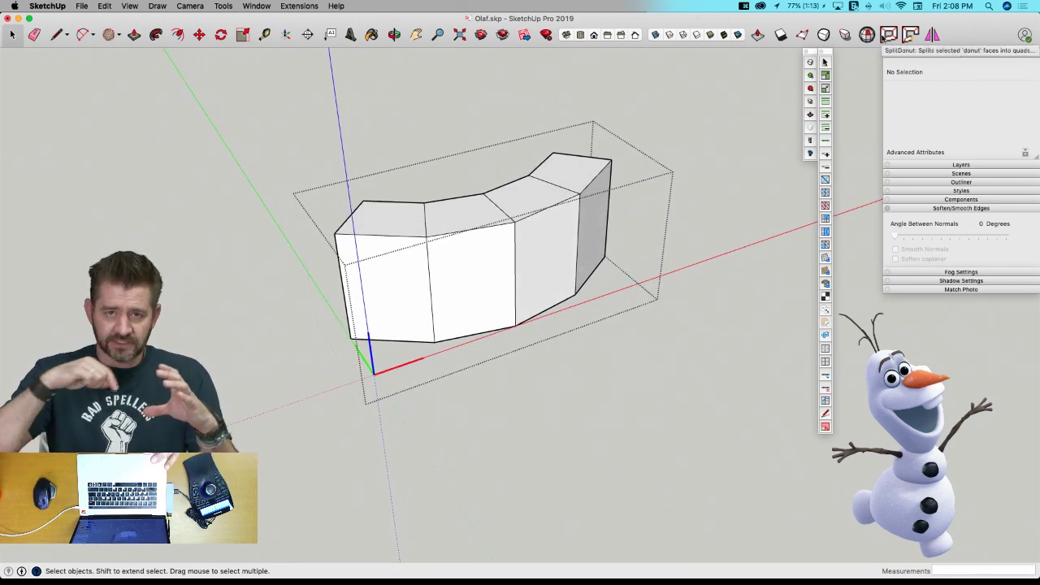
Inspect the block's interior in X-ray view and check the dividing edges on its underside.
{"action": "left_click", "coordinate": [509, 208]}
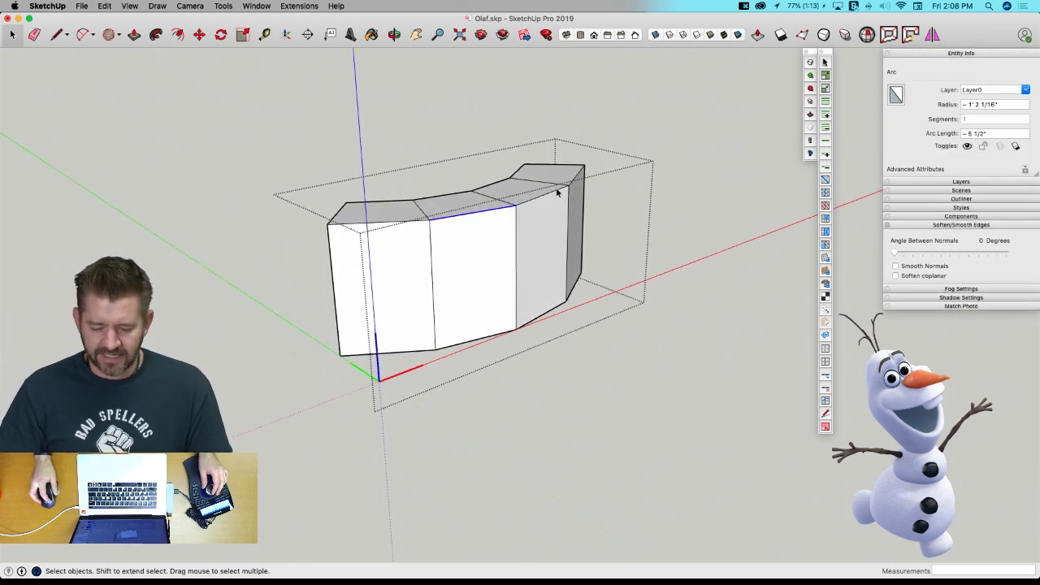
{"action": "left_click", "coordinate": [654, 36]}
{"action": "scroll", "coordinate": [658, 58], "scroll_direction": "up", "scroll_amount": 15}
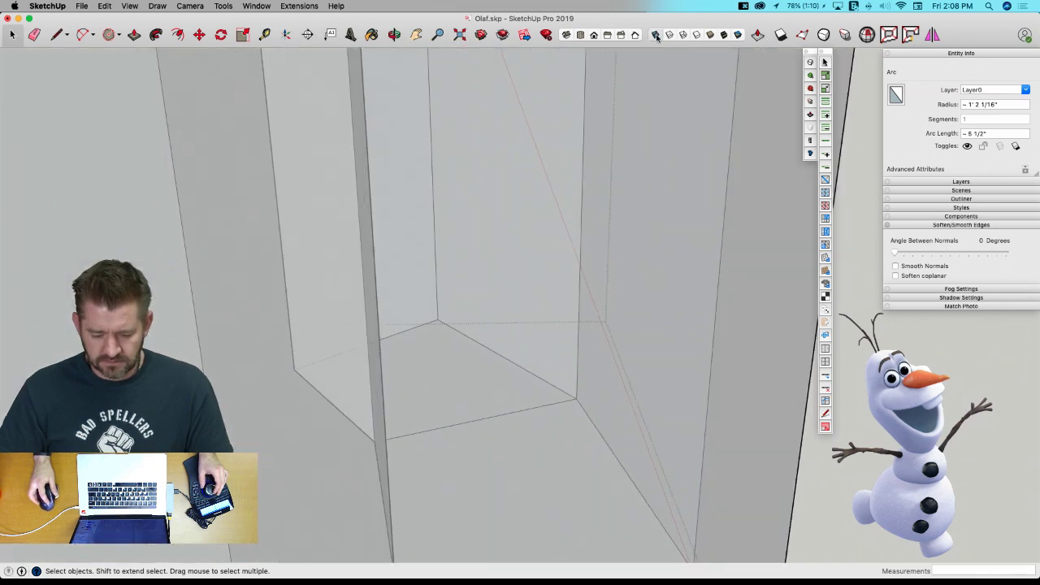
{"action": "left_click", "coordinate": [657, 36]}
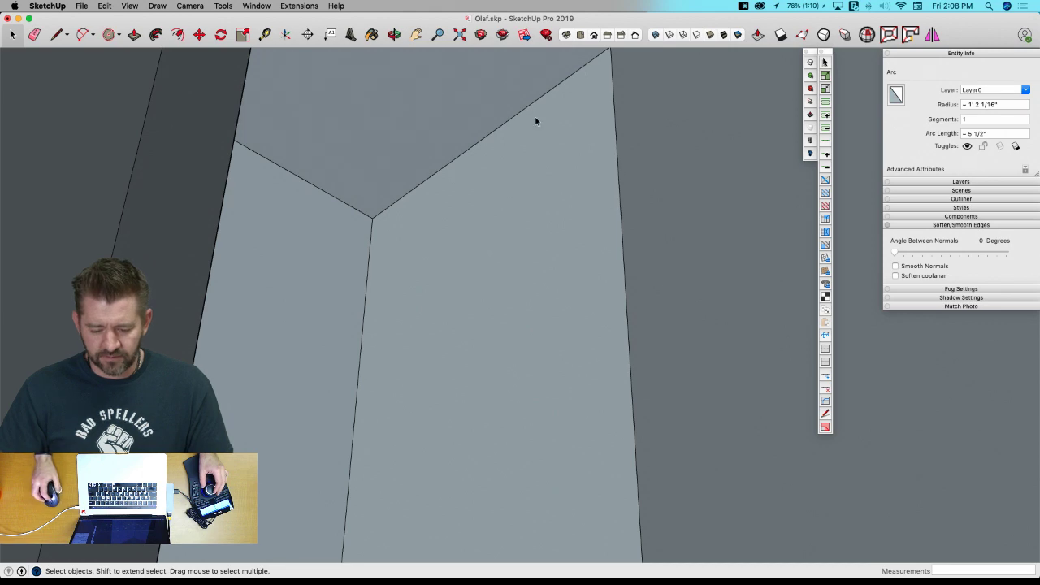
{"action": "middle_click_drag", "start_coordinate": [536, 121], "coordinate": [579, 103]}
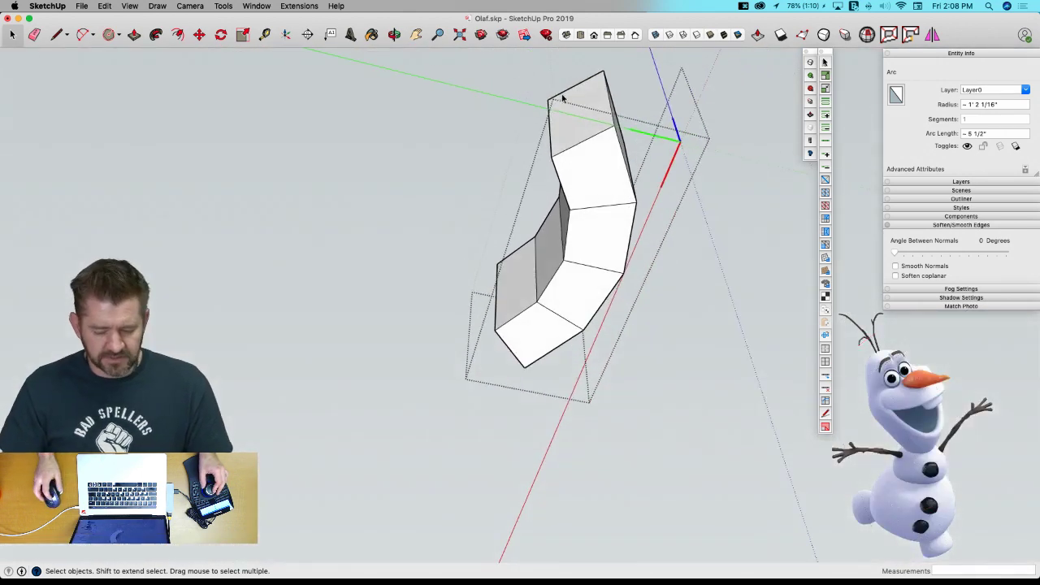
{"action": "scroll", "coordinate": [577, 155], "scroll_direction": "up", "scroll_amount": 1}
{"action": "scroll", "coordinate": [579, 259], "scroll_direction": "up", "scroll_amount": 1}
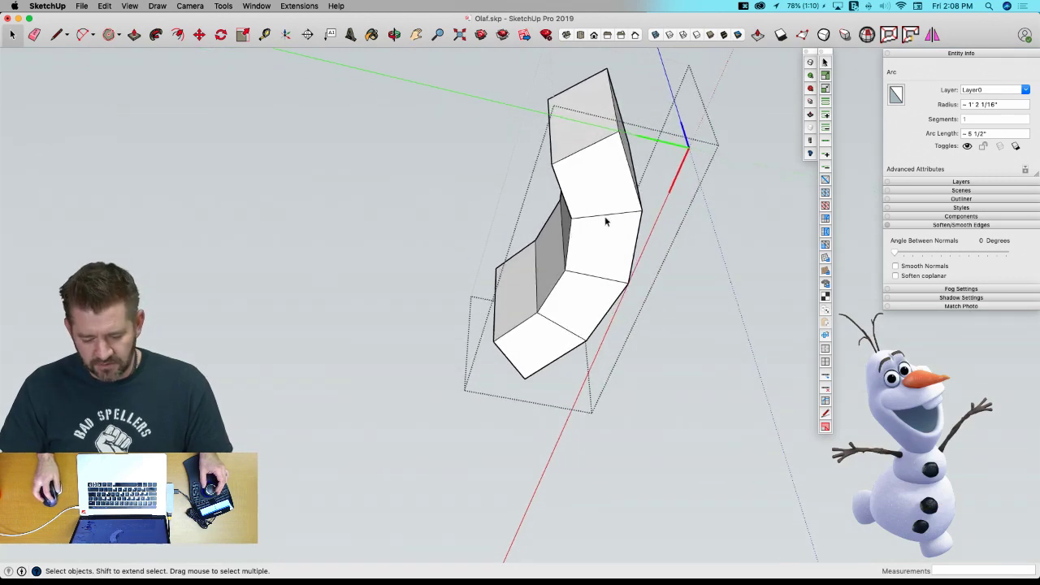
Finish editing the Teeth component, preview its subdivided shape from several sides, and switch the subdivision back off.
{"action": "middle_click_drag", "start_coordinate": [606, 221], "coordinate": [516, 309]}
{"action": "scroll", "coordinate": [517, 309], "scroll_direction": "up", "scroll_amount": 1}
{"action": "left_click", "coordinate": [517, 309]}
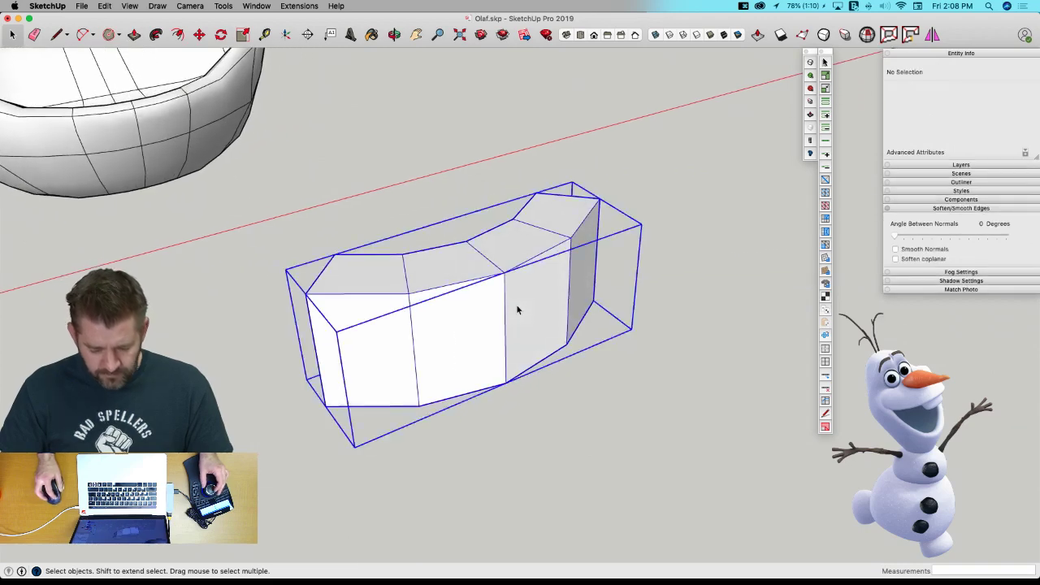
{"action": "key", "text": "u"}
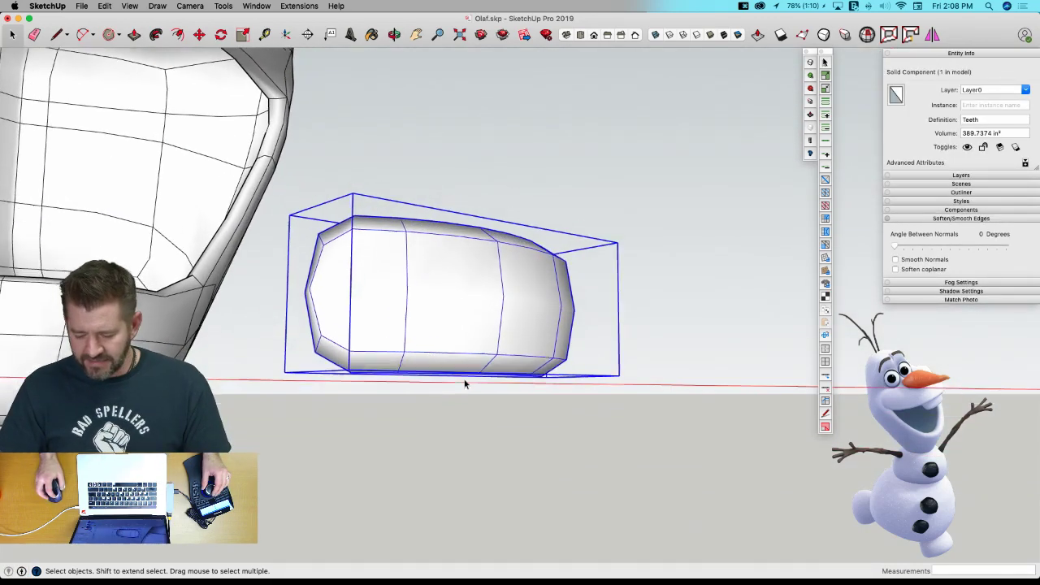
{"action": "middle_click_drag", "start_coordinate": [465, 384], "coordinate": [480, 312]}
{"action": "key", "text": "u"}
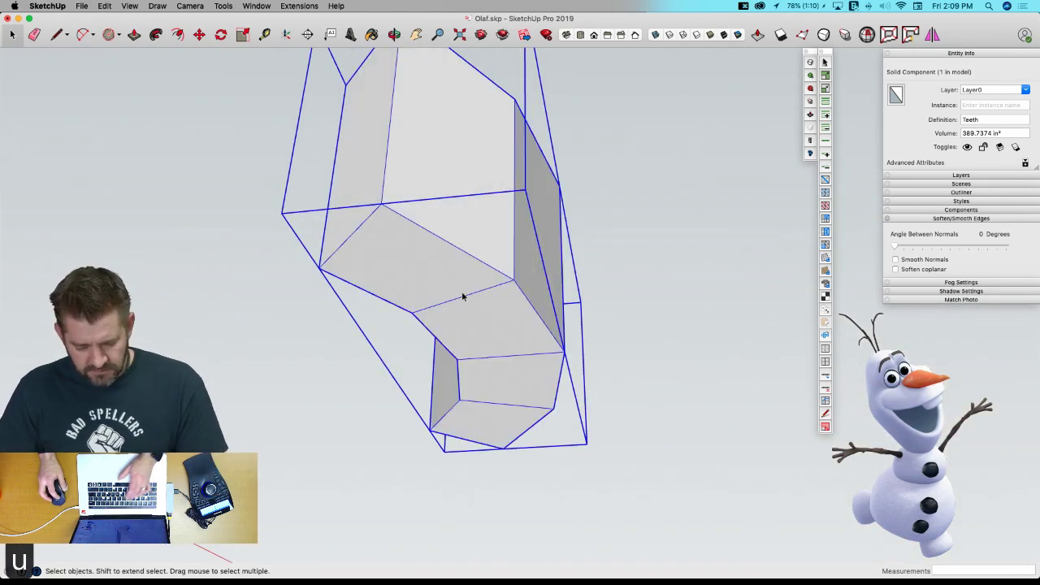
Inside the Teeth component, crease the ten outline edges of the bottom face with a sharpness of 0.60.
{"action": "double_click", "coordinate": [462, 292]}
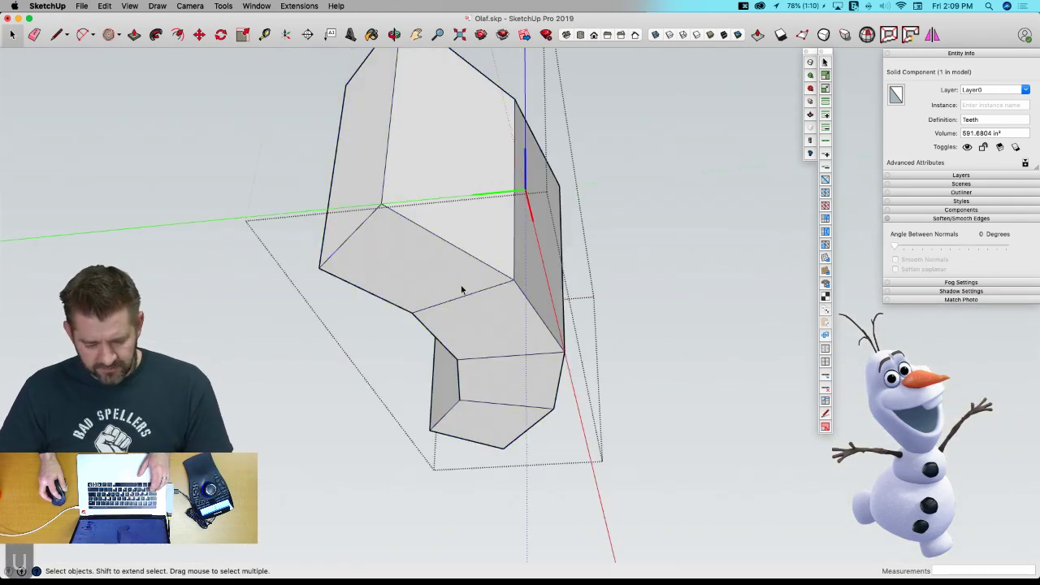
{"action": "left_click", "coordinate": [426, 233]}
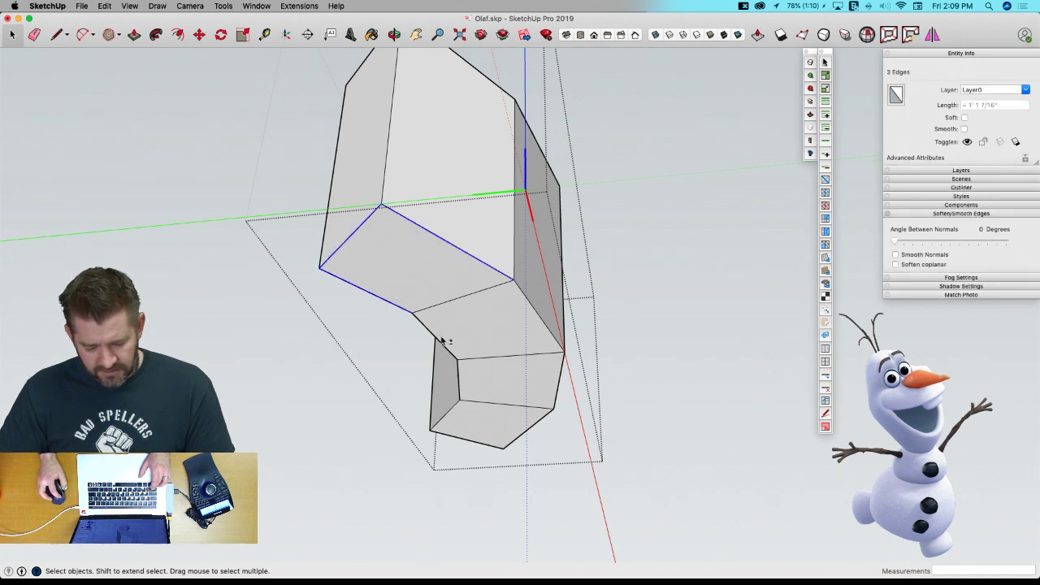
{"action": "left_click", "coordinate": [455, 421], "text": "shift"}
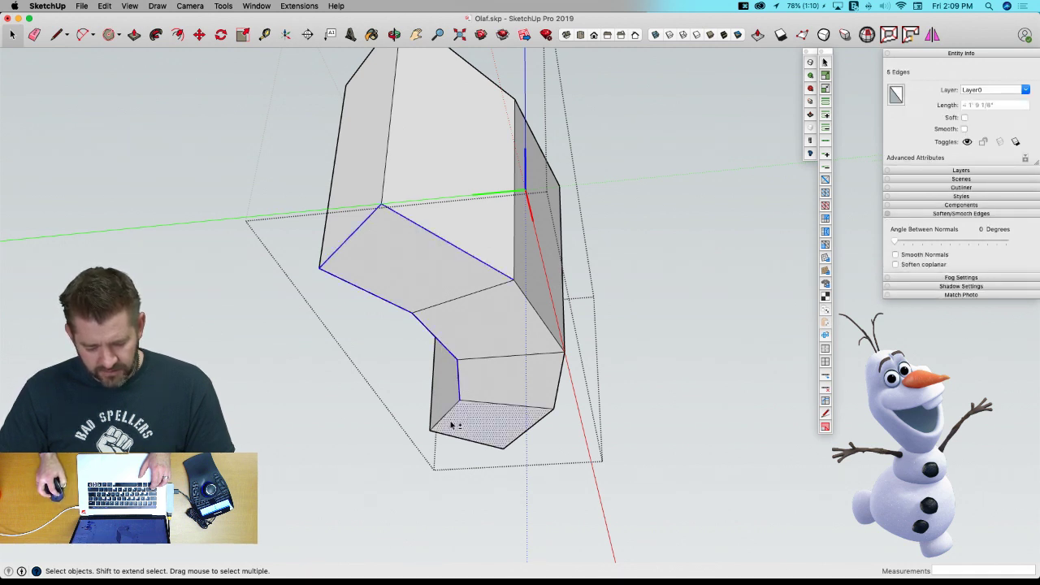
{"action": "left_click", "coordinate": [474, 428], "text": "shift"}
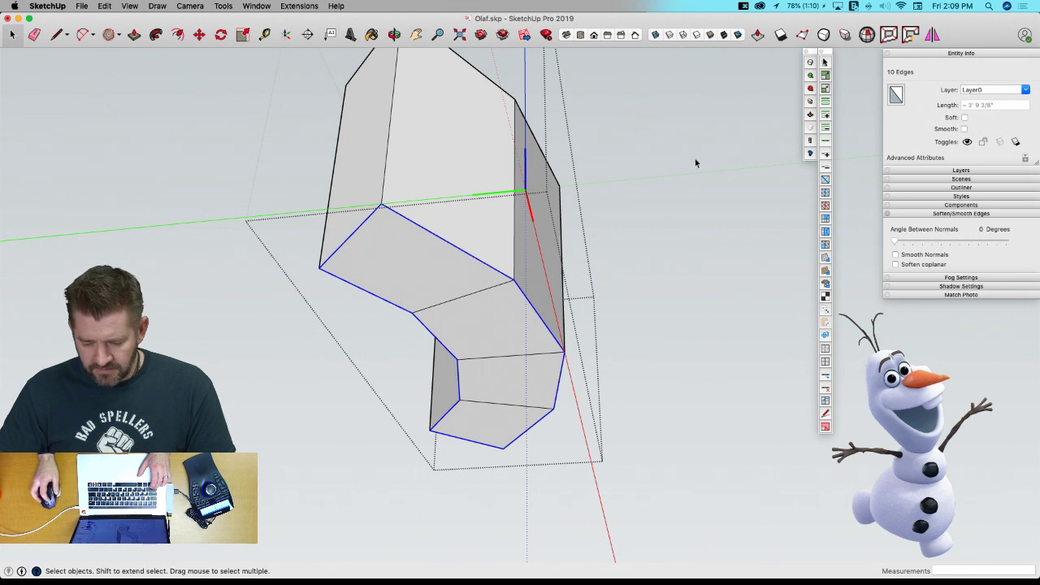
{"action": "left_click", "coordinate": [811, 103]}
{"action": "left_click_drag", "start_coordinate": [455, 235], "coordinate": [459, 206]}
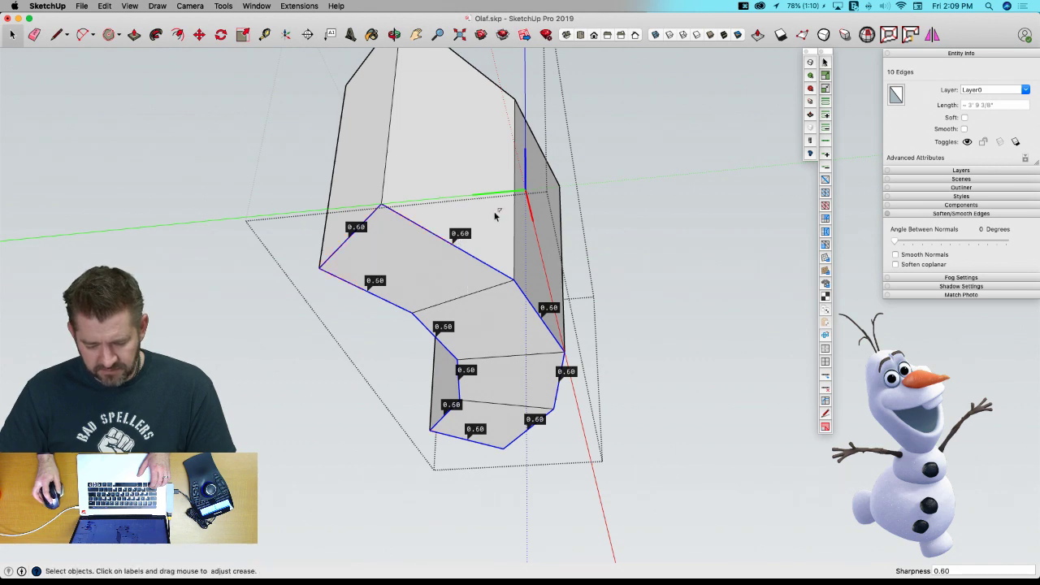
Finish the edge creasing, turn on the Teeth component's subdivision, and close the component.
{"action": "left_click", "coordinate": [637, 270]}
{"action": "key", "text": "u"}
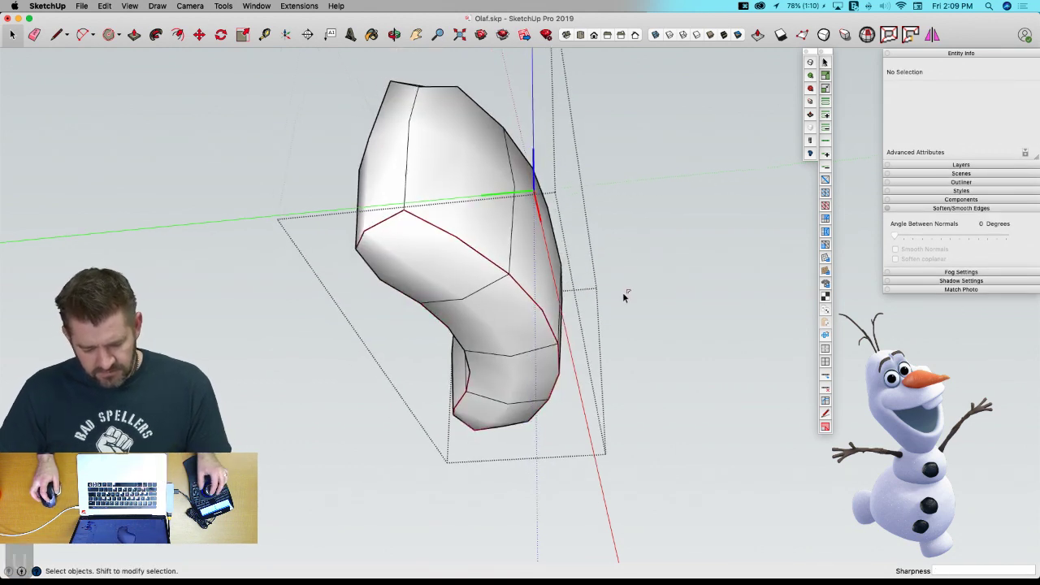
{"action": "key", "text": "space"}
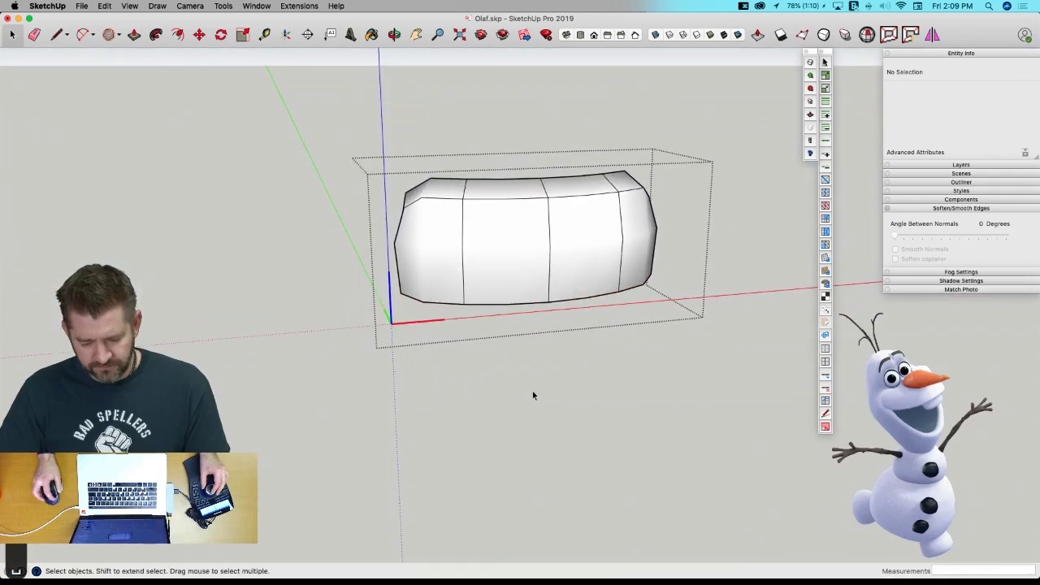
{"action": "left_click", "coordinate": [532, 393]}
Move the Teeth component from its front centre point to the middle endpoint on the underside of the head's upper lip.
{"action": "left_click", "coordinate": [549, 335]}
{"action": "middle_click_drag", "start_coordinate": [550, 335], "coordinate": [539, 367]}
{"action": "key", "text": "m"}
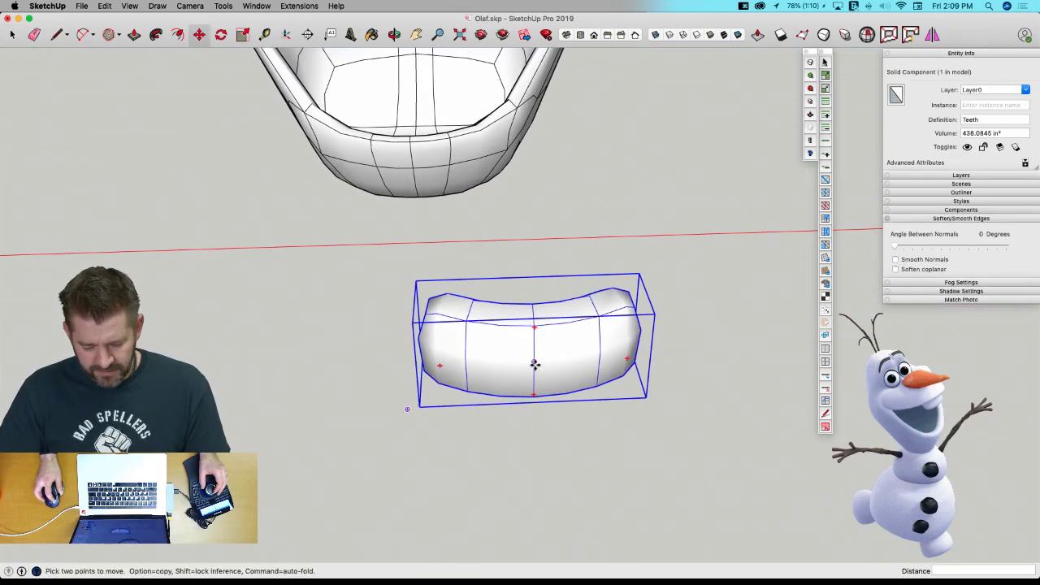
{"action": "left_click", "coordinate": [534, 366]}
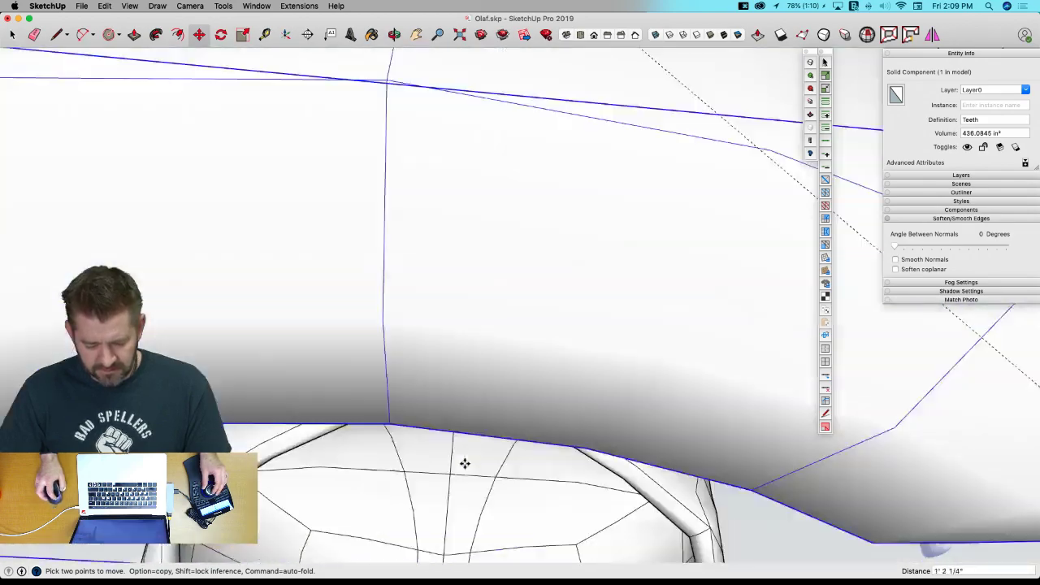
{"action": "scroll", "coordinate": [464, 464], "scroll_direction": "down", "scroll_amount": 5}
{"action": "scroll", "coordinate": [453, 383], "scroll_direction": "up", "scroll_amount": 8}
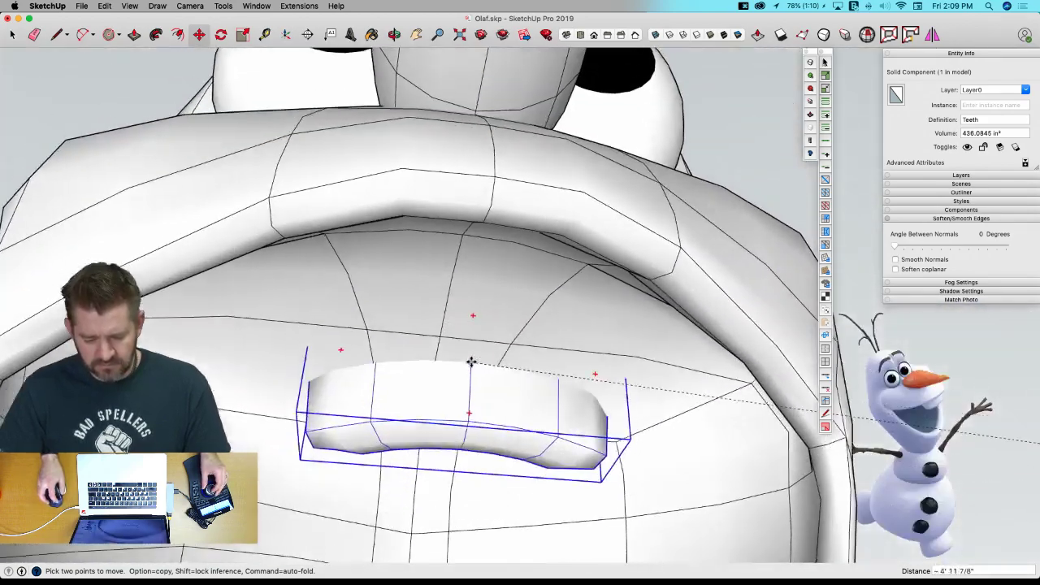
{"action": "scroll", "coordinate": [471, 362], "scroll_direction": "up", "scroll_amount": 6}
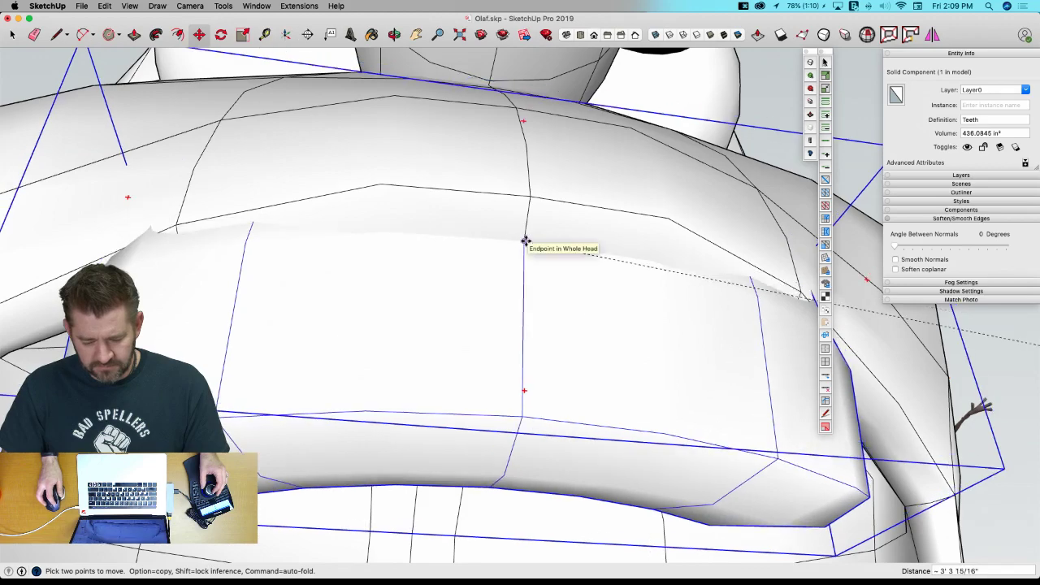
{"action": "left_click", "coordinate": [526, 242]}
In the left side view, shift the Teeth about 1 1/4" back into the mouth and about 3/8" up.
{"action": "key", "text": "m"}
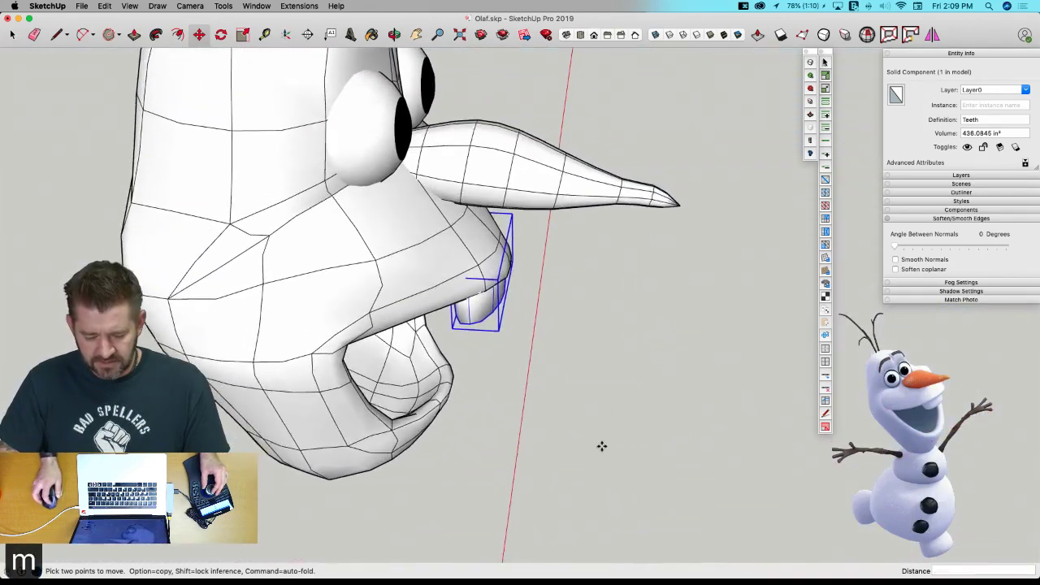
{"action": "key", "text": "super+6"}
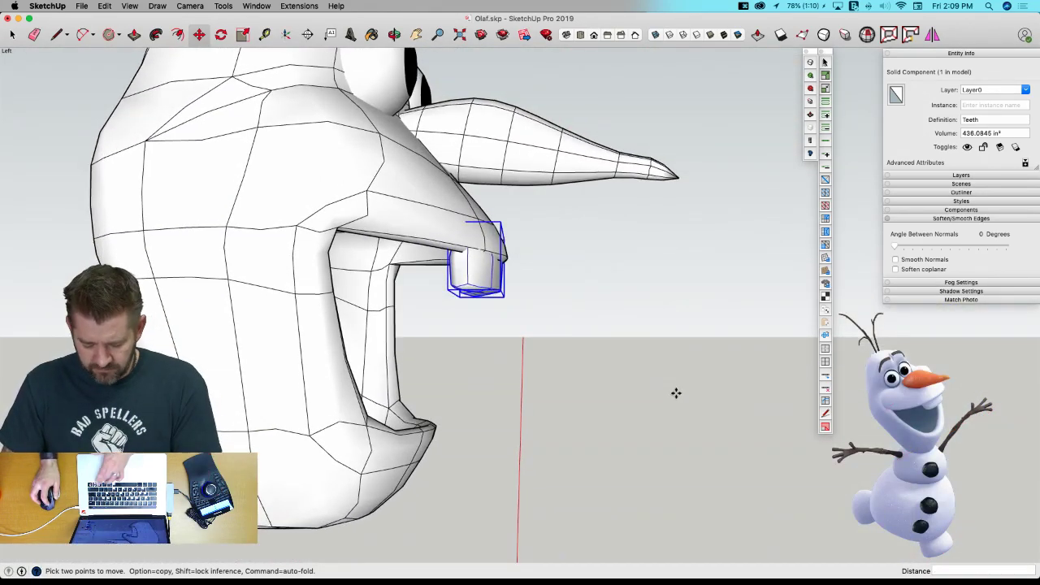
{"action": "left_click", "coordinate": [676, 392]}
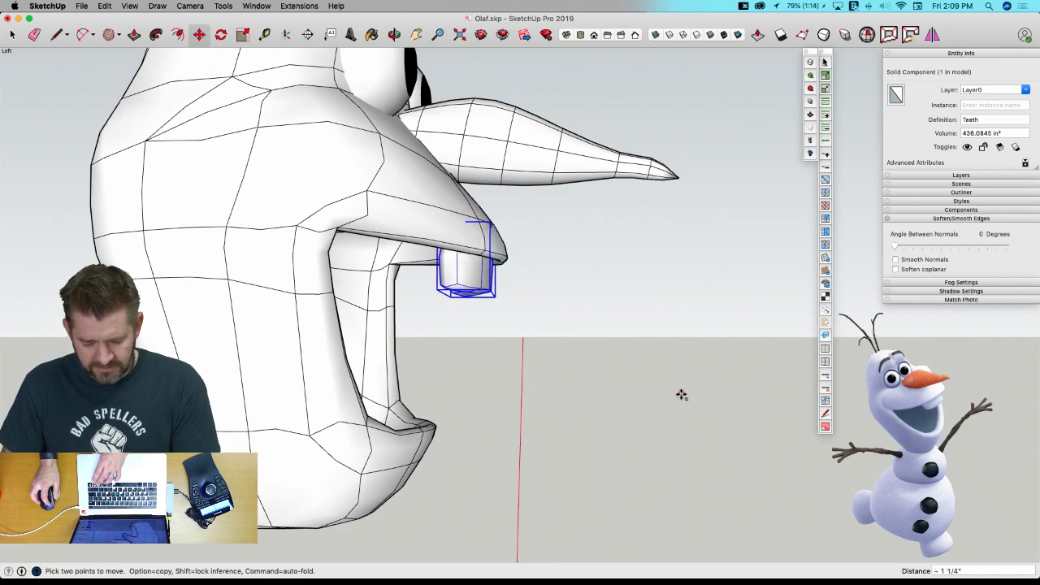
{"action": "key", "text": "Up"}
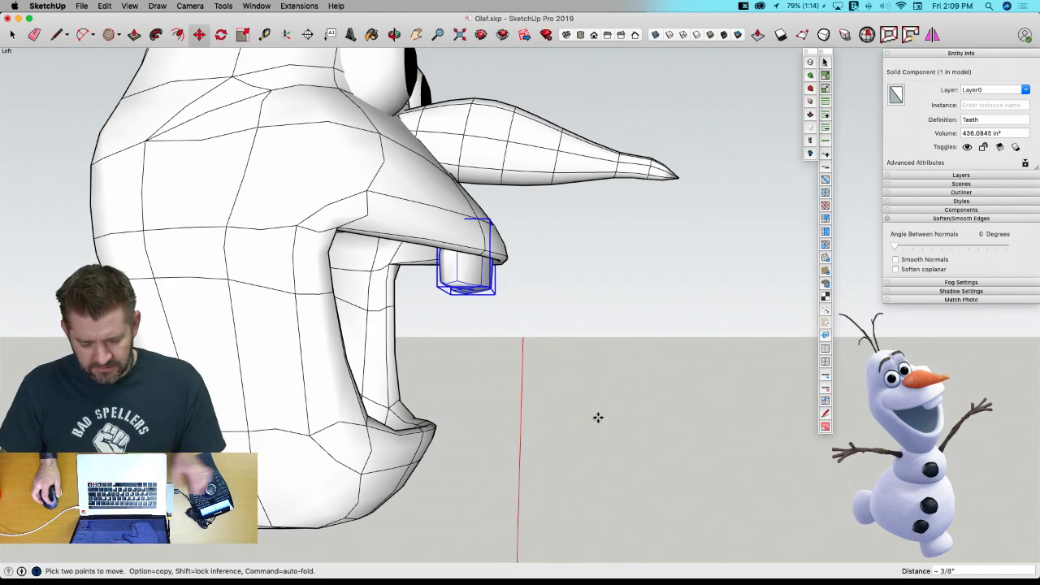
{"action": "left_click", "coordinate": [557, 425]}
{"action": "key", "text": "space"}
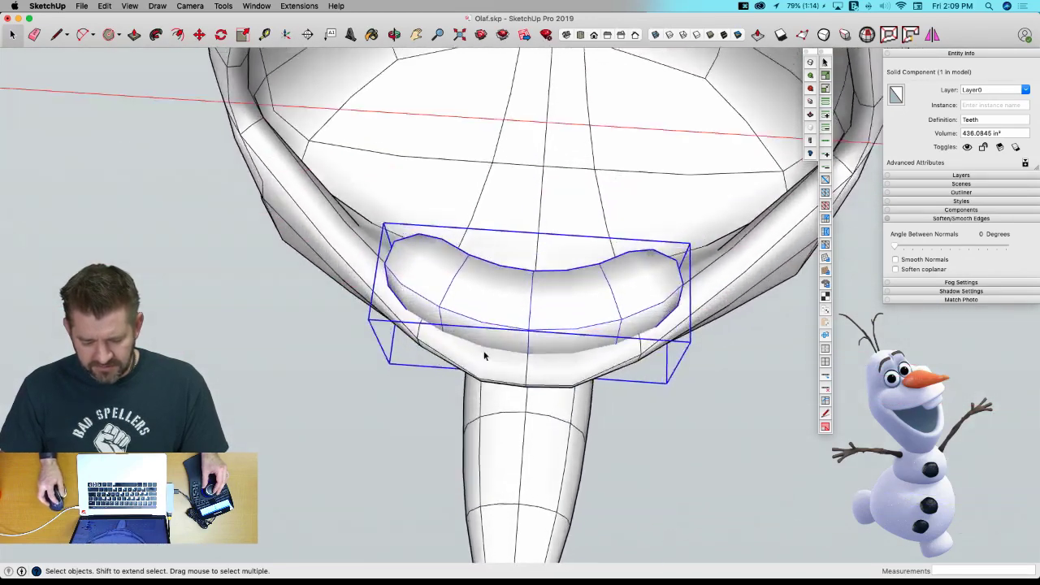
In the Whole Head's unsubdivided mesh, scale the vertices of the four edges flanking the upper lip's centre sideways by 1.31, saving the model first.
{"action": "left_click", "coordinate": [484, 356]}
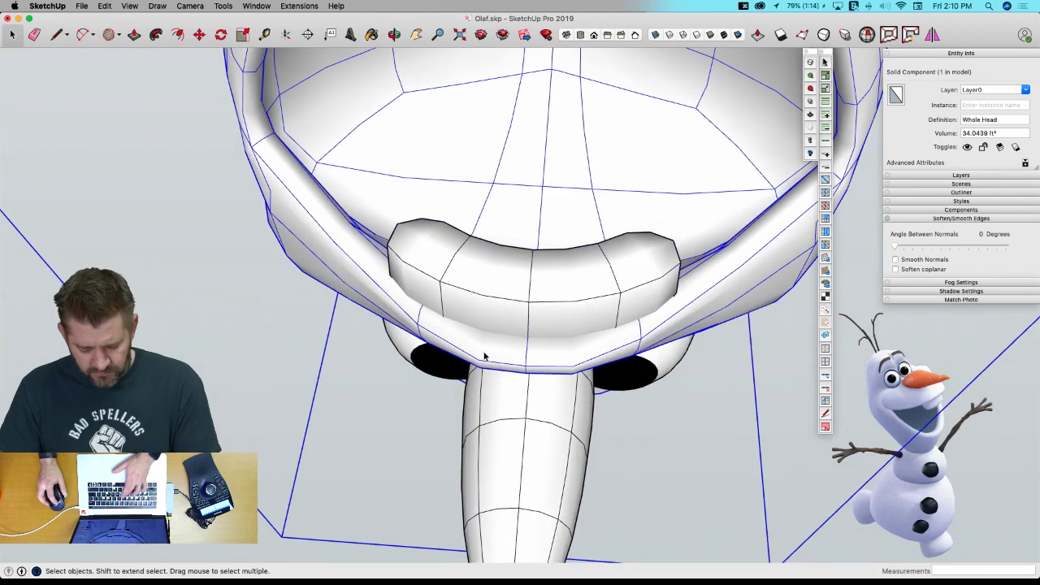
{"action": "double_click", "coordinate": [484, 355]}
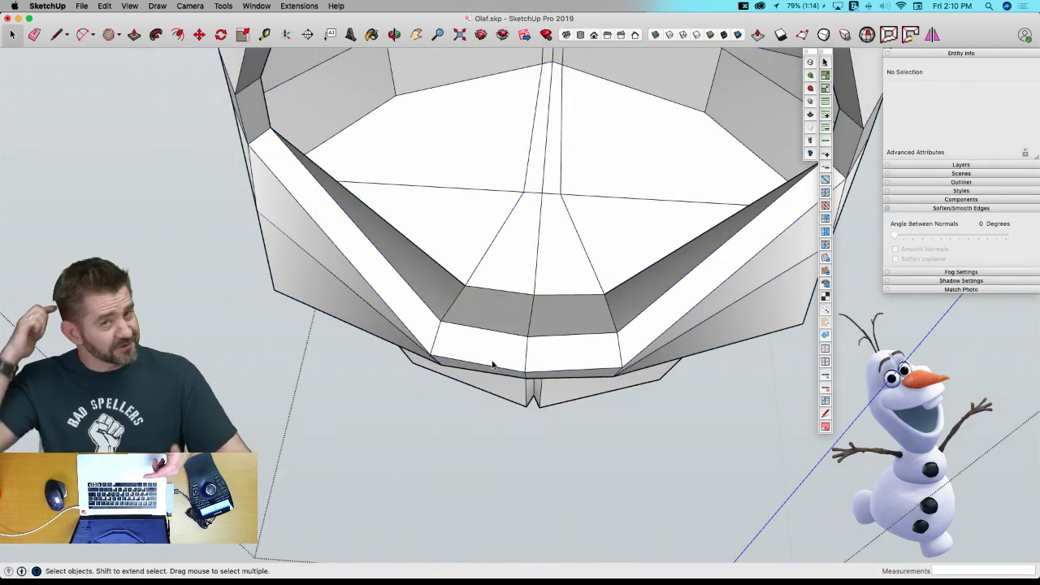
{"action": "left_click", "coordinate": [435, 340]}
{"action": "left_click", "coordinate": [434, 340]}
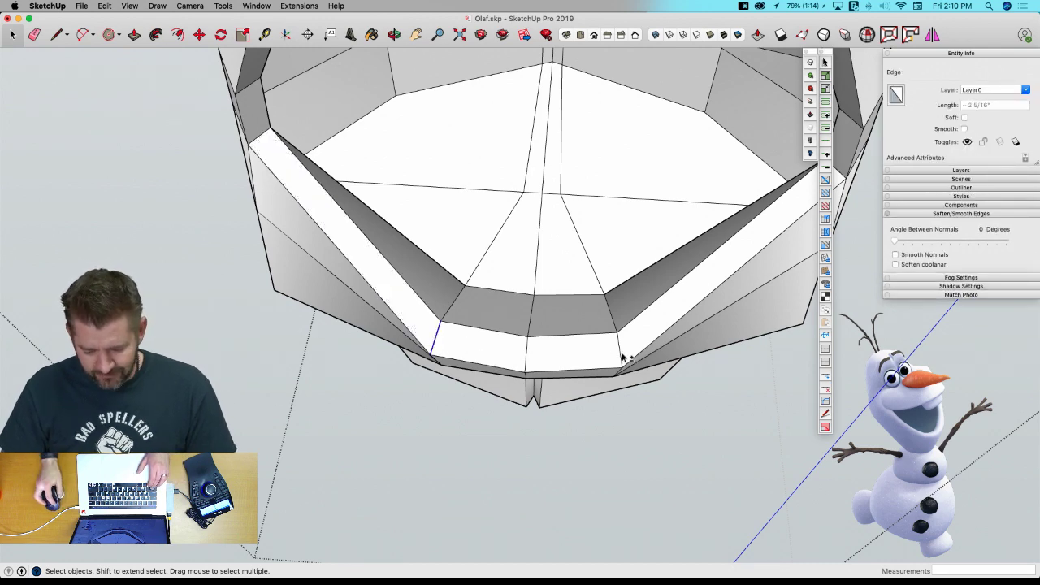
{"action": "left_click", "coordinate": [619, 366], "text": "shift"}
{"action": "middle_click_drag", "start_coordinate": [619, 366], "coordinate": [595, 209]}
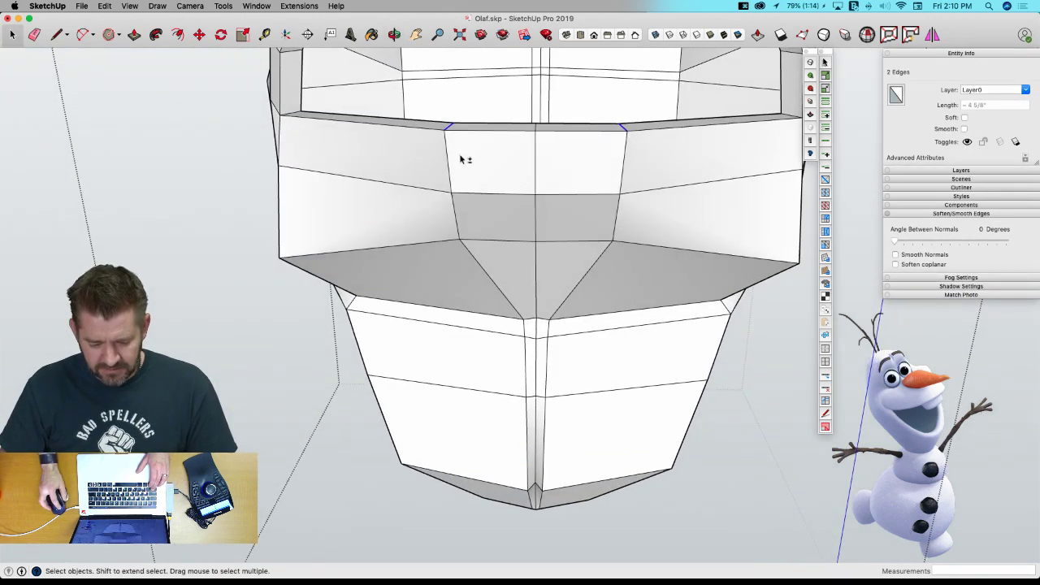
{"action": "left_click", "coordinate": [532, 163], "text": "shift"}
{"action": "middle_click_drag", "start_coordinate": [532, 163], "coordinate": [520, 368]}
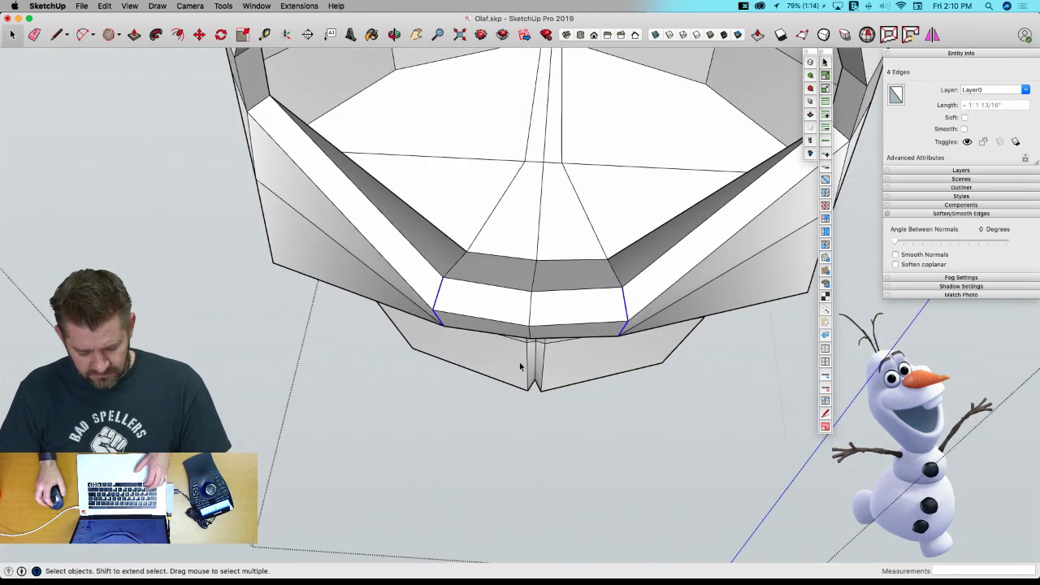
{"action": "key", "text": "super+s"}
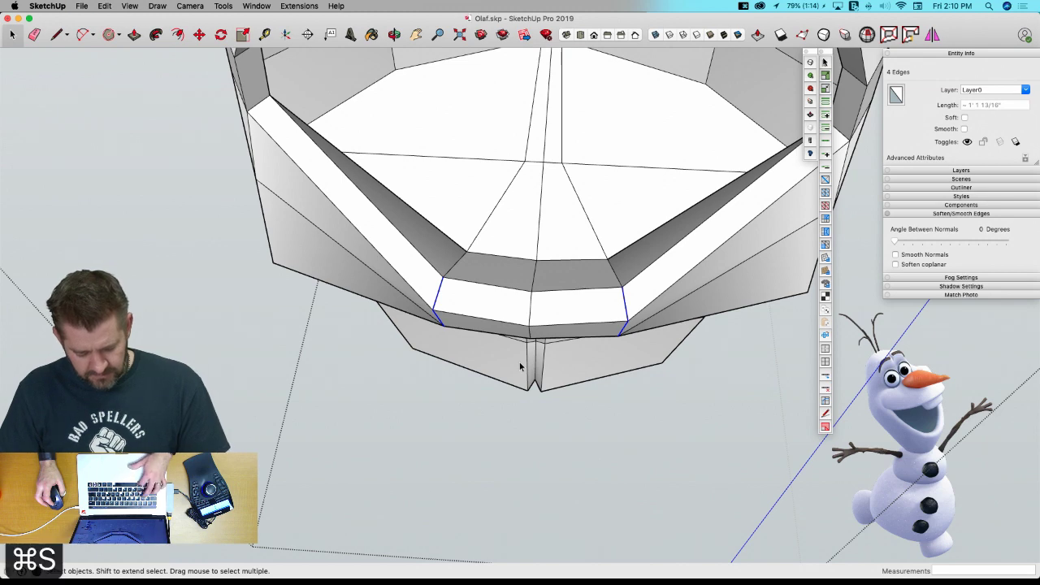
{"action": "key", "text": "v"}
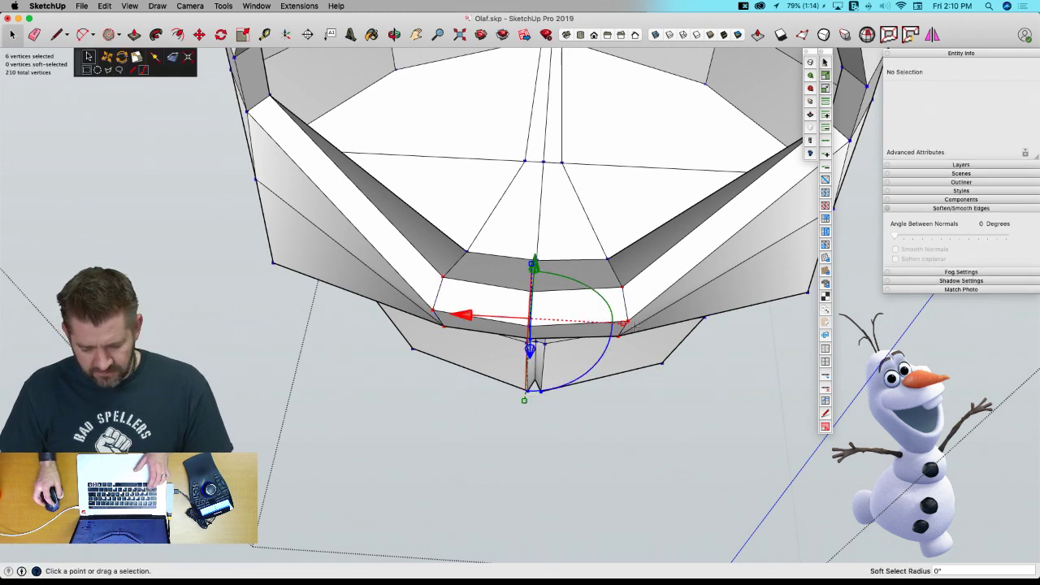
{"action": "left_click_drag", "start_coordinate": [624, 325], "coordinate": [634, 327]}
{"action": "left_click_drag", "start_coordinate": [645, 328], "coordinate": [654, 329]}
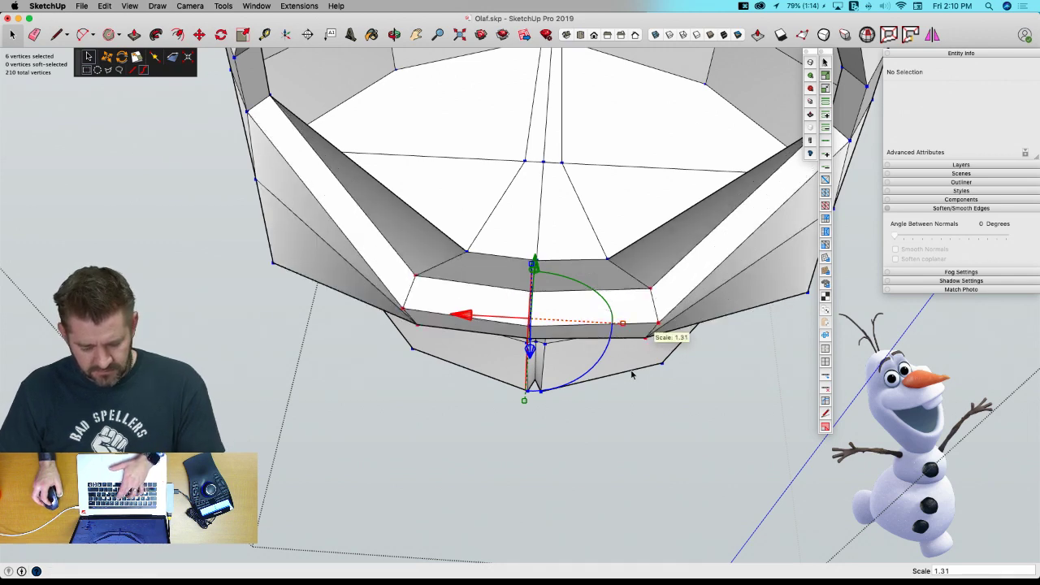
Turn on the head's subdivision, dismiss the Vertex Tools error report, and close the Whole Head component.
{"action": "key", "text": "u"}
{"action": "key", "text": "space"}
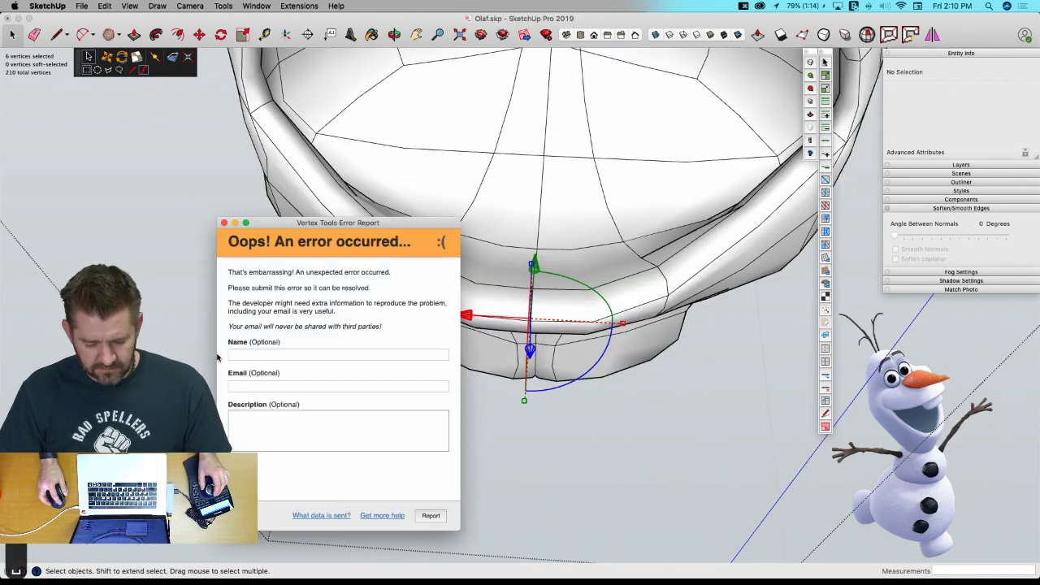
{"action": "left_click", "coordinate": [224, 226]}
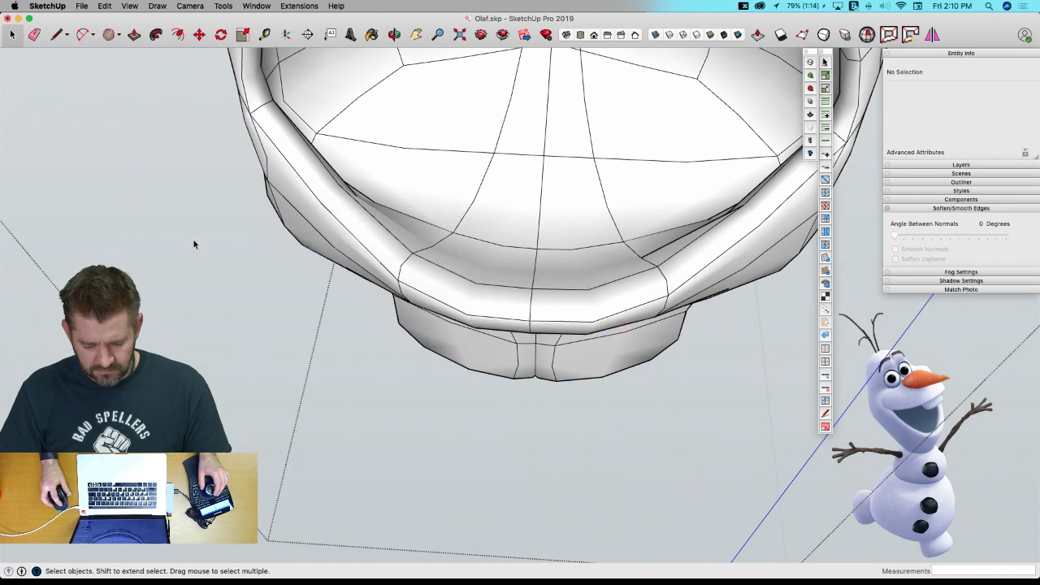
{"action": "key", "text": "super+z"}
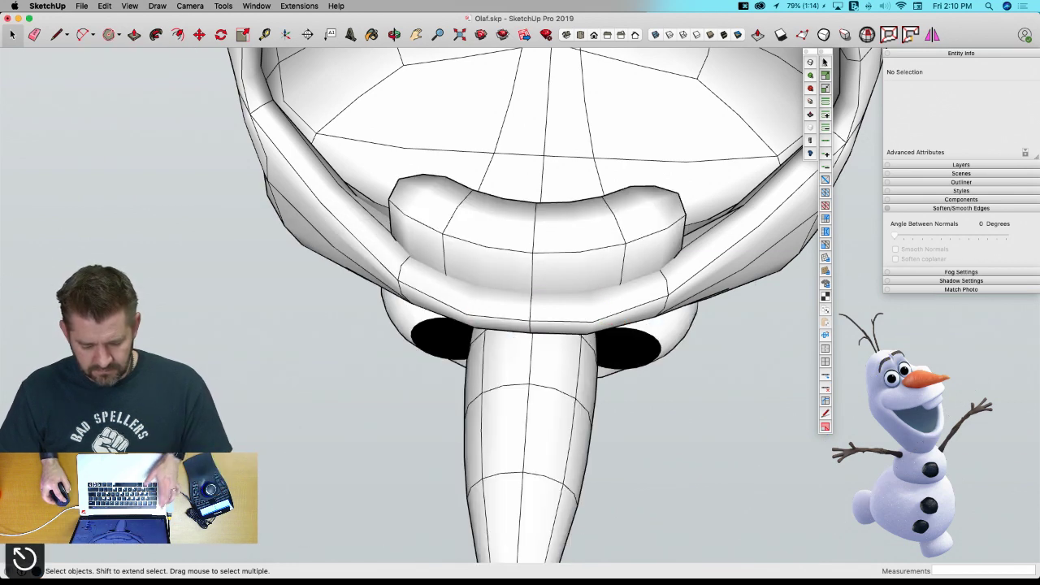
Save the model and reopen the Whole Head component with its subdivision off to edit the forehead.
{"action": "scroll", "coordinate": [520, 293], "scroll_direction": "down", "scroll_amount": 5}
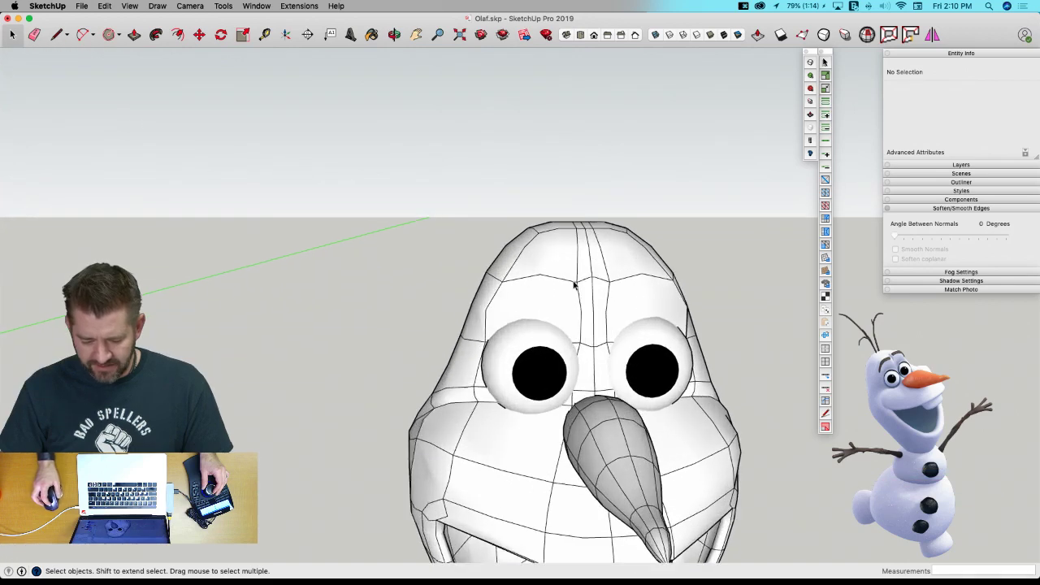
{"action": "scroll", "coordinate": [574, 284], "scroll_direction": "up", "scroll_amount": 6}
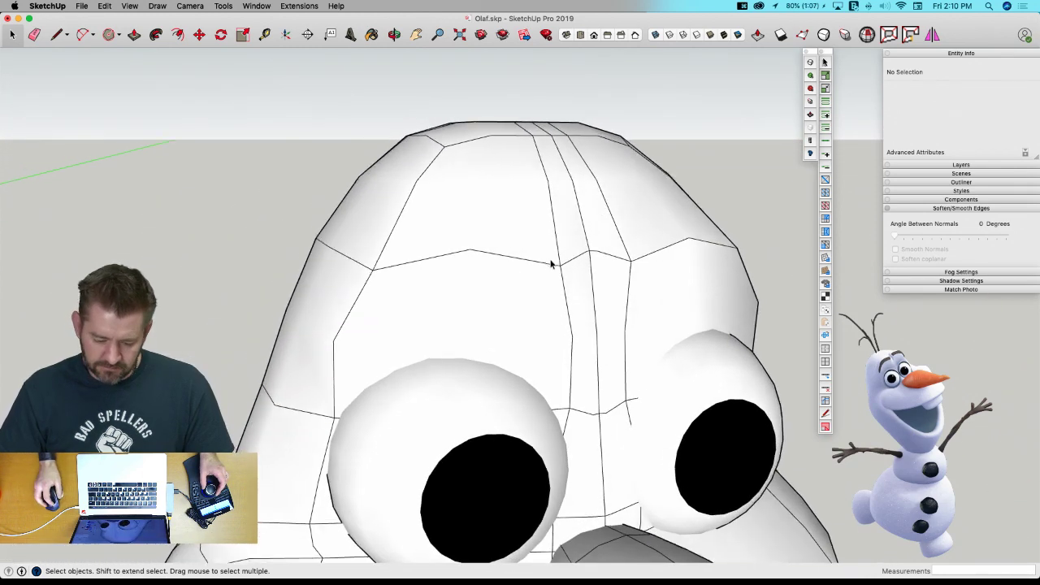
{"action": "middle_click_drag", "start_coordinate": [551, 264], "coordinate": [561, 283]}
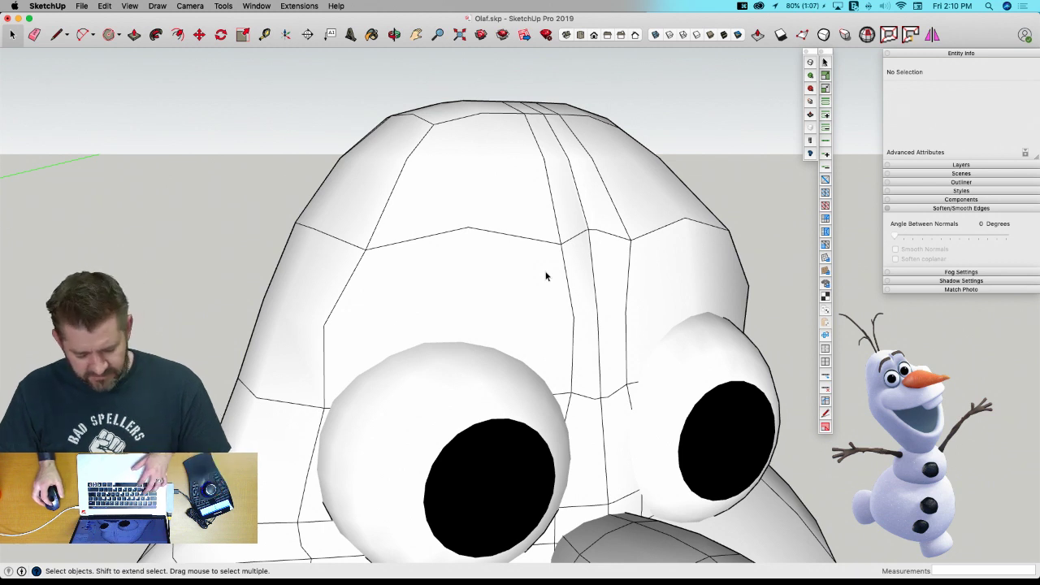
{"action": "key", "text": "super+s"}
{"action": "double_click", "coordinate": [507, 256]}
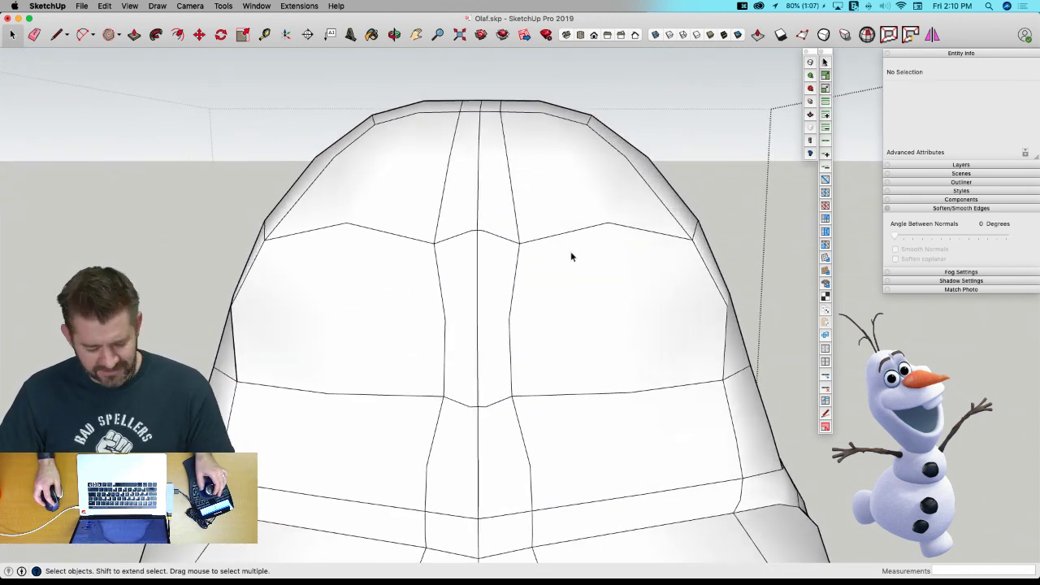
{"action": "key", "text": "super+z"}
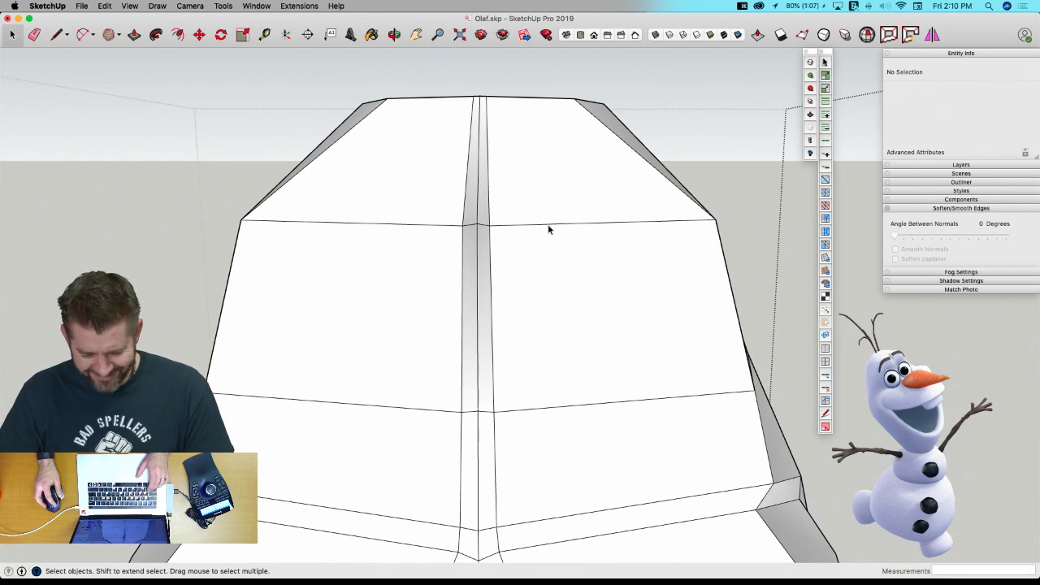
Start moving the horizontal forehead edge above Olaf's left eye.
{"action": "left_click", "coordinate": [553, 225]}
{"action": "key", "text": "m"}
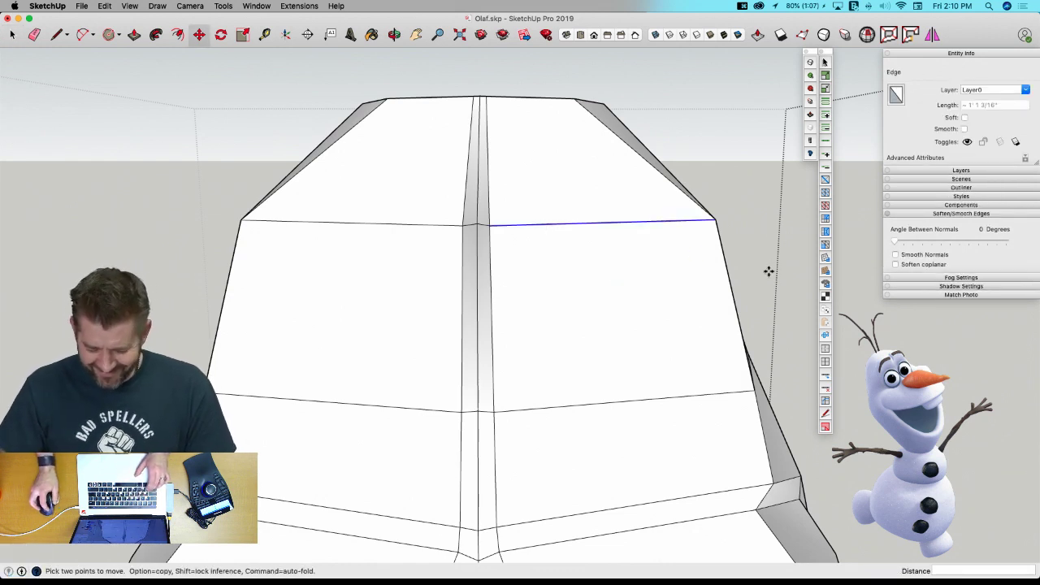
Move the selected edge on the upper side of the head by about 2 3/16" with an axis constraint.
{"action": "left_click", "coordinate": [769, 270]}
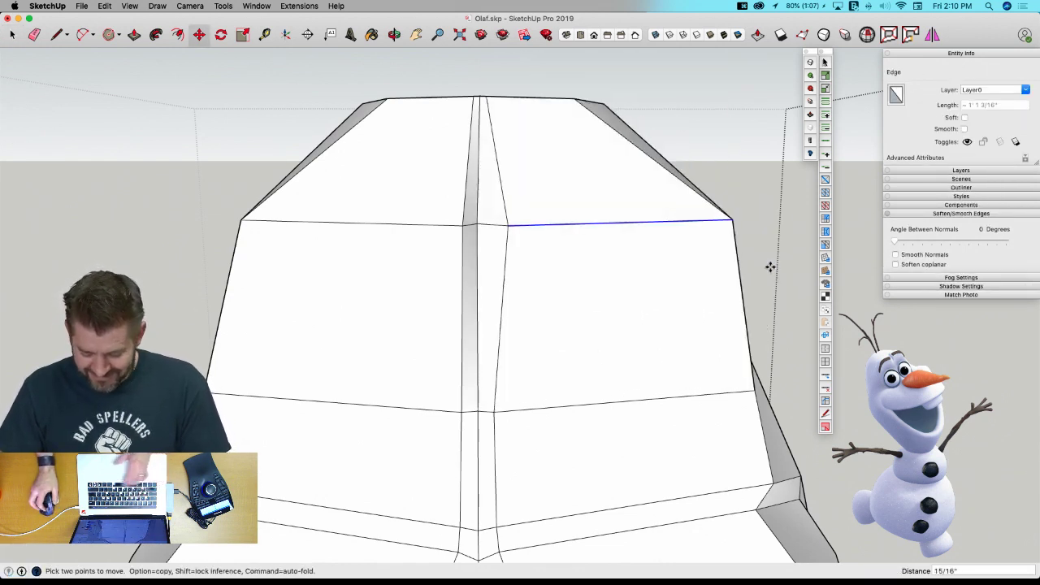
{"action": "key", "text": "Up"}
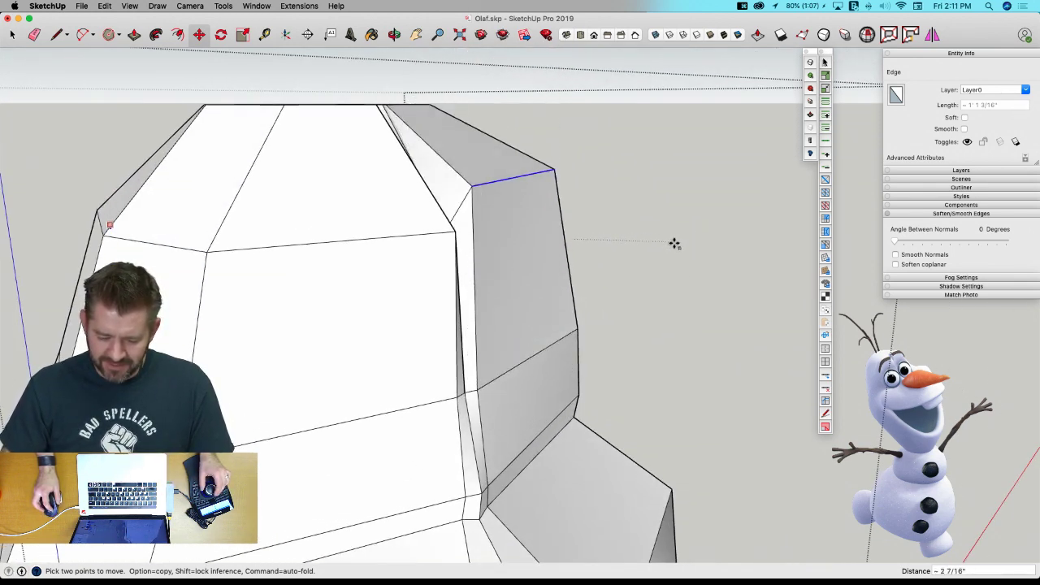
{"action": "left_click", "coordinate": [674, 241]}
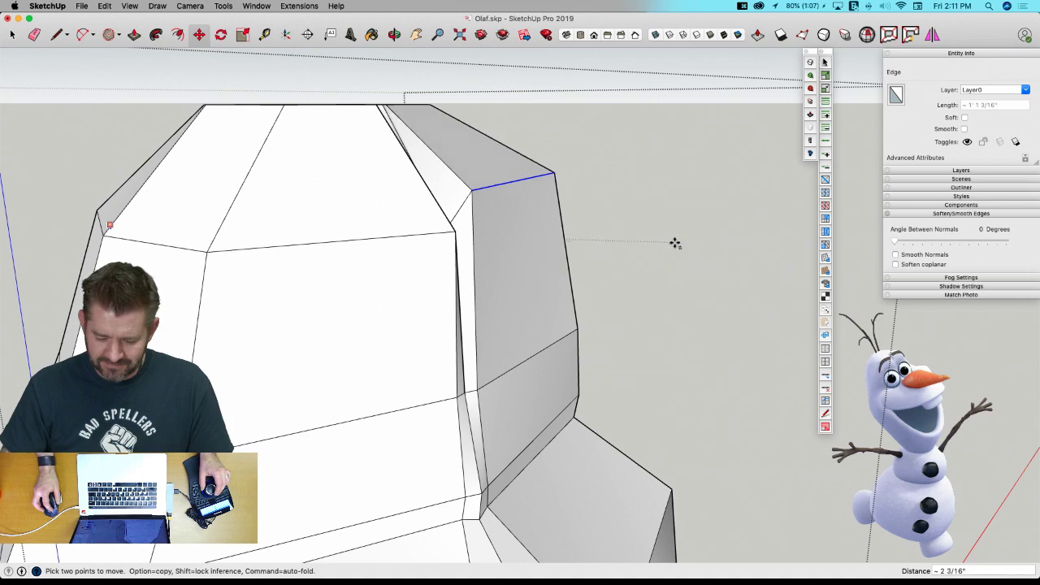
Turn on the head's subdivision and close the head group to view it together with the eyes.
{"action": "key", "text": "space"}
{"action": "middle_click_drag", "start_coordinate": [676, 242], "coordinate": [699, 320]}
{"action": "key", "text": "u"}
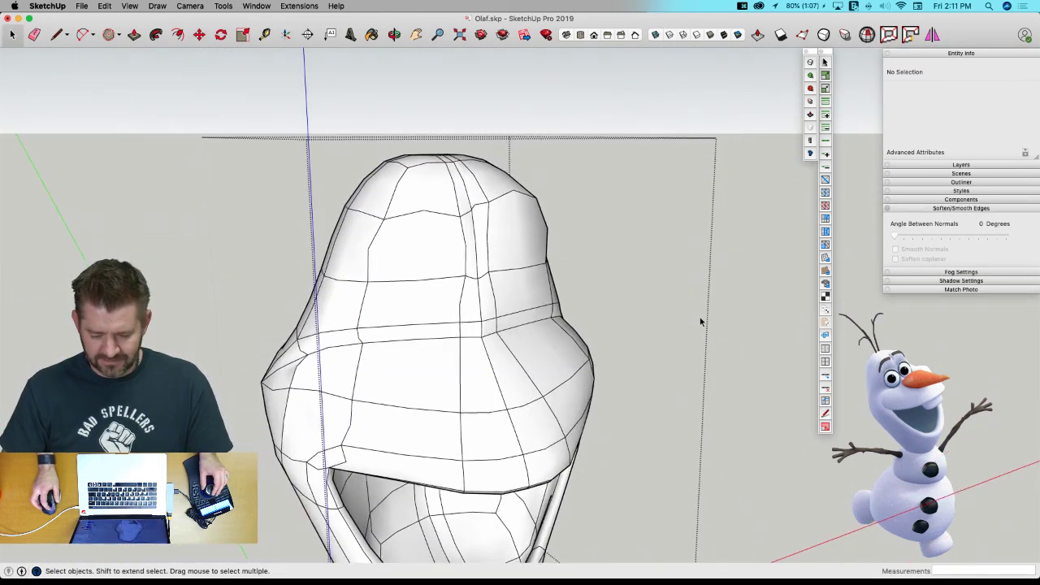
{"action": "left_click", "coordinate": [776, 314]}
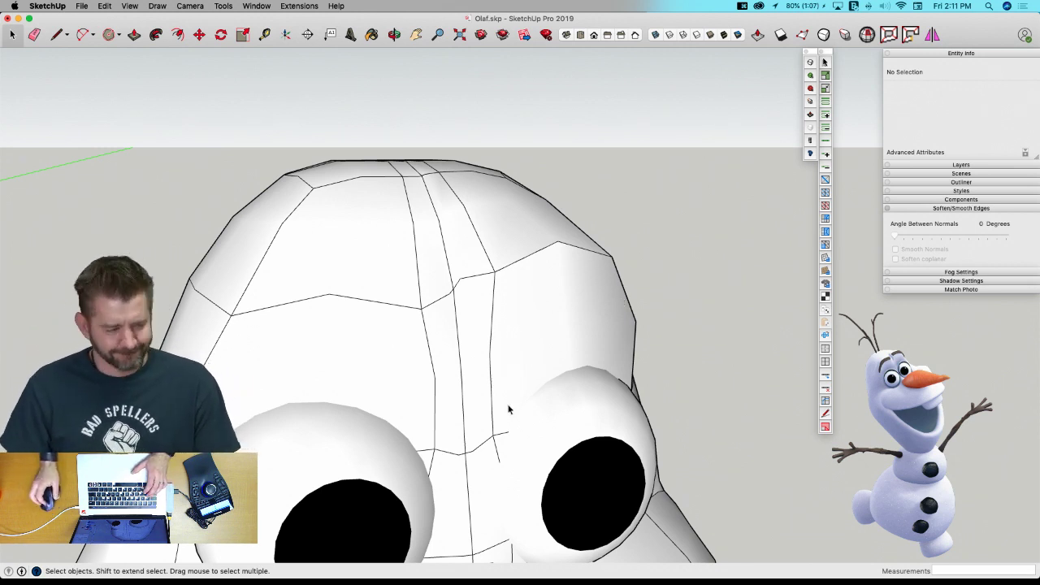
Turn off subdivision on the head and open it for editing.
{"action": "left_click", "coordinate": [362, 337]}
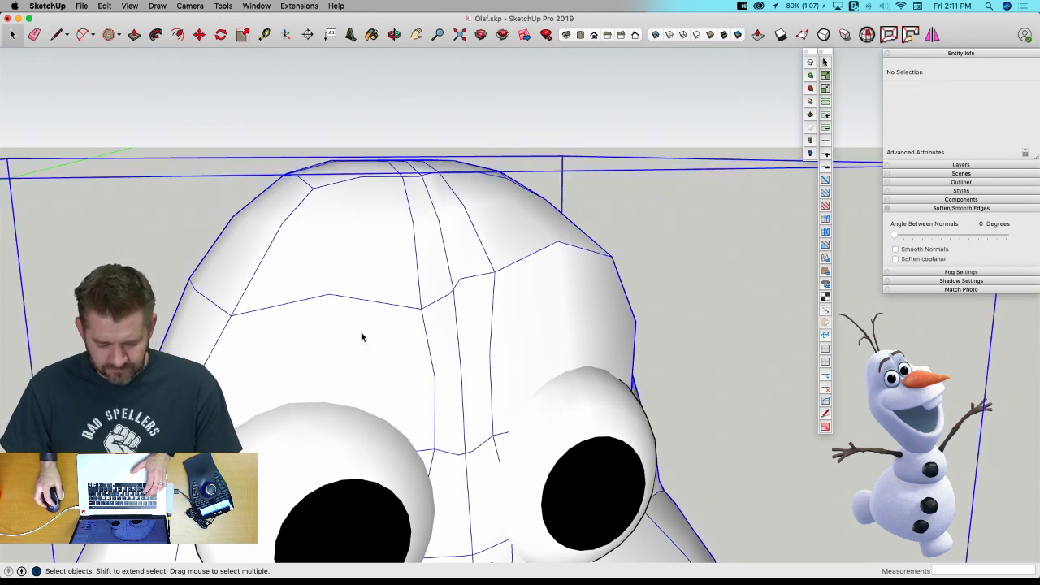
{"action": "key", "text": "u"}
{"action": "double_click", "coordinate": [363, 336]}
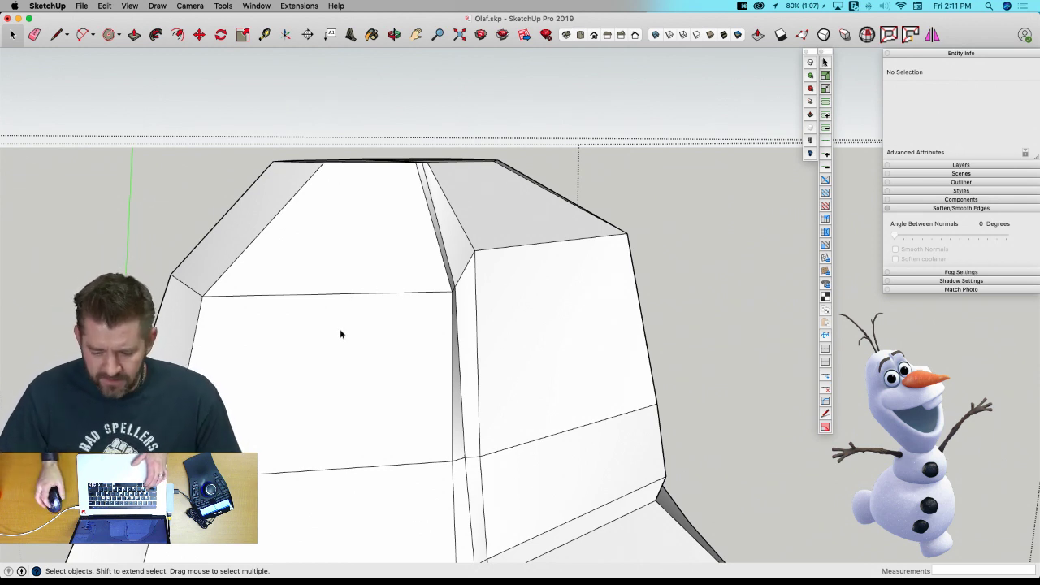
Select the large quad face on the forehead, reveal the mesh's hidden geometry and save the model.
{"action": "left_click", "coordinate": [281, 304]}
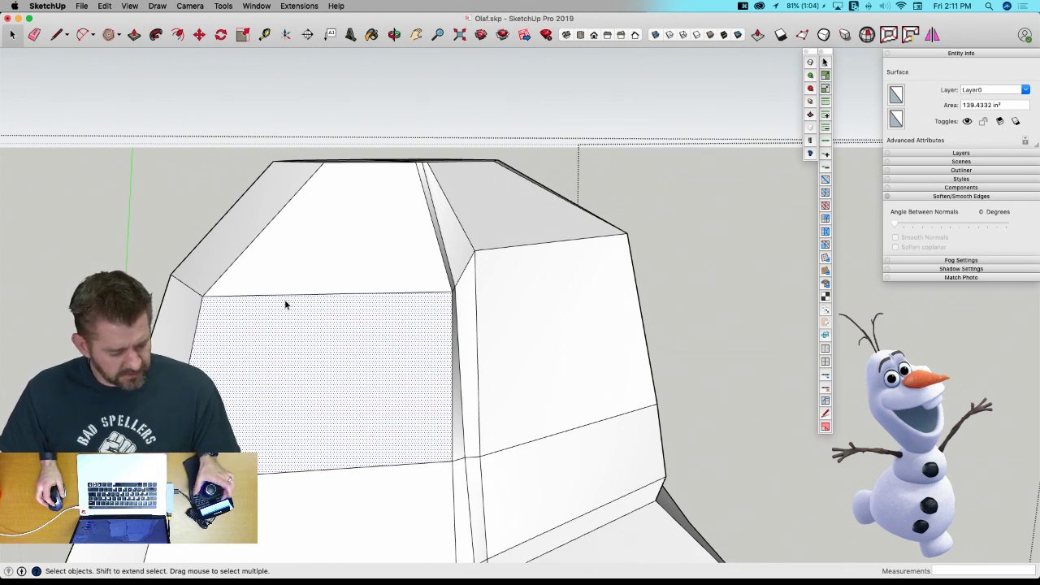
{"action": "key", "text": "f"}
{"action": "key", "text": "space"}
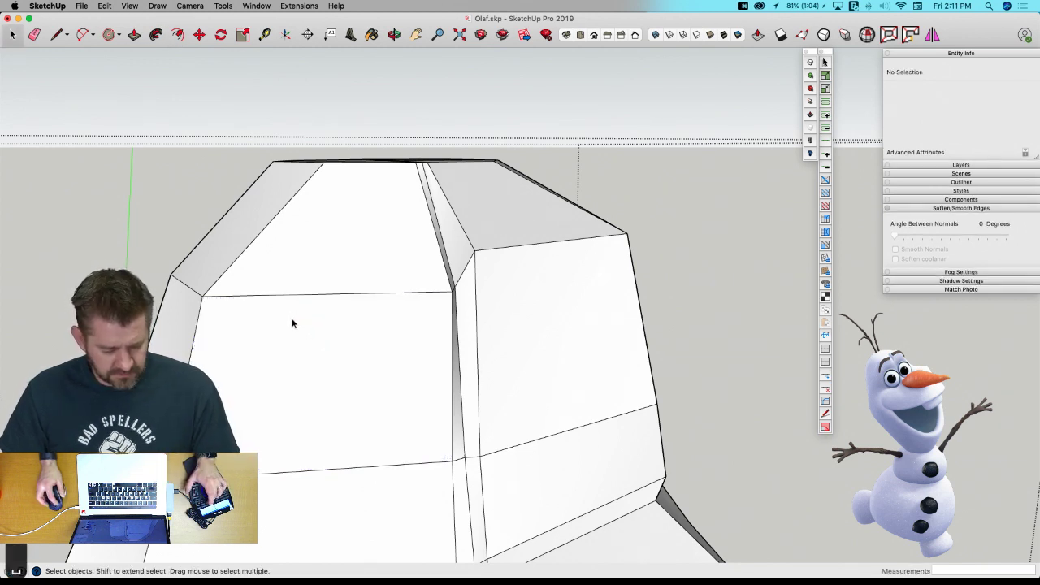
{"action": "left_click", "coordinate": [293, 322]}
{"action": "key", "text": "v"}
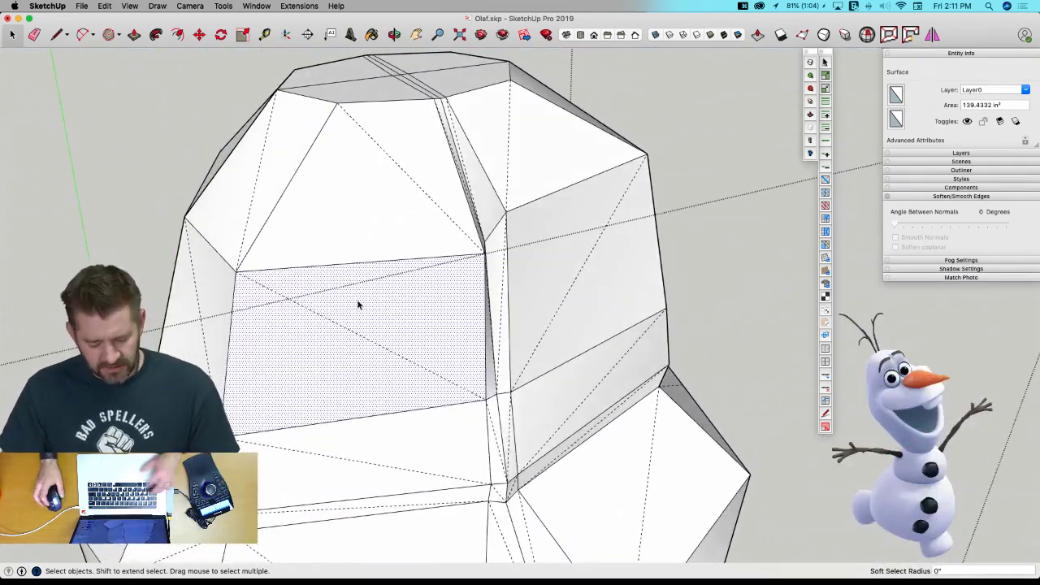
{"action": "key", "text": "super+s"}
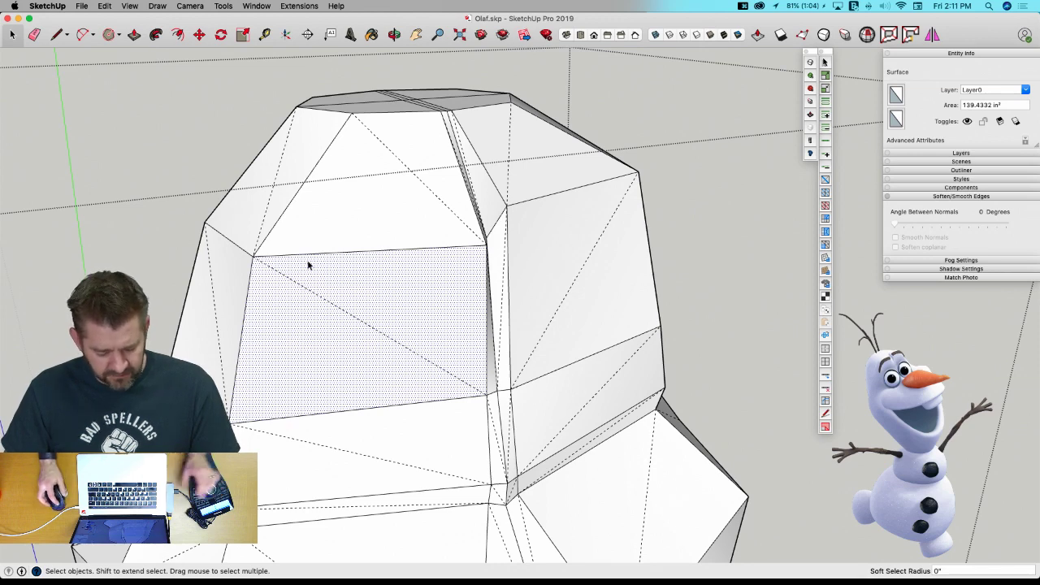
Compare the head with subdivision on and off, and inspect the forehead quad with and without hidden geometry.
{"action": "key", "text": "u"}
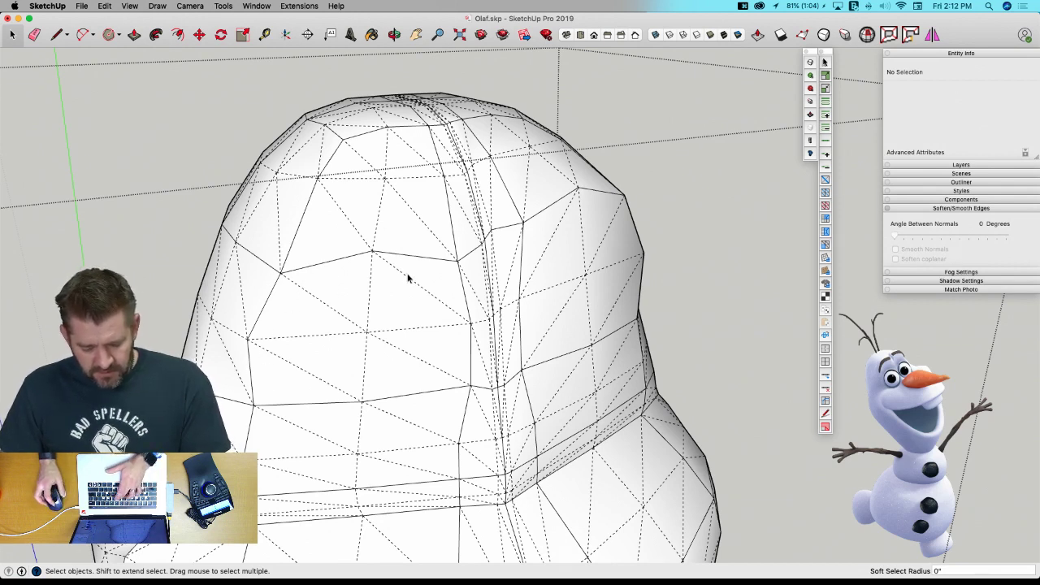
{"action": "key", "text": "u"}
{"action": "left_click", "coordinate": [432, 270]}
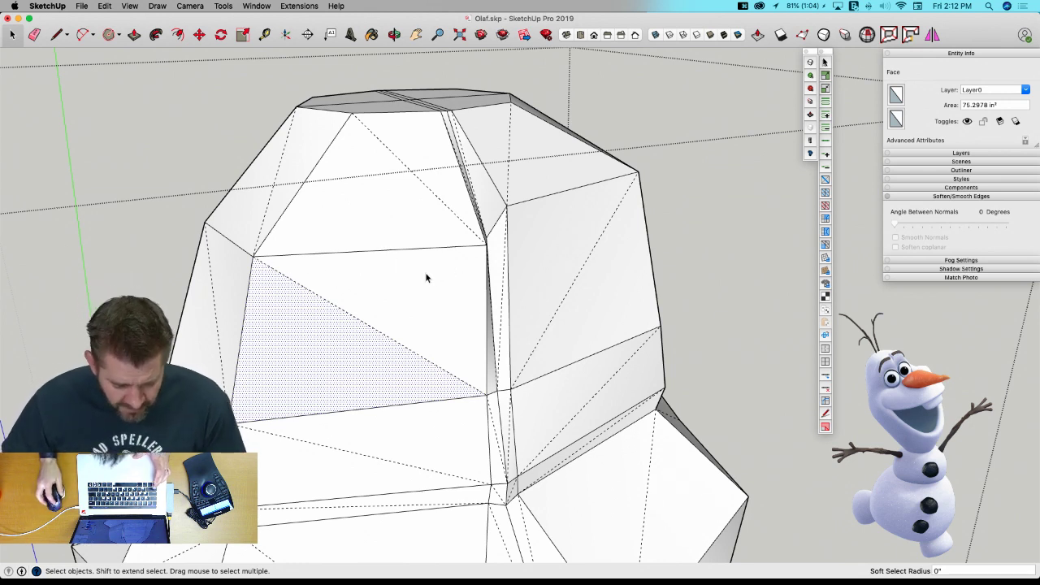
{"action": "left_click", "coordinate": [368, 309]}
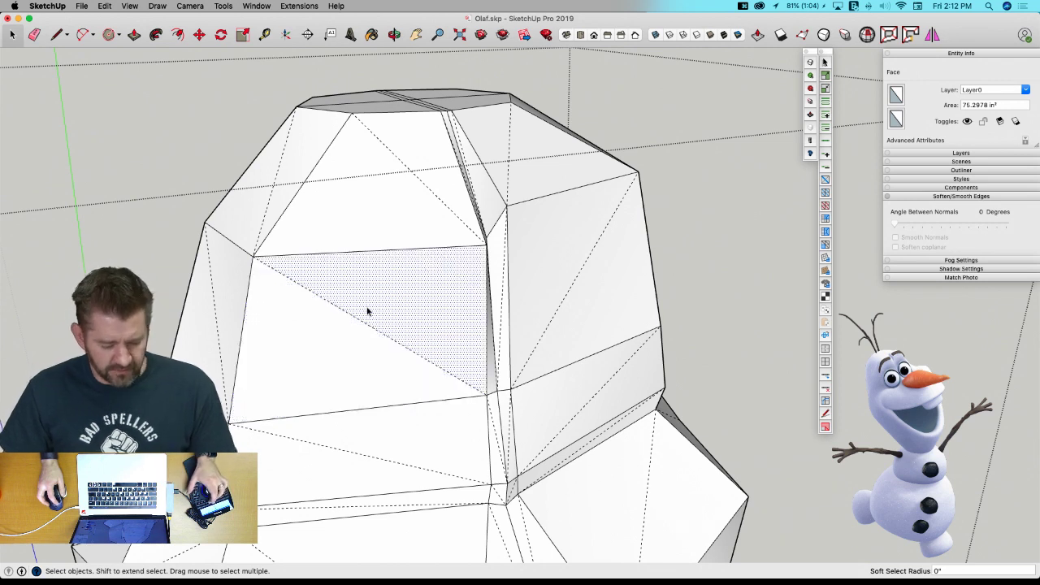
{"action": "key", "text": "alt+h"}
{"action": "left_click", "coordinate": [346, 295]}
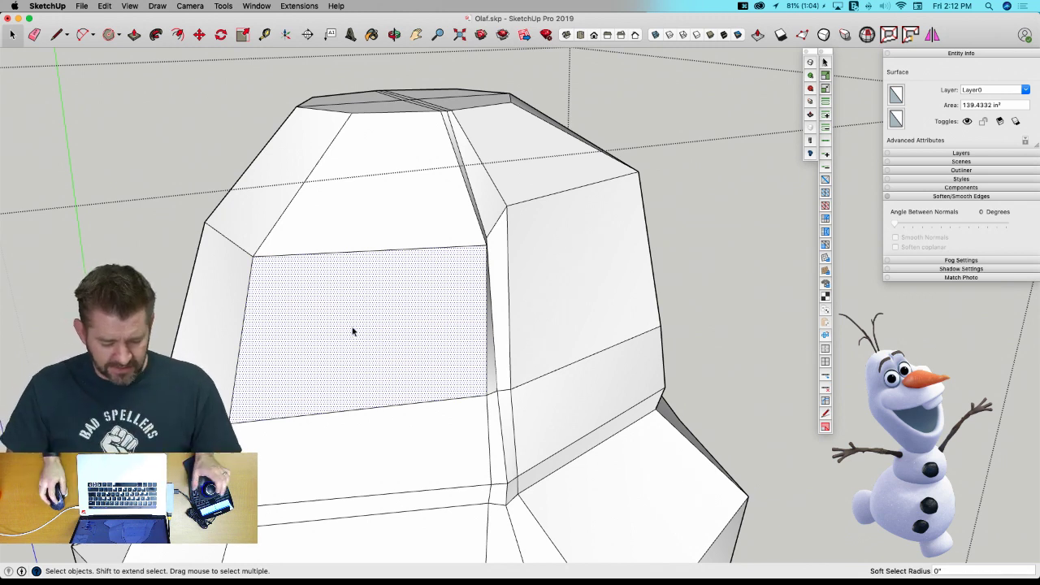
{"action": "key", "text": "alt+h"}
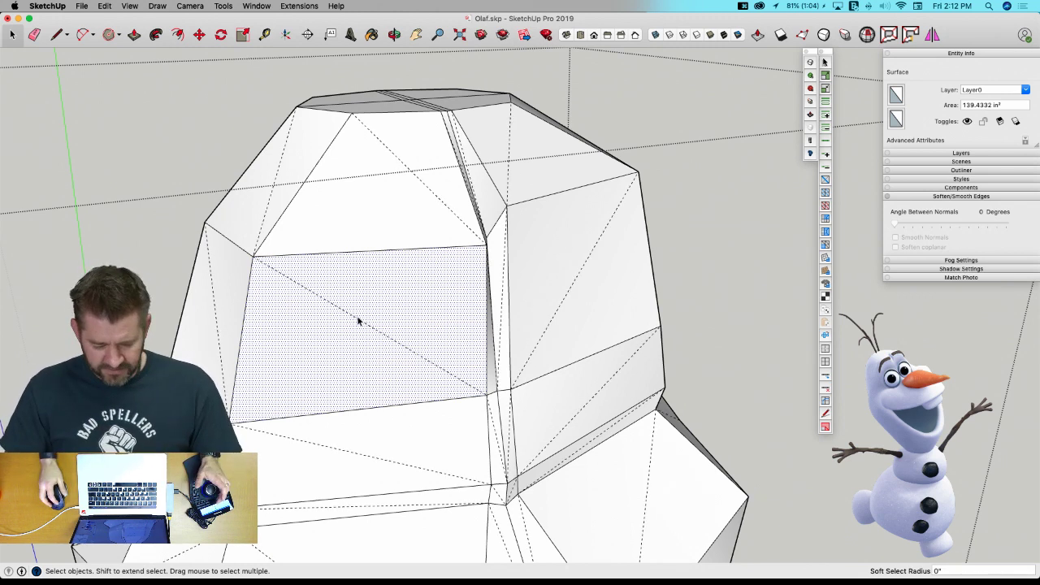
Try erasing the hidden diagonals of the forehead quad and the neighbouring side quad, and undo both erasures.
{"action": "key", "text": "e"}
{"action": "left_click", "coordinate": [358, 315]}
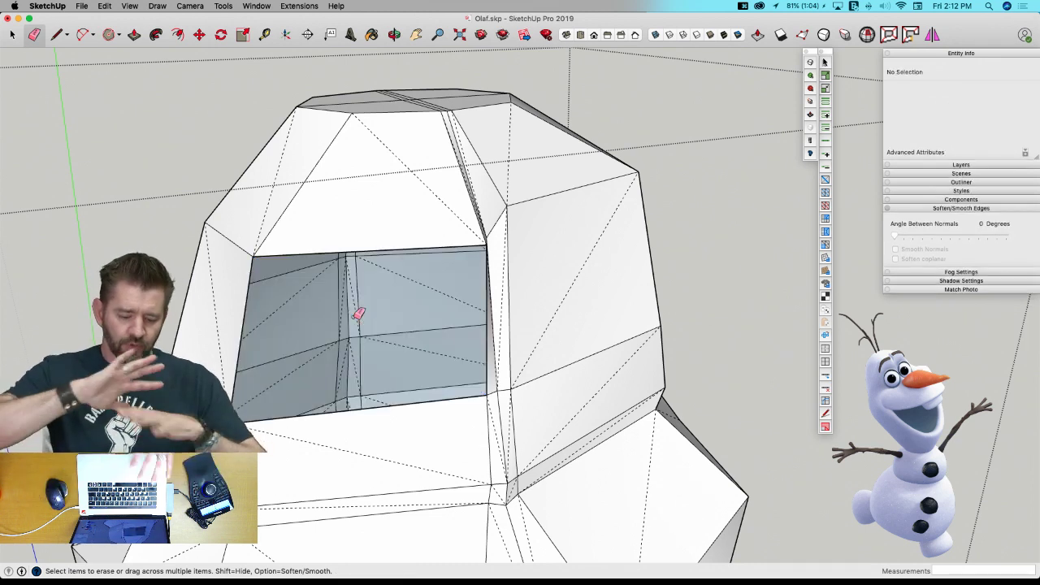
{"action": "left_click", "coordinate": [585, 260]}
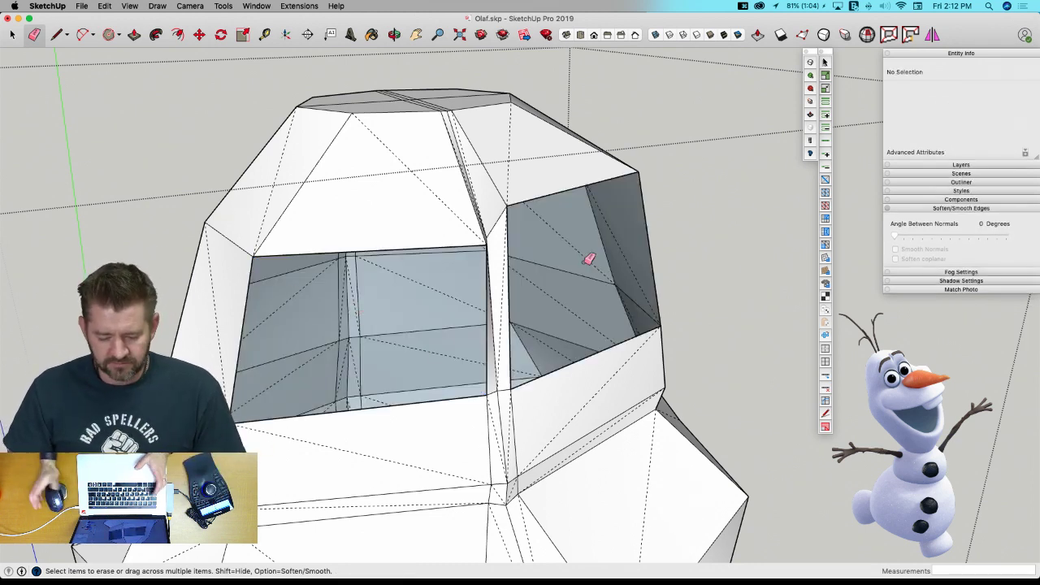
{"action": "key", "text": "super+z"}
{"action": "key", "text": "super+z"}
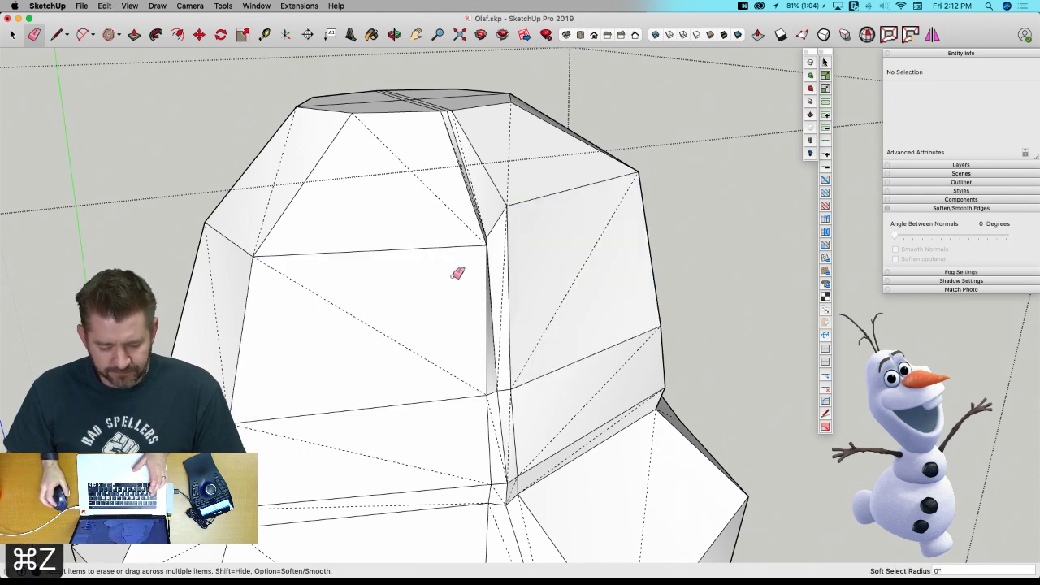
Flatten the forehead quad's four vertices with the vertex editor's Make Planar, and erase its hidden diagonal.
{"action": "key", "text": "space"}
{"action": "left_click", "coordinate": [444, 286]}
{"action": "left_click", "coordinate": [313, 355], "text": "shift"}
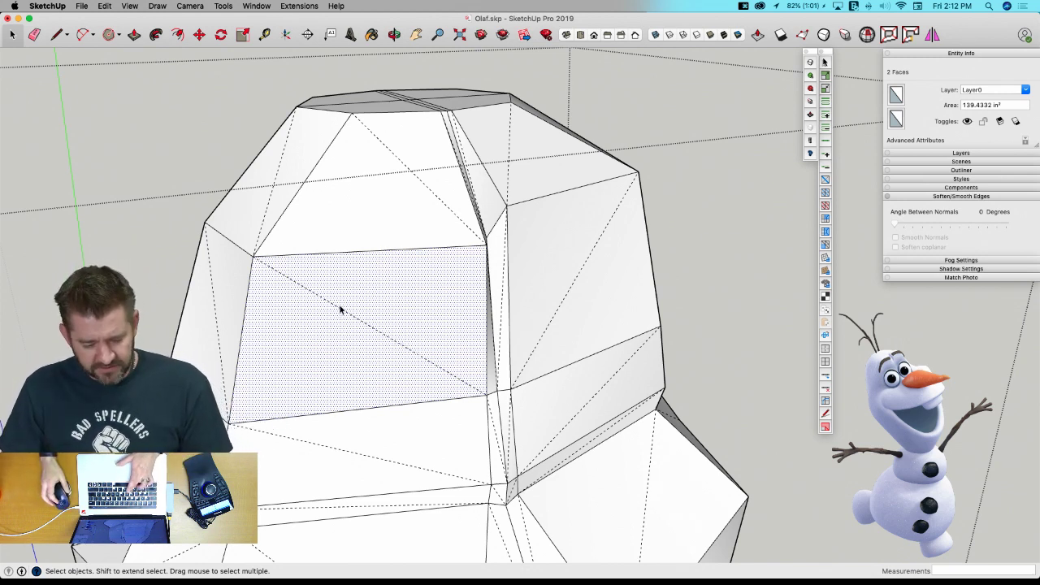
{"action": "key", "text": "v"}
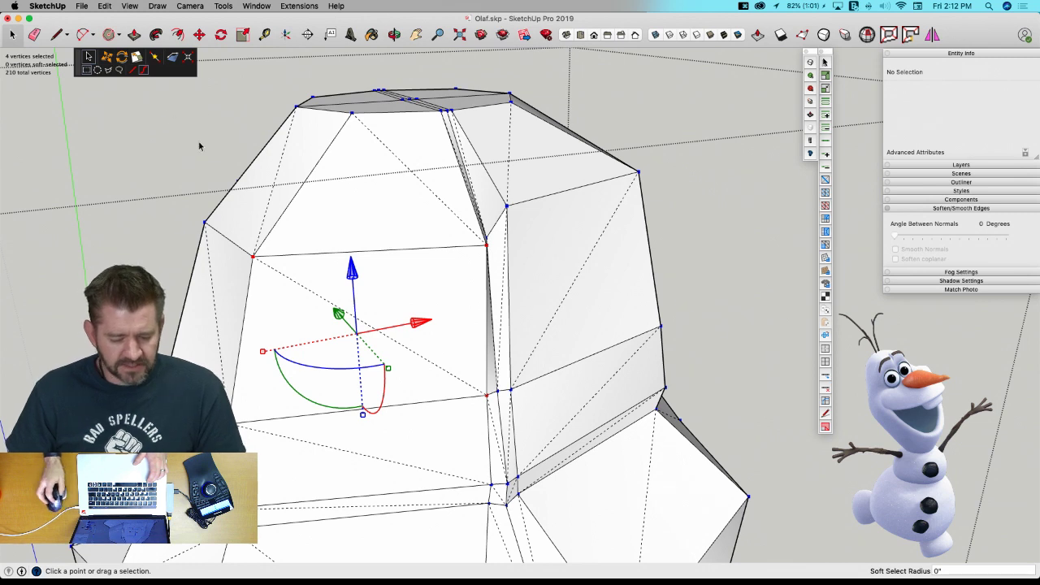
{"action": "left_click", "coordinate": [177, 58]}
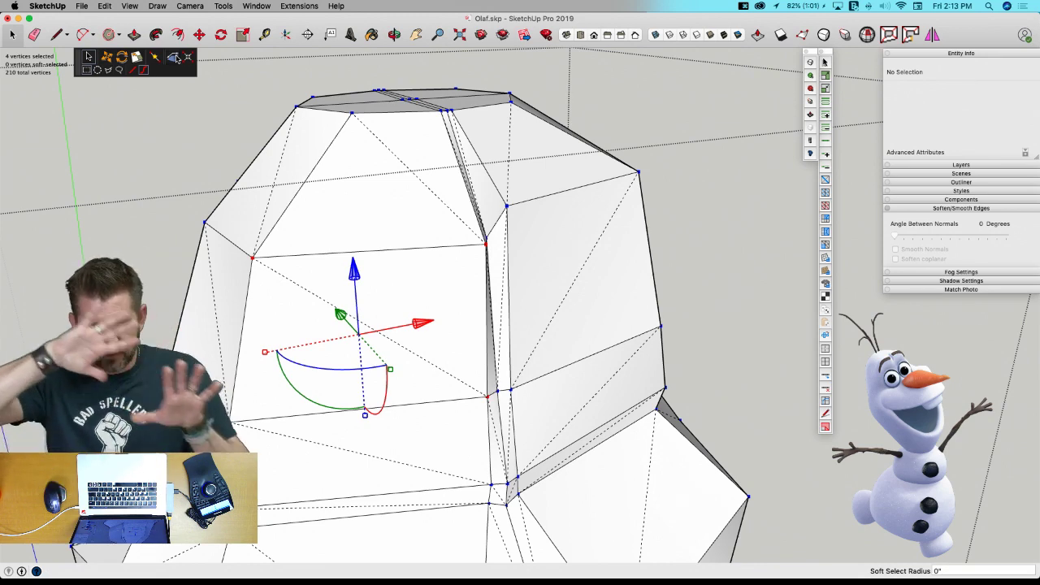
{"action": "key", "text": "e"}
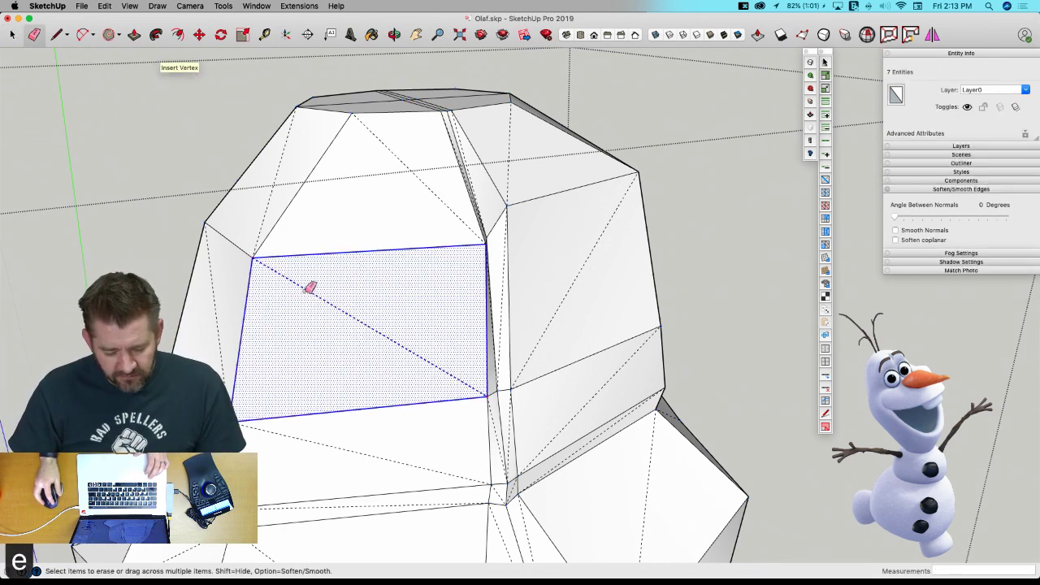
{"action": "left_click", "coordinate": [311, 290]}
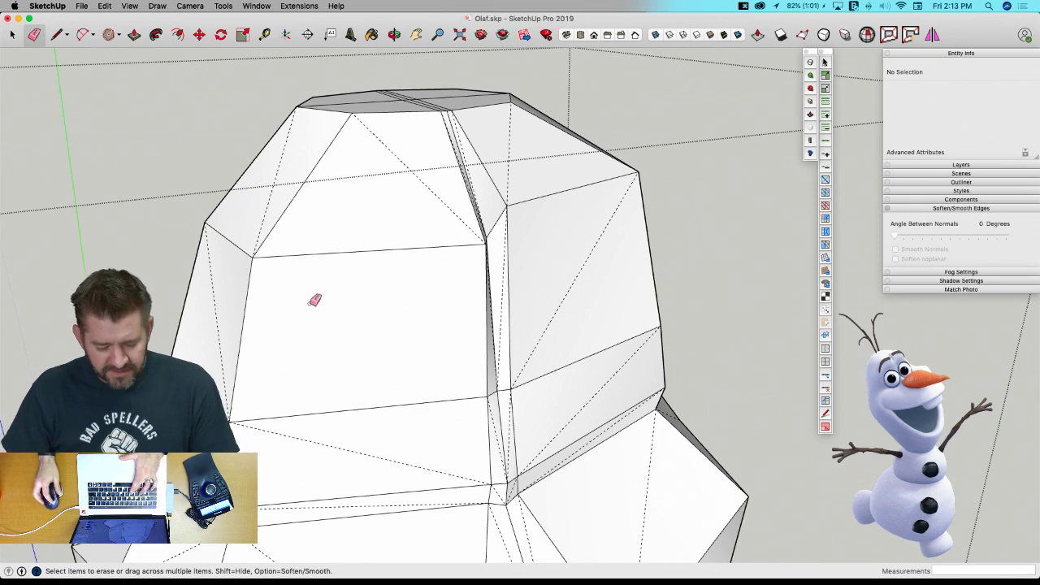
Offset the forehead quad's outline inward about 11/16", and offset the resulting outline inward once more.
{"action": "key", "text": "f"}
{"action": "left_click", "coordinate": [301, 257]}
{"action": "left_click", "coordinate": [301, 272]}
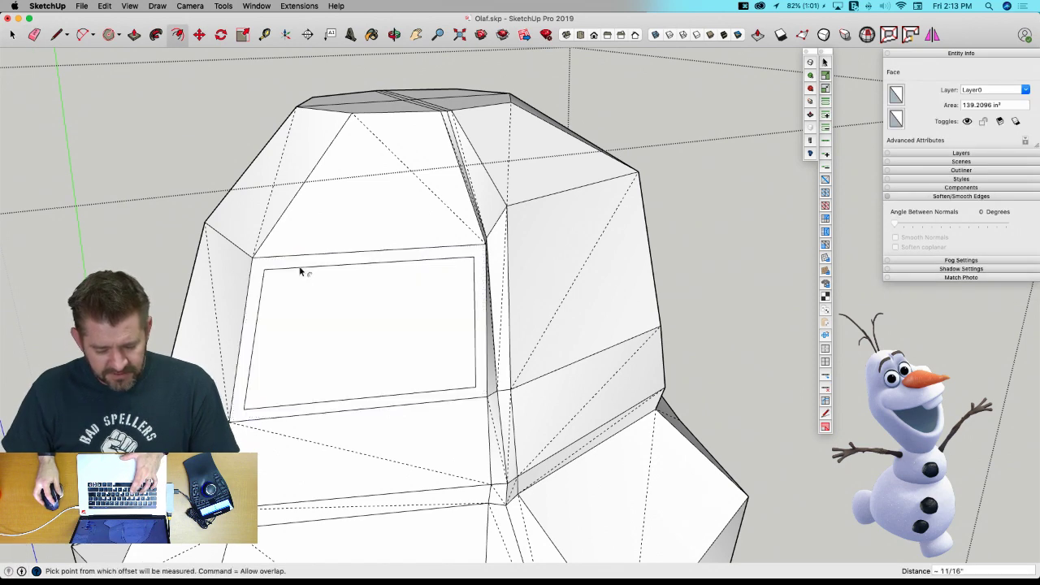
{"action": "left_click", "coordinate": [305, 267]}
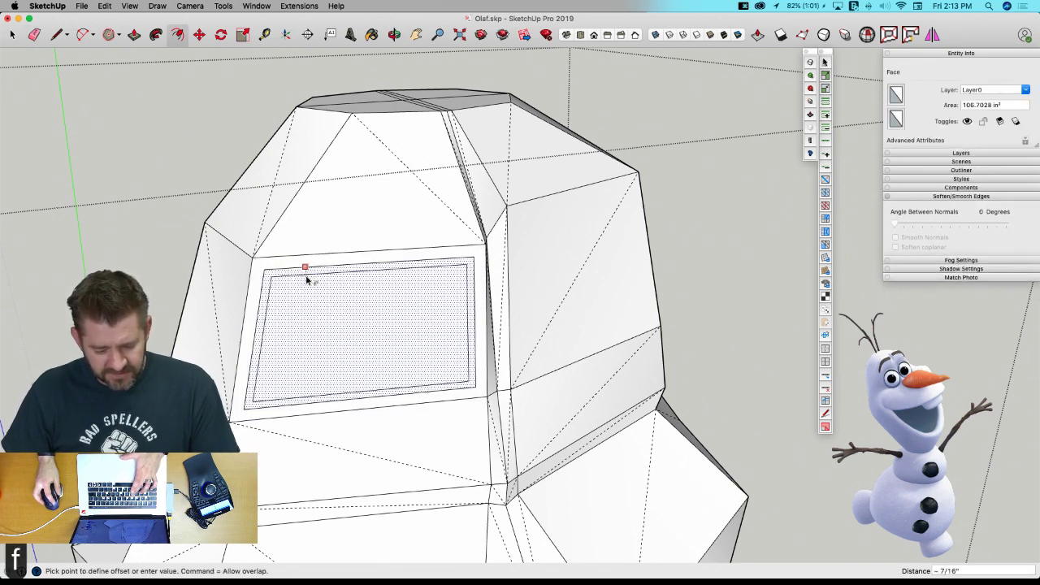
{"action": "left_click", "coordinate": [307, 286]}
Connect two opposite corners of the offset outlines and erase the surplus edges, leaving an L-shaped band along the upper and outer sides.
{"action": "key", "text": "l"}
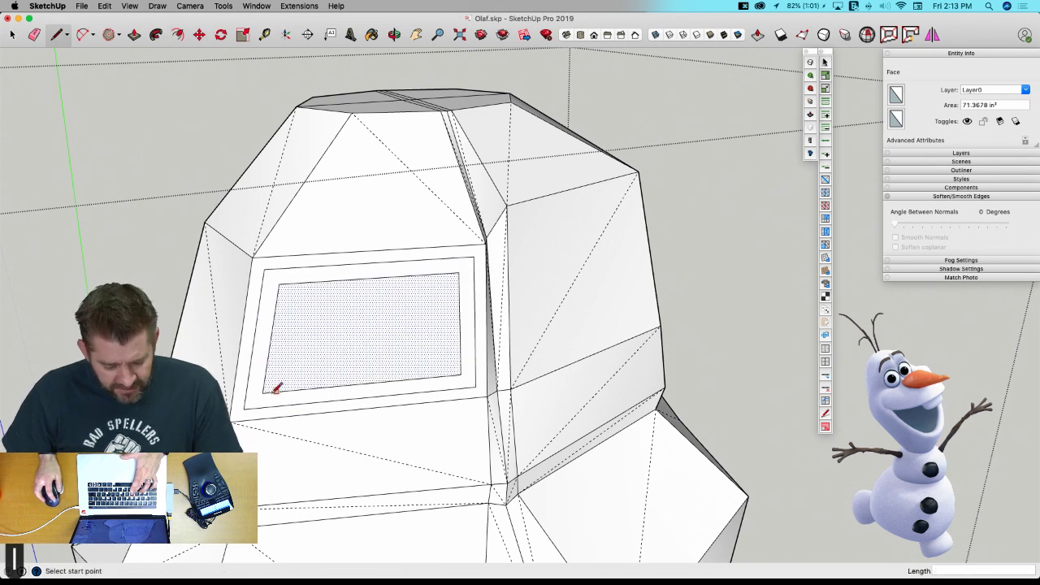
{"action": "left_click", "coordinate": [243, 409]}
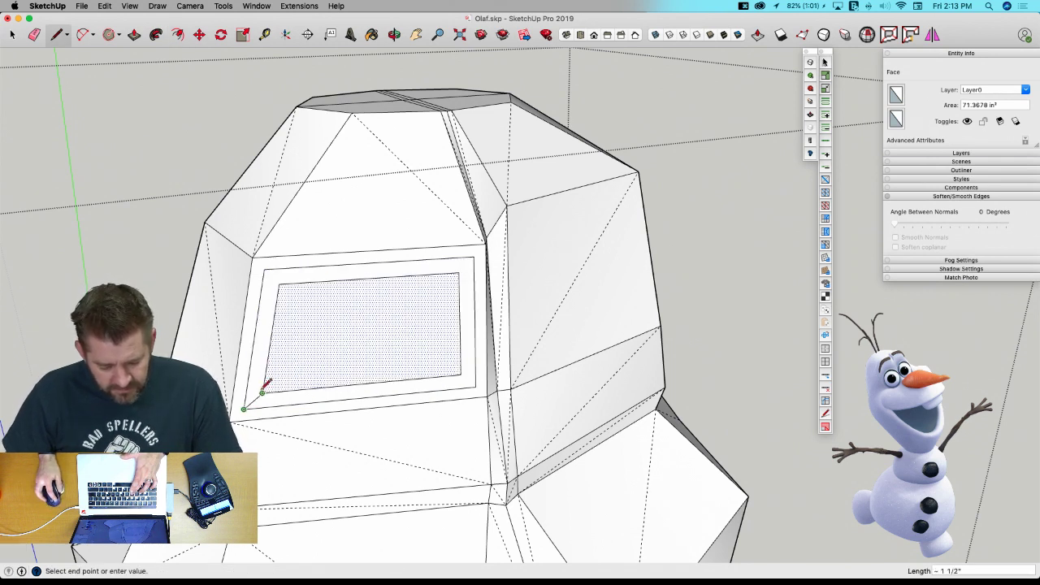
{"action": "left_click", "coordinate": [262, 394]}
{"action": "left_click", "coordinate": [460, 271]}
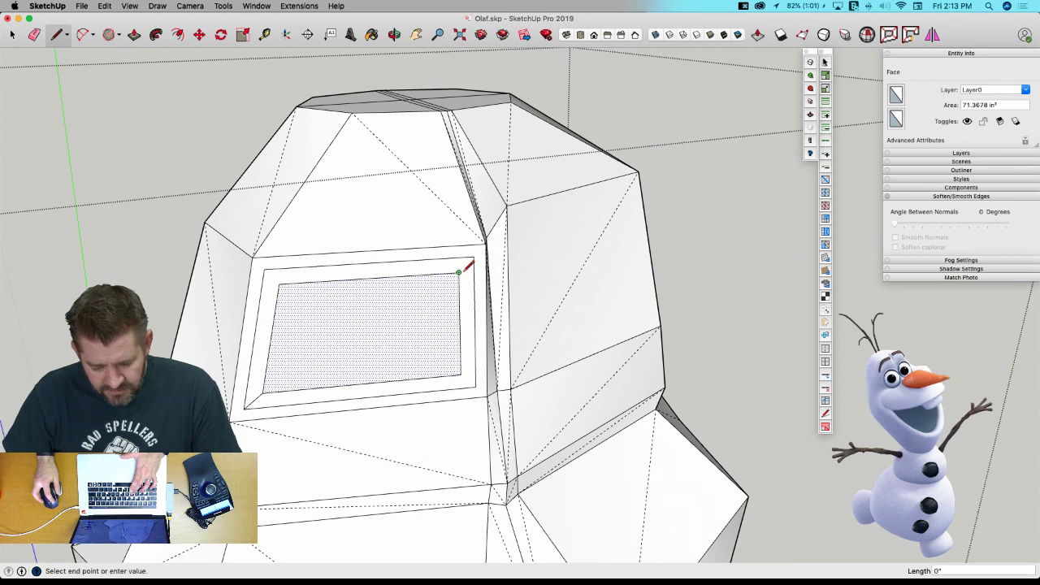
{"action": "left_click", "coordinate": [473, 258]}
{"action": "key", "text": "e"}
{"action": "left_click", "coordinate": [464, 306]}
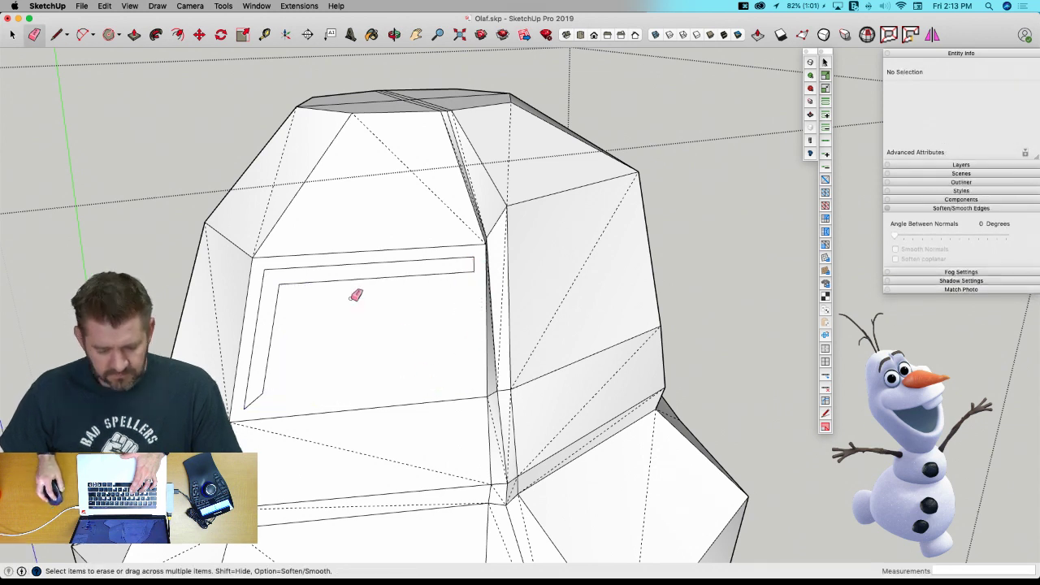
Draw a mitre edge about 1 3/16" long across the corner of the L-shaped band and save the model.
{"action": "key", "text": "l"}
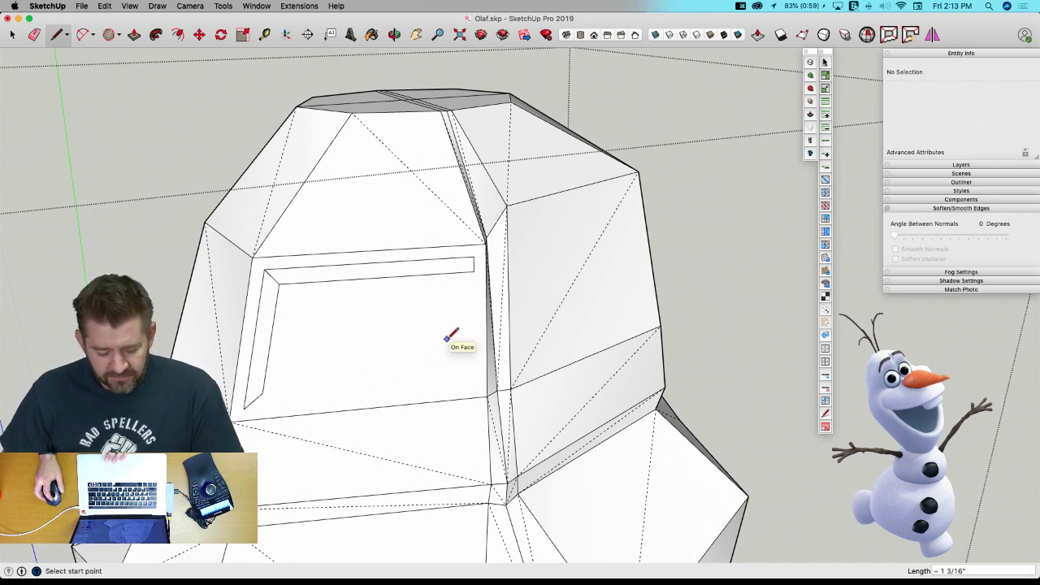
{"action": "key", "text": "super+s"}
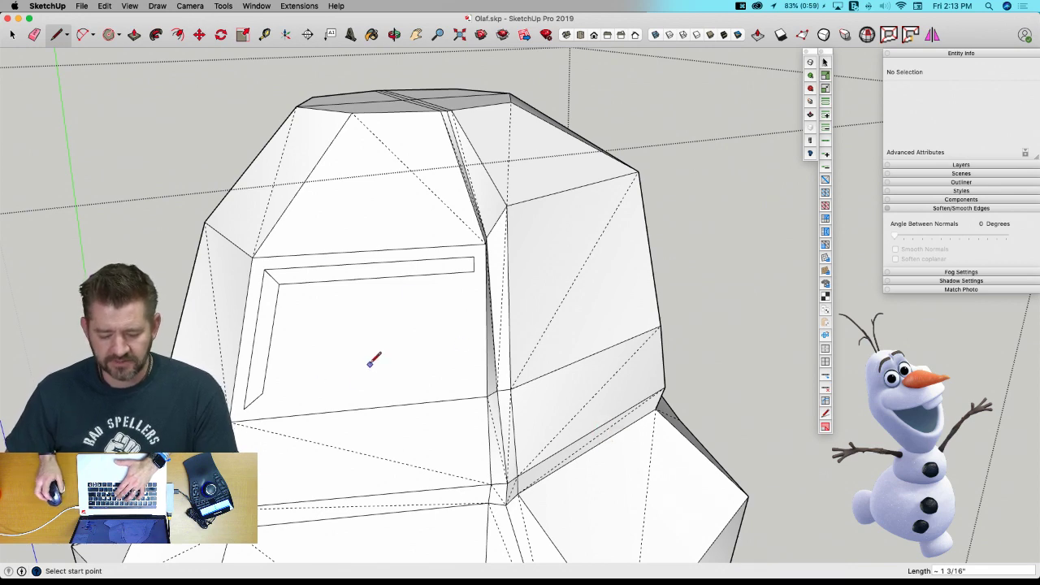
Try subdividing the head with the L-shaped band in its forehead, return to the base mesh and undo the subdivision's edge changes.
{"action": "key", "text": "u"}
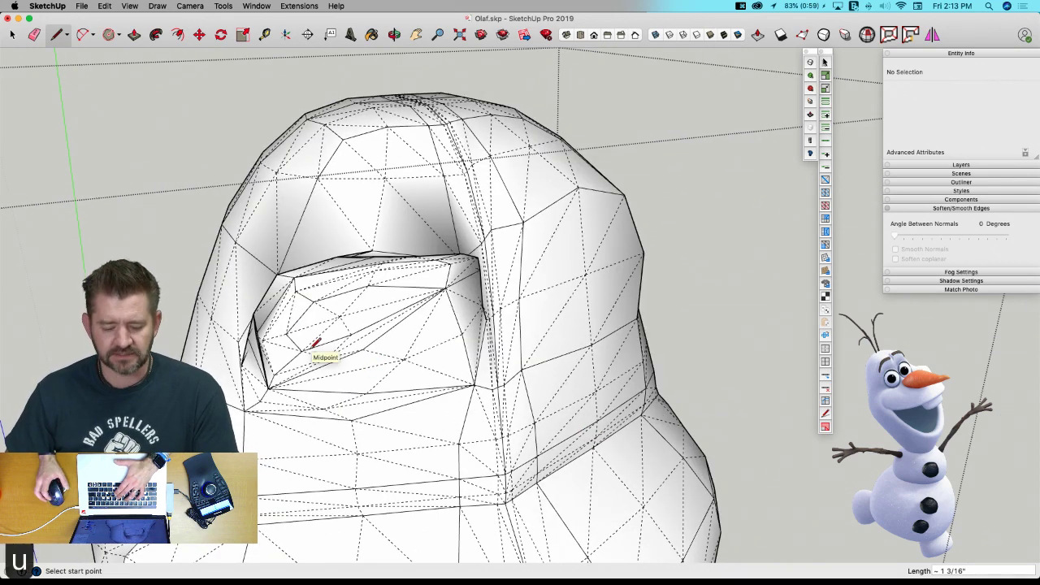
{"action": "key", "text": "u"}
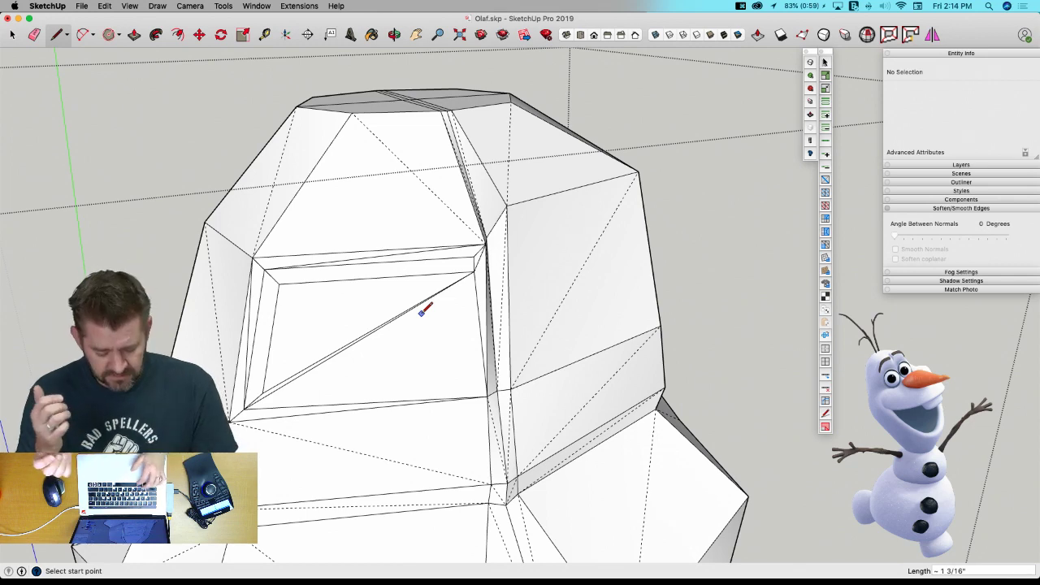
{"action": "key", "text": "super+z"}
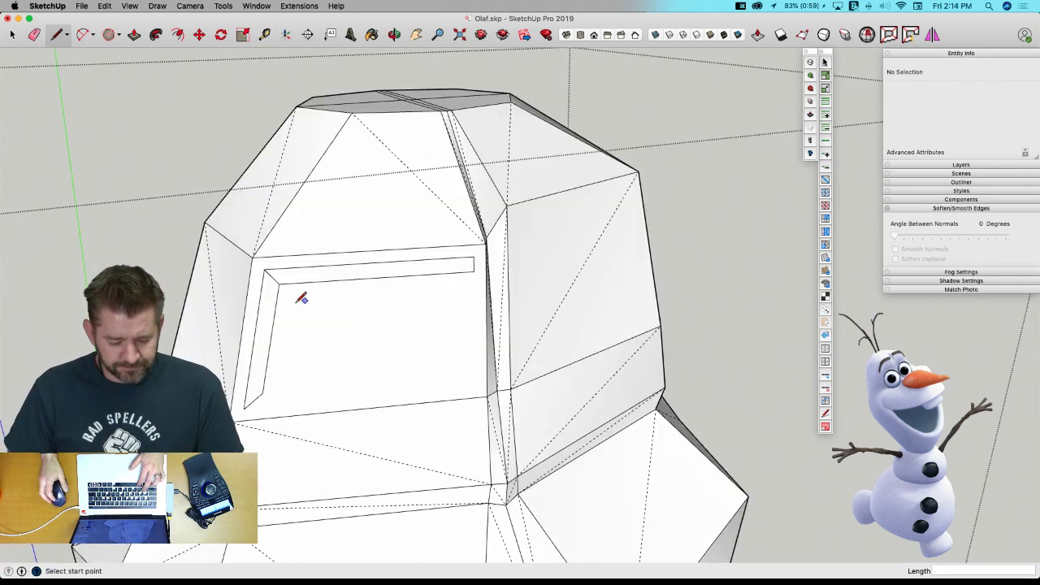
Extrude both faces of the L-shaped band 1 1/16" outward from the forehead with Push/Pull.
{"action": "key", "text": "p"}
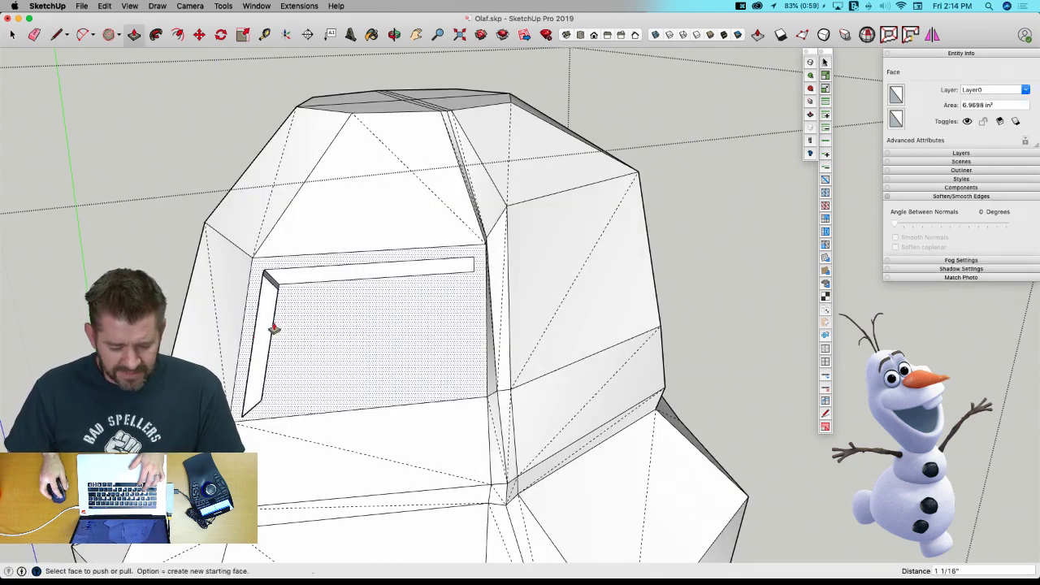
{"action": "left_click", "coordinate": [281, 281]}
{"action": "left_click", "coordinate": [266, 289]}
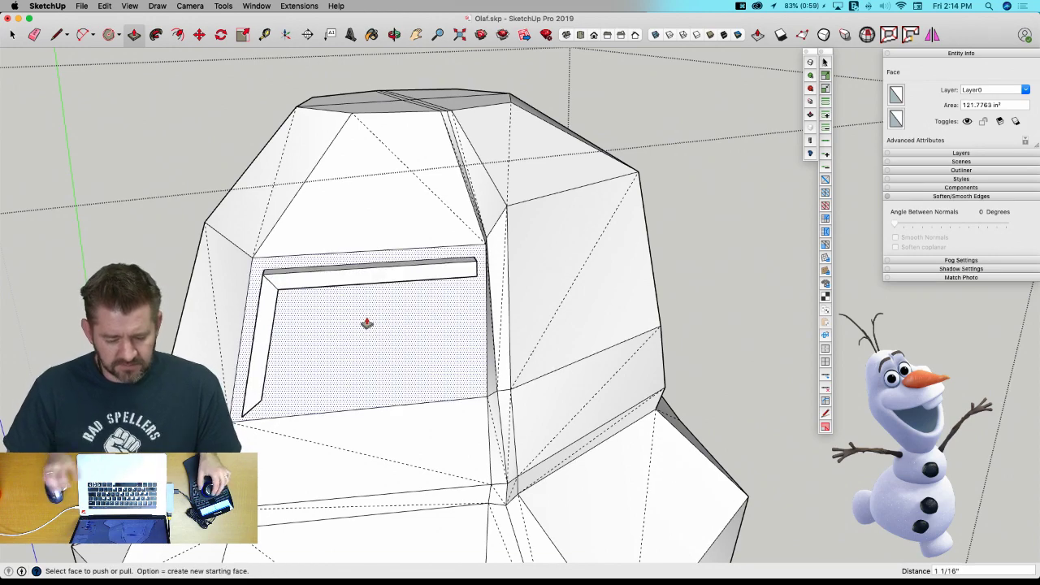
Draw edges connecting the base corners of the raised brow to the nearest corners of the surrounding forehead quad.
{"action": "key", "text": "l"}
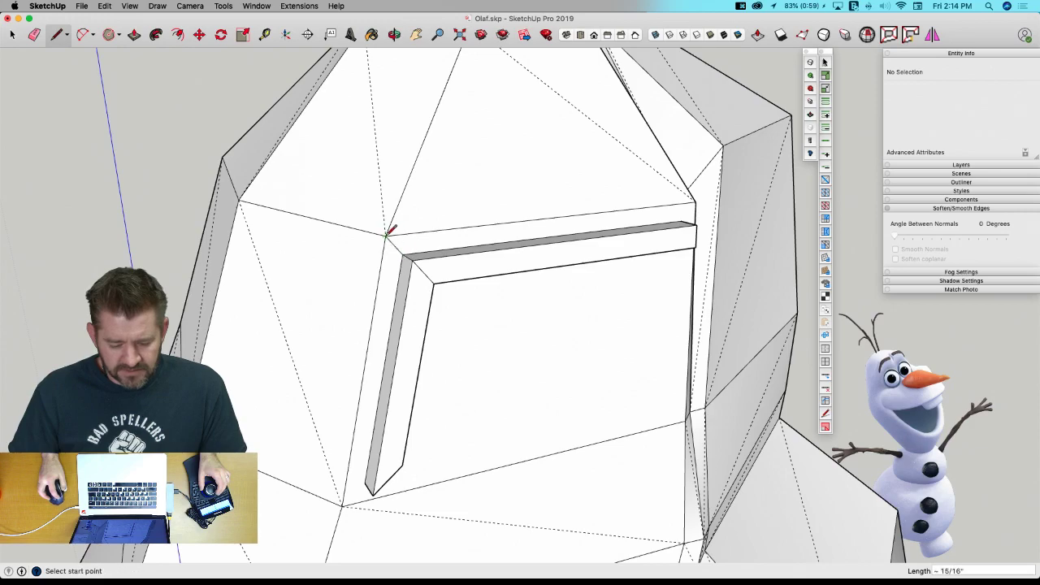
{"action": "middle_click_drag", "start_coordinate": [388, 232], "coordinate": [520, 203]}
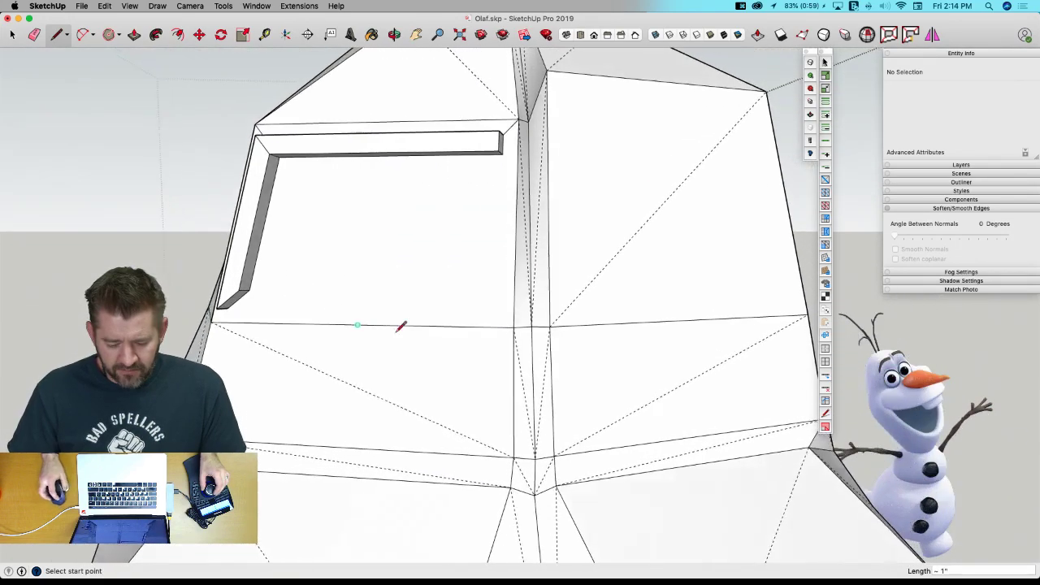
{"action": "middle_click_drag", "start_coordinate": [437, 148], "coordinate": [252, 293]}
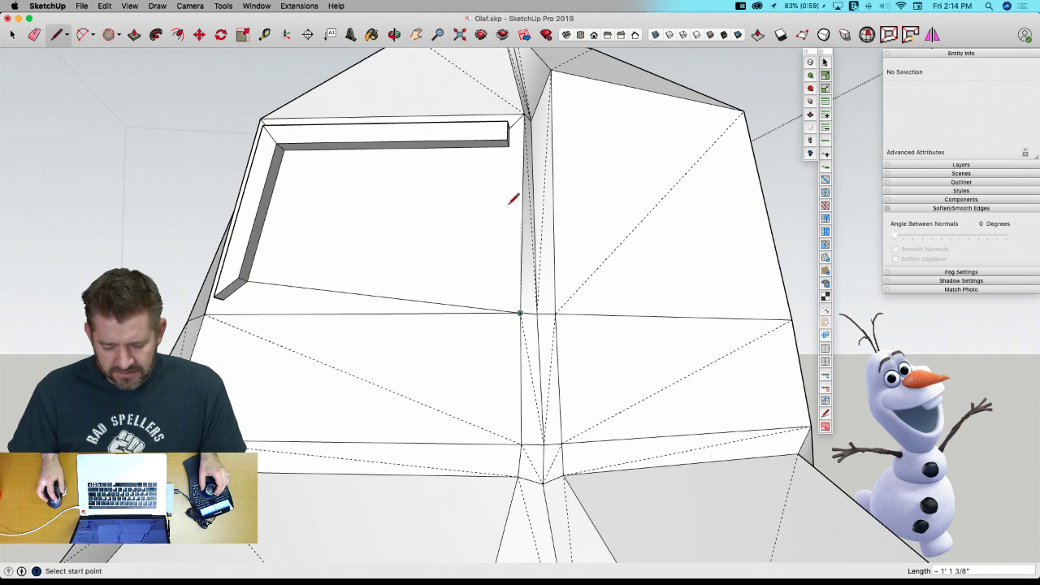
{"action": "left_click", "coordinate": [521, 312]}
{"action": "middle_click_drag", "start_coordinate": [521, 312], "coordinate": [525, 281]}
{"action": "left_click", "coordinate": [221, 305]}
Preview the head subdivided, examine the raised brow from several sides, and return to the base mesh.
{"action": "key", "text": "u"}
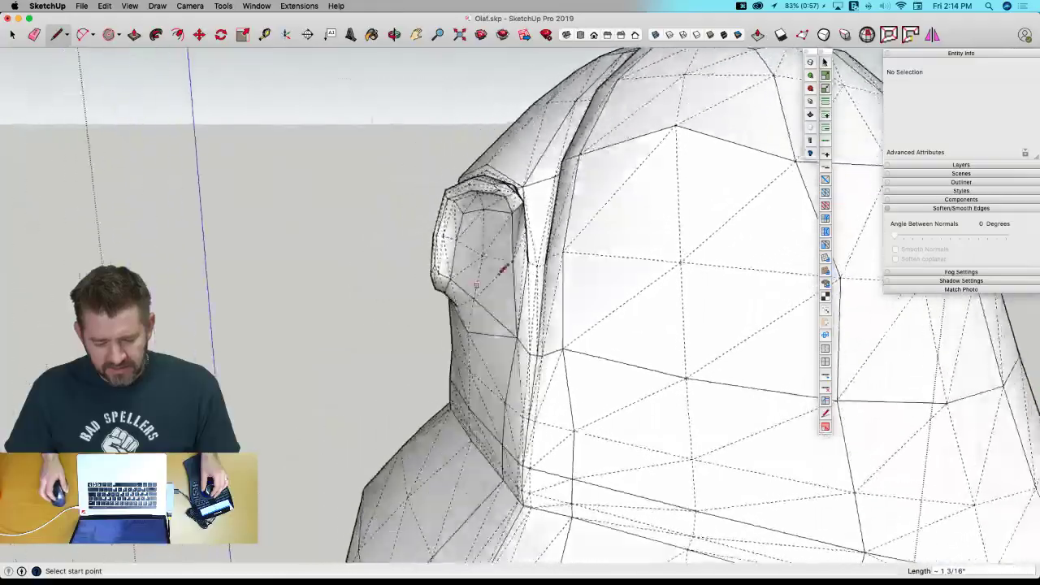
{"action": "middle_click_drag", "start_coordinate": [502, 268], "coordinate": [382, 259]}
{"action": "scroll", "coordinate": [383, 258], "scroll_direction": "down", "scroll_amount": 4}
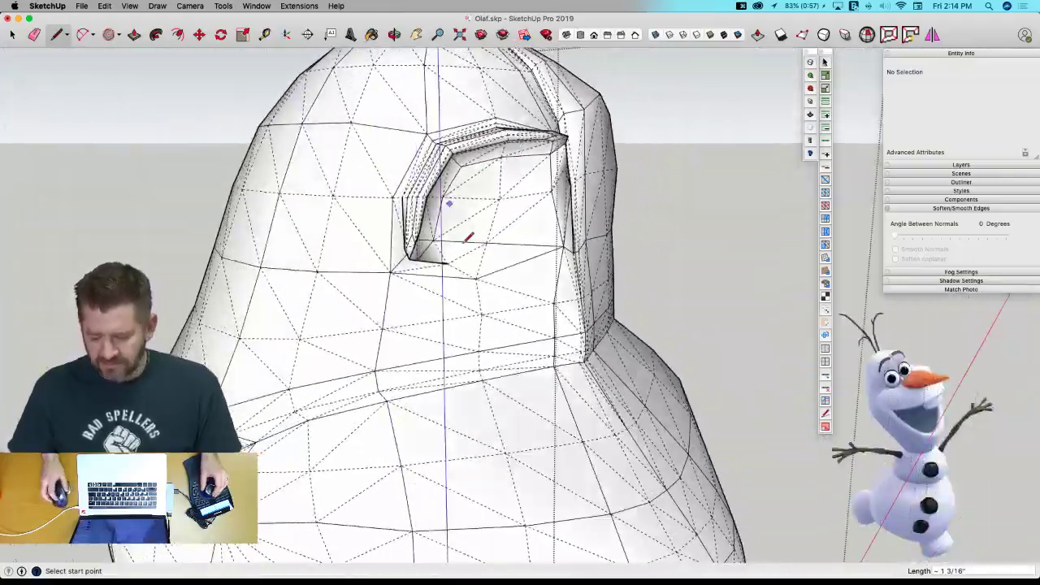
{"action": "middle_click_drag", "start_coordinate": [464, 233], "coordinate": [548, 231]}
{"action": "scroll", "coordinate": [538, 237], "scroll_direction": "up", "scroll_amount": 4}
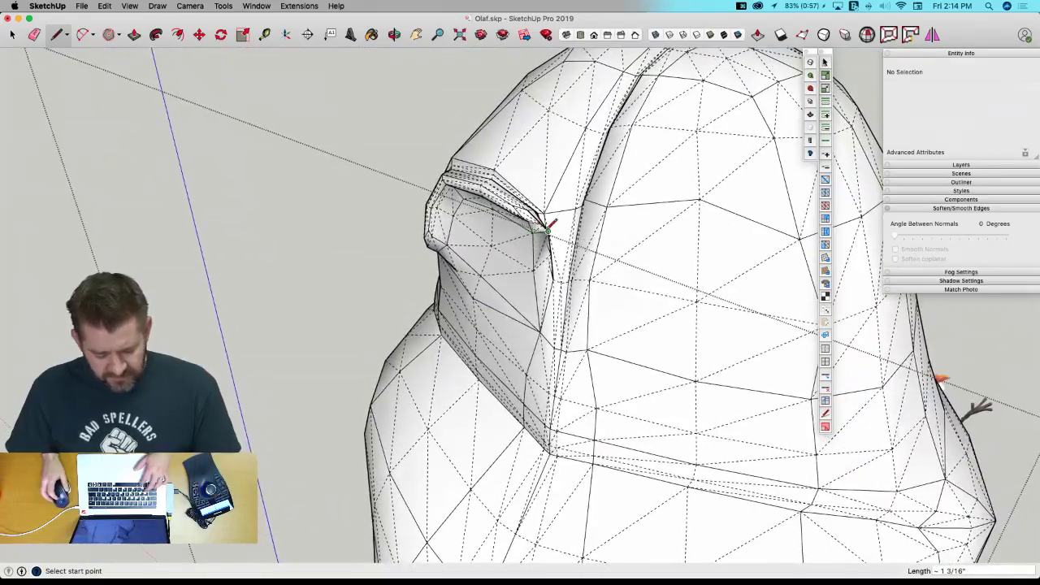
{"action": "key", "text": "u"}
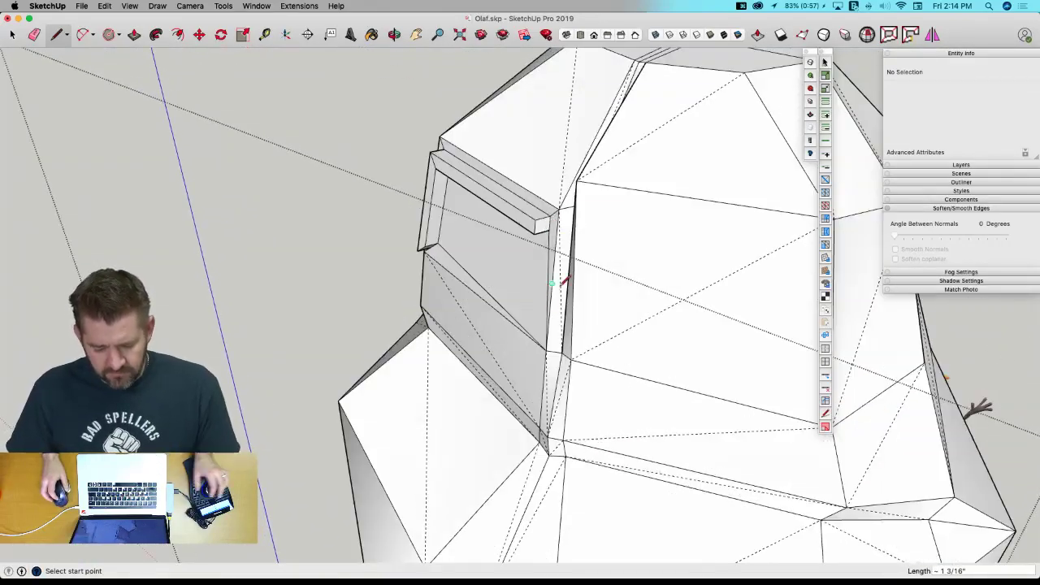
Select the six edges where the brow's inner side and ends meet the forehead and crease them to a sharpness of 0.90.
{"action": "mouse_move", "coordinate": [564, 280]}
{"action": "middle_mouse_down"}
{"action": "mouse_move", "coordinate": [623, 279]}
{"action": "mouse_move", "coordinate": [597, 301]}
{"action": "mouse_move", "coordinate": [624, 306]}
{"action": "mouse_move", "coordinate": [611, 323]}
{"action": "mouse_move", "coordinate": [444, 214]}
{"action": "mouse_move", "coordinate": [468, 191]}
{"action": "mouse_move", "coordinate": [459, 202]}
{"action": "middle_mouse_up"}
{"action": "key", "text": "space"}
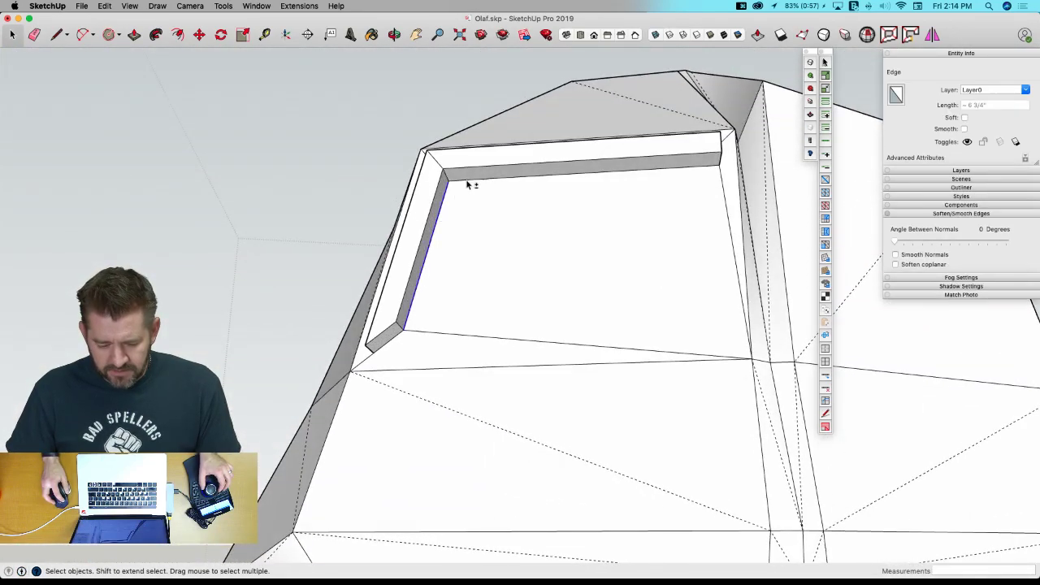
{"action": "left_click", "coordinate": [396, 340], "text": "shift"}
{"action": "middle_click_drag", "start_coordinate": [395, 336], "coordinate": [596, 273]}
{"action": "left_click", "coordinate": [431, 275], "text": "shift"}
{"action": "left_click", "coordinate": [465, 285], "text": "shift"}
{"action": "left_click", "coordinate": [559, 241], "text": "shift"}
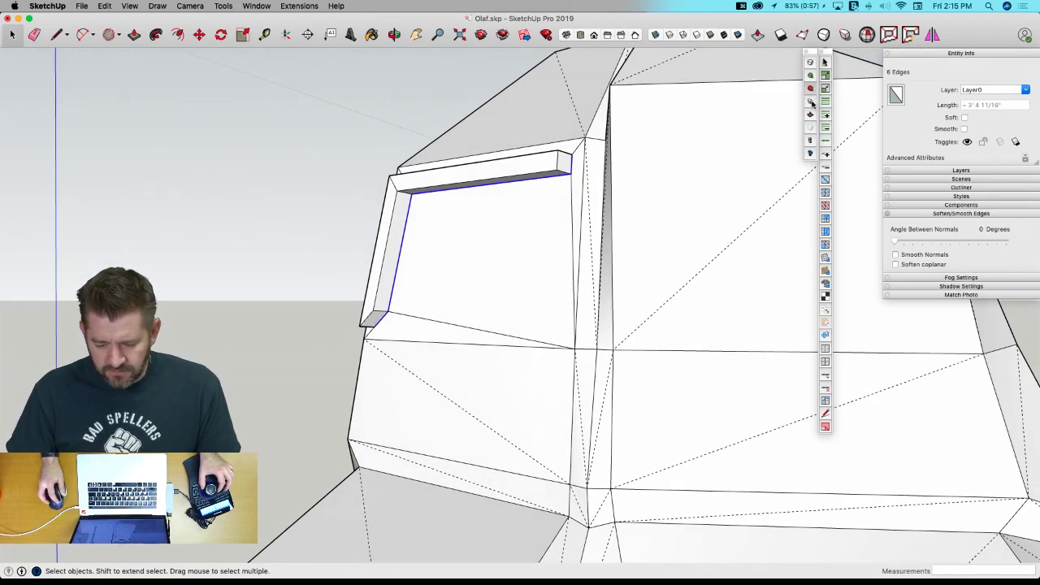
{"action": "left_click", "coordinate": [811, 101]}
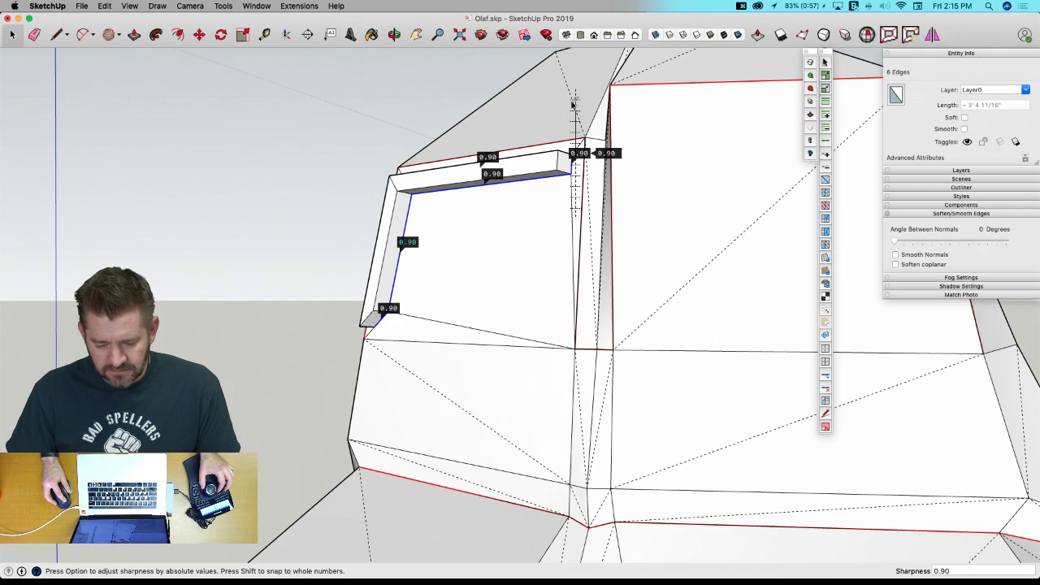
{"action": "left_click", "coordinate": [434, 111]}
{"action": "key", "text": "space"}
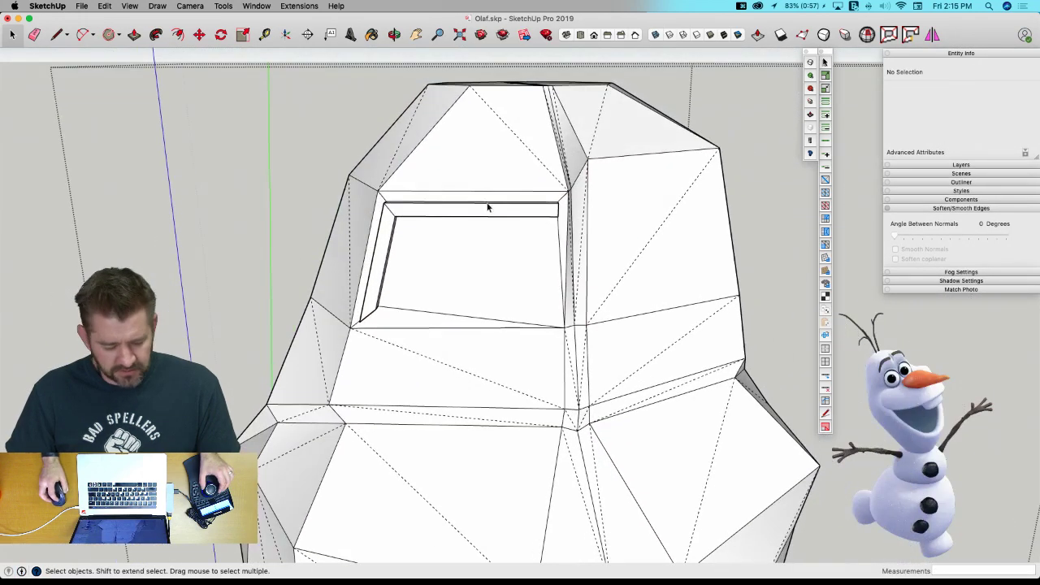
Preview the creased brow subdivided, examine its ends up close, and return to the base mesh.
{"action": "middle_click_drag", "start_coordinate": [537, 239], "coordinate": [514, 231]}
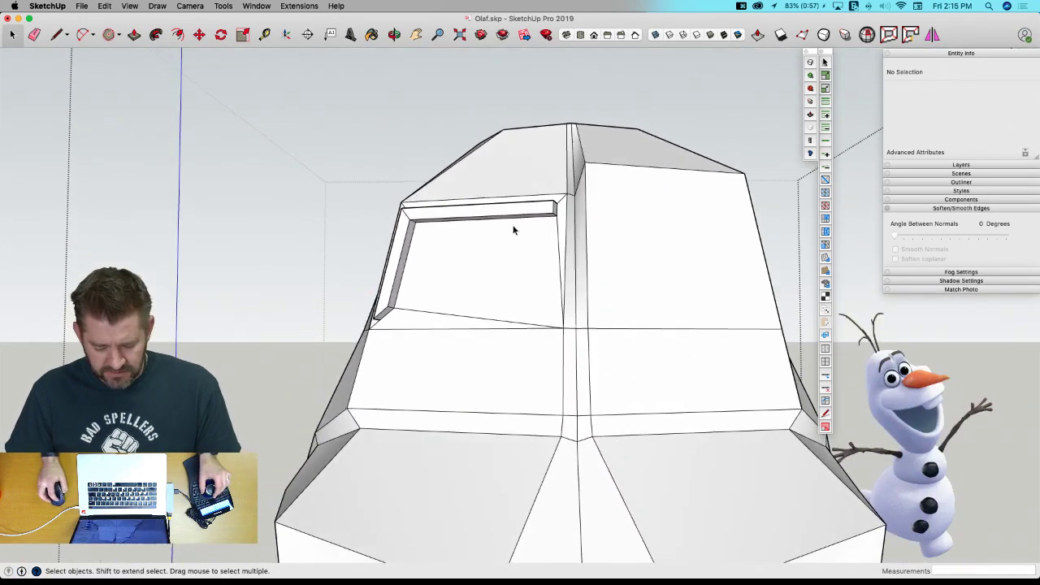
{"action": "key", "text": "u"}
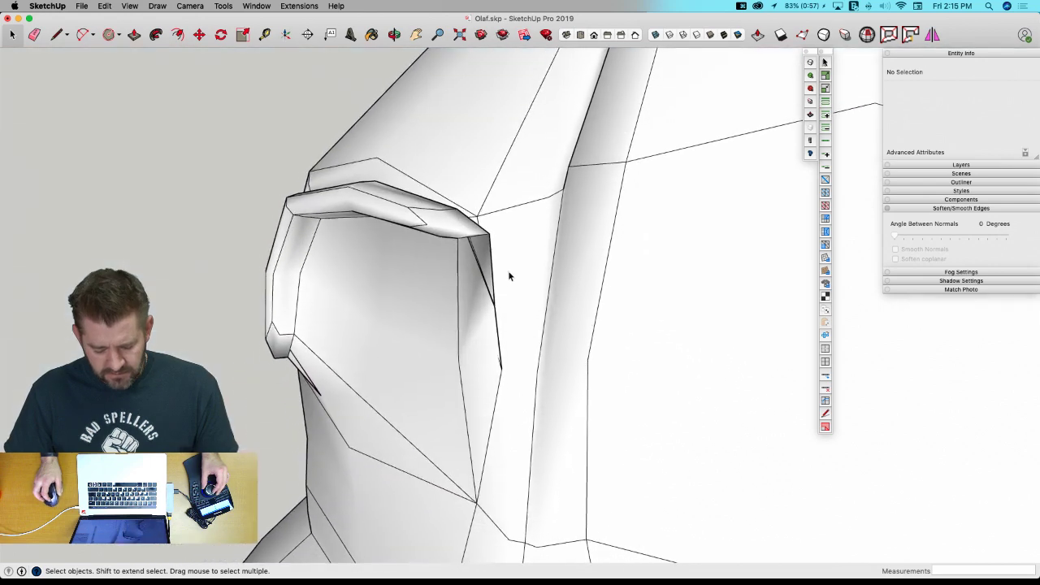
{"action": "key", "text": "u"}
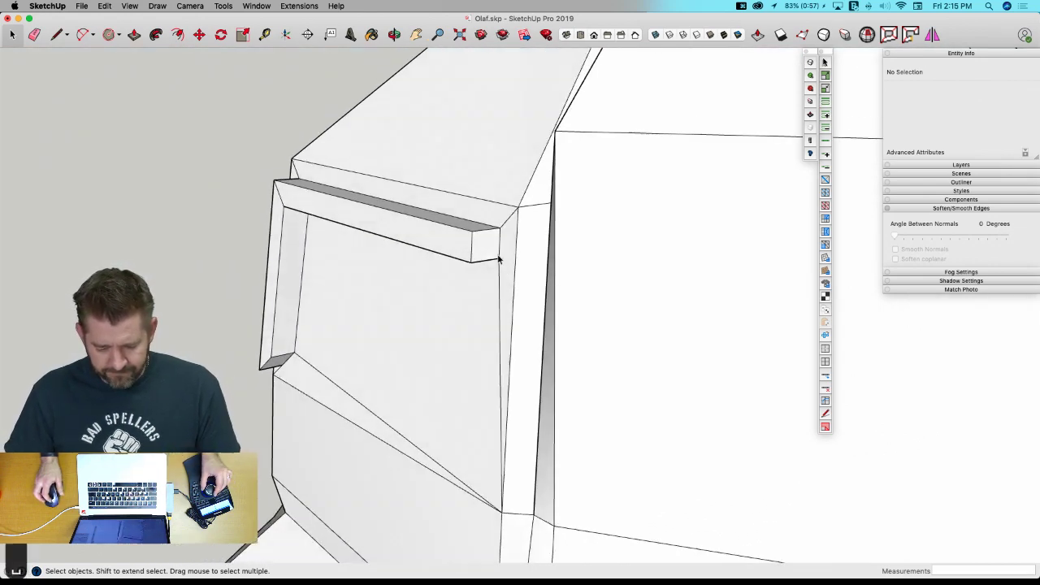
Move the end face of the brow's upper bar inward along the bar, away from the centre of the forehead.
{"action": "key", "text": "m"}
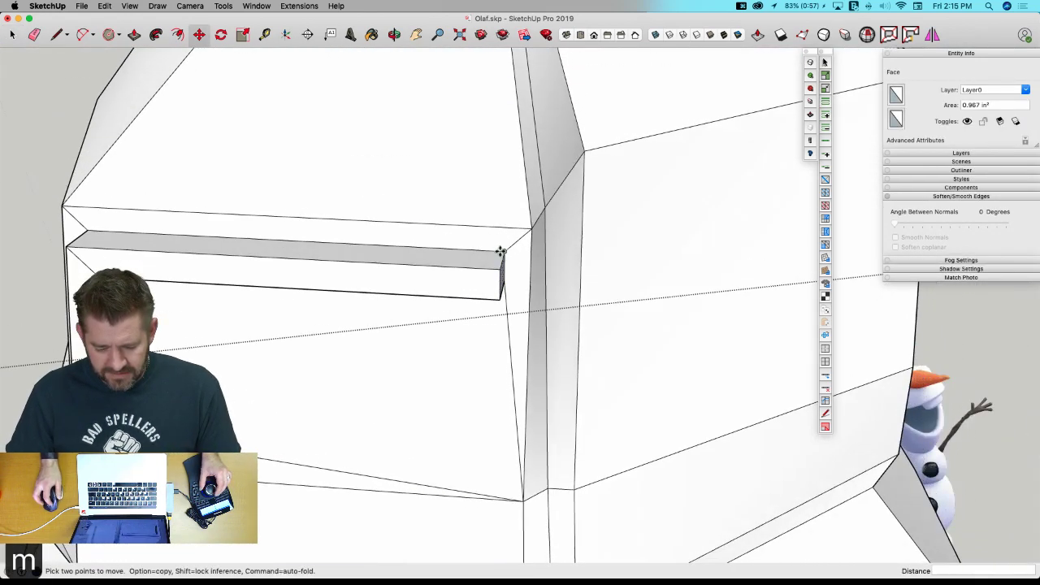
{"action": "left_click", "coordinate": [435, 221]}
{"action": "key", "text": "space"}
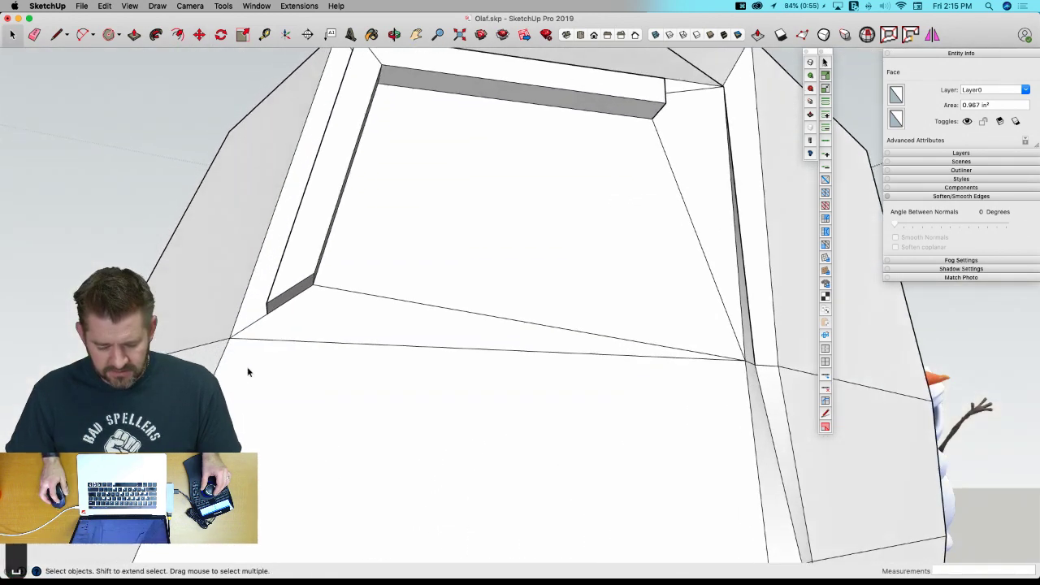
Move the lower end face of the brow's side leg about 3 1/2" up along the leg to shorten it.
{"action": "left_click", "coordinate": [304, 300]}
{"action": "key", "text": "m"}
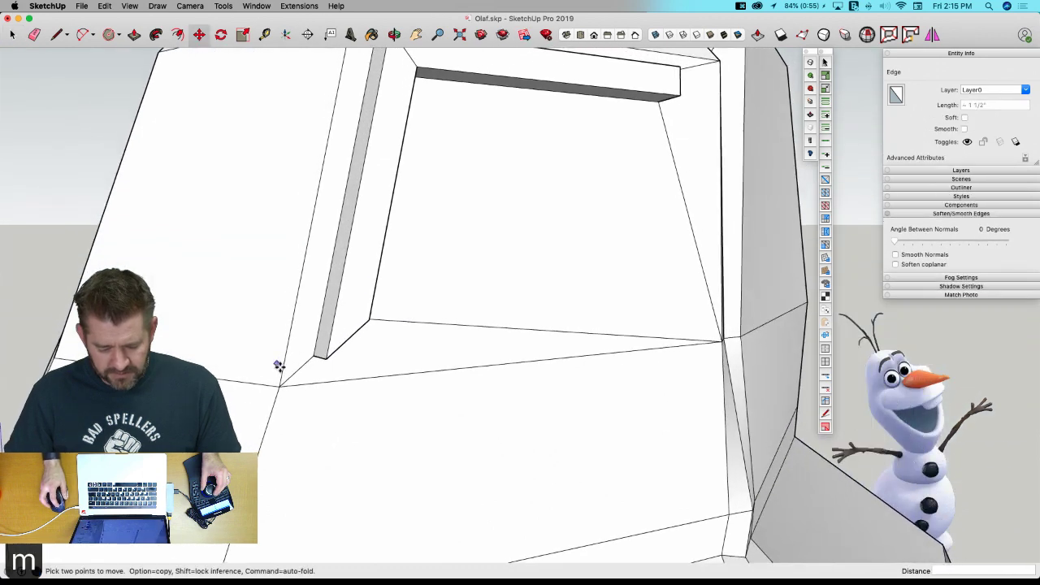
{"action": "key", "text": "space"}
{"action": "key", "text": "m"}
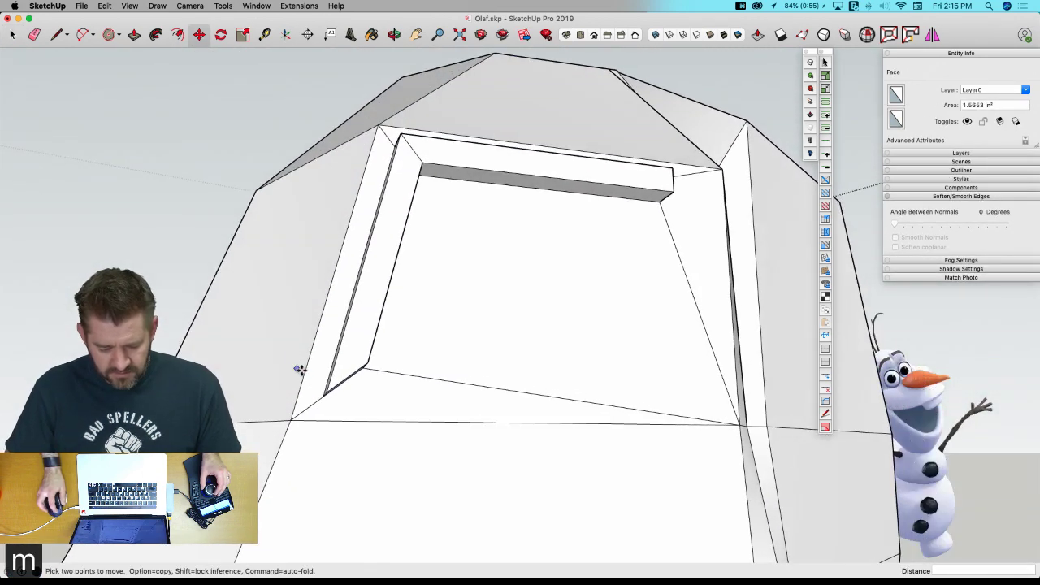
{"action": "left_click", "coordinate": [304, 371]}
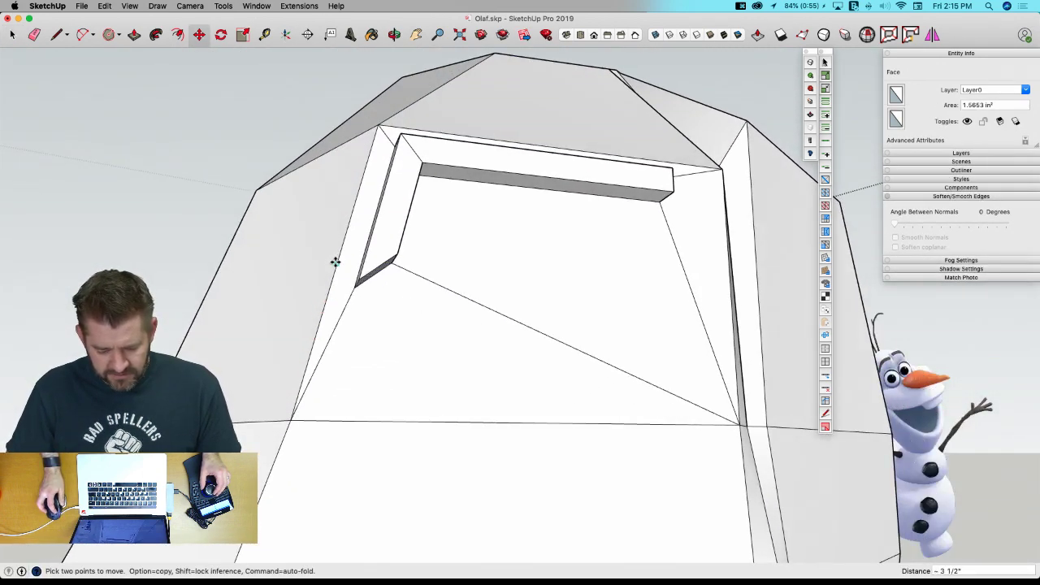
{"action": "left_click", "coordinate": [335, 263]}
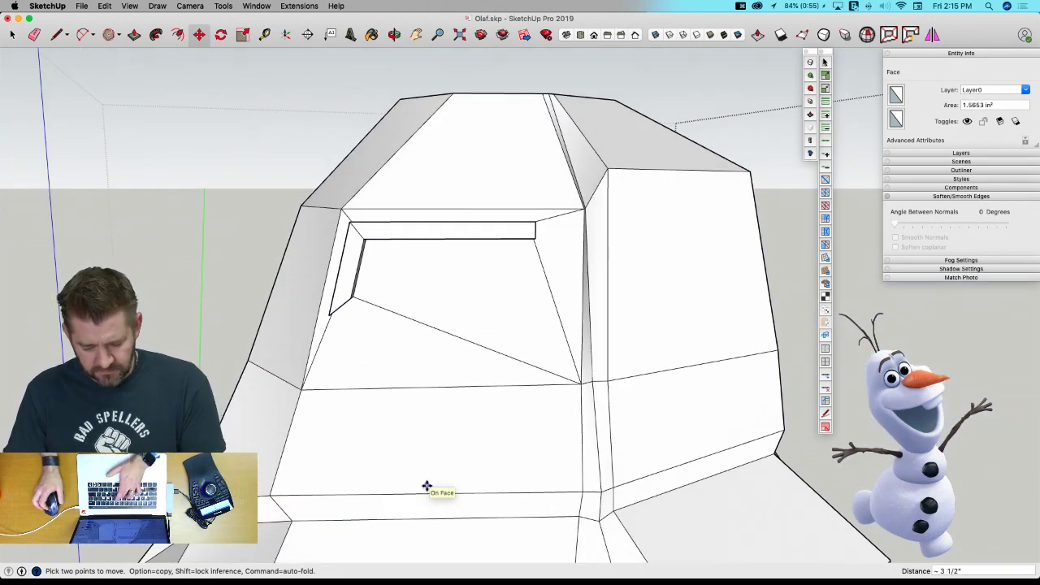
Preview the shortened brow subdivided, examine it against the whole head, and return to the base mesh.
{"action": "key", "text": "u"}
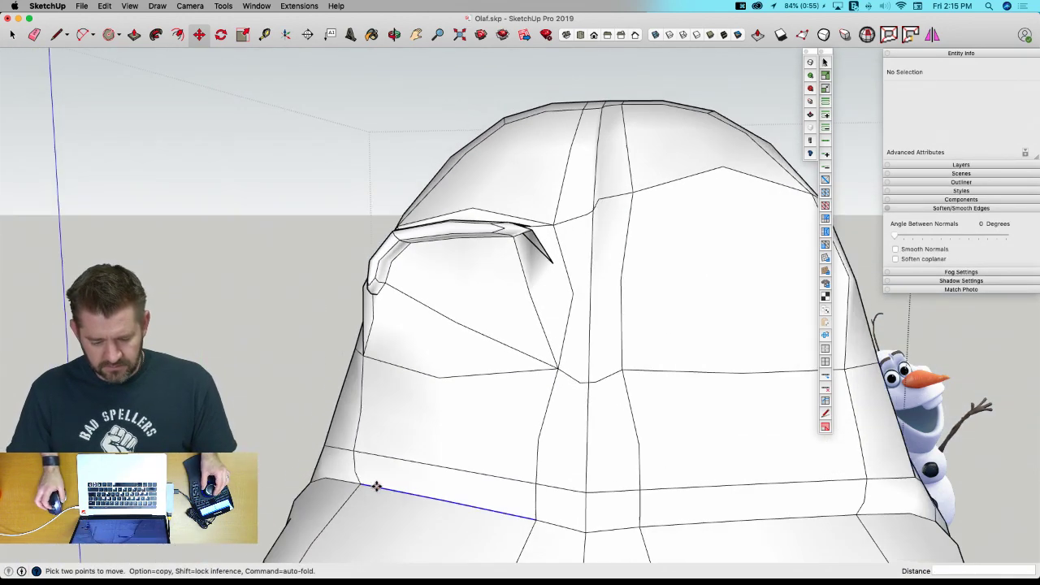
{"action": "middle_click_drag", "start_coordinate": [377, 486], "coordinate": [376, 437]}
{"action": "scroll", "coordinate": [377, 437], "scroll_direction": "down", "scroll_amount": 10}
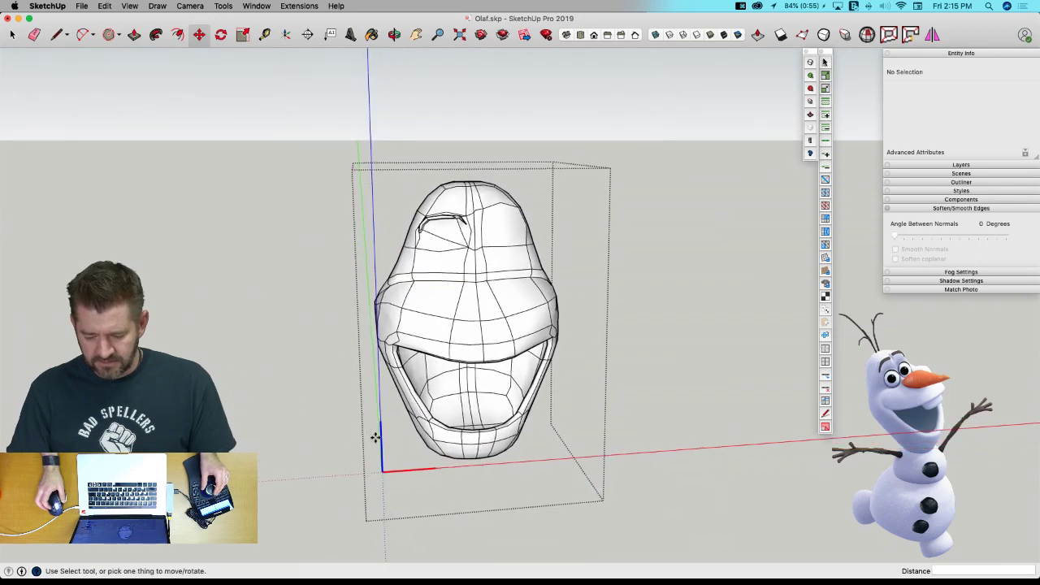
{"action": "scroll", "coordinate": [453, 287], "scroll_direction": "up", "scroll_amount": 10}
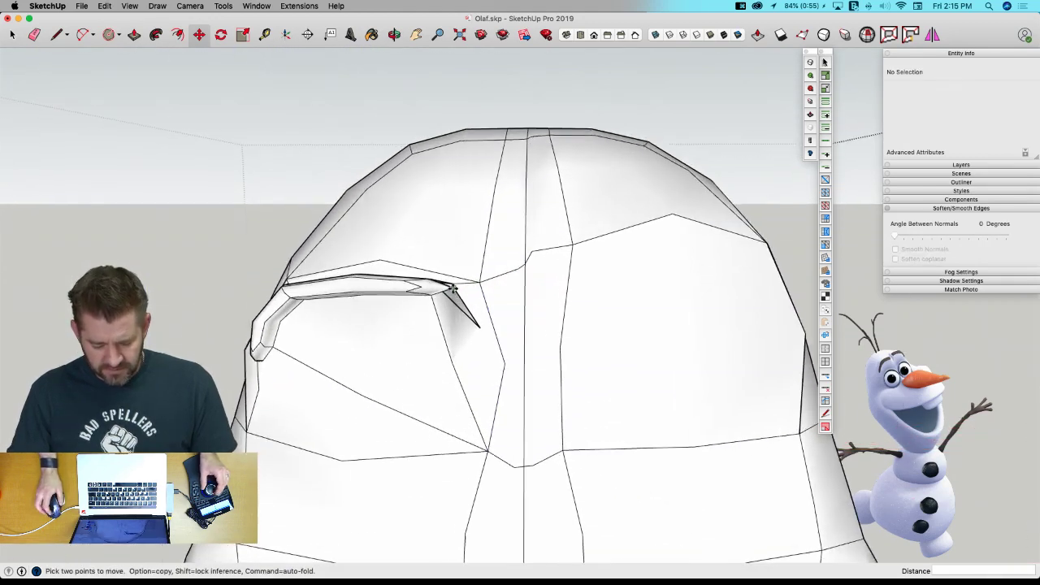
{"action": "scroll", "coordinate": [452, 289], "scroll_direction": "up", "scroll_amount": 1}
{"action": "key", "text": "u"}
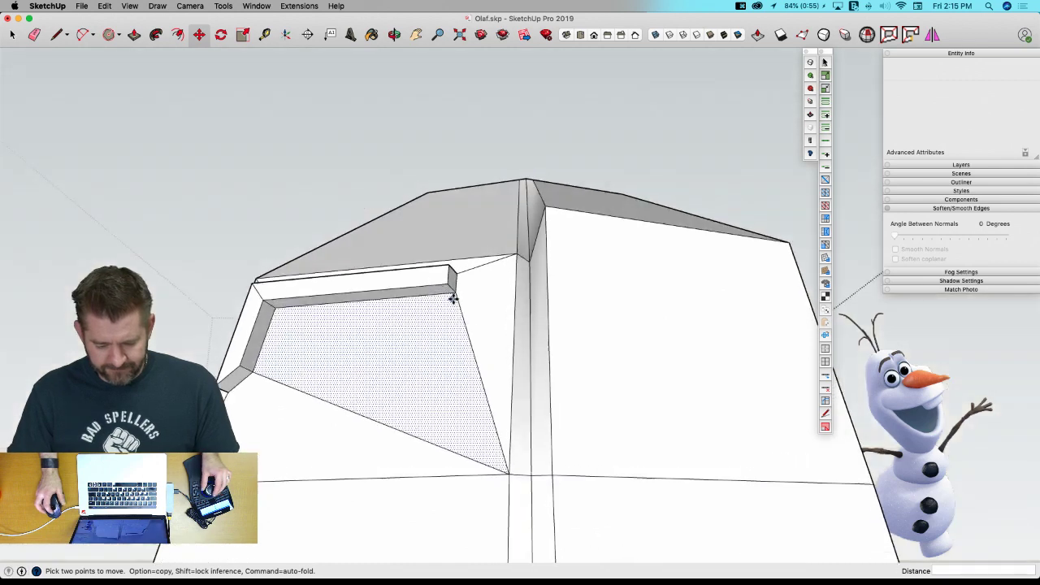
Move the lower edge of the upper bar's end face down 7/8" to make that end of the brow taller.
{"action": "key", "text": "space"}
{"action": "left_click", "coordinate": [447, 293]}
{"action": "middle_click_drag", "start_coordinate": [449, 294], "coordinate": [511, 317]}
{"action": "key", "text": "m"}
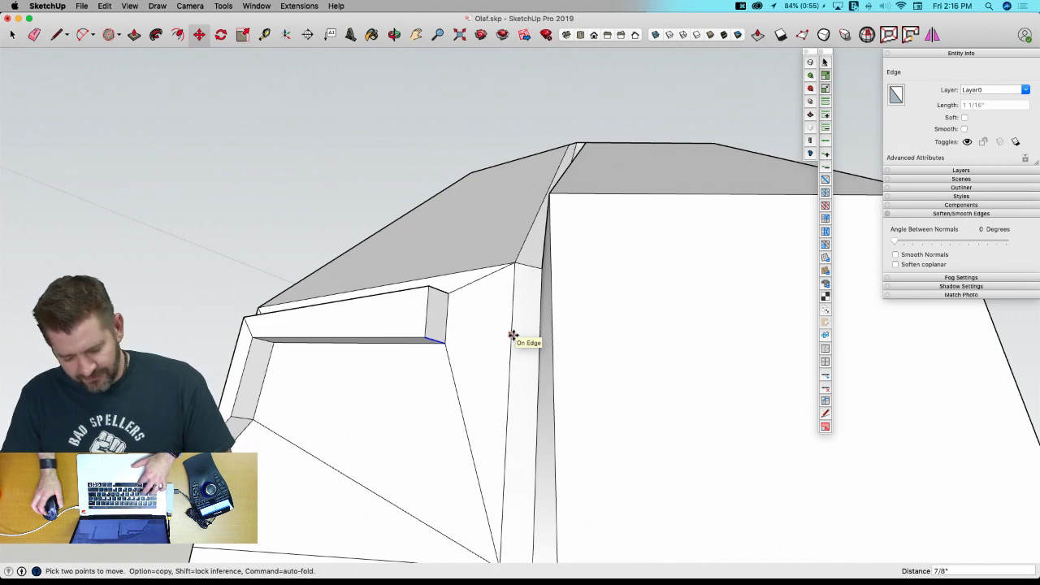
{"action": "scroll", "coordinate": [413, 443], "scroll_direction": "down", "scroll_amount": 10}
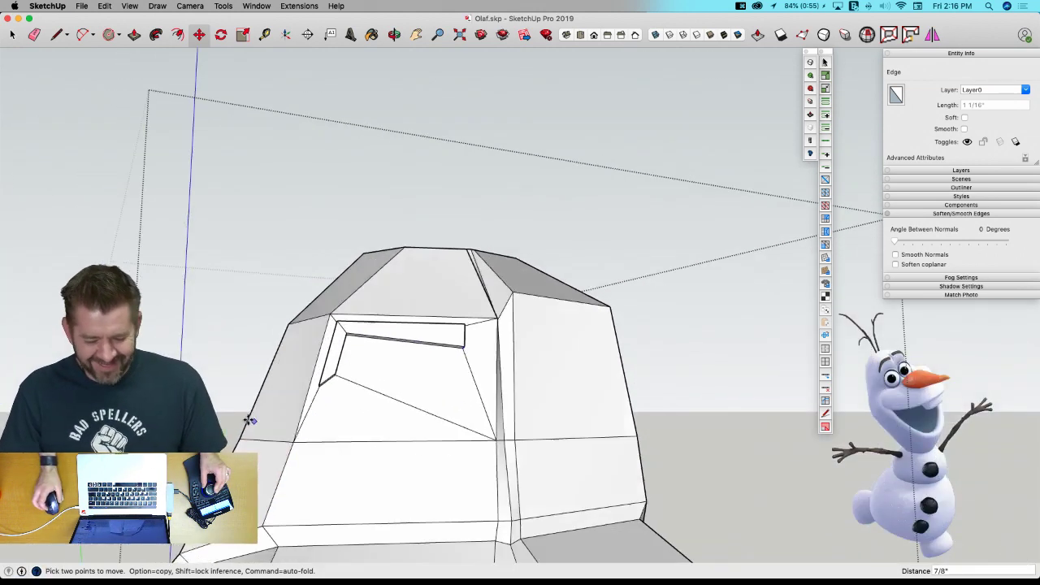
Subdivide the head and examine the pinched surface around the end of the brow's upper bar.
{"action": "key", "text": "u"}
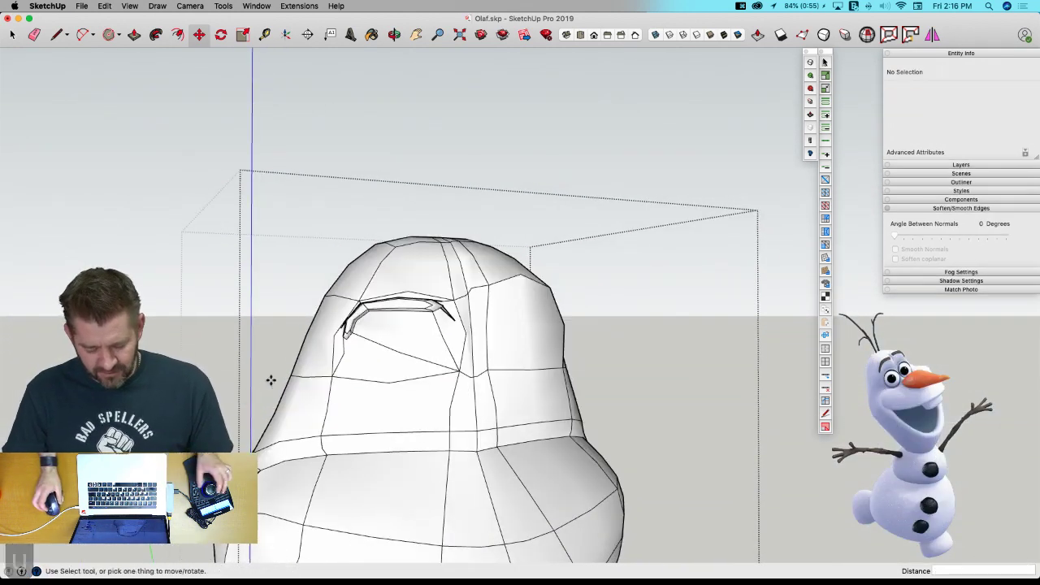
{"action": "scroll", "coordinate": [390, 346], "scroll_direction": "up", "scroll_amount": 5}
{"action": "scroll", "coordinate": [414, 337], "scroll_direction": "up", "scroll_amount": 3}
{"action": "mouse_move", "coordinate": [415, 338]}
{"action": "middle_mouse_down"}
{"action": "mouse_move", "coordinate": [475, 367]}
{"action": "mouse_move", "coordinate": [481, 354]}
{"action": "mouse_move", "coordinate": [455, 353]}
{"action": "mouse_move", "coordinate": [482, 314]}
{"action": "mouse_move", "coordinate": [534, 299]}
{"action": "middle_mouse_up"}
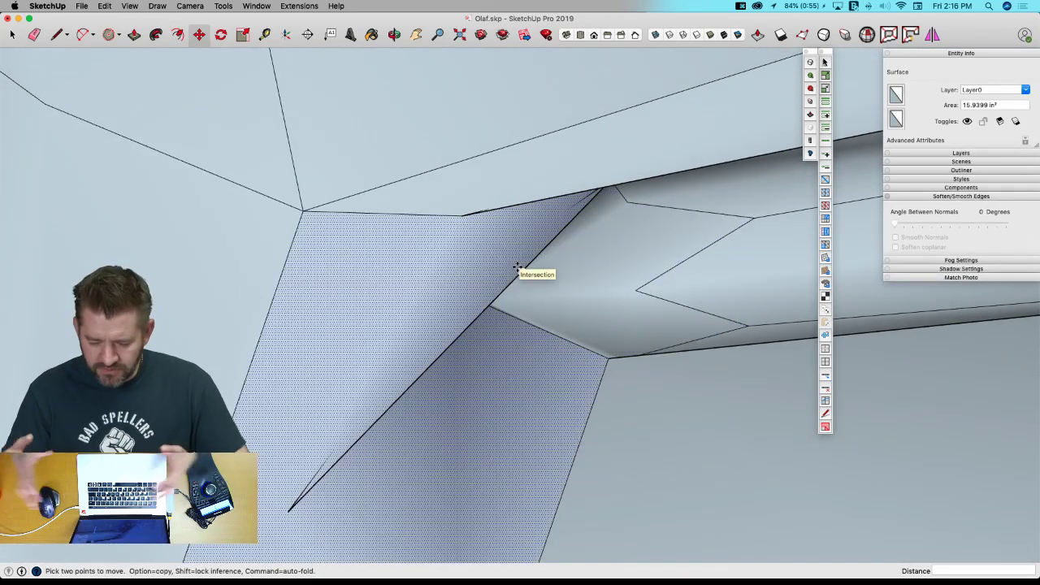
Raise the crease sharpness of the edge joining the upper bar's end to the forehead corner near the centreline, and clear the selection.
{"action": "key", "text": "space"}
{"action": "middle_click_drag", "start_coordinate": [517, 265], "coordinate": [485, 174]}
{"action": "left_click", "coordinate": [453, 179]}
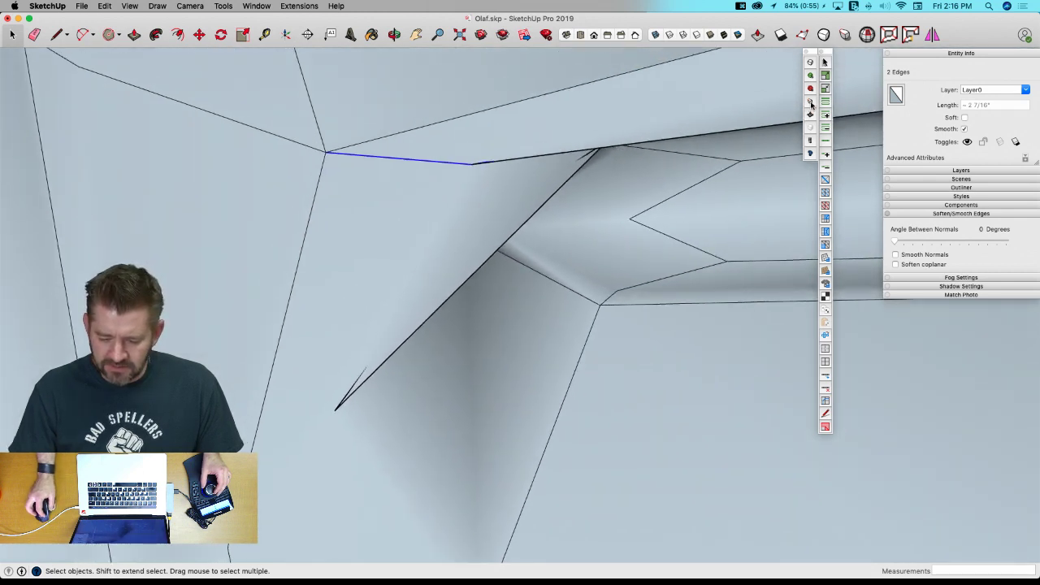
{"action": "left_click", "coordinate": [811, 103]}
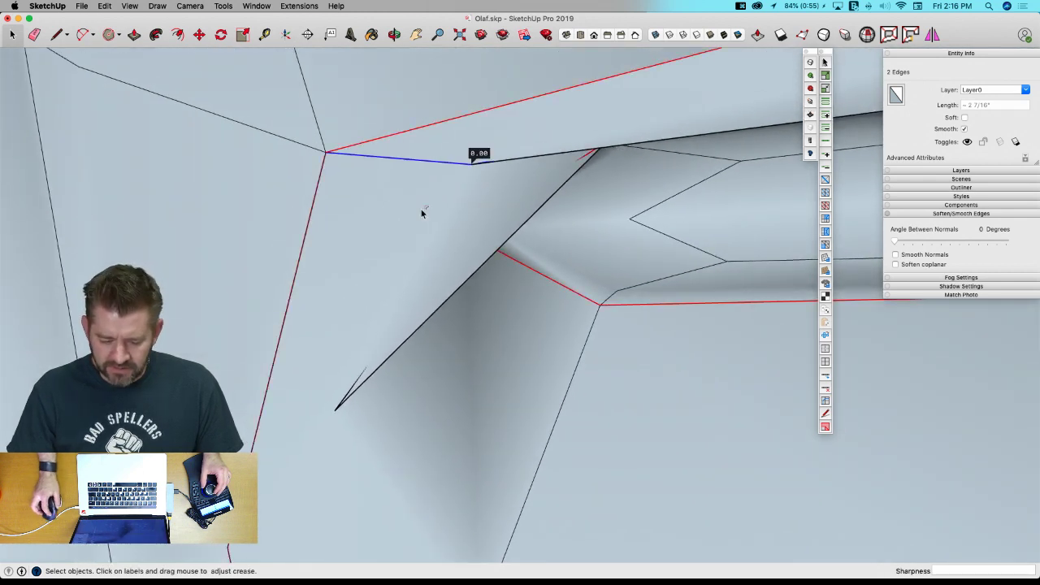
{"action": "left_click_drag", "start_coordinate": [478, 154], "coordinate": [478, 106]}
{"action": "key", "text": "space"}
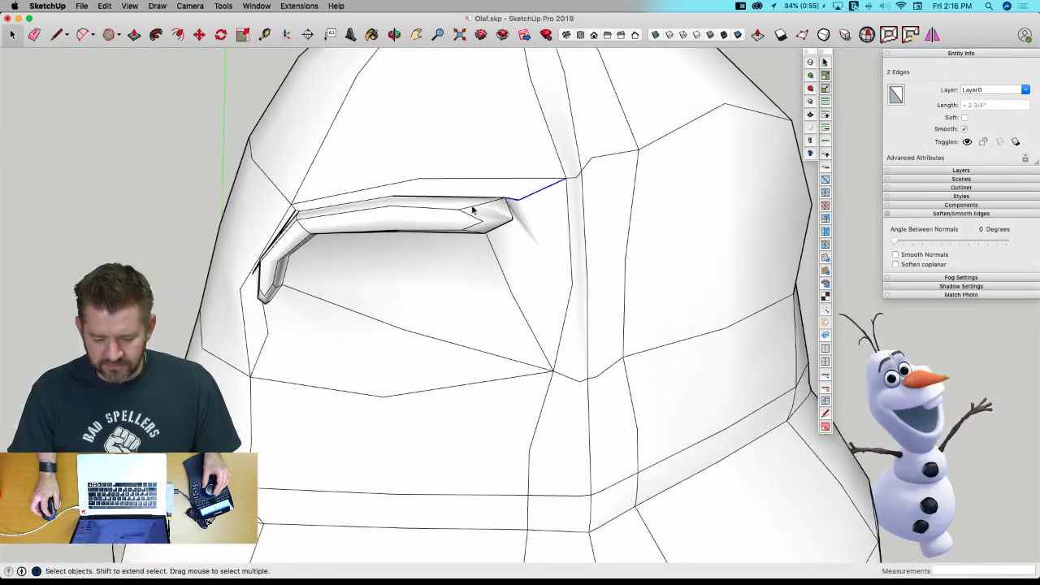
{"action": "left_click", "coordinate": [342, 210]}
{"action": "scroll", "coordinate": [338, 230], "scroll_direction": "up", "scroll_amount": 10}
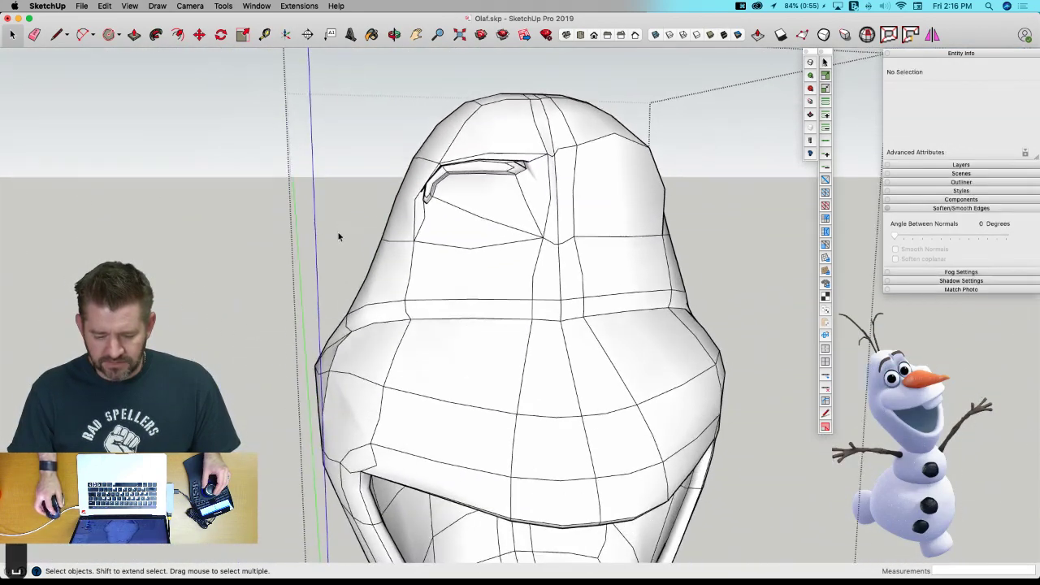
{"action": "scroll", "coordinate": [541, 248], "scroll_direction": "up", "scroll_amount": 10}
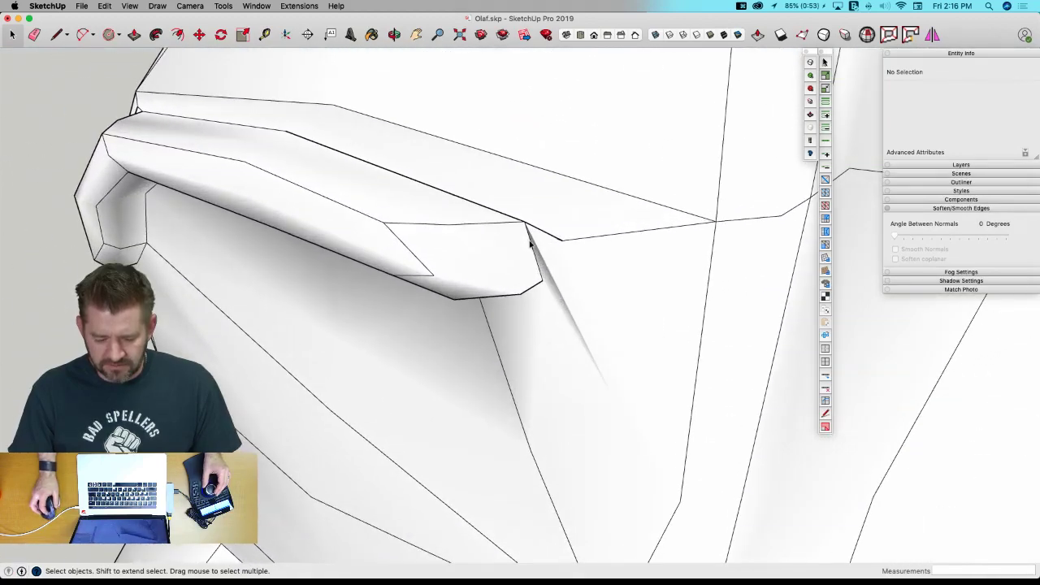
Raise the crease sharpness of the edge joining the upper bar's end to the forehead corner near the centreline to about 0.67, and clear the selection.
{"action": "scroll", "coordinate": [535, 227], "scroll_direction": "down", "scroll_amount": 3}
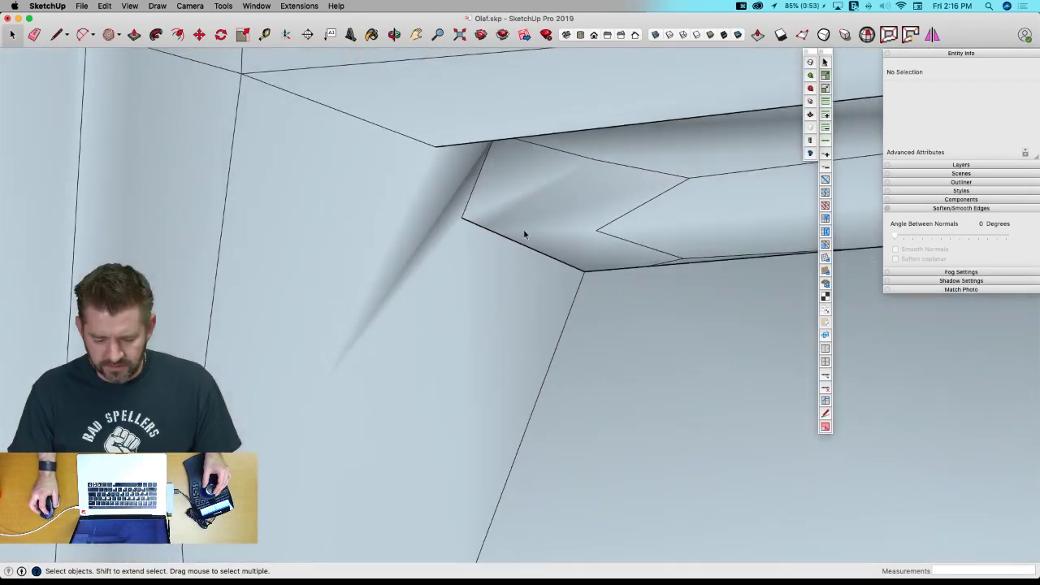
{"action": "middle_click_drag", "start_coordinate": [523, 229], "coordinate": [475, 188]}
{"action": "left_click", "coordinate": [455, 190]}
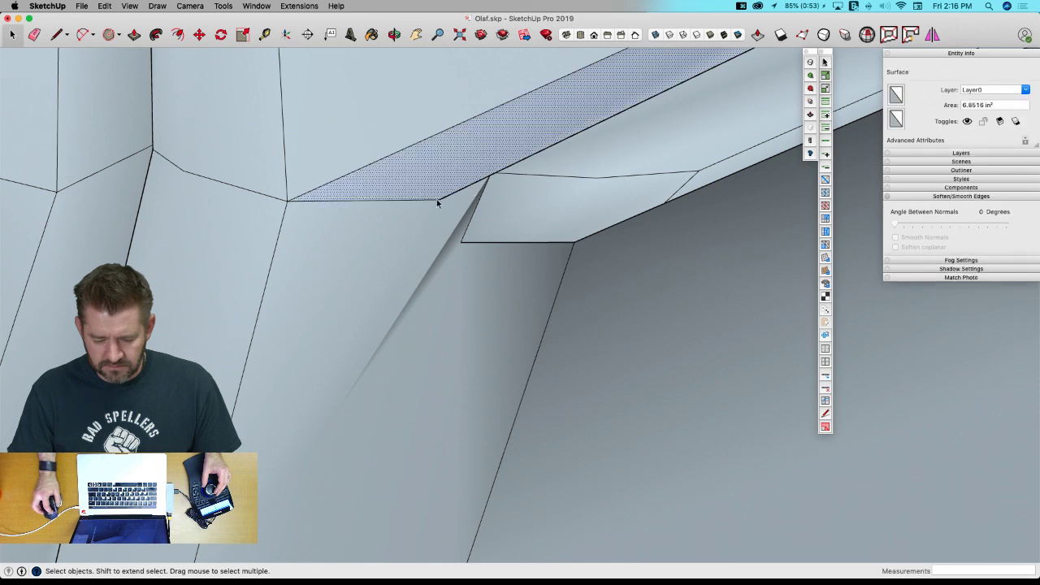
{"action": "left_click", "coordinate": [436, 199]}
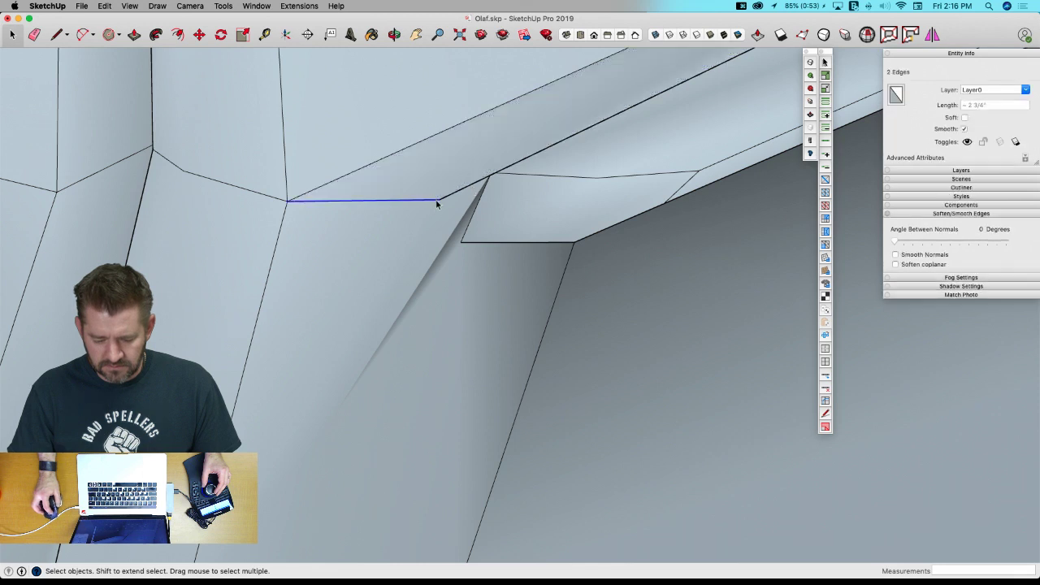
{"action": "left_click", "coordinate": [811, 103]}
{"action": "left_click_drag", "start_coordinate": [462, 190], "coordinate": [420, 163]}
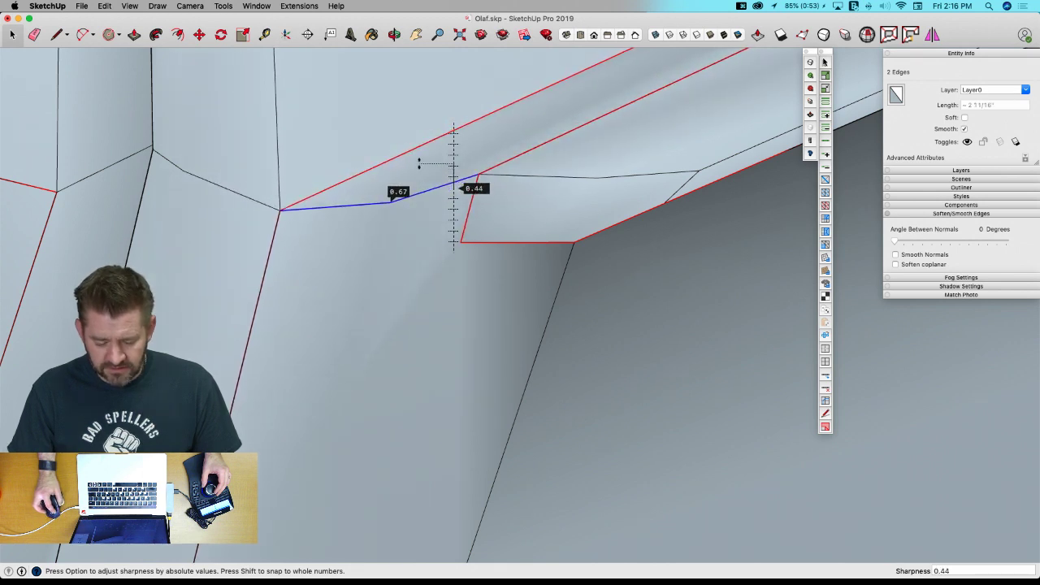
{"action": "key", "text": "space"}
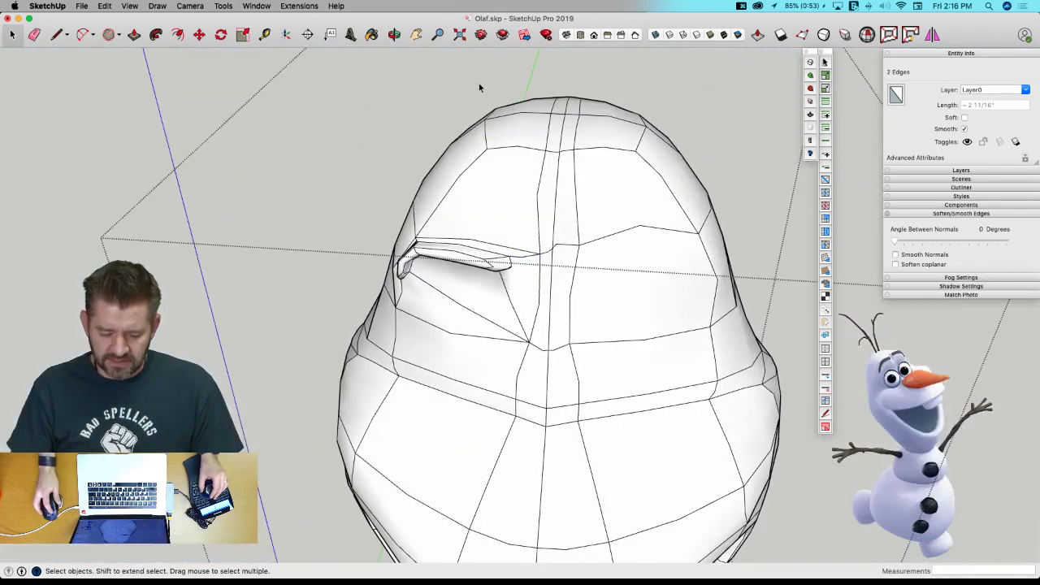
{"action": "left_click", "coordinate": [479, 84]}
Set the crease sharpness of the edge joining the brow's outer bend to the outer forehead corner to about 0.40.
{"action": "mouse_move", "coordinate": [443, 297]}
{"action": "middle_mouse_down"}
{"action": "mouse_move", "coordinate": [417, 287]}
{"action": "mouse_move", "coordinate": [538, 269]}
{"action": "mouse_move", "coordinate": [437, 227]}
{"action": "middle_mouse_up"}
{"action": "scroll", "coordinate": [555, 247], "scroll_direction": "up", "scroll_amount": 10}
{"action": "scroll", "coordinate": [569, 248], "scroll_direction": "down", "scroll_amount": 10}
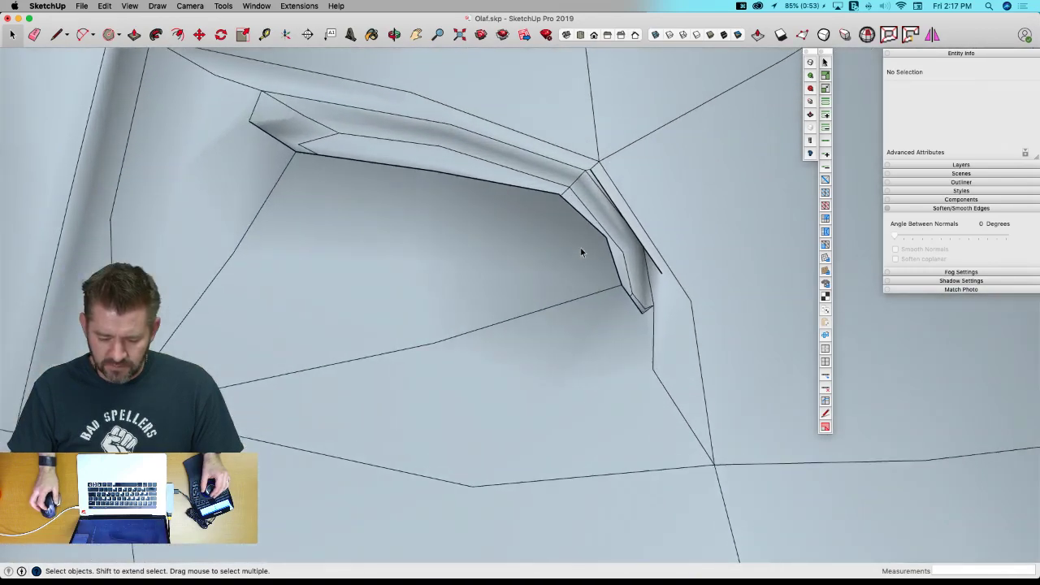
{"action": "scroll", "coordinate": [583, 242], "scroll_direction": "up", "scroll_amount": 5}
{"action": "scroll", "coordinate": [490, 156], "scroll_direction": "up", "scroll_amount": 5}
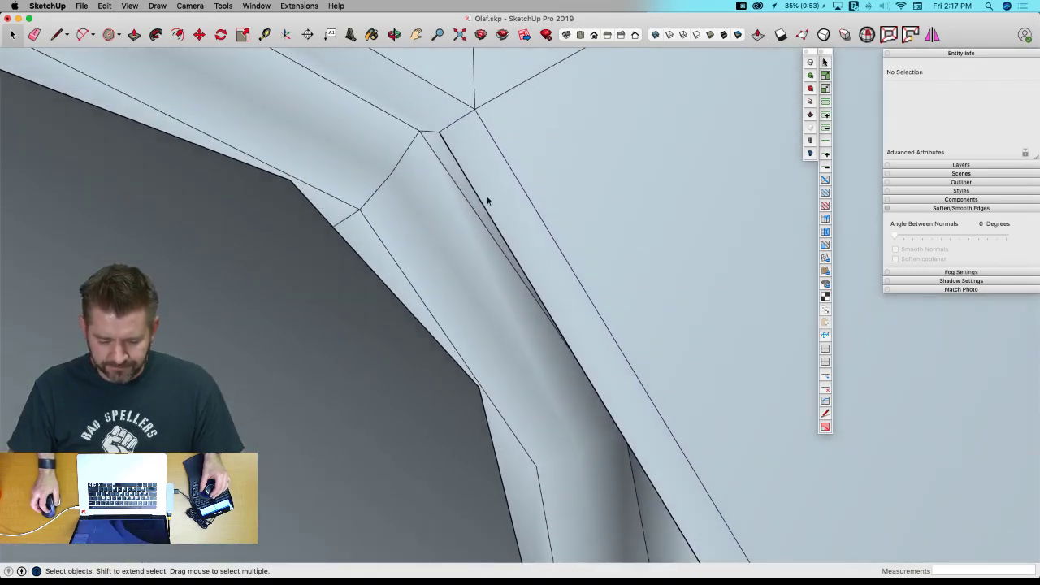
{"action": "scroll", "coordinate": [441, 128], "scroll_direction": "down", "scroll_amount": 3}
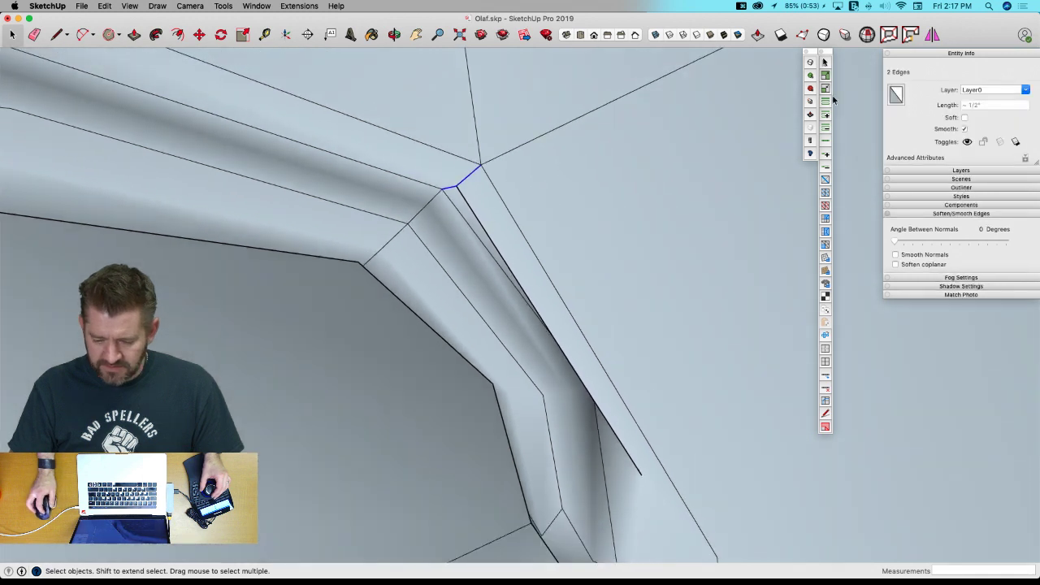
{"action": "left_click", "coordinate": [812, 103]}
{"action": "left_click_drag", "start_coordinate": [462, 180], "coordinate": [505, 157]}
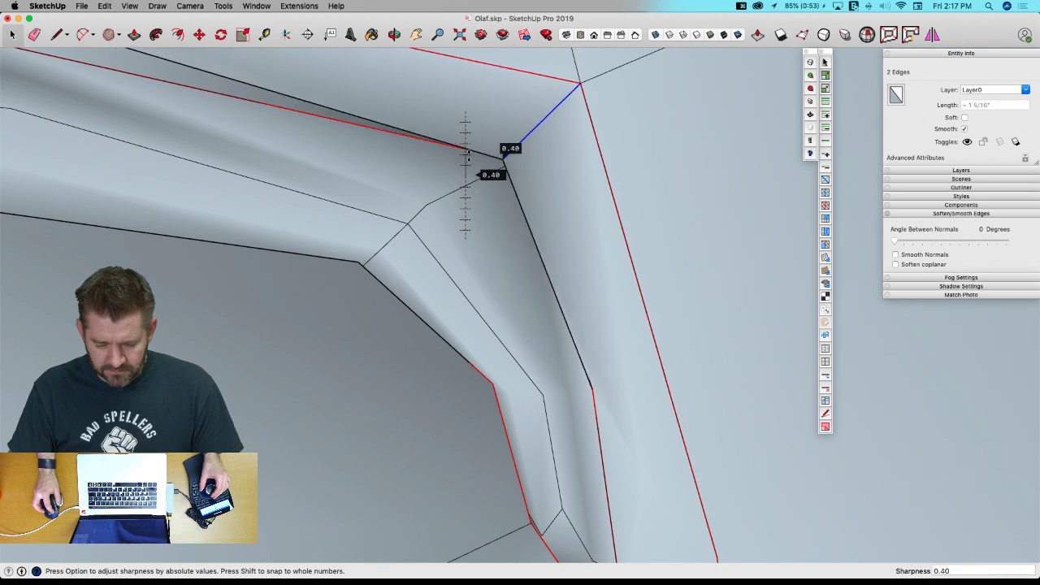
{"action": "key", "text": "space"}
Examine the creased outer bend against the head and lower the crease sharpness of its edge to the forehead corner.
{"action": "scroll", "coordinate": [485, 212], "scroll_direction": "down", "scroll_amount": 10}
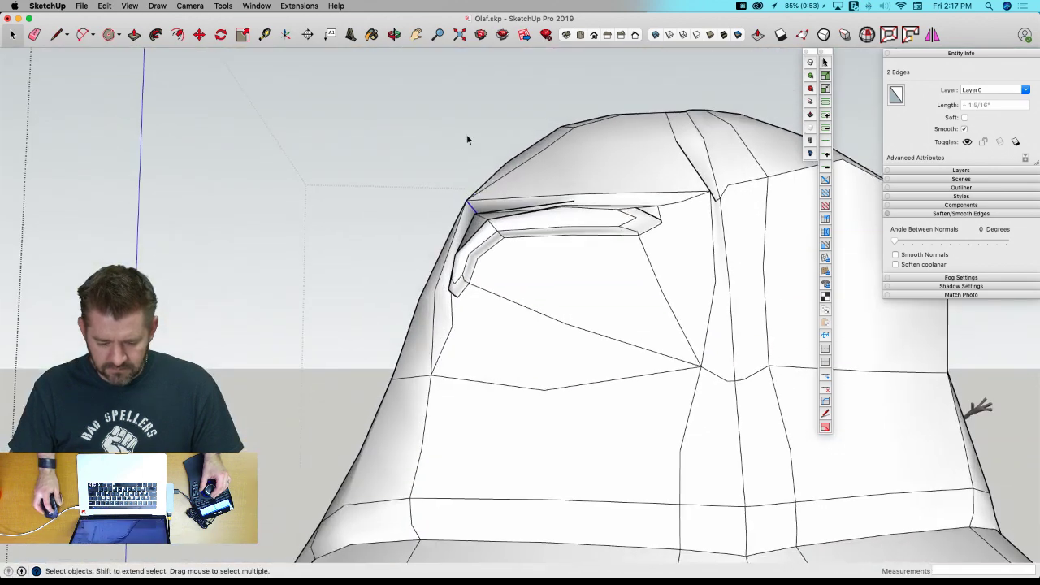
{"action": "middle_click_drag", "start_coordinate": [449, 139], "coordinate": [574, 134]}
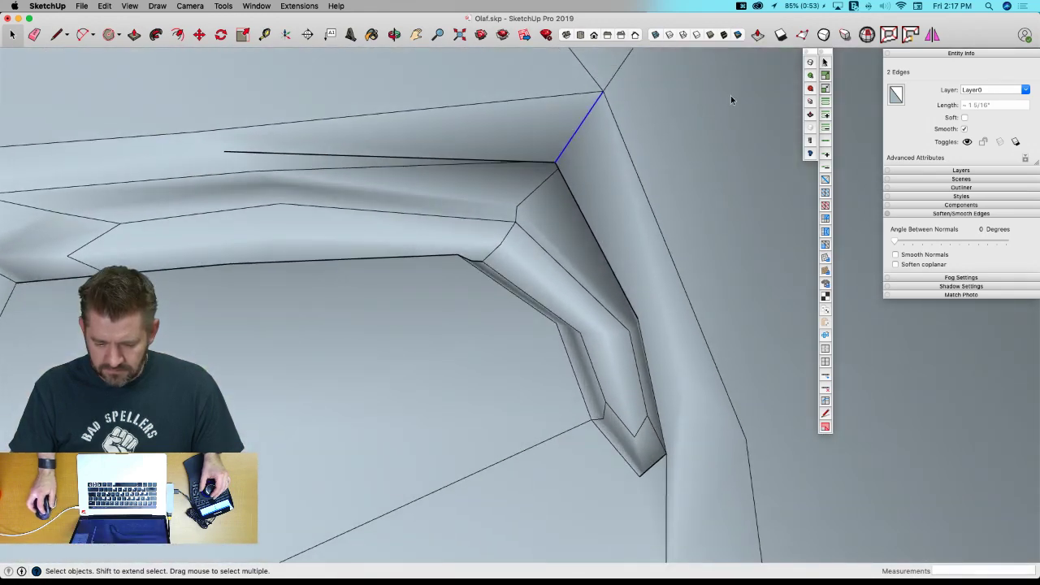
{"action": "left_click", "coordinate": [809, 100]}
{"action": "mouse_move", "coordinate": [558, 157]}
{"action": "left_mouse_down"}
{"action": "mouse_move", "coordinate": [549, 165]}
{"action": "mouse_move", "coordinate": [579, 134]}
{"action": "mouse_move", "coordinate": [573, 162]}
{"action": "left_mouse_up"}
{"action": "key", "text": "space"}
{"action": "scroll", "coordinate": [562, 174], "scroll_direction": "down", "scroll_amount": 5}
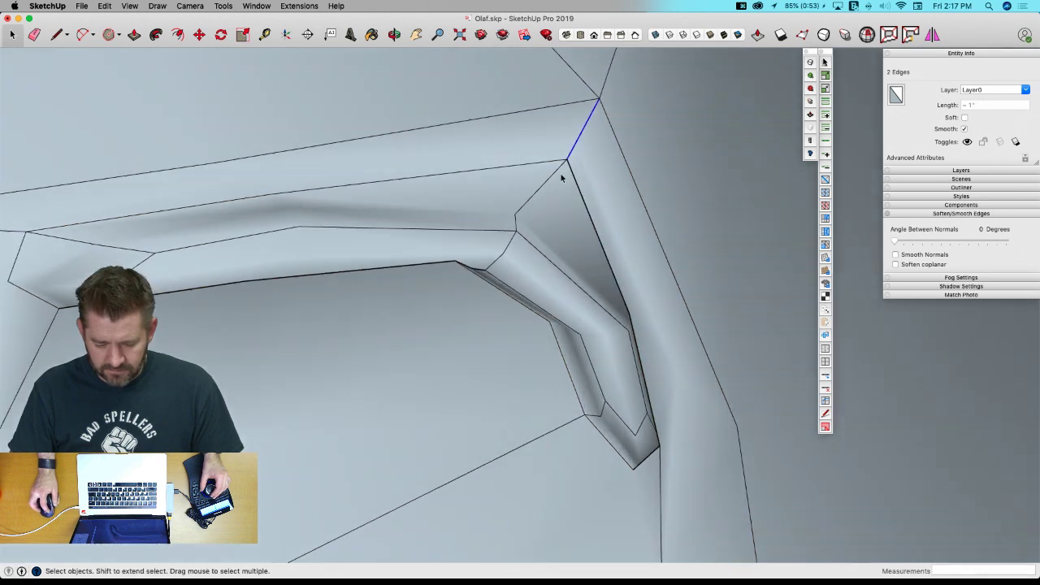
Add a crease sharpness of about 0.17 to the depth edge at the brow's outer bend, running from the forehead to its front face.
{"action": "middle_click_drag", "start_coordinate": [561, 187], "coordinate": [484, 279]}
{"action": "scroll", "coordinate": [483, 279], "scroll_direction": "up", "scroll_amount": 2}
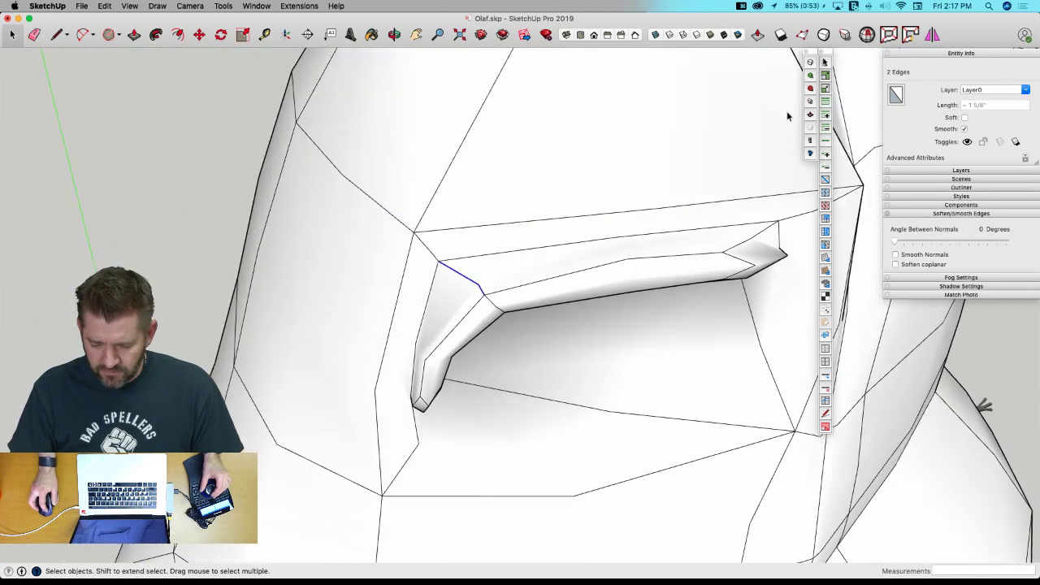
{"action": "left_click", "coordinate": [812, 103]}
{"action": "left_click_drag", "start_coordinate": [485, 273], "coordinate": [477, 259]}
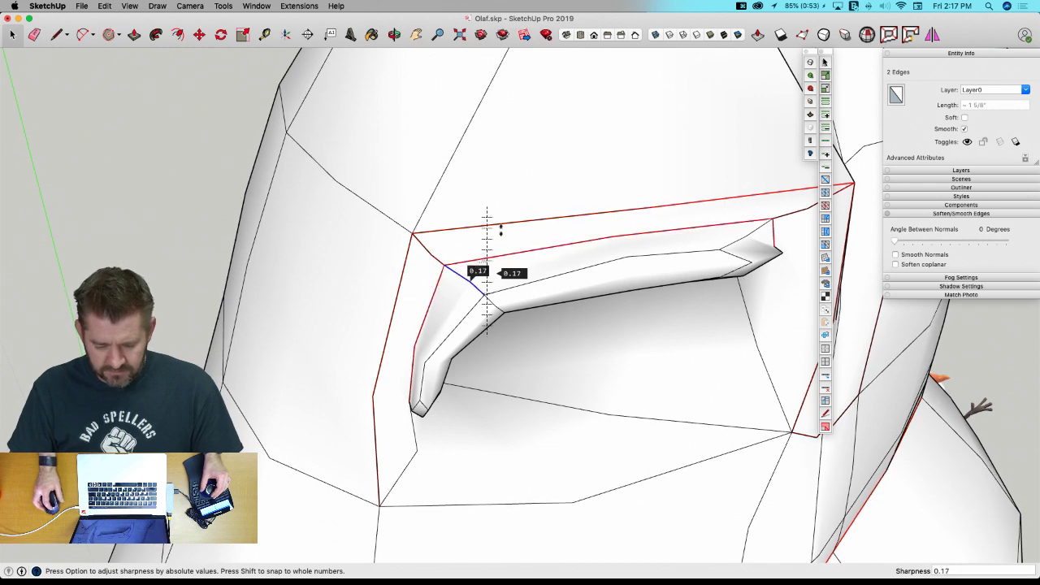
{"action": "key", "text": "space"}
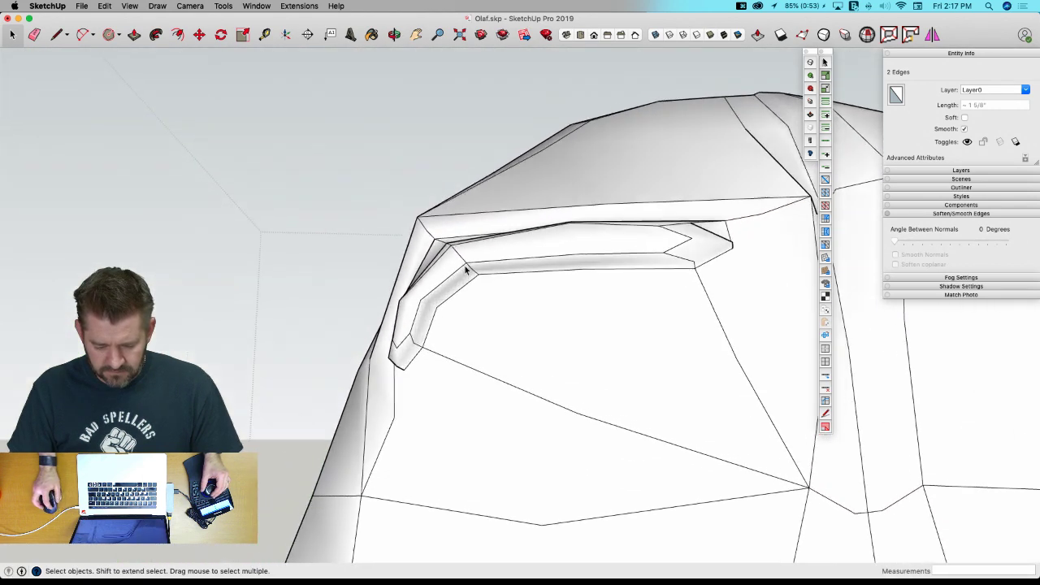
Return to the base mesh and move the edge at the brow's inside bend about 7/16" toward its outer corner to thin the bend.
{"action": "left_click", "coordinate": [447, 272]}
{"action": "left_click", "coordinate": [444, 275]}
{"action": "left_click", "coordinate": [440, 279]}
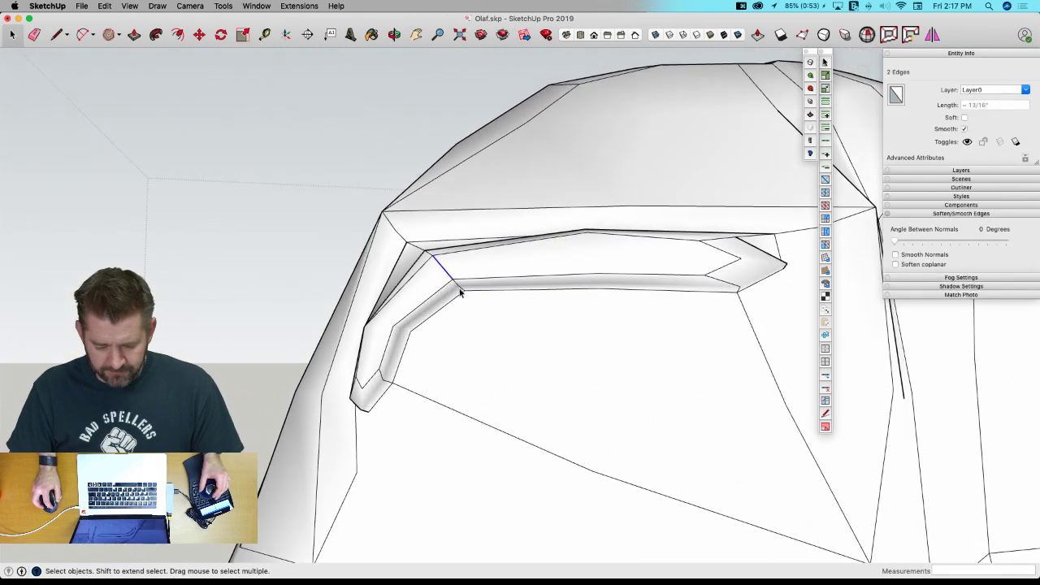
{"action": "key", "text": "u"}
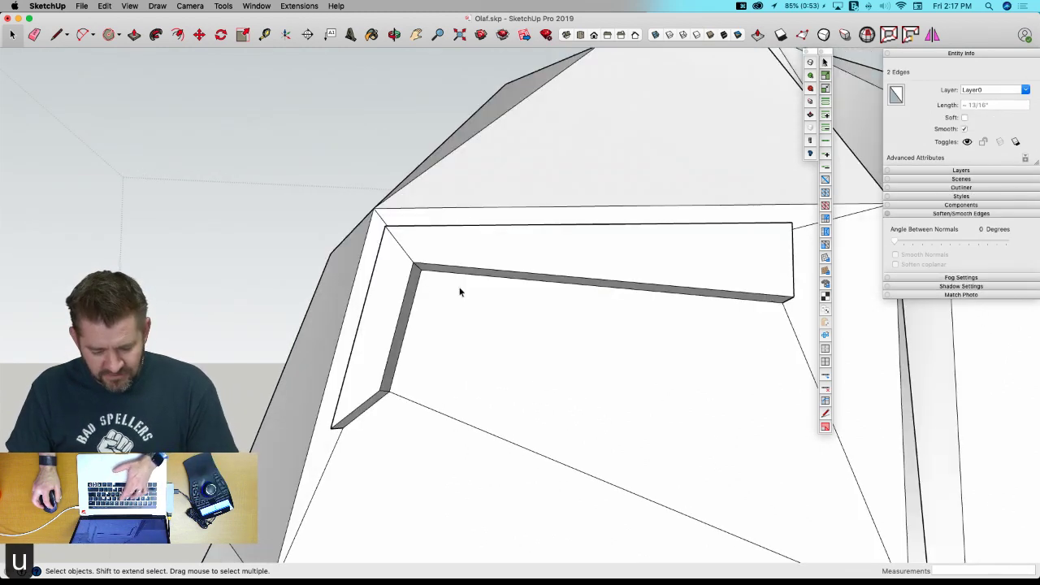
{"action": "left_click", "coordinate": [419, 273]}
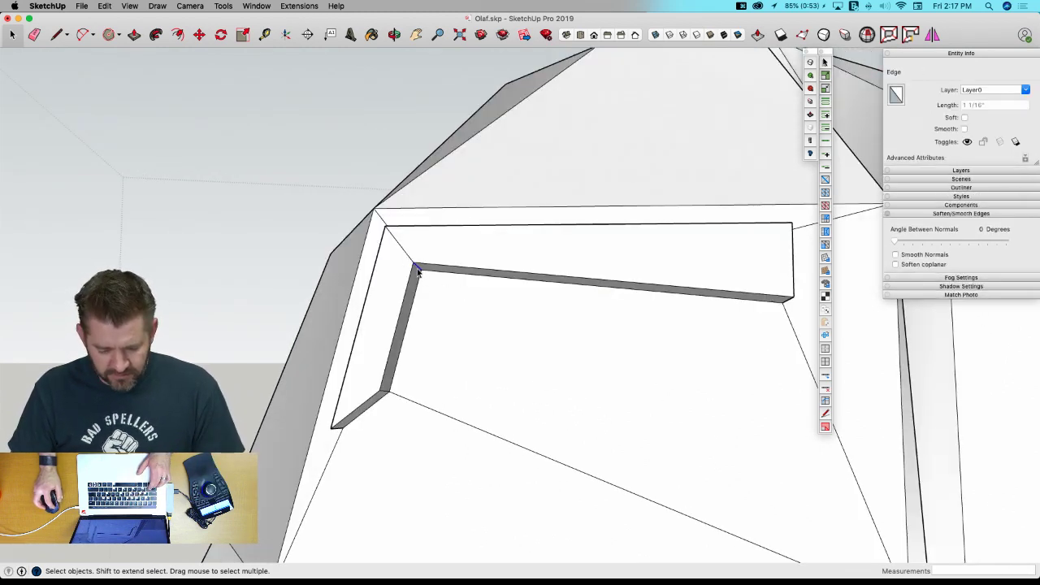
{"action": "key", "text": "m"}
{"action": "left_click", "coordinate": [404, 252]}
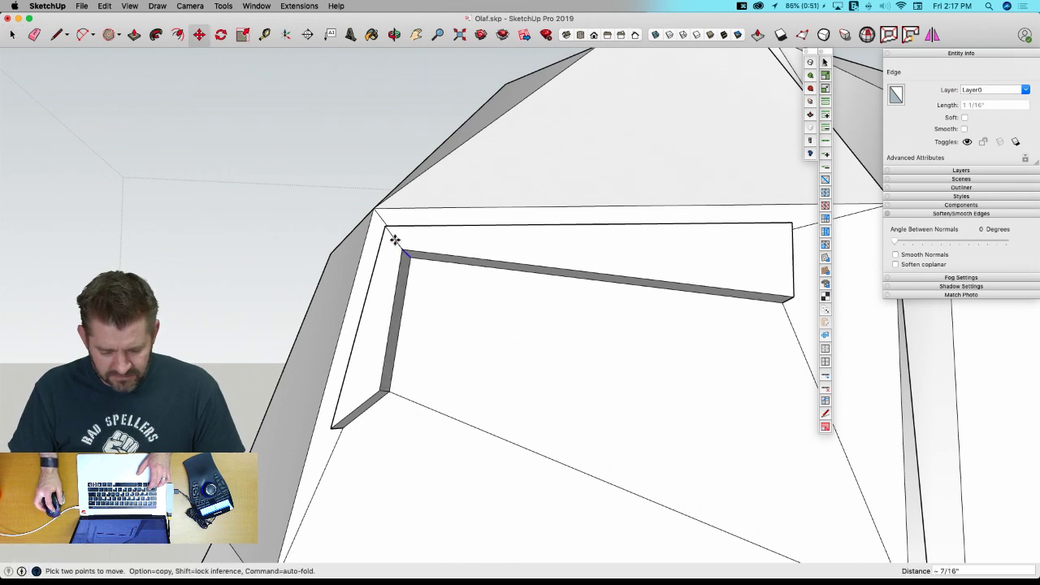
Preview the thinned brow subdivided and examine it against the whole head from several sides.
{"action": "left_click", "coordinate": [506, 397]}
{"action": "scroll", "coordinate": [514, 382], "scroll_direction": "down", "scroll_amount": 10}
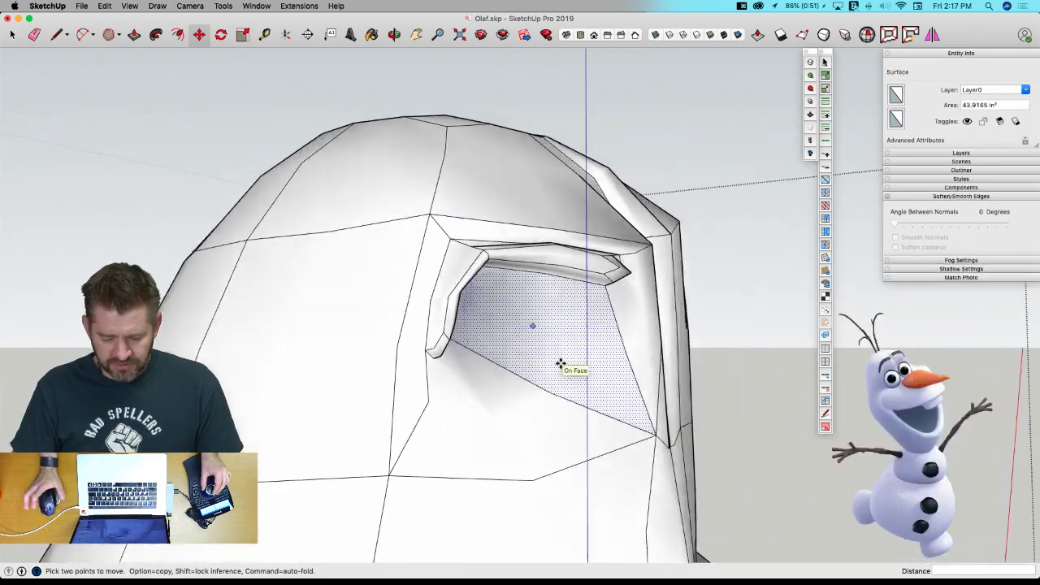
{"action": "key", "text": "space"}
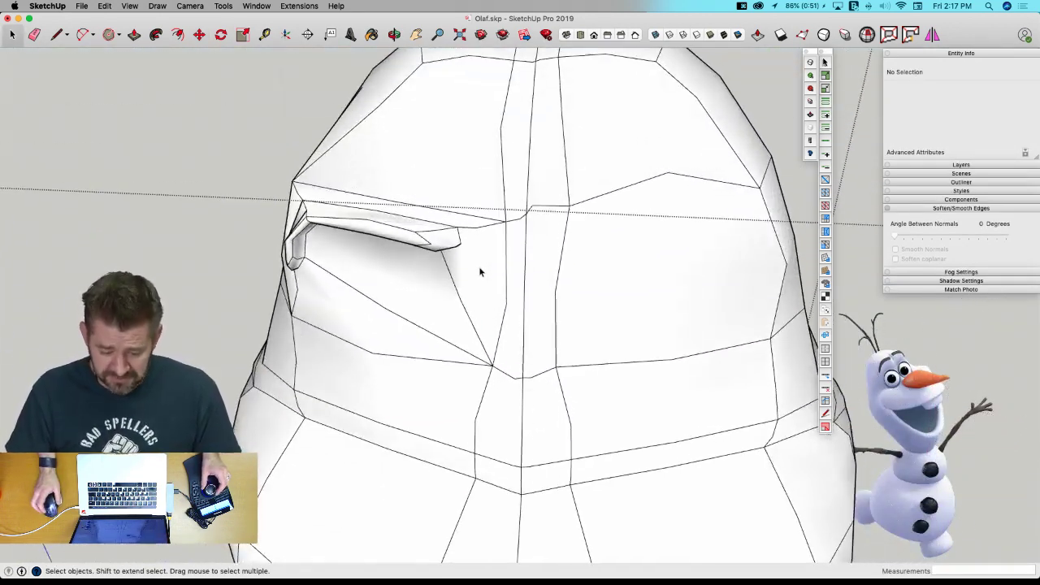
{"action": "scroll", "coordinate": [540, 241], "scroll_direction": "down", "scroll_amount": 3}
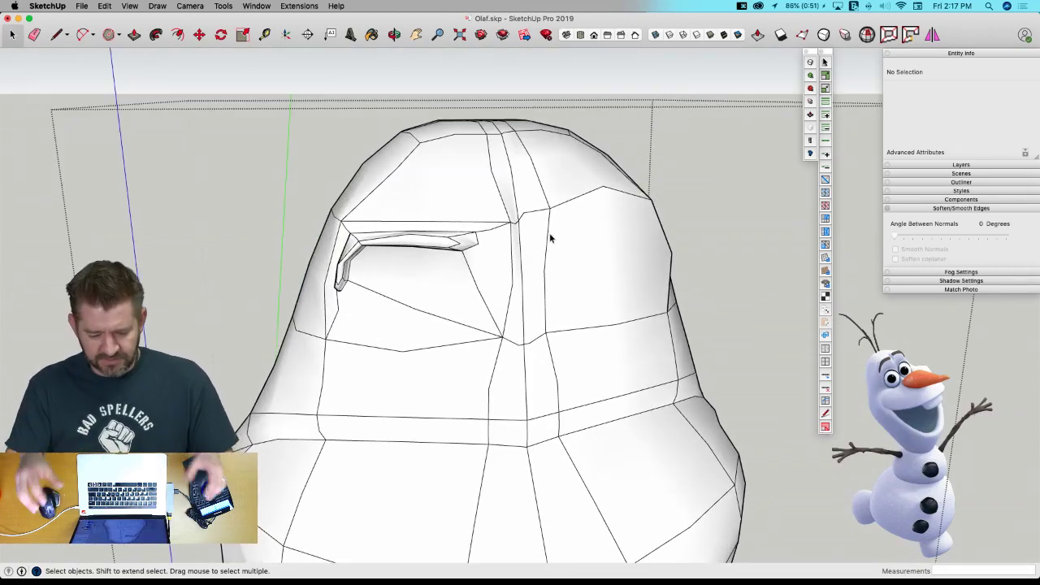
{"action": "middle_click_drag", "start_coordinate": [550, 237], "coordinate": [619, 239]}
Return to the base mesh and make the four vertices of the blank eye-area face on the head's other half coplanar.
{"action": "key", "text": "u"}
{"action": "left_click", "coordinate": [593, 247]}
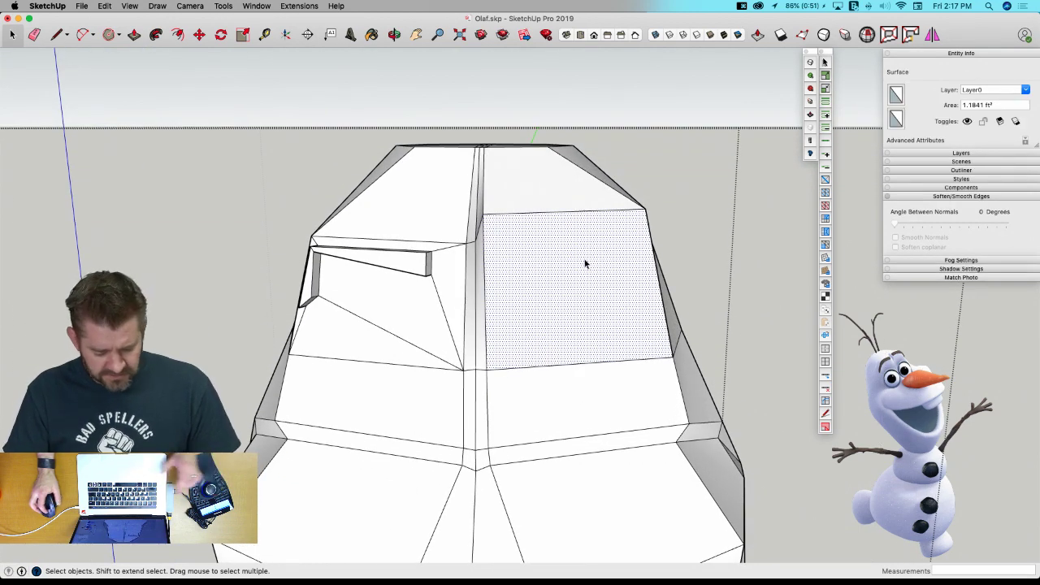
{"action": "key", "text": "v"}
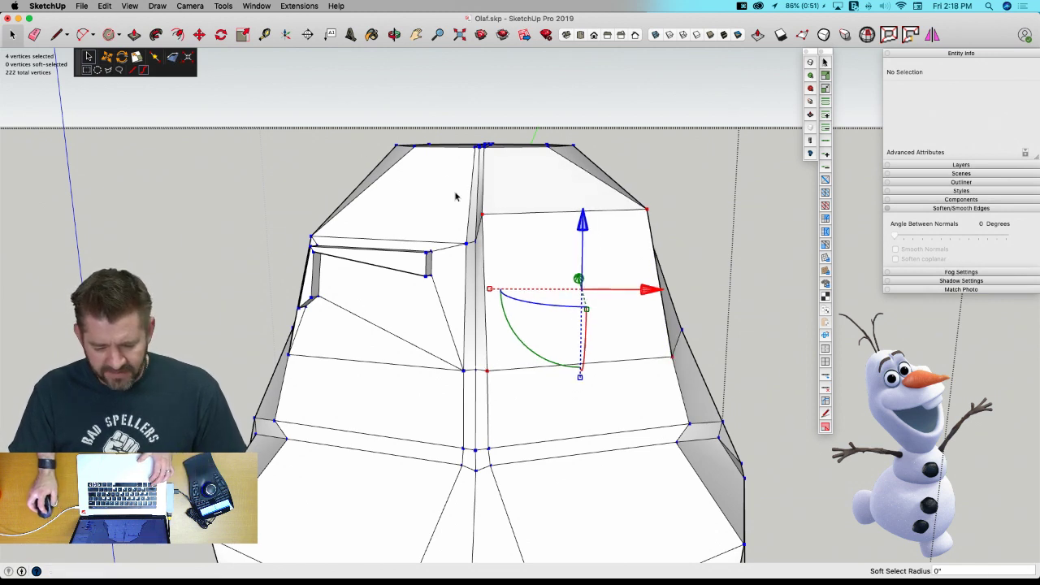
Show the hidden geometry and erase the diagonal inside the flattened eye-area face so it becomes a single face.
{"action": "key", "text": "f"}
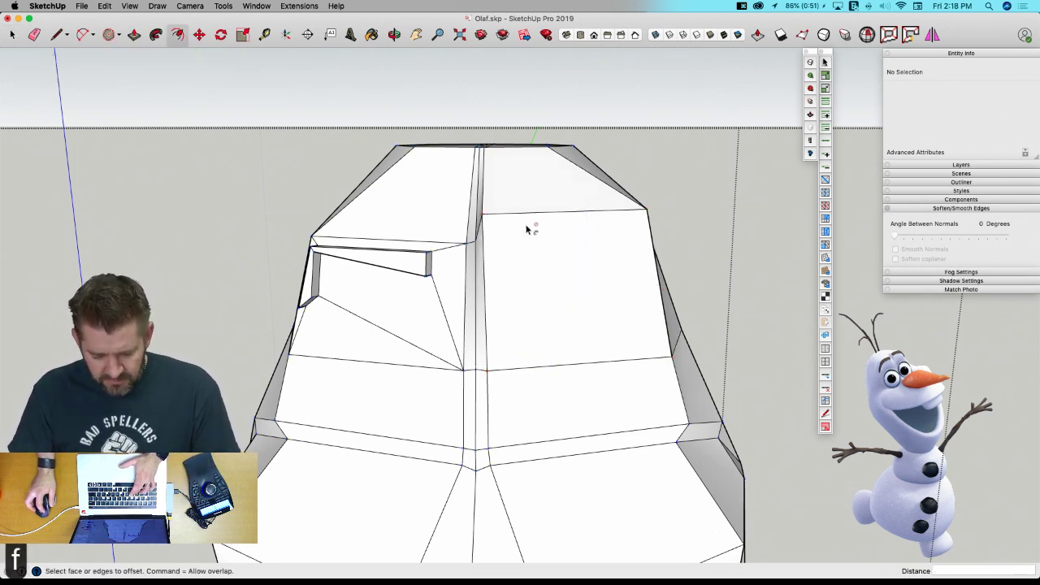
{"action": "key", "text": "space"}
{"action": "left_click", "coordinate": [527, 237]}
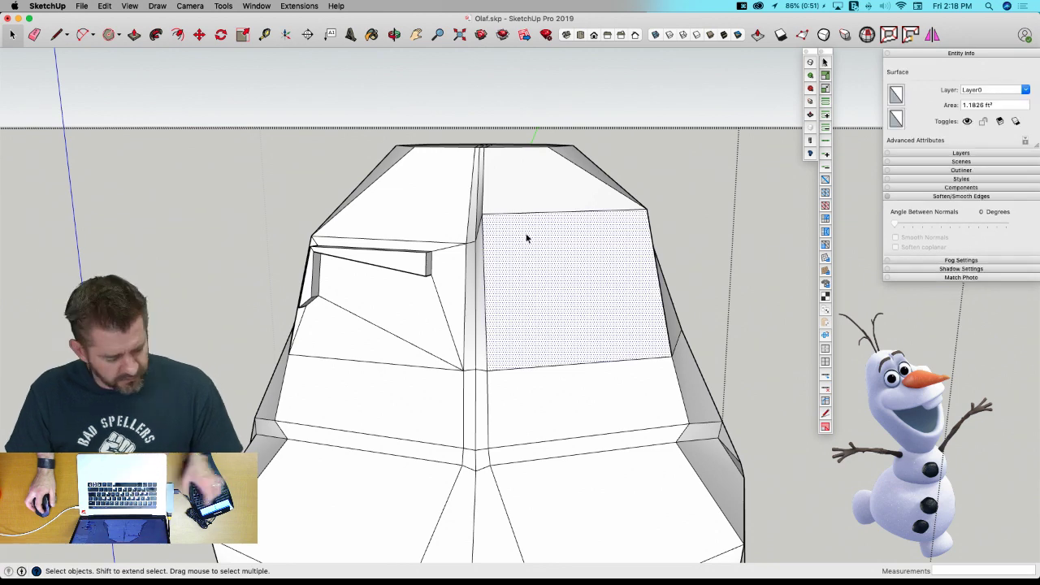
{"action": "key", "text": "alt+h"}
{"action": "key", "text": "e"}
{"action": "left_click_drag", "start_coordinate": [531, 236], "coordinate": [584, 313]}
{"action": "key", "text": "space"}
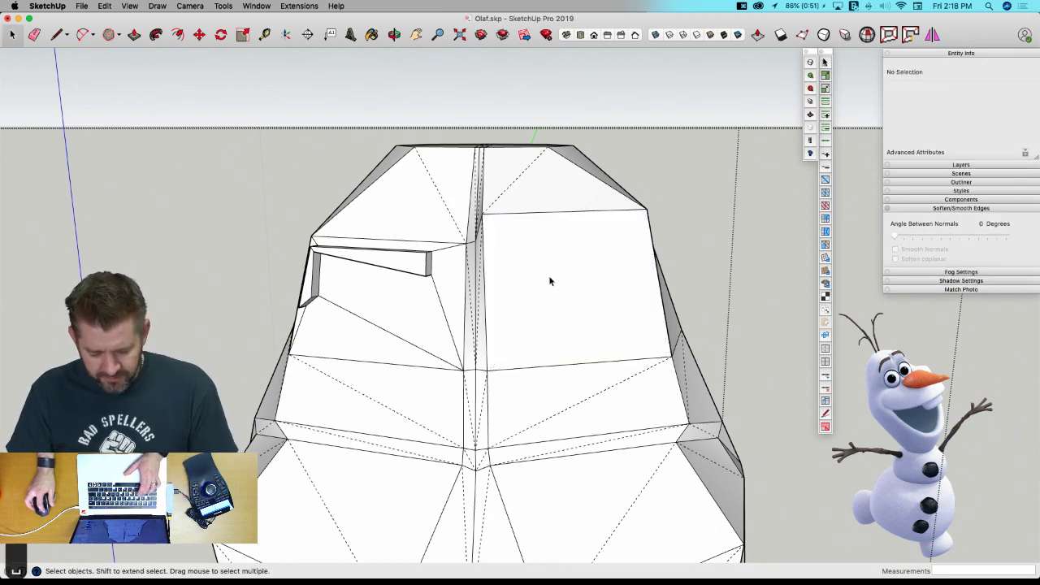
Offset the flattened face inward twice and draw short lines across the band to close the ends of an L-shaped brow outline.
{"action": "left_click", "coordinate": [549, 279]}
{"action": "key", "text": "f"}
{"action": "left_click", "coordinate": [536, 220]}
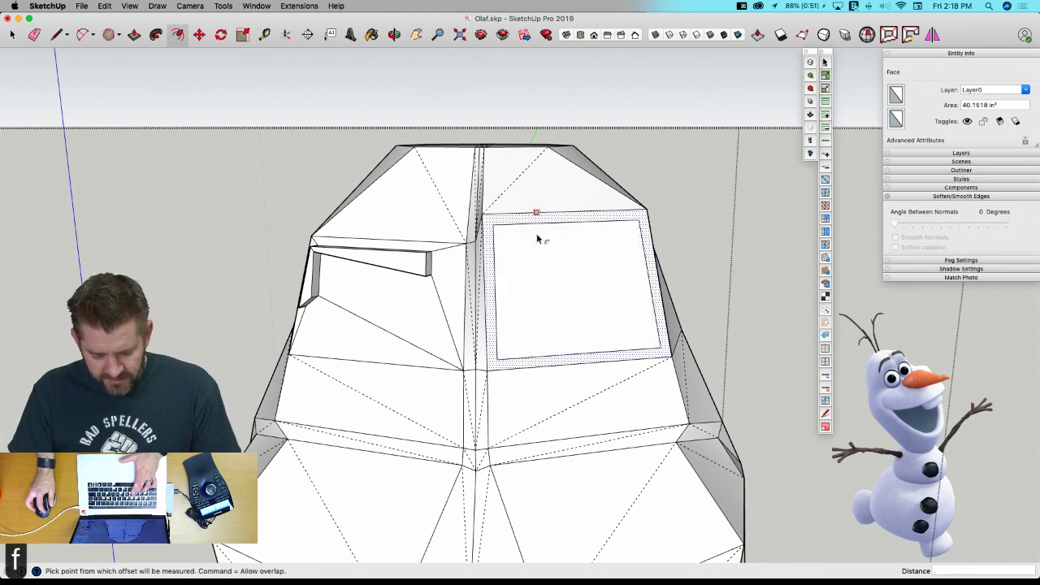
{"action": "left_click", "coordinate": [539, 234]}
{"action": "key", "text": "l"}
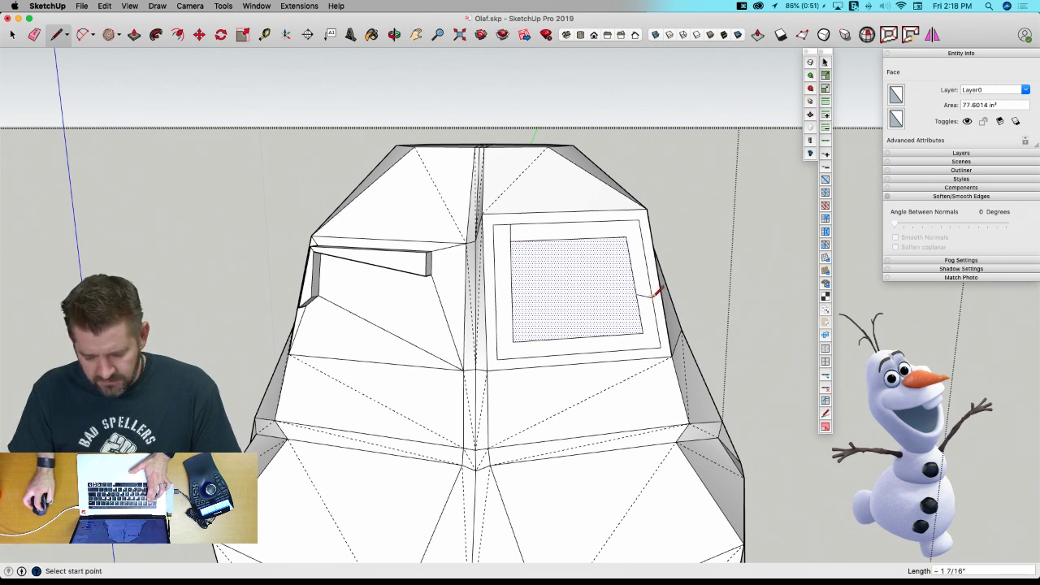
Erase the leftover offset edges around the second brow, keeping only the L-shaped outline along the face's upper and outer sides.
{"action": "key", "text": "e"}
{"action": "mouse_move", "coordinate": [677, 339]}
{"action": "left_mouse_down"}
{"action": "mouse_move", "coordinate": [665, 344]}
{"action": "mouse_move", "coordinate": [643, 325]}
{"action": "left_mouse_up"}
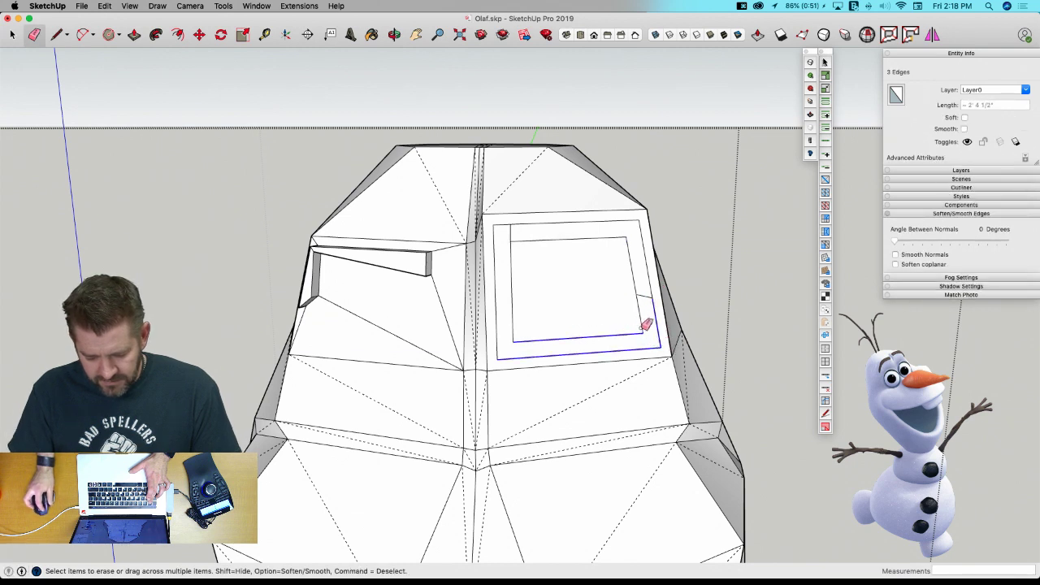
{"action": "left_click_drag", "start_coordinate": [520, 319], "coordinate": [614, 221]}
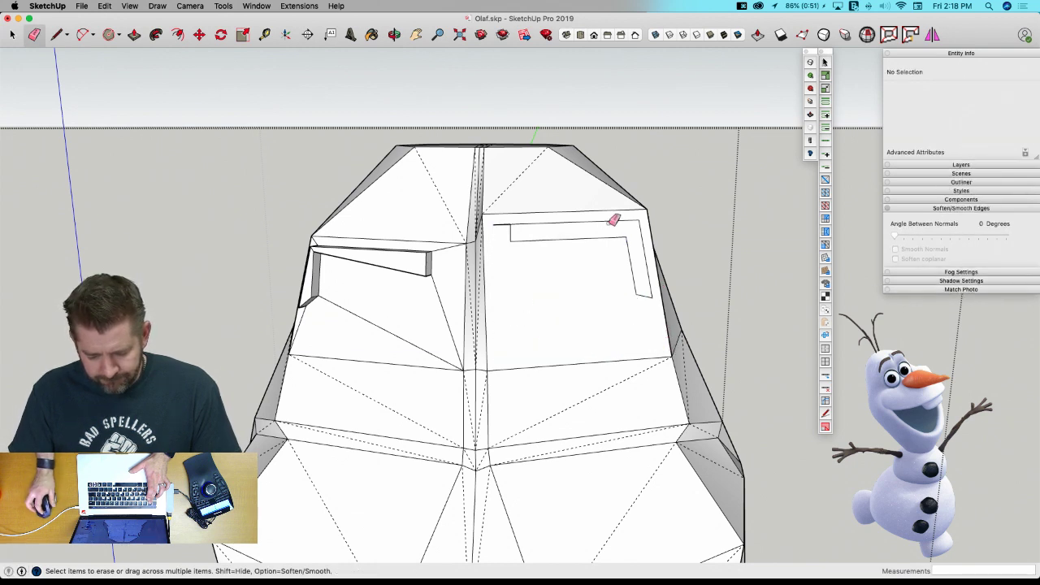
Push/Pull the second L-shaped brow face outward about 2 7/16" from the forehead.
{"action": "key", "text": "p"}
{"action": "left_click", "coordinate": [548, 230]}
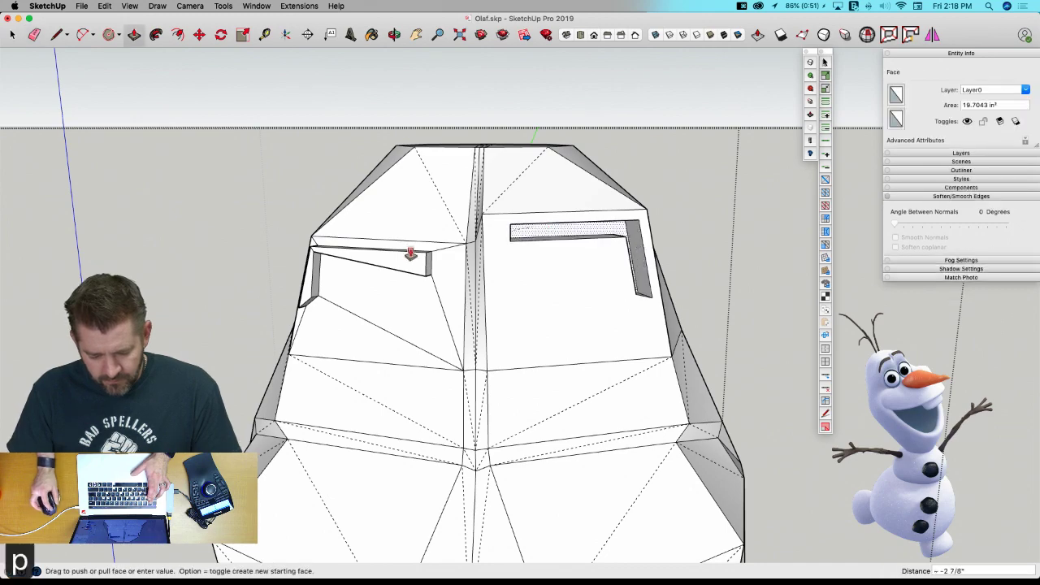
{"action": "left_click", "coordinate": [426, 261]}
{"action": "middle_click_drag", "start_coordinate": [516, 261], "coordinate": [532, 213]}
{"action": "left_click", "coordinate": [532, 214]}
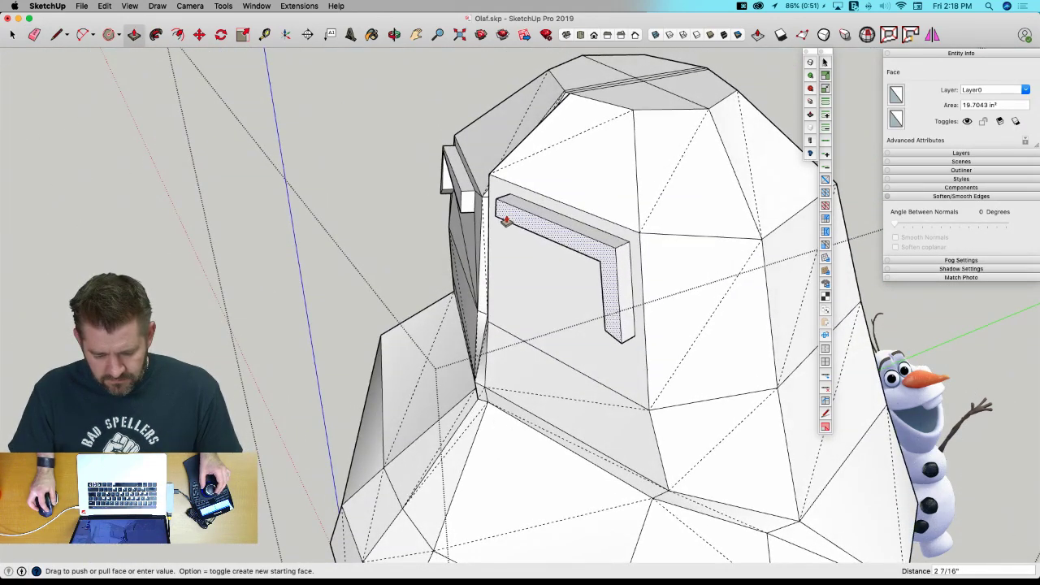
{"action": "left_click", "coordinate": [506, 221]}
{"action": "key", "text": "space"}
Draw connecting lines from the second brow's upper corners to the face's upper corners and from its inner end to the face's lower inner corner.
{"action": "key", "text": "l"}
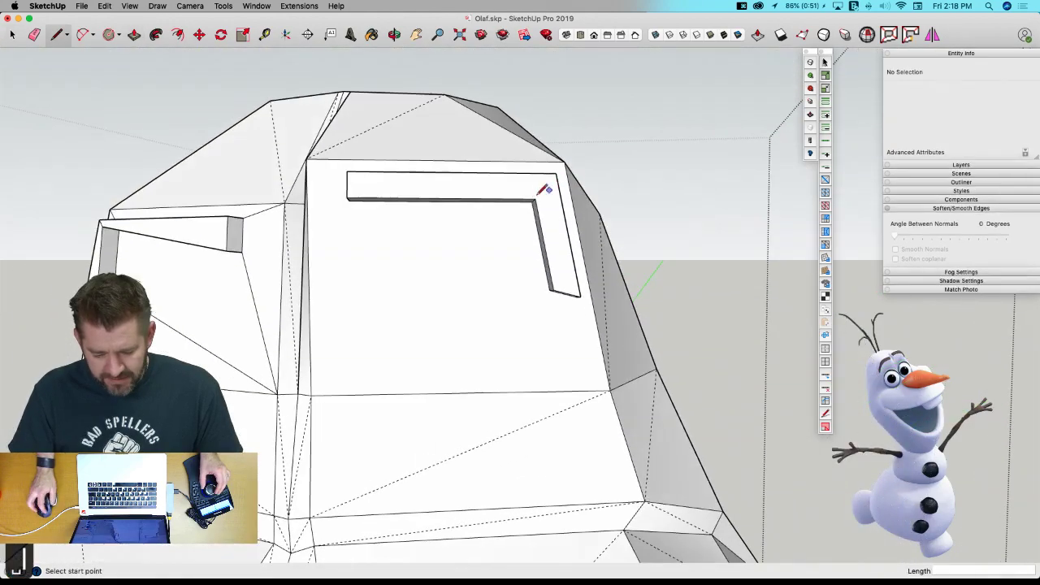
{"action": "left_click", "coordinate": [556, 174]}
{"action": "middle_click_drag", "start_coordinate": [556, 173], "coordinate": [521, 417]}
{"action": "left_click", "coordinate": [526, 164]}
{"action": "left_click", "coordinate": [592, 294]}
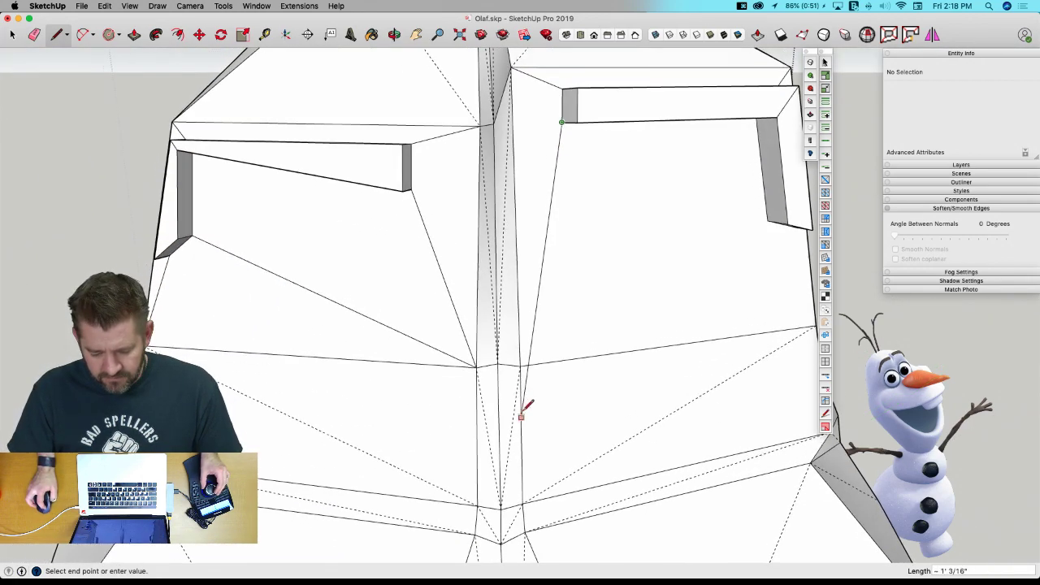
{"action": "left_click", "coordinate": [520, 366]}
Draw lines from the brow's lower end to the lower inner and lower outer corners of the eye-area face.
{"action": "middle_click_drag", "start_coordinate": [520, 366], "coordinate": [751, 200]}
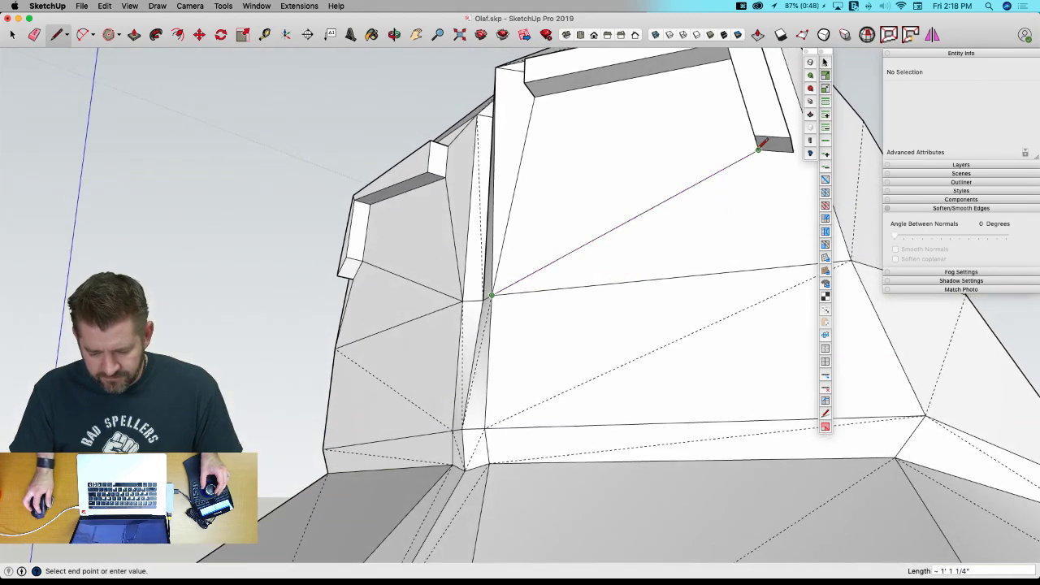
{"action": "left_click", "coordinate": [758, 149]}
{"action": "middle_click_drag", "start_coordinate": [758, 148], "coordinate": [727, 145]}
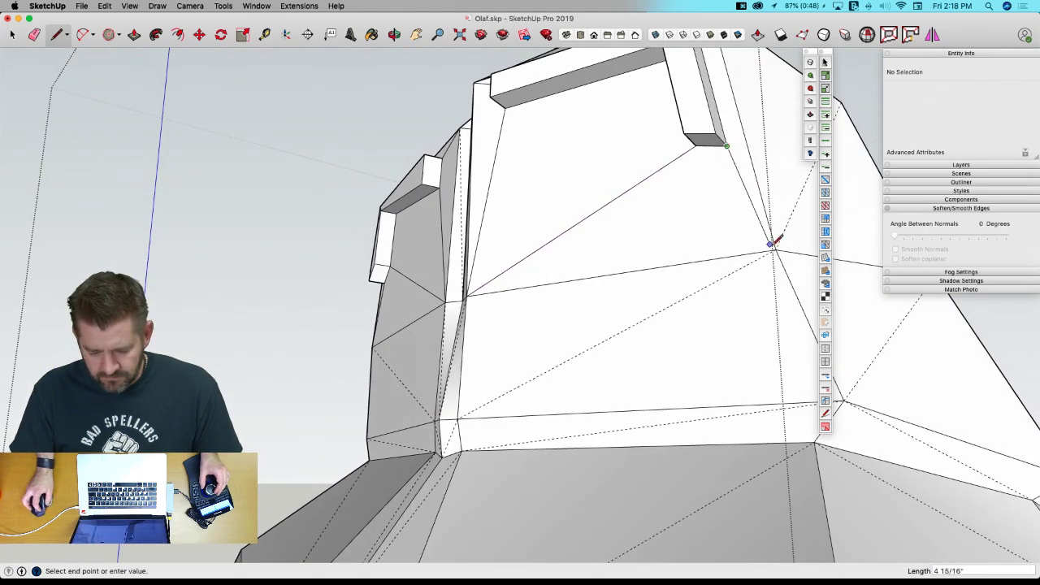
{"action": "middle_click_drag", "start_coordinate": [776, 248], "coordinate": [810, 97]}
Select the edges around the base of the second brow, crease them to 1.00 sharpness, and turn on subdivision.
{"action": "key", "text": "space"}
{"action": "left_click", "coordinate": [512, 249]}
{"action": "left_click", "coordinate": [617, 329], "text": "shift"}
{"action": "left_click", "coordinate": [520, 332], "text": "shift"}
{"action": "left_click", "coordinate": [479, 284], "text": "shift"}
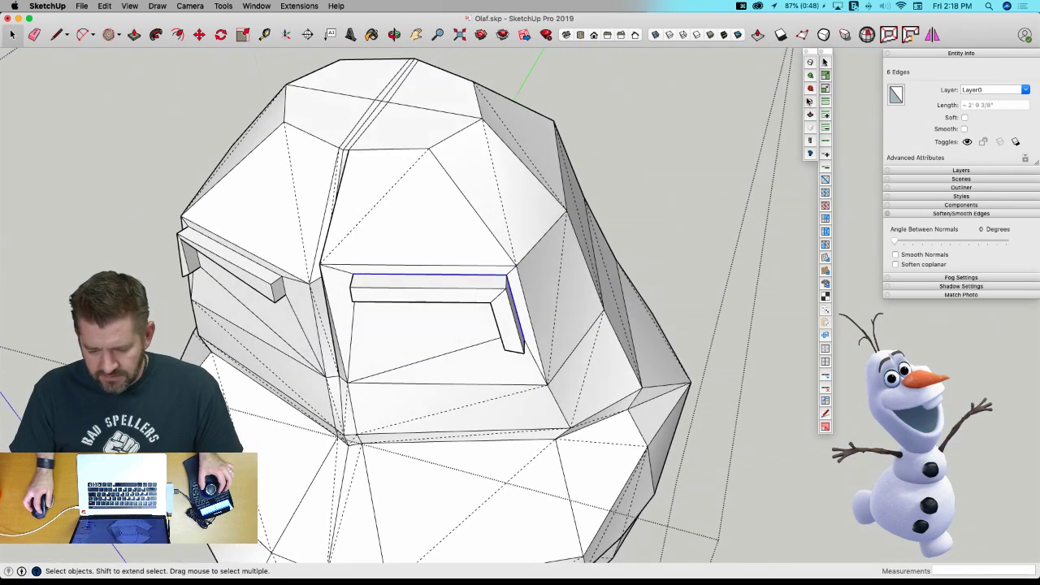
{"action": "left_click", "coordinate": [810, 102]}
{"action": "left_click_drag", "start_coordinate": [527, 297], "coordinate": [550, 88]}
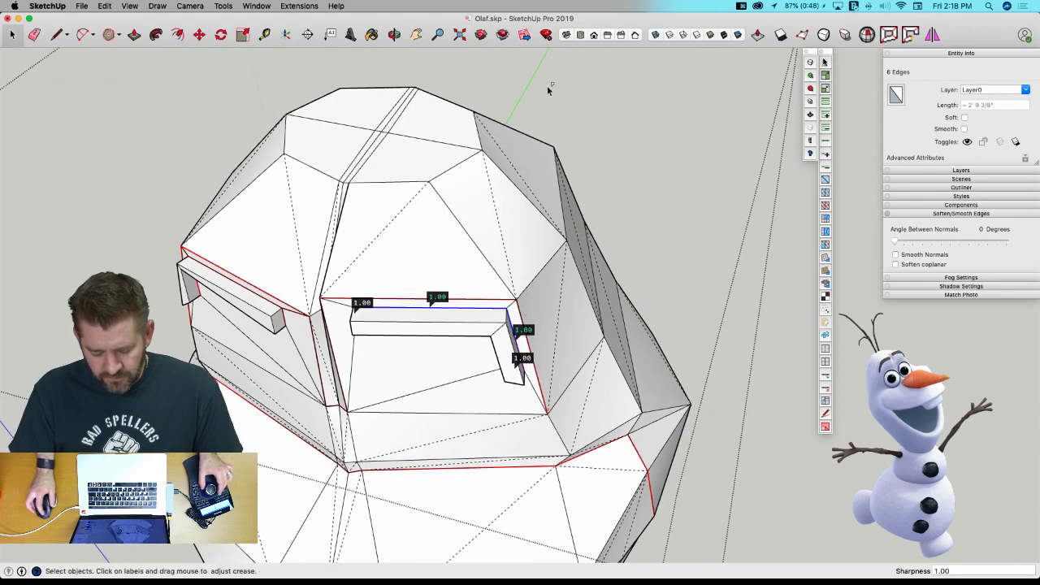
{"action": "key", "text": "space"}
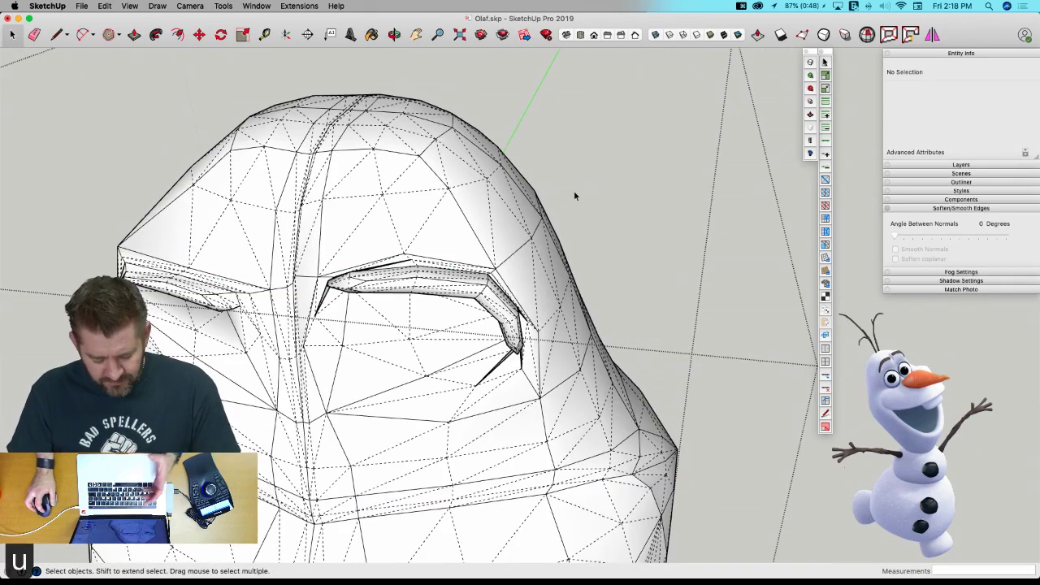
Crease the connecting edge below the second brow's outer lower end to 0.60 sharpness, working from inside the head.
{"action": "middle_click_drag", "start_coordinate": [399, 282], "coordinate": [523, 317]}
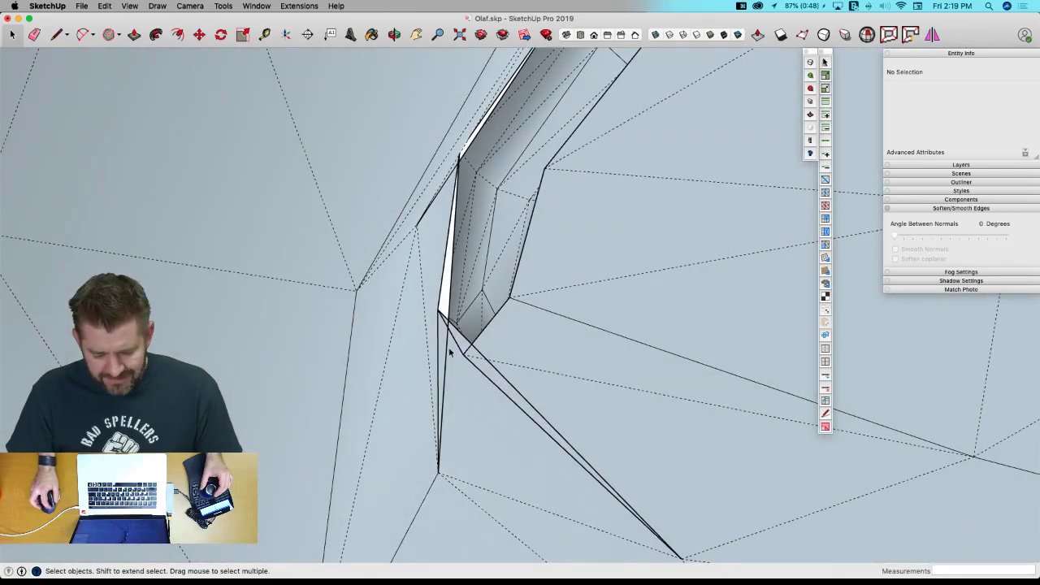
{"action": "left_click", "coordinate": [449, 350]}
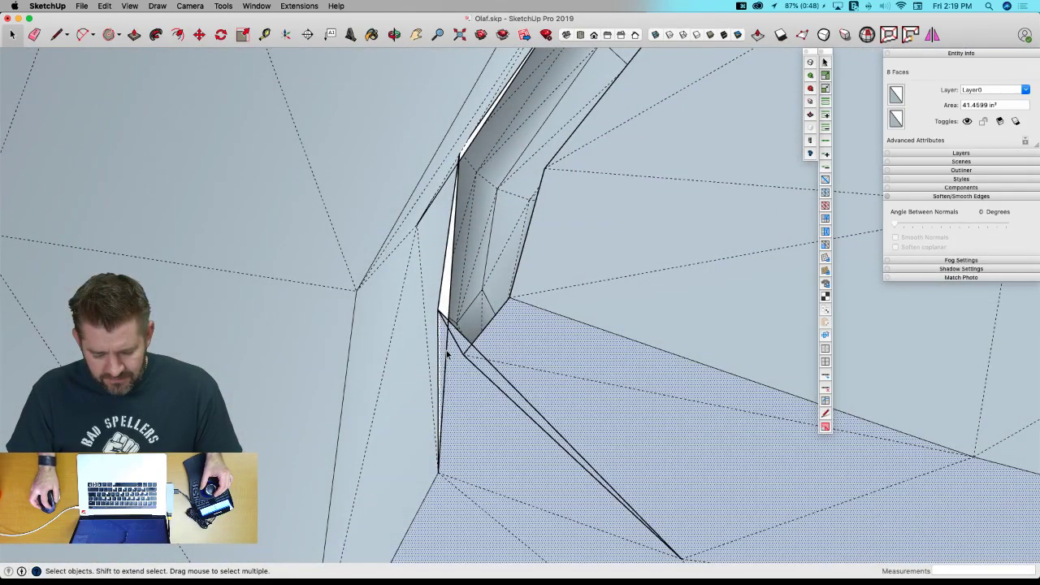
{"action": "left_click", "coordinate": [441, 351]}
{"action": "left_click", "coordinate": [440, 352]}
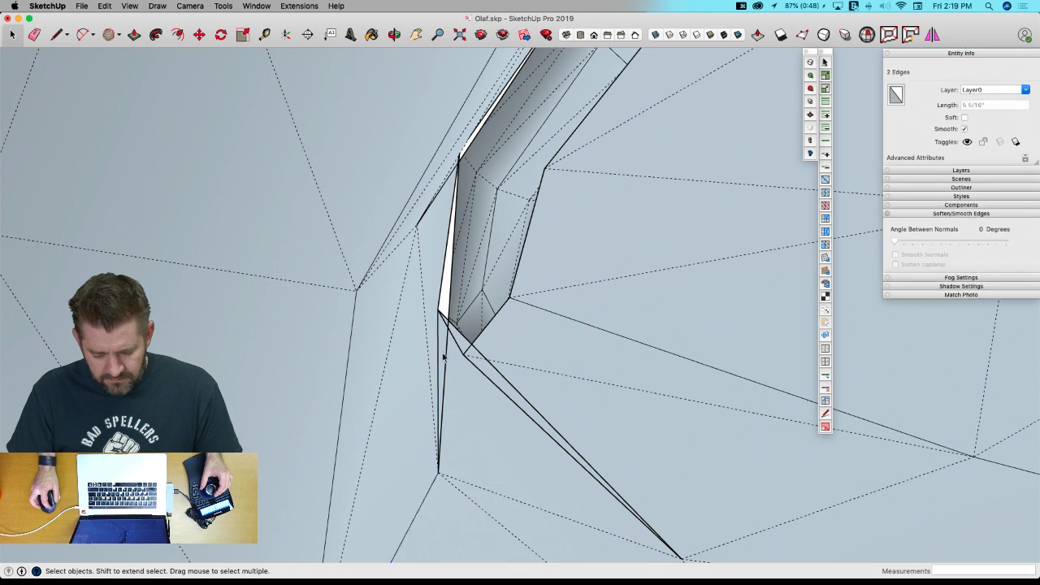
{"action": "left_click", "coordinate": [444, 356]}
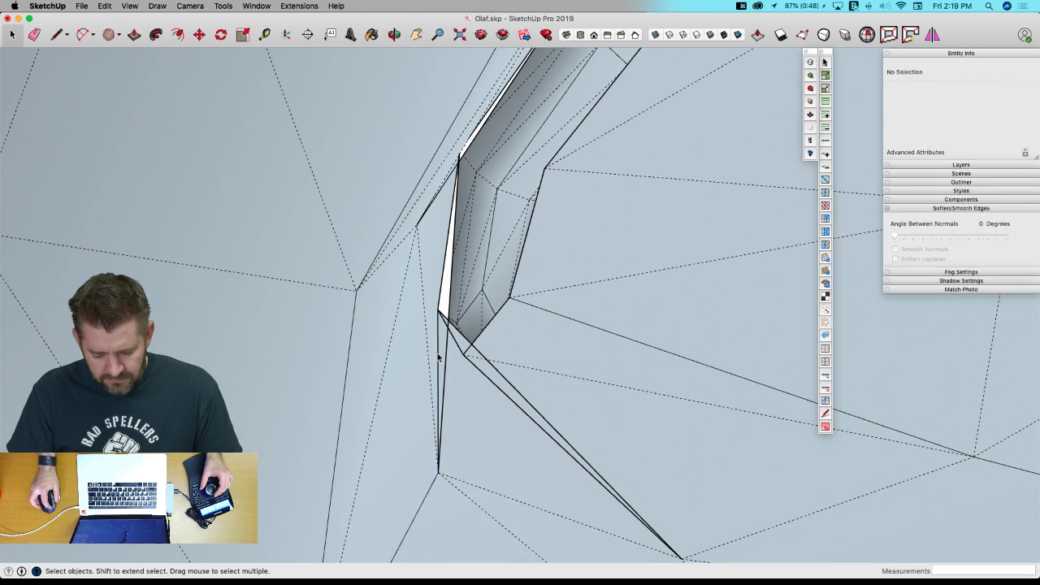
{"action": "left_click", "coordinate": [812, 101]}
{"action": "left_click", "coordinate": [446, 461]}
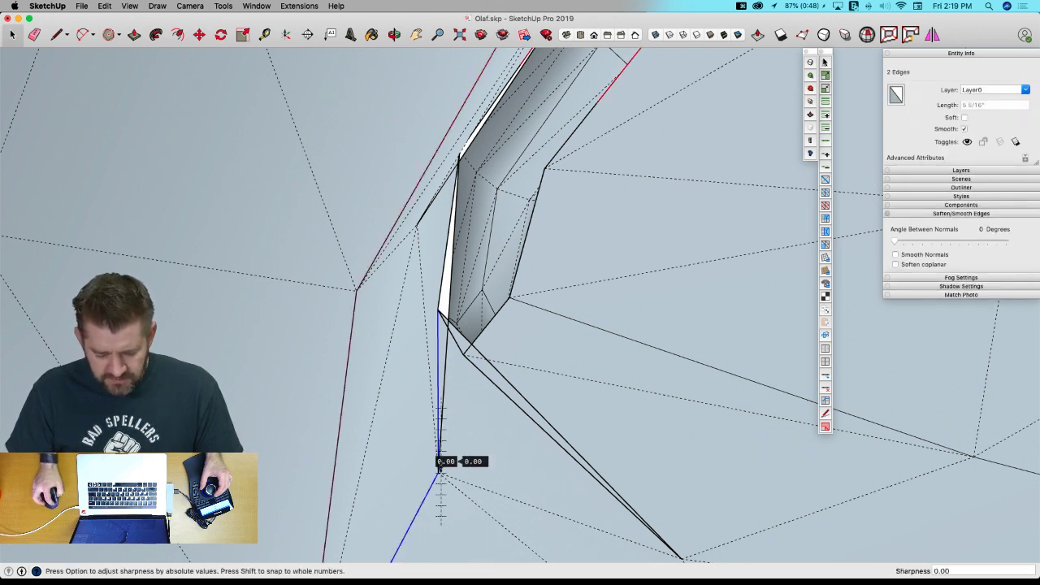
{"action": "left_click_drag", "start_coordinate": [440, 462], "coordinate": [442, 431]}
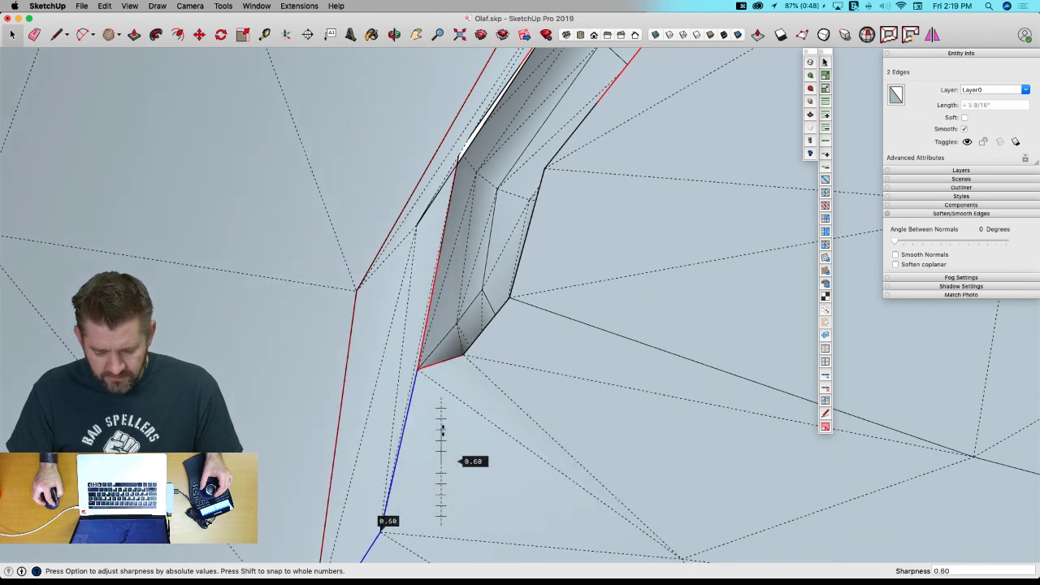
{"action": "left_click_drag", "start_coordinate": [463, 265], "coordinate": [465, 262]}
{"action": "key", "text": "space"}
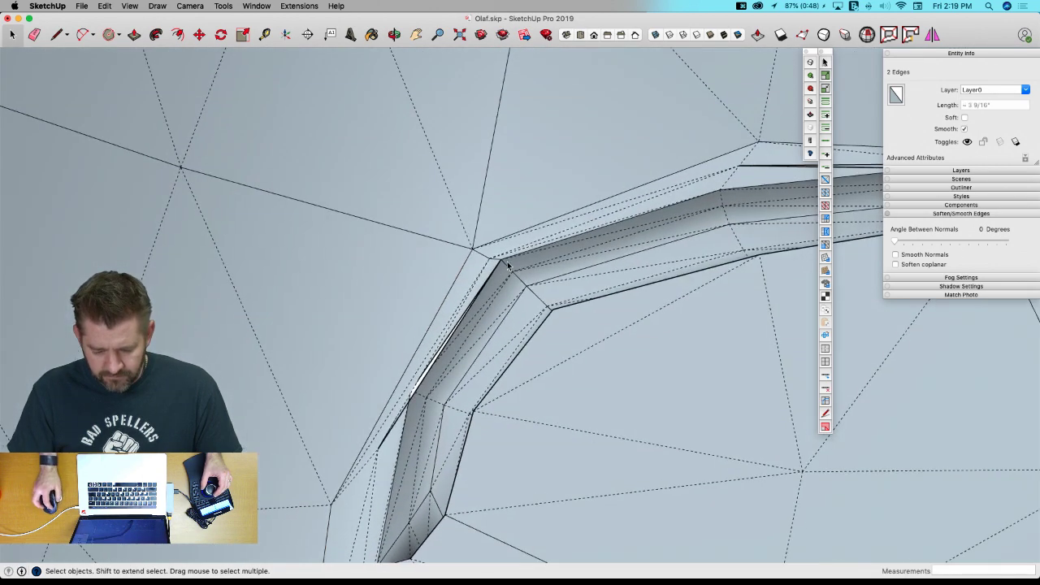
Raise the crease sharpness of the short connecting edge at the second brow's upper outer corner.
{"action": "left_click", "coordinate": [394, 424]}
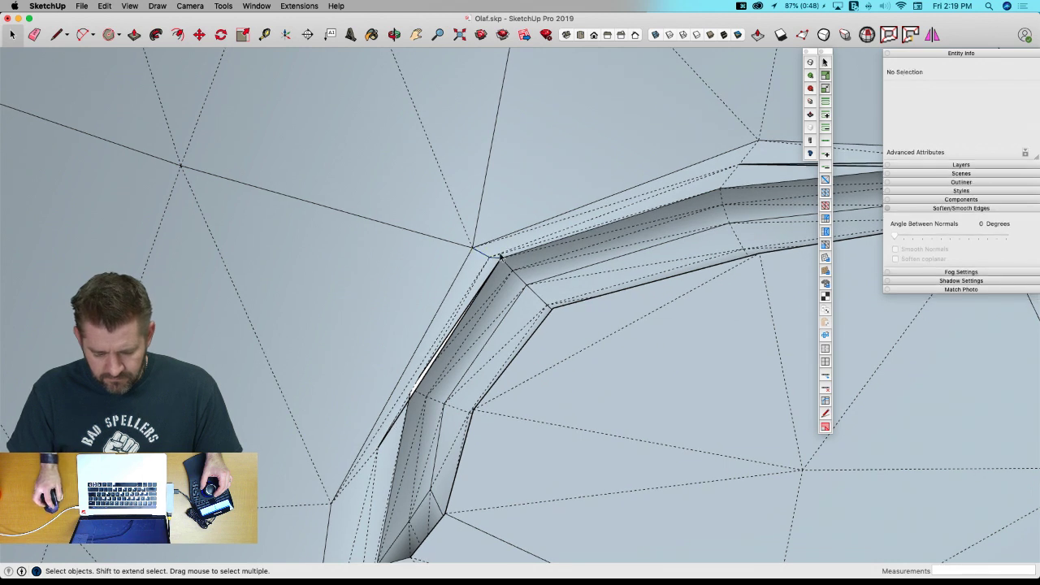
{"action": "left_click", "coordinate": [494, 257]}
{"action": "left_click", "coordinate": [809, 100]}
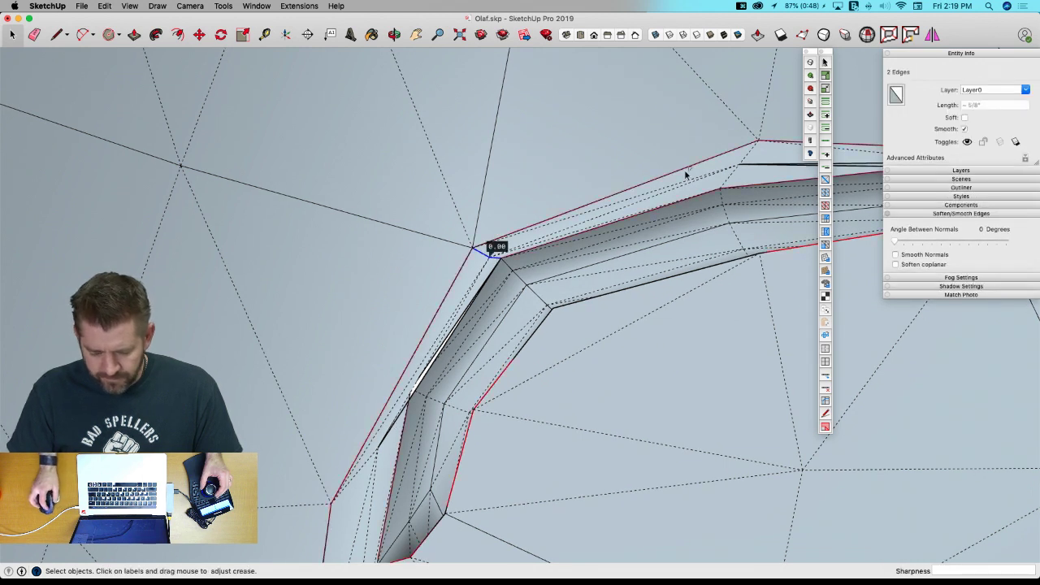
{"action": "left_click_drag", "start_coordinate": [498, 249], "coordinate": [504, 246]}
{"action": "key", "text": "space"}
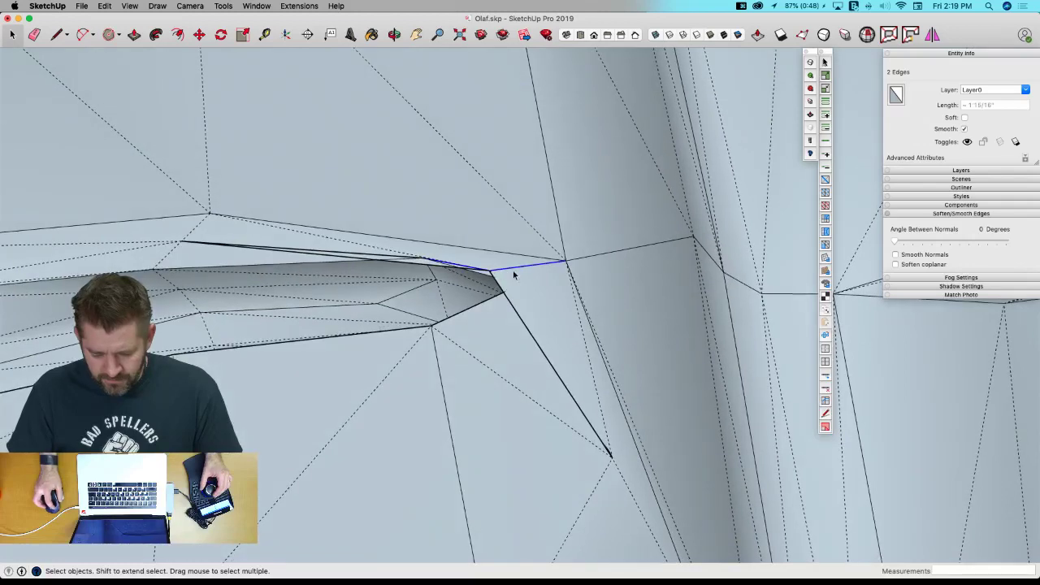
Crease the short connecting edge at the second brow's upper inner end to 0.60 sharpness.
{"action": "left_click", "coordinate": [810, 102]}
{"action": "left_click_drag", "start_coordinate": [494, 259], "coordinate": [497, 226]}
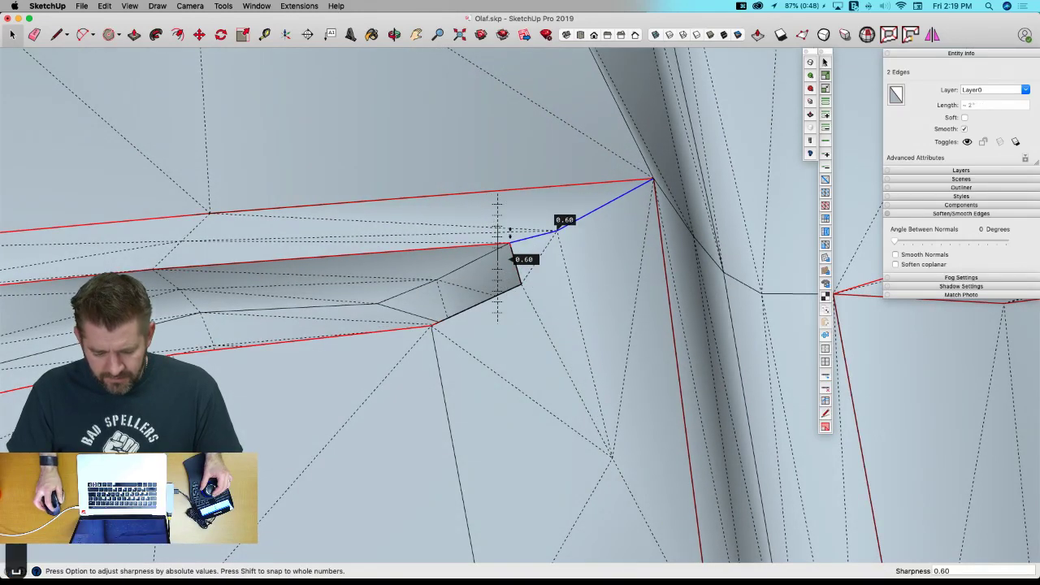
{"action": "key", "text": "space"}
Leave the head component's editing mode and turn off the hidden geometry display.
{"action": "scroll", "coordinate": [521, 261], "scroll_direction": "down", "scroll_amount": 10}
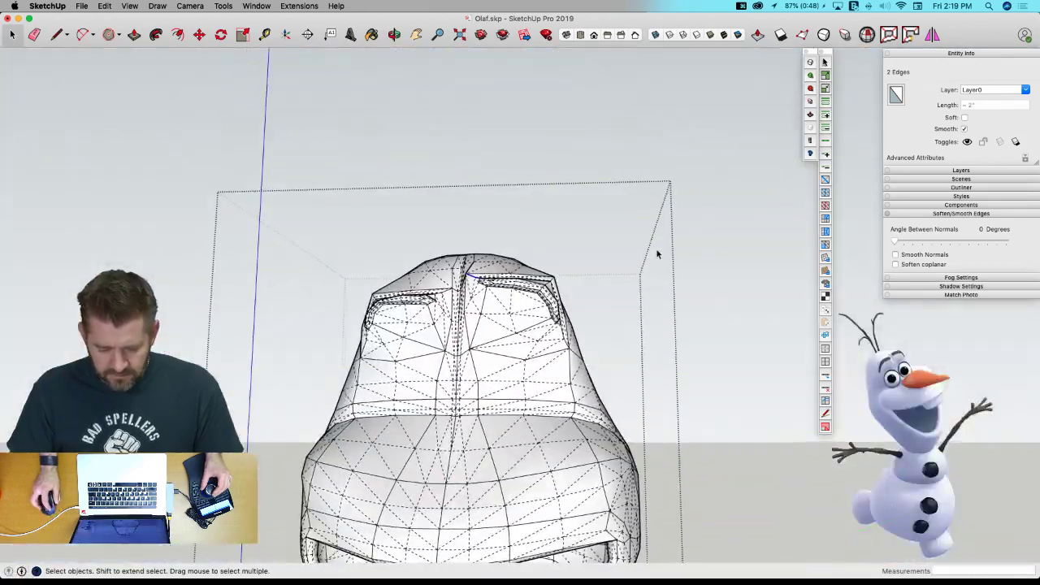
{"action": "key", "text": "space"}
{"action": "left_click", "coordinate": [658, 252]}
{"action": "left_click", "coordinate": [660, 253]}
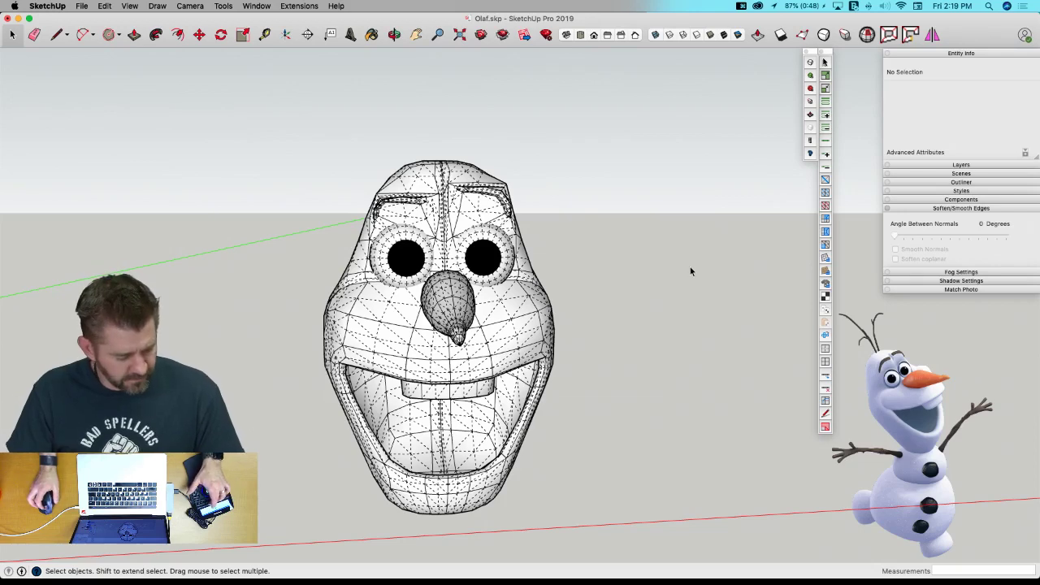
{"action": "key", "text": "alt+h"}
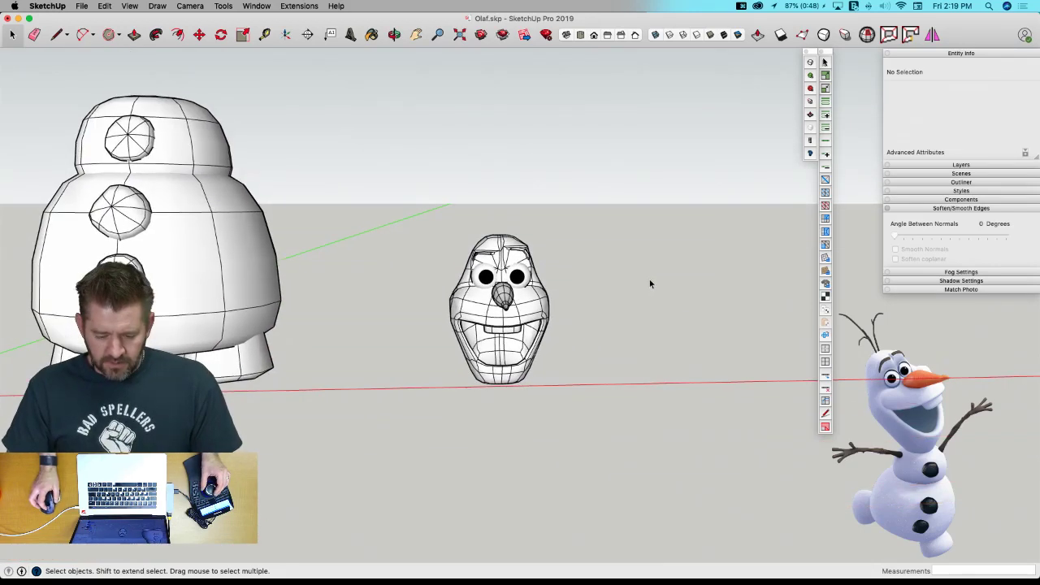
{"action": "middle_click_drag", "start_coordinate": [649, 282], "coordinate": [638, 287]}
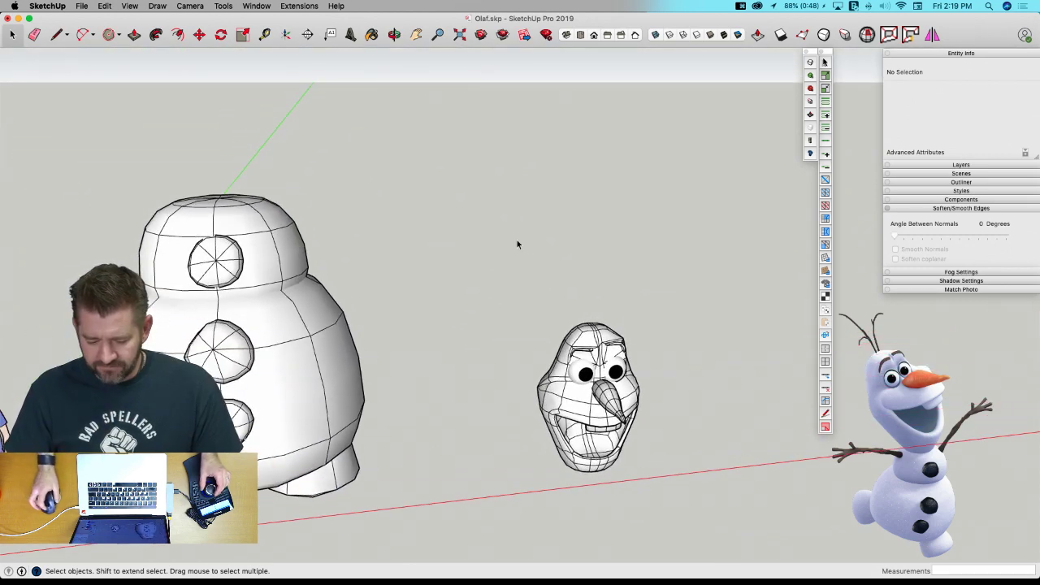
{"action": "middle_click_drag", "start_coordinate": [889, 319], "coordinate": [883, 319]}
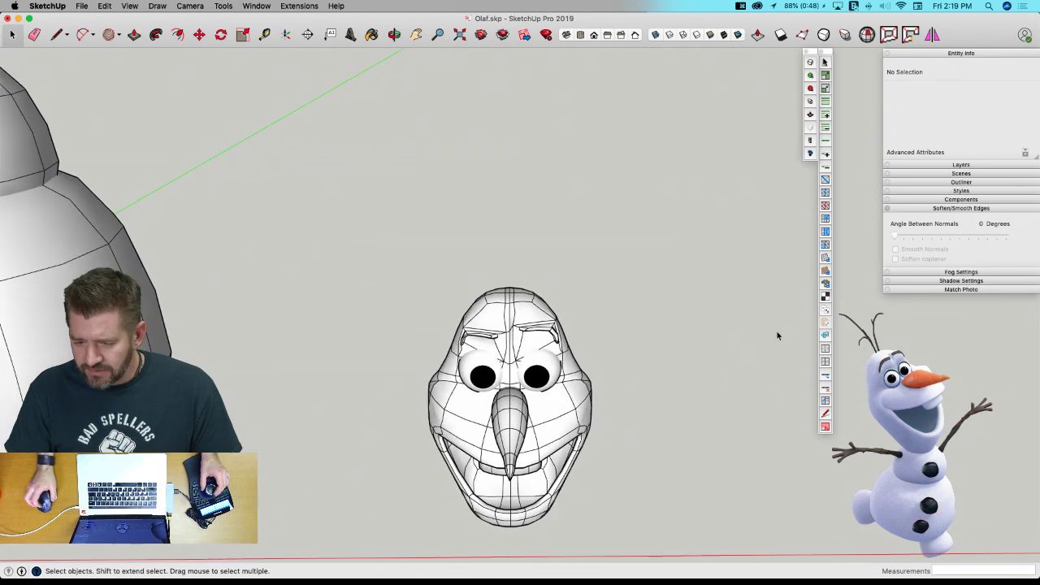
{"action": "middle_click_drag", "start_coordinate": [754, 327], "coordinate": [882, 354]}
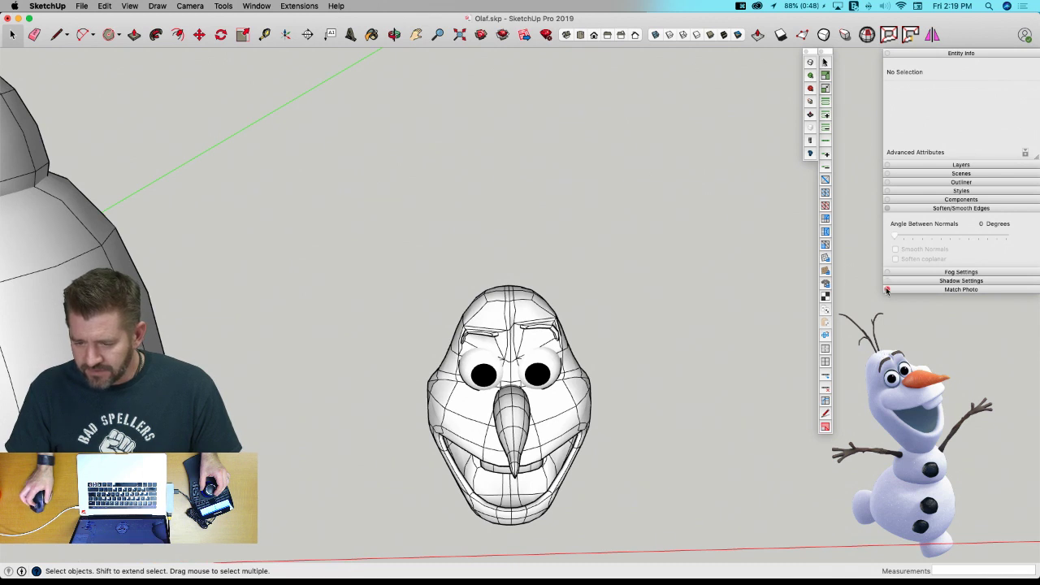
{"action": "middle_click_drag", "start_coordinate": [873, 312], "coordinate": [874, 350]}
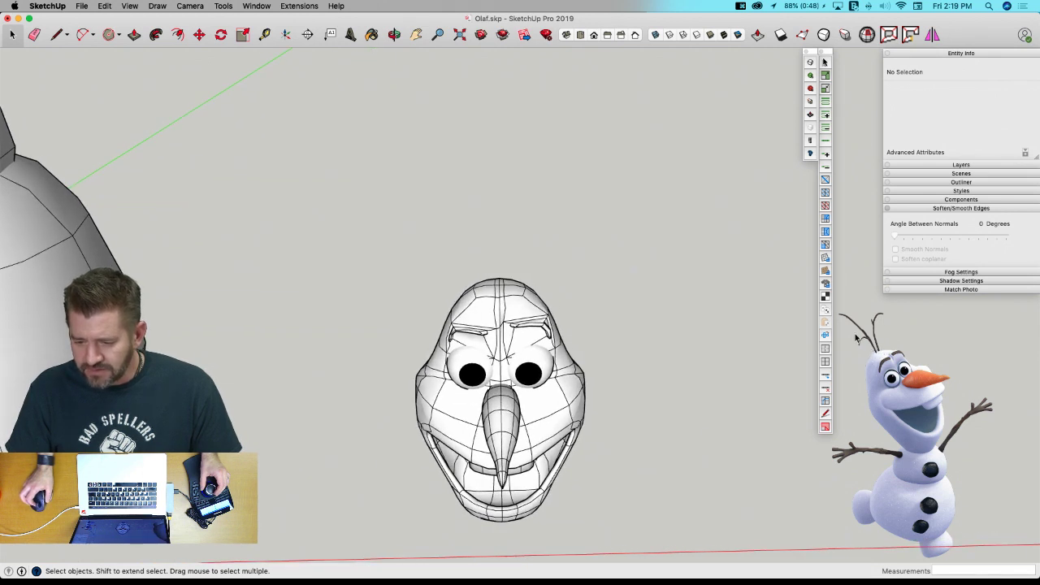
{"action": "middle_click_drag", "start_coordinate": [714, 318], "coordinate": [681, 265]}
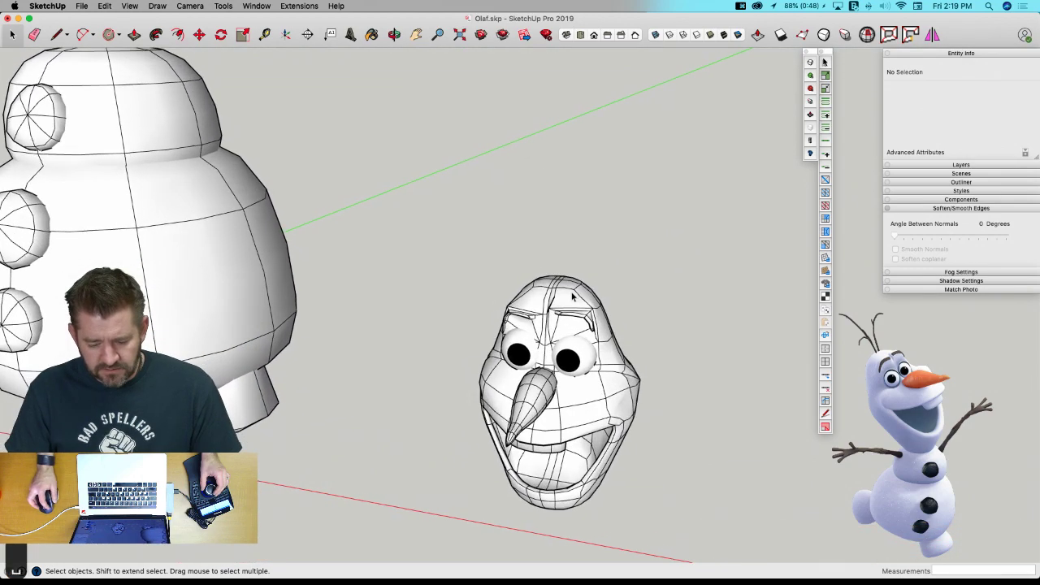
Select the head, nose, teeth, foot, body sections and buttons one after another to examine how each part is grouped.
{"action": "left_click", "coordinate": [574, 296]}
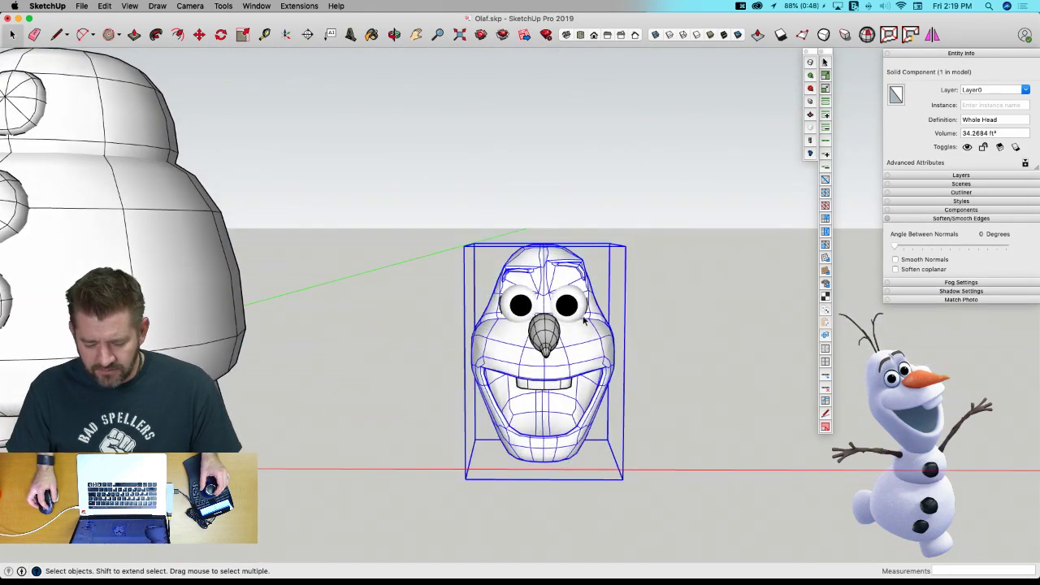
{"action": "double_click", "coordinate": [577, 315]}
{"action": "left_click", "coordinate": [577, 314]}
{"action": "left_click", "coordinate": [544, 323]}
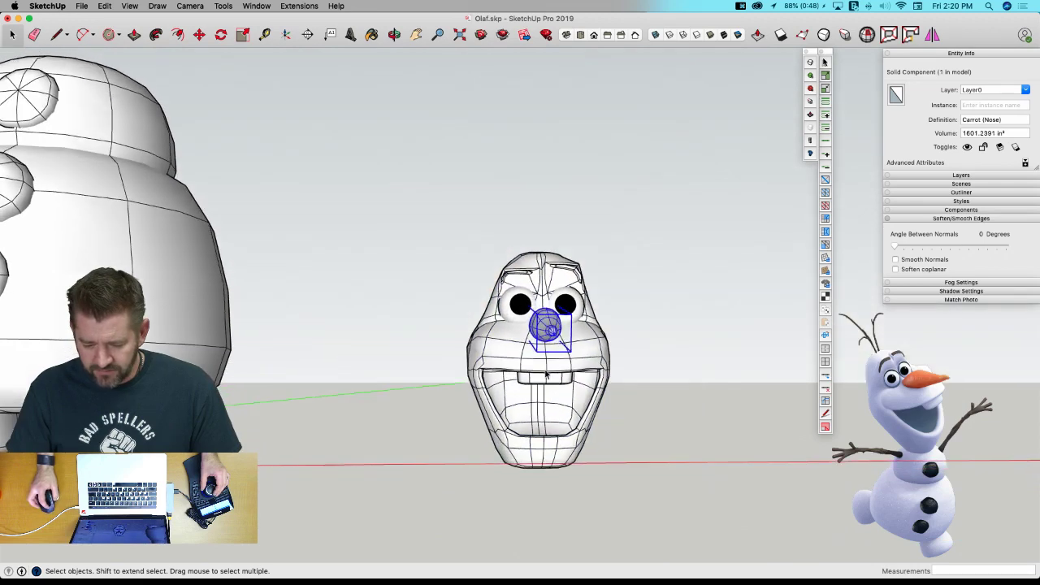
{"action": "left_click", "coordinate": [550, 368]}
{"action": "left_click", "coordinate": [361, 444]}
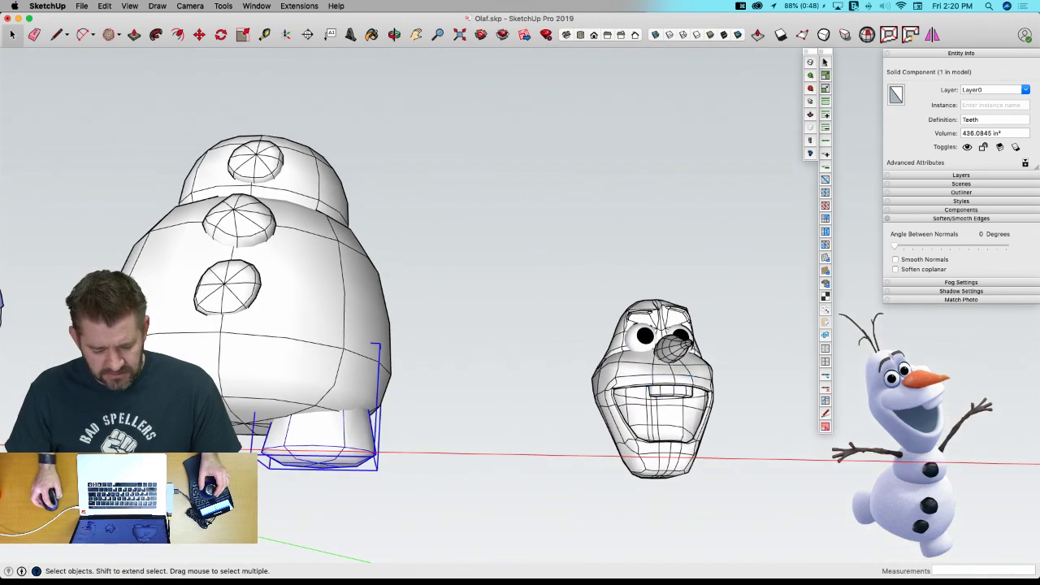
{"action": "left_click", "coordinate": [218, 321]}
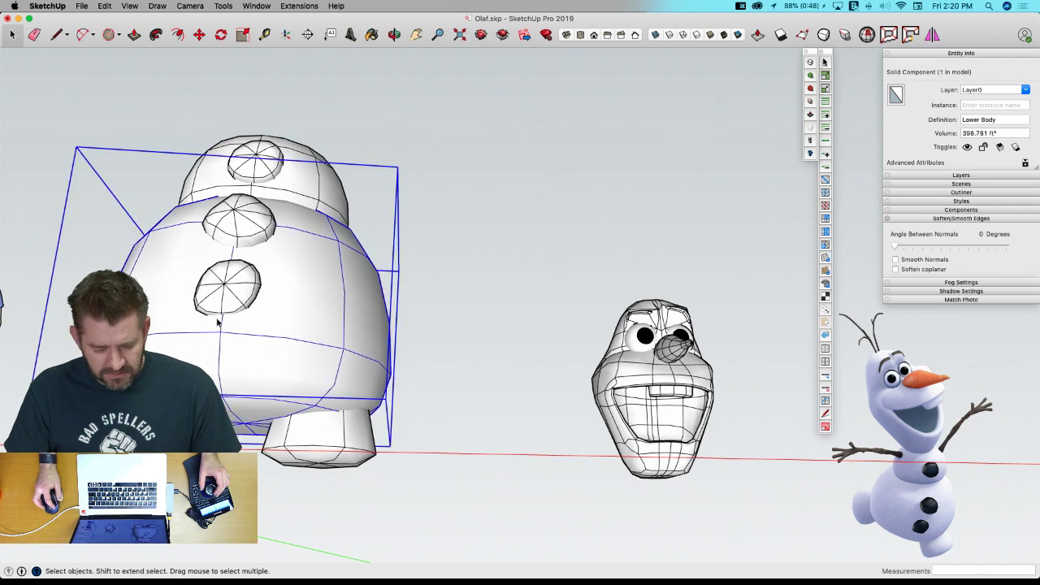
{"action": "left_click", "coordinate": [223, 294]}
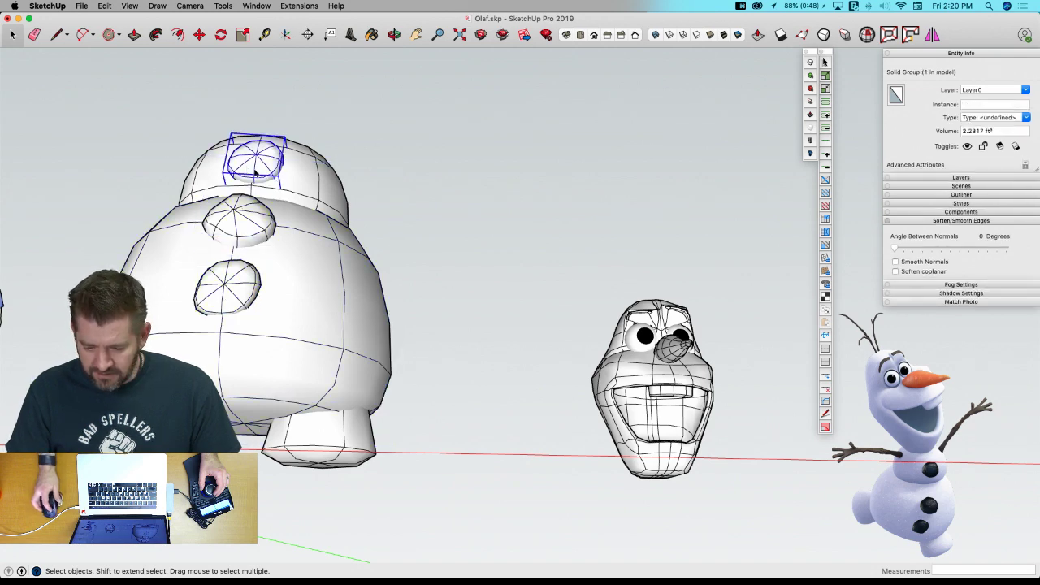
{"action": "left_click", "coordinate": [305, 186]}
{"action": "left_click", "coordinate": [503, 227]}
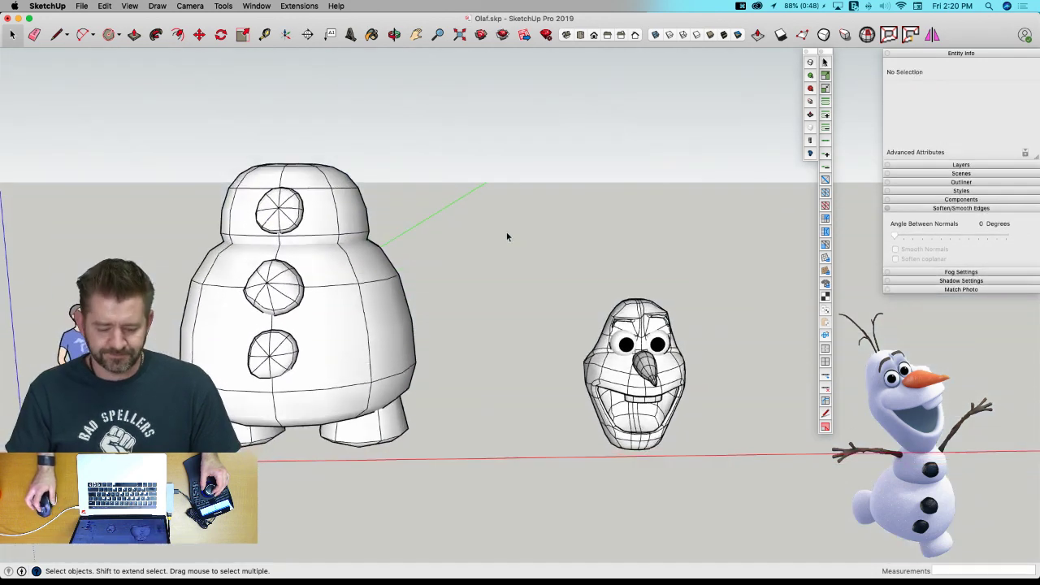
{"action": "left_click", "coordinate": [623, 438]}
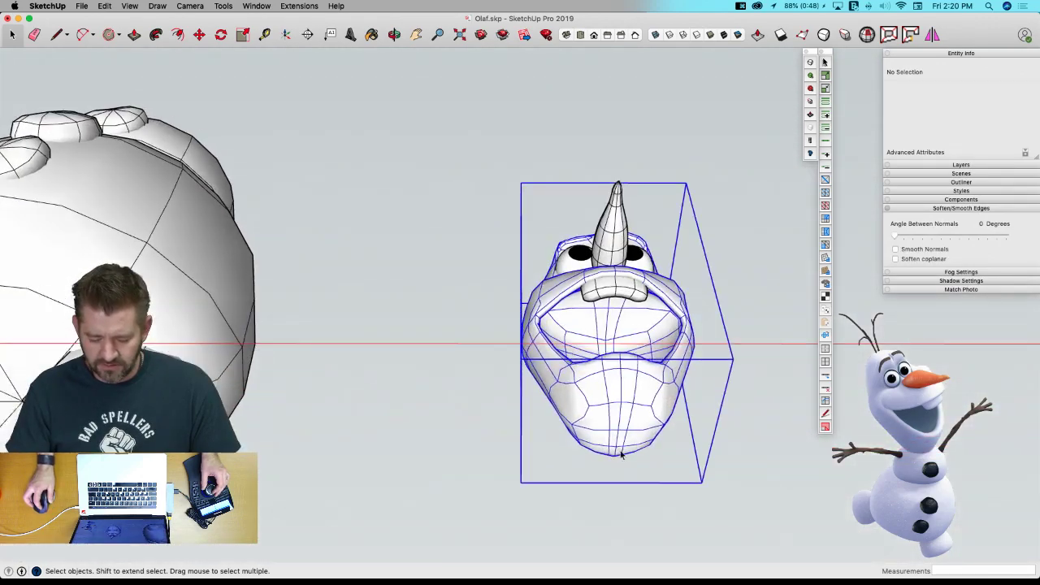
{"action": "key", "text": "m"}
{"action": "middle_click_drag", "start_coordinate": [625, 466], "coordinate": [635, 476]}
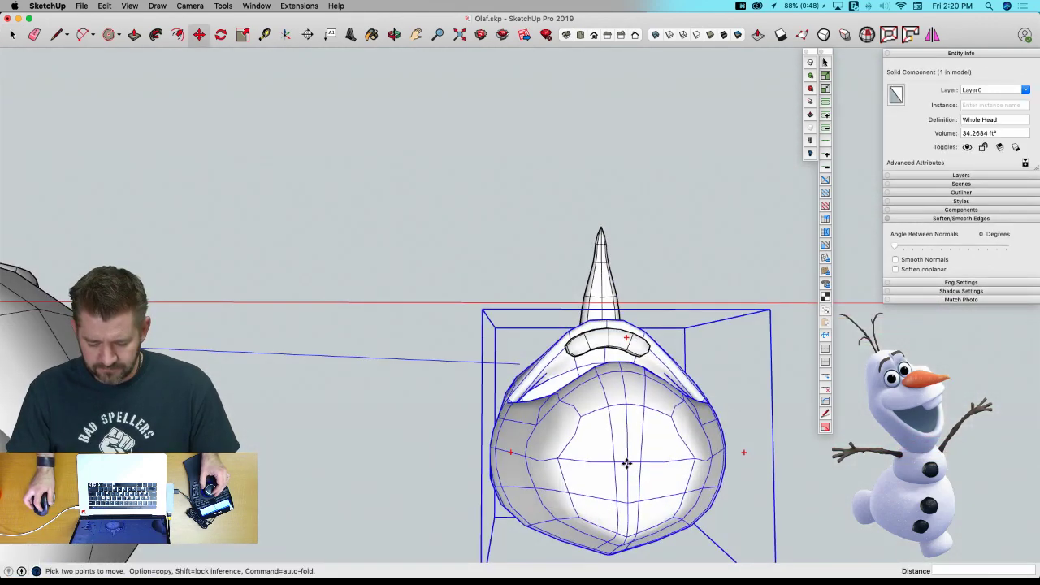
{"action": "left_click", "coordinate": [627, 463]}
{"action": "key", "text": "space"}
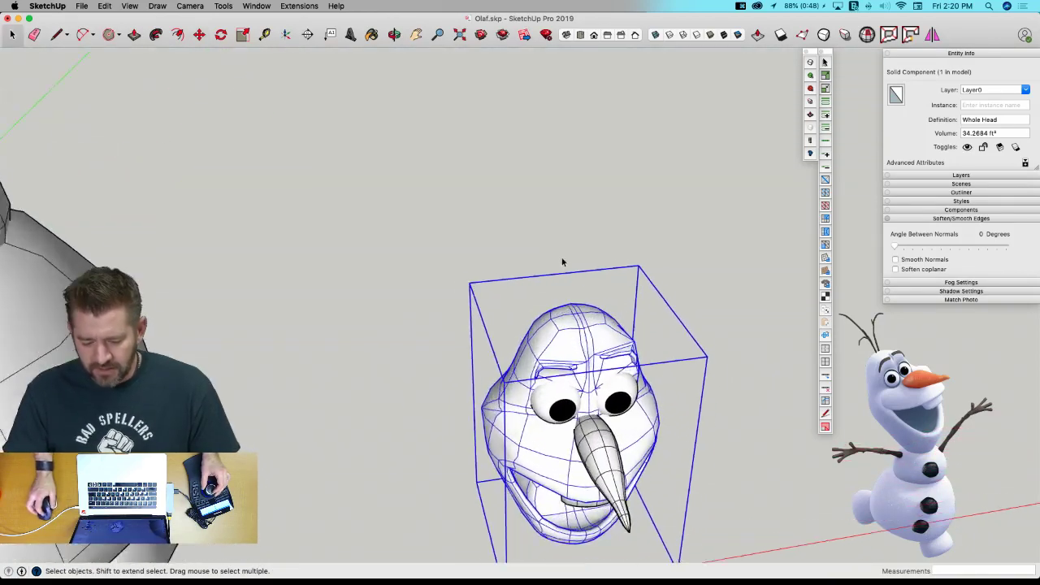
{"action": "scroll", "coordinate": [561, 261], "scroll_direction": "up", "scroll_amount": 5}
{"action": "key", "text": "l"}
{"action": "scroll", "coordinate": [549, 335], "scroll_direction": "up", "scroll_amount": 5}
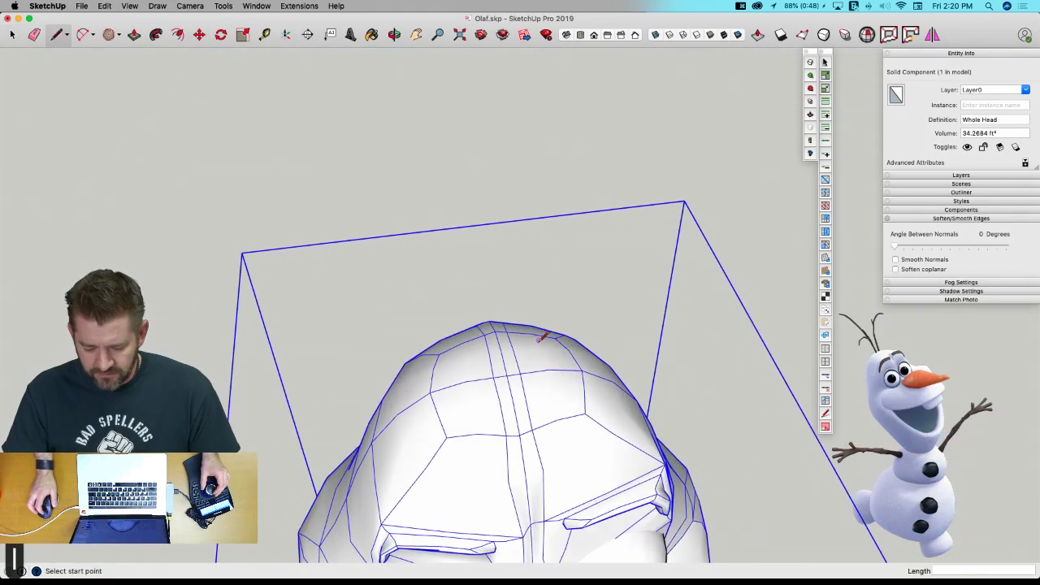
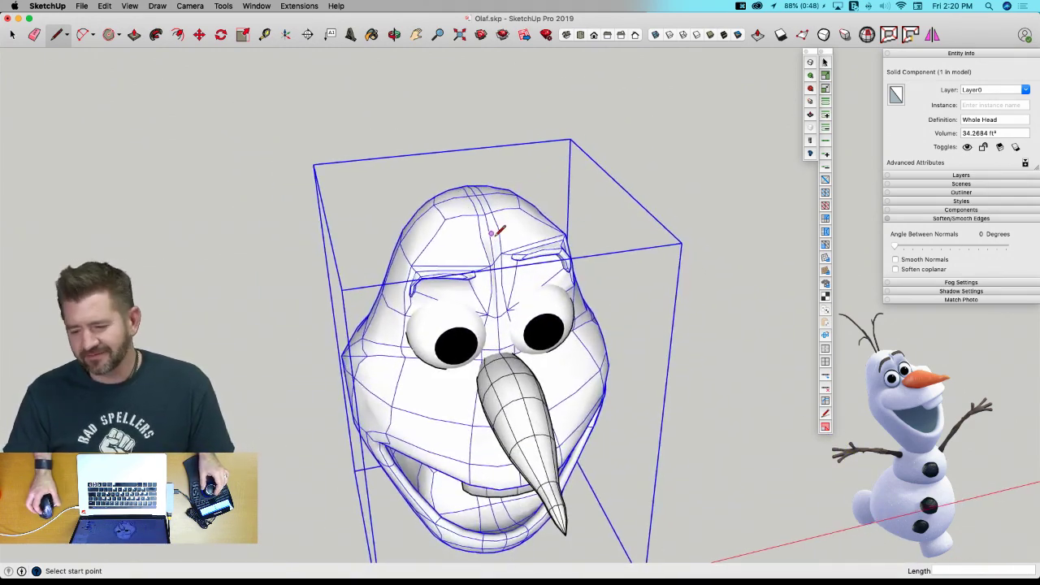
Draw a six-sided polygon with an inscribed radius of about 5 11/16" on the ground beside the head.
{"action": "middle_click_drag", "start_coordinate": [531, 321], "coordinate": [530, 343]}
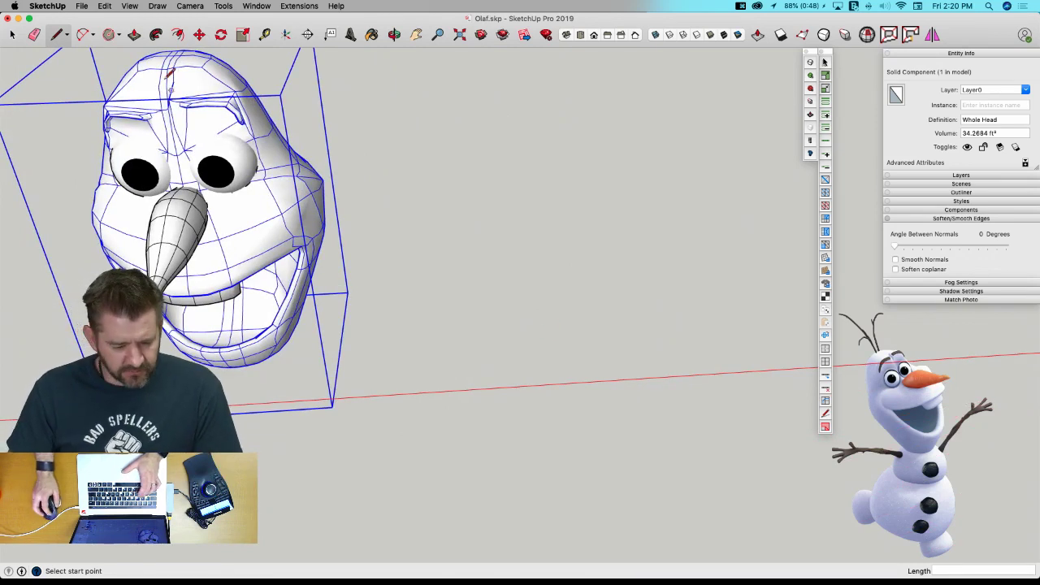
{"action": "left_click", "coordinate": [113, 37]}
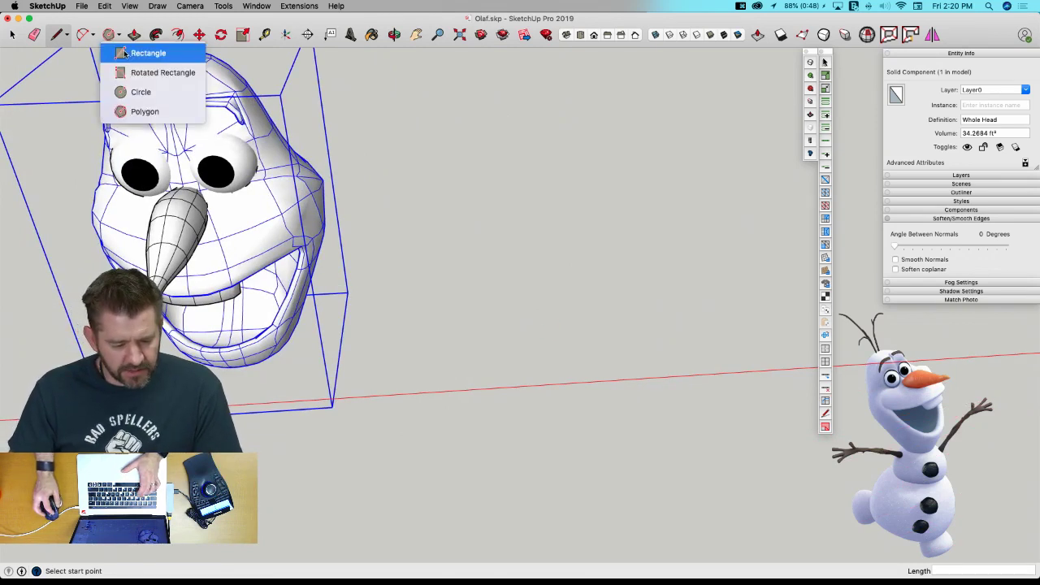
{"action": "left_click", "coordinate": [144, 111]}
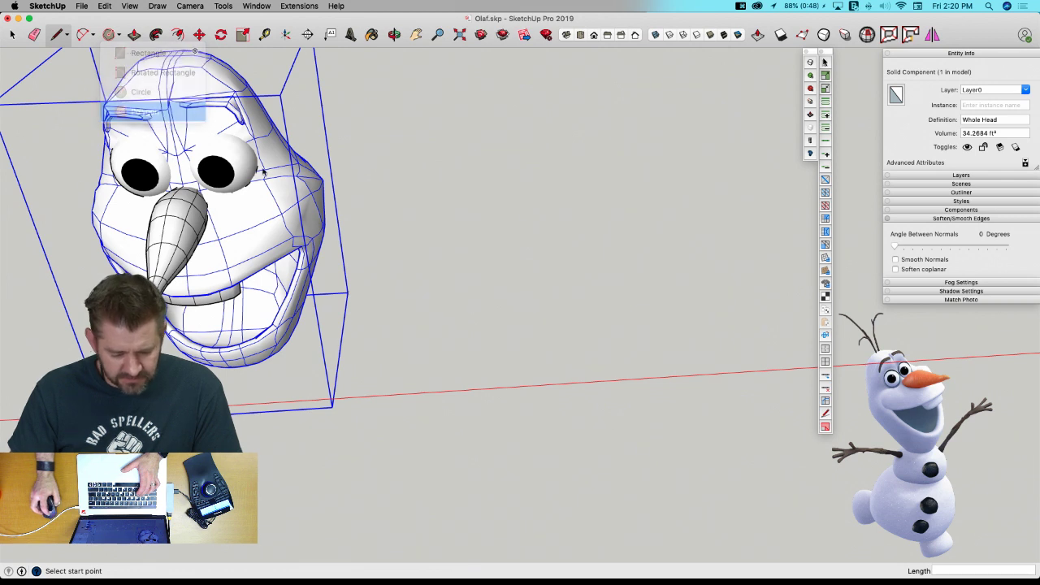
{"action": "type", "text": "6"}
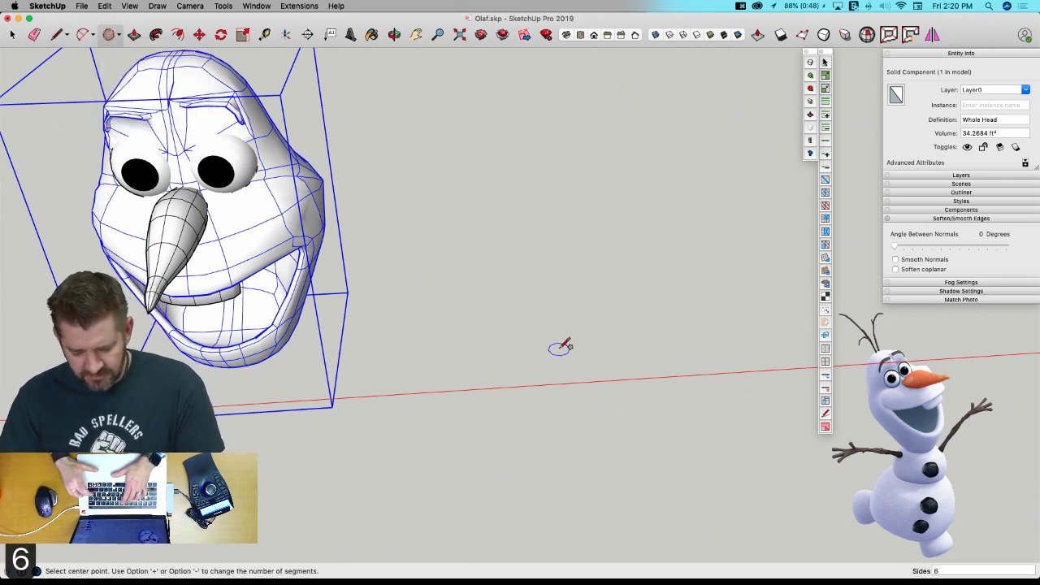
{"action": "key", "text": "Return"}
{"action": "left_click", "coordinate": [535, 314]}
{"action": "left_click", "coordinate": [559, 312]}
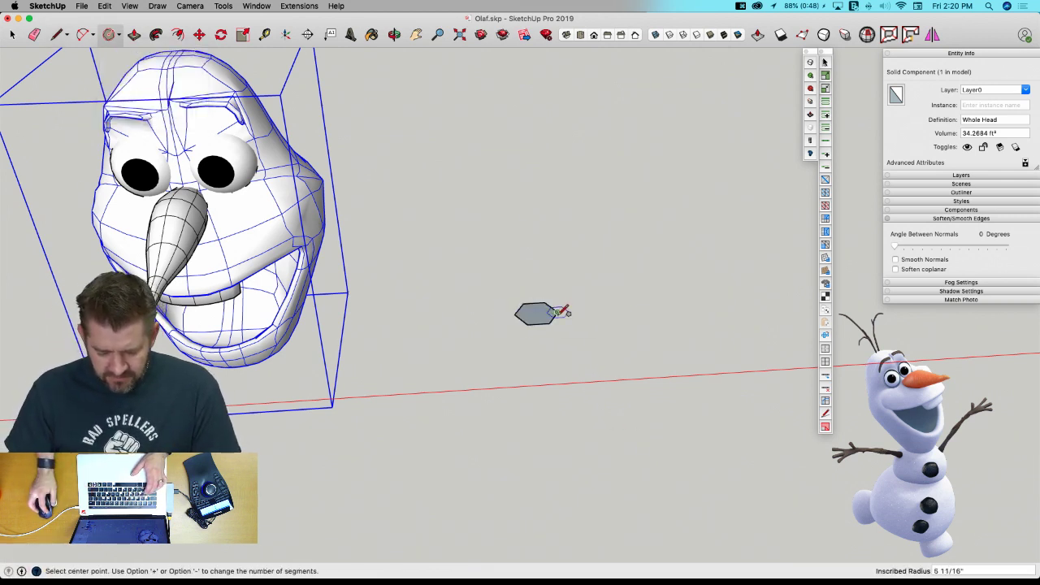
Push/Pull the hexagon up about 7' 1/4" into a tall post.
{"action": "key", "text": "p"}
{"action": "left_click_drag", "start_coordinate": [536, 312], "coordinate": [528, 164]}
{"action": "scroll", "coordinate": [533, 280], "scroll_direction": "down", "scroll_amount": 3}
{"action": "left_click", "coordinate": [529, 166]}
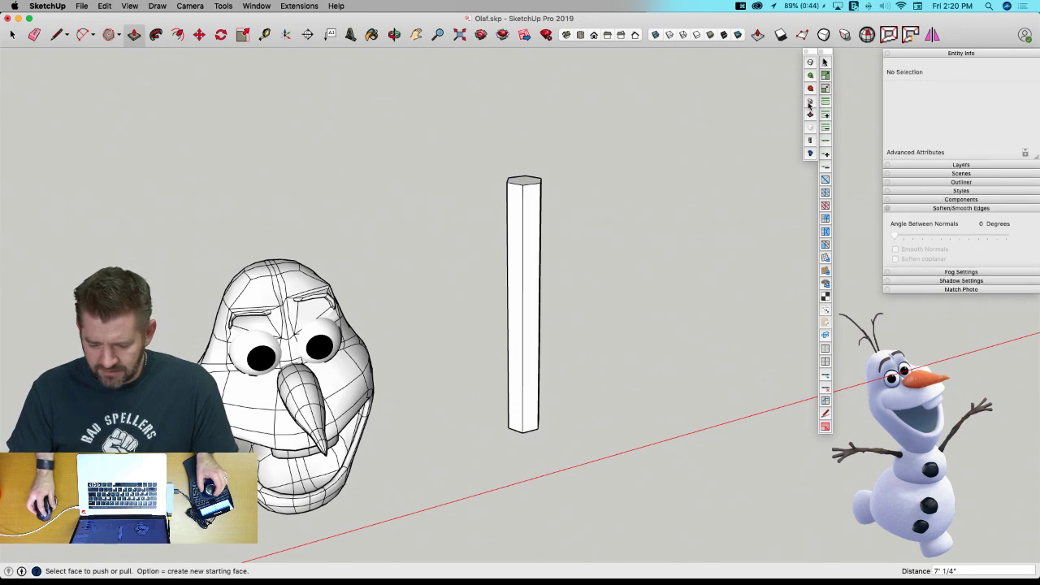
Extrude the post's top face up about 3' 11 13/16" as a new segment, keeping the edge loop between segments.
{"action": "key", "text": "space"}
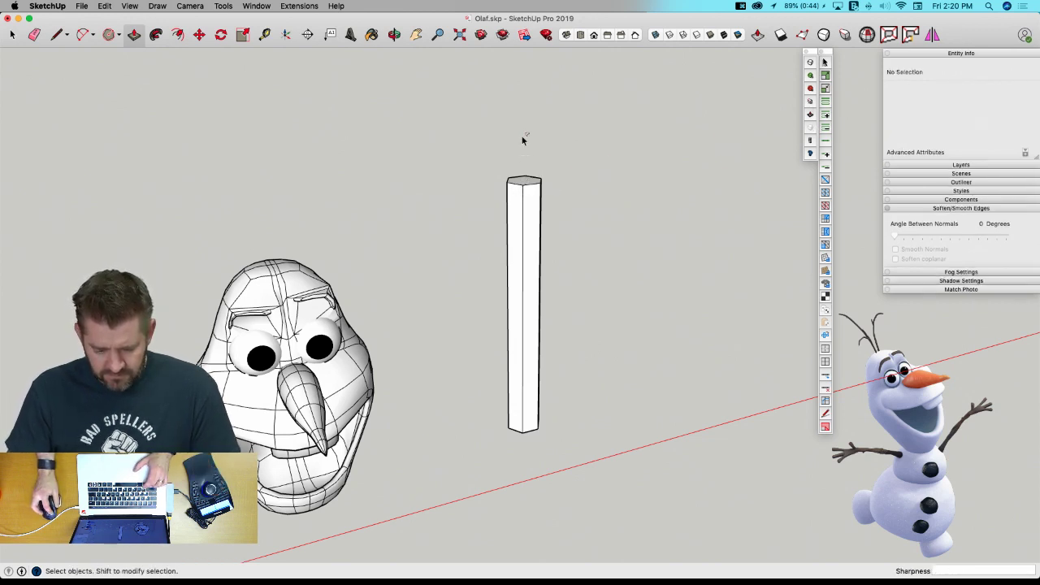
{"action": "left_click", "coordinate": [810, 116]}
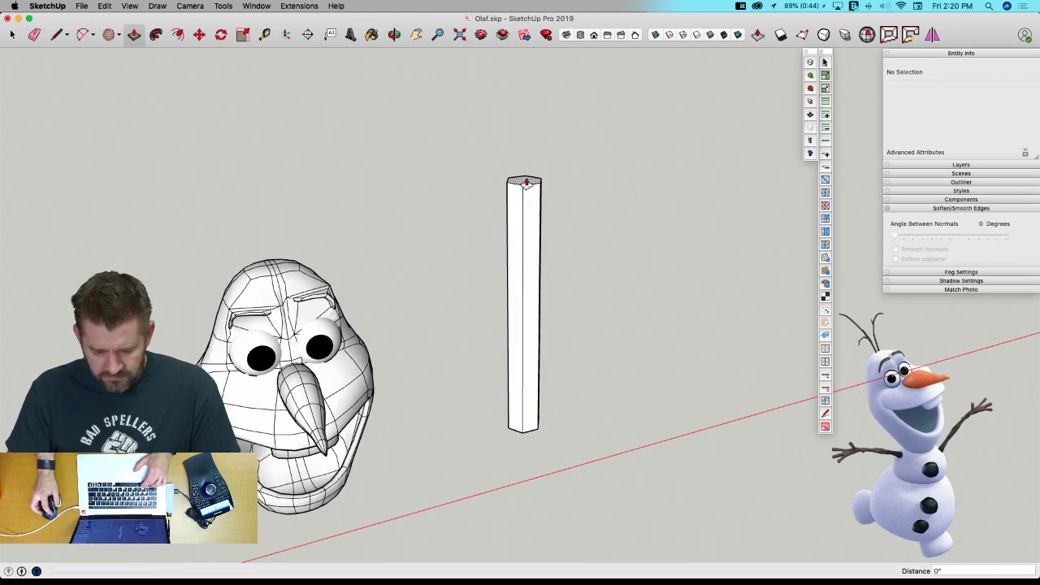
{"action": "mouse_move", "coordinate": [523, 181]}
{"action": "left_mouse_down"}
{"action": "mouse_move", "coordinate": [524, 120]}
{"action": "mouse_move", "coordinate": [515, 143]}
{"action": "mouse_move", "coordinate": [509, 91]}
{"action": "mouse_move", "coordinate": [520, 165]}
{"action": "left_mouse_up"}
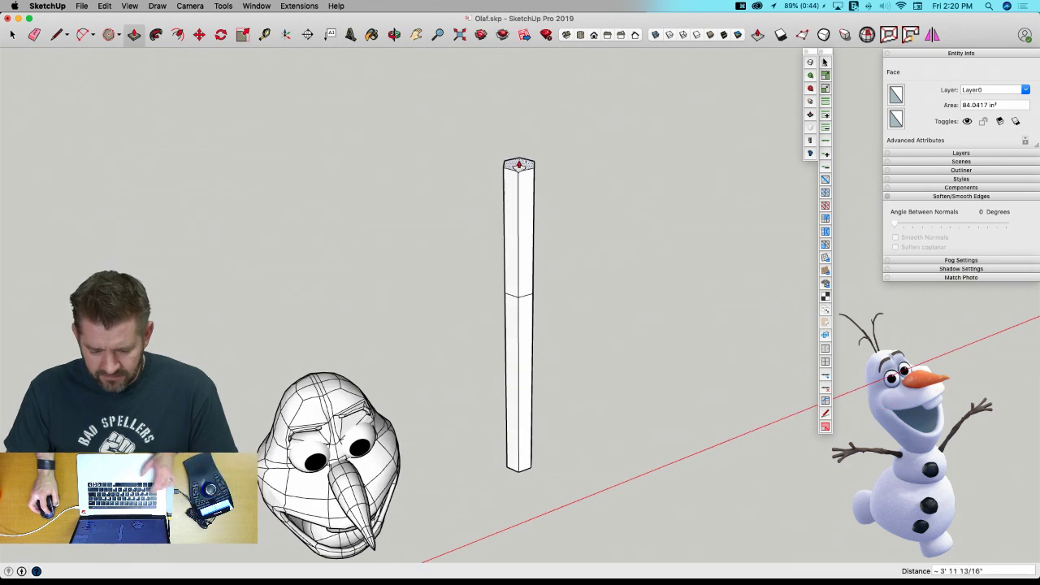
Split a triangular wedge off the top face with lines and extrude the larger remainder up about 3' 8 3/16".
{"action": "key", "text": "l"}
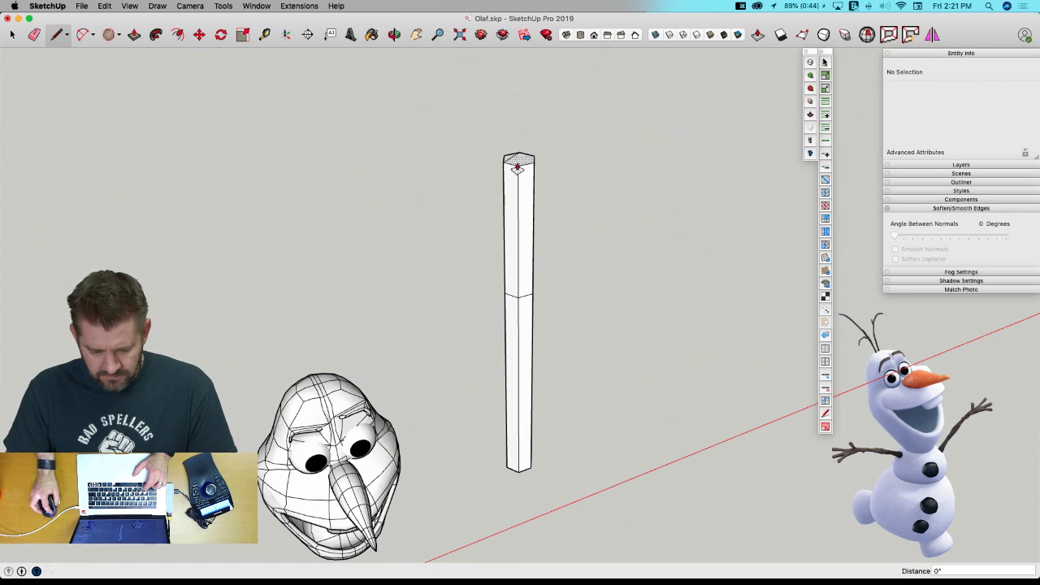
{"action": "left_click", "coordinate": [518, 167]}
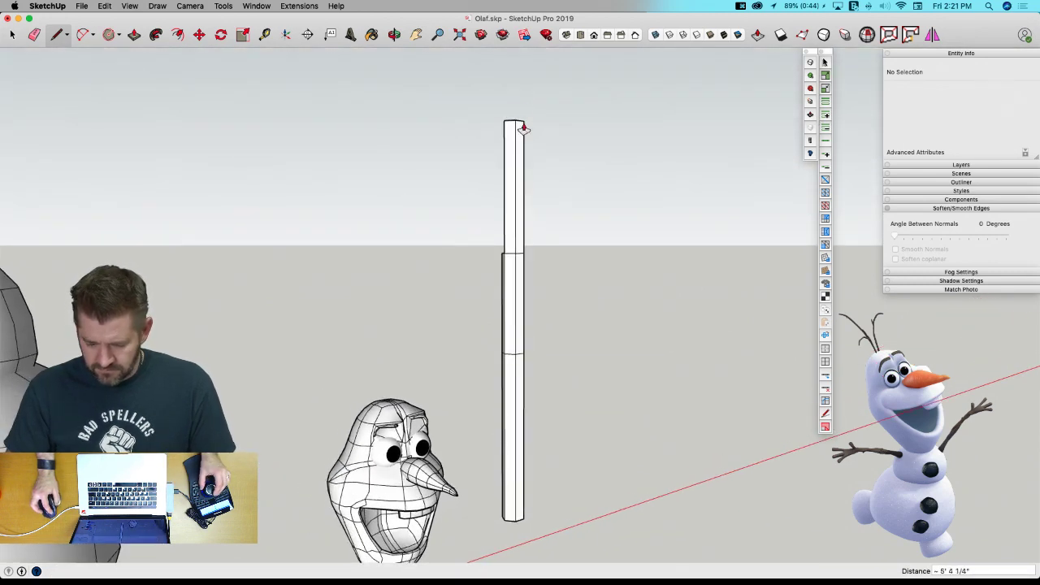
{"action": "left_click", "coordinate": [518, 153]}
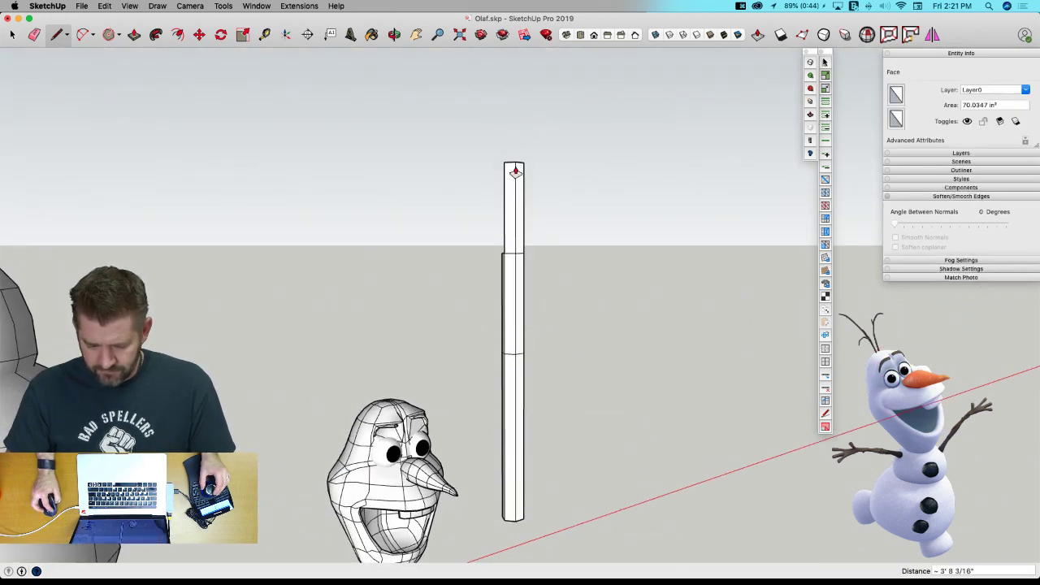
Extrude the larger section's top face up about 3' 9/16" as one more segment.
{"action": "middle_click_drag", "start_coordinate": [514, 185], "coordinate": [512, 197]}
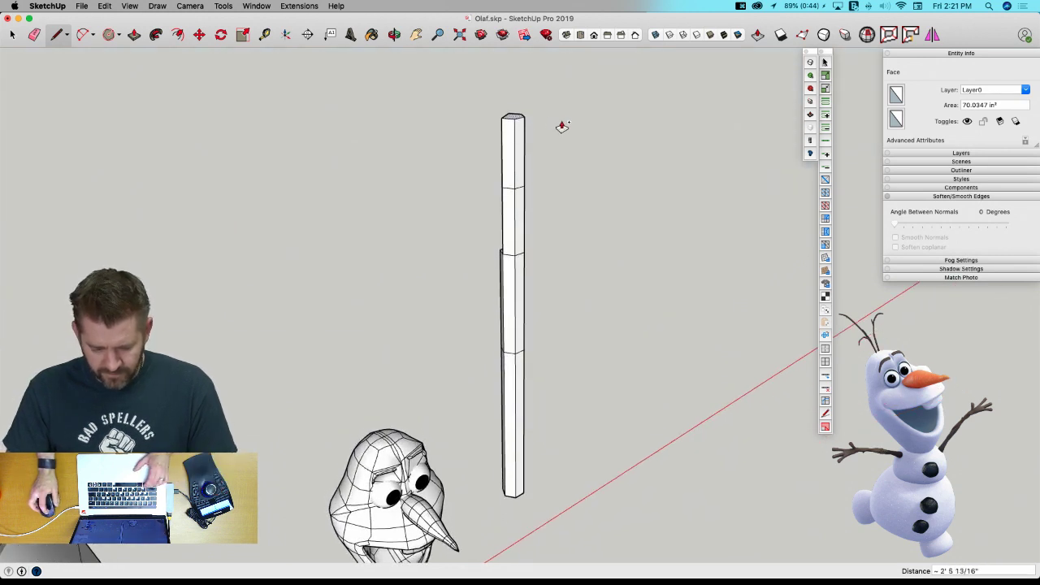
{"action": "key", "text": "space"}
{"action": "key", "text": "p"}
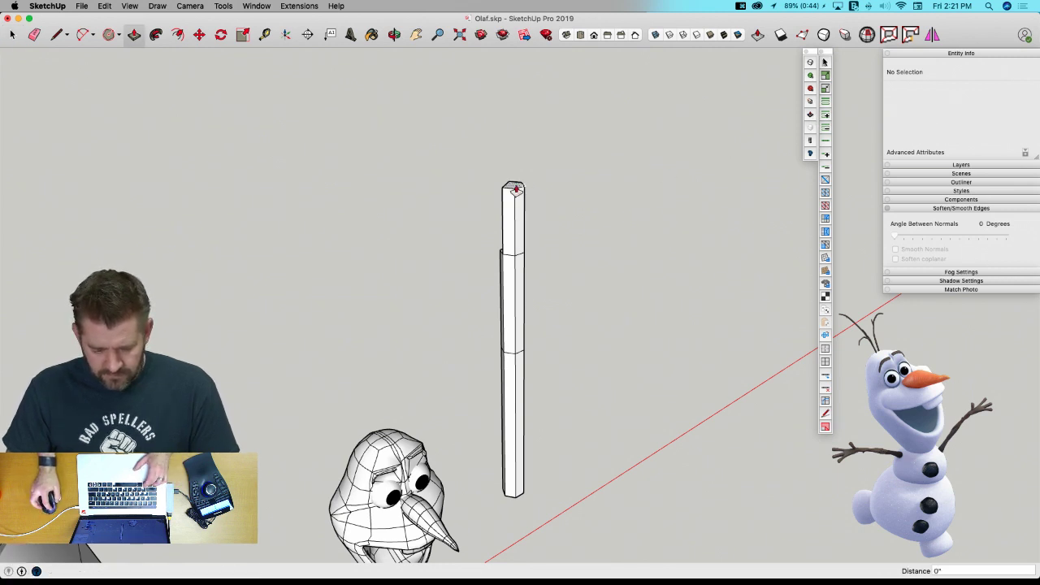
{"action": "left_click", "coordinate": [515, 189]}
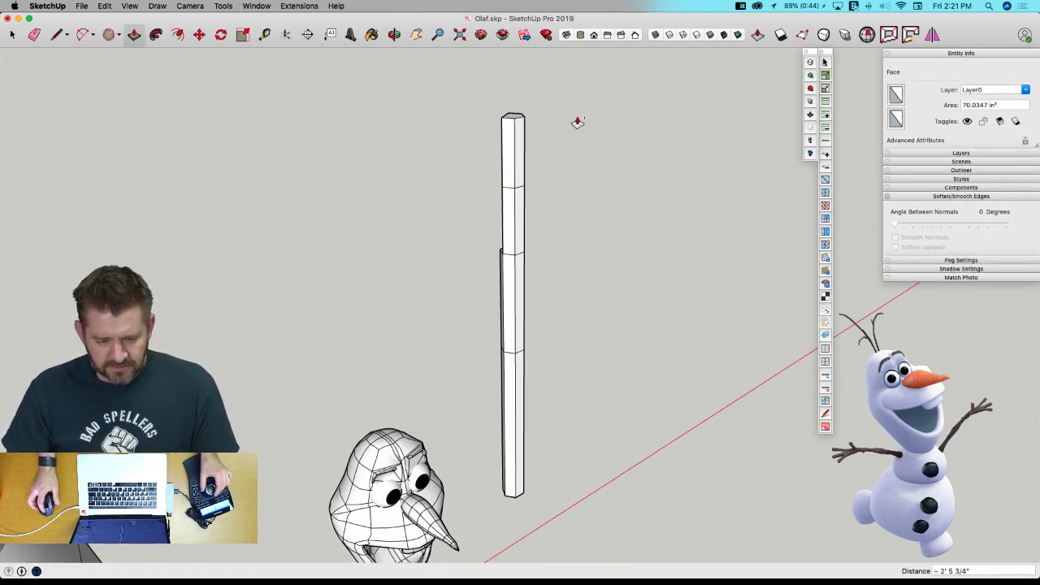
{"action": "scroll", "coordinate": [578, 122], "scroll_direction": "down", "scroll_amount": 1}
{"action": "left_click", "coordinate": [569, 109]}
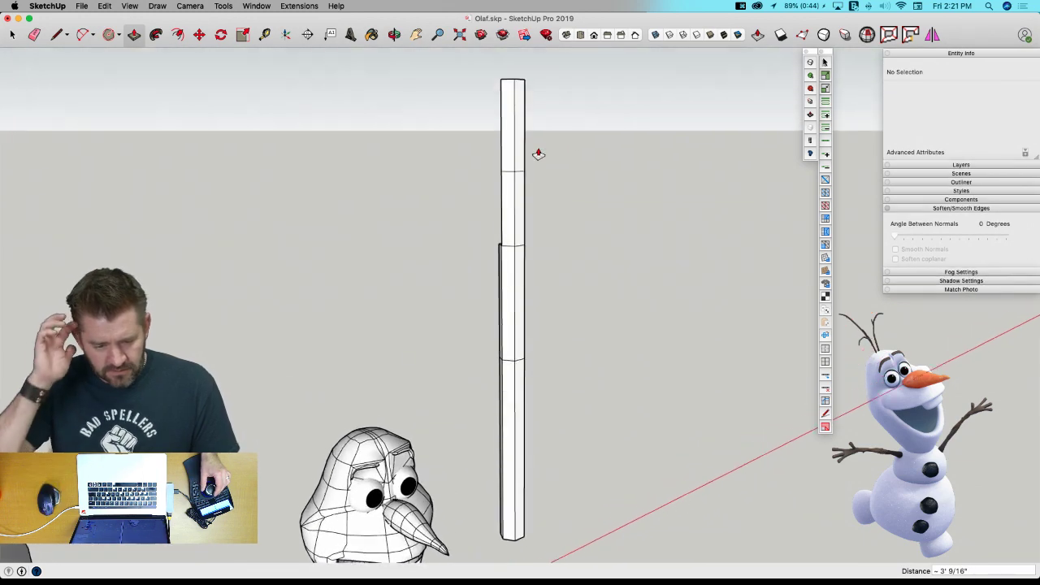
Select the post's vertices above the lowest segment, tilt them with Vertex Tools and shift them sideways about 5 7/8".
{"action": "key", "text": "space"}
{"action": "middle_click_drag", "start_coordinate": [553, 144], "coordinate": [590, 384]}
{"action": "left_click_drag", "start_coordinate": [590, 383], "coordinate": [595, 406]}
{"action": "scroll", "coordinate": [587, 390], "scroll_direction": "up", "scroll_amount": 5}
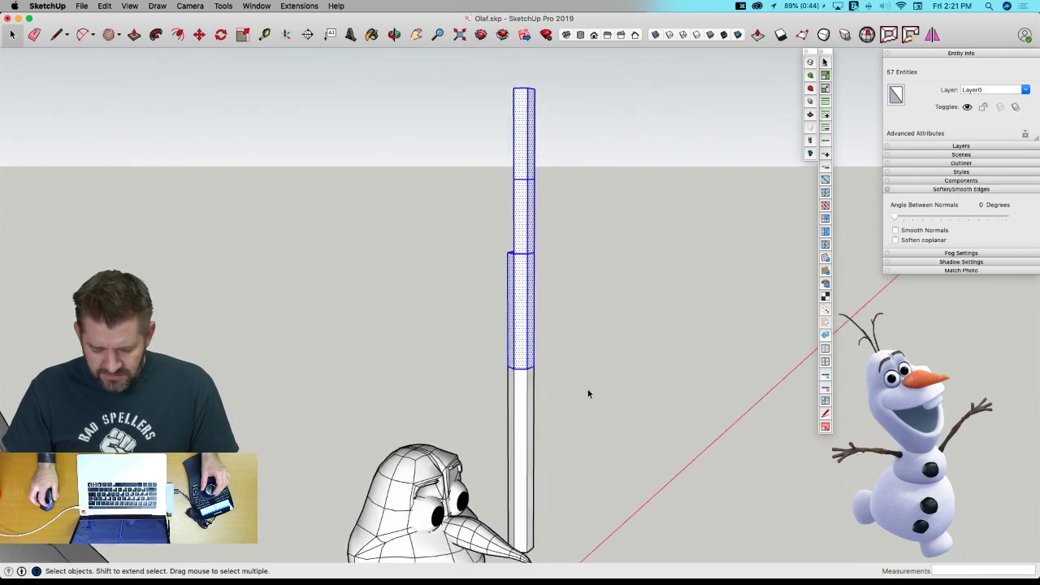
{"action": "key", "text": "q"}
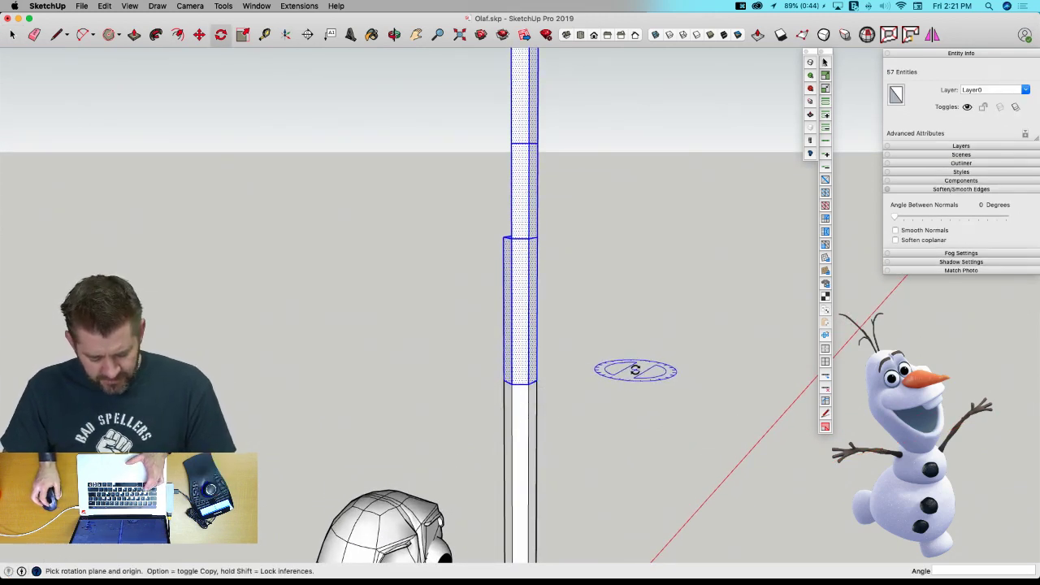
{"action": "key", "text": "v"}
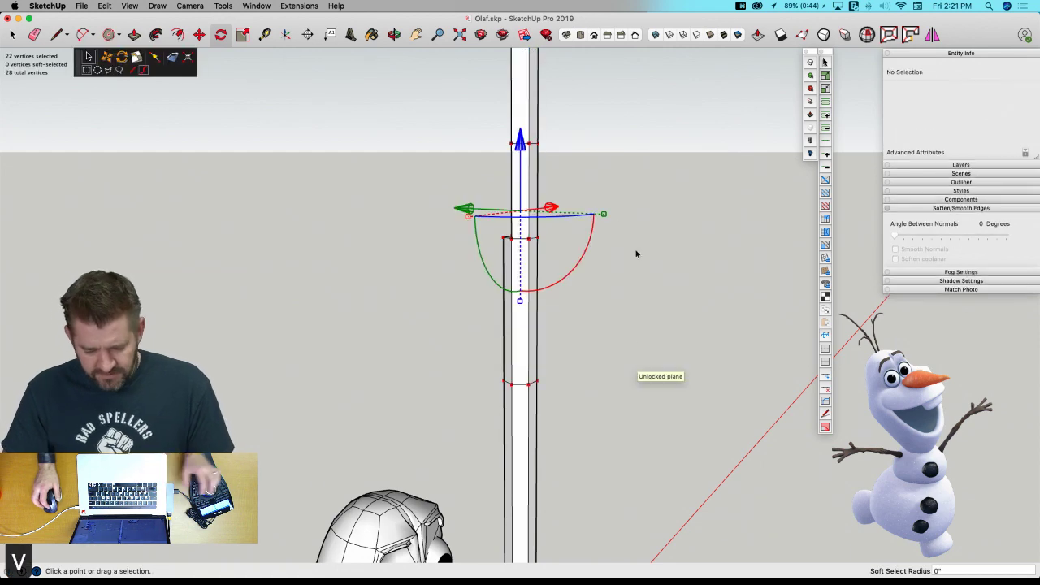
{"action": "middle_click_drag", "start_coordinate": [616, 270], "coordinate": [595, 264]}
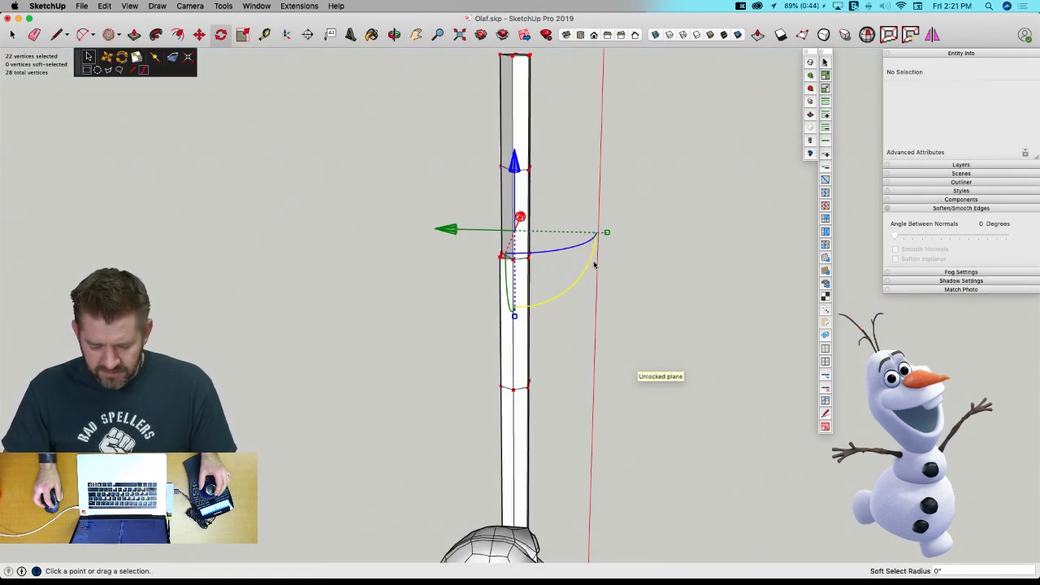
{"action": "left_click_drag", "start_coordinate": [594, 264], "coordinate": [604, 282]}
{"action": "left_click_drag", "start_coordinate": [446, 229], "coordinate": [464, 231]}
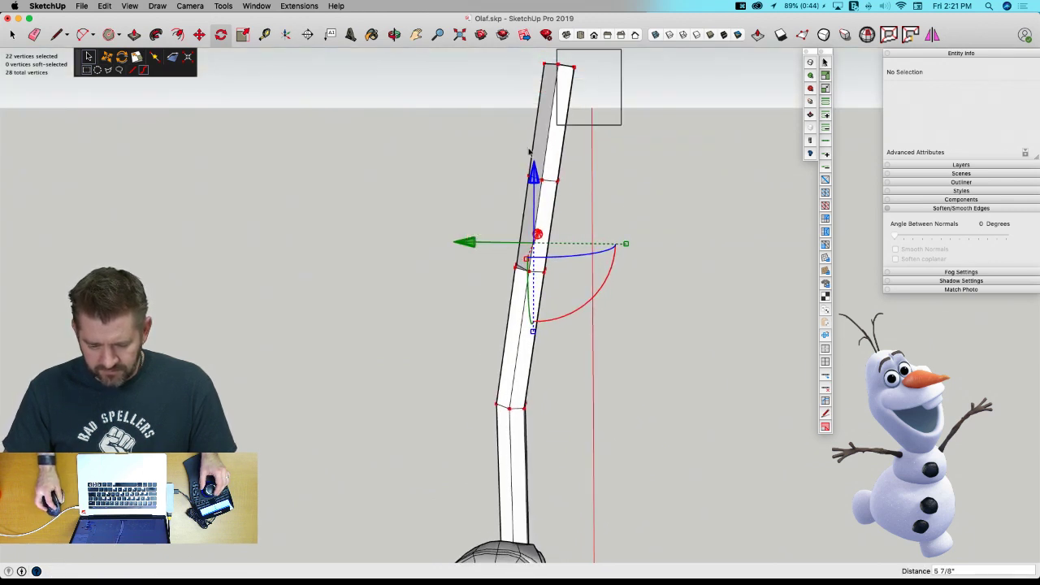
Select the vertices of the topmost segment, rotate them about 20.7 degrees and shift them sideways to continue the bend.
{"action": "left_click_drag", "start_coordinate": [530, 152], "coordinate": [466, 223]}
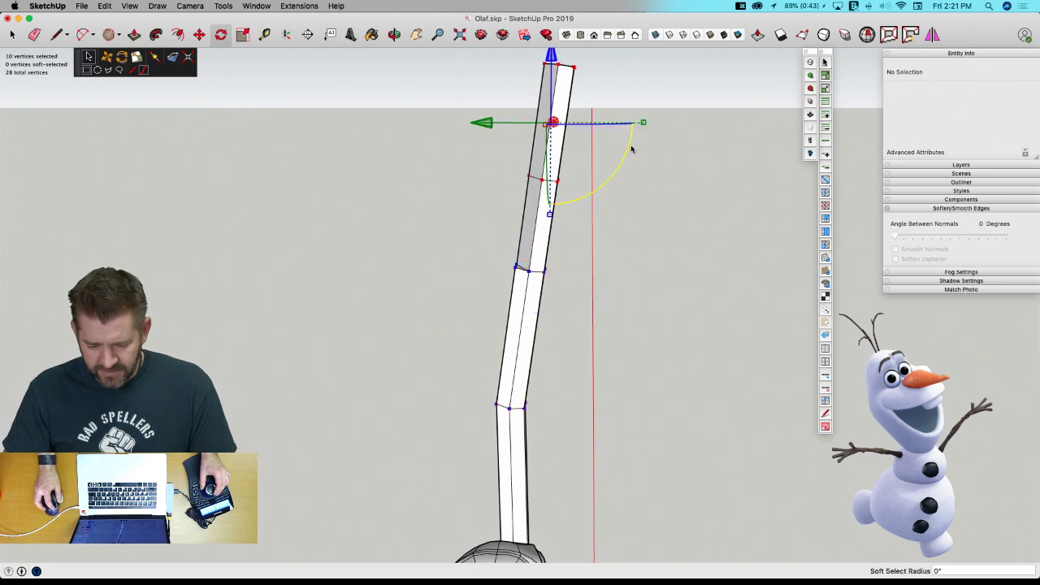
{"action": "left_click_drag", "start_coordinate": [633, 148], "coordinate": [622, 175]}
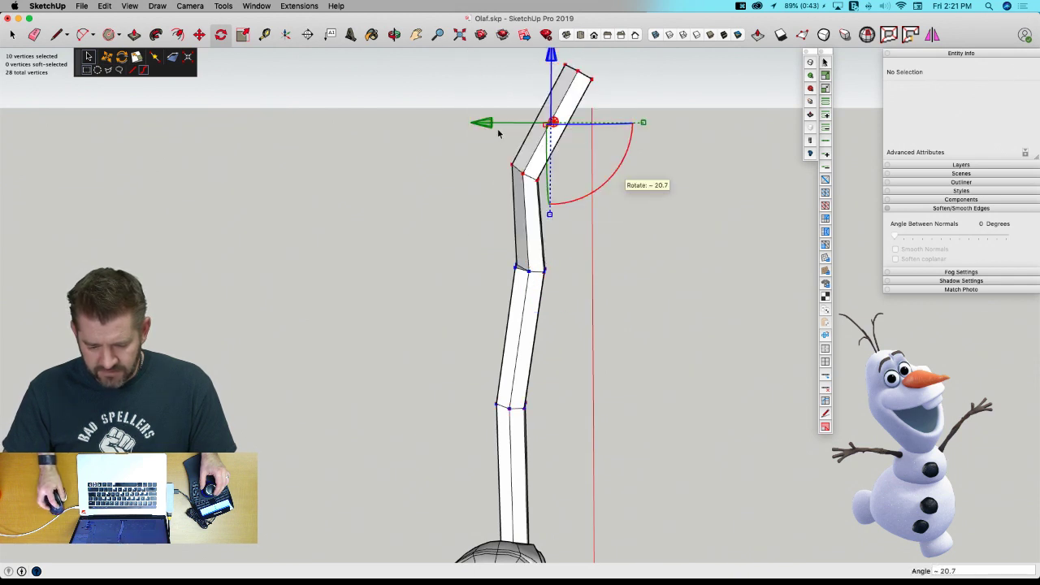
{"action": "left_click_drag", "start_coordinate": [501, 126], "coordinate": [558, 127]}
Tilt the five end vertices of the bent post, pull the tip farther outward and clear the selection.
{"action": "left_click_drag", "start_coordinate": [693, 116], "coordinate": [683, 135]}
{"action": "left_click_drag", "start_coordinate": [551, 81], "coordinate": [562, 87]}
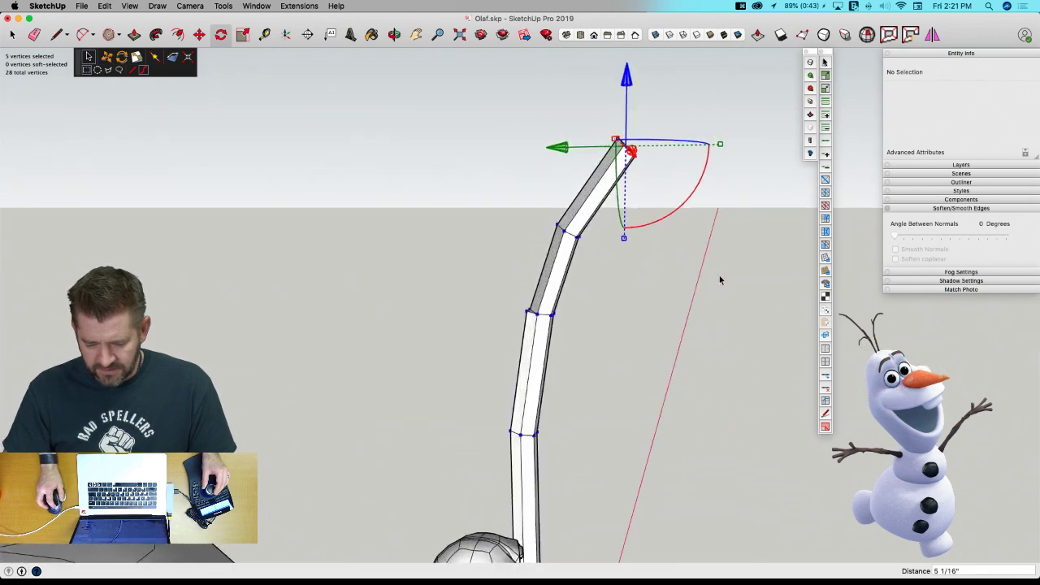
{"action": "left_click_drag", "start_coordinate": [557, 153], "coordinate": [706, 266]}
{"action": "left_click", "coordinate": [700, 276]}
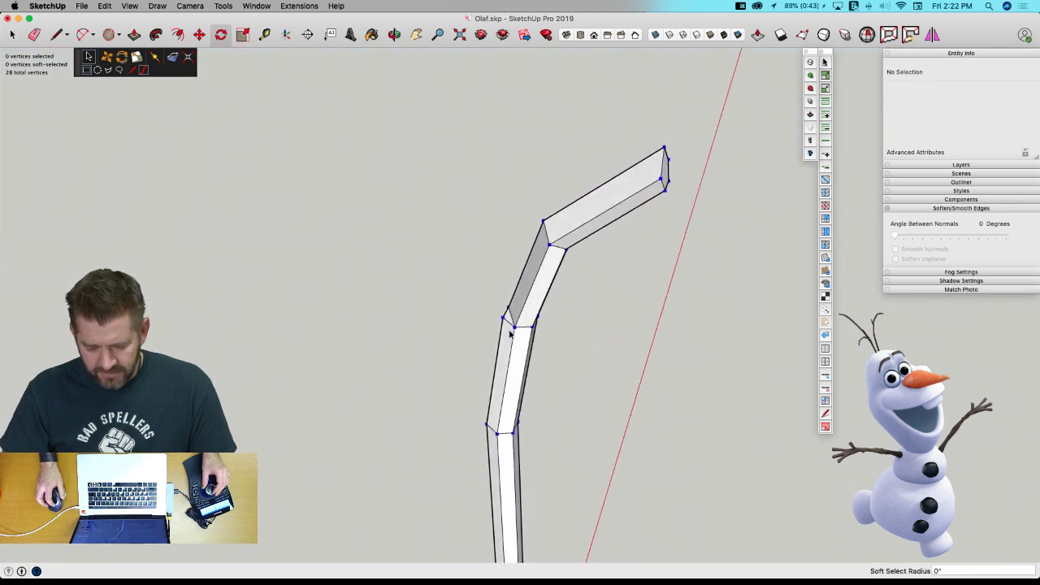
{"action": "scroll", "coordinate": [505, 333], "scroll_direction": "up", "scroll_amount": 5}
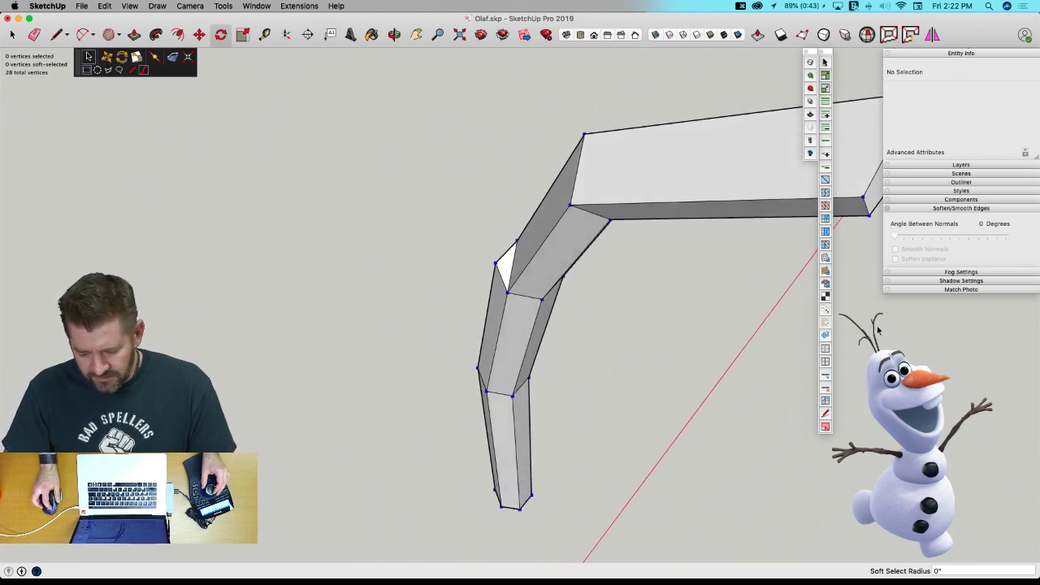
{"action": "scroll", "coordinate": [499, 281], "scroll_direction": "up", "scroll_amount": 5}
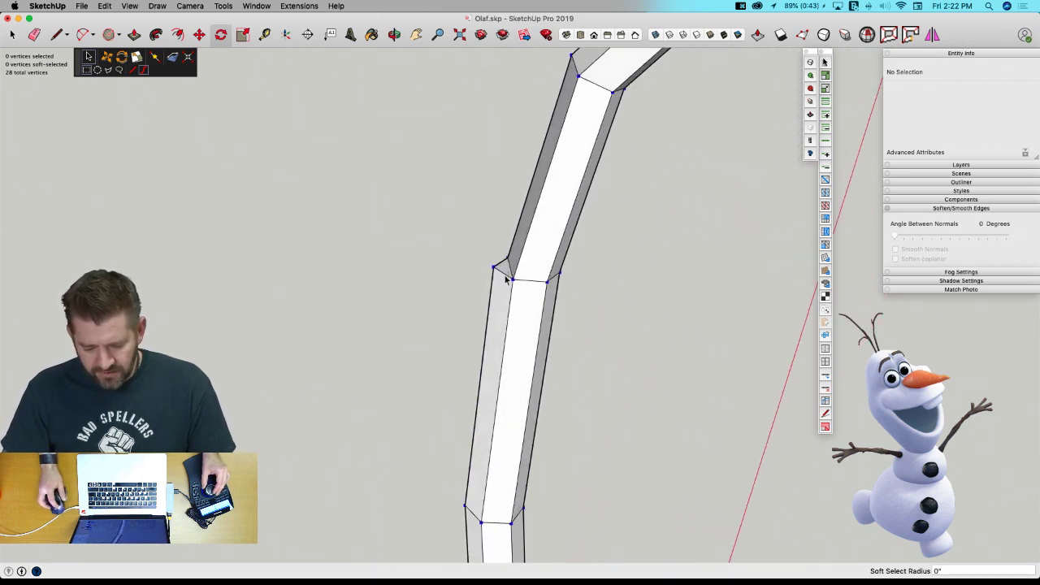
{"action": "scroll", "coordinate": [512, 274], "scroll_direction": "up", "scroll_amount": 1}
{"action": "key", "text": "space"}
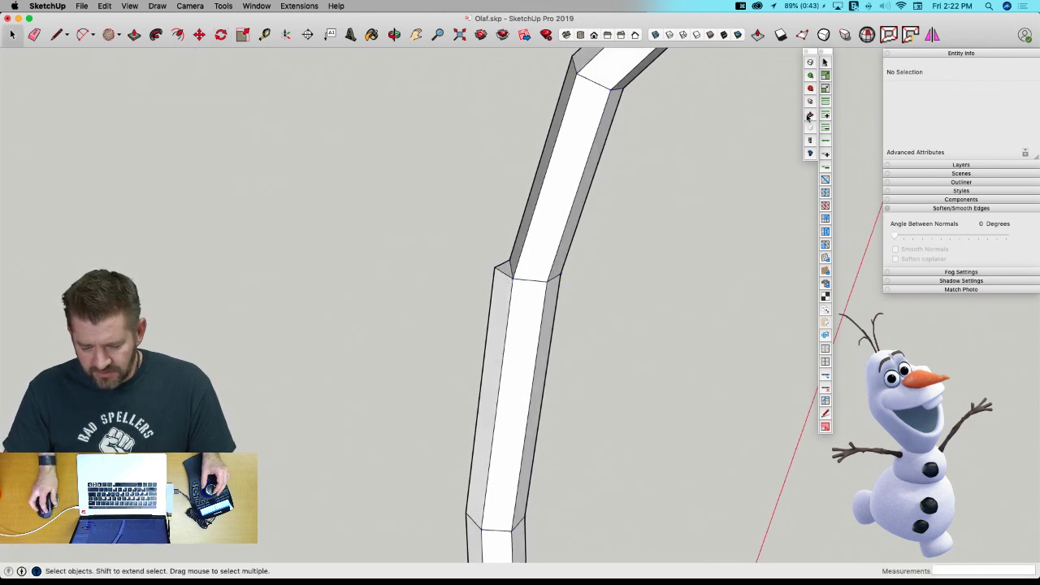
{"action": "left_click", "coordinate": [810, 116]}
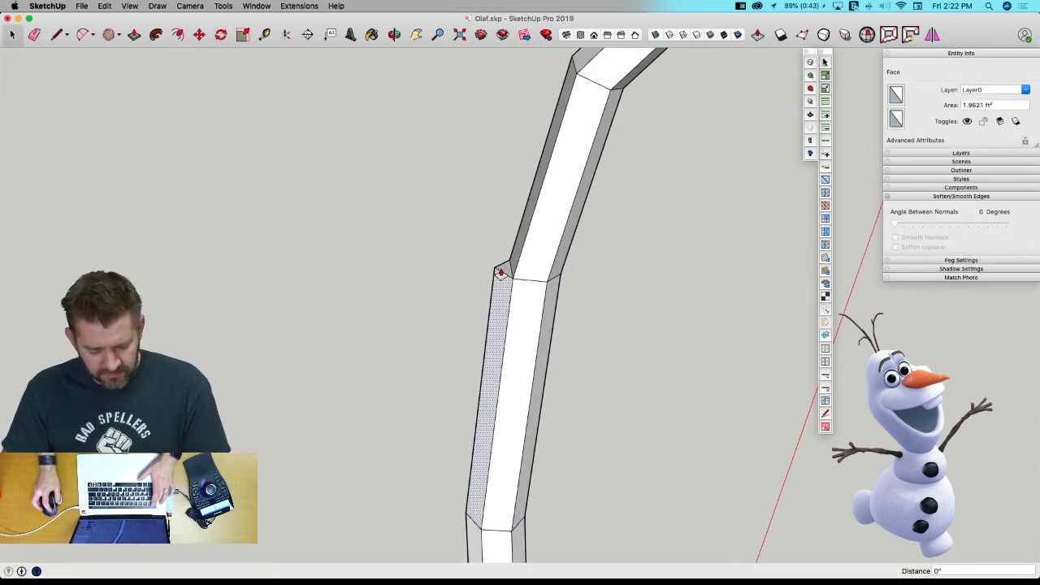
{"action": "left_click", "coordinate": [502, 273]}
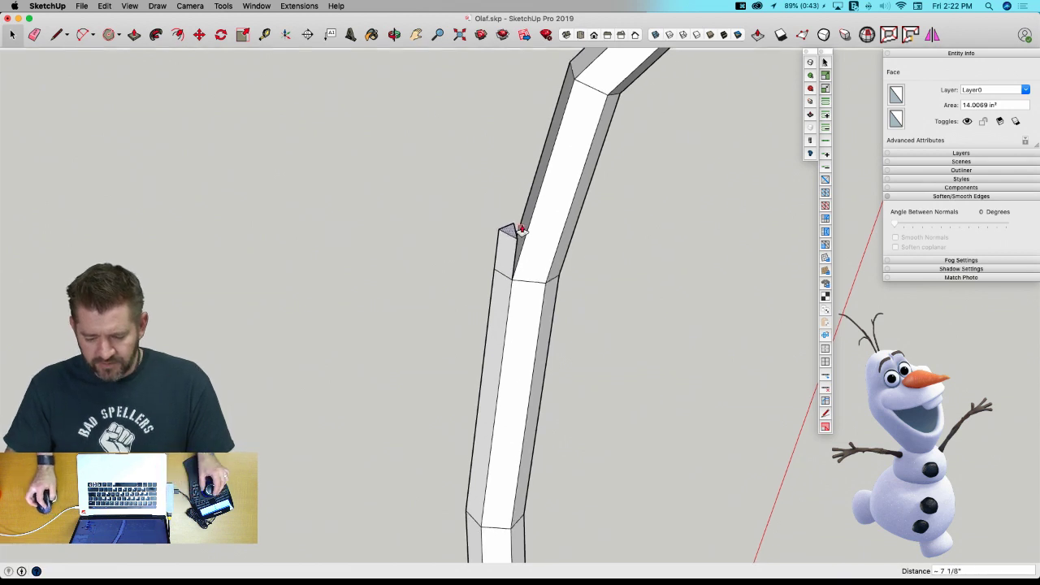
{"action": "scroll", "coordinate": [521, 219], "scroll_direction": "down", "scroll_amount": 2}
{"action": "key", "text": "Escape"}
{"action": "key", "text": "space"}
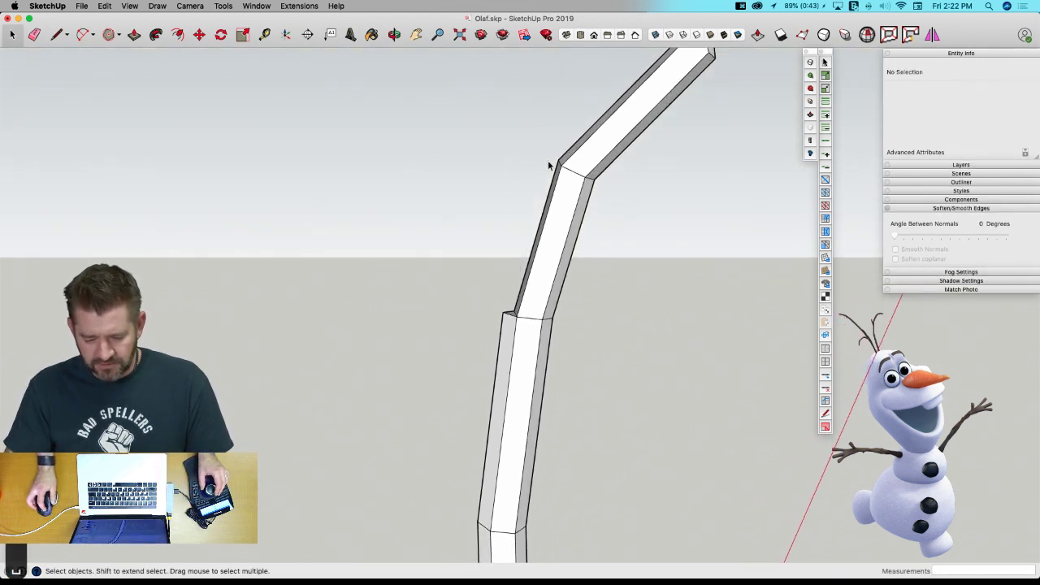
Extrude the exposed ledge face beside the bent stem about 2' 7 9/16" to start a side branch.
{"action": "key", "text": "m"}
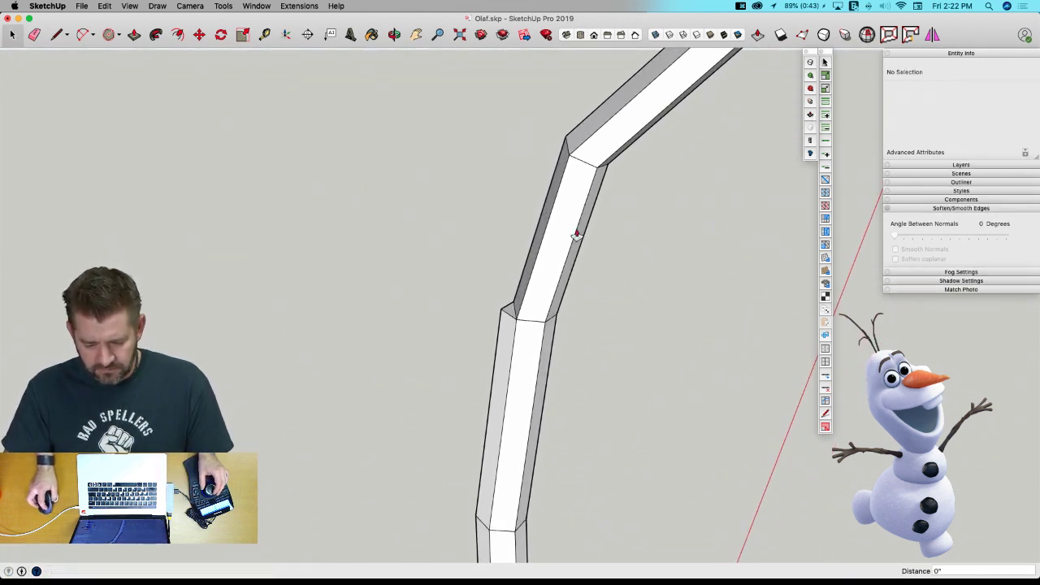
{"action": "left_click", "coordinate": [511, 316]}
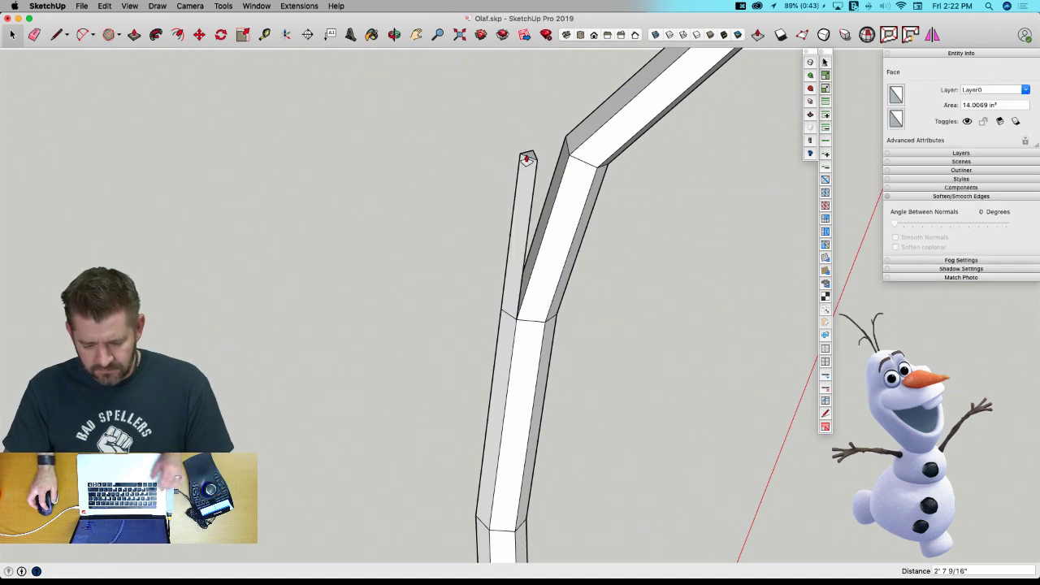
{"action": "left_click", "coordinate": [526, 159]}
{"action": "key", "text": "space"}
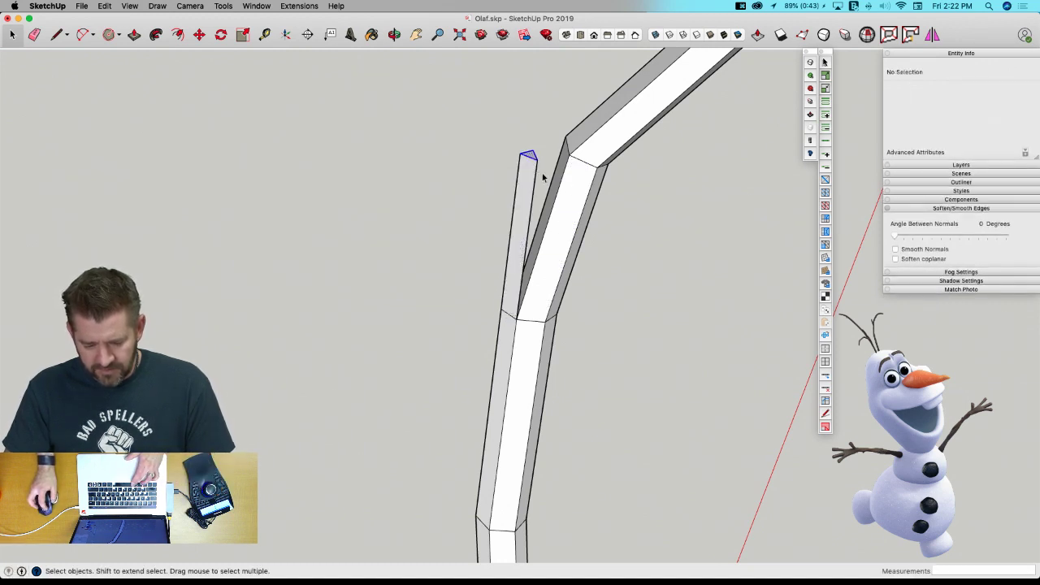
Move the side branch's three end vertices about 10 13/16" away from the main stem with Vertex Tools and clear the selection.
{"action": "key", "text": "v"}
{"action": "left_click_drag", "start_coordinate": [472, 152], "coordinate": [418, 156]}
{"action": "key", "text": "space"}
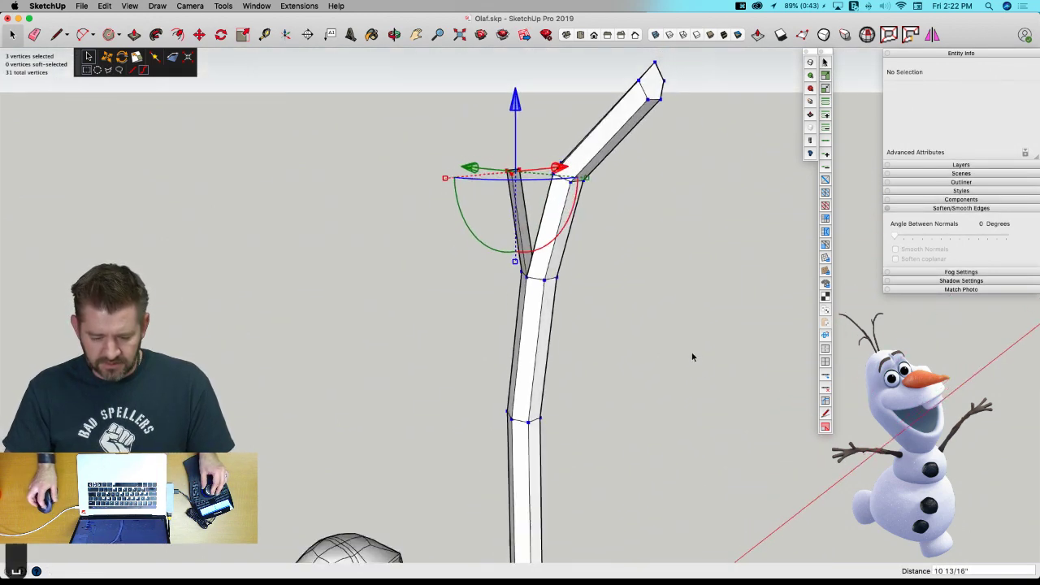
{"action": "key", "text": "space"}
{"action": "left_click", "coordinate": [661, 358]}
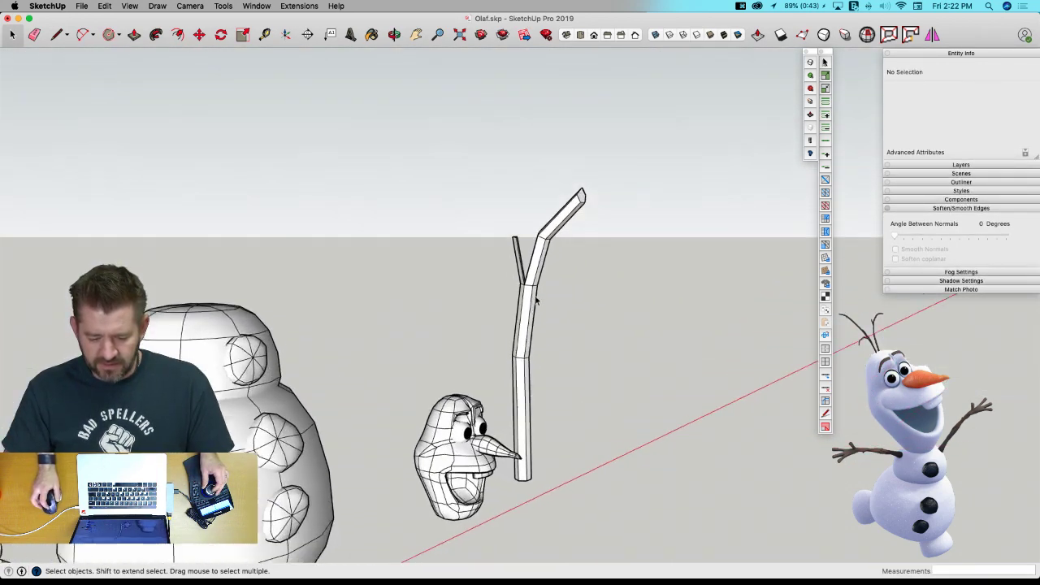
Select all of the twig's connected geometry and make it a component named Twig 1.
{"action": "left_click", "coordinate": [533, 333]}
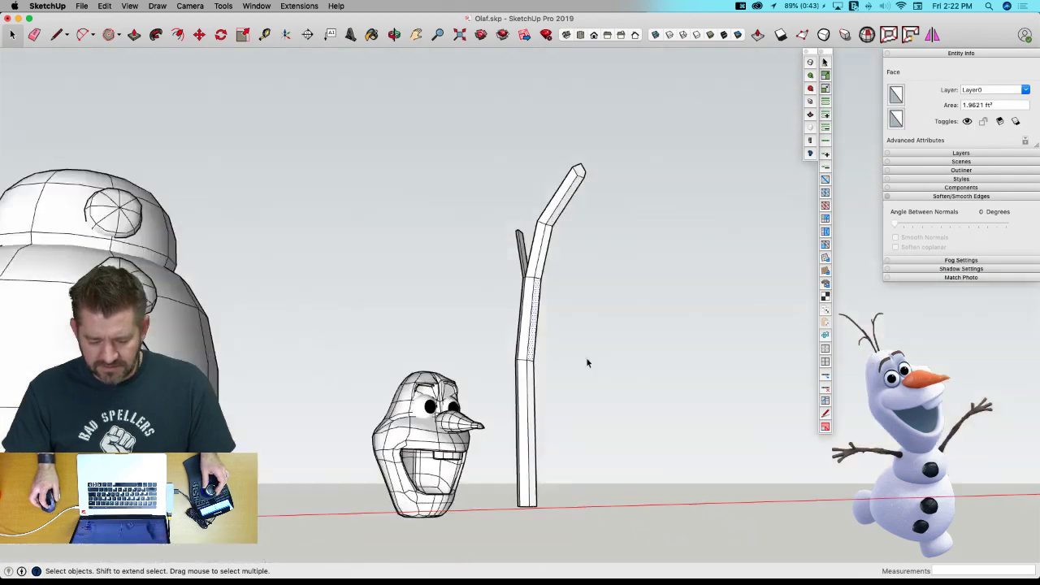
{"action": "mouse_move", "coordinate": [588, 364]}
{"action": "middle_mouse_down"}
{"action": "mouse_move", "coordinate": [573, 411]}
{"action": "mouse_move", "coordinate": [534, 404]}
{"action": "mouse_move", "coordinate": [537, 355]}
{"action": "middle_mouse_up"}
{"action": "key", "text": "l"}
{"action": "key", "text": "space"}
{"action": "triple_click", "coordinate": [536, 354]}
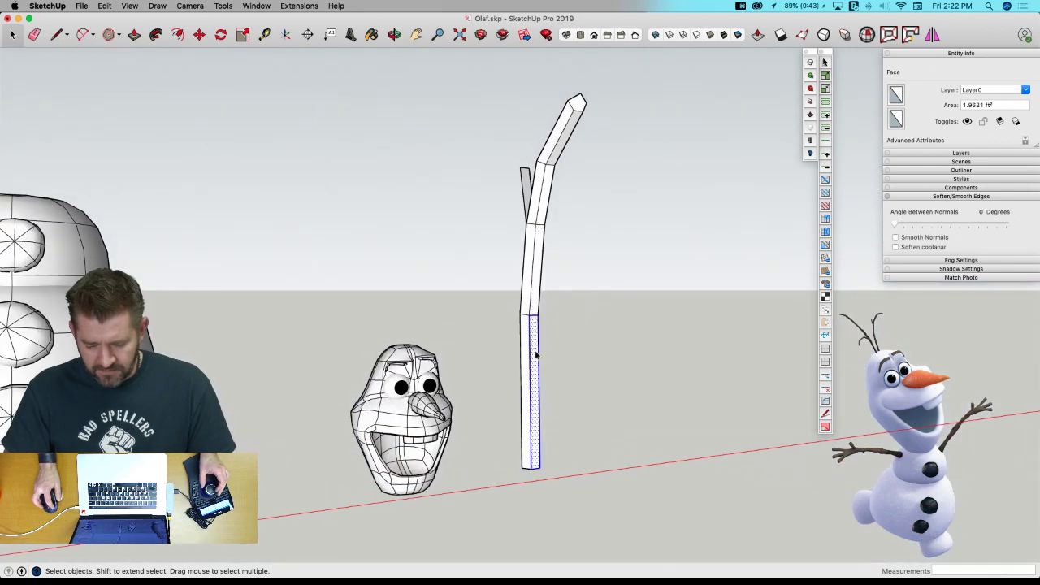
{"action": "right_click", "coordinate": [536, 354]}
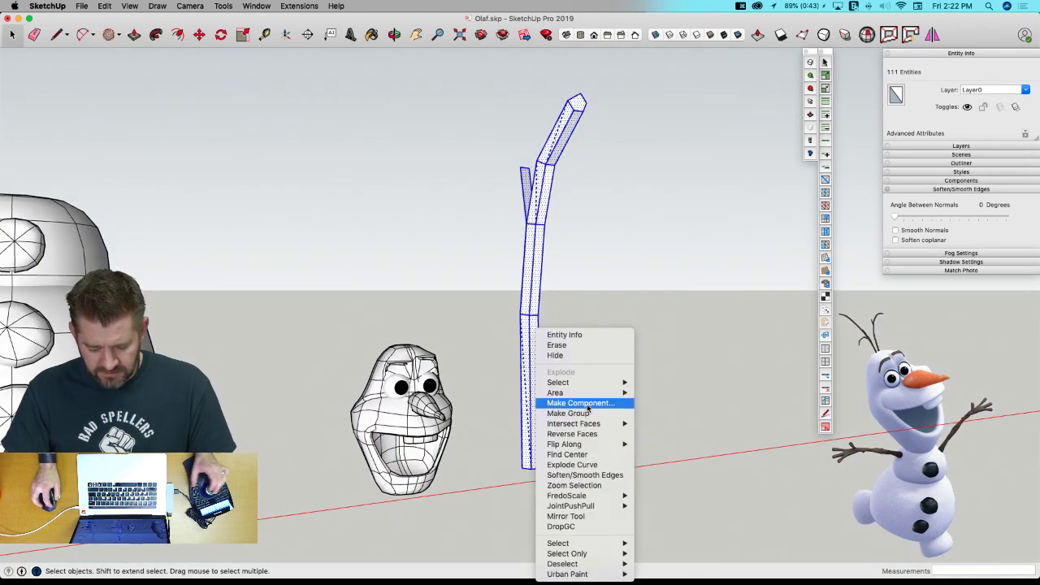
{"action": "left_click", "coordinate": [587, 404]}
{"action": "type", "text": "Twi"}
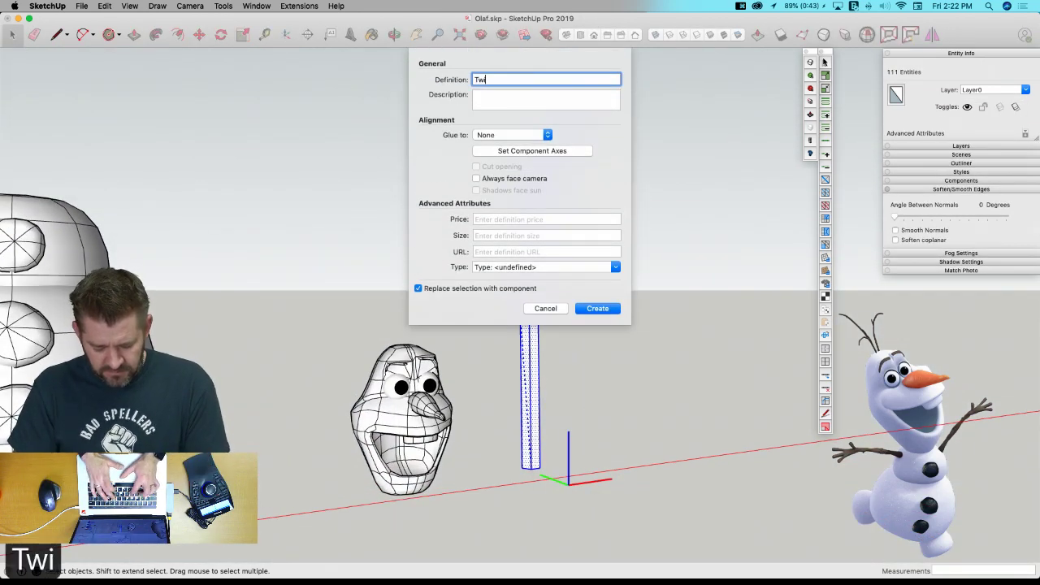
{"action": "type", "text": "g 1"}
{"action": "key", "text": "Return"}
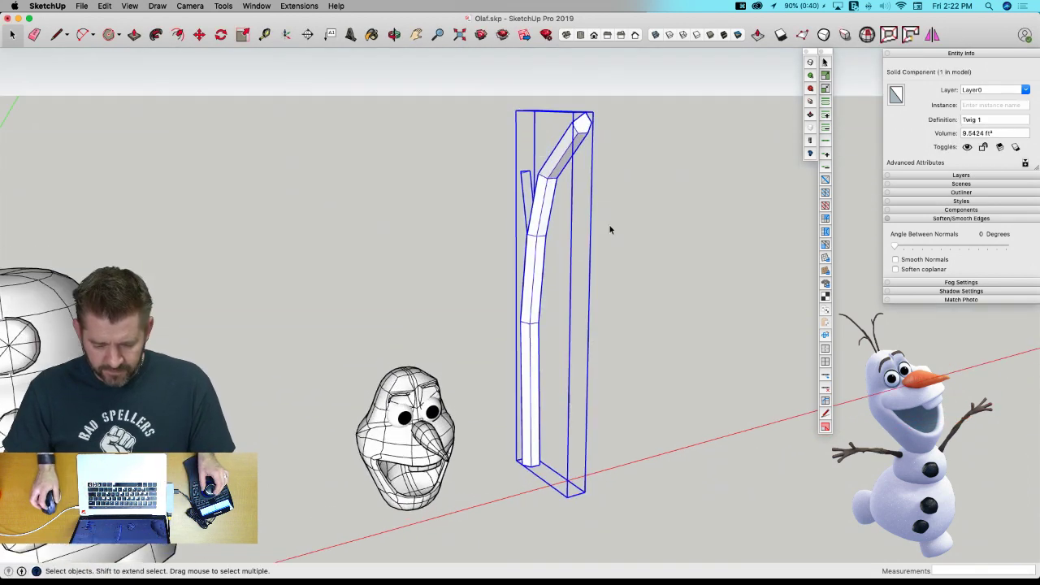
Preview the twig in its smooth subdivided form, inspect the fork, and return to the low-poly cage.
{"action": "key", "text": "u"}
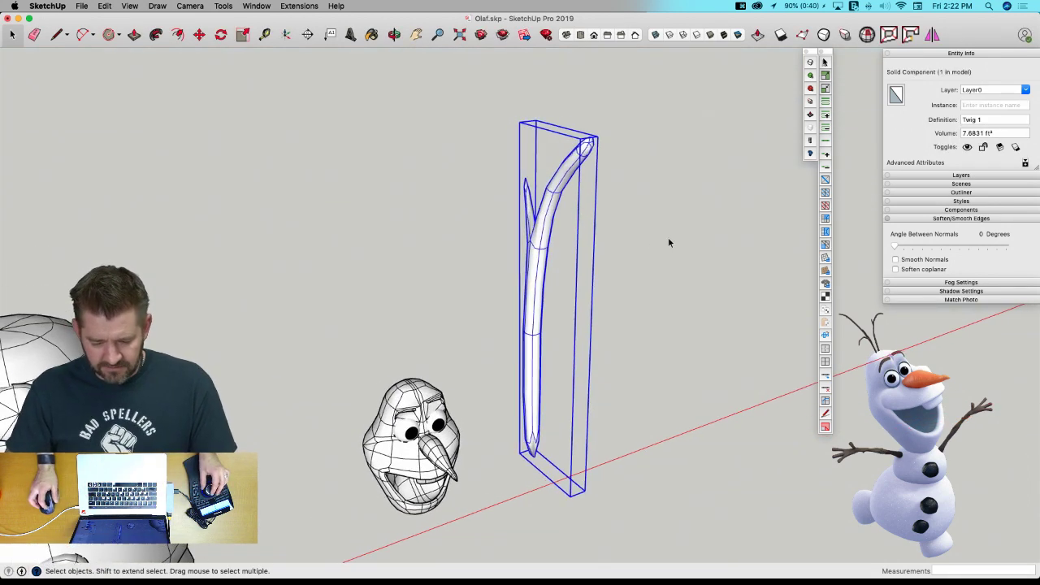
{"action": "scroll", "coordinate": [677, 244], "scroll_direction": "up", "scroll_amount": 5}
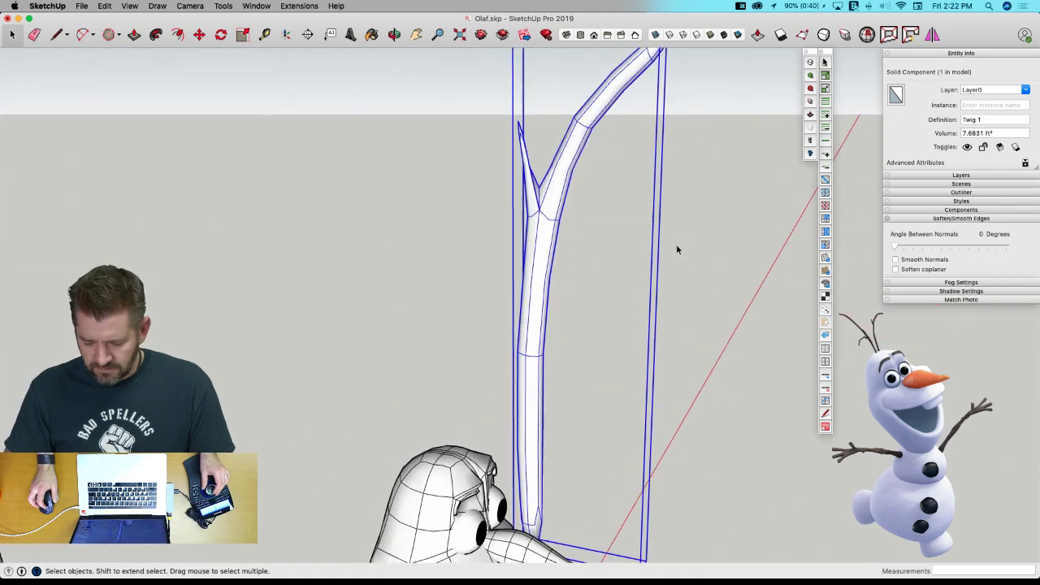
{"action": "key", "text": "u"}
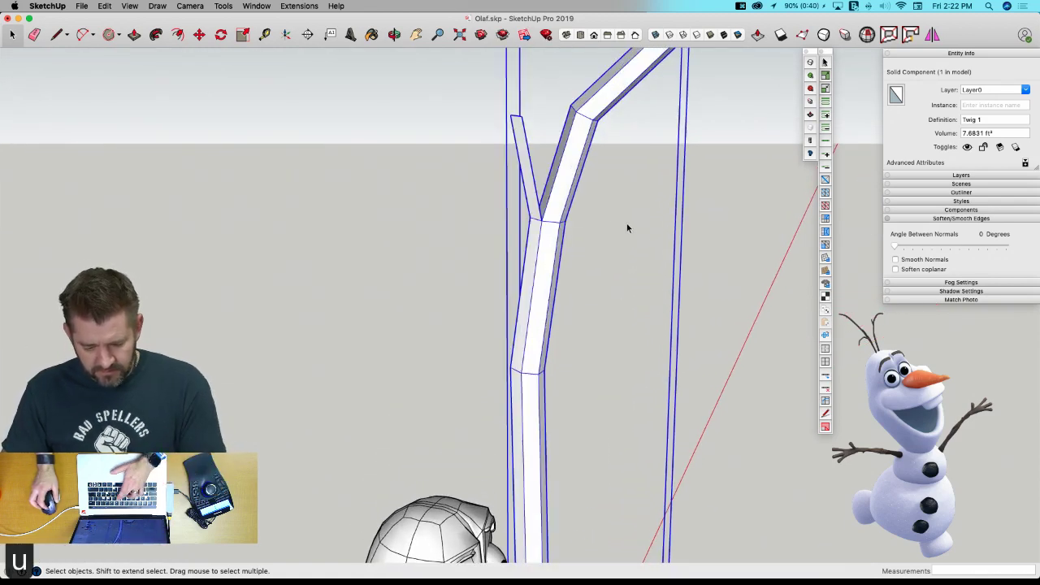
Open the twig component and scale the six vertices around the fork to 0.63 with Vertex Tools.
{"action": "key", "text": "space"}
{"action": "double_click", "coordinate": [567, 227]}
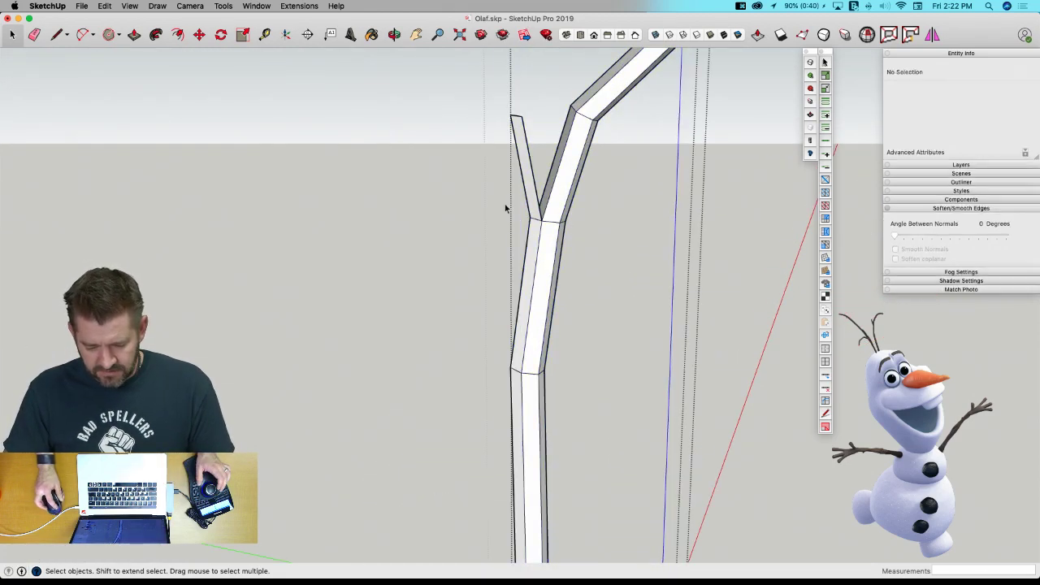
{"action": "left_click_drag", "start_coordinate": [505, 204], "coordinate": [605, 244]}
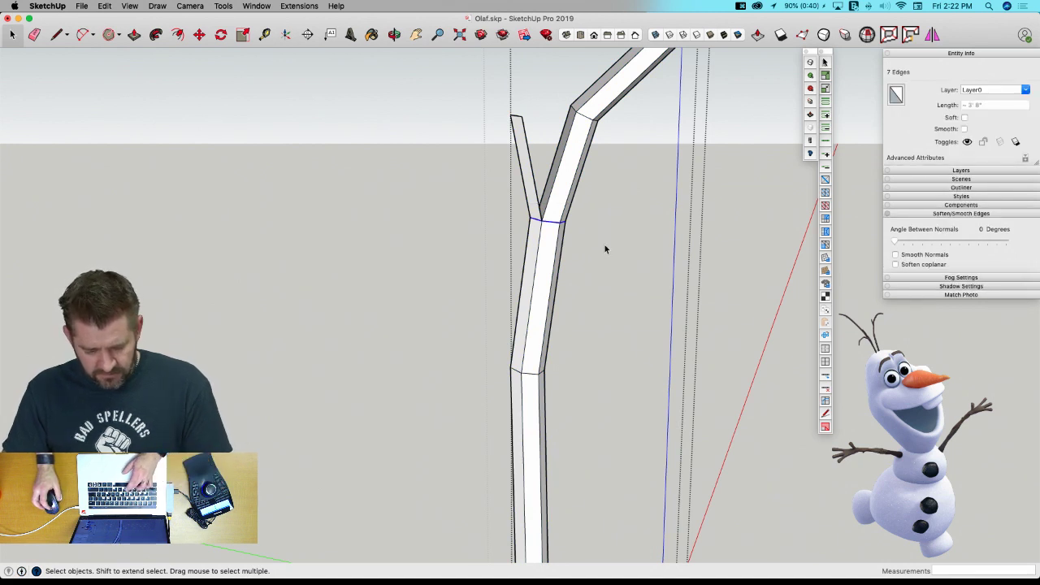
{"action": "key", "text": "v"}
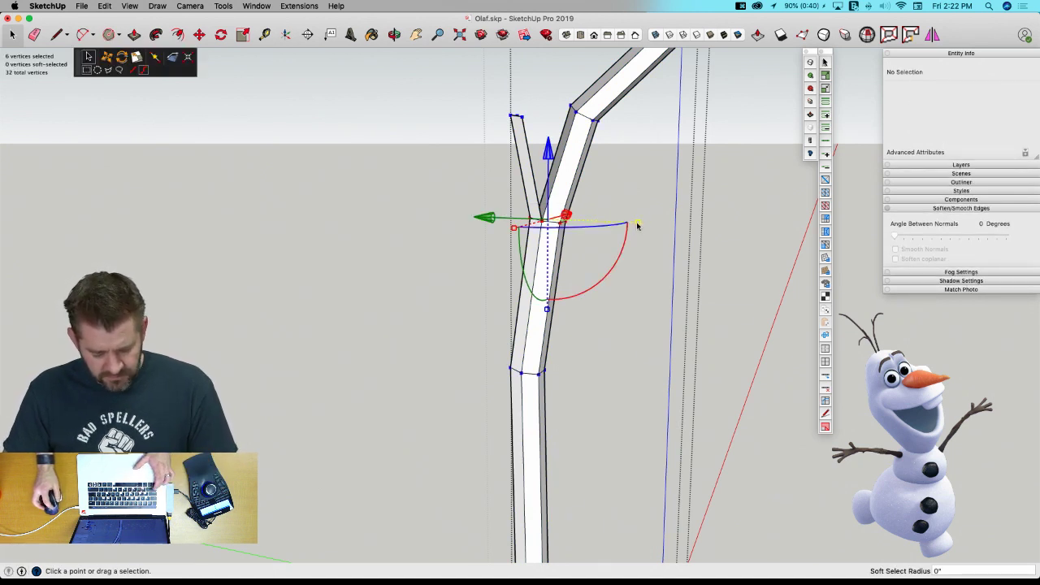
{"action": "left_click_drag", "start_coordinate": [640, 228], "coordinate": [605, 223]}
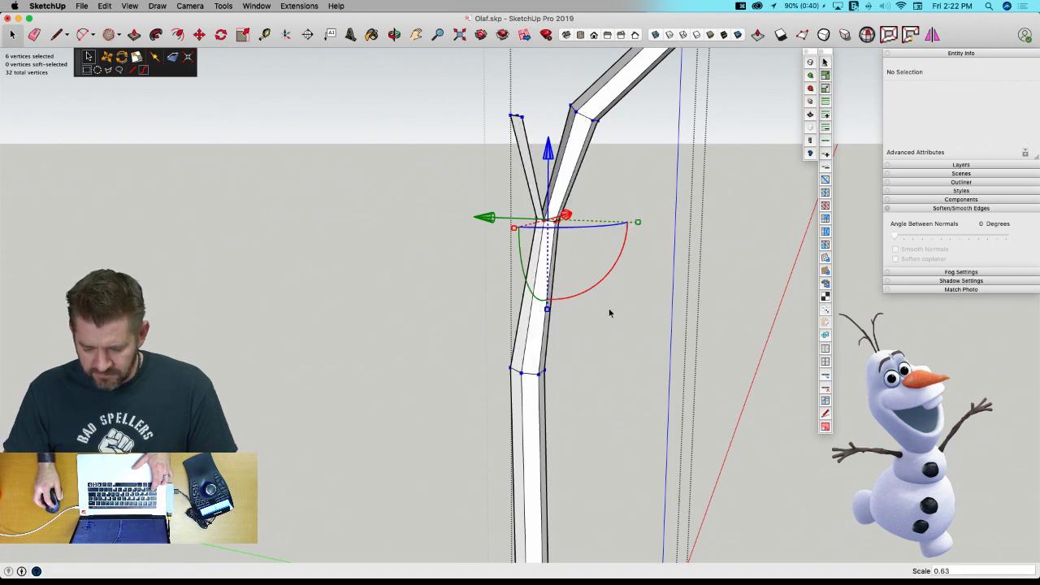
Scale the five vertices at the bend above the fork to 0.79 and preview the subdivided twig.
{"action": "left_click_drag", "start_coordinate": [613, 139], "coordinate": [615, 144]}
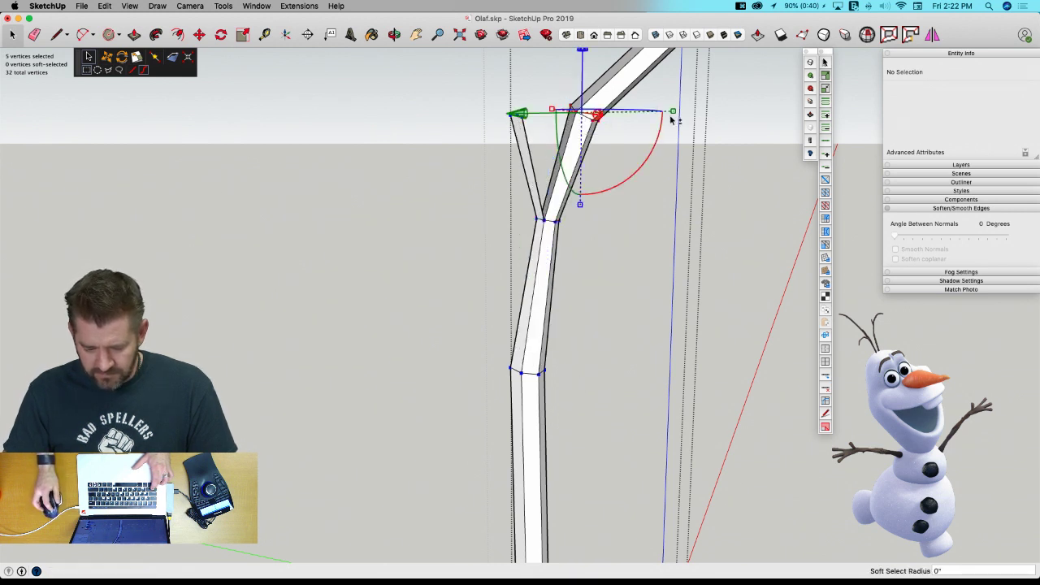
{"action": "left_click_drag", "start_coordinate": [673, 113], "coordinate": [654, 111]}
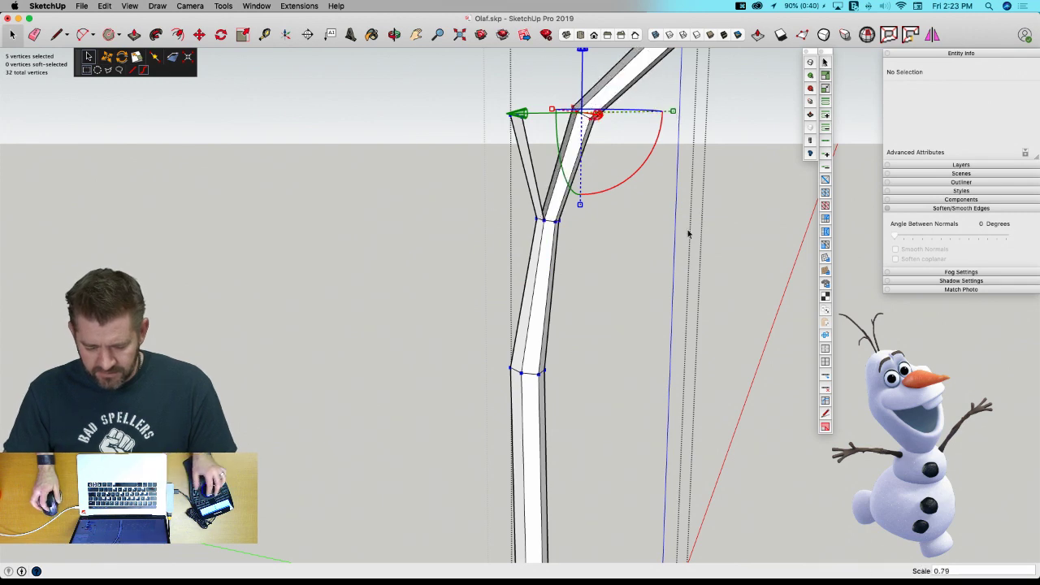
{"action": "key", "text": "space"}
{"action": "key", "text": "u"}
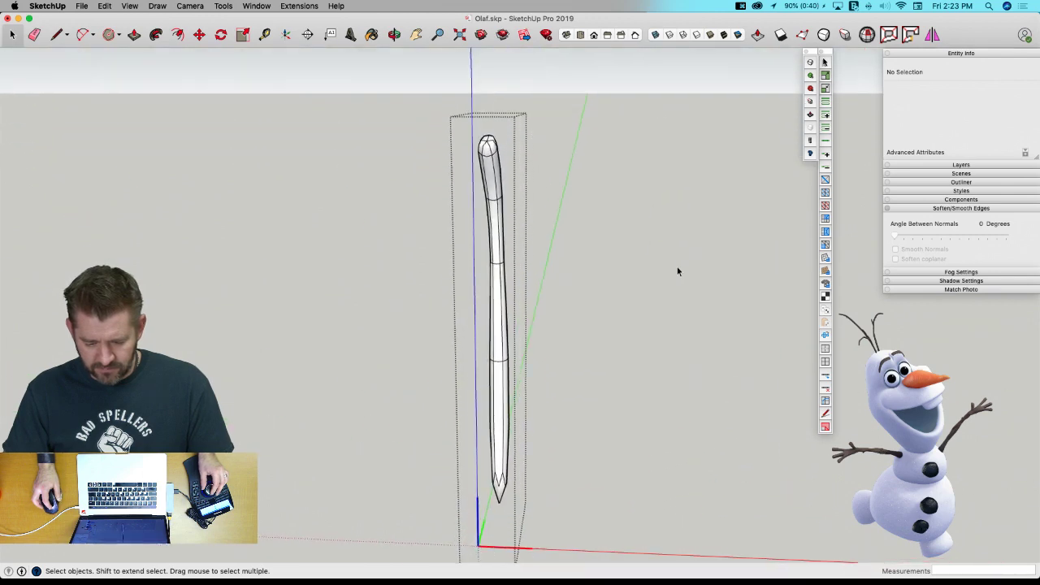
{"action": "key", "text": "u"}
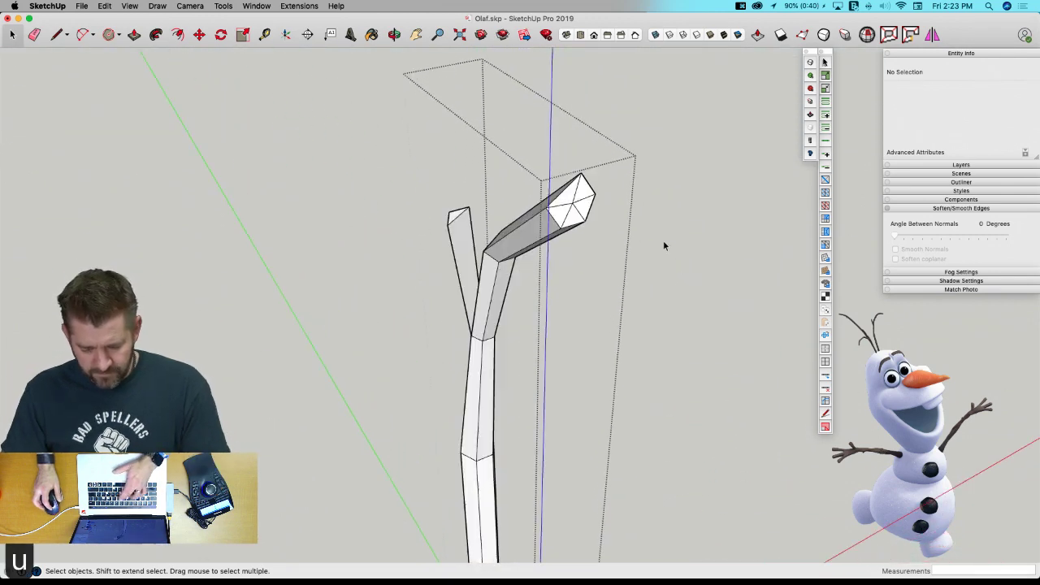
Erase the edges meeting at the centre of the main branch's end face and draw a line about 9 7/8" between two corners.
{"action": "key", "text": "e"}
{"action": "left_click_drag", "start_coordinate": [556, 215], "coordinate": [551, 213]}
{"action": "key", "text": "l"}
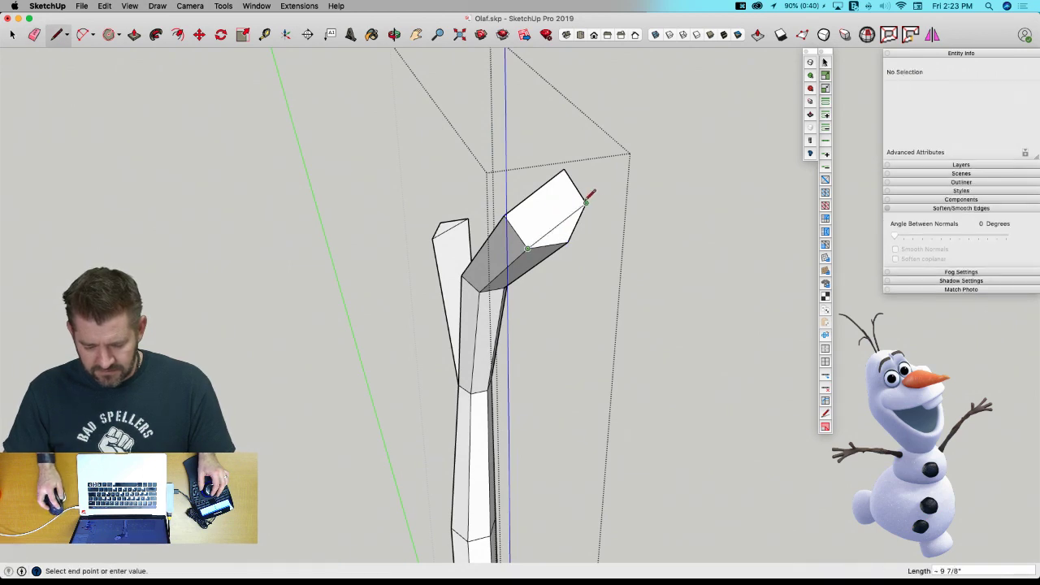
{"action": "left_click", "coordinate": [586, 202]}
{"action": "key", "text": "space"}
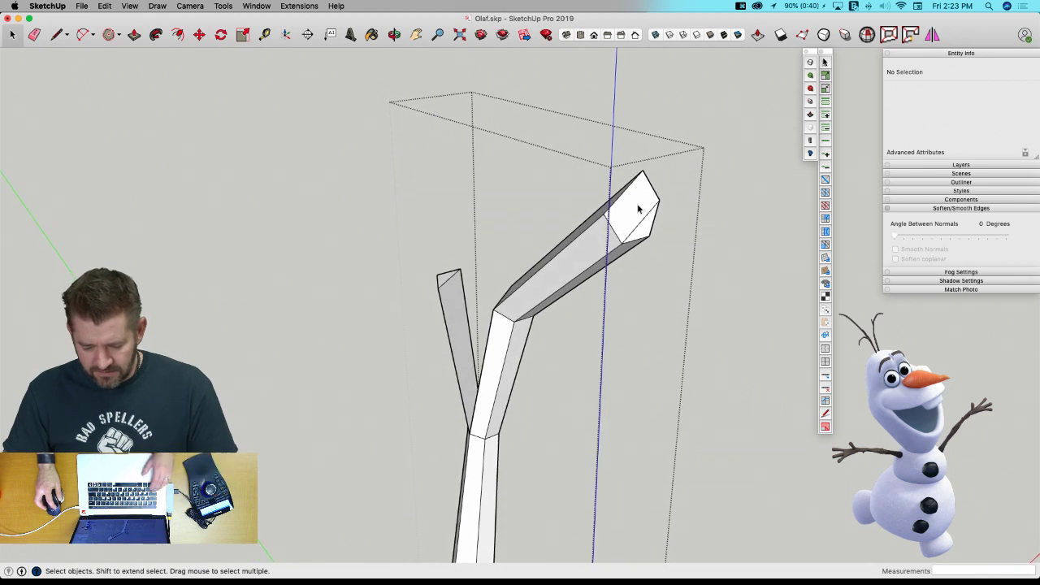
Select both faces at the main branch's tip, shrink their five vertices with Vertex Tools to taper the end, and clear the selection.
{"action": "left_click", "coordinate": [639, 213]}
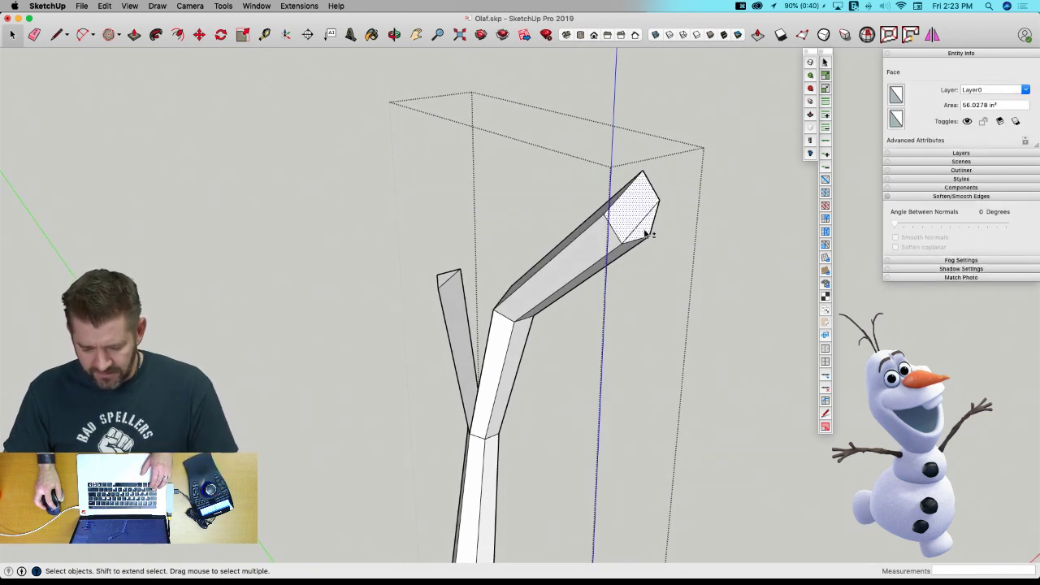
{"action": "key", "text": "s"}
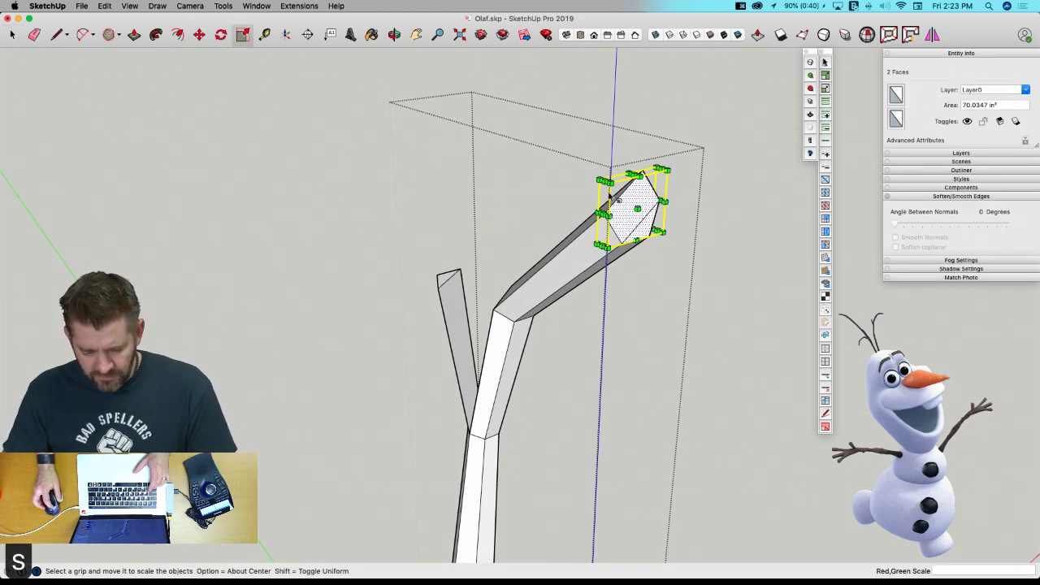
{"action": "key", "text": "space"}
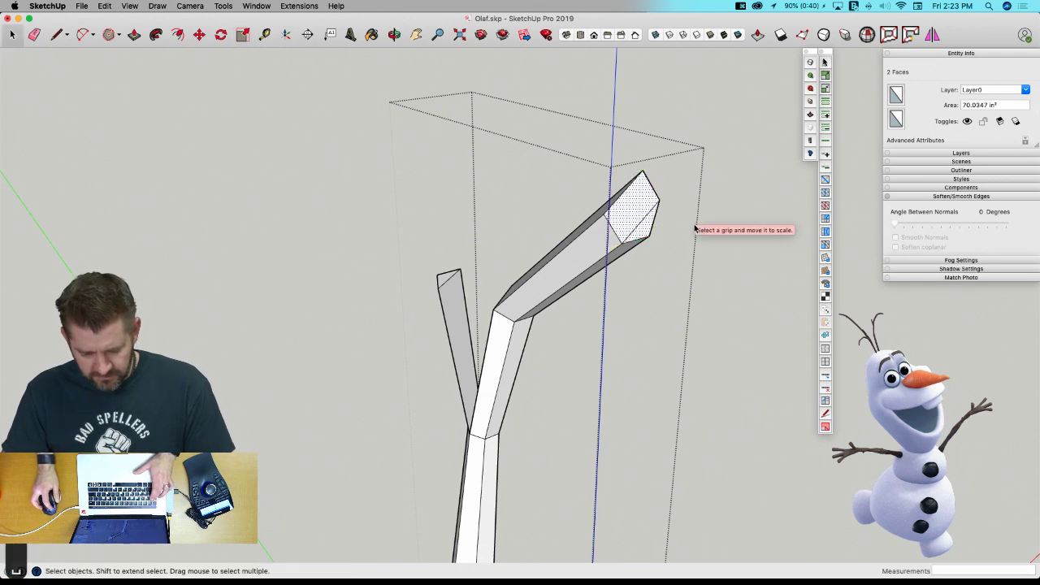
{"action": "key", "text": "v"}
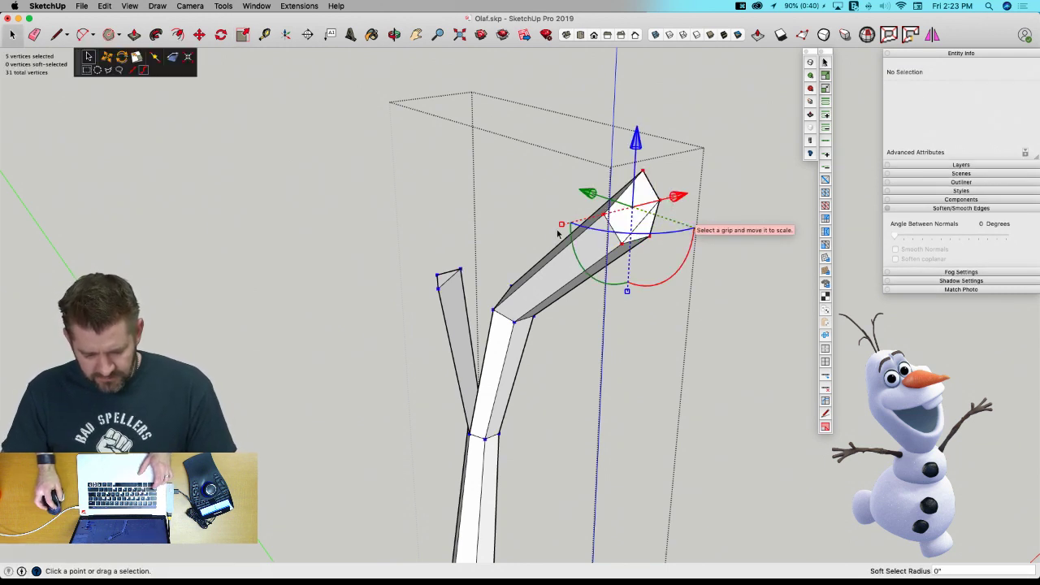
{"action": "left_click_drag", "start_coordinate": [562, 225], "coordinate": [605, 216]}
{"action": "key", "text": "space"}
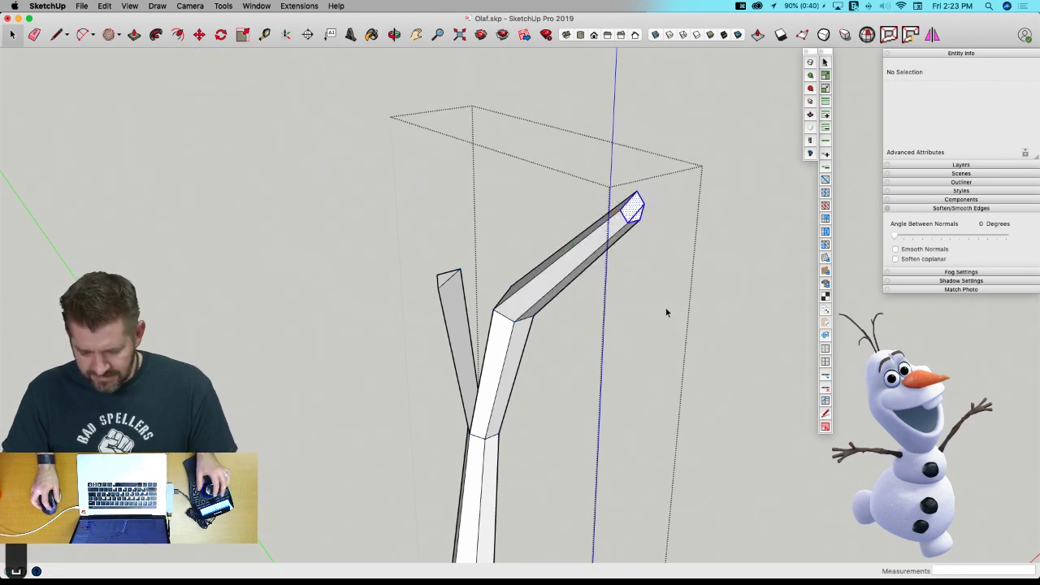
{"action": "left_click", "coordinate": [668, 339]}
Show the twig subdivided, leave the component, and examine its smoothed shape and size beside the head.
{"action": "key", "text": "u"}
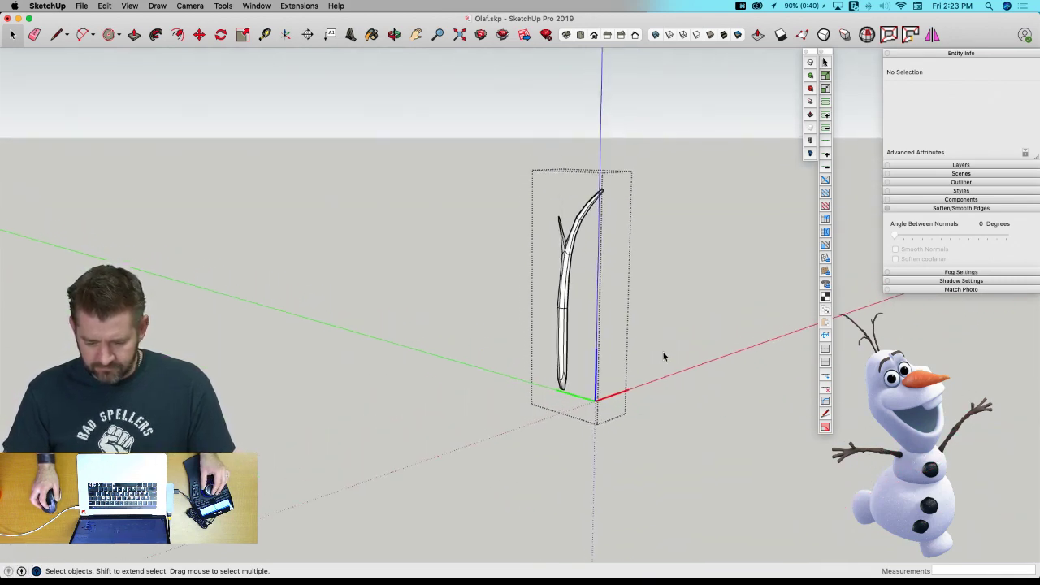
{"action": "key", "text": "space"}
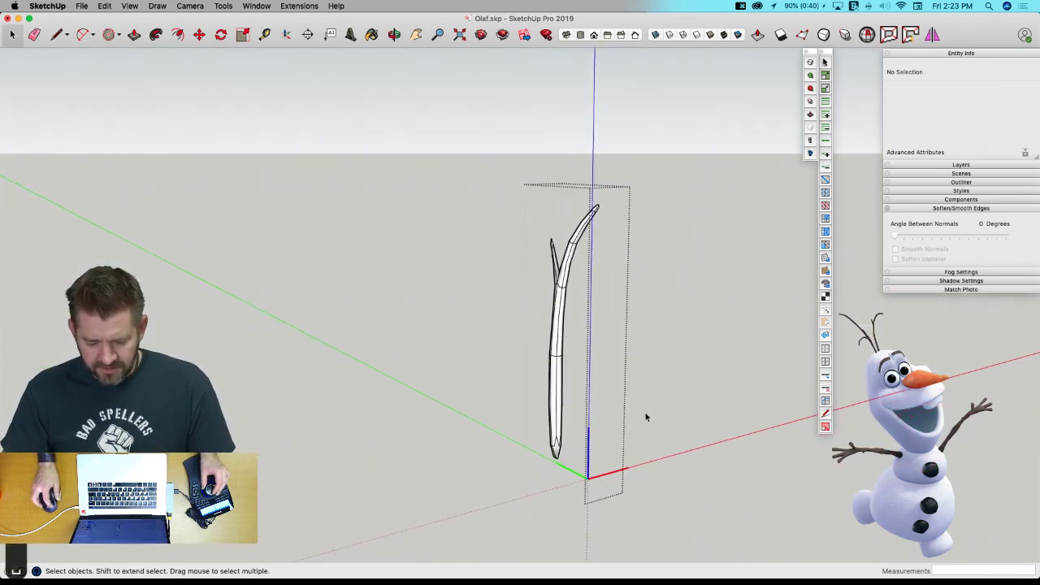
{"action": "left_click", "coordinate": [640, 411]}
{"action": "left_click", "coordinate": [578, 418]}
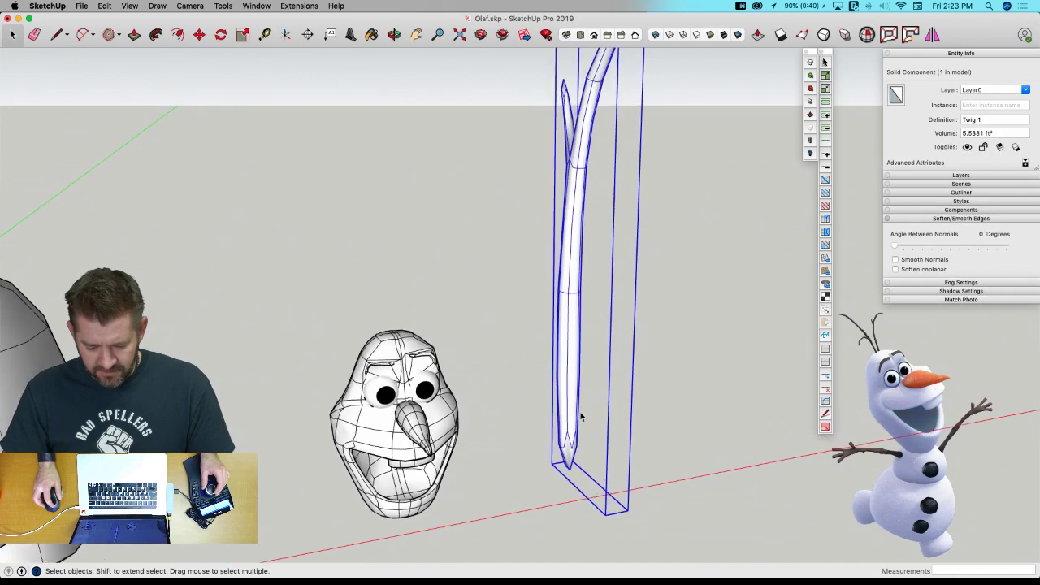
{"action": "scroll", "coordinate": [556, 469], "scroll_direction": "down", "scroll_amount": 4}
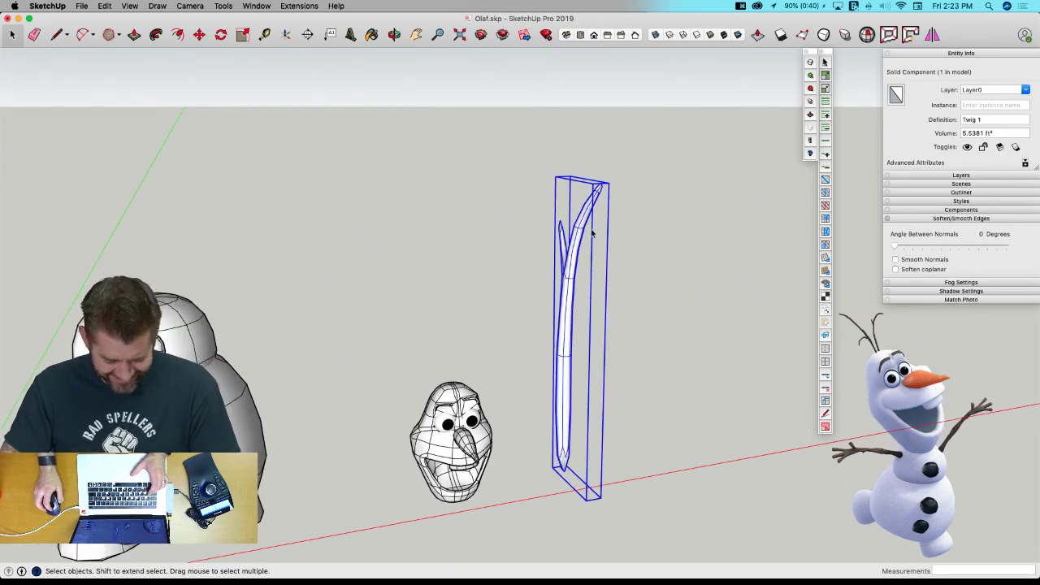
{"action": "left_click", "coordinate": [671, 211]}
{"action": "left_click", "coordinate": [588, 213]}
Open the unsmoothed twig component and bend the main branch above the fork outward by repositioning its vertices with Vertex Tools, clearing the vertex selection.
{"action": "key", "text": "u"}
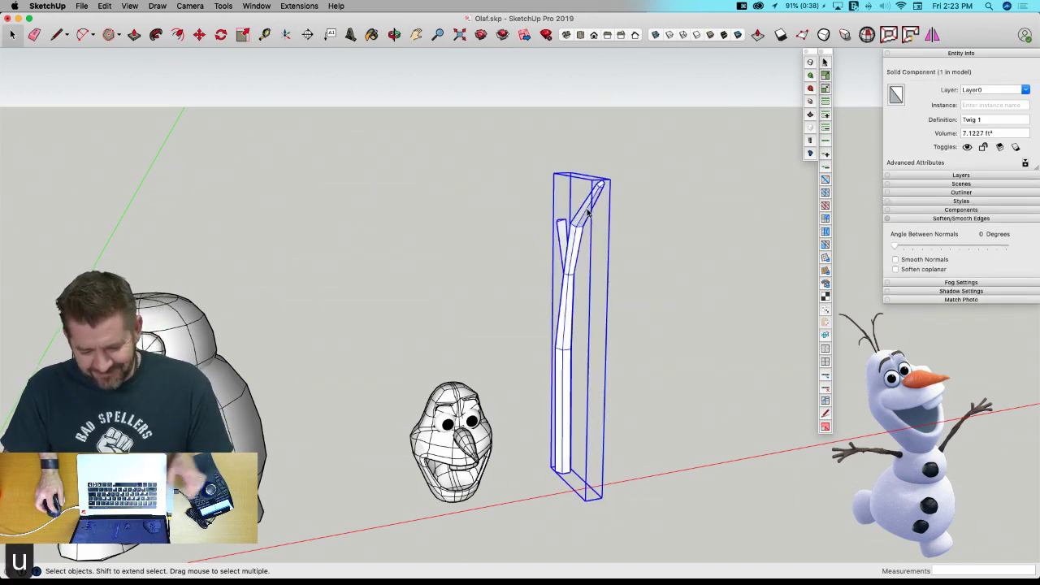
{"action": "double_click", "coordinate": [589, 212]}
{"action": "scroll", "coordinate": [638, 140], "scroll_direction": "up", "scroll_amount": 3}
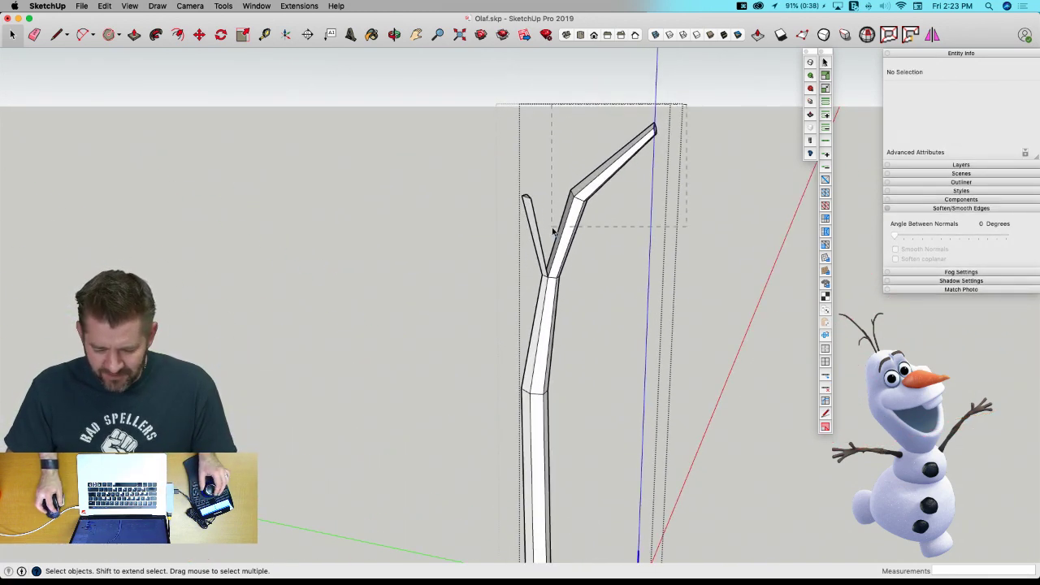
{"action": "left_click_drag", "start_coordinate": [552, 229], "coordinate": [553, 229]}
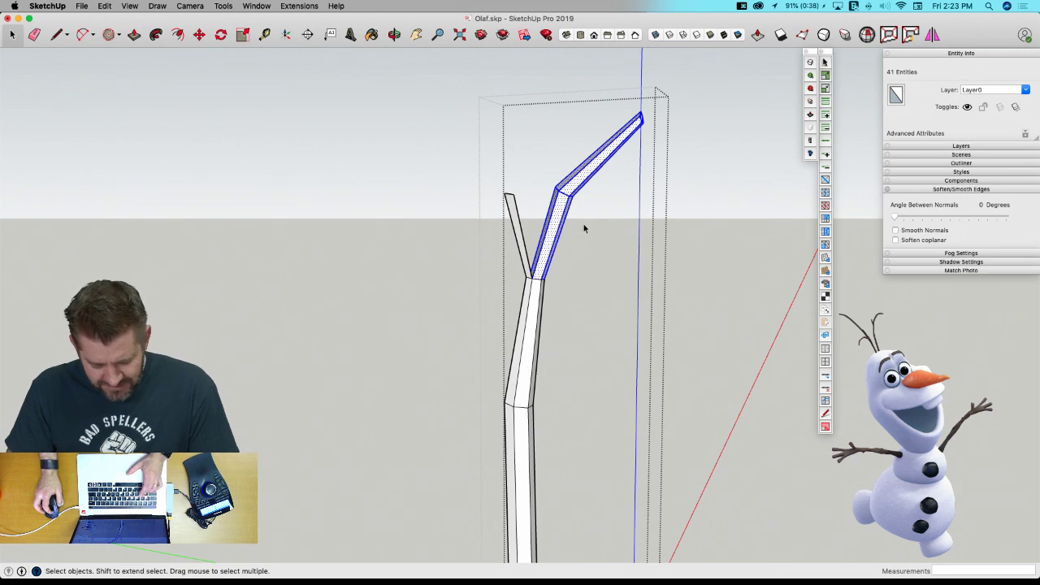
{"action": "key", "text": "v"}
{"action": "mouse_move", "coordinate": [659, 230]}
{"action": "left_mouse_down"}
{"action": "mouse_move", "coordinate": [655, 249]}
{"action": "mouse_move", "coordinate": [647, 241]}
{"action": "left_mouse_up"}
{"action": "left_click_drag", "start_coordinate": [519, 204], "coordinate": [540, 207]}
{"action": "left_click", "coordinate": [703, 185]}
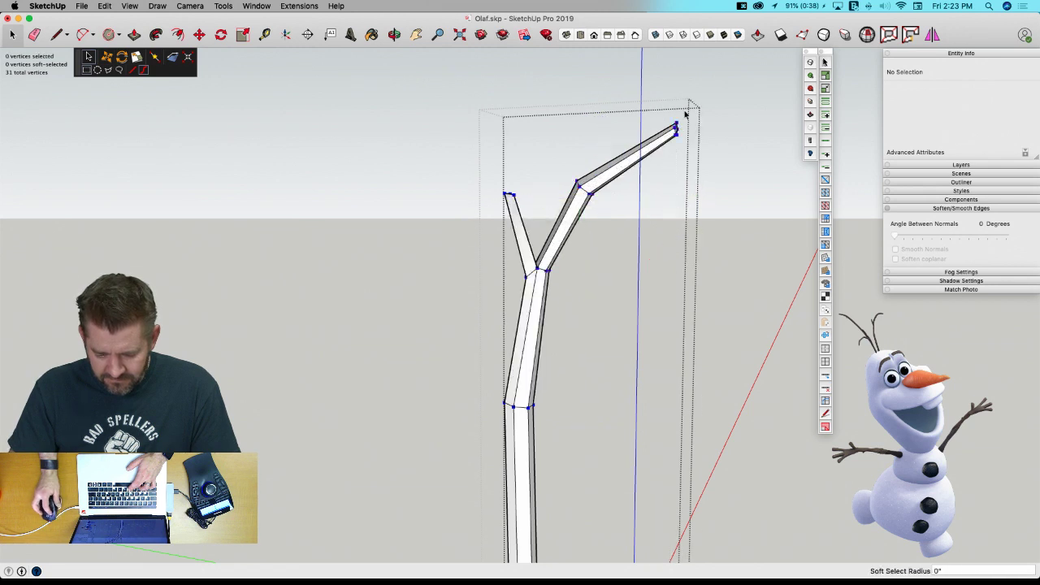
Lower the vertices at the main branch's tip with Vertex Tools and return to the Select tool.
{"action": "left_click_drag", "start_coordinate": [655, 159], "coordinate": [655, 159]}
{"action": "left_click_drag", "start_coordinate": [674, 65], "coordinate": [685, 85]}
{"action": "key", "text": "space"}
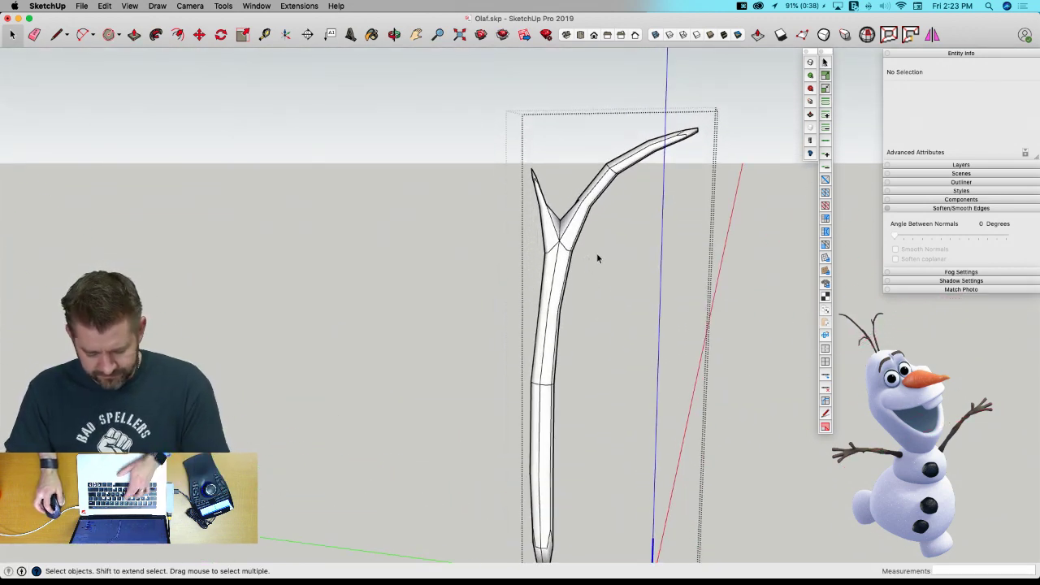
Crease the edge in the fork between the two branches to a sharpness of 0.60, show the twig subdivided, and leave the component.
{"action": "key", "text": "u"}
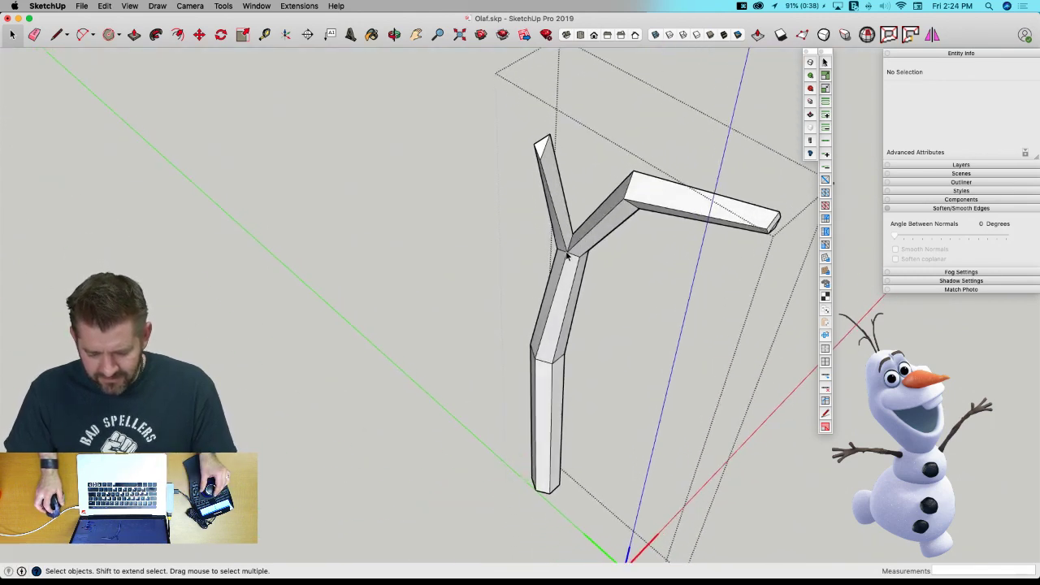
{"action": "middle_click_drag", "start_coordinate": [567, 256], "coordinate": [572, 243]}
{"action": "left_click", "coordinate": [579, 248]}
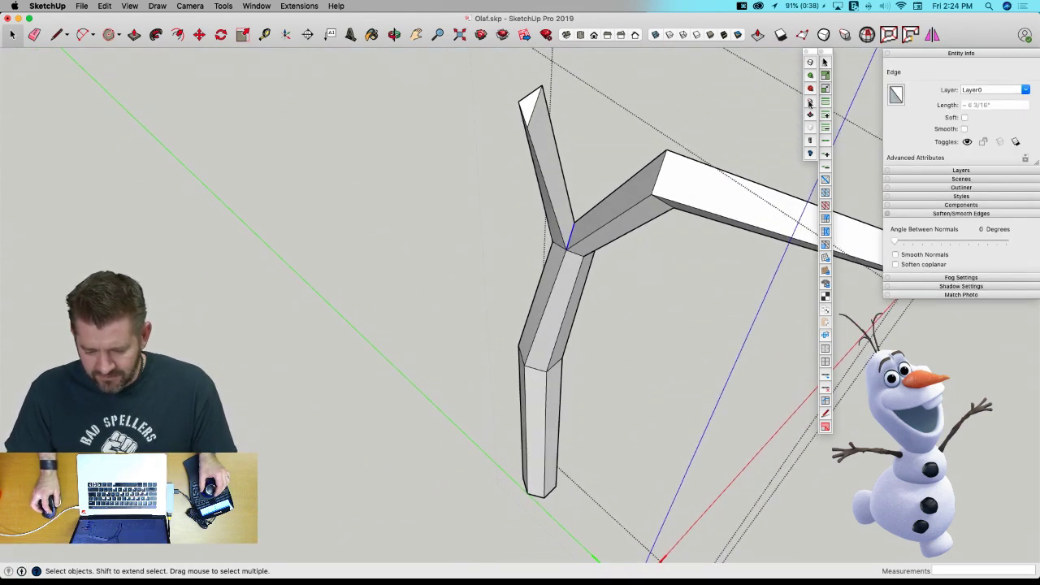
{"action": "left_click", "coordinate": [810, 103]}
{"action": "left_click_drag", "start_coordinate": [574, 226], "coordinate": [578, 203]}
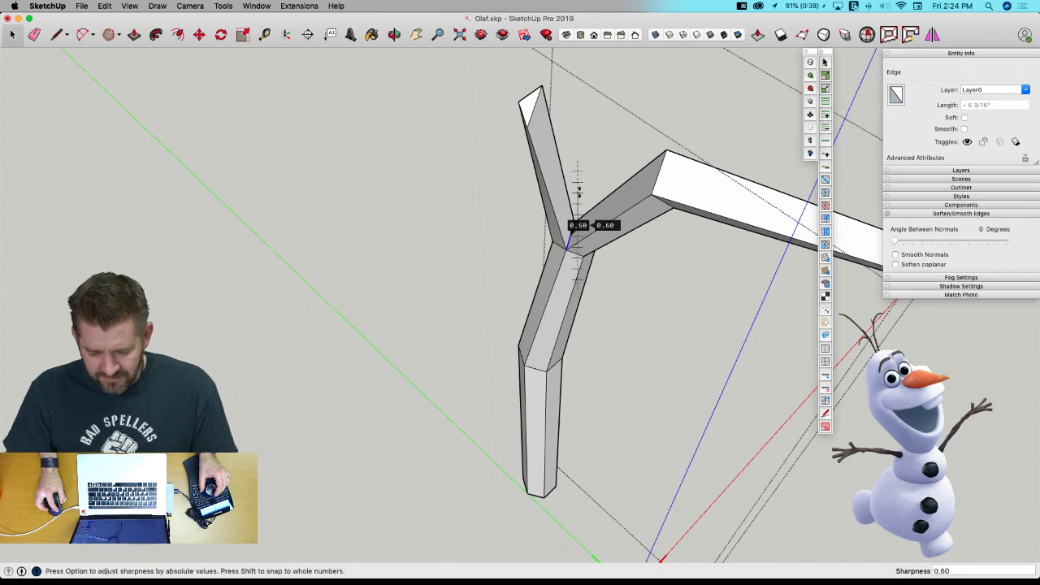
{"action": "key", "text": "space"}
{"action": "left_click", "coordinate": [624, 284]}
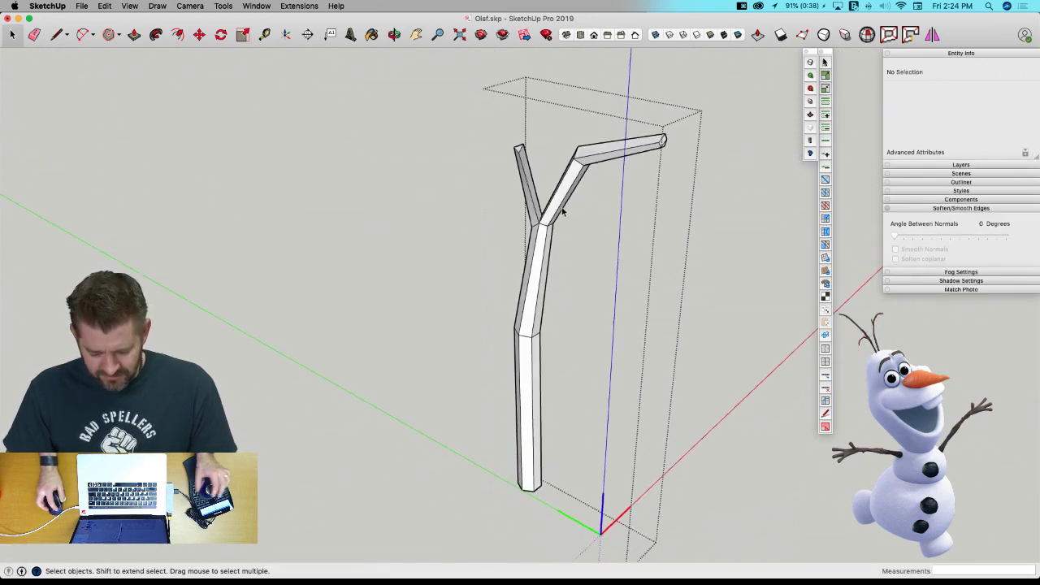
{"action": "key", "text": "u"}
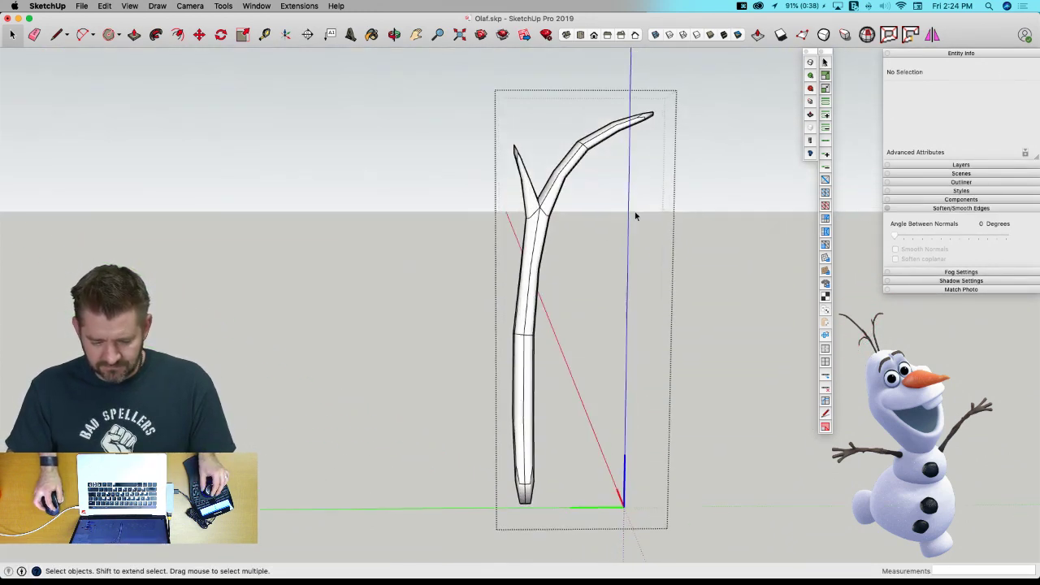
{"action": "left_click", "coordinate": [679, 254]}
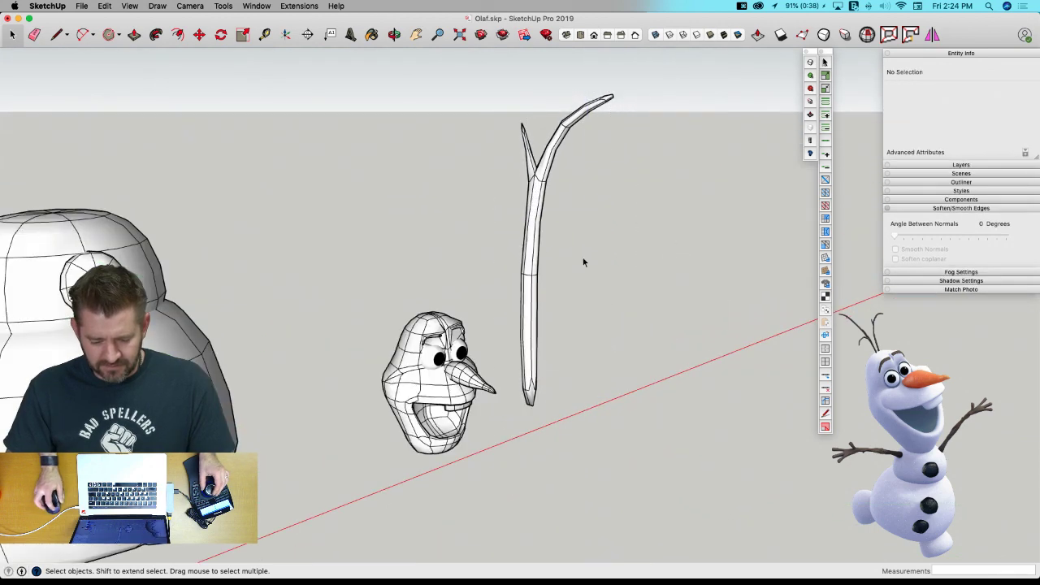
Scale the subdivided twig component uniformly to 0.30.
{"action": "left_click", "coordinate": [534, 295]}
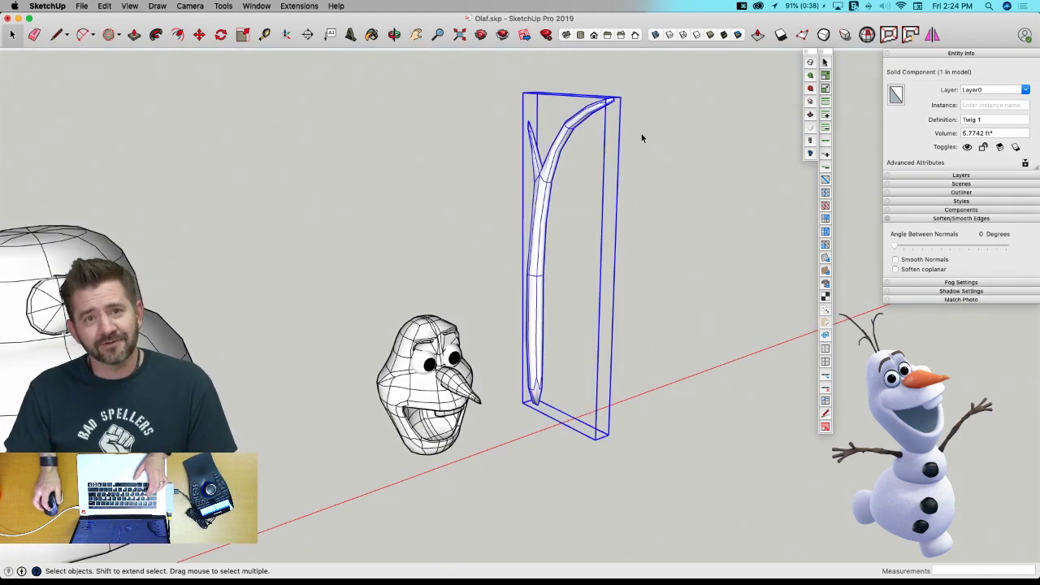
{"action": "key", "text": "u"}
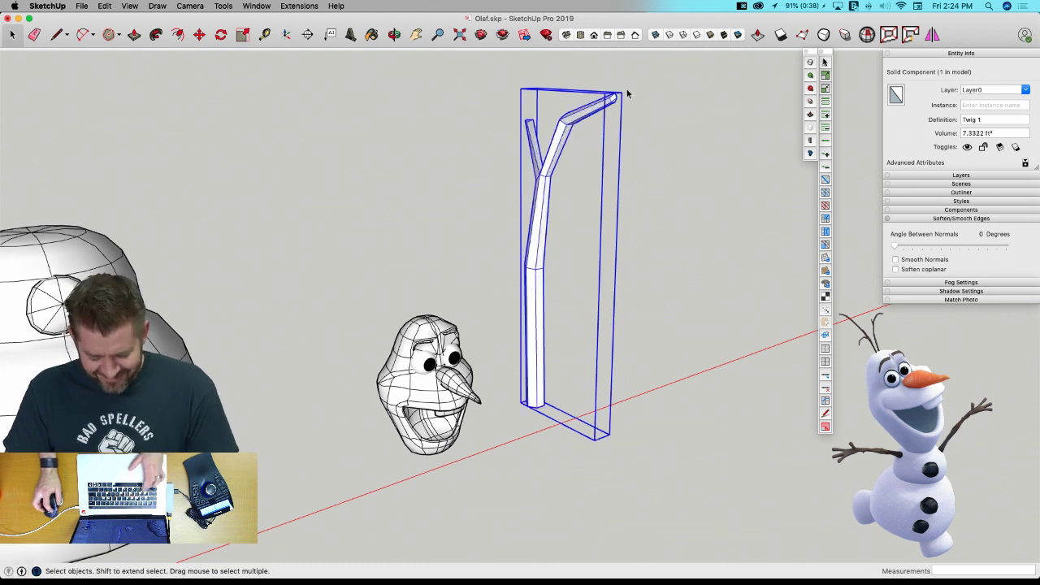
{"action": "key", "text": "u"}
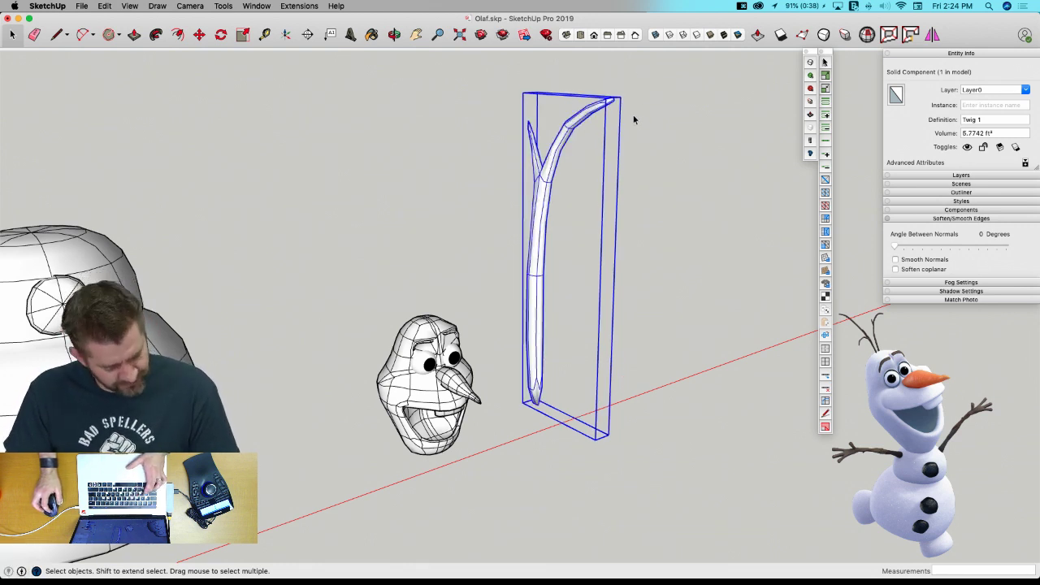
{"action": "key", "text": "s"}
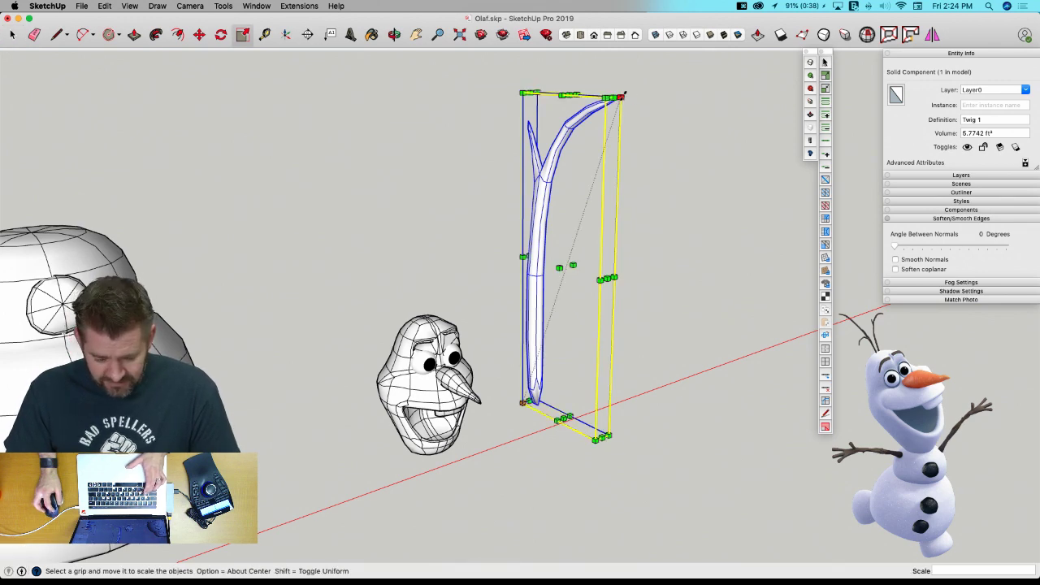
{"action": "left_click_drag", "start_coordinate": [621, 97], "coordinate": [510, 312]}
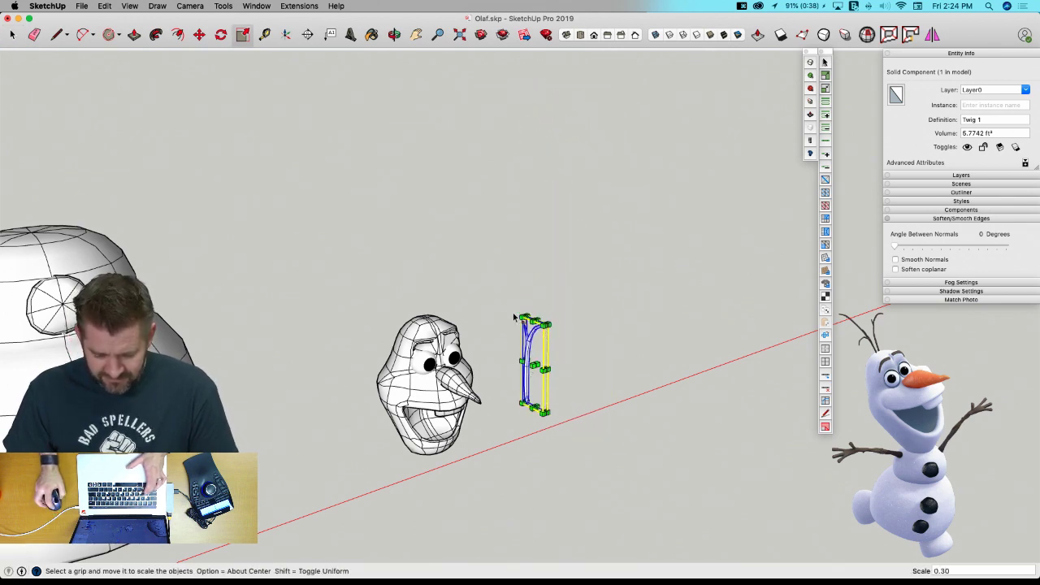
Move the twig by the base of its stem onto the crown of the head.
{"action": "scroll", "coordinate": [527, 391], "scroll_direction": "up", "scroll_amount": 8}
{"action": "key", "text": "m"}
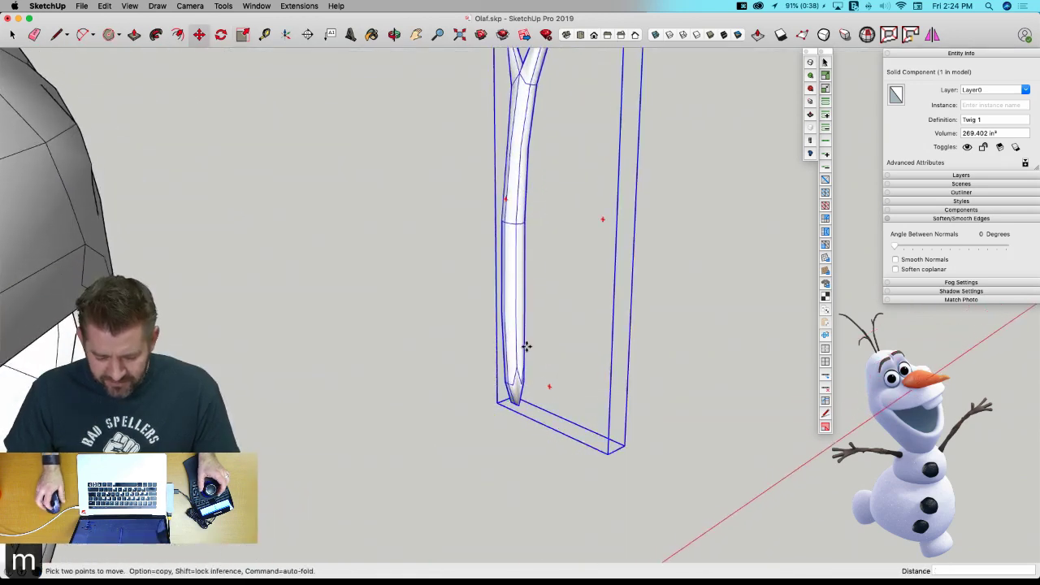
{"action": "left_click", "coordinate": [518, 358]}
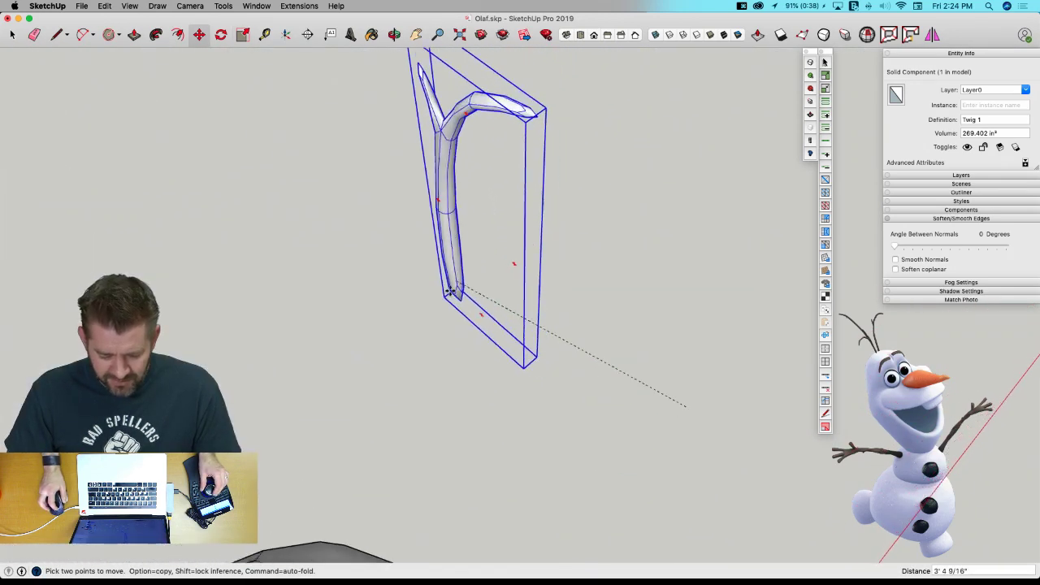
{"action": "left_click", "coordinate": [512, 283]}
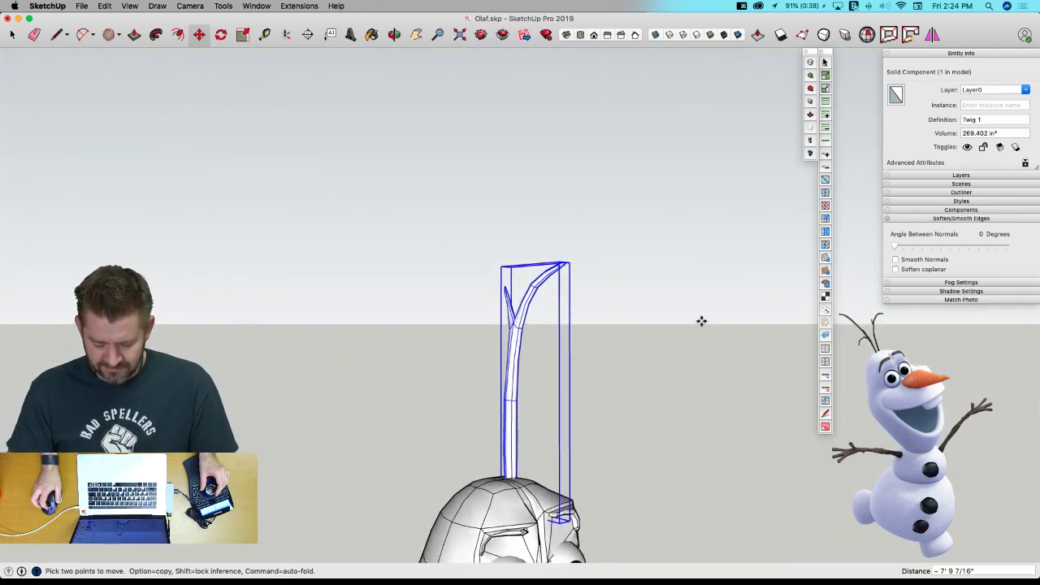
{"action": "left_click", "coordinate": [647, 279]}
Scale the twig on the head uniformly to 0.50, enlarge it by 1.12, and clear the selection.
{"action": "key", "text": "s"}
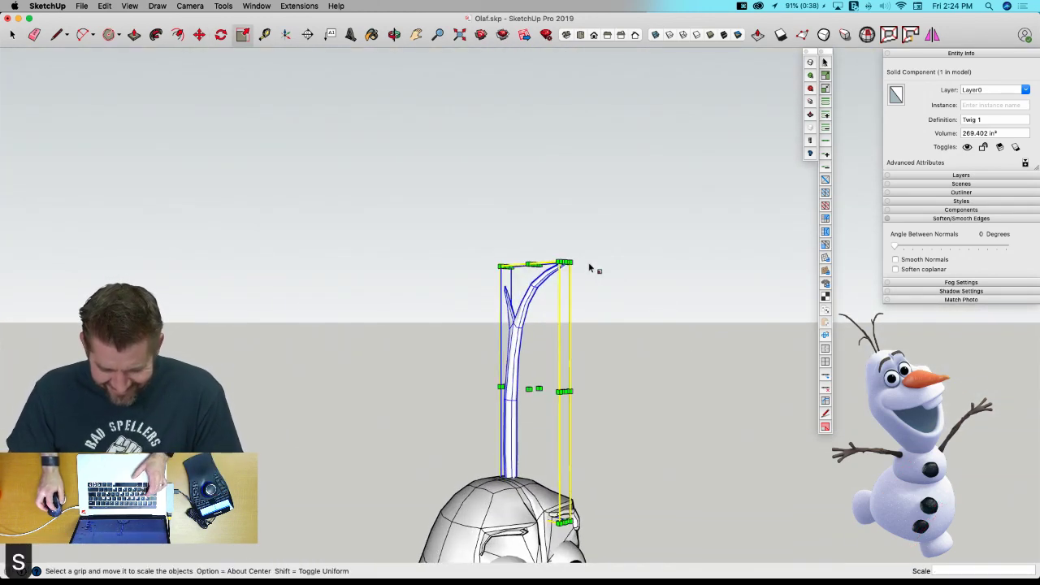
{"action": "left_click_drag", "start_coordinate": [566, 263], "coordinate": [480, 368]}
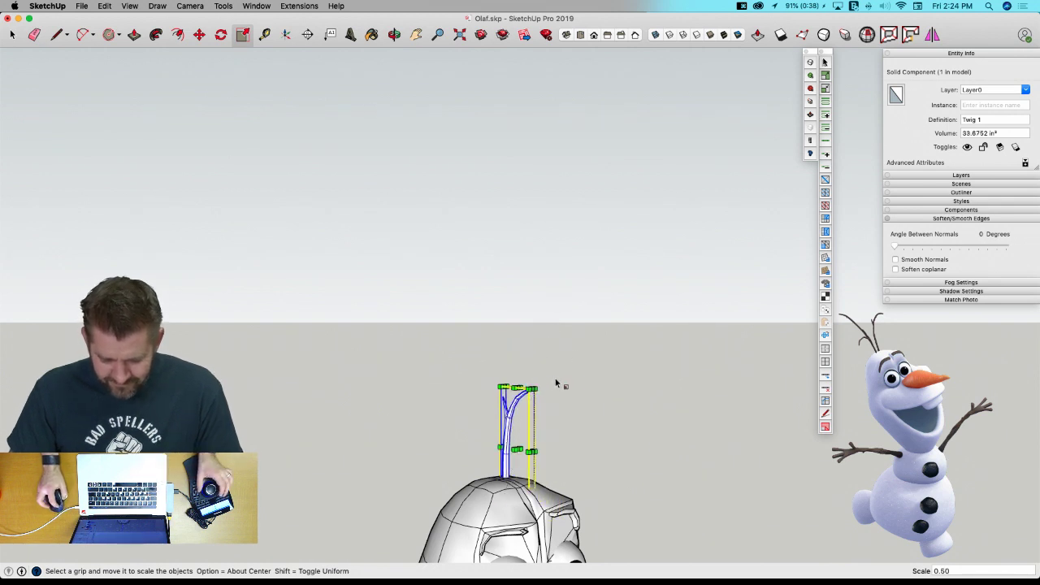
{"action": "left_click_drag", "start_coordinate": [534, 389], "coordinate": [541, 374]}
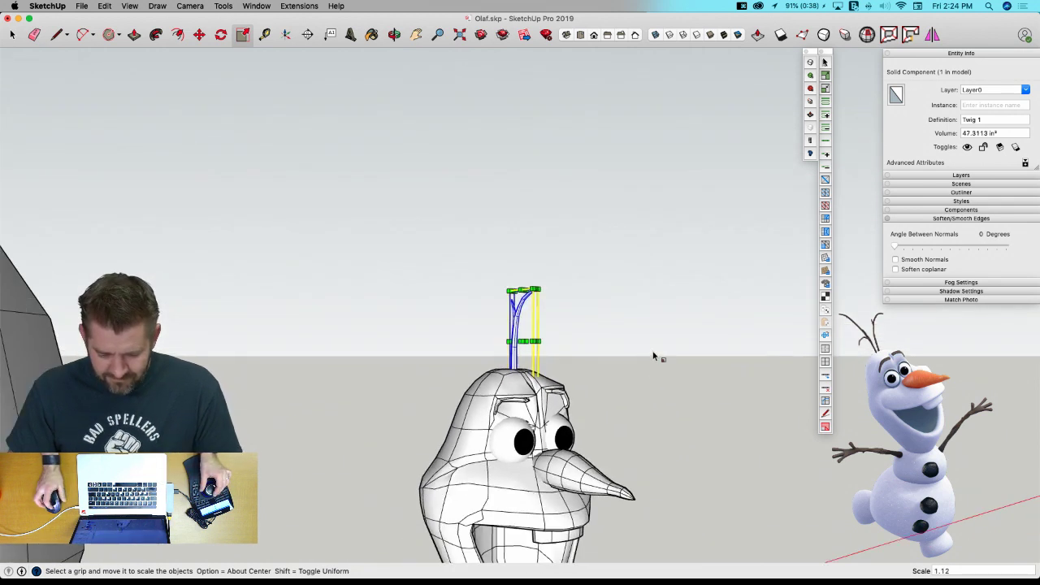
{"action": "key", "text": "space"}
{"action": "left_click", "coordinate": [660, 373]}
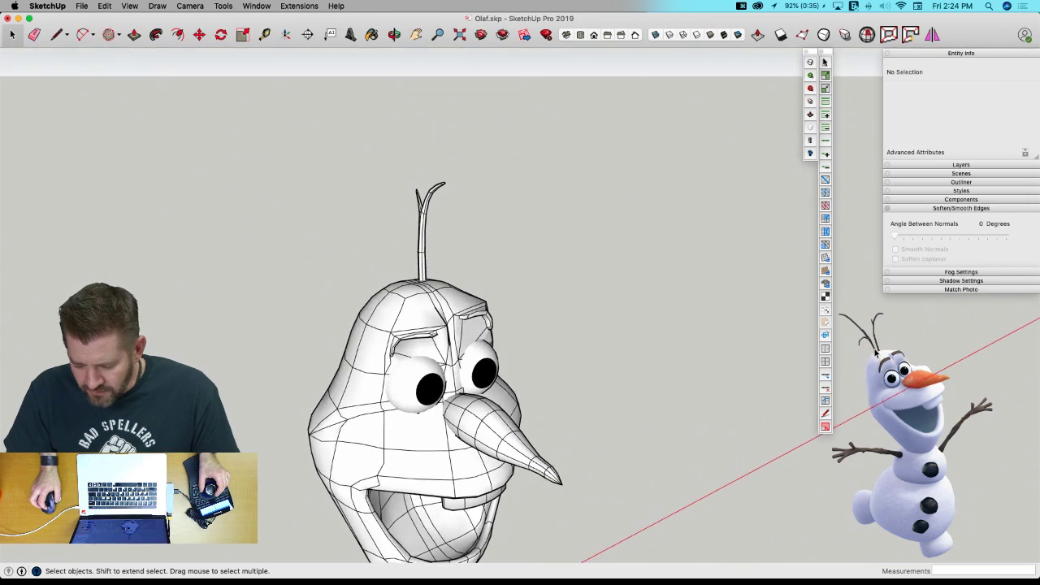
Draw a six-sided polygon with an inscribed radius of about 9" on the ground beside the head.
{"action": "middle_click_drag", "start_coordinate": [867, 336], "coordinate": [878, 357]}
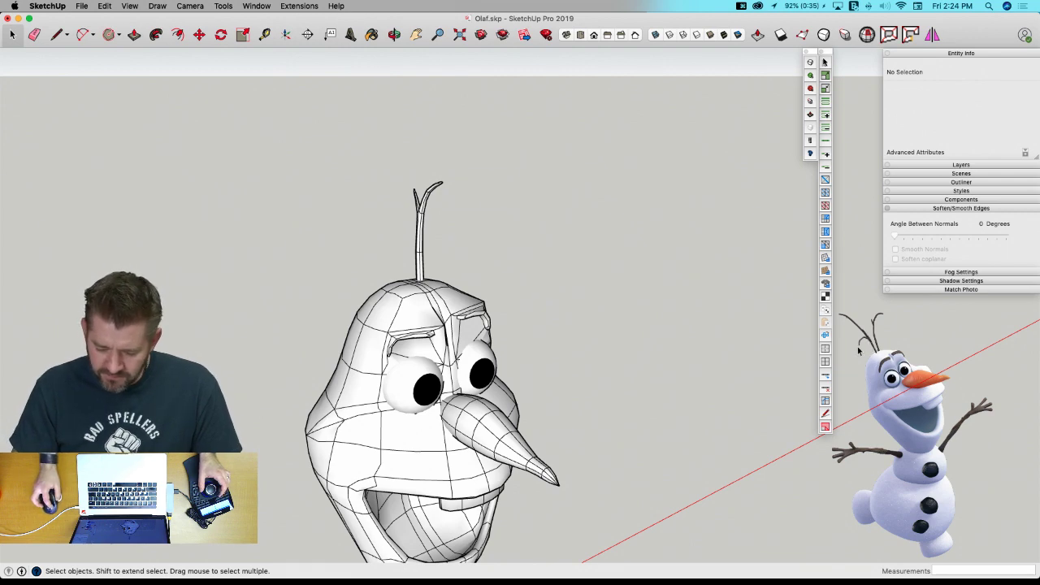
{"action": "scroll", "coordinate": [699, 363], "scroll_direction": "down", "scroll_amount": 5}
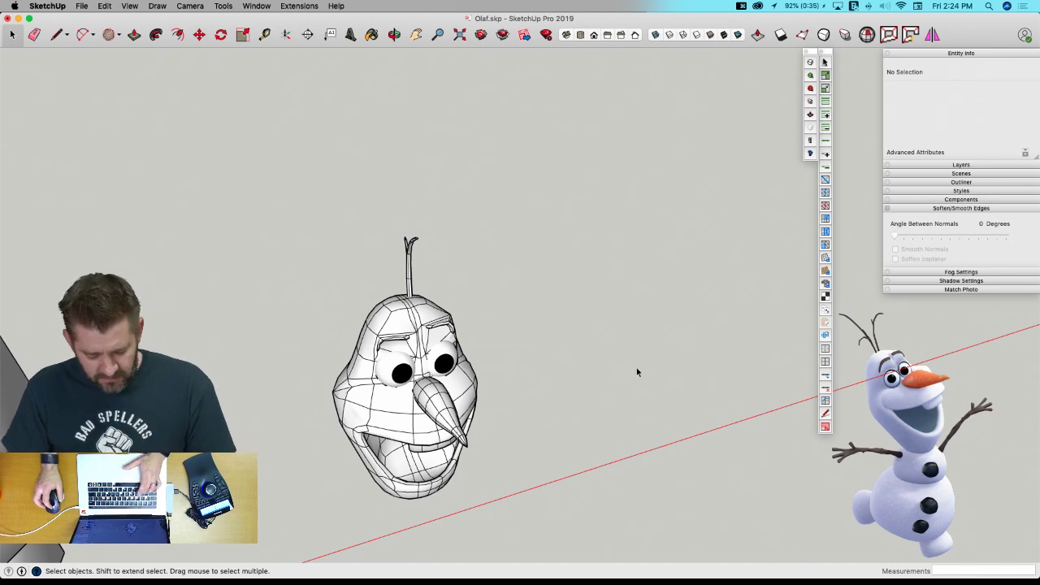
{"action": "left_click", "coordinate": [108, 35]}
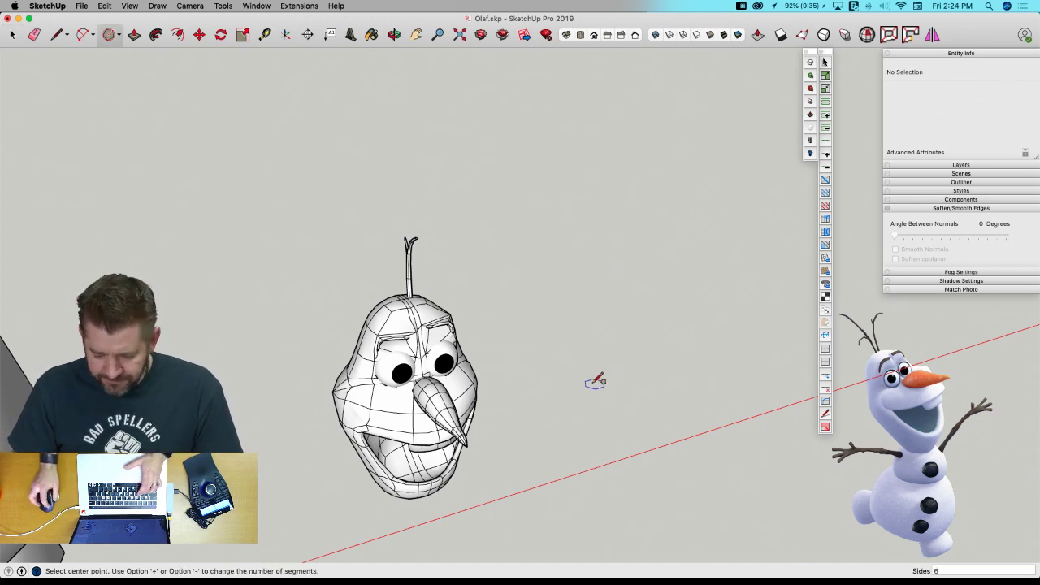
{"action": "left_click", "coordinate": [577, 406]}
{"action": "left_click", "coordinate": [598, 405]}
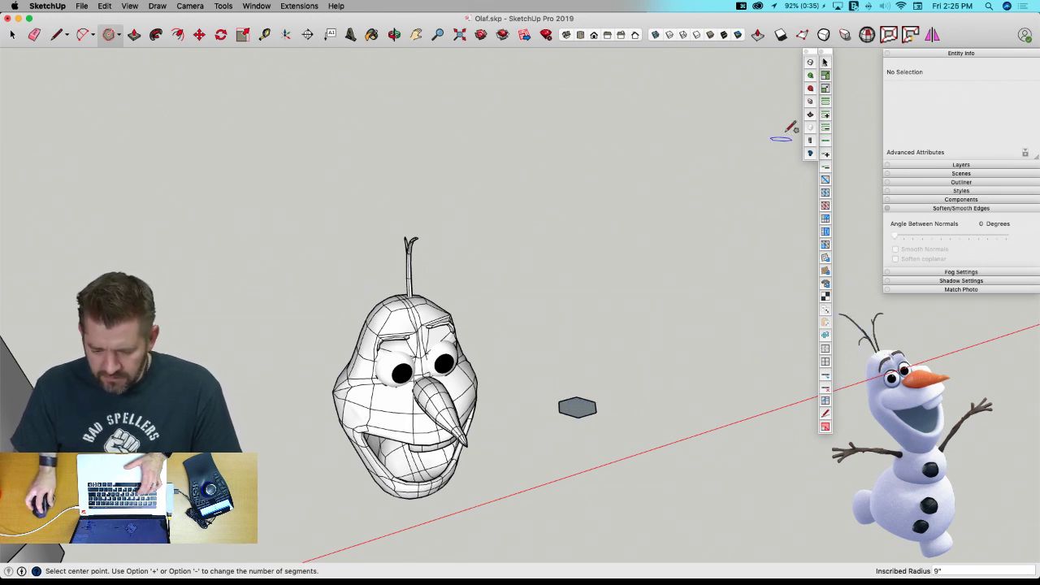
Extrude the hexagon upward into a rod of four stacked sections, with the first about 6' 2 7/8" tall.
{"action": "left_click", "coordinate": [809, 116]}
{"action": "left_click_drag", "start_coordinate": [571, 417], "coordinate": [577, 233]}
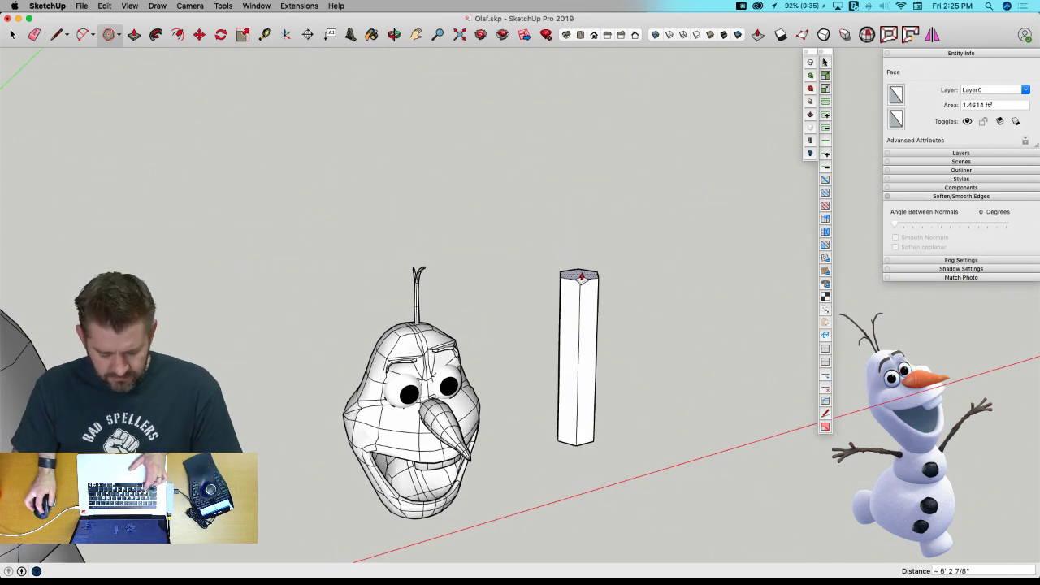
{"action": "left_click_drag", "start_coordinate": [580, 277], "coordinate": [573, 154]}
{"action": "left_click", "coordinate": [572, 160]}
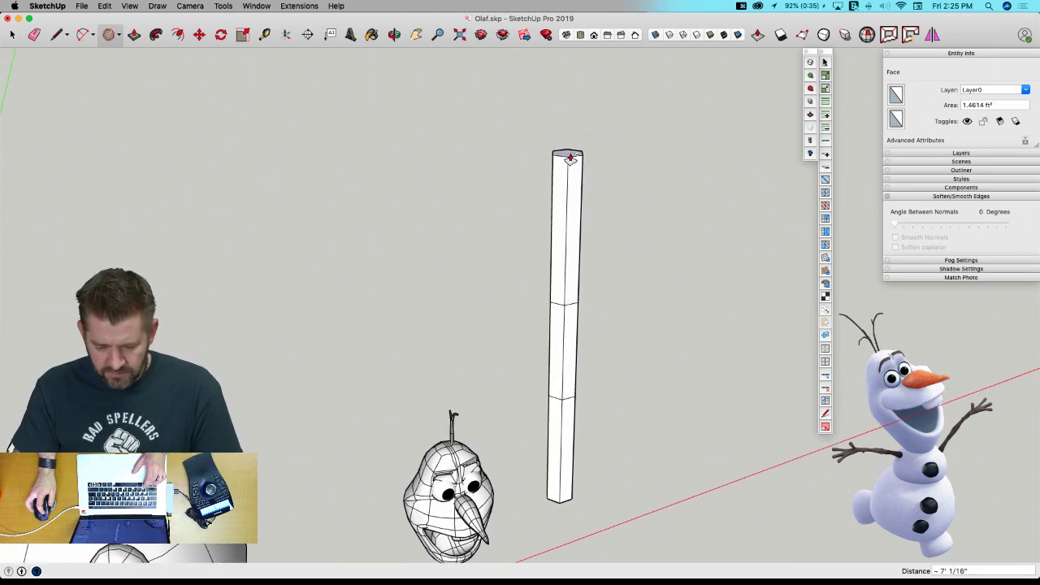
{"action": "left_click", "coordinate": [572, 154]}
{"action": "left_click", "coordinate": [573, 64]}
{"action": "key", "text": "space"}
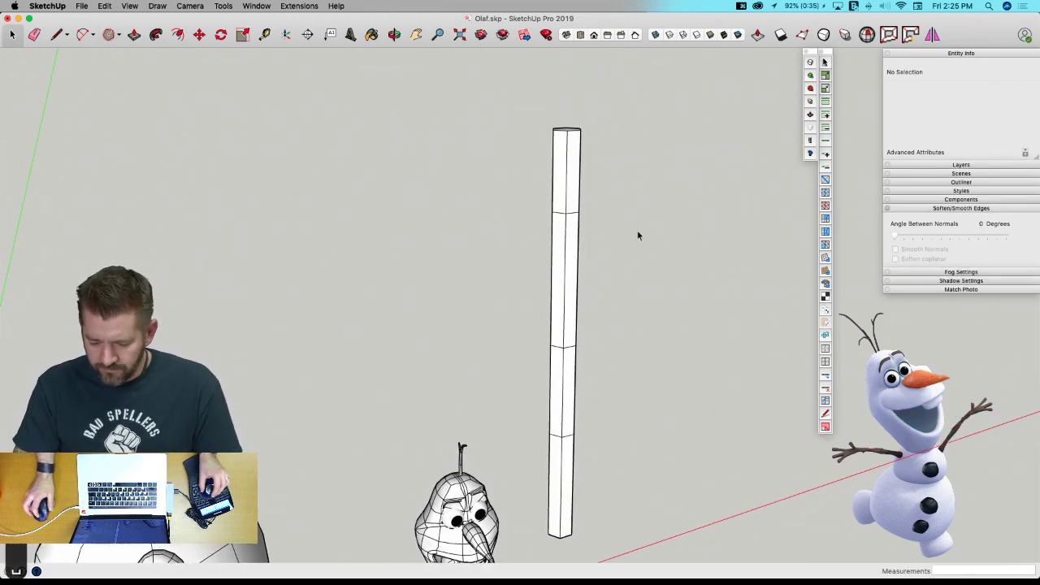
Select the rod's four upper vertex rings with Vertex Tools, shift them sideways, and tilt them by about -5.0 degrees to bend the lowest section.
{"action": "middle_click_drag", "start_coordinate": [626, 216], "coordinate": [631, 116]}
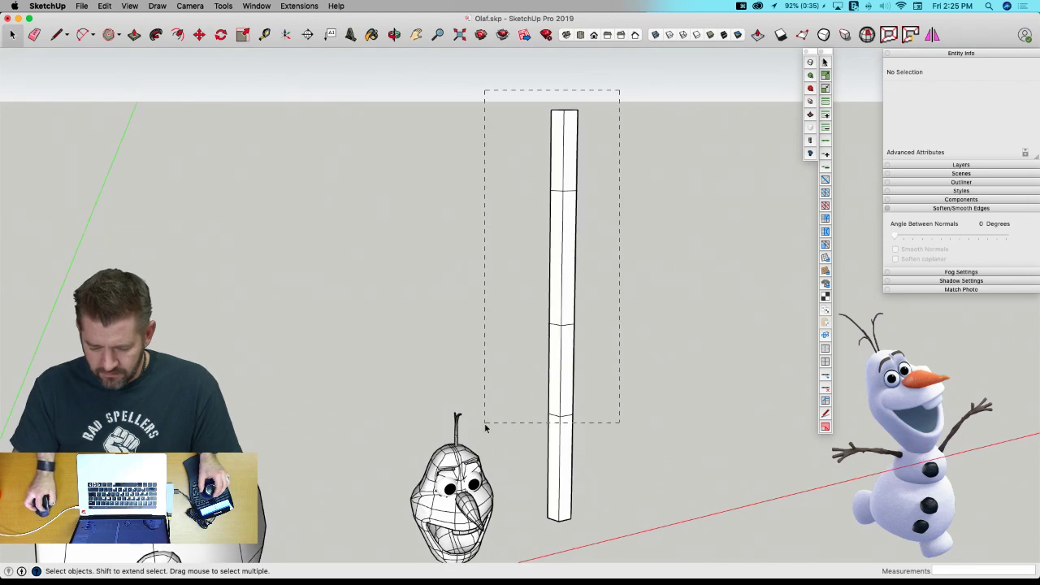
{"action": "left_click_drag", "start_coordinate": [491, 365], "coordinate": [491, 364]}
{"action": "key", "text": "v"}
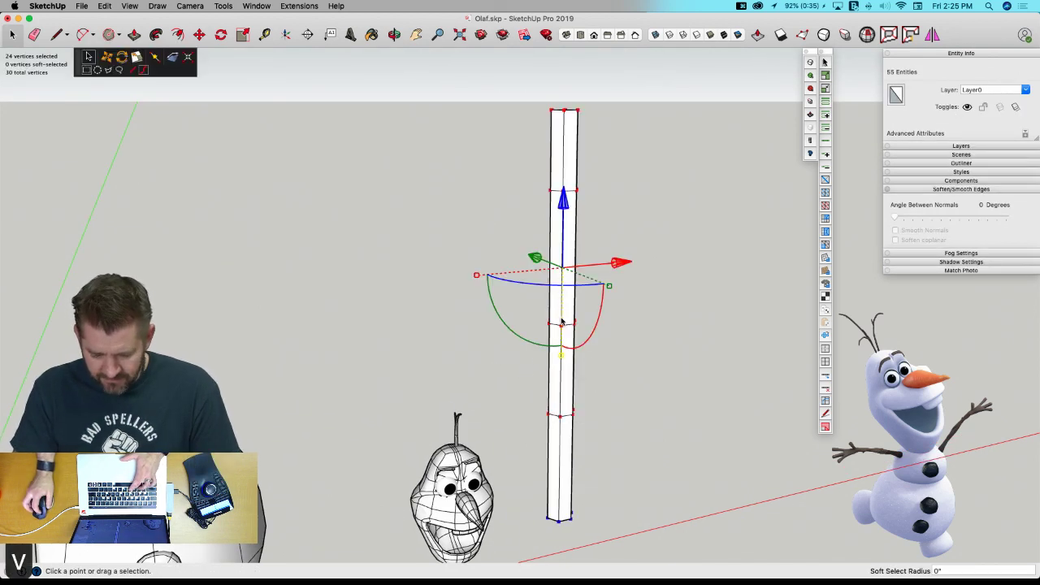
{"action": "left_click_drag", "start_coordinate": [494, 317], "coordinate": [596, 313]}
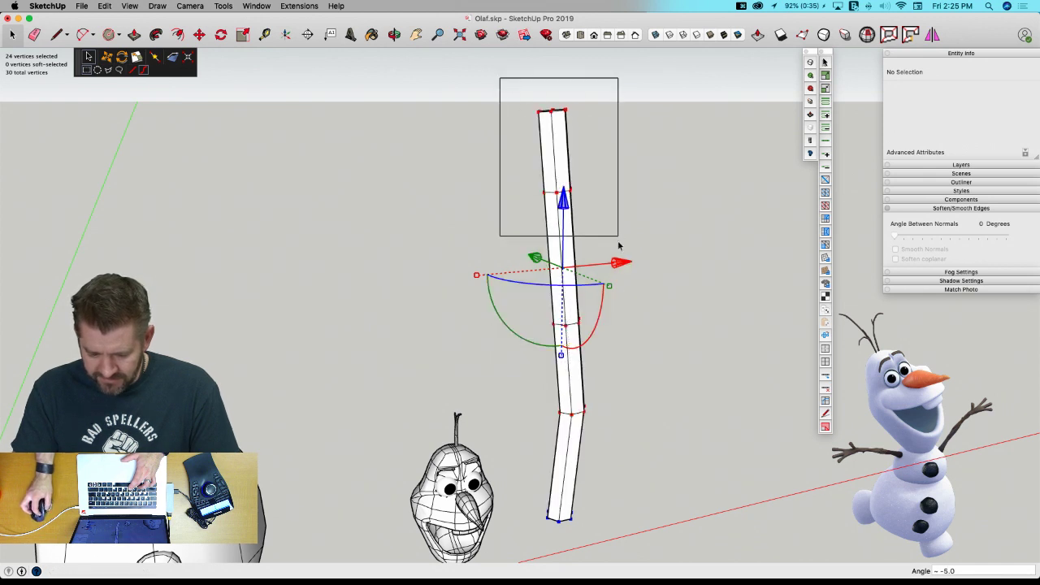
Bend the rod's upper sections further over, shift the top vertex ring about 10 1/16", and clear the vertex selection.
{"action": "left_click_drag", "start_coordinate": [619, 245], "coordinate": [618, 273]}
{"action": "left_click_drag", "start_coordinate": [490, 198], "coordinate": [496, 219]}
{"action": "left_click_drag", "start_coordinate": [608, 154], "coordinate": [513, 153]}
{"action": "left_click_drag", "start_coordinate": [462, 98], "coordinate": [548, 113]}
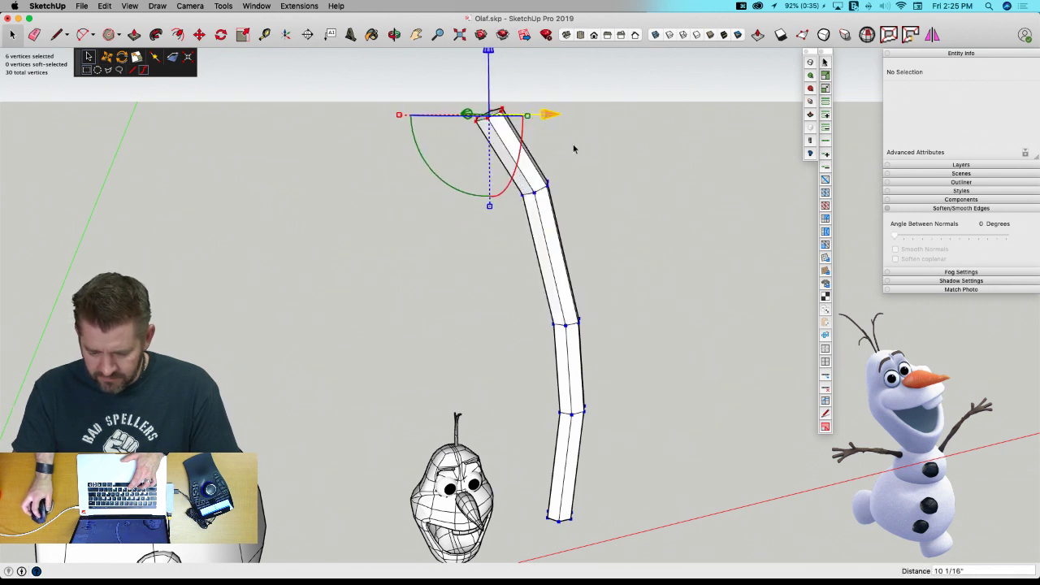
{"action": "left_click", "coordinate": [592, 172]}
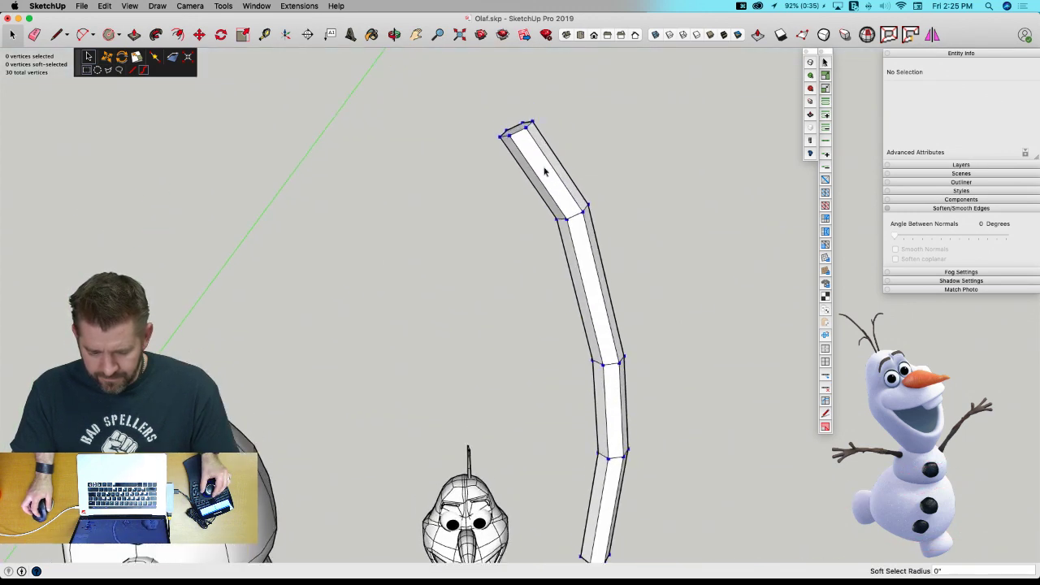
Taper the rod with Vertex Tools by scaling its top vertex ring to about 0.38 and the ring below to about 0.64.
{"action": "middle_click_drag", "start_coordinate": [531, 223], "coordinate": [494, 164]}
{"action": "key", "text": "l"}
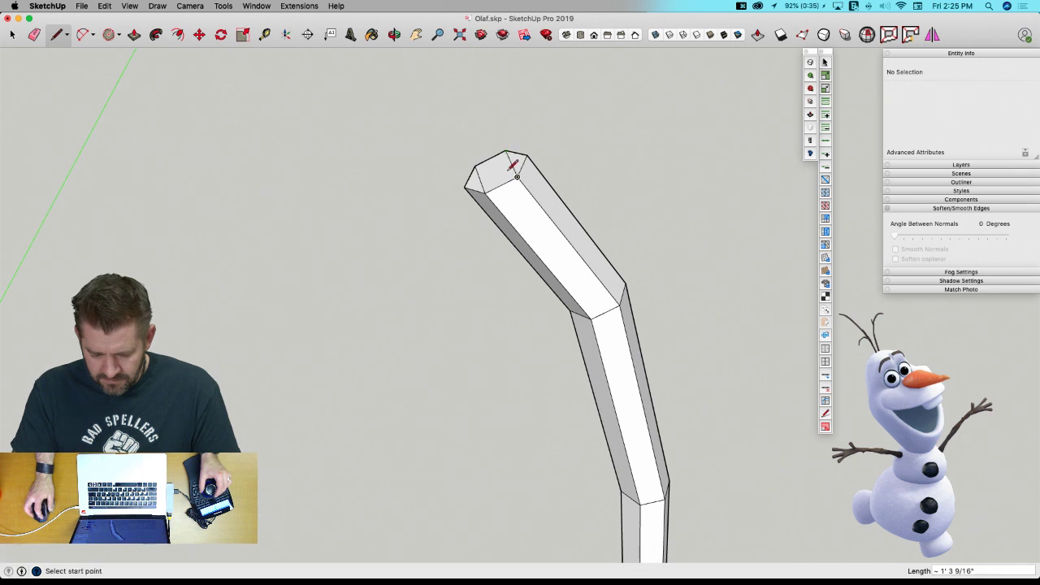
{"action": "key", "text": "space"}
{"action": "left_click_drag", "start_coordinate": [449, 143], "coordinate": [558, 212]}
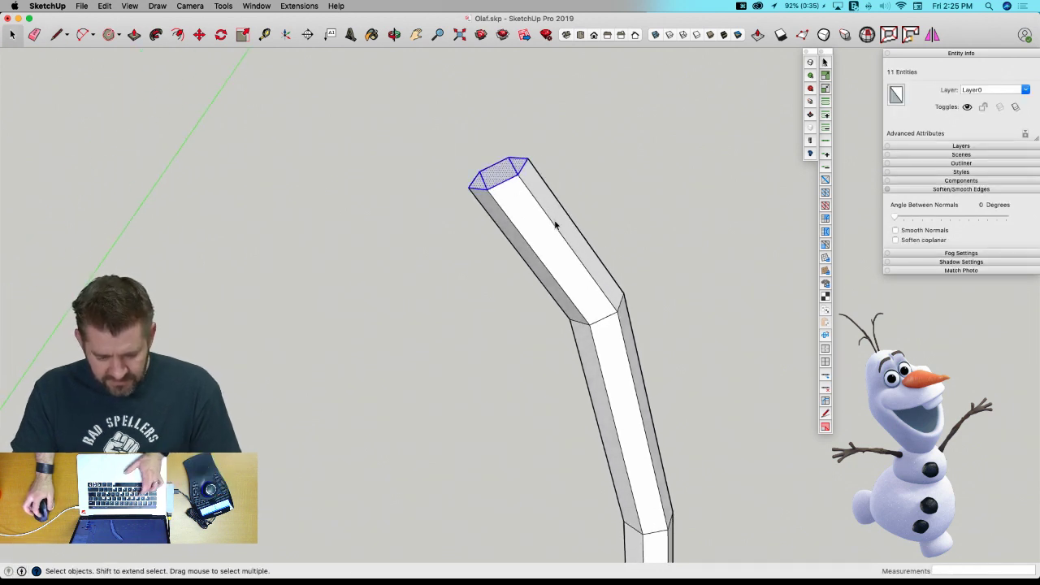
{"action": "key", "text": "s"}
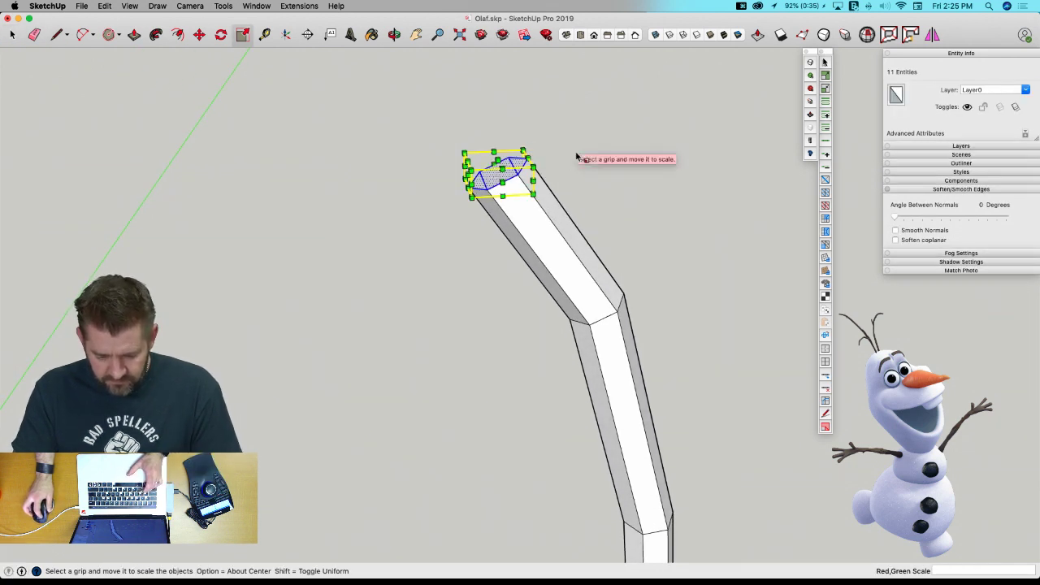
{"action": "key", "text": "space"}
{"action": "key", "text": "v"}
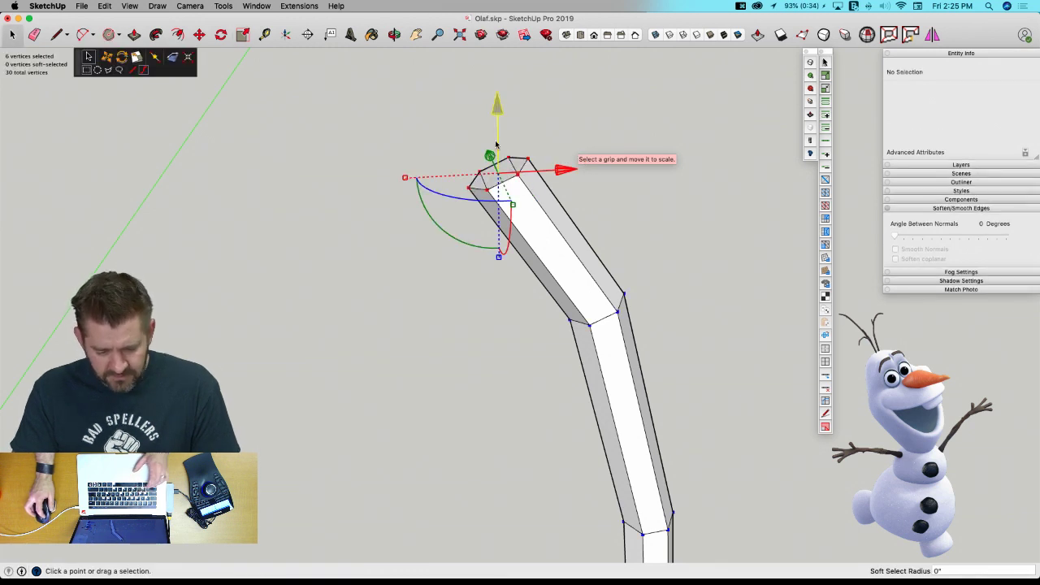
{"action": "left_click_drag", "start_coordinate": [405, 180], "coordinate": [467, 183]}
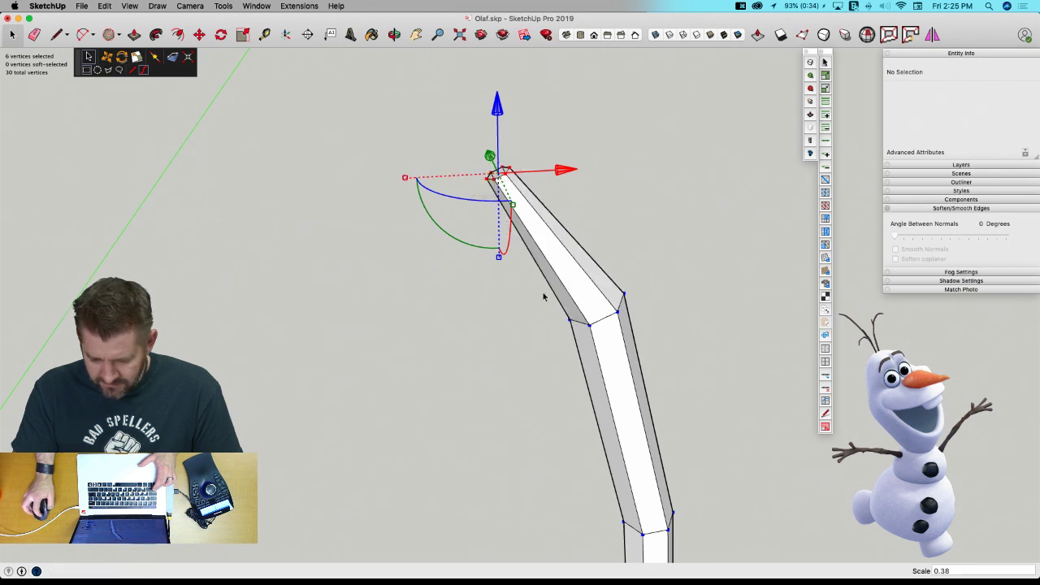
{"action": "left_click_drag", "start_coordinate": [519, 249], "coordinate": [690, 355]}
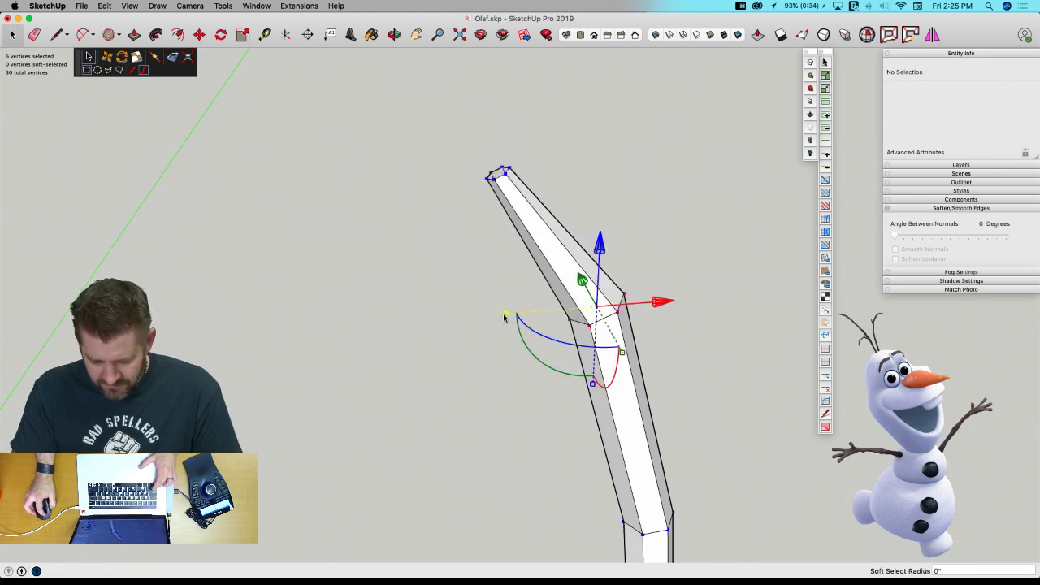
{"action": "left_click_drag", "start_coordinate": [504, 317], "coordinate": [602, 337]}
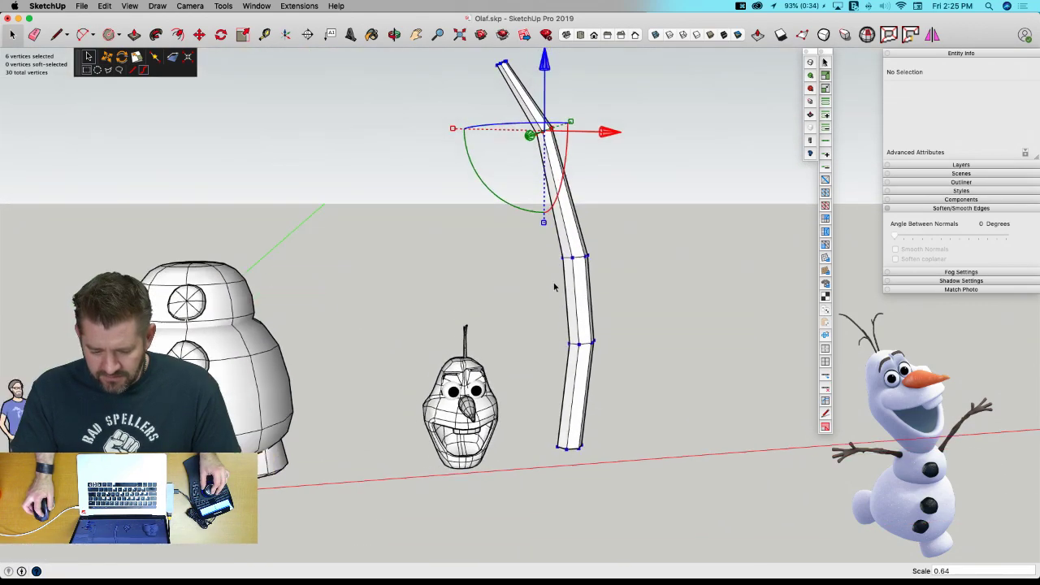
Select the whole tapered rod and make it a component named Twig 2.
{"action": "middle_click_drag", "start_coordinate": [554, 286], "coordinate": [572, 418]}
{"action": "key", "text": "l"}
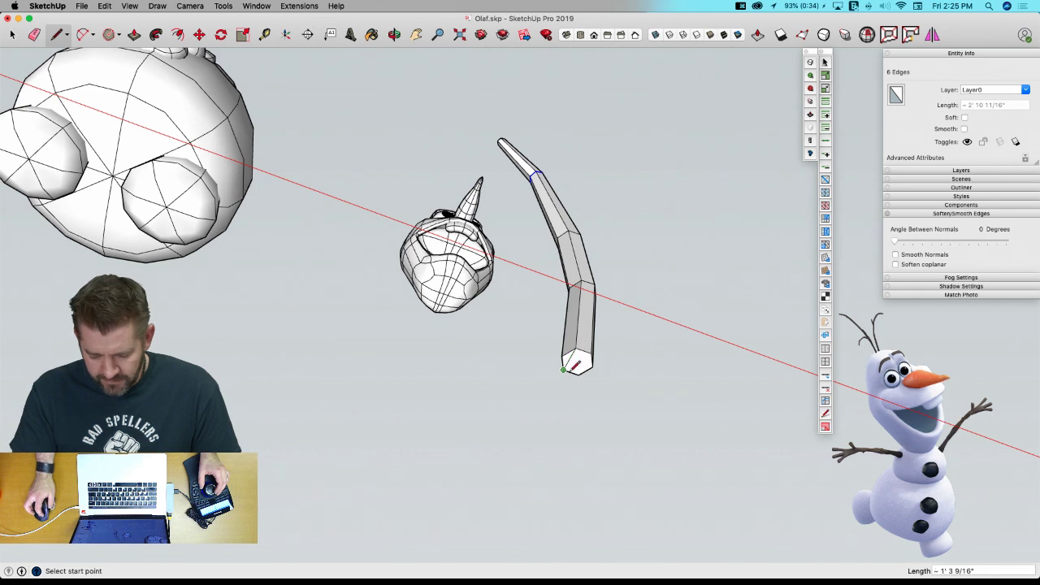
{"action": "key", "text": "space"}
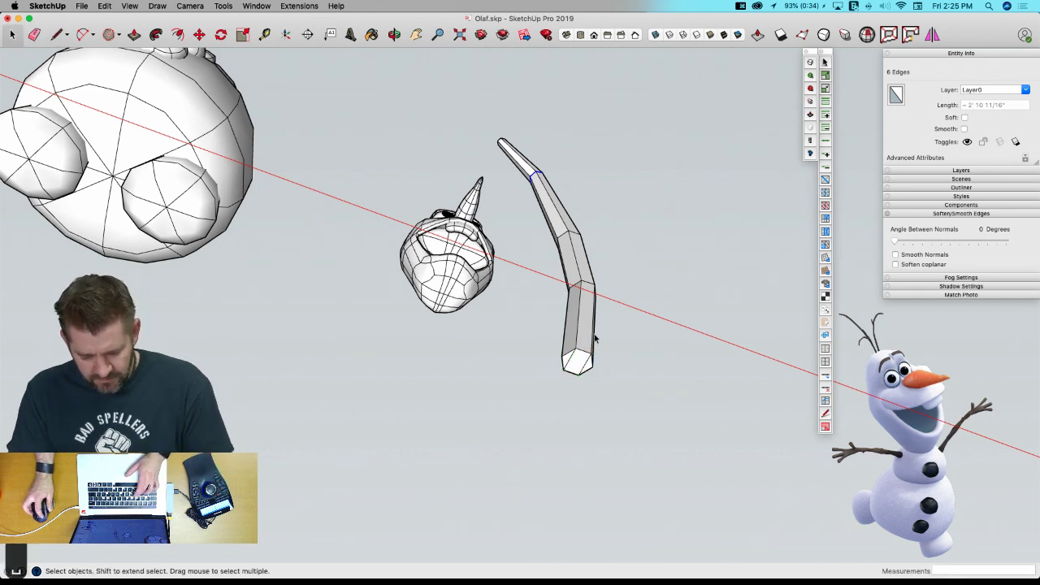
{"action": "triple_click", "coordinate": [593, 341]}
{"action": "right_click", "coordinate": [596, 341]}
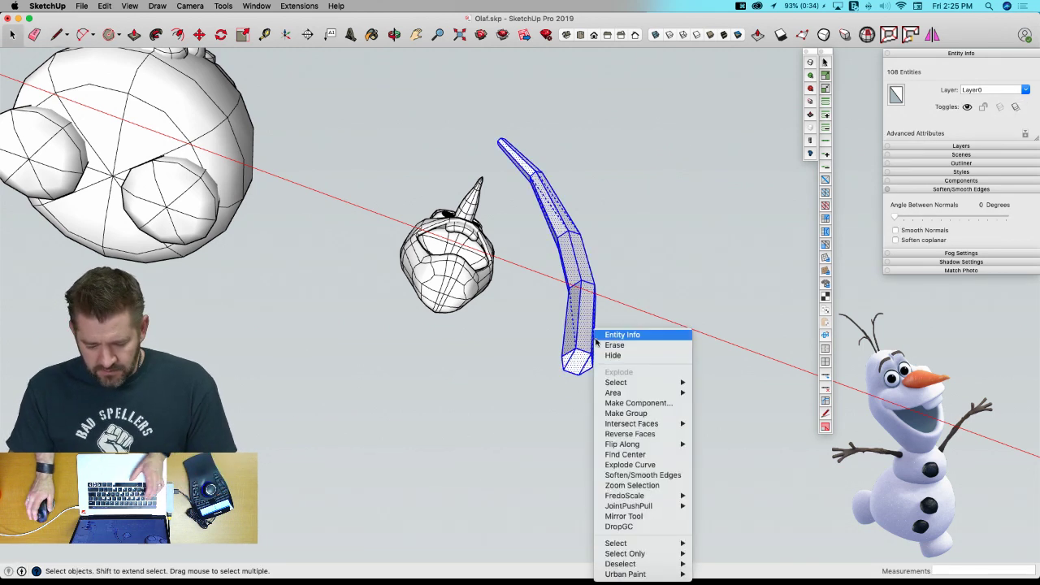
{"action": "left_click", "coordinate": [627, 404]}
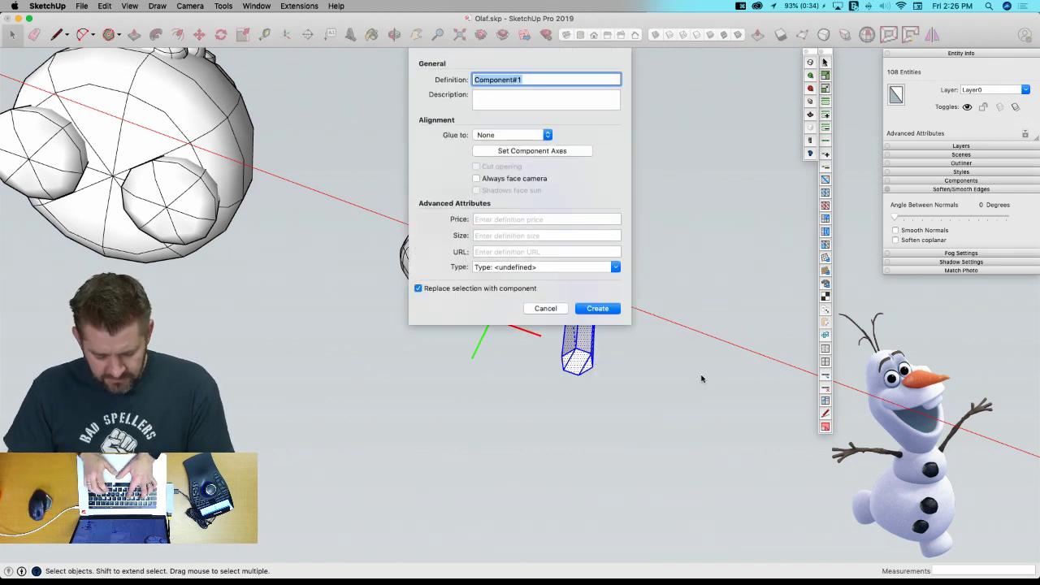
{"action": "type", "text": "Twig "}
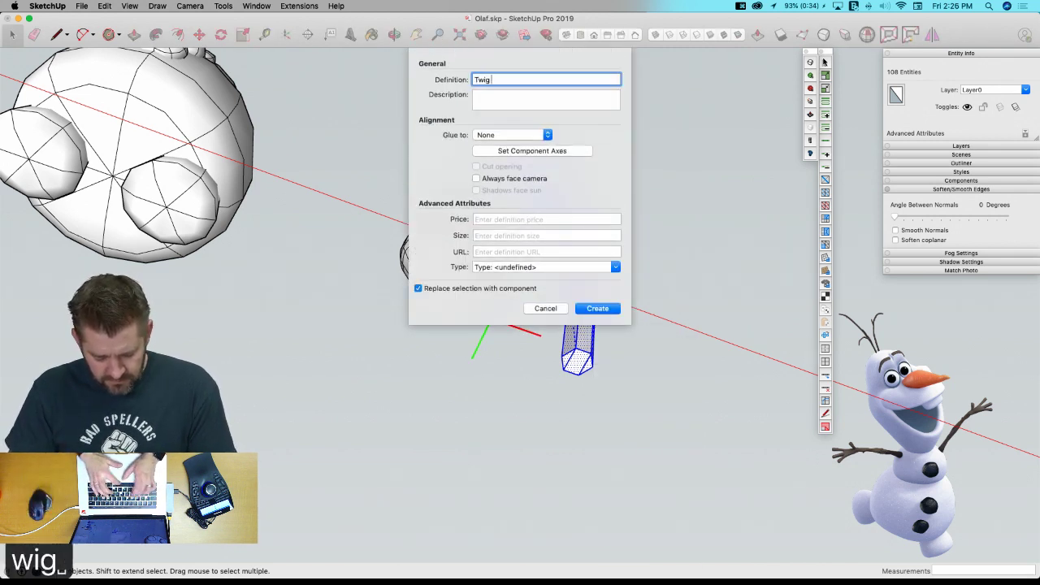
{"action": "type", "text": "2"}
{"action": "key", "text": "Return"}
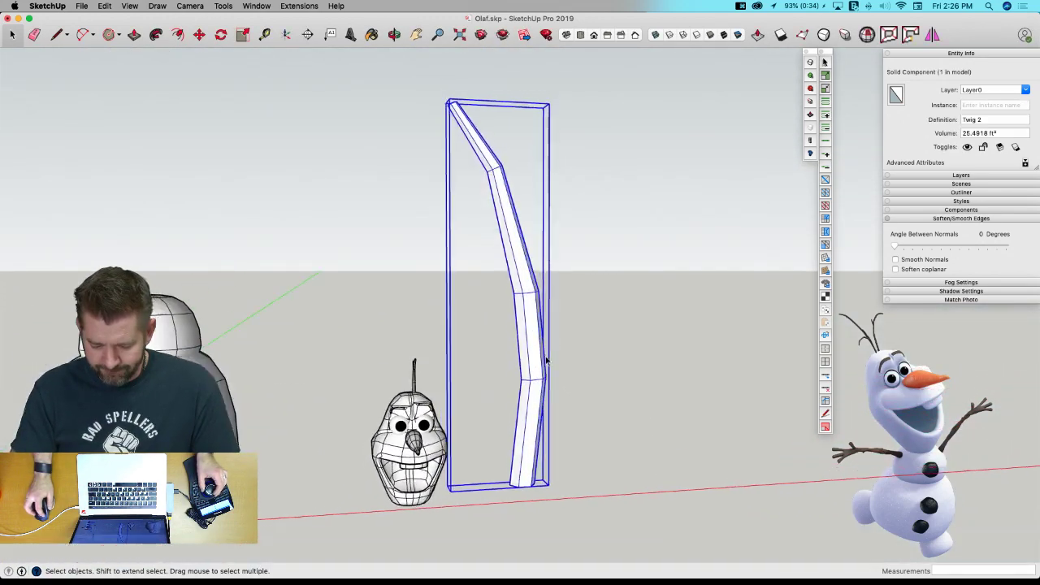
Inside the Twig 2 component, select all vertices, stretch them vertically to make the twig taller, and leave the component.
{"action": "double_click", "coordinate": [546, 362]}
{"action": "left_click_drag", "start_coordinate": [453, 121], "coordinate": [621, 489]}
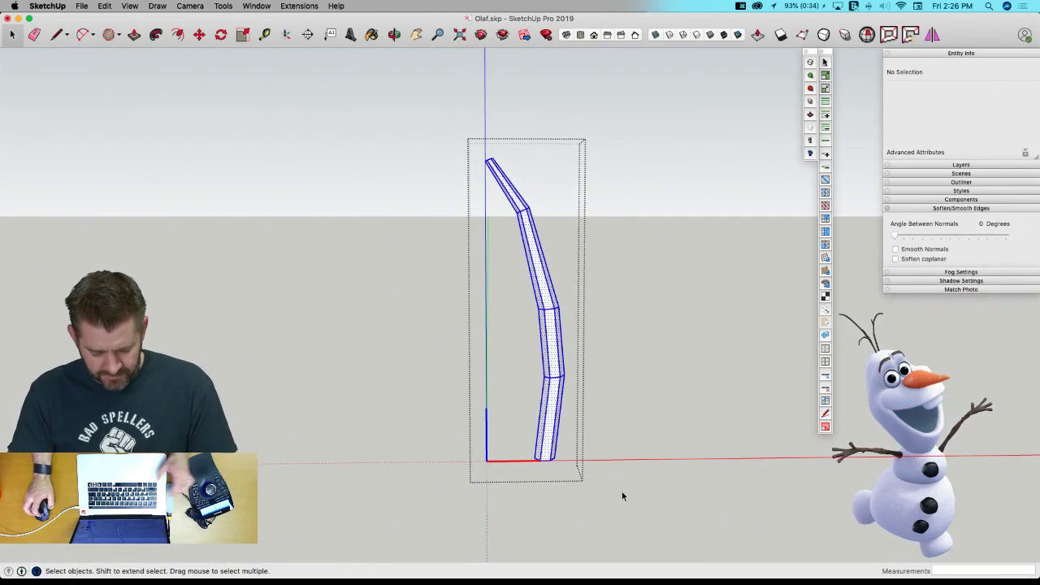
{"action": "key", "text": "v"}
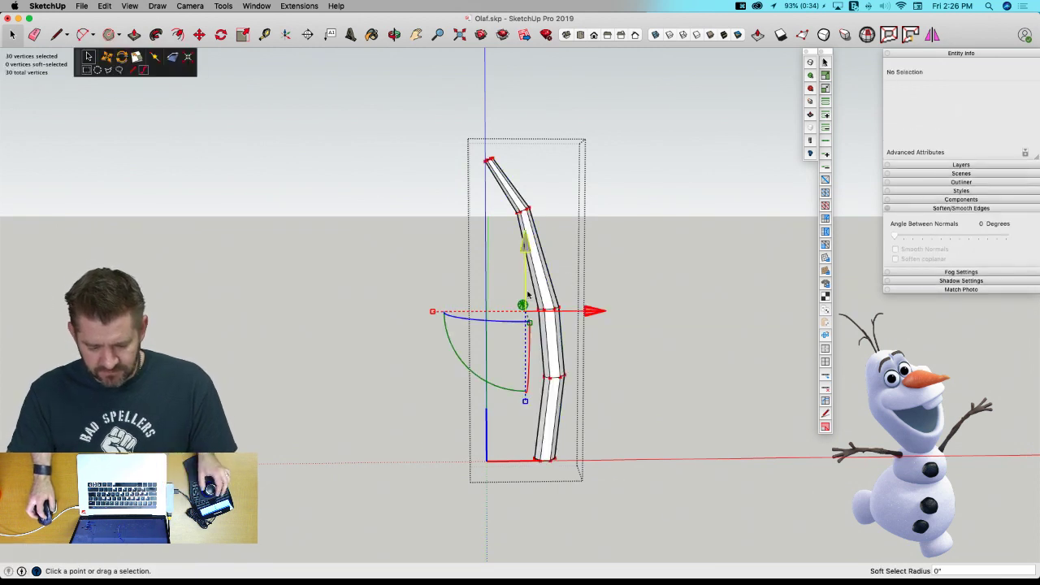
{"action": "left_click_drag", "start_coordinate": [526, 402], "coordinate": [522, 451]}
{"action": "key", "text": "space"}
{"action": "left_click", "coordinate": [668, 418]}
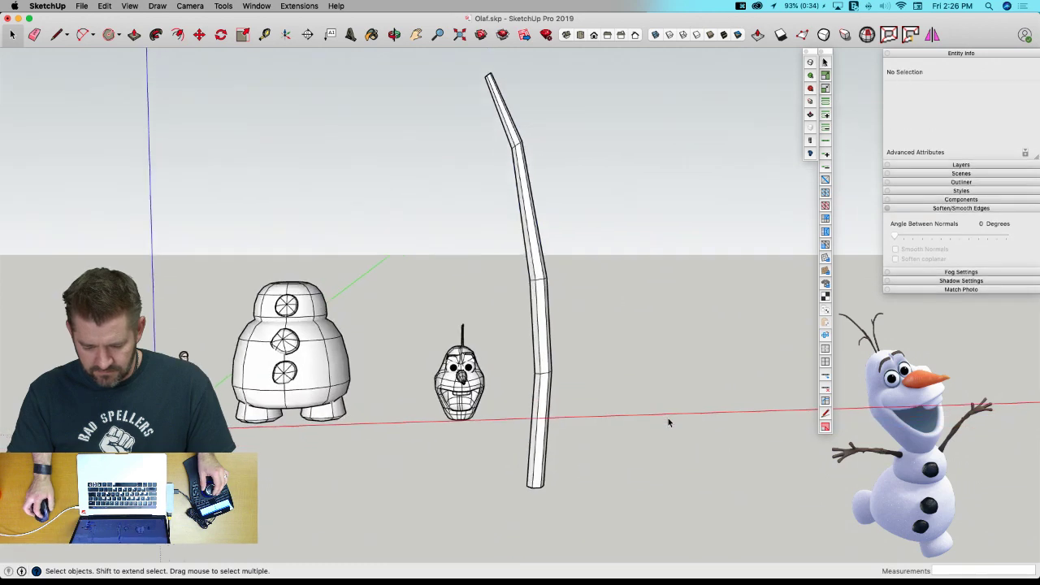
Scale the Twig 2 component uniformly down to about 0.14.
{"action": "left_click", "coordinate": [533, 419]}
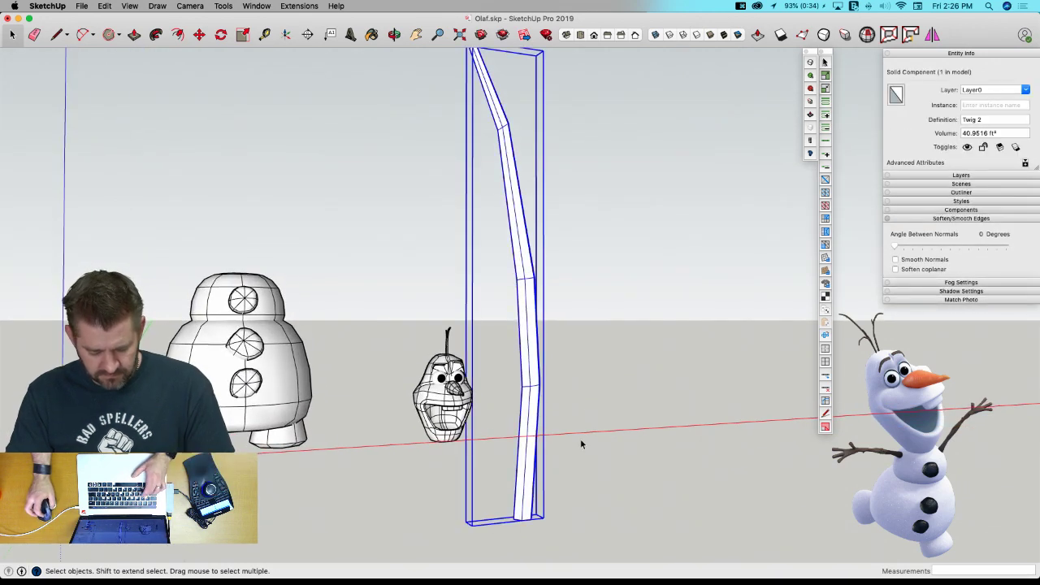
{"action": "key", "text": "s"}
{"action": "left_click_drag", "start_coordinate": [544, 54], "coordinate": [488, 438]}
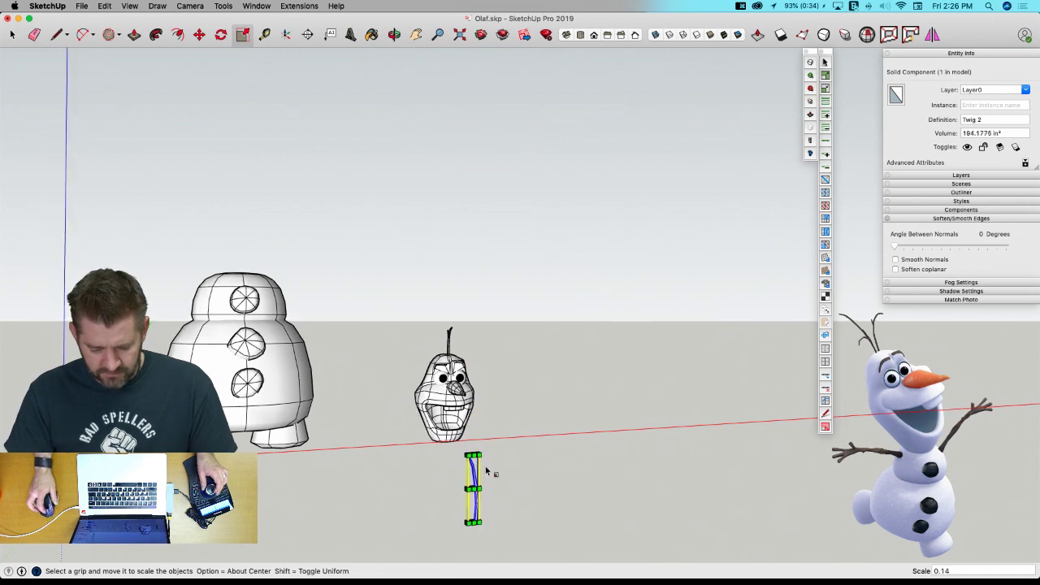
Move Twig 2 by its base about 12' 9 1/8" onto the top of Olaf's head beside the first twig.
{"action": "scroll", "coordinate": [484, 479], "scroll_direction": "up", "scroll_amount": 10}
{"action": "key", "text": "m"}
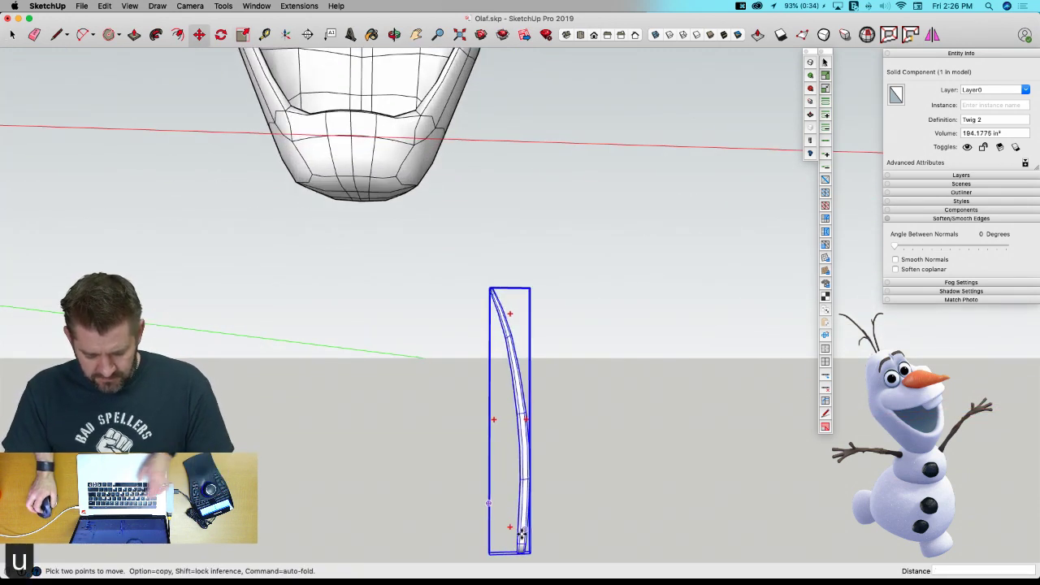
{"action": "scroll", "coordinate": [526, 509], "scroll_direction": "up", "scroll_amount": 4}
{"action": "left_click", "coordinate": [528, 534]}
{"action": "scroll", "coordinate": [520, 422], "scroll_direction": "down", "scroll_amount": 5}
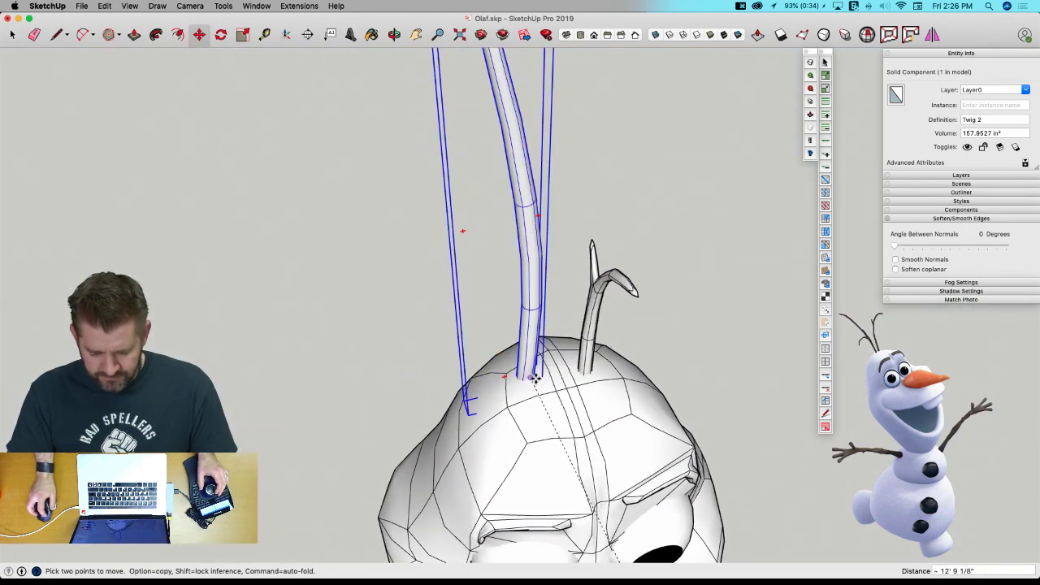
{"action": "left_click", "coordinate": [536, 378]}
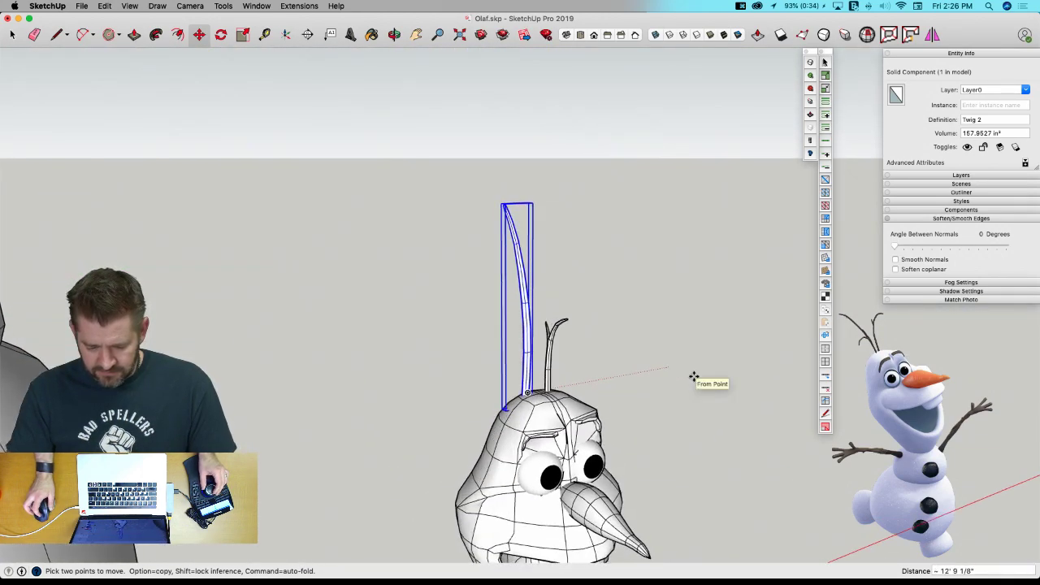
{"action": "left_click", "coordinate": [713, 414]}
Scale Twig 2 on the head uniformly down to about 0.74.
{"action": "key", "text": "s"}
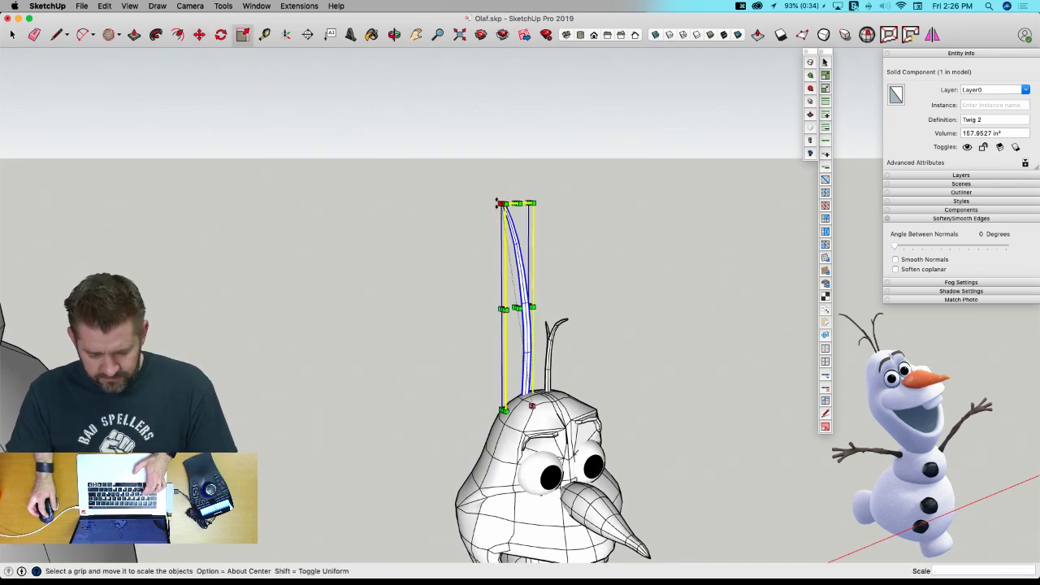
{"action": "left_click_drag", "start_coordinate": [501, 203], "coordinate": [508, 259]}
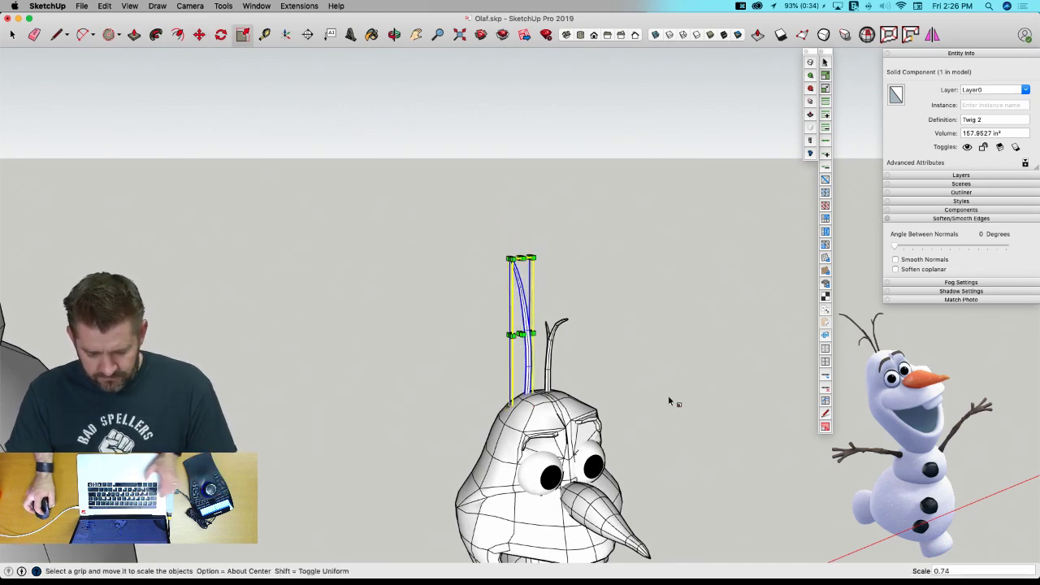
{"action": "key", "text": "space"}
Tilt Twig 2 slightly away from the first twig, shift it about 1 7/16" sideways on the head, and deselect it.
{"action": "key", "text": "m"}
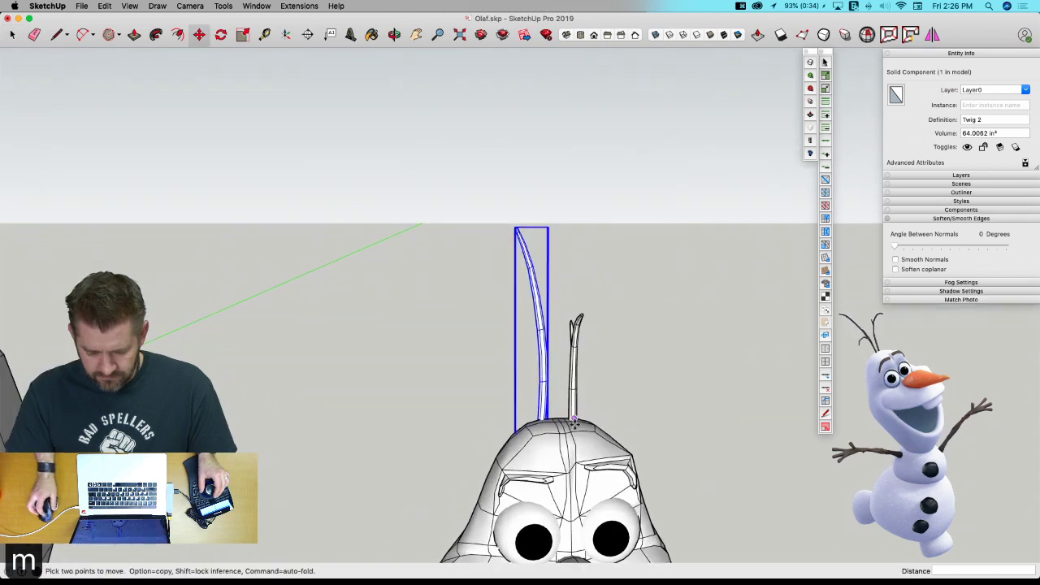
{"action": "left_click", "coordinate": [533, 247]}
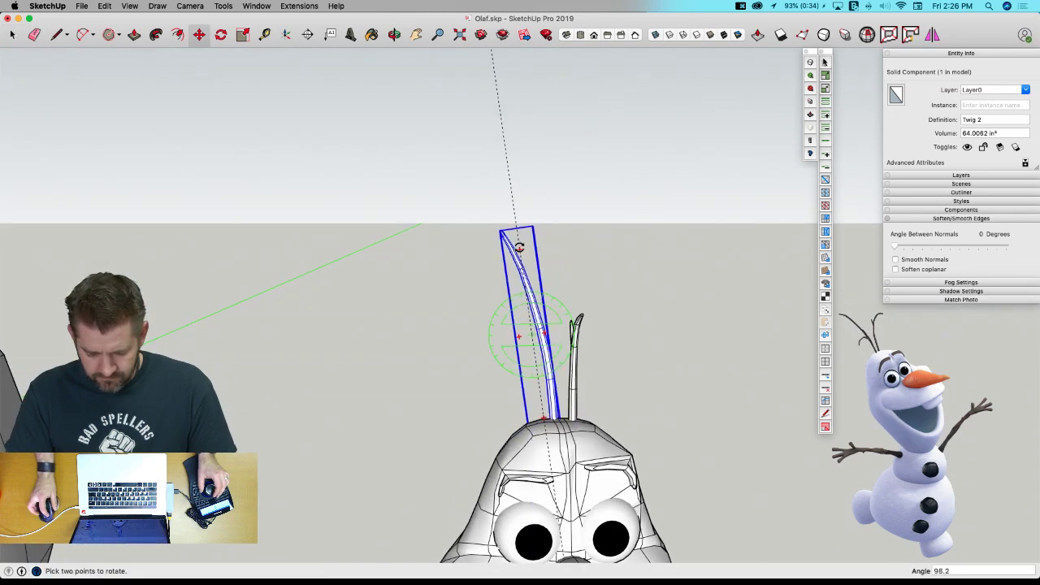
{"action": "left_click", "coordinate": [519, 246]}
{"action": "left_click", "coordinate": [689, 377]}
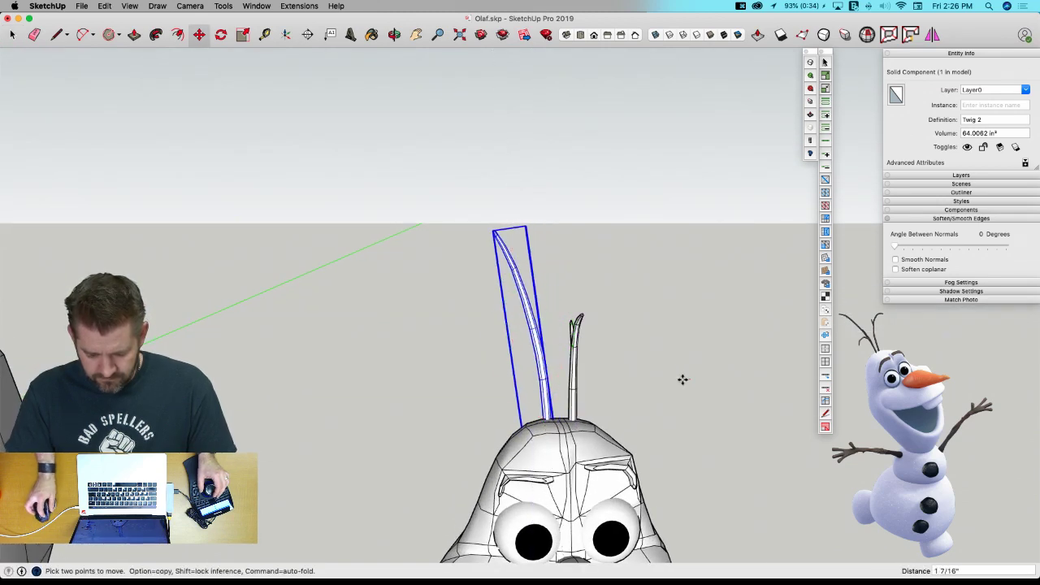
{"action": "left_click", "coordinate": [681, 381]}
{"action": "key", "text": "space"}
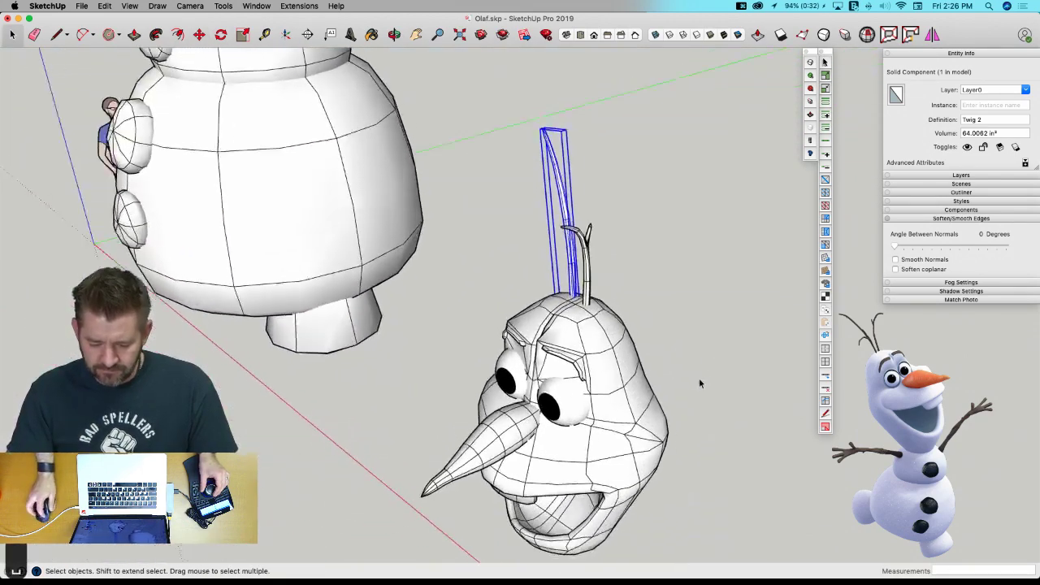
{"action": "left_click", "coordinate": [679, 387]}
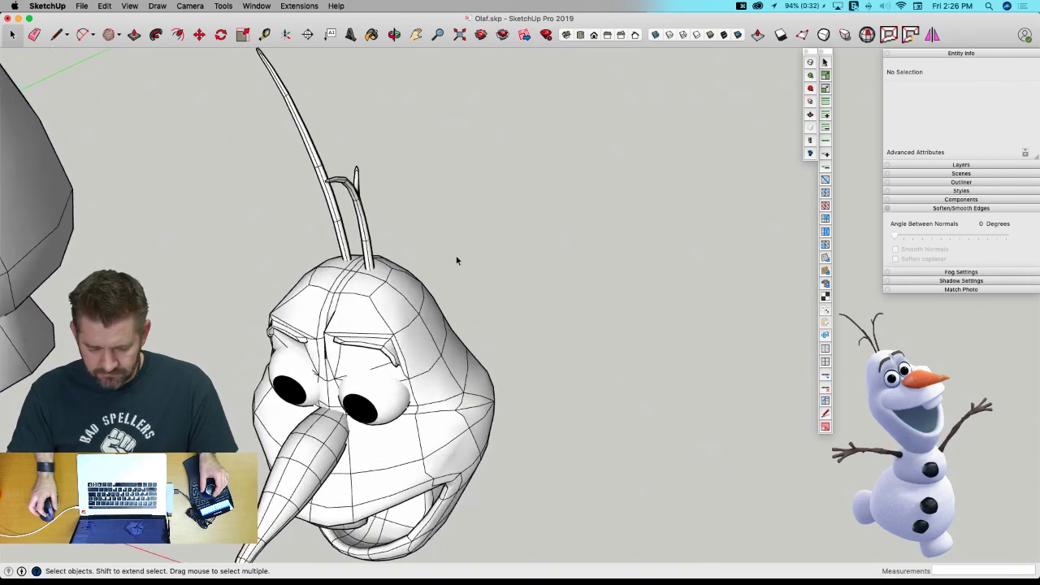
Copy the Twig 1 component off the head, about 4' 7" into the empty space beside it.
{"action": "left_click", "coordinate": [368, 265]}
{"action": "key", "text": "m"}
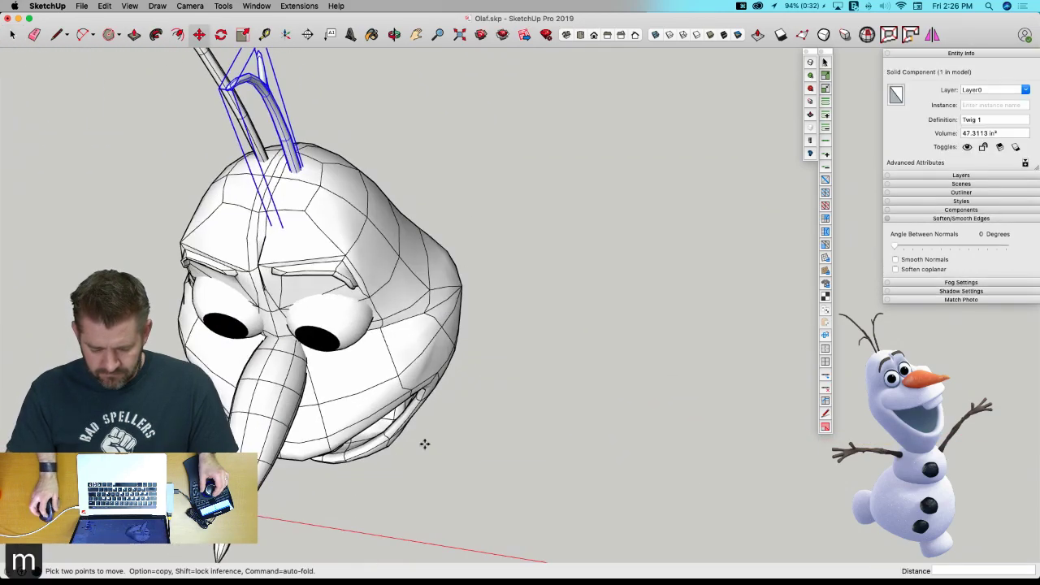
{"action": "left_click", "coordinate": [413, 469]}
{"action": "key", "text": "alt"}
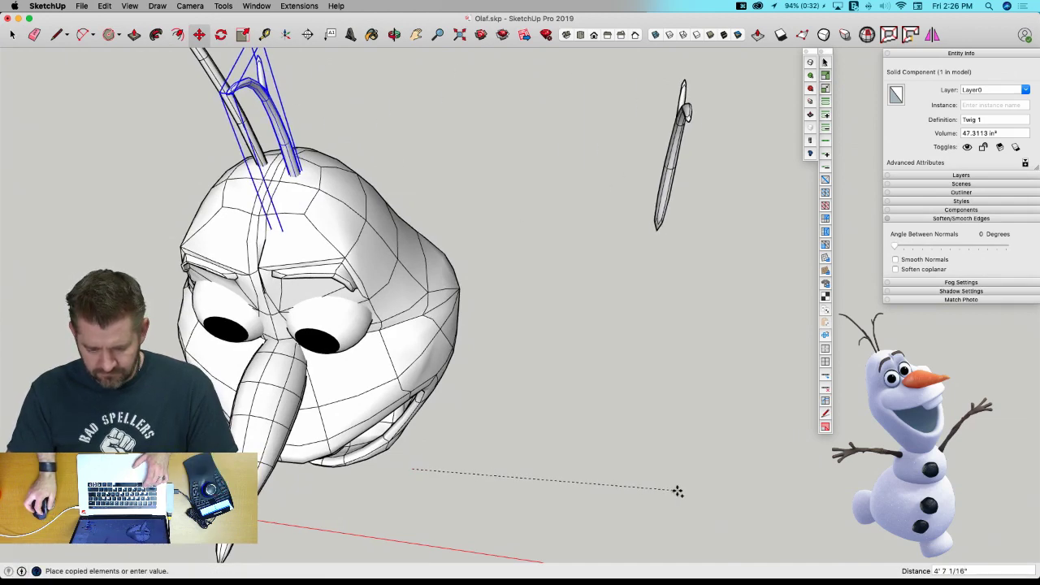
{"action": "left_click", "coordinate": [676, 483]}
{"action": "key", "text": "space"}
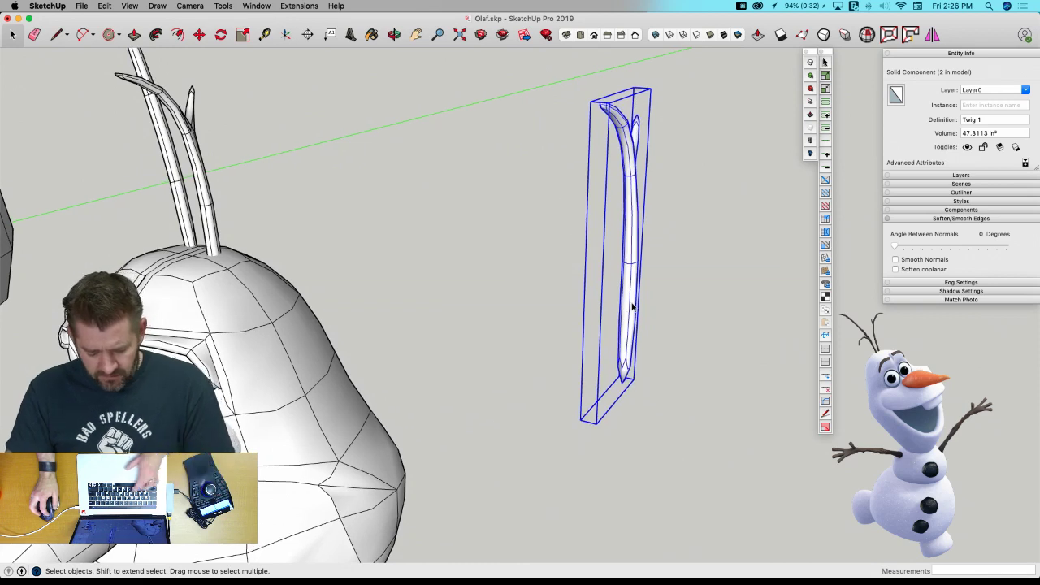
Switch the copied Twig 1 component from its subdivided form back to the low-poly mesh.
{"action": "key", "text": "u"}
{"action": "key", "text": "u"}
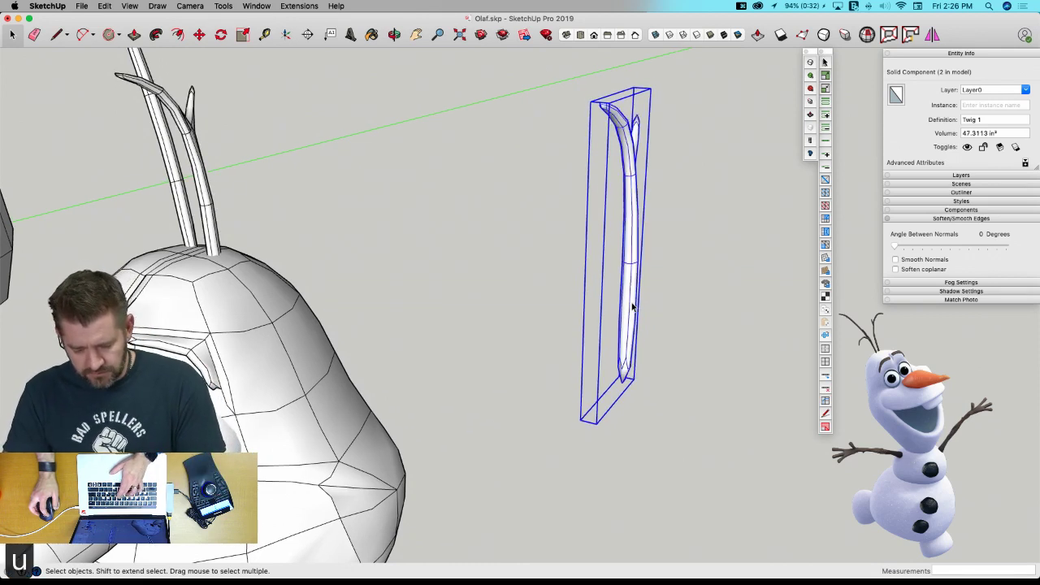
{"action": "key", "text": "u"}
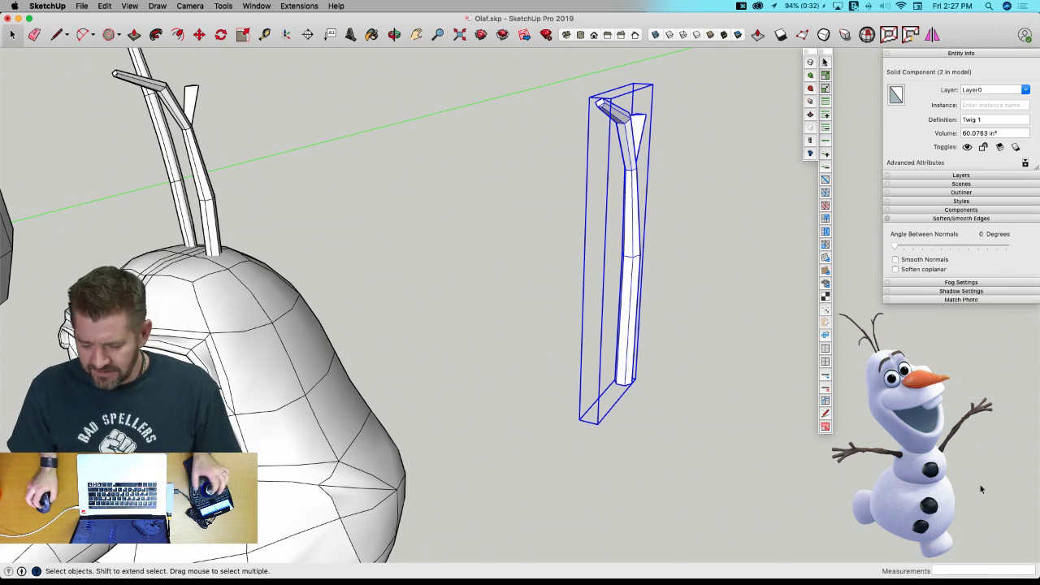
Make the copied twig a unique component separate from Twig 1 and enter Twig 34 as its definition name.
{"action": "middle_click_drag", "start_coordinate": [981, 484], "coordinate": [862, 346]}
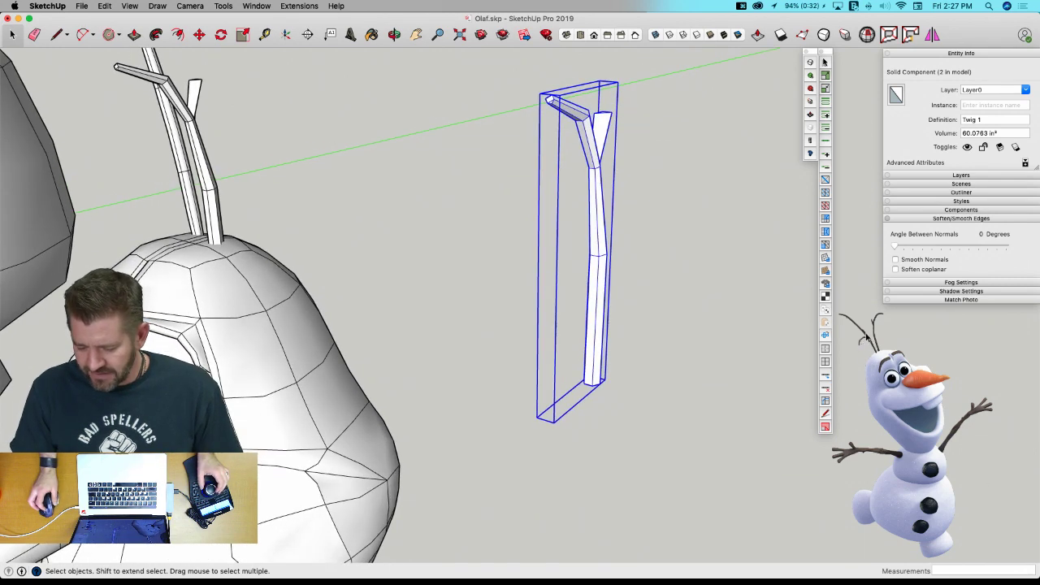
{"action": "middle_click_drag", "start_coordinate": [902, 312], "coordinate": [527, 217]}
{"action": "right_click", "coordinate": [527, 232]}
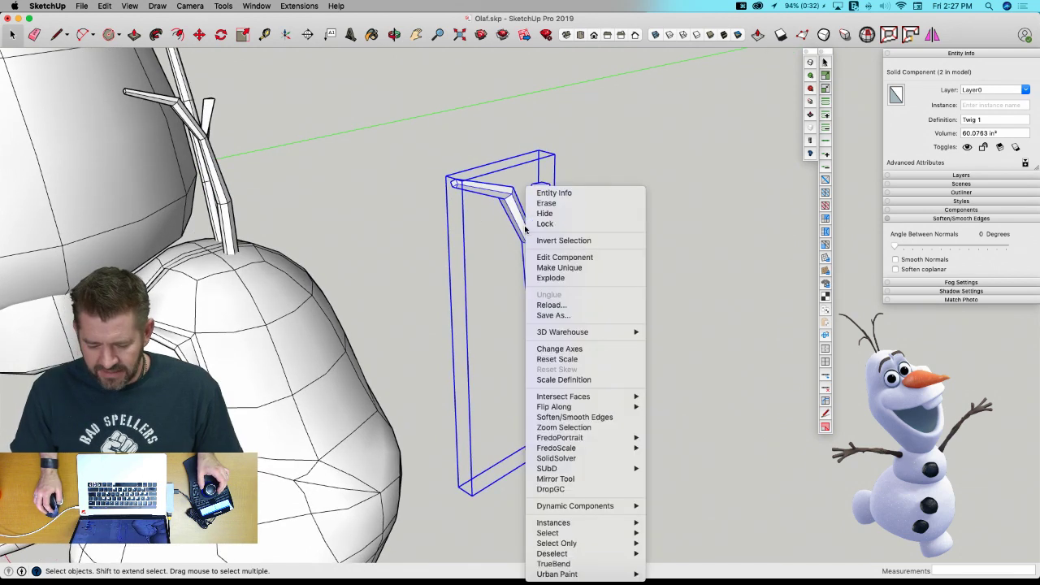
{"action": "left_click", "coordinate": [577, 272]}
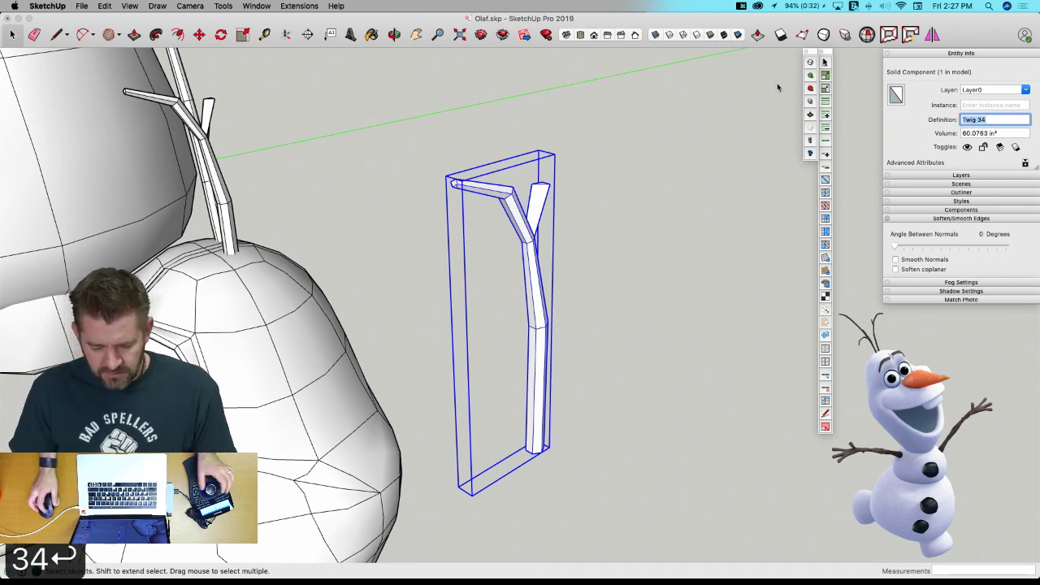
{"action": "left_click", "coordinate": [601, 213]}
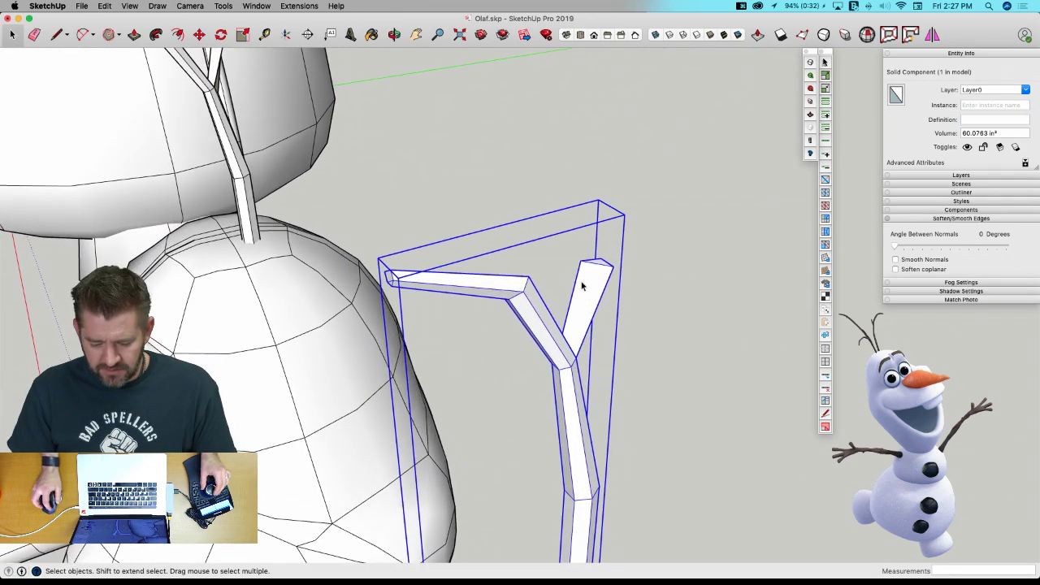
Open the new twig component and shift the vertices at its side branch's tip inward about 13/16".
{"action": "double_click", "coordinate": [582, 286]}
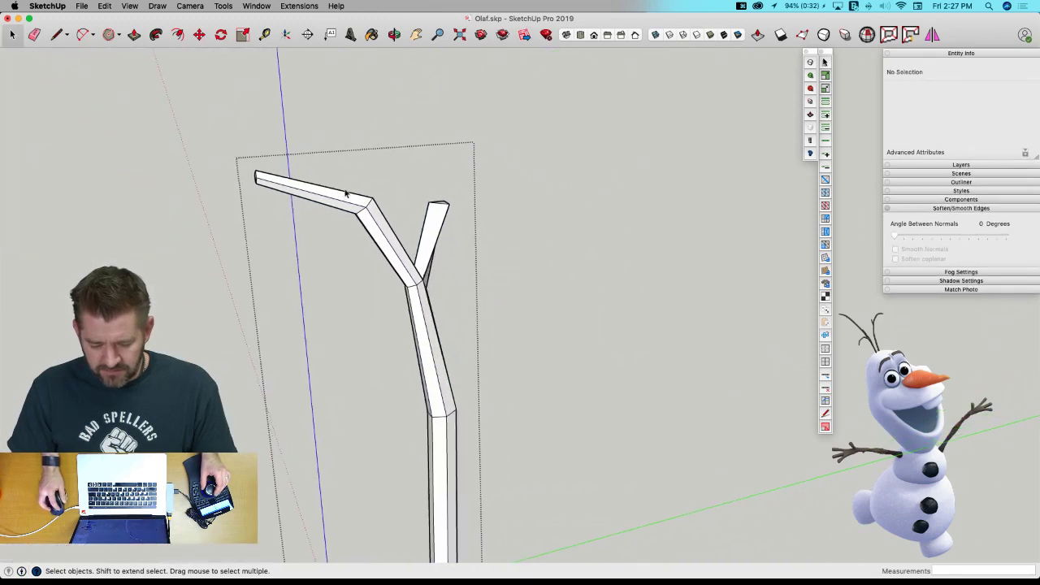
{"action": "left_click_drag", "start_coordinate": [401, 215], "coordinate": [401, 216]}
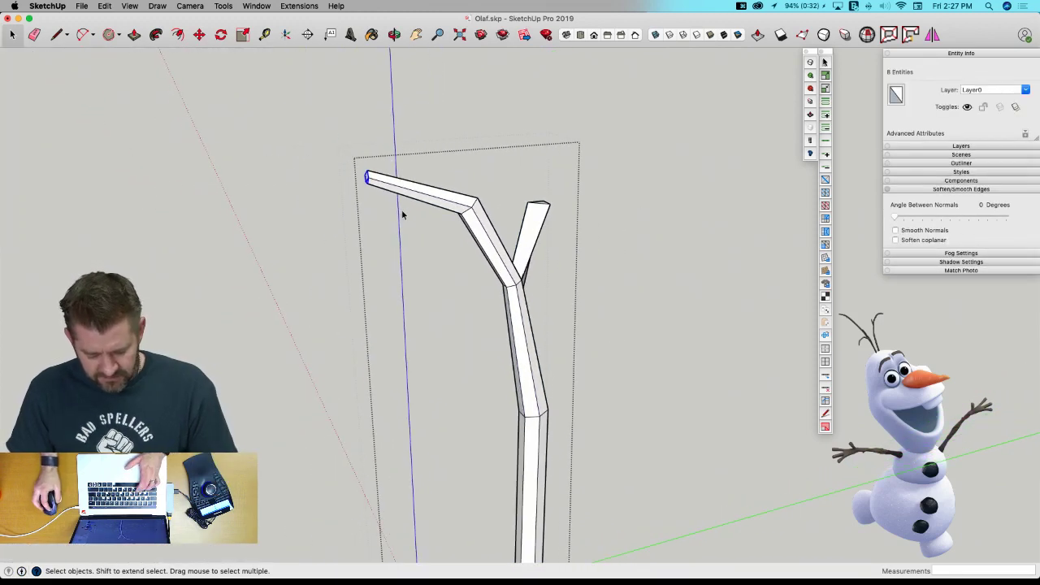
{"action": "key", "text": "v"}
{"action": "left_click_drag", "start_coordinate": [444, 172], "coordinate": [486, 174]}
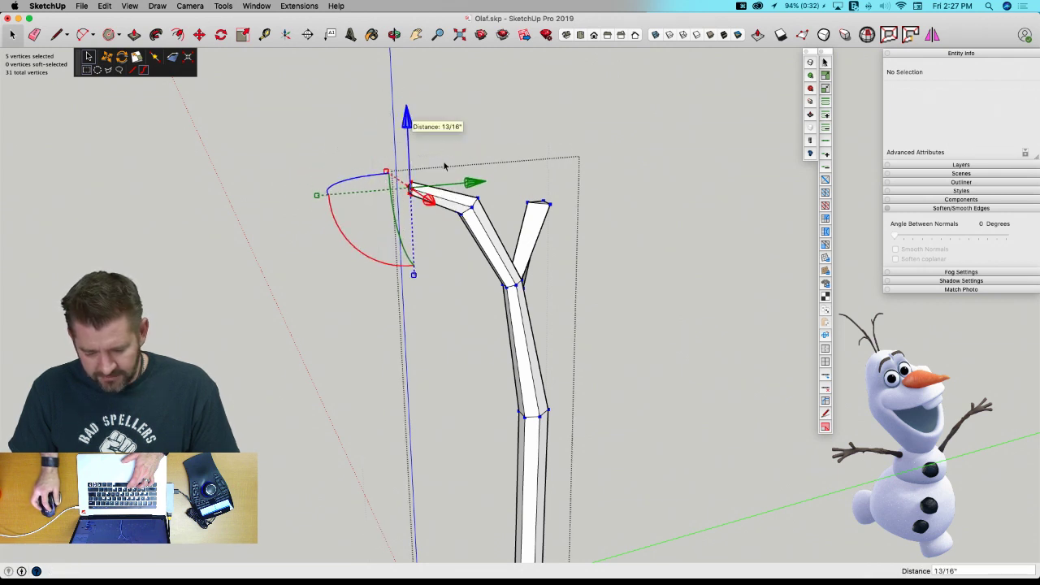
Lower the vertices at the side branch's bend about 7/8".
{"action": "left_click_drag", "start_coordinate": [494, 246], "coordinate": [494, 246]}
{"action": "left_click_drag", "start_coordinate": [534, 202], "coordinate": [550, 201]}
{"action": "left_click_drag", "start_coordinate": [486, 136], "coordinate": [488, 152]}
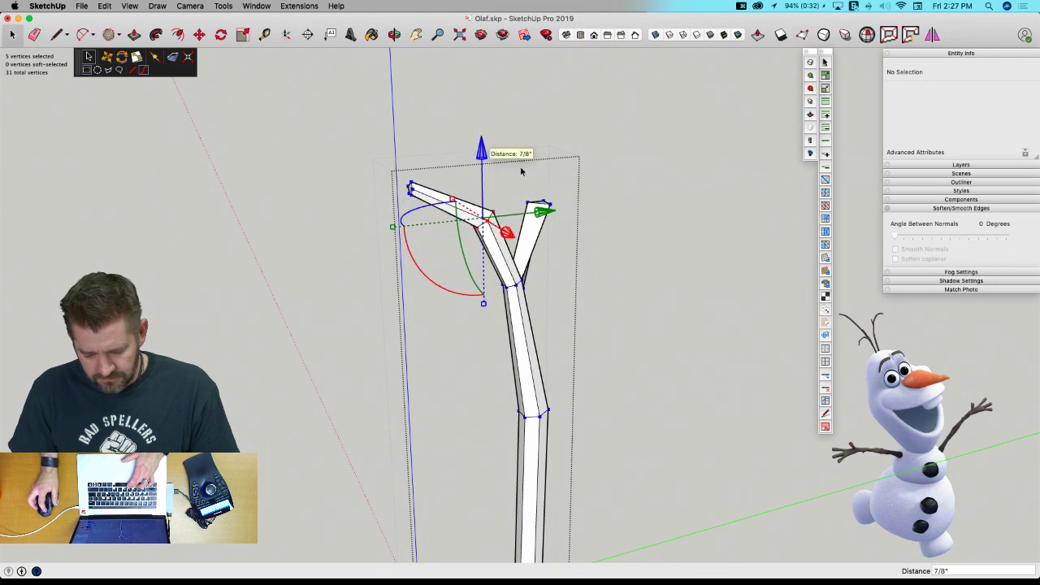
{"action": "key", "text": "space"}
Push/Pull the end face of the short upright branch outward about 4 3/4".
{"action": "scroll", "coordinate": [541, 213], "scroll_direction": "up", "scroll_amount": 10}
{"action": "scroll", "coordinate": [531, 217], "scroll_direction": "down", "scroll_amount": 3}
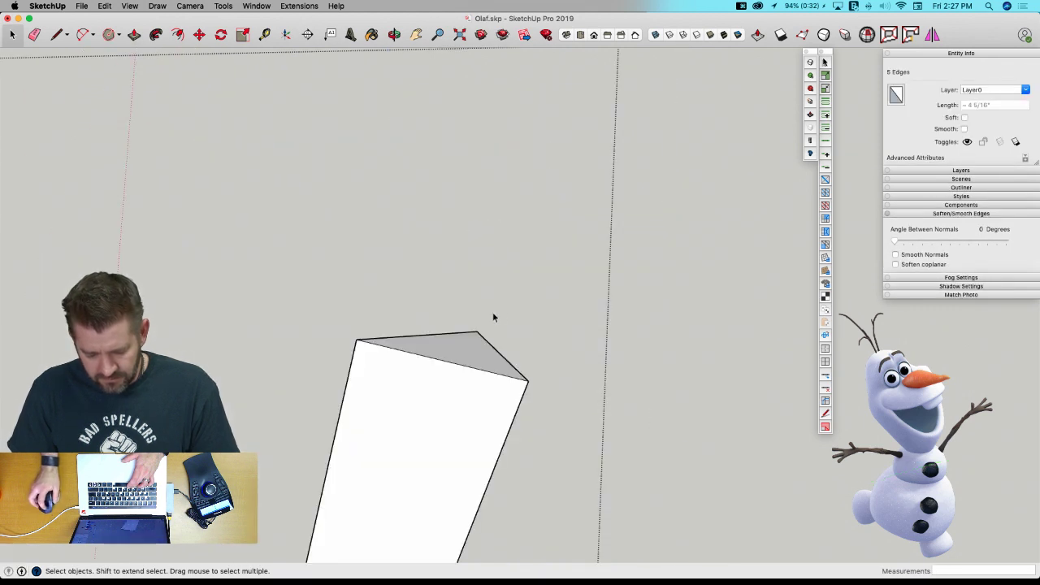
{"action": "key", "text": "p"}
{"action": "left_click", "coordinate": [458, 353]}
{"action": "scroll", "coordinate": [458, 178], "scroll_direction": "down", "scroll_amount": 5}
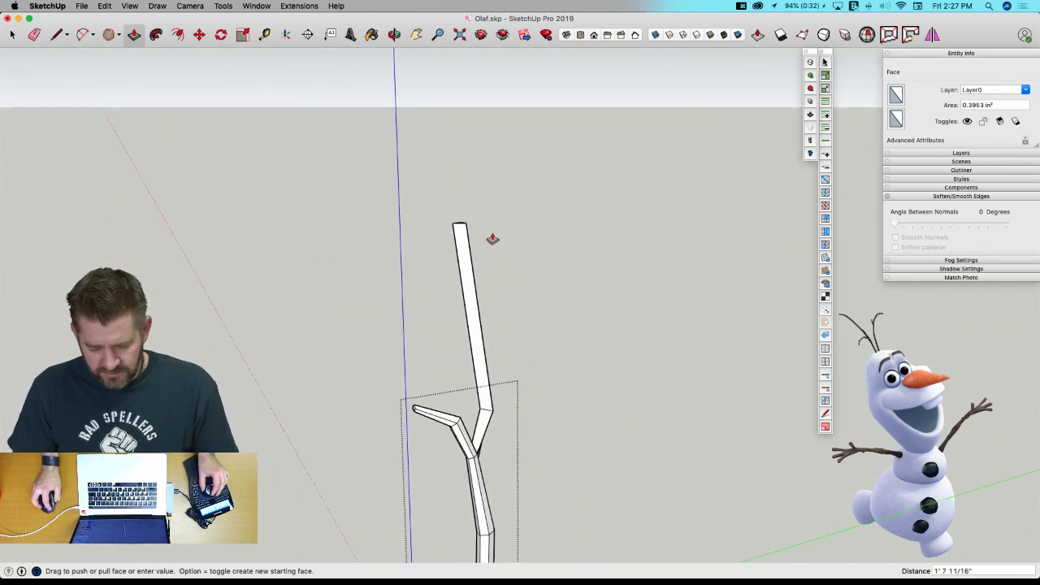
{"action": "scroll", "coordinate": [492, 239], "scroll_direction": "down", "scroll_amount": 2}
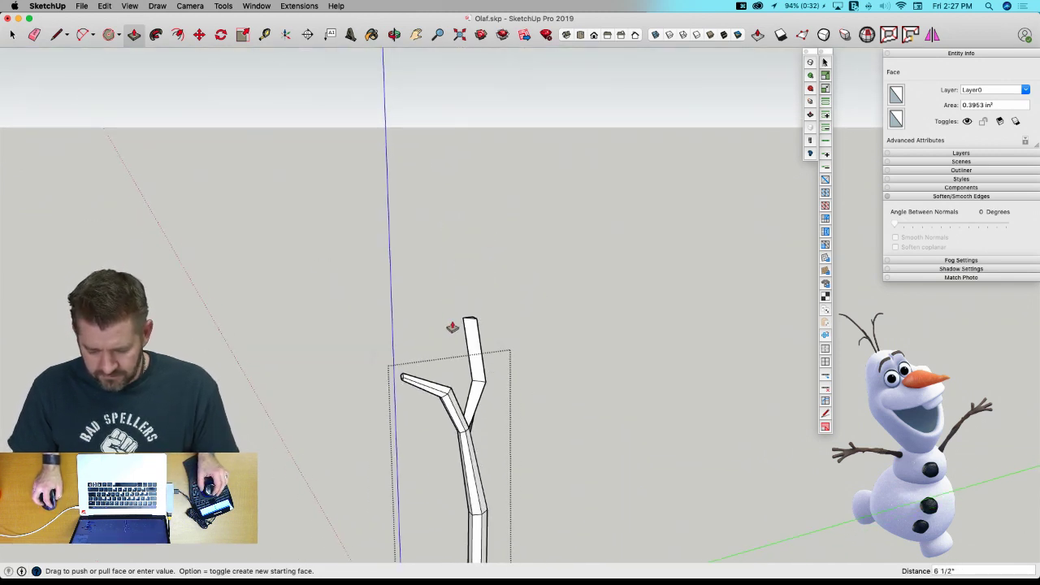
{"action": "left_click", "coordinate": [458, 343]}
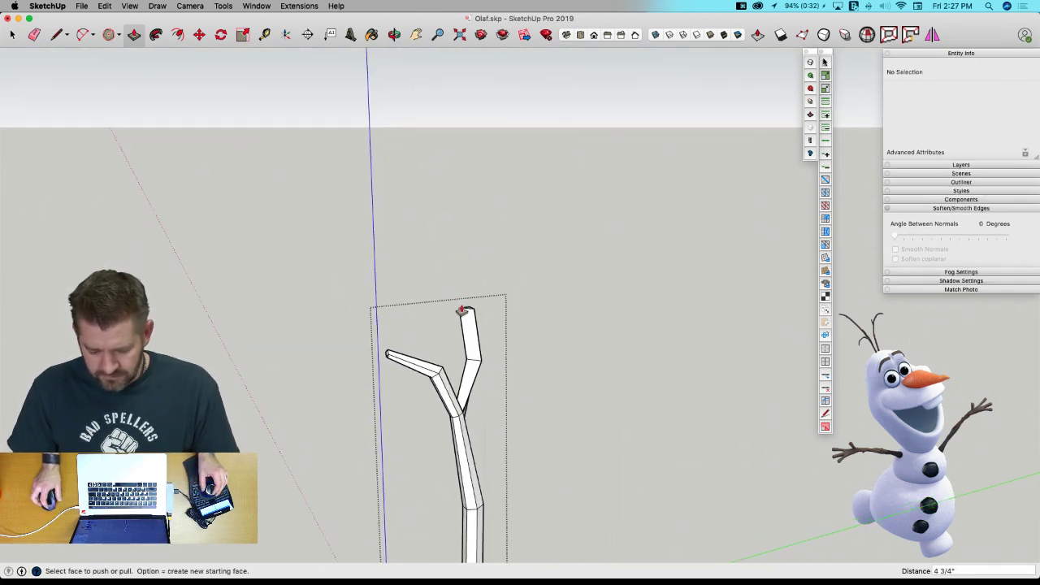
Move the vertices at the side branch's tip farther out from the stem and lower them about 13/16".
{"action": "key", "text": "space"}
{"action": "scroll", "coordinate": [411, 292], "scroll_direction": "up", "scroll_amount": 4}
{"action": "left_click_drag", "start_coordinate": [427, 307], "coordinate": [457, 317]}
{"action": "key", "text": "v"}
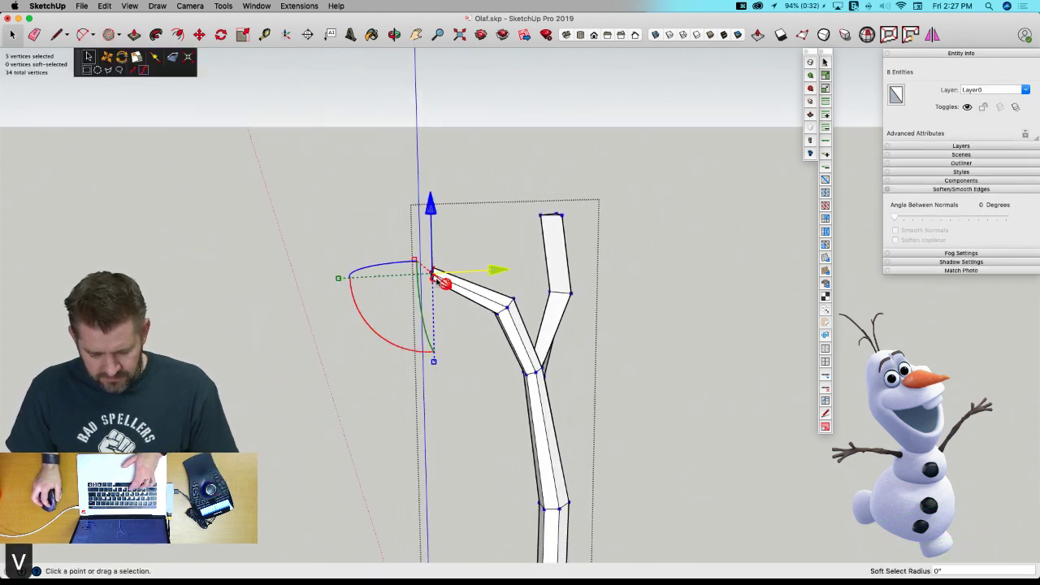
{"action": "left_click_drag", "start_coordinate": [492, 273], "coordinate": [379, 227]}
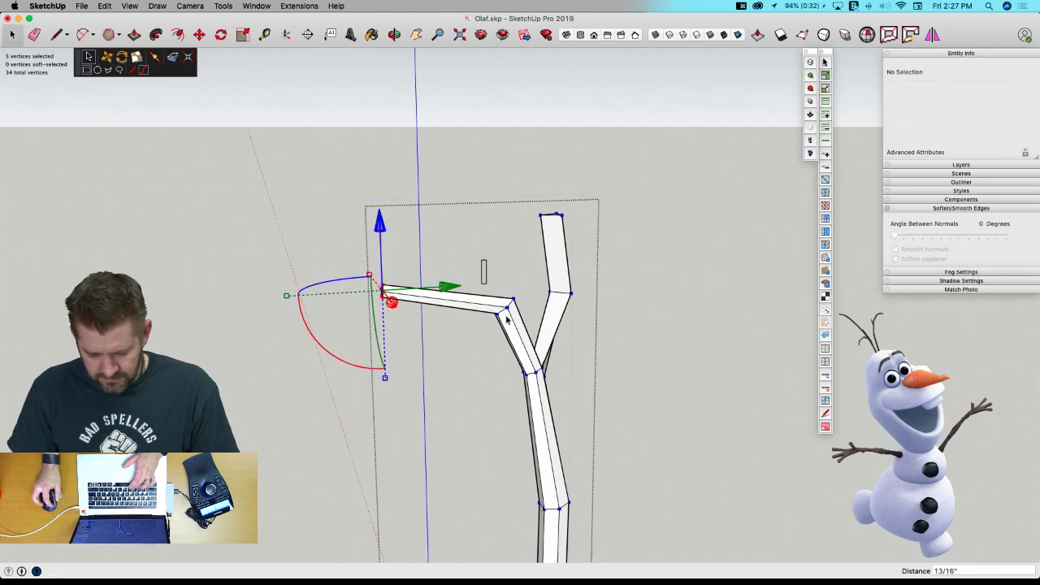
Raise the vertices at the side branch's bend about 1 3/16".
{"action": "left_click_drag", "start_coordinate": [529, 336], "coordinate": [528, 331]}
{"action": "left_click_drag", "start_coordinate": [506, 240], "coordinate": [504, 219]}
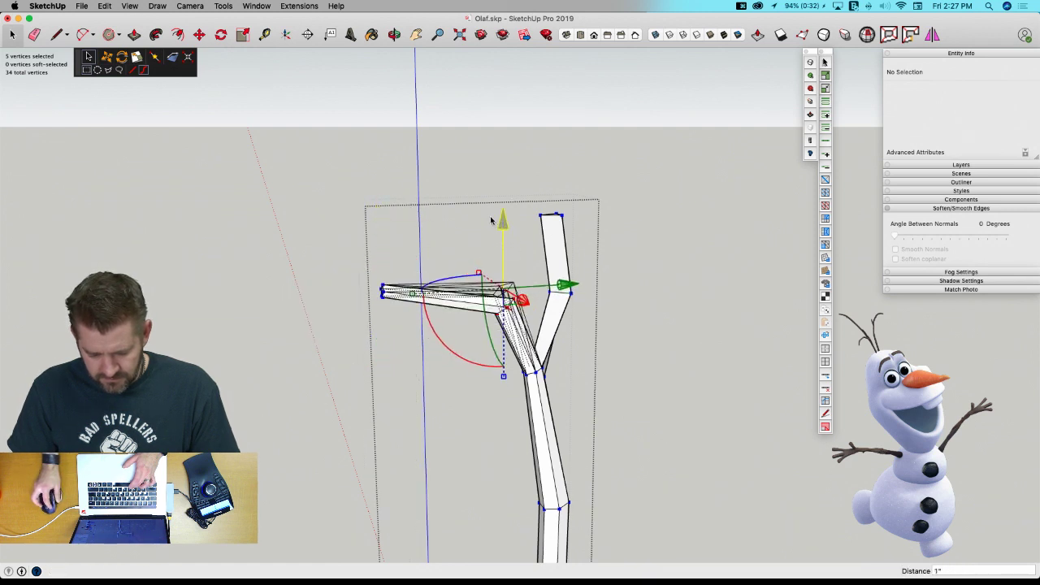
{"action": "key", "text": "space"}
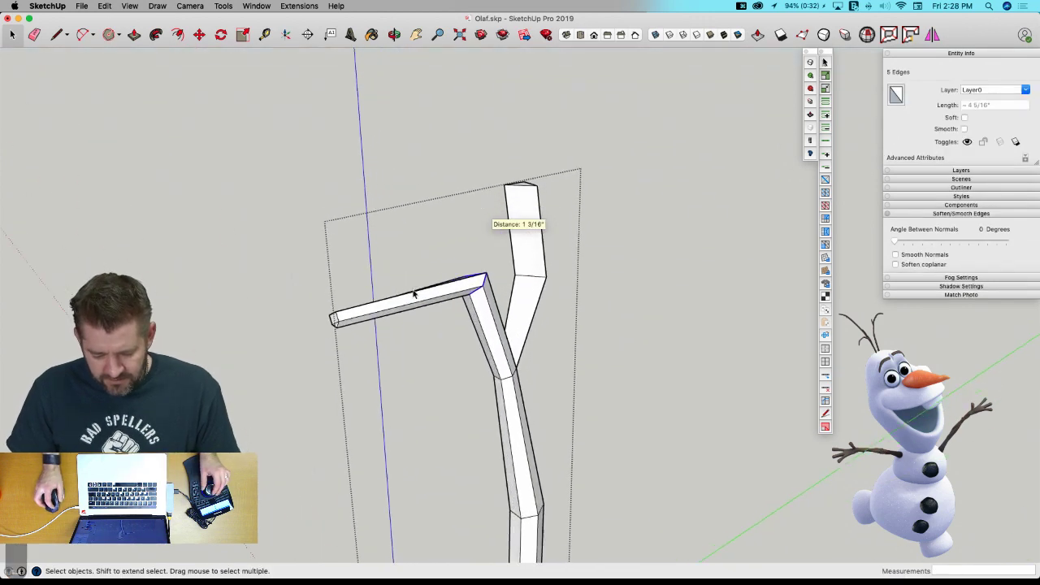
Insert an edge loop around the middle of the side branch and raise it about 1 3/16" to arch the branch.
{"action": "left_click", "coordinate": [383, 293]}
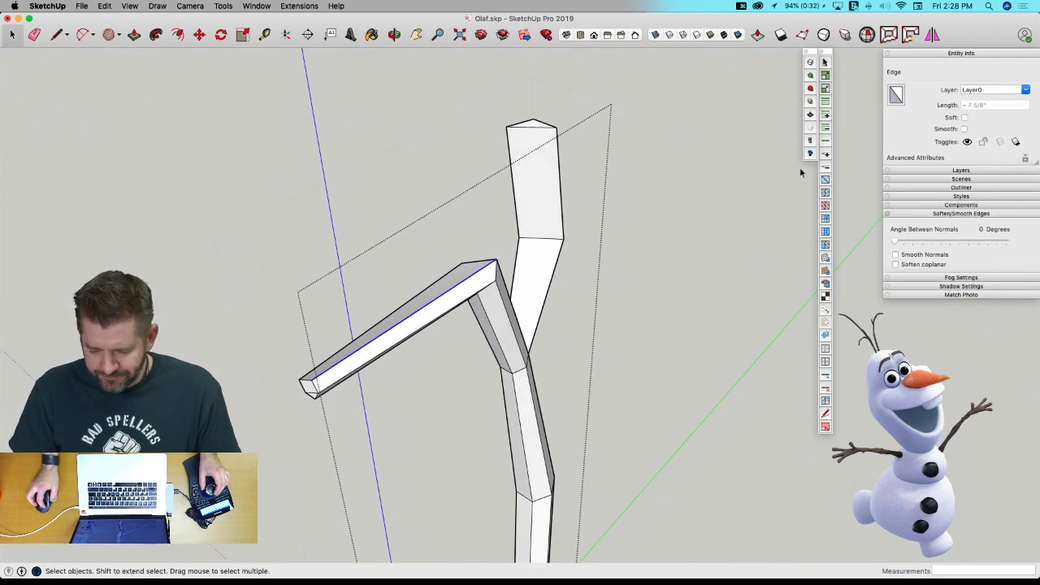
{"action": "middle_click_drag", "start_coordinate": [600, 316], "coordinate": [809, 327]}
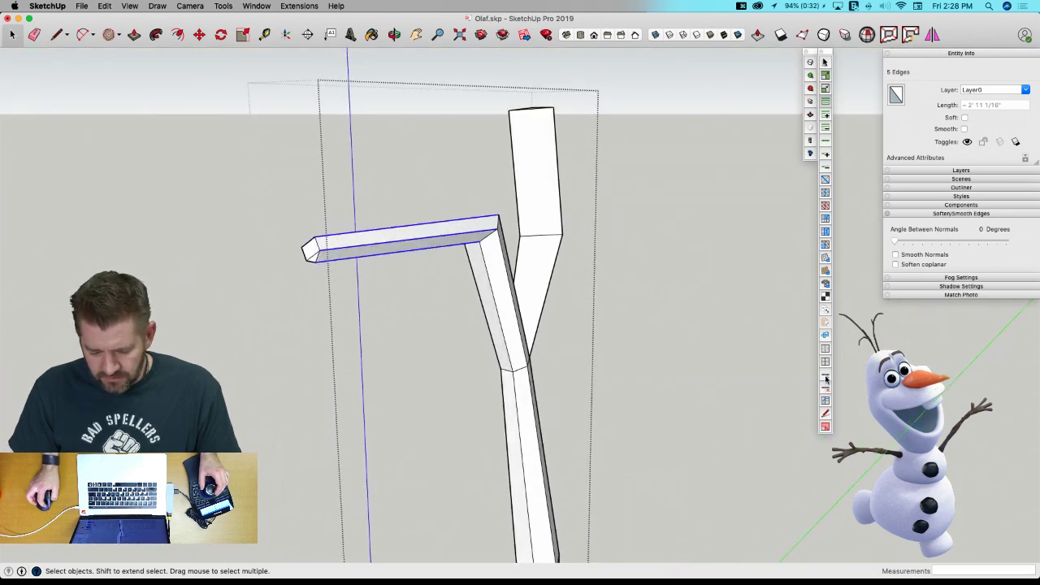
{"action": "middle_click_drag", "start_coordinate": [825, 379], "coordinate": [387, 186]}
{"action": "left_click_drag", "start_coordinate": [407, 178], "coordinate": [509, 306]}
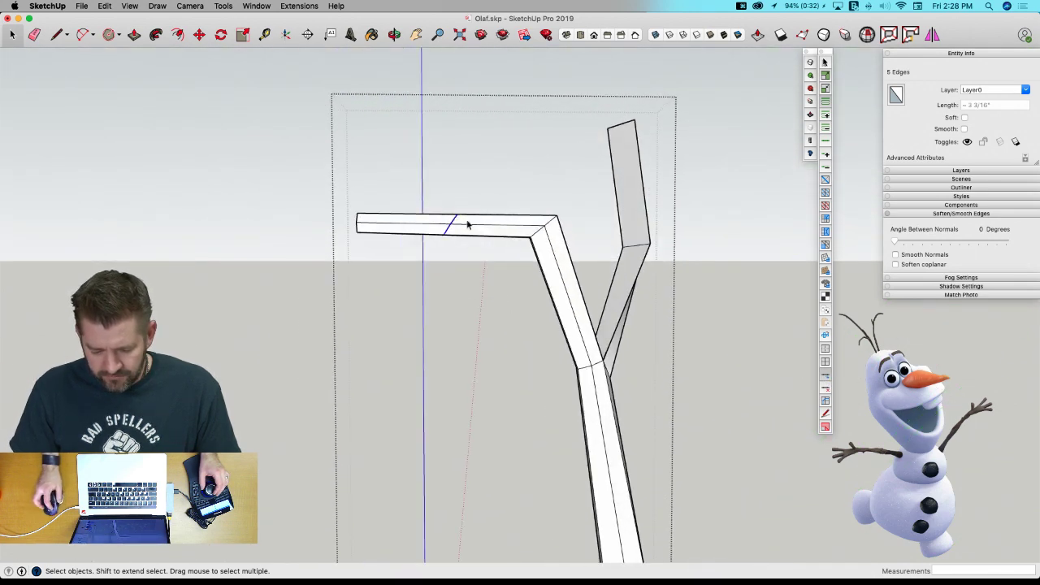
{"action": "key", "text": "v"}
{"action": "left_click_drag", "start_coordinate": [453, 156], "coordinate": [449, 123]}
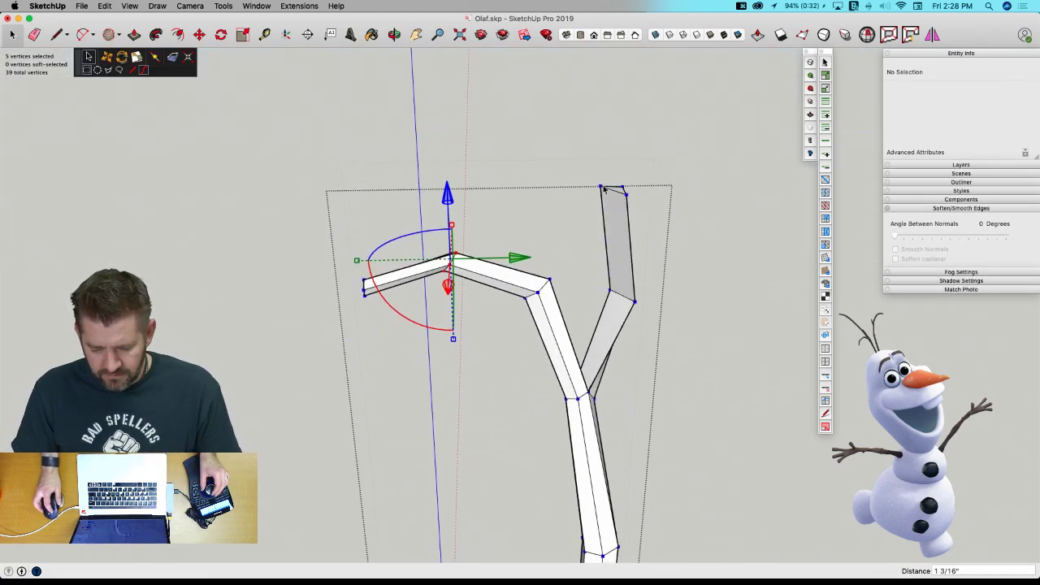
Taper the upright branch by scaling its end to about 0.54, then subdivide the twig and close the component.
{"action": "left_click_drag", "start_coordinate": [580, 178], "coordinate": [669, 271]}
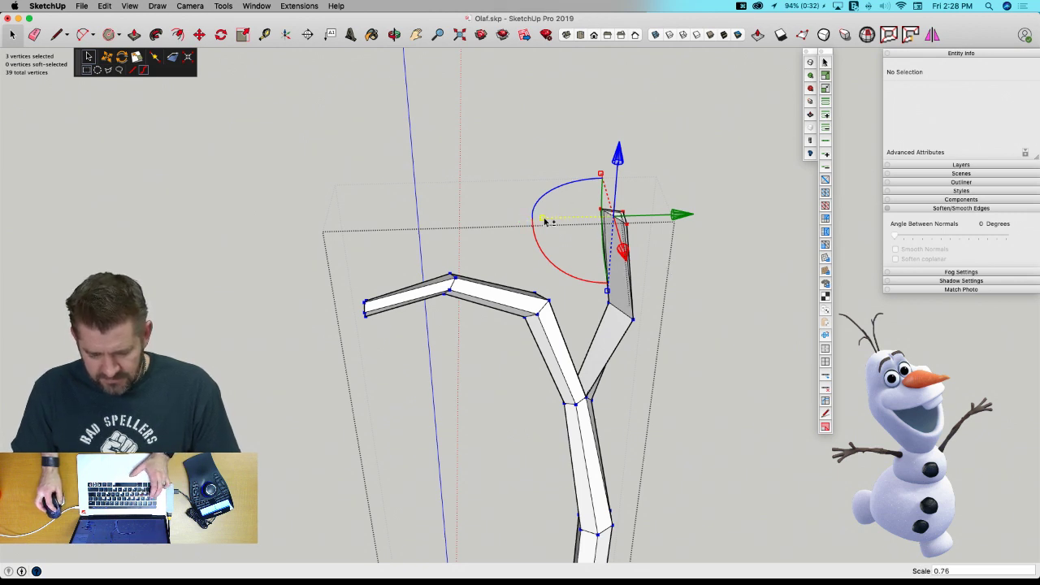
{"action": "key", "text": "space"}
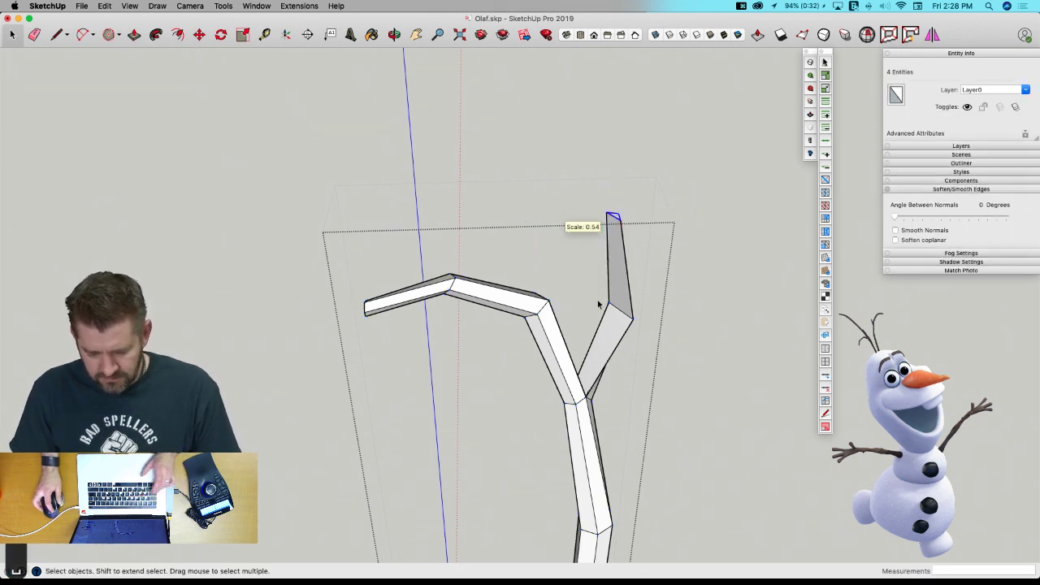
{"action": "key", "text": "u"}
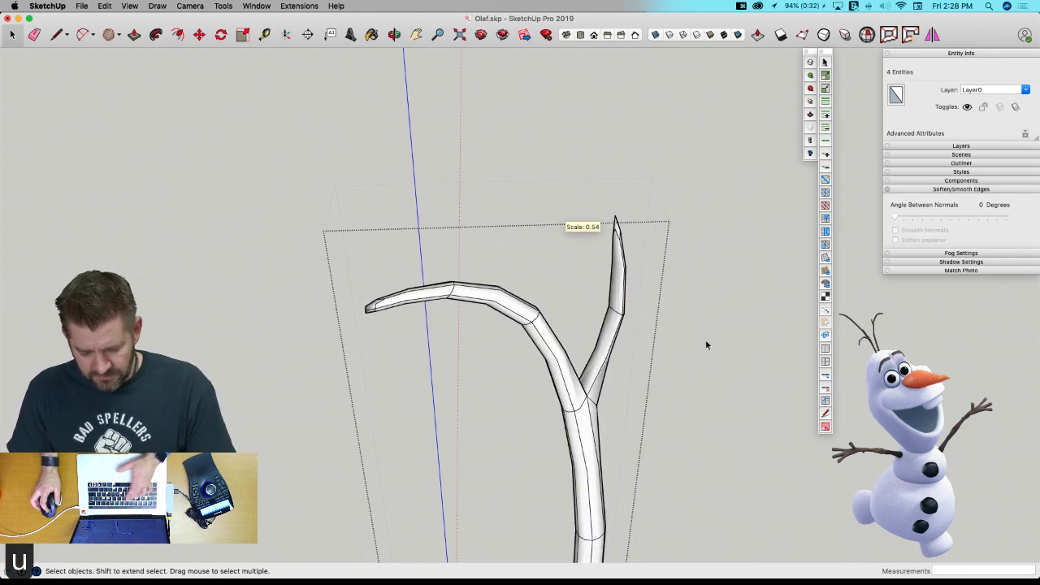
{"action": "left_click", "coordinate": [706, 343]}
{"action": "scroll", "coordinate": [621, 357], "scroll_direction": "up", "scroll_amount": 5}
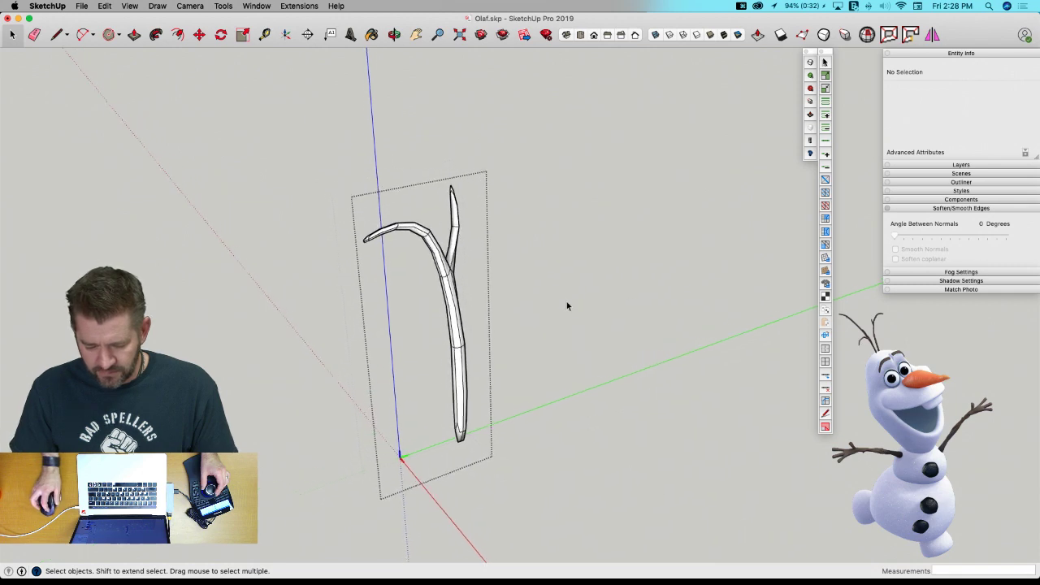
{"action": "left_click", "coordinate": [554, 350]}
Move the new subdivided twig about 5' onto the top of the head, beside the two existing twigs.
{"action": "left_click", "coordinate": [496, 393]}
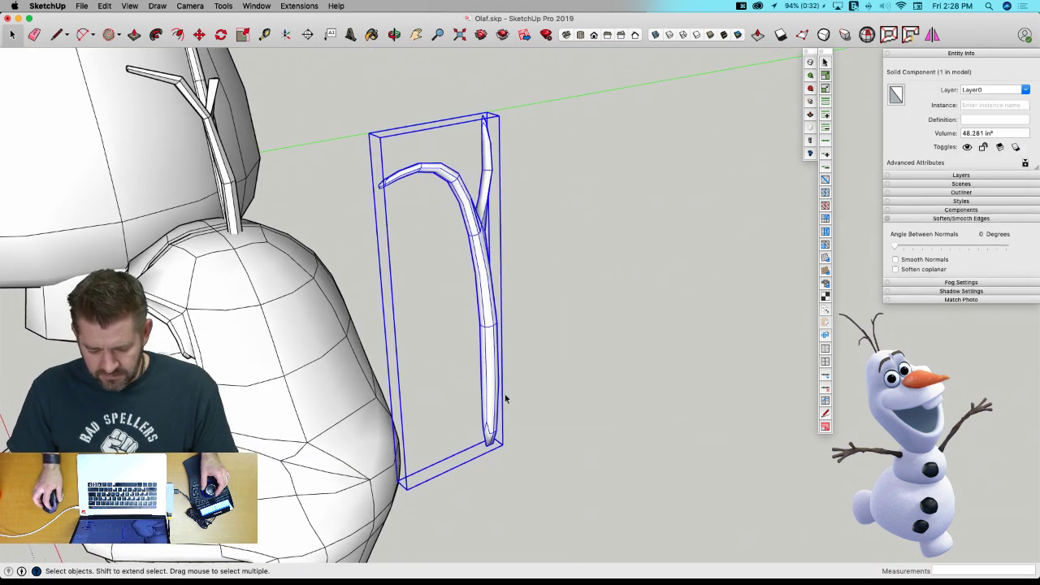
{"action": "left_click", "coordinate": [497, 398]}
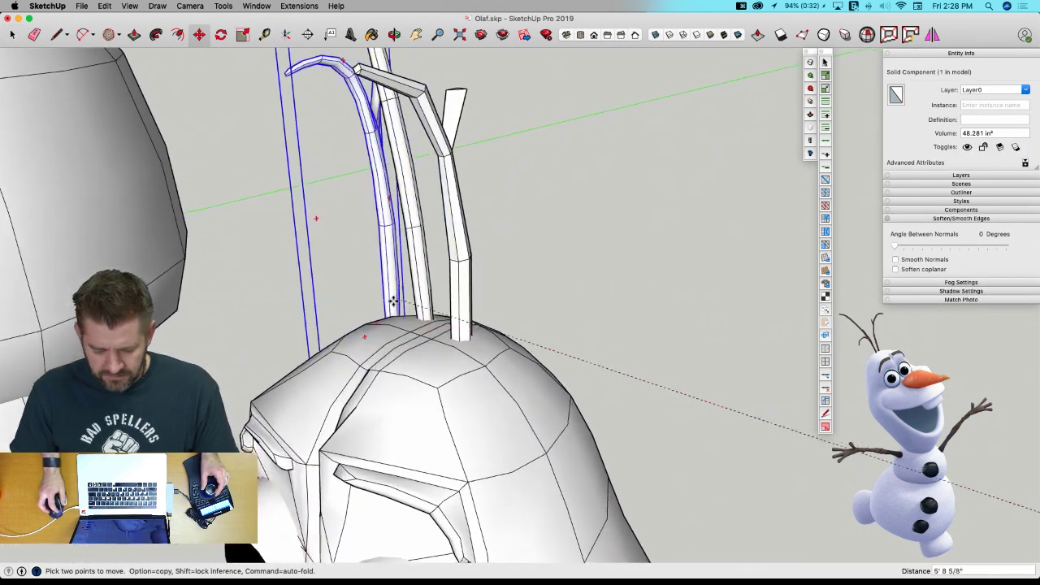
{"action": "left_click", "coordinate": [419, 335]}
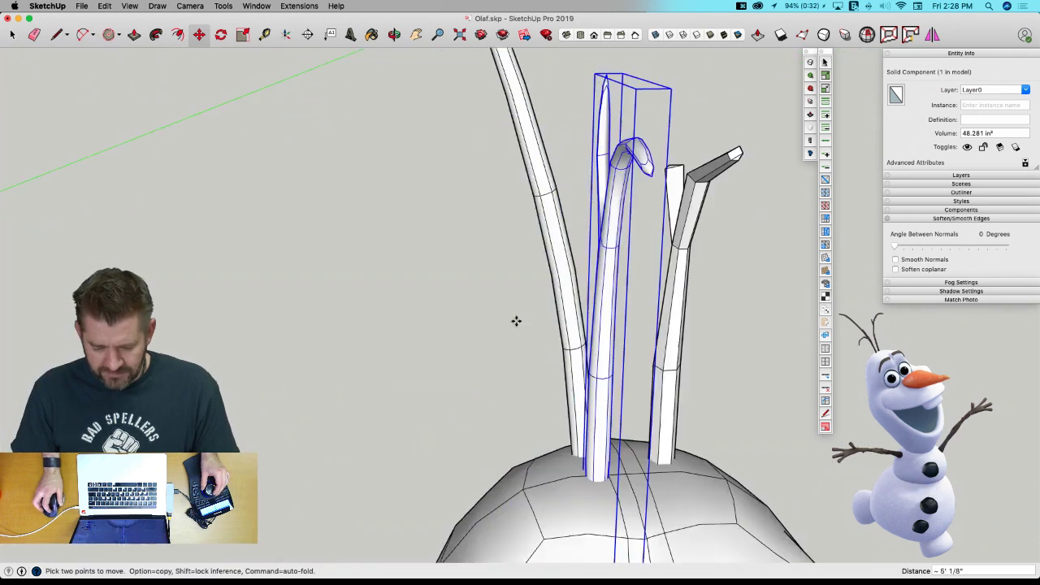
Scale the new twig on the head uniformly down to about 0.79.
{"action": "key", "text": "s"}
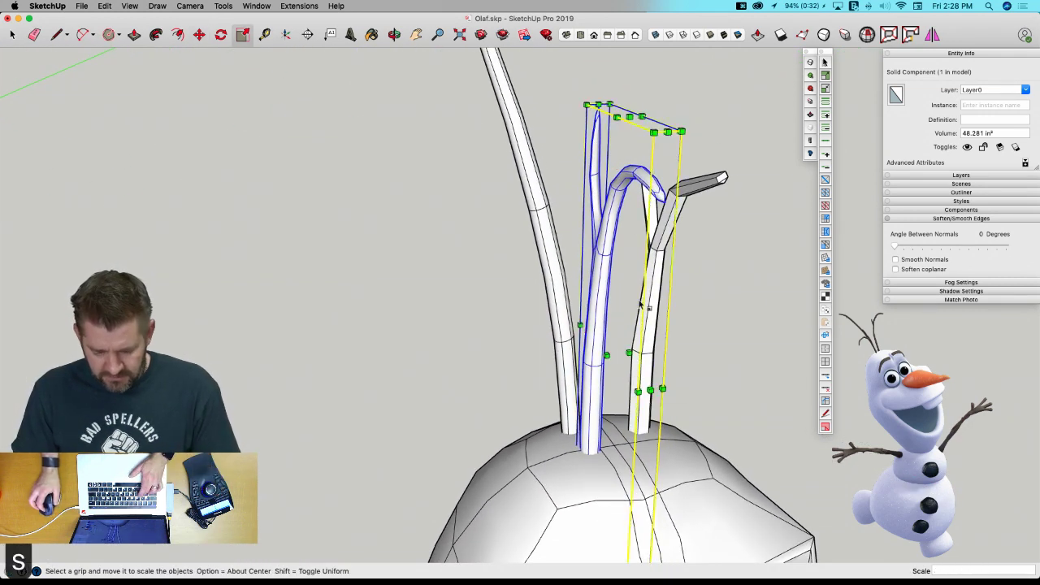
{"action": "left_click", "coordinate": [608, 104]}
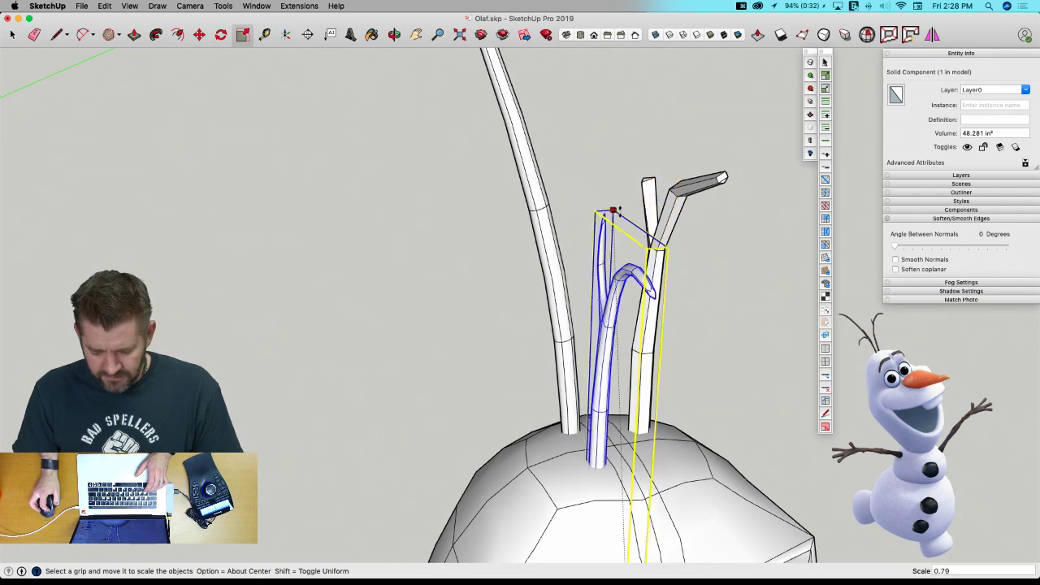
{"action": "left_click", "coordinate": [644, 262]}
{"action": "key", "text": "space"}
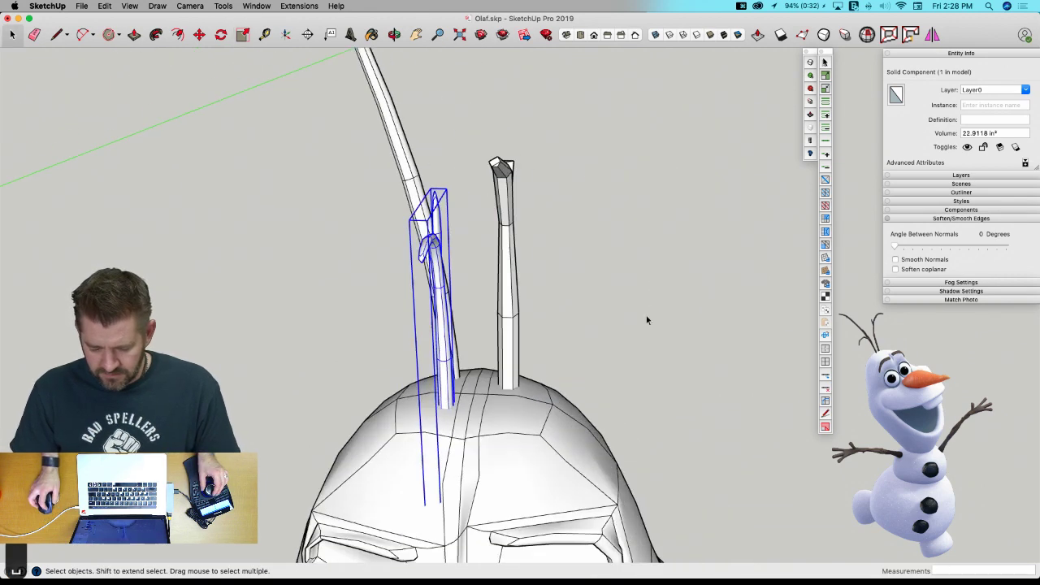
Subdivide Twig 1 on the head and rotate it about 52° around its vertical axis.
{"action": "key", "text": "u"}
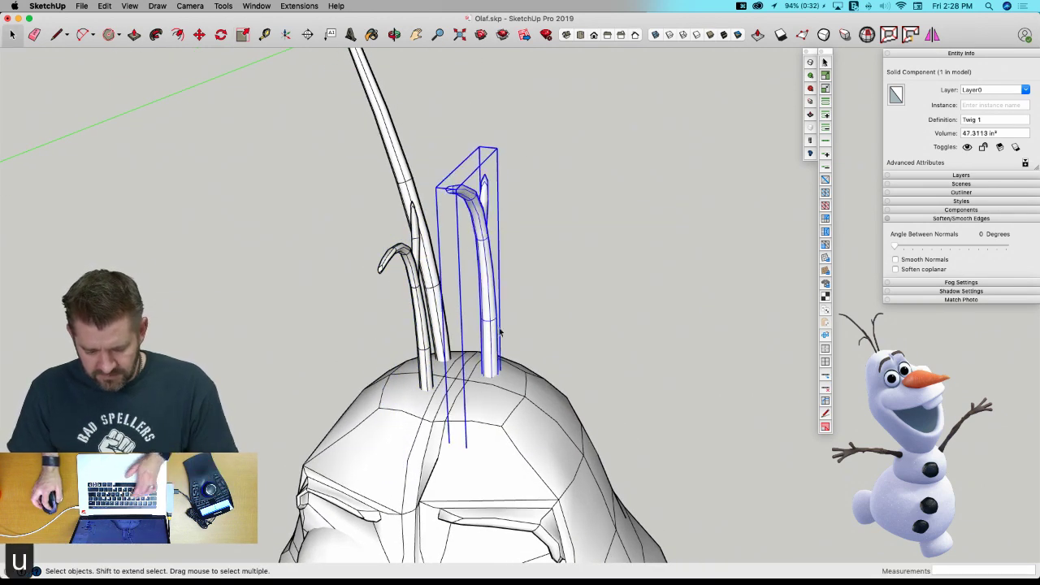
{"action": "left_click", "coordinate": [451, 186]}
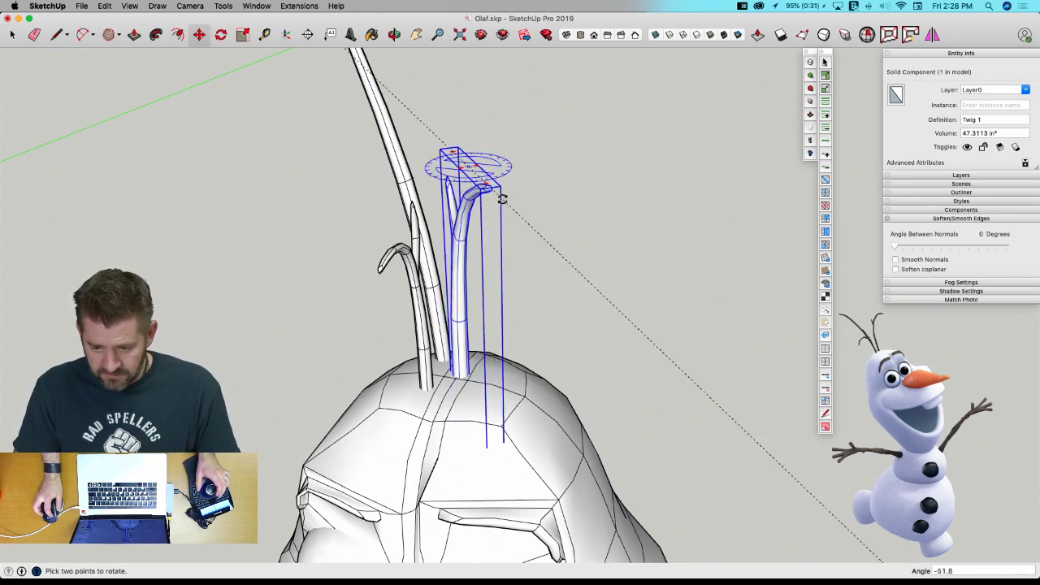
{"action": "left_click", "coordinate": [500, 200]}
{"action": "key", "text": "m"}
{"action": "middle_click_drag", "start_coordinate": [499, 200], "coordinate": [660, 427]}
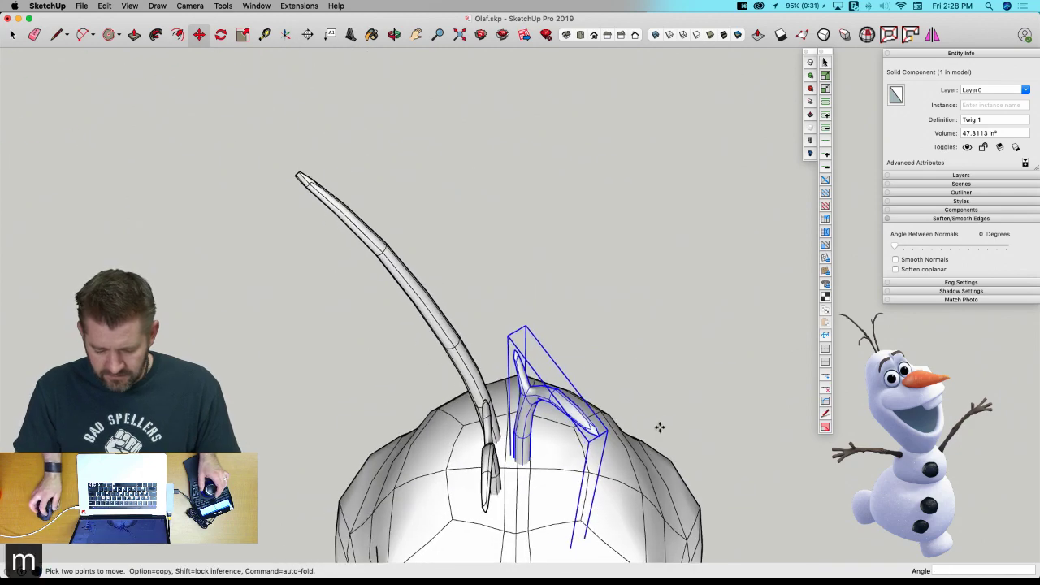
{"action": "key", "text": "space"}
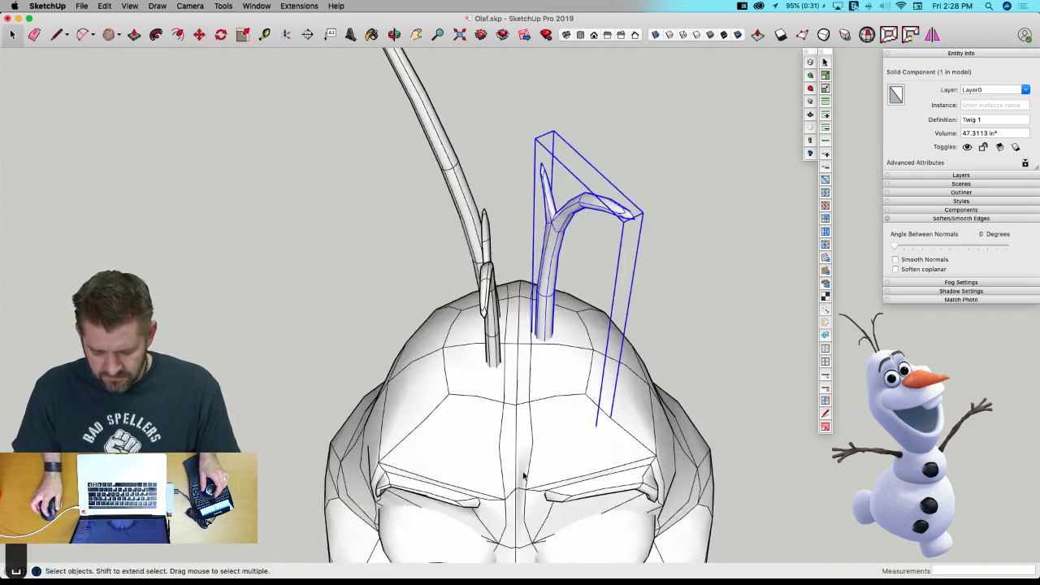
Move the small twig about 2 1/16" across the top of the head and clear the selection.
{"action": "left_click", "coordinate": [575, 332]}
{"action": "key", "text": "m"}
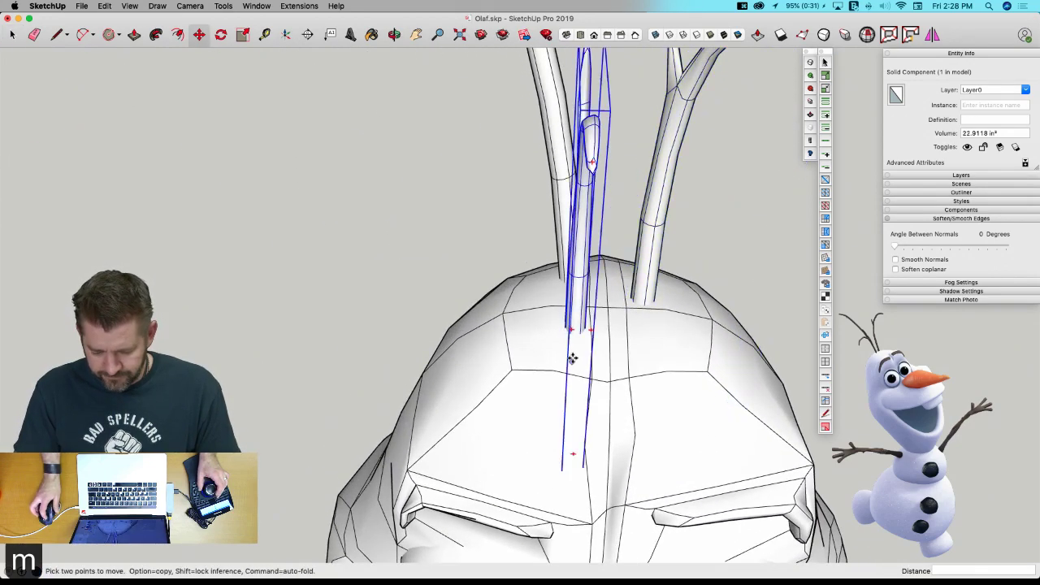
{"action": "key", "text": "space"}
{"action": "mouse_move", "coordinate": [569, 436]}
{"action": "middle_mouse_down"}
{"action": "mouse_move", "coordinate": [547, 447]}
{"action": "mouse_move", "coordinate": [573, 373]}
{"action": "mouse_move", "coordinate": [602, 395]}
{"action": "mouse_move", "coordinate": [576, 425]}
{"action": "middle_mouse_up"}
{"action": "key", "text": "m"}
{"action": "key", "text": "m"}
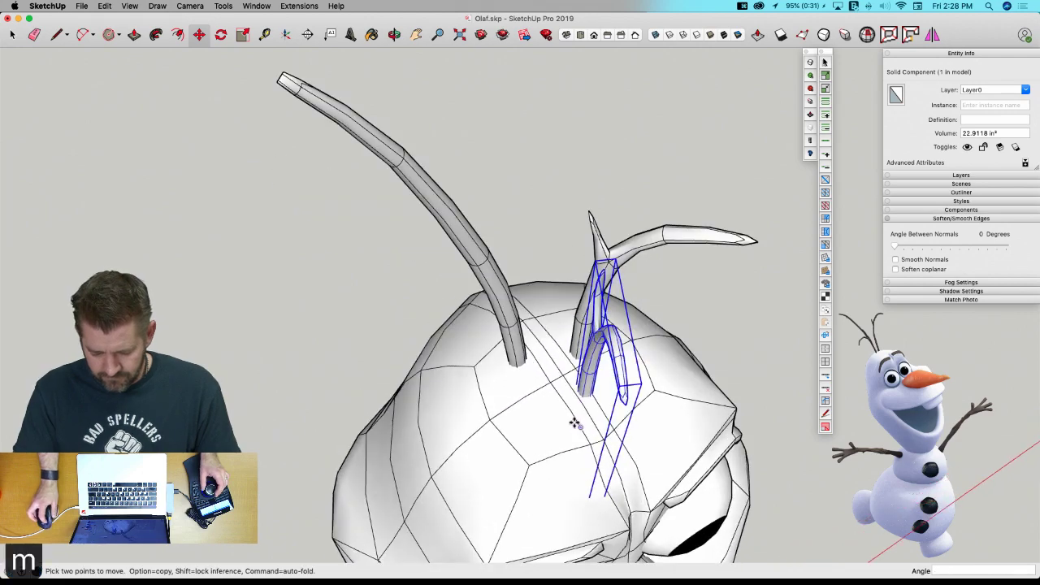
{"action": "left_click", "coordinate": [573, 421]}
{"action": "left_click", "coordinate": [547, 407]}
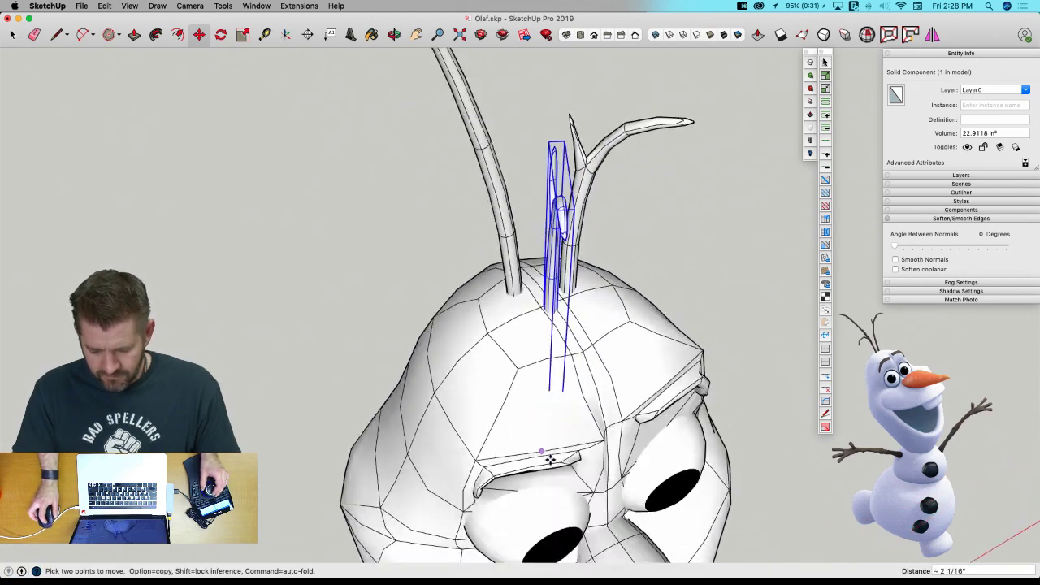
{"action": "key", "text": "space"}
{"action": "left_click", "coordinate": [638, 558]}
{"action": "left_click", "coordinate": [637, 557]}
{"action": "scroll", "coordinate": [642, 529], "scroll_direction": "up", "scroll_amount": 8}
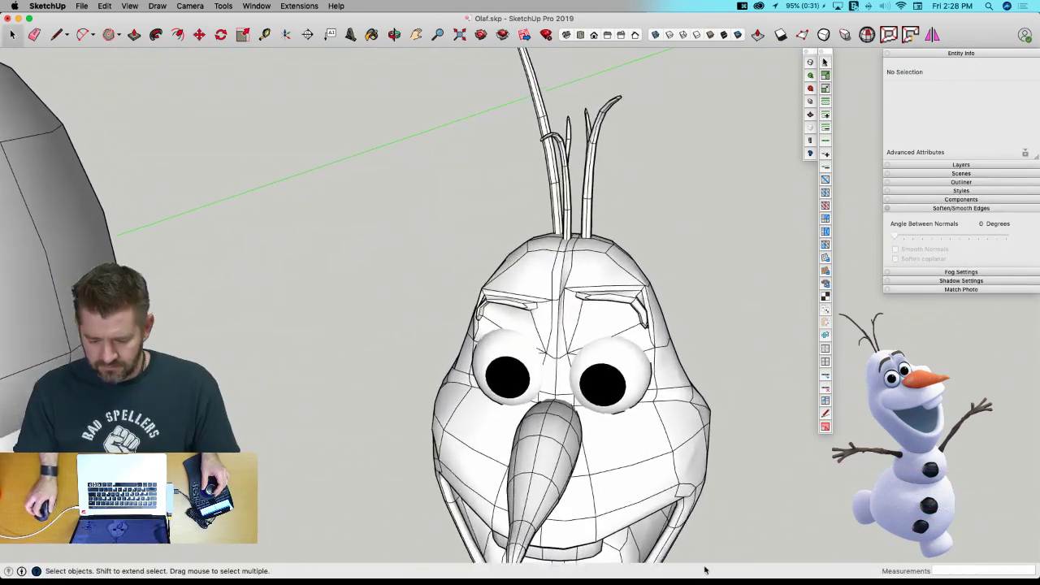
Move the small twig another 1 1/2" or so toward the base of the tall twig, then deselect it.
{"action": "key", "text": "m"}
{"action": "middle_click_drag", "start_coordinate": [591, 388], "coordinate": [610, 410]}
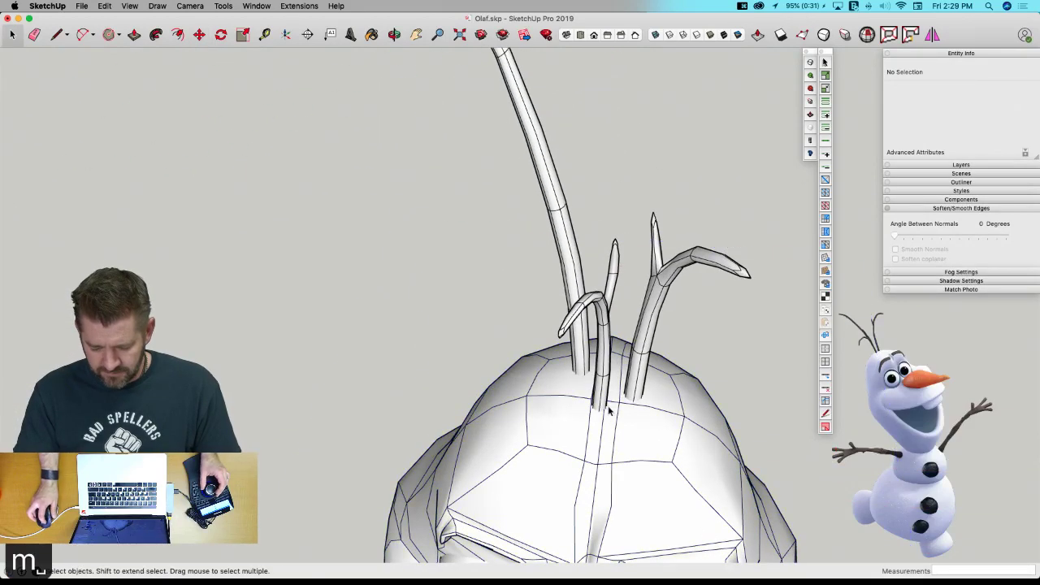
{"action": "left_click", "coordinate": [606, 406]}
{"action": "key", "text": "m"}
{"action": "left_click", "coordinate": [655, 430]}
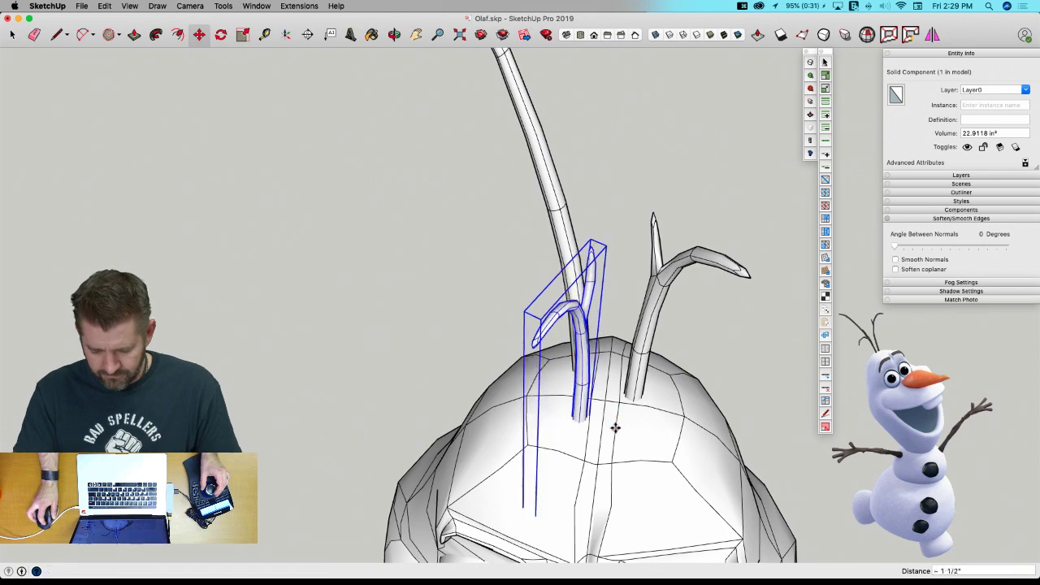
{"action": "left_click", "coordinate": [615, 427]}
{"action": "key", "text": "space"}
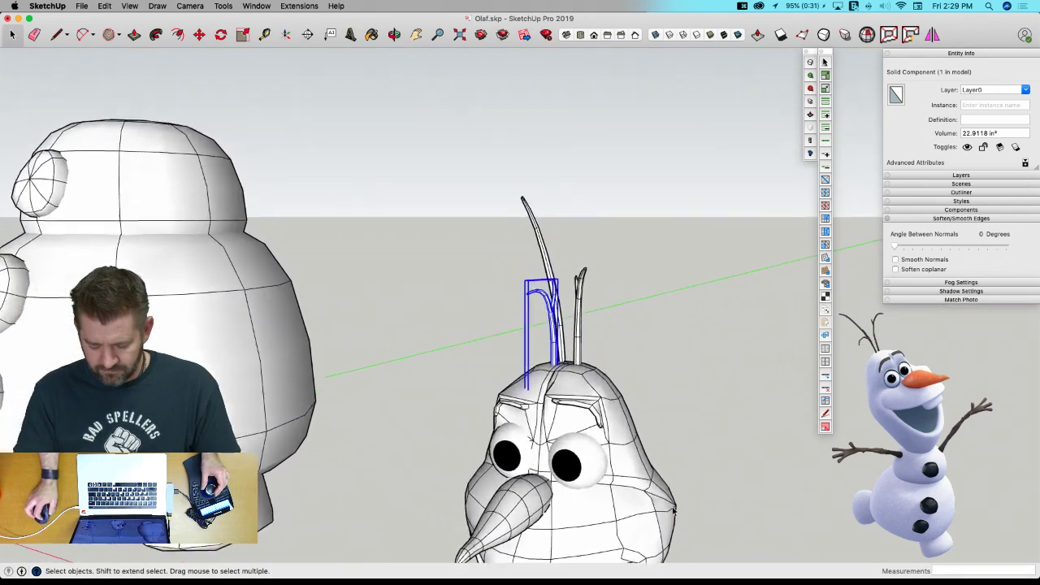
{"action": "left_click", "coordinate": [506, 343]}
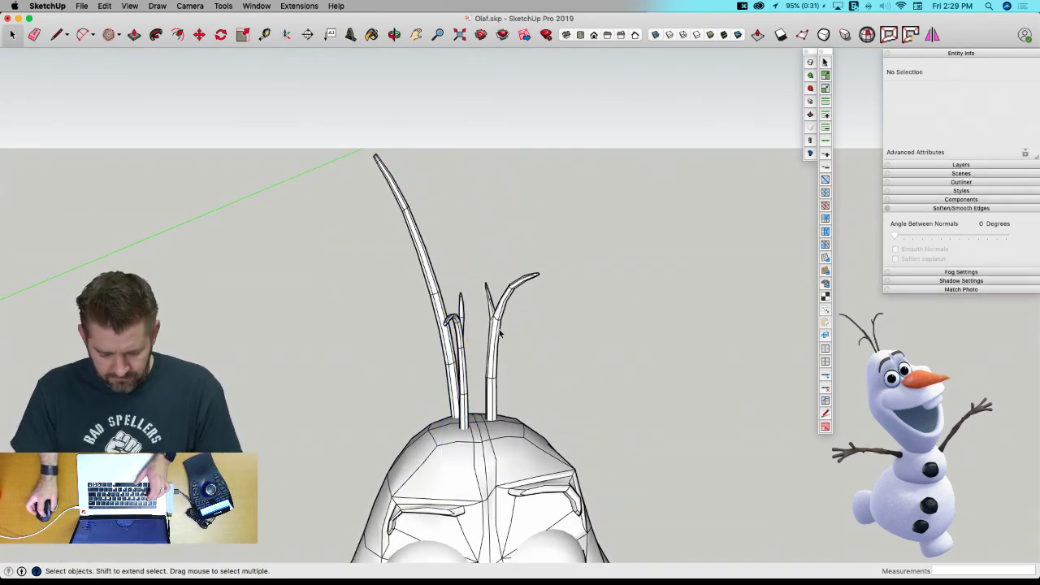
Scale Twig 1 up uniformly from an upper corner of its bounding box and deselect it.
{"action": "left_click", "coordinate": [498, 334]}
{"action": "key", "text": "s"}
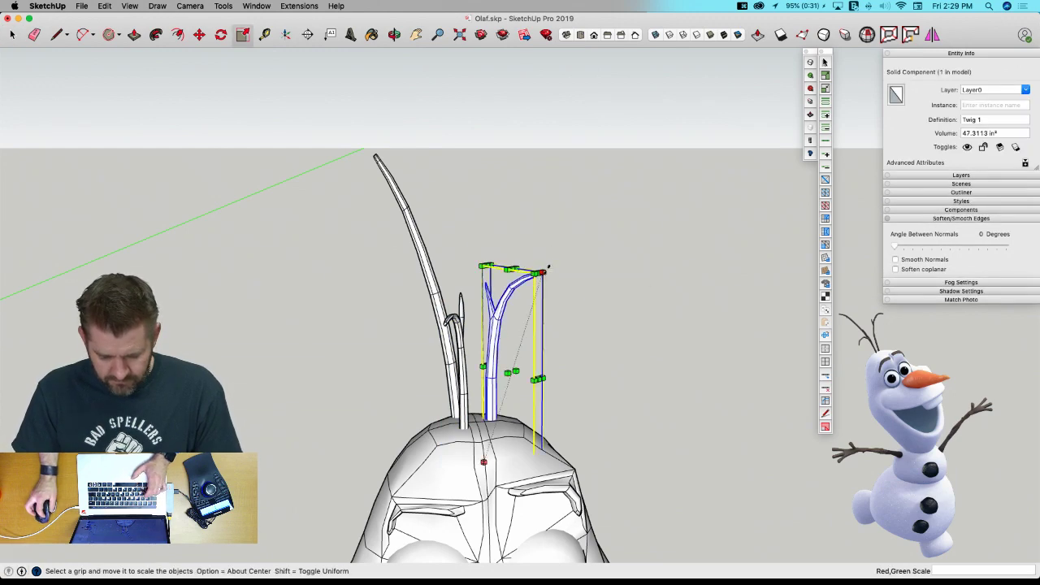
{"action": "left_click_drag", "start_coordinate": [549, 267], "coordinate": [567, 230]}
{"action": "key", "text": "space"}
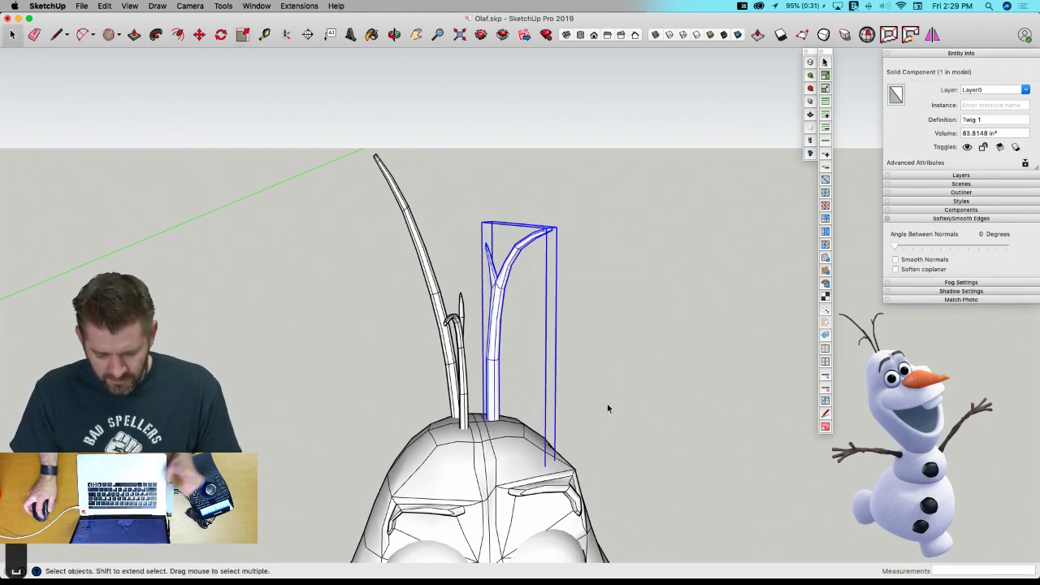
{"action": "left_click", "coordinate": [608, 405]}
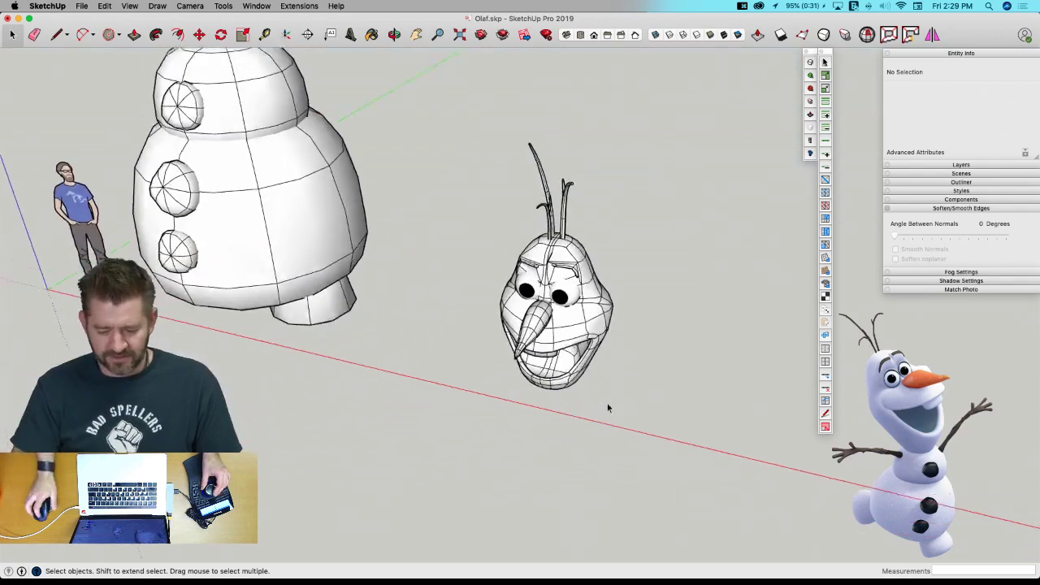
Select all the head components together with the three twigs and make them one group.
{"action": "middle_click_drag", "start_coordinate": [607, 403], "coordinate": [389, 116]}
{"action": "left_click_drag", "start_coordinate": [681, 538], "coordinate": [680, 528]}
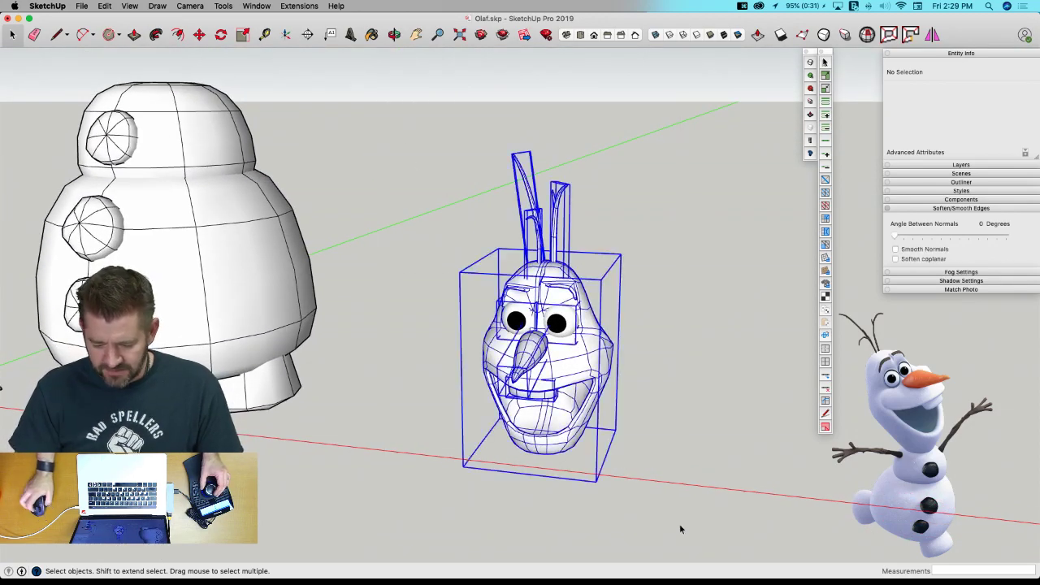
{"action": "right_click", "coordinate": [568, 378]}
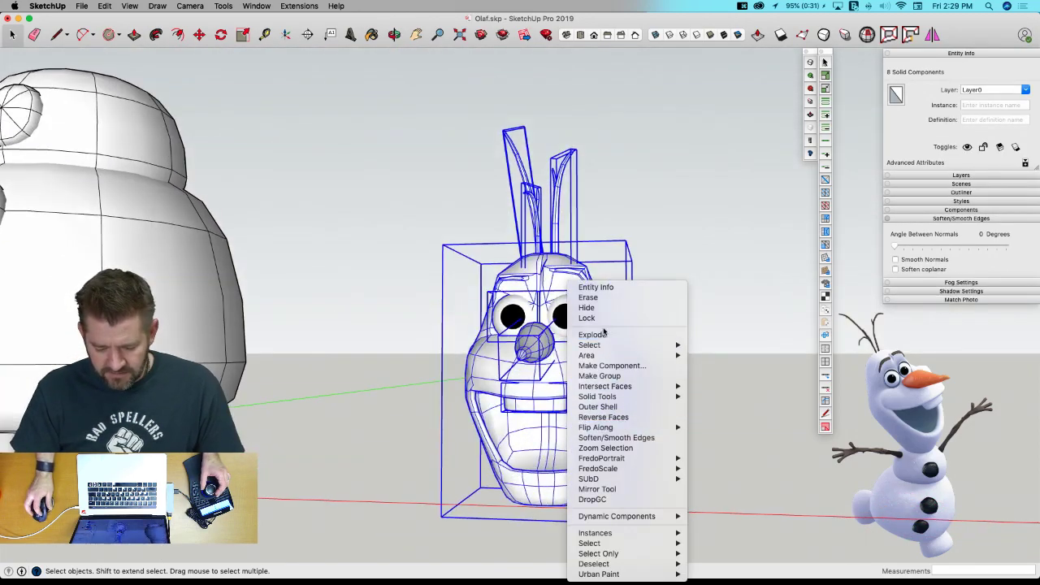
{"action": "left_click", "coordinate": [620, 376]}
Move the head group by the bottom of its chin about 18' 1 1/4" onto the top of the snowman's body.
{"action": "middle_click_drag", "start_coordinate": [620, 376], "coordinate": [561, 472]}
{"action": "key", "text": "m"}
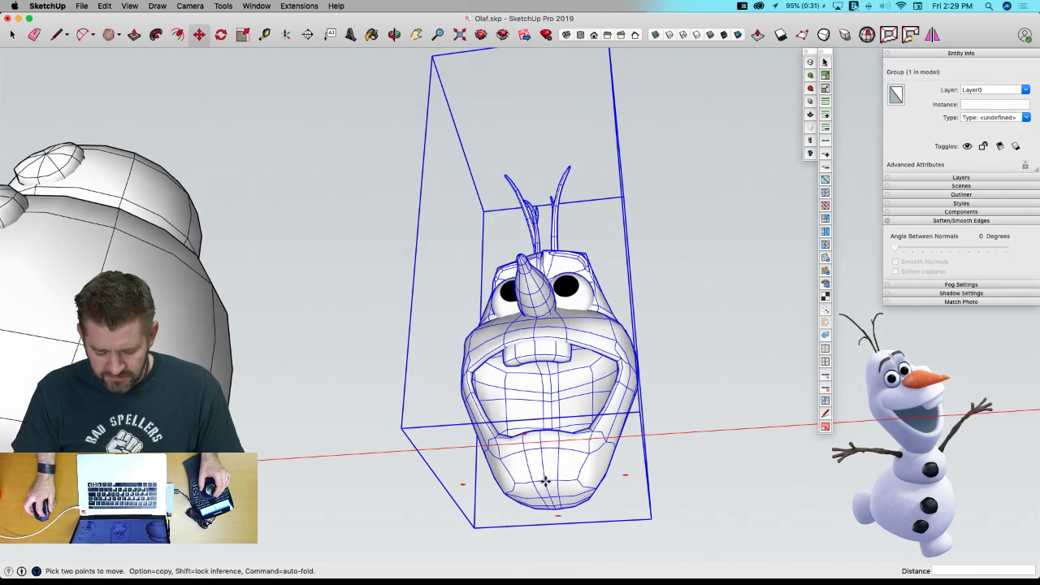
{"action": "left_click", "coordinate": [546, 481]}
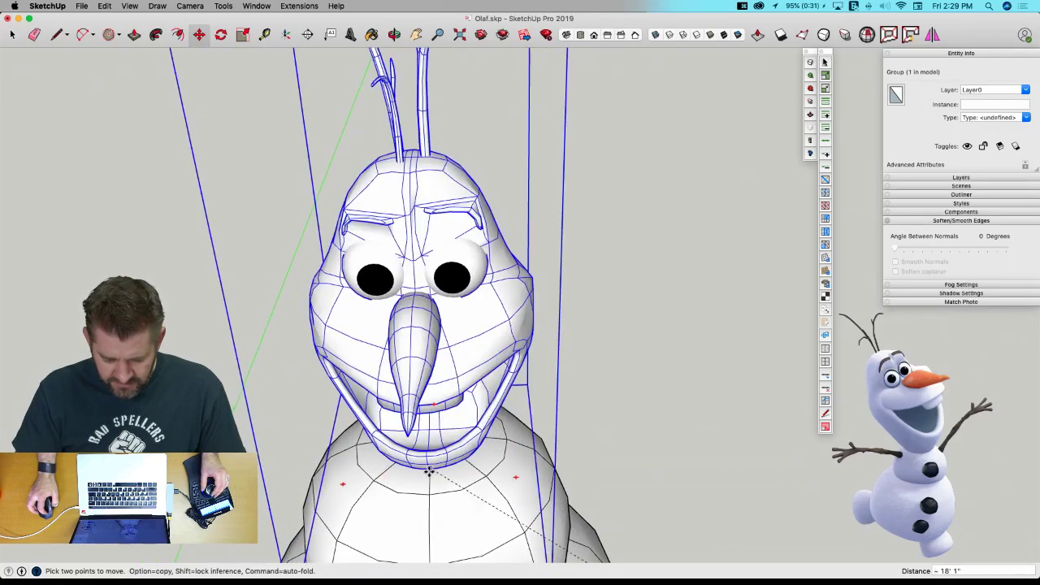
{"action": "scroll", "coordinate": [429, 472], "scroll_direction": "down", "scroll_amount": 4}
{"action": "scroll", "coordinate": [479, 416], "scroll_direction": "up", "scroll_amount": 6}
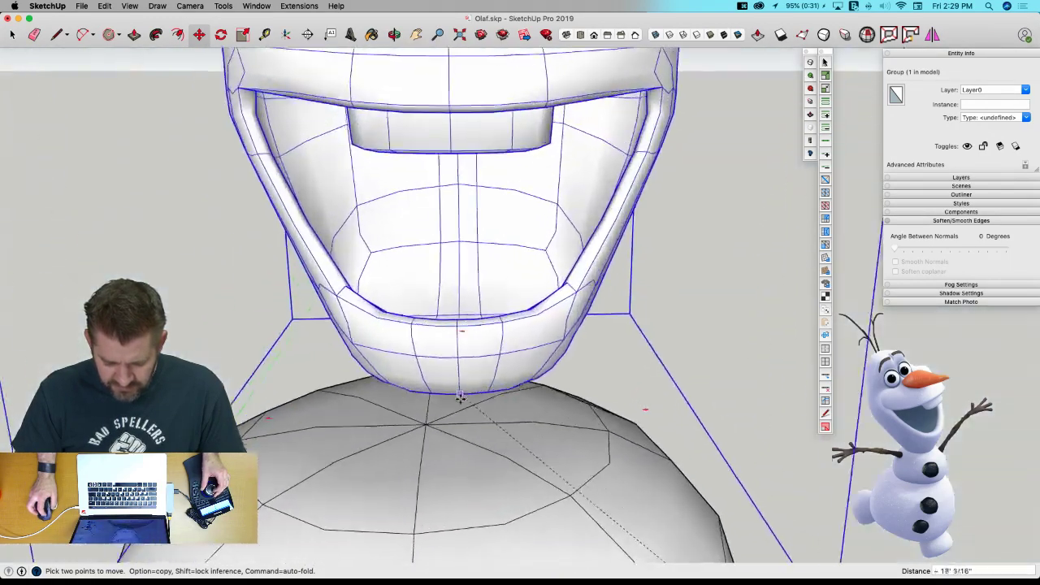
{"action": "scroll", "coordinate": [458, 402], "scroll_direction": "up", "scroll_amount": 2}
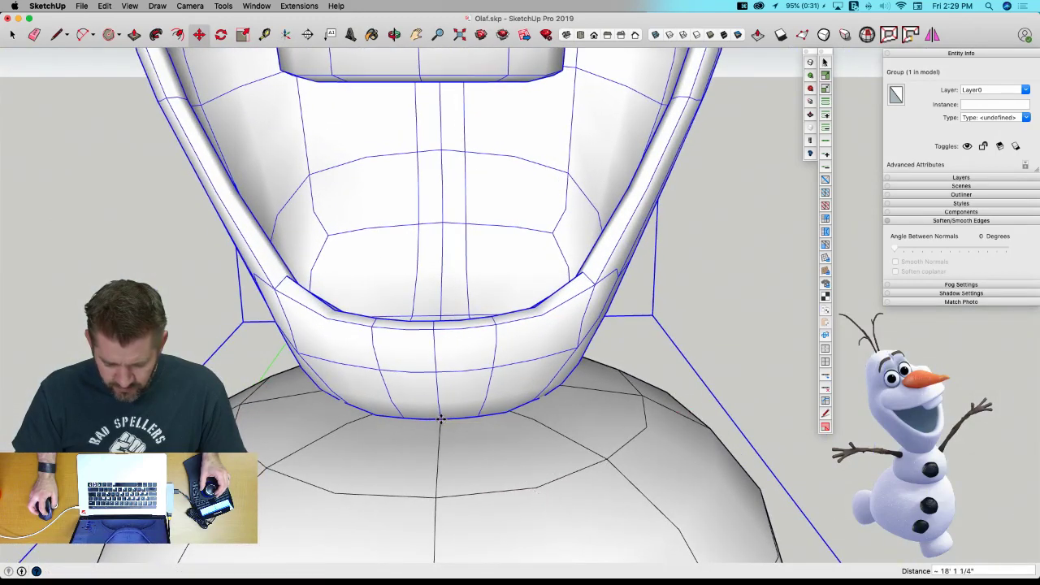
{"action": "left_click", "coordinate": [440, 419]}
Shift the head group 4" along the body's front-to-back direction and scale it up uniformly from a top corner.
{"action": "key", "text": "m"}
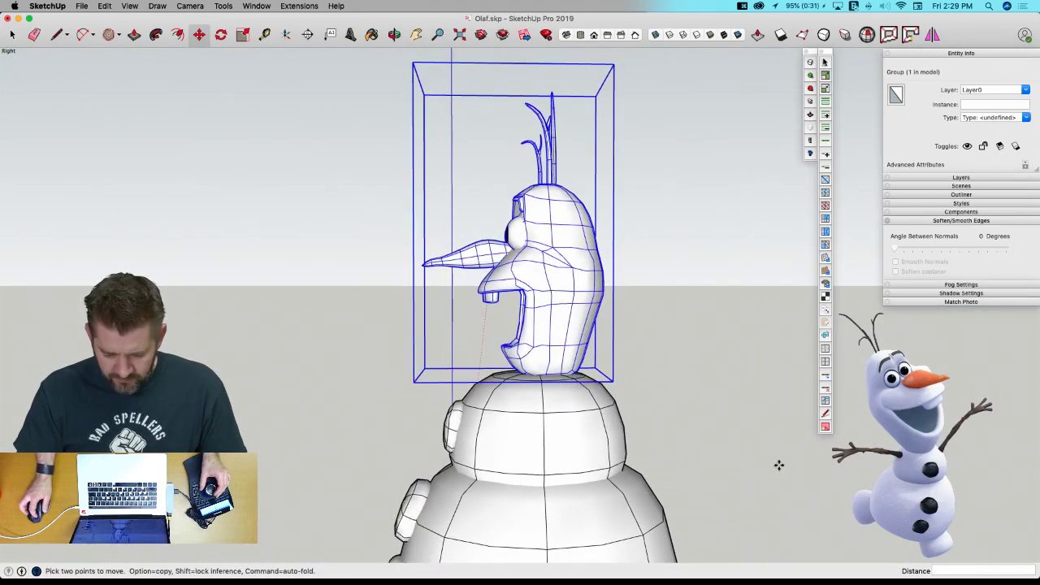
{"action": "left_click_drag", "start_coordinate": [779, 465], "coordinate": [772, 465]}
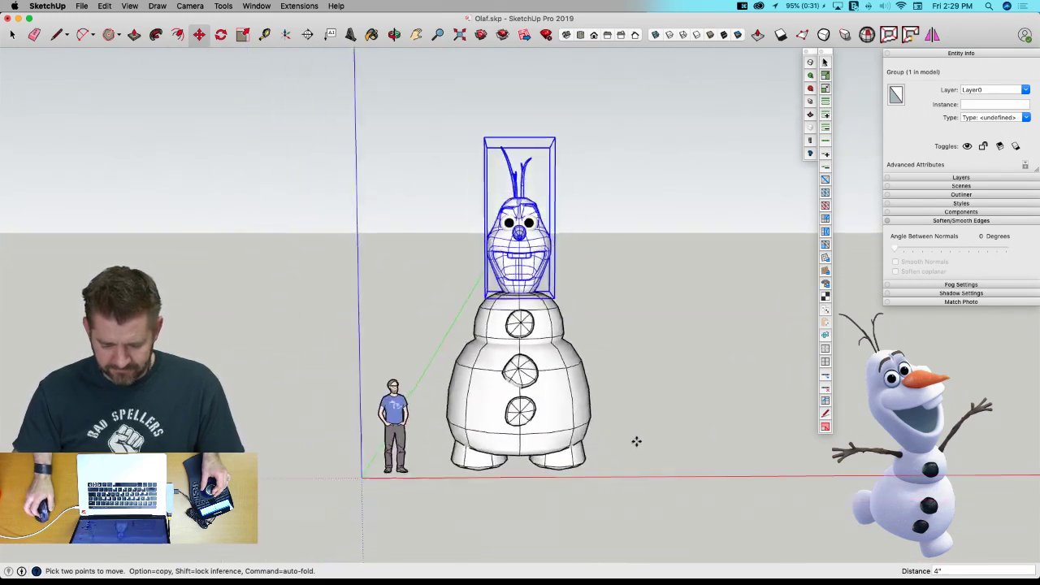
{"action": "key", "text": "s"}
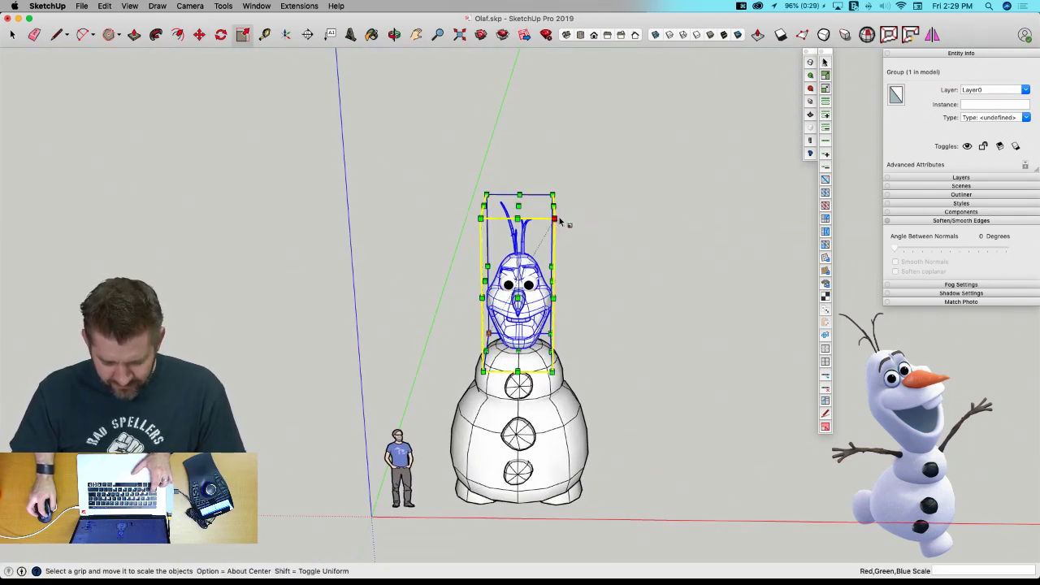
{"action": "left_click_drag", "start_coordinate": [568, 208], "coordinate": [629, 154]}
Move the enlarged head group about 1' 2 13/16" so its chin rests on the top of the body, then deselect it.
{"action": "scroll", "coordinate": [601, 446], "scroll_direction": "up", "scroll_amount": 10}
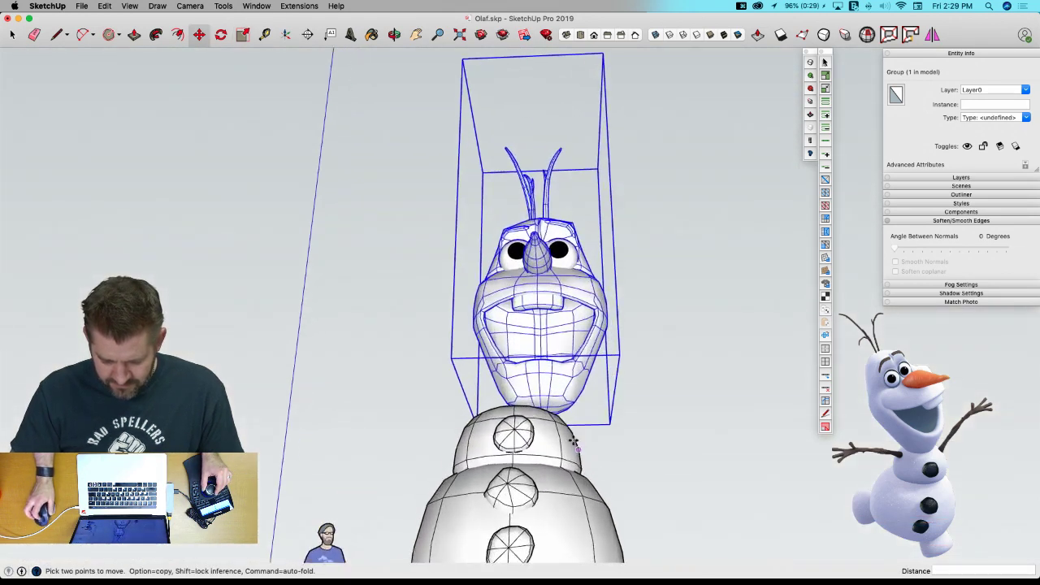
{"action": "scroll", "coordinate": [540, 480], "scroll_direction": "up", "scroll_amount": 5}
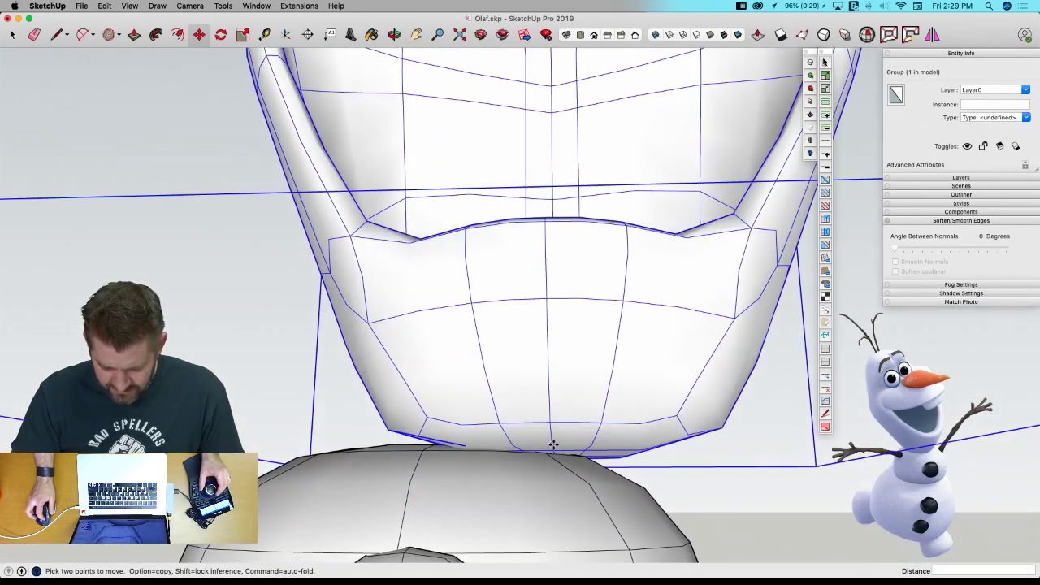
{"action": "left_click", "coordinate": [553, 443]}
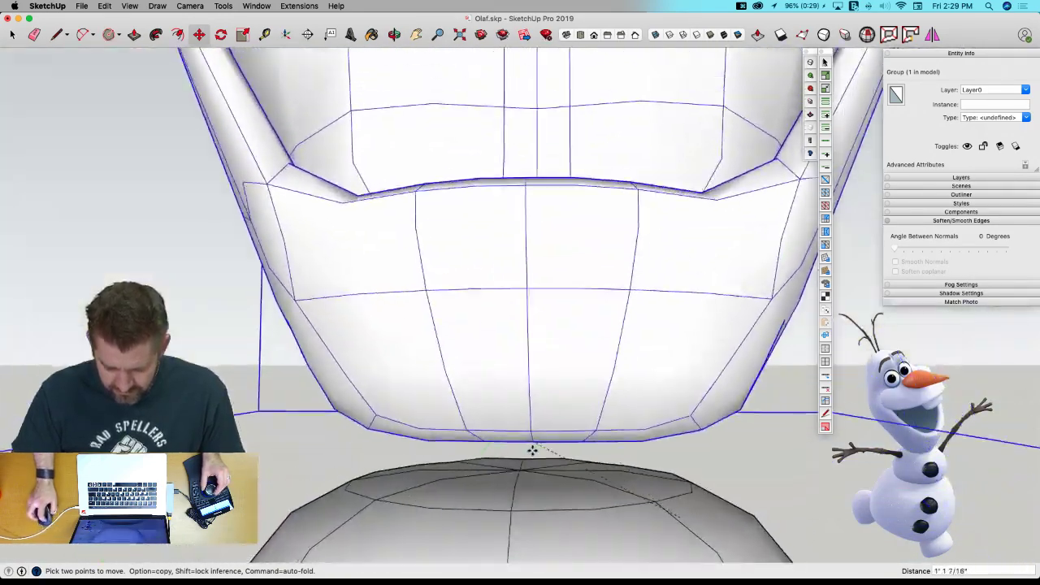
{"action": "scroll", "coordinate": [518, 475], "scroll_direction": "up", "scroll_amount": 5}
{"action": "scroll", "coordinate": [521, 473], "scroll_direction": "down", "scroll_amount": 6}
{"action": "scroll", "coordinate": [520, 479], "scroll_direction": "up", "scroll_amount": 2}
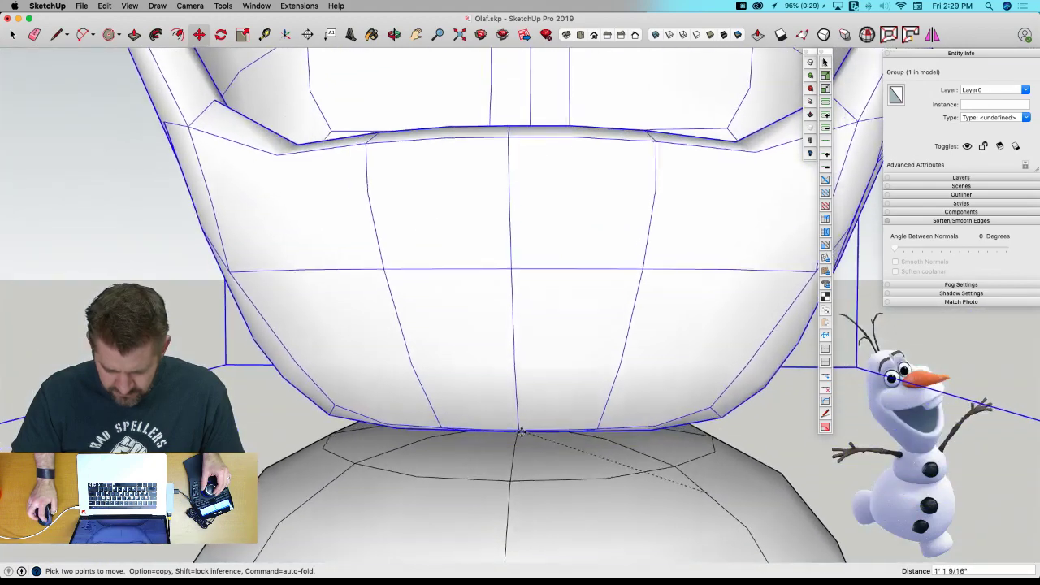
{"action": "scroll", "coordinate": [515, 496], "scroll_direction": "up", "scroll_amount": 4}
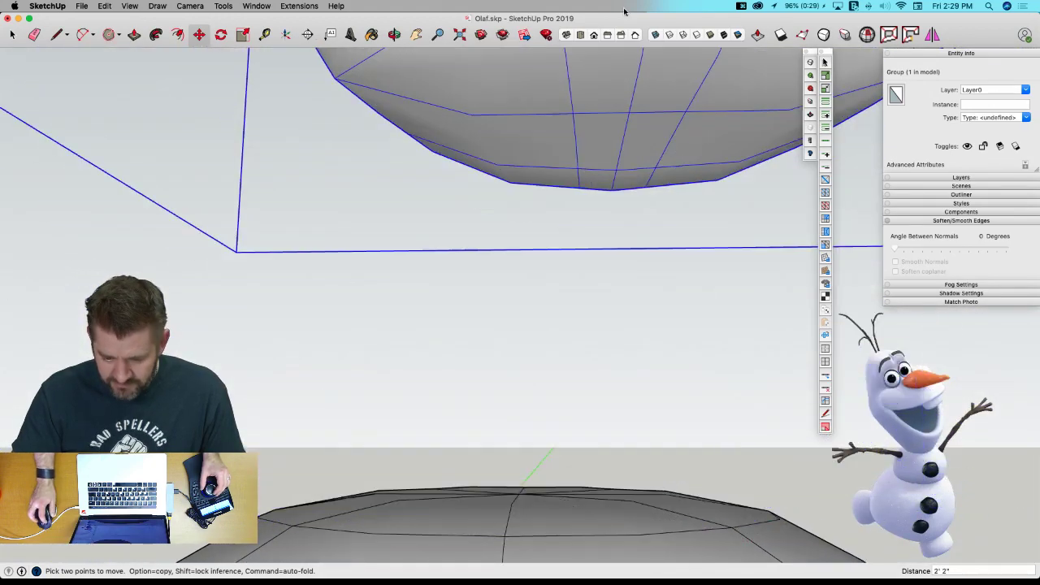
{"action": "scroll", "coordinate": [529, 203], "scroll_direction": "up", "scroll_amount": 4}
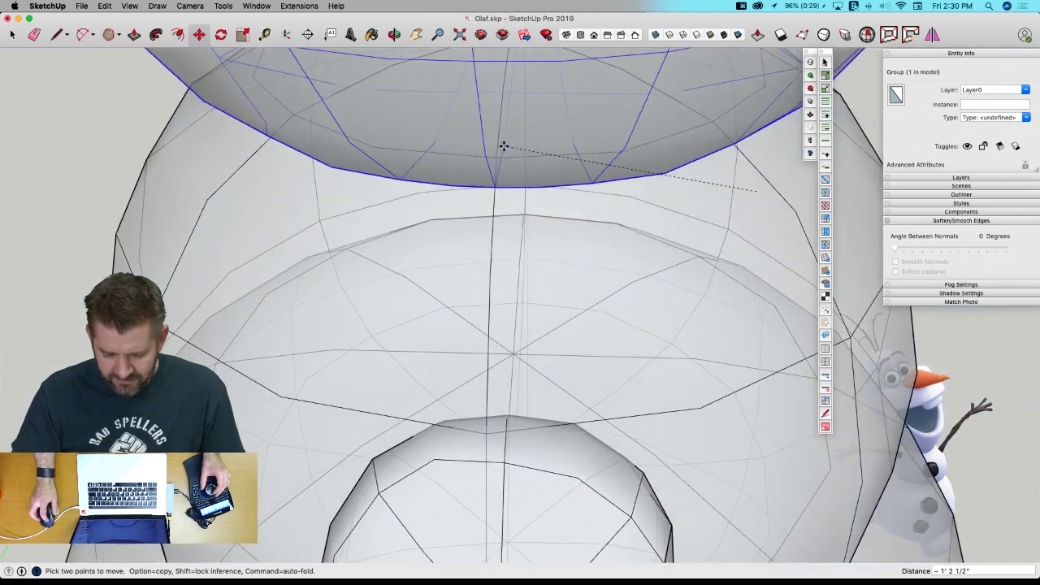
{"action": "scroll", "coordinate": [561, 235], "scroll_direction": "down", "scroll_amount": 10}
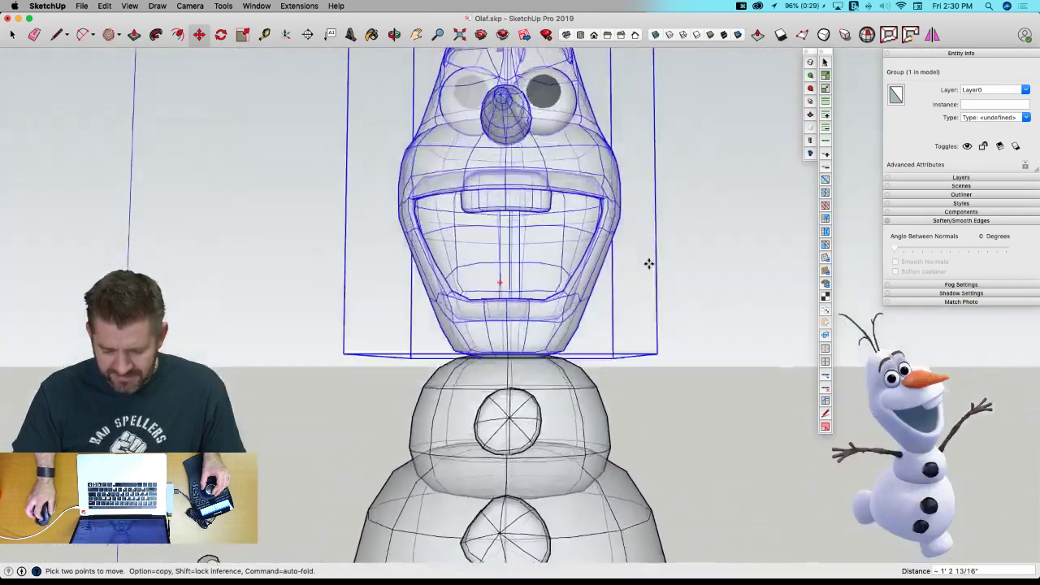
{"action": "scroll", "coordinate": [680, 260], "scroll_direction": "down", "scroll_amount": 8}
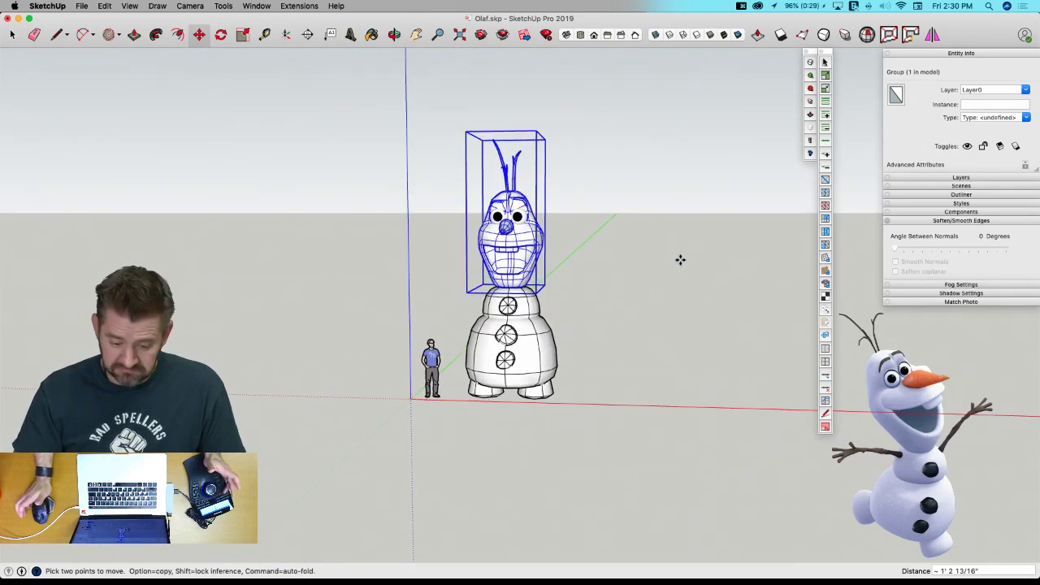
{"action": "left_click", "coordinate": [667, 258]}
{"action": "key", "text": "space"}
{"action": "left_click", "coordinate": [649, 271]}
Move the head group 8" backward along the green axis to center it over the body.
{"action": "scroll", "coordinate": [649, 271], "scroll_direction": "up", "scroll_amount": 5}
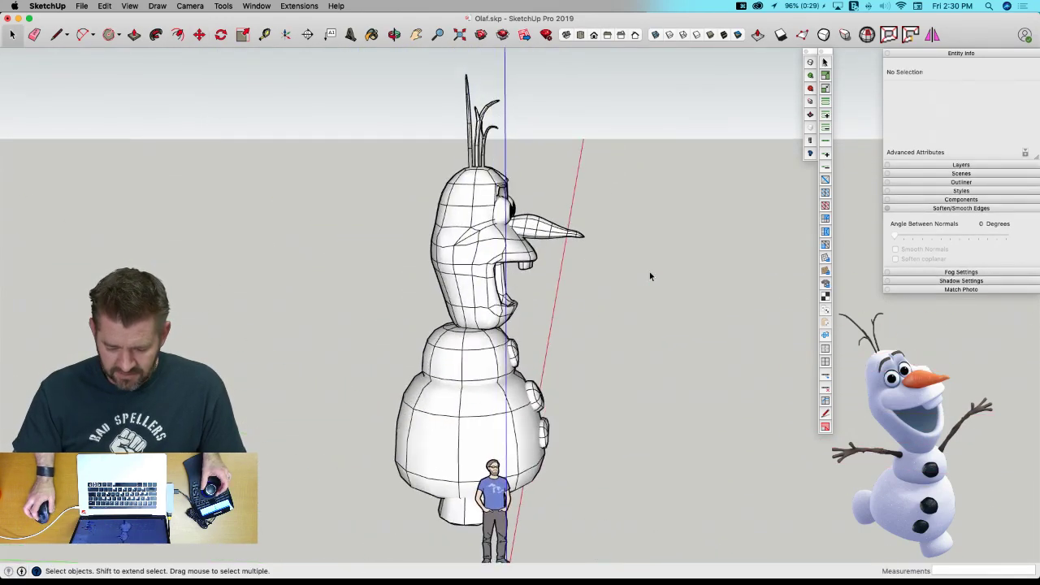
{"action": "middle_click_drag", "start_coordinate": [649, 276], "coordinate": [576, 323]}
{"action": "scroll", "coordinate": [634, 349], "scroll_direction": "up", "scroll_amount": 5}
{"action": "key", "text": "m"}
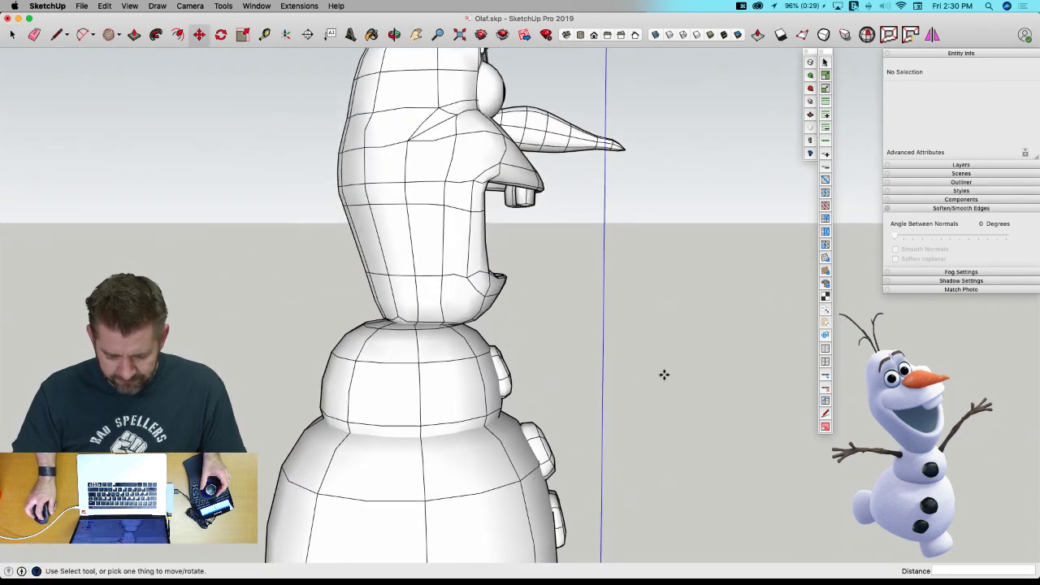
{"action": "left_click", "coordinate": [486, 299]}
{"action": "key", "text": "m"}
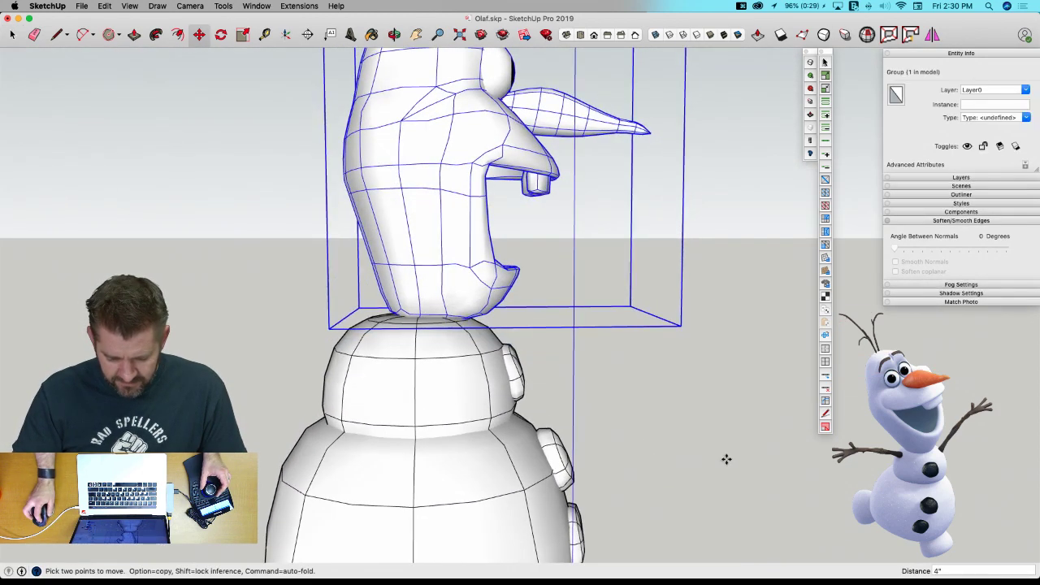
{"action": "left_click", "coordinate": [721, 459]}
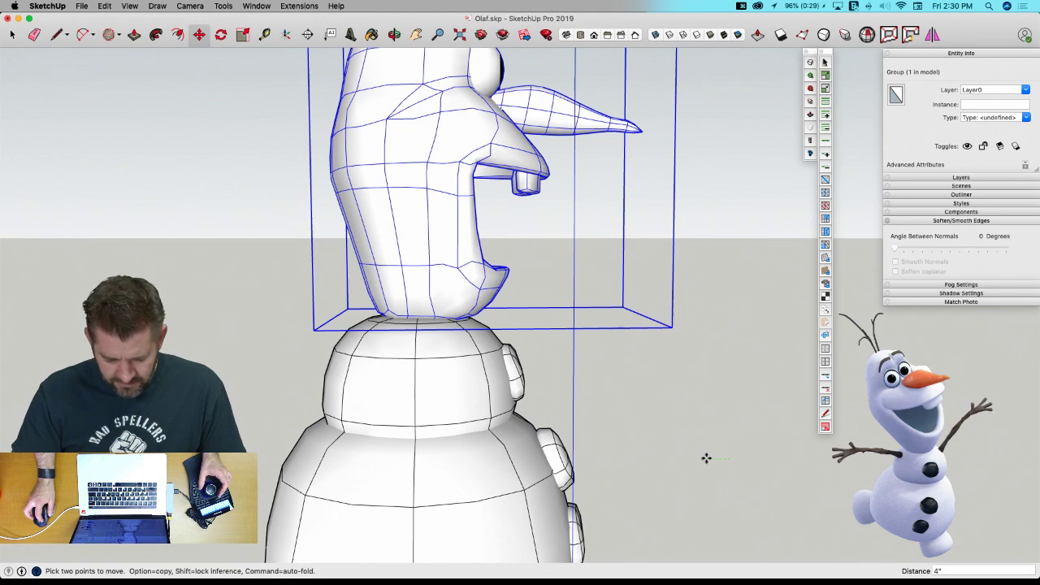
{"action": "left_click", "coordinate": [695, 457]}
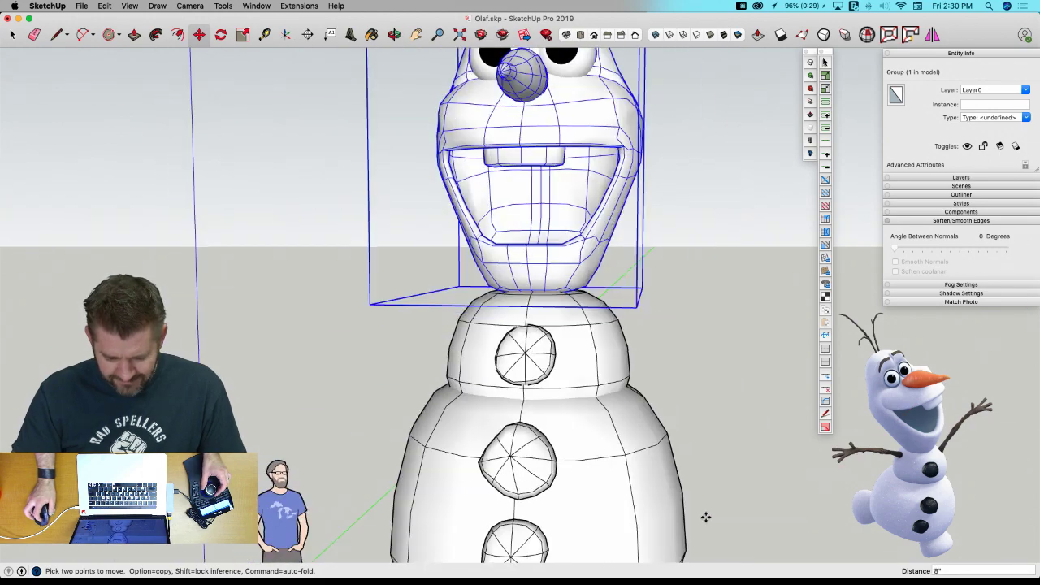
Adjust the head group's height on the body with a 1" move locked to the vertical axis.
{"action": "left_click", "coordinate": [691, 378]}
{"action": "key", "text": "Up"}
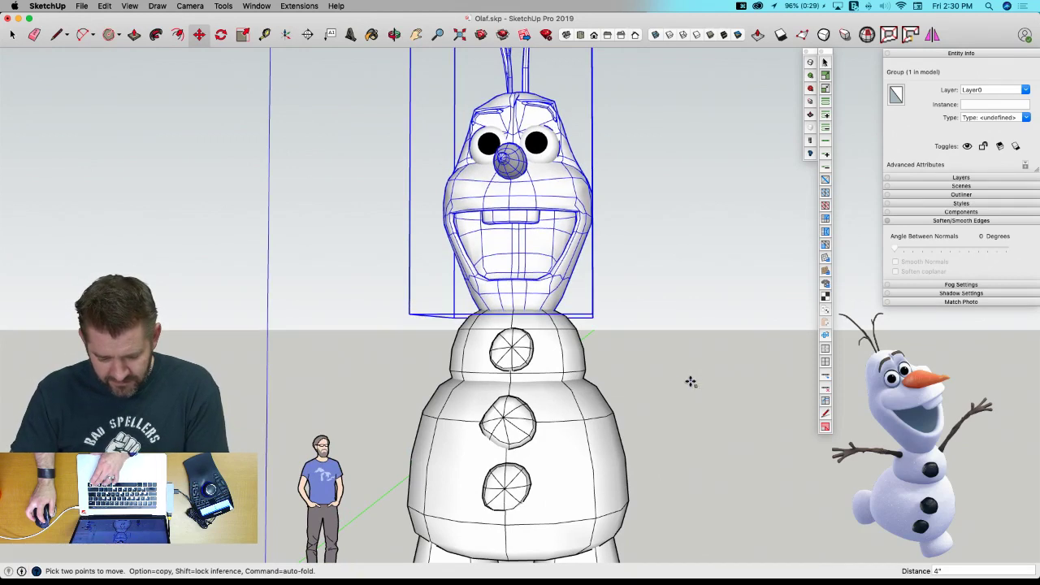
{"action": "left_click", "coordinate": [692, 382]}
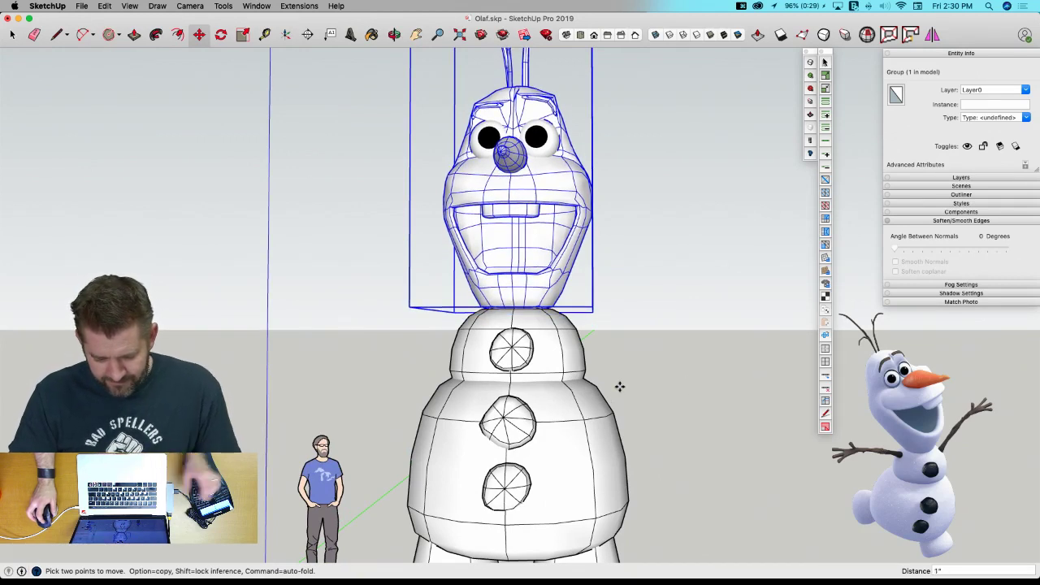
Deselect the head group and preview the whole snowman as a smooth subdivided model, ending back on the low-poly mesh.
{"action": "key", "text": "space"}
{"action": "left_click", "coordinate": [677, 435]}
{"action": "scroll", "coordinate": [677, 435], "scroll_direction": "down", "scroll_amount": 8}
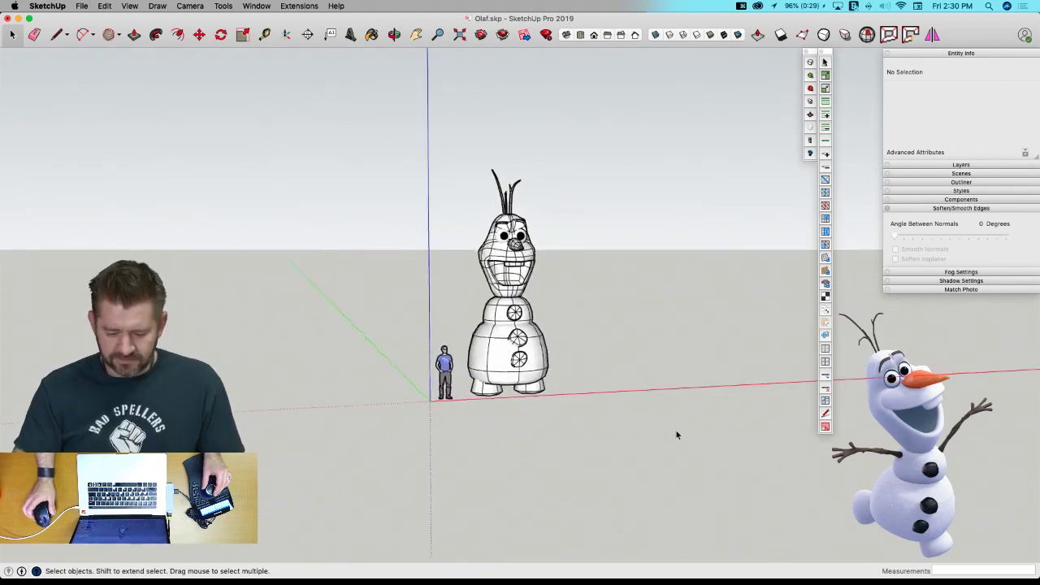
{"action": "key", "text": "k"}
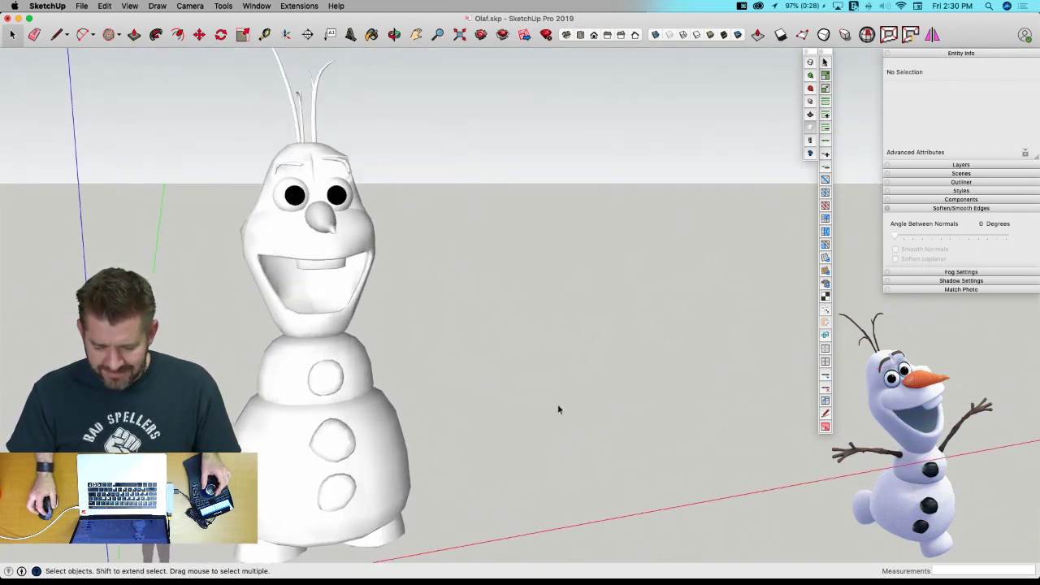
{"action": "left_click", "coordinate": [811, 64]}
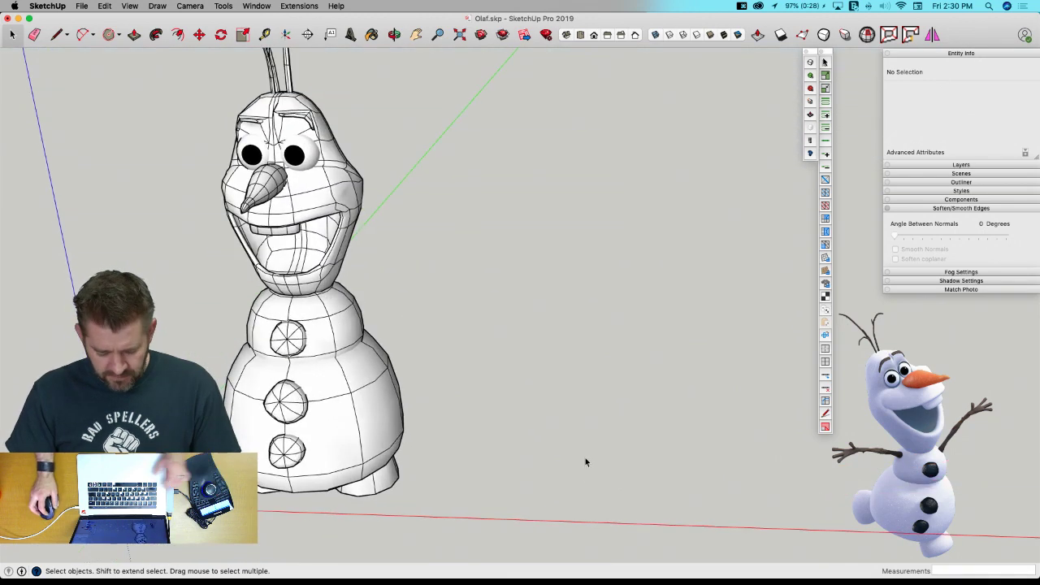
Draw a six-sided polygon with a radius of about 1' 1 11/16" on the ground beside the snowman and extrude it upward about 4'.
{"action": "left_click", "coordinate": [108, 35]}
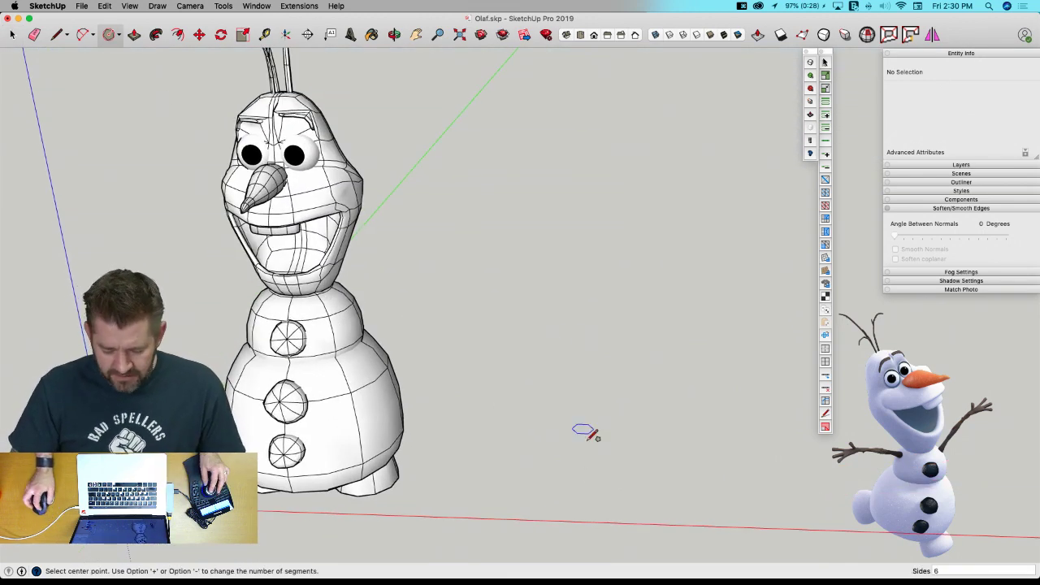
{"action": "left_click", "coordinate": [547, 492]}
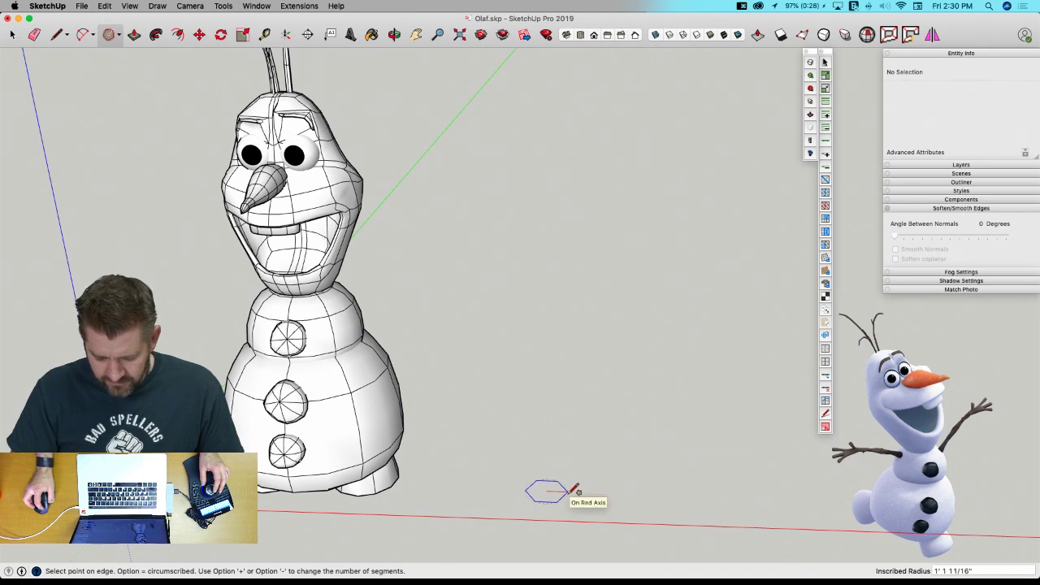
{"action": "left_click", "coordinate": [567, 492]}
{"action": "key", "text": "p"}
{"action": "left_click", "coordinate": [546, 494]}
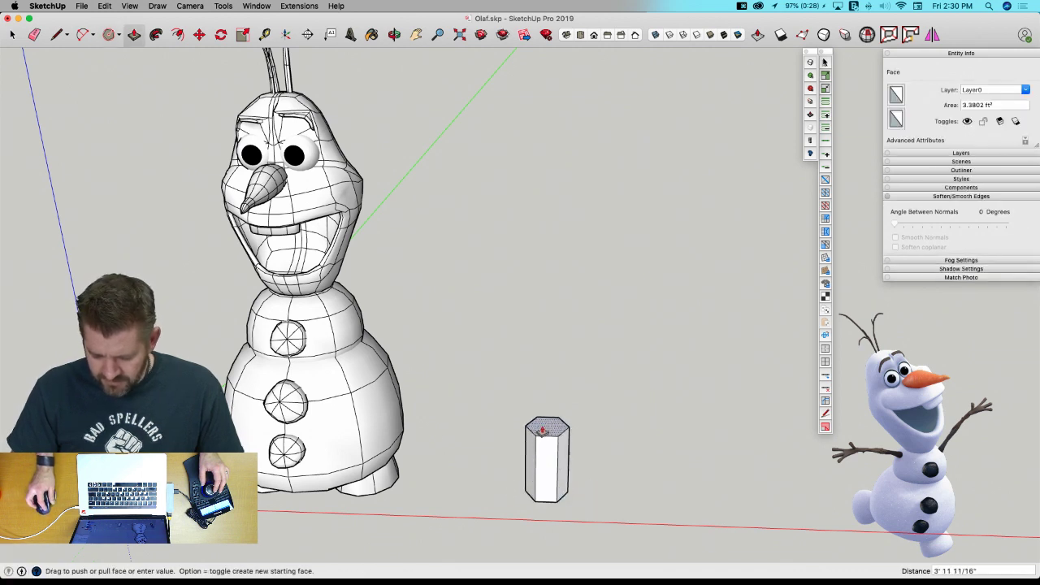
{"action": "left_click", "coordinate": [545, 431]}
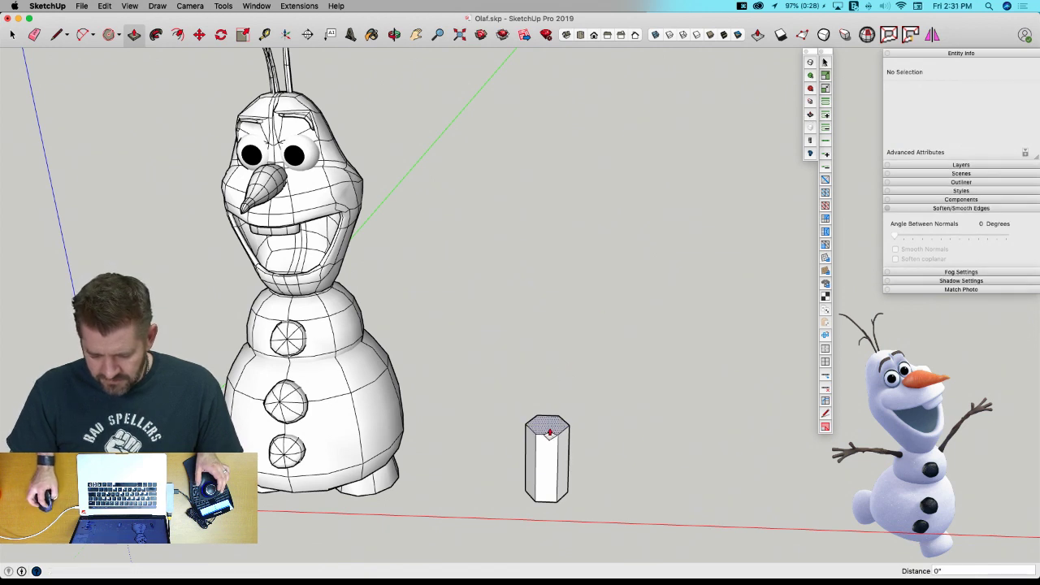
Extend the hexagonal post upward with three more stacked segments, keeping an edge ring at each joint.
{"action": "left_click", "coordinate": [549, 433]}
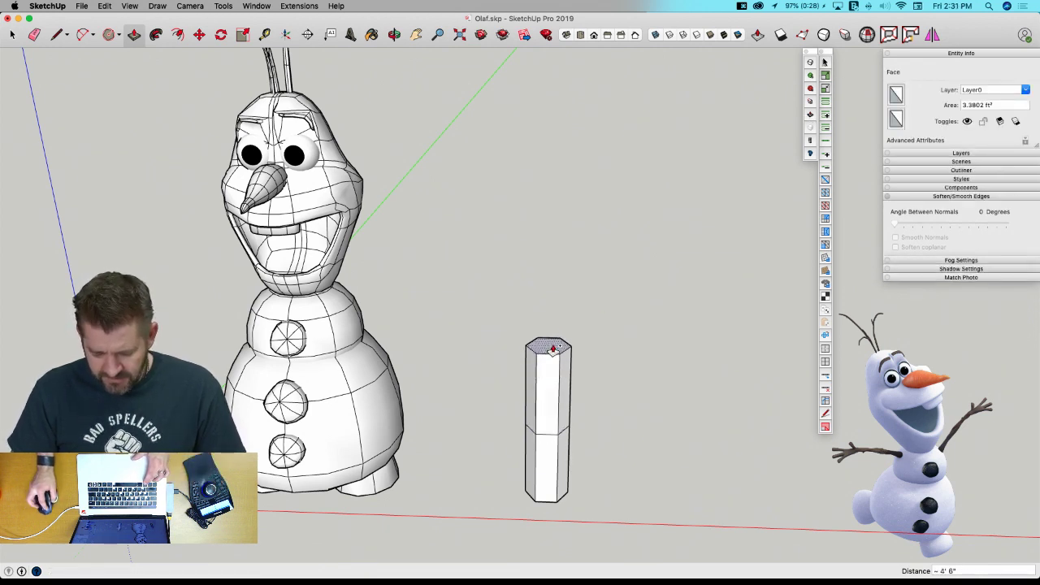
{"action": "left_click", "coordinate": [552, 321]}
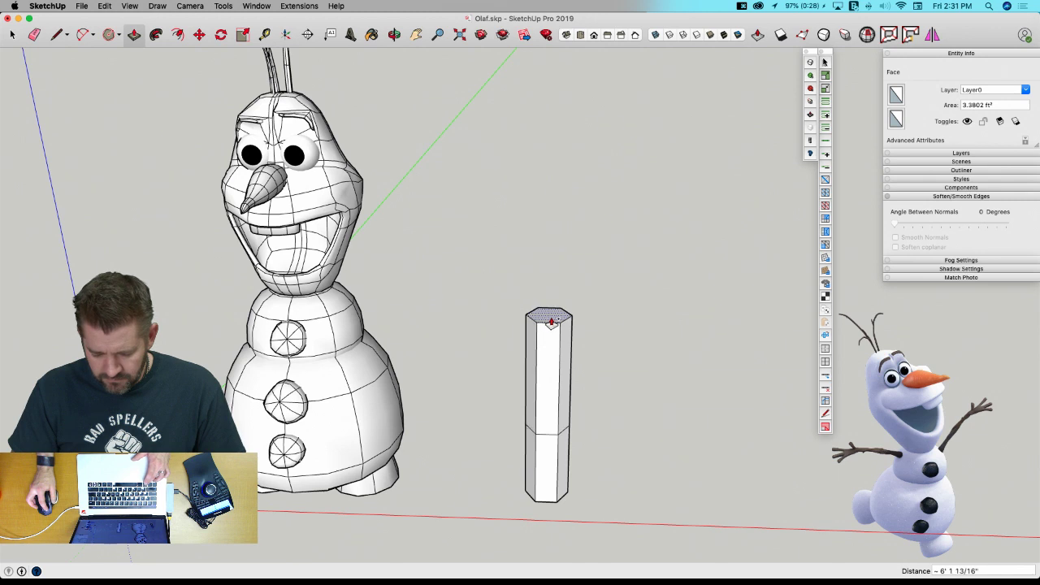
{"action": "left_click", "coordinate": [553, 316]}
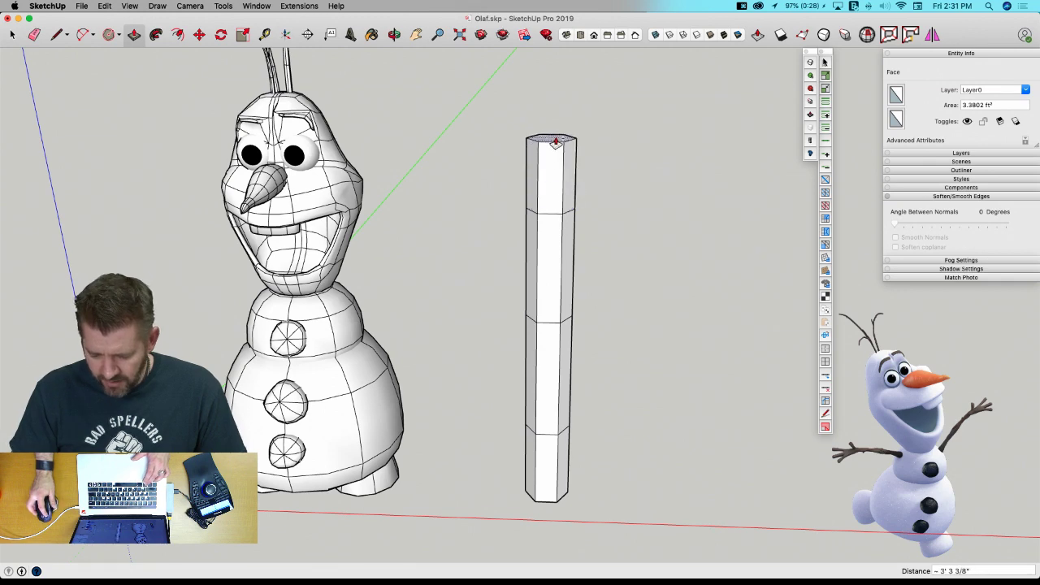
{"action": "left_click", "coordinate": [594, 156]}
Cut a corner triangle off the post's top face with a line and extrude it upward about 3' 7 1/2".
{"action": "key", "text": "l"}
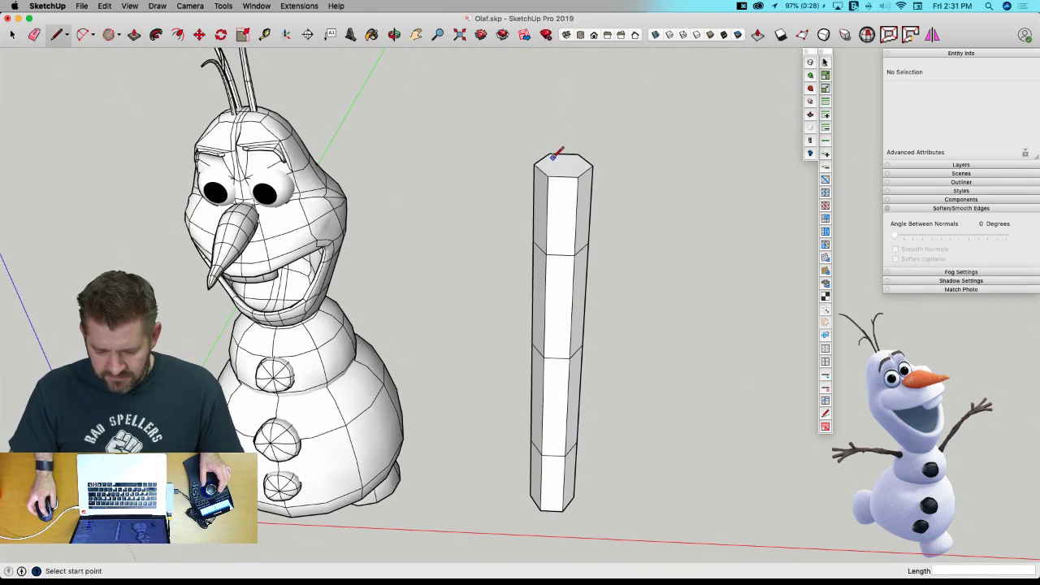
{"action": "left_click", "coordinate": [550, 175]}
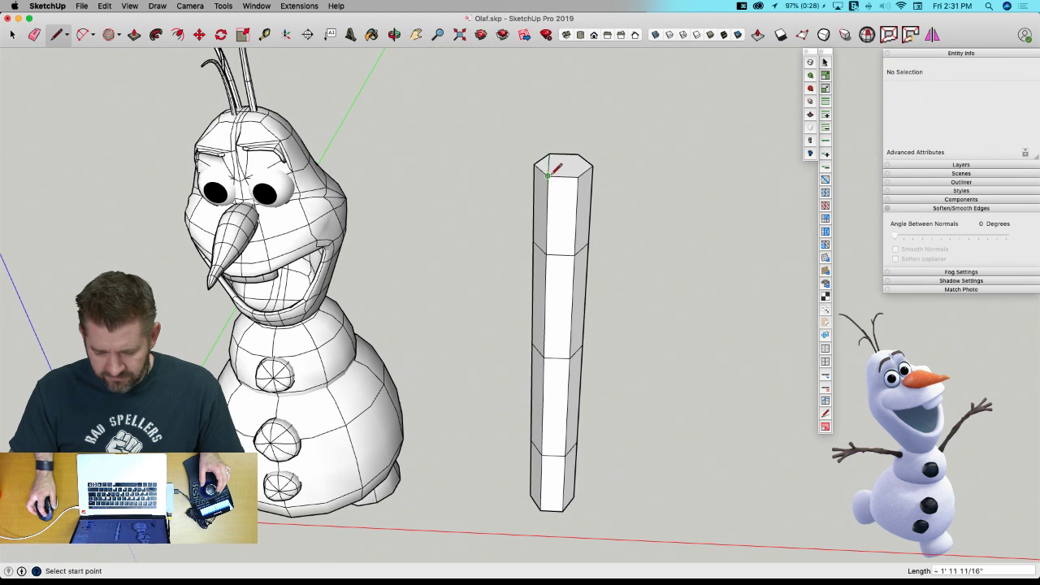
{"action": "left_click", "coordinate": [811, 117]}
{"action": "left_click", "coordinate": [546, 167]}
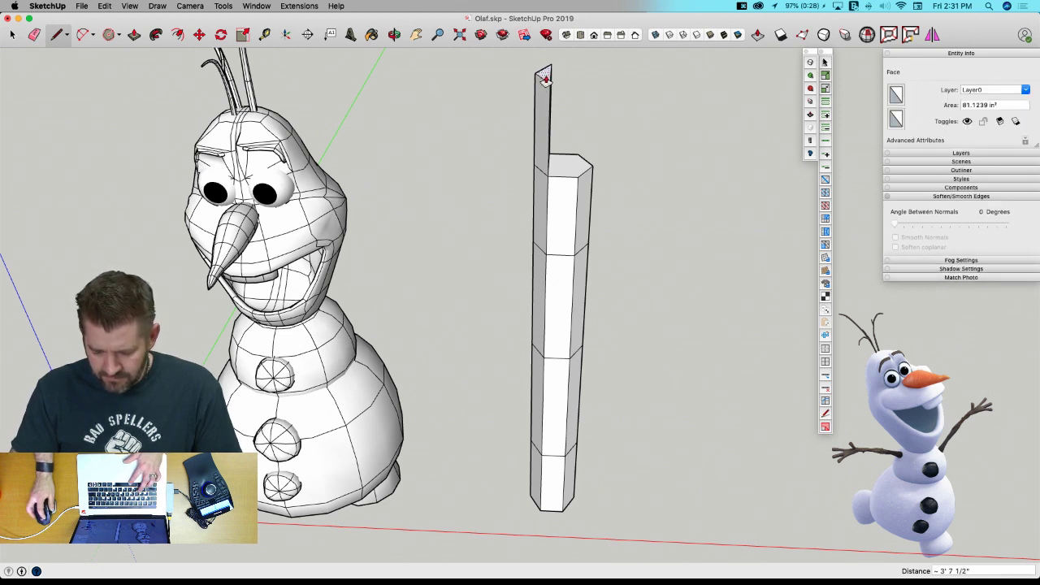
Bend the thin twig outward by moving its three tip vertices about 2' 4 1/2" along the red axis, away from the post.
{"action": "key", "text": "space"}
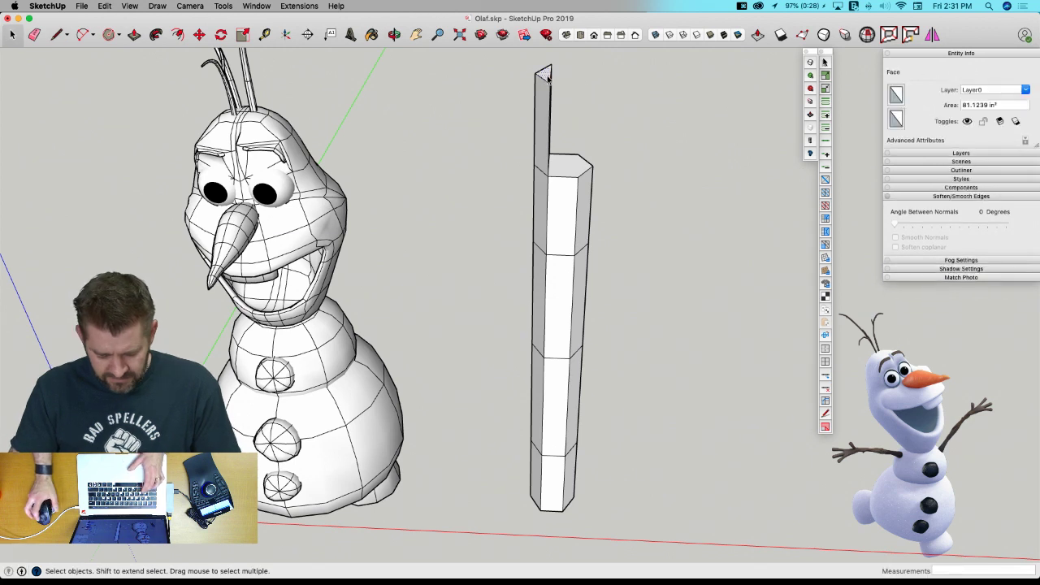
{"action": "key", "text": "v"}
{"action": "left_click_drag", "start_coordinate": [618, 76], "coordinate": [552, 74]}
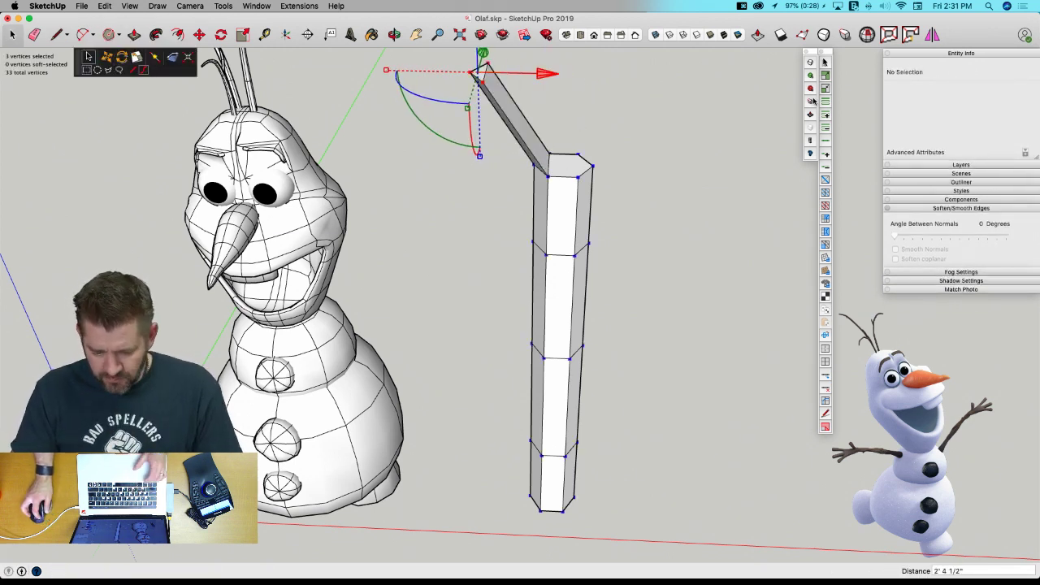
{"action": "key", "text": "space"}
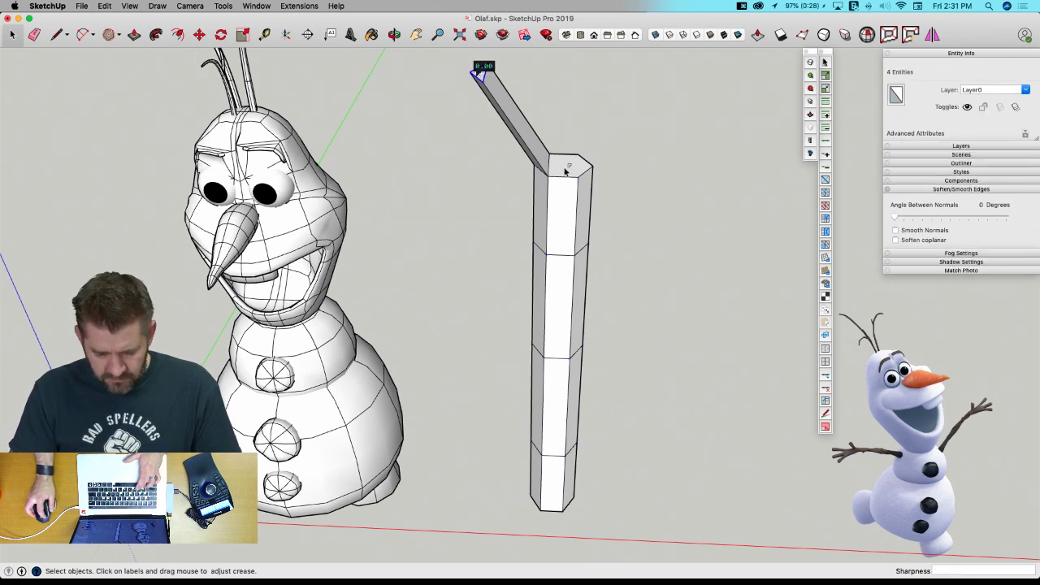
{"action": "key", "text": "Escape"}
Extrude the remaining five-sided top face of the post upward as another trunk segment above the side twig.
{"action": "left_click", "coordinate": [811, 116]}
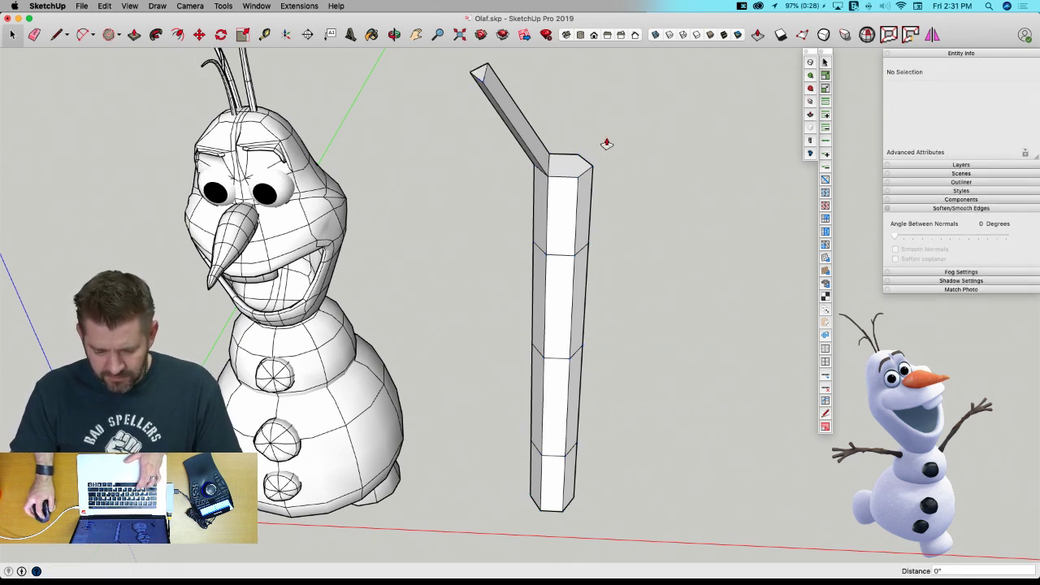
{"action": "left_click", "coordinate": [572, 170]}
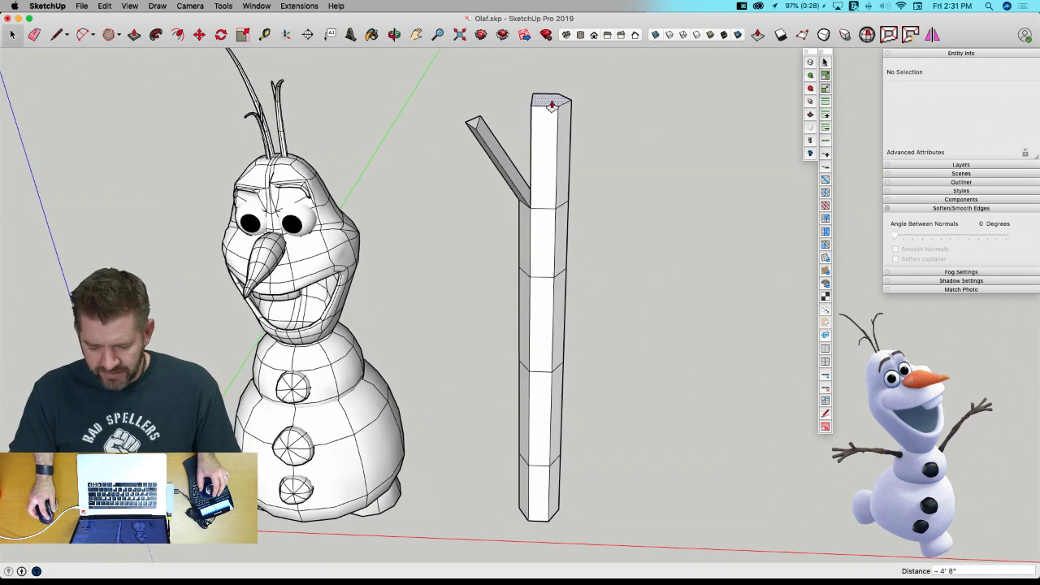
{"action": "key", "text": "l"}
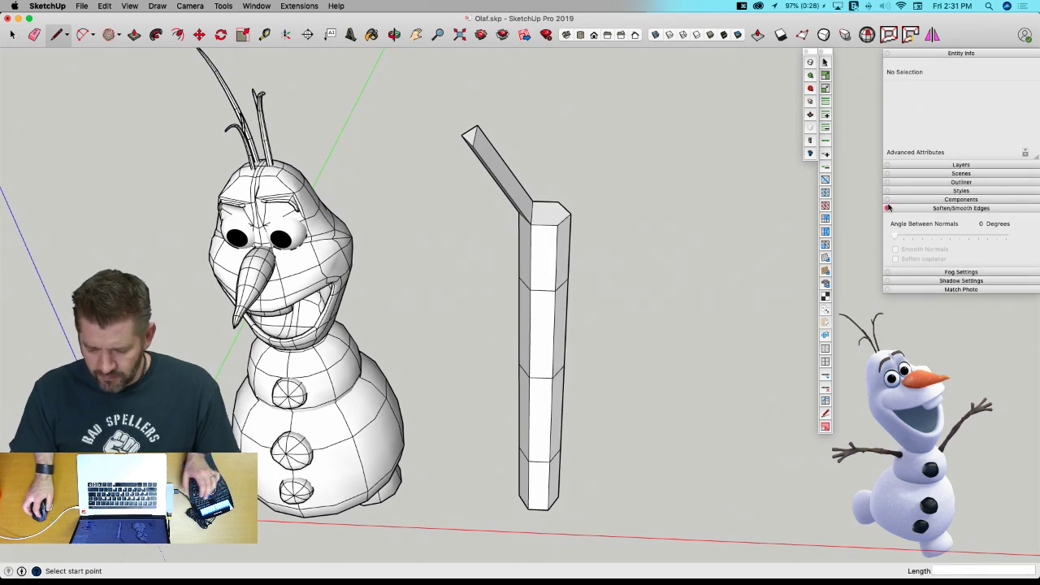
{"action": "left_click_drag", "start_coordinate": [554, 216], "coordinate": [551, 111]}
Cut off the top face's corner opposite the first twig with a line and extrude that triangle upward about 4' 2".
{"action": "key", "text": "l"}
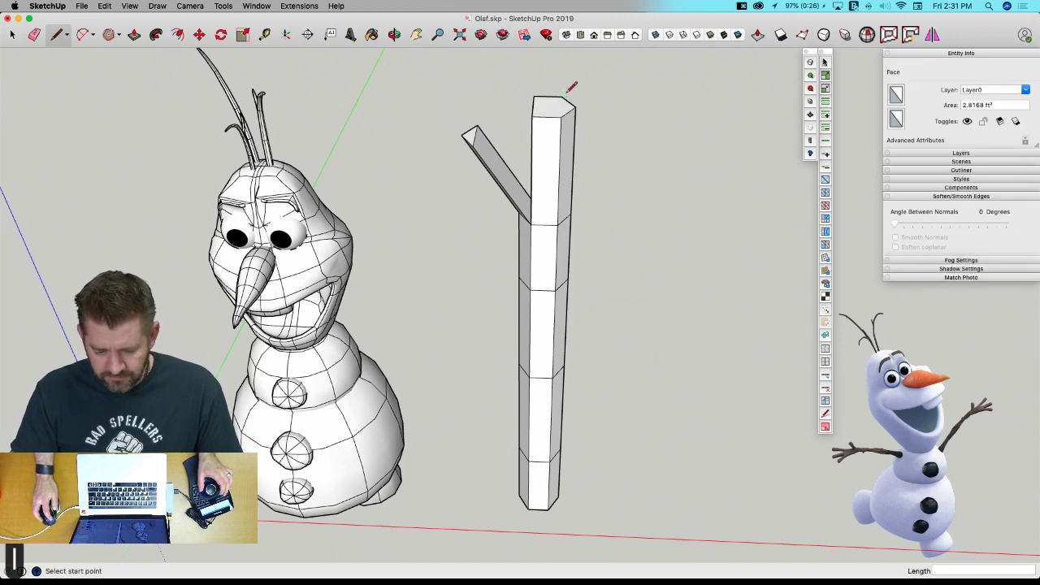
{"action": "scroll", "coordinate": [621, 135], "scroll_direction": "up", "scroll_amount": 3}
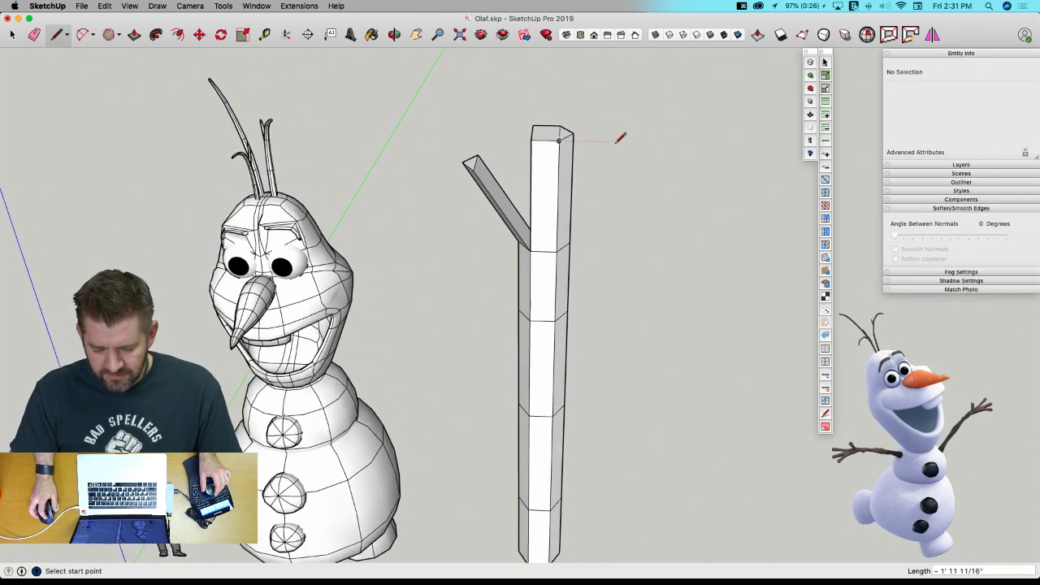
{"action": "left_click", "coordinate": [810, 116]}
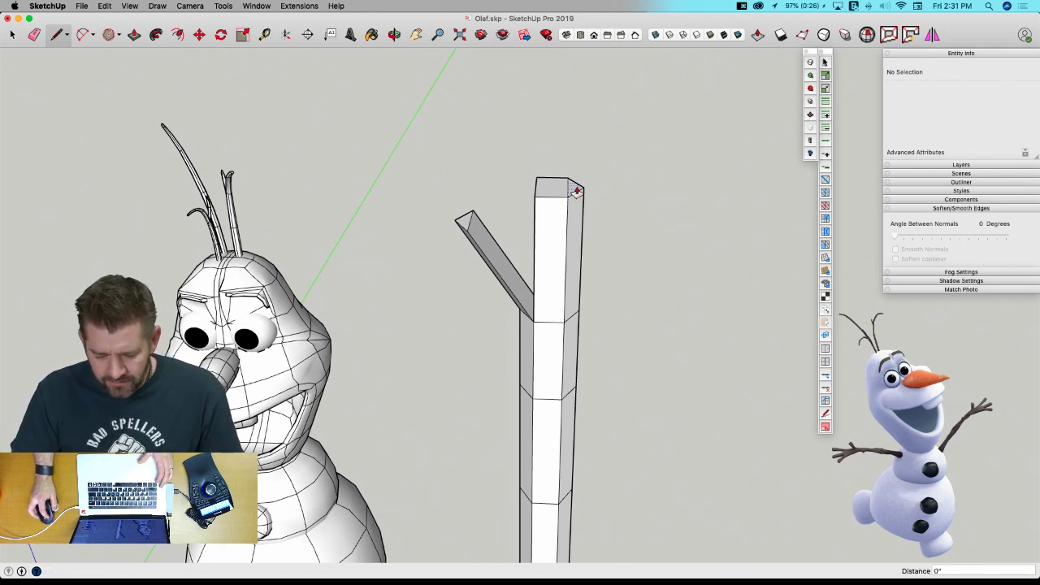
{"action": "left_click", "coordinate": [576, 190]}
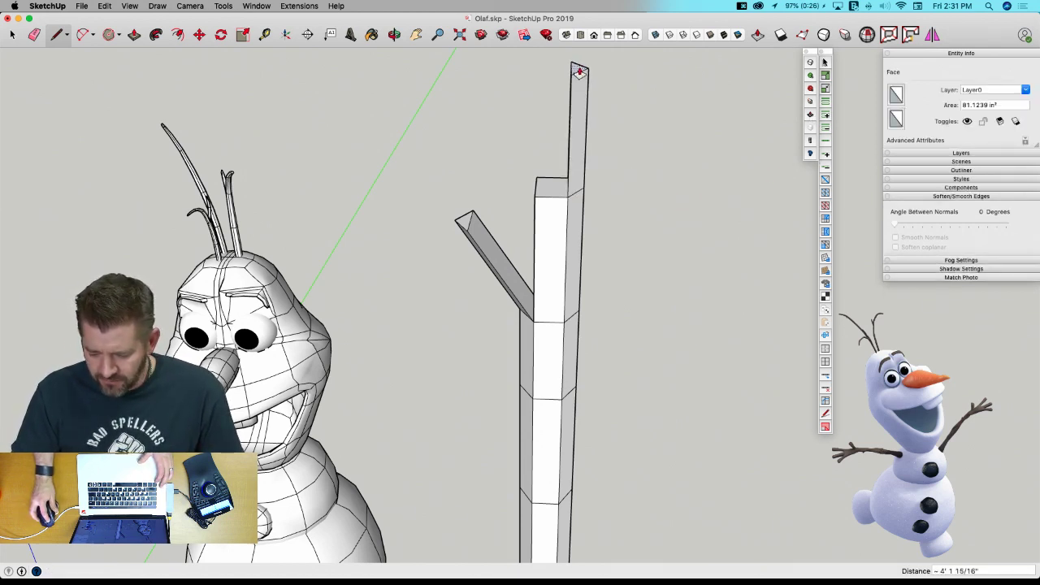
{"action": "left_click", "coordinate": [582, 74]}
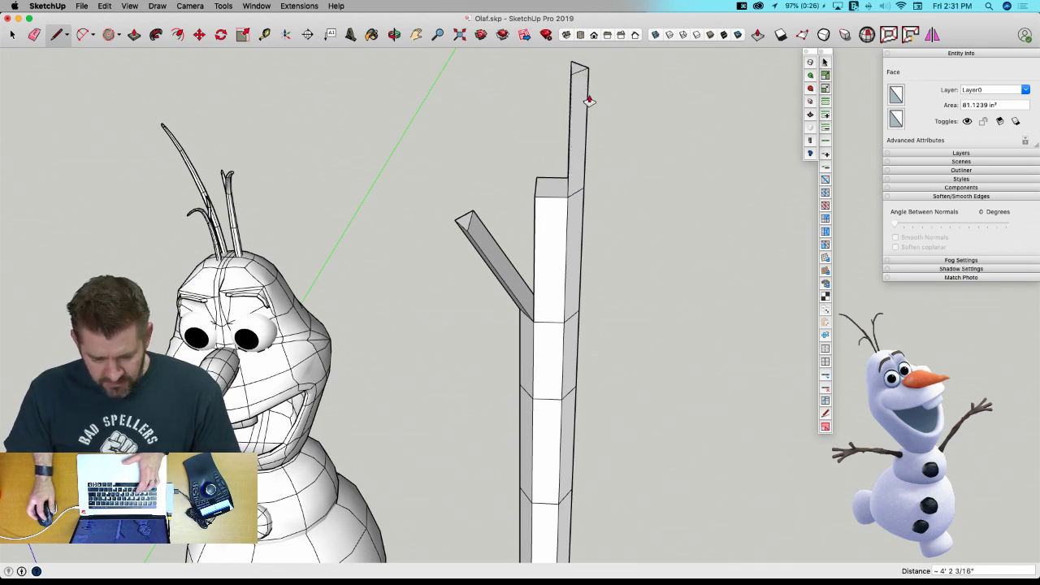
Bend the second twig outward by moving its three tip vertices about 2' along the red axis, away from the trunk.
{"action": "key", "text": "space"}
{"action": "left_click", "coordinate": [578, 67]}
{"action": "left_click", "coordinate": [579, 70]}
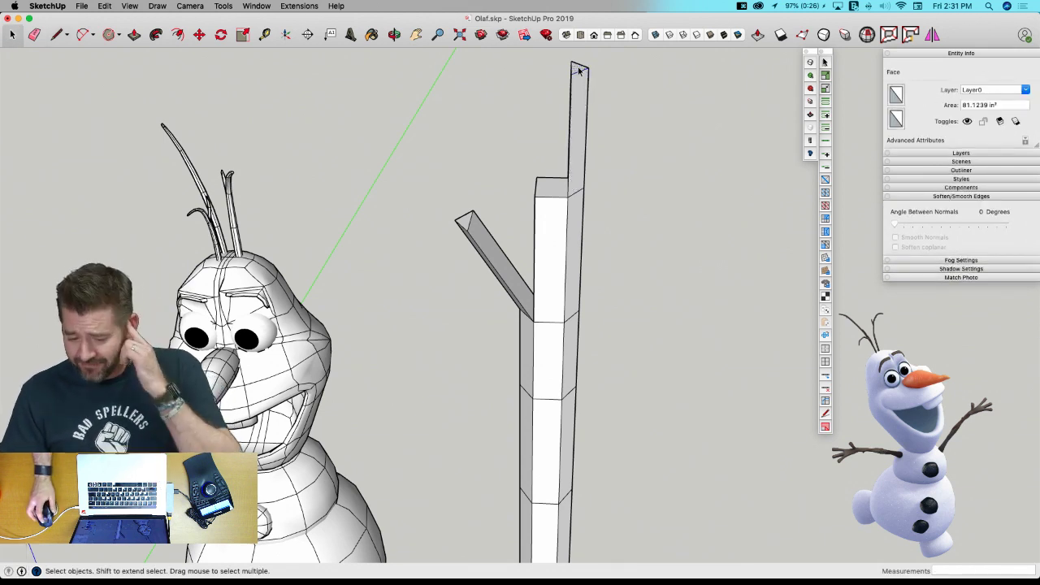
{"action": "key", "text": "v"}
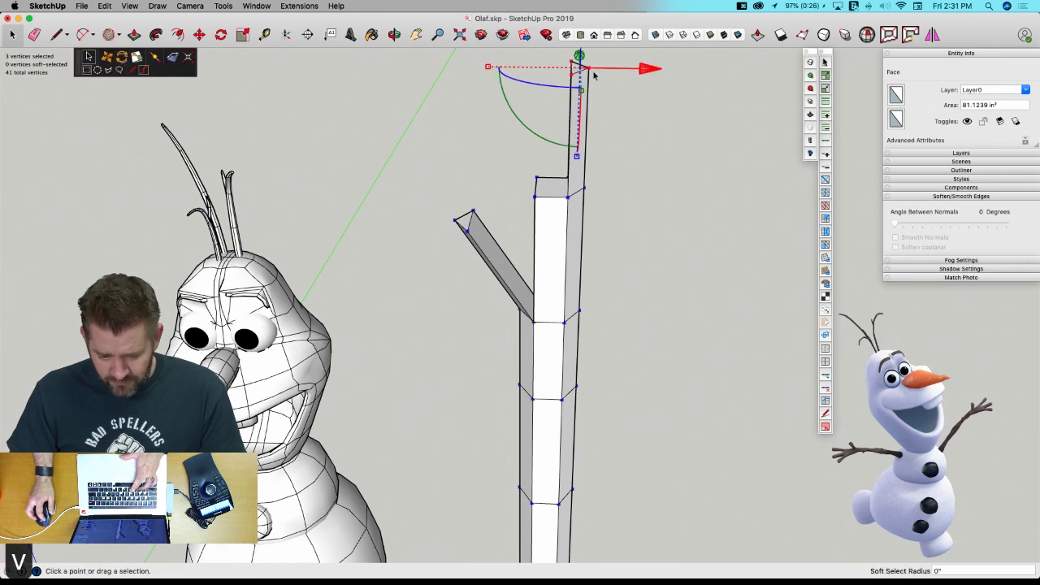
{"action": "left_click_drag", "start_coordinate": [646, 71], "coordinate": [715, 81]}
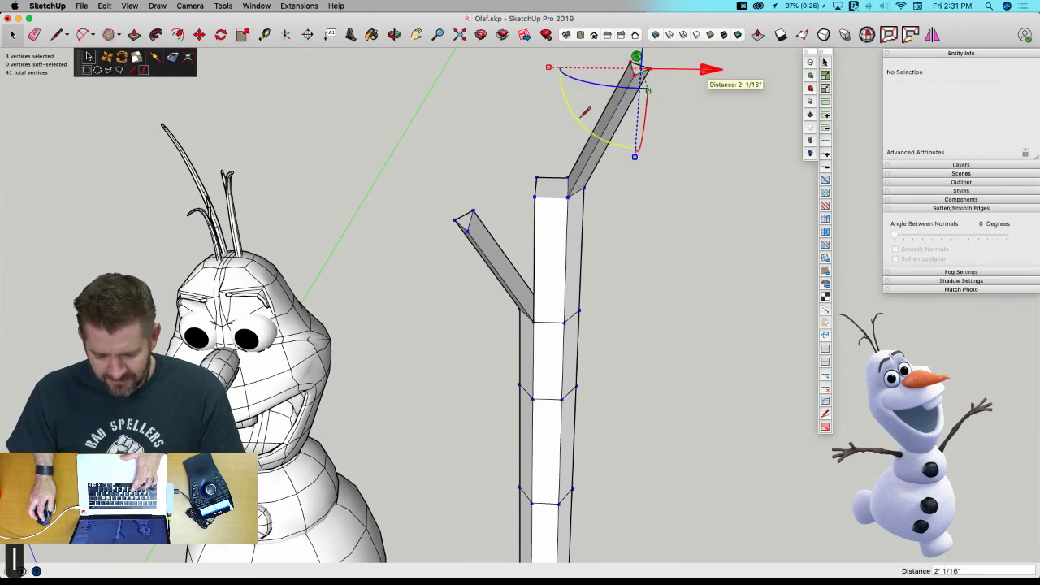
Draw a diagonal line across the trunk's open top face to split it into two triangles.
{"action": "key", "text": "l"}
{"action": "left_click", "coordinate": [537, 176]}
{"action": "left_click", "coordinate": [569, 193]}
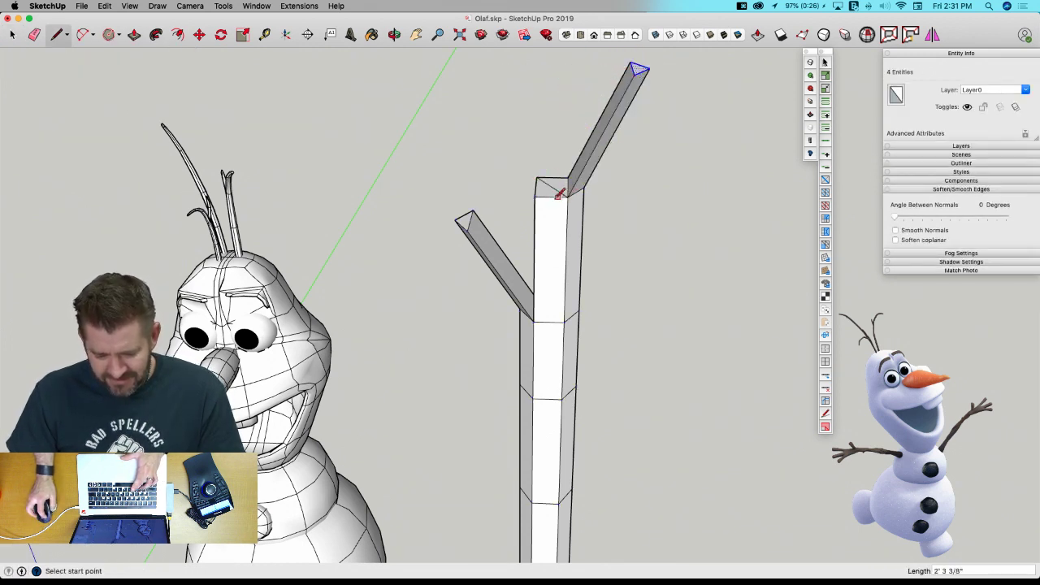
{"action": "key", "text": "space"}
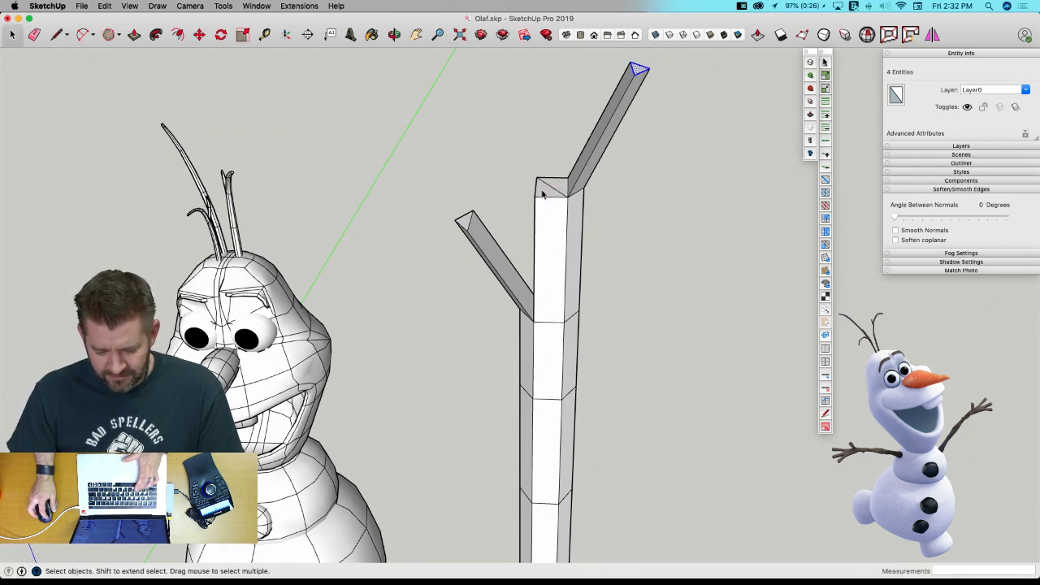
Extrude the front triangular half of the trunk's top face upward about 4' 8 3/4" to form a finger.
{"action": "left_click", "coordinate": [543, 193]}
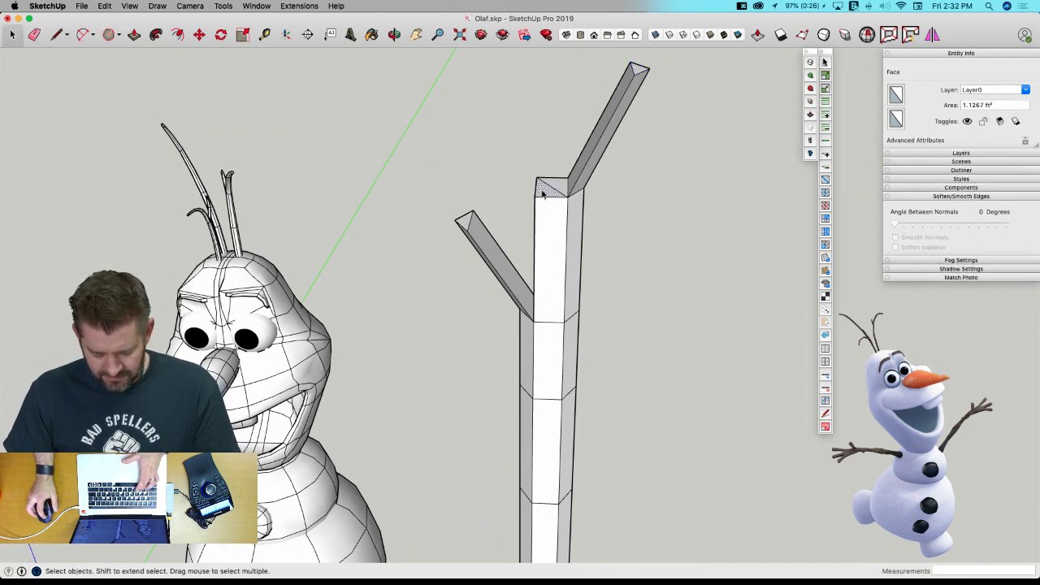
{"action": "left_click", "coordinate": [809, 118]}
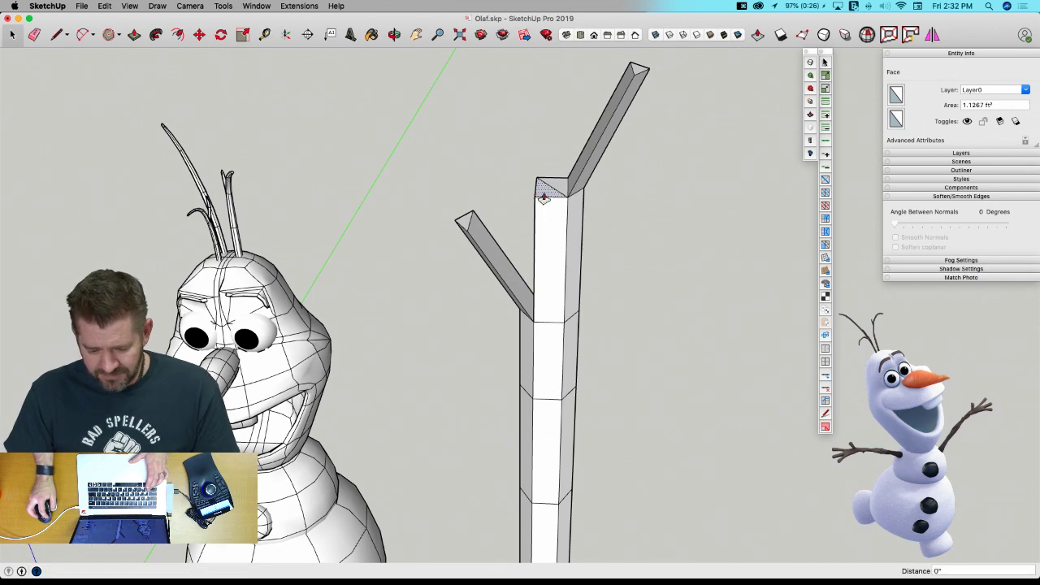
{"action": "left_click", "coordinate": [544, 197]}
{"action": "key", "text": "space"}
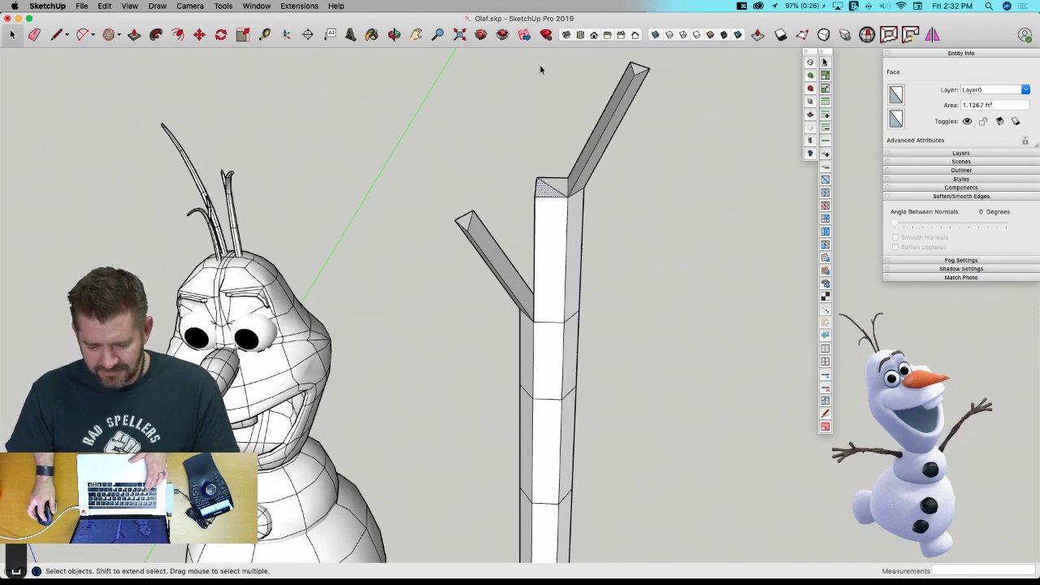
{"action": "left_click", "coordinate": [537, 192]}
{"action": "left_click", "coordinate": [811, 116]}
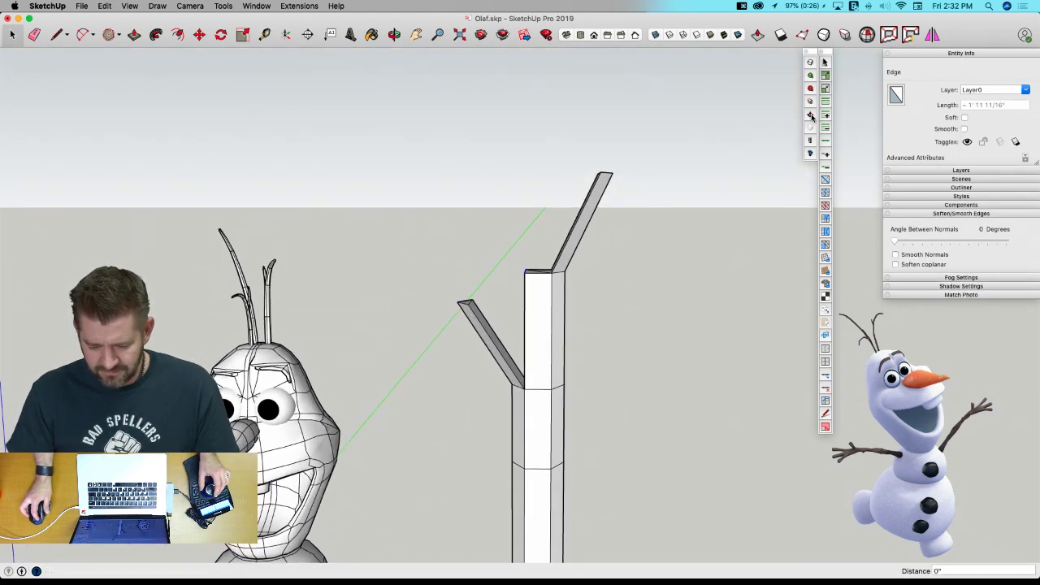
{"action": "left_click", "coordinate": [533, 262]}
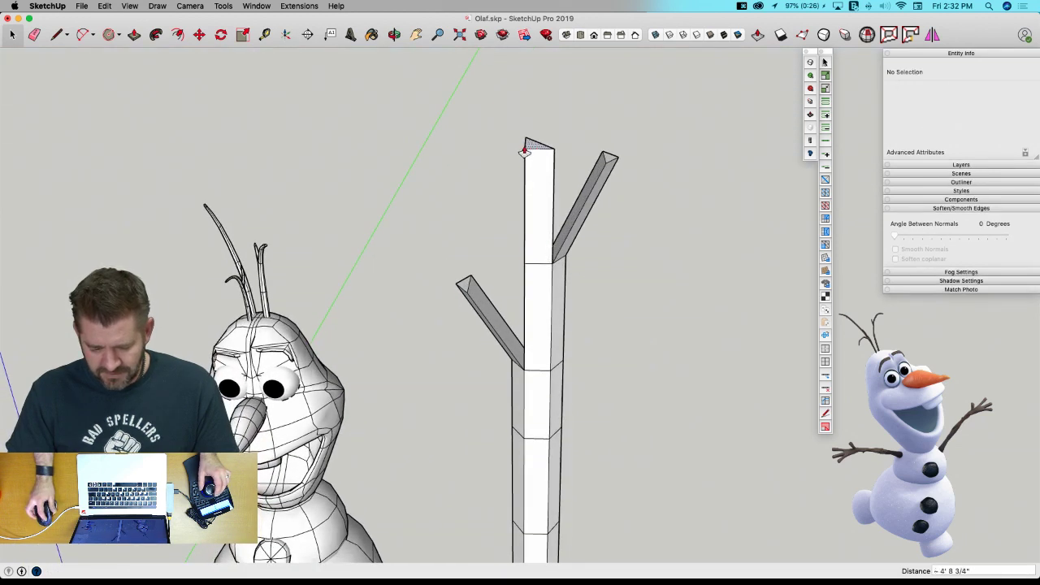
{"action": "left_click", "coordinate": [541, 146]}
{"action": "key", "text": "space"}
Shift the new finger's tip vertices about 3' 2 9/16" along the red axis toward the thumb side.
{"action": "left_click", "coordinate": [536, 149]}
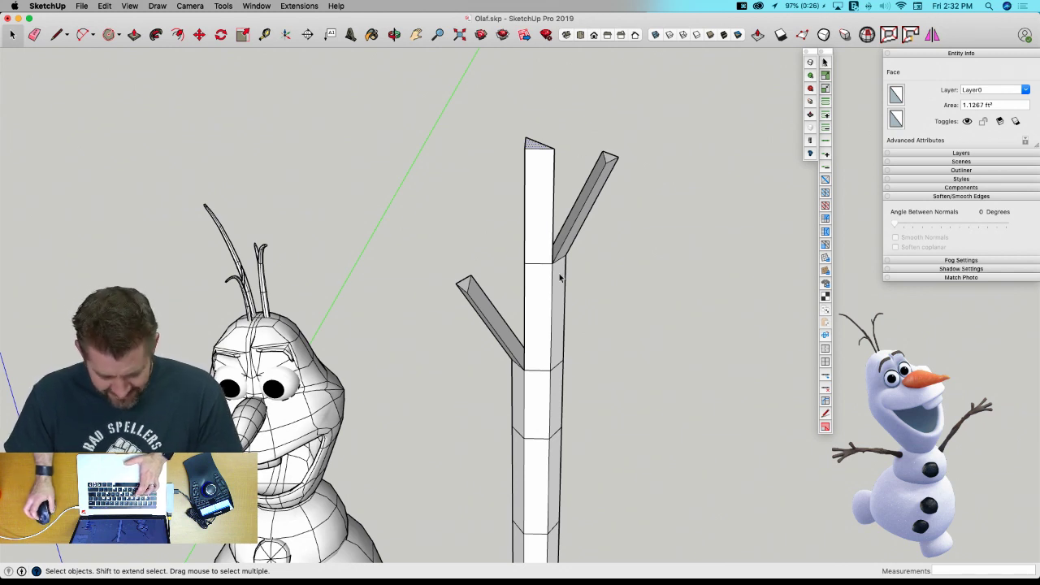
{"action": "key", "text": "v"}
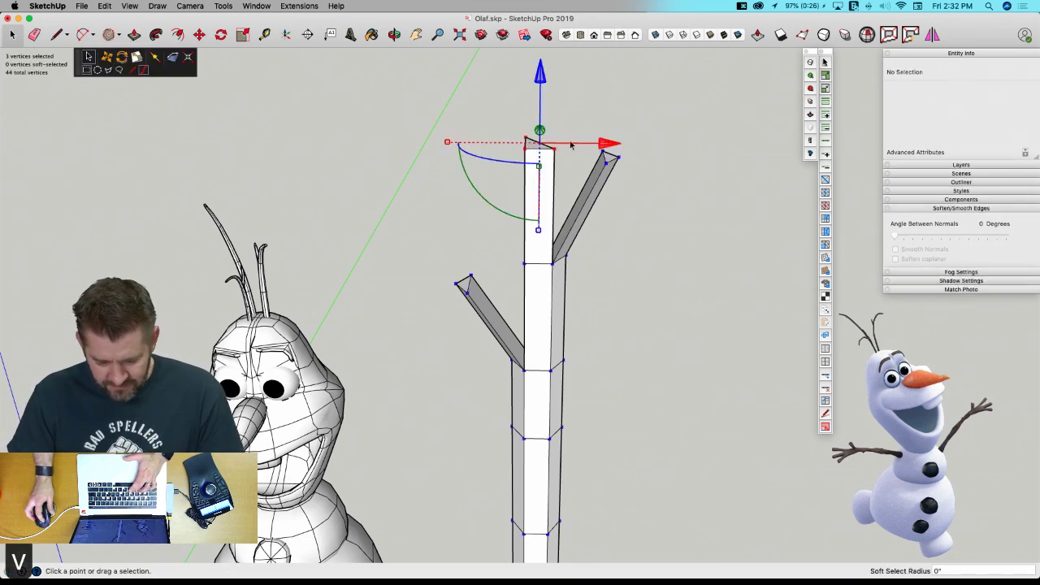
{"action": "left_click_drag", "start_coordinate": [612, 146], "coordinate": [530, 149]}
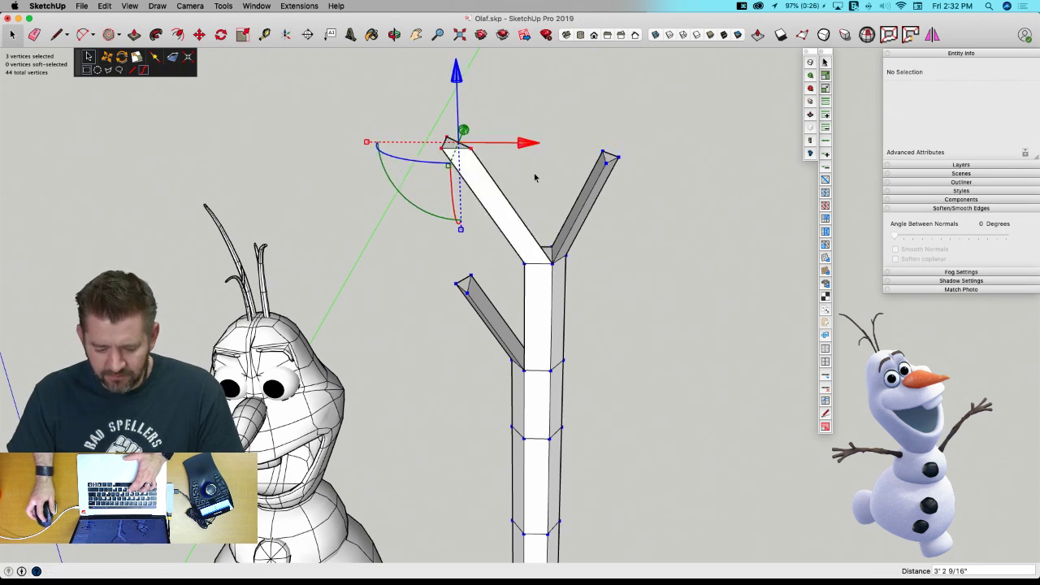
{"action": "left_click", "coordinate": [811, 115]}
{"action": "left_click", "coordinate": [549, 255]}
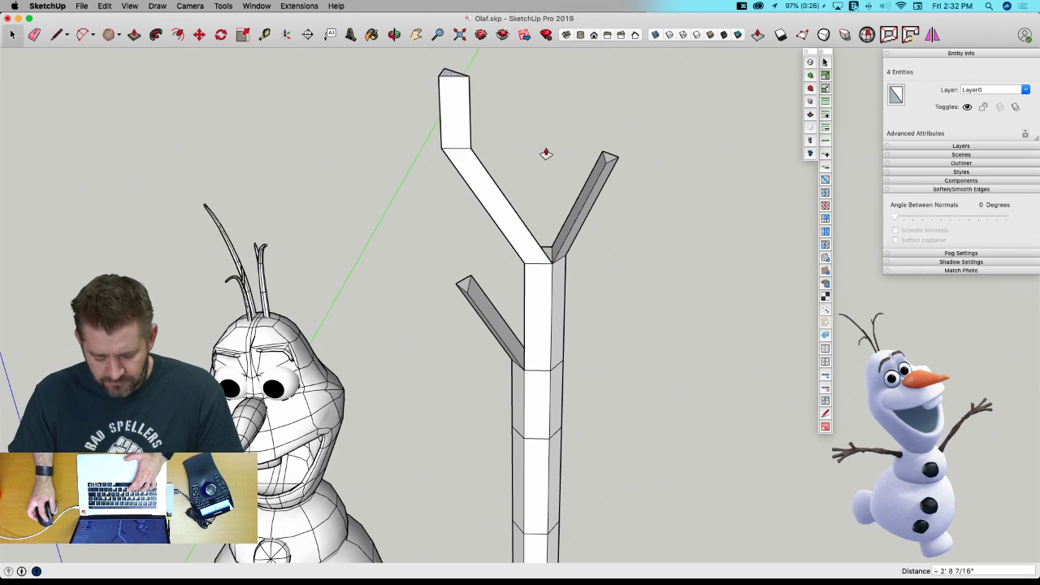
{"action": "left_click", "coordinate": [546, 153]}
{"action": "key", "text": "Escape"}
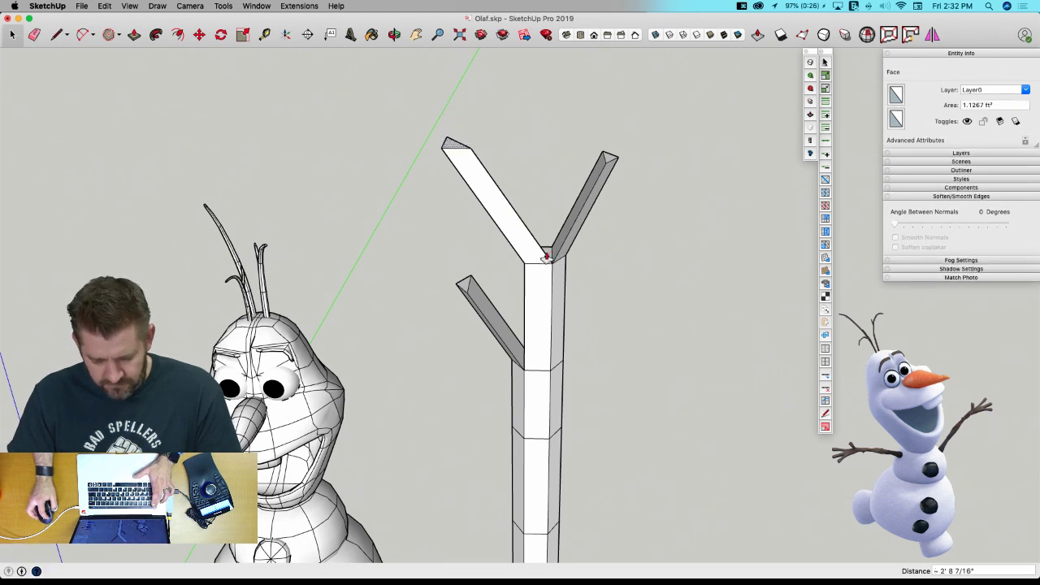
Extrude the remaining rear triangle of the trunk's top upward about 5' 4 1/4" to form the middle finger.
{"action": "scroll", "coordinate": [546, 259], "scroll_direction": "up", "scroll_amount": 3}
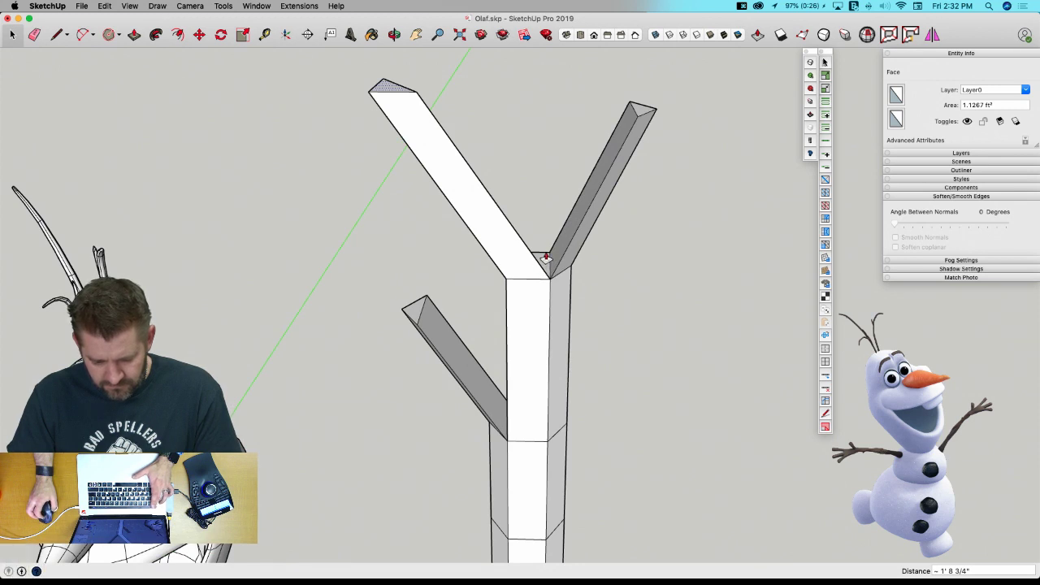
{"action": "key", "text": "space"}
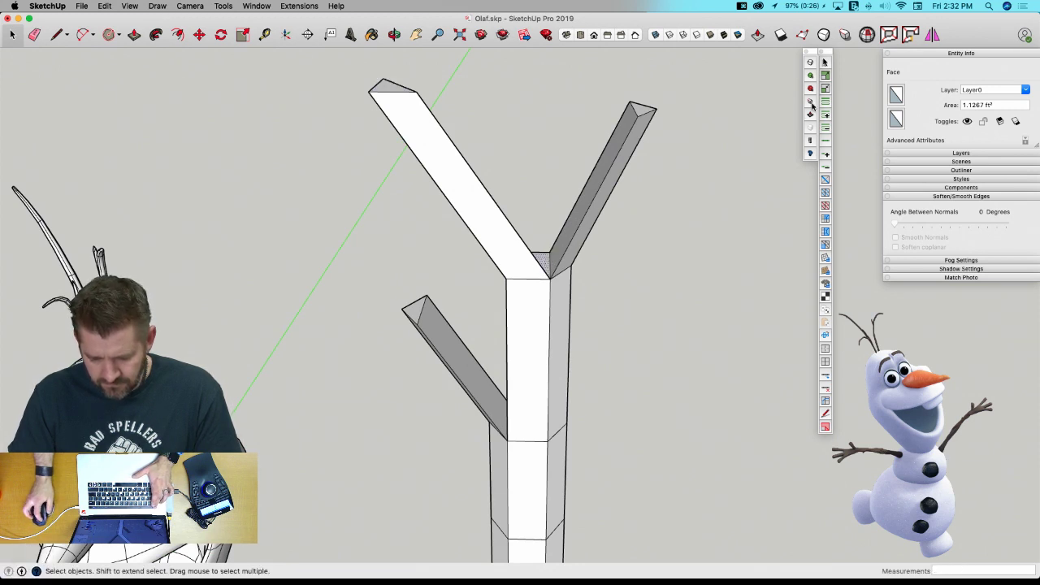
{"action": "key", "text": "p"}
{"action": "left_click", "coordinate": [539, 262]}
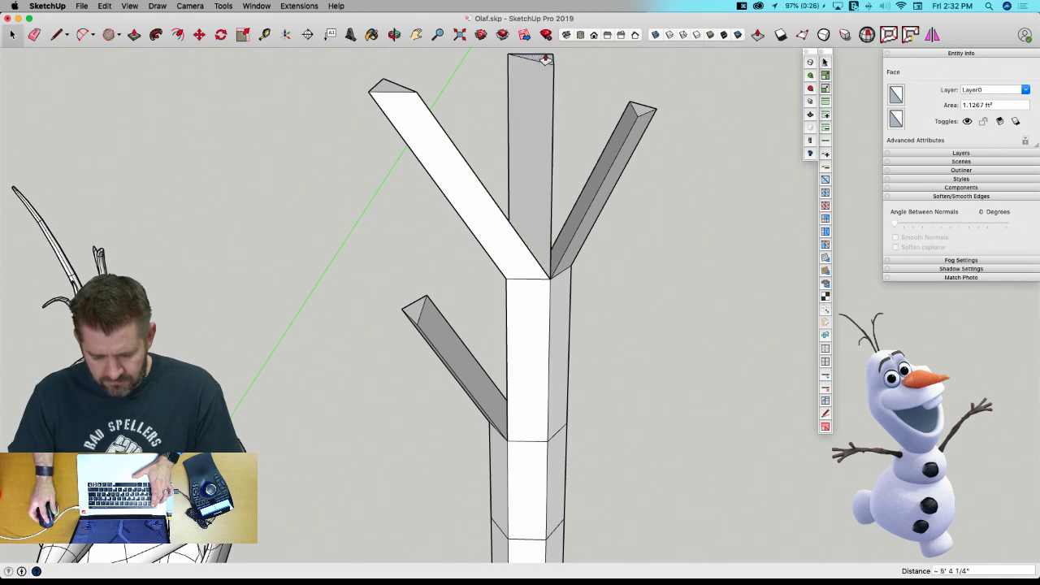
{"action": "left_click", "coordinate": [544, 59]}
{"action": "key", "text": "space"}
Raise the lowest edge loop above the arm's base and scale its vertices to about 0.63.
{"action": "key", "text": "shift+z"}
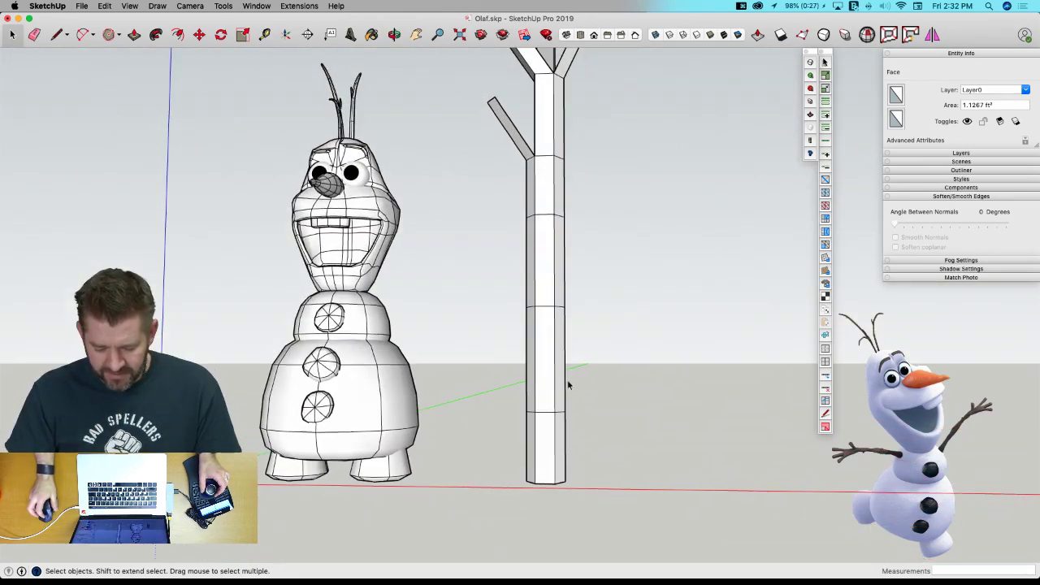
{"action": "key", "text": "space"}
{"action": "middle_click_drag", "start_coordinate": [529, 415], "coordinate": [501, 401]}
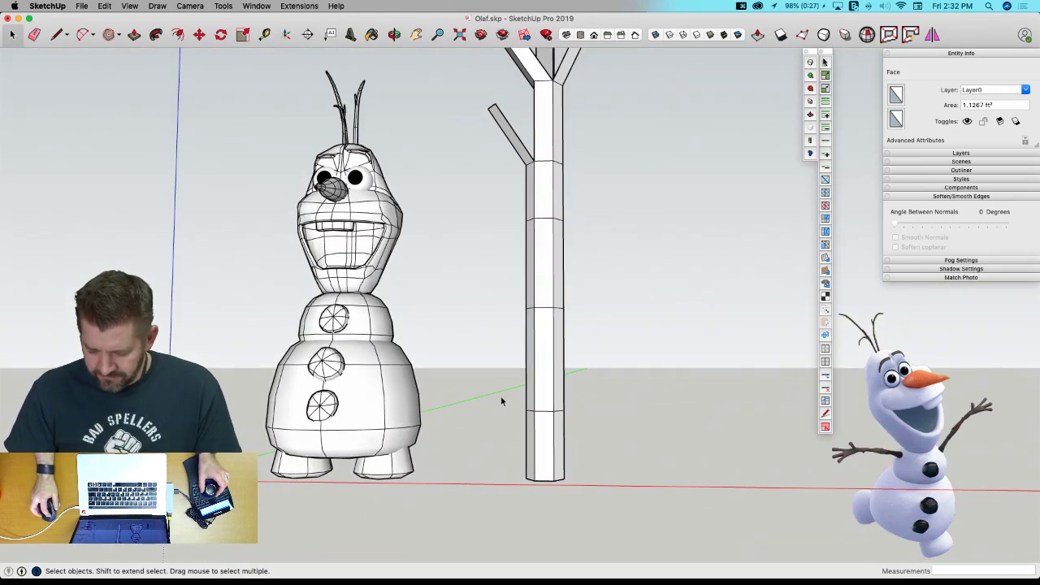
{"action": "left_click", "coordinate": [543, 410]}
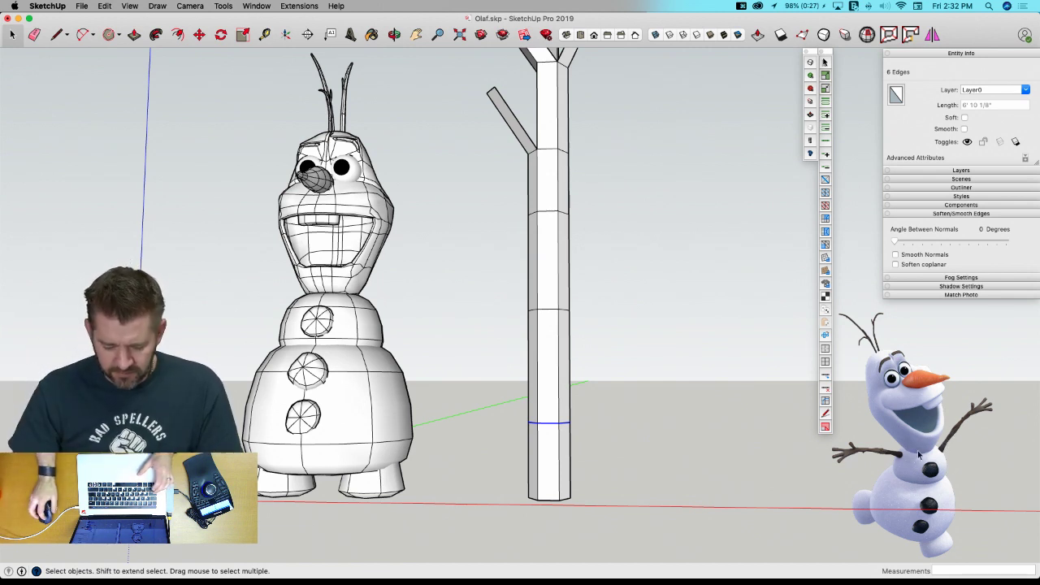
{"action": "key", "text": "v"}
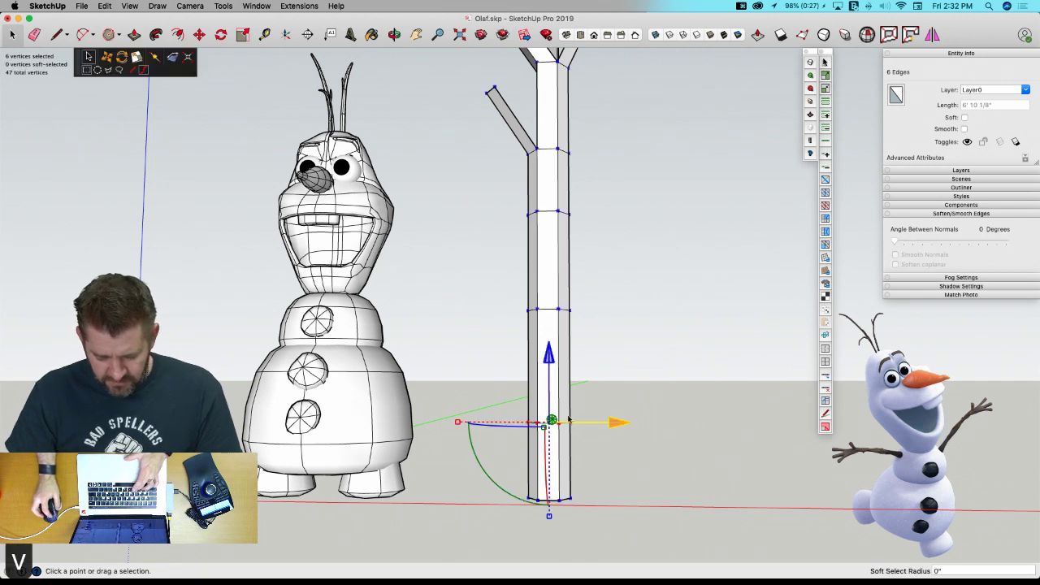
{"action": "left_click_drag", "start_coordinate": [547, 358], "coordinate": [548, 329]}
{"action": "mouse_move", "coordinate": [499, 393]}
{"action": "left_mouse_down"}
{"action": "mouse_move", "coordinate": [461, 396]}
{"action": "mouse_move", "coordinate": [493, 398]}
{"action": "left_mouse_up"}
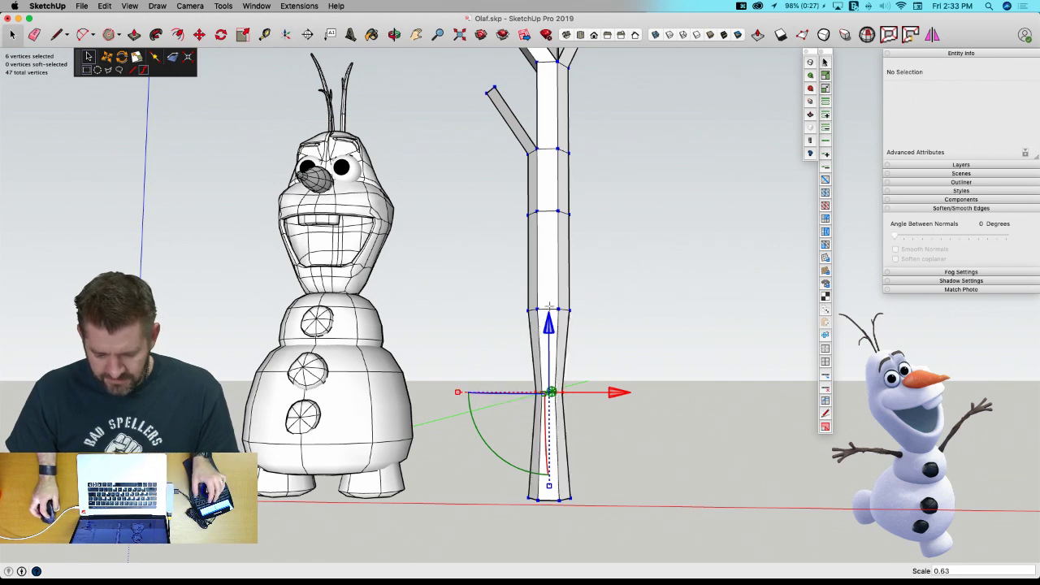
Scale the third edge loop above the arm's base to about 0.50 to narrow the wrist.
{"action": "middle_click_drag", "start_coordinate": [514, 274], "coordinate": [504, 247]}
{"action": "left_click_drag", "start_coordinate": [504, 247], "coordinate": [586, 289]}
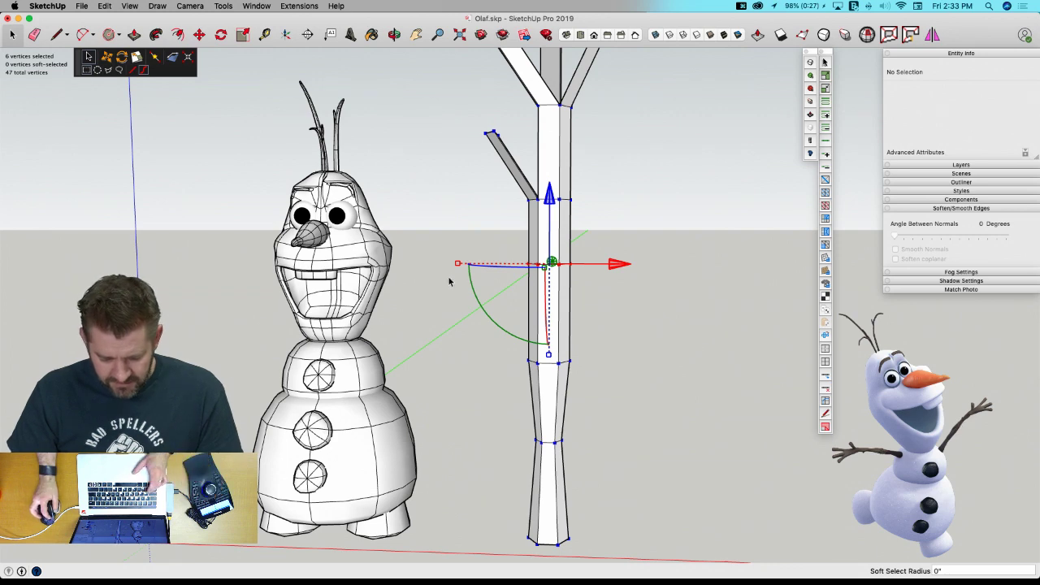
{"action": "left_click_drag", "start_coordinate": [457, 267], "coordinate": [504, 268]}
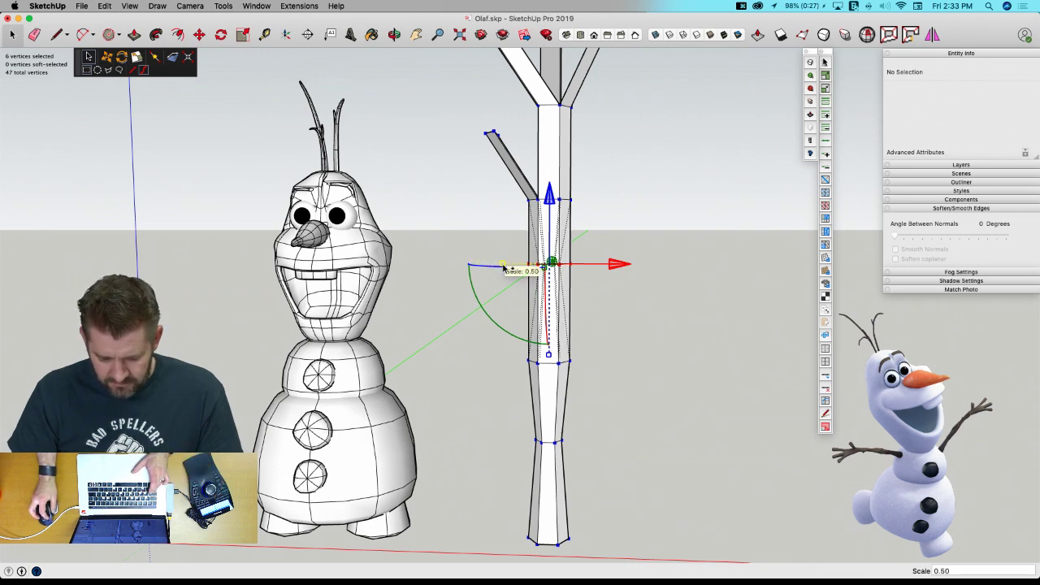
Raise the thumb-side vertices of the edge loop at the thumb's base along the blue axis.
{"action": "middle_click_drag", "start_coordinate": [653, 255], "coordinate": [561, 251]}
{"action": "scroll", "coordinate": [494, 241], "scroll_direction": "up", "scroll_amount": 1}
{"action": "left_click_drag", "start_coordinate": [502, 236], "coordinate": [537, 260]}
{"action": "left_click_drag", "start_coordinate": [524, 175], "coordinate": [521, 144]}
Nudge the front vertex between the fingers slightly inward and move the opposite palm-top vertex inward about 5 1/16" along the red axis.
{"action": "middle_click_drag", "start_coordinate": [620, 242], "coordinate": [600, 230]}
{"action": "left_click", "coordinate": [569, 206]}
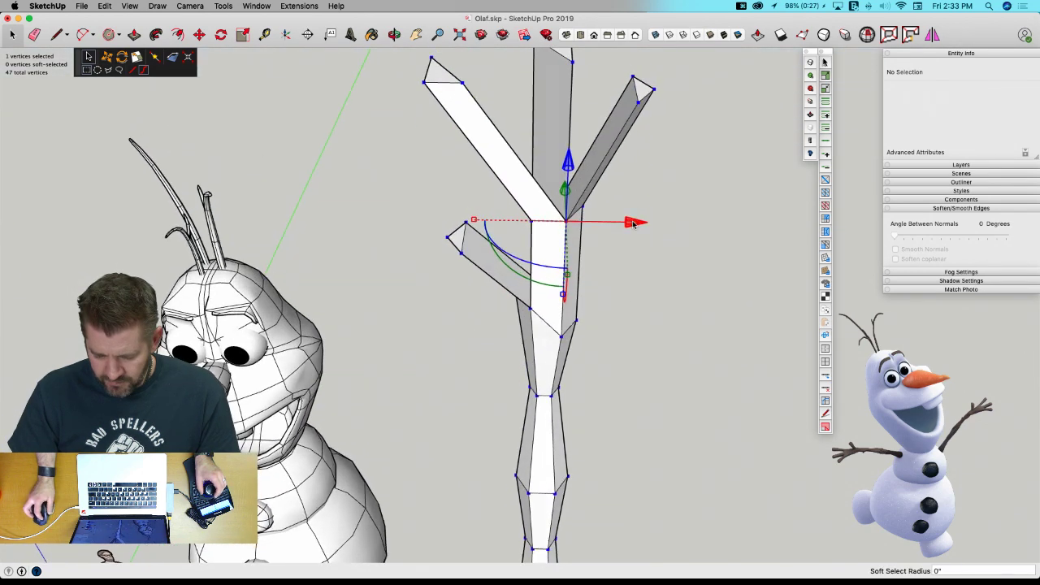
{"action": "left_click_drag", "start_coordinate": [632, 225], "coordinate": [622, 224]}
{"action": "middle_click_drag", "start_coordinate": [627, 235], "coordinate": [535, 327]}
{"action": "left_click", "coordinate": [533, 332]}
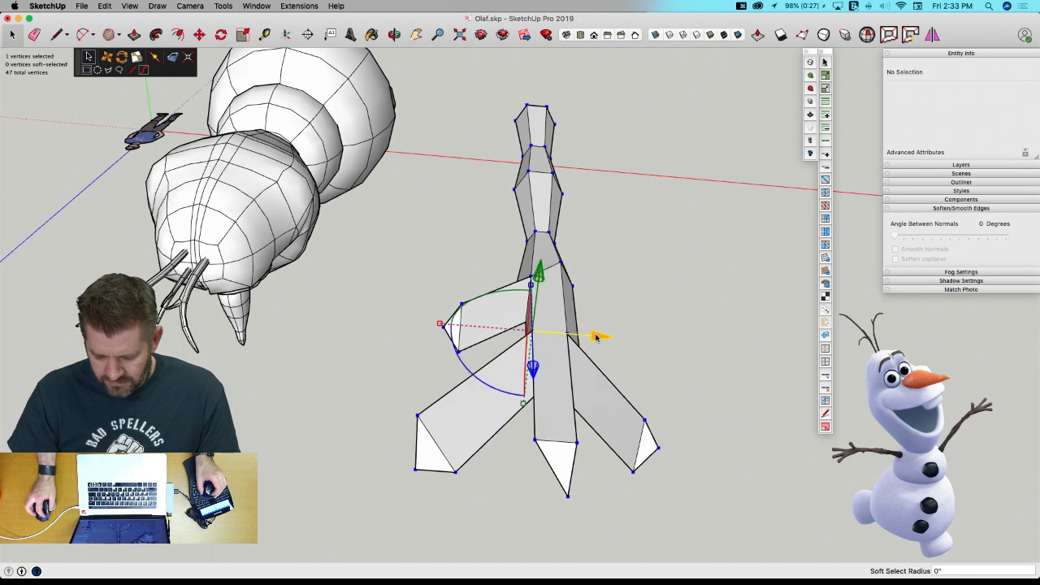
{"action": "left_click_drag", "start_coordinate": [597, 337], "coordinate": [611, 339]}
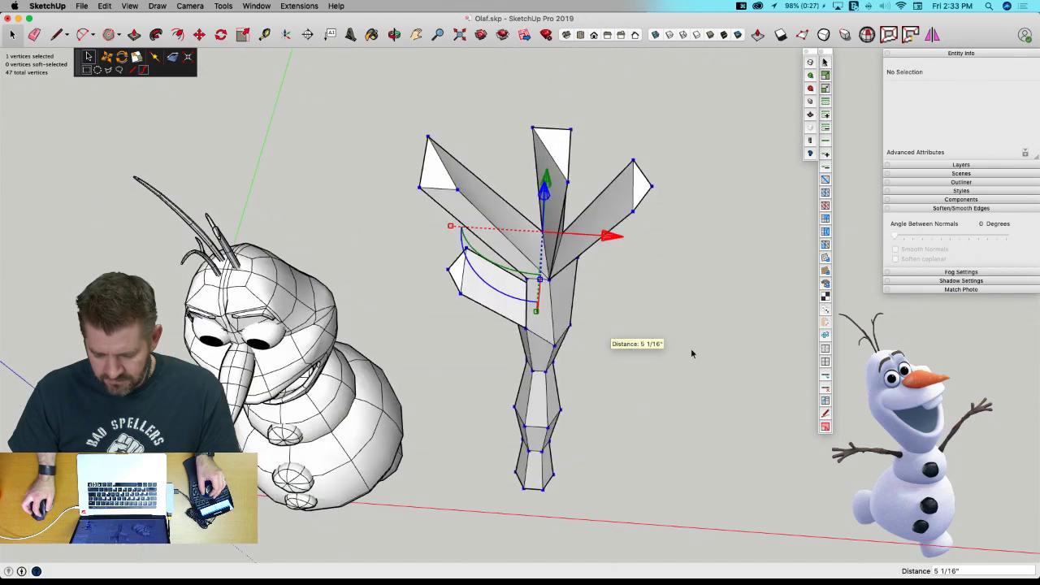
Lower the vertices of the three upper fingers and the palm's top about 1' 6 13/16" along the blue axis.
{"action": "left_click_drag", "start_coordinate": [452, 108], "coordinate": [658, 275]}
{"action": "left_click_drag", "start_coordinate": [538, 144], "coordinate": [547, 182]}
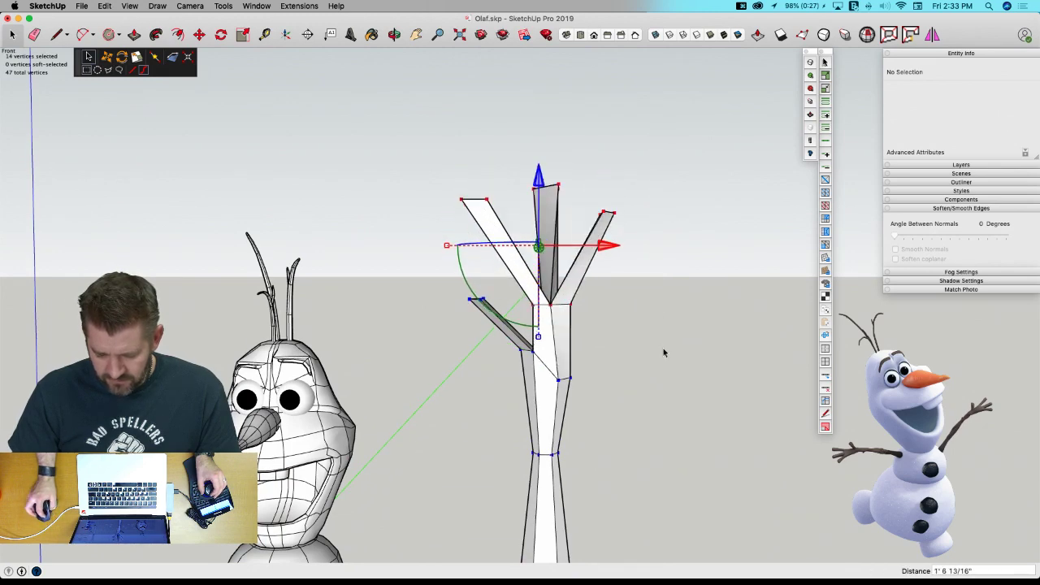
{"action": "left_click", "coordinate": [663, 347]}
Scale the whole hand, including the thumb, to about 0.72 and lower it closer to the wrist.
{"action": "middle_click_drag", "start_coordinate": [641, 340], "coordinate": [510, 189]}
{"action": "left_click_drag", "start_coordinate": [465, 122], "coordinate": [650, 313]}
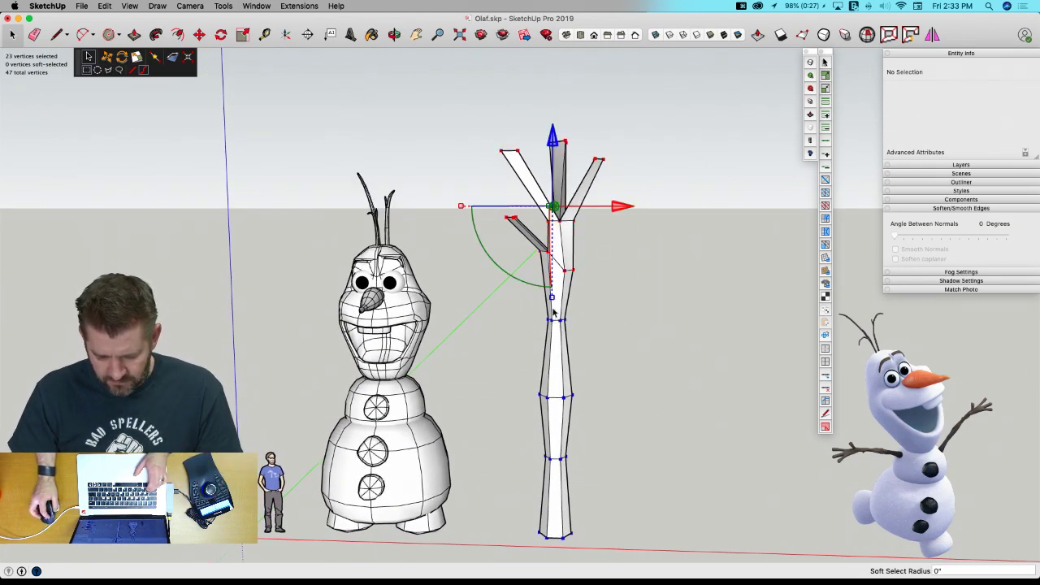
{"action": "left_click_drag", "start_coordinate": [552, 303], "coordinate": [550, 281]}
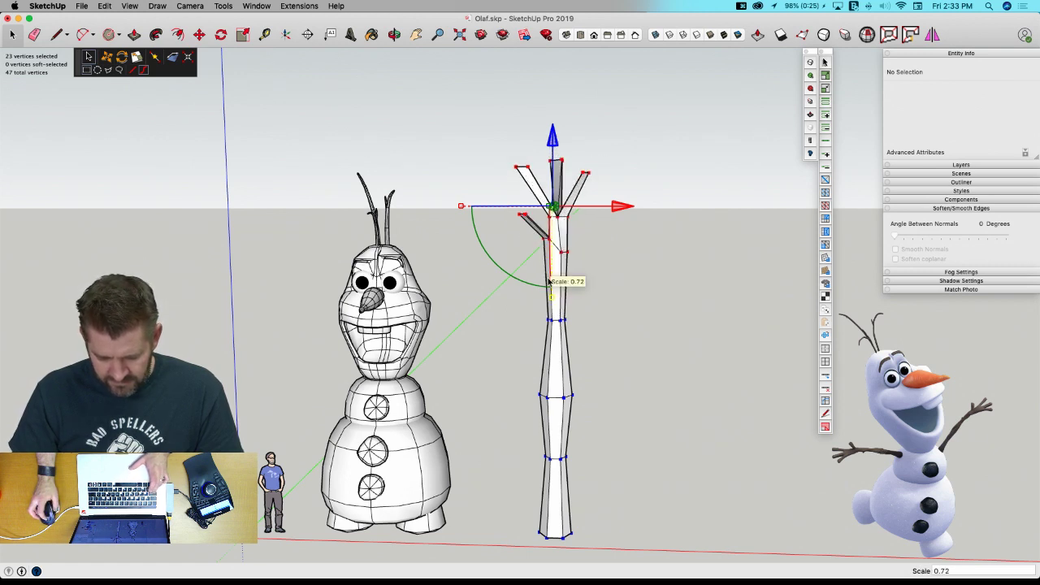
{"action": "left_click_drag", "start_coordinate": [555, 144], "coordinate": [569, 201]}
{"action": "left_click", "coordinate": [672, 349]}
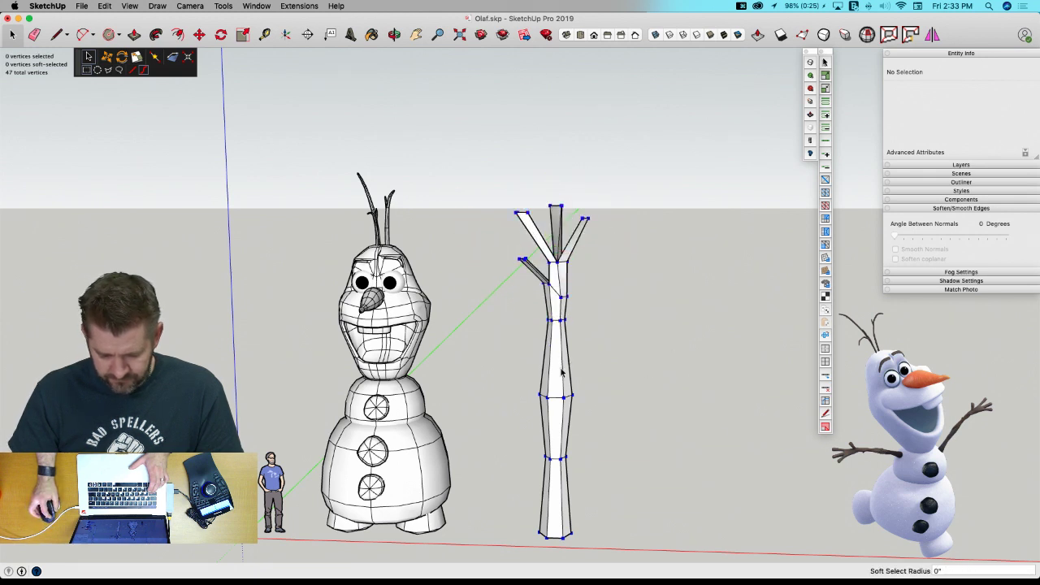
Convert the entire arm mesh into a component named "Arm 1" and apply subdivision smoothing to it.
{"action": "key", "text": "space"}
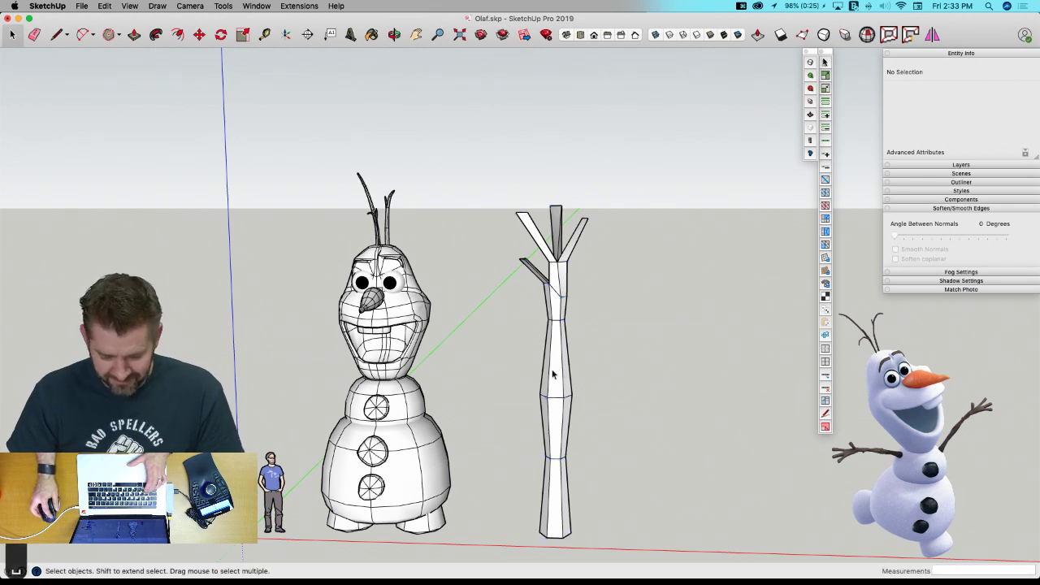
{"action": "triple_click", "coordinate": [554, 372]}
{"action": "right_click", "coordinate": [554, 371]}
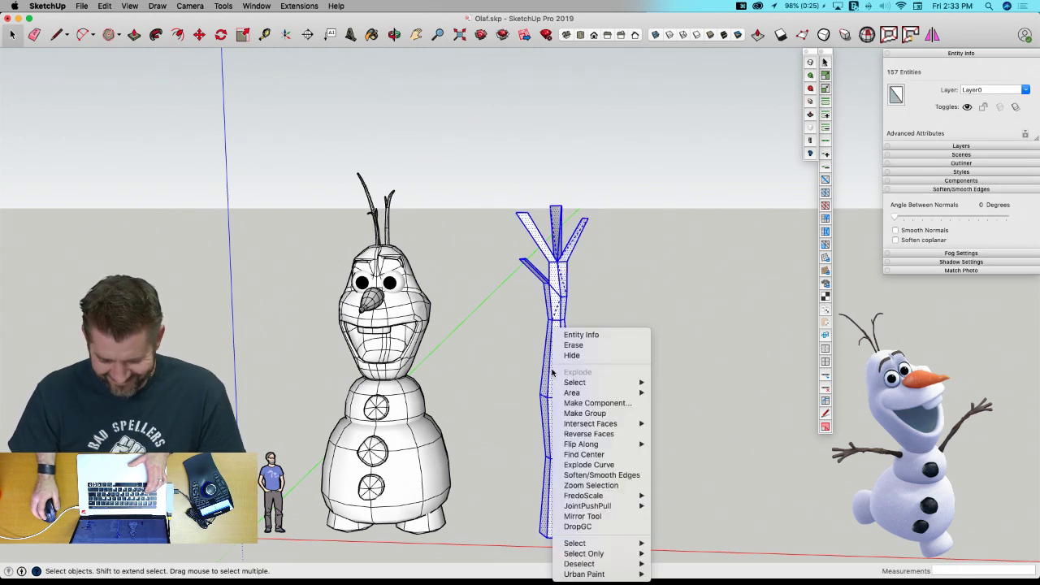
{"action": "left_click", "coordinate": [617, 404]}
{"action": "type", "text": "Arm 1"}
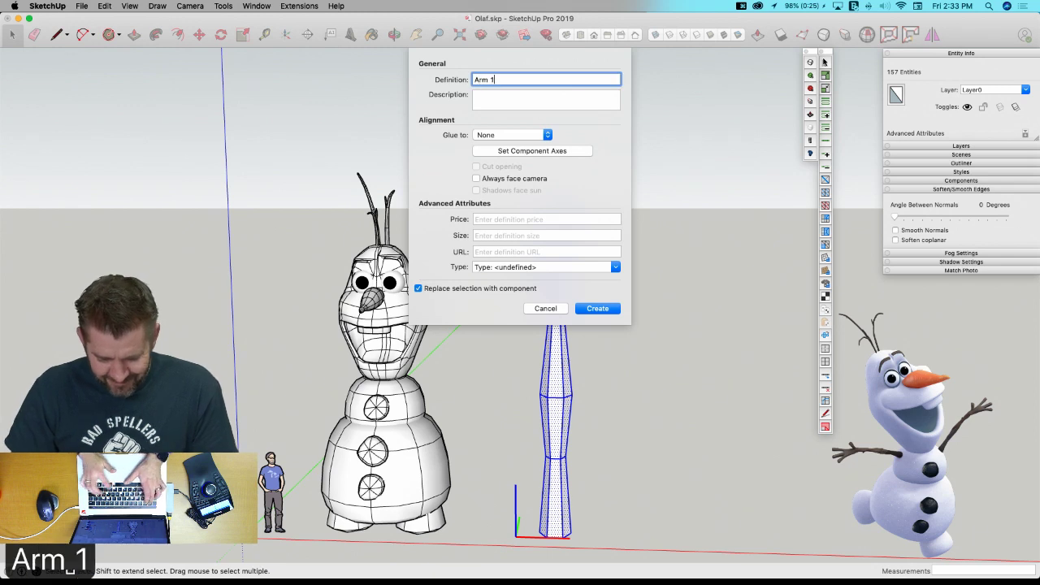
{"action": "key", "text": "Return"}
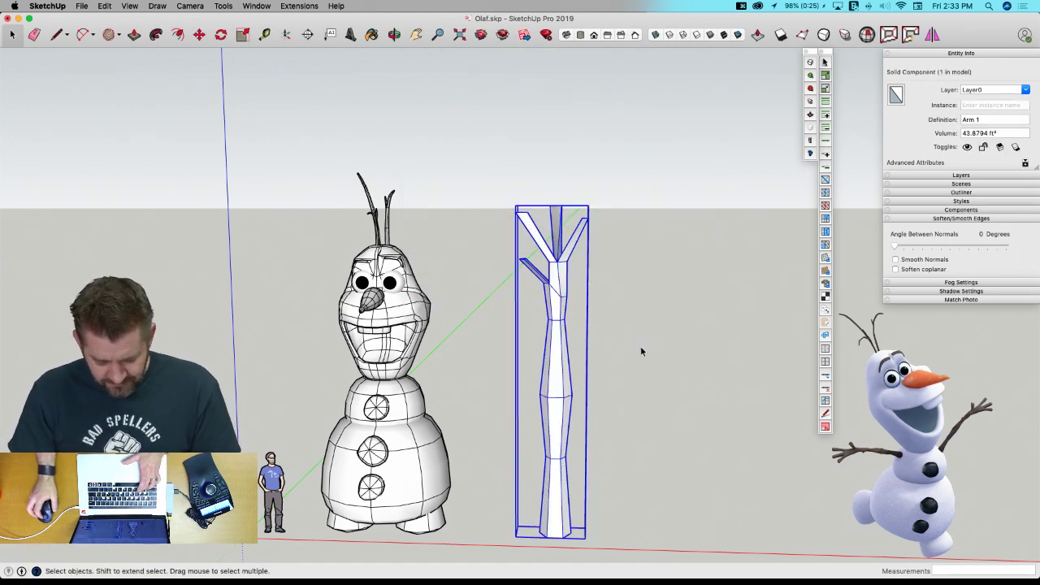
{"action": "key", "text": "u"}
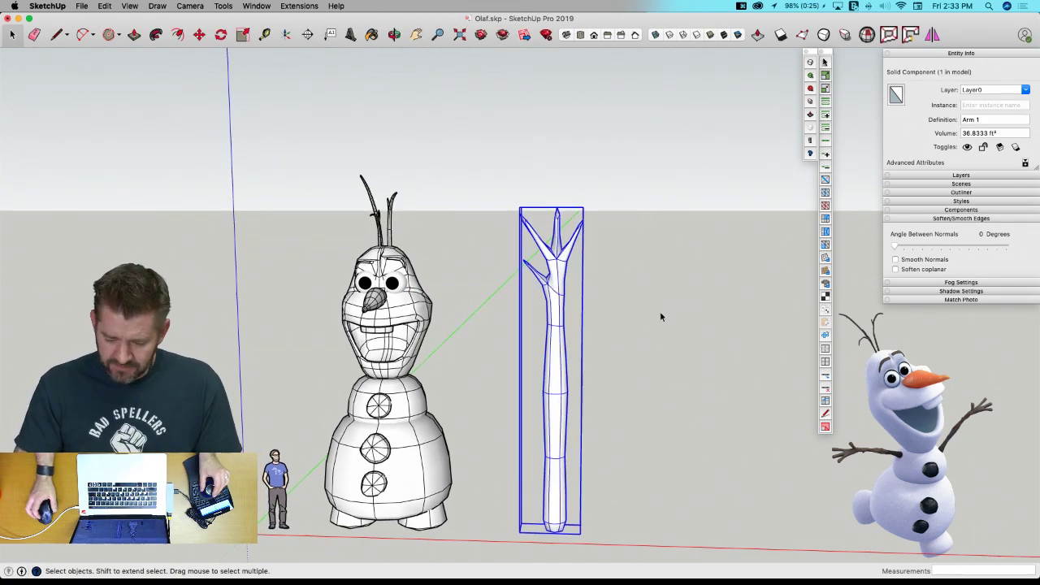
{"action": "scroll", "coordinate": [594, 423], "scroll_direction": "up", "scroll_amount": 5}
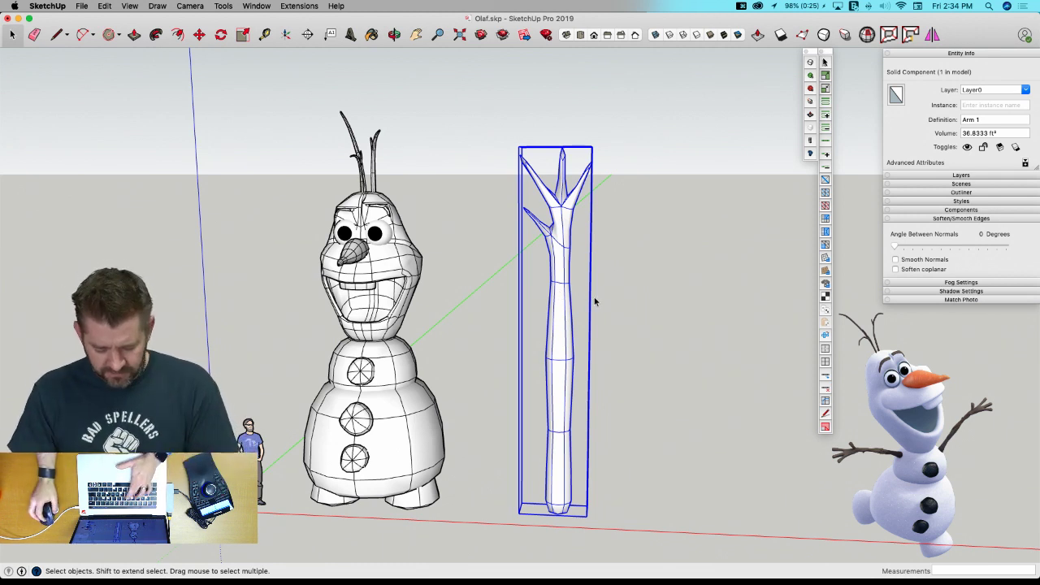
Turn off the arm's subdivision and narrow two vertex rings, scaling the wrist ring to about 0.55 and the ring nearest the base similarly.
{"action": "key", "text": "u"}
{"action": "key", "text": "u"}
{"action": "key", "text": "u"}
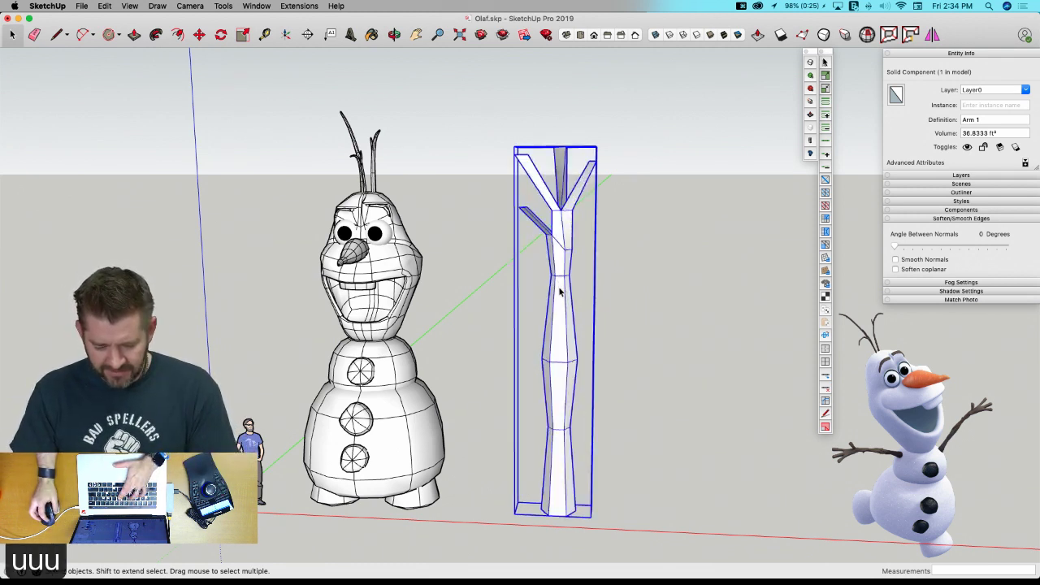
{"action": "double_click", "coordinate": [566, 291]}
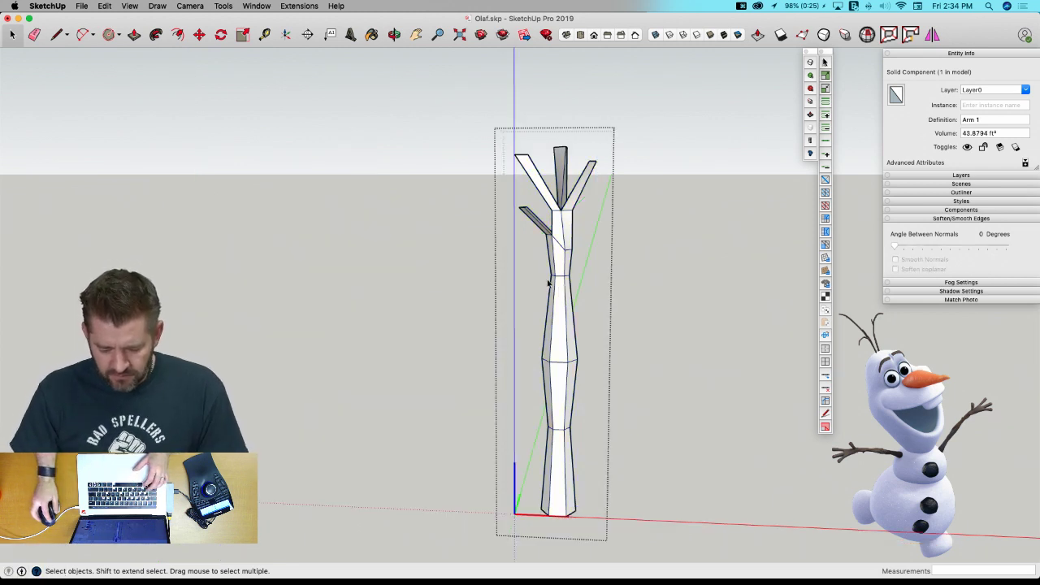
{"action": "left_click_drag", "start_coordinate": [537, 271], "coordinate": [582, 301]}
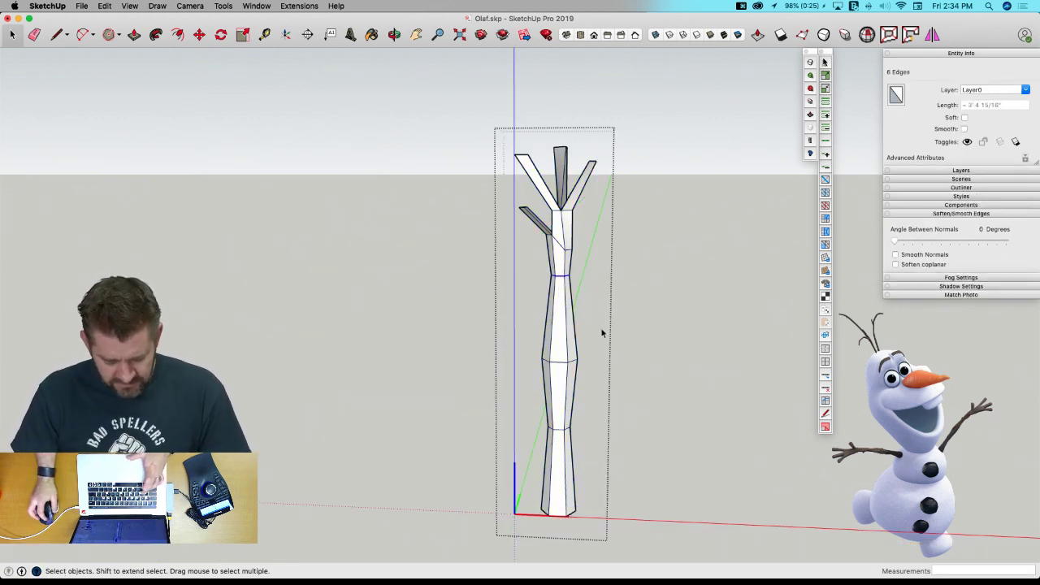
{"action": "key", "text": "v"}
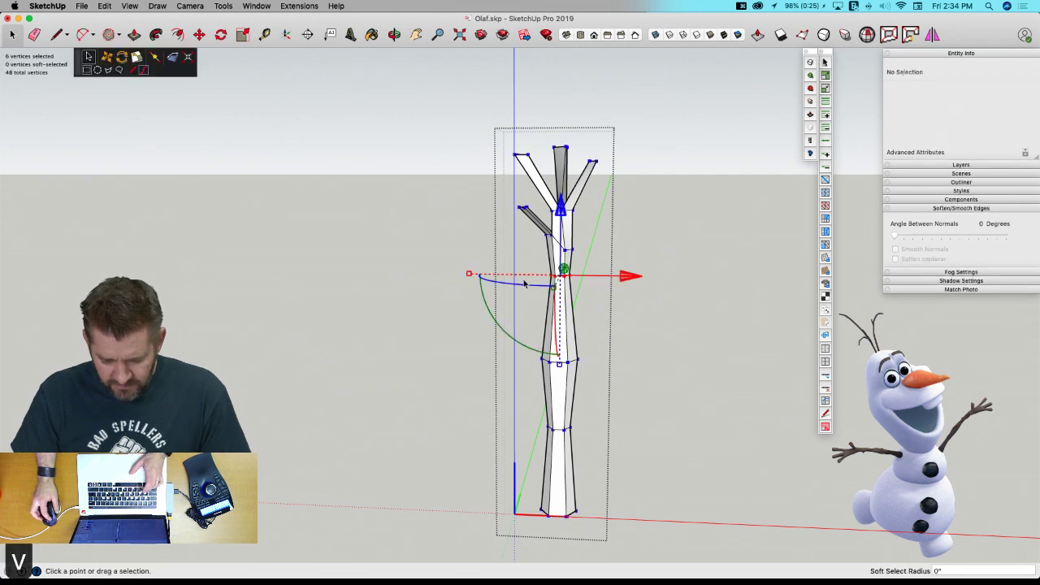
{"action": "left_click_drag", "start_coordinate": [470, 277], "coordinate": [512, 282]}
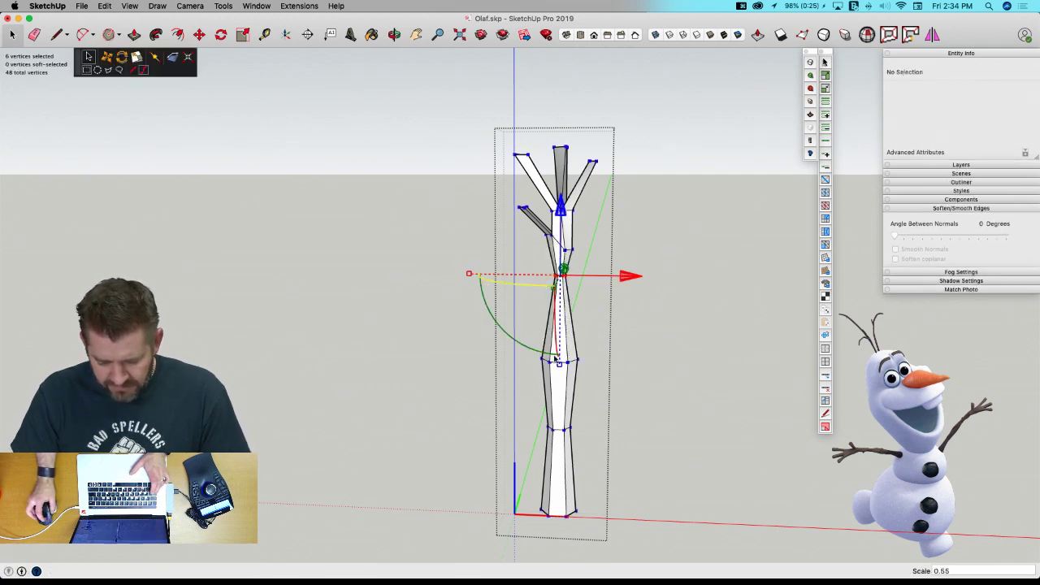
{"action": "left_click_drag", "start_coordinate": [622, 464], "coordinate": [622, 462]}
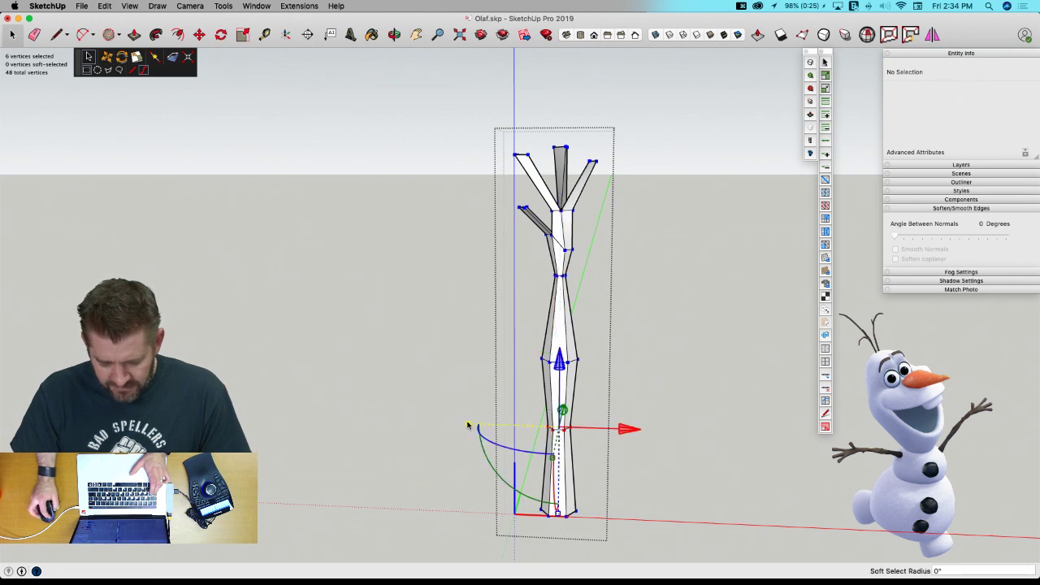
{"action": "left_click_drag", "start_coordinate": [468, 425], "coordinate": [512, 424]}
Scale the middle vertex ring of the arm narrower, then widen it again by about 1.15.
{"action": "left_click_drag", "start_coordinate": [591, 389], "coordinate": [589, 386]}
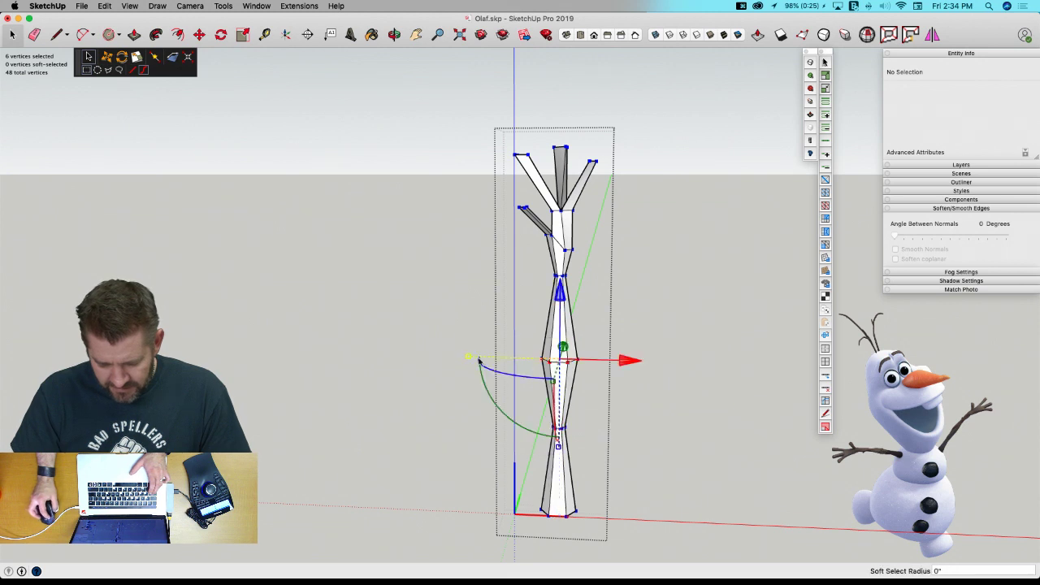
{"action": "left_click_drag", "start_coordinate": [474, 360], "coordinate": [497, 363]}
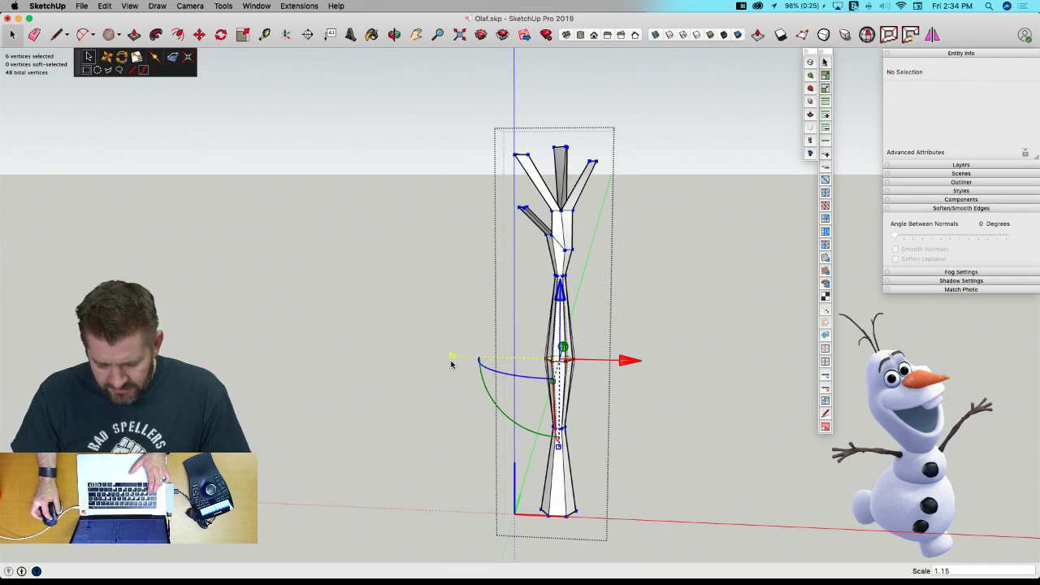
{"action": "left_click_drag", "start_coordinate": [451, 361], "coordinate": [452, 363]}
{"action": "key", "text": "space"}
{"action": "left_click", "coordinate": [615, 383]}
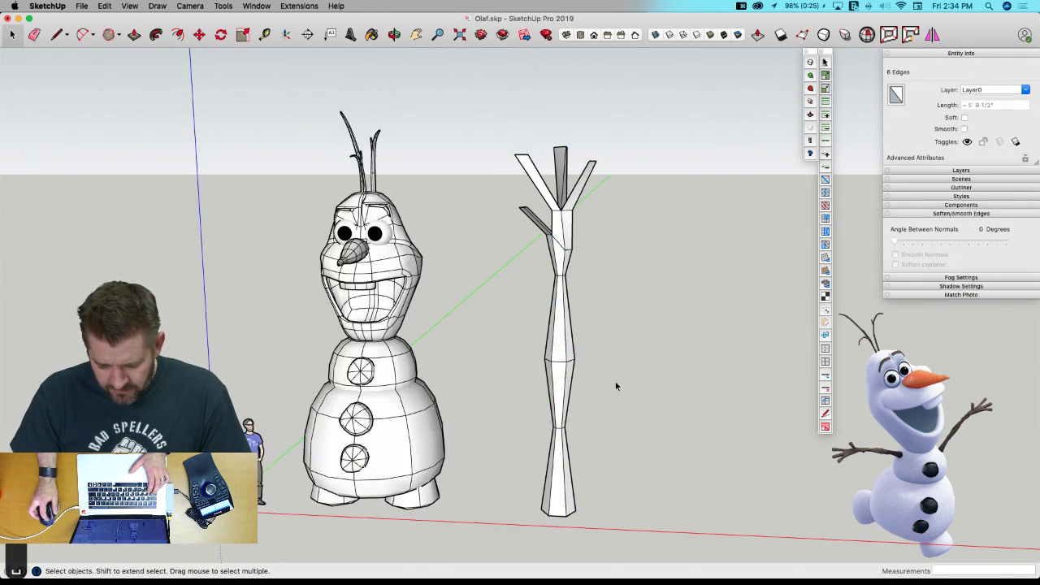
Crease the arm's middle edge ring with a sharpness of 0.40 and turn subdivision on.
{"action": "double_click", "coordinate": [566, 380]}
{"action": "left_click_drag", "start_coordinate": [522, 337], "coordinate": [613, 379]}
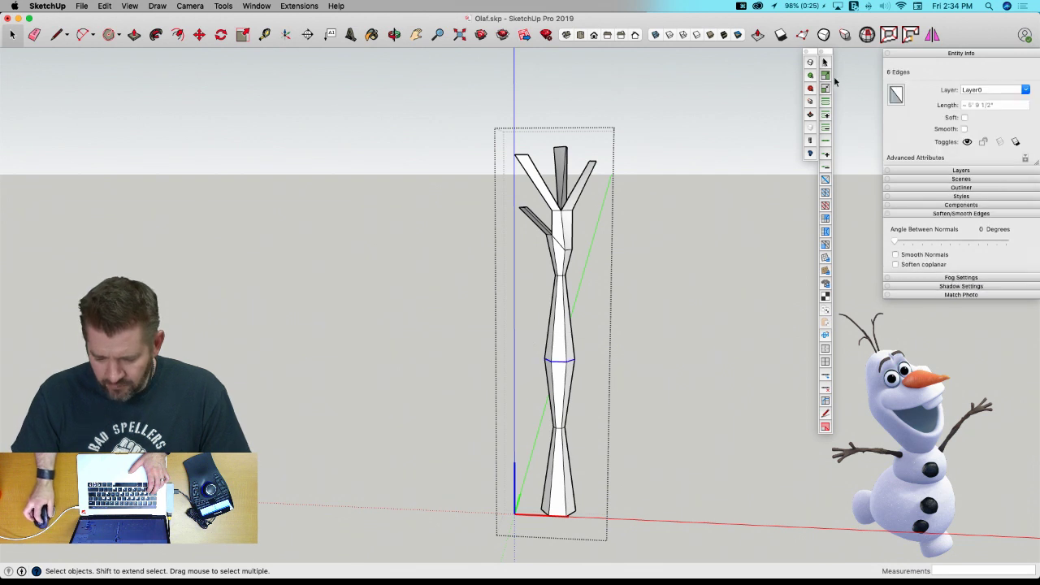
{"action": "left_click", "coordinate": [810, 101]}
{"action": "left_click_drag", "start_coordinate": [567, 351], "coordinate": [562, 348]}
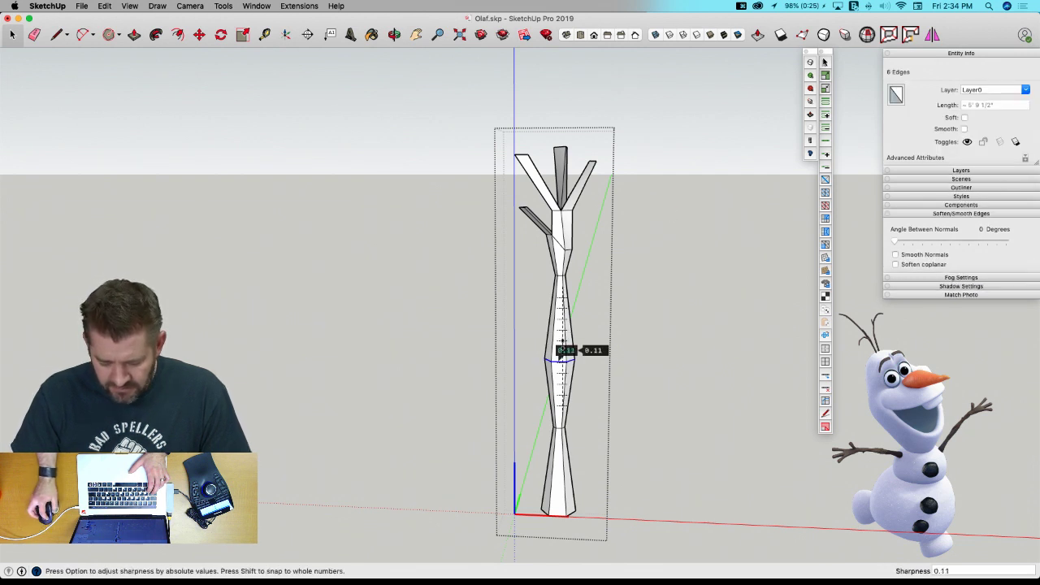
{"action": "key", "text": "space"}
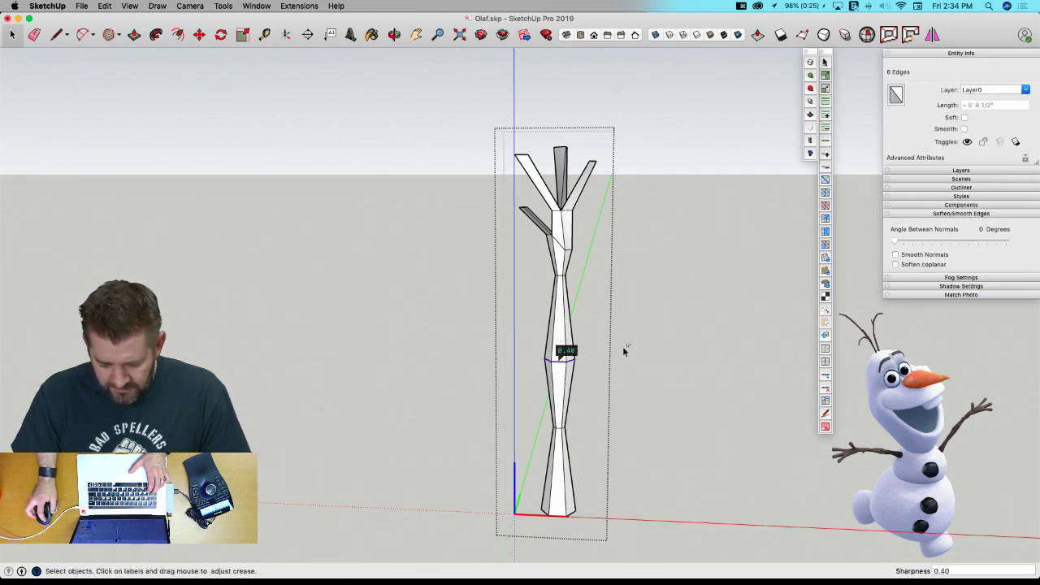
{"action": "left_click", "coordinate": [622, 346]}
{"action": "key", "text": "u"}
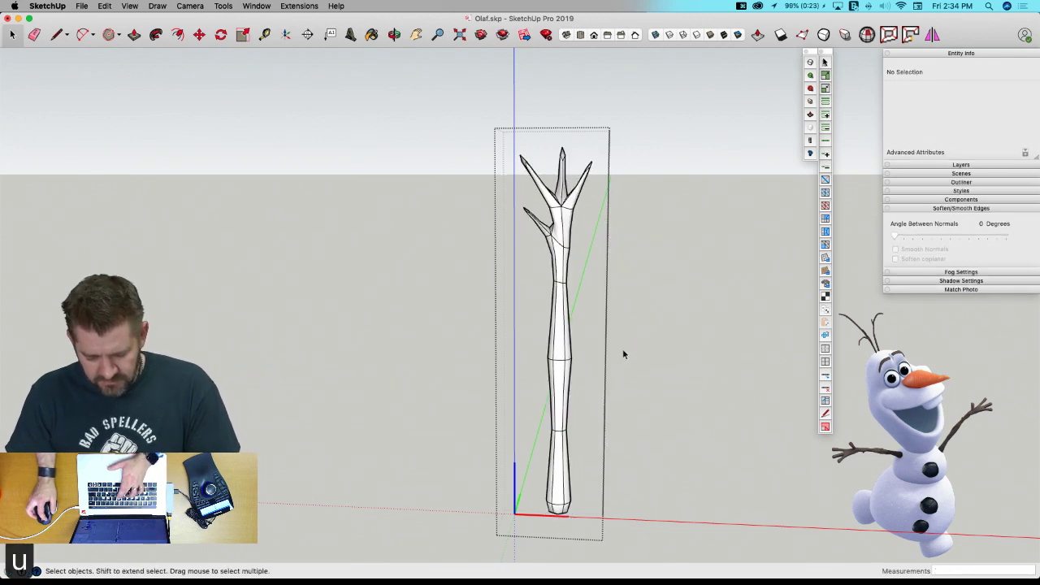
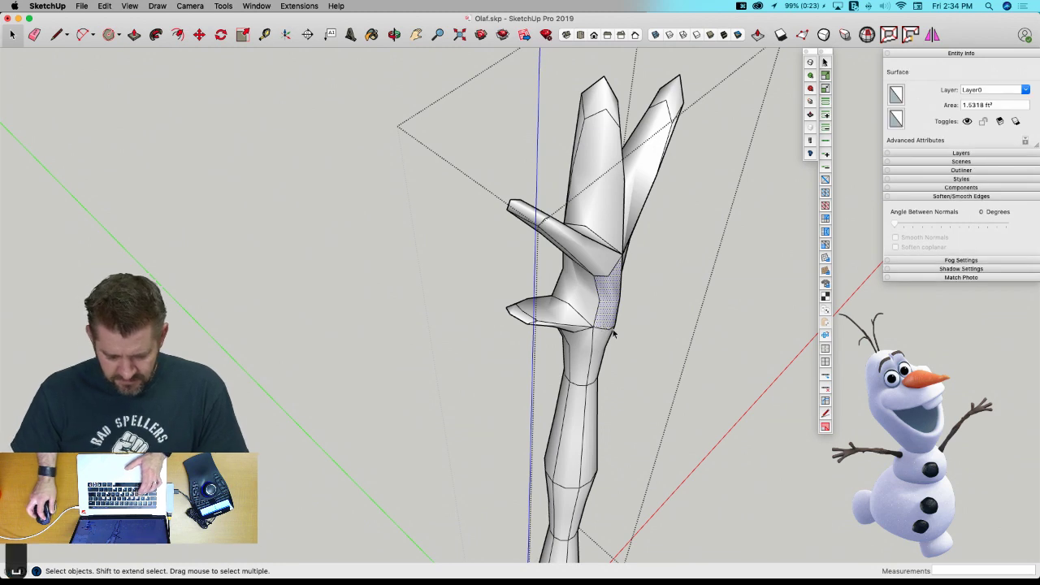
Undo the subdivision and scale the vertices of the fingers, thumb and palm thinner along the green axis.
{"action": "key", "text": "super+z"}
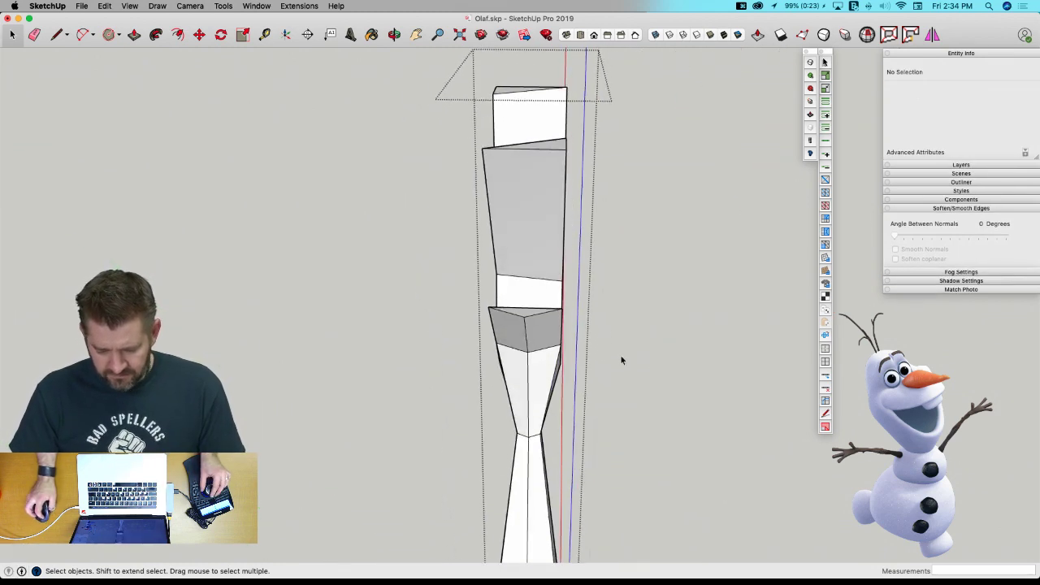
{"action": "triple_click", "coordinate": [625, 385]}
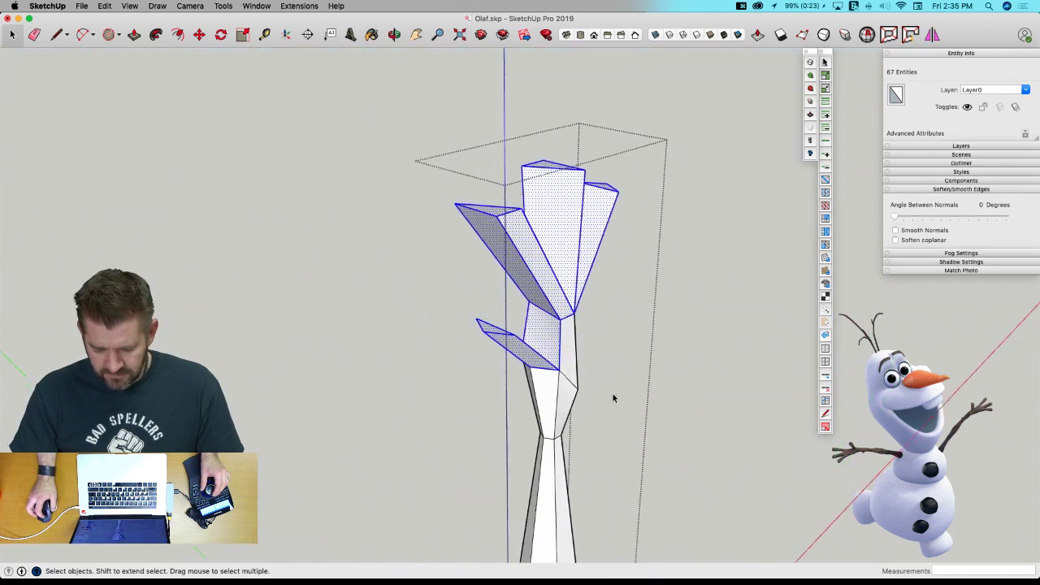
{"action": "key", "text": "v"}
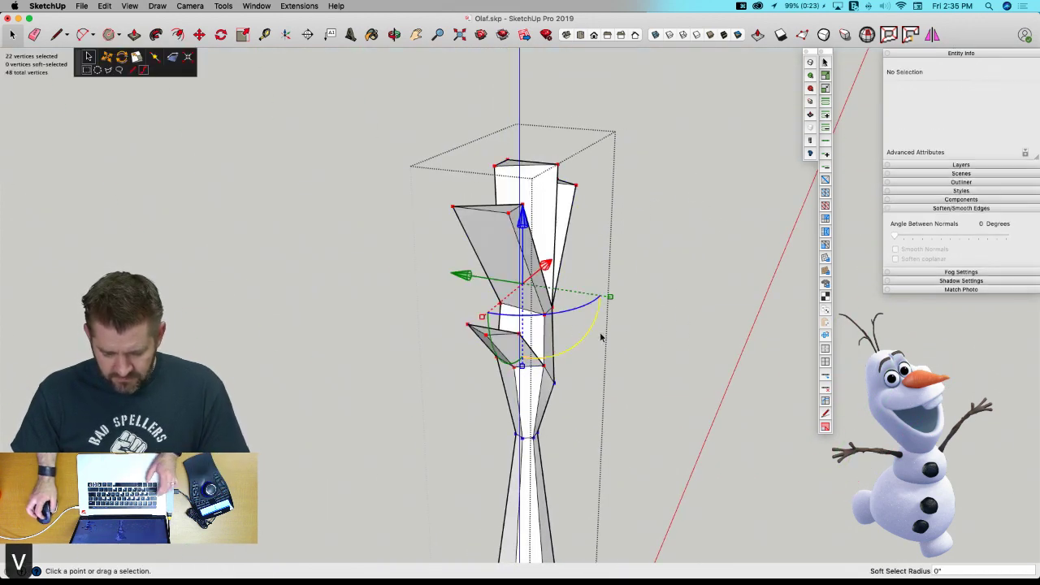
{"action": "left_click_drag", "start_coordinate": [610, 297], "coordinate": [552, 296]}
{"action": "key", "text": "space"}
{"action": "left_click", "coordinate": [673, 351]}
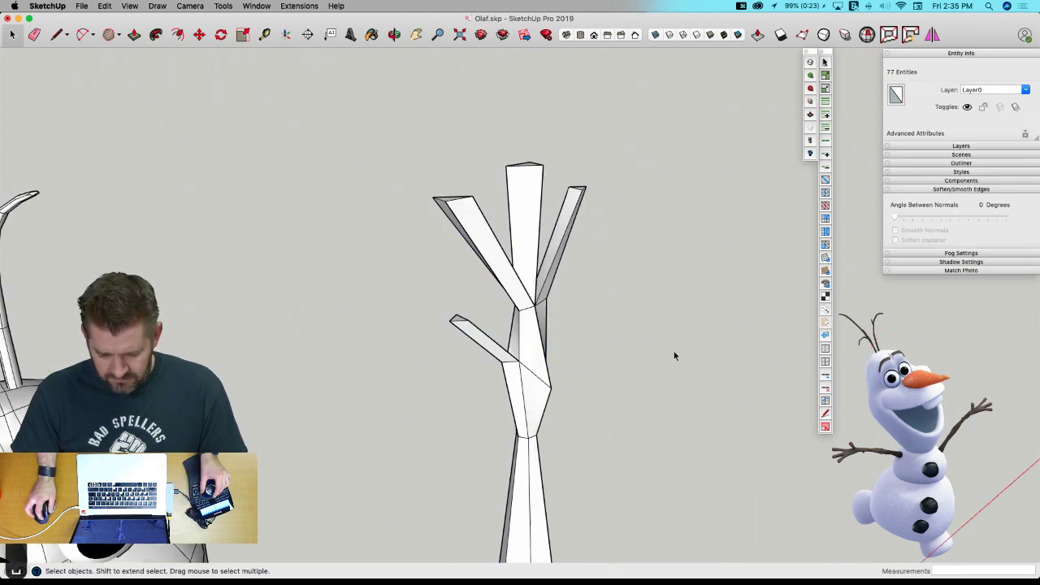
Close the arm component and inspect the slimmer arm with subdivision turned on.
{"action": "left_click", "coordinate": [674, 354]}
{"action": "left_click", "coordinate": [534, 336]}
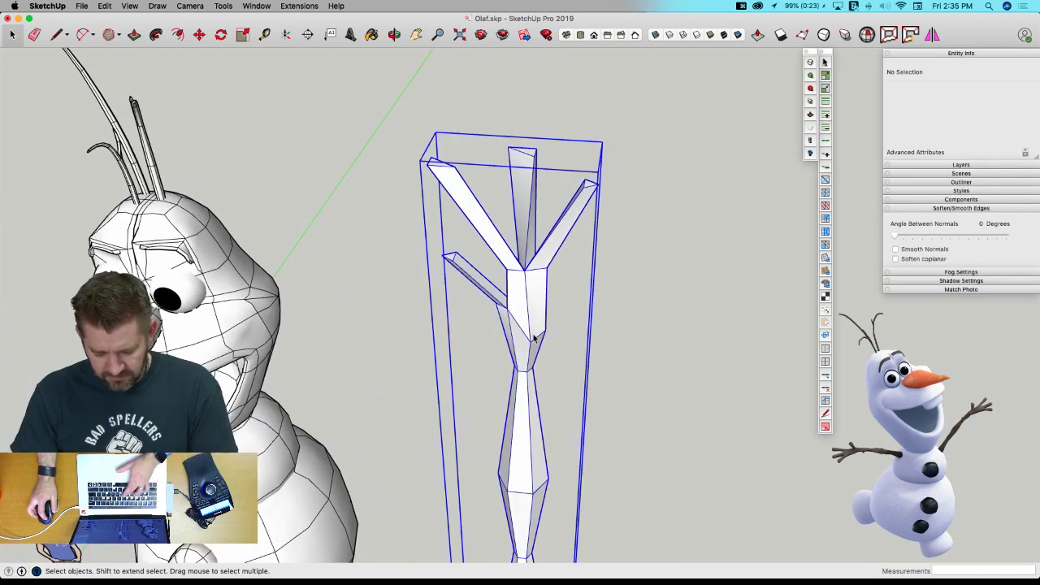
{"action": "key", "text": "u"}
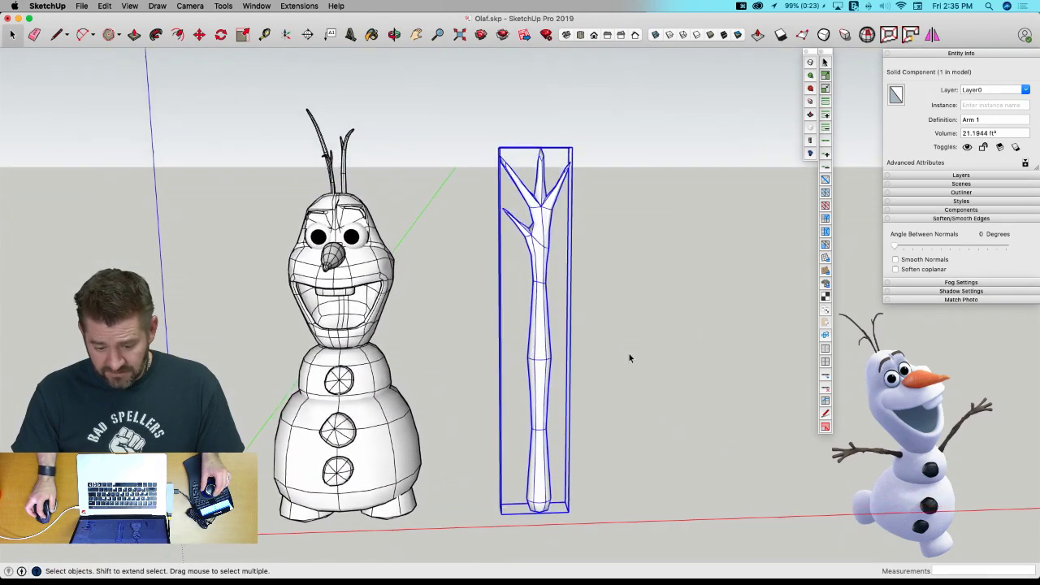
{"action": "left_click", "coordinate": [630, 358]}
Turn off the arm's subdivision and scale the thumb's end face to about 2.50.
{"action": "left_click", "coordinate": [521, 280]}
{"action": "middle_click_drag", "start_coordinate": [520, 279], "coordinate": [521, 264]}
{"action": "scroll", "coordinate": [521, 264], "scroll_direction": "up", "scroll_amount": 8}
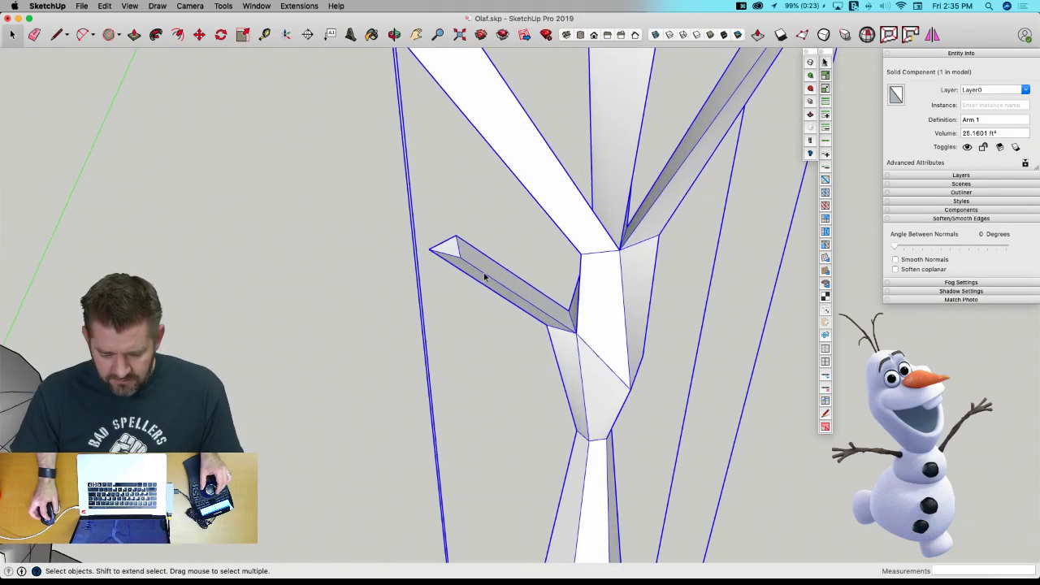
{"action": "double_click", "coordinate": [488, 283]}
{"action": "left_click", "coordinate": [491, 296]}
{"action": "scroll", "coordinate": [488, 289], "scroll_direction": "up", "scroll_amount": 1}
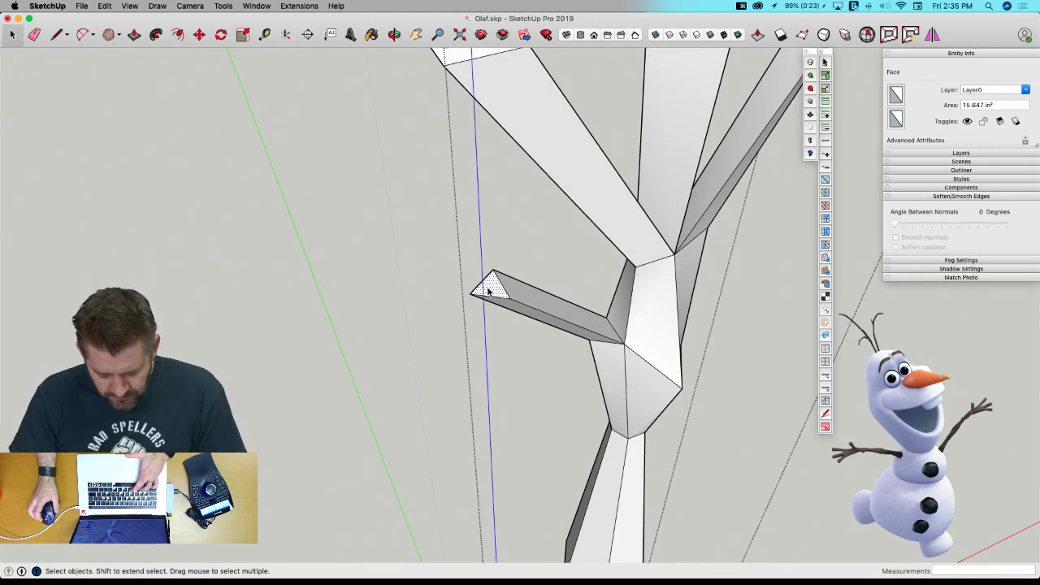
{"action": "key", "text": "v"}
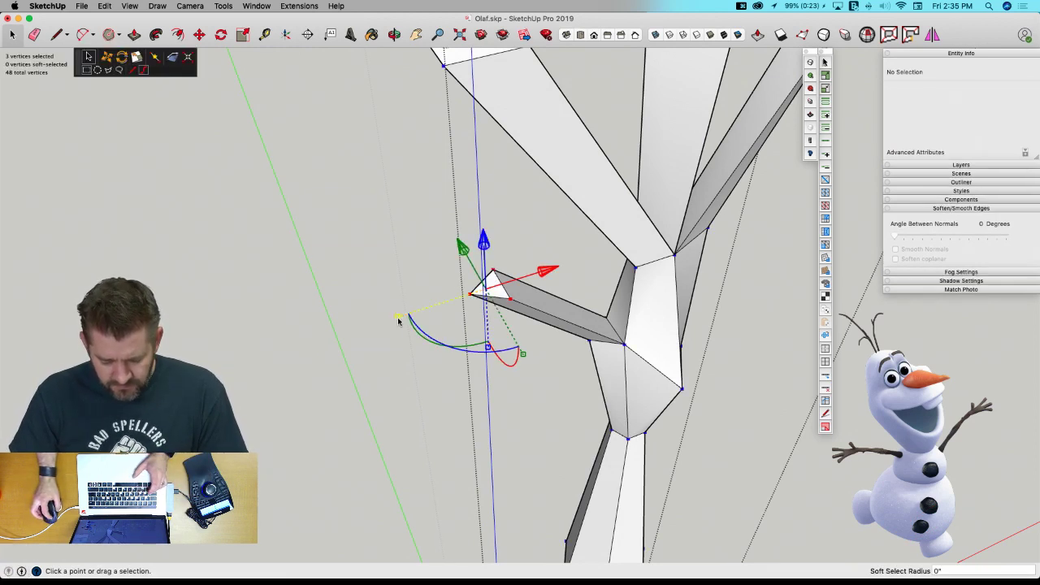
{"action": "left_click_drag", "start_coordinate": [389, 325], "coordinate": [302, 442]}
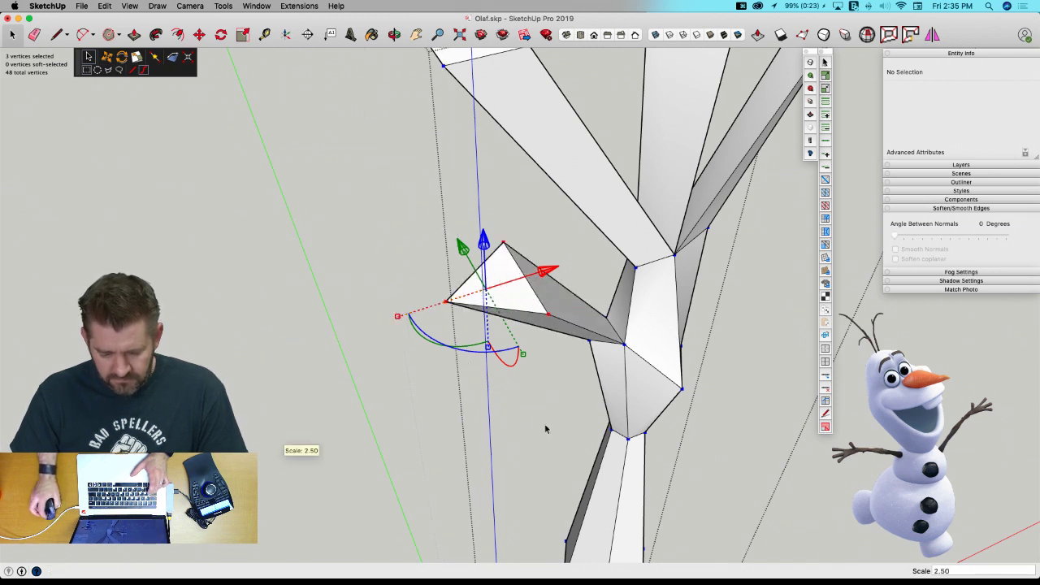
{"action": "scroll", "coordinate": [545, 428], "scroll_direction": "down", "scroll_amount": 5}
{"action": "key", "text": "space"}
Enlarge the end face of the upper finger on the thumb side by scaling its three vertices uniformly.
{"action": "left_click", "coordinate": [511, 305]}
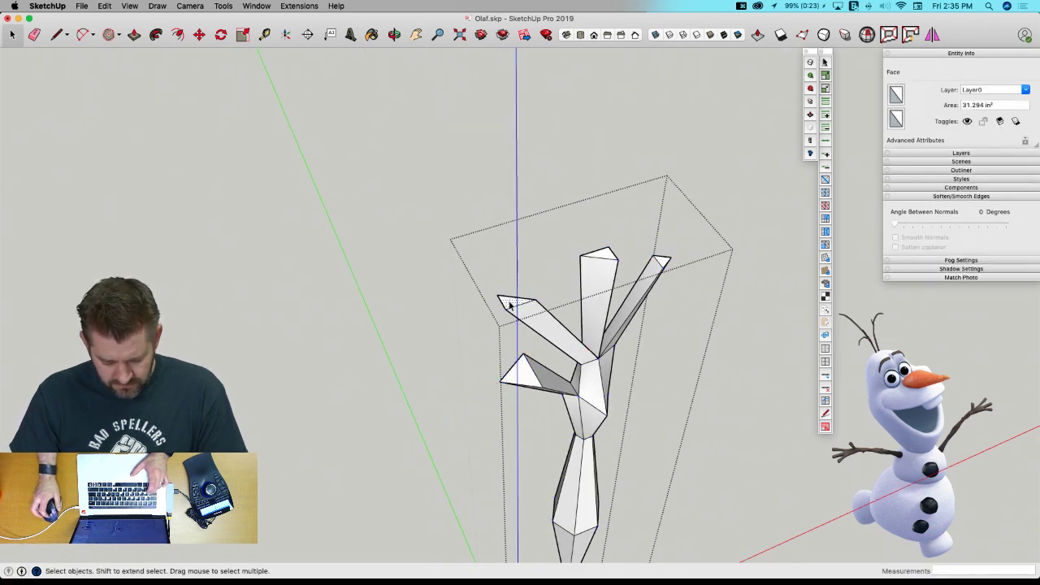
{"action": "key", "text": "v"}
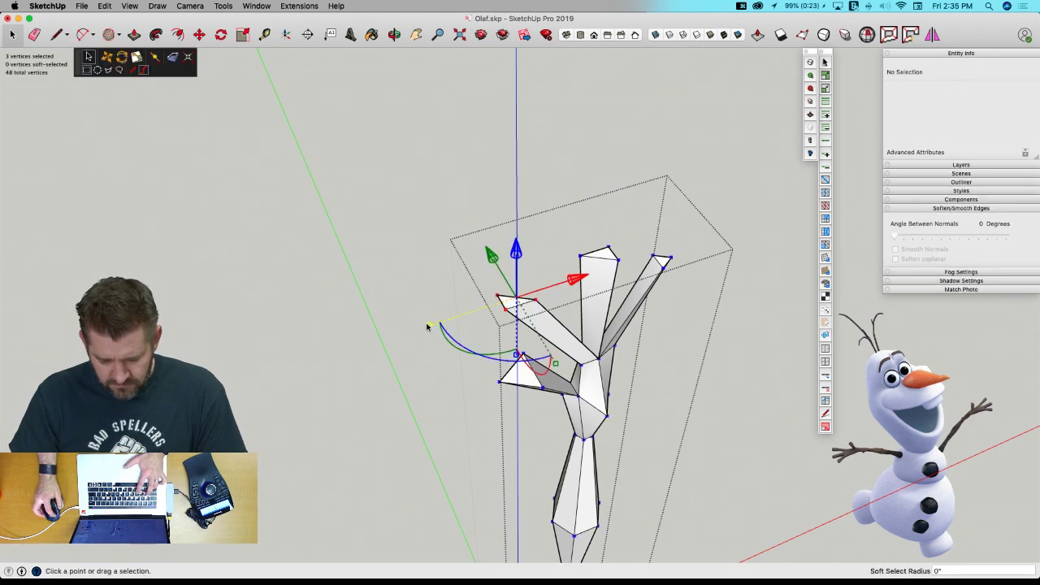
{"action": "left_click_drag", "start_coordinate": [430, 327], "coordinate": [355, 404]}
{"action": "key", "text": "space"}
Scale the middle finger's end face to about 1.93.
{"action": "left_click", "coordinate": [504, 300]}
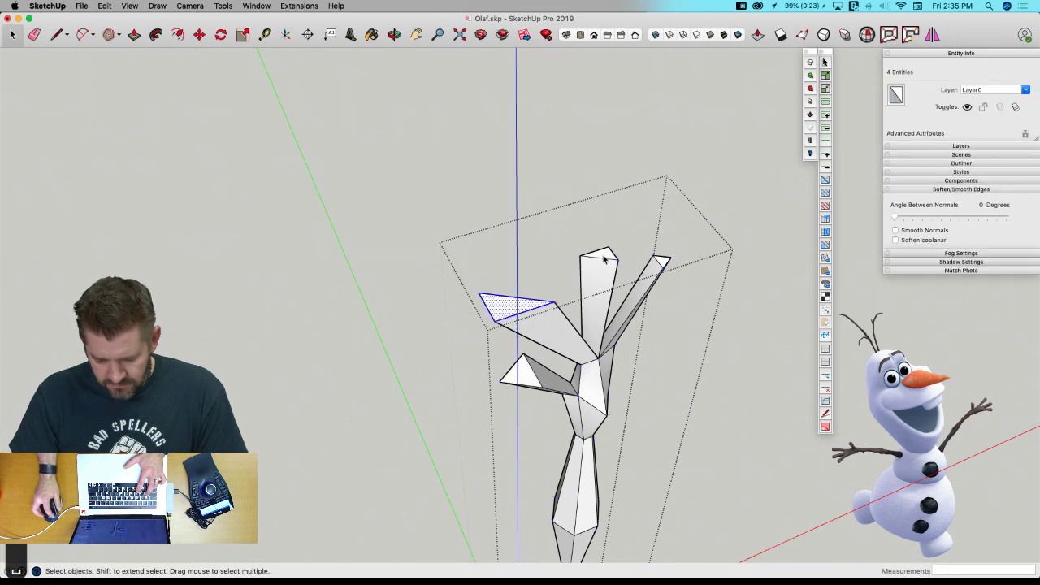
{"action": "key", "text": "v"}
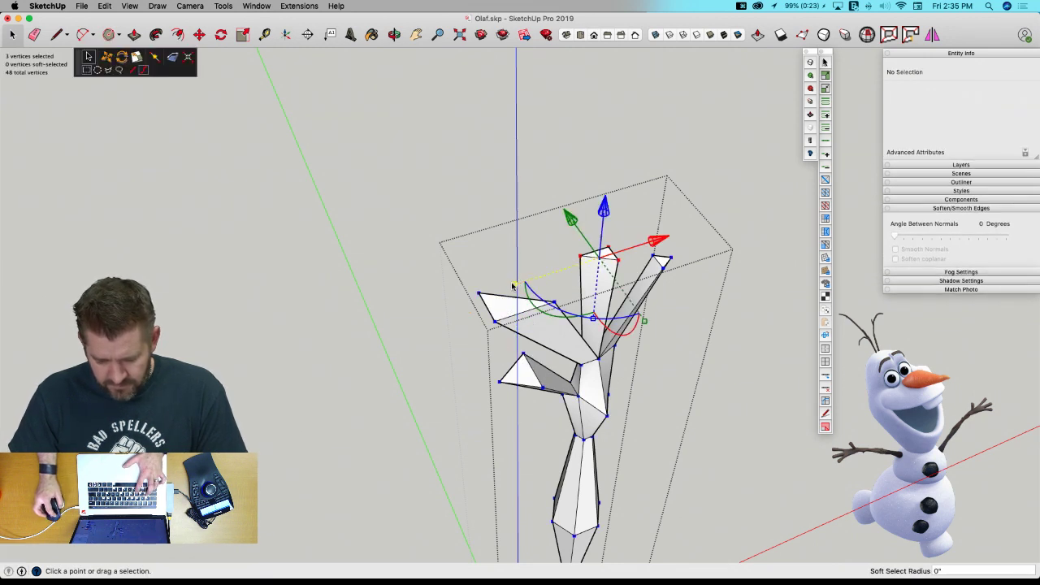
{"action": "left_click_drag", "start_coordinate": [515, 285], "coordinate": [455, 335]}
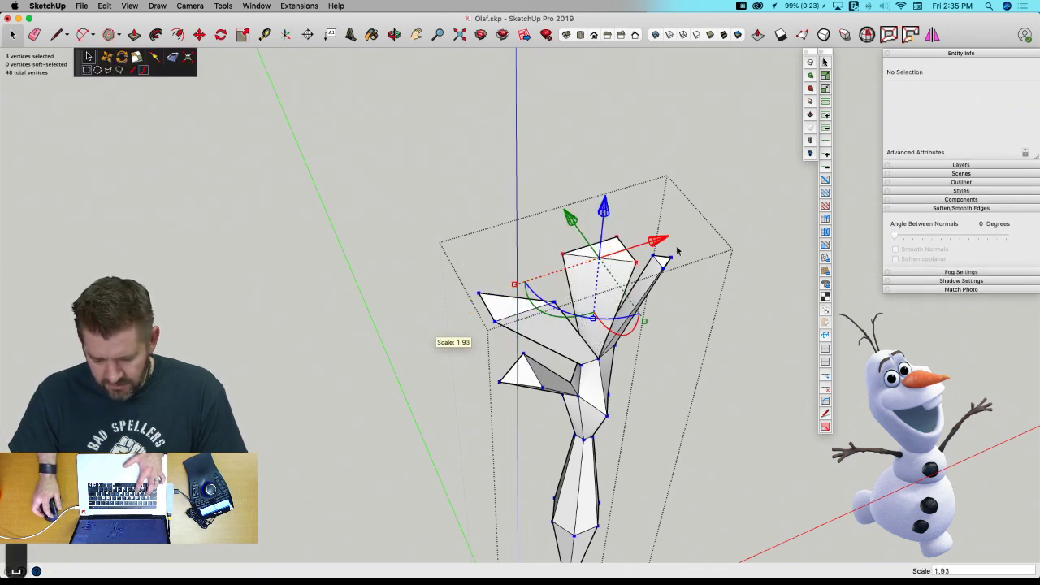
{"action": "key", "text": "space"}
Scale the end face of the finger farthest from the thumb to about 2.37.
{"action": "left_click", "coordinate": [662, 262]}
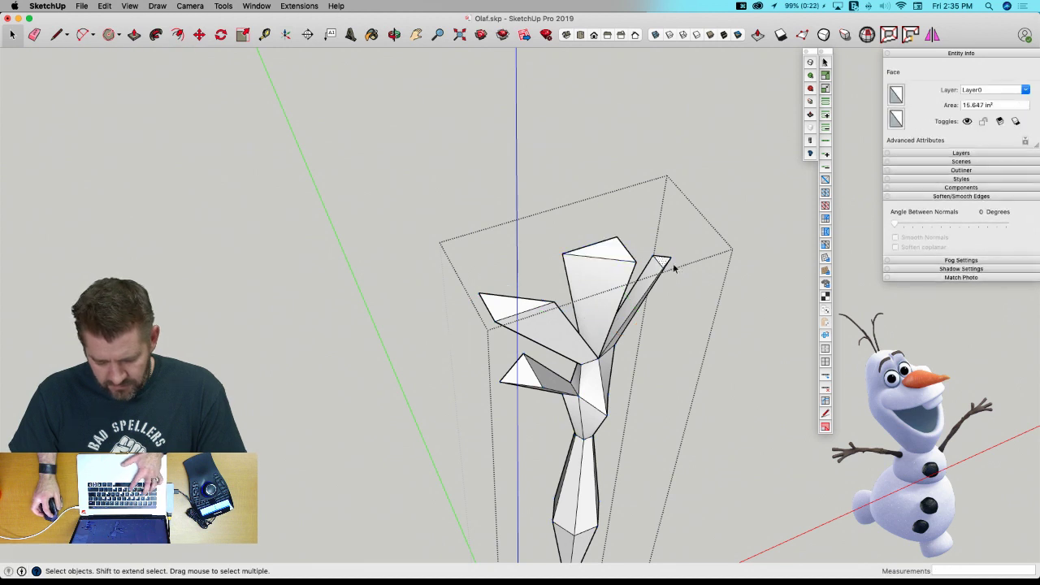
{"action": "key", "text": "v"}
{"action": "left_click_drag", "start_coordinate": [580, 287], "coordinate": [483, 349]}
{"action": "key", "text": "space"}
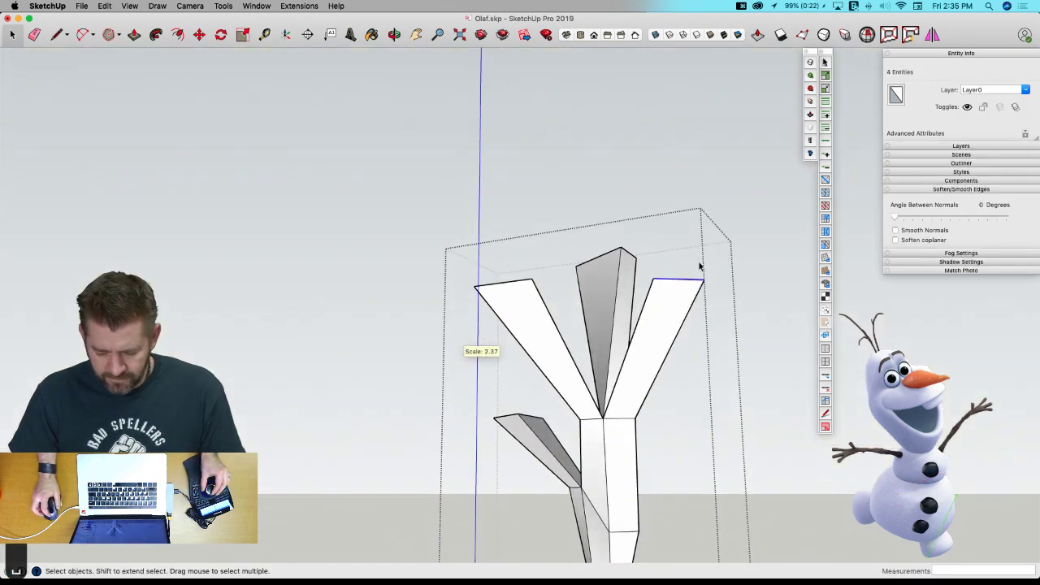
Move the middle finger's tip vertex nearest the thumb-side finger inward along the red axis.
{"action": "scroll", "coordinate": [578, 226], "scroll_direction": "up", "scroll_amount": 5}
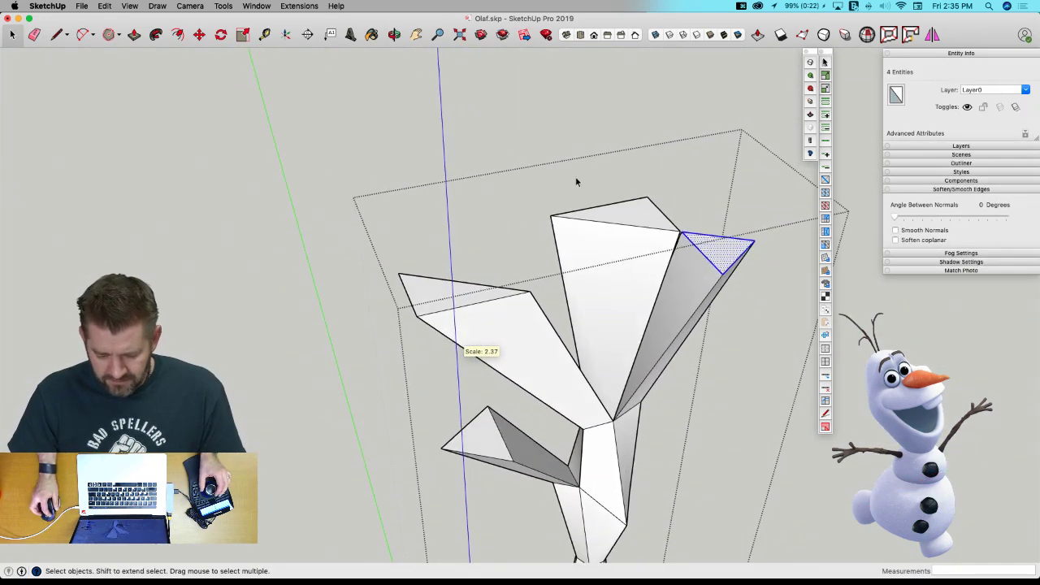
{"action": "left_click", "coordinate": [584, 207]}
{"action": "key", "text": "v"}
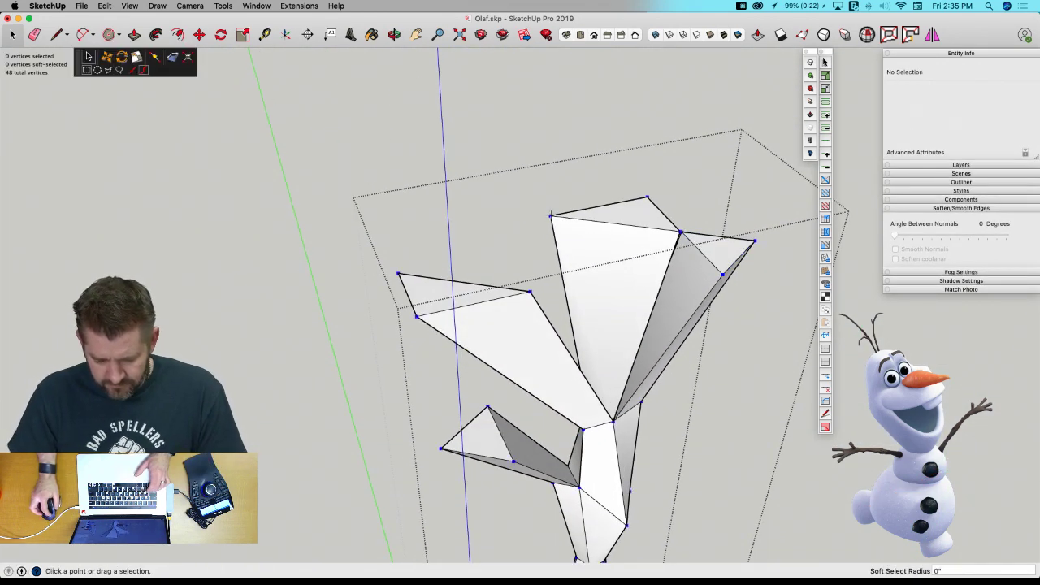
{"action": "left_click", "coordinate": [551, 215]}
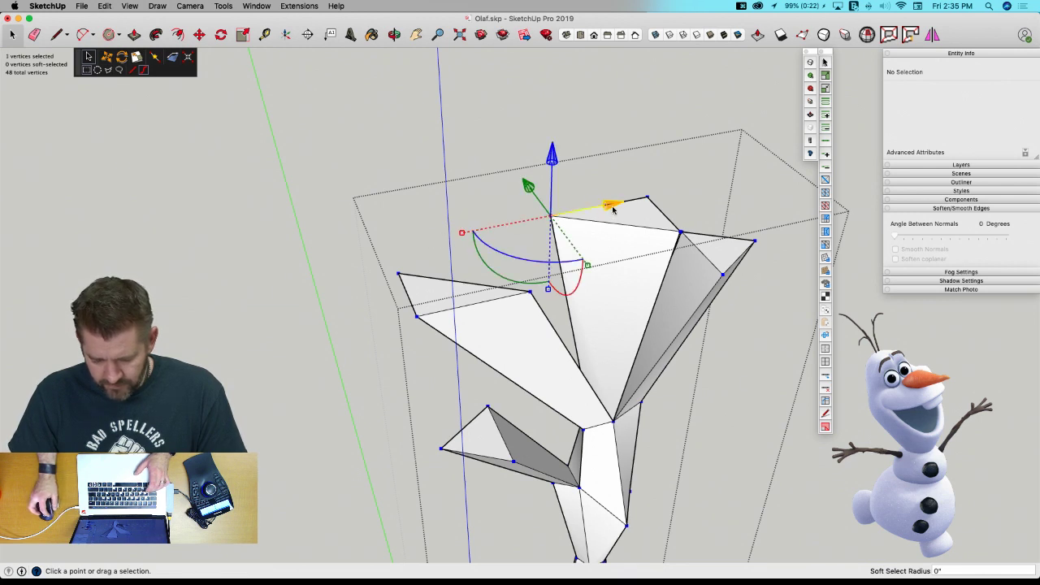
{"action": "left_click_drag", "start_coordinate": [614, 210], "coordinate": [655, 202]}
Move two corner vertices of the thumb-side upper finger's end face inward along the red axis, the second by about 6 5/16".
{"action": "left_click", "coordinate": [530, 291]}
{"action": "left_click_drag", "start_coordinate": [591, 282], "coordinate": [399, 272]}
{"action": "left_click", "coordinate": [398, 273]}
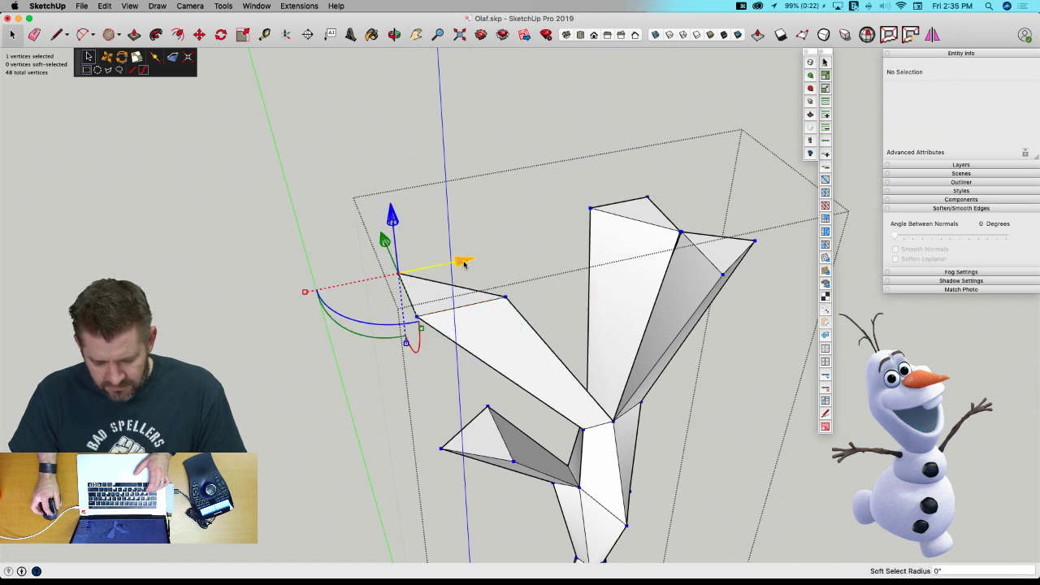
{"action": "left_click_drag", "start_coordinate": [464, 262], "coordinate": [505, 268]}
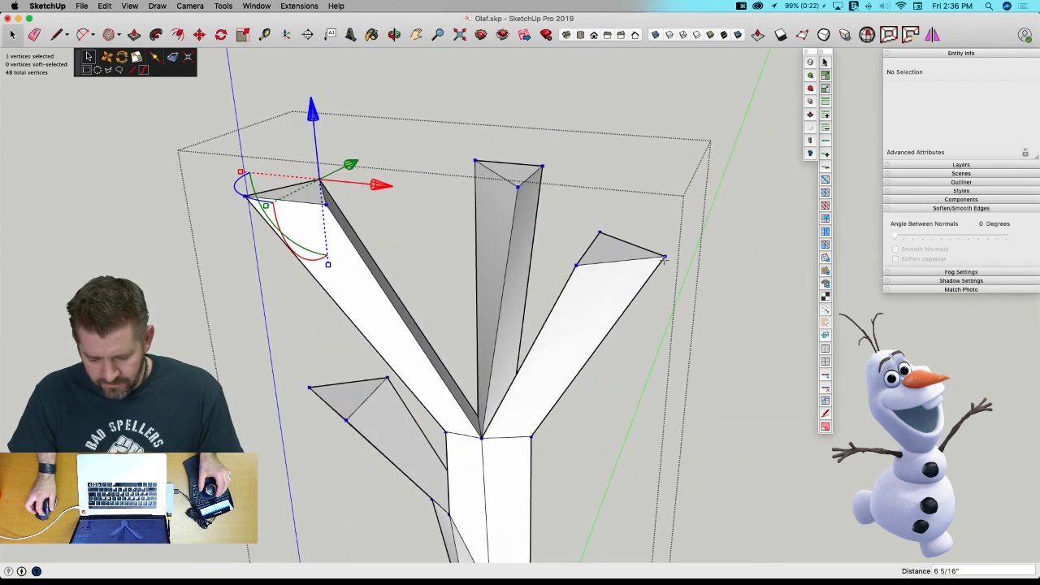
Lower the outer tip vertex of the finger farthest from the thumb by about 5 1/8" along the blue axis.
{"action": "left_click", "coordinate": [665, 258]}
{"action": "left_click", "coordinate": [665, 259]}
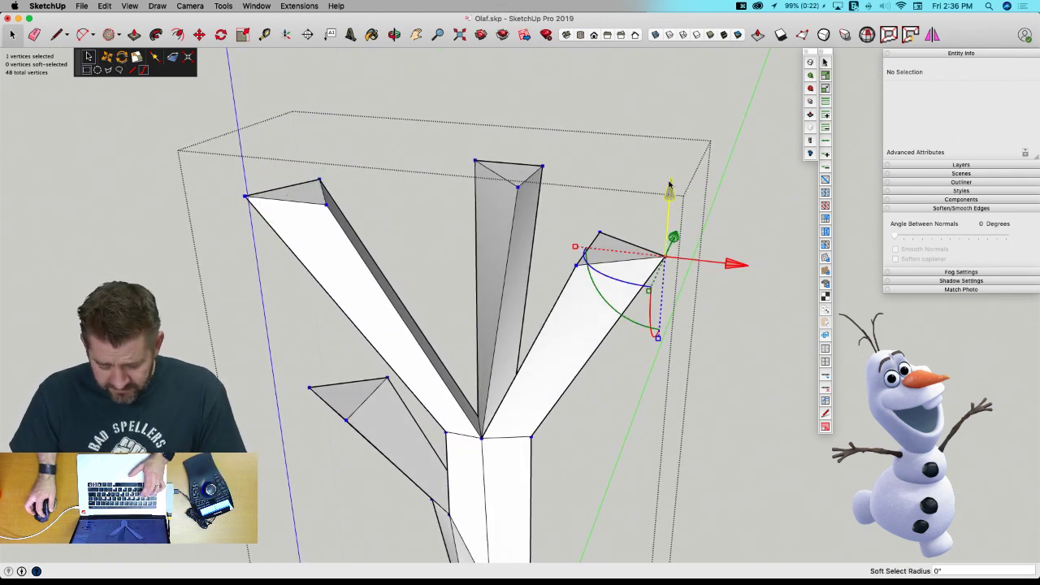
{"action": "left_click_drag", "start_coordinate": [670, 185], "coordinate": [669, 219]}
{"action": "key", "text": "space"}
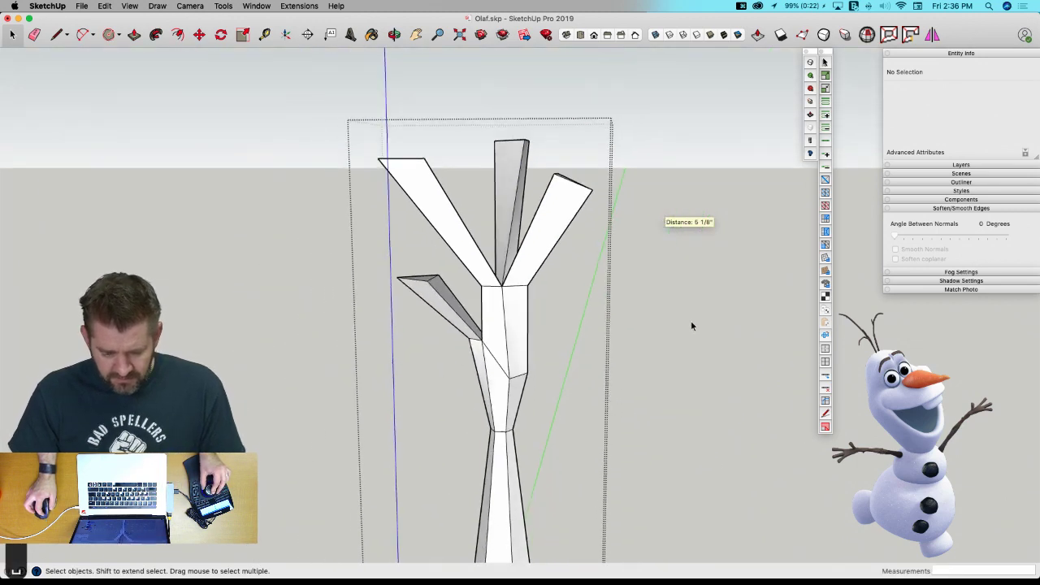
Preview the arm with subdivision to examine the fingertips, and undo it to return to the control mesh.
{"action": "key", "text": "v"}
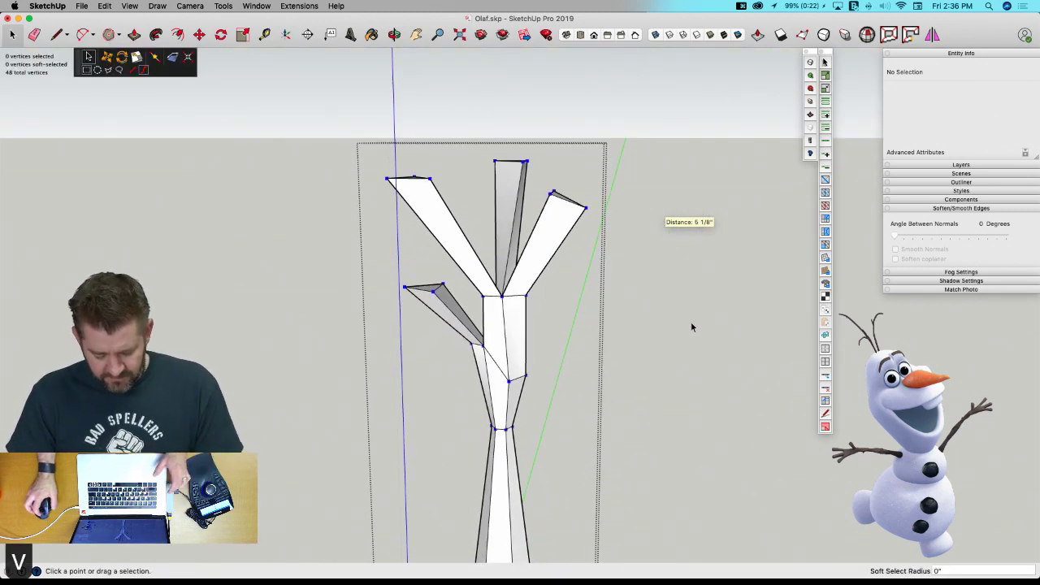
{"action": "key", "text": "u"}
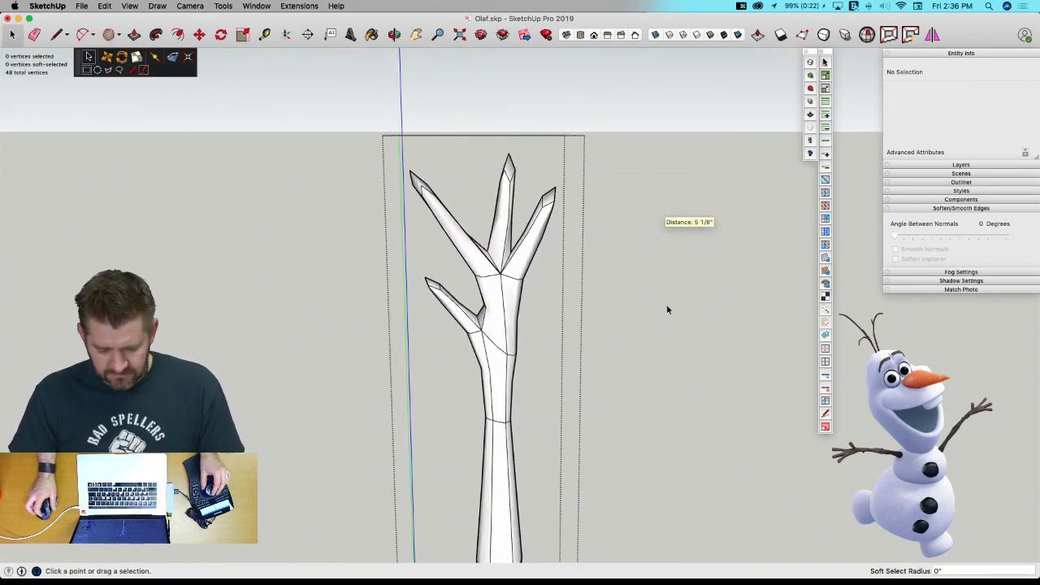
{"action": "key", "text": "space"}
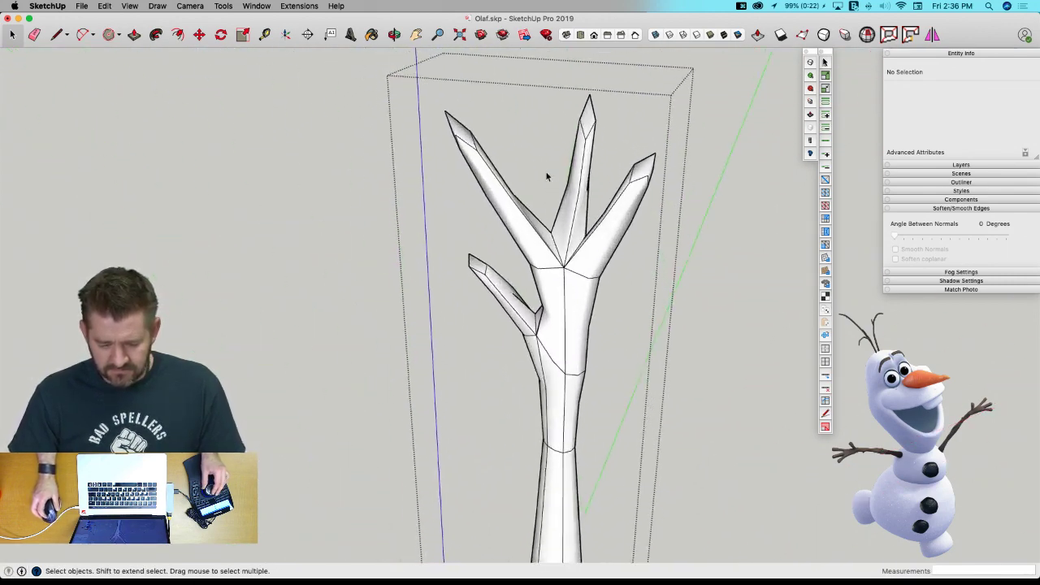
{"action": "middle_click_drag", "start_coordinate": [500, 248], "coordinate": [487, 203]}
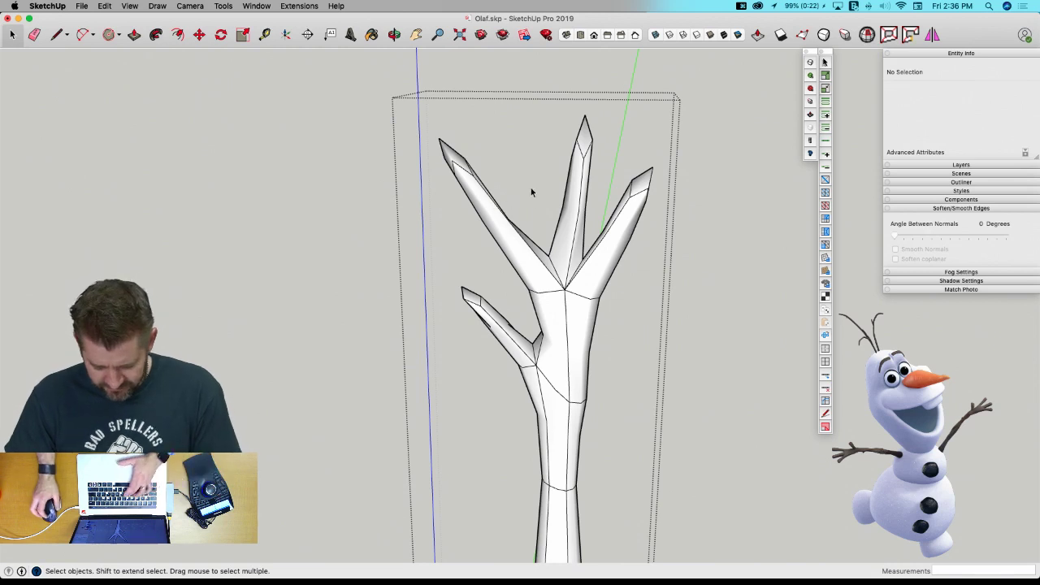
{"action": "key", "text": "super+z"}
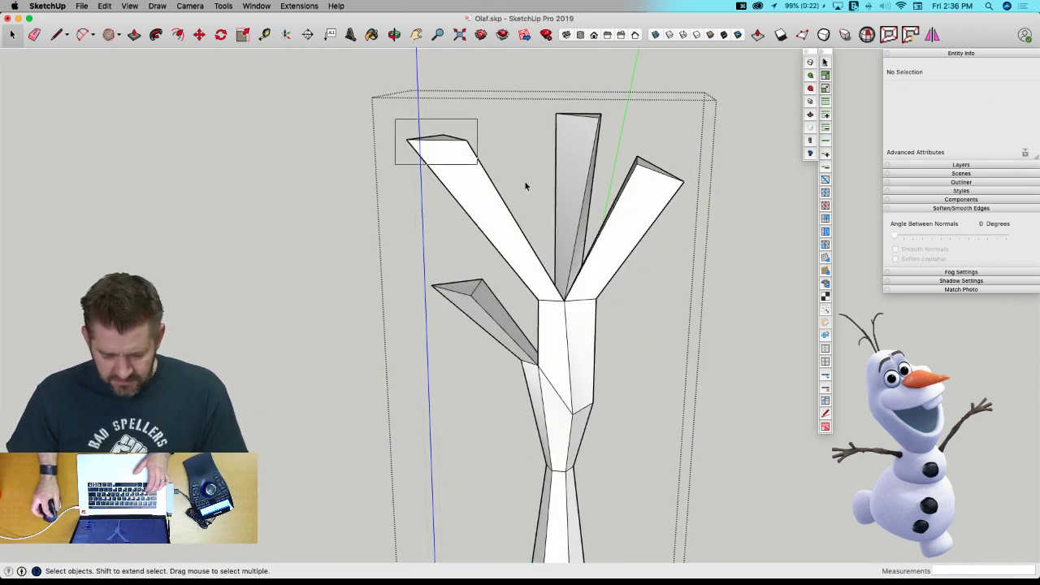
Move the thumb-side upper finger's three end vertices along the red axis and lower them about 3 1/4" along the blue axis.
{"action": "left_click_drag", "start_coordinate": [525, 183], "coordinate": [520, 185]}
{"action": "key", "text": "v"}
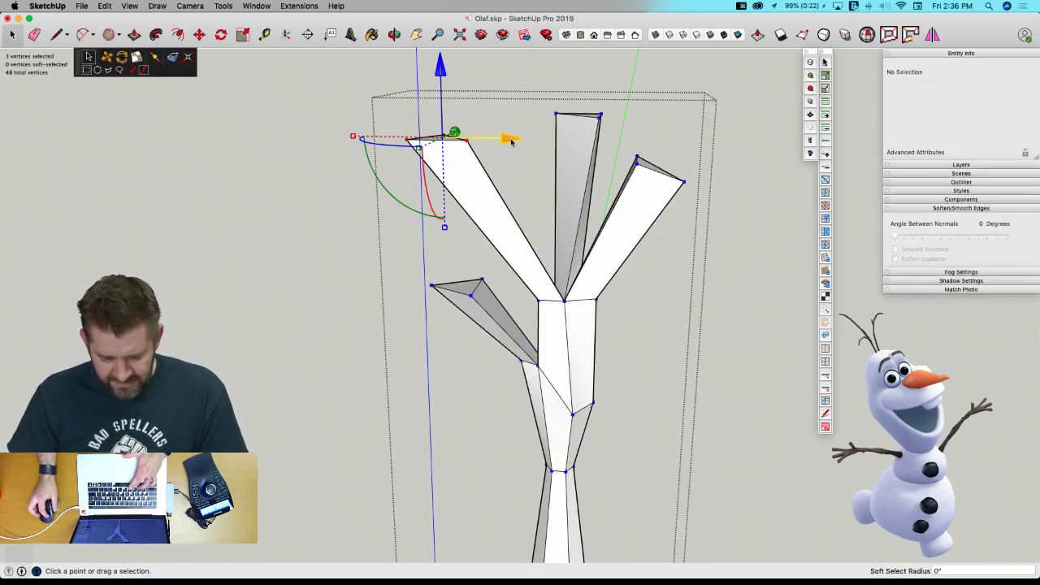
{"action": "left_click_drag", "start_coordinate": [511, 140], "coordinate": [472, 116]}
{"action": "left_click_drag", "start_coordinate": [481, 71], "coordinate": [483, 87]}
{"action": "key", "text": "space"}
Crease the edges of all four fingertip end faces with a sharpness of 0.90.
{"action": "middle_click_drag", "start_coordinate": [473, 285], "coordinate": [462, 302]}
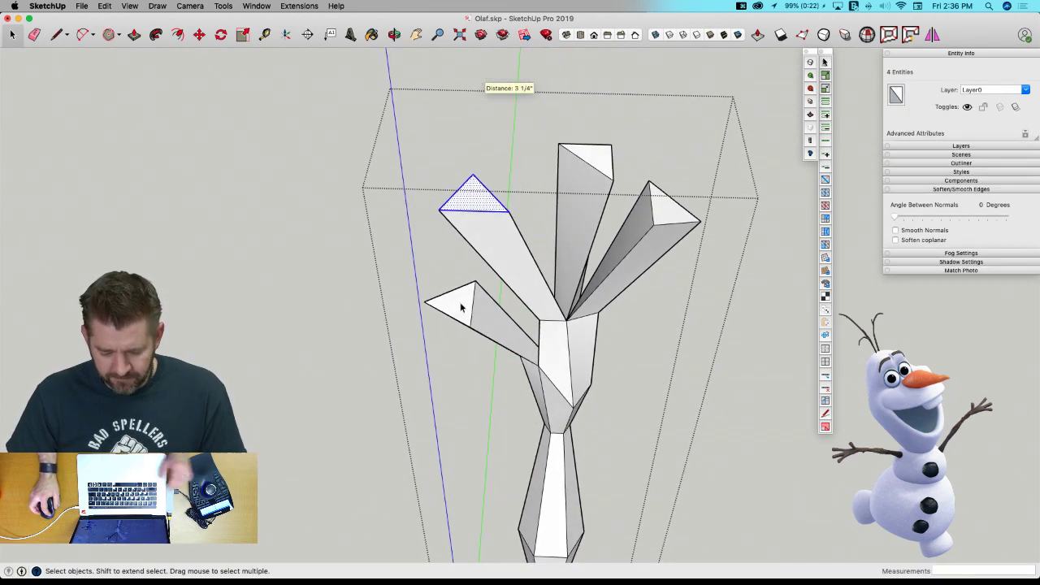
{"action": "left_click", "coordinate": [461, 300]}
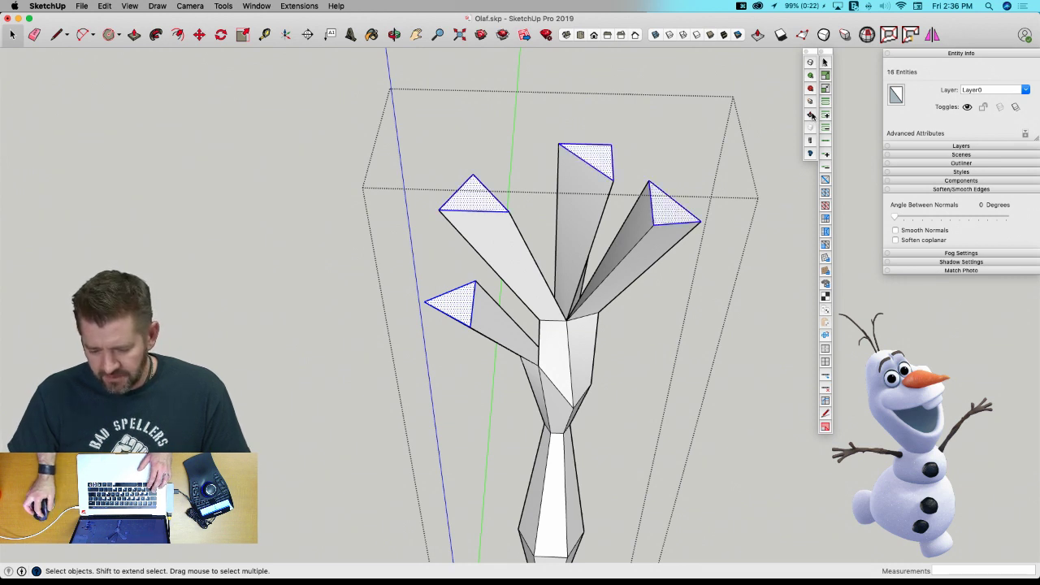
{"action": "left_click", "coordinate": [811, 102]}
{"action": "left_click_drag", "start_coordinate": [680, 189], "coordinate": [678, 166]}
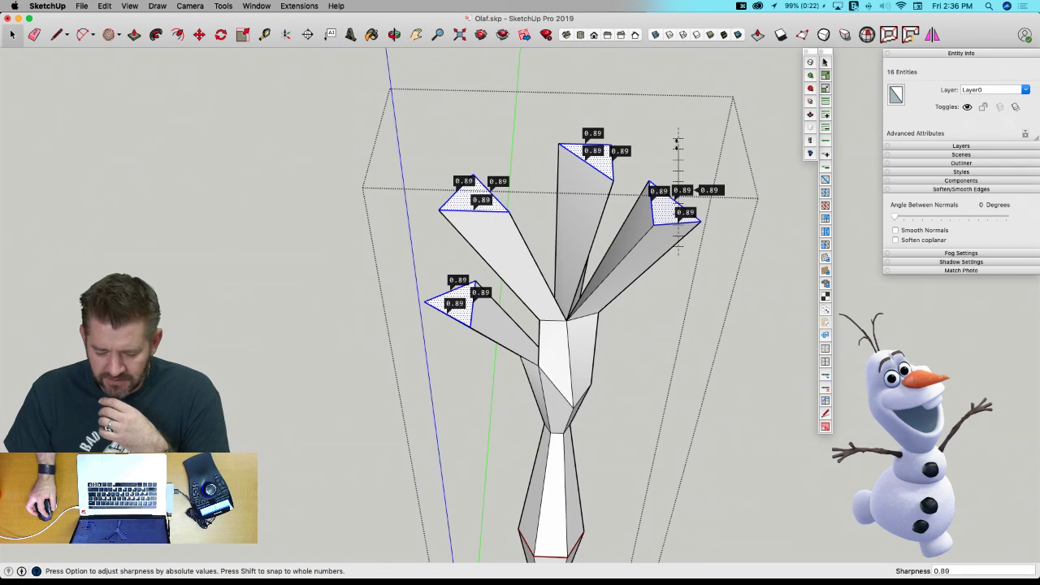
{"action": "left_click_drag", "start_coordinate": [678, 144], "coordinate": [678, 145]}
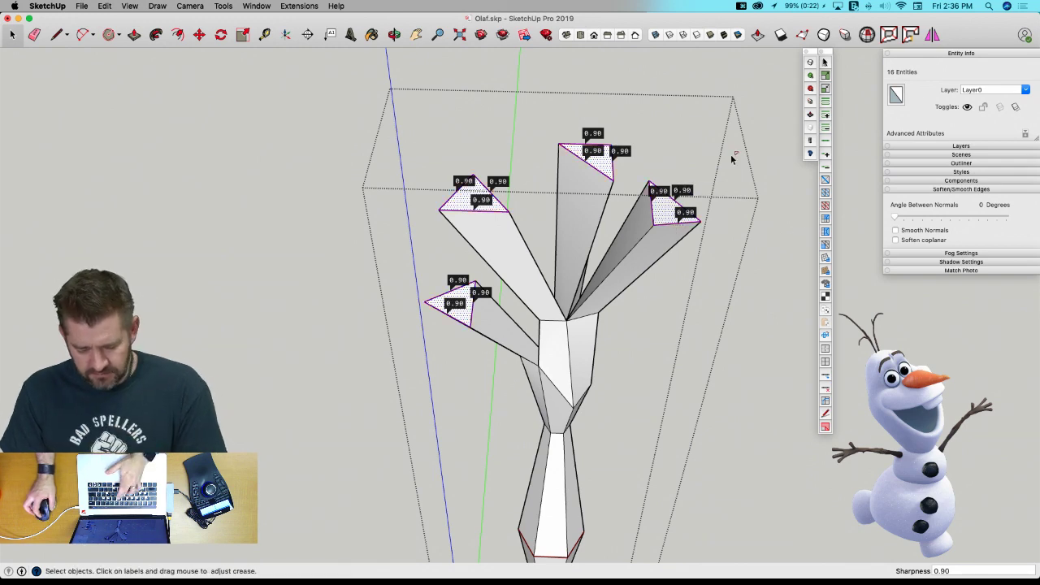
Subdivide the creased arm and close its component to view it beside the snowman.
{"action": "key", "text": "u"}
{"action": "key", "text": "shift+z"}
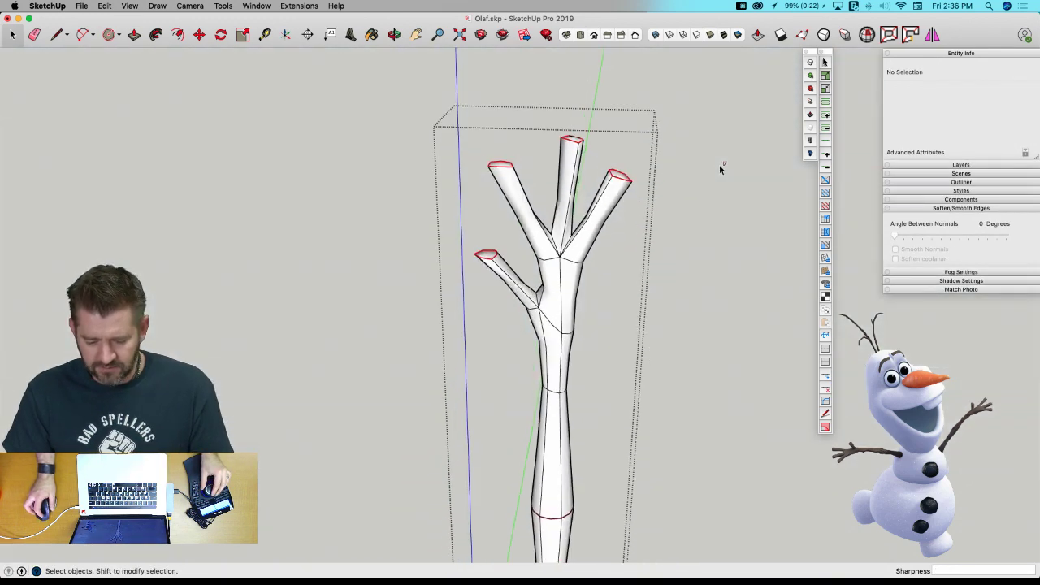
{"action": "key", "text": "space"}
{"action": "left_click", "coordinate": [684, 192]}
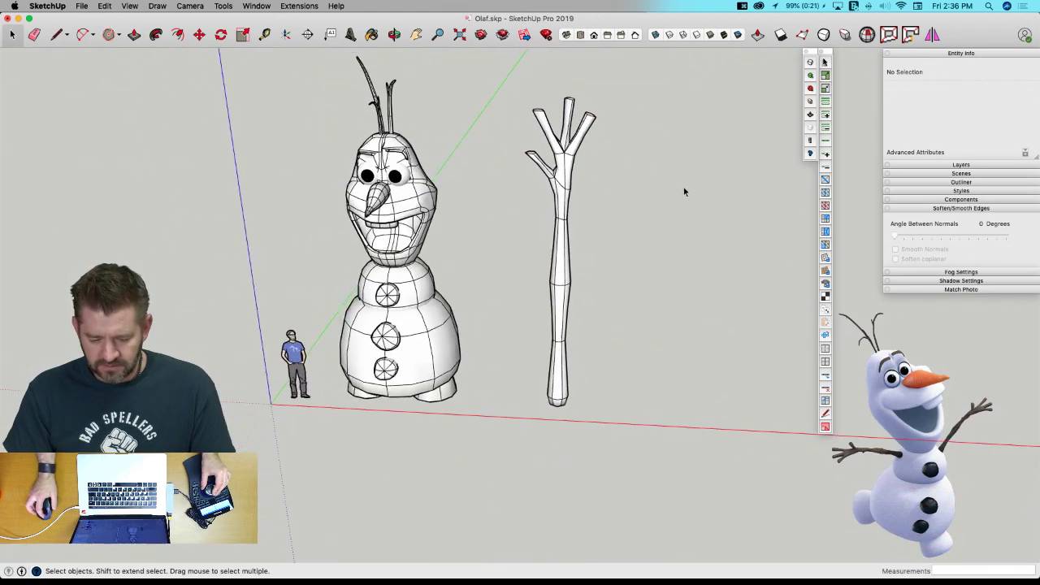
Reopen the arm component as its unsubdivided control mesh and erase the radial edges on its base face.
{"action": "left_click", "coordinate": [593, 257]}
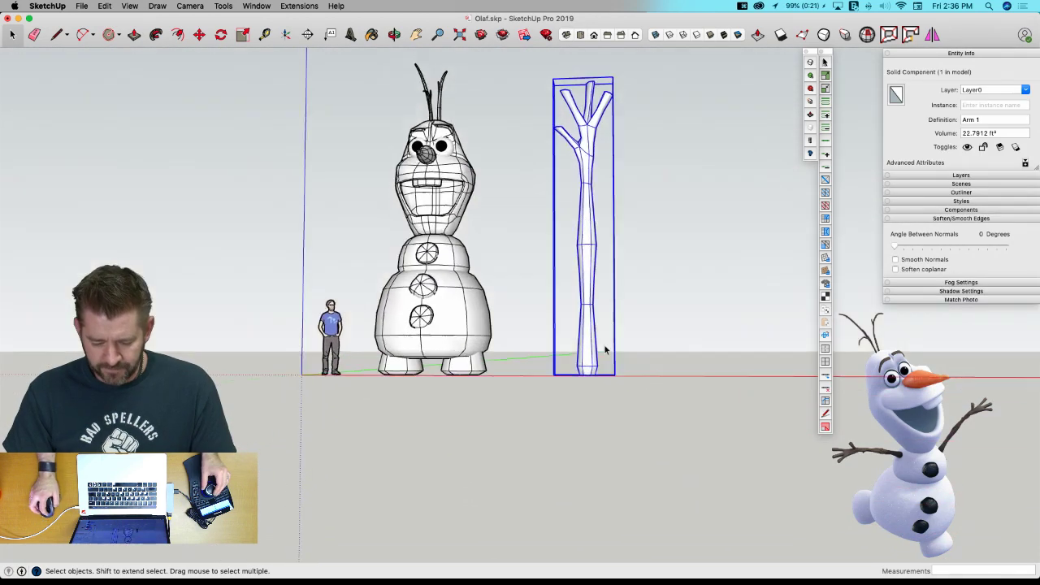
{"action": "double_click", "coordinate": [607, 351]}
{"action": "key", "text": "shift+z"}
{"action": "key", "text": "u"}
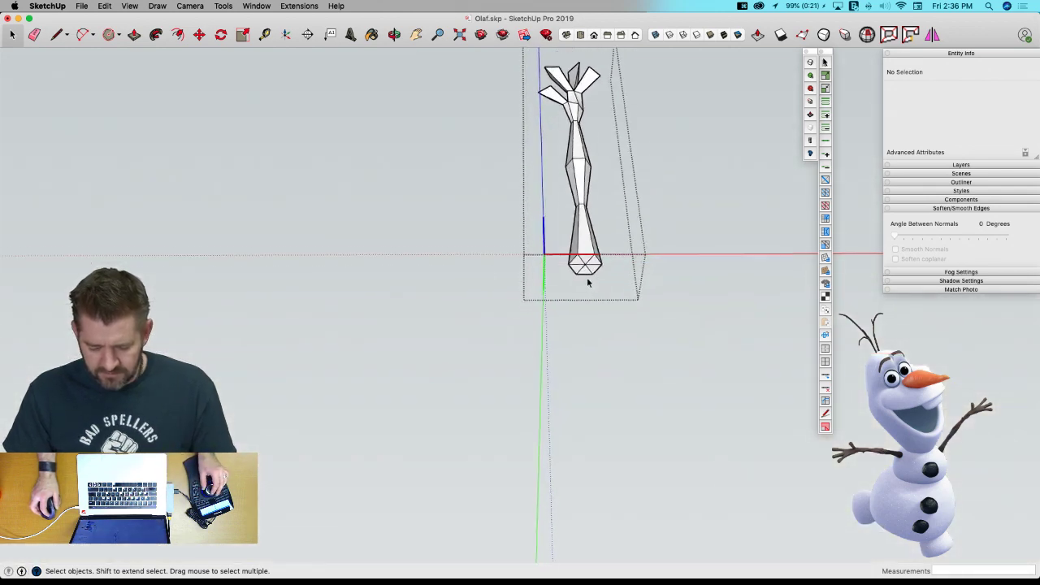
{"action": "key", "text": "e"}
{"action": "left_click", "coordinate": [600, 252]}
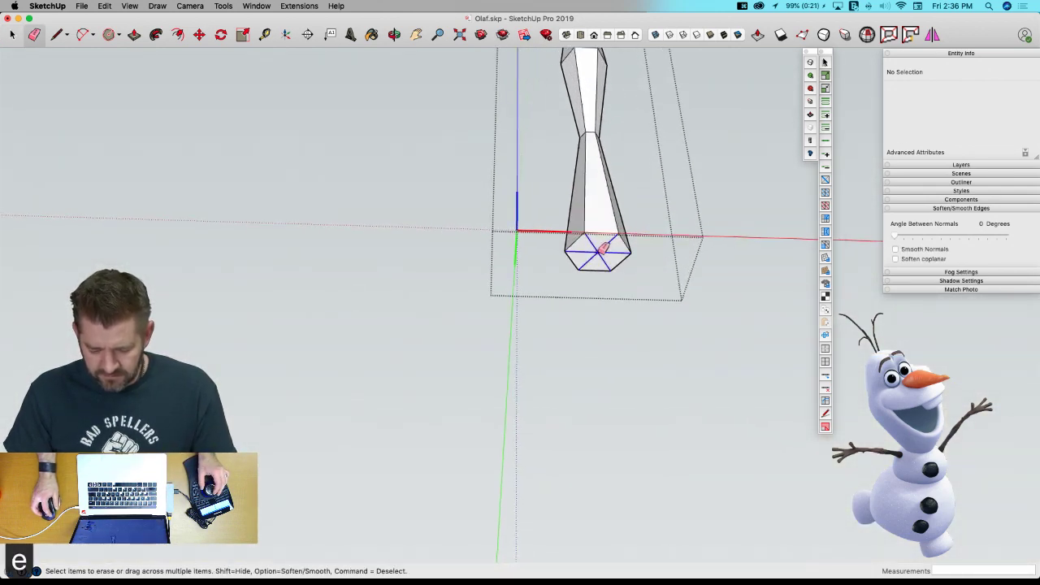
Extend the arm's base downward with Push/Pull and split the new bottom face with two parallel edges.
{"action": "key", "text": "p"}
{"action": "left_click_drag", "start_coordinate": [599, 255], "coordinate": [600, 323]}
{"action": "key", "text": "l"}
{"action": "left_click", "coordinate": [588, 293]}
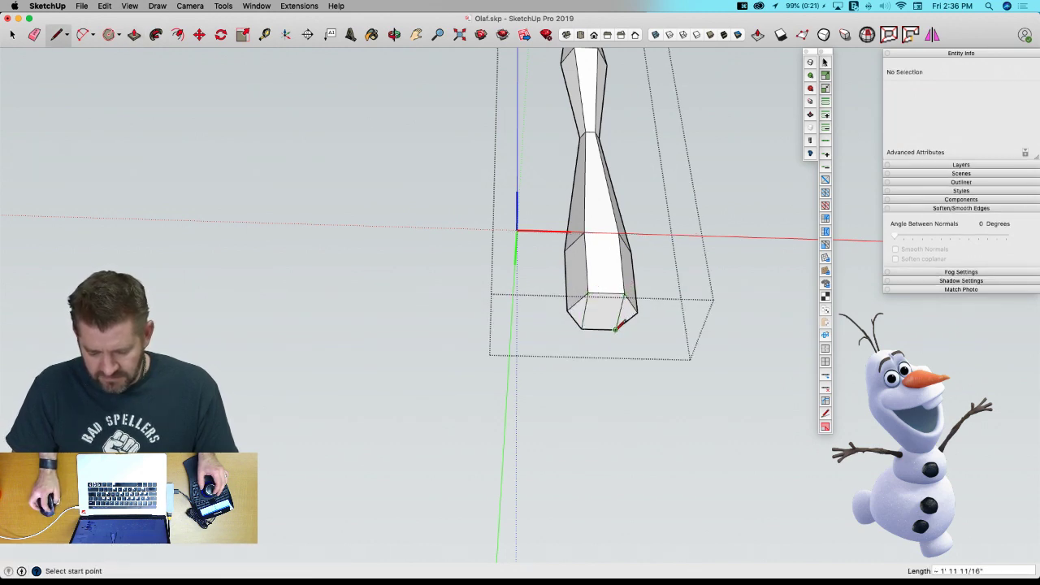
Close the arm component and subdivide the arm.
{"action": "key", "text": "space"}
{"action": "left_click", "coordinate": [699, 319]}
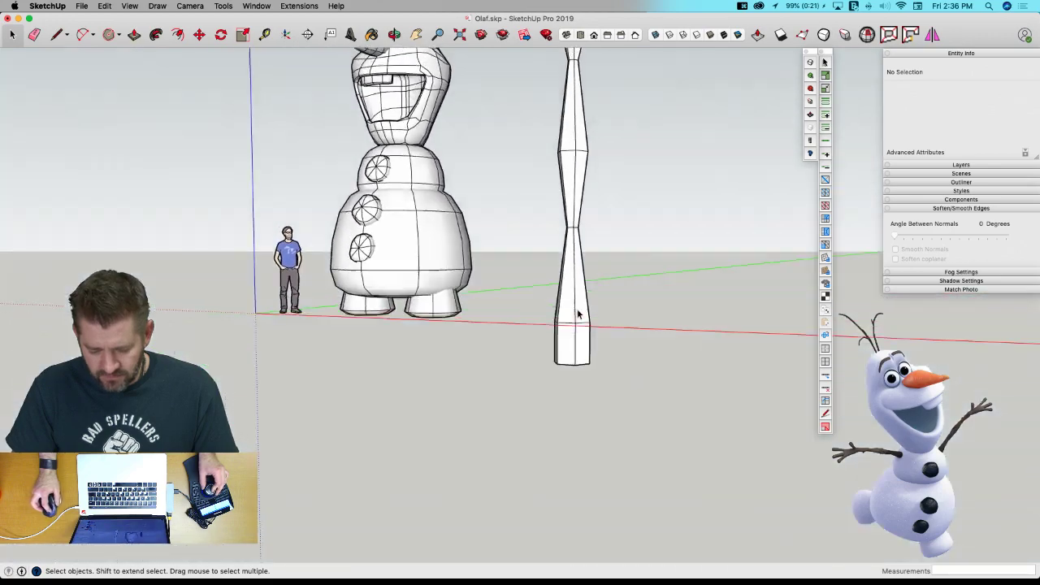
{"action": "left_click", "coordinate": [578, 314]}
{"action": "key", "text": "u"}
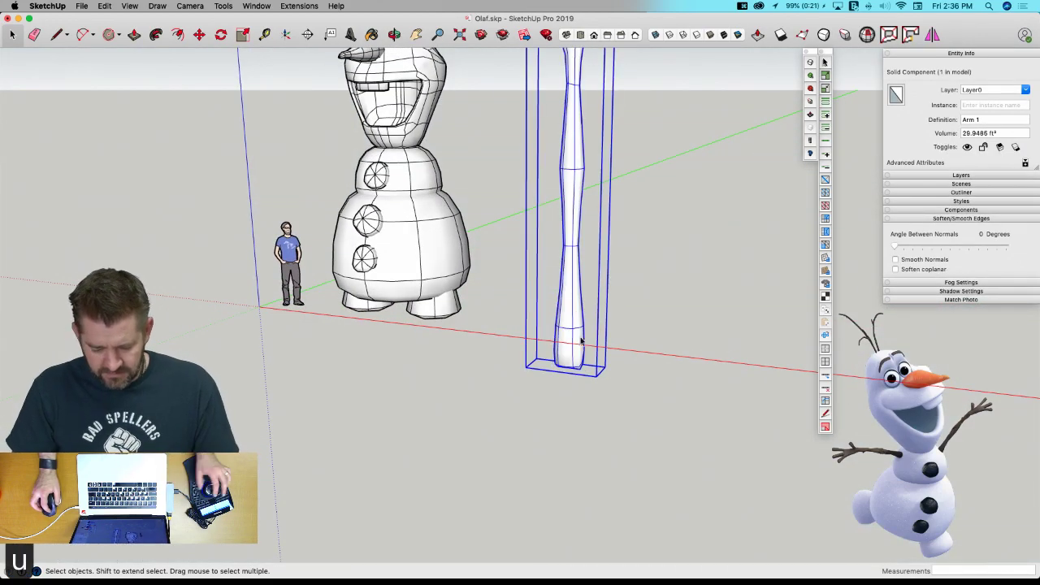
Rotate the arm to slant up and away from the body, and move it about 7' 1 5/16" up to the upper body ball.
{"action": "scroll", "coordinate": [589, 377], "scroll_direction": "up", "scroll_amount": 3}
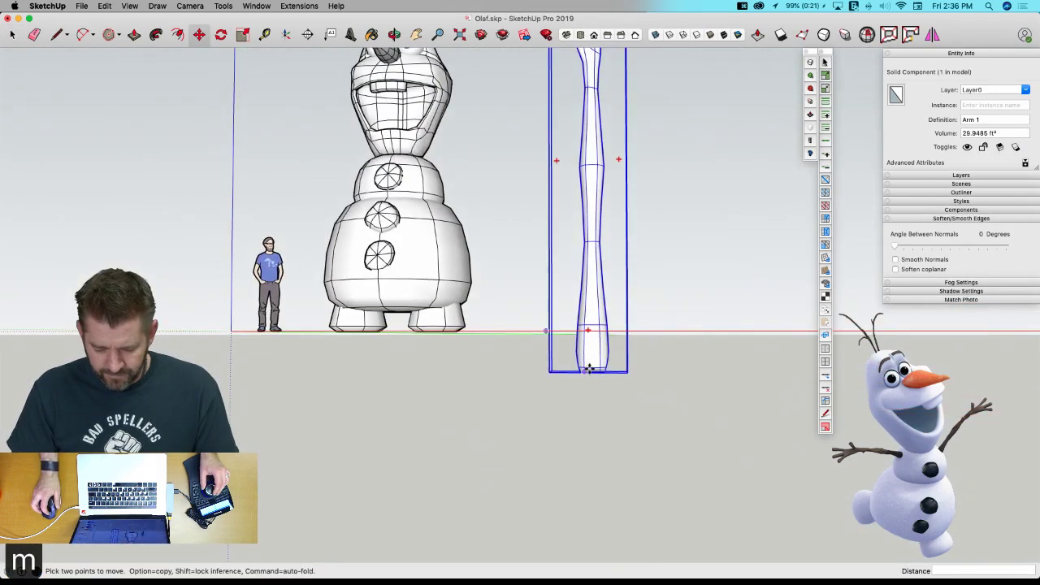
{"action": "left_click", "coordinate": [587, 331]}
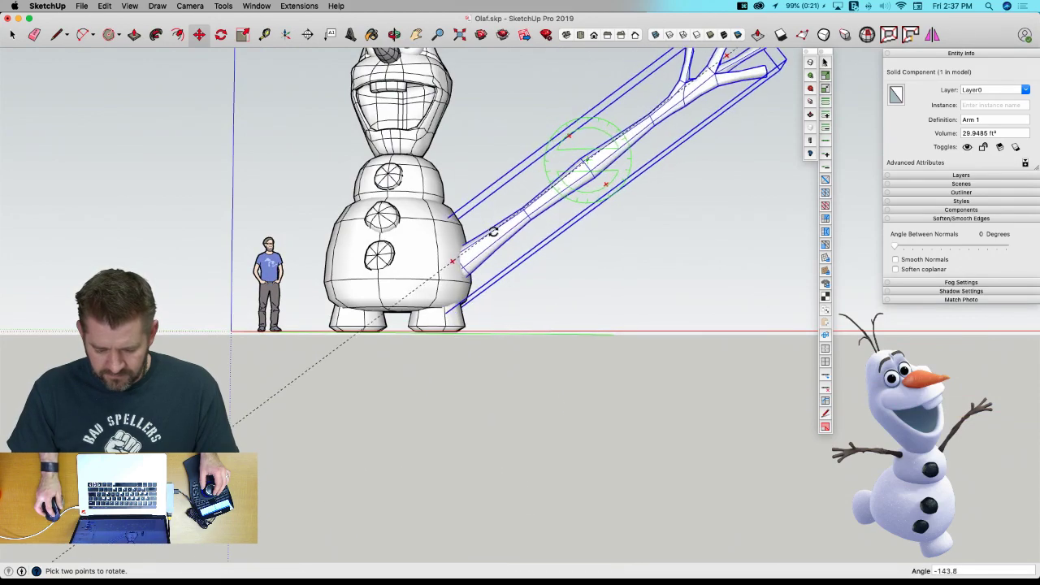
{"action": "left_click", "coordinate": [495, 234]}
{"action": "key", "text": "m"}
{"action": "scroll", "coordinate": [479, 341], "scroll_direction": "up", "scroll_amount": 5}
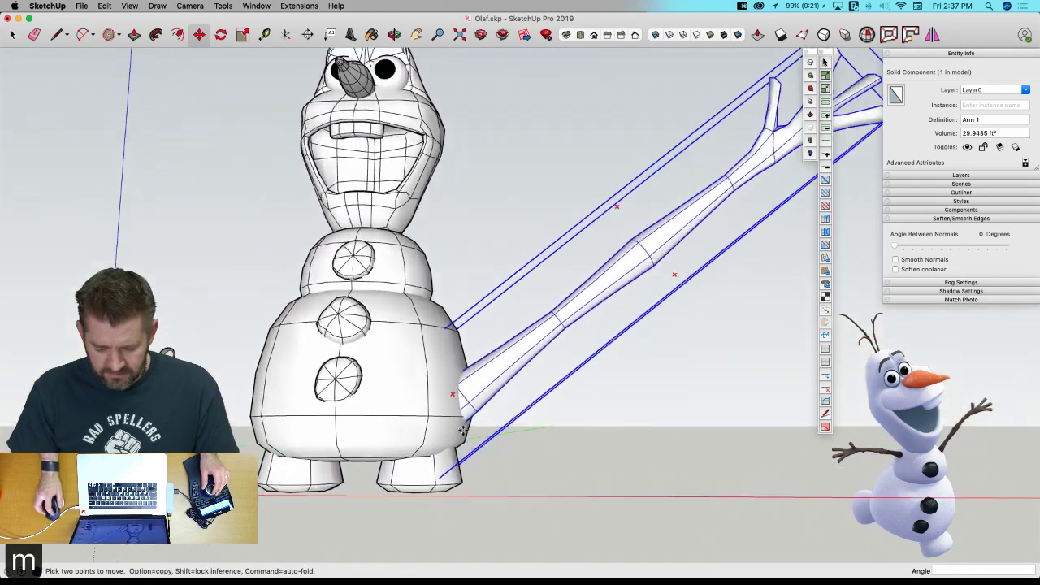
{"action": "left_click", "coordinate": [472, 411]}
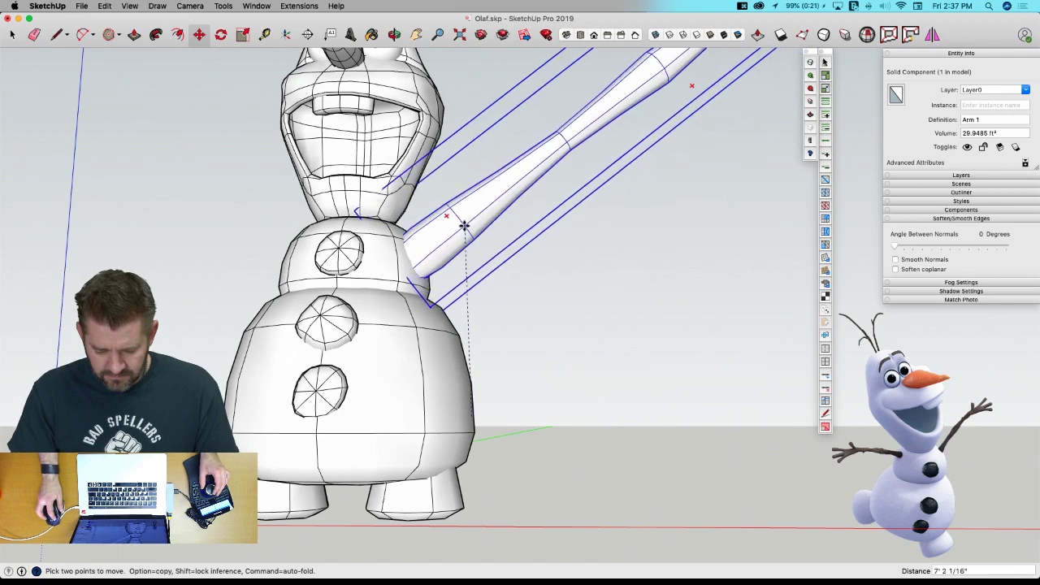
{"action": "scroll", "coordinate": [529, 420], "scroll_direction": "down", "scroll_amount": 5}
{"action": "scroll", "coordinate": [569, 473], "scroll_direction": "up", "scroll_amount": 2}
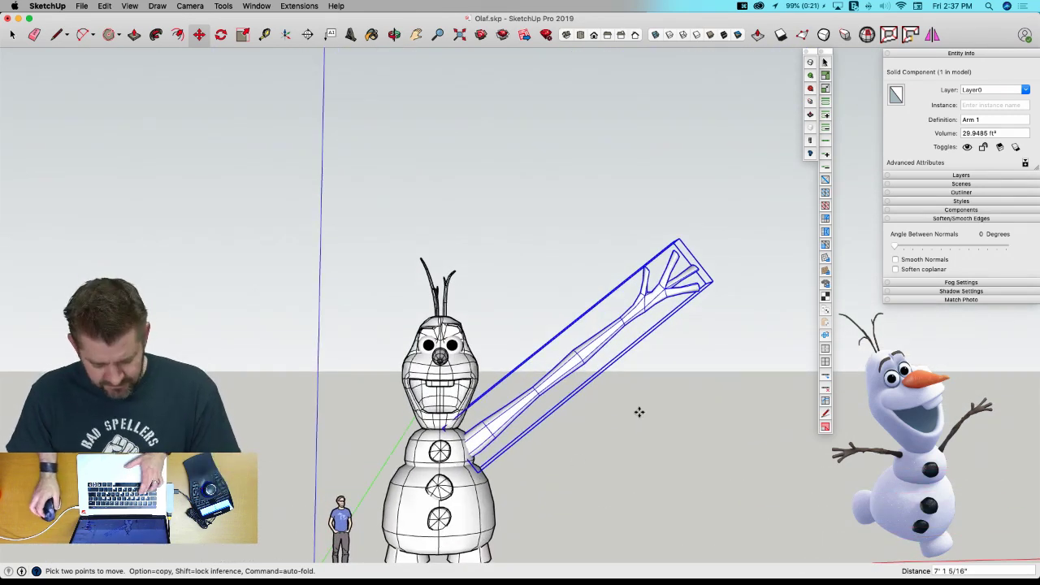
Scale the arm down uniformly to suit the body and move it about 1' 1 11/16" onto the side of the upper body ball.
{"action": "key", "text": "s"}
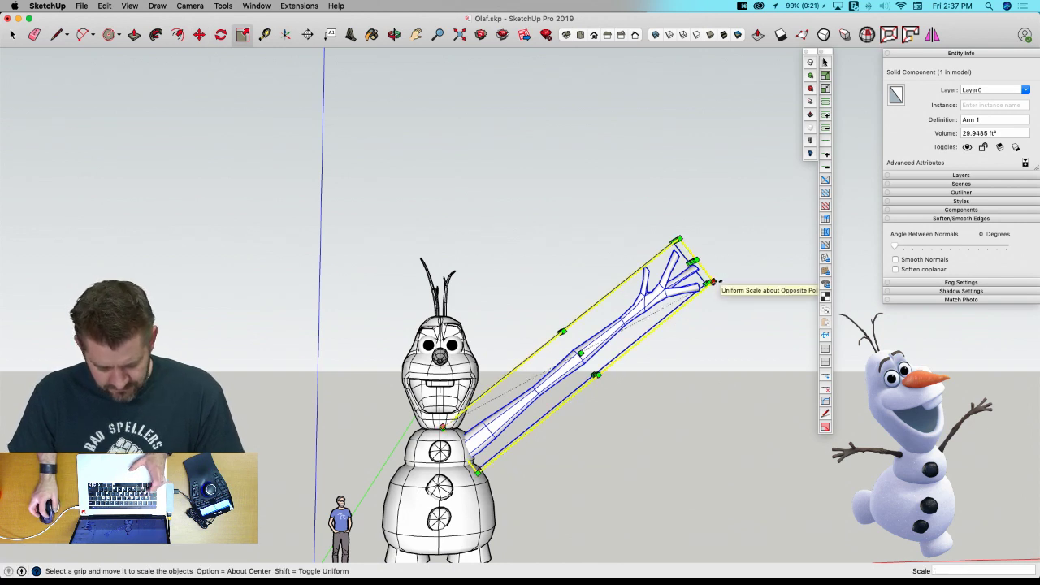
{"action": "left_click_drag", "start_coordinate": [715, 282], "coordinate": [553, 369]}
{"action": "key", "text": "m"}
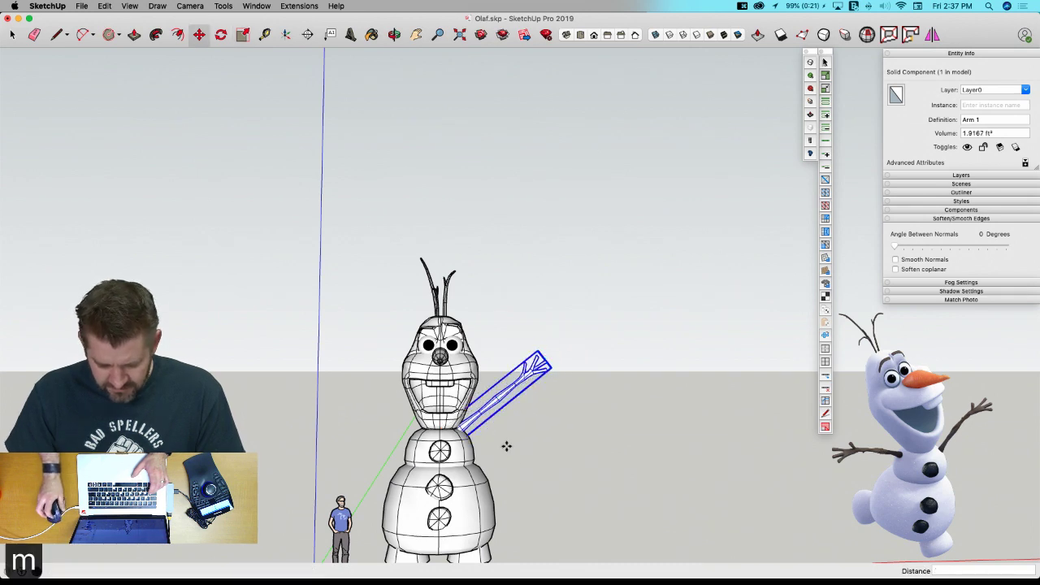
{"action": "scroll", "coordinate": [508, 443], "scroll_direction": "up", "scroll_amount": 5}
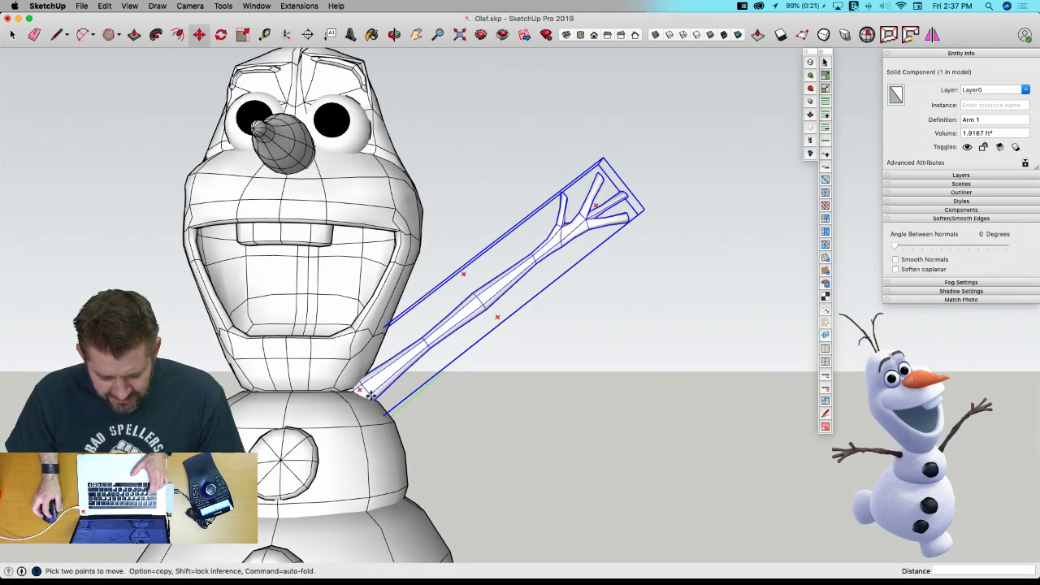
{"action": "left_click", "coordinate": [371, 396]}
{"action": "left_click", "coordinate": [403, 419]}
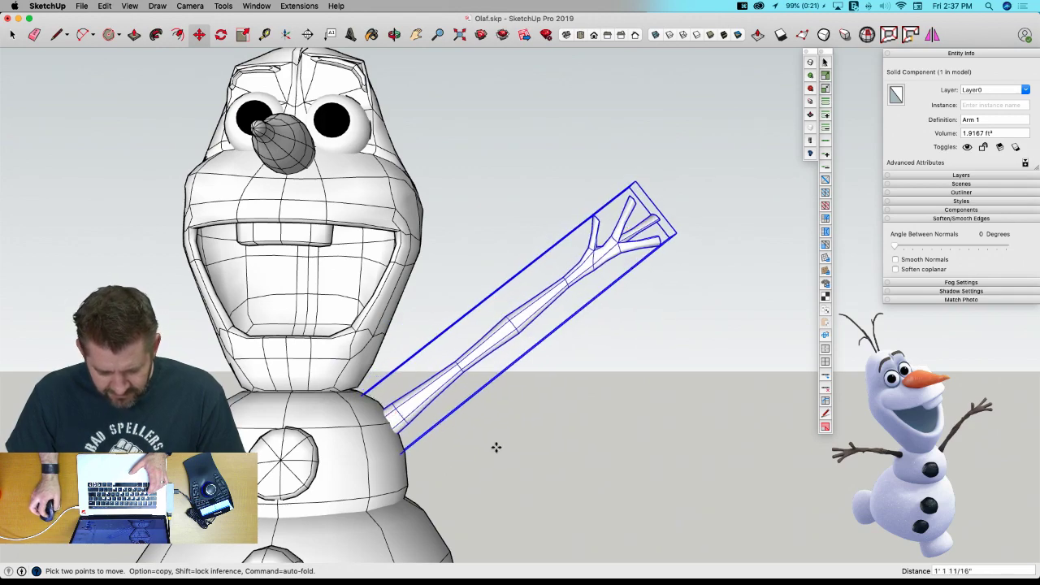
{"action": "scroll", "coordinate": [563, 457], "scroll_direction": "down", "scroll_amount": 6}
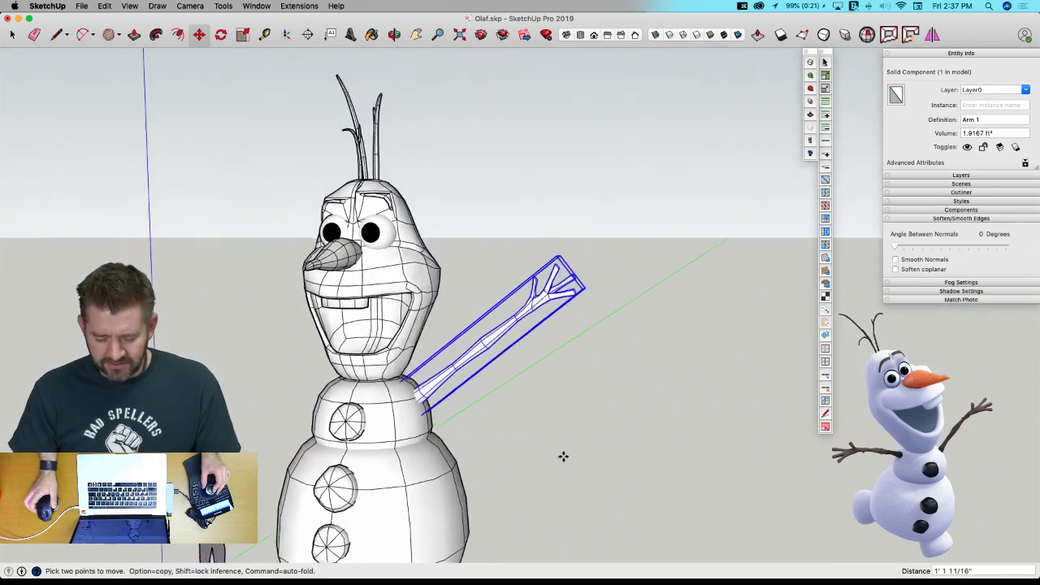
Rotate the arm slightly about its lengthwise axis to turn the hand.
{"action": "scroll", "coordinate": [564, 457], "scroll_direction": "up", "scroll_amount": 2}
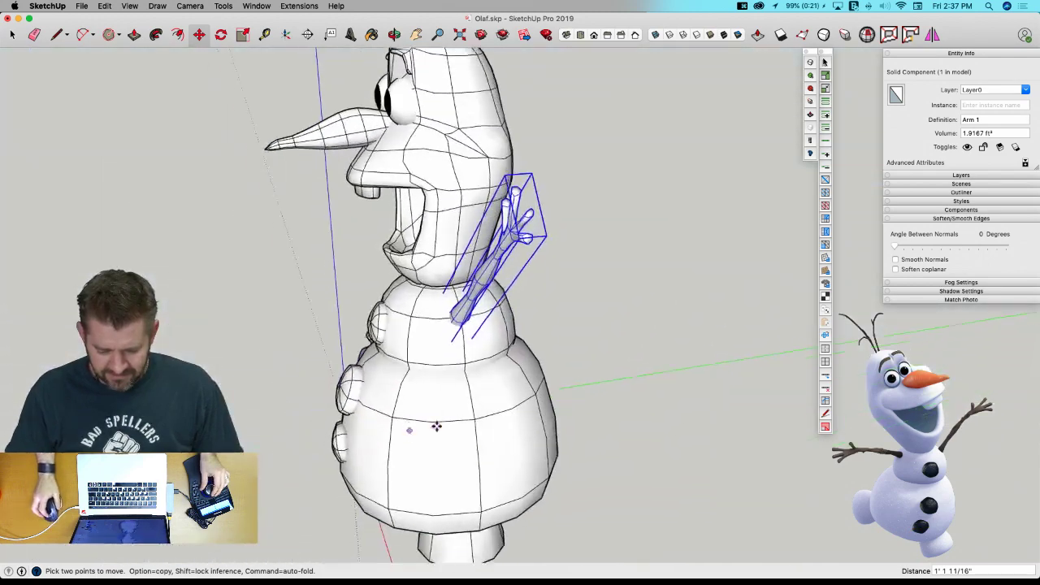
{"action": "middle_click_drag", "start_coordinate": [436, 425], "coordinate": [434, 294]}
{"action": "key", "text": "q"}
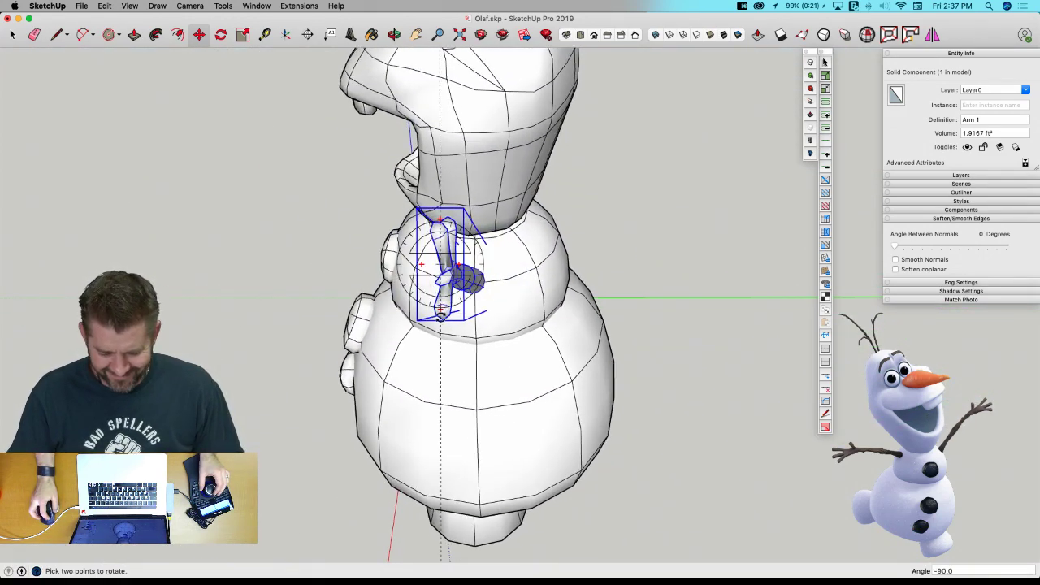
{"action": "left_click", "coordinate": [440, 317]}
{"action": "left_click", "coordinate": [422, 330]}
{"action": "key", "text": "space"}
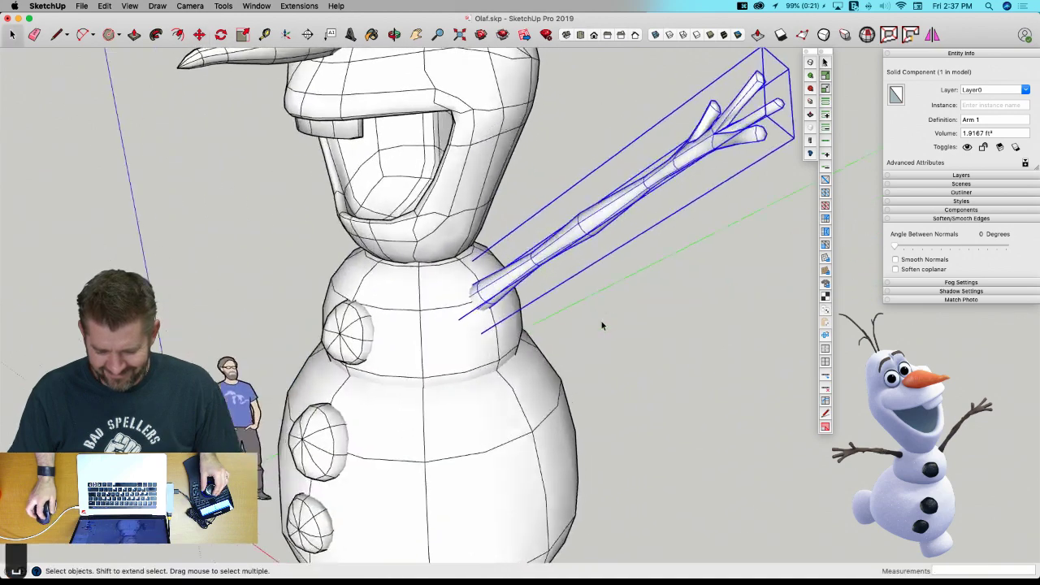
Open the arm component, turn off its subdivision and select the whole hand down to the wrist.
{"action": "double_click", "coordinate": [582, 216]}
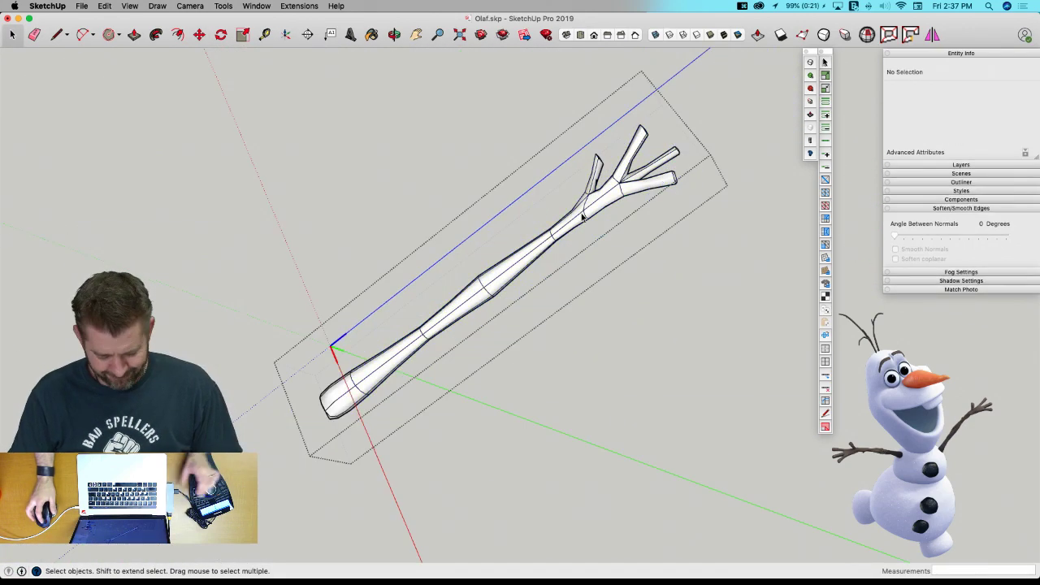
{"action": "key", "text": "u"}
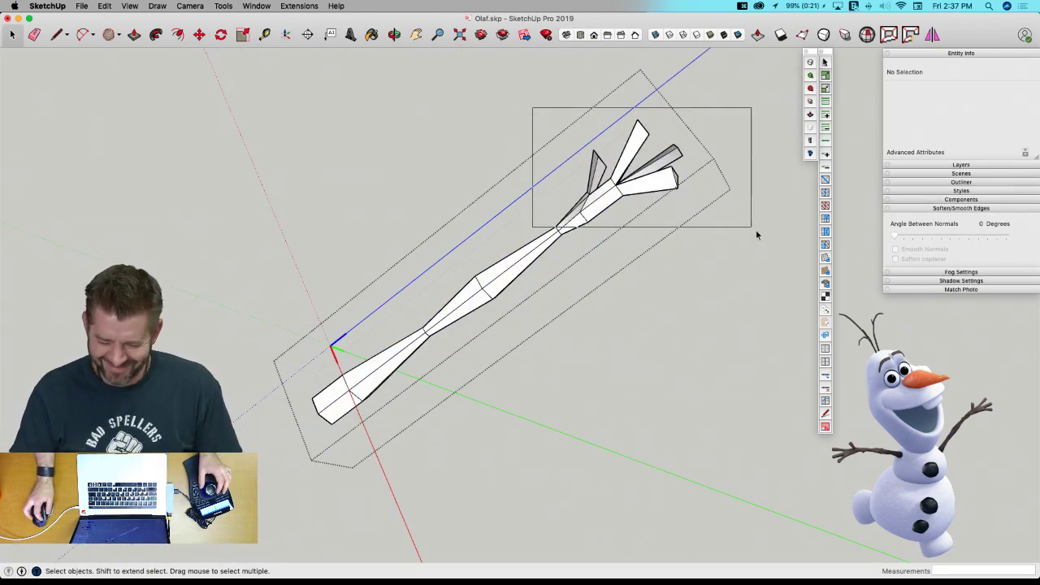
{"action": "left_click_drag", "start_coordinate": [712, 228], "coordinate": [712, 231]}
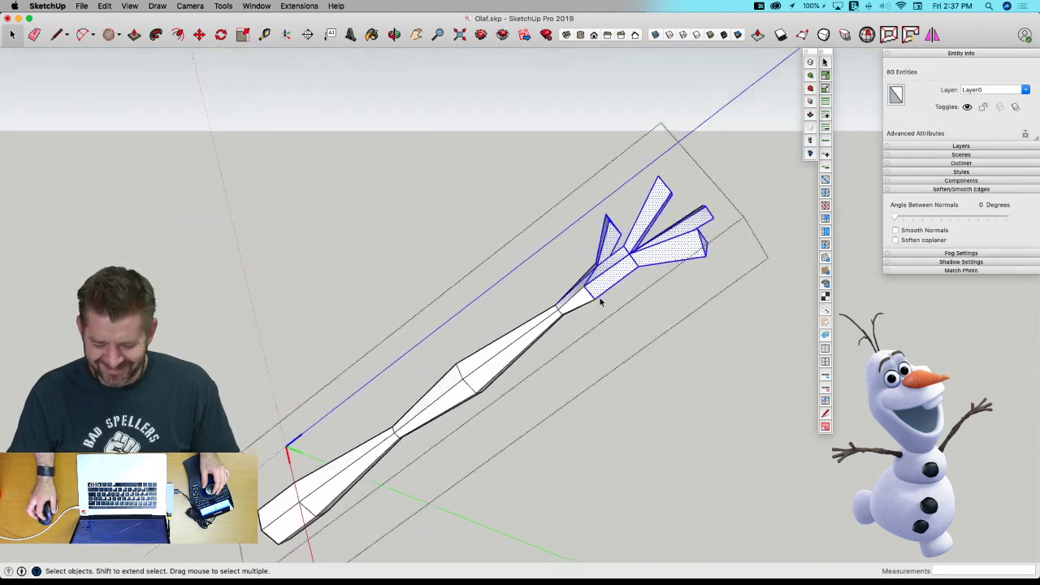
{"action": "left_click_drag", "start_coordinate": [535, 205], "coordinate": [759, 355]}
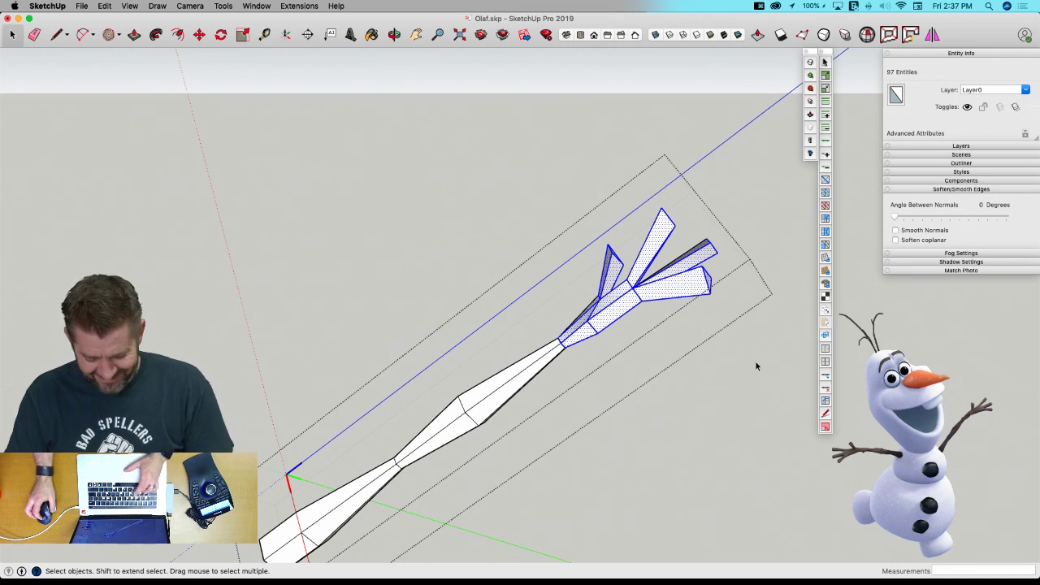
Bend the selected hand vertices to a flatter angle at the wrist and move them about 5 3/4" along the red axis.
{"action": "key", "text": "v"}
{"action": "left_click_drag", "start_coordinate": [611, 359], "coordinate": [640, 254]}
{"action": "left_click_drag", "start_coordinate": [703, 323], "coordinate": [729, 322]}
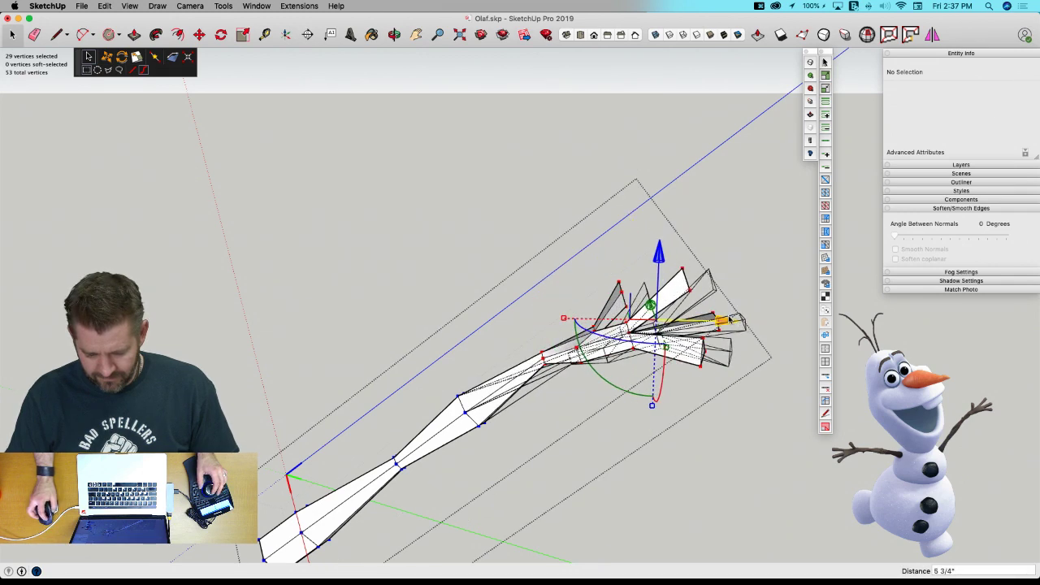
{"action": "middle_click_drag", "start_coordinate": [729, 323], "coordinate": [690, 412]}
{"action": "key", "text": "space"}
{"action": "left_click", "coordinate": [684, 419]}
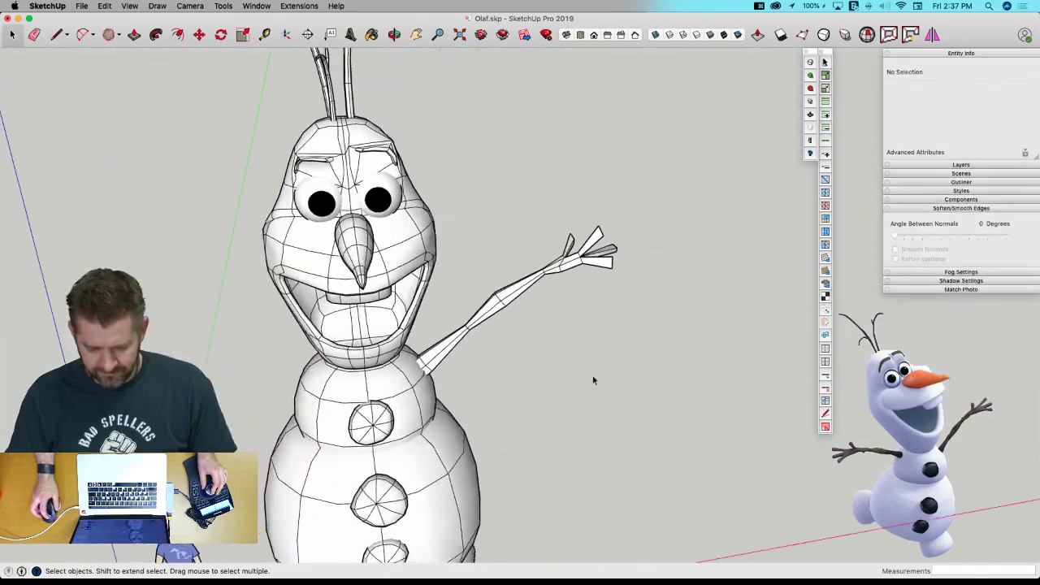
Turn the subdivision of the bent arm component back on.
{"action": "left_click", "coordinate": [513, 282]}
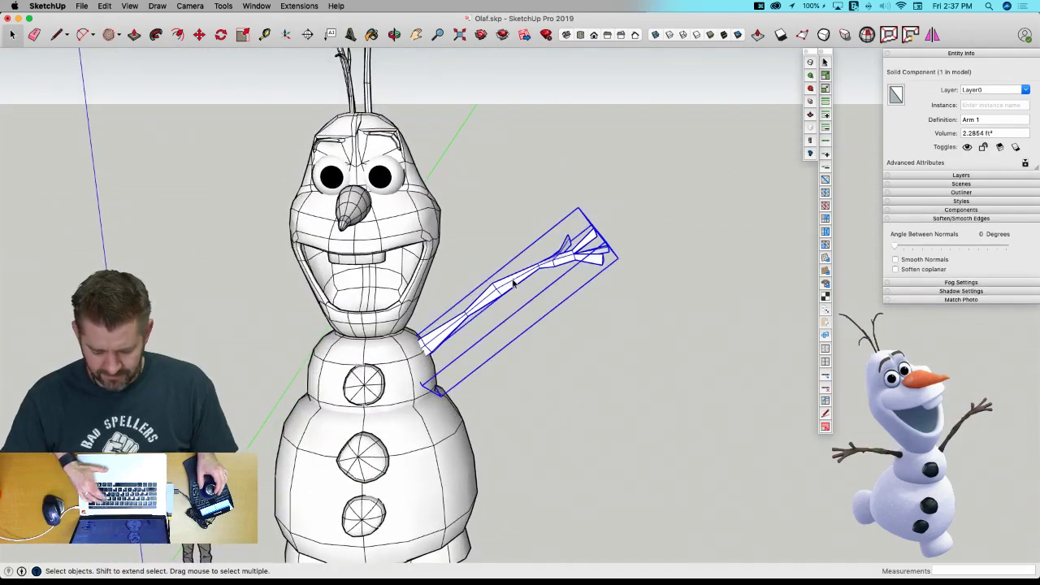
{"action": "key", "text": "u"}
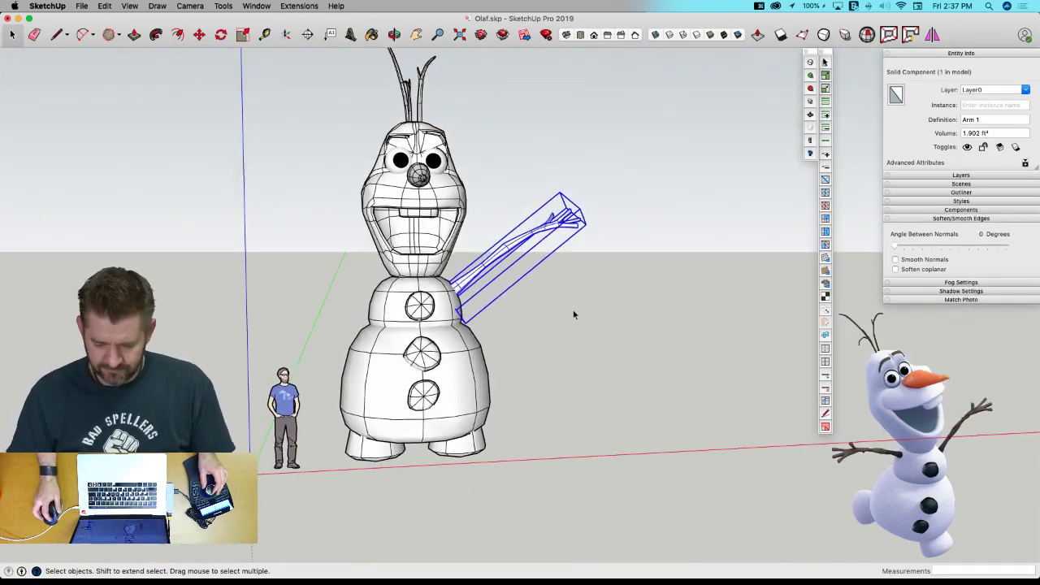
{"action": "left_click", "coordinate": [566, 305]}
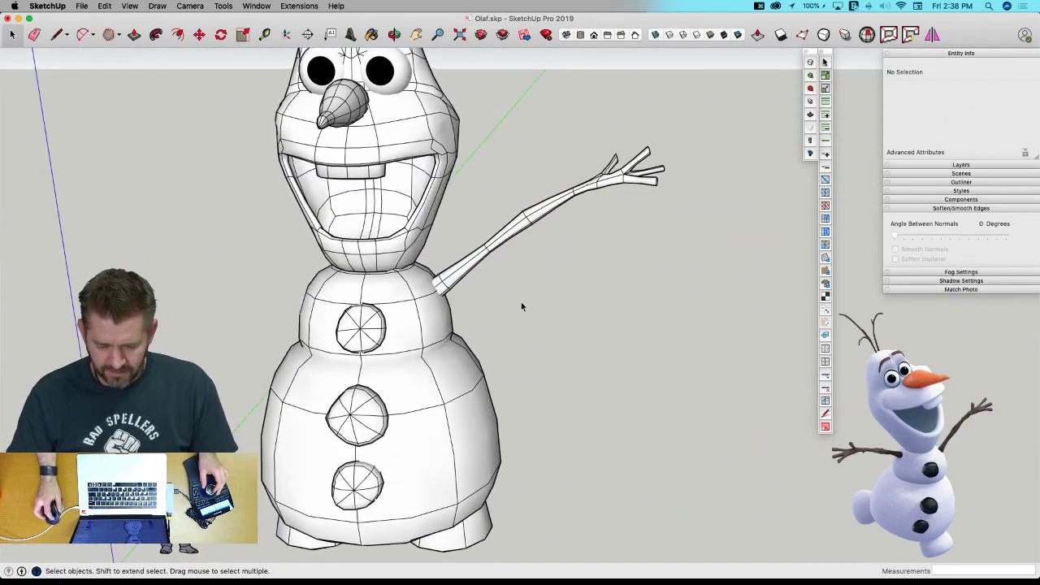
Copy the arm component along the red axis about 17' 1/4" to the other side of the snowman.
{"action": "left_click", "coordinate": [448, 275]}
{"action": "middle_click_drag", "start_coordinate": [449, 275], "coordinate": [595, 469]}
{"action": "key", "text": "m"}
{"action": "left_click", "coordinate": [595, 469]}
{"action": "key", "text": "alt"}
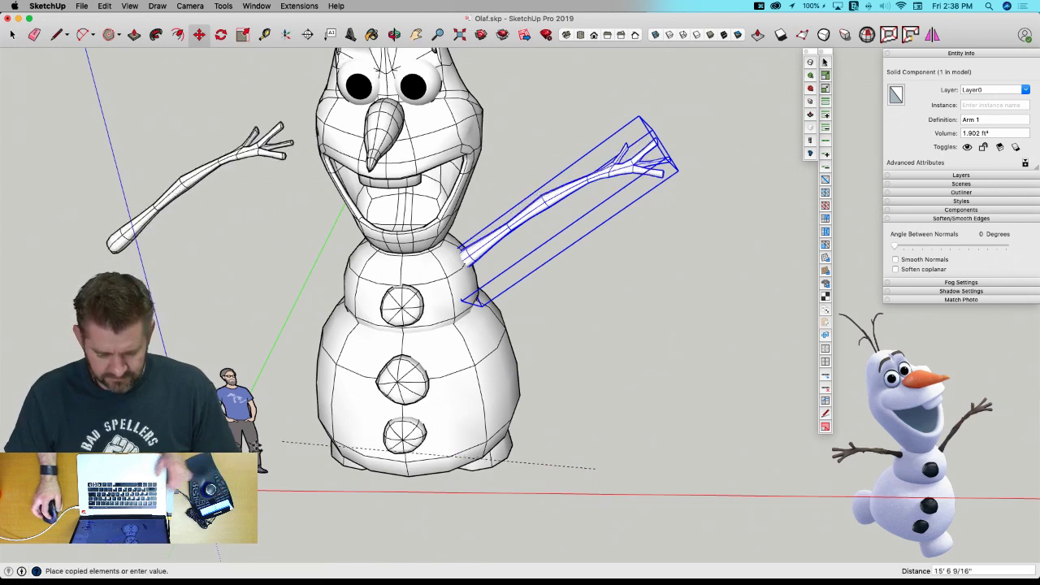
{"action": "left_click", "coordinate": [330, 495]}
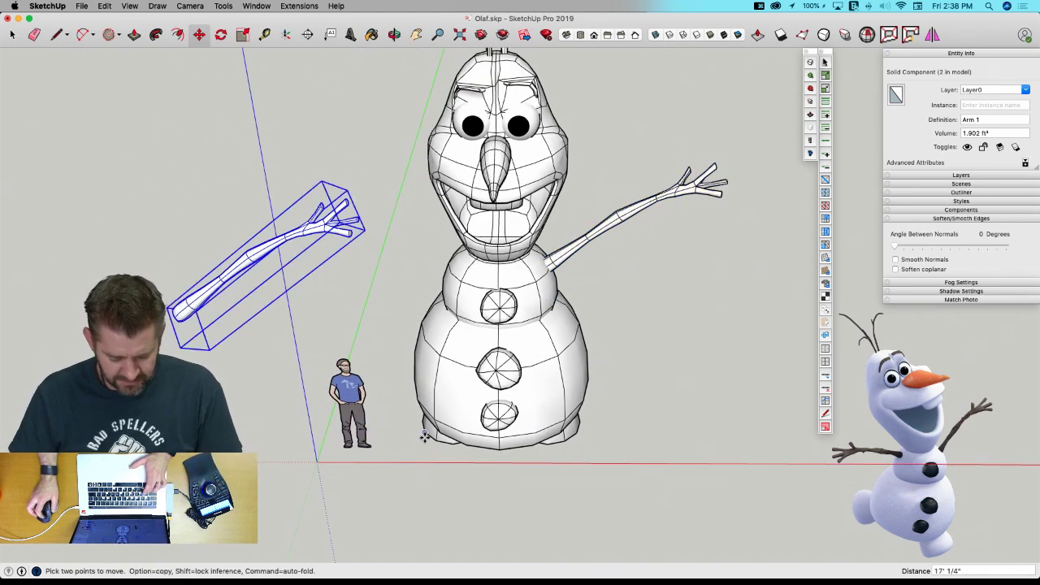
Try flipping the copied arm along one of its axes, check it from the front, and undo the flip.
{"action": "right_click", "coordinate": [251, 260]}
{"action": "mouse_move", "coordinate": [337, 398]}
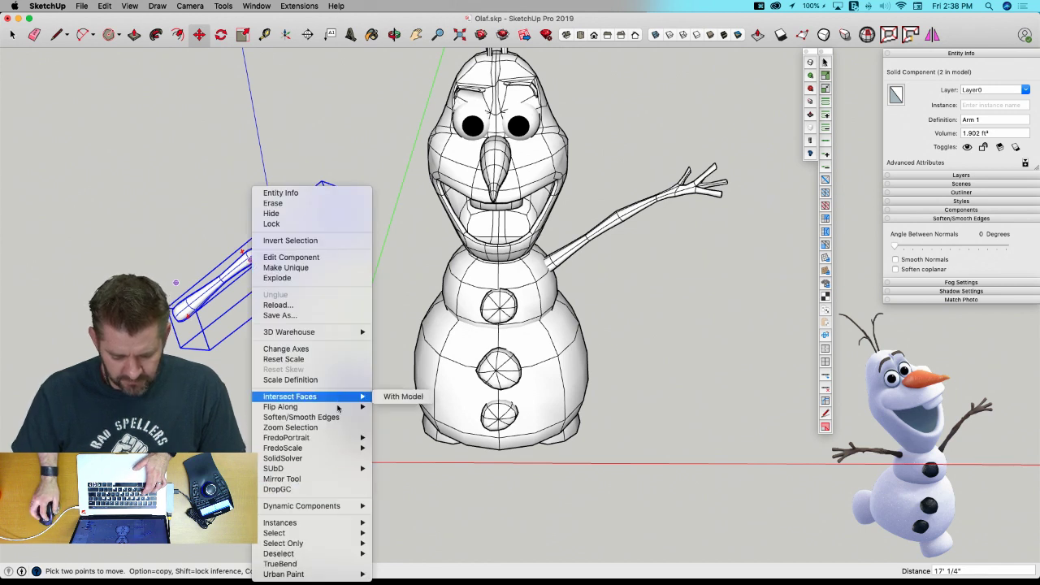
{"action": "left_click", "coordinate": [411, 406]}
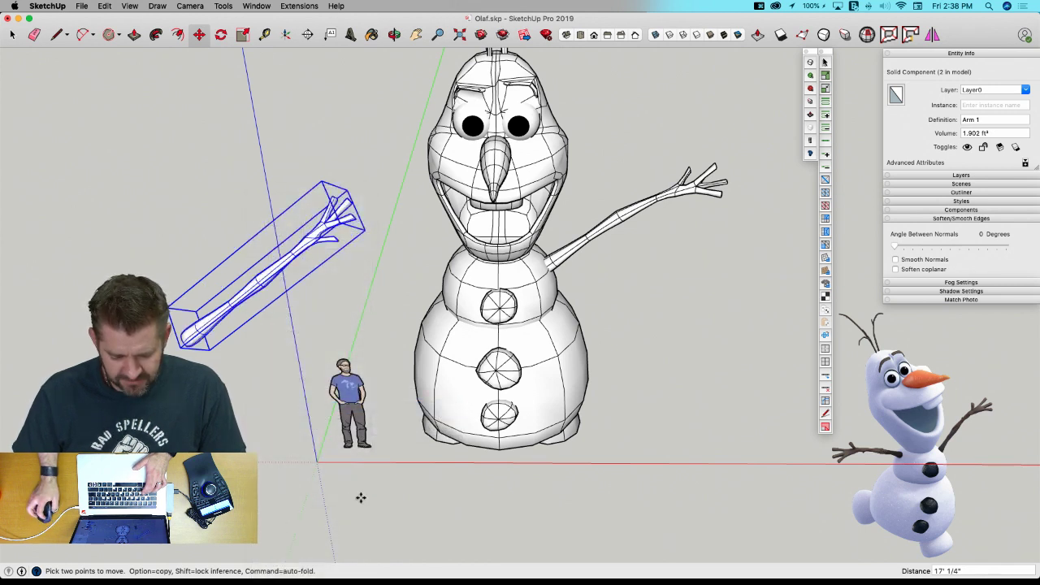
{"action": "key", "text": "super+2"}
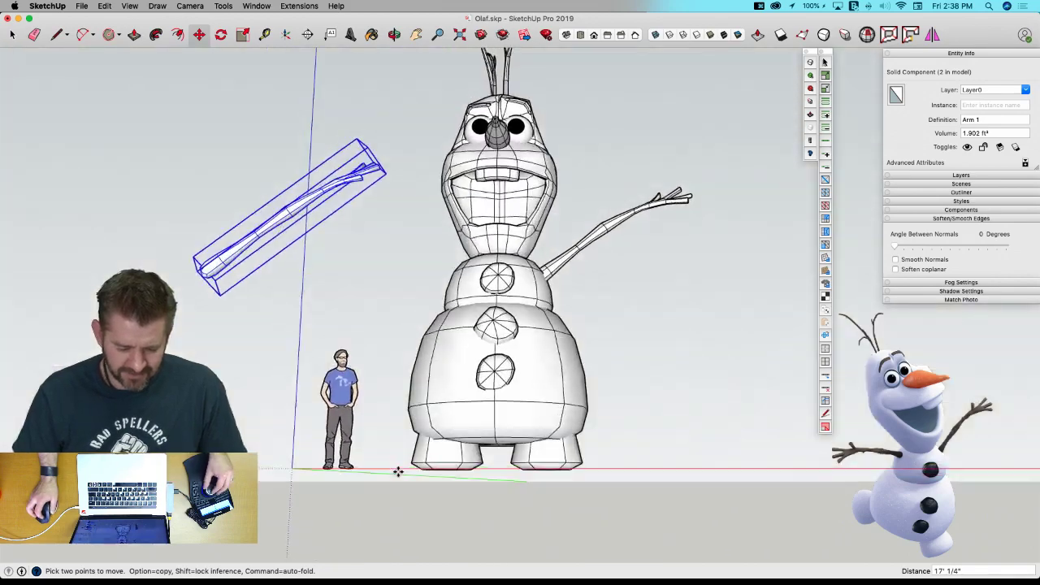
{"action": "key", "text": "super+3"}
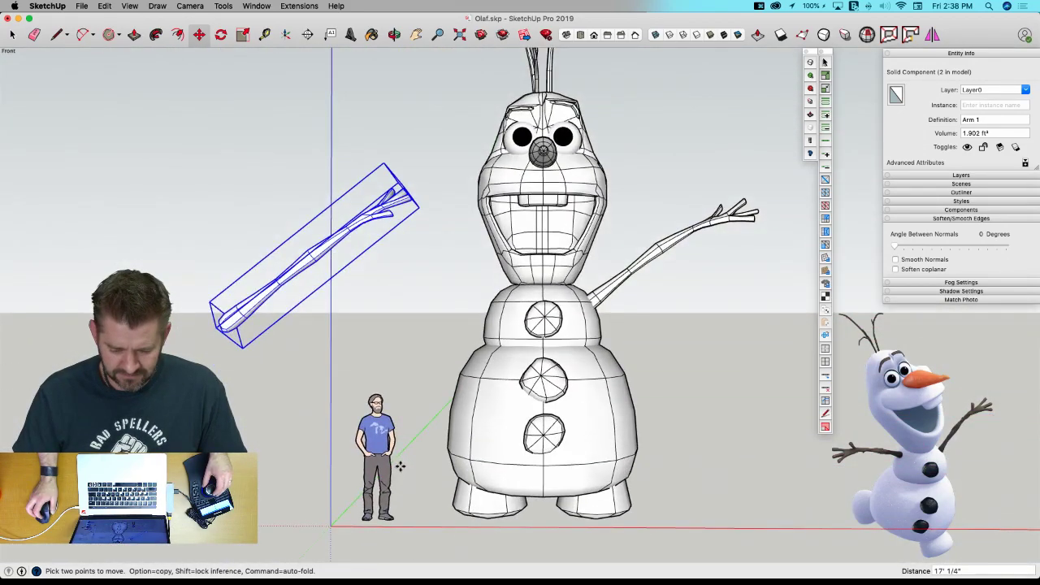
{"action": "key", "text": "super+z"}
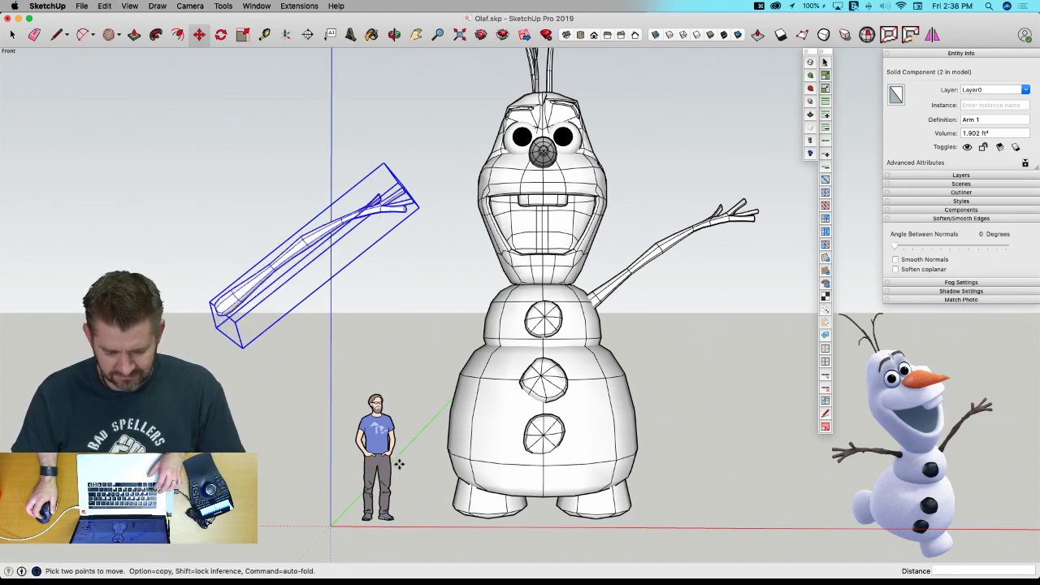
Make the copied arm unique and rename its definition as Arm 2.
{"action": "right_click", "coordinate": [318, 241]}
{"action": "left_click", "coordinate": [379, 267]}
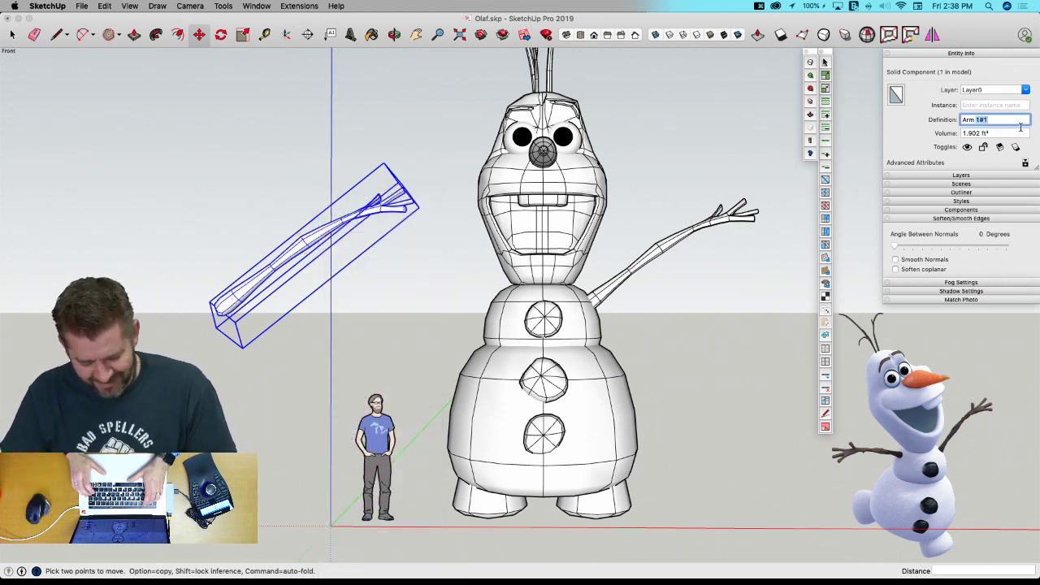
{"action": "type", "text": "2"}
{"action": "key", "text": "Return"}
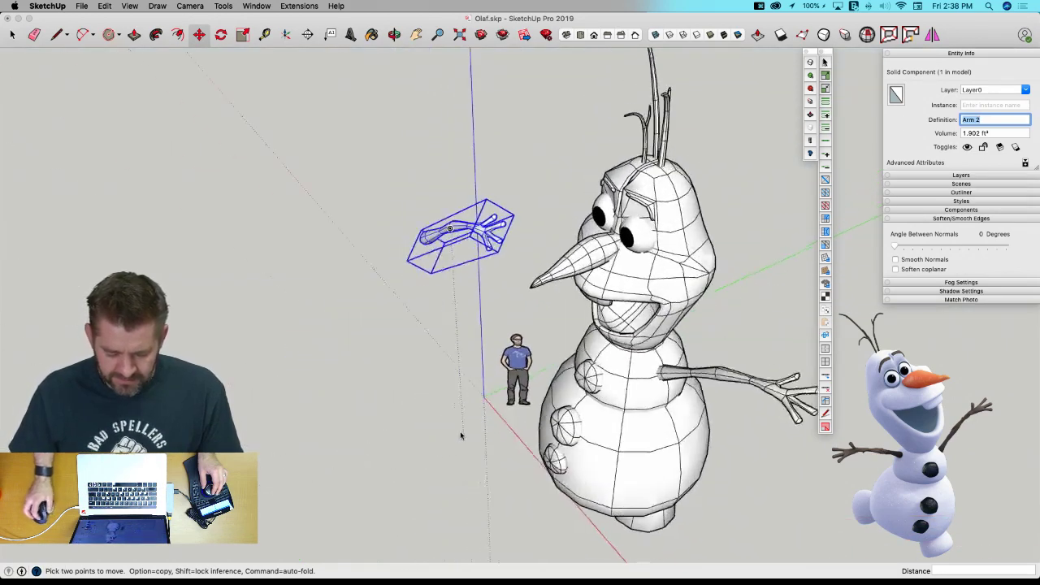
Draw a small upright square face, about 2' 7 5/16" per side, below the copied arm as a mirror plane.
{"action": "middle_click_drag", "start_coordinate": [460, 434], "coordinate": [525, 403]}
{"action": "type", "text": "ql"}
{"action": "key", "text": "Return"}
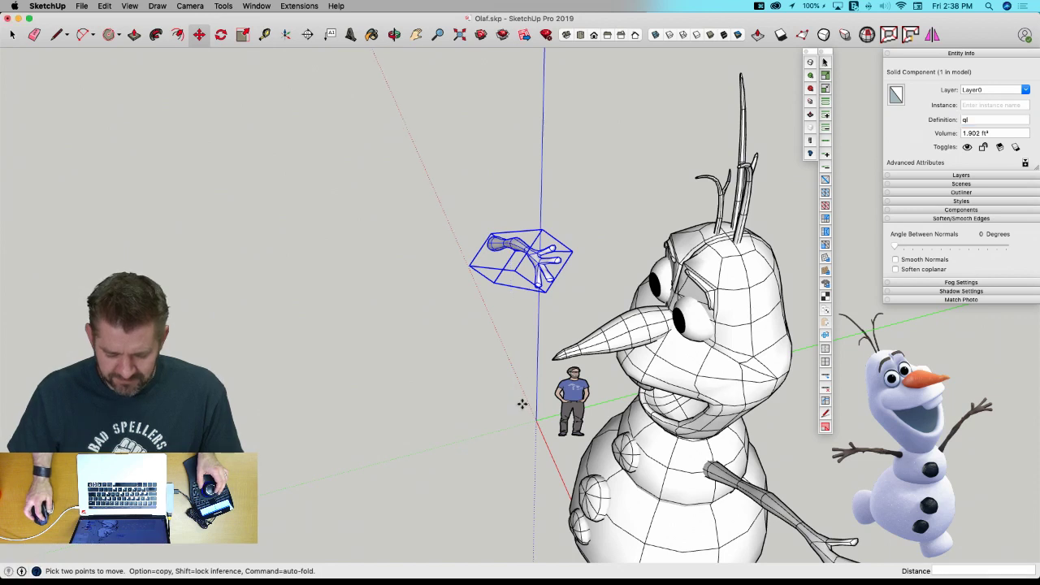
{"action": "key", "text": "l"}
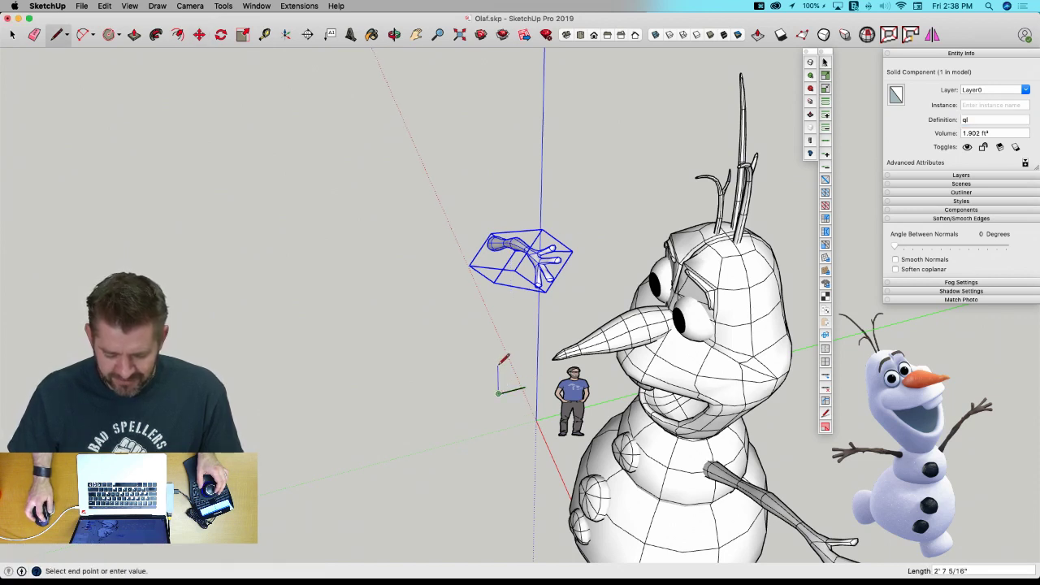
{"action": "left_click", "coordinate": [526, 387]}
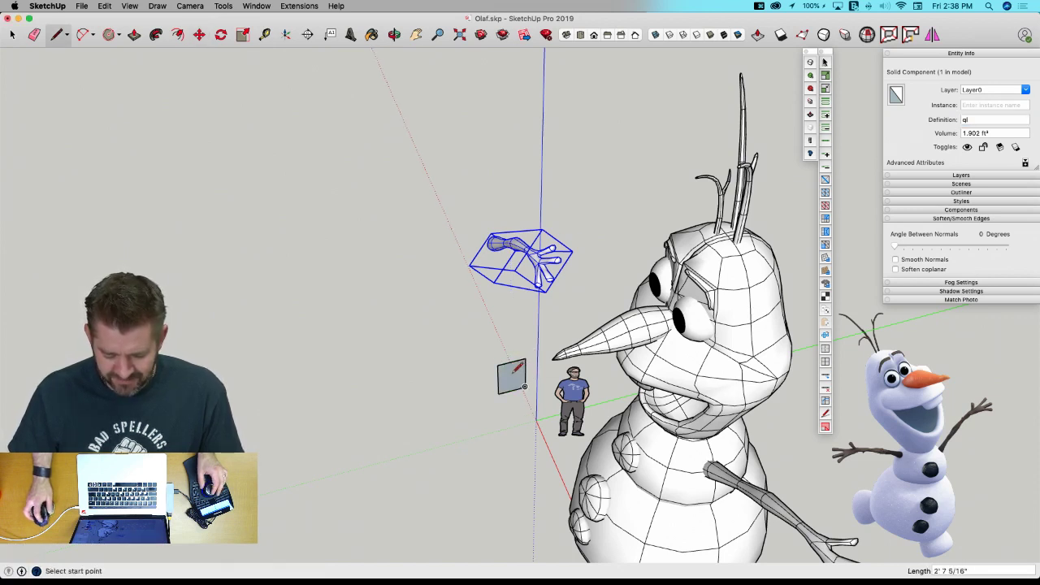
{"action": "key", "text": "space"}
Mirror the copied arm about the small upright face and erase that face.
{"action": "left_click", "coordinate": [931, 41]}
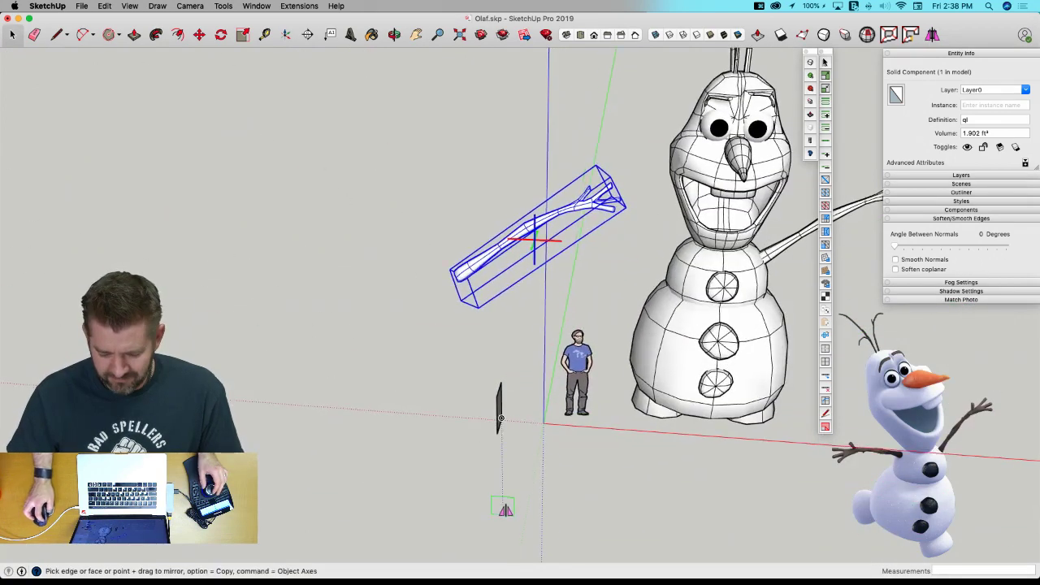
{"action": "left_click", "coordinate": [493, 422]}
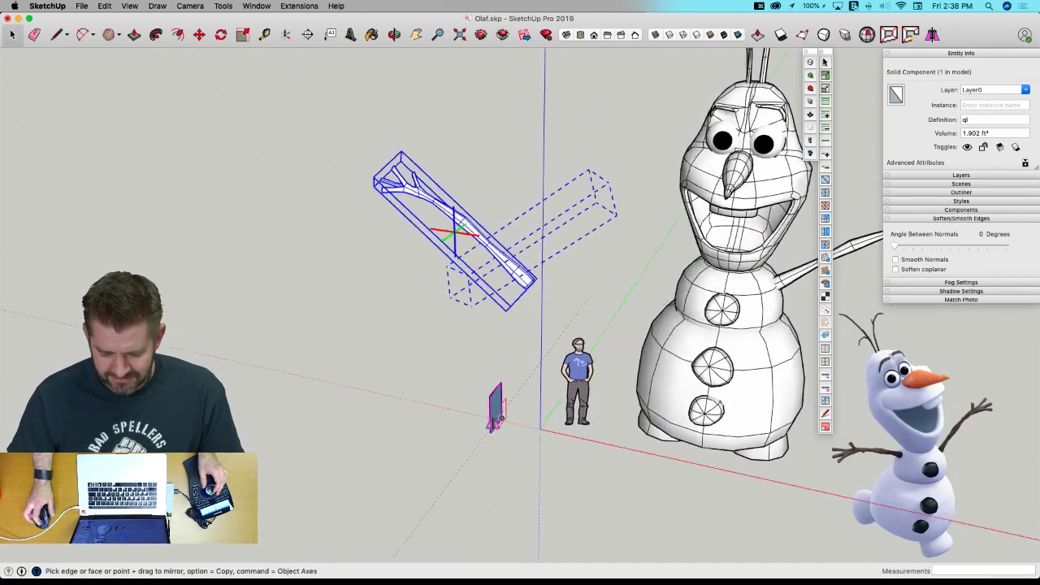
{"action": "key", "text": "space"}
{"action": "key", "text": "e"}
{"action": "left_click_drag", "start_coordinate": [489, 386], "coordinate": [490, 422]}
Move the mirrored arm about 5' 2 3/4" and a further 9' 1 13/16" onto the free side of the upper body ball.
{"action": "key", "text": "m"}
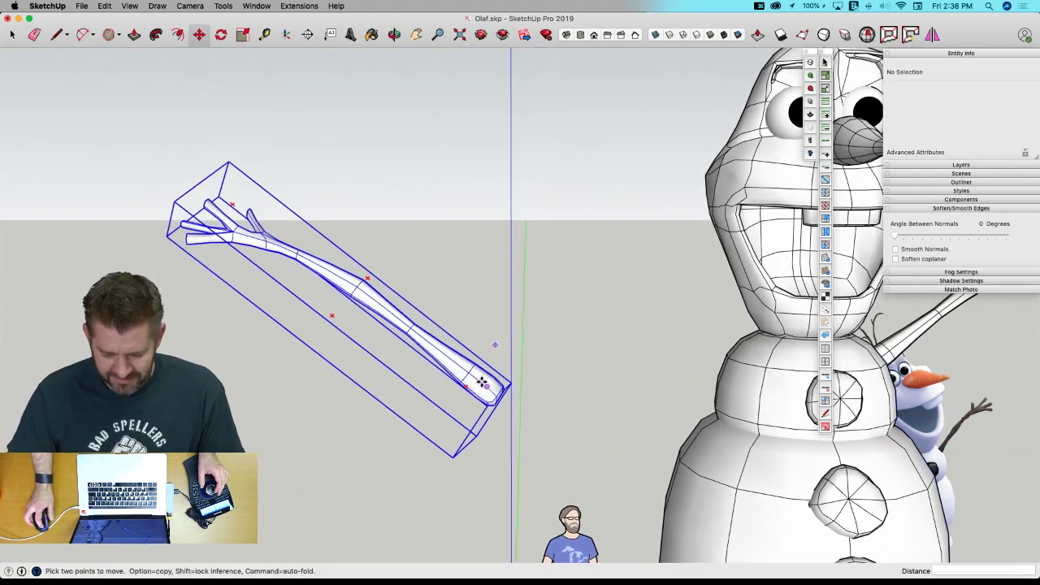
{"action": "key", "text": "space"}
{"action": "left_click", "coordinate": [481, 382]}
{"action": "key", "text": "m"}
{"action": "left_click", "coordinate": [479, 383]}
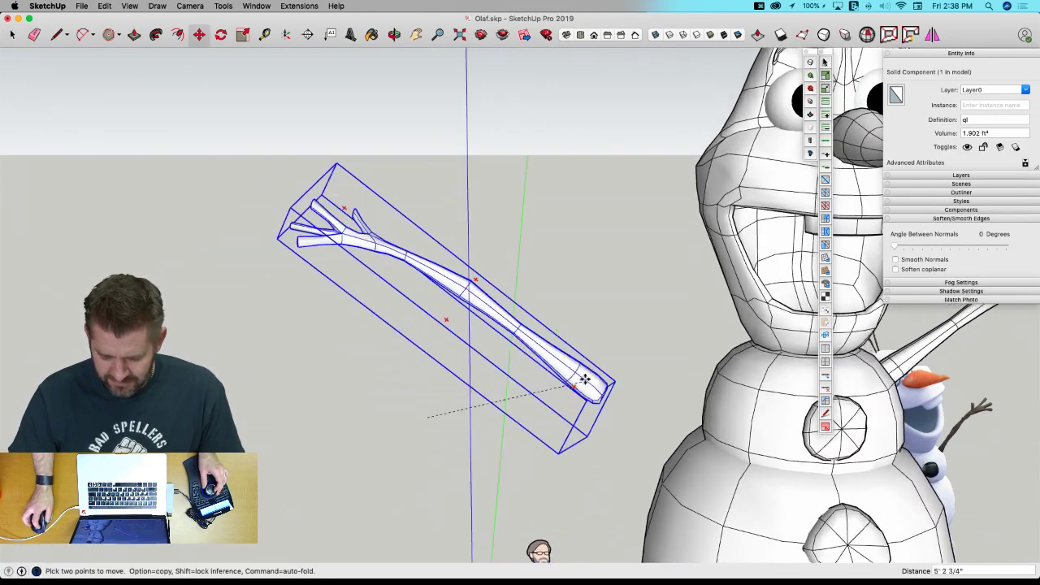
{"action": "left_click", "coordinate": [668, 434]}
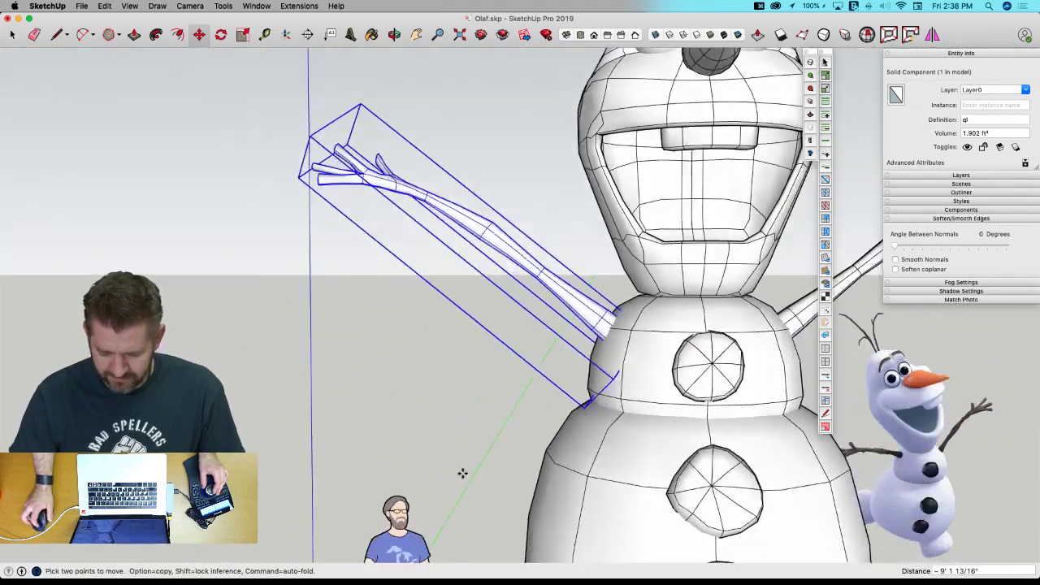
{"action": "scroll", "coordinate": [463, 473], "scroll_direction": "down", "scroll_amount": 8}
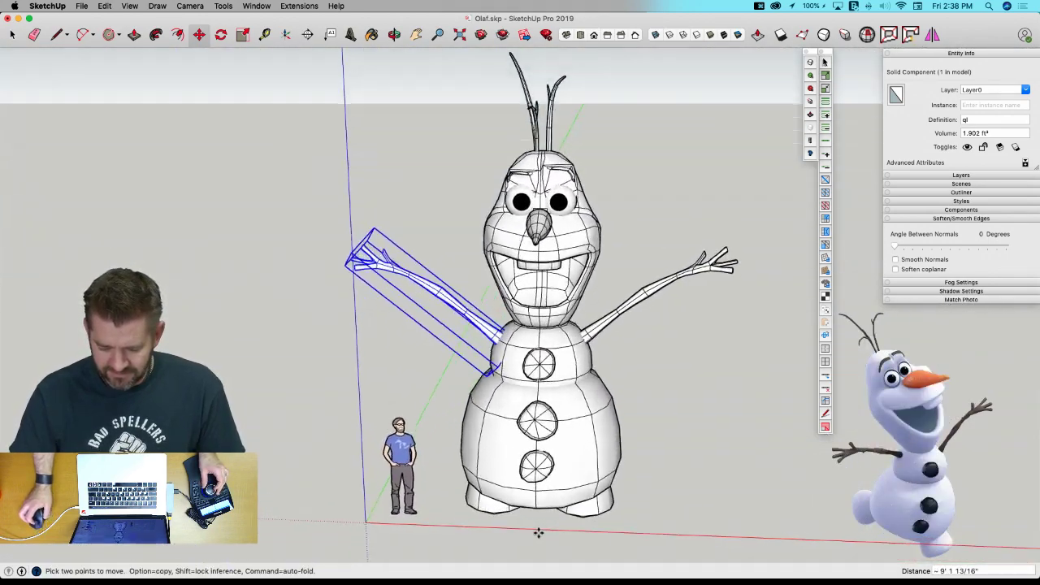
{"action": "key", "text": "space"}
Rotate the mirrored arm about 10.4 degrees around its shoulder end so it slants lower.
{"action": "scroll", "coordinate": [429, 457], "scroll_direction": "up", "scroll_amount": 6}
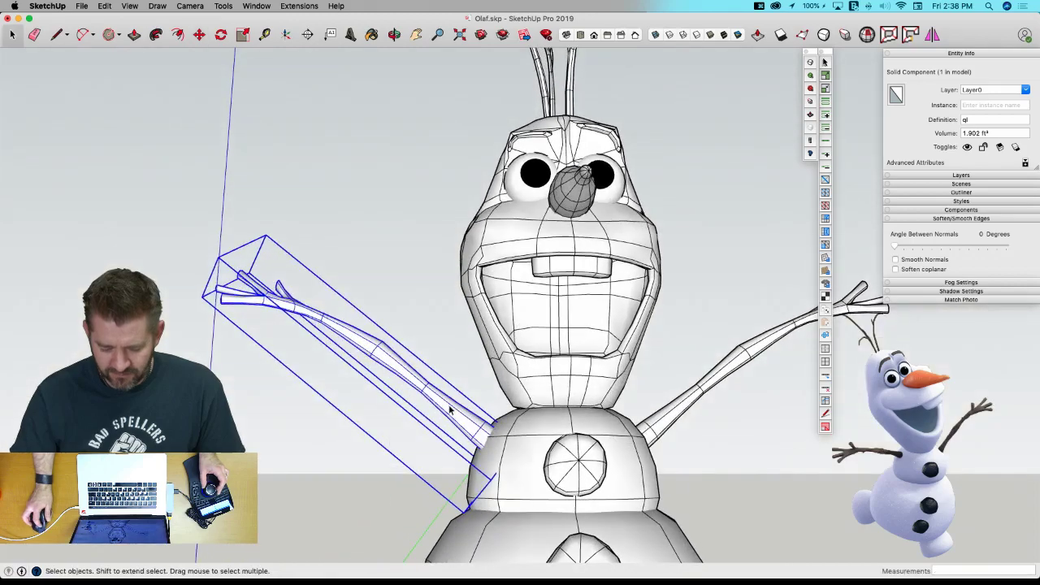
{"action": "scroll", "coordinate": [453, 415], "scroll_direction": "up", "scroll_amount": 8}
{"action": "key", "text": "q"}
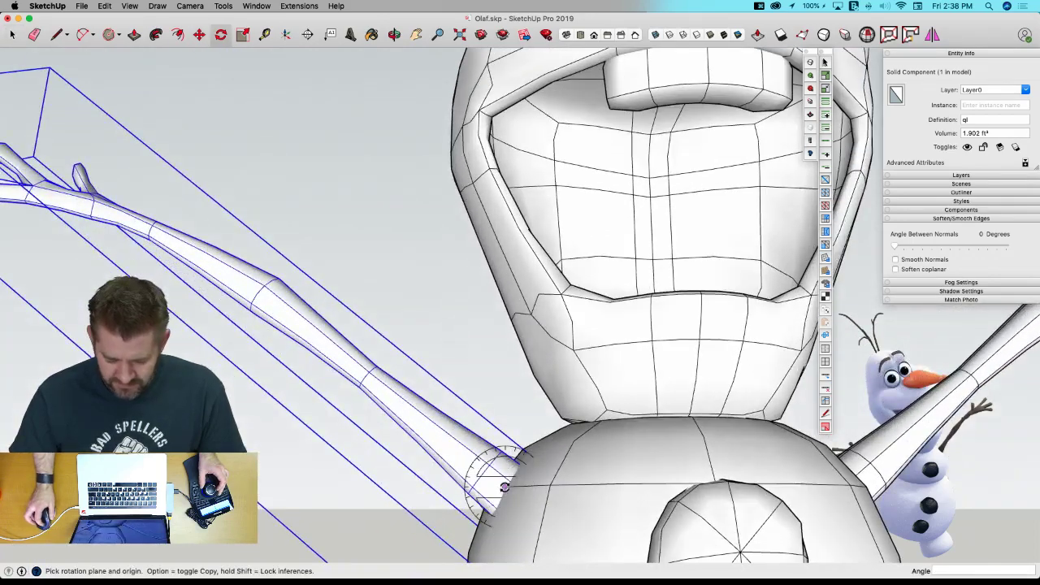
{"action": "left_click", "coordinate": [504, 486]}
{"action": "left_click", "coordinate": [453, 444]}
{"action": "left_click", "coordinate": [446, 454]}
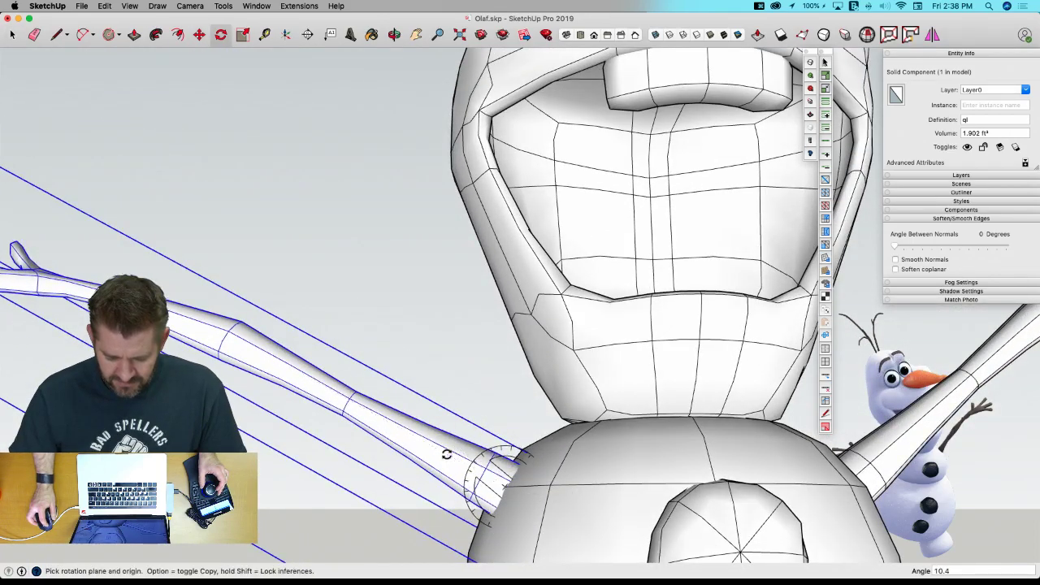
{"action": "key", "text": "space"}
Turn off subdivision inside the mirrored arm and rotate its forearm and hand vertices about 27 degrees to bend the arm upward.
{"action": "scroll", "coordinate": [446, 454], "scroll_direction": "down", "scroll_amount": 6}
{"action": "double_click", "coordinate": [453, 420]}
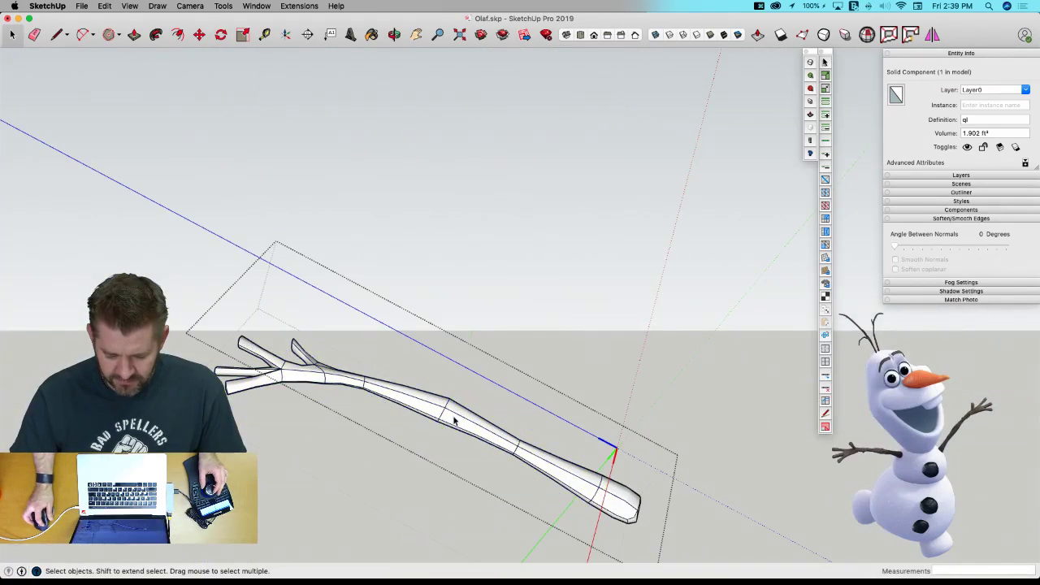
{"action": "key", "text": "u"}
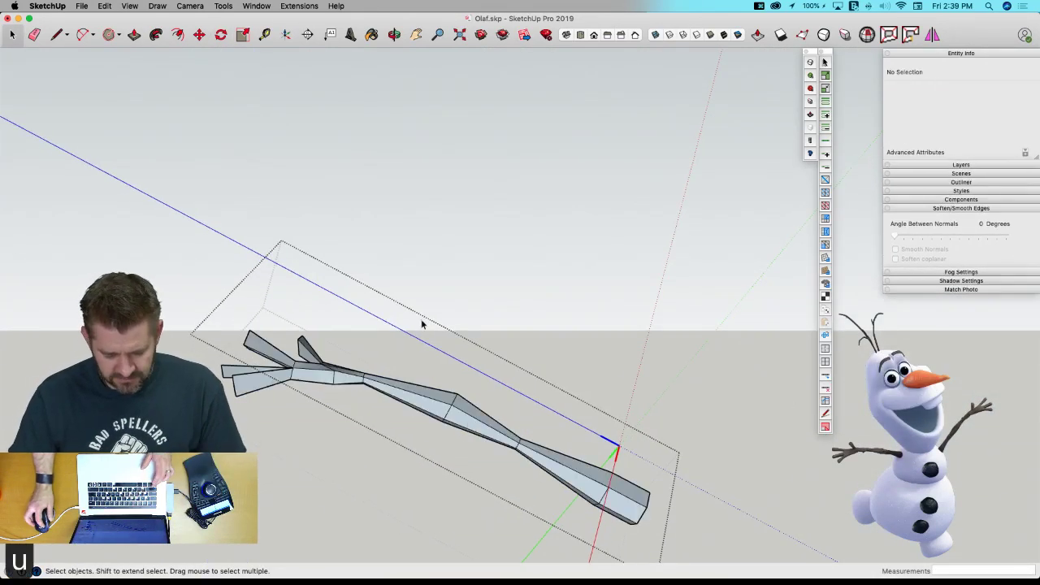
{"action": "left_click_drag", "start_coordinate": [169, 465], "coordinate": [171, 466]}
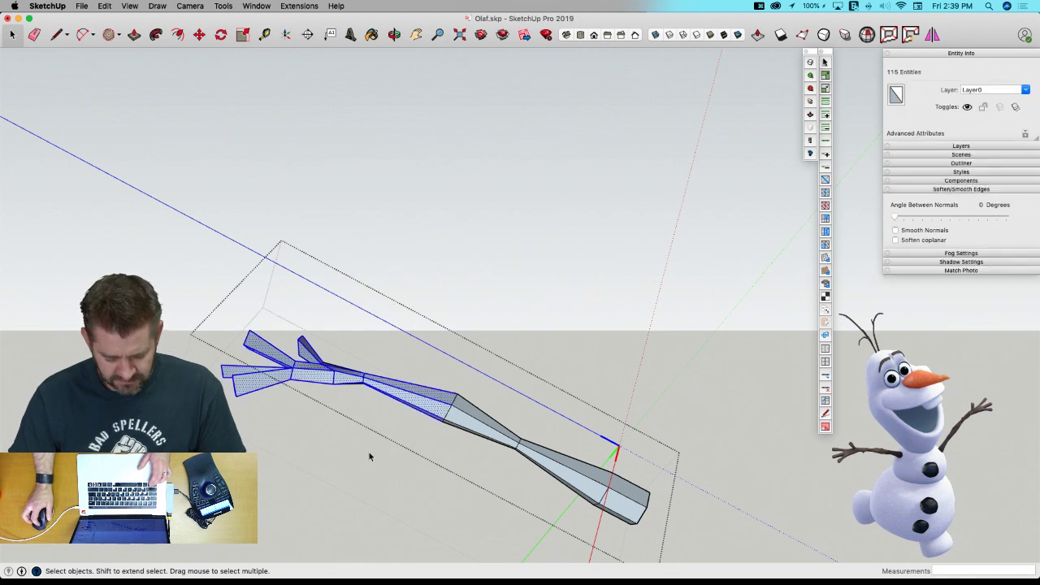
{"action": "key", "text": "v"}
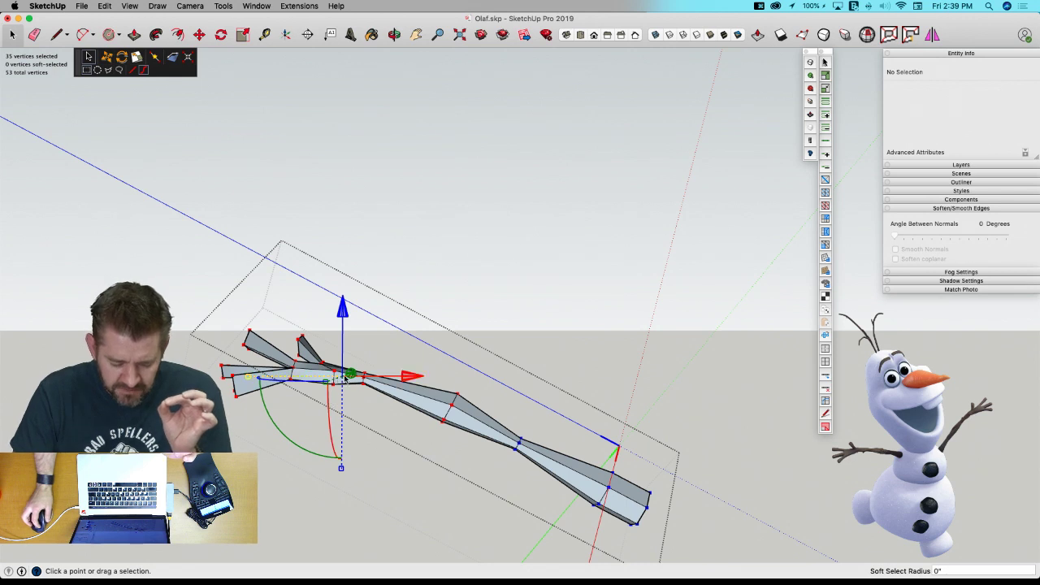
{"action": "left_click", "coordinate": [317, 459]}
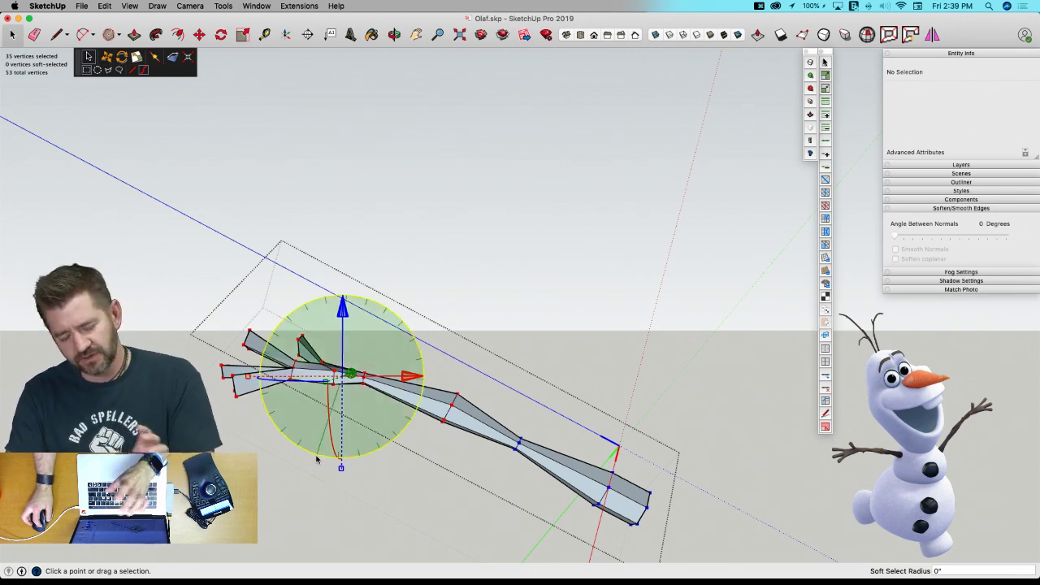
{"action": "left_click_drag", "start_coordinate": [317, 460], "coordinate": [269, 453]}
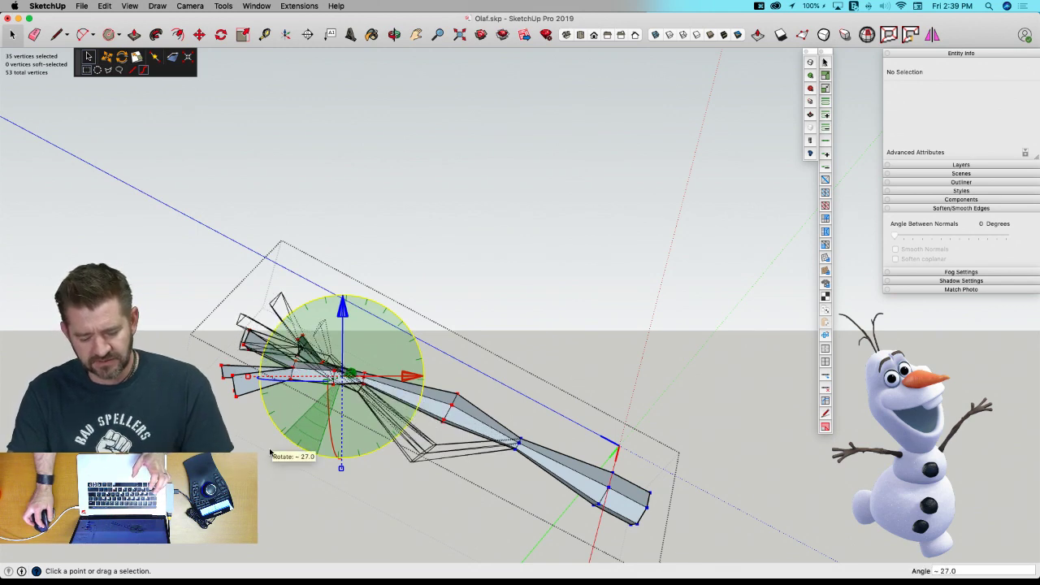
{"action": "left_click", "coordinate": [273, 454]}
Move the rotated forearm and hand vertices up about 1' 1 5/8" and slightly toward the shoulder.
{"action": "left_click", "coordinate": [342, 307]}
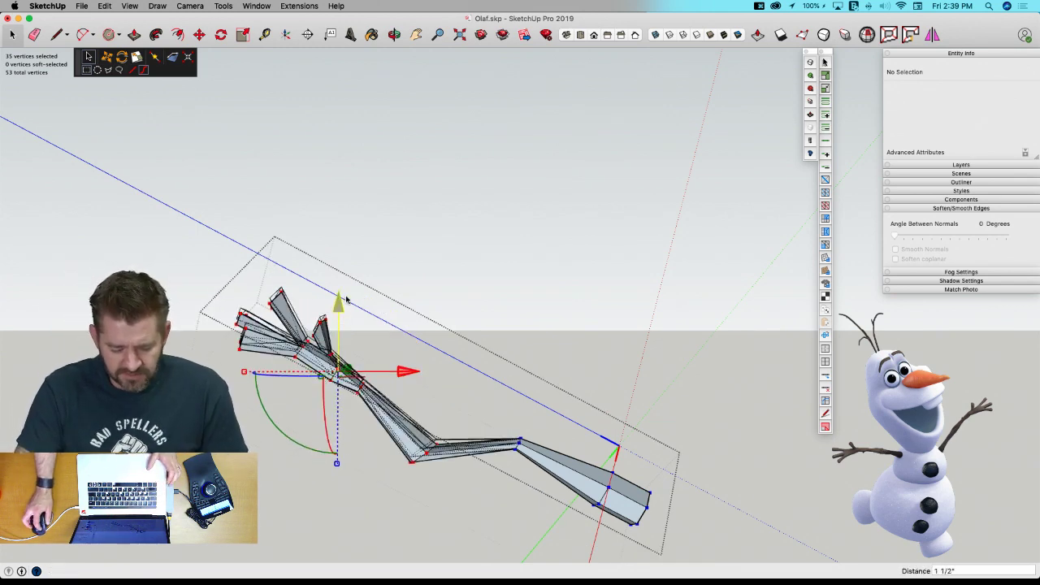
{"action": "left_click_drag", "start_coordinate": [359, 261], "coordinate": [358, 262]}
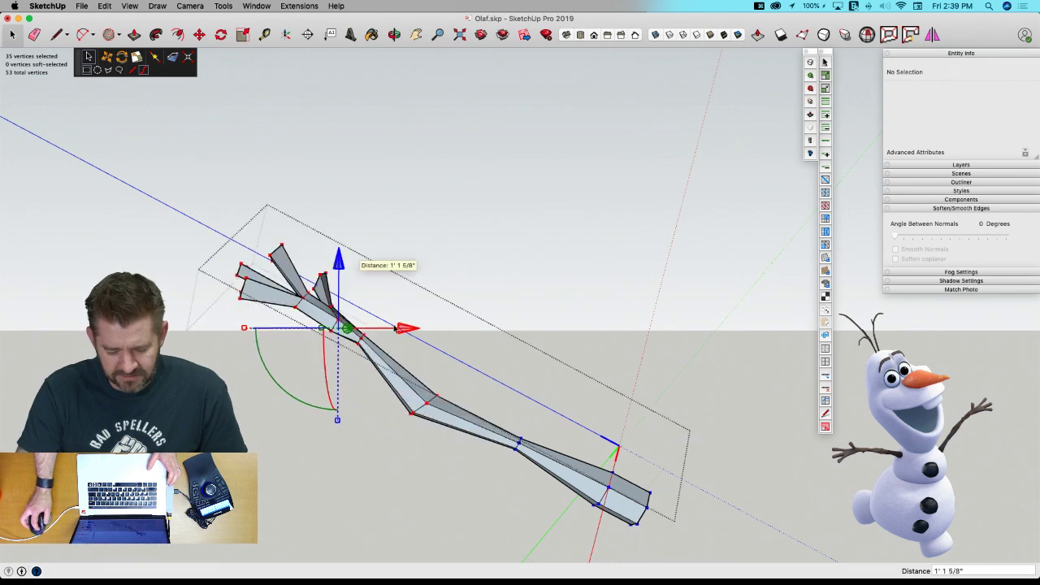
{"action": "left_click_drag", "start_coordinate": [407, 329], "coordinate": [424, 325]}
{"action": "left_click", "coordinate": [354, 263]}
{"action": "left_click", "coordinate": [405, 329]}
{"action": "key", "text": "space"}
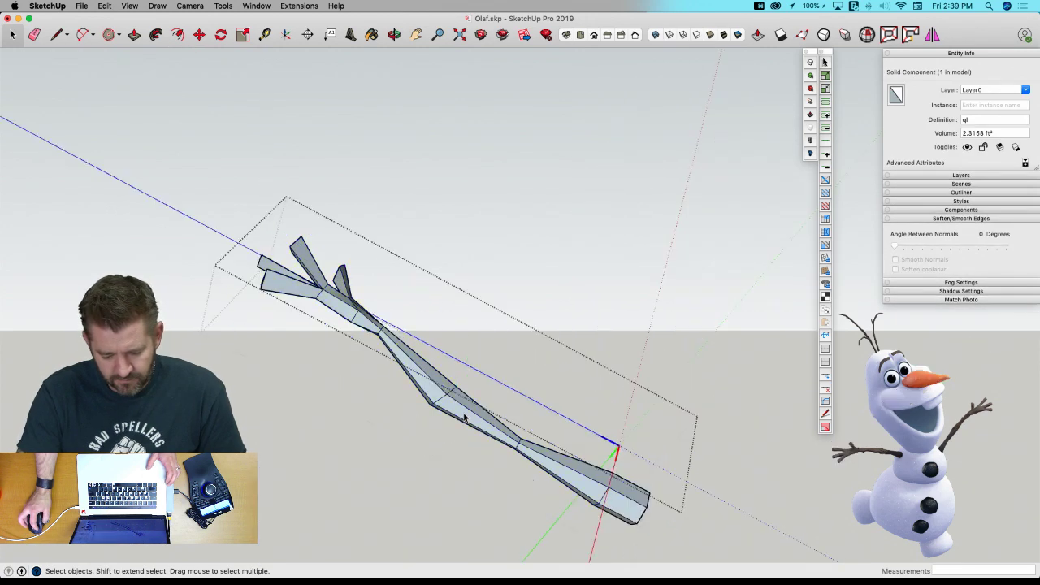
Reverse all faces of the mirrored arm's mesh, close the component and turn its subdivision back on.
{"action": "triple_click", "coordinate": [465, 416]}
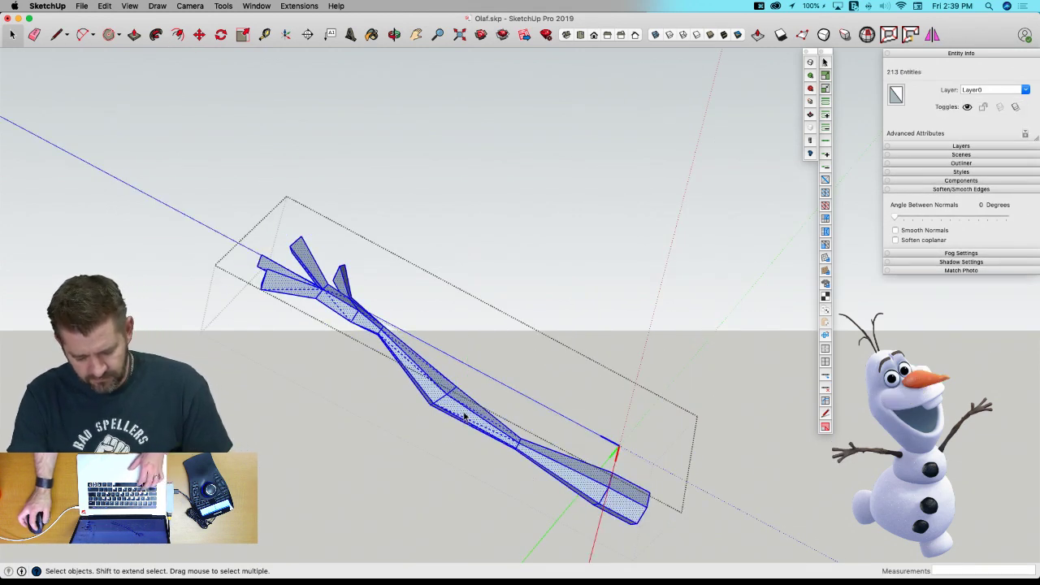
{"action": "right_click", "coordinate": [465, 416]}
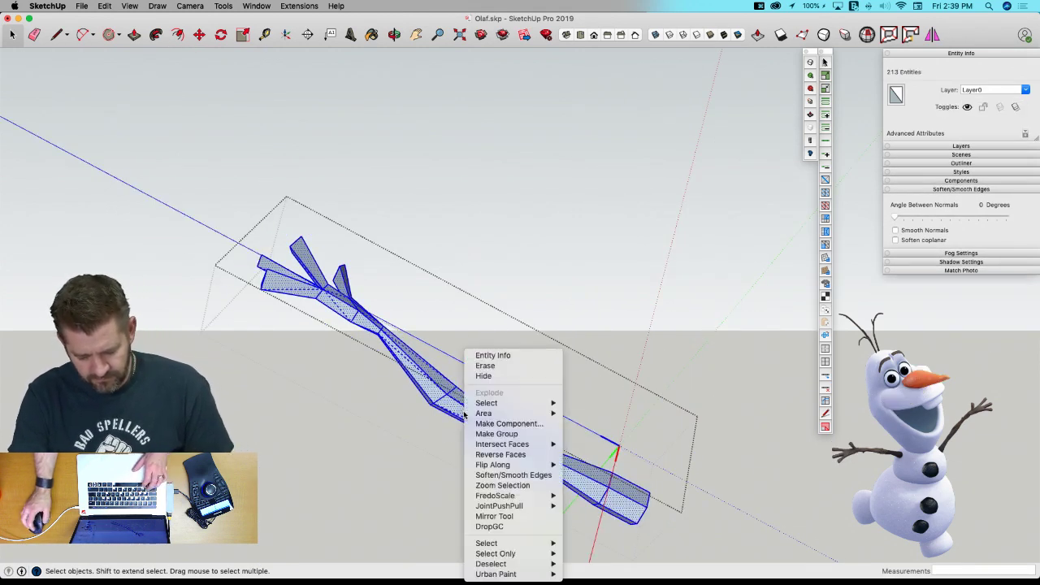
{"action": "left_click", "coordinate": [518, 457]}
{"action": "left_click", "coordinate": [324, 422]}
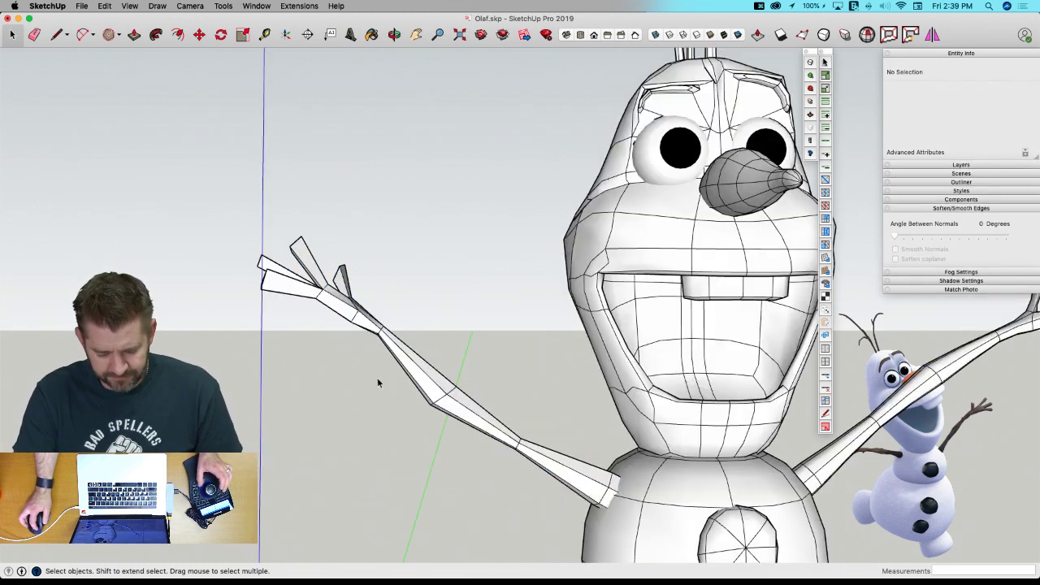
{"action": "left_click", "coordinate": [440, 387]}
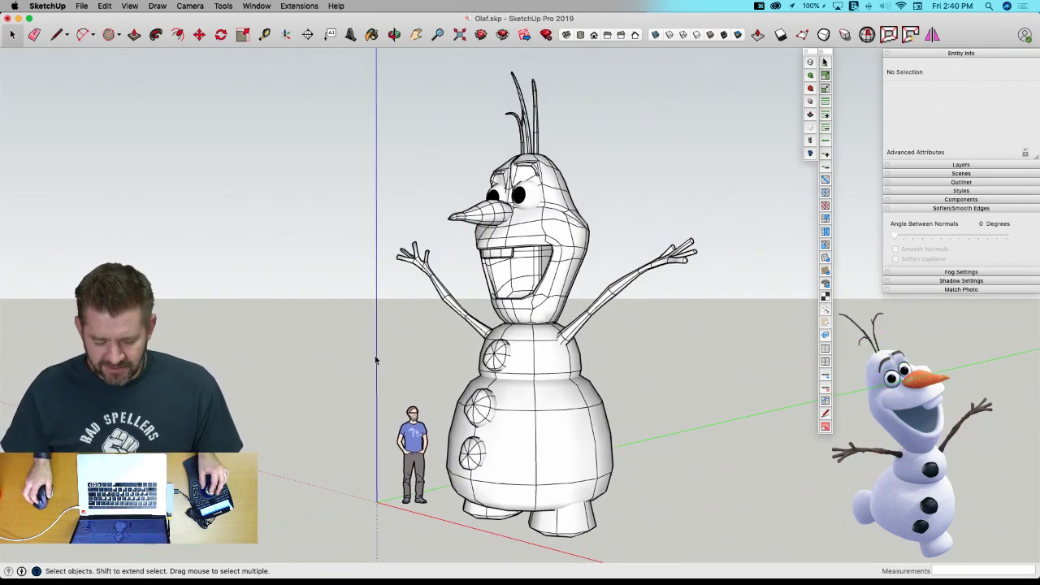
Save the snowman model.
{"action": "key", "text": "super+s"}
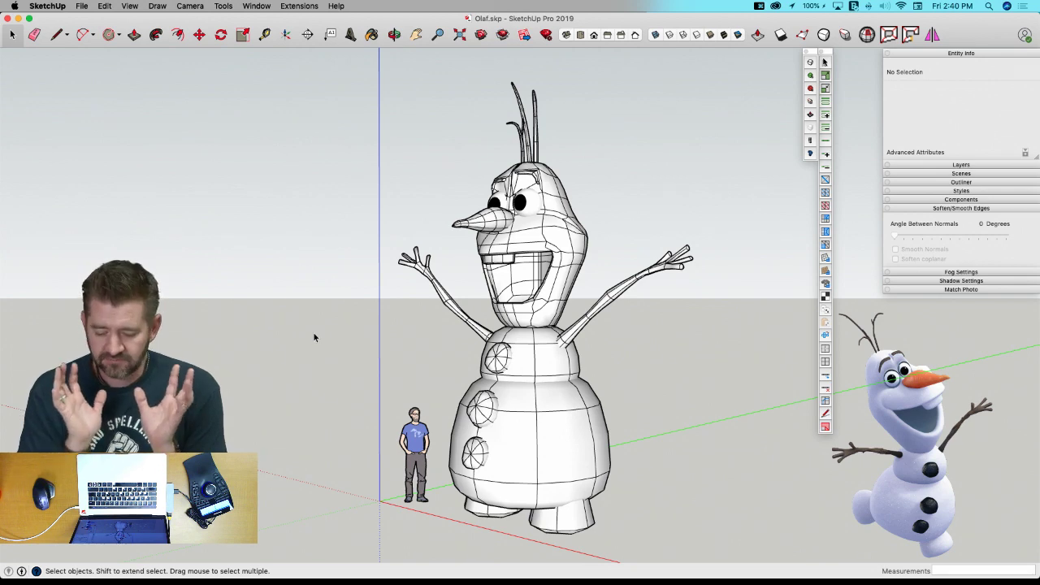
{"action": "key", "text": "super+3"}
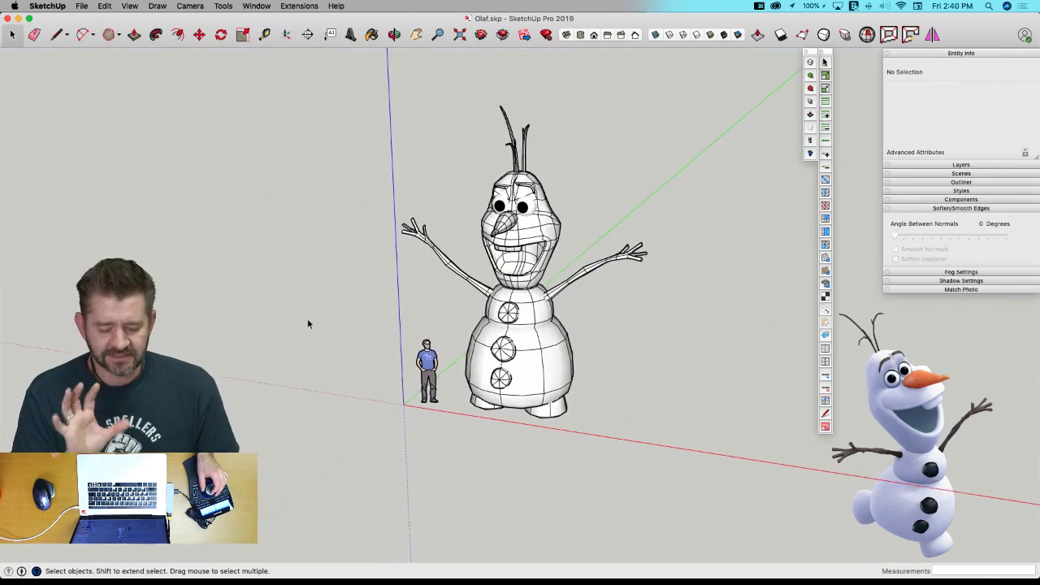
{"action": "middle_click_drag", "start_coordinate": [308, 324], "coordinate": [307, 323]}
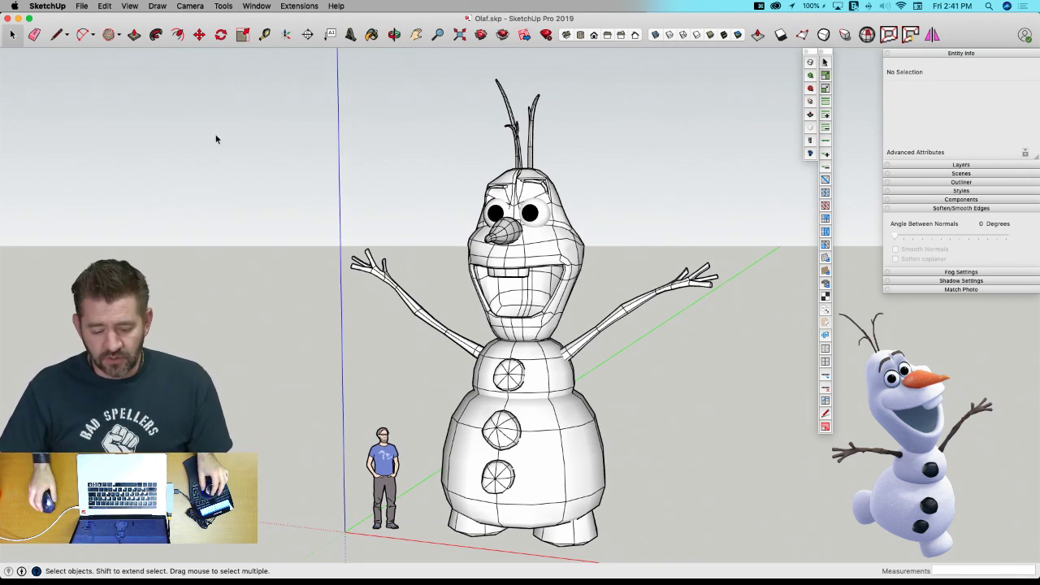
Explode the snowman's head group into its separate components.
{"action": "middle_click_drag", "start_coordinate": [513, 185], "coordinate": [487, 143]}
{"action": "left_click", "coordinate": [467, 146]}
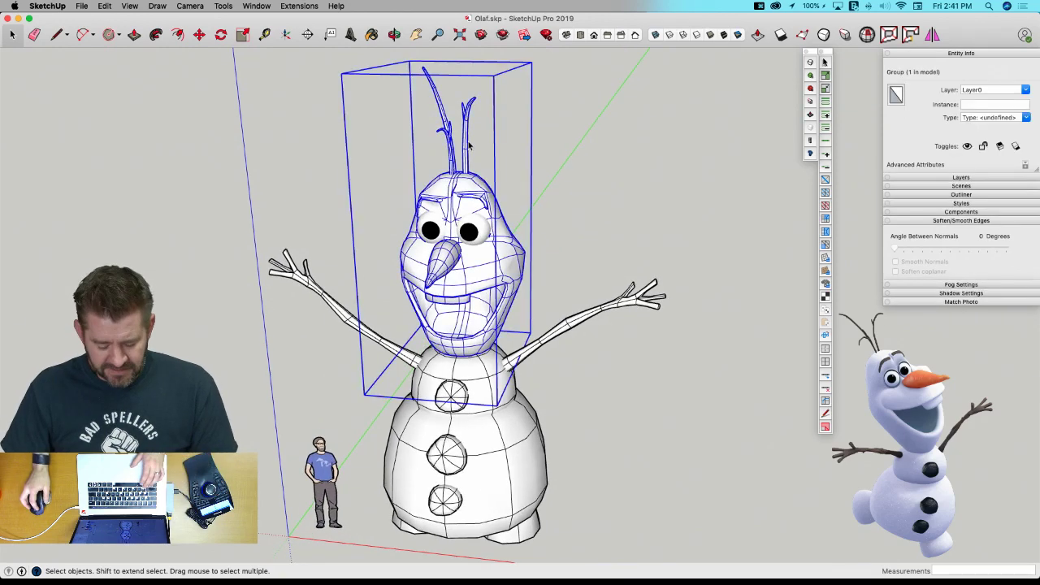
{"action": "double_click", "coordinate": [467, 146]}
{"action": "left_click", "coordinate": [467, 146]}
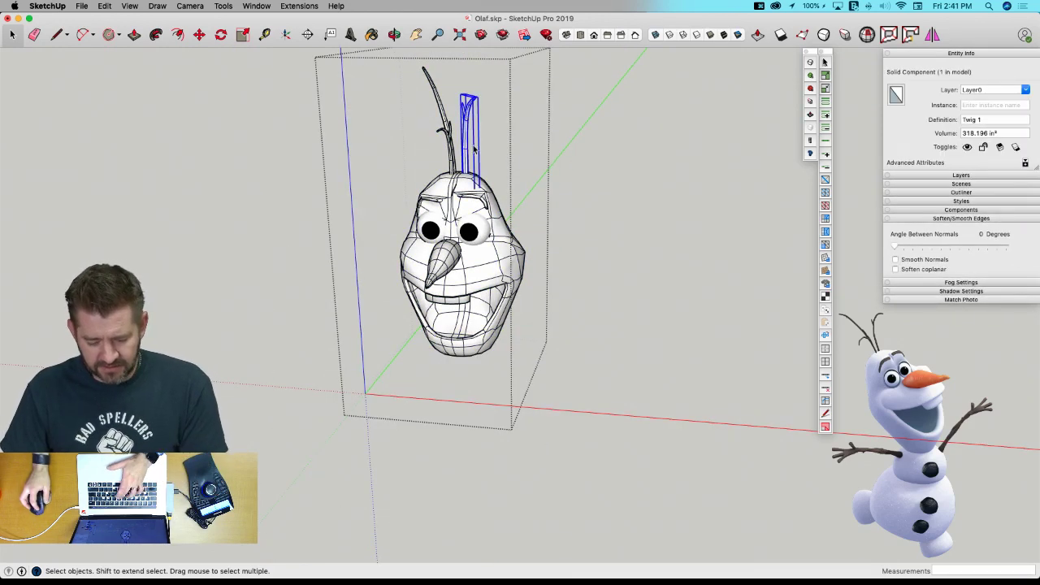
{"action": "key", "text": "Escape"}
{"action": "right_click", "coordinate": [453, 246]}
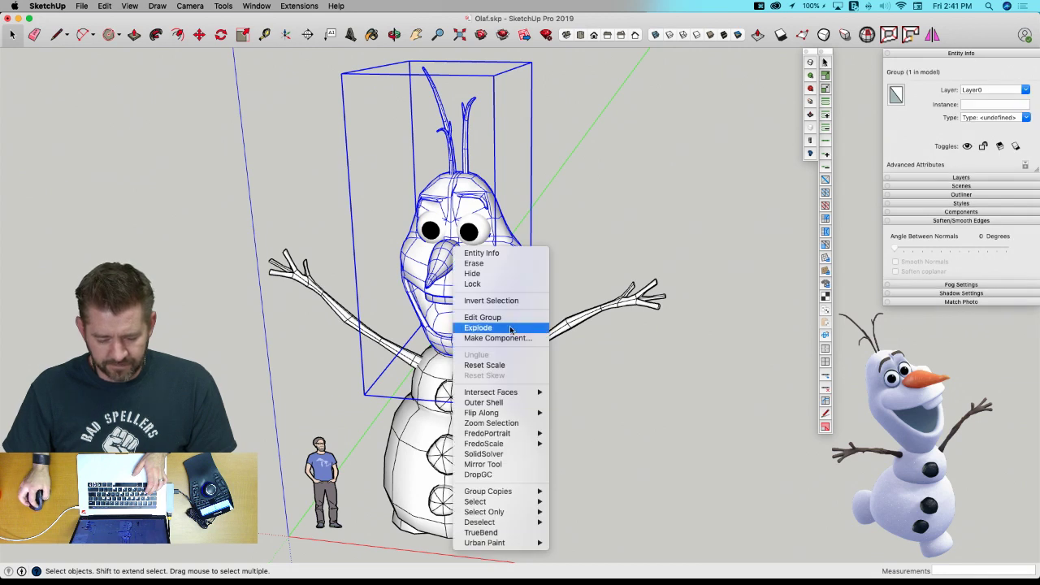
{"action": "left_click", "coordinate": [511, 328]}
Turn off subdivision on the three hair twigs on top of the head.
{"action": "left_click", "coordinate": [467, 147]}
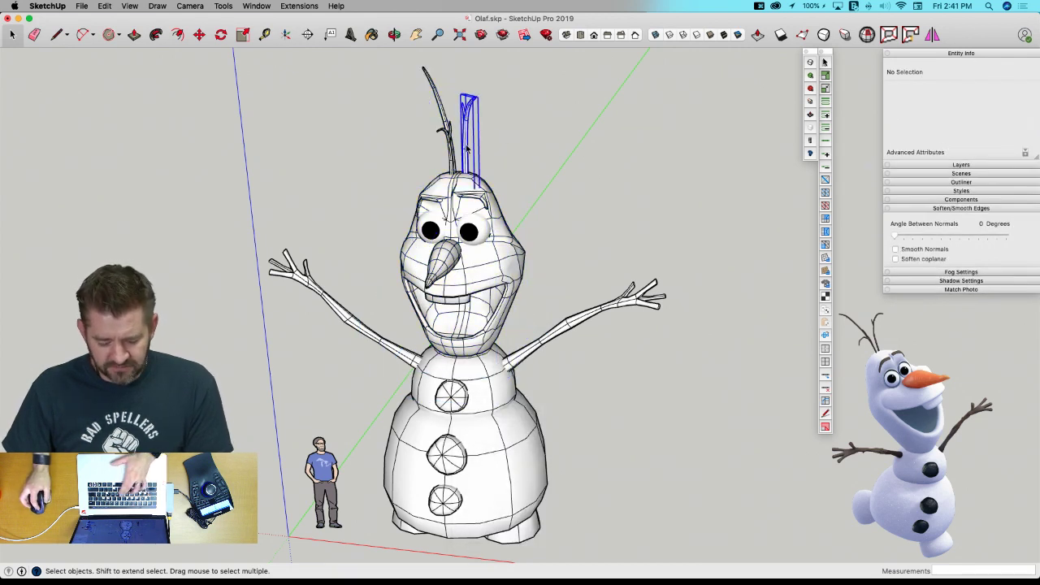
{"action": "key", "text": "u"}
{"action": "left_click", "coordinate": [450, 150]}
{"action": "key", "text": "u"}
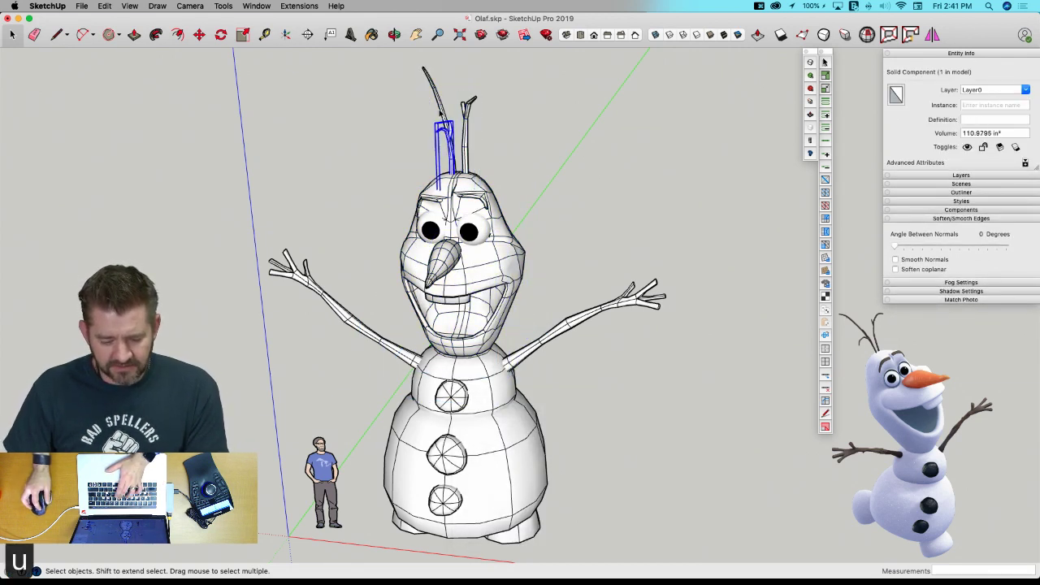
{"action": "left_click", "coordinate": [441, 113]}
{"action": "key", "text": "u"}
Turn off subdivision on the head, the nose and the teeth.
{"action": "left_click", "coordinate": [461, 191]}
{"action": "key", "text": "u"}
{"action": "left_click", "coordinate": [452, 267]}
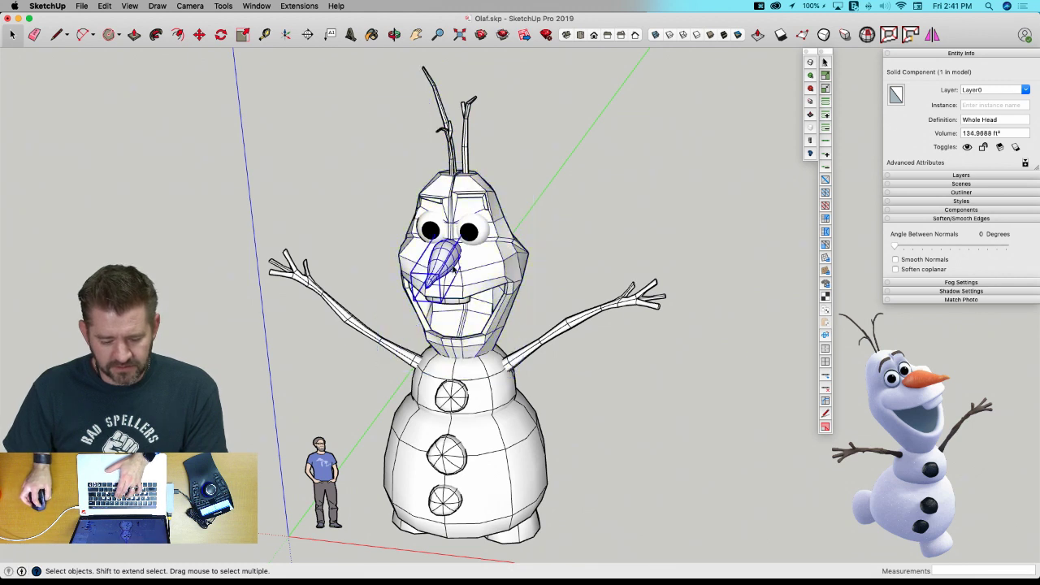
{"action": "key", "text": "u"}
{"action": "left_click", "coordinate": [460, 303]}
{"action": "double_click", "coordinate": [462, 304]}
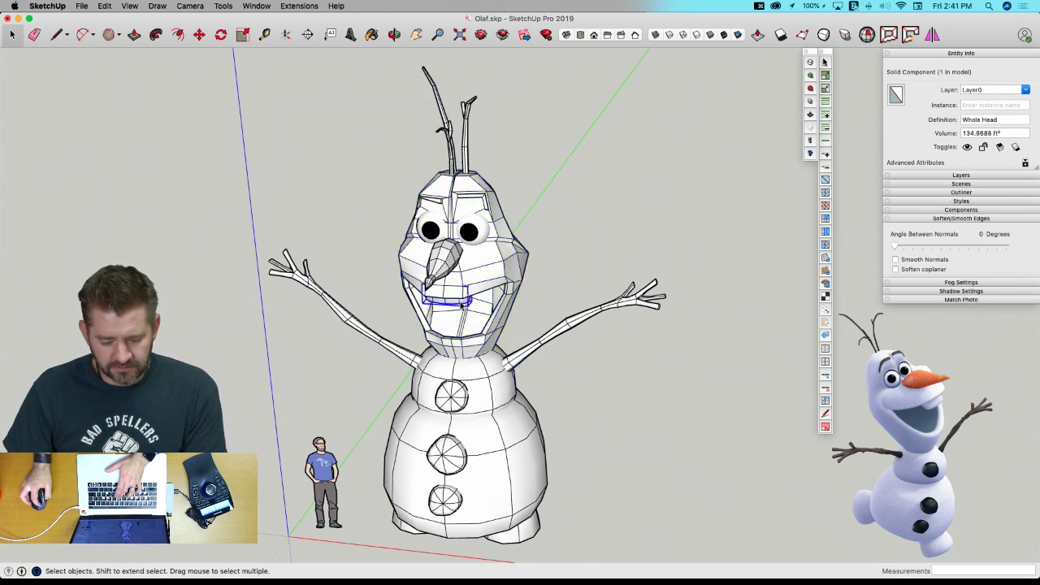
Turn off subdivision on both arms, the upper body ball and its button.
{"action": "left_click", "coordinate": [556, 338]}
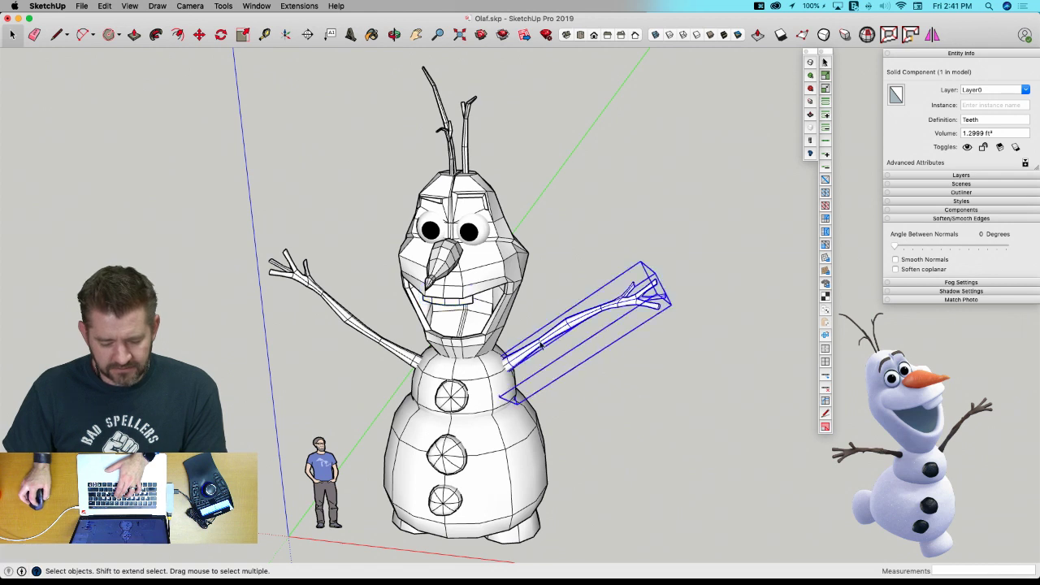
{"action": "left_click", "coordinate": [412, 358]}
{"action": "left_click", "coordinate": [457, 371]}
{"action": "key", "text": "u"}
{"action": "left_click", "coordinate": [456, 397]}
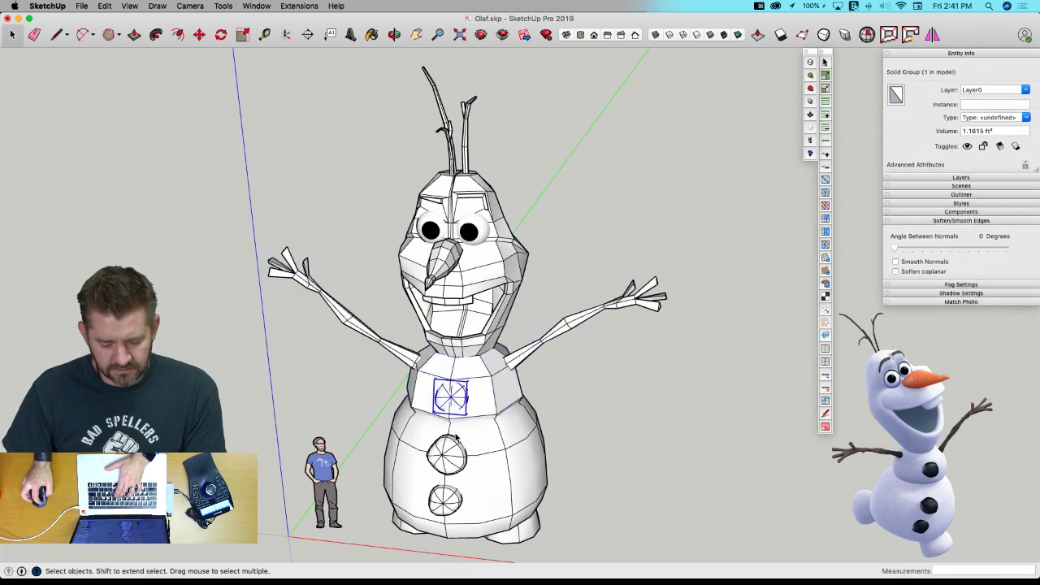
{"action": "key", "text": "u"}
Turn off subdivision on the two lower buttons, the lower body and the legs.
{"action": "left_click", "coordinate": [449, 451]}
{"action": "key", "text": "u"}
{"action": "left_click", "coordinate": [481, 456]}
{"action": "left_click", "coordinate": [456, 482]}
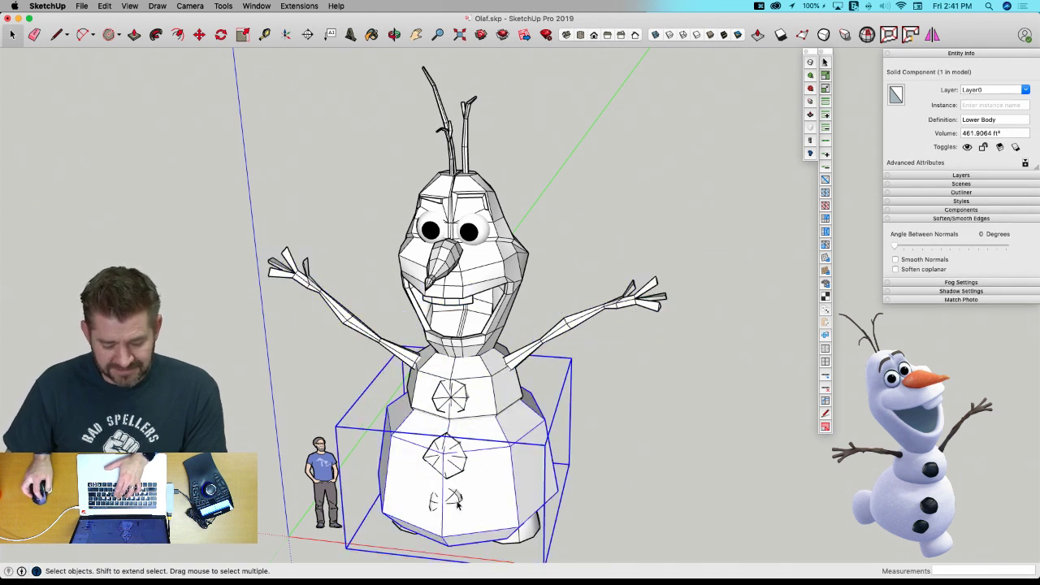
{"action": "left_click", "coordinate": [457, 504]}
{"action": "key", "text": "u"}
{"action": "left_click", "coordinate": [512, 537]}
{"action": "key", "text": "u"}
Erase the scale figure of a man standing beside the snowman.
{"action": "middle_click_drag", "start_coordinate": [454, 486], "coordinate": [454, 414]}
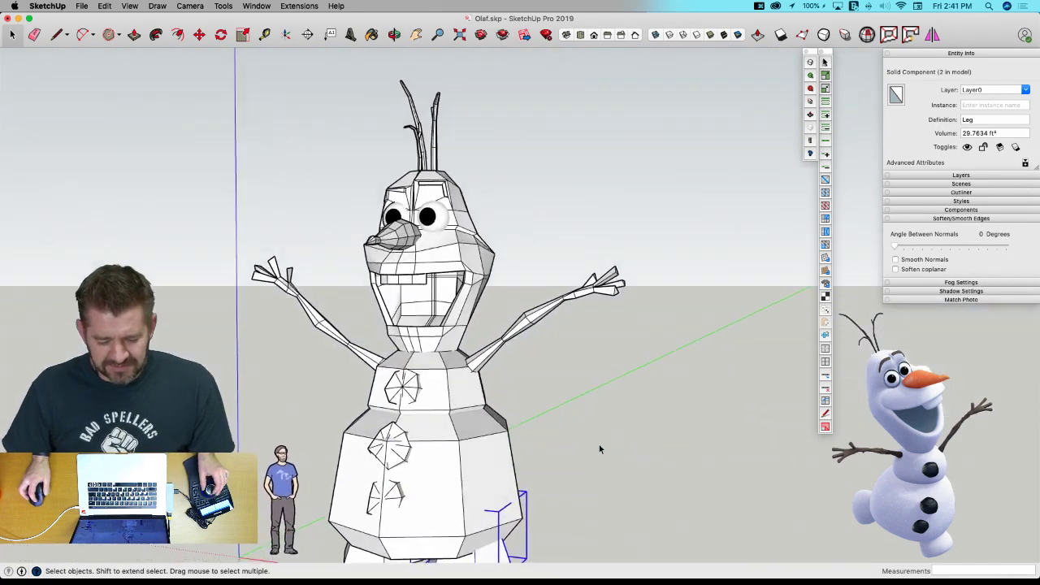
{"action": "key", "text": "e"}
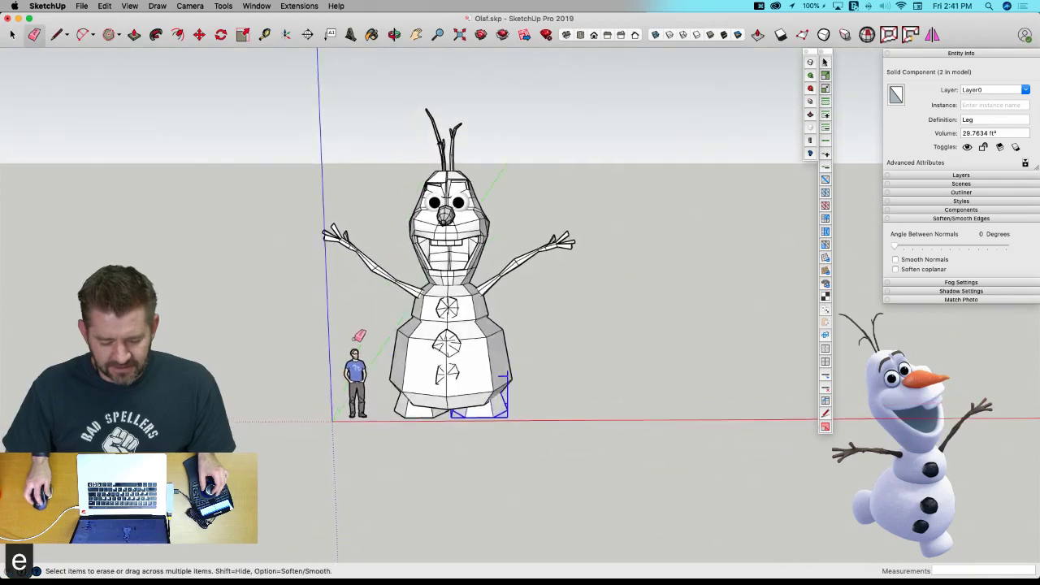
{"action": "left_click", "coordinate": [355, 378]}
Copy the whole unsubdivided snowman about 29' 4 5/16" along the ground, beside the original on the far side of the origin.
{"action": "scroll", "coordinate": [355, 378], "scroll_direction": "down", "scroll_amount": 2}
{"action": "key", "text": "space"}
{"action": "left_click_drag", "start_coordinate": [266, 151], "coordinate": [608, 499]}
{"action": "key", "text": "m"}
{"action": "key", "text": "alt"}
{"action": "left_click", "coordinate": [519, 496]}
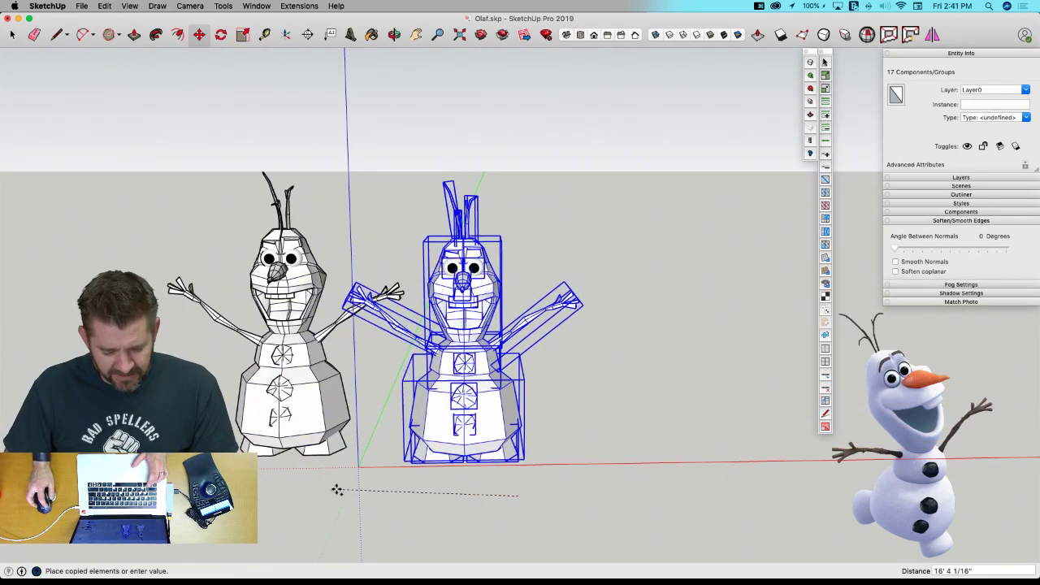
{"action": "left_click", "coordinate": [191, 493]}
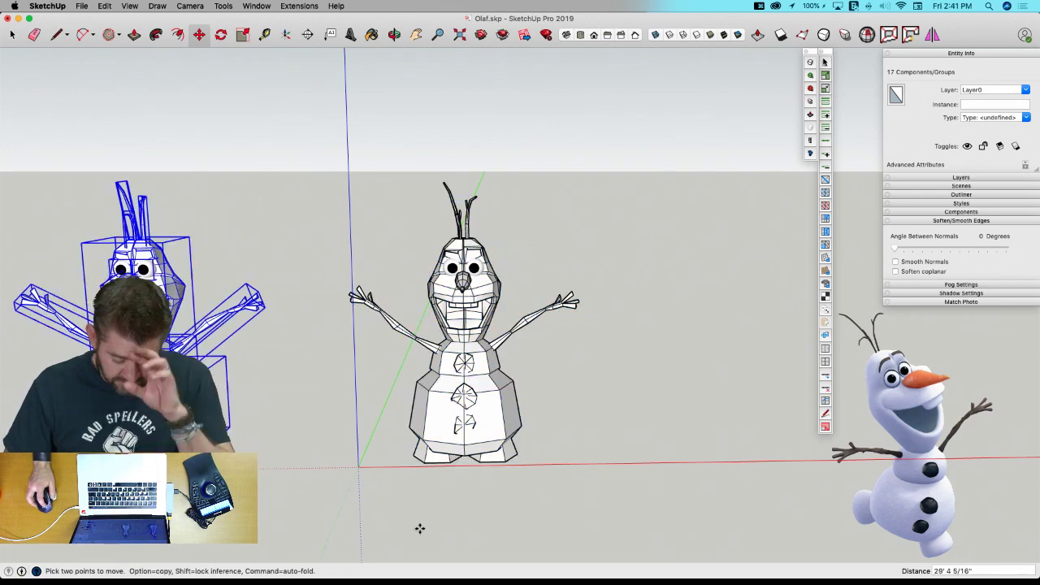
{"action": "key", "text": "space"}
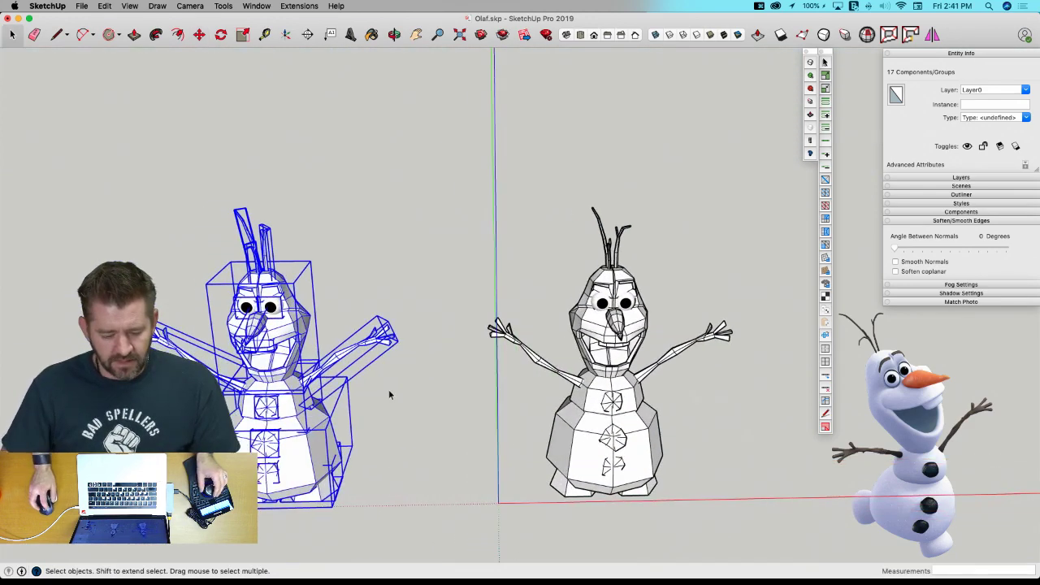
{"action": "left_click", "coordinate": [392, 389]}
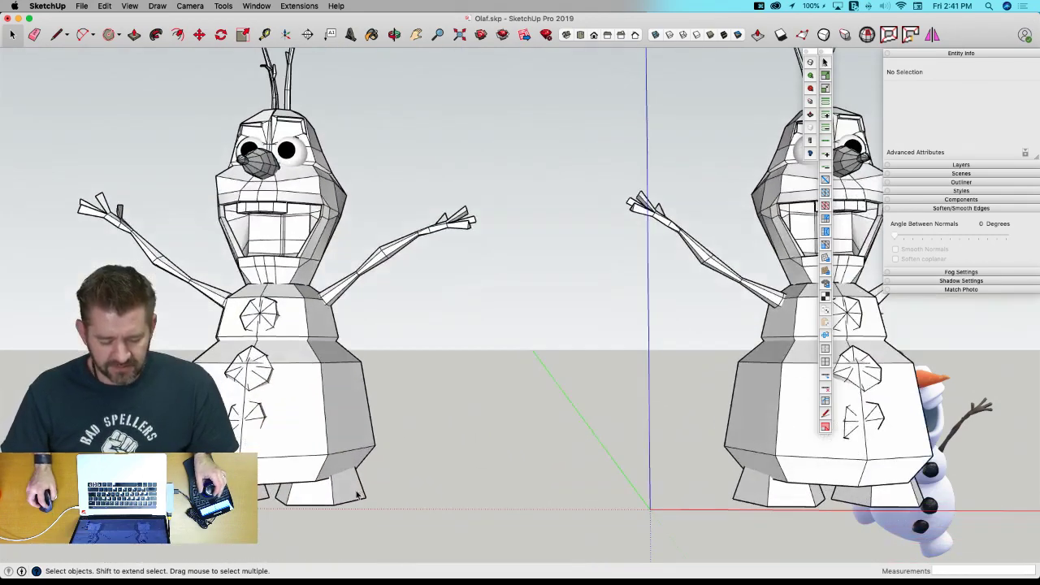
Make both legs of the copied snowman unique from the original's leg component.
{"action": "left_click", "coordinate": [355, 494]}
{"action": "left_click", "coordinate": [207, 491], "text": "shift"}
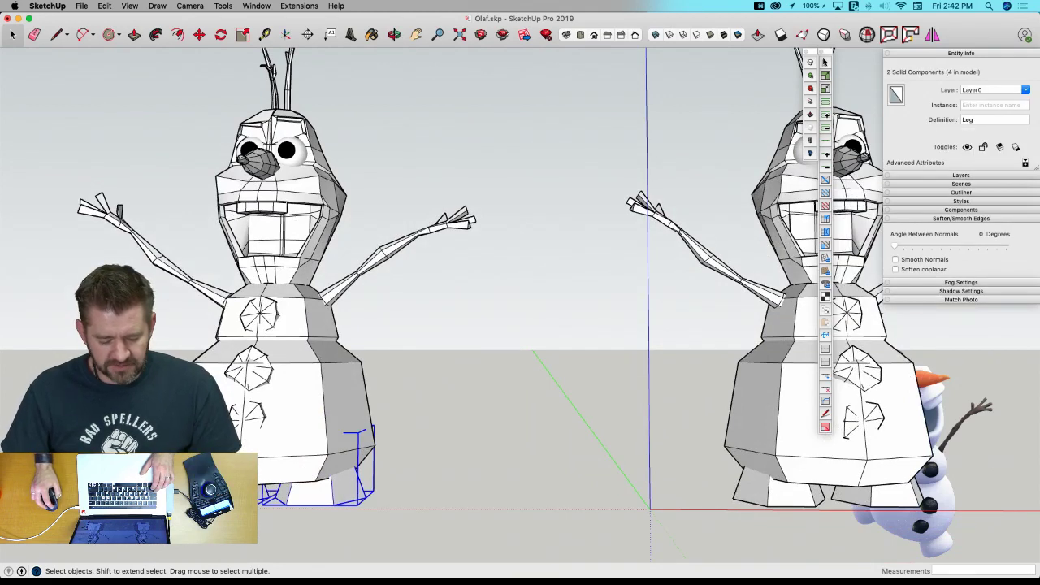
{"action": "right_click", "coordinate": [205, 491]}
{"action": "left_click", "coordinate": [324, 412]}
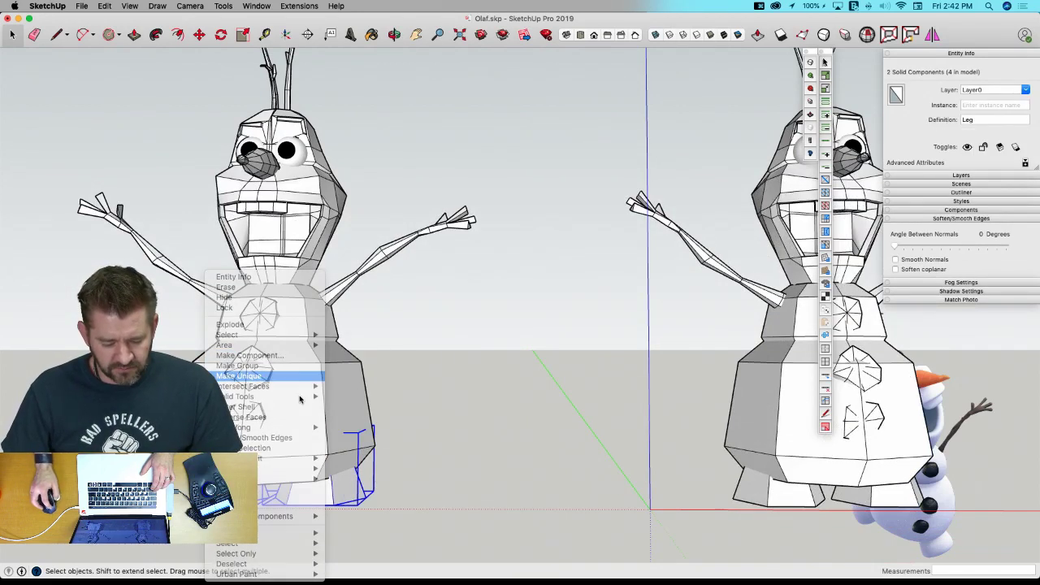
{"action": "left_click", "coordinate": [320, 410]}
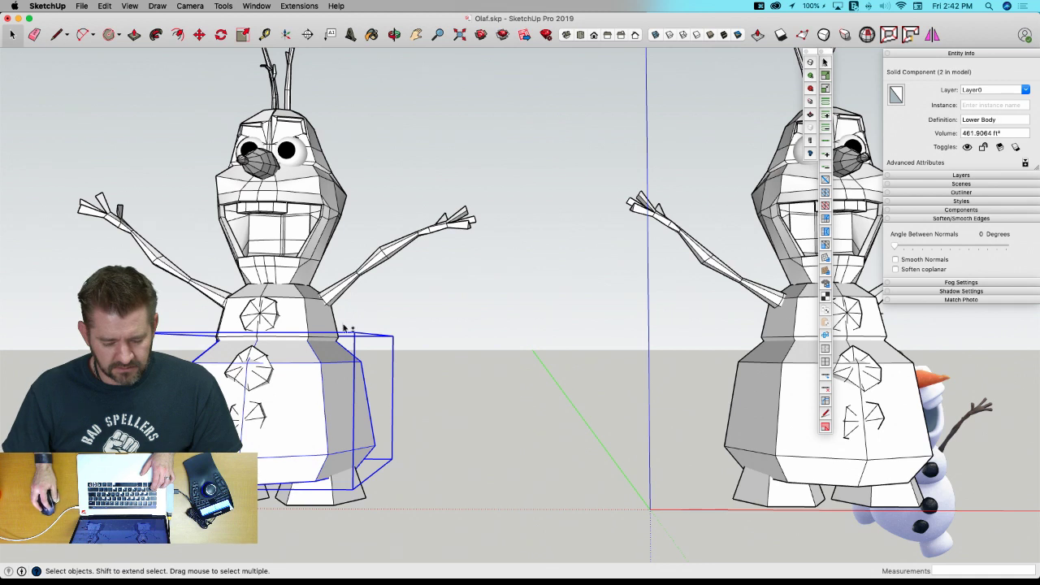
Make all remaining parts of the copied snowman unique, leaving its two legs out of the selection.
{"action": "left_click_drag", "start_coordinate": [489, 428], "coordinate": [48, 92]}
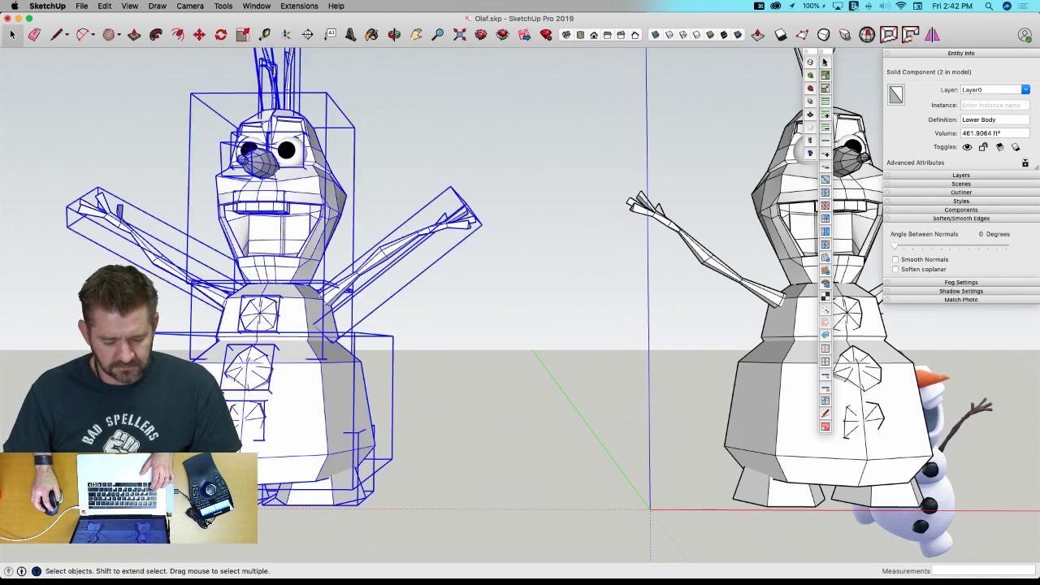
{"action": "left_click", "coordinate": [280, 500], "text": "shift"}
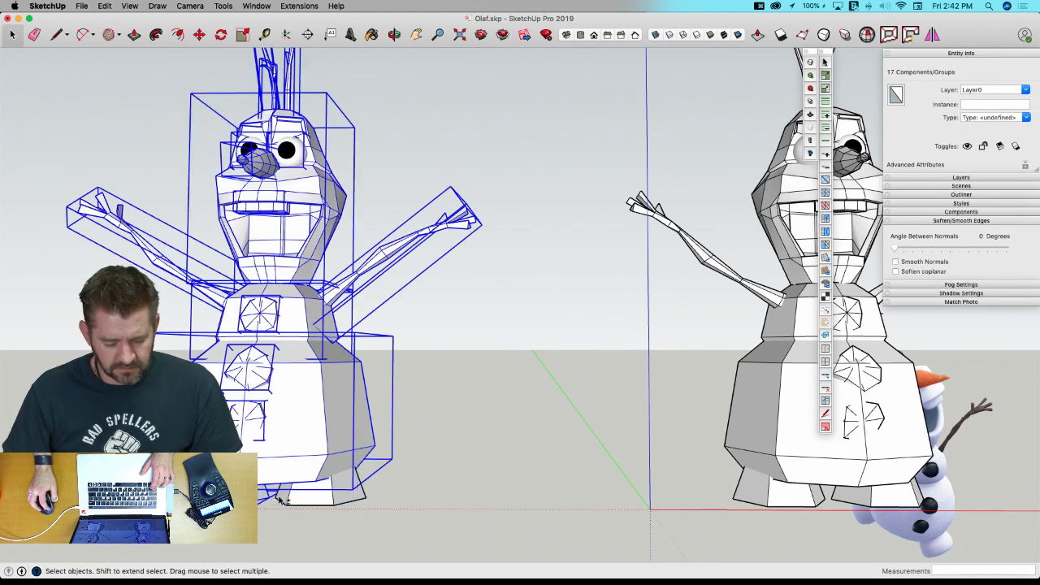
{"action": "right_click", "coordinate": [291, 407]}
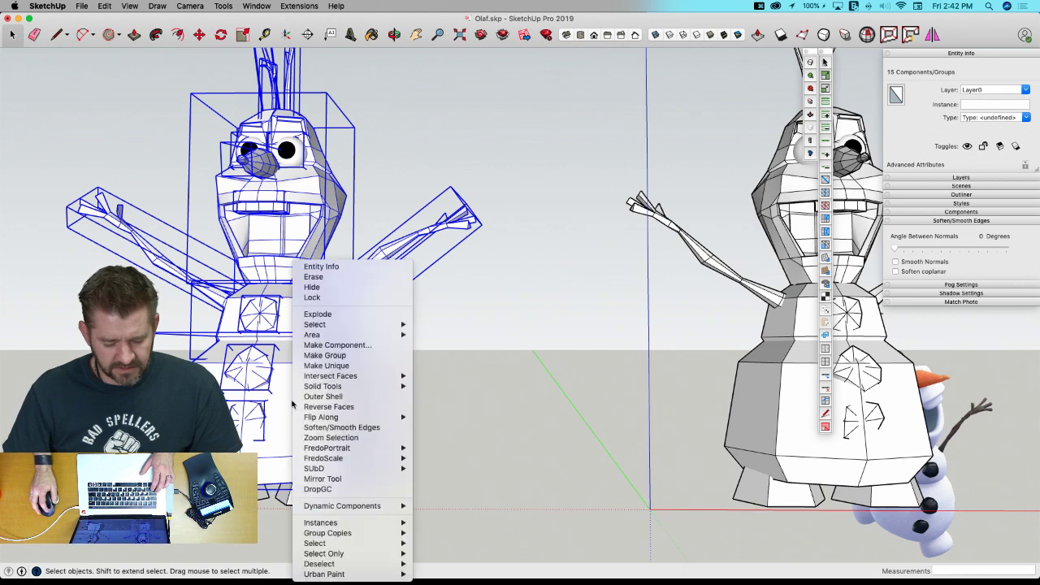
{"action": "left_click", "coordinate": [335, 367]}
{"action": "left_click", "coordinate": [486, 350]}
Check the component definitions of the copied snowman's arm, nose, eye and hair twigs.
{"action": "left_click", "coordinate": [384, 255]}
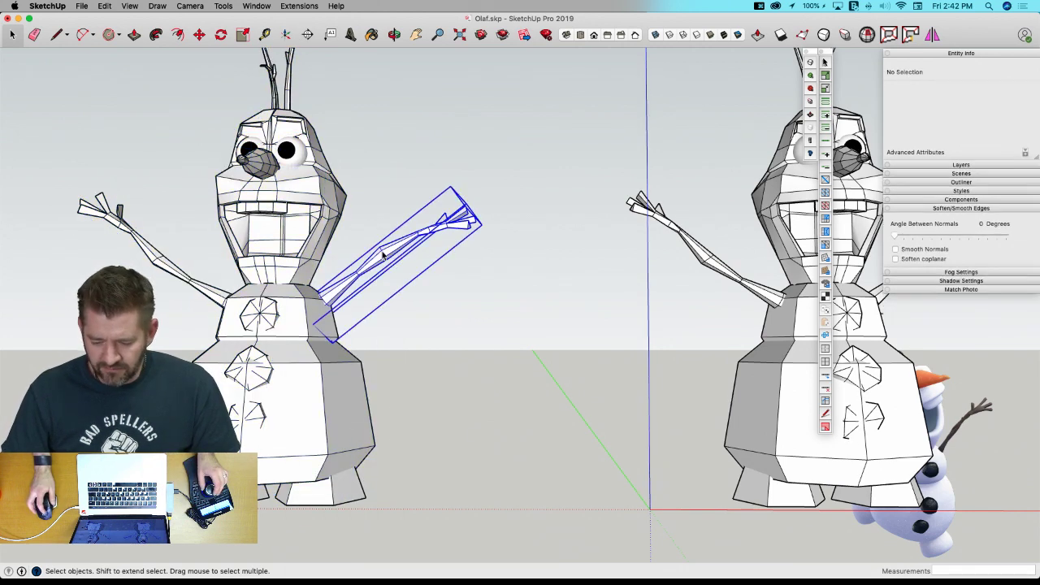
{"action": "middle_click_drag", "start_coordinate": [572, 254], "coordinate": [420, 276]}
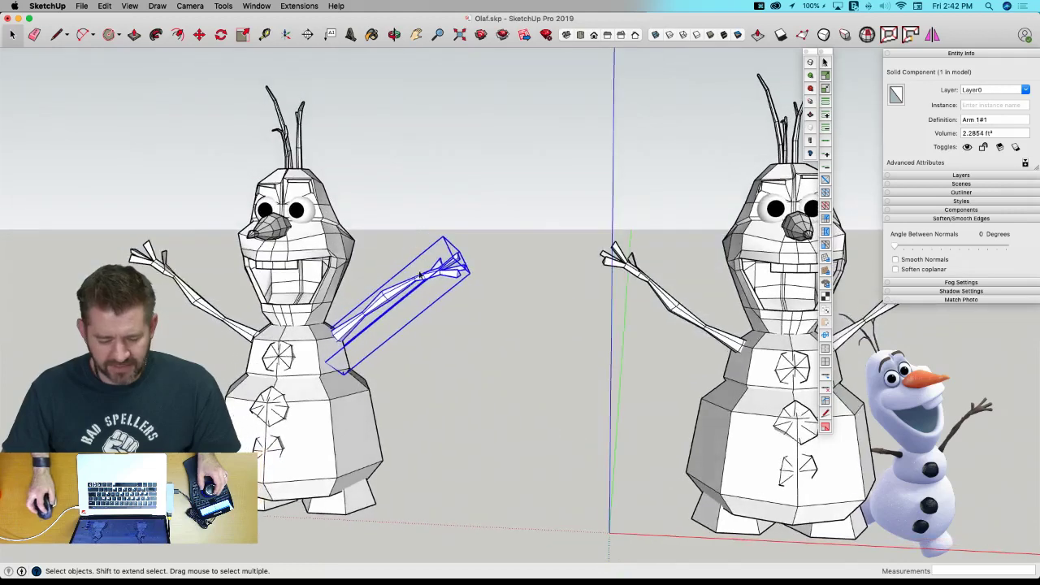
{"action": "left_click", "coordinate": [264, 232]}
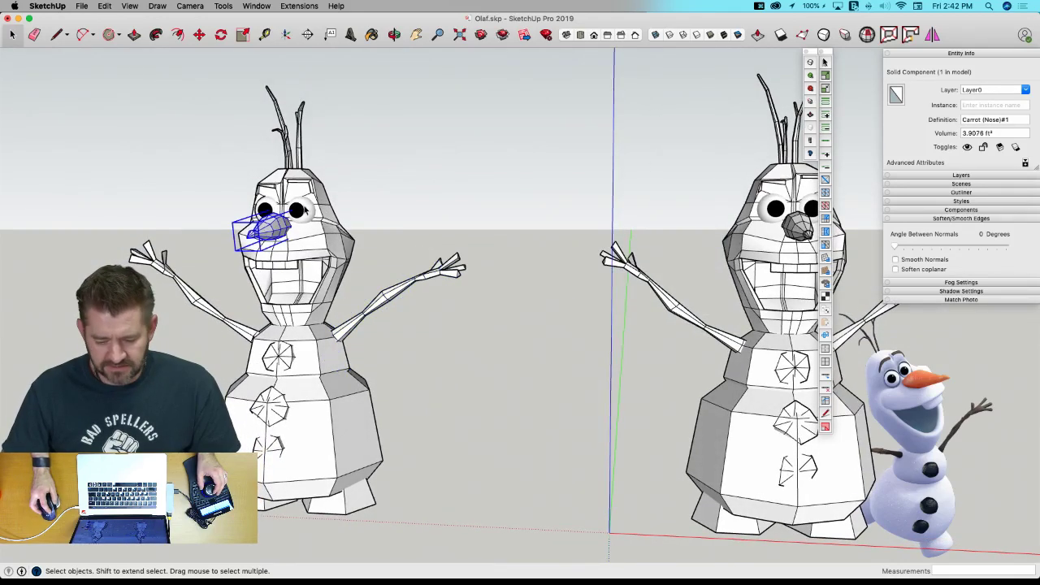
{"action": "left_click", "coordinate": [301, 205]}
{"action": "left_click", "coordinate": [302, 134]}
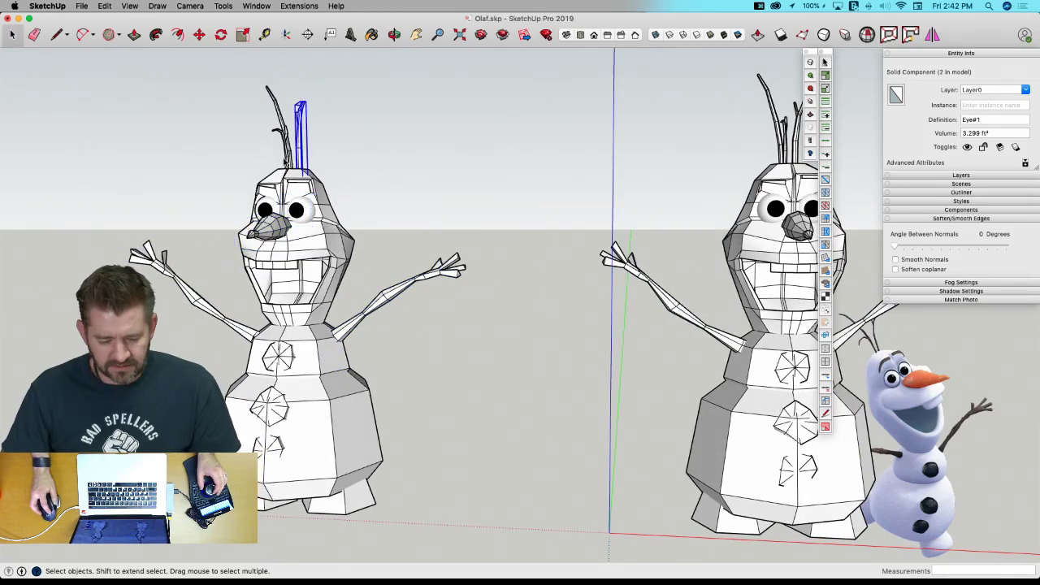
{"action": "left_click", "coordinate": [284, 159]}
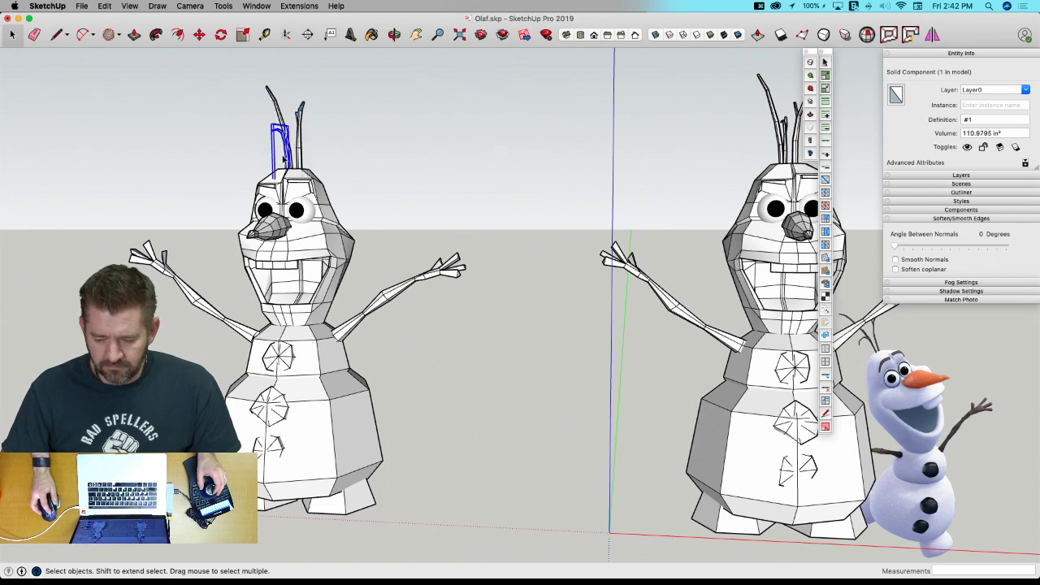
{"action": "left_click", "coordinate": [281, 113]}
{"action": "left_click", "coordinate": [426, 213]}
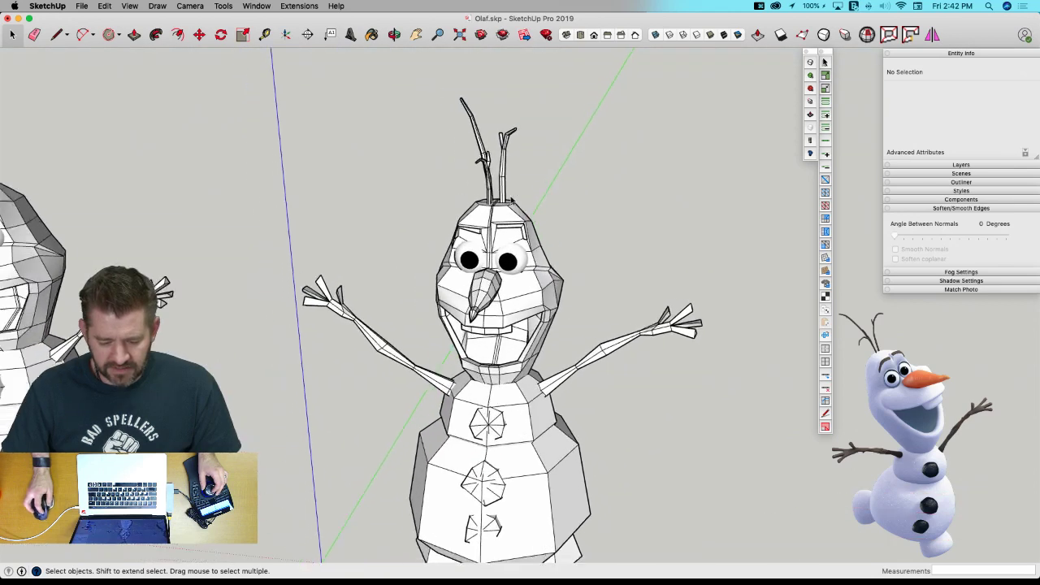
Turn on subdivision for the three hair twigs of the original snowman.
{"action": "middle_click_drag", "start_coordinate": [511, 200], "coordinate": [642, 213], "text": "shift"}
{"action": "left_click", "coordinate": [636, 209]}
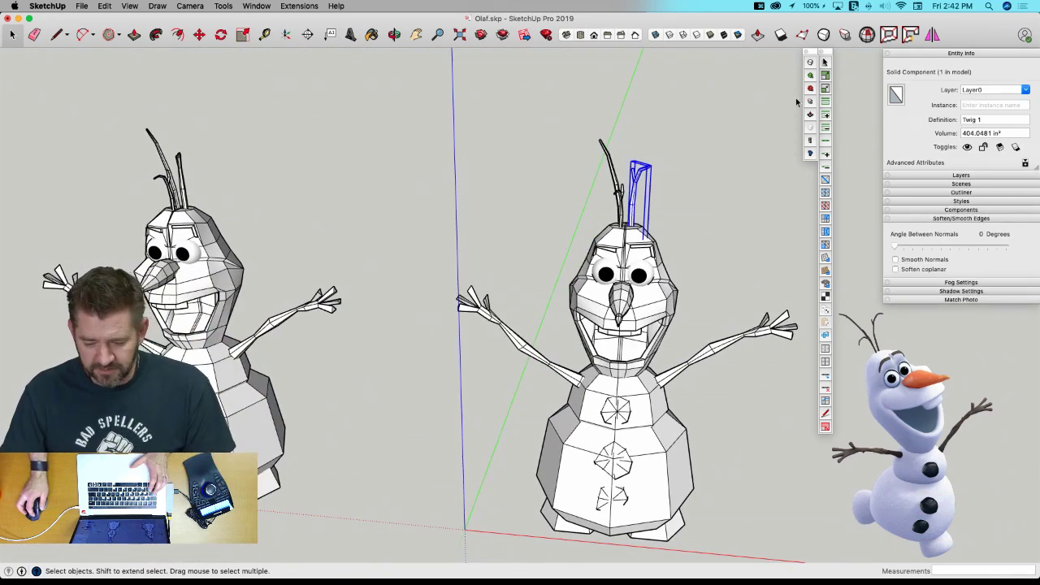
{"action": "key", "text": "u"}
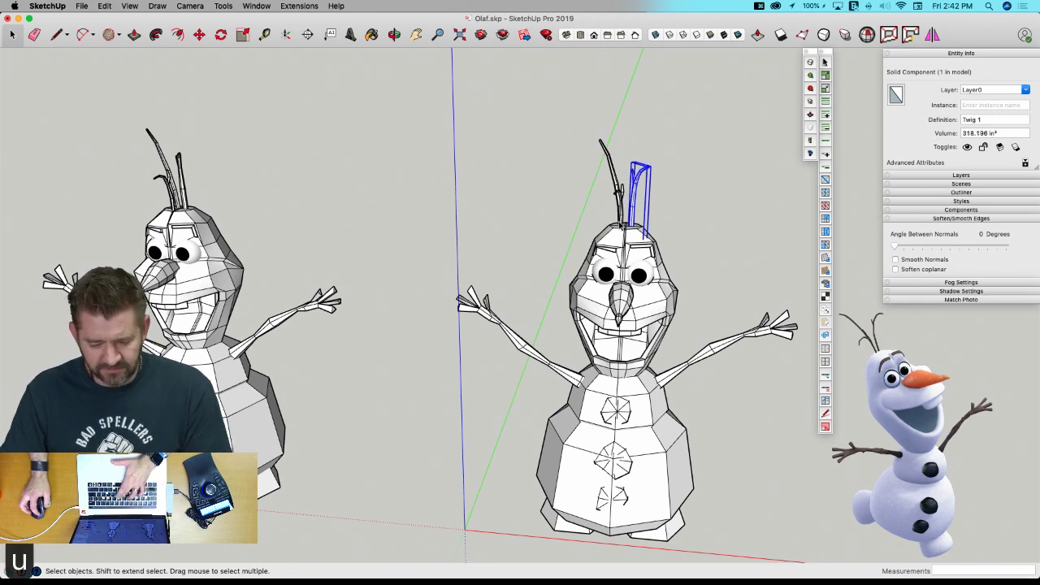
{"action": "left_click", "coordinate": [619, 205]}
{"action": "key", "text": "u"}
{"action": "left_click", "coordinate": [612, 168]}
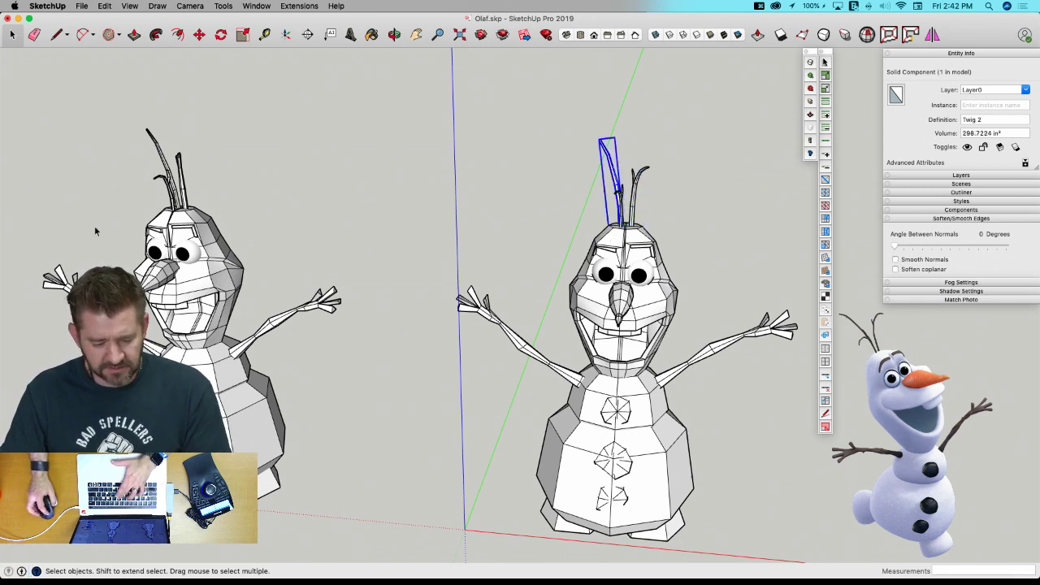
{"action": "key", "text": "u"}
Turn on subdivision for the original snowman's head, nose and teeth.
{"action": "left_click", "coordinate": [605, 247]}
{"action": "key", "text": "u"}
{"action": "left_click", "coordinate": [621, 303]}
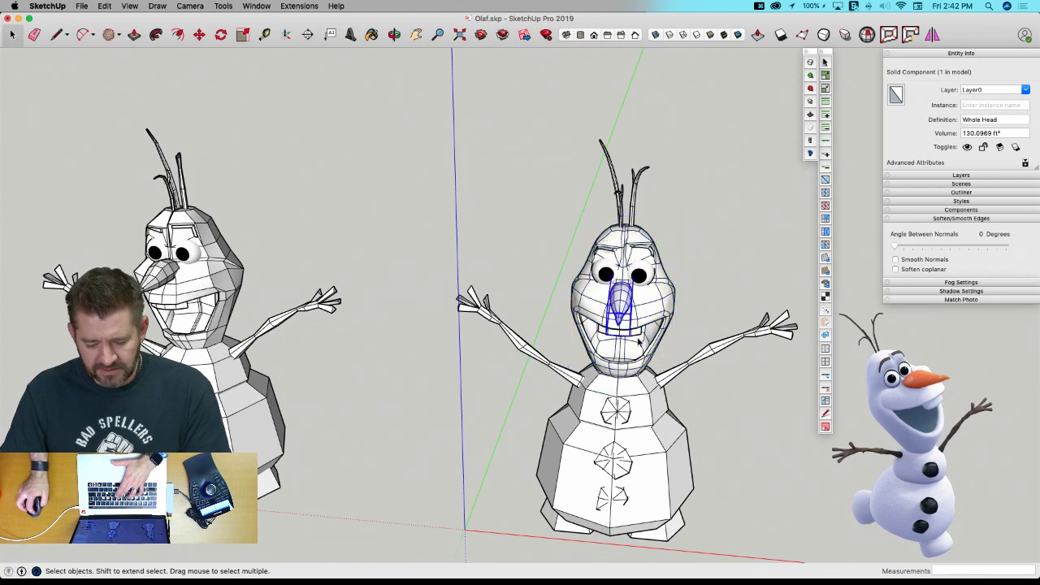
{"action": "left_click", "coordinate": [638, 335]}
{"action": "key", "text": "u"}
Turn on subdivision for both arms of the original snowman.
{"action": "left_click", "coordinate": [541, 362]}
{"action": "key", "text": "u"}
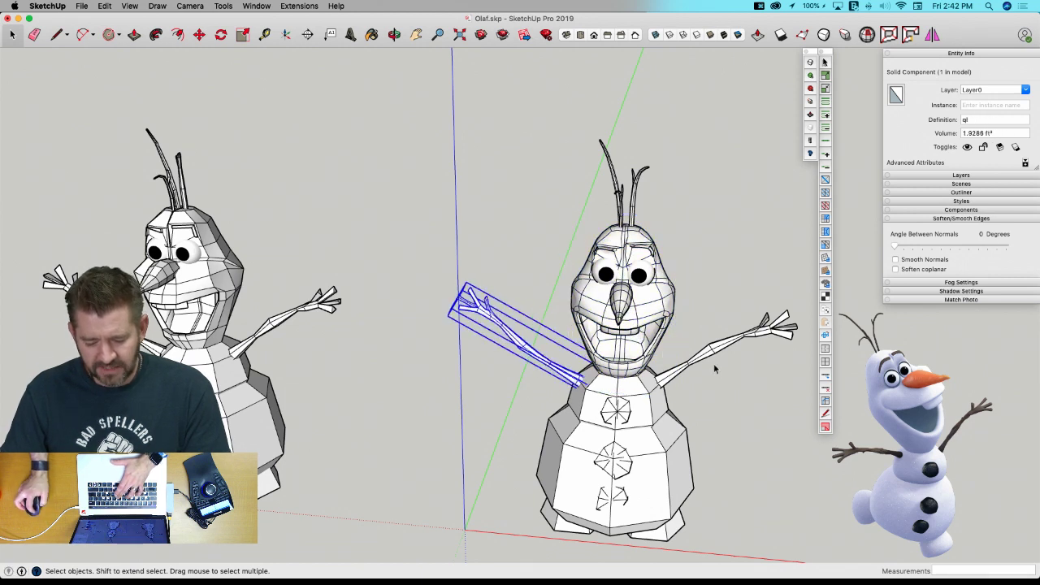
{"action": "left_click", "coordinate": [683, 371]}
{"action": "key", "text": "u"}
Turn on subdivision for the original snowman's upper body, lower body and legs.
{"action": "left_click", "coordinate": [630, 424]}
{"action": "key", "text": "u"}
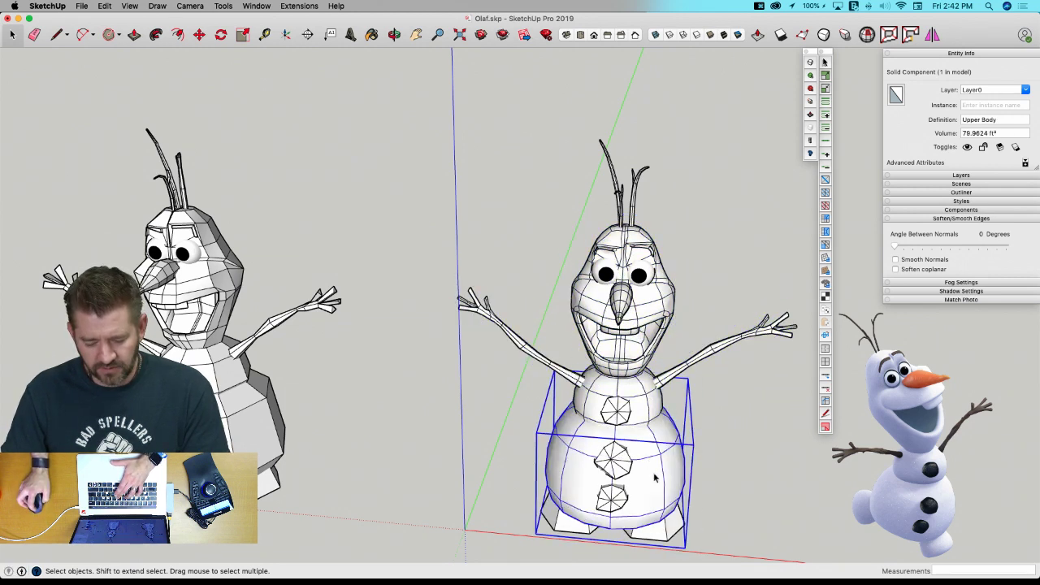
{"action": "key", "text": "u"}
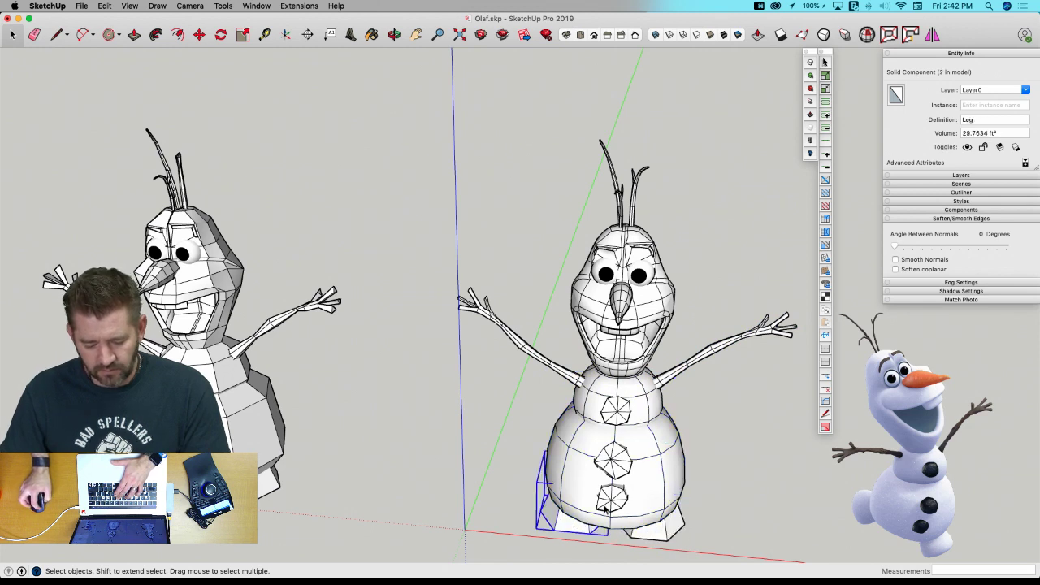
Turn on subdivision for the three buttons on the original snowman, from the lowest to the highest.
{"action": "left_click", "coordinate": [608, 506]}
{"action": "key", "text": "super+z"}
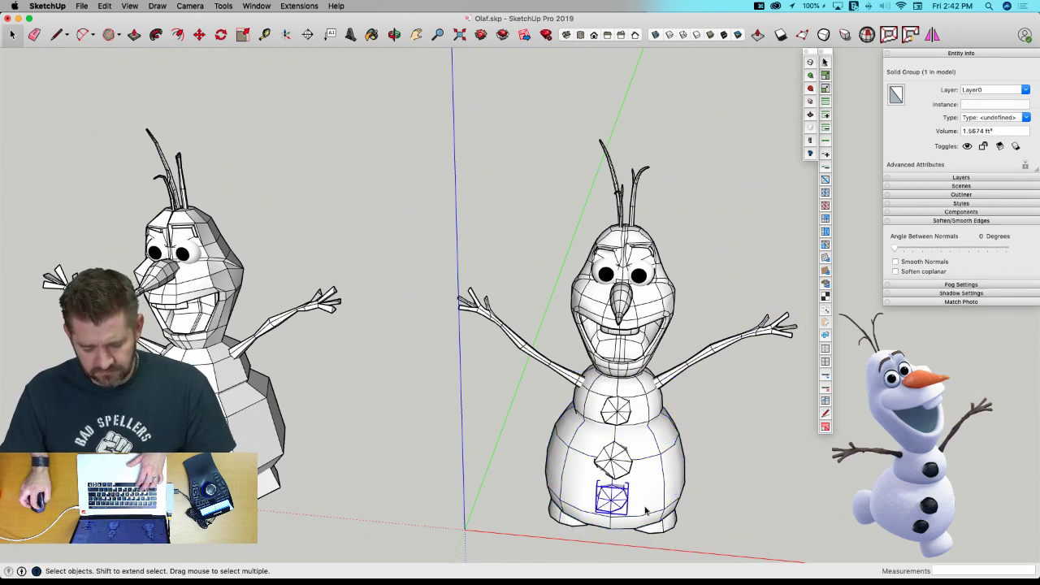
{"action": "key", "text": "u"}
{"action": "left_click", "coordinate": [614, 460]}
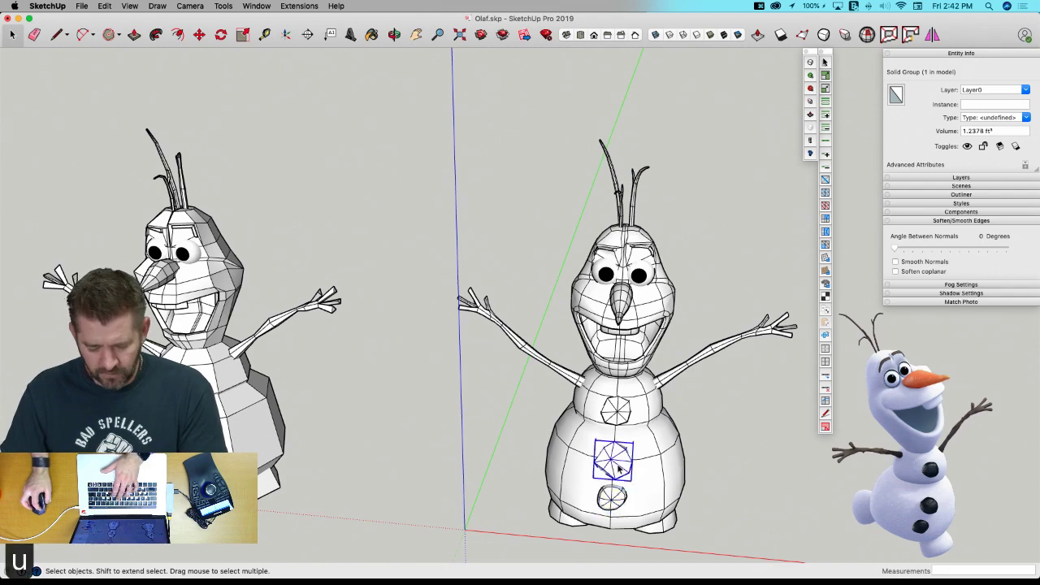
{"action": "key", "text": "u"}
{"action": "left_click", "coordinate": [616, 413]}
{"action": "key", "text": "u"}
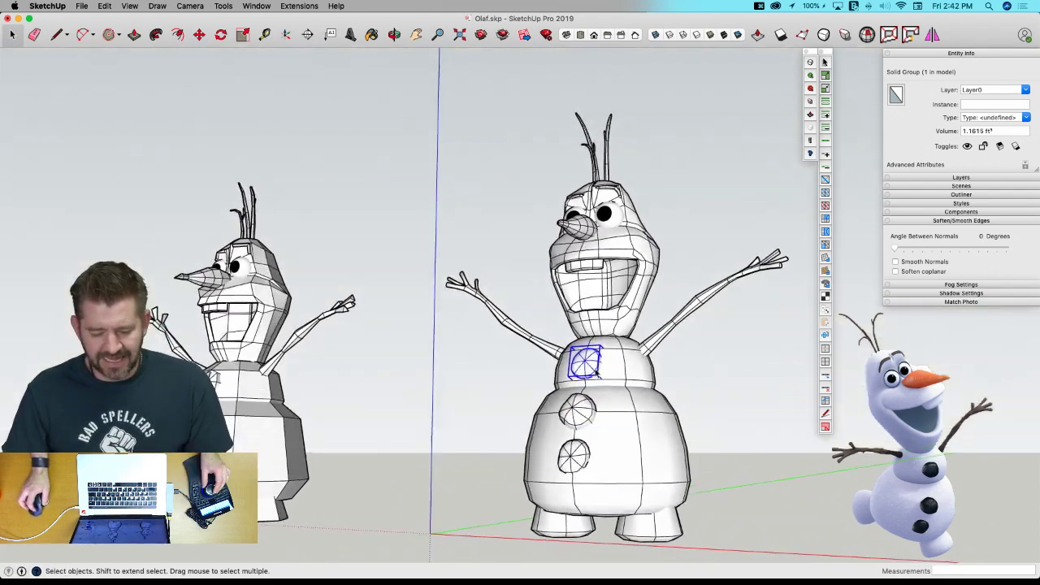
Increase the subdivision level of the subdivided snowman's legs and lower body.
{"action": "middle_click_drag", "start_coordinate": [585, 307], "coordinate": [546, 196]}
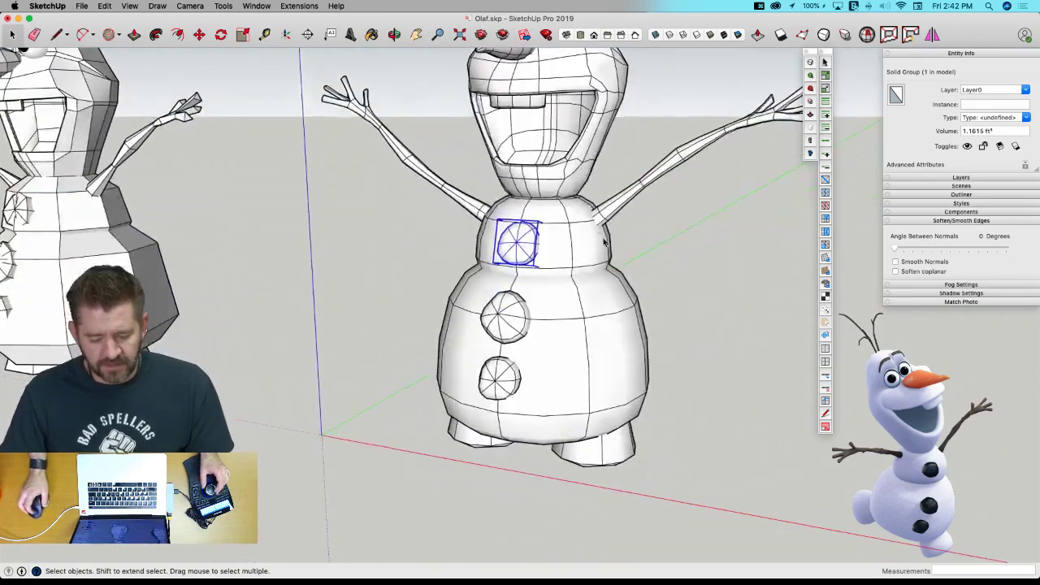
{"action": "left_click", "coordinate": [650, 417]}
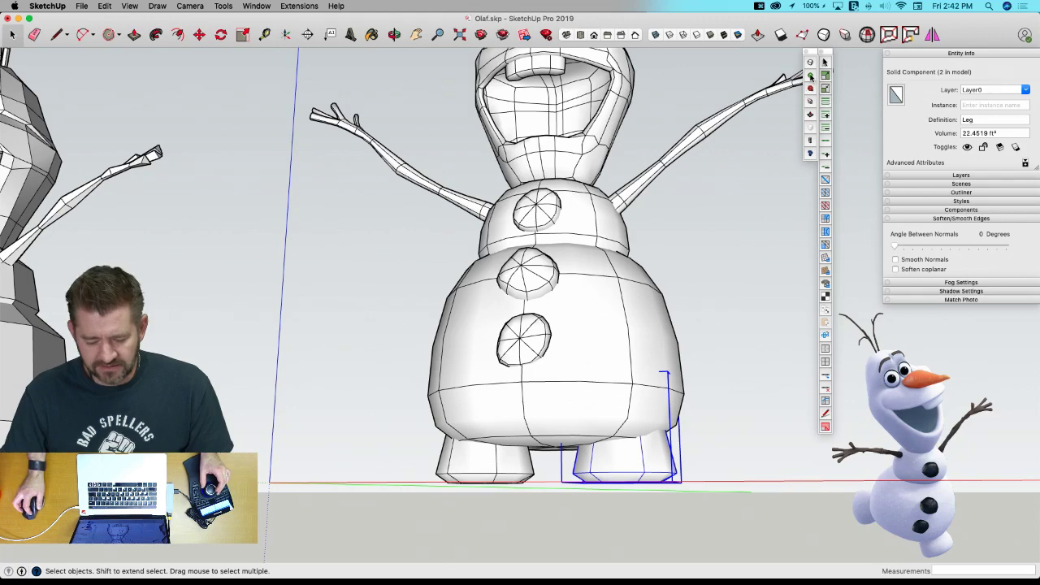
{"action": "left_click", "coordinate": [810, 75]}
{"action": "left_click", "coordinate": [810, 75]}
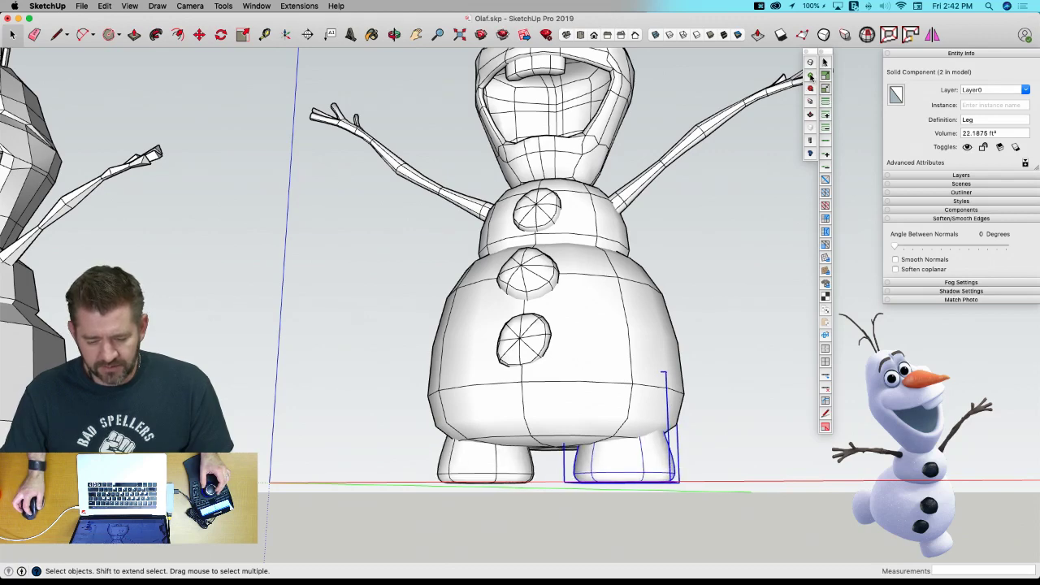
{"action": "left_click", "coordinate": [811, 76]}
{"action": "left_click", "coordinate": [653, 334]}
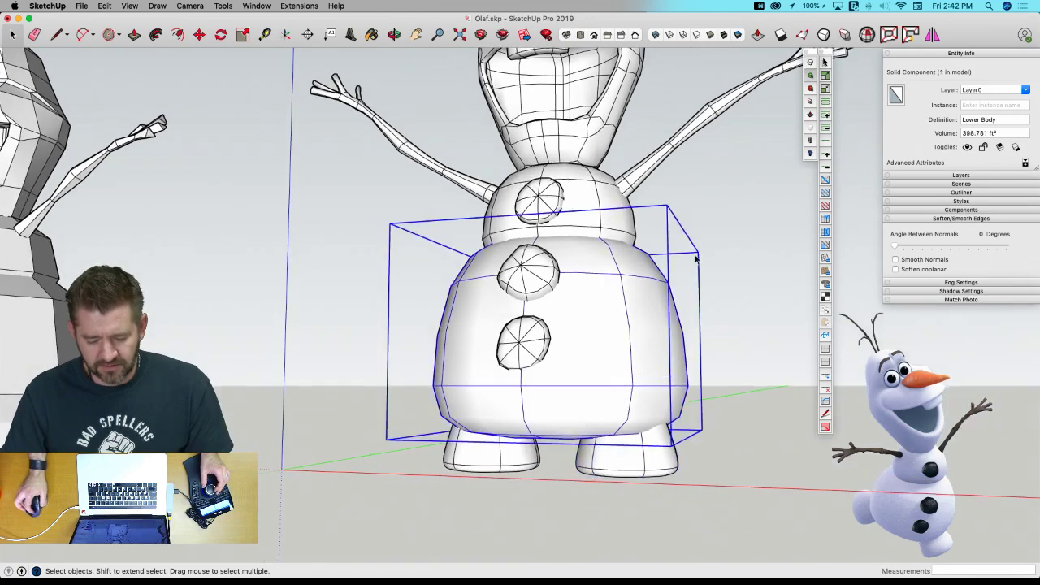
{"action": "left_click", "coordinate": [811, 77]}
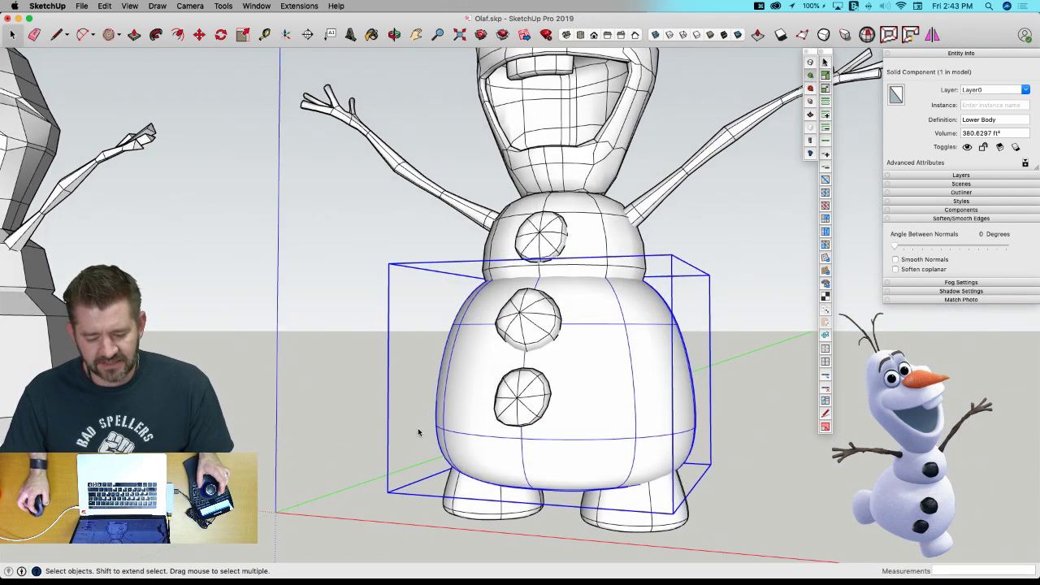
Increase the subdivision level of the two lower buttons on the subdivided snowman.
{"action": "left_click", "coordinate": [501, 417]}
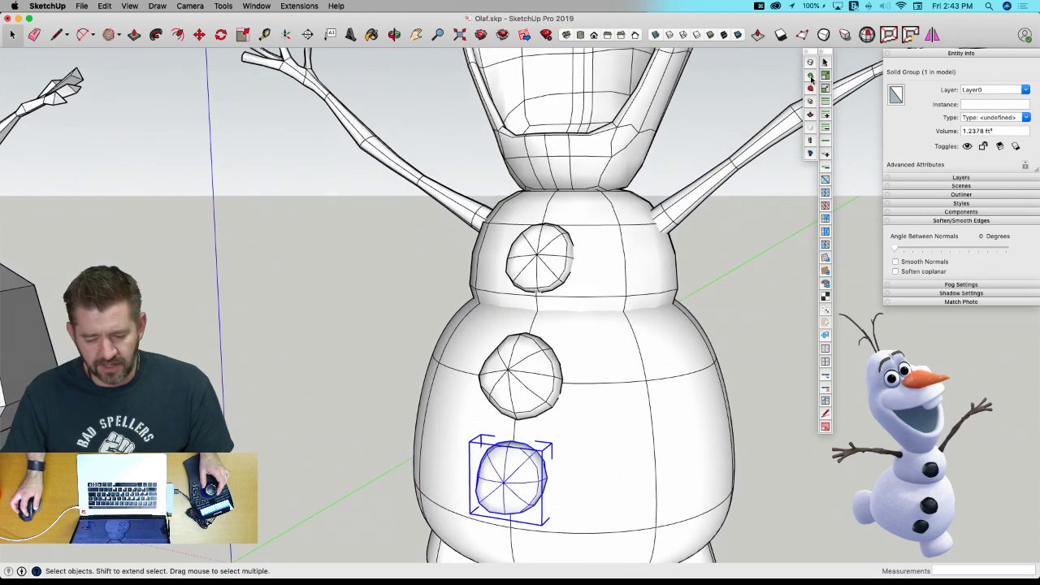
{"action": "left_click", "coordinate": [810, 77]}
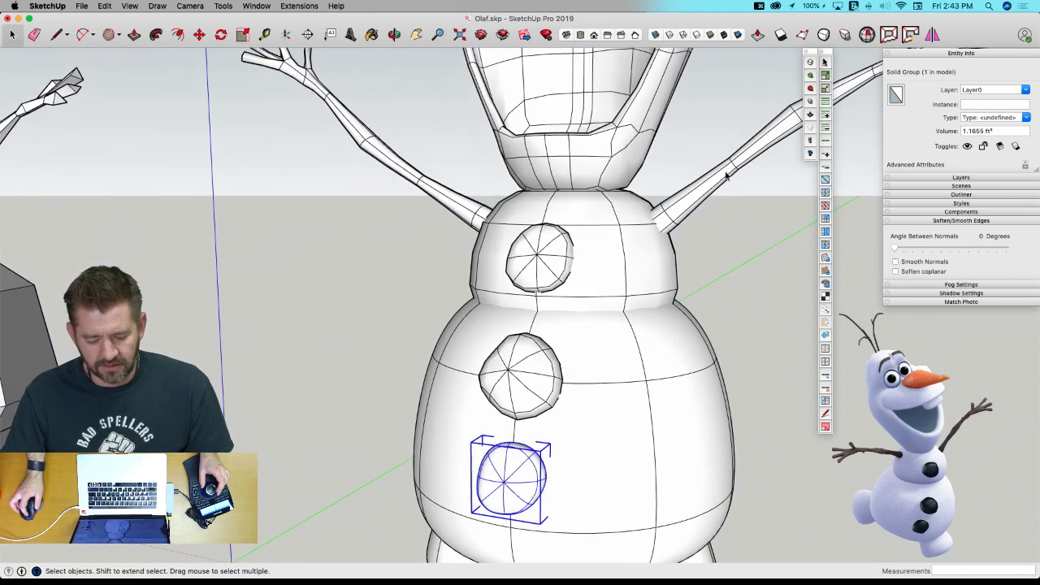
{"action": "left_click", "coordinate": [540, 380]}
{"action": "left_click", "coordinate": [811, 77]}
{"action": "left_click", "coordinate": [812, 76]}
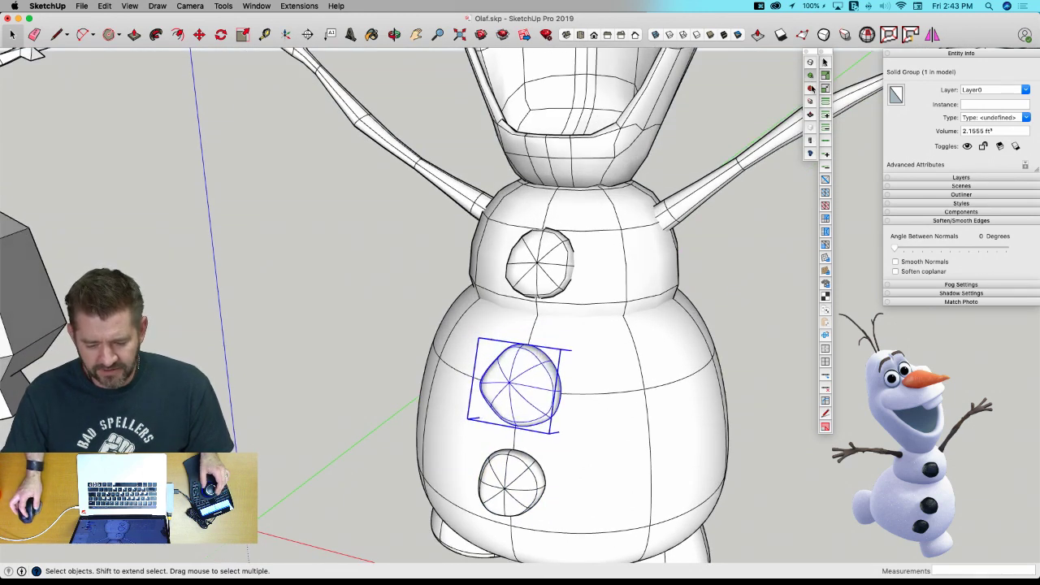
Reduce the subdivision level of the middle and lowest buttons.
{"action": "left_click", "coordinate": [812, 89]}
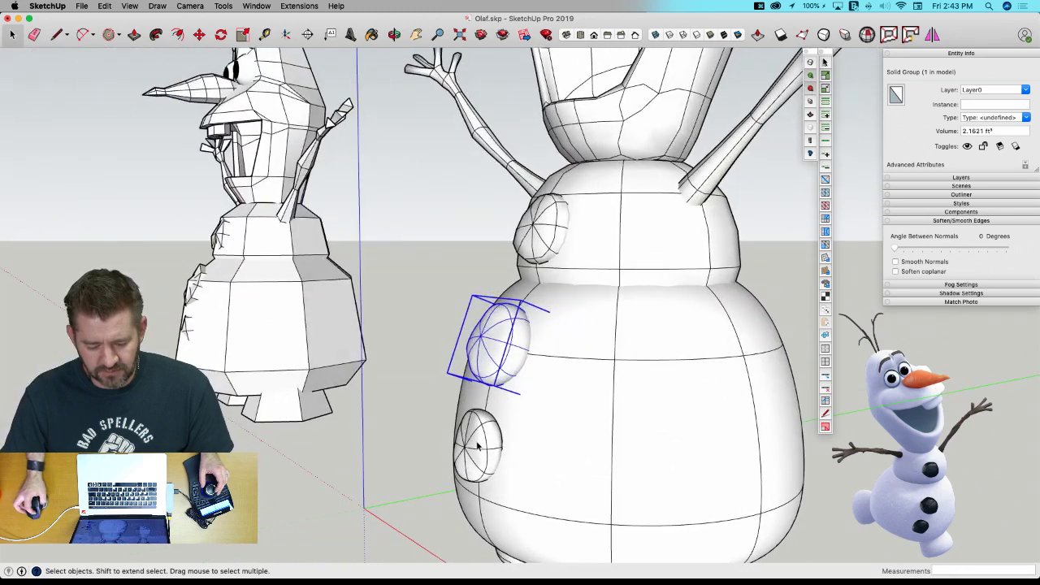
{"action": "left_click", "coordinate": [478, 445]}
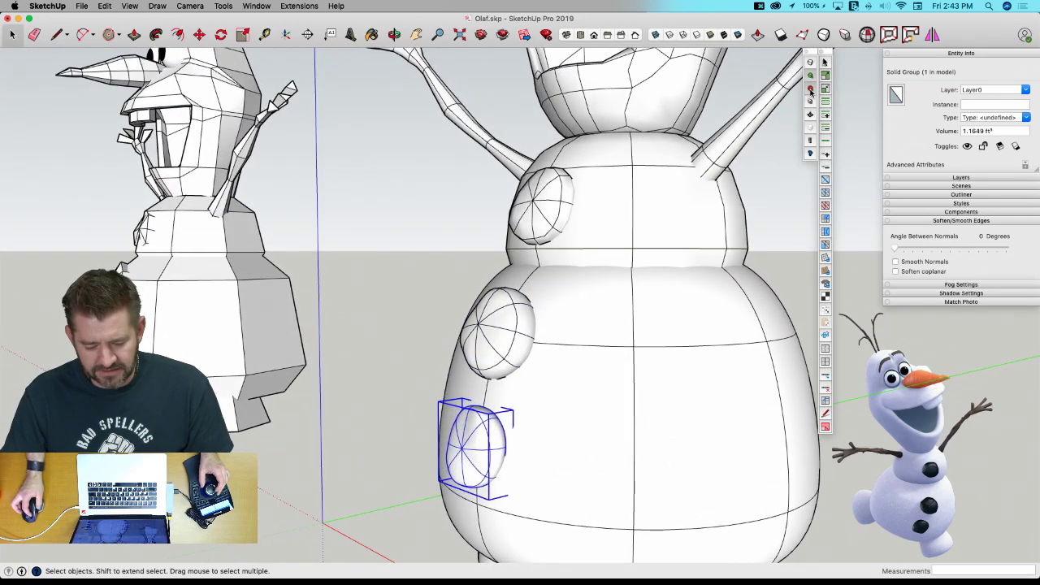
{"action": "left_click", "coordinate": [810, 89]}
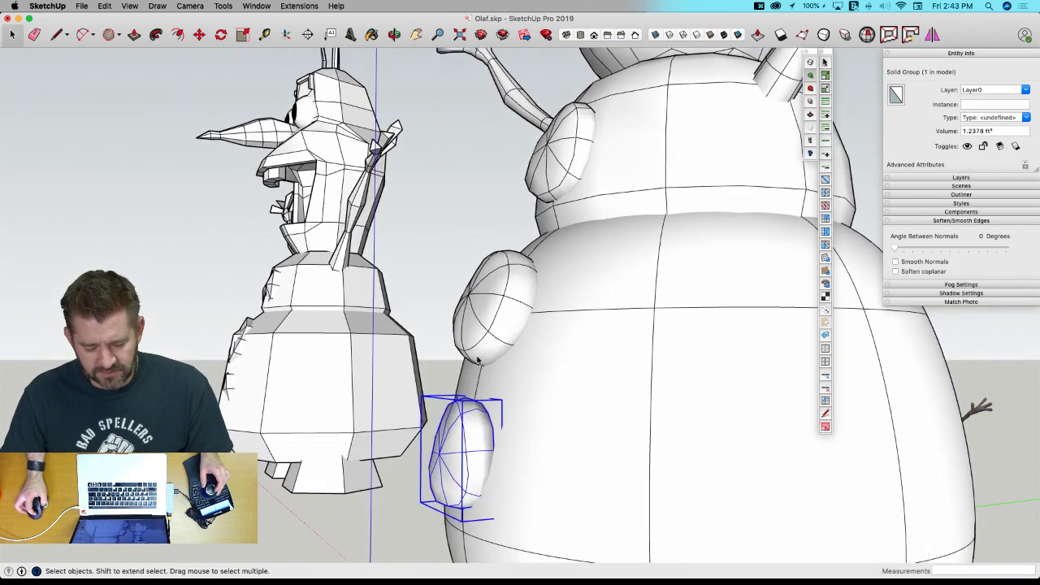
{"action": "left_click", "coordinate": [492, 325]}
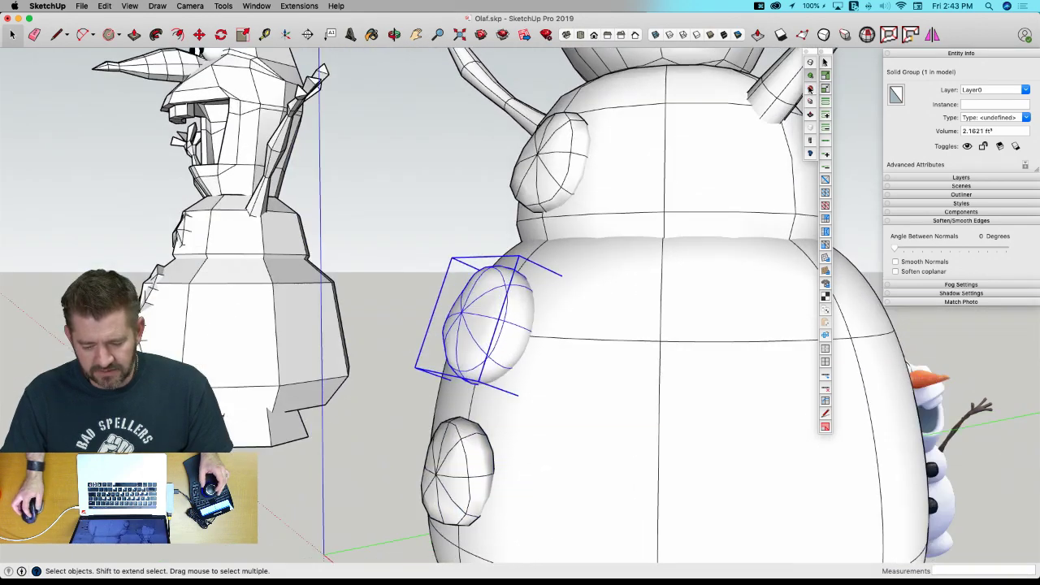
{"action": "left_click", "coordinate": [810, 89]}
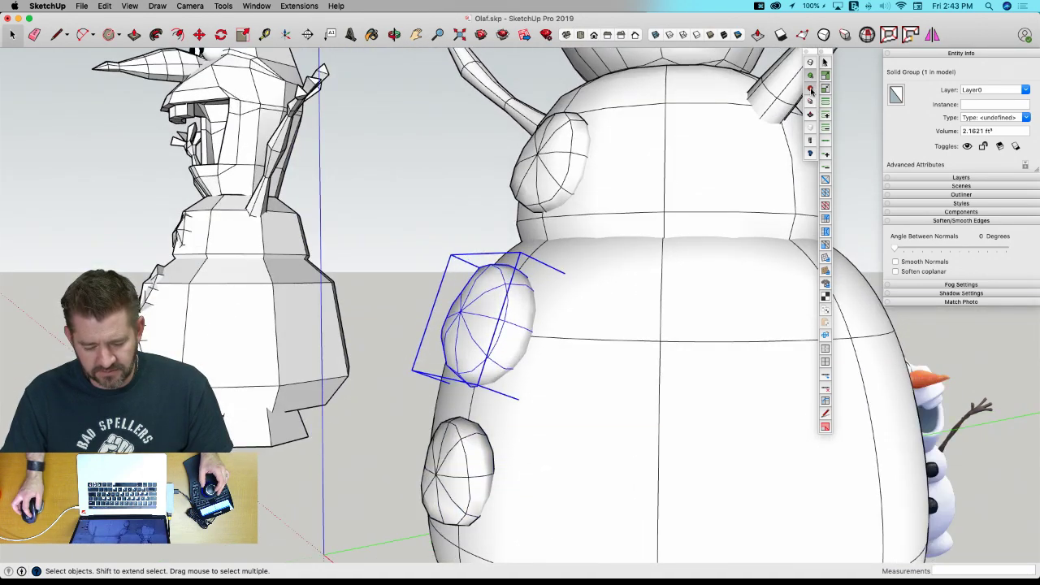
Increase the subdivision level of the smoothed snowman's upper body.
{"action": "left_click", "coordinate": [583, 151]}
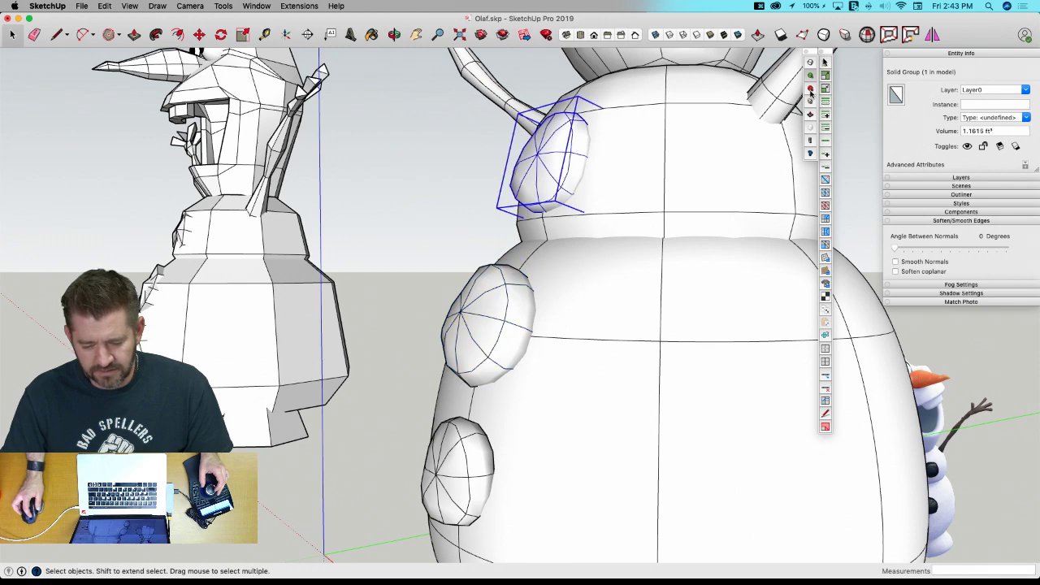
{"action": "left_click", "coordinate": [704, 154]}
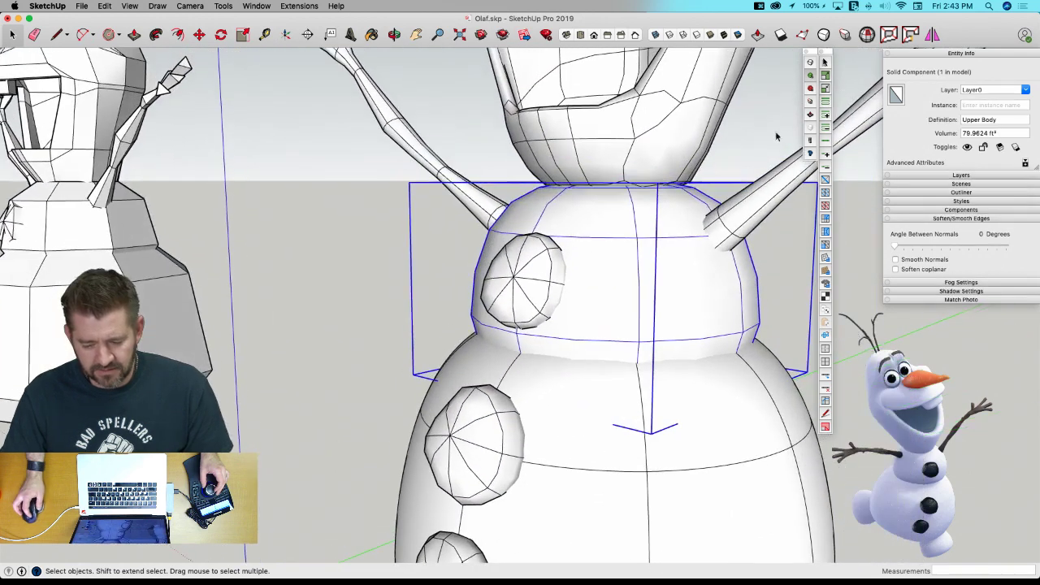
{"action": "left_click", "coordinate": [812, 77]}
{"action": "left_click", "coordinate": [812, 77]}
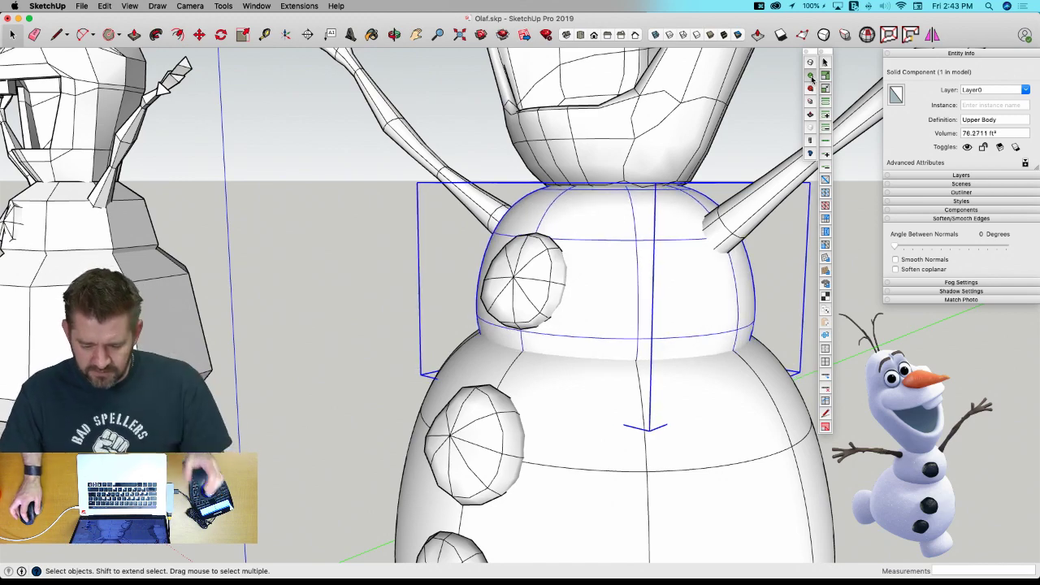
Increase the subdivision level of the teeth on the smoothed snowman.
{"action": "left_click", "coordinate": [418, 154]}
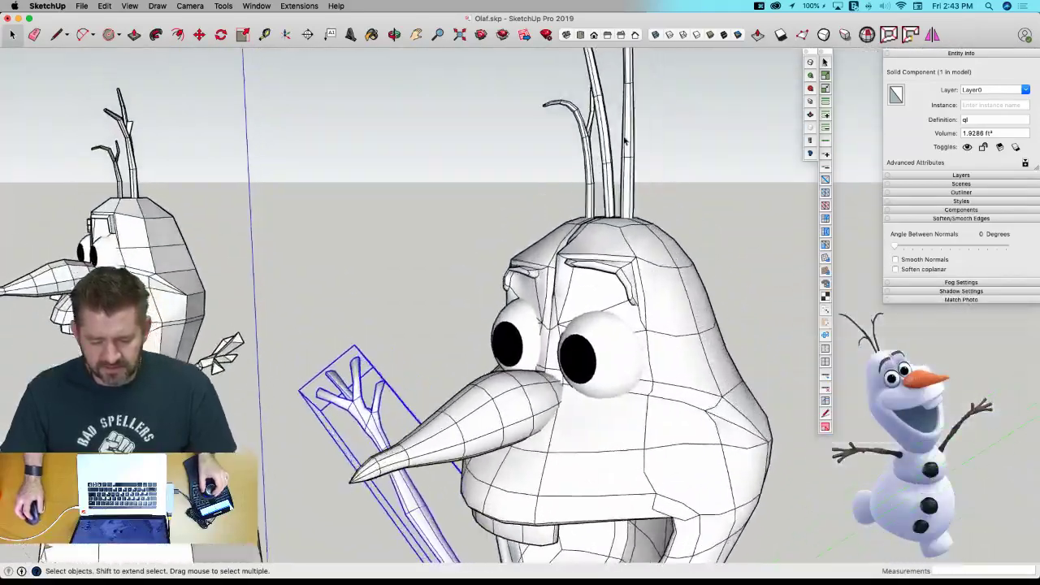
{"action": "left_click", "coordinate": [592, 304]}
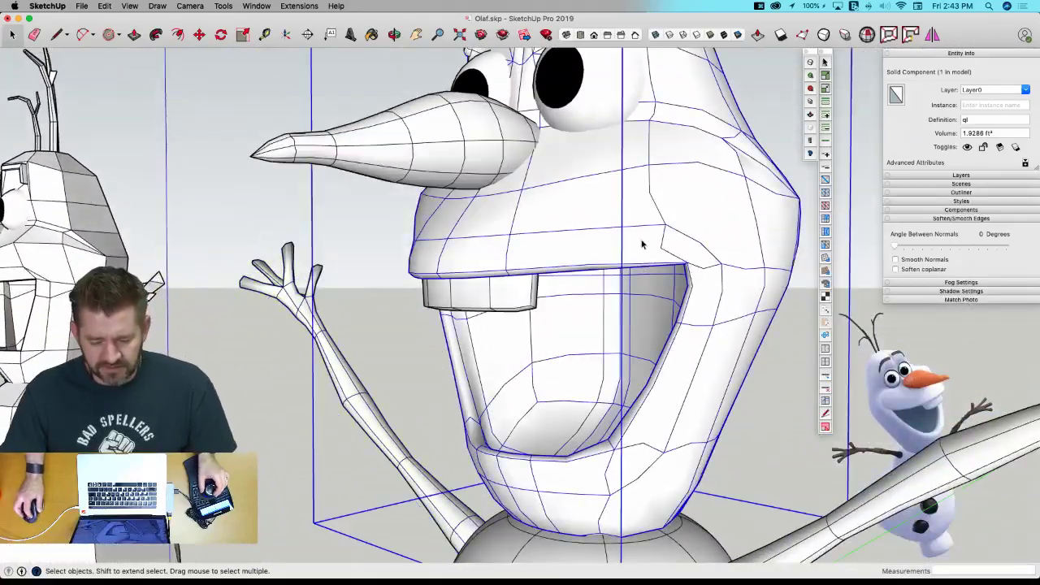
{"action": "left_click", "coordinate": [514, 363]}
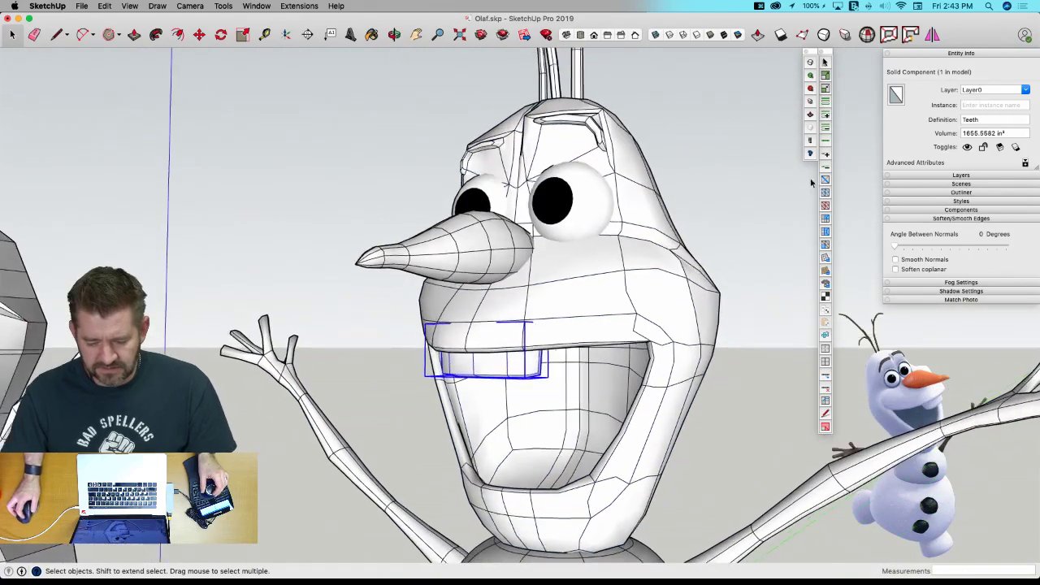
{"action": "left_click", "coordinate": [810, 77]}
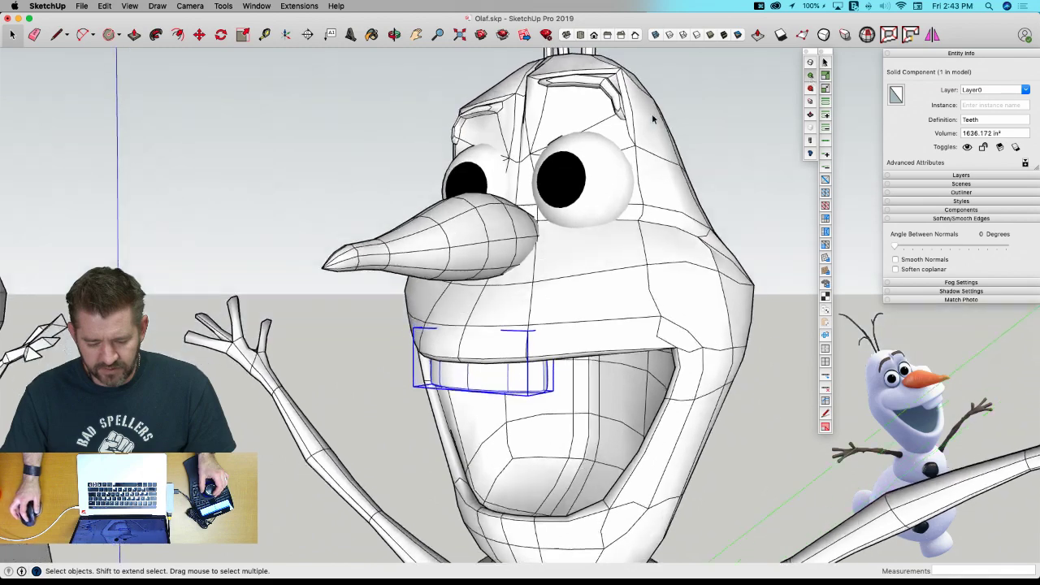
Save the model and raise the whole head's subdivision by two levels, cancelling a further increase.
{"action": "left_click", "coordinate": [622, 136]}
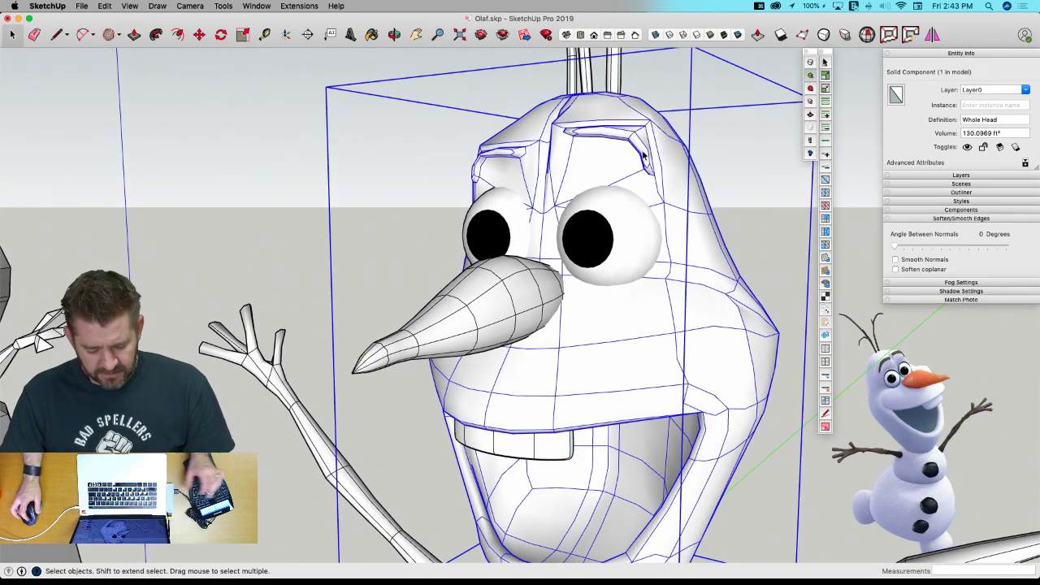
{"action": "key", "text": "super+s"}
{"action": "middle_click_drag", "start_coordinate": [715, 126], "coordinate": [592, 252]}
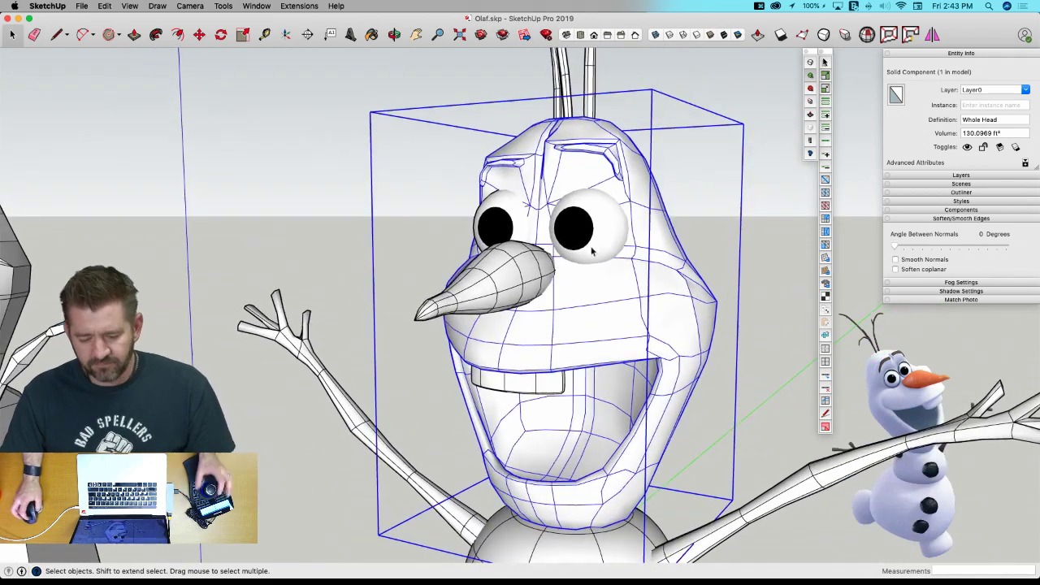
{"action": "left_click", "coordinate": [810, 76]}
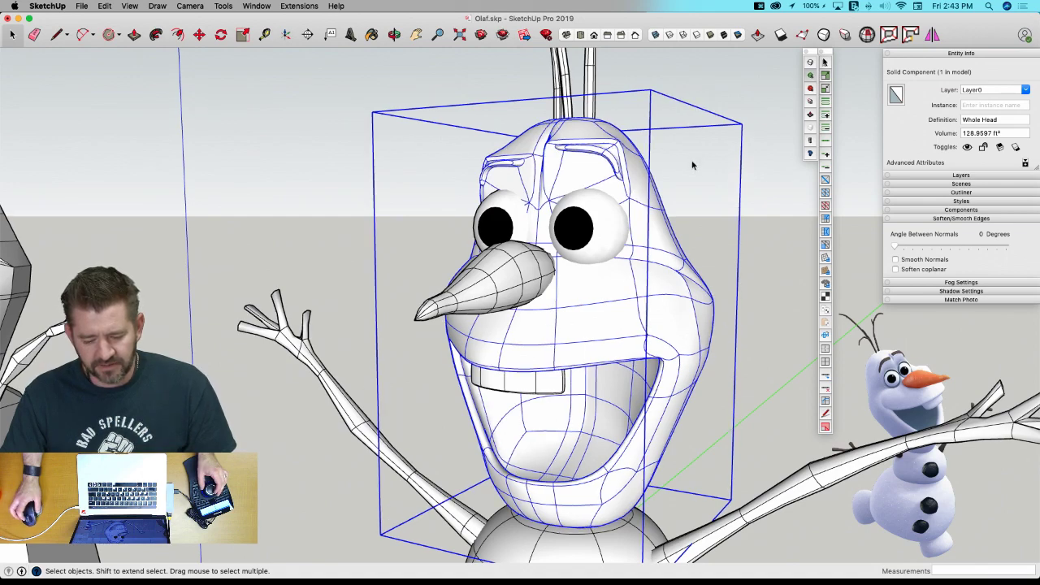
{"action": "middle_click_drag", "start_coordinate": [690, 162], "coordinate": [811, 79]}
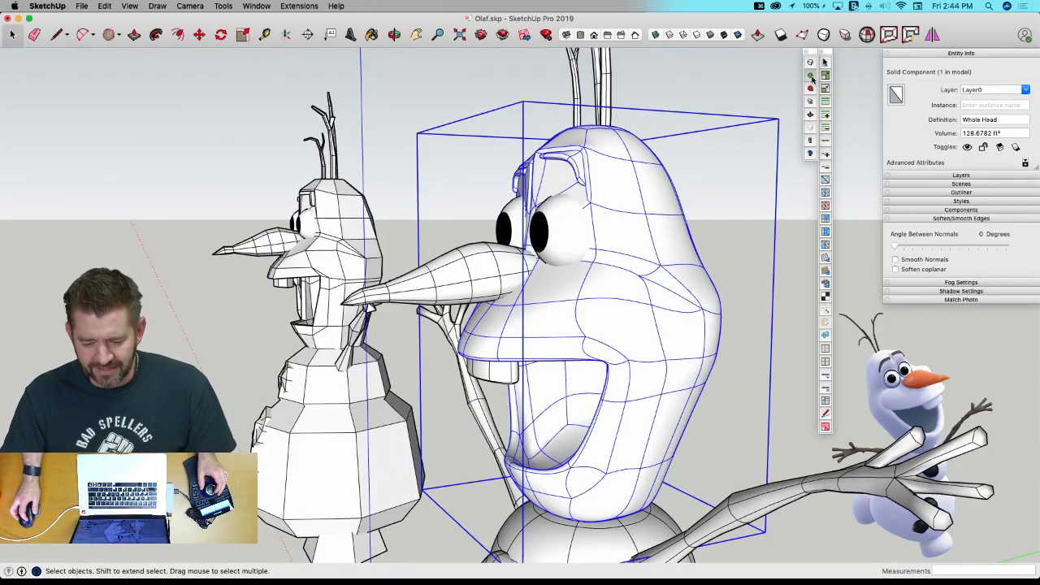
{"action": "key", "text": "s"}
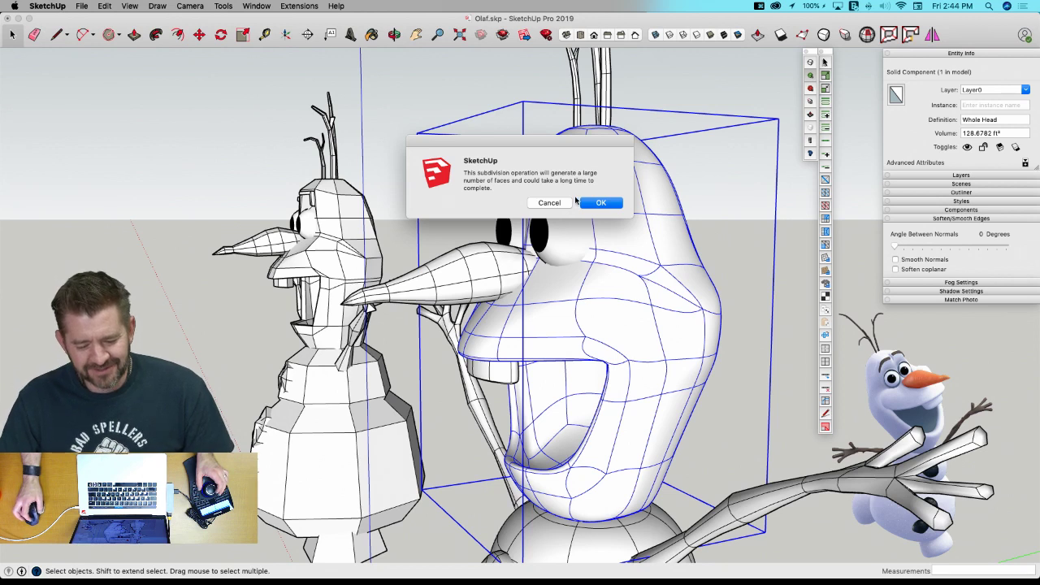
{"action": "left_click", "coordinate": [550, 203]}
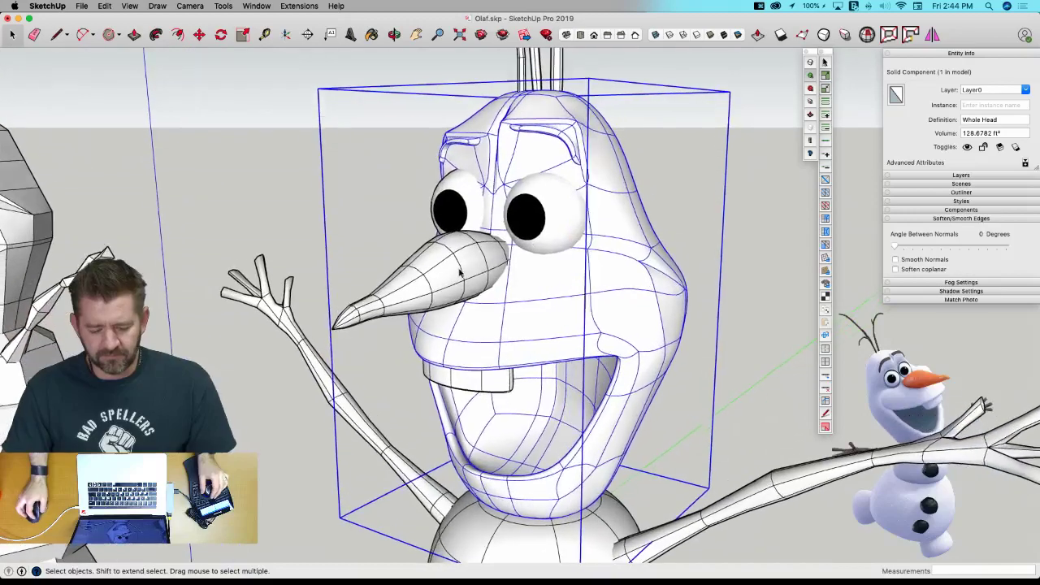
Raise the subdivision of the carrot nose by two levels.
{"action": "left_click", "coordinate": [460, 272]}
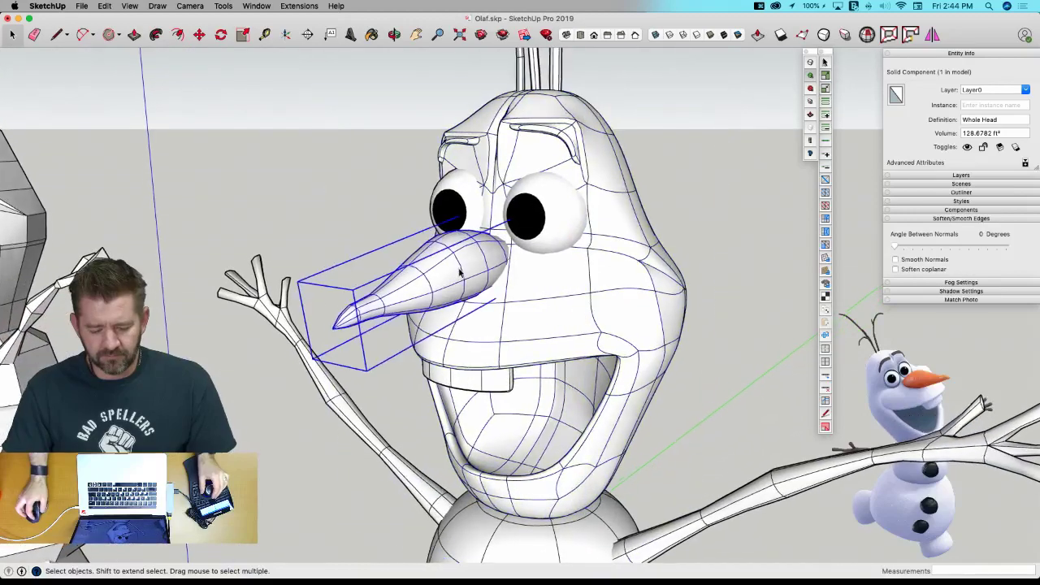
{"action": "middle_click_drag", "start_coordinate": [460, 274], "coordinate": [661, 169]}
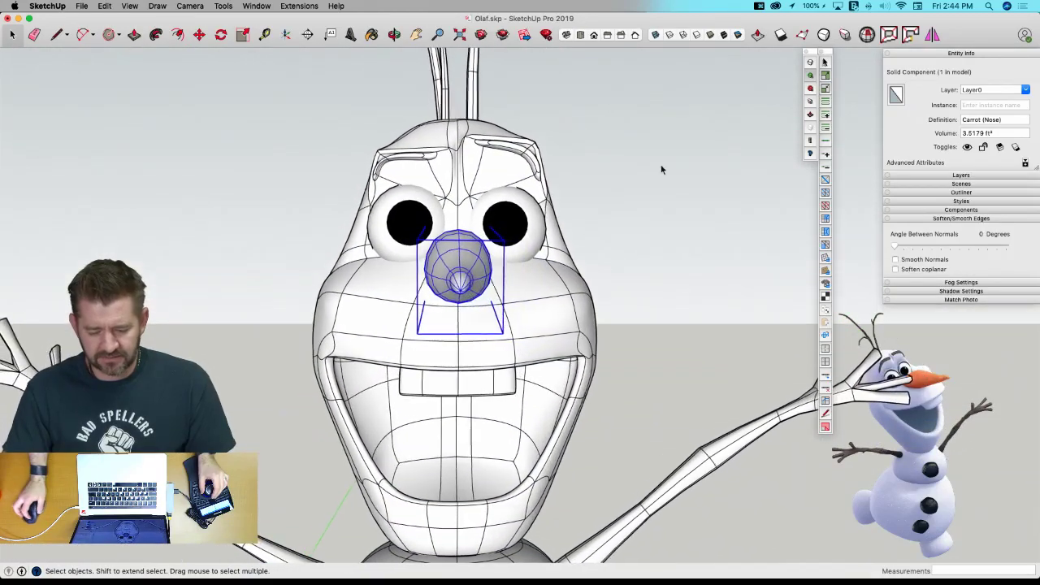
{"action": "left_click", "coordinate": [812, 78]}
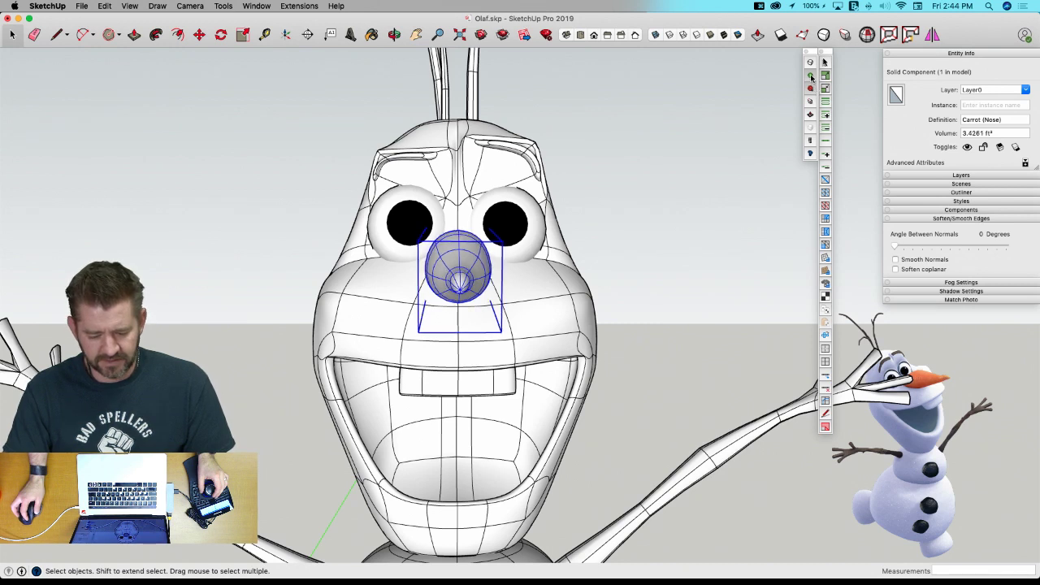
{"action": "left_click", "coordinate": [811, 75]}
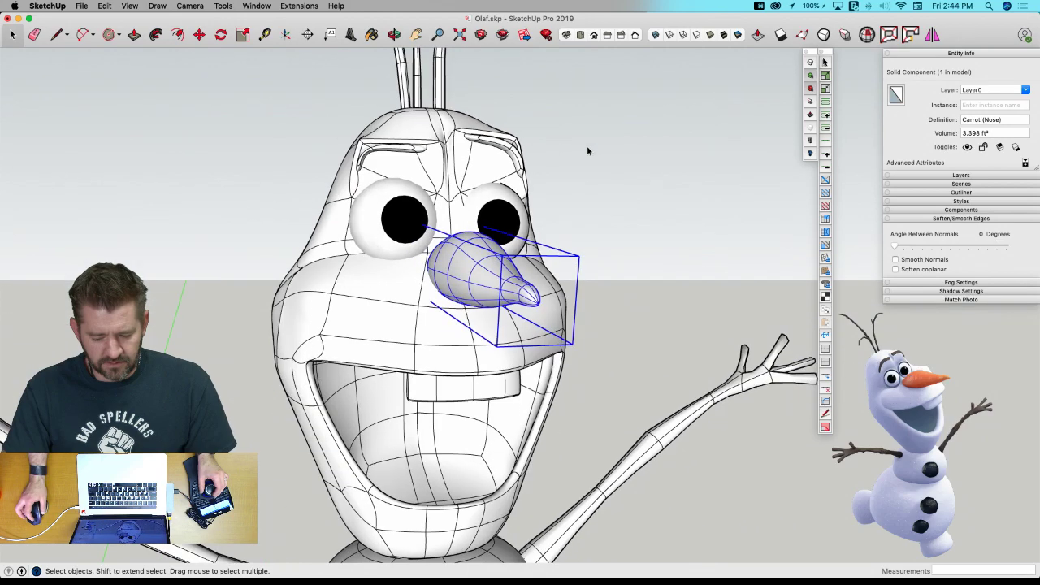
Clear the selection and hide the mesh edges so the snowman shows as smooth surfaces.
{"action": "left_click", "coordinate": [608, 181]}
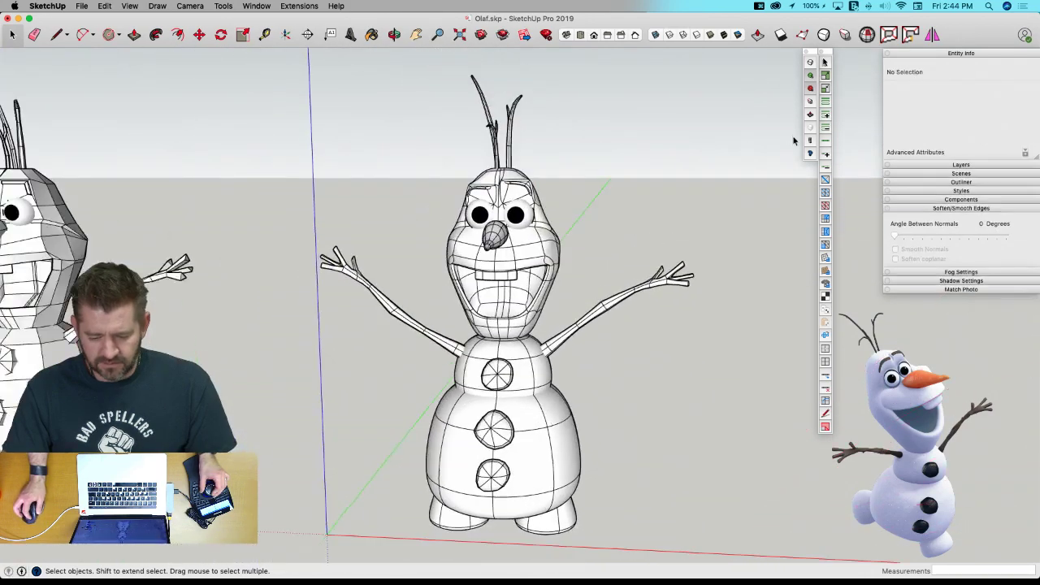
{"action": "left_click", "coordinate": [811, 130]}
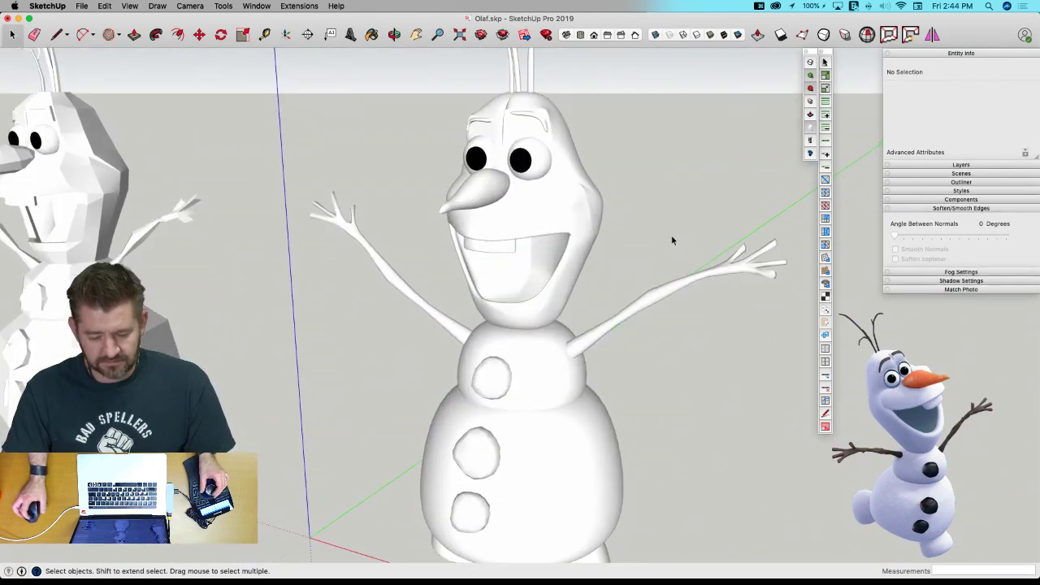
{"action": "middle_click_drag", "start_coordinate": [671, 235], "coordinate": [640, 231]}
Paint all the faces inside the smoothed snowman's left arm component with the Mocha pencil color.
{"action": "left_click", "coordinate": [640, 230]}
{"action": "double_click", "coordinate": [640, 229]}
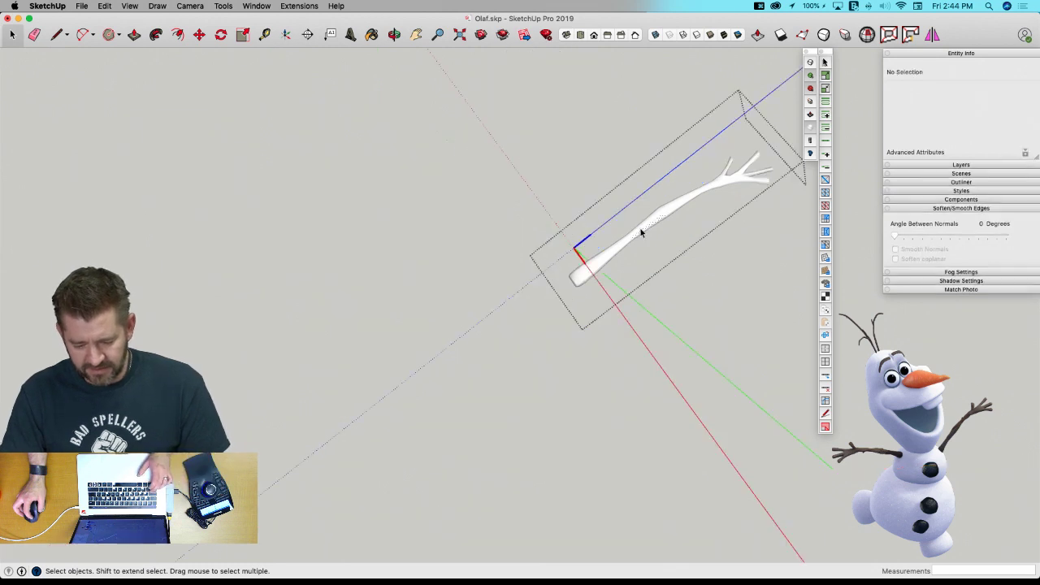
{"action": "left_click", "coordinate": [641, 228]}
{"action": "key", "text": "super+a"}
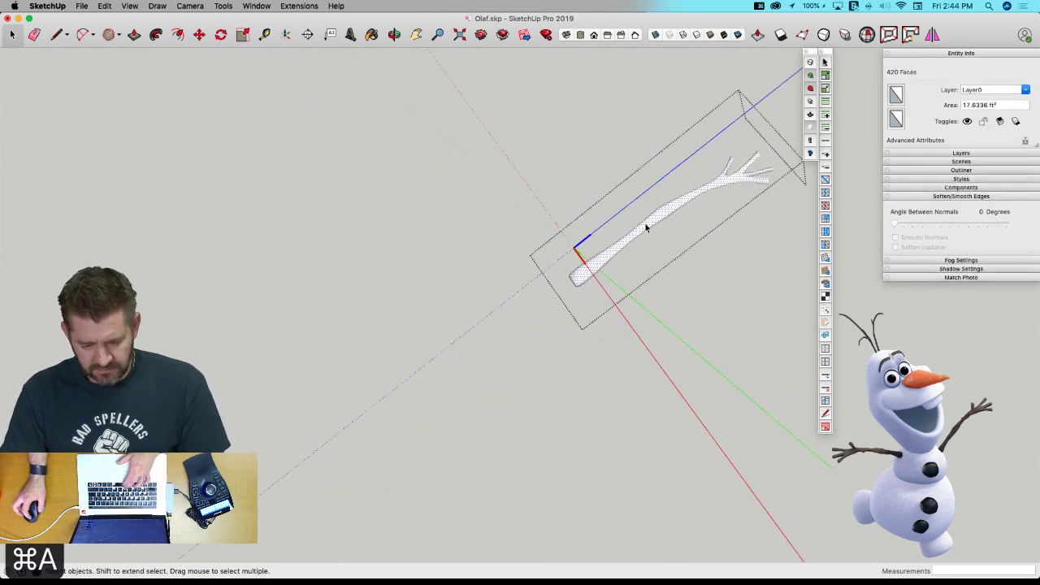
{"action": "key", "text": "b"}
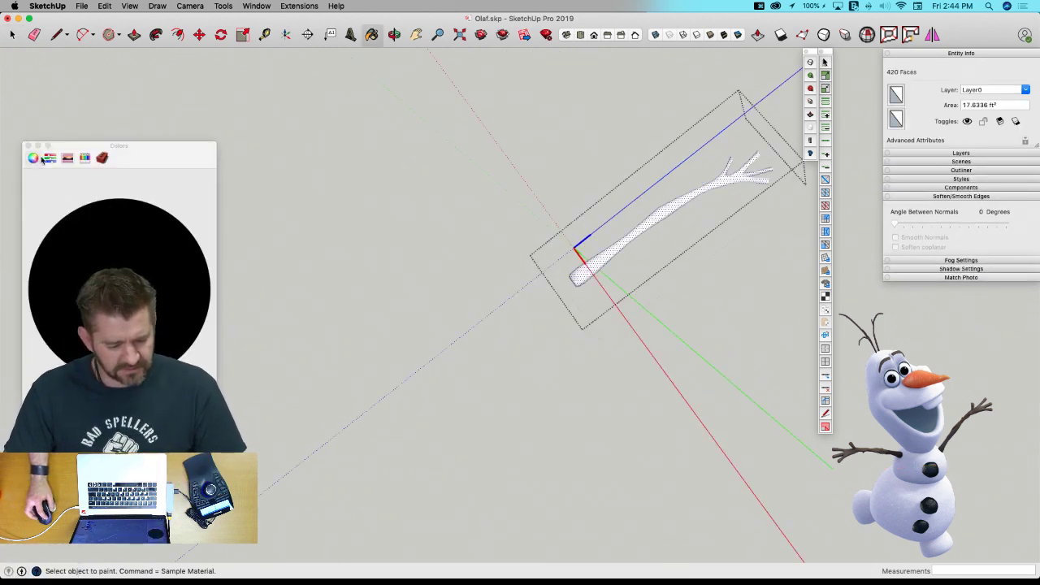
{"action": "left_click", "coordinate": [85, 157]}
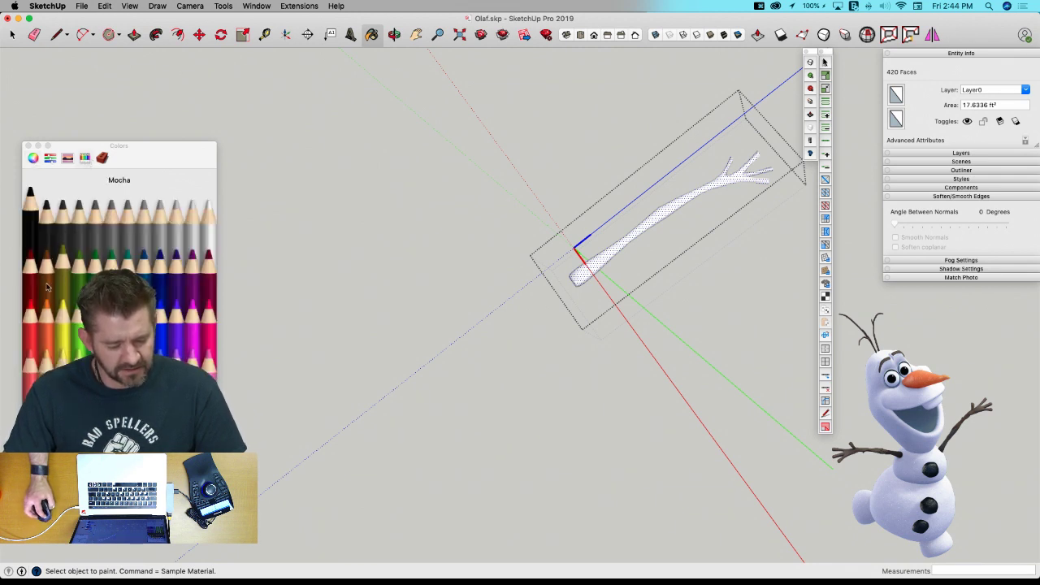
{"action": "left_click", "coordinate": [729, 174]}
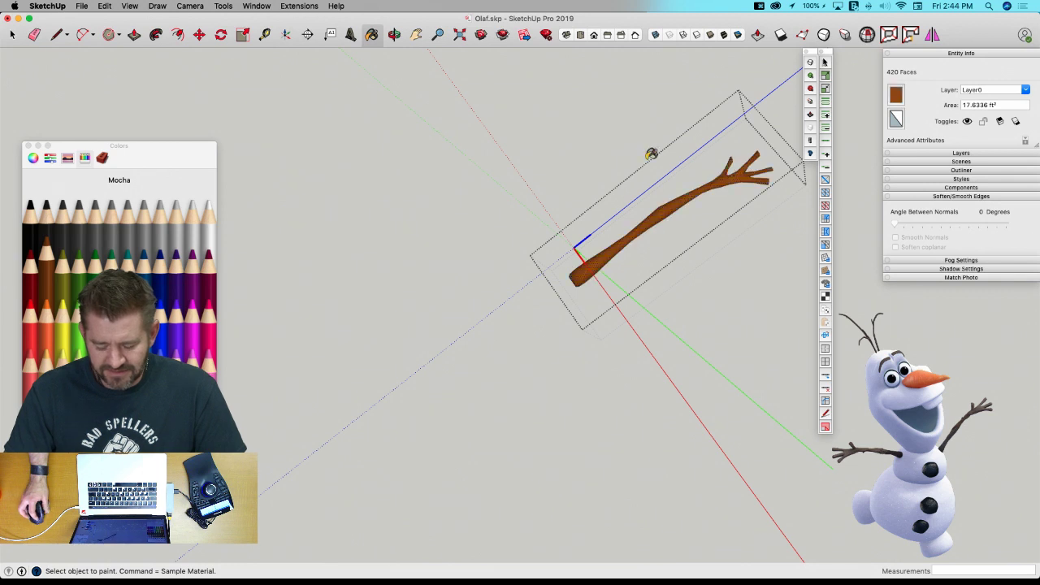
{"action": "key", "text": "space"}
{"action": "left_click", "coordinate": [587, 158]}
Paint the entire geometry of the smoothed snowman's right arm component Mocha.
{"action": "double_click", "coordinate": [420, 262]}
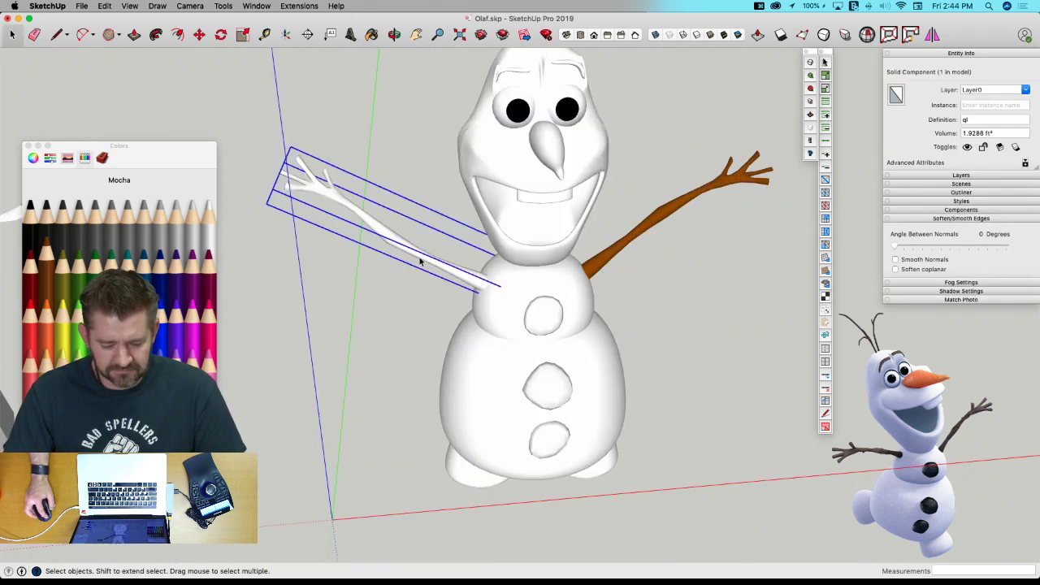
{"action": "key", "text": "super+a"}
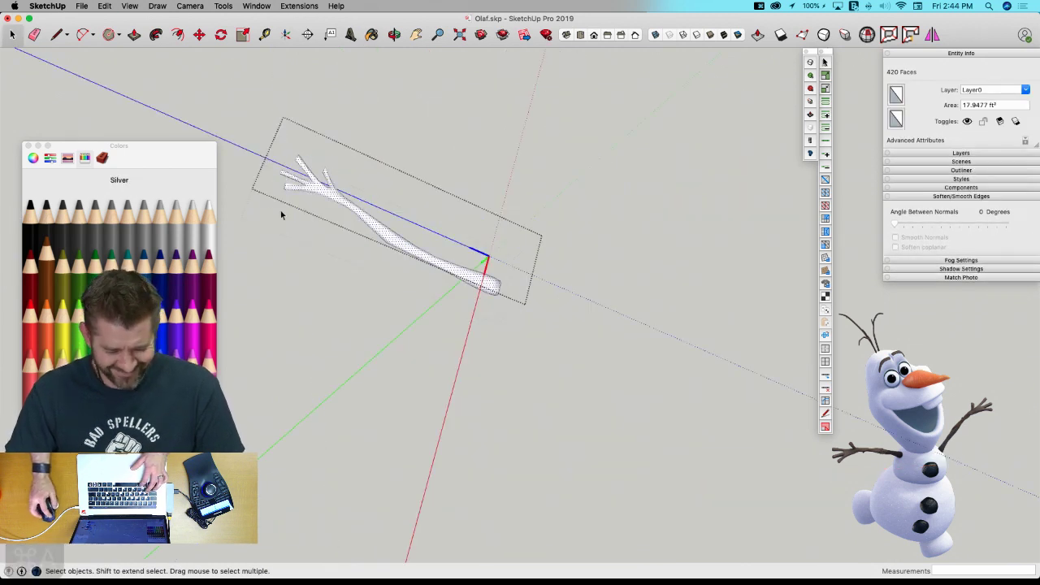
{"action": "left_click", "coordinate": [341, 202]}
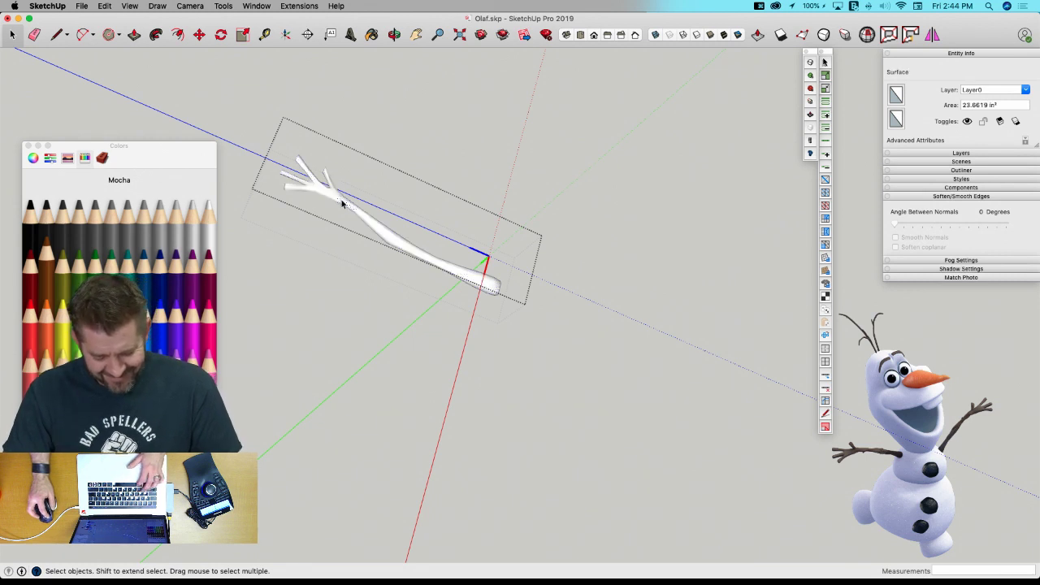
{"action": "triple_click", "coordinate": [341, 202]}
{"action": "key", "text": "b"}
{"action": "left_click", "coordinate": [343, 192]}
{"action": "key", "text": "space"}
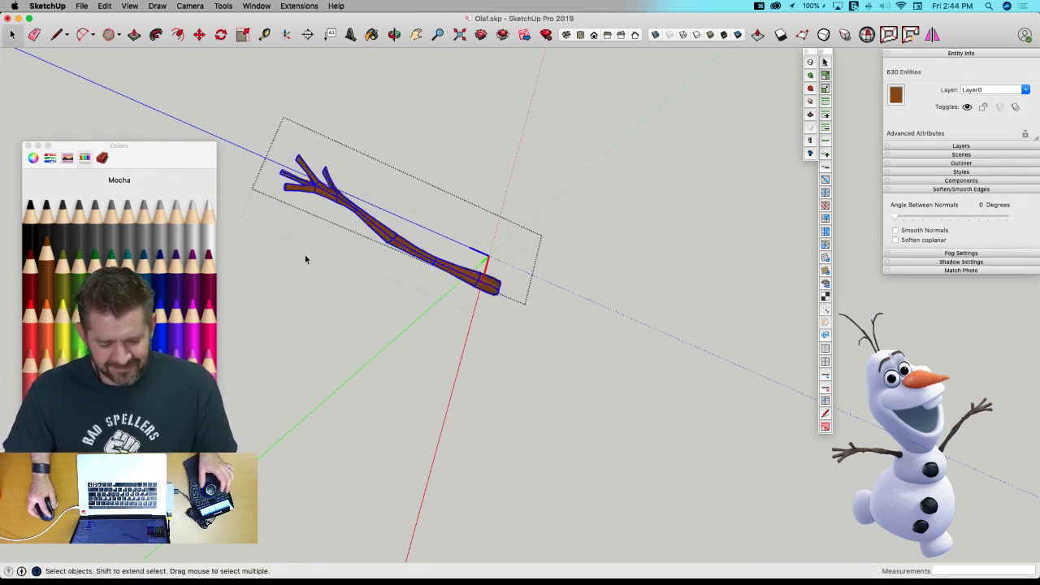
{"action": "left_click", "coordinate": [306, 258]}
Paint all faces of the snowman's lowest button with the dark Tungsten pencil color.
{"action": "double_click", "coordinate": [527, 440]}
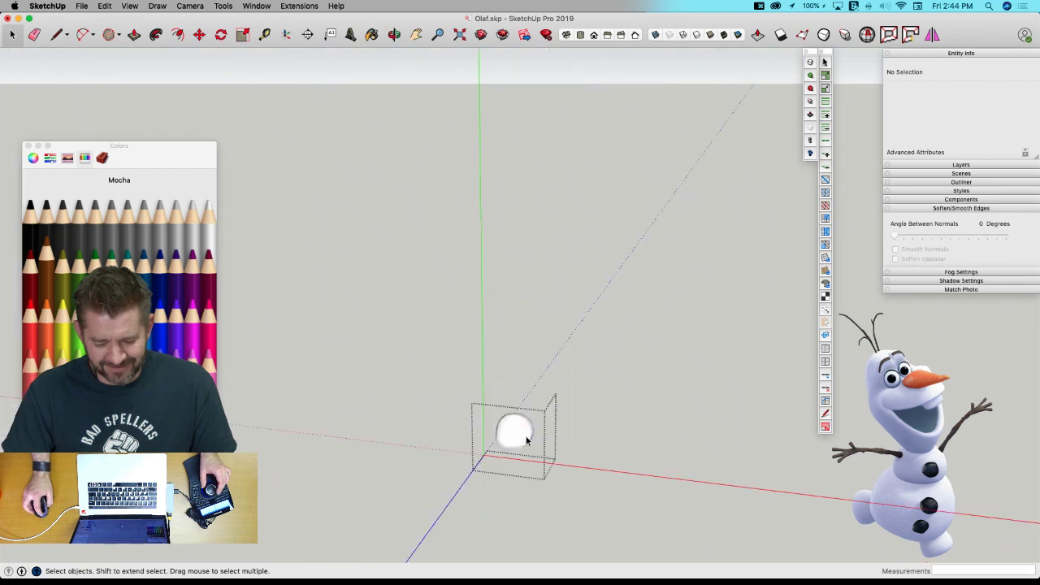
{"action": "key", "text": "super+a"}
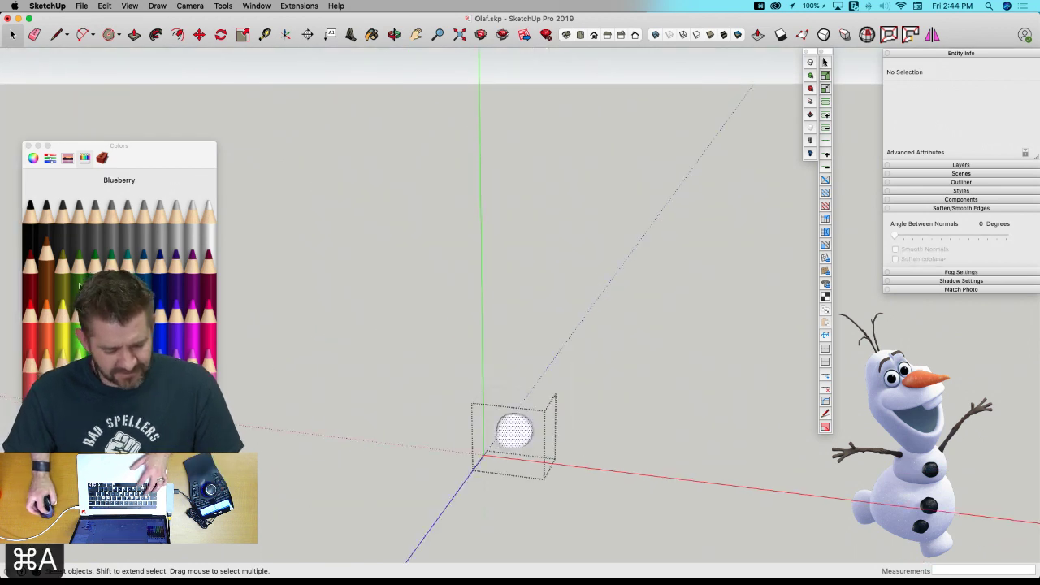
{"action": "left_click", "coordinate": [47, 228]}
{"action": "left_click", "coordinate": [32, 231]}
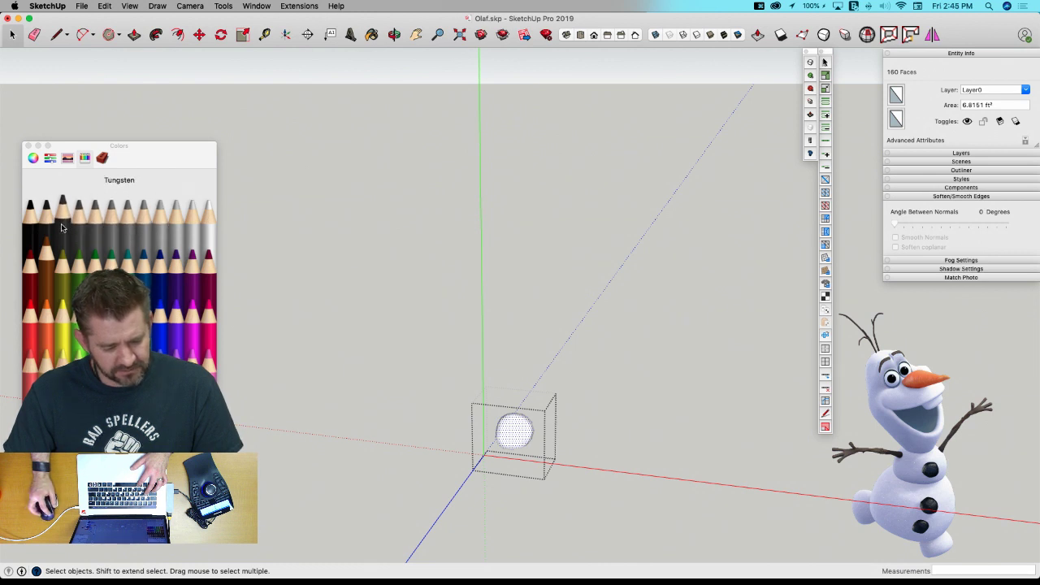
{"action": "key", "text": "b"}
{"action": "left_click", "coordinate": [512, 431]}
{"action": "key", "text": "space"}
{"action": "left_click", "coordinate": [372, 336]}
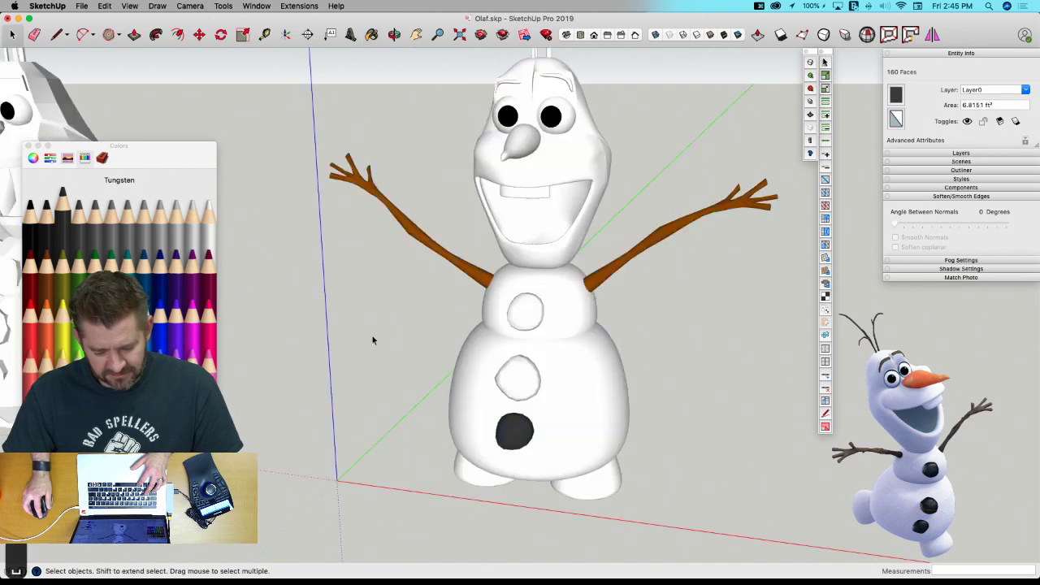
Paint all faces of the snowman's middle button Tungsten.
{"action": "double_click", "coordinate": [522, 377]}
{"action": "key", "text": "super+a"}
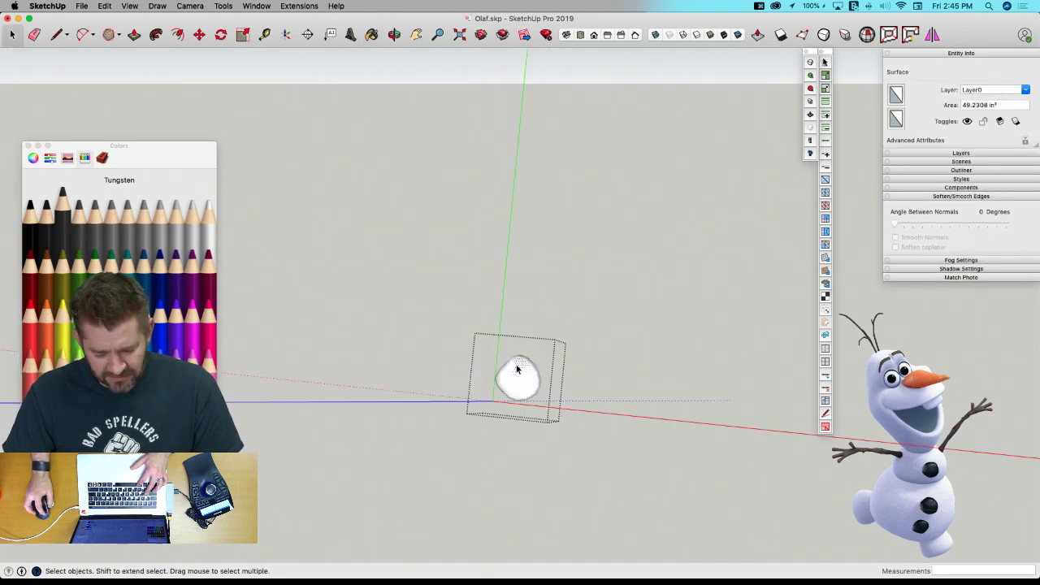
{"action": "key", "text": "super+a"}
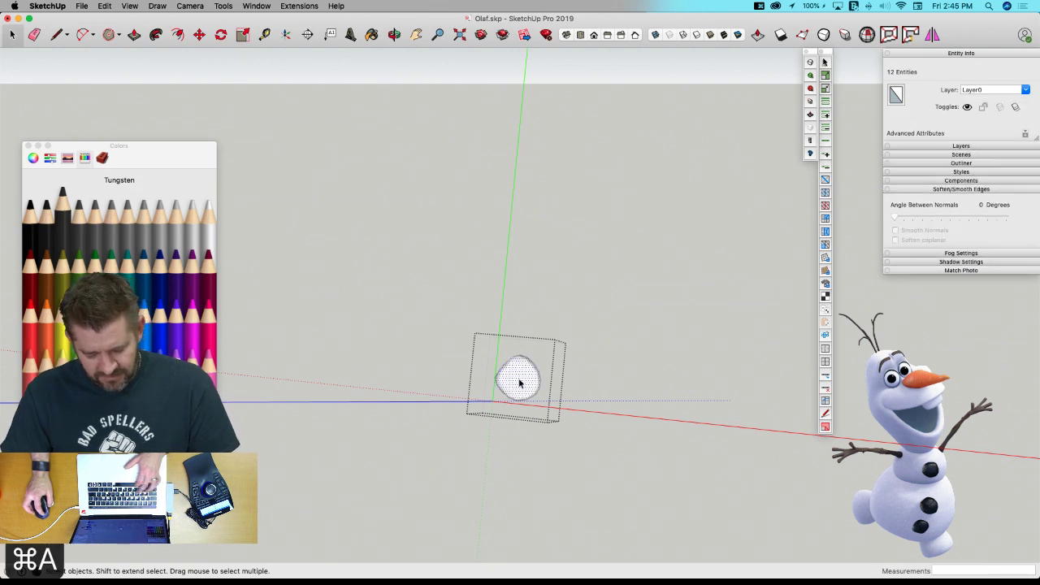
{"action": "key", "text": "b"}
{"action": "left_click", "coordinate": [523, 375]}
{"action": "key", "text": "space"}
{"action": "left_click", "coordinate": [447, 350]}
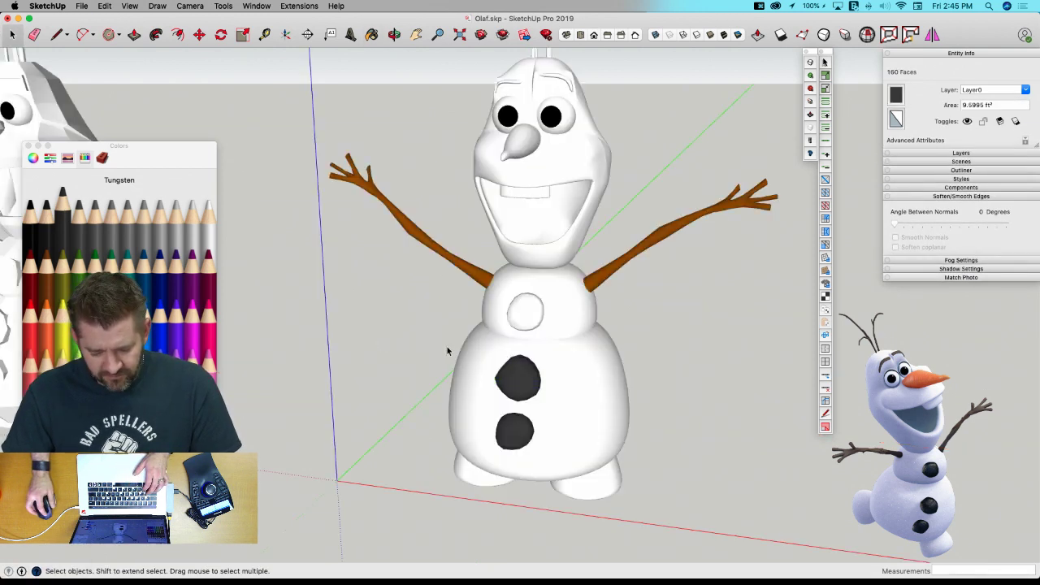
Paint all faces of the smoothed snowman's top button Tungsten.
{"action": "left_click", "coordinate": [535, 314]}
{"action": "double_click", "coordinate": [537, 313]}
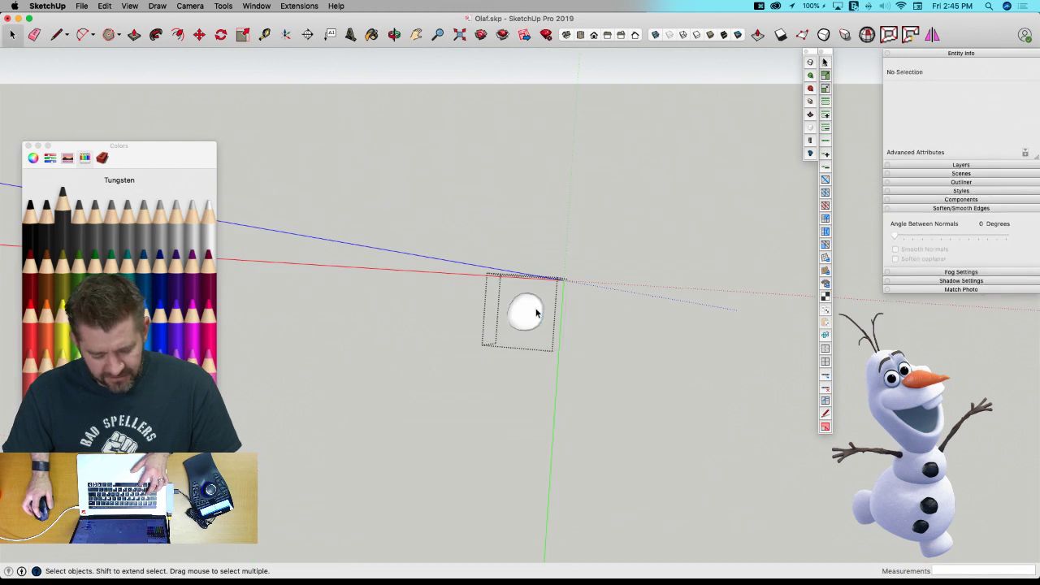
{"action": "key", "text": "super+a"}
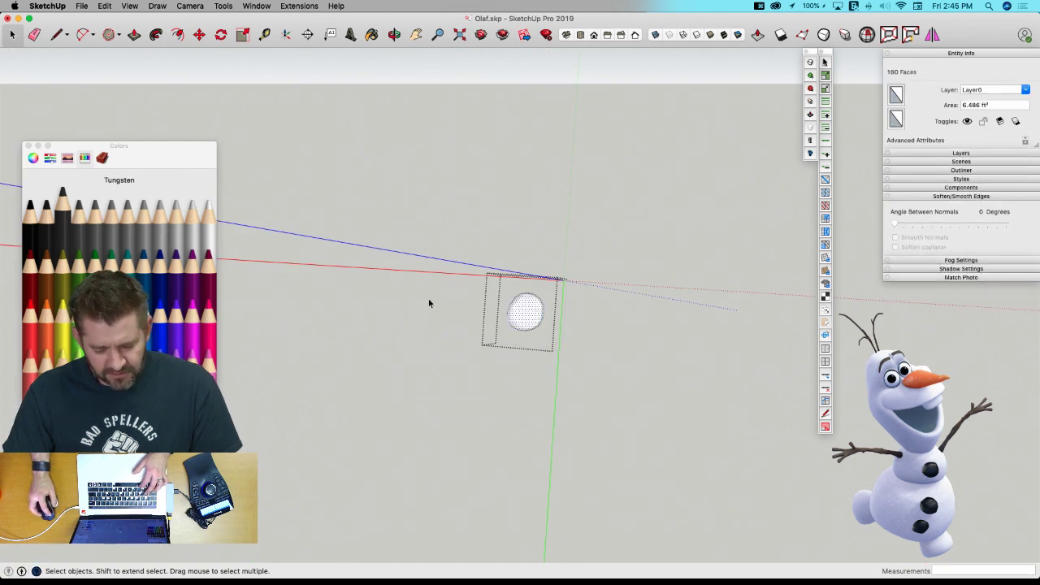
{"action": "key", "text": "b"}
{"action": "left_click", "coordinate": [535, 314]}
{"action": "key", "text": "space"}
{"action": "left_click", "coordinate": [363, 328]}
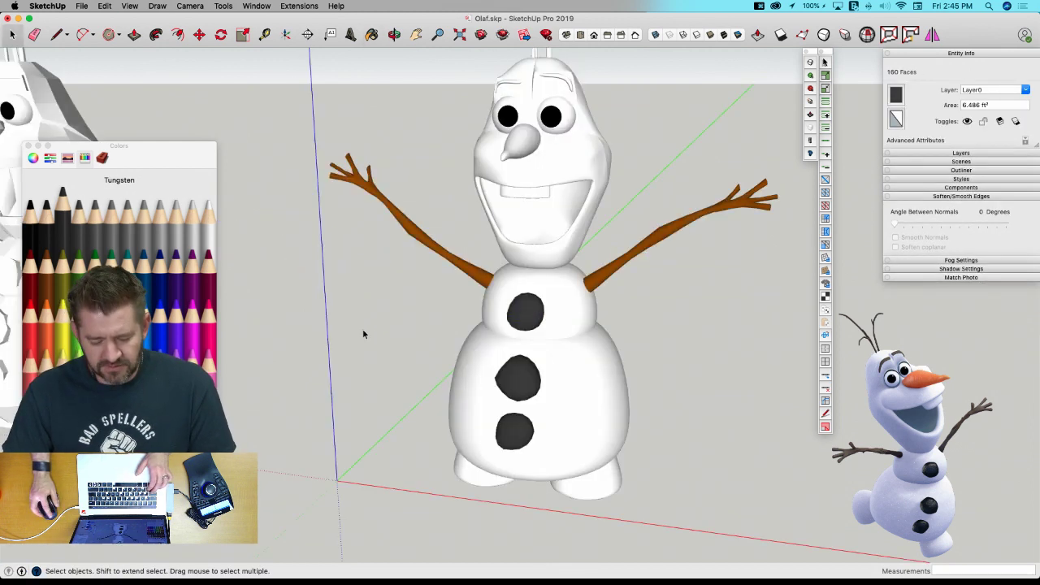
Paint all faces inside the carrot nose component with the orange Tangerine pencil color.
{"action": "scroll", "coordinate": [558, 373], "scroll_direction": "up", "scroll_amount": 5}
{"action": "scroll", "coordinate": [558, 374], "scroll_direction": "up", "scroll_amount": 5}
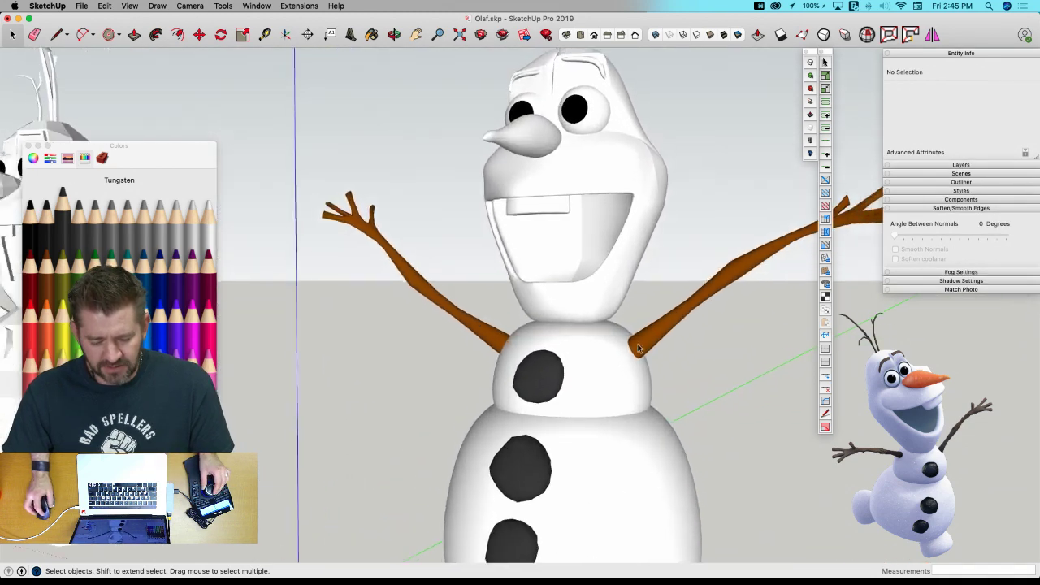
{"action": "middle_click_drag", "start_coordinate": [635, 317], "coordinate": [659, 291]}
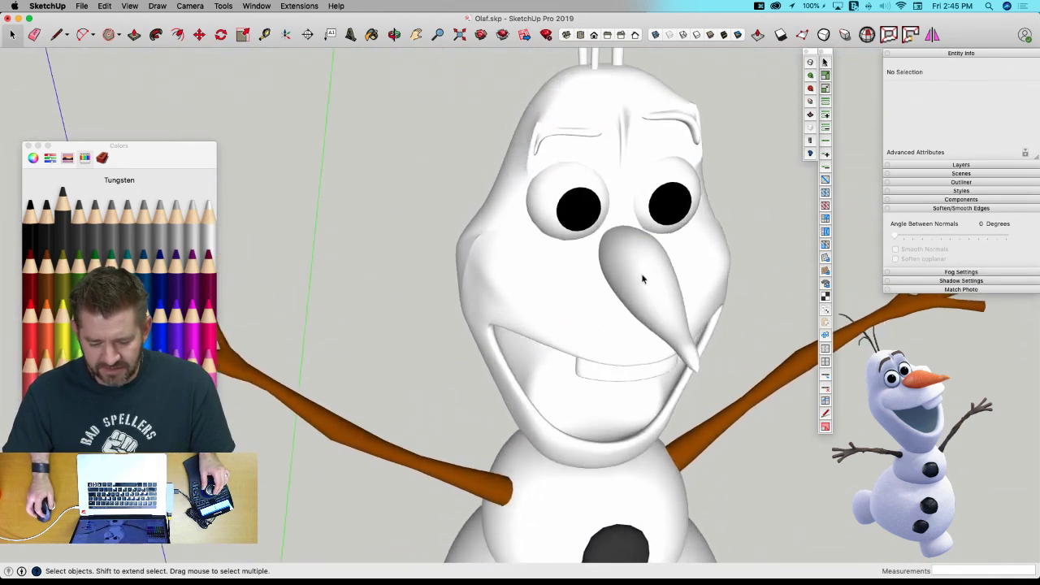
{"action": "scroll", "coordinate": [685, 284], "scroll_direction": "up", "scroll_amount": 5}
{"action": "left_click", "coordinate": [686, 286]}
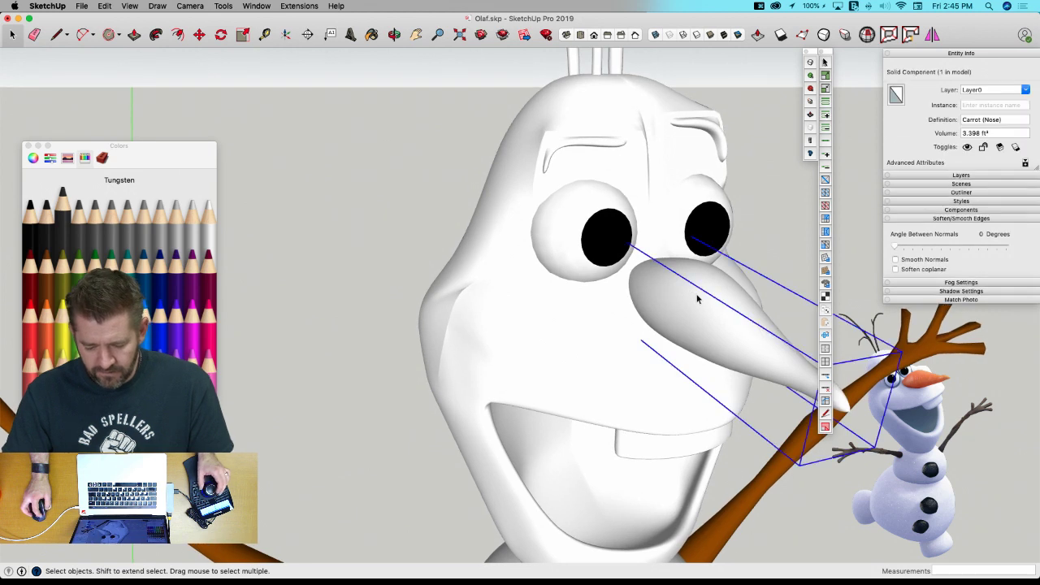
{"action": "double_click", "coordinate": [698, 300]}
{"action": "key", "text": "super+a"}
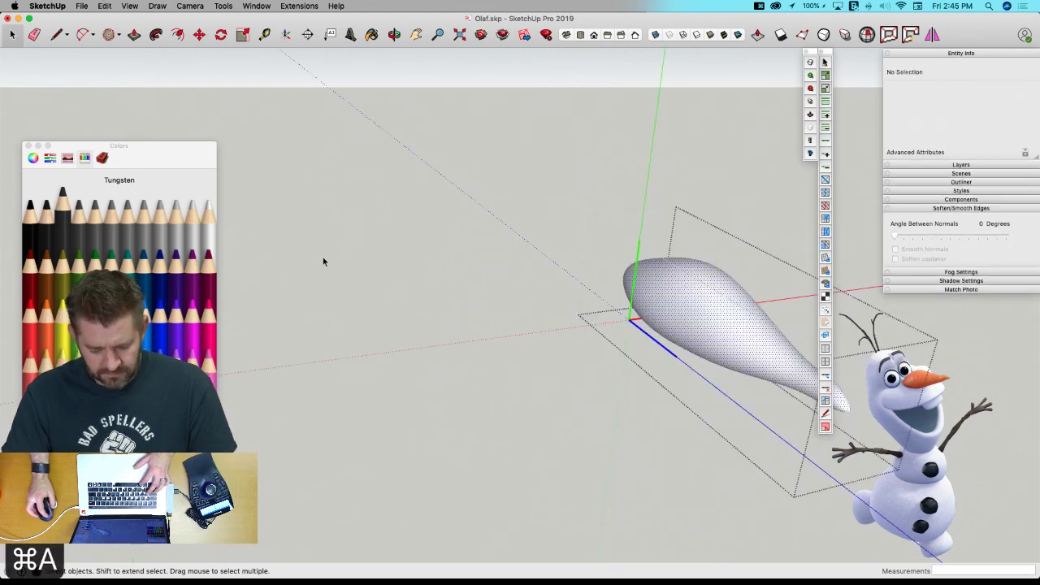
{"action": "left_click", "coordinate": [30, 262]}
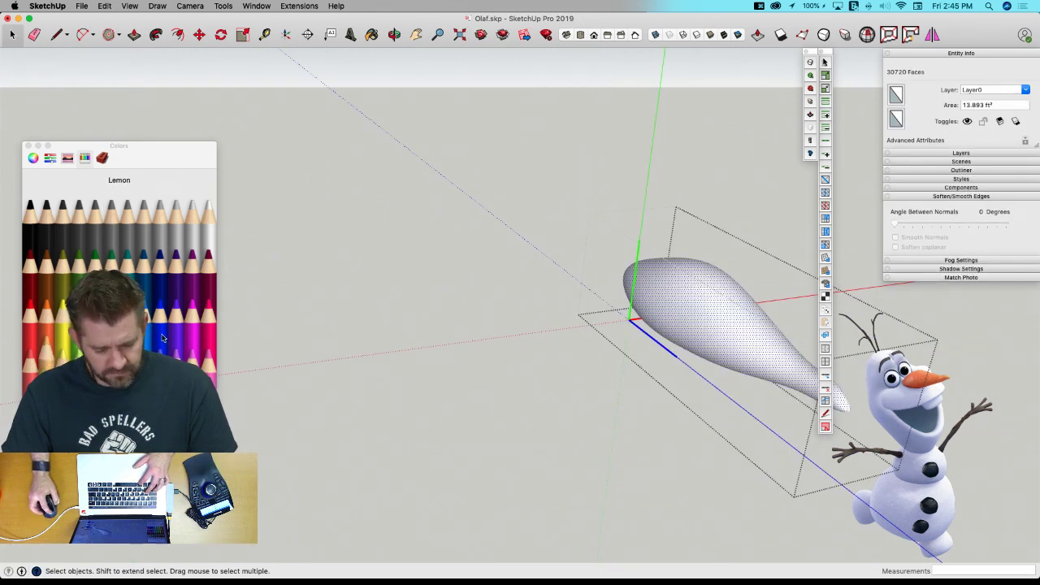
{"action": "left_click", "coordinate": [48, 323]}
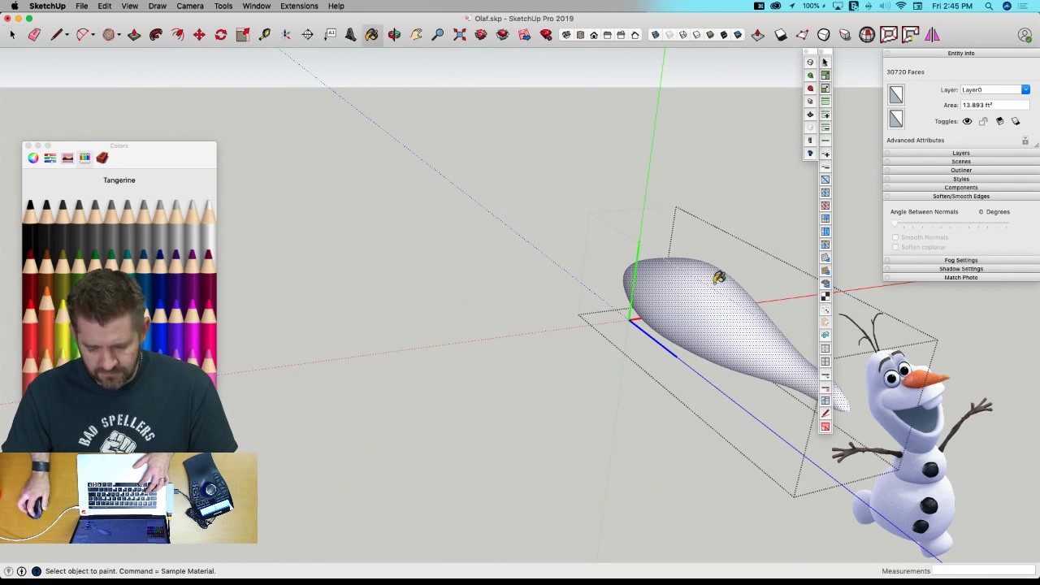
{"action": "left_click", "coordinate": [690, 279]}
{"action": "key", "text": "space"}
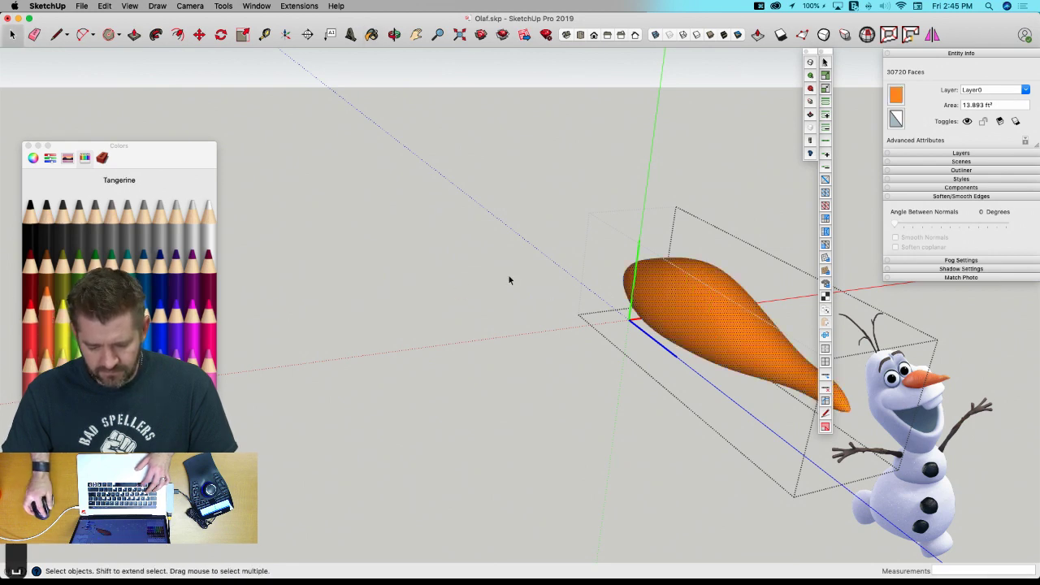
{"action": "left_click", "coordinate": [369, 228]}
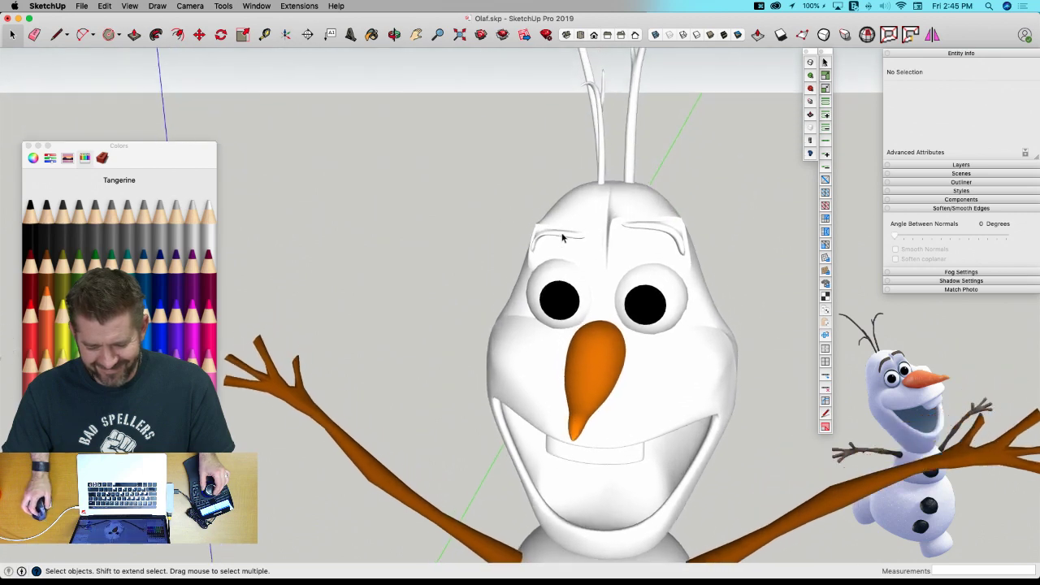
Open the head component for editing and select the surfaces along the straight part of the left-hand eyebrow.
{"action": "scroll", "coordinate": [561, 241], "scroll_direction": "up", "scroll_amount": 6}
{"action": "left_click", "coordinate": [547, 237]}
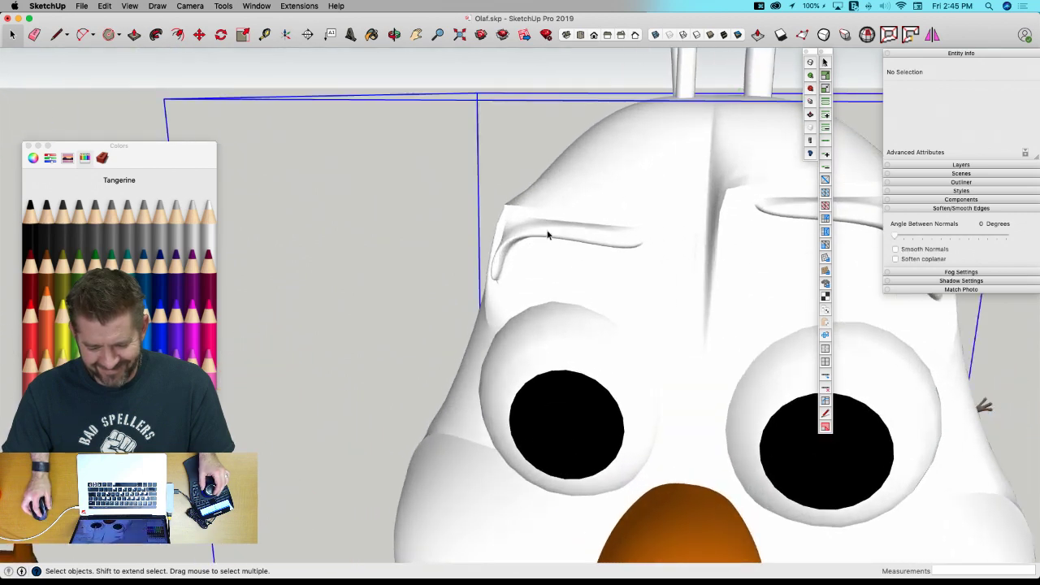
{"action": "double_click", "coordinate": [547, 235]}
{"action": "left_click", "coordinate": [547, 237]}
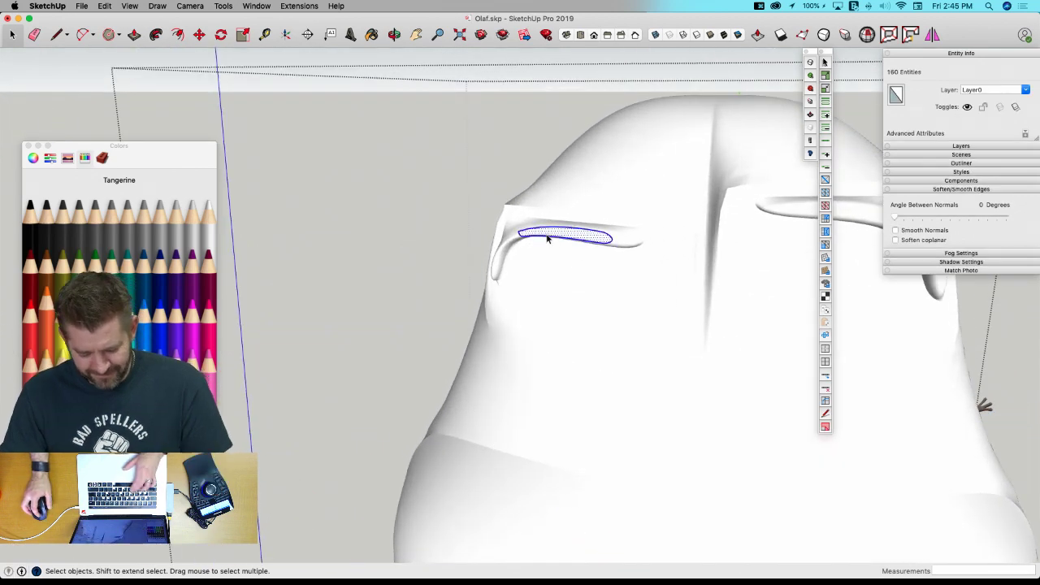
{"action": "left_click", "coordinate": [623, 241], "text": "shift"}
{"action": "scroll", "coordinate": [624, 241], "scroll_direction": "up", "scroll_amount": 3}
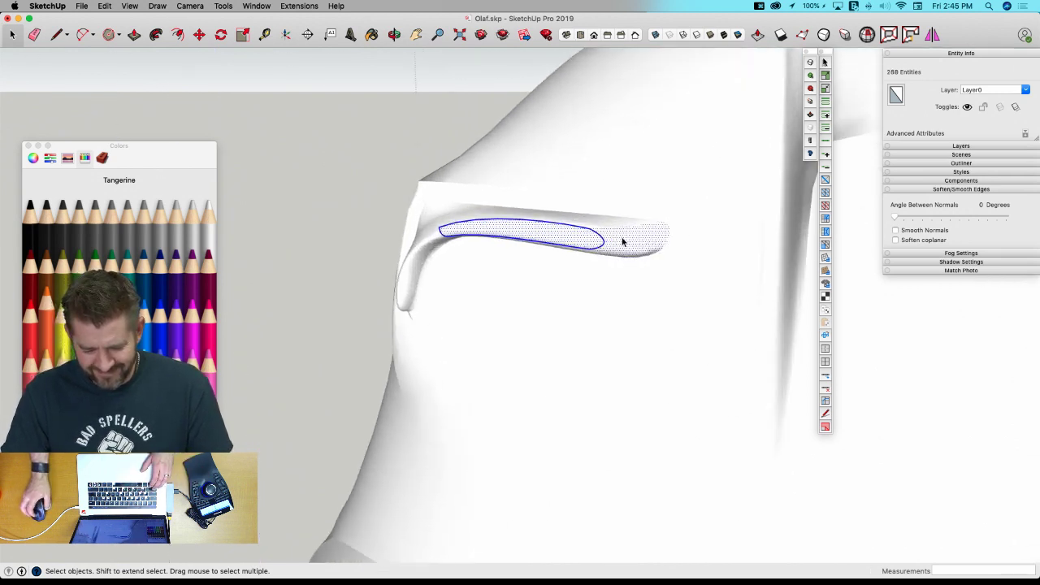
{"action": "left_click", "coordinate": [596, 224], "text": "shift"}
Add the surfaces of the left-hand eyebrow's bent outer end and underside to the selection.
{"action": "middle_click_drag", "start_coordinate": [411, 232], "coordinate": [510, 104]}
{"action": "left_click", "coordinate": [483, 189], "text": "shift"}
{"action": "scroll", "coordinate": [491, 162], "scroll_direction": "up", "scroll_amount": 3}
{"action": "left_click", "coordinate": [497, 163], "text": "shift"}
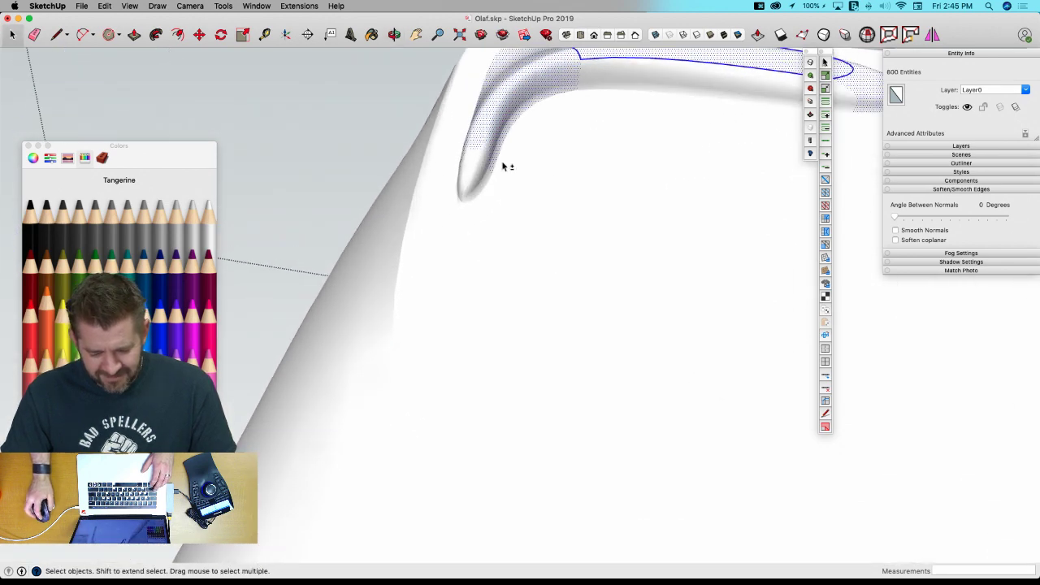
{"action": "left_click", "coordinate": [473, 169], "text": "shift"}
{"action": "middle_click_drag", "start_coordinate": [464, 144], "coordinate": [312, 146]}
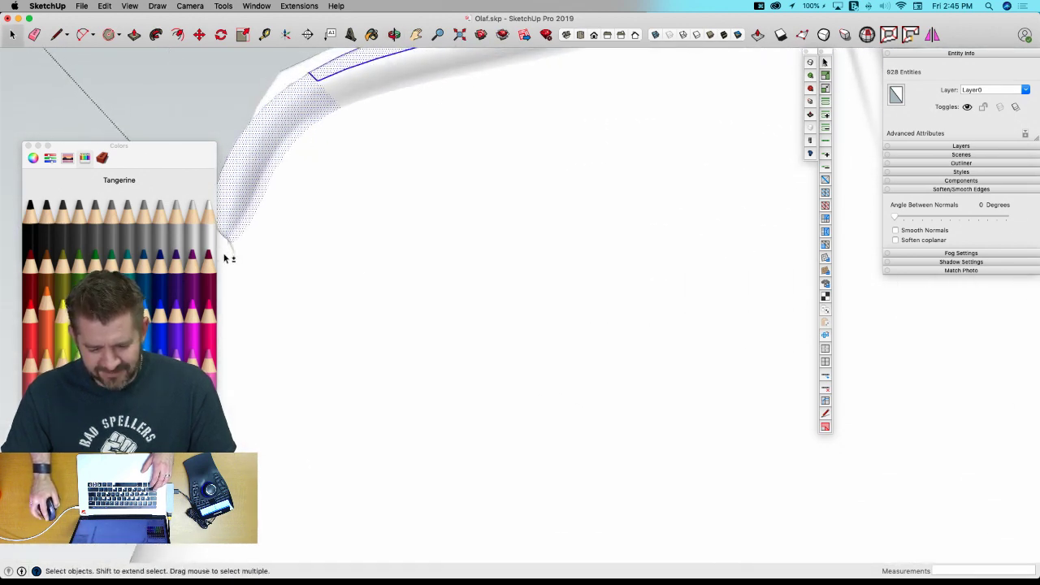
{"action": "left_click", "coordinate": [358, 91], "text": "shift"}
Add every surface of the right-hand eyebrow, including its curved outer end and upper side, to the selection.
{"action": "scroll", "coordinate": [277, 322], "scroll_direction": "down", "scroll_amount": 4}
{"action": "middle_click_drag", "start_coordinate": [472, 165], "coordinate": [447, 304]}
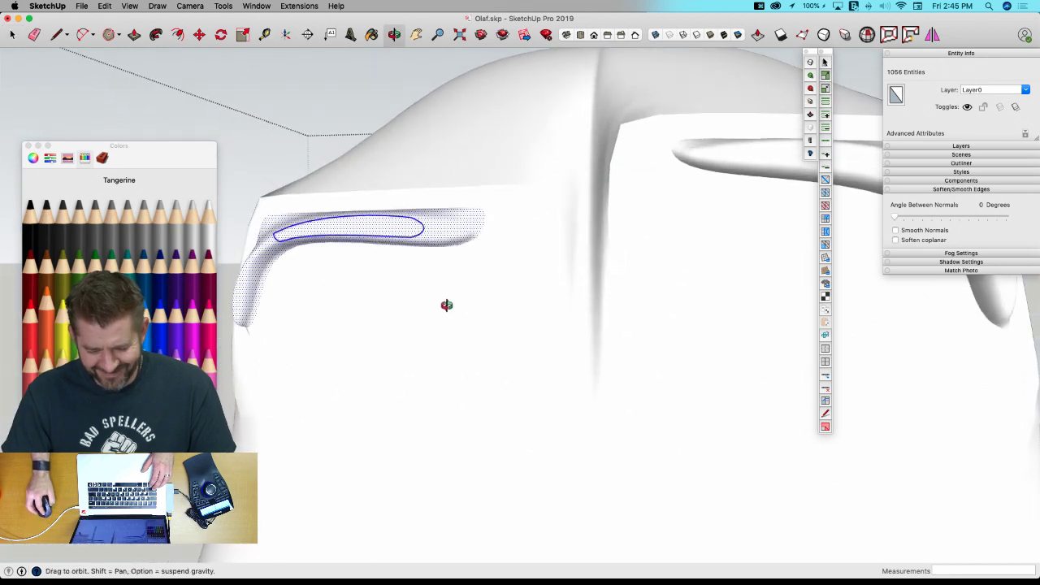
{"action": "left_click", "coordinate": [774, 162], "text": "shift"}
{"action": "middle_click_drag", "start_coordinate": [769, 184], "coordinate": [599, 102]}
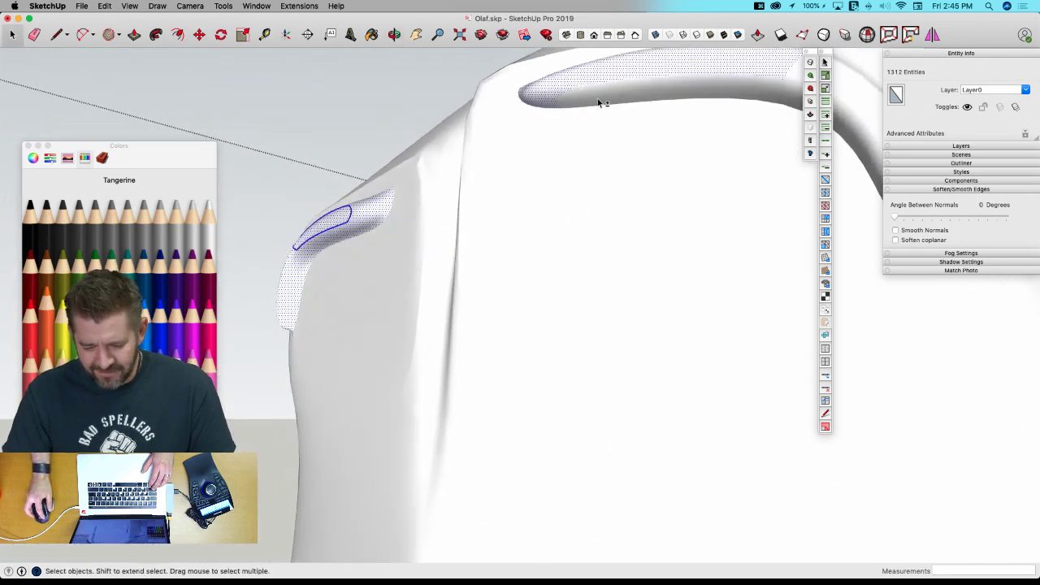
{"action": "left_click", "coordinate": [599, 101], "text": "shift"}
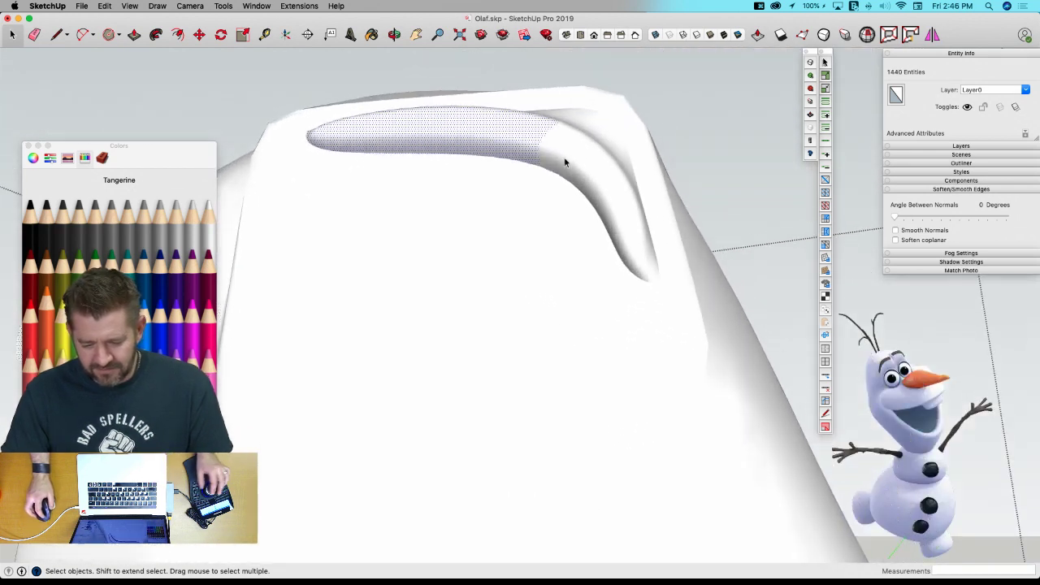
{"action": "left_click", "coordinate": [623, 255], "text": "shift"}
{"action": "left_click", "coordinate": [647, 277], "text": "shift"}
{"action": "middle_click_drag", "start_coordinate": [612, 131], "coordinate": [571, 333]}
{"action": "left_click", "coordinate": [544, 300], "text": "shift"}
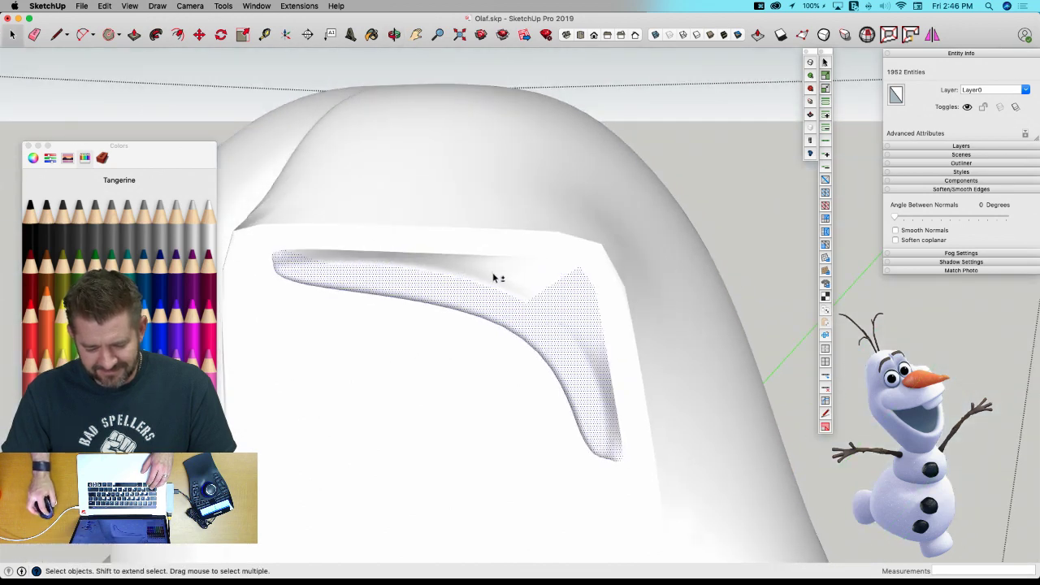
{"action": "left_click", "coordinate": [492, 276], "text": "shift"}
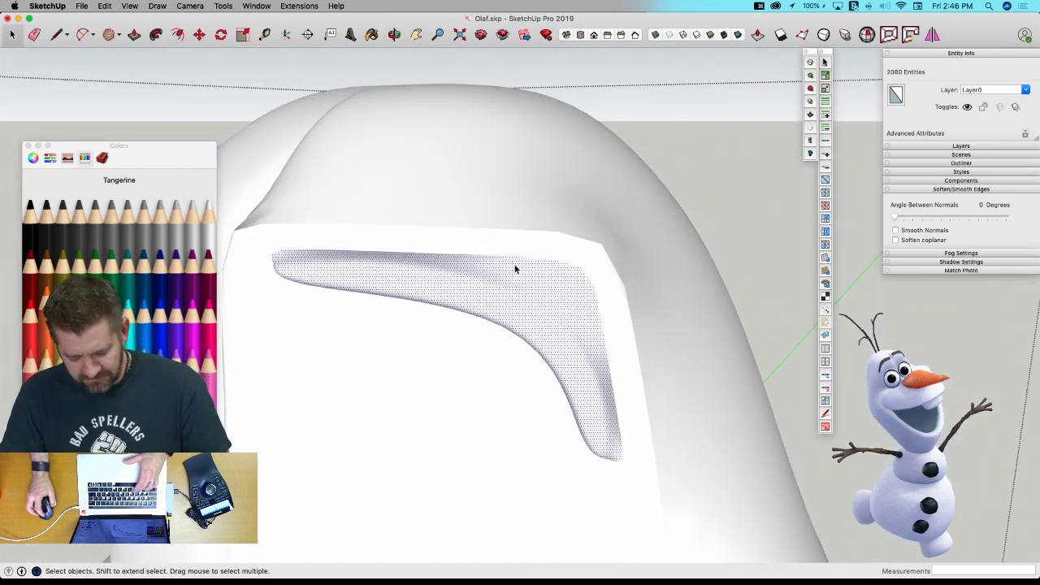
Paint the selected surfaces of both eyebrows Mocha and leave the head component.
{"action": "key", "text": "b"}
{"action": "left_click", "coordinate": [47, 279]}
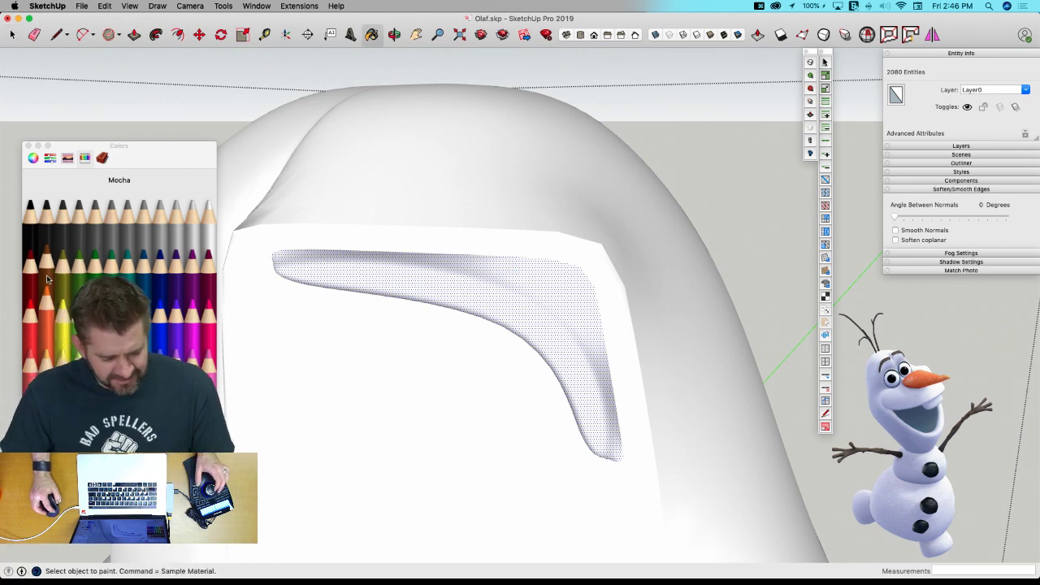
{"action": "left_click", "coordinate": [484, 273]}
{"action": "scroll", "coordinate": [487, 244], "scroll_direction": "down", "scroll_amount": 10}
{"action": "key", "text": "space"}
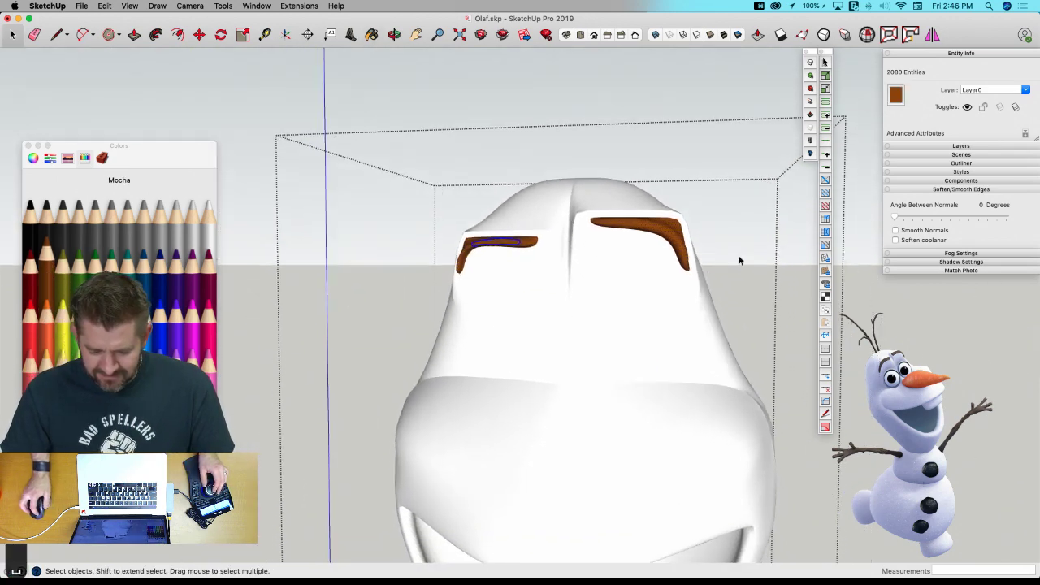
{"action": "left_click", "coordinate": [713, 234]}
{"action": "middle_click_drag", "start_coordinate": [713, 234], "coordinate": [744, 211]}
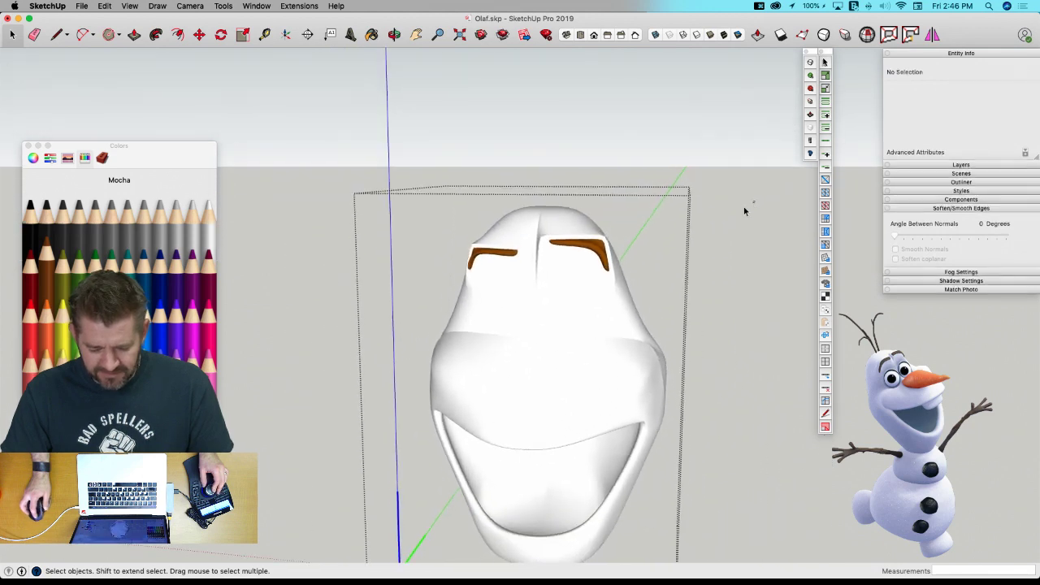
{"action": "left_click", "coordinate": [731, 209]}
Paint the entire geometry of the right-hand forked hair twig on the head Mocha.
{"action": "left_click", "coordinate": [576, 235]}
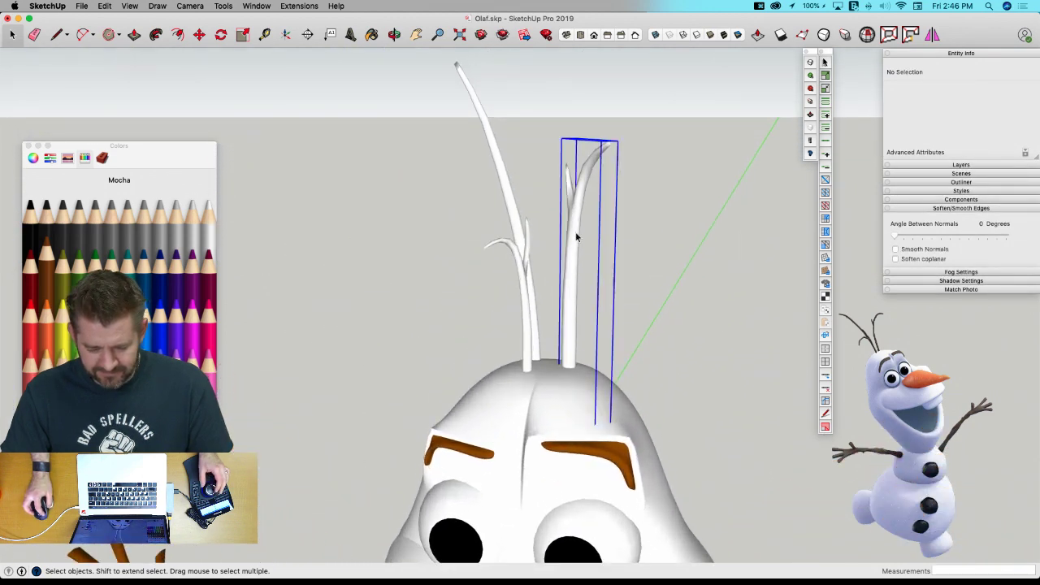
{"action": "double_click", "coordinate": [576, 235]}
{"action": "triple_click", "coordinate": [576, 235]}
{"action": "key", "text": "b"}
{"action": "left_click", "coordinate": [577, 235]}
{"action": "key", "text": "space"}
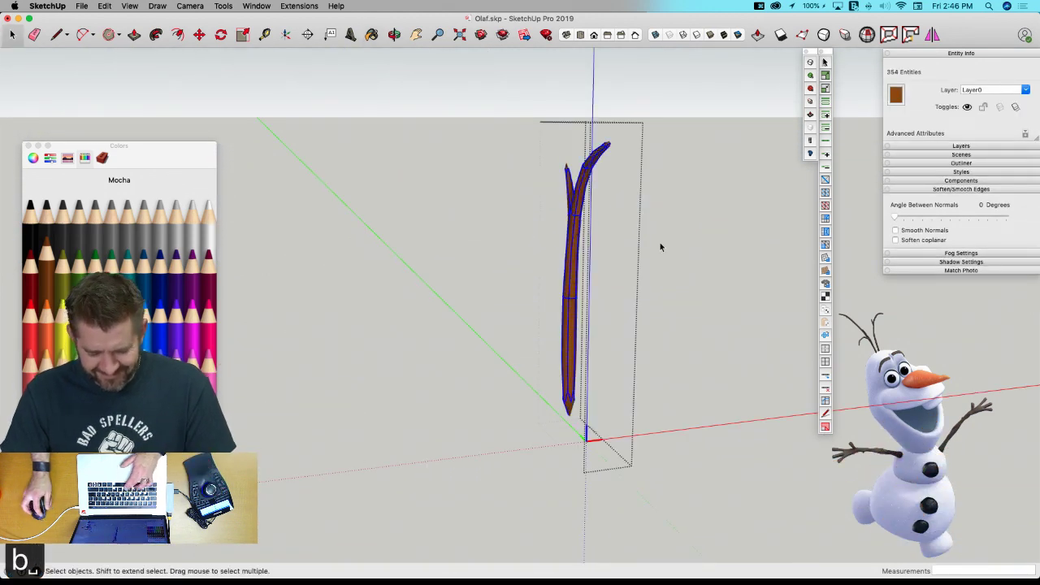
{"action": "left_click", "coordinate": [660, 243]}
Paint all the geometry of the short forked hair twig Mocha.
{"action": "double_click", "coordinate": [523, 274]}
{"action": "triple_click", "coordinate": [523, 274]}
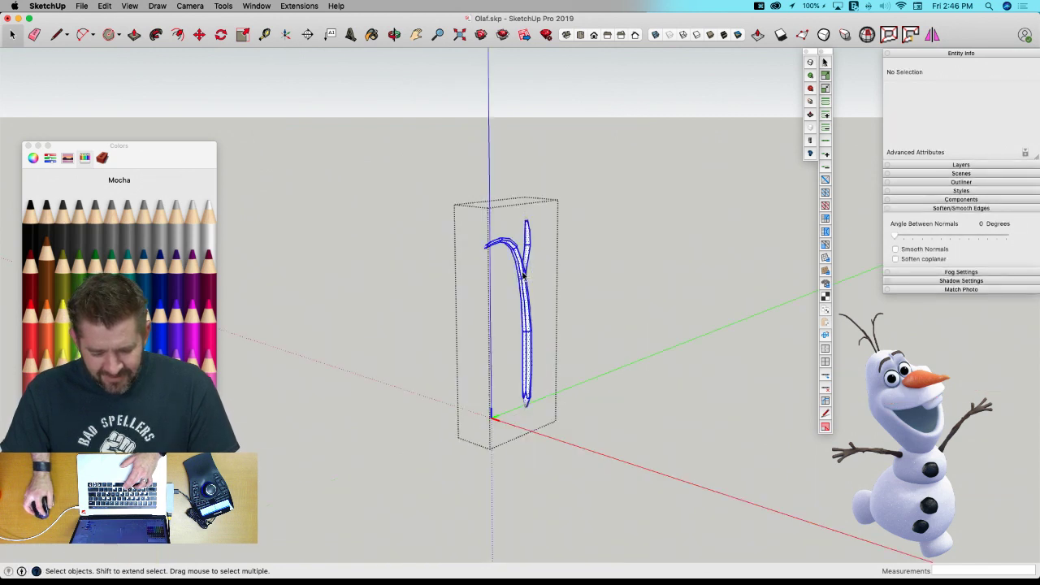
{"action": "key", "text": "super+a"}
{"action": "key", "text": "b"}
{"action": "left_click", "coordinate": [525, 263]}
{"action": "key", "text": "space"}
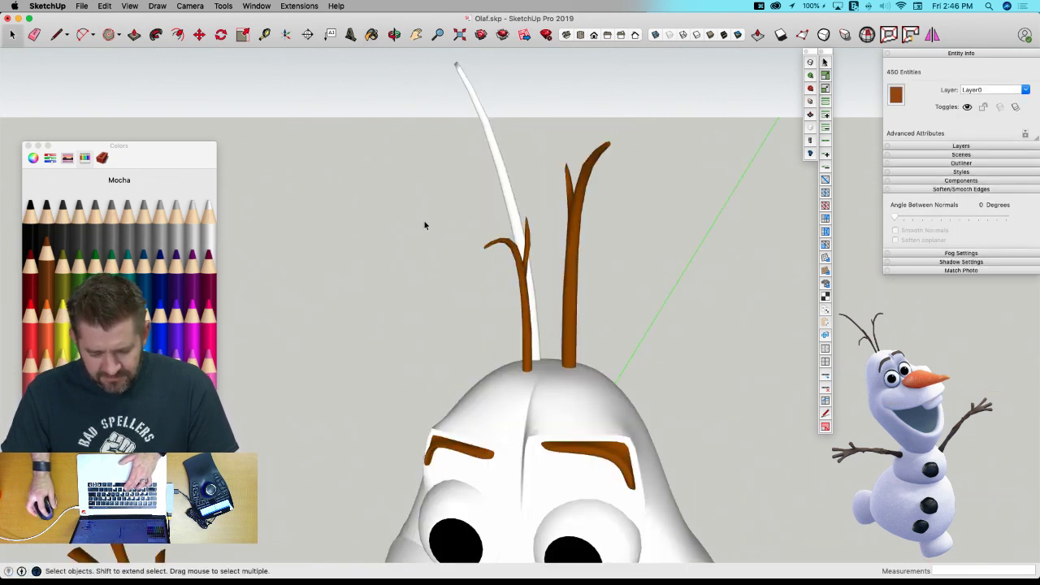
Paint the whole long unbranched hair twig Mocha and leave its component.
{"action": "double_click", "coordinate": [520, 209]}
{"action": "key", "text": "super+a"}
{"action": "key", "text": "b"}
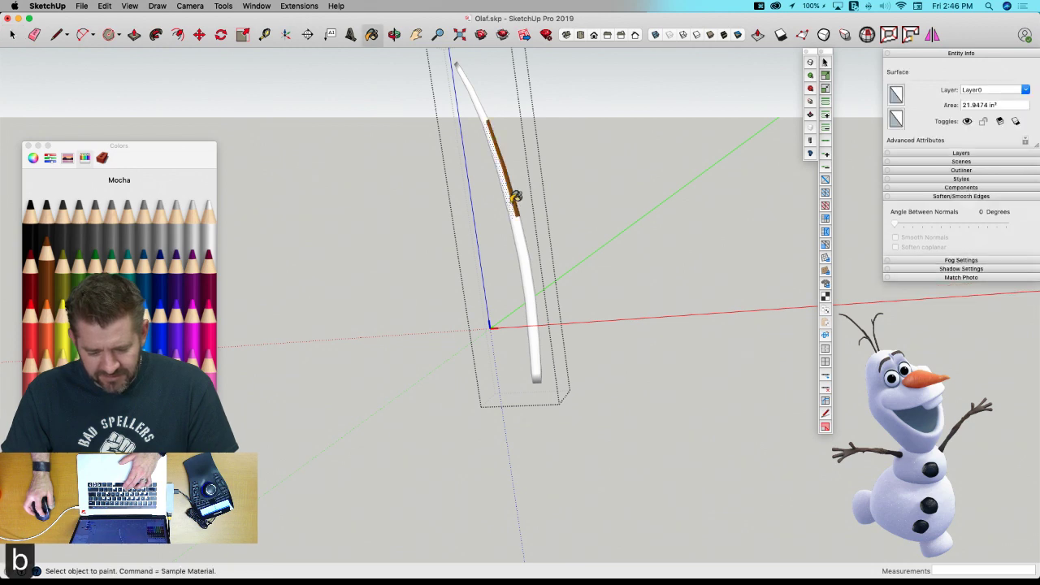
{"action": "key", "text": "space"}
{"action": "key", "text": "super+a"}
{"action": "key", "text": "b"}
{"action": "left_click", "coordinate": [515, 204]}
{"action": "key", "text": "space"}
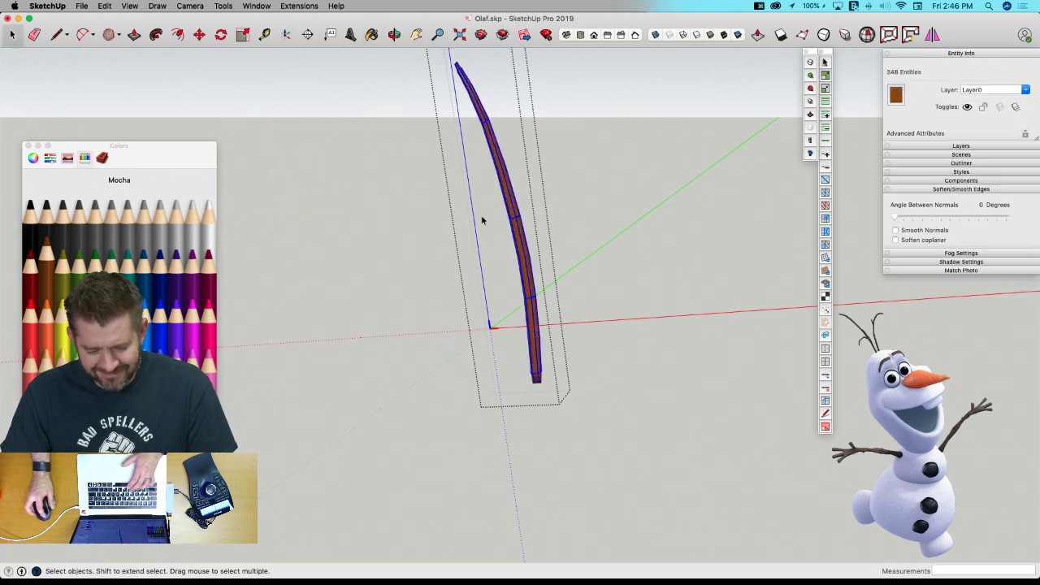
{"action": "left_click", "coordinate": [387, 213]}
Open the head component for editing and select a surface patch inside the mouth.
{"action": "scroll", "coordinate": [387, 213], "scroll_direction": "down", "scroll_amount": 6}
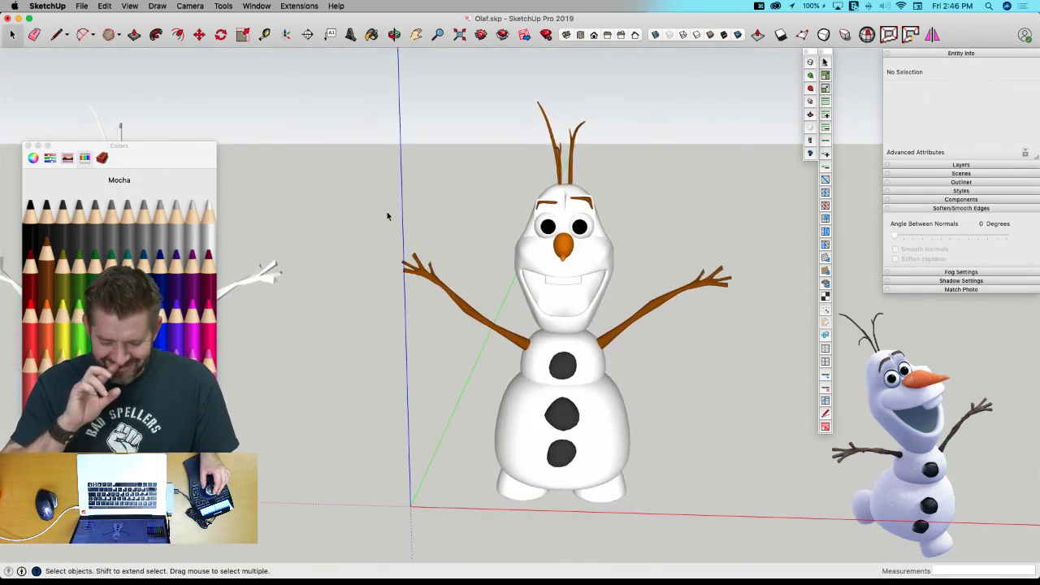
{"action": "scroll", "coordinate": [387, 215], "scroll_direction": "up", "scroll_amount": 6}
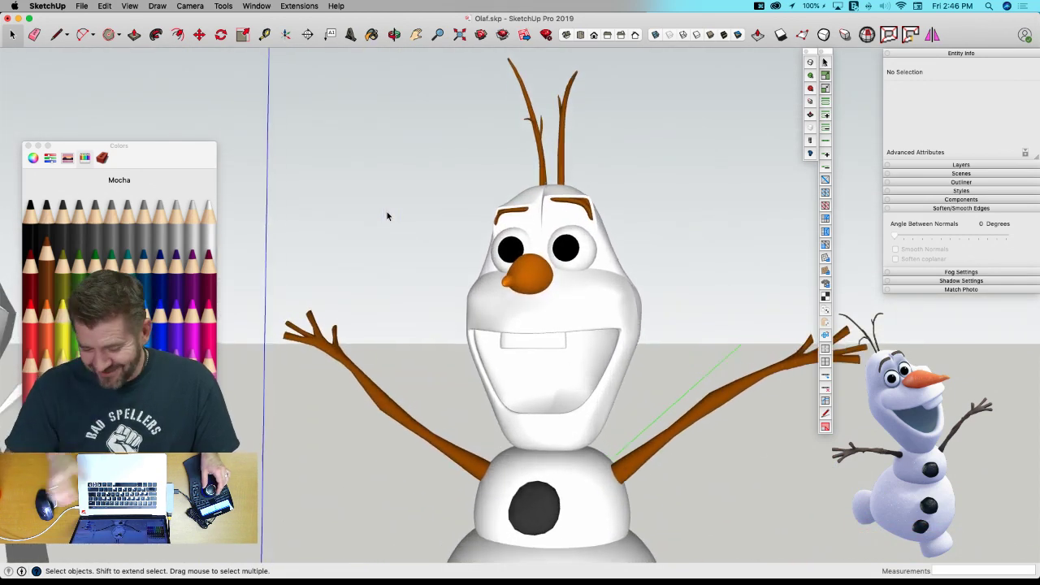
{"action": "scroll", "coordinate": [387, 215], "scroll_direction": "up", "scroll_amount": 8}
{"action": "key", "text": "space"}
{"action": "left_click", "coordinate": [497, 343]}
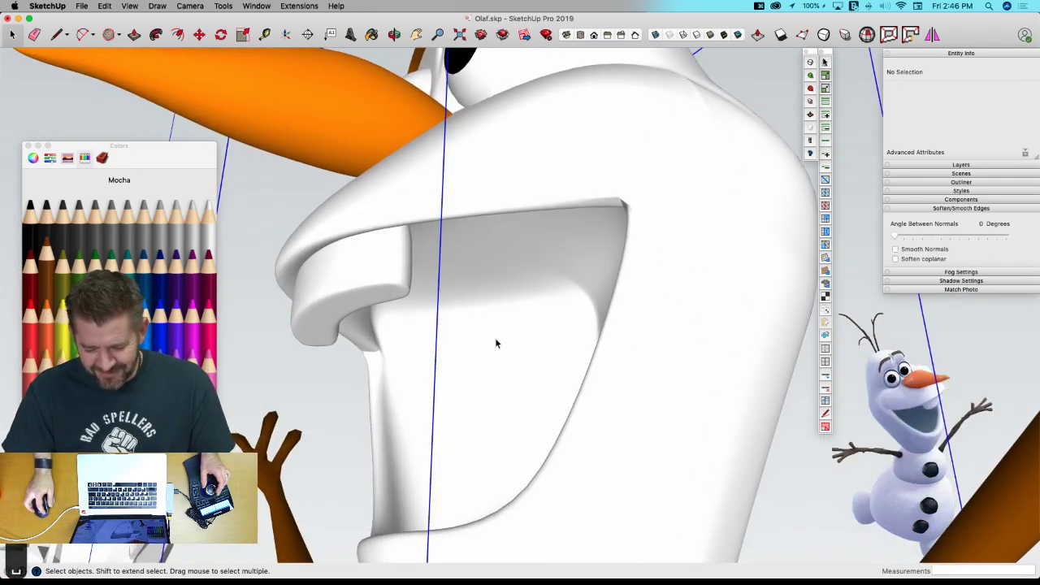
{"action": "left_click", "coordinate": [495, 343]}
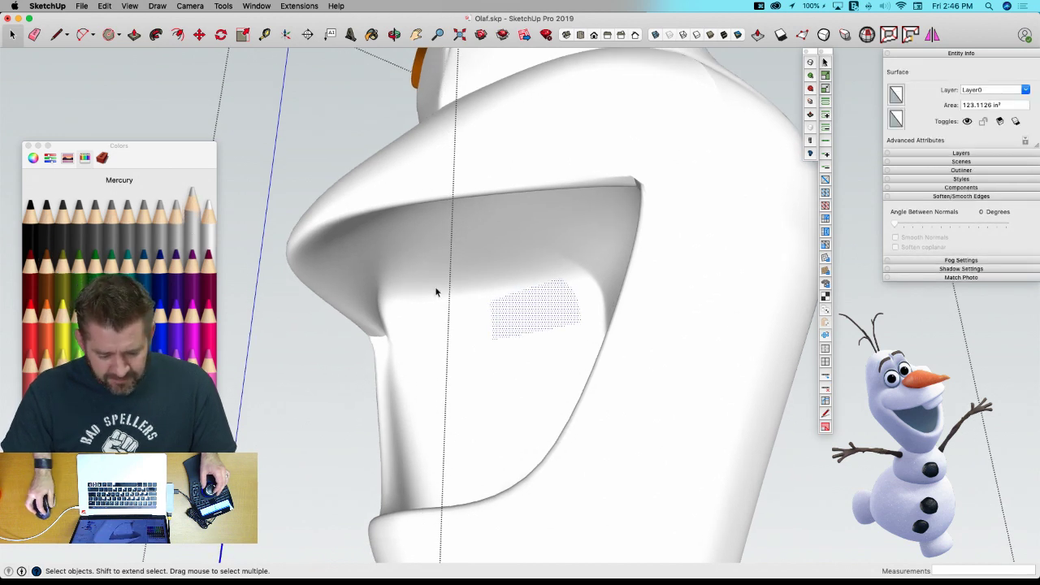
Paint several faces on the mouth's upper back wall, roof and side Mercury.
{"action": "key", "text": "b"}
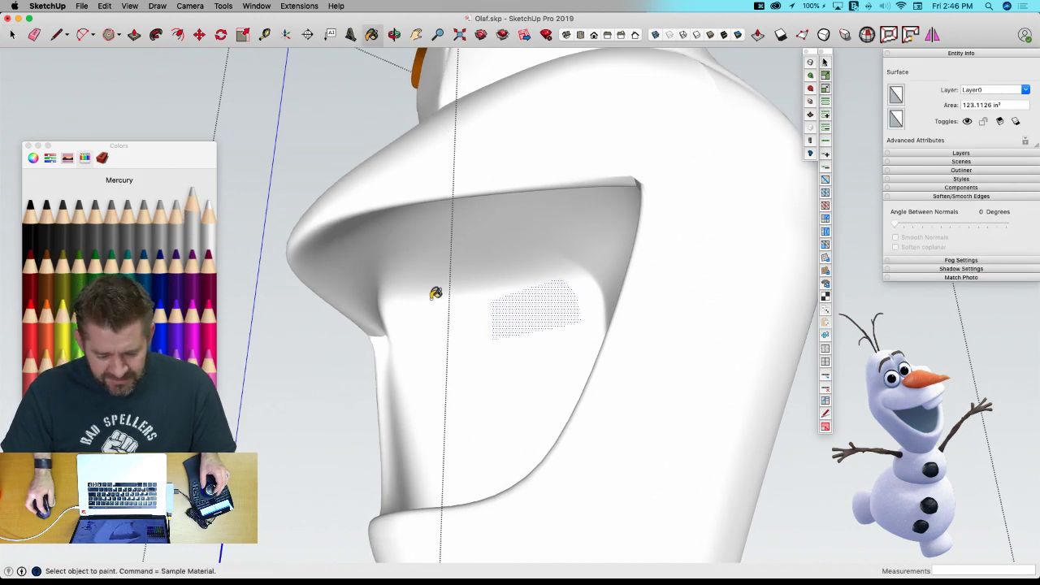
{"action": "left_click", "coordinate": [514, 289]}
{"action": "left_click", "coordinate": [545, 251]}
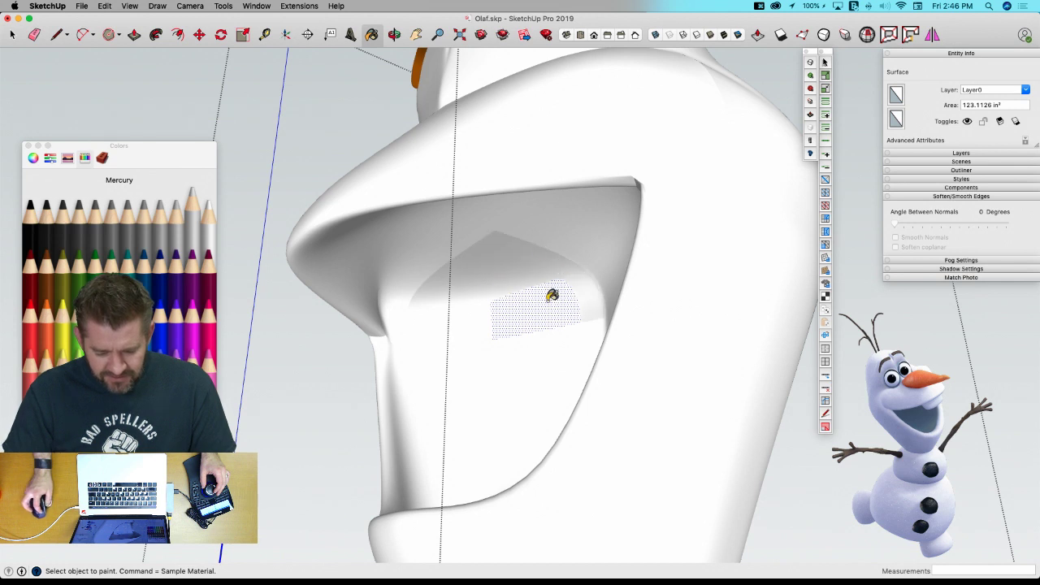
{"action": "left_click", "coordinate": [497, 317]}
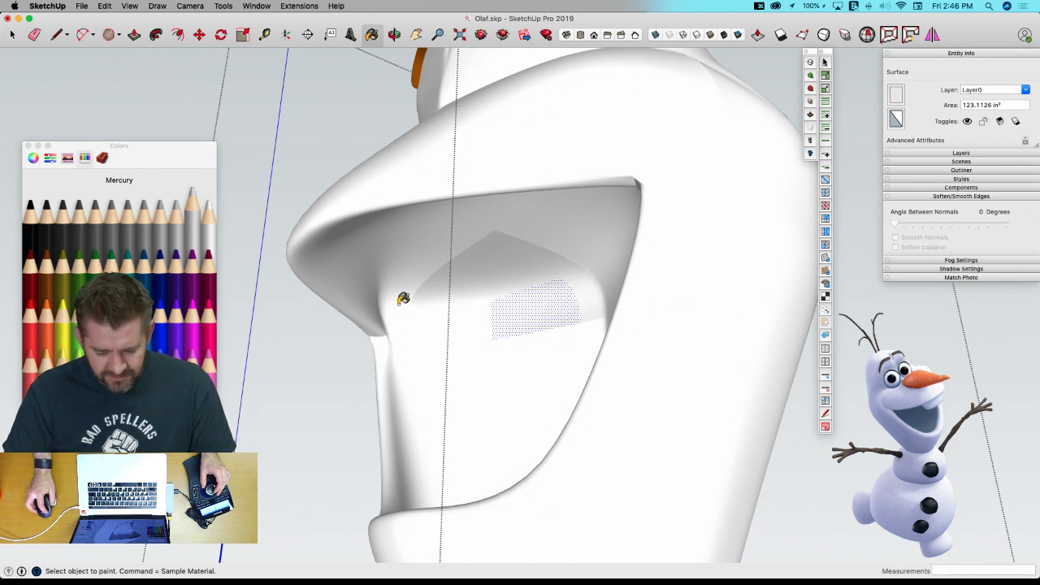
{"action": "left_click", "coordinate": [423, 264]}
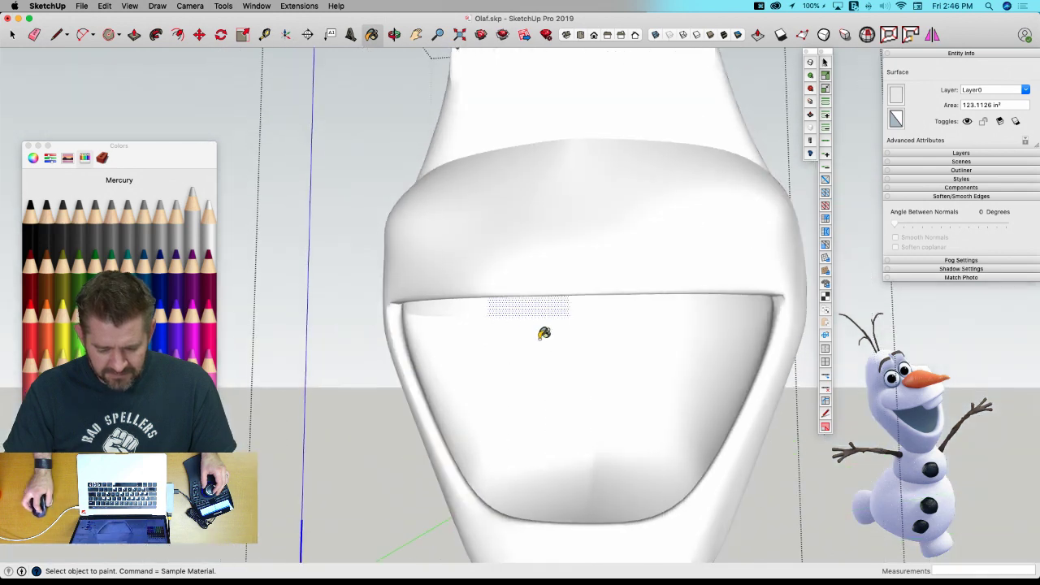
{"action": "left_click", "coordinate": [446, 329]}
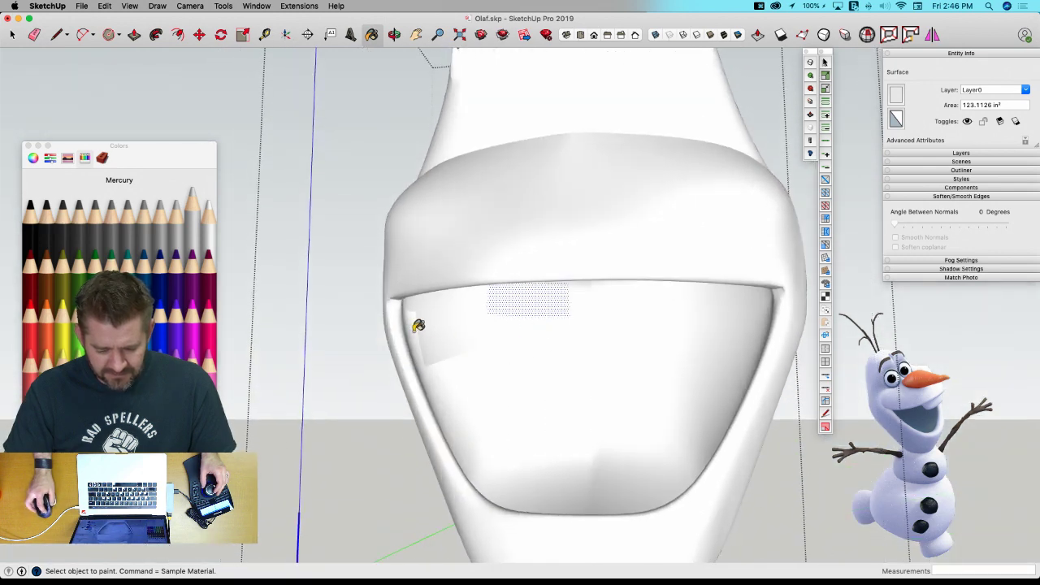
{"action": "left_click", "coordinate": [414, 329]}
Switch the paint color to Magnesium and paint the upper band of faces on the mouth's back wall.
{"action": "left_click", "coordinate": [165, 233]}
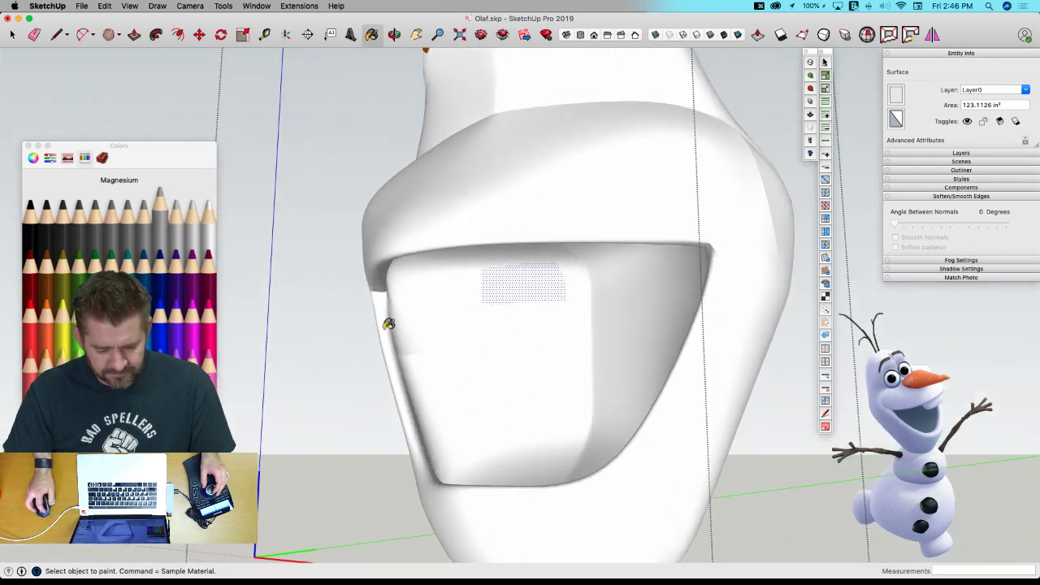
{"action": "left_click", "coordinate": [395, 315]}
{"action": "left_click", "coordinate": [399, 291]}
{"action": "left_click", "coordinate": [443, 322]}
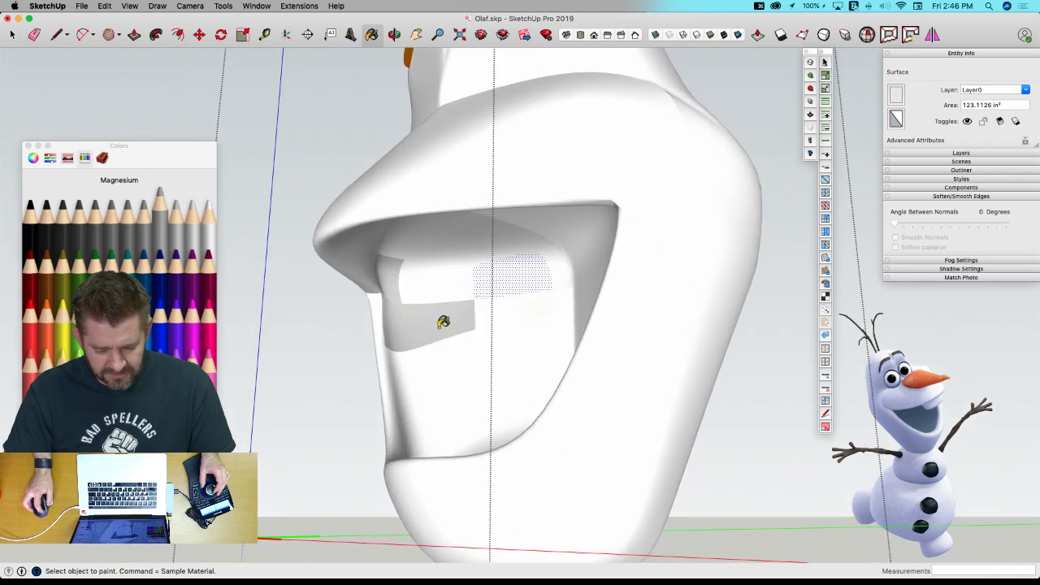
{"action": "left_click", "coordinate": [501, 314]}
{"action": "left_click", "coordinate": [452, 291]}
{"action": "left_click", "coordinate": [516, 277]}
{"action": "left_click", "coordinate": [565, 262]}
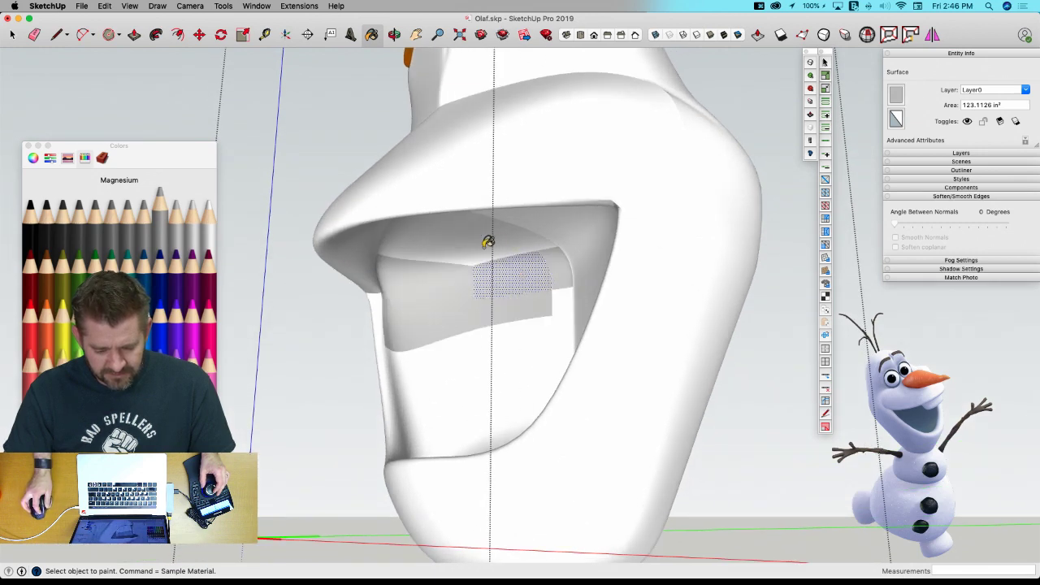
Paint the faces across the roof of the mouth and its upper corners Magnesium.
{"action": "left_click", "coordinate": [489, 242]}
{"action": "left_click", "coordinate": [398, 250]}
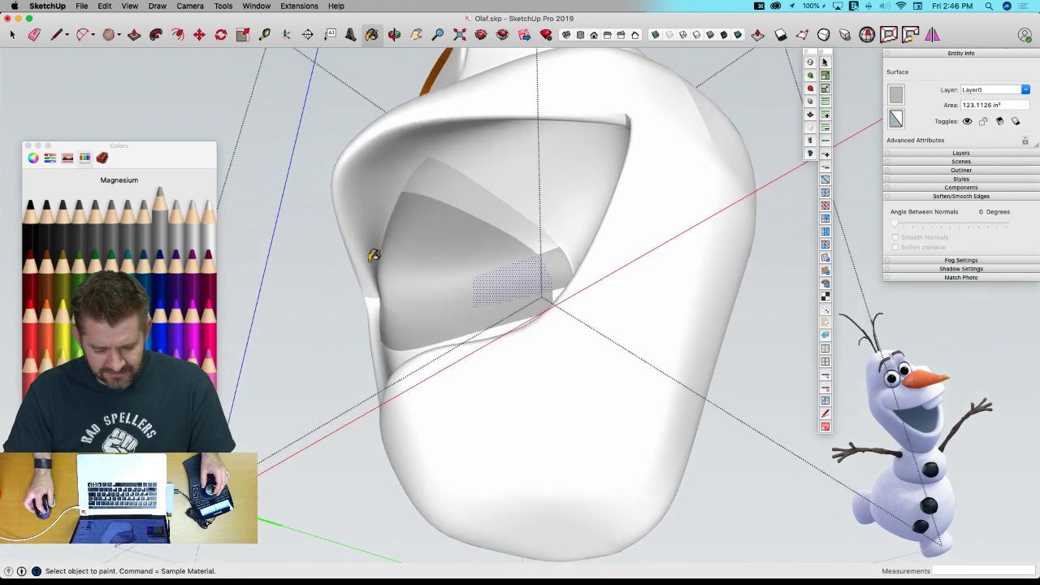
{"action": "left_click", "coordinate": [378, 250]}
{"action": "left_click", "coordinate": [370, 187]}
{"action": "left_click", "coordinate": [423, 147]}
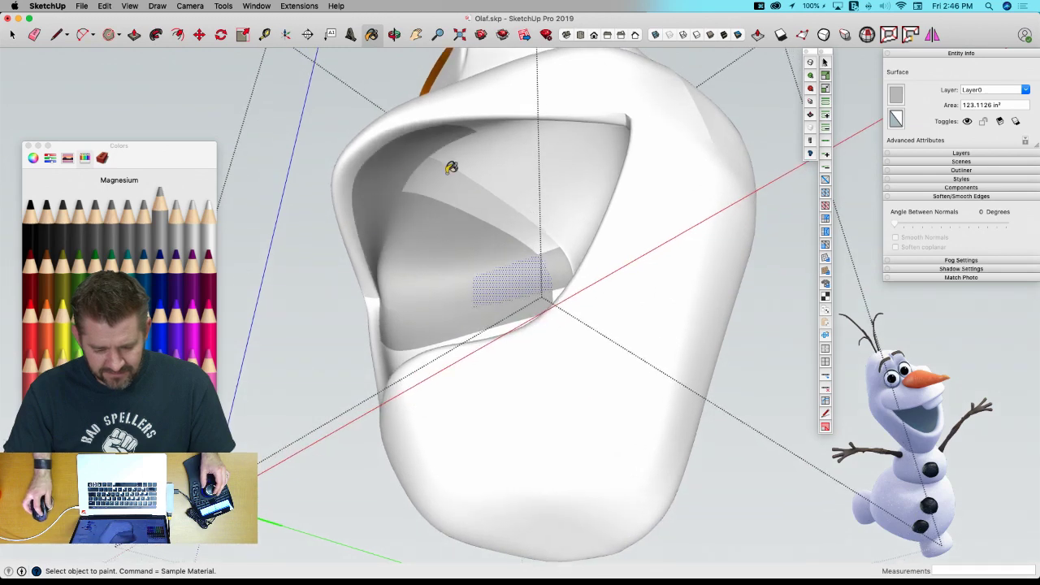
{"action": "left_click", "coordinate": [475, 173]}
{"action": "left_click", "coordinate": [503, 152]}
{"action": "left_click", "coordinate": [582, 226]}
{"action": "left_click", "coordinate": [609, 225]}
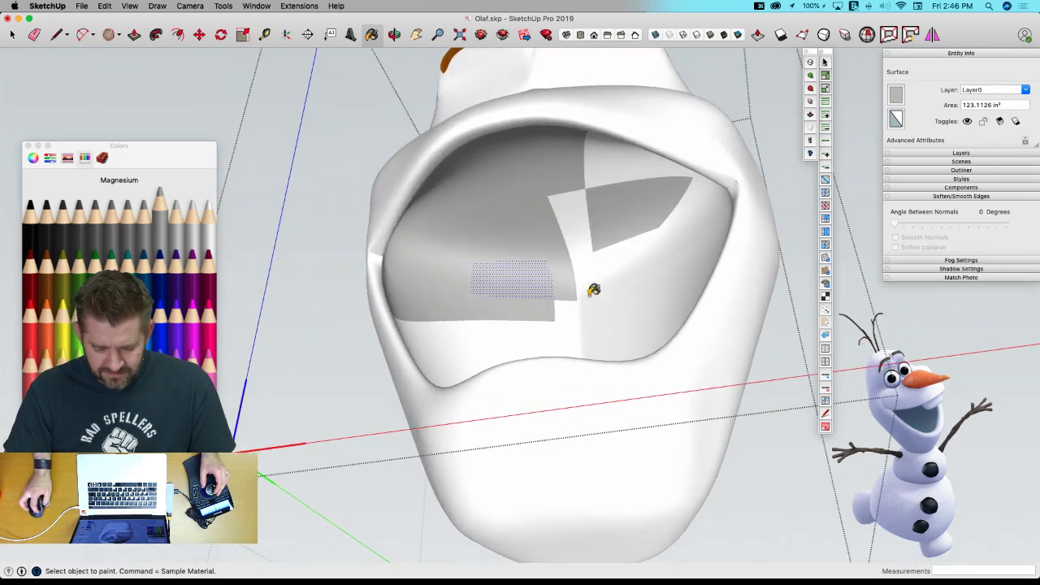
{"action": "left_click", "coordinate": [578, 217]}
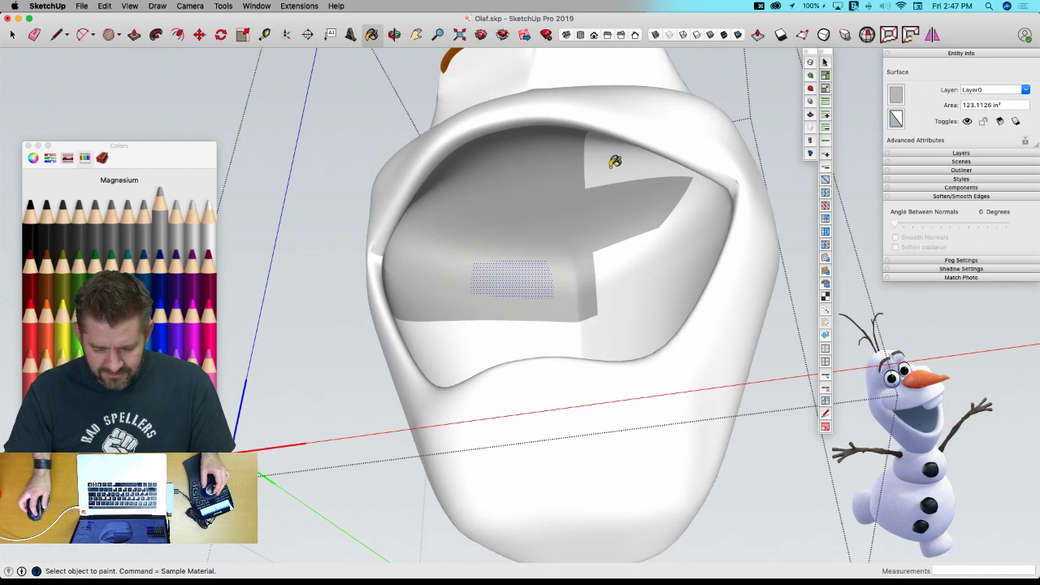
Paint the remaining roof faces and the adjoining upper side faces of the mouth Magnesium.
{"action": "mouse_move", "coordinate": [616, 163]}
{"action": "middle_mouse_down"}
{"action": "mouse_move", "coordinate": [729, 236]}
{"action": "mouse_move", "coordinate": [714, 280]}
{"action": "middle_mouse_up"}
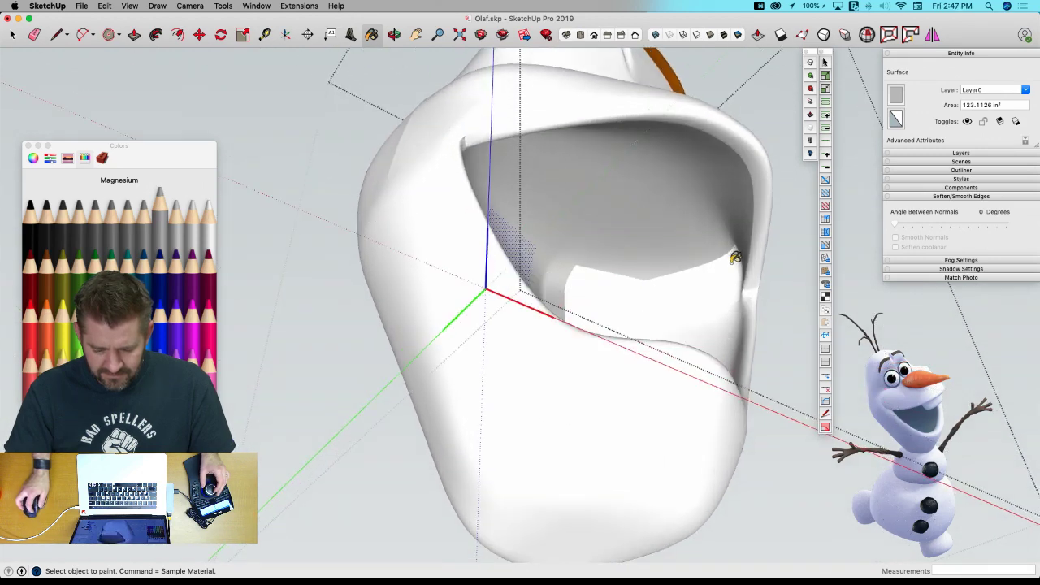
{"action": "left_click", "coordinate": [692, 225]}
{"action": "middle_click_drag", "start_coordinate": [647, 231], "coordinate": [710, 200]}
{"action": "left_click", "coordinate": [685, 225]}
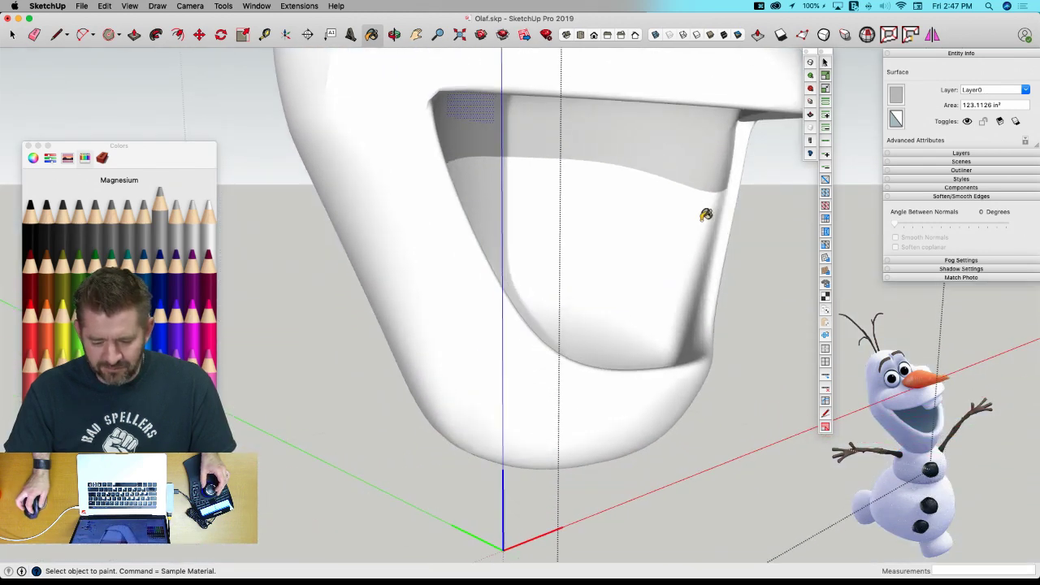
Paint the mouth's lower inner corner and the side wall rising from it Magnesium.
{"action": "left_click", "coordinate": [683, 318]}
{"action": "mouse_move", "coordinate": [681, 325]}
{"action": "middle_mouse_down"}
{"action": "mouse_move", "coordinate": [688, 344]}
{"action": "mouse_move", "coordinate": [697, 326]}
{"action": "mouse_move", "coordinate": [704, 371]}
{"action": "mouse_move", "coordinate": [683, 405]}
{"action": "mouse_move", "coordinate": [560, 418]}
{"action": "mouse_move", "coordinate": [460, 407]}
{"action": "mouse_move", "coordinate": [434, 353]}
{"action": "middle_mouse_up"}
{"action": "left_click", "coordinate": [697, 341]}
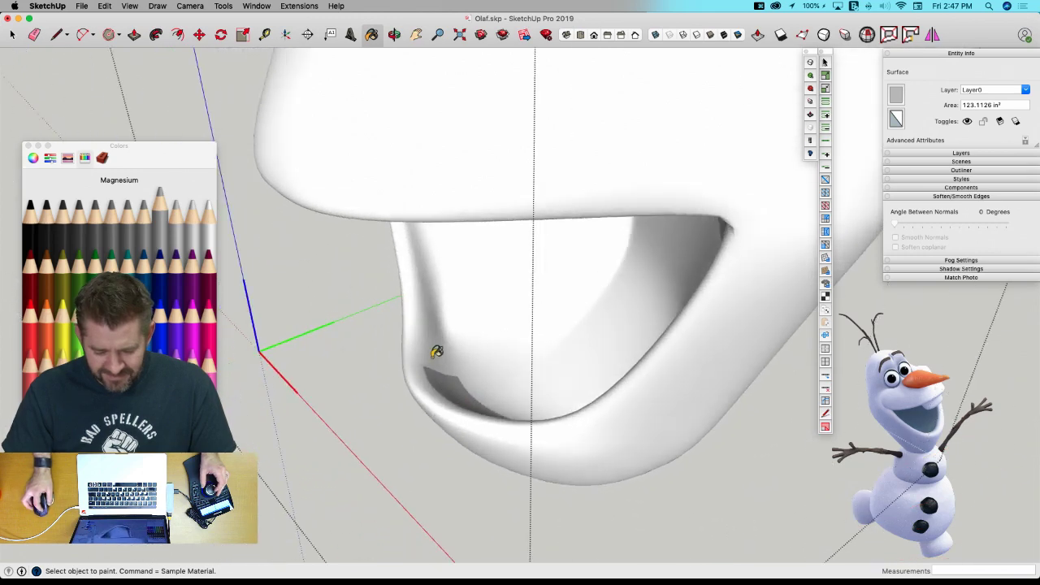
{"action": "left_click", "coordinate": [449, 335]}
{"action": "mouse_move", "coordinate": [442, 305]}
{"action": "middle_mouse_down"}
{"action": "mouse_move", "coordinate": [448, 295]}
{"action": "mouse_move", "coordinate": [438, 295]}
{"action": "middle_mouse_up"}
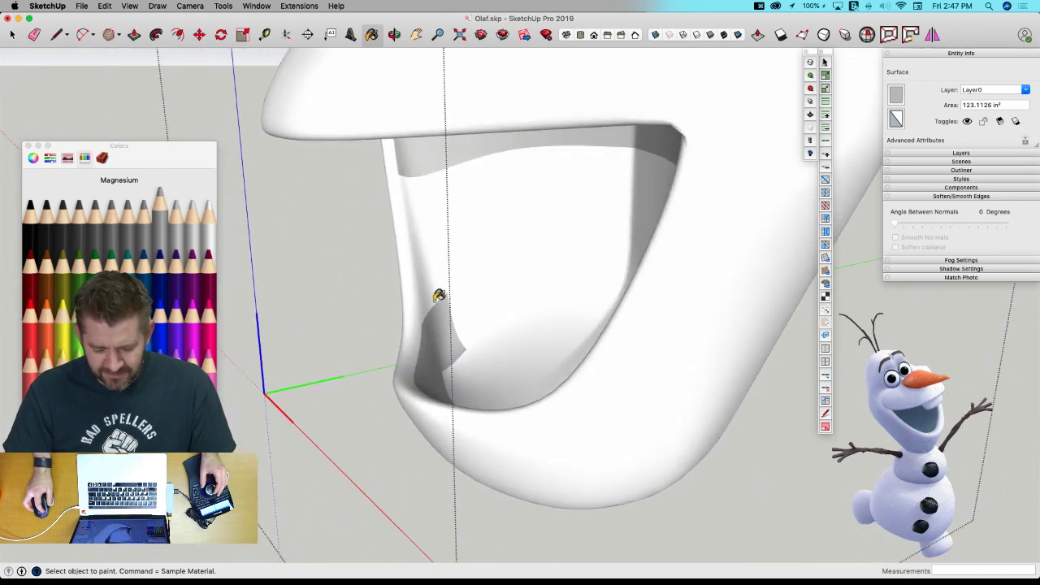
{"action": "left_click", "coordinate": [429, 236]}
{"action": "left_click", "coordinate": [503, 185]}
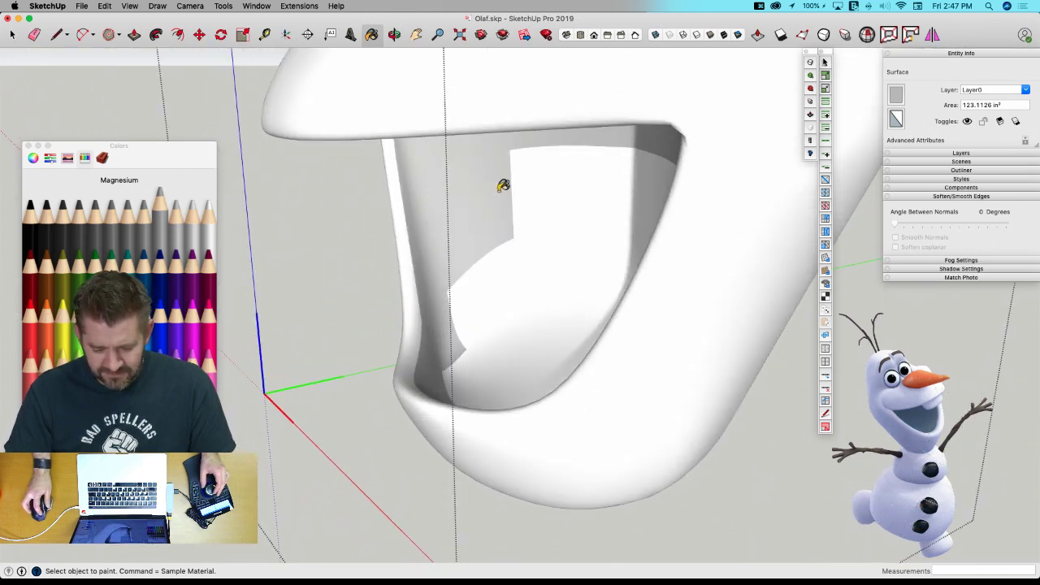
Paint the remaining back wall and side faces of the mouth Magnesium.
{"action": "left_click", "coordinate": [549, 182]}
{"action": "left_click", "coordinate": [490, 288]}
{"action": "middle_click_drag", "start_coordinate": [586, 258], "coordinate": [607, 195]}
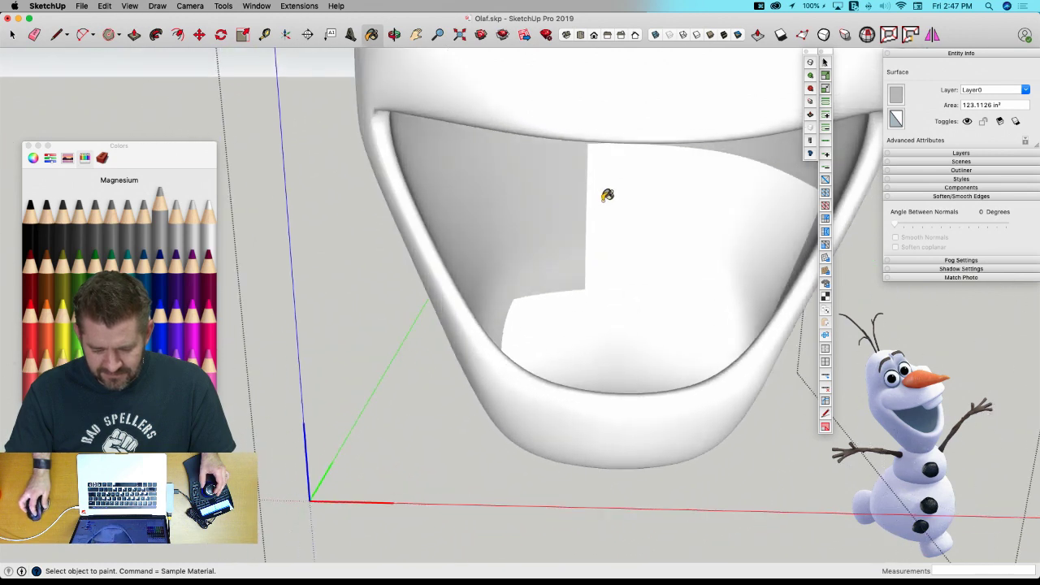
{"action": "left_click", "coordinate": [607, 195]}
{"action": "left_click", "coordinate": [666, 194]}
{"action": "left_click", "coordinate": [631, 187]}
{"action": "left_click", "coordinate": [593, 250]}
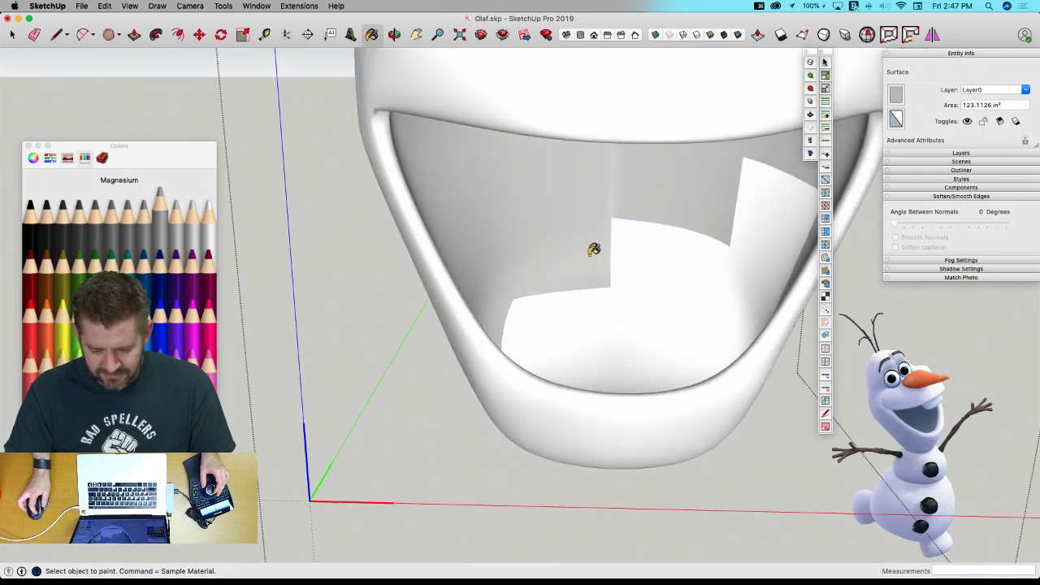
{"action": "left_click", "coordinate": [651, 248]}
{"action": "left_click", "coordinate": [622, 236]}
{"action": "mouse_move", "coordinate": [623, 237]}
{"action": "middle_mouse_down"}
{"action": "mouse_move", "coordinate": [720, 209]}
{"action": "mouse_move", "coordinate": [701, 214]}
{"action": "middle_mouse_up"}
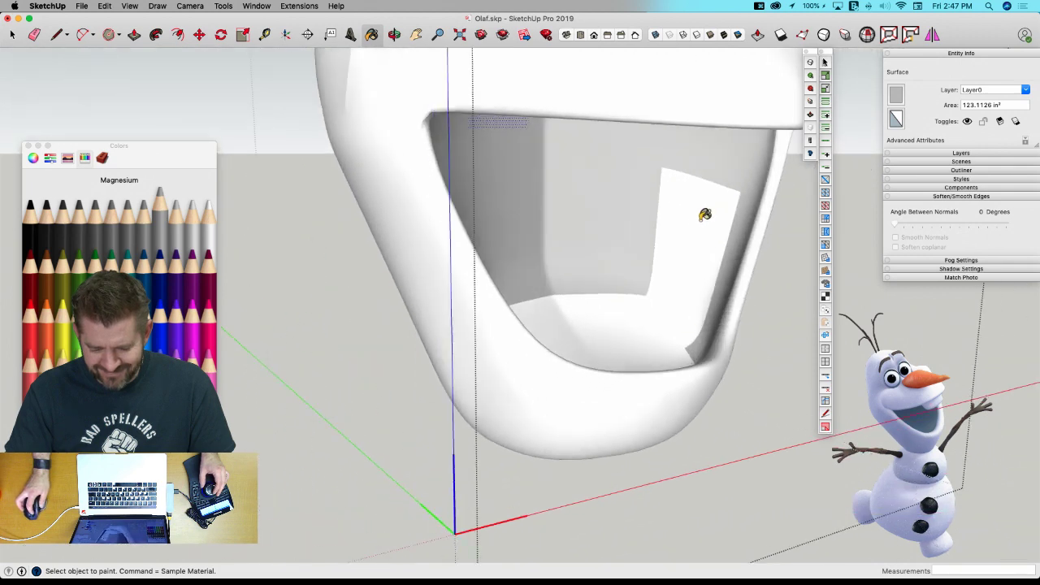
{"action": "left_click", "coordinate": [695, 248]}
{"action": "left_click", "coordinate": [683, 284]}
Paint the remaining faces on the floor of the mouth Magnesium and leave the head component.
{"action": "mouse_move", "coordinate": [683, 285]}
{"action": "middle_mouse_down"}
{"action": "mouse_move", "coordinate": [666, 328]}
{"action": "mouse_move", "coordinate": [609, 339]}
{"action": "mouse_move", "coordinate": [541, 332]}
{"action": "middle_mouse_up"}
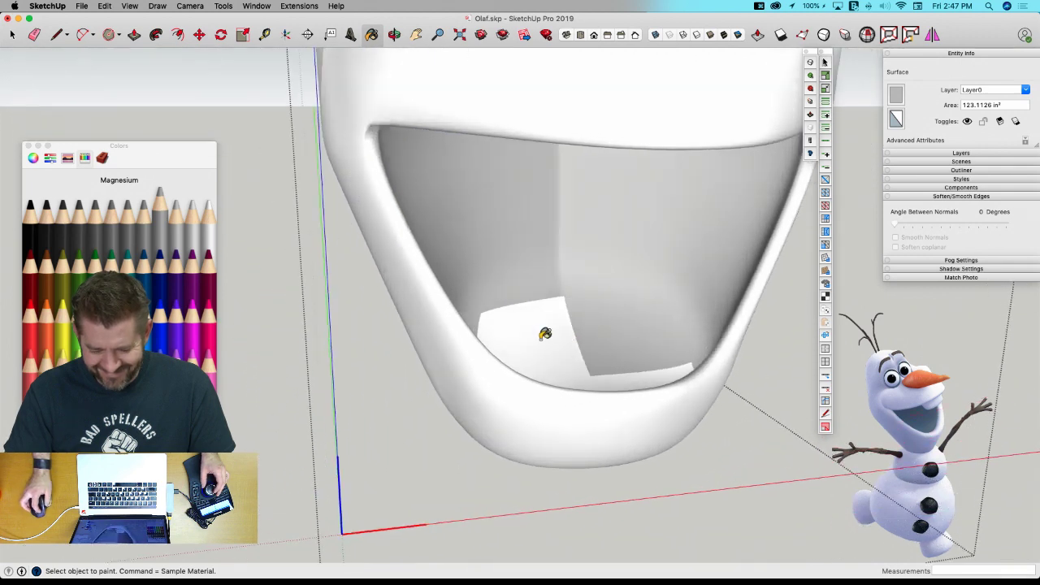
{"action": "scroll", "coordinate": [539, 335], "scroll_direction": "up", "scroll_amount": 2}
{"action": "left_click", "coordinate": [553, 346]}
{"action": "left_click", "coordinate": [504, 414]}
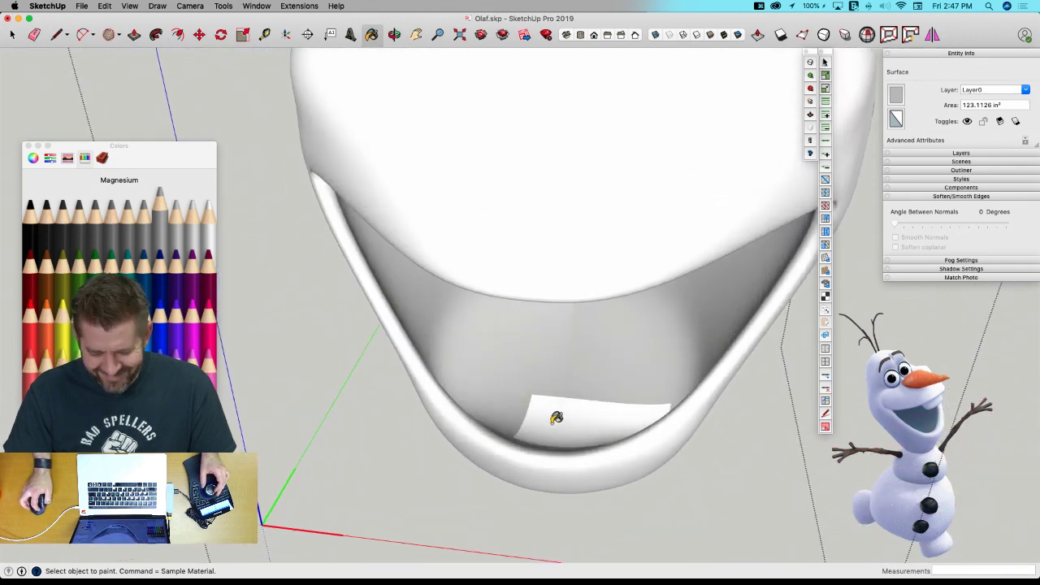
{"action": "left_click", "coordinate": [555, 421]}
{"action": "left_click", "coordinate": [634, 415]}
{"action": "left_click", "coordinate": [587, 420]}
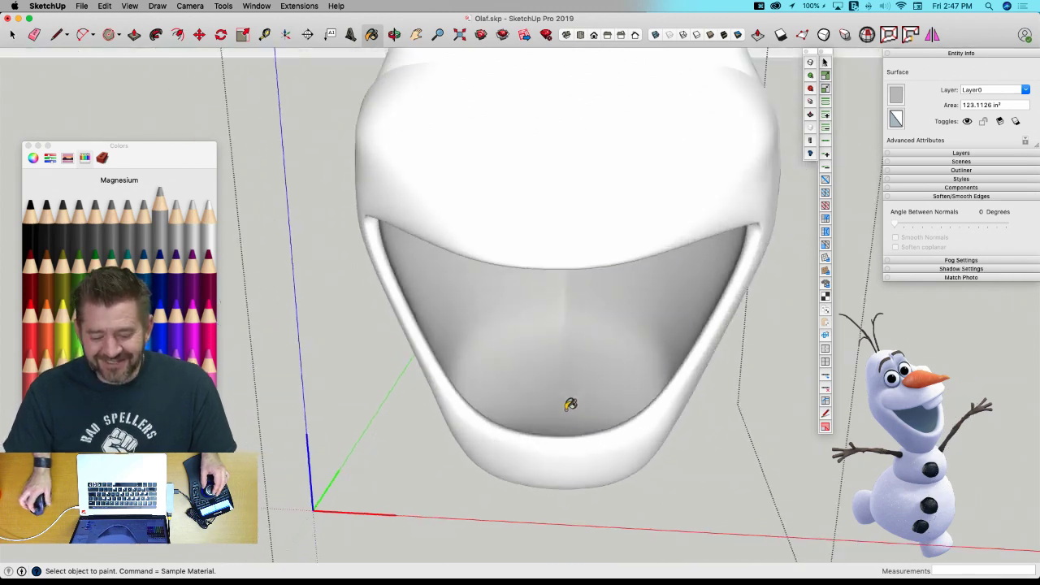
{"action": "key", "text": "space"}
{"action": "left_click", "coordinate": [696, 376]}
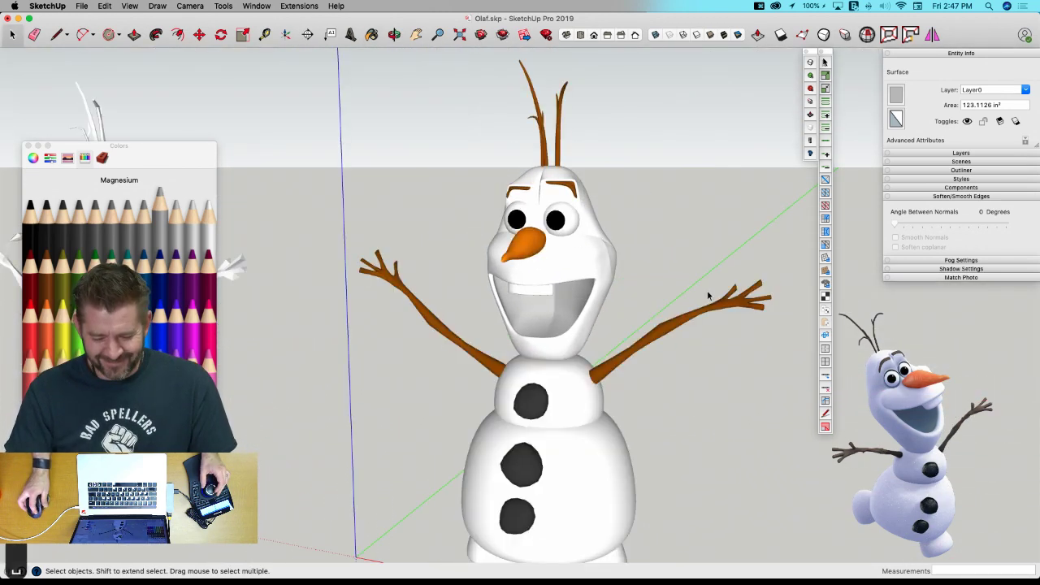
Save the model with both snowmen in view and close the color picker window.
{"action": "scroll", "coordinate": [701, 385], "scroll_direction": "down", "scroll_amount": 3}
{"action": "scroll", "coordinate": [701, 389], "scroll_direction": "up", "scroll_amount": 1}
{"action": "scroll", "coordinate": [702, 389], "scroll_direction": "up", "scroll_amount": 3}
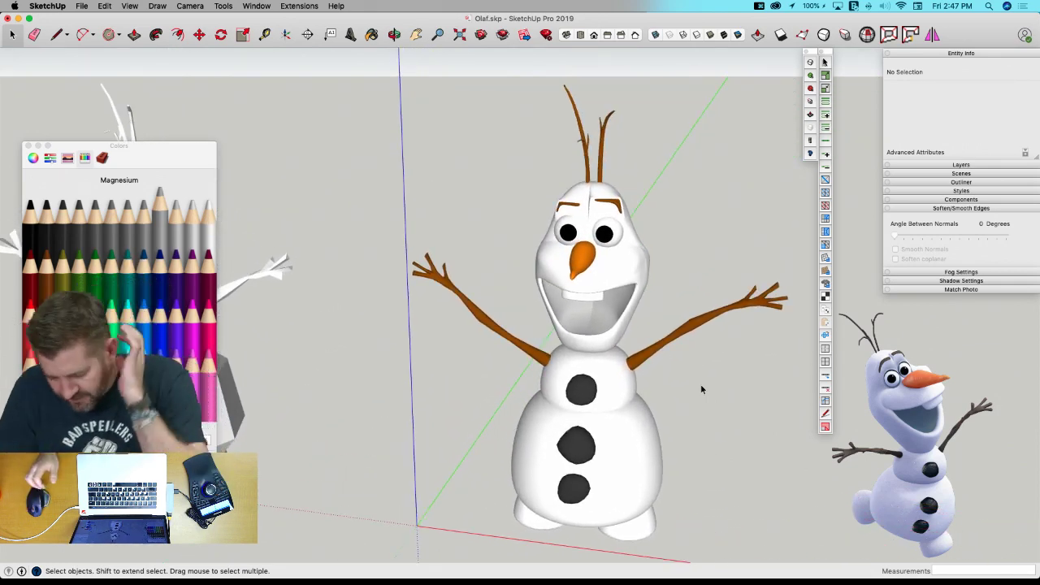
{"action": "scroll", "coordinate": [696, 321], "scroll_direction": "down", "scroll_amount": 2}
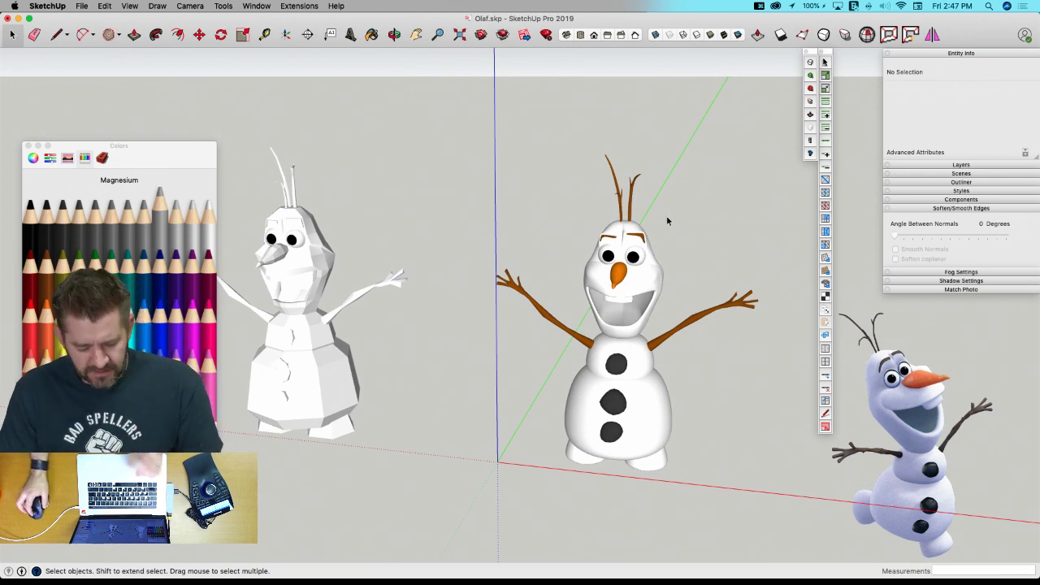
{"action": "key", "text": "super+s"}
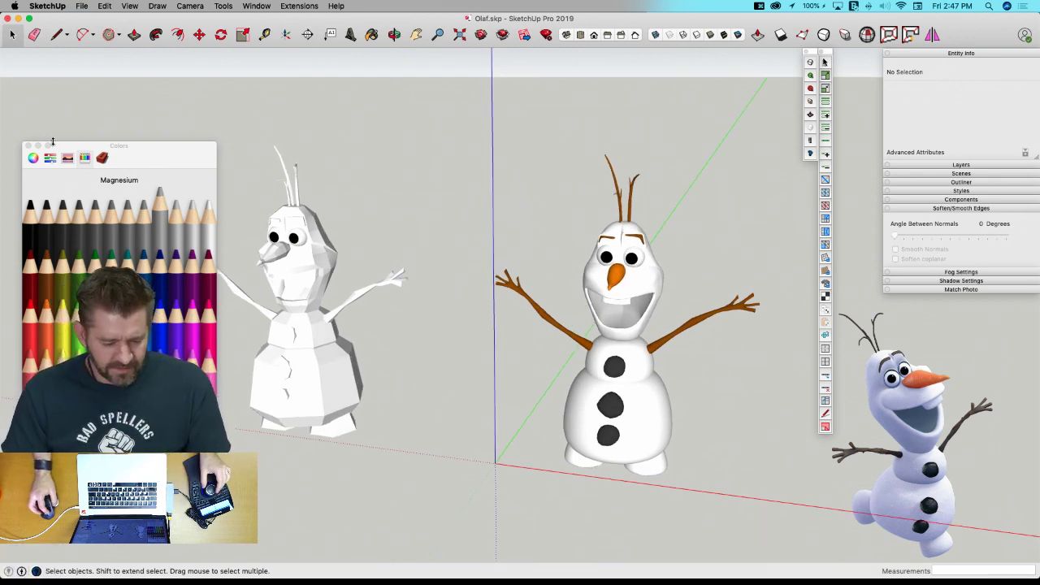
{"action": "left_click", "coordinate": [27, 147]}
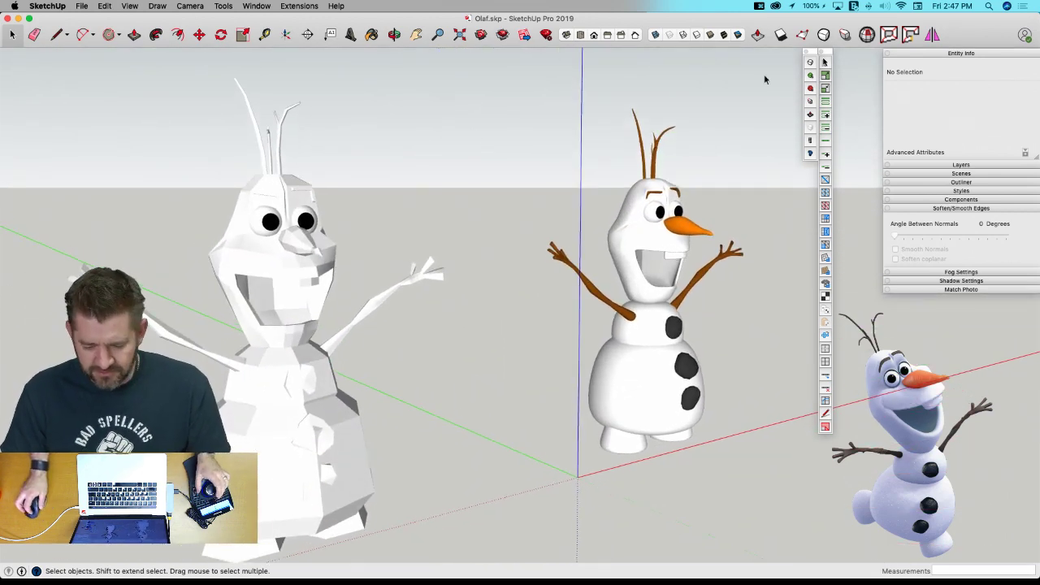
Turn on the display of edges for both snowmen and turn off the hidden geometry.
{"action": "left_click", "coordinate": [810, 128]}
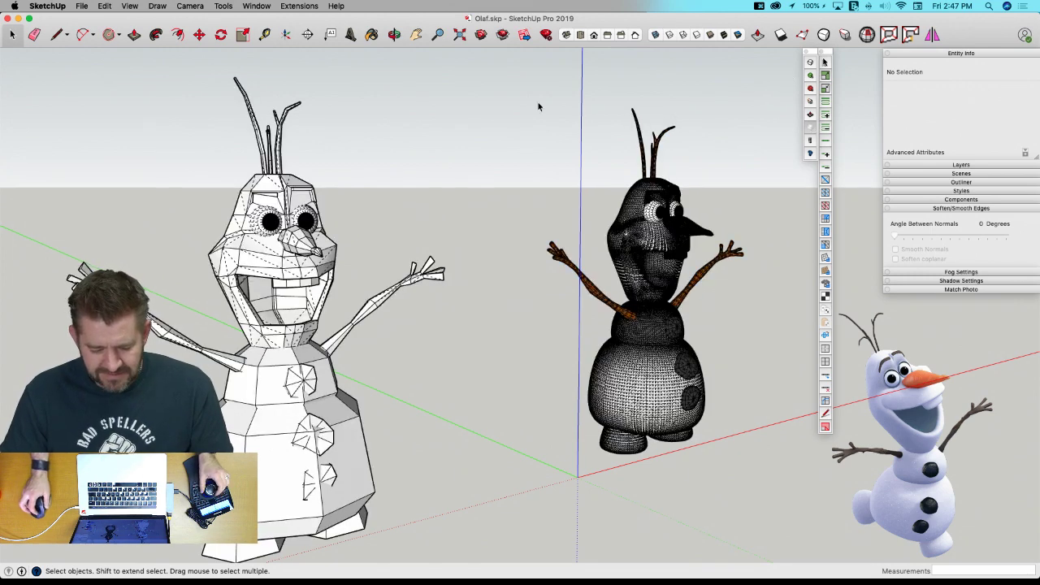
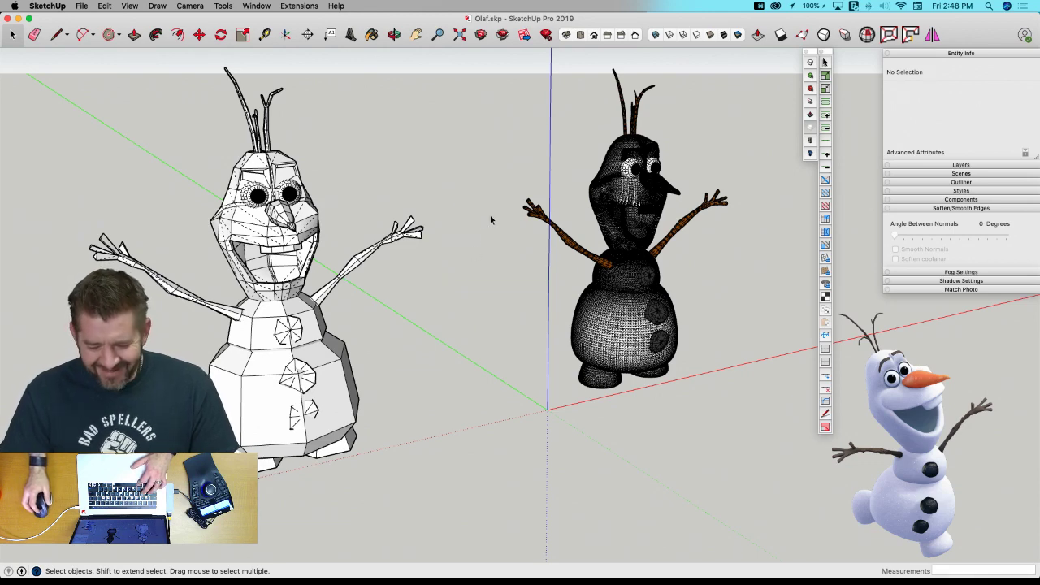
{"action": "key", "text": "alt+h"}
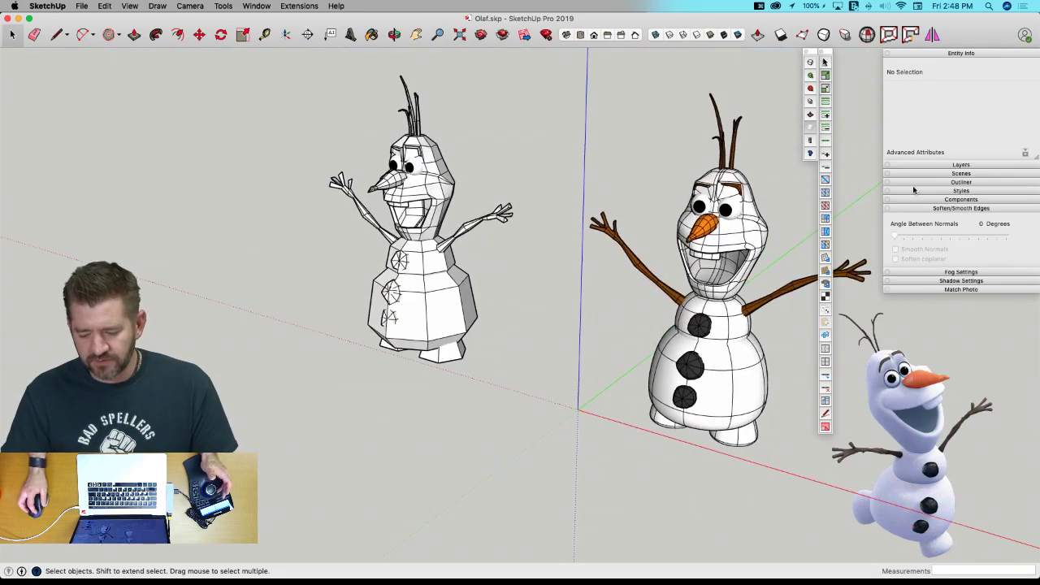
Turn off profile lines in the model's edge style and hide the edges of both snowmen.
{"action": "left_click", "coordinate": [939, 191]}
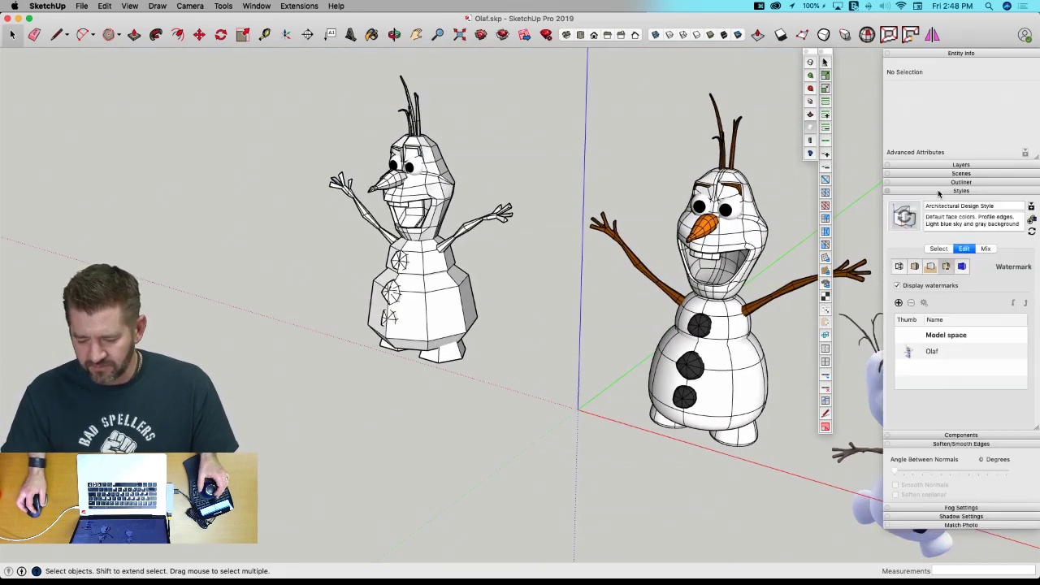
{"action": "left_click", "coordinate": [902, 267]}
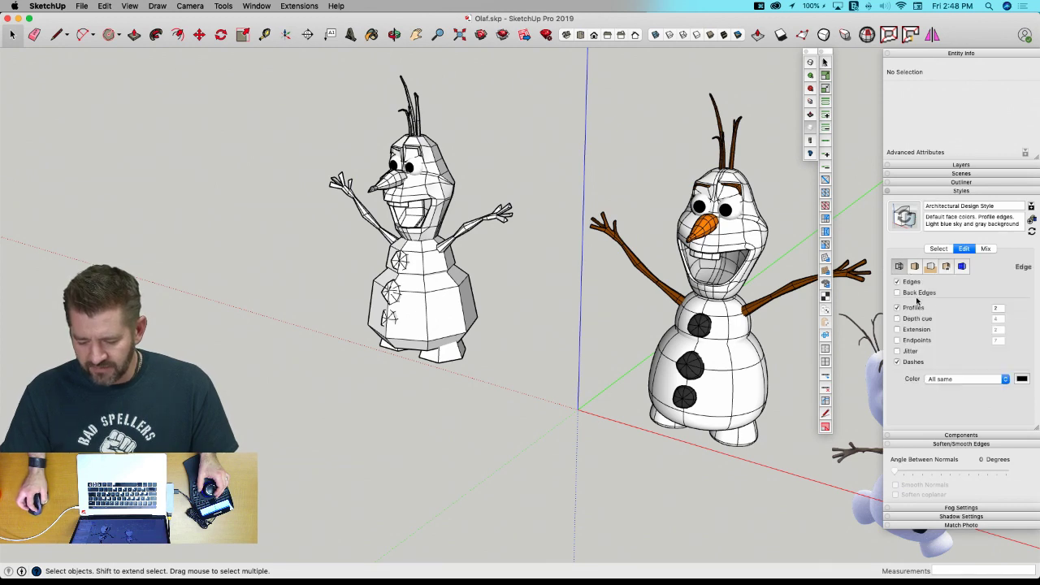
{"action": "left_click", "coordinate": [897, 308]}
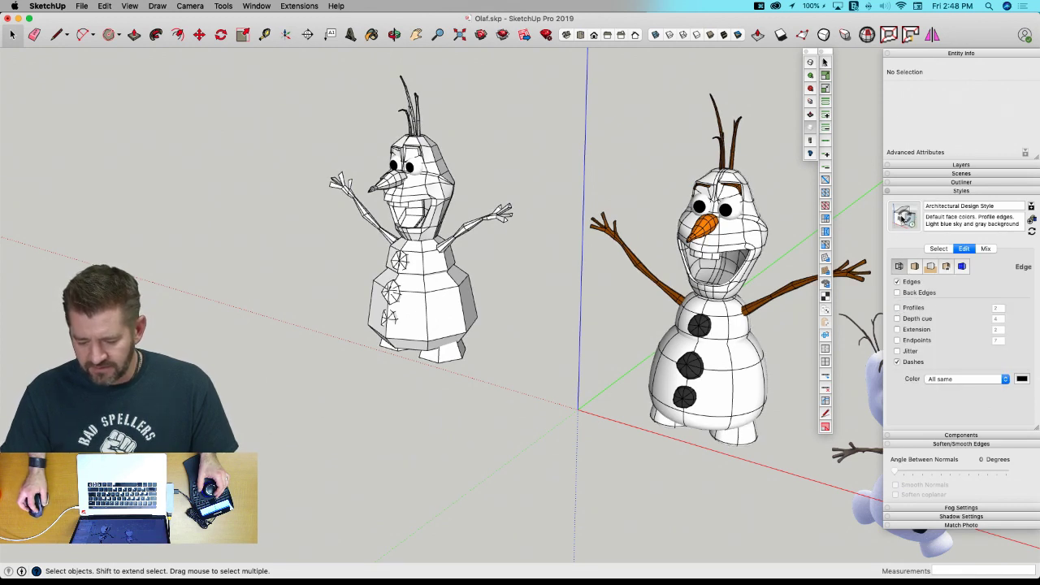
{"action": "key", "text": "super+3"}
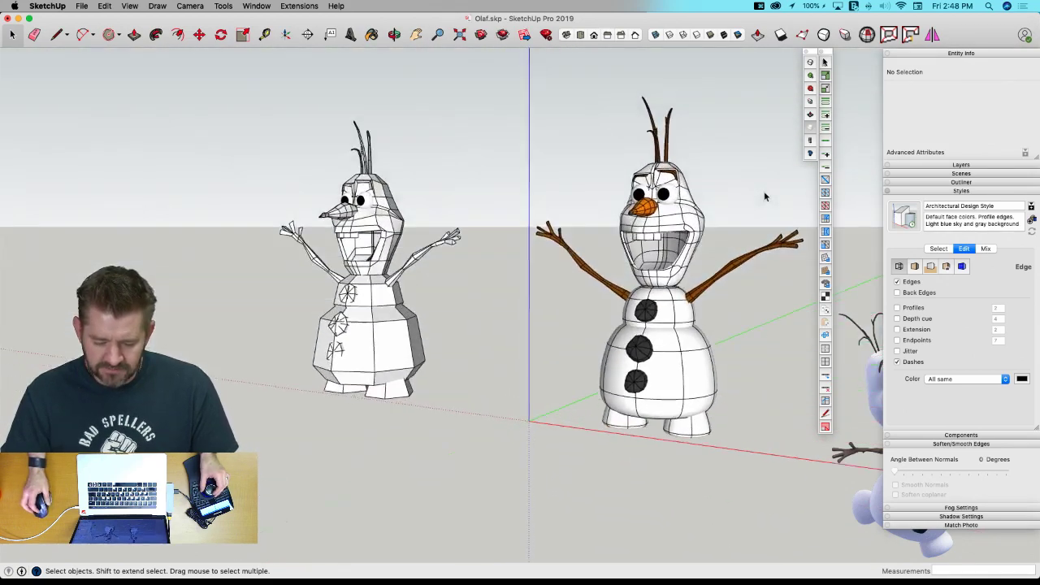
{"action": "left_click", "coordinate": [809, 127]}
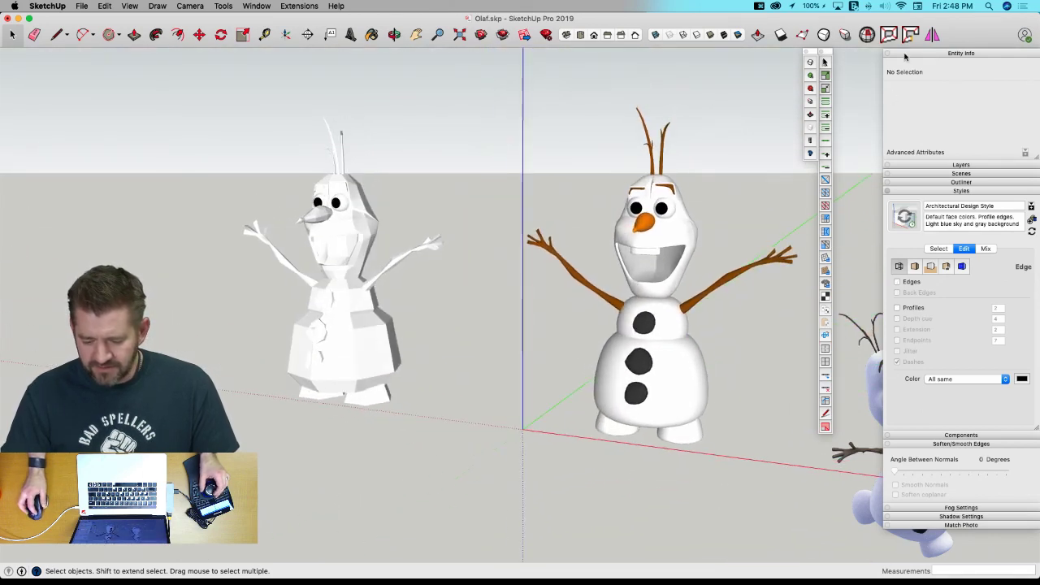
Collapse the expanded entity information, style and soften/smooth edge settings.
{"action": "left_click", "coordinate": [909, 55]}
{"action": "left_click", "coordinate": [923, 89]}
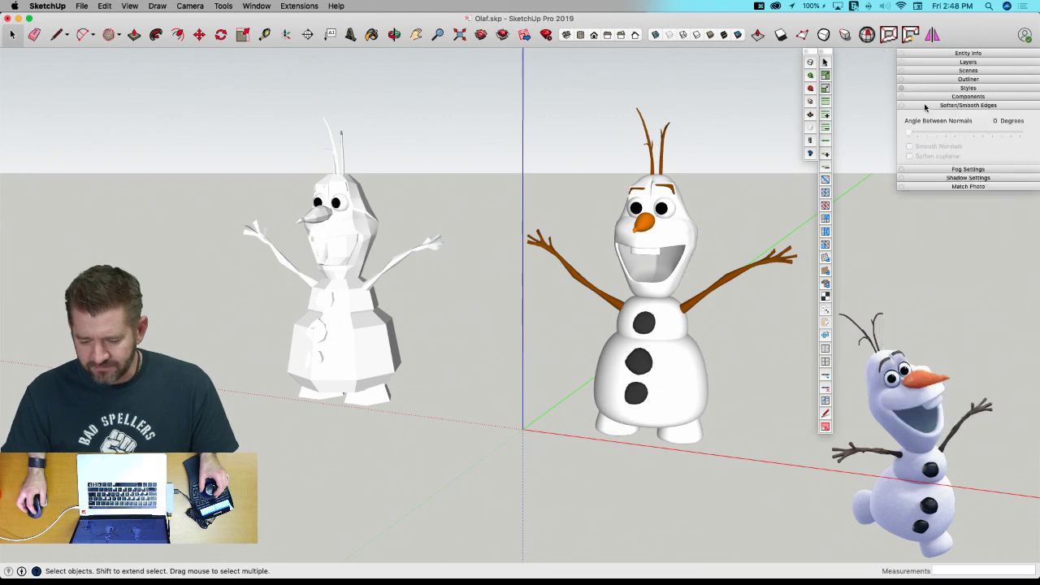
{"action": "left_click", "coordinate": [929, 106]}
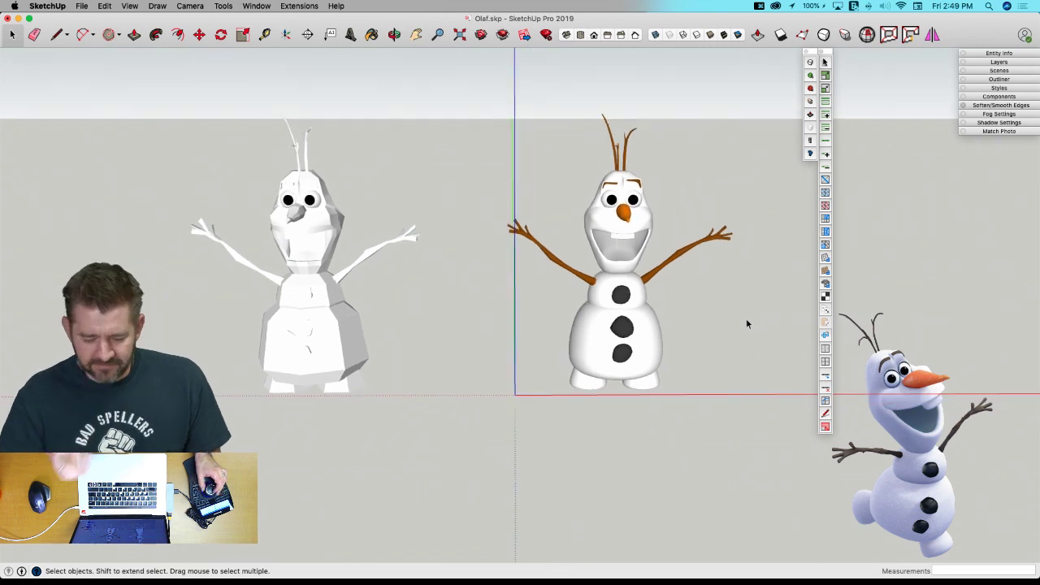
Copy the whole smooth colored snowman along the red axis to the side away from the low-poly version and save the model.
{"action": "left_click_drag", "start_coordinate": [392, 133], "coordinate": [675, 427]}
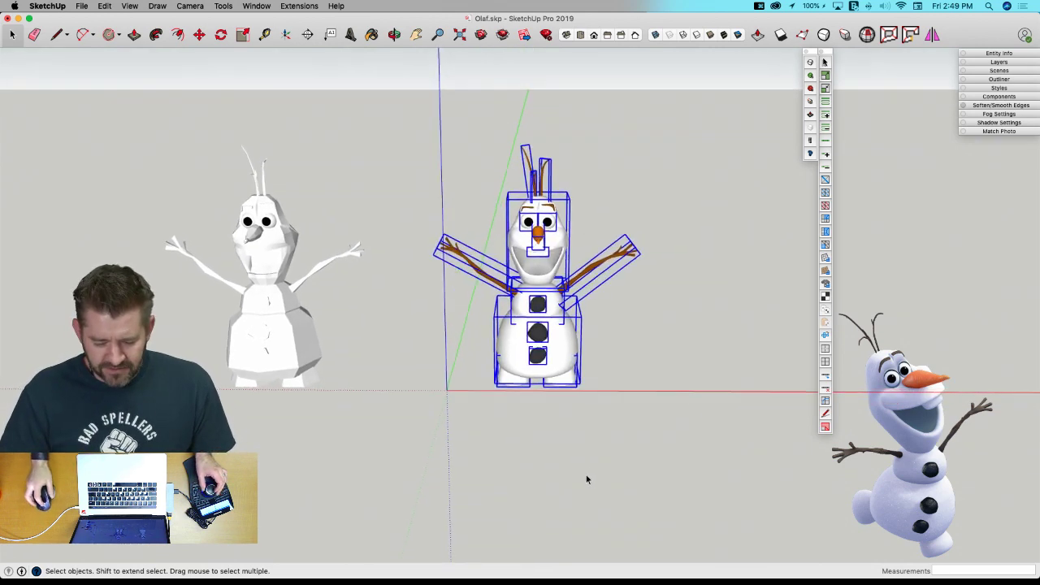
{"action": "key", "text": "m"}
{"action": "left_click", "coordinate": [514, 412]}
{"action": "key", "text": "alt"}
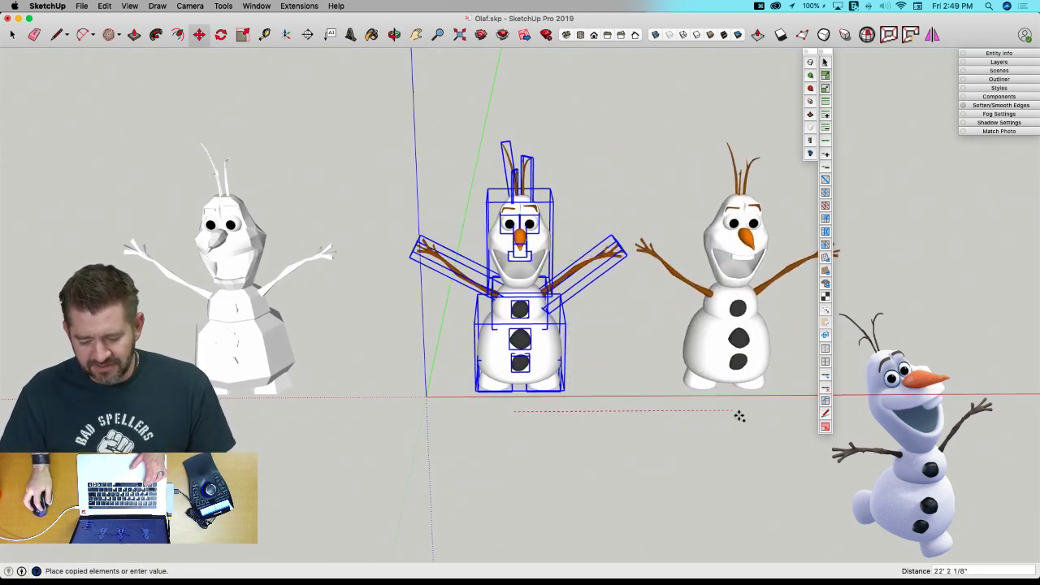
{"action": "left_click", "coordinate": [799, 417]}
{"action": "key", "text": "space"}
{"action": "left_click", "coordinate": [646, 200]}
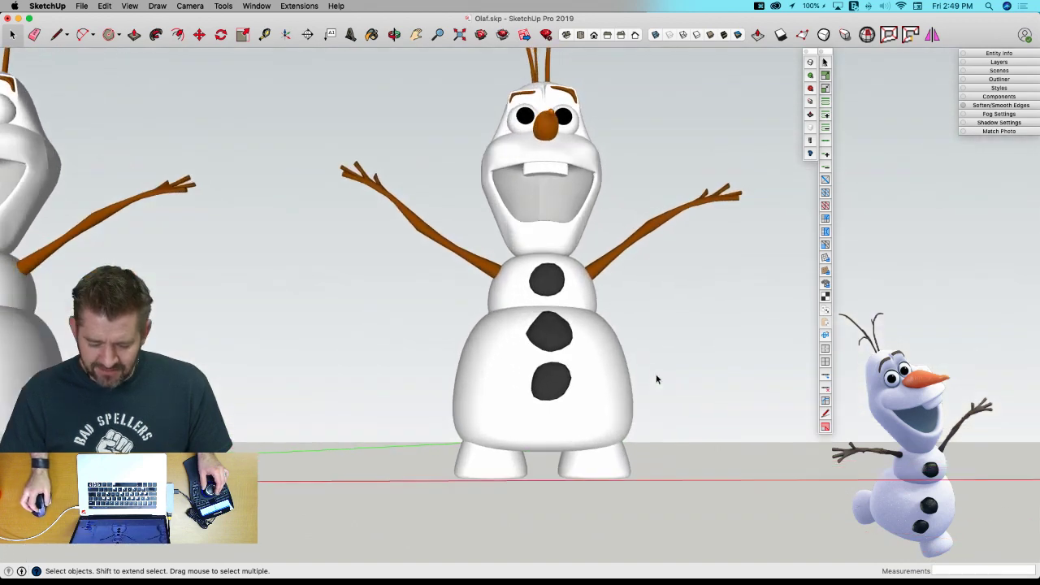
{"action": "left_click", "coordinate": [631, 397]}
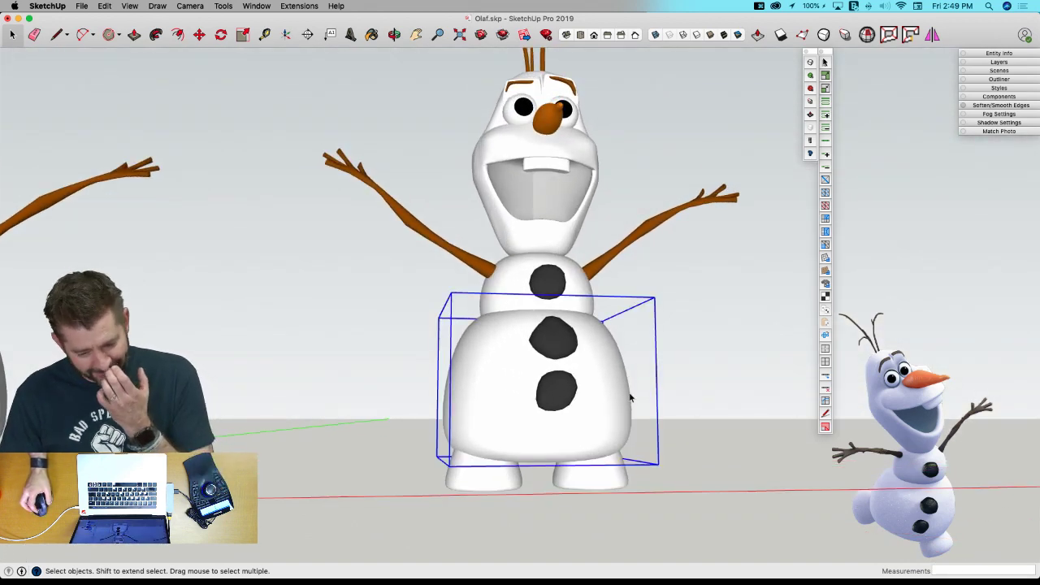
{"action": "key", "text": "super+s"}
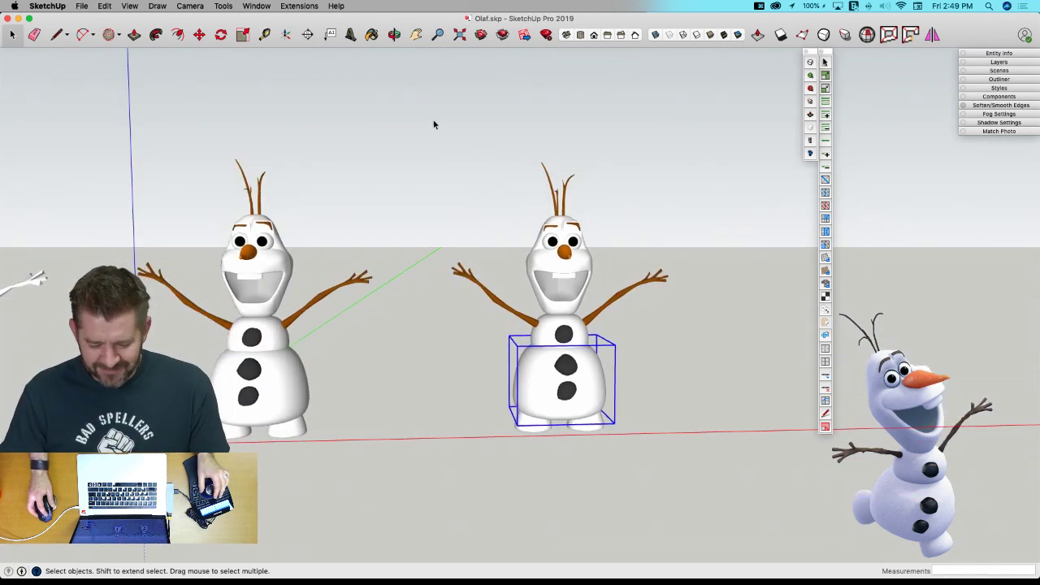
Cut the newly copied smooth snowman out of this model and paste it into a new empty model.
{"action": "left_click_drag", "start_coordinate": [433, 120], "coordinate": [712, 520]}
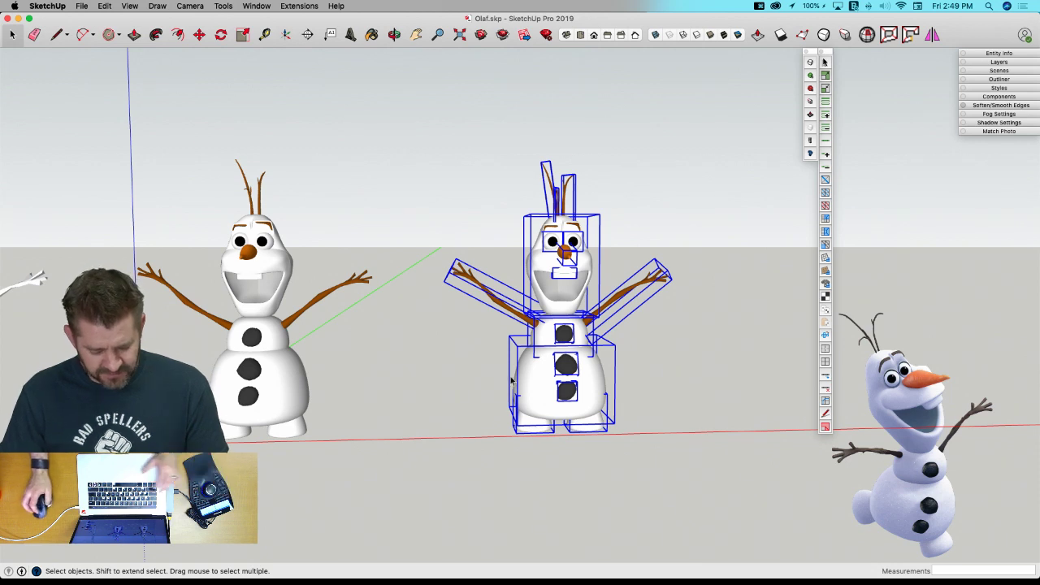
{"action": "left_click", "coordinate": [81, 6]}
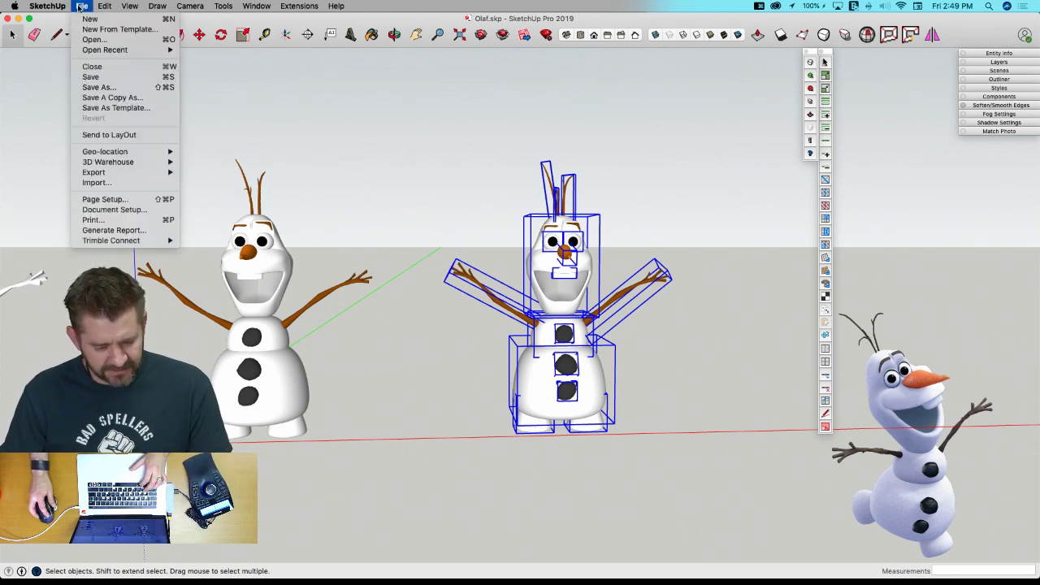
{"action": "left_click", "coordinate": [458, 159]}
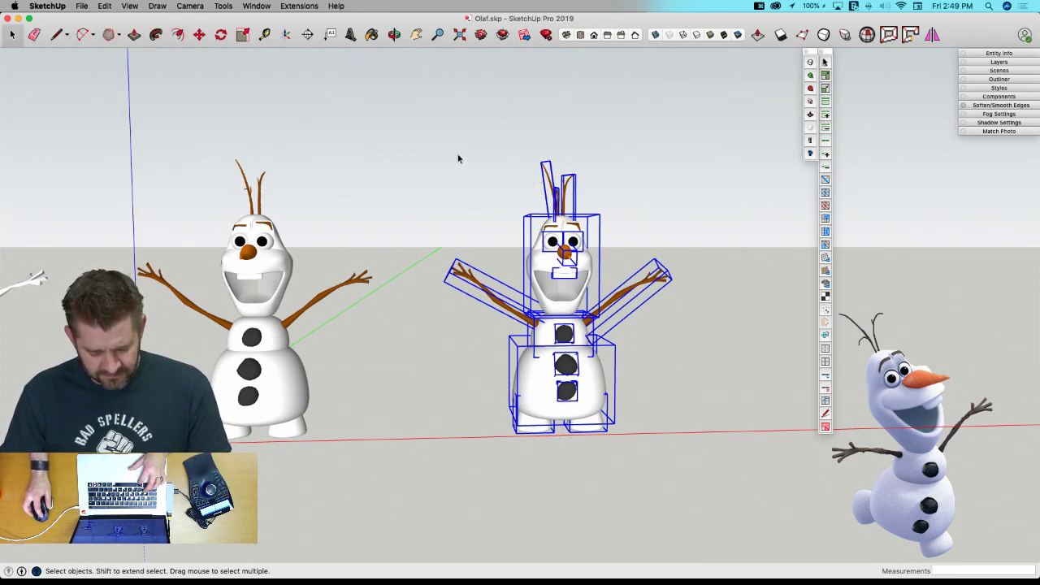
{"action": "key", "text": "super+x"}
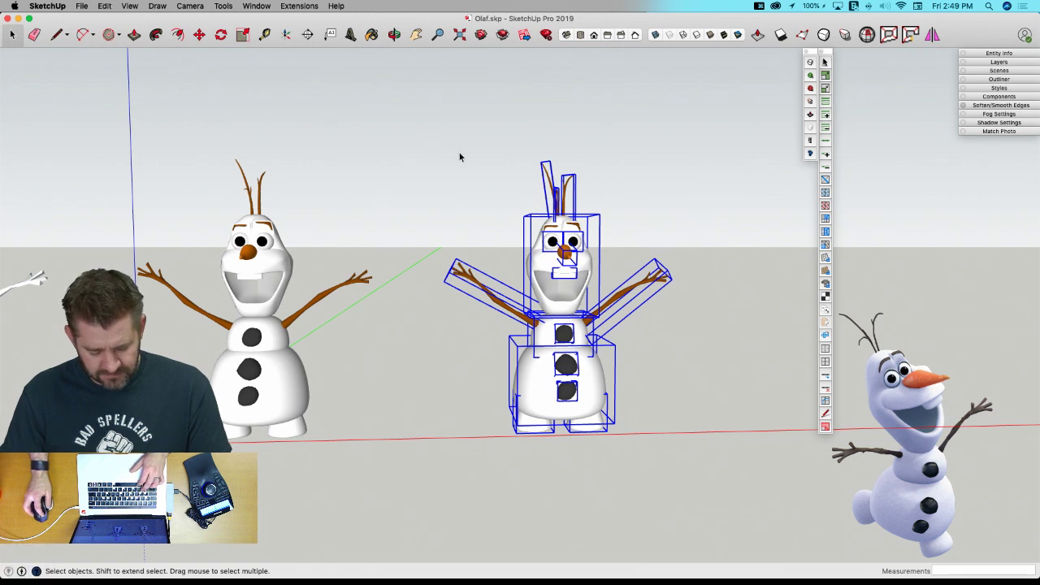
{"action": "left_click", "coordinate": [82, 6]}
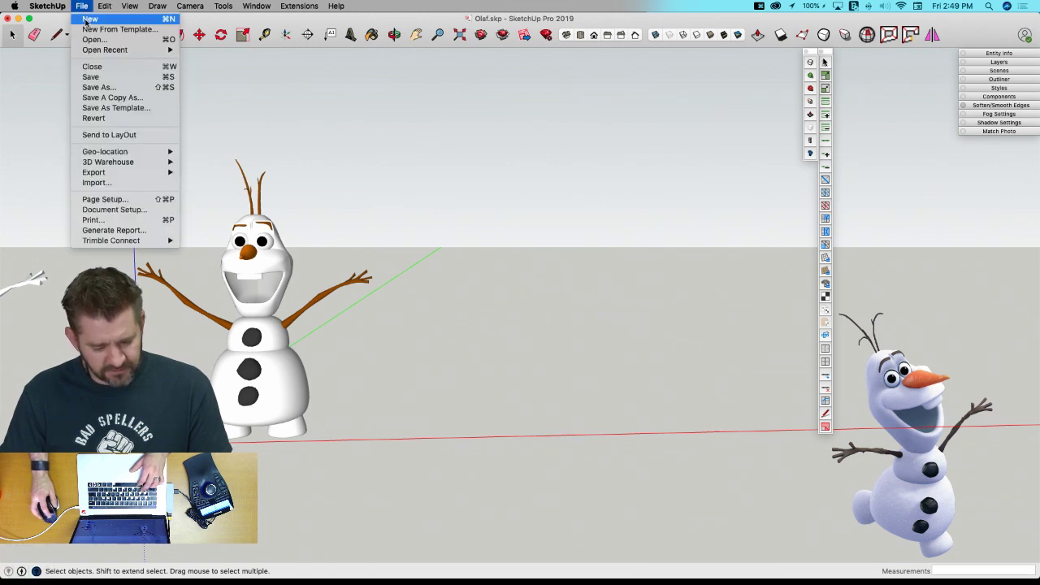
{"action": "left_click", "coordinate": [94, 20]}
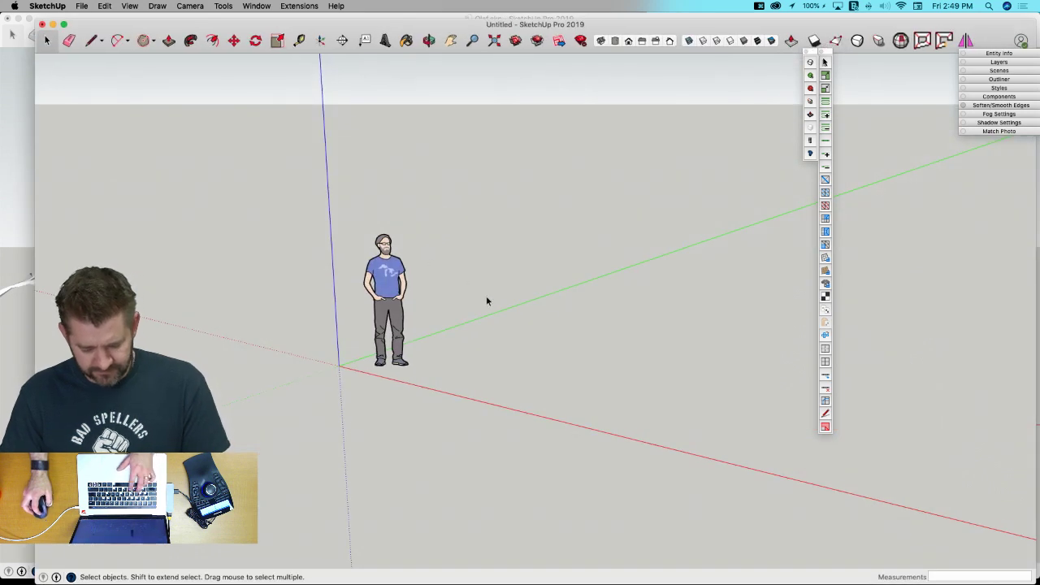
{"action": "key", "text": "super+v"}
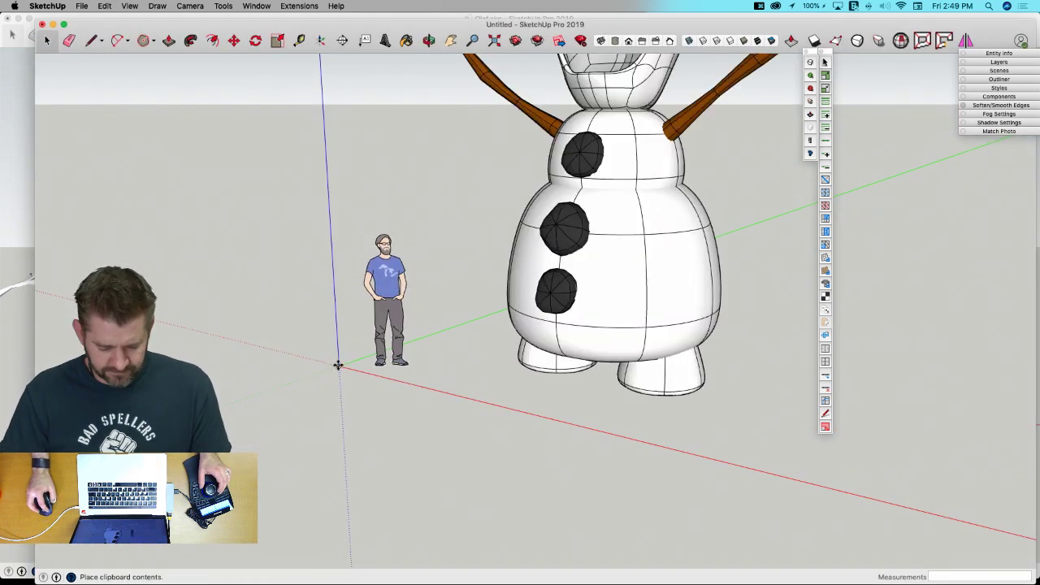
{"action": "left_click", "coordinate": [415, 303]}
Erase the default scale figure from the new model and close the Olaf.skp model.
{"action": "key", "text": "e"}
{"action": "left_click", "coordinate": [395, 298]}
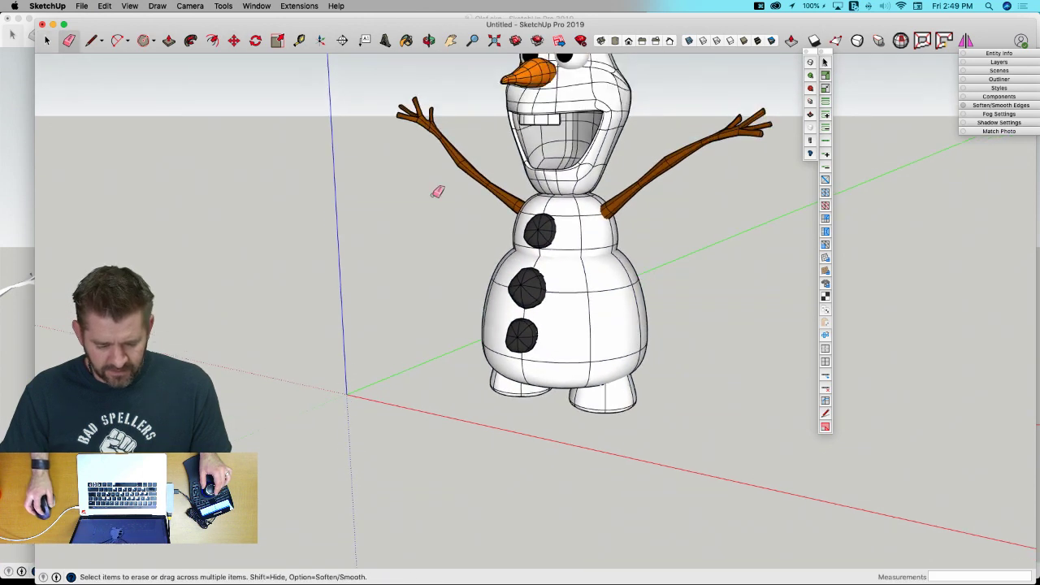
{"action": "left_click", "coordinate": [38, 16]}
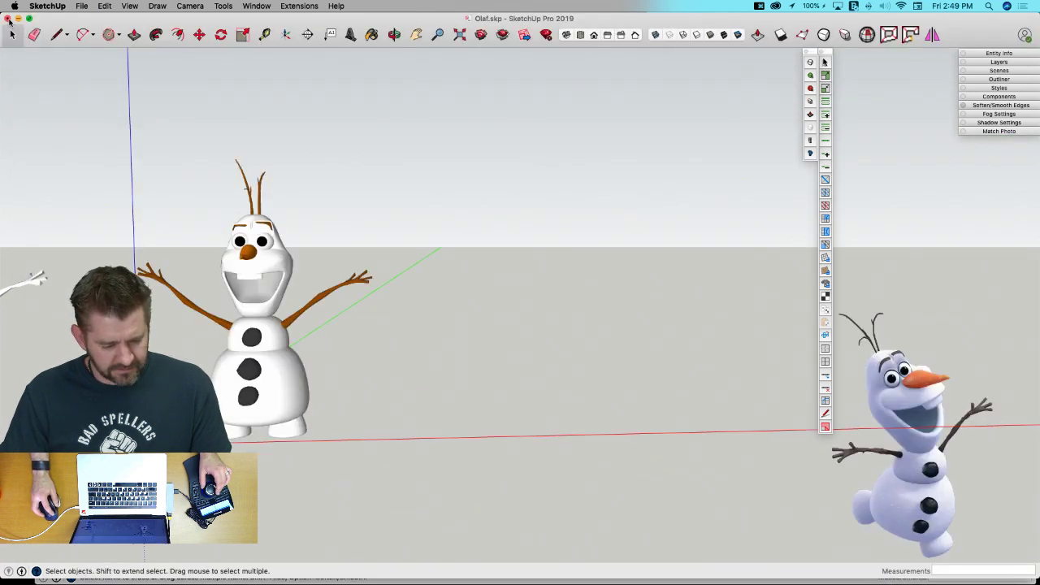
{"action": "left_click", "coordinate": [7, 18]}
{"action": "left_click", "coordinate": [608, 102]}
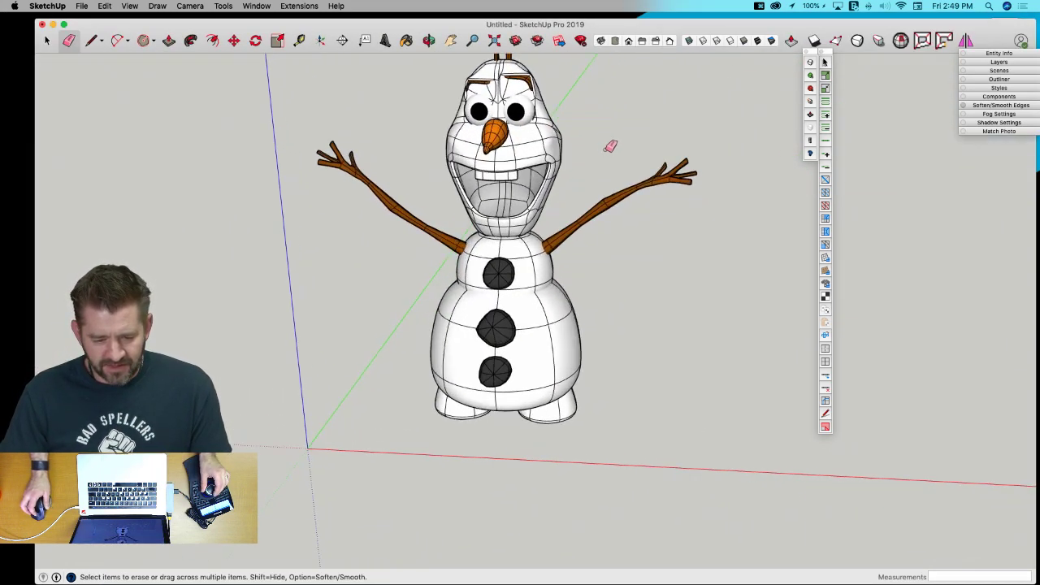
{"action": "key", "text": "space"}
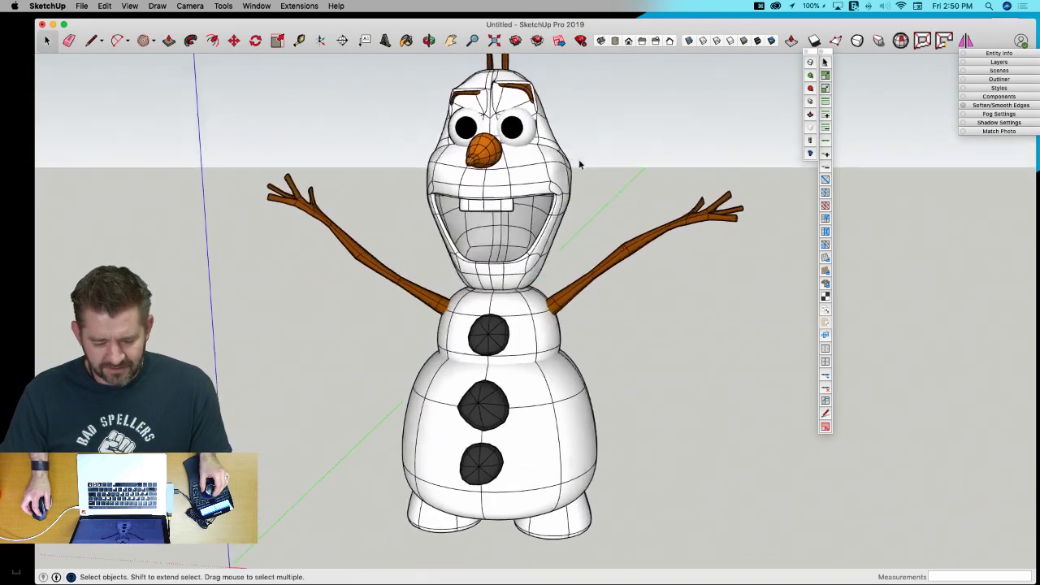
Make the snowman's left foot a unique component, separate from the other foot.
{"action": "left_click", "coordinate": [557, 234]}
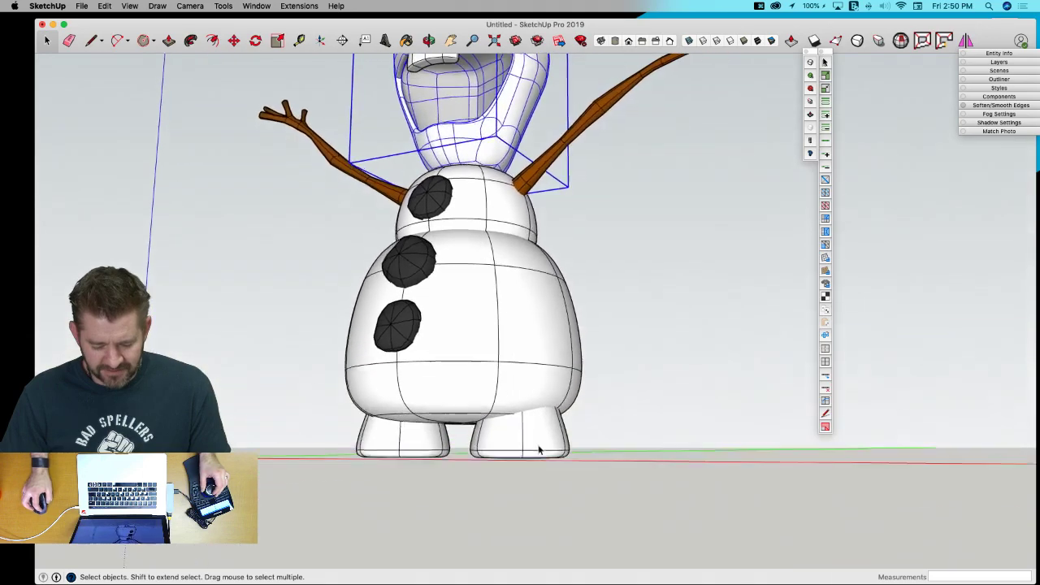
{"action": "left_click", "coordinate": [539, 444]}
{"action": "left_click", "coordinate": [410, 439]}
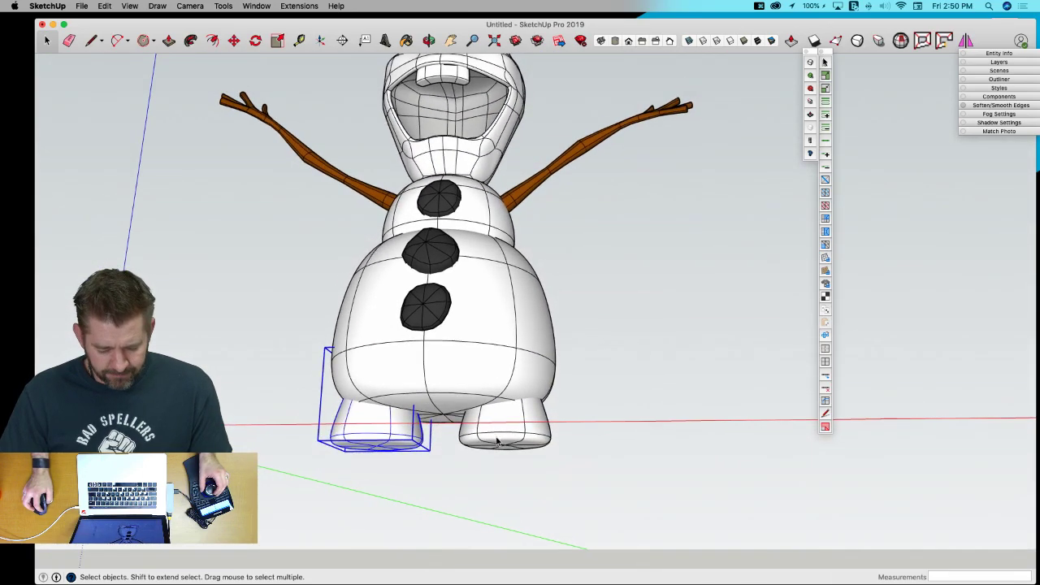
{"action": "right_click", "coordinate": [498, 440]}
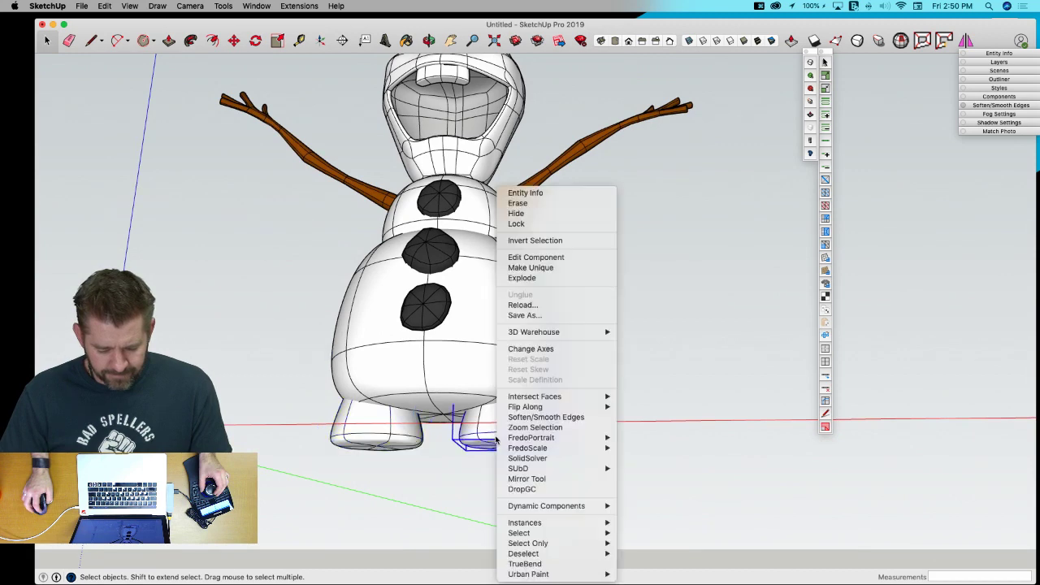
{"action": "left_click", "coordinate": [533, 267]}
{"action": "left_click", "coordinate": [636, 280]}
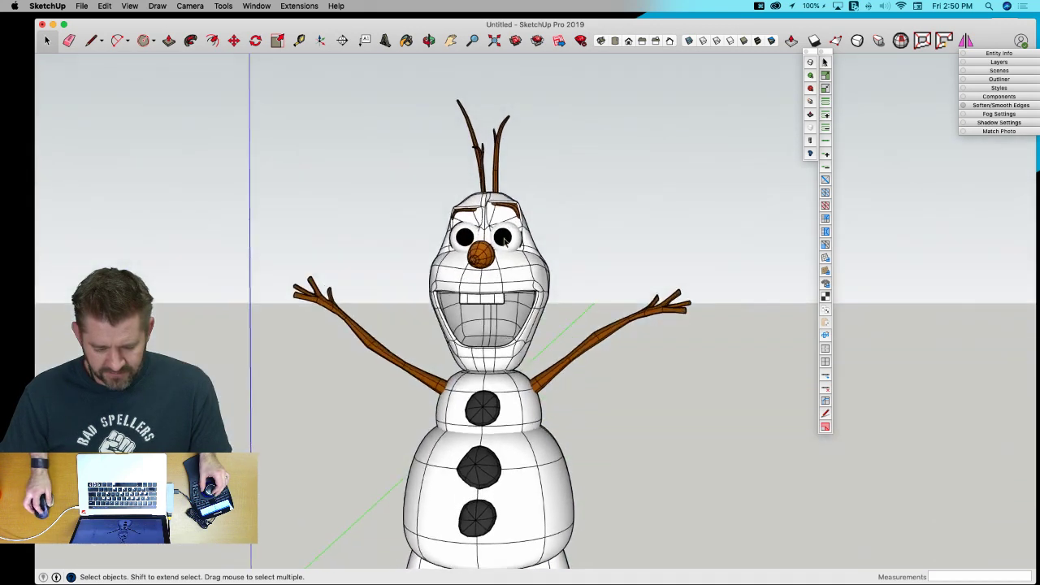
Inspect the entity details of the snowman's left eye and make that eye a unique component.
{"action": "left_click", "coordinate": [511, 256]}
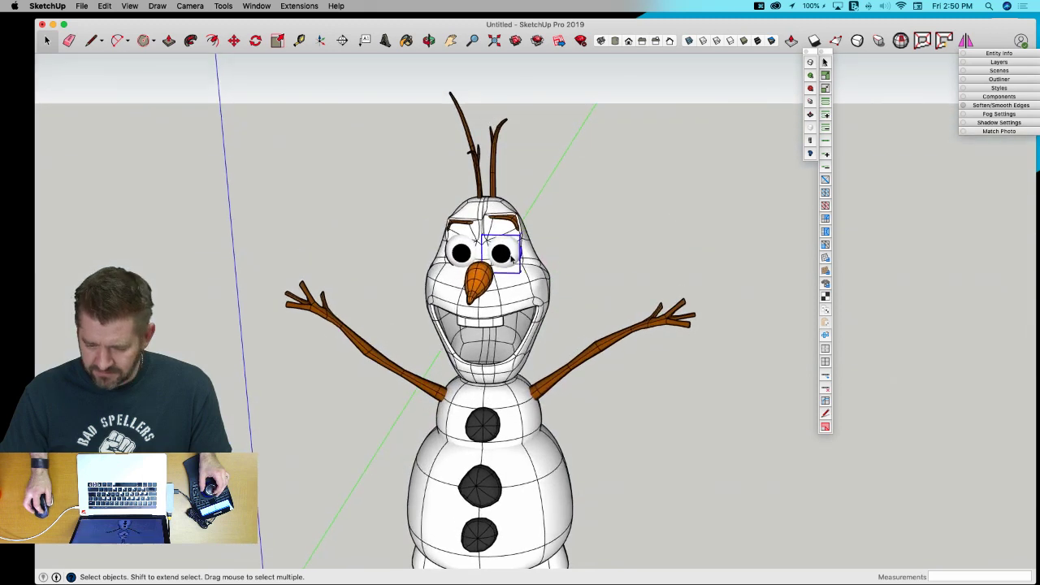
{"action": "left_click", "coordinate": [1008, 54]}
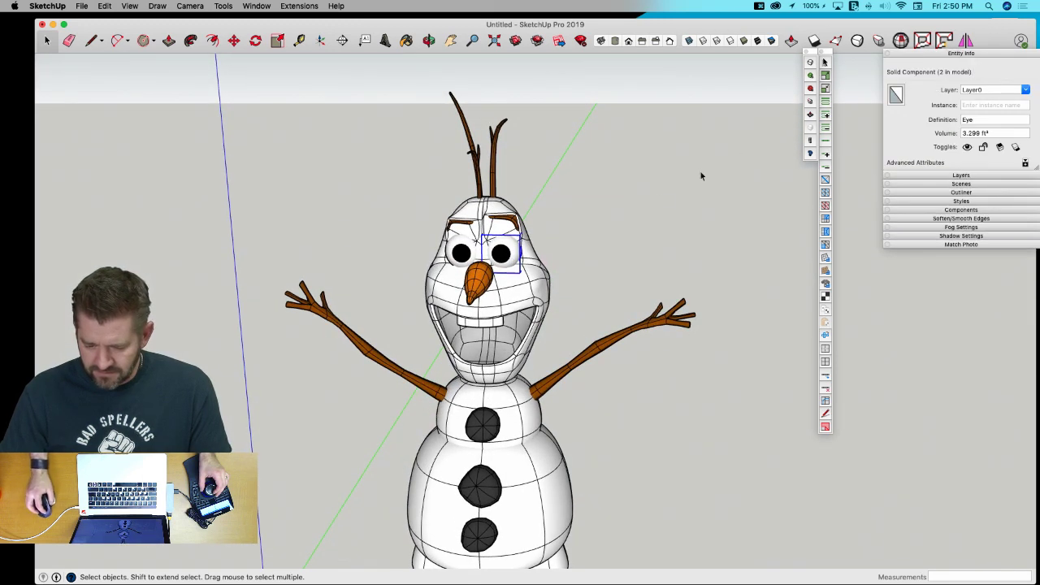
{"action": "right_click", "coordinate": [500, 256]}
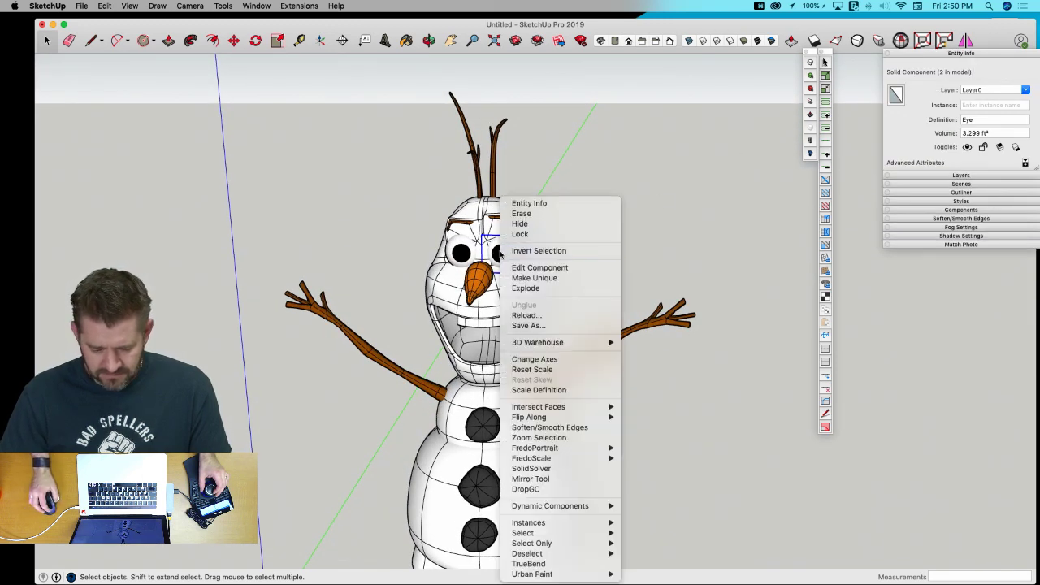
{"action": "left_click", "coordinate": [549, 278]}
{"action": "left_click", "coordinate": [640, 164]}
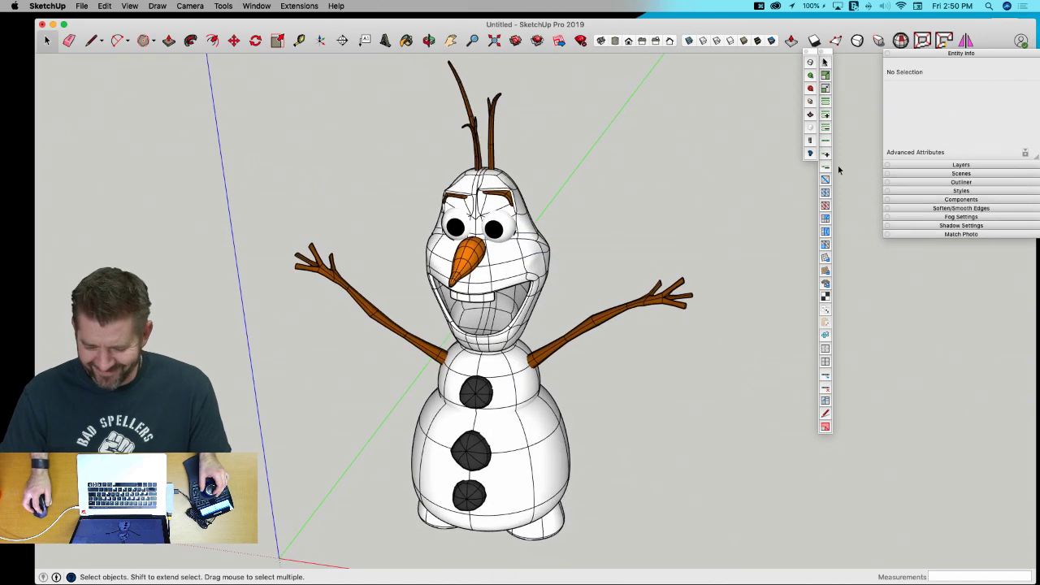
Hide the snowman's mesh edges and save the new model on the Desktop as Solid Olaf.
{"action": "left_click", "coordinate": [812, 128]}
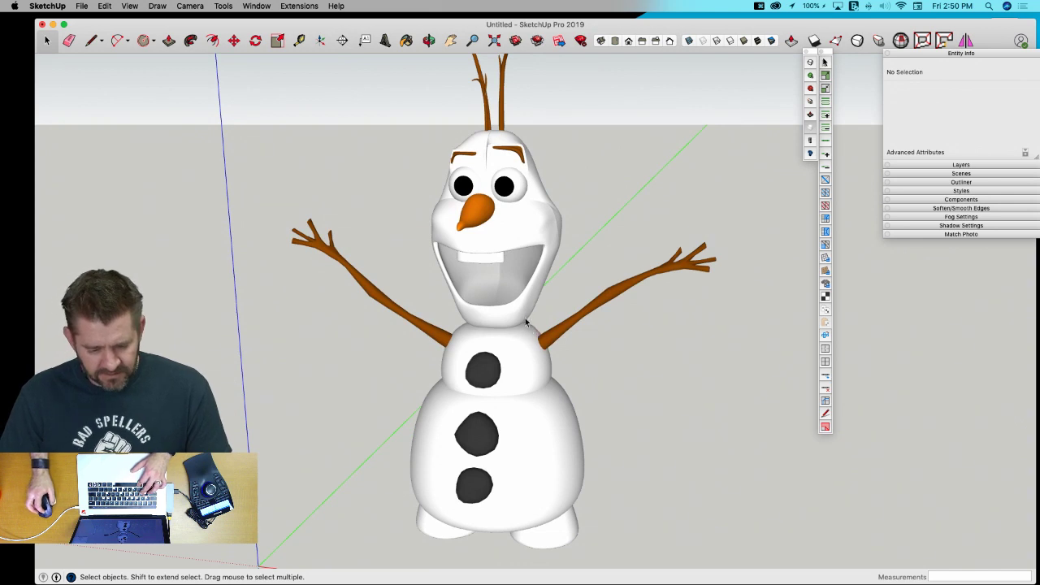
{"action": "key", "text": "super+s"}
{"action": "left_click", "coordinate": [344, 154]}
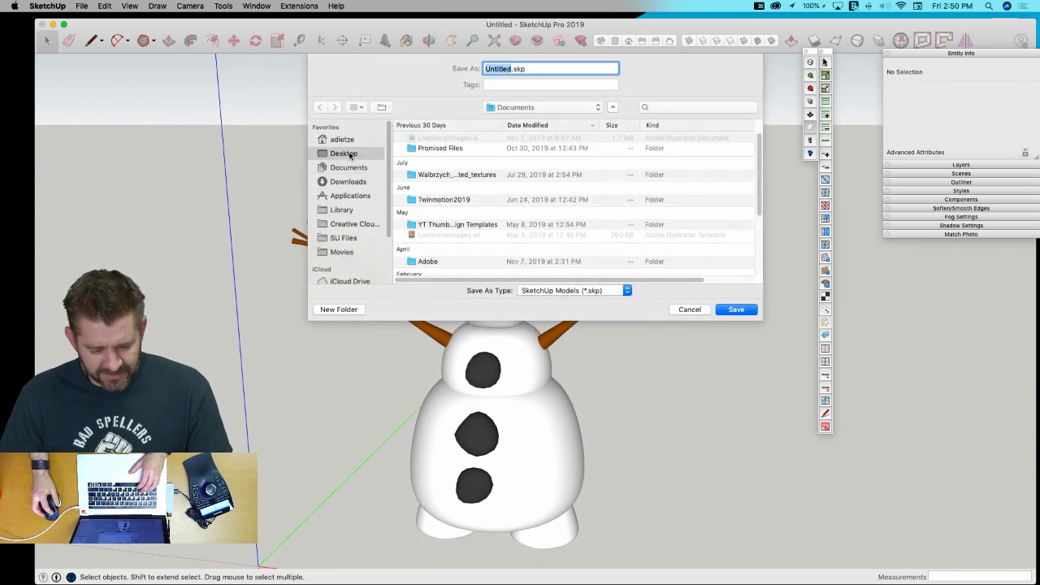
{"action": "type", "text": "Solid "}
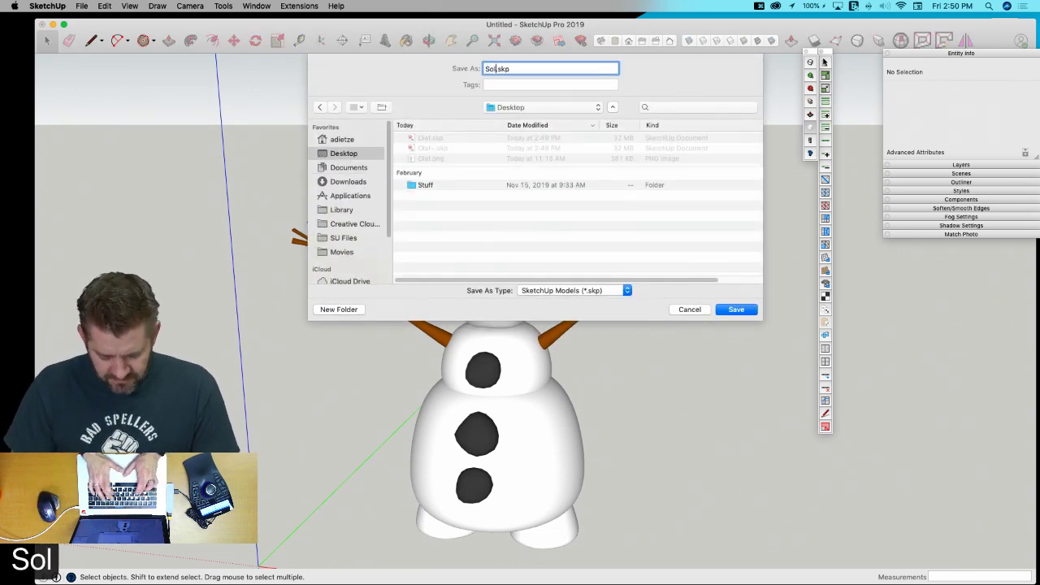
{"action": "type", "text": "Olaf"}
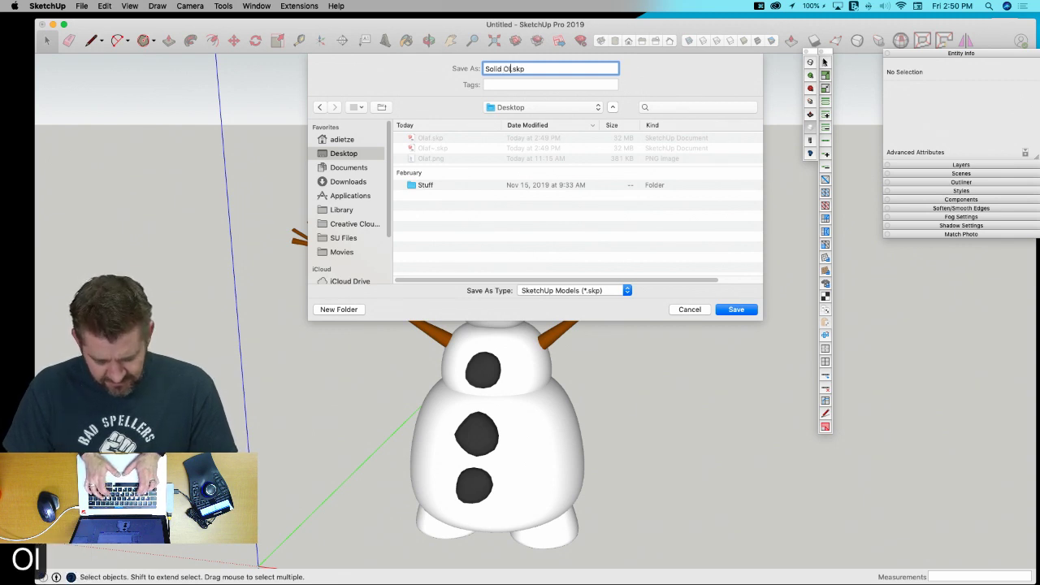
{"action": "key", "text": "Return"}
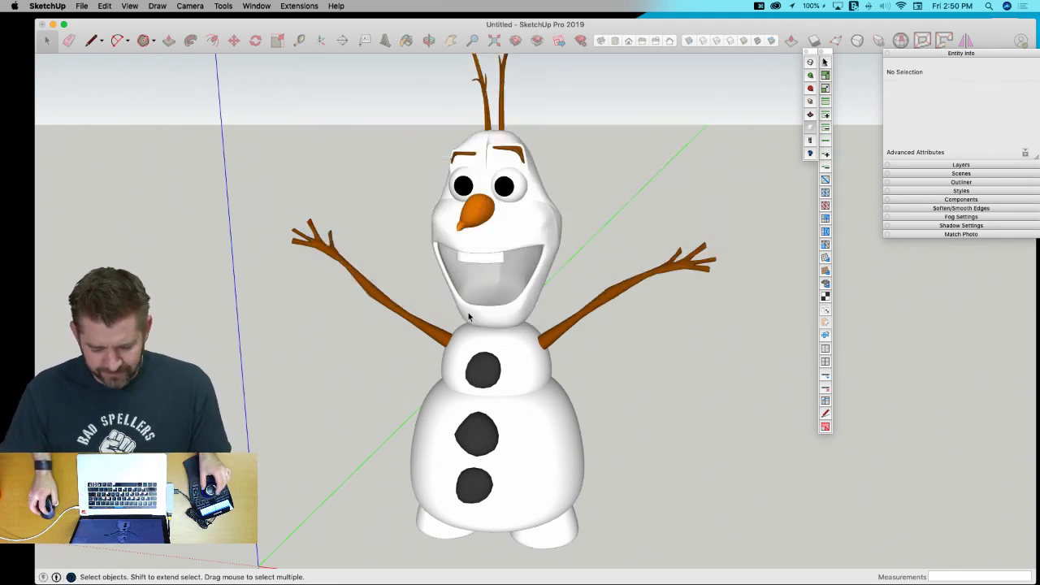
Display the Solid Tools set and hide the SUbD and QuadFace Tools sets.
{"action": "left_click", "coordinate": [135, 8]}
{"action": "mouse_move", "coordinate": [151, 46]}
{"action": "left_click", "coordinate": [256, 57]}
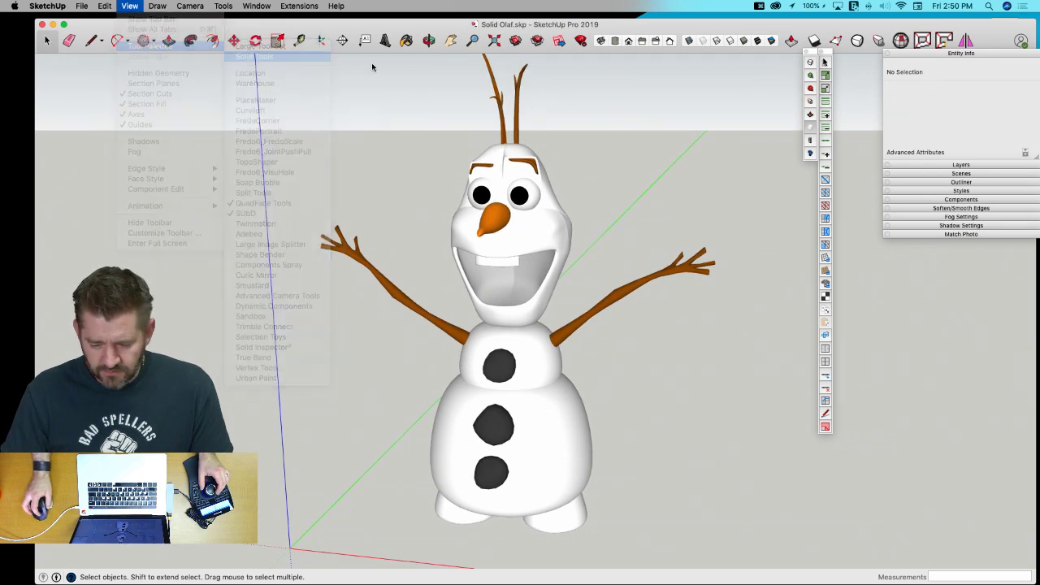
{"action": "left_click", "coordinate": [810, 51]}
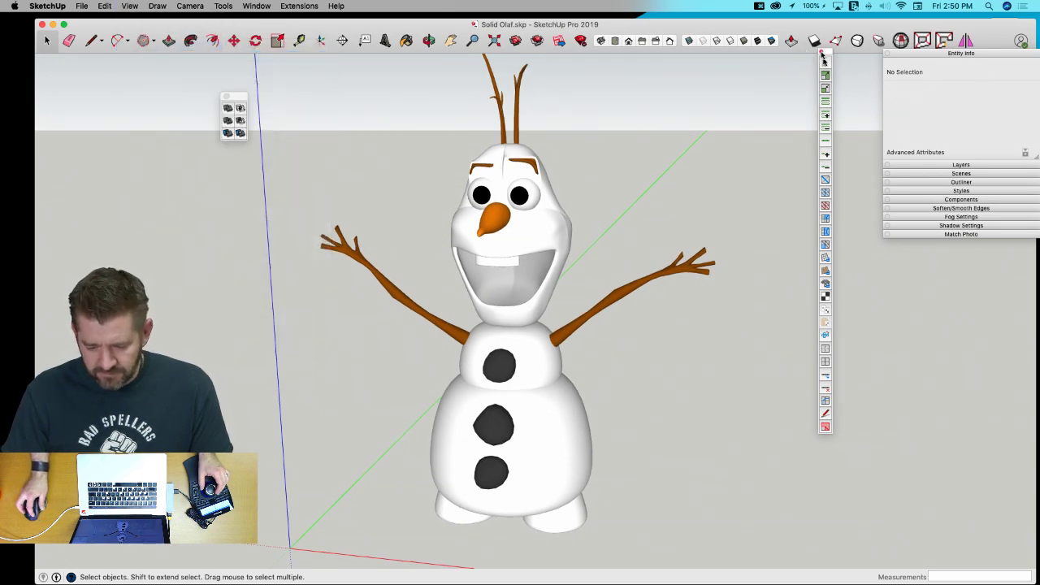
{"action": "left_click", "coordinate": [821, 52]}
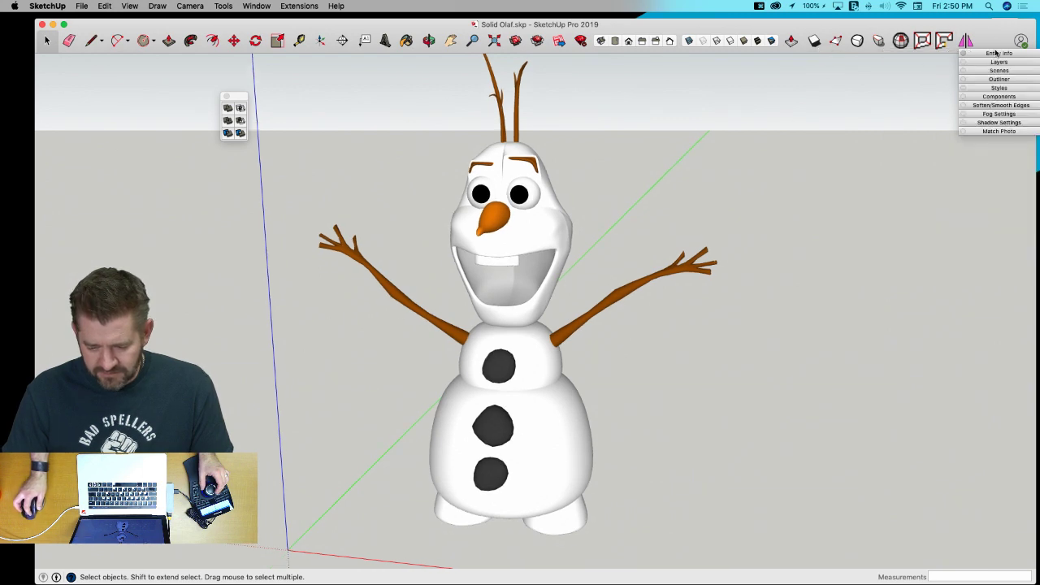
Combine the unique foot with the snowman's lower body ball using a solid Union.
{"action": "left_click", "coordinate": [997, 53]}
{"action": "left_click", "coordinate": [555, 510]}
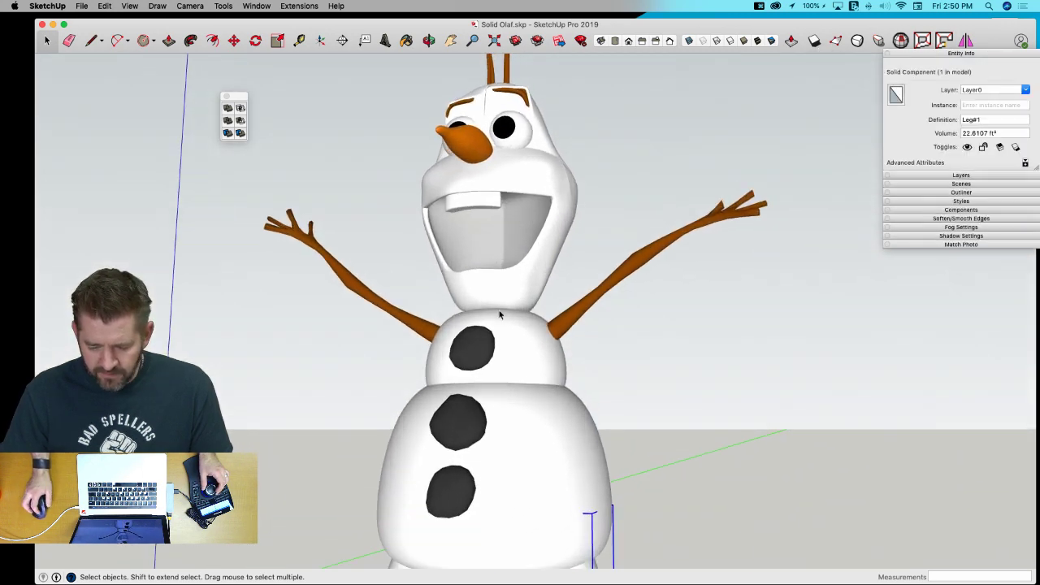
{"action": "scroll", "coordinate": [285, 176], "scroll_direction": "down", "scroll_amount": 3}
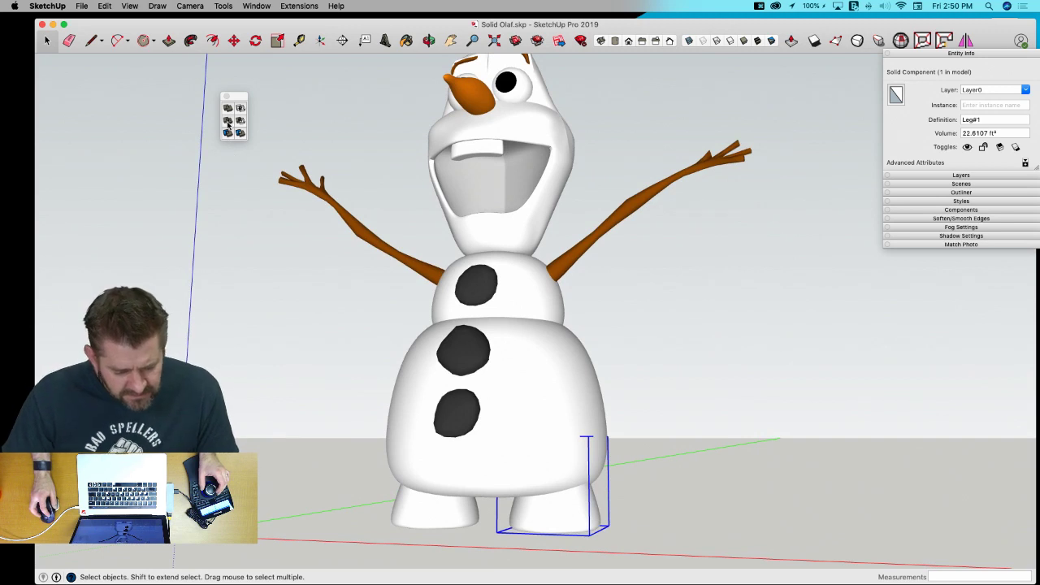
{"action": "left_click", "coordinate": [228, 122]}
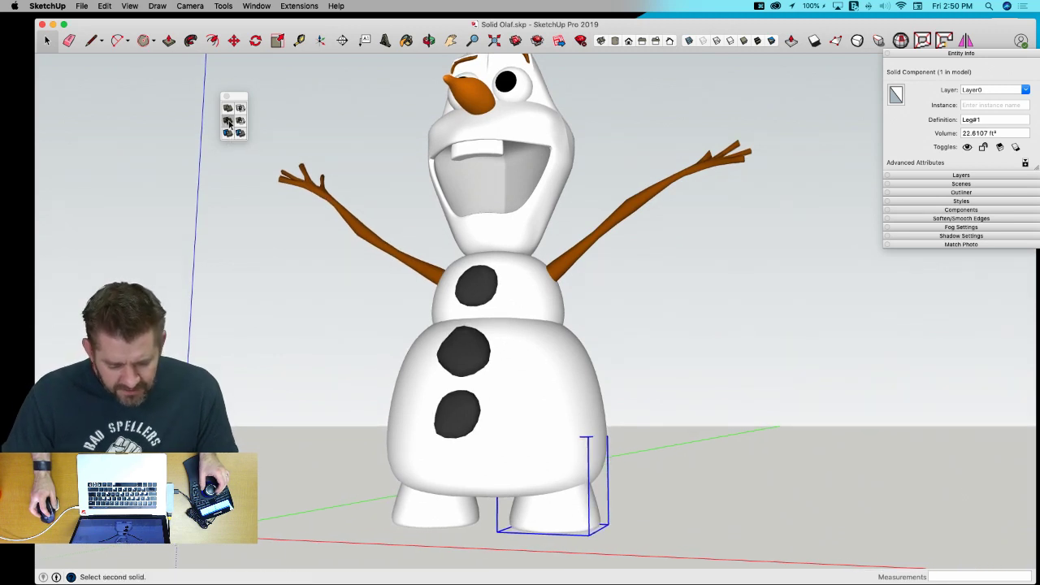
{"action": "left_click", "coordinate": [578, 429]}
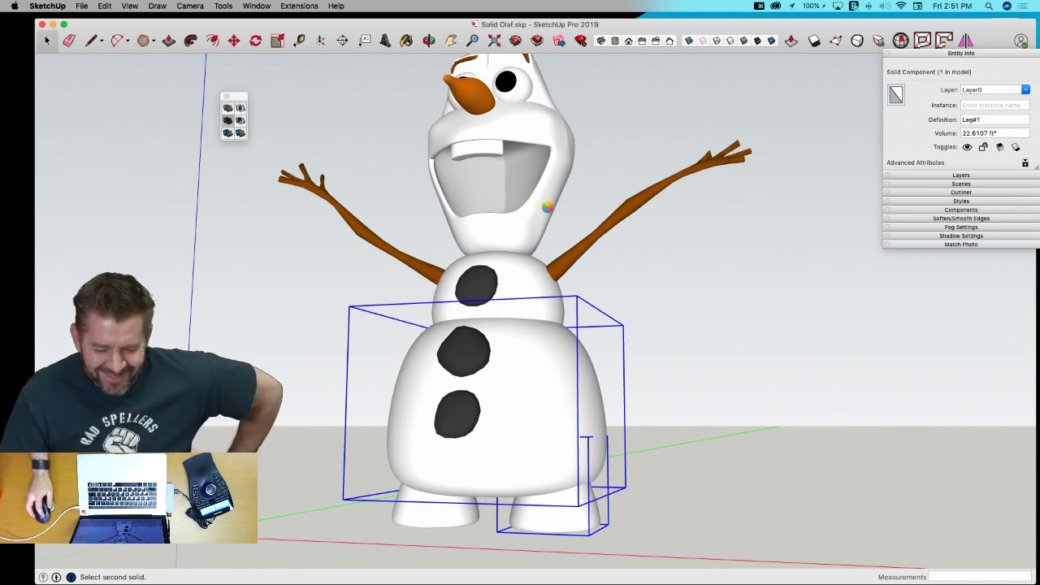
{"action": "mouse_move", "coordinate": [528, 24]}
{"action": "left_mouse_down"}
{"action": "mouse_move", "coordinate": [482, 18]}
{"action": "mouse_move", "coordinate": [495, 18]}
{"action": "left_mouse_up"}
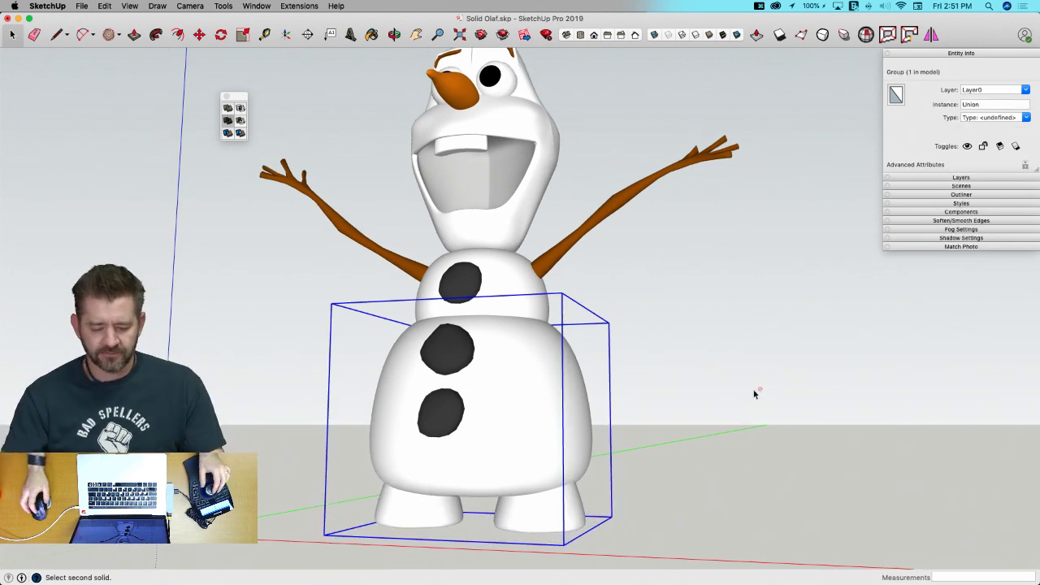
Inspect the unioned foot and body from underneath and turn on edge display in the model's style.
{"action": "middle_click_drag", "start_coordinate": [755, 390], "coordinate": [515, 259]}
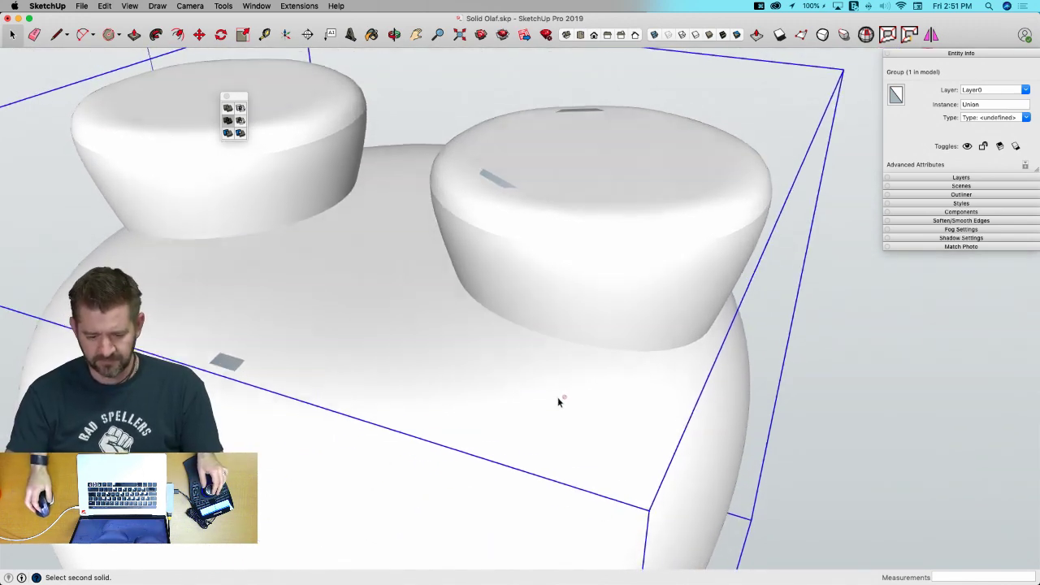
{"action": "middle_click_drag", "start_coordinate": [558, 396], "coordinate": [580, 441]}
{"action": "key", "text": "space"}
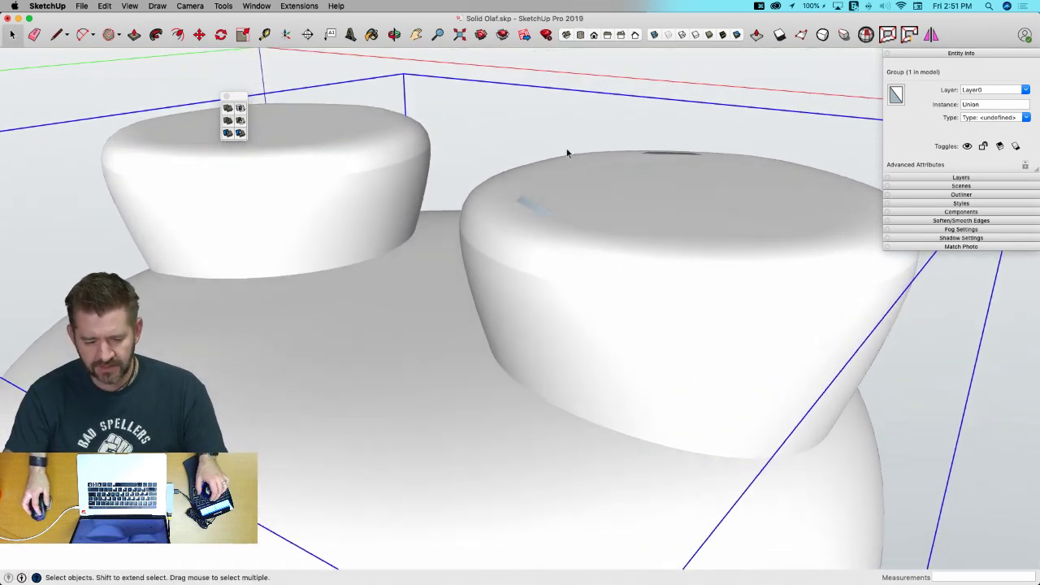
{"action": "left_click", "coordinate": [961, 203]}
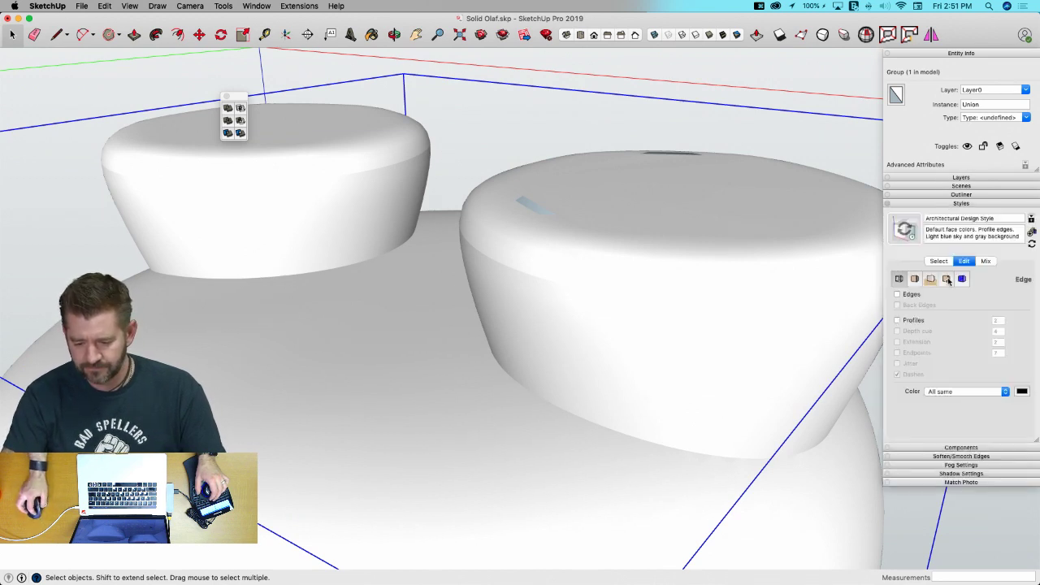
{"action": "left_click", "coordinate": [898, 295]}
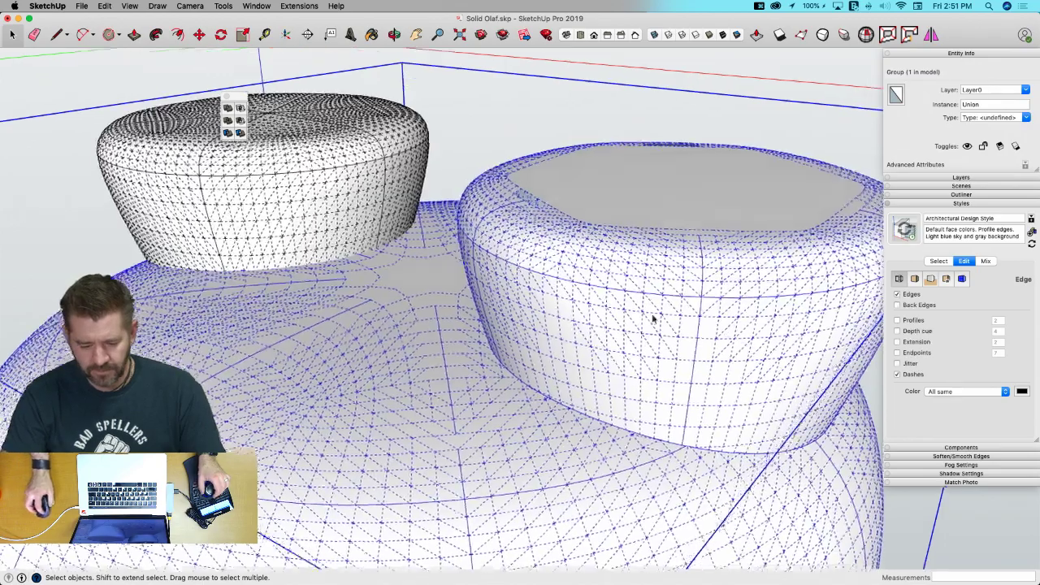
Examine the mesh where the foot meets the lower body, as well as the surrounding snowman parts.
{"action": "scroll", "coordinate": [642, 357], "scroll_direction": "up", "scroll_amount": 6}
{"action": "scroll", "coordinate": [662, 389], "scroll_direction": "up", "scroll_amount": 8}
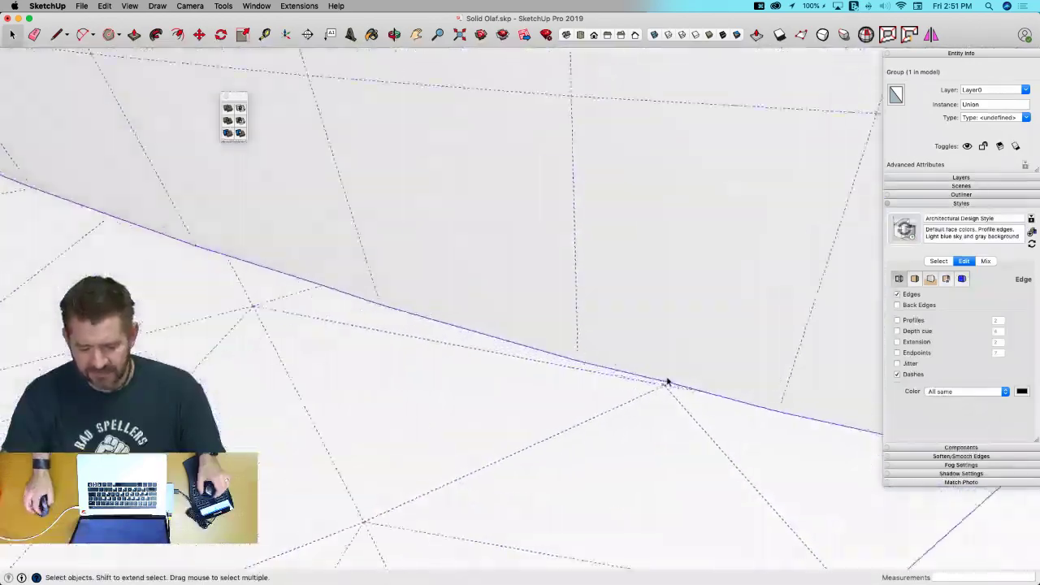
{"action": "scroll", "coordinate": [642, 374], "scroll_direction": "down", "scroll_amount": 10}
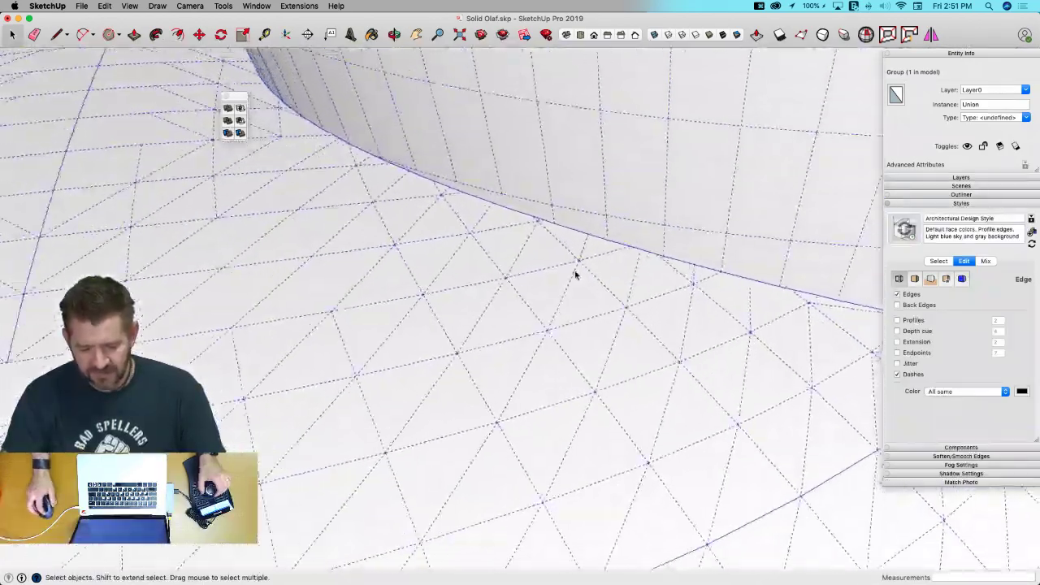
{"action": "middle_click_drag", "start_coordinate": [449, 230], "coordinate": [519, 317]}
{"action": "scroll", "coordinate": [315, 317], "scroll_direction": "down", "scroll_amount": 6}
{"action": "scroll", "coordinate": [483, 351], "scroll_direction": "up", "scroll_amount": 5}
{"action": "scroll", "coordinate": [517, 317], "scroll_direction": "down", "scroll_amount": 5}
{"action": "mouse_move", "coordinate": [449, 317]}
{"action": "middle_mouse_down"}
{"action": "mouse_move", "coordinate": [514, 317]}
{"action": "mouse_move", "coordinate": [511, 307]}
{"action": "mouse_move", "coordinate": [586, 336]}
{"action": "mouse_move", "coordinate": [801, 370]}
{"action": "mouse_move", "coordinate": [406, 263]}
{"action": "middle_mouse_up"}
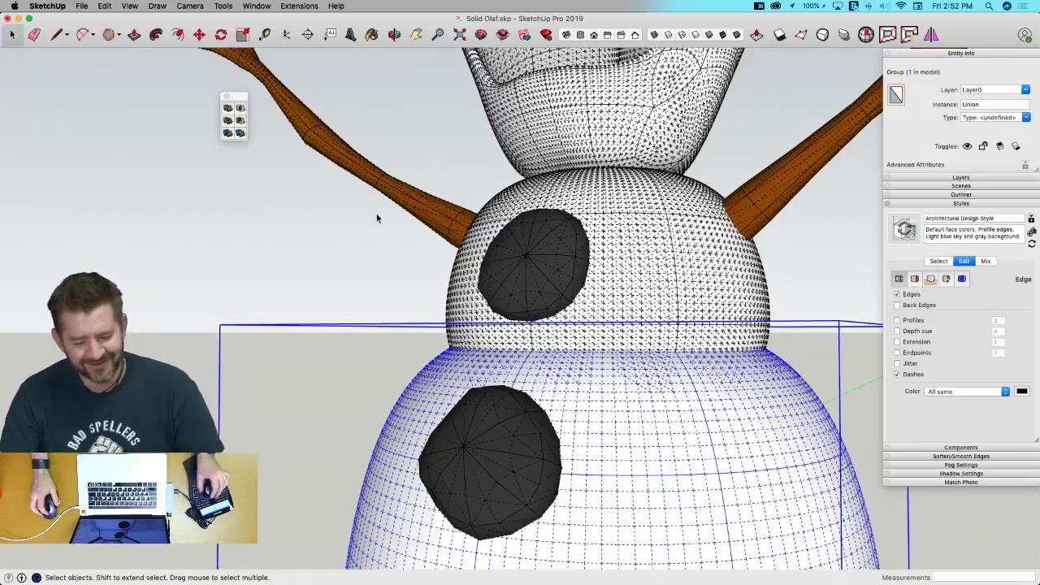
{"action": "middle_click_drag", "start_coordinate": [377, 218], "coordinate": [387, 227]}
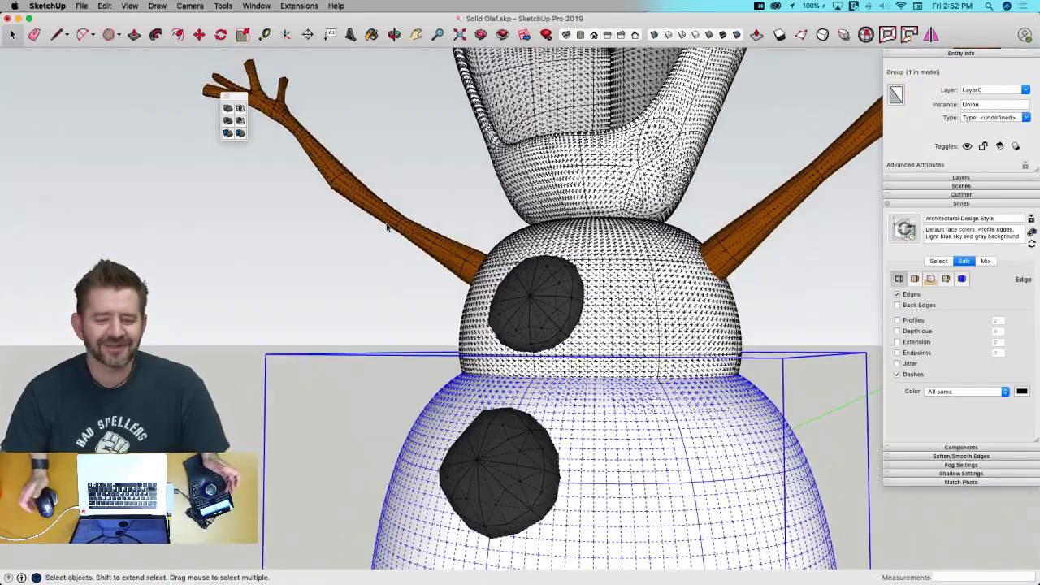
{"action": "scroll", "coordinate": [386, 229], "scroll_direction": "down", "scroll_amount": 5}
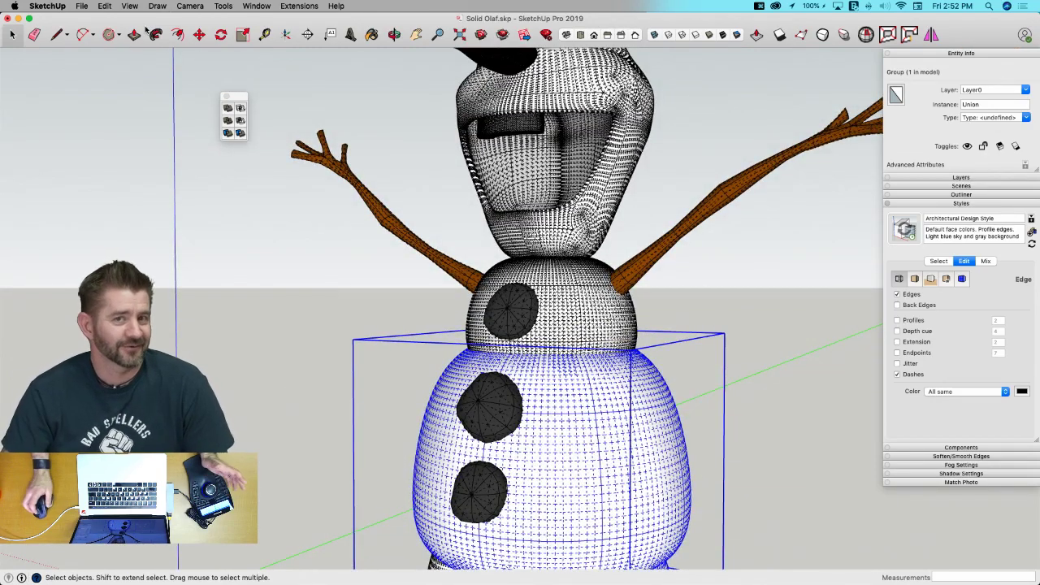
Close the Solid Olaf.skp model without saving its changes and quit SketchUp.
{"action": "left_click", "coordinate": [8, 18]}
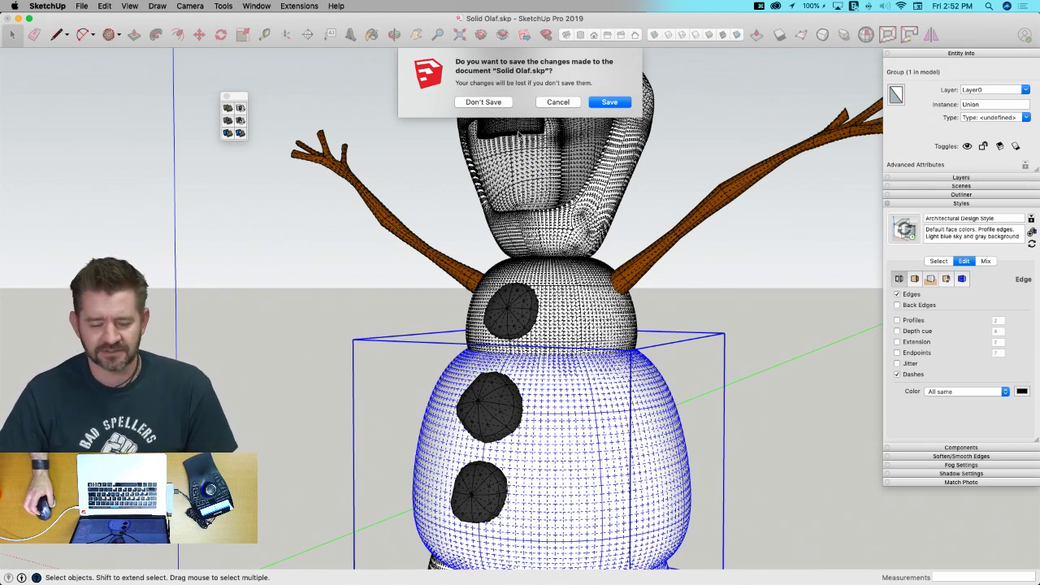
{"action": "left_click", "coordinate": [489, 104]}
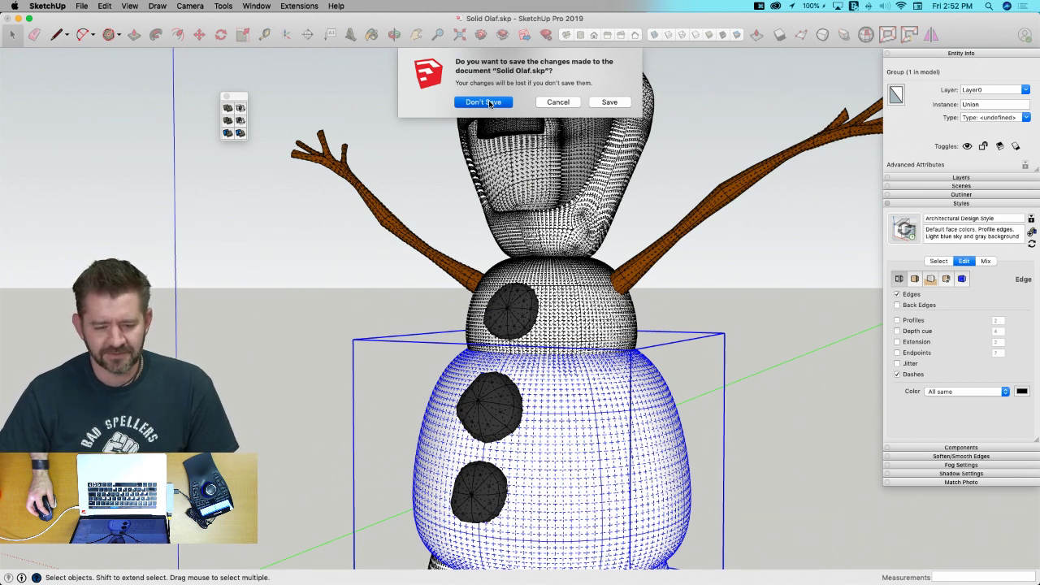
{"action": "left_click", "coordinate": [489, 101]}
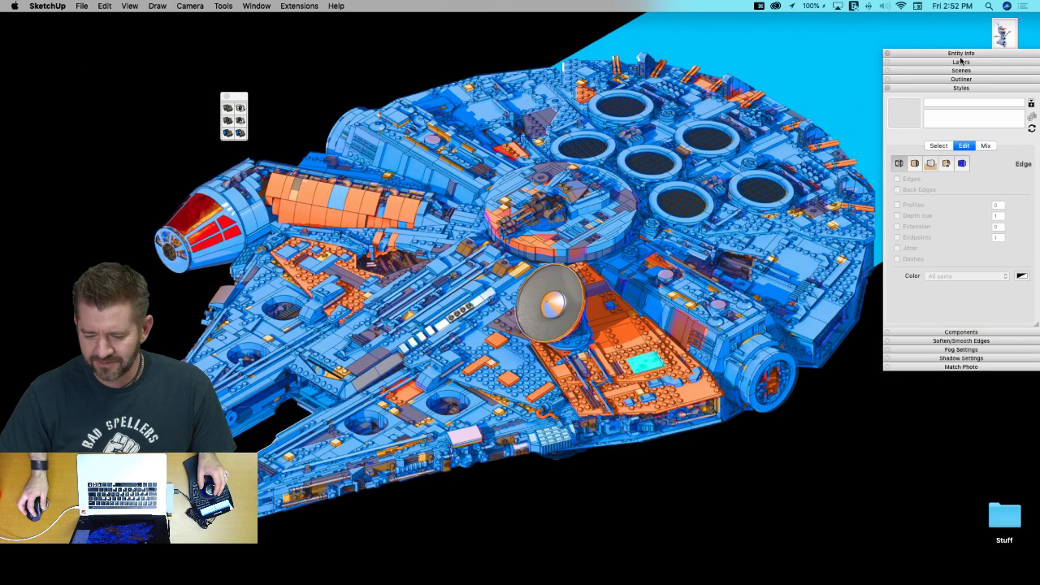
{"action": "key", "text": "super+q"}
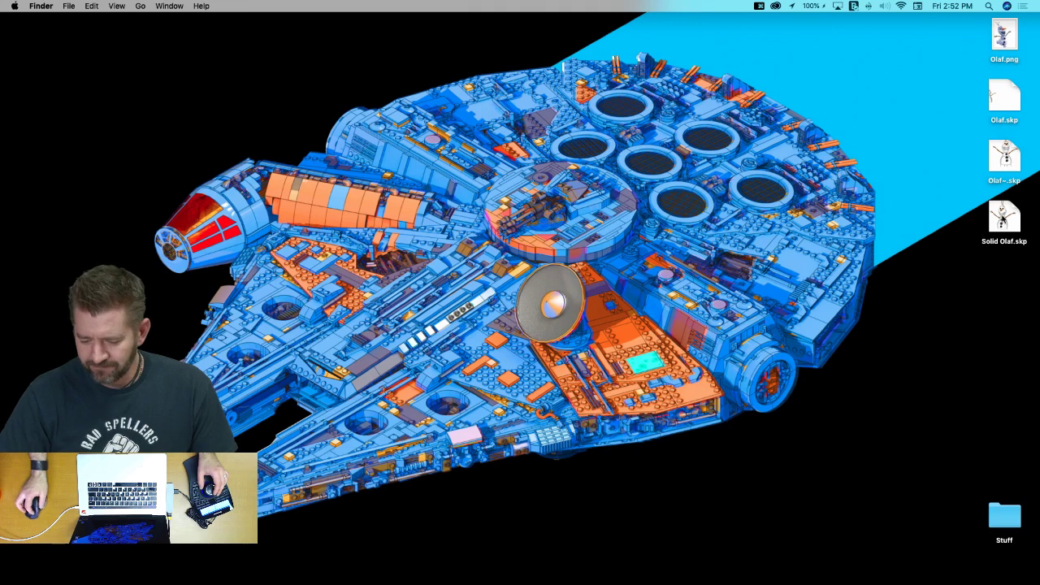
Quit the relaunched Solid Olaf.skp session and open Olaf.skp from the desktop instead.
{"action": "double_click", "coordinate": [987, 214]}
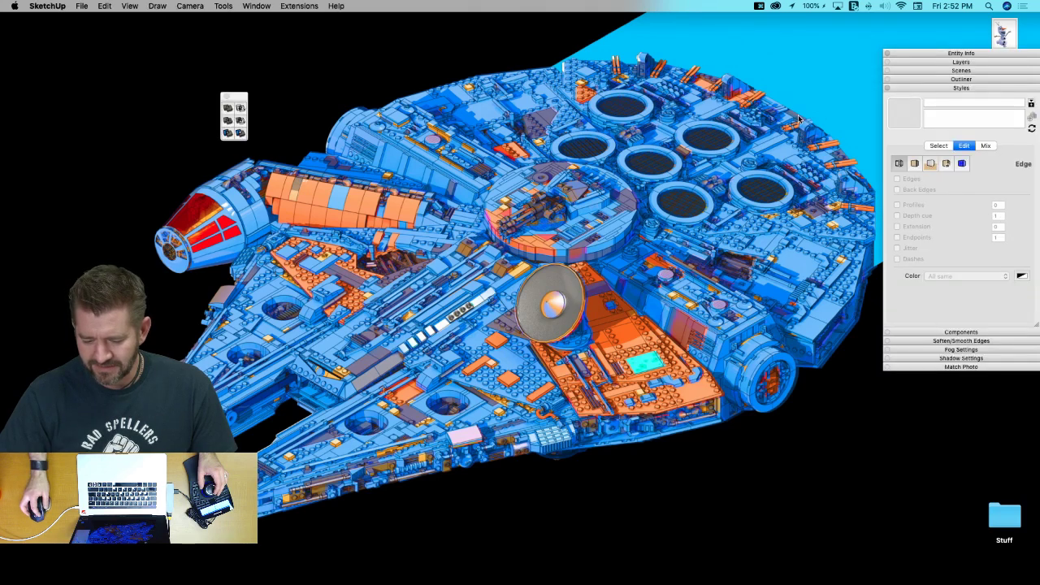
{"action": "key", "text": "super+q"}
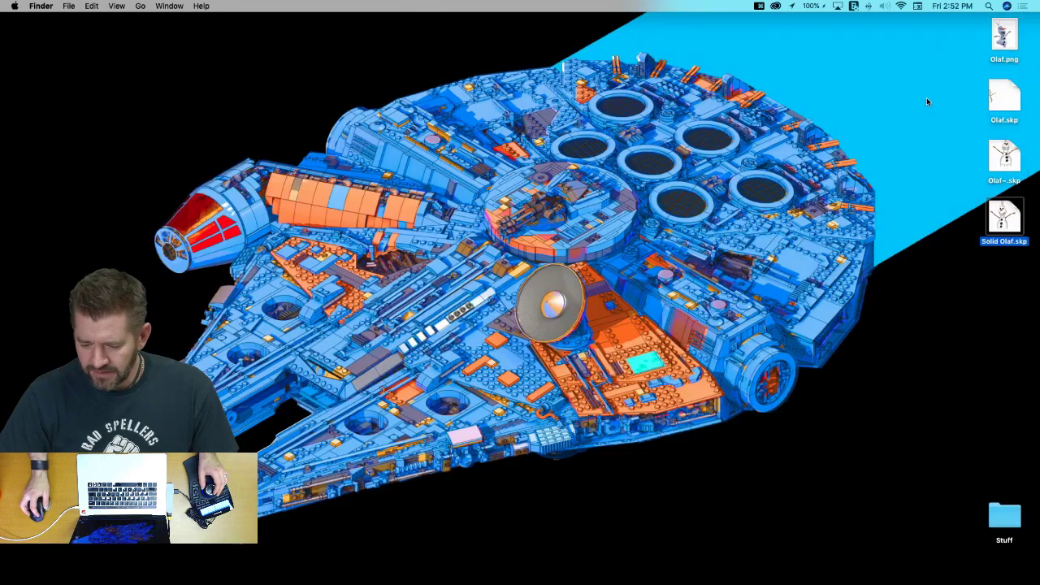
{"action": "double_click", "coordinate": [1005, 101]}
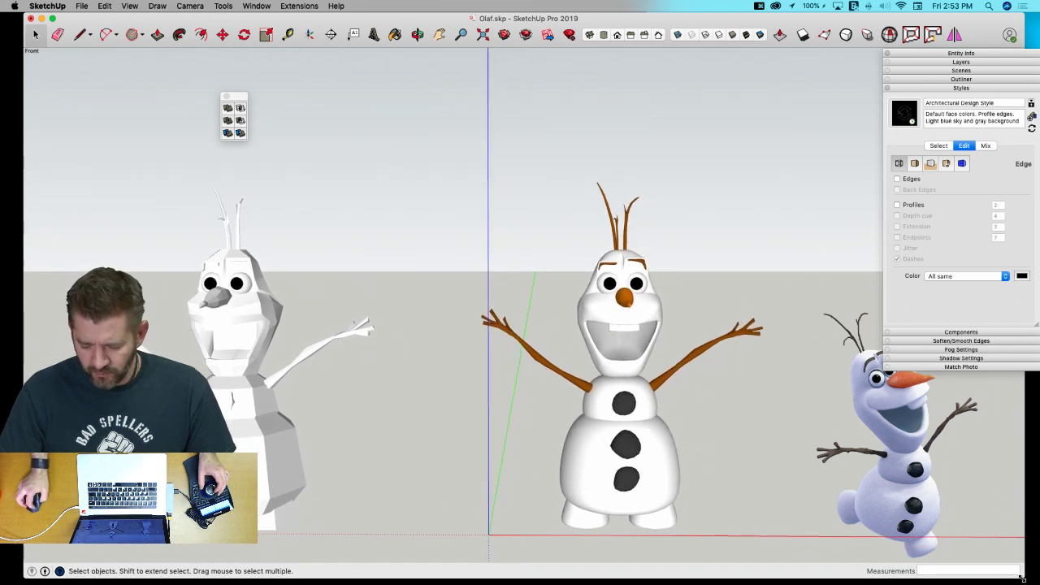
Clear the view of the snowmen by collapsing the Styles settings and hiding the Solid Tools set.
{"action": "left_click", "coordinate": [947, 88]}
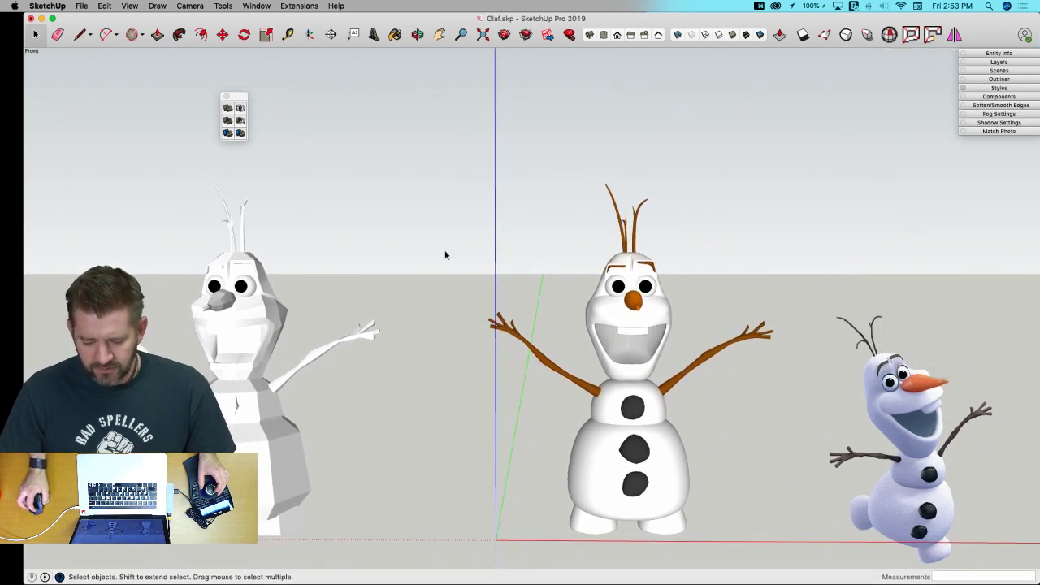
{"action": "left_click", "coordinate": [226, 96]}
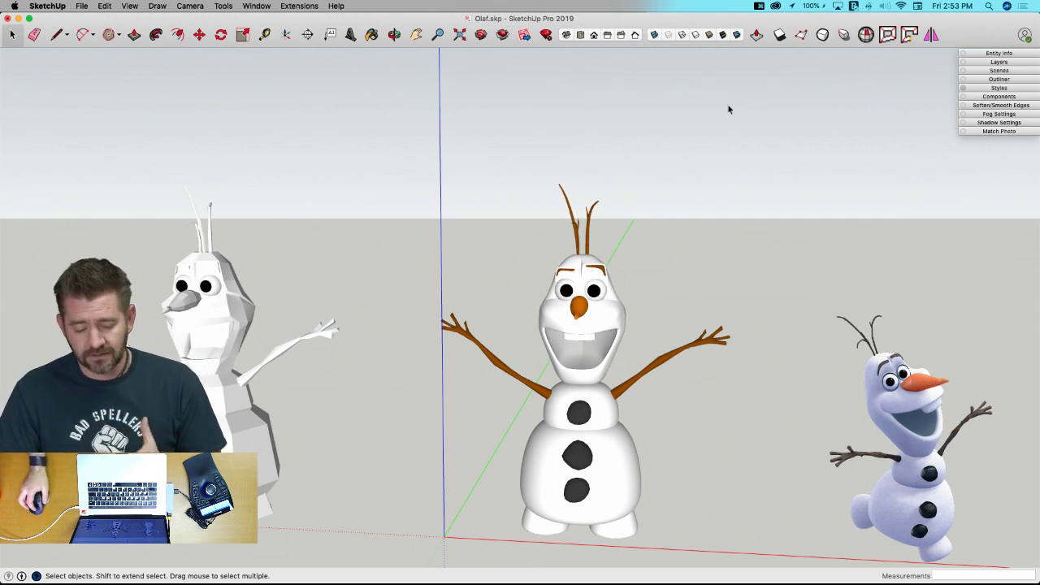
{"action": "left_click", "coordinate": [999, 88]}
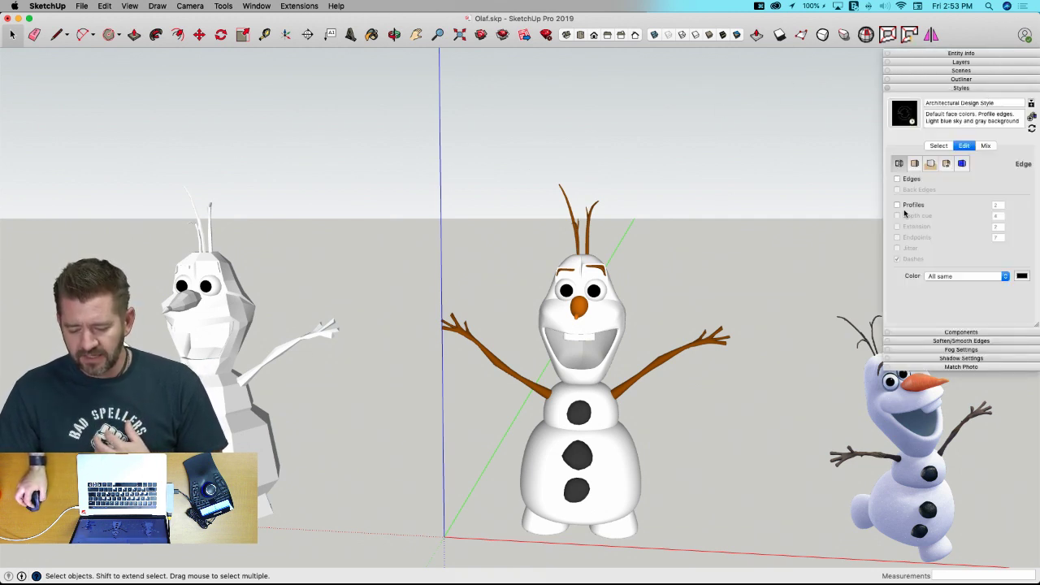
{"action": "left_click", "coordinate": [936, 88]}
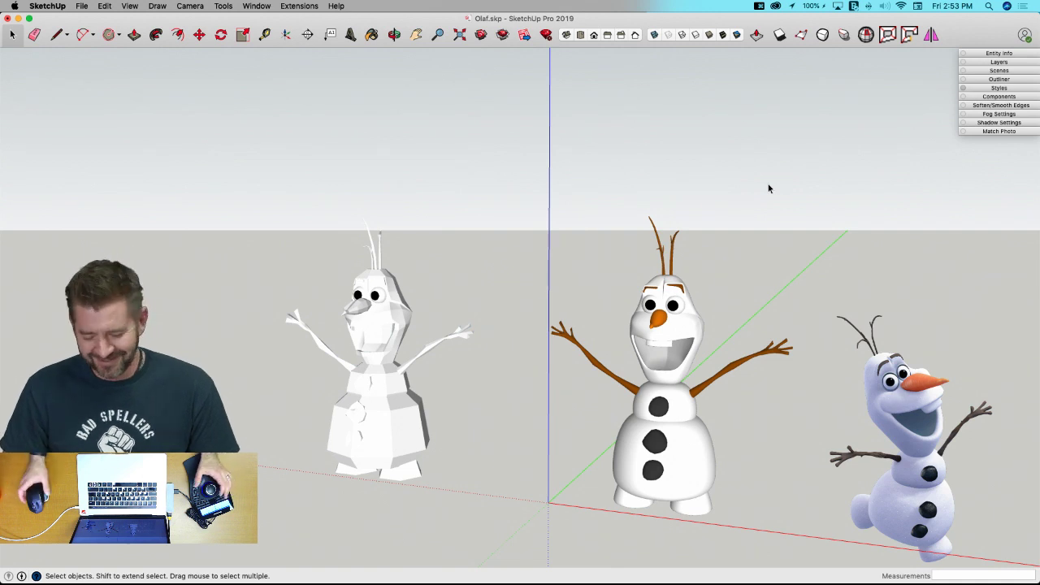
Save the Olaf.skp model and frame the low-poly and smooth snowmen larger beside the reference image.
{"action": "key", "text": "super+s"}
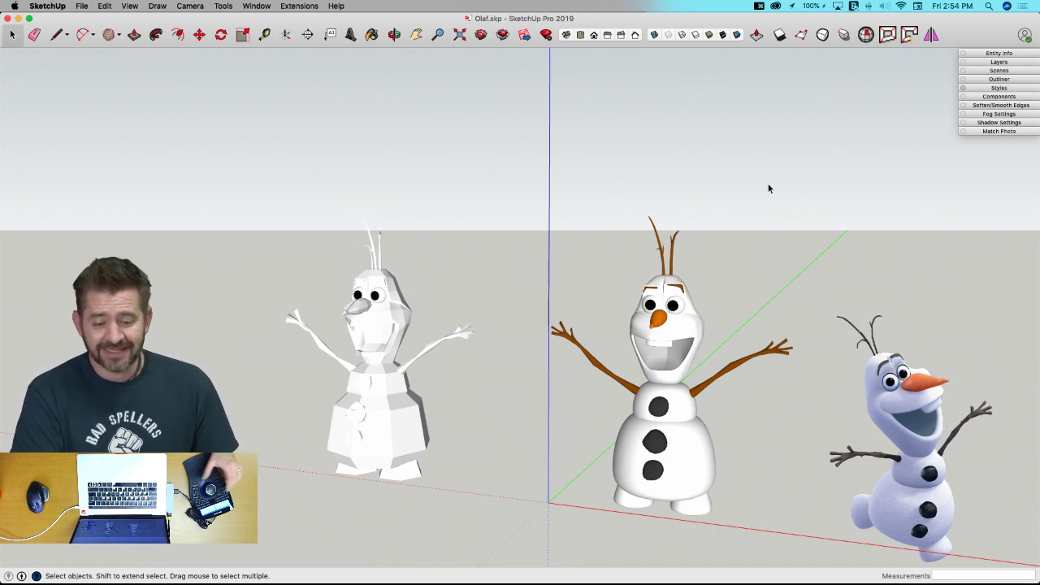
{"action": "scroll", "coordinate": [769, 188], "scroll_direction": "up", "scroll_amount": 5}
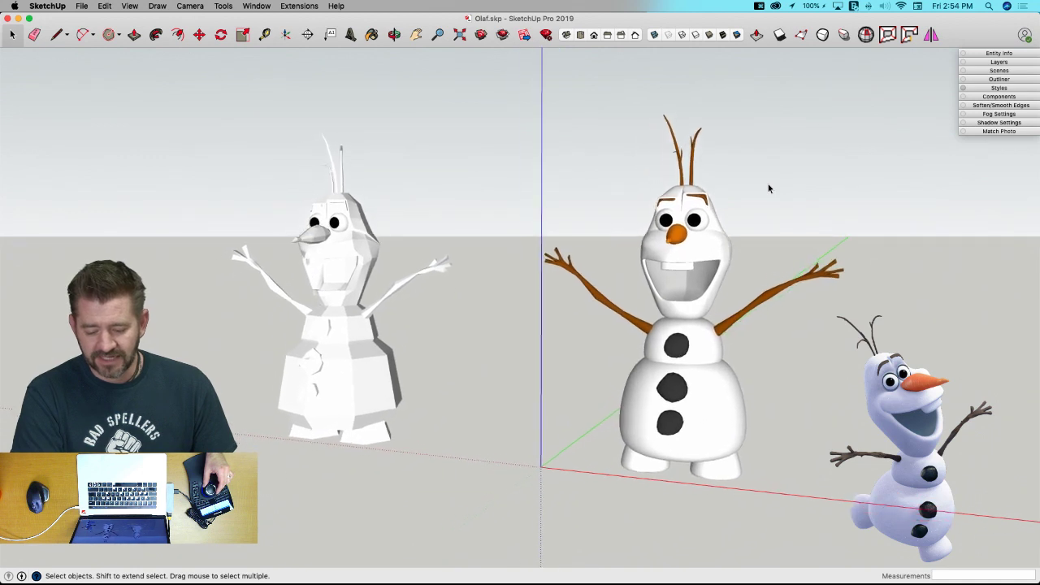
{"action": "scroll", "coordinate": [769, 188], "scroll_direction": "up", "scroll_amount": 1}
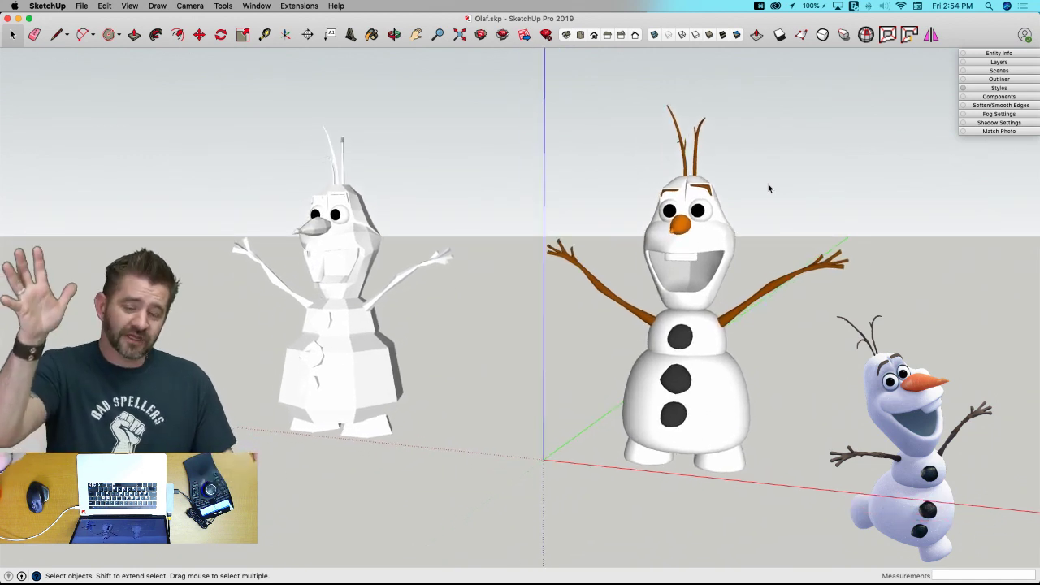